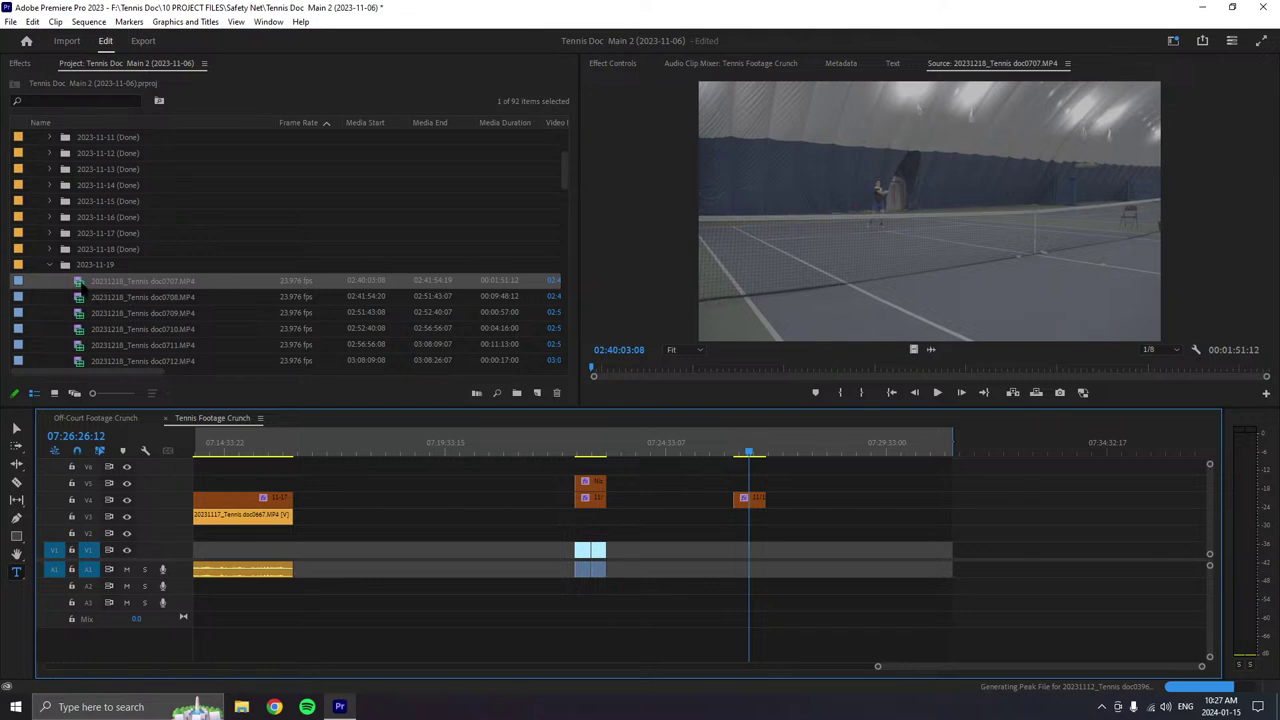
- Set the default audio output in the audio hardware preferences to XB253Q (NVIDIA High Definition Audio)
{"action": "left_click", "coordinate": [38, 21]}
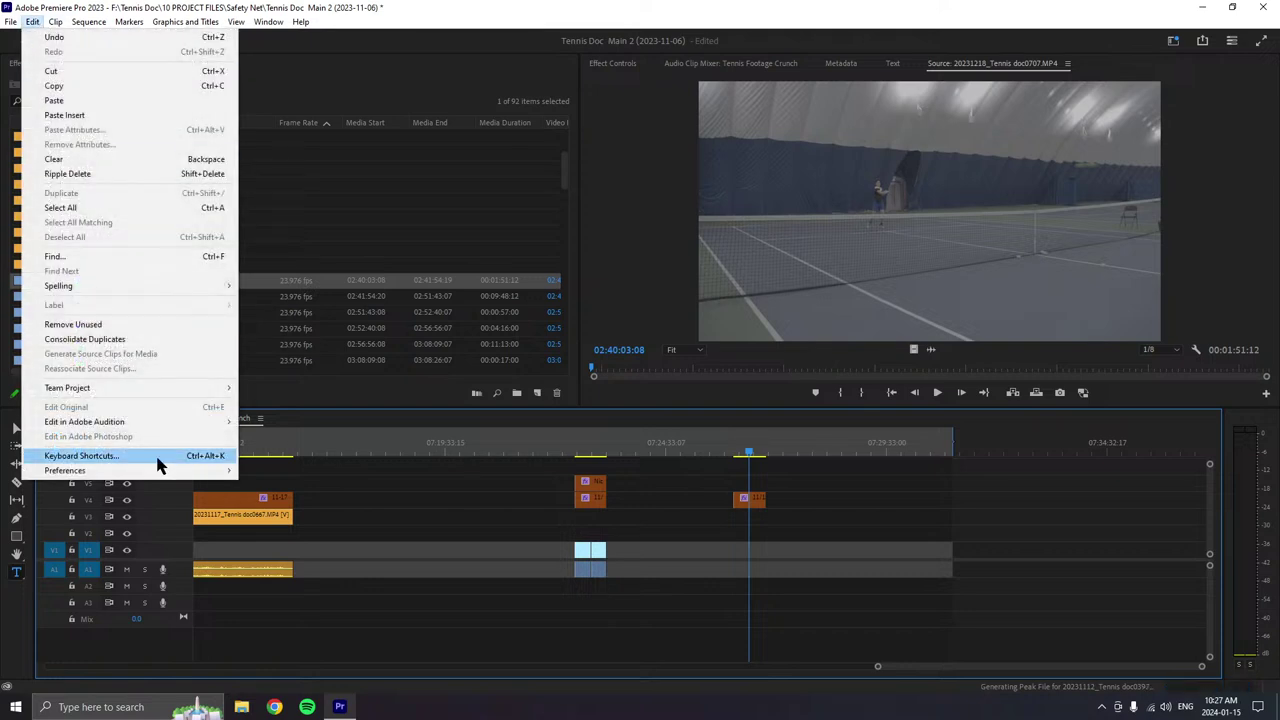
{"action": "mouse_move", "coordinate": [160, 470]}
{"action": "left_click", "coordinate": [286, 251]}
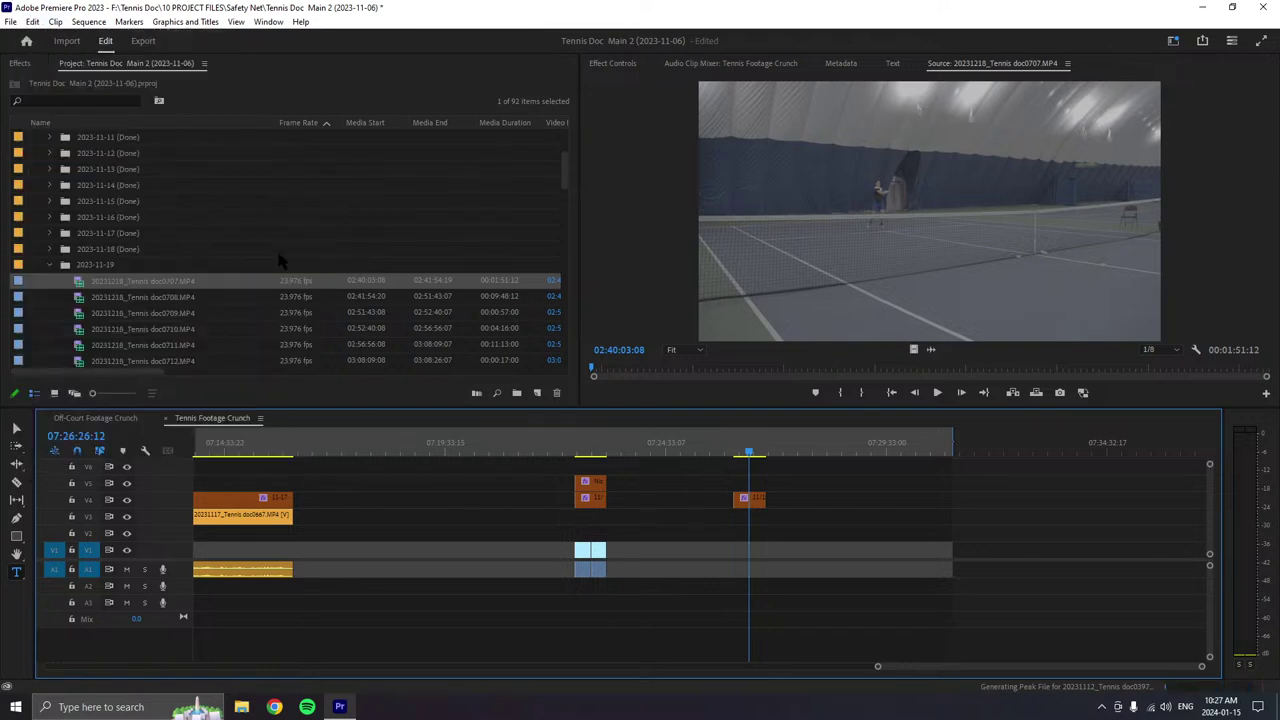
{"action": "left_click", "coordinate": [616, 224]}
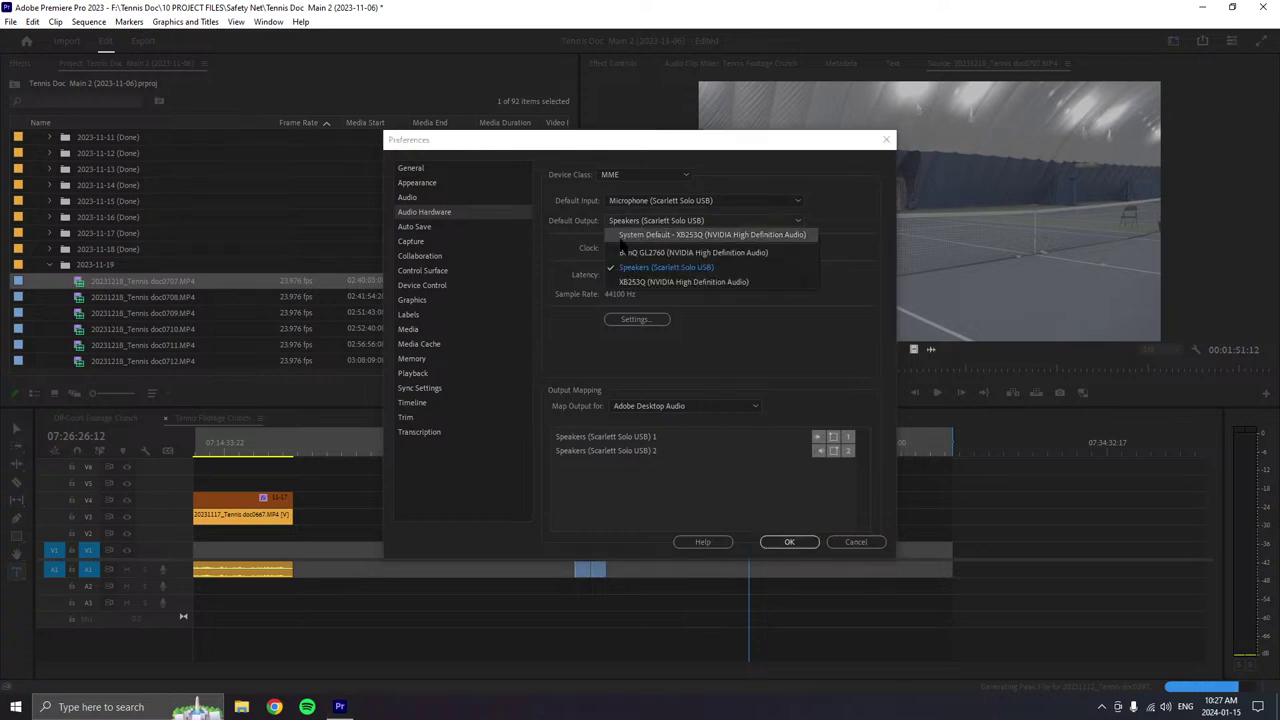
{"action": "left_click", "coordinate": [640, 282]}
{"action": "left_click", "coordinate": [812, 531]}
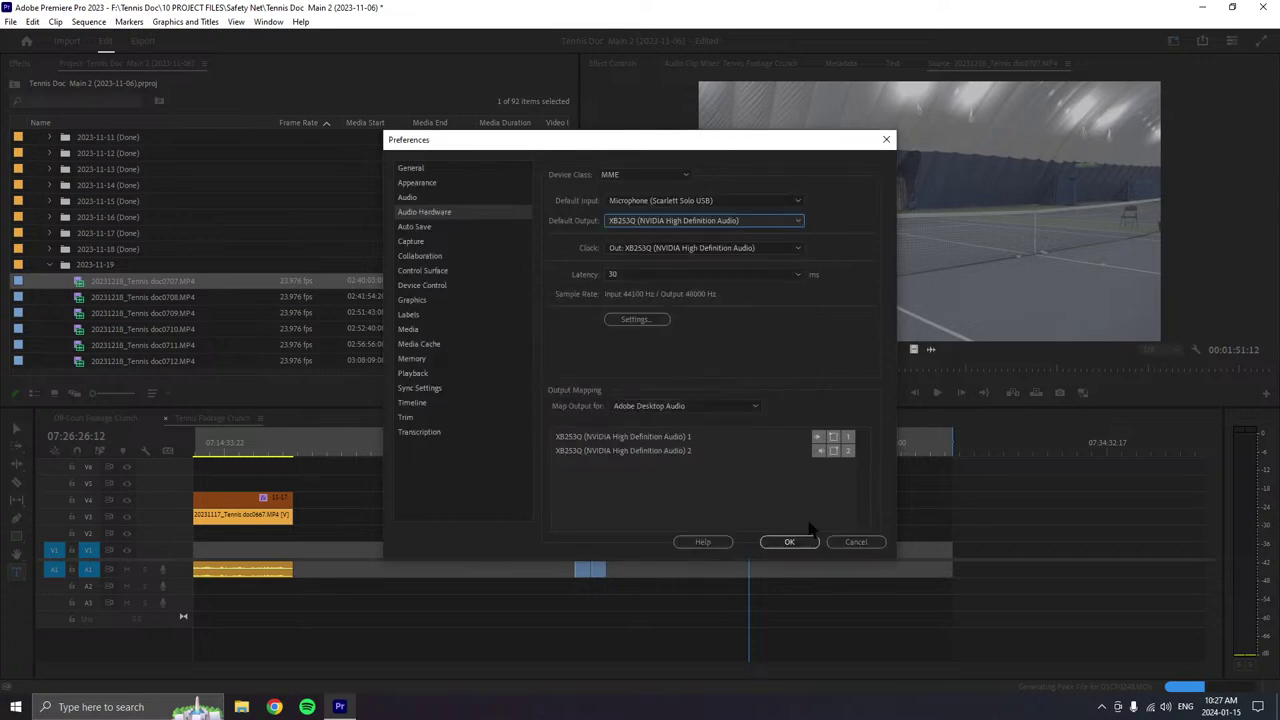
{"action": "left_click", "coordinate": [798, 540]}
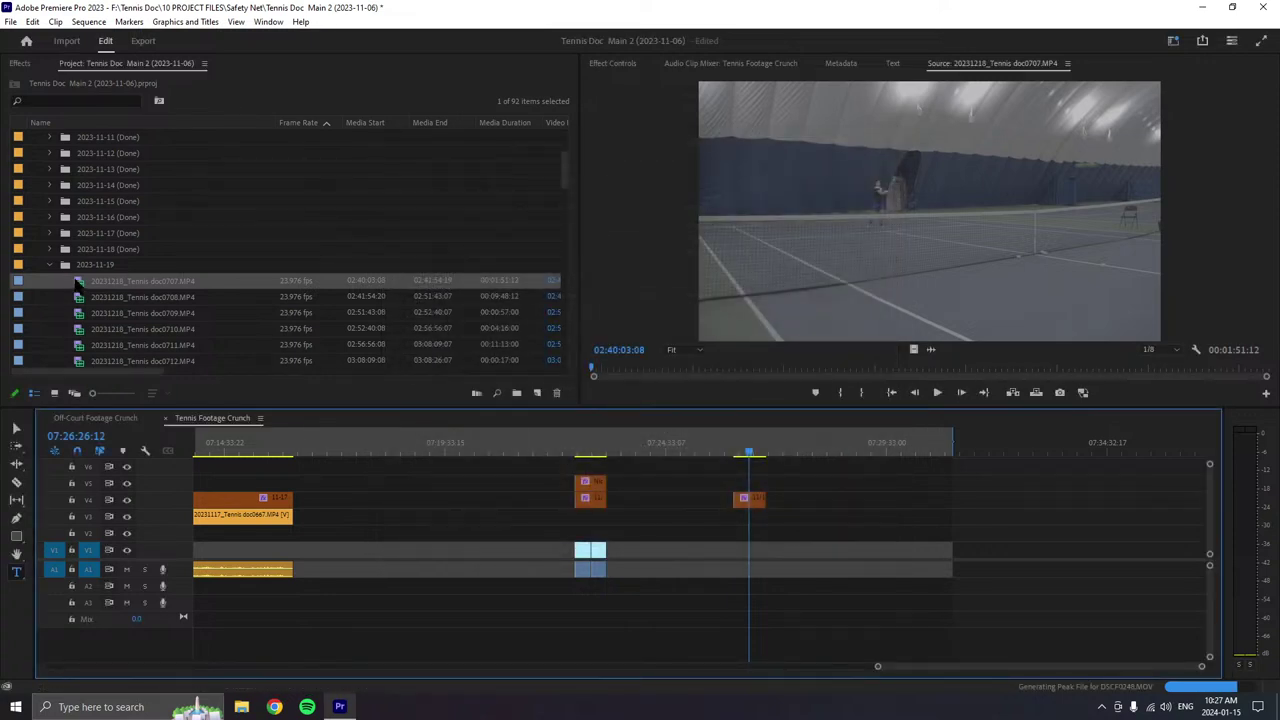
- Open the clip 20231218_Tennis doc0707.MP4 in the source monitor and play it
{"action": "double_click", "coordinate": [78, 281]}
{"action": "left_click", "coordinate": [937, 392]}
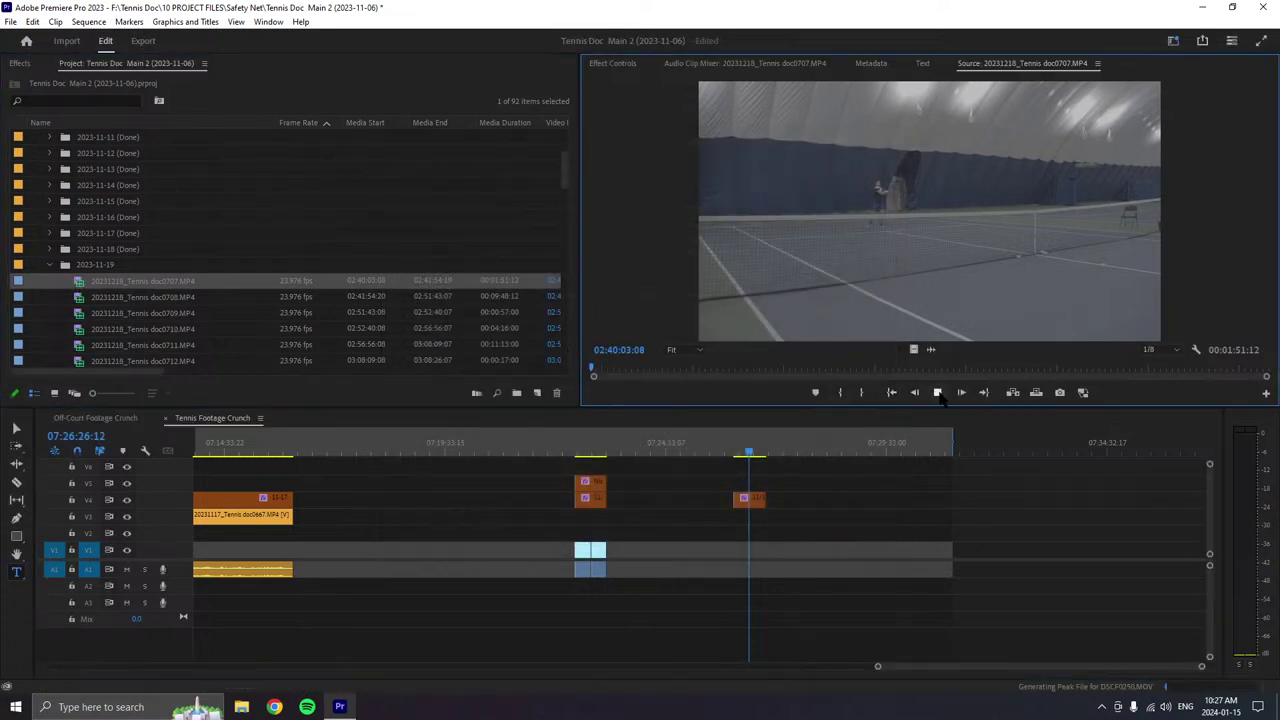
- Rename the 2023-11-19 bin to "2023-11-19 (WIP)"
{"action": "right_click", "coordinate": [105, 267]}
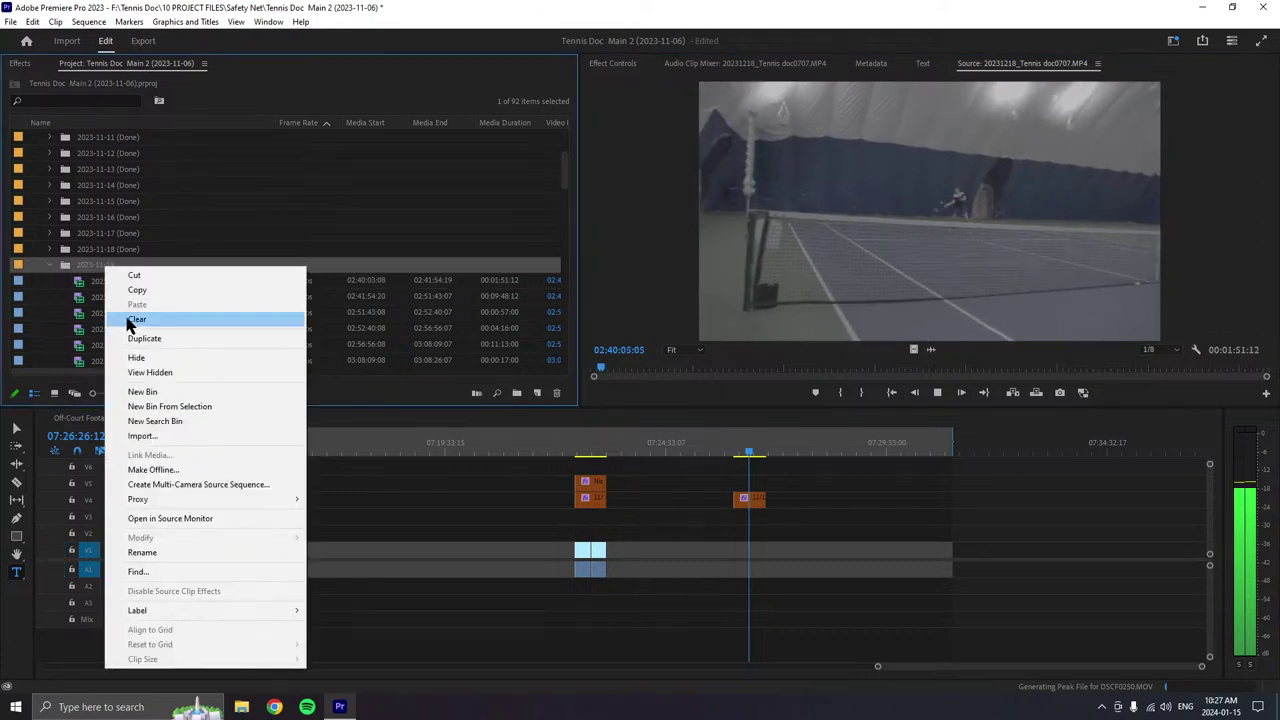
{"action": "left_click", "coordinate": [153, 554]}
{"action": "key", "text": "End"}
{"action": "type", "text": "9"}
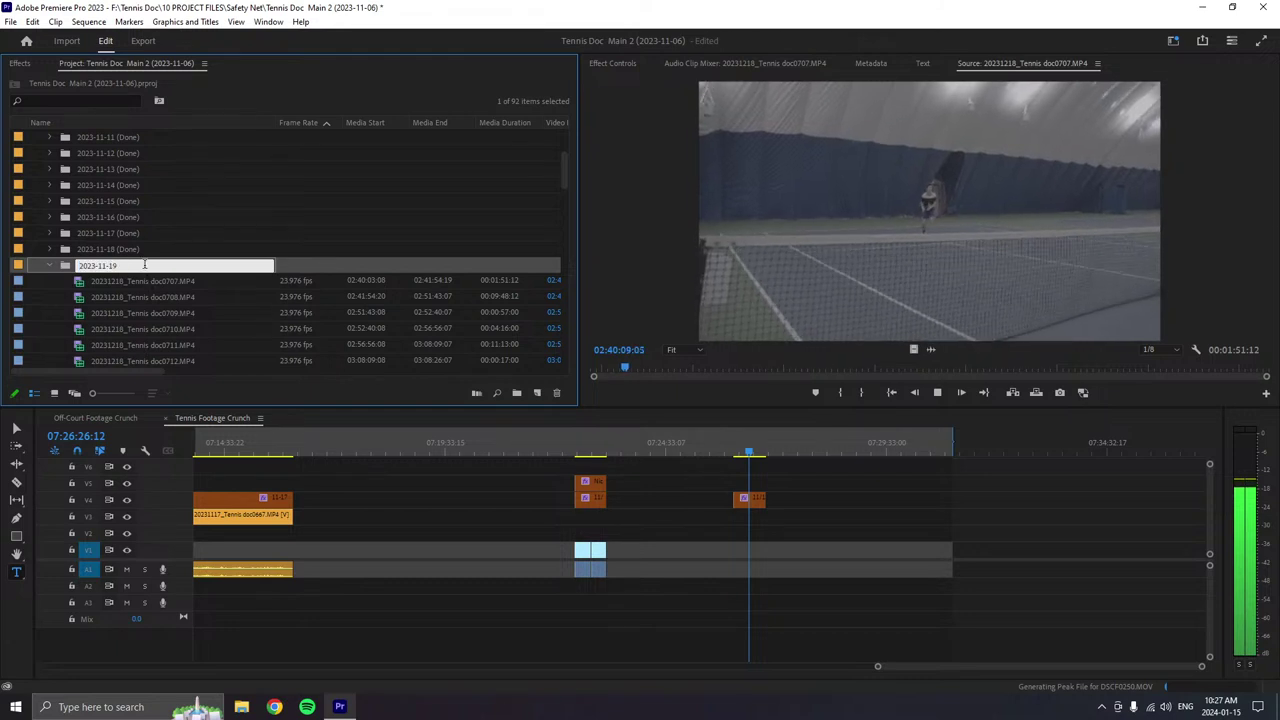
{"action": "key", "text": "BackSpace"}
{"action": "key", "text": "BackSpace"}
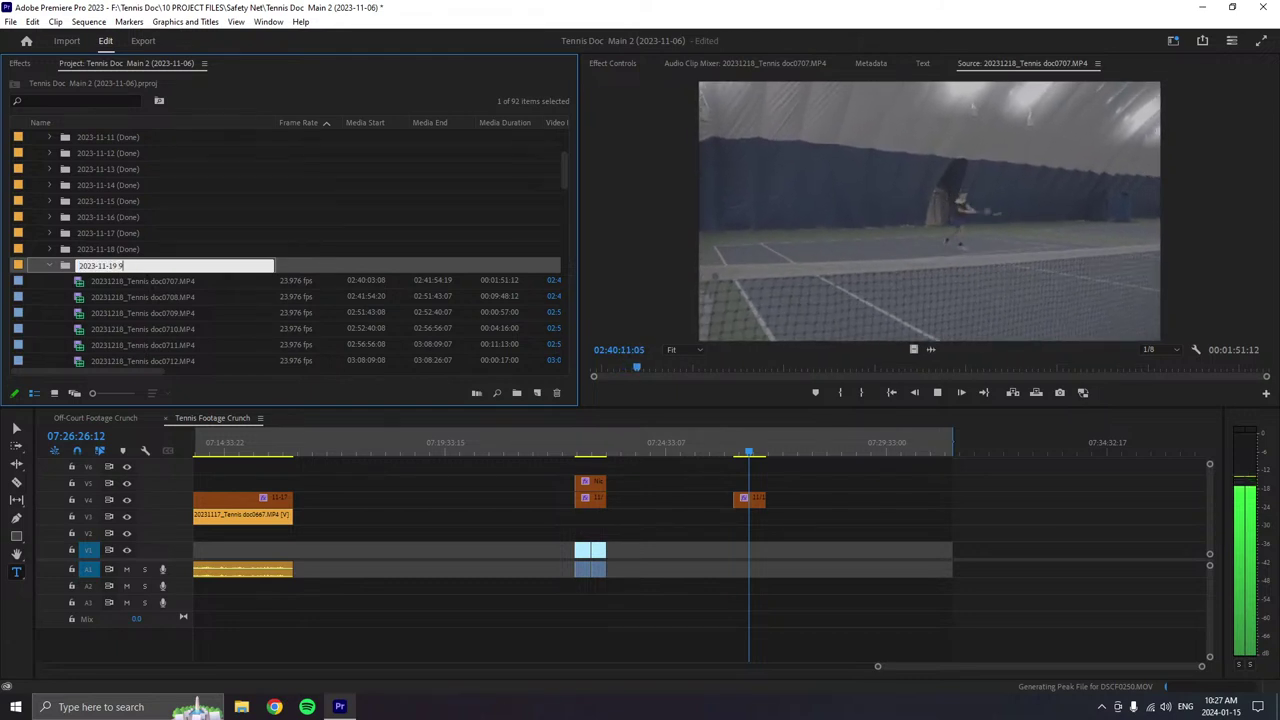
{"action": "type", "text": "(WIP"}
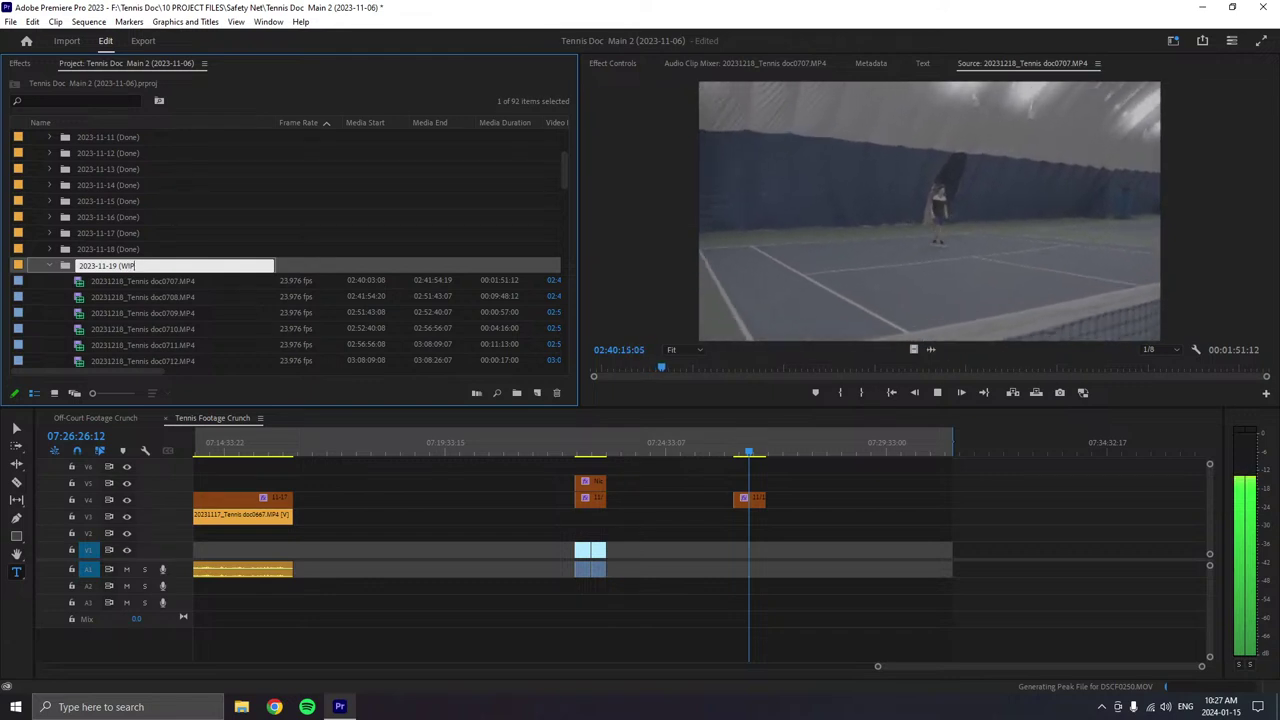
{"action": "type", "text": ")"}
{"action": "left_click", "coordinate": [127, 300]}
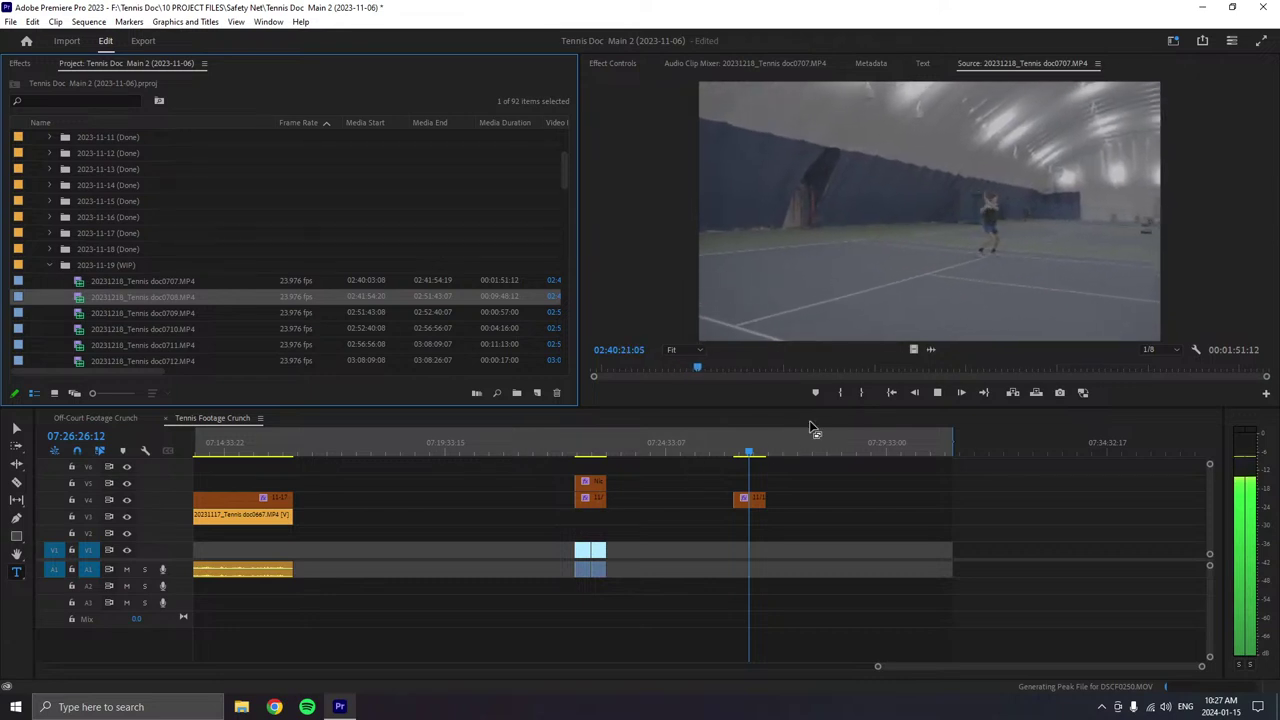
- Mark a 00:00:23:12 segment of the 0707 clip ending at 02:41:01:14 and place it on V1 and A1, ending at the playhead
{"action": "left_click", "coordinate": [825, 345]}
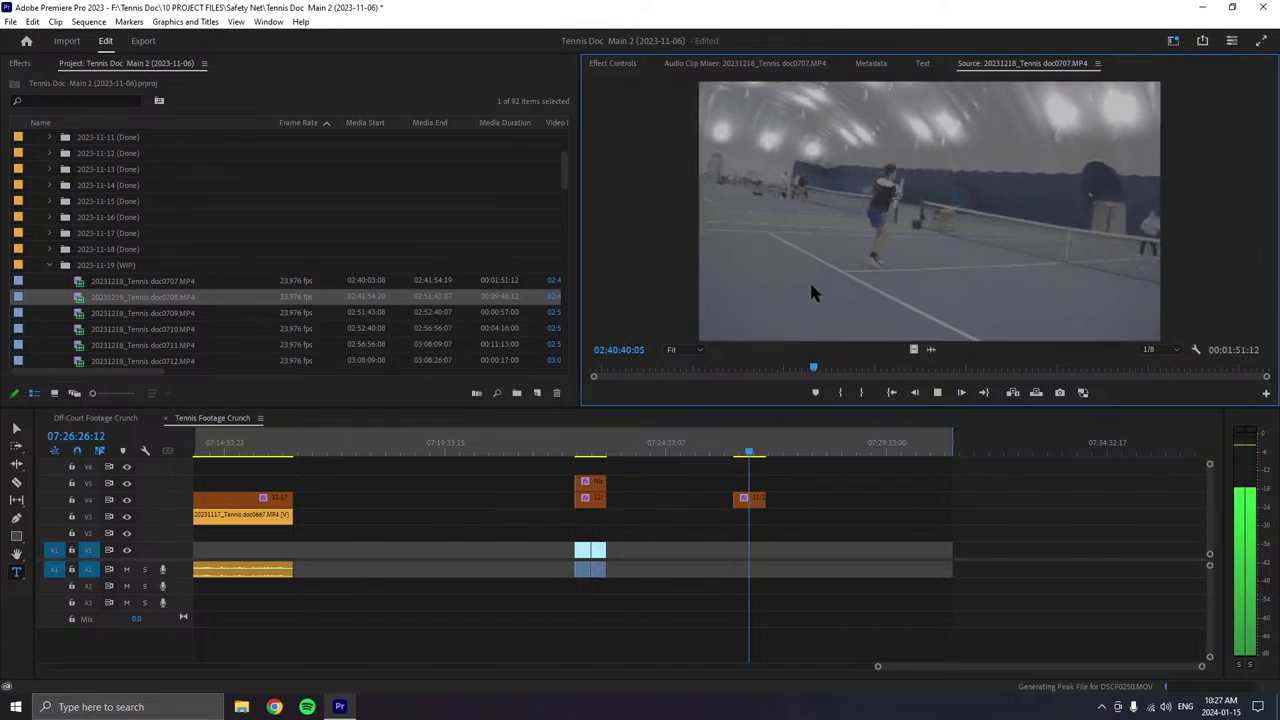
{"action": "left_click", "coordinate": [797, 368]}
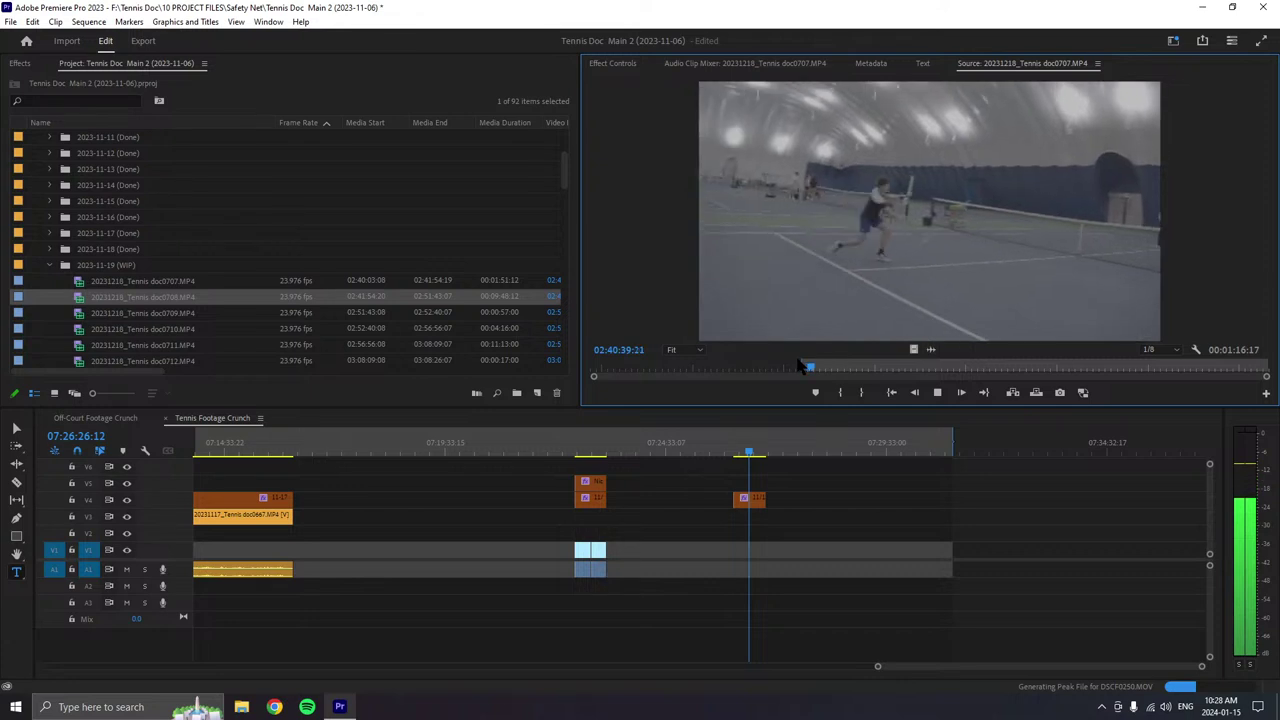
{"action": "key", "text": "space"}
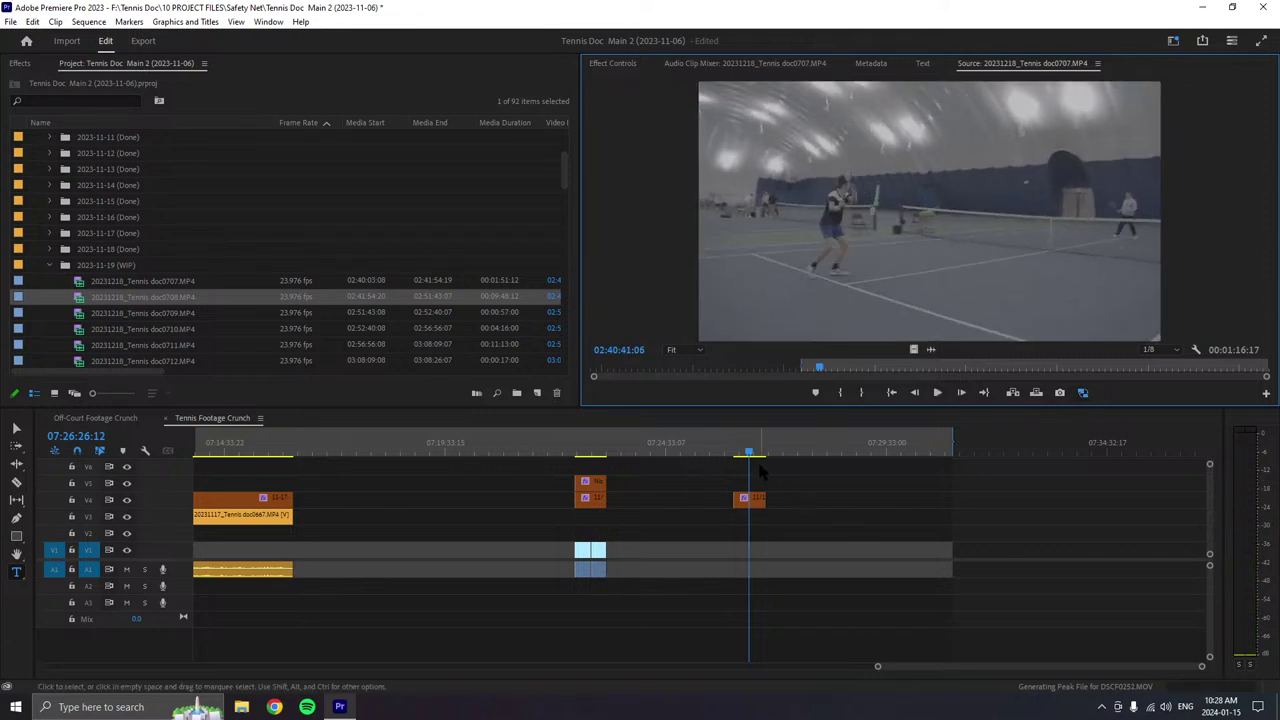
{"action": "left_click", "coordinate": [937, 393]}
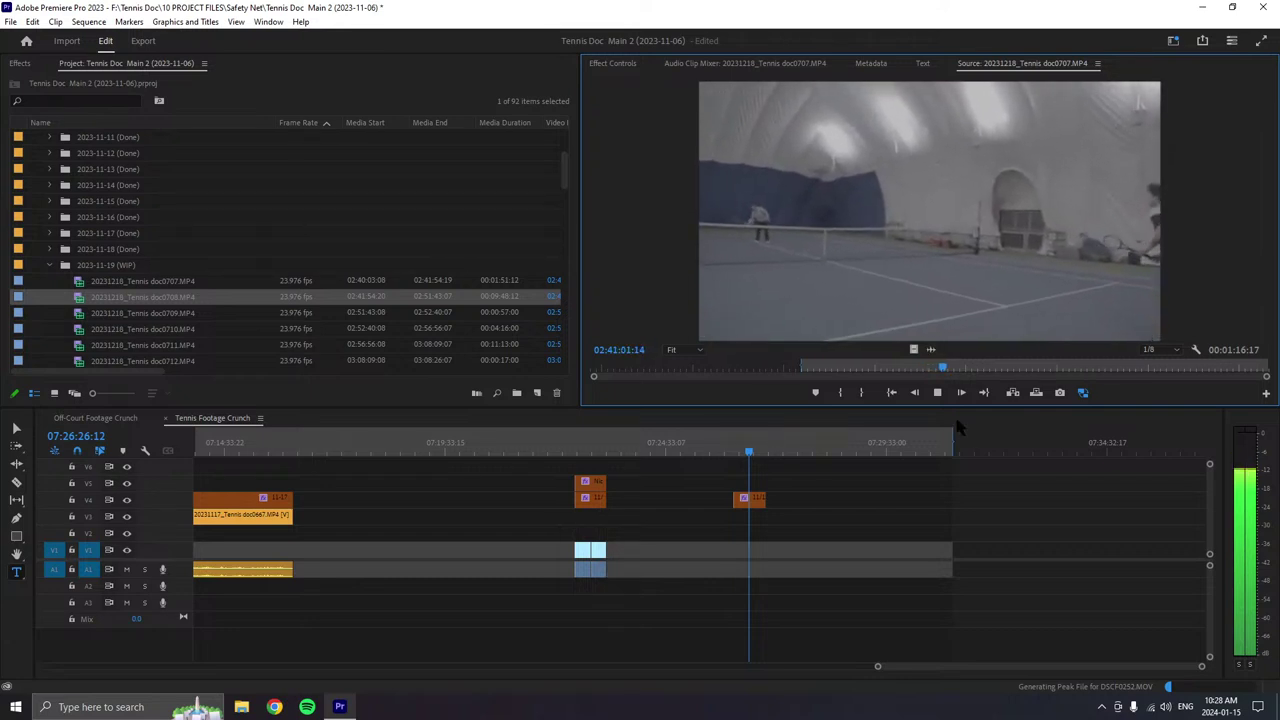
{"action": "key", "text": "space"}
{"action": "left_click_drag", "start_coordinate": [913, 325], "coordinate": [758, 549]}
{"action": "key", "text": "ctrl+z"}
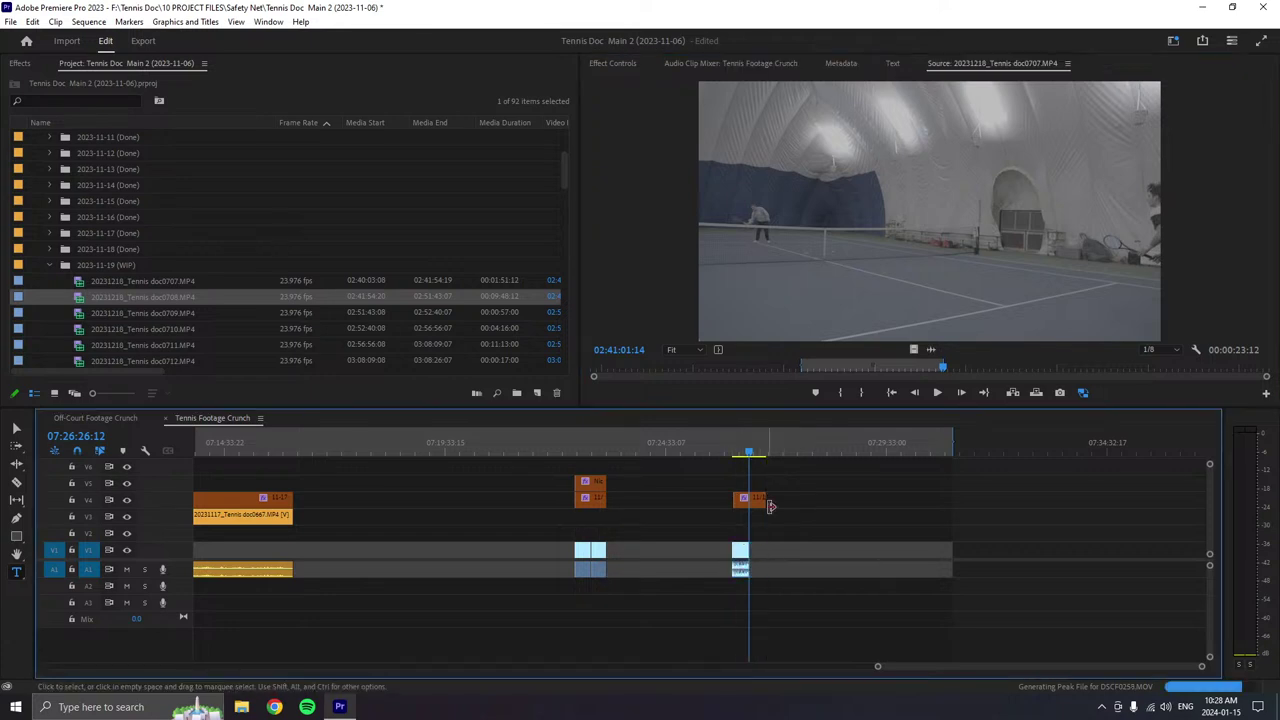
- Align the start of the 11-19 title on V4 with the start of the newly placed footage
{"action": "key", "text": "equal"}
{"action": "key", "text": "equal"}
{"action": "key", "text": "equal"}
{"action": "key", "text": "equal"}
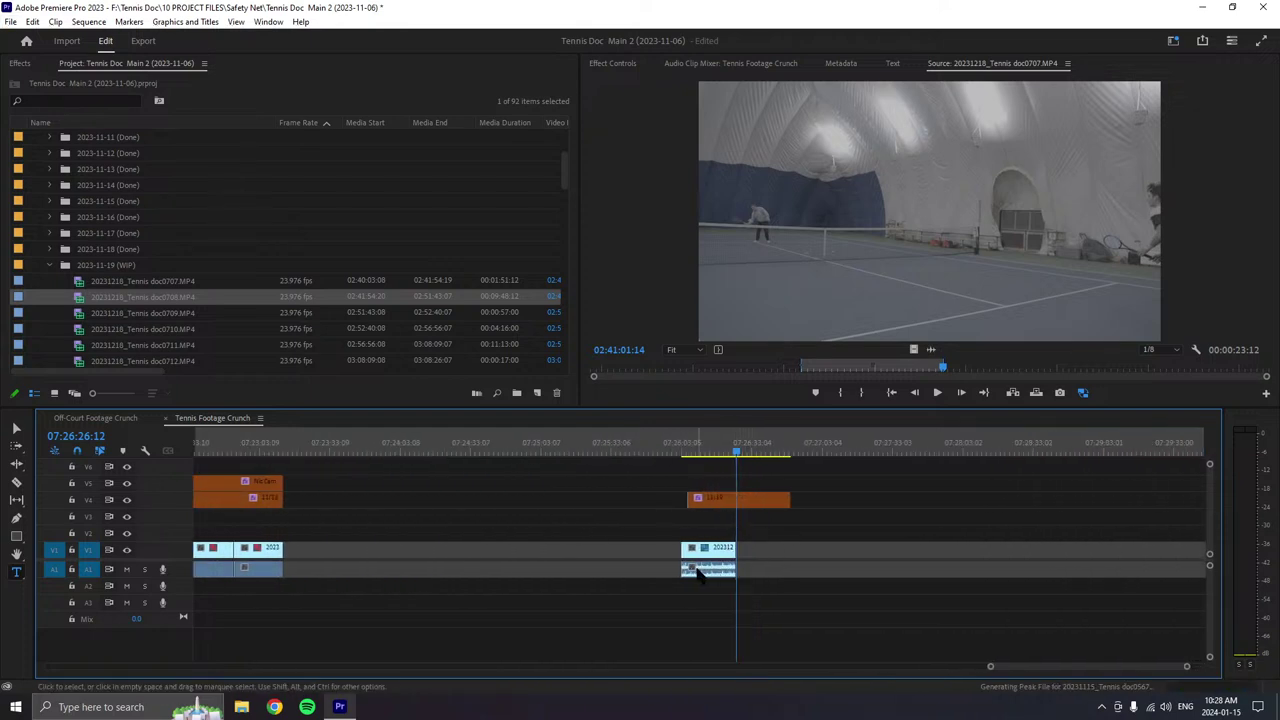
{"action": "left_click_drag", "start_coordinate": [714, 509], "coordinate": [707, 509]}
- Mark the next 00:00:14:10 segment of the 0707 clip, ending at 02:41:16:15, and add it directly after the first segment
{"action": "left_click", "coordinate": [937, 392]}
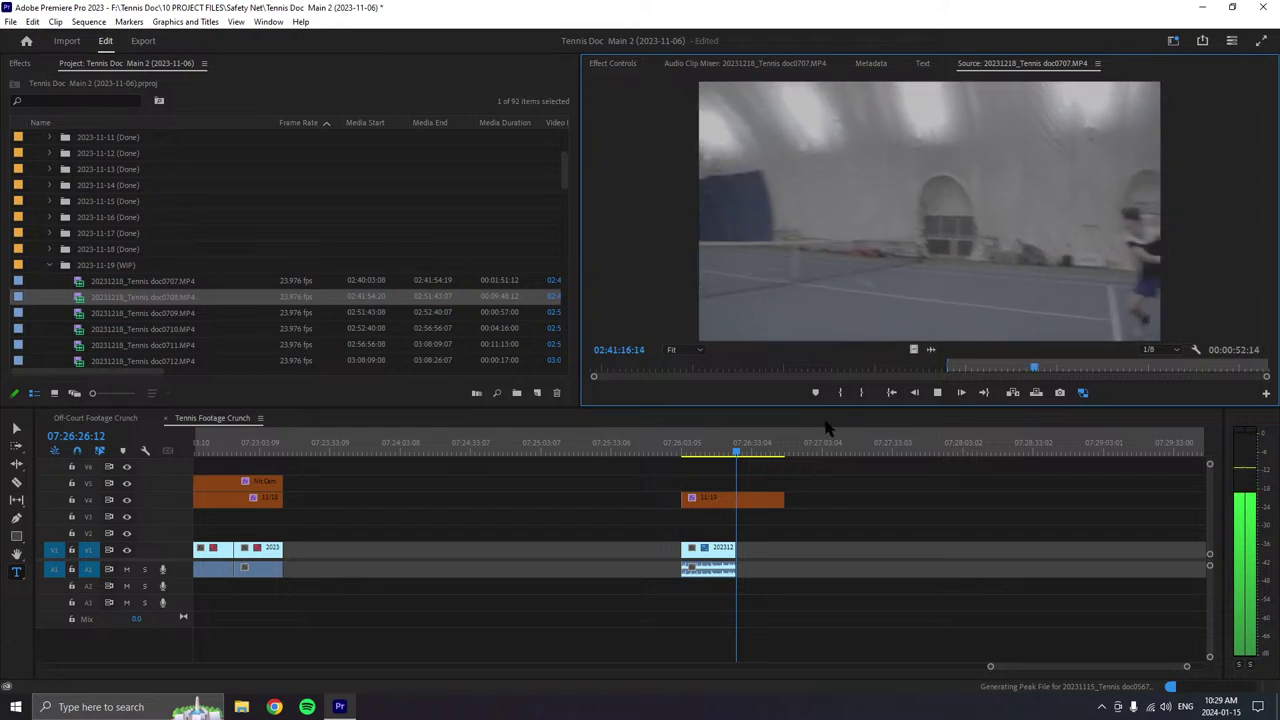
{"action": "left_click", "coordinate": [861, 392]}
{"action": "left_click_drag", "start_coordinate": [900, 300], "coordinate": [737, 560]}
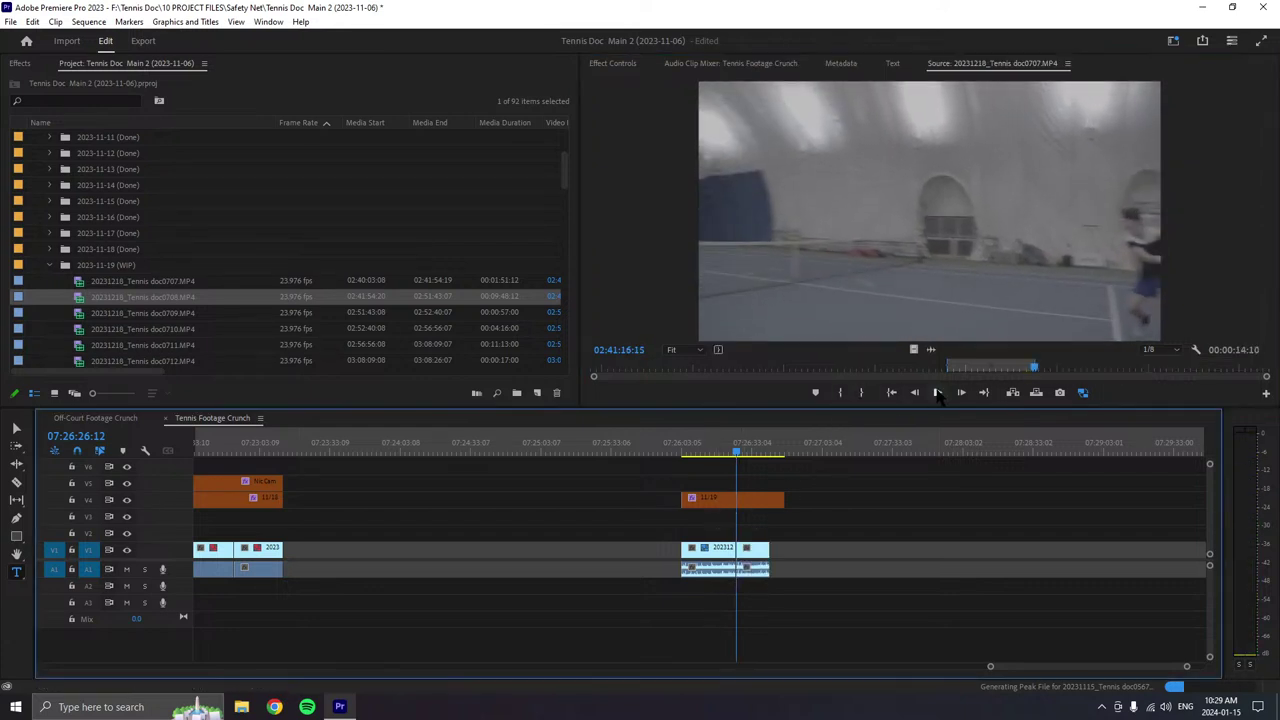
- Mark a 00:00:08:17 segment of the 0707 clip ending at 02:41:42:10 and add it after the second segment on the timeline
{"action": "left_click", "coordinate": [937, 392]}
{"action": "key", "text": "i"}
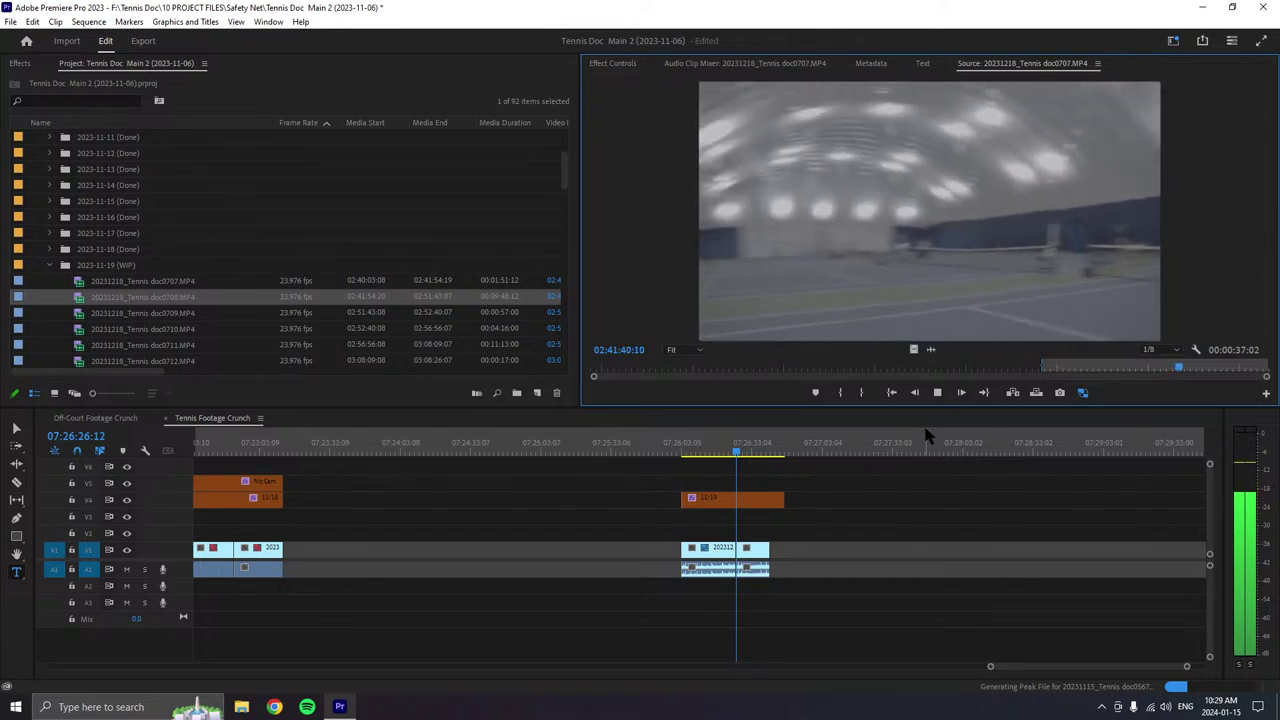
{"action": "left_click_drag", "start_coordinate": [1051, 368], "coordinate": [1098, 370]}
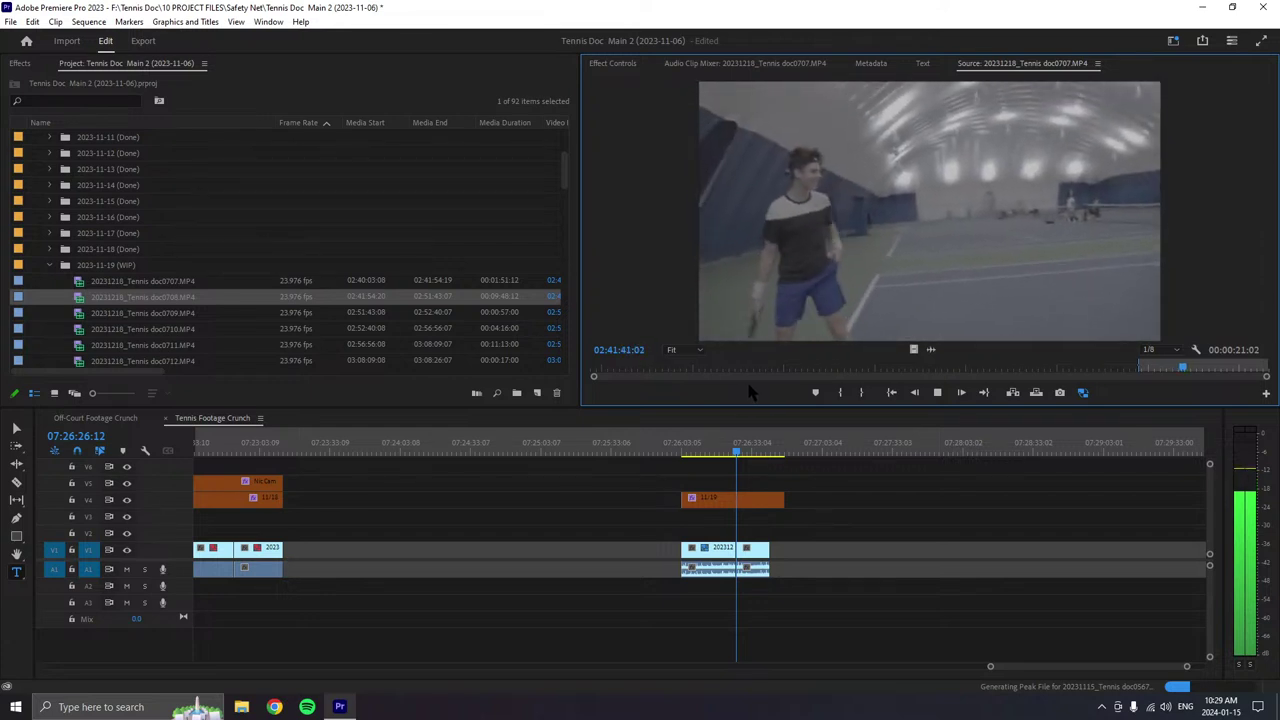
{"action": "key", "text": "space"}
{"action": "left_click_drag", "start_coordinate": [760, 390], "coordinate": [771, 588]}
- Change the label colour of the third 0707 segment on the timeline to Blue
{"action": "right_click", "coordinate": [778, 550]}
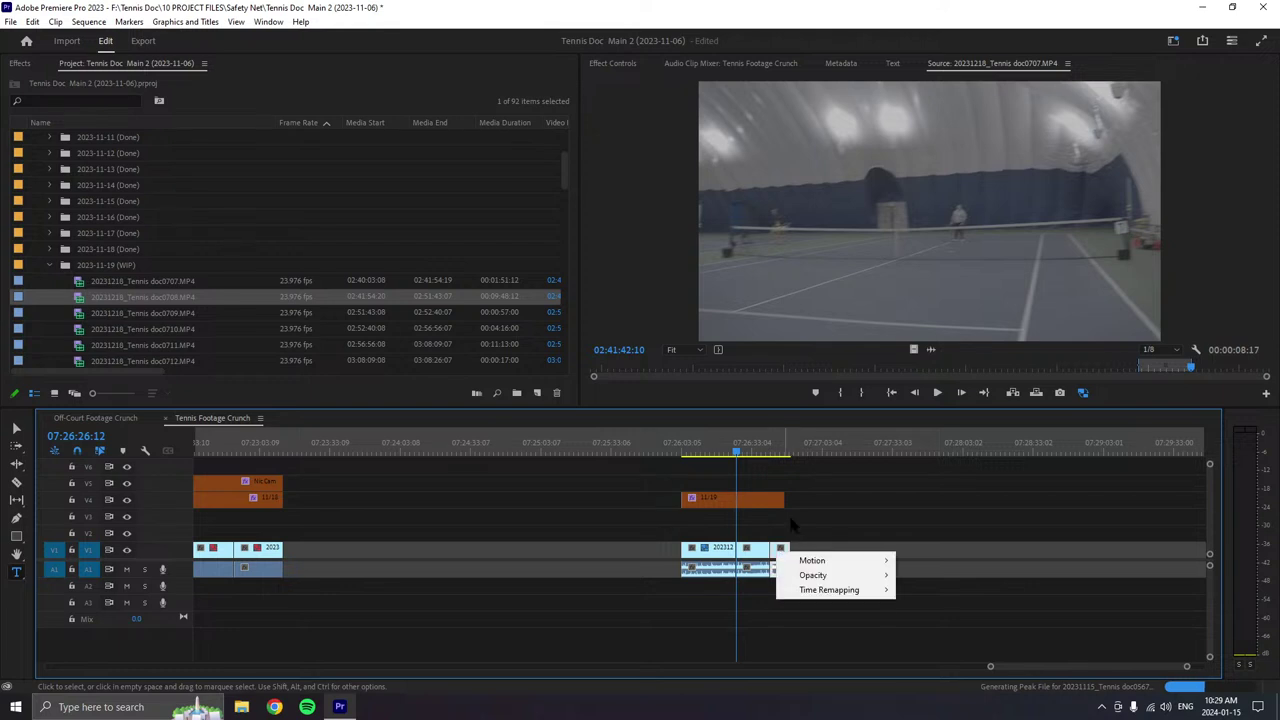
{"action": "left_click", "coordinate": [810, 532]}
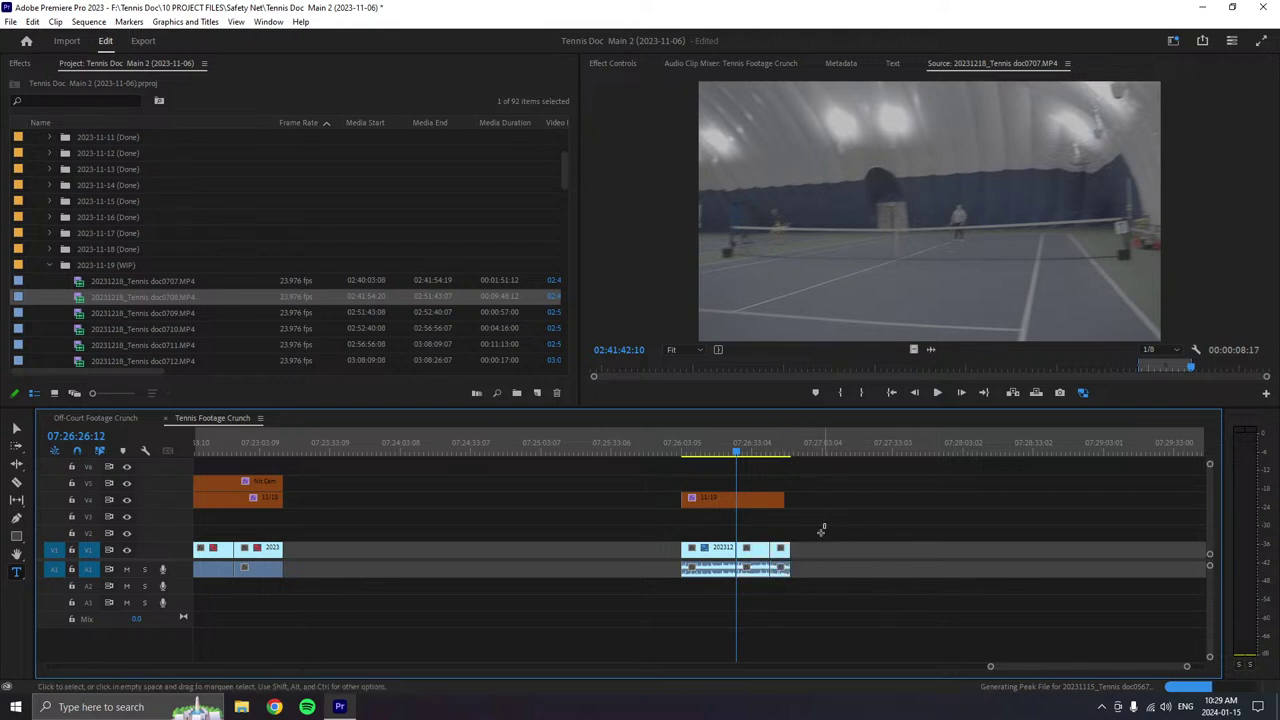
{"action": "right_click", "coordinate": [778, 562]}
{"action": "mouse_move", "coordinate": [846, 374]}
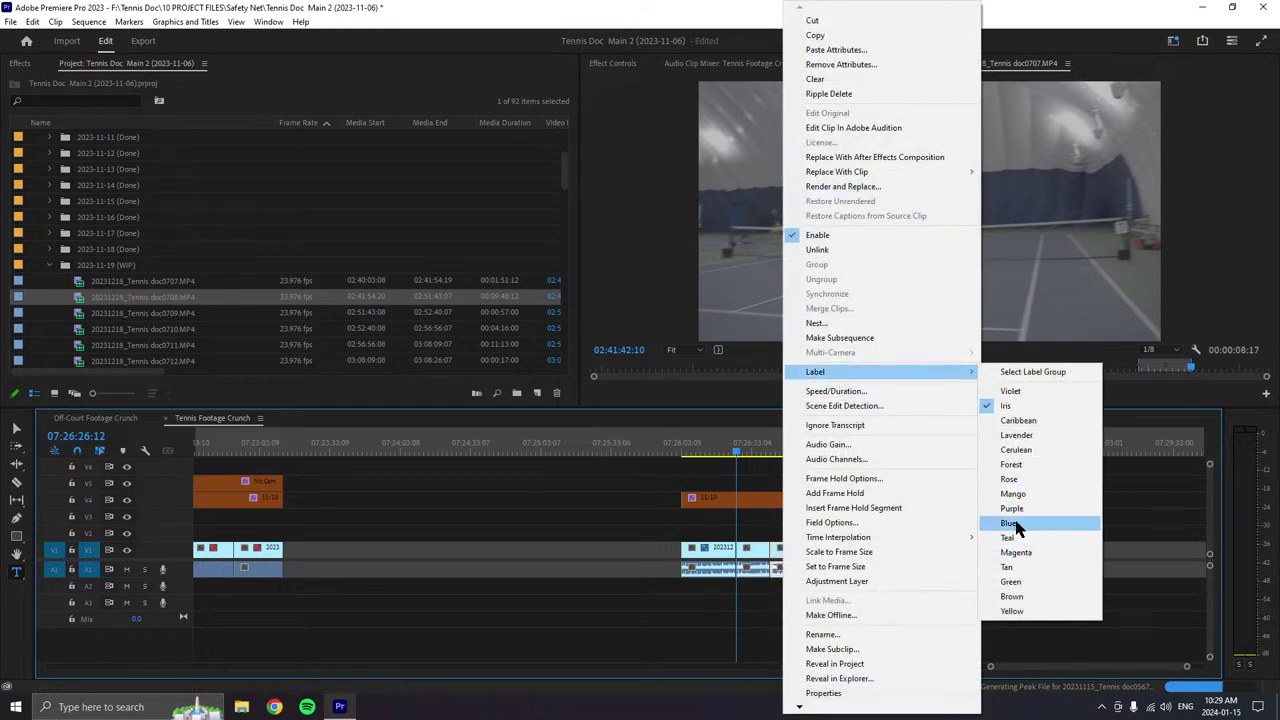
{"action": "left_click", "coordinate": [1012, 523]}
- Play the 0707 clip to its end, then open 20231218_Tennis doc0708.MP4 and mark a 00:00:28:22 segment ending at 02:43:15:12
{"action": "left_click", "coordinate": [937, 392]}
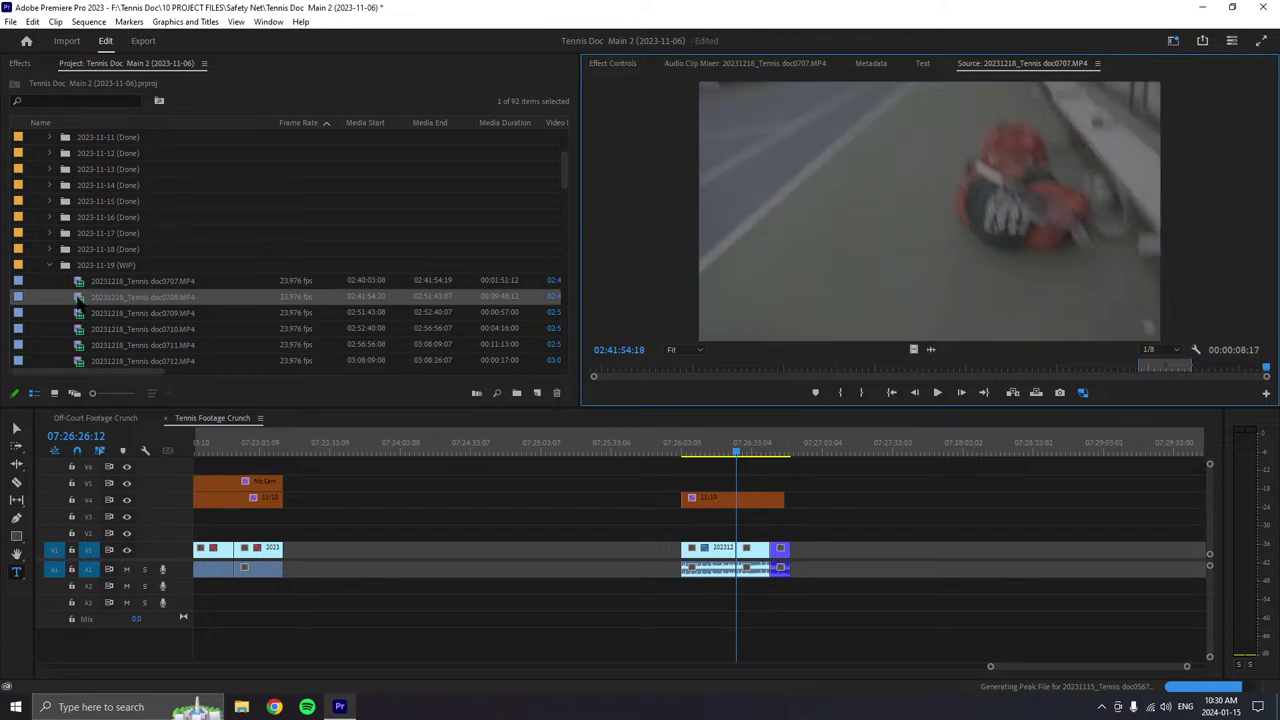
{"action": "double_click", "coordinate": [86, 298]}
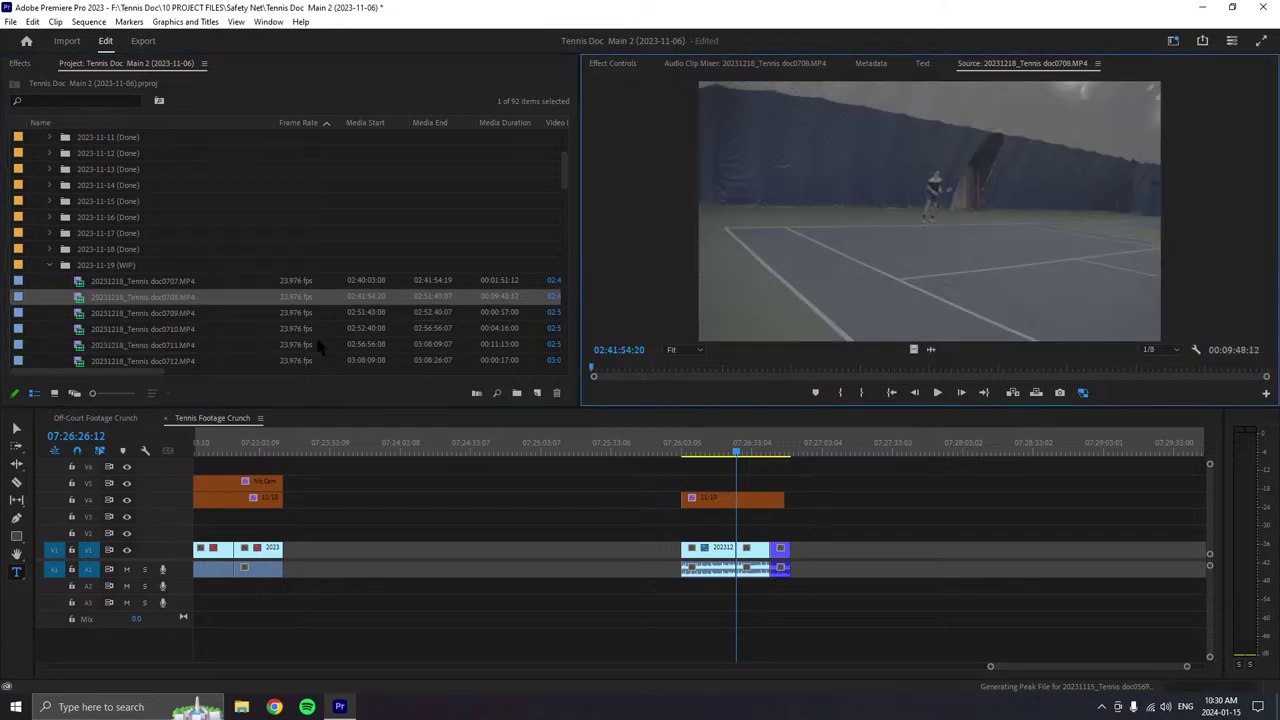
{"action": "left_click", "coordinate": [937, 392]}
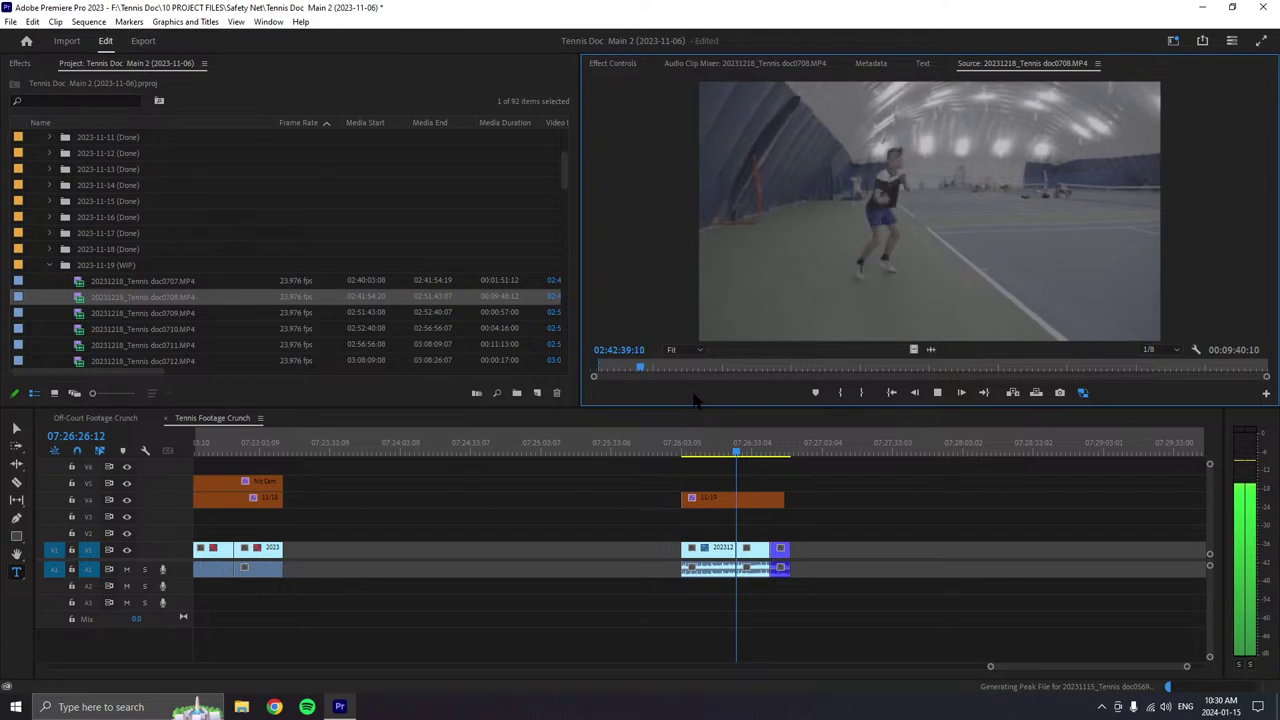
{"action": "left_click", "coordinate": [631, 368]}
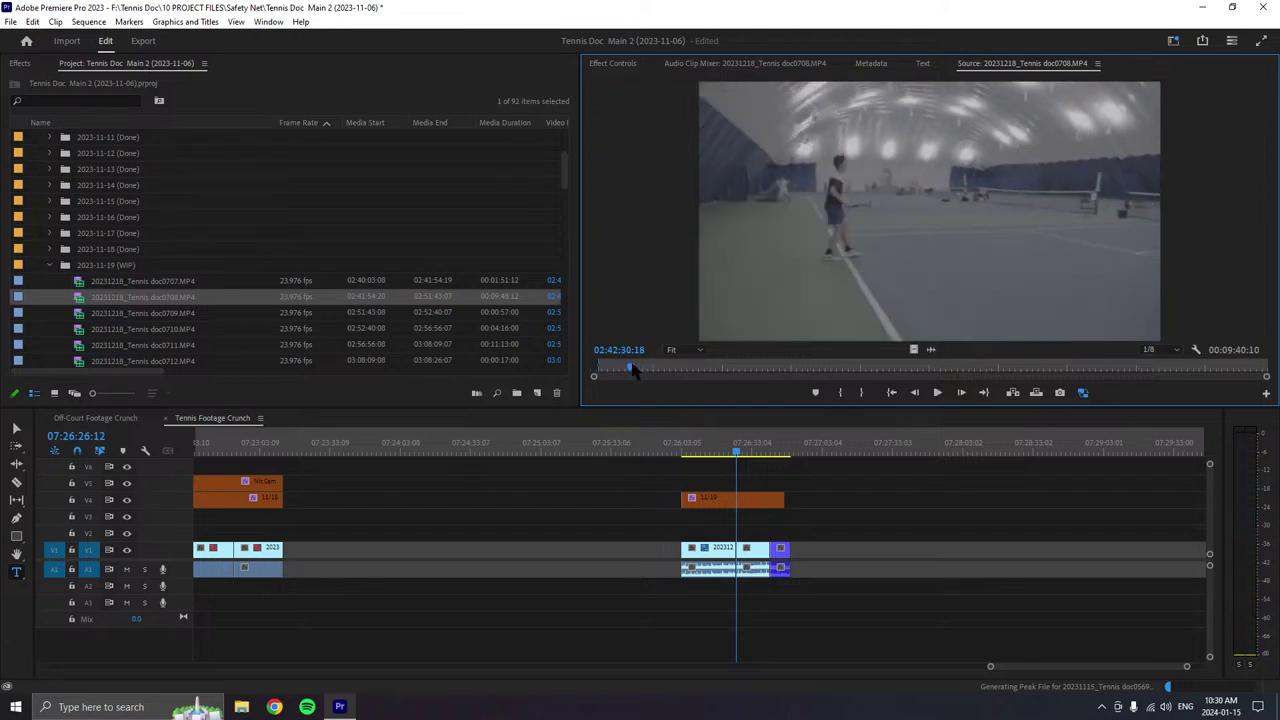
{"action": "key", "text": "space"}
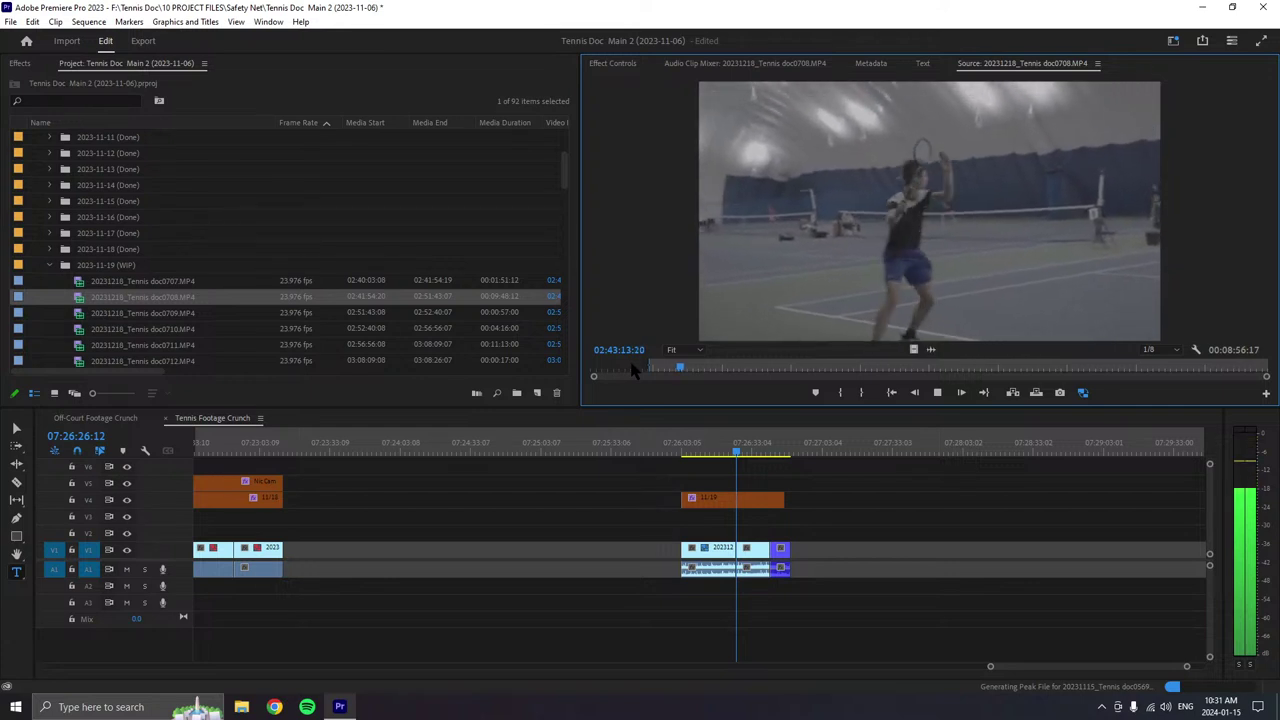
{"action": "key", "text": "space"}
{"action": "key", "text": "o"}
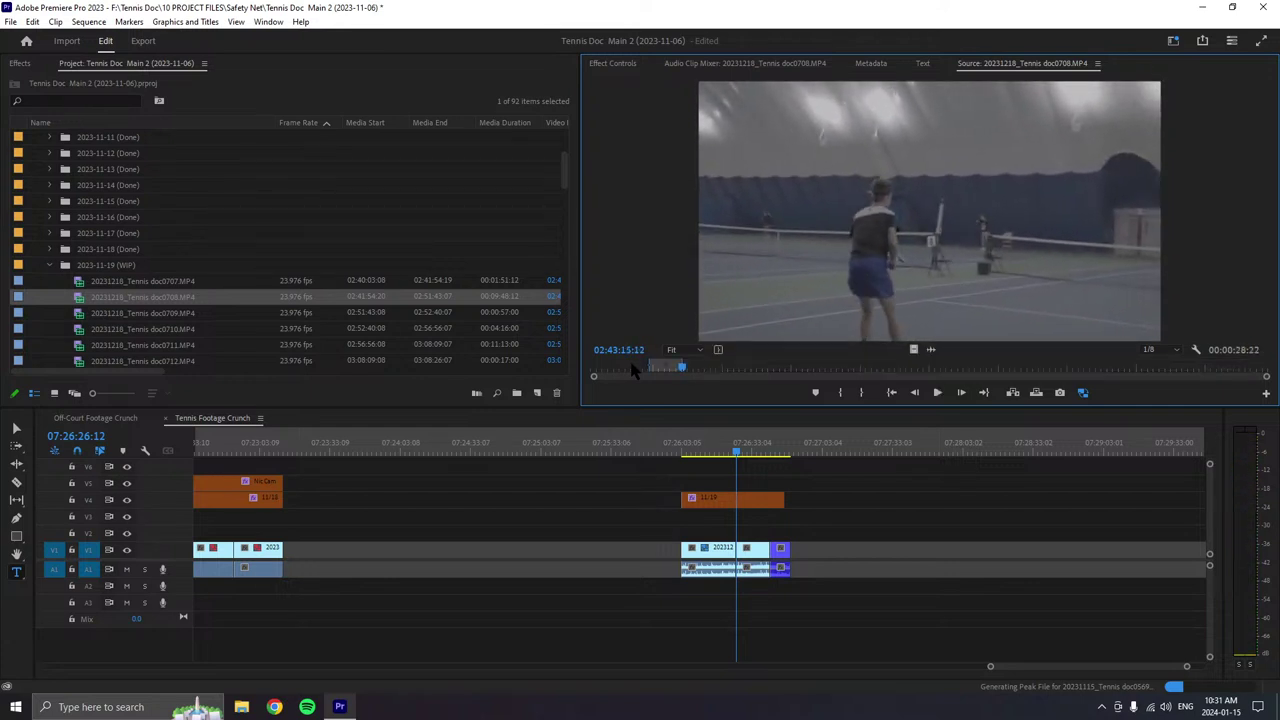
- Add the marked 0708 segment after the blue clip on V1 and A1, and extend the 11-19 title on V4 well past it
{"action": "left_click_drag", "start_coordinate": [657, 332], "coordinate": [822, 555]}
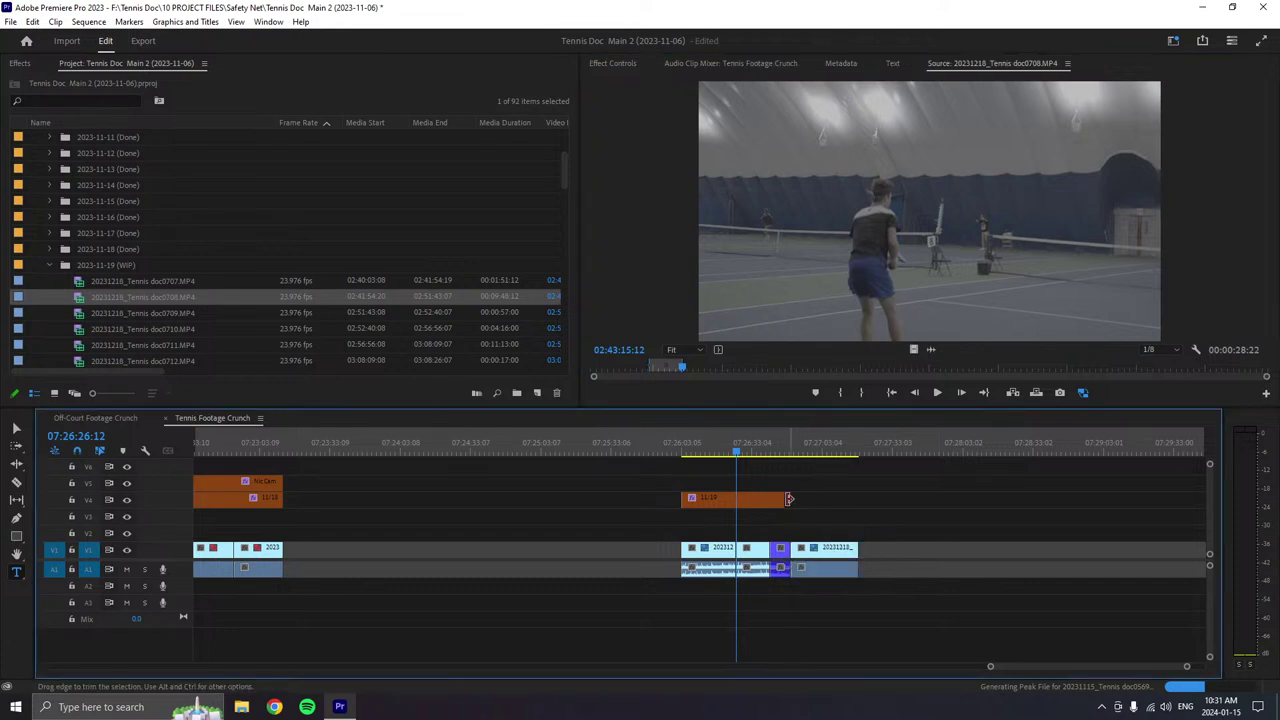
{"action": "left_click_drag", "start_coordinate": [779, 497], "coordinate": [1200, 497]}
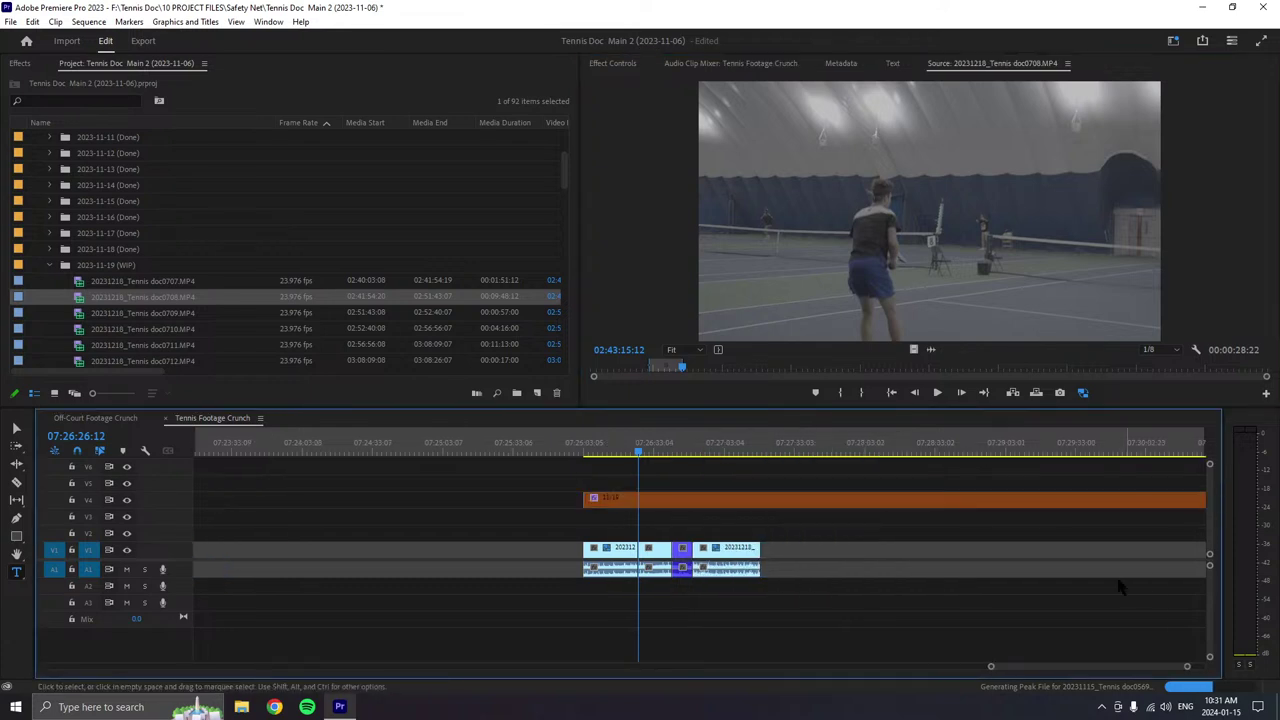
- Mark a 00:00:30:03 segment of the 0708 clip ending at 02:44:08:09 and add it after the last clip on V1 and A1
{"action": "left_click", "coordinate": [936, 392]}
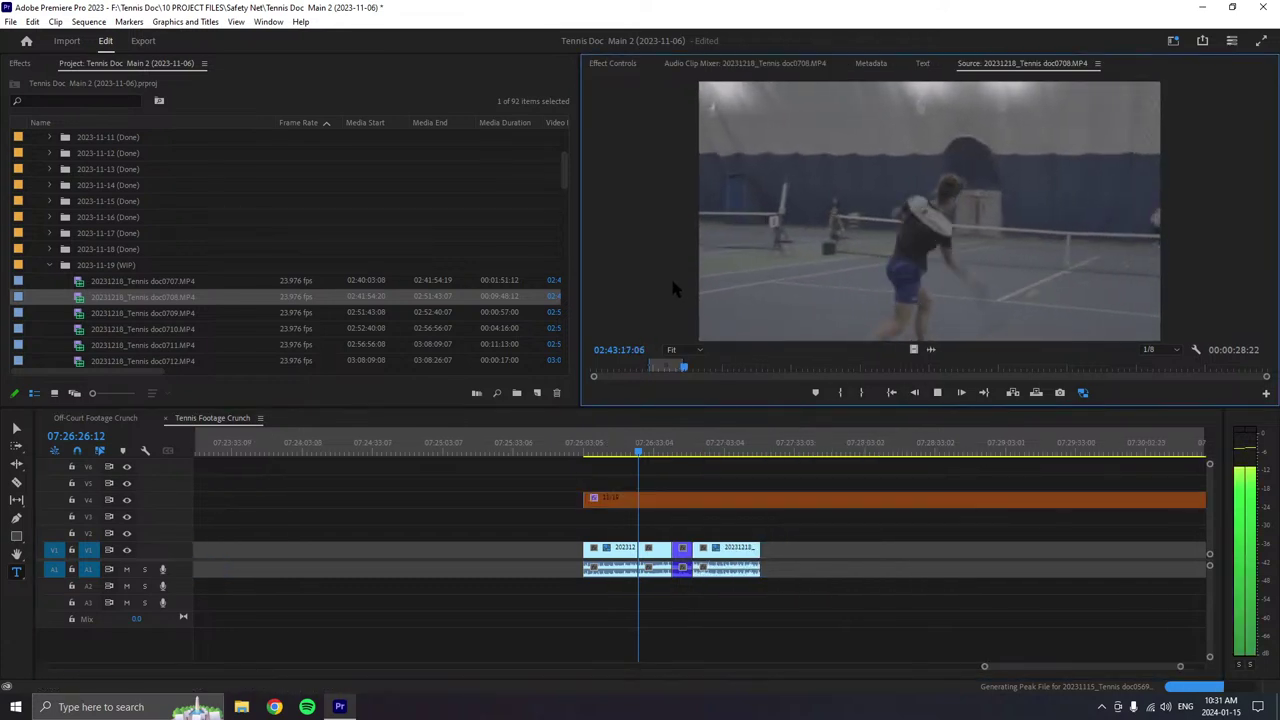
{"action": "key", "text": "i"}
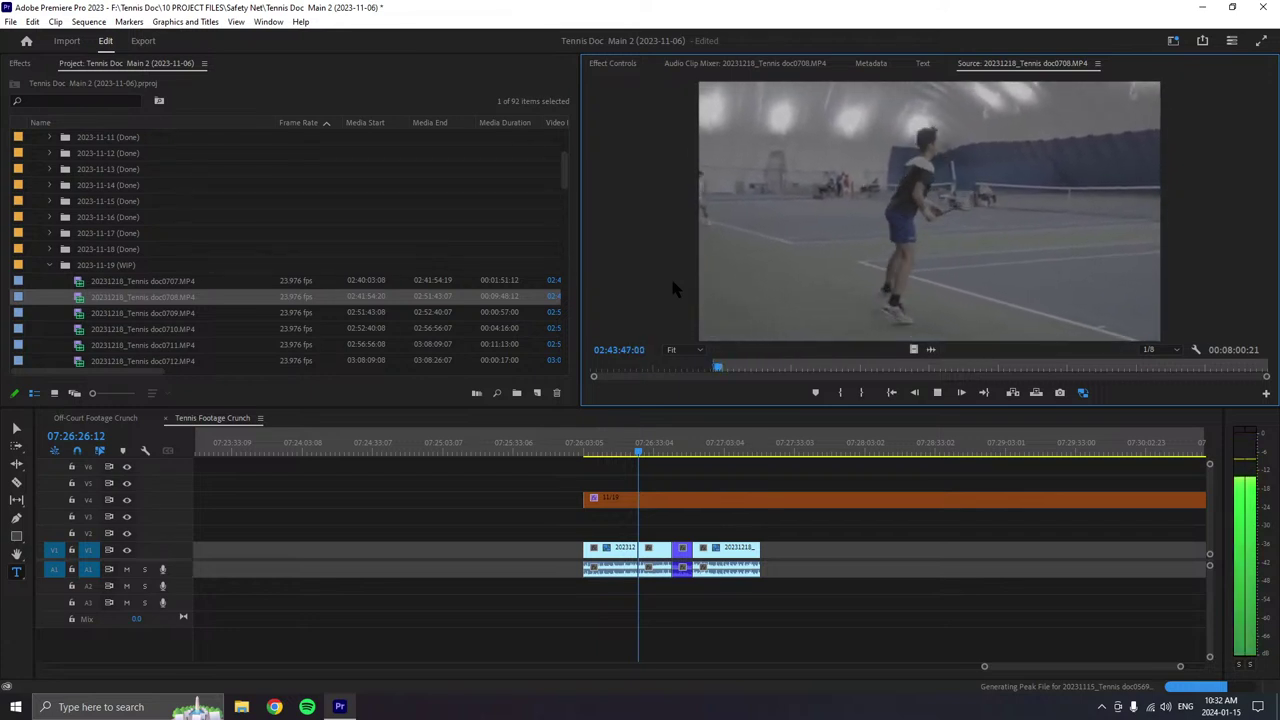
{"action": "key", "text": "j"}
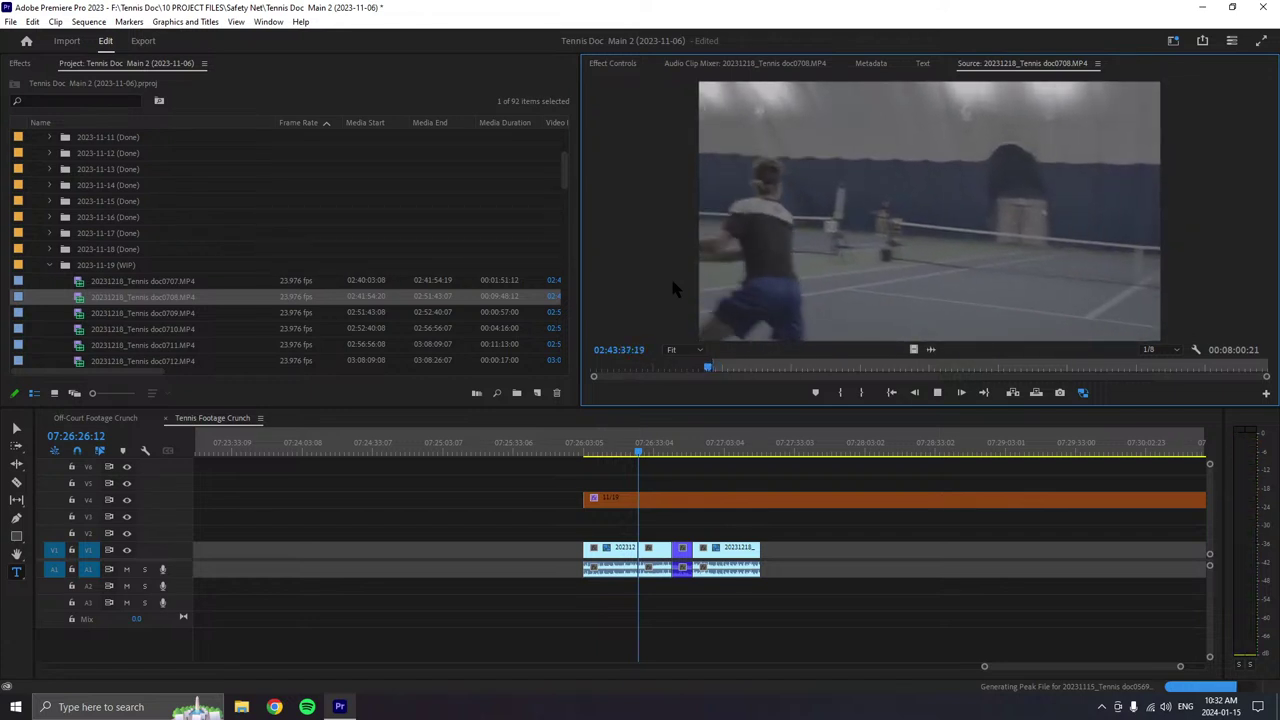
{"action": "key", "text": "l"}
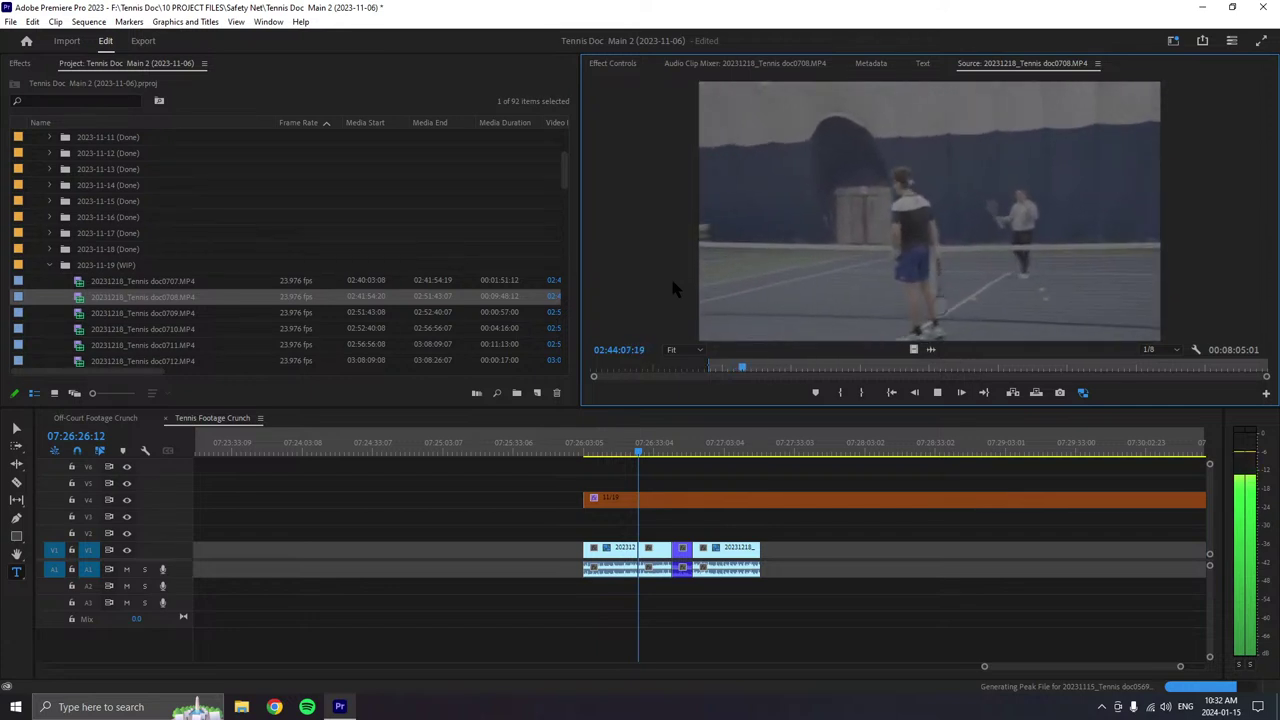
{"action": "key", "text": "space"}
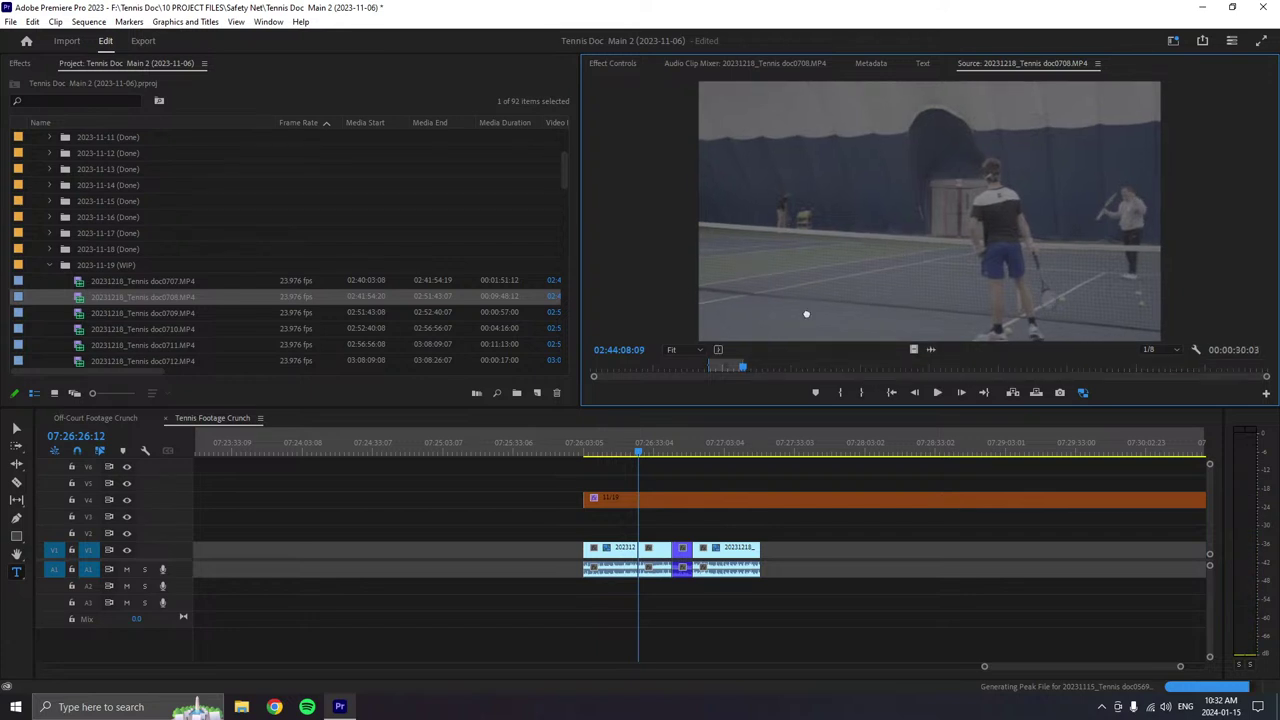
{"action": "left_click_drag", "start_coordinate": [806, 314], "coordinate": [797, 560]}
- Mark a 00:00:26:15 segment of the 0708 clip ending around 02:44:47 and add it to the end of the timeline clips
{"action": "left_click", "coordinate": [937, 392]}
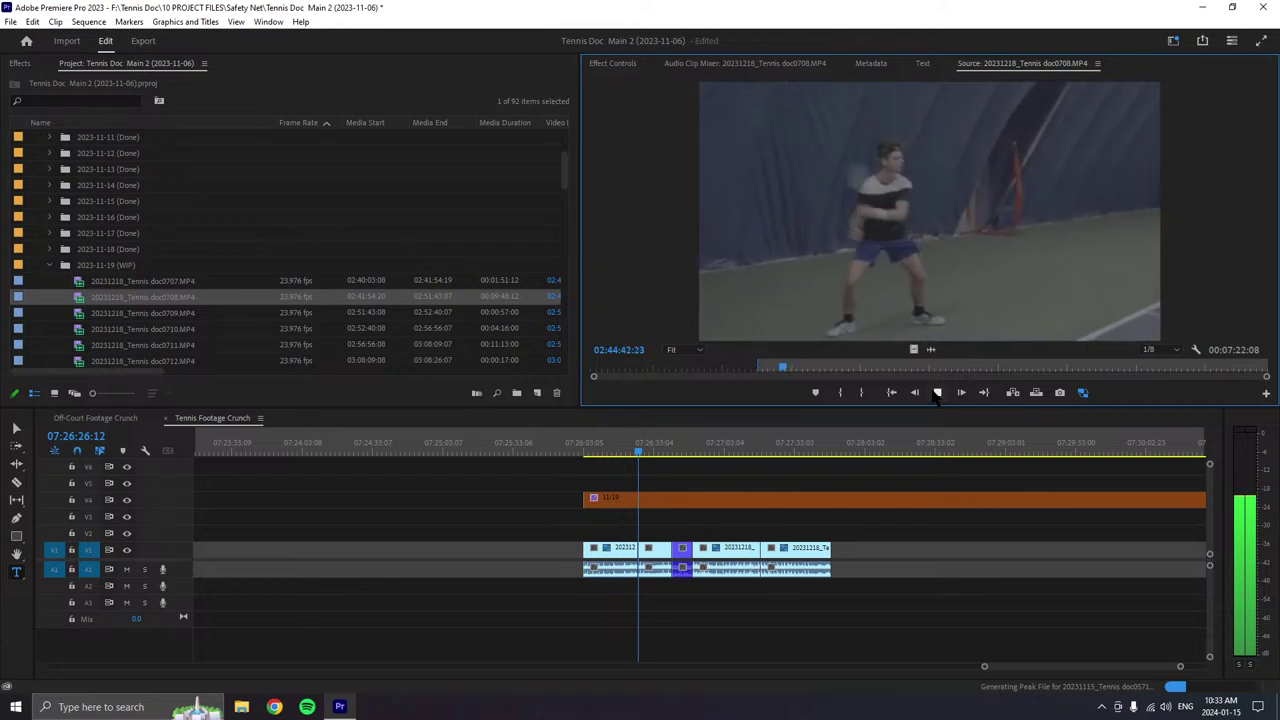
{"action": "left_click", "coordinate": [937, 393]}
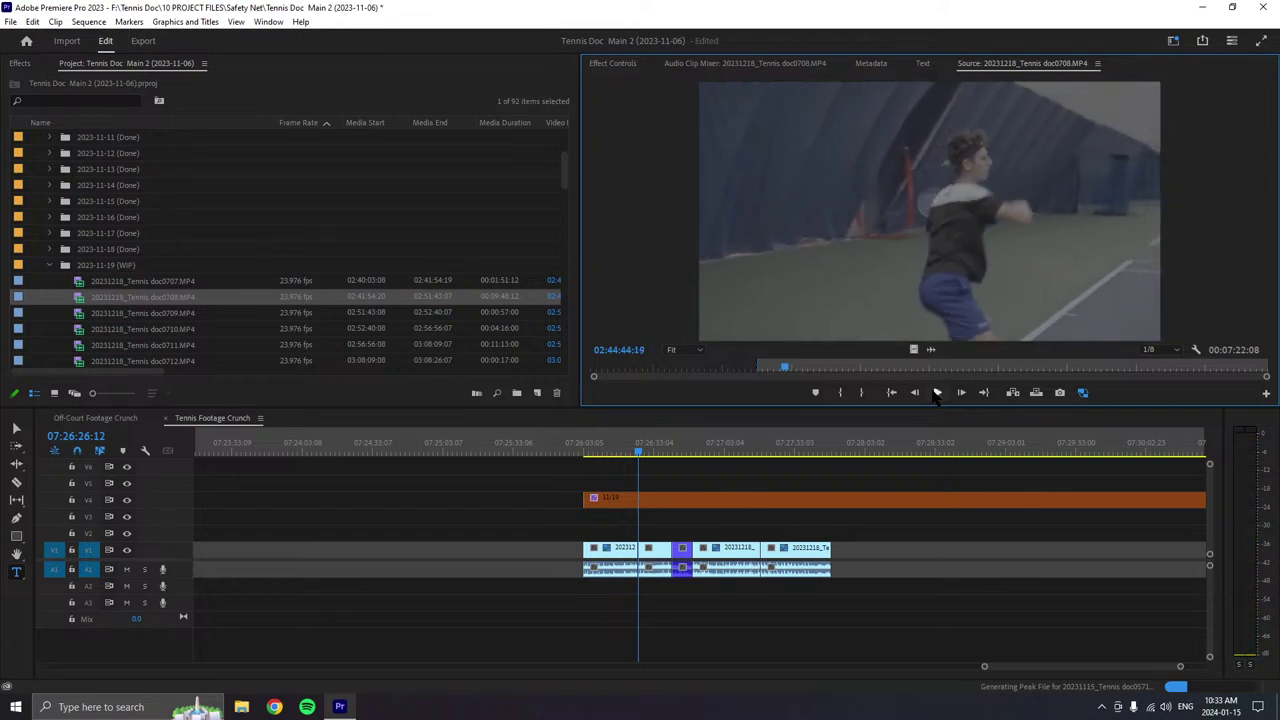
{"action": "key", "text": "o"}
{"action": "left_click", "coordinate": [937, 393]}
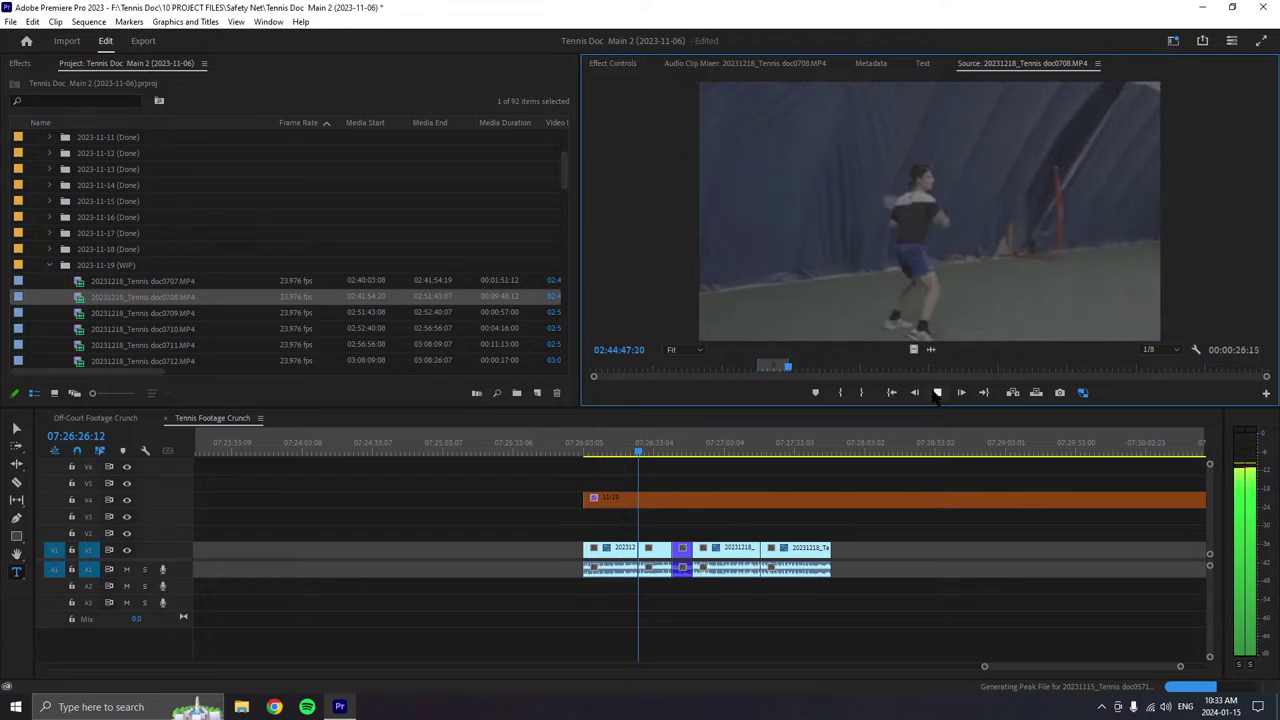
{"action": "left_click", "coordinate": [937, 392]}
{"action": "left_click_drag", "start_coordinate": [945, 212], "coordinate": [840, 552]}
- Mark a 00:00:24:12 segment of the 0708 clip ending at 02:45:27:09 and append it to the clips on V1 and A1
{"action": "left_click", "coordinate": [937, 392]}
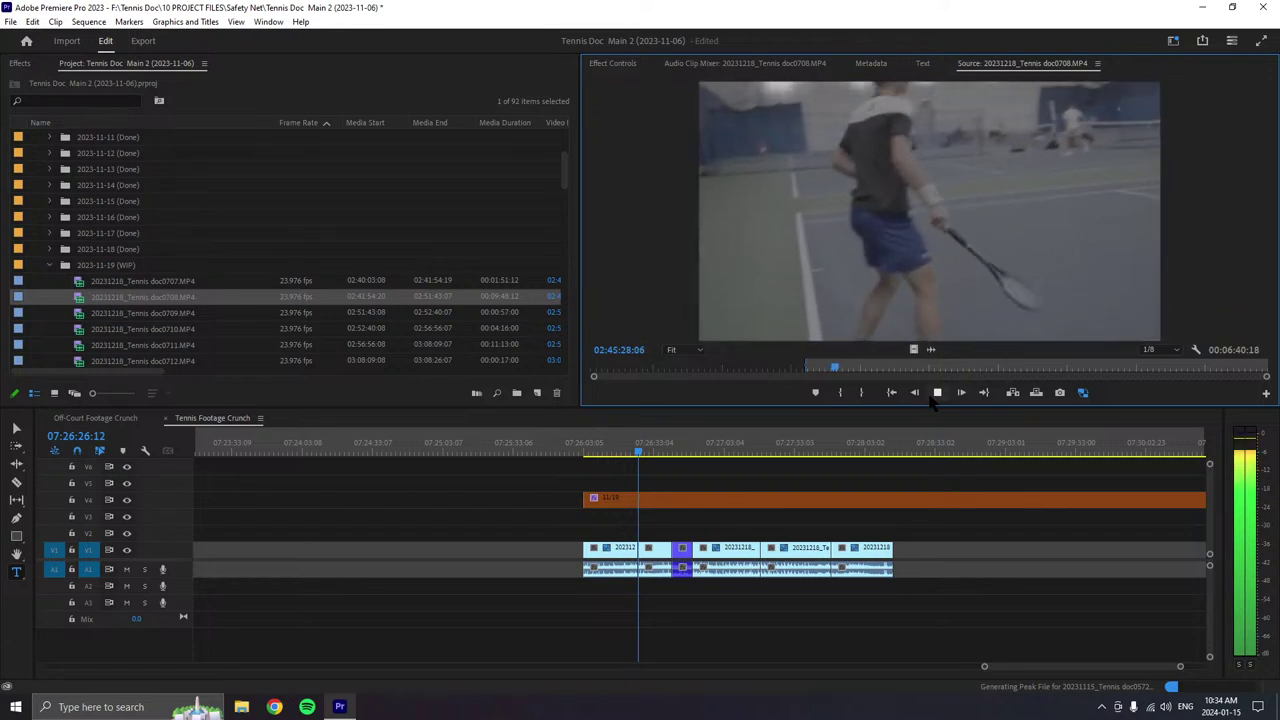
{"action": "left_click", "coordinate": [937, 392]}
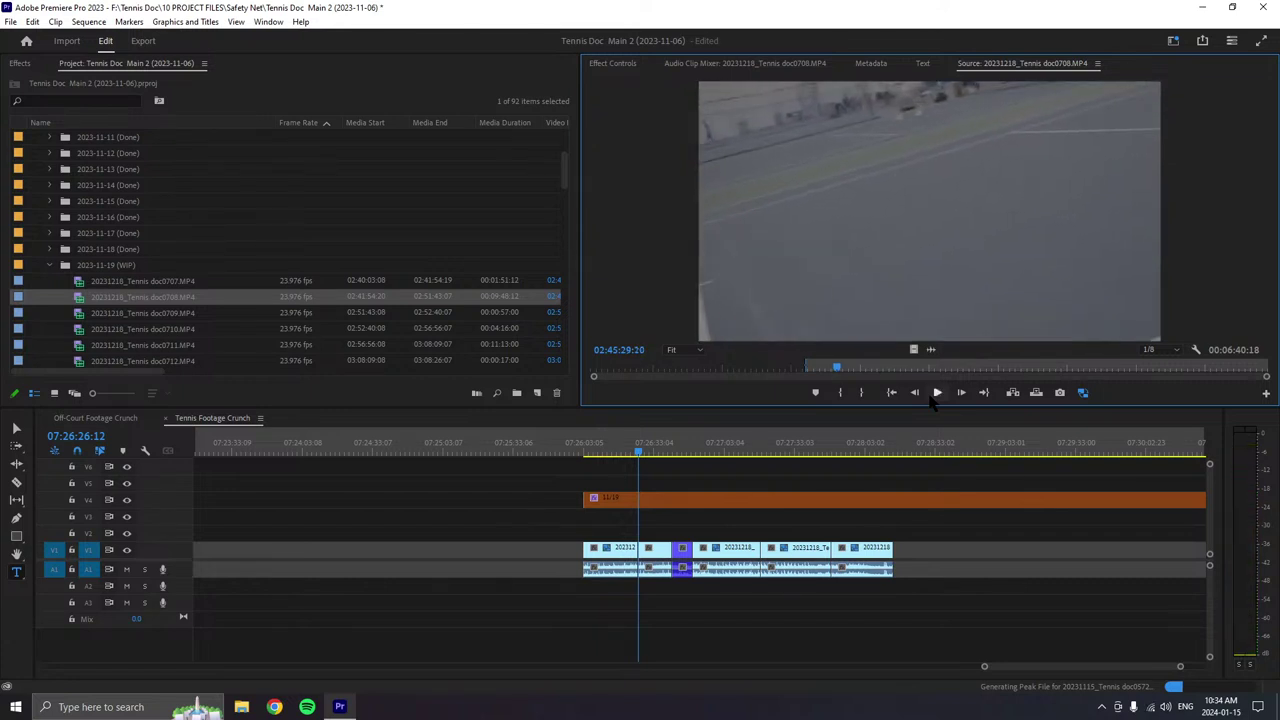
{"action": "left_click", "coordinate": [937, 392]}
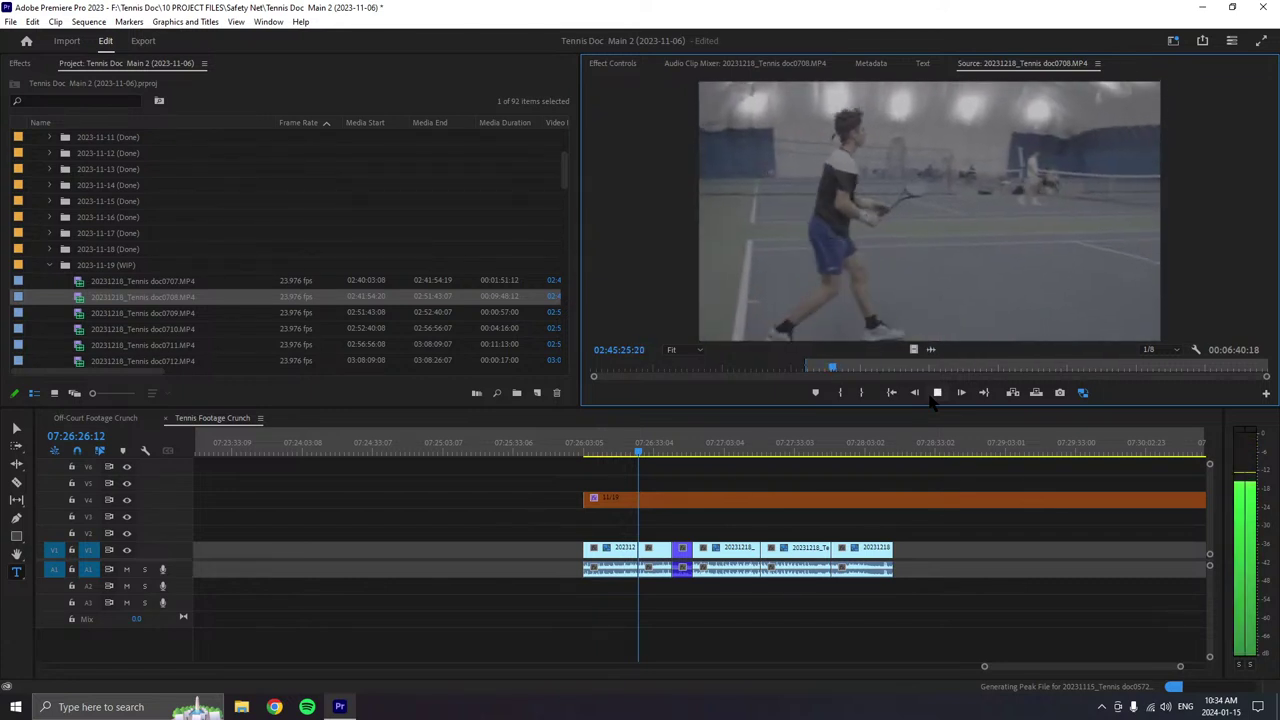
{"action": "key", "text": "o"}
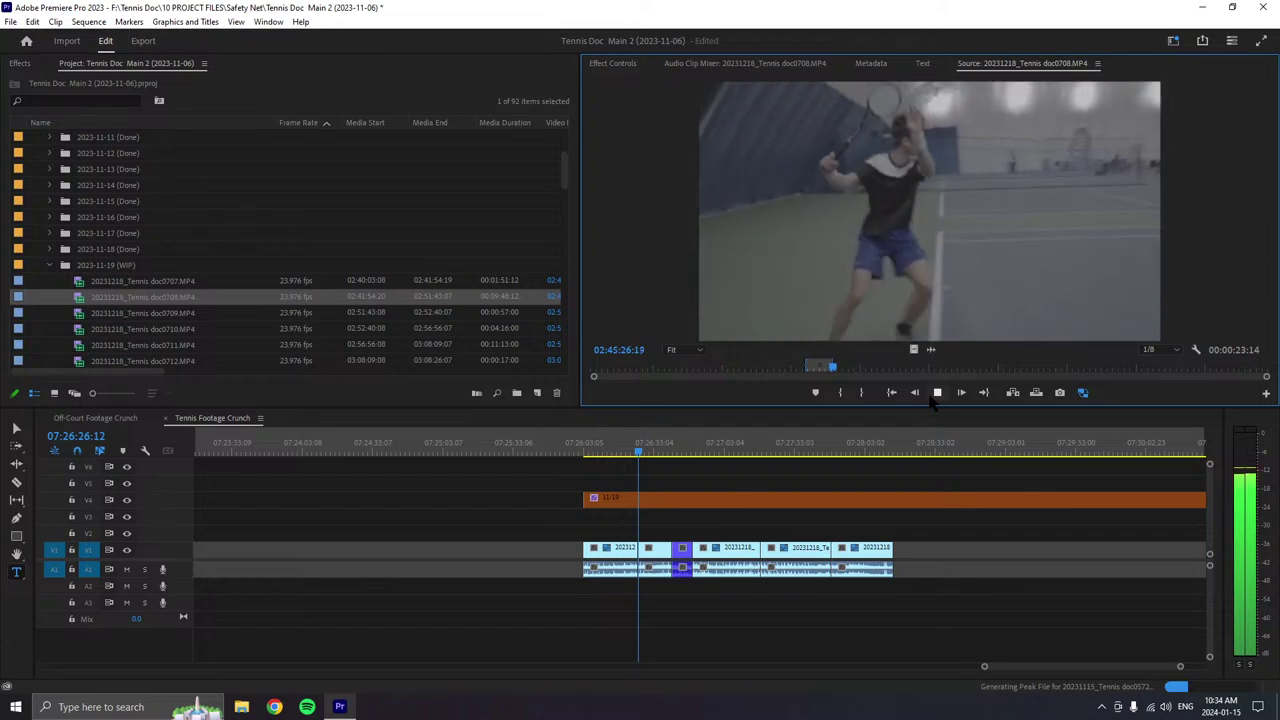
{"action": "left_click", "coordinate": [936, 393]}
{"action": "left_click_drag", "start_coordinate": [945, 270], "coordinate": [903, 566]}
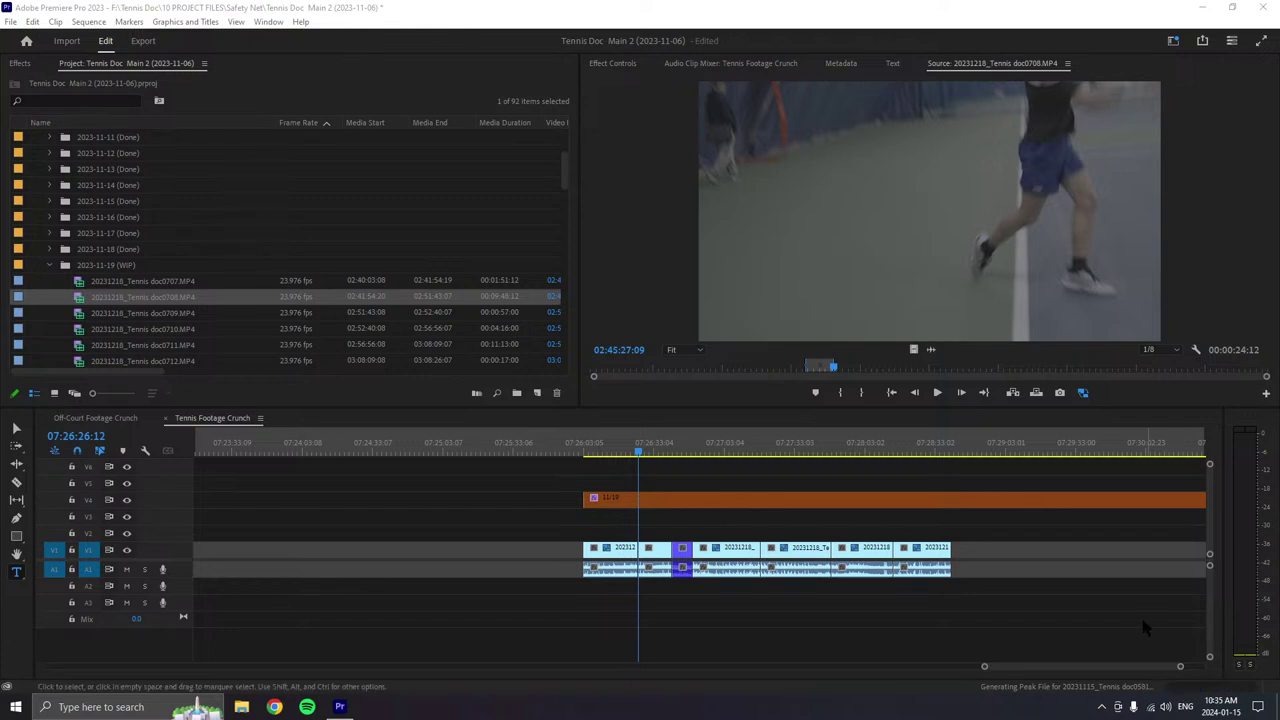
- Mark a 00:00:31:15 segment of the 0708 clip ending at 02:46:14:14 and add it after the last timeline clip
{"action": "left_click", "coordinate": [937, 393]}
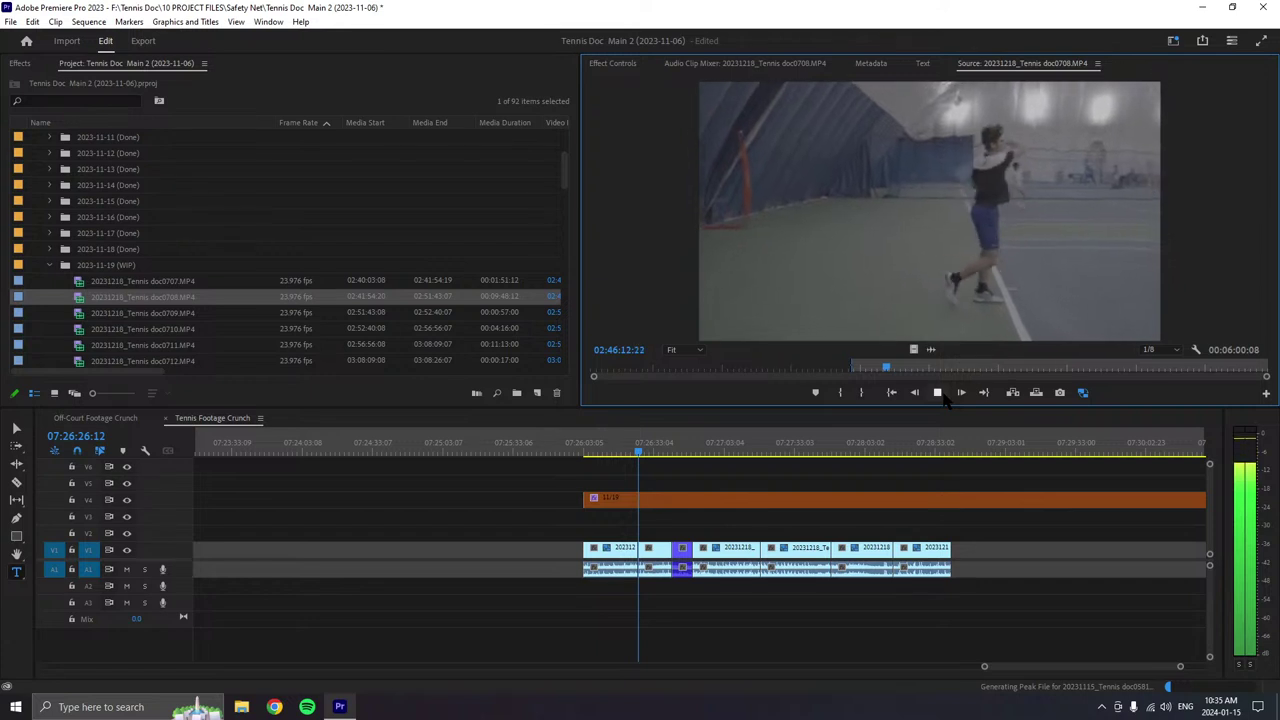
{"action": "left_click", "coordinate": [938, 393]}
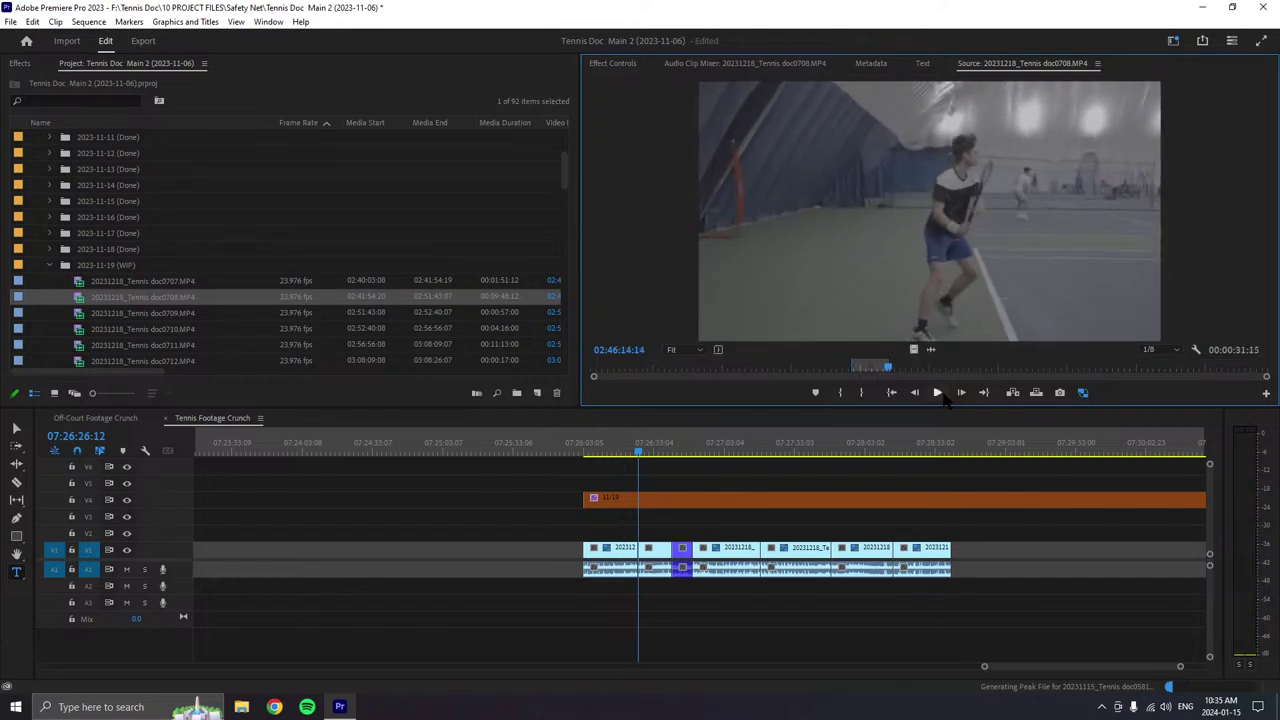
{"action": "left_click_drag", "start_coordinate": [1025, 395], "coordinate": [956, 562]}
- Mark a 00:00:31:11 segment of the 0708 clip ending at 02:47:38:06 and add it after the last clip on V1 and A1
{"action": "scroll", "coordinate": [922, 485], "scroll_direction": "right", "scroll_amount": 2}
{"action": "scroll", "coordinate": [922, 485], "scroll_direction": "right", "scroll_amount": 1}
{"action": "left_click", "coordinate": [937, 392]}
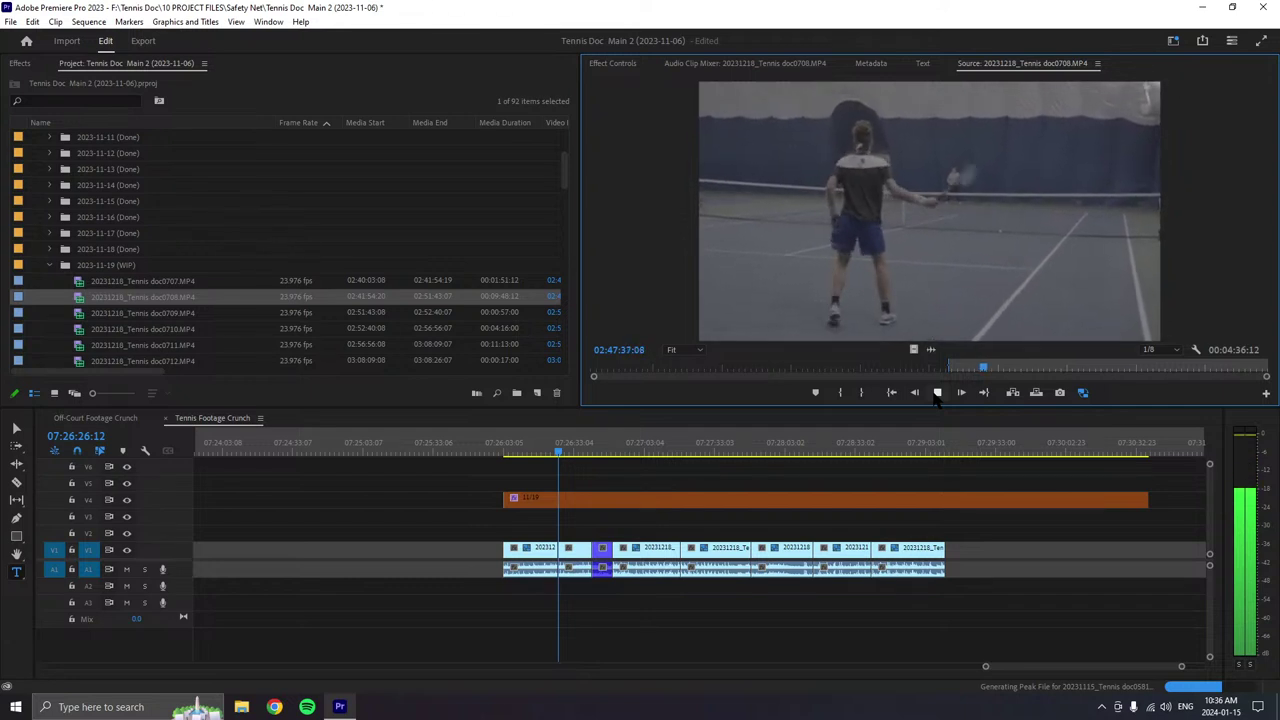
{"action": "left_click", "coordinate": [937, 392]}
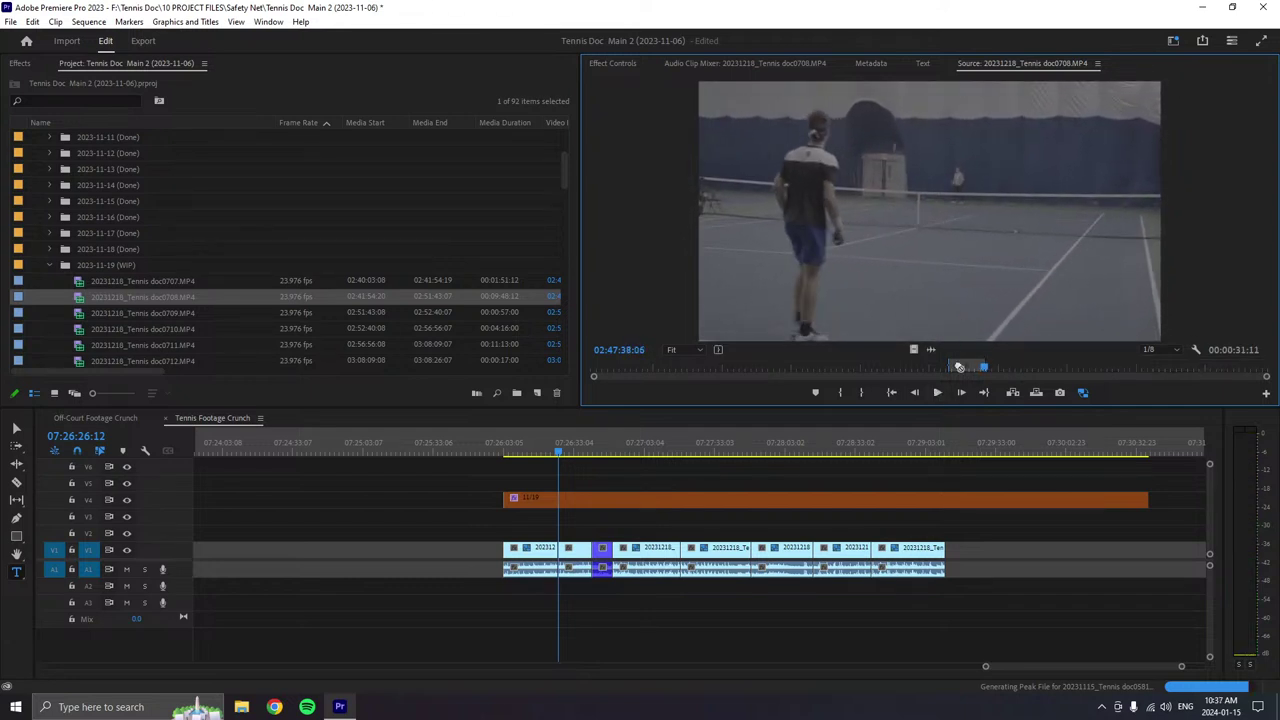
{"action": "left_click_drag", "start_coordinate": [958, 367], "coordinate": [955, 565]}
- Mark a 00:00:18:07 segment of the 0708 clip ending at 02:48:19:09 and append it to the timeline clips
{"action": "left_click", "coordinate": [937, 392]}
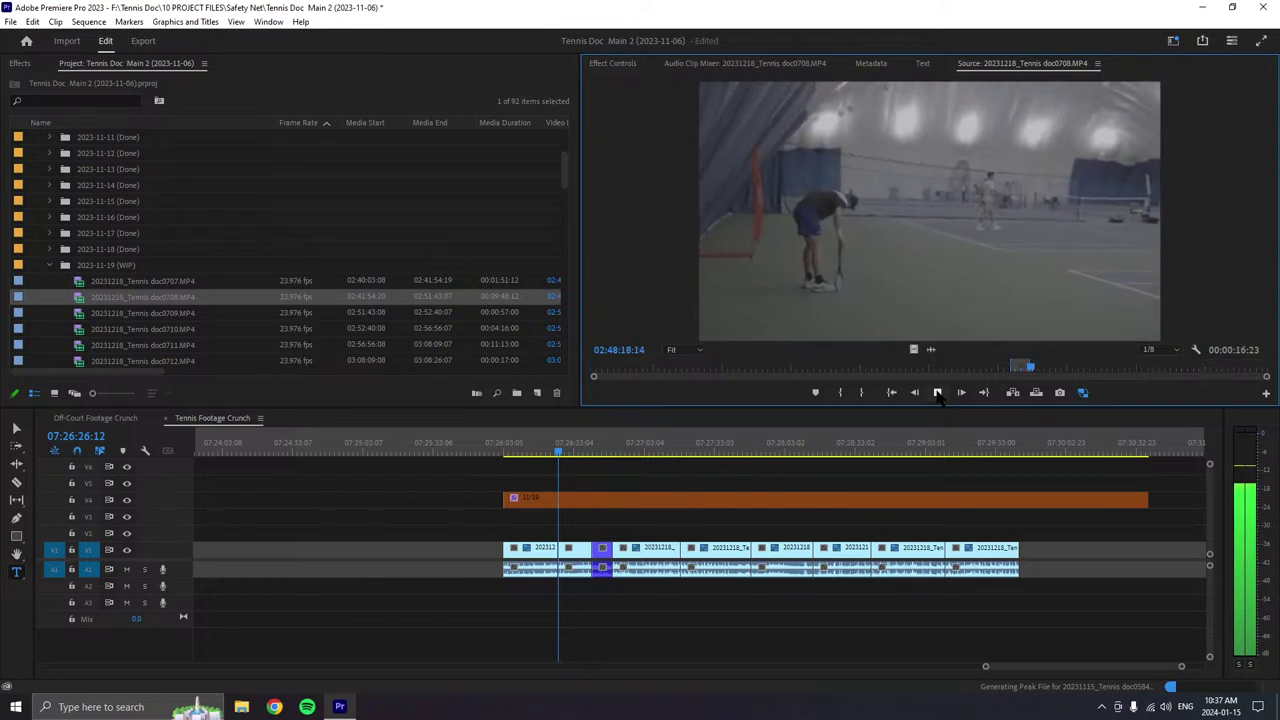
{"action": "left_click", "coordinate": [937, 392]}
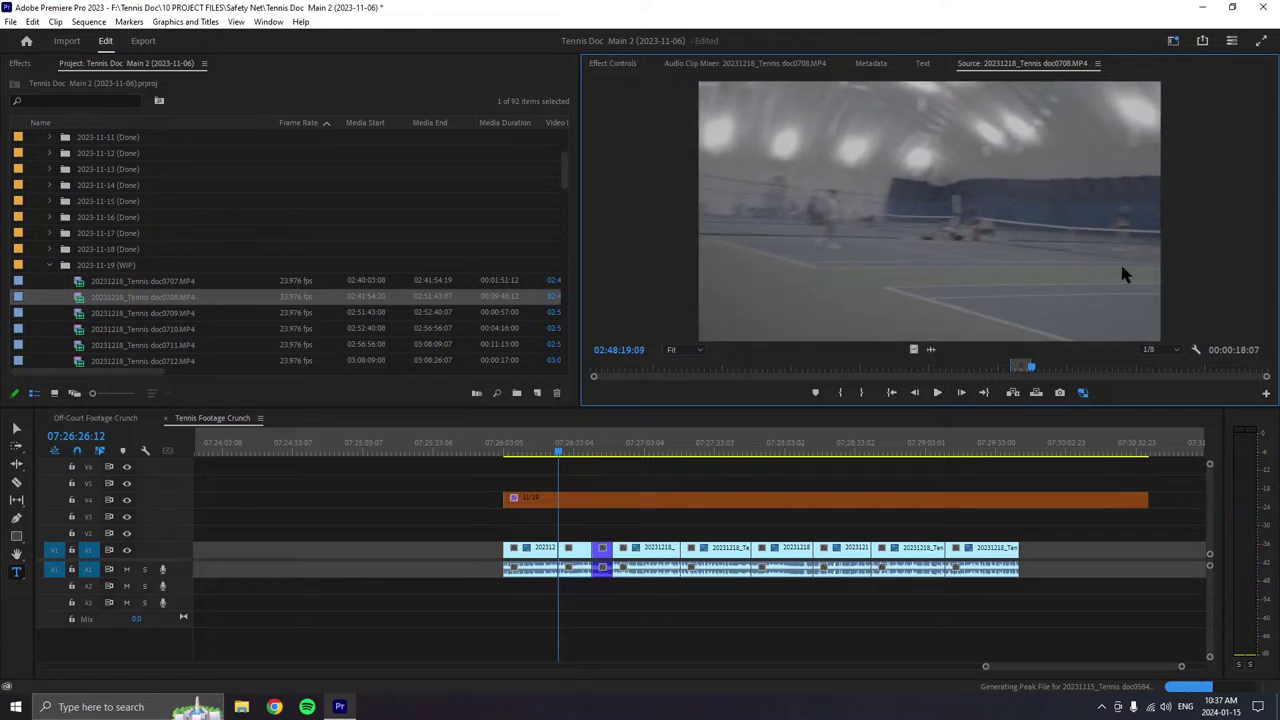
{"action": "left_click_drag", "start_coordinate": [1120, 270], "coordinate": [1040, 555]}
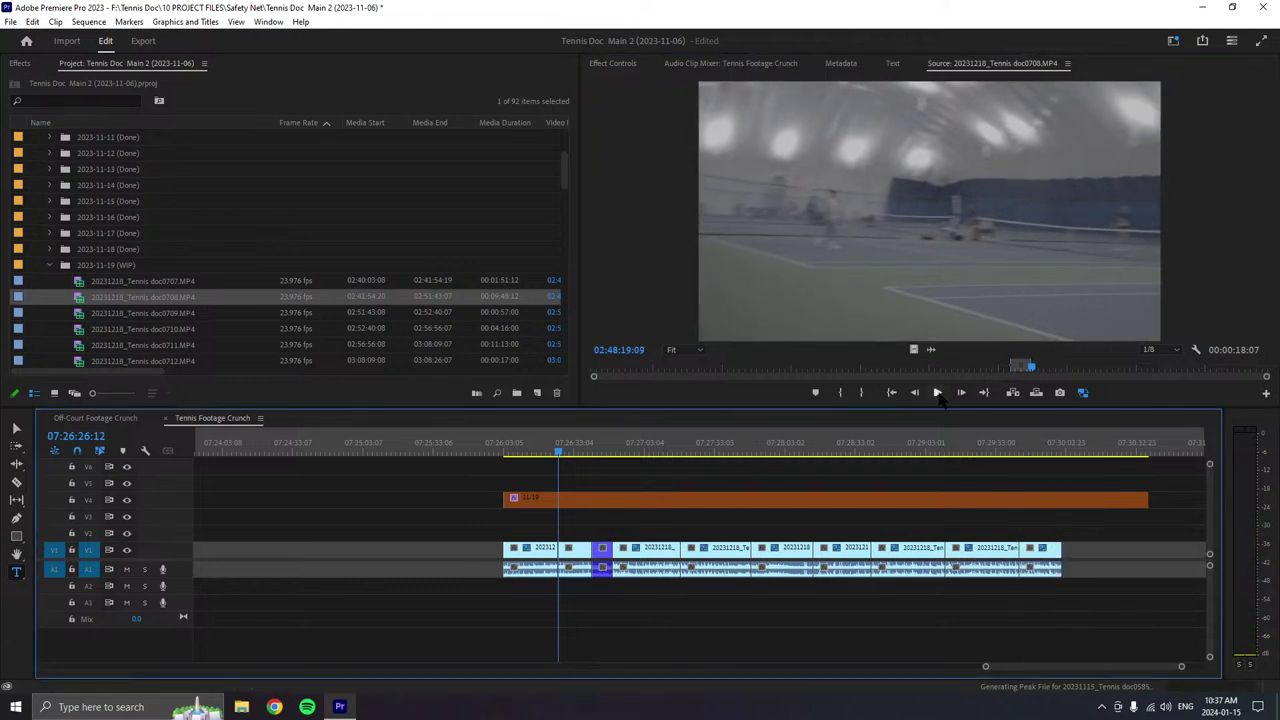
- Play the 0708 clip to its end, then open 20231218_Tennis doc0709.MP4 and mark a 00:00:10:17 segment near its start
{"action": "left_click", "coordinate": [937, 392]}
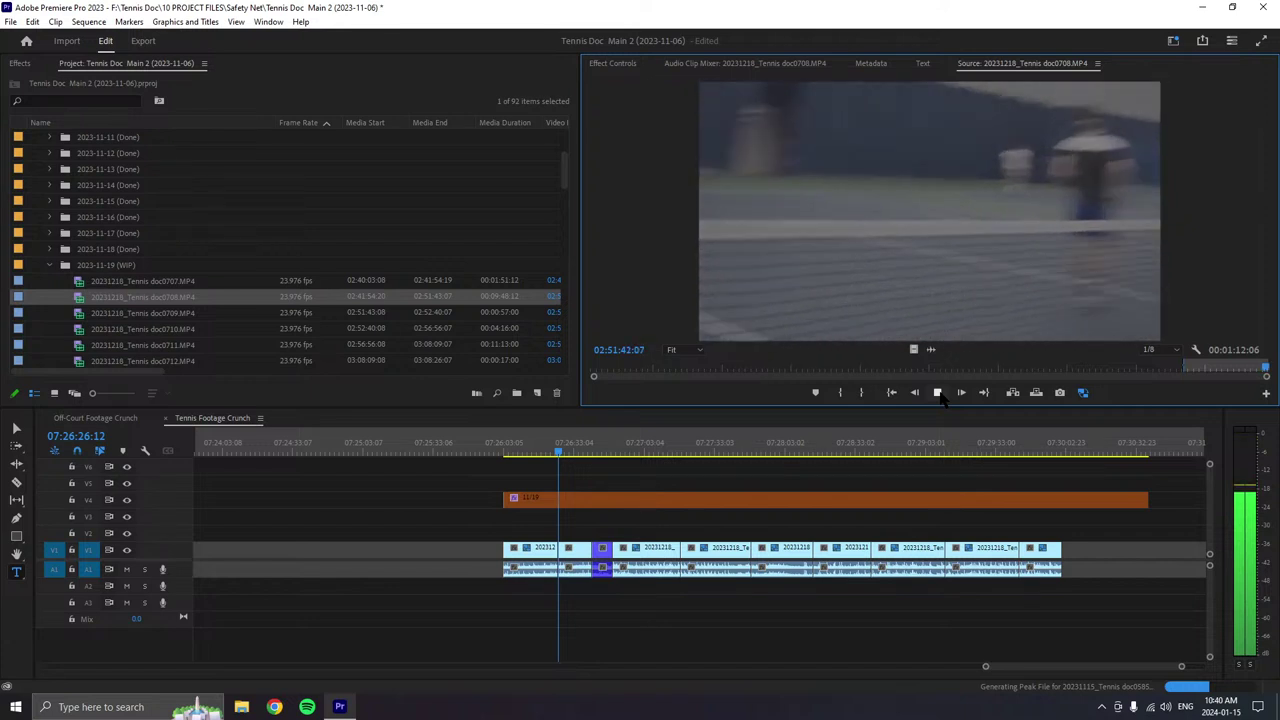
{"action": "left_click", "coordinate": [938, 392]}
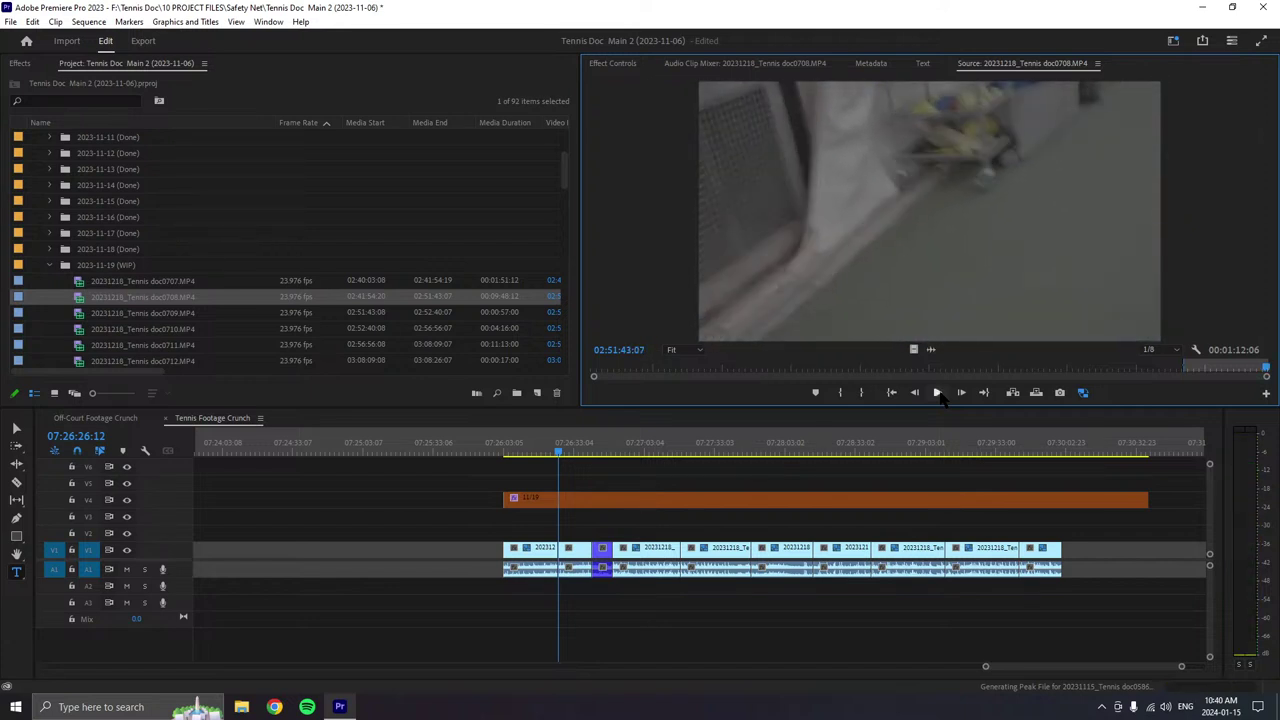
{"action": "double_click", "coordinate": [80, 313]}
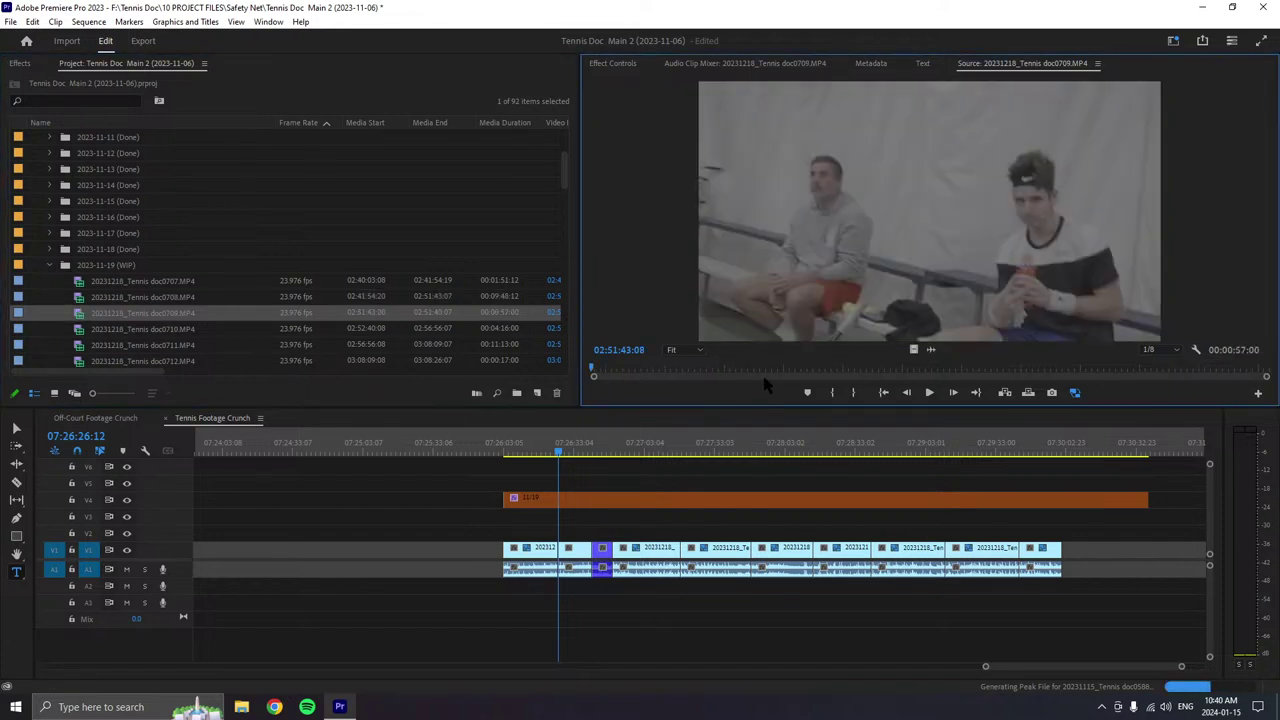
{"action": "left_click", "coordinate": [928, 393]}
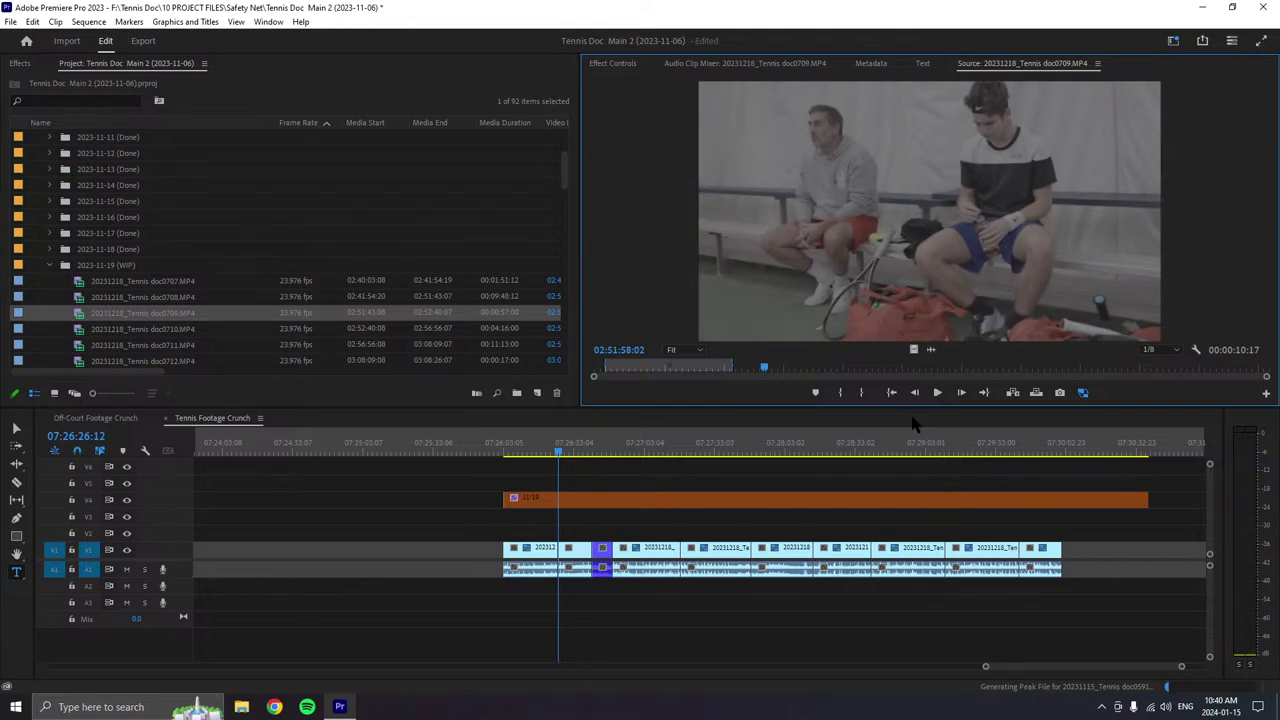
- Add the marked 0709 segment after the last clip on V1 and A1 and change its label colour to Yellow
{"action": "left_click_drag", "start_coordinate": [915, 423], "coordinate": [1076, 565]}
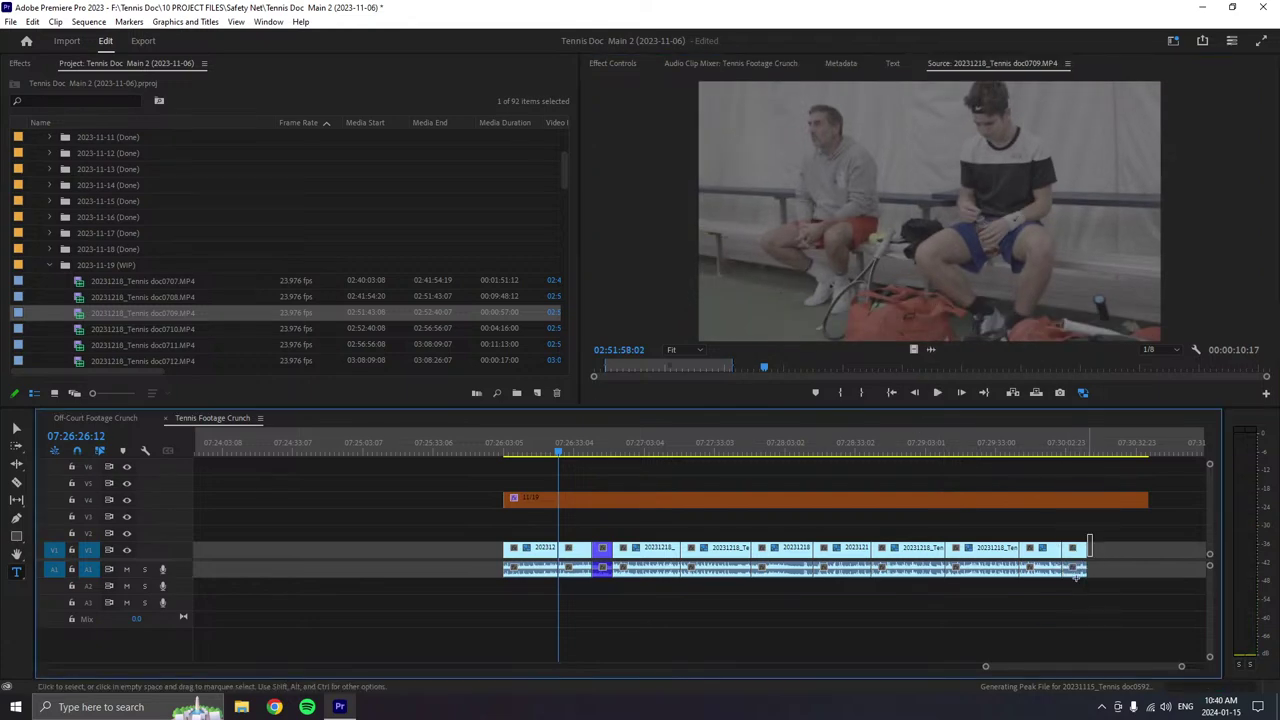
{"action": "right_click", "coordinate": [1077, 563]}
{"action": "mouse_move", "coordinate": [1103, 375]}
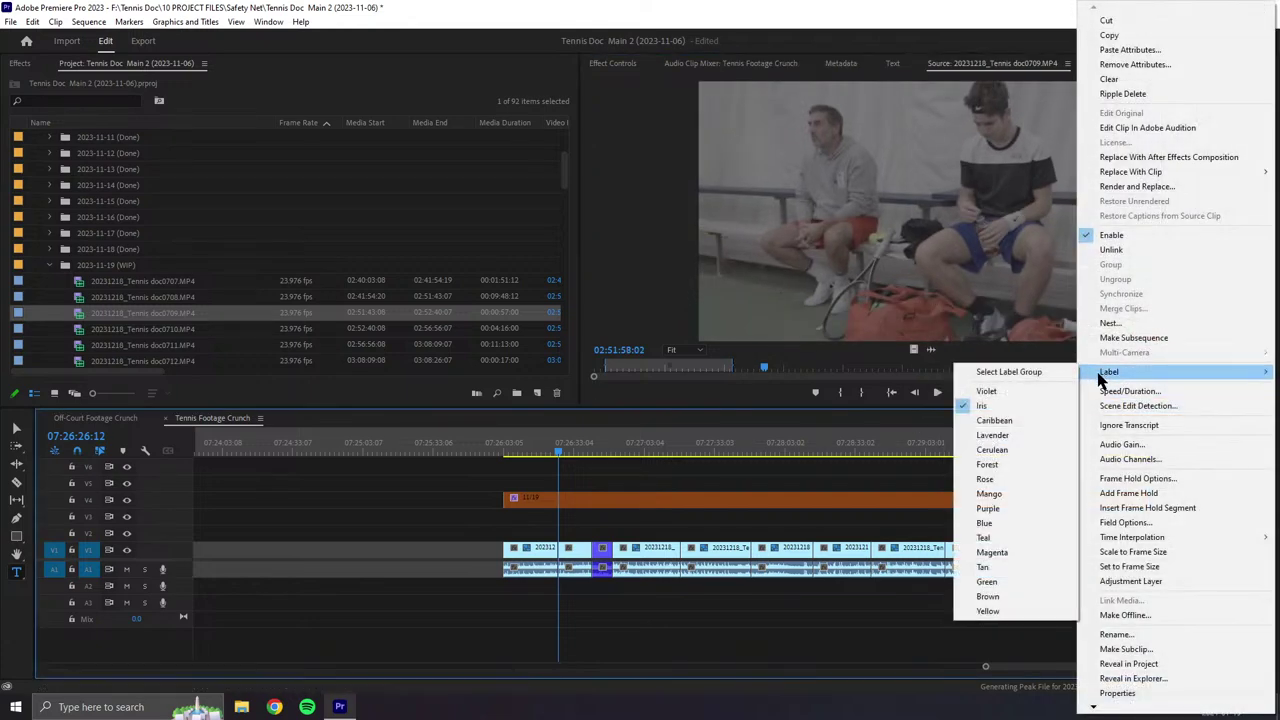
{"action": "left_click", "coordinate": [1005, 612]}
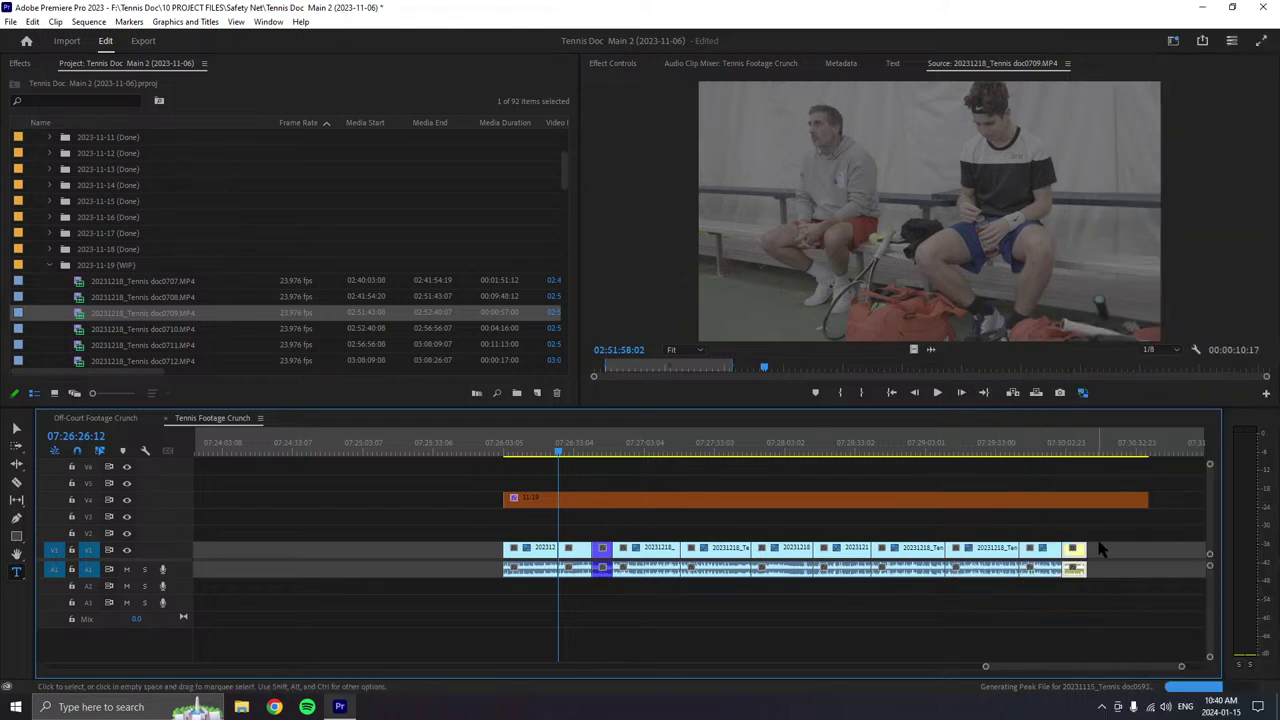
- Play through the rest of the 0709 clip and extend the 11-19 title on V4 to about 07:32:05
{"action": "left_click", "coordinate": [936, 393]}
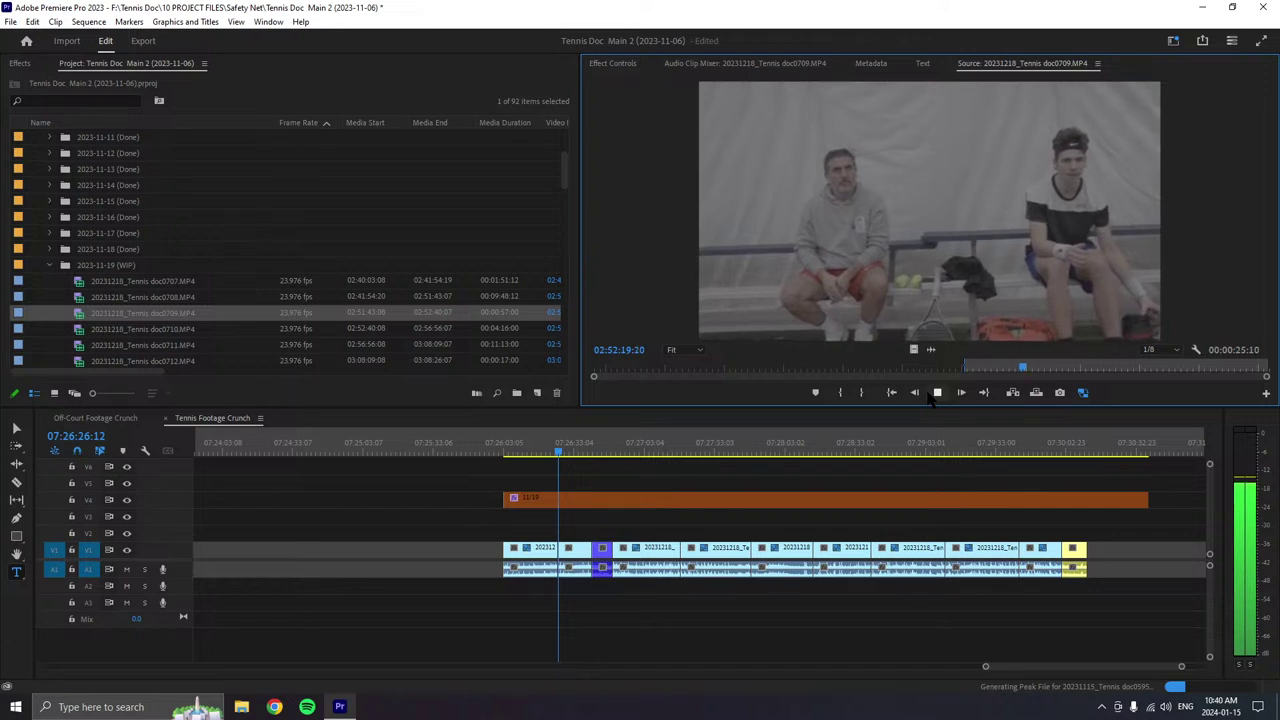
{"action": "scroll", "coordinate": [788, 608], "scroll_direction": "down", "scroll_amount": 2}
{"action": "scroll", "coordinate": [790, 606], "scroll_direction": "down", "scroll_amount": 2}
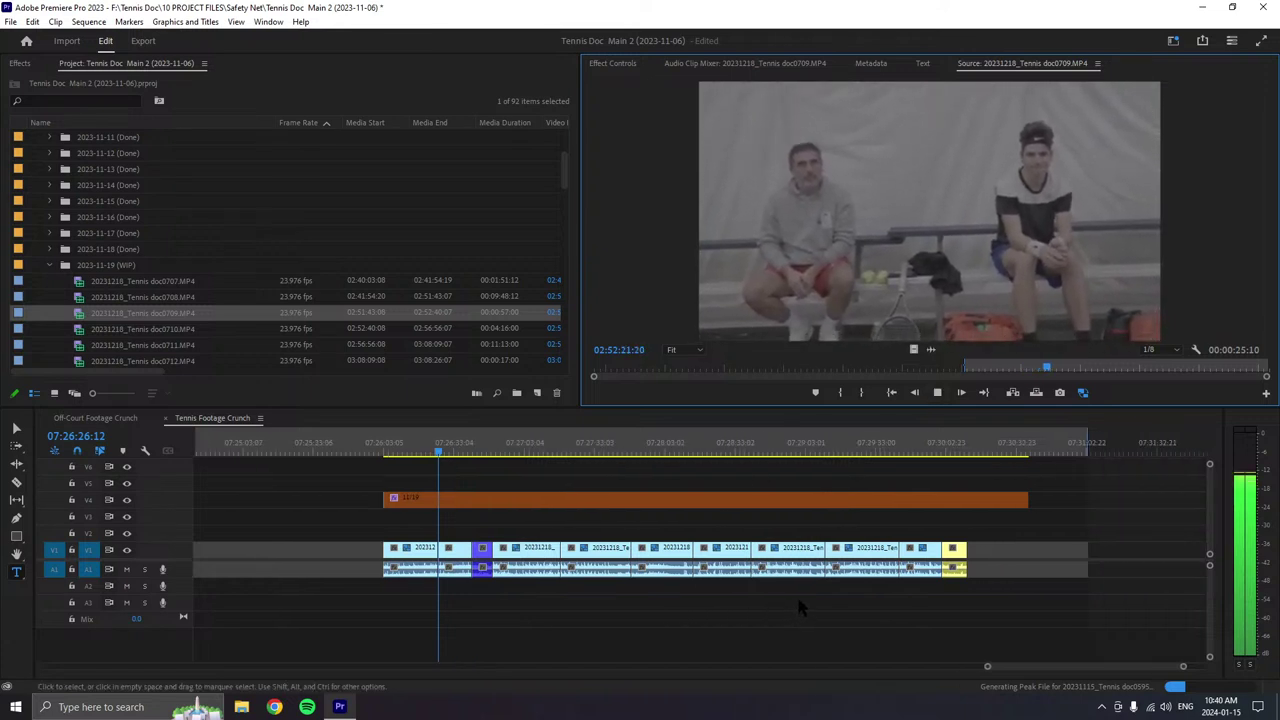
{"action": "key", "text": "space"}
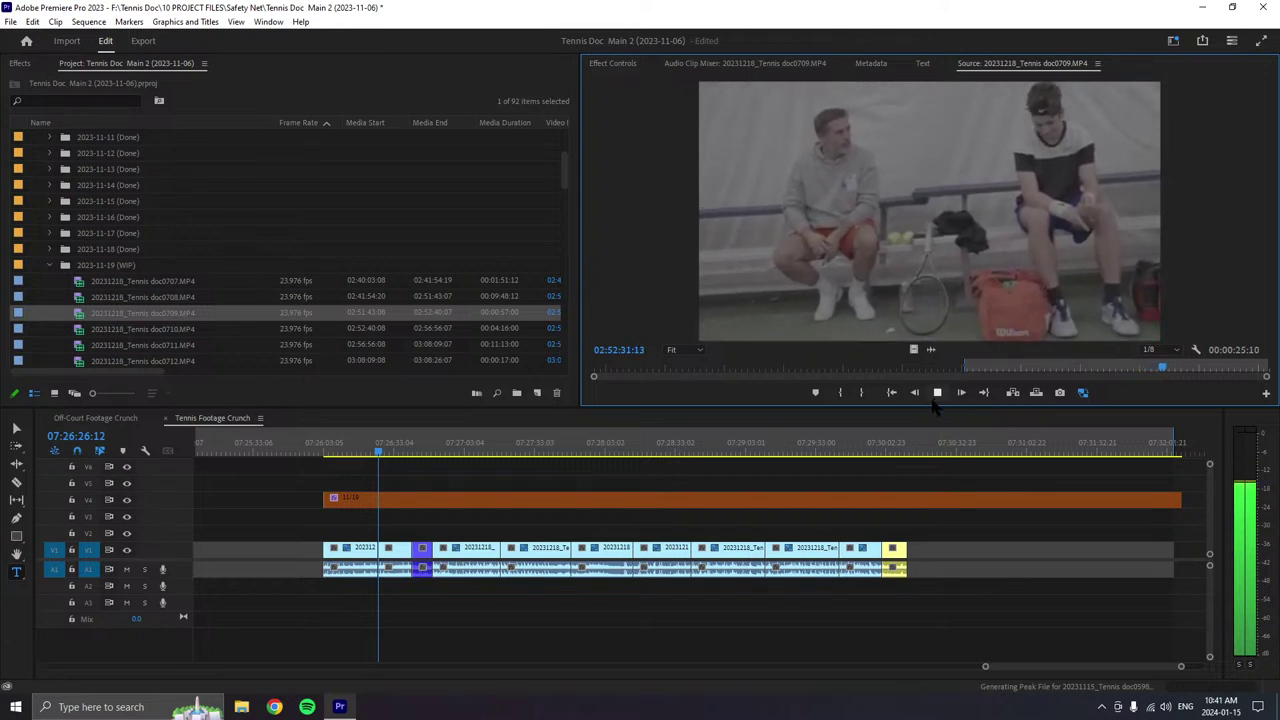
- Open 20231218_Tennis doc0710.MP4, mark a 00:00:48:22 segment ending at 02:53:47:19 and add it after the yellow clip
{"action": "double_click", "coordinate": [78, 330]}
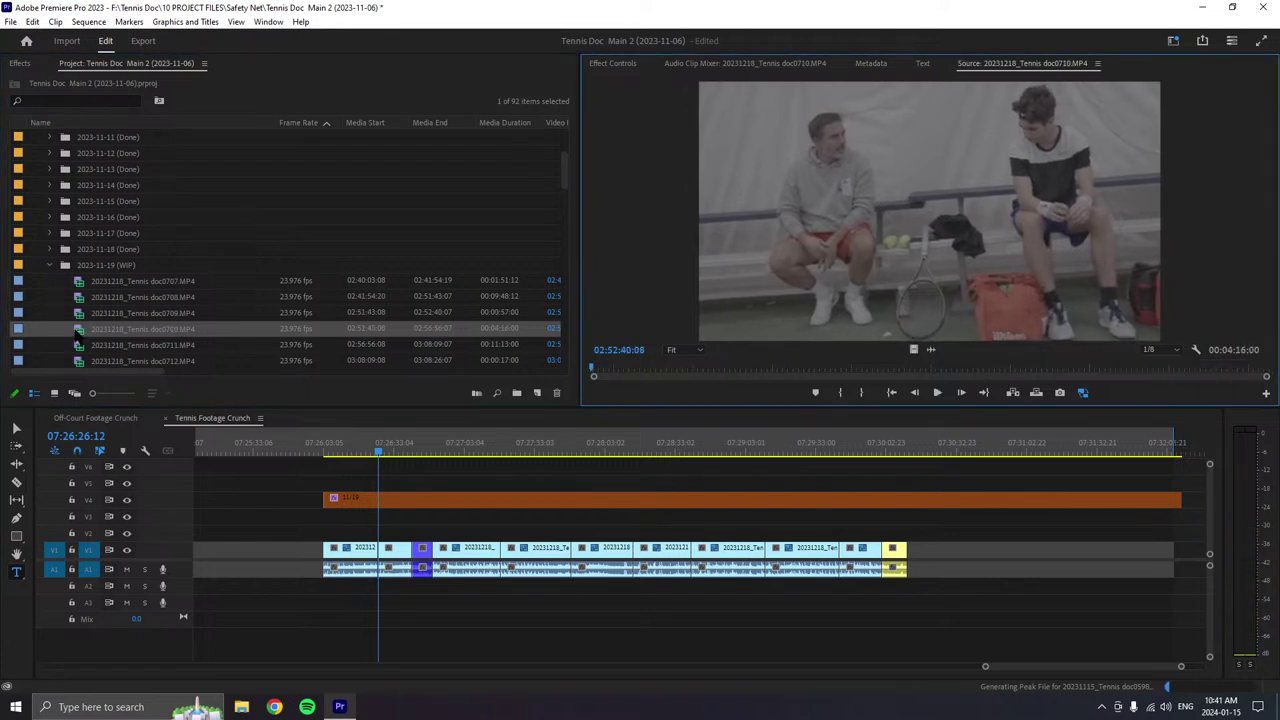
{"action": "left_click", "coordinate": [937, 392]}
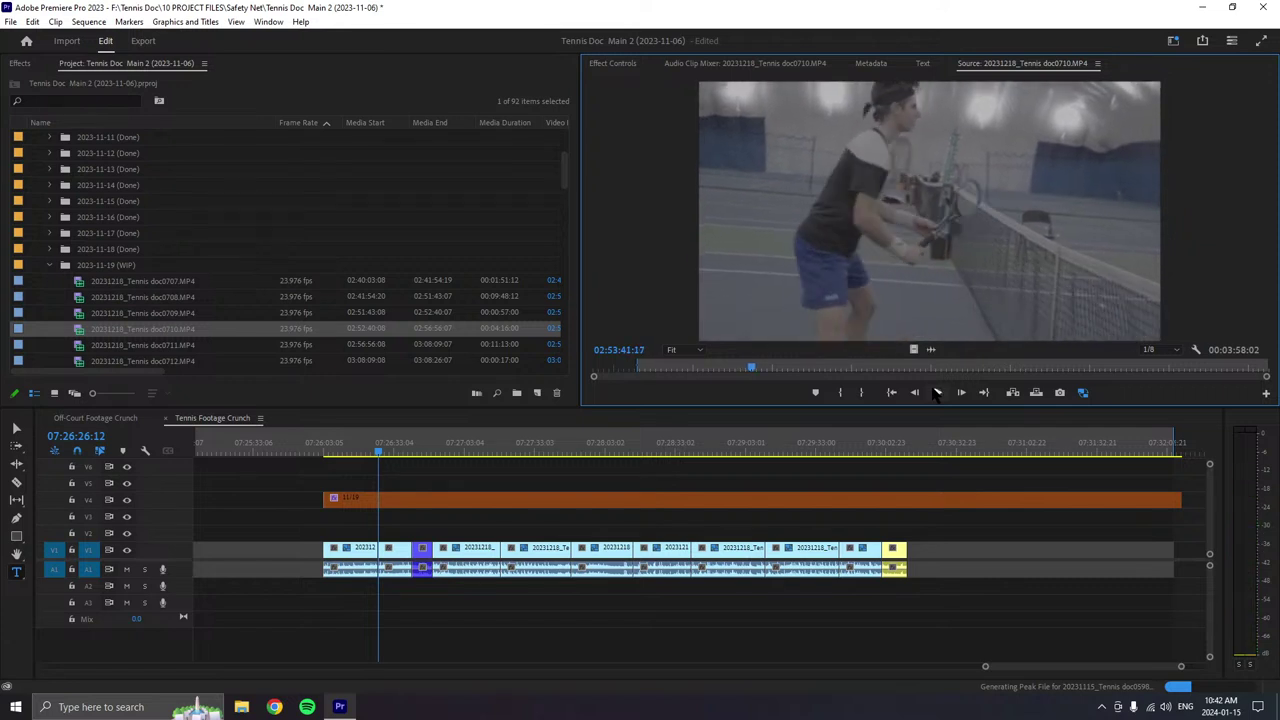
{"action": "key", "text": "p"}
{"action": "left_click", "coordinate": [937, 392]}
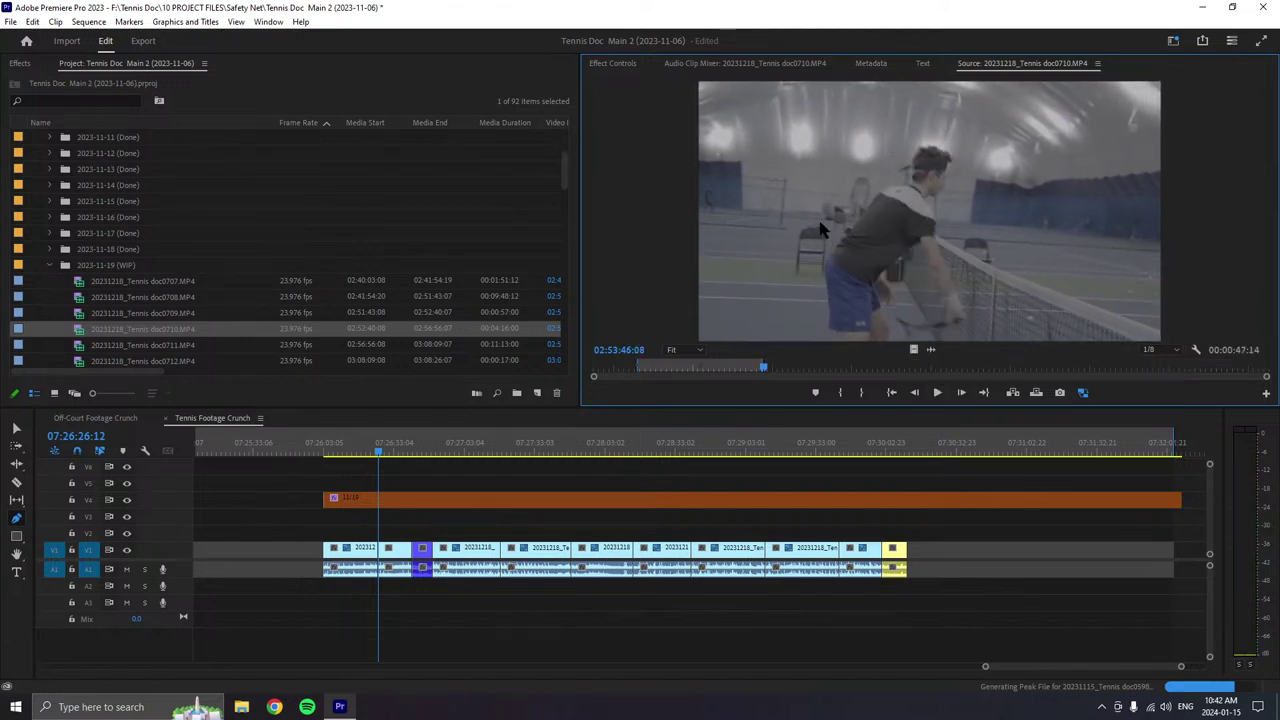
{"action": "key", "text": "space"}
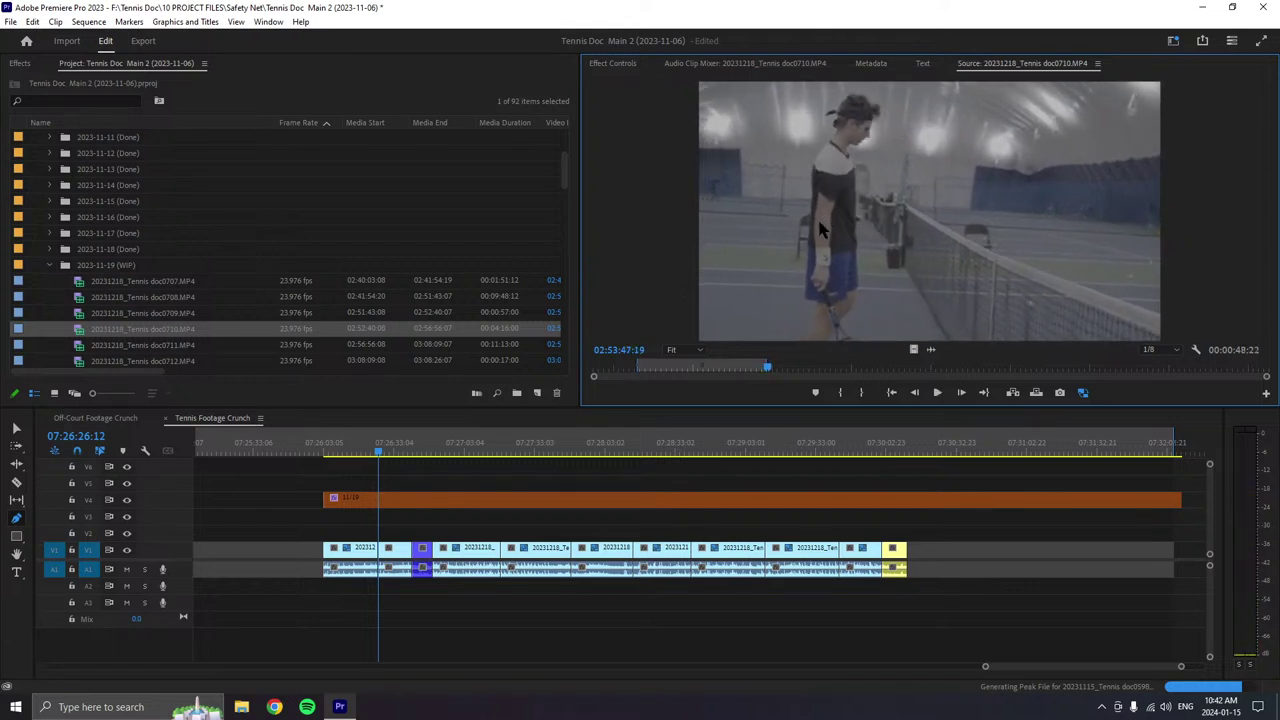
{"action": "left_click_drag", "start_coordinate": [820, 230], "coordinate": [920, 560]}
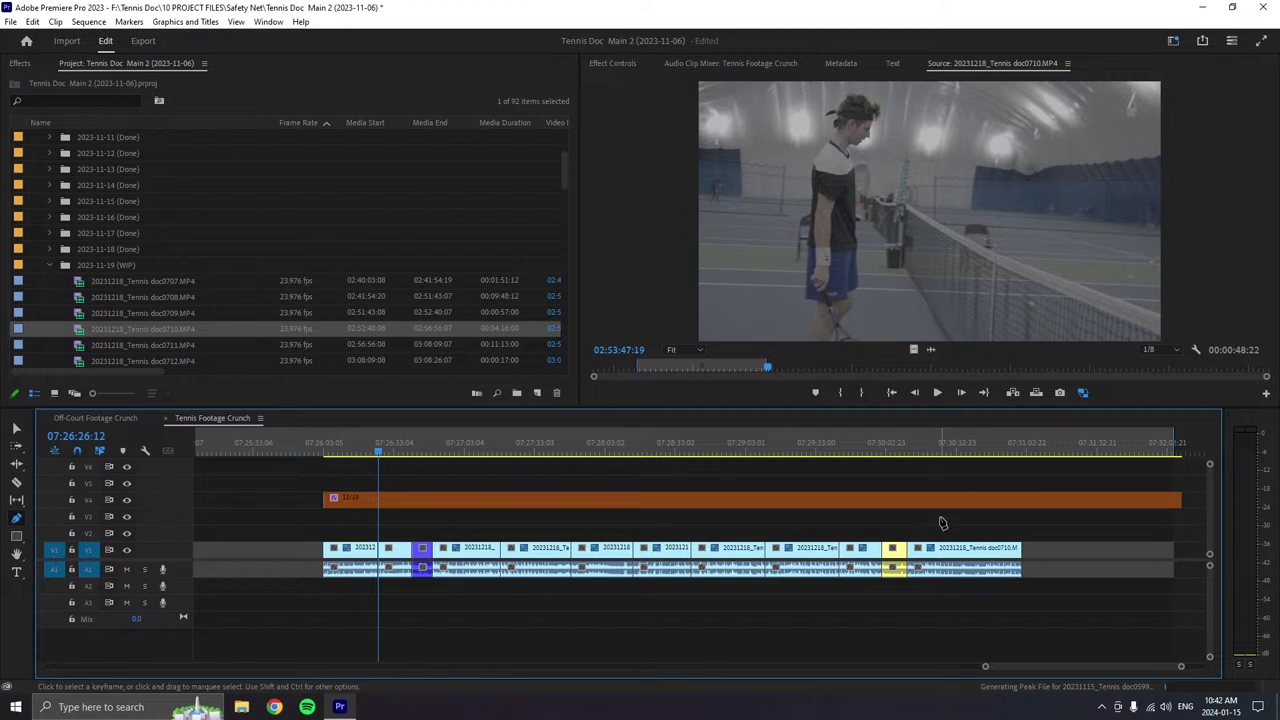
- Raise the last 0710 clip's video from V1 to V2 and extend the 11-19 title on V4 to about 07:33:37
{"action": "scroll", "coordinate": [940, 535], "scroll_direction": "down", "scroll_amount": 2}
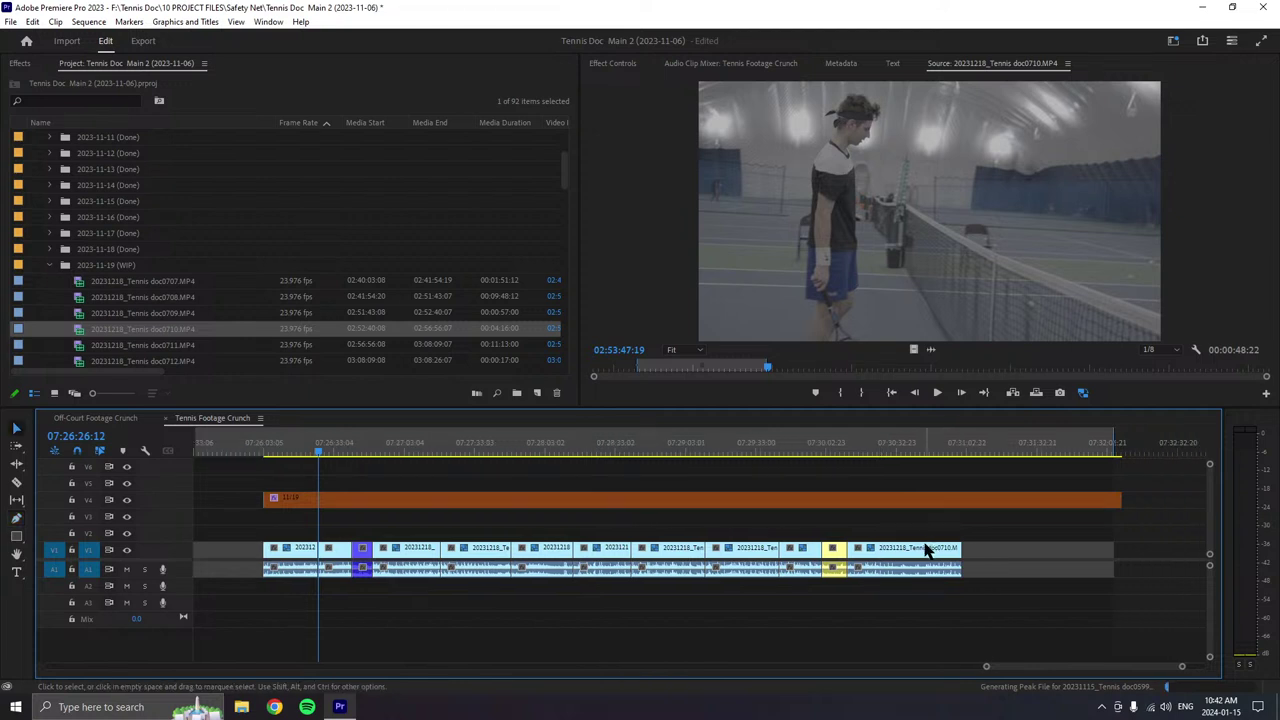
{"action": "left_click_drag", "start_coordinate": [925, 549], "coordinate": [925, 531]}
{"action": "scroll", "coordinate": [1020, 530], "scroll_direction": "down", "scroll_amount": 3}
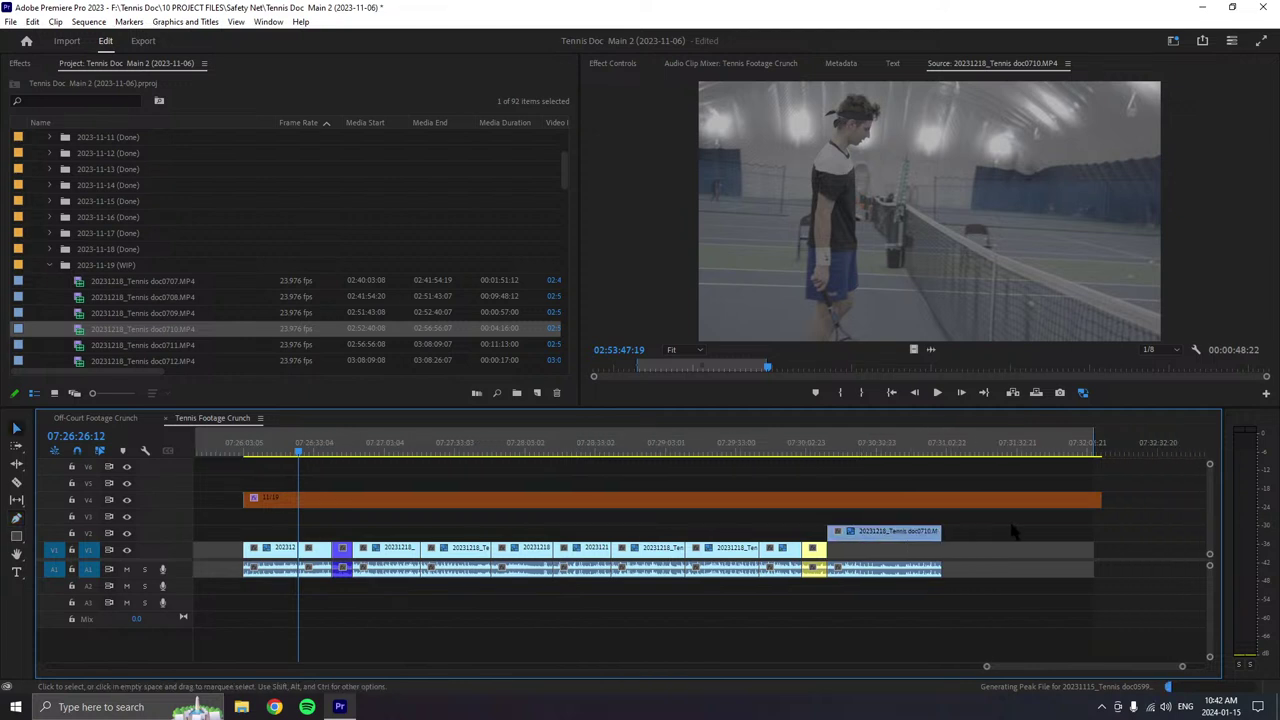
{"action": "scroll", "coordinate": [979, 455], "scroll_direction": "down", "scroll_amount": 3}
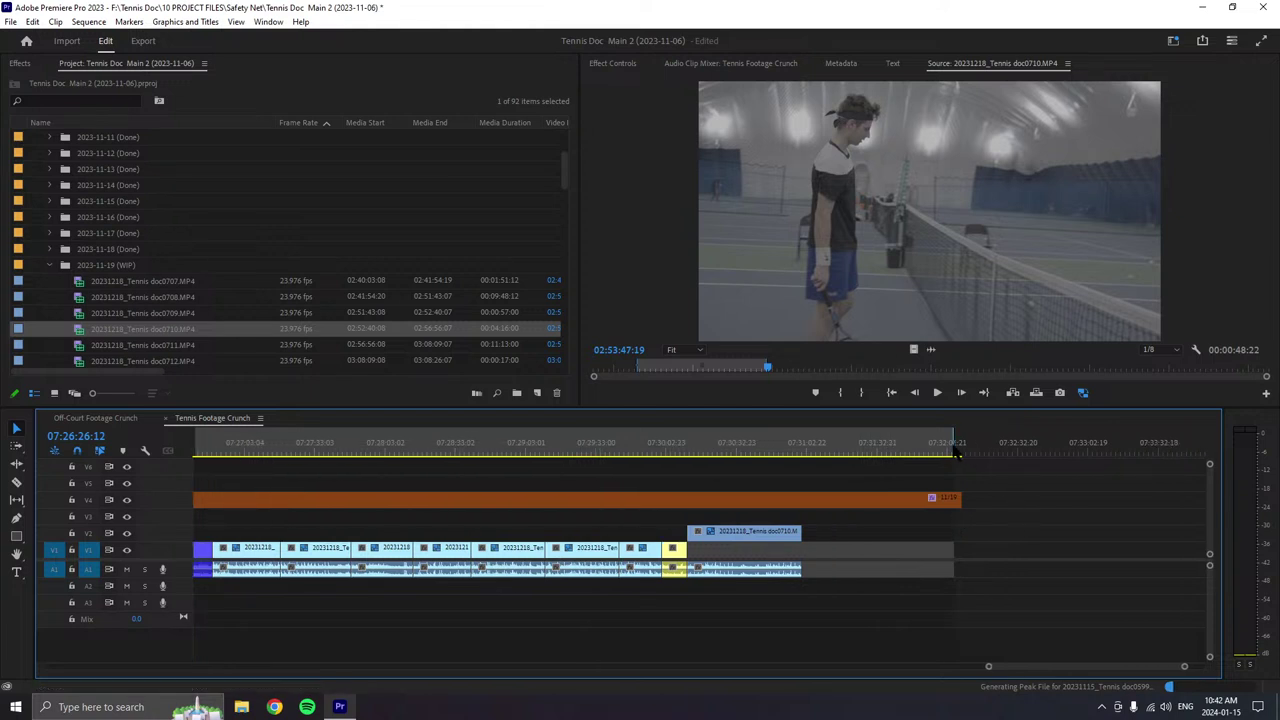
{"action": "left_click_drag", "start_coordinate": [963, 497], "coordinate": [1170, 497]}
- Play on through the 0710 clip, mark a 00:00:37:22 segment ending at 02:54:32:02 and add it after the last clip on V1 and A1
{"action": "left_click", "coordinate": [937, 392]}
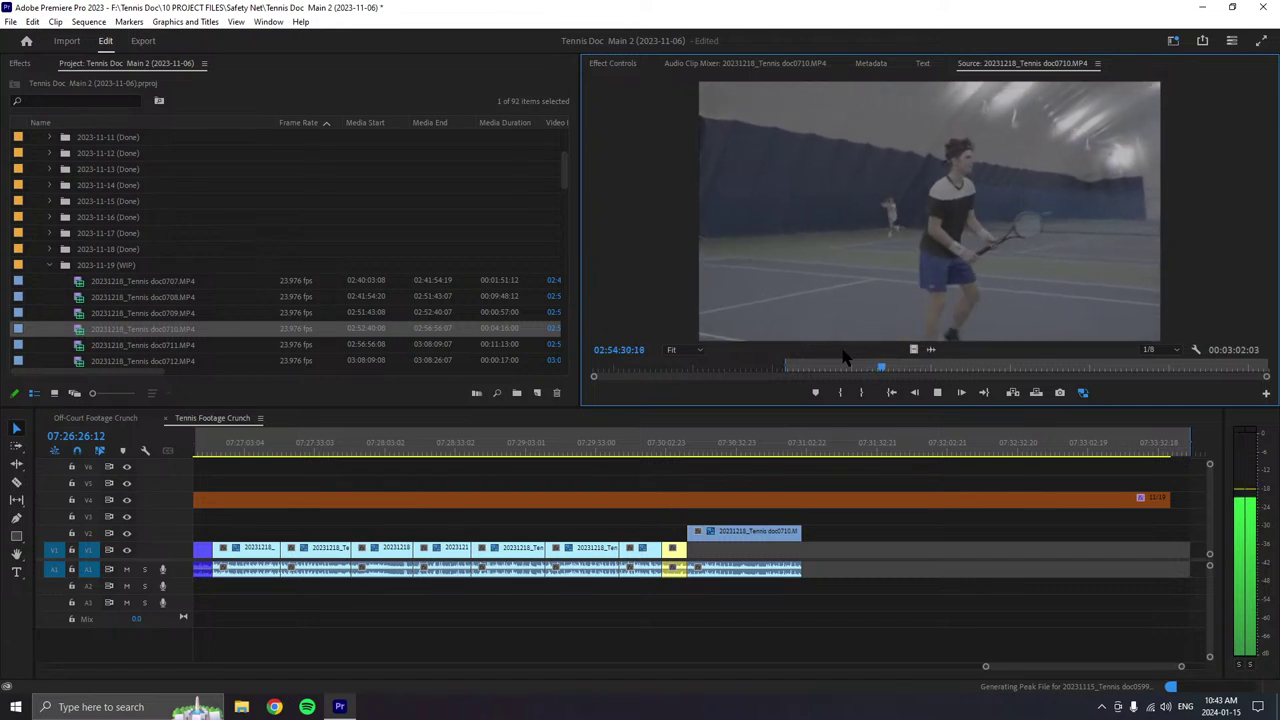
{"action": "key", "text": "space"}
{"action": "key", "text": "o"}
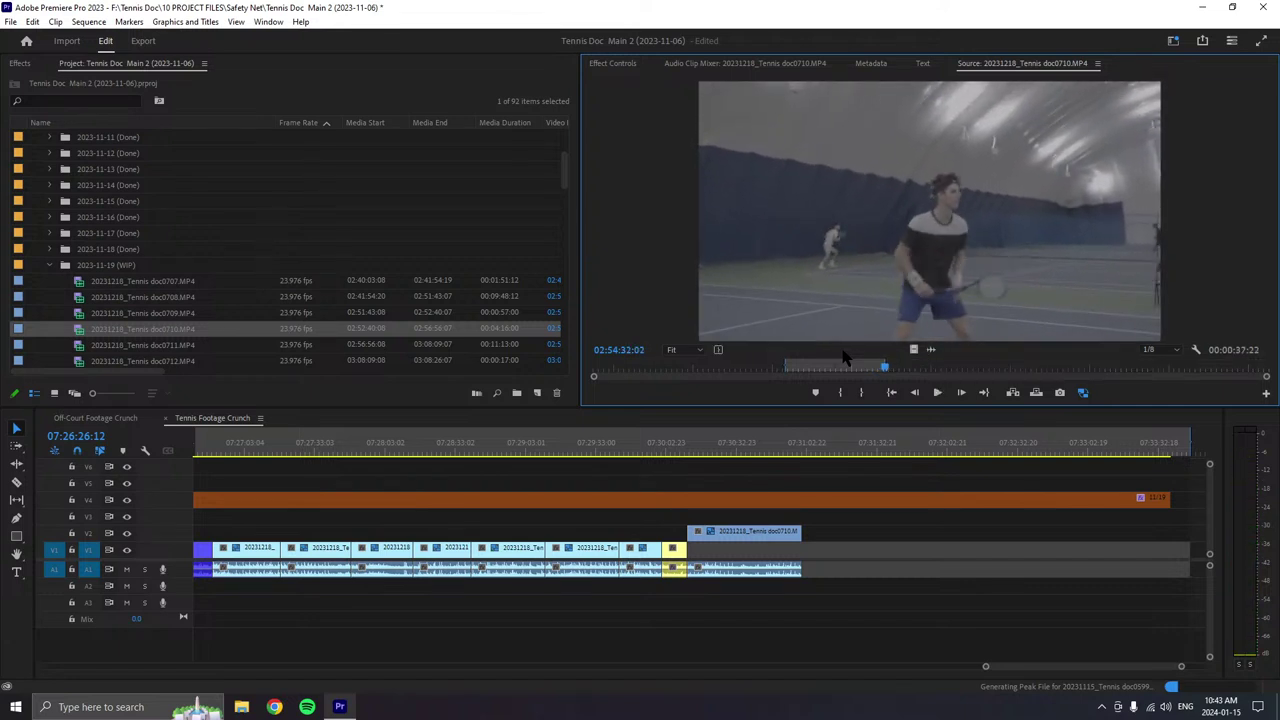
{"action": "left_click_drag", "start_coordinate": [840, 206], "coordinate": [802, 552]}
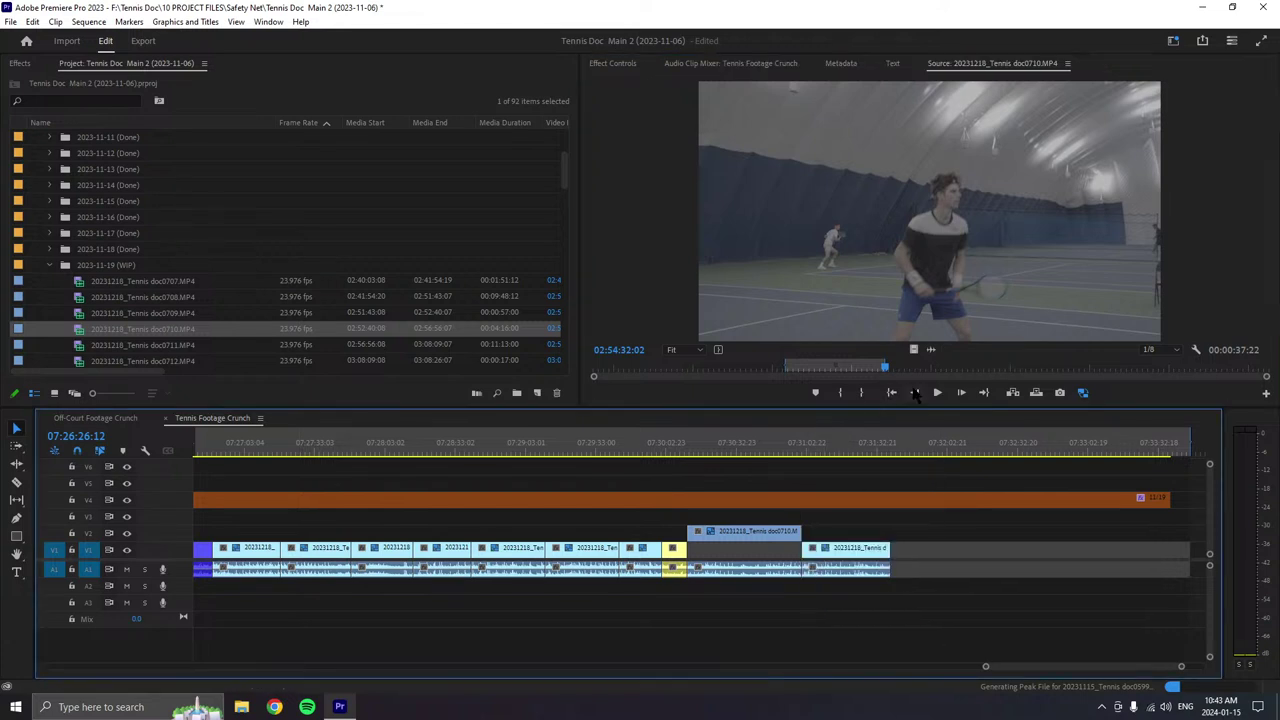
- Play further through the 0710 clip and mark a 00:00:25:06 segment ending at 02:55:15:14
{"action": "left_click", "coordinate": [930, 393]}
{"action": "key", "text": "i"}
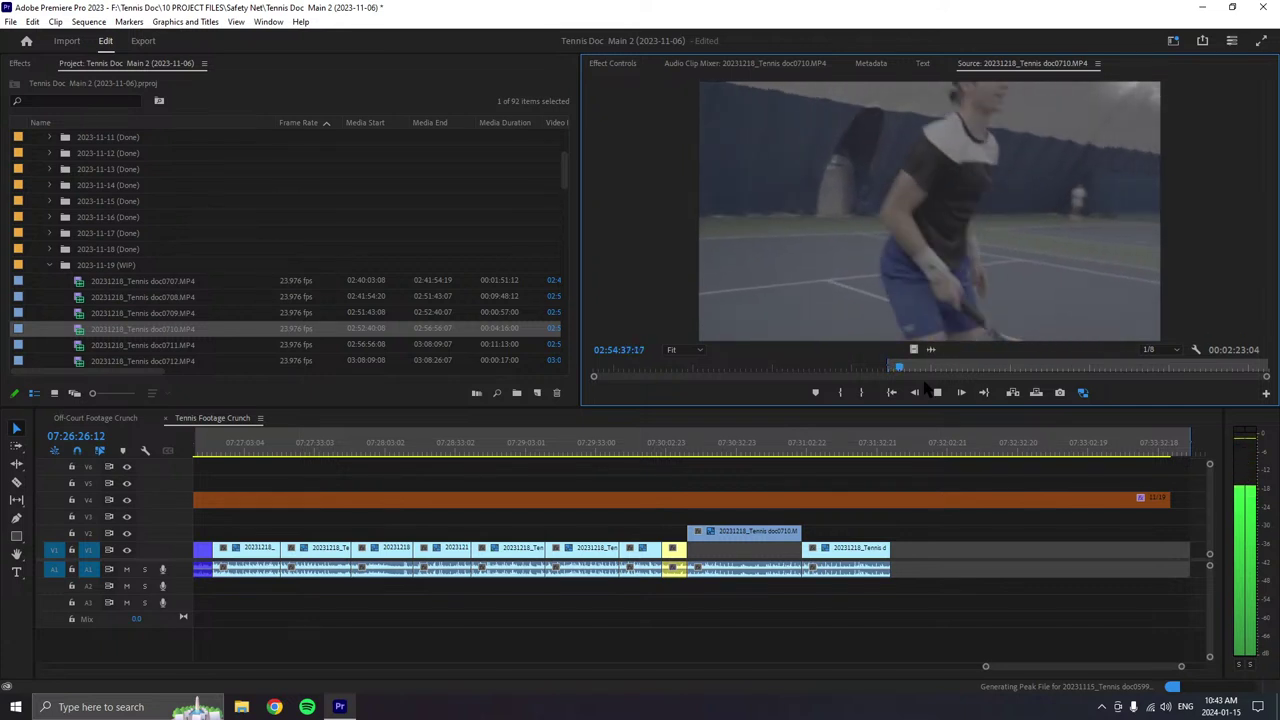
{"action": "key", "text": "i"}
{"action": "key", "text": "i"}
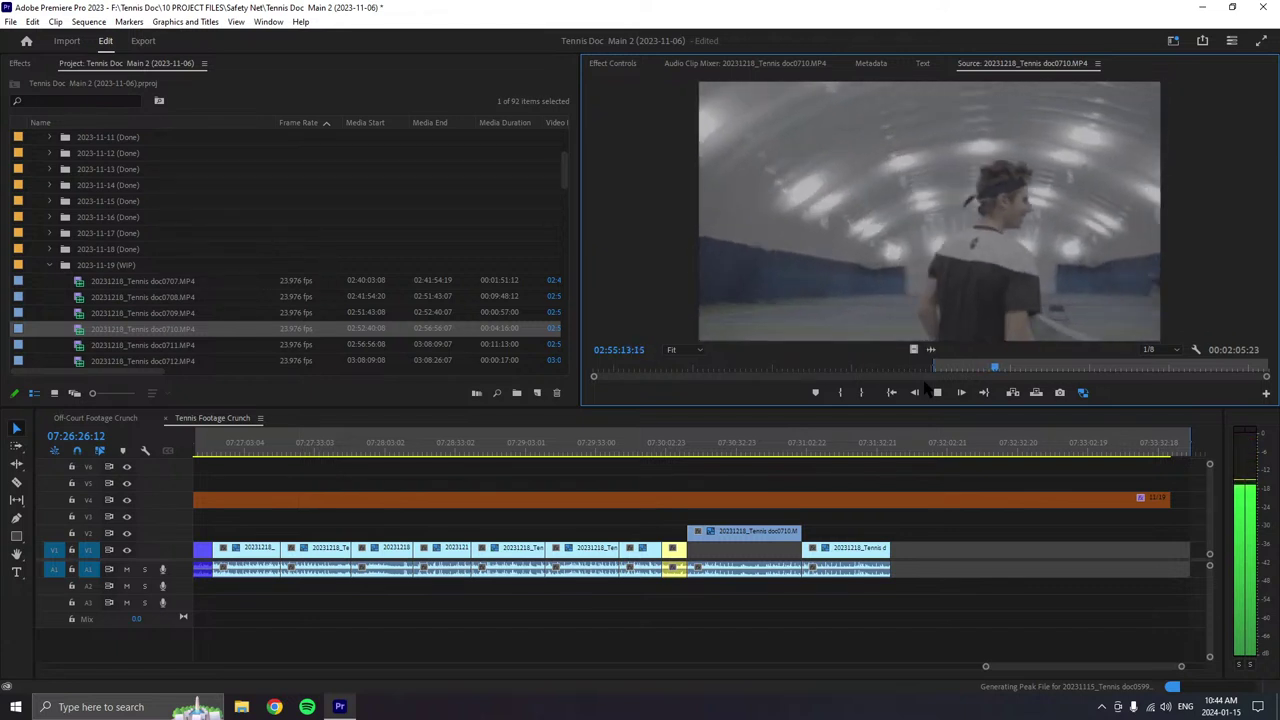
{"action": "left_click", "coordinate": [927, 384]}
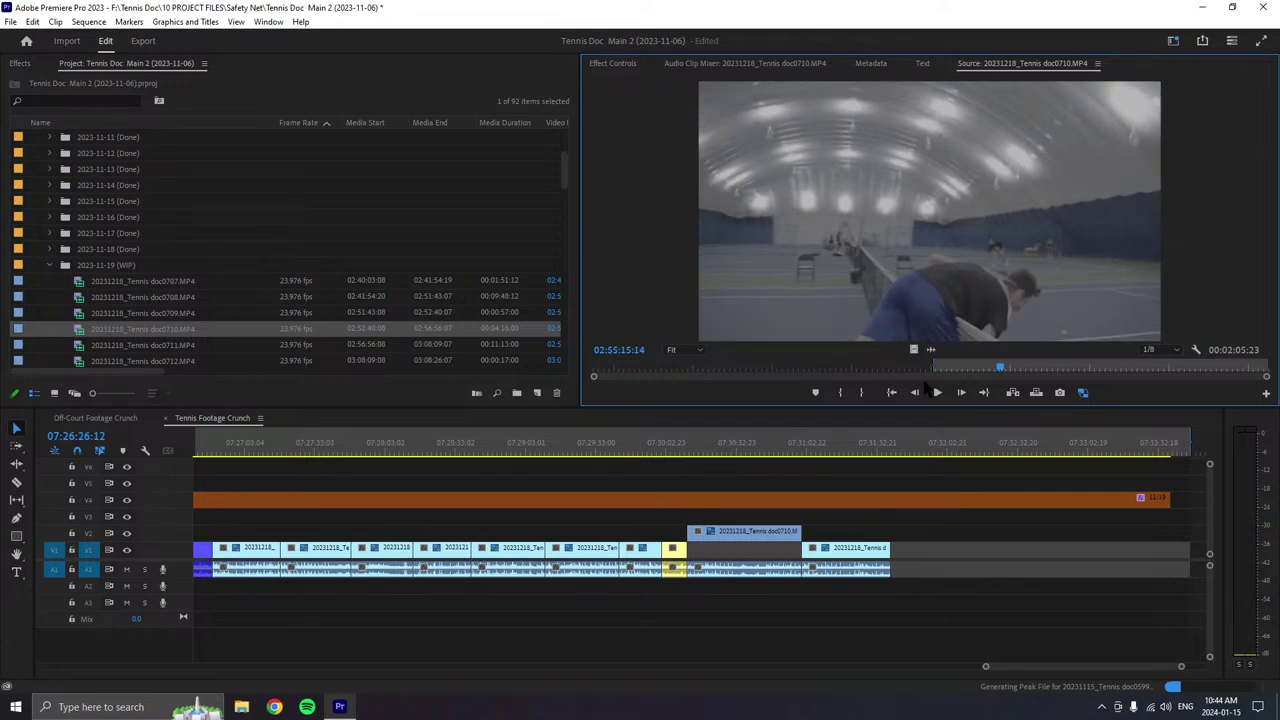
{"action": "key", "text": "o"}
- Add the marked 0710 segment after the last clip on V1 and A1 and change its label colour to Yellow
{"action": "left_click_drag", "start_coordinate": [930, 367], "coordinate": [918, 563]}
{"action": "right_click", "coordinate": [918, 563]}
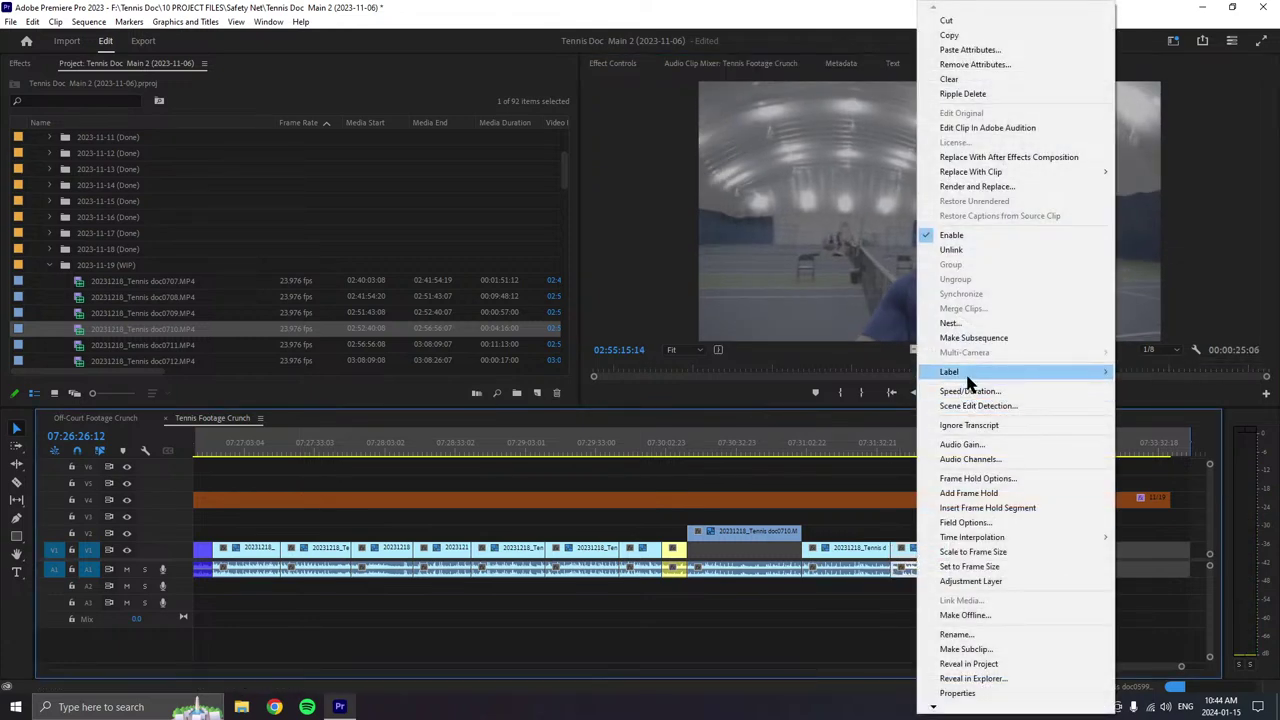
{"action": "mouse_move", "coordinate": [1060, 374]}
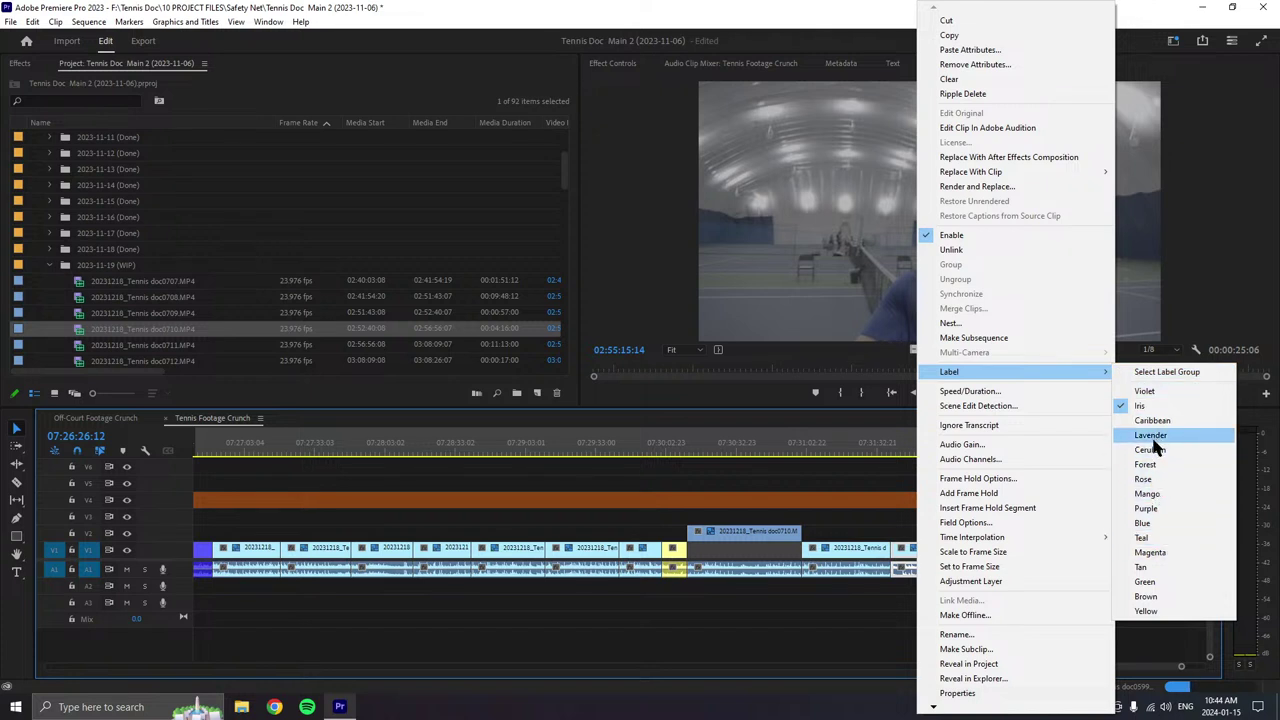
{"action": "left_click", "coordinate": [1146, 611]}
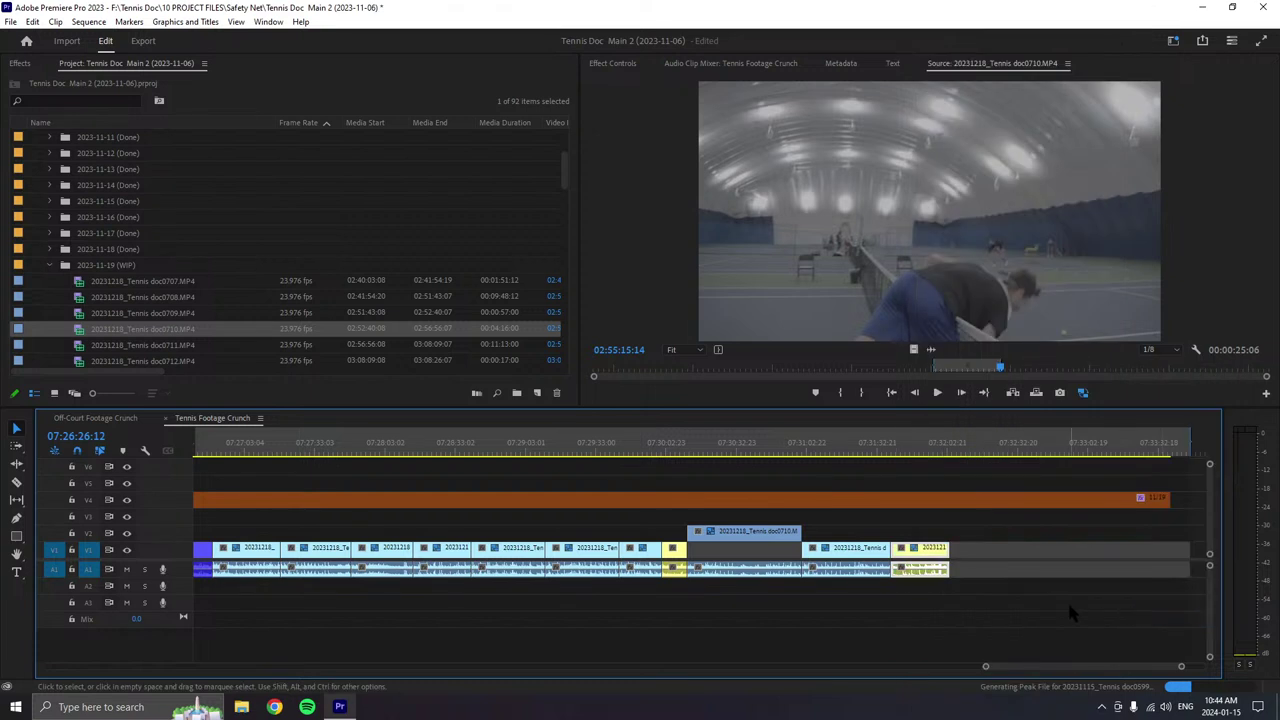
- Play the 0710 source on to 02:55:31:01, then extend the last yellow clip so it ends at 07:32:19:03 in the sequence
{"action": "scroll", "coordinate": [1067, 599], "scroll_direction": "down", "scroll_amount": 1}
{"action": "left_click", "coordinate": [945, 397]}
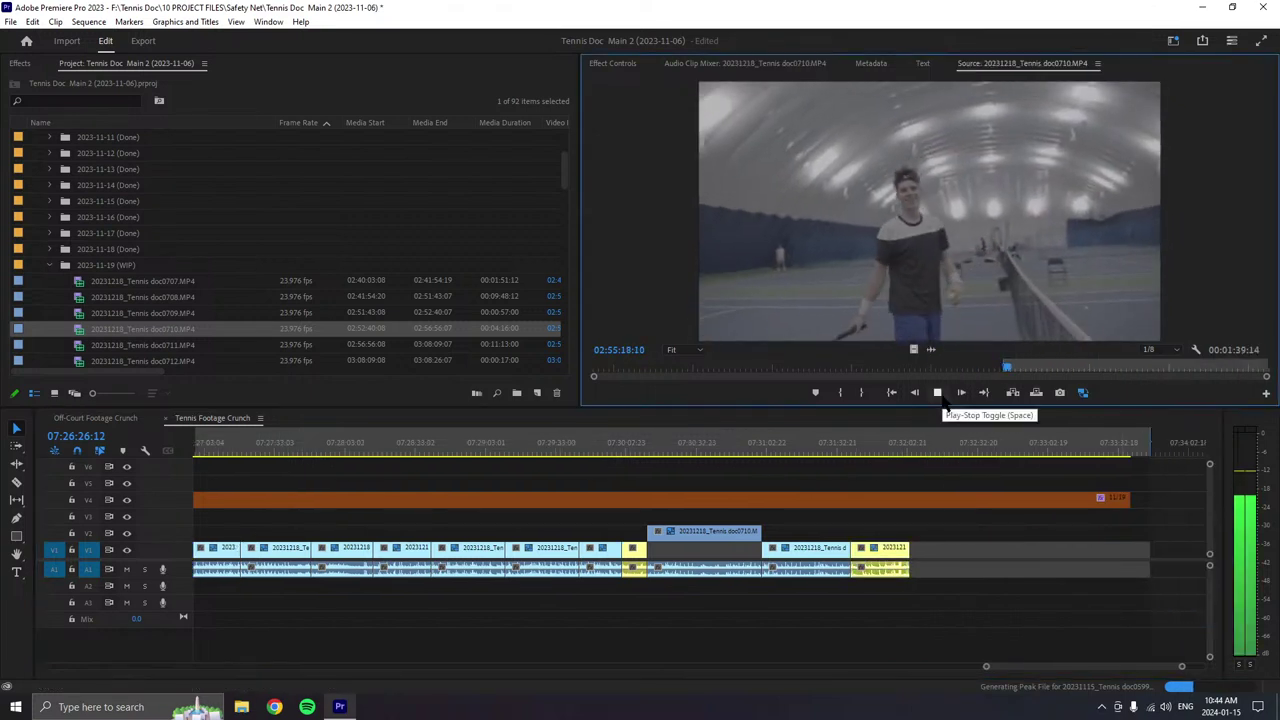
{"action": "left_click", "coordinate": [938, 393]}
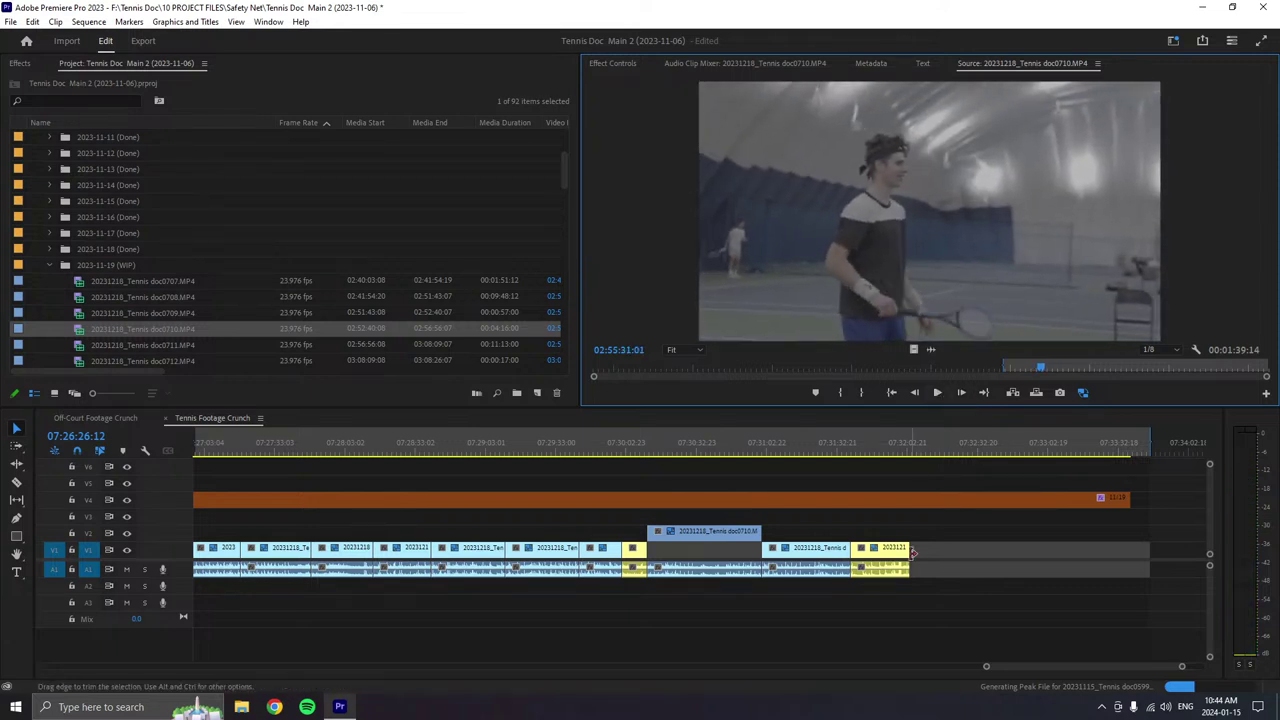
{"action": "left_click_drag", "start_coordinate": [909, 552], "coordinate": [930, 553]}
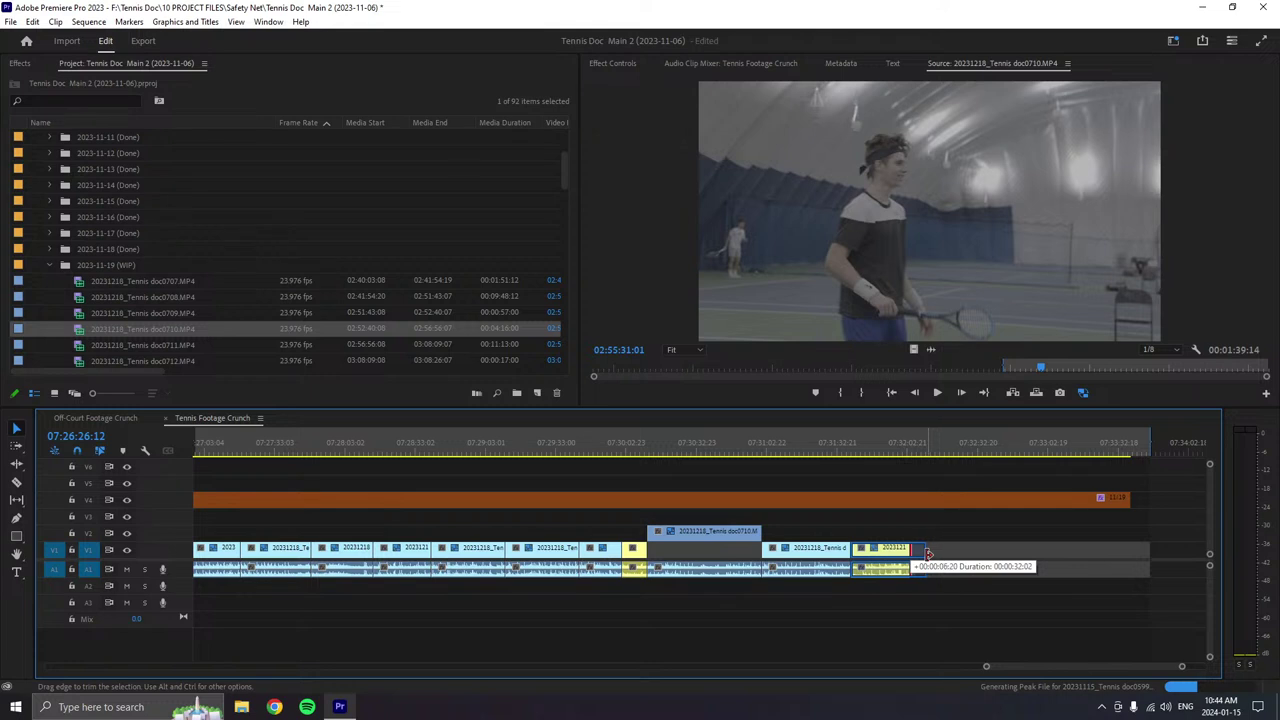
{"action": "left_click_drag", "start_coordinate": [938, 553], "coordinate": [936, 553]}
{"action": "left_click", "coordinate": [904, 445]}
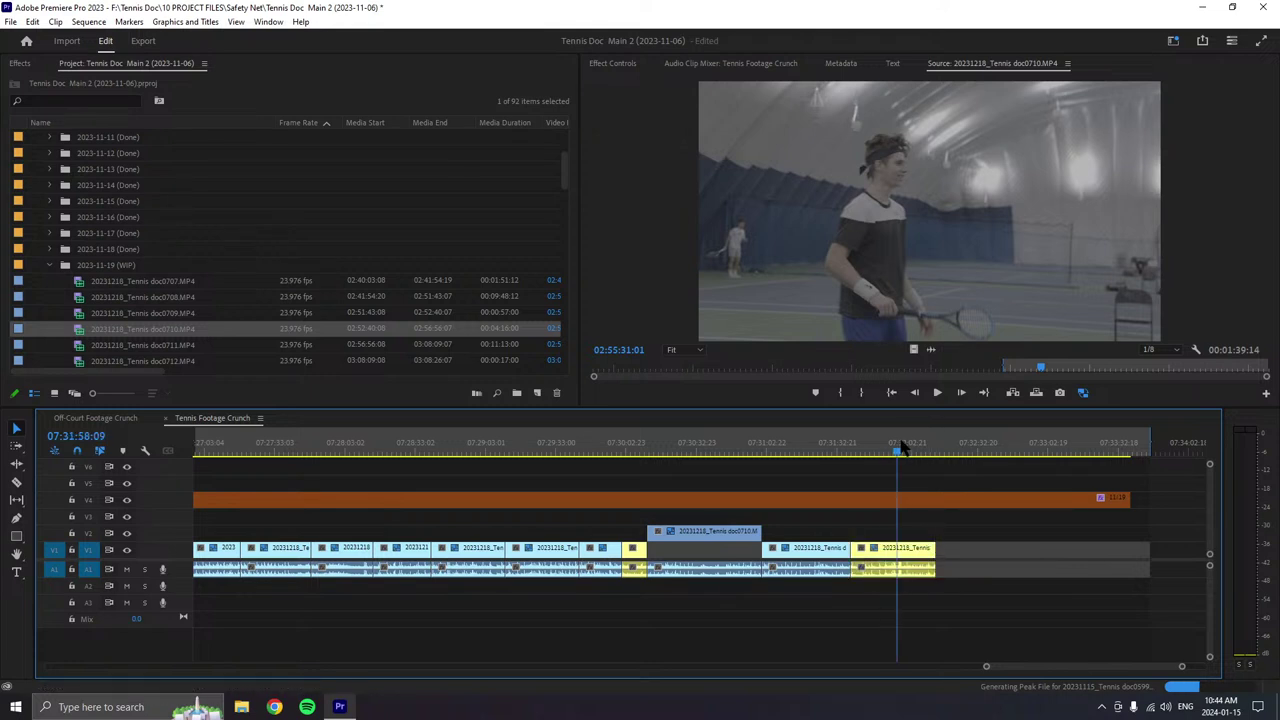
{"action": "left_click_drag", "start_coordinate": [908, 449], "coordinate": [934, 456]}
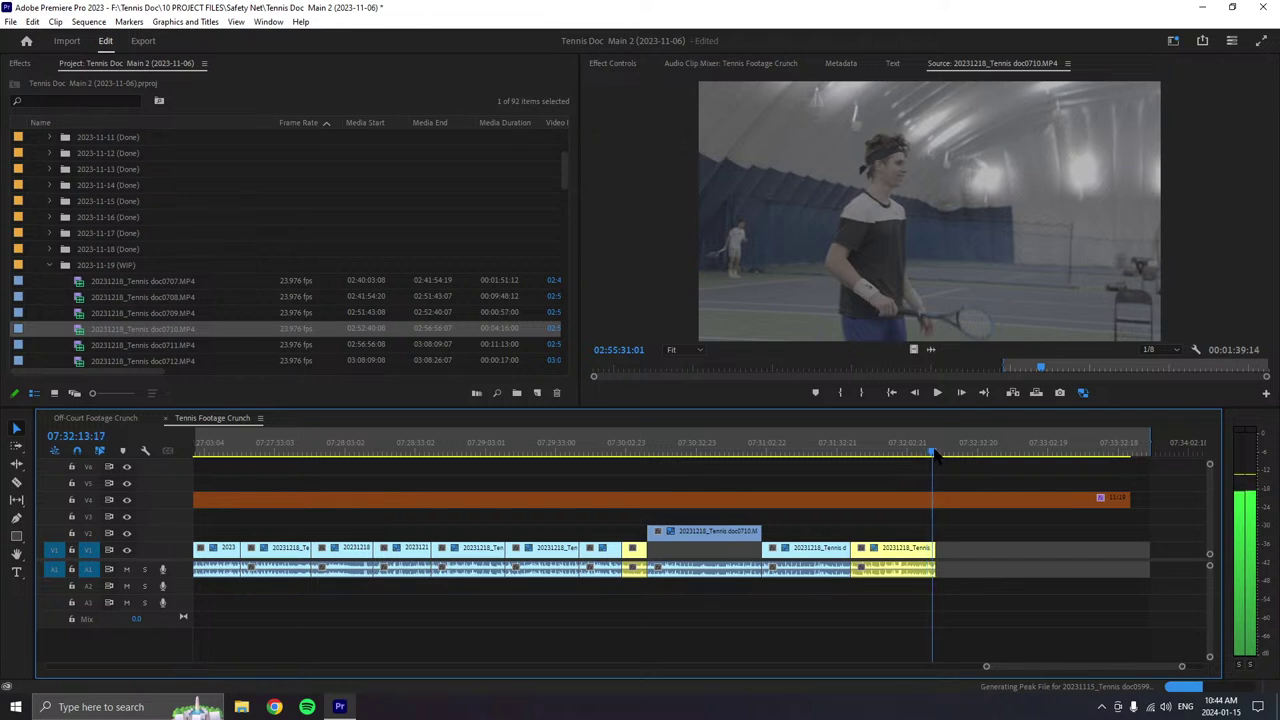
{"action": "left_click_drag", "start_coordinate": [940, 549], "coordinate": [984, 549]}
{"action": "left_click_drag", "start_coordinate": [938, 451], "coordinate": [948, 454]}
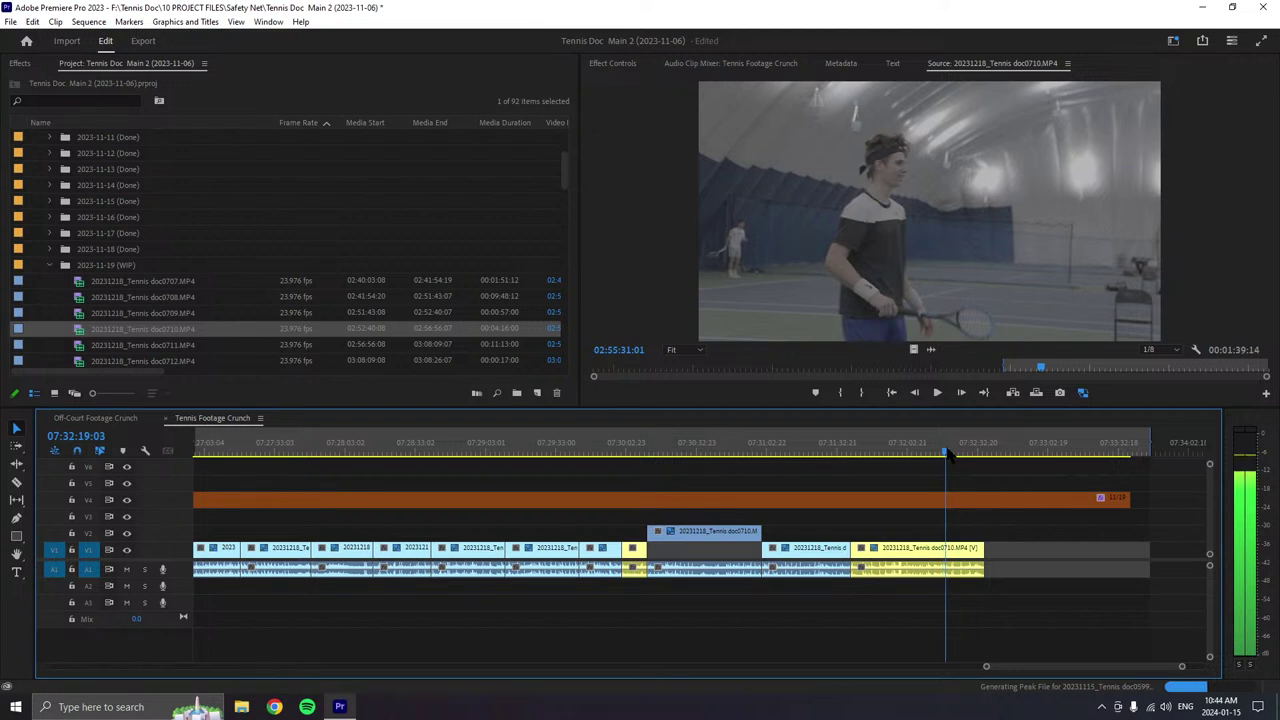
{"action": "left_click_drag", "start_coordinate": [982, 549], "coordinate": [946, 562]}
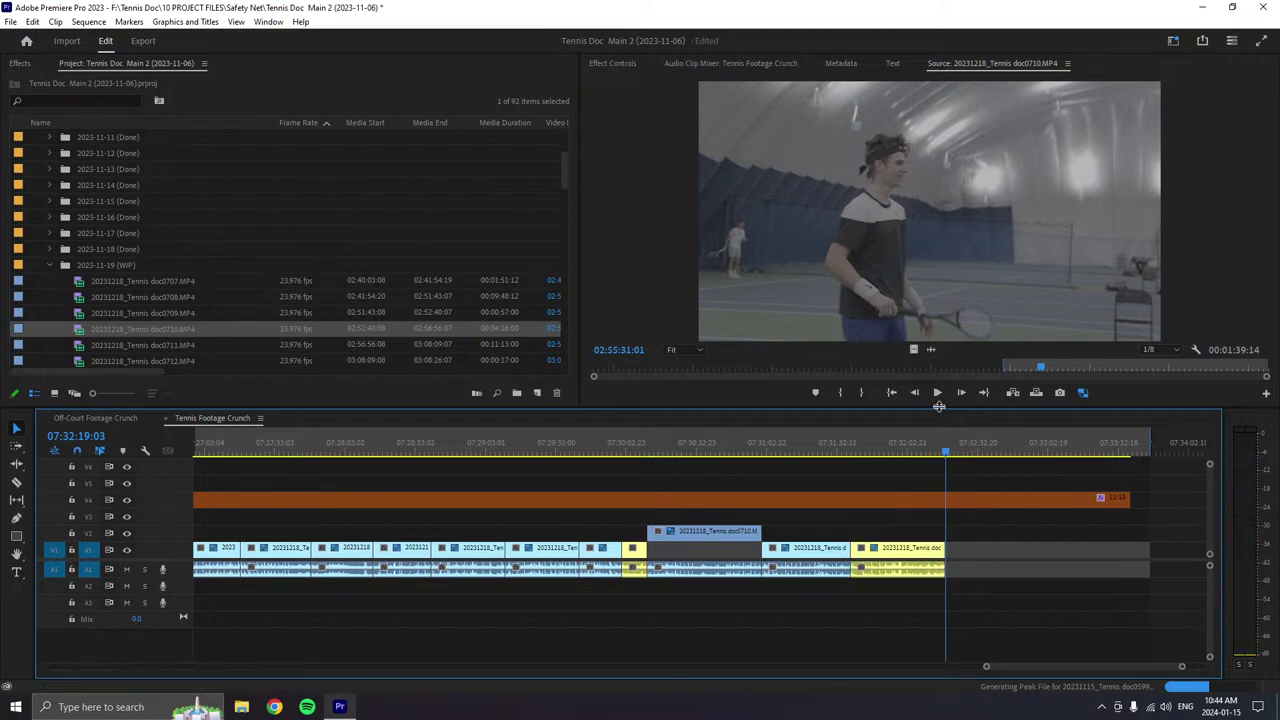
- Review the rest of the 0710 clip, mark a 00:00:26:08 segment and add it directly after the last yellow clip
{"action": "left_click", "coordinate": [937, 392]}
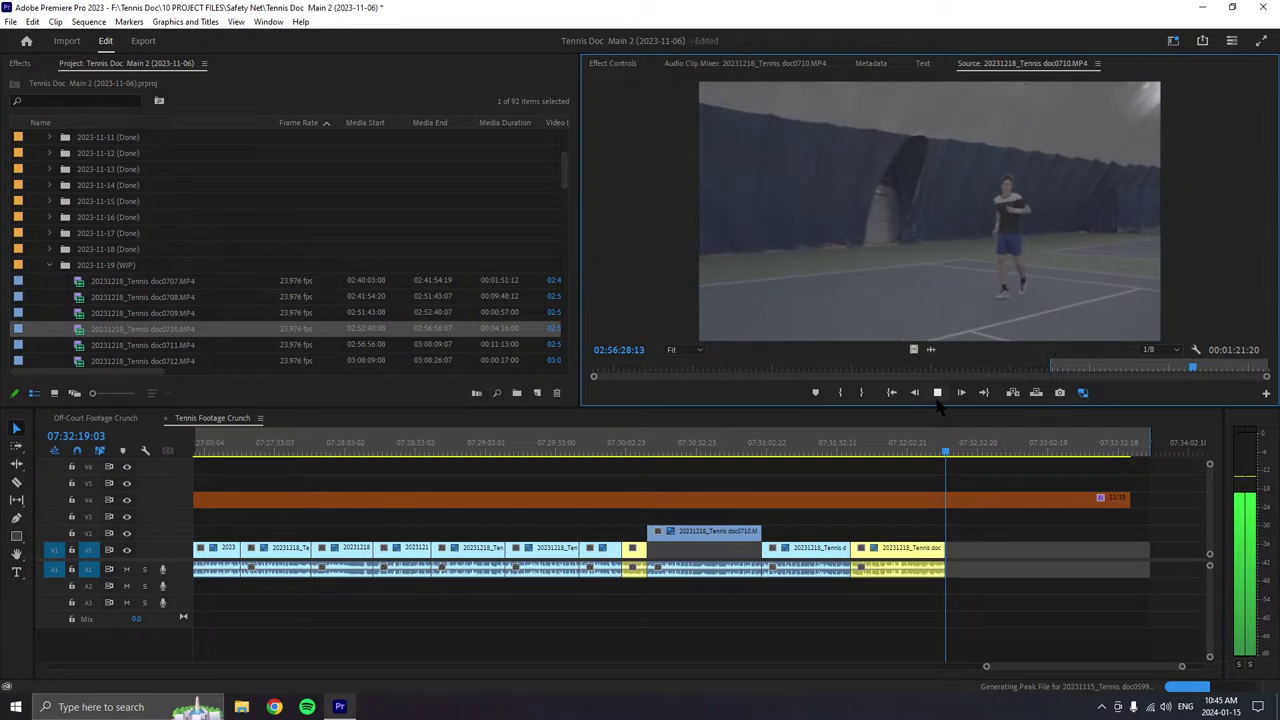
{"action": "left_click_drag", "start_coordinate": [1074, 368], "coordinate": [1118, 370]}
{"action": "key", "text": "space"}
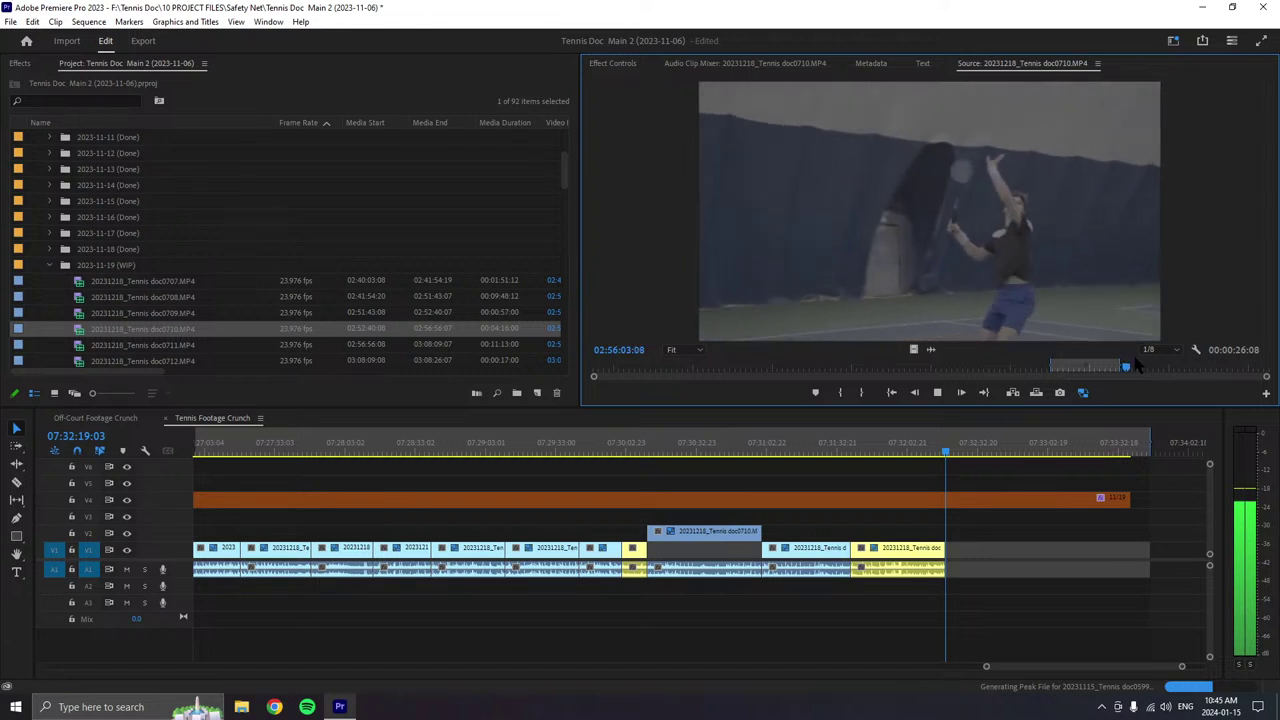
{"action": "key", "text": "space"}
{"action": "left_click_drag", "start_coordinate": [1093, 337], "coordinate": [1041, 562]}
{"action": "scroll", "coordinate": [1041, 564], "scroll_direction": "down", "scroll_amount": 1}
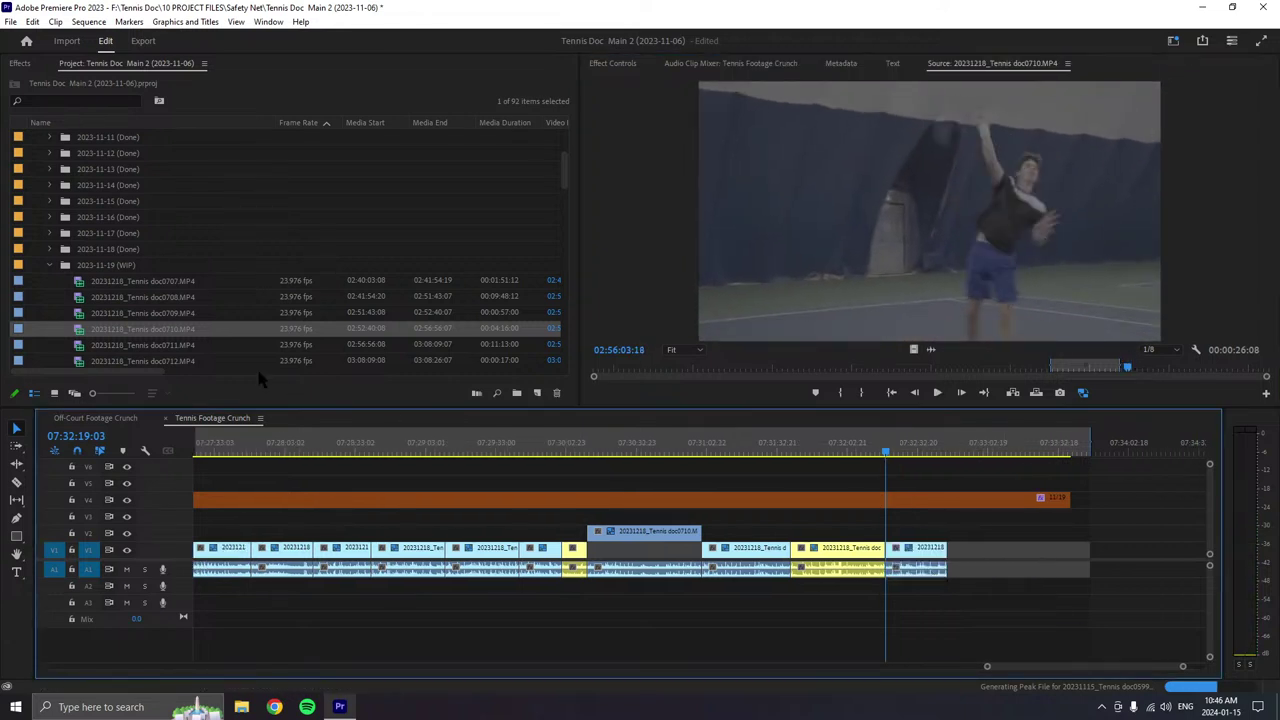
- Open 20231218_Tennis doc0711.MP4, play through its opening and mark an In point at about 02:58:31
{"action": "double_click", "coordinate": [80, 348]}
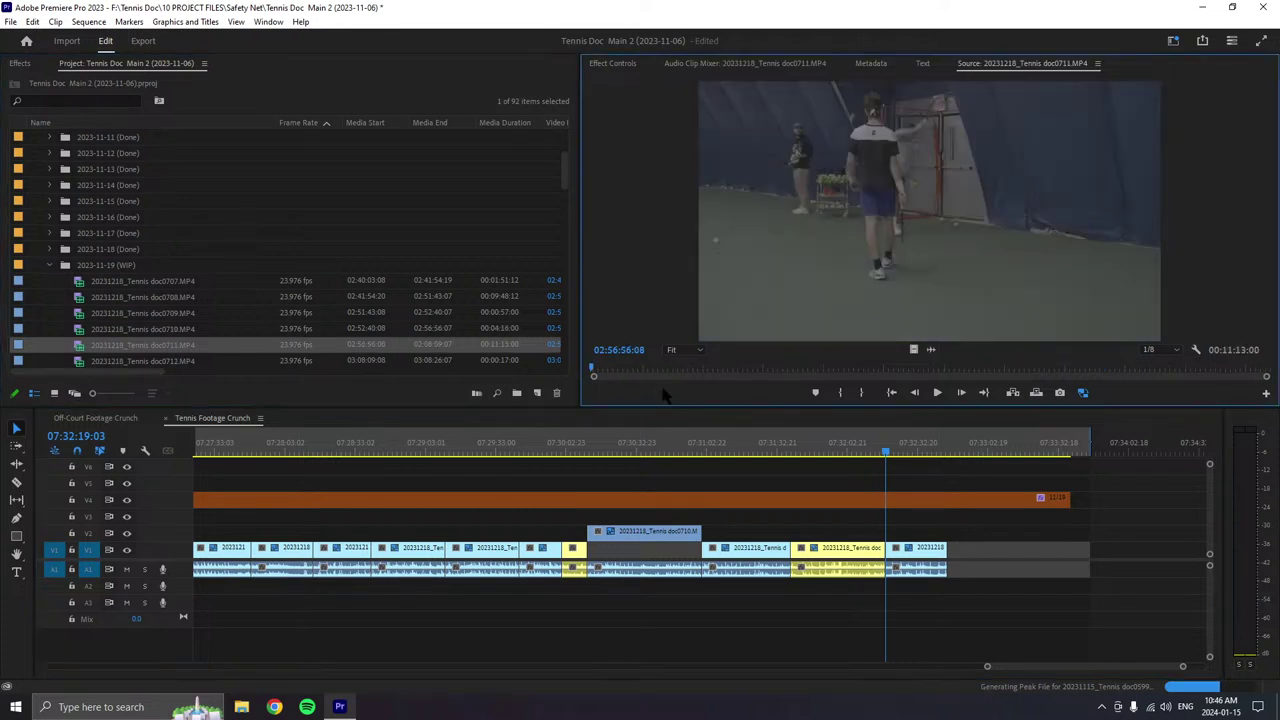
{"action": "left_click", "coordinate": [937, 392]}
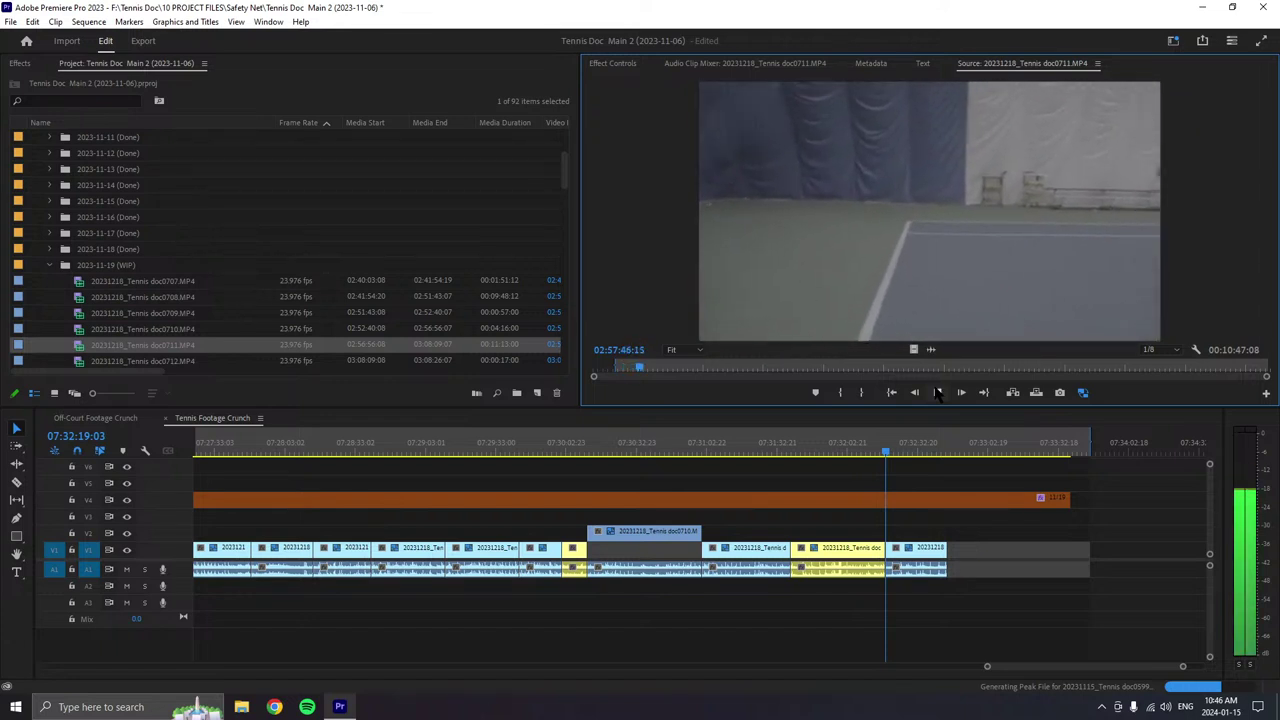
{"action": "key", "text": "j"}
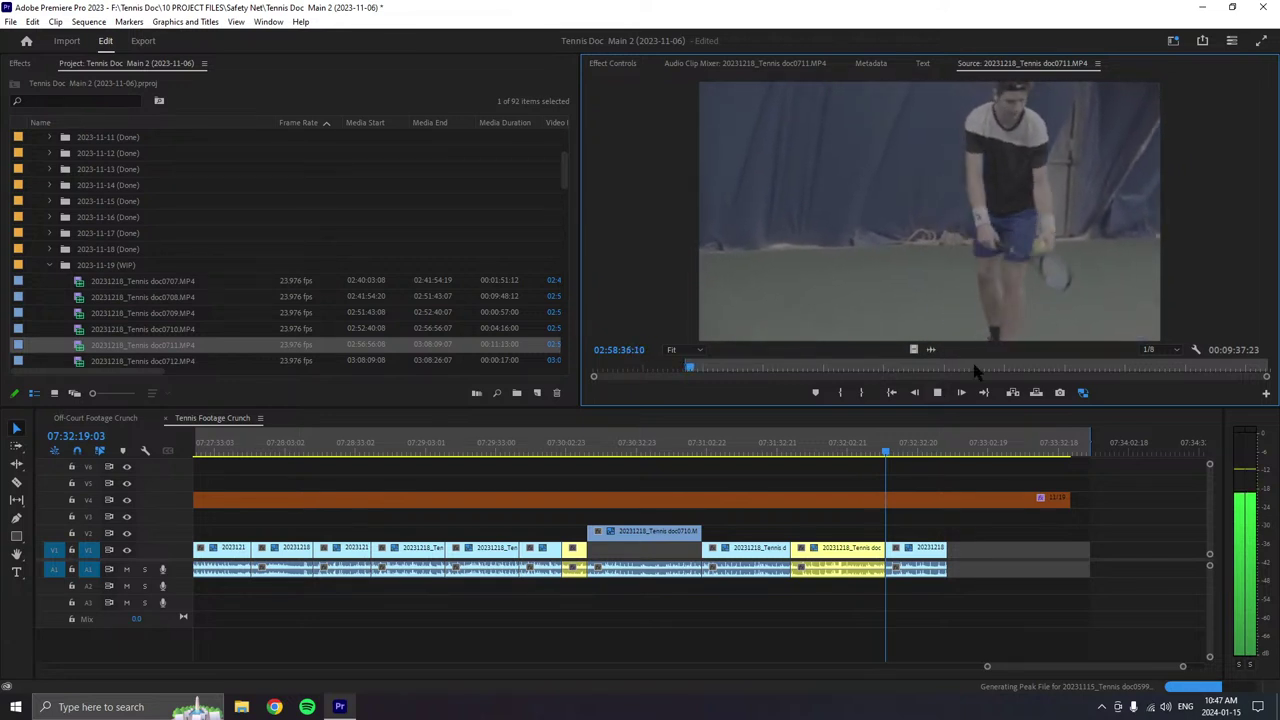
{"action": "scroll", "coordinate": [216, 300], "scroll_direction": "down", "scroll_amount": 4}
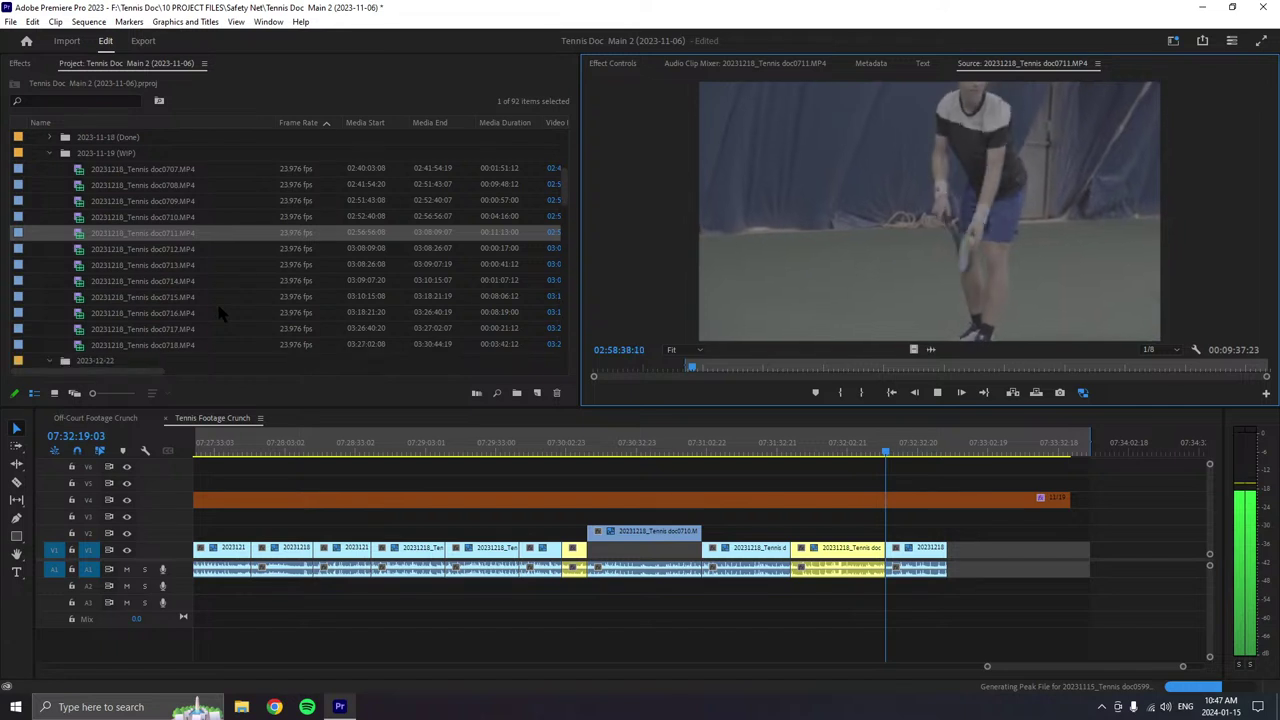
{"action": "scroll", "coordinate": [219, 307], "scroll_direction": "up", "scroll_amount": 1}
{"action": "scroll", "coordinate": [225, 300], "scroll_direction": "down", "scroll_amount": 1}
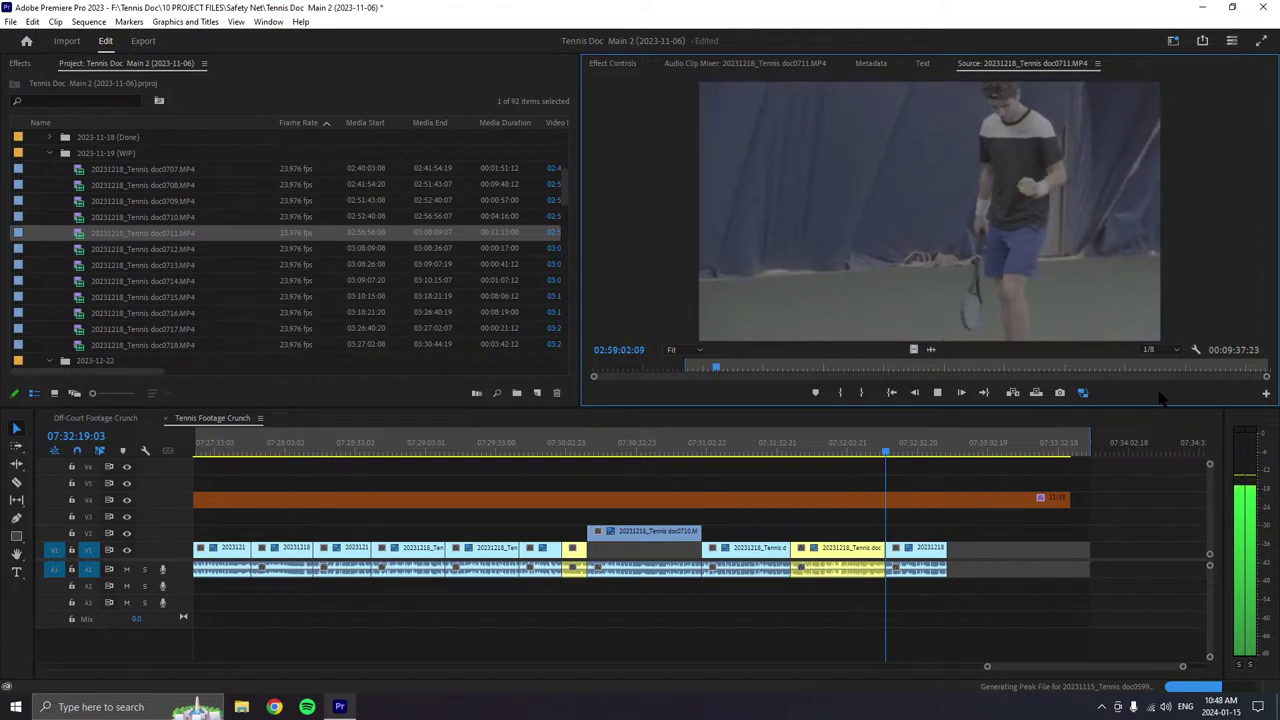
- Mark the Out point at 02:59:02:17 for a 00:00:31:09 segment of the 0711 clip and add it after the last clip
{"action": "key", "text": "space"}
{"action": "key", "text": "o"}
{"action": "left_click_drag", "start_coordinate": [1176, 344], "coordinate": [942, 535]}
- Extend the 11-19 title on V4 to about 07:35:10
{"action": "scroll", "coordinate": [942, 532], "scroll_direction": "down", "scroll_amount": 3}
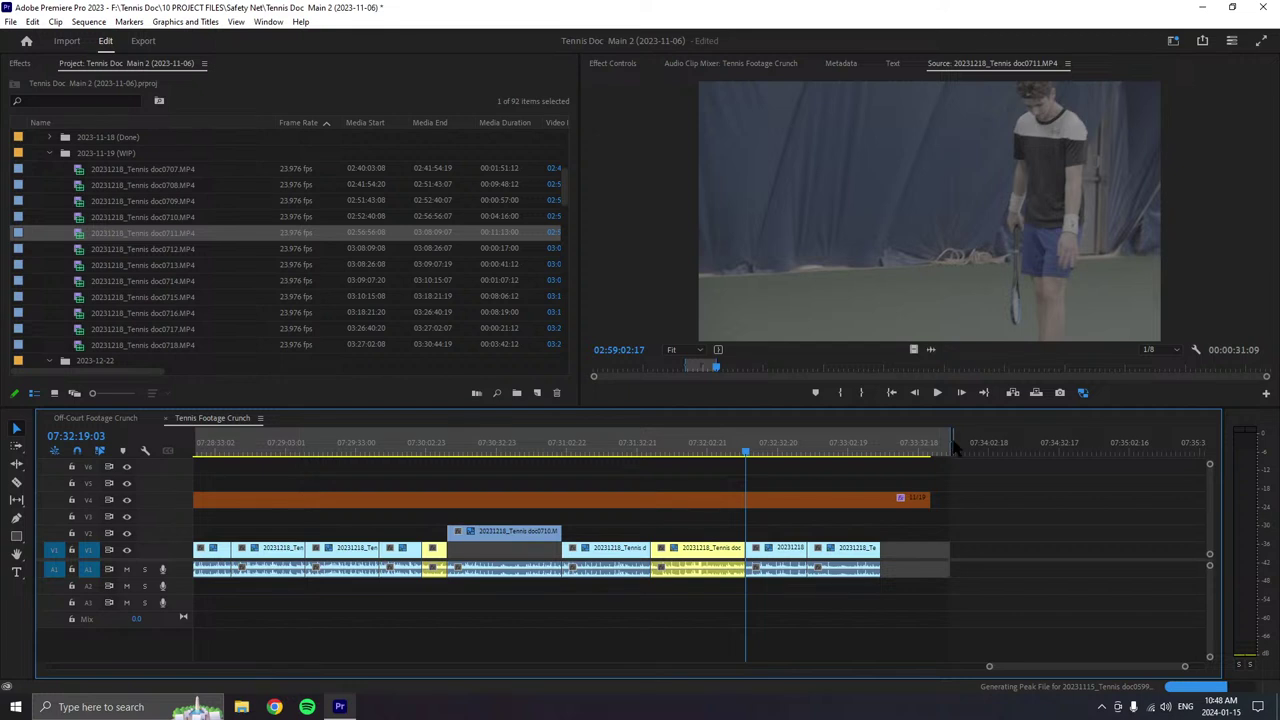
{"action": "left_click", "coordinate": [952, 446]}
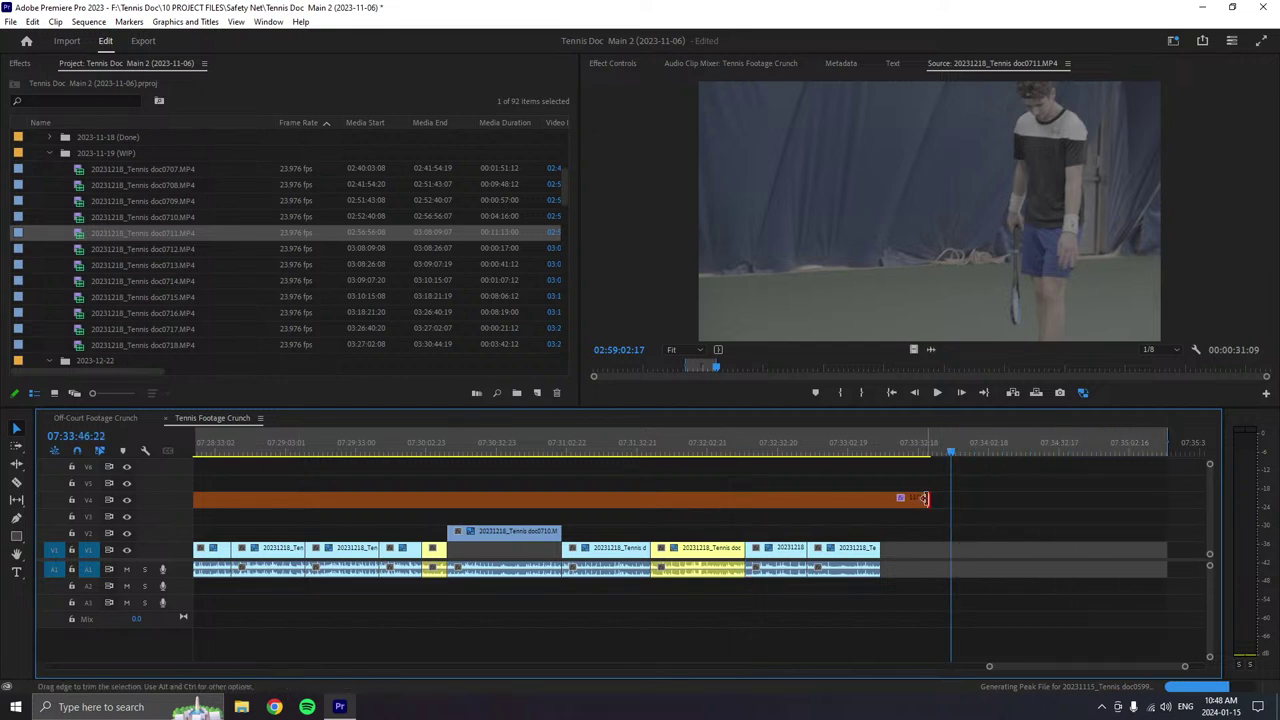
{"action": "left_click_drag", "start_coordinate": [924, 498], "coordinate": [1147, 498]}
- Play on through the 0711 clip, mark a 00:00:10:09 segment ending at 02:59:35:16 and add it after the last clip
{"action": "left_click", "coordinate": [937, 392]}
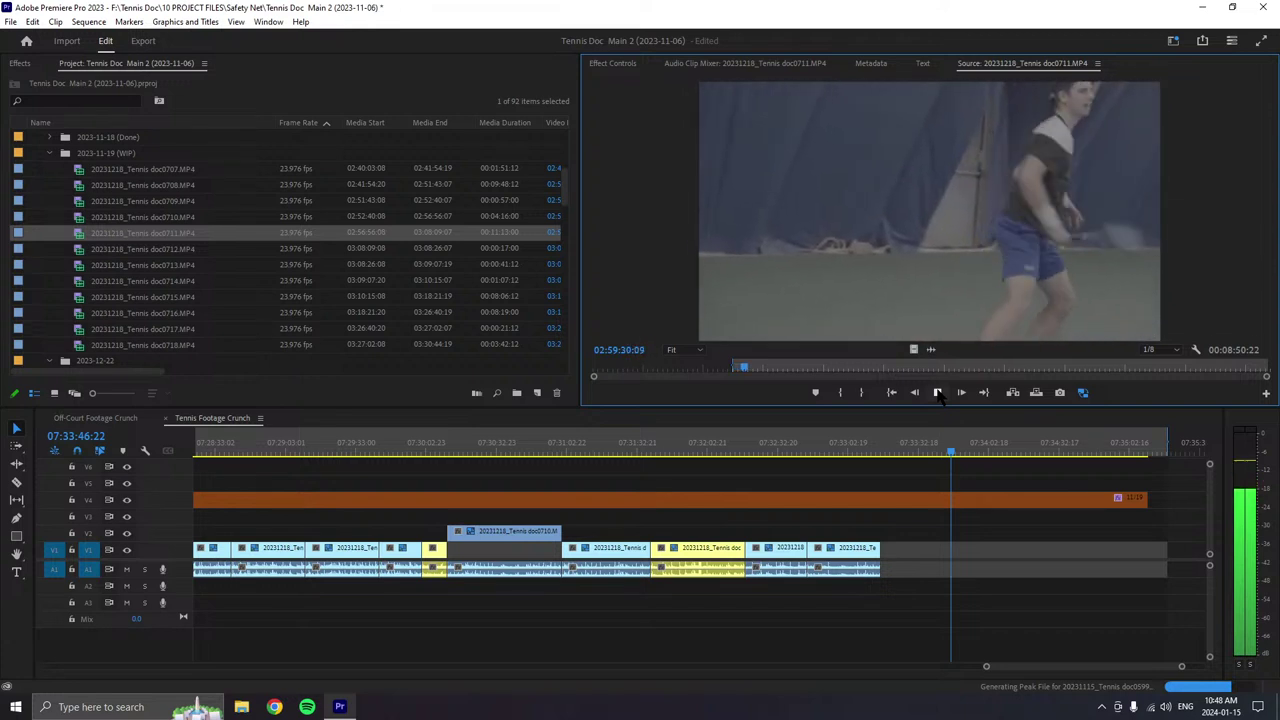
{"action": "left_click", "coordinate": [937, 392]}
{"action": "left_click", "coordinate": [937, 392]}
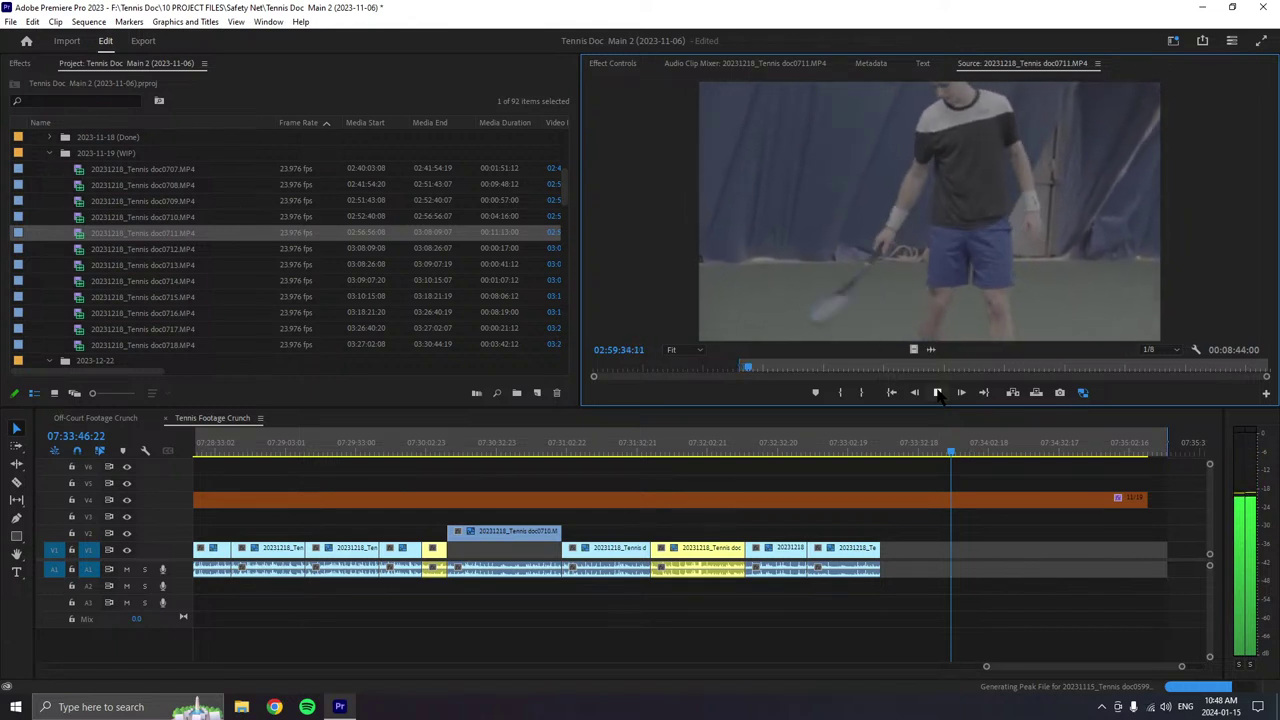
{"action": "left_click", "coordinate": [937, 393]}
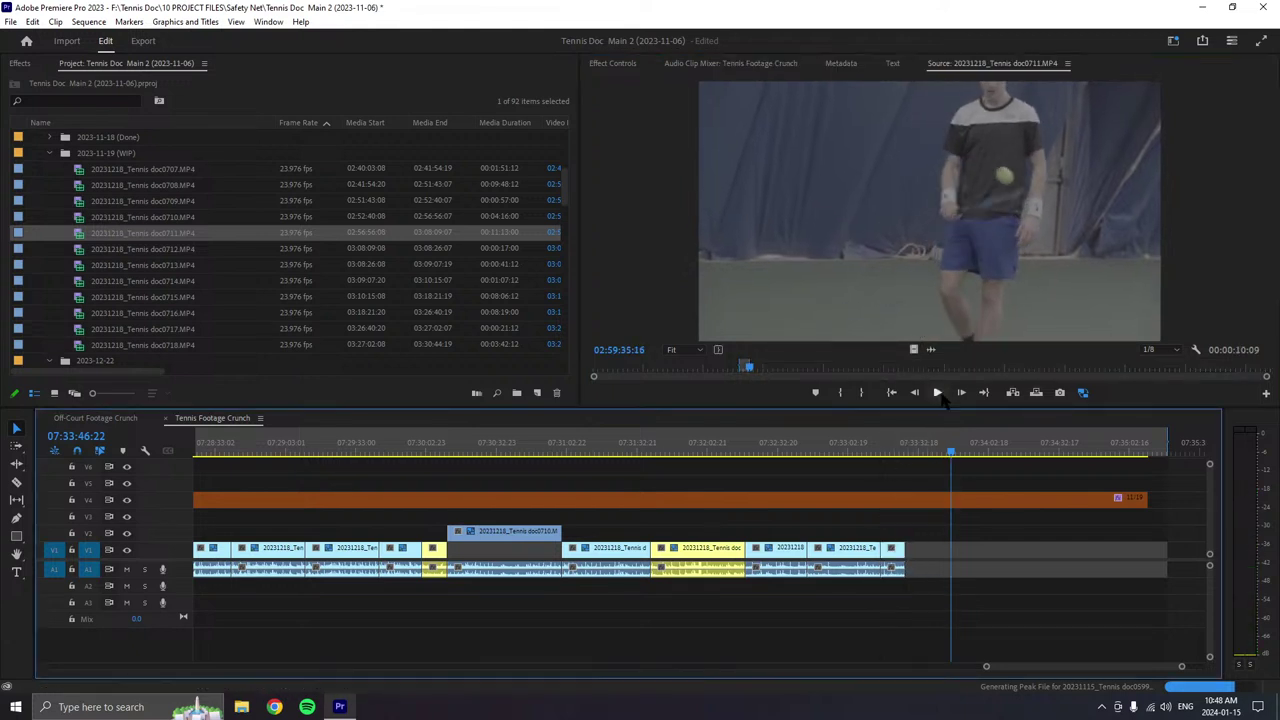
- Play on through the 0711 clip, mark a 00:00:15:12 segment ending at 03:00:21:17 and add it after the last clip
{"action": "left_click", "coordinate": [937, 393]}
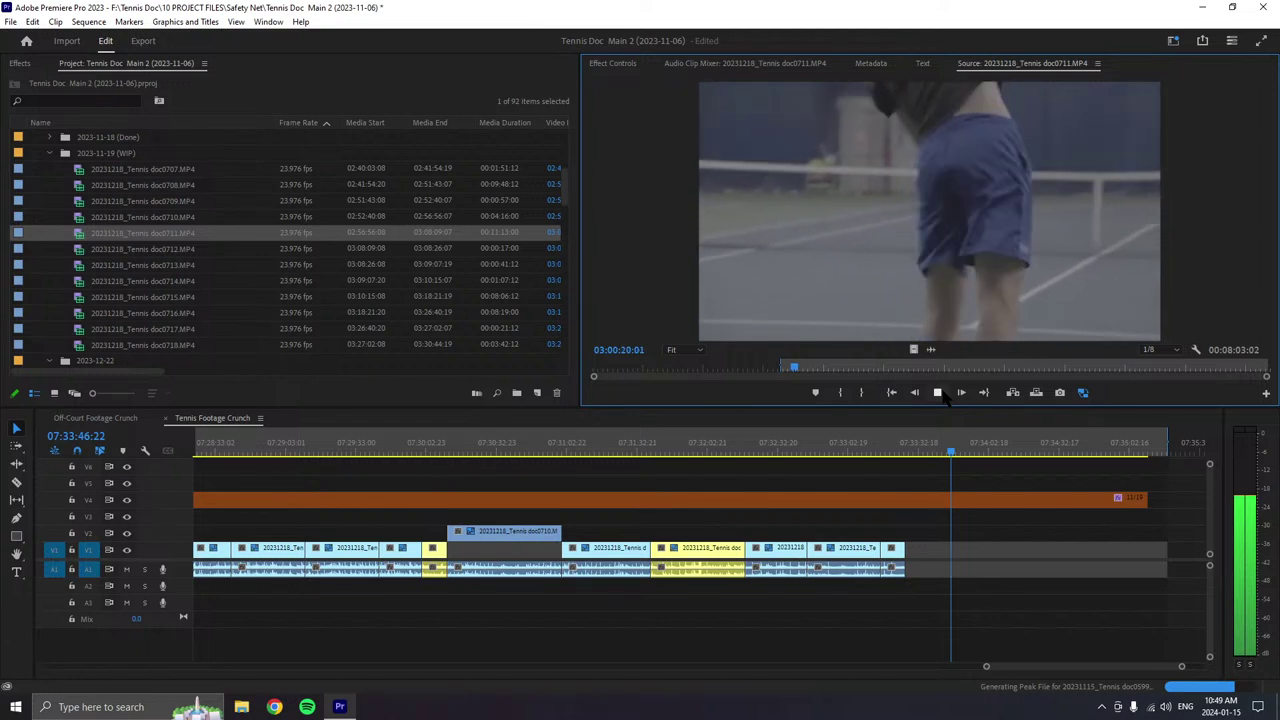
{"action": "left_click", "coordinate": [937, 392]}
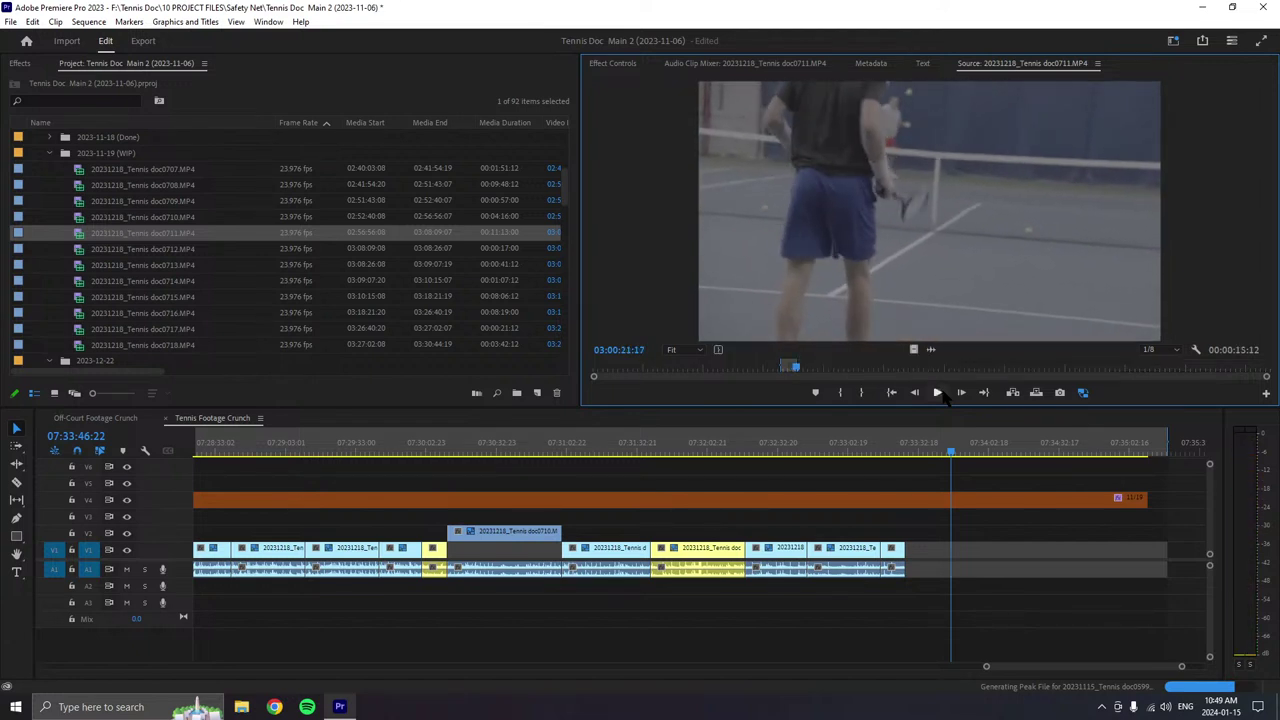
{"action": "left_click_drag", "start_coordinate": [951, 351], "coordinate": [924, 562]}
- Label the newly added 0711 segment at the end of V1 with the Tan colour
{"action": "right_click", "coordinate": [931, 558]}
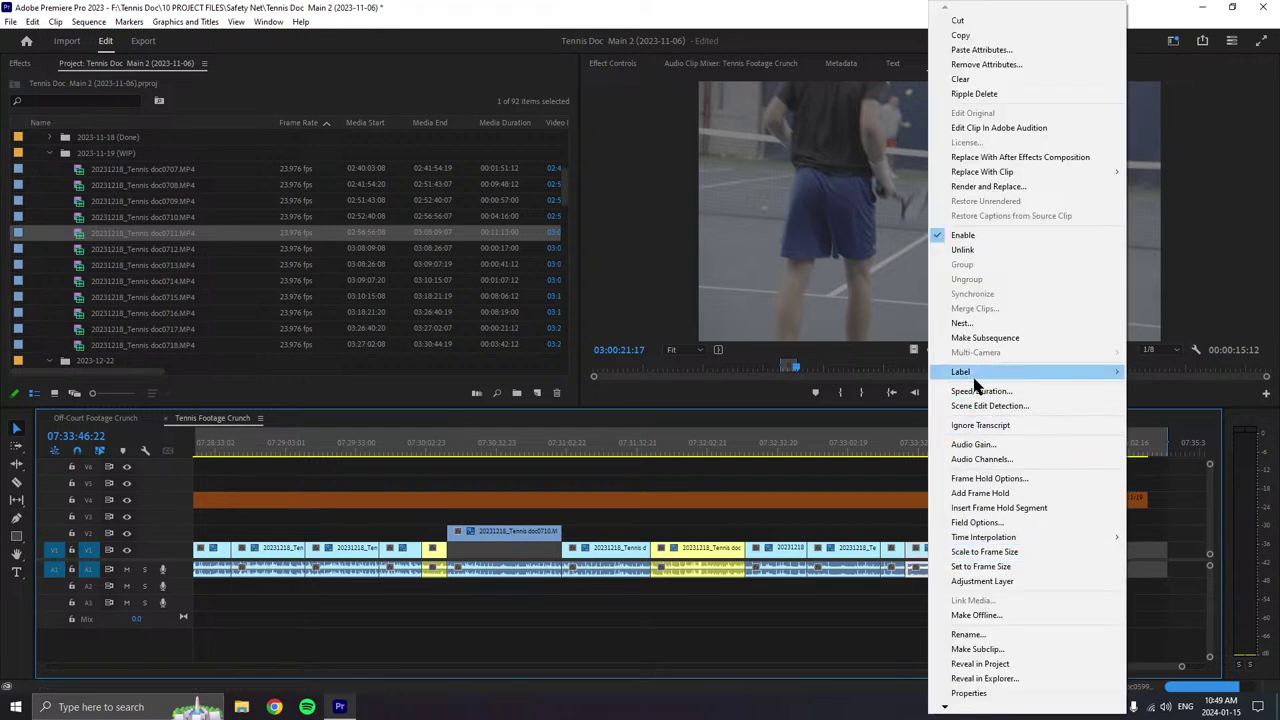
{"action": "mouse_move", "coordinate": [975, 378]}
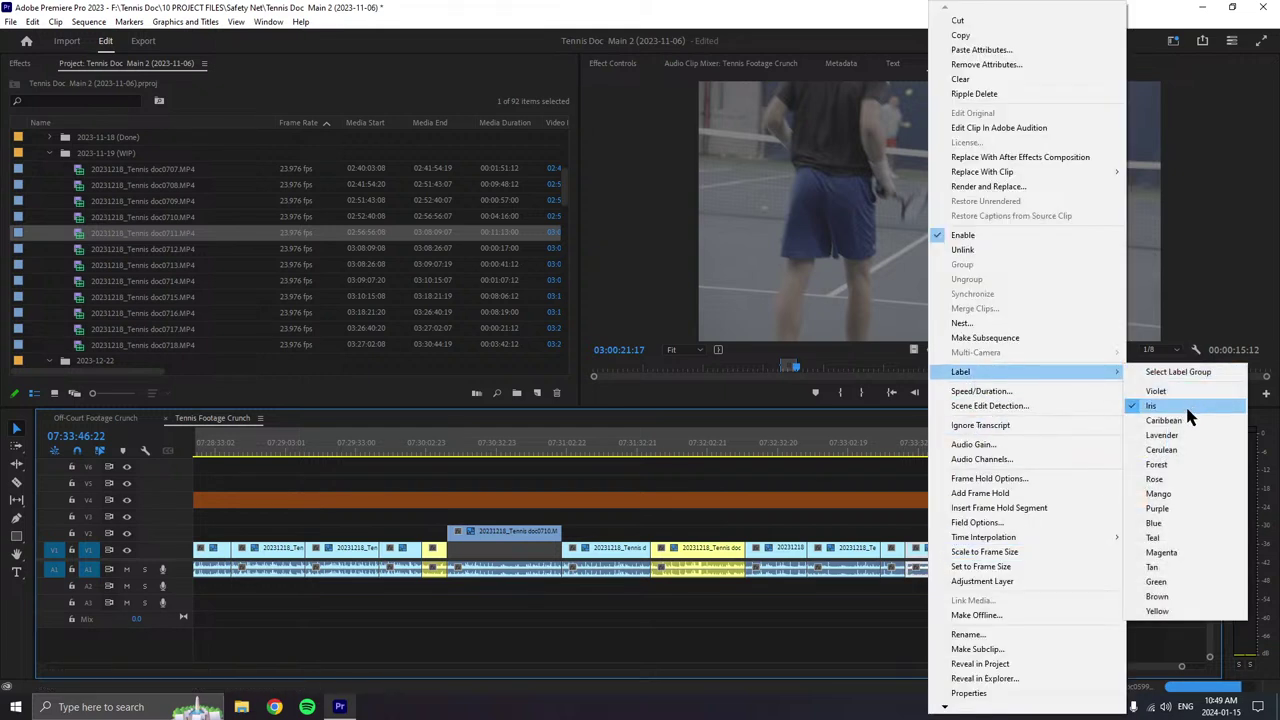
{"action": "left_click", "coordinate": [1158, 568]}
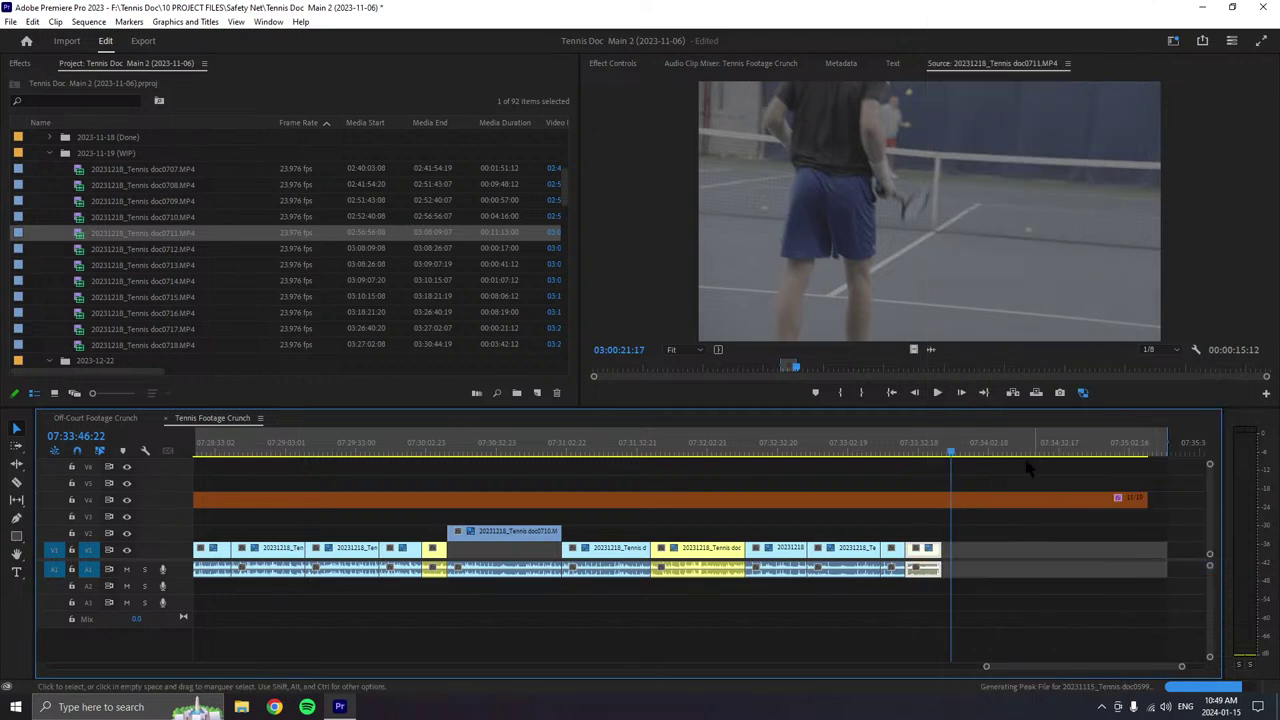
- Play on through the 0711 clip, mark a 00:00:14:15 segment ending at 03:00:43:12 and add it after the tan clip
{"action": "left_click", "coordinate": [938, 392]}
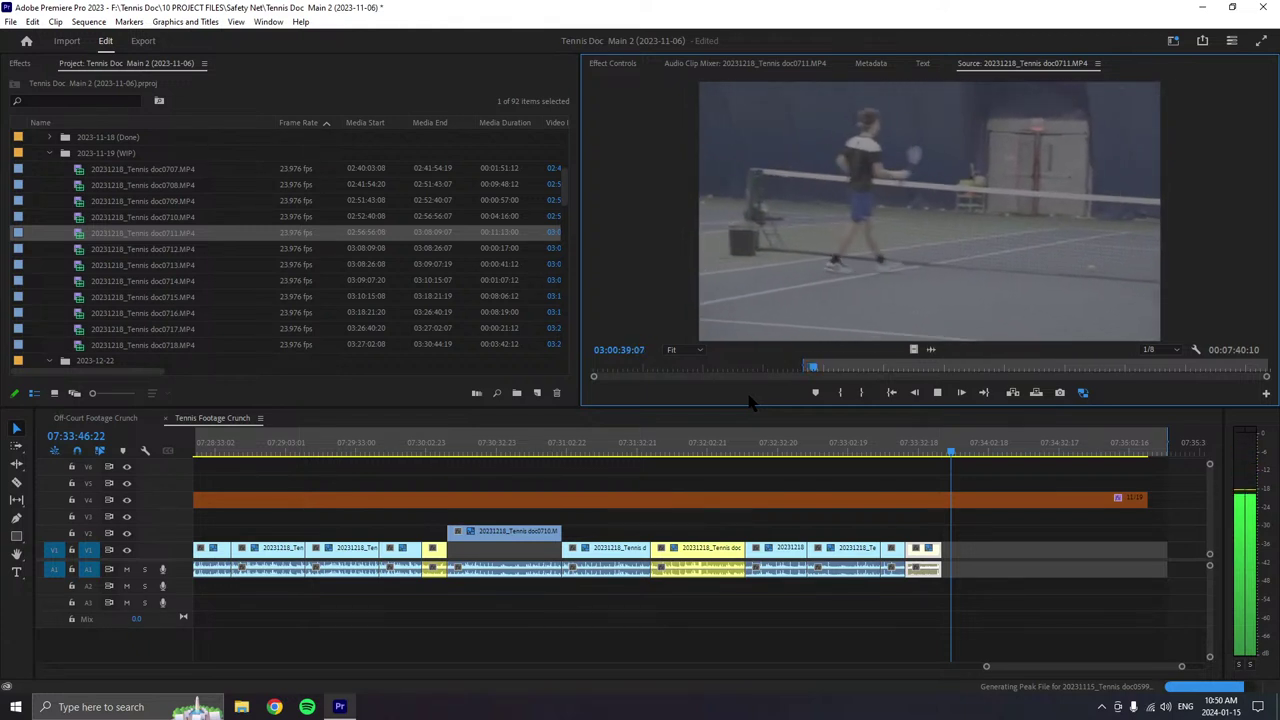
{"action": "key", "text": "space"}
{"action": "key", "text": "space"}
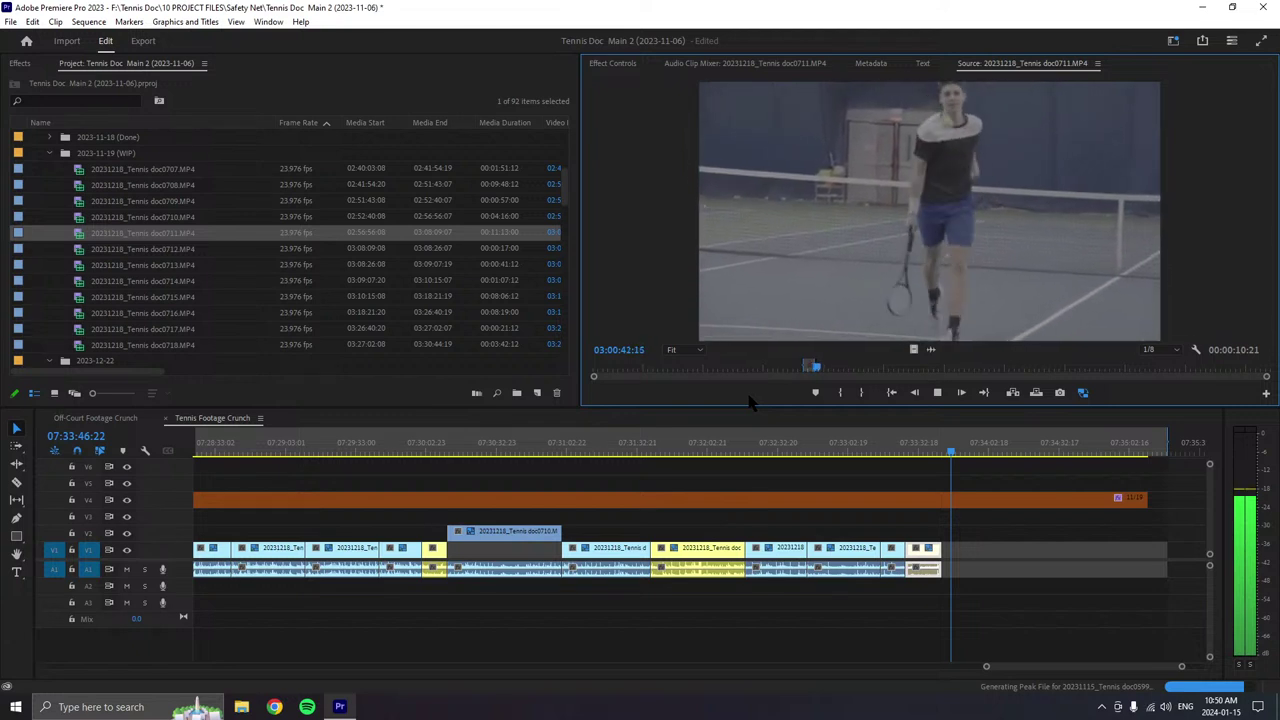
{"action": "key", "text": "space"}
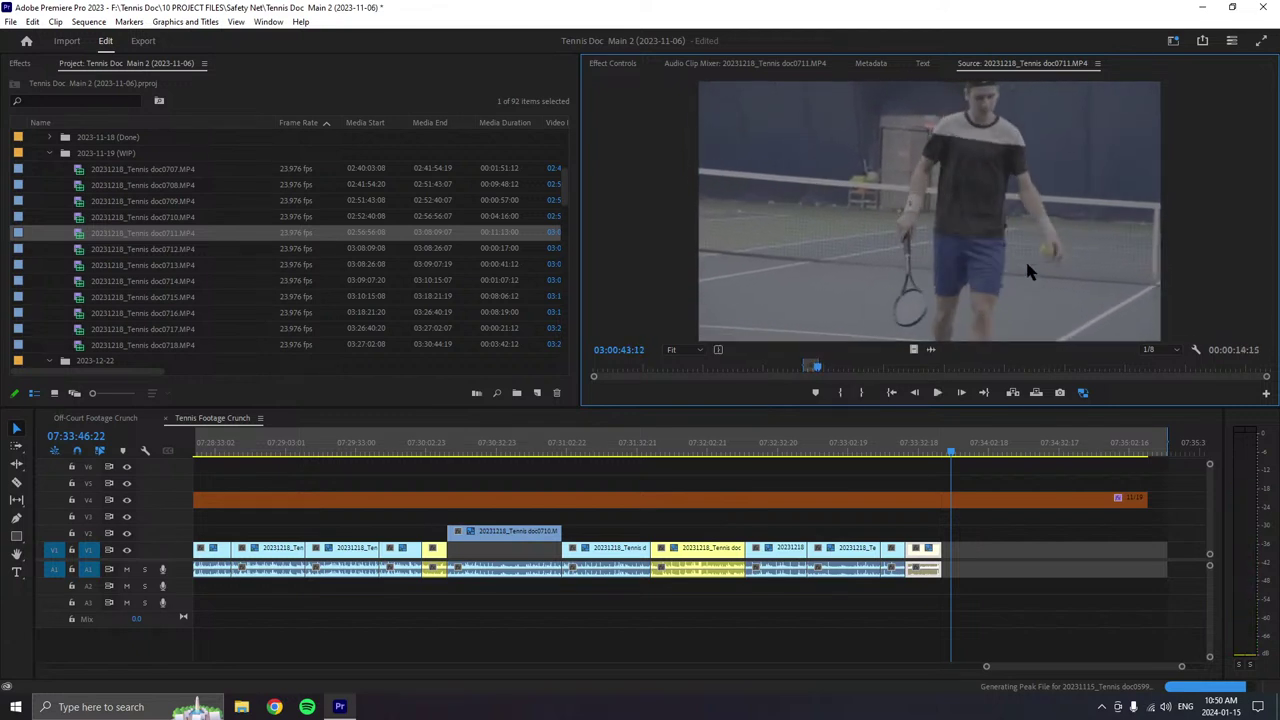
{"action": "left_click_drag", "start_coordinate": [1025, 268], "coordinate": [970, 547]}
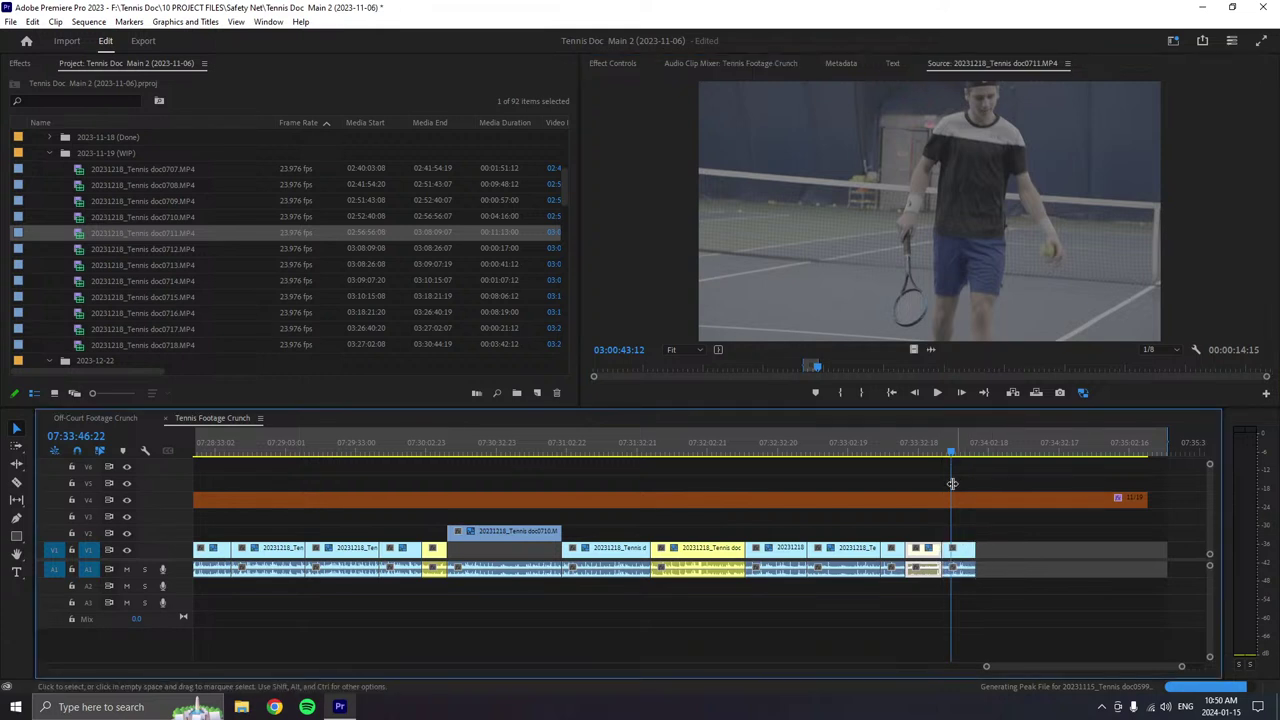
- Move the tan clip and the 0711 segment after it from V1 up to V2
{"action": "left_click", "coordinate": [937, 392]}
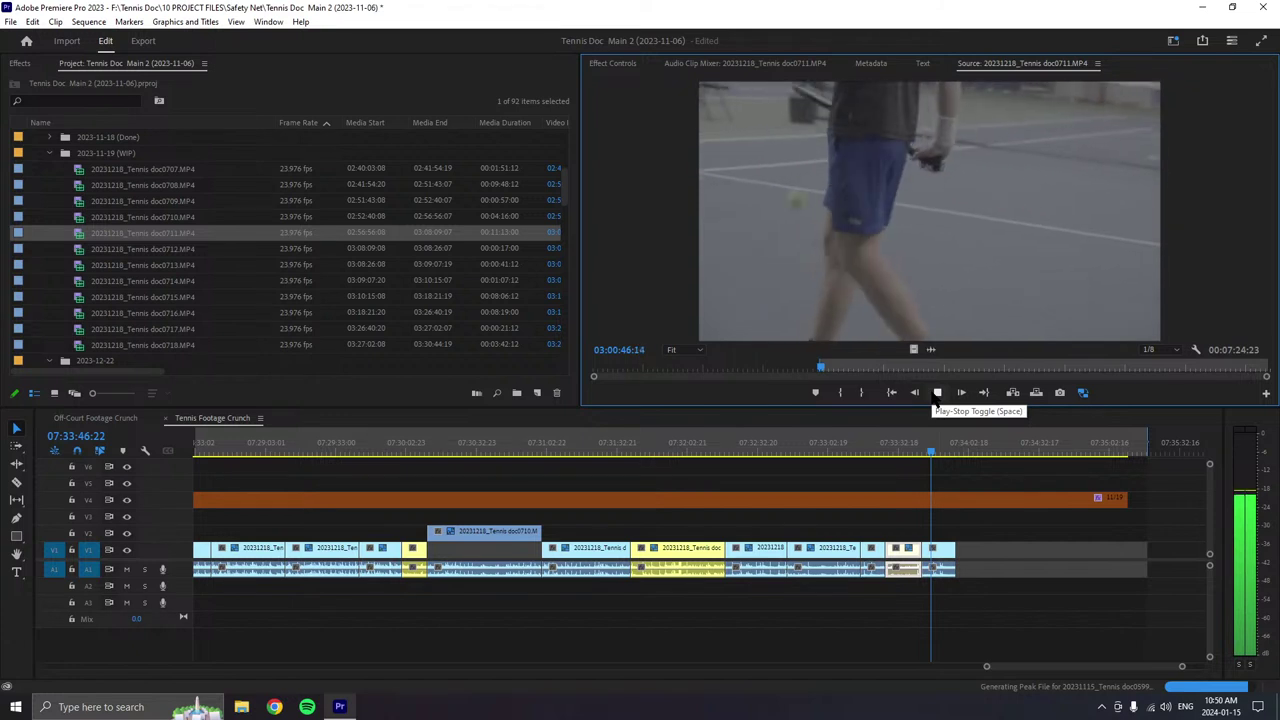
{"action": "left_click_drag", "start_coordinate": [986, 666], "coordinate": [872, 666]}
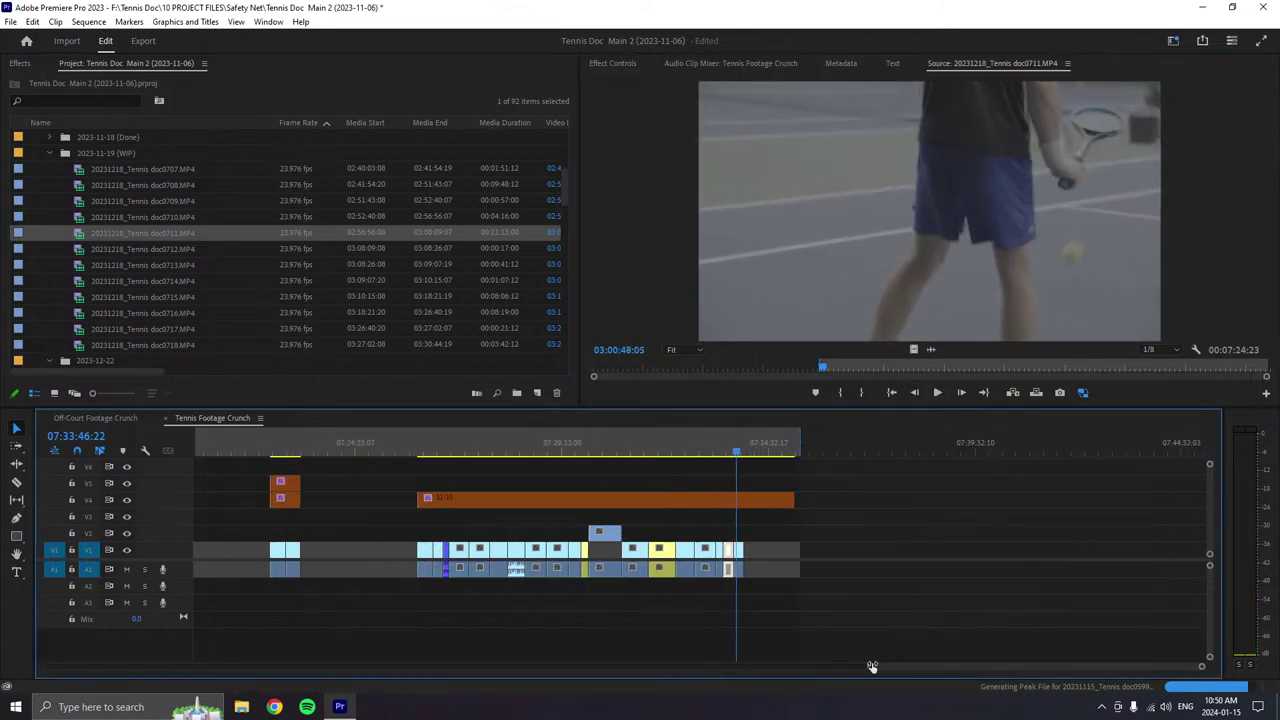
{"action": "scroll", "coordinate": [766, 607], "scroll_direction": "up", "scroll_amount": 3}
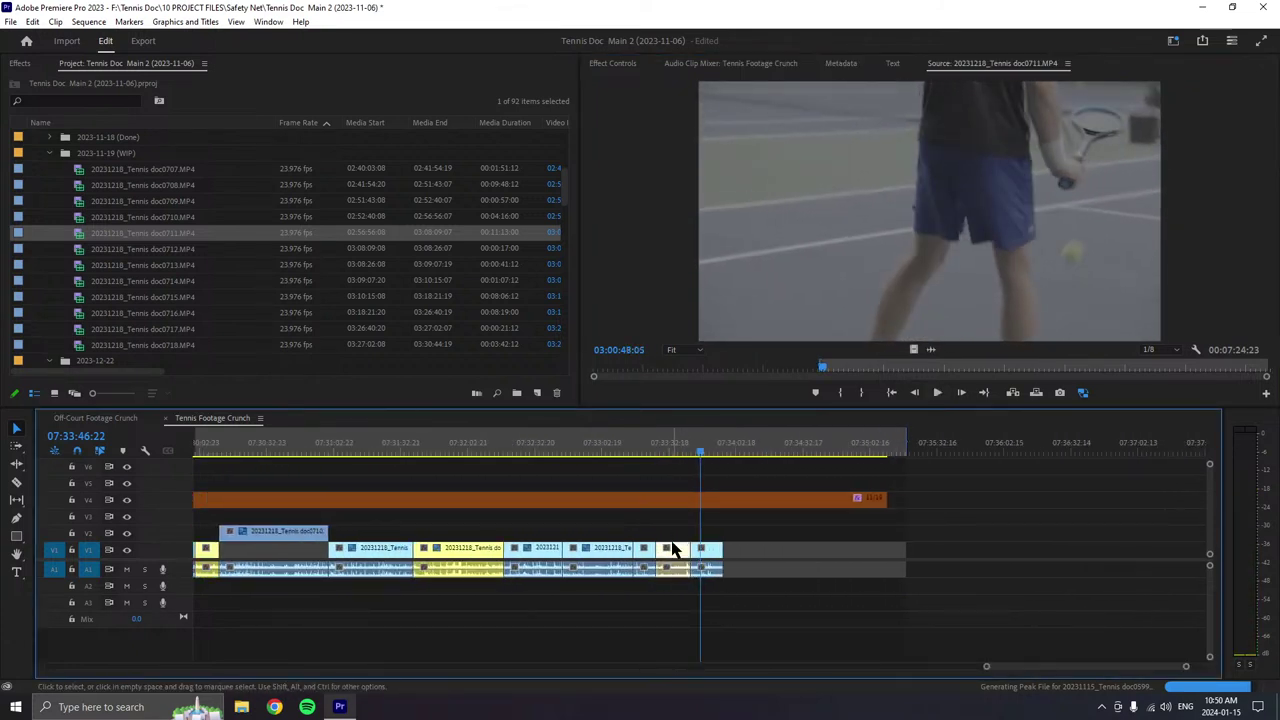
{"action": "left_click_drag", "start_coordinate": [674, 548], "coordinate": [686, 546]}
{"action": "key", "text": "alt+Up"}
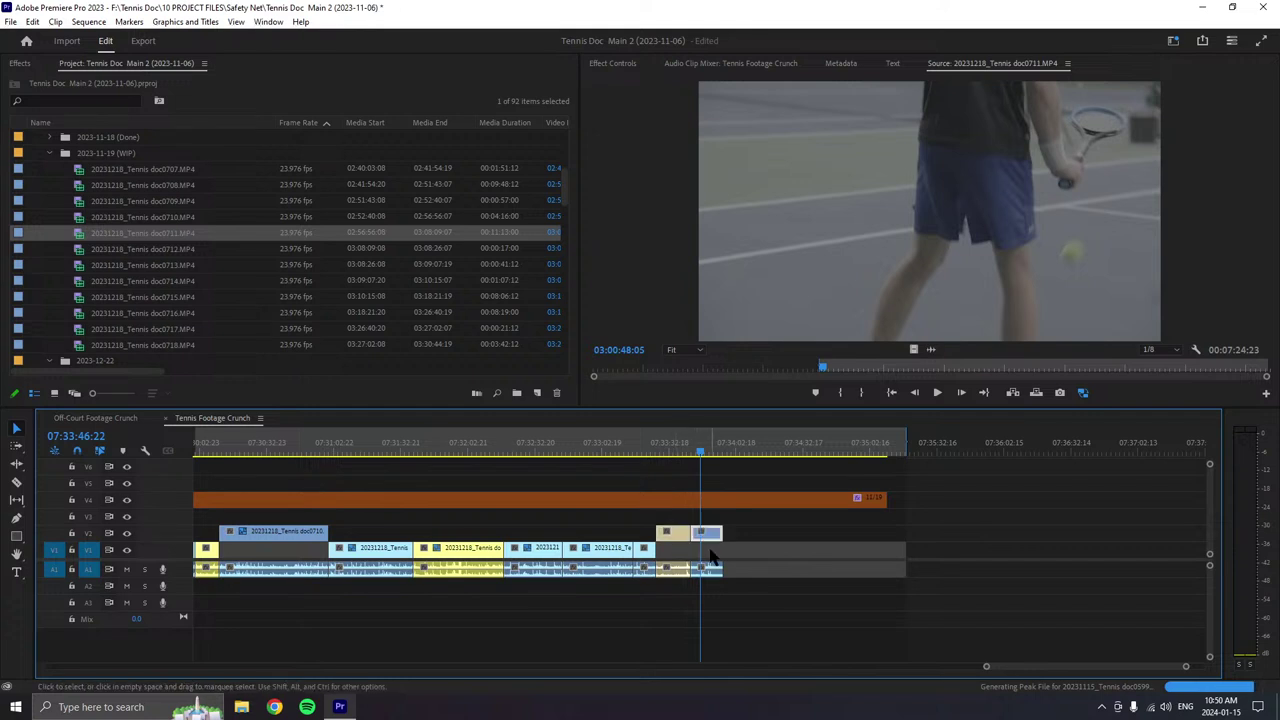
- Look over the earlier dated sections of the Tennis Footage Crunch sequence and return to the latest 11-19 clips
{"action": "left_click", "coordinate": [937, 392]}
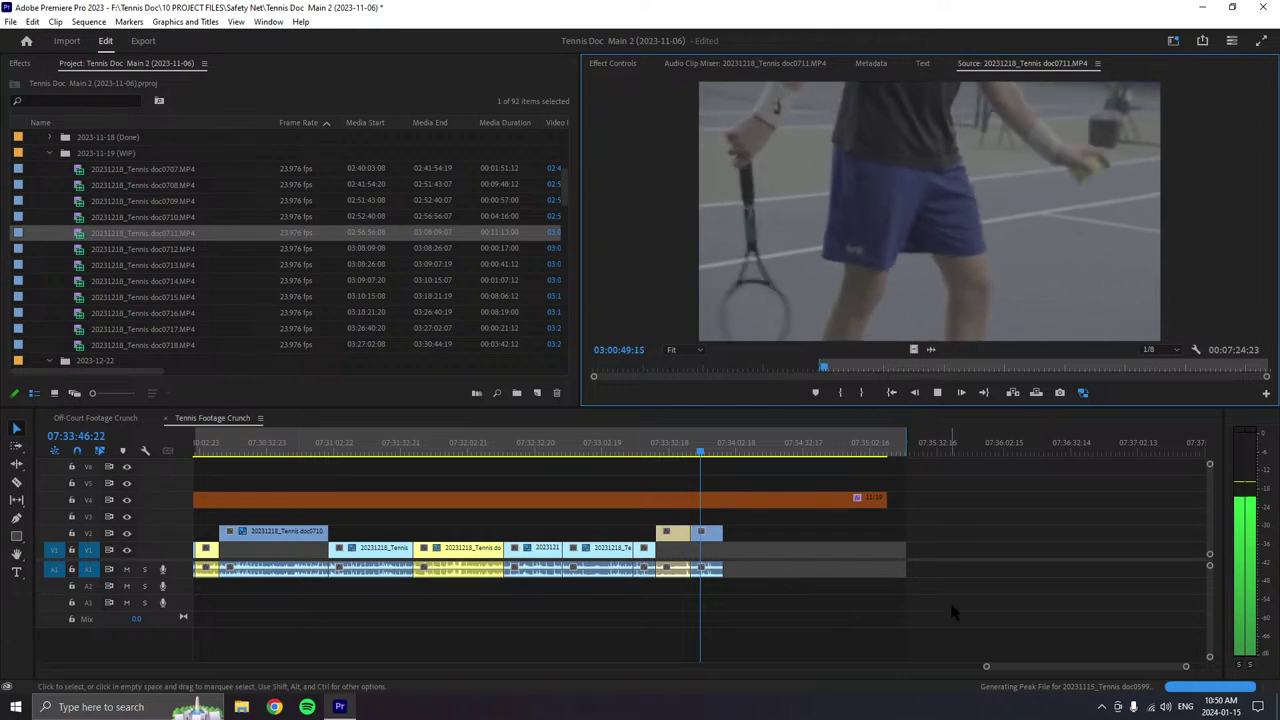
{"action": "left_click_drag", "start_coordinate": [985, 666], "coordinate": [157, 607]}
{"action": "key", "text": "equal"}
{"action": "key", "text": "equal"}
{"action": "key", "text": "equal"}
{"action": "key", "text": "equal"}
{"action": "key", "text": "equal"}
{"action": "key", "text": "equal"}
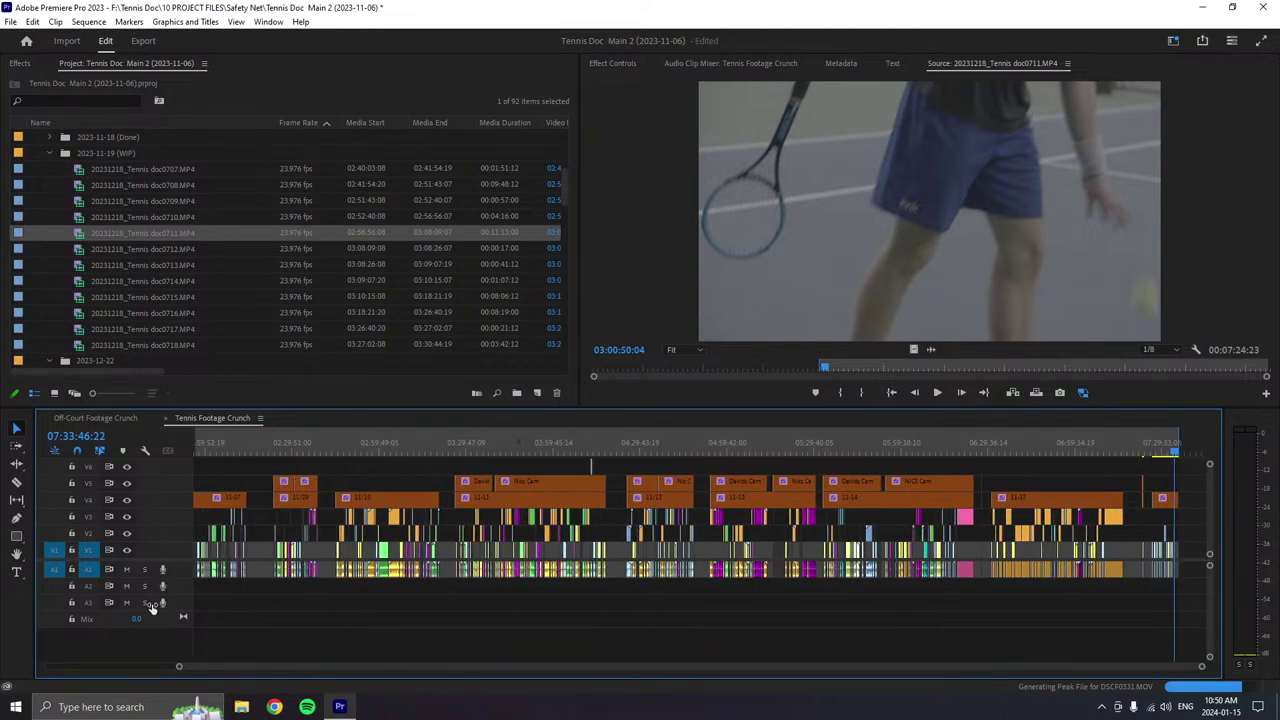
{"action": "key", "text": "minus"}
{"action": "key", "text": "minus"}
{"action": "key", "text": "minus"}
{"action": "key", "text": "minus"}
{"action": "key", "text": "minus"}
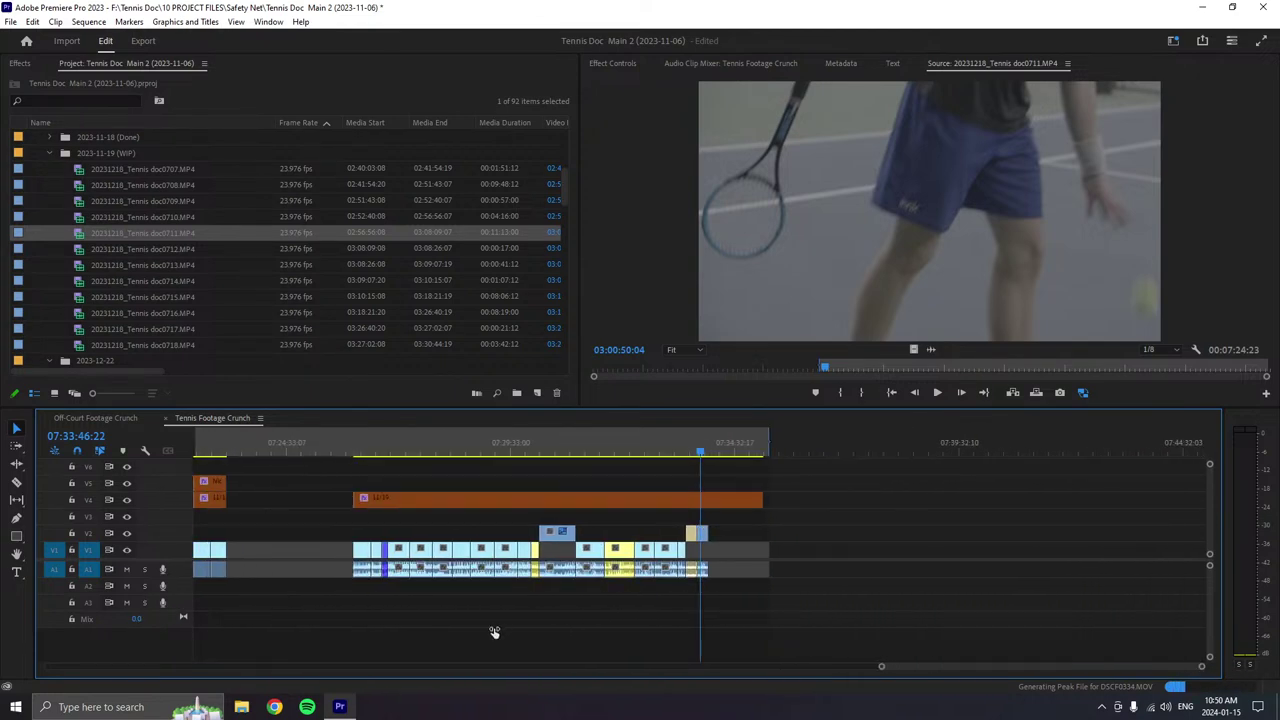
{"action": "scroll", "coordinate": [445, 640], "scroll_direction": "down", "scroll_amount": 4}
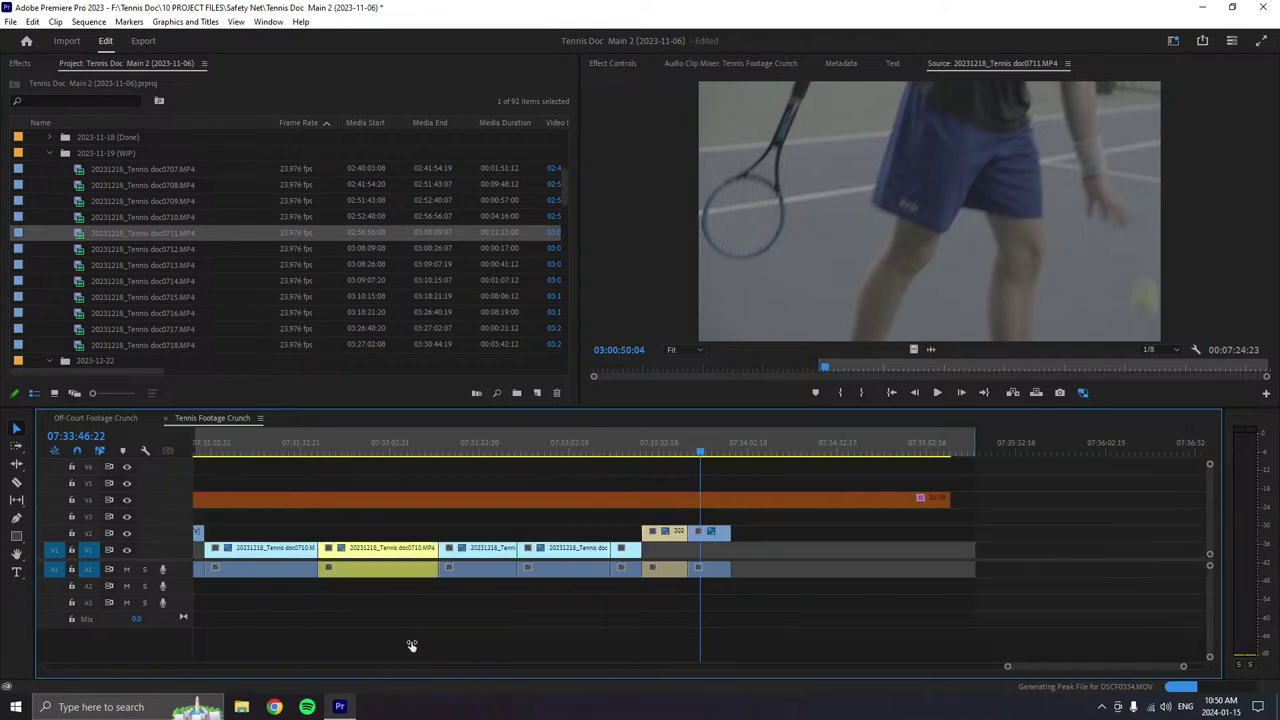
- Play on through the 0711 clip, mark a short segment ending at 03:01:00:04 and add it on V1 after the last clip
{"action": "left_click", "coordinate": [936, 392]}
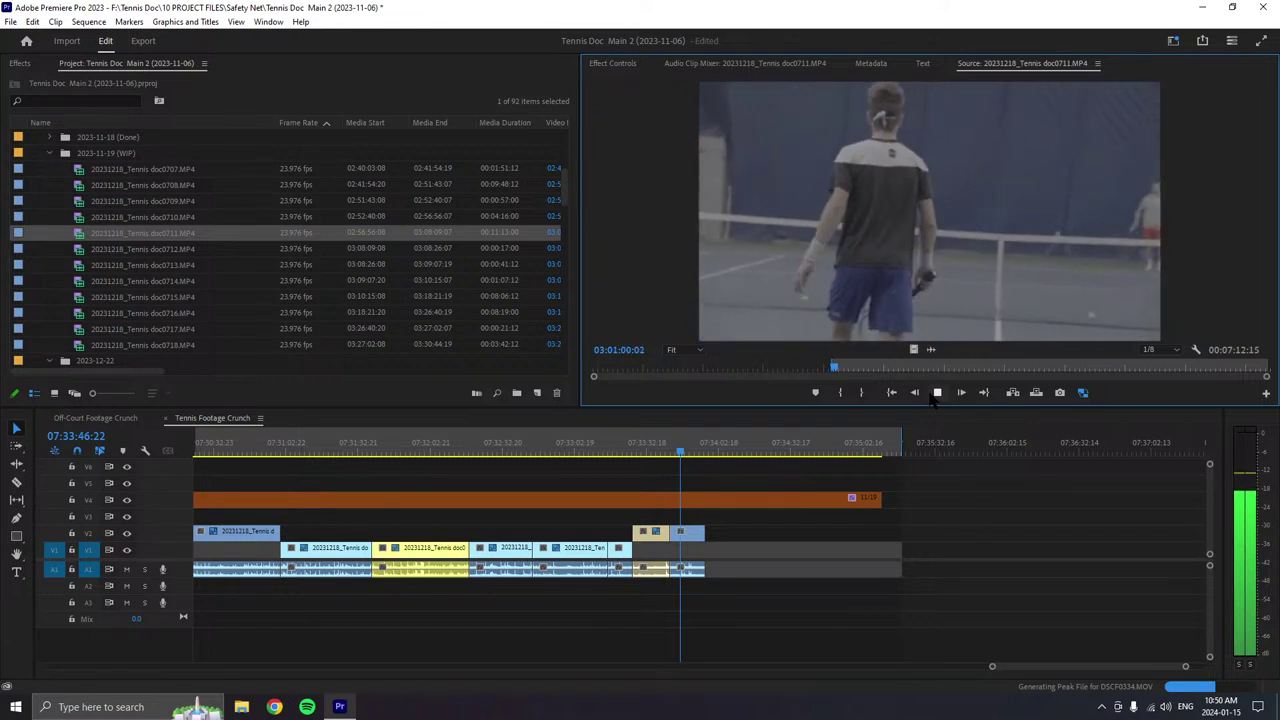
{"action": "left_click", "coordinate": [937, 393]}
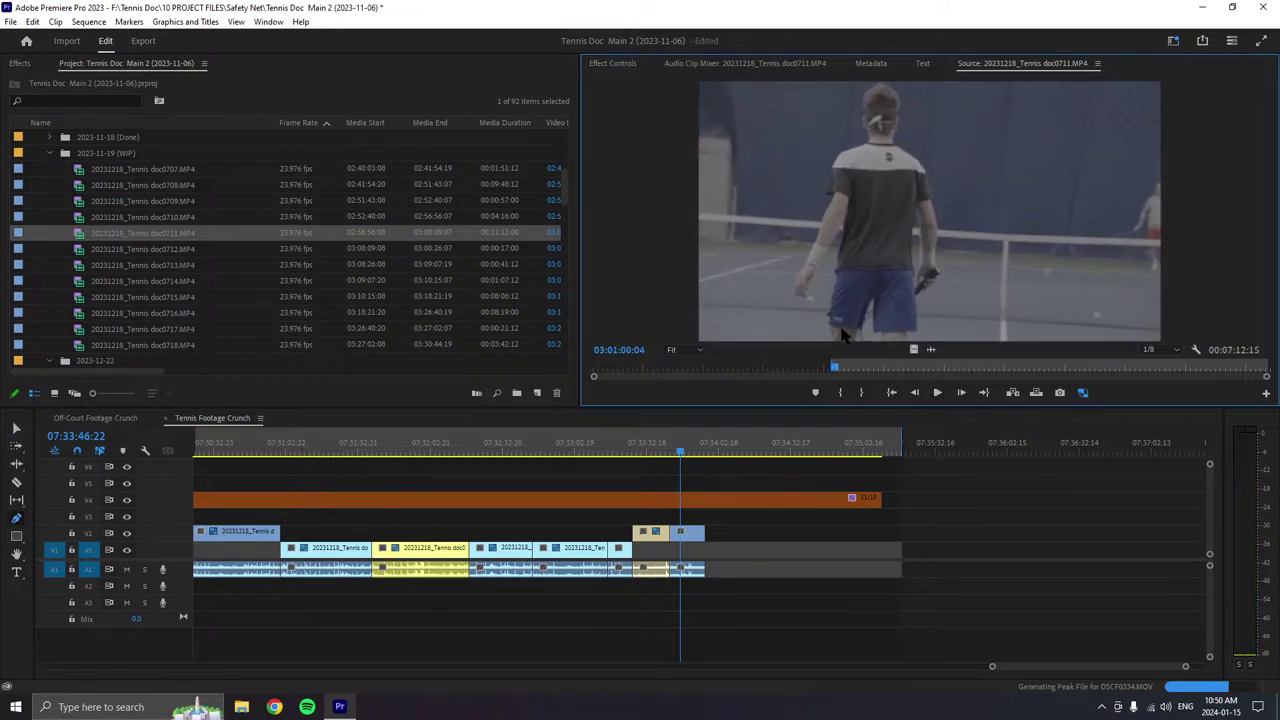
{"action": "key", "text": "o"}
{"action": "left_click_drag", "start_coordinate": [842, 336], "coordinate": [716, 566]}
- Play on through the 0711 clip, mark a 00:00:26:15 segment ending at 03:01:47:01 and add it after the last clip
{"action": "left_click", "coordinate": [937, 393]}
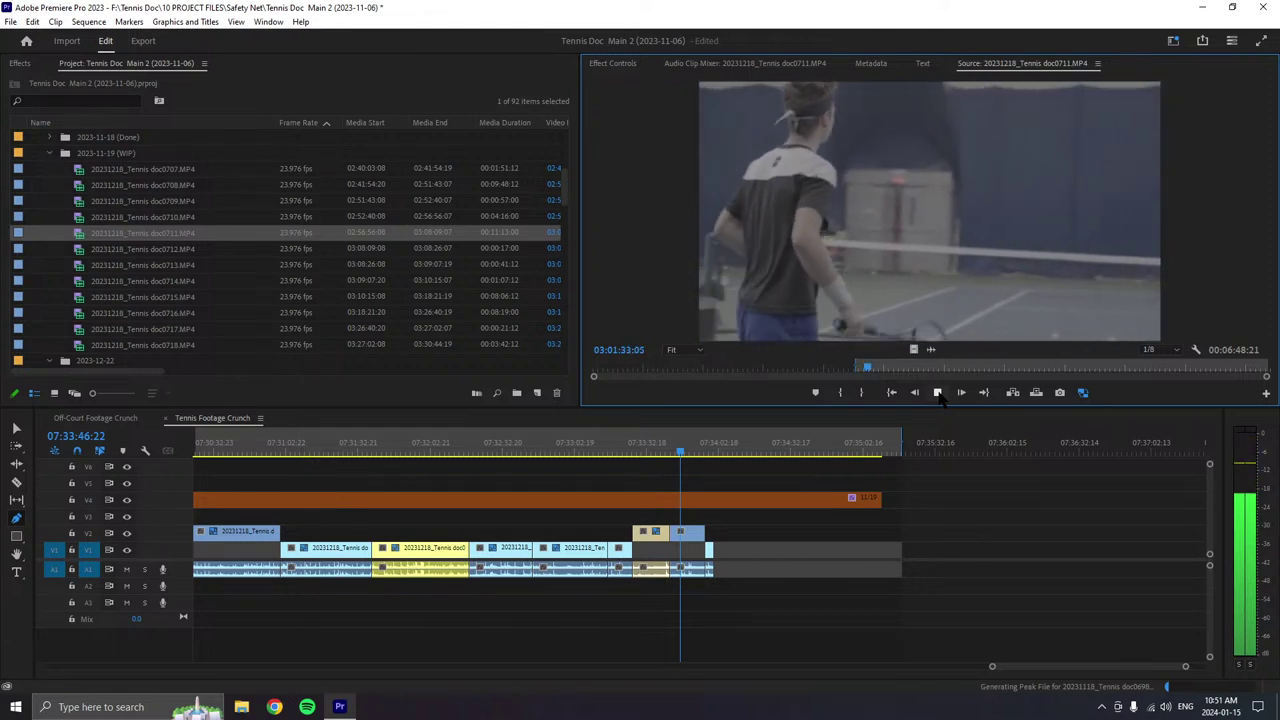
{"action": "left_click", "coordinate": [937, 392]}
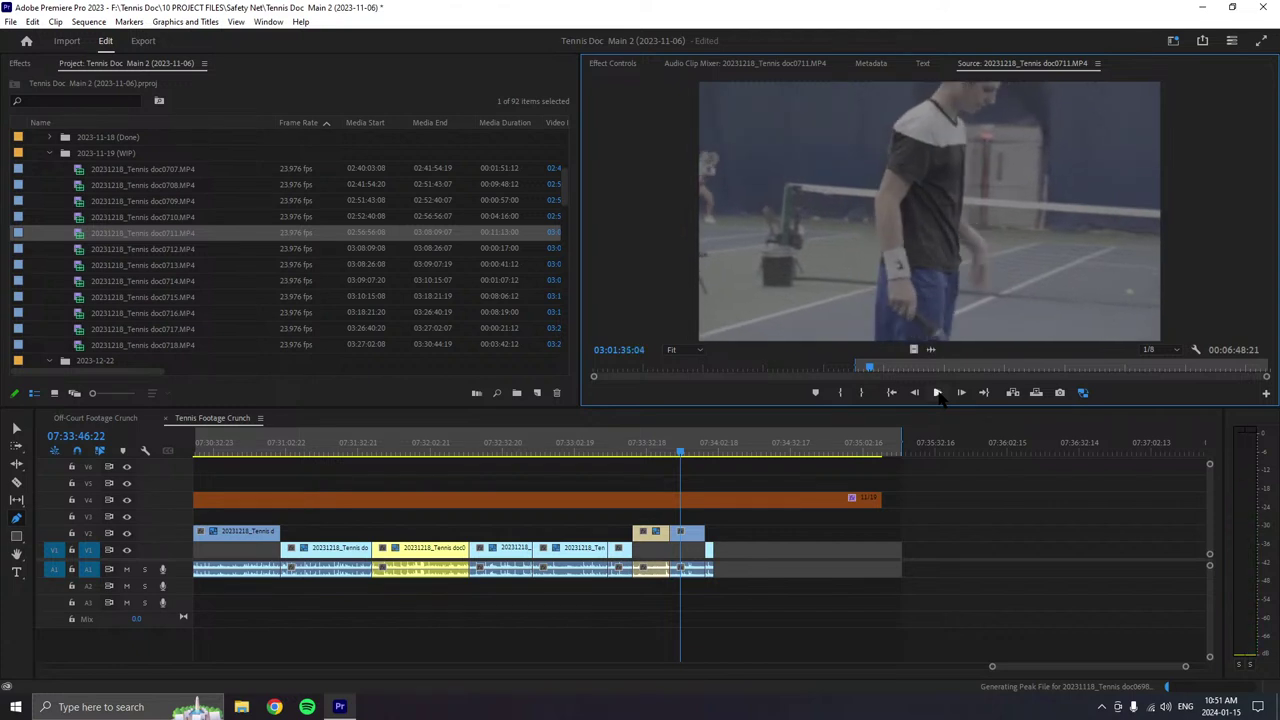
{"action": "left_click", "coordinate": [937, 392]}
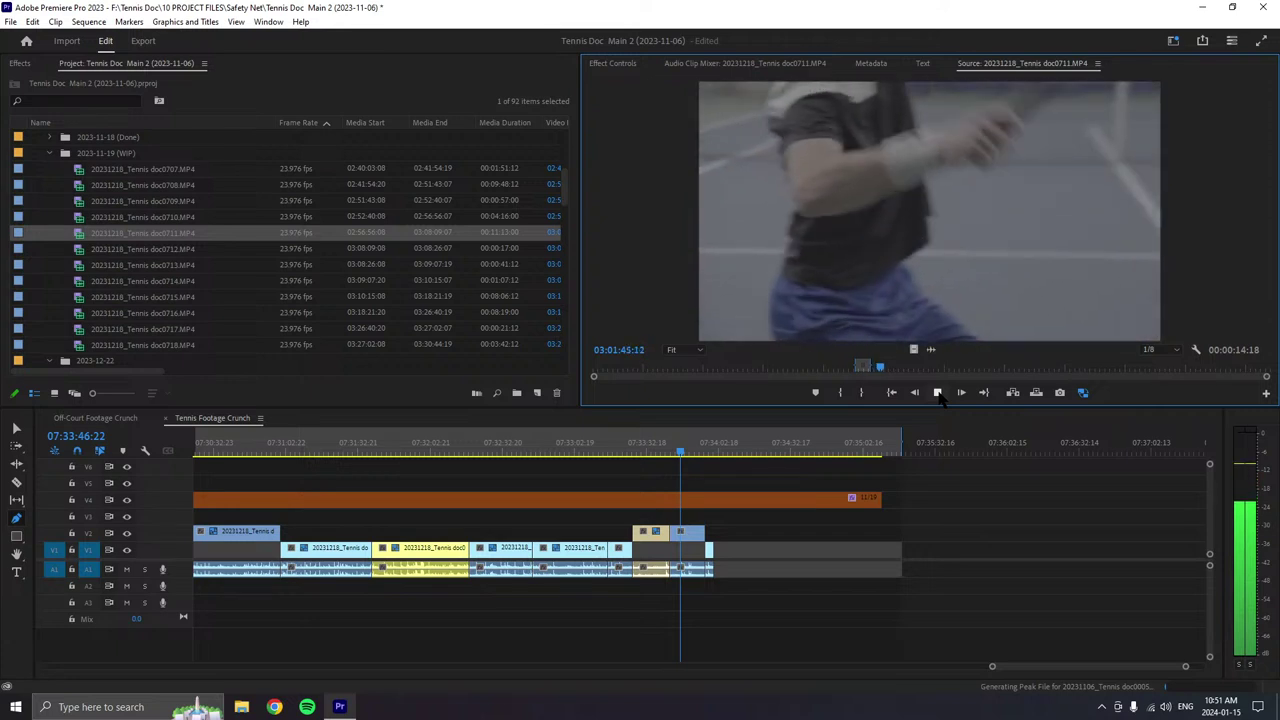
{"action": "left_click", "coordinate": [938, 393]}
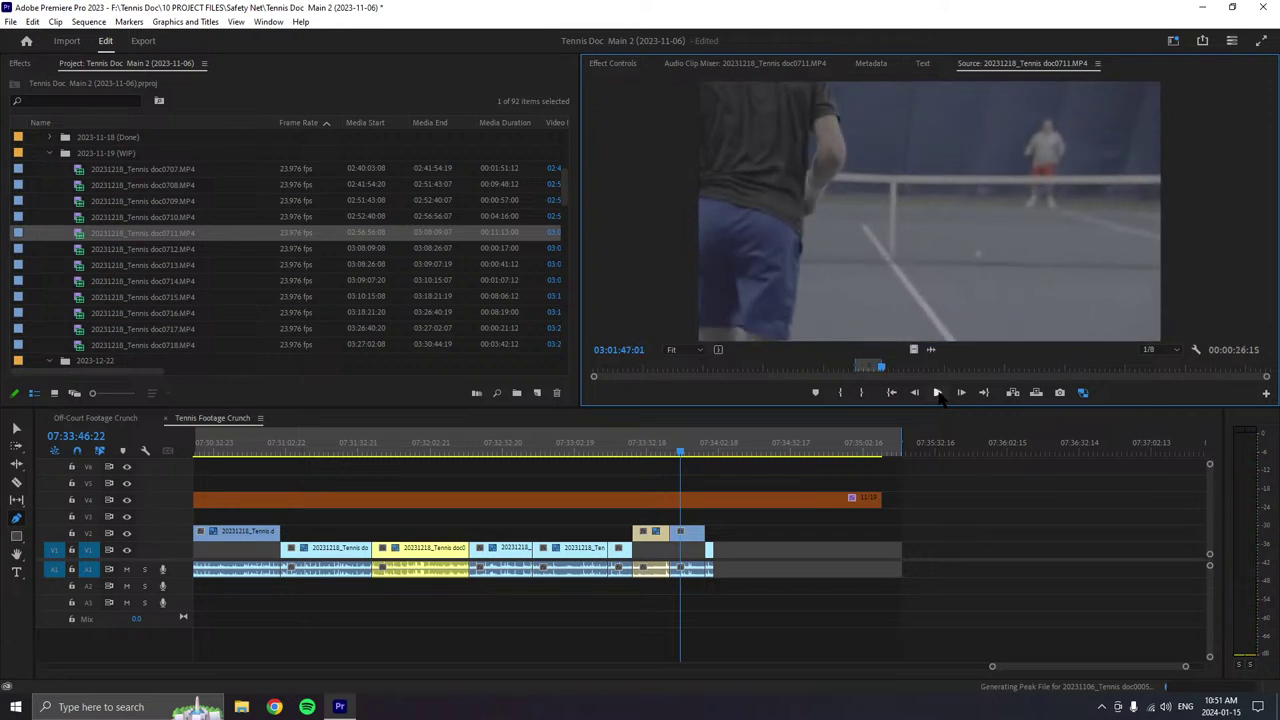
{"action": "left_click_drag", "start_coordinate": [880, 300], "coordinate": [745, 555]}
- Play further through the 0711 footage and extend the end of the last V1 clip to about 07:34:50
{"action": "left_click", "coordinate": [938, 393]}
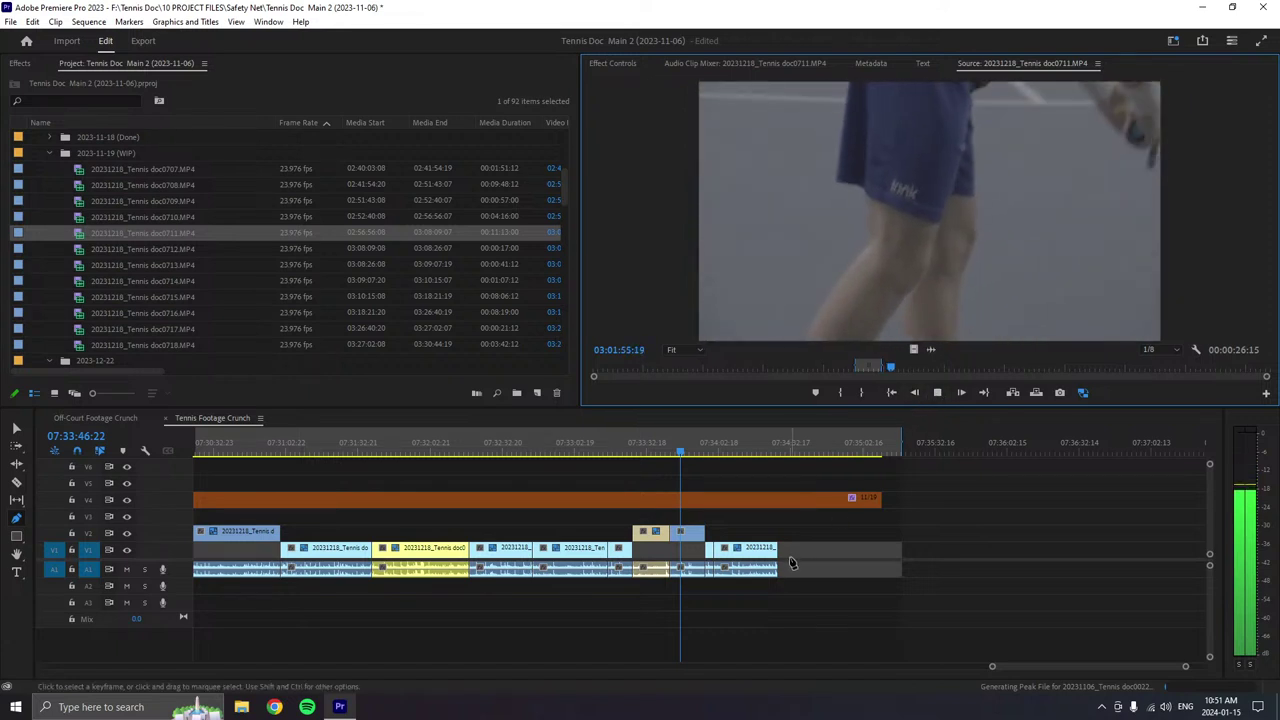
{"action": "key", "text": "b"}
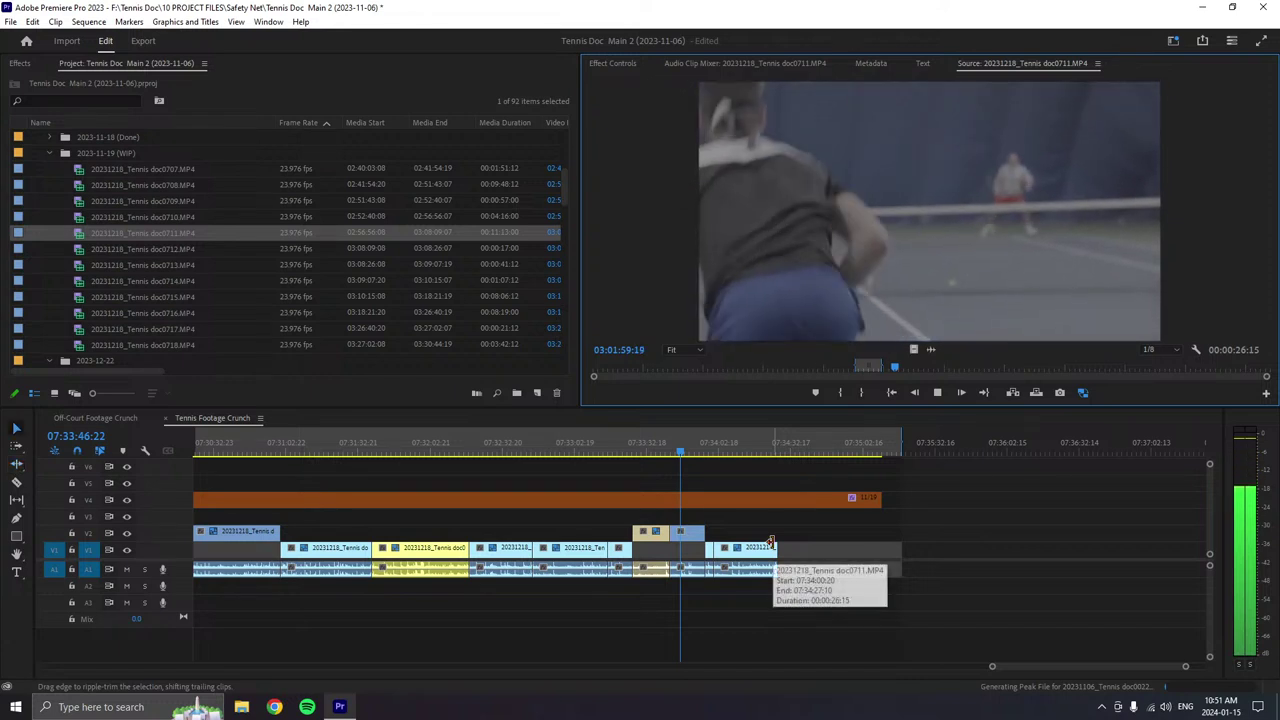
{"action": "key", "text": "v"}
{"action": "left_click_drag", "start_coordinate": [772, 547], "coordinate": [834, 547]}
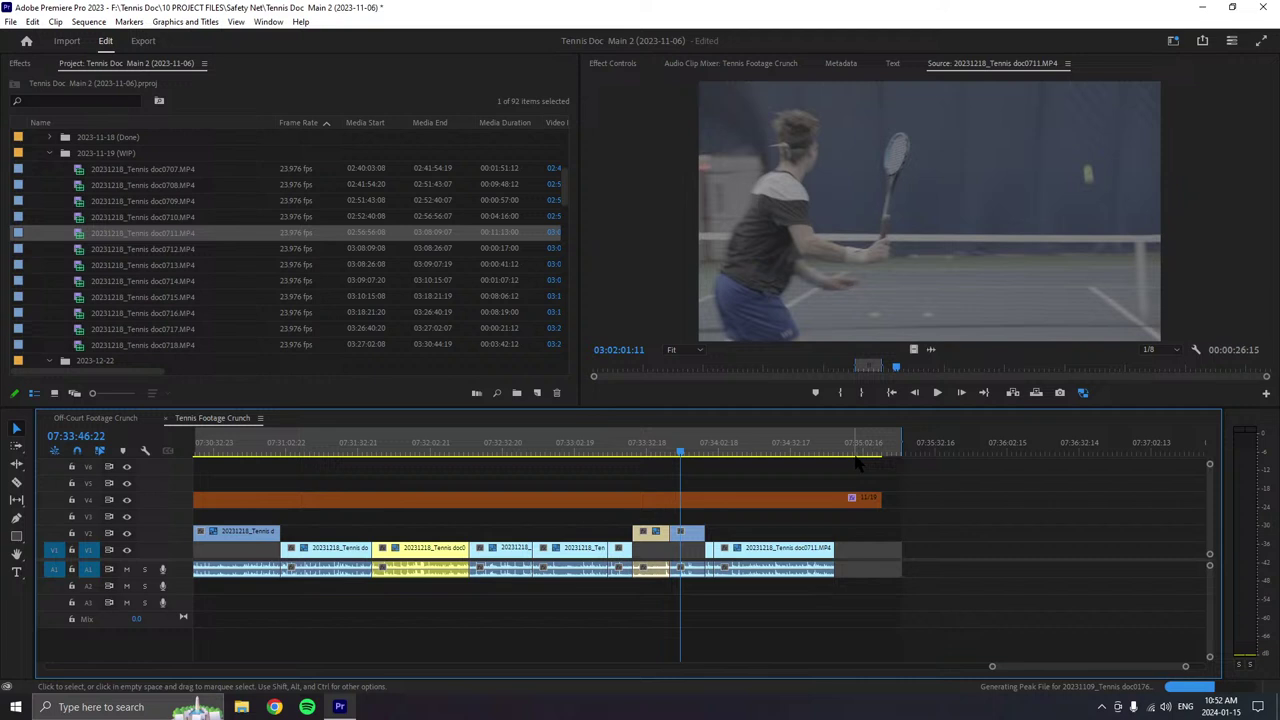
- Play and replay the next part of the 0711 clip and mark a 00:00:42:07 segment ending at 03:03:04:04
{"action": "left_click", "coordinate": [937, 393]}
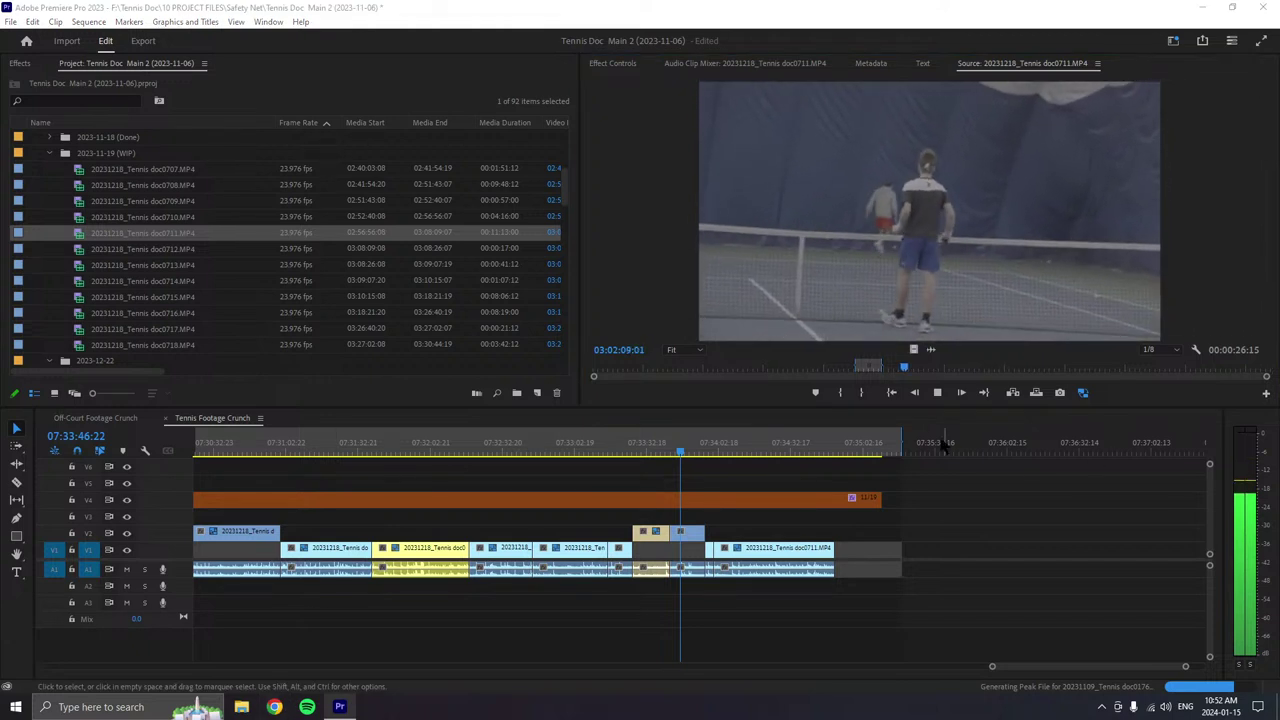
{"action": "left_click", "coordinate": [840, 392]}
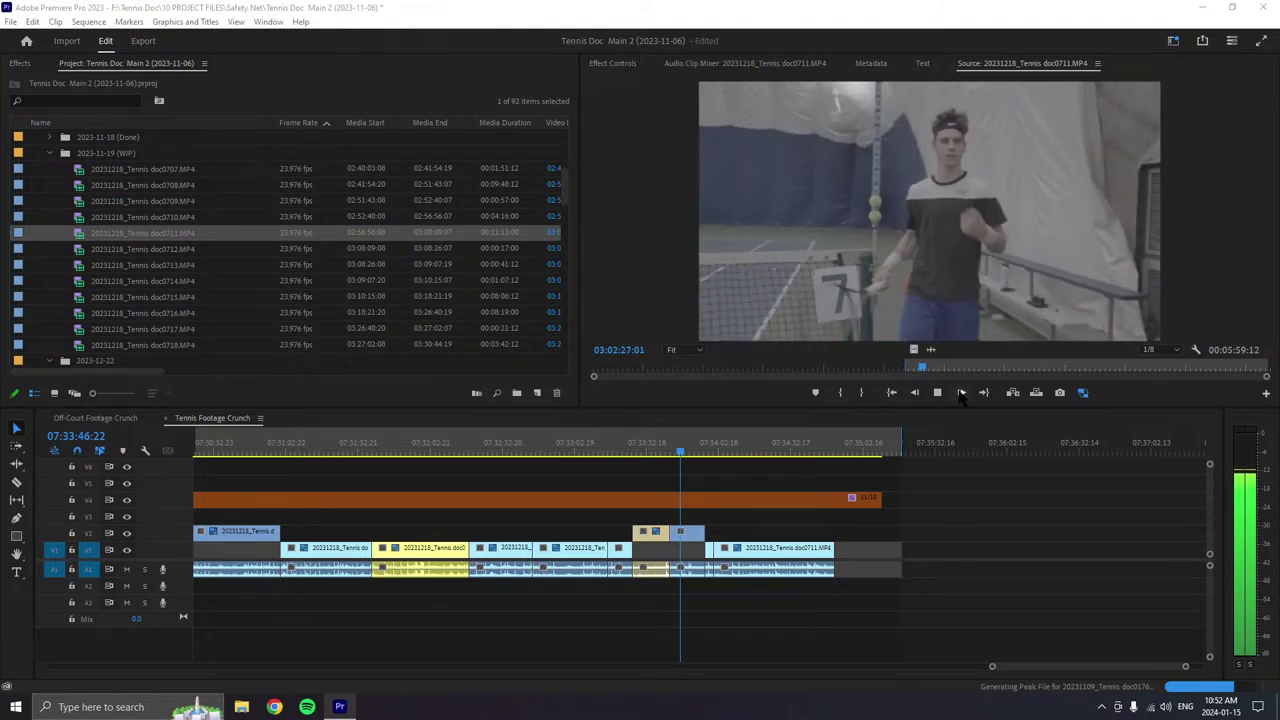
{"action": "left_click_drag", "start_coordinate": [924, 370], "coordinate": [914, 373]}
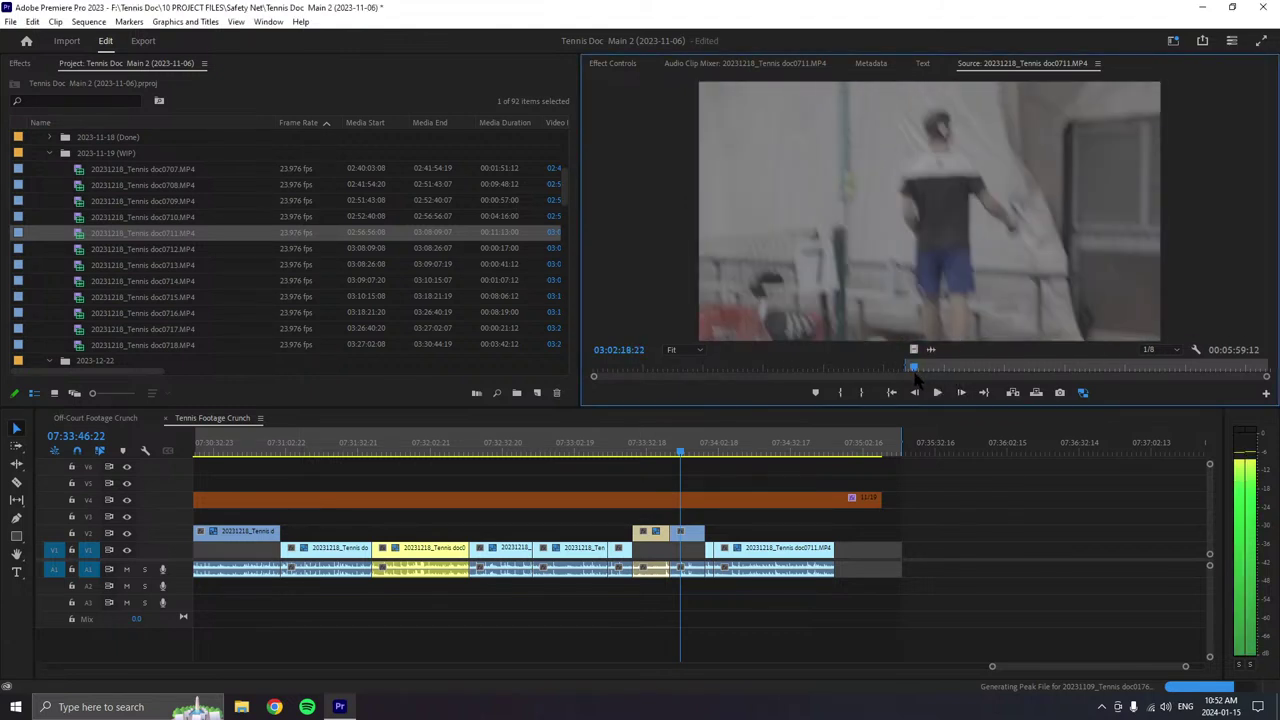
{"action": "key", "text": "space"}
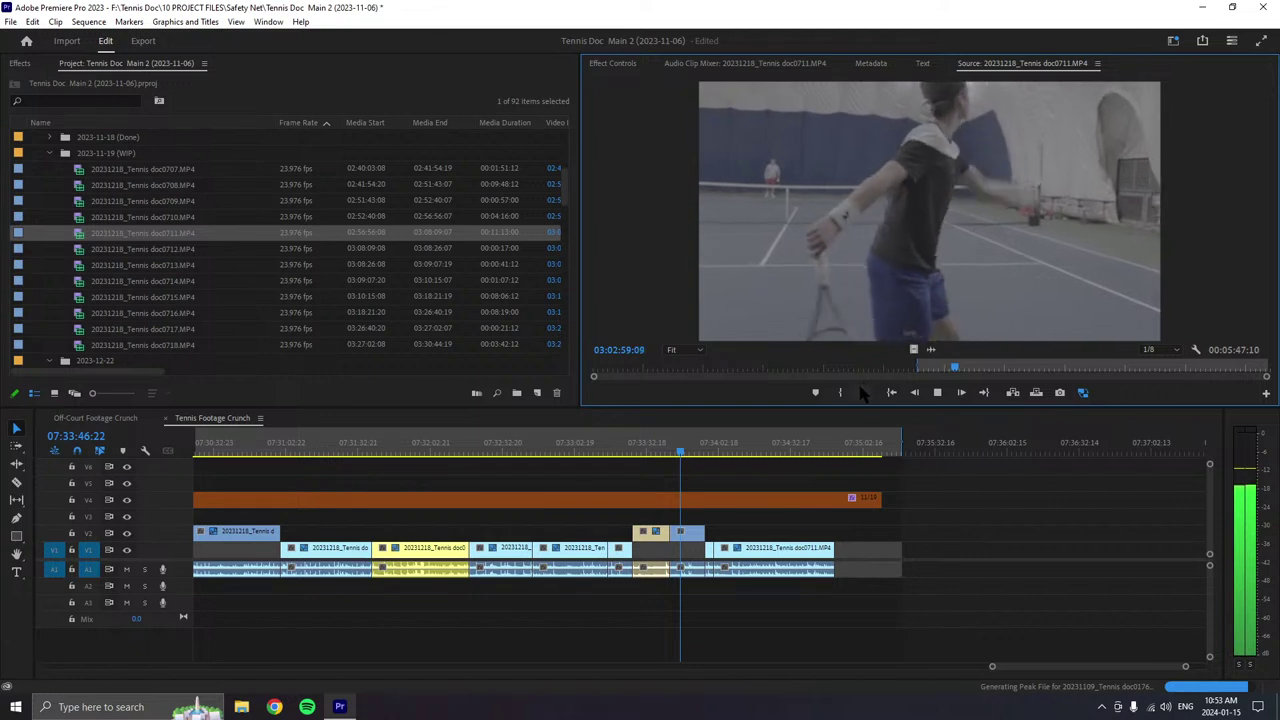
{"action": "left_click", "coordinate": [937, 392]}
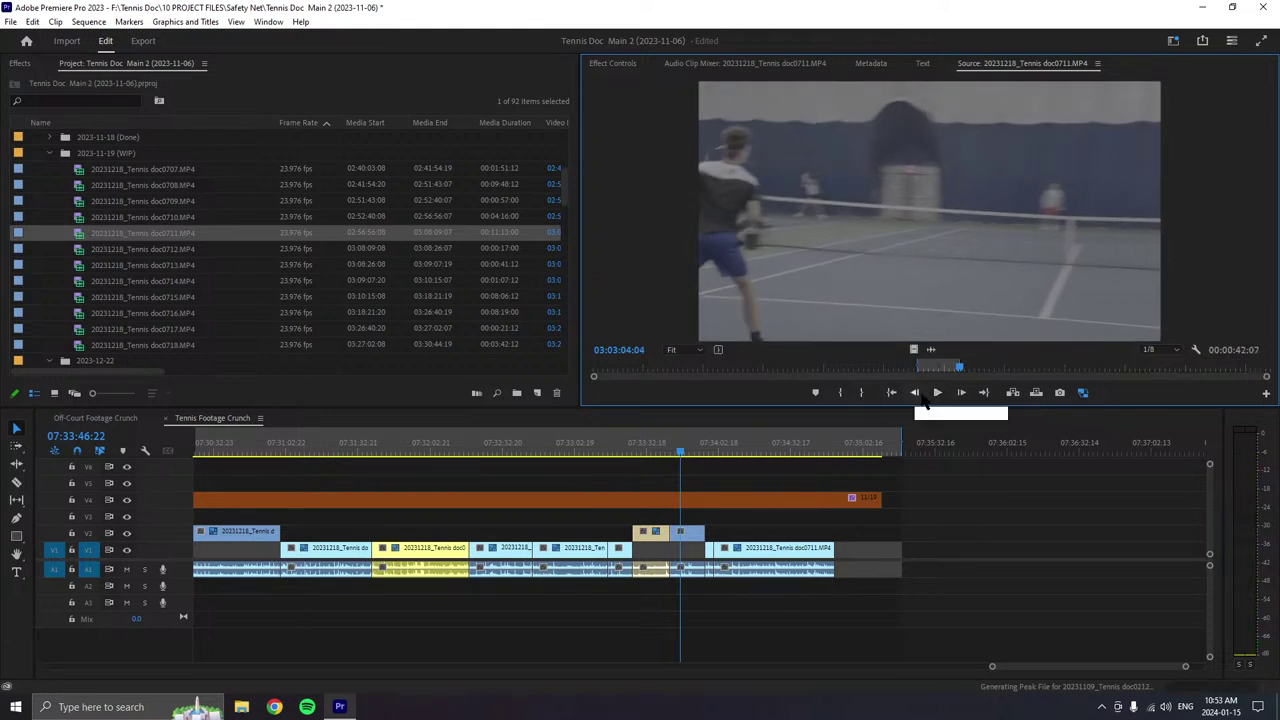
- Add the marked 0711 segment after the last clip, extending the sequence's marked range to about 07:36:10, and save the project
{"action": "left_click", "coordinate": [937, 392]}
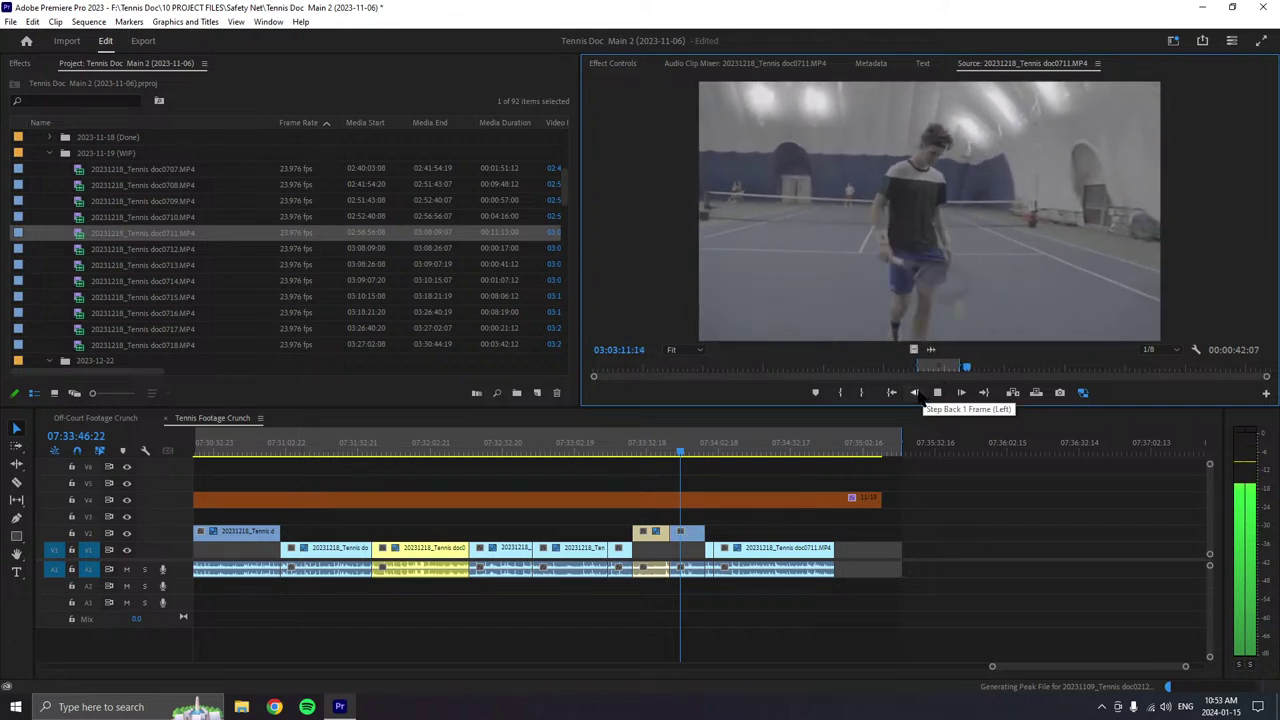
{"action": "left_click", "coordinate": [938, 394]}
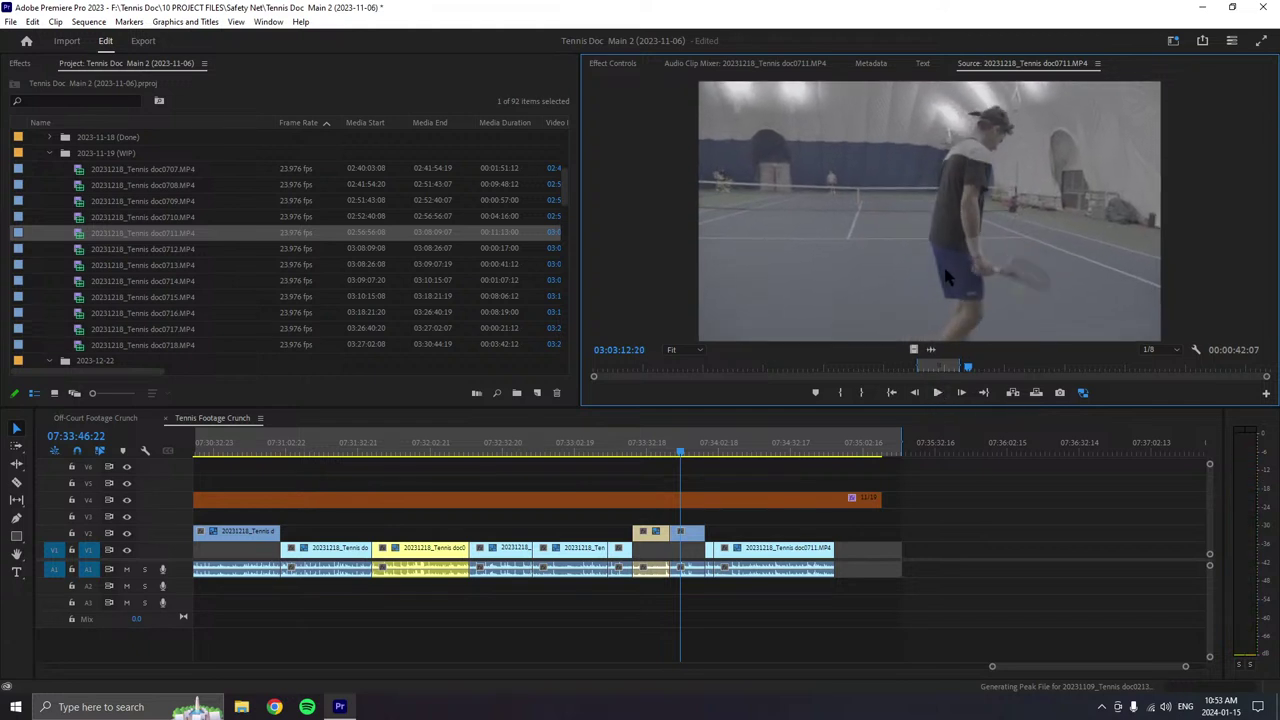
{"action": "left_click_drag", "start_coordinate": [943, 264], "coordinate": [901, 443]}
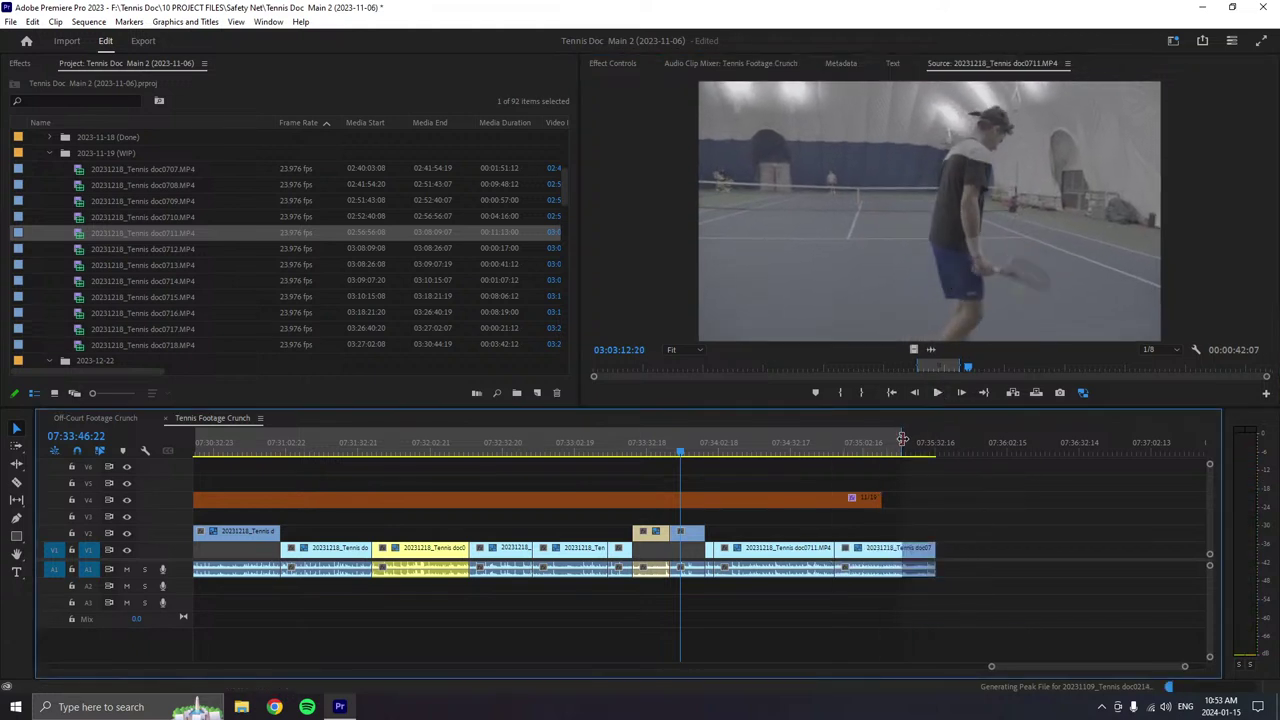
{"action": "key", "text": "ctrl+s"}
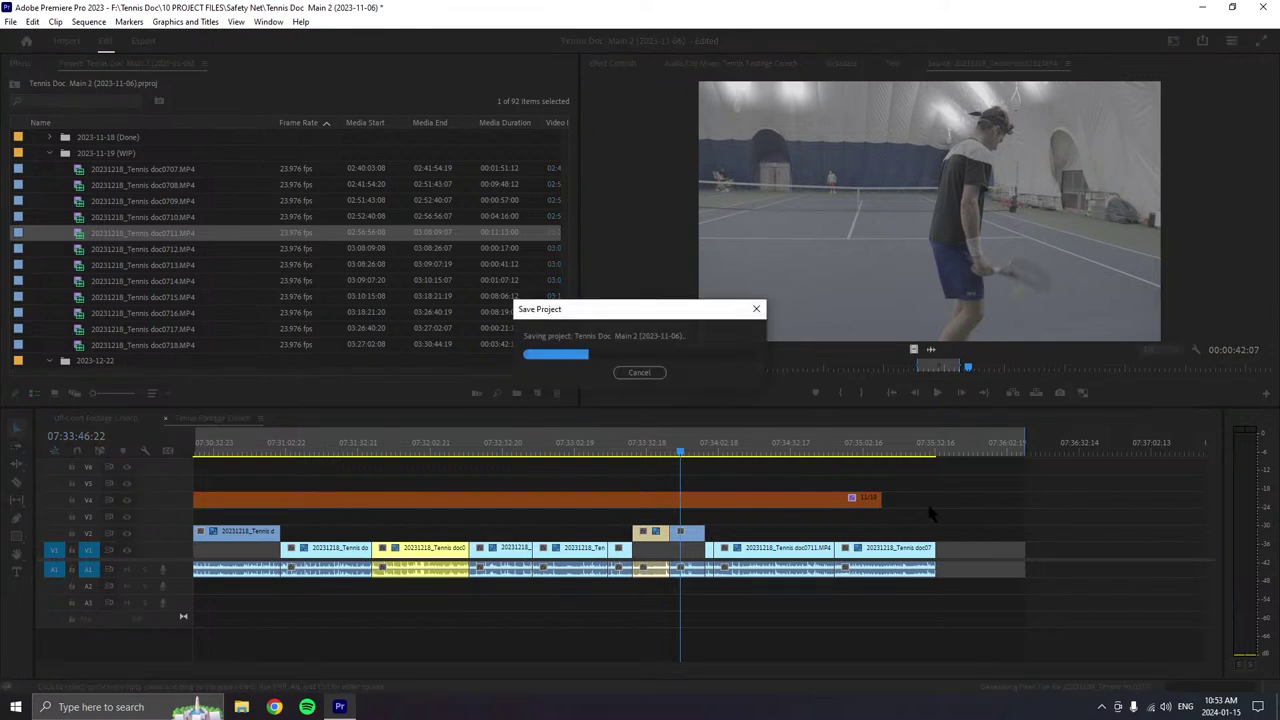
- Extend the 11/19 title on V4 to just past the last V1 clip, about 07:35:36, and save the project
{"action": "left_click_drag", "start_coordinate": [881, 499], "coordinate": [836, 592]}
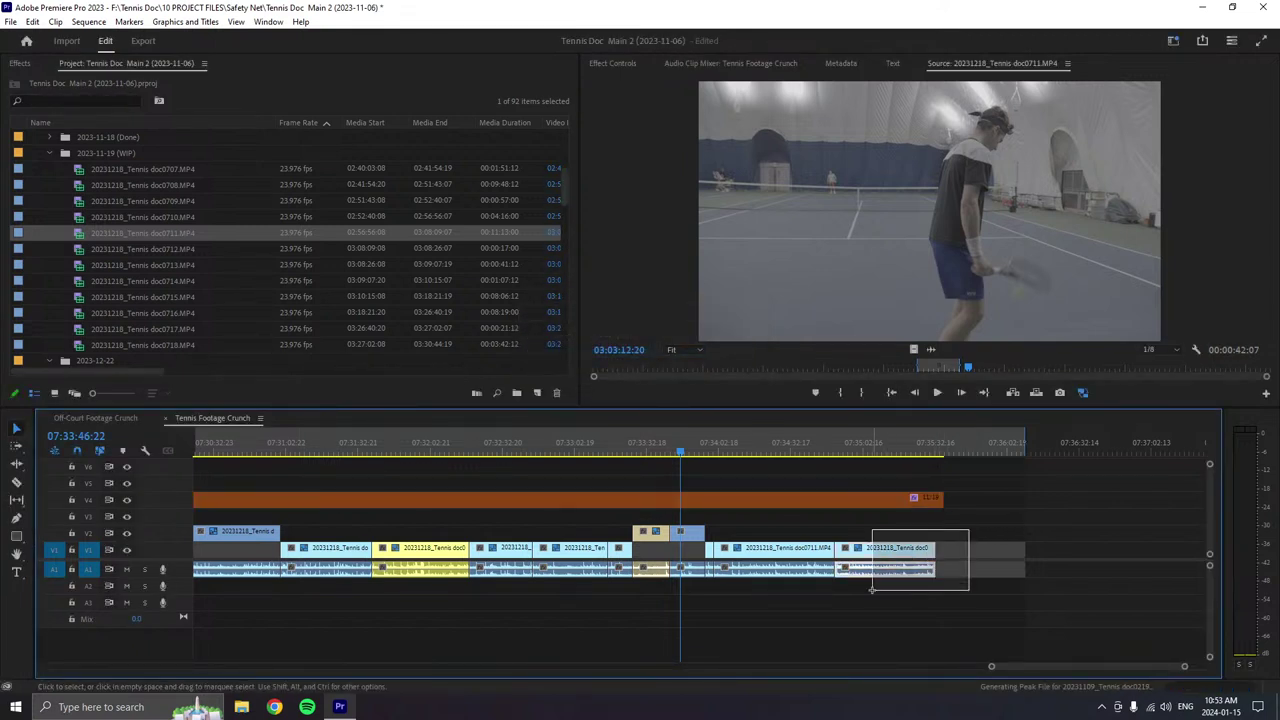
{"action": "left_click", "coordinate": [834, 452]}
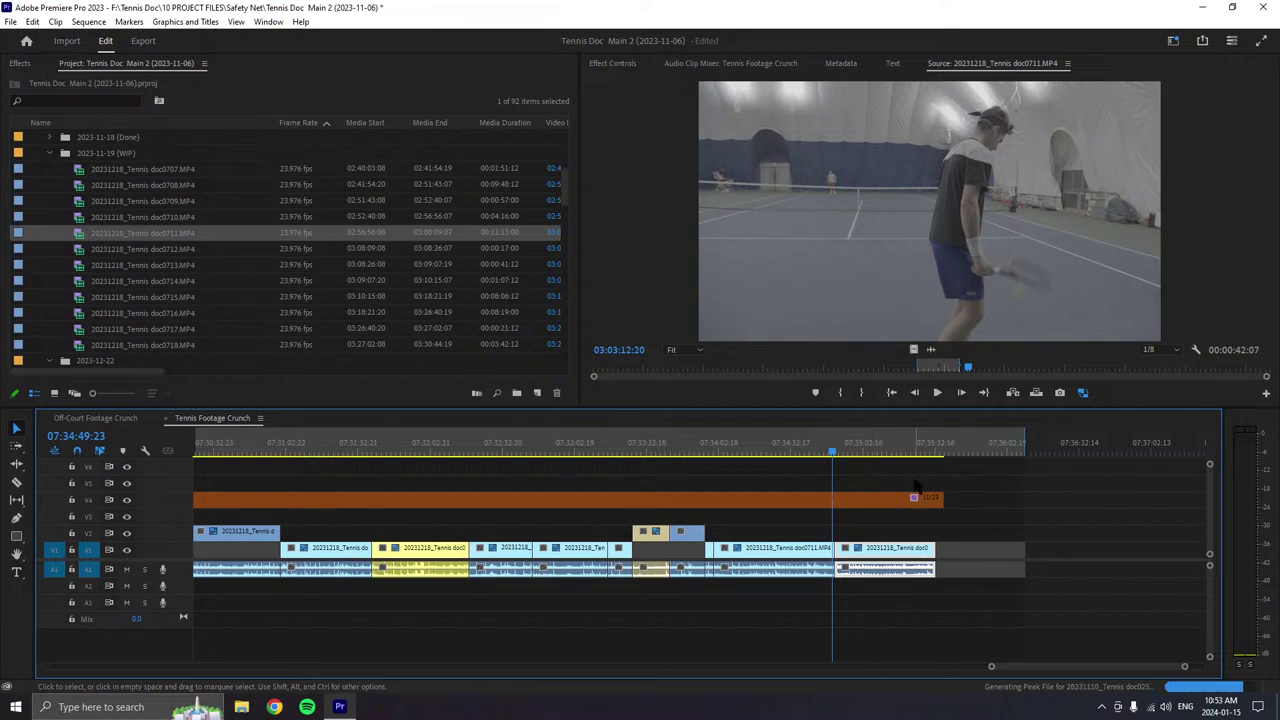
{"action": "key", "text": "ctrl+s"}
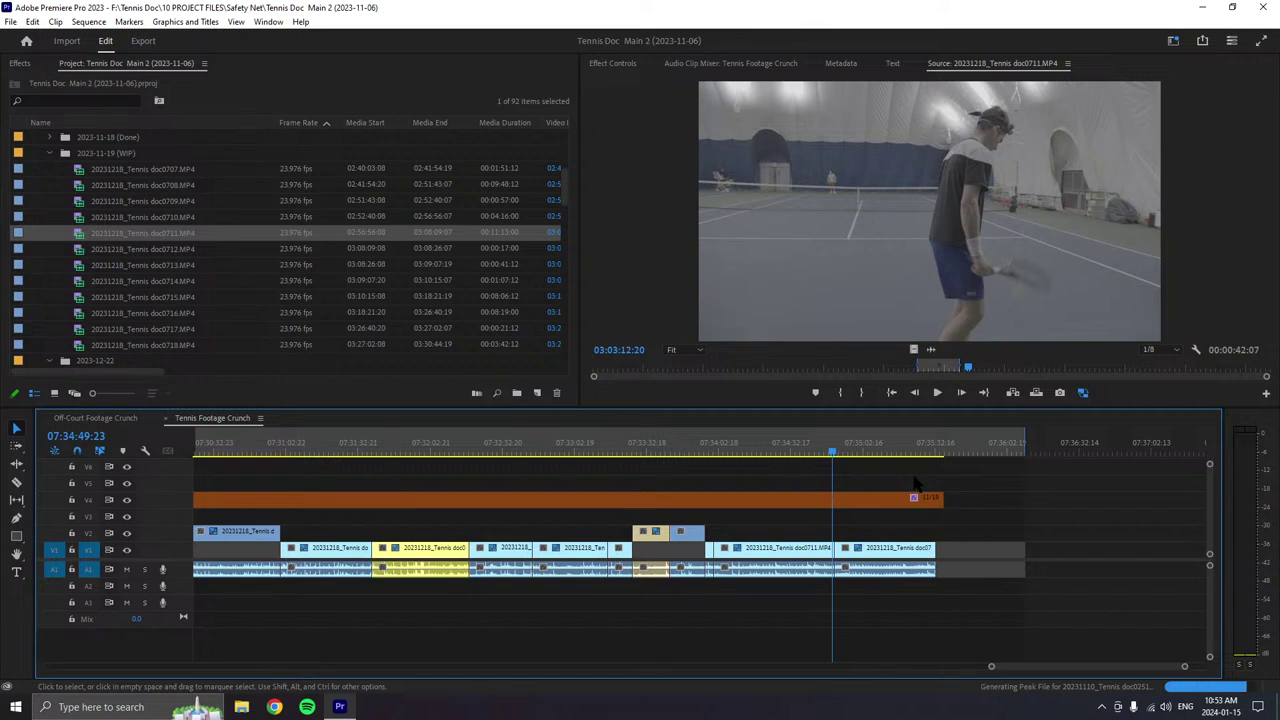
- Give the last 0711 clip in the sequence the Purple label
{"action": "right_click", "coordinate": [891, 552]}
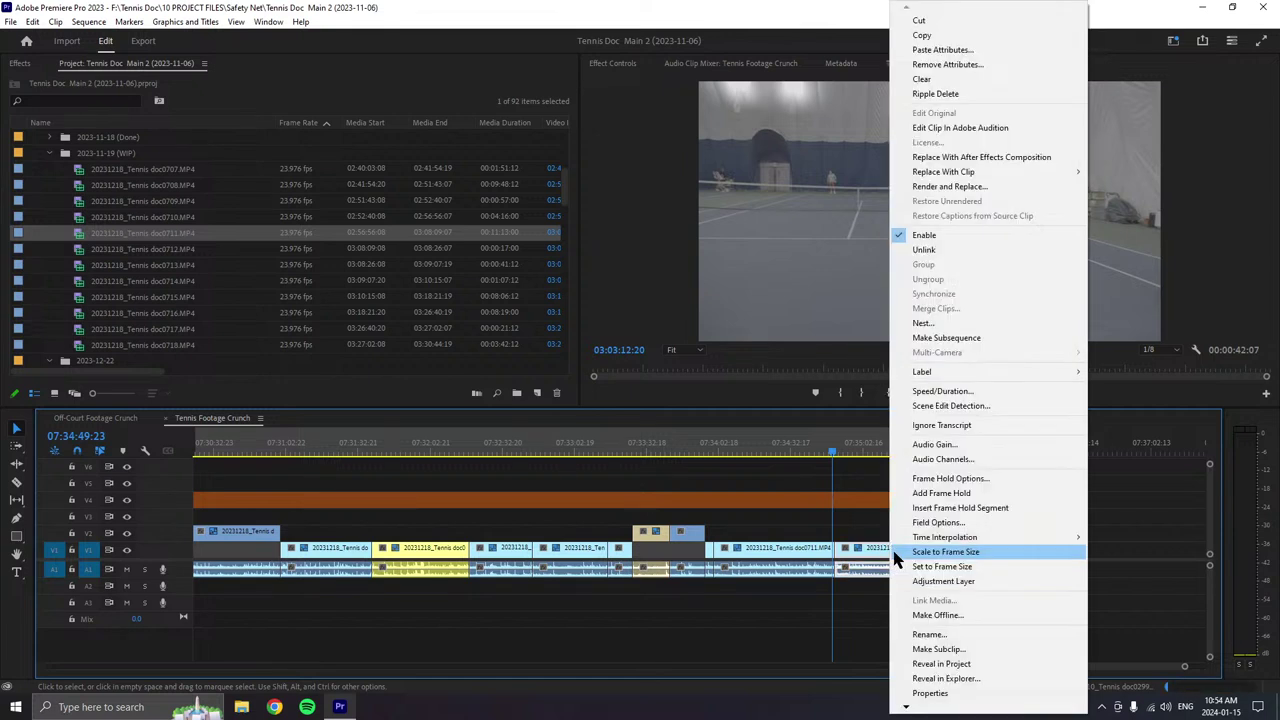
{"action": "mouse_move", "coordinate": [945, 372]}
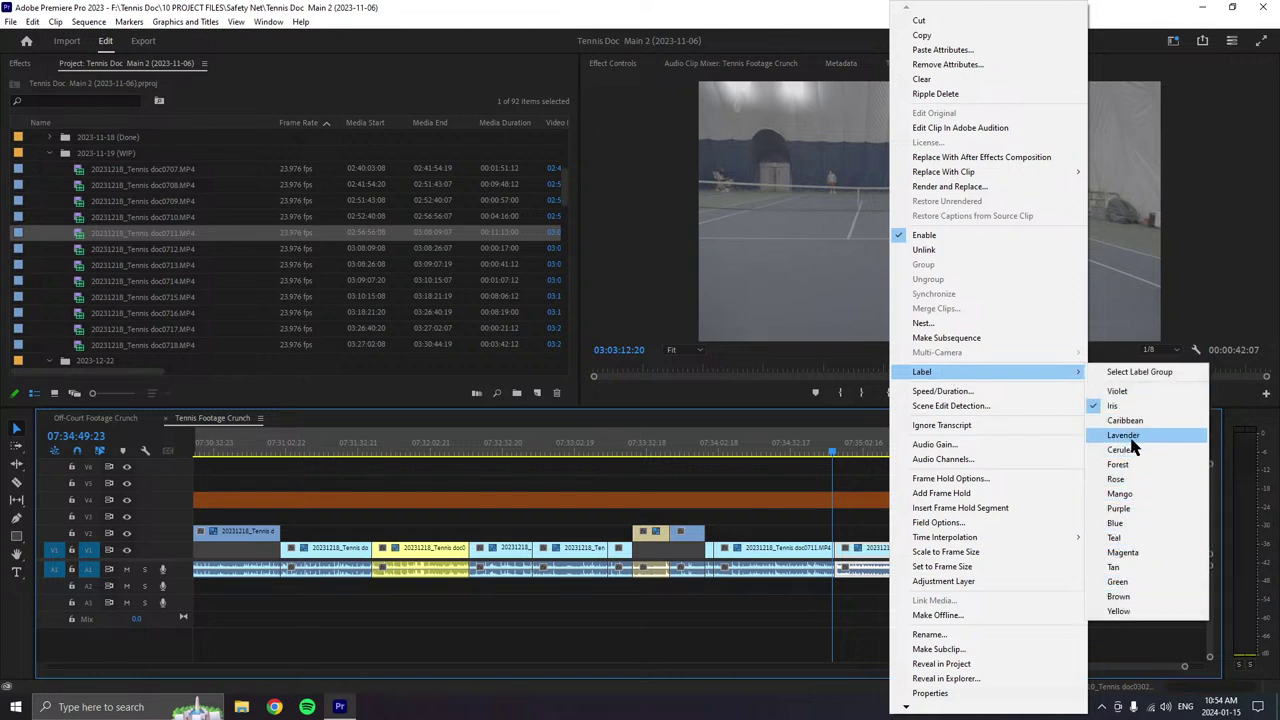
{"action": "left_click", "coordinate": [1143, 508]}
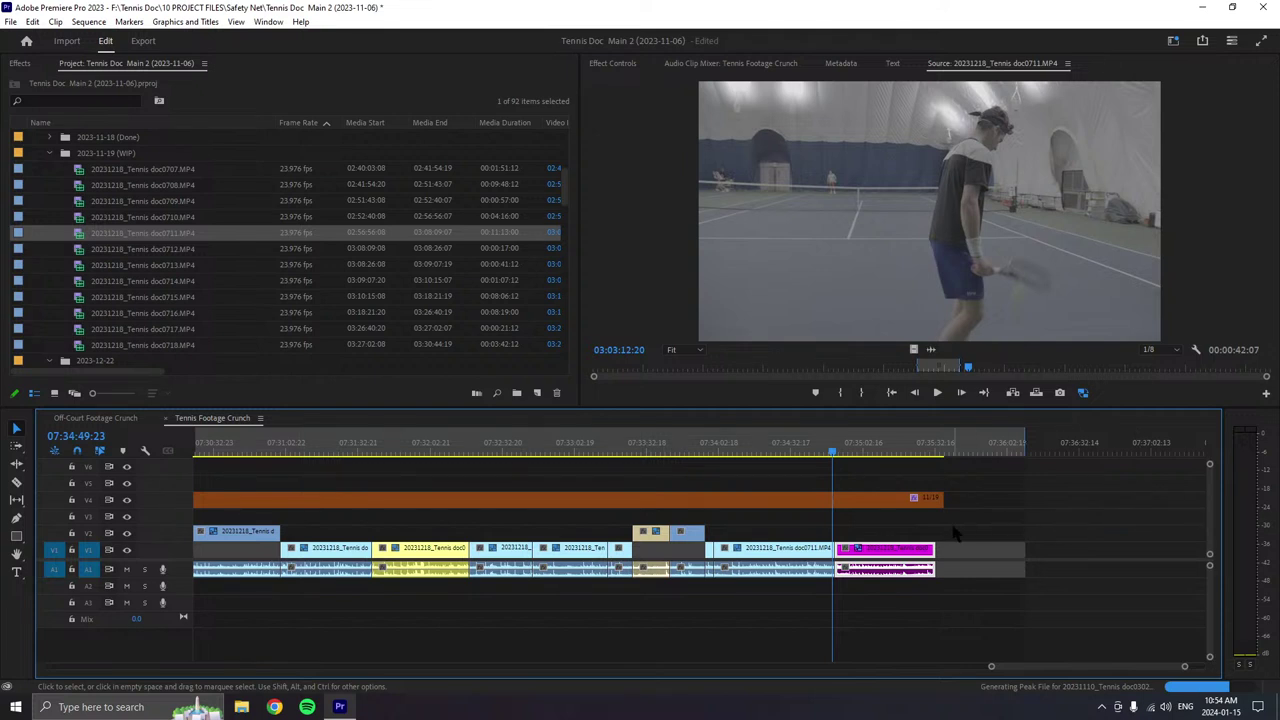
- Play and replay the next part of the 0711 clip and mark a 00:00:52:00 segment ending at 03:05:20:18
{"action": "left_click", "coordinate": [937, 392]}
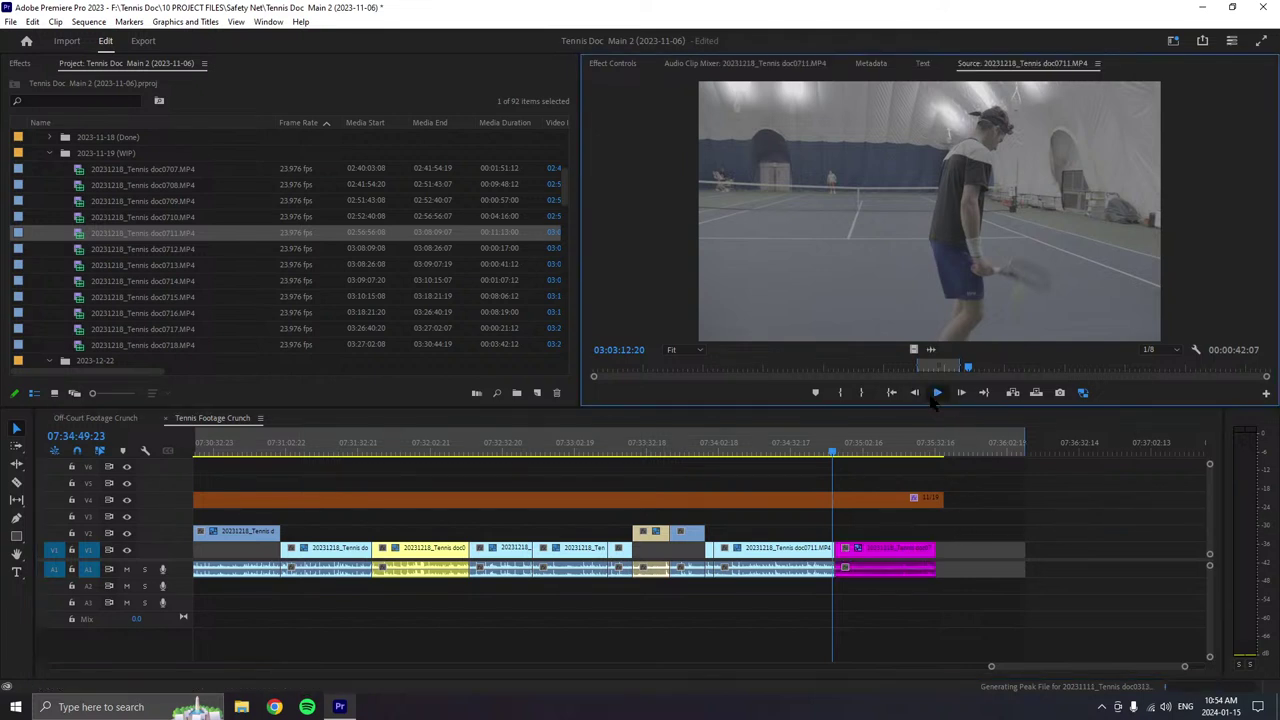
{"action": "left_click", "coordinate": [842, 393]}
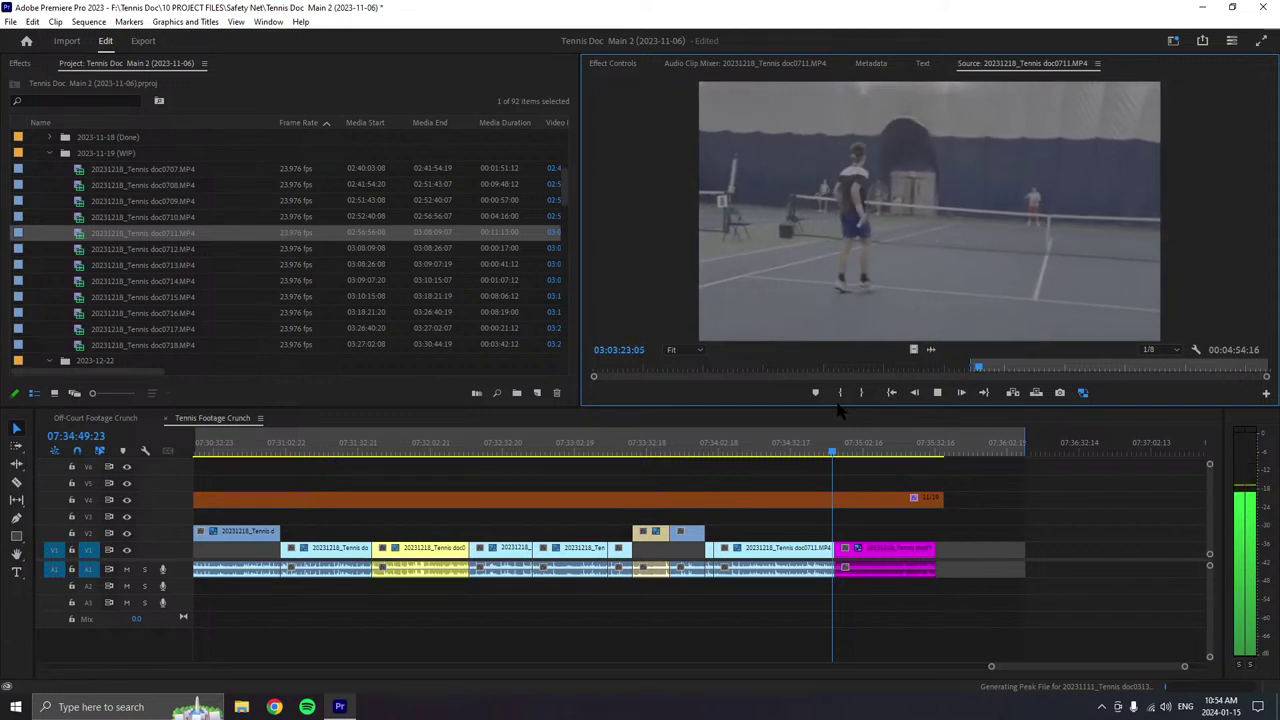
{"action": "left_click", "coordinate": [840, 393]}
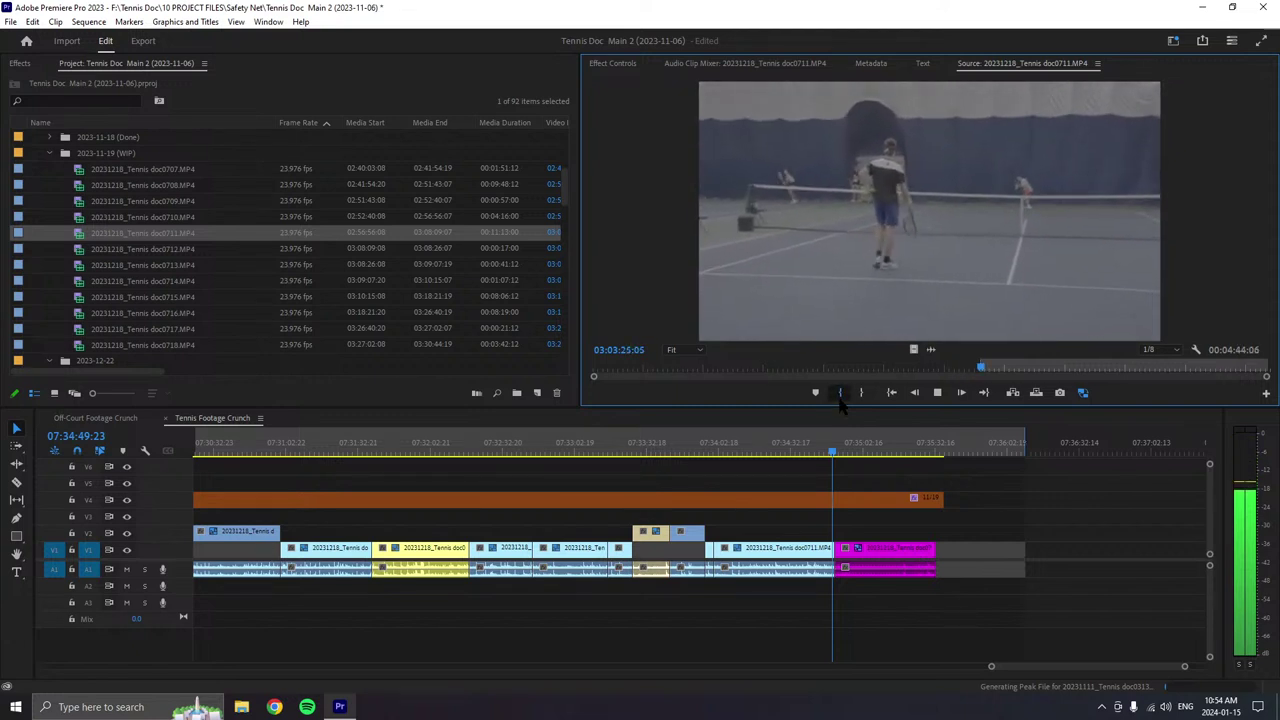
{"action": "left_click", "coordinate": [840, 393]}
{"action": "left_click", "coordinate": [840, 393]}
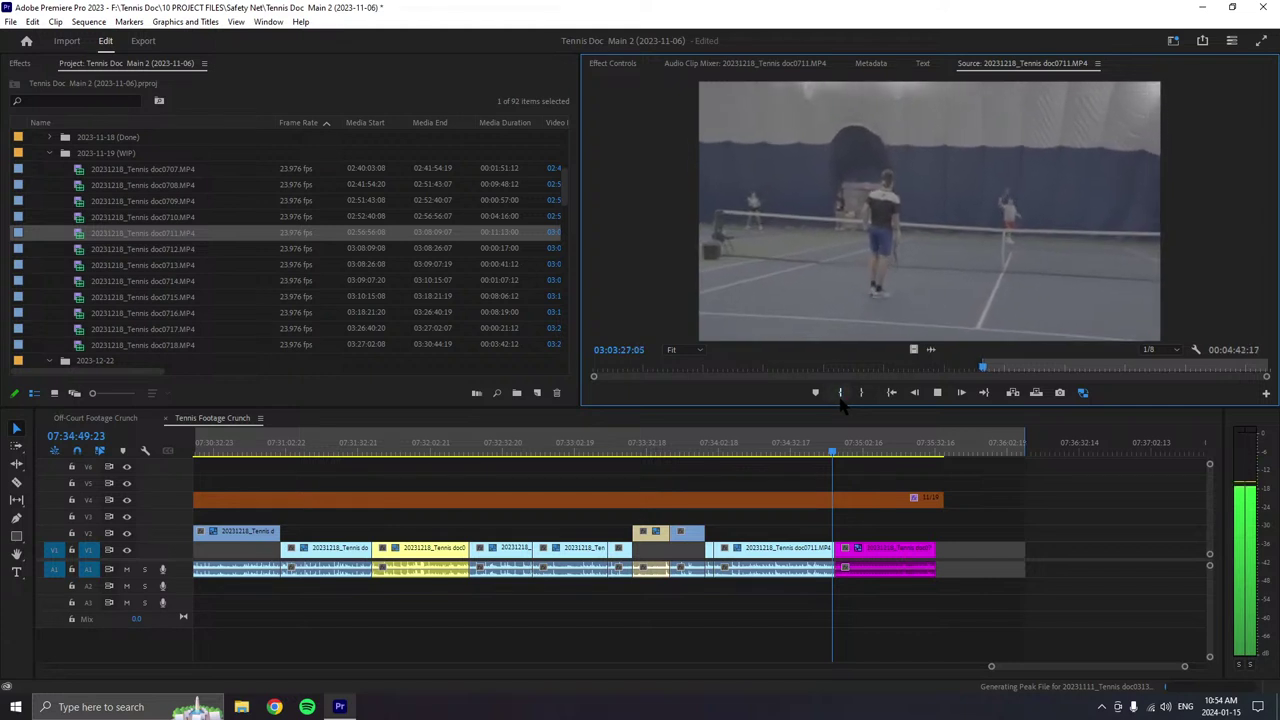
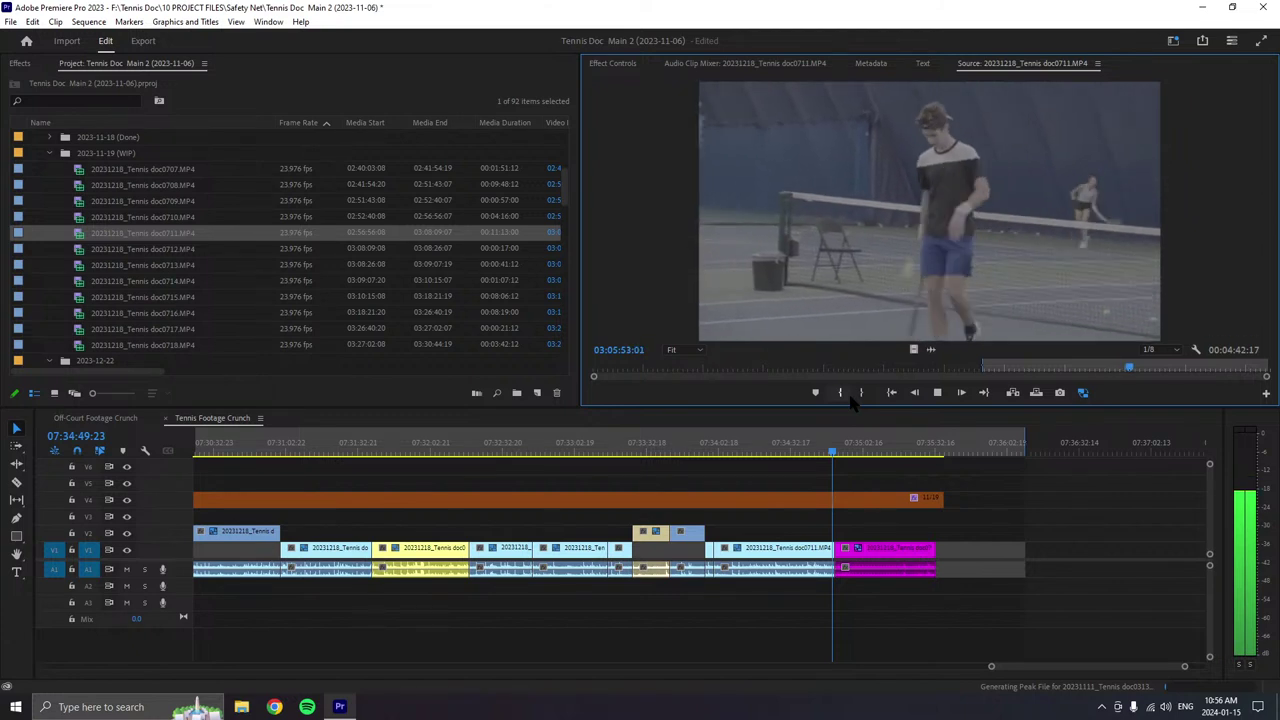
{"action": "left_click_drag", "start_coordinate": [1093, 372], "coordinate": [1050, 370]}
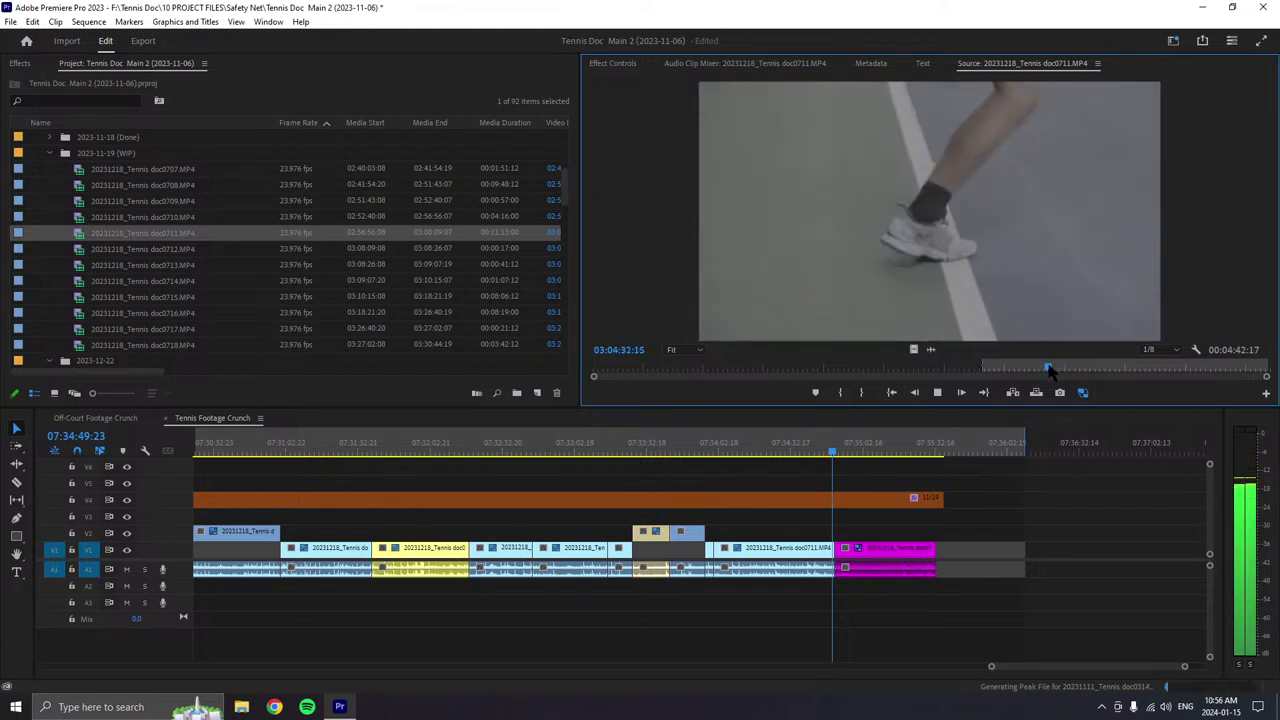
{"action": "left_click", "coordinate": [1028, 368]}
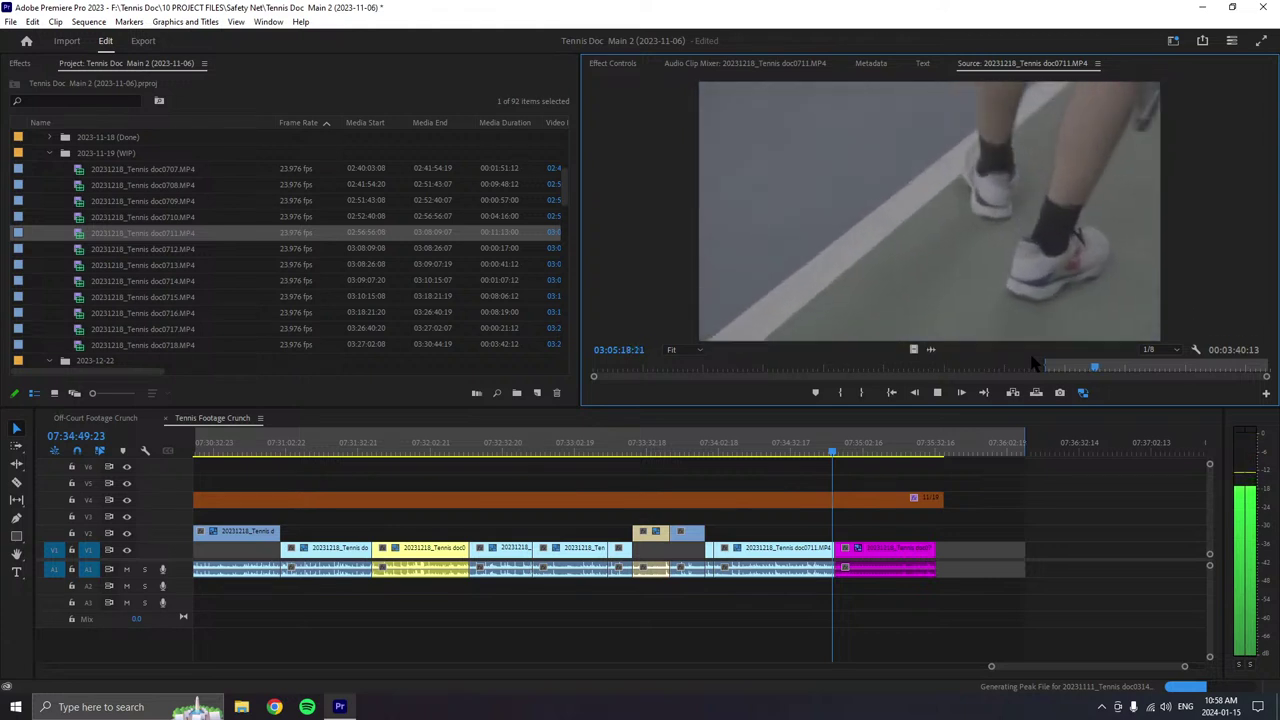
{"action": "key", "text": "o"}
{"action": "key", "text": "space"}
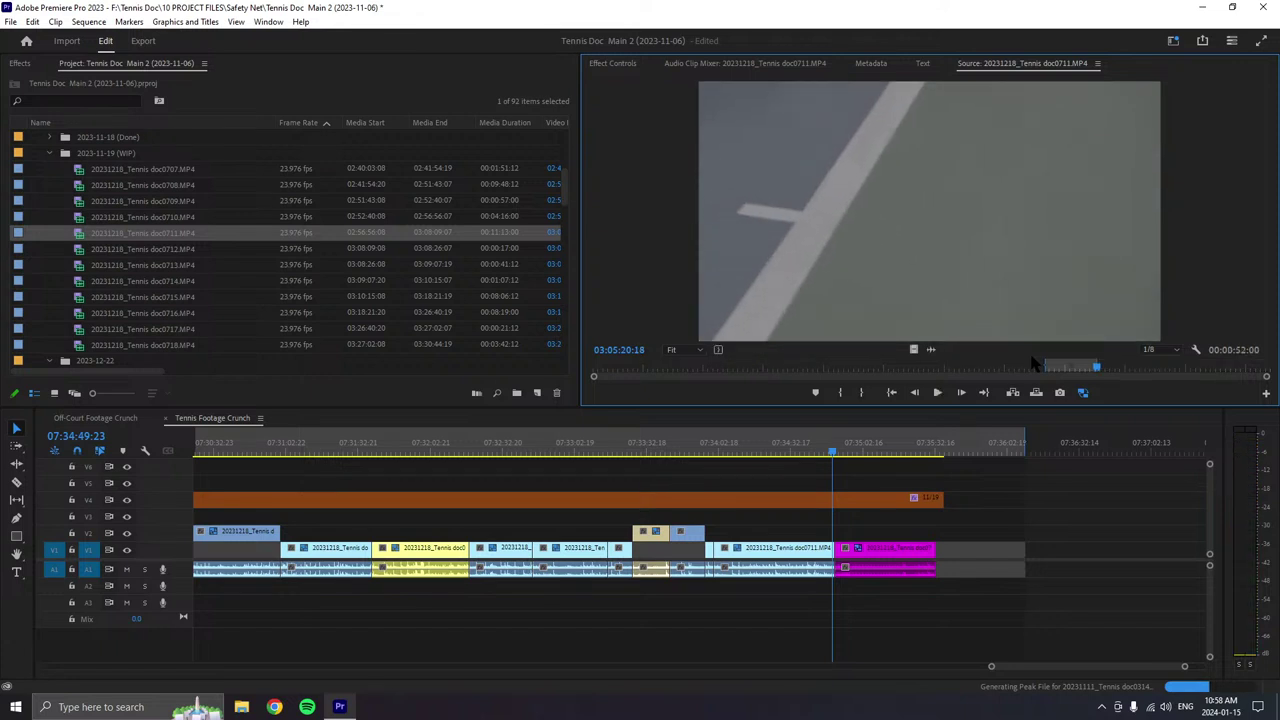
- Add the marked 0711 segment after the purple clip and extend the 11/19 title to a duration of 00:10:45:18
{"action": "left_click_drag", "start_coordinate": [1060, 280], "coordinate": [975, 550]}
{"action": "left_click", "coordinate": [1026, 447]}
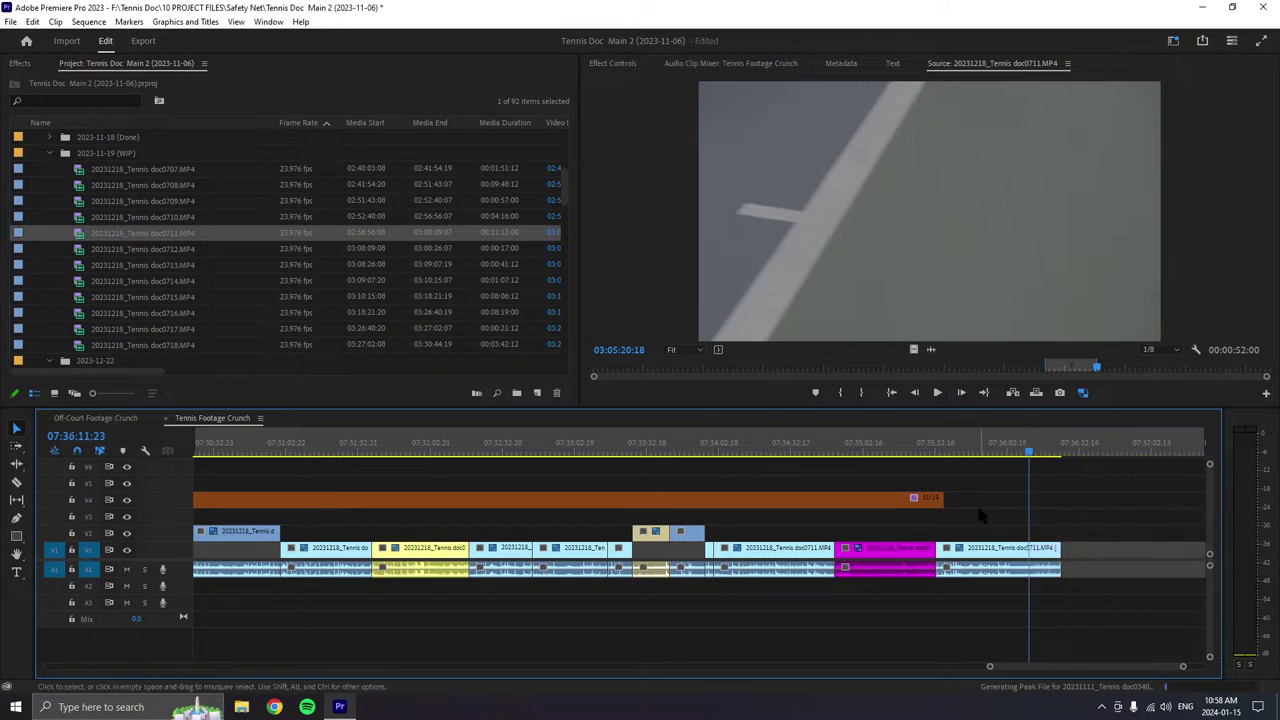
{"action": "left_click_drag", "start_coordinate": [942, 498], "coordinate": [1118, 500]}
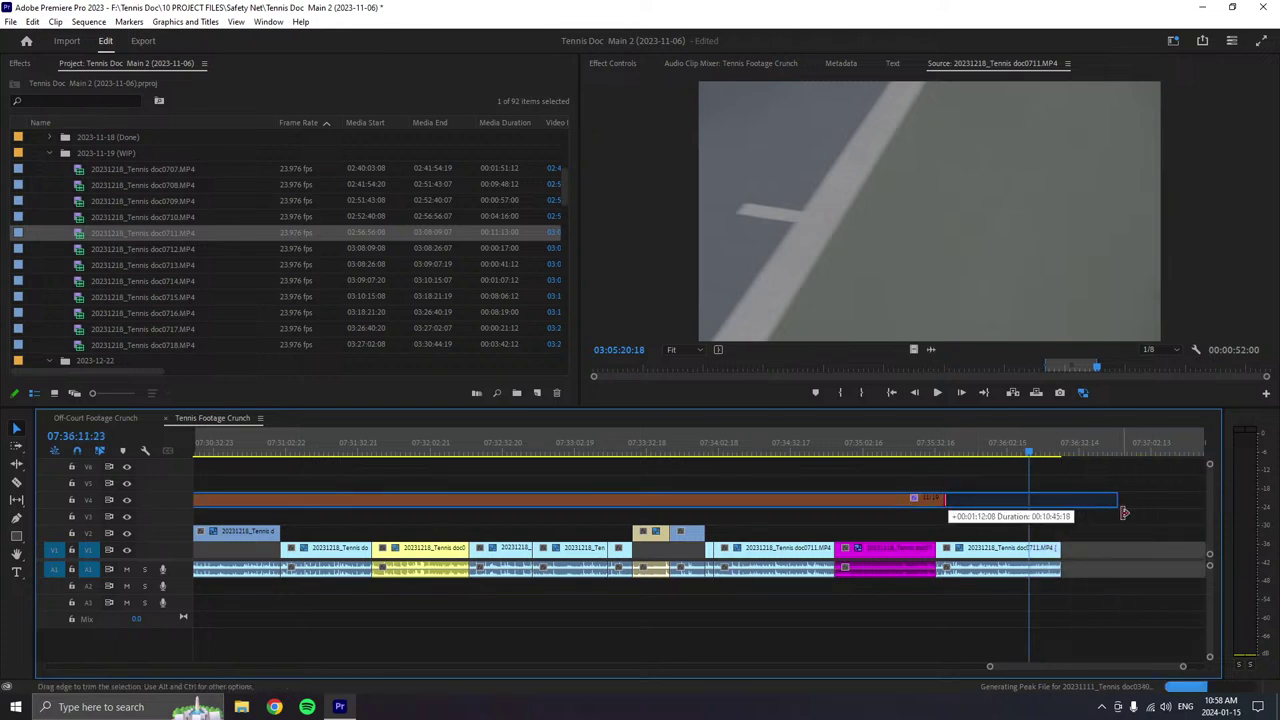
- Play on through the 0711 clip, mark a new start point near 03:05:23, and move the last sequence clip's video up to V2
{"action": "left_click", "coordinate": [936, 392]}
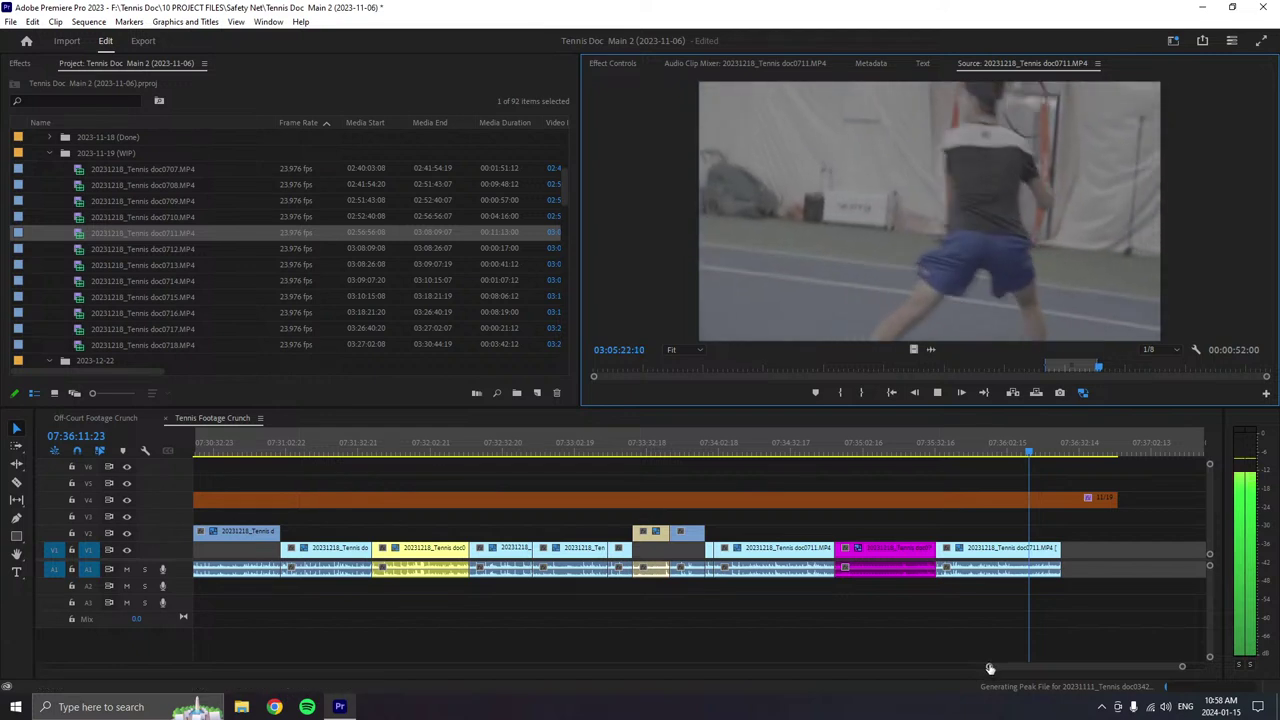
{"action": "left_click_drag", "start_coordinate": [990, 668], "coordinate": [946, 668]}
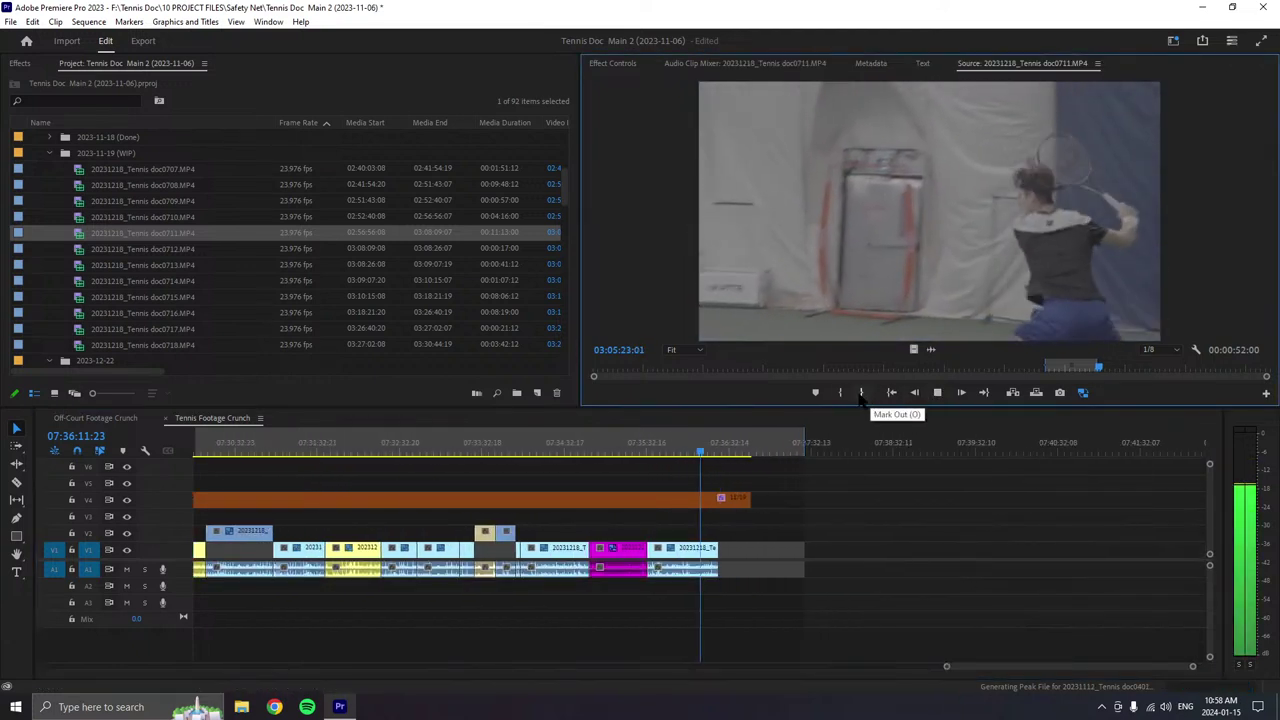
{"action": "left_click", "coordinate": [843, 393]}
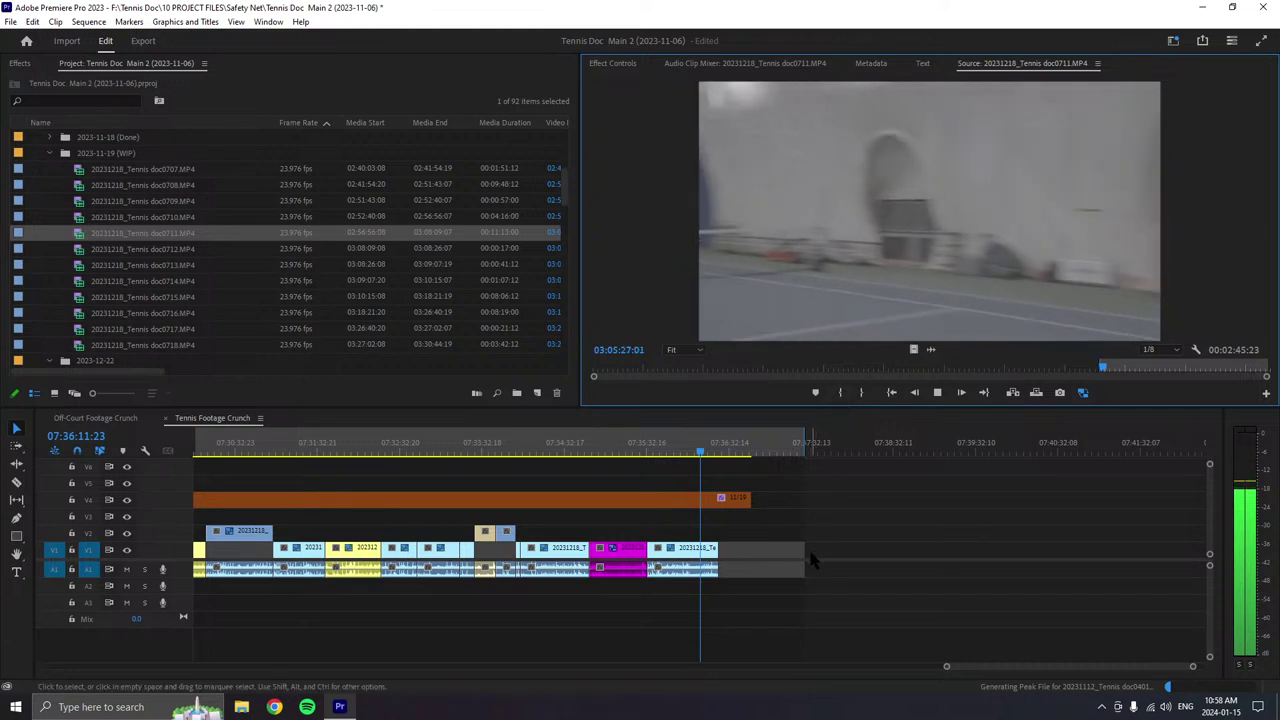
{"action": "left_click", "coordinate": [690, 549]}
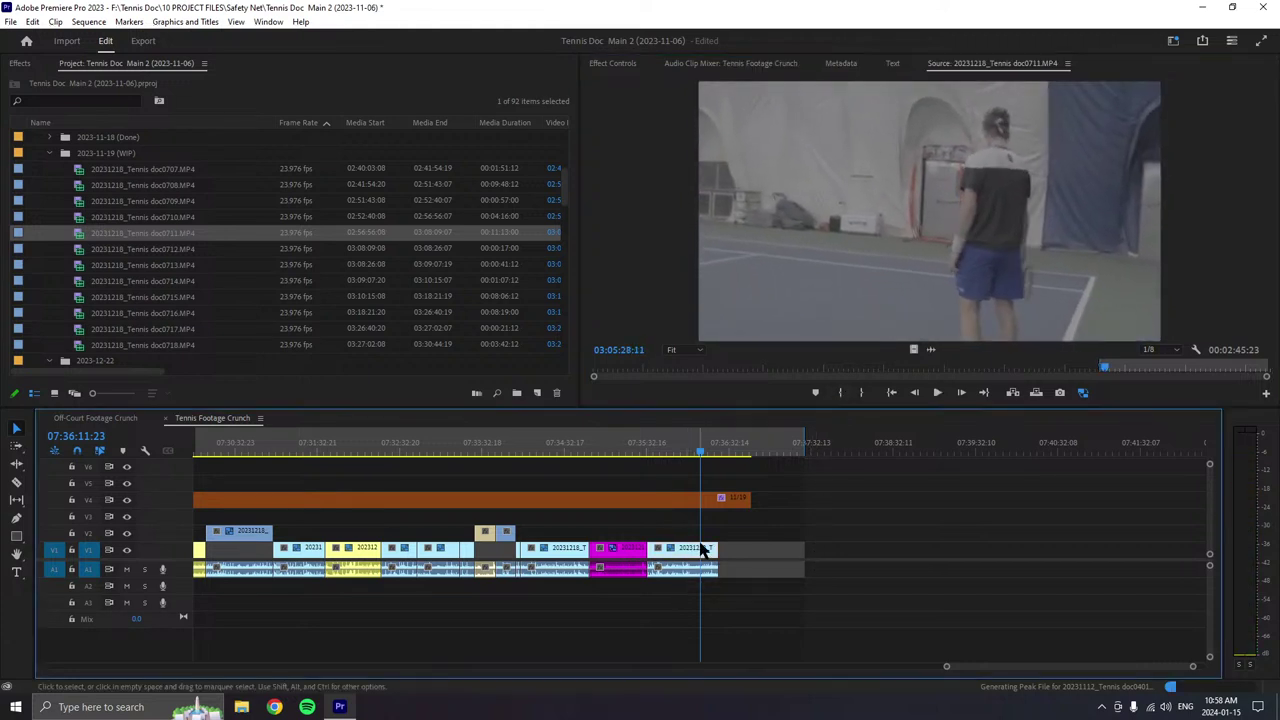
{"action": "left_click_drag", "start_coordinate": [722, 541], "coordinate": [722, 530]}
- Play the 0711 clip to its end, add its final 00:02:05:12 segment after the last clip and label it Tan
{"action": "left_click", "coordinate": [937, 392]}
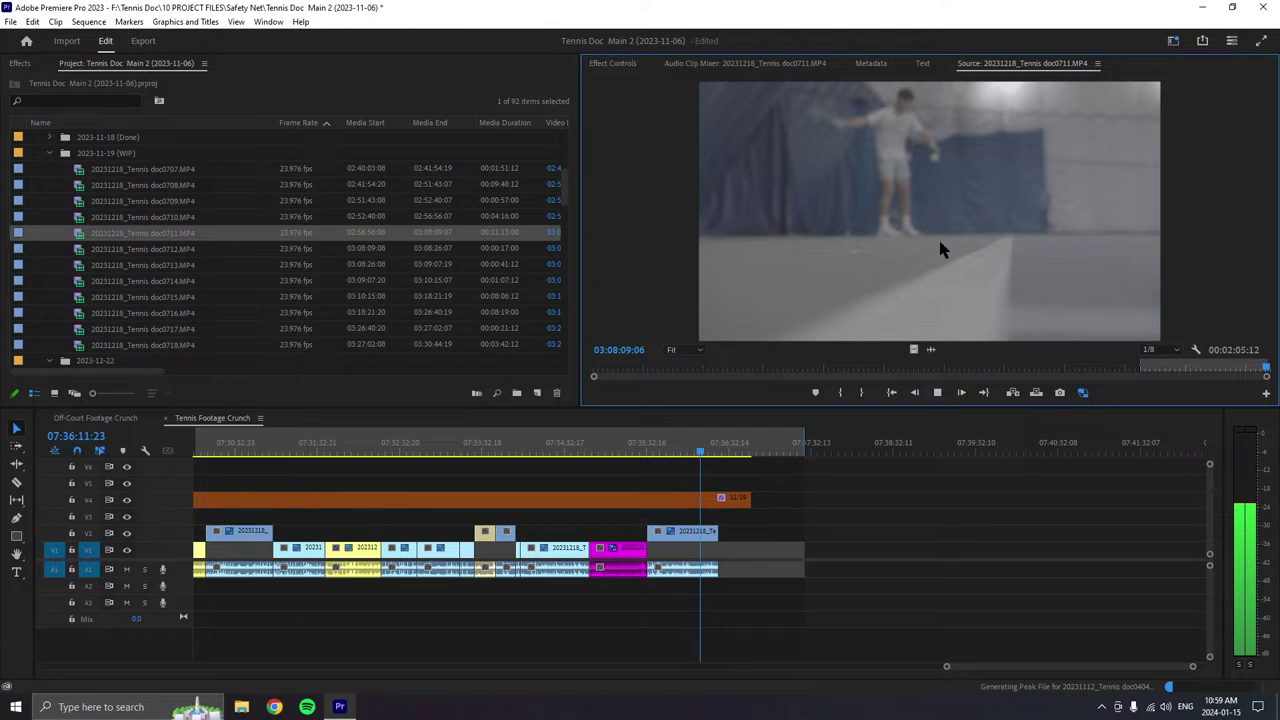
{"action": "left_click_drag", "start_coordinate": [931, 293], "coordinate": [768, 618]}
{"action": "right_click", "coordinate": [789, 558]}
{"action": "mouse_move", "coordinate": [820, 371]}
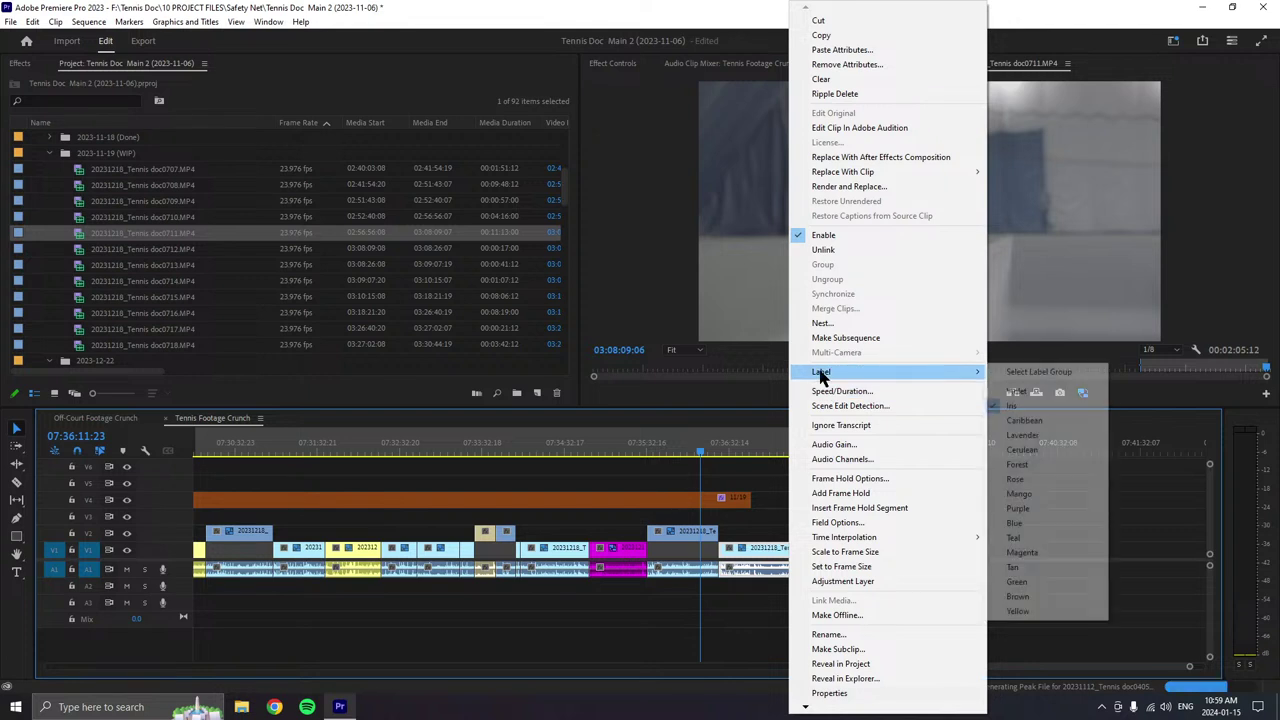
{"action": "left_click", "coordinate": [1013, 566]}
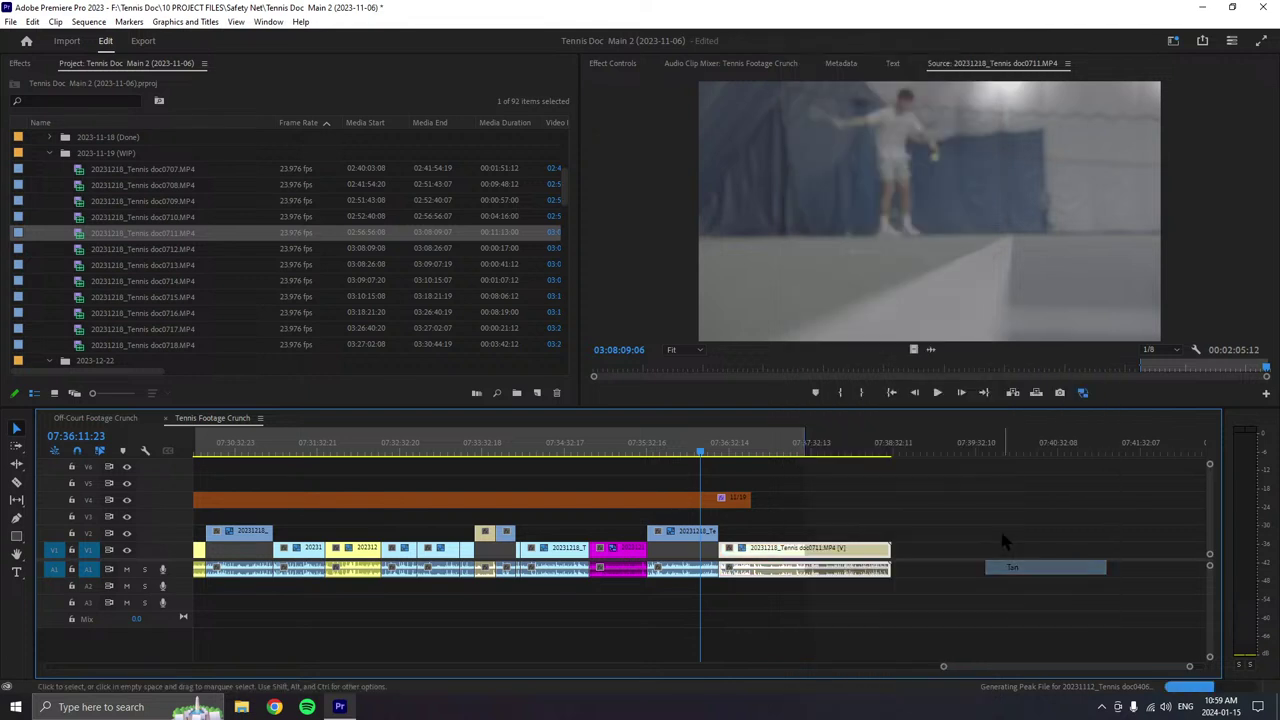
- Extend the 11/19 title on V4 well past the tan clip, to about 07:41:40
{"action": "left_click_drag", "start_coordinate": [757, 497], "coordinate": [891, 497]}
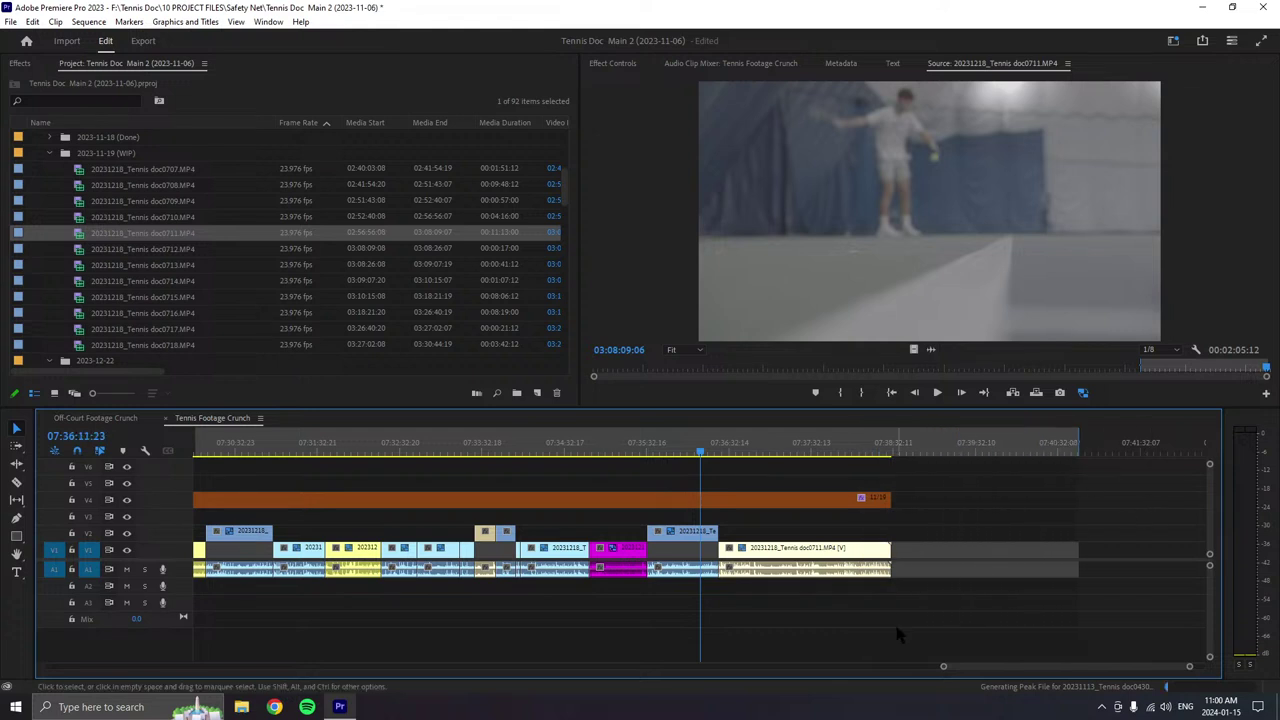
{"action": "left_click_drag", "start_coordinate": [943, 666], "coordinate": [877, 668]}
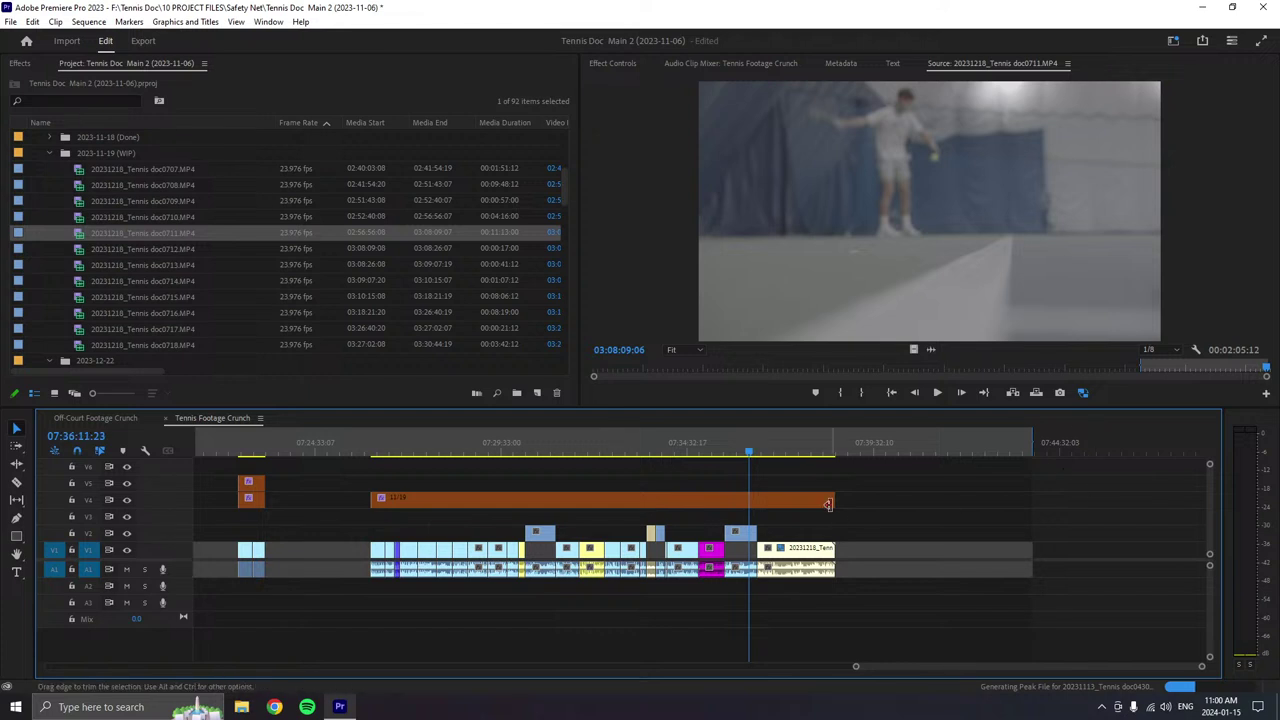
{"action": "left_click_drag", "start_coordinate": [834, 500], "coordinate": [957, 513]}
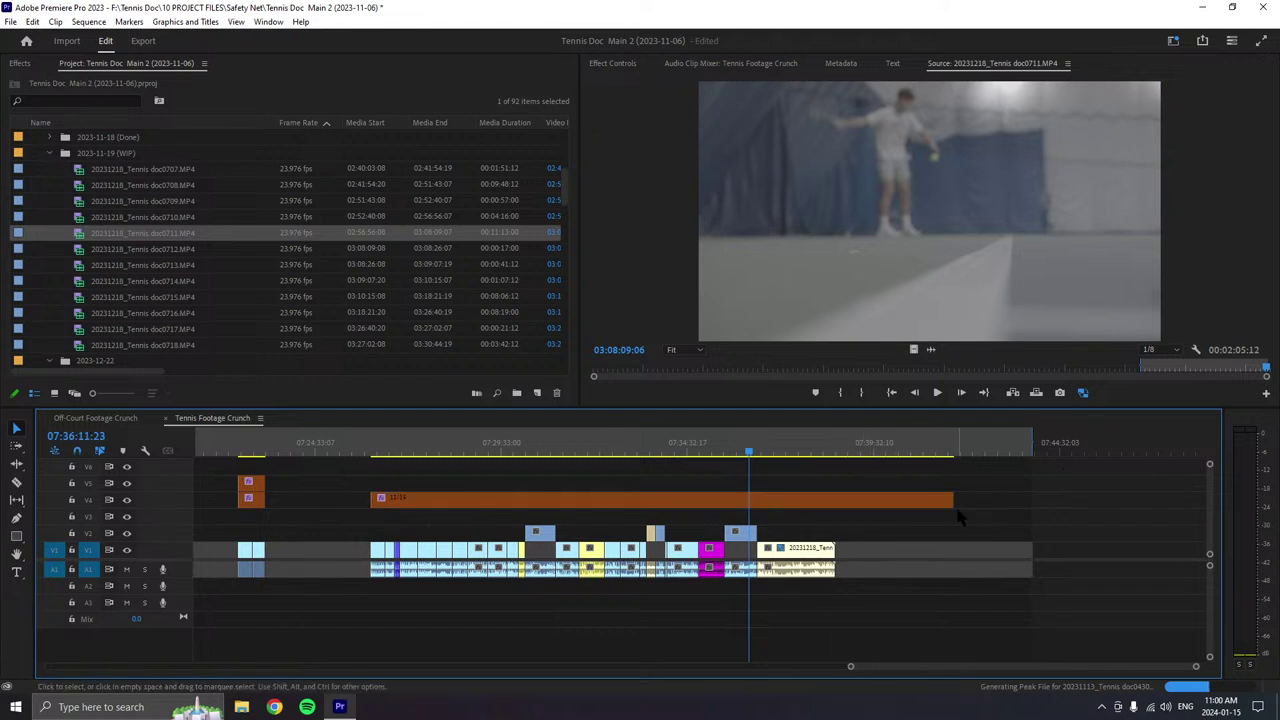
- Save the project and open the 0712 clip from the 2023-11-19 bin for review
{"action": "key", "text": "ctrl+s"}
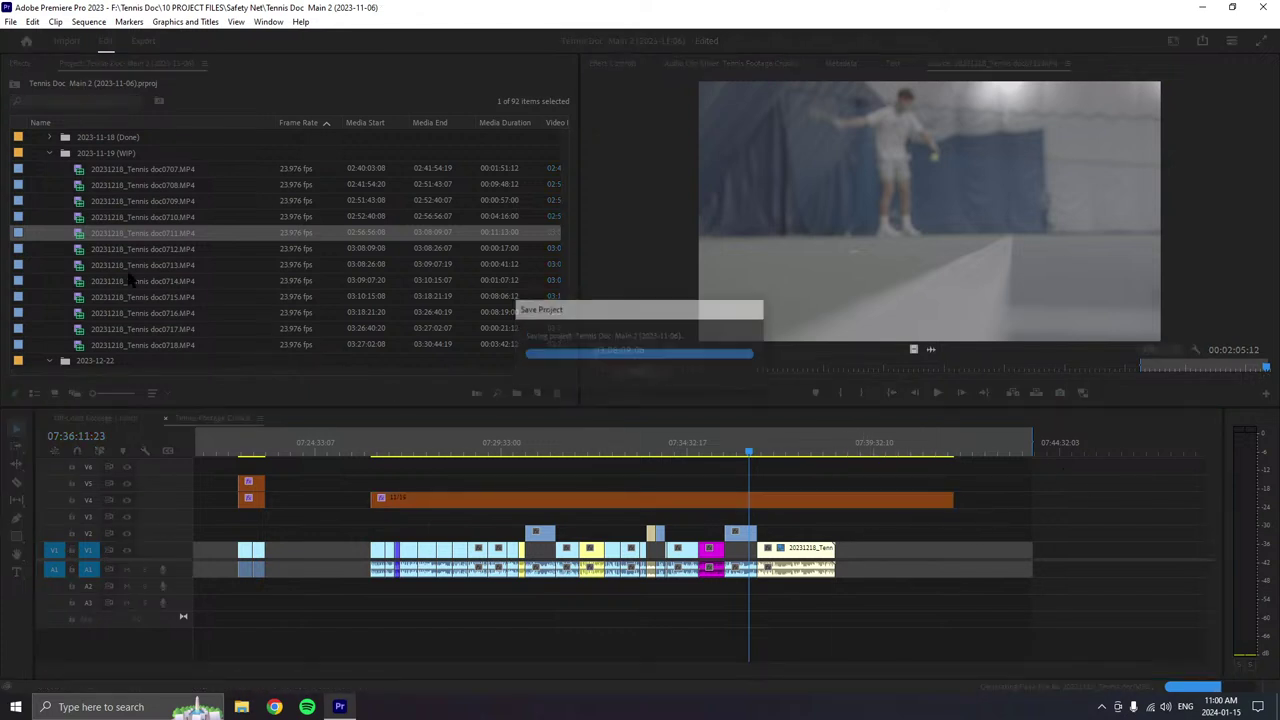
{"action": "double_click", "coordinate": [80, 250]}
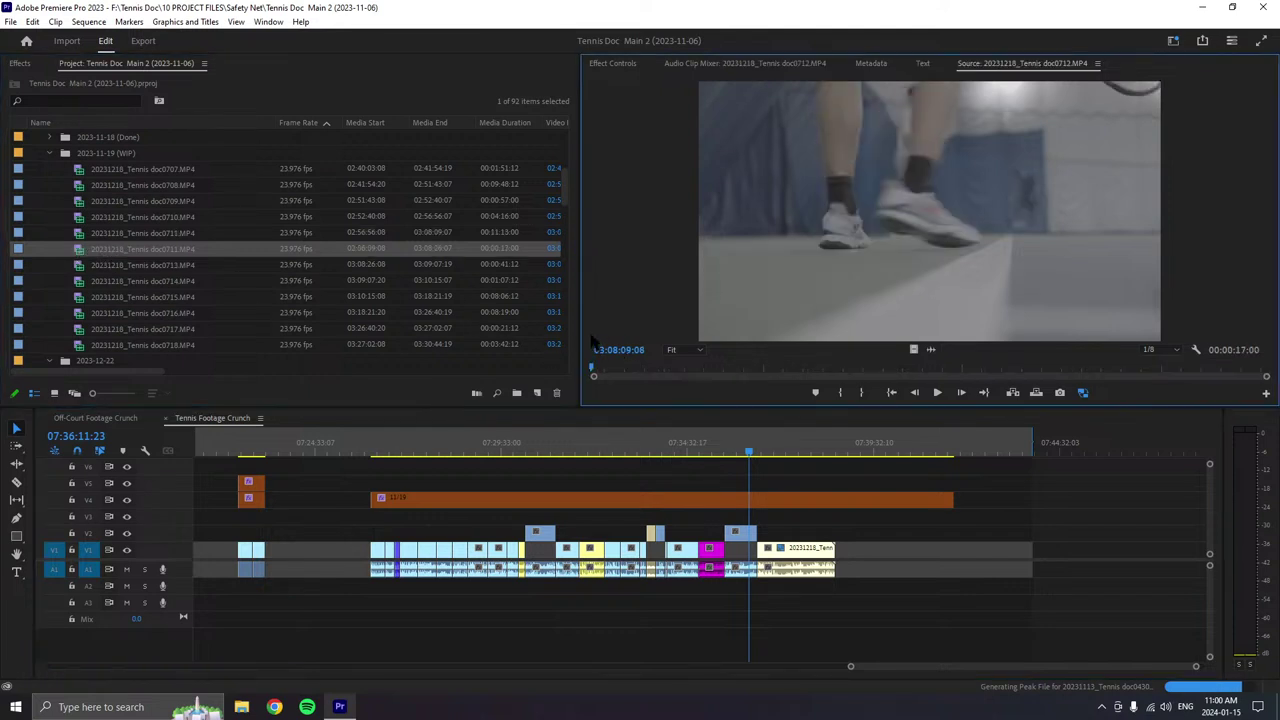
{"action": "left_click", "coordinate": [783, 549]}
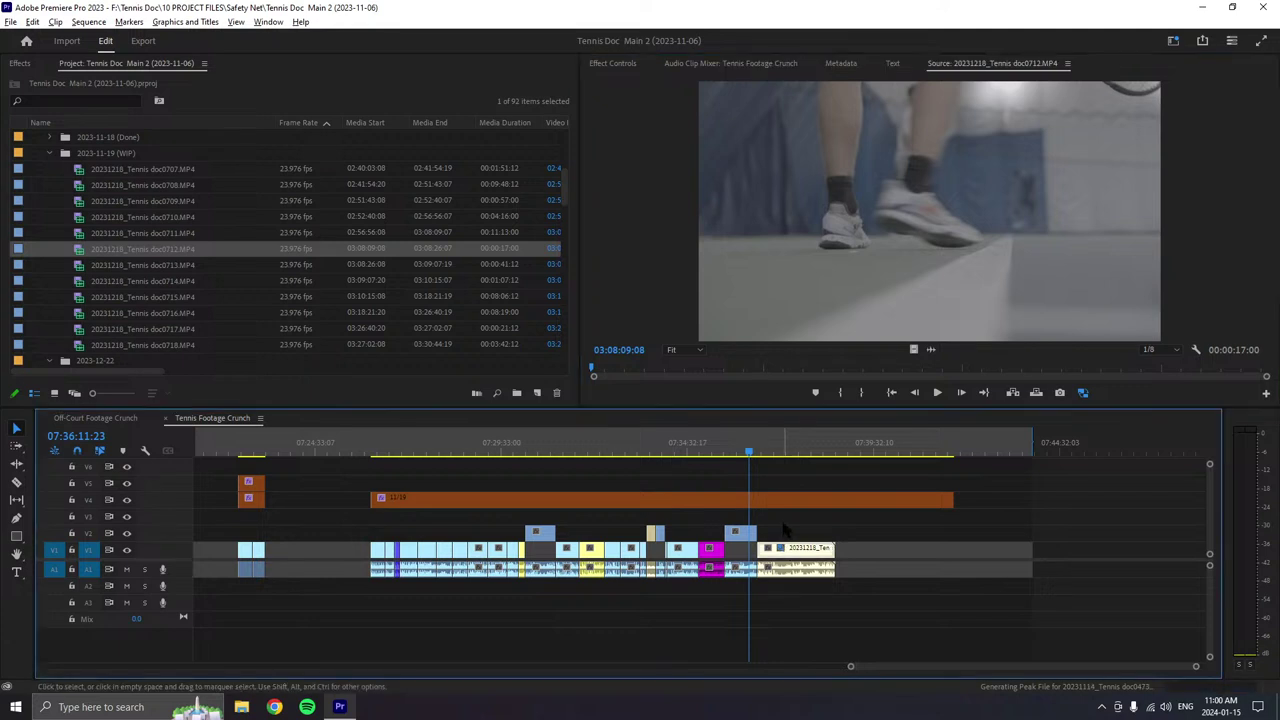
{"action": "key", "text": "alt+Up"}
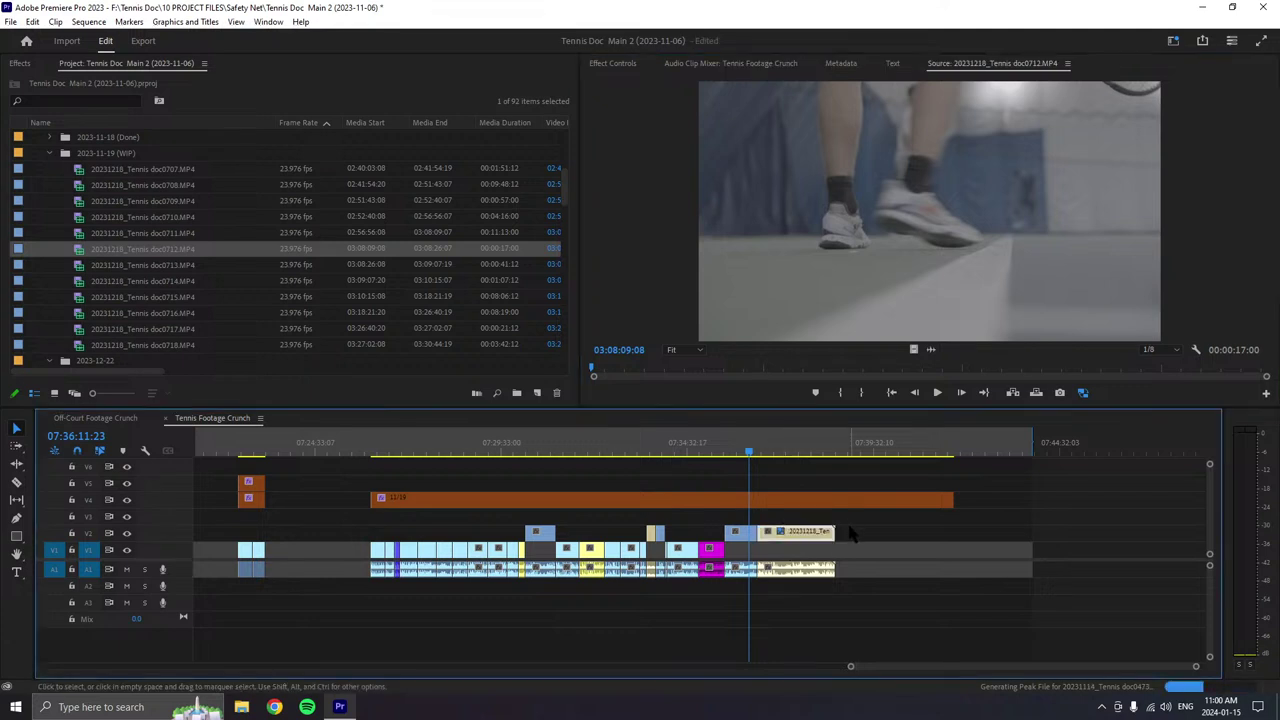
{"action": "key", "text": "ctrl+z"}
- Split the tan 0711 clip on V1 at about 07:37:30:21 and again at about 07:37:35:09
{"action": "scroll", "coordinate": [815, 528], "scroll_direction": "up", "scroll_amount": 2}
{"action": "scroll", "coordinate": [815, 528], "scroll_direction": "up", "scroll_amount": 4}
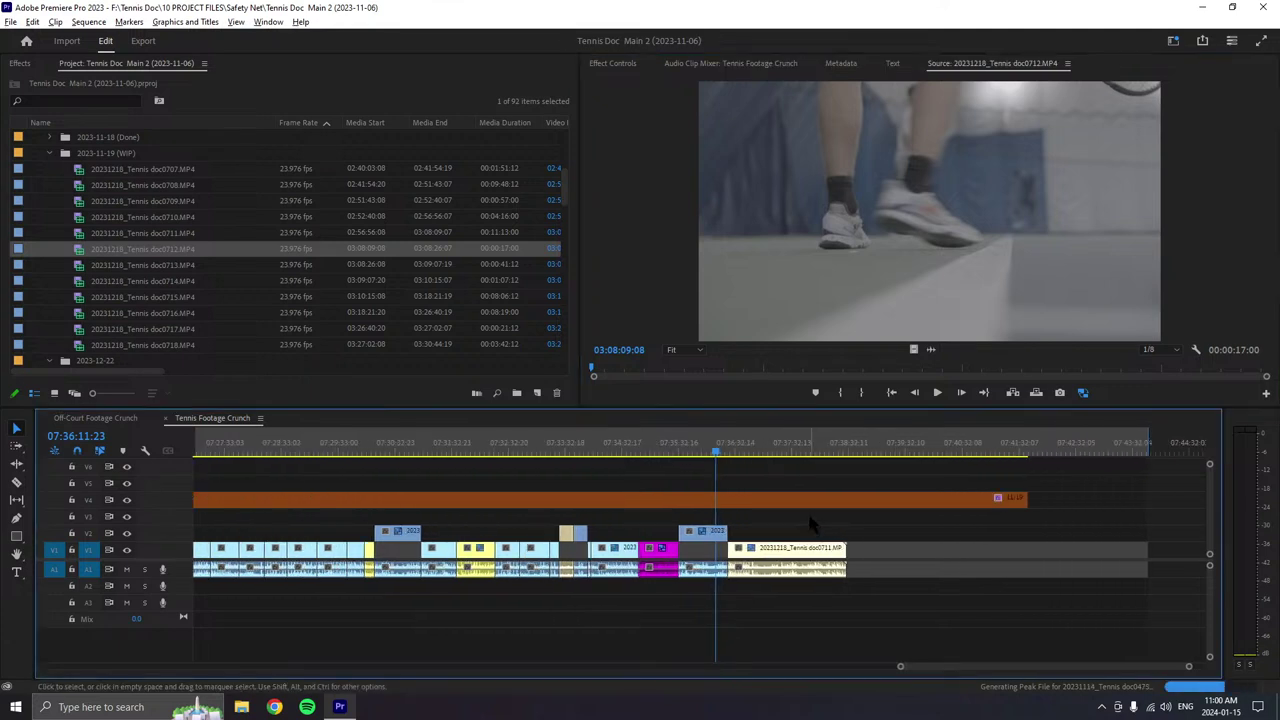
{"action": "left_click", "coordinate": [697, 452]}
{"action": "left_click_drag", "start_coordinate": [699, 453], "coordinate": [768, 455]}
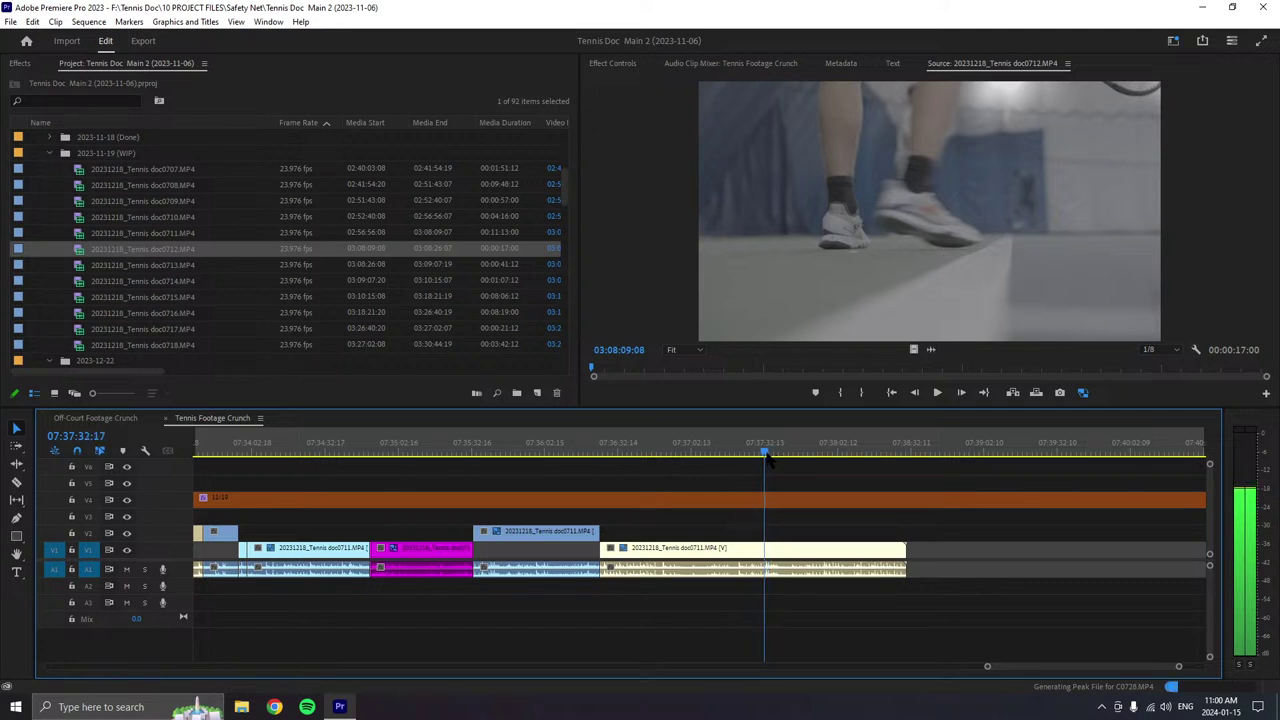
{"action": "left_click_drag", "start_coordinate": [767, 455], "coordinate": [765, 456]}
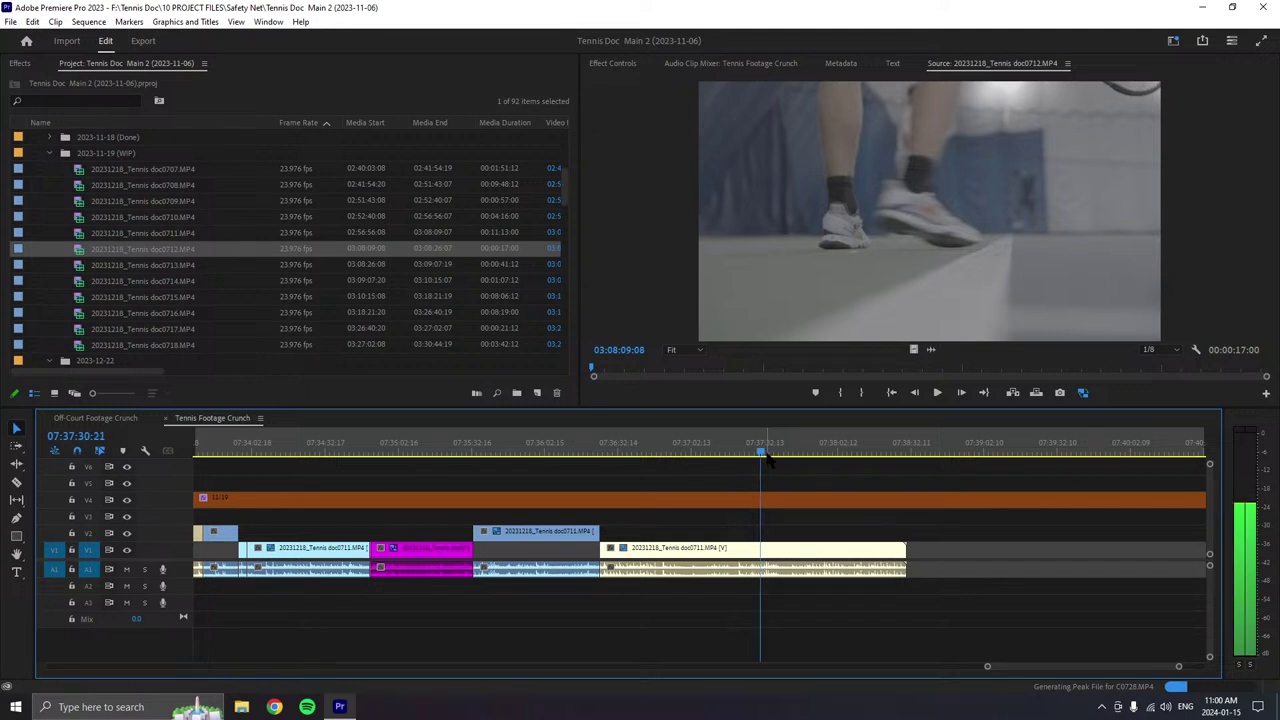
{"action": "key", "text": "c"}
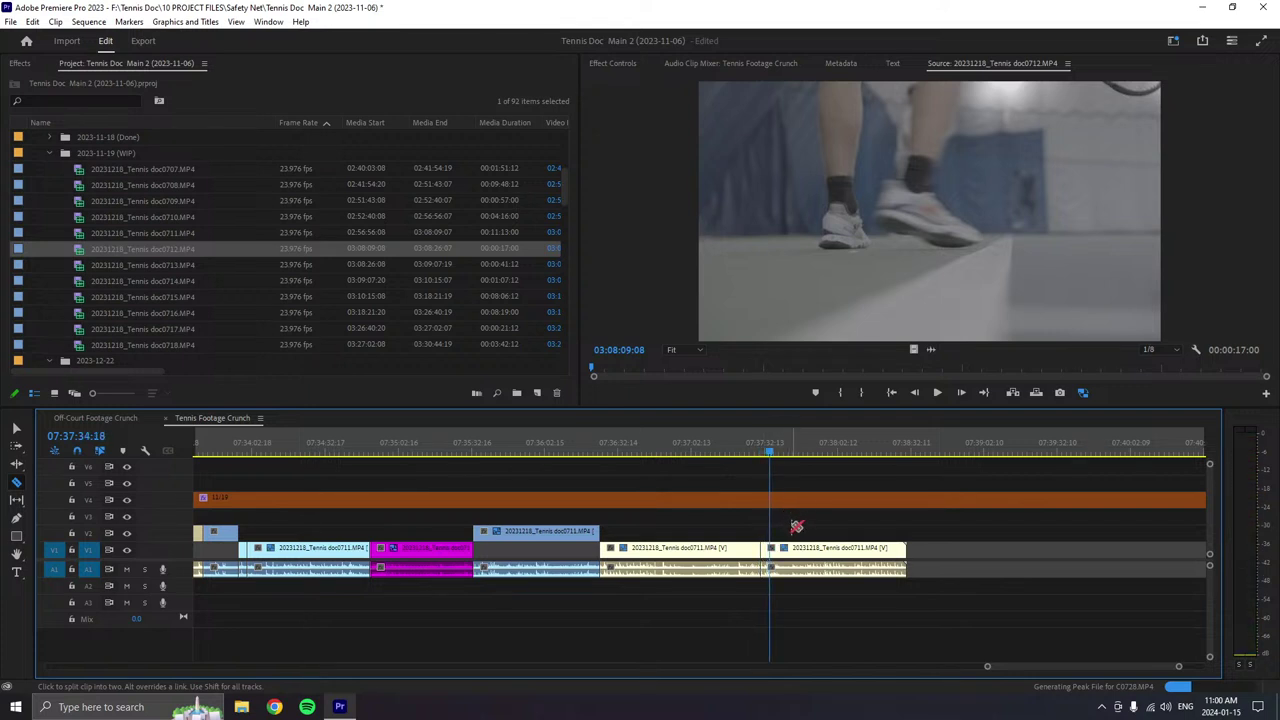
{"action": "left_click", "coordinate": [778, 552]}
- Move the video of the short middle piece between the two cuts up to V2
{"action": "key", "text": "b"}
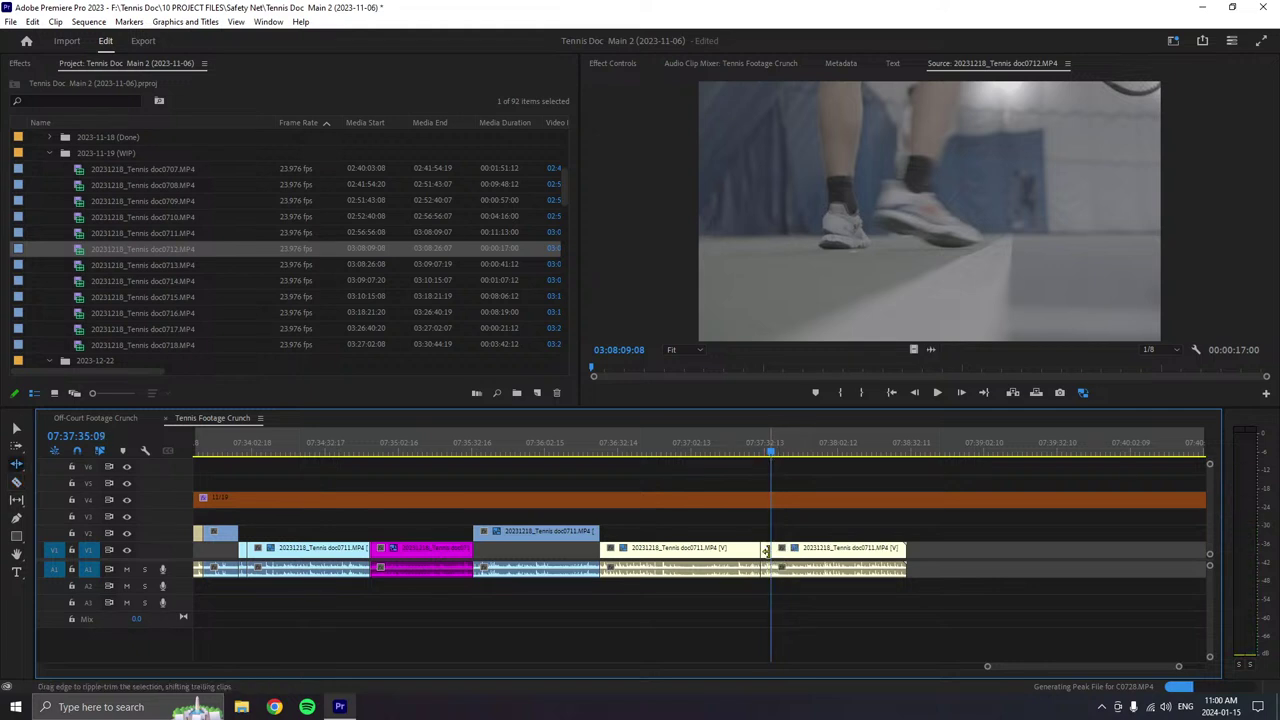
{"action": "key", "text": "v"}
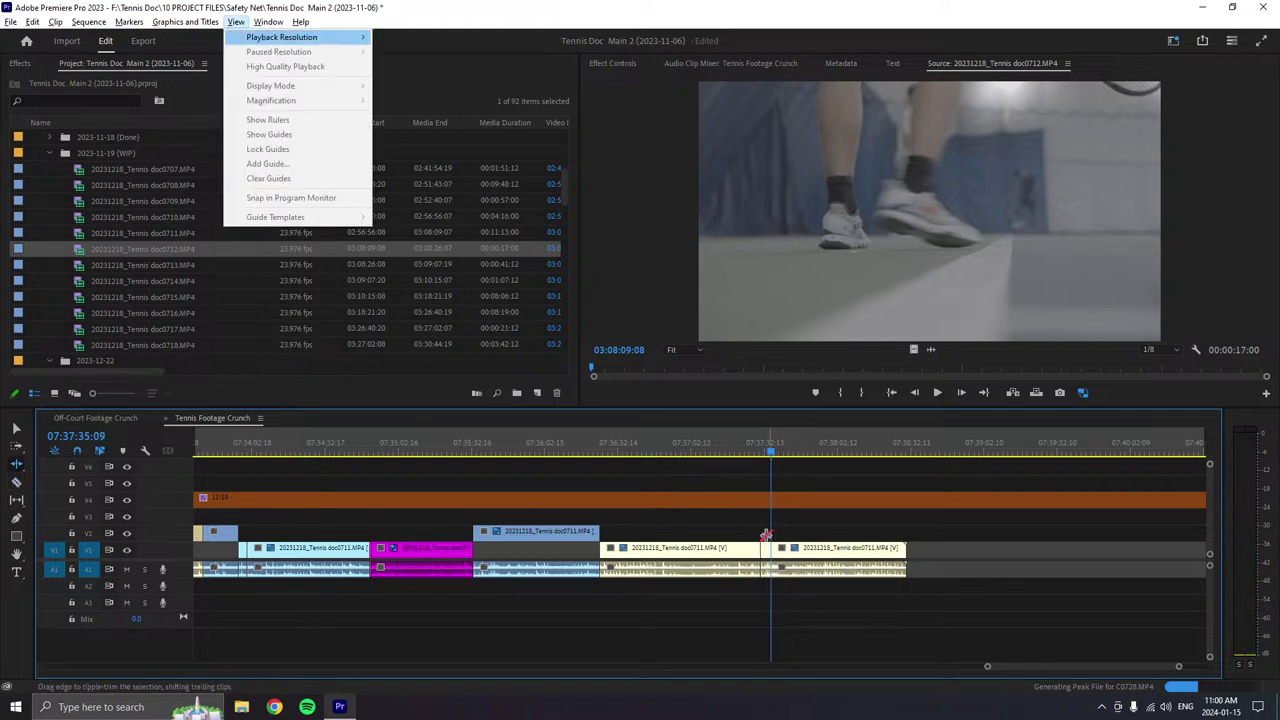
{"action": "key", "text": "Escape"}
{"action": "key", "text": "v"}
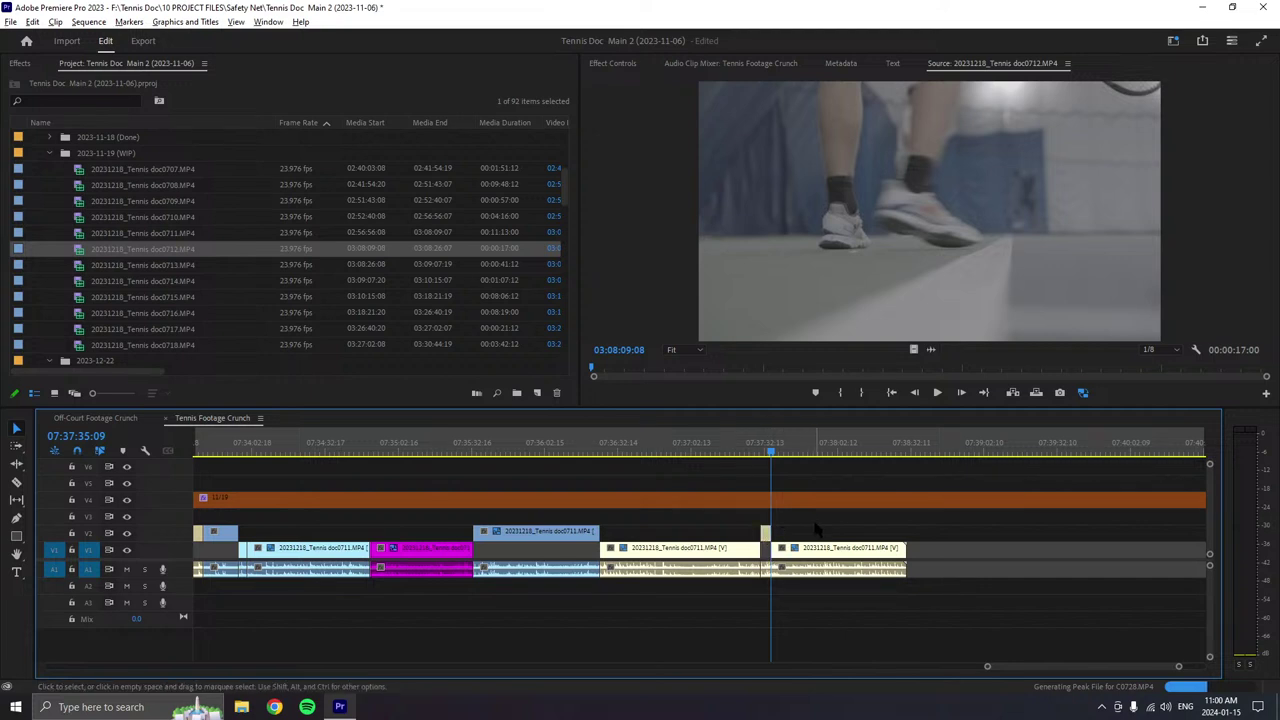
- Review the 0712 clip, add it in full after the last clip in the sequence and label it Tan
{"action": "key", "text": "minus"}
{"action": "key", "text": "minus"}
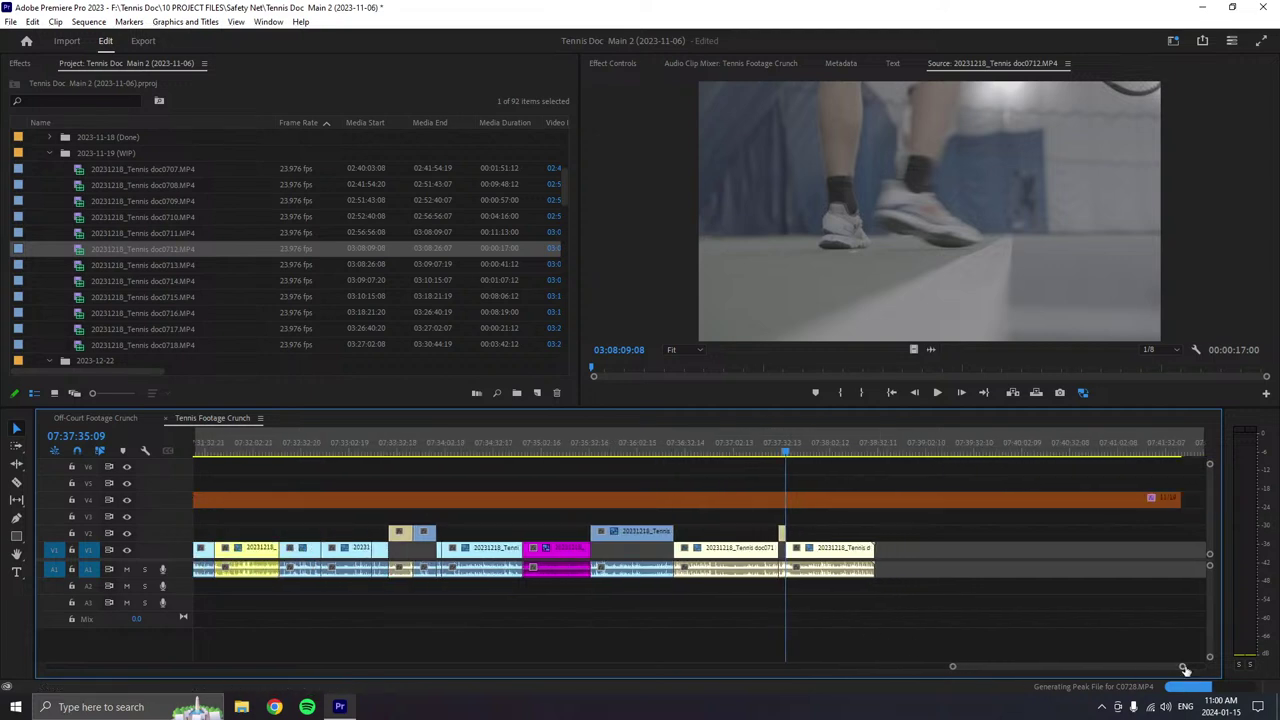
{"action": "key", "text": "minus"}
{"action": "left_click", "coordinate": [936, 394]}
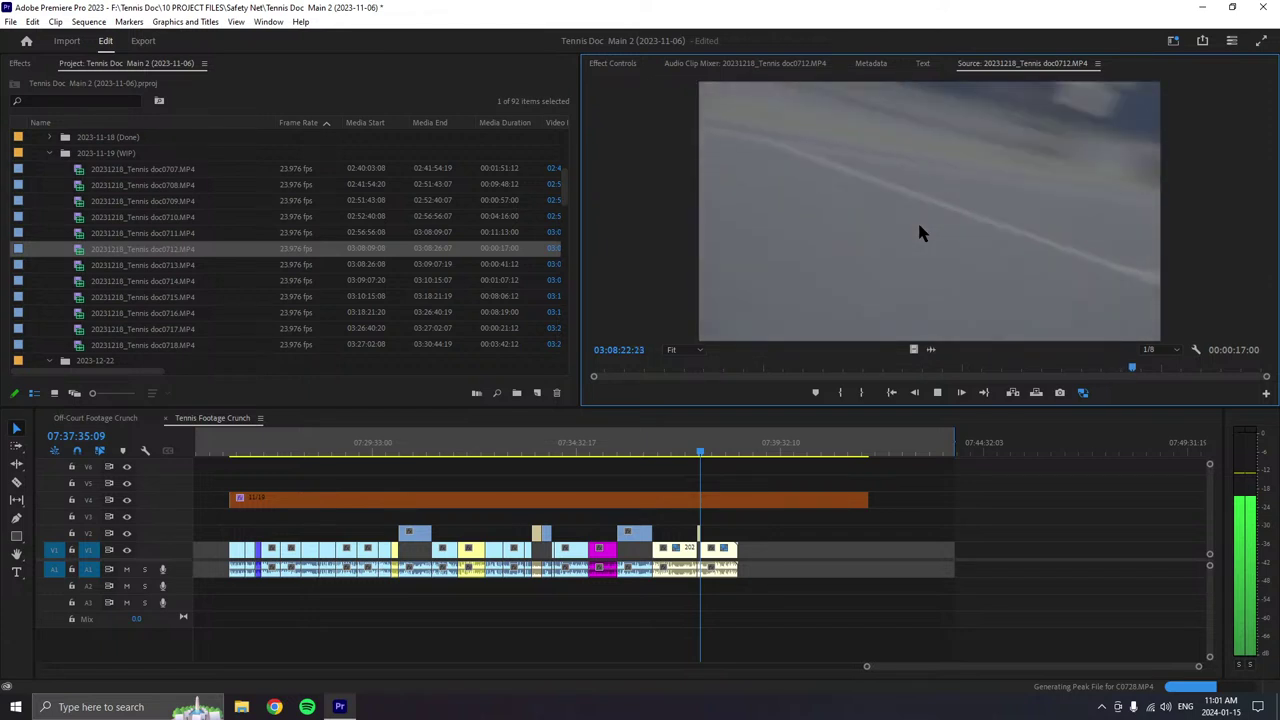
{"action": "left_click_drag", "start_coordinate": [920, 229], "coordinate": [750, 567]}
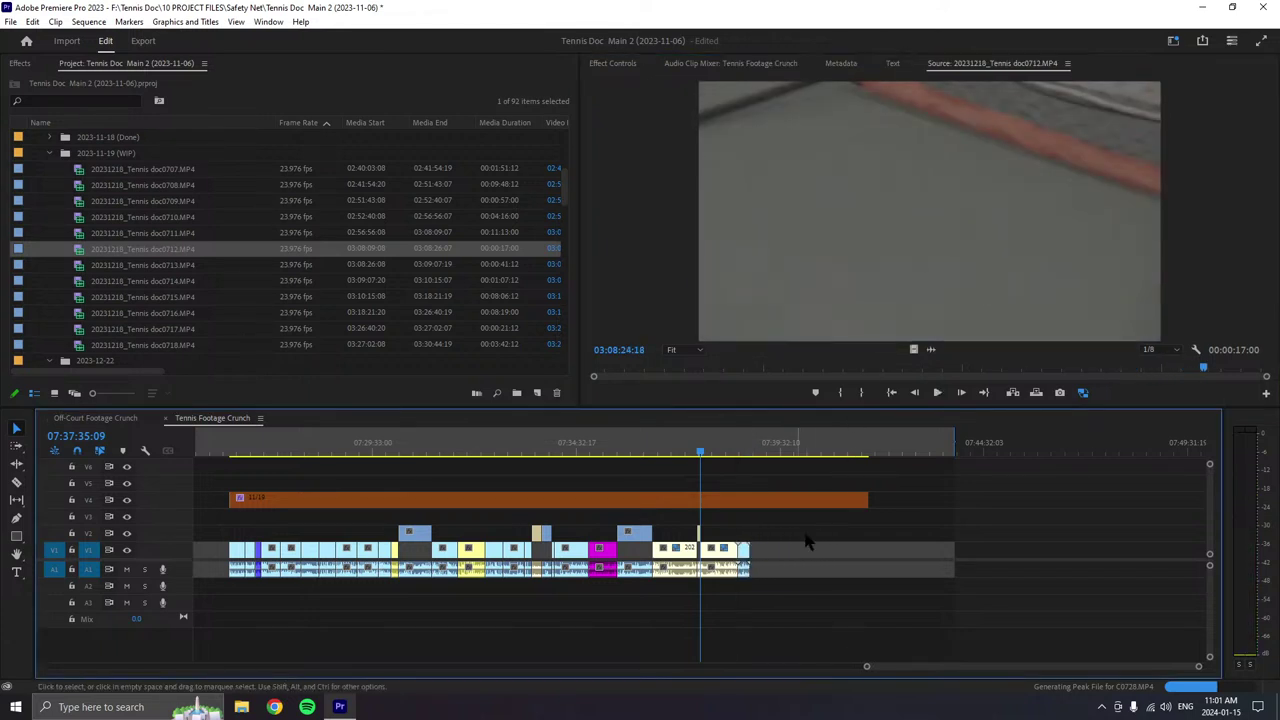
{"action": "key", "text": "="}
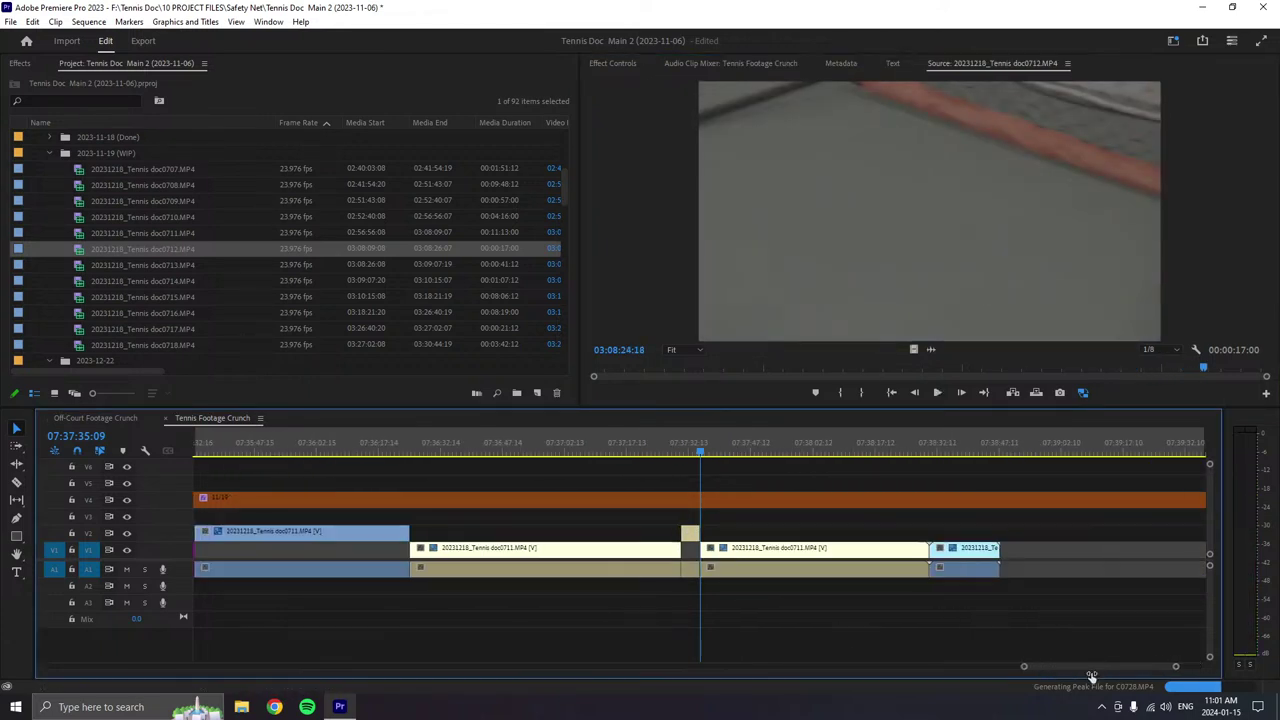
{"action": "right_click", "coordinate": [975, 552]}
{"action": "mouse_move", "coordinate": [1024, 375]}
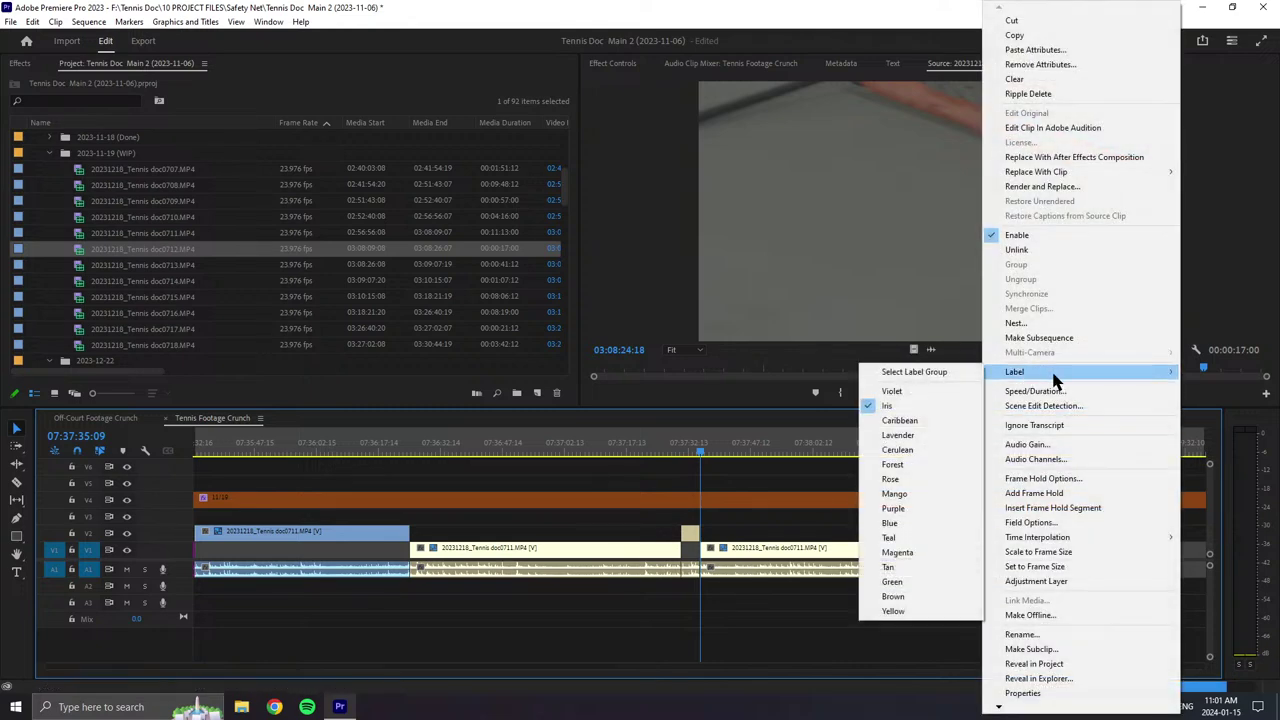
{"action": "left_click", "coordinate": [920, 571]}
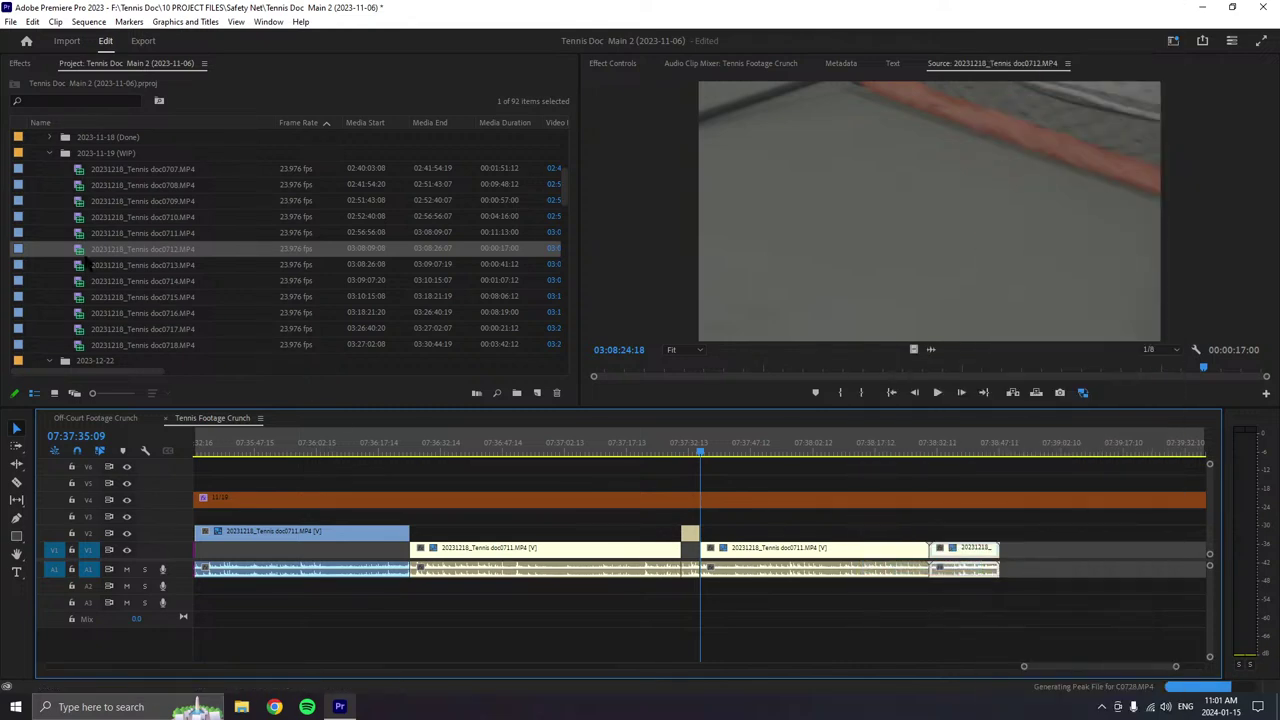
- Open the 0713 clip, skim through it and mark a start point at 03:08:55:05
{"action": "double_click", "coordinate": [88, 265]}
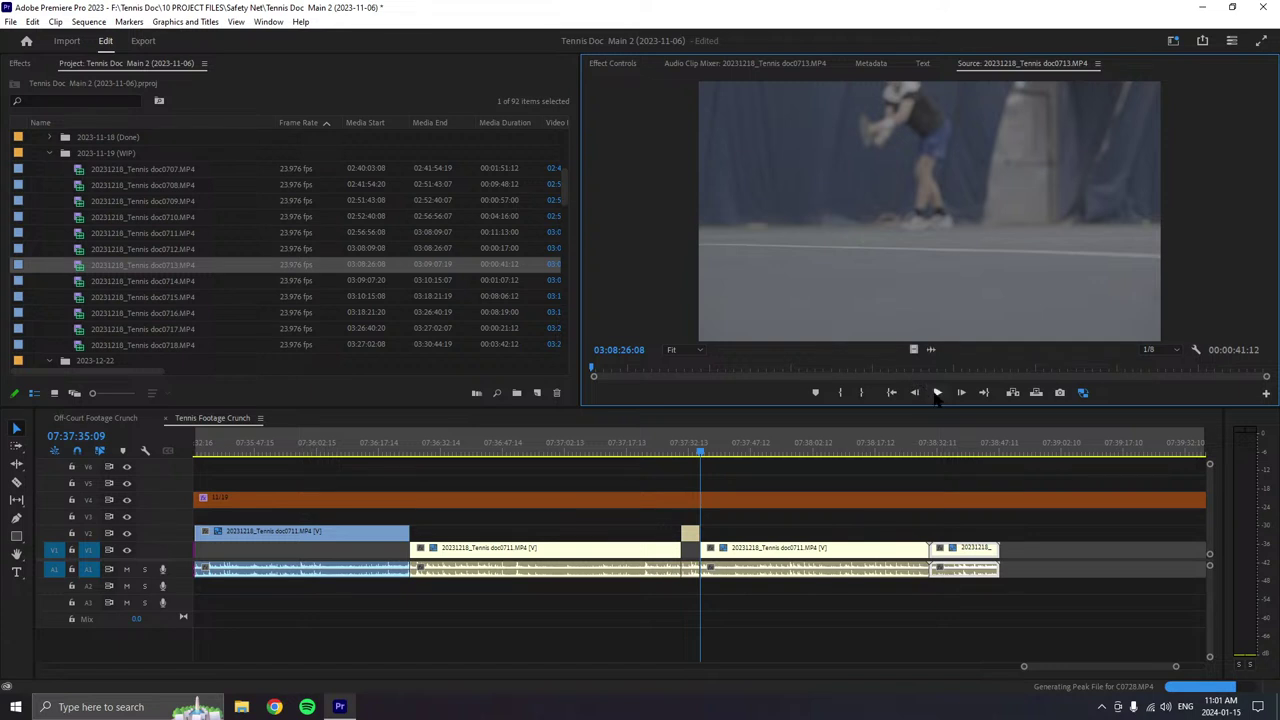
{"action": "left_click", "coordinate": [937, 392]}
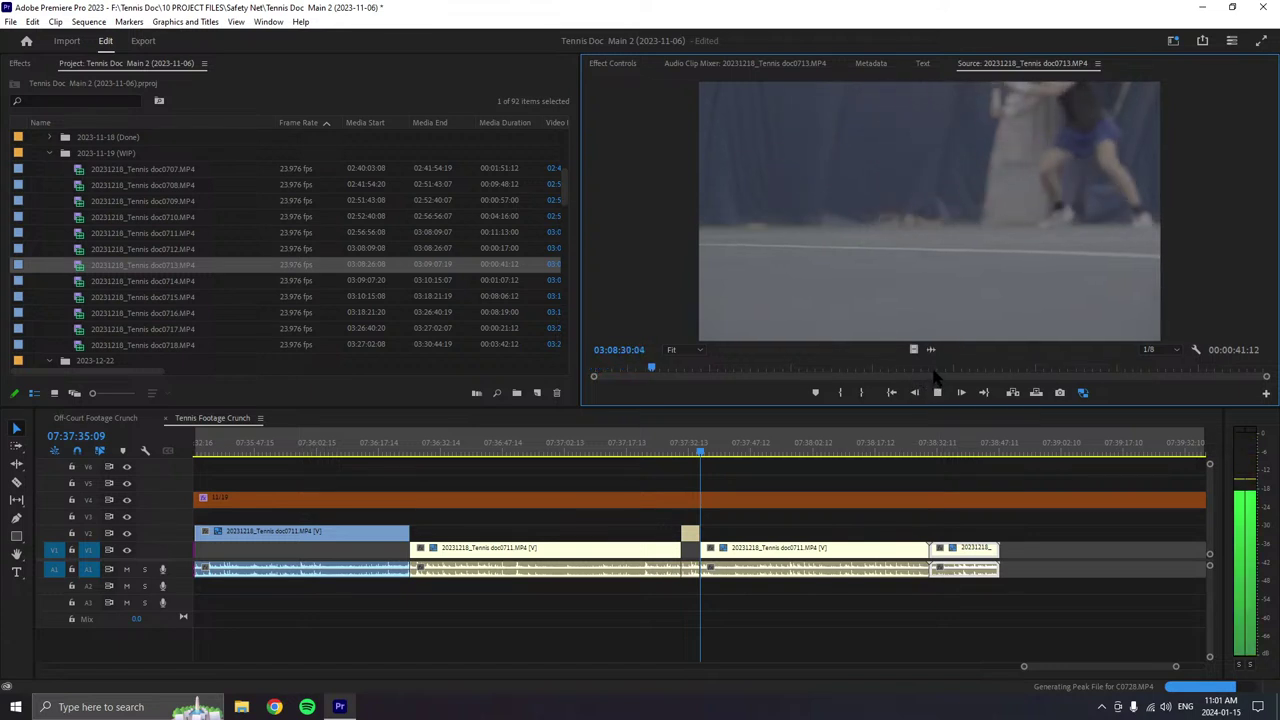
{"action": "left_click_drag", "start_coordinate": [748, 367], "coordinate": [1043, 372]}
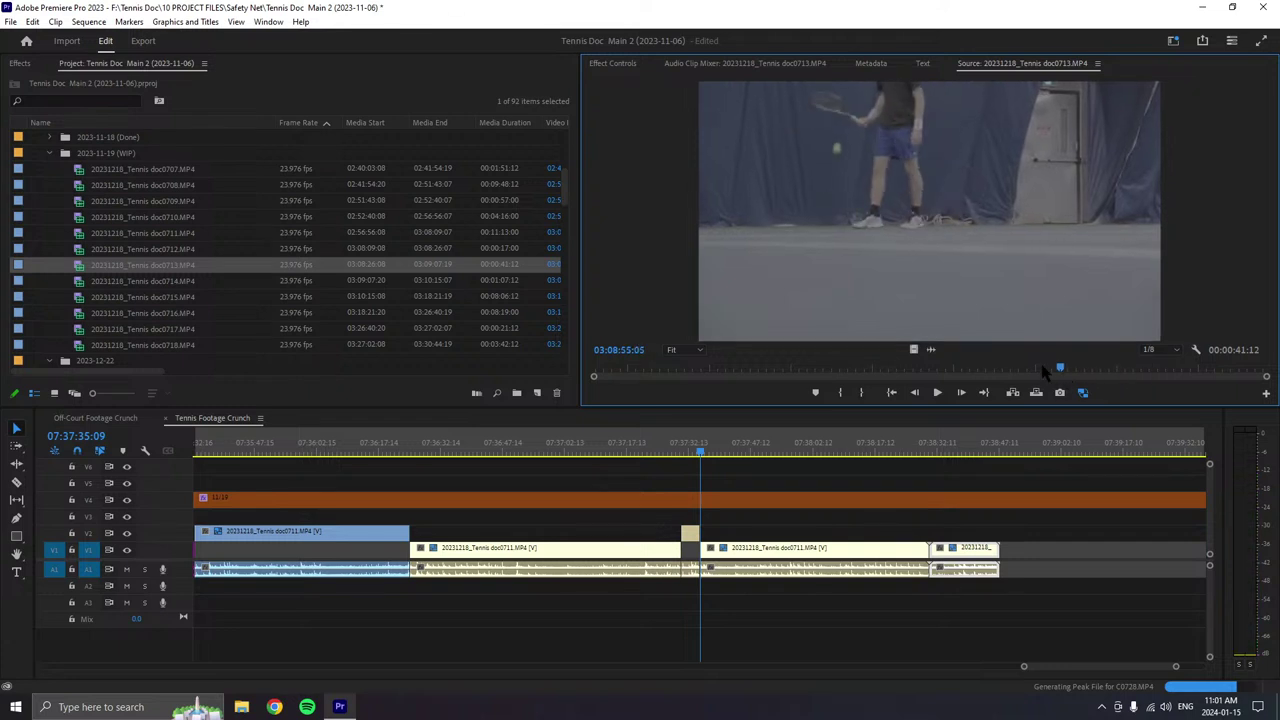
{"action": "key", "text": "space"}
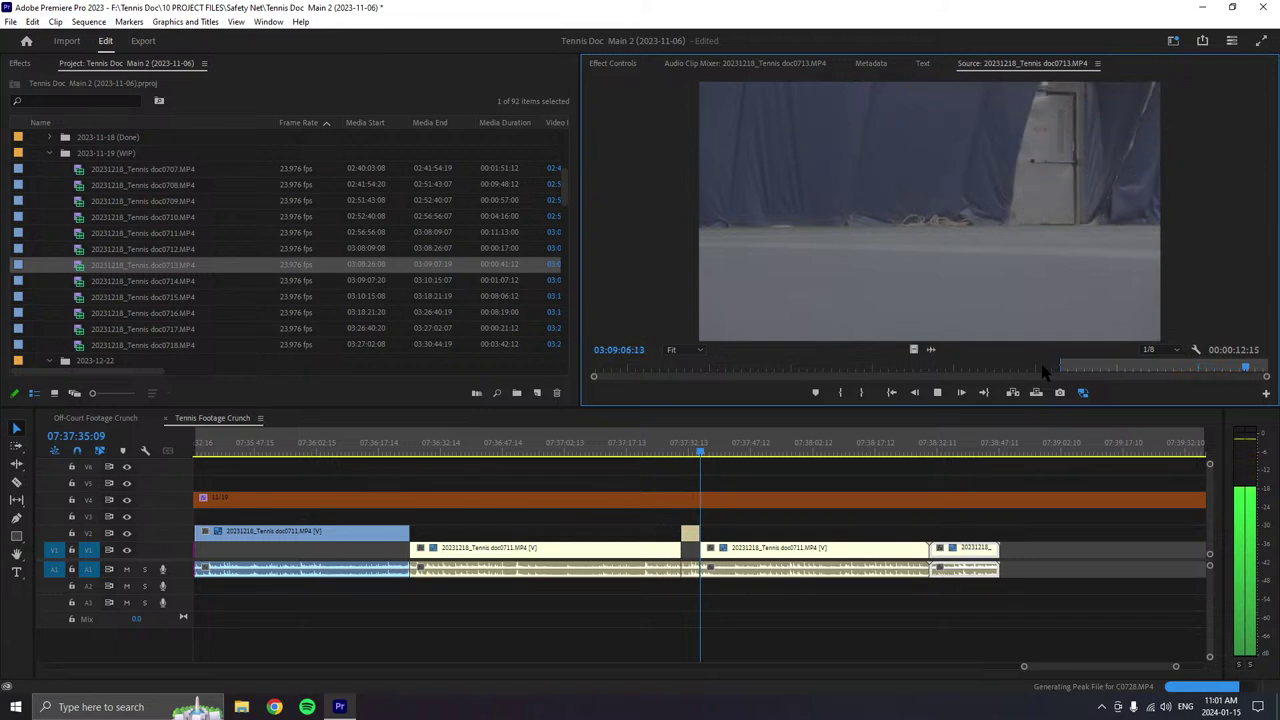
- Add the final 00:00:12:15 segment of the 0713 clip after the 0712 clip and label it Tan
{"action": "left_click", "coordinate": [937, 392]}
{"action": "left_click_drag", "start_coordinate": [930, 300], "coordinate": [1014, 563]}
{"action": "right_click", "coordinate": [1020, 558]}
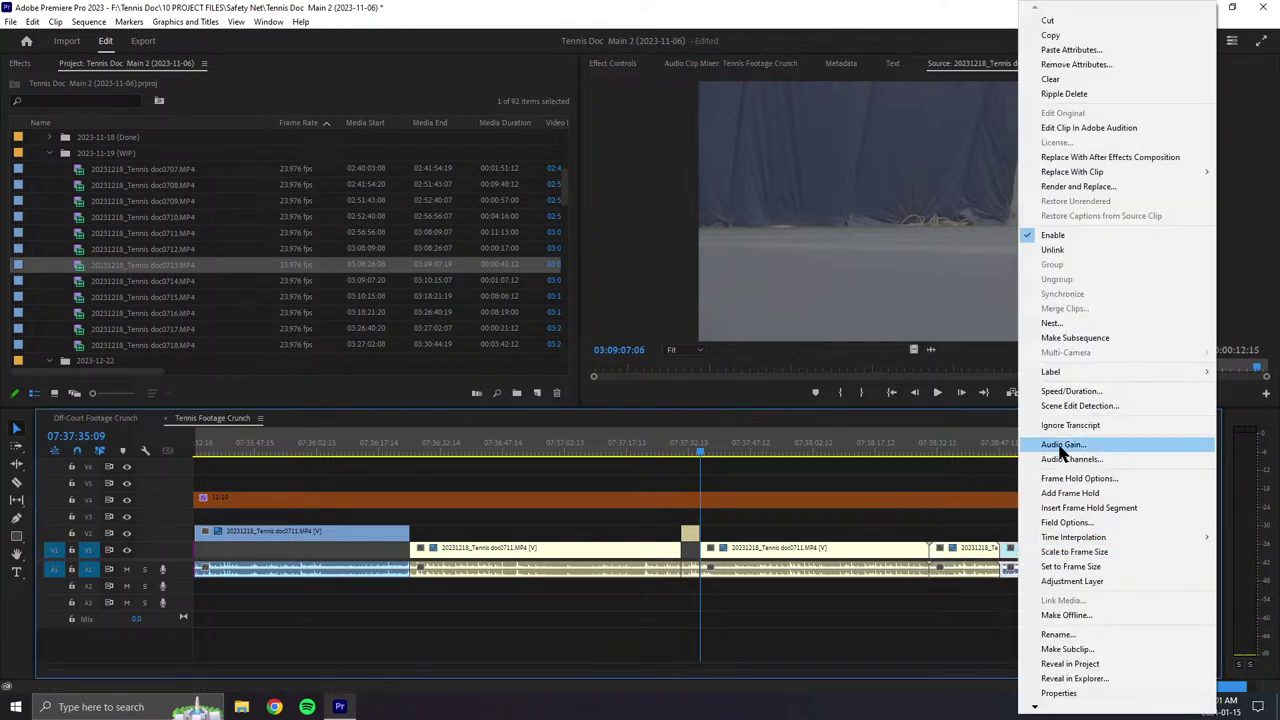
{"action": "mouse_move", "coordinate": [1054, 372]}
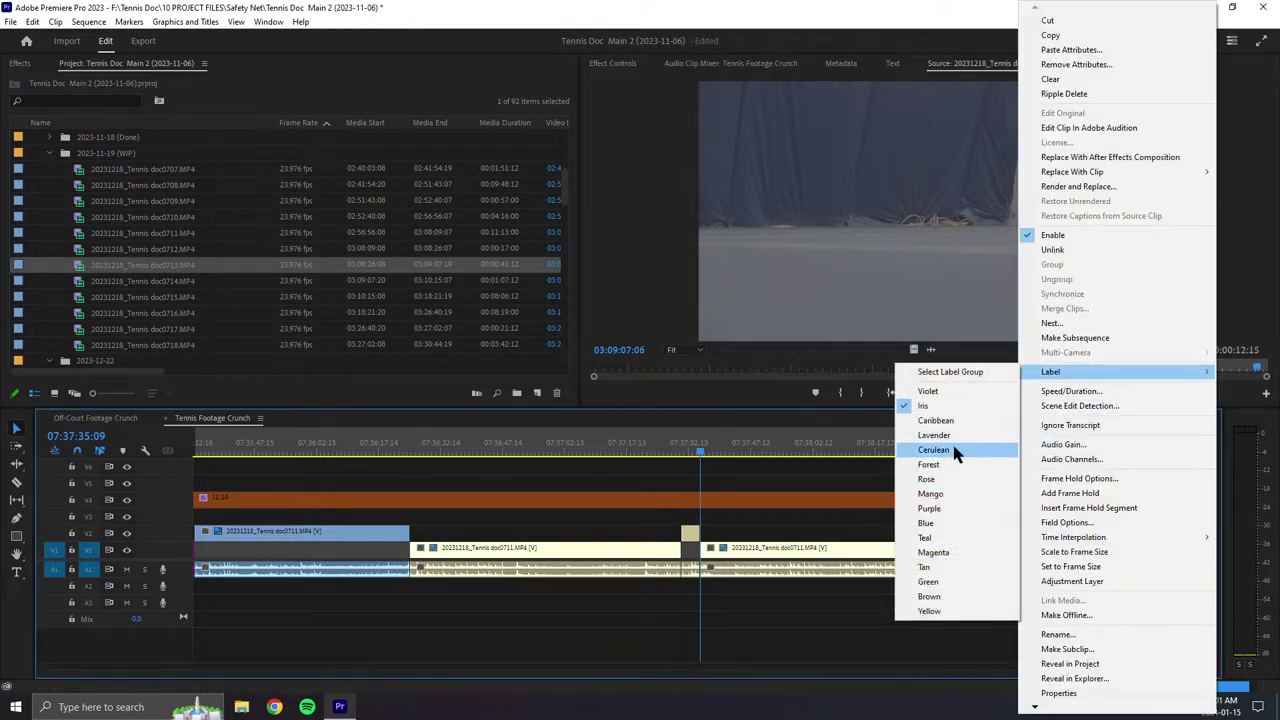
{"action": "left_click", "coordinate": [931, 557]}
{"action": "left_click_drag", "start_coordinate": [1030, 674], "coordinate": [933, 666]}
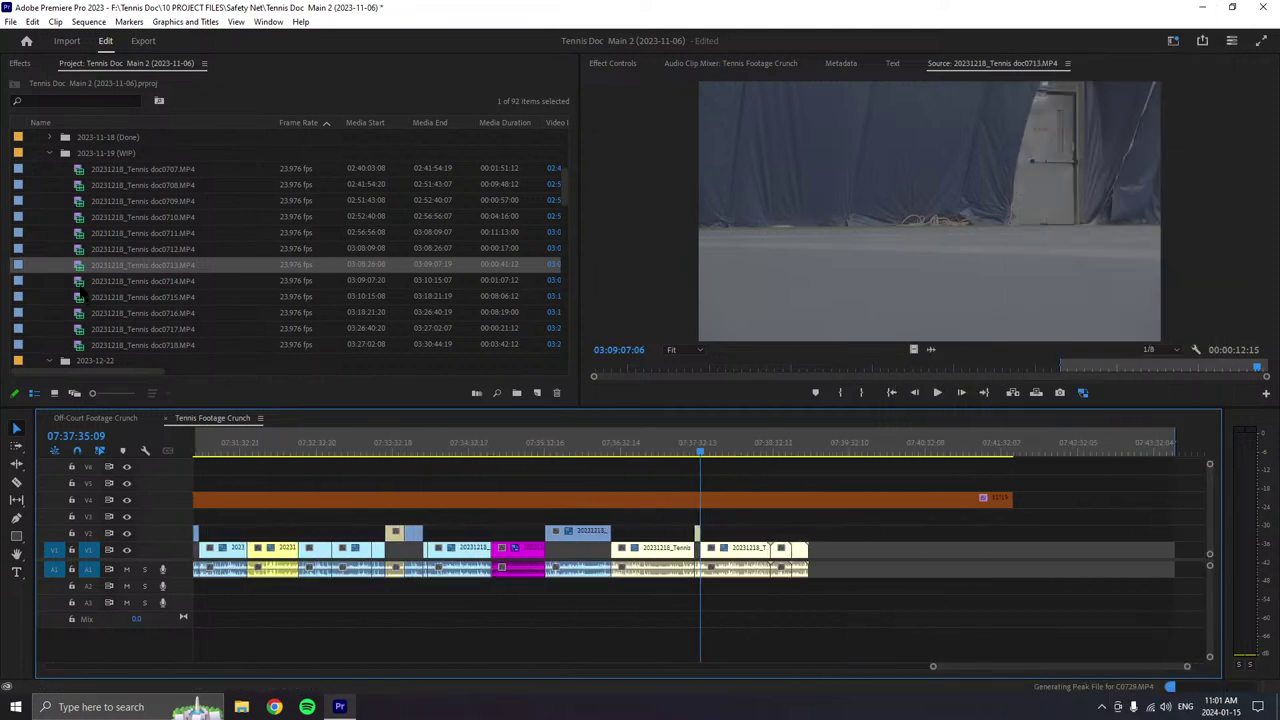
- Review the 0714 clip, add its final 00:00:30:03 segment after the last clip and label it like the magenta-coloured 0711 clip
{"action": "double_click", "coordinate": [80, 281]}
{"action": "left_click", "coordinate": [936, 394]}
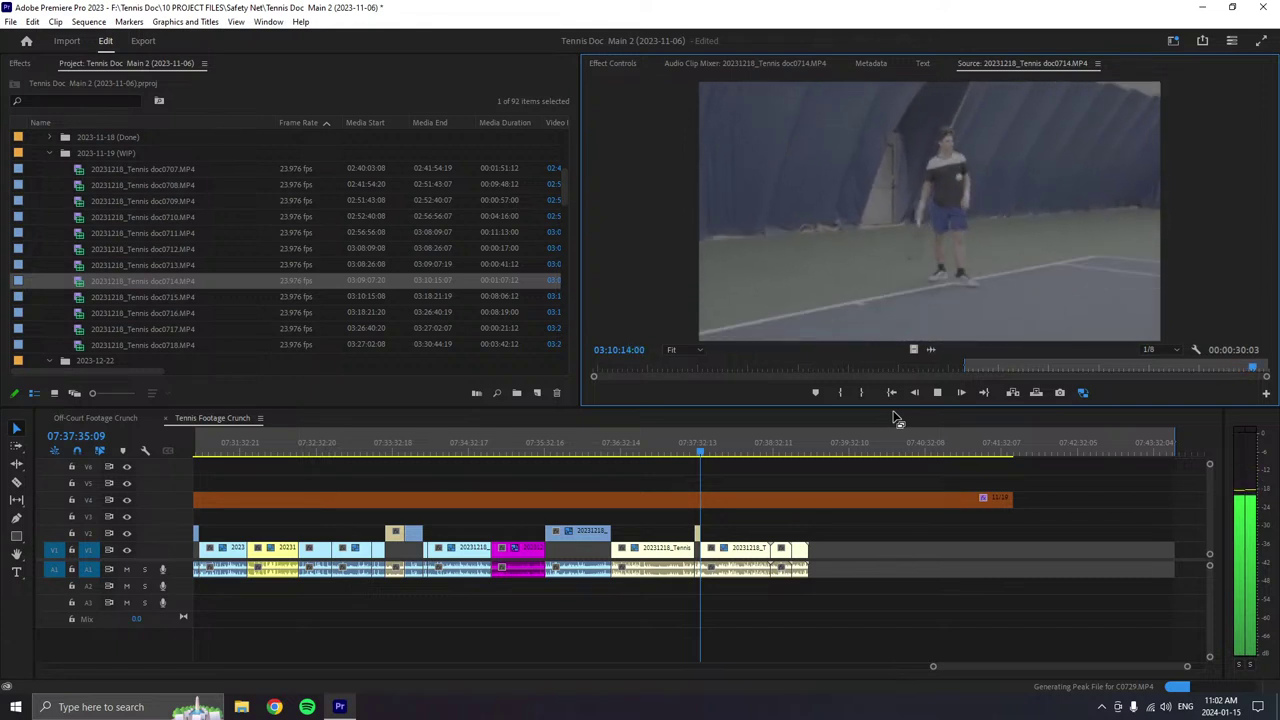
{"action": "key", "text": "space"}
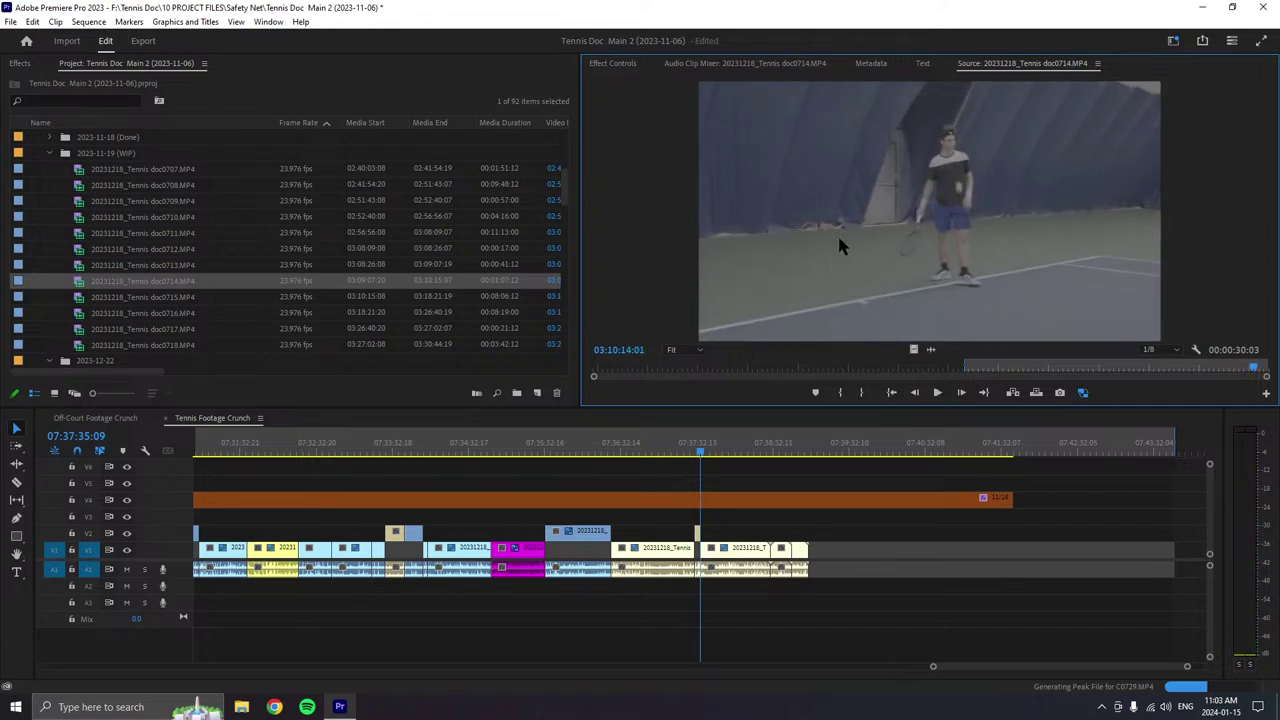
{"action": "left_click_drag", "start_coordinate": [840, 245], "coordinate": [818, 617]}
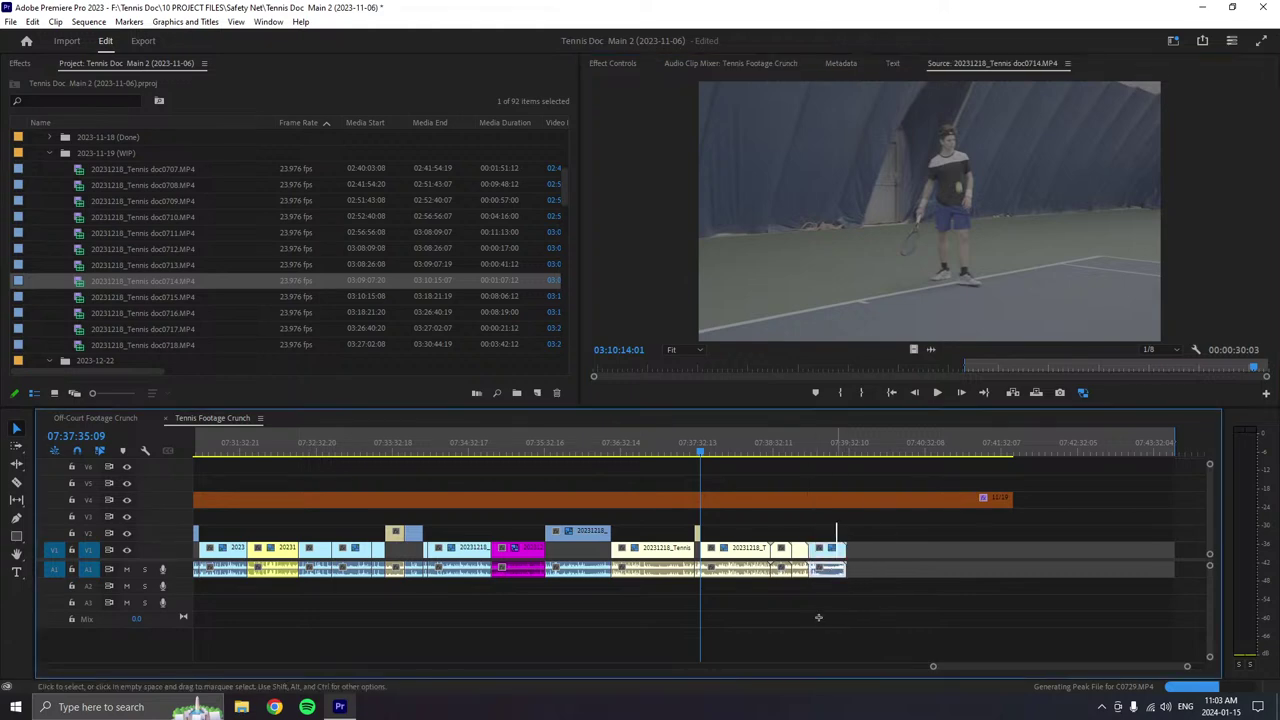
{"action": "right_click", "coordinate": [832, 567]}
{"action": "mouse_move", "coordinate": [885, 373]}
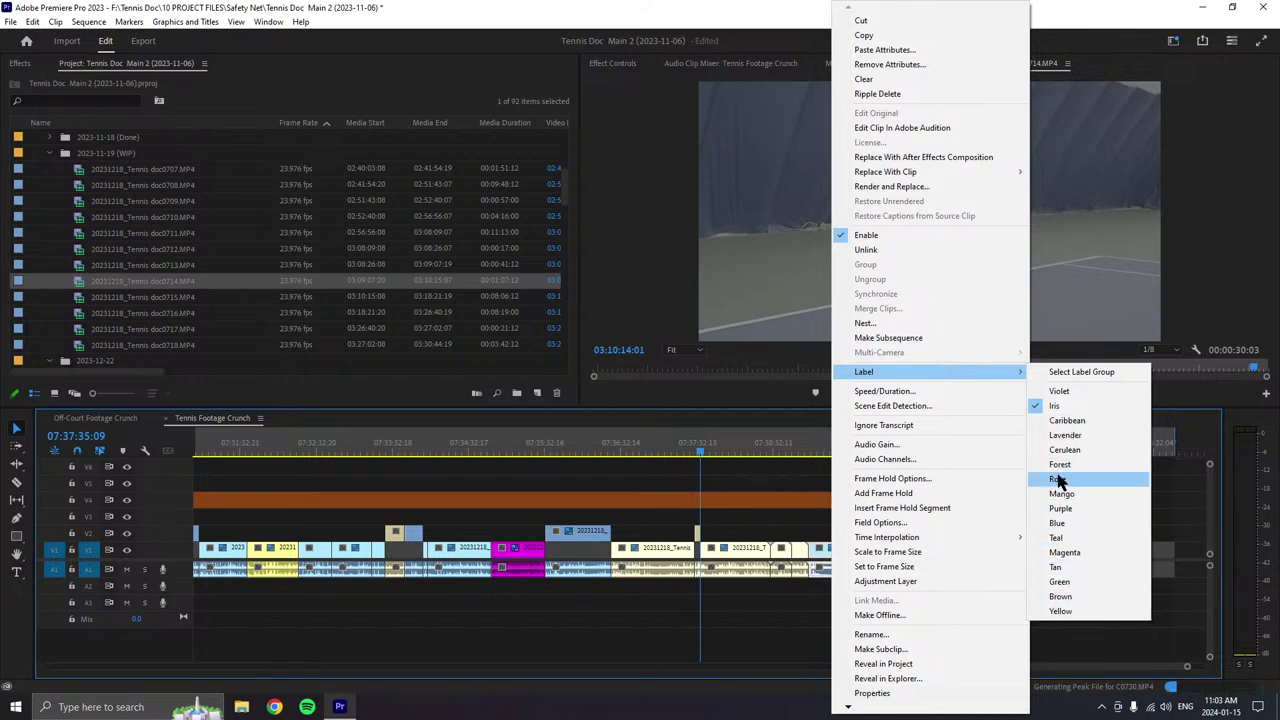
{"action": "left_click", "coordinate": [1060, 508]}
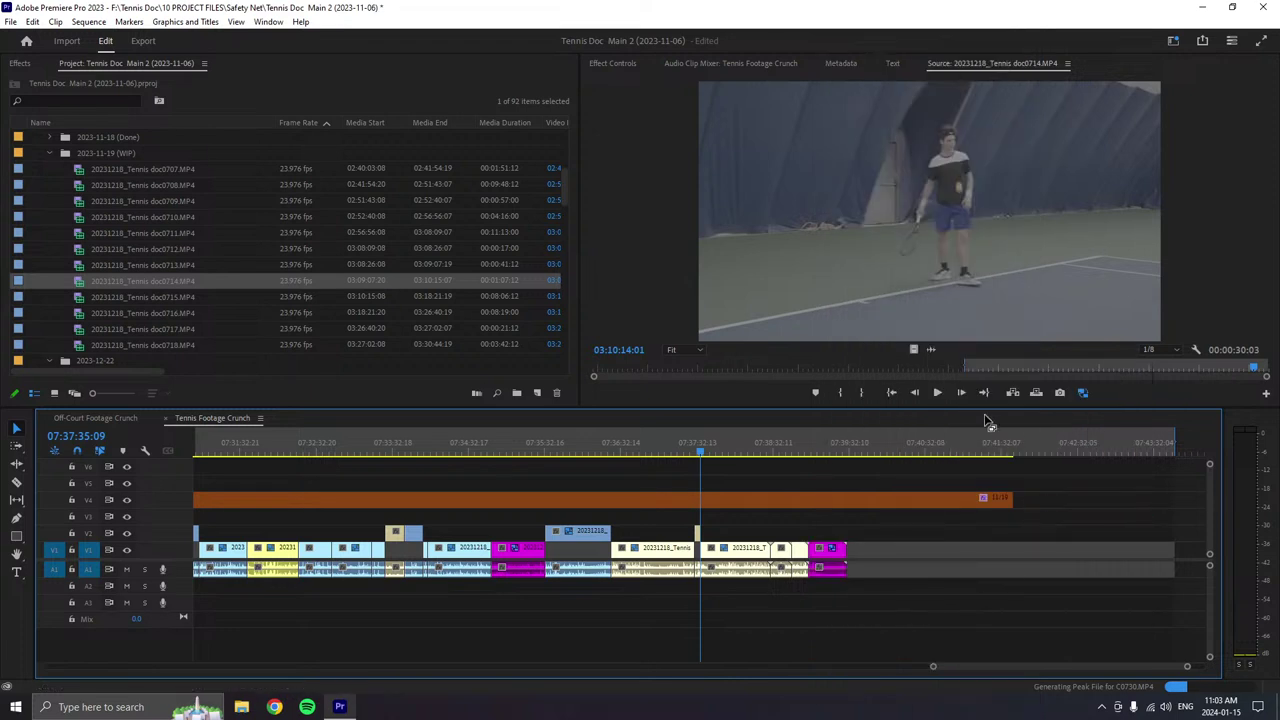
- Open and play the 0715 clip, and mark a 00:00:53:21 segment ending near 03:11:21
{"action": "double_click", "coordinate": [113, 296]}
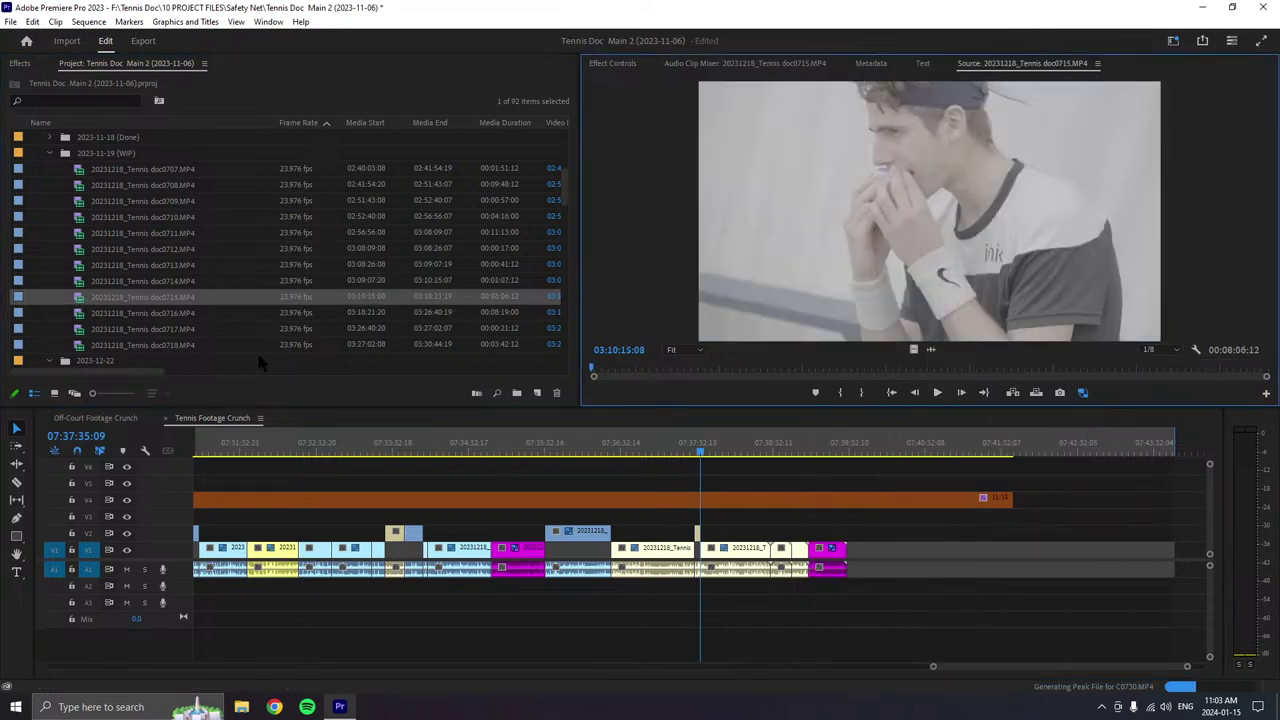
{"action": "left_click", "coordinate": [936, 393]}
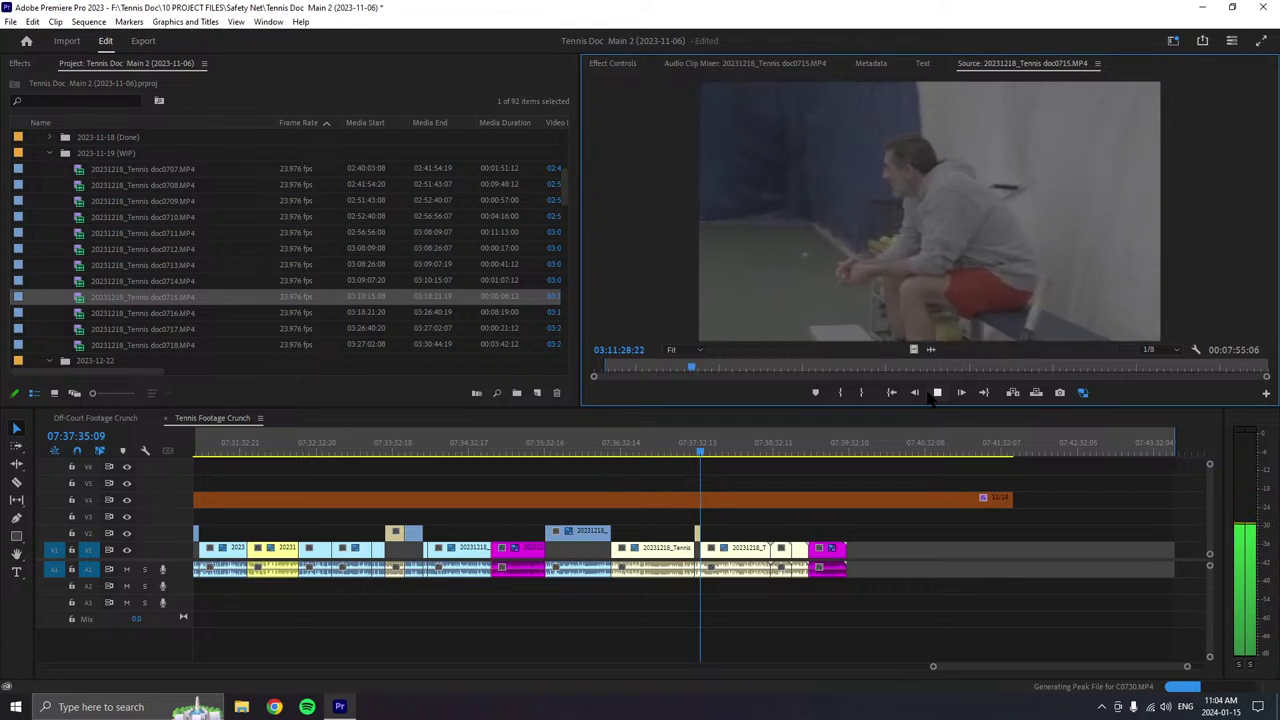
{"action": "key", "text": "j"}
{"action": "key", "text": "j"}
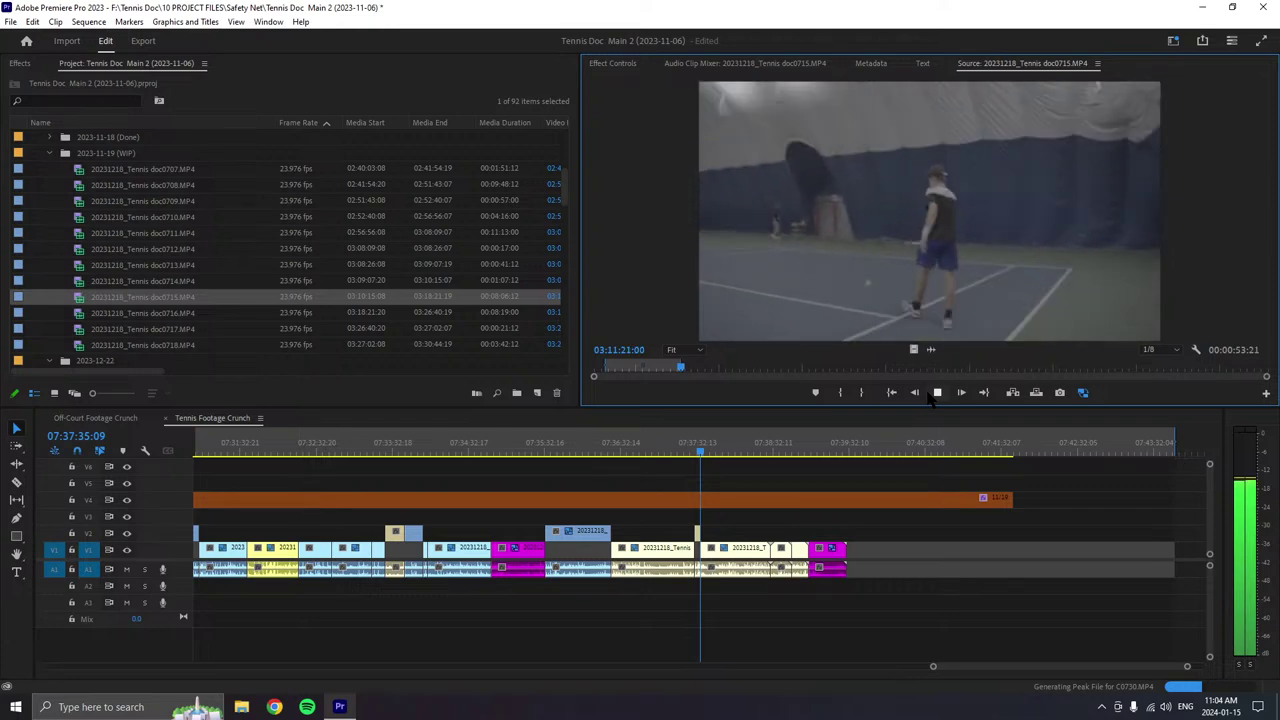
{"action": "left_click", "coordinate": [930, 395]}
- Add the marked 0715 segment after the last clip in the sequence and label it Yellow
{"action": "left_click_drag", "start_coordinate": [930, 345], "coordinate": [878, 558]}
{"action": "right_click", "coordinate": [885, 556]}
{"action": "mouse_move", "coordinate": [923, 372]}
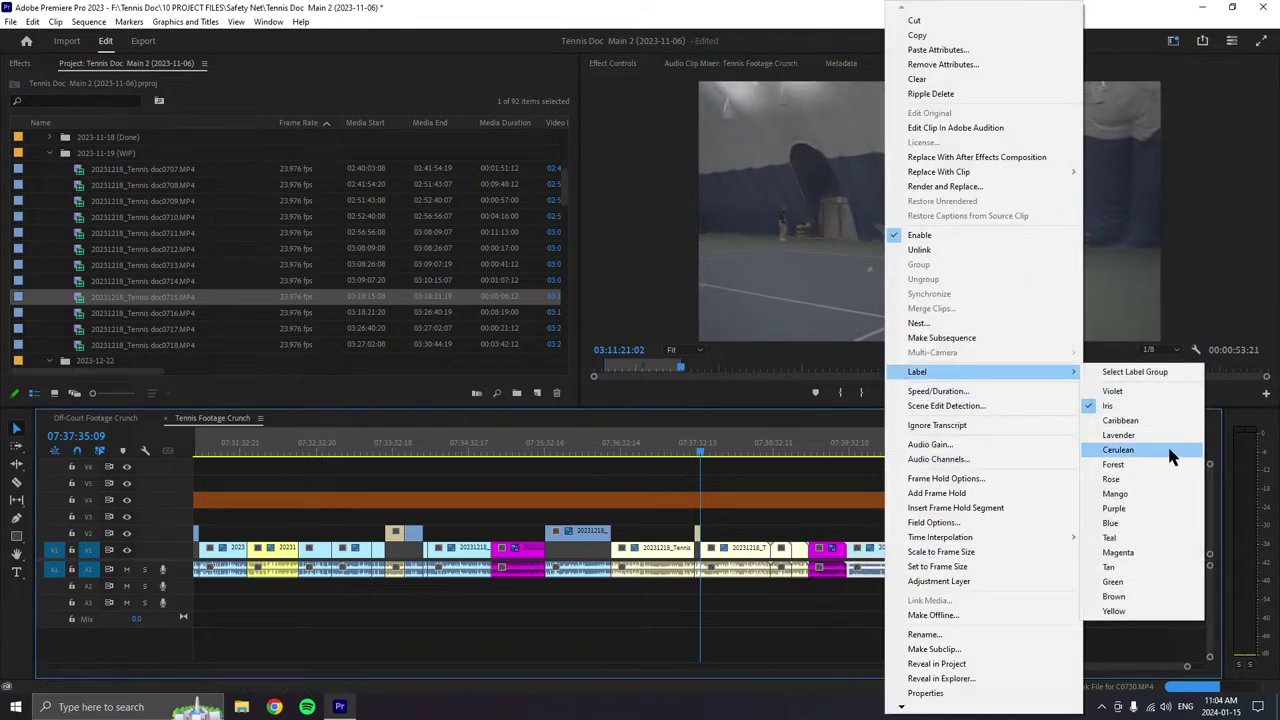
{"action": "left_click", "coordinate": [1113, 611]}
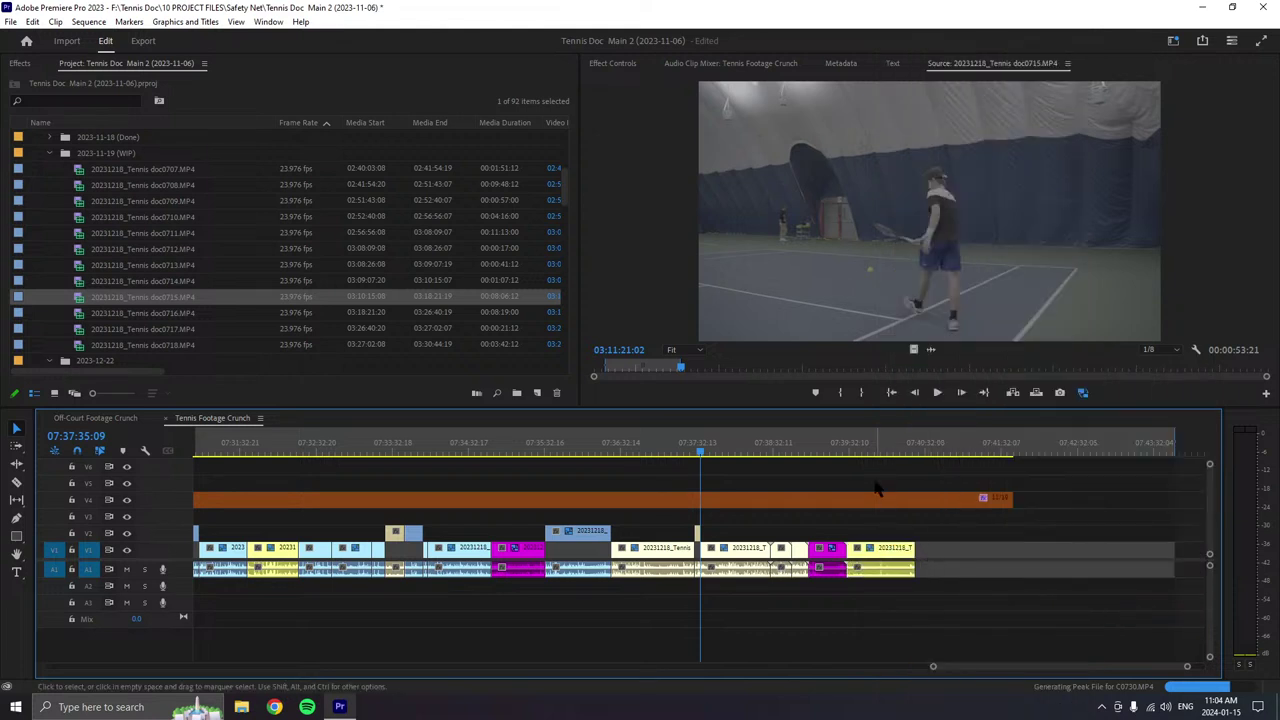
- Play on through the 0715 clip, add the 00:00:47:19 segment ending at 03:12:11:23 after the yellow clip and move its video up to V2
{"action": "left_click", "coordinate": [937, 392]}
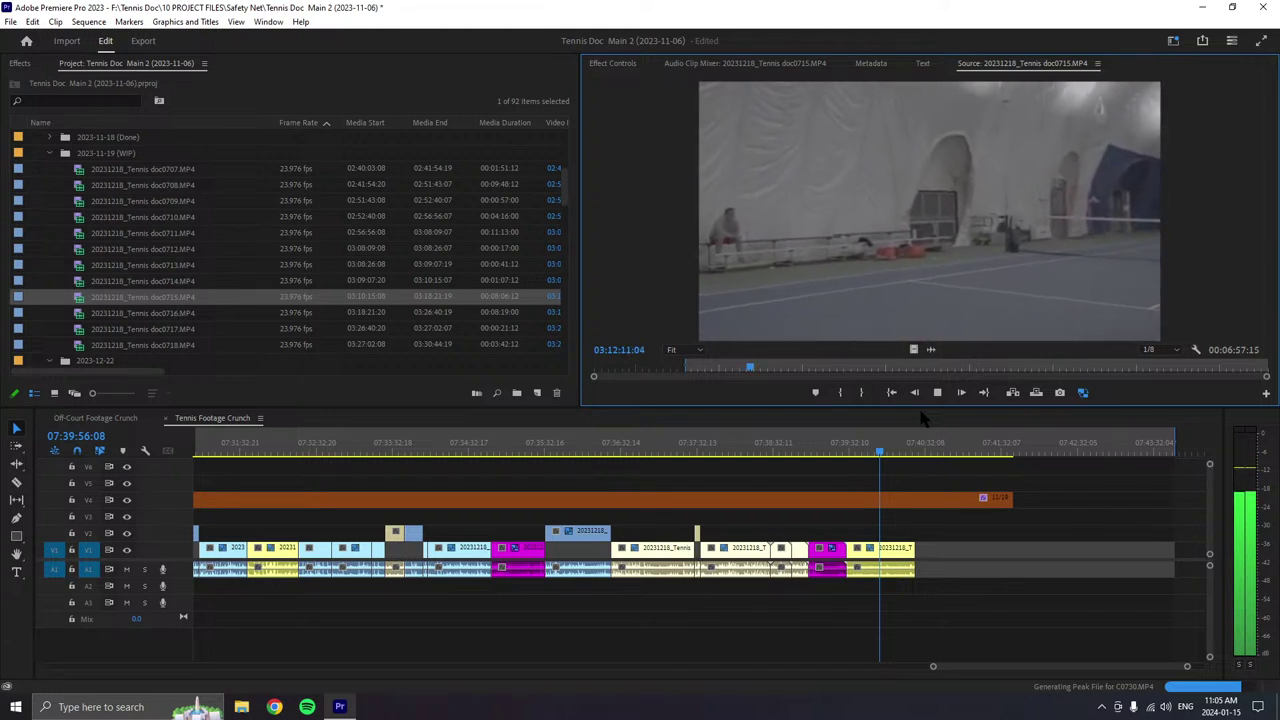
{"action": "key", "text": "space"}
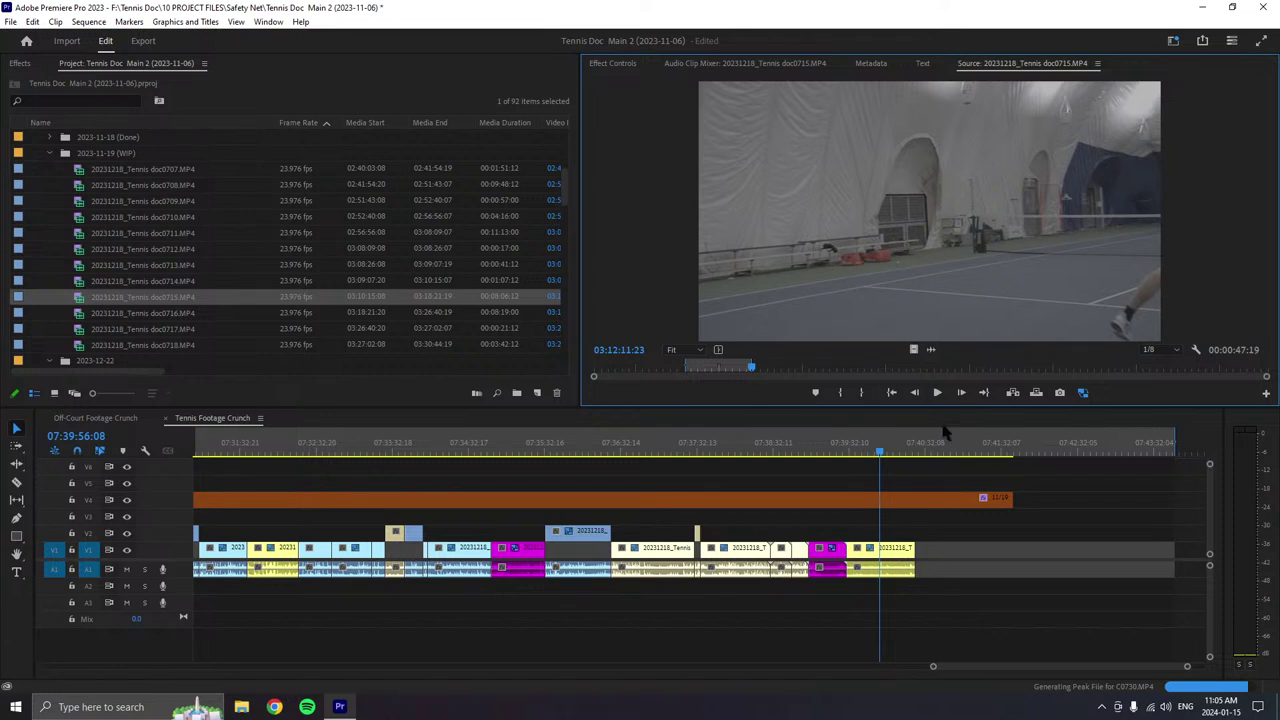
{"action": "left_click_drag", "start_coordinate": [950, 296], "coordinate": [930, 555]}
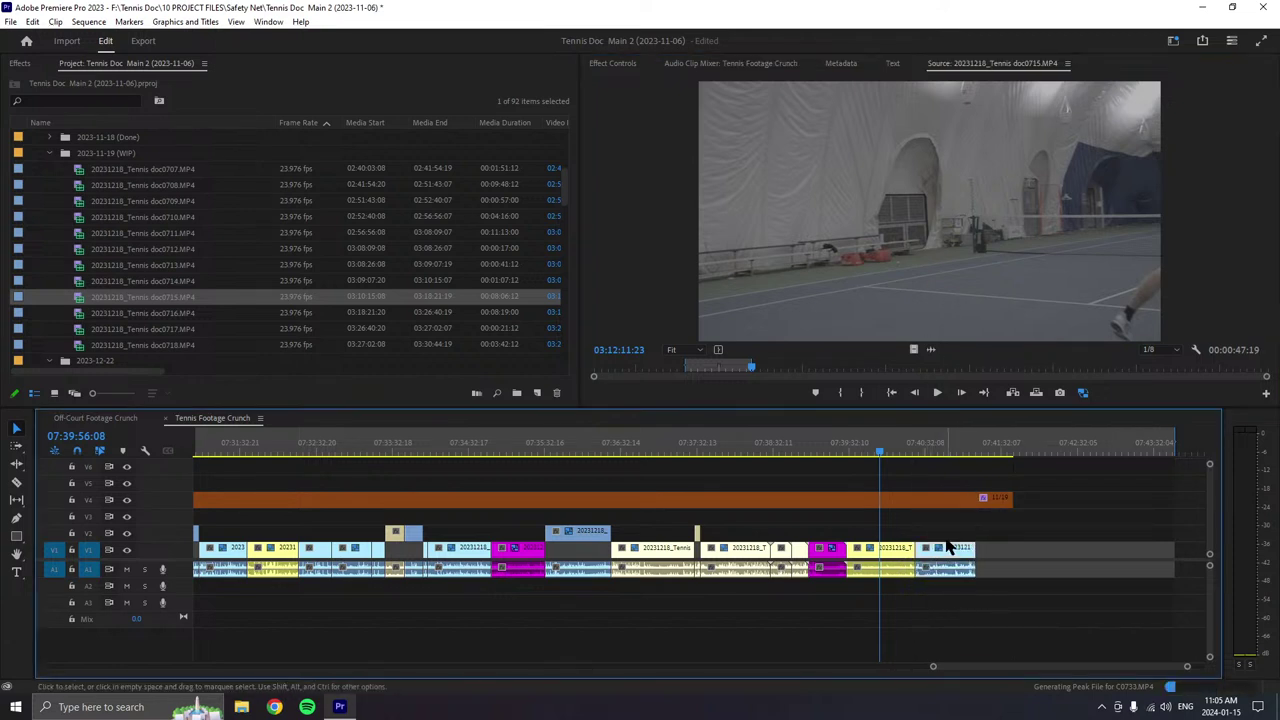
{"action": "left_click_drag", "start_coordinate": [948, 546], "coordinate": [946, 530]}
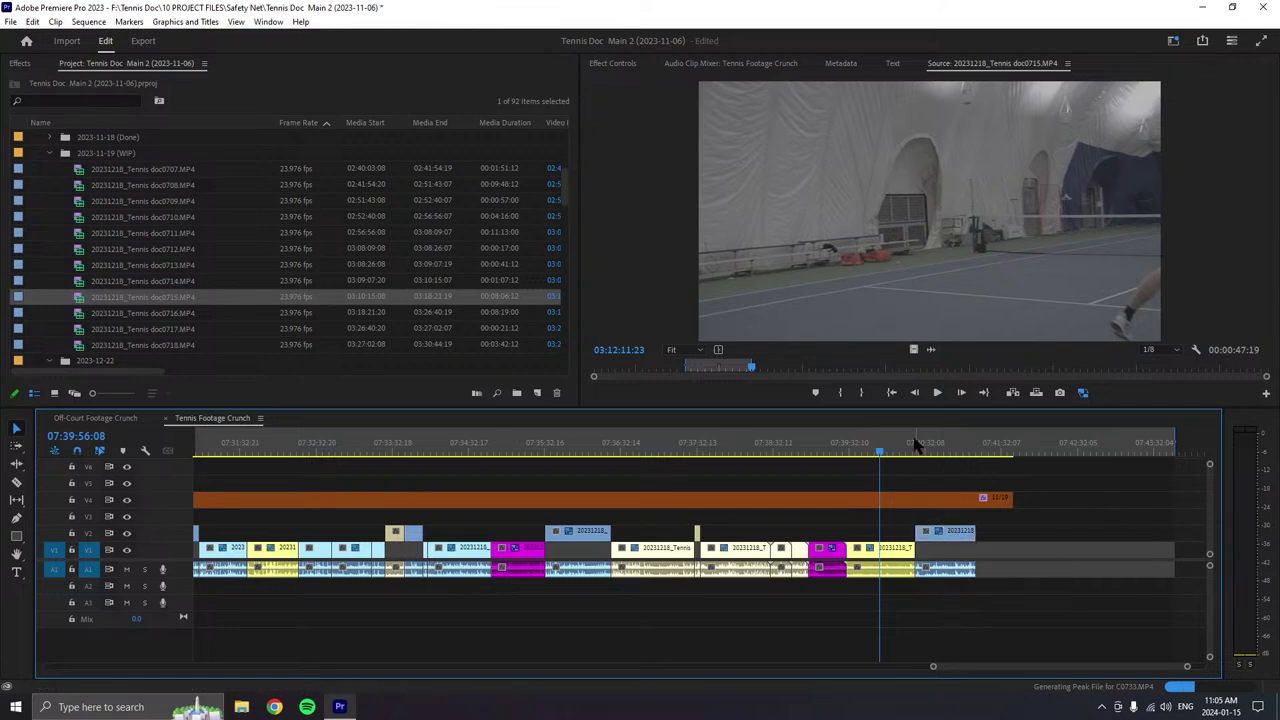
{"action": "left_click_drag", "start_coordinate": [933, 666], "coordinate": [840, 668]}
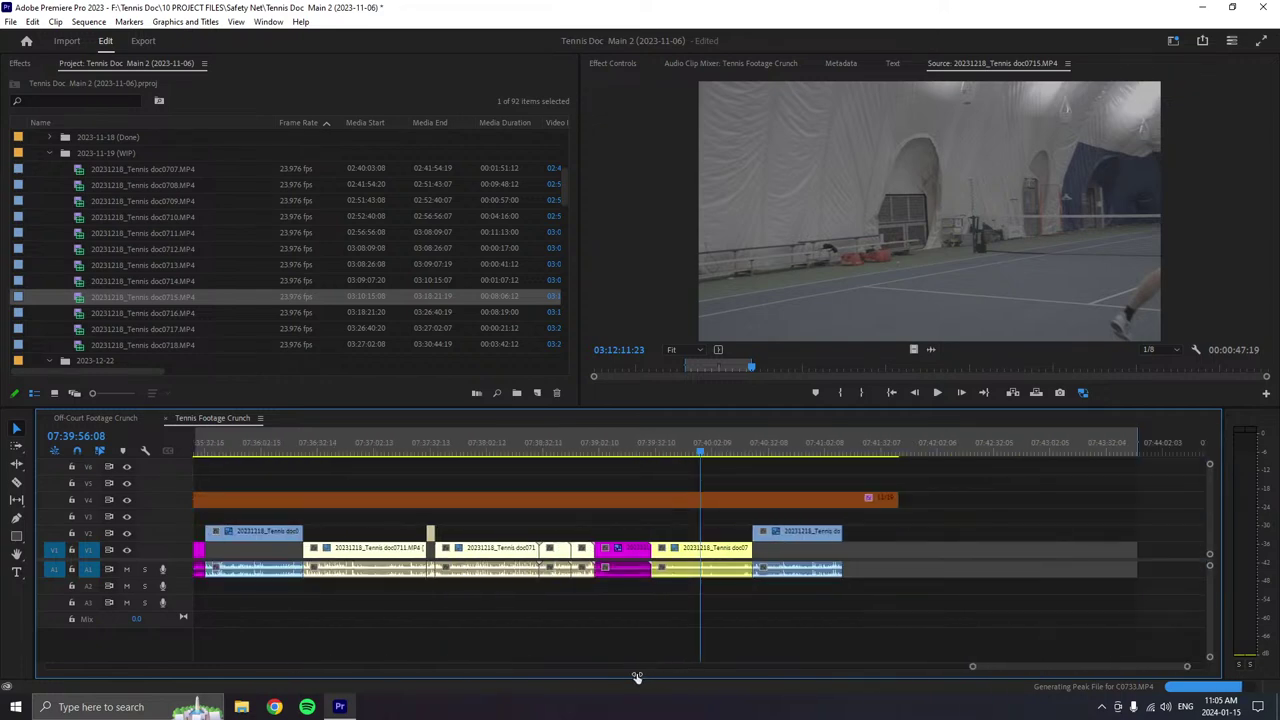
- Play on through the 0715 clip and mark a 00:00:18:23 segment ending at 03:13:22:23
{"action": "left_click", "coordinate": [937, 397]}
{"action": "left_click", "coordinate": [937, 394]}
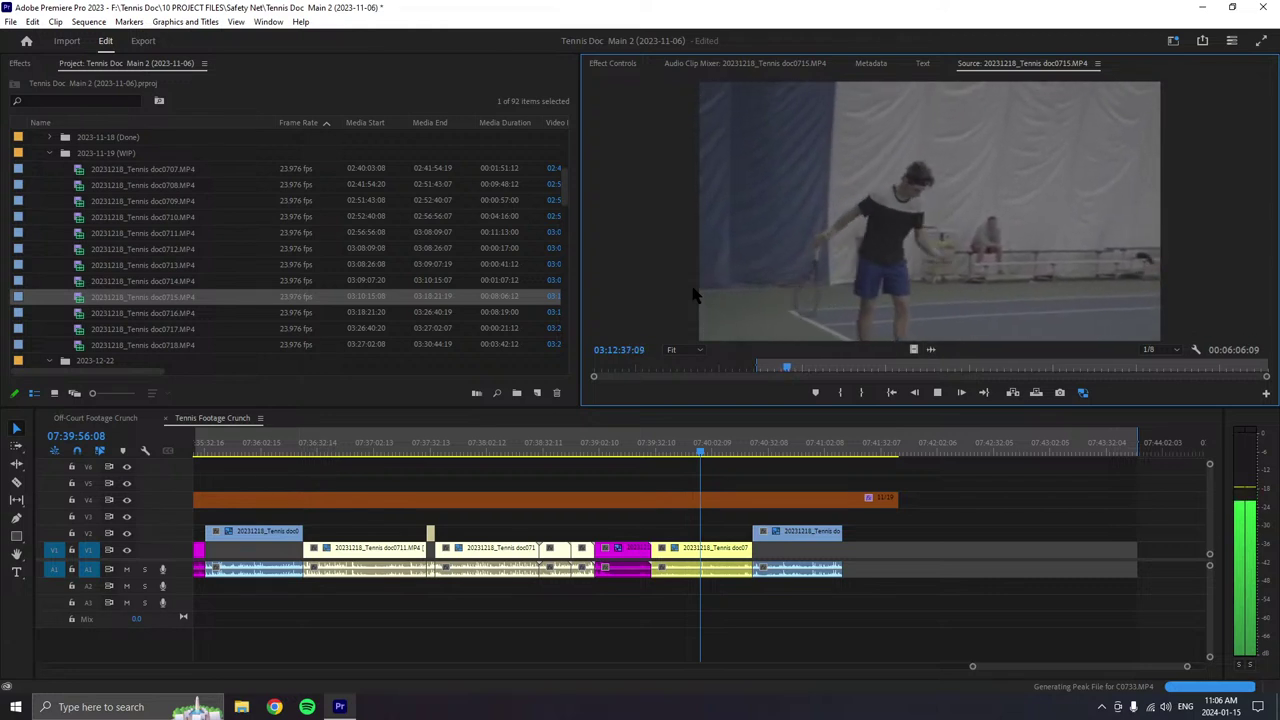
{"action": "key", "text": "space"}
{"action": "key", "text": "space"}
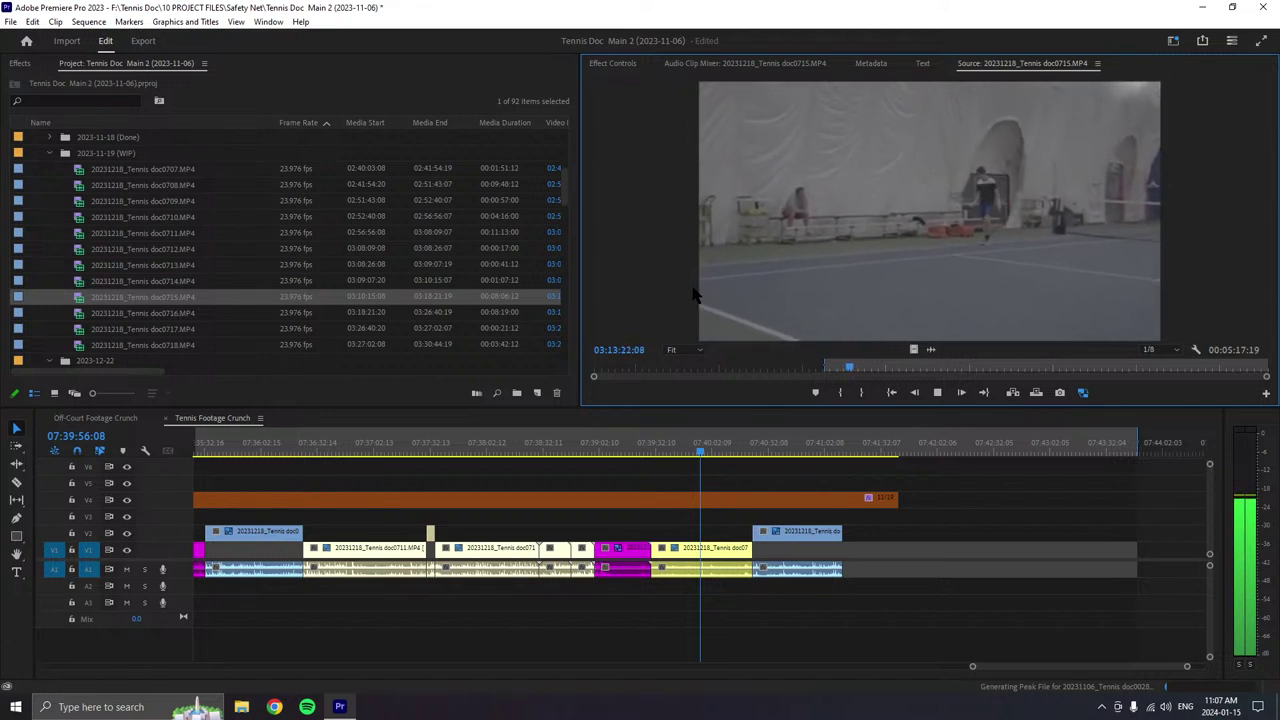
{"action": "key", "text": "space"}
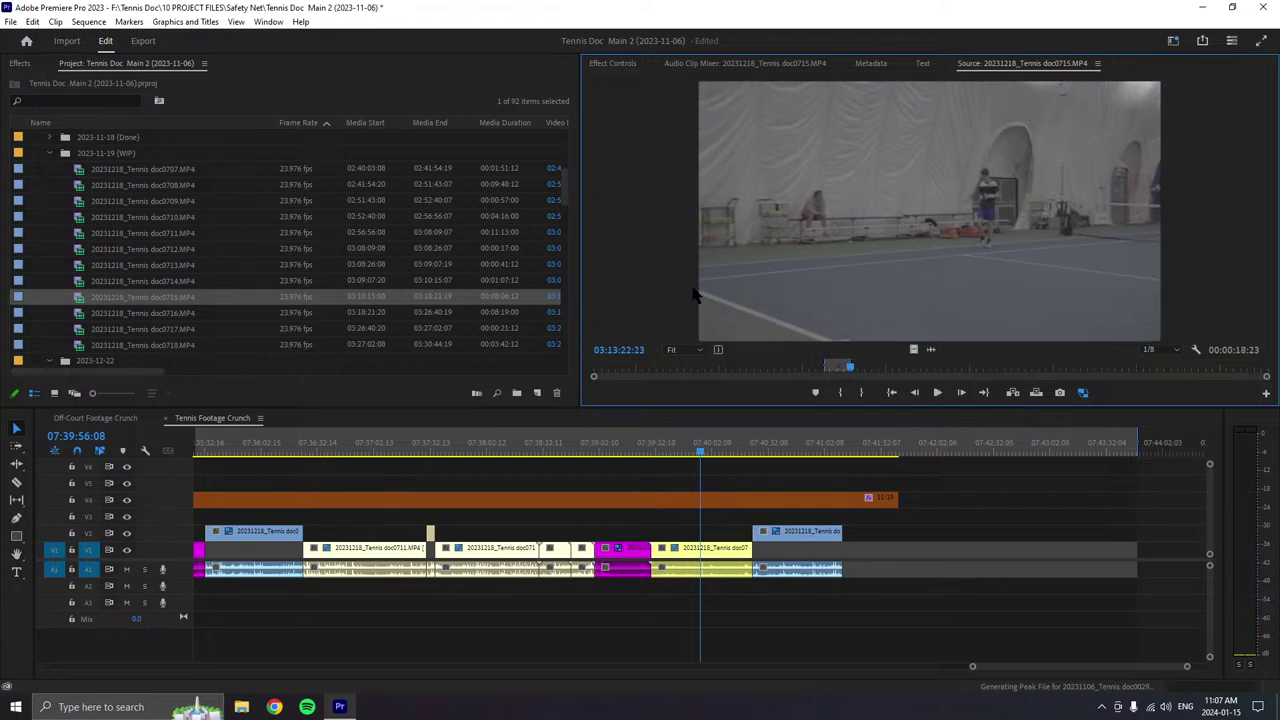
- Add the marked 00:00:18:23 segment of 0715 after the last clip in the sequence and label it Mango
{"action": "left_click_drag", "start_coordinate": [797, 257], "coordinate": [860, 565]}
{"action": "left_click_drag", "start_coordinate": [853, 558], "coordinate": [853, 560]}
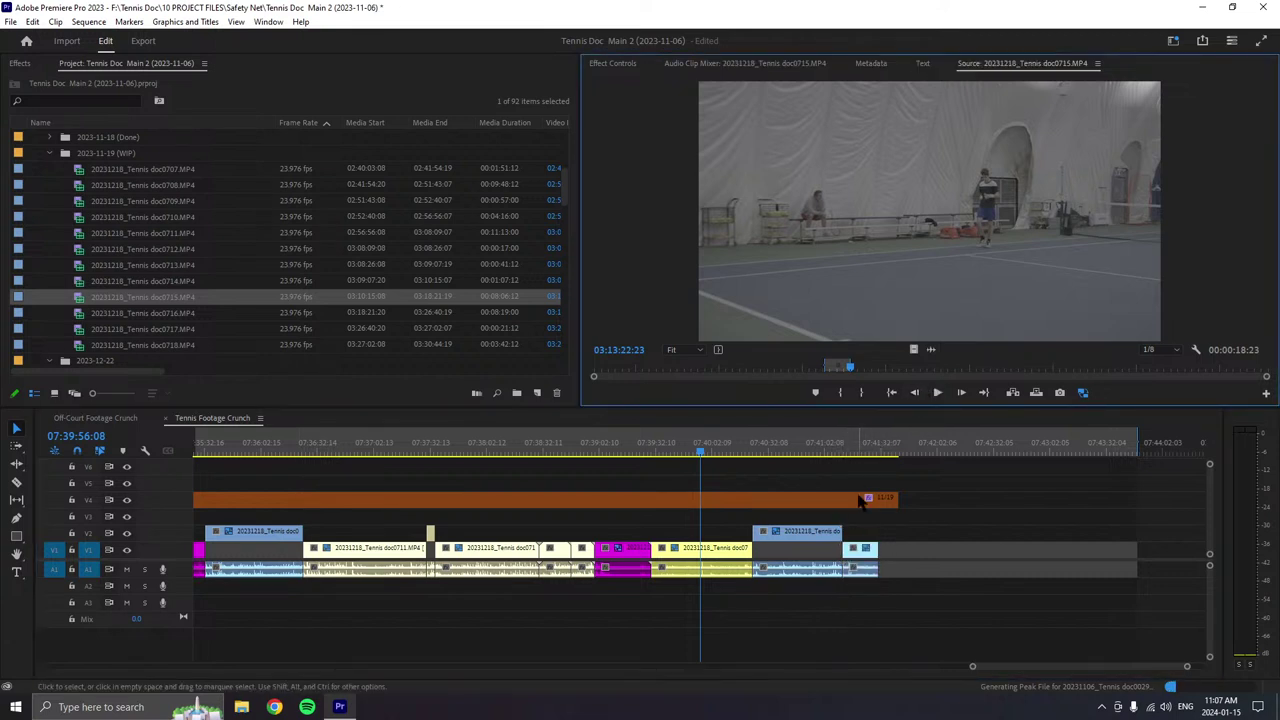
{"action": "left_click_drag", "start_coordinate": [880, 516], "coordinate": [857, 566]}
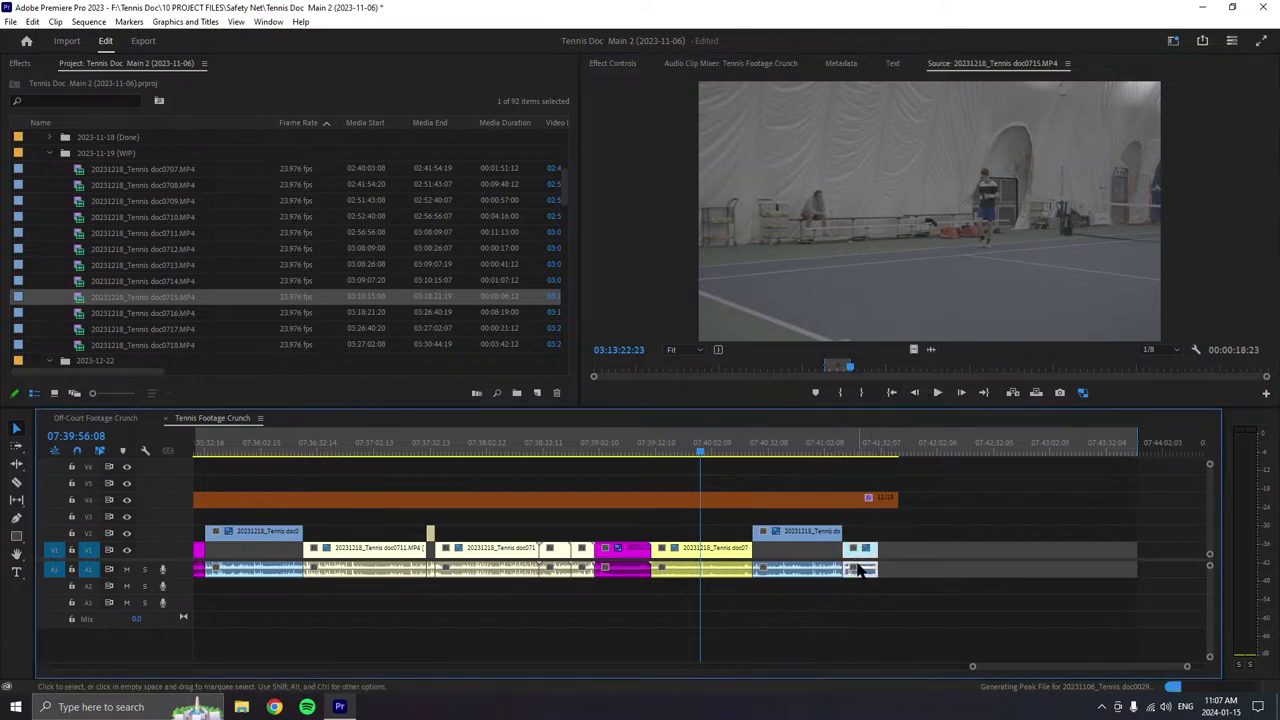
{"action": "right_click", "coordinate": [857, 566]}
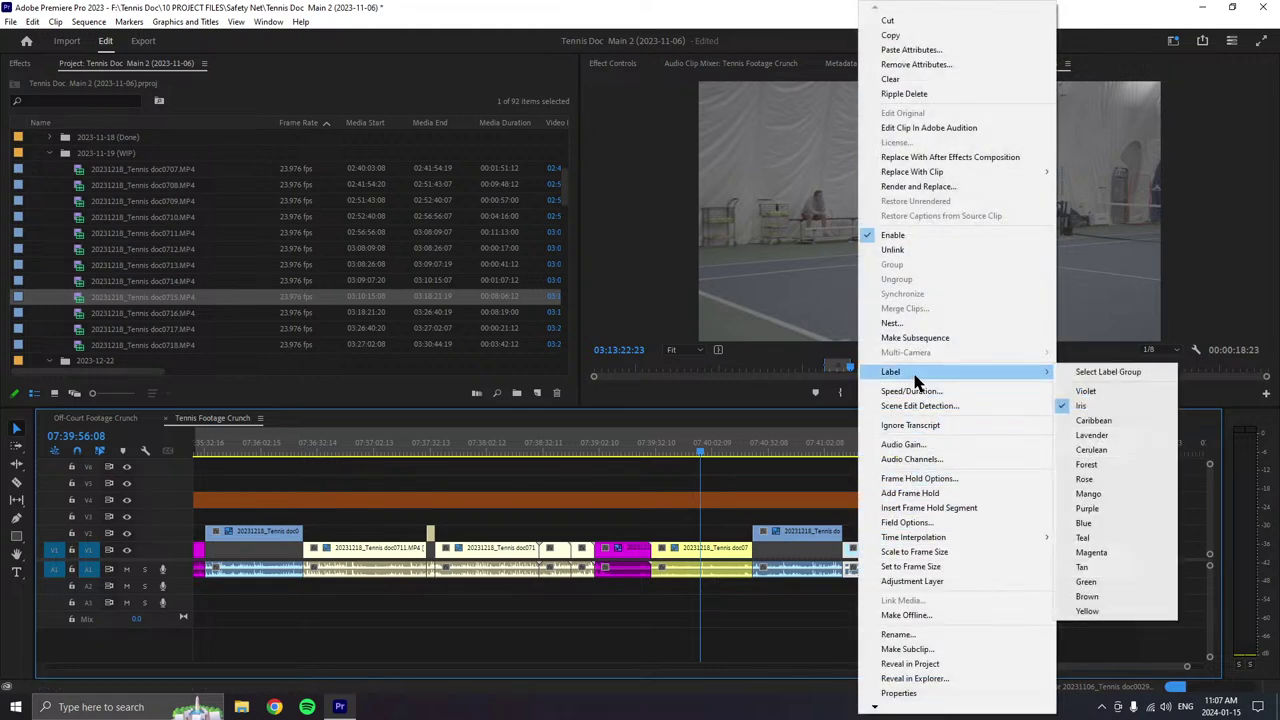
{"action": "mouse_move", "coordinate": [1040, 378]}
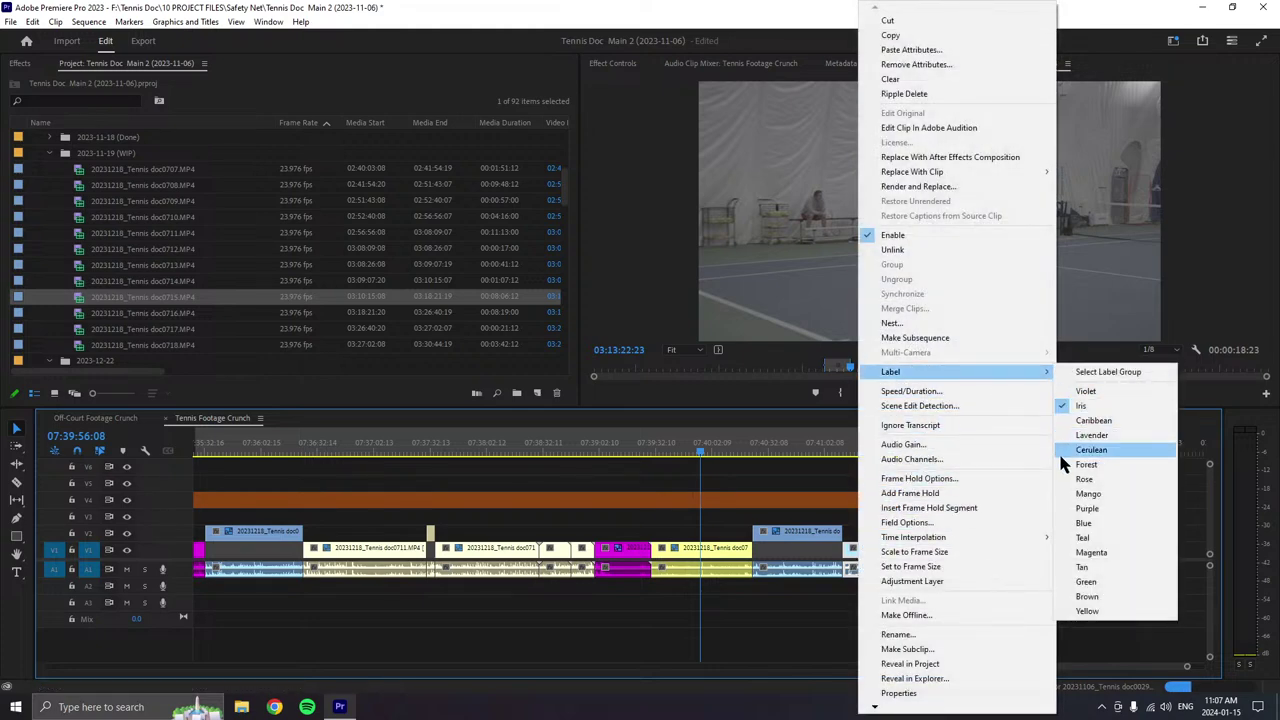
{"action": "left_click", "coordinate": [1088, 493]}
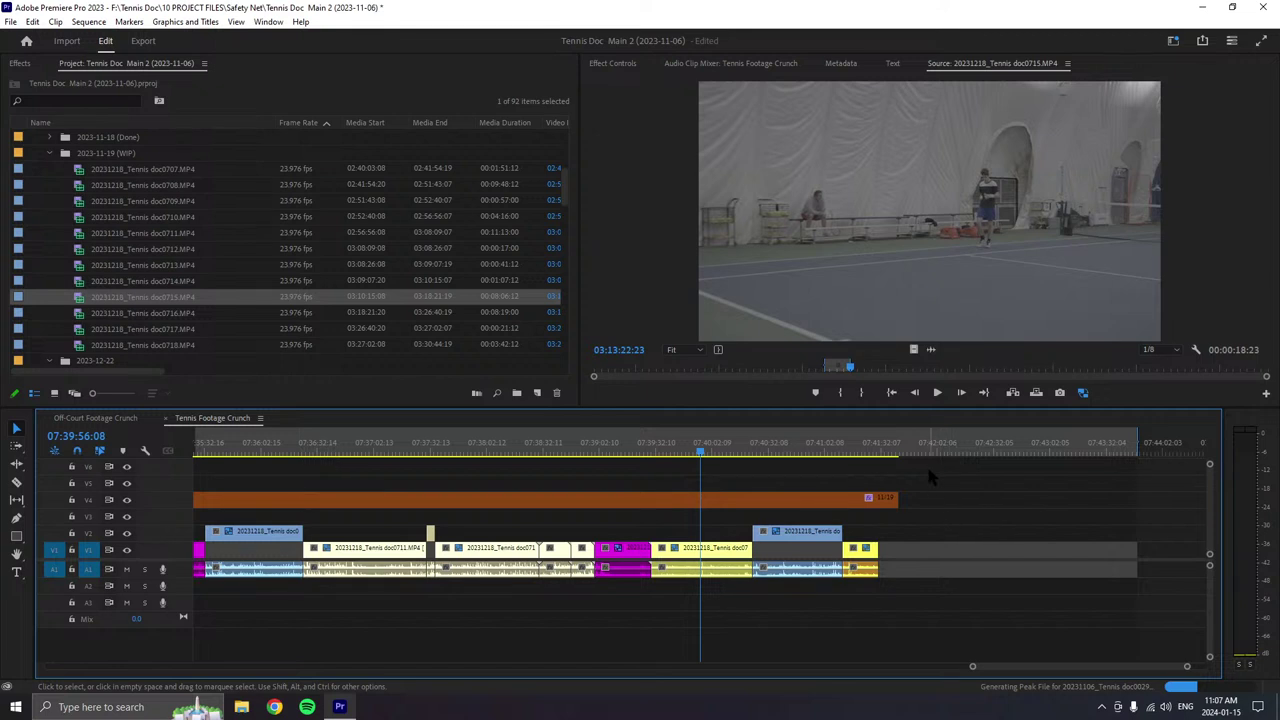
- Continue reviewing the 0715 clip and mark a 00:02:11:08 segment ending at 03:15:44:16
{"action": "left_click", "coordinate": [935, 393]}
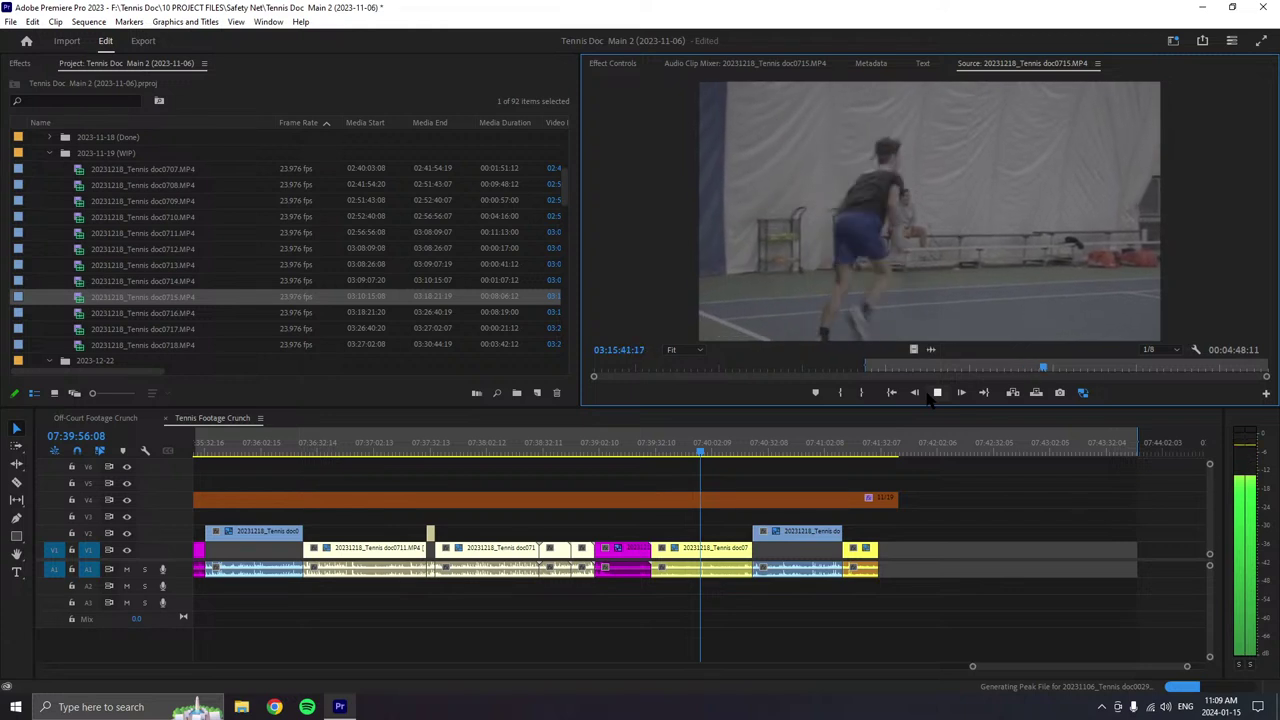
{"action": "left_click", "coordinate": [932, 393]}
{"action": "left_click", "coordinate": [936, 393]}
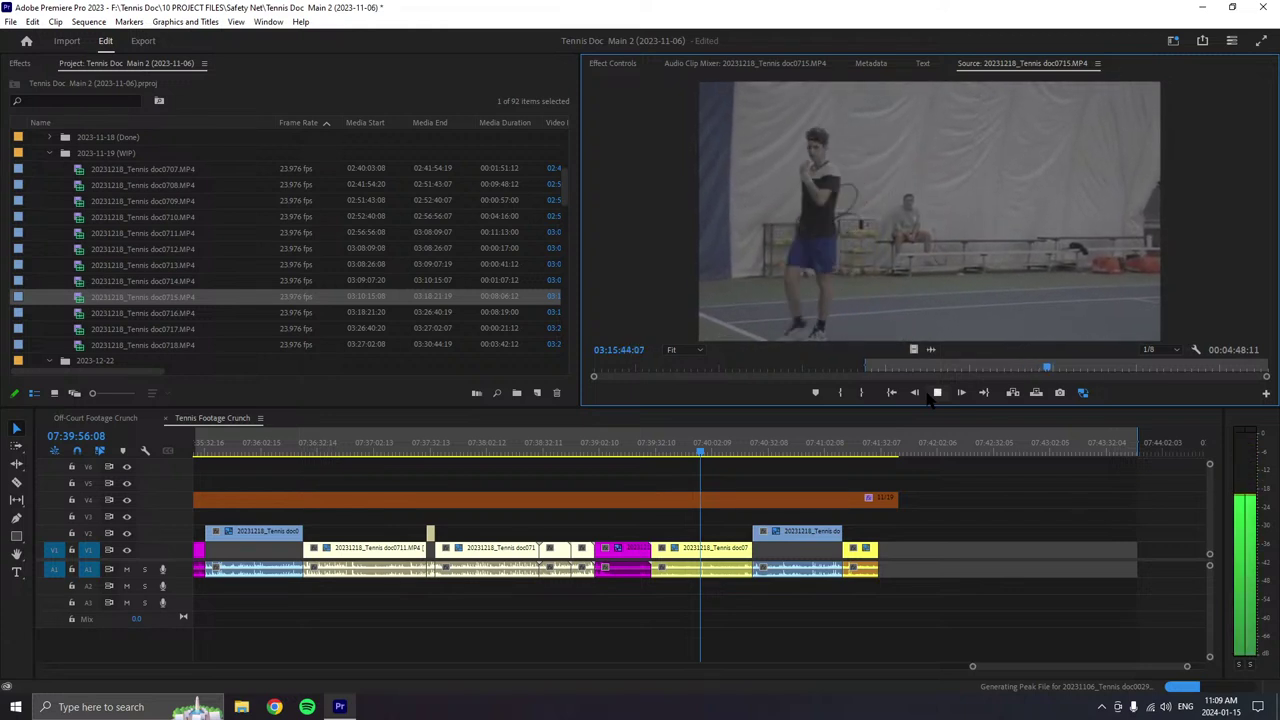
{"action": "left_click", "coordinate": [936, 393]}
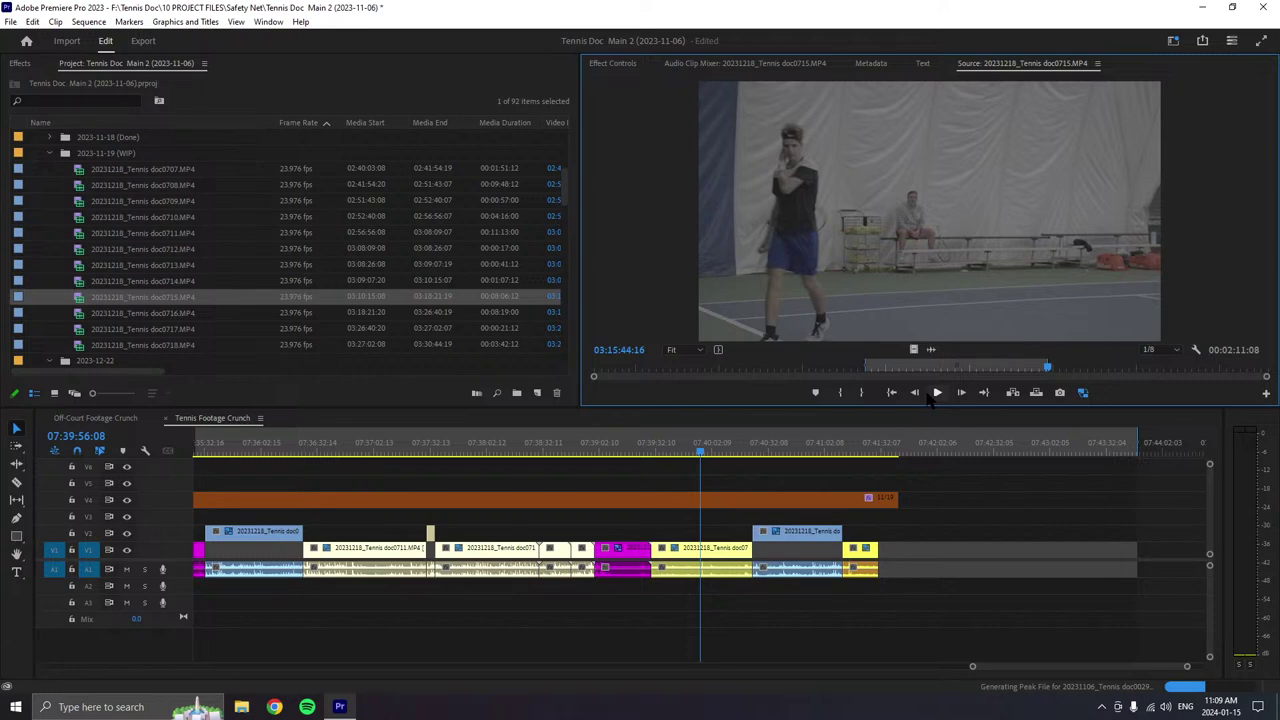
- Place the marked 00:02:11:08 segment right after the first Mango clip and label it Mango too
{"action": "left_click_drag", "start_coordinate": [930, 336], "coordinate": [890, 572]}
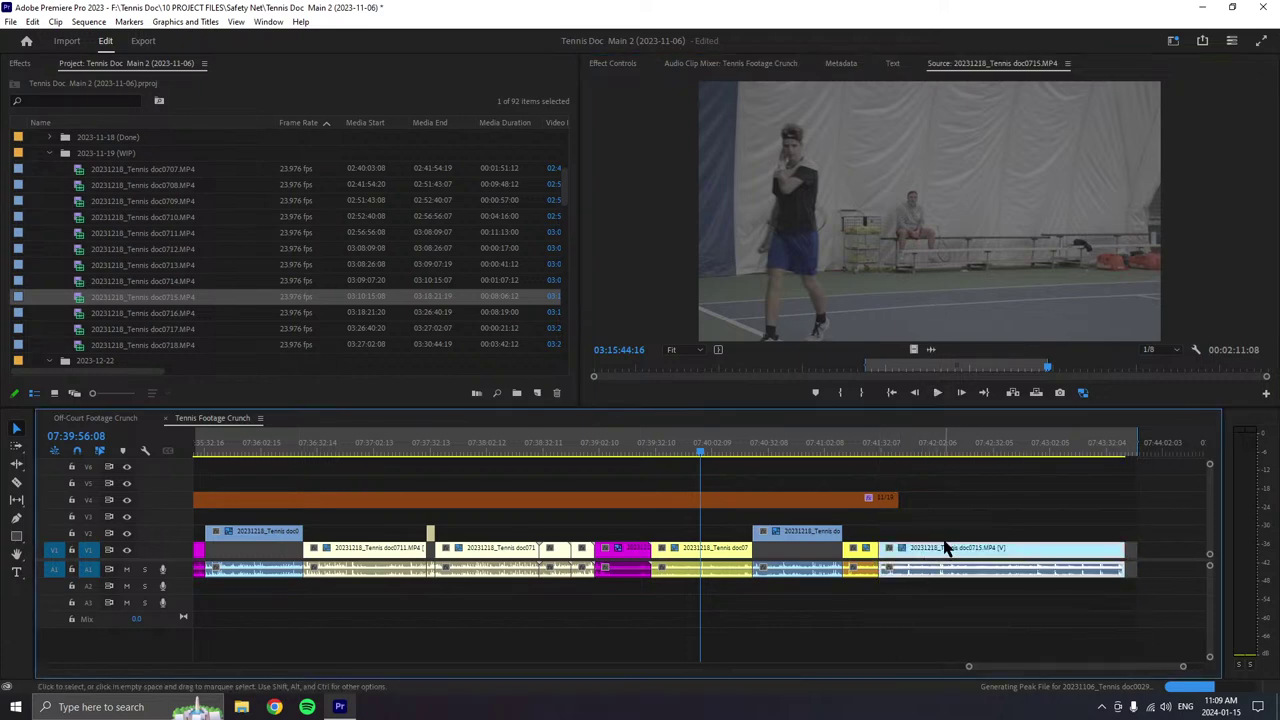
{"action": "right_click", "coordinate": [945, 548]}
{"action": "mouse_move", "coordinate": [970, 375]}
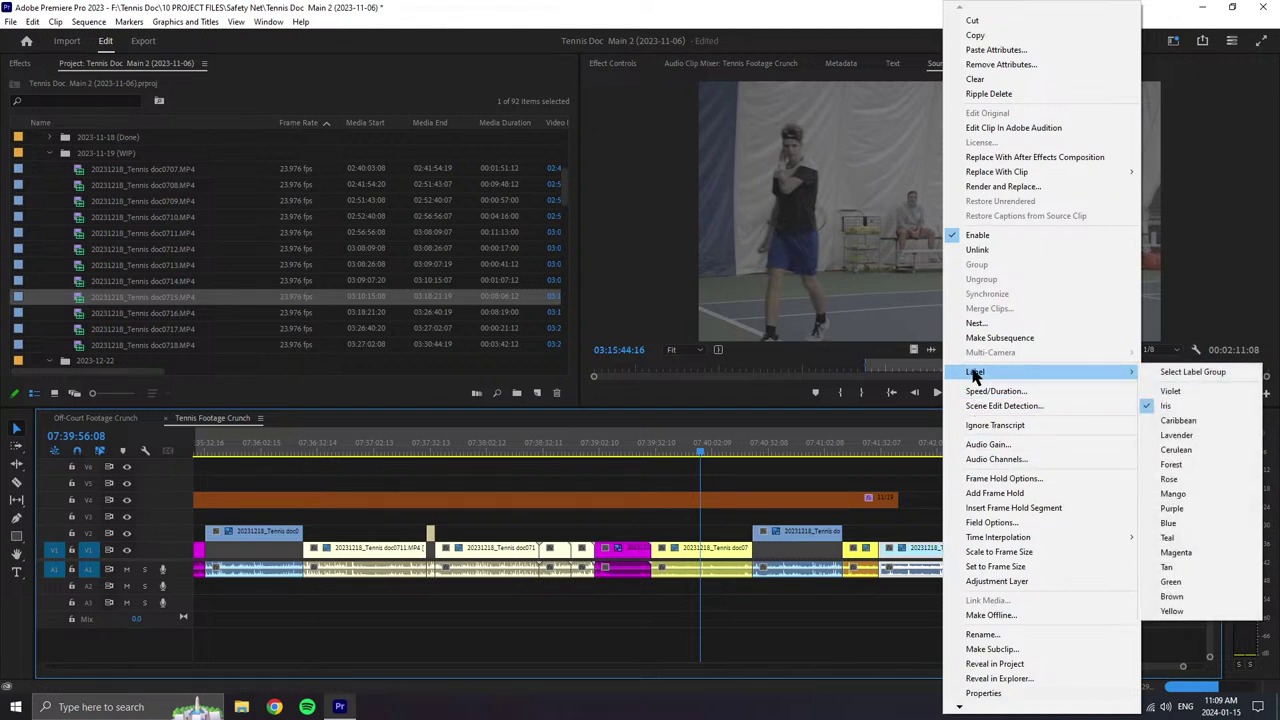
{"action": "left_click", "coordinate": [1177, 490]}
- Review the rest of the 0715 clip, add its final 00:01:37:15 segment at the sequence's end and label it Mango
{"action": "left_click", "coordinate": [937, 392]}
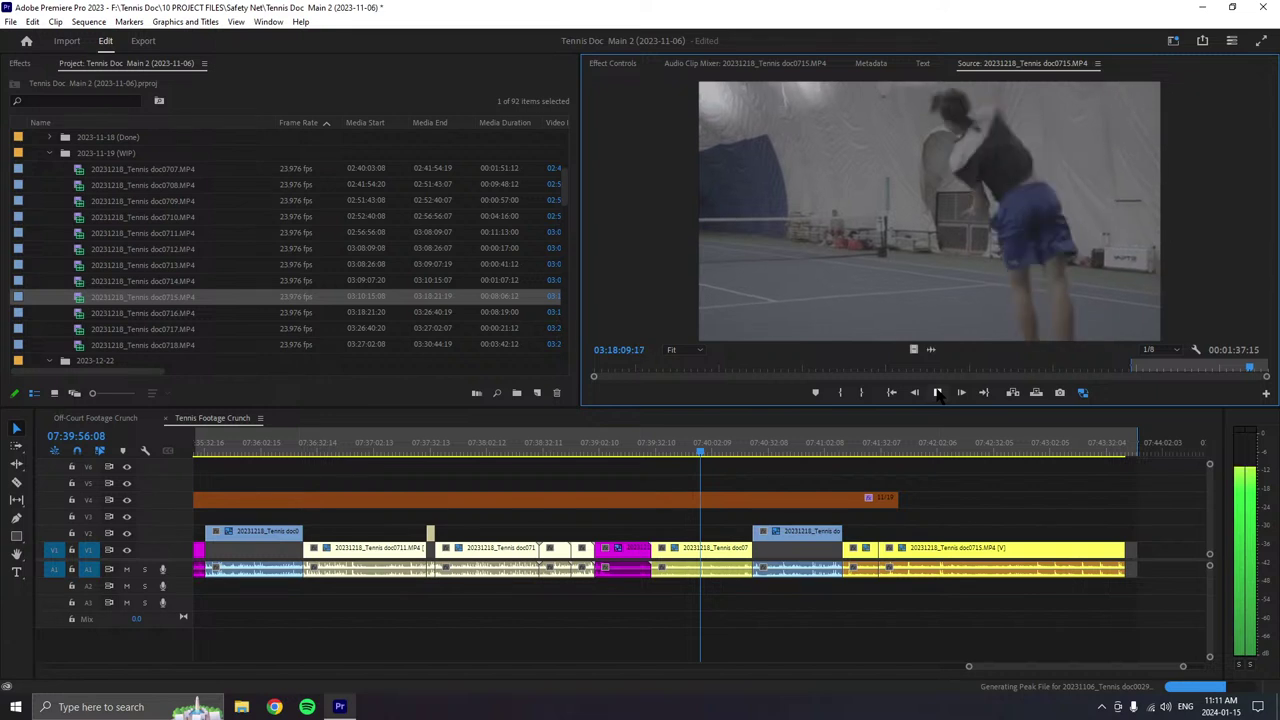
{"action": "left_click", "coordinate": [937, 392]}
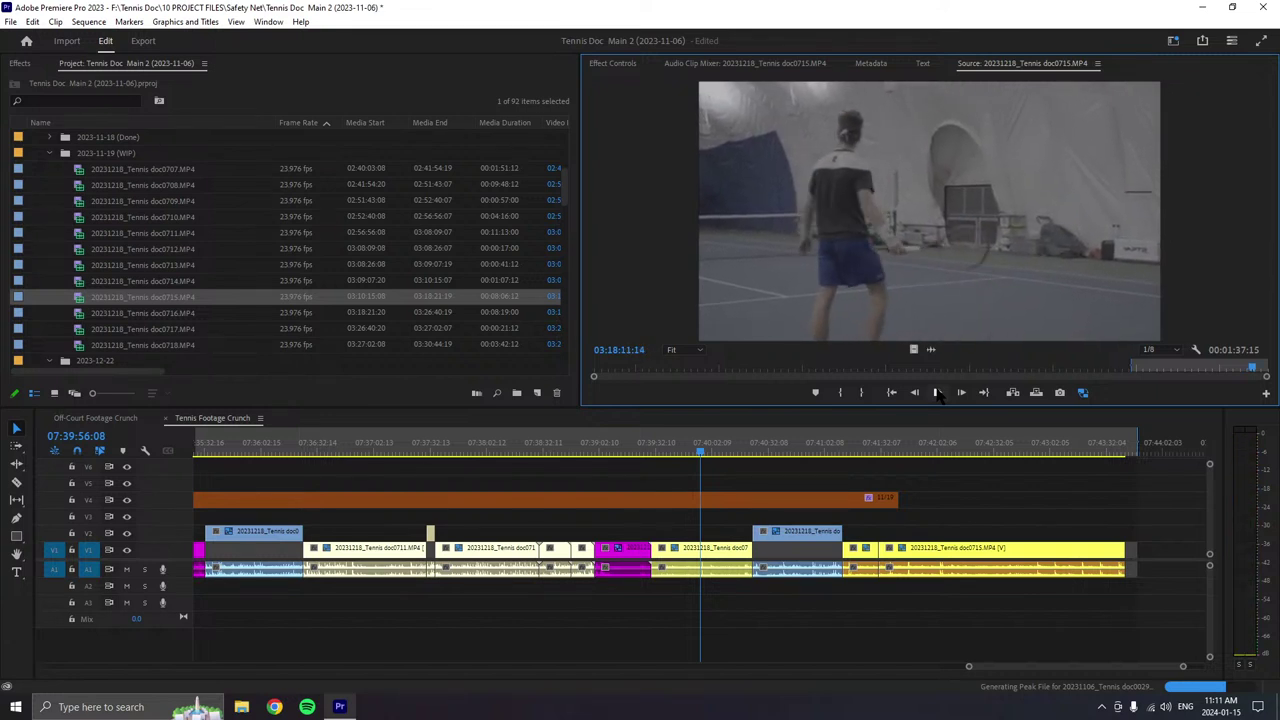
{"action": "left_click_drag", "start_coordinate": [980, 290], "coordinate": [1140, 552]}
{"action": "scroll", "coordinate": [900, 560], "scroll_direction": "down", "scroll_amount": 5}
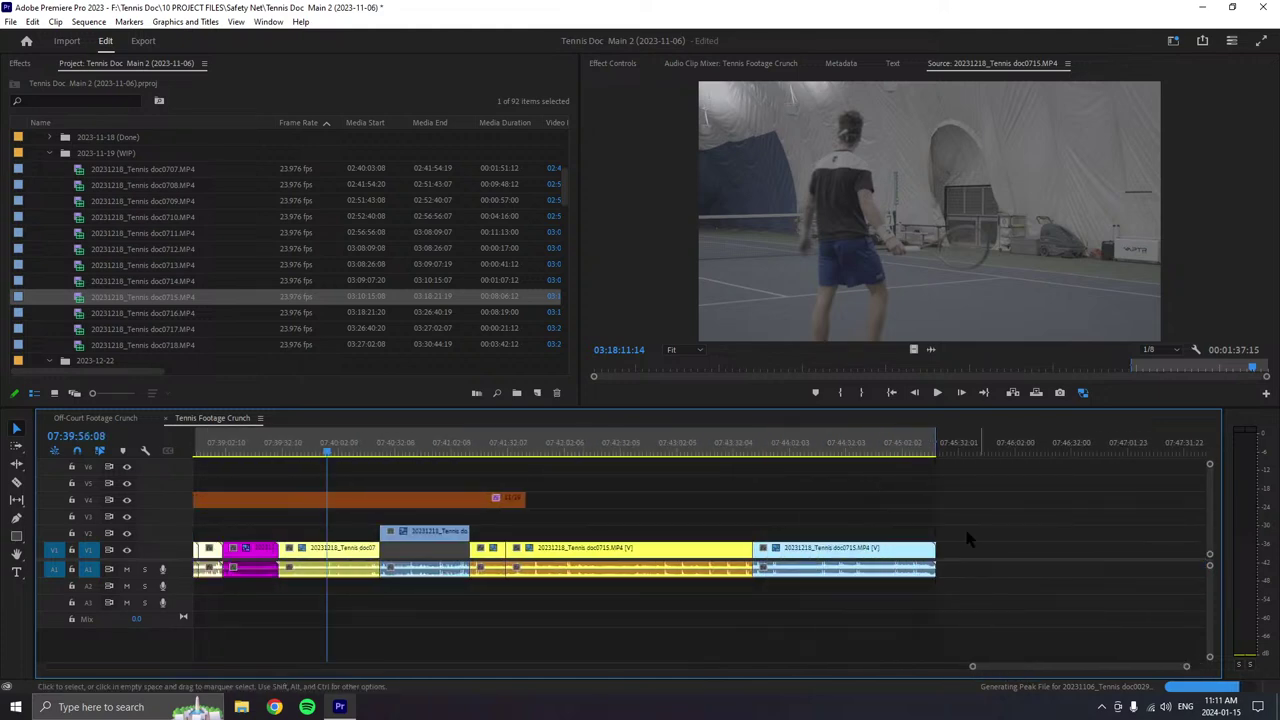
{"action": "right_click", "coordinate": [858, 567]}
{"action": "mouse_move", "coordinate": [893, 371]}
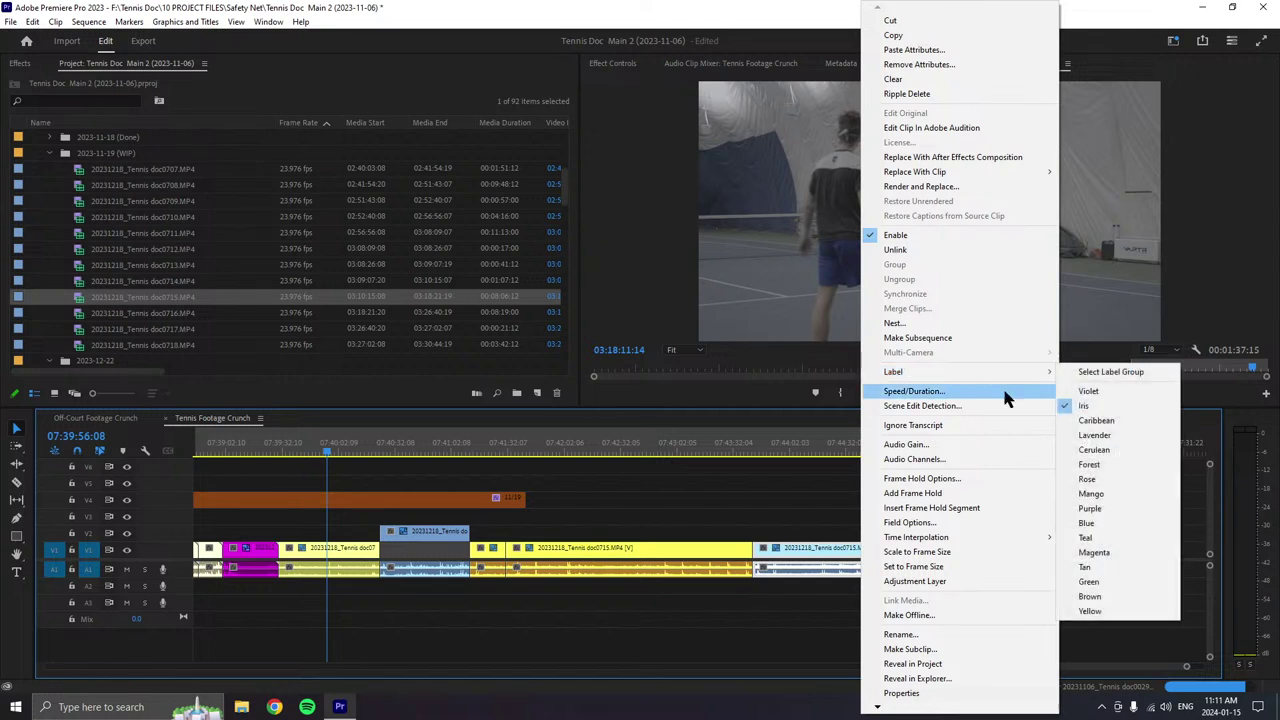
{"action": "left_click", "coordinate": [1095, 495]}
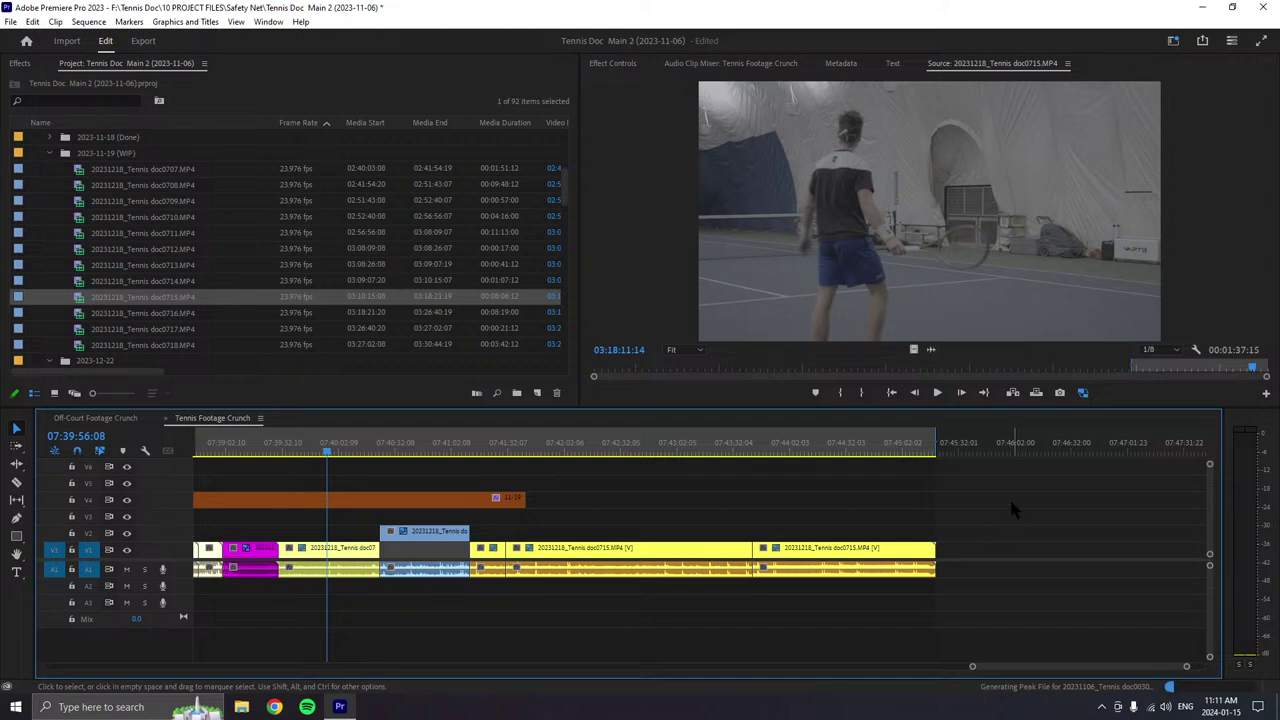
- Open and play the 0716 clip, and mark its first 00:00:32:09, ending at 03:18:54:04
{"action": "left_click", "coordinate": [937, 392]}
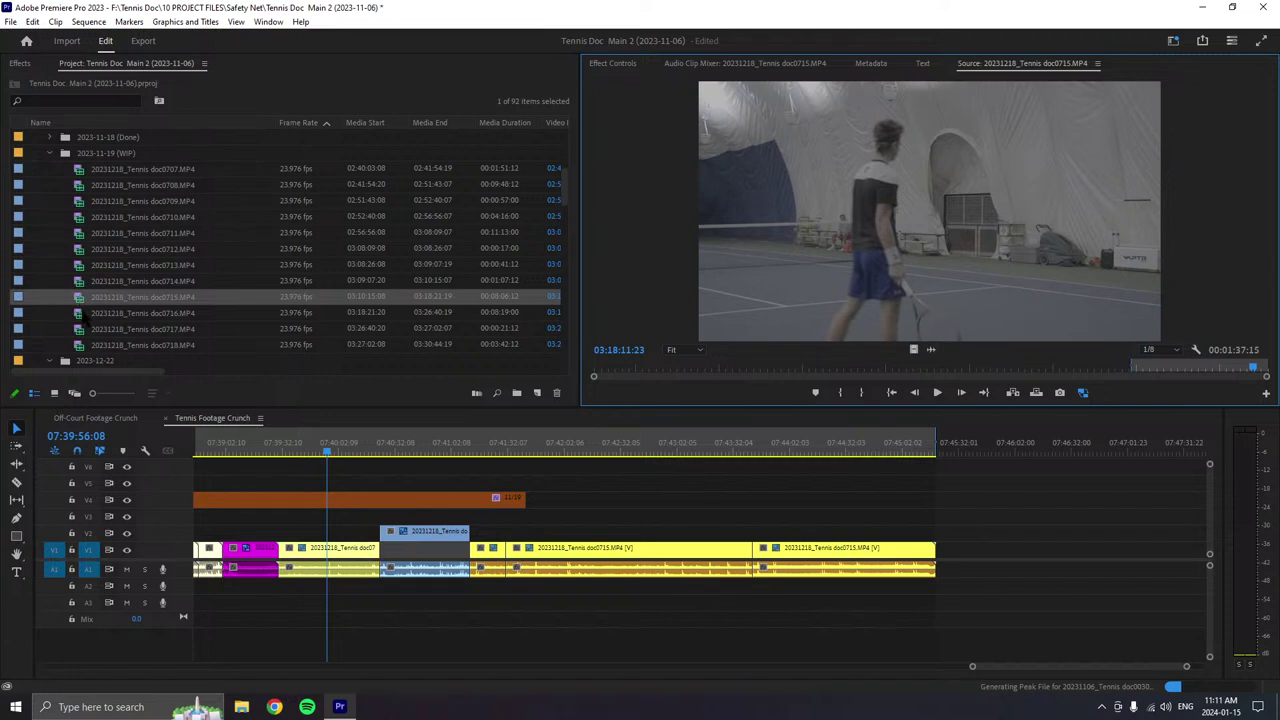
{"action": "double_click", "coordinate": [86, 312]}
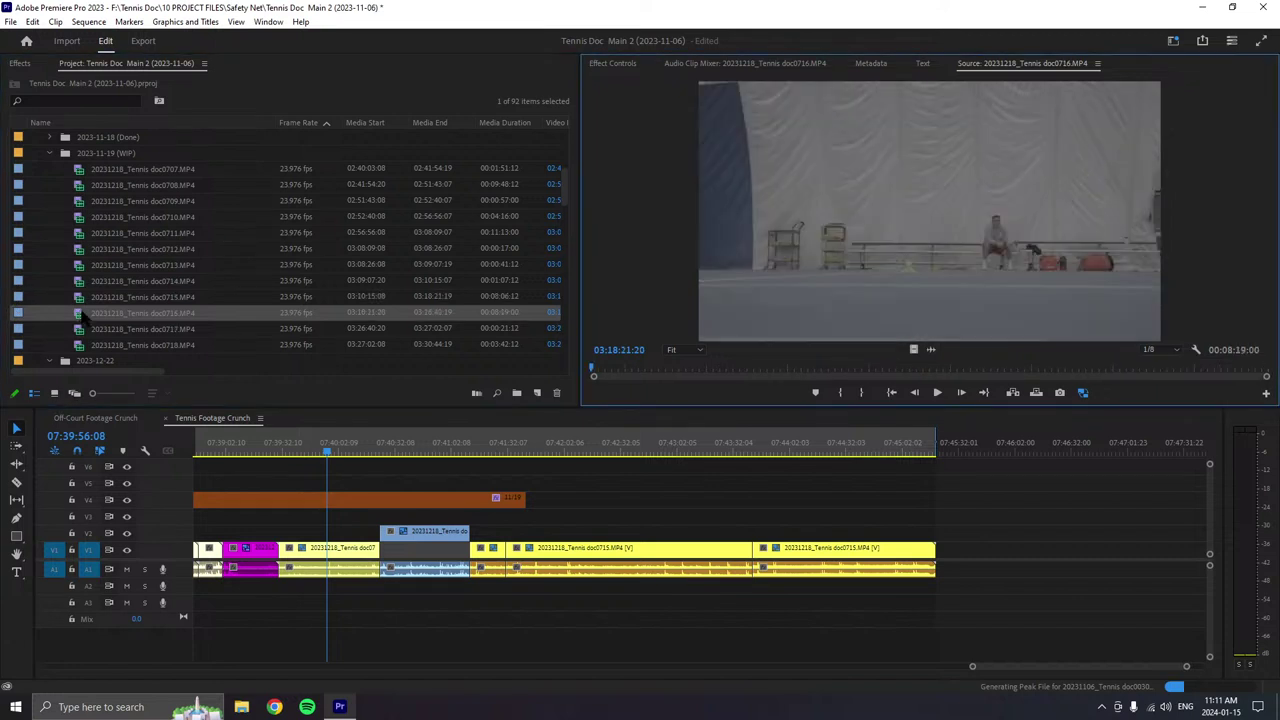
{"action": "left_click", "coordinate": [937, 392]}
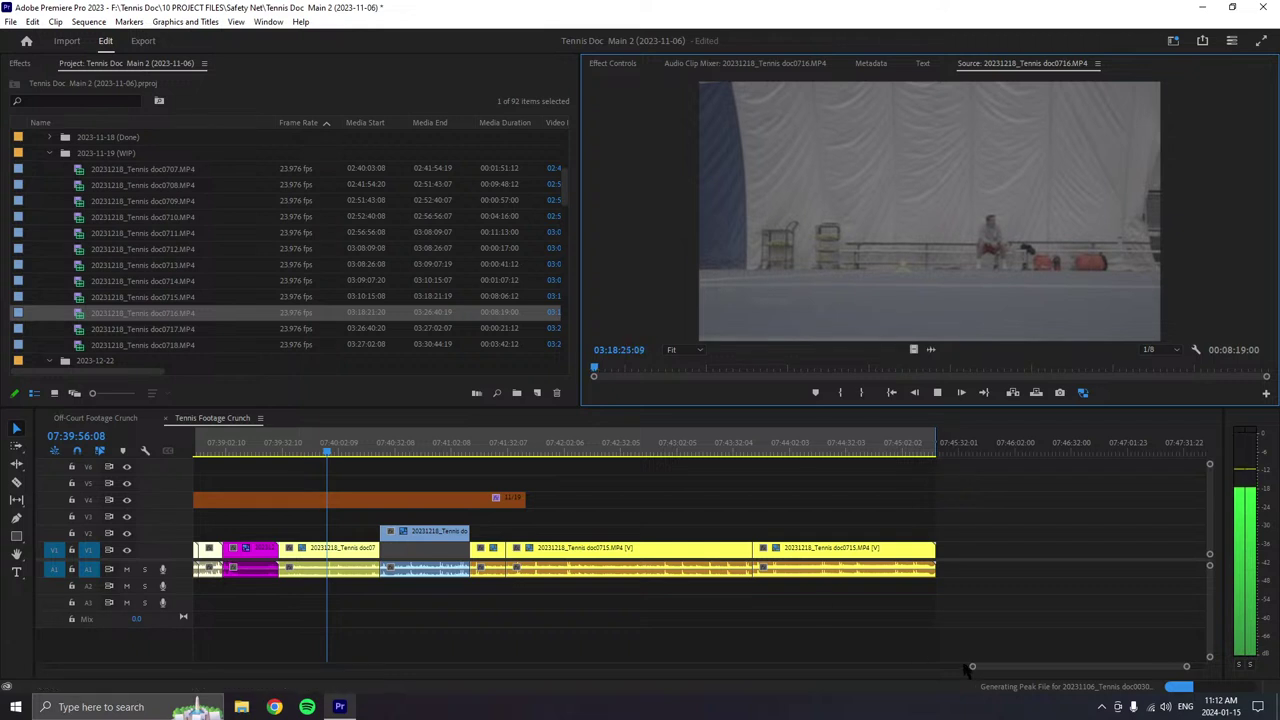
{"action": "left_click_drag", "start_coordinate": [951, 670], "coordinate": [893, 670]}
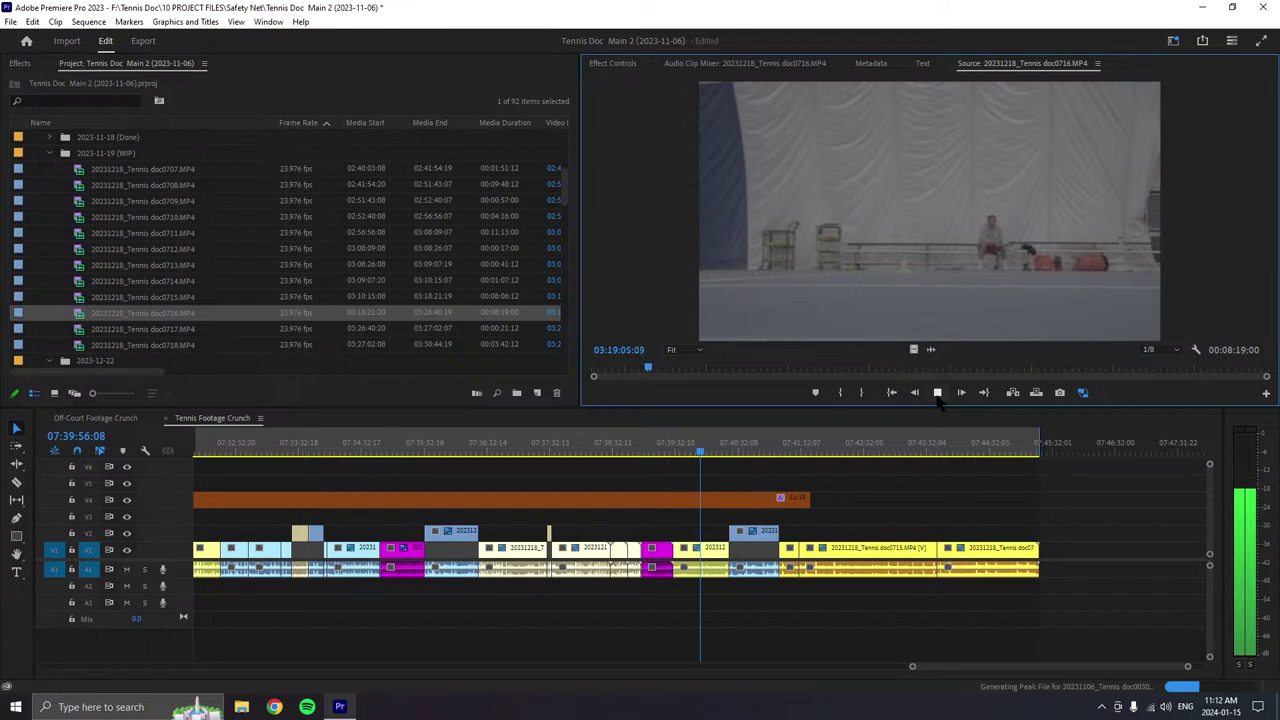
{"action": "left_click", "coordinate": [937, 393]}
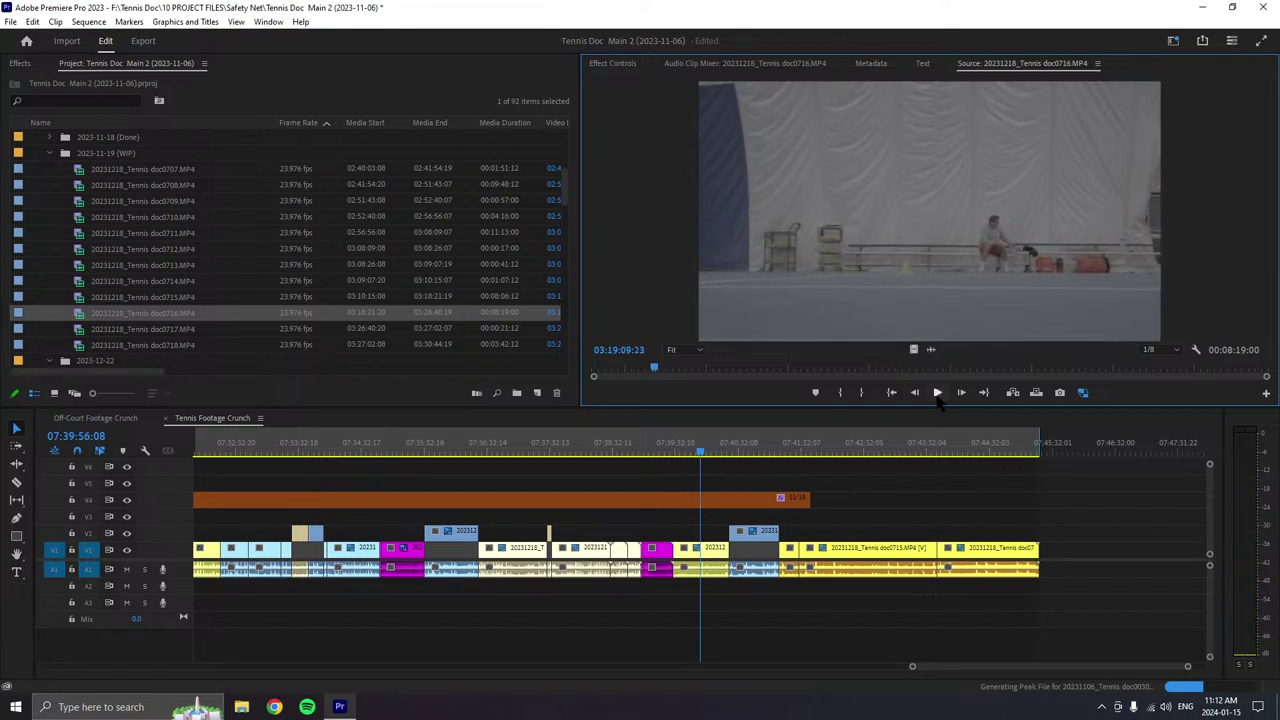
{"action": "left_click", "coordinate": [937, 393]}
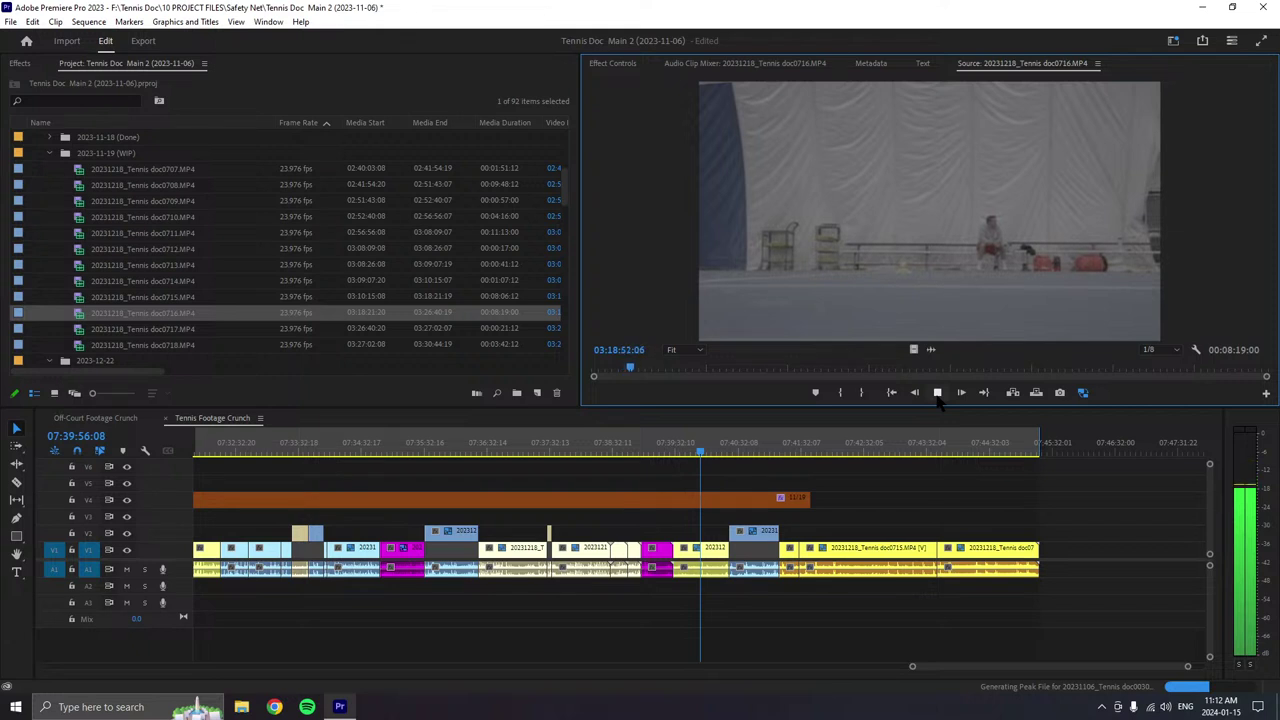
{"action": "left_click", "coordinate": [937, 392]}
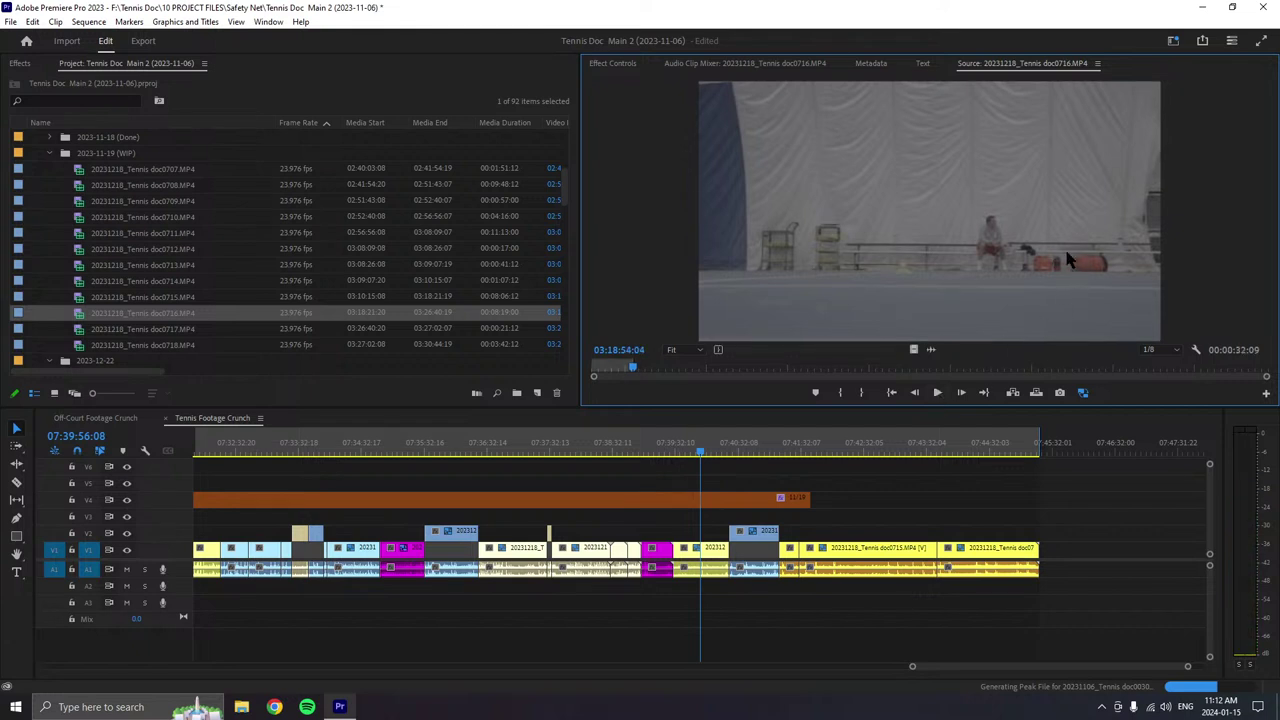
- Add the marked 0716 segment after the last 0715 clip in the sequence and label it Mango
{"action": "left_click", "coordinate": [1100, 475]}
{"action": "scroll", "coordinate": [1135, 472], "scroll_direction": "down", "scroll_amount": 2}
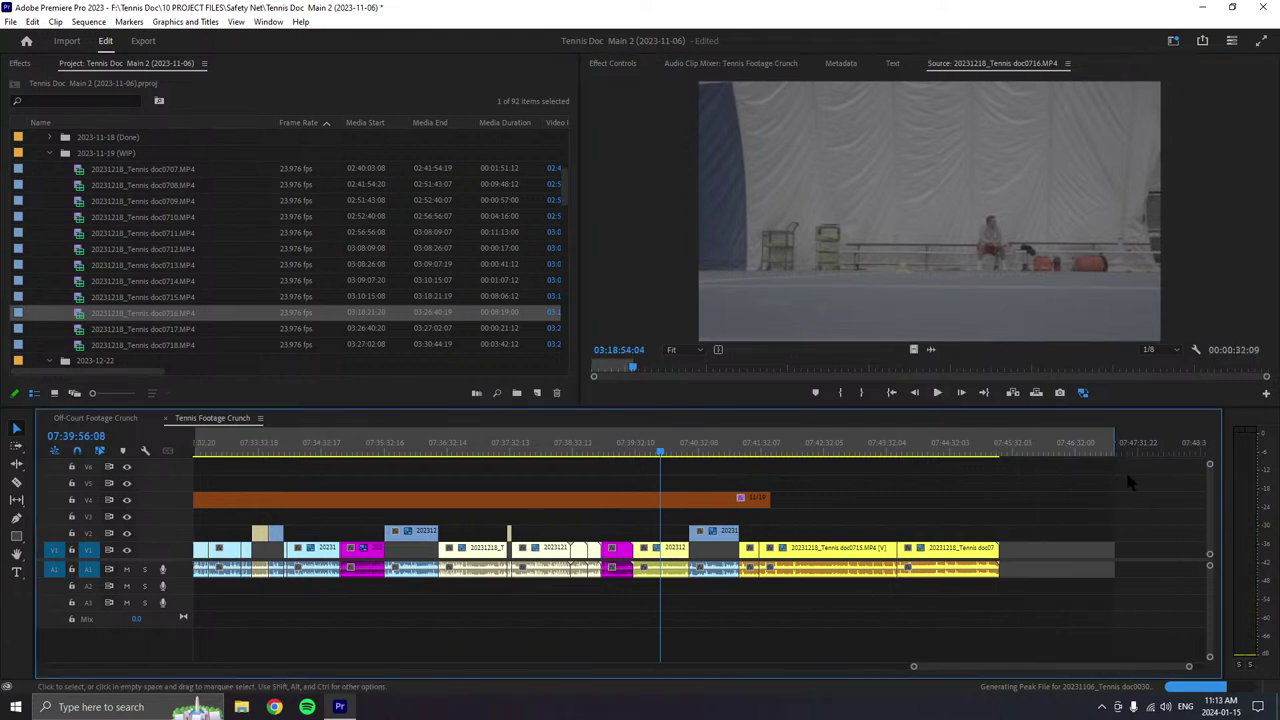
{"action": "left_click_drag", "start_coordinate": [928, 245], "coordinate": [992, 548]}
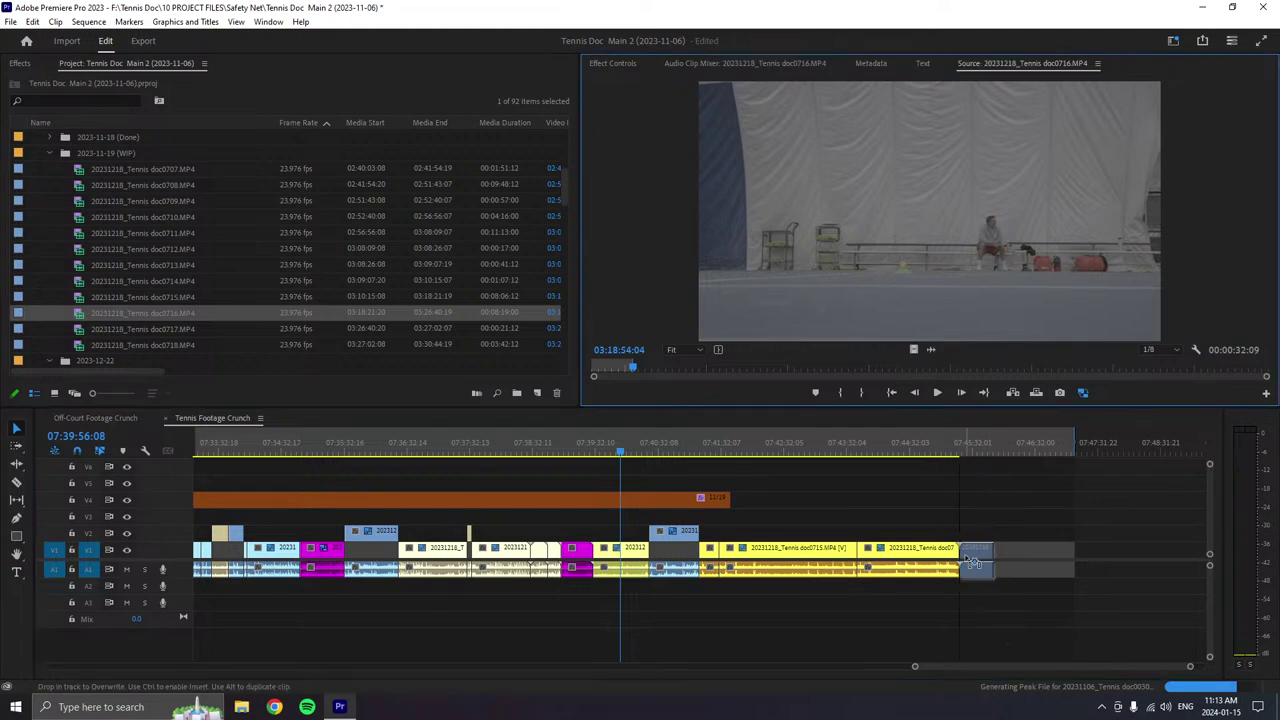
{"action": "right_click", "coordinate": [988, 558]}
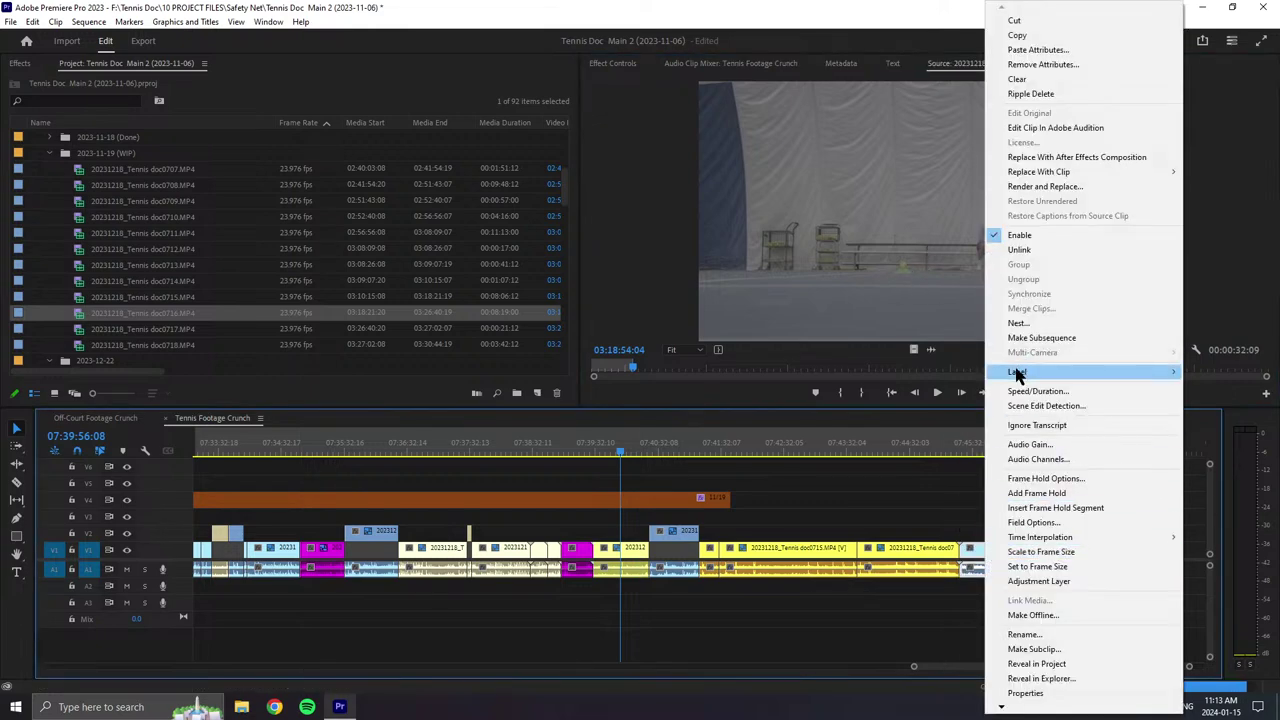
{"action": "mouse_move", "coordinate": [1018, 372]}
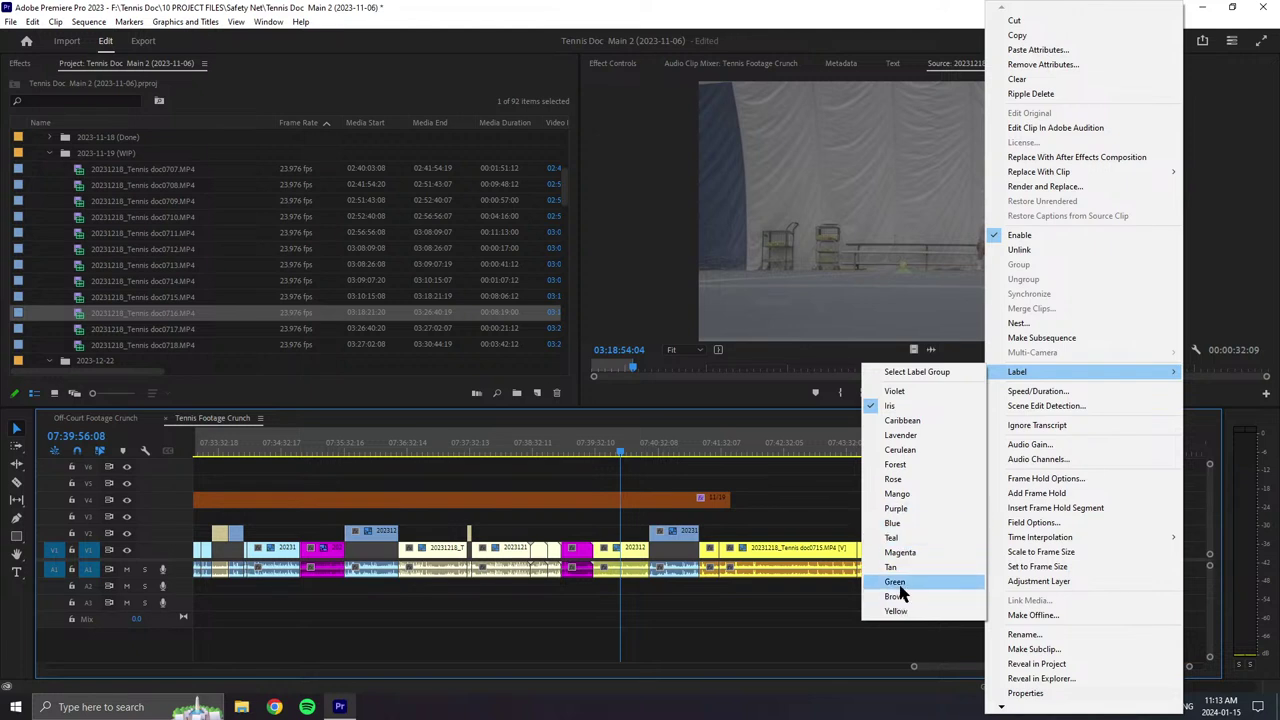
{"action": "left_click", "coordinate": [897, 494]}
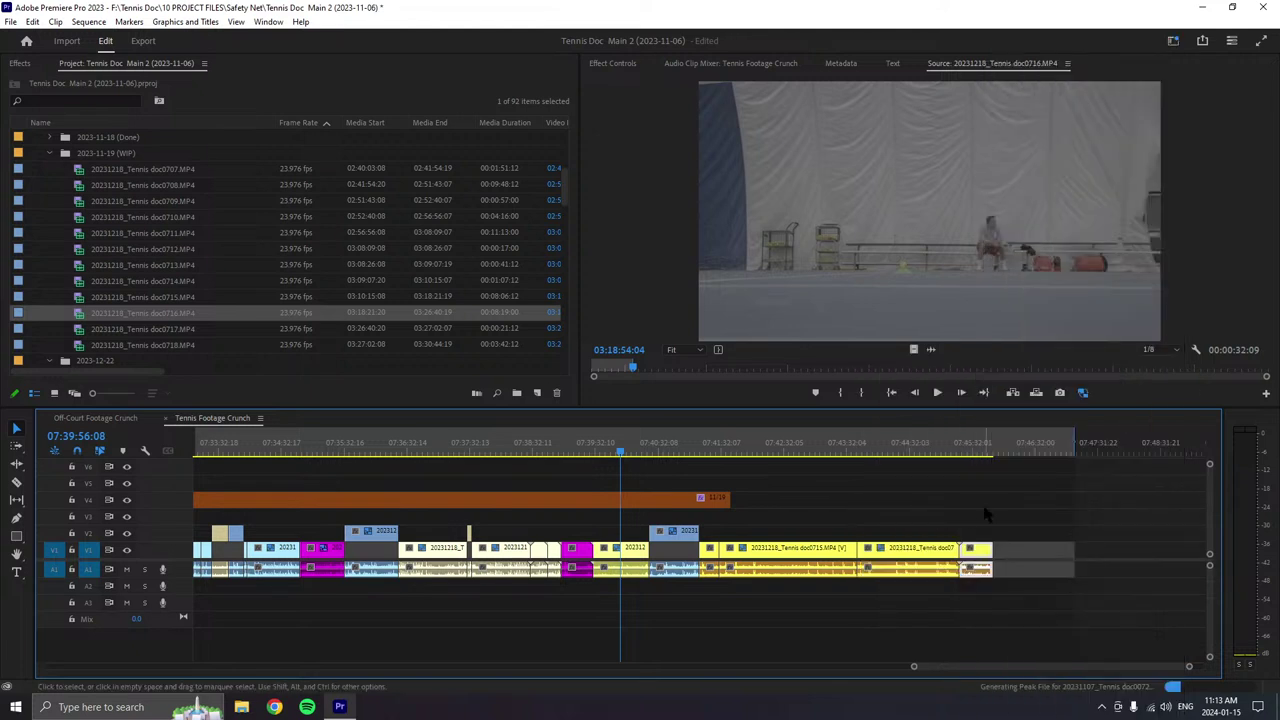
- Play 0716 on to 03:18:58:09, extend the end of its clip in the sequence slightly and play back the extended end
{"action": "left_click", "coordinate": [936, 393]}
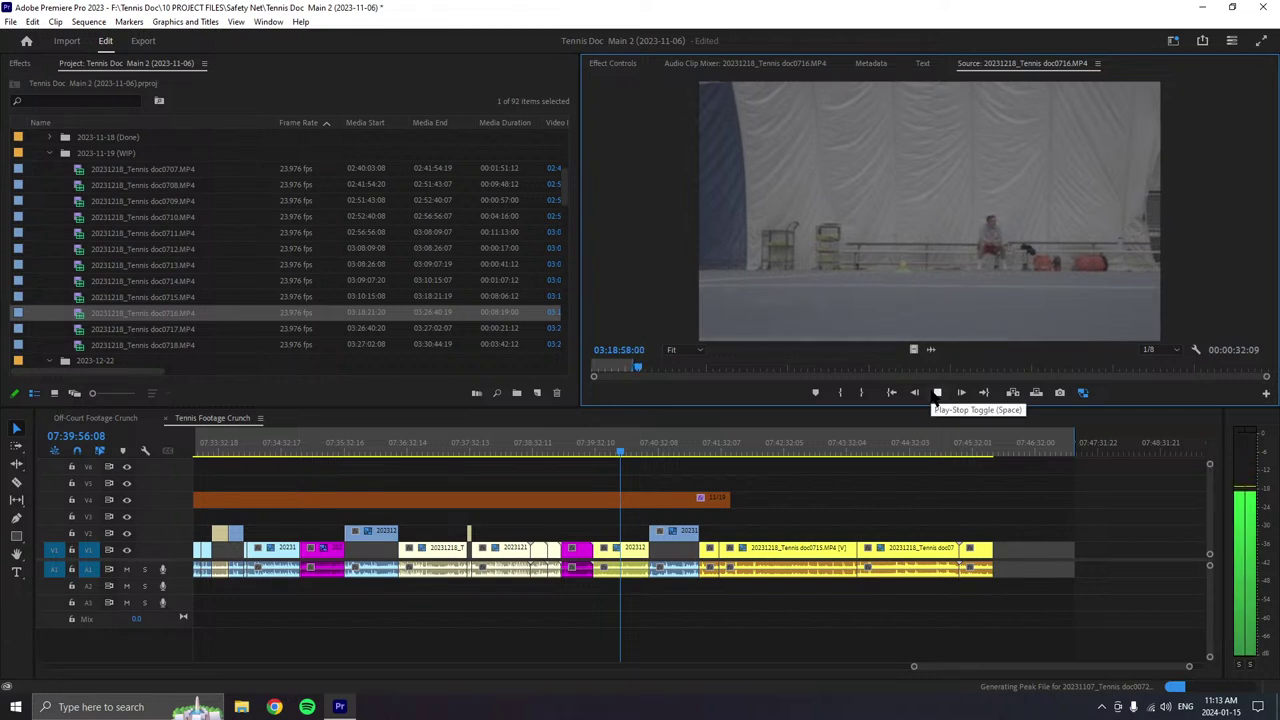
{"action": "left_click", "coordinate": [936, 393]}
{"action": "left_click_drag", "start_coordinate": [992, 548], "coordinate": [1002, 546]}
{"action": "left_click", "coordinate": [993, 450]}
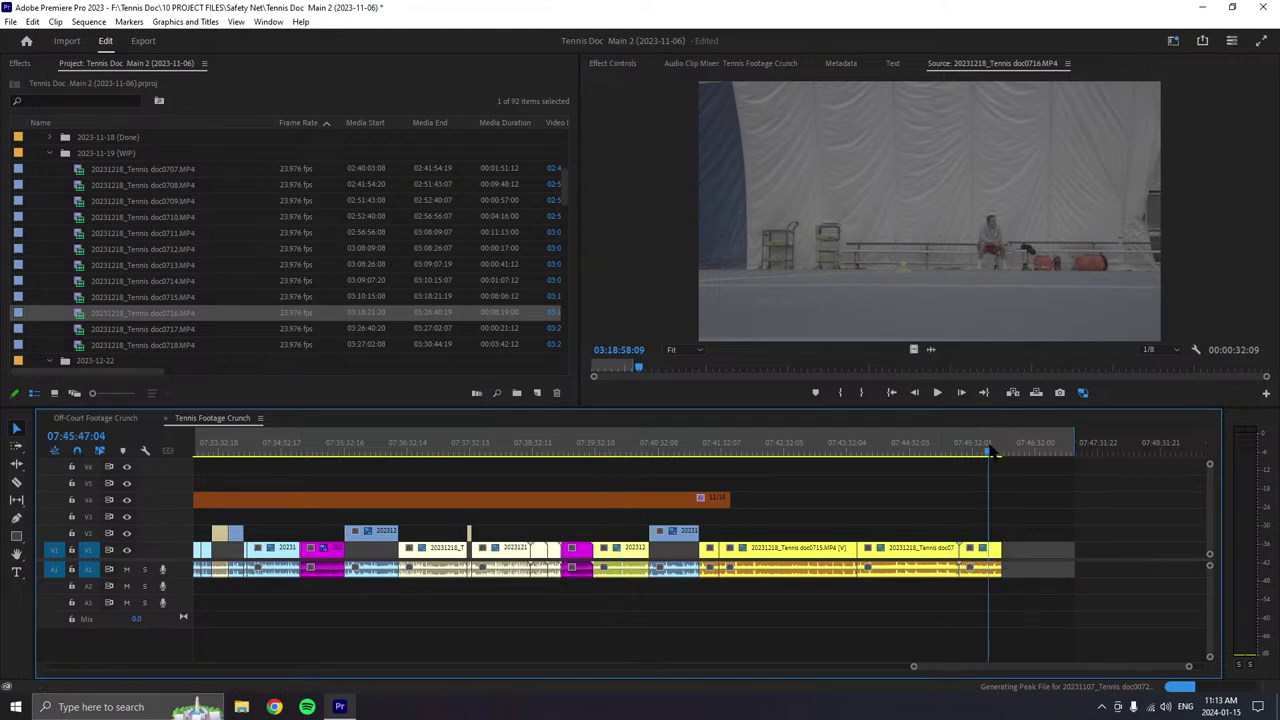
{"action": "key", "text": "space"}
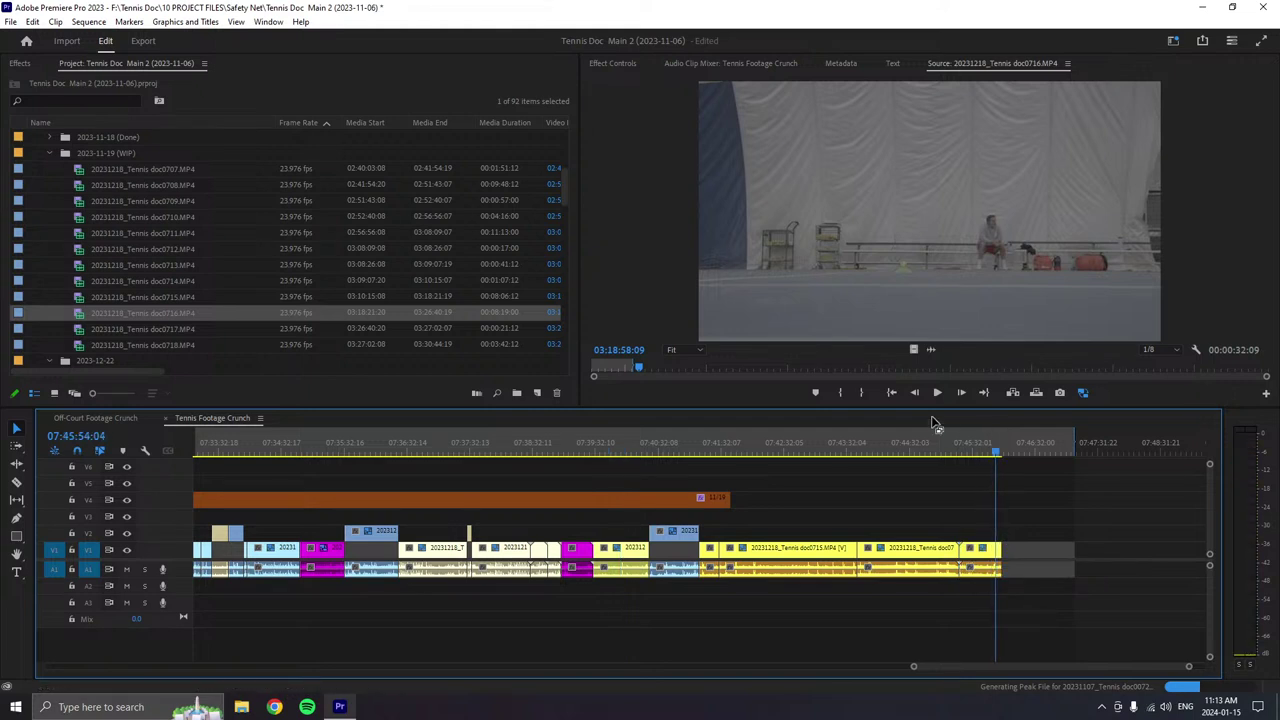
- Play on through the 0716 clip and mark a 00:01:41:00 segment ending at 03:21:17:05
{"action": "left_click", "coordinate": [937, 392]}
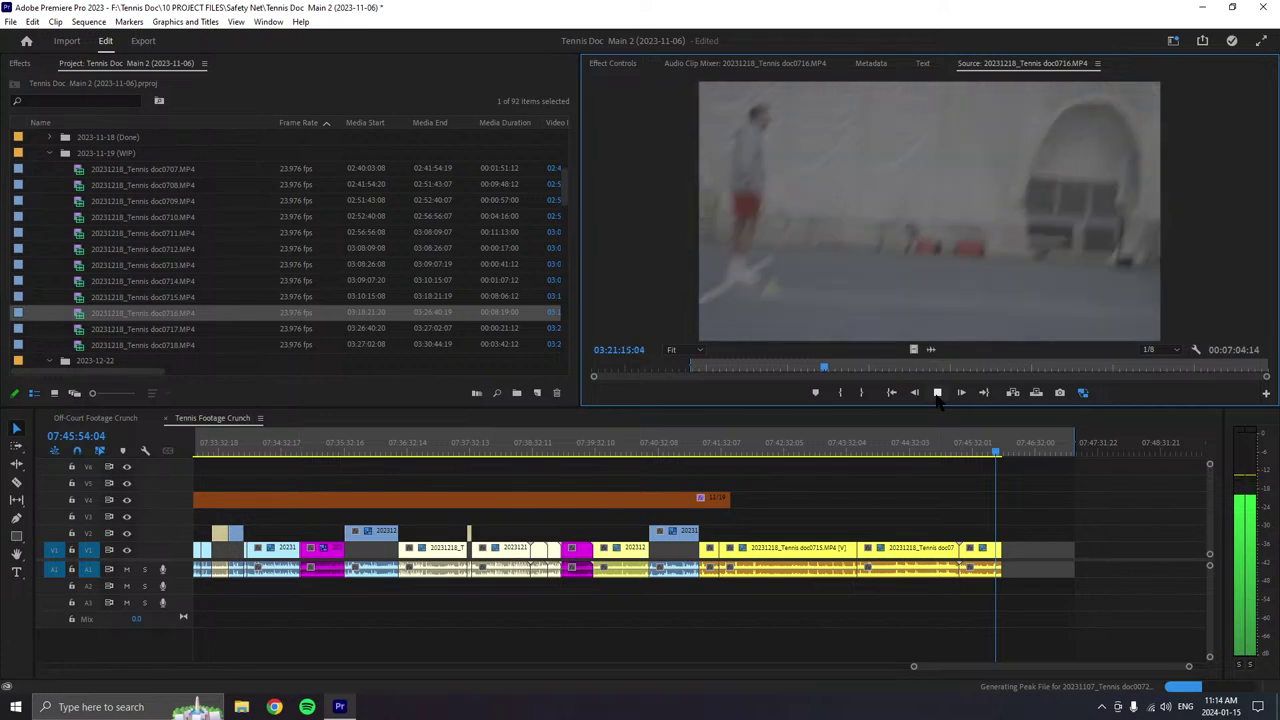
{"action": "left_click", "coordinate": [937, 392]}
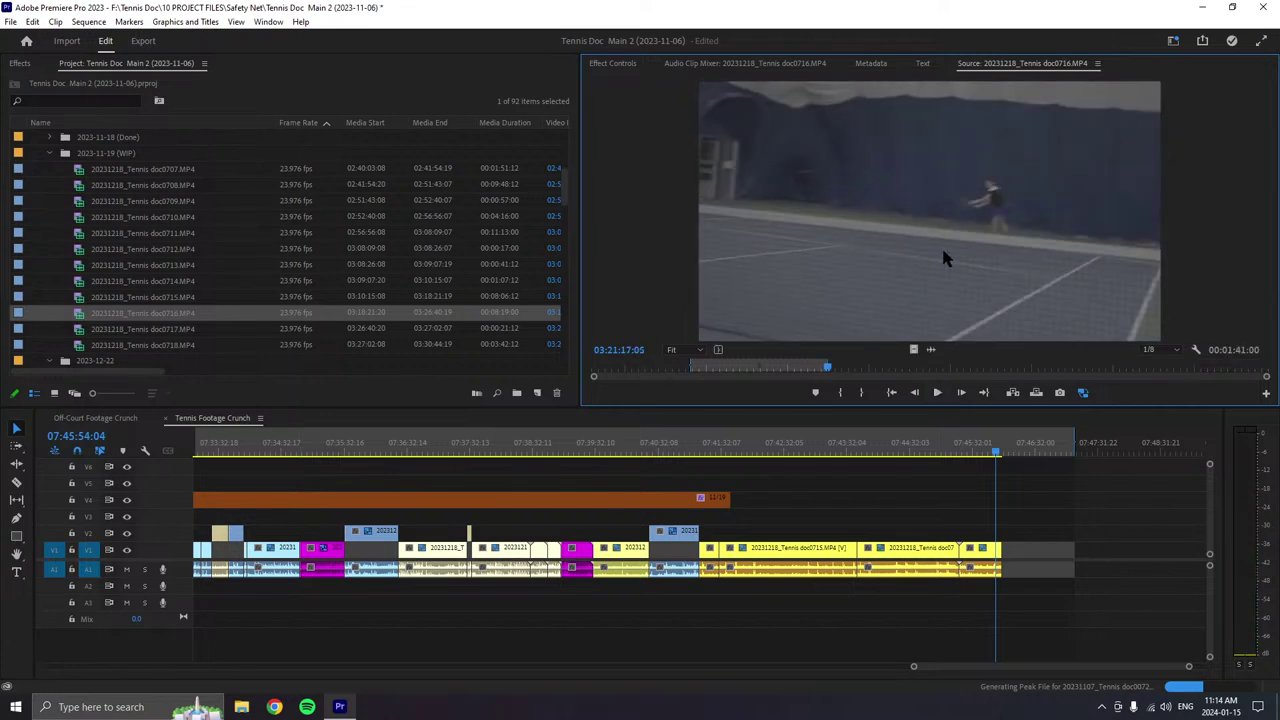
- Add the marked 00:01:41:00 segment of 0716 after the last clip, label it Mango and raise its video to V2
{"action": "left_click_drag", "start_coordinate": [944, 258], "coordinate": [1015, 552]}
{"action": "right_click", "coordinate": [1042, 552]}
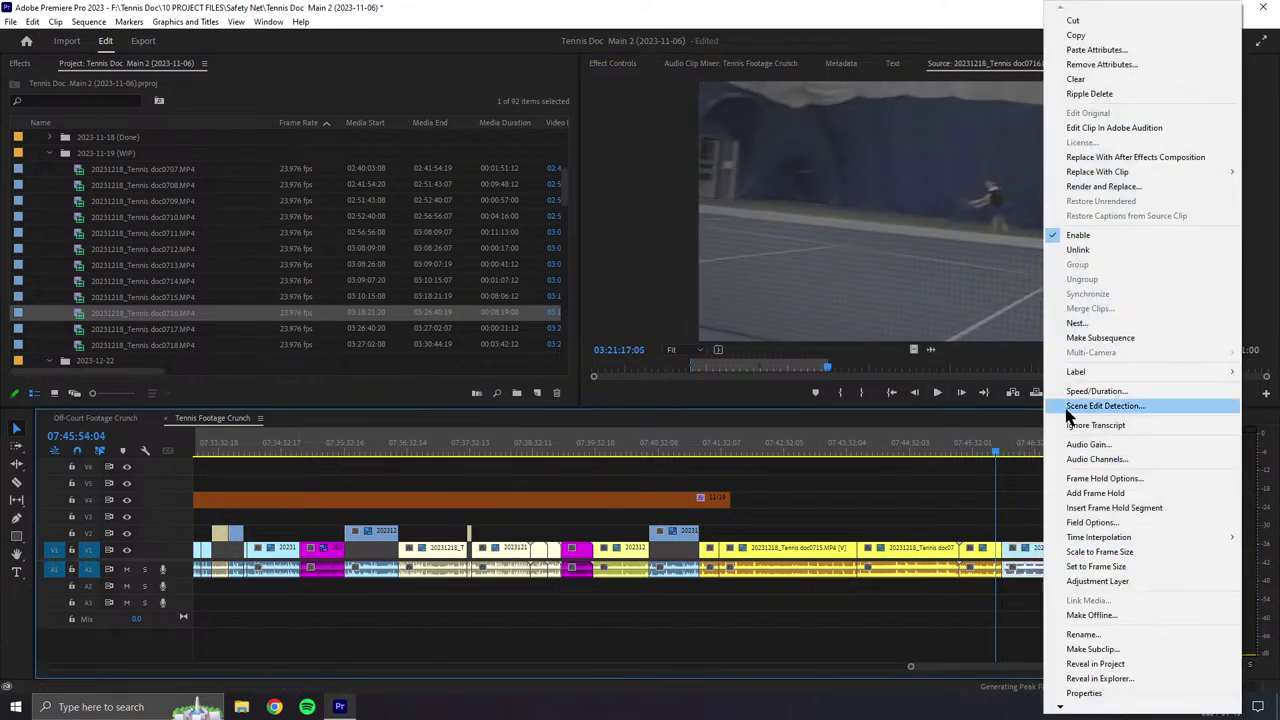
{"action": "mouse_move", "coordinate": [1074, 371]}
{"action": "left_click", "coordinate": [975, 493]}
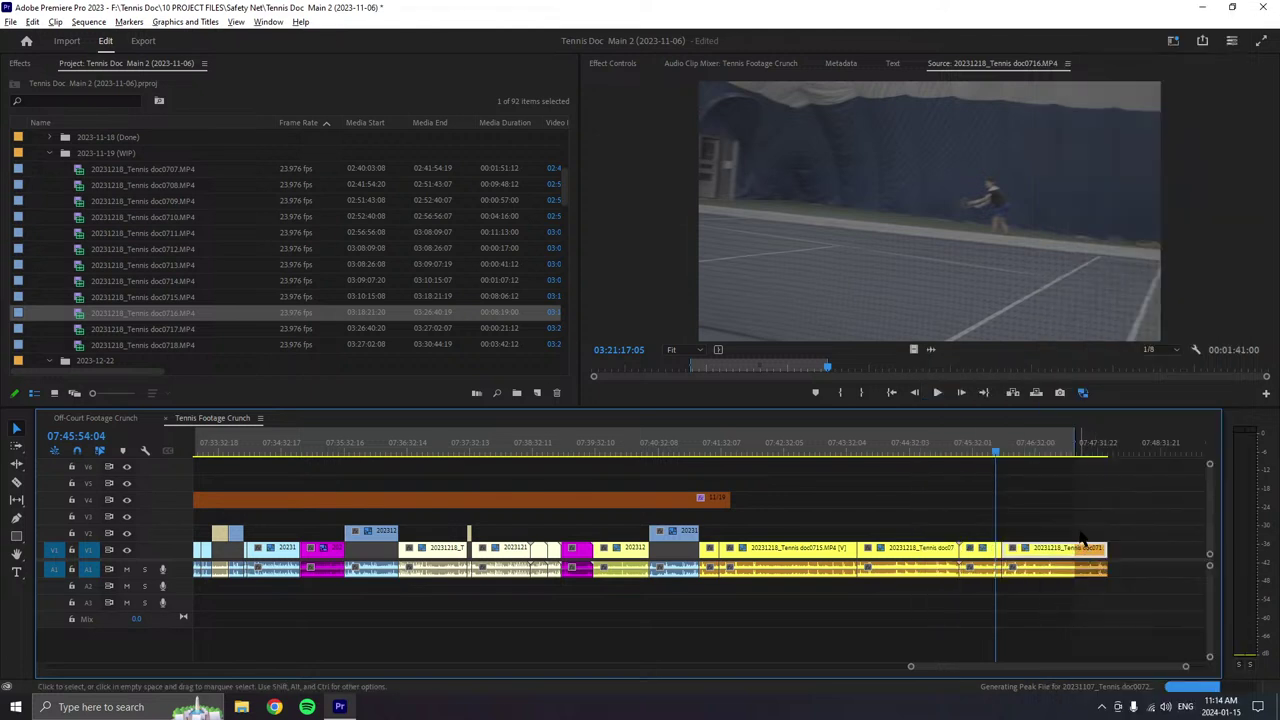
{"action": "left_click_drag", "start_coordinate": [1080, 540], "coordinate": [1080, 535]}
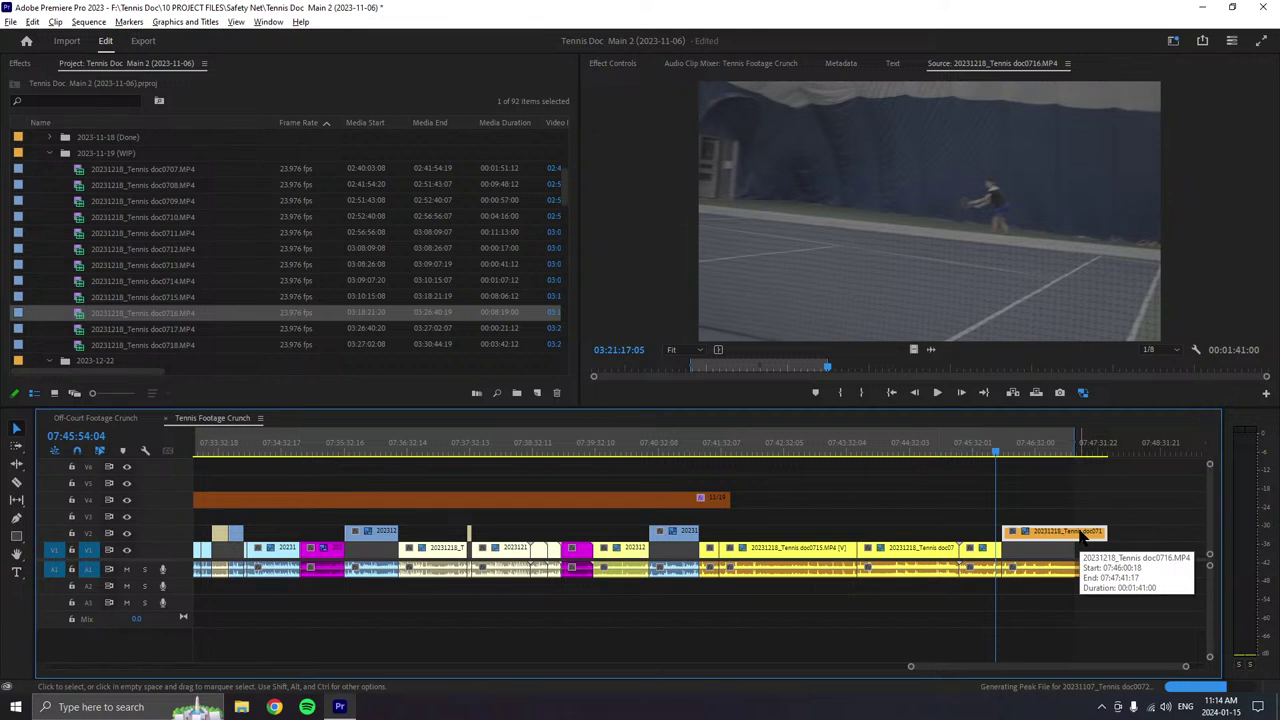
- Play 0716 on from 03:21:17:05 and mark the start of the next segment between 03:21:23:03 and 03:21:36:02
{"action": "left_click", "coordinate": [937, 392]}
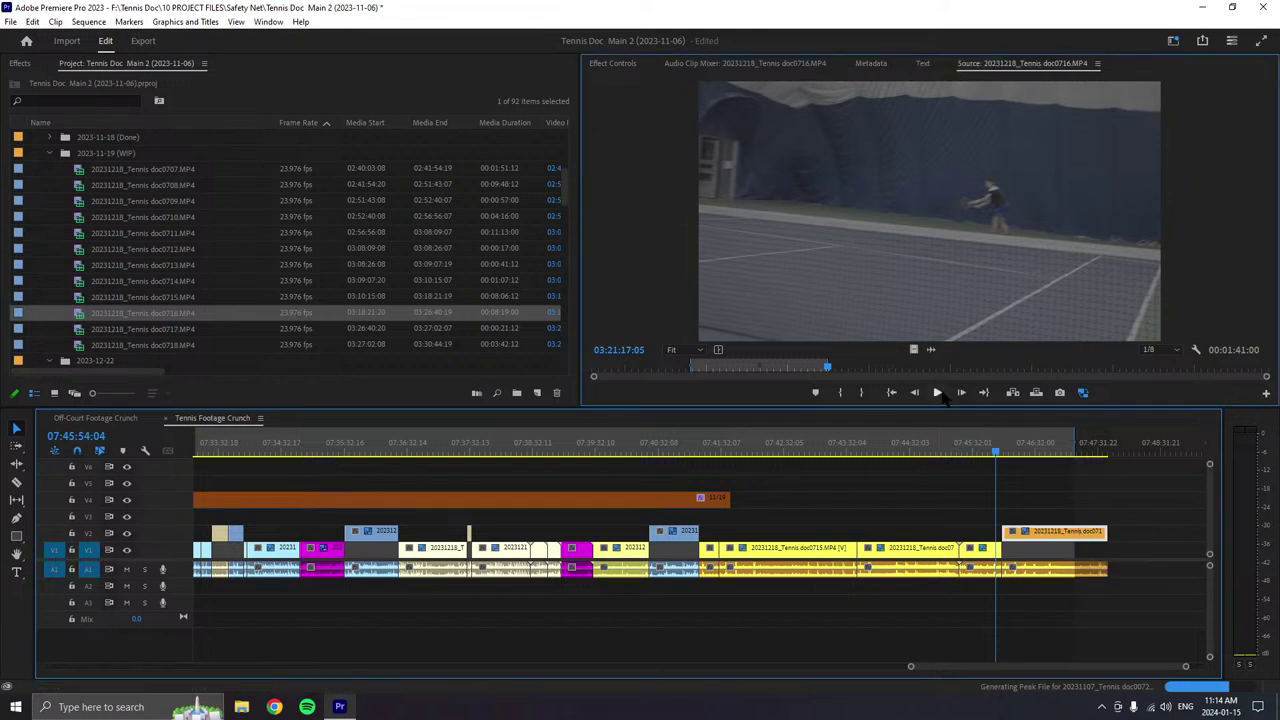
{"action": "left_click", "coordinate": [840, 392]}
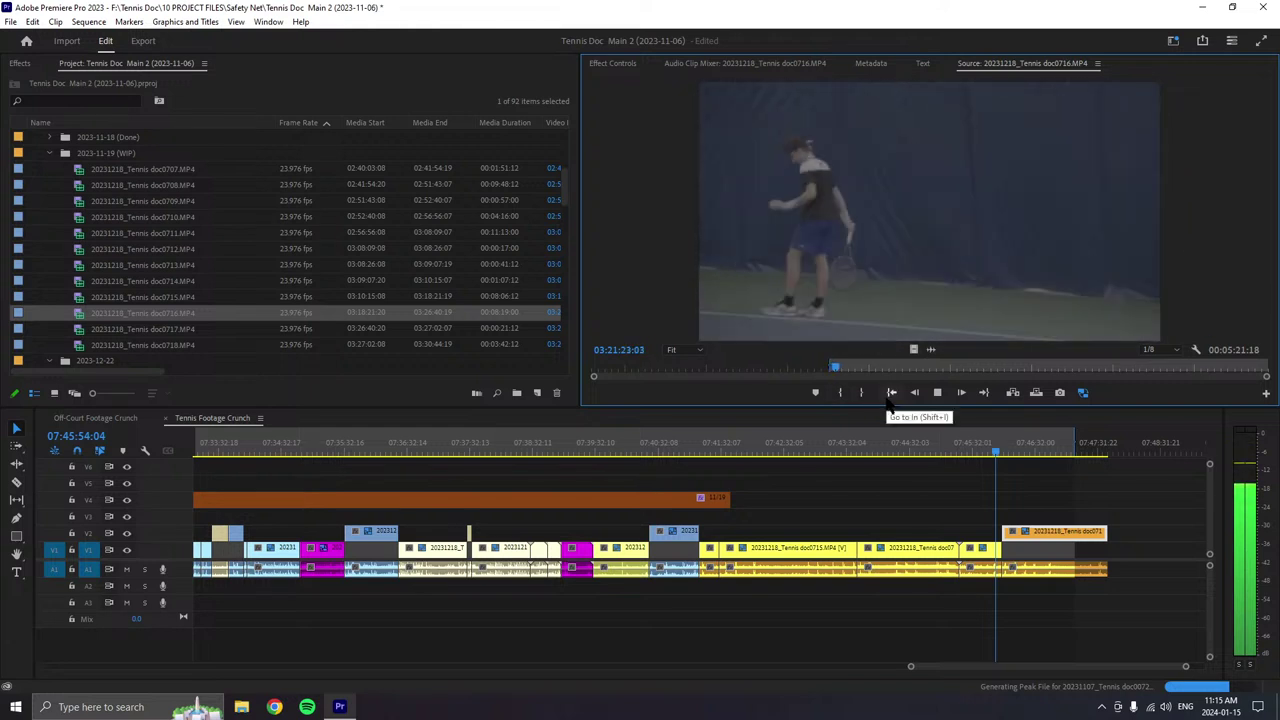
{"action": "key", "text": "i"}
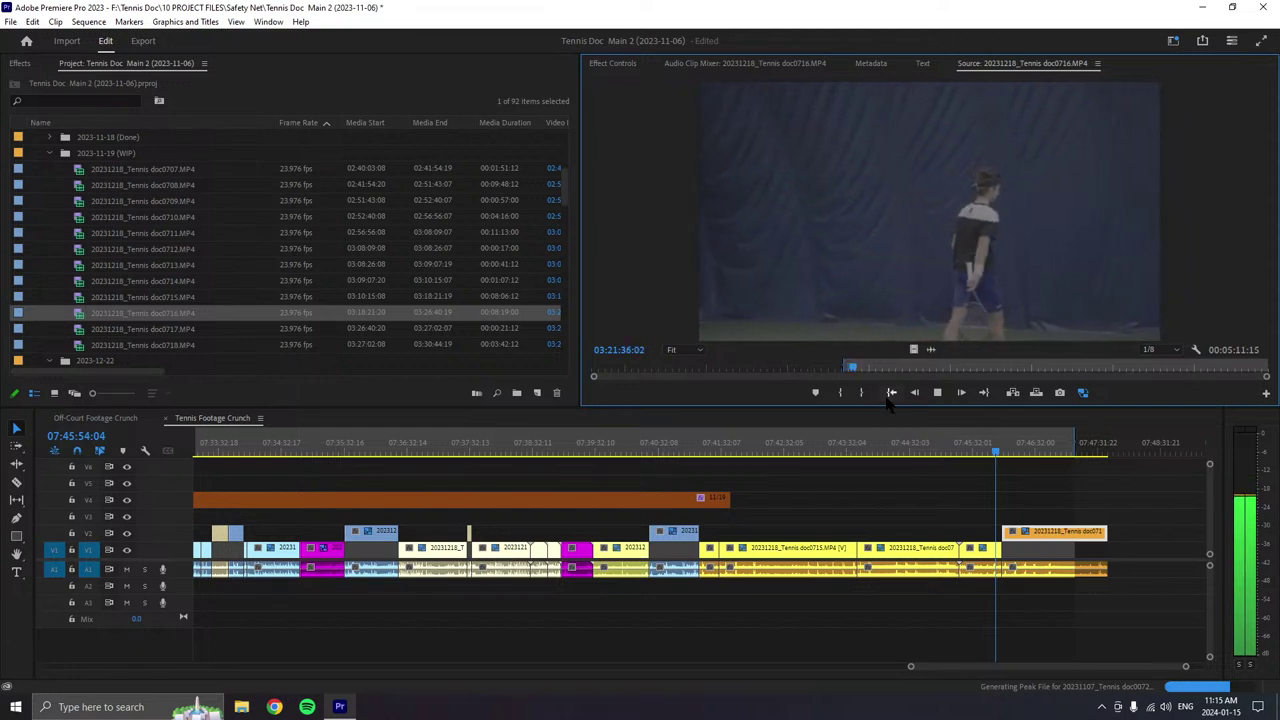
- Raise the video of the last two 0716 clips by one track, to V2 and V3
{"action": "scroll", "coordinate": [920, 590], "scroll_direction": "right", "scroll_amount": 2}
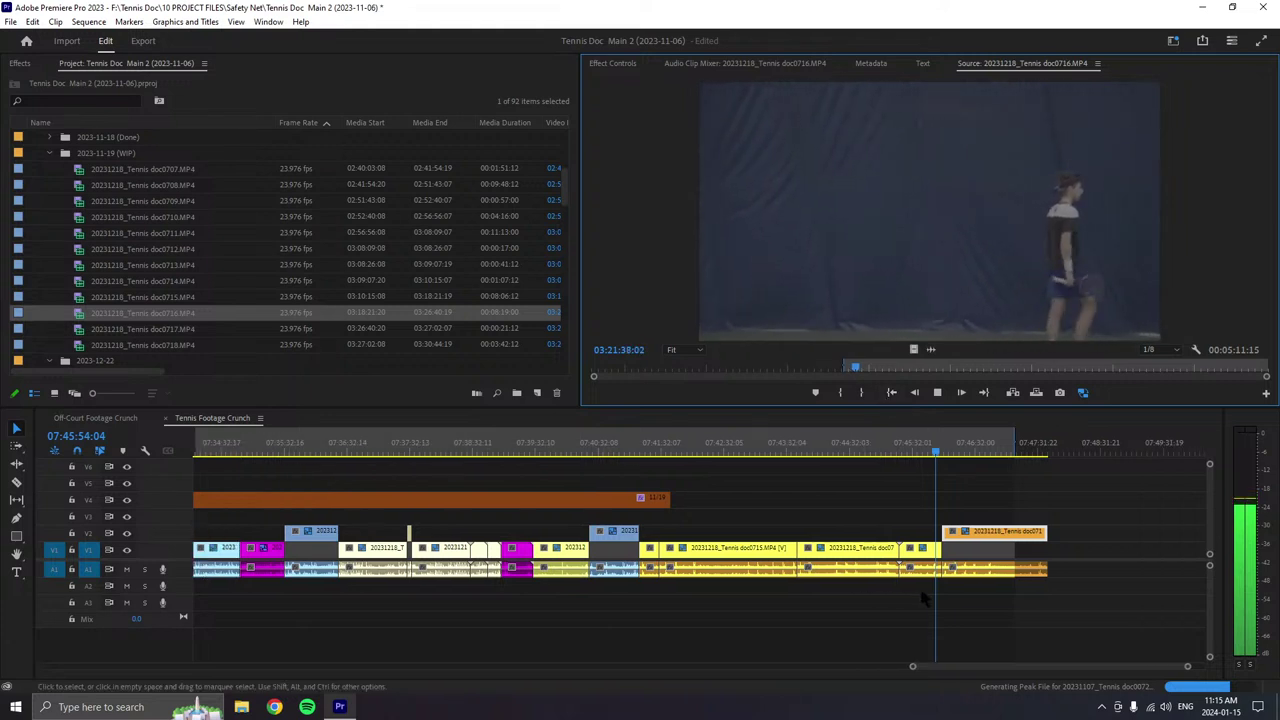
{"action": "scroll", "coordinate": [922, 597], "scroll_direction": "right", "scroll_amount": 5}
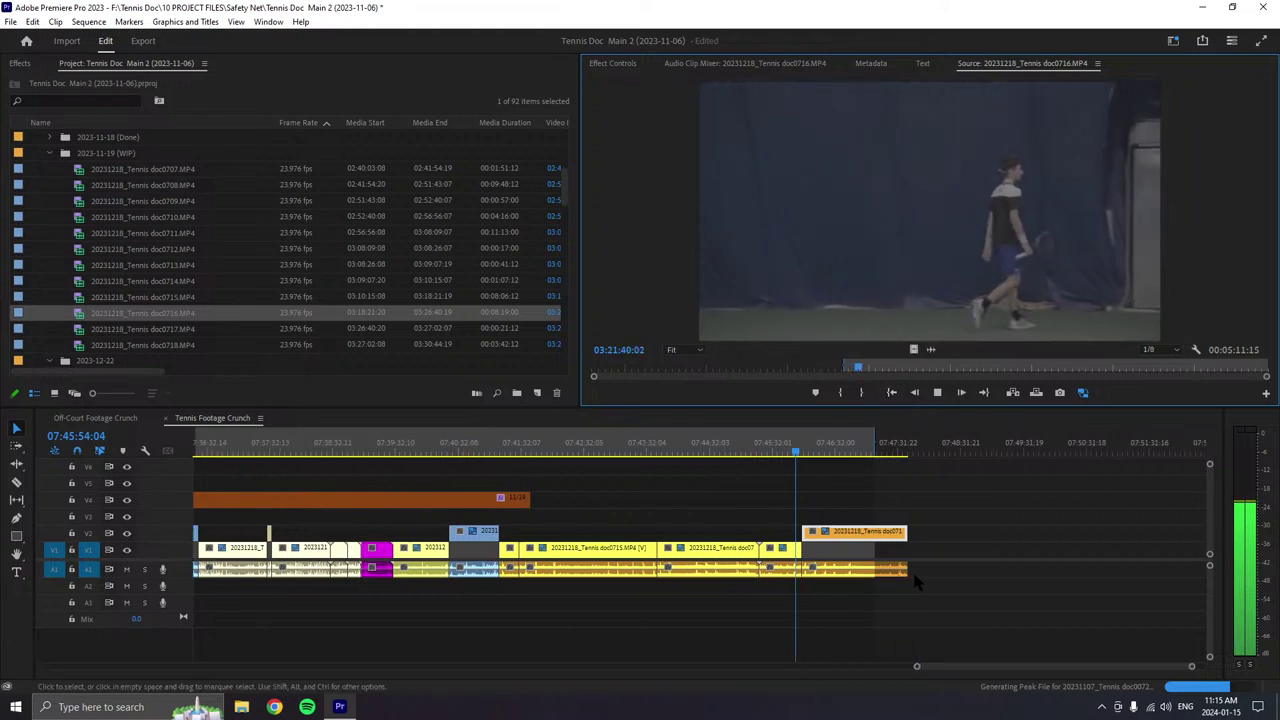
{"action": "left_click_drag", "start_coordinate": [780, 513], "coordinate": [818, 538]}
{"action": "key", "text": "alt+Up"}
{"action": "left_click", "coordinate": [993, 490]}
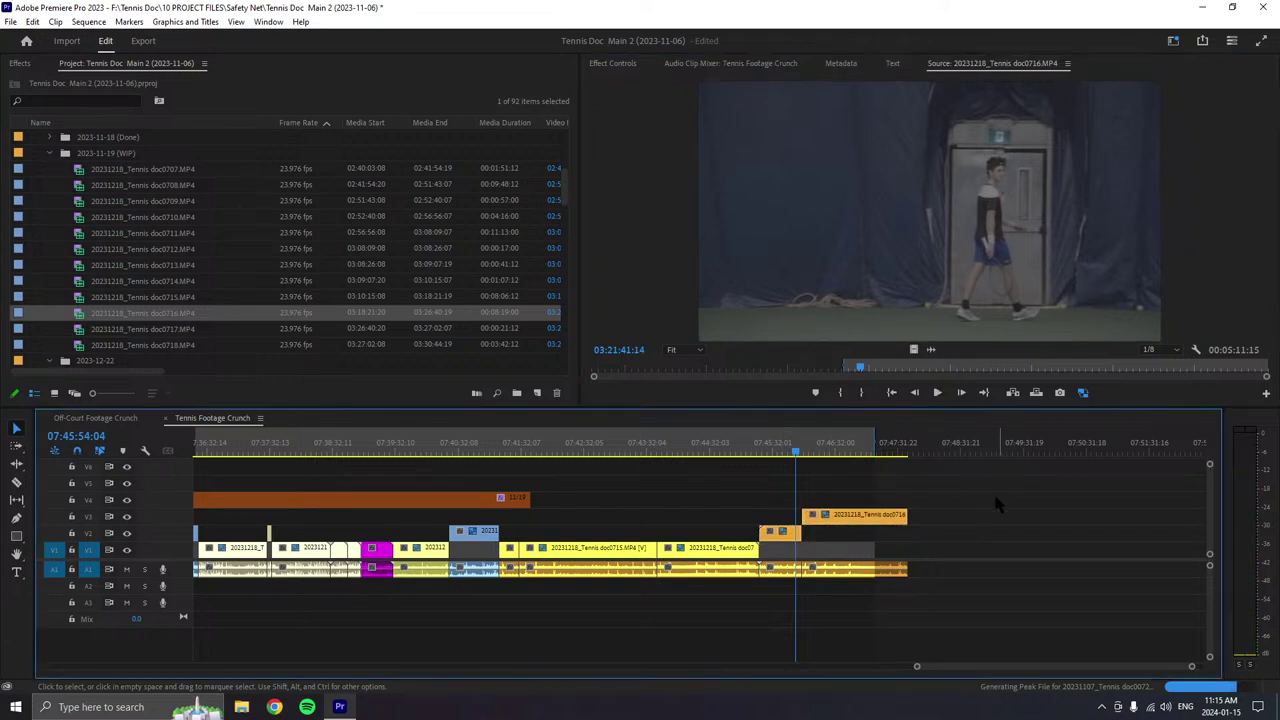
- Extend the sequence's marked range and the 11/19 title on V4 well past the last 0716 clip
{"action": "scroll", "coordinate": [950, 668], "scroll_direction": "right", "scroll_amount": 7}
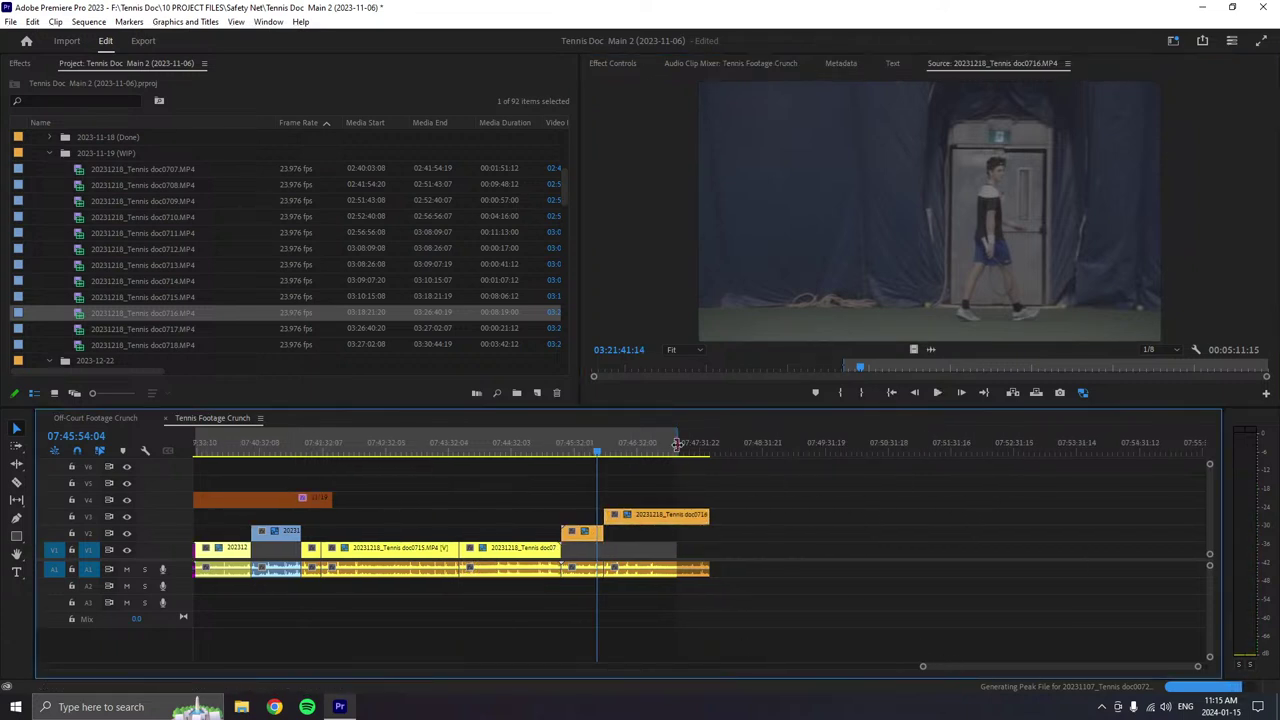
{"action": "left_click_drag", "start_coordinate": [676, 444], "coordinate": [1030, 444]}
{"action": "left_click", "coordinate": [937, 392]}
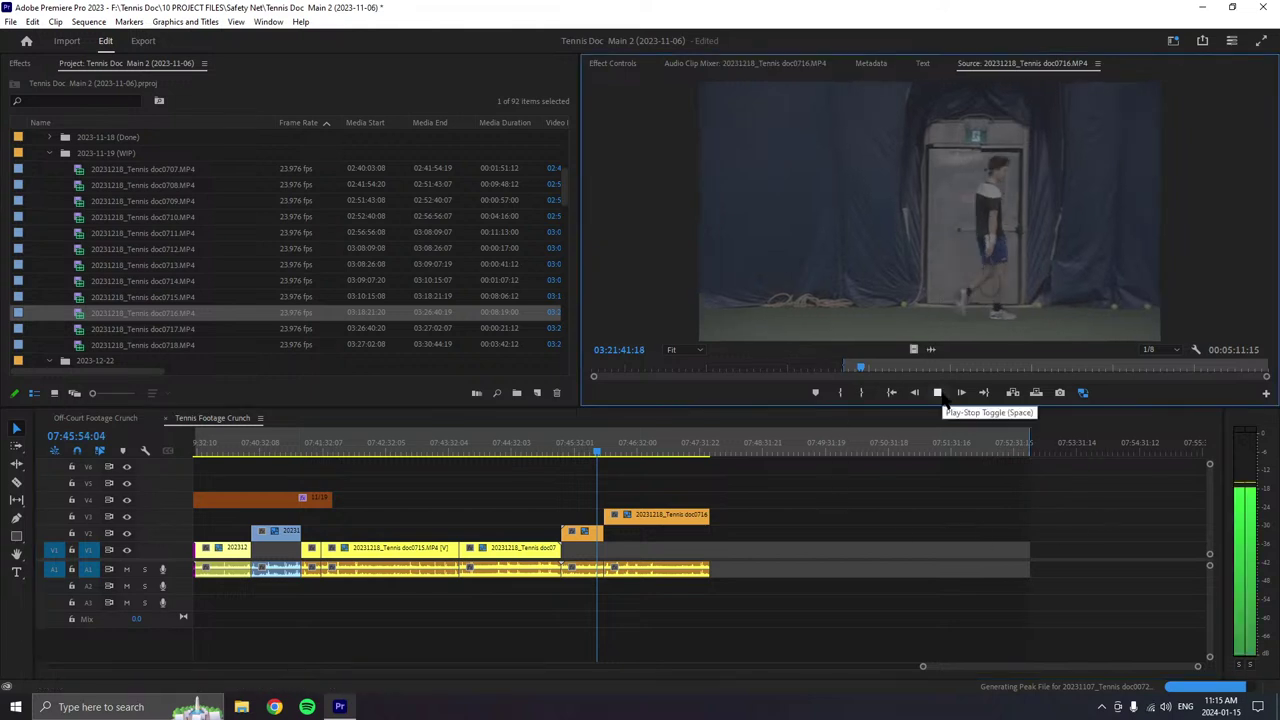
{"action": "left_click_drag", "start_coordinate": [331, 497], "coordinate": [850, 500]}
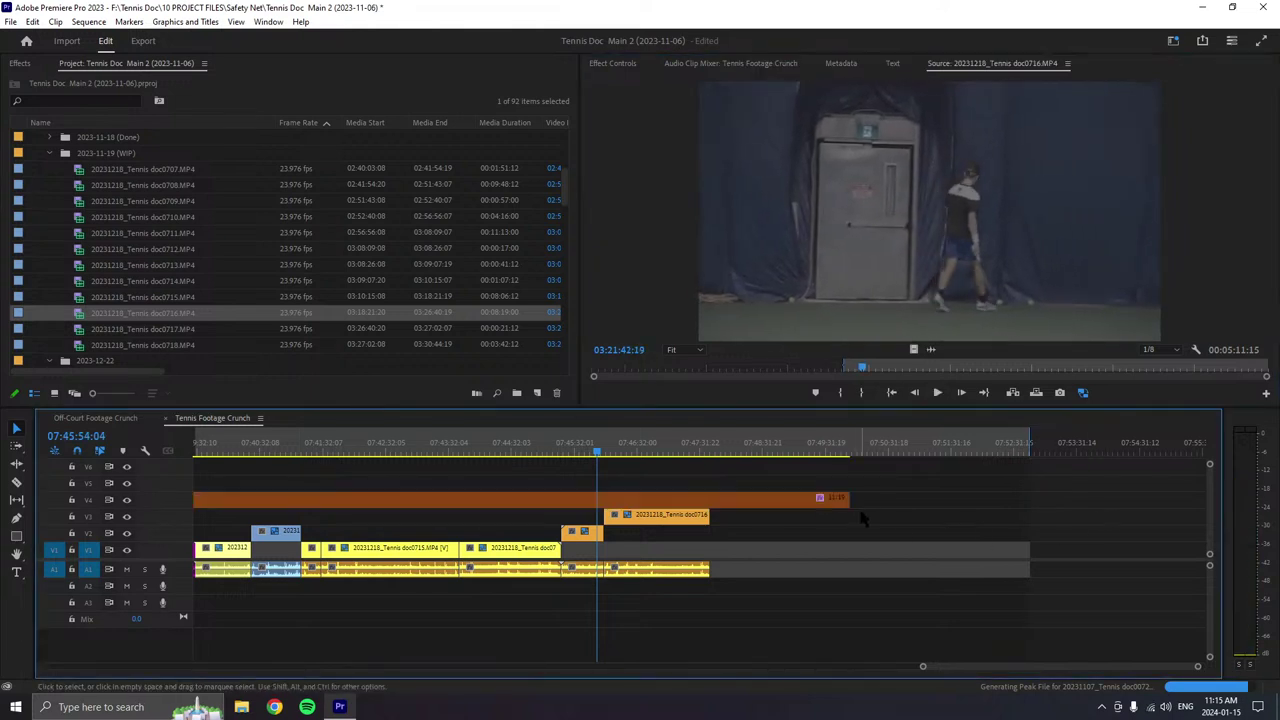
- Play on through 0716, mark a 00:00:40:20 segment ending at 03:22:10:00 and check the footage up to 03:22:14:08
{"action": "left_click", "coordinate": [937, 392]}
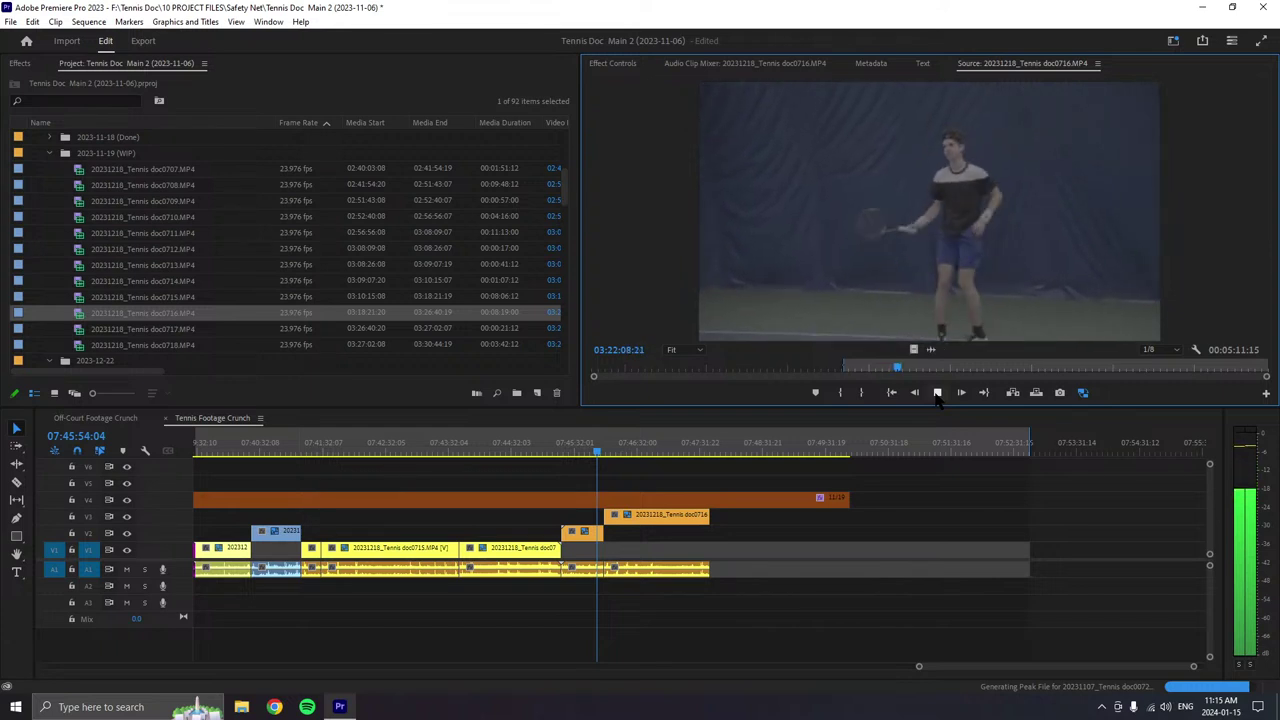
{"action": "left_click", "coordinate": [938, 393]}
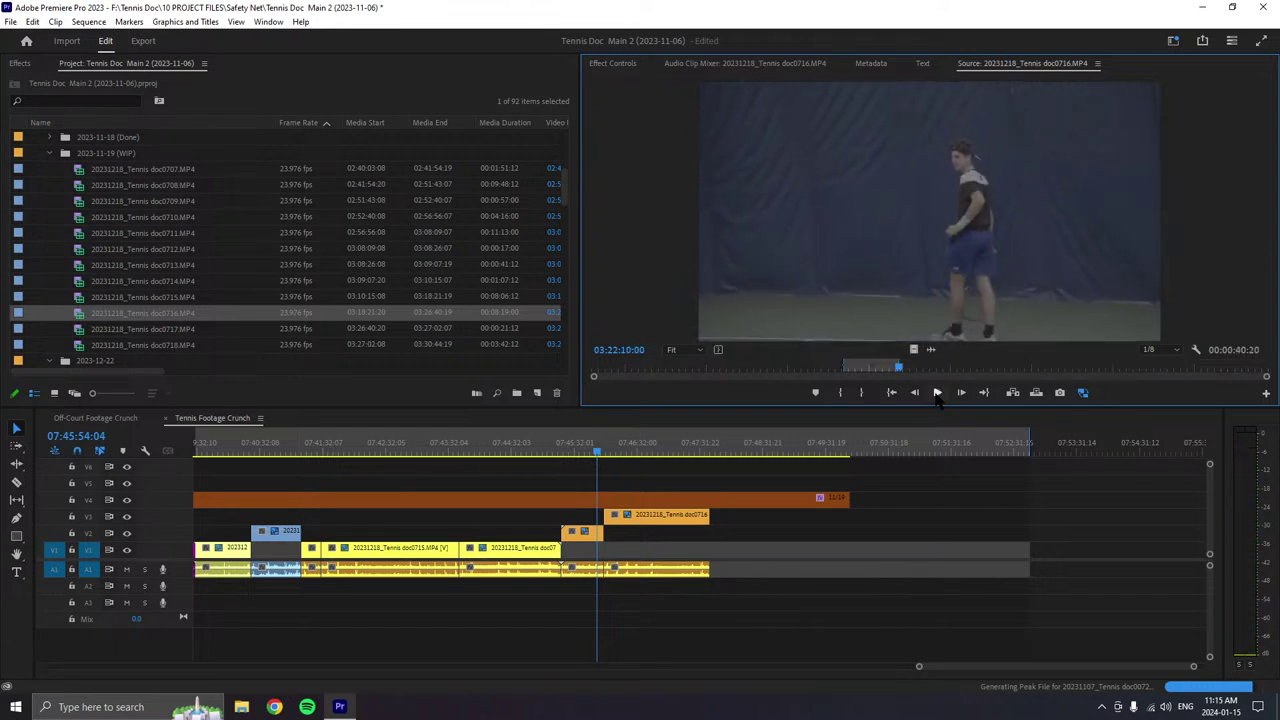
{"action": "left_click", "coordinate": [938, 393]}
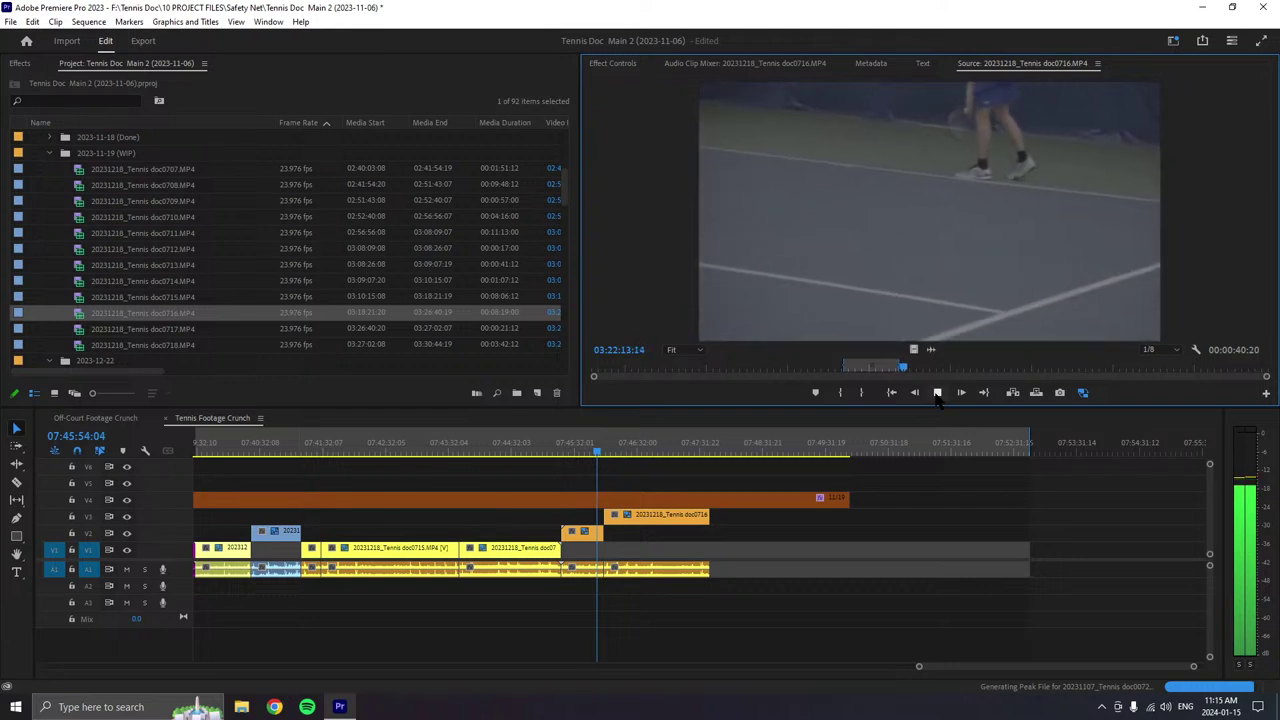
{"action": "left_click", "coordinate": [938, 393]}
- Add the marked 00:00:40:20 segment after the last 0716 clip, label it Purple and raise its video to V2
{"action": "left_click_drag", "start_coordinate": [856, 174], "coordinate": [716, 572]}
{"action": "right_click", "coordinate": [730, 570]}
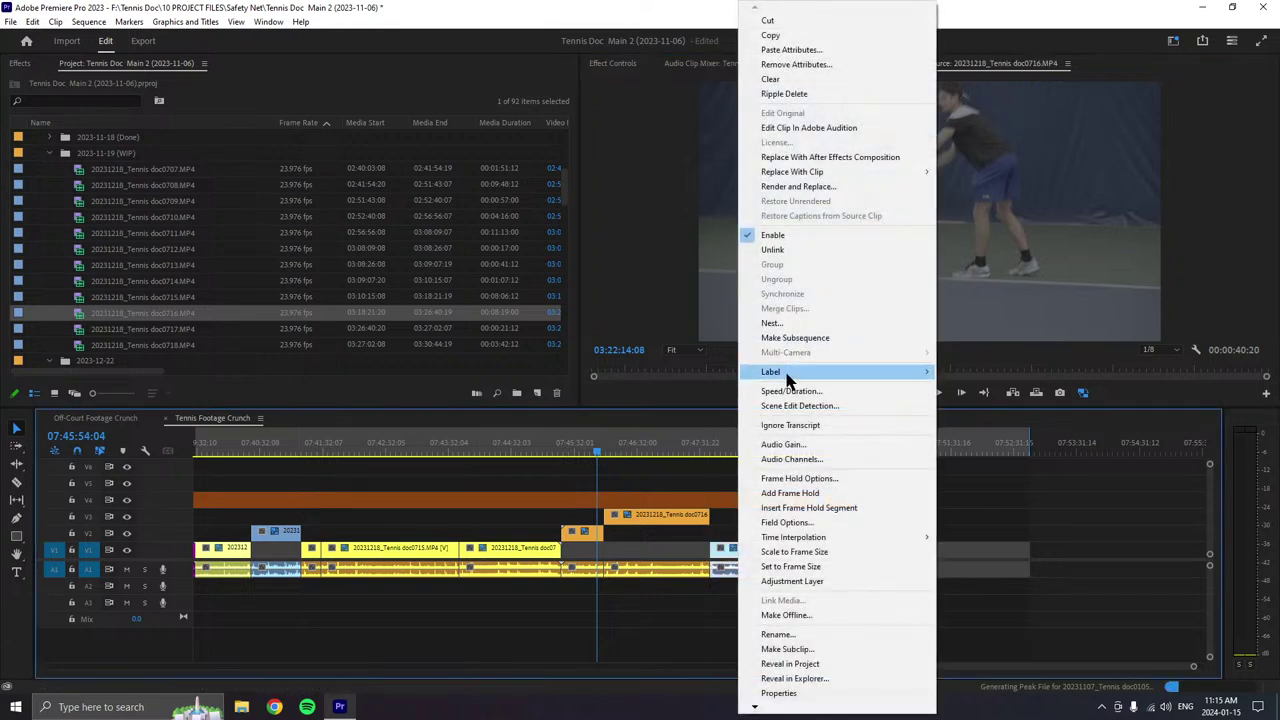
{"action": "mouse_move", "coordinate": [791, 376]}
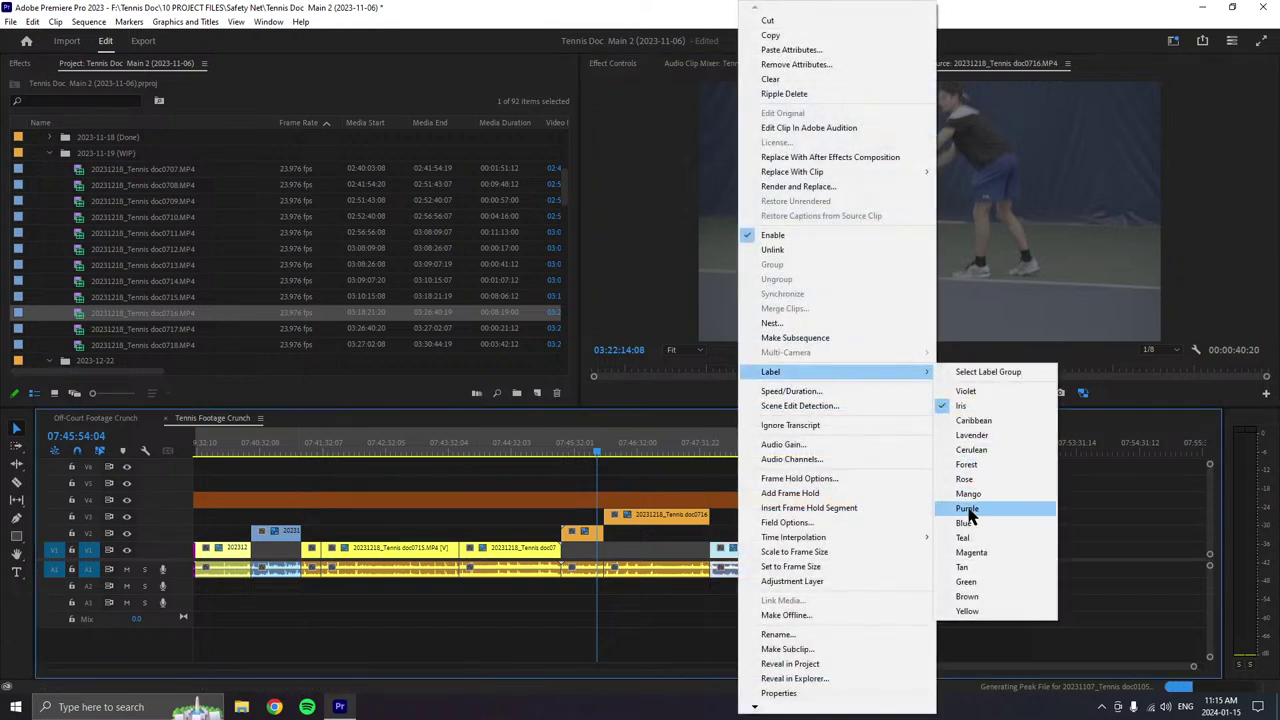
{"action": "left_click", "coordinate": [966, 509]}
{"action": "left_click", "coordinate": [743, 553]}
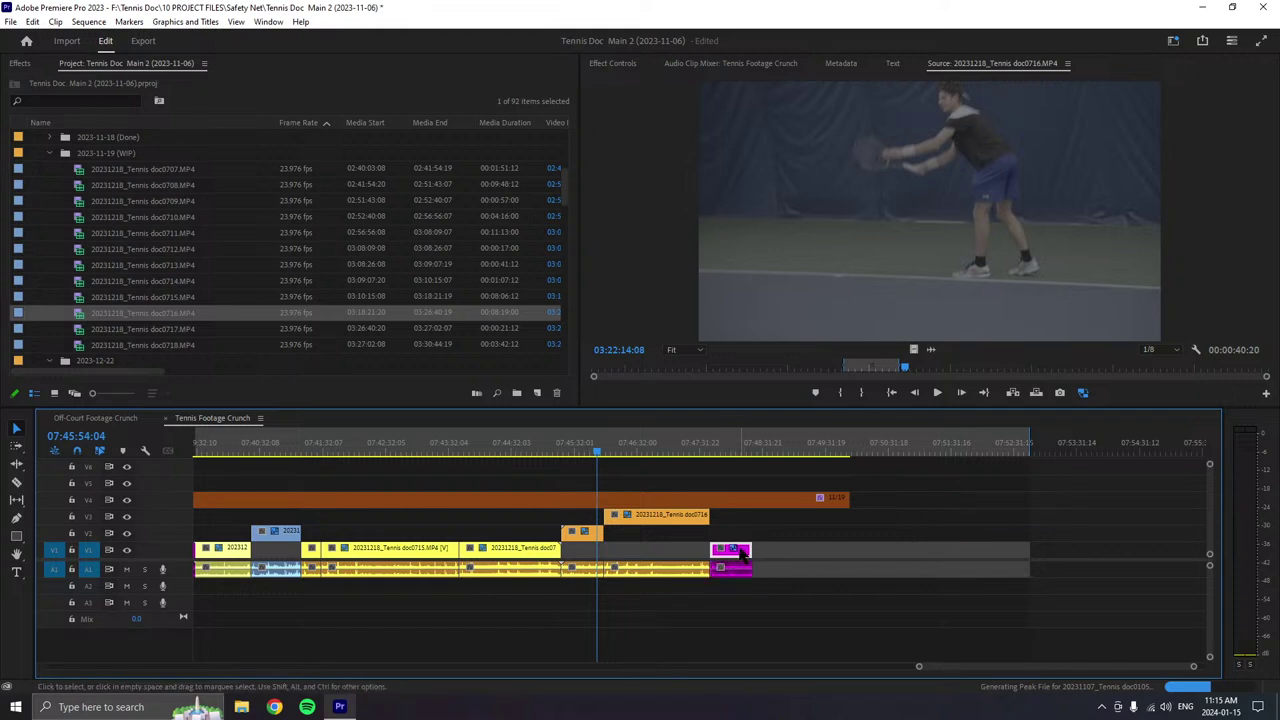
{"action": "key", "text": "alt+Up"}
- Skip ahead in 0716 to 03:22:33:07, play on and mark a 00:02:48:22 segment ending at 03:25:29:10
{"action": "left_click_drag", "start_coordinate": [905, 367], "coordinate": [930, 370]}
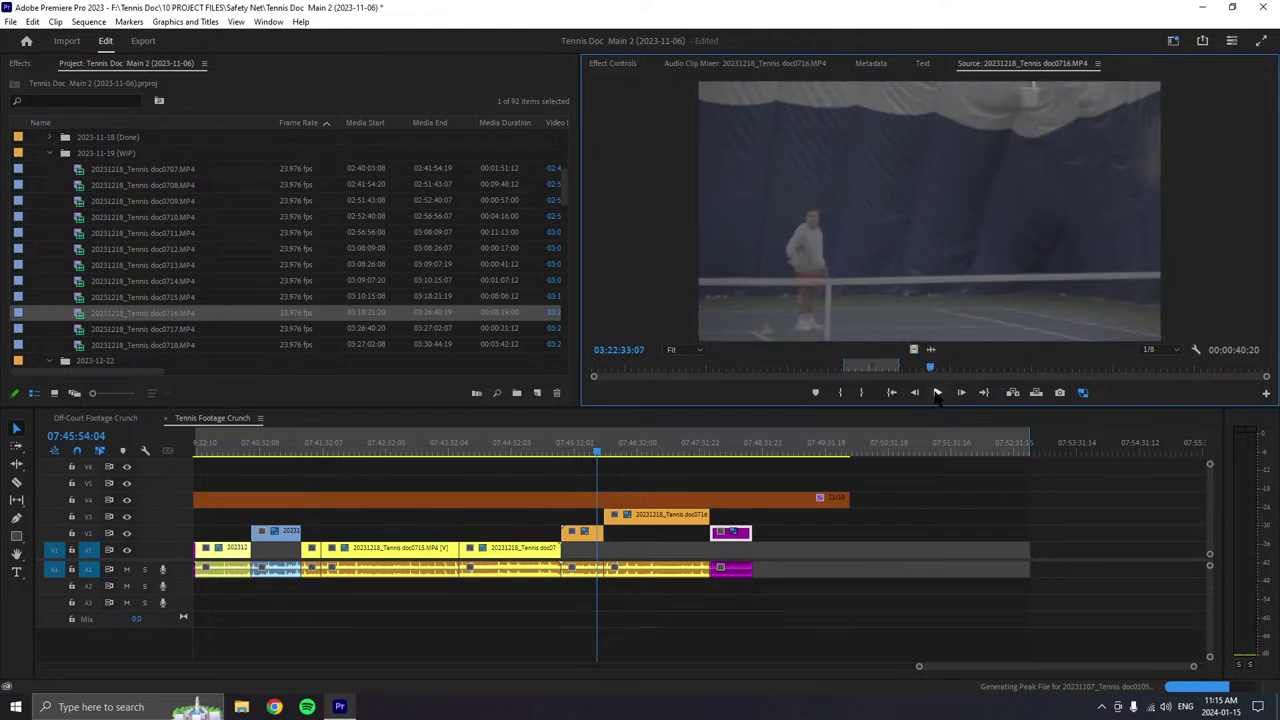
{"action": "left_click", "coordinate": [937, 392]}
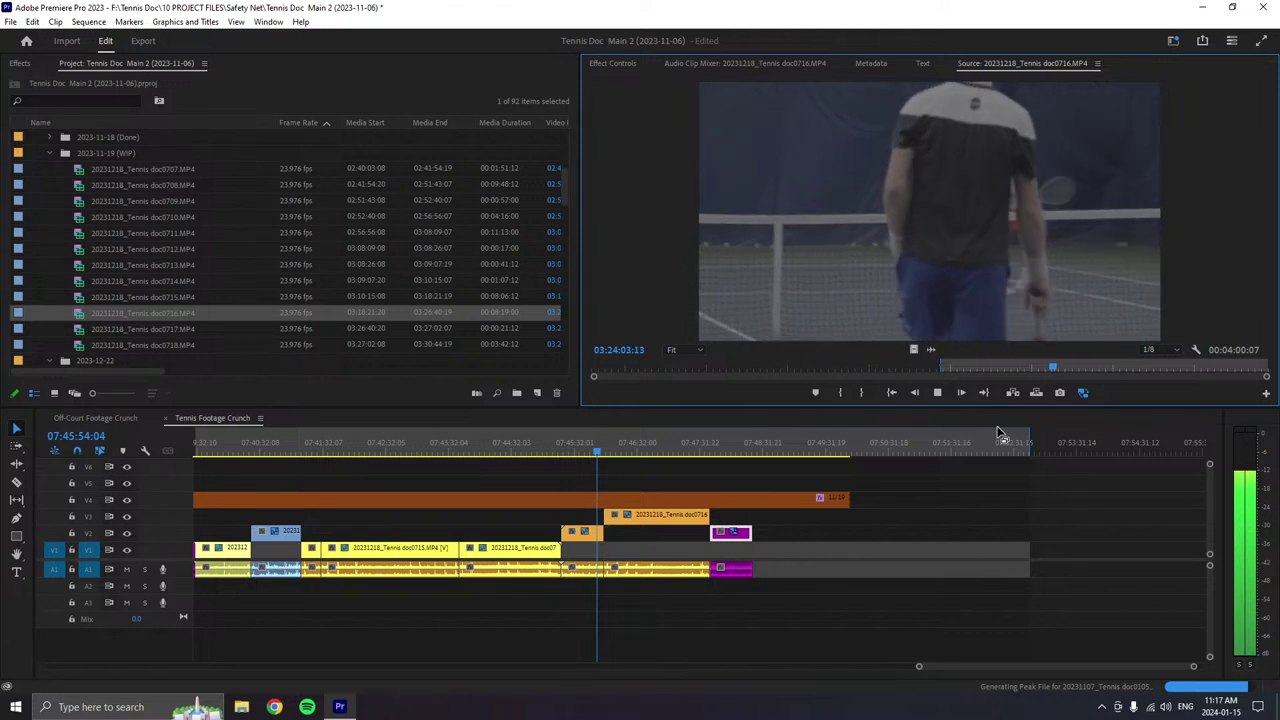
{"action": "key", "text": "o"}
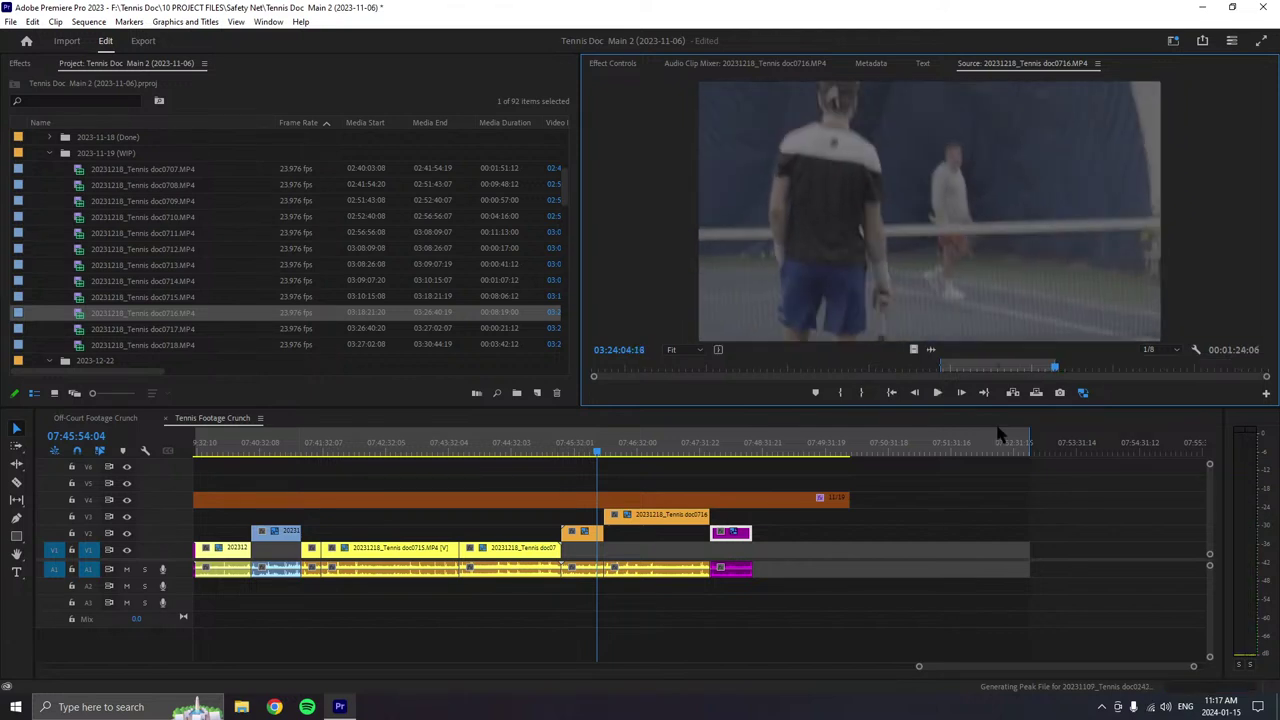
{"action": "key", "text": "space"}
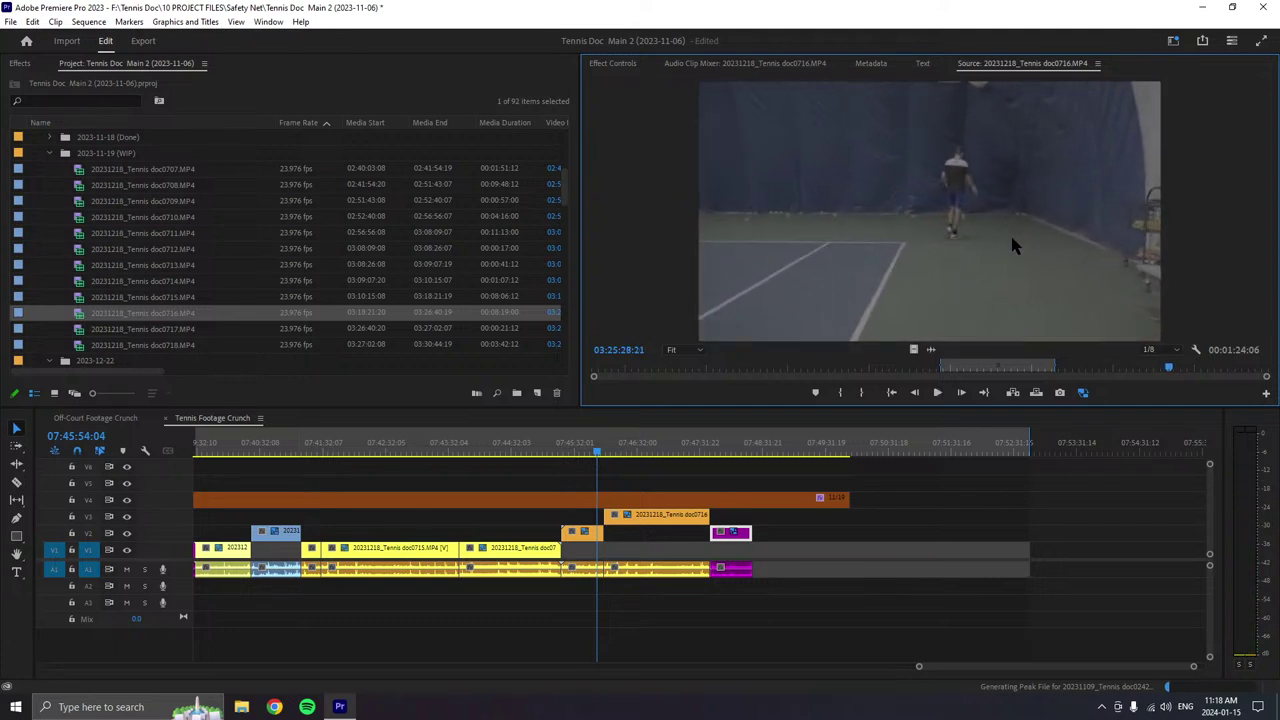
{"action": "key", "text": "space"}
- Add the marked 00:02:48:22 segment after the Purple clip with its video on V3, and label it Mango
{"action": "left_click_drag", "start_coordinate": [970, 195], "coordinate": [808, 515]}
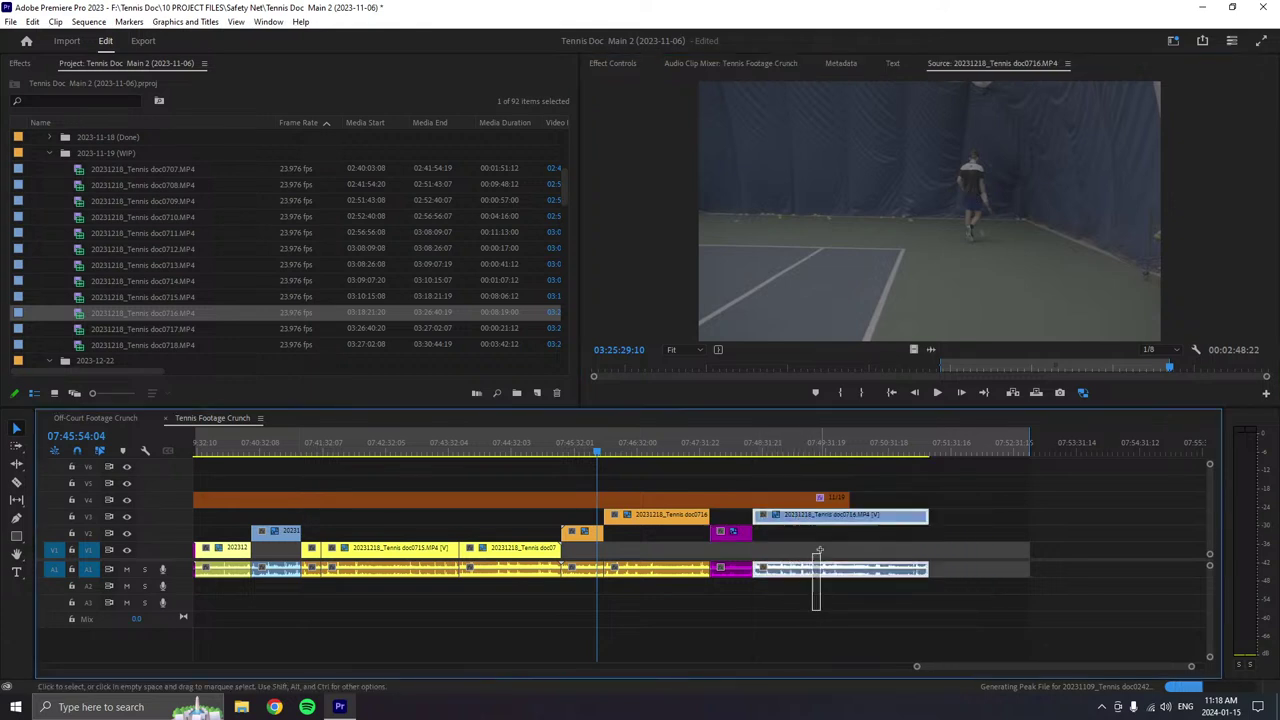
{"action": "right_click", "coordinate": [819, 519]}
{"action": "mouse_move", "coordinate": [893, 372]}
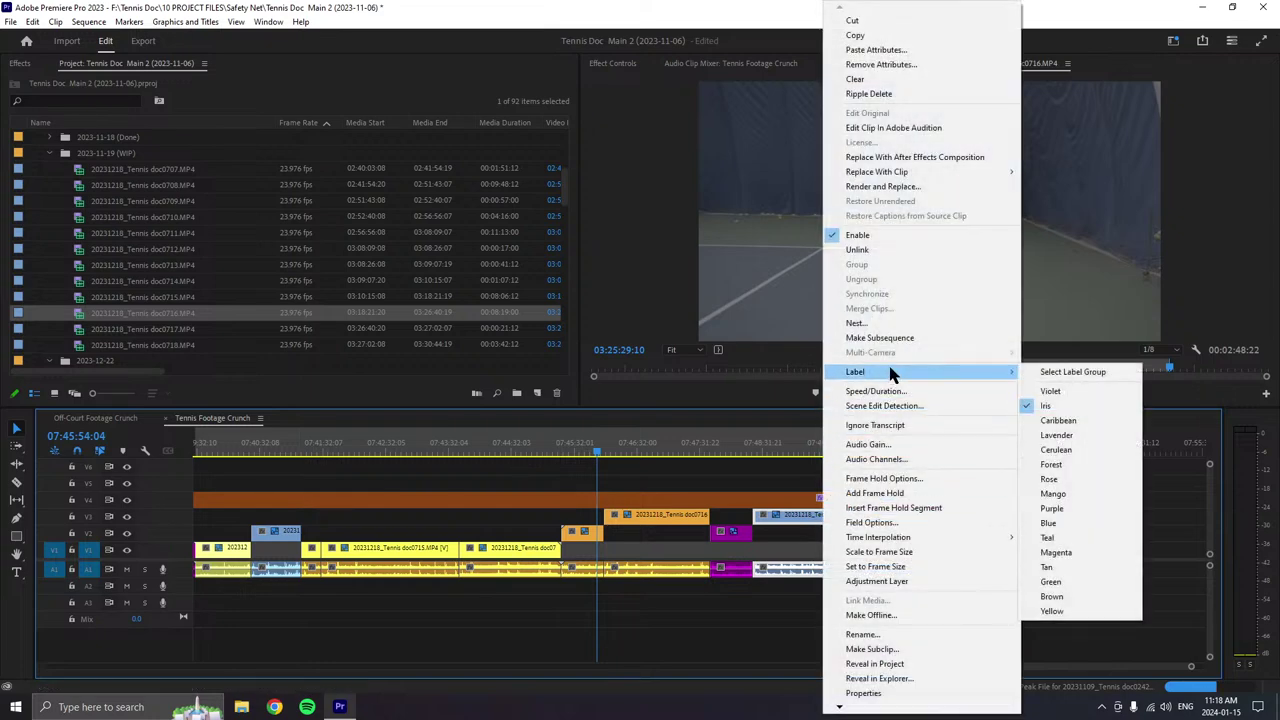
{"action": "left_click", "coordinate": [1066, 495]}
- Play 0716 on to 03:26:35:20 and mark its final 00:00:53:01 as the next segment
{"action": "mouse_move", "coordinate": [919, 667]}
{"action": "left_mouse_down"}
{"action": "mouse_move", "coordinate": [706, 667]}
{"action": "mouse_move", "coordinate": [913, 666]}
{"action": "left_mouse_up"}
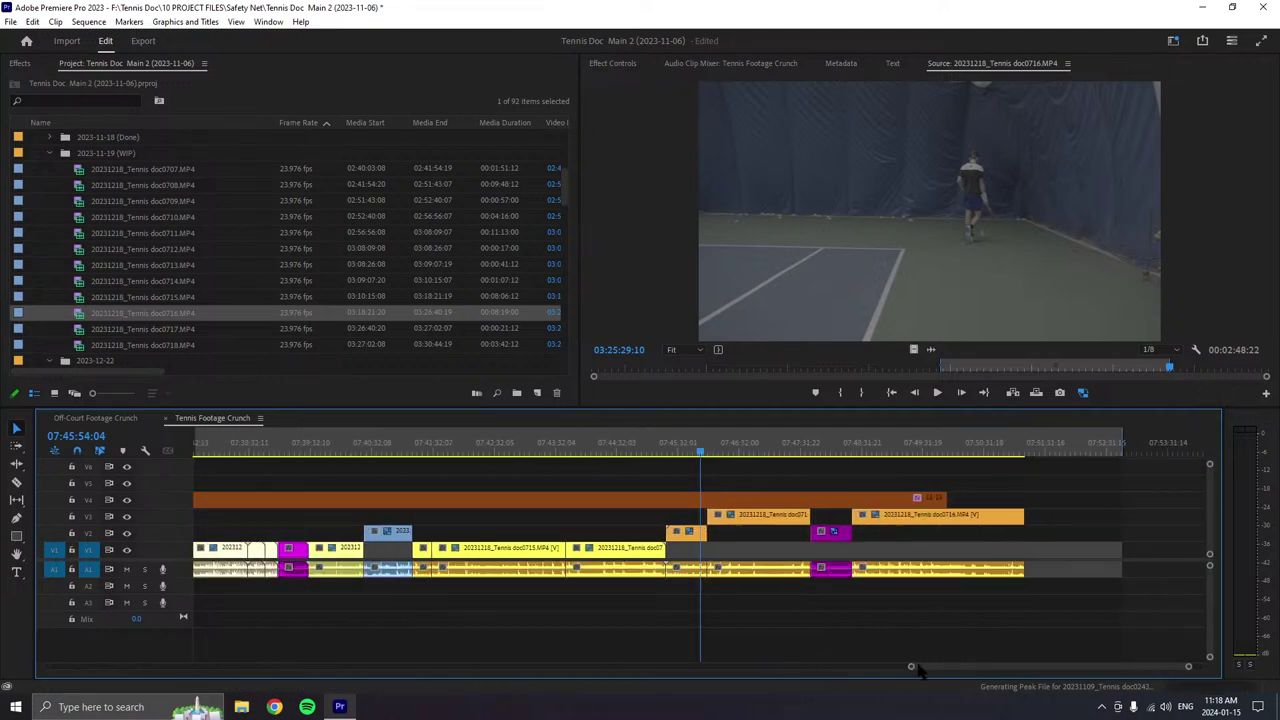
{"action": "scroll", "coordinate": [830, 640], "scroll_direction": "right", "scroll_amount": 5}
{"action": "scroll", "coordinate": [231, 254], "scroll_direction": "up", "scroll_amount": 3}
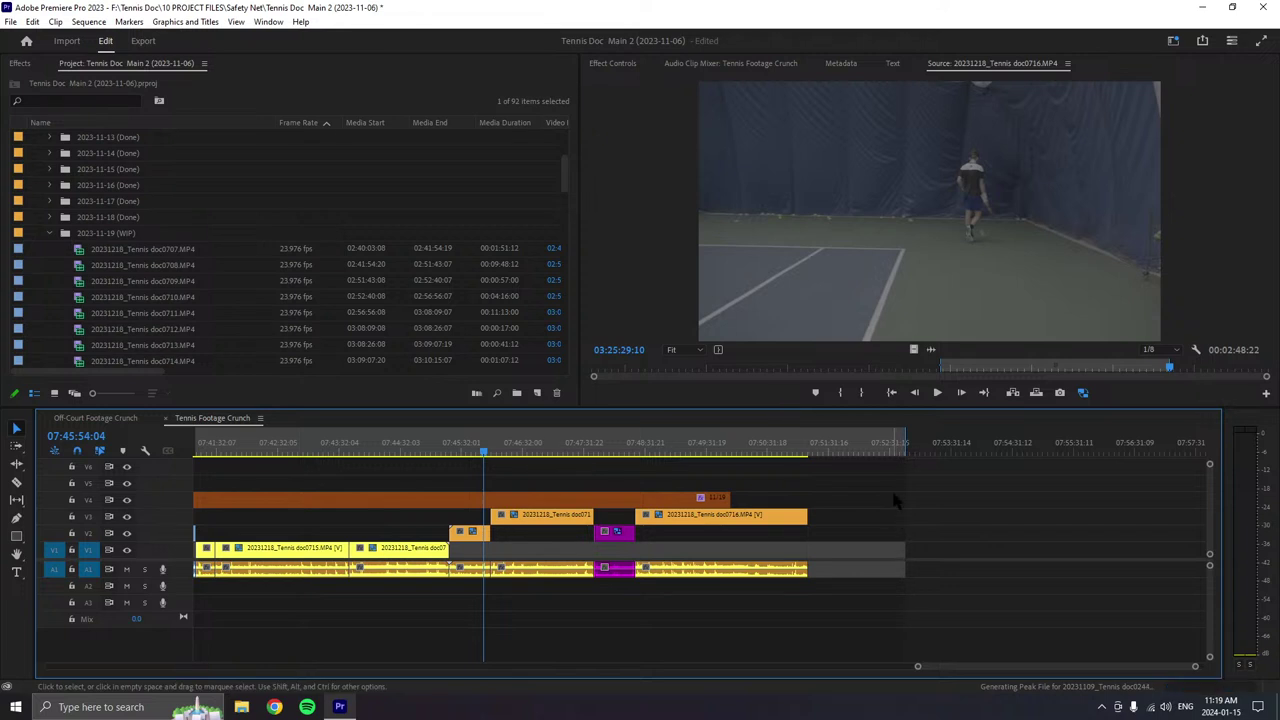
{"action": "left_click", "coordinate": [936, 395]}
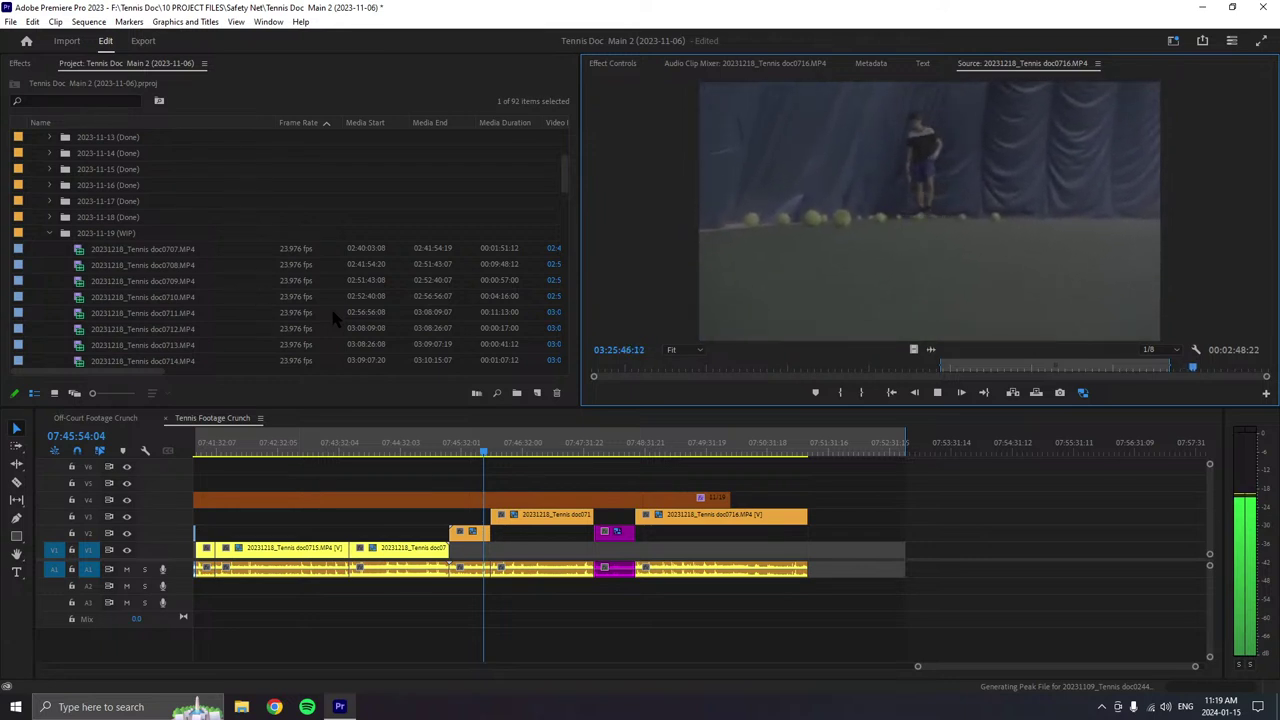
{"action": "key", "text": "i"}
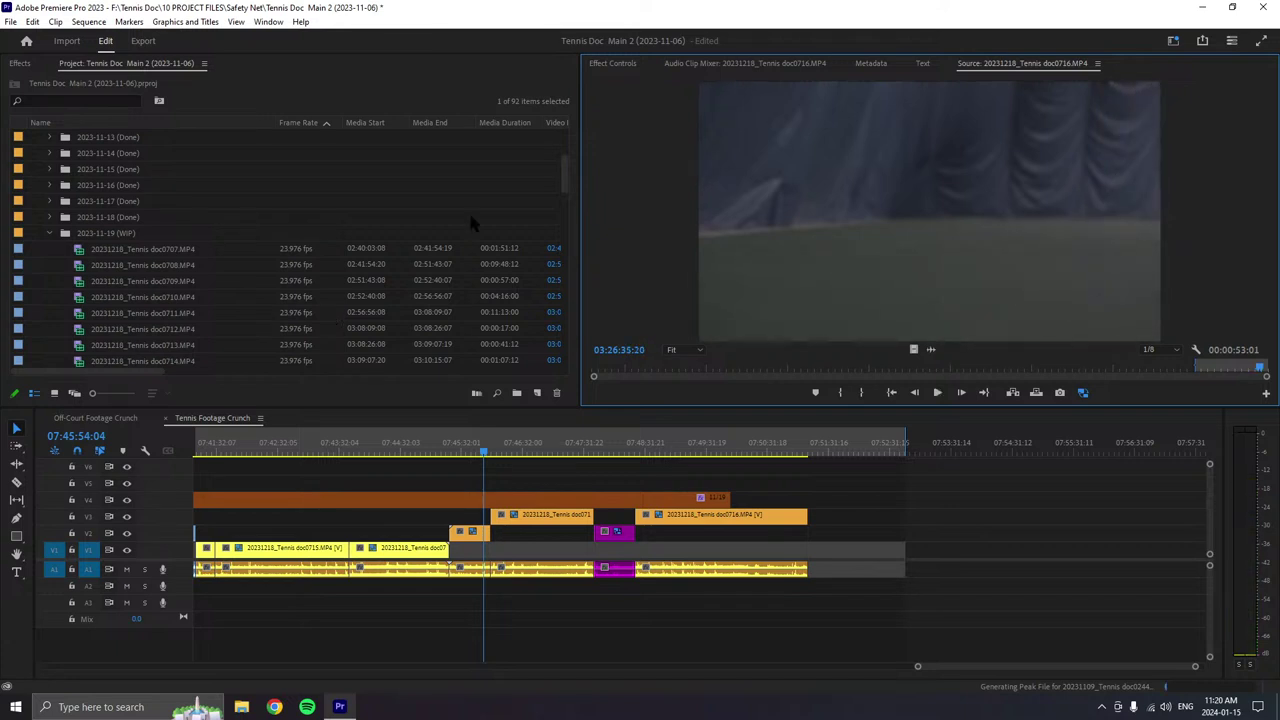
- Add the marked 00:00:53:01 segment to the end of the sequence, label it Tan and raise its video to V2
{"action": "left_click_drag", "start_coordinate": [910, 246], "coordinate": [838, 550]}
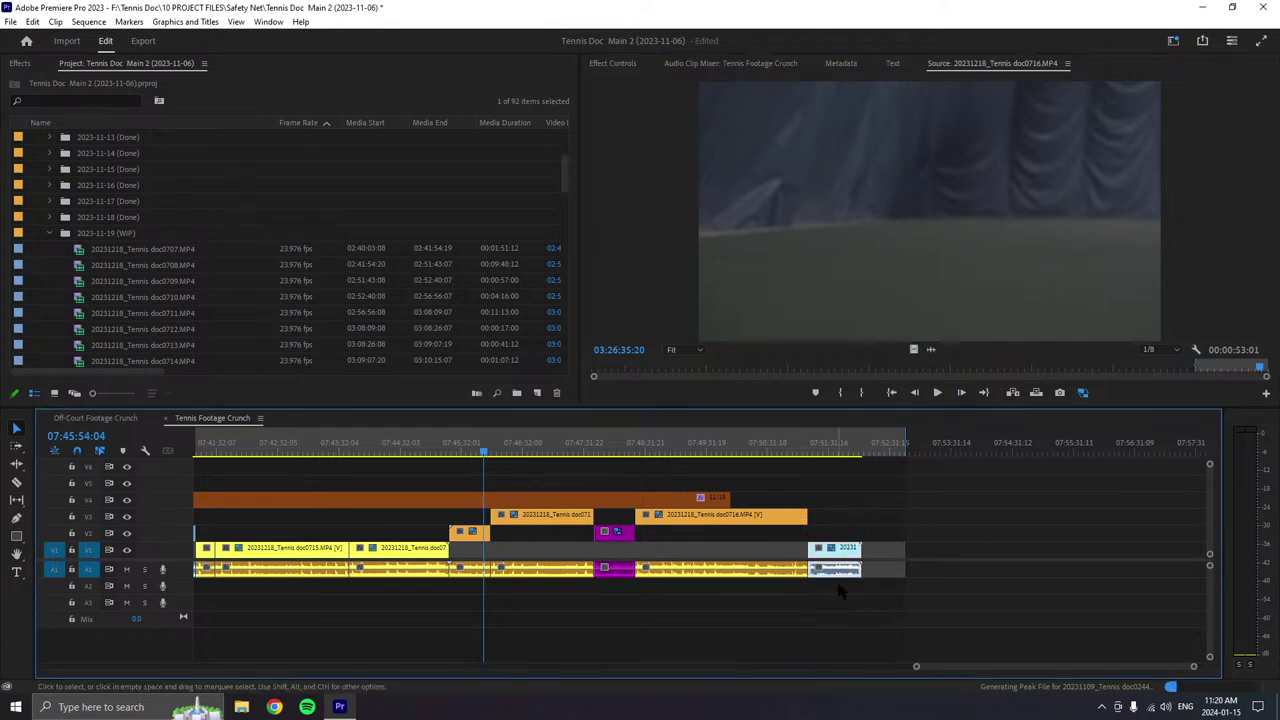
{"action": "right_click", "coordinate": [843, 543]}
{"action": "mouse_move", "coordinate": [877, 378]}
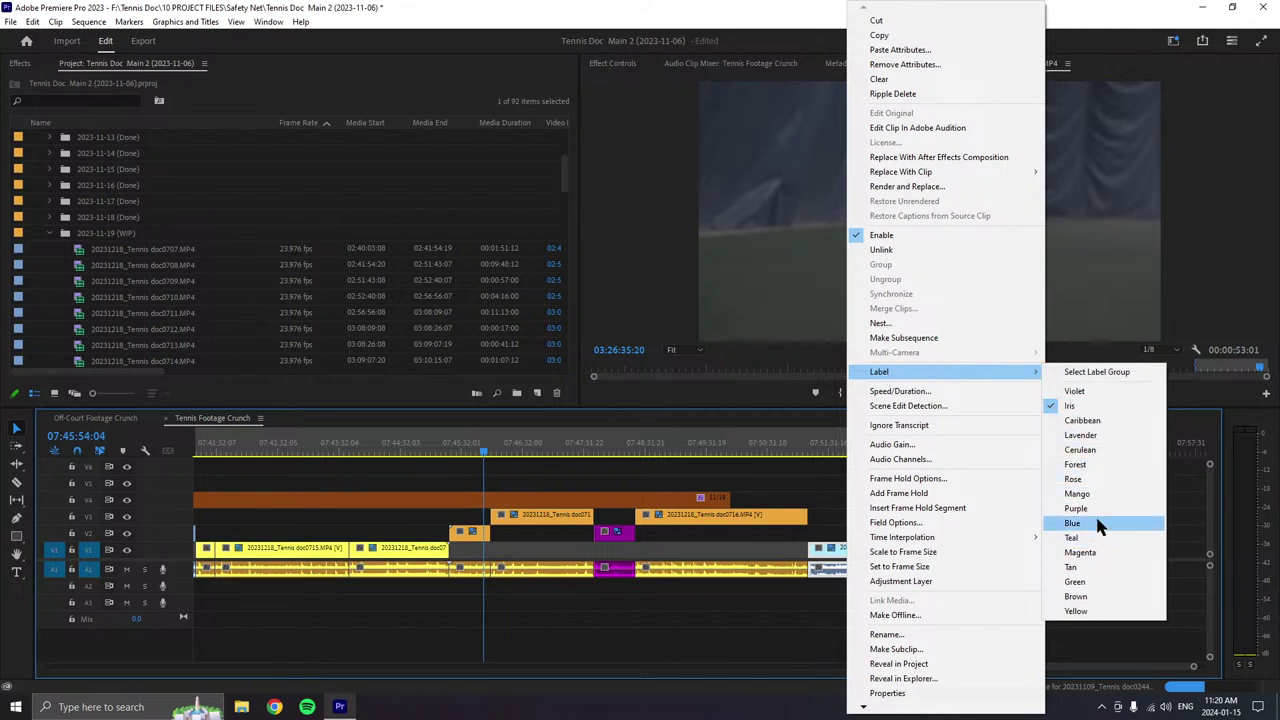
{"action": "left_click", "coordinate": [1080, 567]}
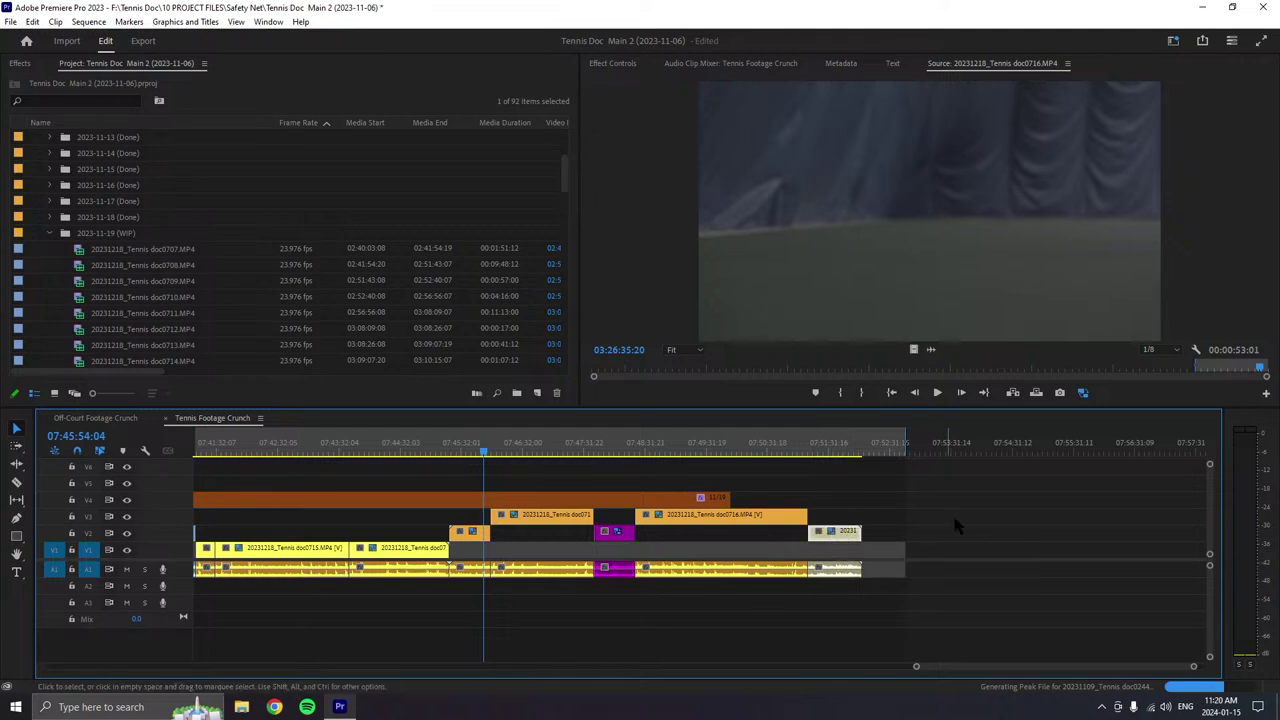
- Open and play the 0717 clip for review, and open the 0718 clip and play it to 03:27:14:18
{"action": "scroll", "coordinate": [122, 303], "scroll_direction": "down", "scroll_amount": 2}
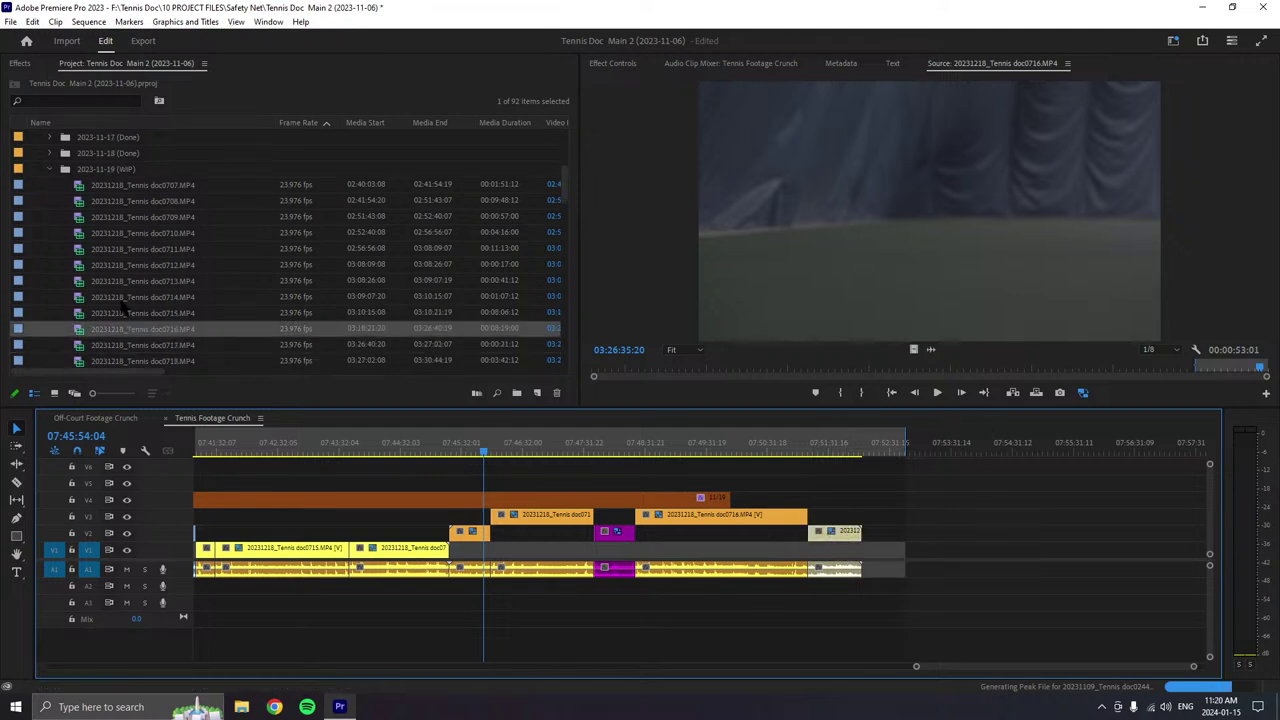
{"action": "double_click", "coordinate": [80, 329]}
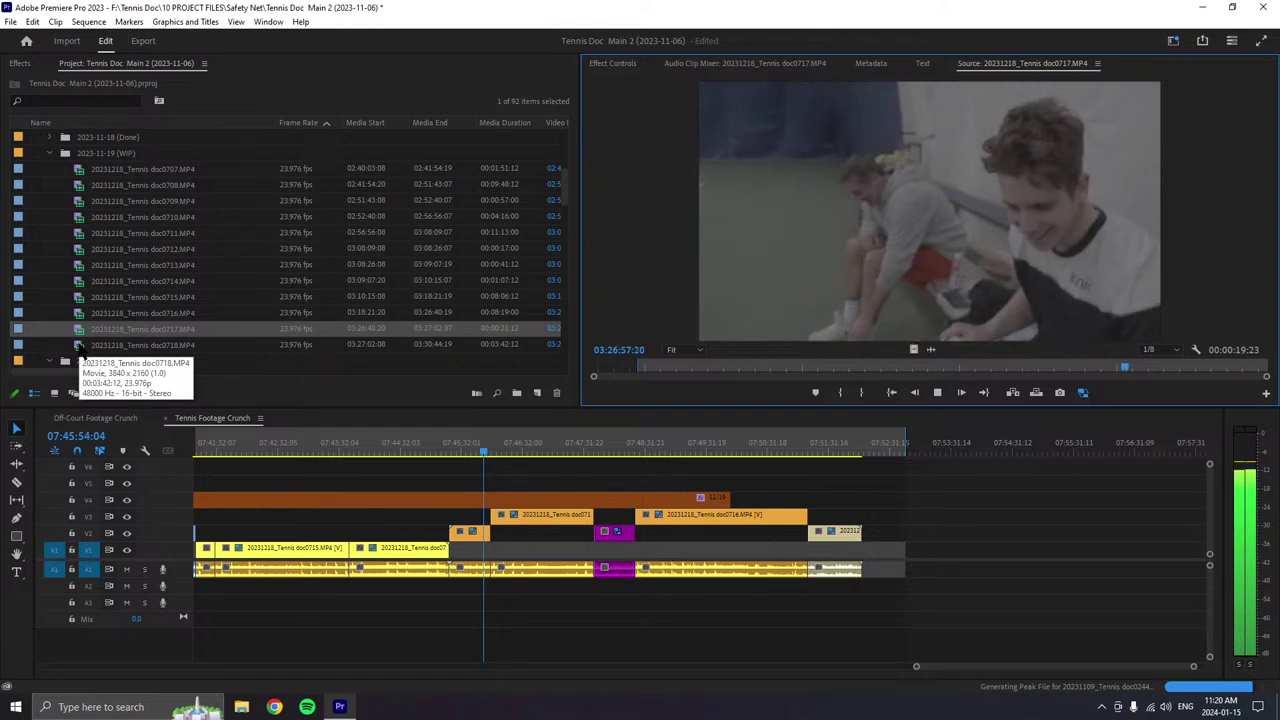
{"action": "left_click", "coordinate": [79, 345]}
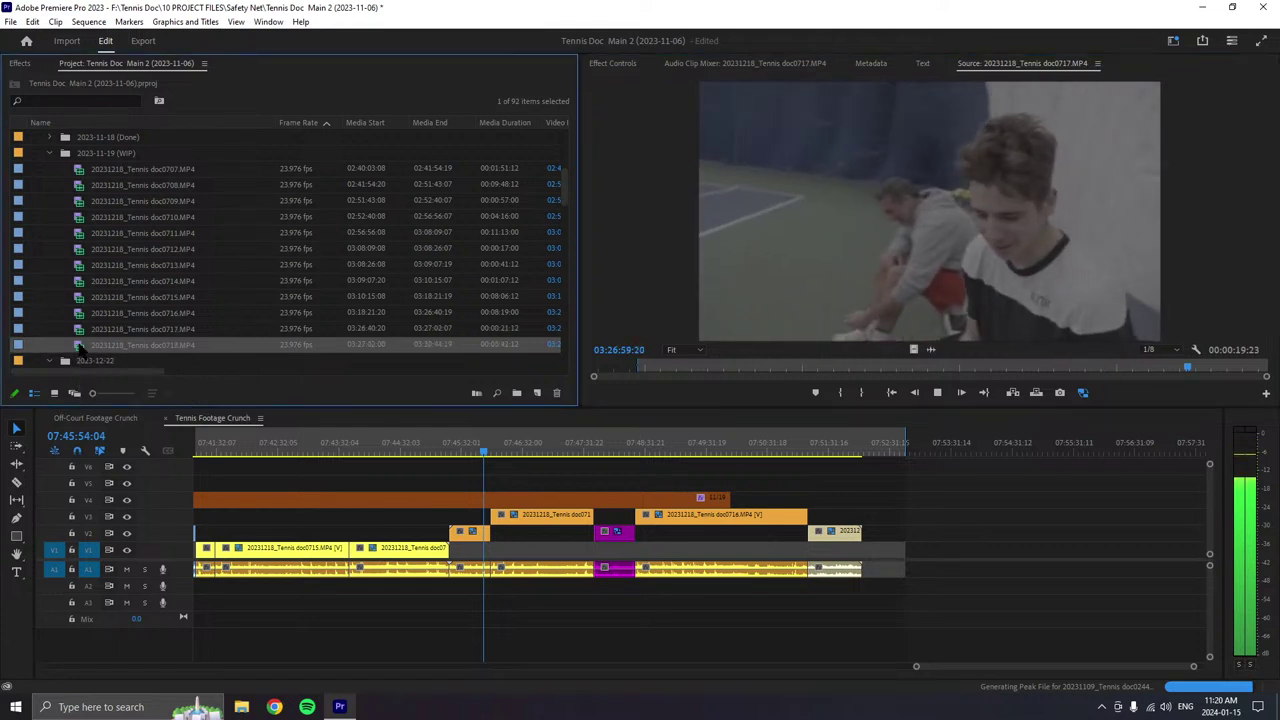
{"action": "double_click", "coordinate": [79, 345]}
{"action": "left_click", "coordinate": [937, 392]}
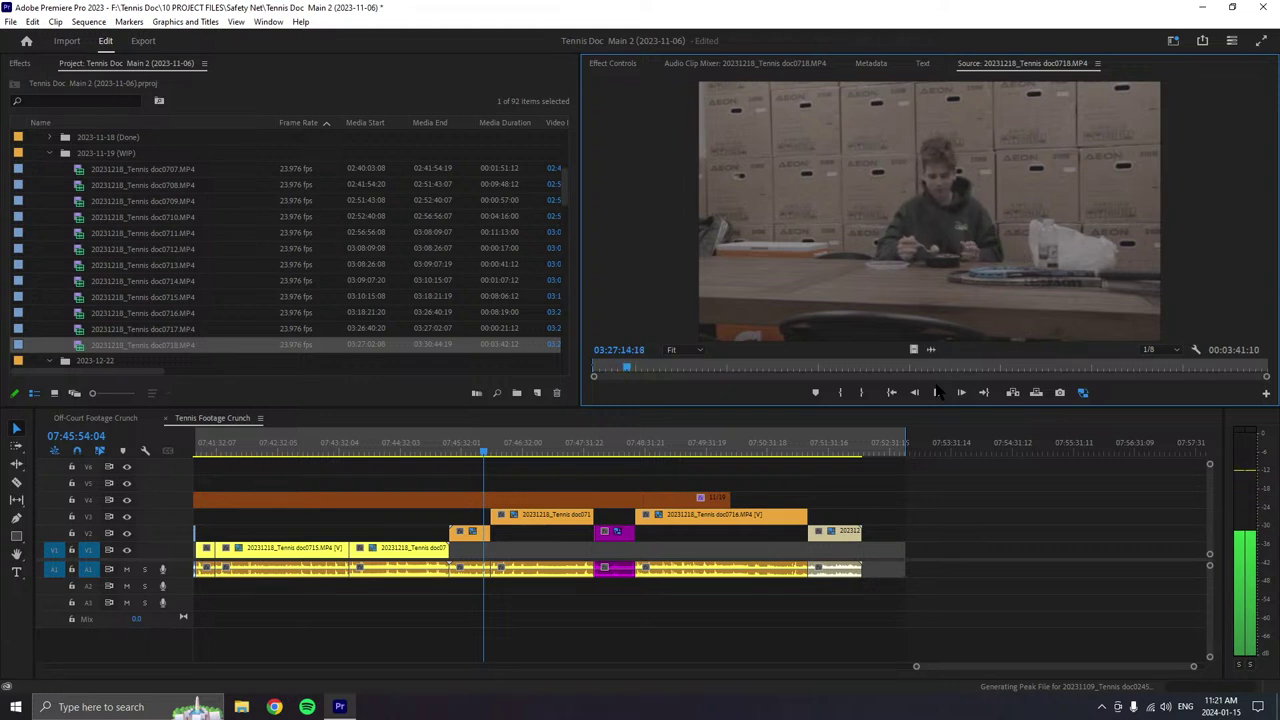
- Play 0718 on to 03:27:46:17 and mark its first 00:00:43:08 as the next segment
{"action": "left_click", "coordinate": [937, 392]}
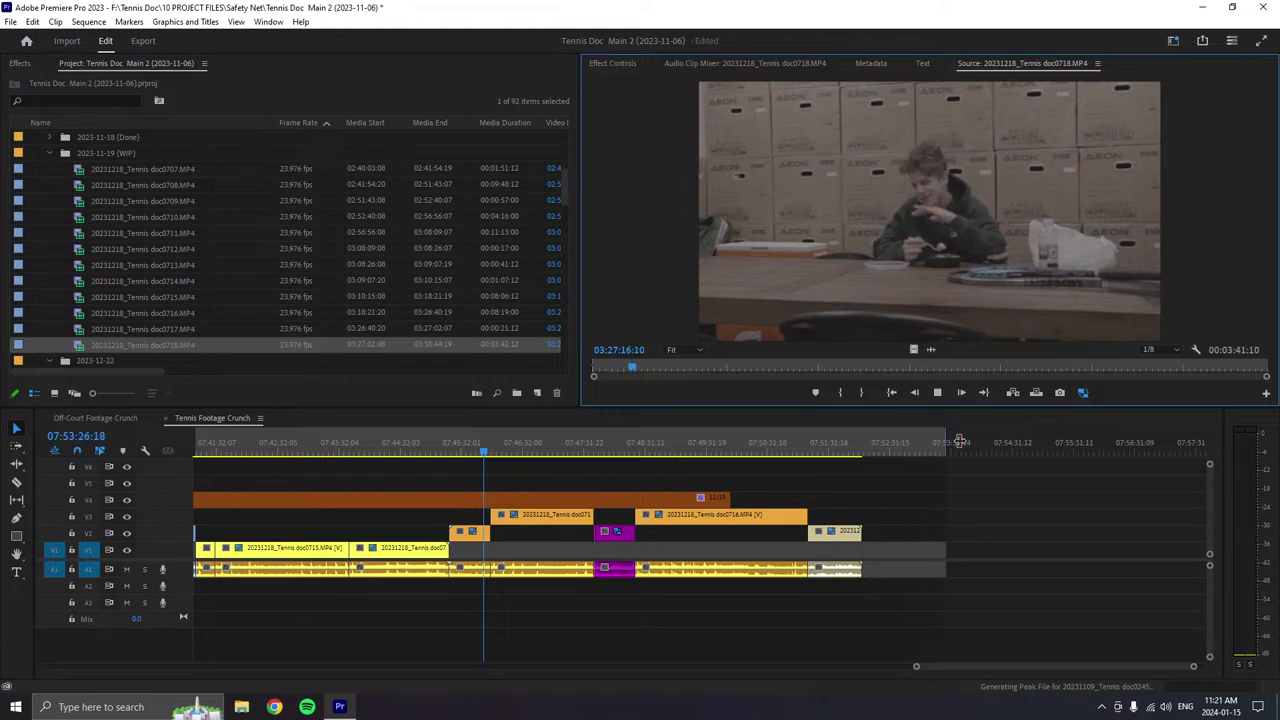
{"action": "left_click", "coordinate": [936, 393]}
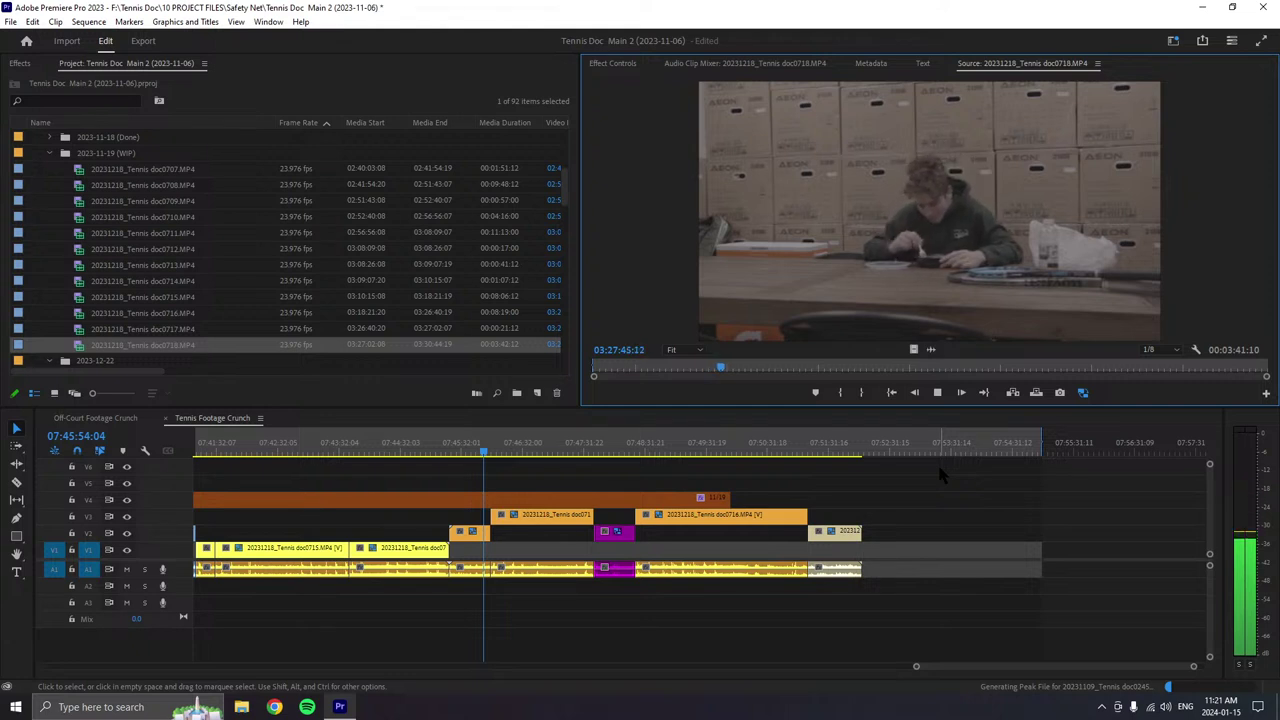
{"action": "key", "text": "space"}
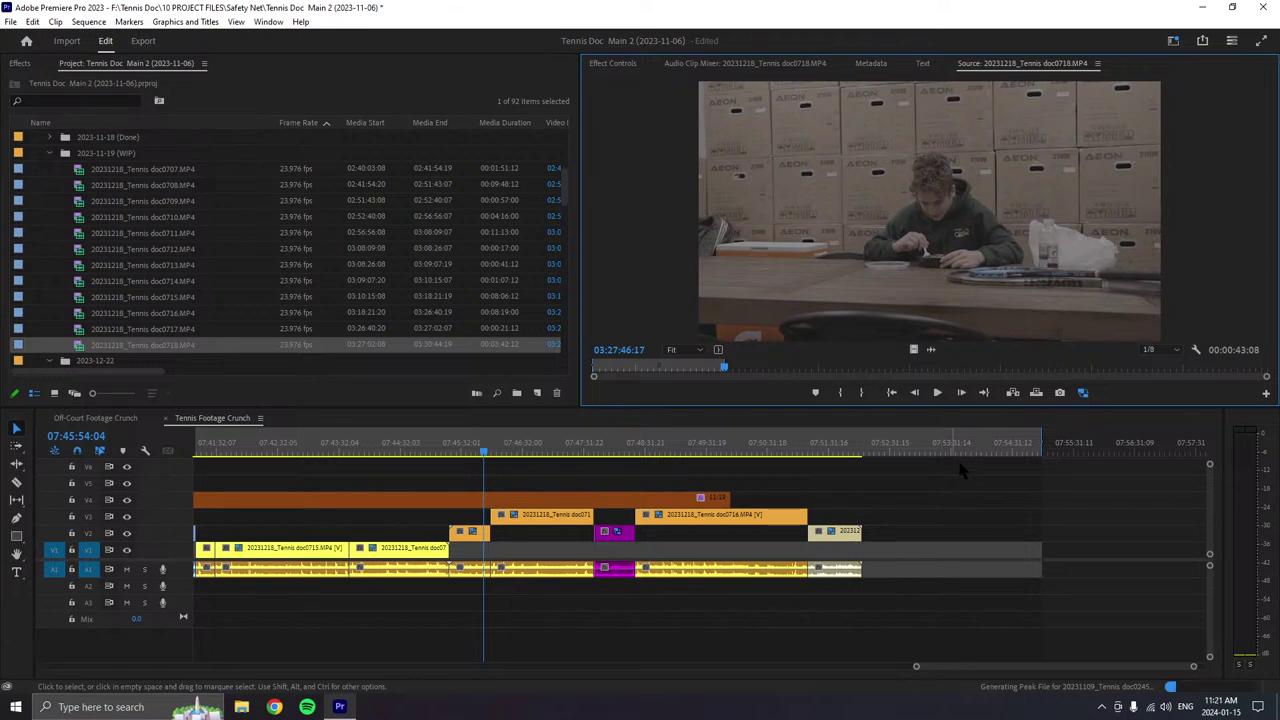
- Add the marked 00:00:43:08 segment of 0718 to the end of the sequence and label it Yellow
{"action": "left_click_drag", "start_coordinate": [936, 273], "coordinate": [890, 540]}
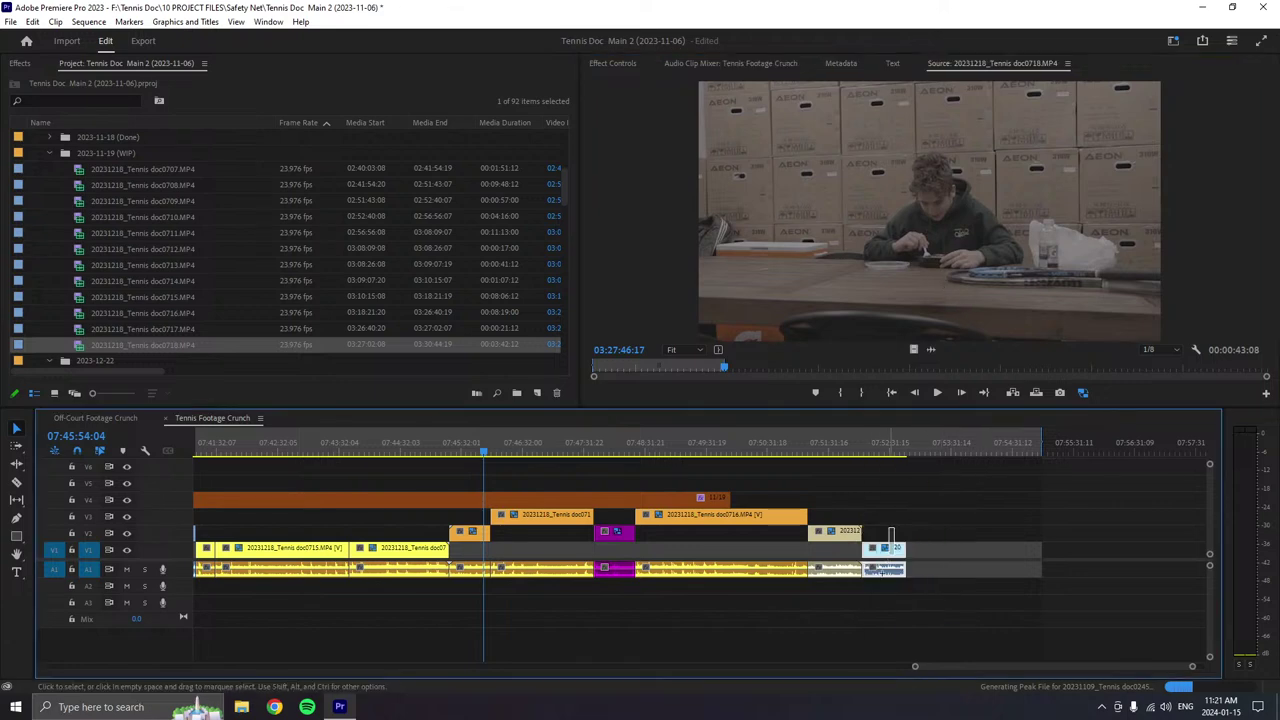
{"action": "right_click", "coordinate": [890, 540]}
{"action": "mouse_move", "coordinate": [920, 371]}
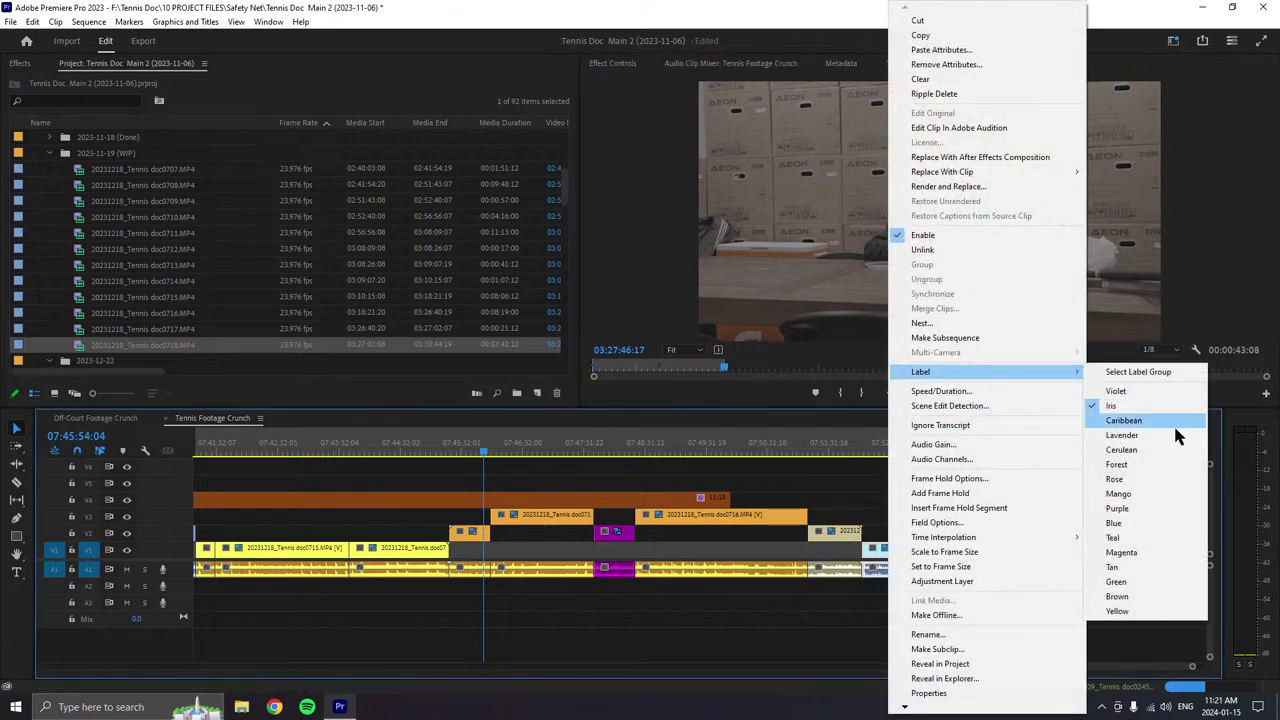
{"action": "left_click", "coordinate": [1118, 612]}
- While 0718 plays on from a new in point, rename the 2023-11-19 (WIP) bin as 2023-11-19 (Done) and collapse it
{"action": "left_click", "coordinate": [937, 392]}
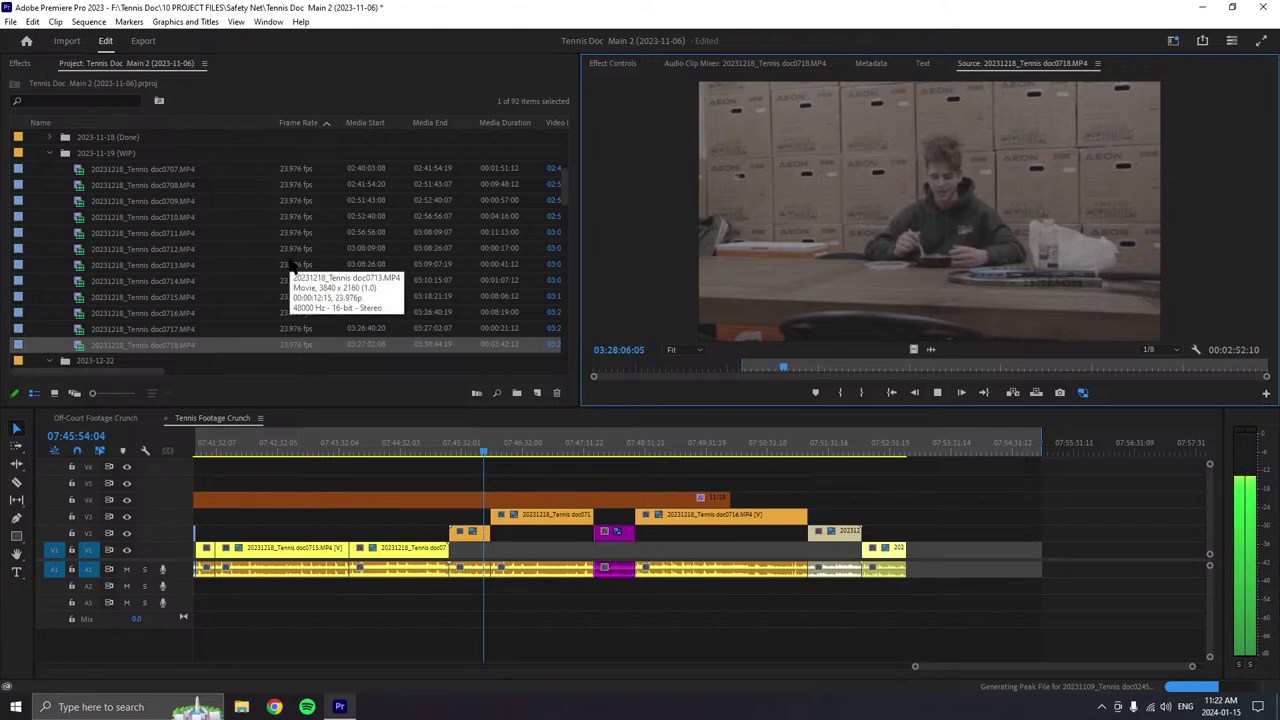
{"action": "right_click", "coordinate": [118, 152]}
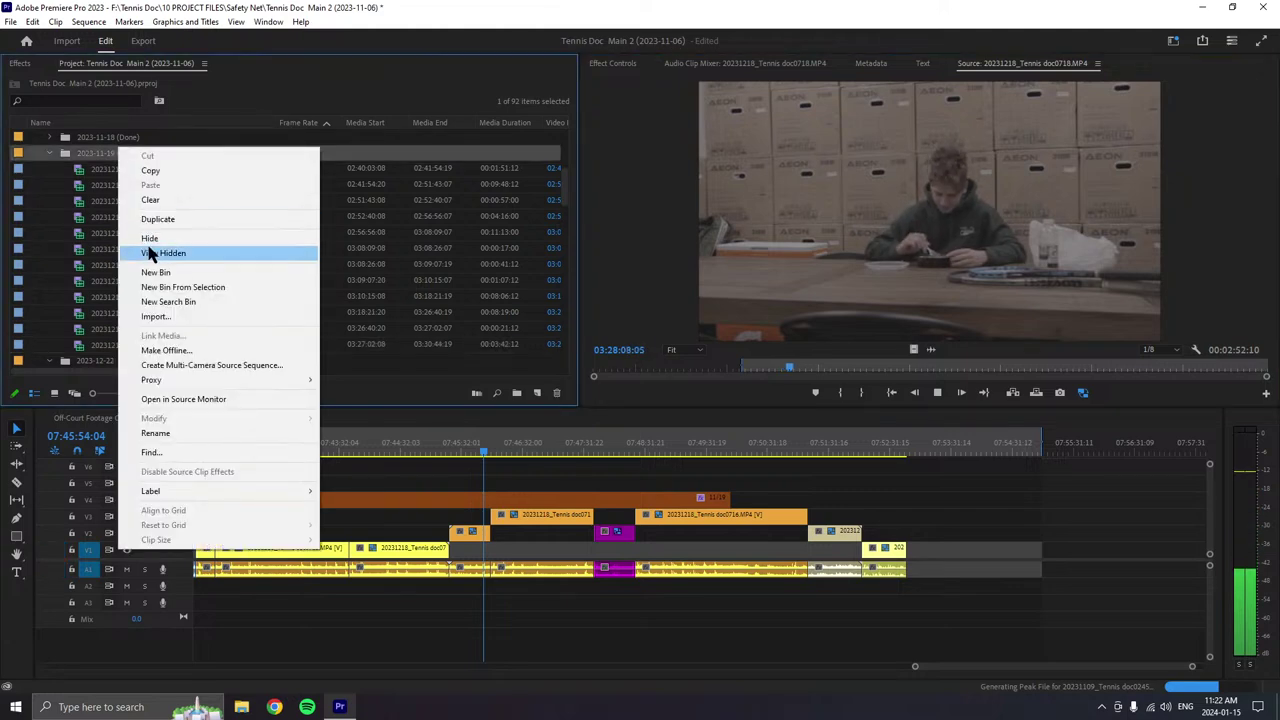
{"action": "left_click", "coordinate": [158, 435]}
{"action": "left_click", "coordinate": [143, 153]}
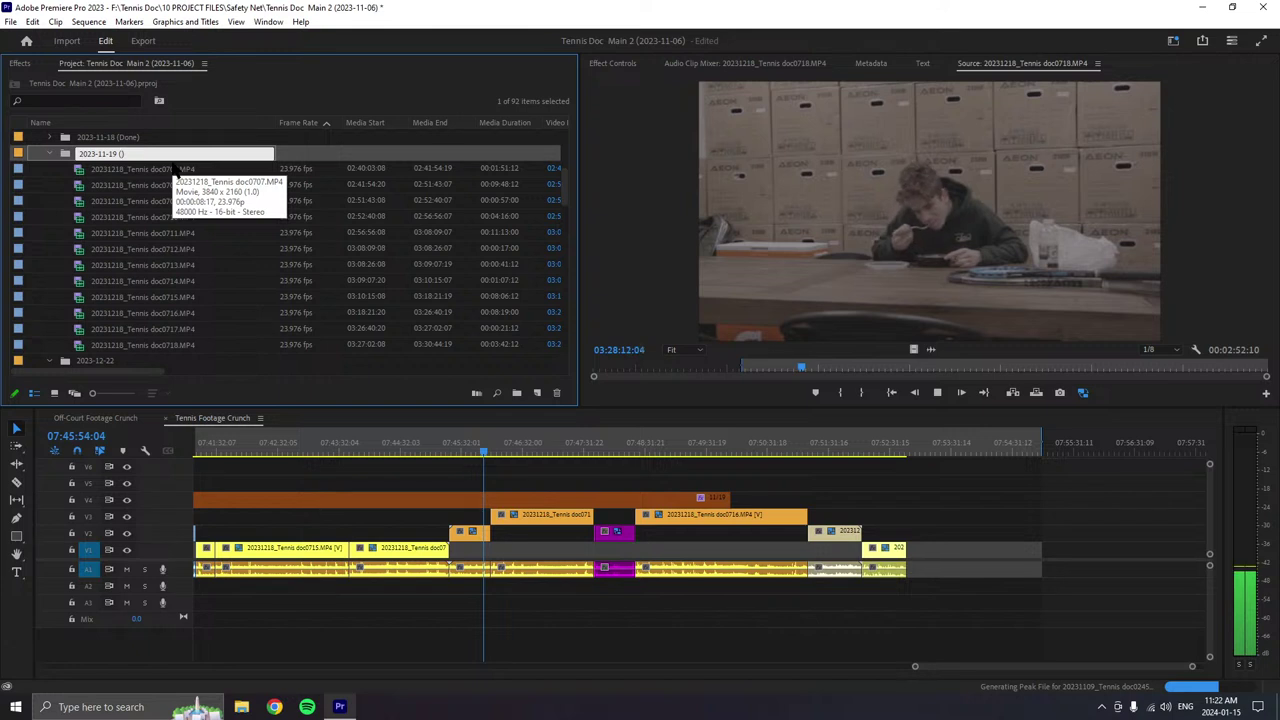
{"action": "left_click", "coordinate": [187, 200]}
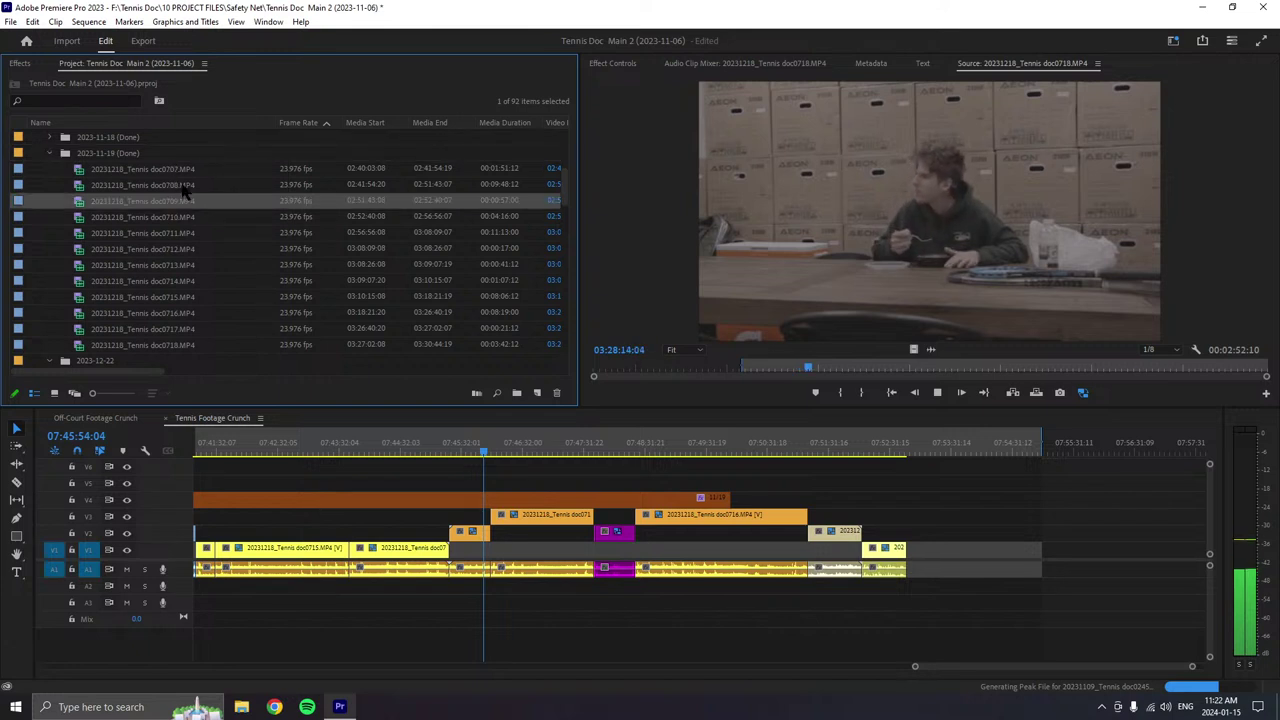
{"action": "scroll", "coordinate": [197, 275], "scroll_direction": "down", "scroll_amount": 1}
{"action": "scroll", "coordinate": [197, 276], "scroll_direction": "down", "scroll_amount": 1}
{"action": "scroll", "coordinate": [198, 275], "scroll_direction": "up", "scroll_amount": 2}
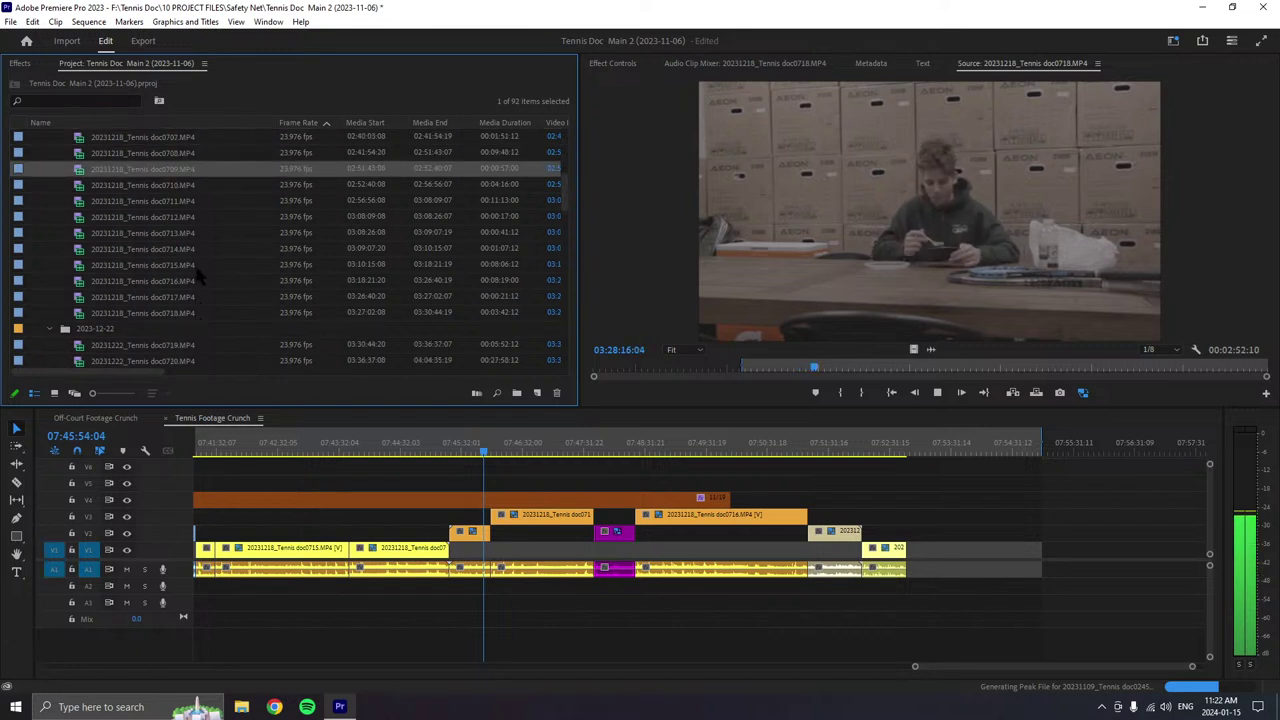
{"action": "left_click", "coordinate": [49, 137]}
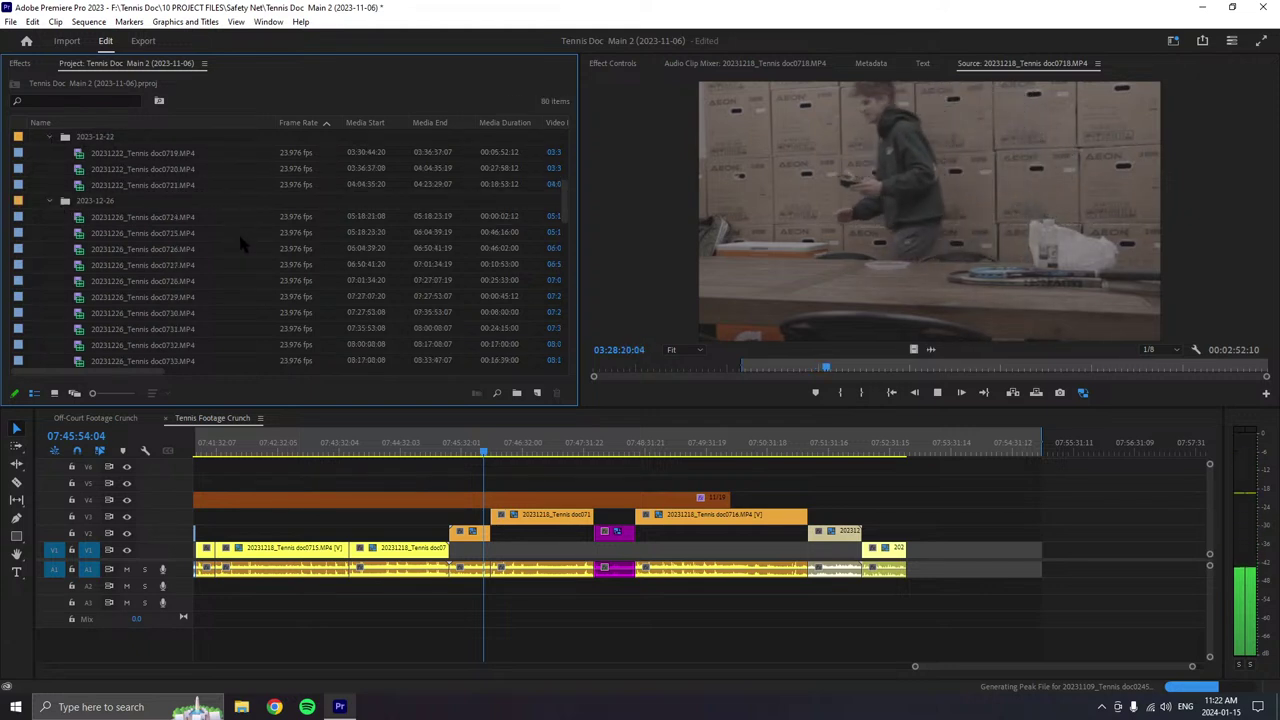
{"action": "scroll", "coordinate": [238, 236], "scroll_direction": "down", "scroll_amount": 1}
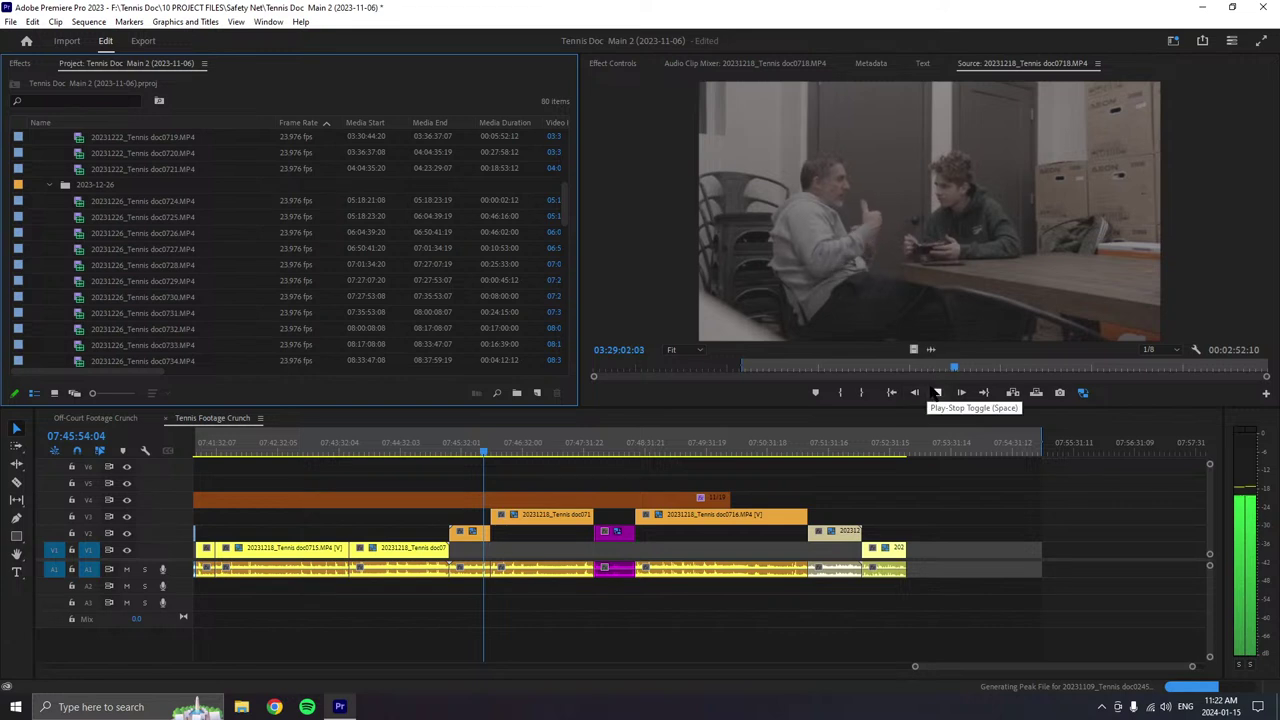
- Play 0718 through to 03:30:42:11 and mark its remaining 00:02:50:02 as the next segment
{"action": "left_click", "coordinate": [936, 393]}
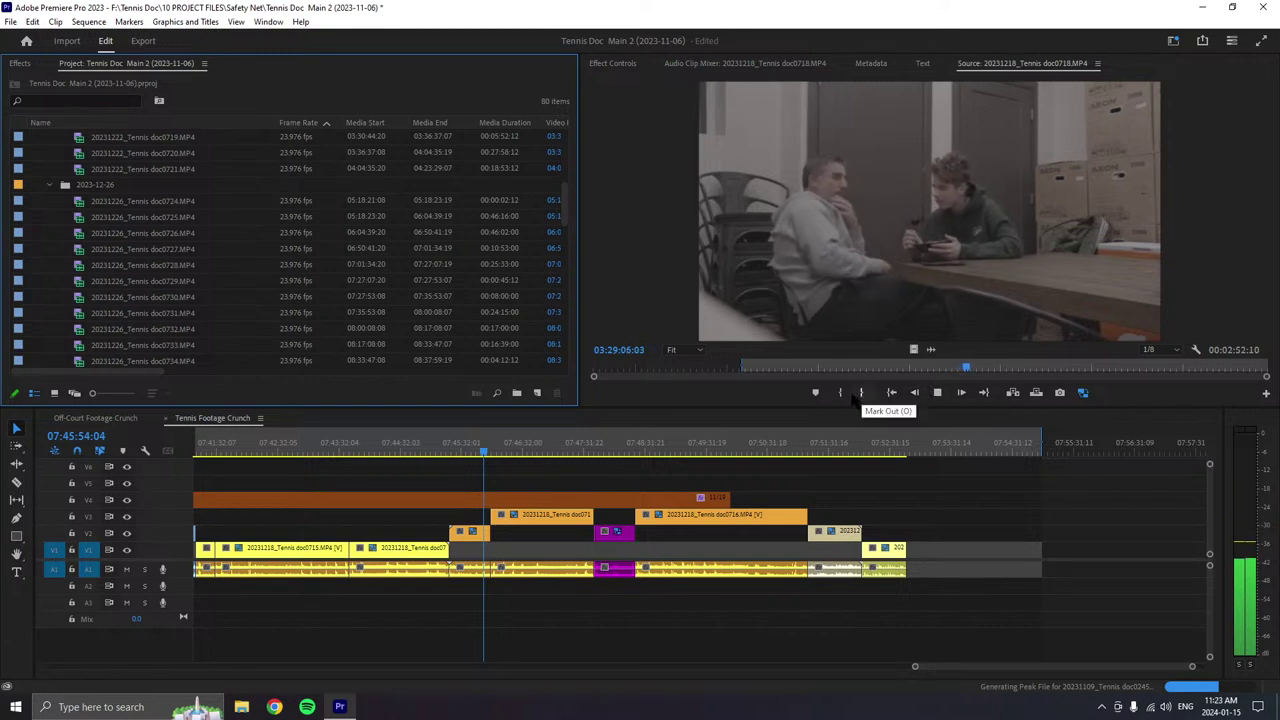
{"action": "left_click", "coordinate": [862, 392]}
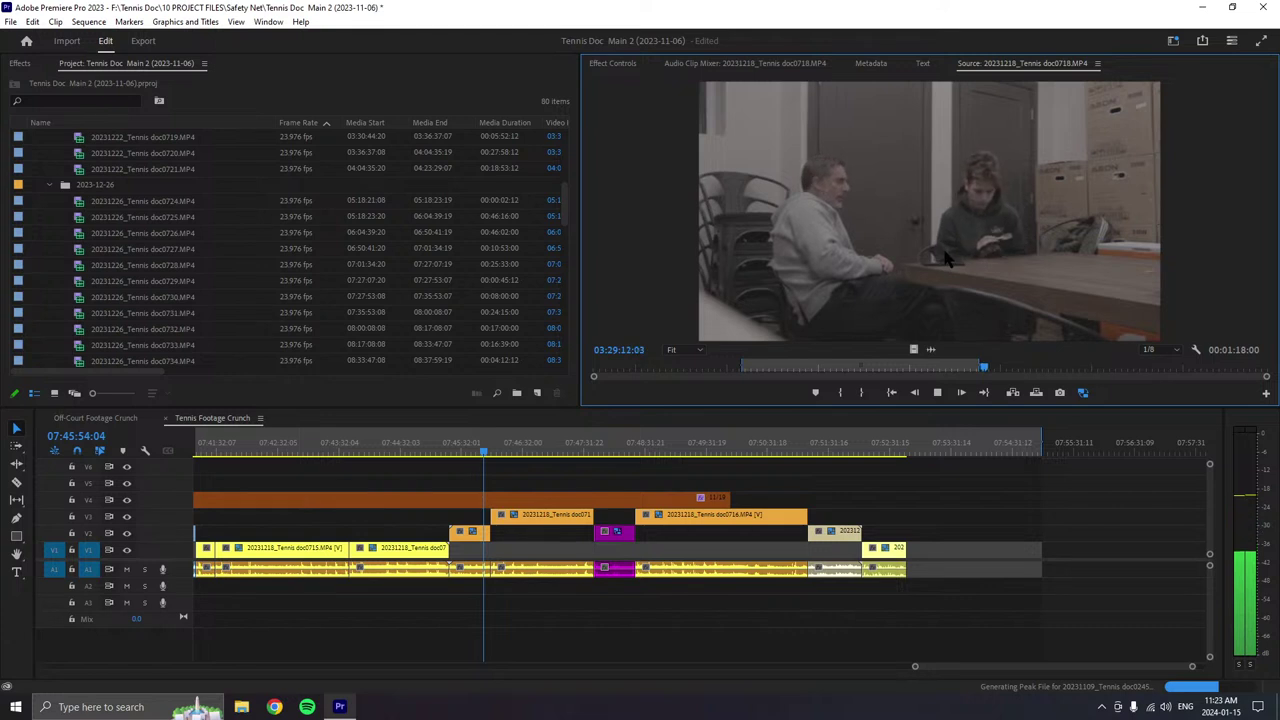
{"action": "left_click", "coordinate": [862, 392]}
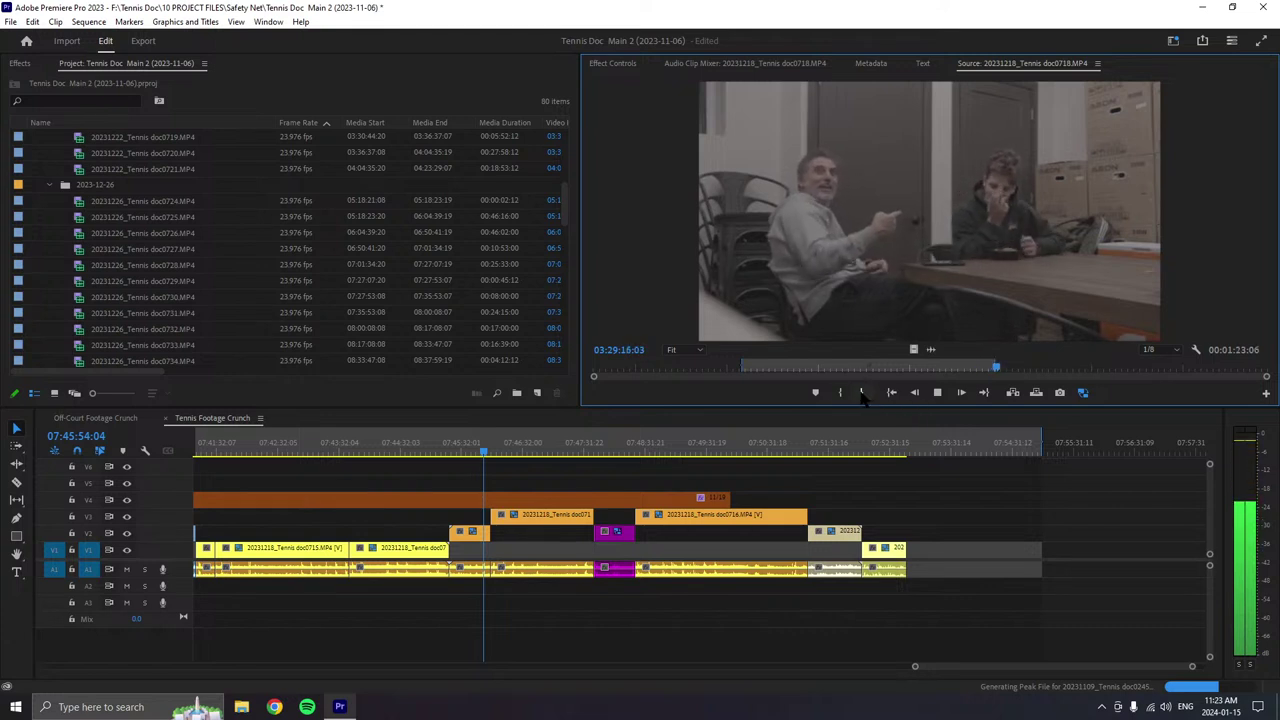
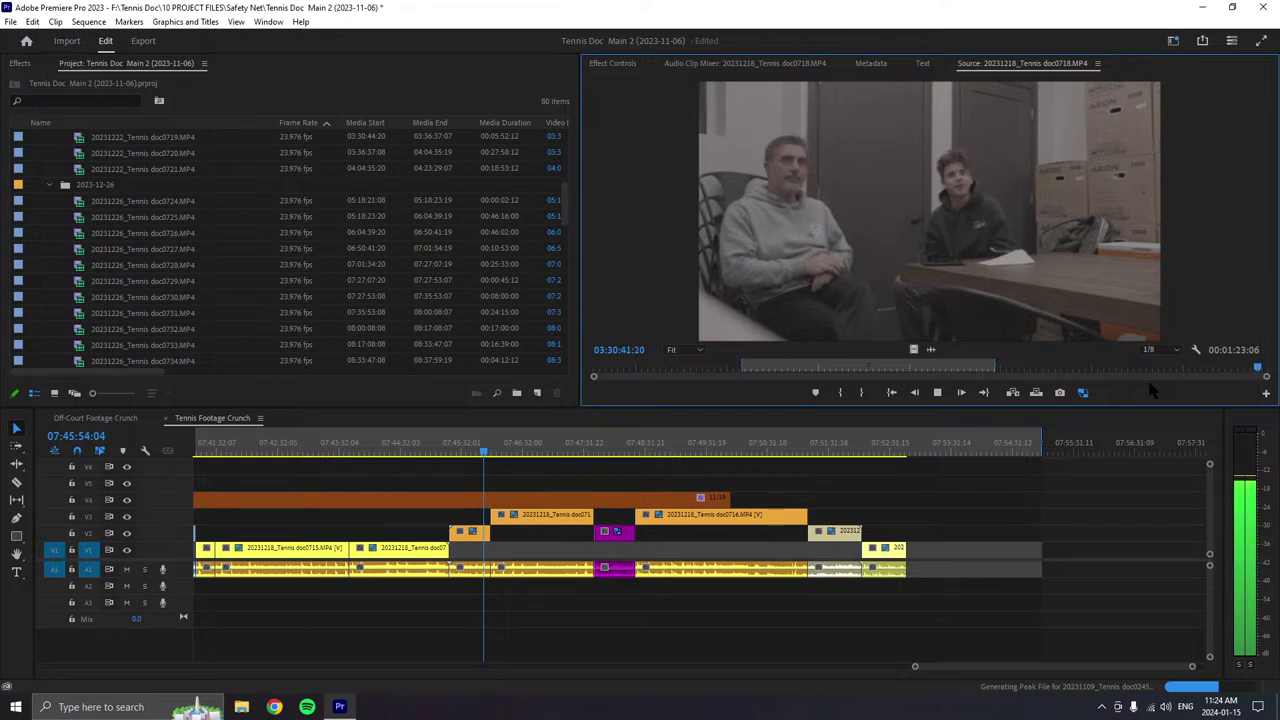
{"action": "key", "text": "space"}
- Add the marked 00:02:50:02 segment of 0718 after the first 0718 clip in the sequence and label it Yellow
{"action": "left_click_drag", "start_coordinate": [1152, 390], "coordinate": [916, 580]}
{"action": "right_click", "coordinate": [936, 552]}
{"action": "mouse_move", "coordinate": [1110, 371]}
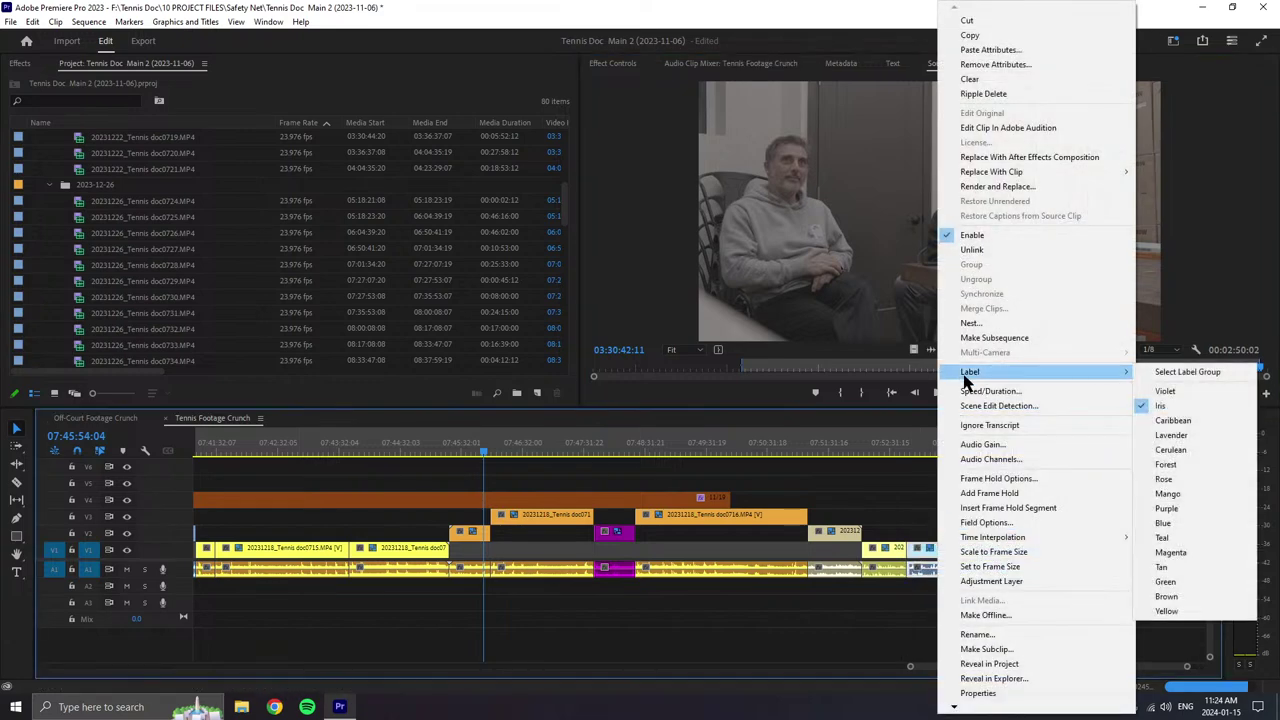
{"action": "left_click", "coordinate": [1170, 610]}
{"action": "scroll", "coordinate": [1063, 551], "scroll_direction": "down", "scroll_amount": 2}
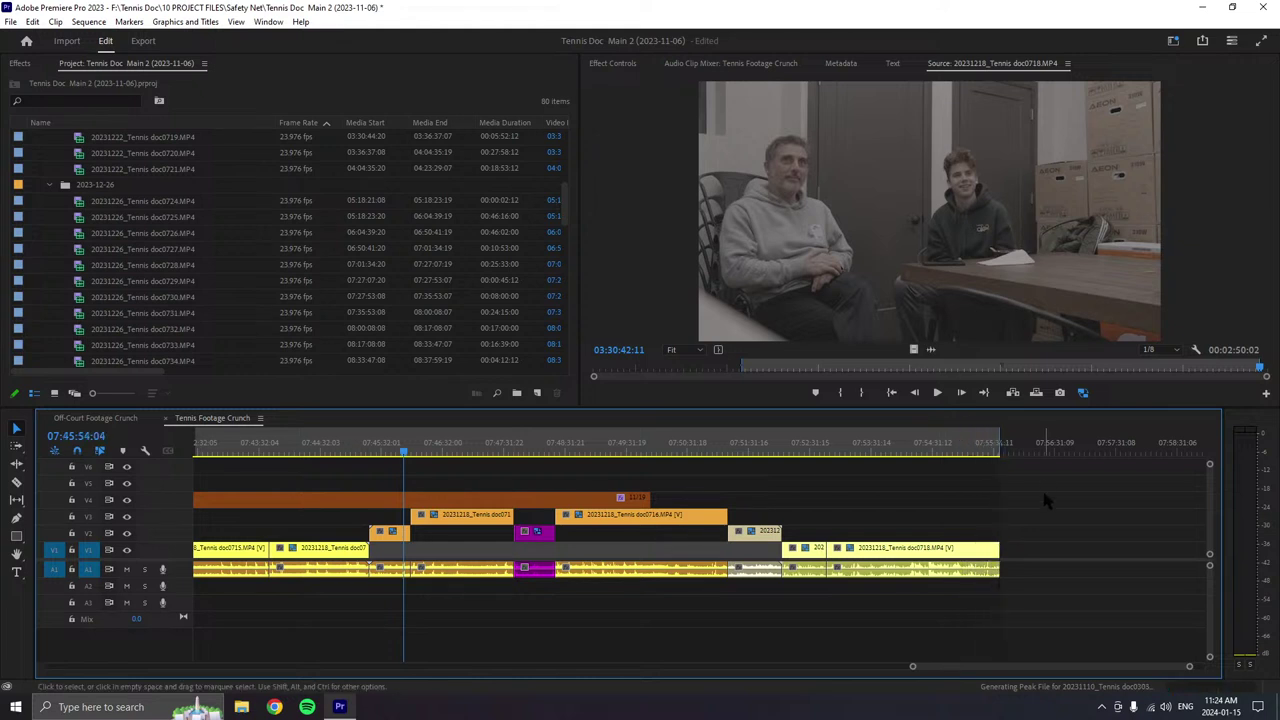
- Collapse the 2023-12-26 bin and rename the 2023-12-22 bin as 2023-12-22 (WIP)
{"action": "scroll", "coordinate": [134, 306], "scroll_direction": "up", "scroll_amount": 3}
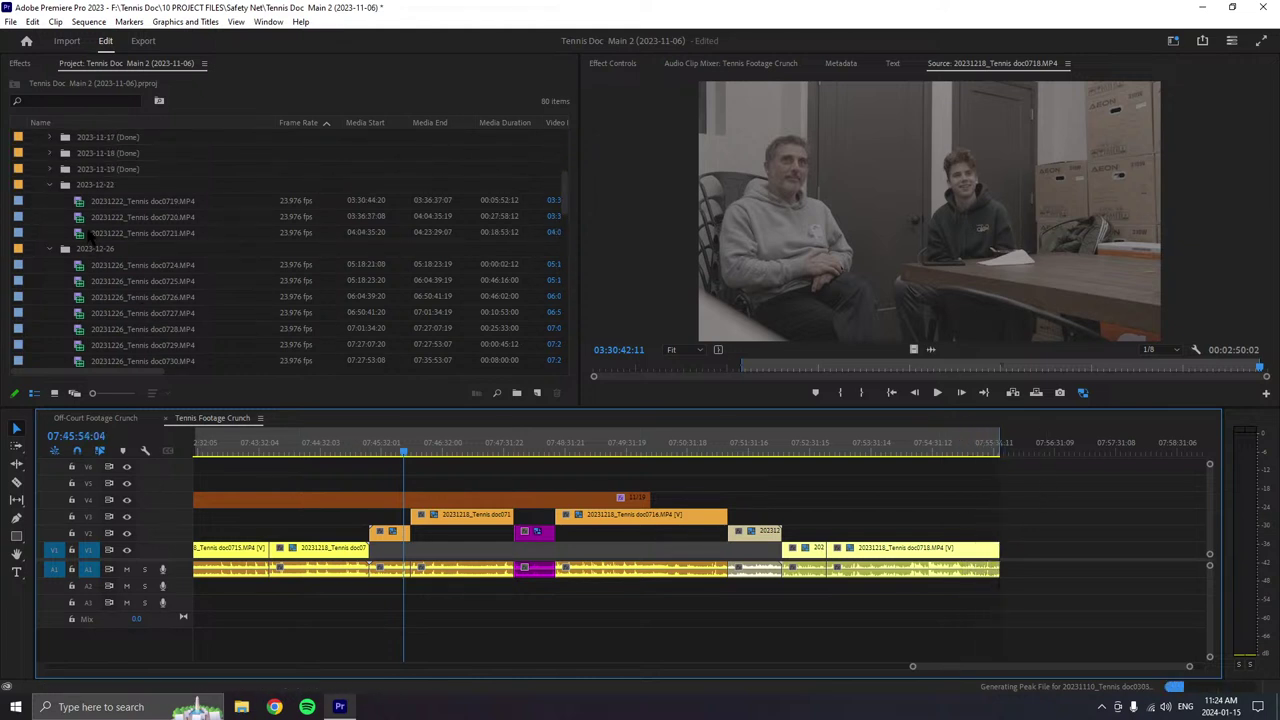
{"action": "left_click", "coordinate": [51, 265]}
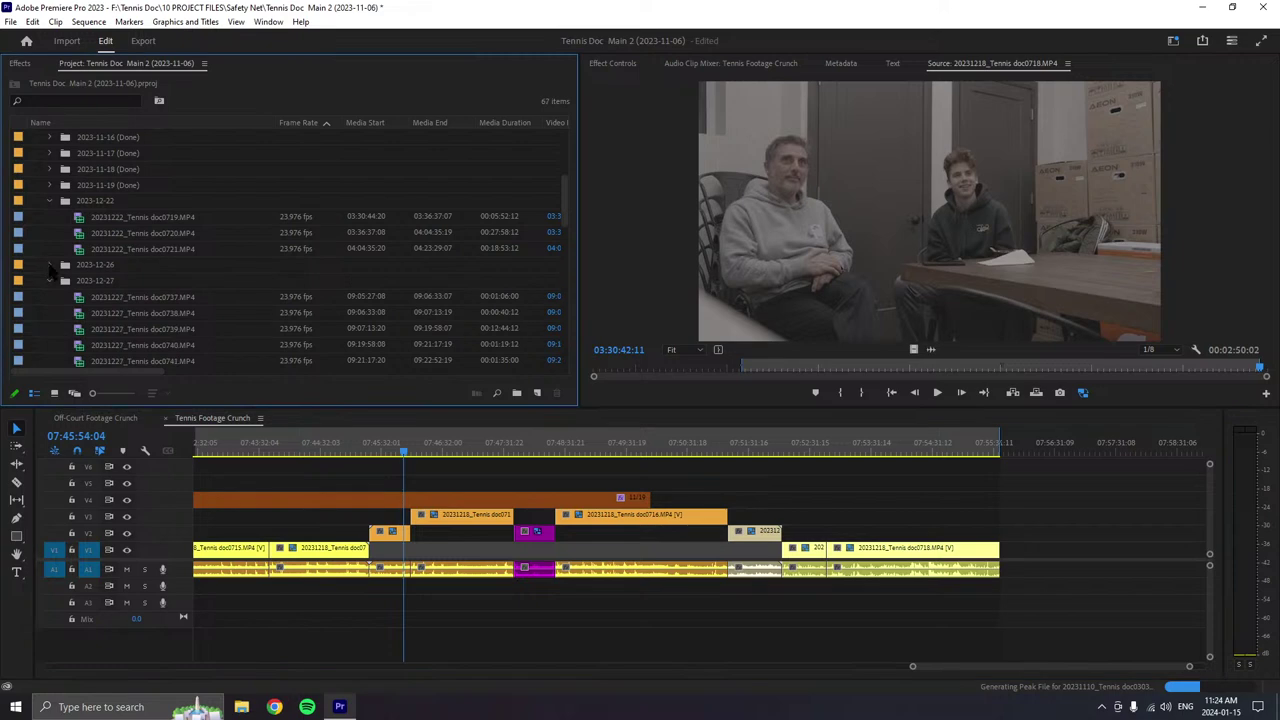
{"action": "double_click", "coordinate": [100, 200]}
{"action": "left_click", "coordinate": [216, 63]}
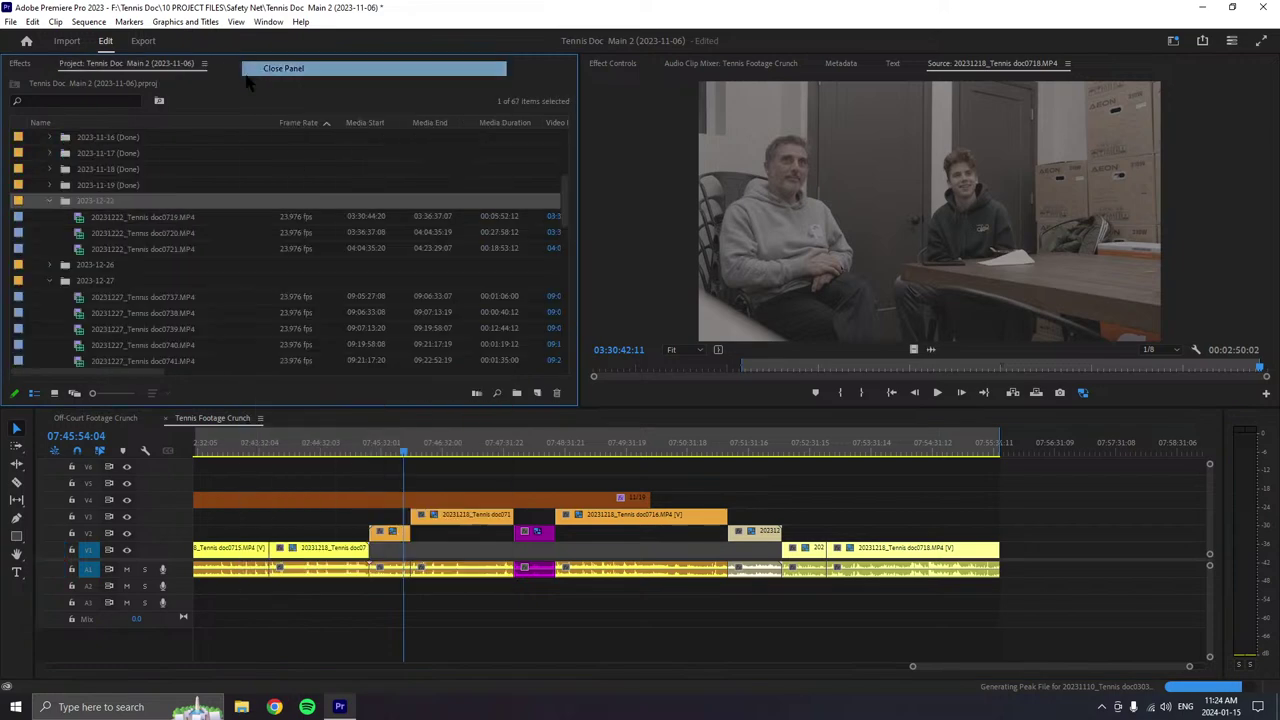
{"action": "left_click", "coordinate": [104, 201]}
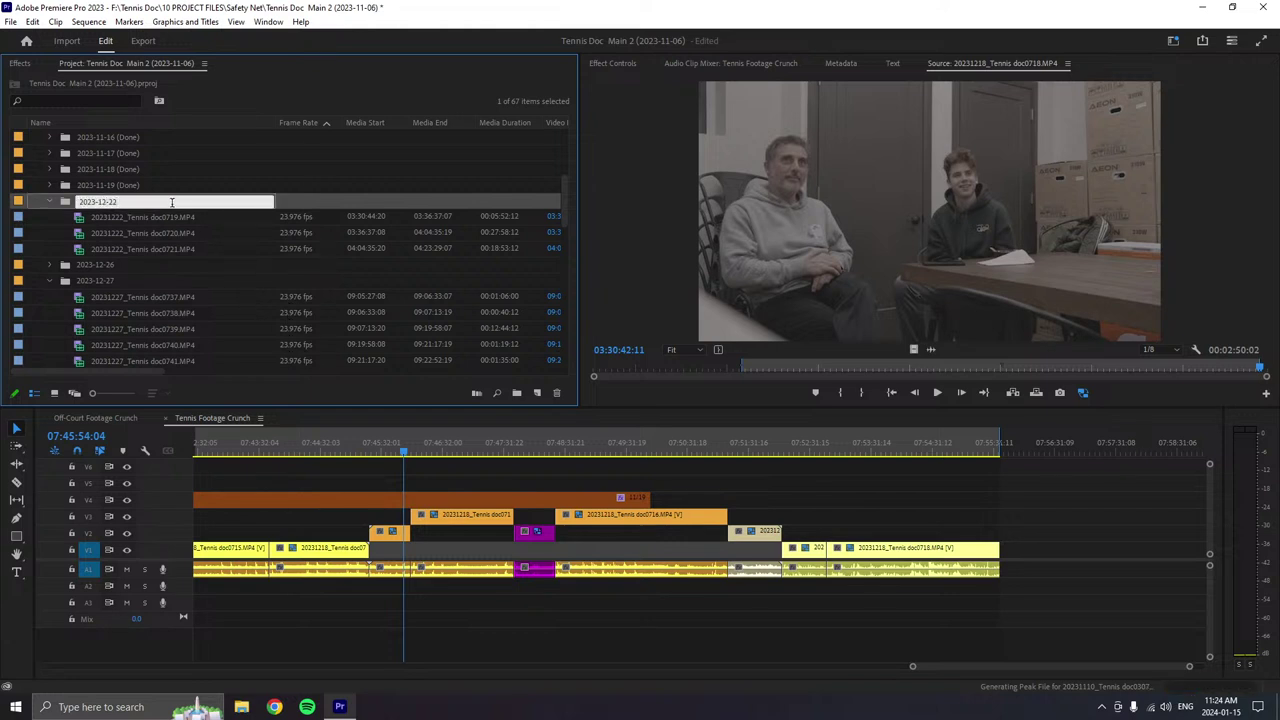
{"action": "type", "text": "(WIP"}
{"action": "key", "text": "Return"}
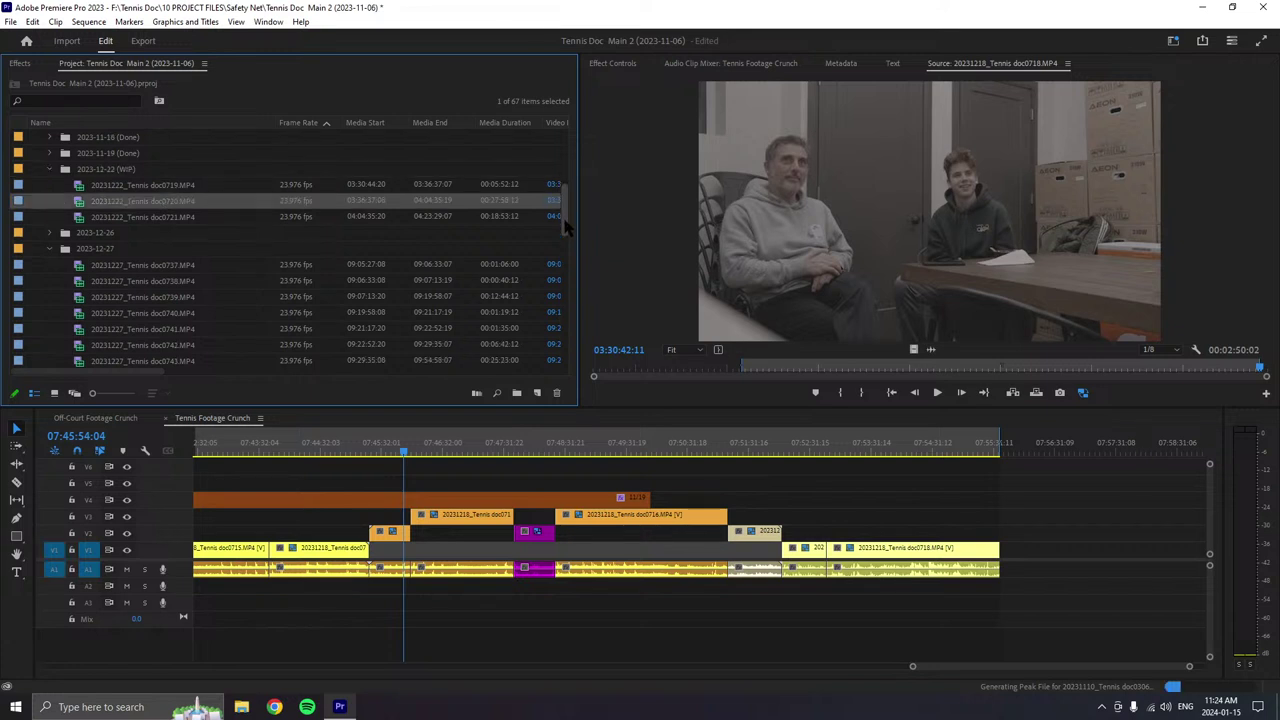
{"action": "mouse_move", "coordinate": [563, 214]}
{"action": "left_mouse_down"}
{"action": "mouse_move", "coordinate": [565, 347]}
{"action": "mouse_move", "coordinate": [582, 216]}
{"action": "left_mouse_up"}
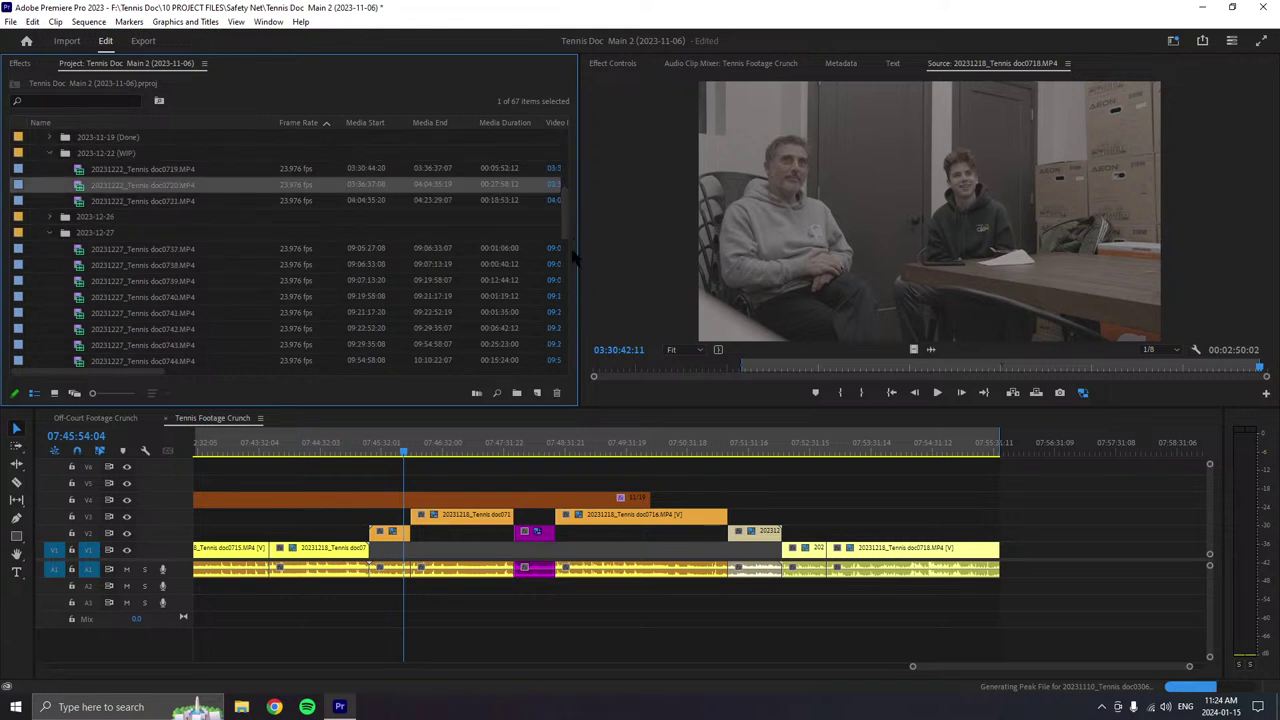
{"action": "scroll", "coordinate": [64, 246], "scroll_direction": "up", "scroll_amount": 1}
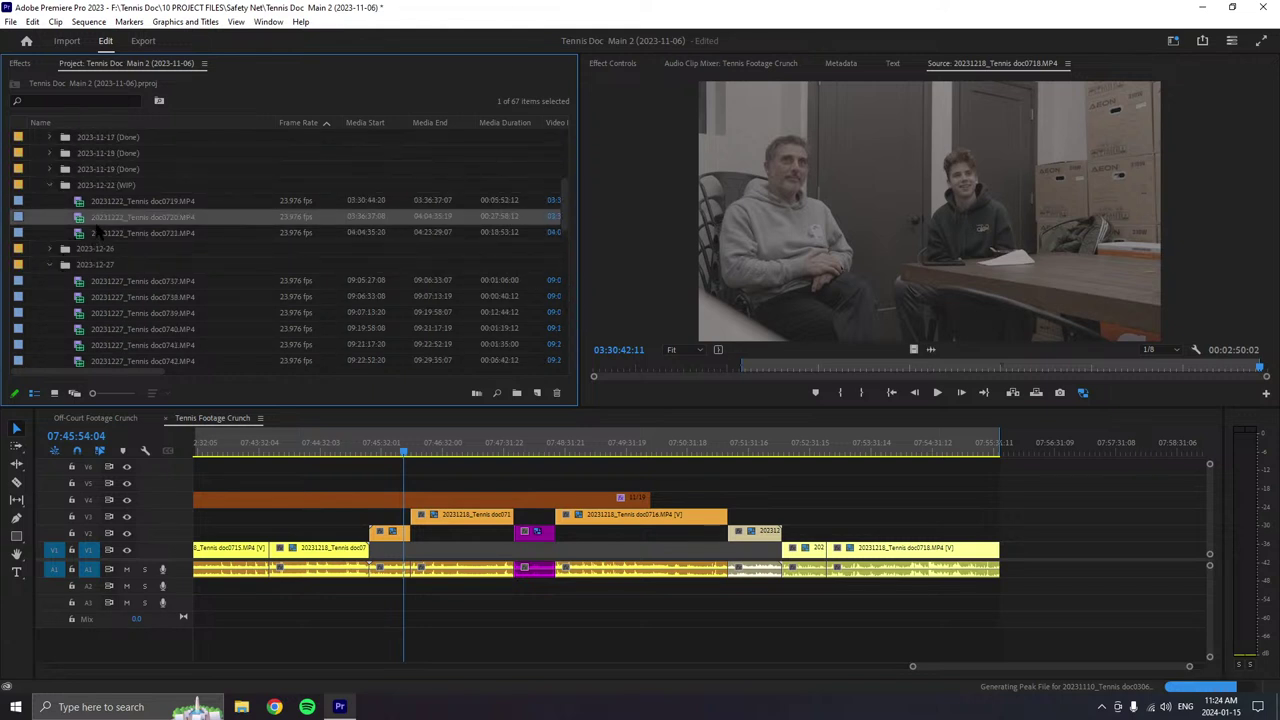
- Extend the 11/19 title on V4 to the end of the last 0718 clip and select the title
{"action": "left_click_drag", "start_coordinate": [649, 498], "coordinate": [998, 500]}
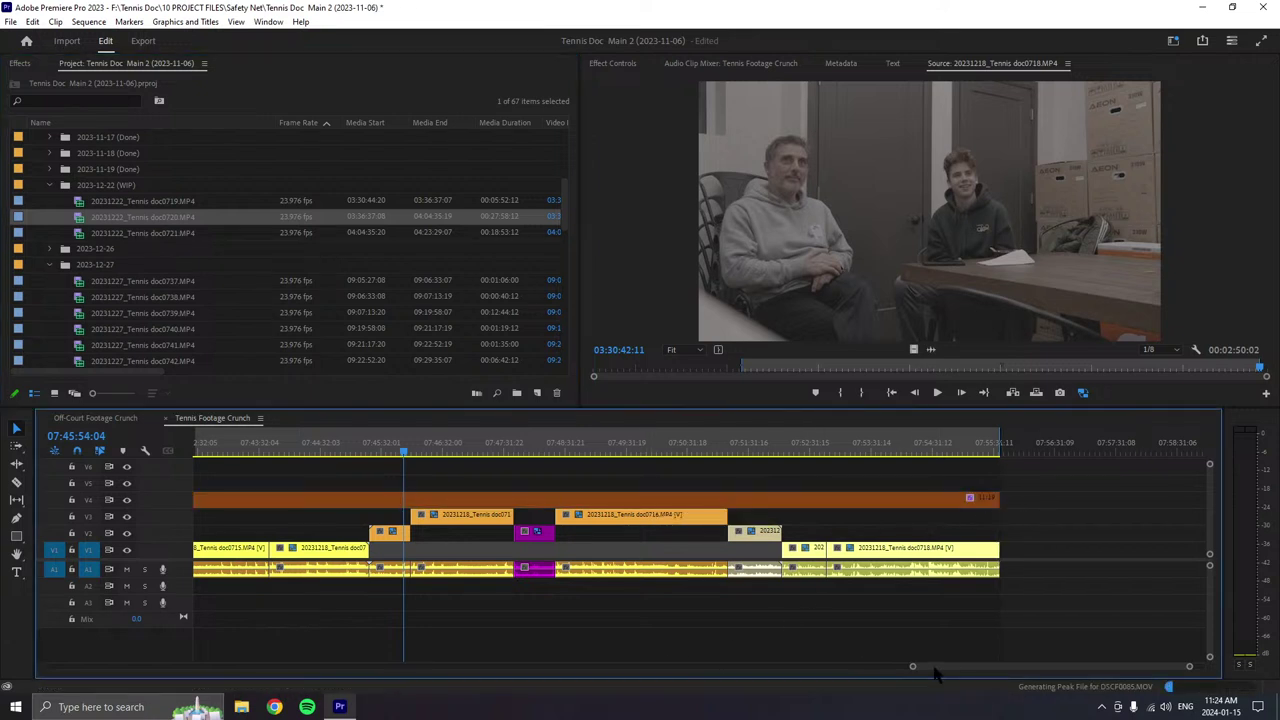
{"action": "left_click_drag", "start_coordinate": [914, 668], "coordinate": [694, 667]}
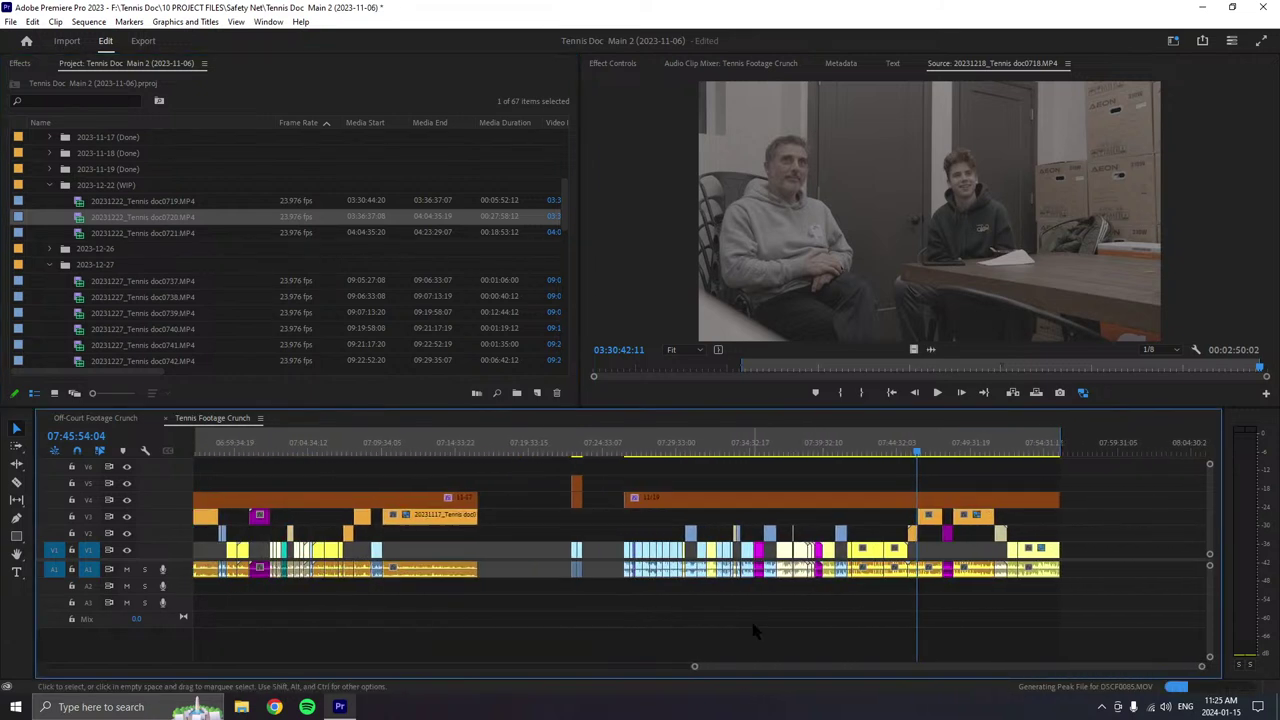
{"action": "left_click", "coordinate": [809, 498]}
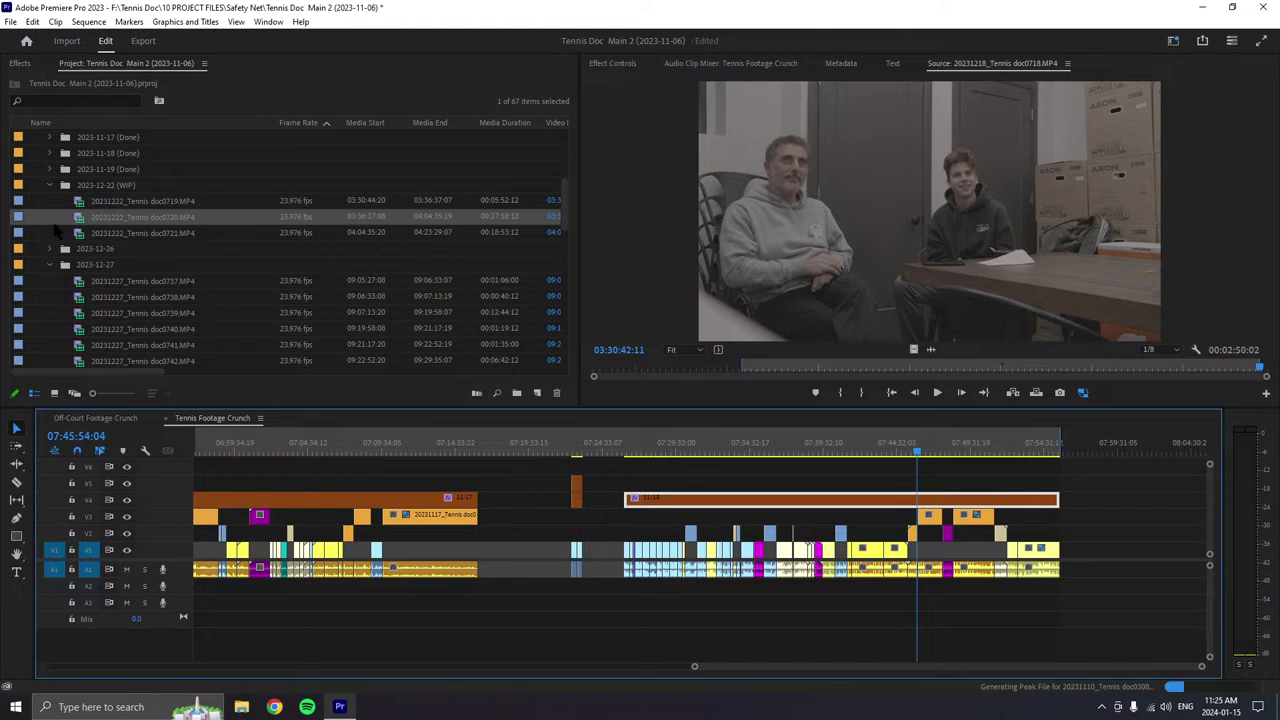
- Open the 0719, 0720 and 0721 clips to check their content, and scrub 0721 to 04:09:25:22
{"action": "double_click", "coordinate": [130, 201]}
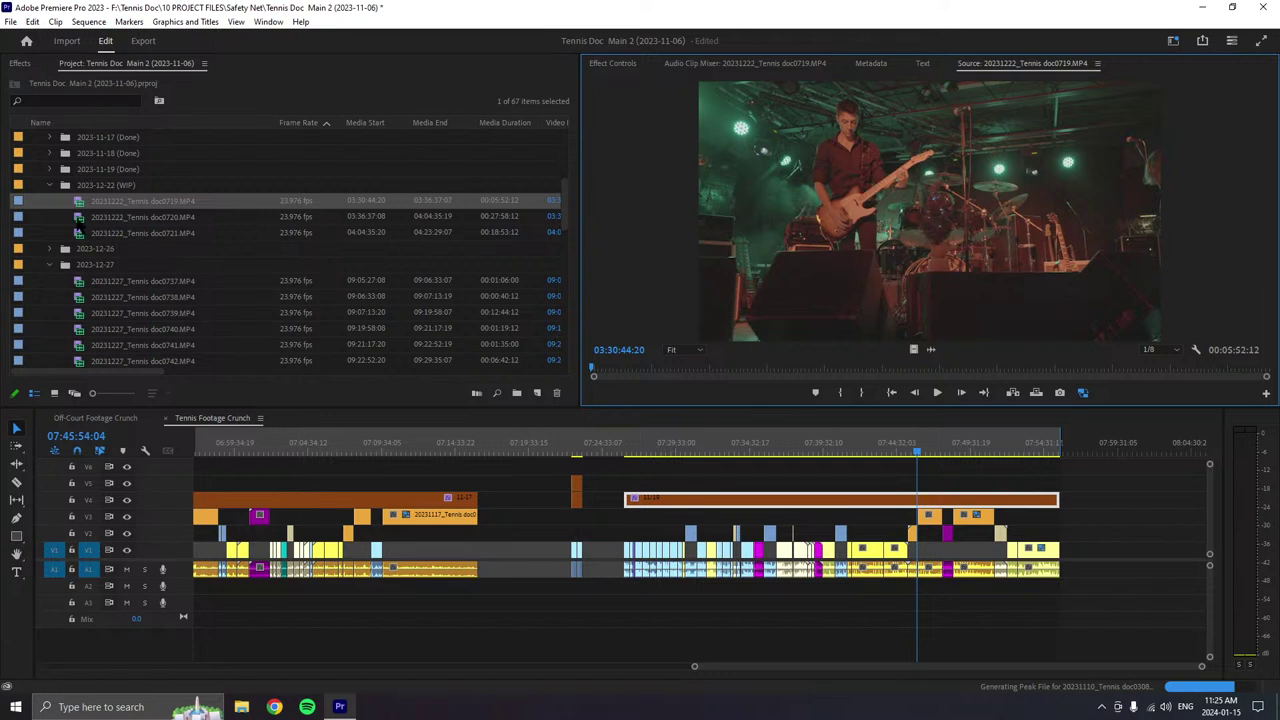
{"action": "double_click", "coordinate": [90, 217]}
{"action": "double_click", "coordinate": [88, 233]}
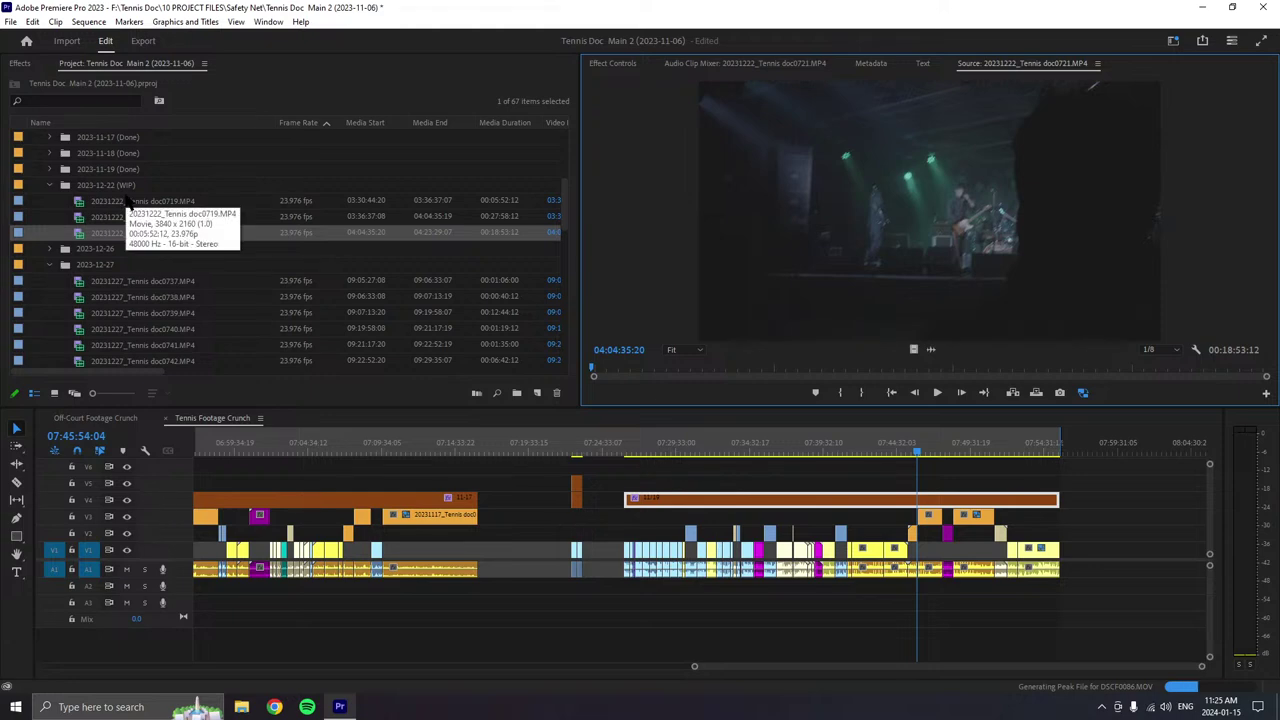
{"action": "left_click_drag", "start_coordinate": [655, 375], "coordinate": [762, 375]}
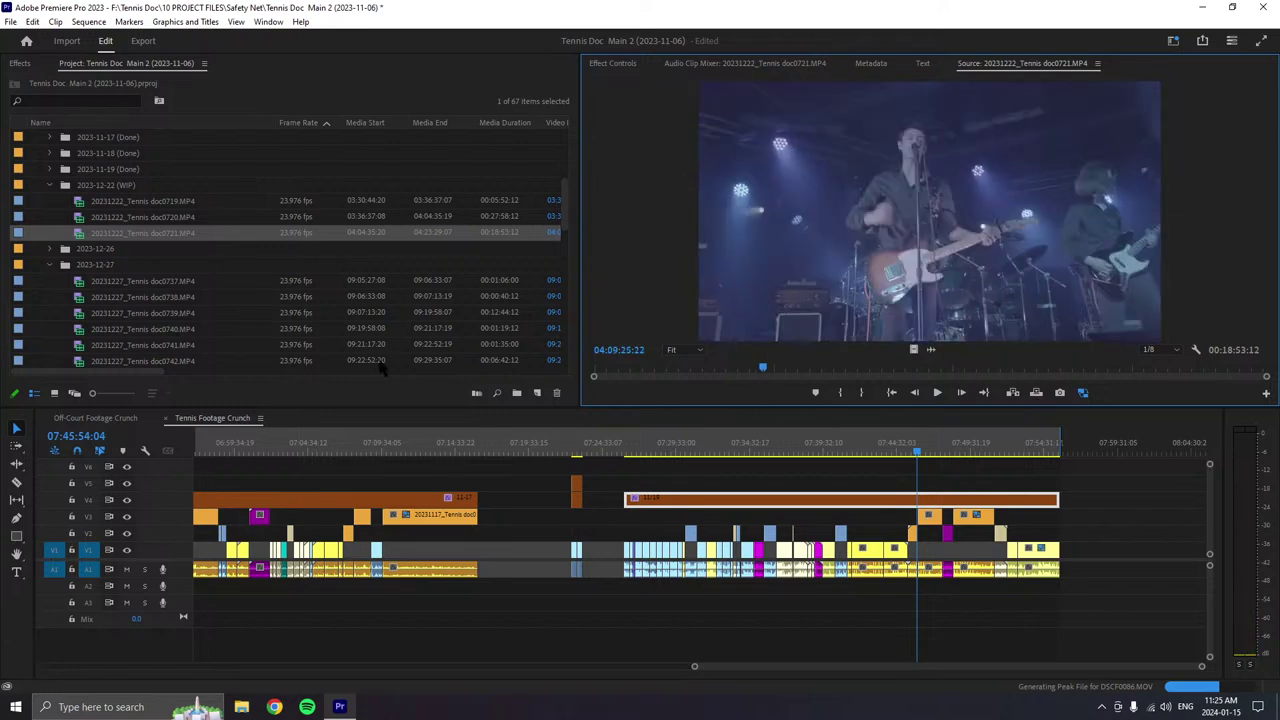
- Delete the 2023-12-22 (WIP) bin with its clips, and open the 0724 clip from the expanded 2023-12-26 bin
{"action": "left_click", "coordinate": [63, 254]}
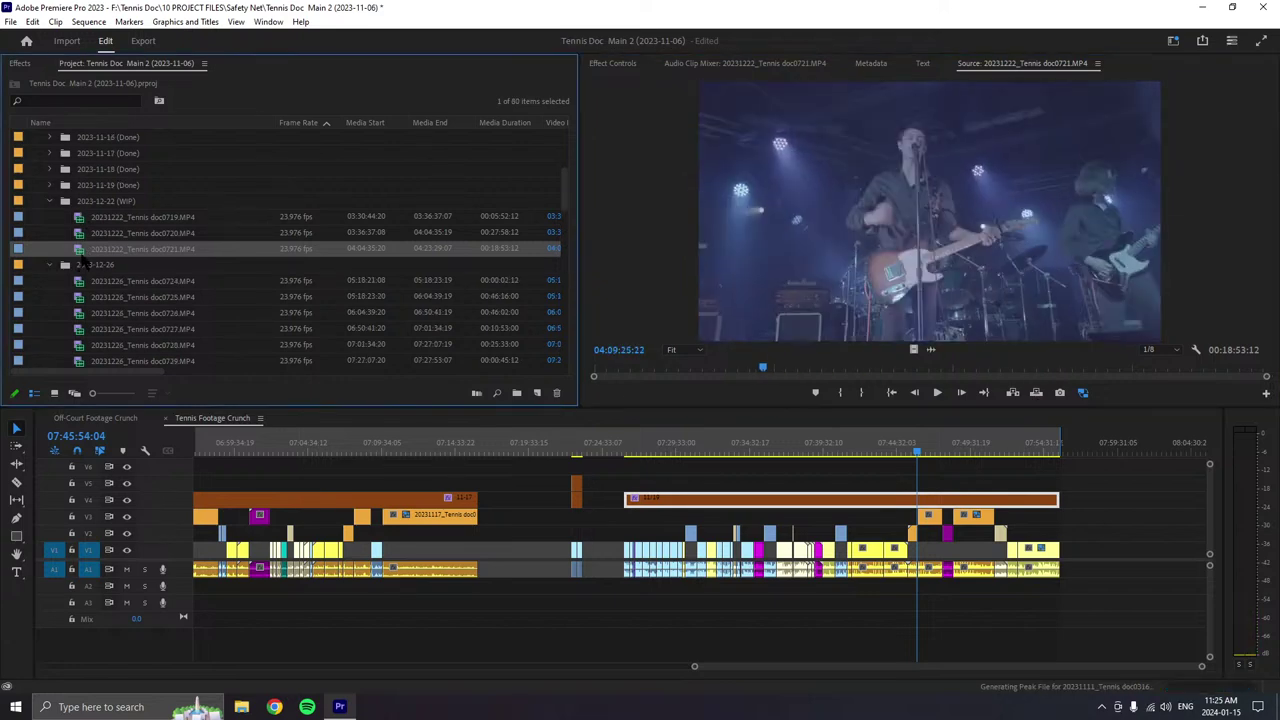
{"action": "left_click", "coordinate": [115, 203]}
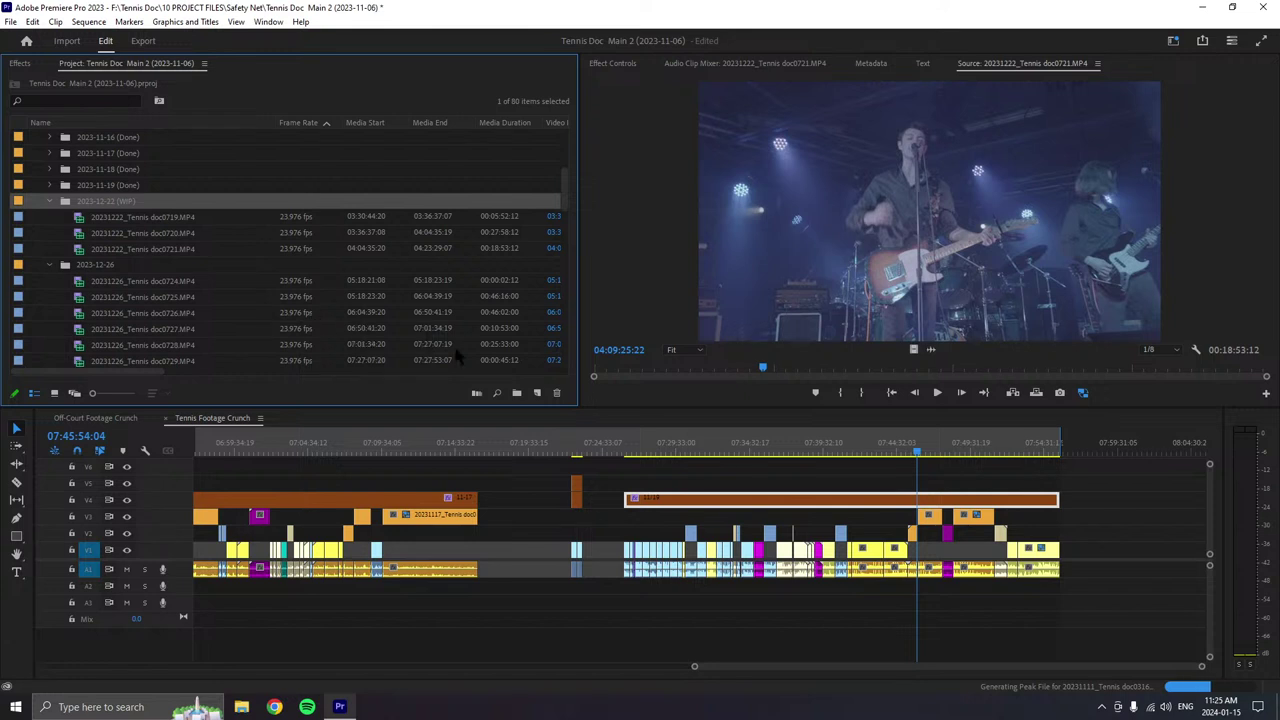
{"action": "left_click", "coordinate": [558, 393]}
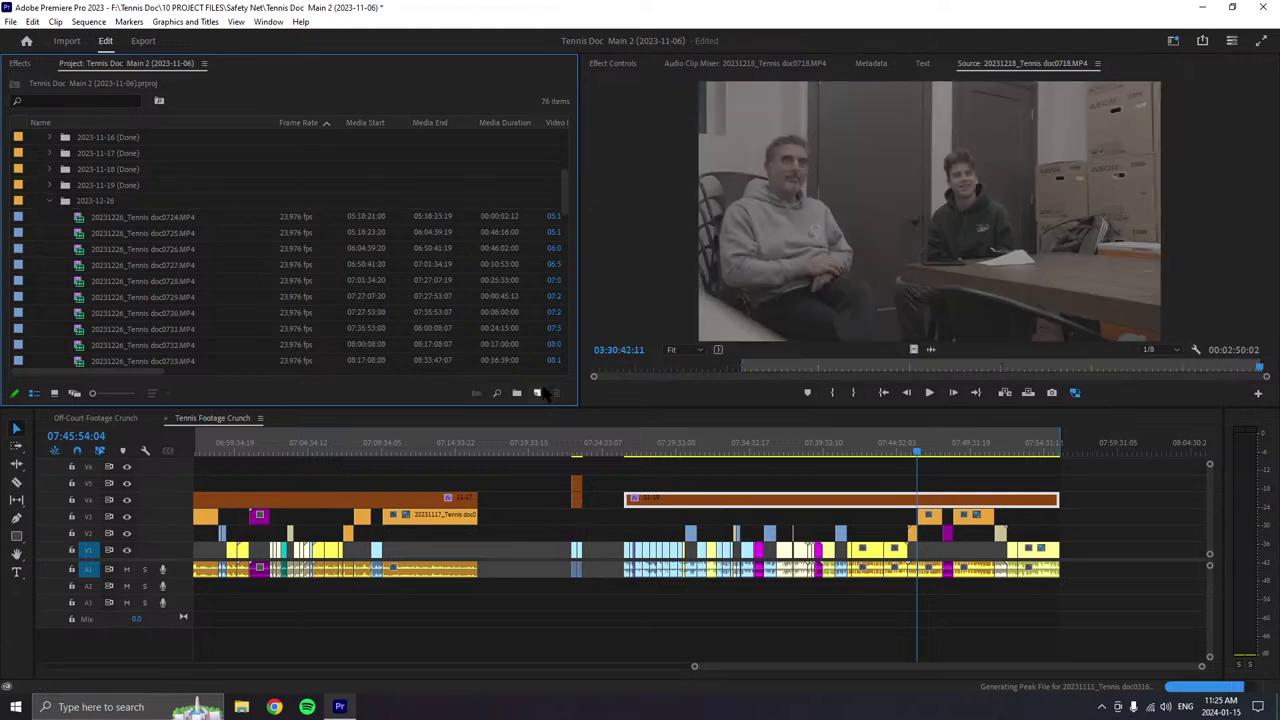
{"action": "double_click", "coordinate": [86, 219]}
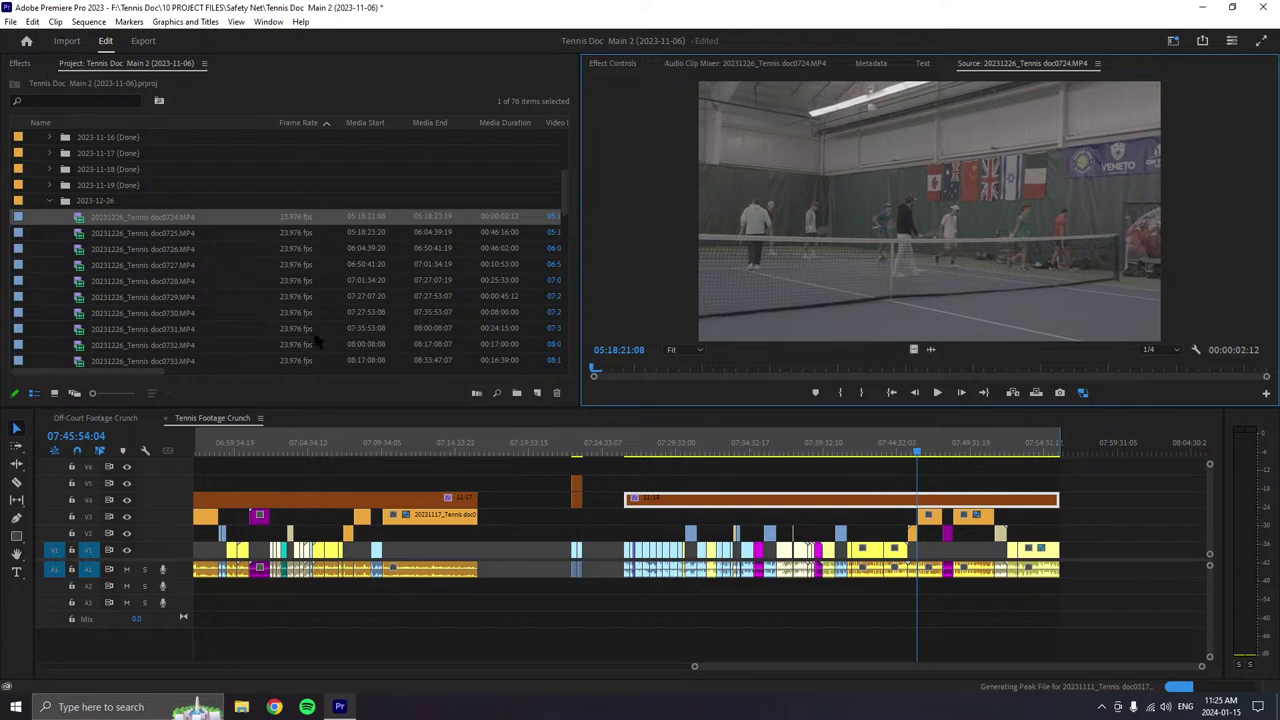
- Rename the 2023-12-26 bin as 2023-12-26 (WIP)
{"action": "scroll", "coordinate": [229, 310], "scroll_direction": "down", "scroll_amount": 2}
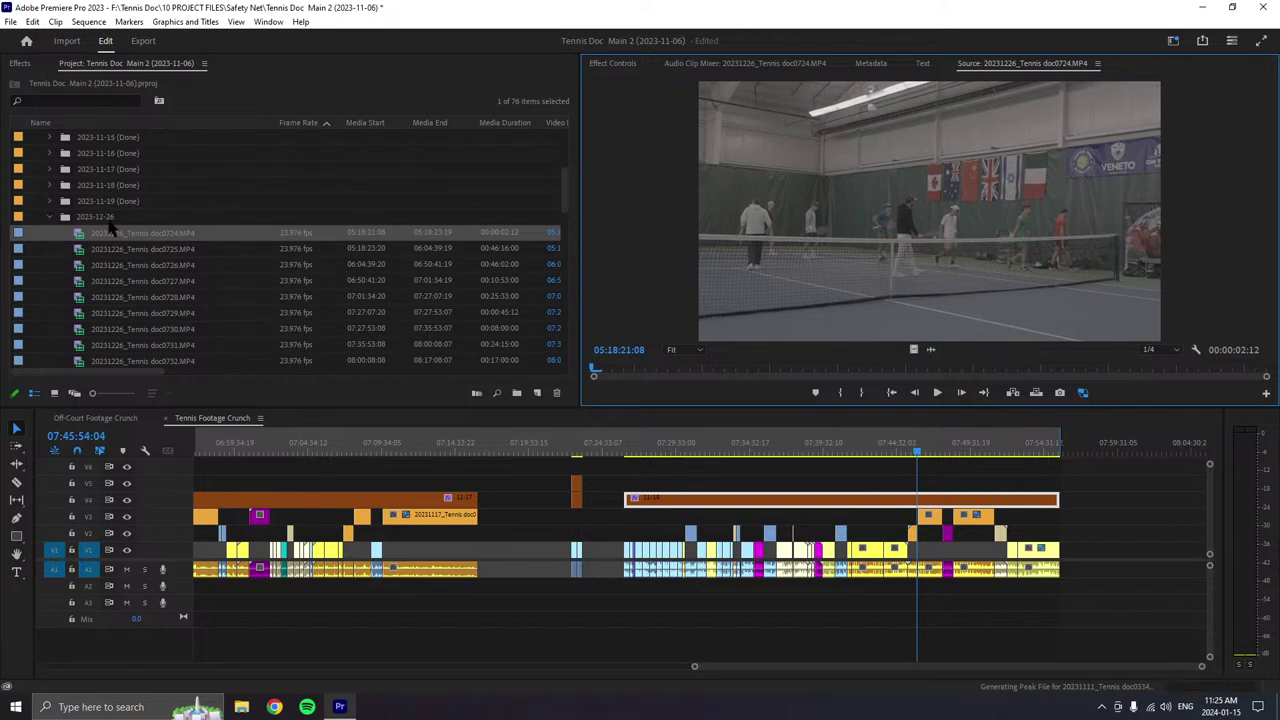
{"action": "mouse_move", "coordinate": [564, 200]}
{"action": "left_mouse_down"}
{"action": "mouse_move", "coordinate": [575, 258]}
{"action": "mouse_move", "coordinate": [566, 194]}
{"action": "left_mouse_up"}
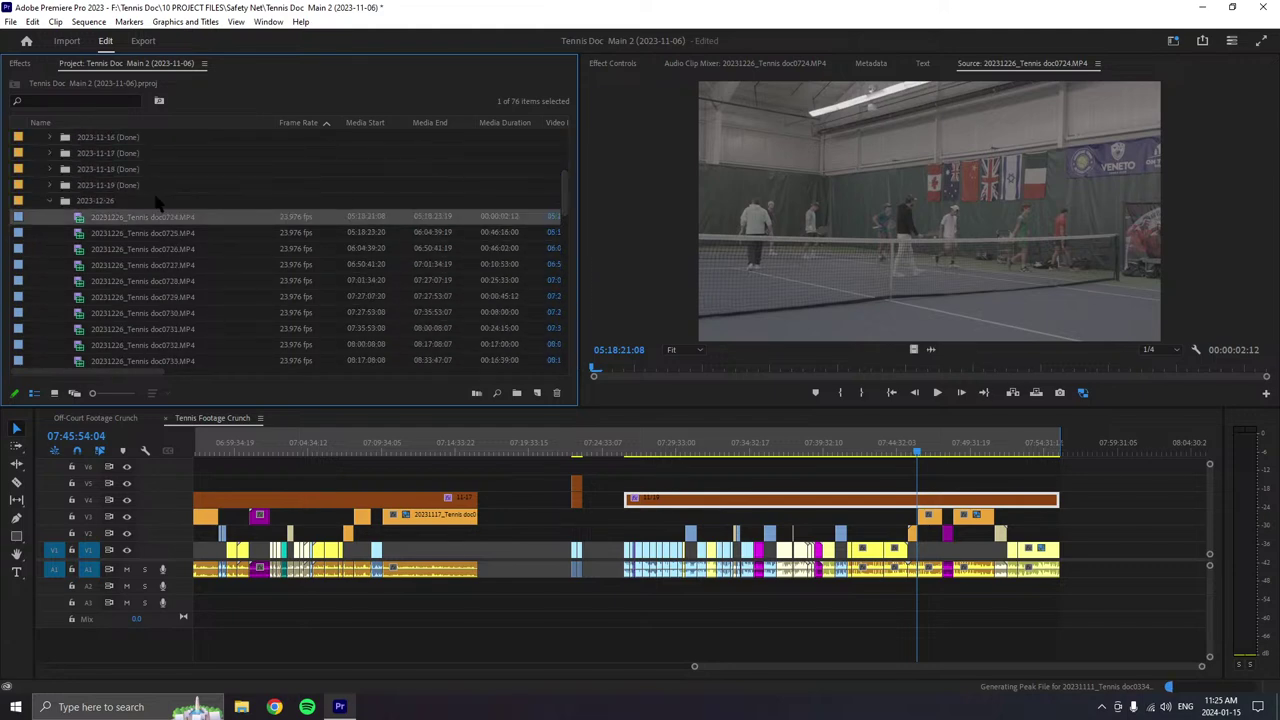
{"action": "double_click", "coordinate": [110, 208]}
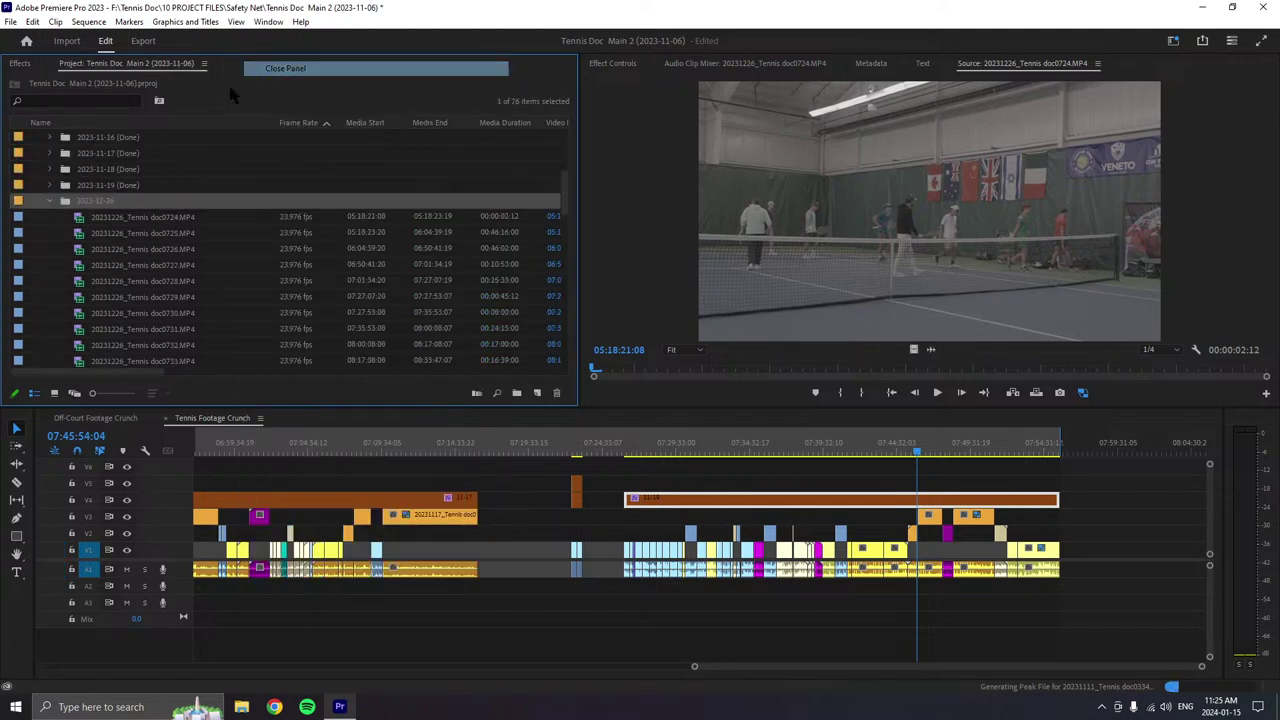
{"action": "right_click", "coordinate": [224, 66]}
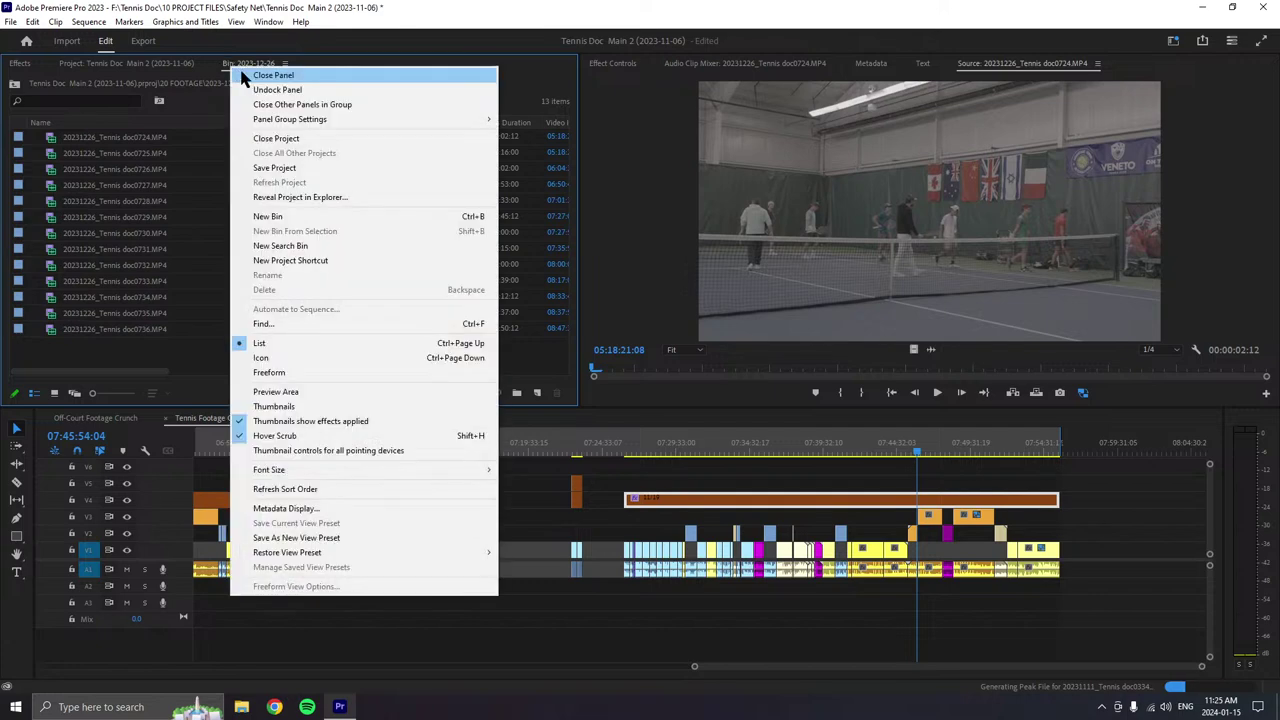
{"action": "left_click", "coordinate": [250, 74]}
{"action": "left_click", "coordinate": [104, 204]}
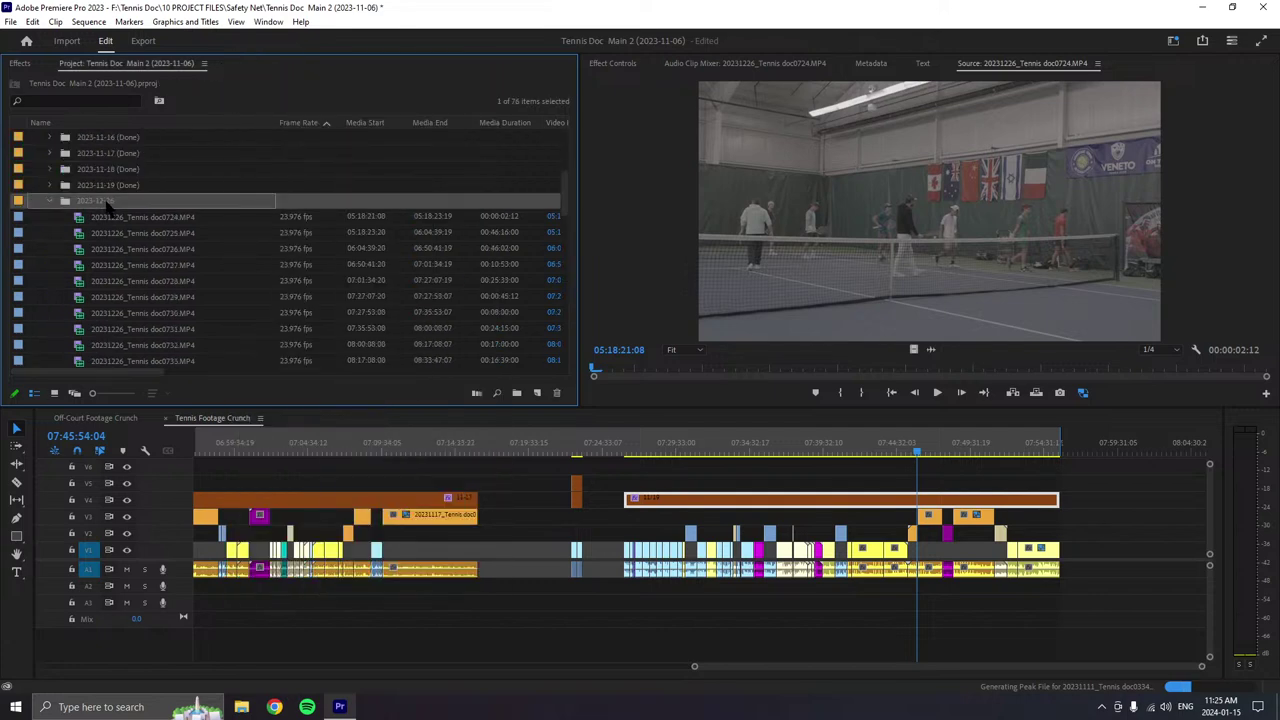
{"action": "left_click", "coordinate": [166, 202]}
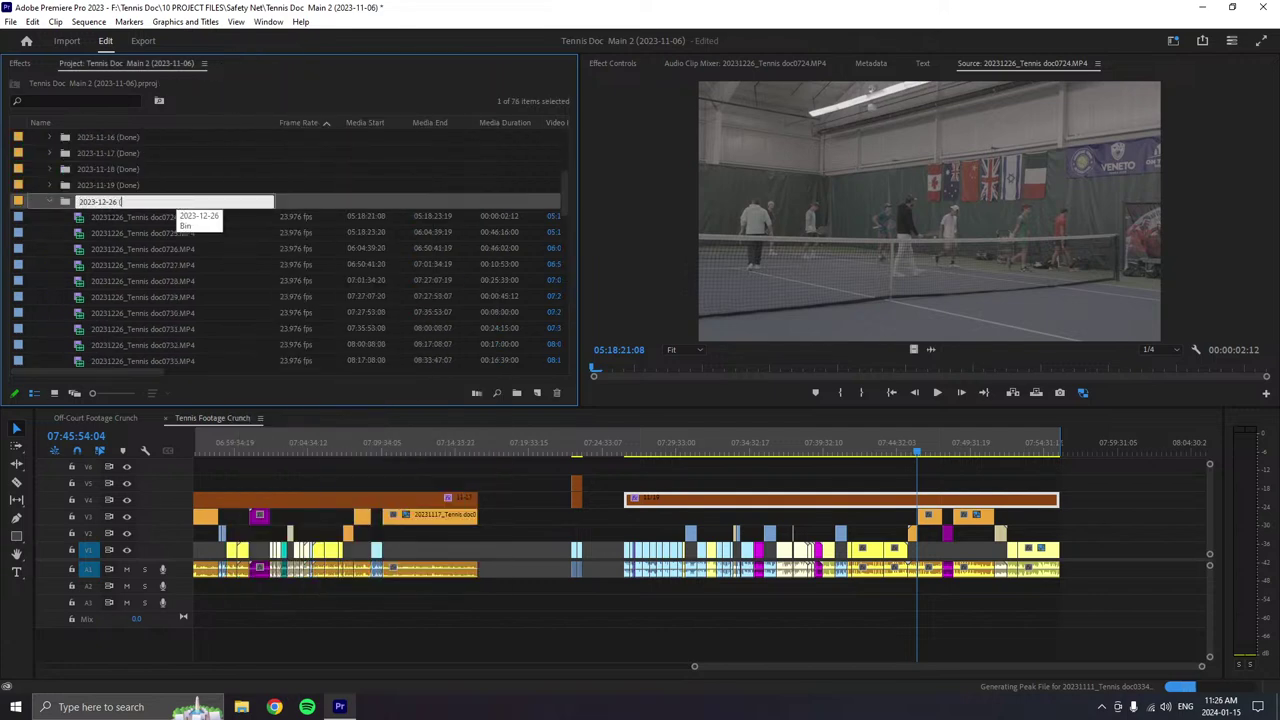
{"action": "left_click", "coordinate": [158, 217]}
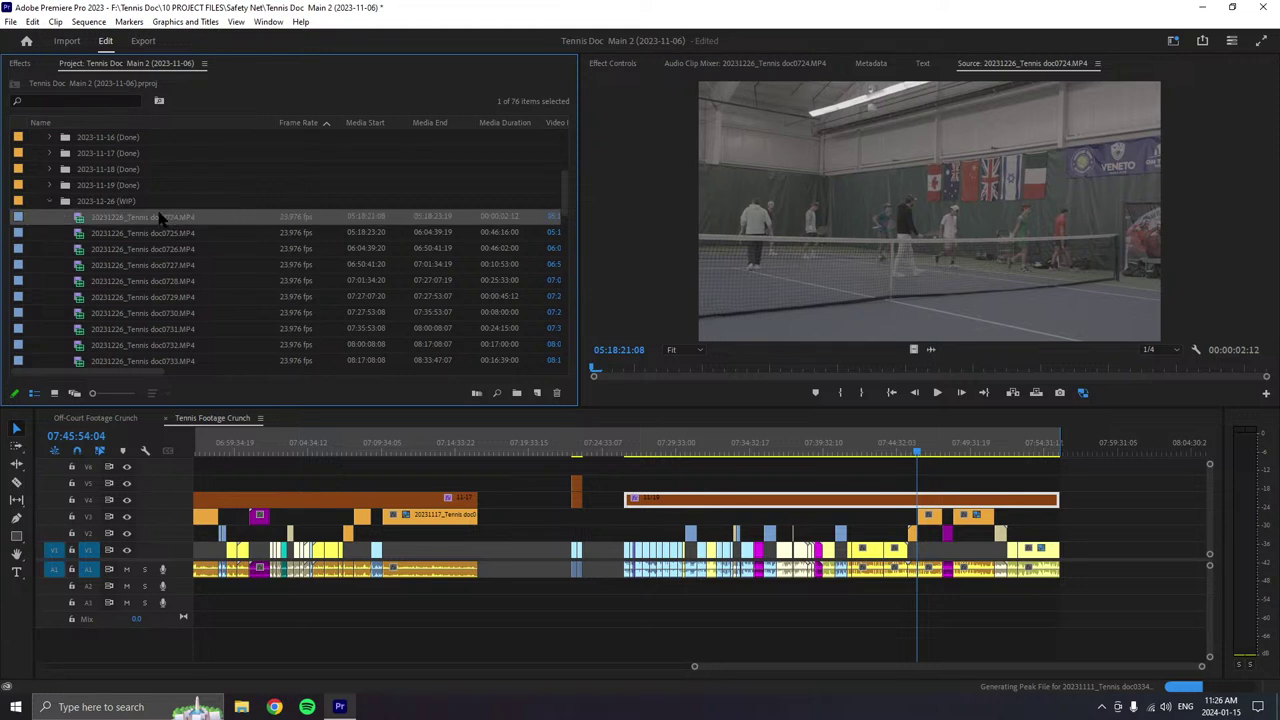
- Extend the marked range of the Tennis Footage Crunch sequence past the last clip to about 08:04:30:22
{"action": "left_click", "coordinate": [1138, 597]}
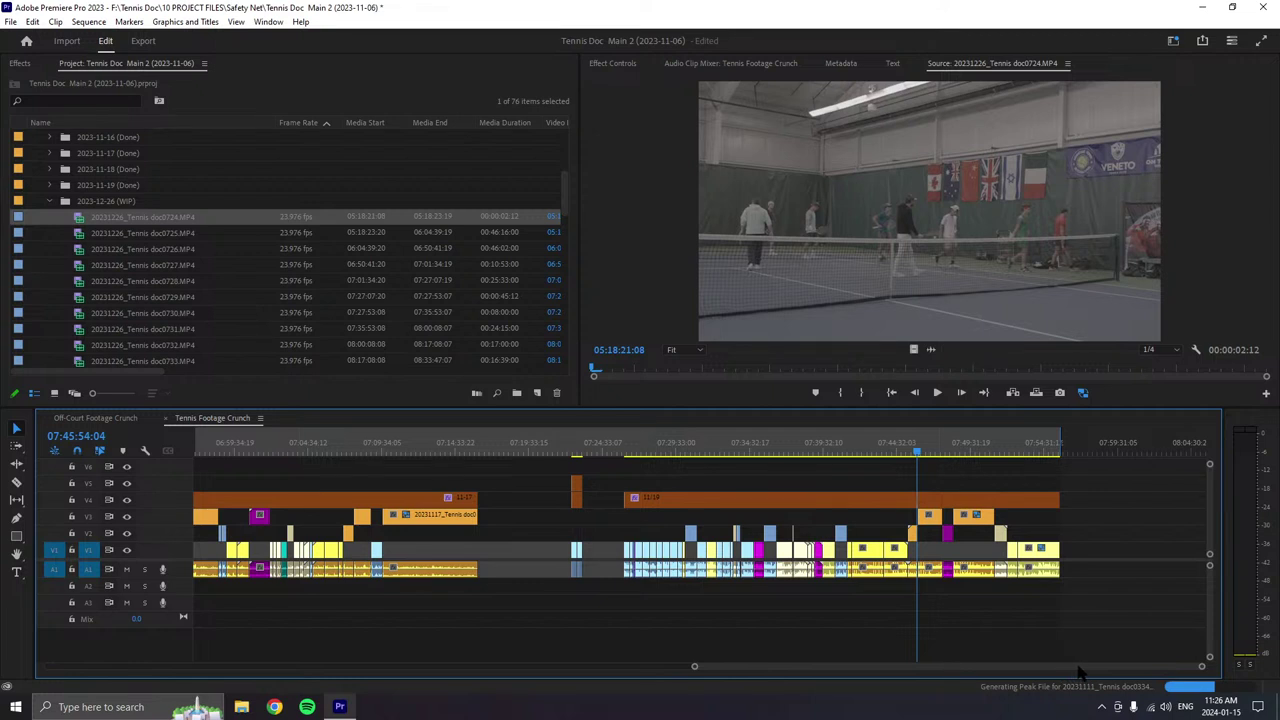
{"action": "scroll", "coordinate": [1197, 678], "scroll_direction": "up", "scroll_amount": 2}
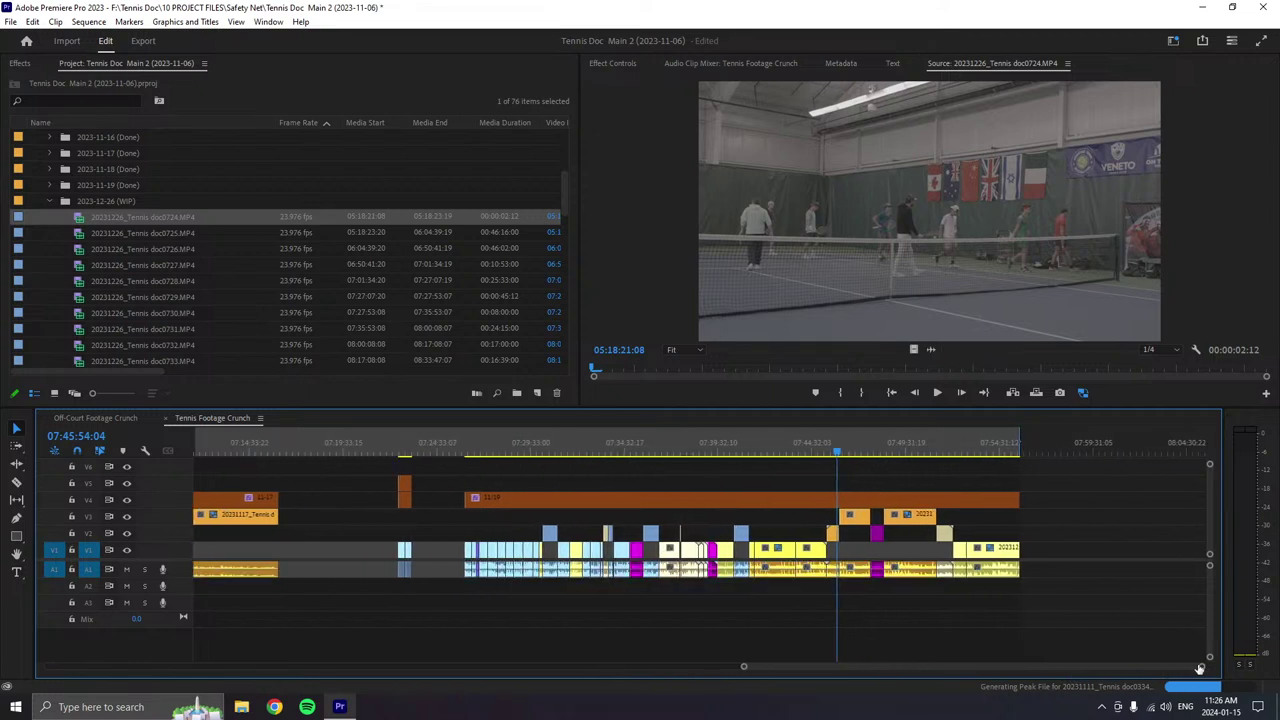
{"action": "scroll", "coordinate": [1200, 668], "scroll_direction": "up", "scroll_amount": 3}
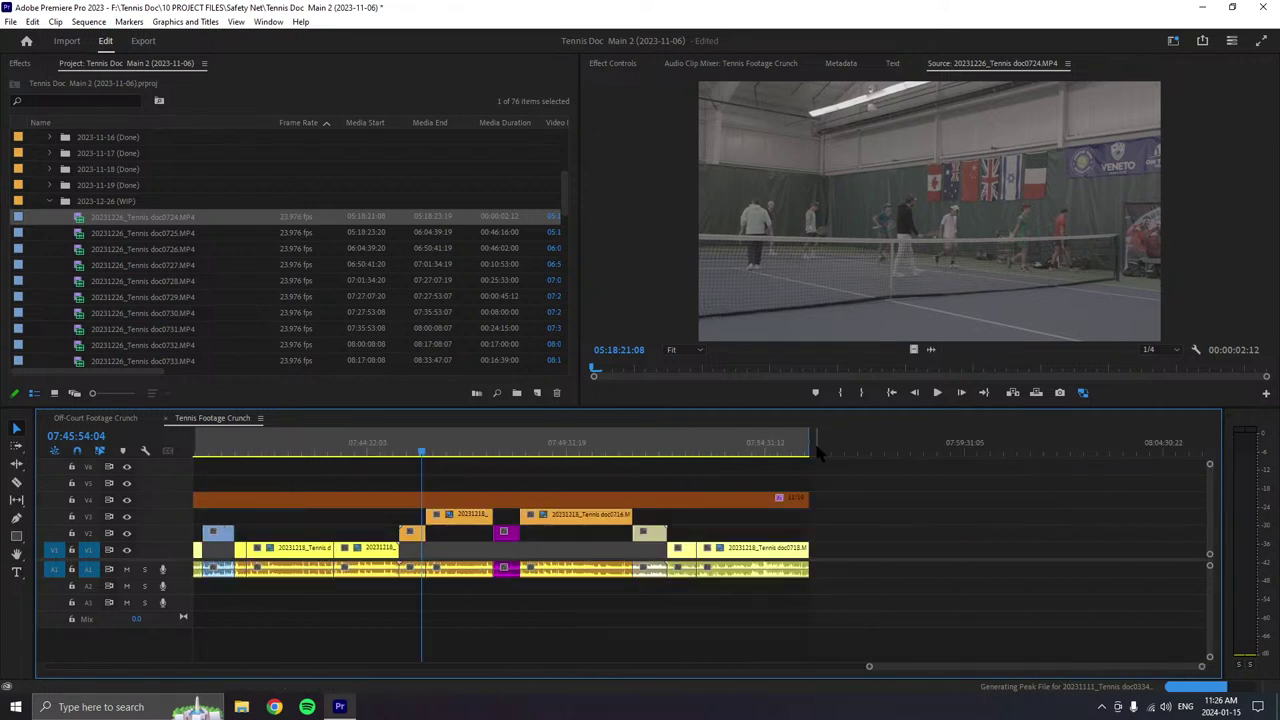
{"action": "left_click_drag", "start_coordinate": [810, 447], "coordinate": [1165, 447]}
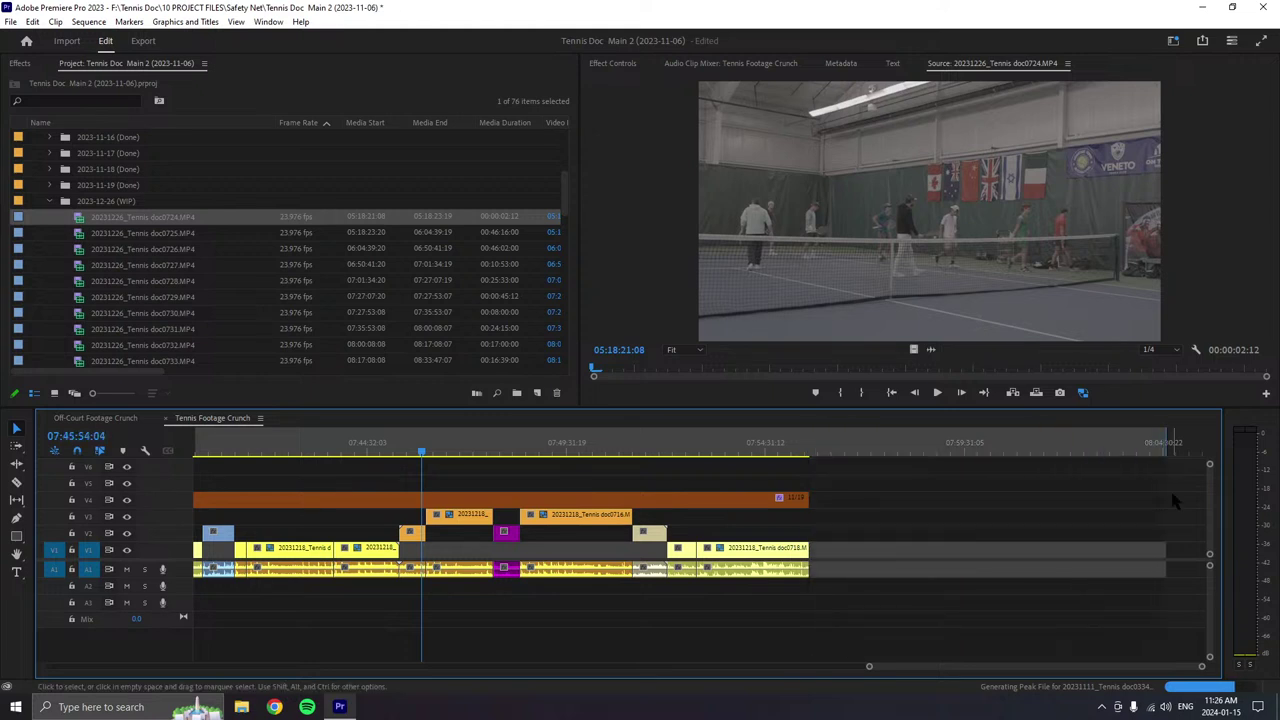
{"action": "scroll", "coordinate": [760, 668], "scroll_direction": "down", "scroll_amount": 5}
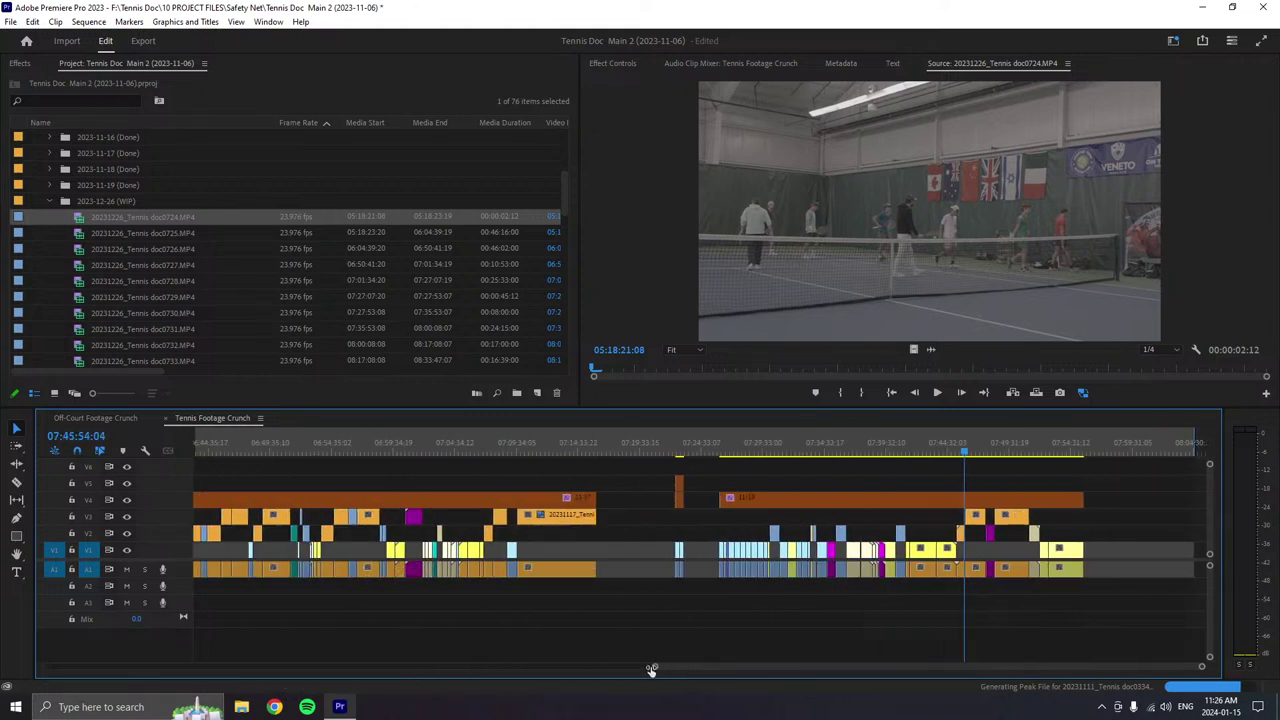
- Extend the 11/19 title on V4, split it at the end of the last 0718 clip, and move the cut-off piece to about 07:58:50
{"action": "scroll", "coordinate": [1200, 668], "scroll_direction": "up", "scroll_amount": 6}
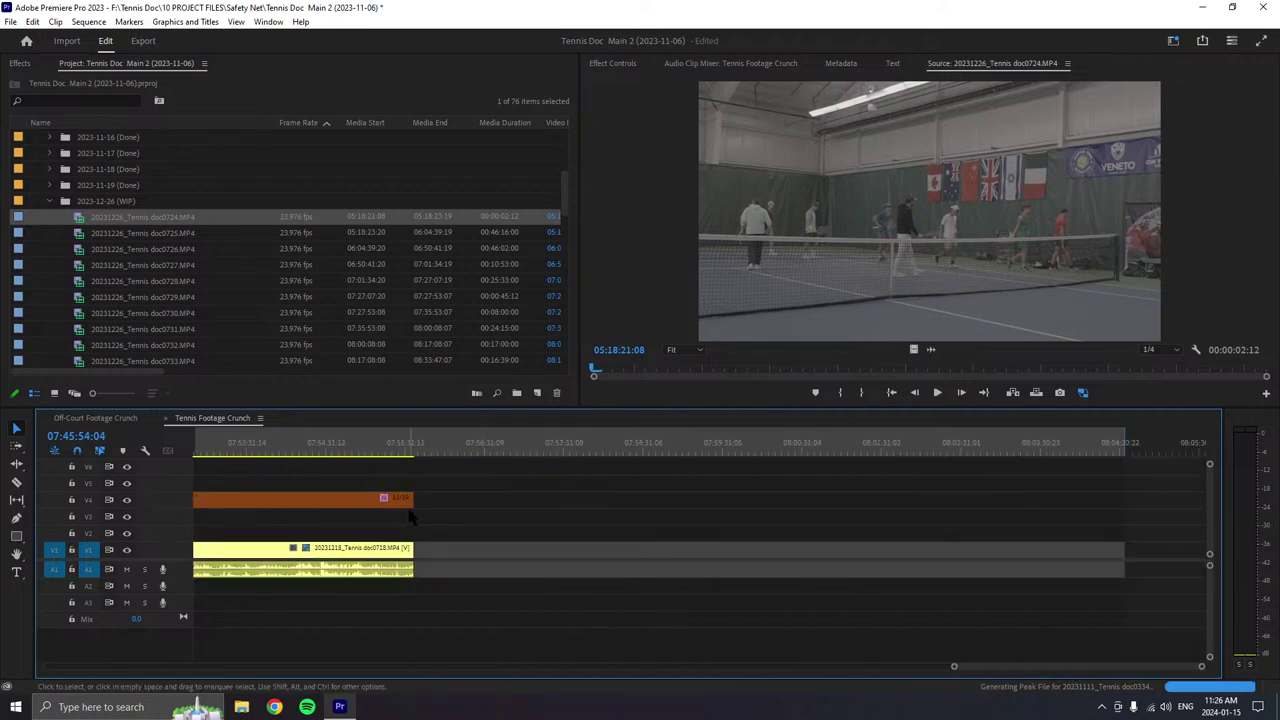
{"action": "left_click_drag", "start_coordinate": [413, 498], "coordinate": [572, 516]}
{"action": "key", "text": "c"}
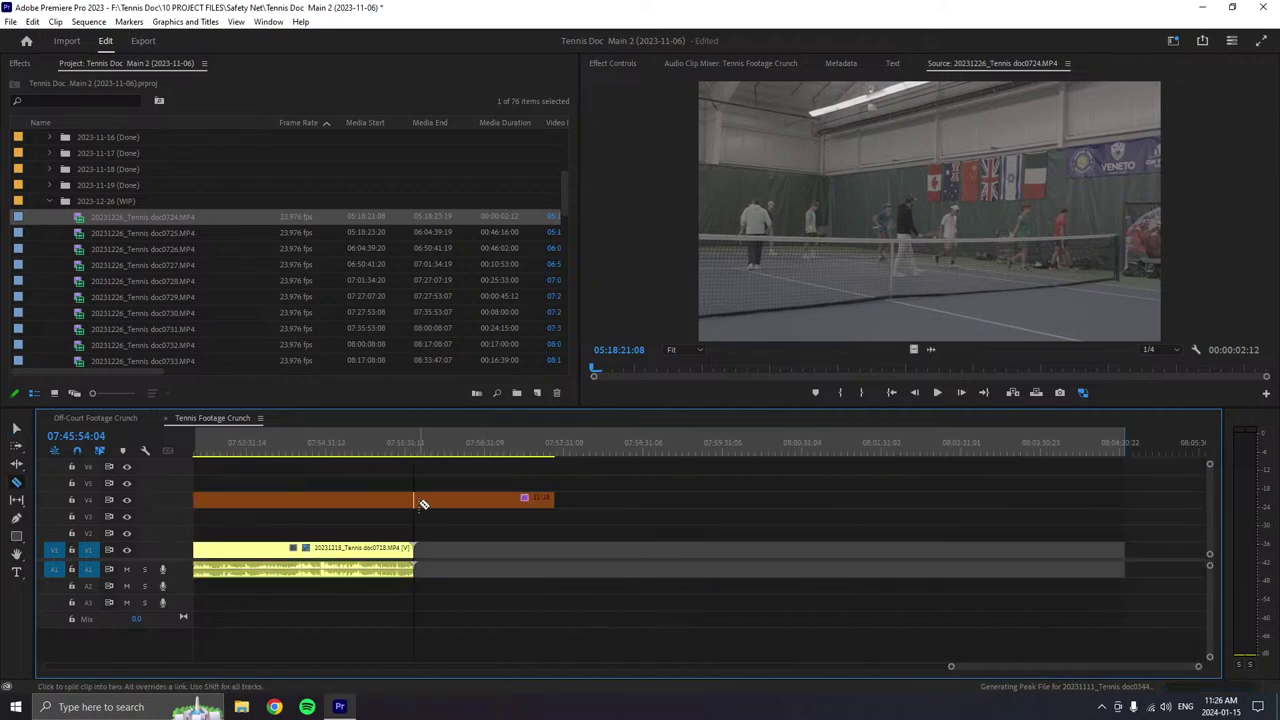
{"action": "left_click", "coordinate": [423, 503]}
{"action": "key", "text": "v"}
{"action": "left_click_drag", "start_coordinate": [459, 500], "coordinate": [738, 500]}
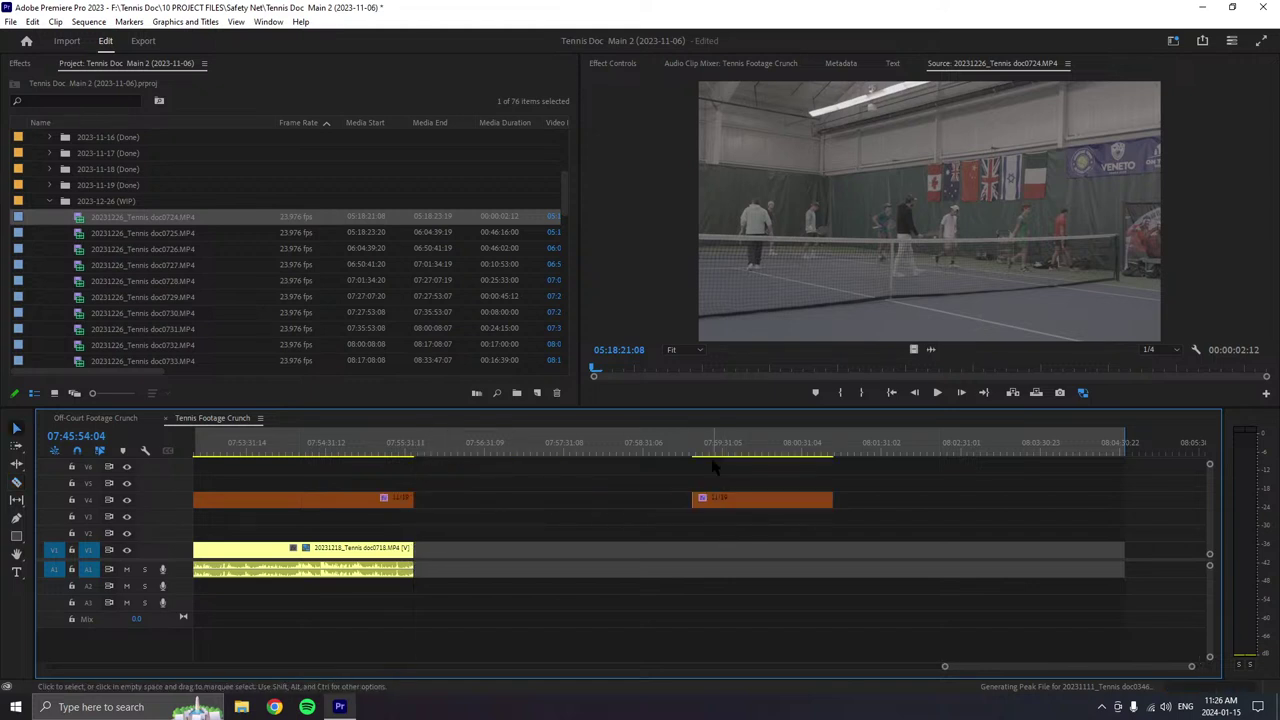
{"action": "left_click", "coordinate": [742, 507]}
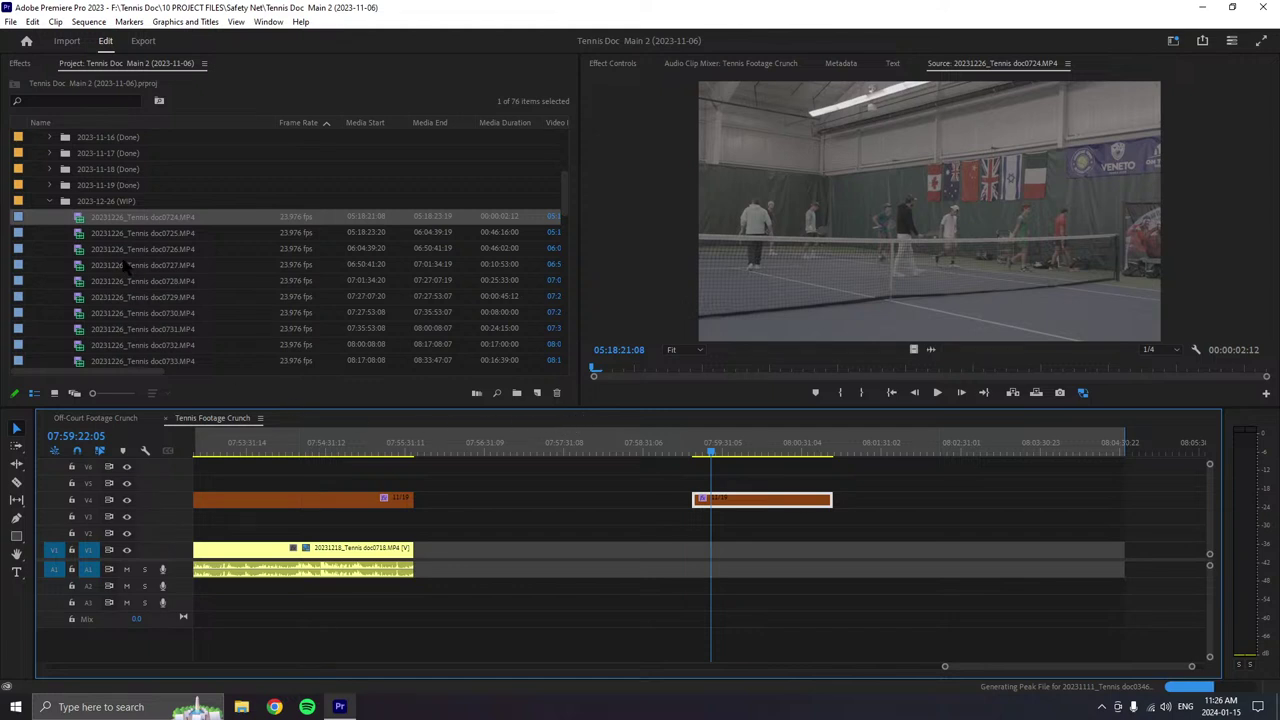
- Play the 0724 clip, place it on V1 and A1 beneath the start of the separate title piece, and activate the Type tool
{"action": "double_click", "coordinate": [80, 218]}
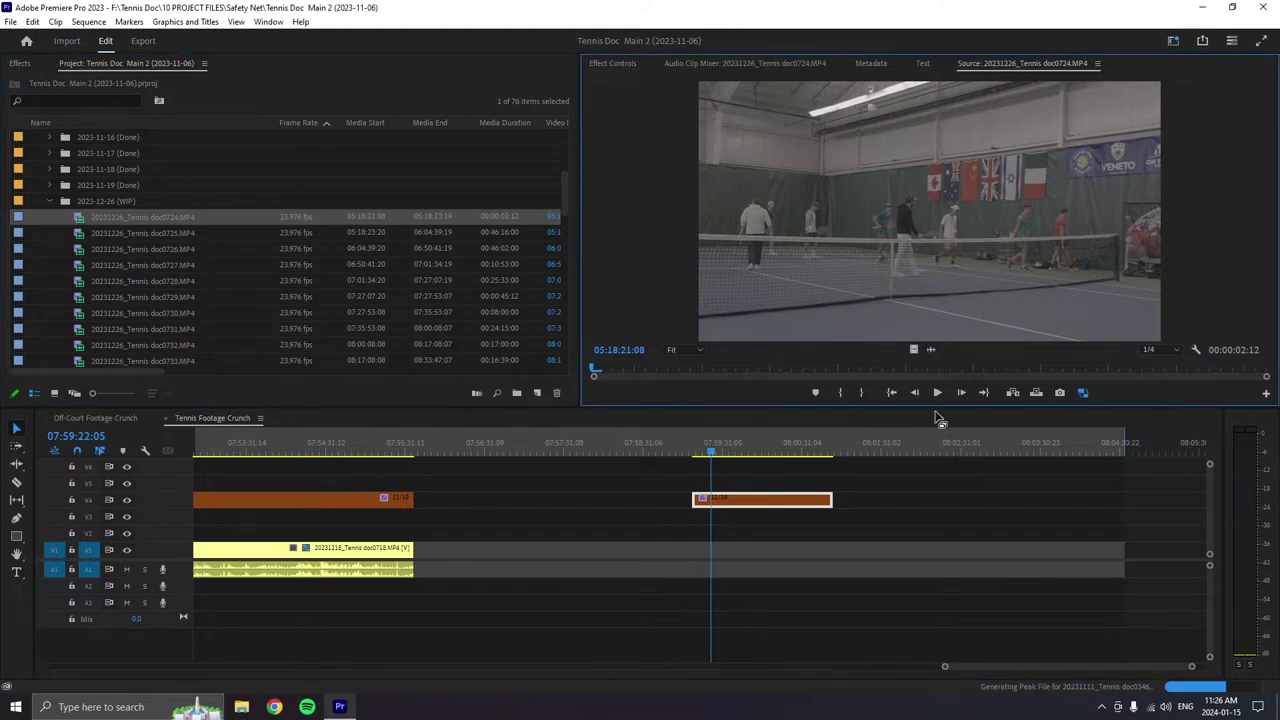
{"action": "mouse_move", "coordinate": [86, 226]}
{"action": "left_mouse_down"}
{"action": "mouse_move", "coordinate": [370, 440]}
{"action": "mouse_move", "coordinate": [702, 568]}
{"action": "mouse_move", "coordinate": [84, 234]}
{"action": "left_mouse_up"}
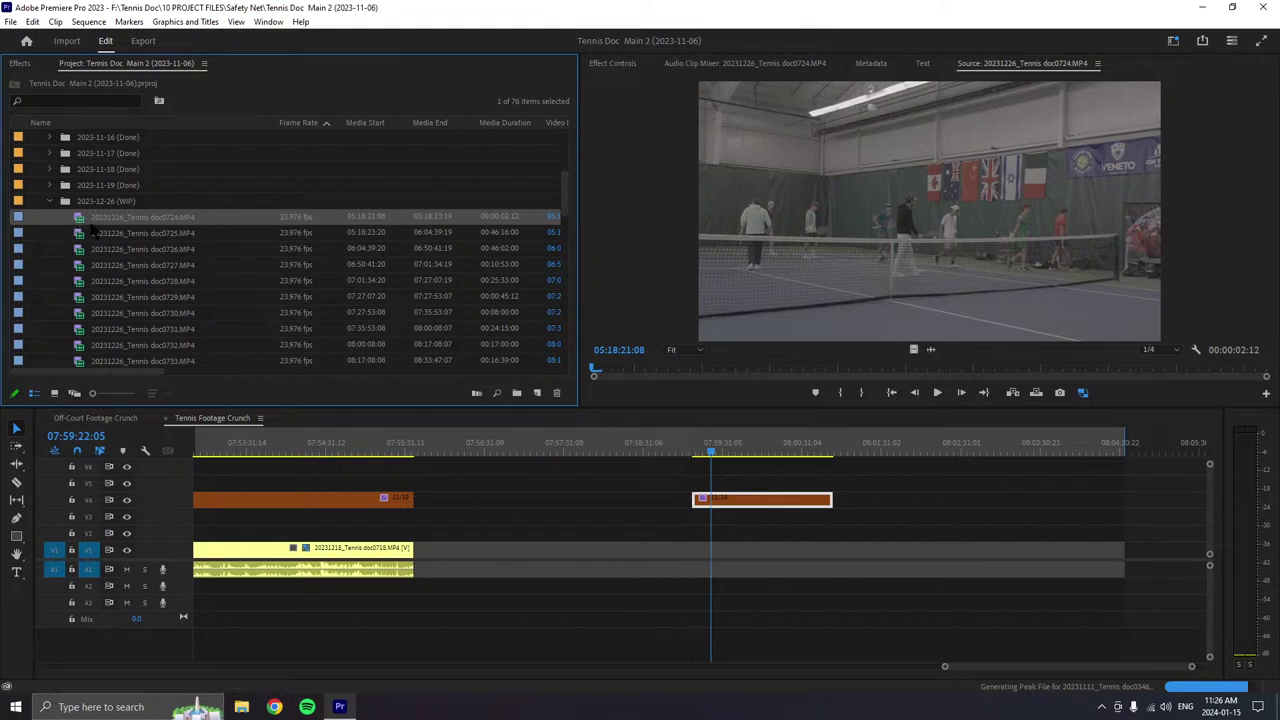
{"action": "left_click", "coordinate": [937, 392]}
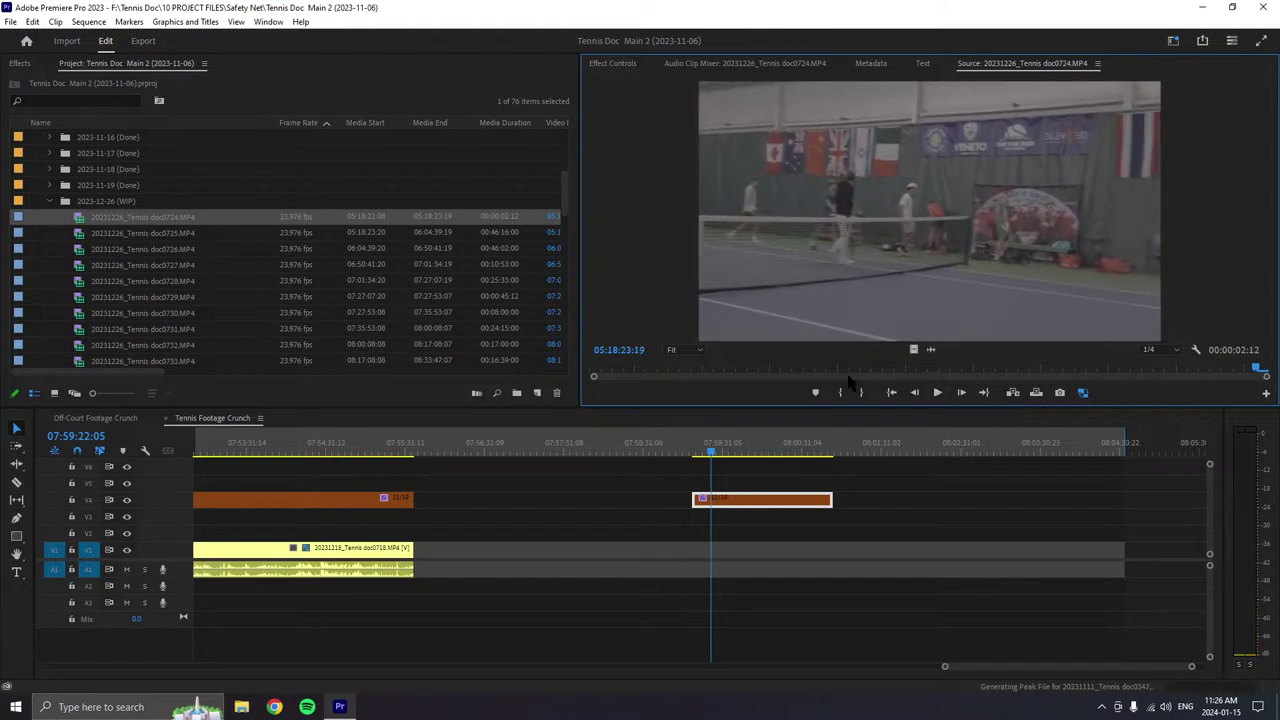
{"action": "left_click_drag", "start_coordinate": [84, 218], "coordinate": [696, 552]}
{"action": "key", "text": "t"}
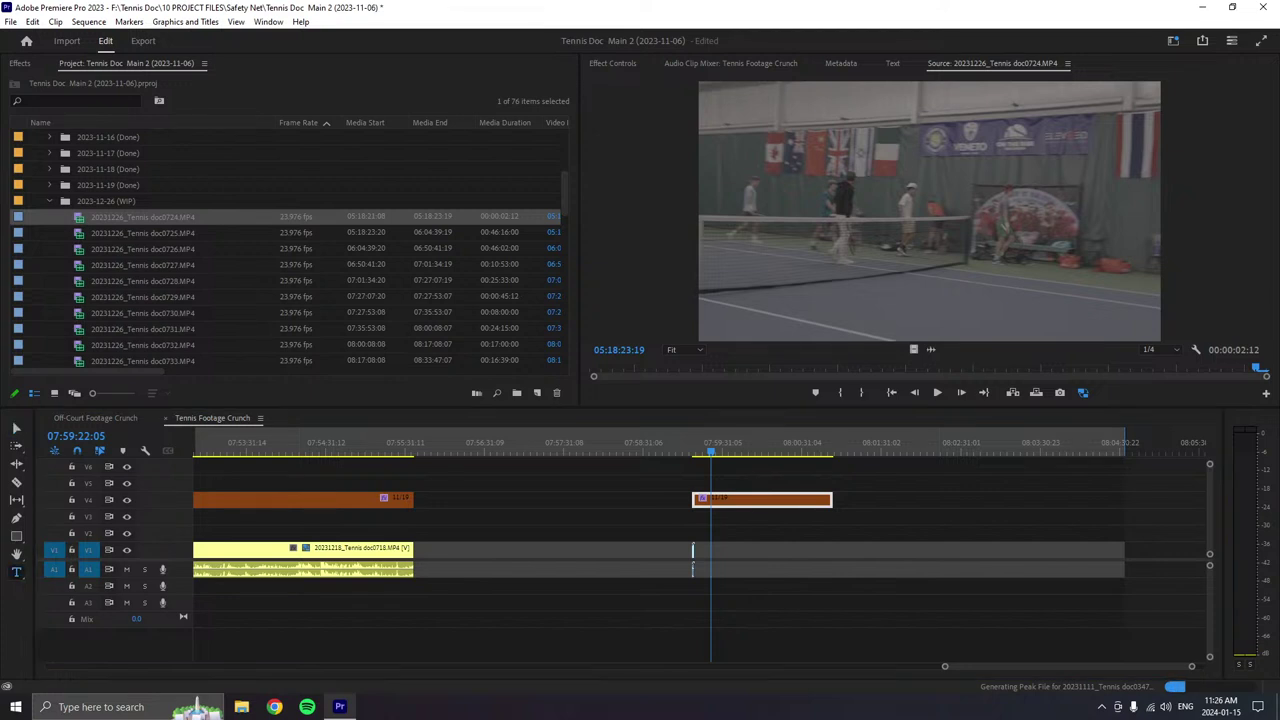
{"action": "left_click", "coordinate": [877, 541]}
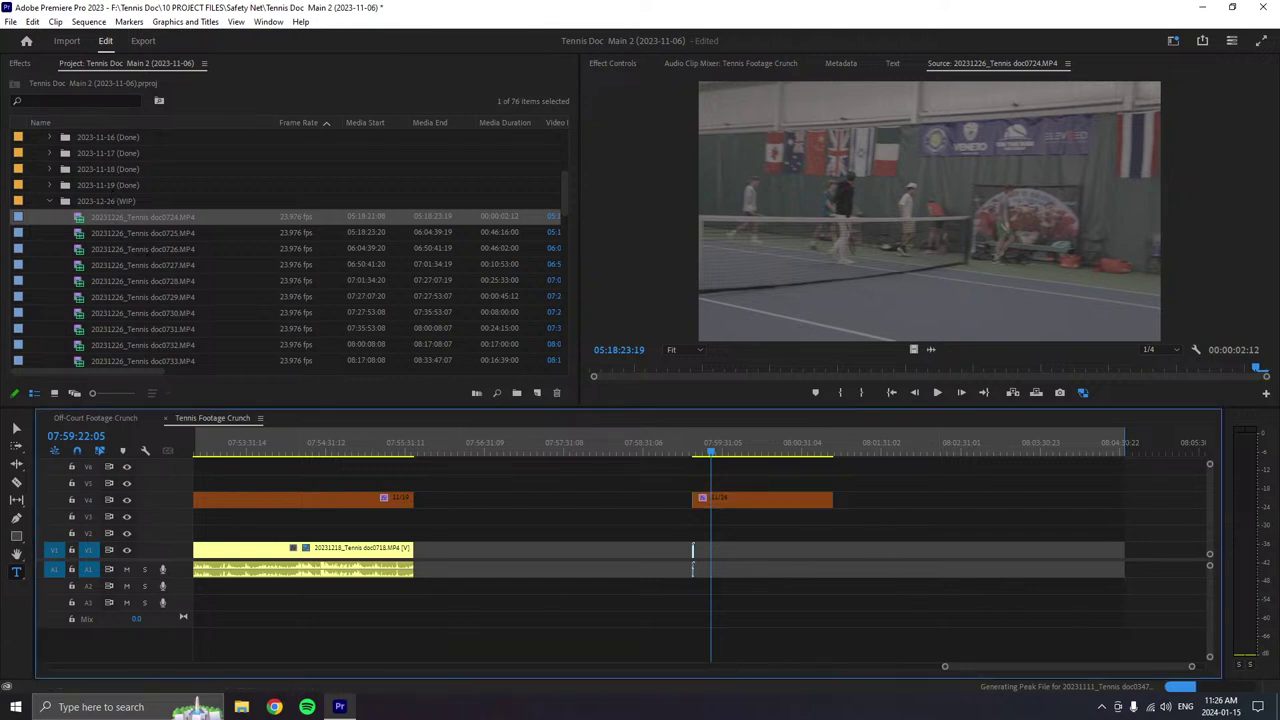
- In File Explorer, browse to Tennis Doc > 20 FOOTAGE on Expansion (F:), check the 2023-12-22 folder's files, and return to 20 FOOTAGE
{"action": "left_click", "coordinate": [241, 707]}
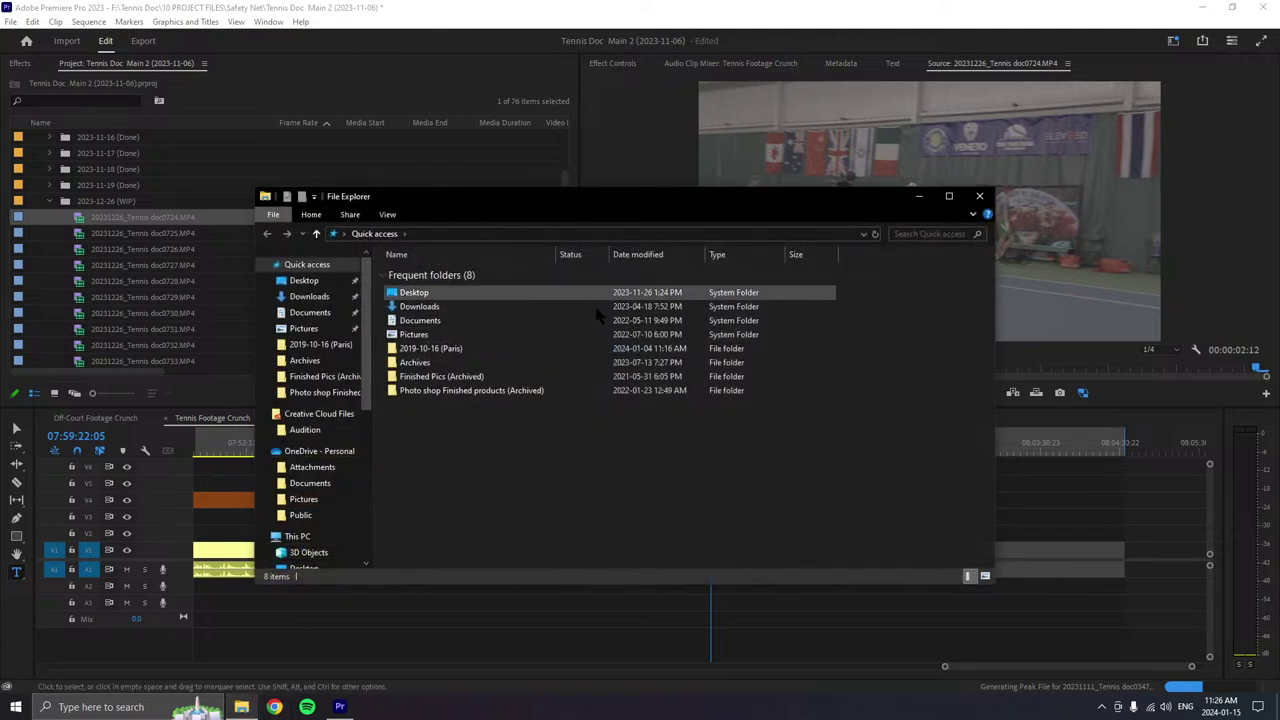
{"action": "left_click", "coordinate": [297, 536]}
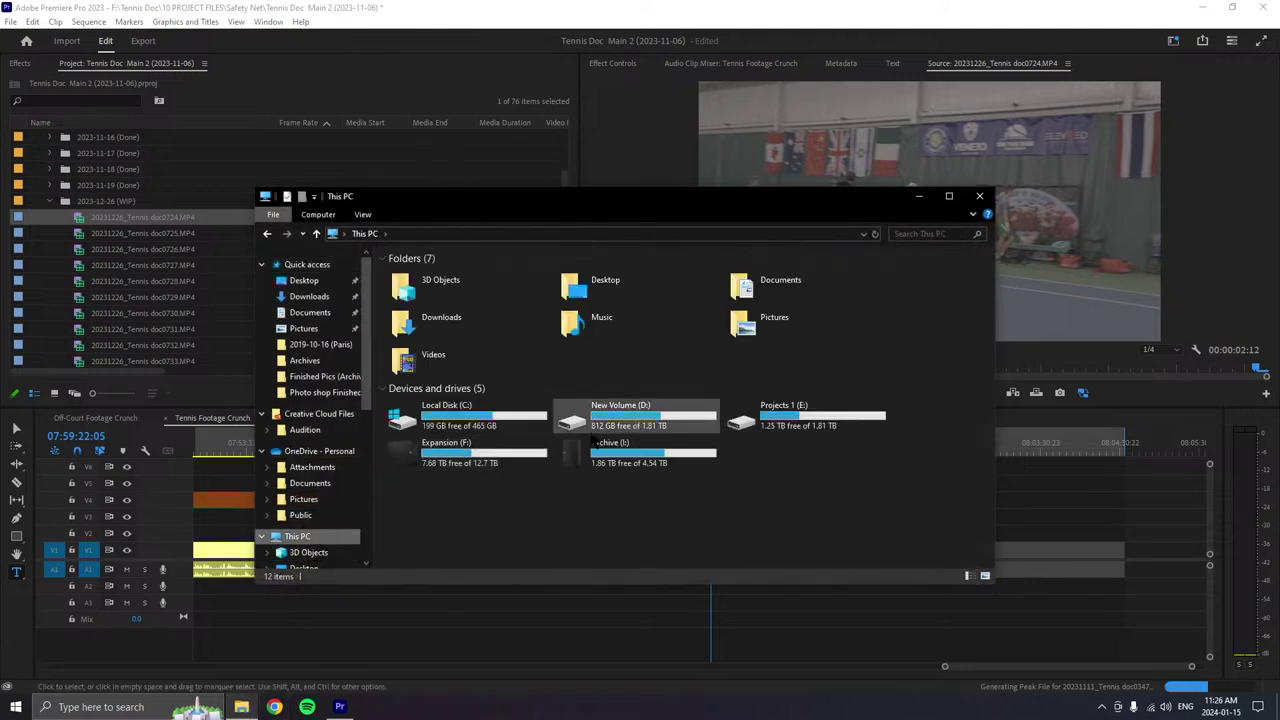
{"action": "double_click", "coordinate": [440, 450]}
{"action": "double_click", "coordinate": [430, 287]}
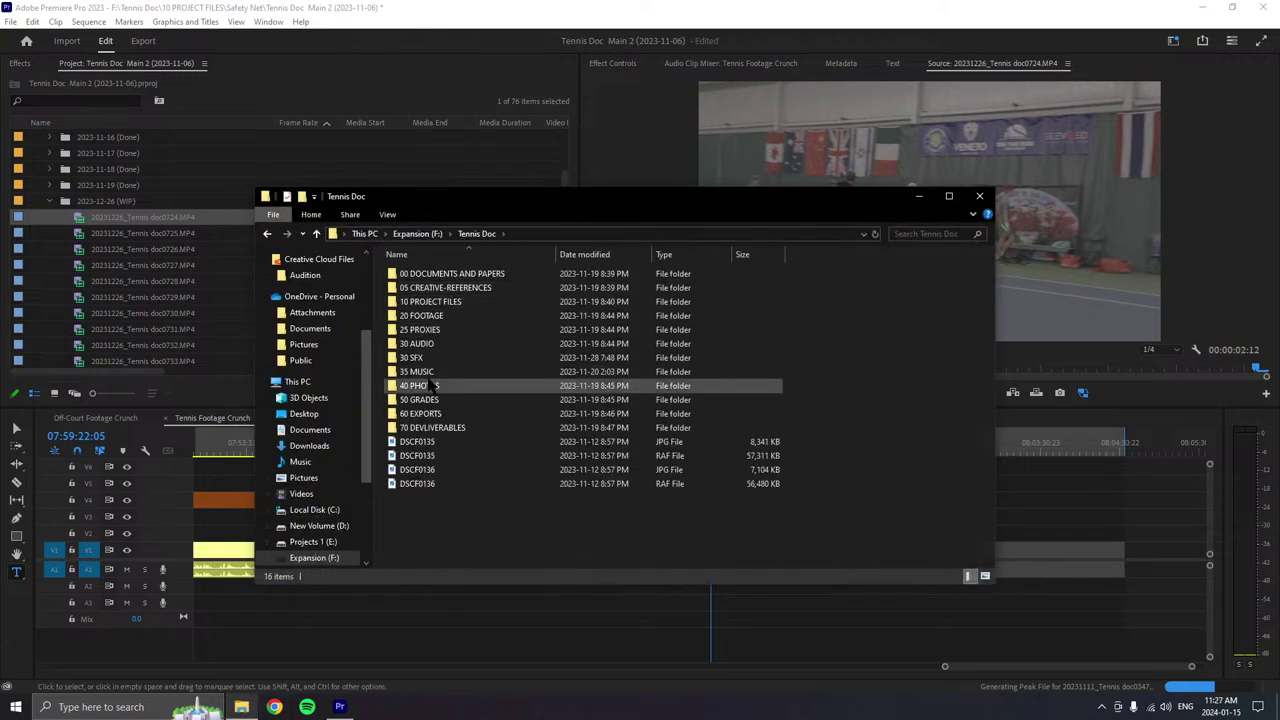
{"action": "double_click", "coordinate": [425, 316]}
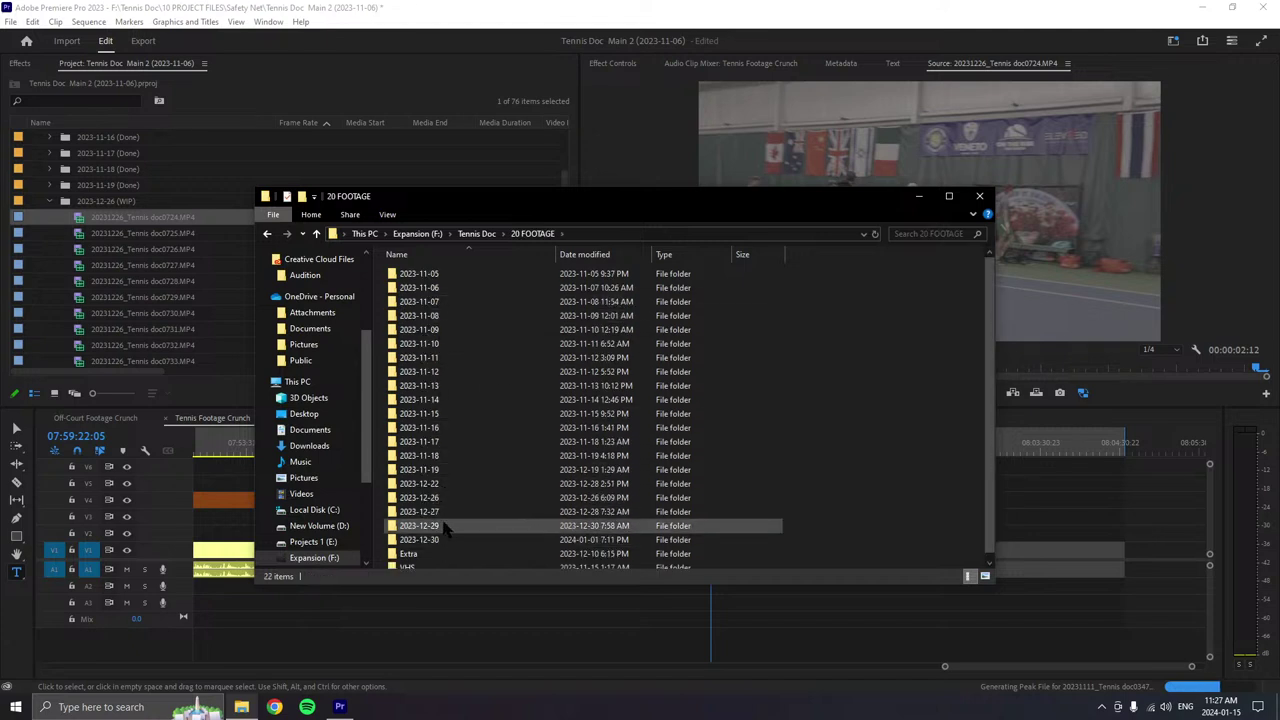
{"action": "double_click", "coordinate": [445, 484]}
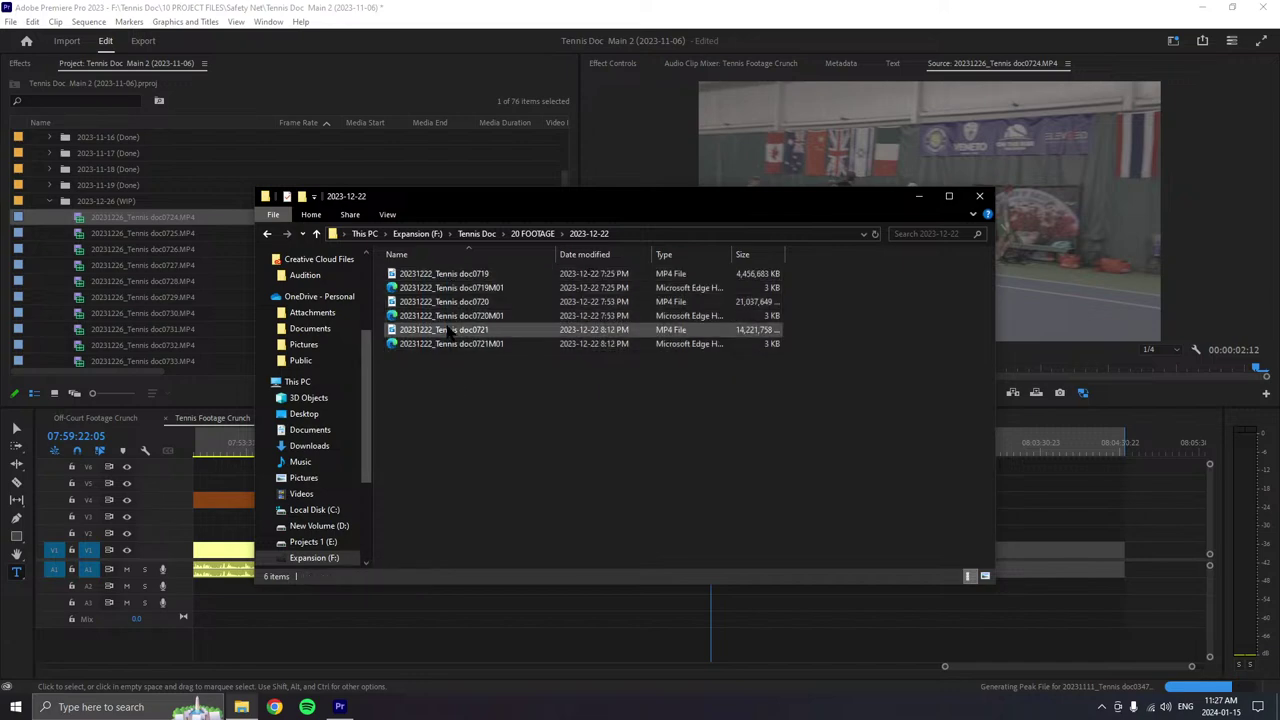
{"action": "left_click", "coordinate": [533, 233]}
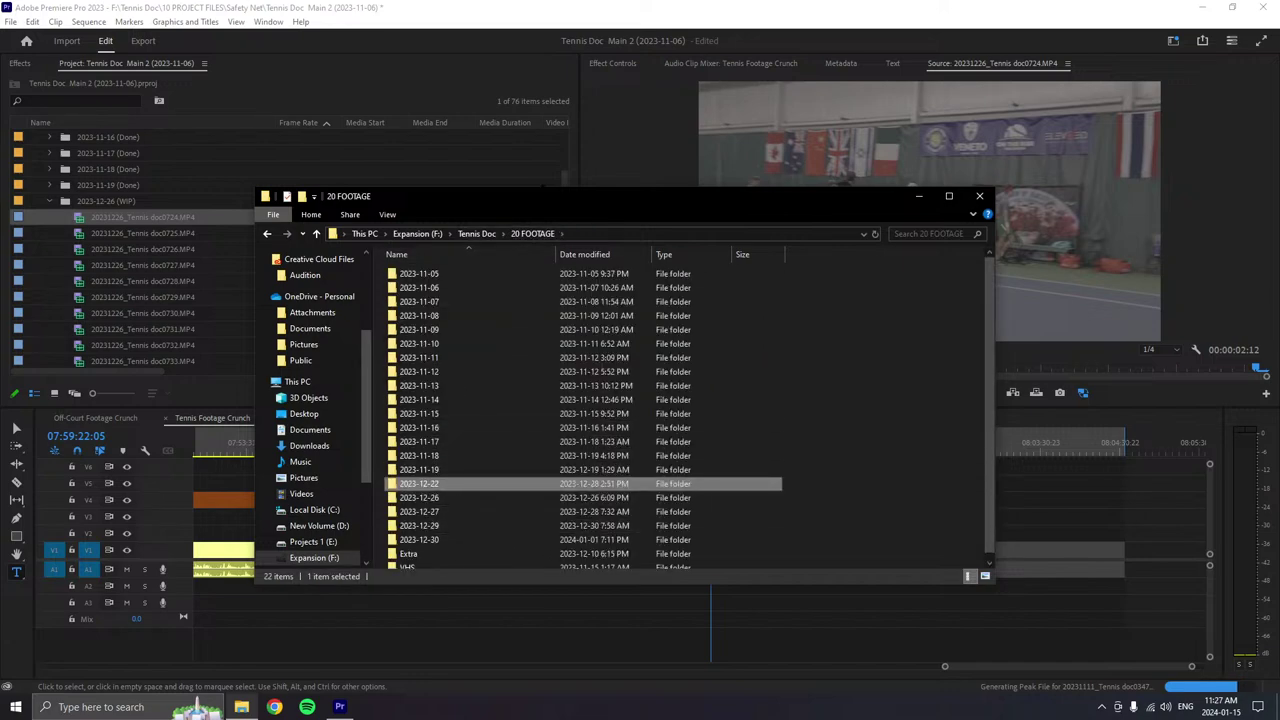
- Move the 20 FOOTAGE window aside and open a second File Explorer window, placed so both are accessible
{"action": "left_click_drag", "start_coordinate": [480, 196], "coordinate": [687, 168]}
{"action": "right_click", "coordinate": [240, 705]}
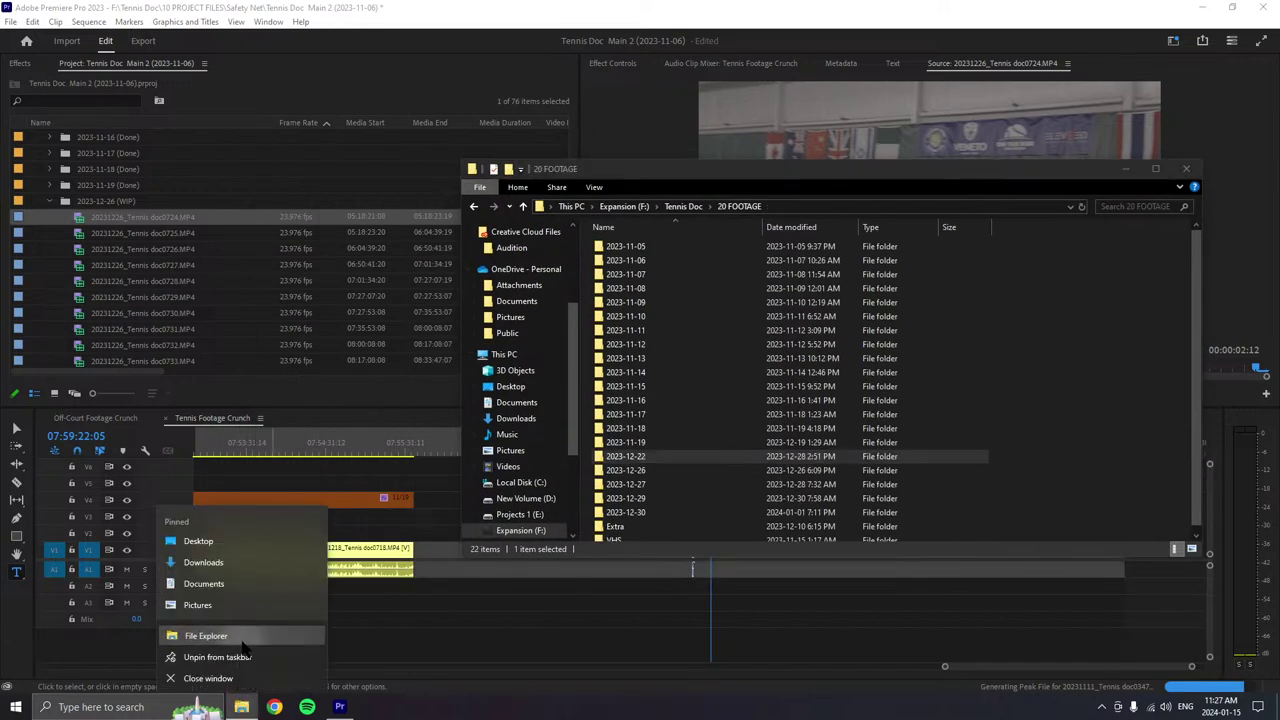
{"action": "left_click", "coordinate": [200, 634]}
{"action": "left_click_drag", "start_coordinate": [483, 322], "coordinate": [312, 346]}
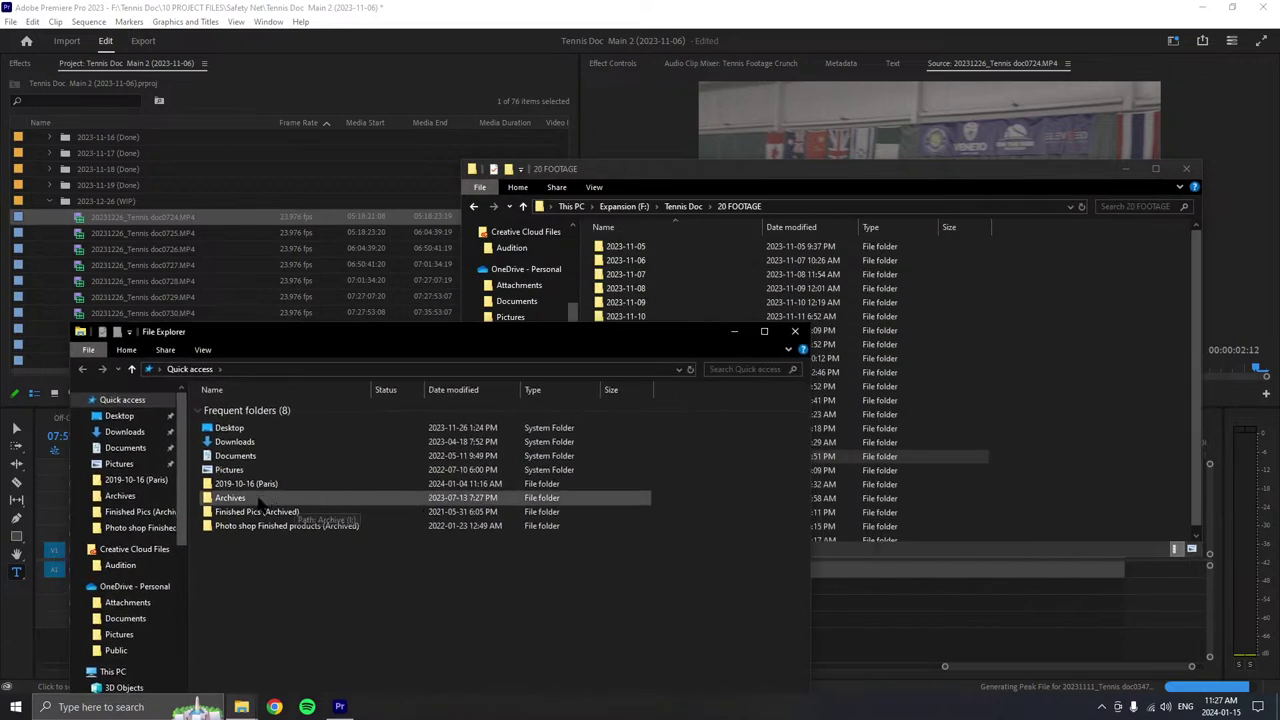
- Browse the second window to Archive (I:) > Archives > 2023 > 12 December > Videos, and return to the 2023-12-22 folder in 20 FOOTAGE
{"action": "left_click", "coordinate": [145, 675]}
{"action": "double_click", "coordinate": [425, 550]}
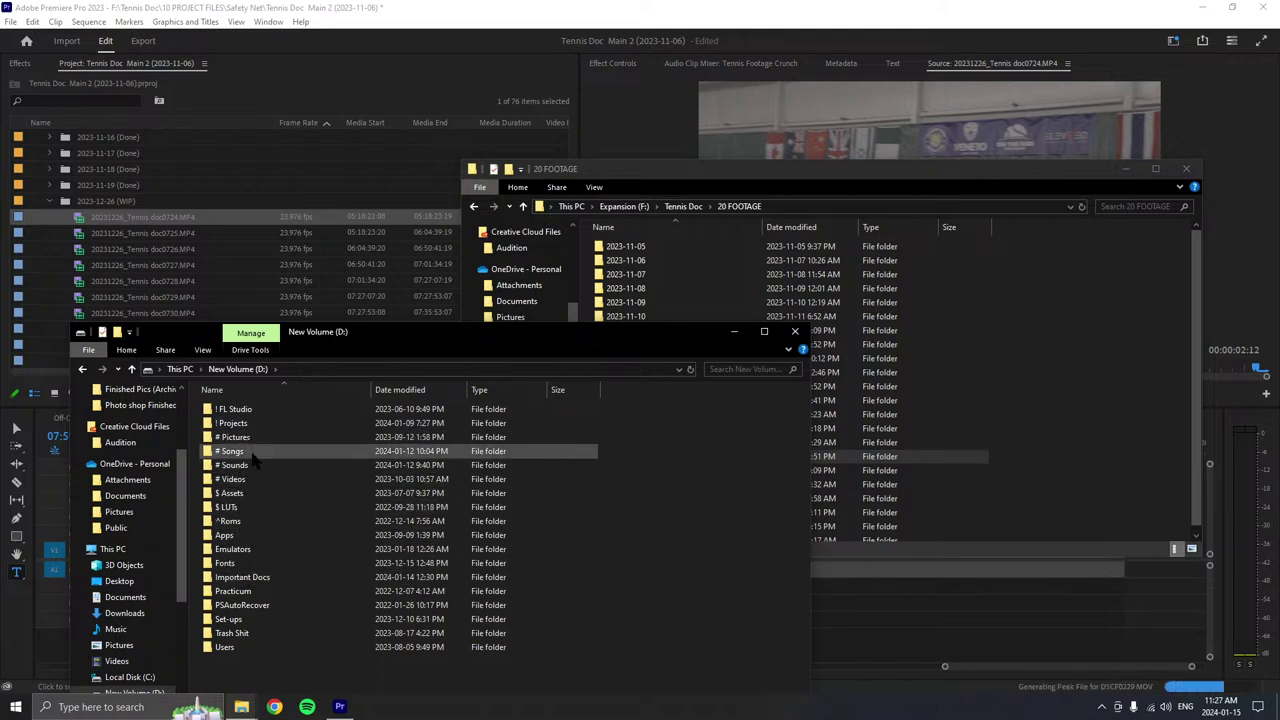
{"action": "scroll", "coordinate": [131, 678], "scroll_direction": "down", "scroll_amount": 1}
{"action": "scroll", "coordinate": [131, 678], "scroll_direction": "down", "scroll_amount": 2}
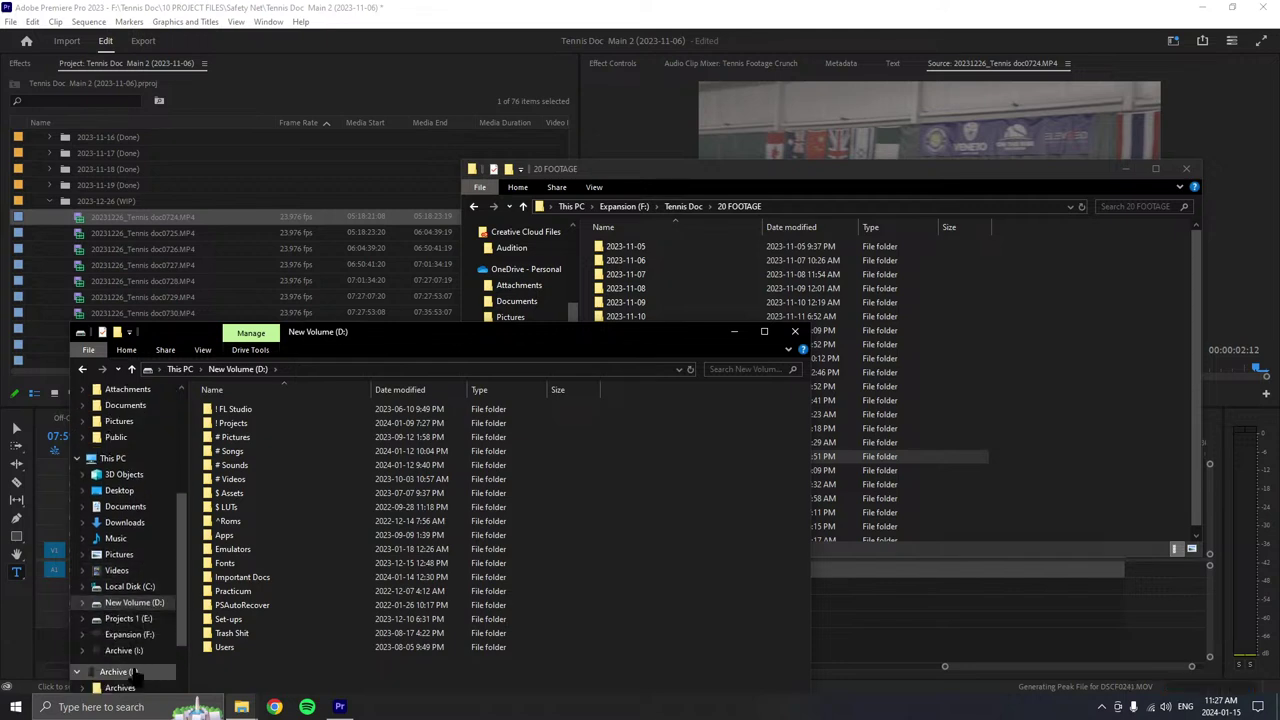
{"action": "left_click", "coordinate": [124, 650]}
{"action": "double_click", "coordinate": [284, 412]}
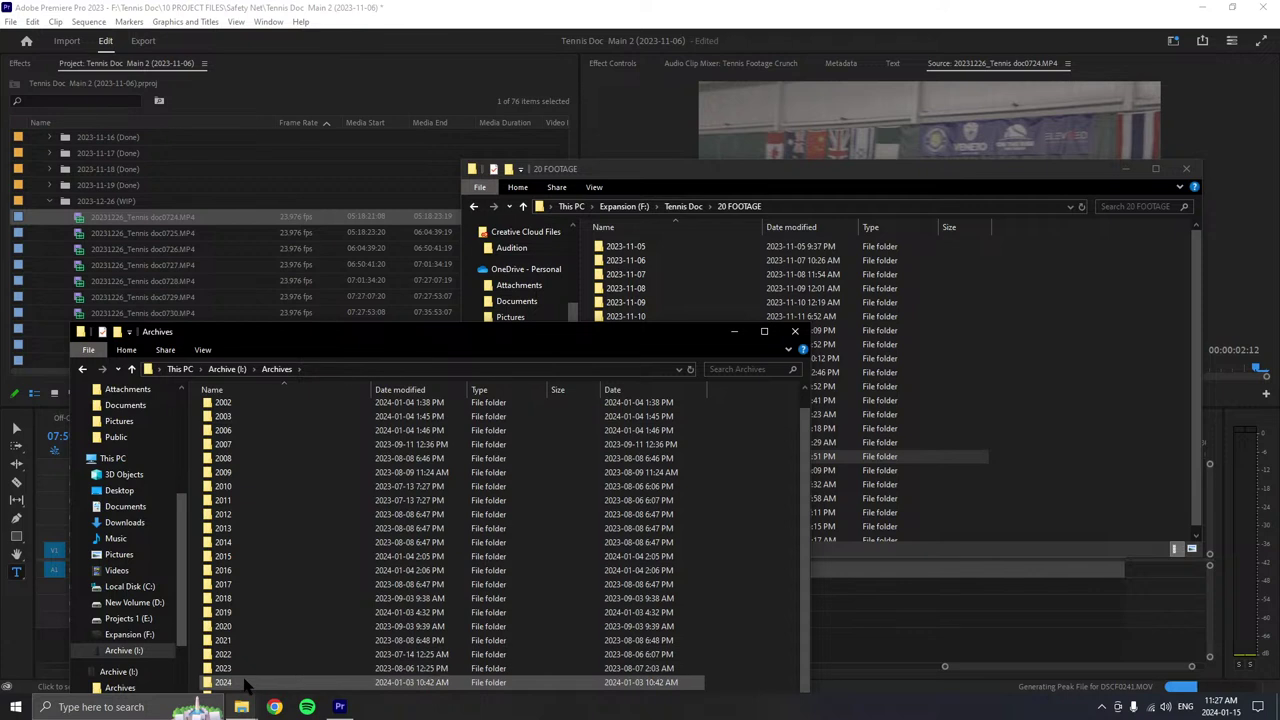
{"action": "double_click", "coordinate": [240, 670]}
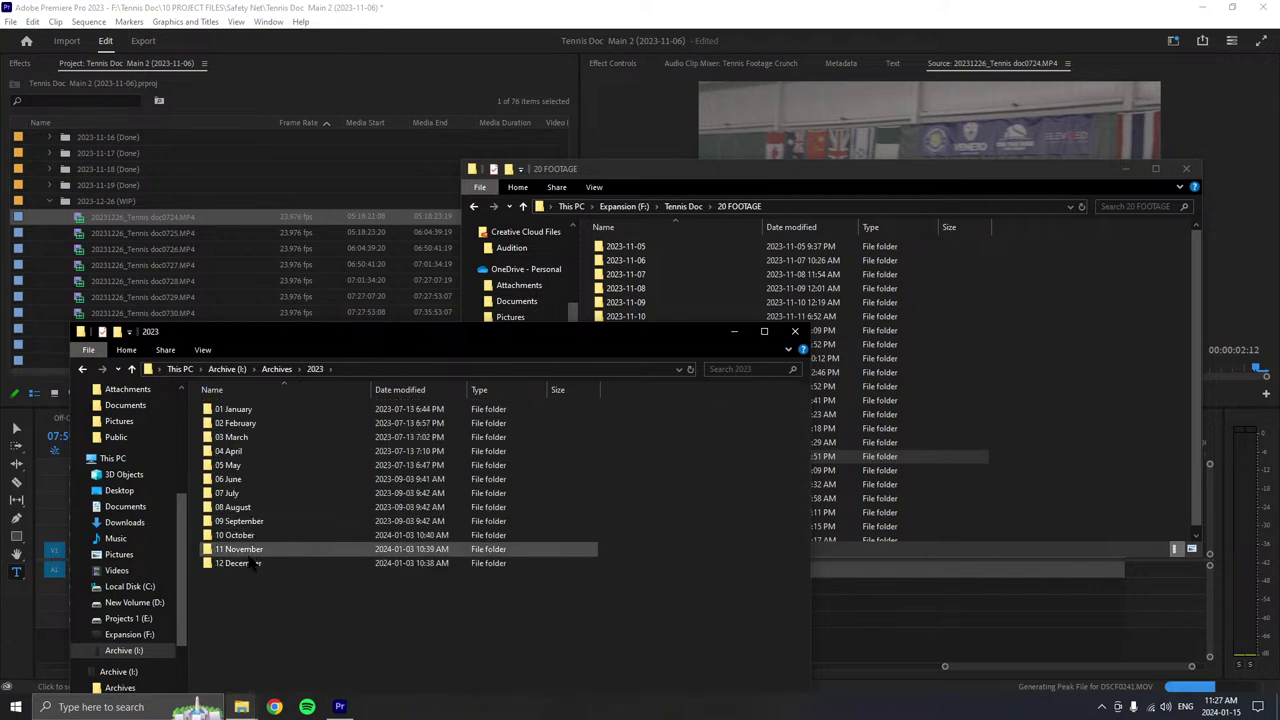
{"action": "double_click", "coordinate": [251, 563]}
{"action": "double_click", "coordinate": [249, 425]}
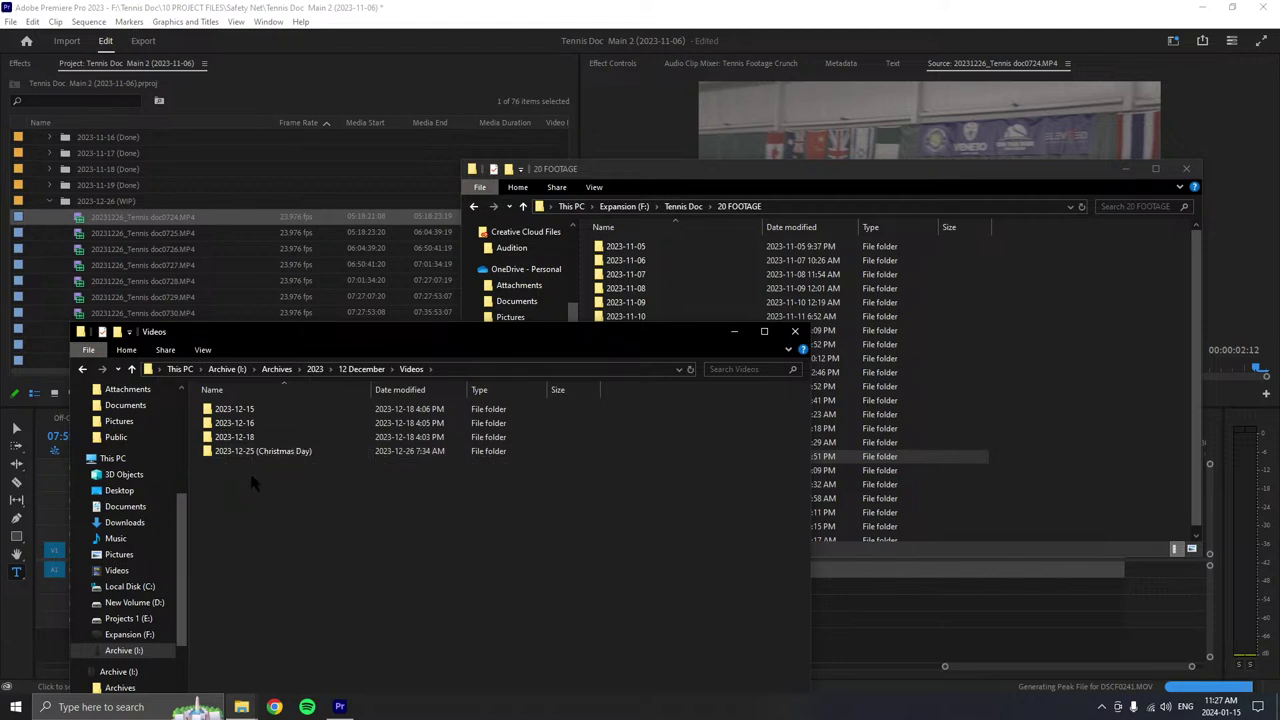
{"action": "left_click", "coordinate": [800, 458]}
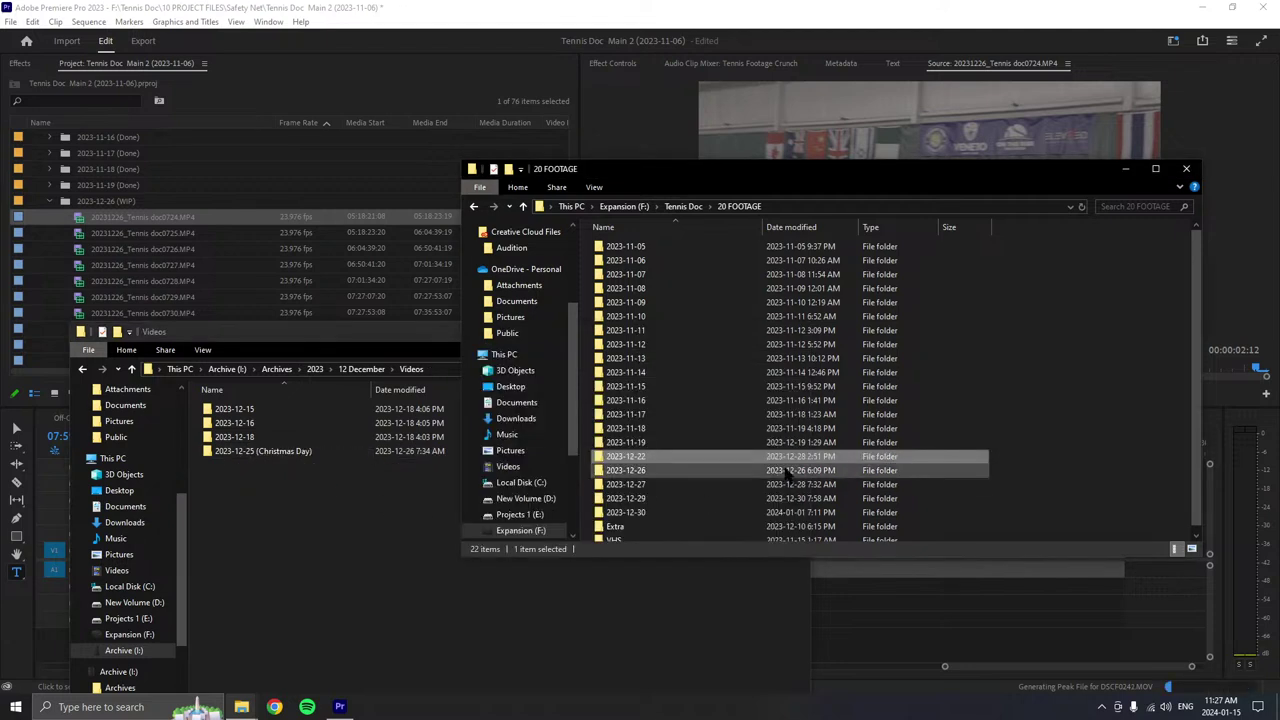
- Copy the 2023-12-22 folder from 20 FOOTAGE into the archive's Videos folder and reposition the copy progress window
{"action": "left_click_drag", "start_coordinate": [645, 462], "coordinate": [250, 572]}
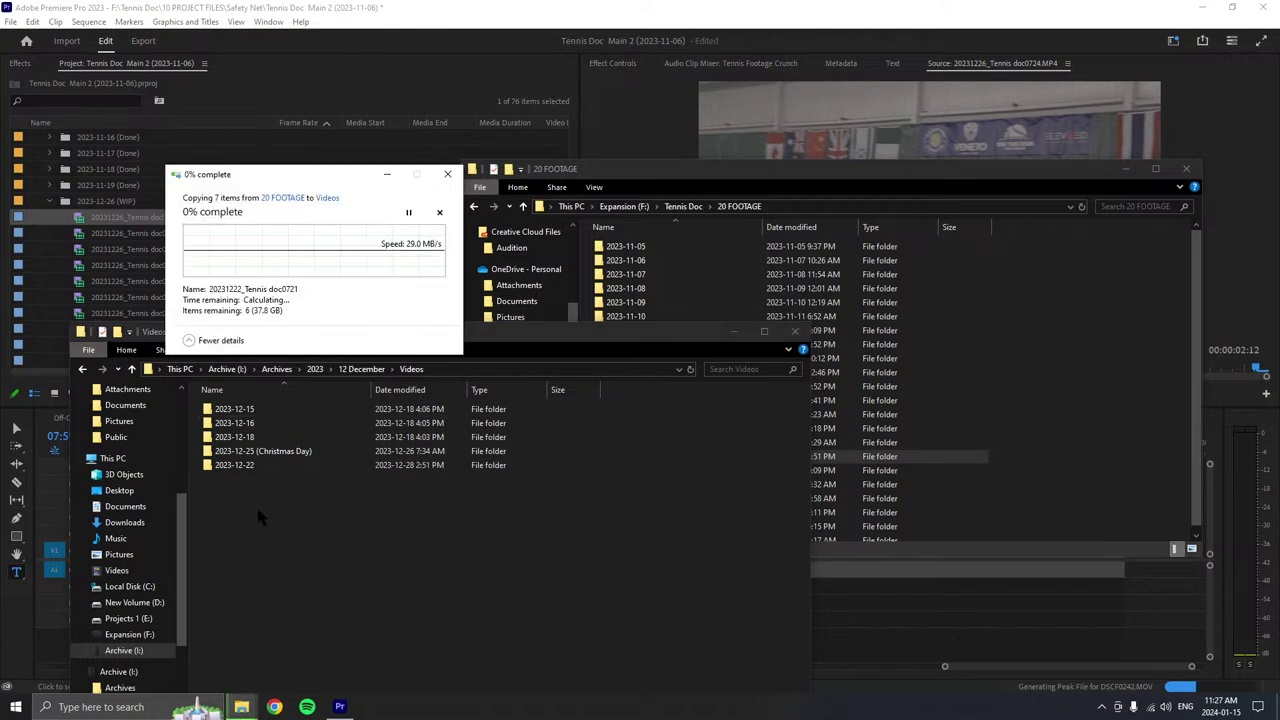
{"action": "left_click_drag", "start_coordinate": [272, 179], "coordinate": [295, 202]}
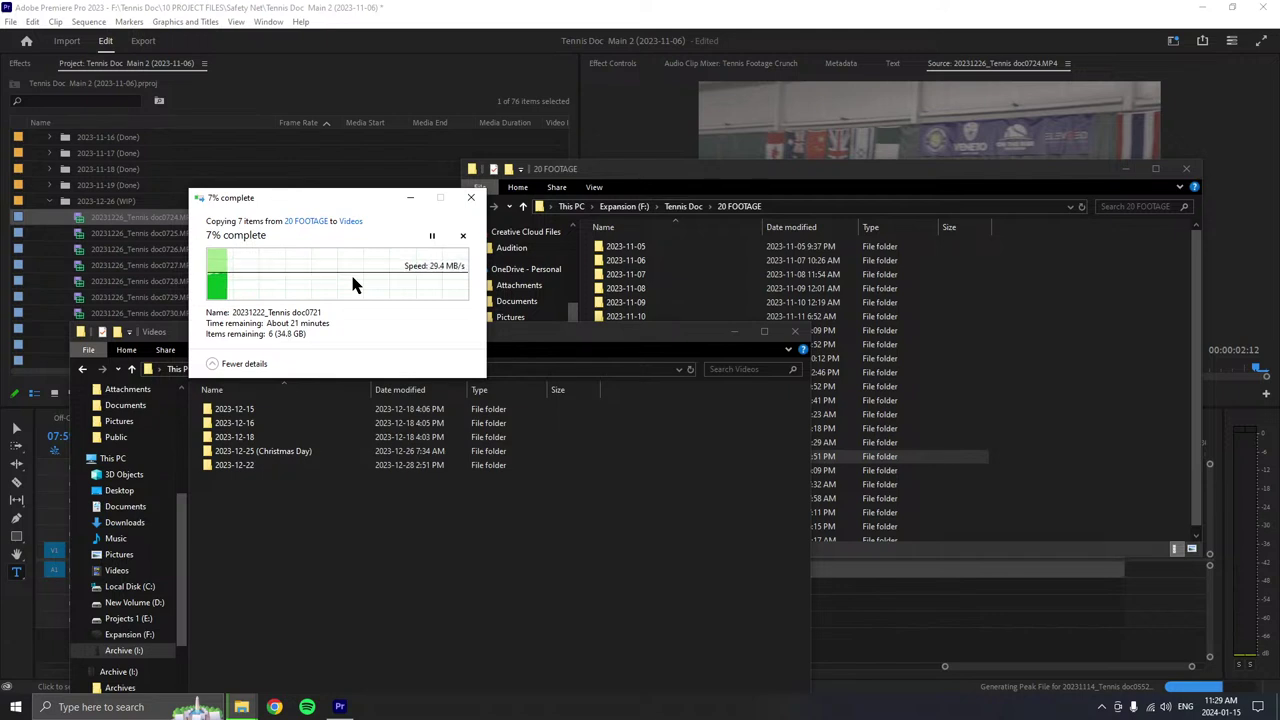
{"action": "left_click", "coordinate": [531, 252]}
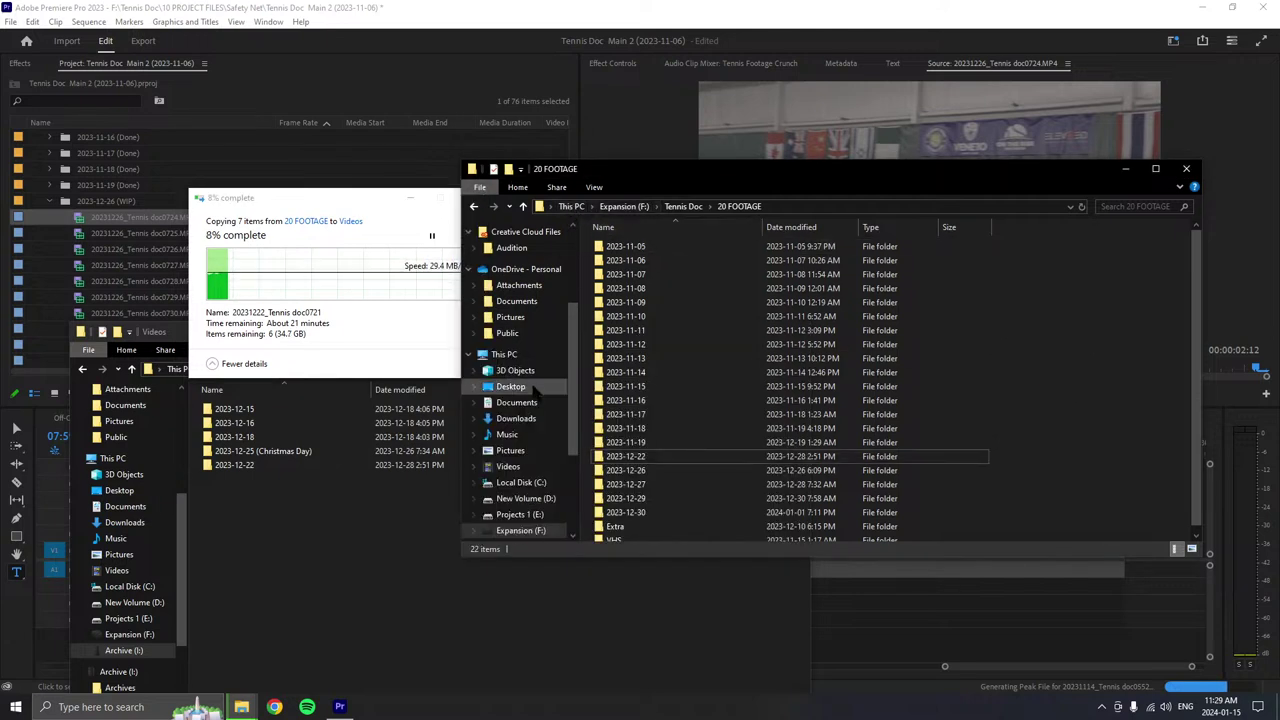
- In a new File Explorer window, check the Footage folder of the 2023-12-22 (Rockpile) [Sonic River] project under New Volume (D:) > ! Projects, and close the window
{"action": "right_click", "coordinate": [246, 707]}
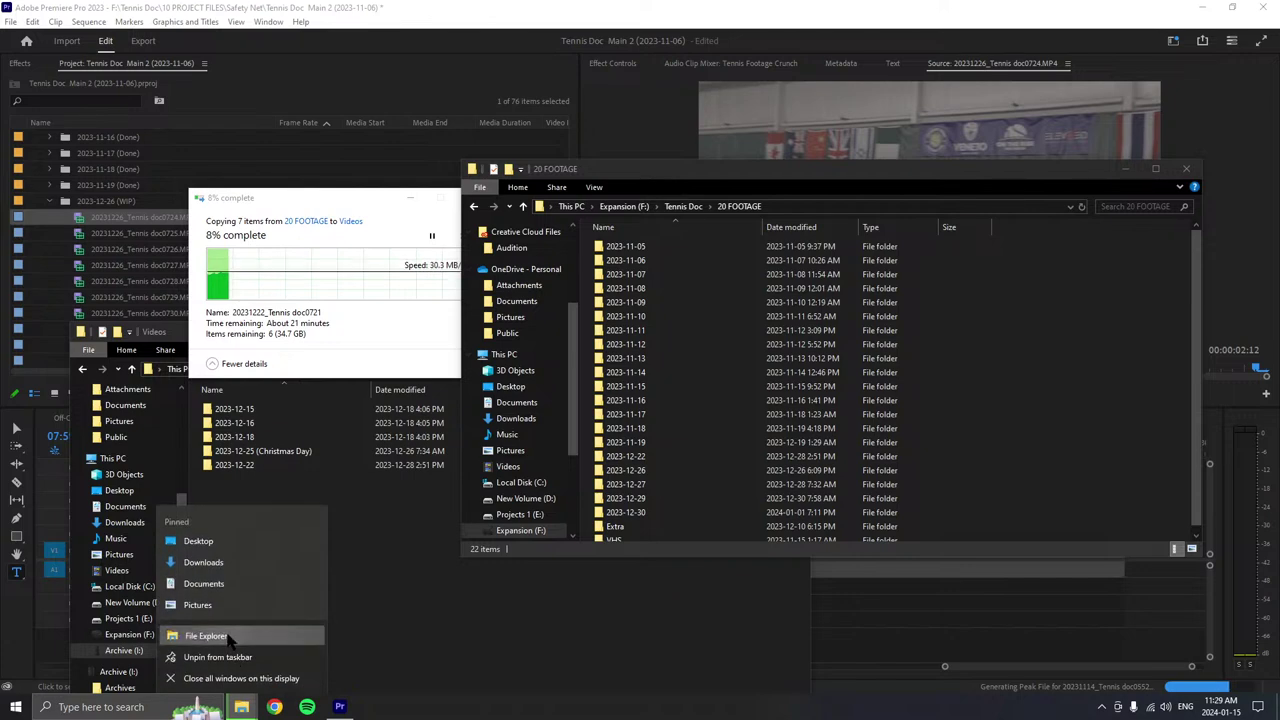
{"action": "left_click", "coordinate": [205, 659]}
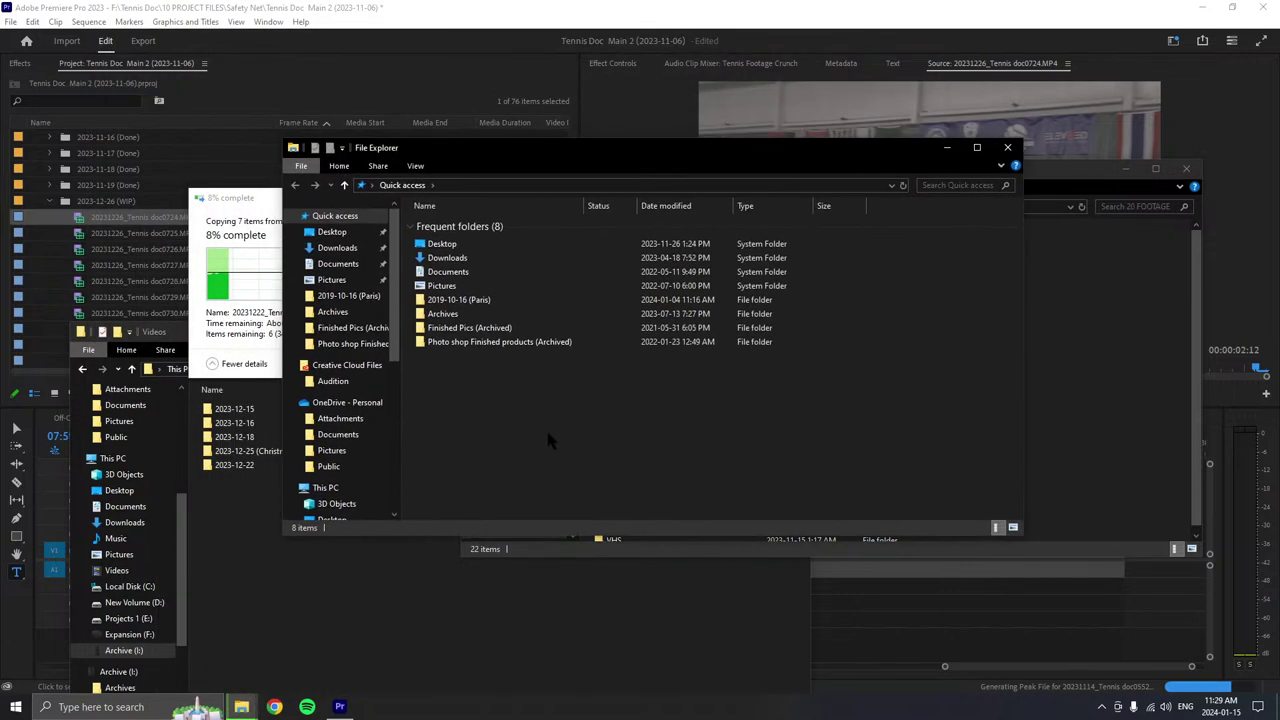
{"action": "left_click", "coordinate": [322, 487]}
{"action": "left_click", "coordinate": [672, 359]}
{"action": "double_click", "coordinate": [672, 359]}
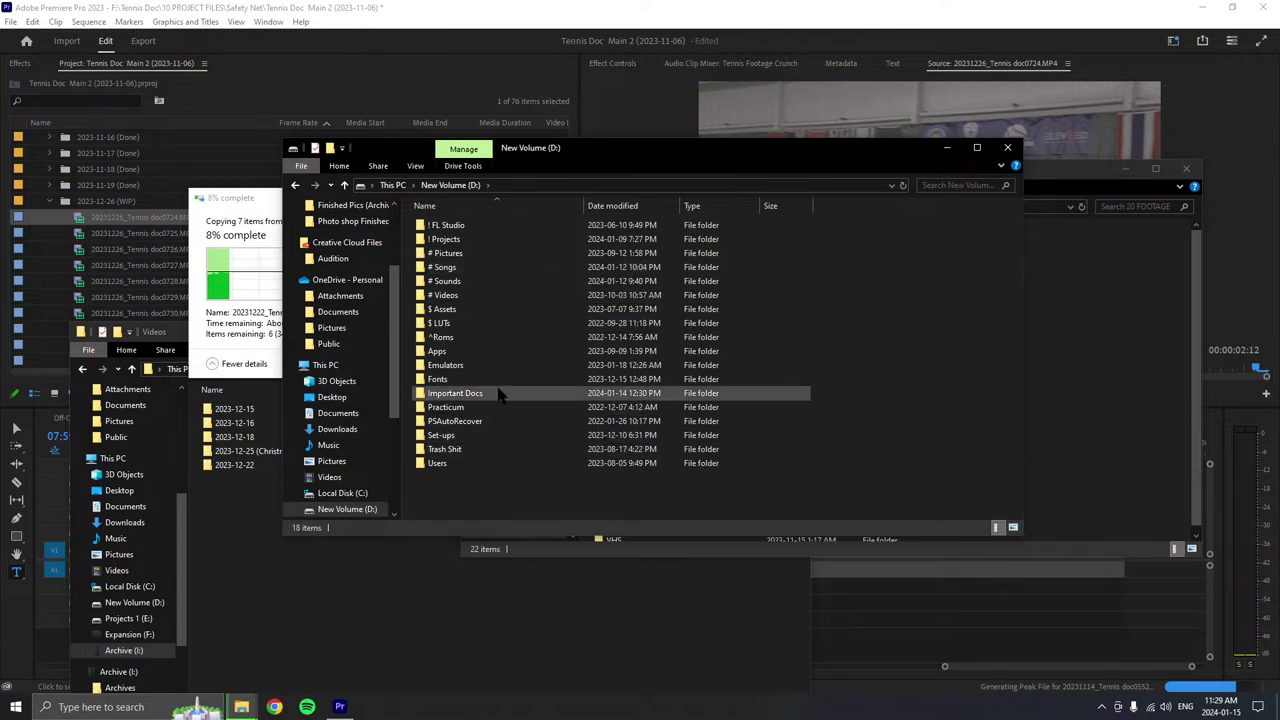
{"action": "double_click", "coordinate": [477, 240]}
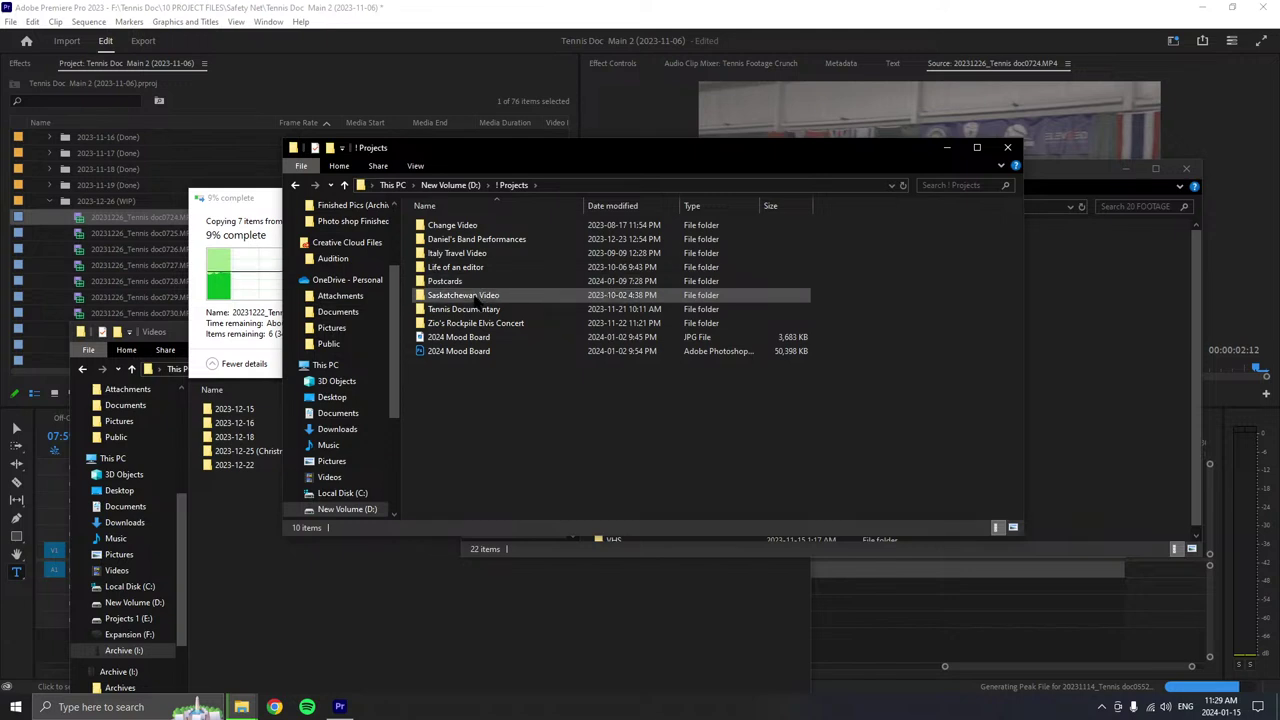
{"action": "double_click", "coordinate": [490, 240]}
{"action": "double_click", "coordinate": [490, 226]}
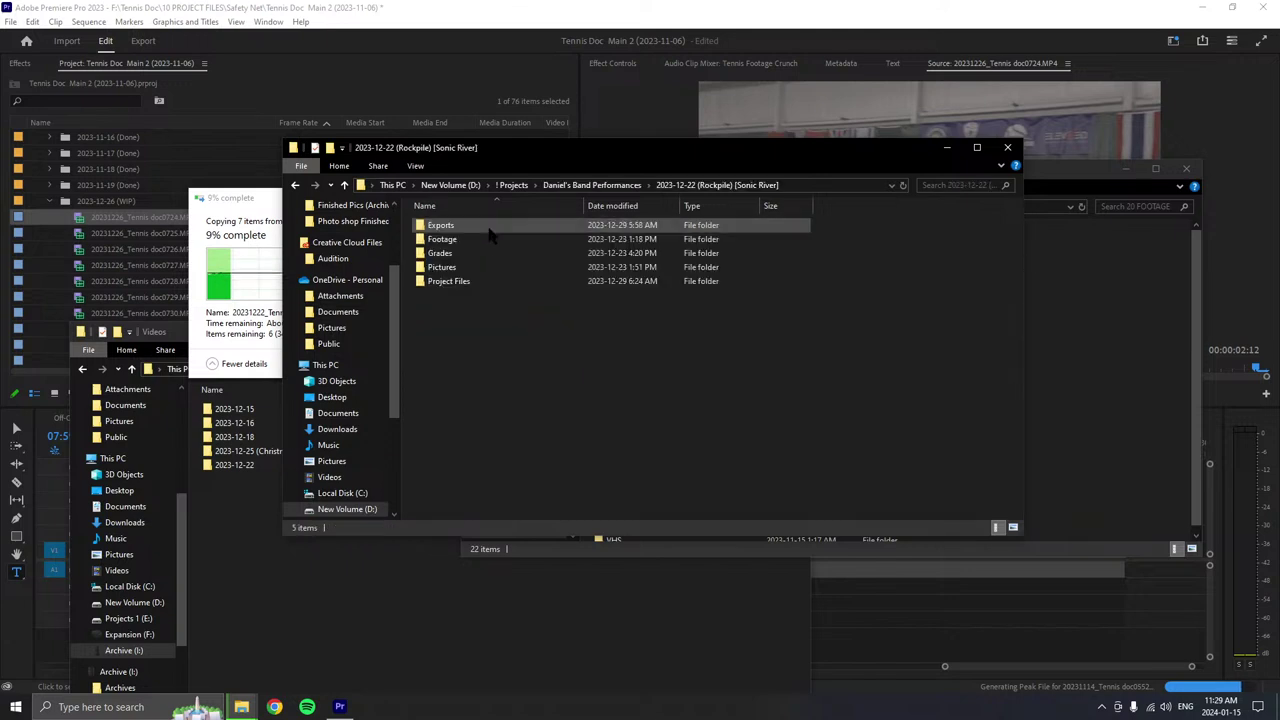
{"action": "double_click", "coordinate": [478, 240]}
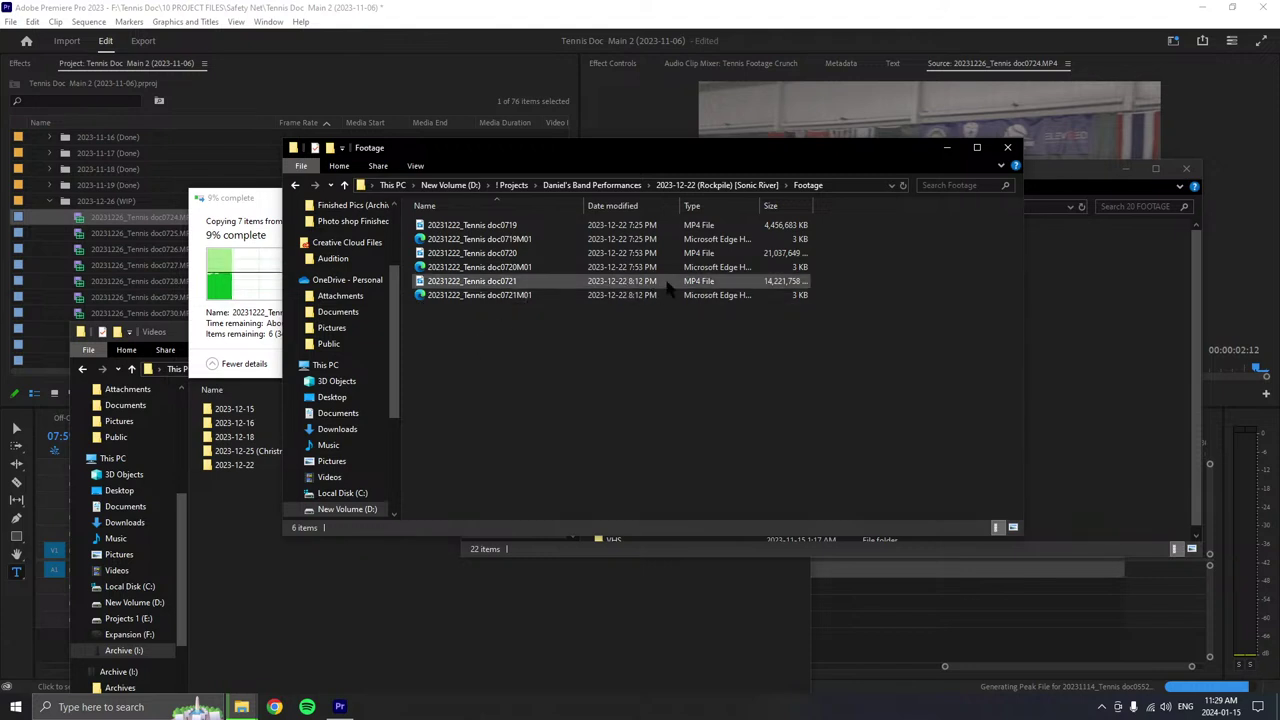
{"action": "left_click", "coordinate": [1007, 148]}
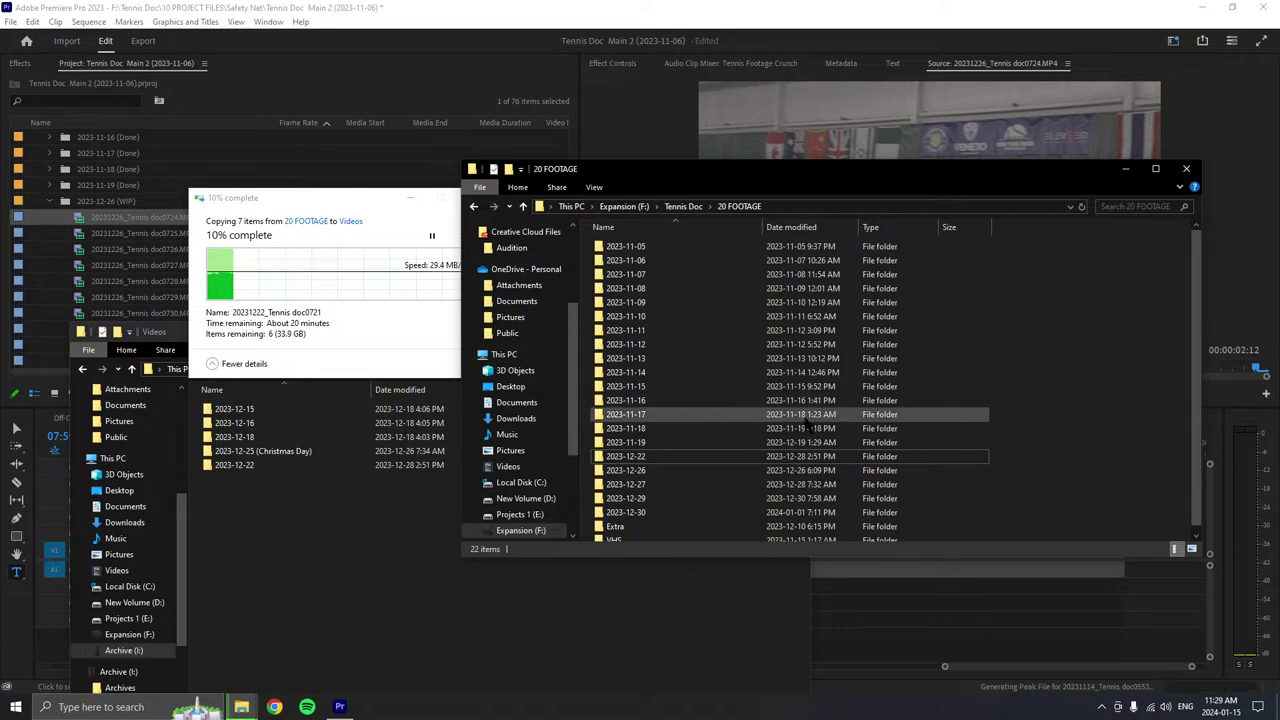
- Return to Premiere Pro, play the start of the 0725 clip in the Source Monitor, and check the system volume
{"action": "left_click", "coordinate": [520, 606]}
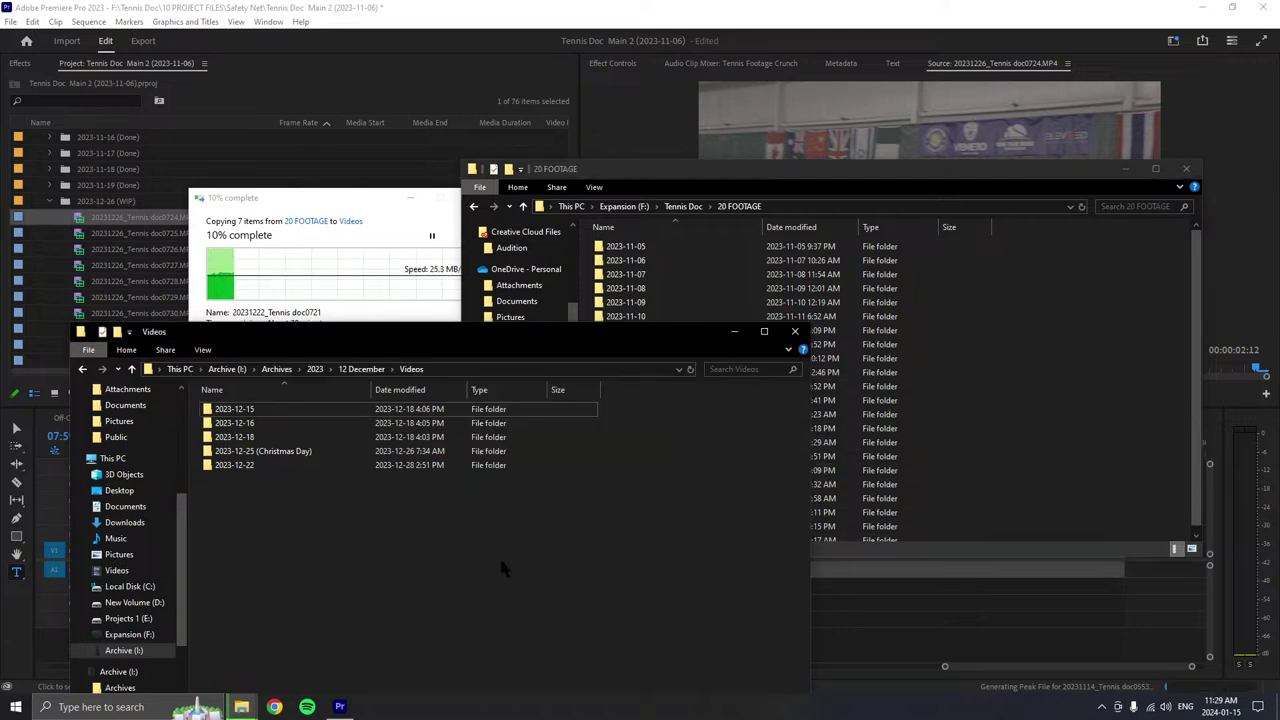
{"action": "mouse_move", "coordinate": [355, 708]}
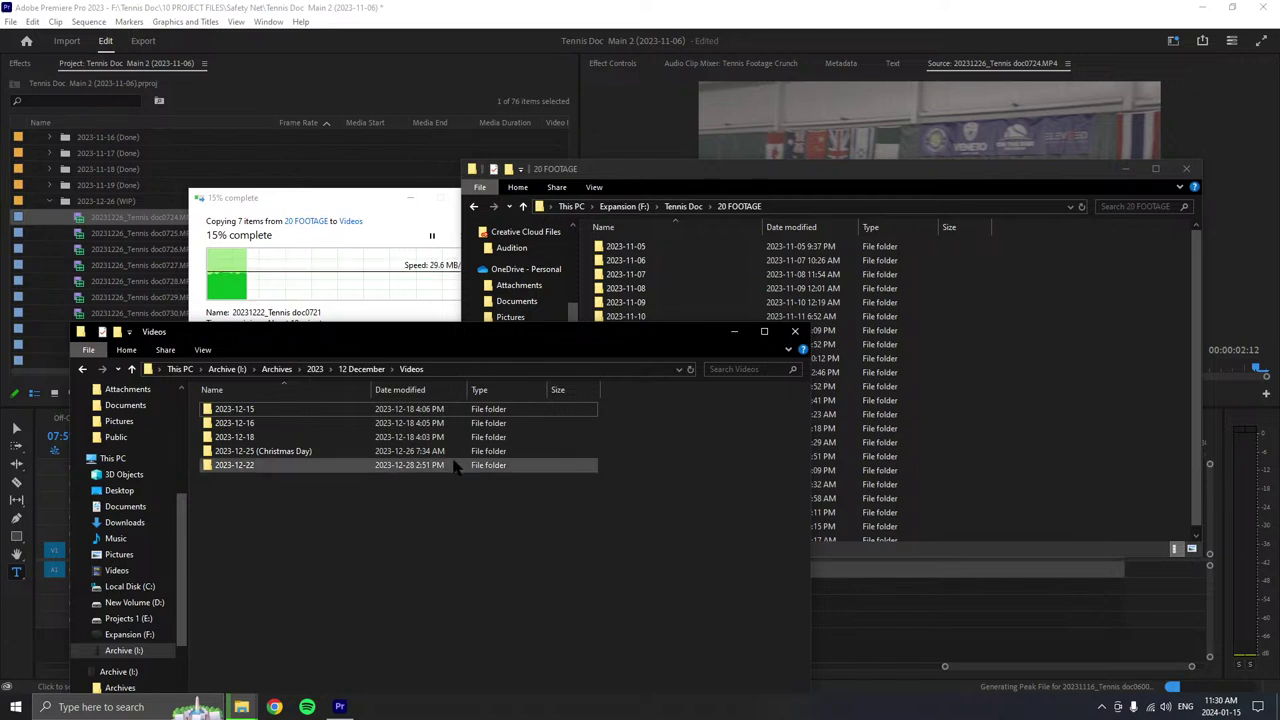
{"action": "left_click", "coordinate": [274, 708]}
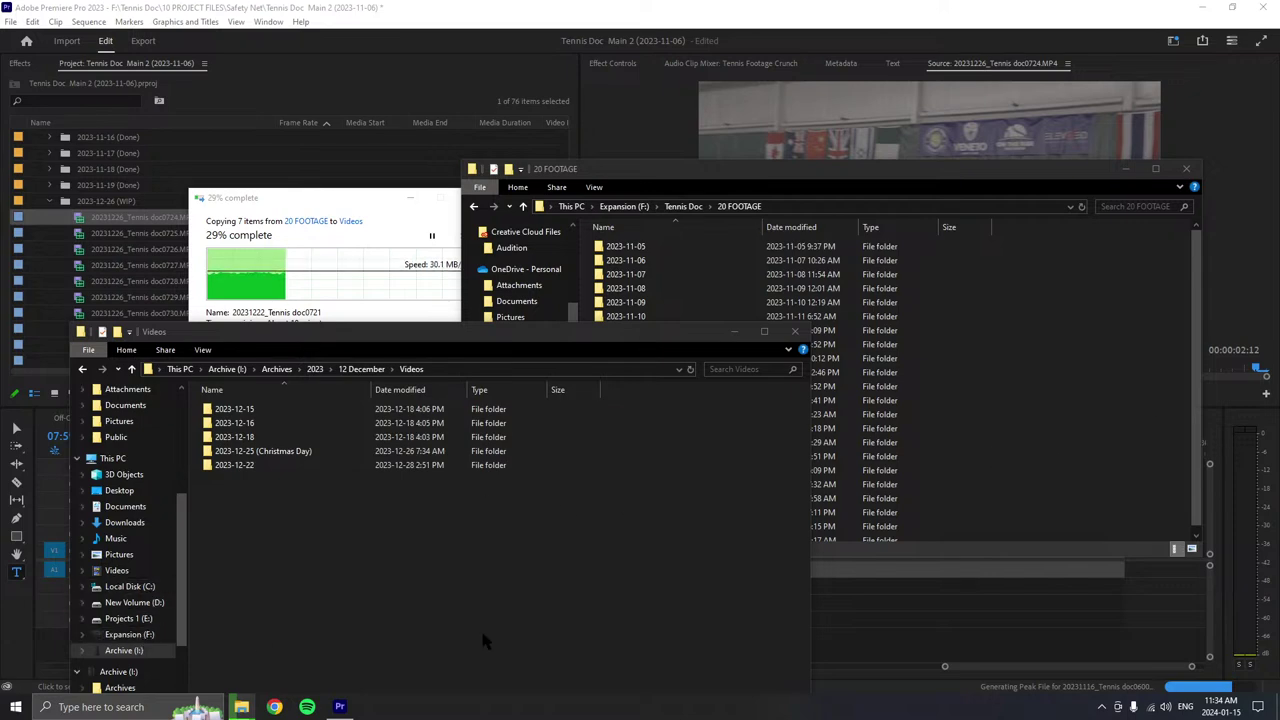
{"action": "key", "text": "alt+Tab"}
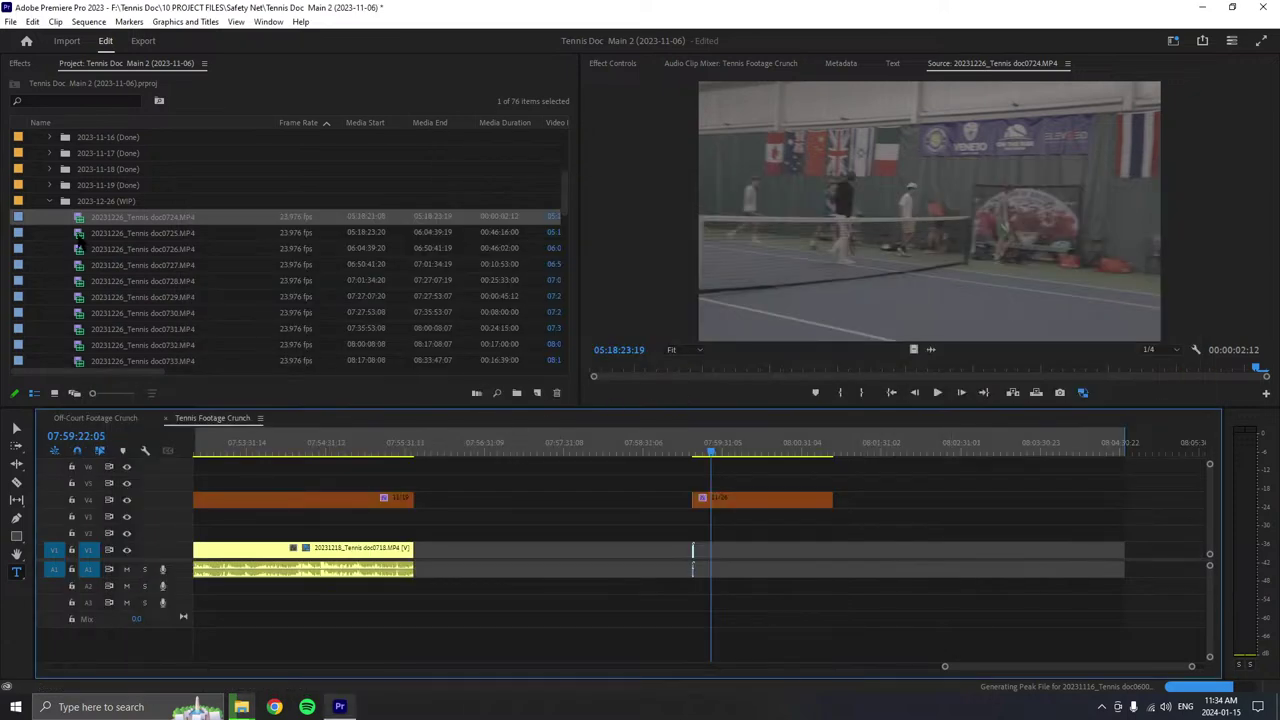
{"action": "double_click", "coordinate": [79, 233]}
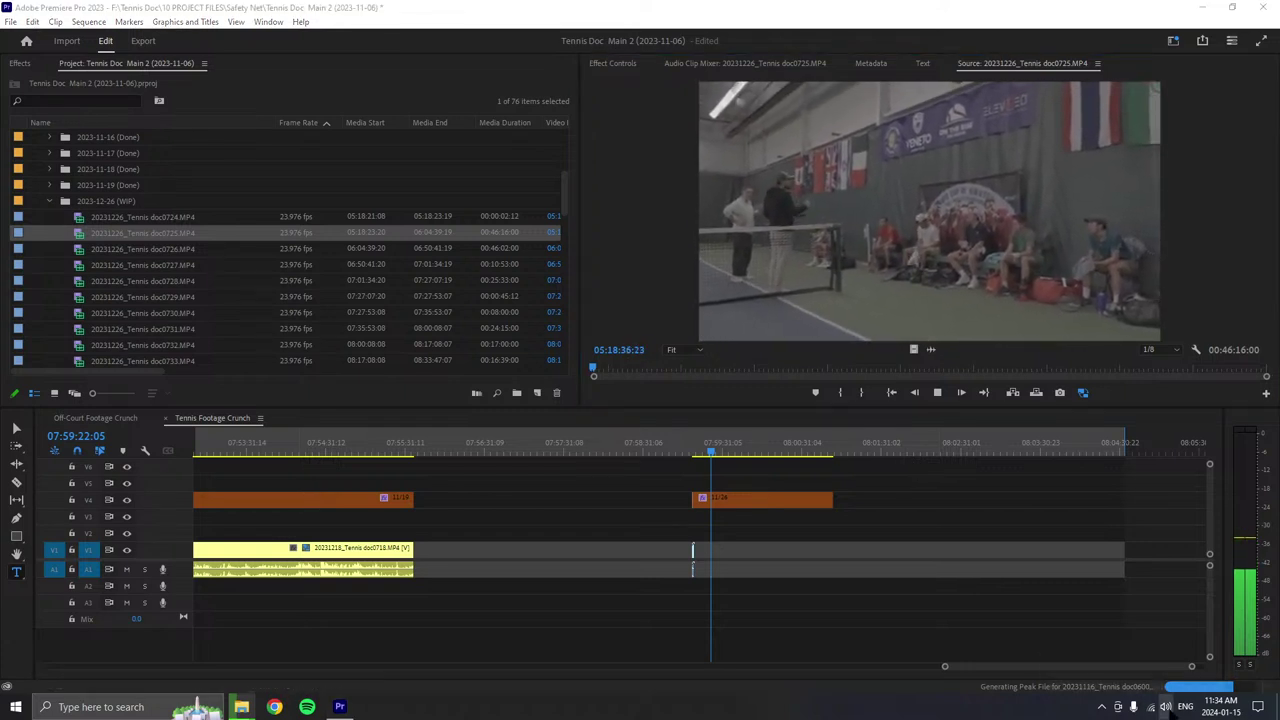
{"action": "left_click", "coordinate": [1166, 707]}
{"action": "key", "text": "Escape"}
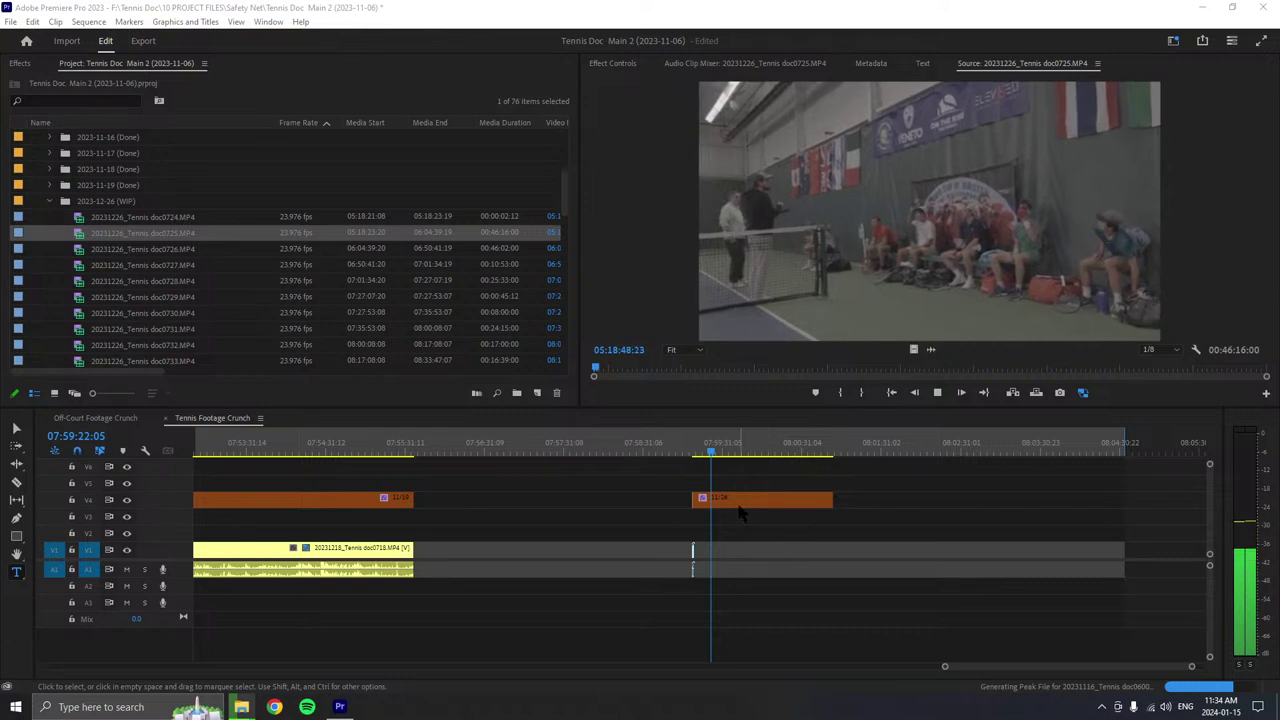
{"action": "key", "text": "space"}
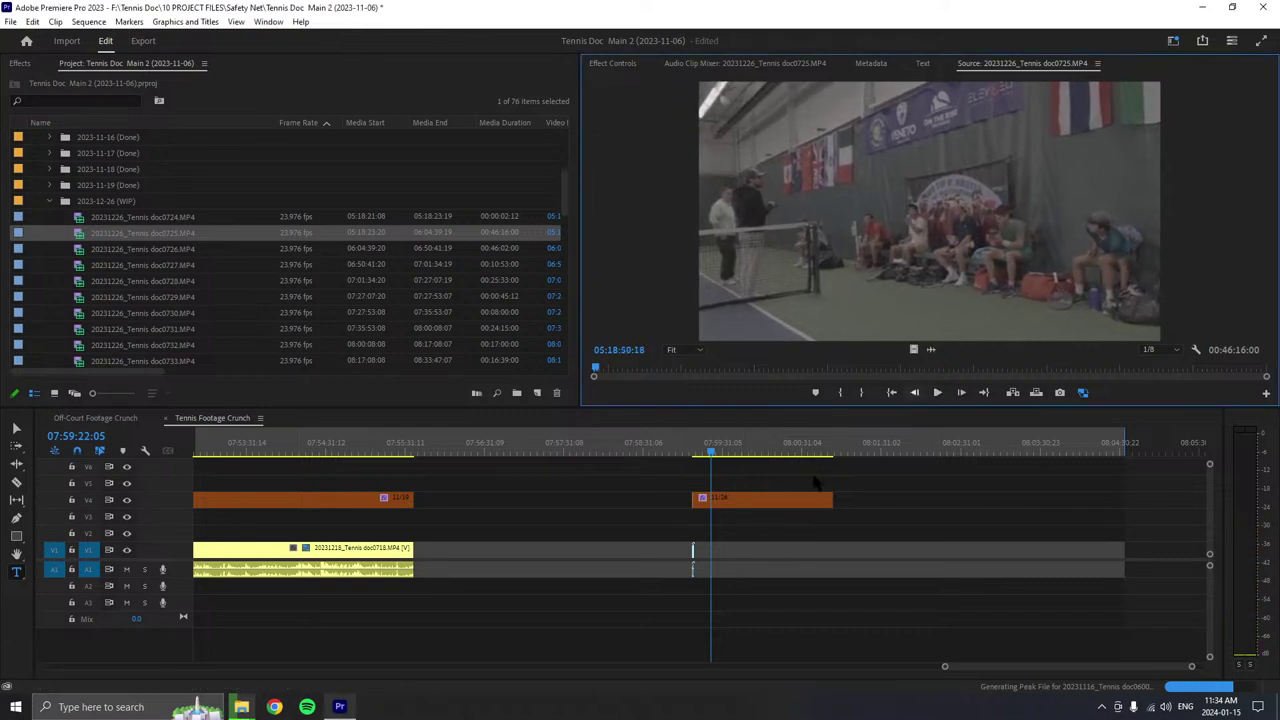
- Check the 0725 clip's audio level and the Windows volume mixer, and replay short stretches of the clip to test the sound
{"action": "left_click", "coordinate": [693, 63]}
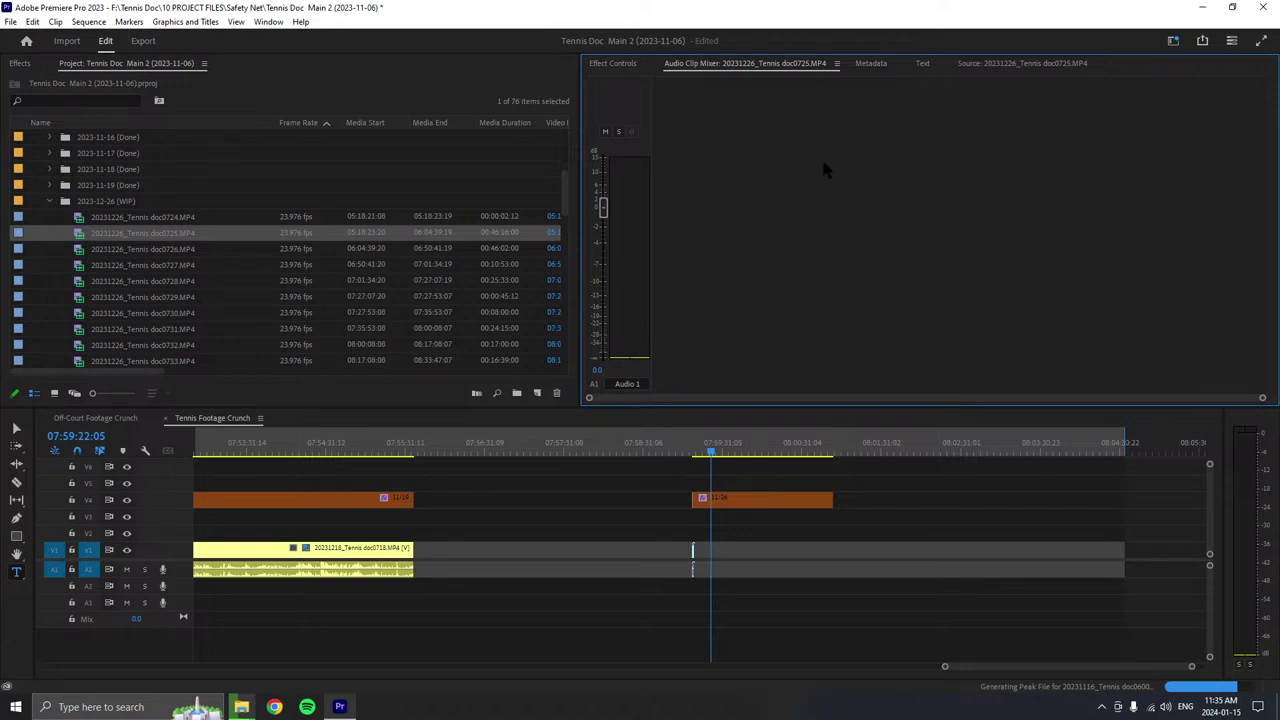
{"action": "left_click", "coordinate": [994, 64]}
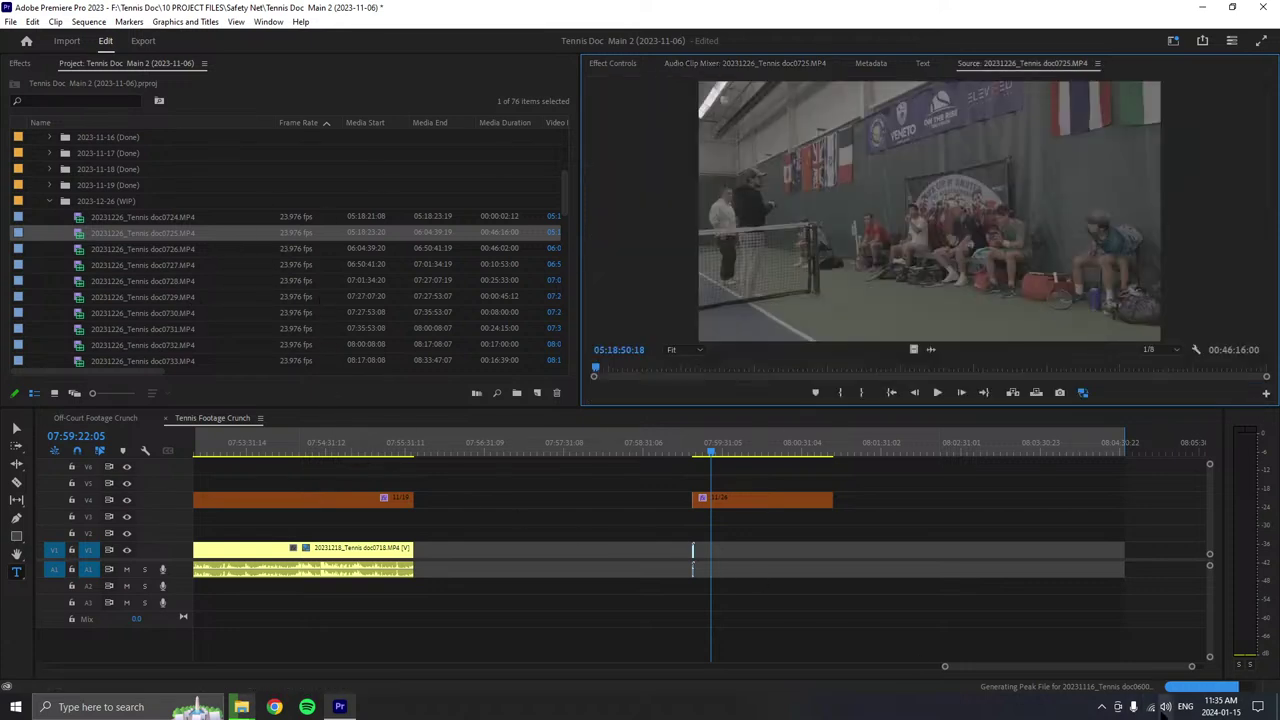
{"action": "right_click", "coordinate": [1161, 705]}
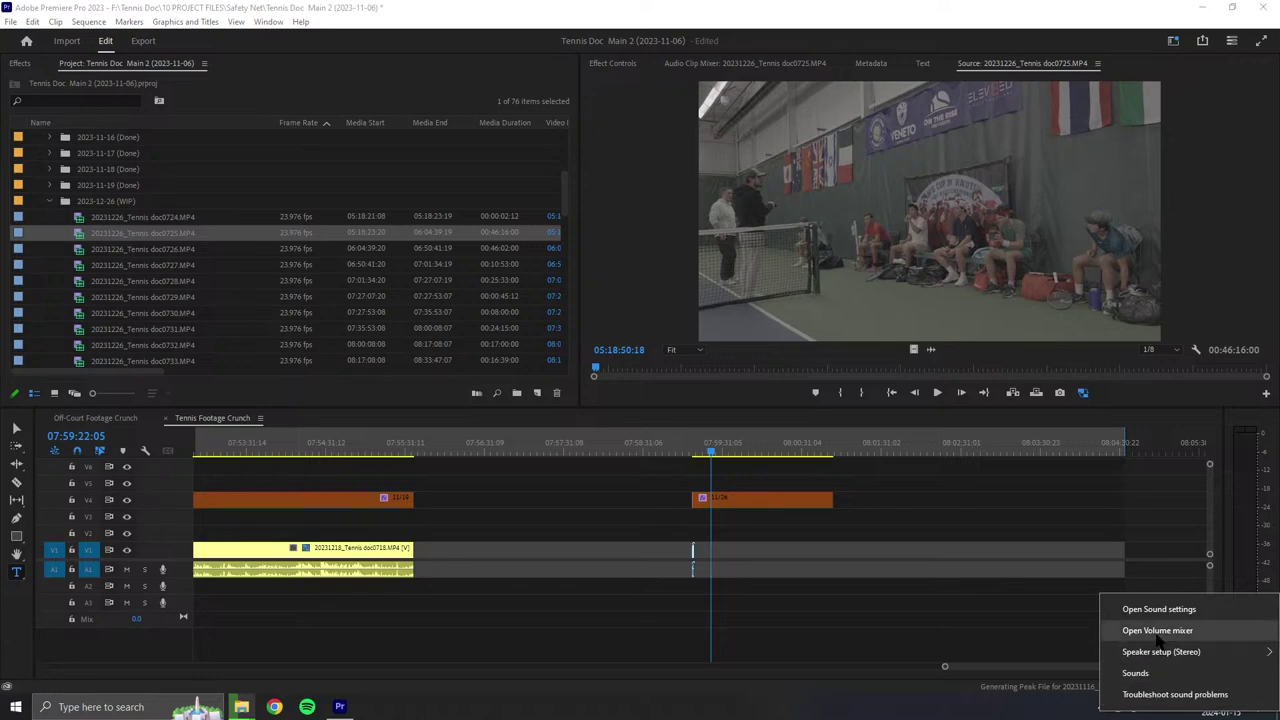
{"action": "left_click", "coordinate": [1158, 631]}
{"action": "left_click", "coordinate": [1264, 470]}
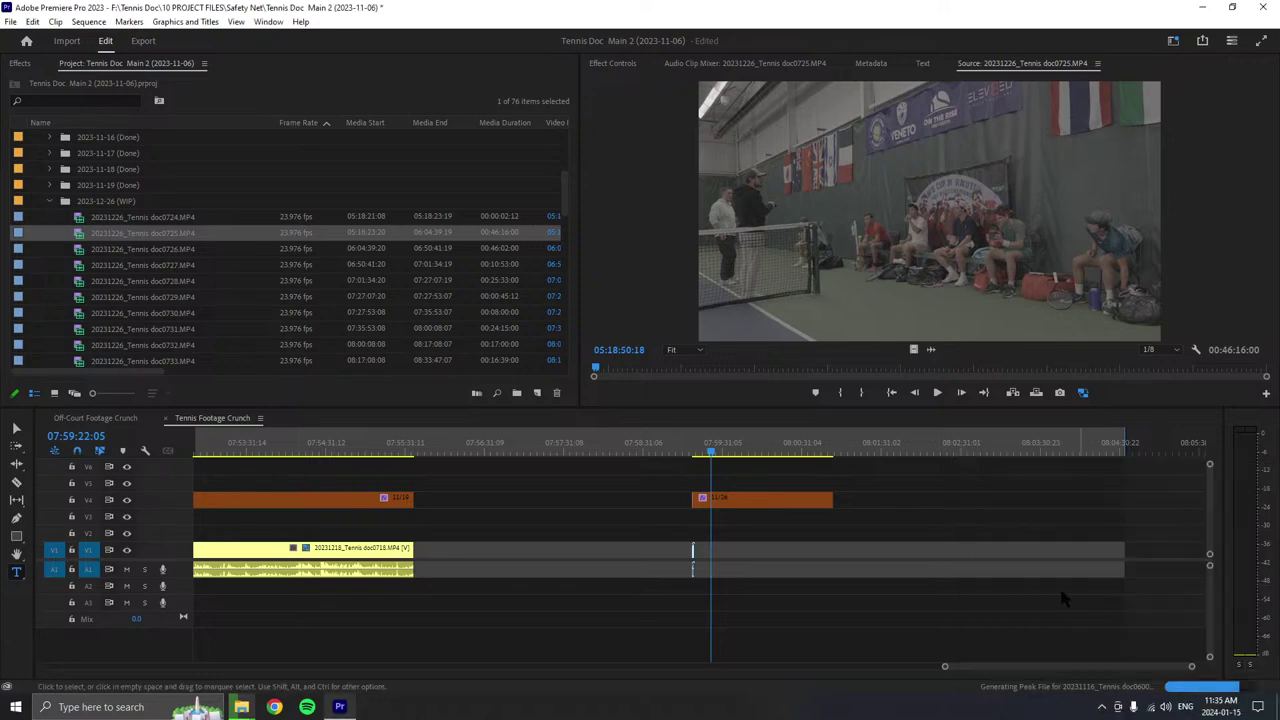
{"action": "left_click", "coordinate": [937, 392]}
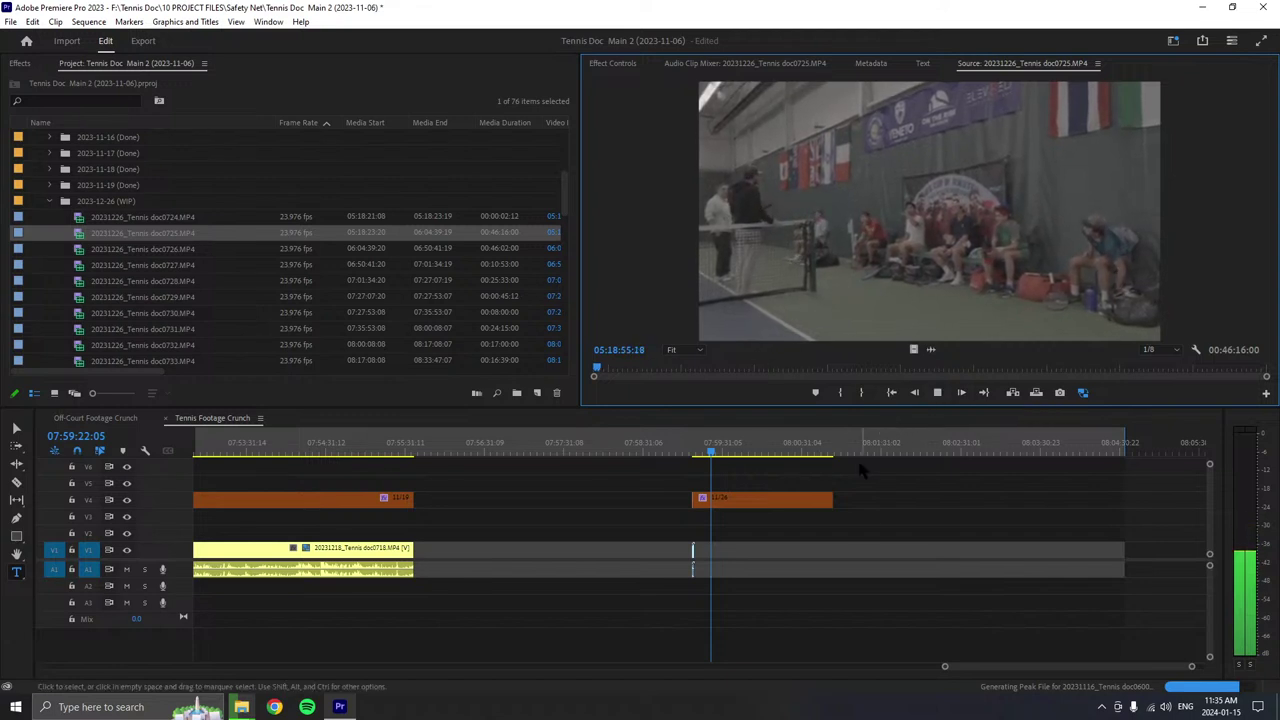
{"action": "left_click_drag", "start_coordinate": [1188, 666], "coordinate": [1146, 669]}
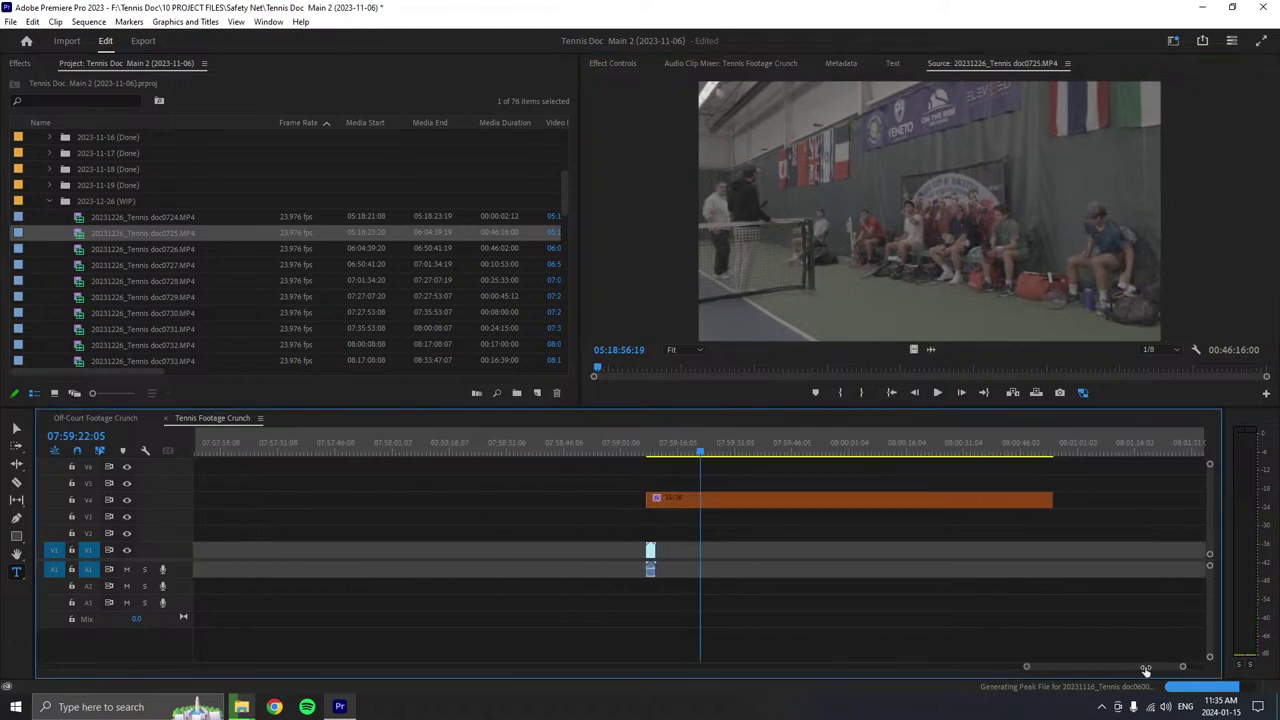
{"action": "left_click", "coordinate": [937, 392]}
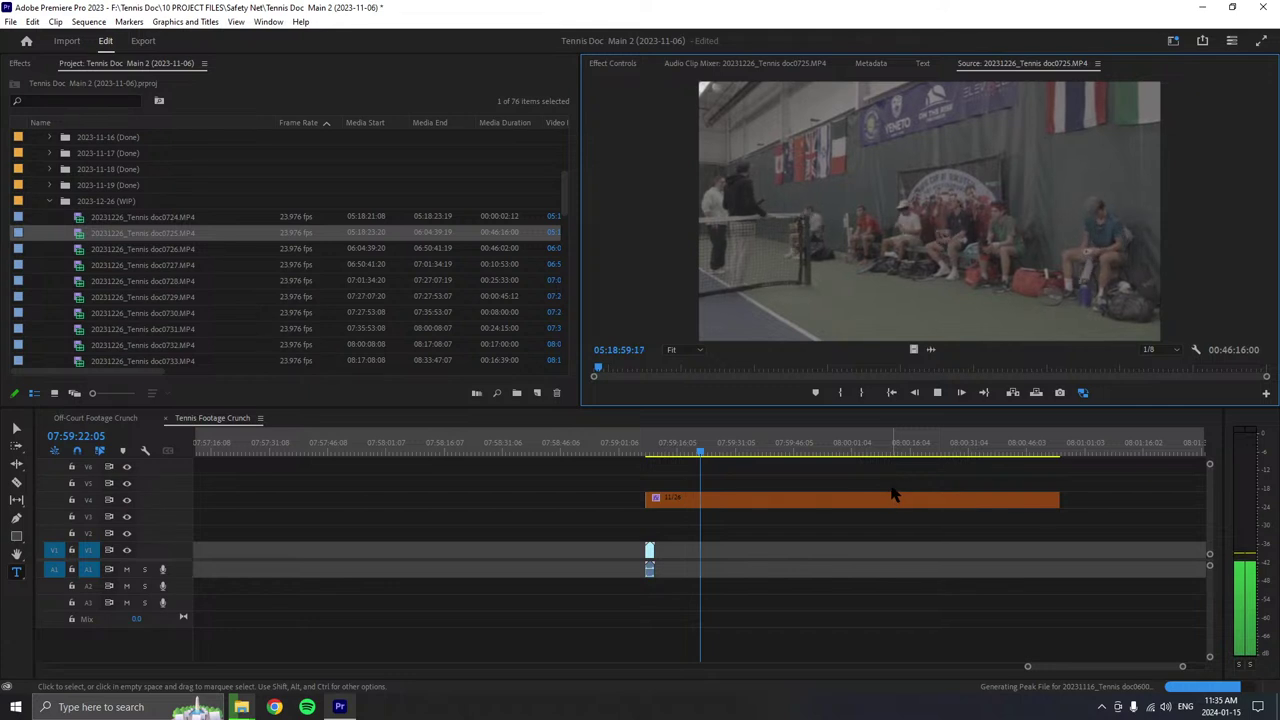
{"action": "left_click", "coordinate": [937, 396]}
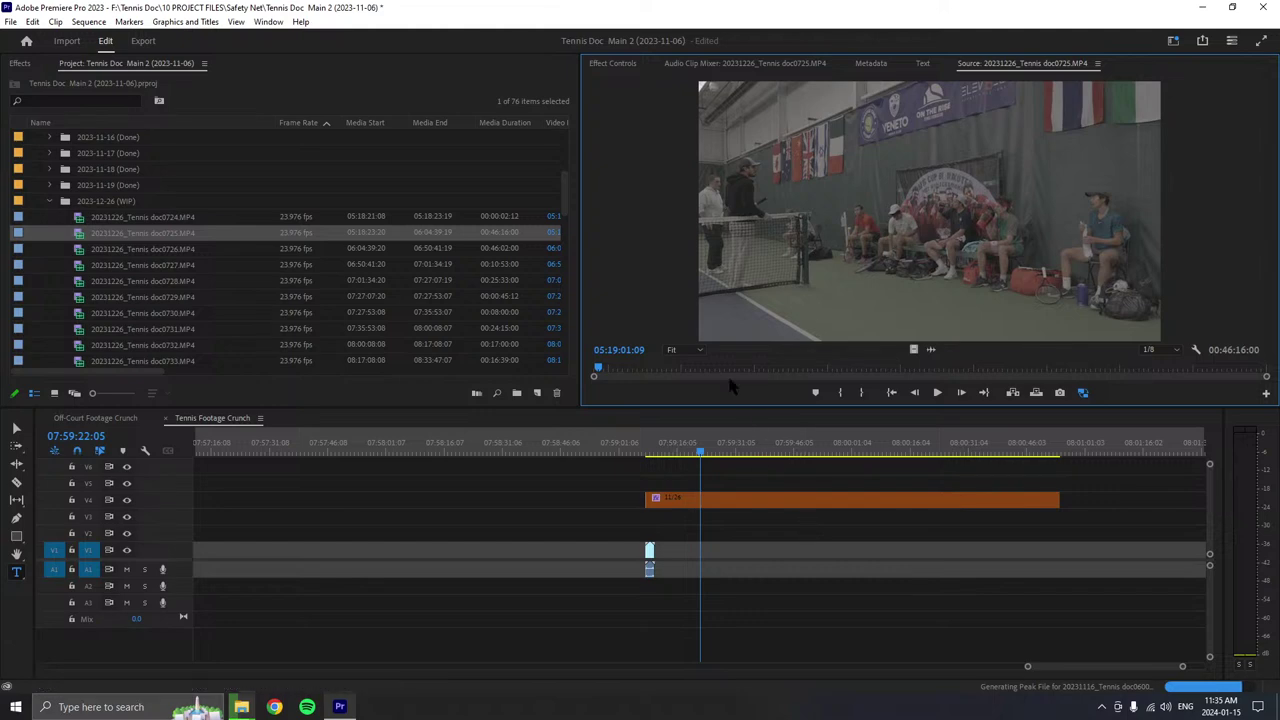
- Set the default audio output in the Audio Hardware preferences to Speakers (Scarlett Solo USB)
{"action": "left_click", "coordinate": [32, 21]}
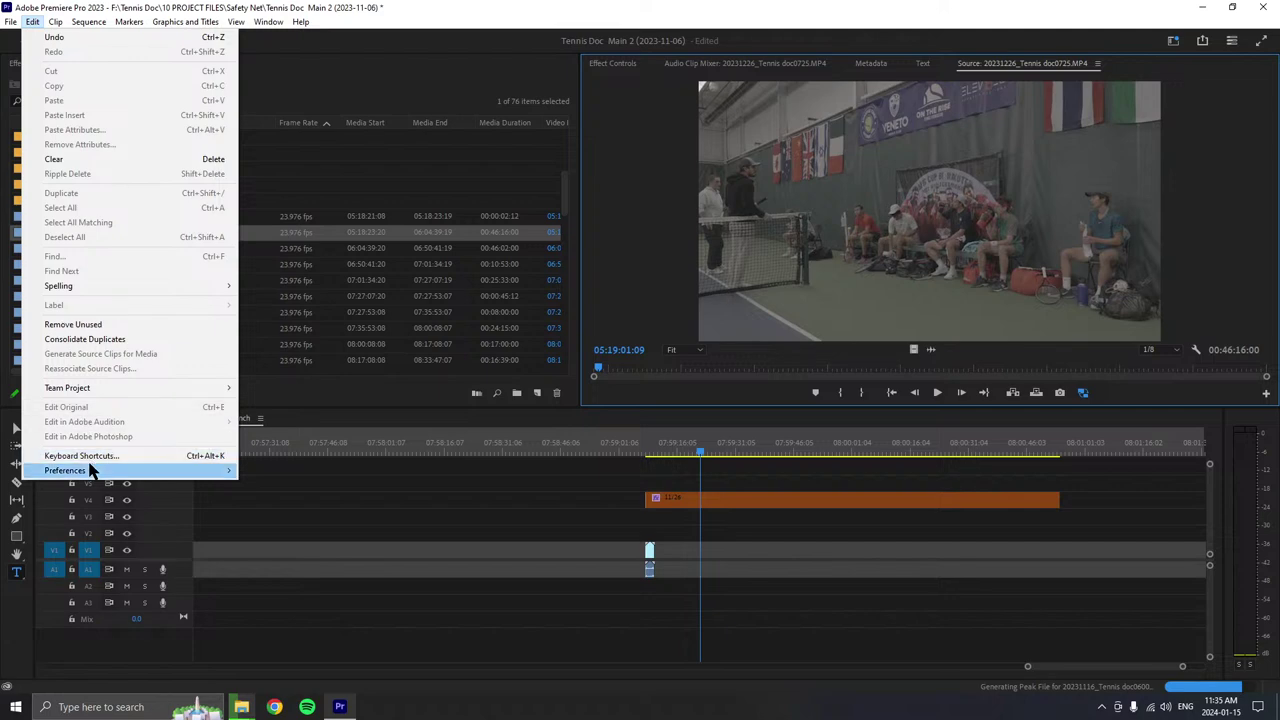
{"action": "mouse_move", "coordinate": [160, 470]}
{"action": "left_click", "coordinate": [289, 250]}
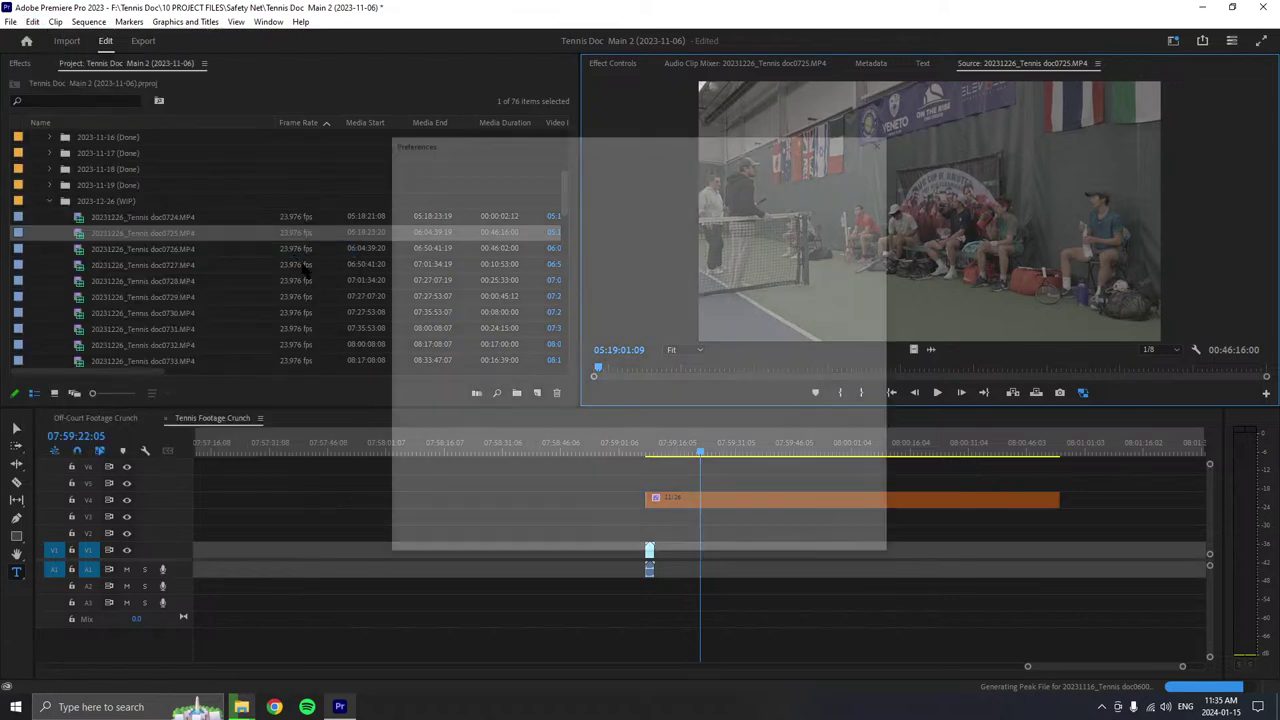
{"action": "left_click", "coordinate": [632, 222]}
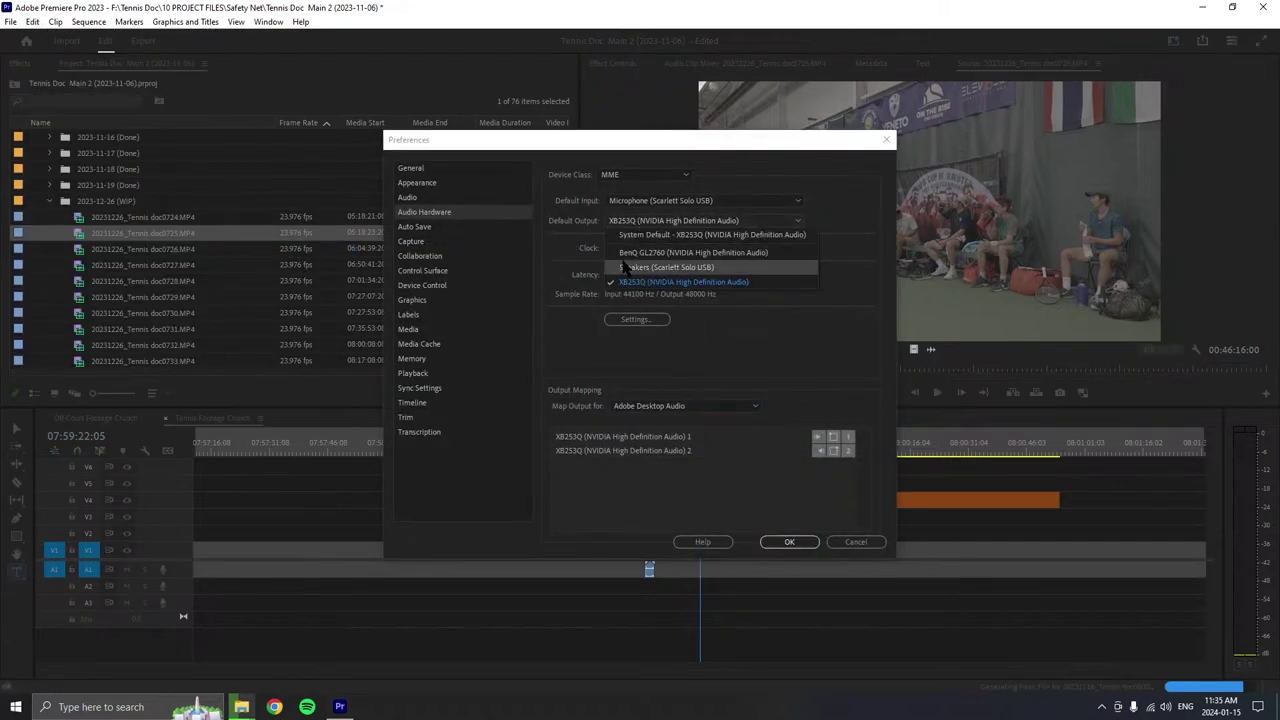
{"action": "left_click", "coordinate": [625, 267]}
{"action": "left_click", "coordinate": [708, 386]}
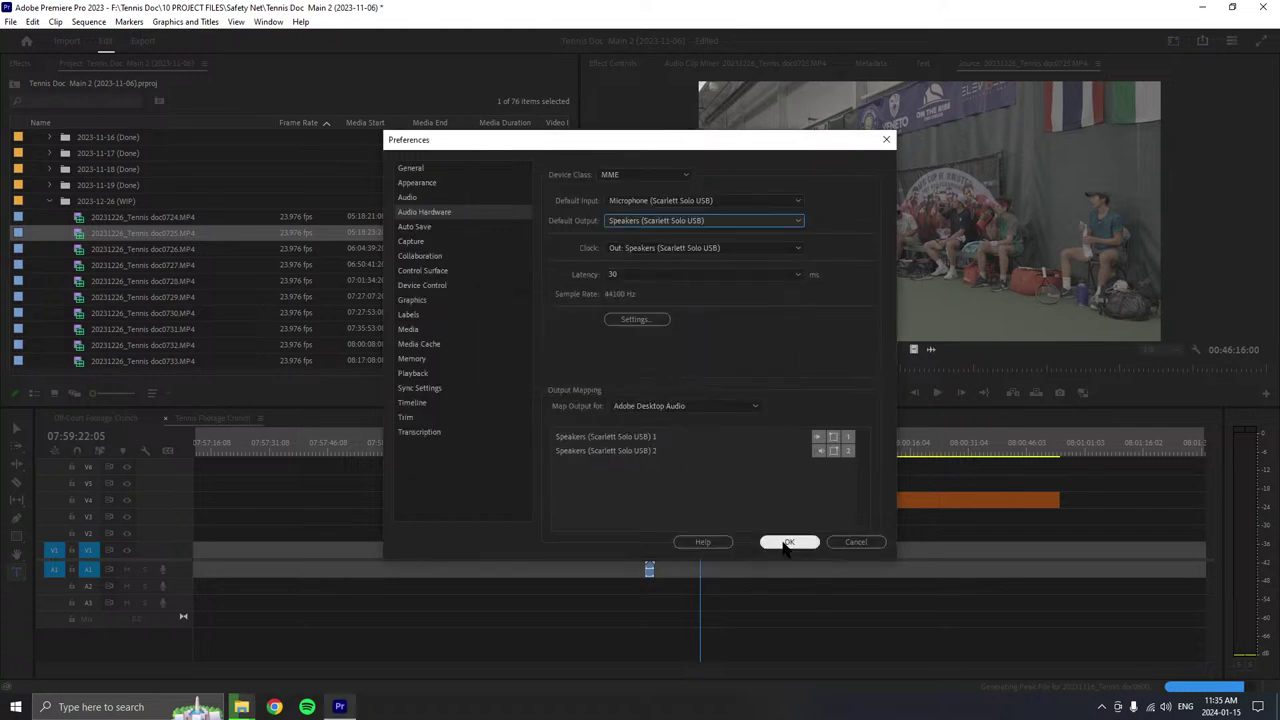
{"action": "left_click", "coordinate": [789, 542]}
- Place the 0725 clip, with its out point marked at 05:22:19:10, on V1 and A1 after 0724 and extend the V4 title beyond its end
{"action": "left_click", "coordinate": [937, 393]}
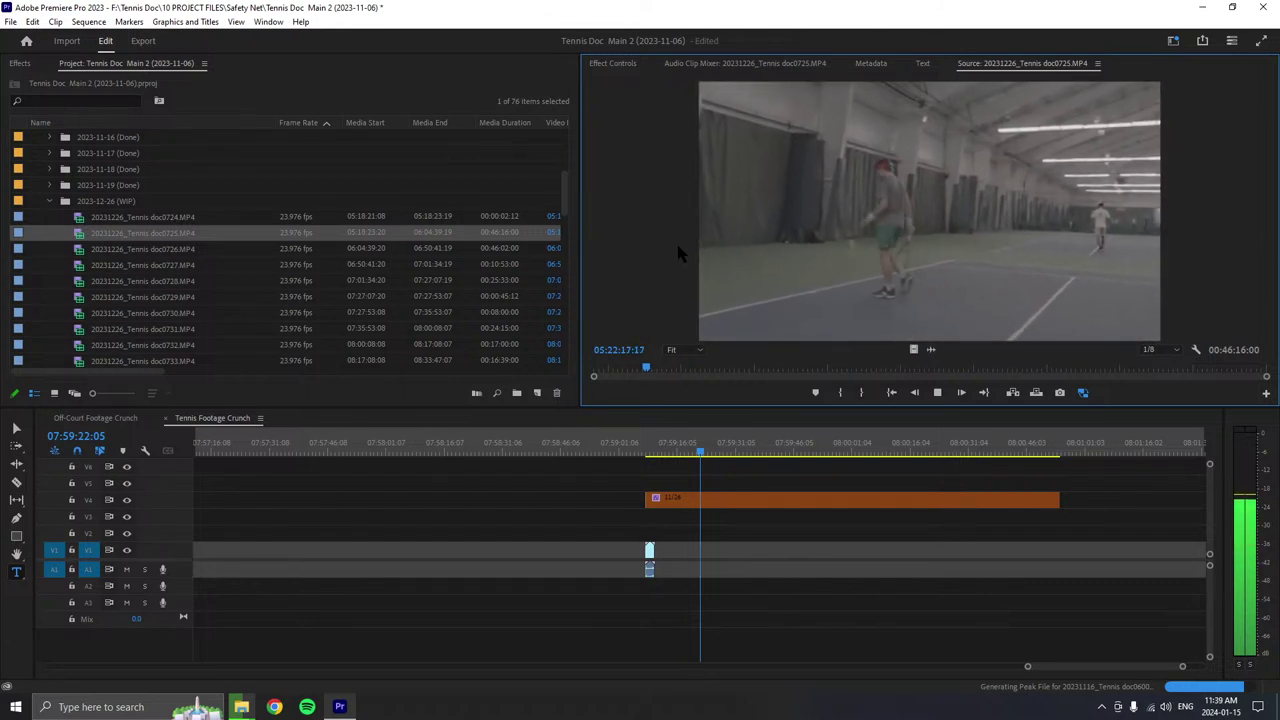
{"action": "key", "text": "o"}
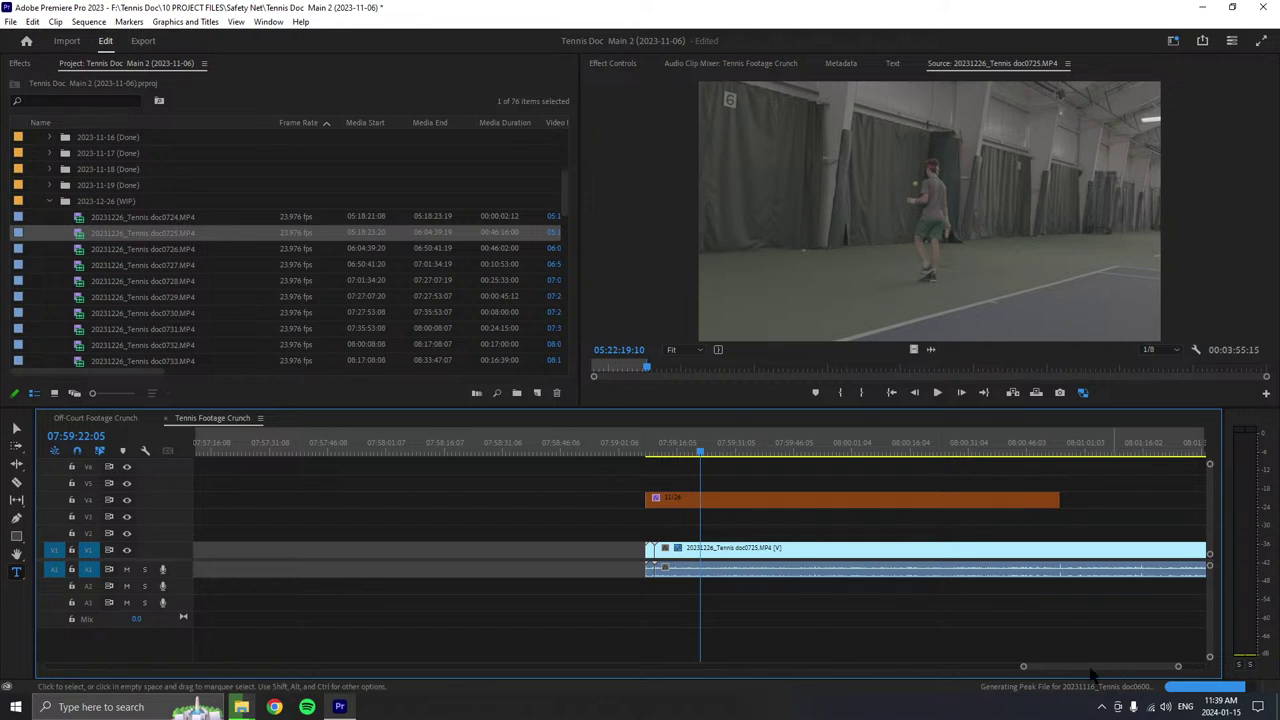
{"action": "left_click_drag", "start_coordinate": [1023, 666], "coordinate": [919, 666]}
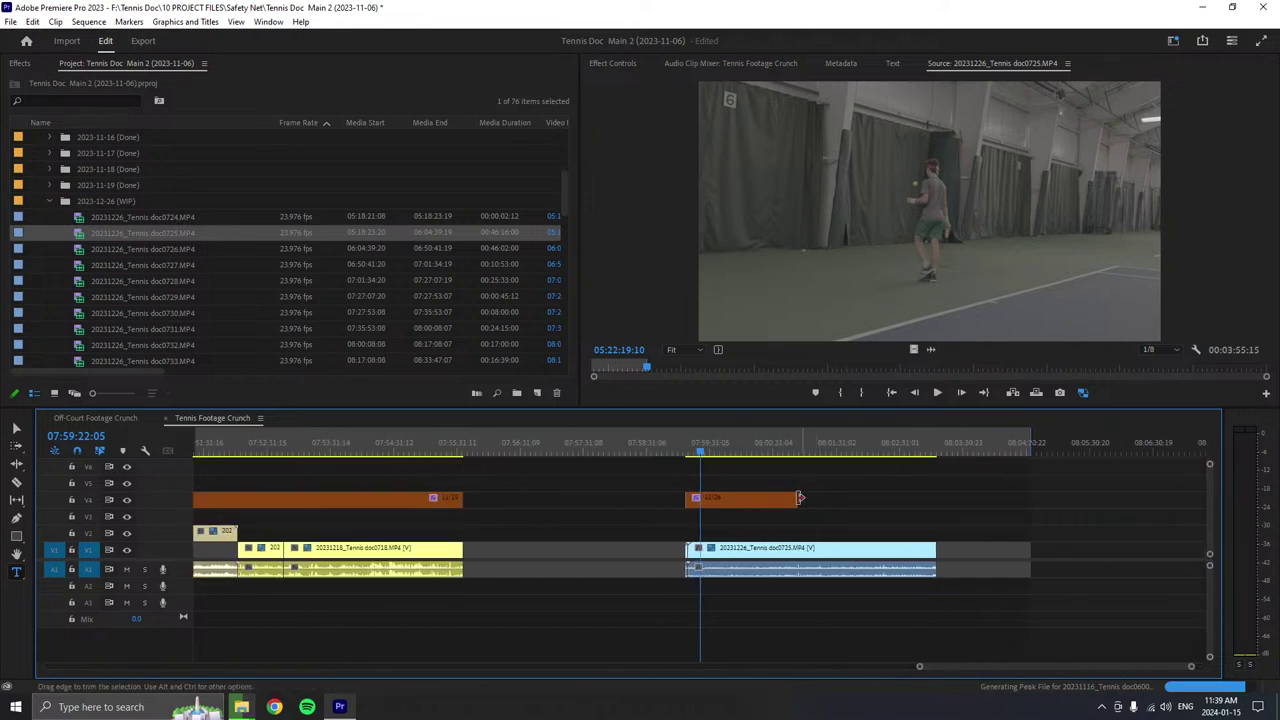
{"action": "left_click_drag", "start_coordinate": [797, 498], "coordinate": [994, 500]}
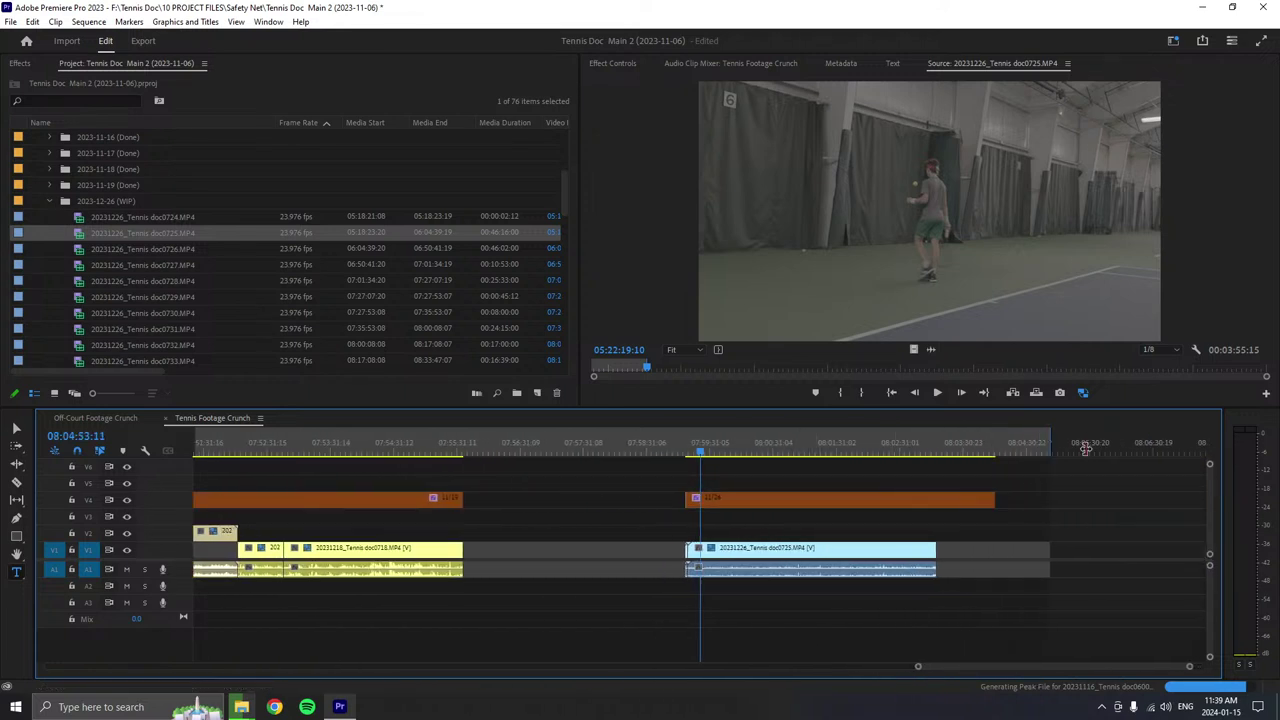
- Move the video of the 0725 segment from V1 up to V3, directly beneath the date title
{"action": "left_click", "coordinate": [773, 556]}
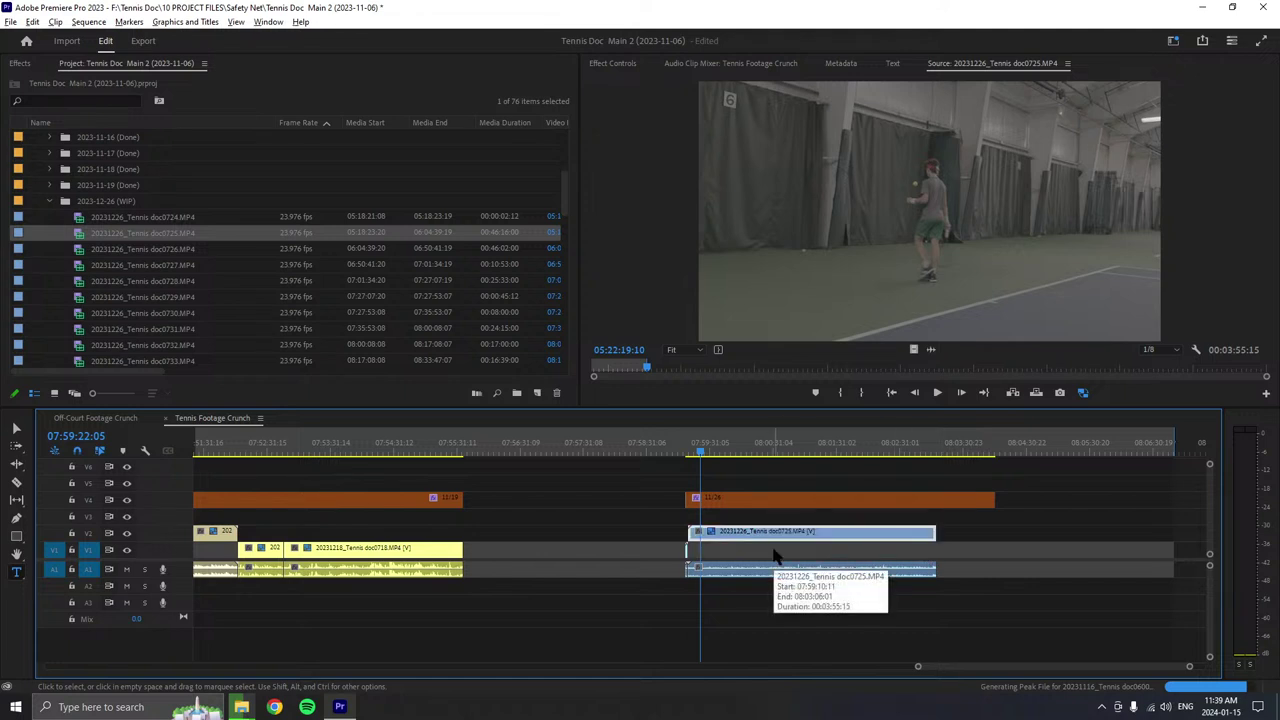
{"action": "key", "text": "alt+Up"}
{"action": "key", "text": "alt+Up"}
{"action": "right_click", "coordinate": [770, 566]}
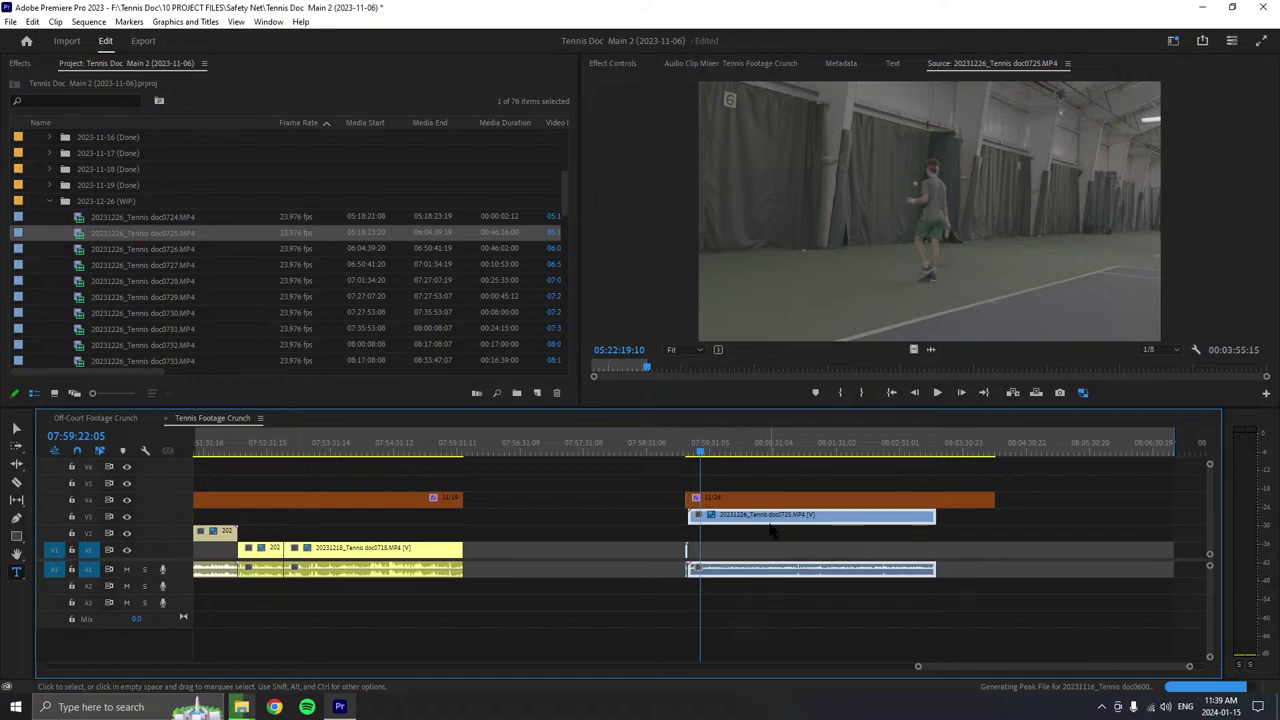
- Change the label colour of the 0725 segment beneath the date title to Forest and save the project
{"action": "mouse_move", "coordinate": [835, 371]}
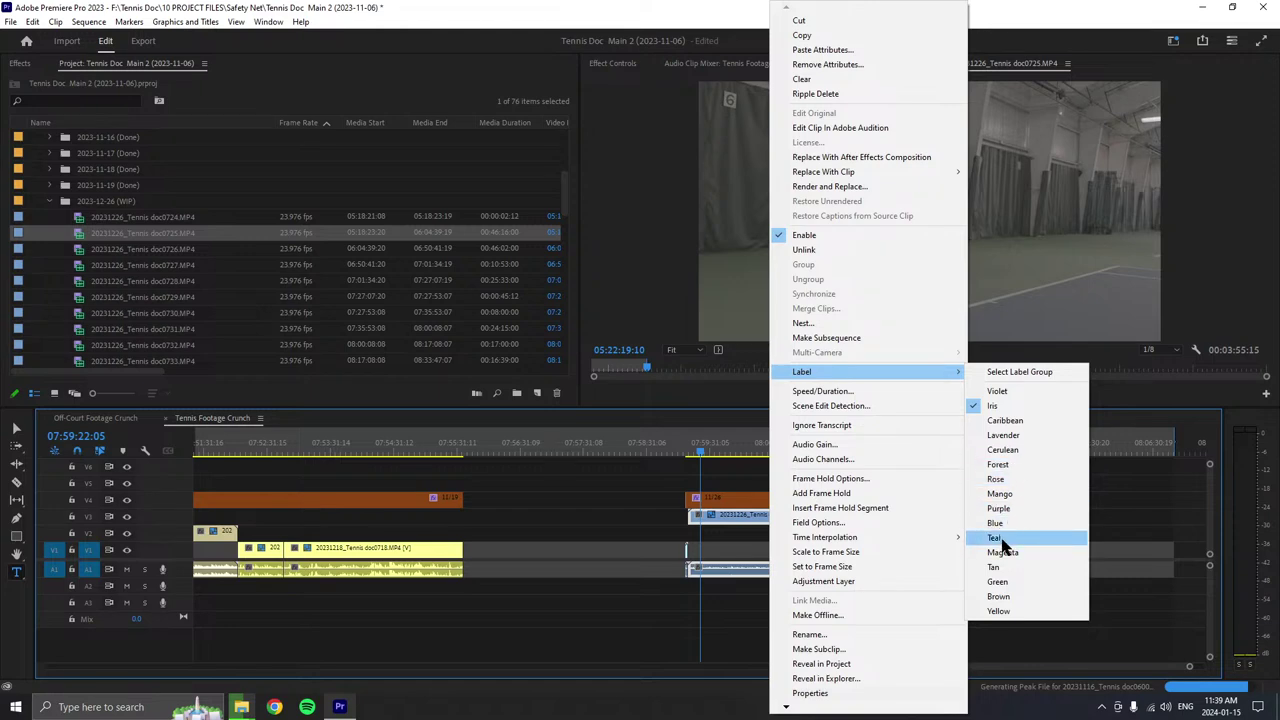
{"action": "left_click", "coordinate": [997, 597]}
{"action": "right_click", "coordinate": [828, 515]}
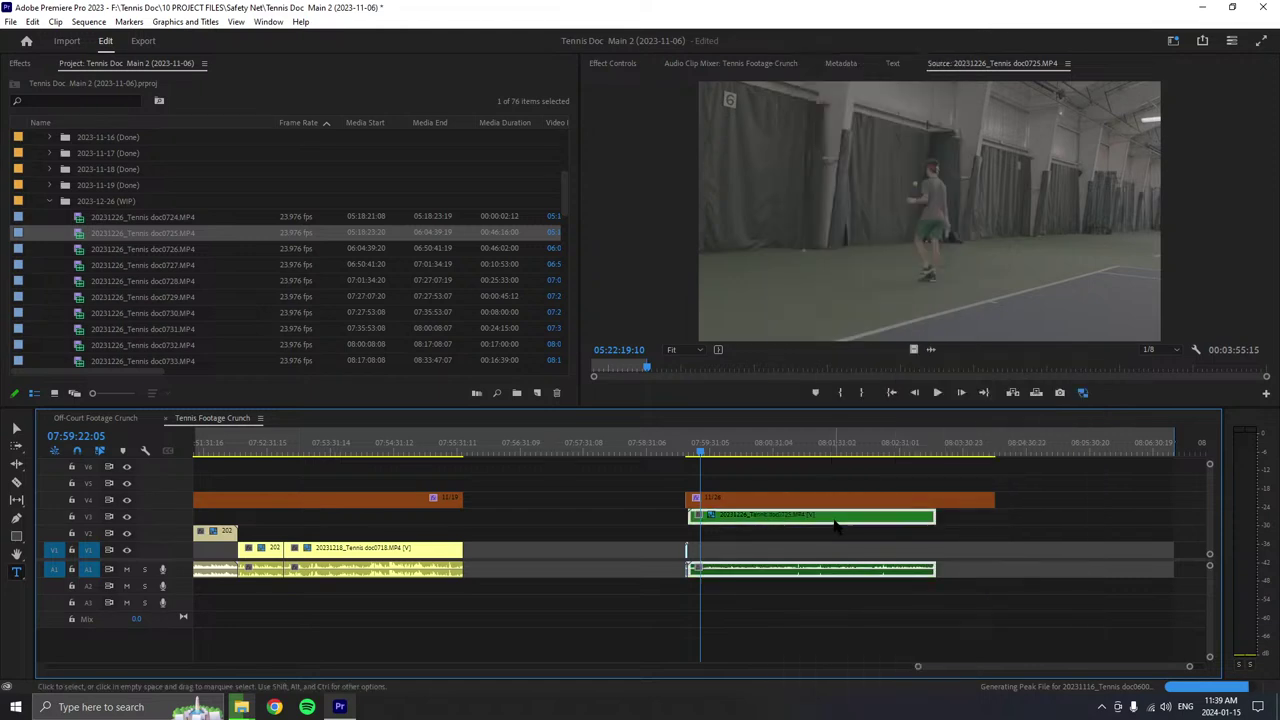
{"action": "mouse_move", "coordinate": [870, 371]}
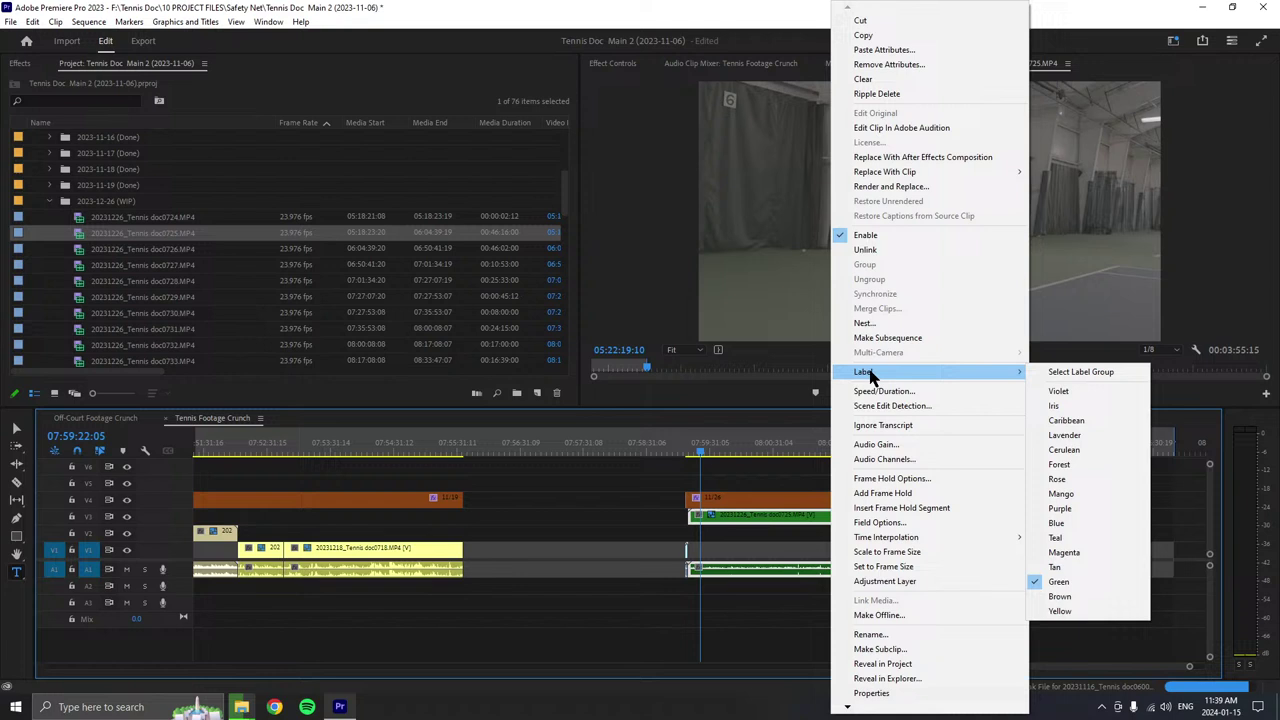
{"action": "left_click", "coordinate": [1058, 474]}
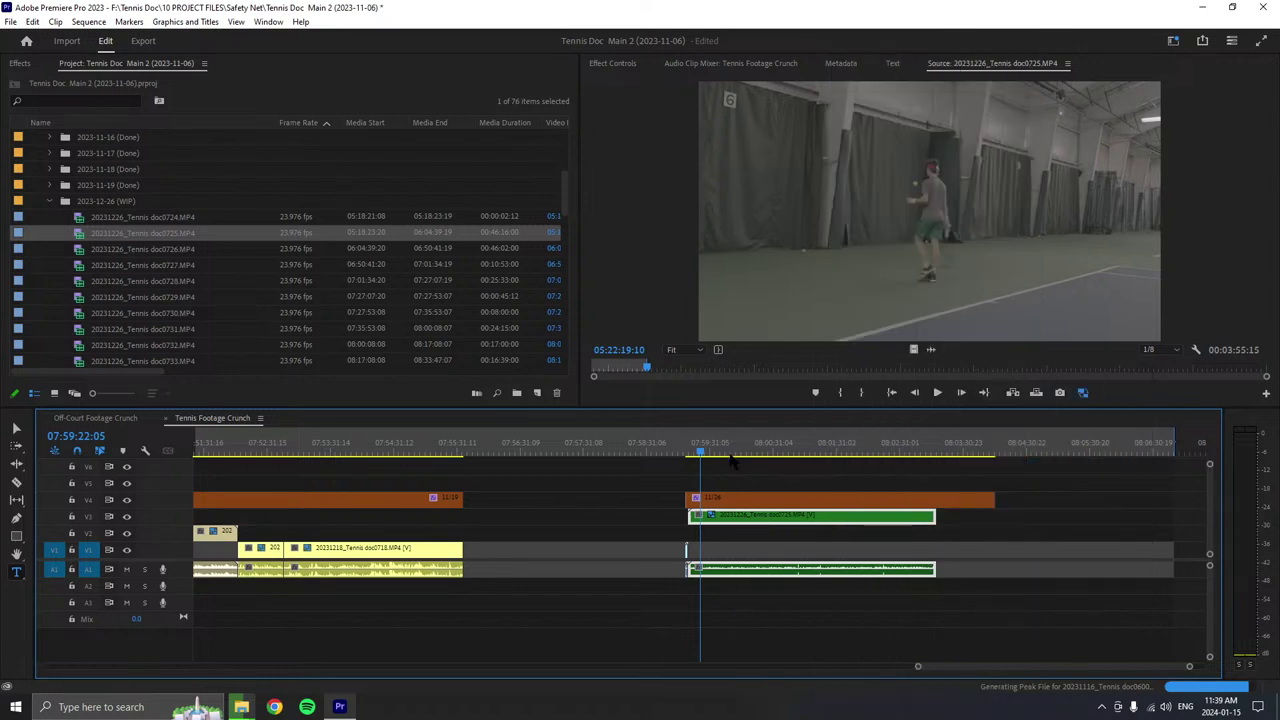
{"action": "left_click", "coordinate": [745, 488]}
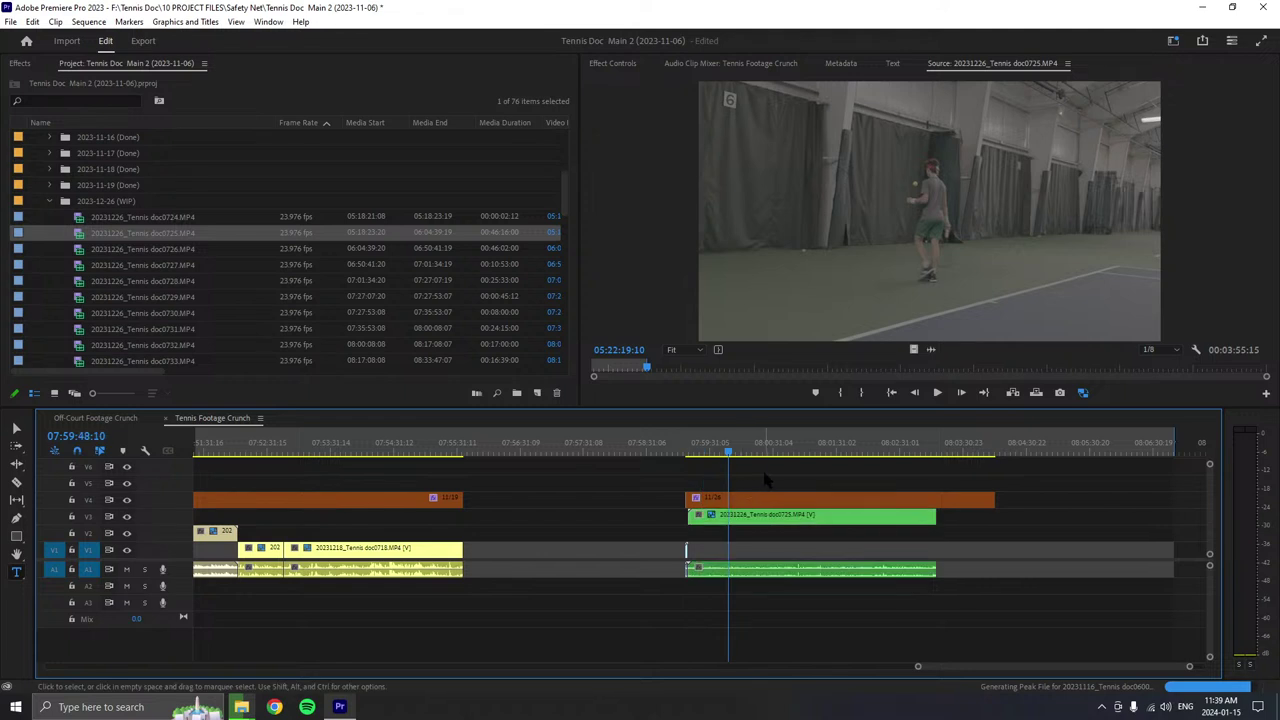
{"action": "key", "text": "ctrl+s"}
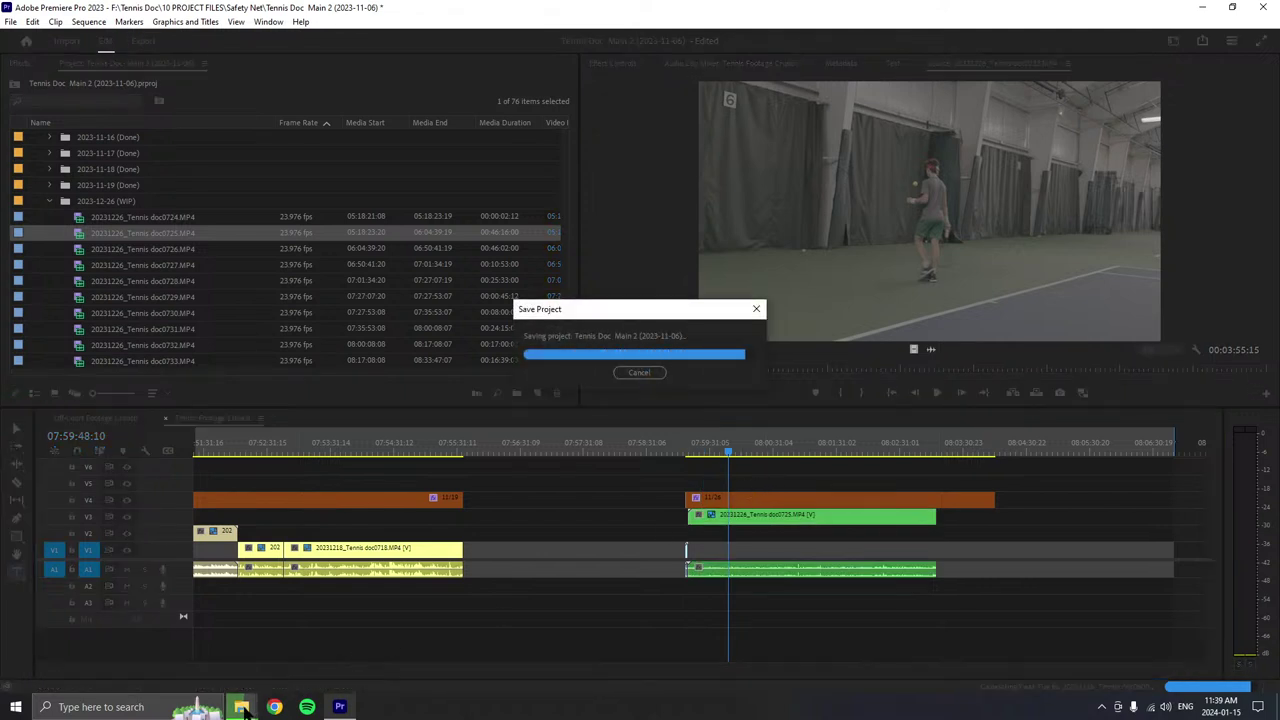
{"action": "mouse_move", "coordinate": [245, 708]}
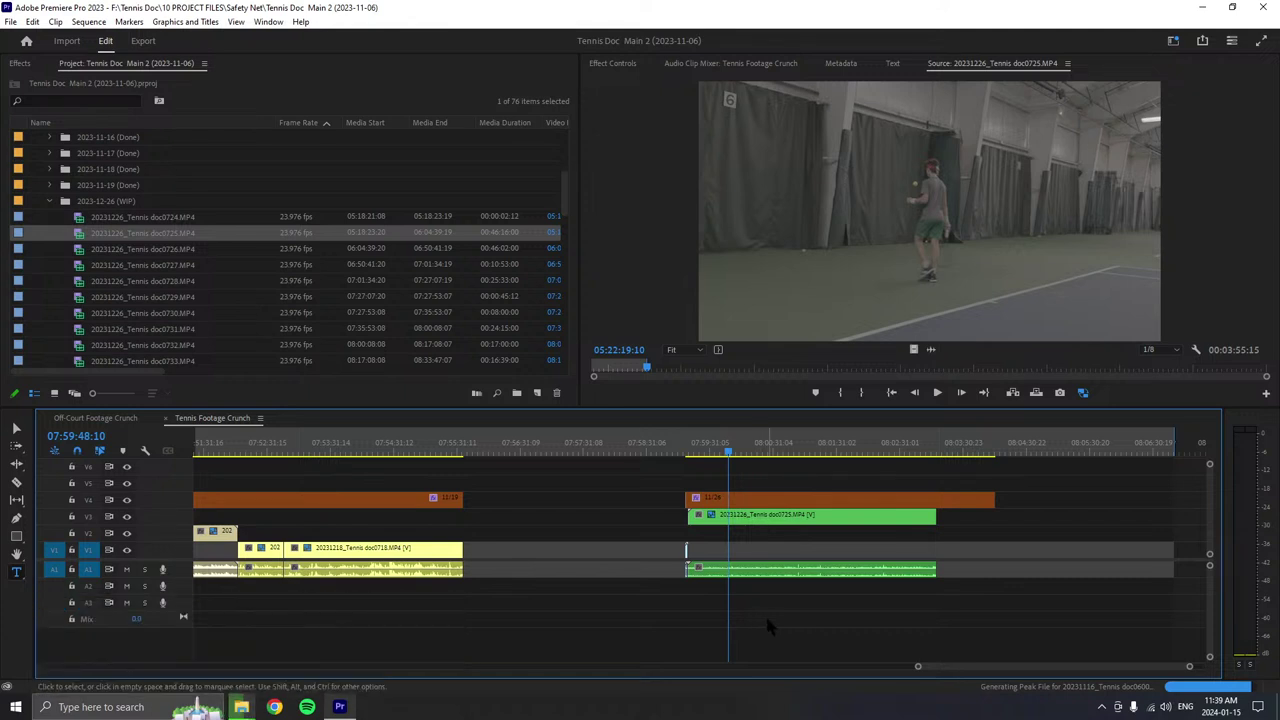
- Move the sequence playhead to 08:02:55:05, near the end of the green 0725 segment
{"action": "left_click_drag", "start_coordinate": [920, 671], "coordinate": [960, 667]}
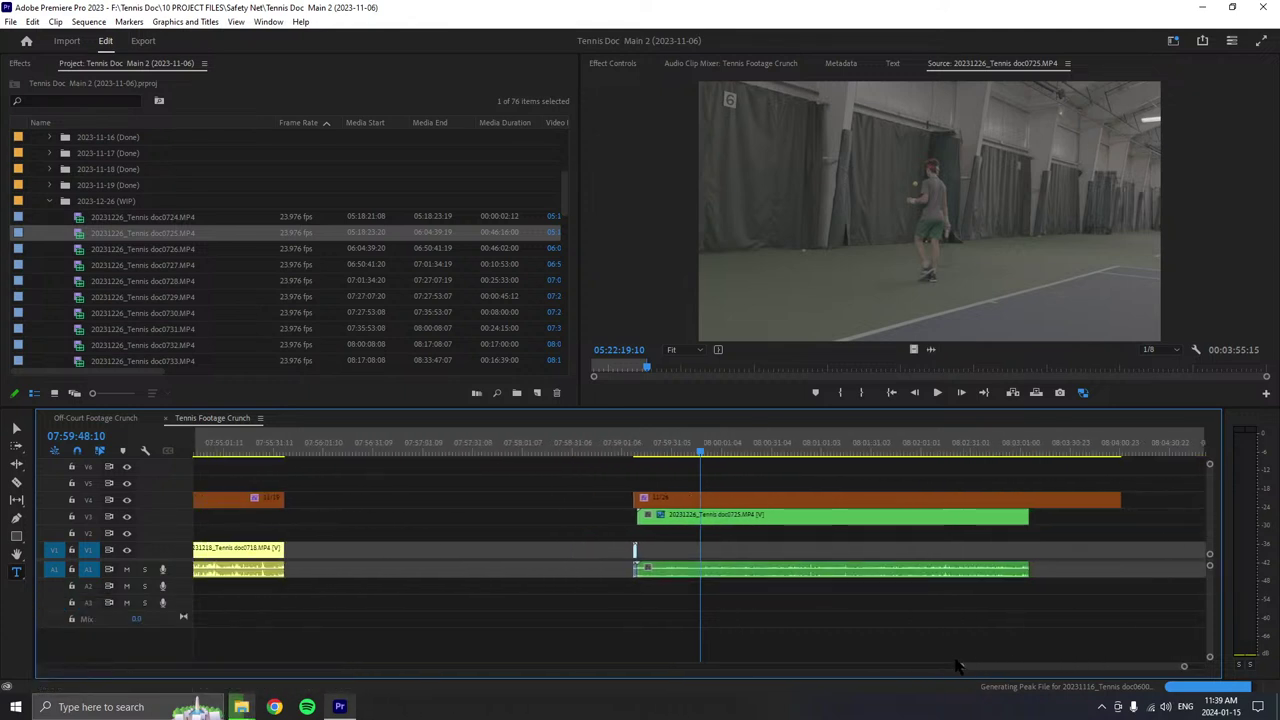
{"action": "left_click", "coordinate": [1022, 452]}
{"action": "left_click_drag", "start_coordinate": [1025, 453], "coordinate": [1010, 453]}
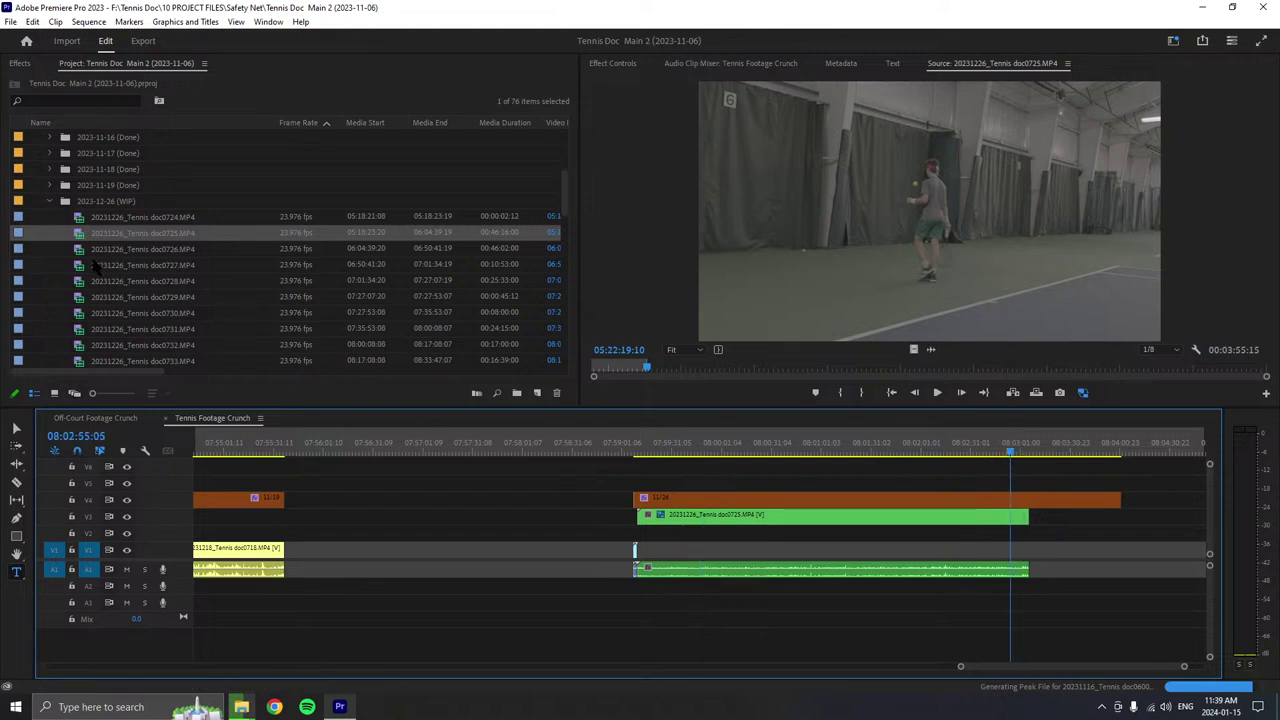
- With proxies enabled, play the 0725 clip on from 05:22:19:10 and mark a segment of 00:00:49:07 ending at 05:23:40:23
{"action": "left_click", "coordinate": [1090, 398]}
{"action": "left_click", "coordinate": [1084, 394]}
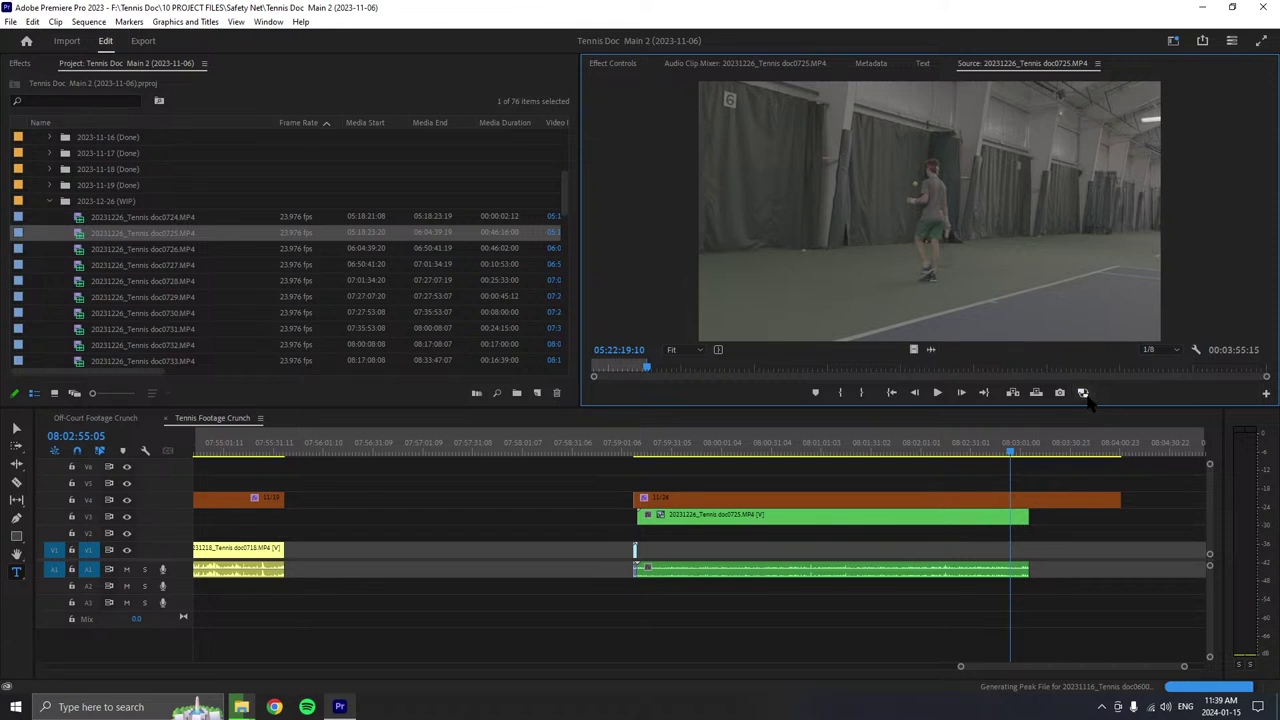
{"action": "left_click", "coordinate": [1084, 394]}
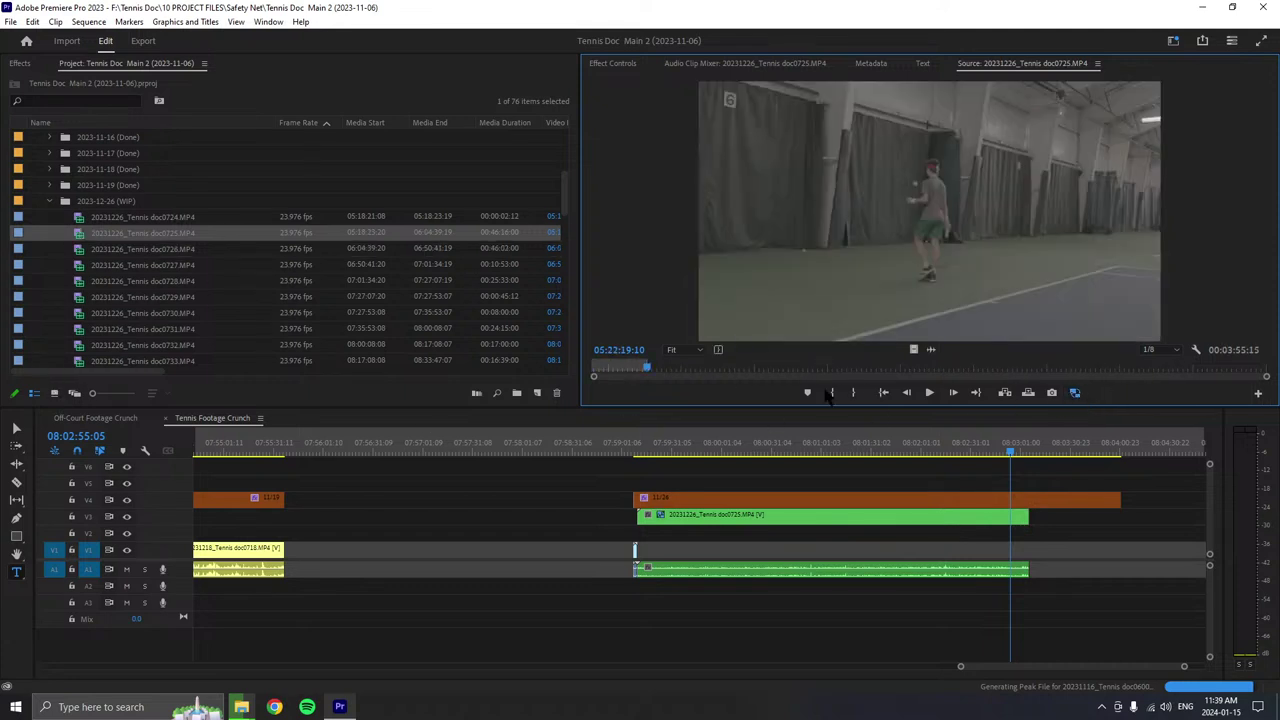
{"action": "left_click", "coordinate": [929, 393]}
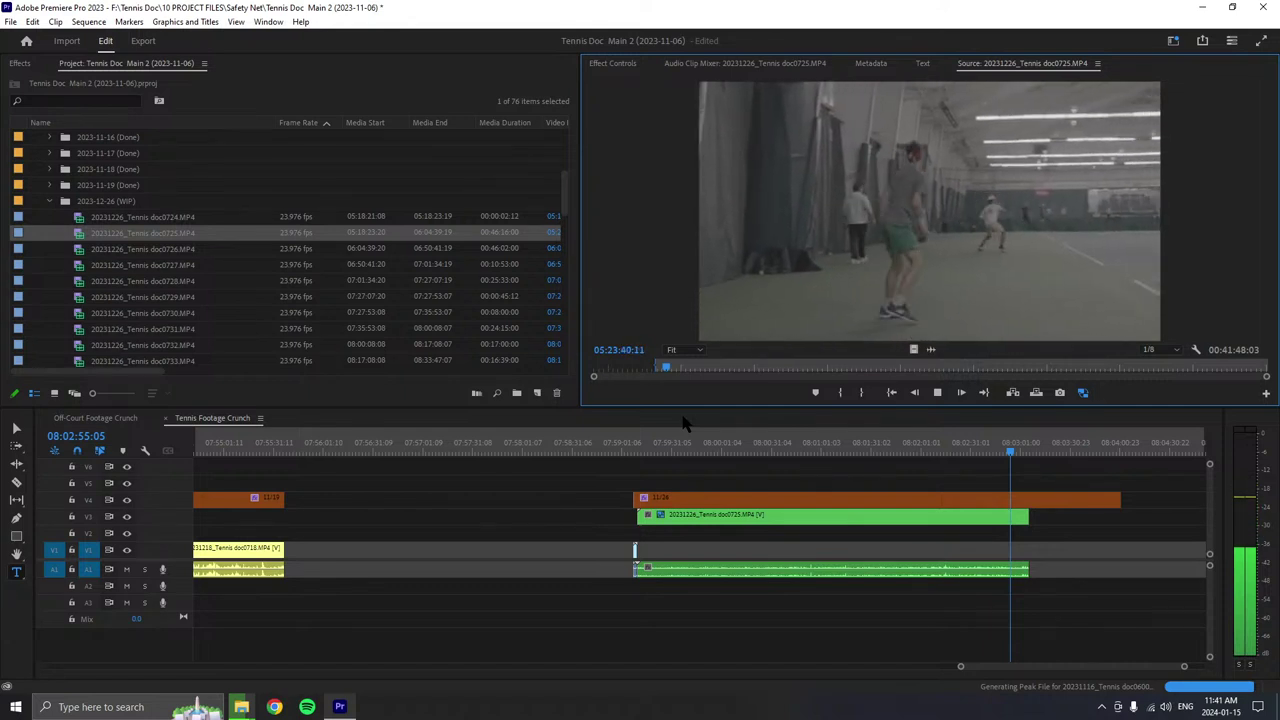
{"action": "key", "text": "space"}
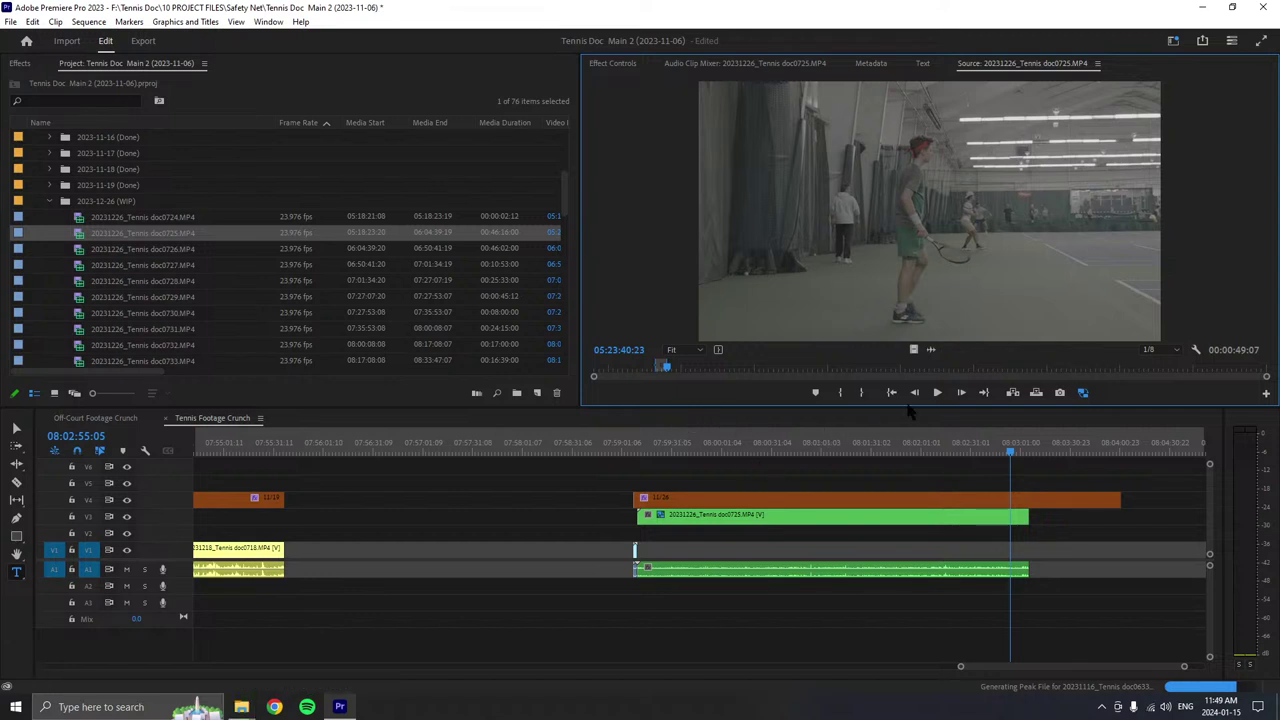
- Mark the source range of 20231226_Tennis doc0725.MP4 out at 05:23:44:01 and append it on V1 after the green clip
{"action": "left_click", "coordinate": [937, 392]}
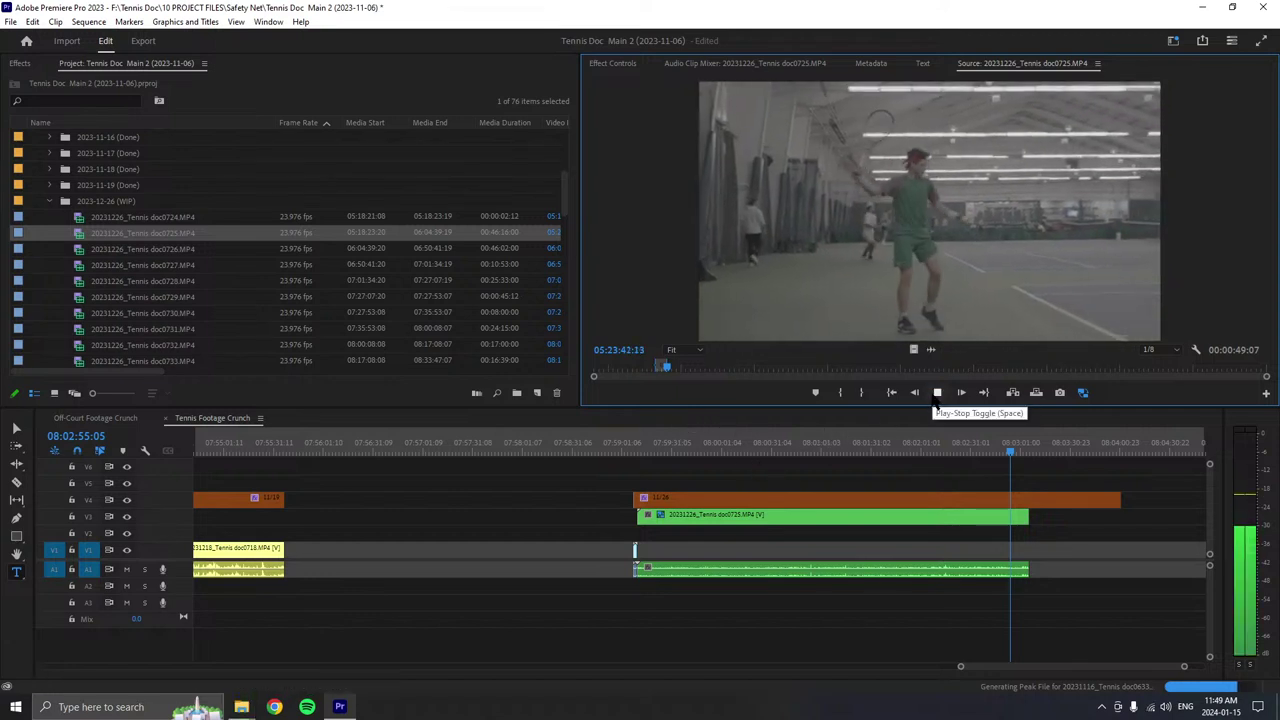
{"action": "left_click", "coordinate": [937, 392]}
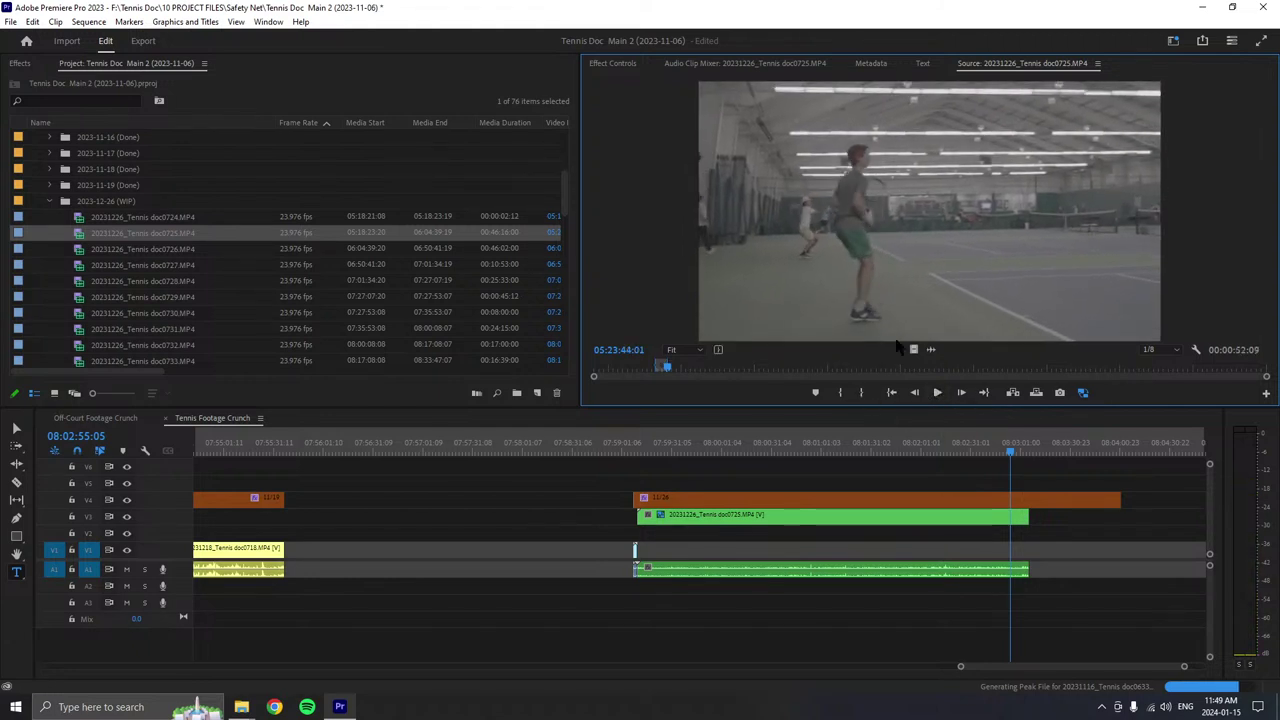
{"action": "left_click_drag", "start_coordinate": [897, 345], "coordinate": [1040, 550]}
{"action": "scroll", "coordinate": [1037, 540], "scroll_direction": "down", "scroll_amount": 2}
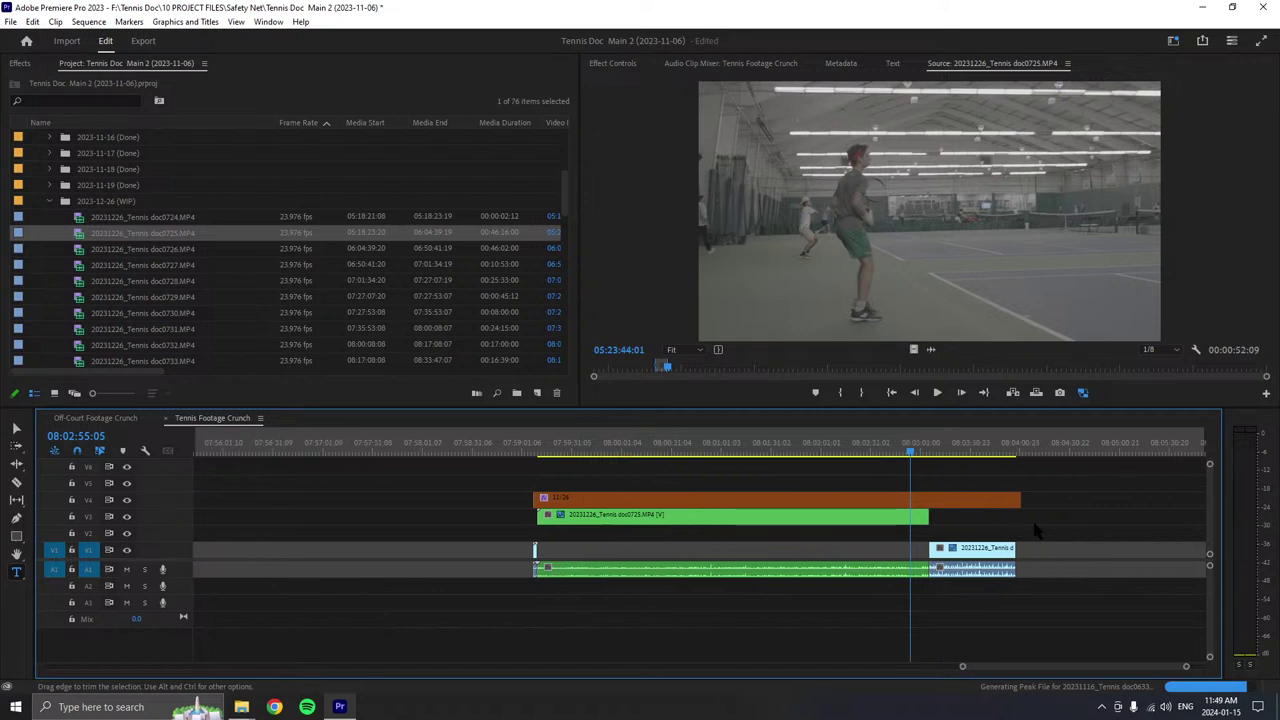
- Extend the orange date title on V4 and the sequence's out point well past the last clip, saving the project
{"action": "left_click", "coordinate": [1003, 446]}
{"action": "mouse_move", "coordinate": [996, 666]}
{"action": "left_mouse_down"}
{"action": "mouse_move", "coordinate": [1018, 669]}
{"action": "mouse_move", "coordinate": [1003, 666]}
{"action": "left_mouse_up"}
{"action": "left_click_drag", "start_coordinate": [886, 499], "coordinate": [1168, 520]}
{"action": "left_click_drag", "start_coordinate": [963, 666], "coordinate": [870, 667]}
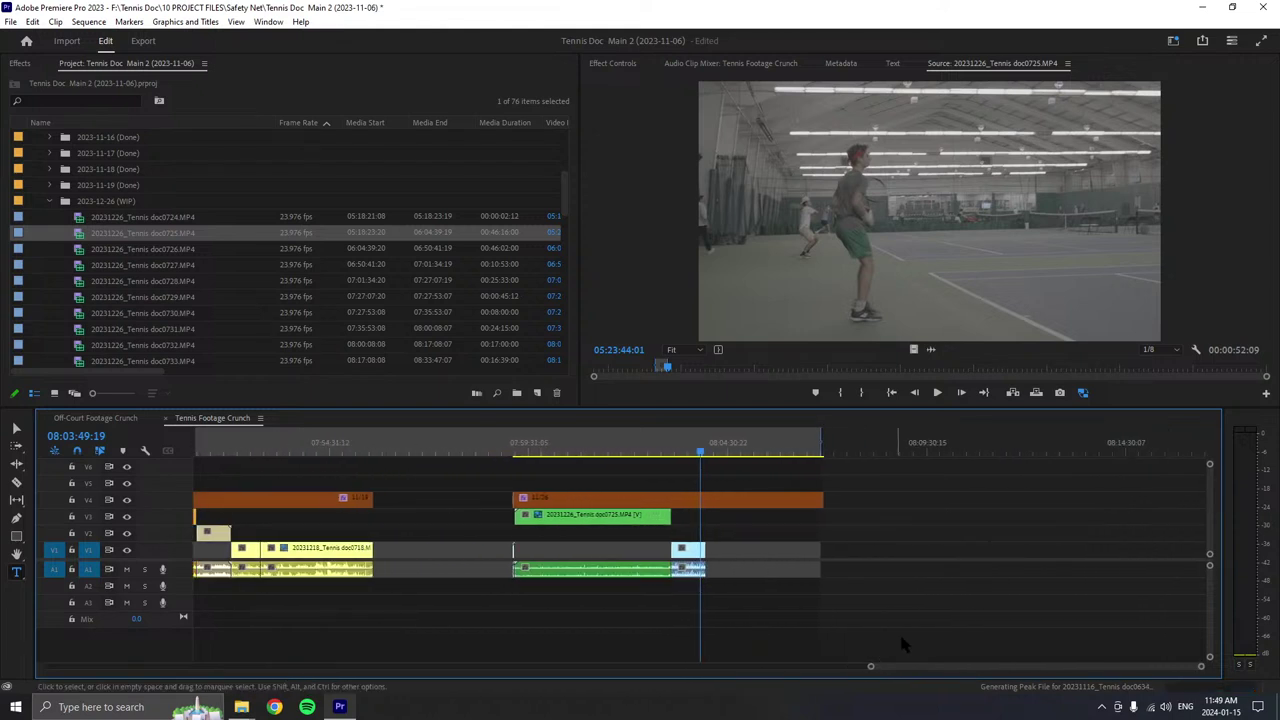
{"action": "left_click_drag", "start_coordinate": [822, 445], "coordinate": [1108, 446]}
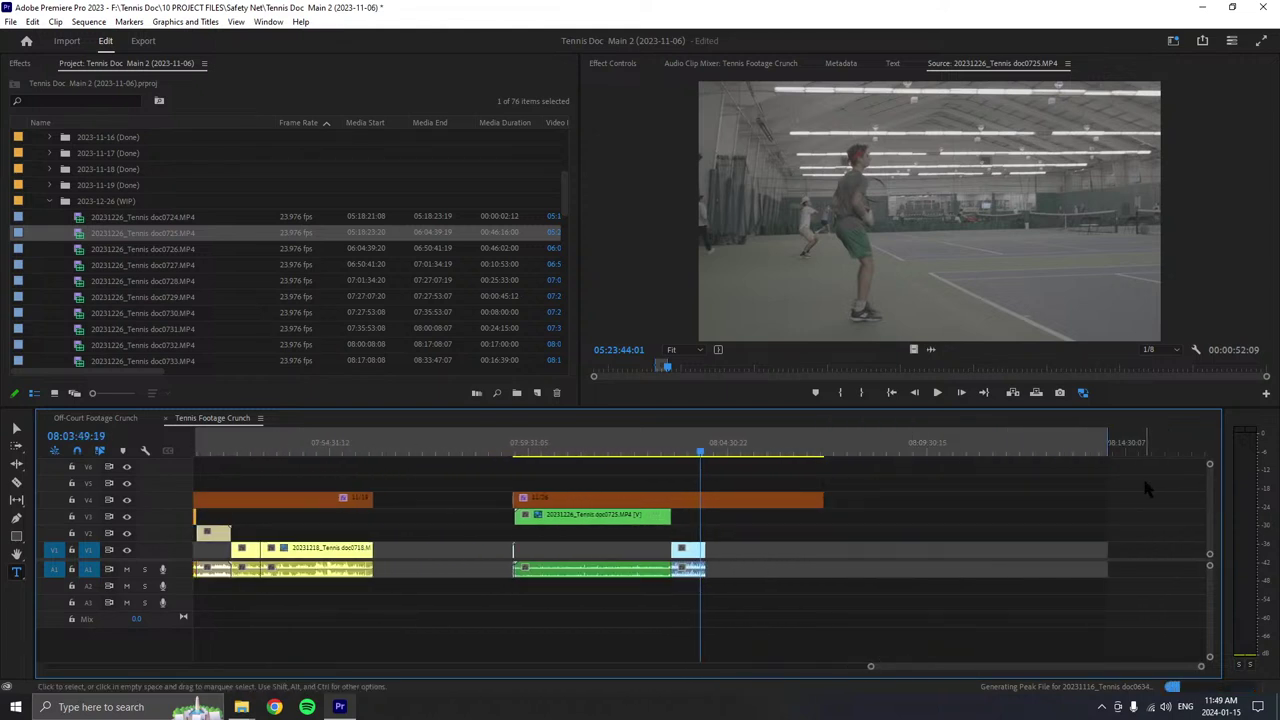
{"action": "key", "text": "ctrl+s"}
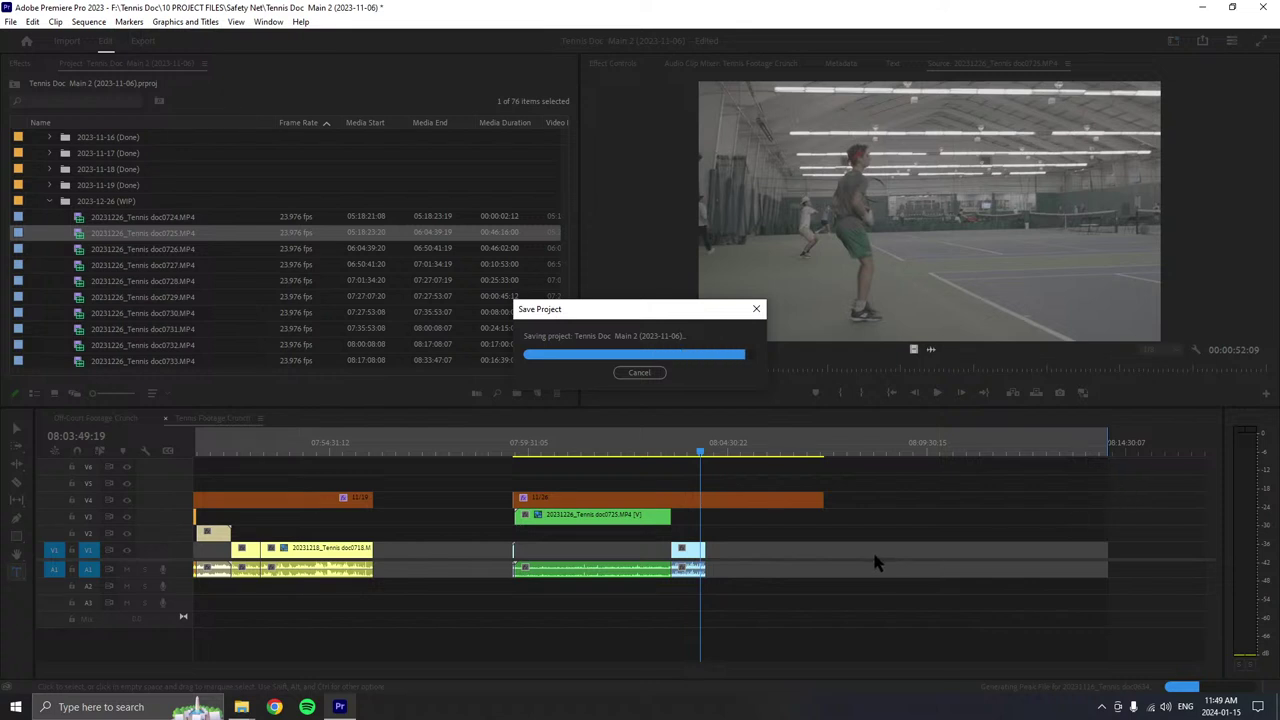
{"action": "left_click_drag", "start_coordinate": [824, 500], "coordinate": [1052, 500]}
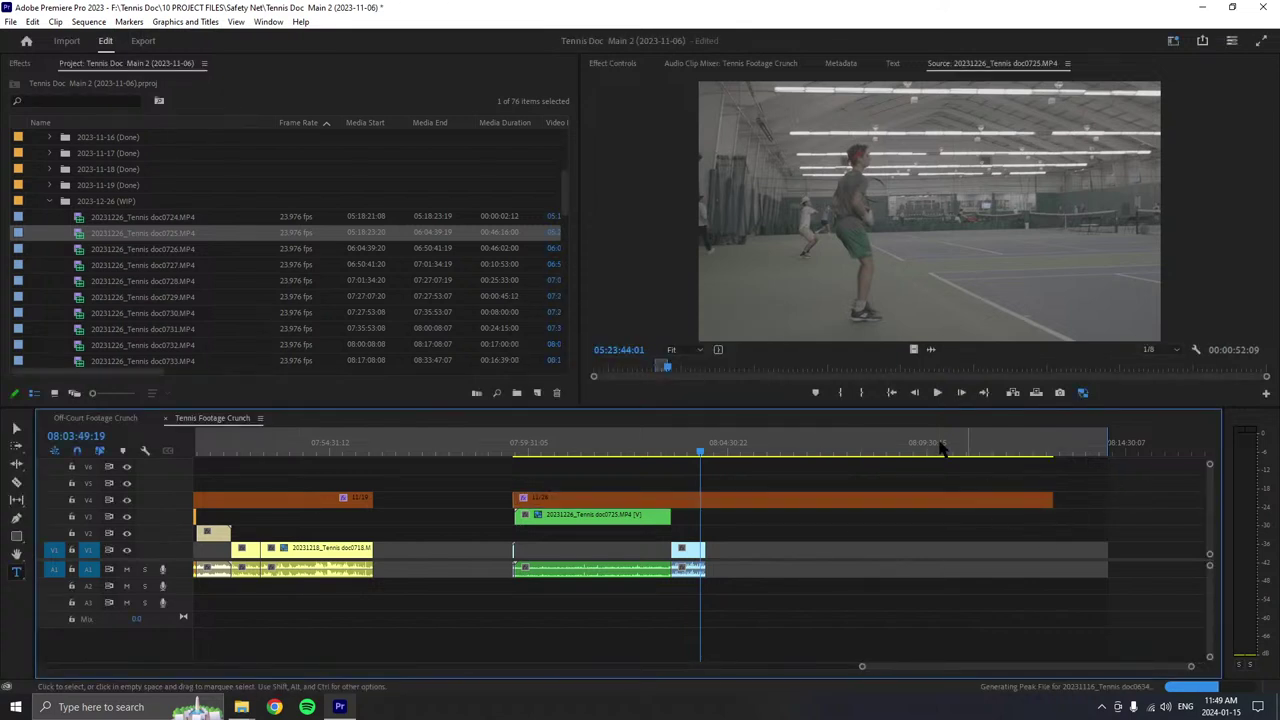
- Preview the source footage to about 05:24:35, and label the newest V1 clip Mango, moving its video up to V2
{"action": "left_click", "coordinate": [937, 392]}
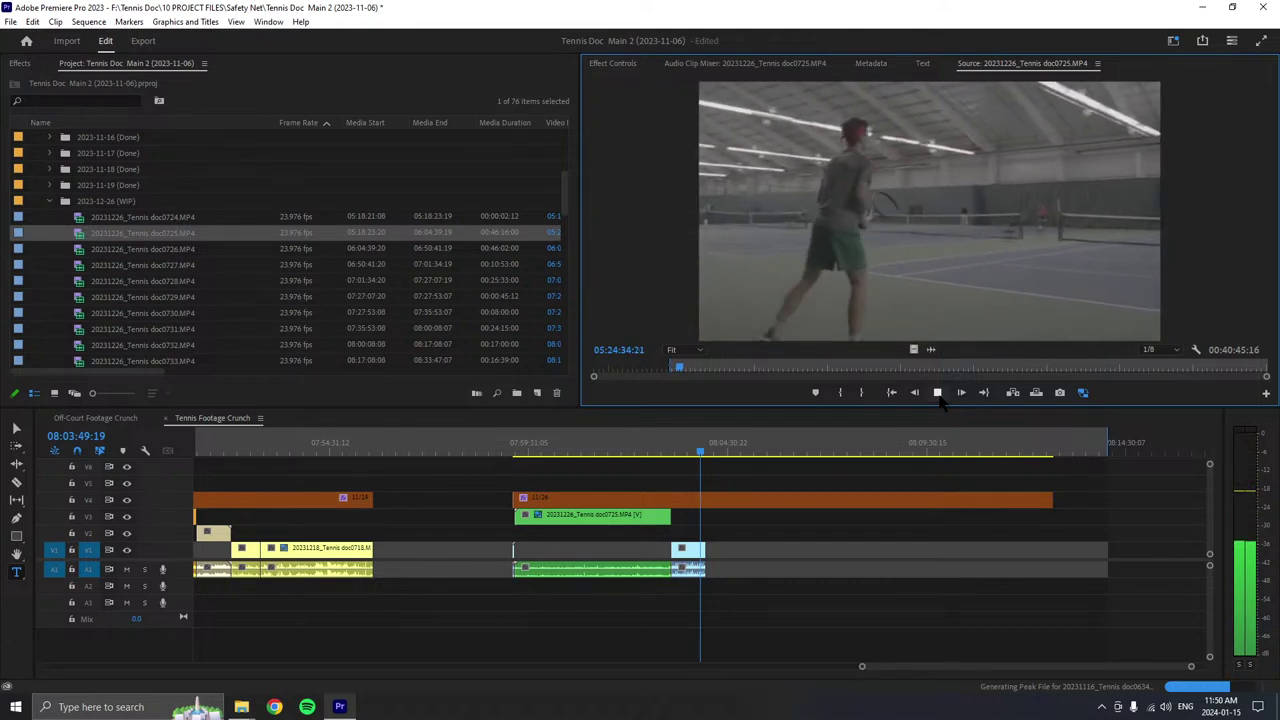
{"action": "left_click", "coordinate": [939, 397]}
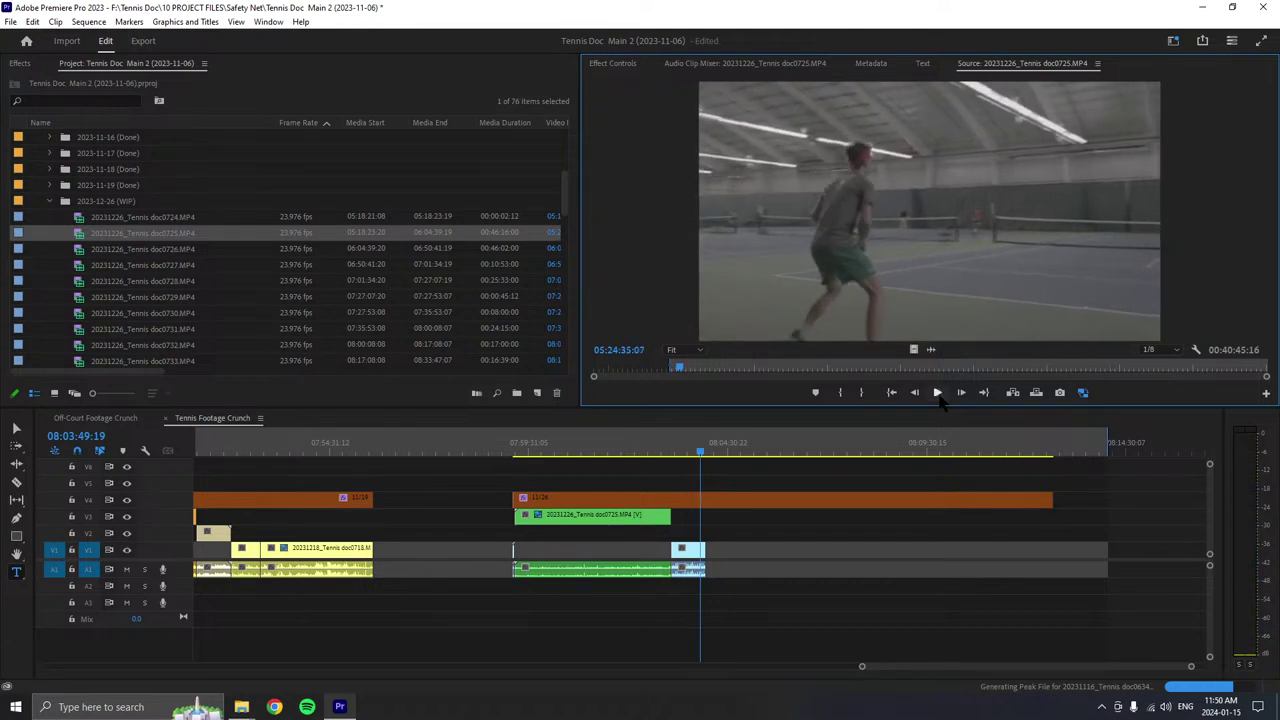
{"action": "right_click", "coordinate": [697, 565]}
{"action": "mouse_move", "coordinate": [718, 374]}
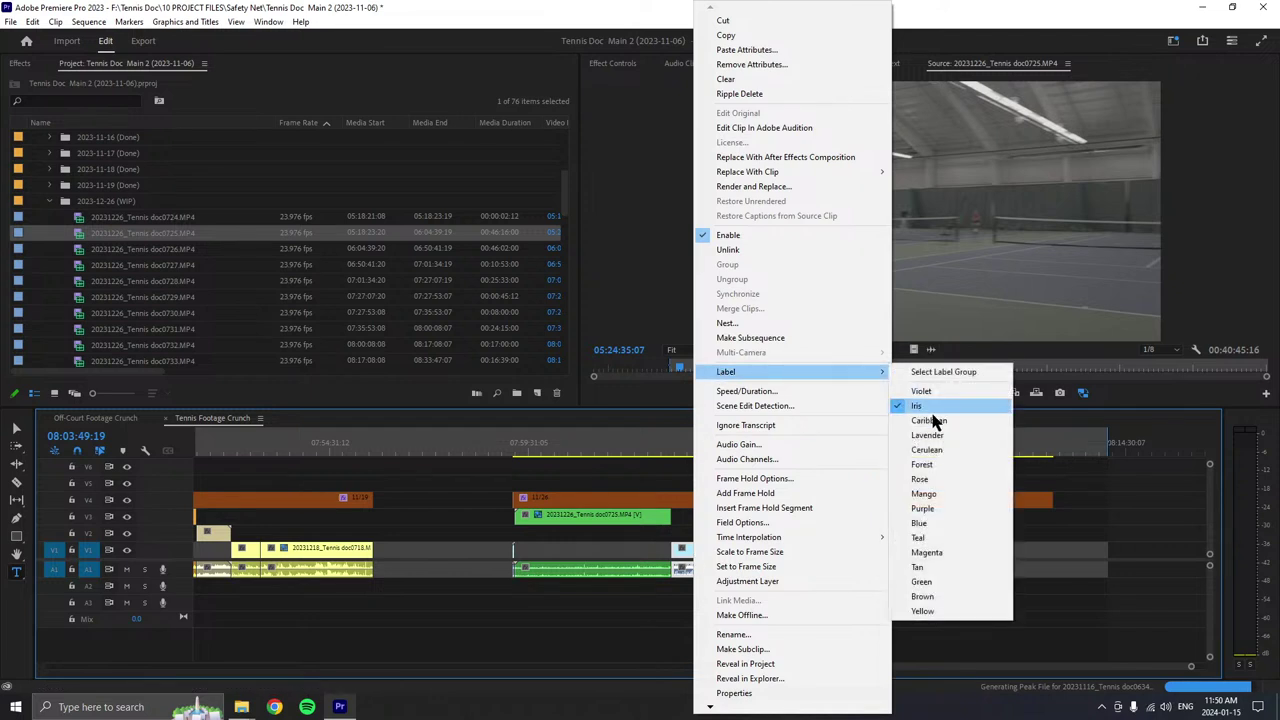
{"action": "left_click", "coordinate": [930, 420]}
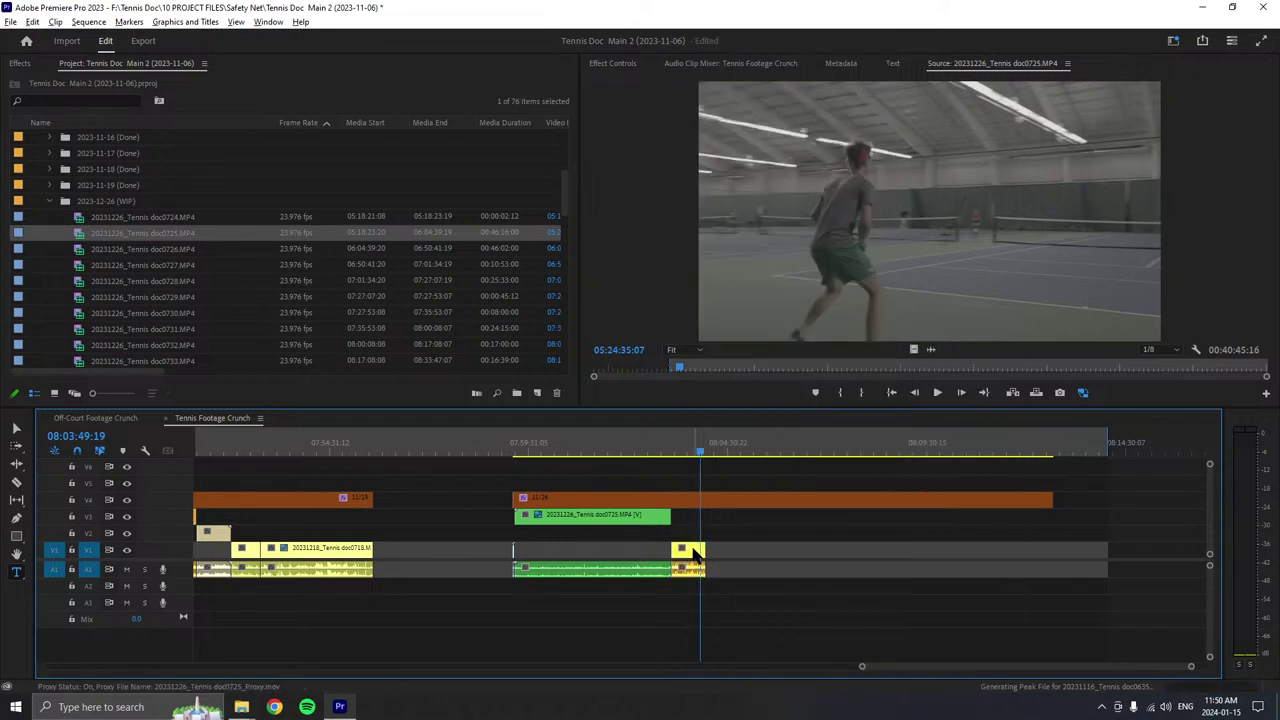
{"action": "left_click_drag", "start_coordinate": [694, 556], "coordinate": [696, 534]}
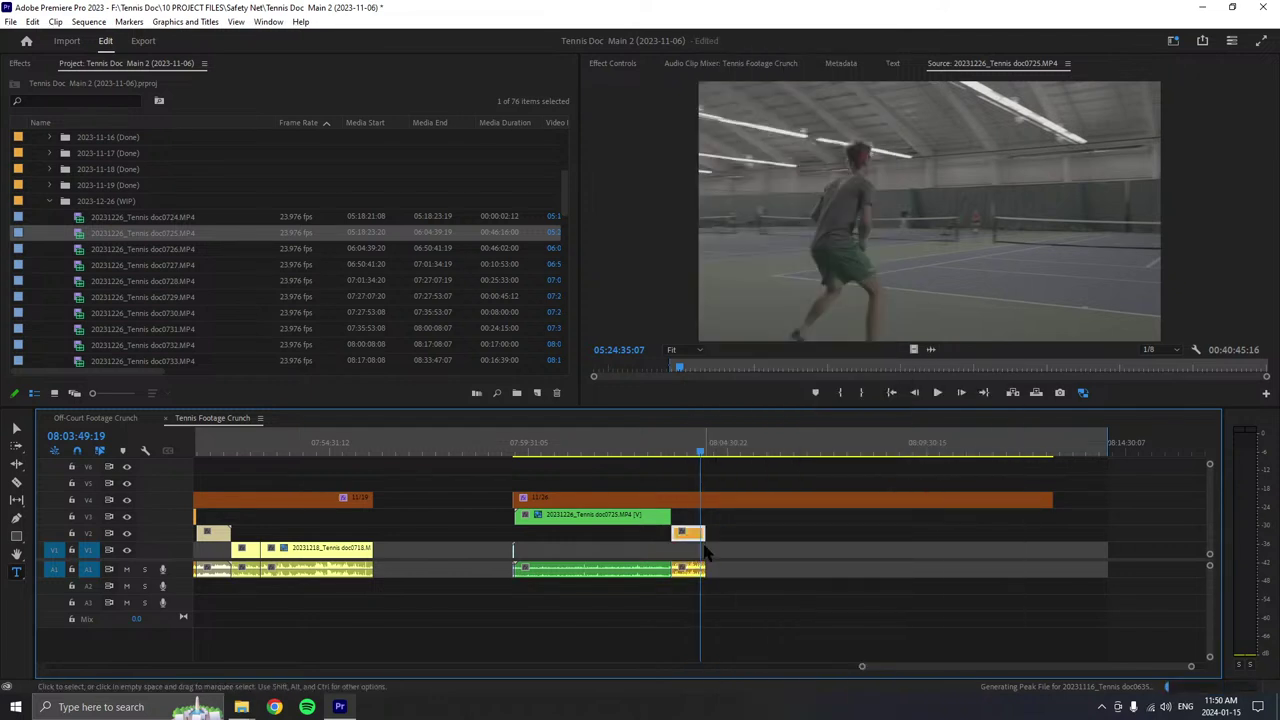
- Mark the source out at 05:24:44:04, append the range on V1 after the Mango clip and save the project
{"action": "left_click", "coordinate": [937, 392]}
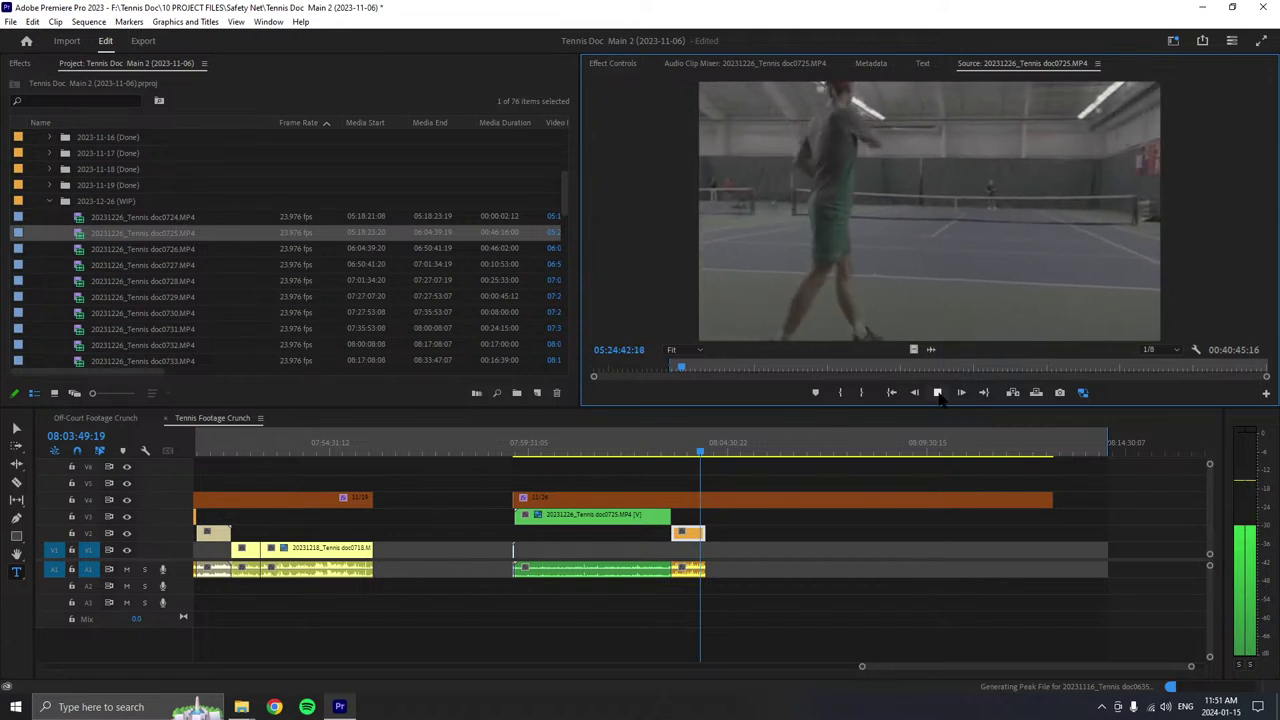
{"action": "left_click", "coordinate": [938, 393]}
{"action": "key", "text": "o"}
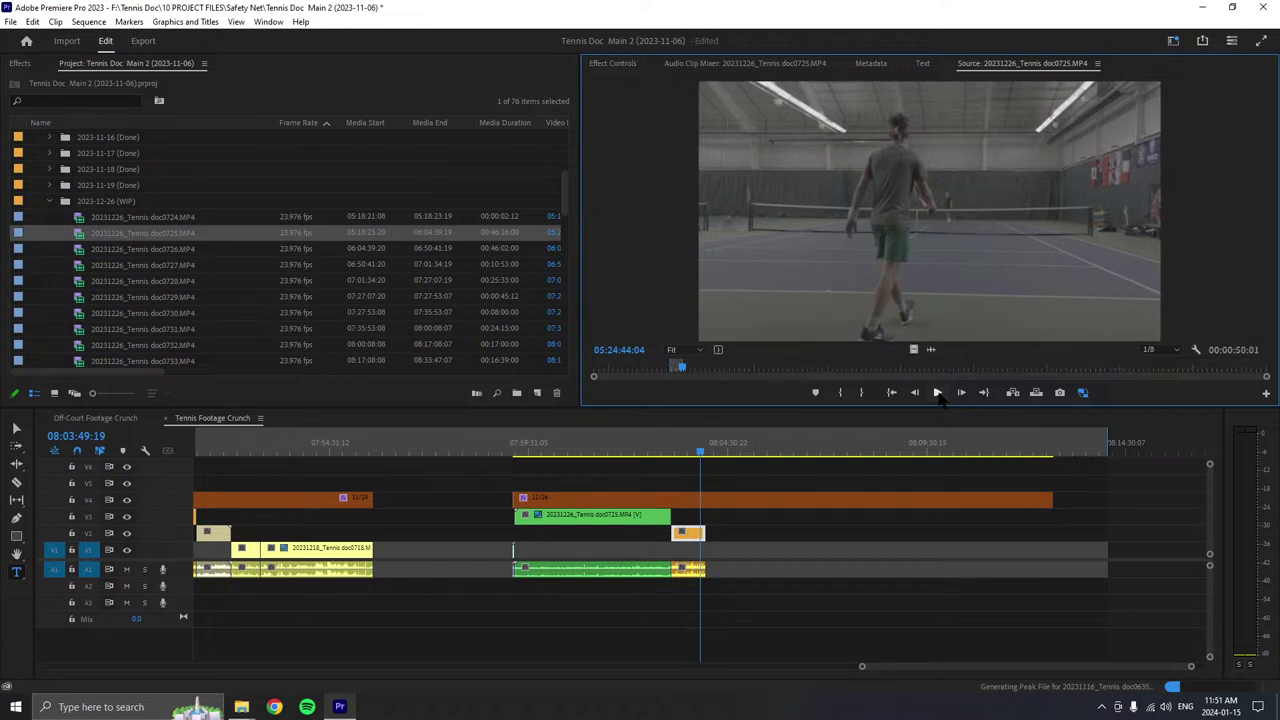
{"action": "left_click_drag", "start_coordinate": [882, 245], "coordinate": [738, 540]}
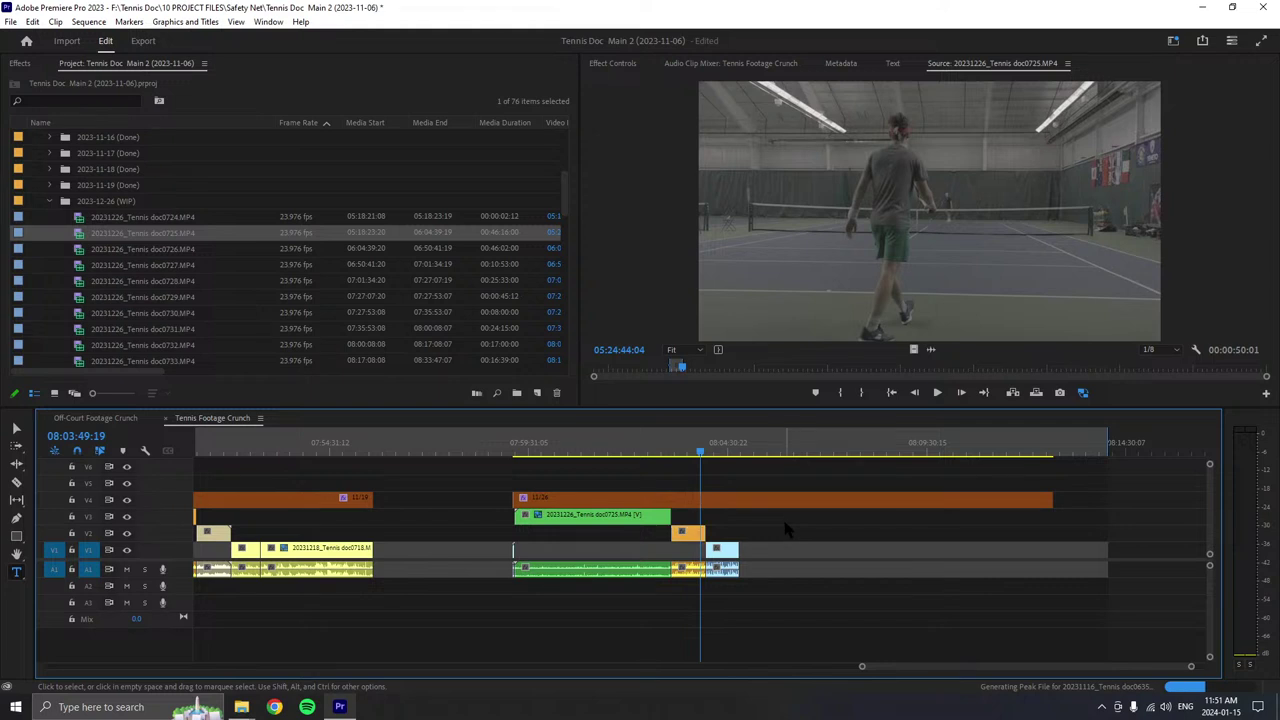
{"action": "key", "text": "ctrl+s"}
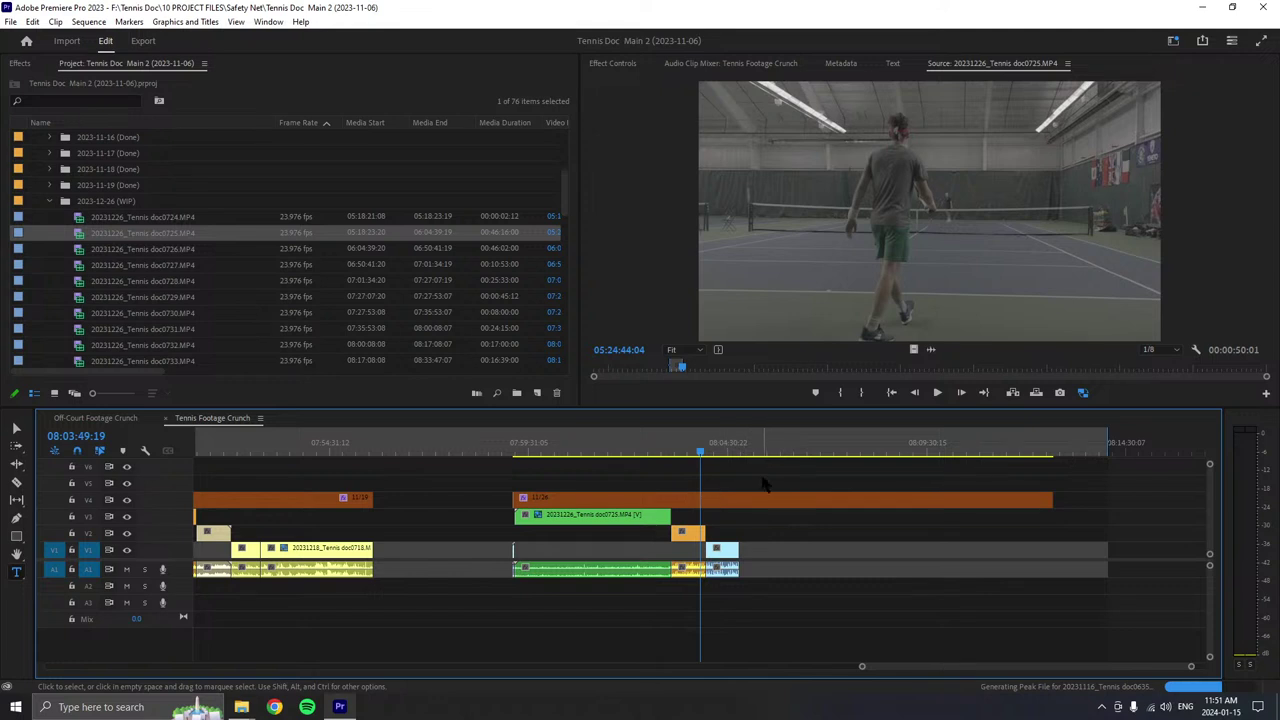
- Replace the last V1 clip with a longer source range ending at 05:25:03:18 and save the project
{"action": "left_click", "coordinate": [939, 394]}
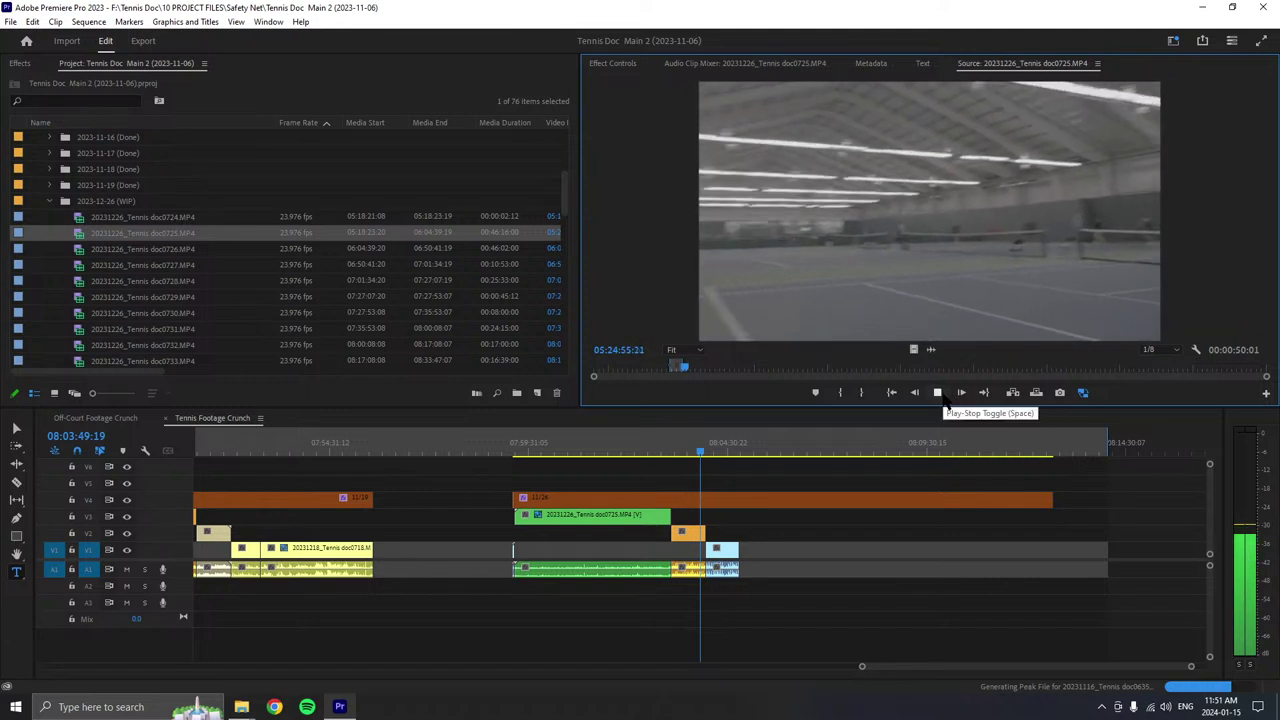
{"action": "left_click", "coordinate": [938, 394]}
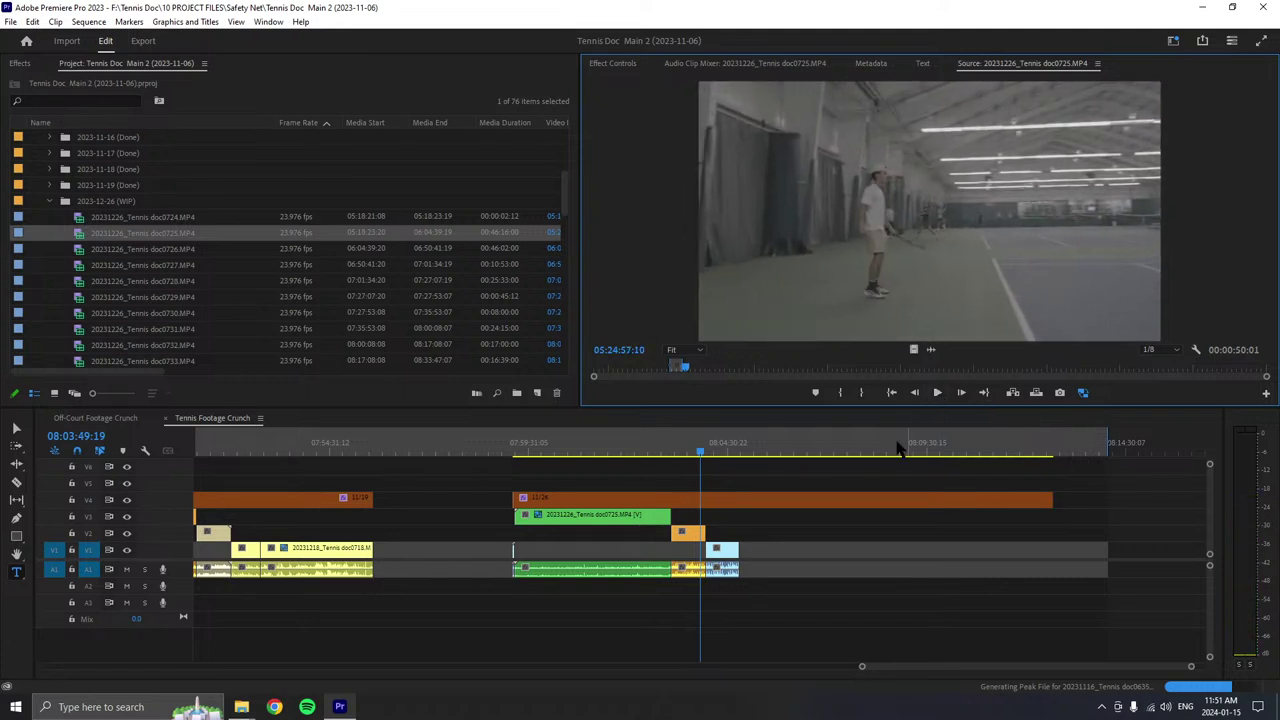
{"action": "left_click", "coordinate": [860, 395]}
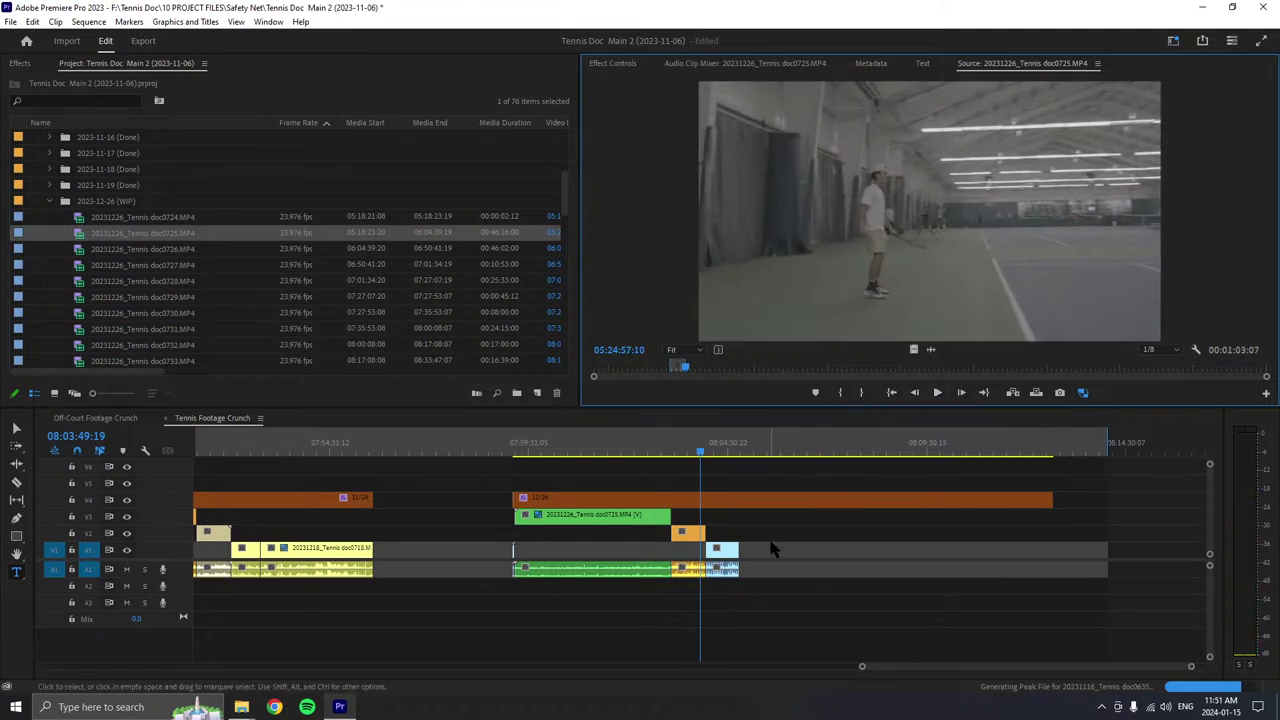
{"action": "left_click", "coordinate": [771, 548]}
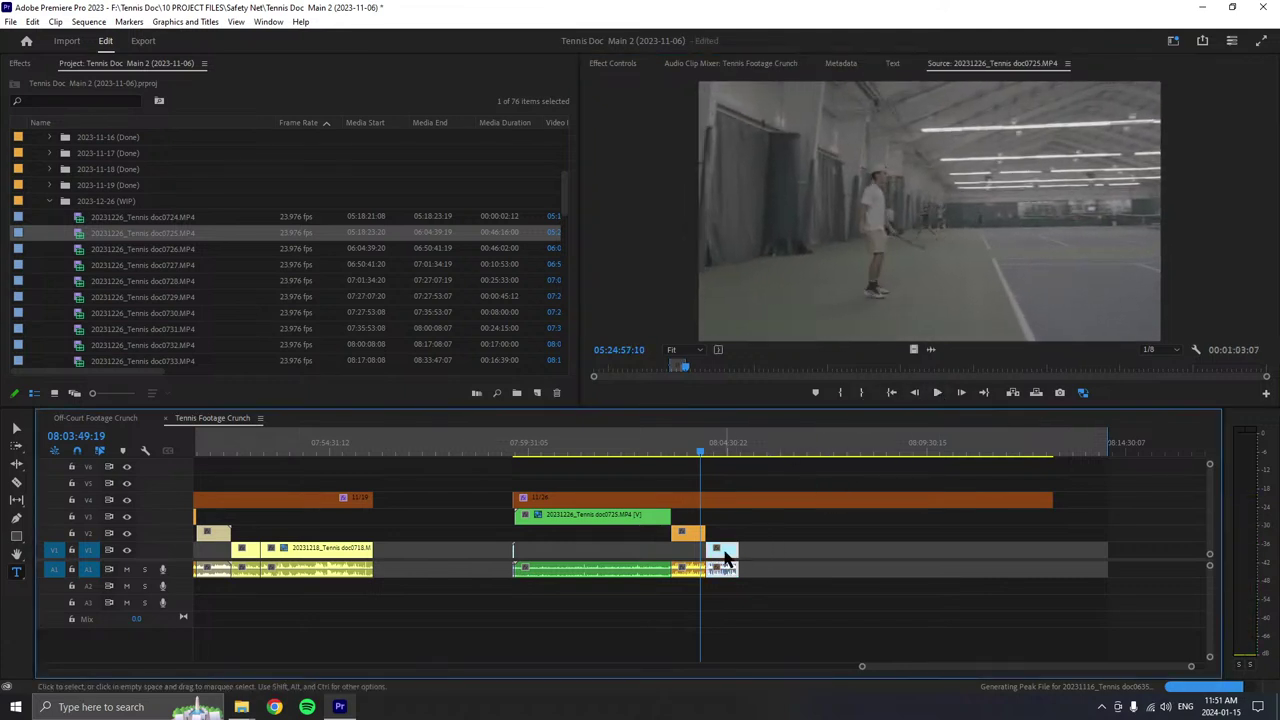
{"action": "left_click", "coordinate": [937, 392]}
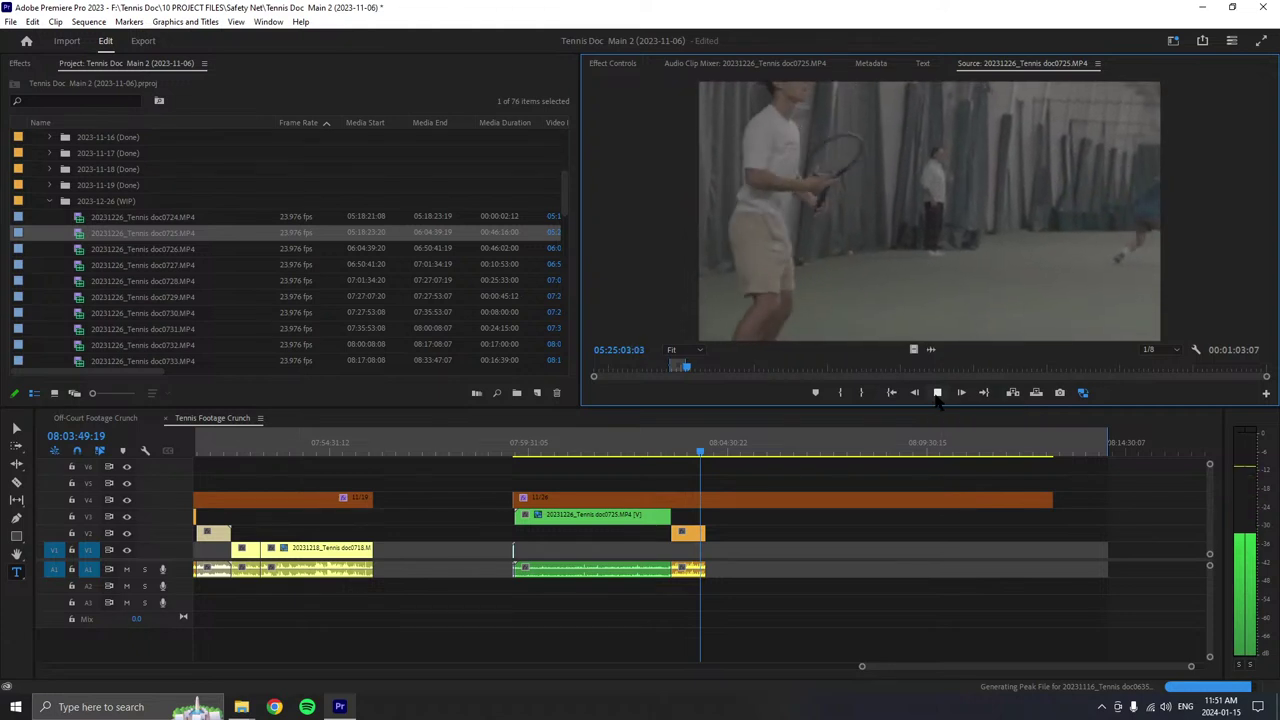
{"action": "left_click", "coordinate": [937, 394]}
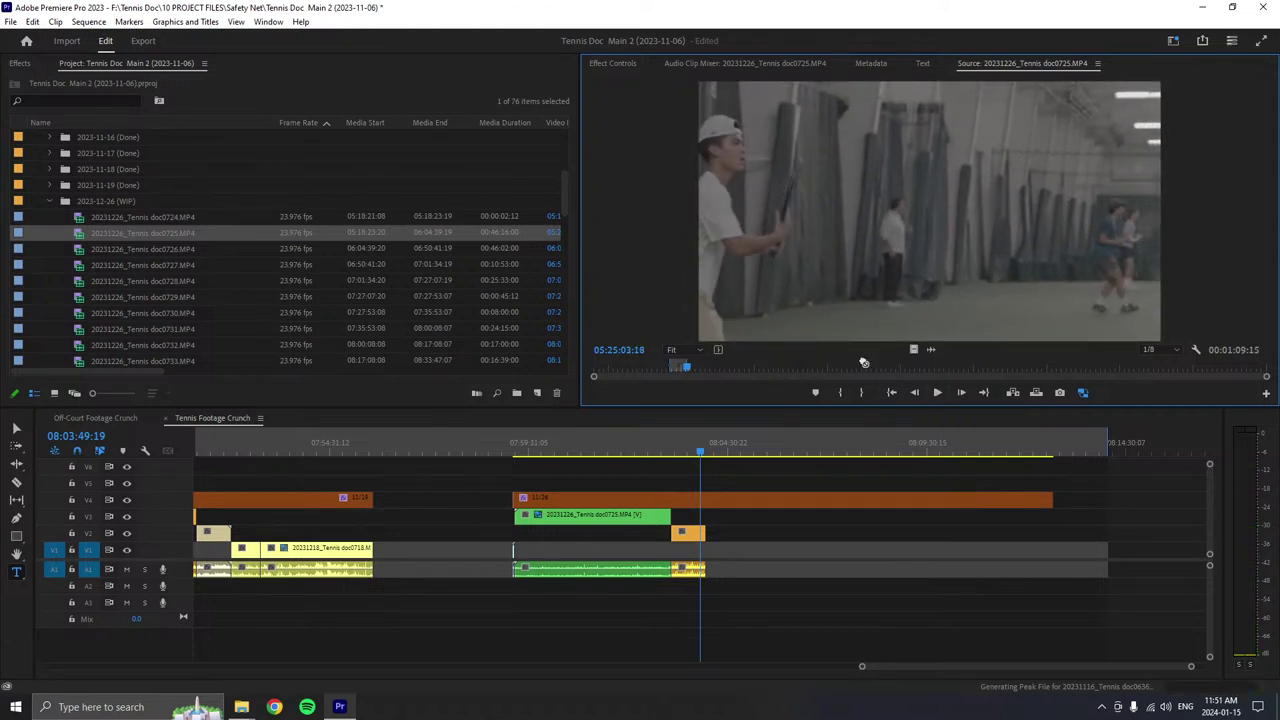
{"action": "left_click_drag", "start_coordinate": [864, 330], "coordinate": [771, 565]}
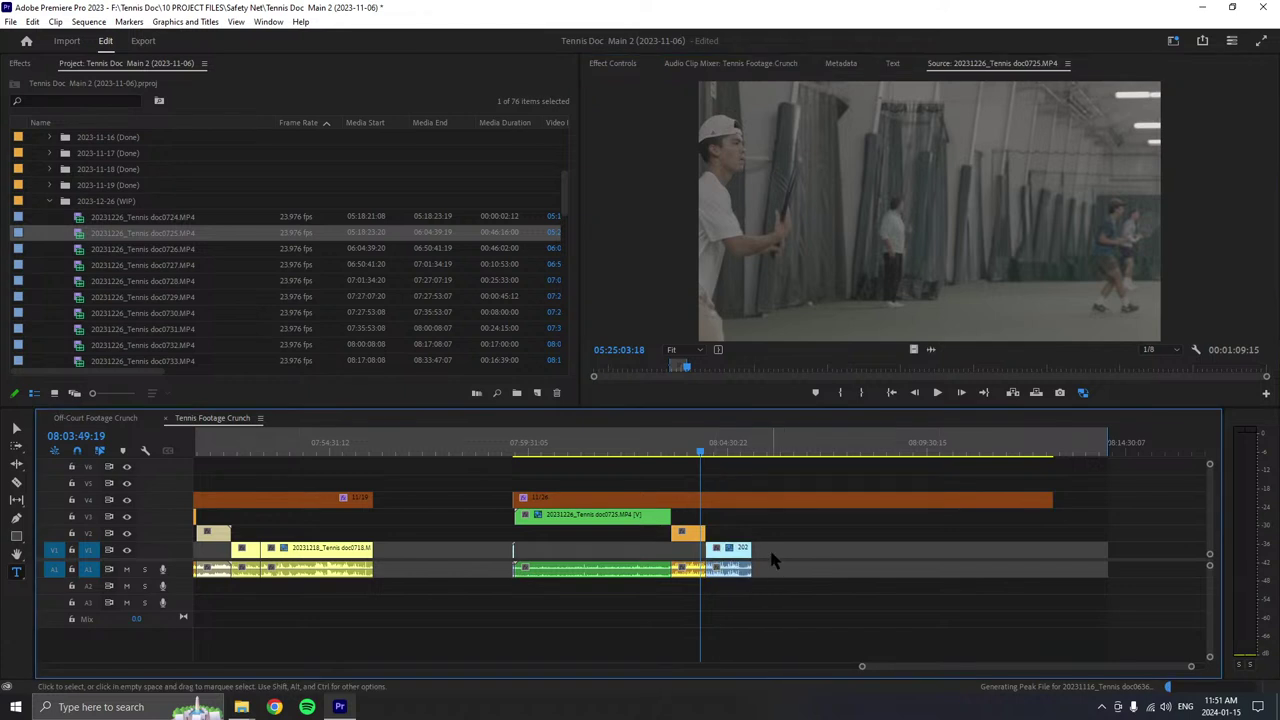
{"action": "key", "text": "ctrl+s"}
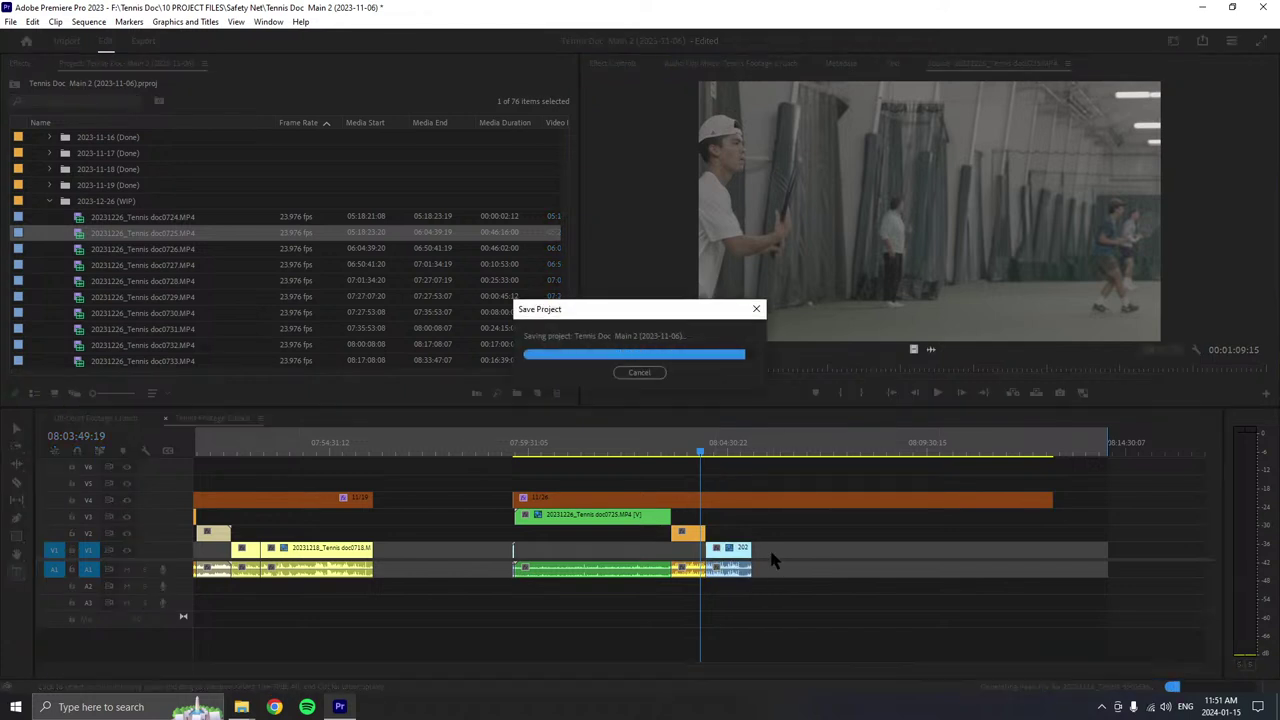
- Mark a range of about 10 seconds in the source ending near 05:25:32 and append it to the end of V1
{"action": "left_click", "coordinate": [937, 394]}
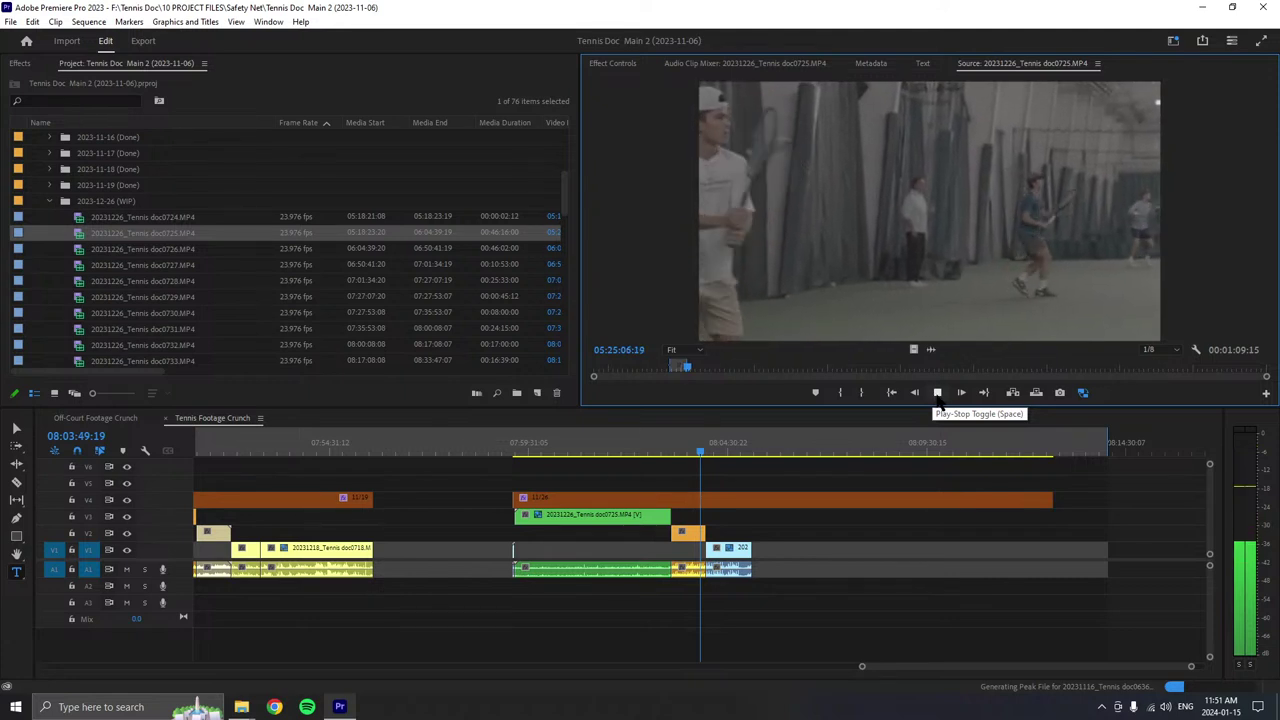
{"action": "left_click", "coordinate": [840, 392]}
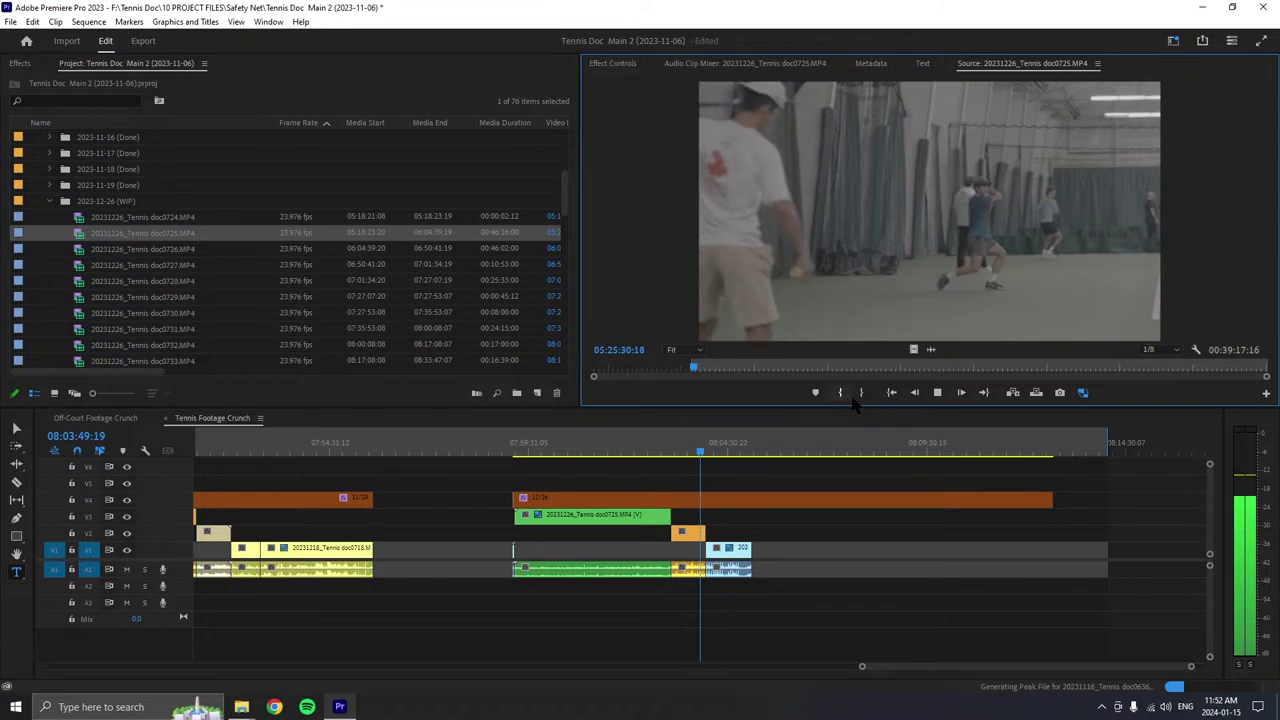
{"action": "left_click", "coordinate": [861, 392]}
{"action": "key", "text": "space"}
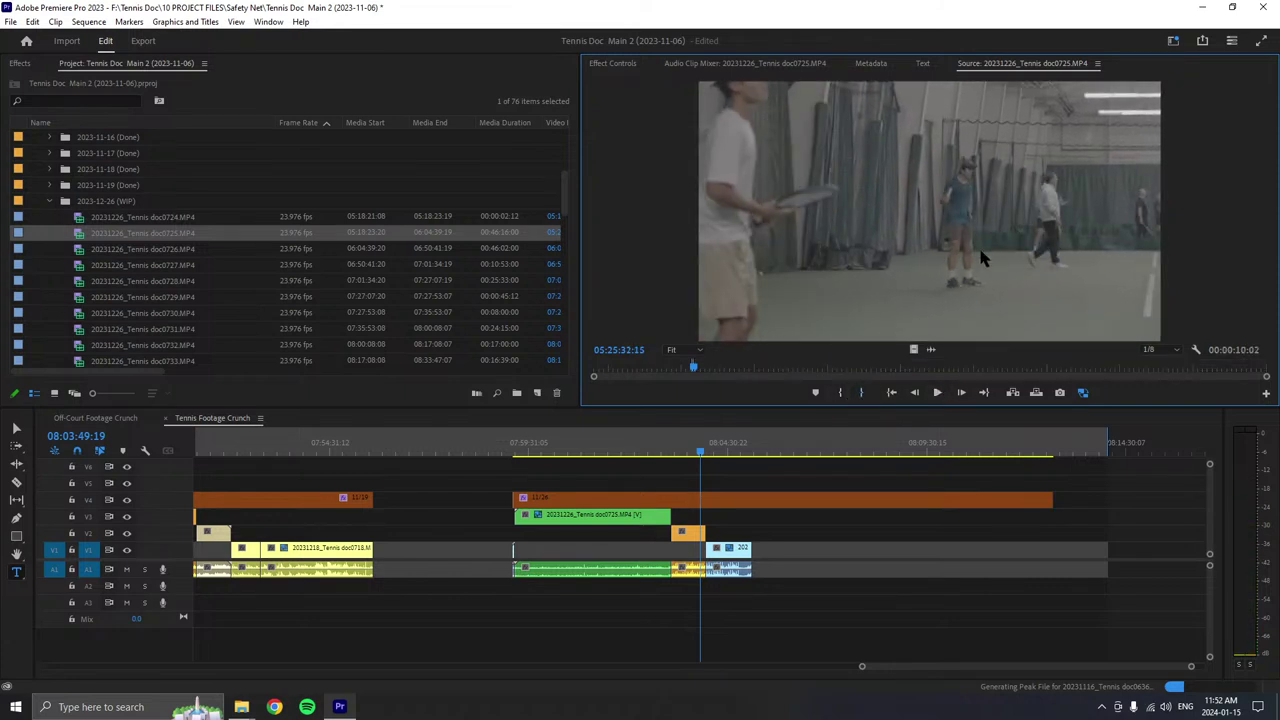
{"action": "left_click_drag", "start_coordinate": [805, 550], "coordinate": [757, 556]}
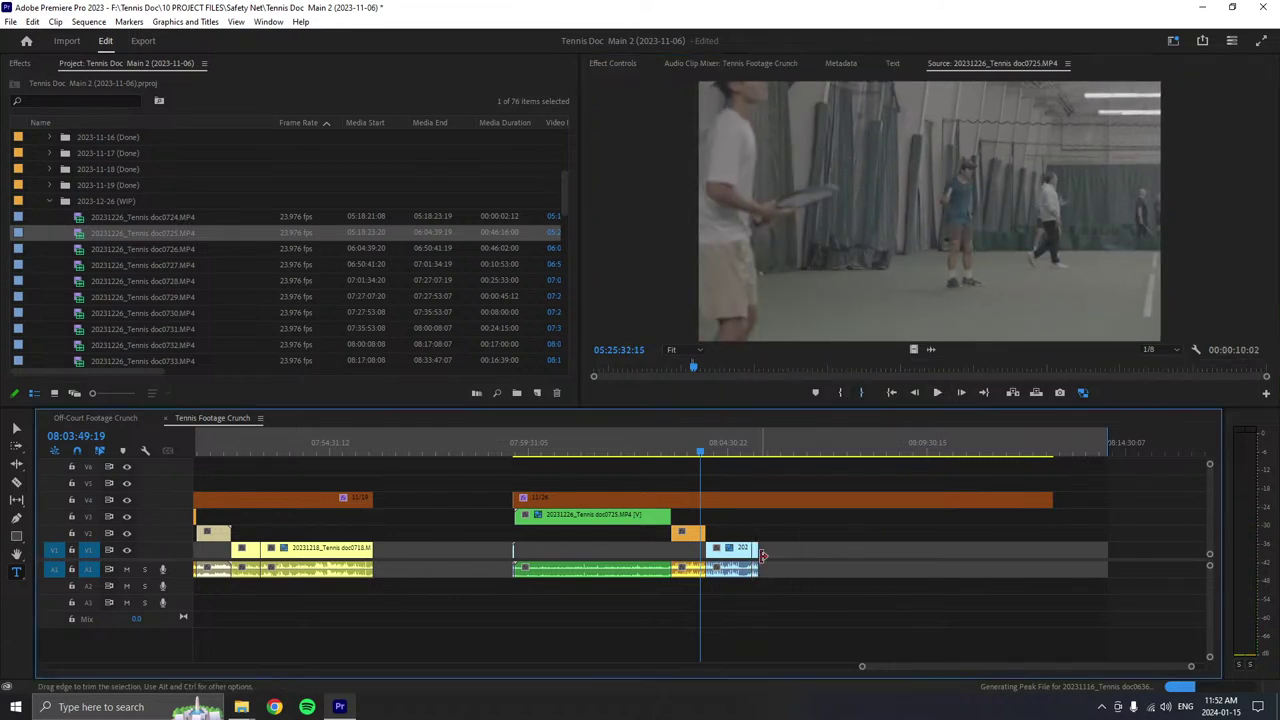
- Label the second-to-last V1 clip Mango, park the playhead at the start of the last clip and save the project
{"action": "left_click", "coordinate": [718, 452]}
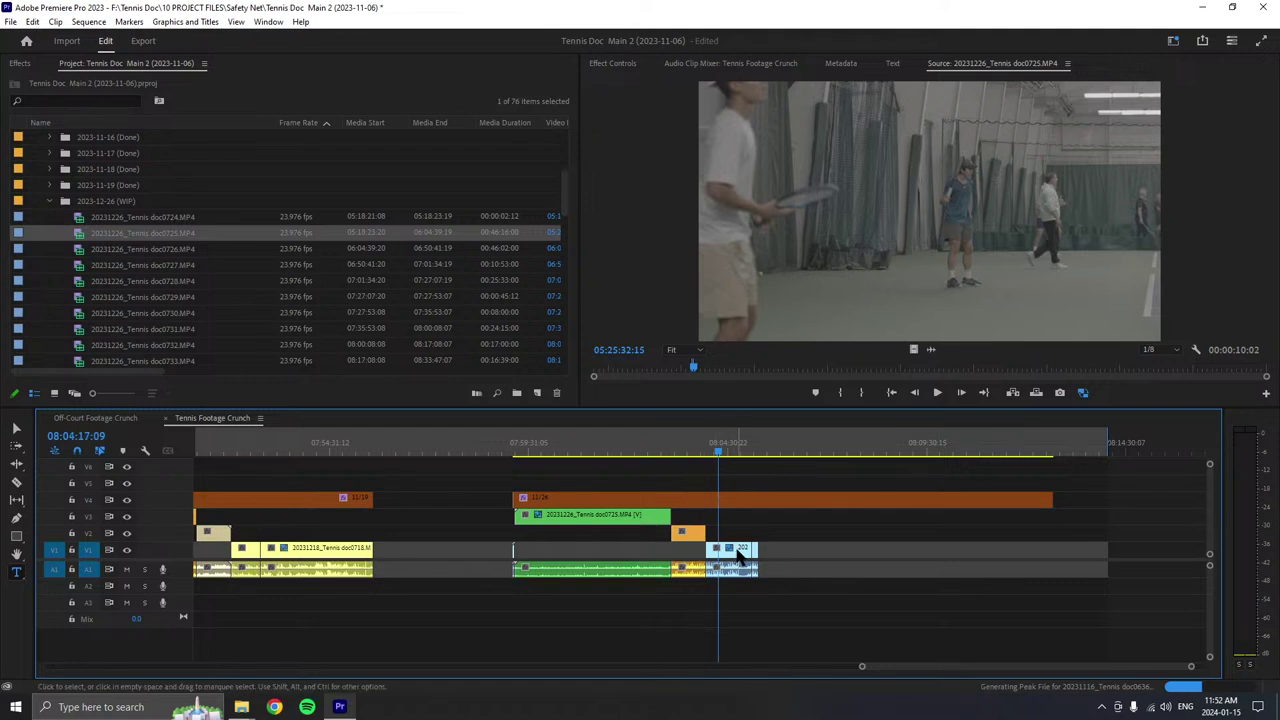
{"action": "left_click_drag", "start_coordinate": [1190, 668], "coordinate": [1130, 667]}
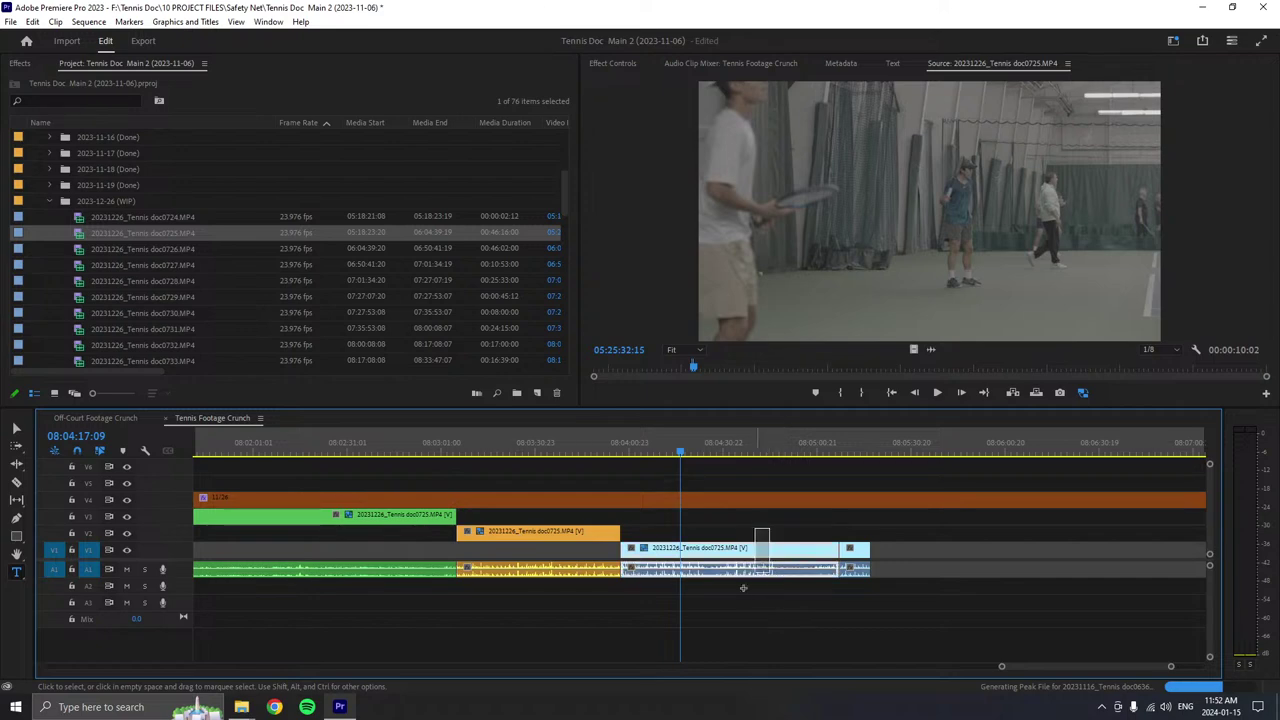
{"action": "right_click", "coordinate": [757, 549]}
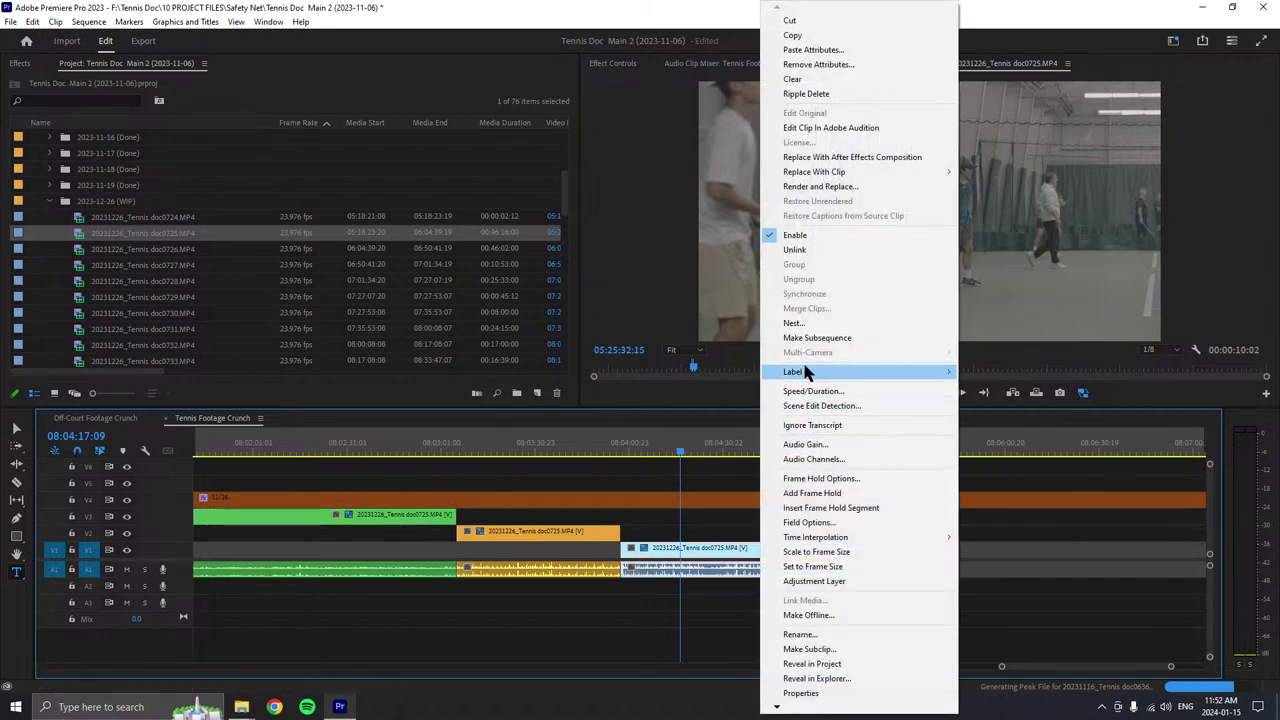
{"action": "mouse_move", "coordinate": [806, 372]}
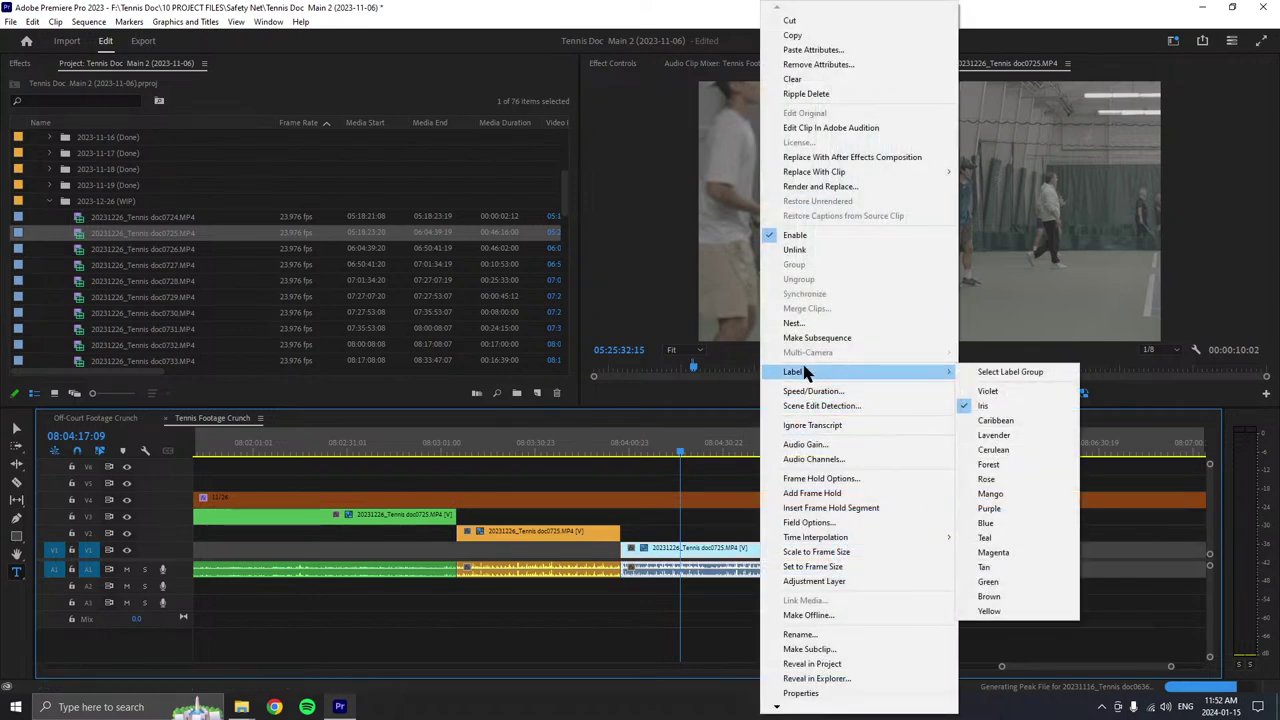
{"action": "left_click", "coordinate": [990, 493]}
{"action": "left_click", "coordinate": [848, 440]}
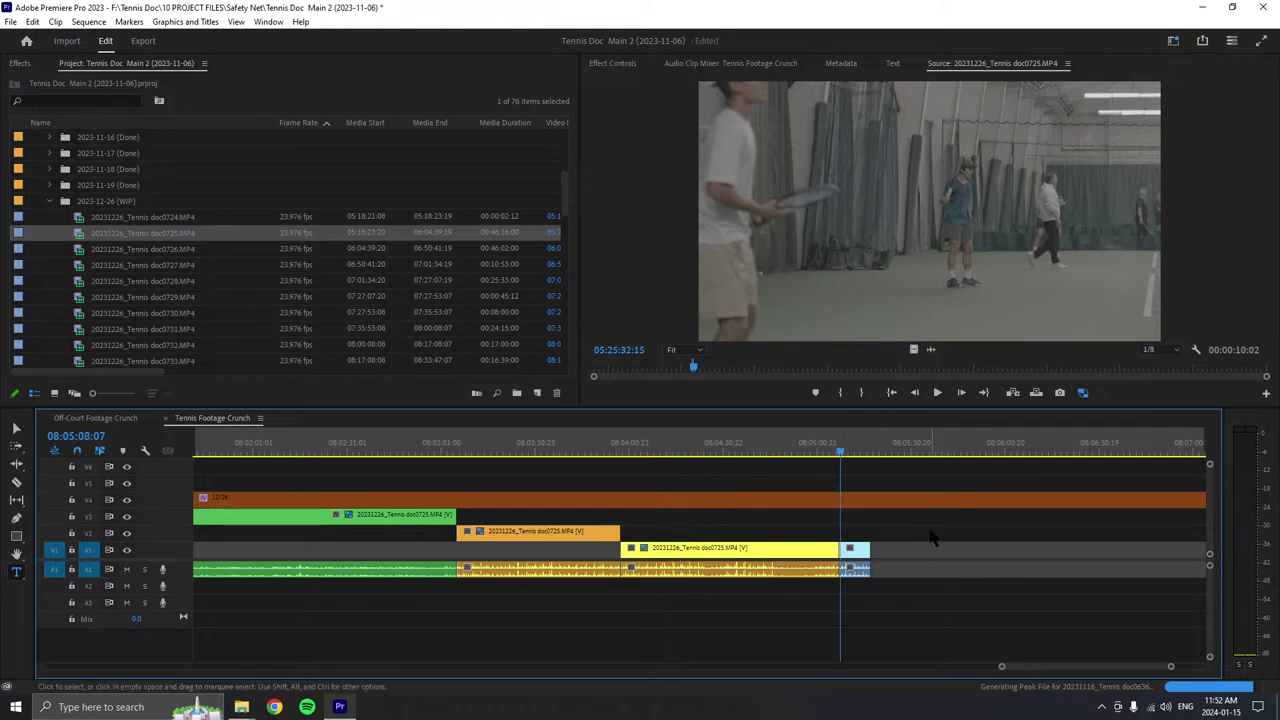
{"action": "key", "text": "ctrl+s"}
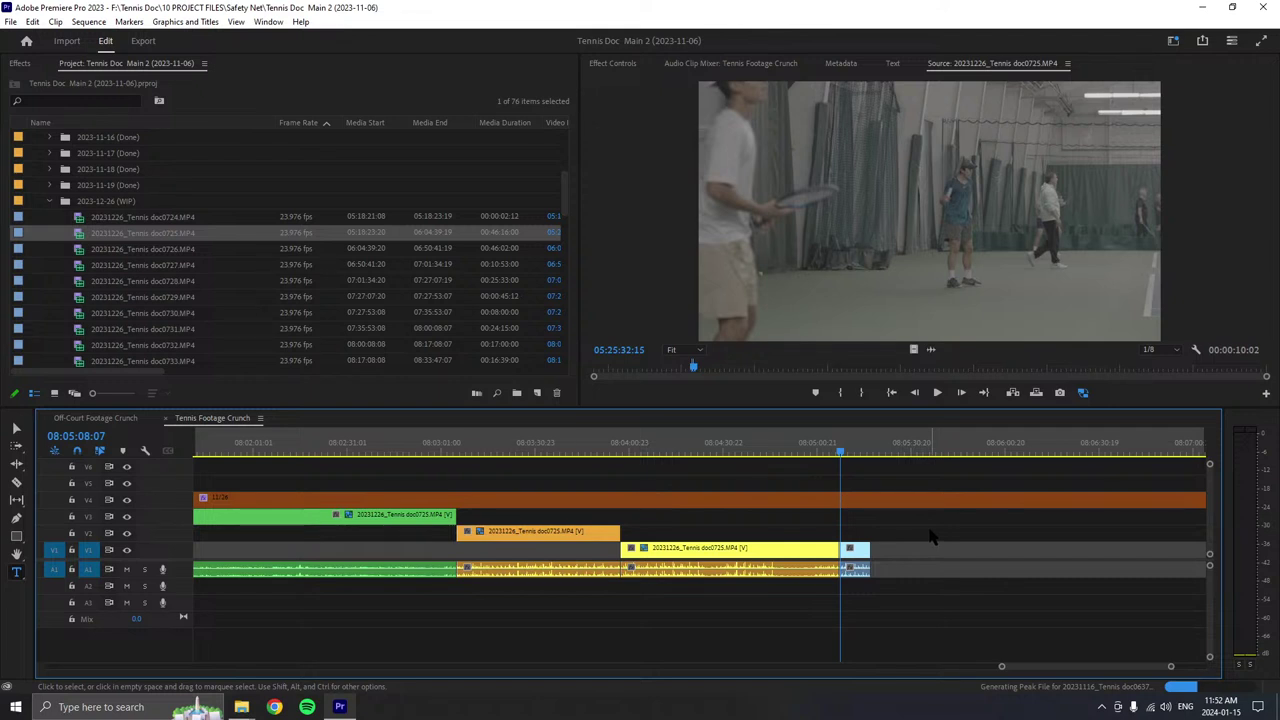
{"action": "scroll", "coordinate": [920, 562], "scroll_direction": "down", "scroll_amount": 2}
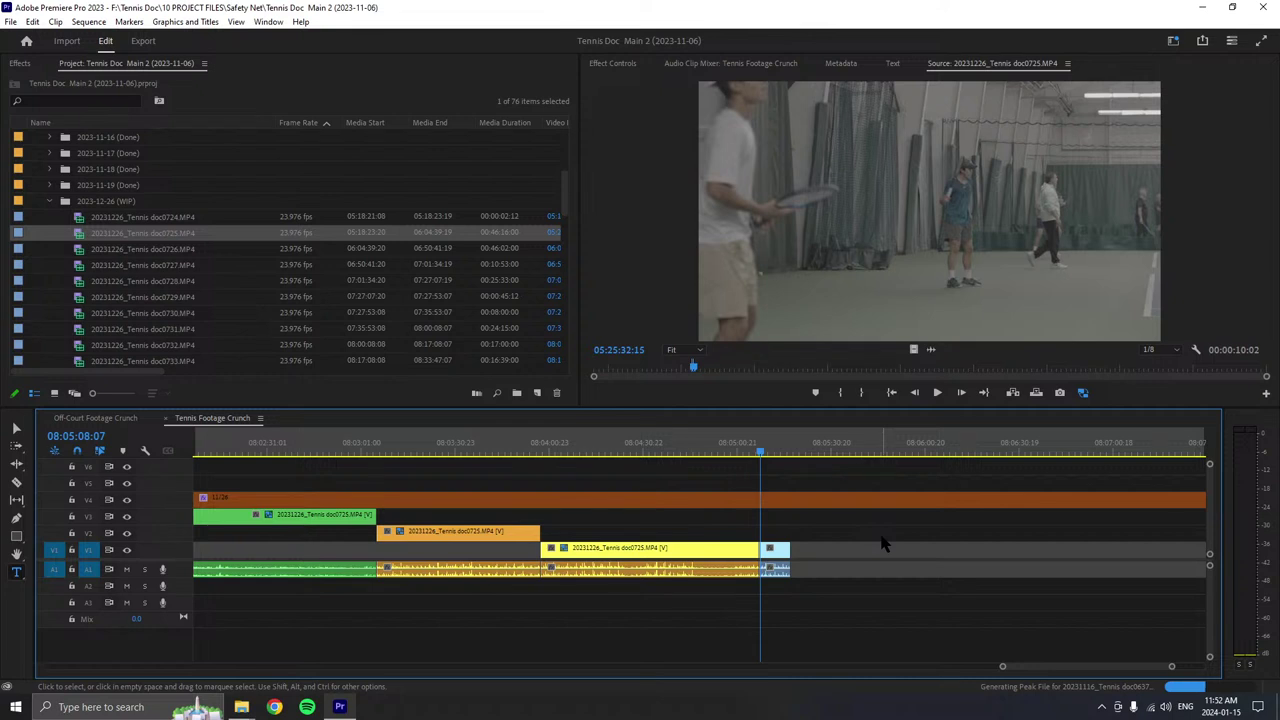
- Review the last V1 clip, extend its end by about 6 seconds and park the playhead just past it at 08:05:25:07
{"action": "key", "text": "space"}
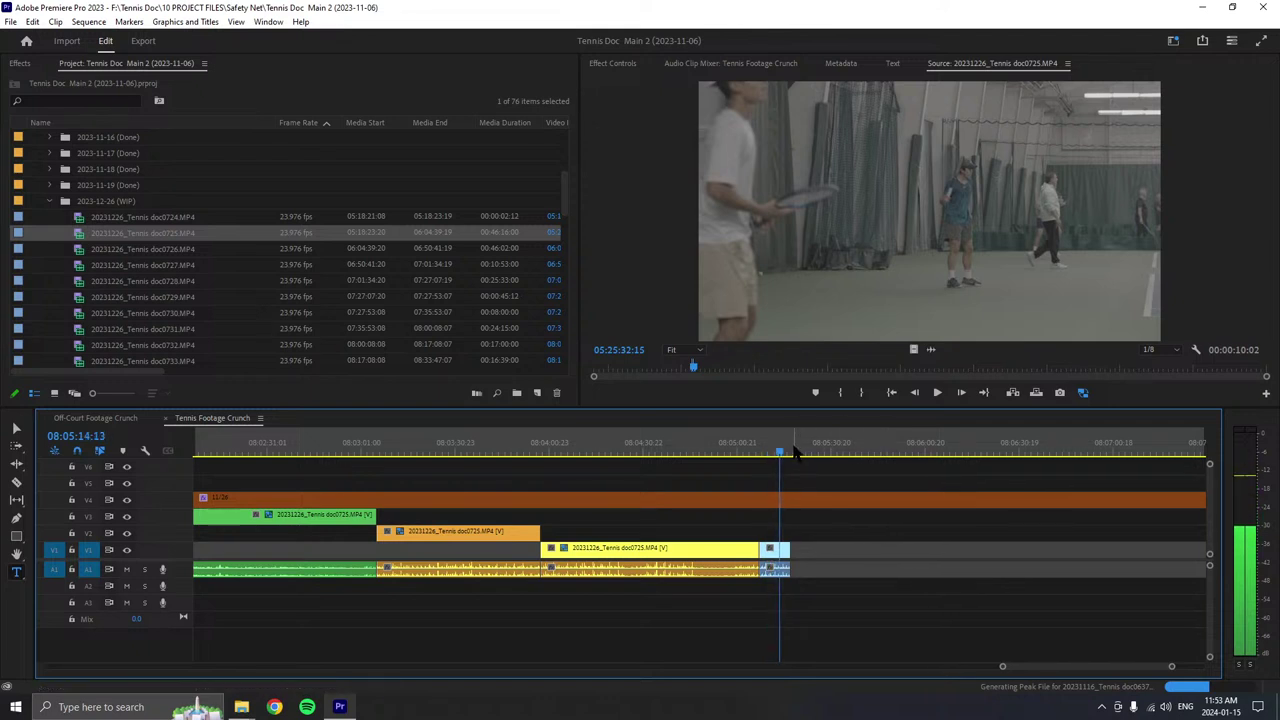
{"action": "key", "text": "space"}
{"action": "left_click", "coordinate": [928, 393]}
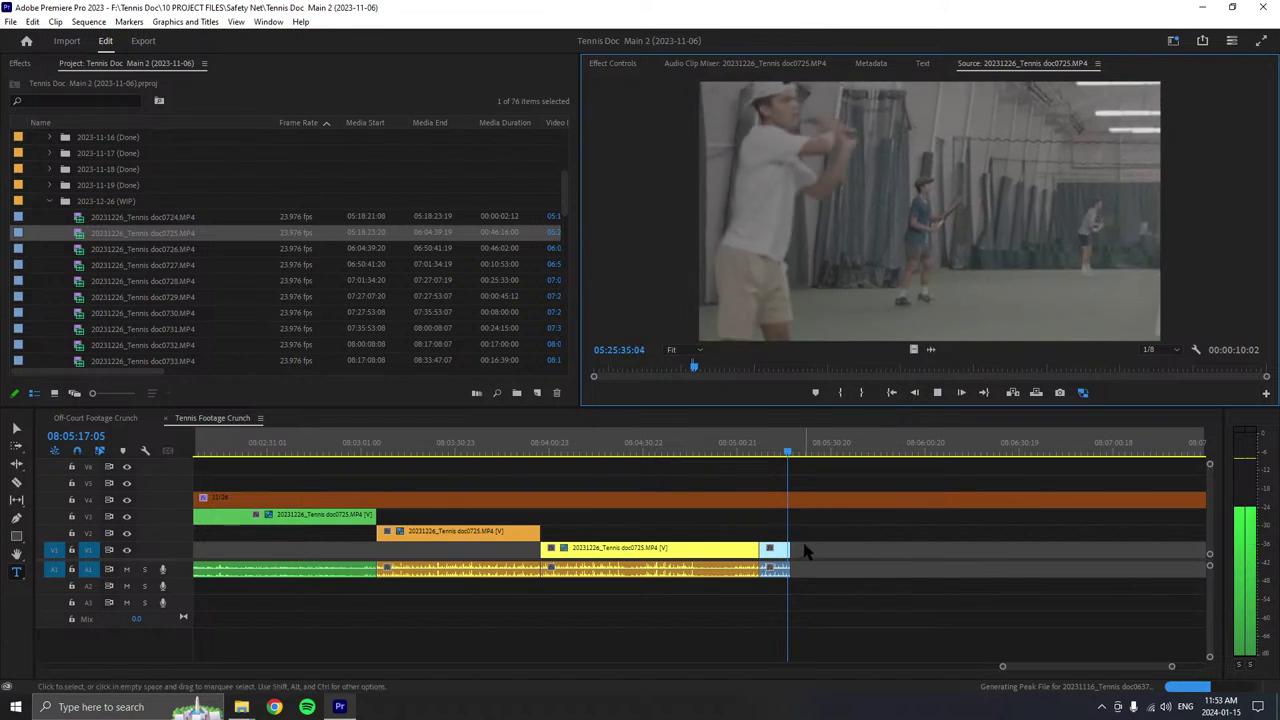
{"action": "left_click_drag", "start_coordinate": [790, 549], "coordinate": [808, 549]}
{"action": "left_click_drag", "start_coordinate": [791, 452], "coordinate": [813, 452]}
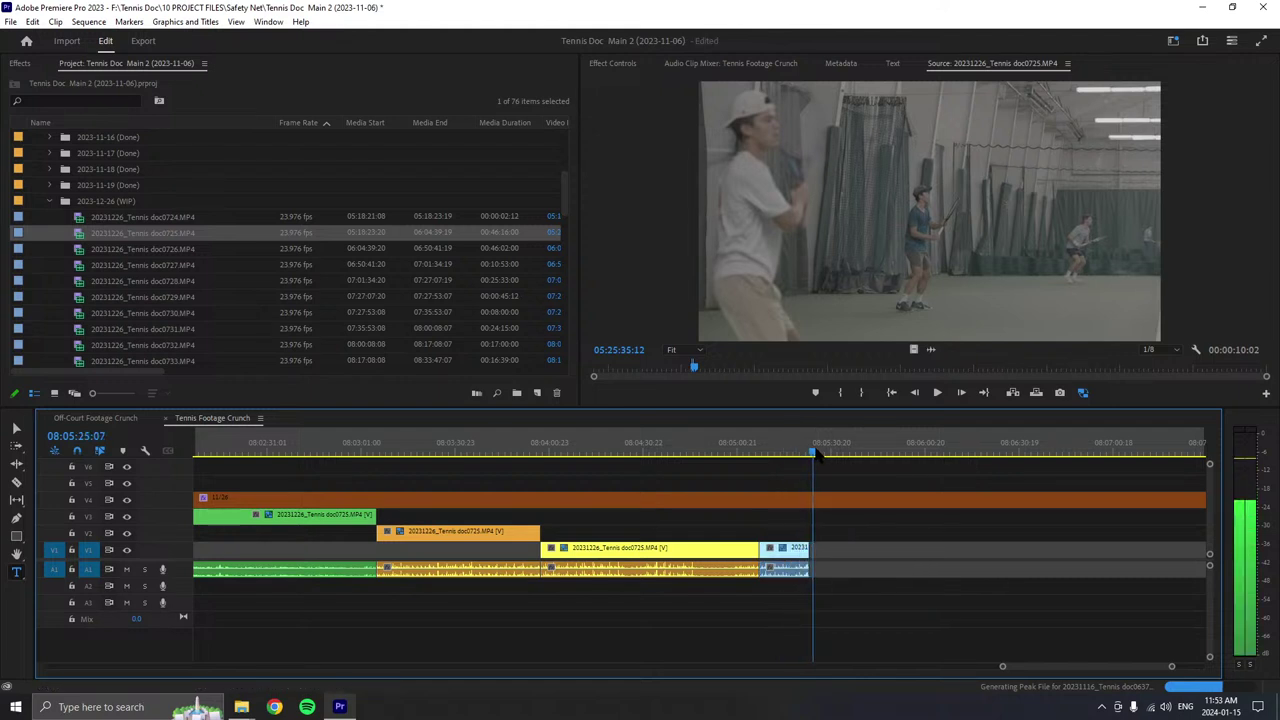
- Play further through the source footage and label the extended last clip on V1 Mango
{"action": "left_click", "coordinate": [937, 393]}
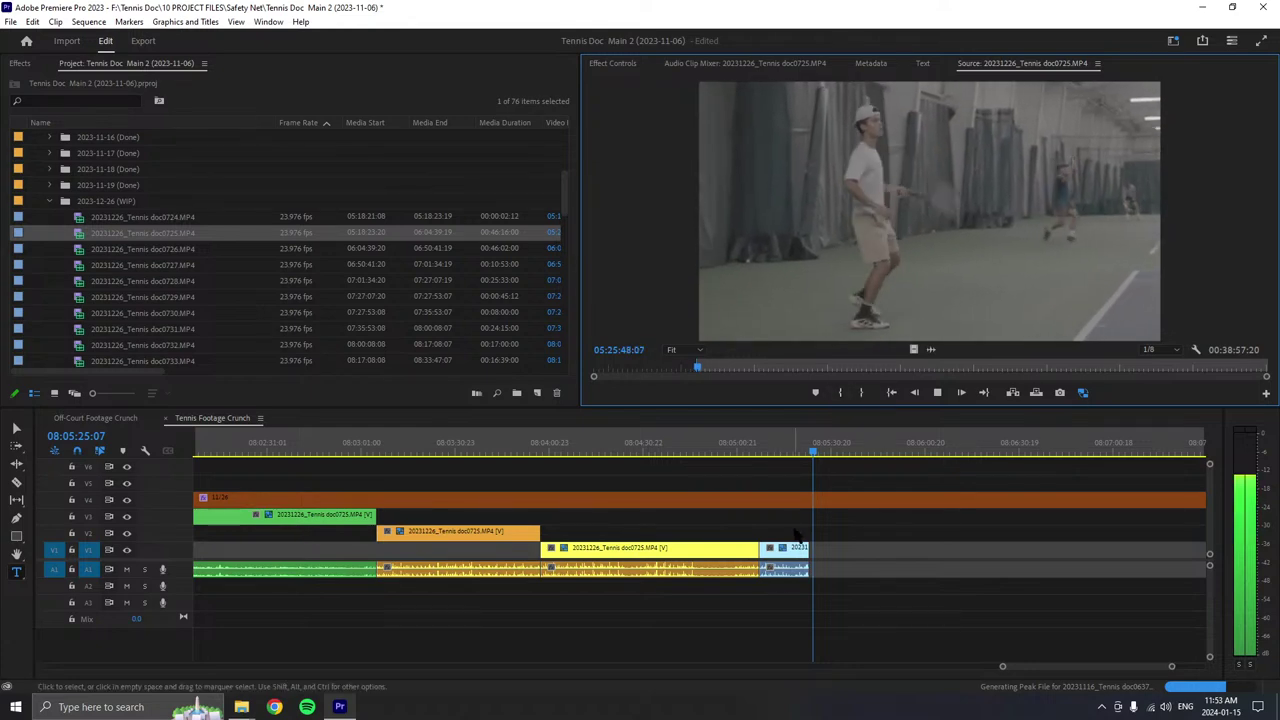
{"action": "left_click", "coordinate": [793, 568]}
{"action": "right_click", "coordinate": [793, 568]}
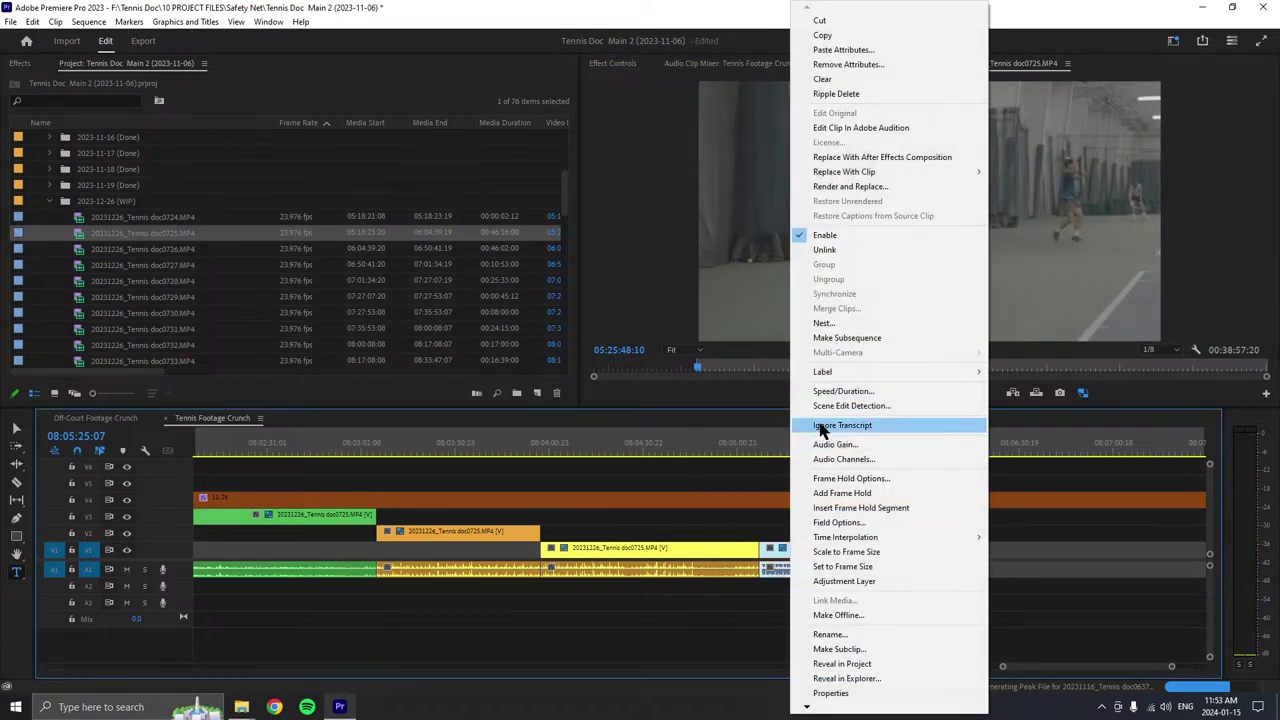
{"action": "mouse_move", "coordinate": [942, 375]}
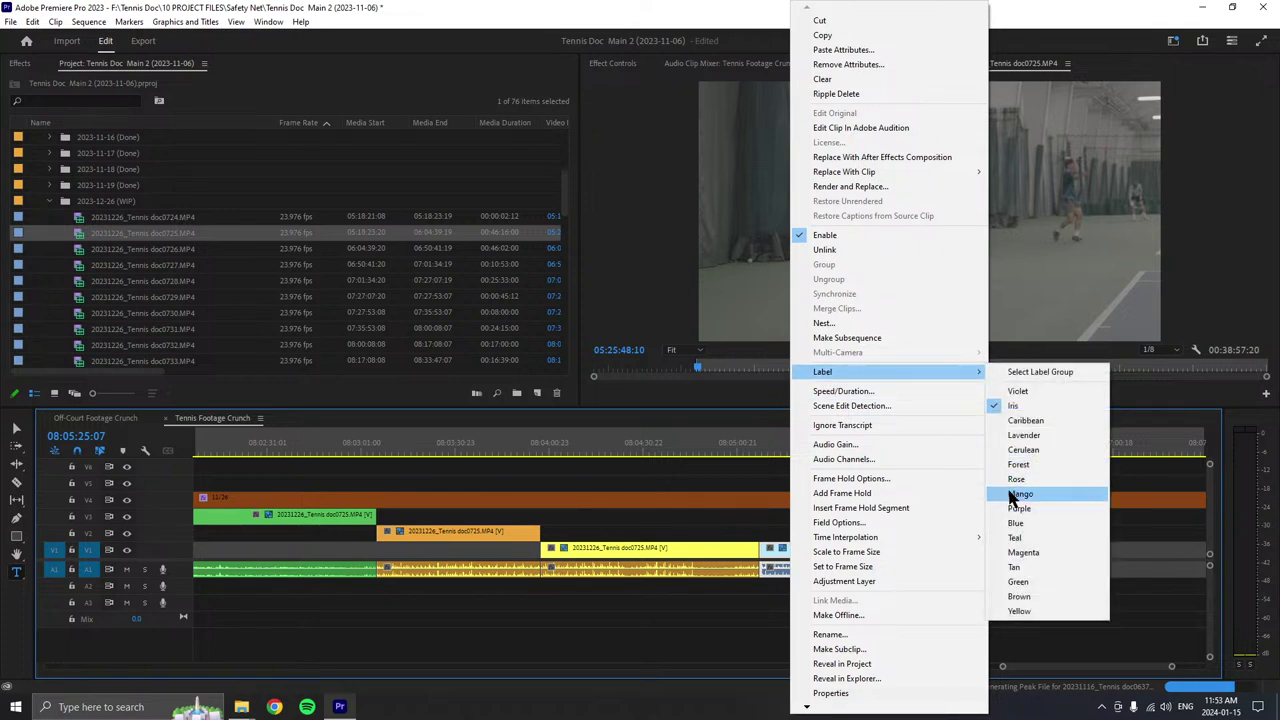
{"action": "left_click", "coordinate": [1020, 493]}
- Mark a source range of about 29 seconds ending at 05:26:19:23 and append it to V1, flush against the last Mango clip
{"action": "left_click", "coordinate": [937, 393]}
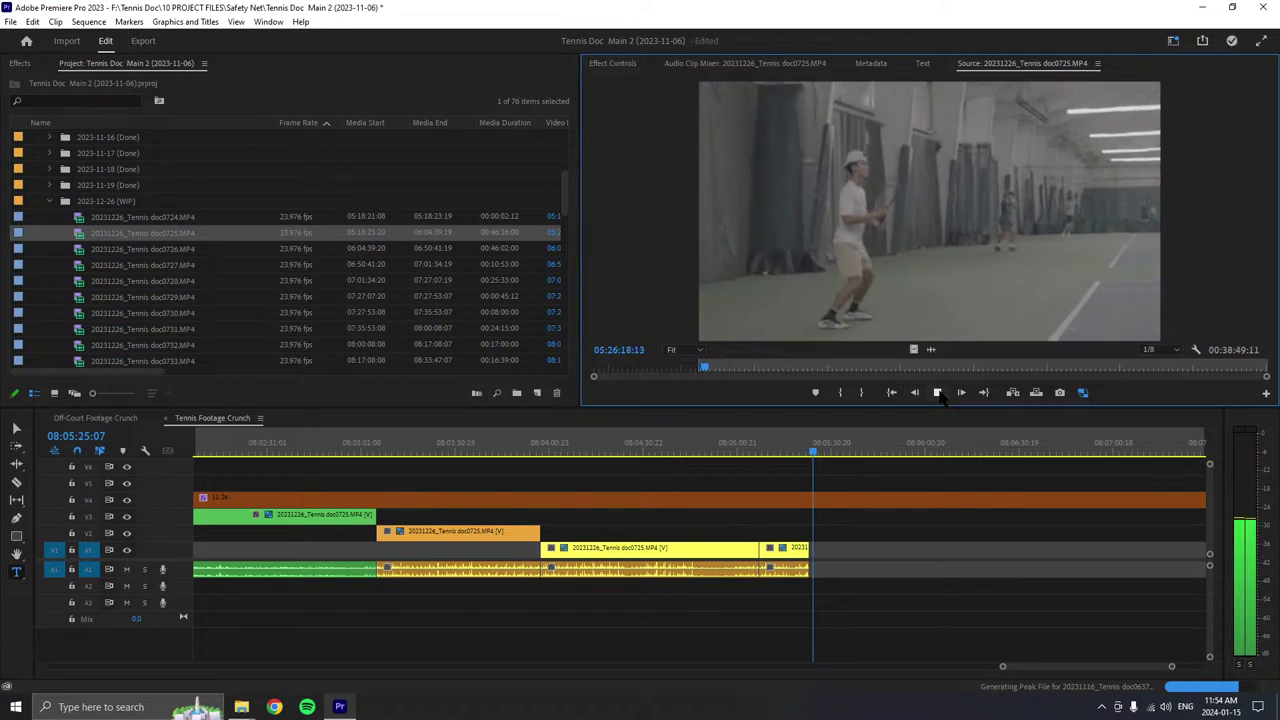
{"action": "left_click", "coordinate": [938, 393]}
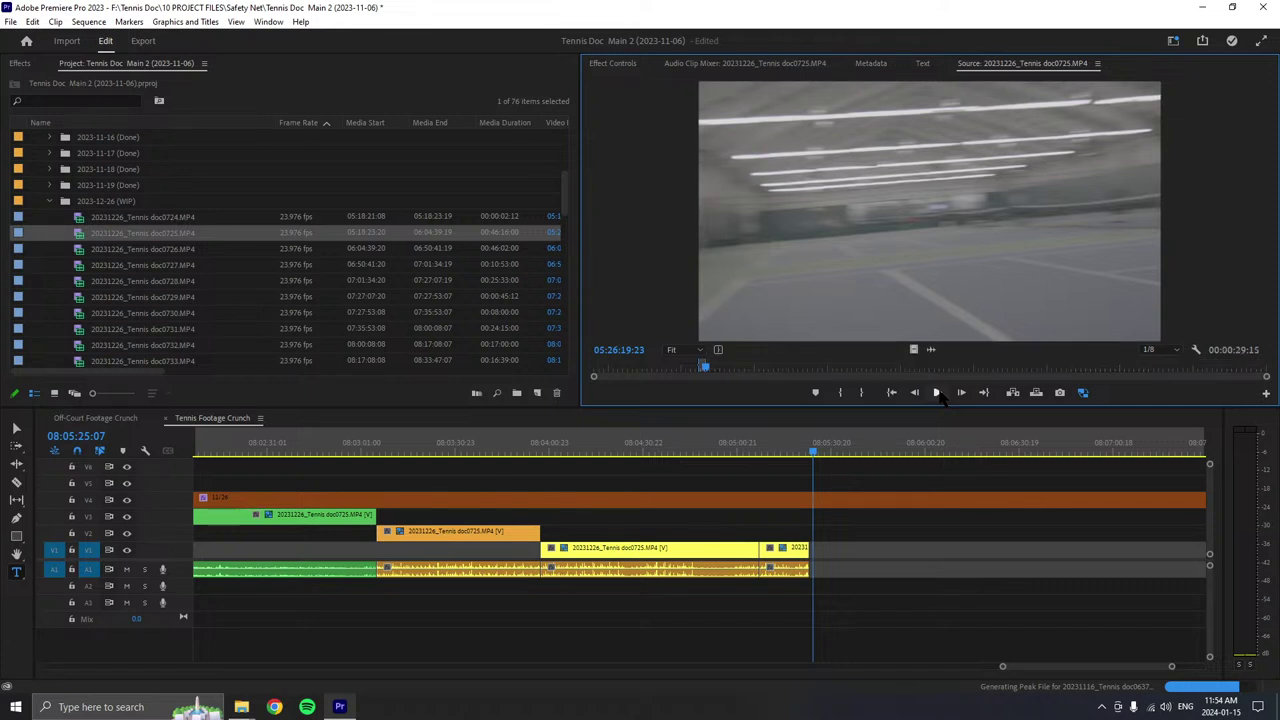
{"action": "left_click_drag", "start_coordinate": [840, 135], "coordinate": [818, 556]}
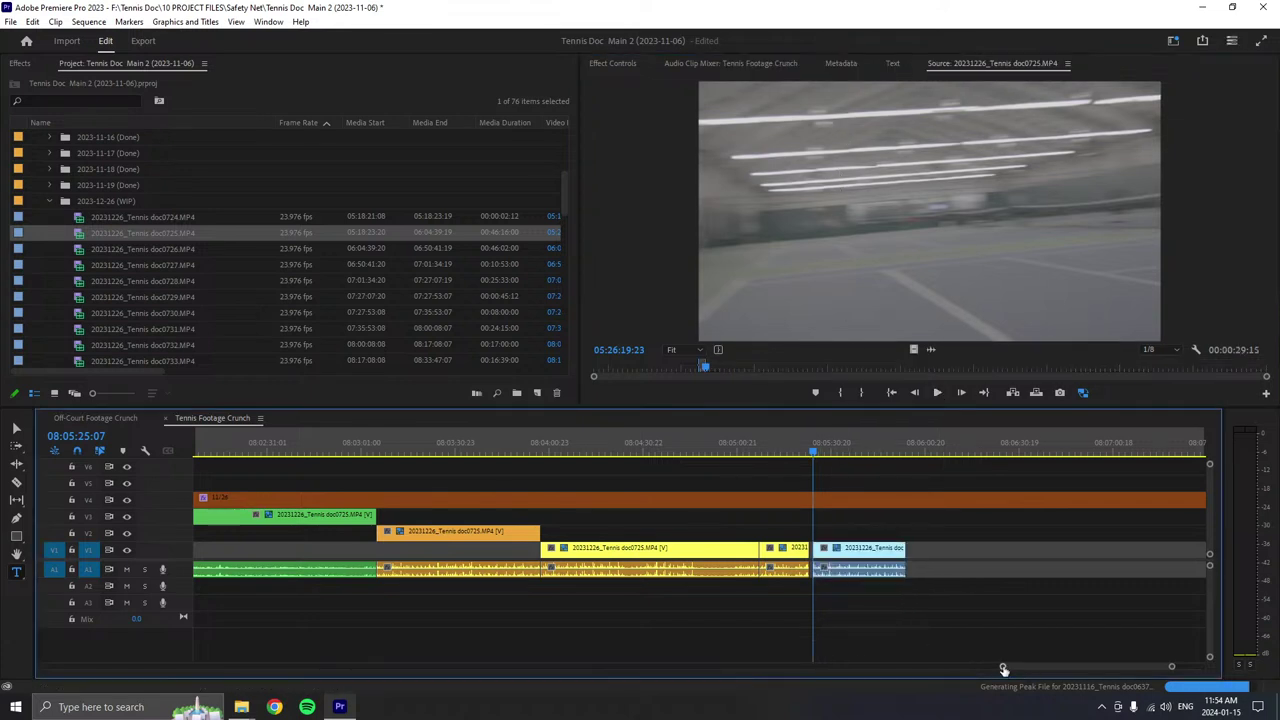
{"action": "left_click_drag", "start_coordinate": [1002, 666], "coordinate": [1046, 666]}
{"action": "left_click", "coordinate": [945, 452]}
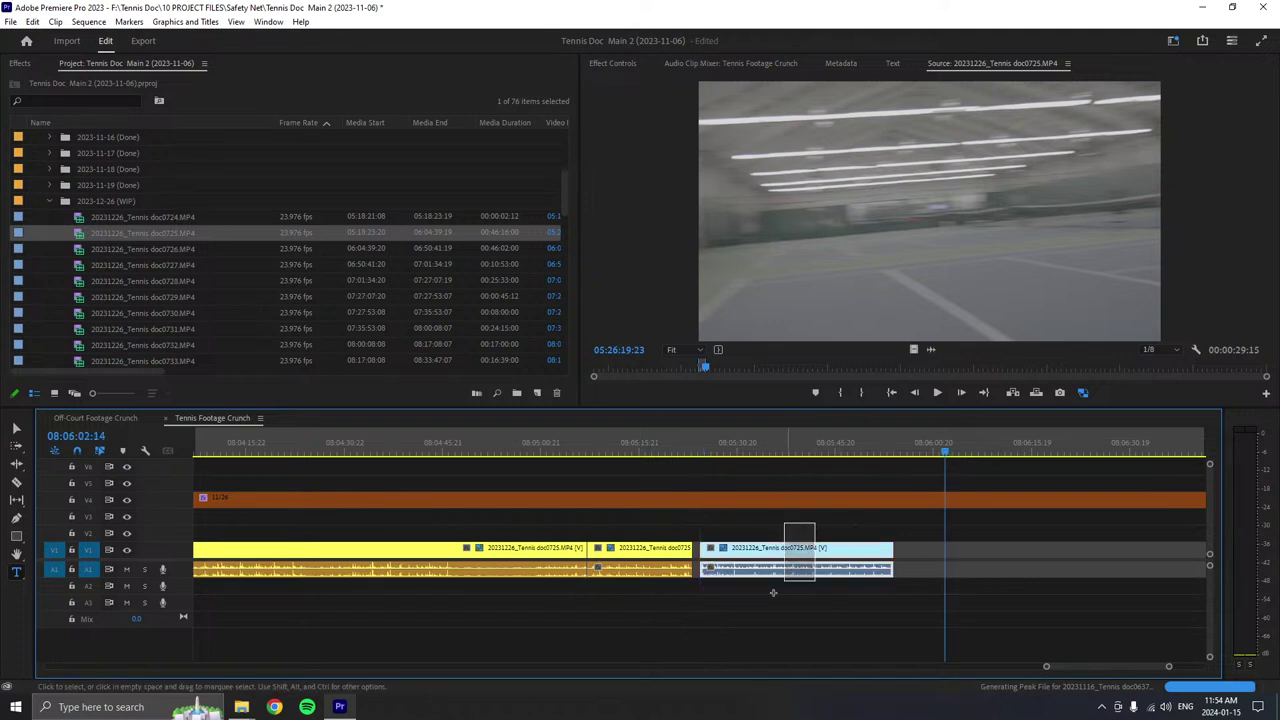
{"action": "left_click_drag", "start_coordinate": [792, 550], "coordinate": [784, 552]}
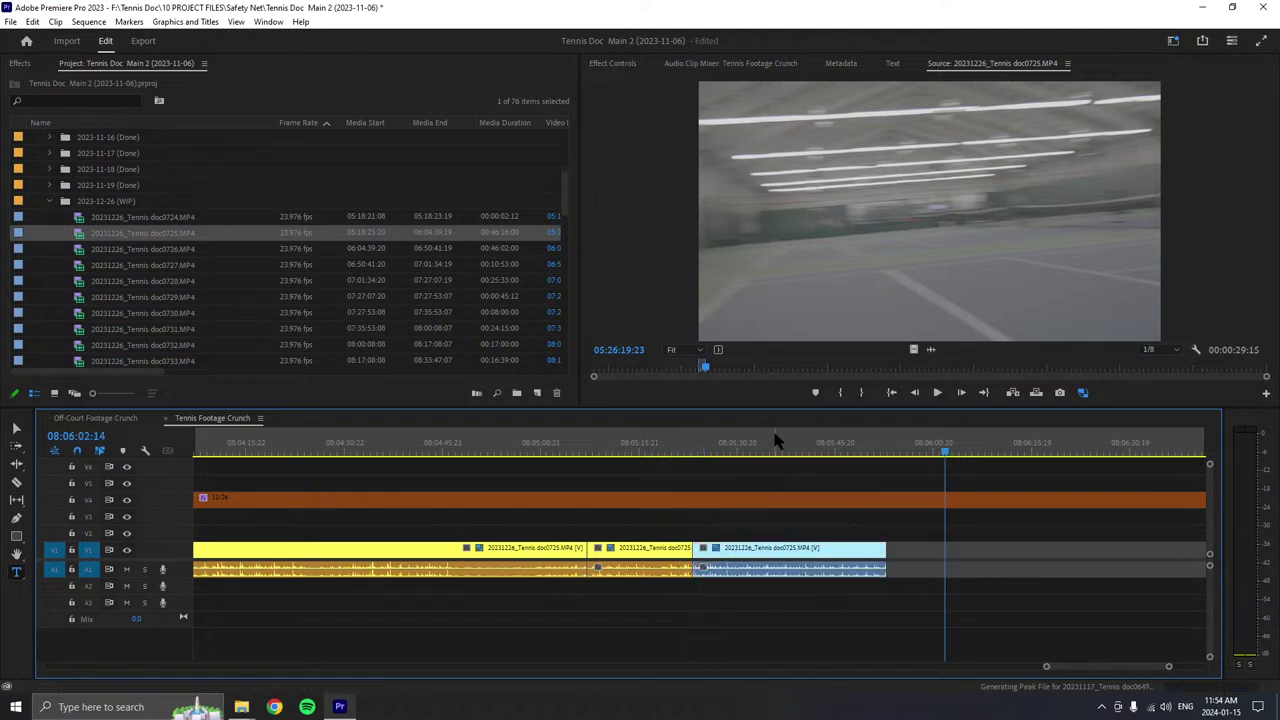
- Mark a source range of about 1 minute 10 seconds ending near 05:27:56 and append it to the end of V1
{"action": "left_click", "coordinate": [937, 392]}
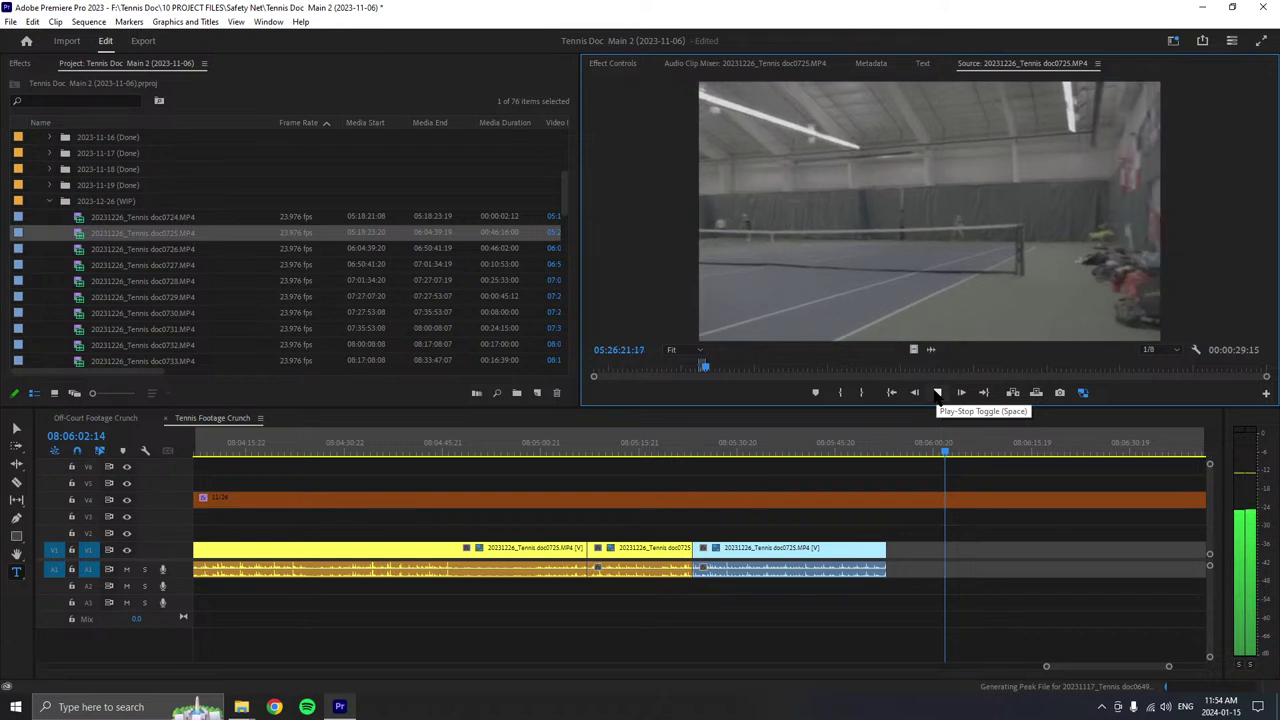
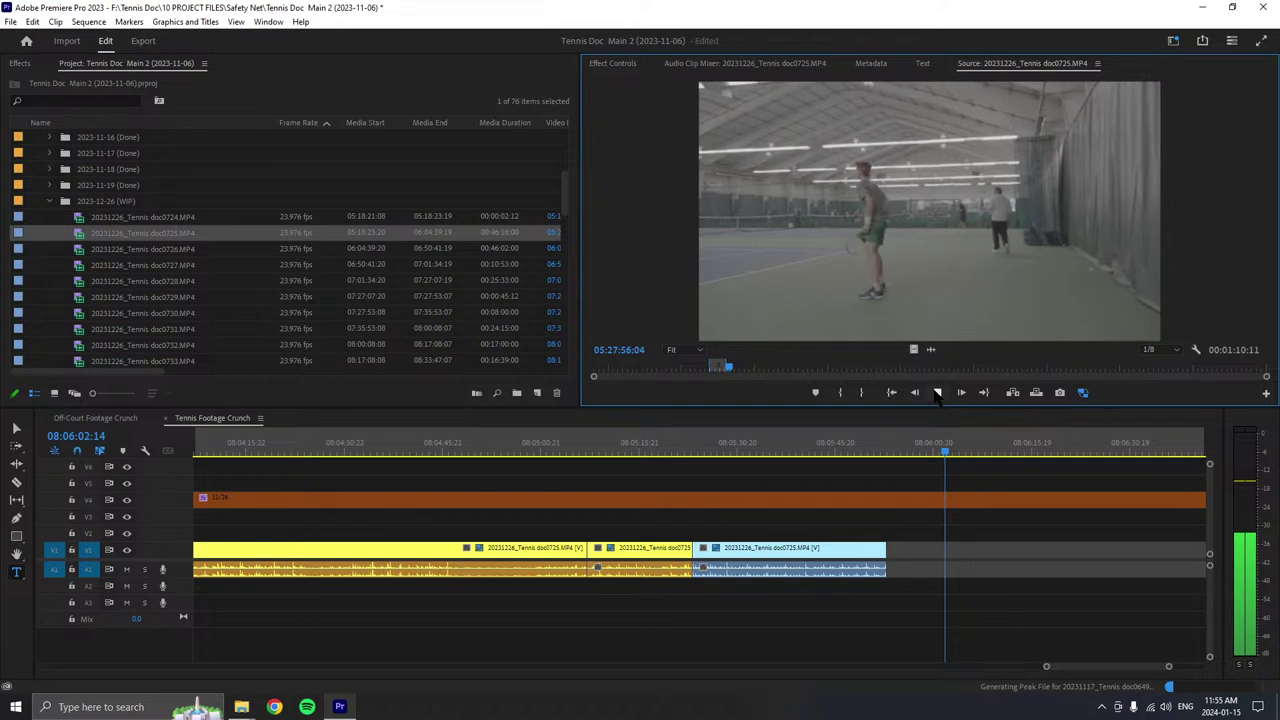
{"action": "left_click", "coordinate": [937, 393]}
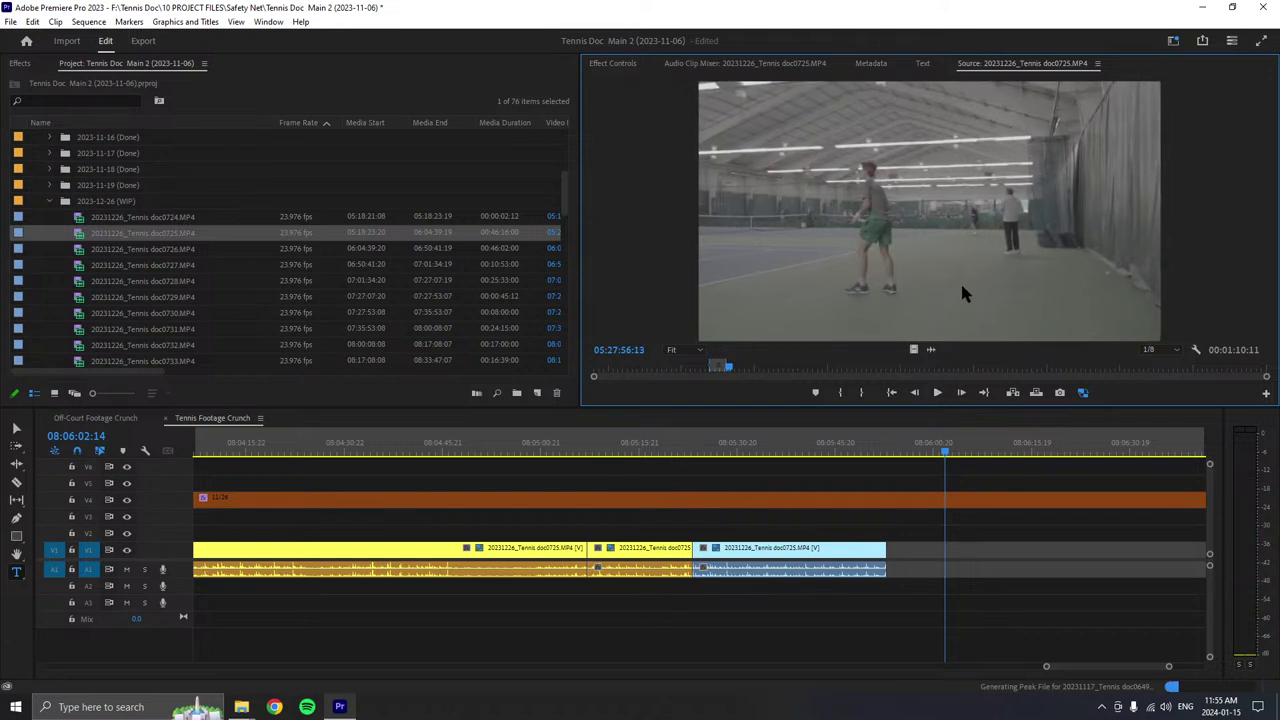
{"action": "left_click_drag", "start_coordinate": [960, 281], "coordinate": [890, 572]}
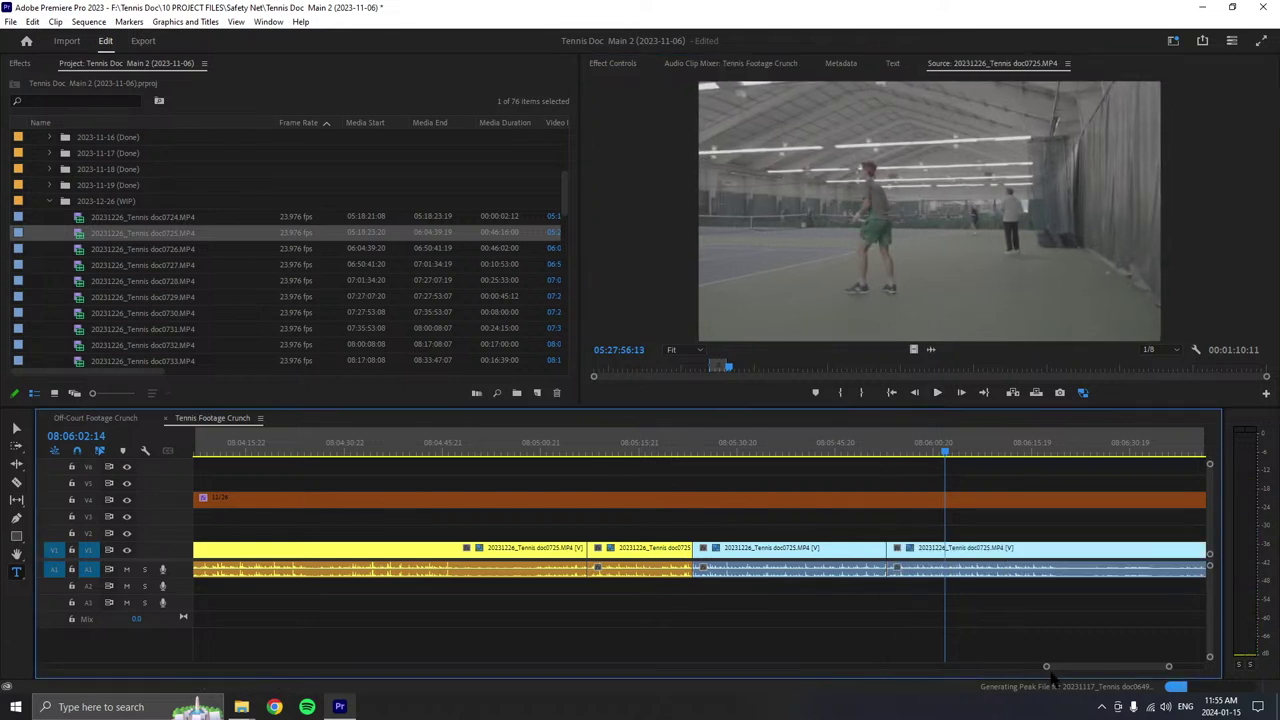
- Label the last clip on V1 Mango, leaving the shorter clip before it in its original colour
{"action": "left_click_drag", "start_coordinate": [1046, 666], "coordinate": [977, 667]}
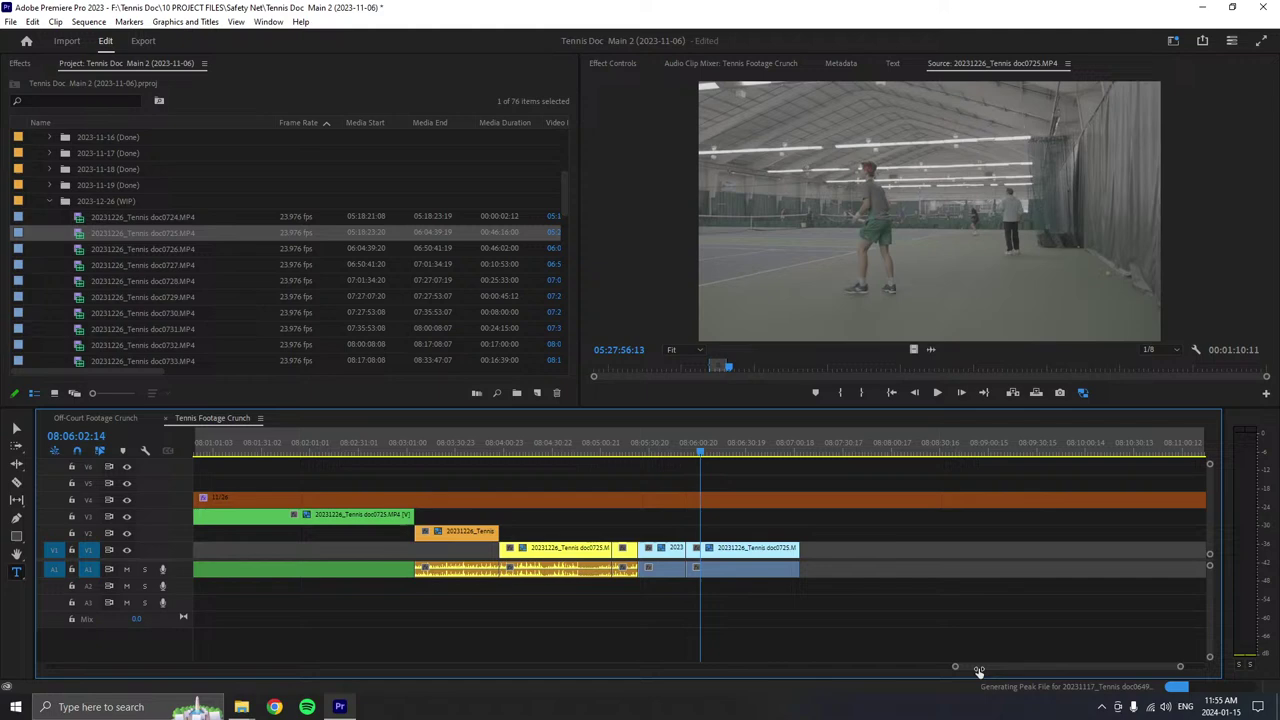
{"action": "left_click", "coordinate": [757, 548]}
{"action": "right_click", "coordinate": [740, 552]}
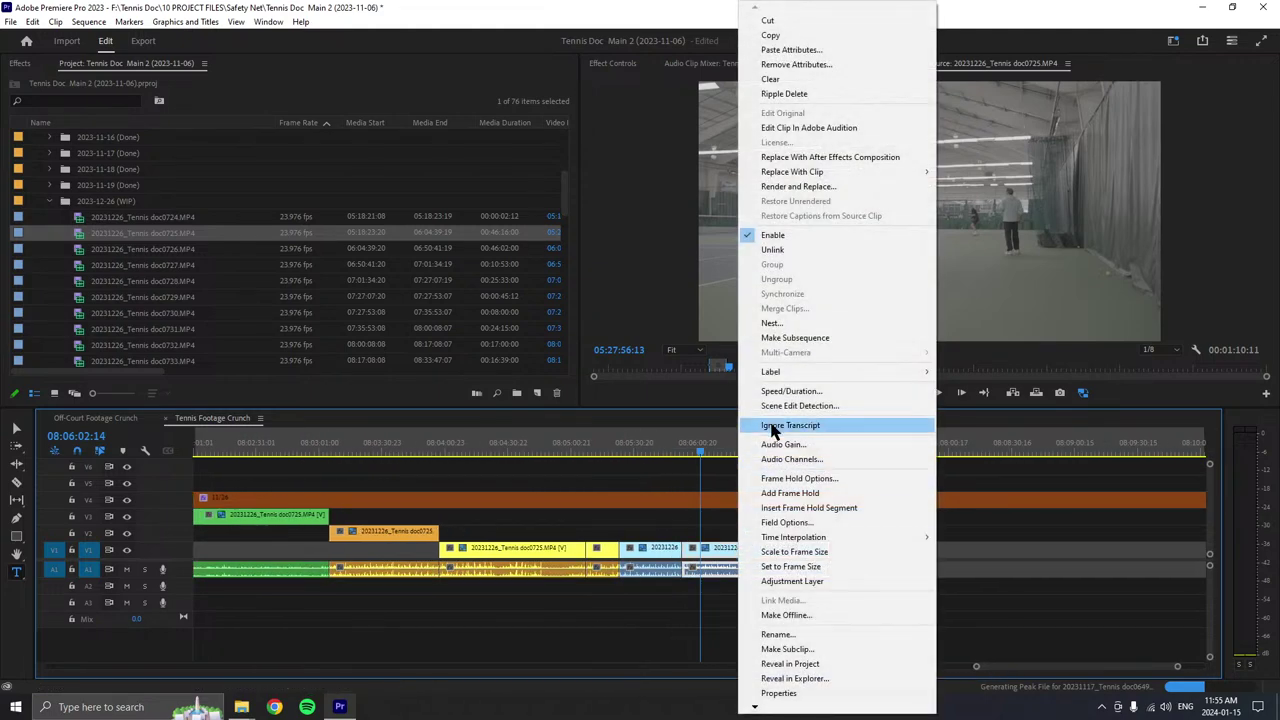
{"action": "mouse_move", "coordinate": [880, 372]}
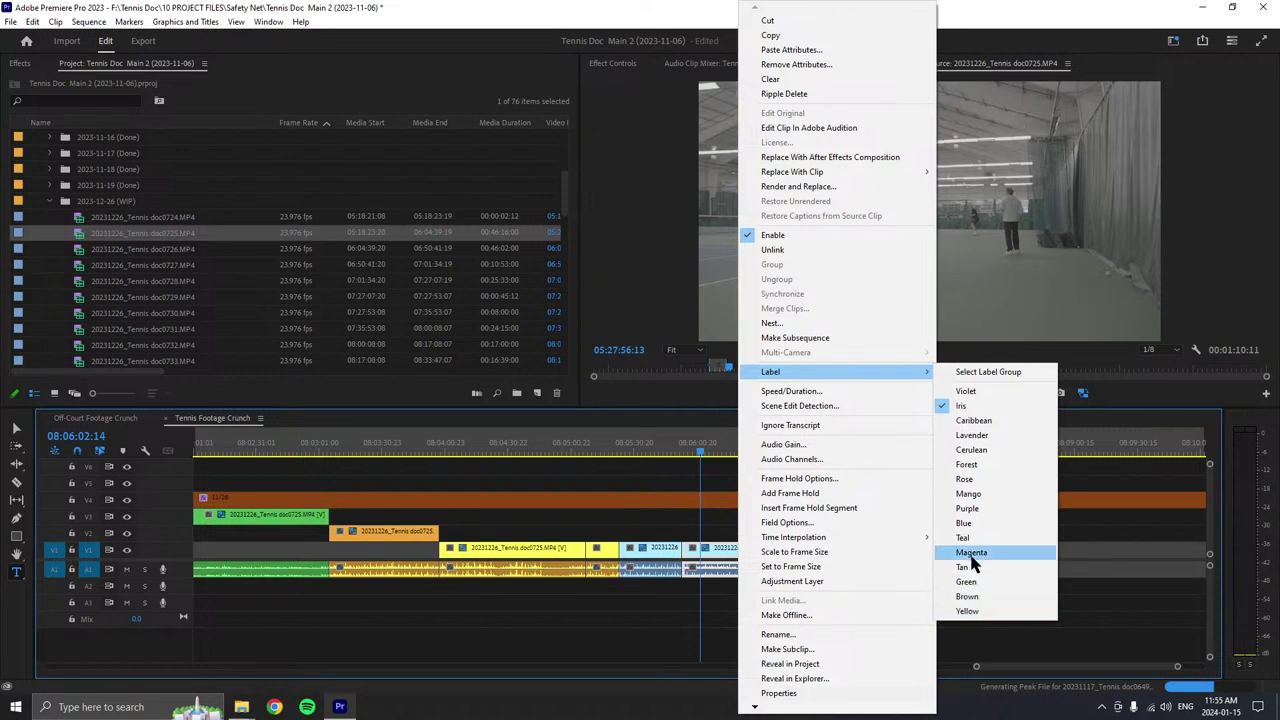
{"action": "left_click", "coordinate": [968, 494]}
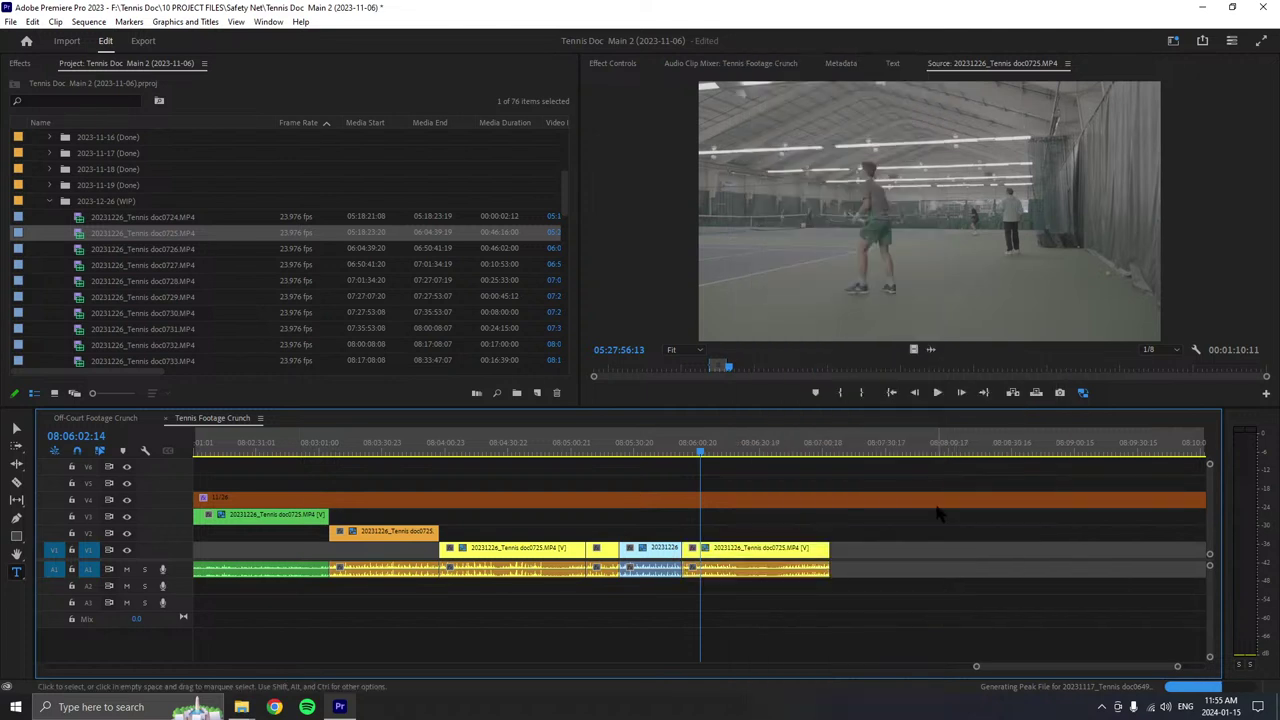
- Mark a source range of 00:01:40:22 ending at 05:29:52:00 and append it after the last Mango clip on V1
{"action": "left_click", "coordinate": [937, 392]}
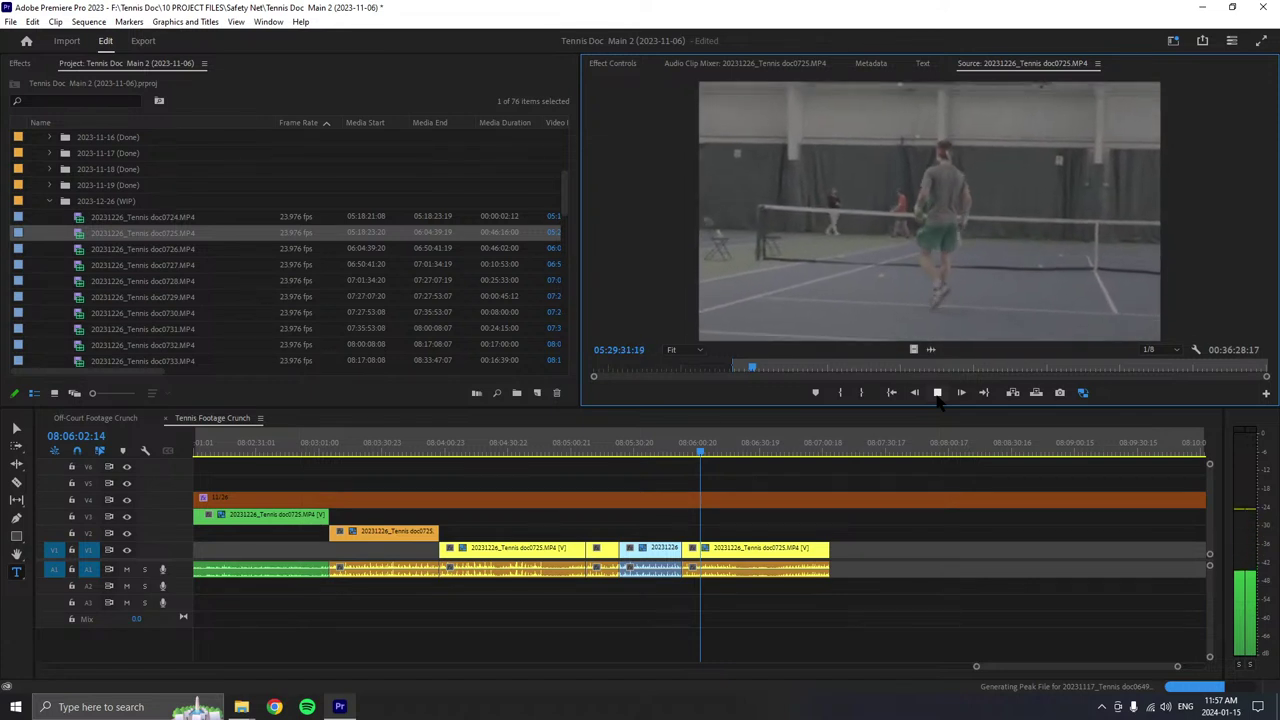
{"action": "left_click", "coordinate": [938, 393]}
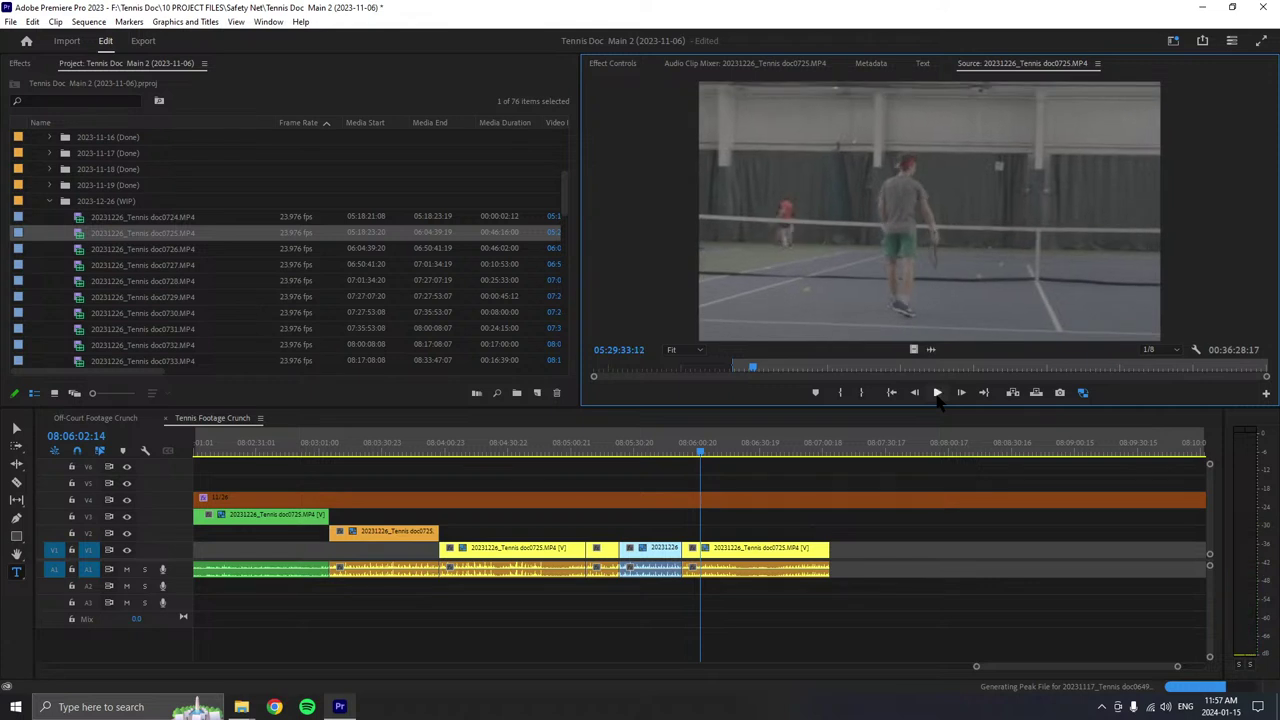
{"action": "left_click", "coordinate": [938, 393]}
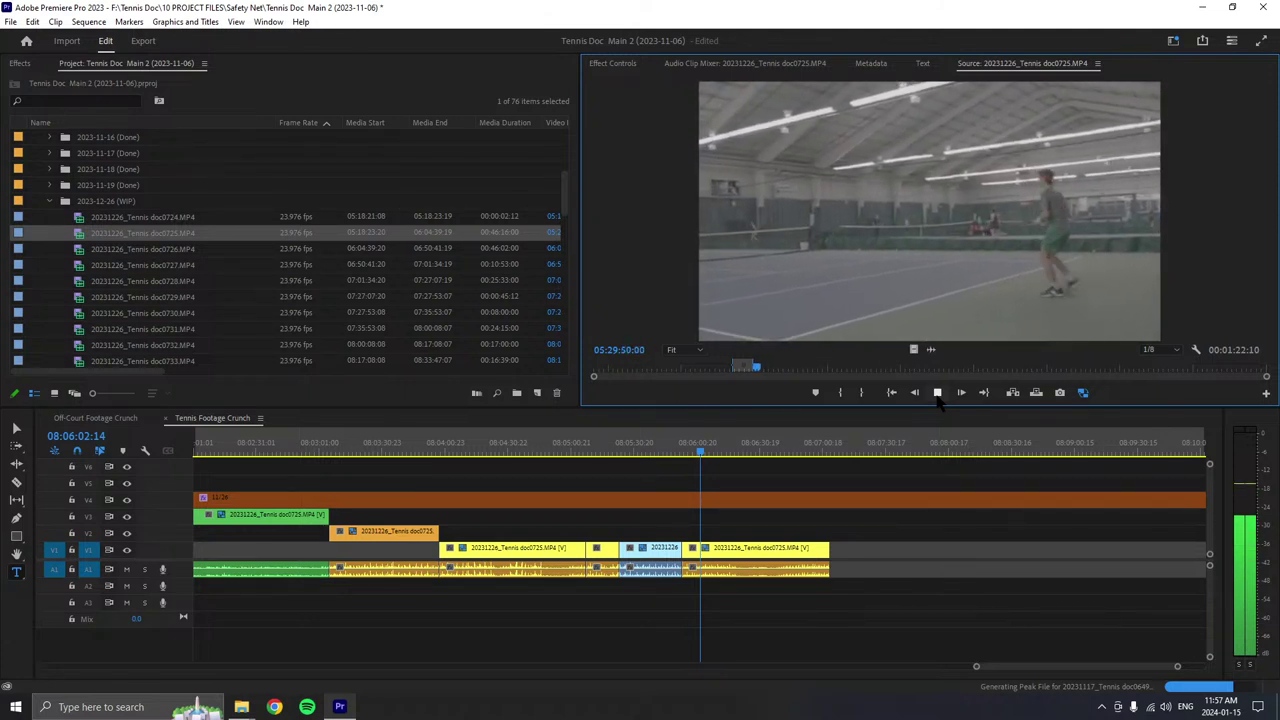
{"action": "left_click", "coordinate": [937, 392]}
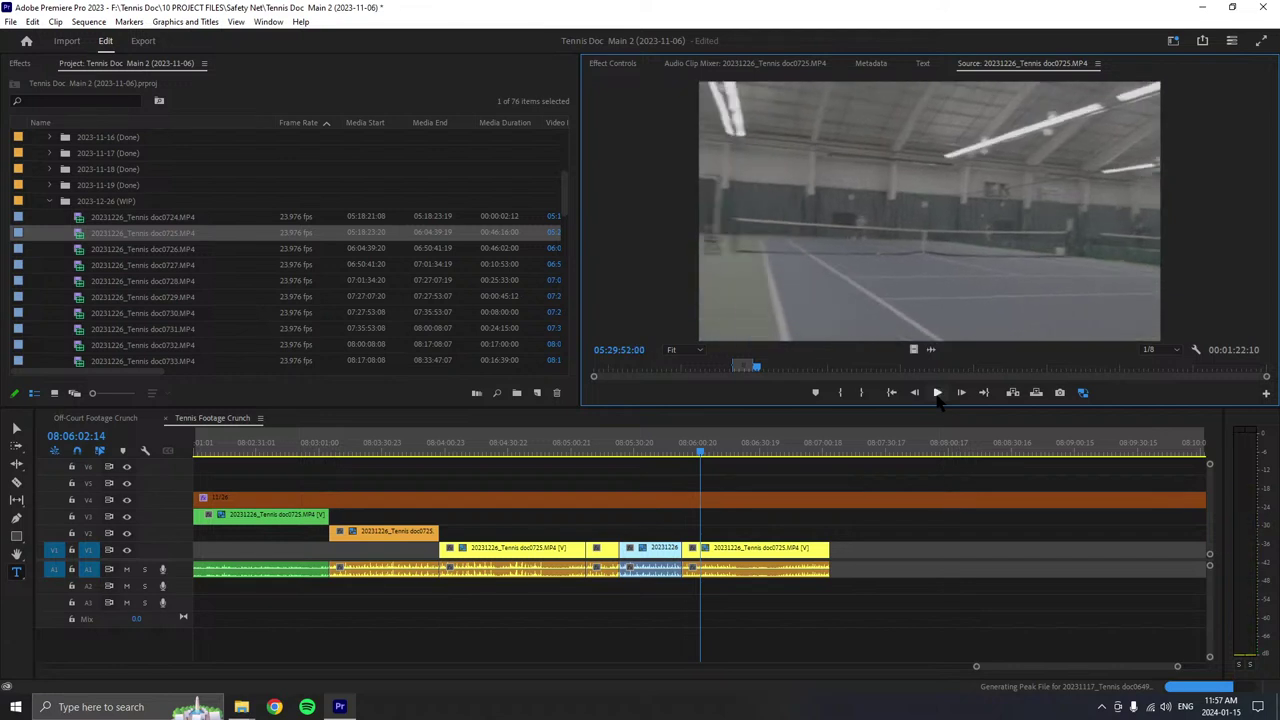
{"action": "left_click_drag", "start_coordinate": [1015, 358], "coordinate": [830, 556]}
{"action": "mouse_move", "coordinate": [975, 668]}
{"action": "left_mouse_down"}
{"action": "mouse_move", "coordinate": [860, 674]}
{"action": "mouse_move", "coordinate": [949, 677]}
{"action": "mouse_move", "coordinate": [957, 657]}
{"action": "left_mouse_up"}
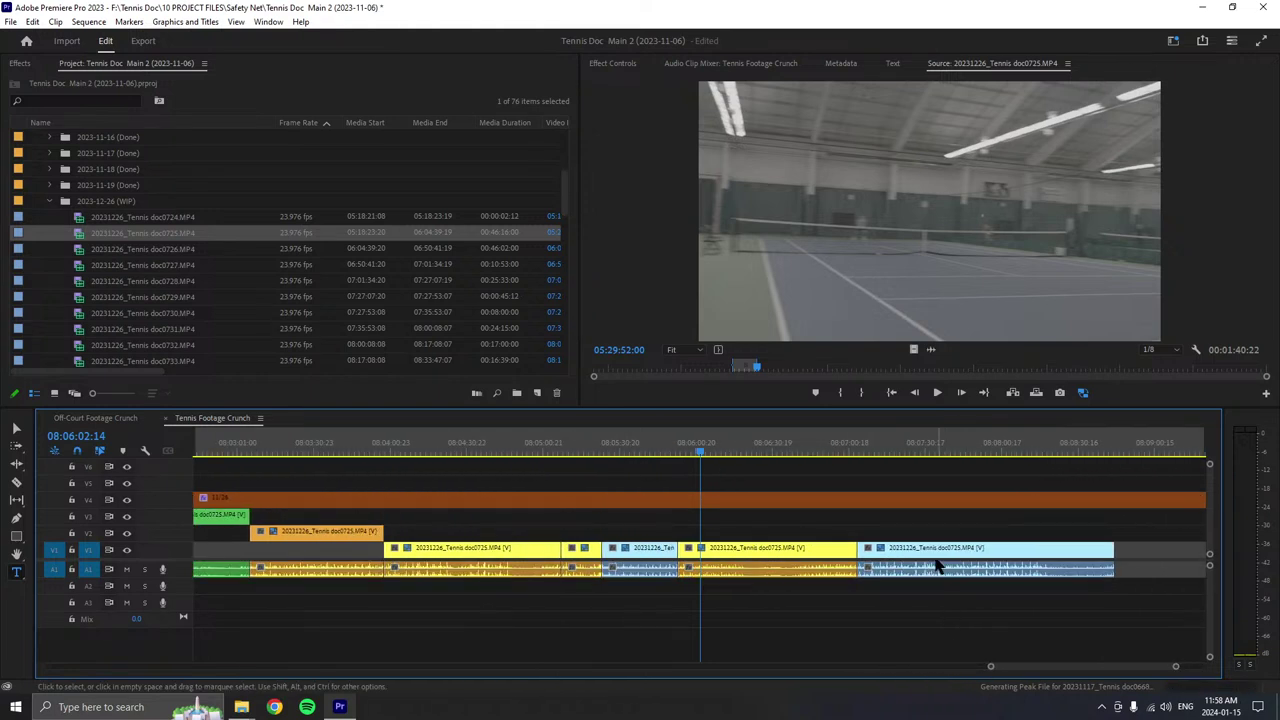
- Move the video of the last clip up to V2 and park the playhead at the clip's end
{"action": "key", "text": "alt+Up"}
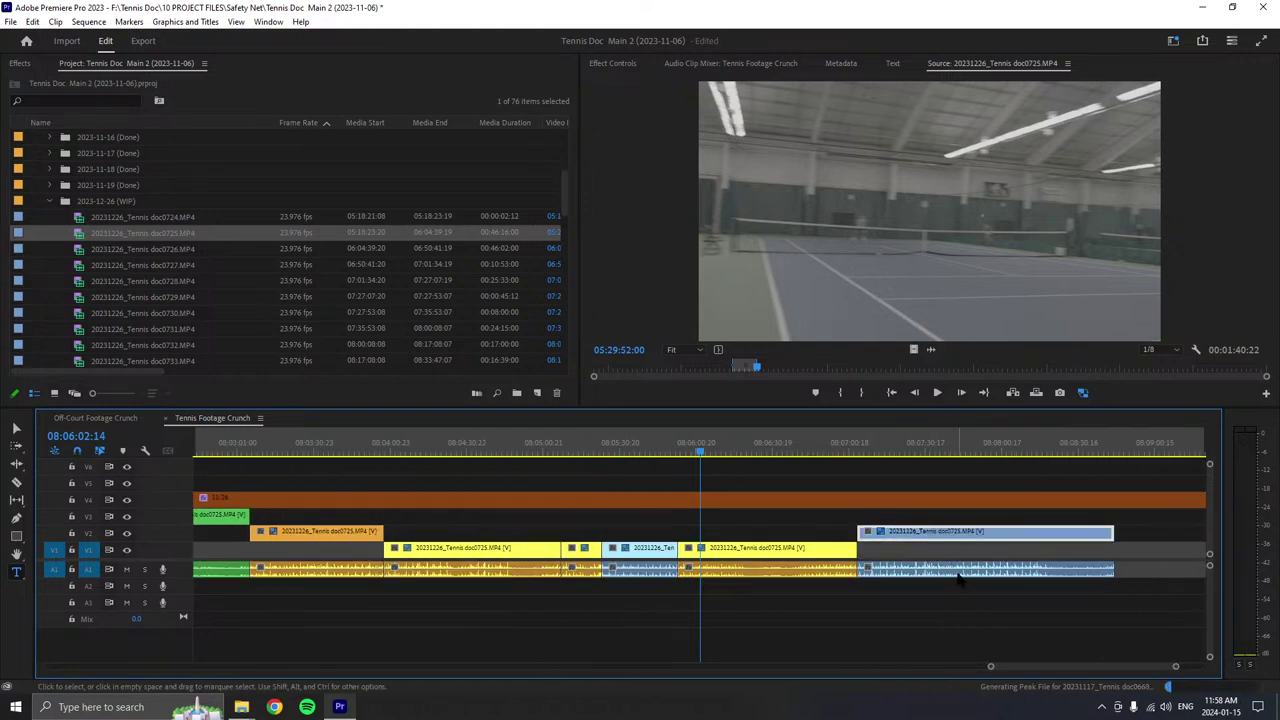
{"action": "left_click", "coordinate": [958, 582]}
{"action": "scroll", "coordinate": [914, 607], "scroll_direction": "down", "scroll_amount": 4}
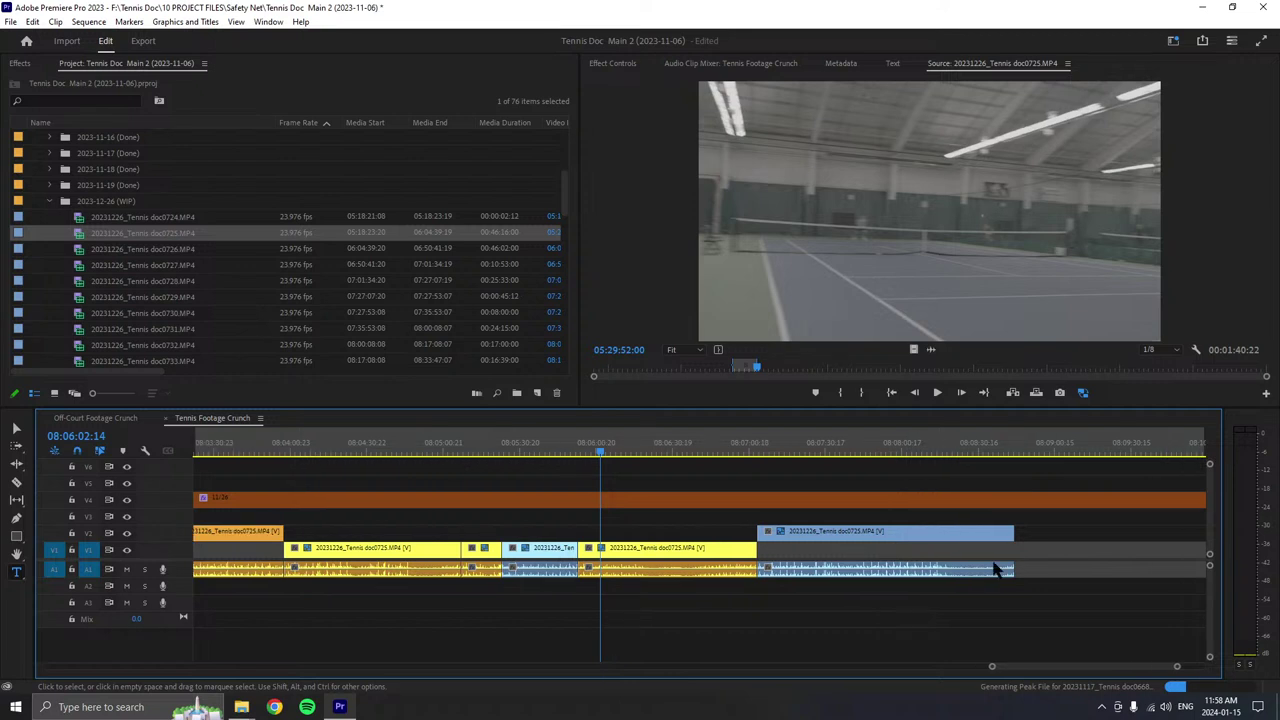
{"action": "left_click", "coordinate": [1020, 449]}
- Mark a source range of 00:01:27:17 ending near 05:31:57 and place it on V1 directly after the V2 clip
{"action": "left_click", "coordinate": [937, 393]}
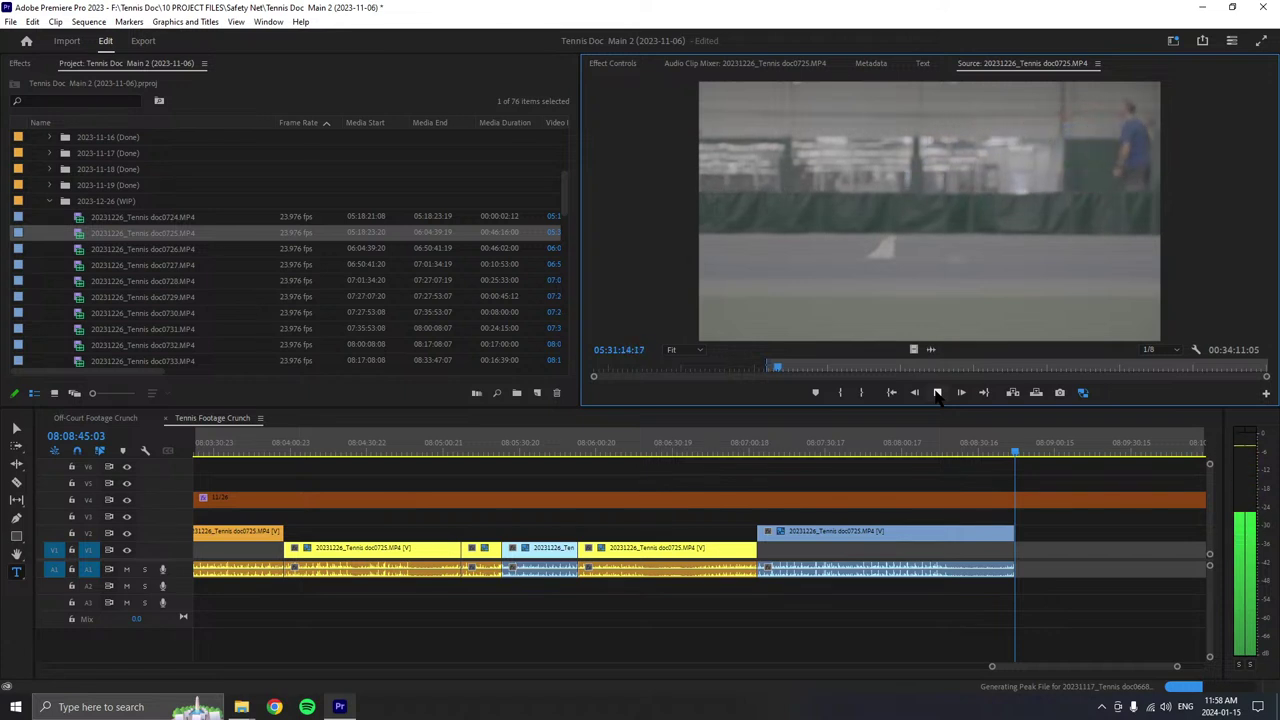
{"action": "left_click", "coordinate": [937, 393]}
{"action": "left_click", "coordinate": [937, 393]}
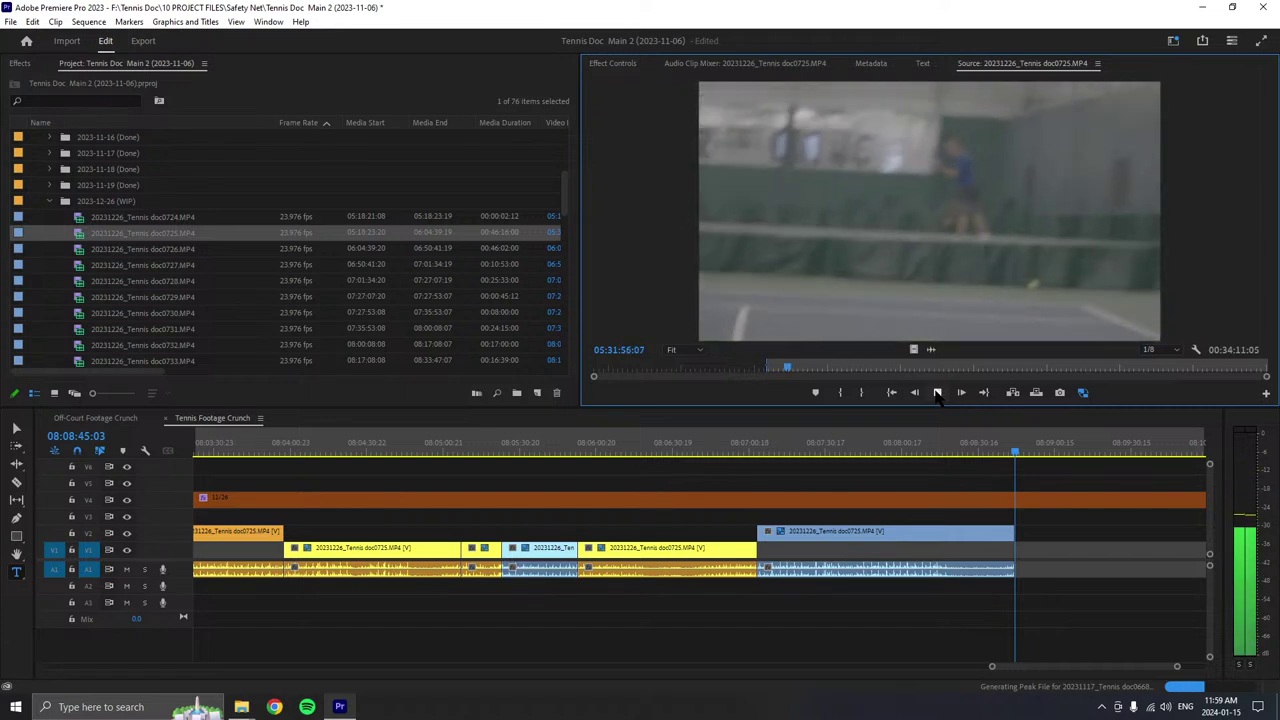
{"action": "key", "text": "o"}
{"action": "left_click", "coordinate": [937, 392]}
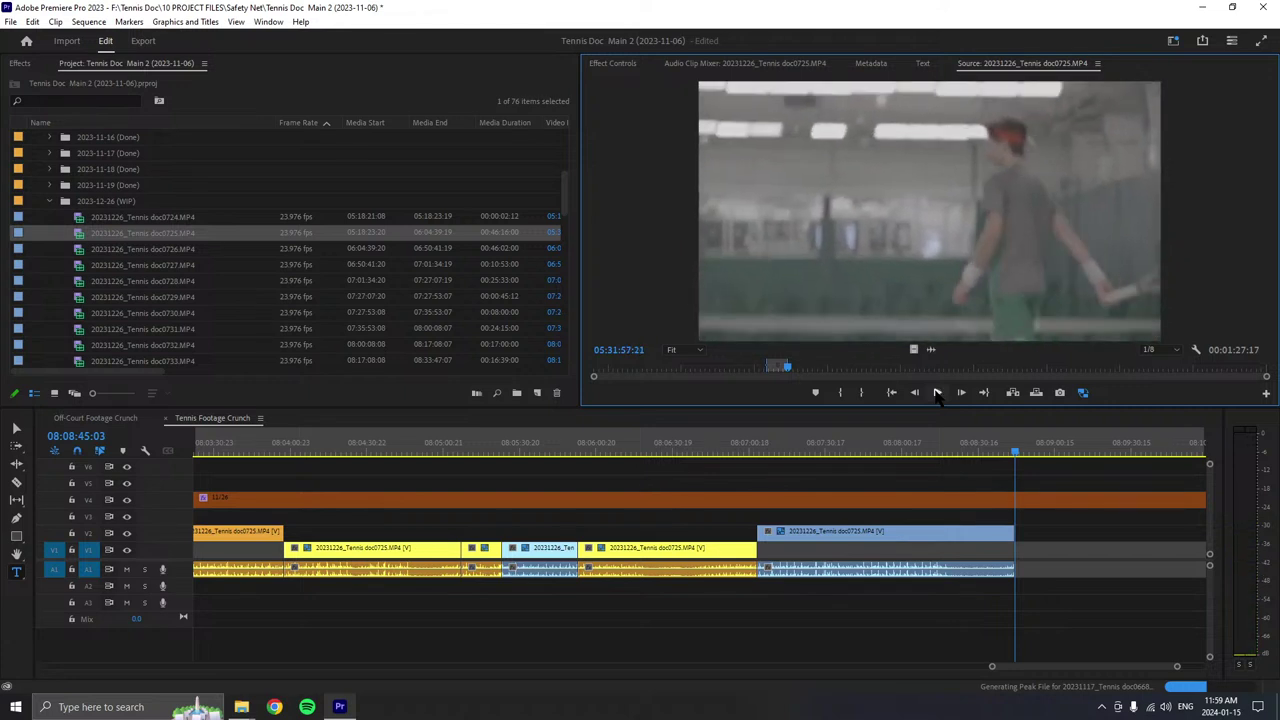
{"action": "left_click_drag", "start_coordinate": [930, 300], "coordinate": [1030, 571]}
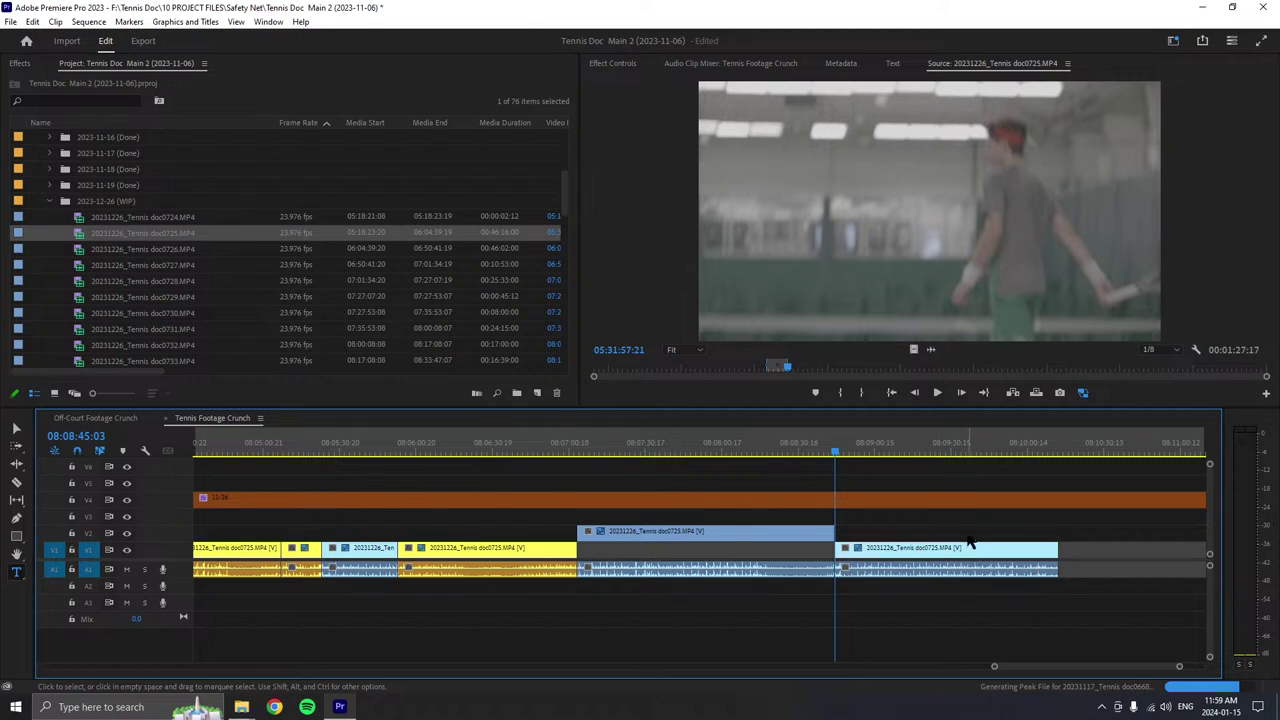
- Label the last clip on V1 Tan and deselect it
{"action": "right_click", "coordinate": [966, 560]}
{"action": "mouse_move", "coordinate": [993, 372]}
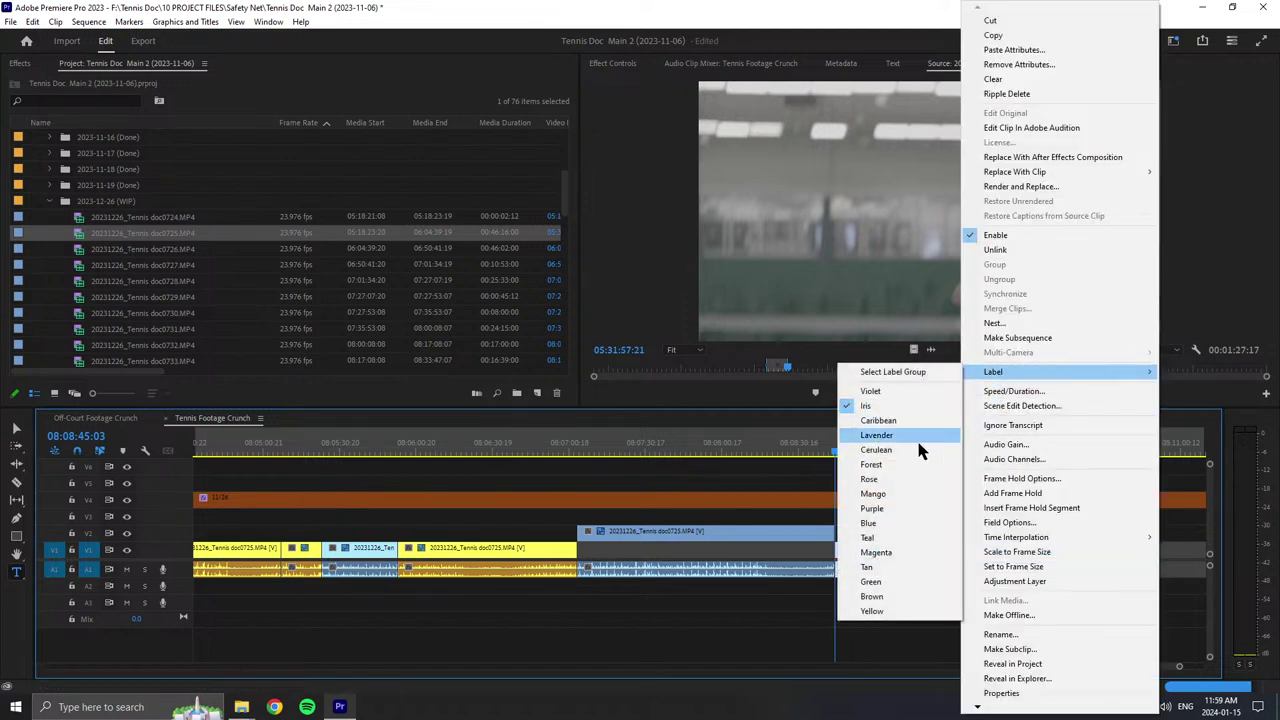
{"action": "left_click", "coordinate": [884, 567]}
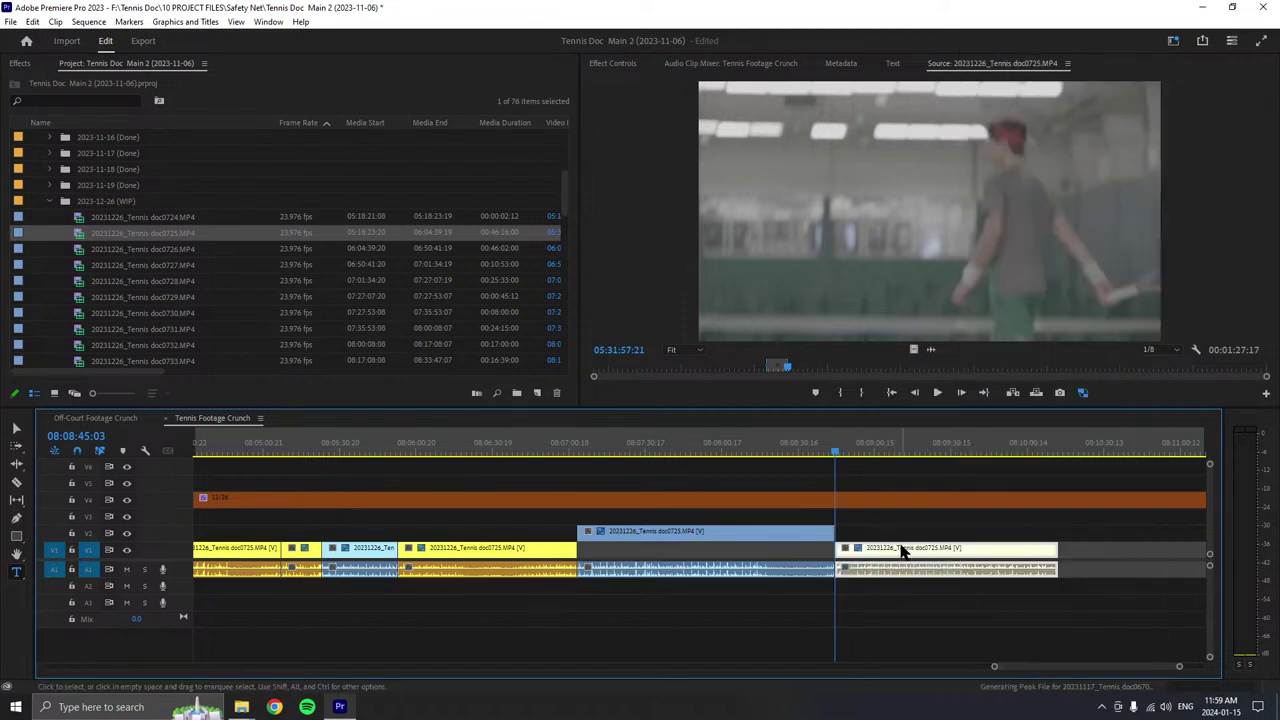
{"action": "left_click", "coordinate": [925, 535]}
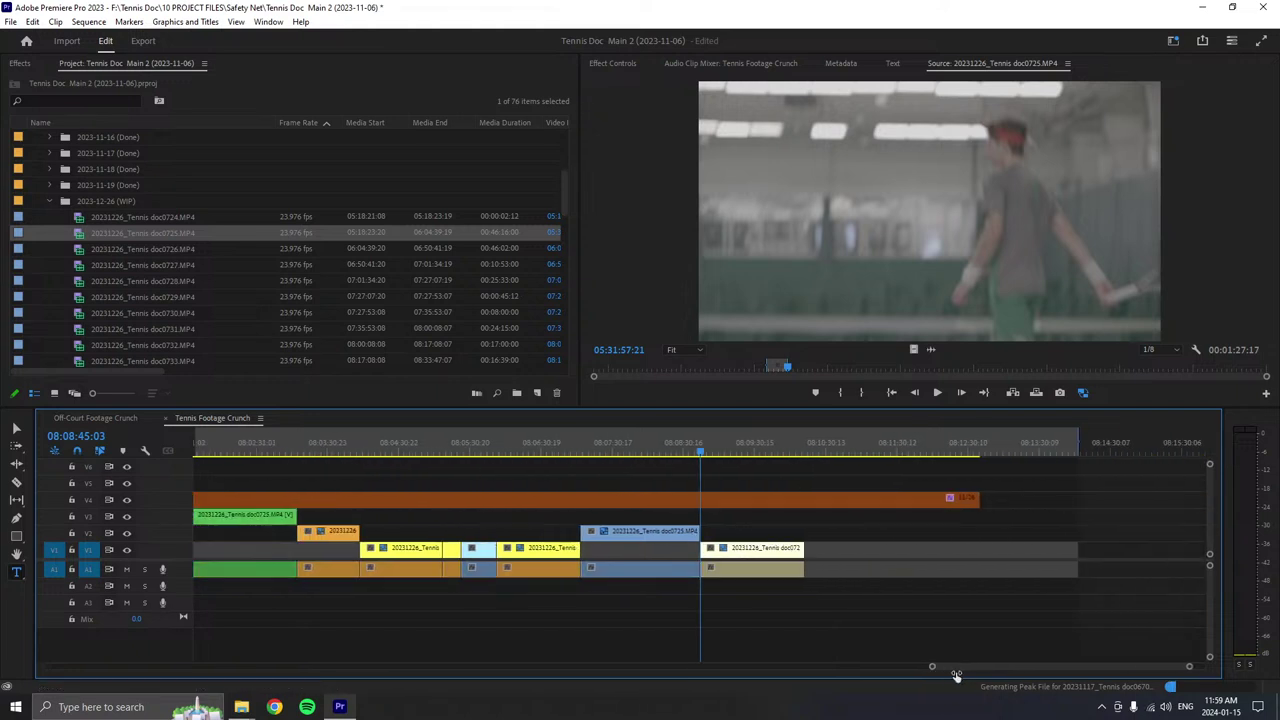
- Extend the end of the orange date graphic on V4 to just past 08:15:30
{"action": "left_click_drag", "start_coordinate": [994, 665], "coordinate": [903, 591]}
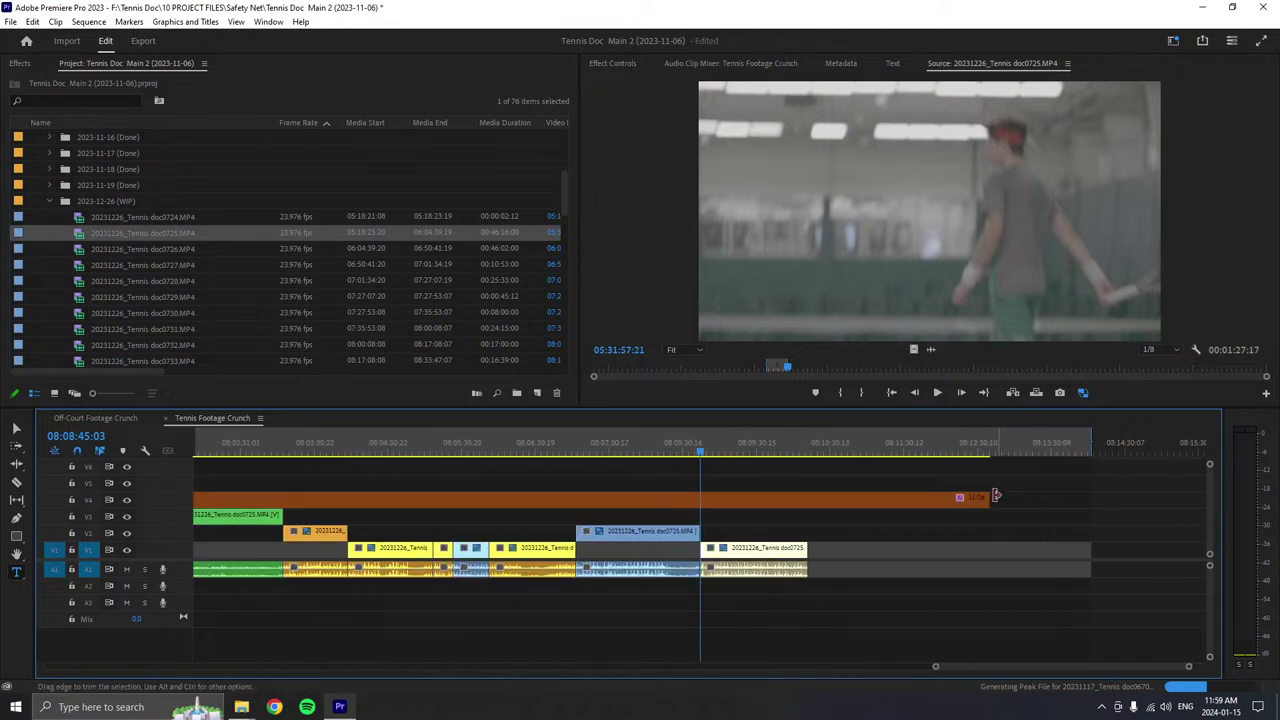
{"action": "left_click", "coordinate": [1088, 452]}
{"action": "left_click_drag", "start_coordinate": [988, 498], "coordinate": [1191, 515]}
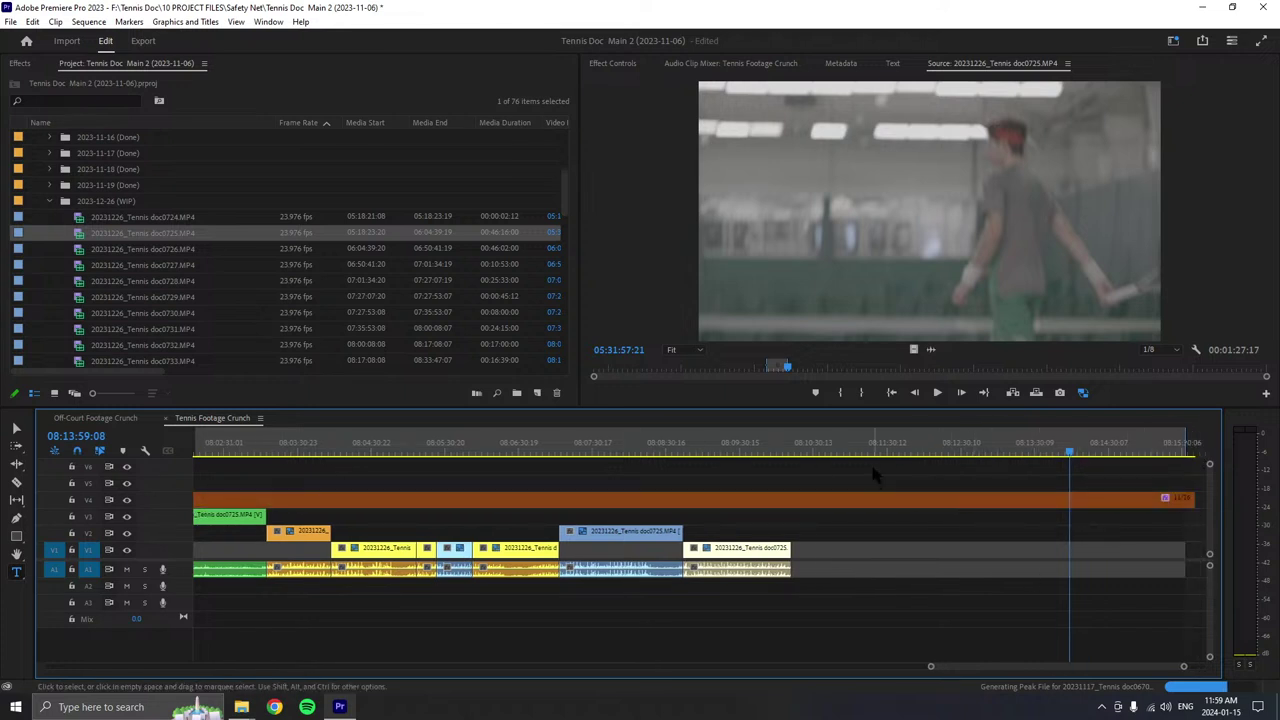
- From the end of the Tan clip, mark a source range of 00:00:40:14 ending at 05:32:41:07 and place it on V1
{"action": "left_click_drag", "start_coordinate": [1071, 452], "coordinate": [797, 470]}
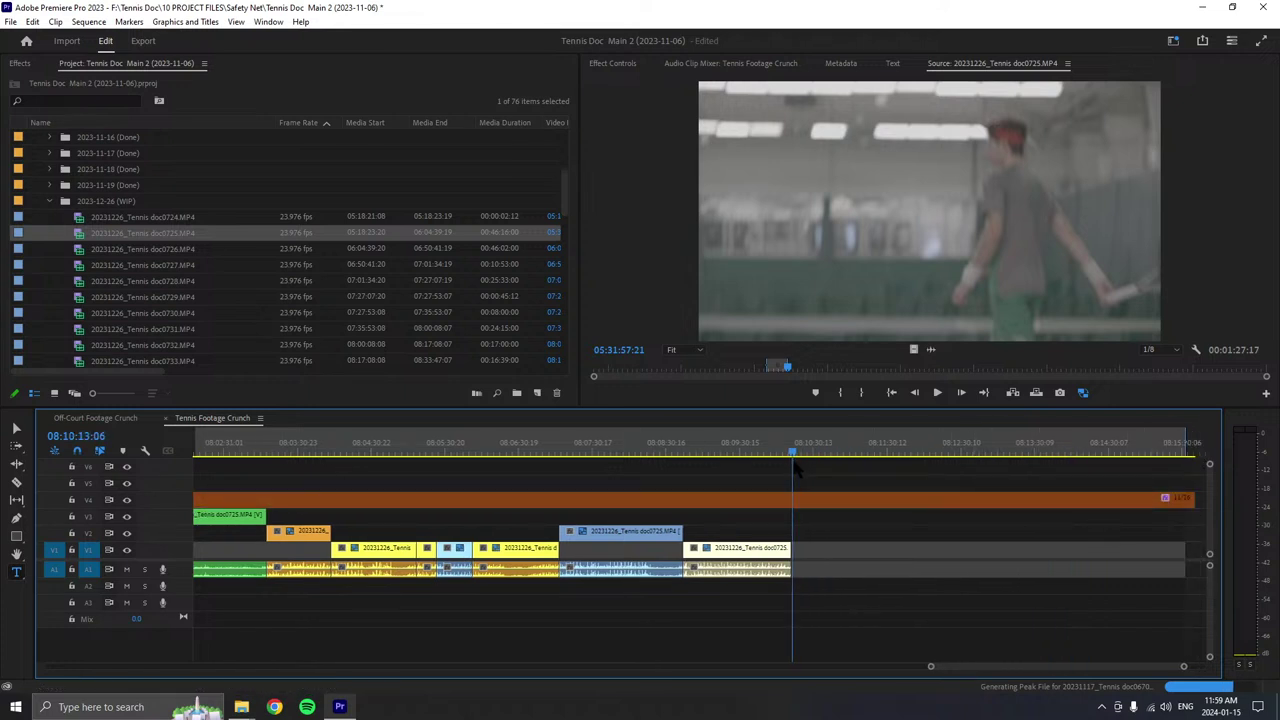
{"action": "left_click", "coordinate": [938, 396]}
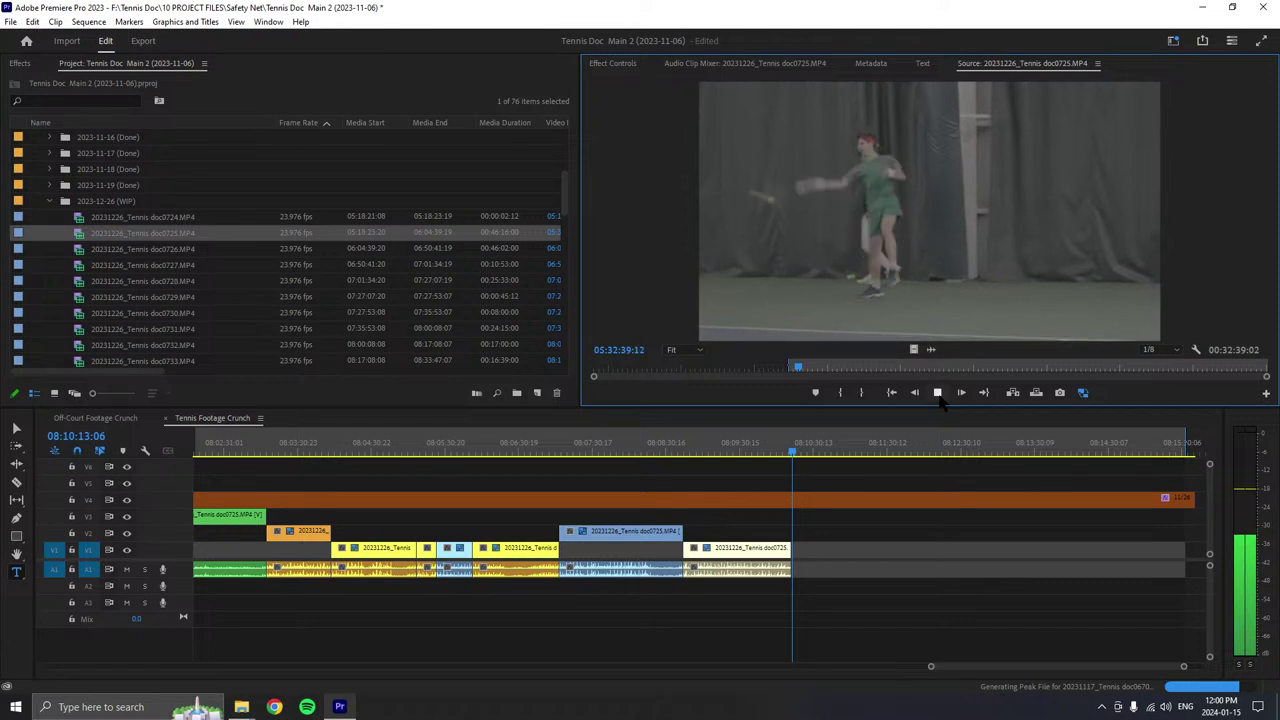
{"action": "left_click", "coordinate": [937, 392]}
{"action": "key", "text": "p"}
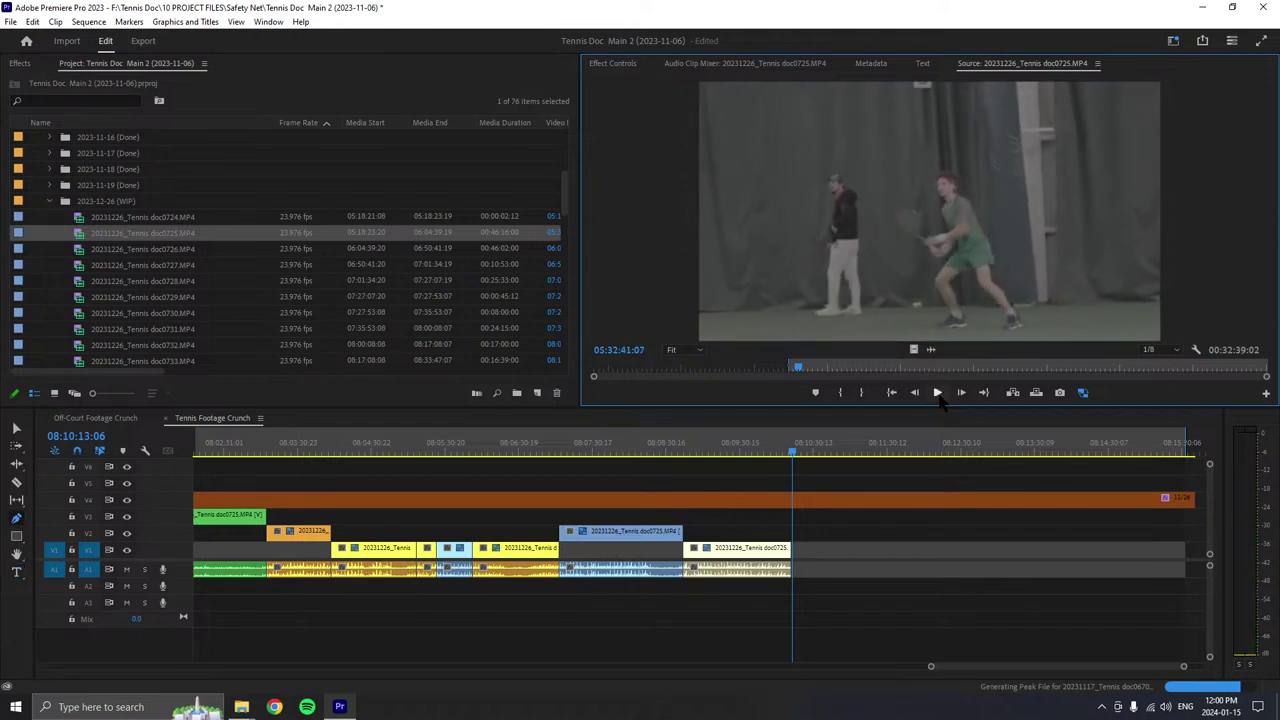
{"action": "key", "text": "i"}
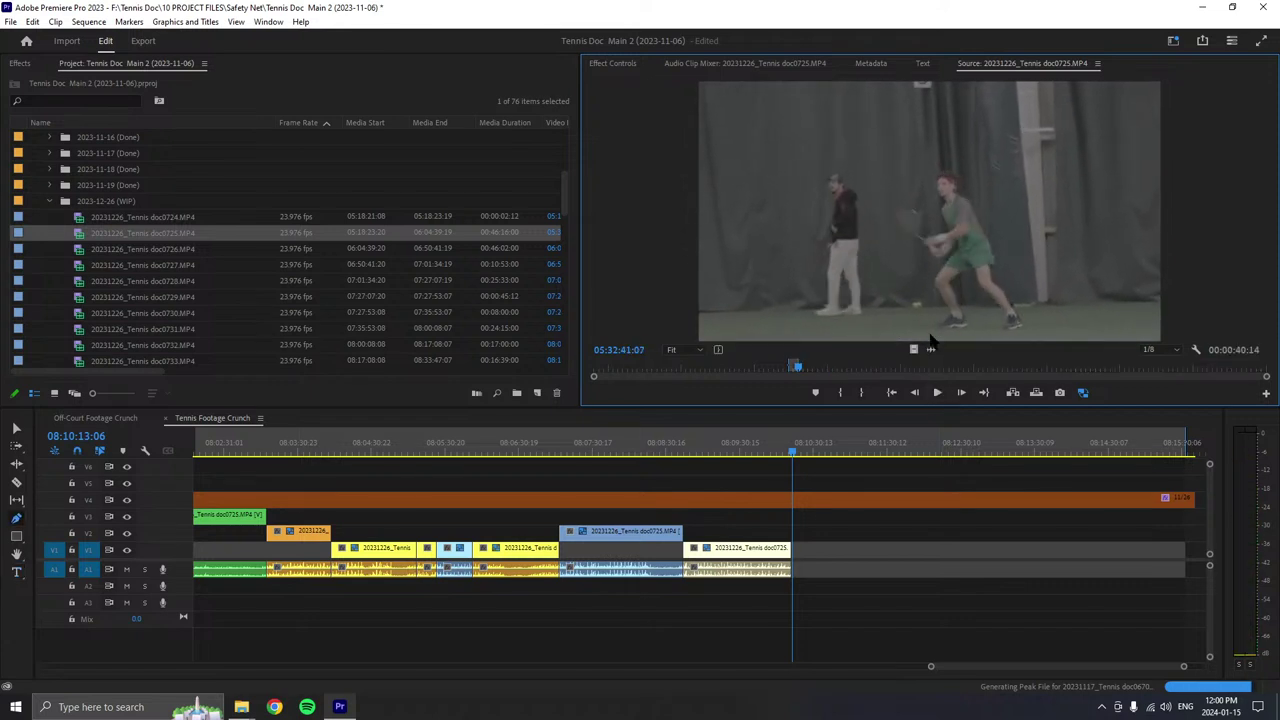
{"action": "left_click_drag", "start_coordinate": [935, 342], "coordinate": [815, 575]}
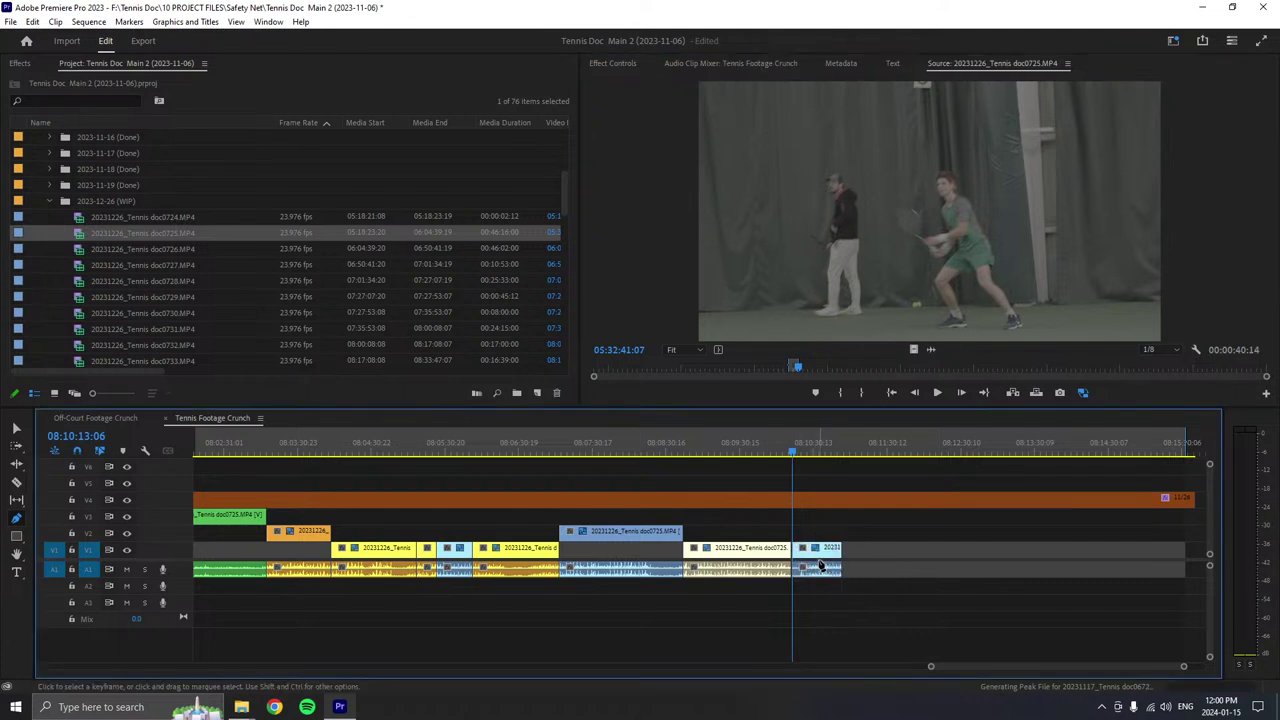
- Label the newly placed last clip on V1 Magenta and park the playhead at its end
{"action": "key", "text": "v"}
{"action": "left_click", "coordinate": [818, 566]}
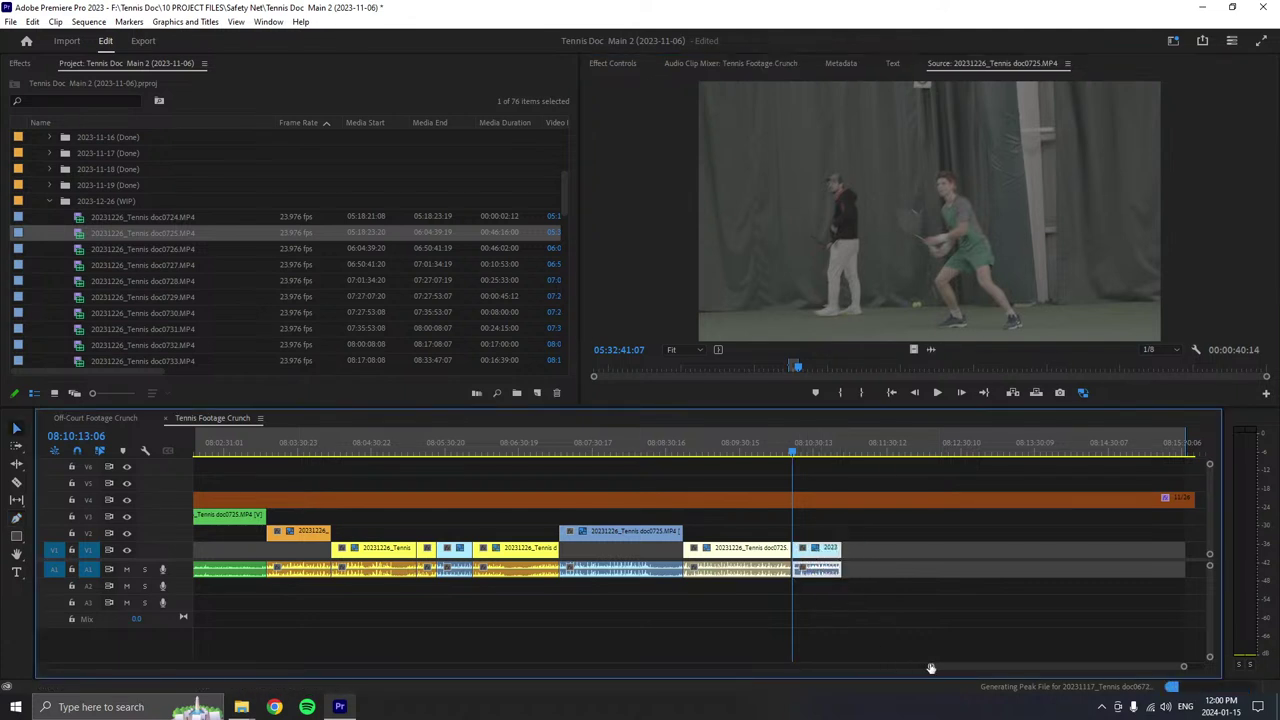
{"action": "left_click_drag", "start_coordinate": [930, 668], "coordinate": [1013, 667]}
{"action": "left_click_drag", "start_coordinate": [780, 568], "coordinate": [760, 567]}
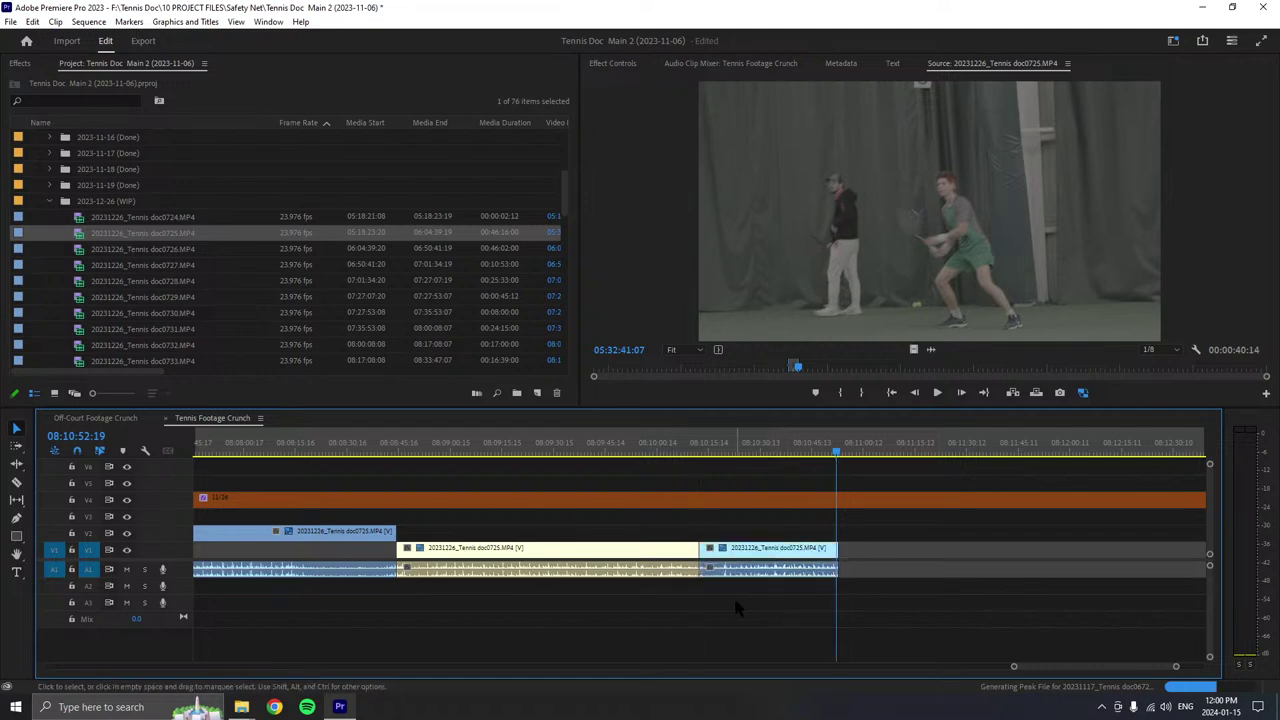
{"action": "right_click", "coordinate": [760, 567]}
{"action": "mouse_move", "coordinate": [790, 377]}
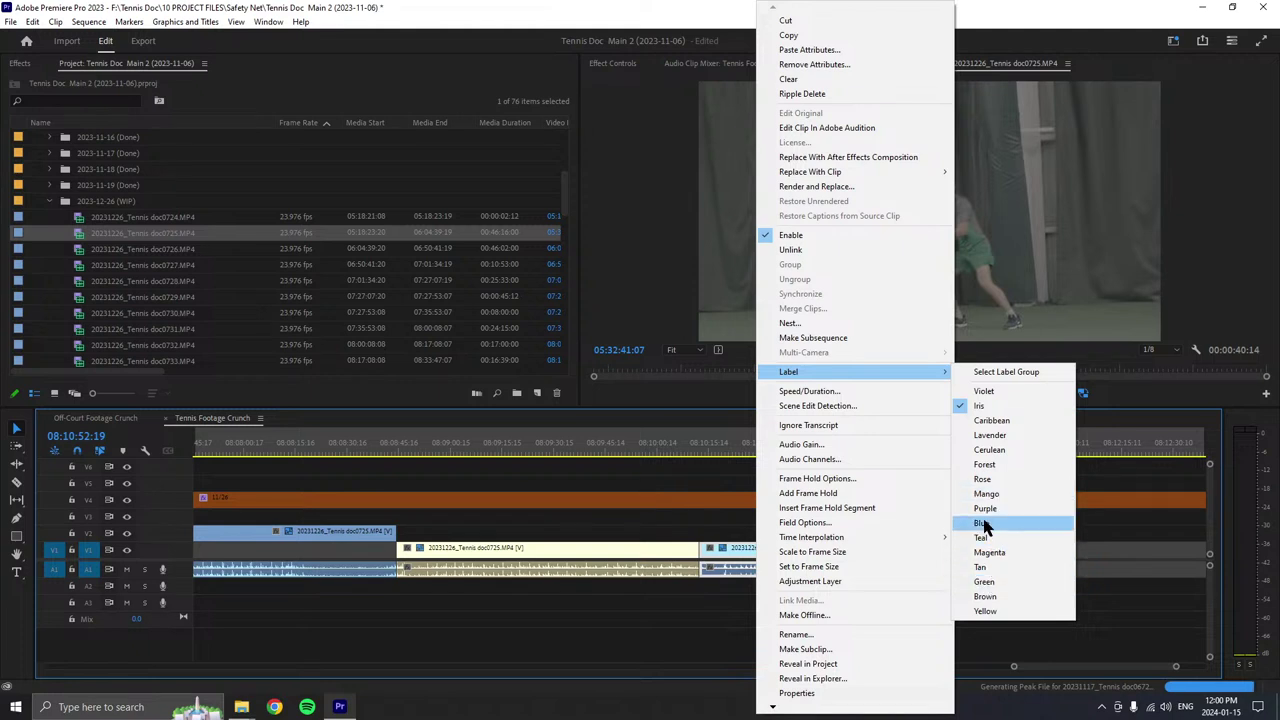
{"action": "left_click", "coordinate": [988, 552]}
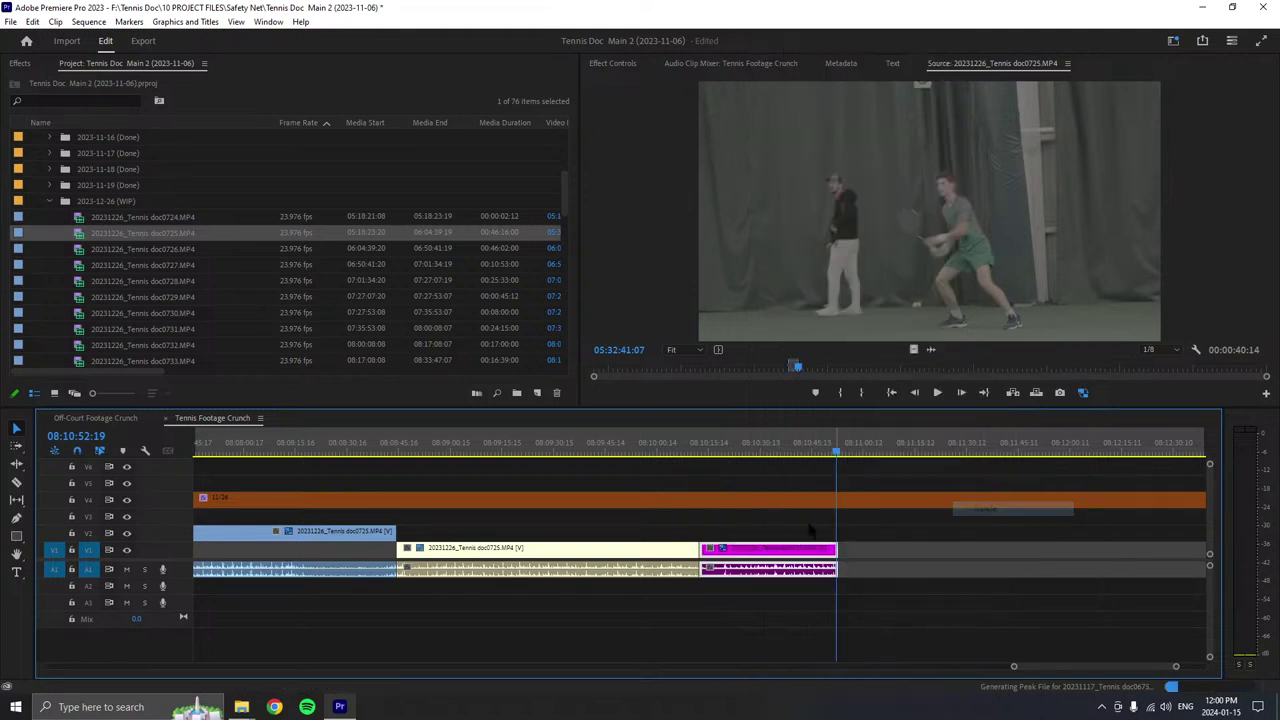
- Move the video of the magenta clip up to V2 and save the project
{"action": "left_click_drag", "start_coordinate": [765, 555], "coordinate": [768, 538]}
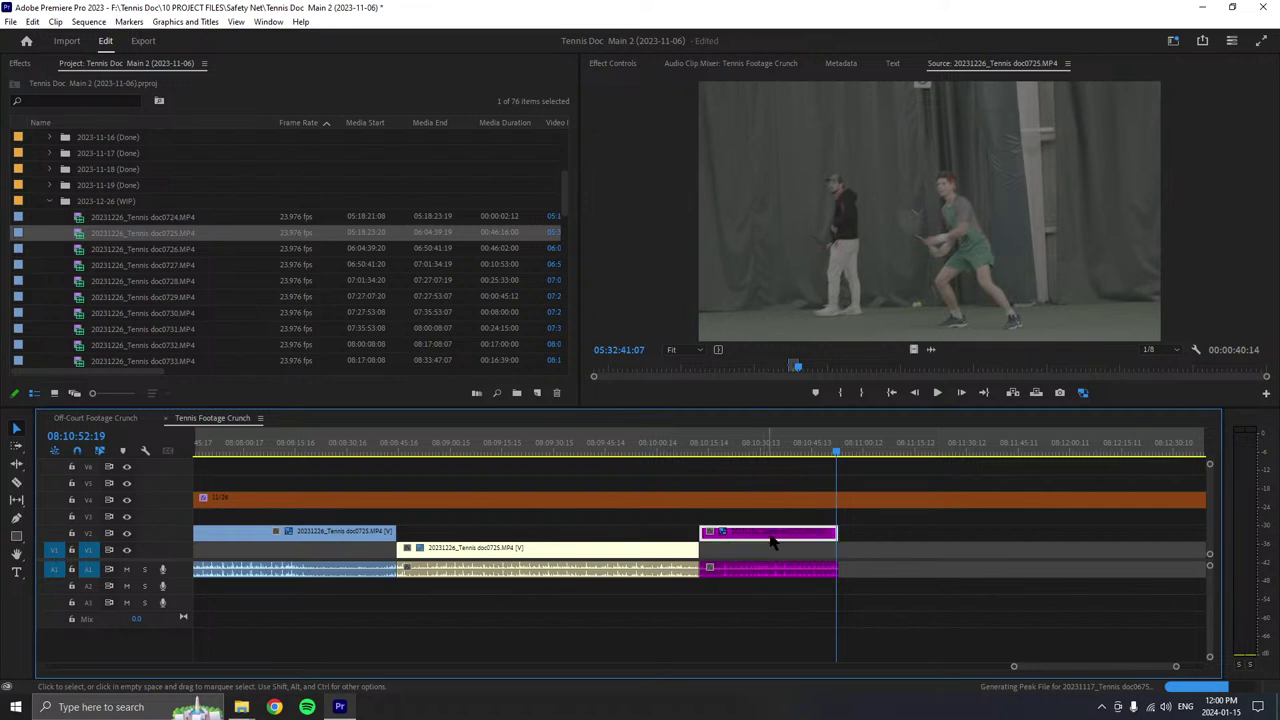
{"action": "key", "text": "ctrl+s"}
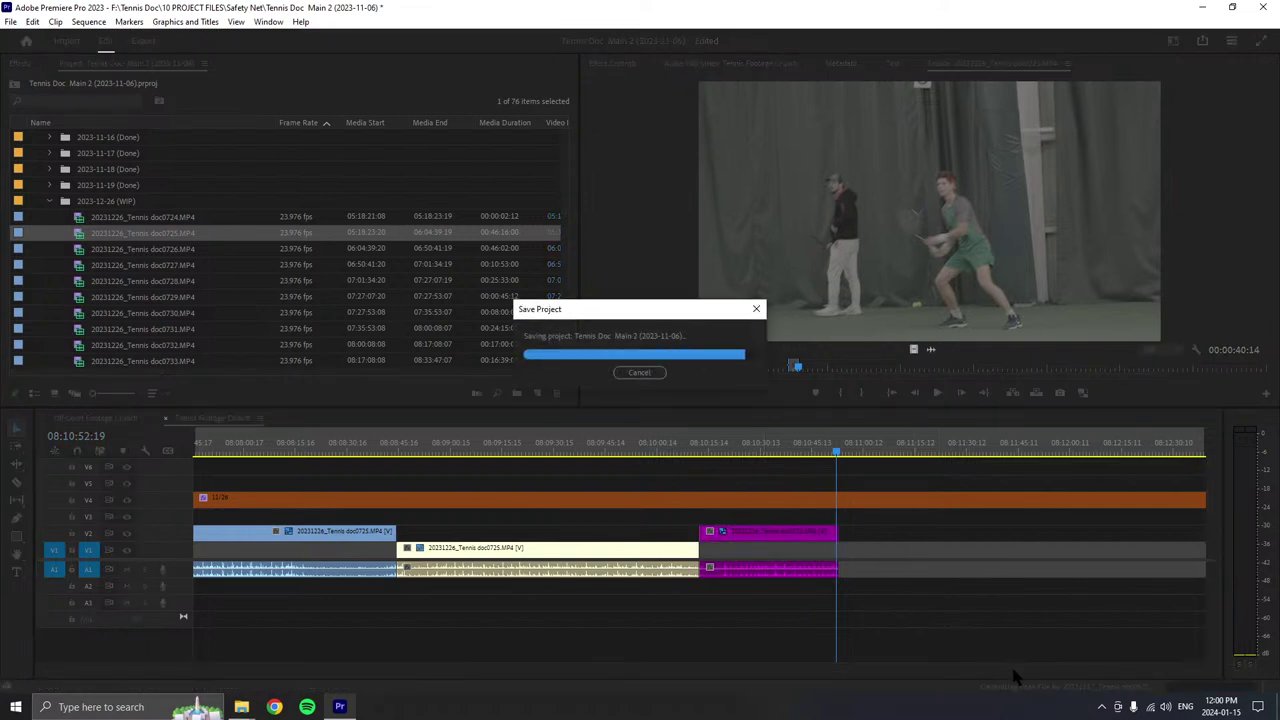
{"action": "left_click_drag", "start_coordinate": [1014, 674], "coordinate": [903, 672]}
- Mark a source range of 00:00:42:03 ending at 05:33:30:12 and place it on V1 directly after the magenta clip
{"action": "left_click", "coordinate": [931, 394]}
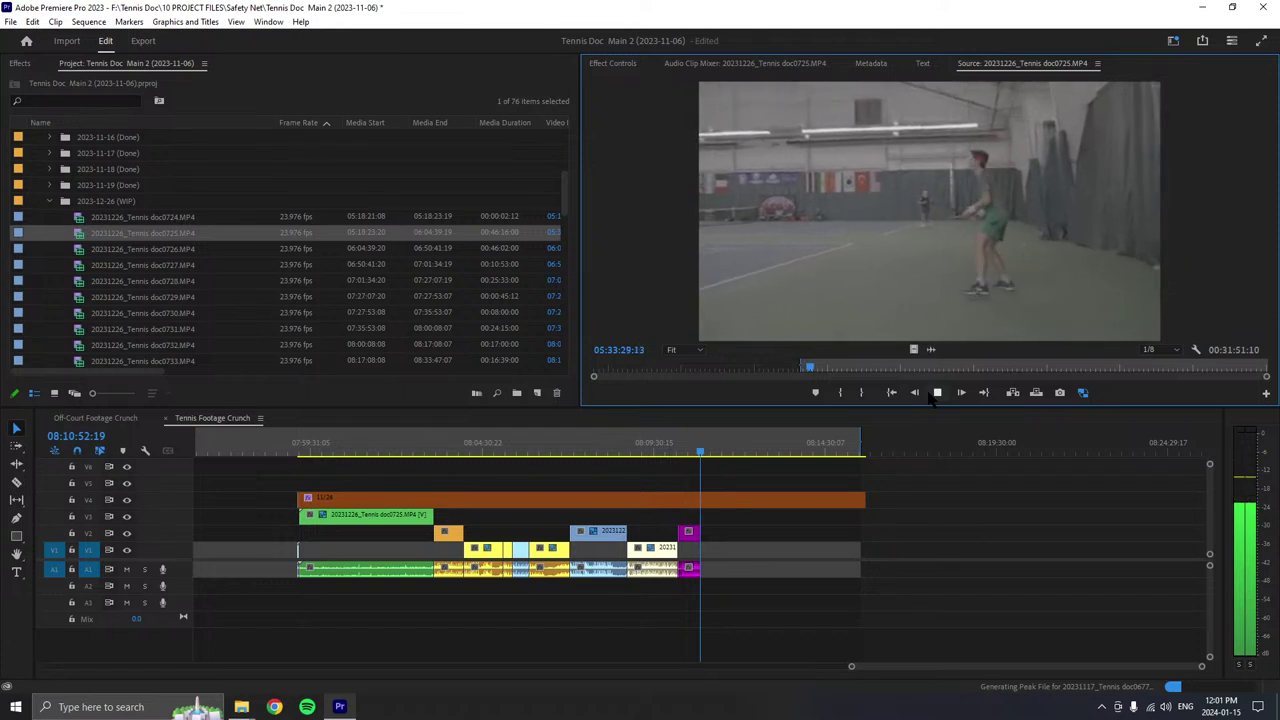
{"action": "left_click", "coordinate": [936, 392]}
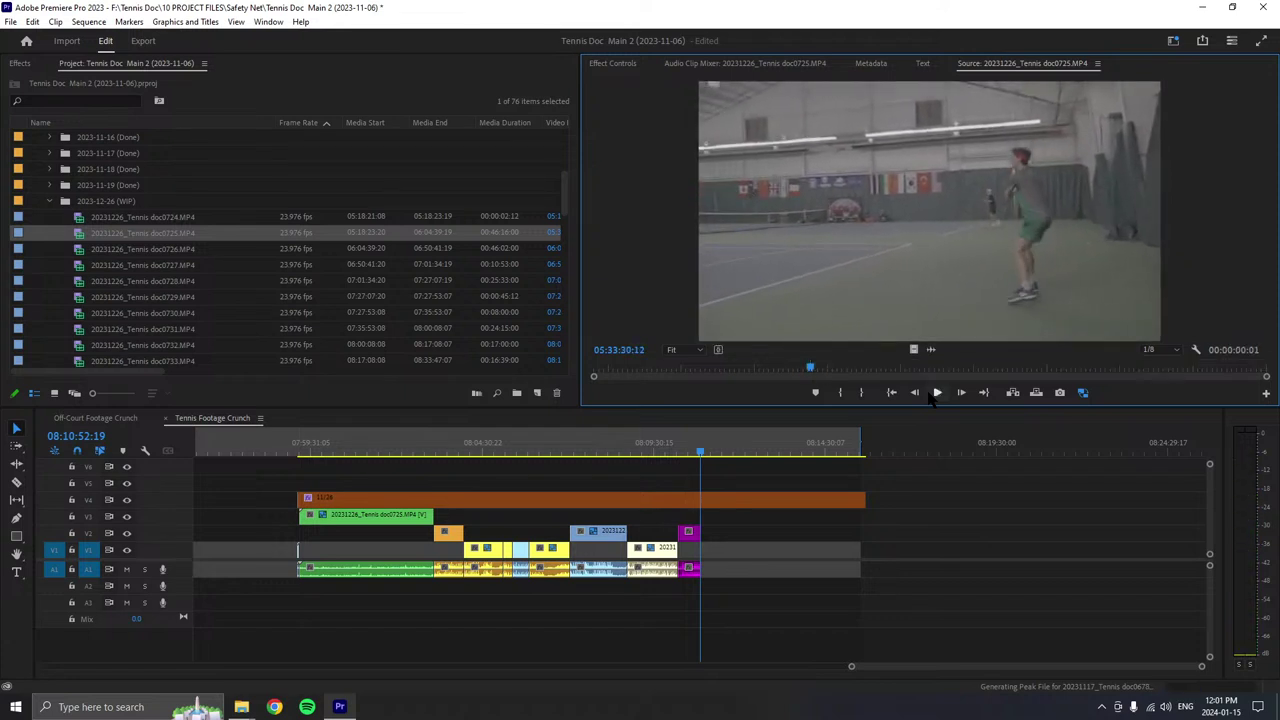
{"action": "key", "text": "i"}
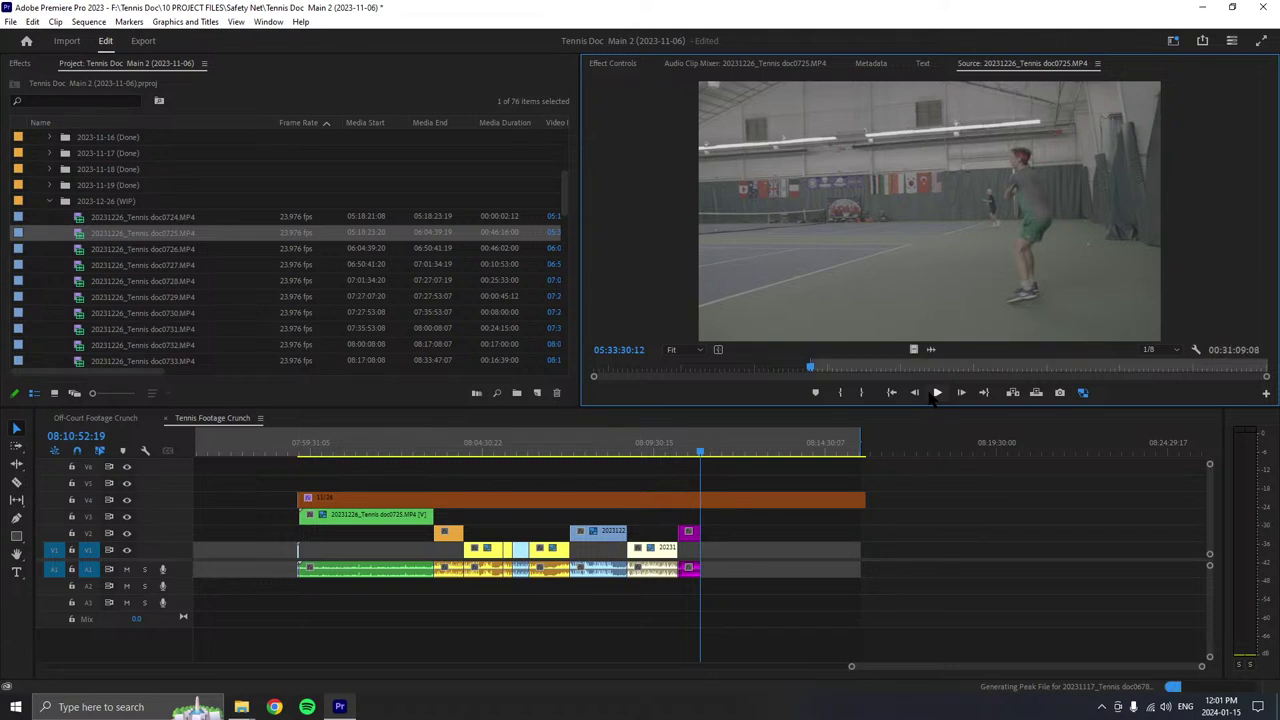
{"action": "key", "text": "o"}
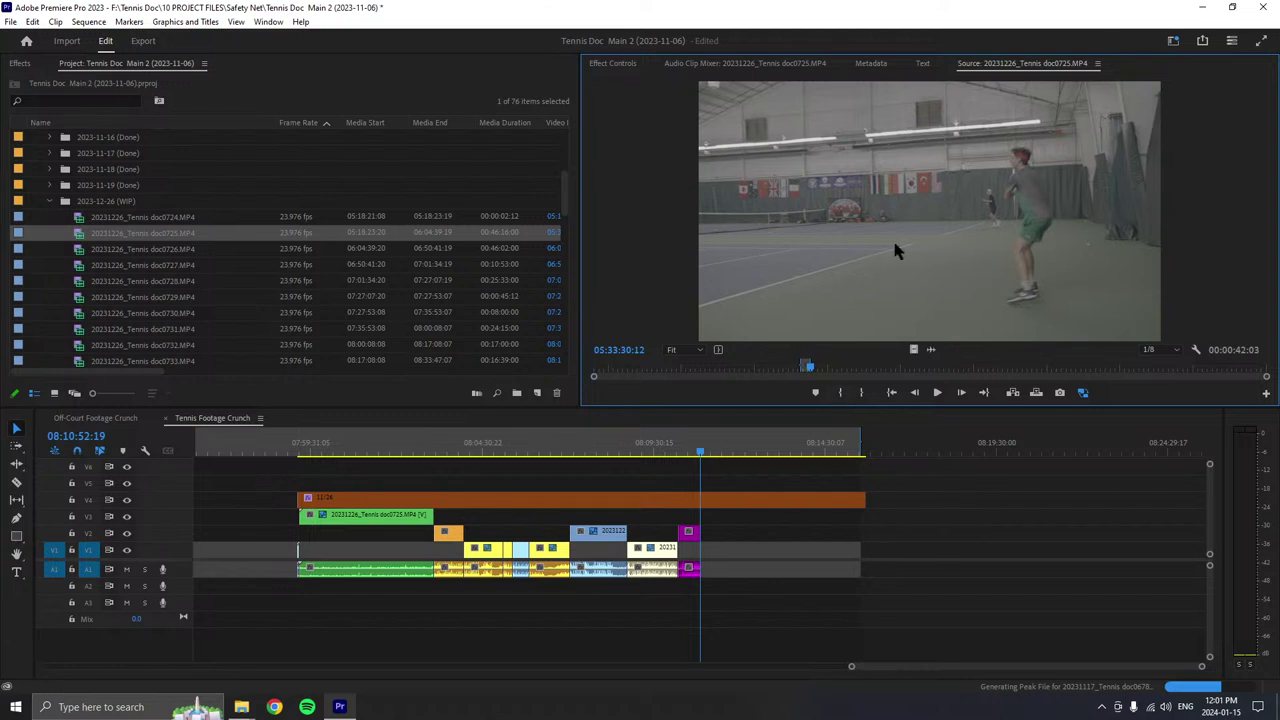
{"action": "left_click_drag", "start_coordinate": [892, 237], "coordinate": [712, 558]}
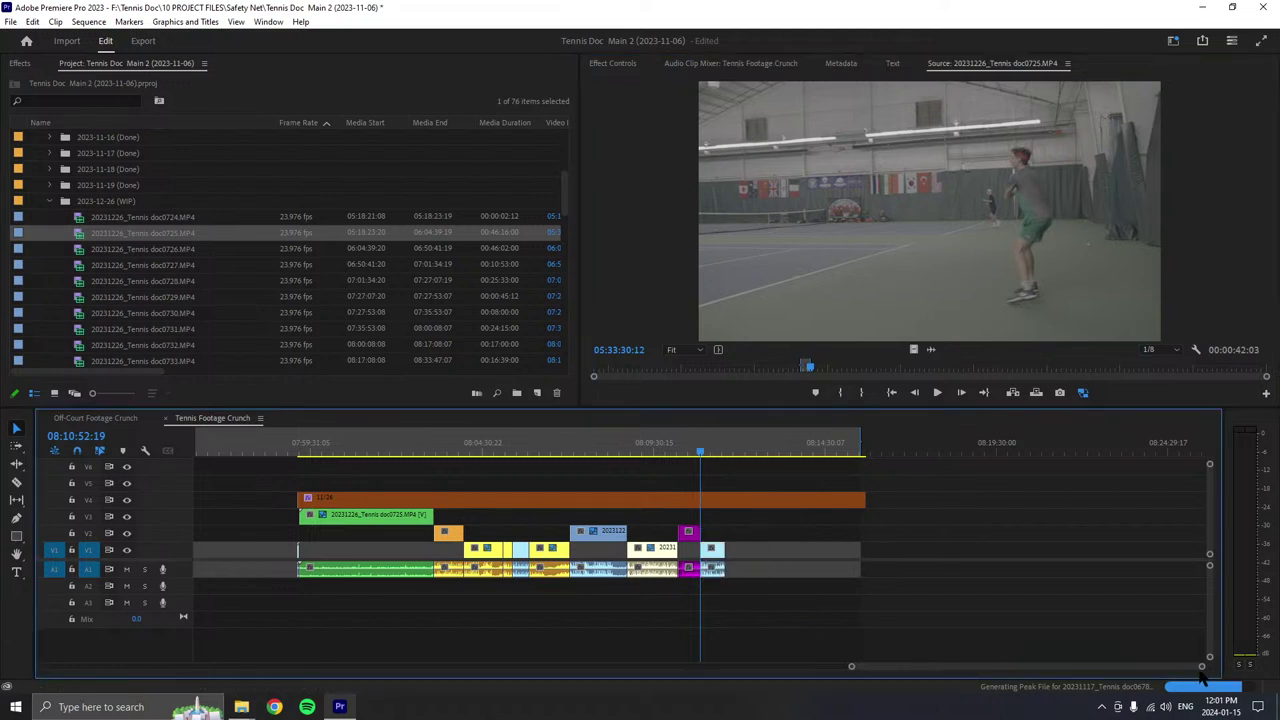
- Trim the start of the last V1 clip to 08:11:04:09, close the gap after the magenta clip and save the project
{"action": "key", "text": "="}
{"action": "key", "text": "="}
{"action": "key", "text": "="}
{"action": "left_click_drag", "start_coordinate": [705, 440], "coordinate": [736, 452]}
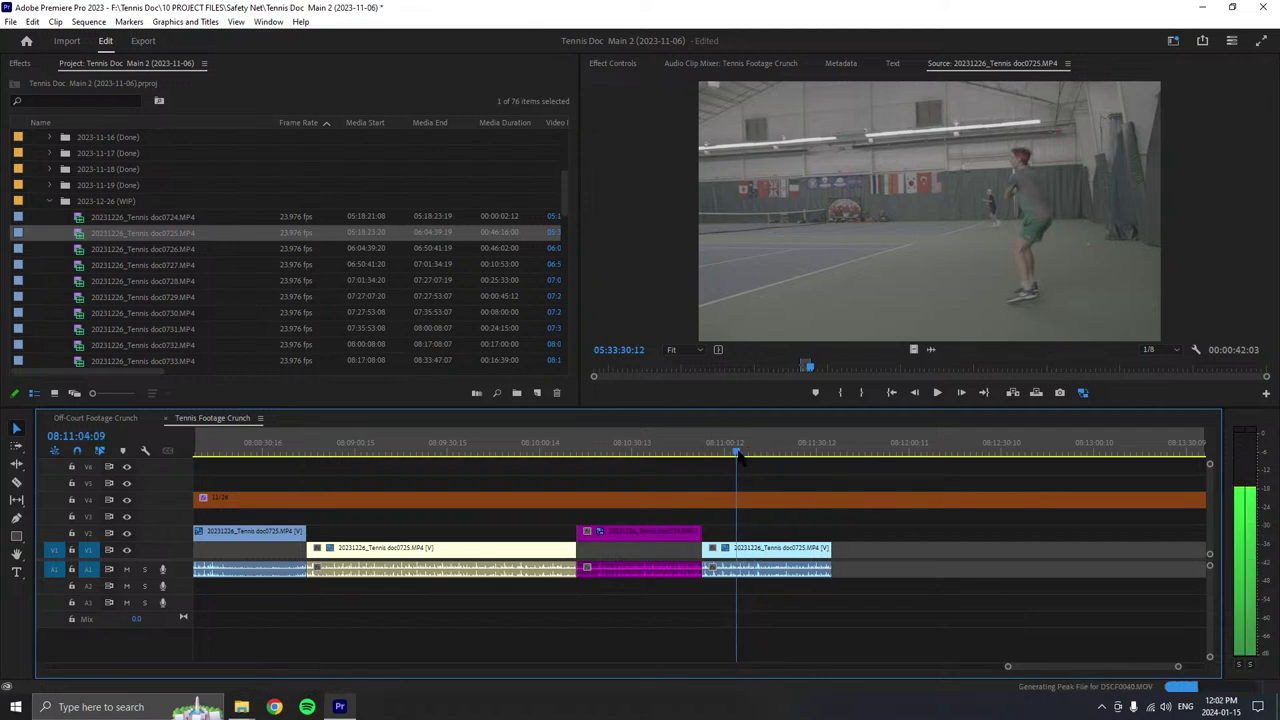
{"action": "left_click_drag", "start_coordinate": [704, 549], "coordinate": [752, 553]}
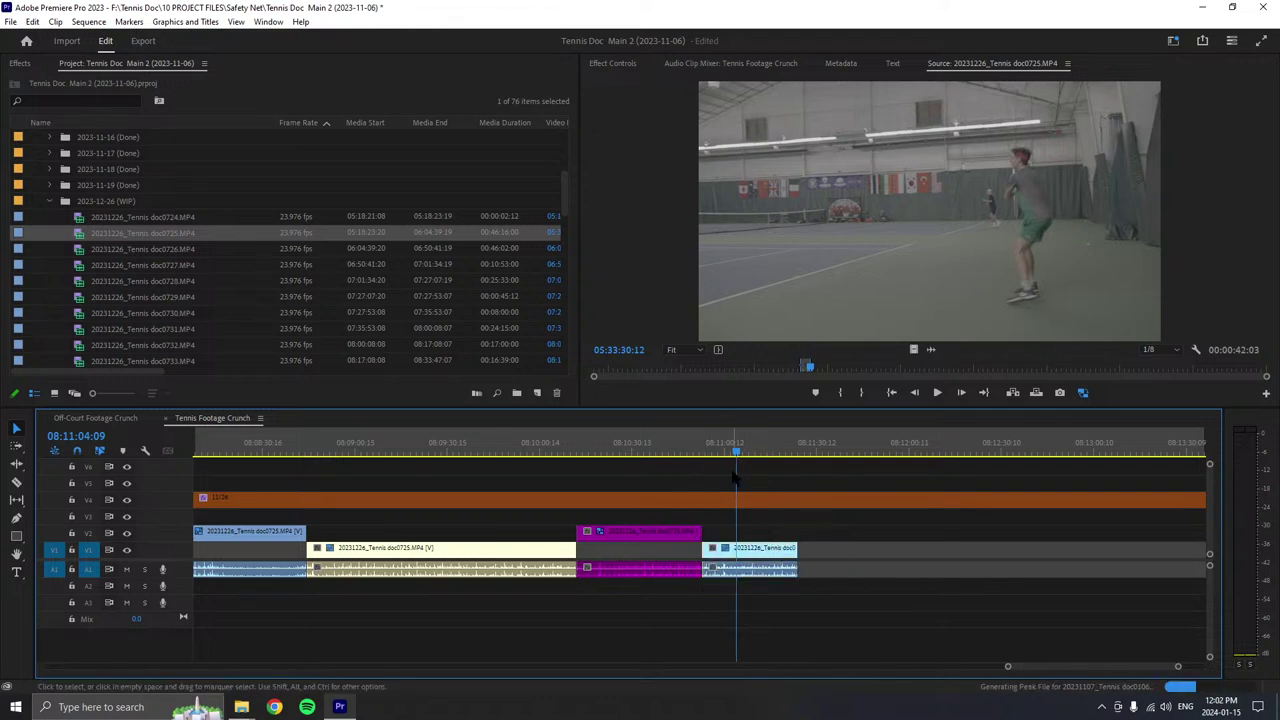
{"action": "key", "text": "ctrl+s"}
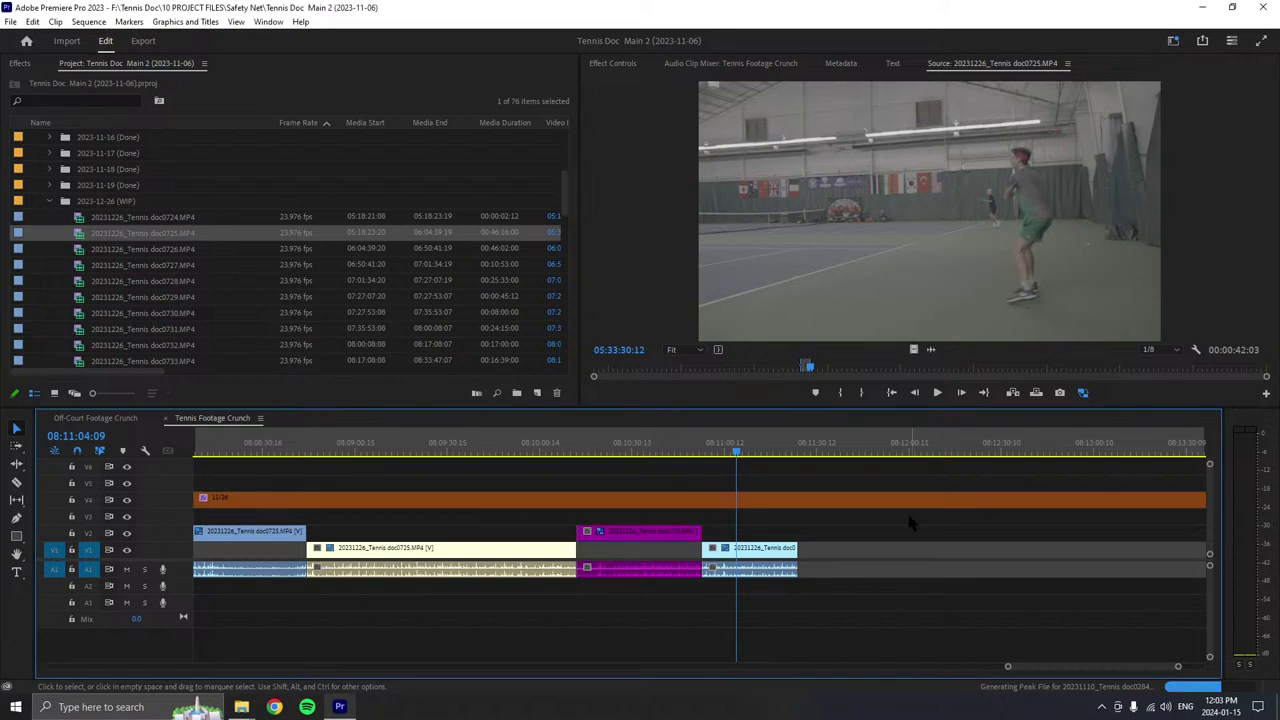
- Review the source clip on to 05:33:56:20 and set a new In point along the way
{"action": "left_click", "coordinate": [937, 393]}
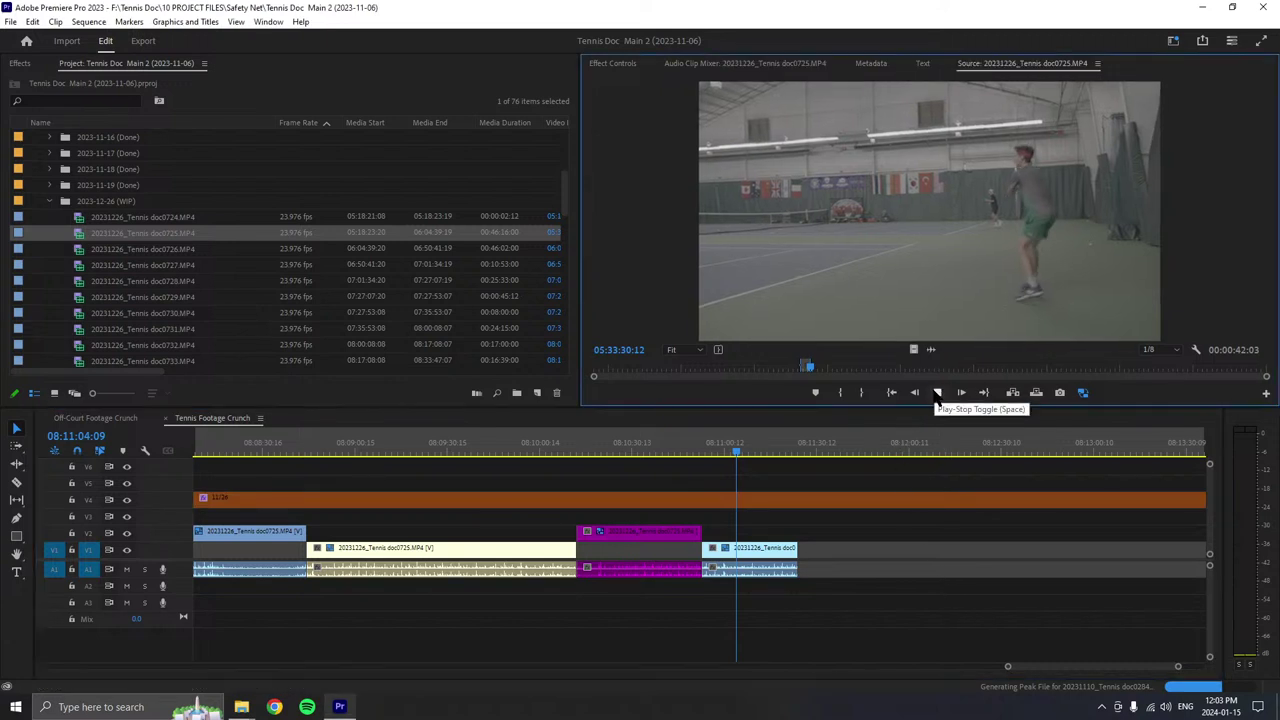
{"action": "left_click", "coordinate": [841, 393]}
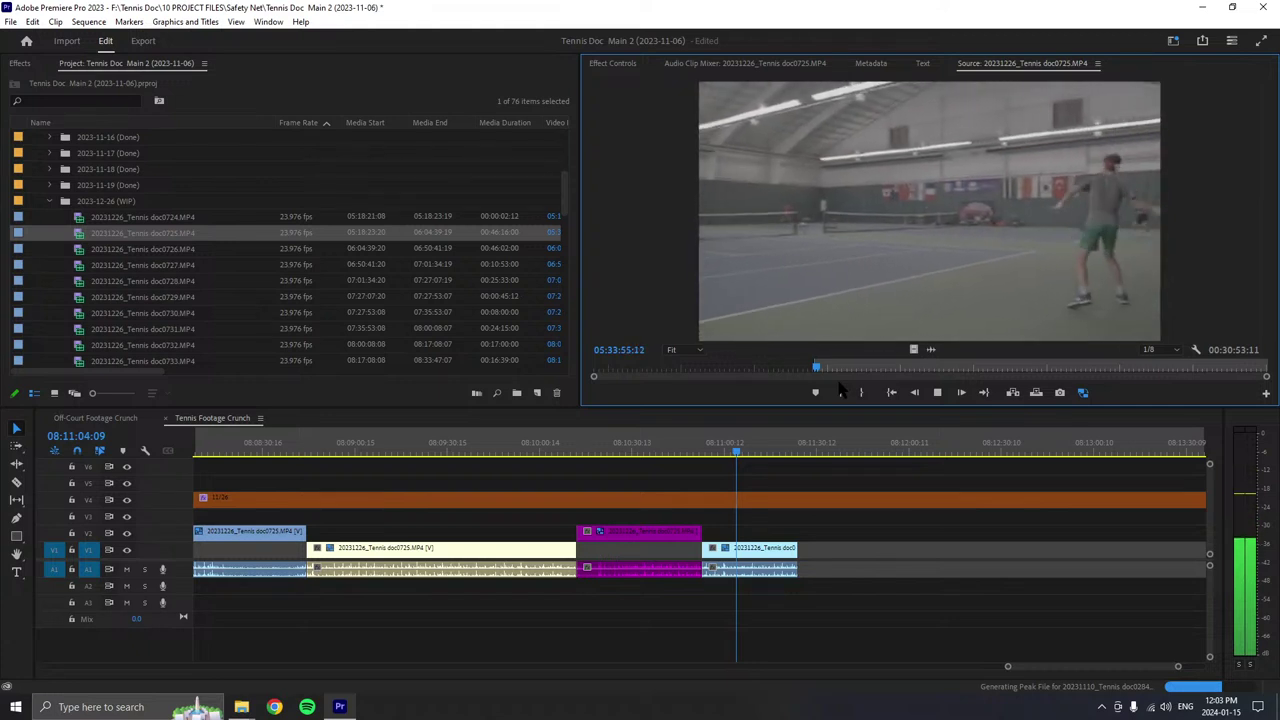
{"action": "key", "text": "space"}
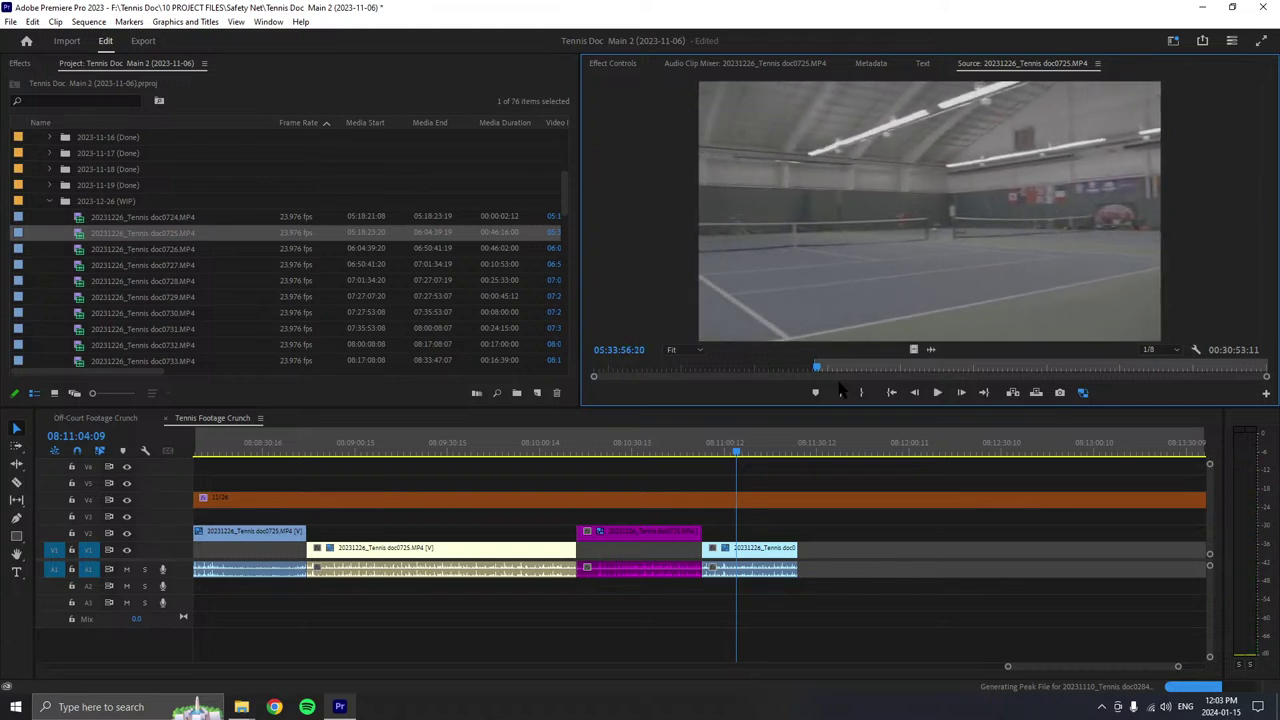
- Switch to File Explorer and delete the empty 2023-12-22 folder from the 20 FOOTAGE folder
{"action": "left_click", "coordinate": [588, 620]}
{"action": "left_click", "coordinate": [306, 636]}
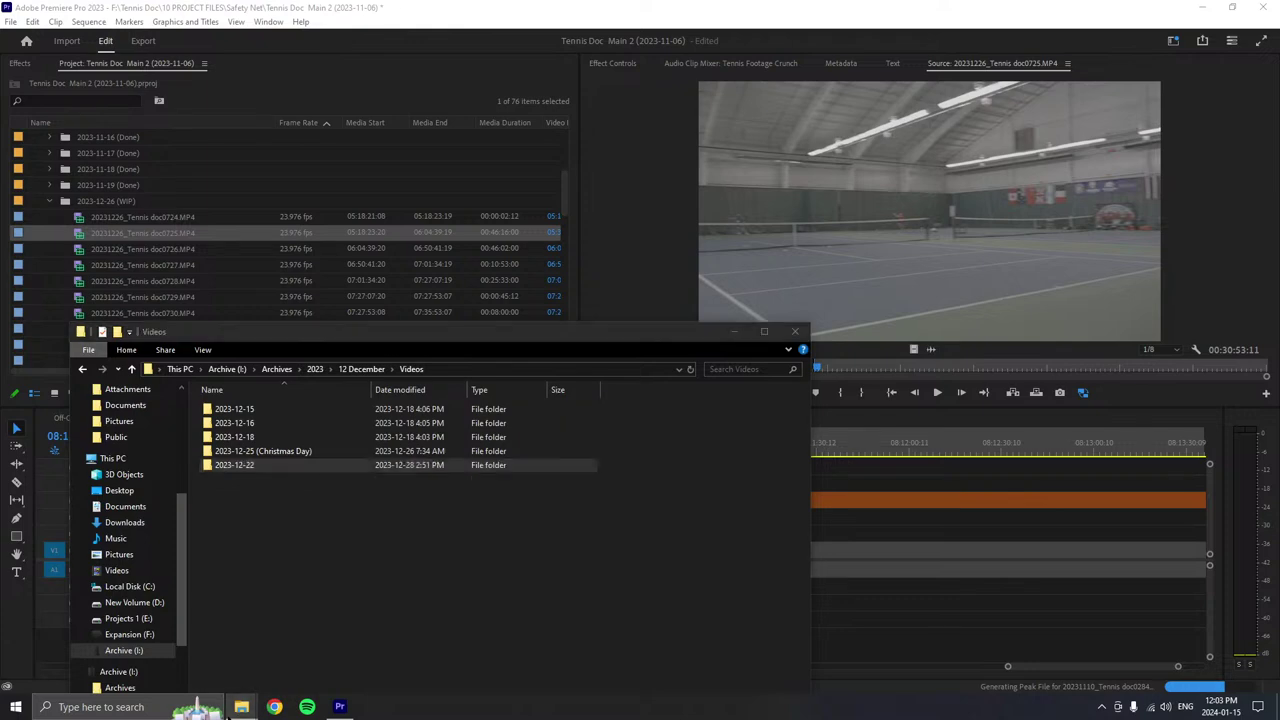
{"action": "left_click", "coordinate": [220, 641]}
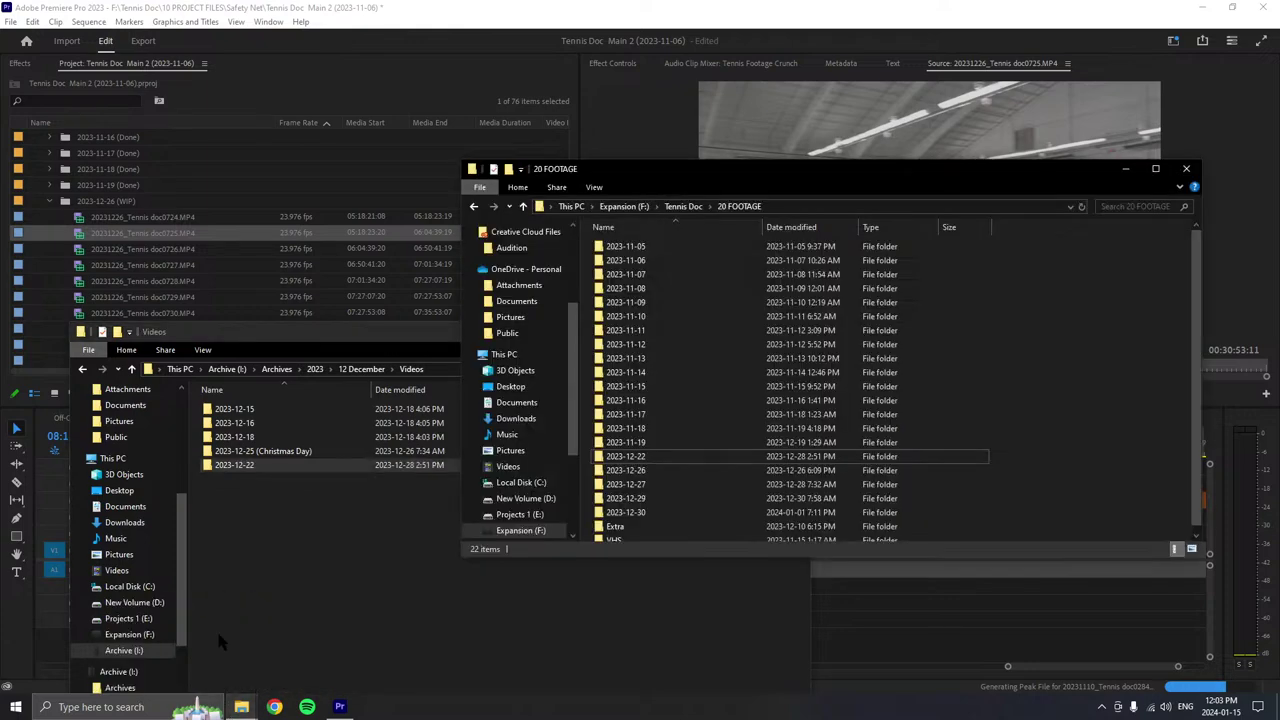
{"action": "right_click", "coordinate": [628, 463]}
{"action": "key", "text": "Escape"}
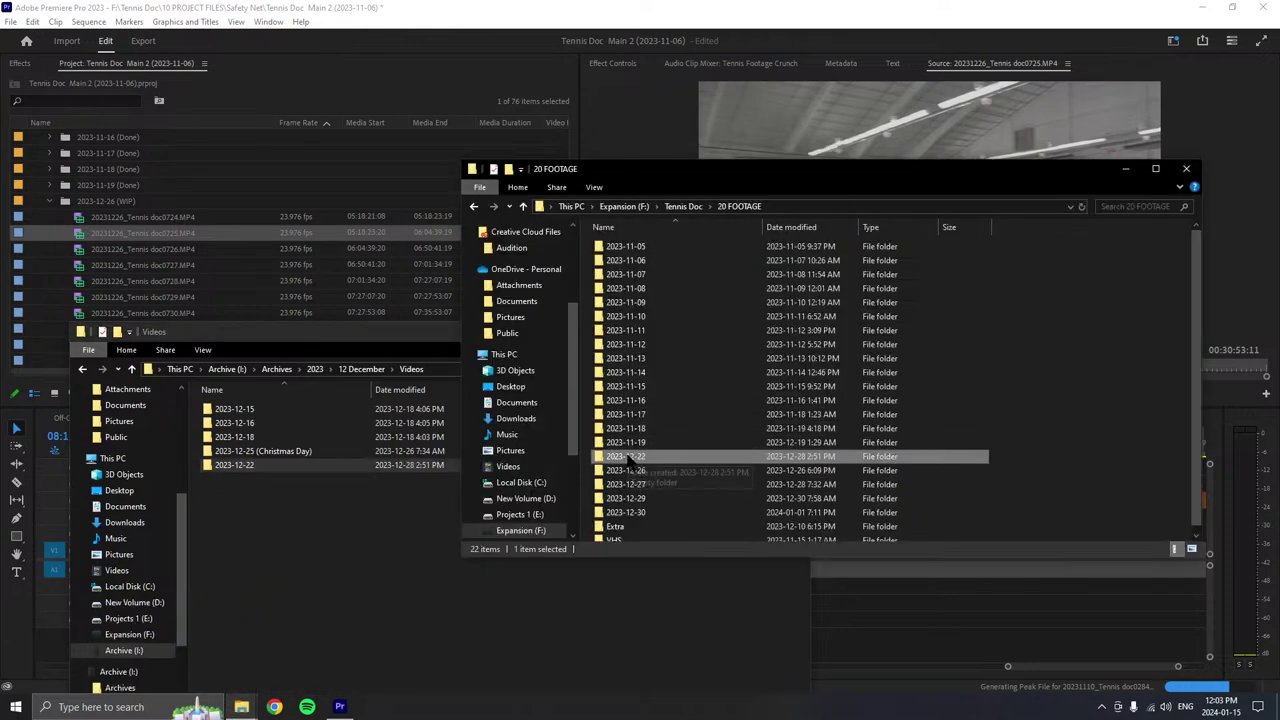
- Rename the 2023-12-22 folder in the archive's December Videos folder to "2023-12-22 (Sonic River at Rockpile)"
{"action": "right_click", "coordinate": [258, 465]}
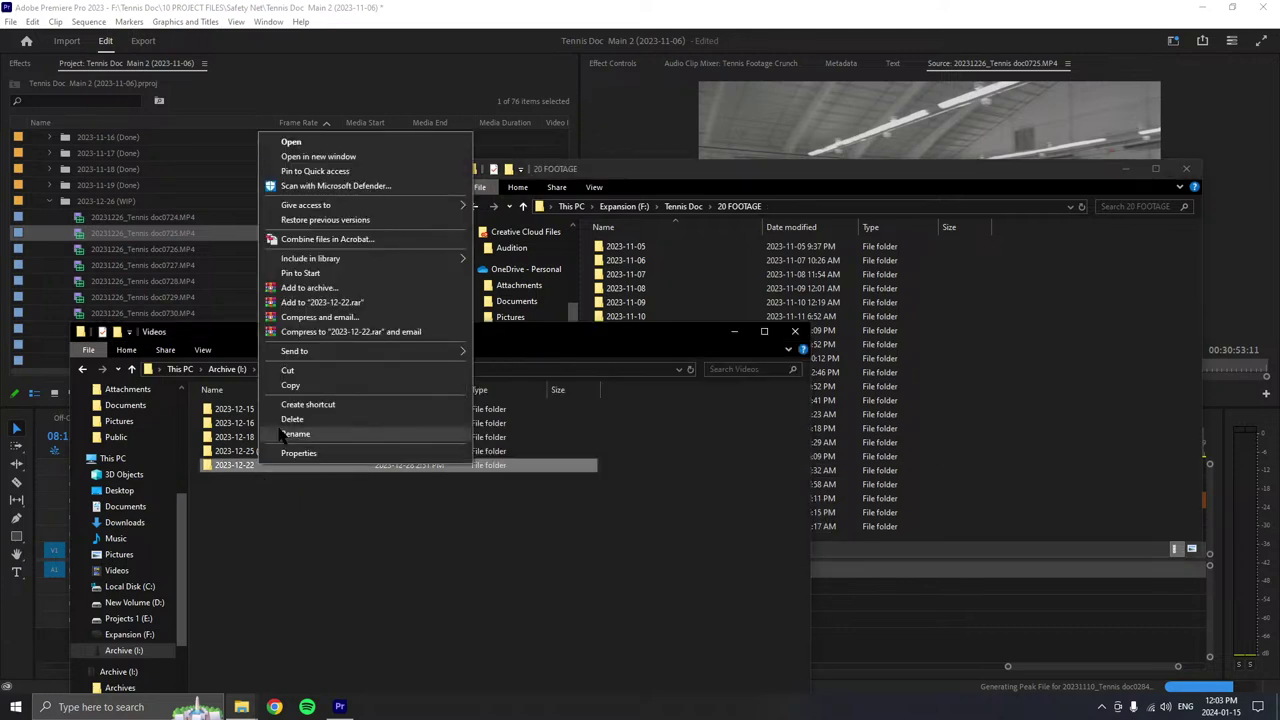
{"action": "left_click", "coordinate": [283, 435]}
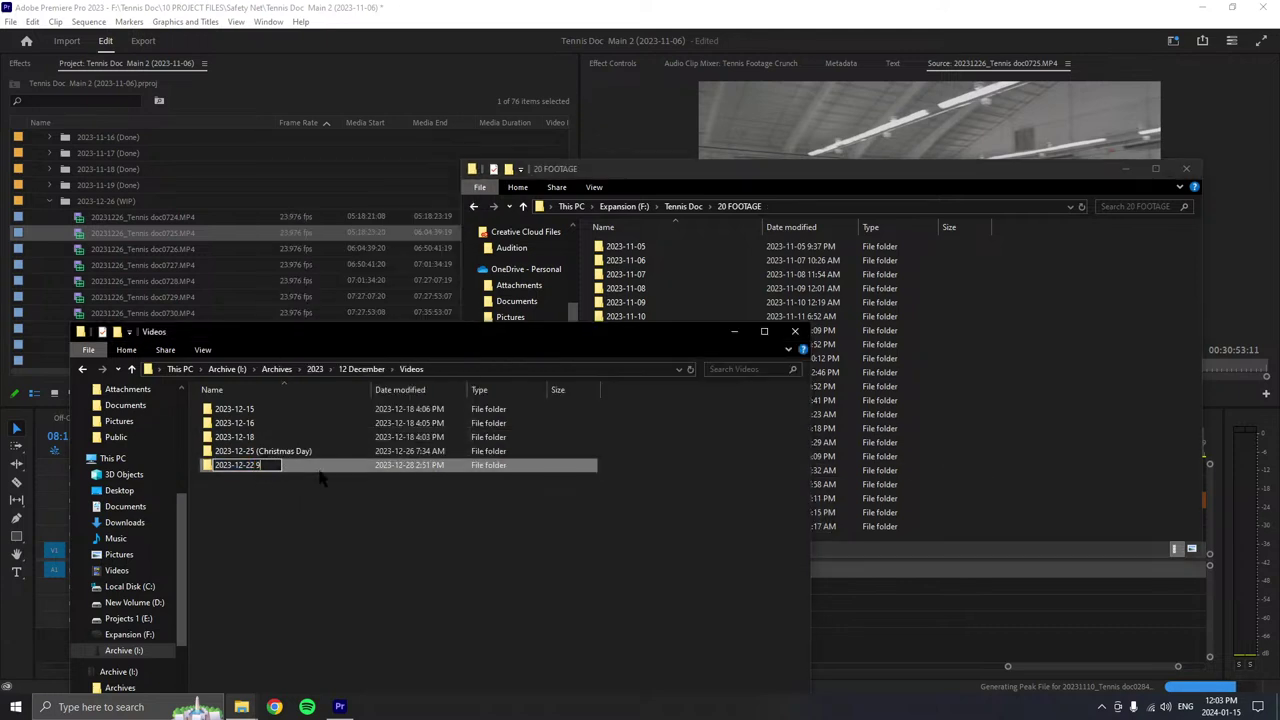
{"action": "type", "text": "(Sonic River"}
{"action": "type", "text": ")"}
{"action": "key", "text": "BackSpace"}
{"action": "key", "text": "BackSpace"}
{"action": "key", "text": "BackSpace"}
{"action": "type", "text": "ver at Ro"}
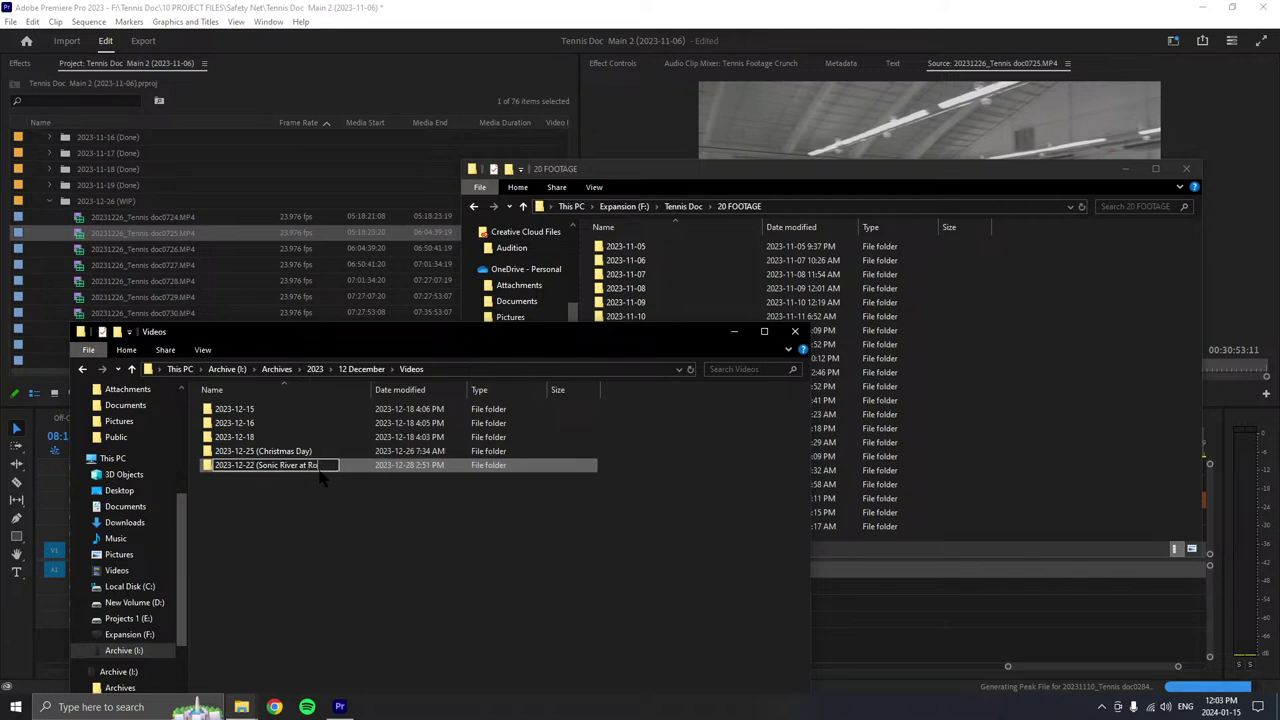
{"action": "type", "text": "ckpile)"}
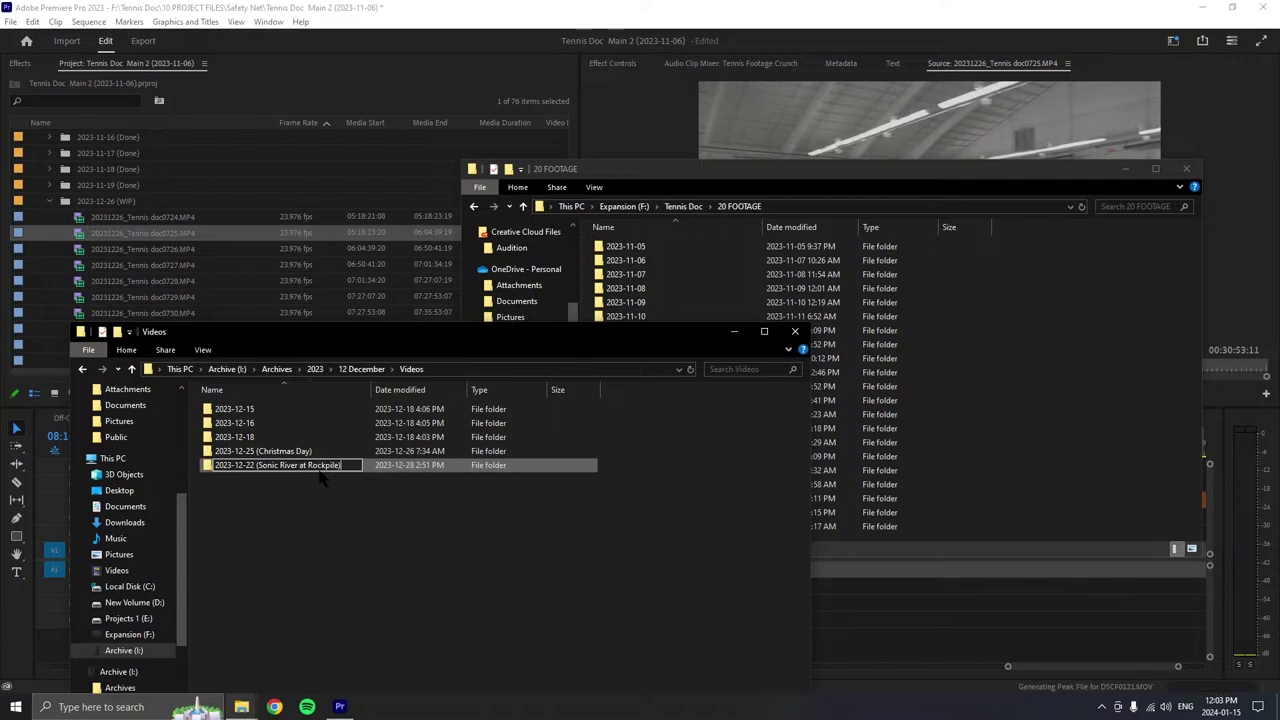
{"action": "key", "text": "Return"}
{"action": "left_click", "coordinate": [300, 530]}
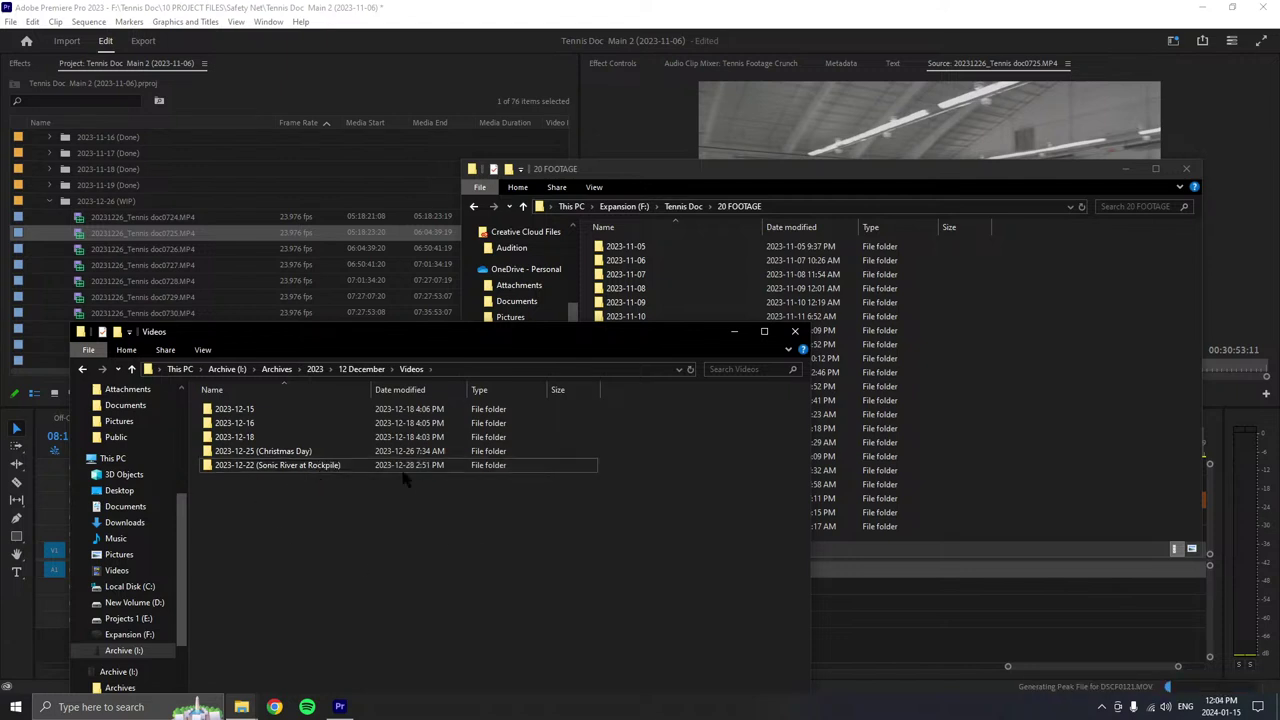
- Go up to the 12 December folder, then close both File Explorer windows to return to Premiere Pro
{"action": "left_click", "coordinate": [366, 369]}
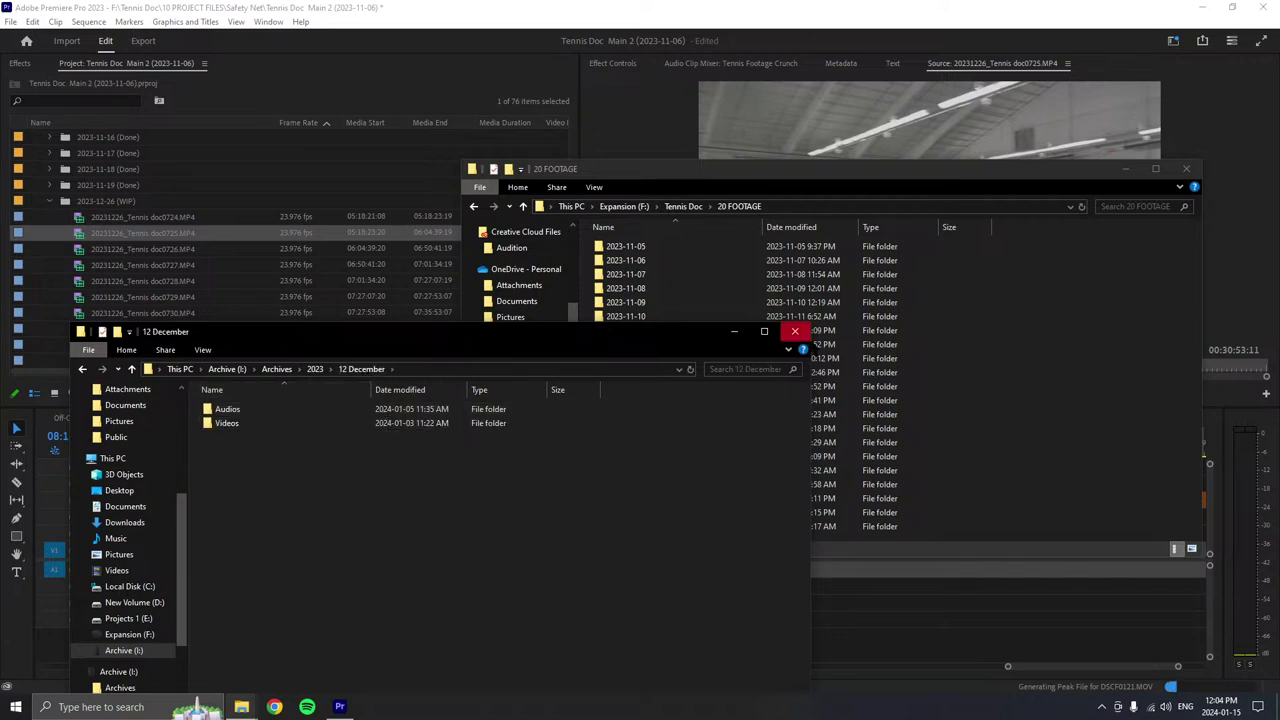
{"action": "left_click", "coordinate": [795, 331]}
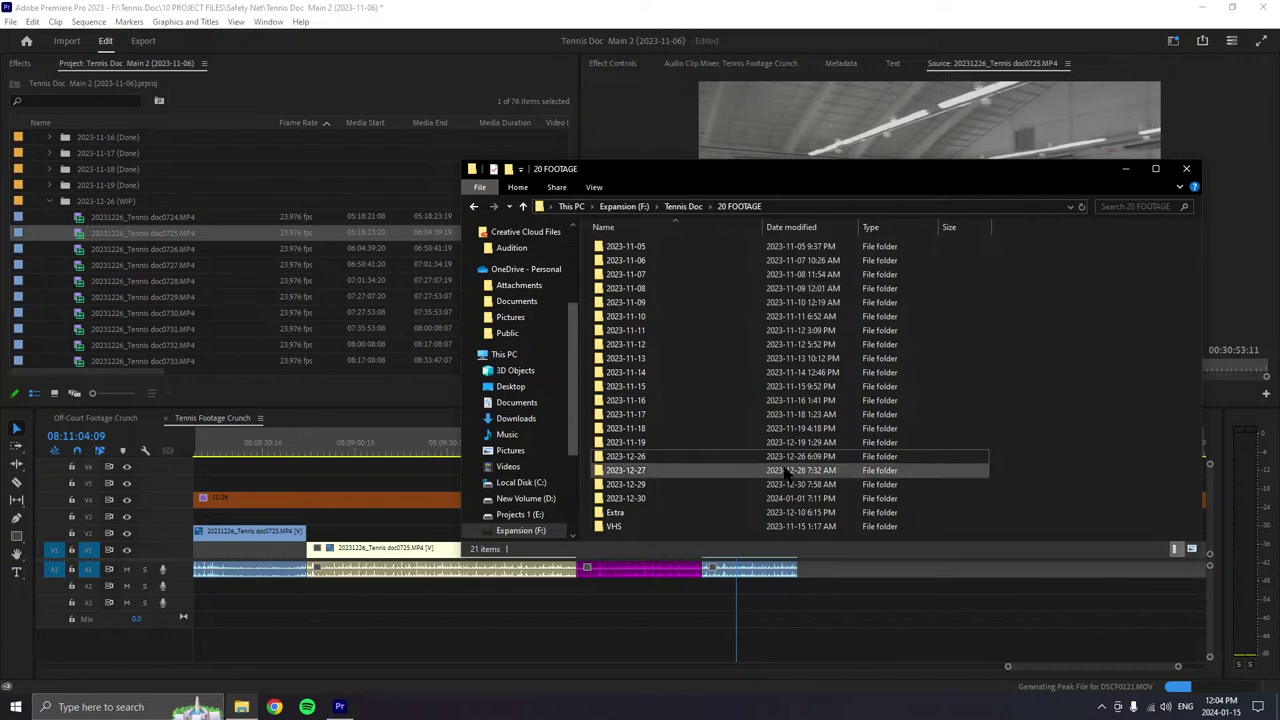
{"action": "left_click", "coordinate": [1184, 170]}
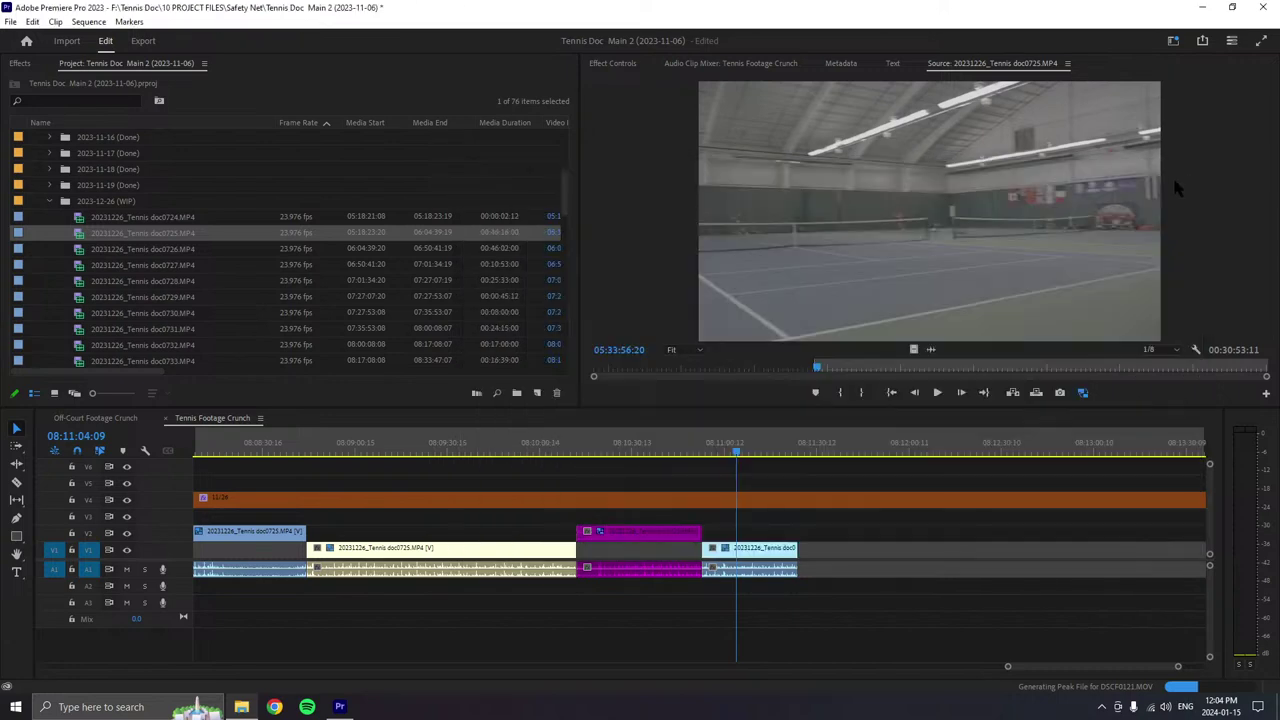
- Save the project, play the source clip on to 05:34:03:14, mark the Out point there and add the select to V1 after the last clip
{"action": "left_click", "coordinate": [910, 598]}
{"action": "key", "text": "ctrl+s"}
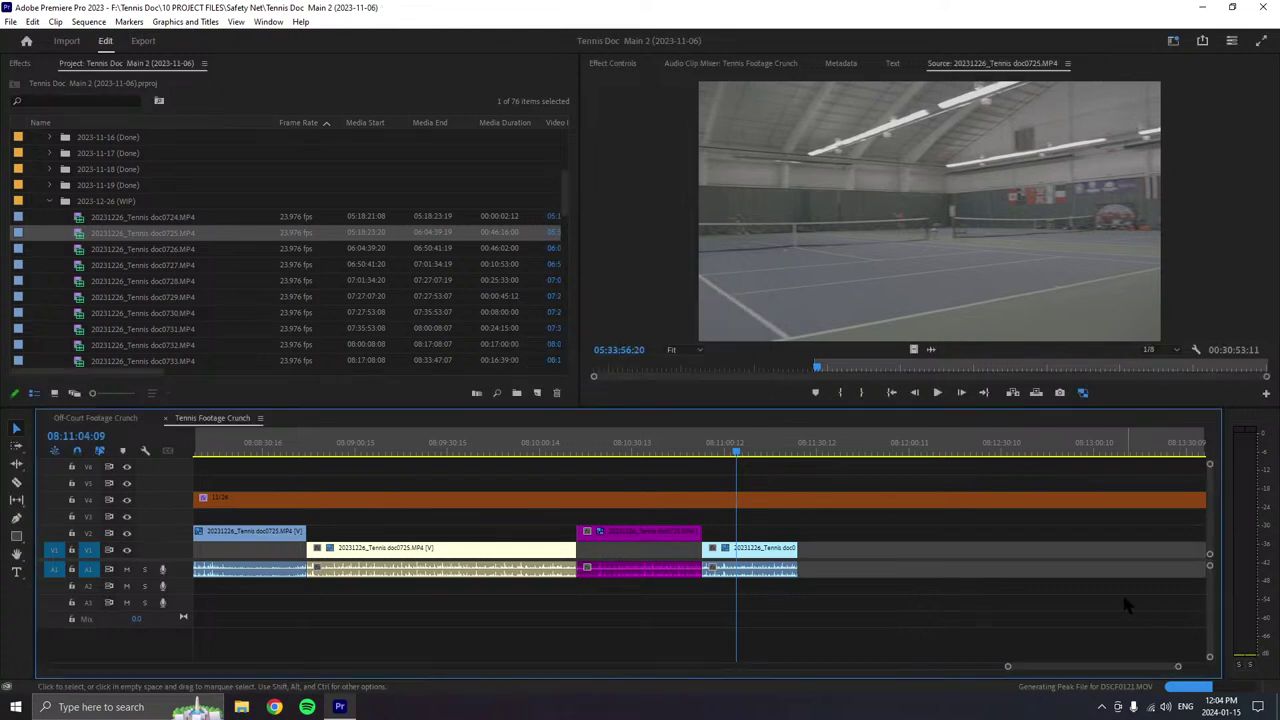
{"action": "left_click", "coordinate": [937, 392]}
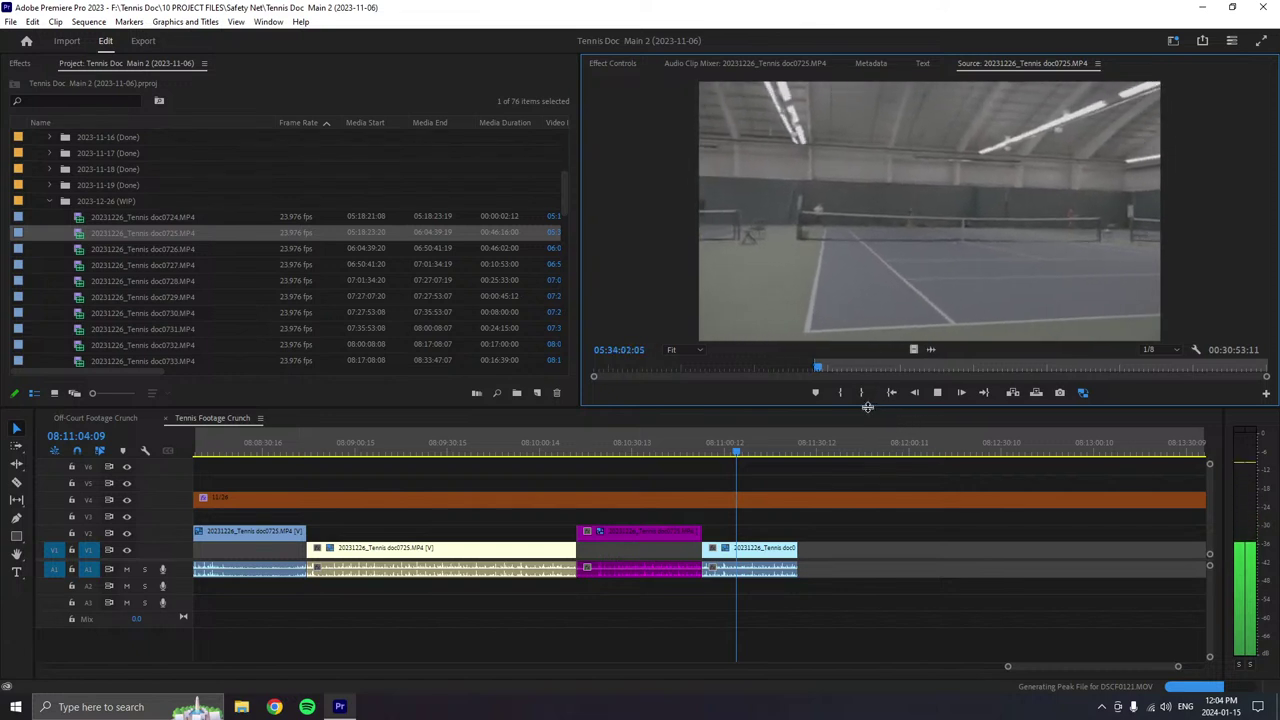
{"action": "key", "text": "space"}
{"action": "key", "text": "o"}
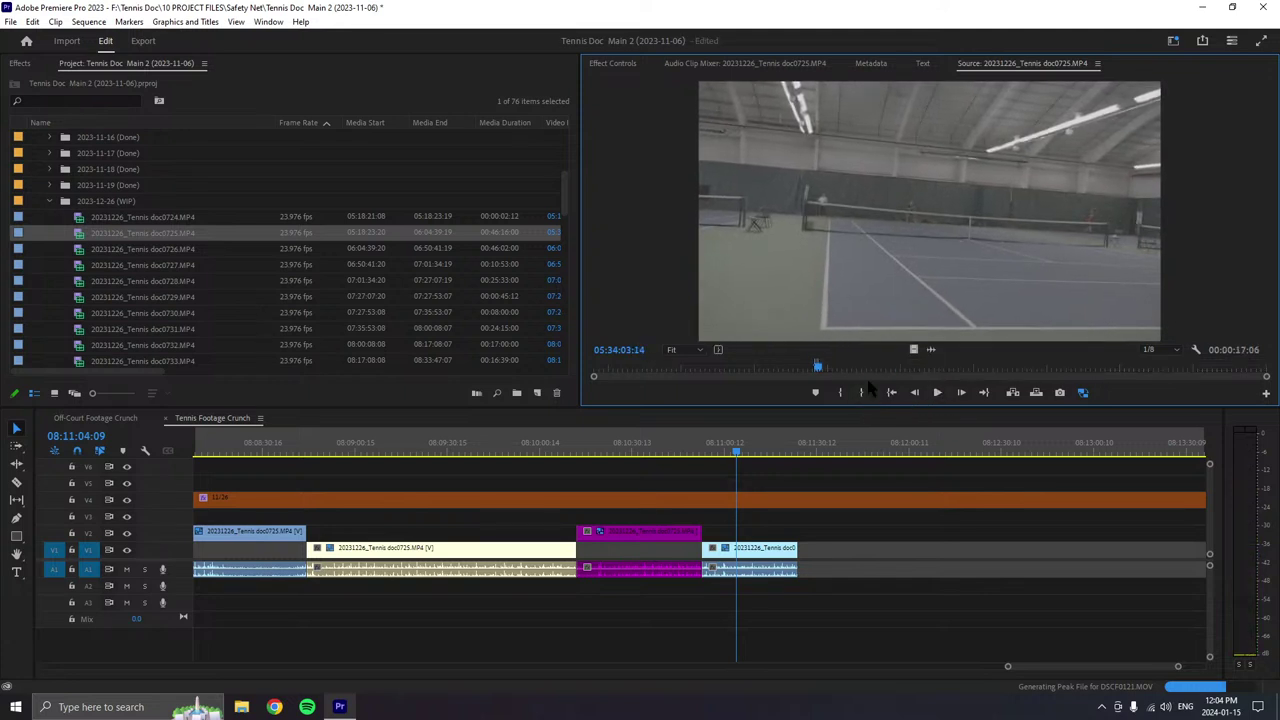
{"action": "left_click_drag", "start_coordinate": [880, 300], "coordinate": [798, 505]}
- Scrub through the newly added V1 clip and trim its end to 08:11:36:09
{"action": "left_click", "coordinate": [800, 450]}
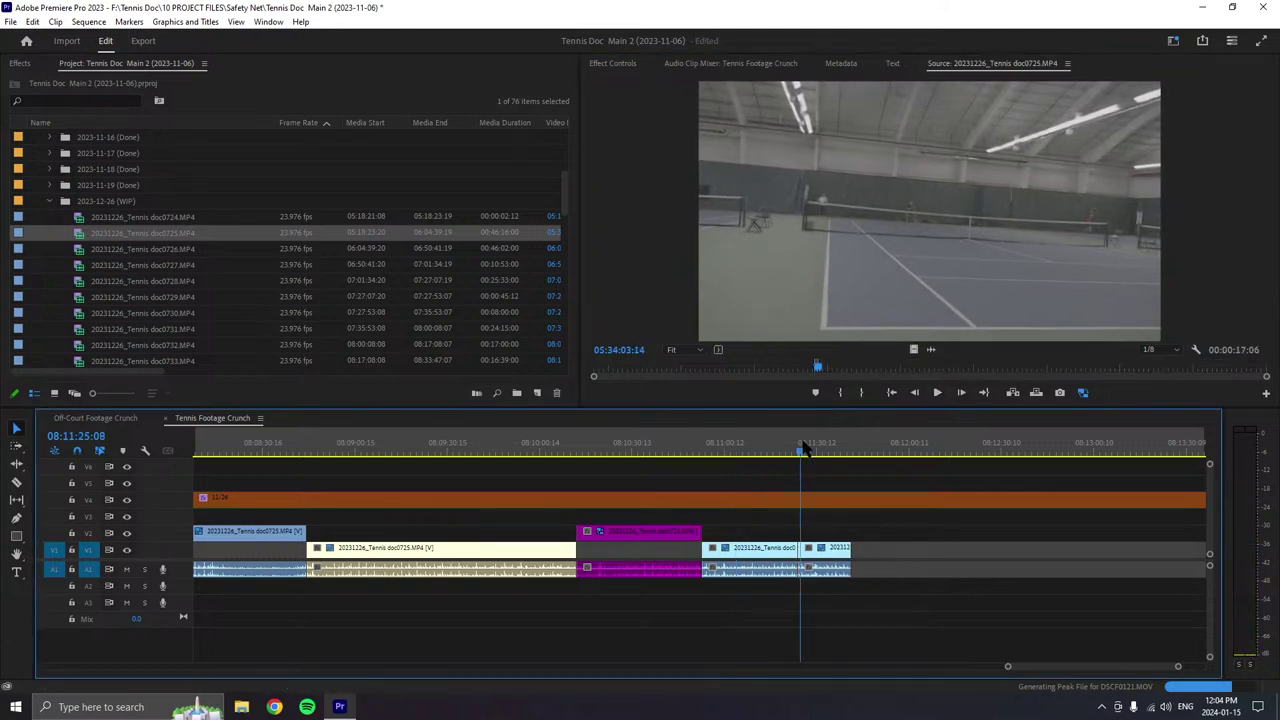
{"action": "left_click_drag", "start_coordinate": [801, 448], "coordinate": [837, 447]}
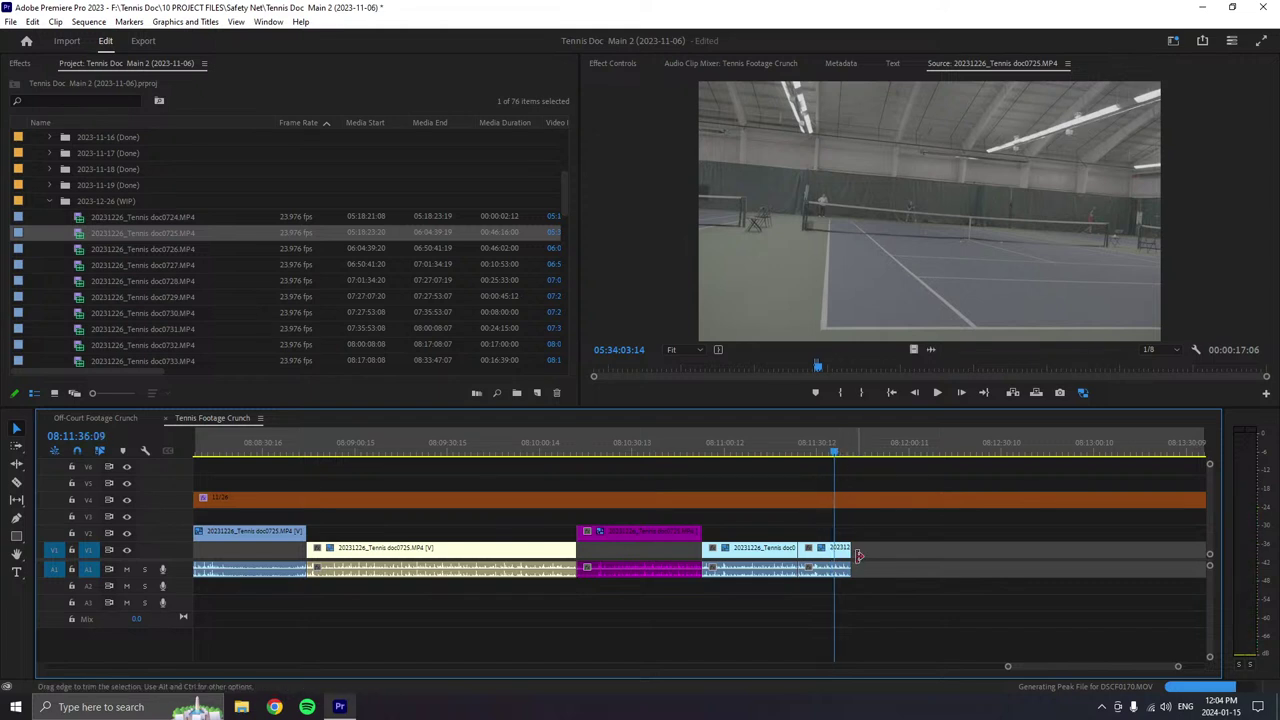
{"action": "left_click_drag", "start_coordinate": [850, 556], "coordinate": [834, 556]}
- Review the source clip on to 05:39:44:12, marking a 00:05:38:00 select, and add it to V1 at 08:11:36:09
{"action": "left_click", "coordinate": [936, 393]}
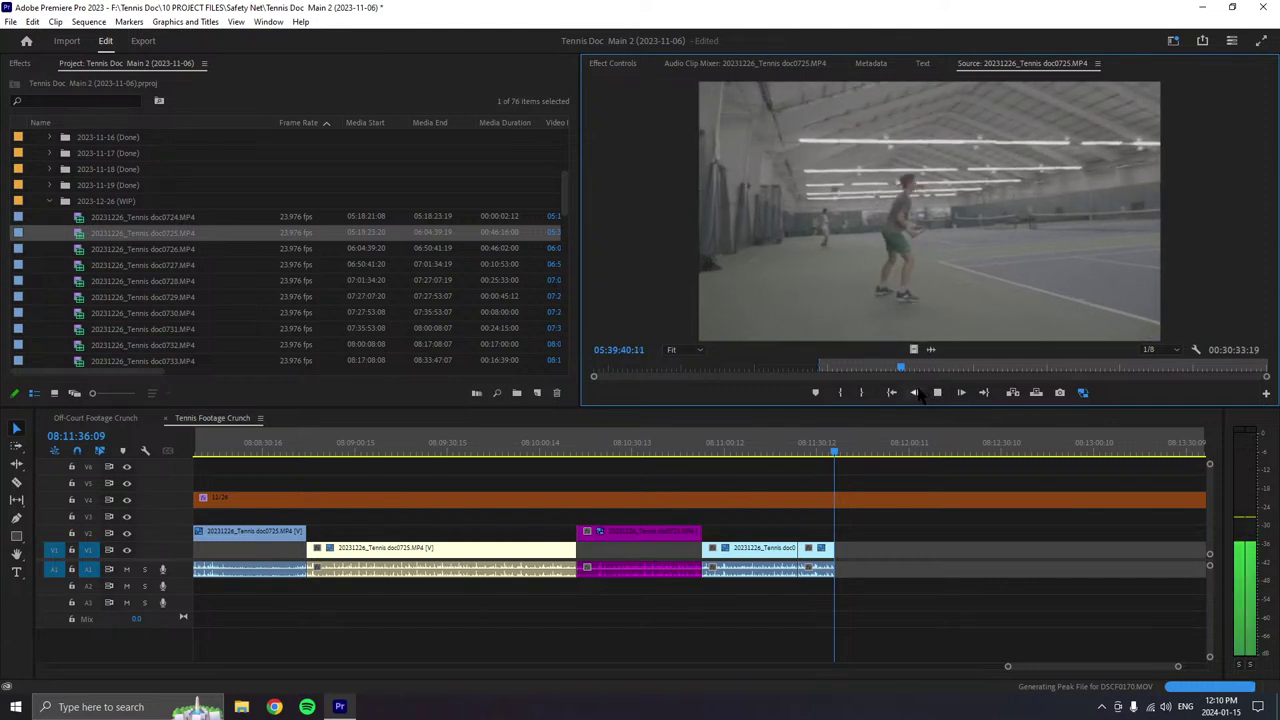
{"action": "left_click", "coordinate": [864, 396]}
{"action": "left_click_drag", "start_coordinate": [870, 320], "coordinate": [848, 570]}
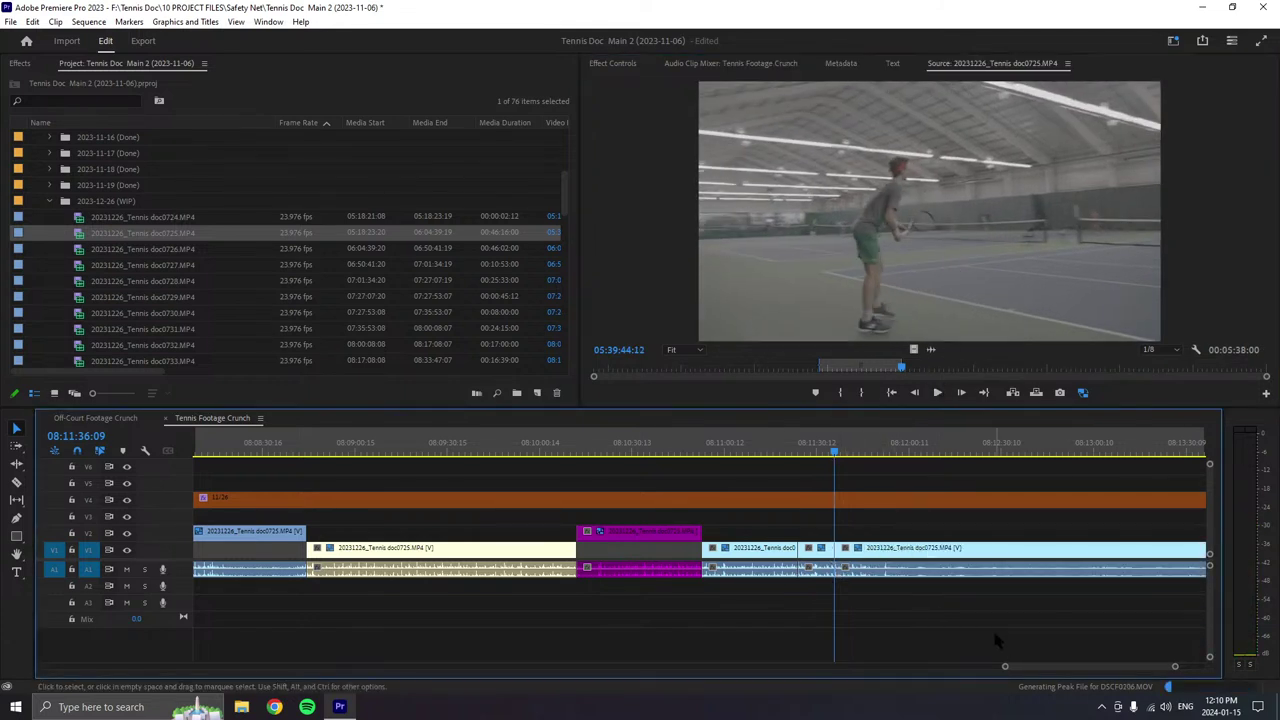
- Extend the orange date title on V4 to the end of the new long clip and save the project
{"action": "left_click_drag", "start_coordinate": [1008, 666], "coordinate": [906, 666]}
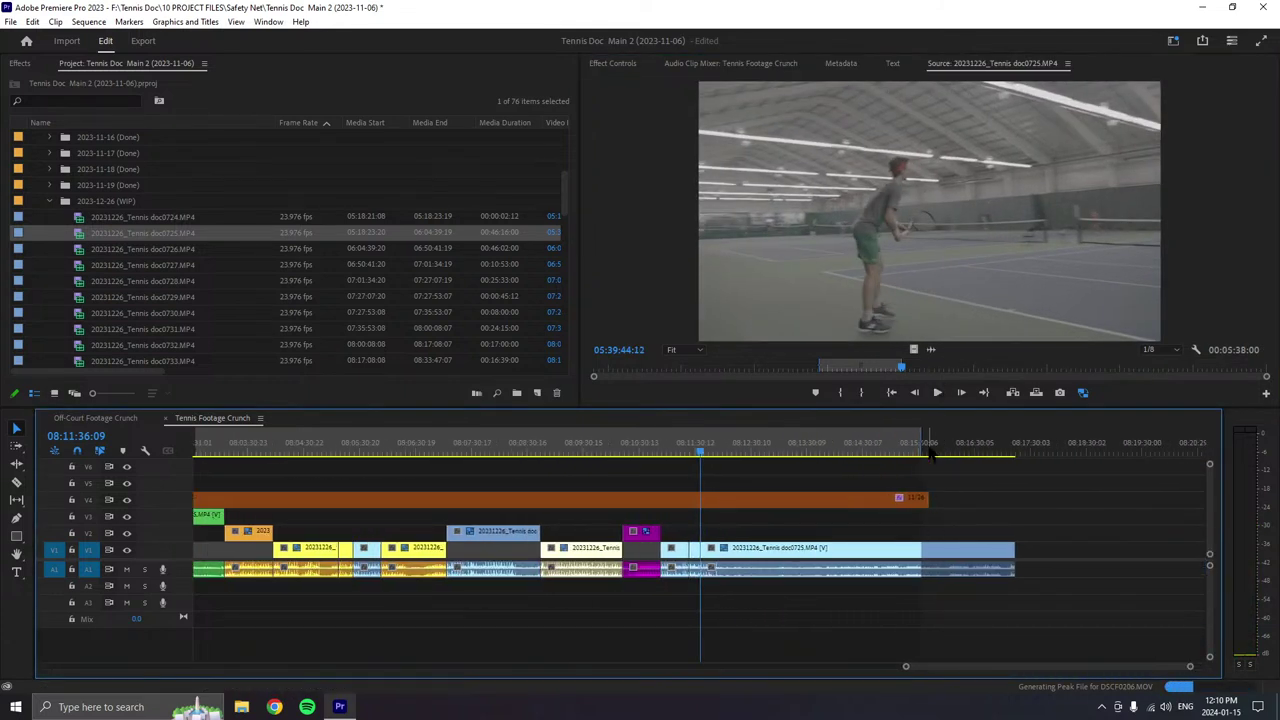
{"action": "left_click_drag", "start_coordinate": [929, 499], "coordinate": [1016, 500]}
{"action": "key", "text": "ctrl+s"}
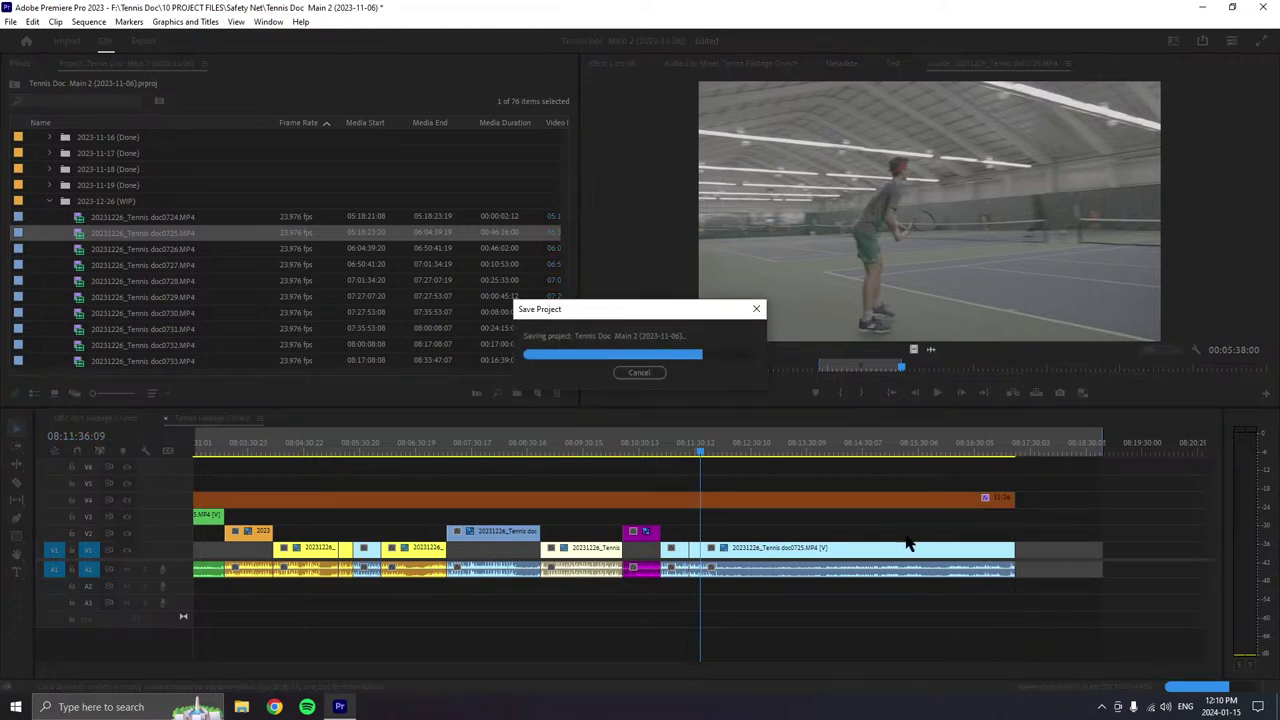
{"action": "mouse_move", "coordinate": [1187, 668]}
{"action": "left_mouse_down"}
{"action": "mouse_move", "coordinate": [1160, 668]}
{"action": "mouse_move", "coordinate": [1190, 668]}
{"action": "left_mouse_up"}
- Label the new long clip Forest, move its video up to V3 and save the project
{"action": "right_click", "coordinate": [818, 556]}
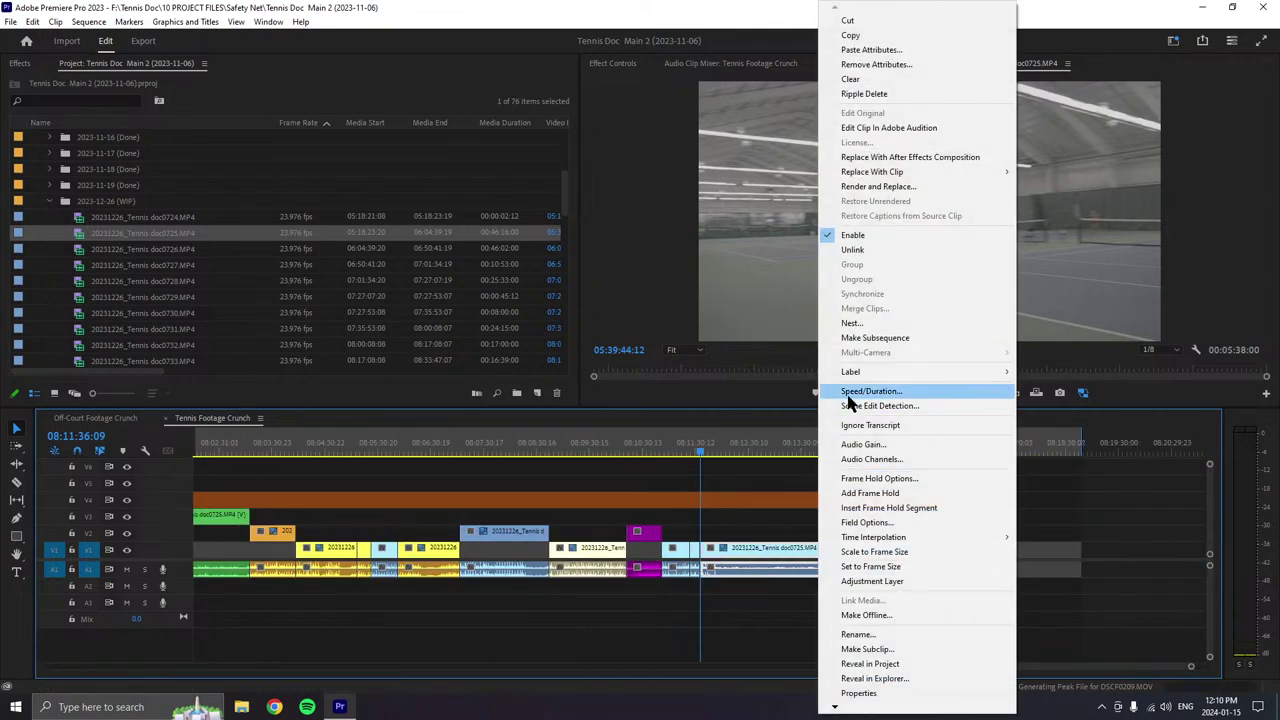
{"action": "mouse_move", "coordinate": [851, 378]}
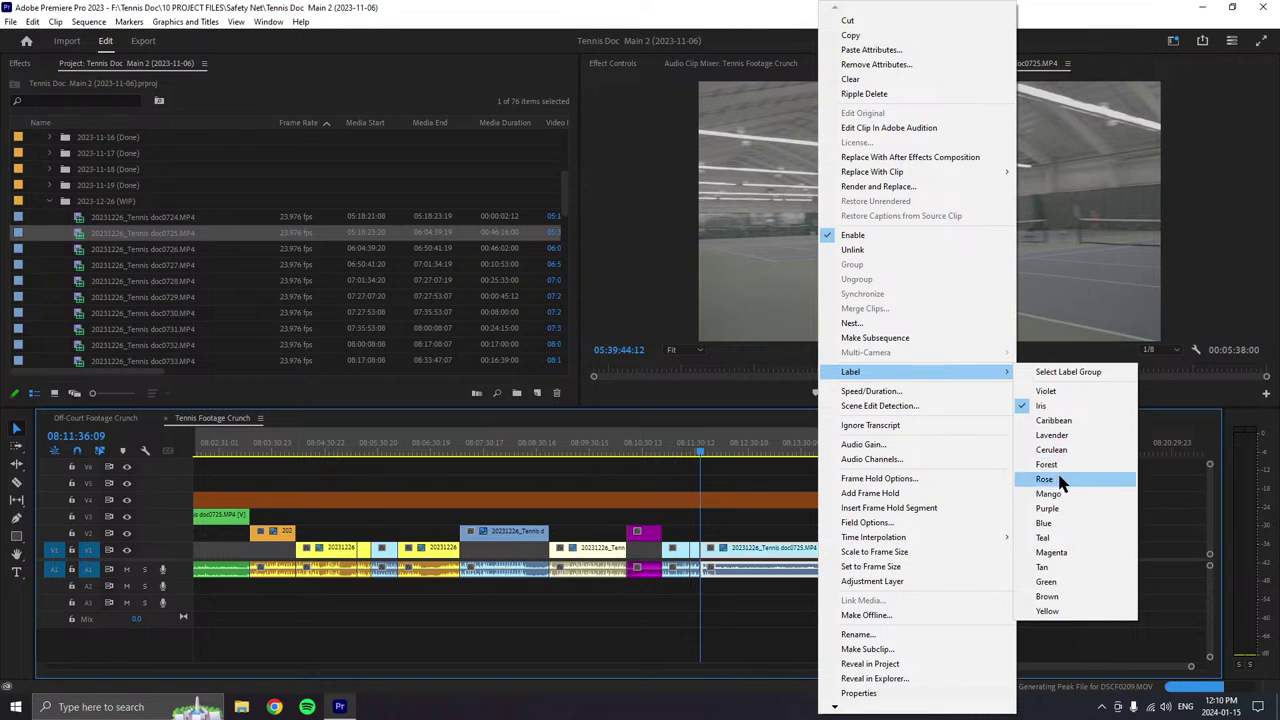
{"action": "left_click", "coordinate": [1050, 465]}
{"action": "left_click", "coordinate": [789, 551]}
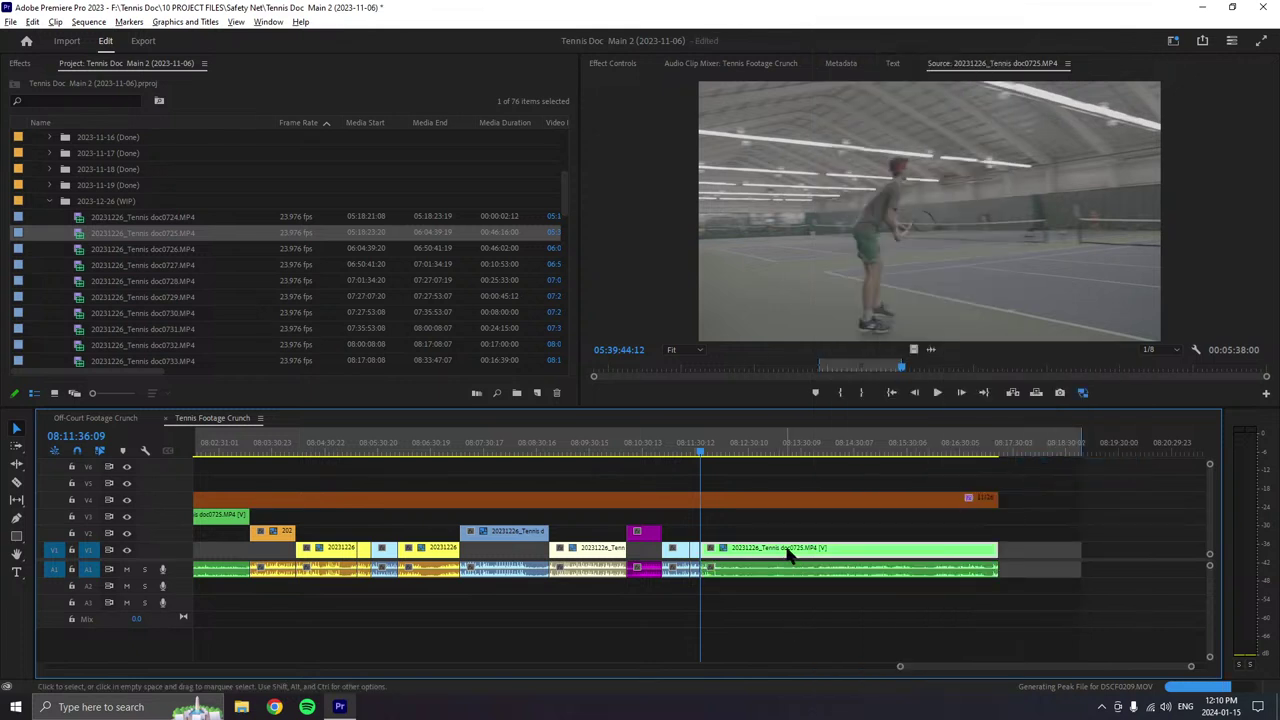
{"action": "key", "text": "alt+Up"}
{"action": "key", "text": "alt+Up"}
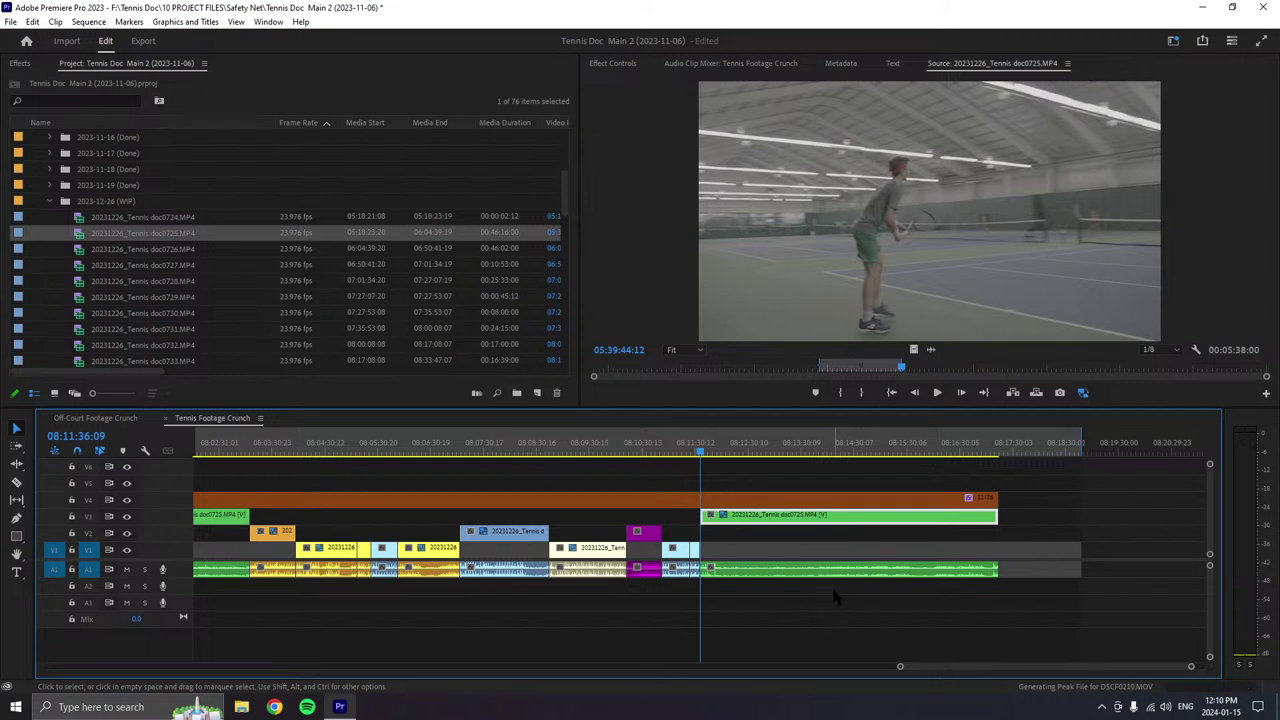
{"action": "left_click", "coordinate": [836, 598]}
{"action": "key", "text": "ctrl+s"}
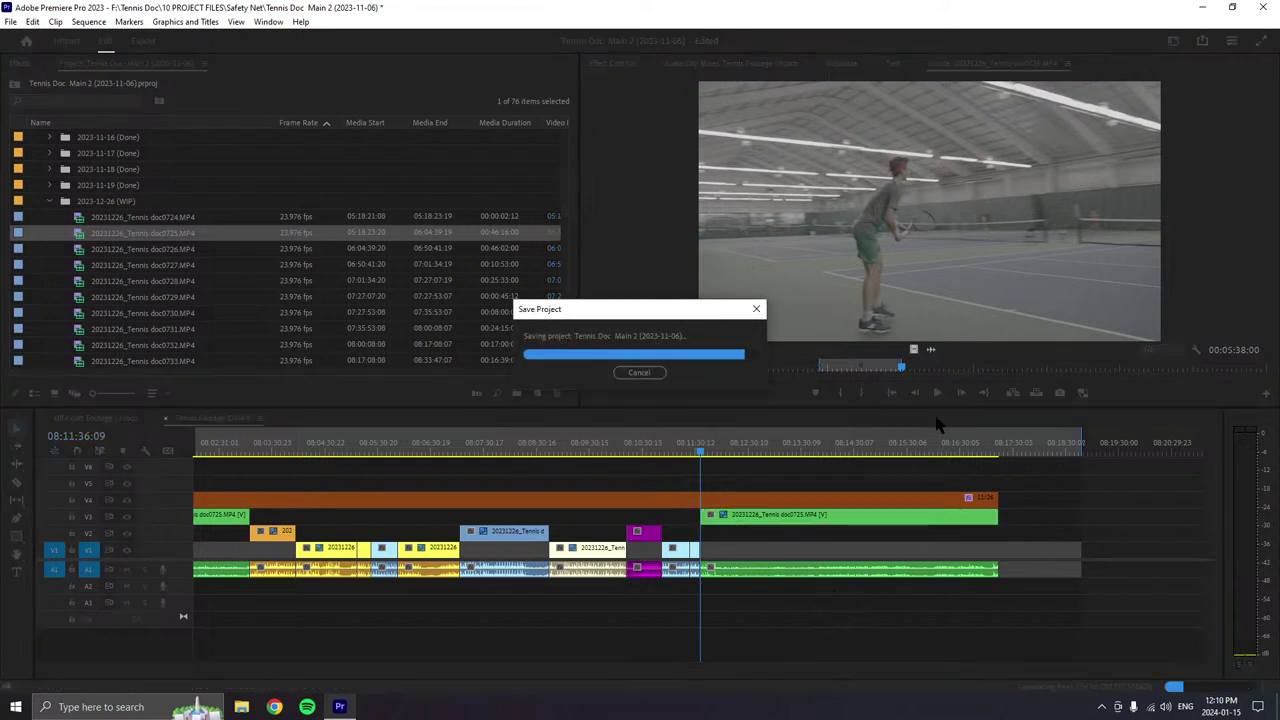
- Review the source clip on to 05:42:12:17 with pauses, marking a 00:02:18:05 select that ends there
{"action": "left_click", "coordinate": [939, 393]}
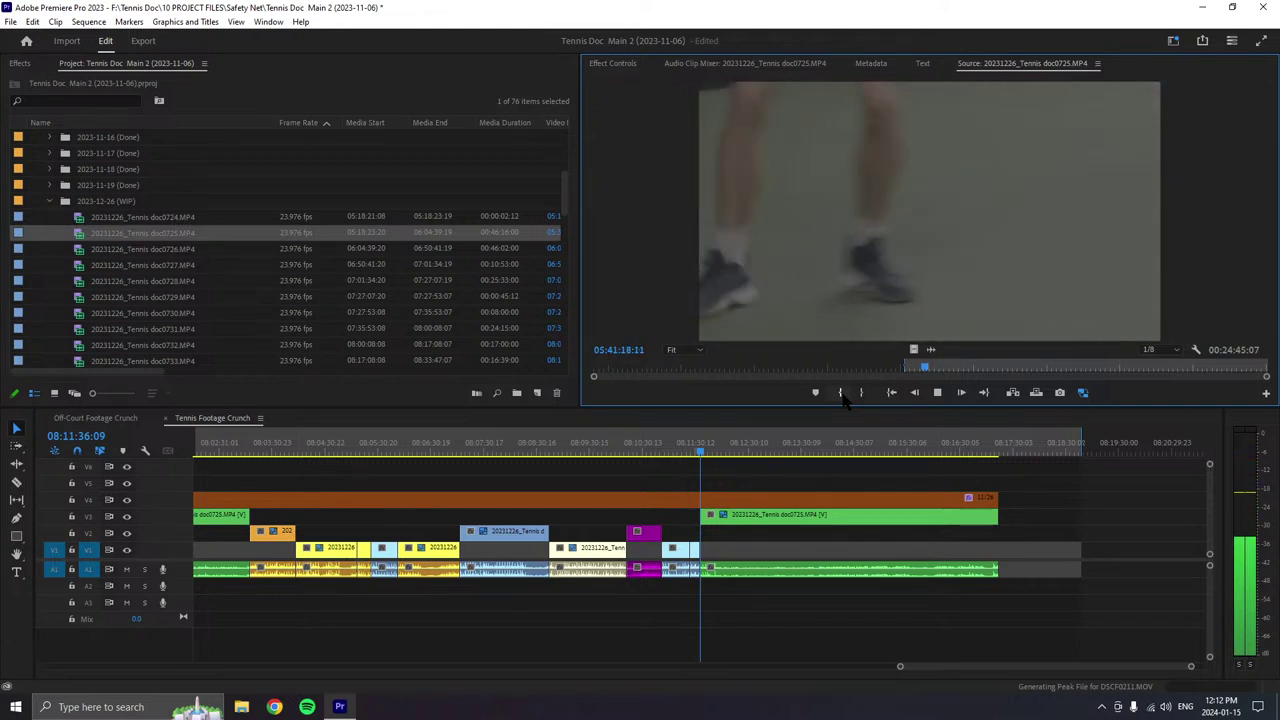
{"action": "key", "text": "space"}
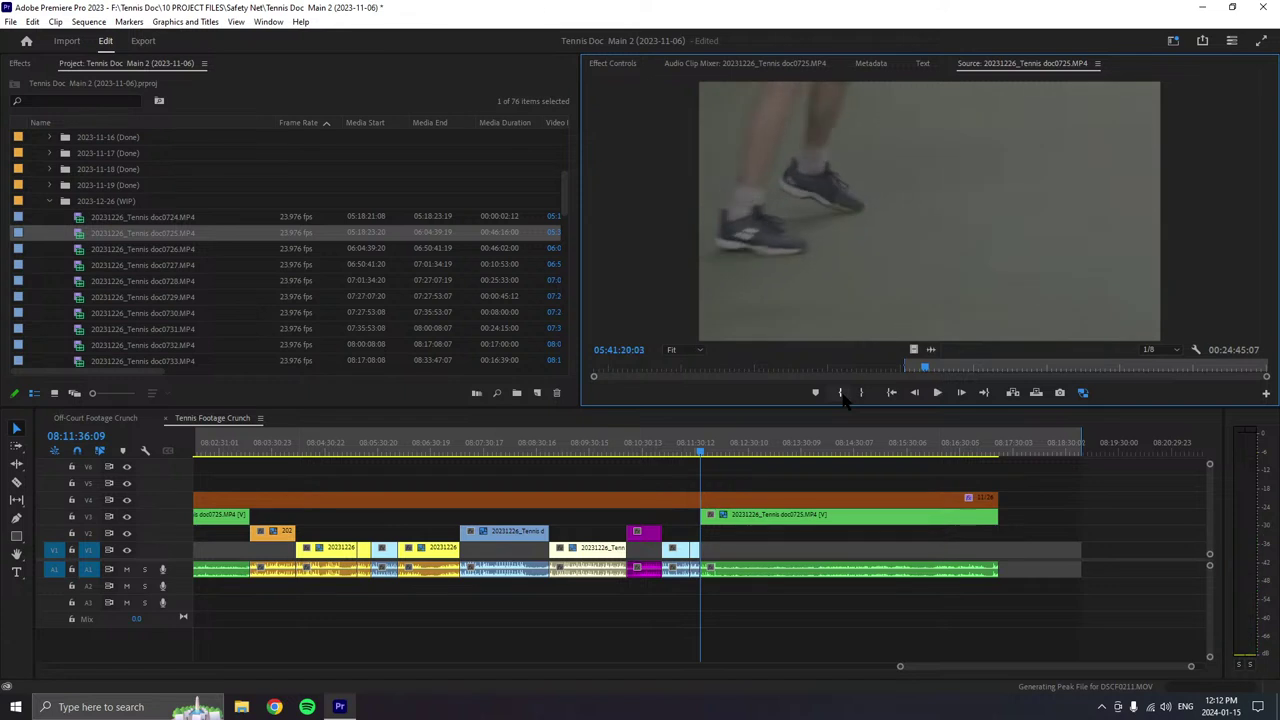
{"action": "key", "text": "space"}
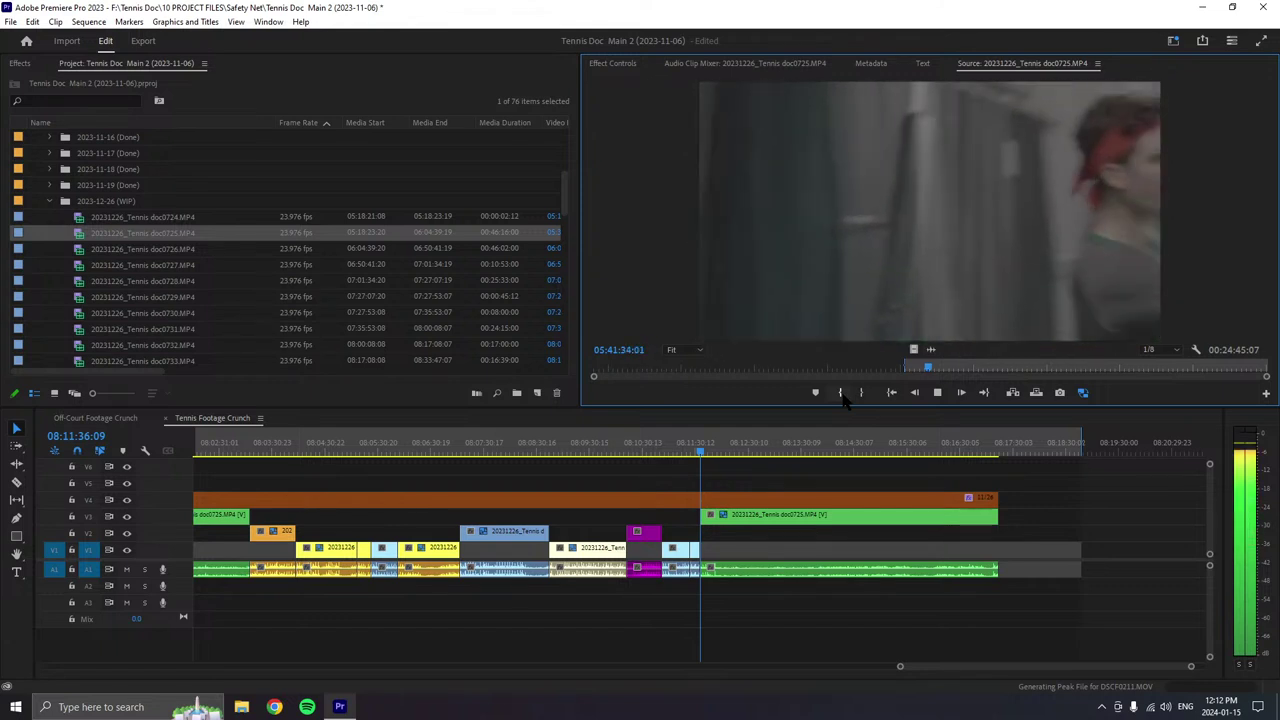
{"action": "key", "text": "space"}
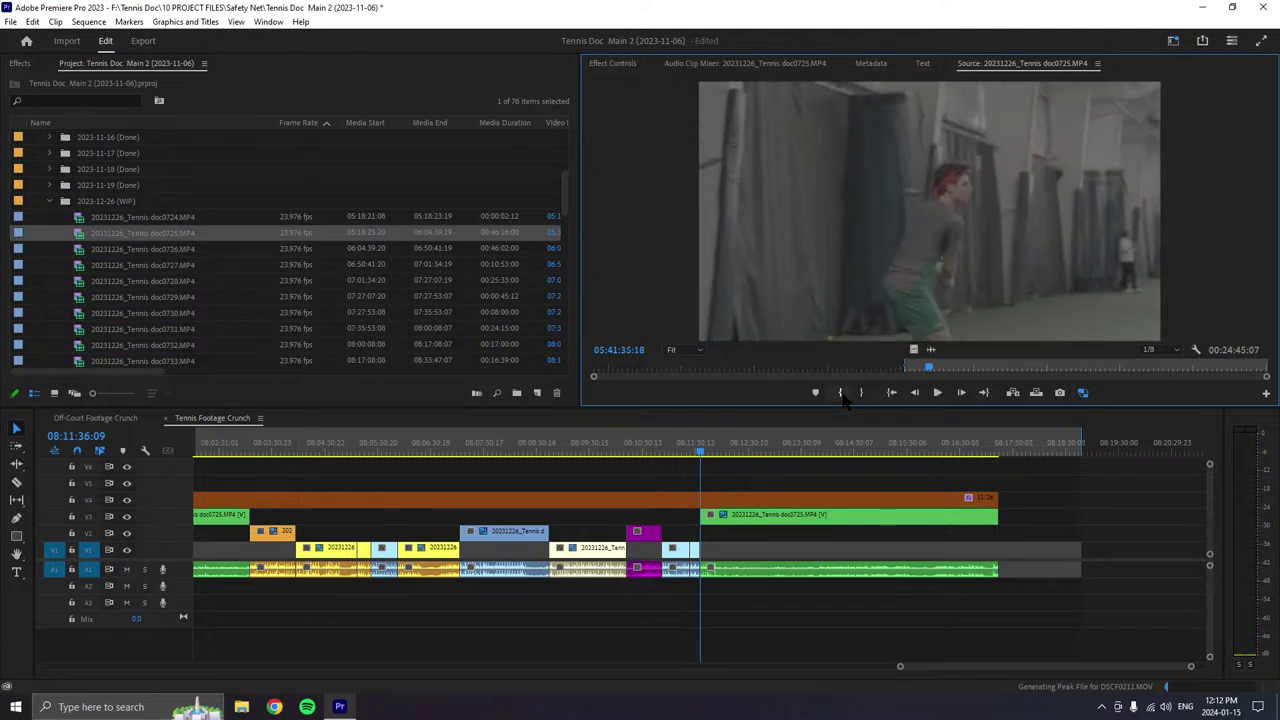
{"action": "key", "text": "space"}
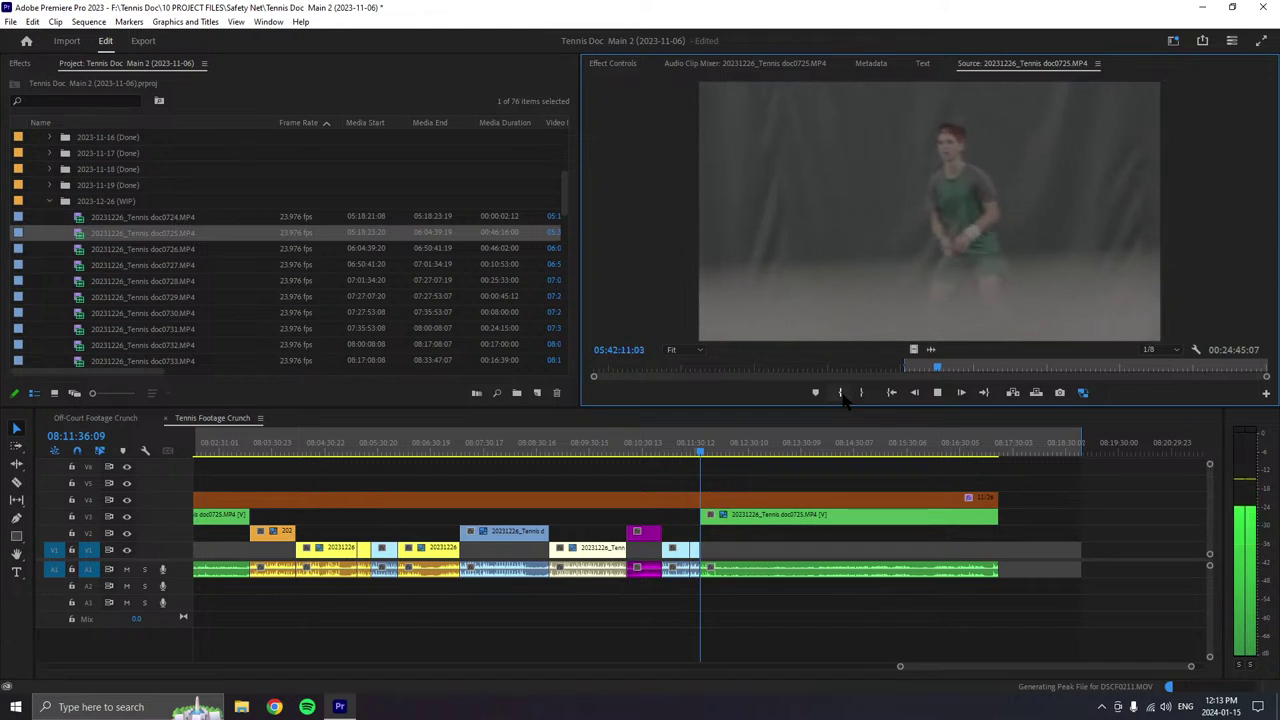
{"action": "key", "text": "space"}
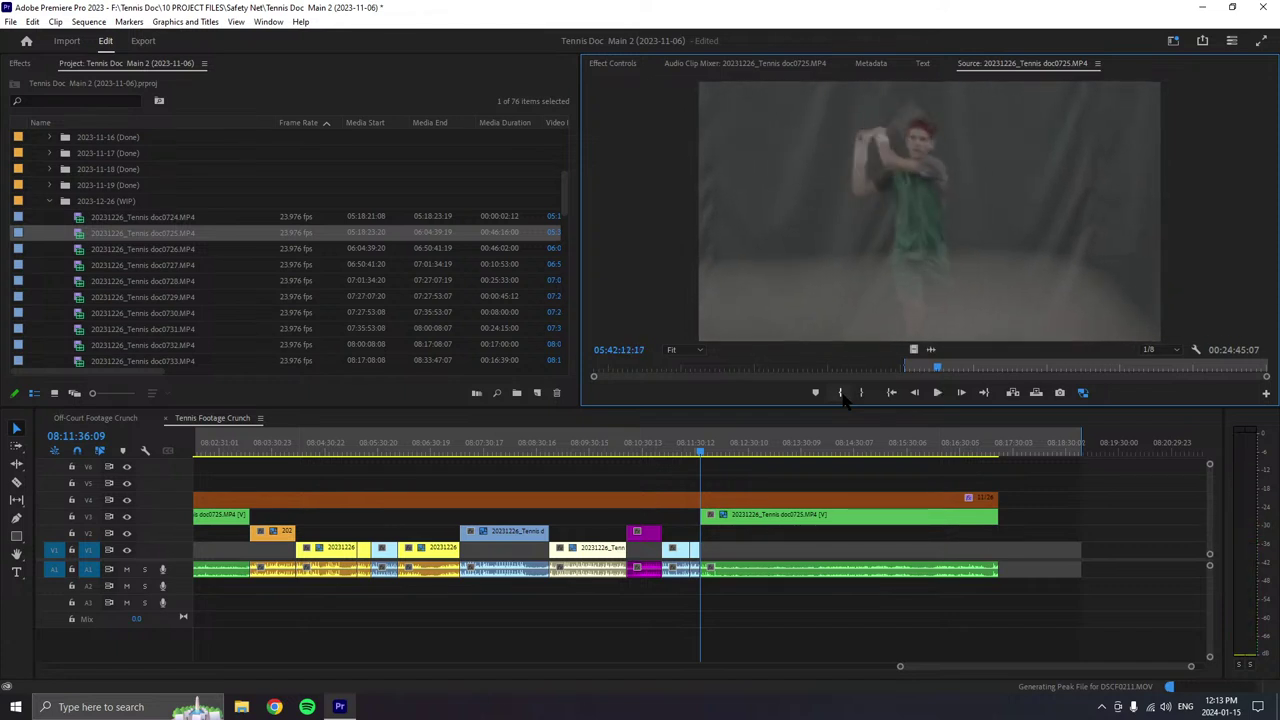
{"action": "key", "text": "o"}
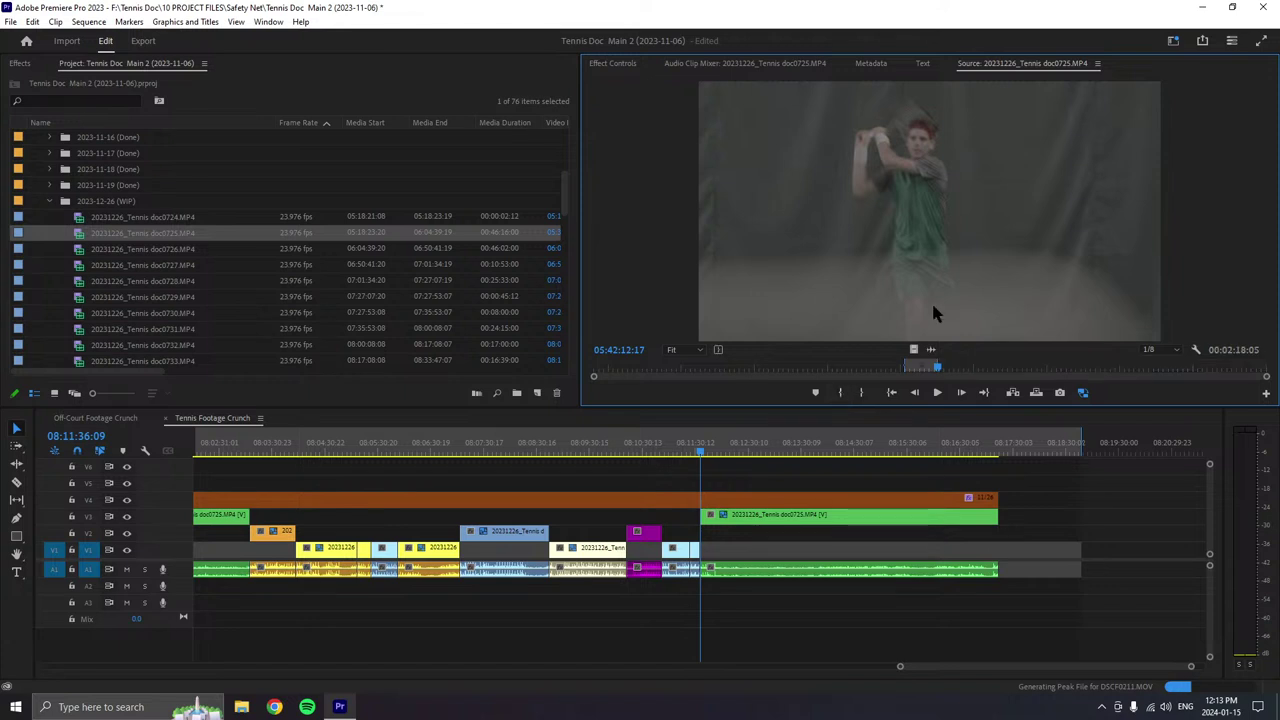
- Add the marked select to V1 directly after the green clip and extend the orange V4 title past its end
{"action": "left_click_drag", "start_coordinate": [931, 300], "coordinate": [1006, 555]}
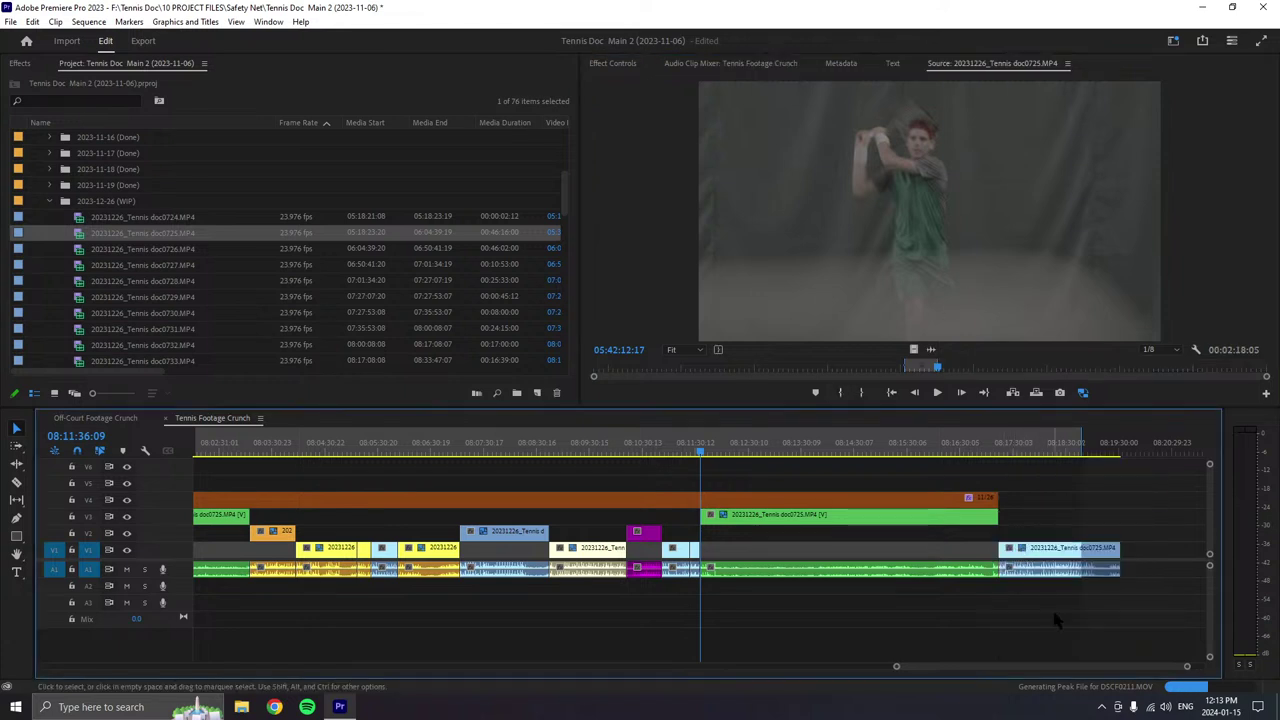
{"action": "scroll", "coordinate": [1076, 672], "scroll_direction": "down", "scroll_amount": 5}
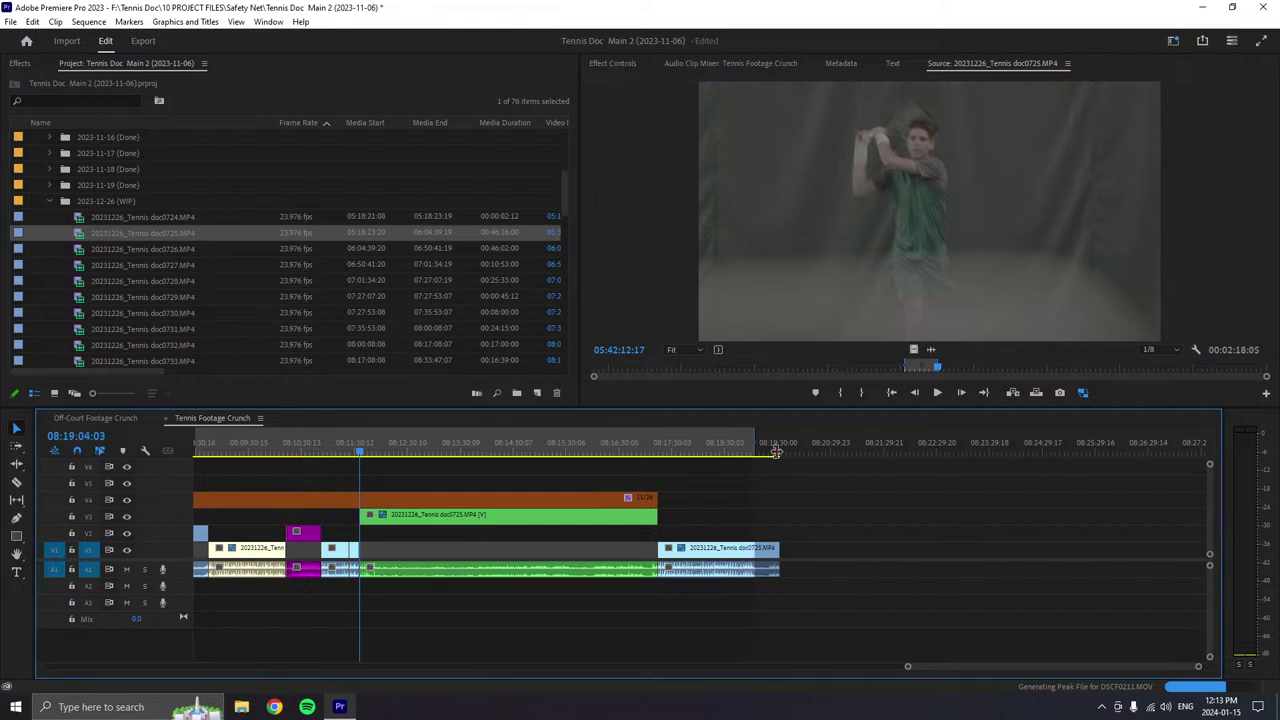
{"action": "left_click_drag", "start_coordinate": [666, 501], "coordinate": [810, 501]}
{"action": "right_click", "coordinate": [730, 566]}
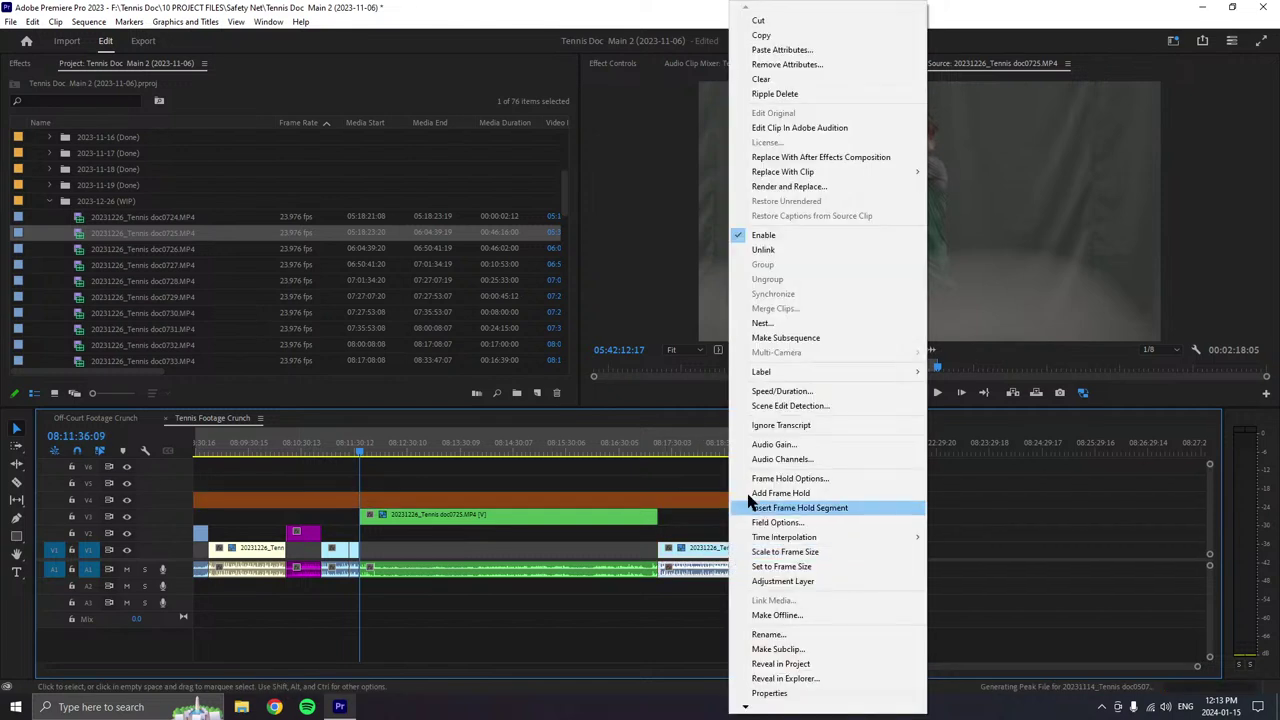
{"action": "mouse_move", "coordinate": [766, 374]}
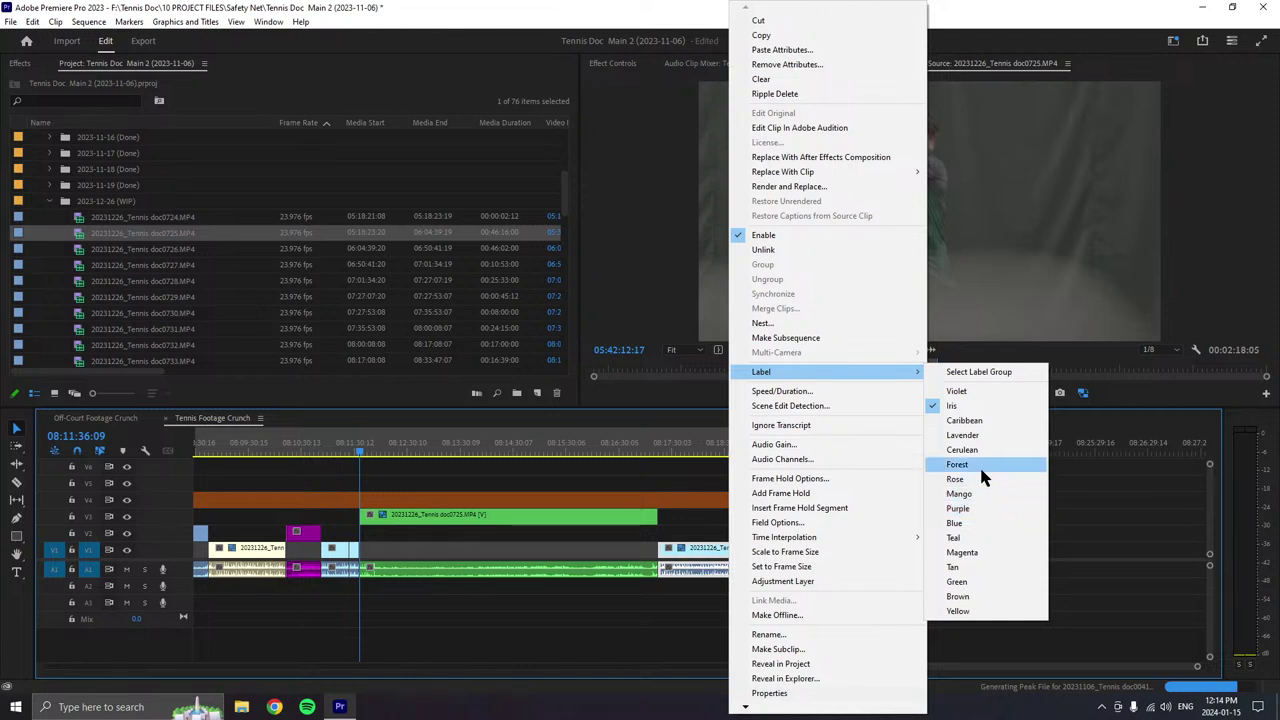
{"action": "left_click", "coordinate": [1112, 497]}
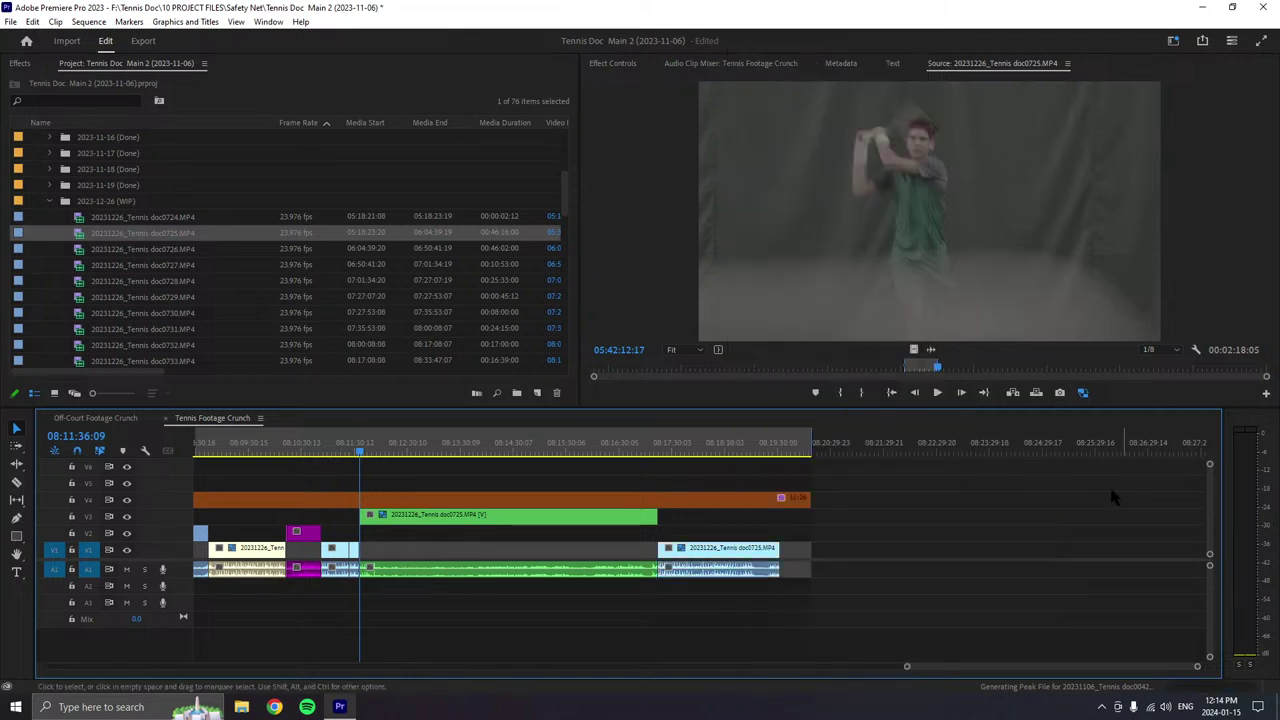
- Move the newest clip's video up to V3 beside the green clip, save the project and play part of the clip at about 08:17:50
{"action": "left_click_drag", "start_coordinate": [763, 556], "coordinate": [763, 522]}
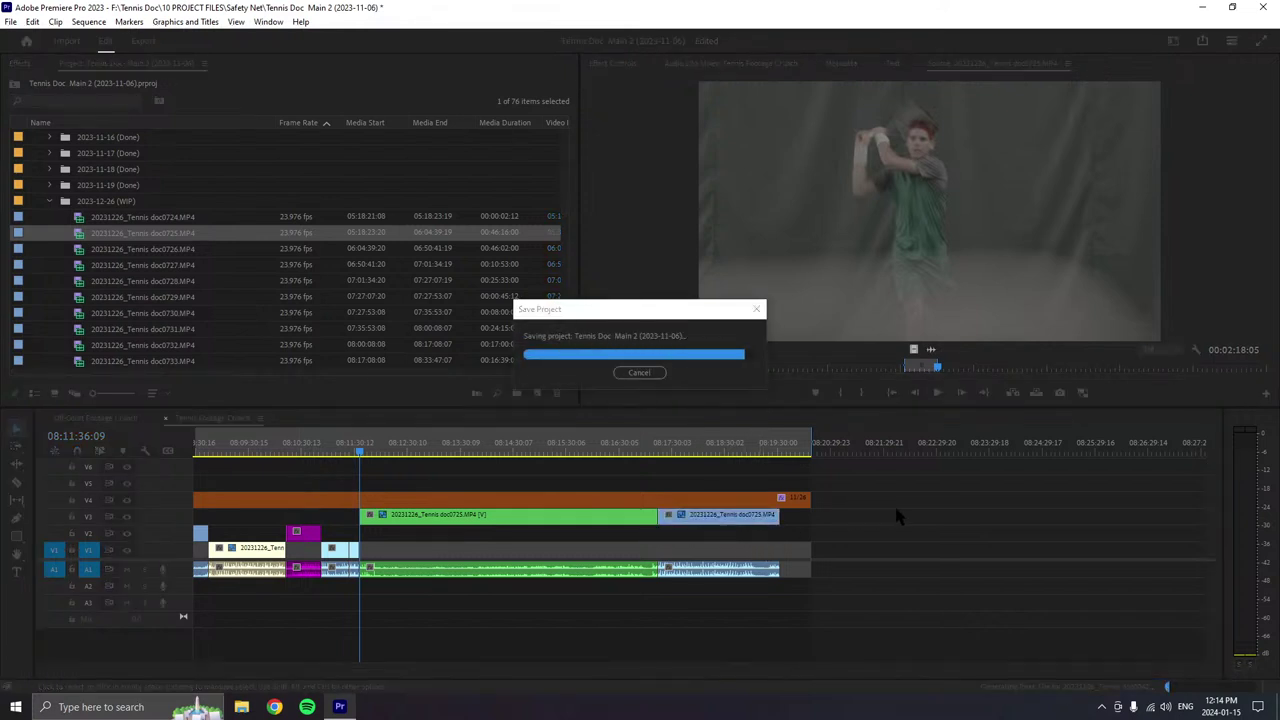
{"action": "mouse_move", "coordinate": [671, 451]}
{"action": "left_mouse_down"}
{"action": "mouse_move", "coordinate": [660, 453]}
{"action": "mouse_move", "coordinate": [689, 452]}
{"action": "left_mouse_up"}
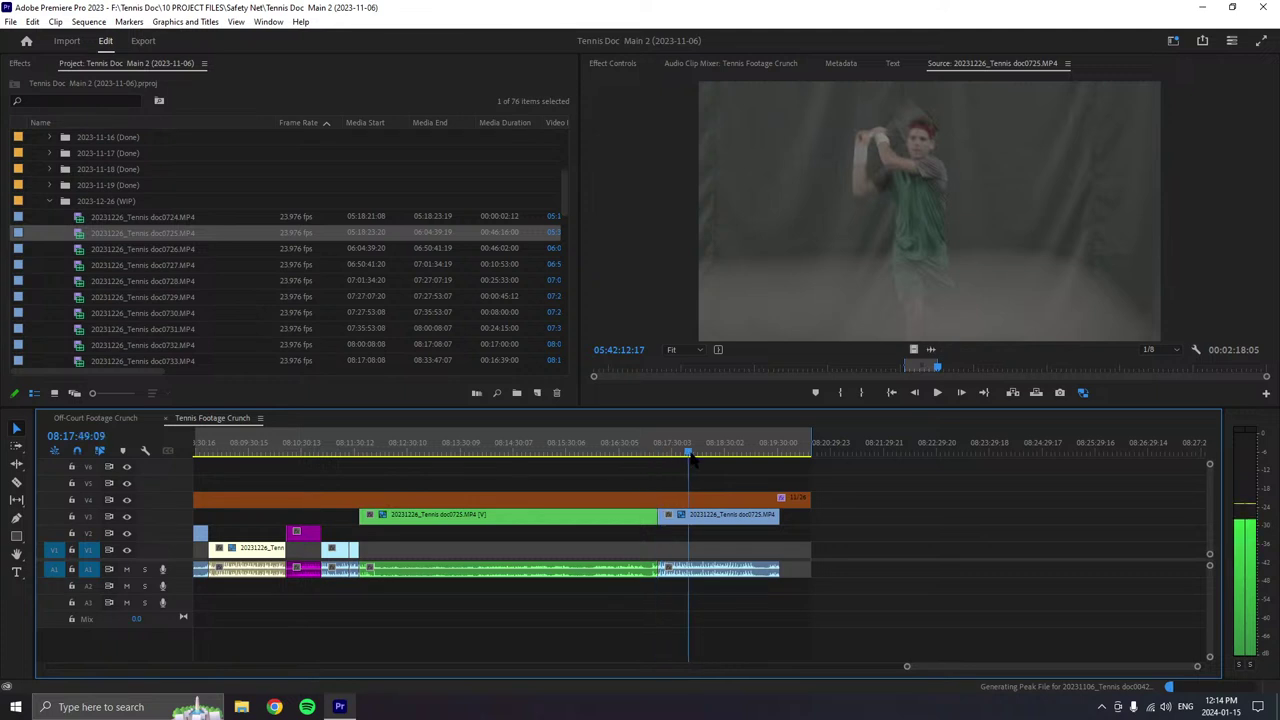
{"action": "left_click", "coordinate": [694, 522]}
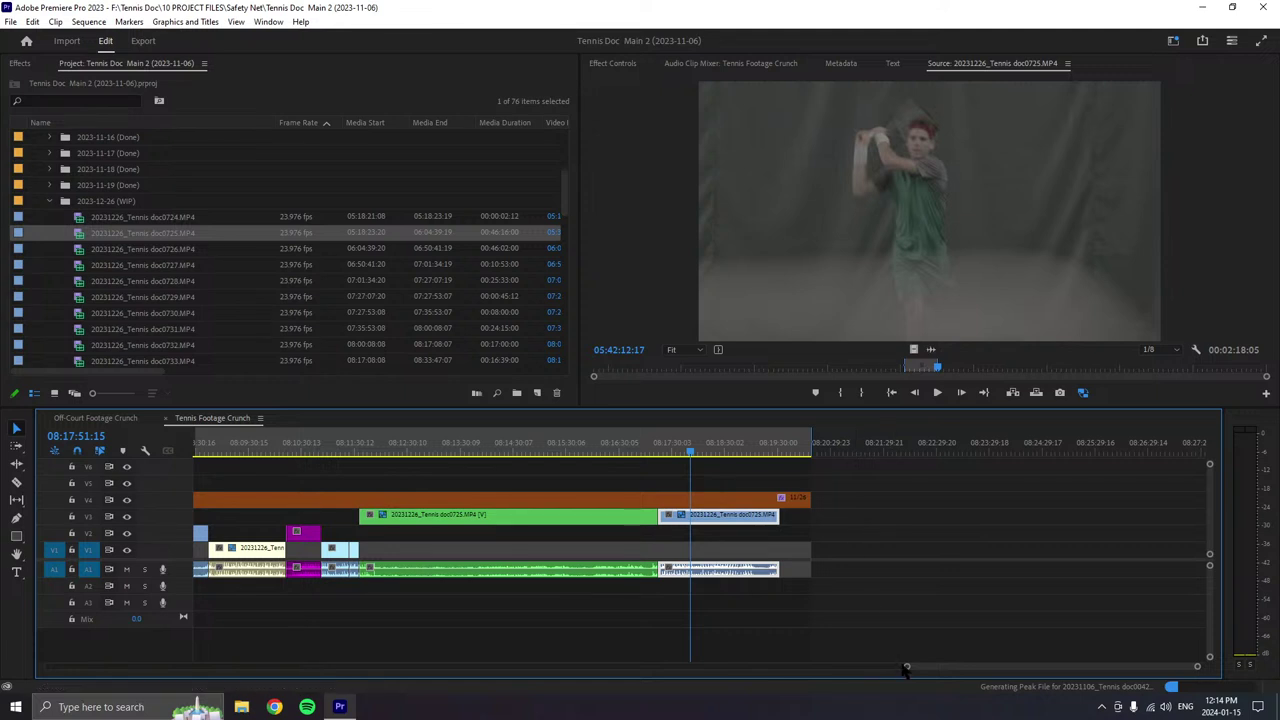
- Extend the orange date title on V4 well beyond the last clip to leave room for more selects
{"action": "left_click_drag", "start_coordinate": [907, 666], "coordinate": [830, 648]}
{"action": "left_click_drag", "start_coordinate": [887, 497], "coordinate": [1116, 500]}
{"action": "key", "text": "ctrl+s"}
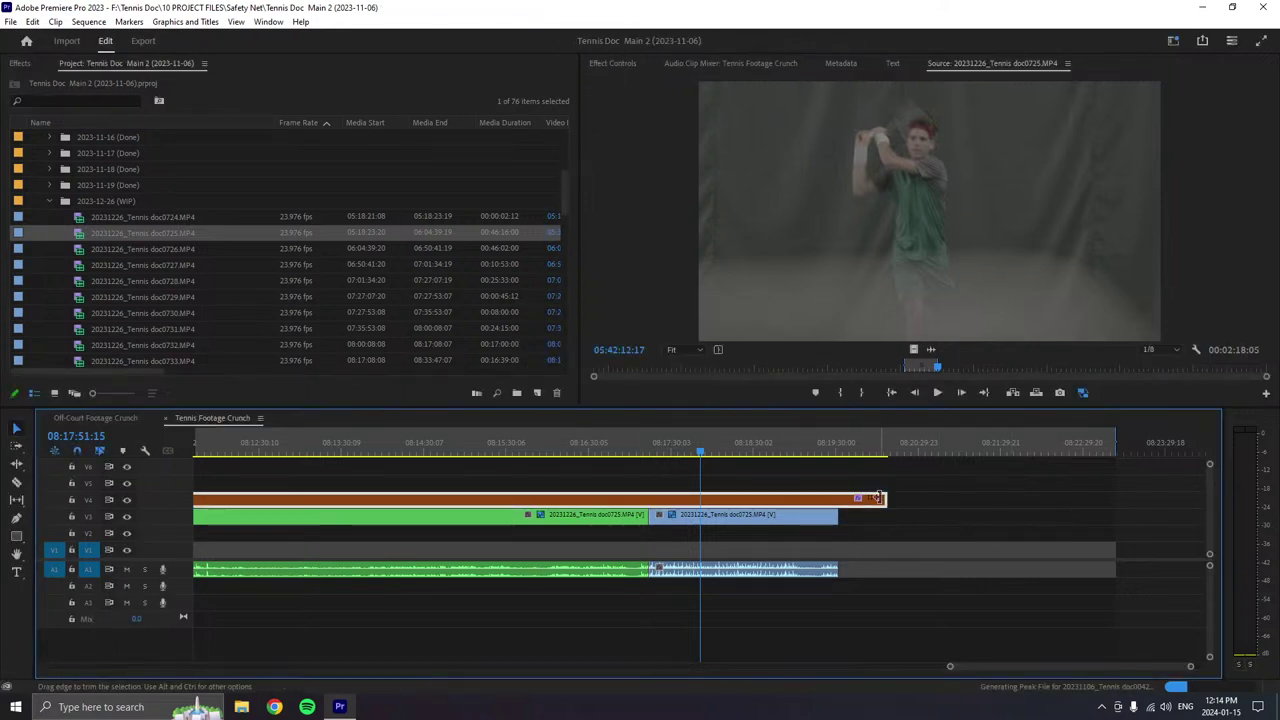
{"action": "left_click_drag", "start_coordinate": [884, 498], "coordinate": [1107, 499]}
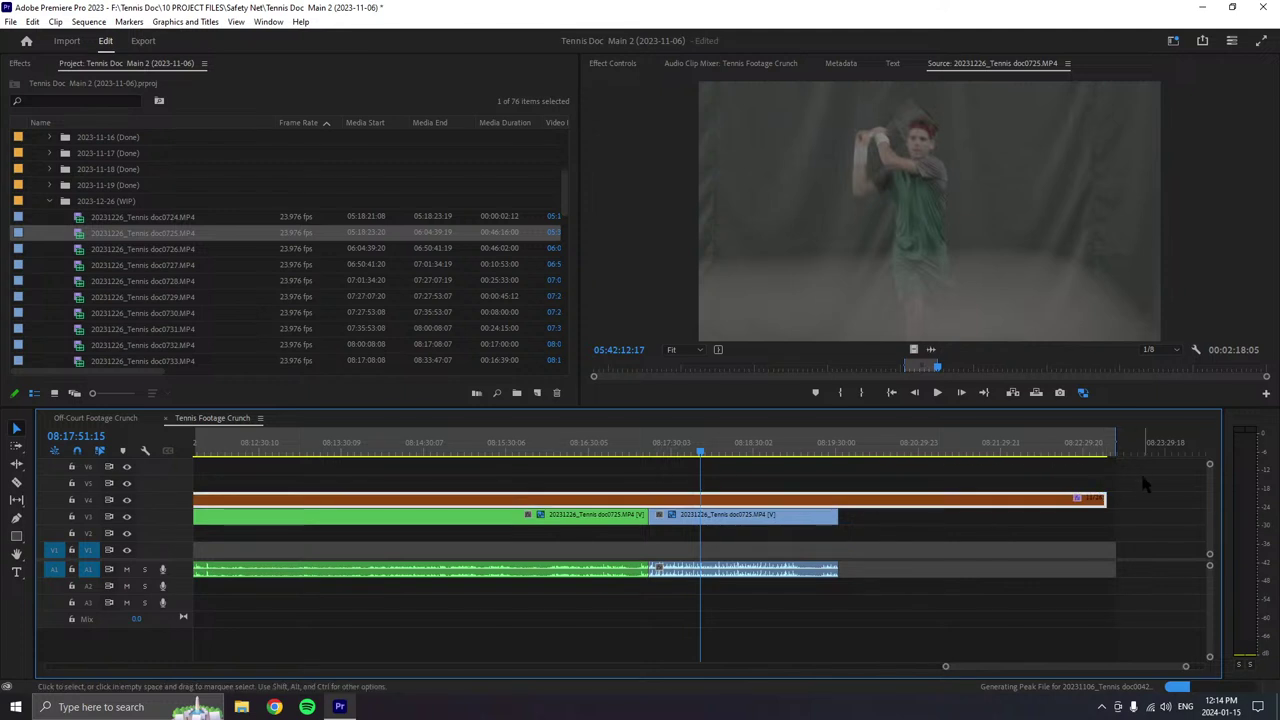
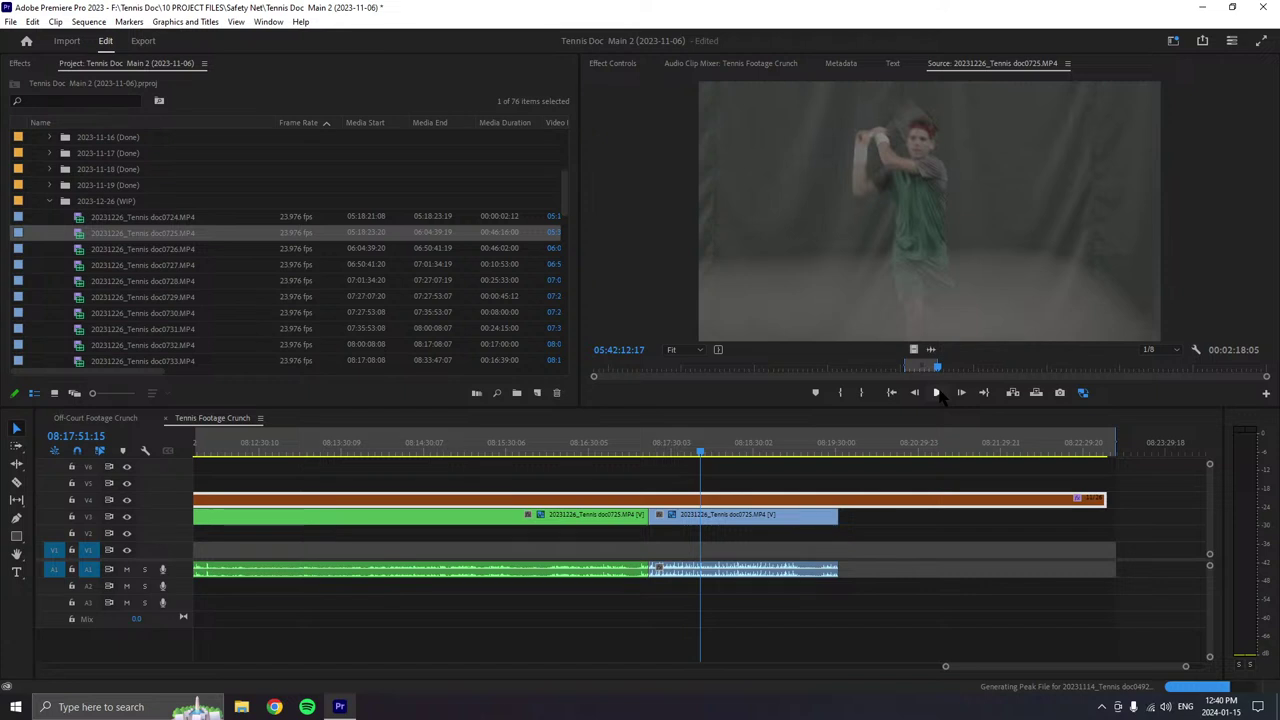
- Review the source clip on to about 05:43:00:04, mark the short passage before it and add it to V1 after the blue V3 clip
{"action": "left_click", "coordinate": [941, 396]}
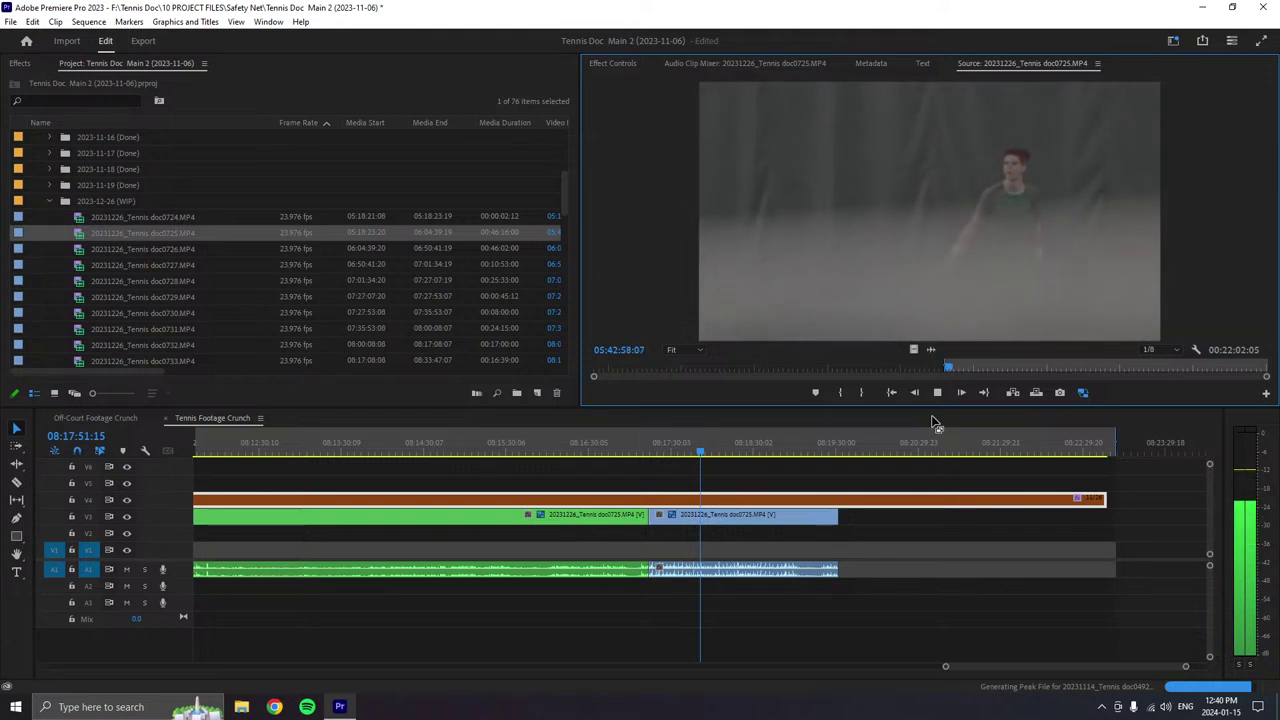
{"action": "key", "text": "space"}
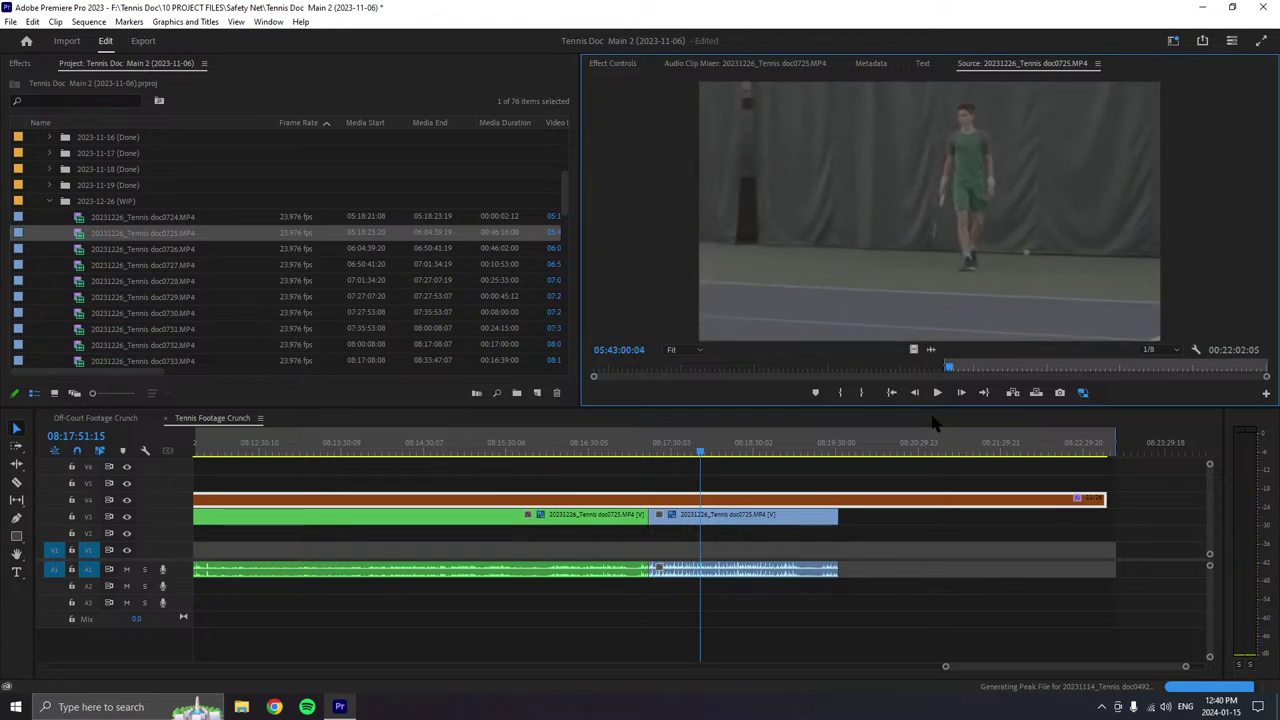
{"action": "left_click_drag", "start_coordinate": [908, 234], "coordinate": [852, 548]}
- Review the source clip on to 05:44:21:17 and mark a 00:01:20:17 select that ends there
{"action": "left_click", "coordinate": [936, 393]}
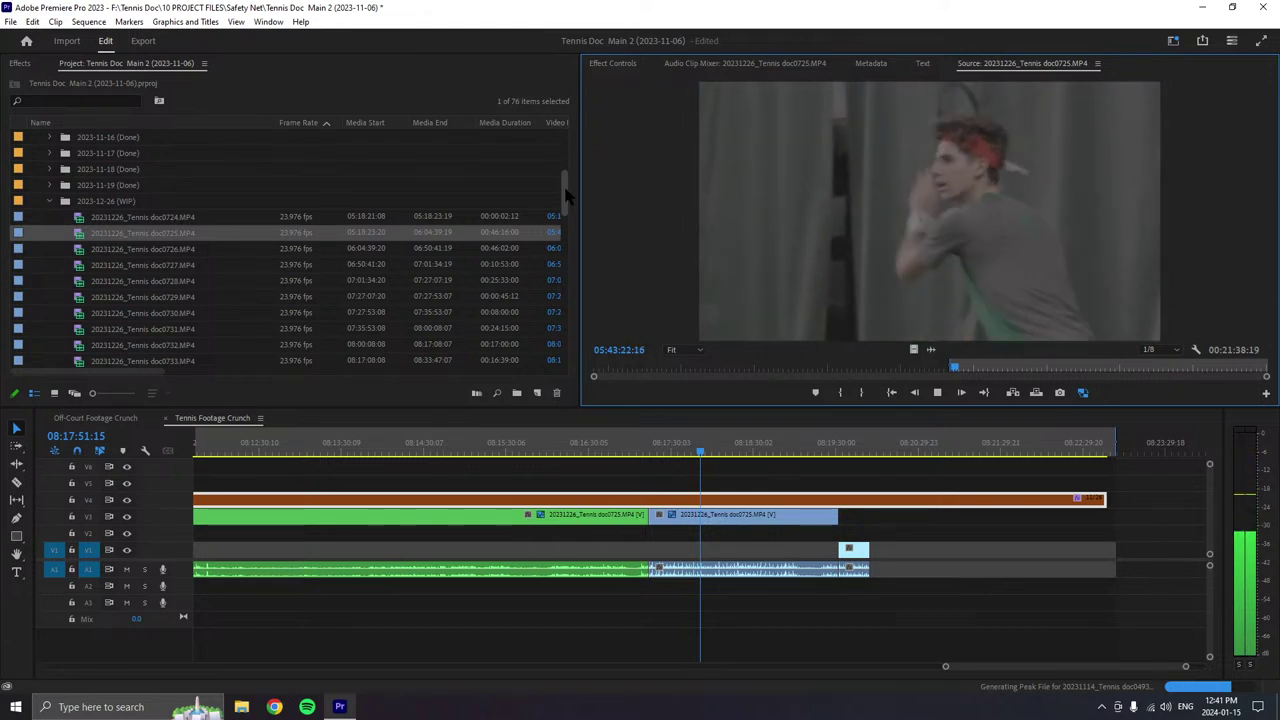
{"action": "mouse_move", "coordinate": [569, 191]}
{"action": "left_mouse_down"}
{"action": "mouse_move", "coordinate": [566, 325]}
{"action": "mouse_move", "coordinate": [565, 190]}
{"action": "mouse_move", "coordinate": [575, 212]}
{"action": "left_mouse_up"}
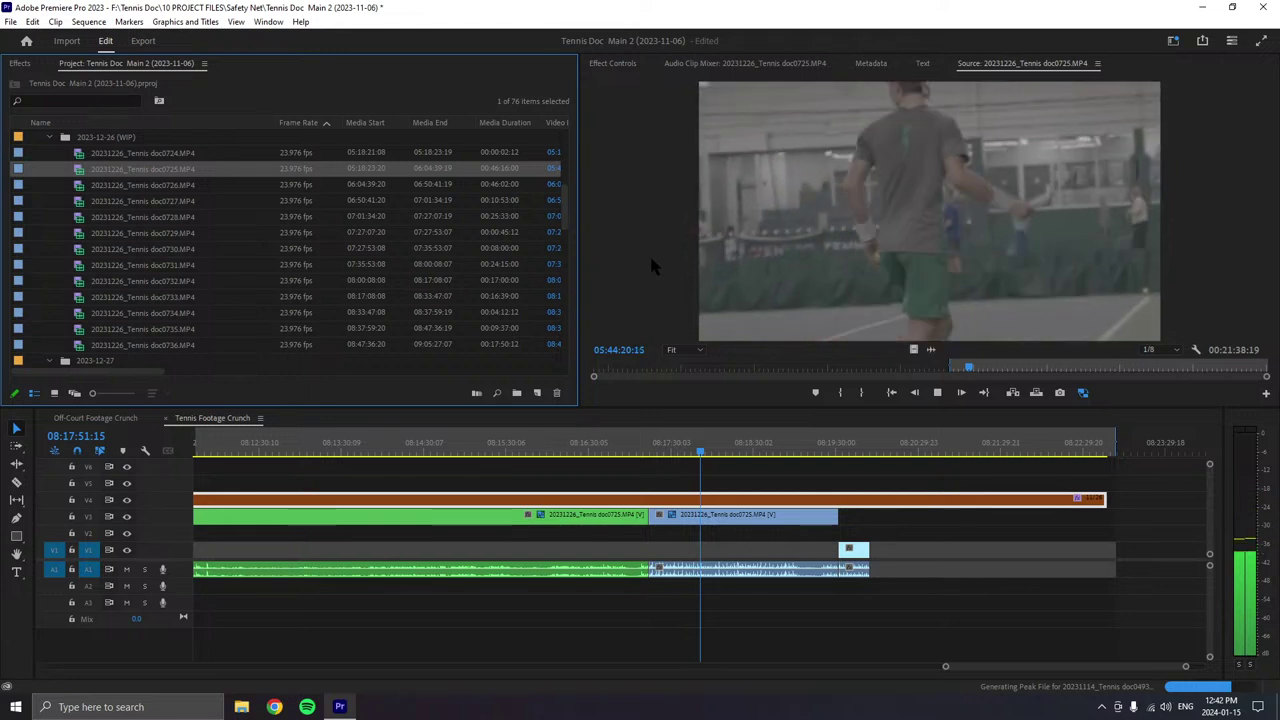
{"action": "key", "text": "space"}
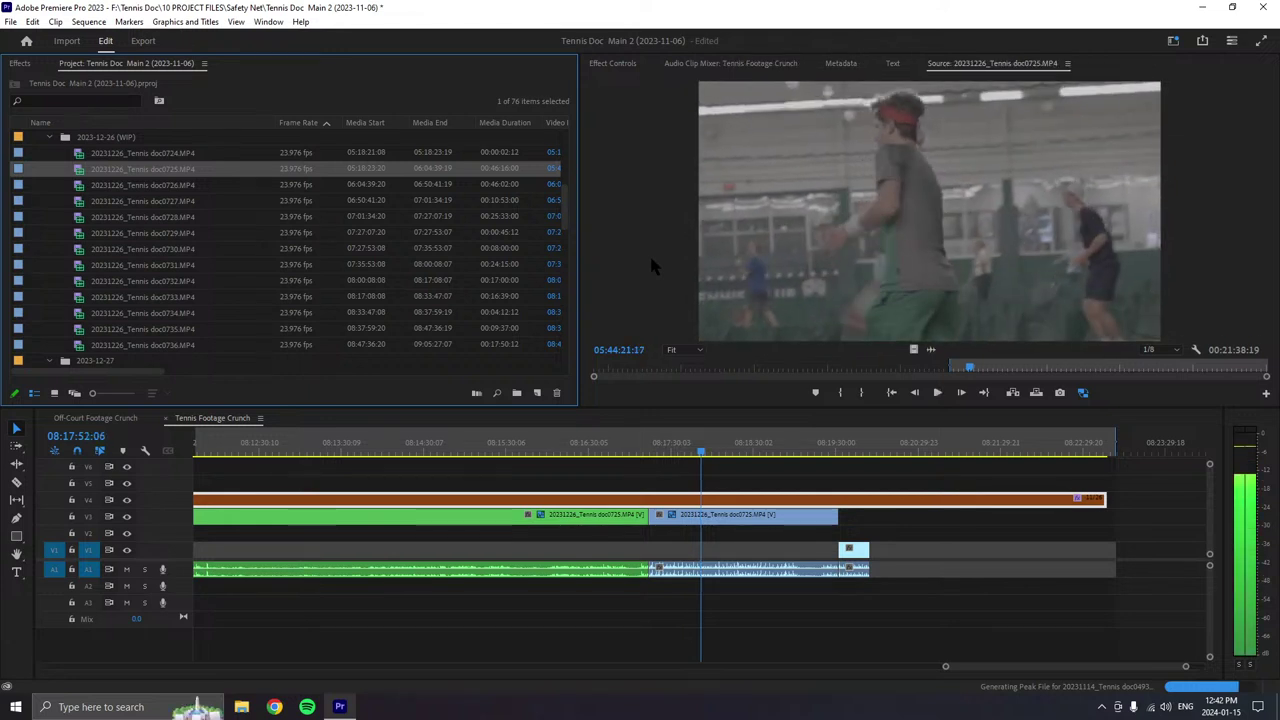
{"action": "left_click", "coordinate": [870, 345]}
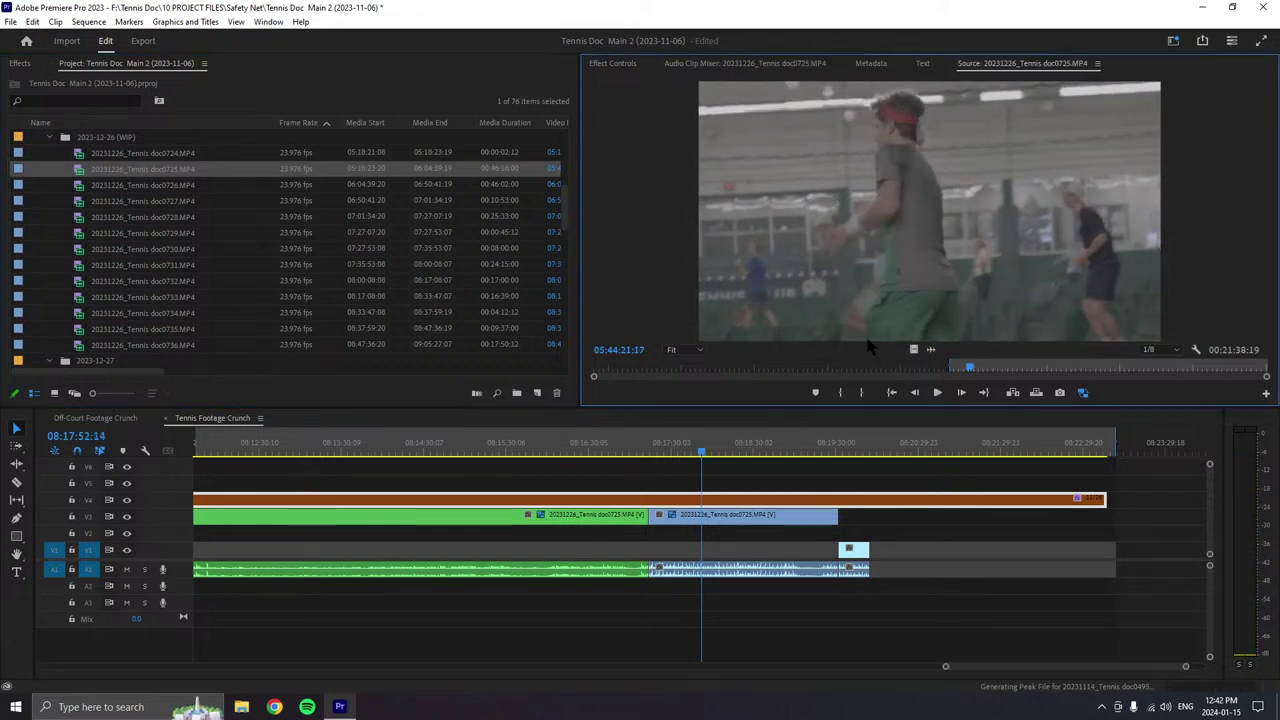
{"action": "key", "text": "o"}
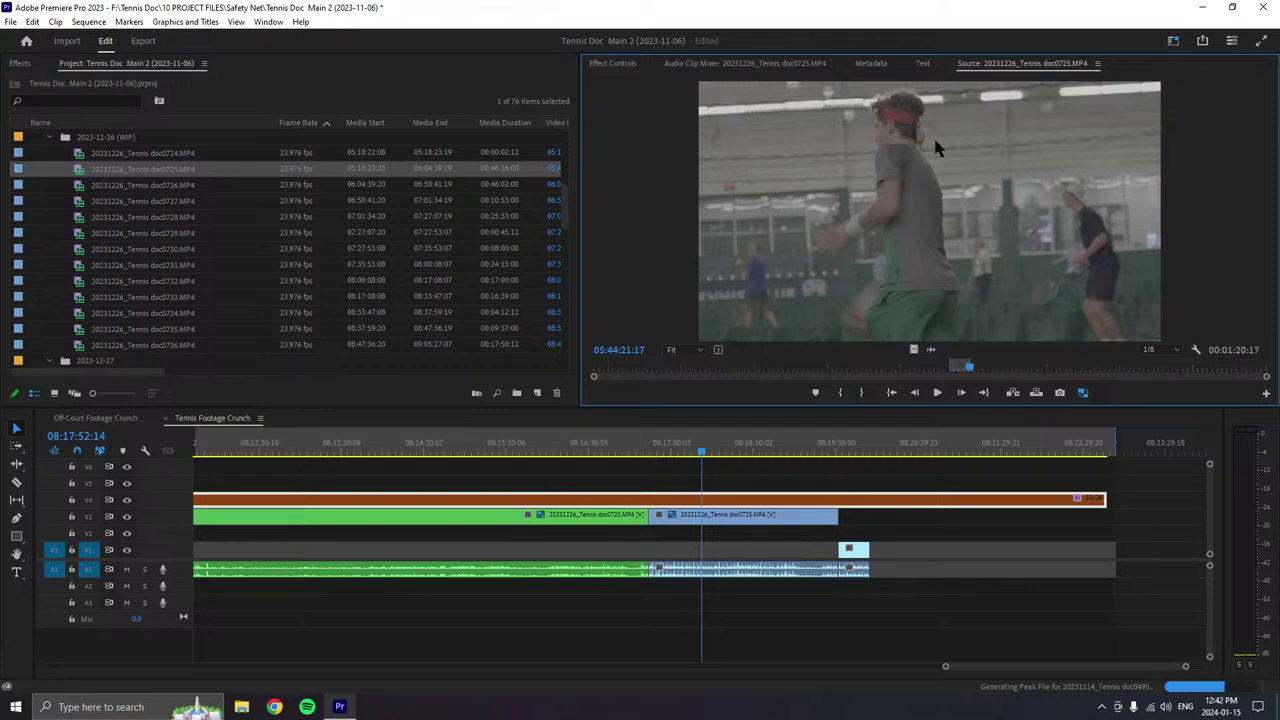
- Add the marked select after the short V1 clip, label it Mango and move its video up to V2
{"action": "left_click_drag", "start_coordinate": [918, 233], "coordinate": [895, 560]}
{"action": "right_click", "coordinate": [914, 562]}
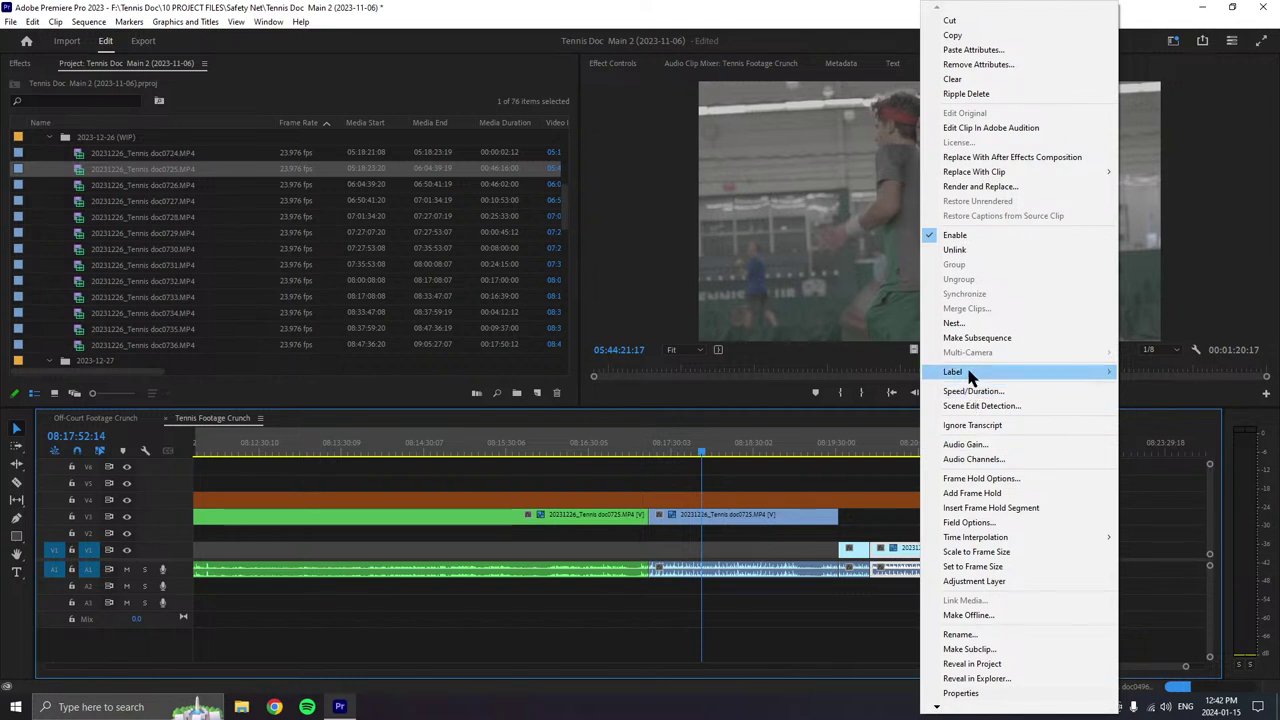
{"action": "mouse_move", "coordinate": [966, 371]}
{"action": "left_click", "coordinate": [1145, 494]}
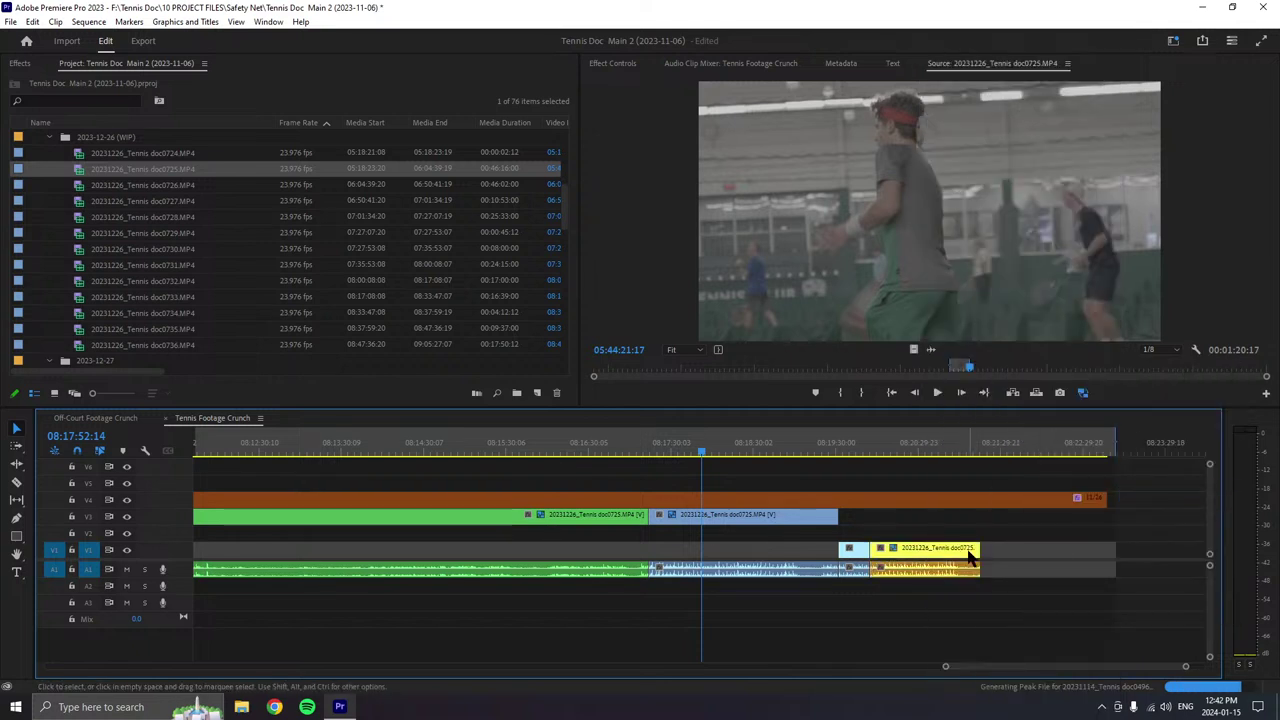
{"action": "left_click_drag", "start_coordinate": [968, 560], "coordinate": [968, 543]}
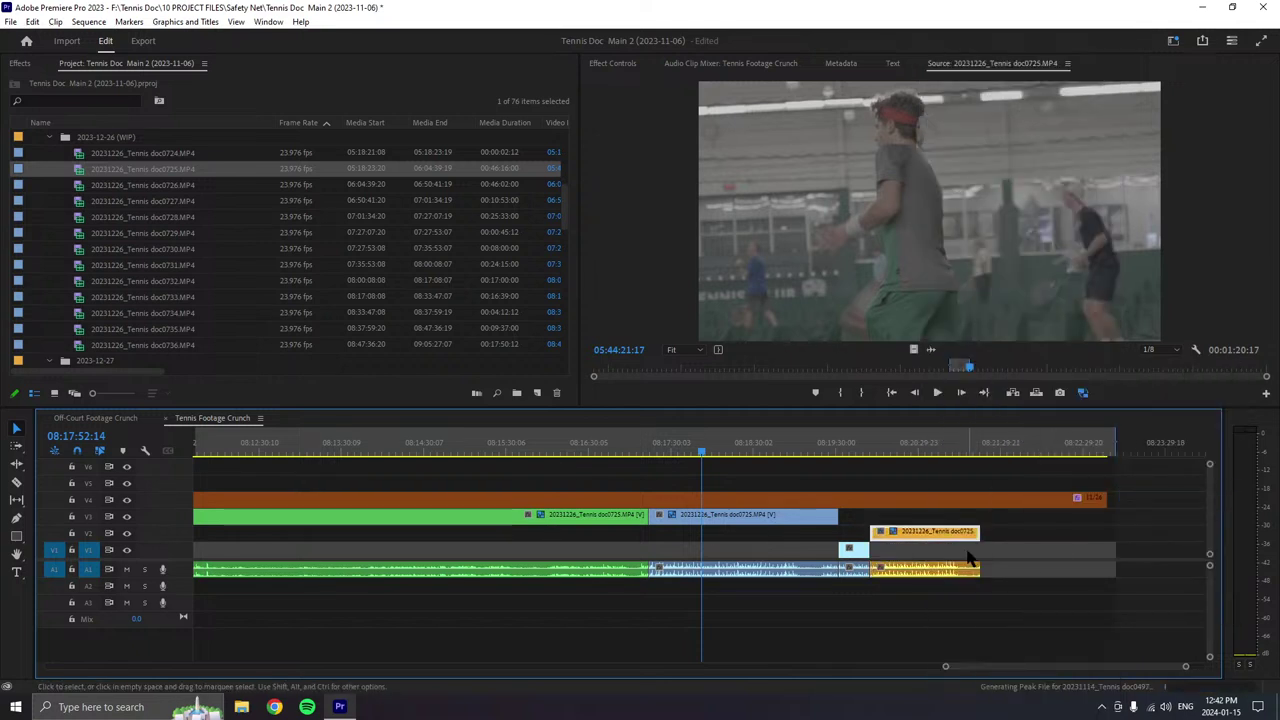
- Review the source clip on to 05:46:58:16, mark a 00:02:13:07 select ending there and add it to V1 after the Mango clip
{"action": "left_click", "coordinate": [937, 392]}
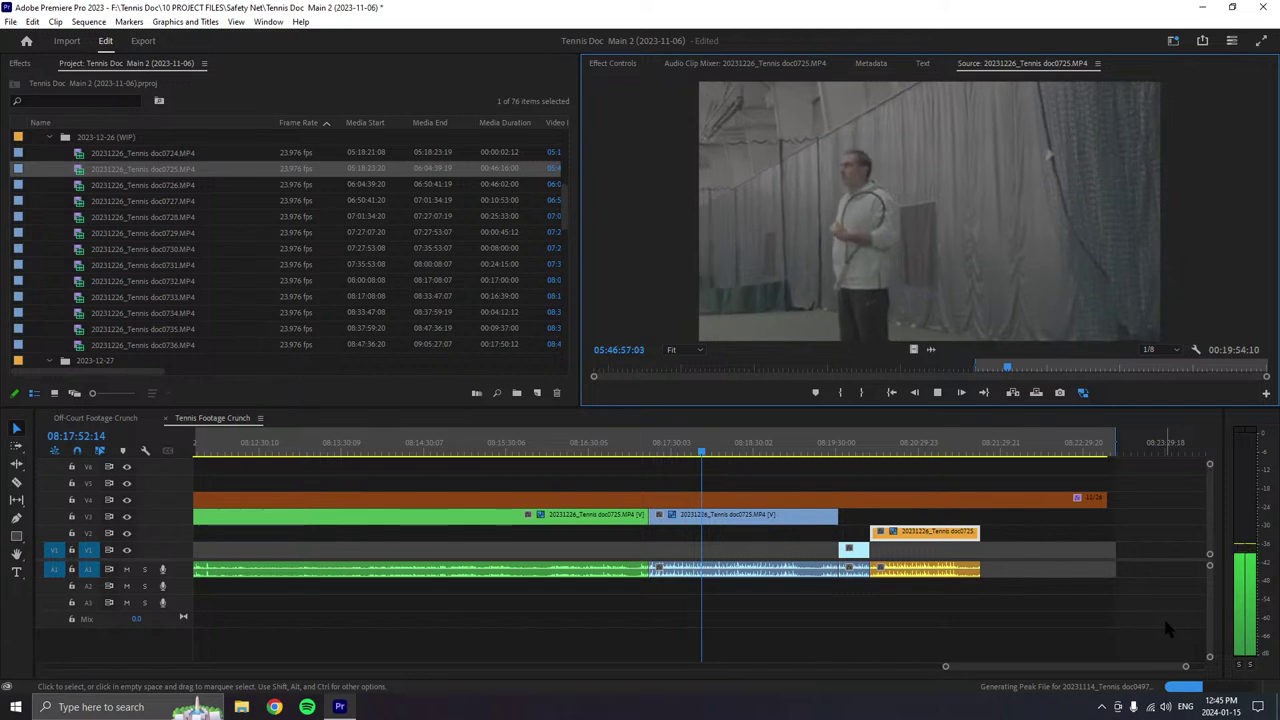
{"action": "key", "text": "o"}
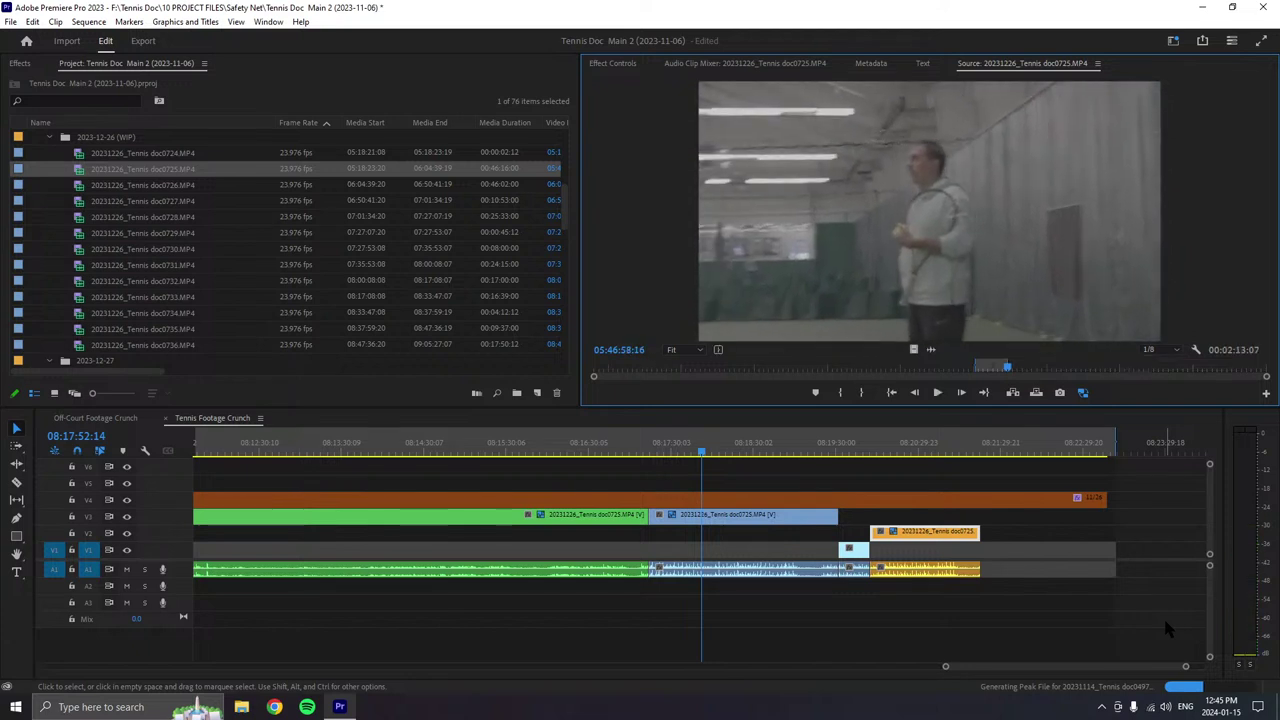
{"action": "left_click_drag", "start_coordinate": [1077, 335], "coordinate": [1002, 570]}
- Extend the orange date title on V4 to the end of the newest V1 clip and save the project
{"action": "scroll", "coordinate": [1005, 540], "scroll_direction": "down", "scroll_amount": 2}
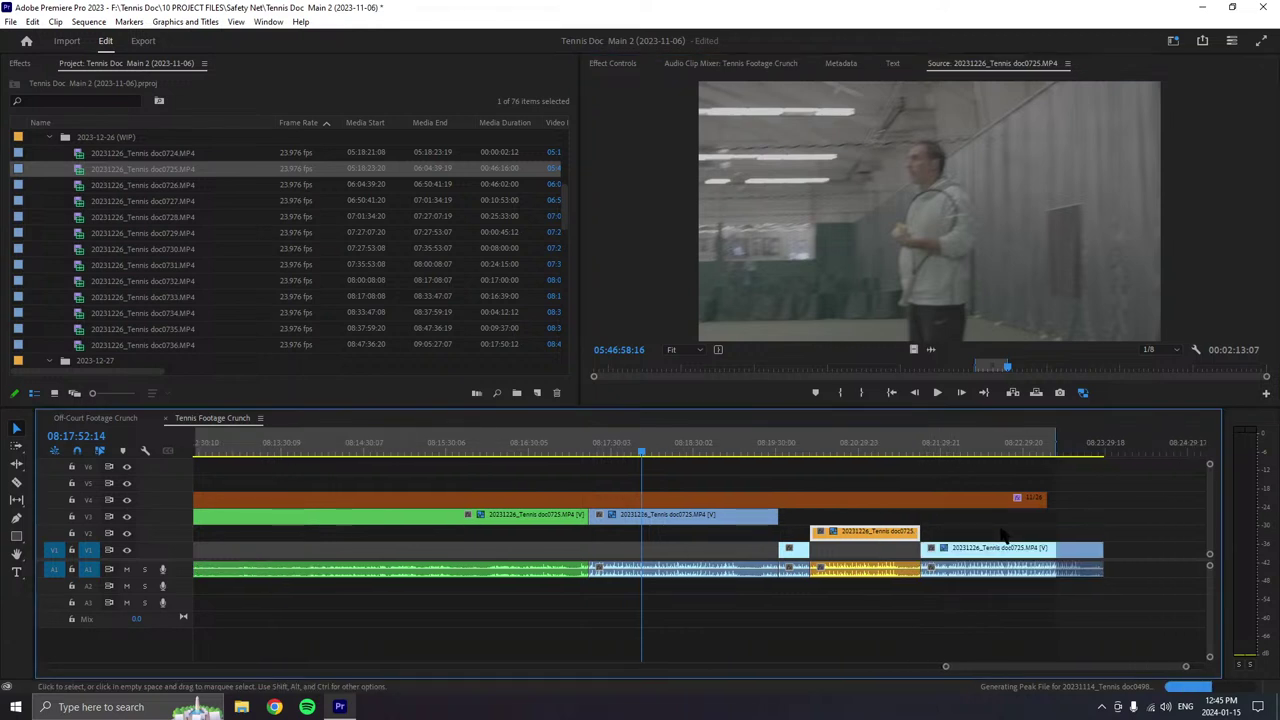
{"action": "scroll", "coordinate": [1000, 535], "scroll_direction": "down", "scroll_amount": 8}
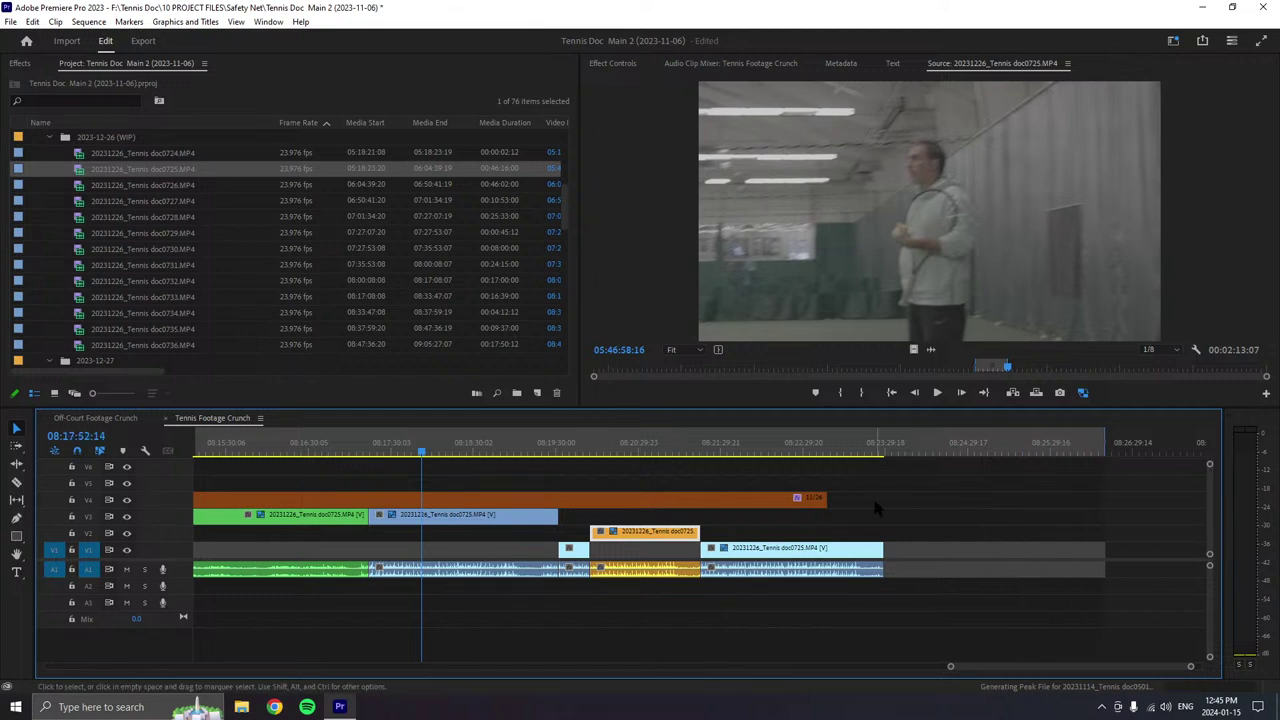
{"action": "left_click_drag", "start_coordinate": [826, 499], "coordinate": [908, 494]}
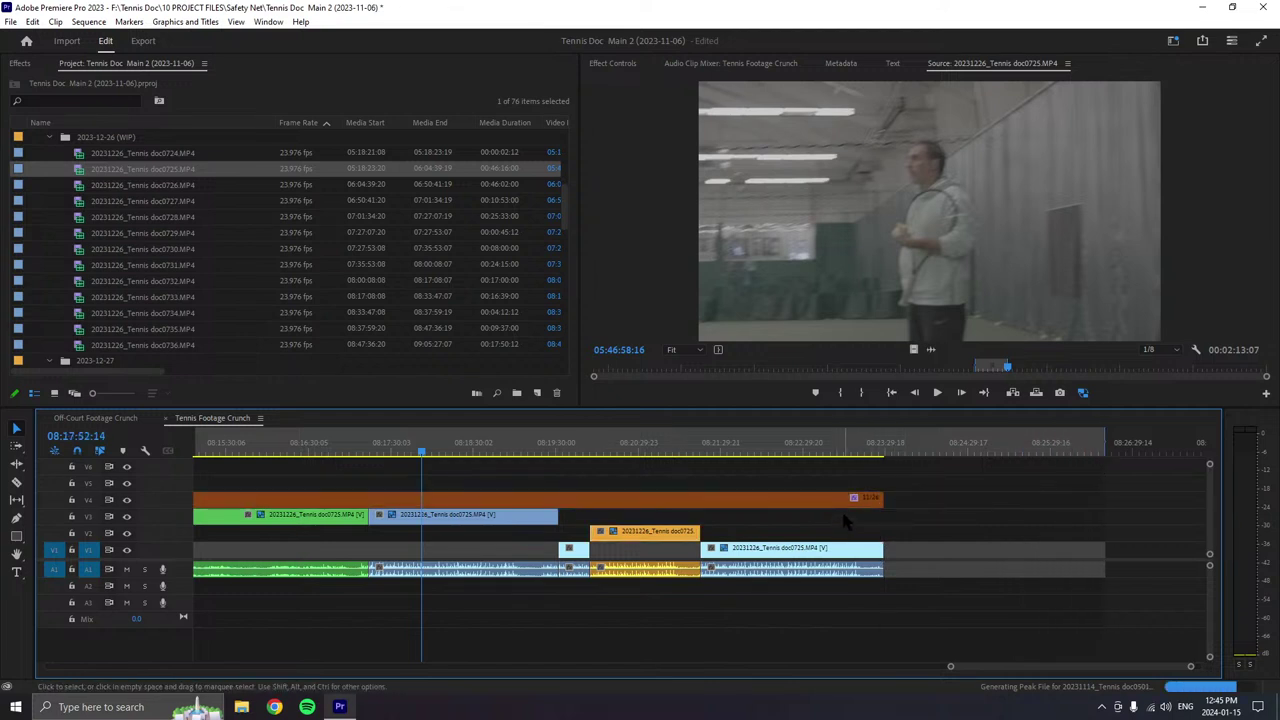
{"action": "key", "text": "ctrl+s"}
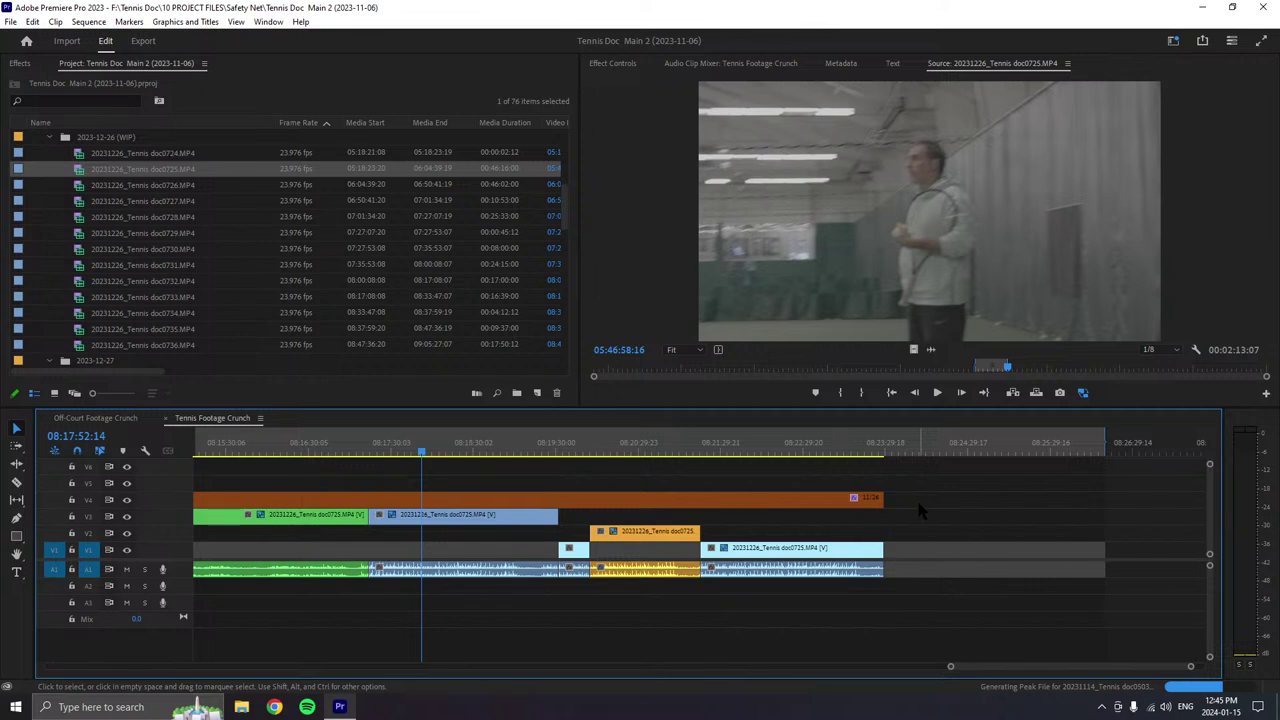
- Try the Teal and Cerulean label colours on the newest V1 clip
{"action": "scroll", "coordinate": [957, 672], "scroll_direction": "down", "scroll_amount": 3}
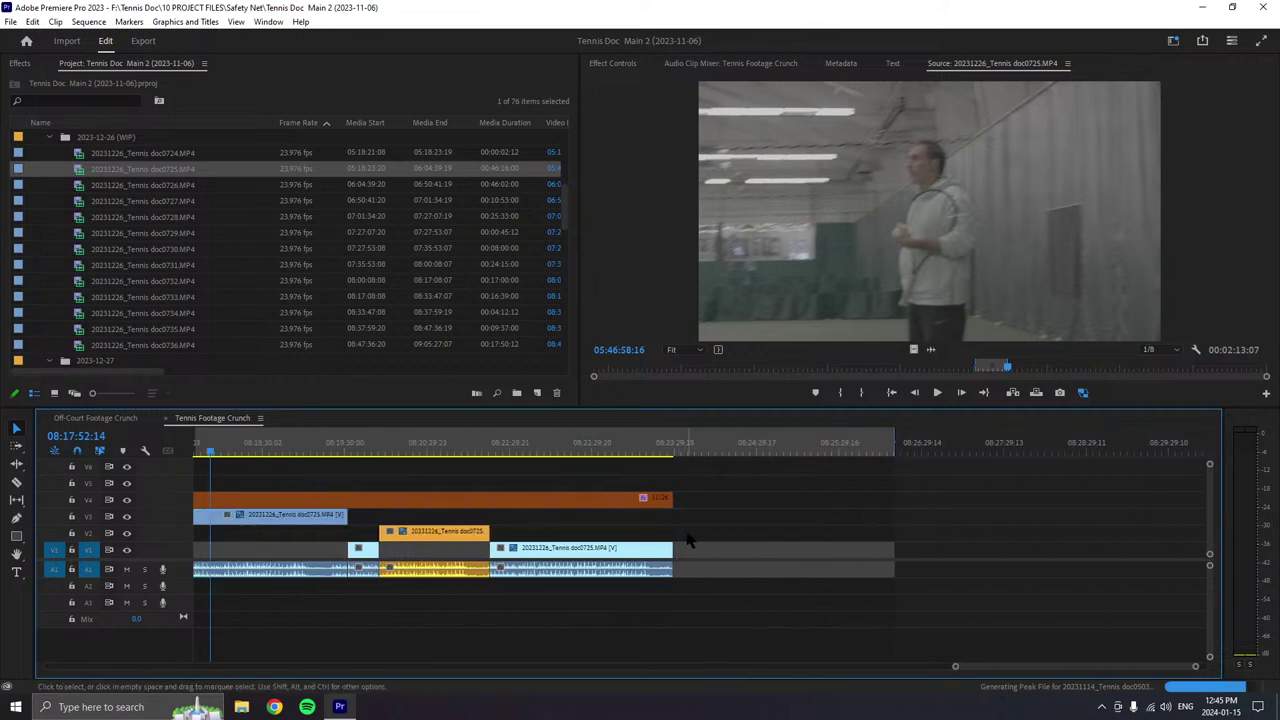
{"action": "left_click", "coordinate": [660, 566]}
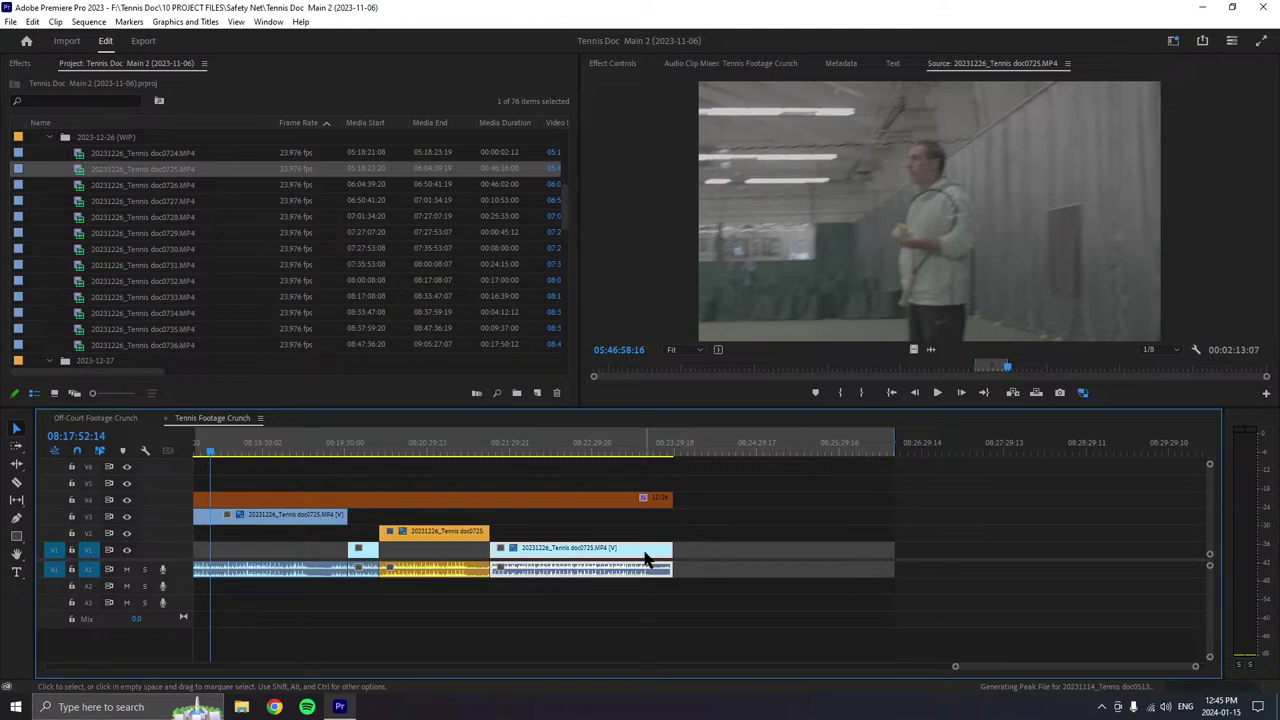
{"action": "right_click", "coordinate": [645, 560]}
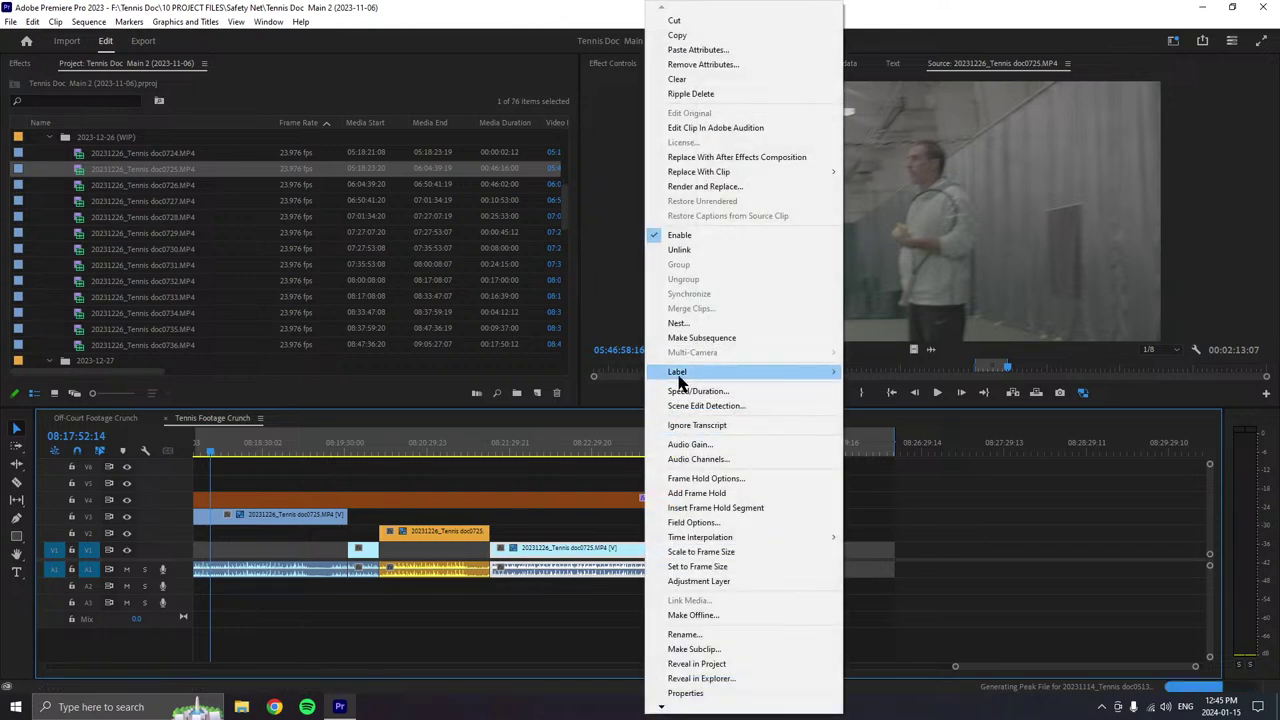
{"action": "mouse_move", "coordinate": [677, 371]}
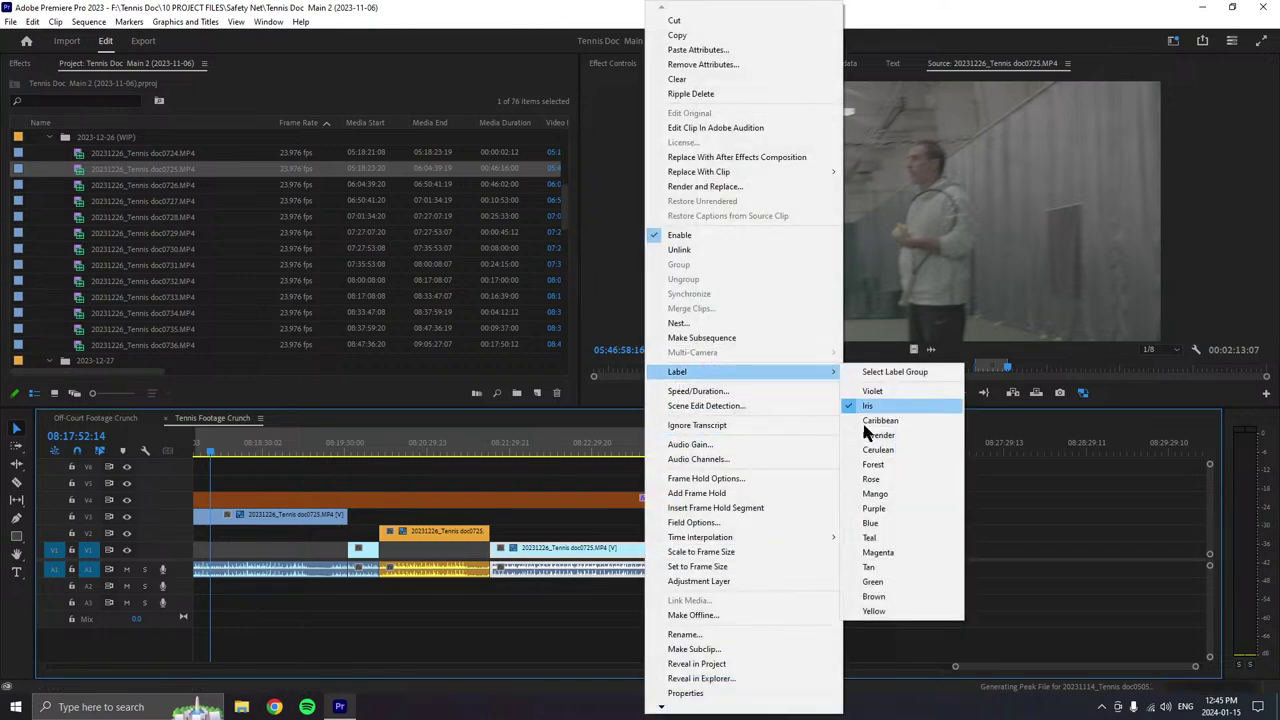
{"action": "left_click", "coordinate": [869, 538]}
{"action": "right_click", "coordinate": [622, 563]}
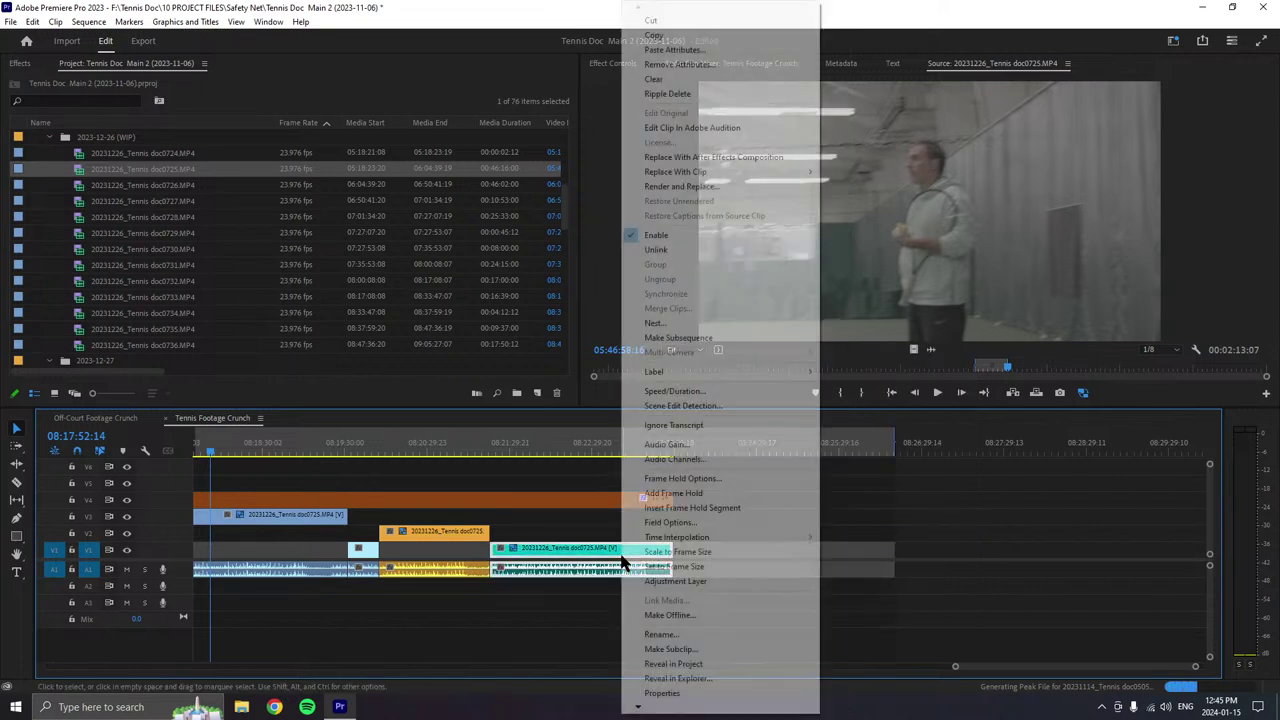
{"action": "mouse_move", "coordinate": [651, 371]}
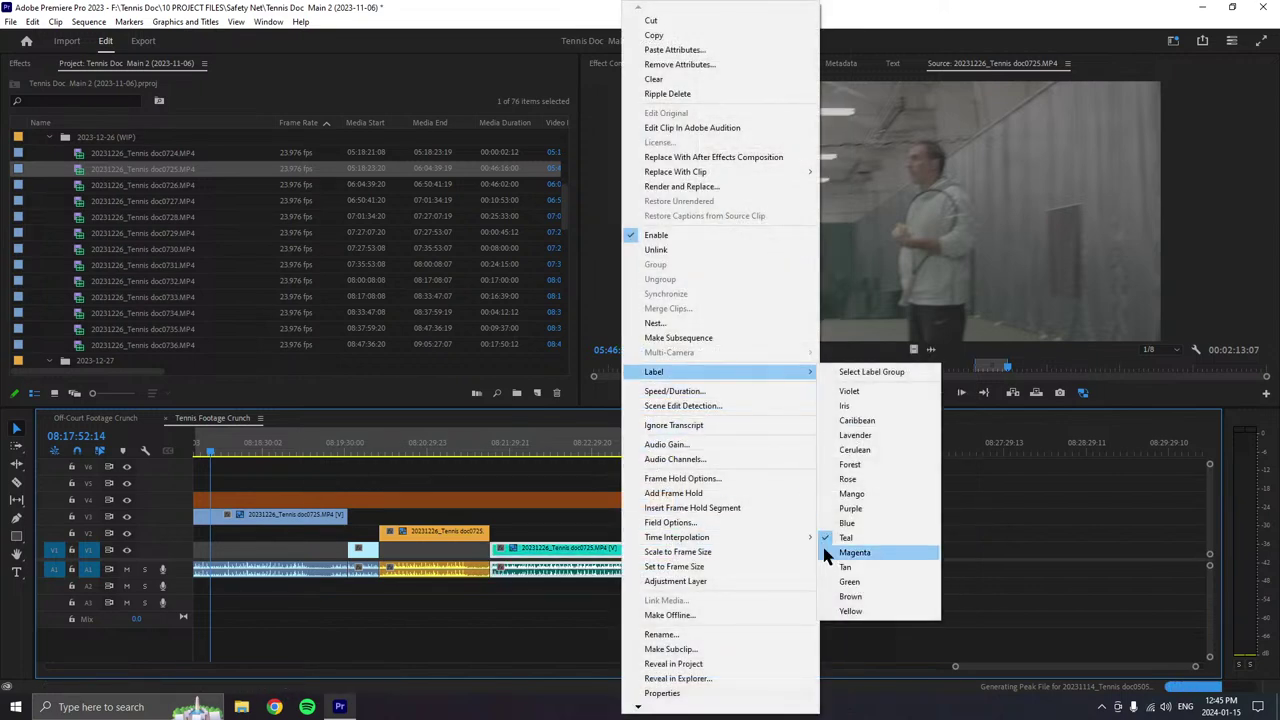
{"action": "left_click", "coordinate": [850, 451]}
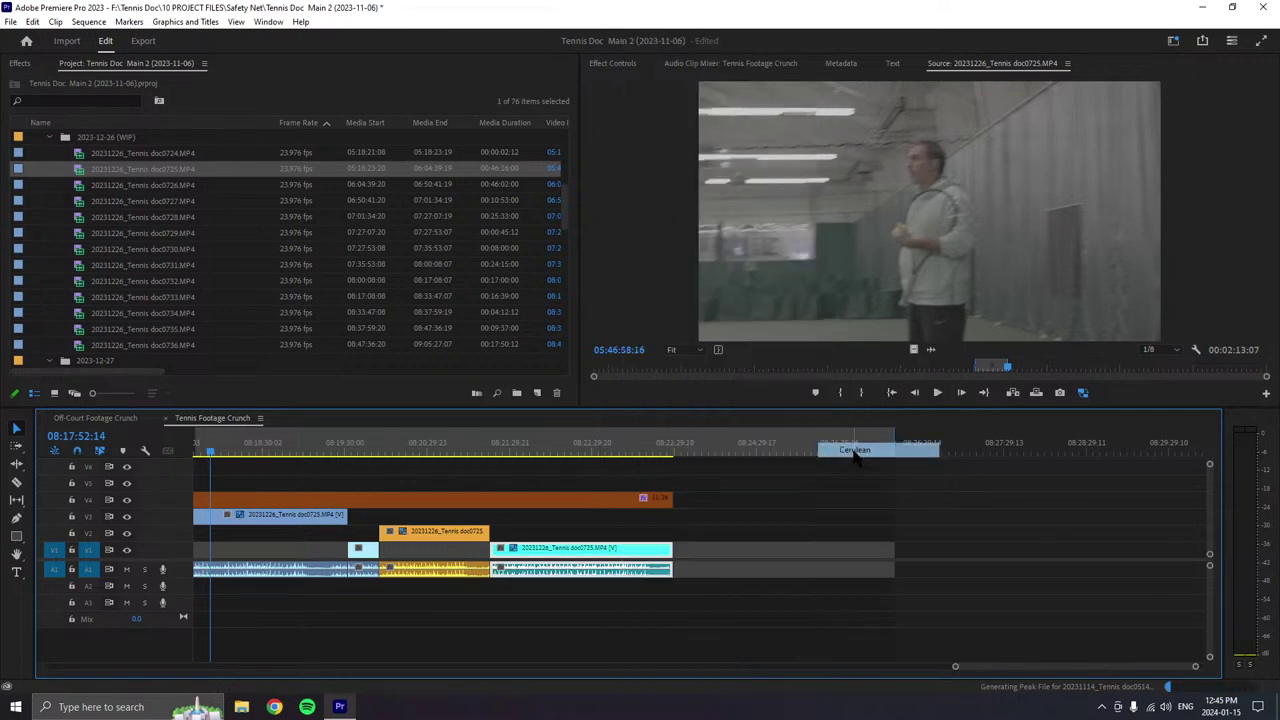
- Label the newest V1 clip Purple and move its video up to V2 beside the Mango clip
{"action": "right_click", "coordinate": [607, 549]}
{"action": "mouse_move", "coordinate": [686, 371]}
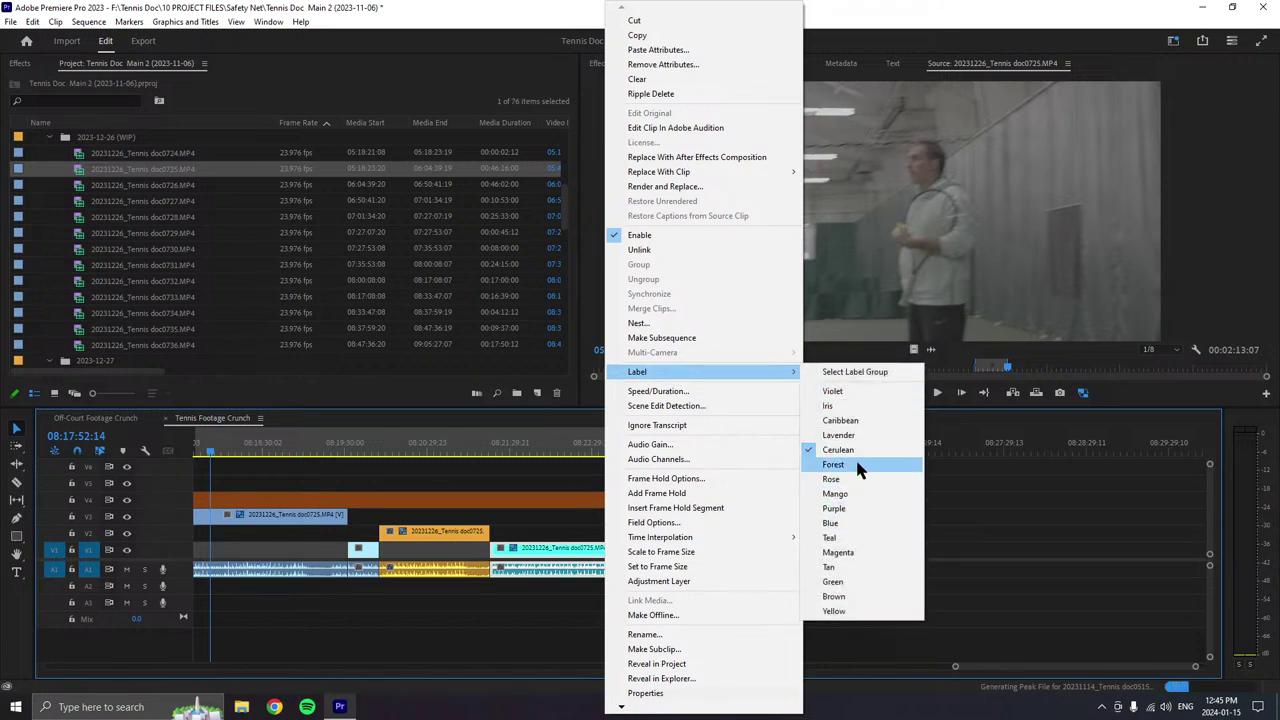
{"action": "left_click", "coordinate": [855, 511]}
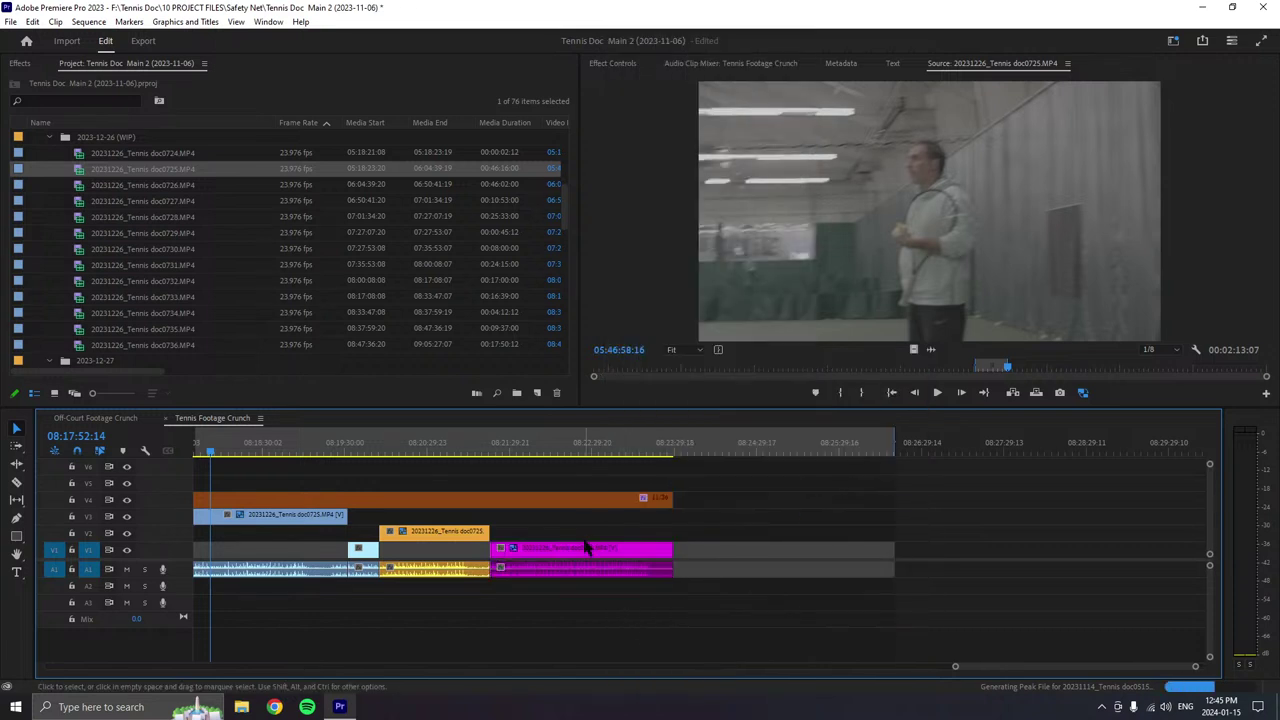
{"action": "left_click_drag", "start_coordinate": [588, 556], "coordinate": [585, 540]}
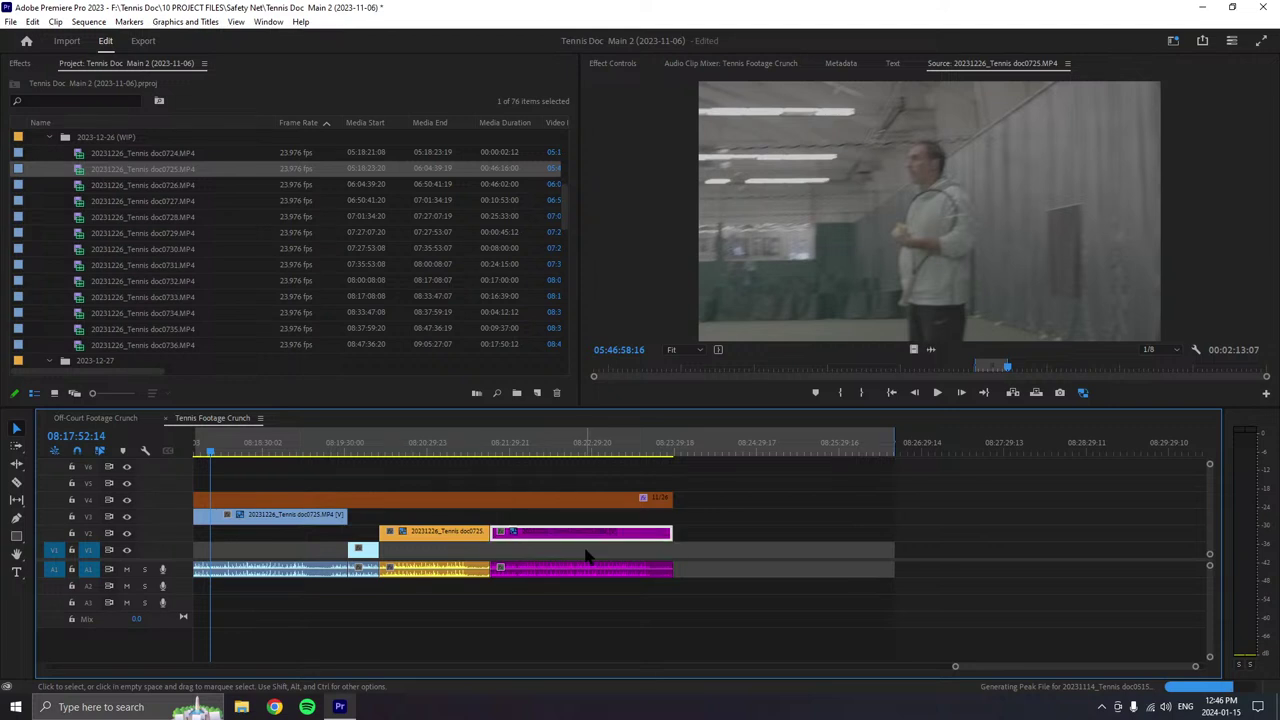
- Review the source clip on to 05:47:21:10 with pauses, mark a 00:00:21:20 select ending there and add it to V1 after the Purple clip
{"action": "left_click", "coordinate": [938, 393]}
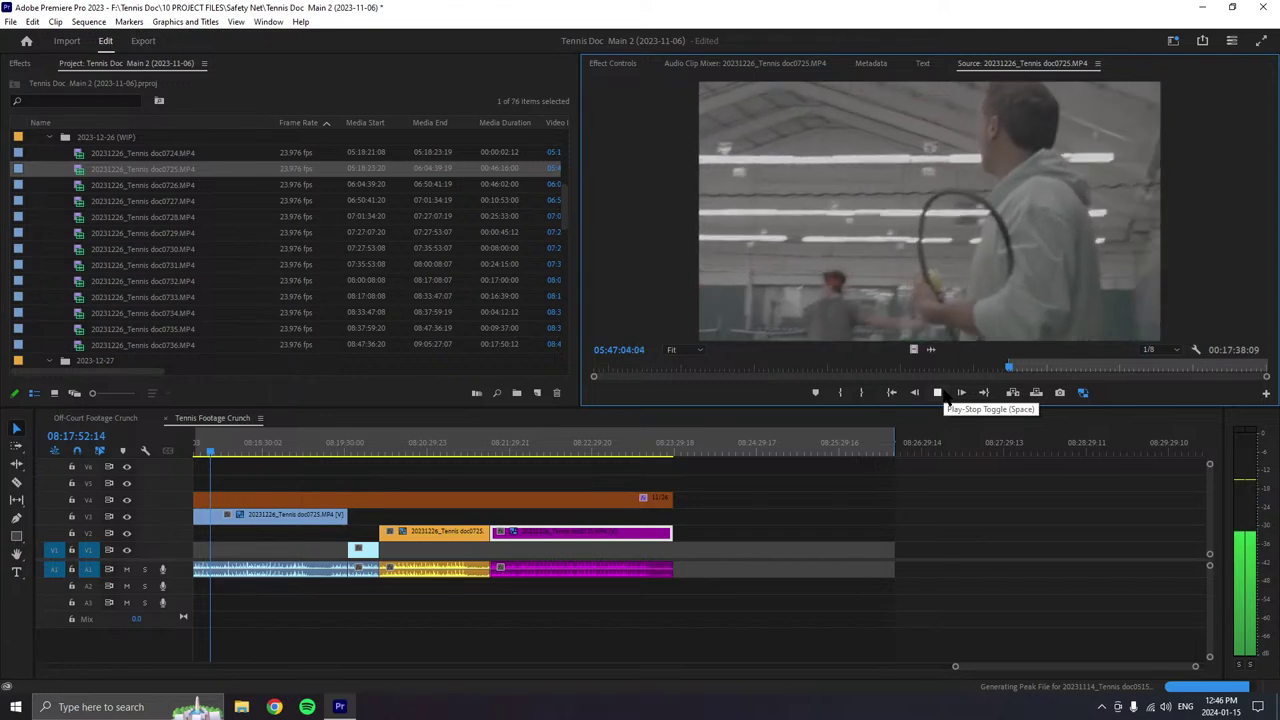
{"action": "left_click", "coordinate": [938, 393]}
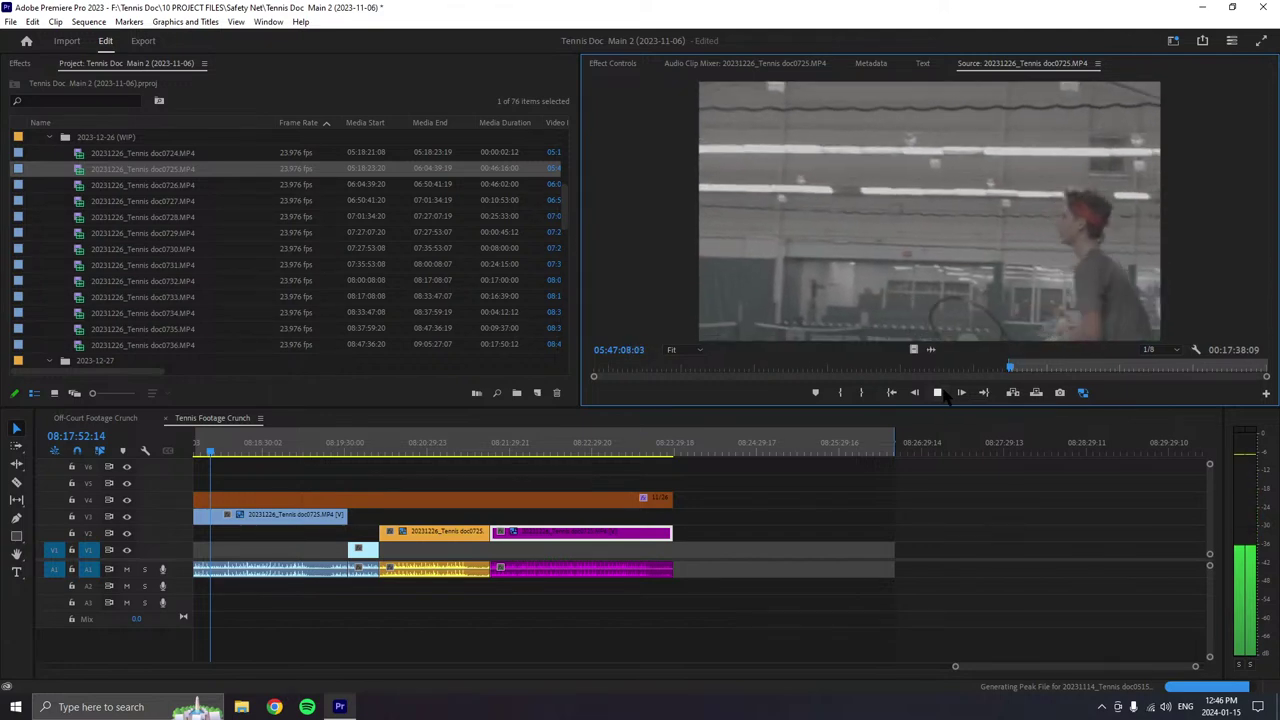
{"action": "left_click", "coordinate": [938, 393]}
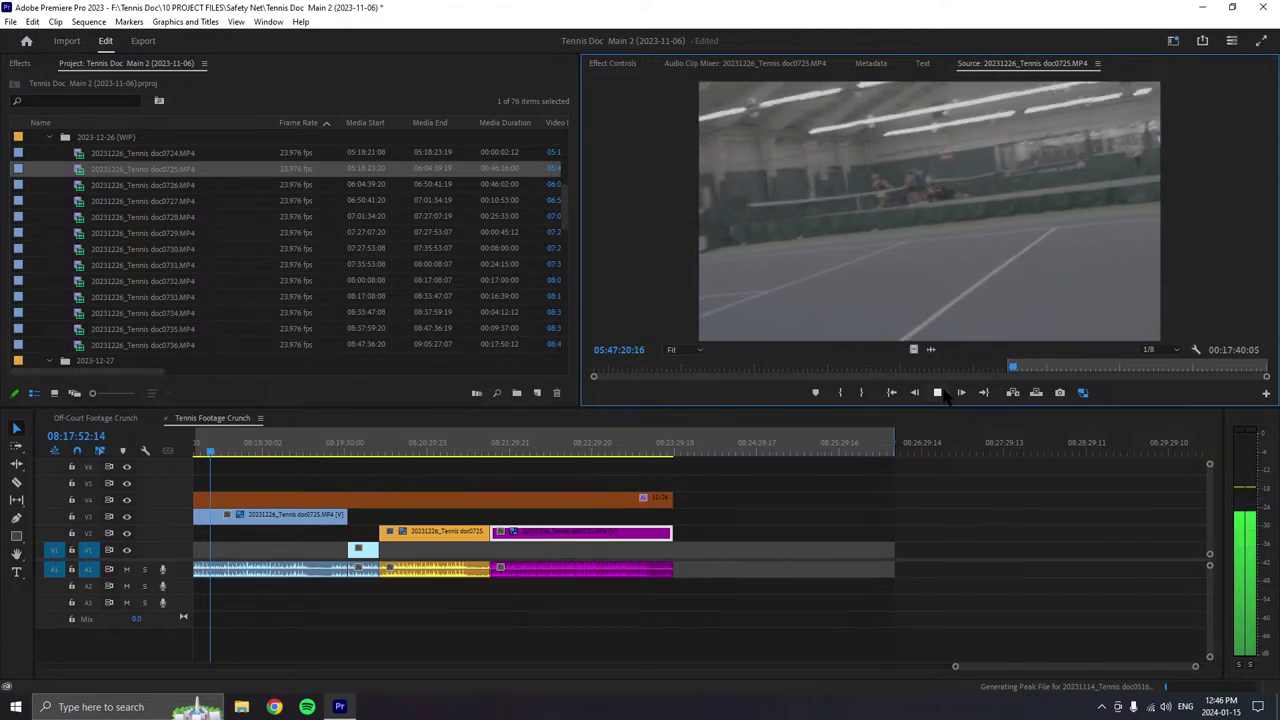
{"action": "left_click", "coordinate": [938, 393]}
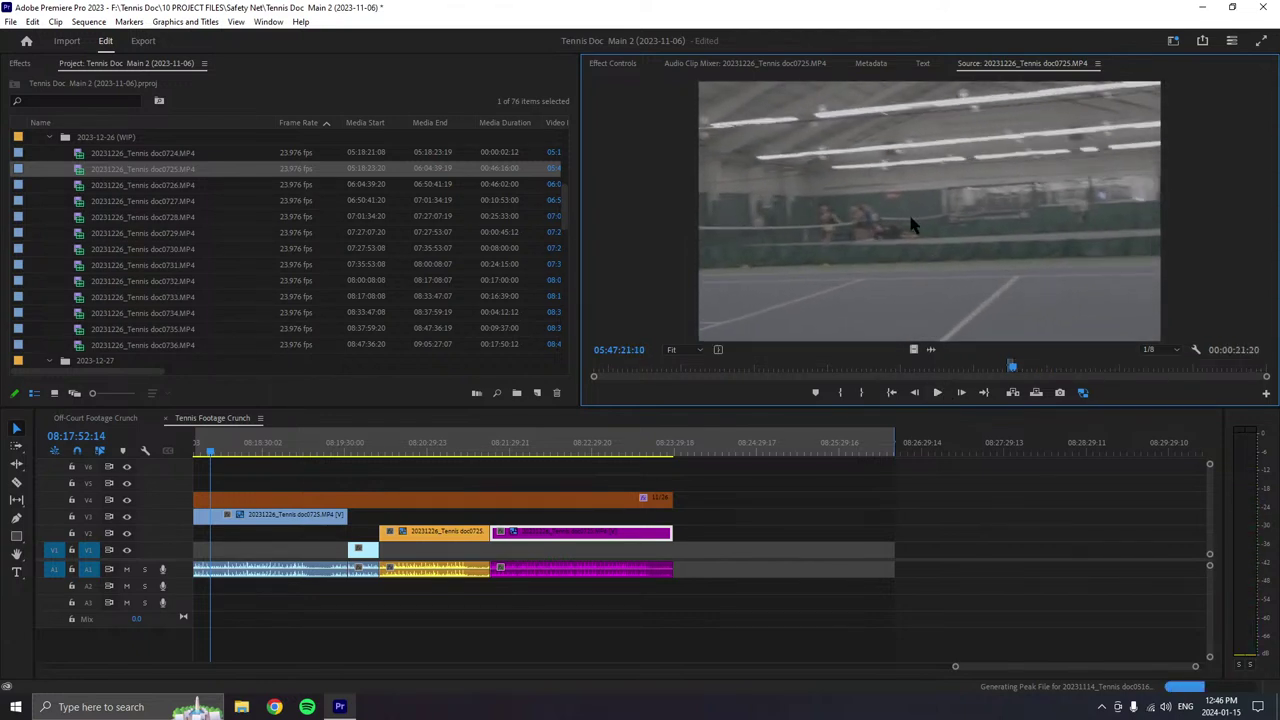
{"action": "left_click_drag", "start_coordinate": [914, 223], "coordinate": [682, 569]}
- Label the short V1 clip after the Purple clip Mango
{"action": "right_click", "coordinate": [674, 530]}
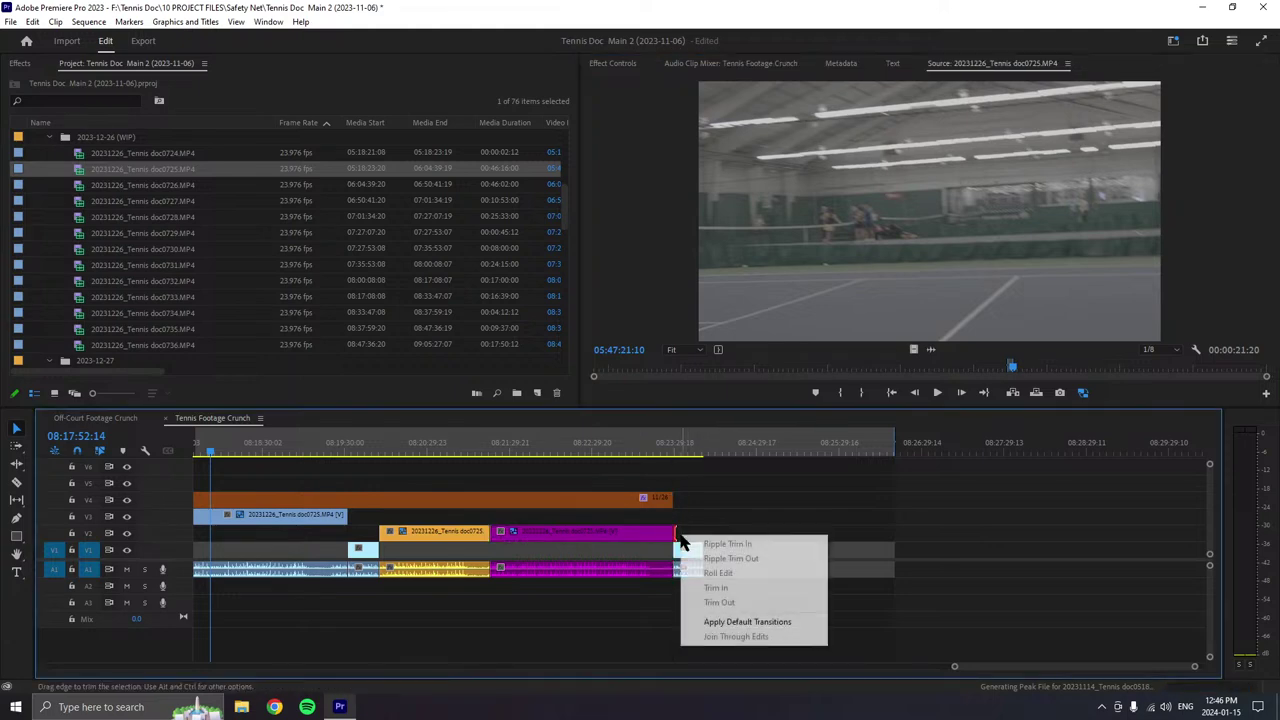
{"action": "key", "text": "Escape"}
{"action": "right_click", "coordinate": [688, 552]}
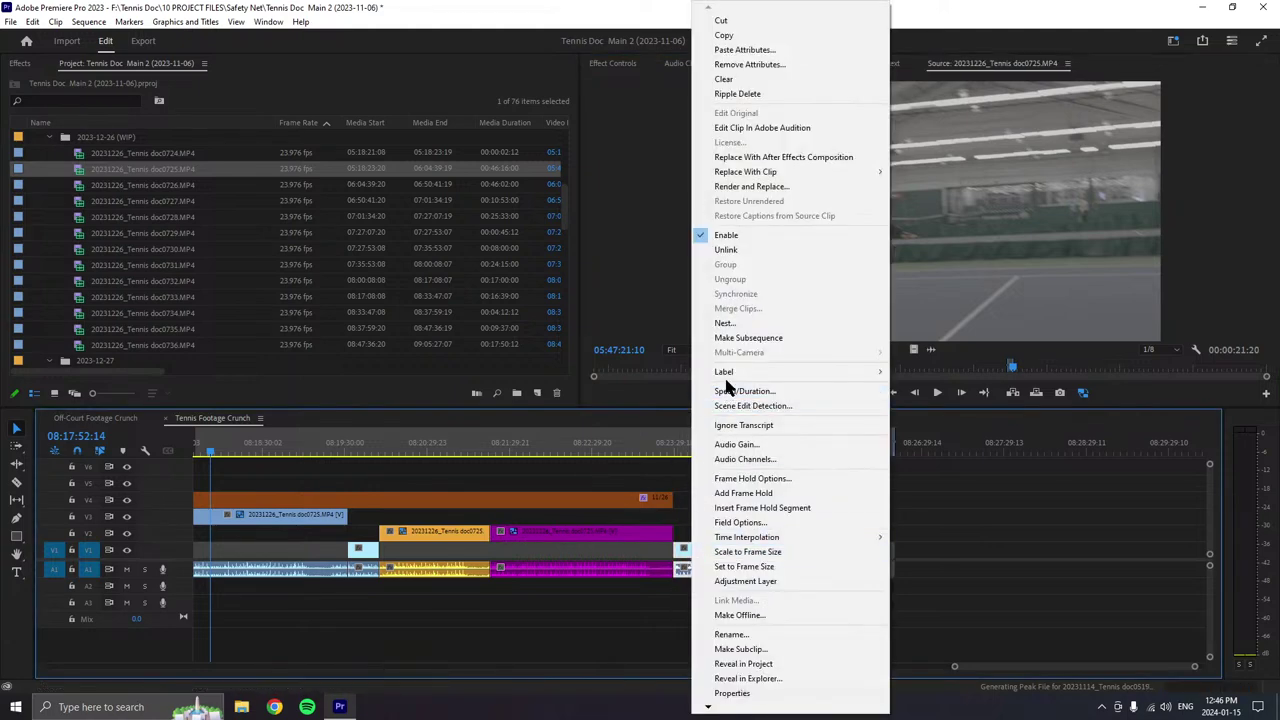
{"action": "mouse_move", "coordinate": [728, 380]}
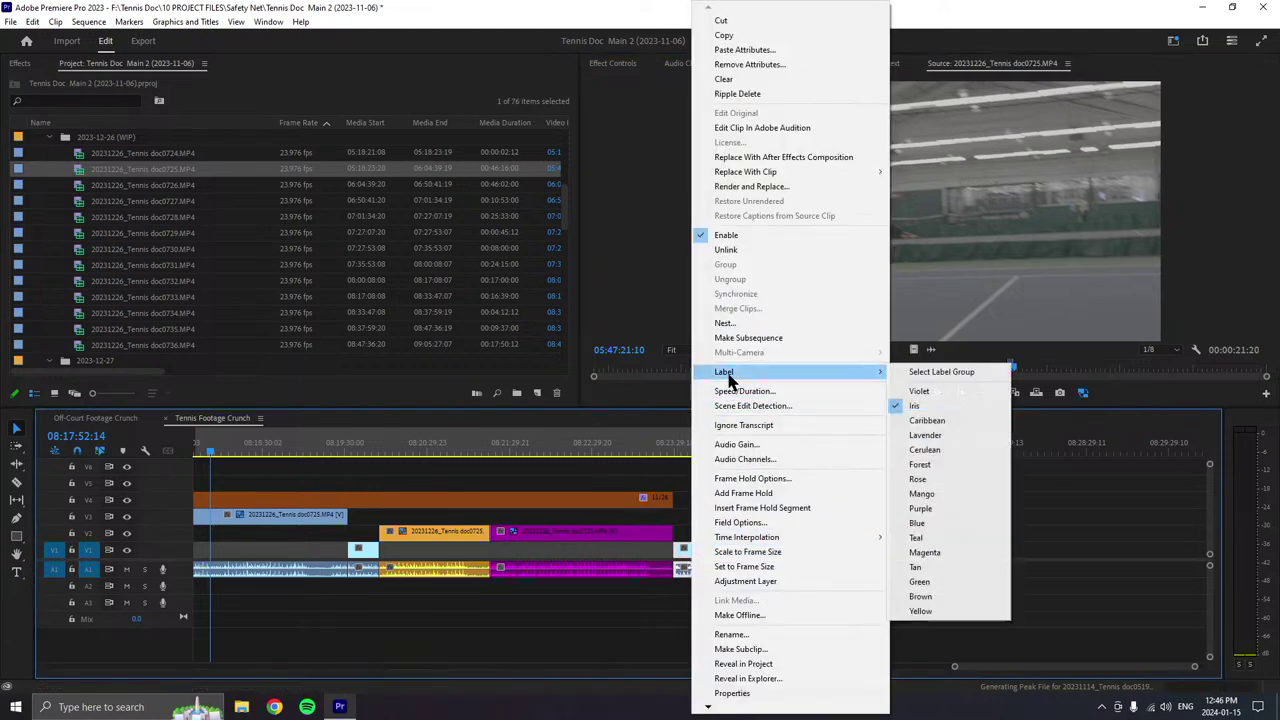
{"action": "left_click", "coordinate": [950, 491]}
- Review the source clip on to 05:48:38:22, mark a 00:01:14:15 select ending there and add it to V1 after the short Mango clip
{"action": "left_click", "coordinate": [937, 393]}
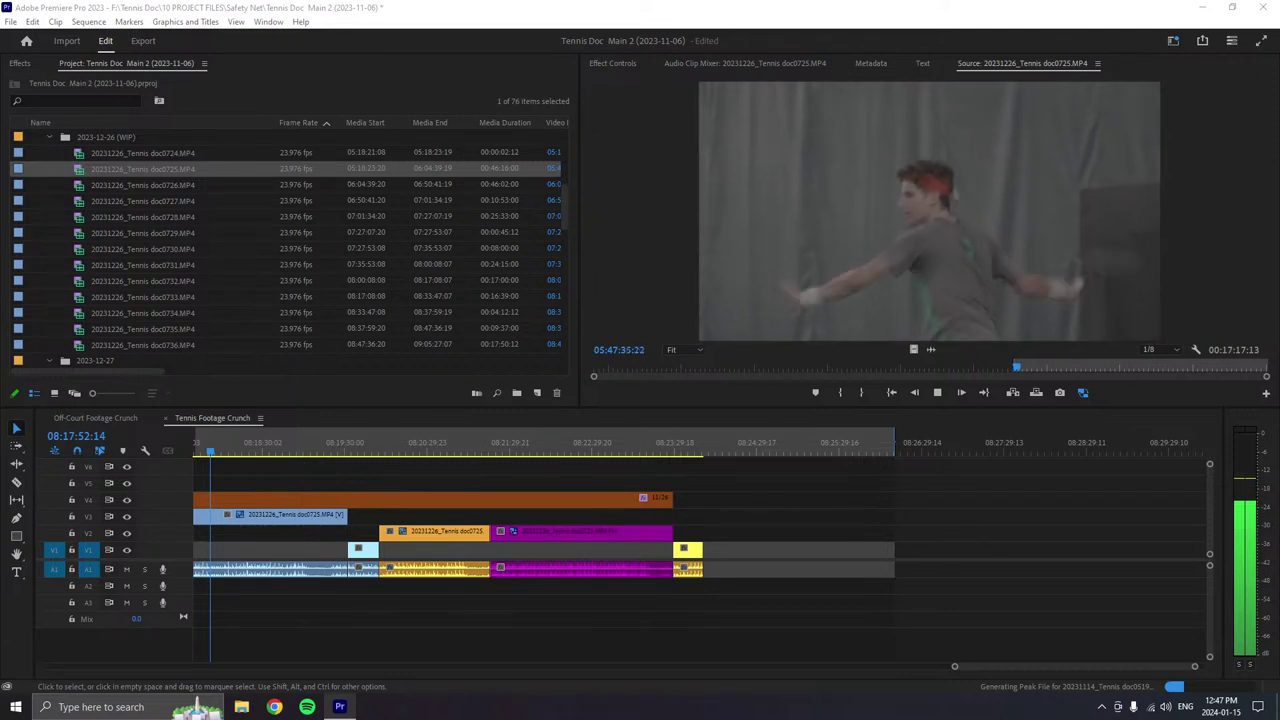
{"action": "left_click", "coordinate": [1018, 370]}
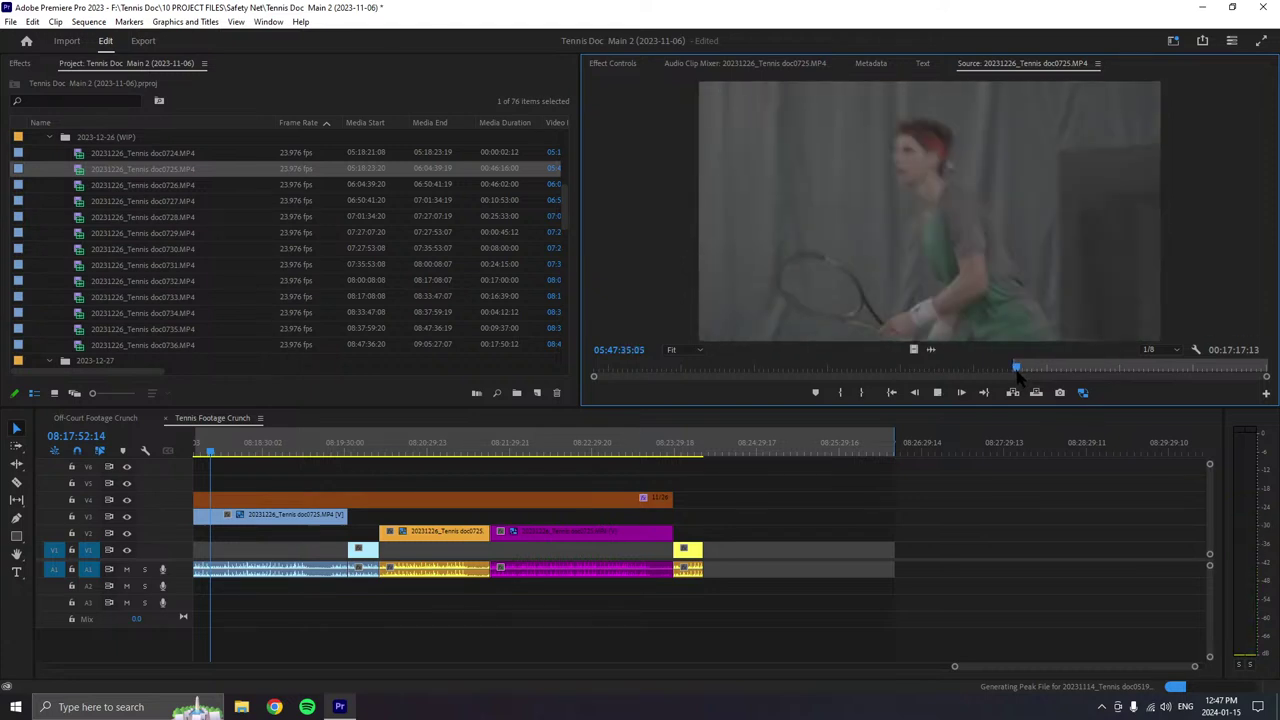
{"action": "left_click", "coordinate": [1015, 369]}
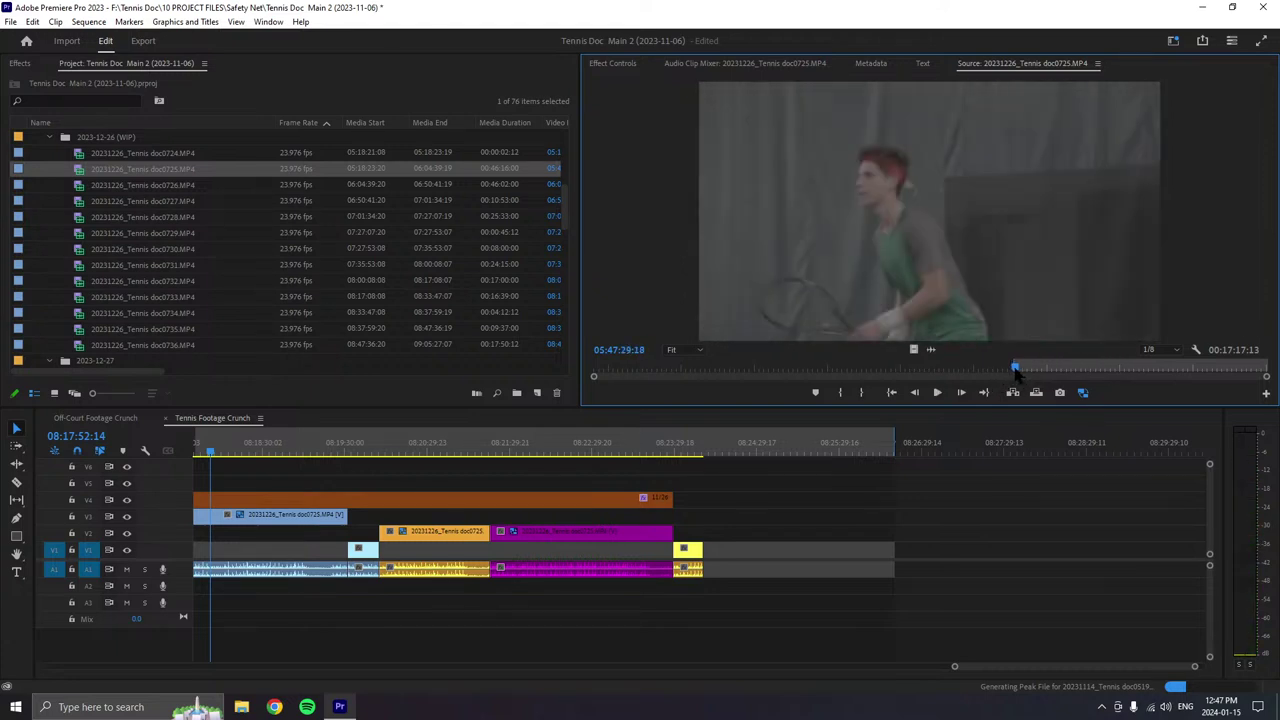
{"action": "key", "text": "space"}
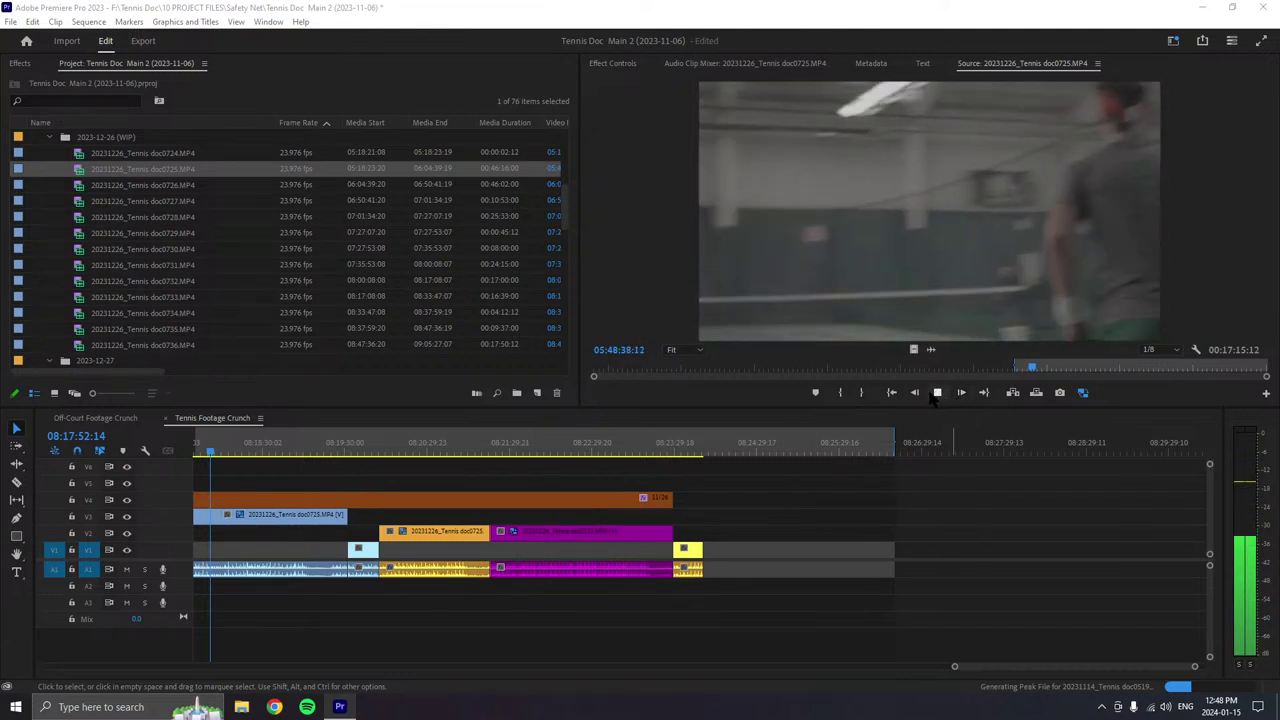
{"action": "left_click", "coordinate": [938, 393]}
{"action": "left_click_drag", "start_coordinate": [862, 394], "coordinate": [720, 550]}
- Move the video of the newest V1 clip up to V3, leaving its audio on A1
{"action": "right_click", "coordinate": [772, 550]}
{"action": "mouse_move", "coordinate": [880, 374]}
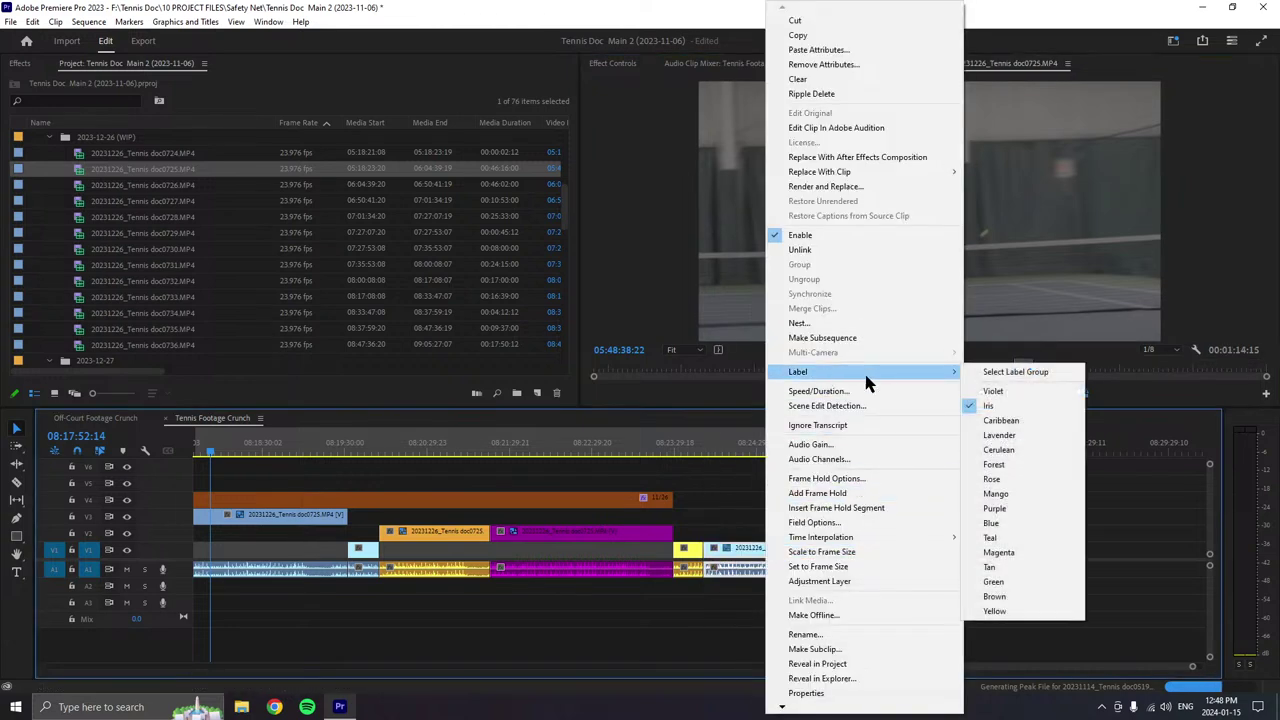
{"action": "left_click", "coordinate": [990, 537]}
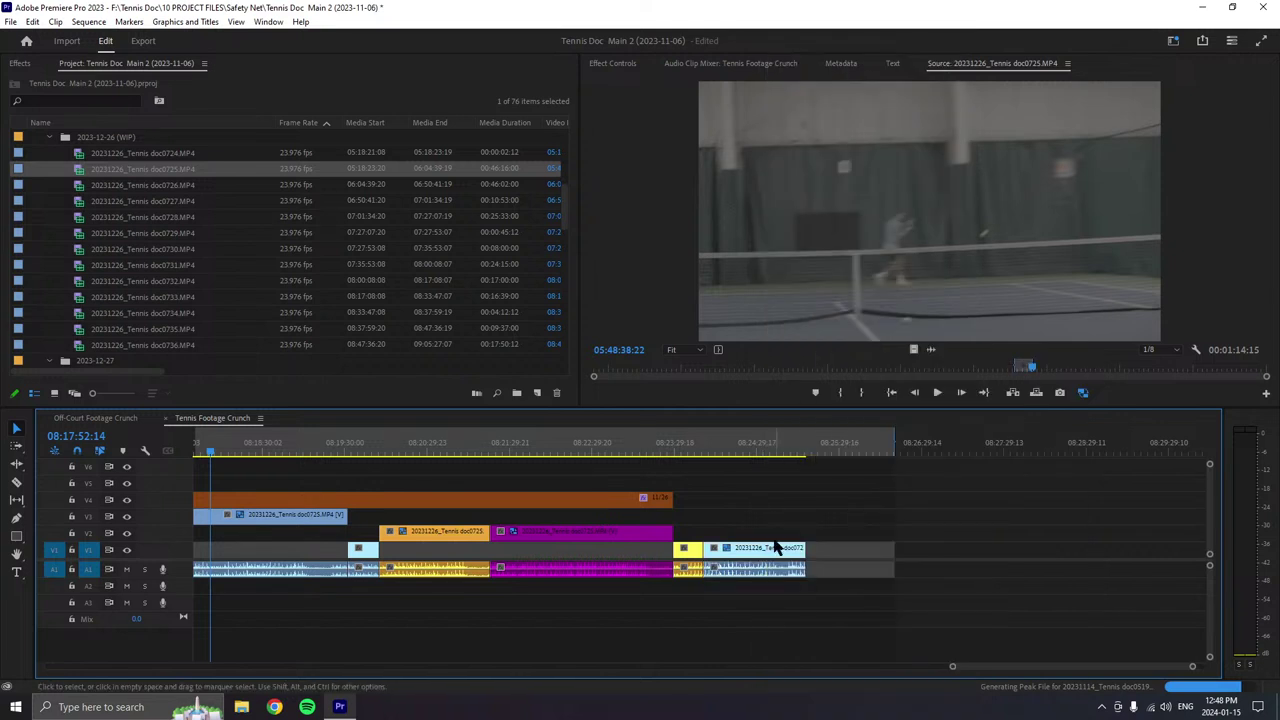
{"action": "key", "text": "alt+Up"}
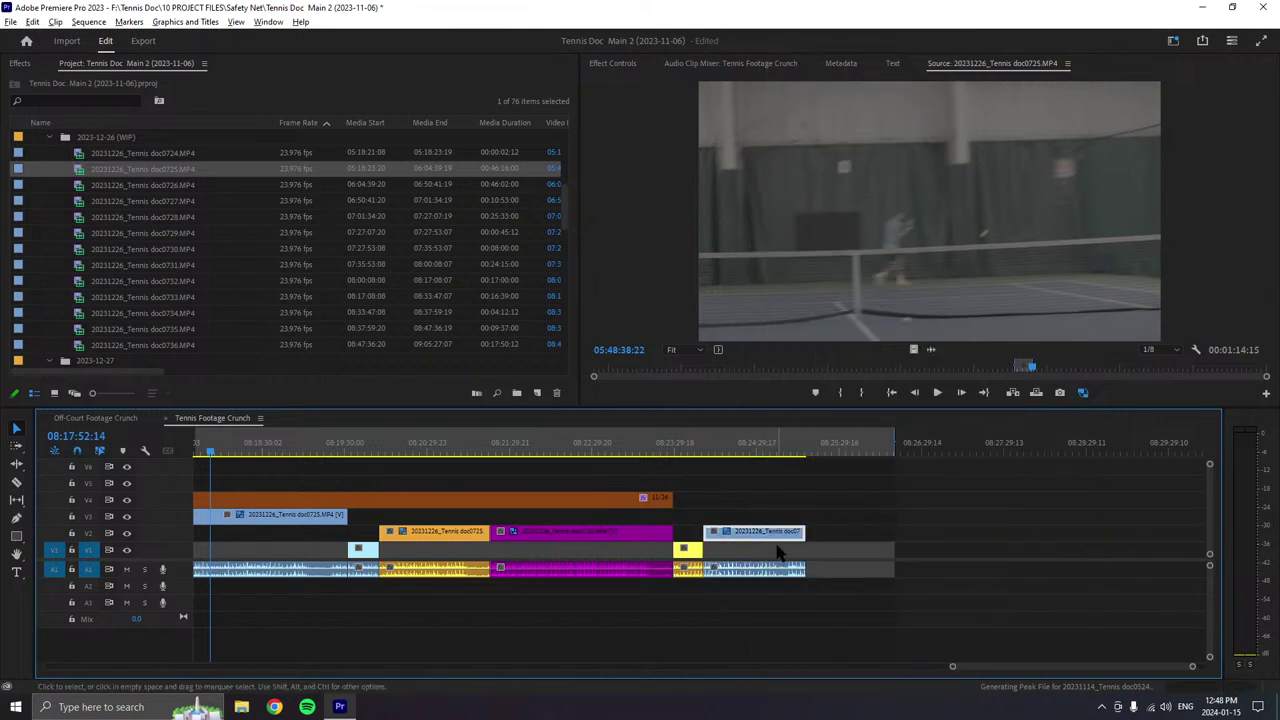
{"action": "key", "text": "alt+Up"}
- Review the source clip on to 05:49:26:00, mark a 00:00:45:07 select and add it to V1 directly after the last clip
{"action": "left_click", "coordinate": [937, 392]}
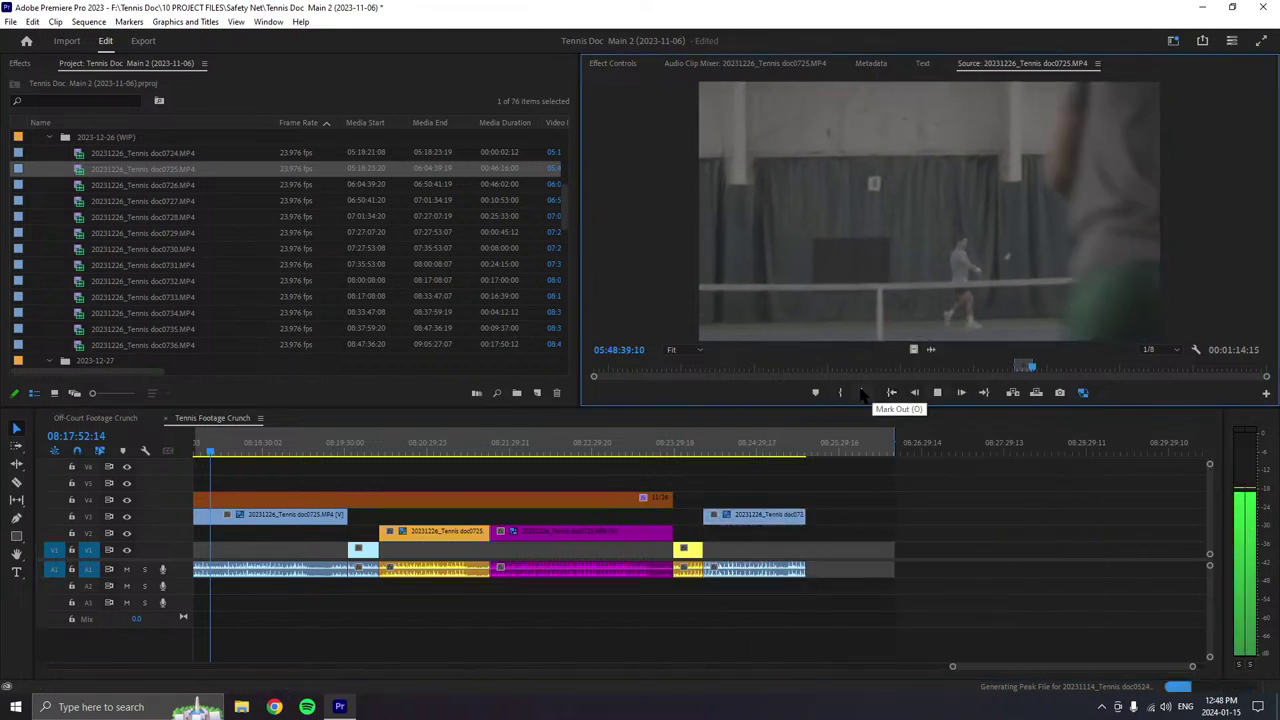
{"action": "key", "text": "i"}
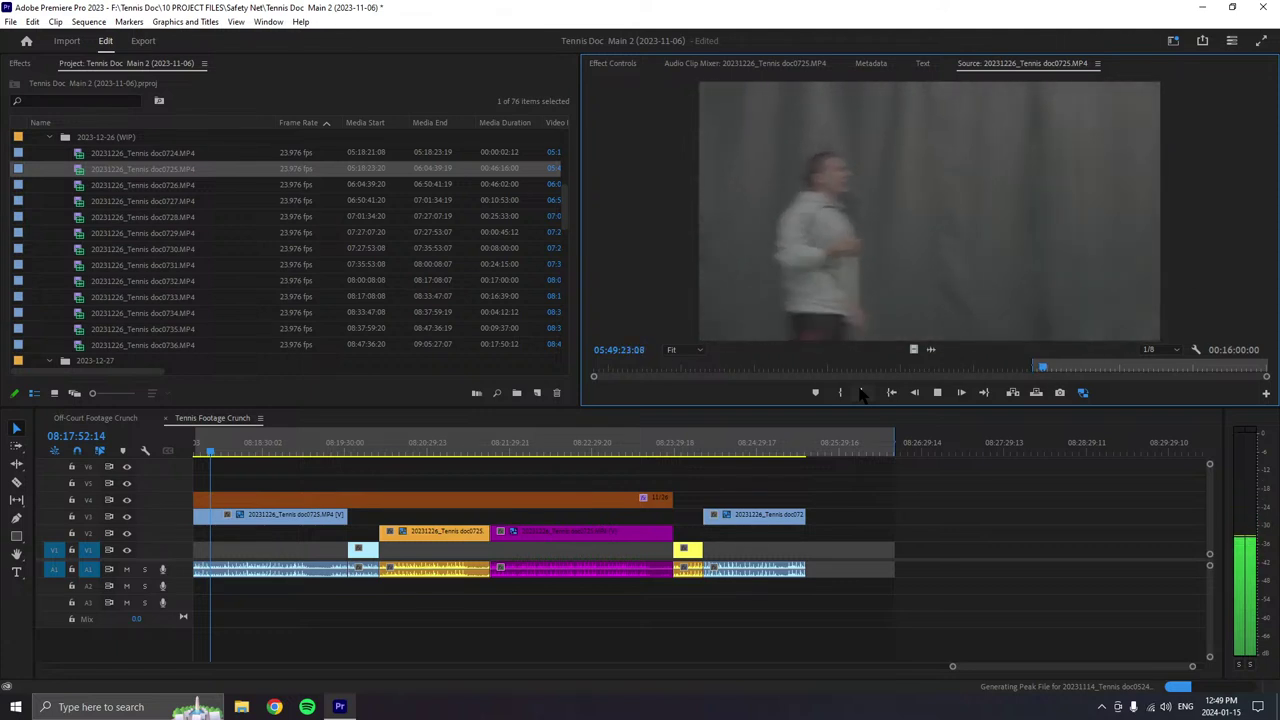
{"action": "left_click", "coordinate": [861, 393]}
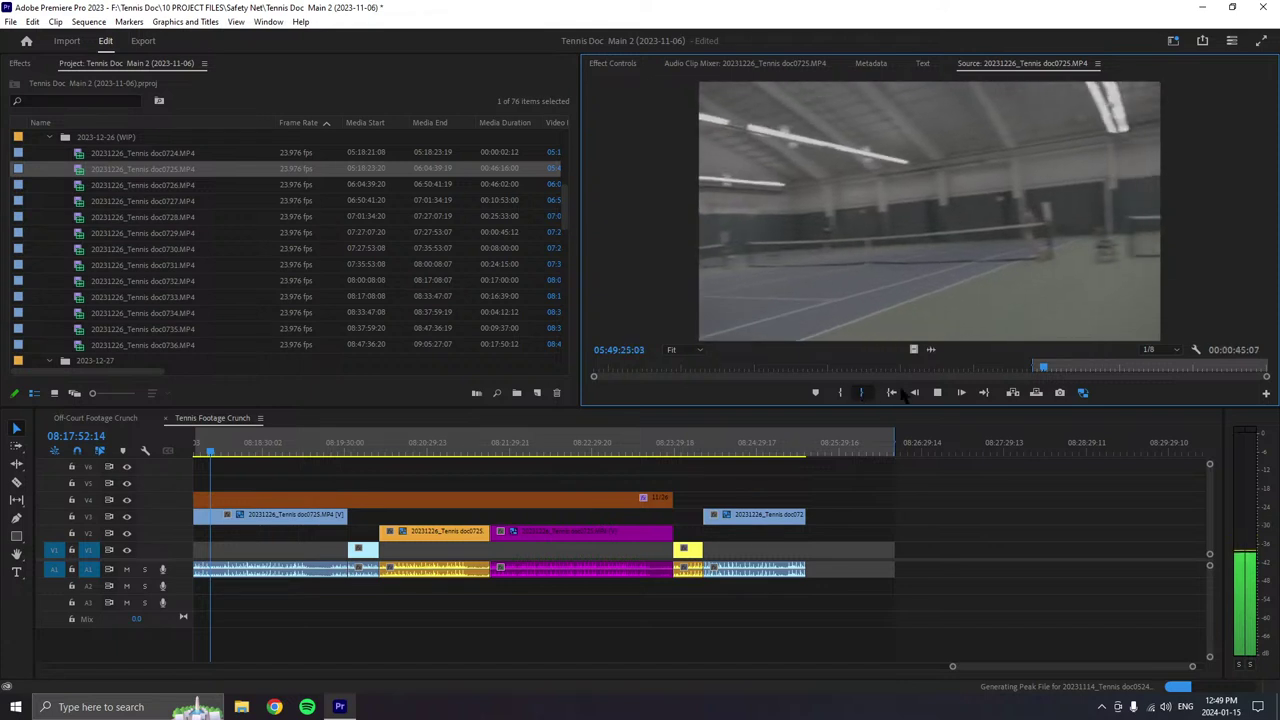
{"action": "left_click", "coordinate": [937, 393]}
{"action": "left_click_drag", "start_coordinate": [937, 250], "coordinate": [814, 552]}
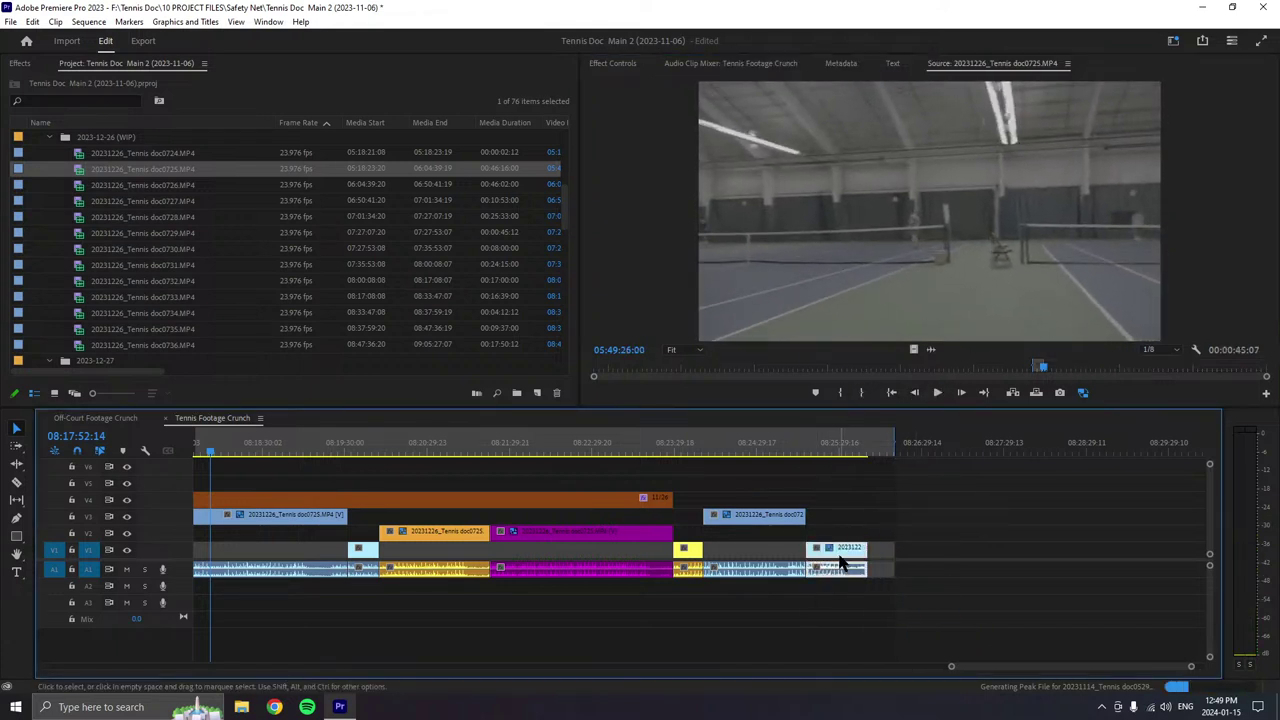
- Label the newest V1 clip Mango and move its video up to V2
{"action": "right_click", "coordinate": [841, 565]}
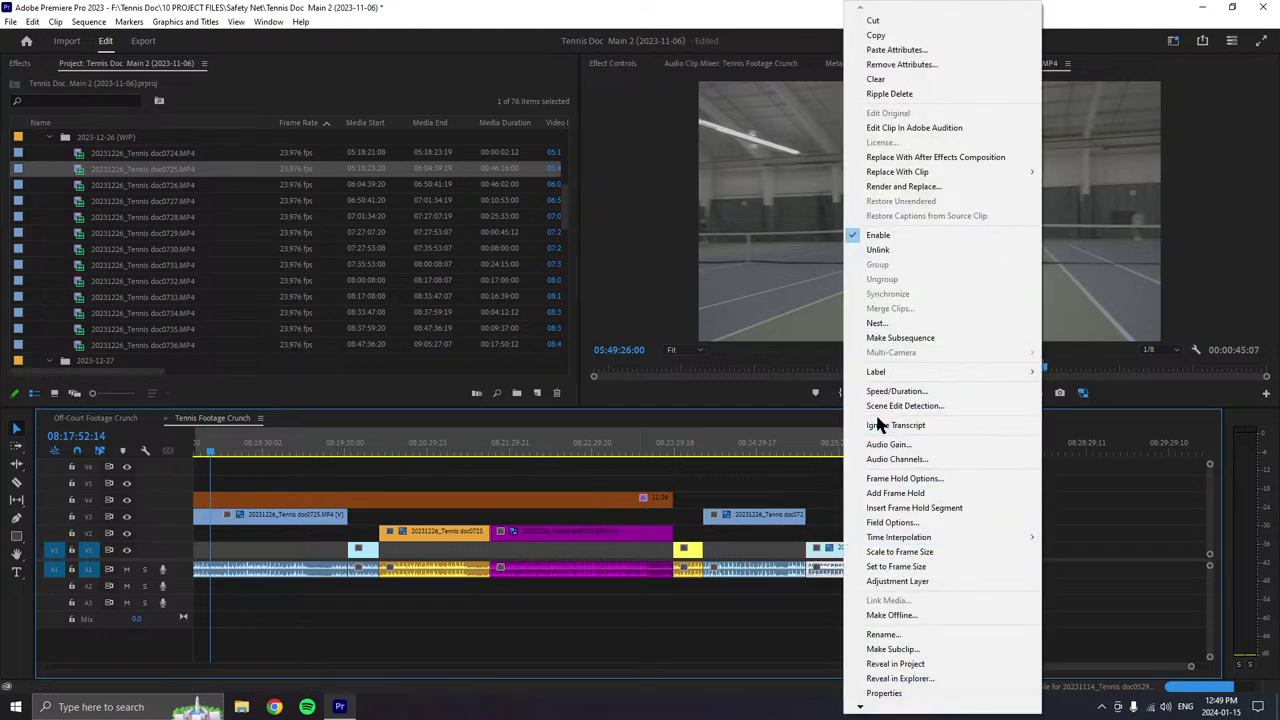
{"action": "mouse_move", "coordinate": [893, 371]}
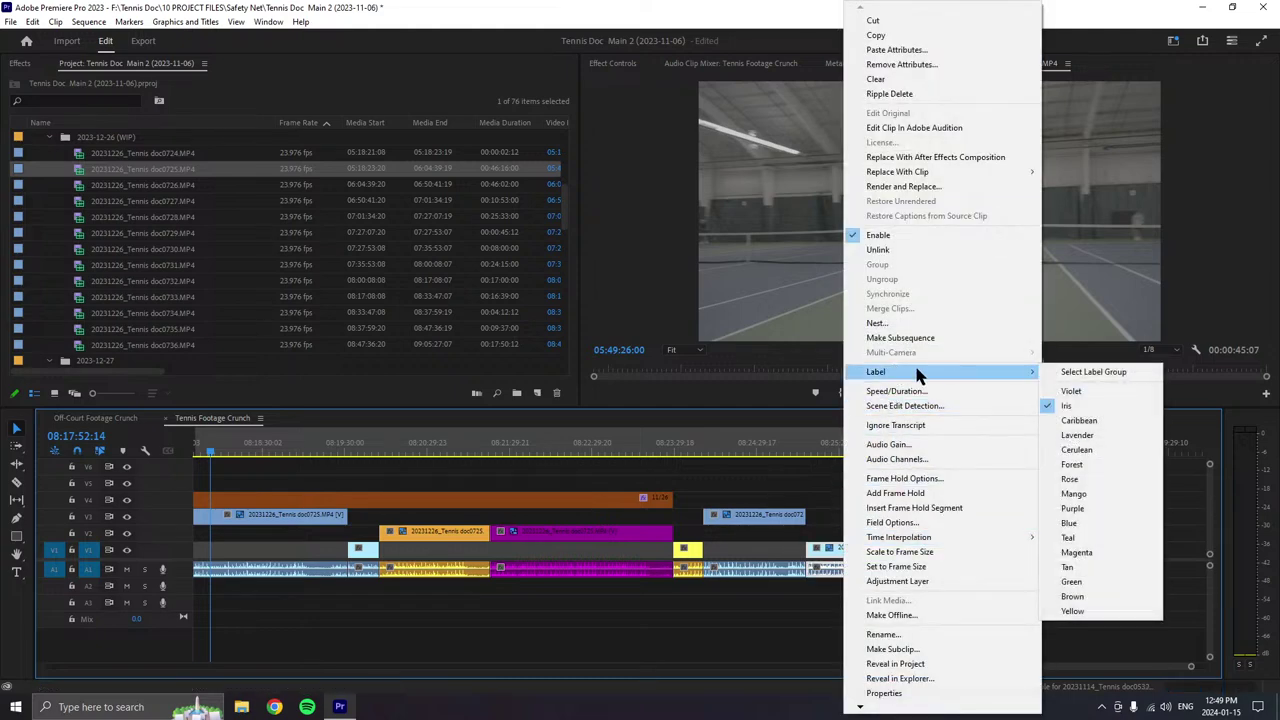
{"action": "left_click", "coordinate": [1070, 494]}
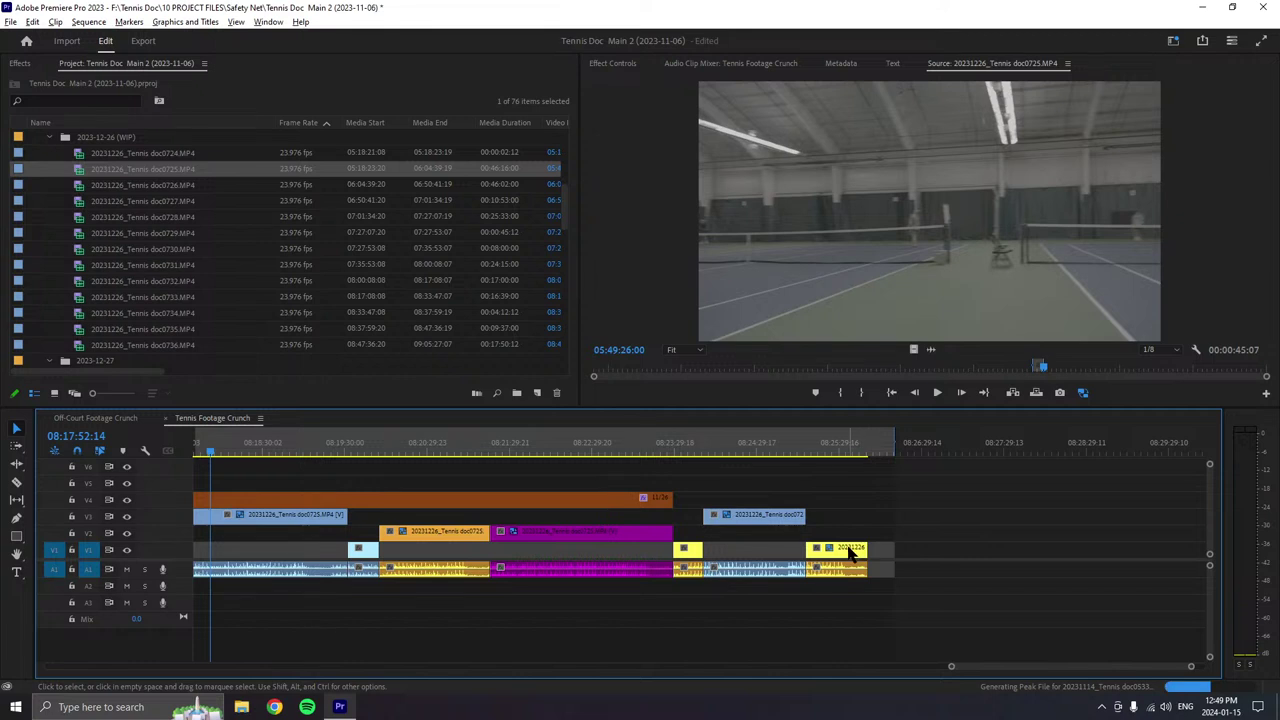
{"action": "left_click_drag", "start_coordinate": [850, 553], "coordinate": [852, 535]}
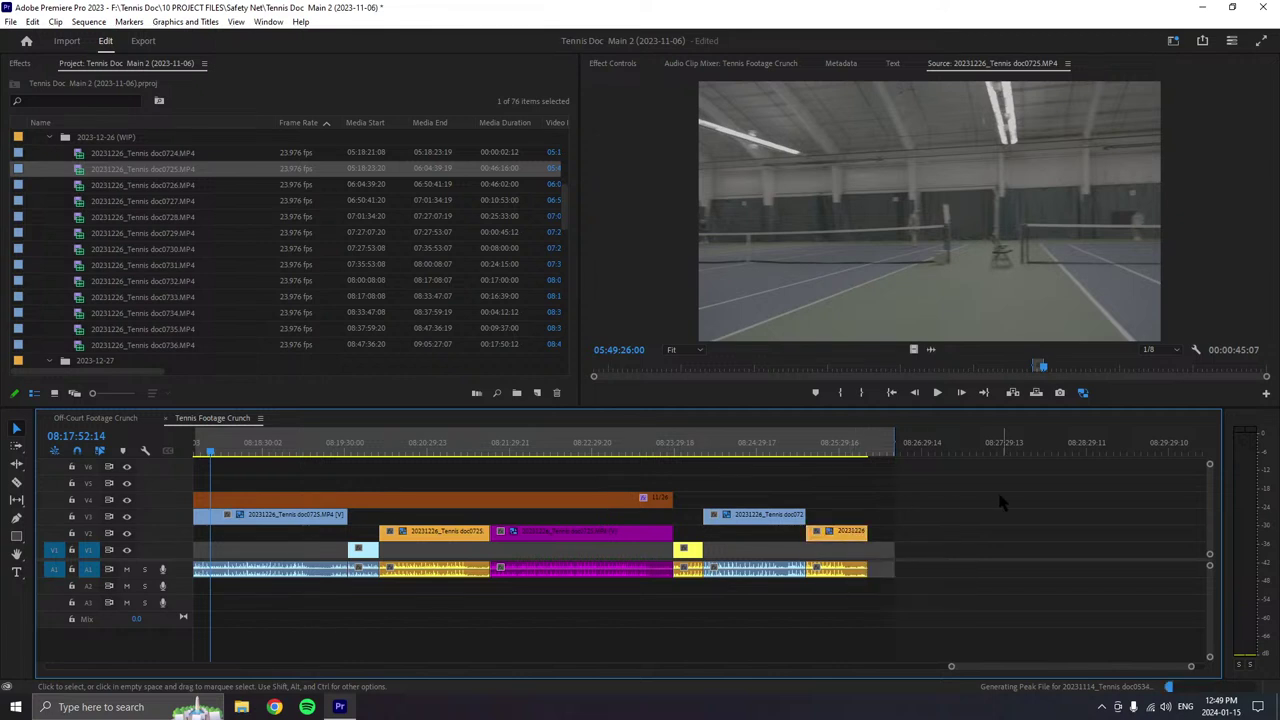
- Save the project and set the sequence playhead to 08:25:28:14 over the last Mango clip
{"action": "key", "text": "ctrl+s"}
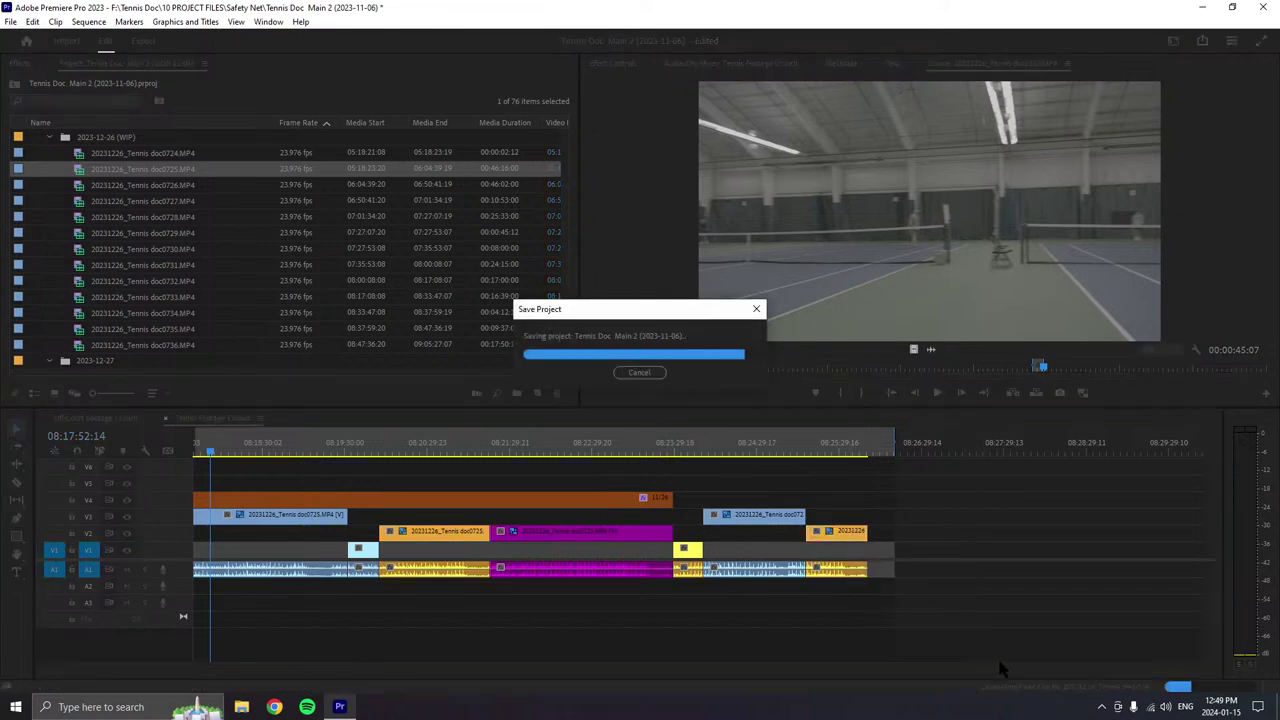
{"action": "left_click_drag", "start_coordinate": [953, 670], "coordinate": [823, 666]}
{"action": "left_click_drag", "start_coordinate": [935, 450], "coordinate": [1100, 481]}
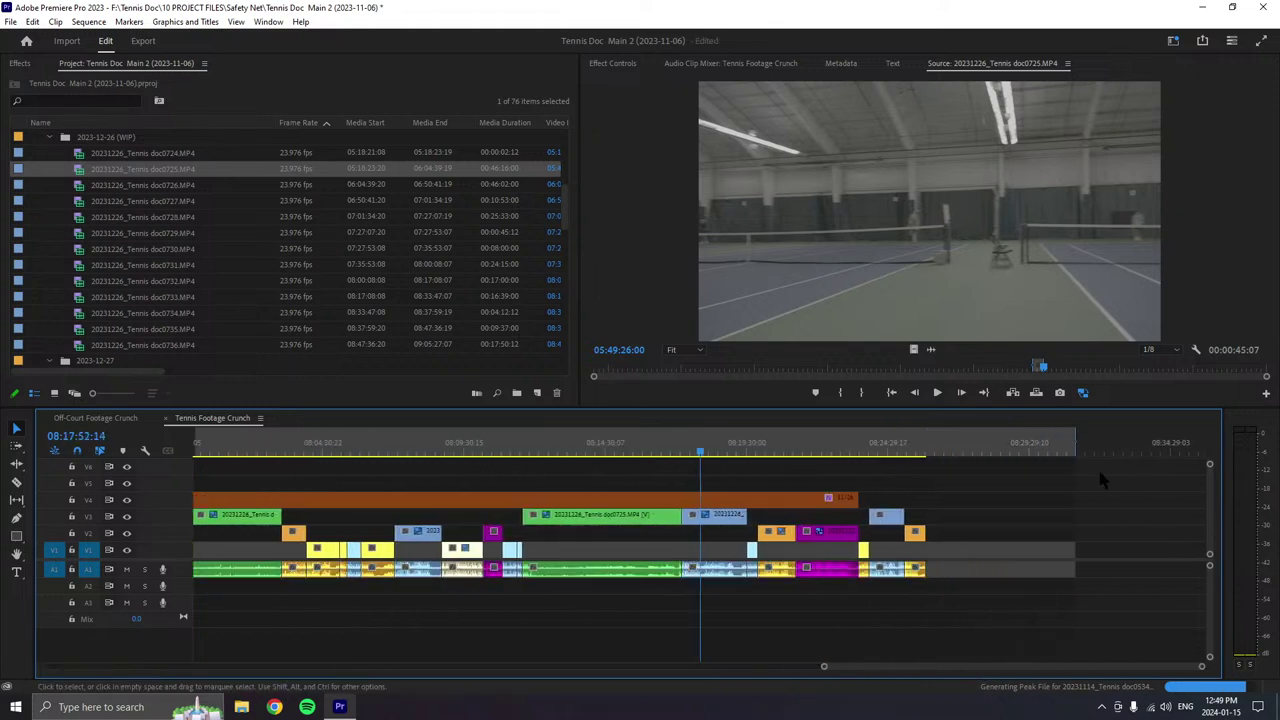
{"action": "left_click", "coordinate": [915, 450]}
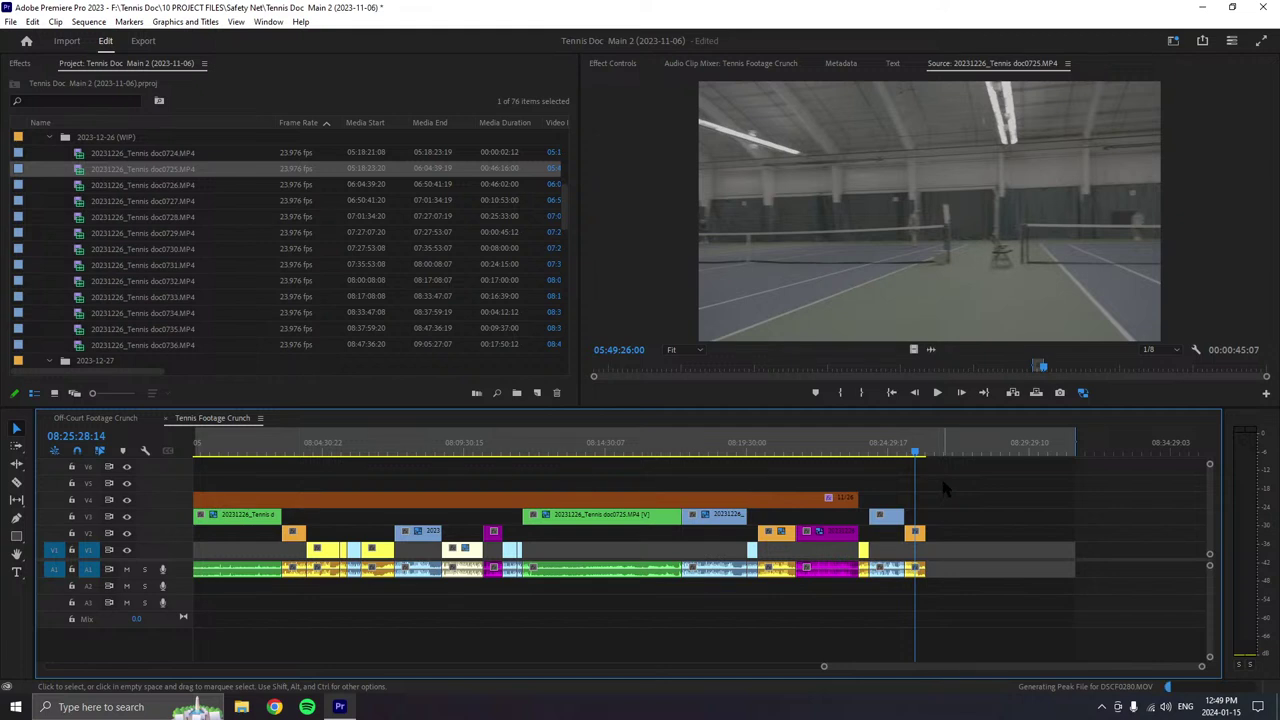
- Review the source clip on from 05:49:26:00 and mark a 00:00:08:16 select ending at about 05:49:55
{"action": "left_click", "coordinate": [937, 392]}
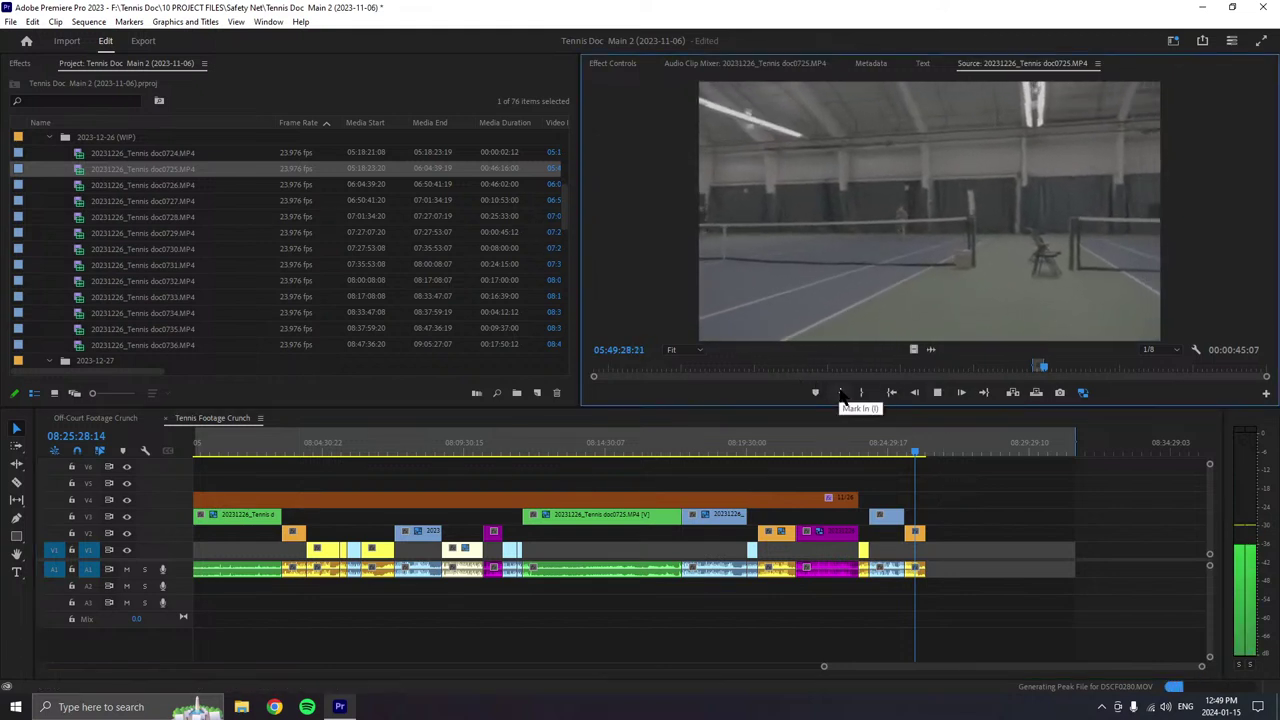
{"action": "scroll", "coordinate": [297, 257], "scroll_direction": "down", "scroll_amount": 2}
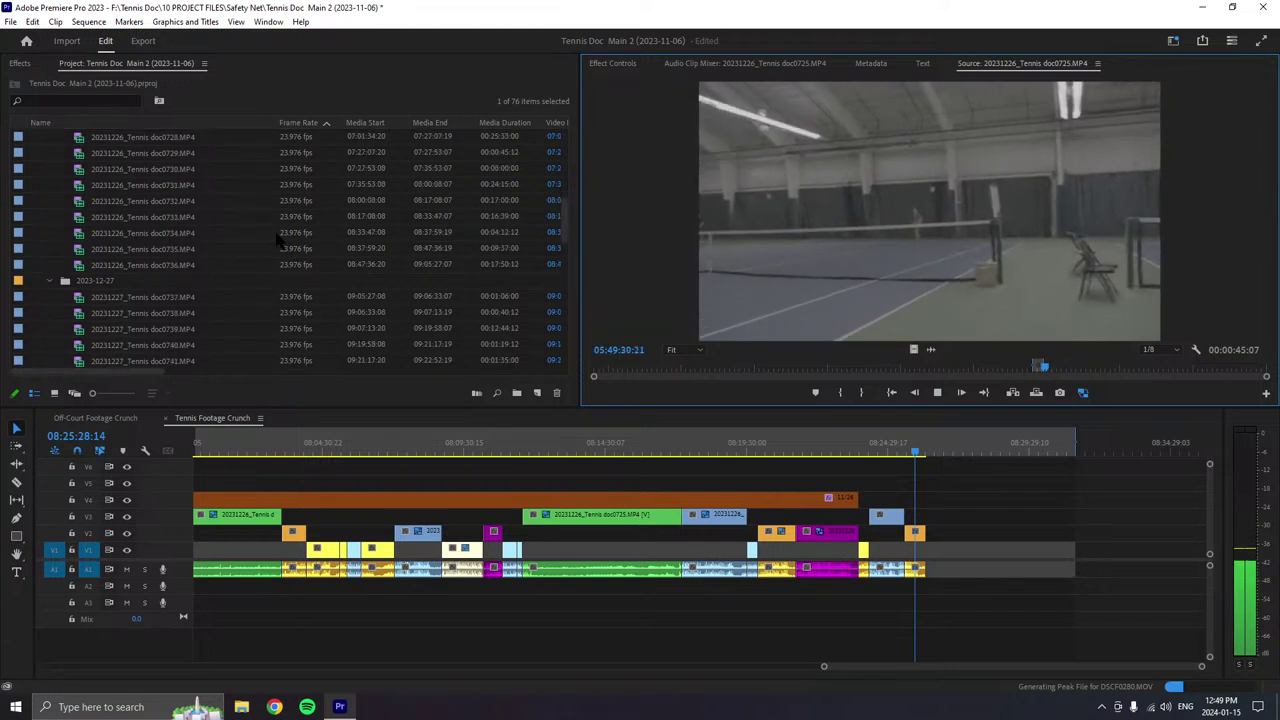
{"action": "scroll", "coordinate": [297, 255], "scroll_direction": "up", "scroll_amount": 2}
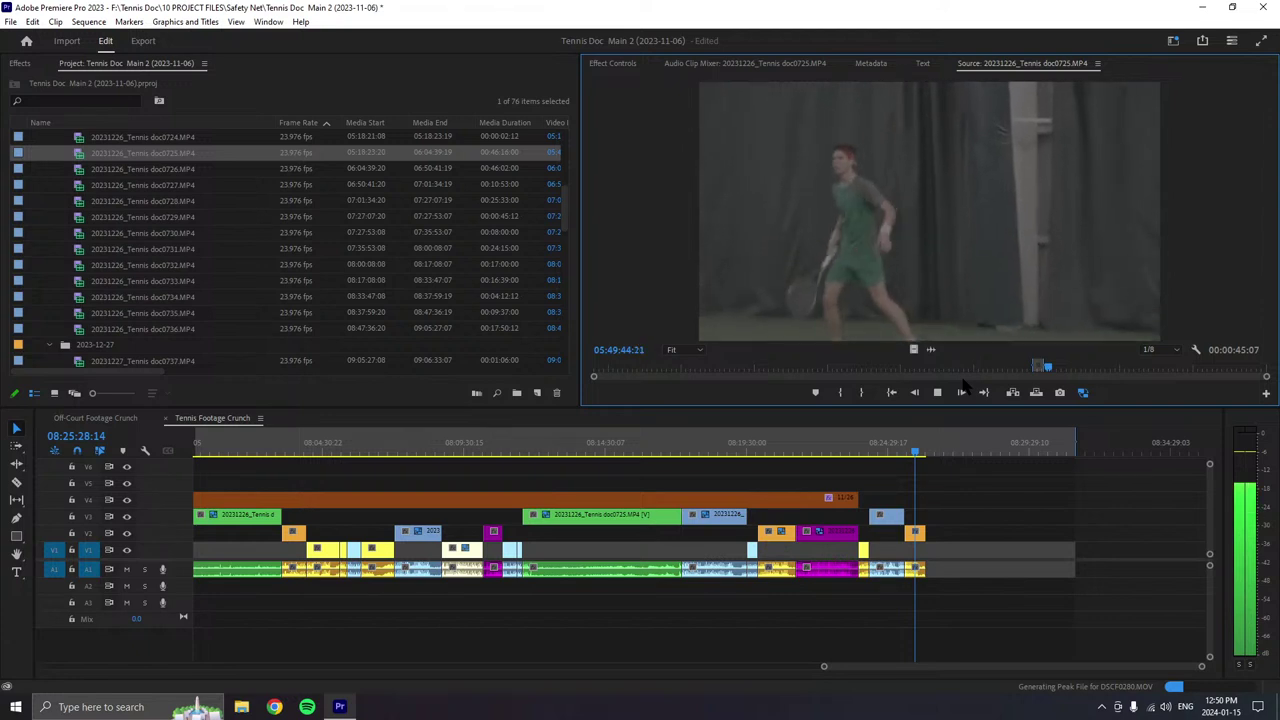
{"action": "left_click", "coordinate": [841, 393]}
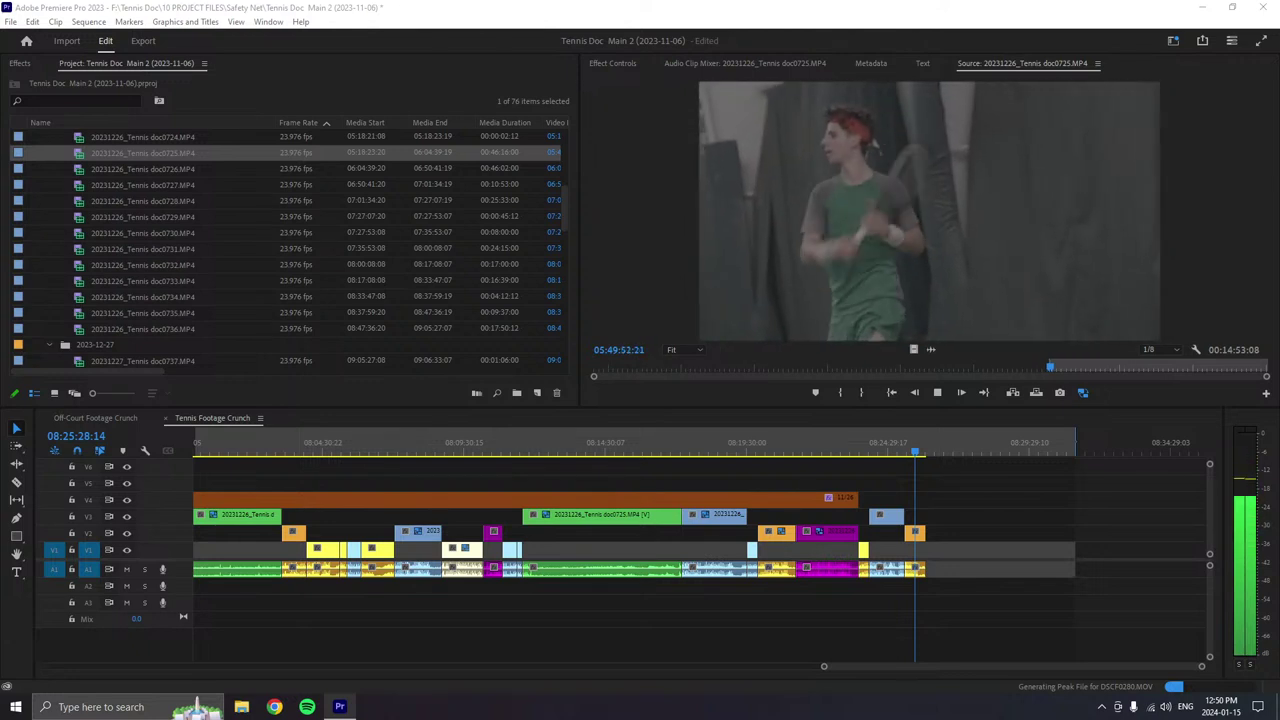
{"action": "left_click", "coordinate": [861, 393]}
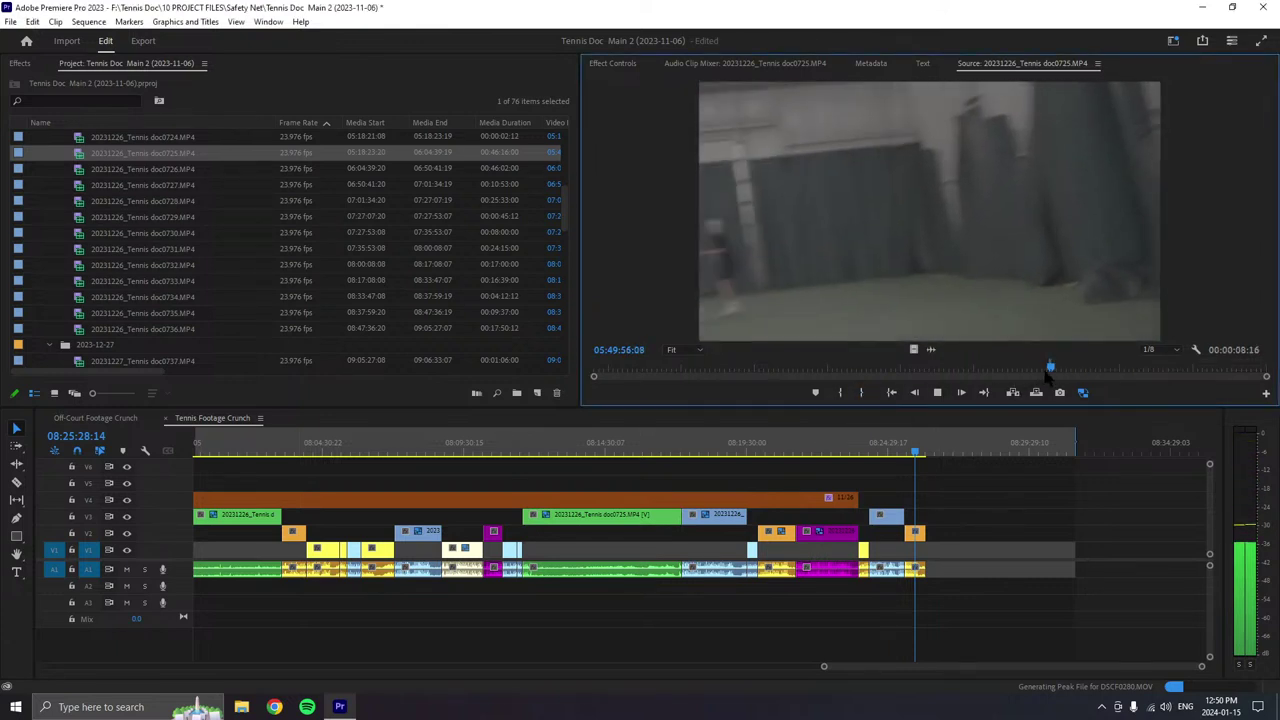
- Rewind the source clip to about 05:49:40, replay the rally and try different In points for the marked select
{"action": "key", "text": "j"}
{"action": "key", "text": "j"}
{"action": "key", "text": "j"}
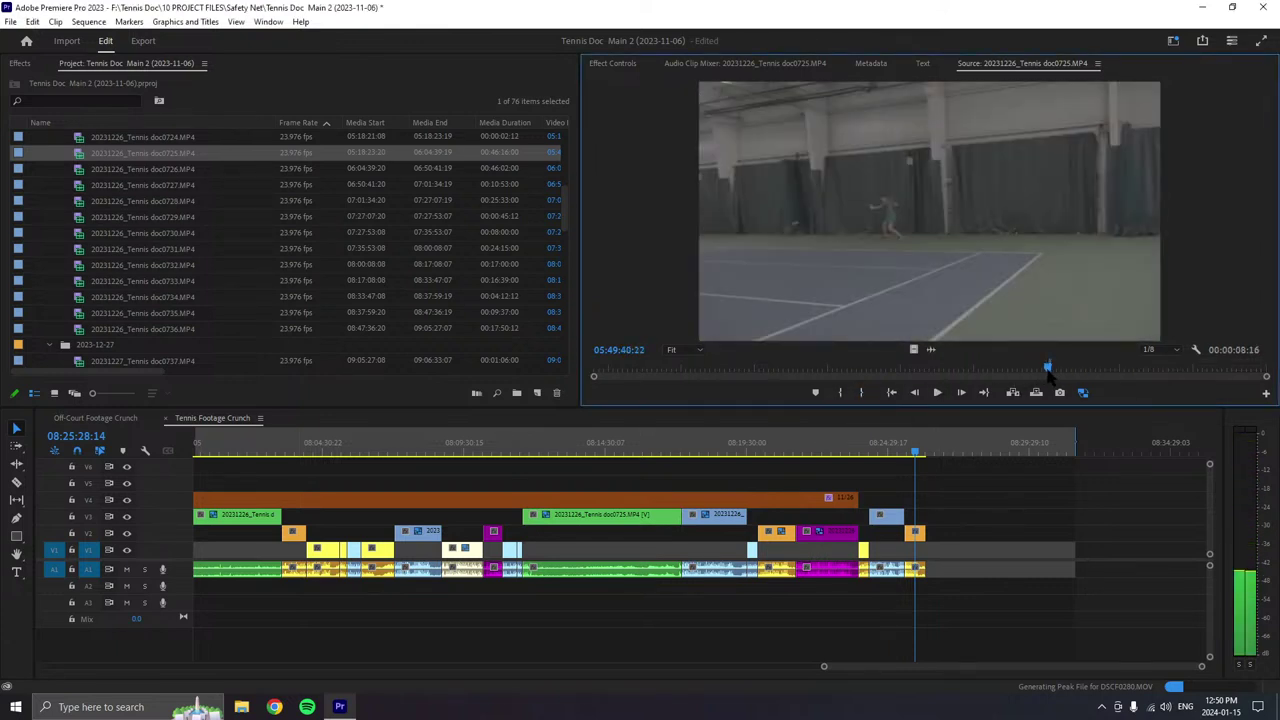
{"action": "key", "text": "o"}
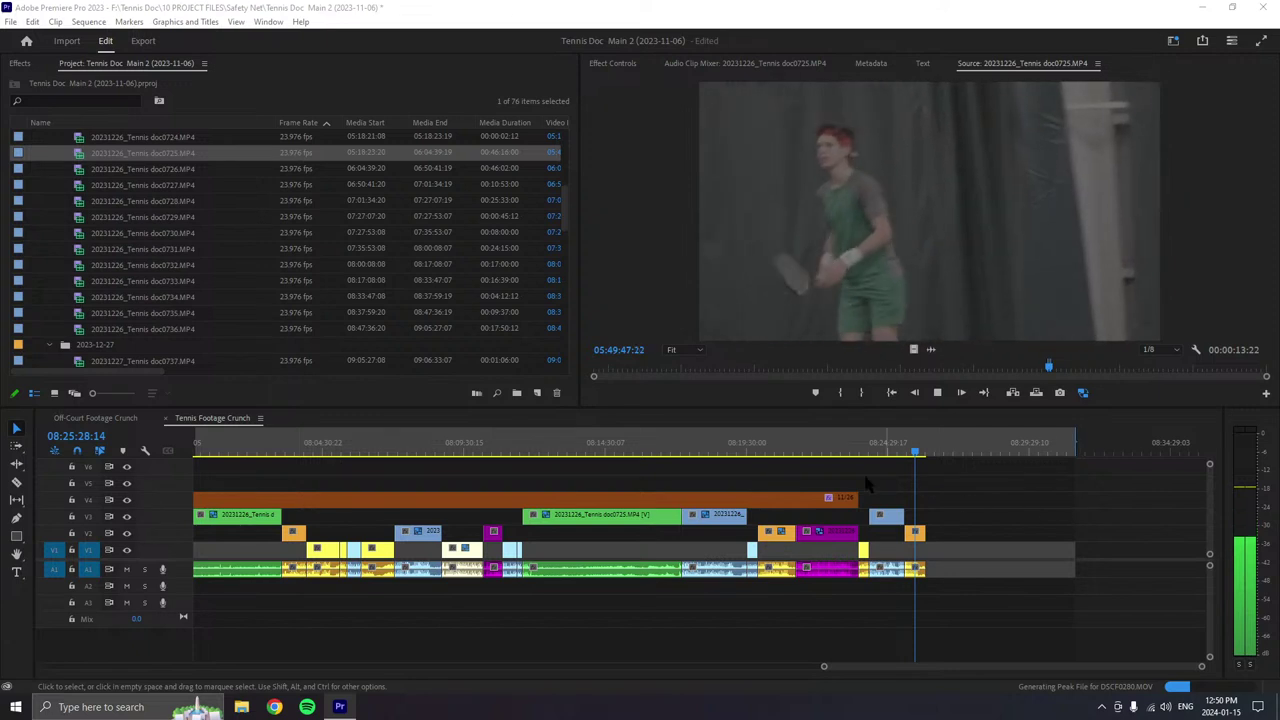
{"action": "left_click", "coordinate": [859, 394]}
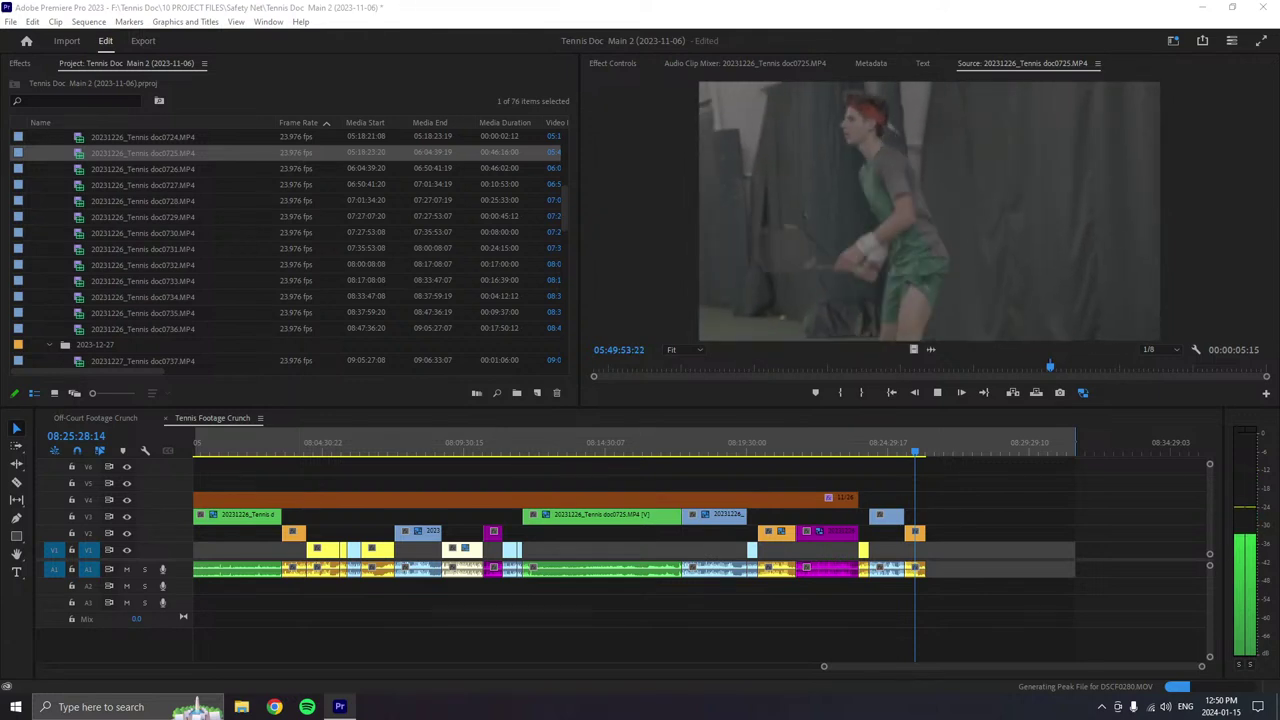
{"action": "key", "text": "i"}
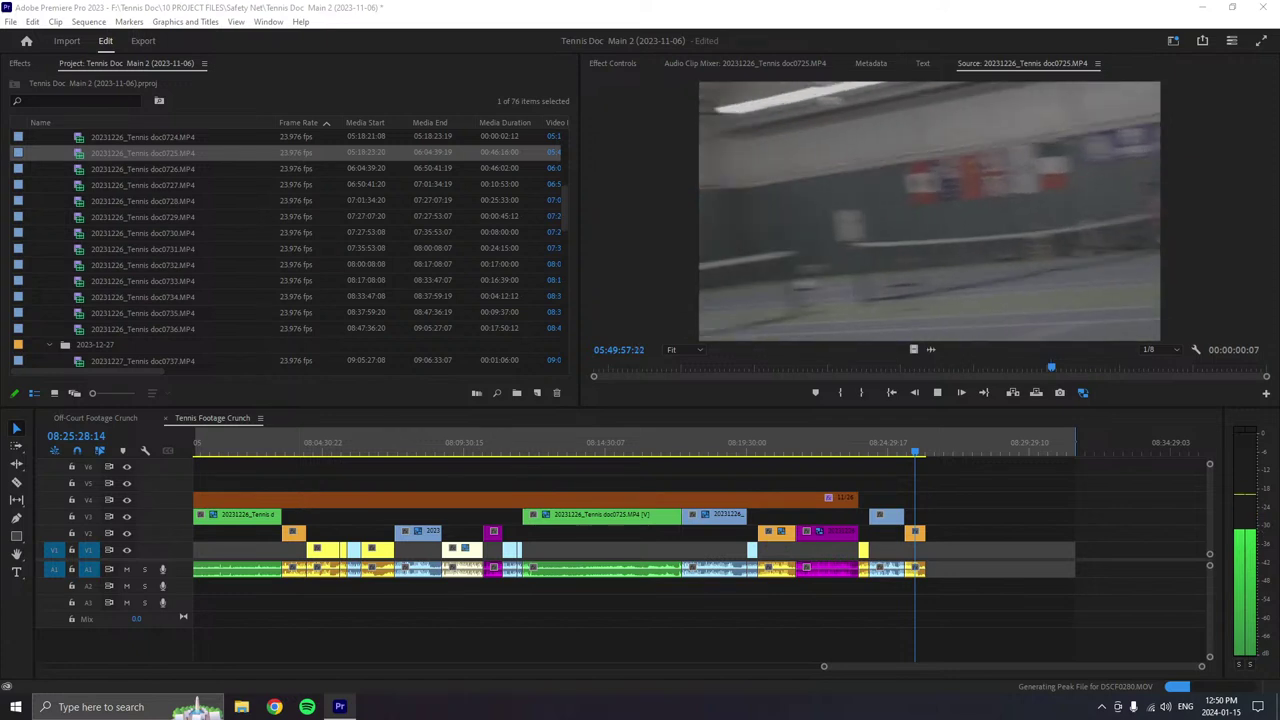
- Review the source clip on from about 05:49:58, moving the In point forward past the unwanted footage
{"action": "left_click", "coordinate": [840, 393]}
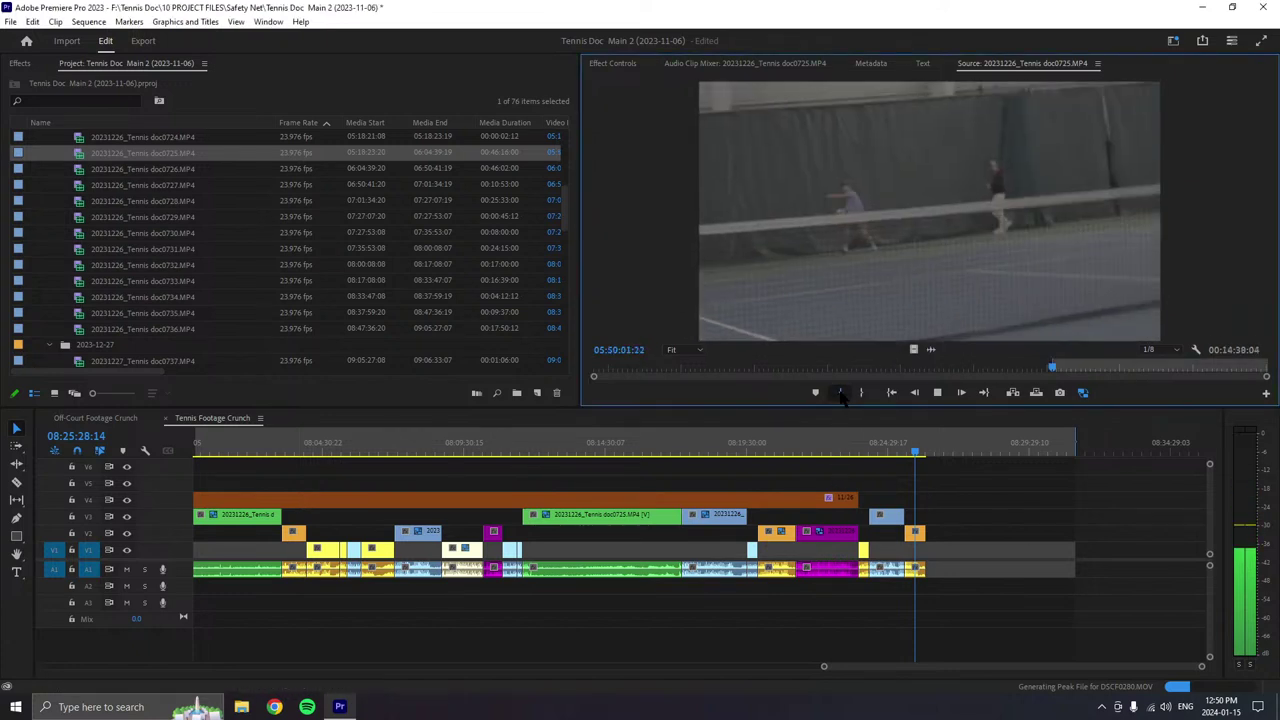
{"action": "left_click", "coordinate": [840, 393]}
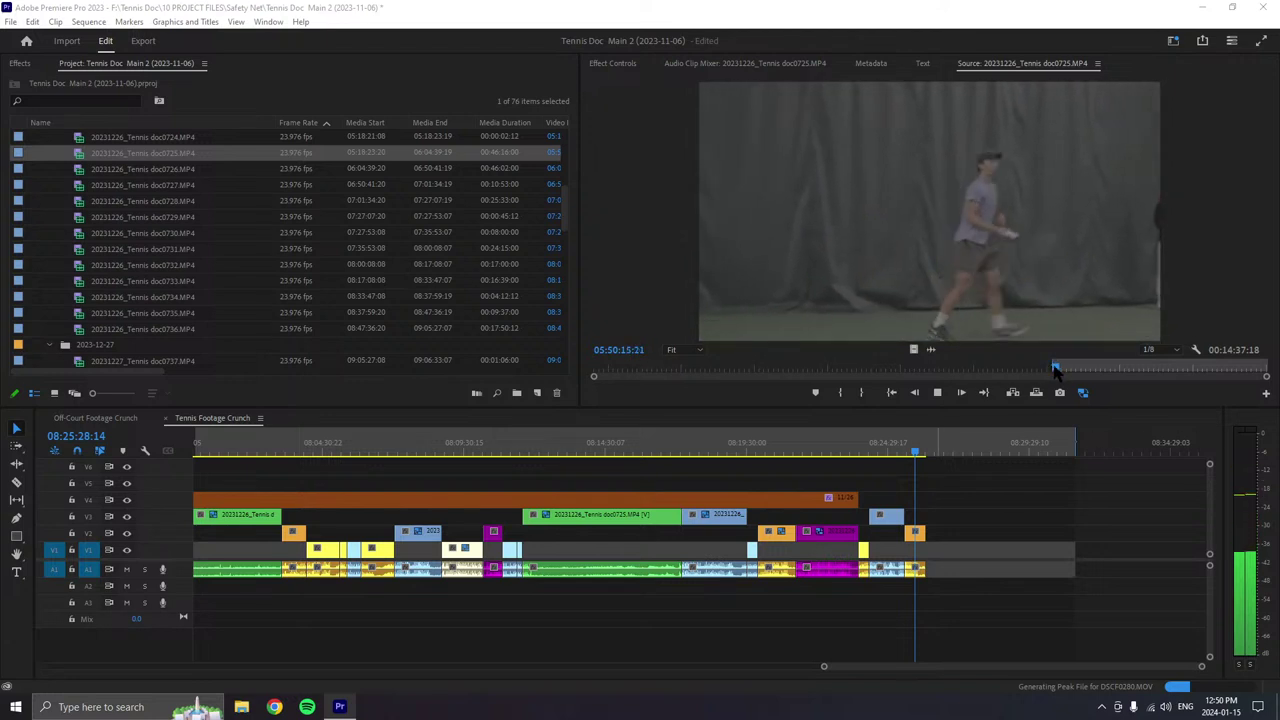
{"action": "left_click", "coordinate": [1053, 369]}
{"action": "key", "text": "space"}
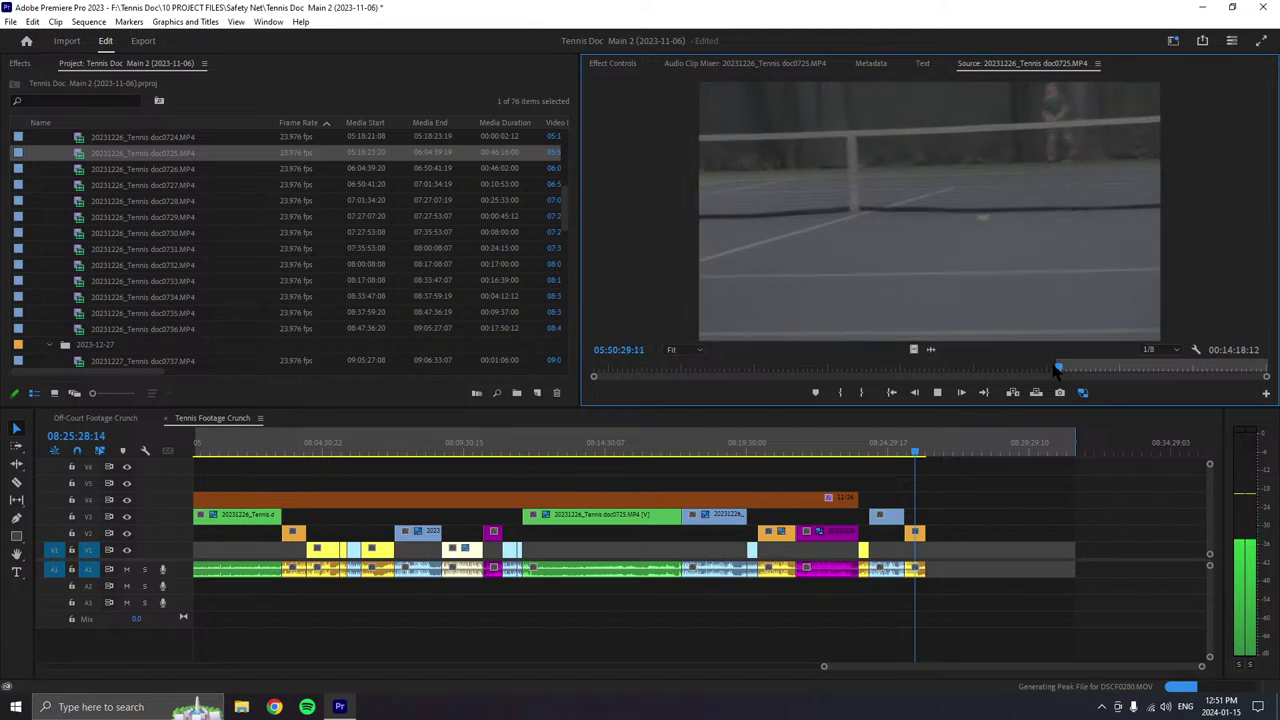
{"action": "left_click", "coordinate": [846, 394]}
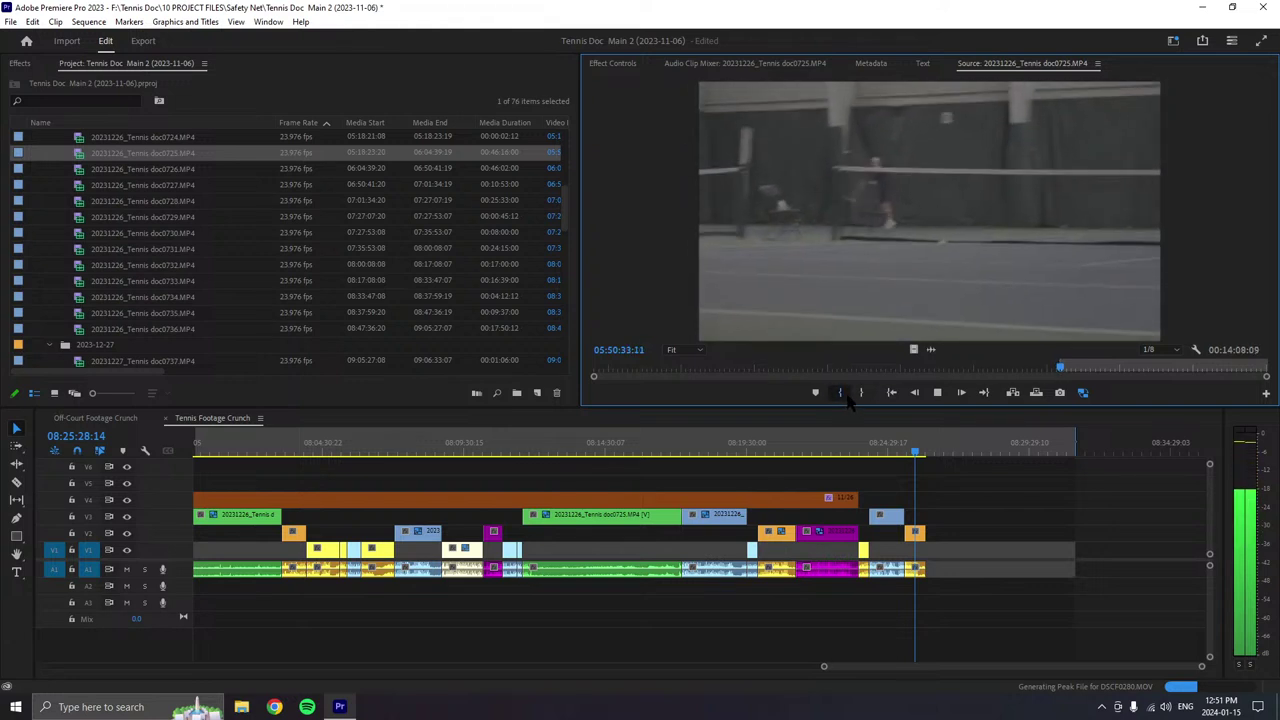
{"action": "left_click", "coordinate": [846, 395]}
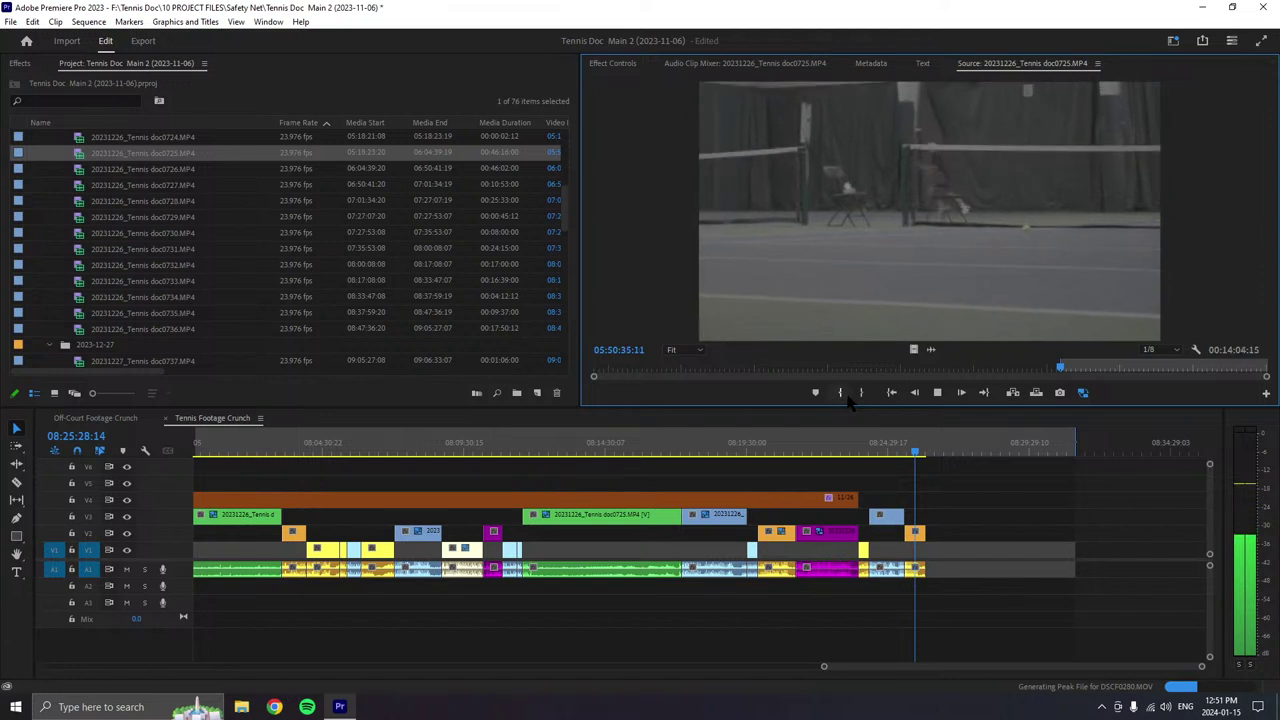
{"action": "left_click", "coordinate": [846, 396]}
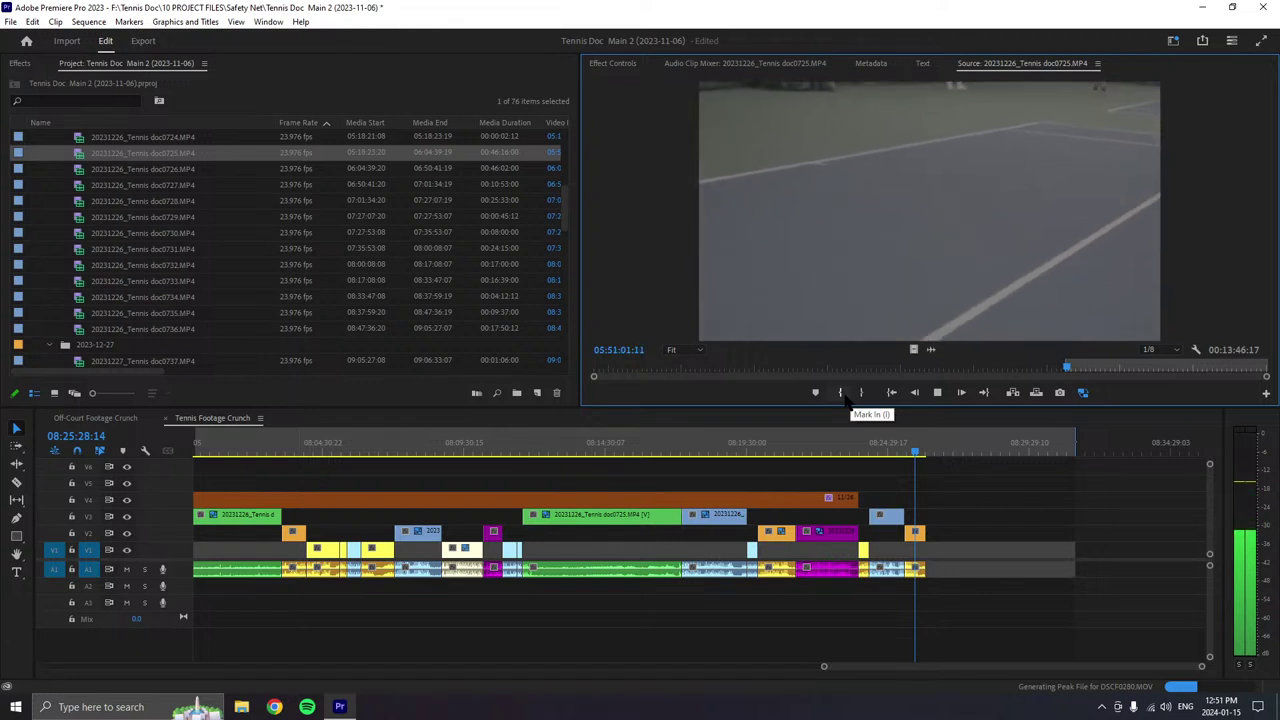
- Review the source clip on from about 05:51:01 and mark a 00:00:39:08 select ending at 05:51:47:05
{"action": "left_click", "coordinate": [841, 393]}
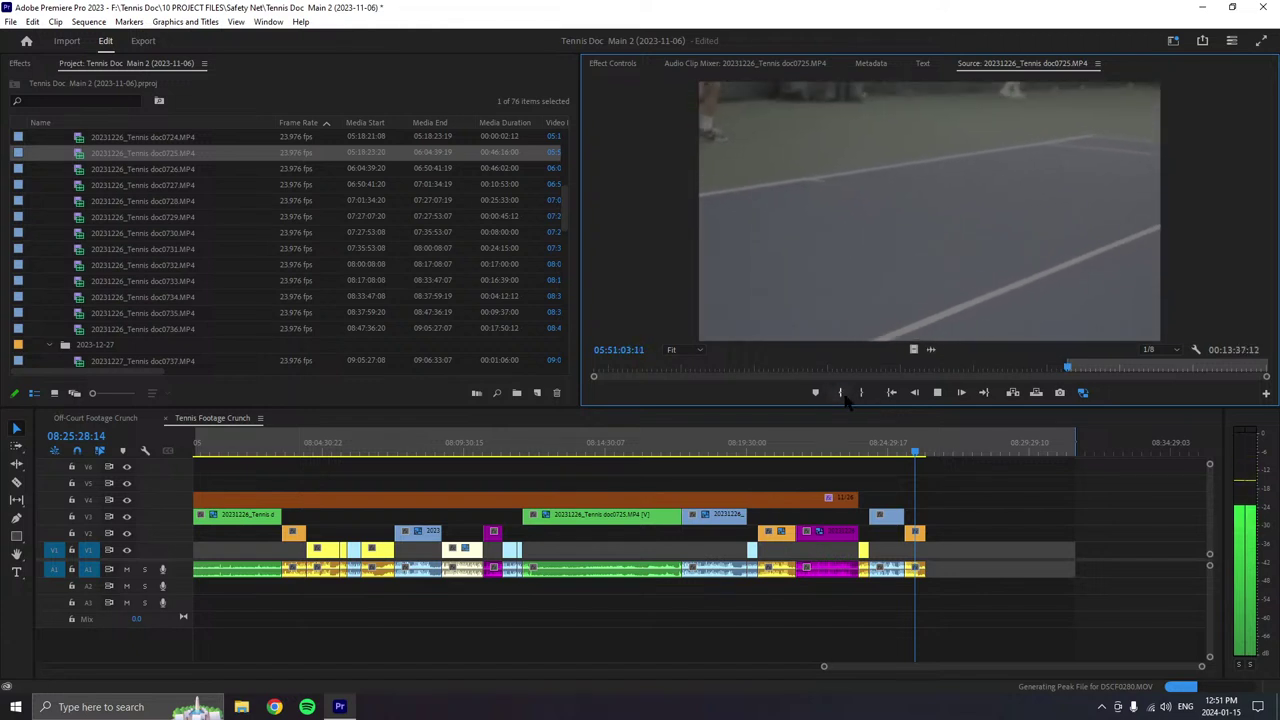
{"action": "left_click", "coordinate": [841, 393]}
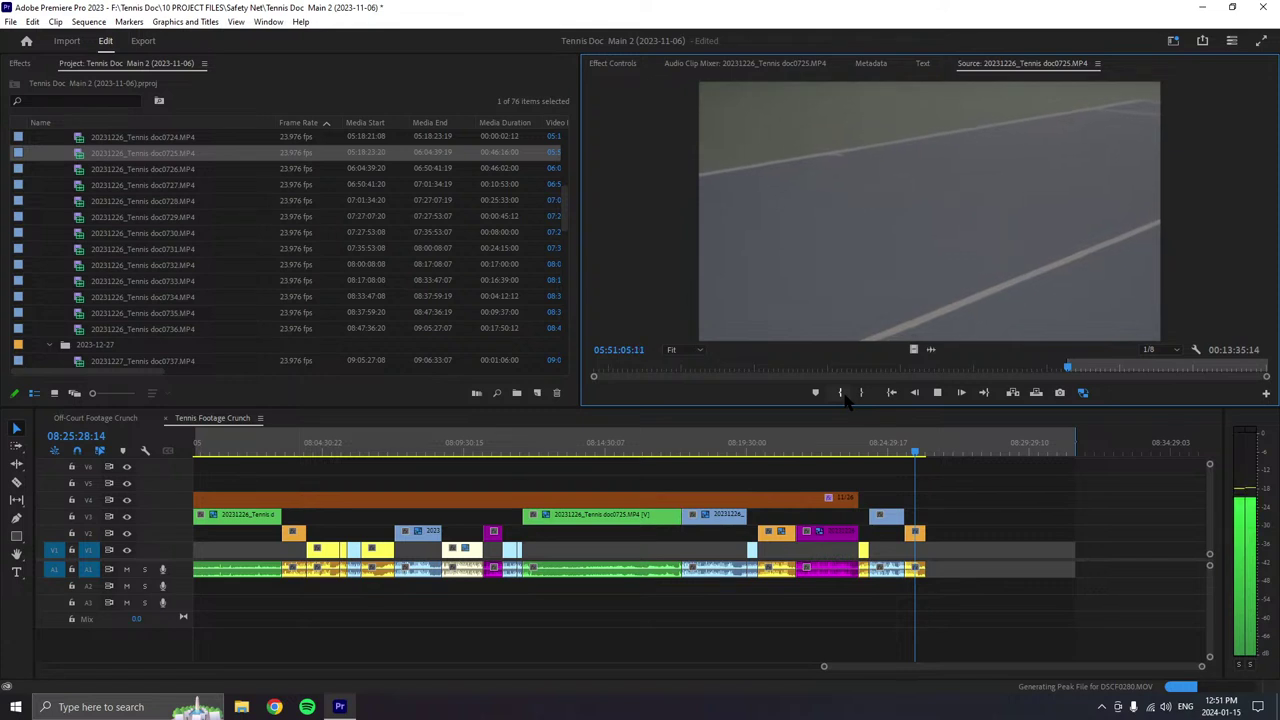
{"action": "left_click", "coordinate": [841, 393]}
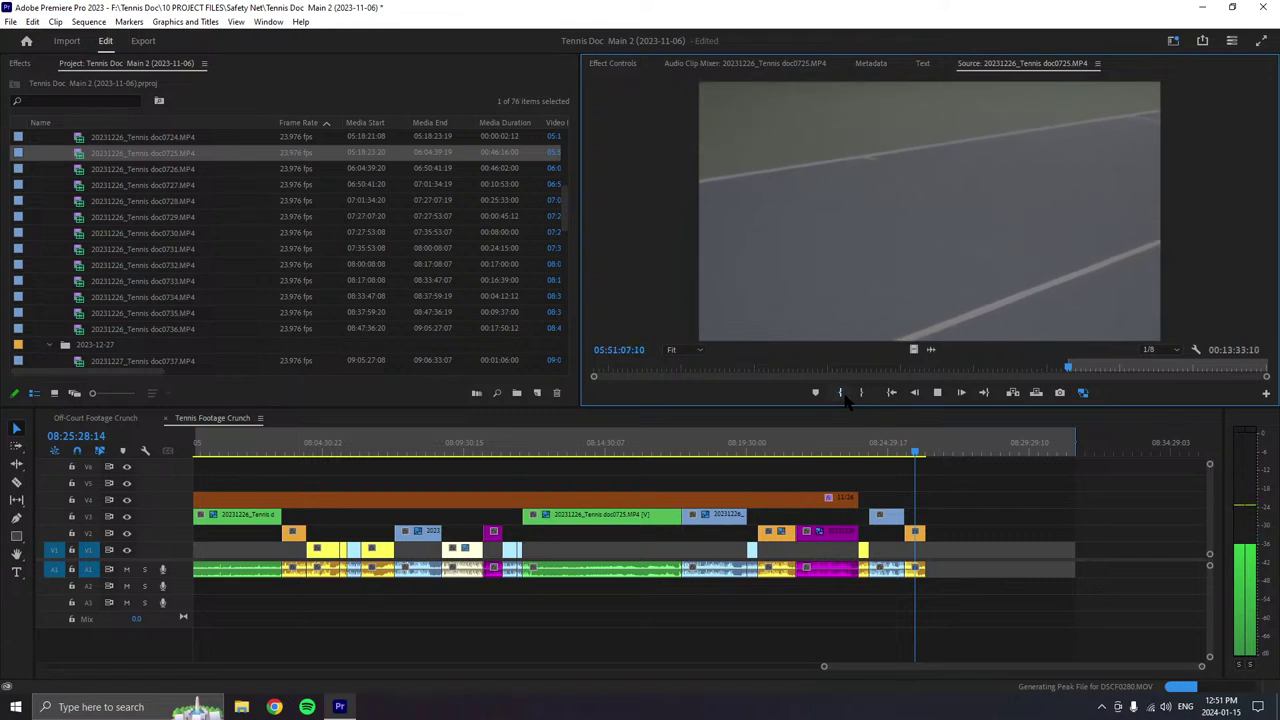
{"action": "left_click", "coordinate": [841, 393]}
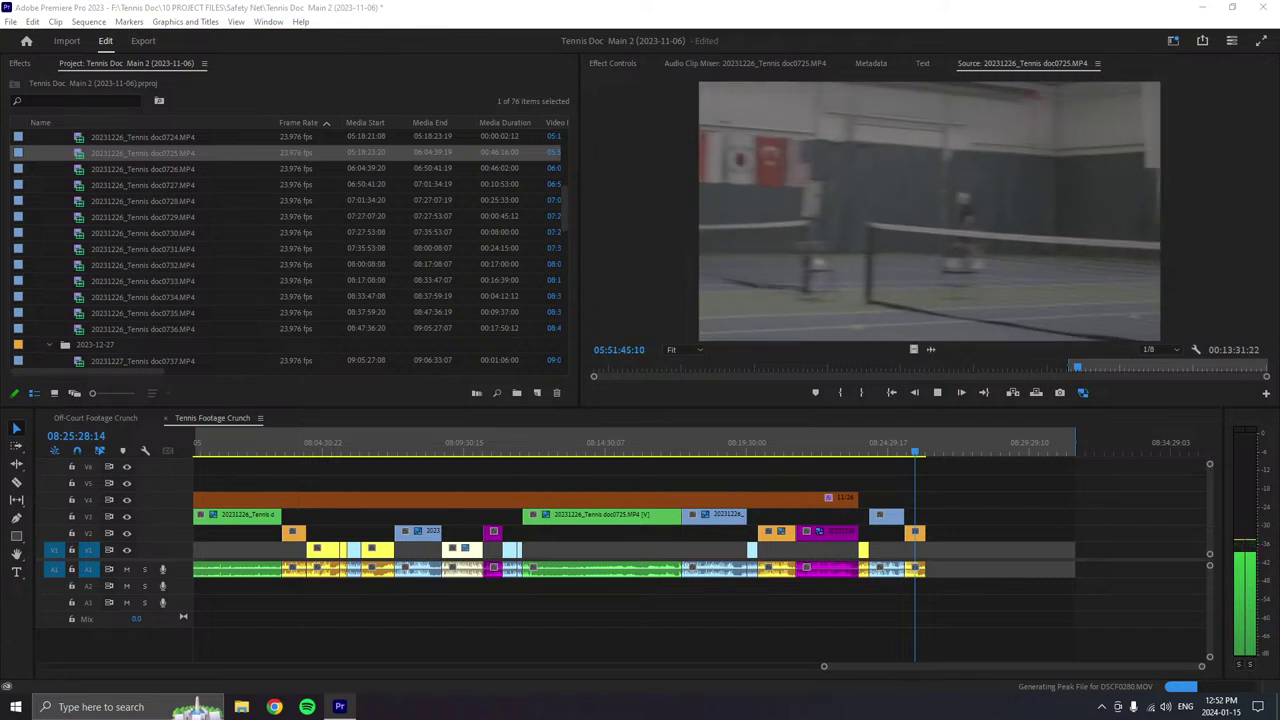
{"action": "left_click", "coordinate": [914, 393]}
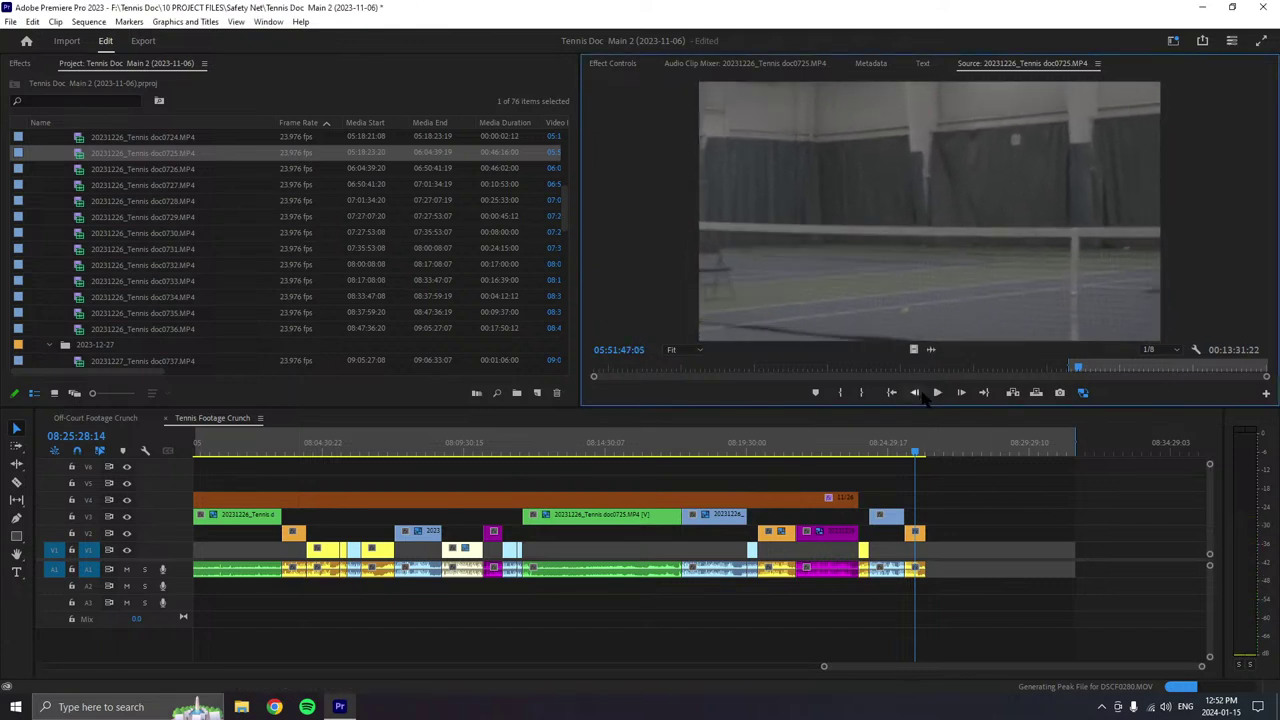
{"action": "key", "text": "o"}
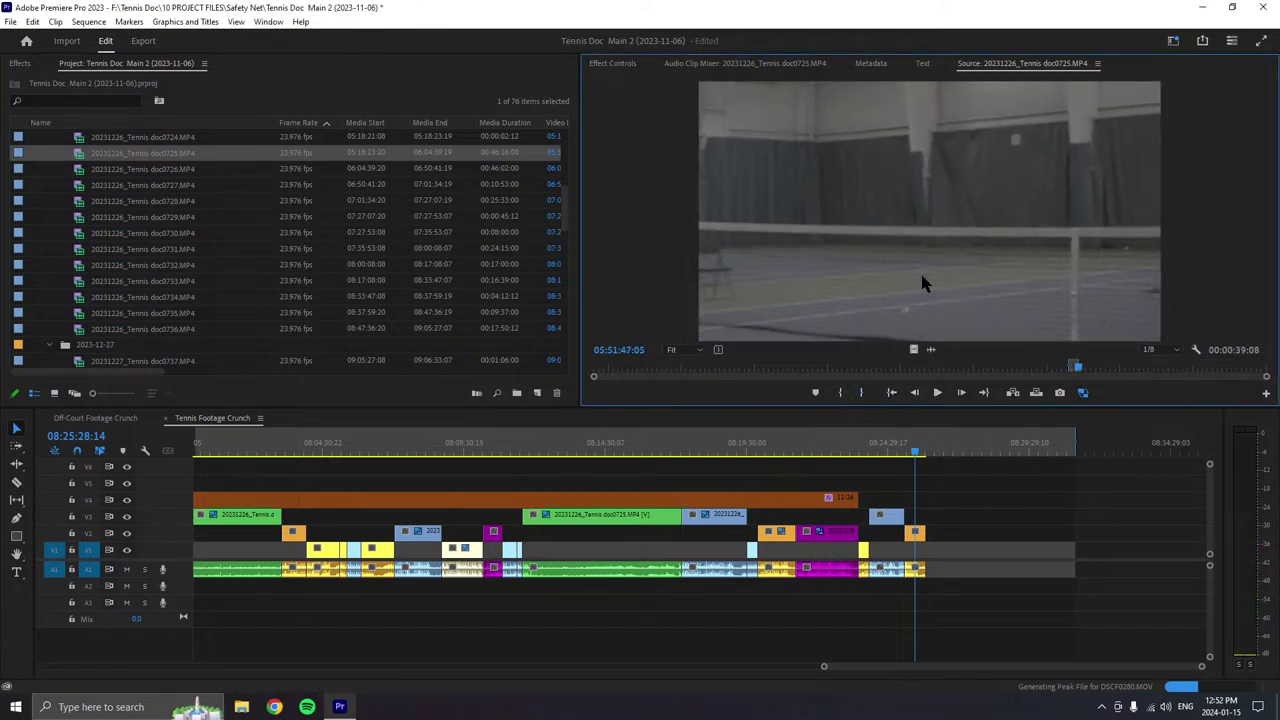
- Append the marked 00:00:39:08 select to the end of V1 in the sequence and label it Tan
{"action": "left_click_drag", "start_coordinate": [920, 271], "coordinate": [945, 550]}
{"action": "right_click", "coordinate": [944, 550]}
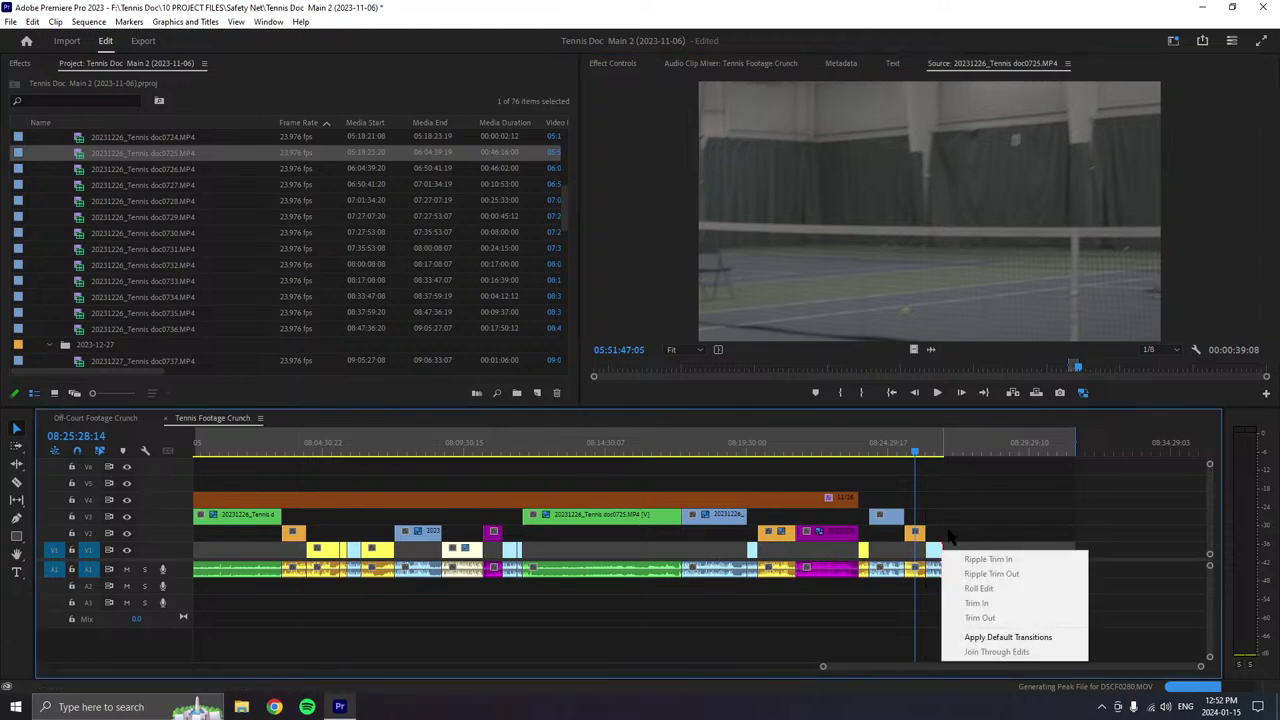
{"action": "key", "text": "Escape"}
{"action": "right_click", "coordinate": [945, 553]}
{"action": "key", "text": "Escape"}
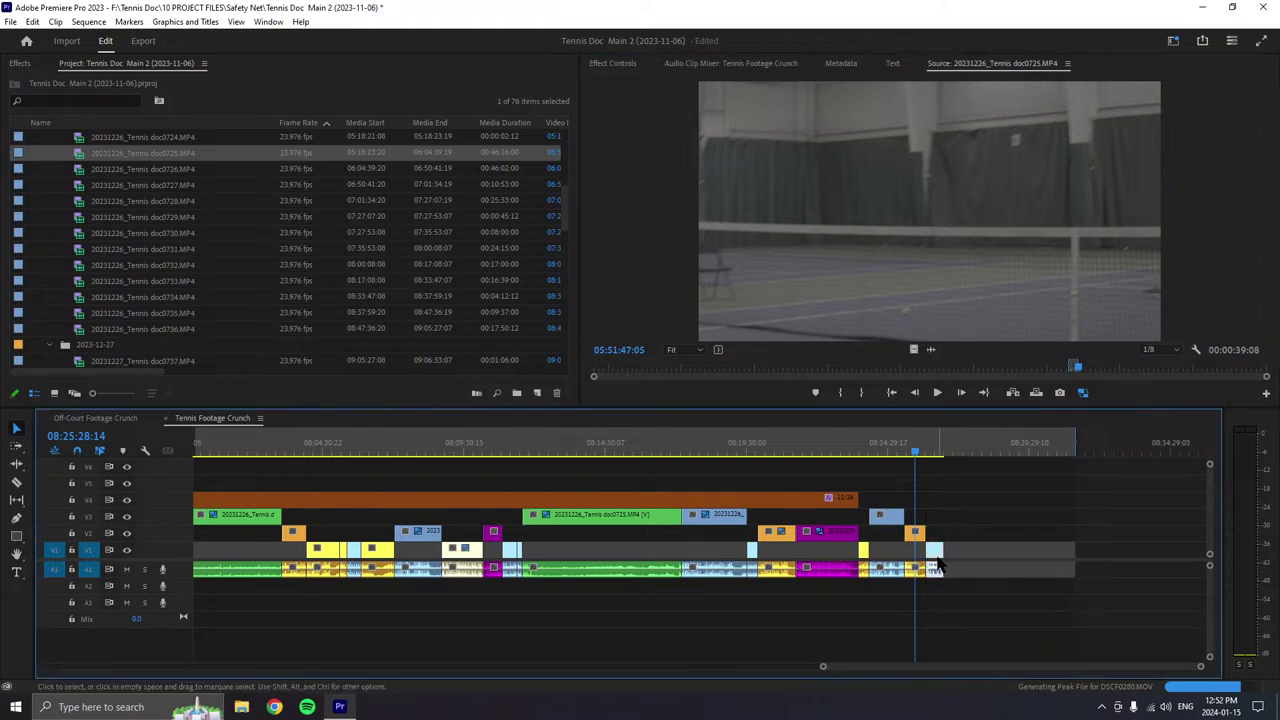
{"action": "right_click", "coordinate": [937, 557]}
{"action": "mouse_move", "coordinate": [969, 372]}
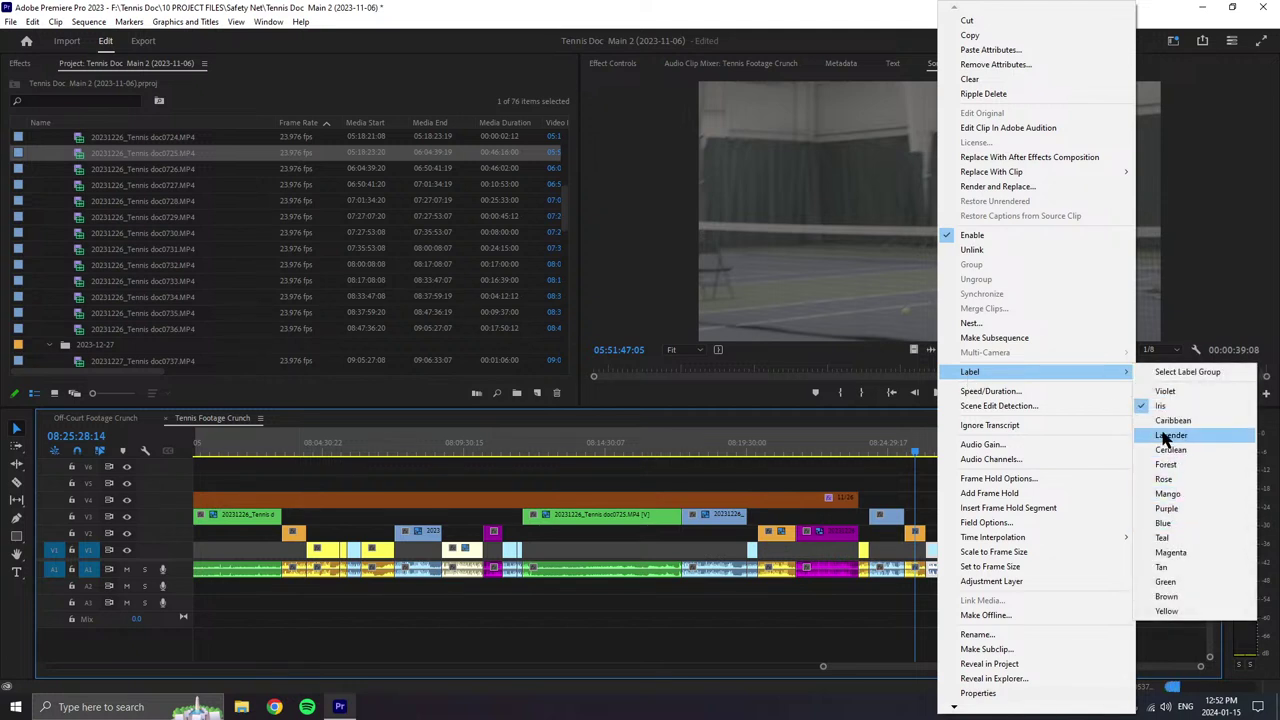
{"action": "left_click", "coordinate": [1170, 552]}
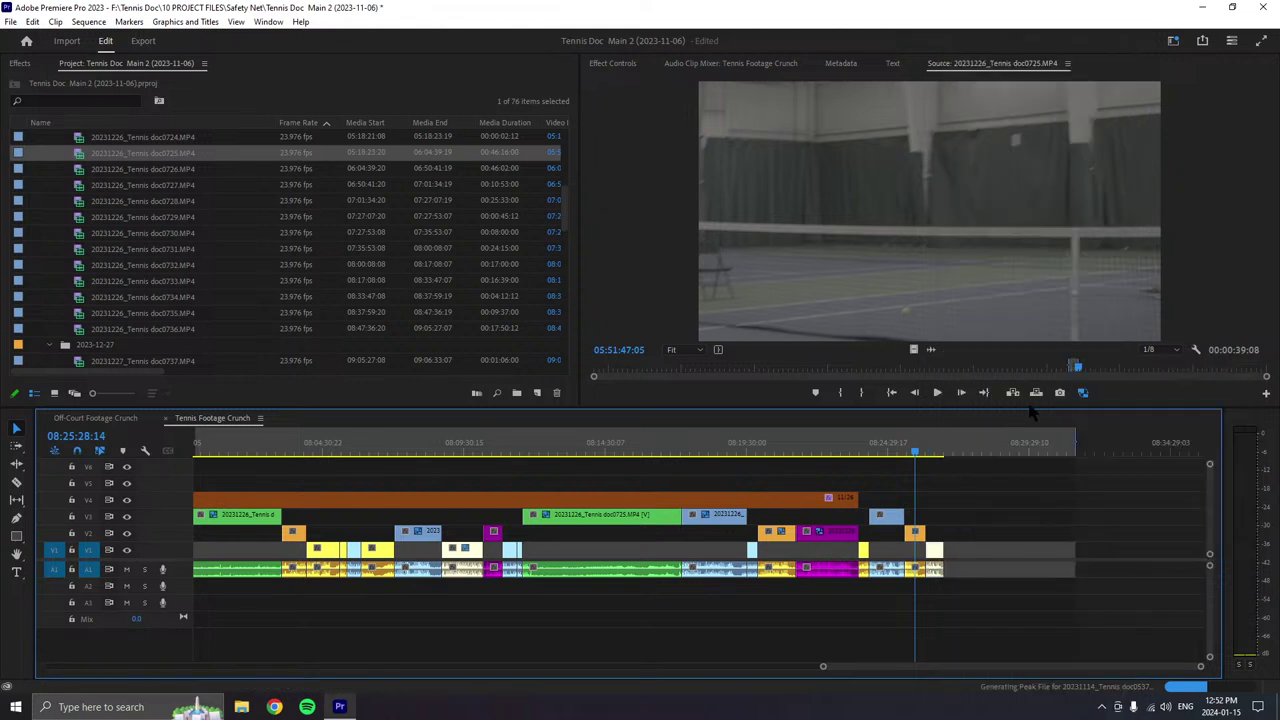
- Play the source clip on from 05:51:47:05 and mark a 00:00:20:21 select ending at about 05:52:22
{"action": "left_click", "coordinate": [937, 393]}
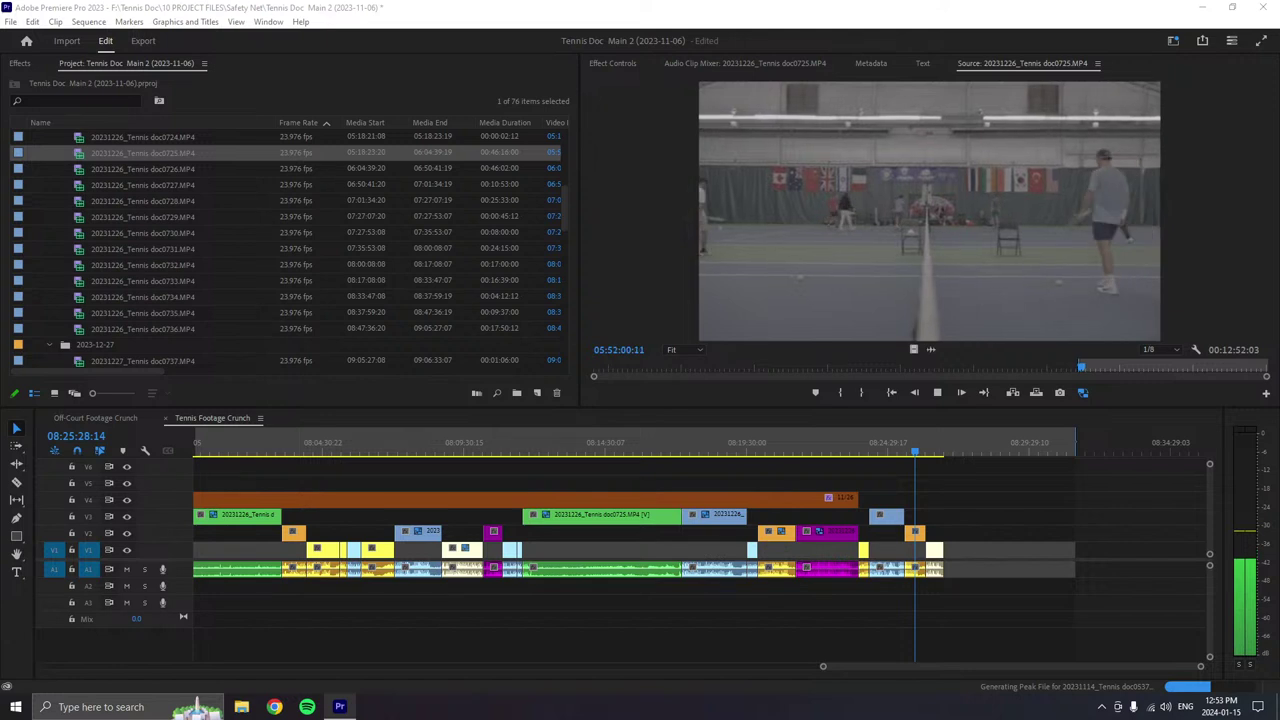
{"action": "left_click", "coordinate": [1081, 369]}
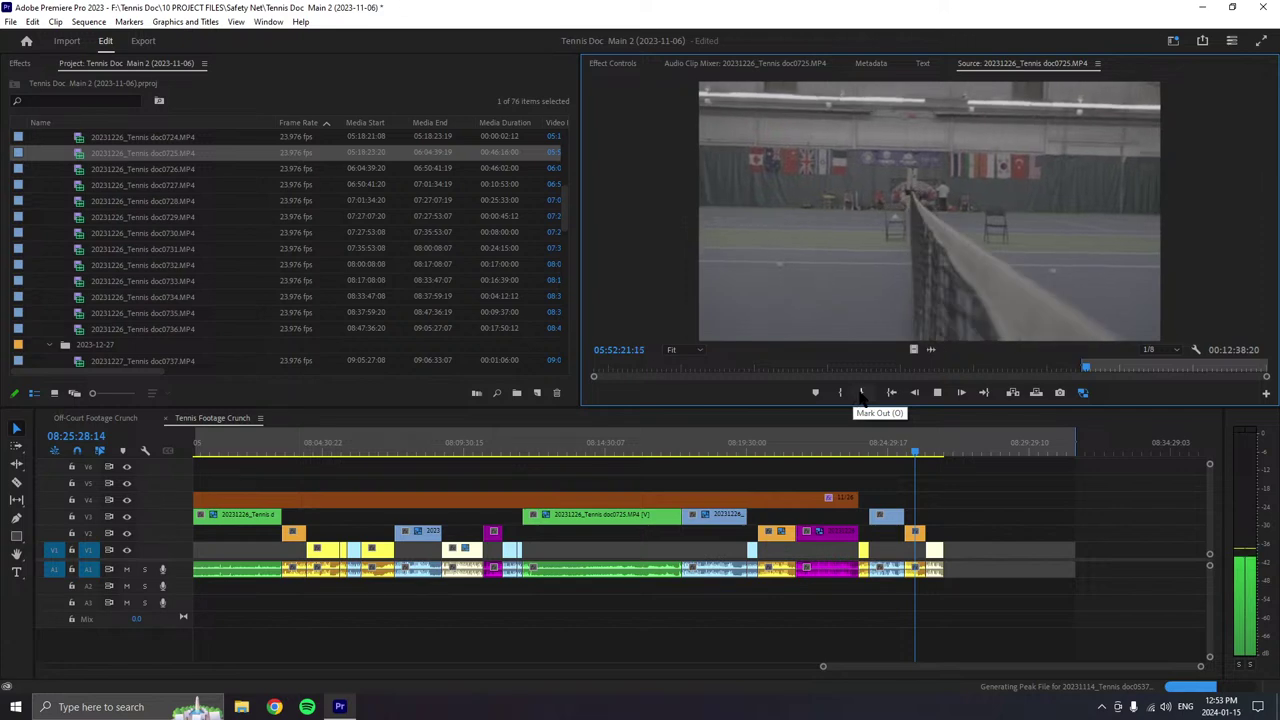
{"action": "left_click", "coordinate": [862, 394]}
{"action": "left_click", "coordinate": [937, 393]}
- Append the 00:00:20:21 select after the last V1 clip in the sequence and label it Tan
{"action": "left_click_drag", "start_coordinate": [1005, 333], "coordinate": [952, 566]}
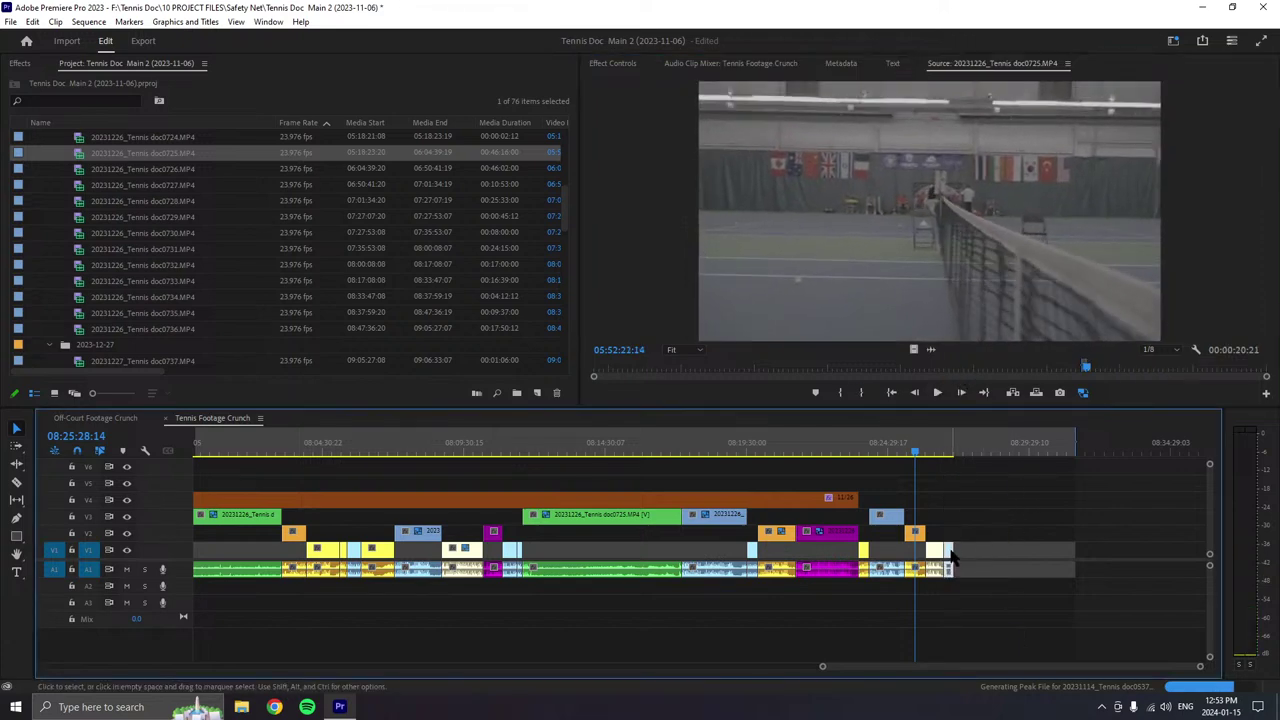
{"action": "right_click", "coordinate": [950, 562]}
{"action": "mouse_move", "coordinate": [1060, 372]}
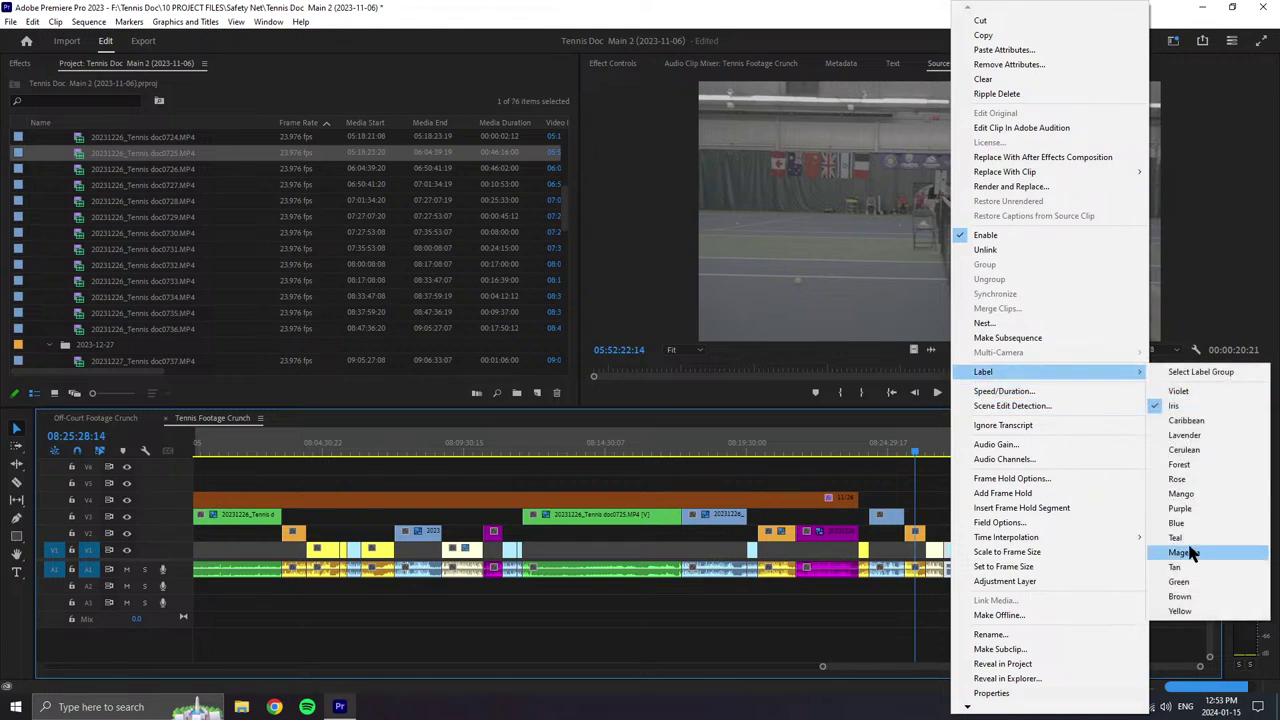
{"action": "left_click", "coordinate": [1177, 567]}
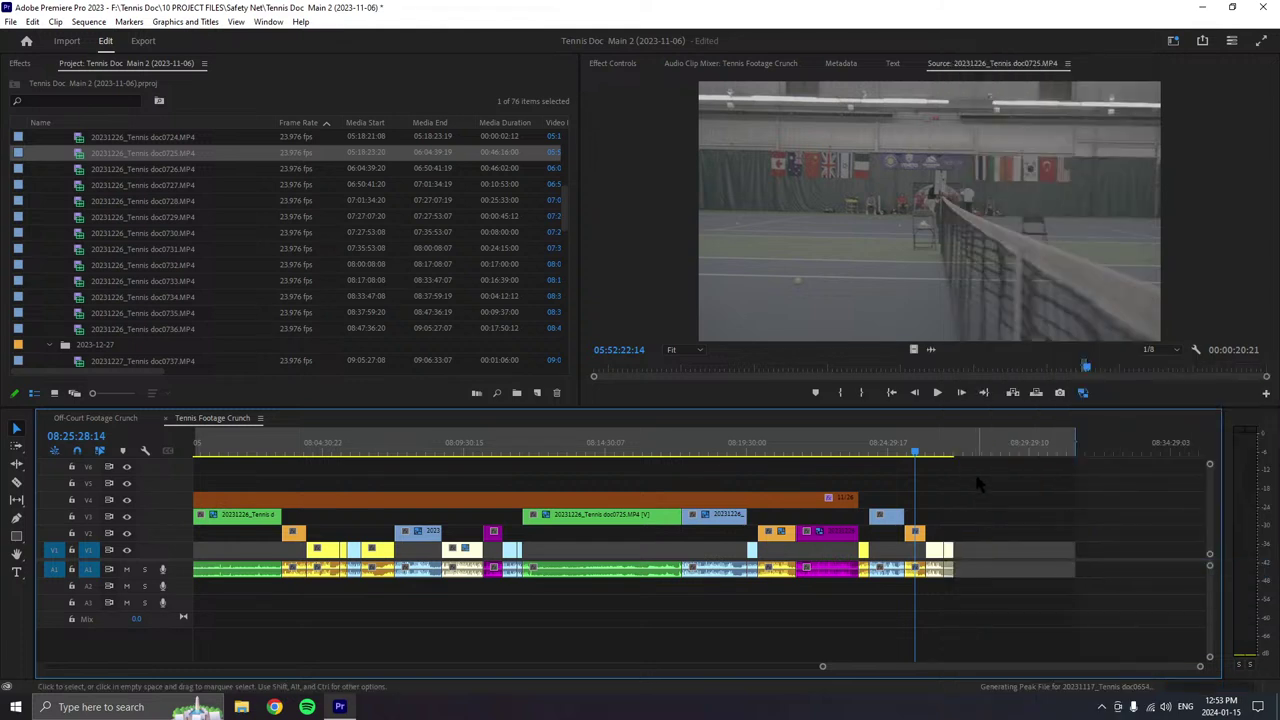
- Review the source clip on from 05:52:22:14 with different In points and return to about 05:52:03
{"action": "key", "text": "shift+2"}
{"action": "key", "text": "space"}
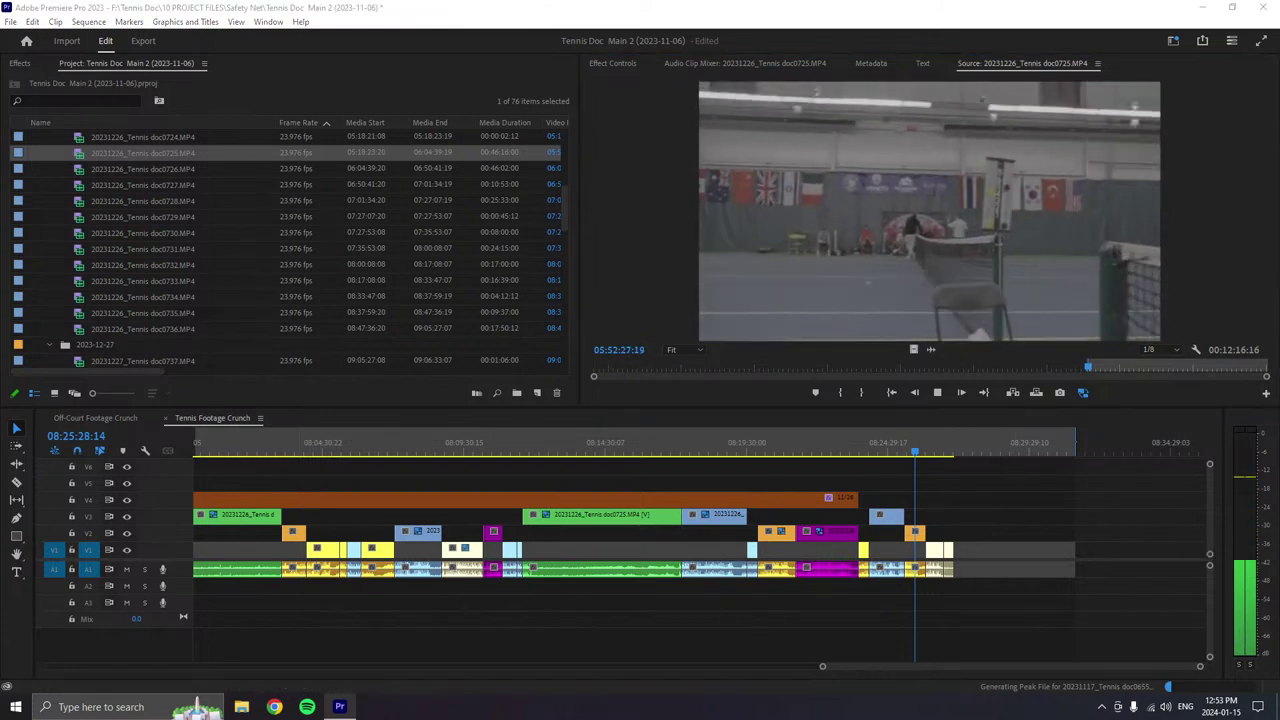
{"action": "left_click", "coordinate": [839, 394]}
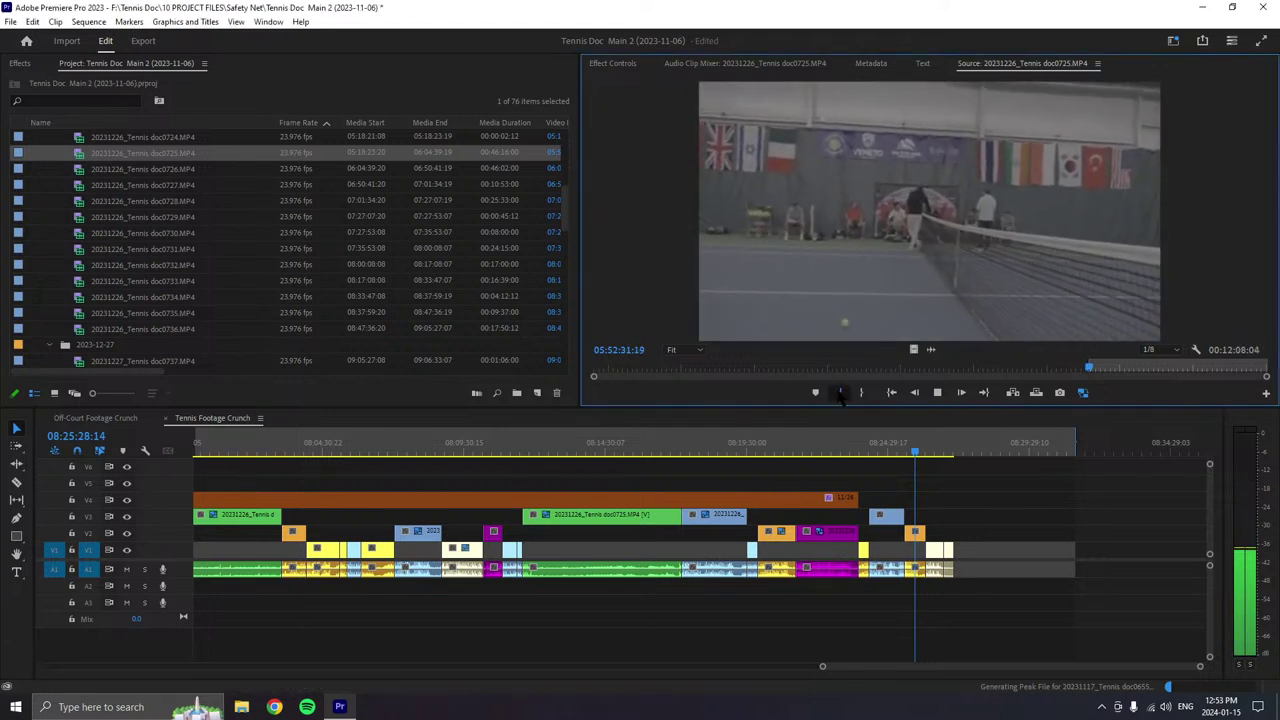
{"action": "left_click", "coordinate": [839, 394]}
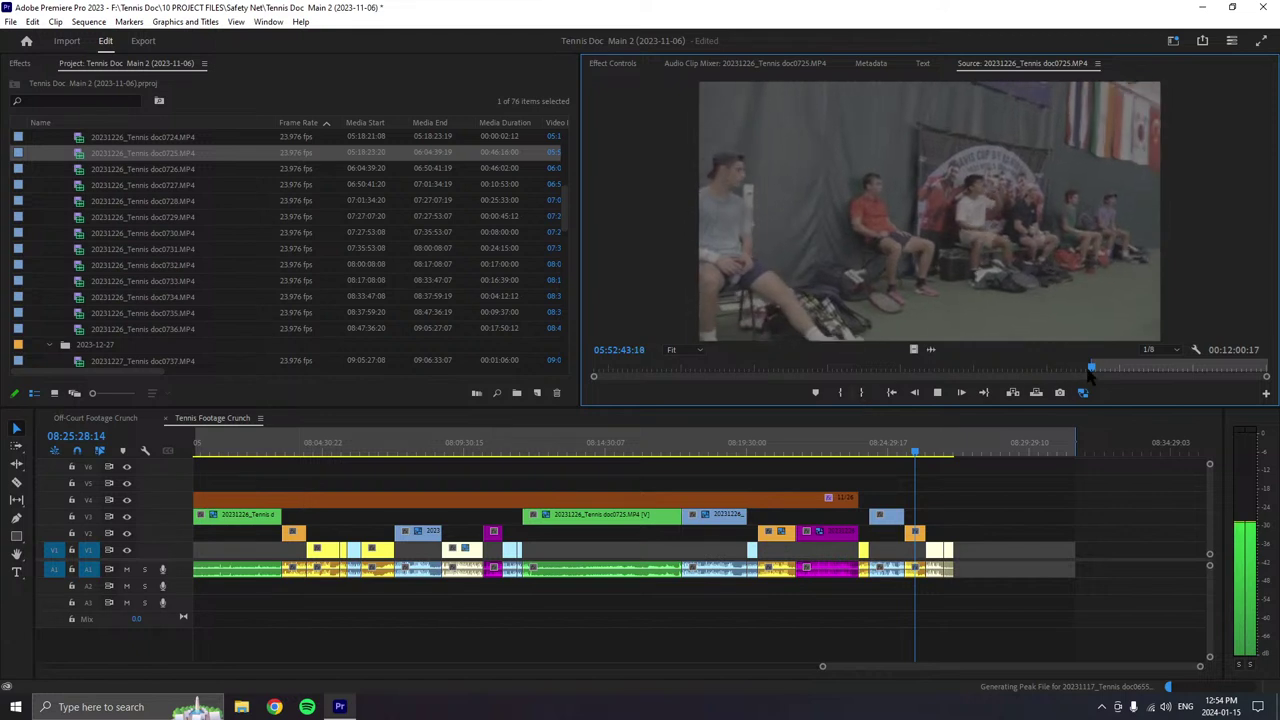
{"action": "key", "text": "space"}
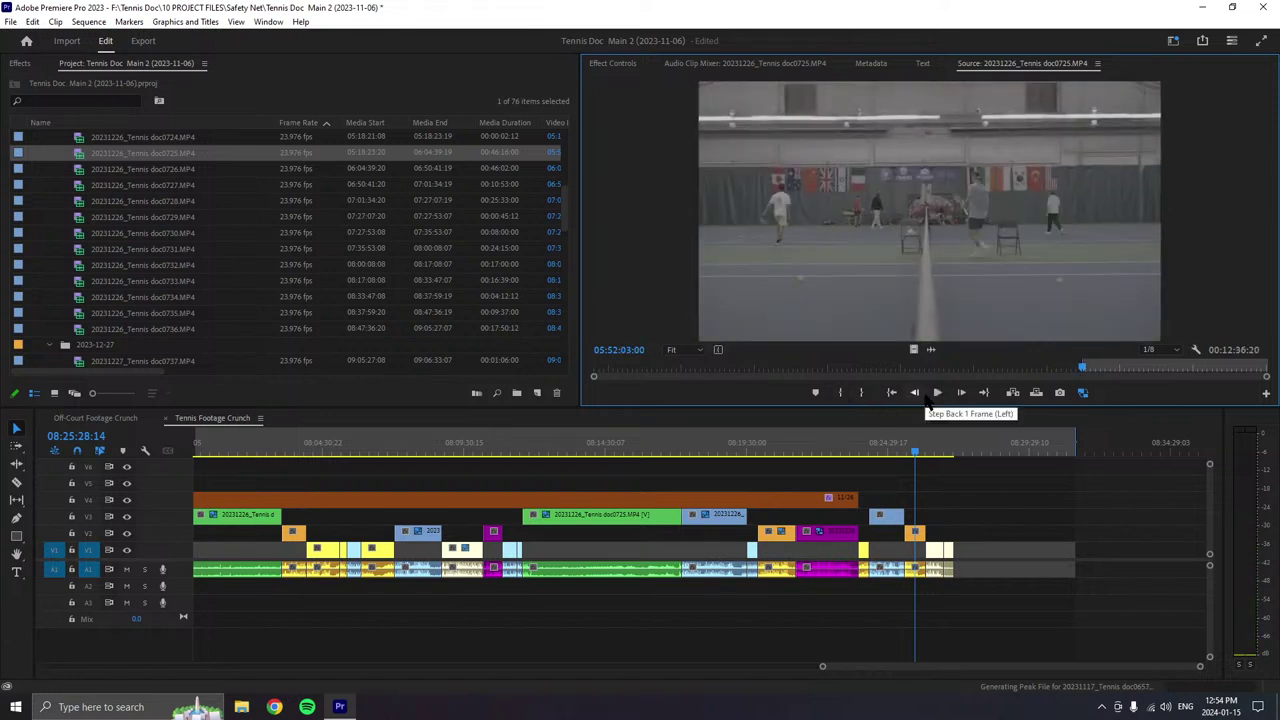
- Play the source clip on, mark a 00:08:03:06 select ending at 06:00:31:00 and append it to the end of V1
{"action": "left_click", "coordinate": [937, 392]}
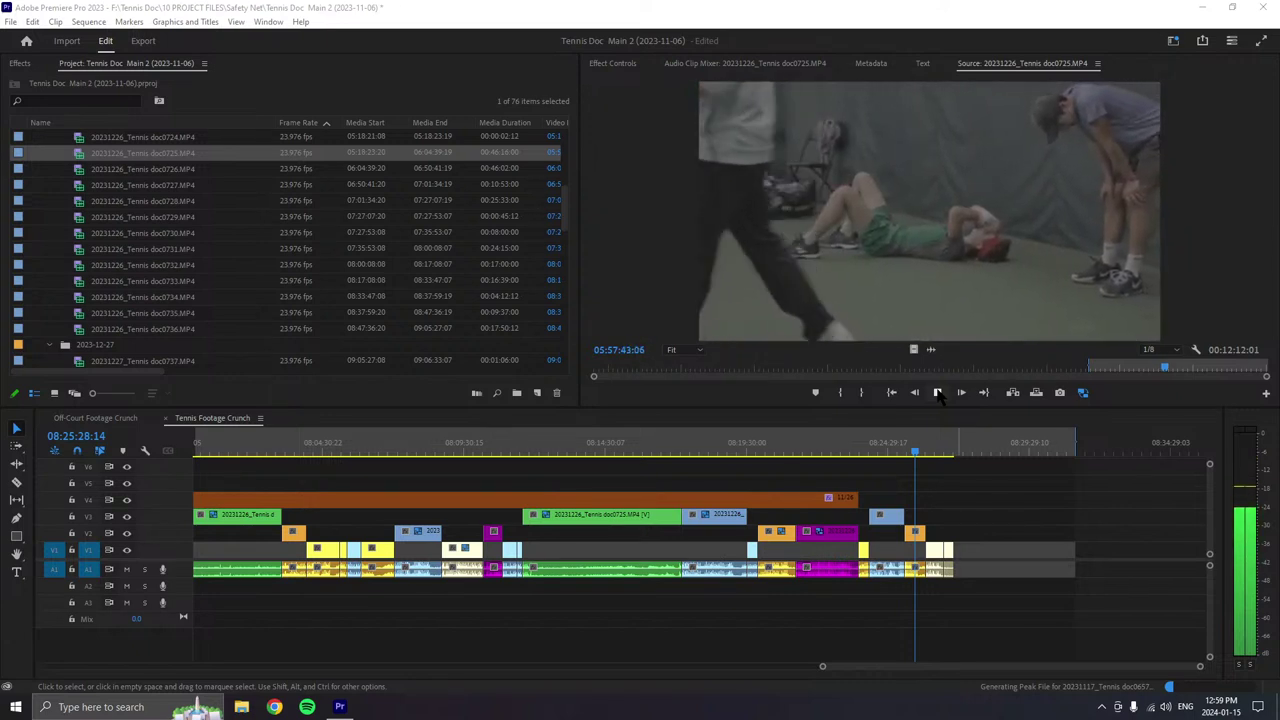
{"action": "left_click", "coordinate": [937, 393]}
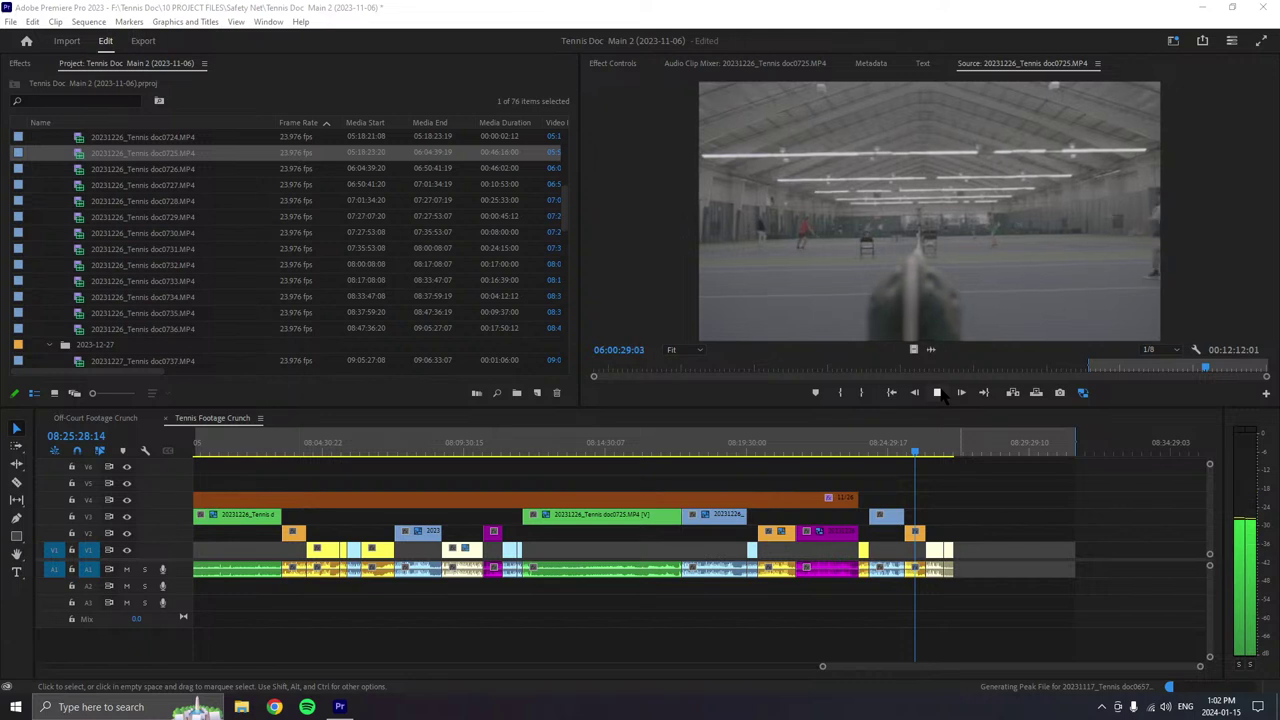
{"action": "left_click", "coordinate": [937, 393]}
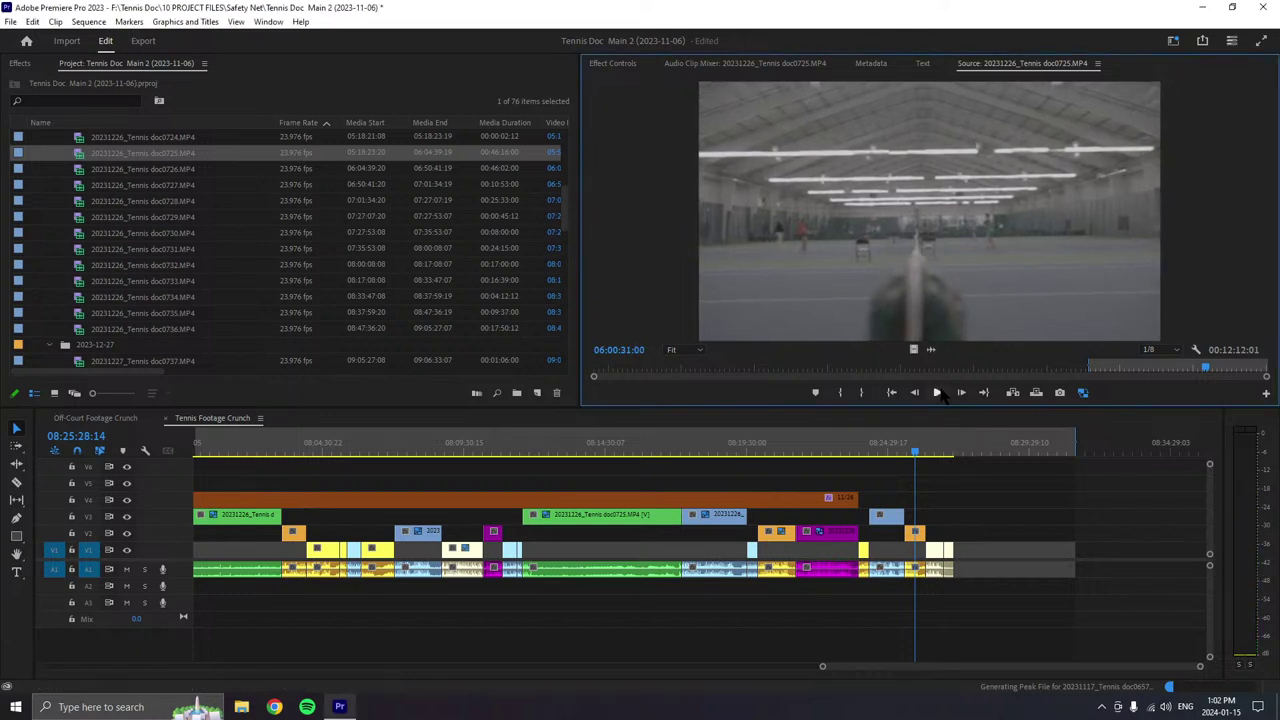
{"action": "left_click_drag", "start_coordinate": [944, 287], "coordinate": [995, 571]}
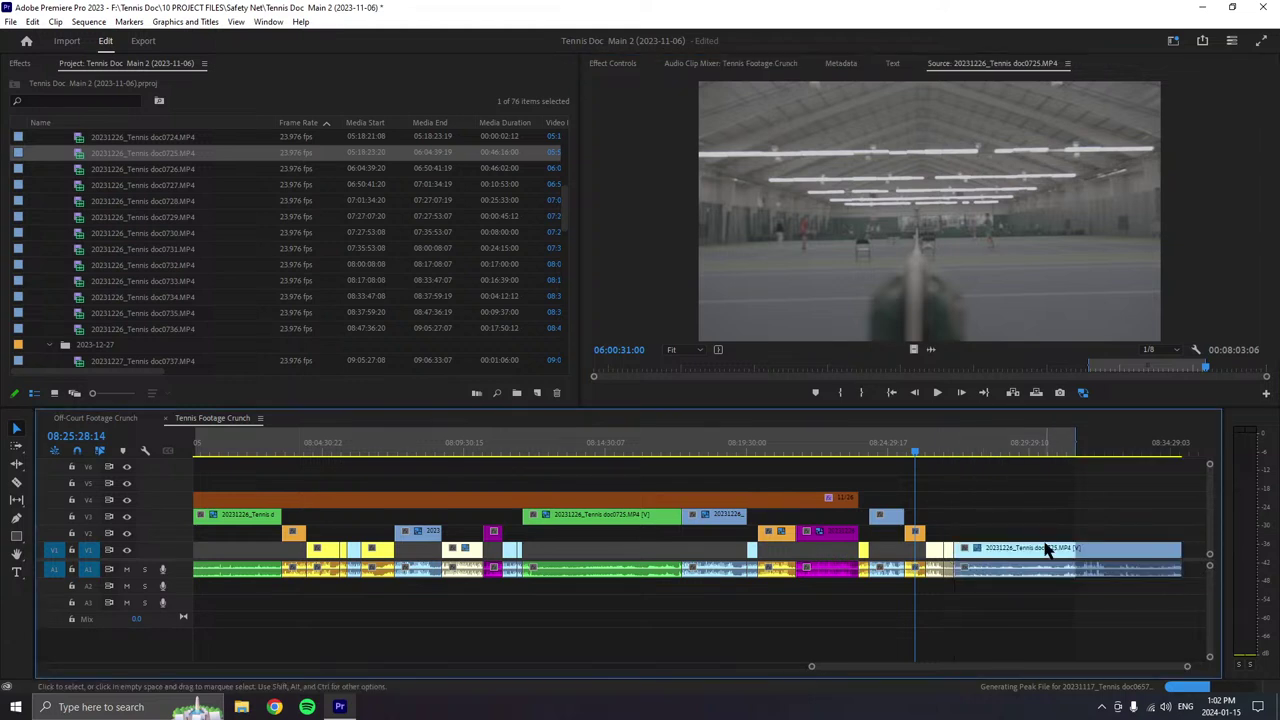
- Save the project and set the sequence playhead to 08:33:19:14 over the new long clip
{"action": "scroll", "coordinate": [1046, 551], "scroll_direction": "down", "scroll_amount": 3}
{"action": "left_click_drag", "start_coordinate": [884, 450], "coordinate": [1073, 668]}
{"action": "scroll", "coordinate": [1188, 667], "scroll_direction": "up", "scroll_amount": 2}
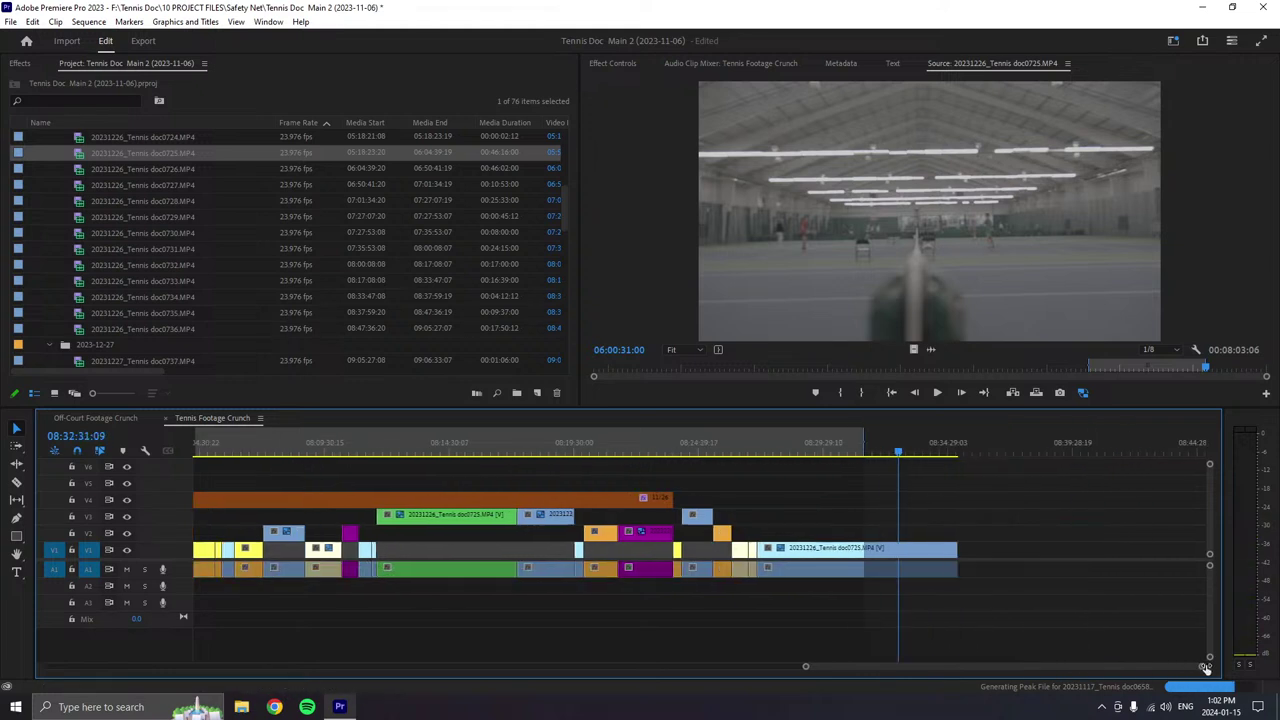
{"action": "scroll", "coordinate": [1180, 668], "scroll_direction": "up", "scroll_amount": 1}
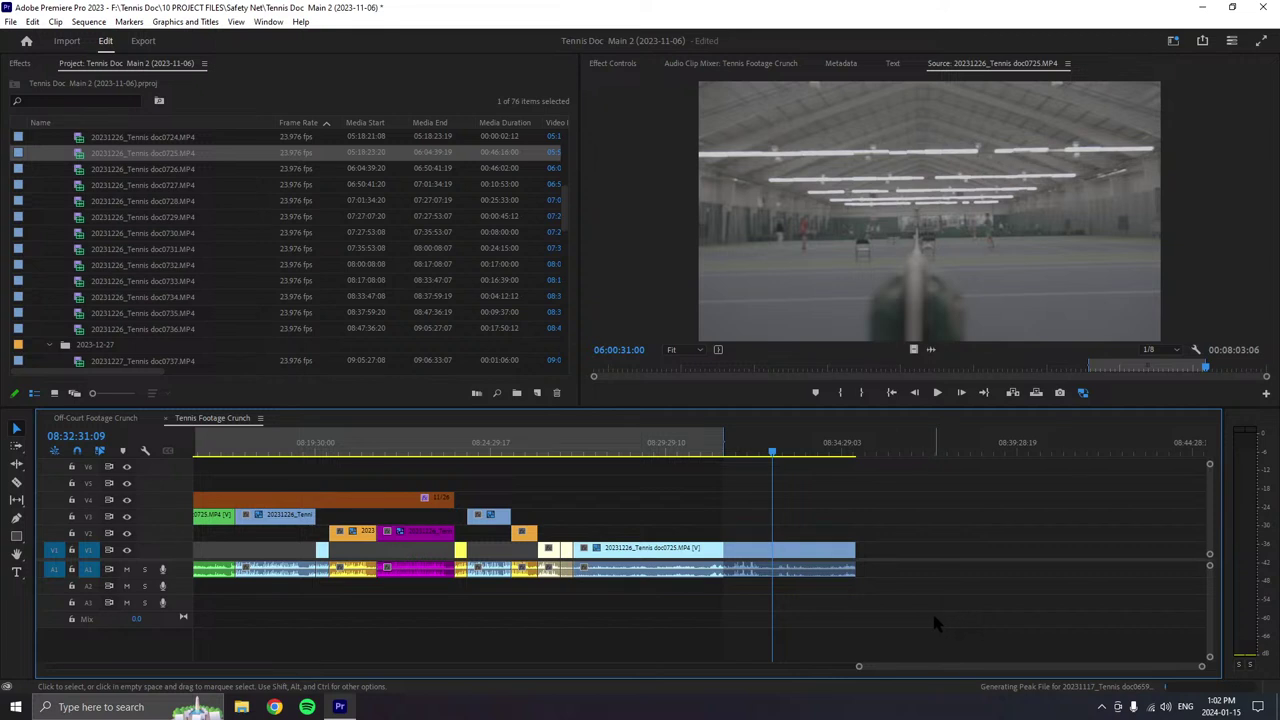
{"action": "key", "text": "ctrl+s"}
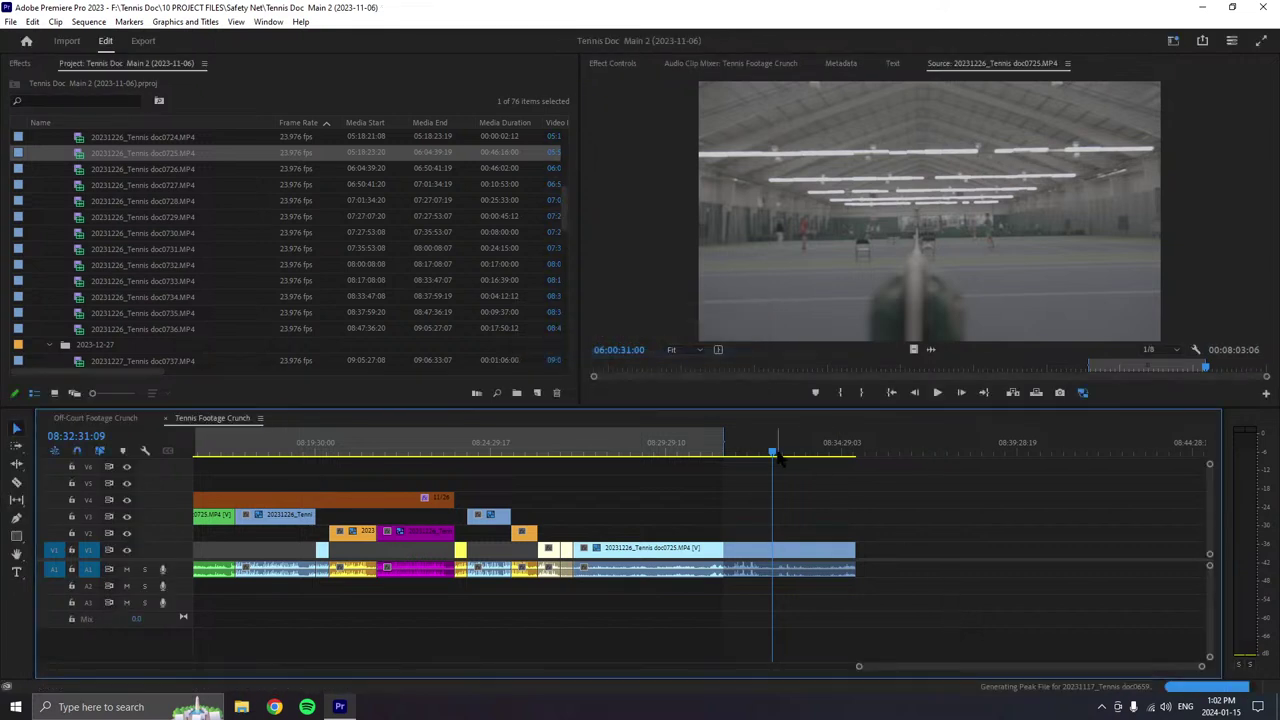
{"action": "mouse_move", "coordinate": [775, 455]}
{"action": "left_mouse_down"}
{"action": "mouse_move", "coordinate": [733, 455]}
{"action": "mouse_move", "coordinate": [800, 456]}
{"action": "left_mouse_up"}
- Move the new long clip's video from V1 up to V3 and label its video and audio Purple
{"action": "left_click_drag", "start_coordinate": [826, 553], "coordinate": [826, 515]}
{"action": "left_click_drag", "start_coordinate": [909, 482], "coordinate": [813, 576]}
{"action": "right_click", "coordinate": [839, 570]}
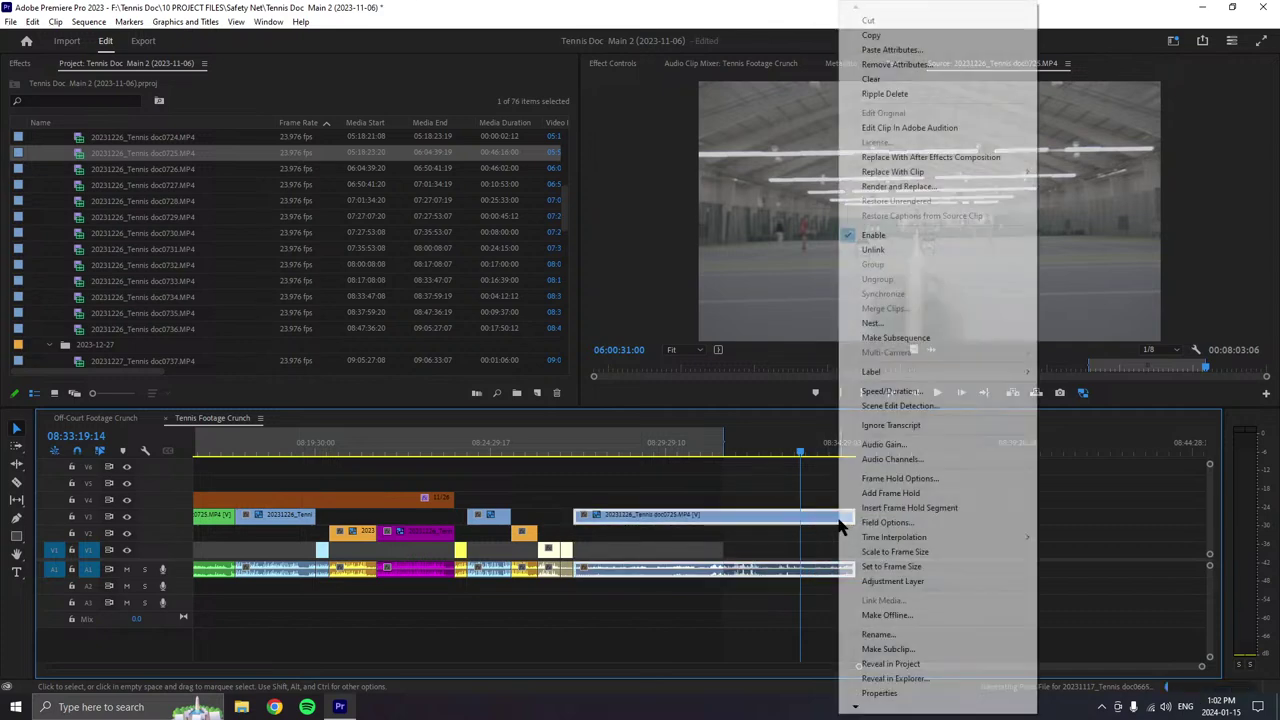
{"action": "mouse_move", "coordinate": [960, 371]}
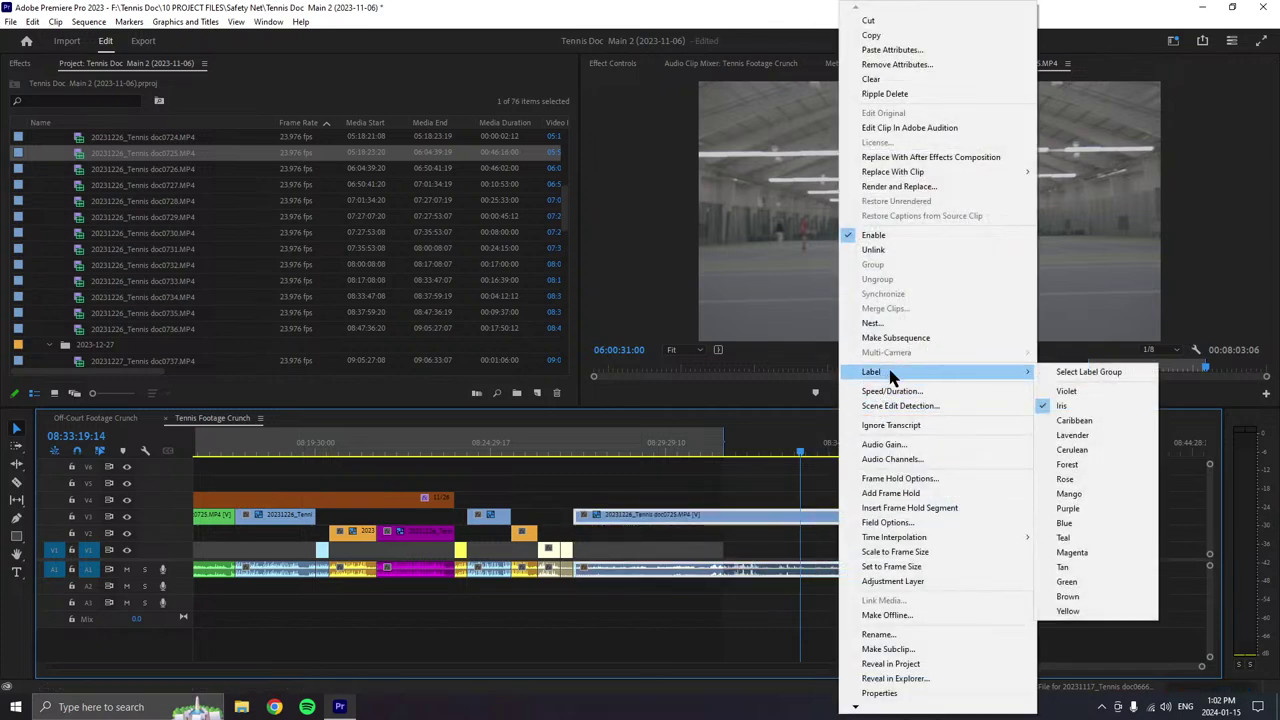
{"action": "left_click", "coordinate": [1077, 509]}
{"action": "left_click", "coordinate": [856, 454]}
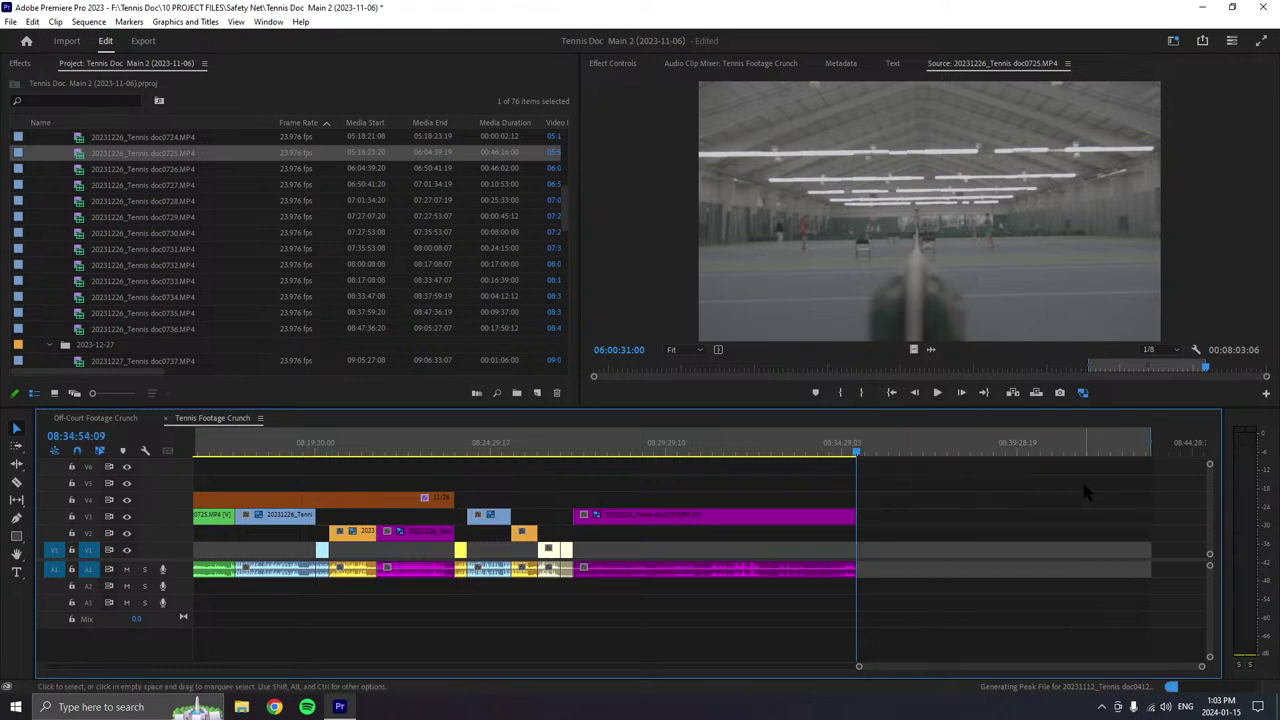
- Save the project and extend the date title on V4 beyond the end of the long Purple clip
{"action": "key", "text": "ctrl+s"}
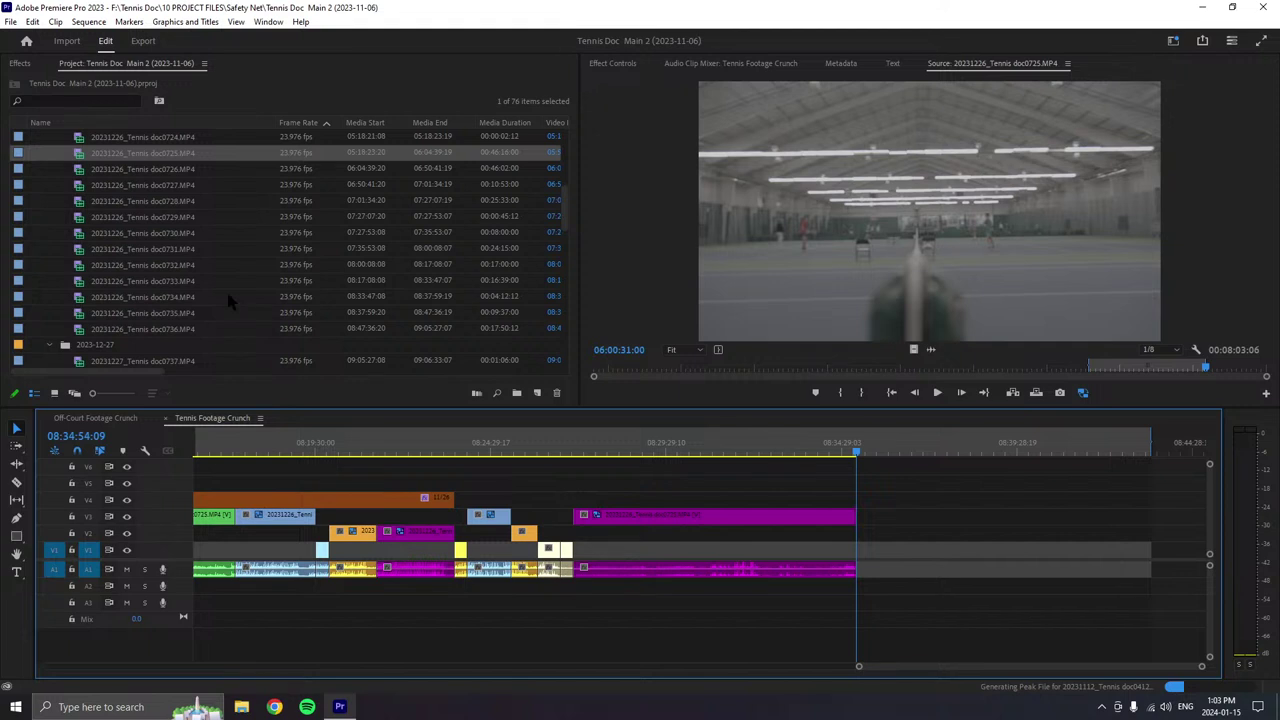
{"action": "left_click", "coordinate": [937, 392]}
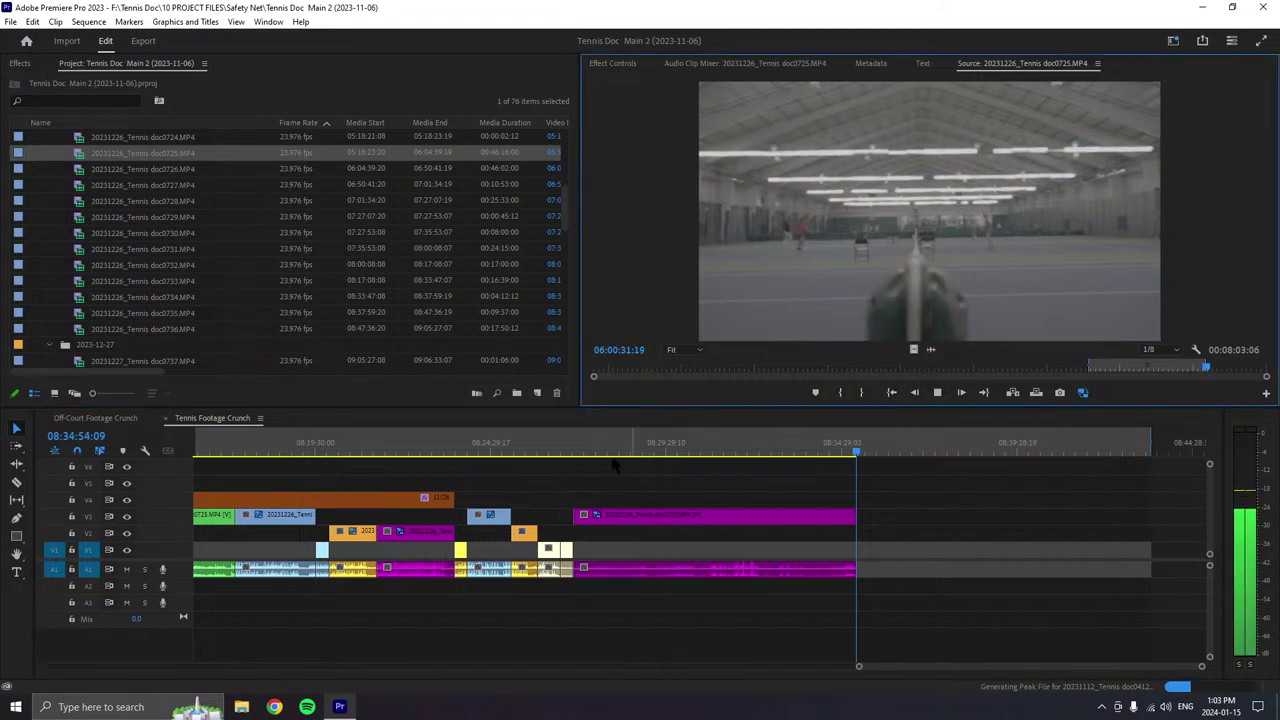
{"action": "left_click_drag", "start_coordinate": [453, 497], "coordinate": [985, 497]}
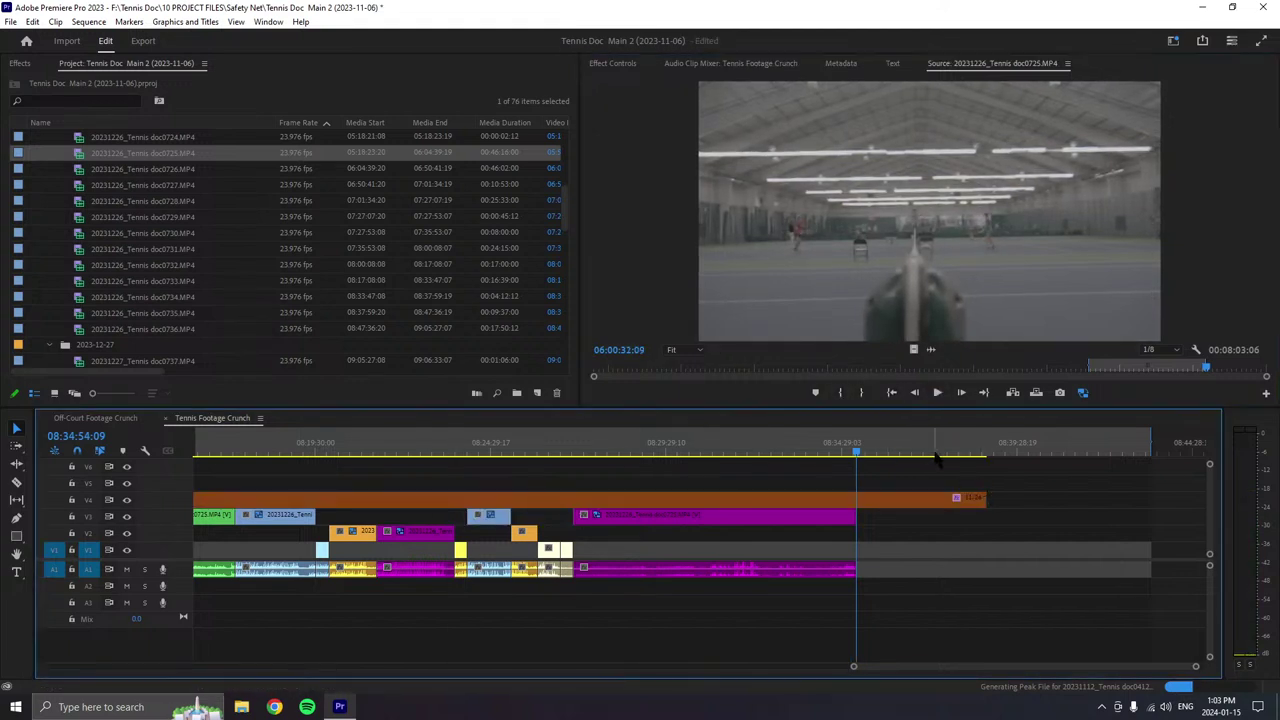
- Play the source clip on, mark a 00:00:21:16 select ending at about 06:01:36:22 and append it to the end of V1
{"action": "left_click", "coordinate": [937, 392]}
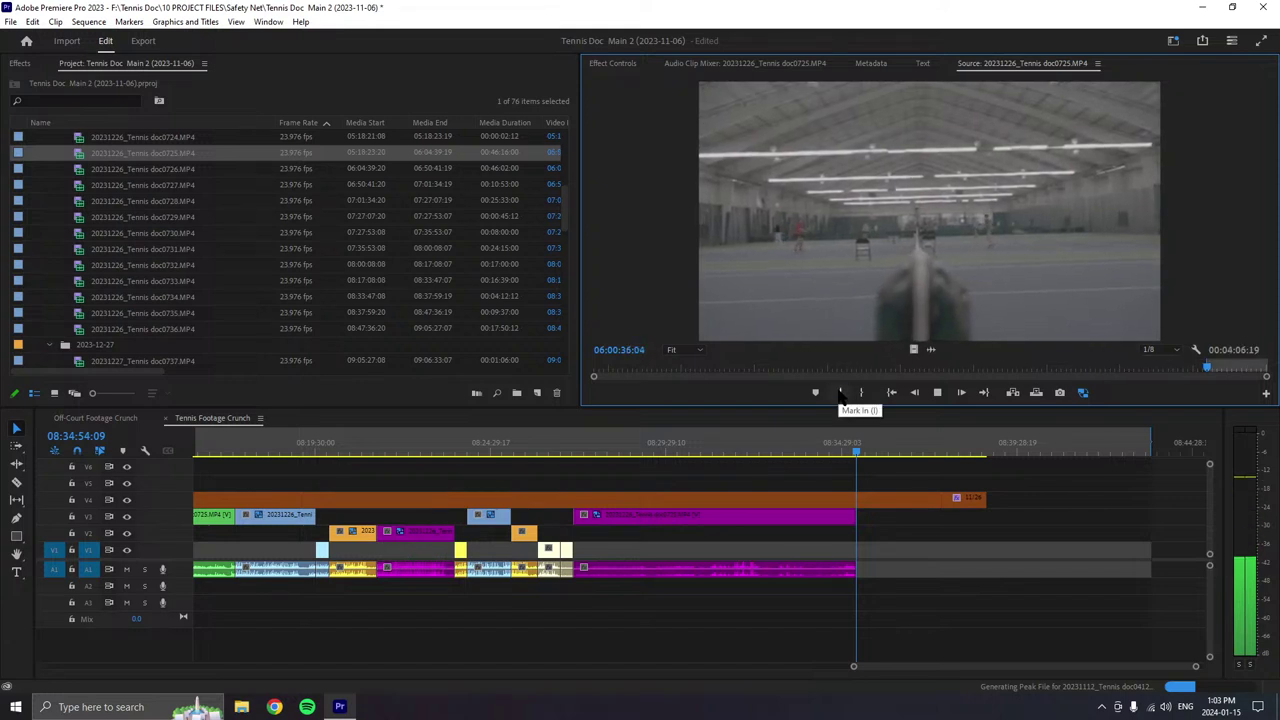
{"action": "left_click", "coordinate": [838, 392]}
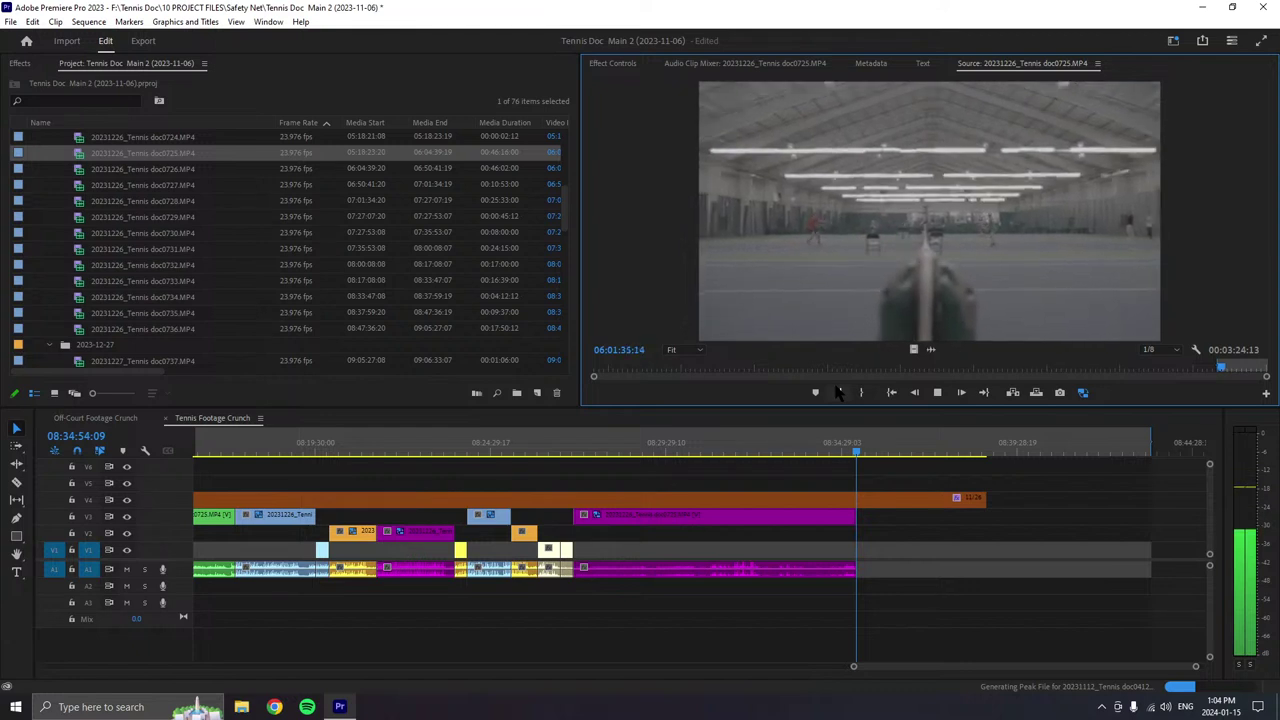
{"action": "left_click", "coordinate": [838, 392]}
{"action": "key", "text": "space"}
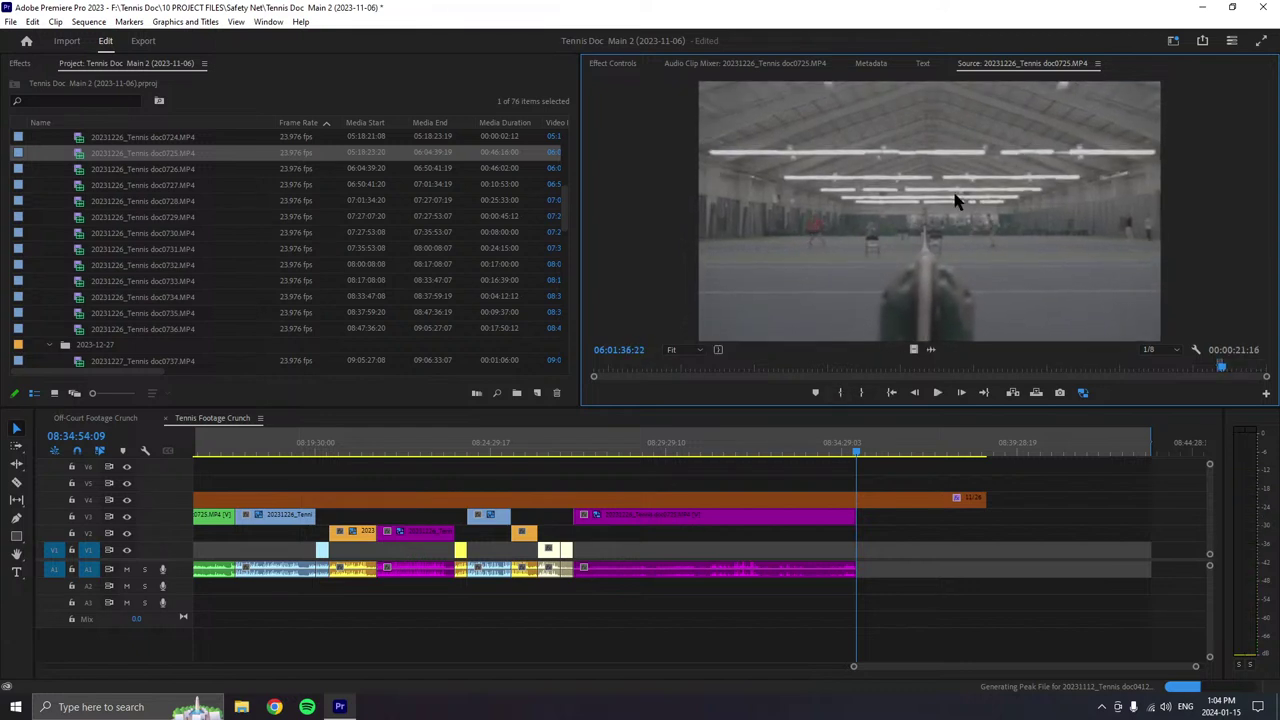
{"action": "left_click_drag", "start_coordinate": [955, 200], "coordinate": [862, 565]}
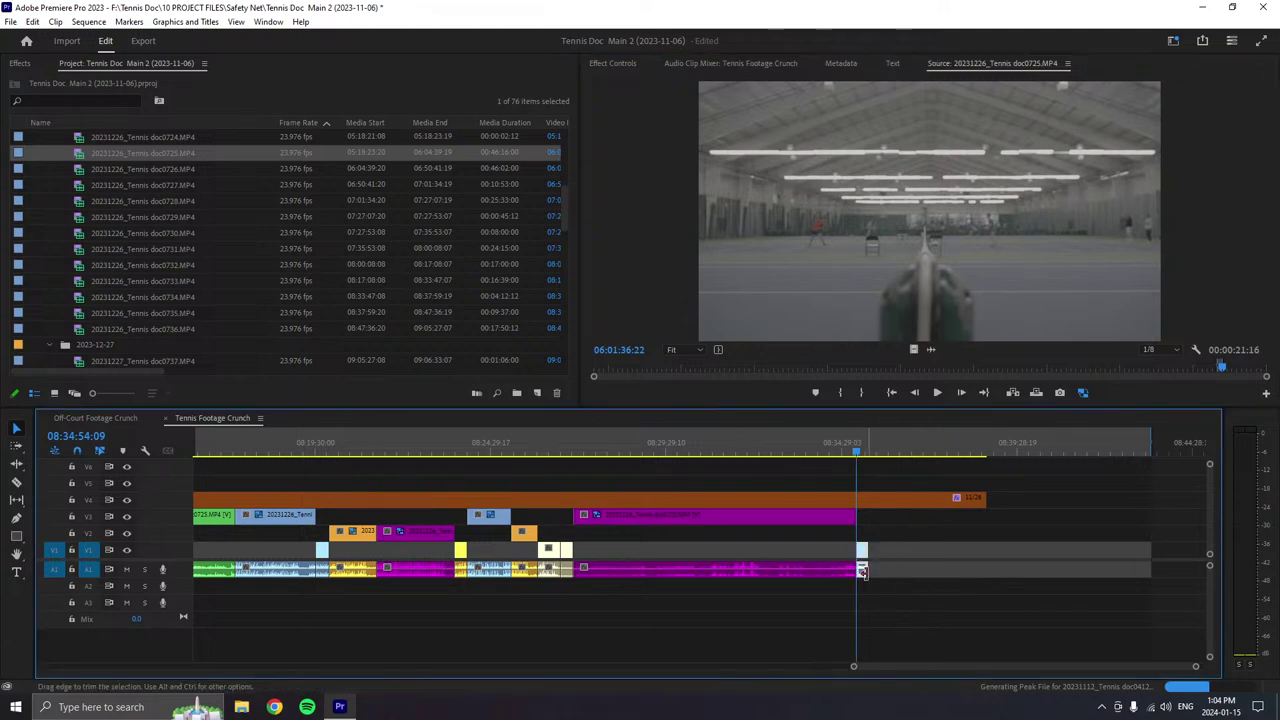
- Label the newly added short clip Tan and set the sequence playhead to 08:35:12:06 near its end
{"action": "right_click", "coordinate": [862, 570]}
{"action": "left_click", "coordinate": [858, 568]}
{"action": "right_click", "coordinate": [858, 568]}
{"action": "mouse_move", "coordinate": [905, 374]}
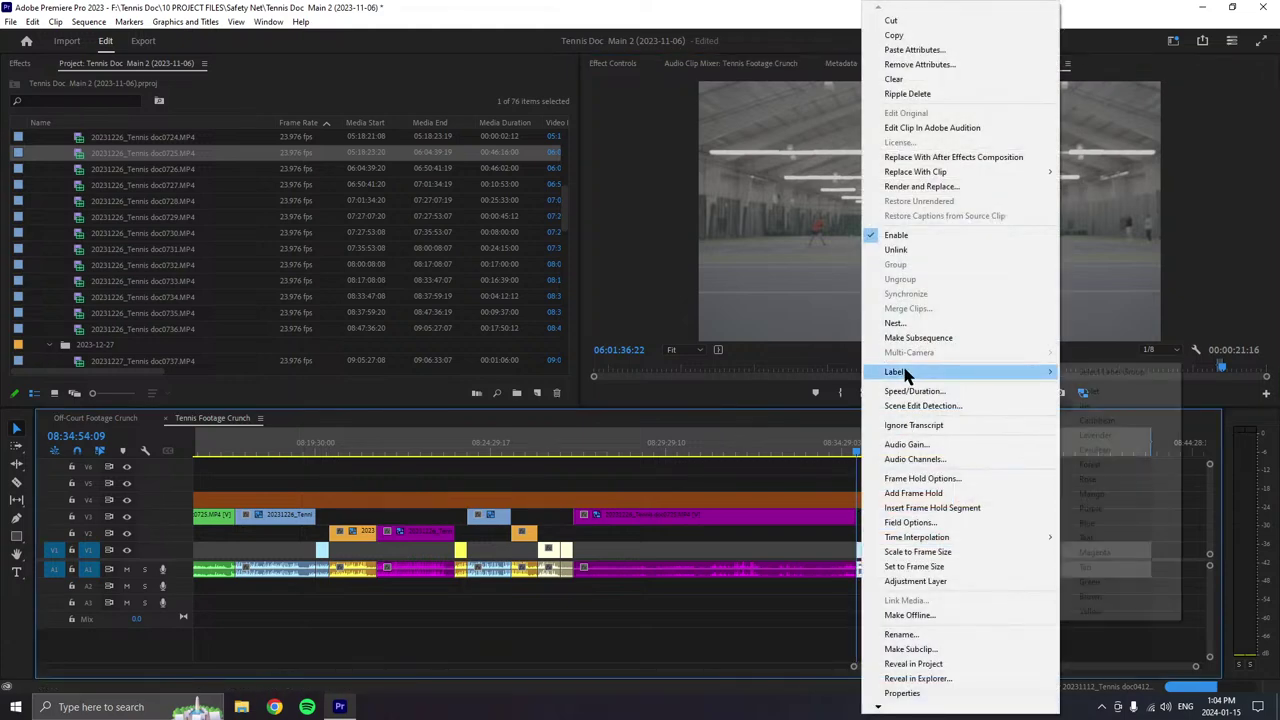
{"action": "left_click", "coordinate": [1088, 567]}
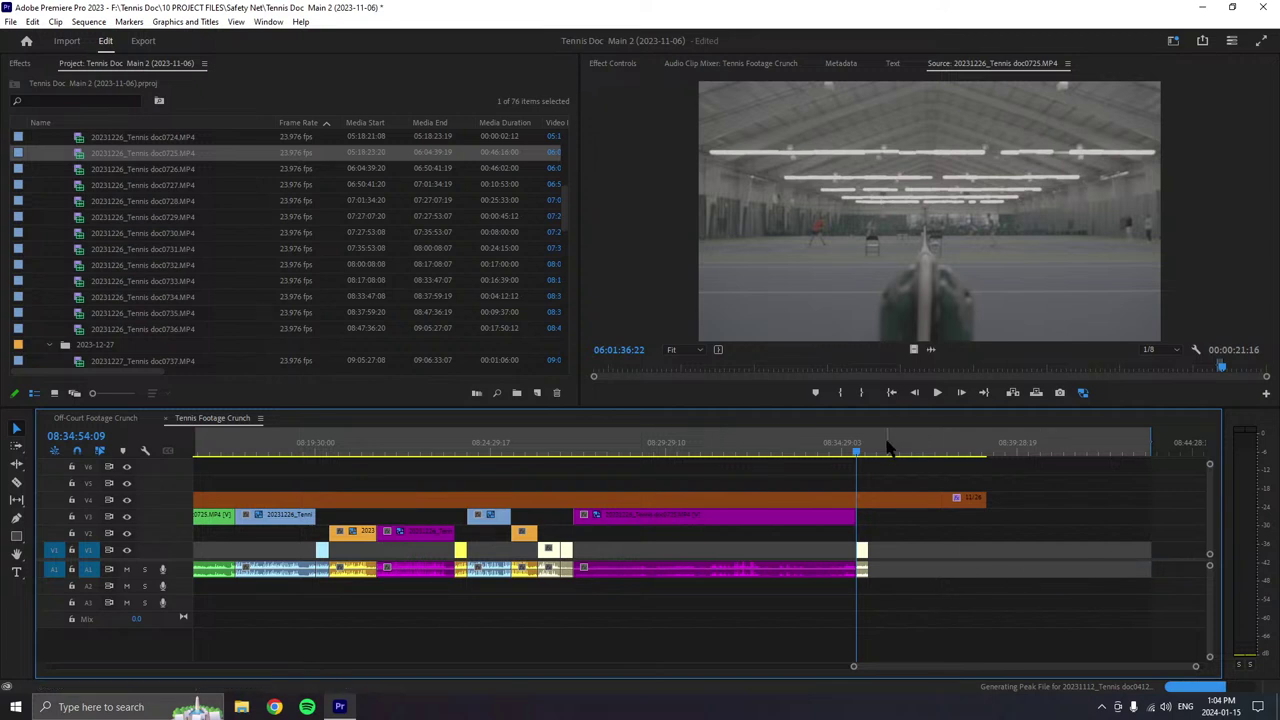
{"action": "left_click_drag", "start_coordinate": [888, 447], "coordinate": [867, 450]}
- Play the source clip on and move its In point forward to about 06:01:43
{"action": "left_click", "coordinate": [935, 395]}
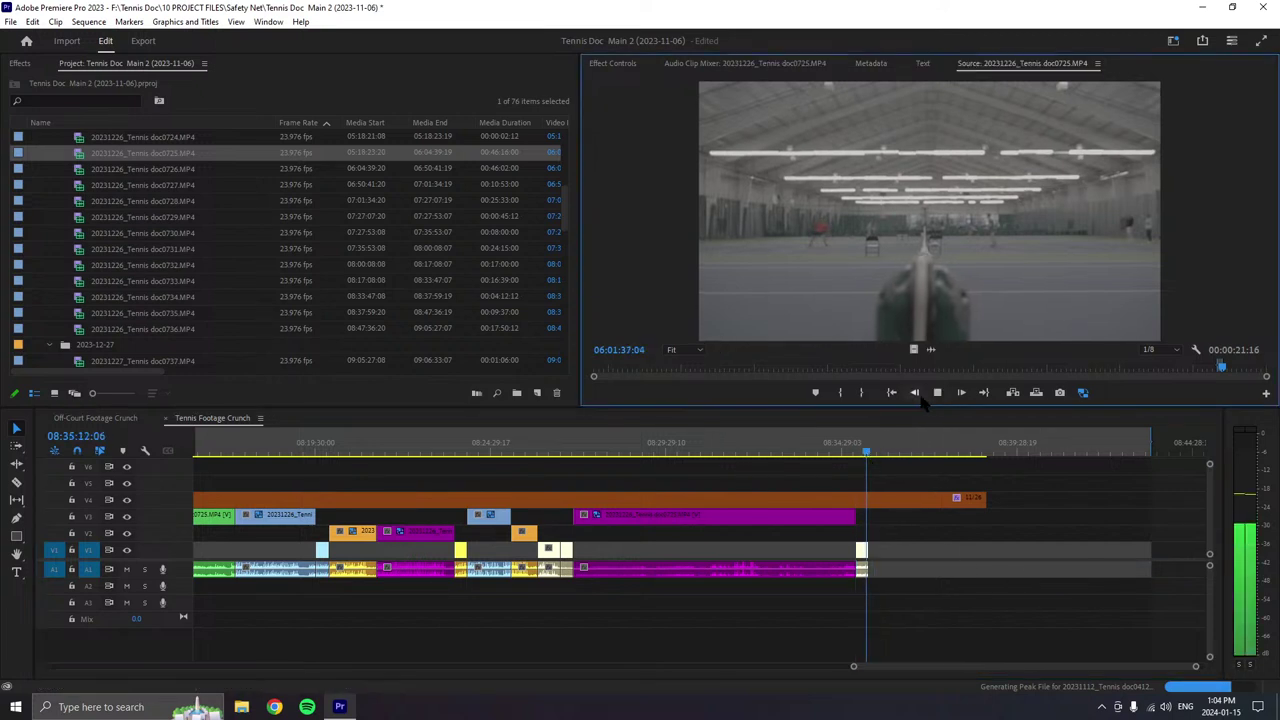
{"action": "left_click", "coordinate": [840, 393]}
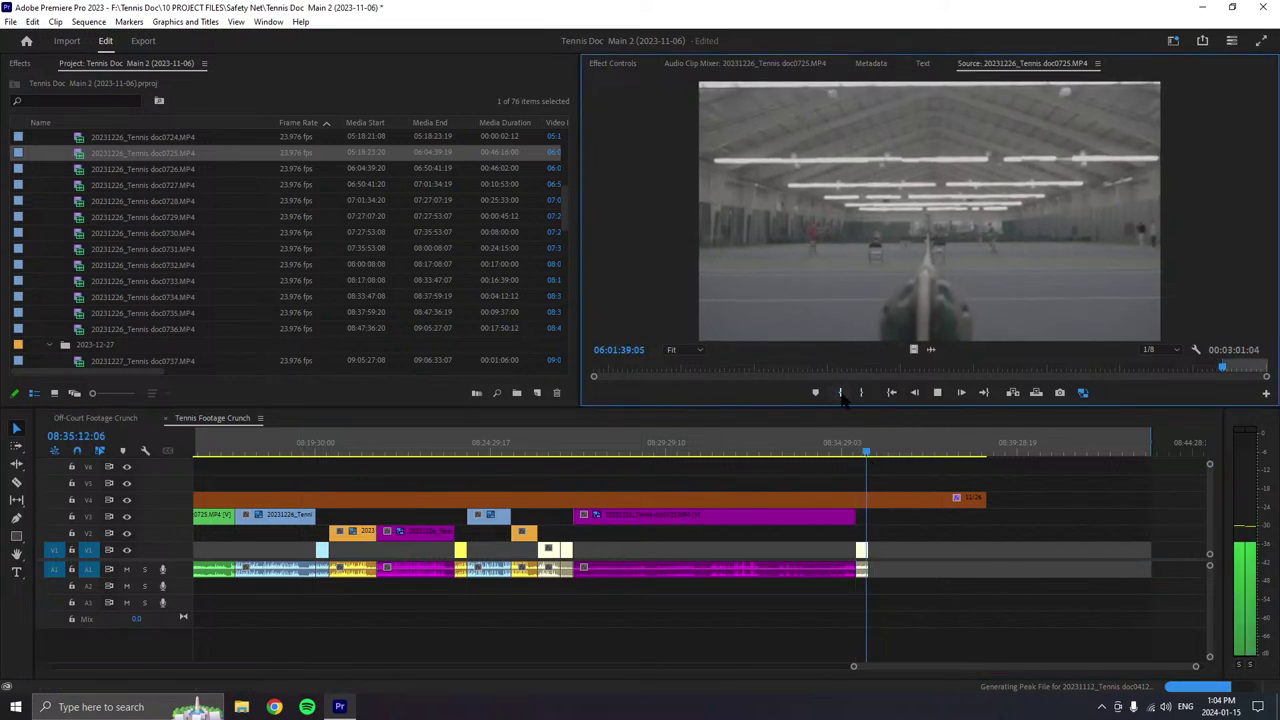
{"action": "left_click", "coordinate": [840, 393]}
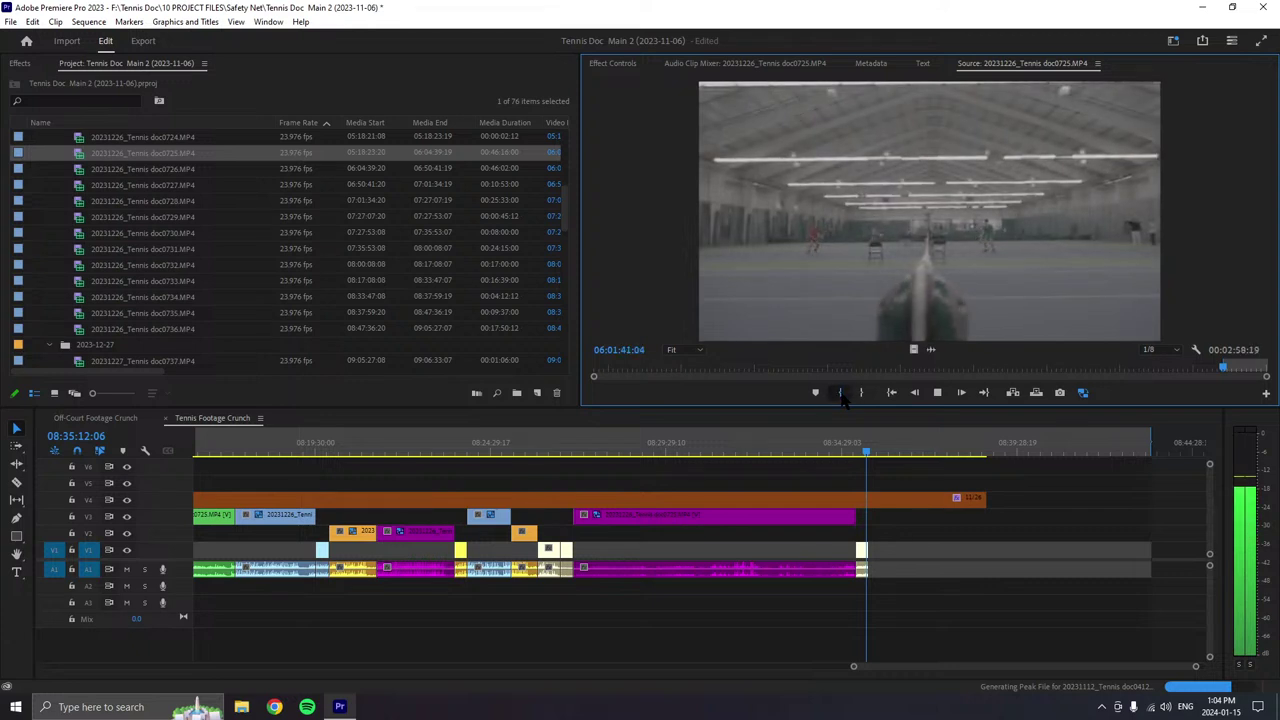
{"action": "left_click", "coordinate": [840, 393]}
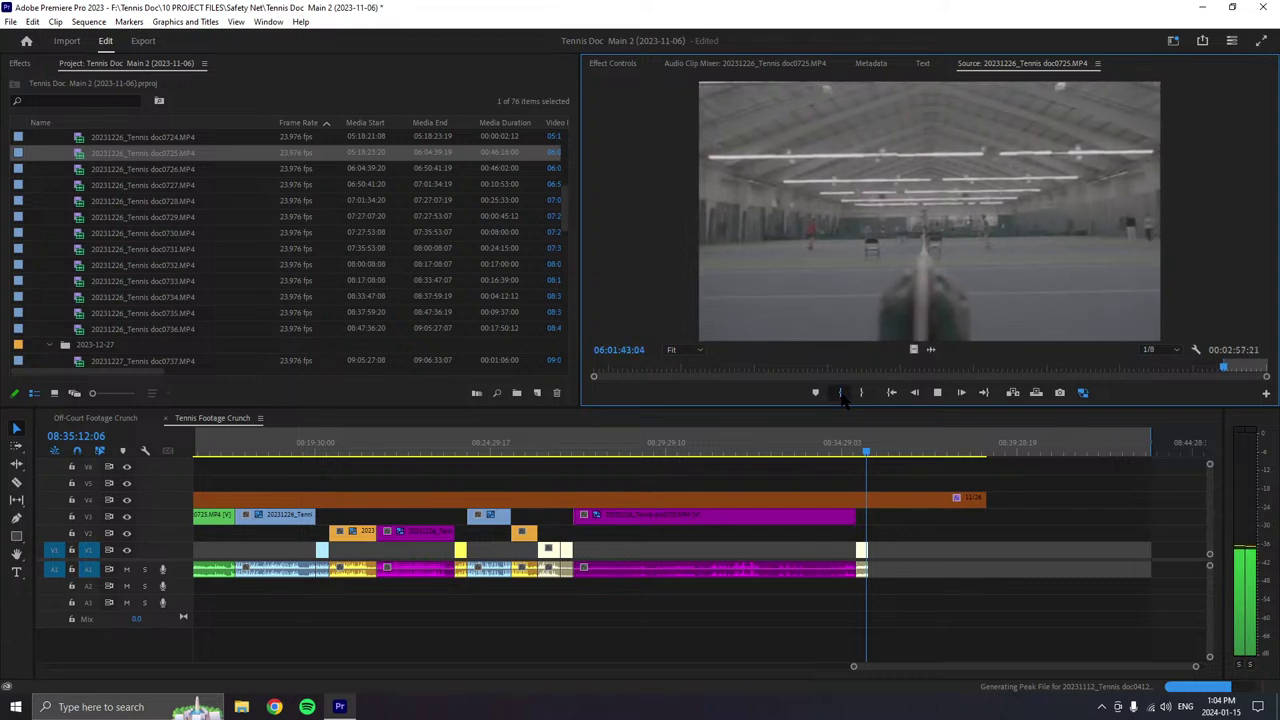
{"action": "left_click", "coordinate": [840, 393]}
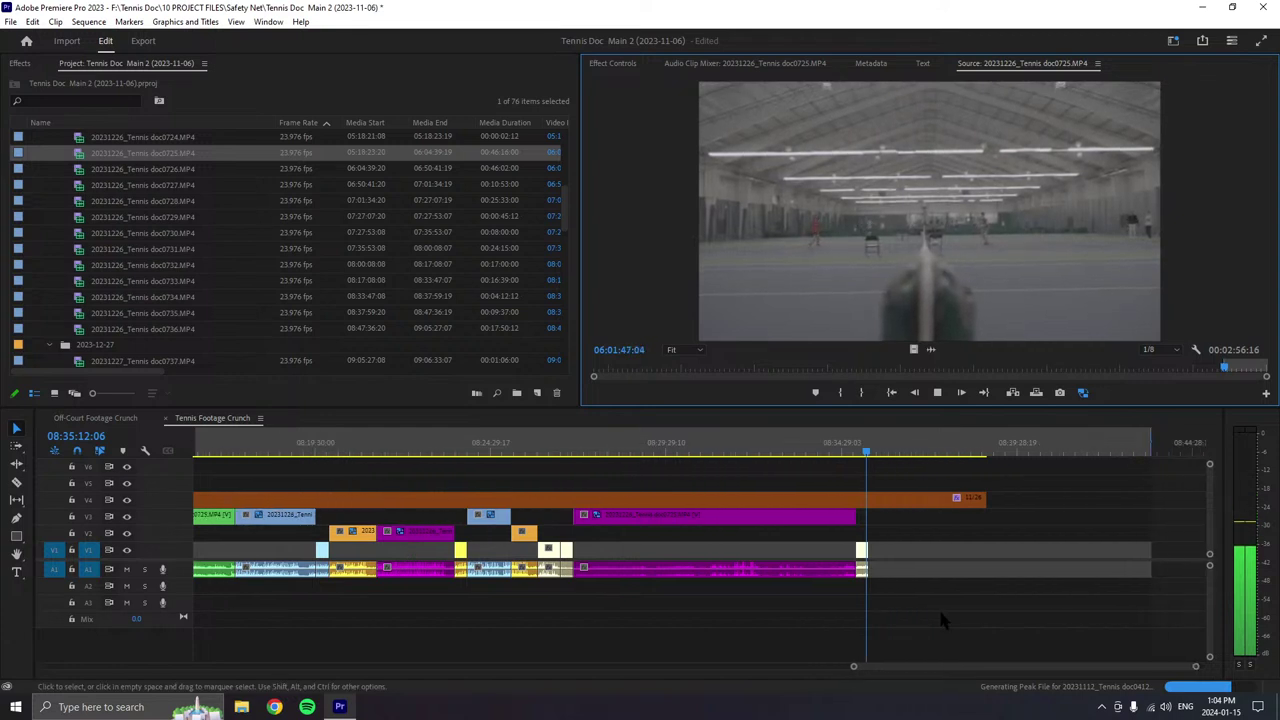
- Review the source clip from the new In point, replay the part from about 06:02:37, and stop at 06:03:04:06
{"action": "scroll", "coordinate": [938, 606], "scroll_direction": "down", "scroll_amount": 5}
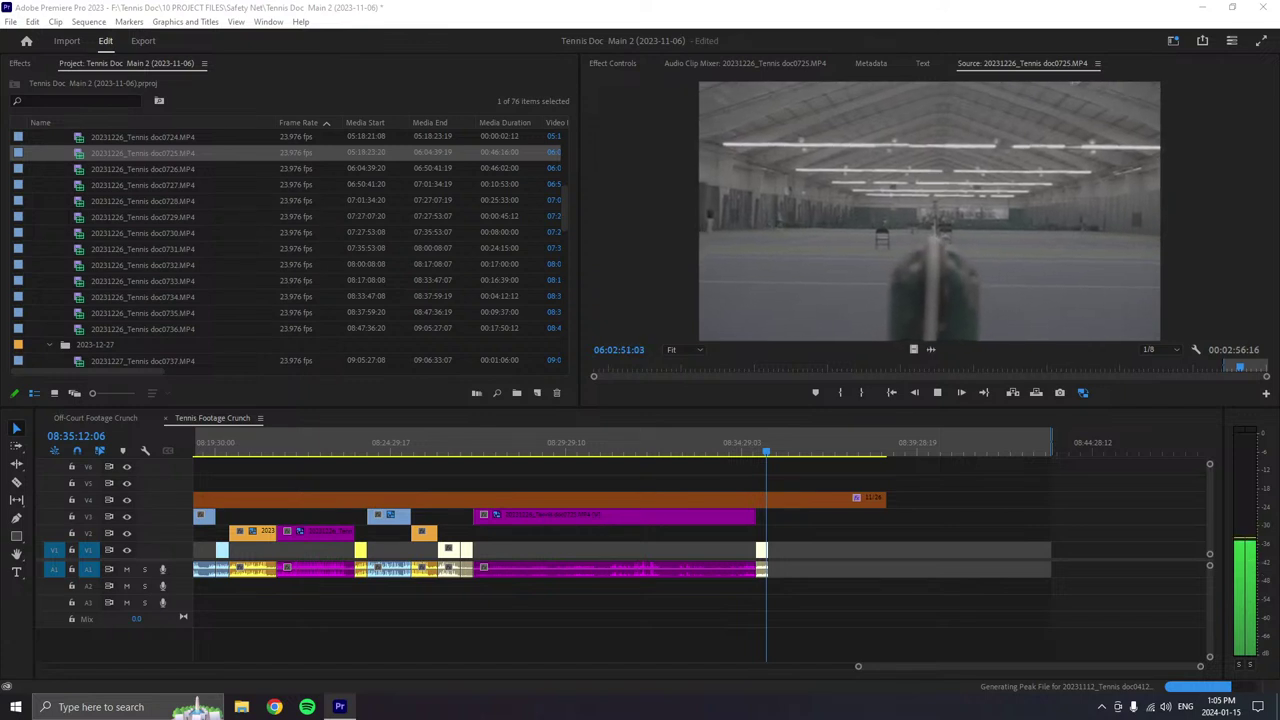
{"action": "left_click", "coordinate": [937, 392]}
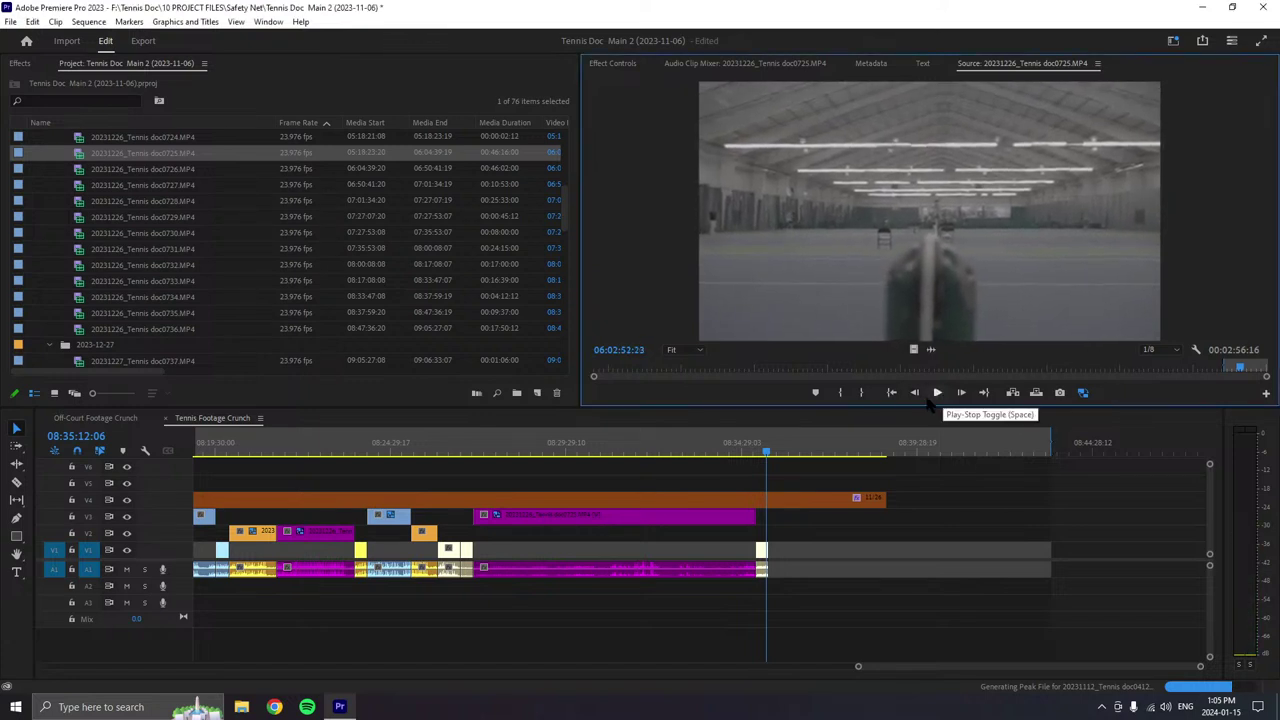
{"action": "key", "text": "j"}
{"action": "key", "text": "j"}
{"action": "key", "text": "j"}
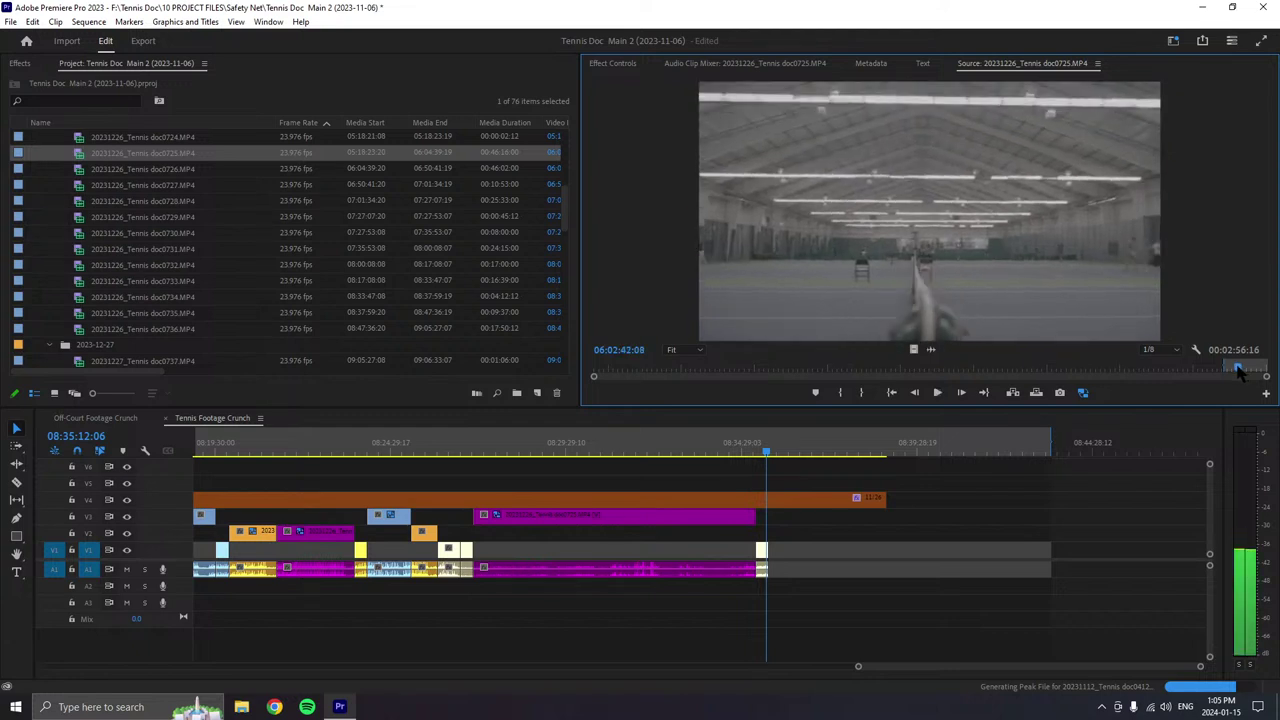
{"action": "key", "text": "k"}
{"action": "left_click", "coordinate": [937, 393]}
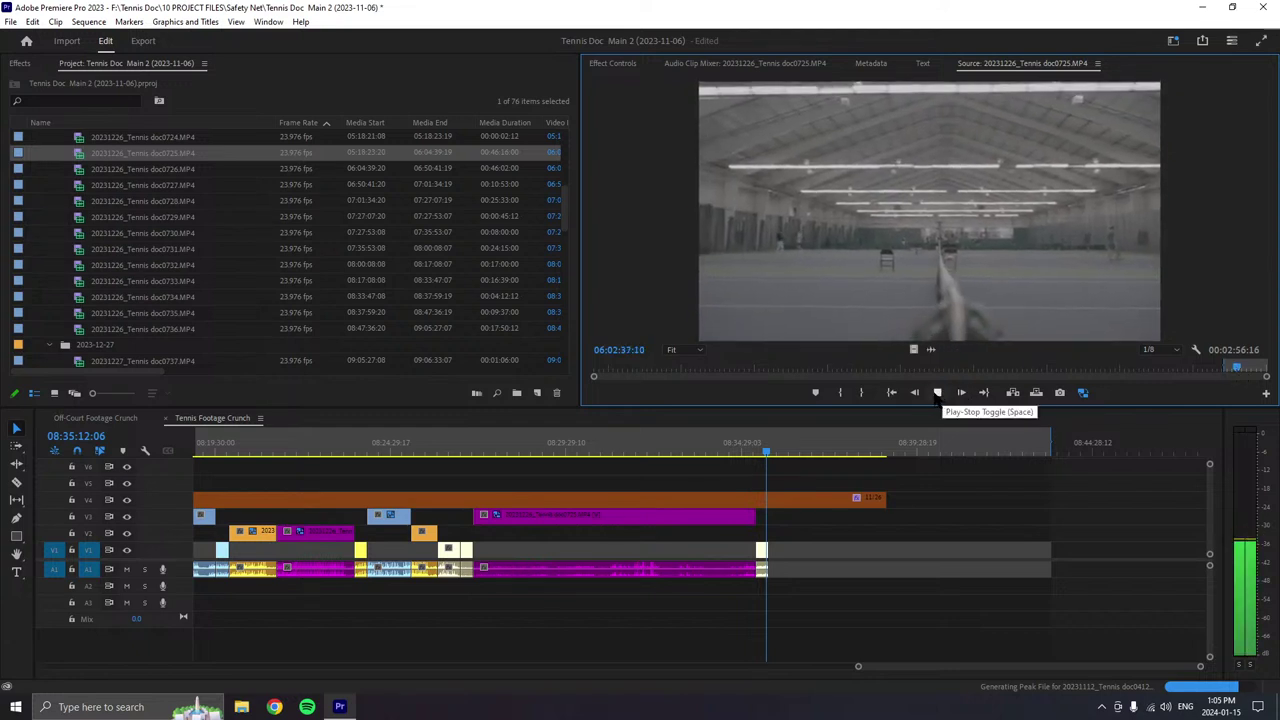
{"action": "left_click", "coordinate": [937, 393]}
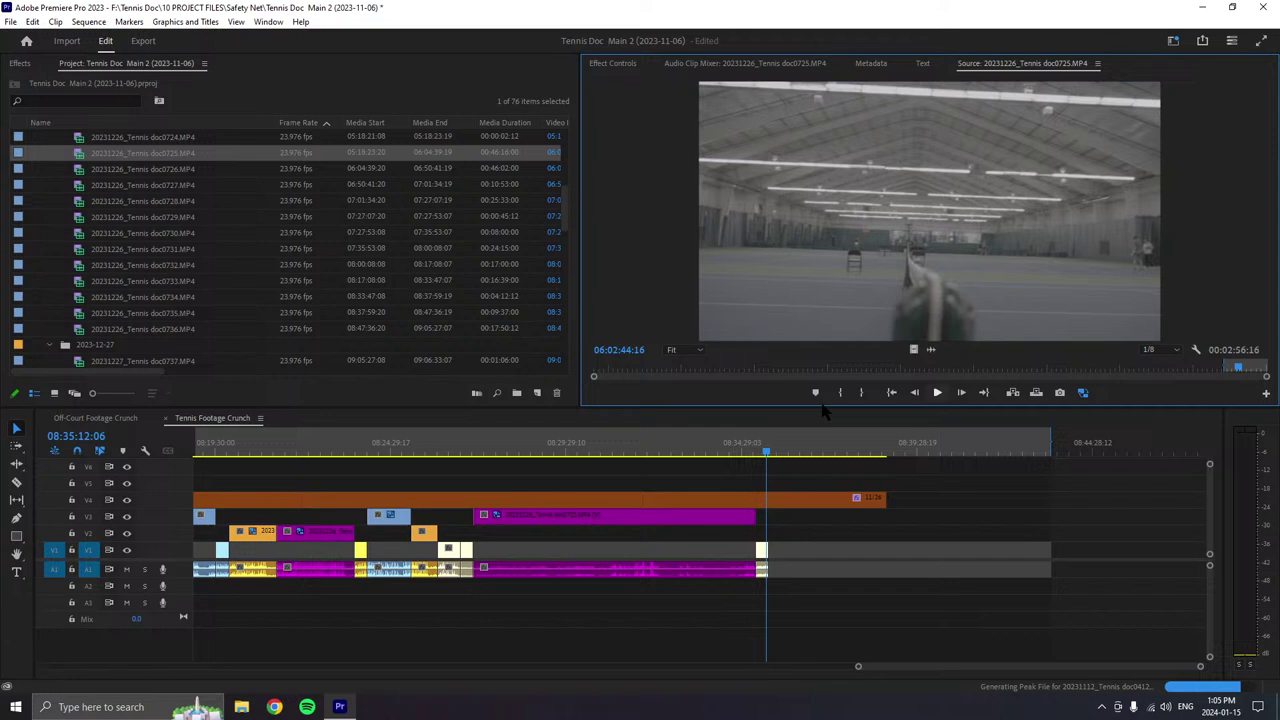
{"action": "left_click", "coordinate": [933, 394]}
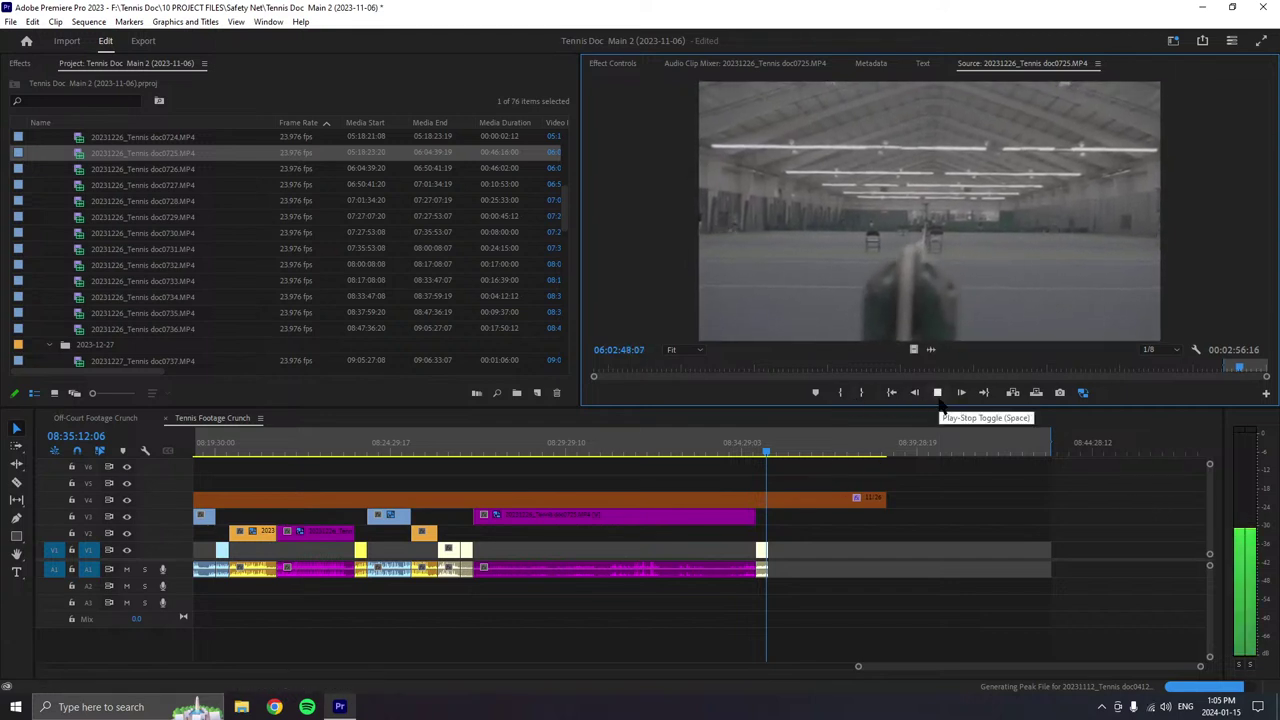
{"action": "left_click", "coordinate": [938, 396]}
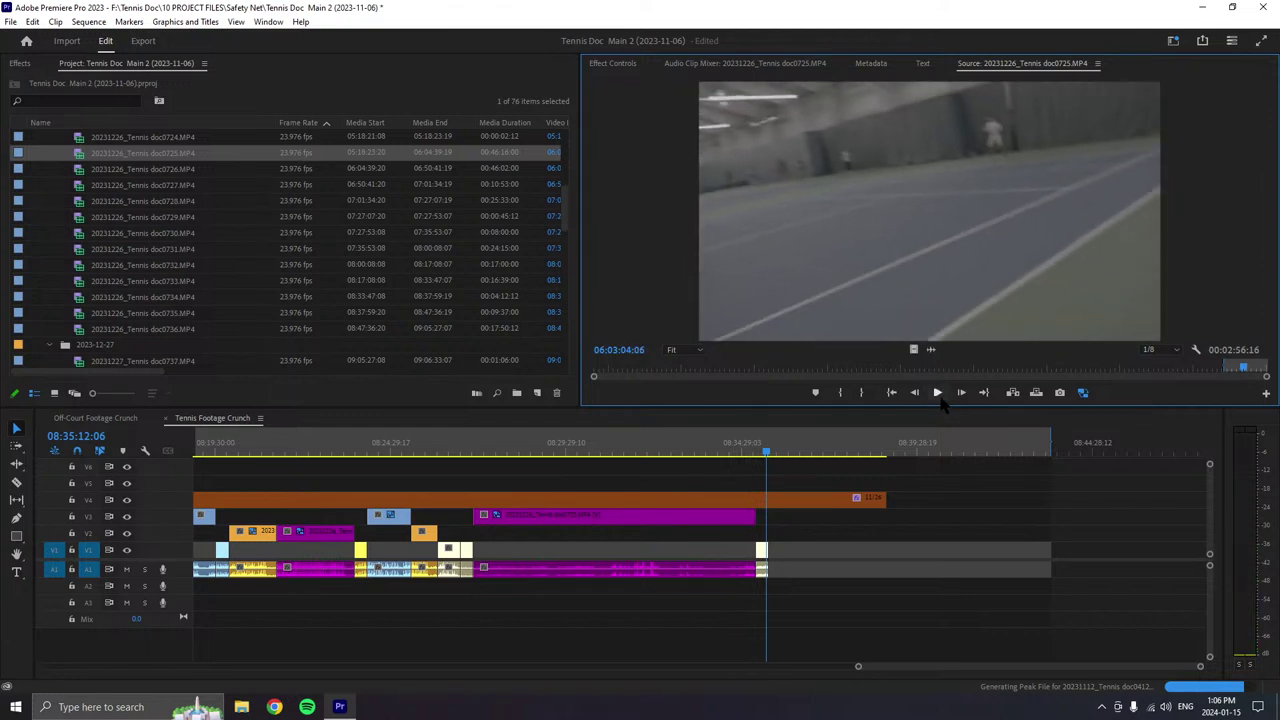
- Mark the Out point at 06:03:04:06, append the 00:01:21:03 select to the end of V1 and label it Forest
{"action": "left_click", "coordinate": [861, 392]}
{"action": "left_click_drag", "start_coordinate": [905, 330], "coordinate": [790, 570]}
{"action": "right_click", "coordinate": [790, 570]}
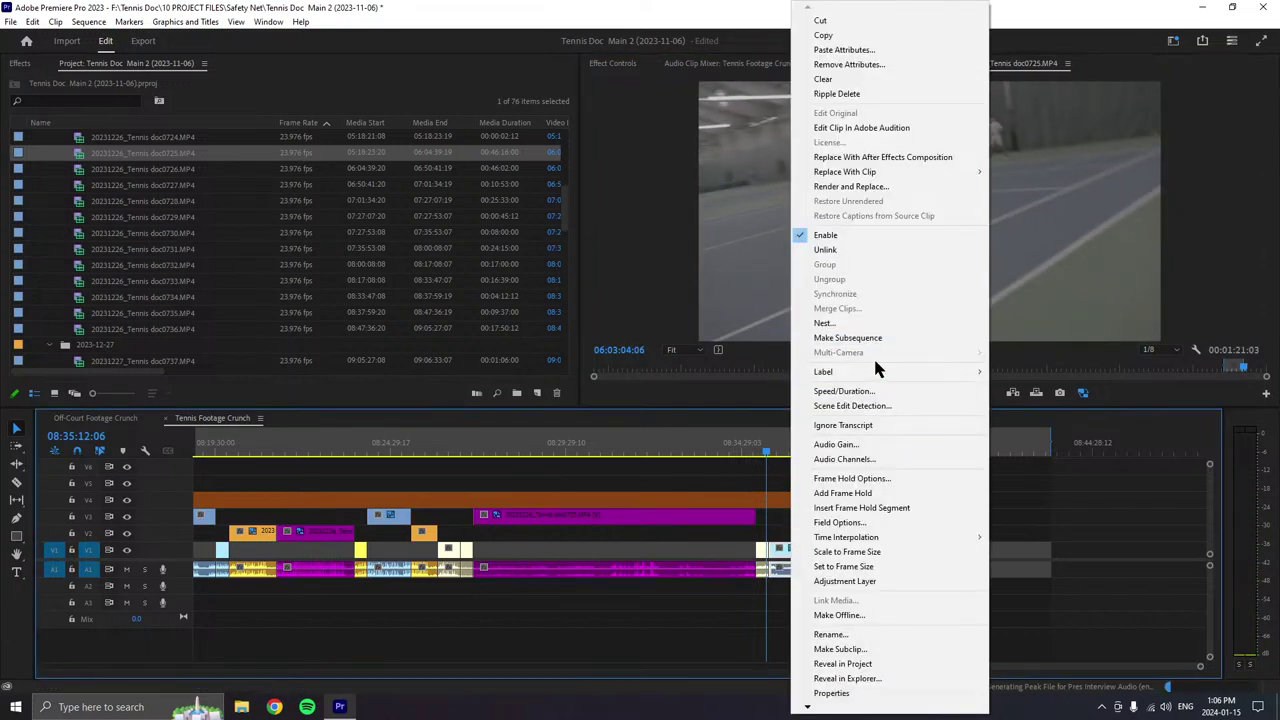
{"action": "mouse_move", "coordinate": [875, 377]}
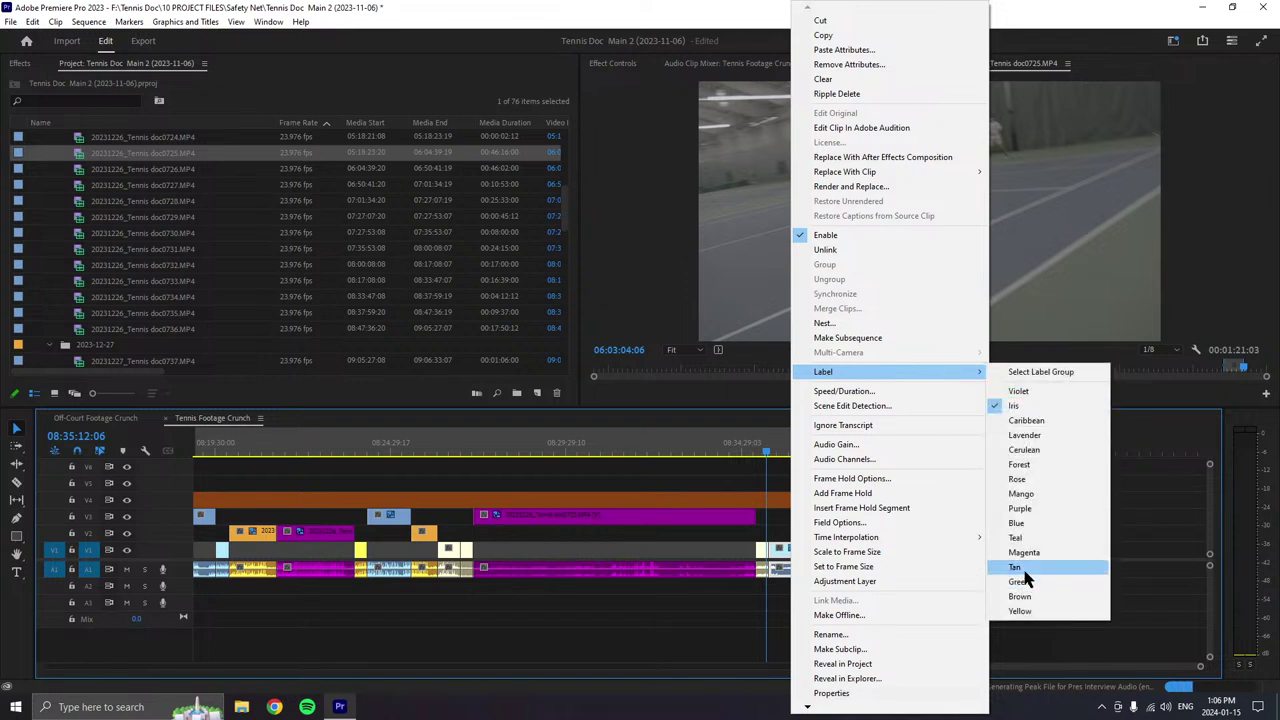
{"action": "left_click", "coordinate": [1019, 464]}
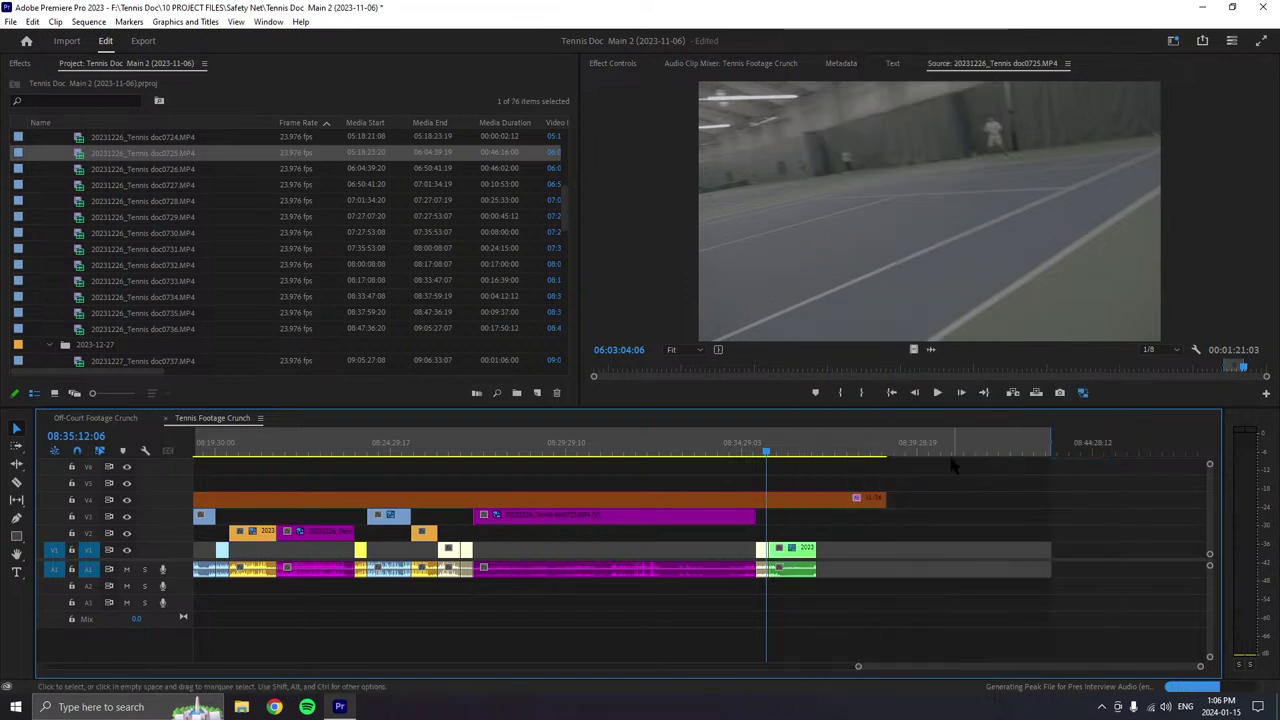
- Play the source clip on, mark a 00:00:41:06 select ending at about 06:04:21:14 and append it after the green clip on V1
{"action": "left_click", "coordinate": [937, 393]}
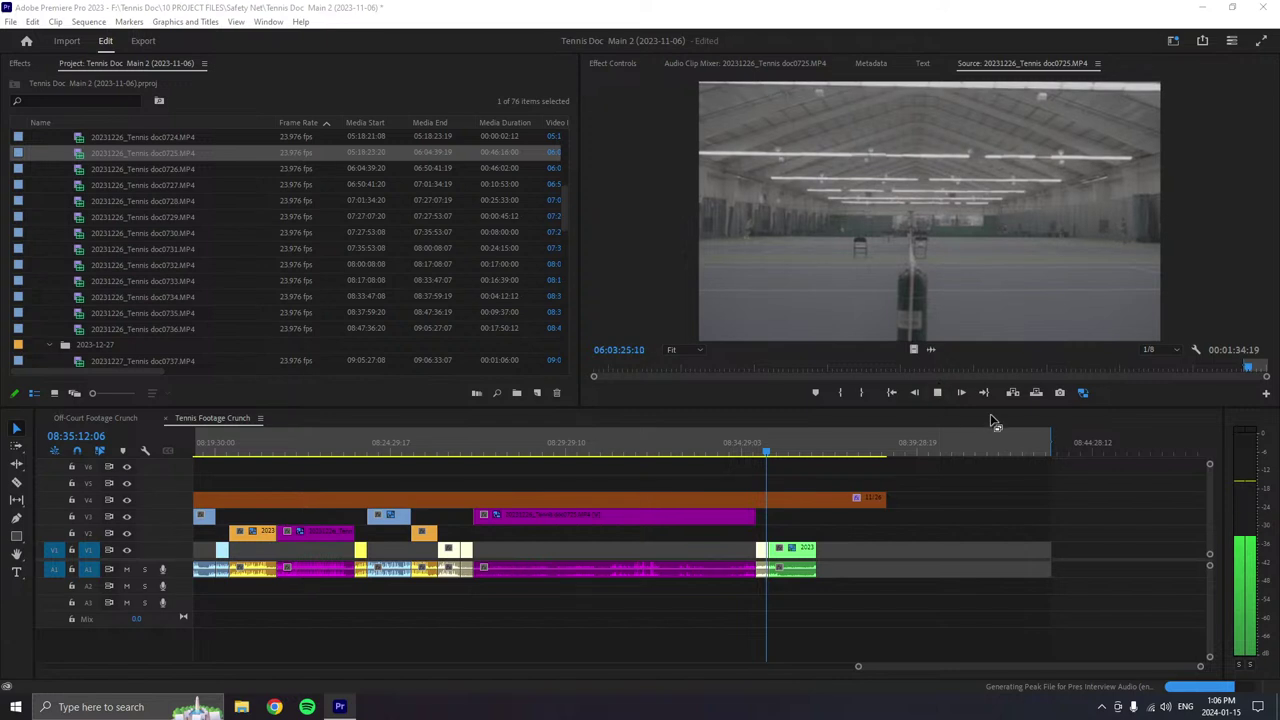
{"action": "left_click", "coordinate": [1110, 405]}
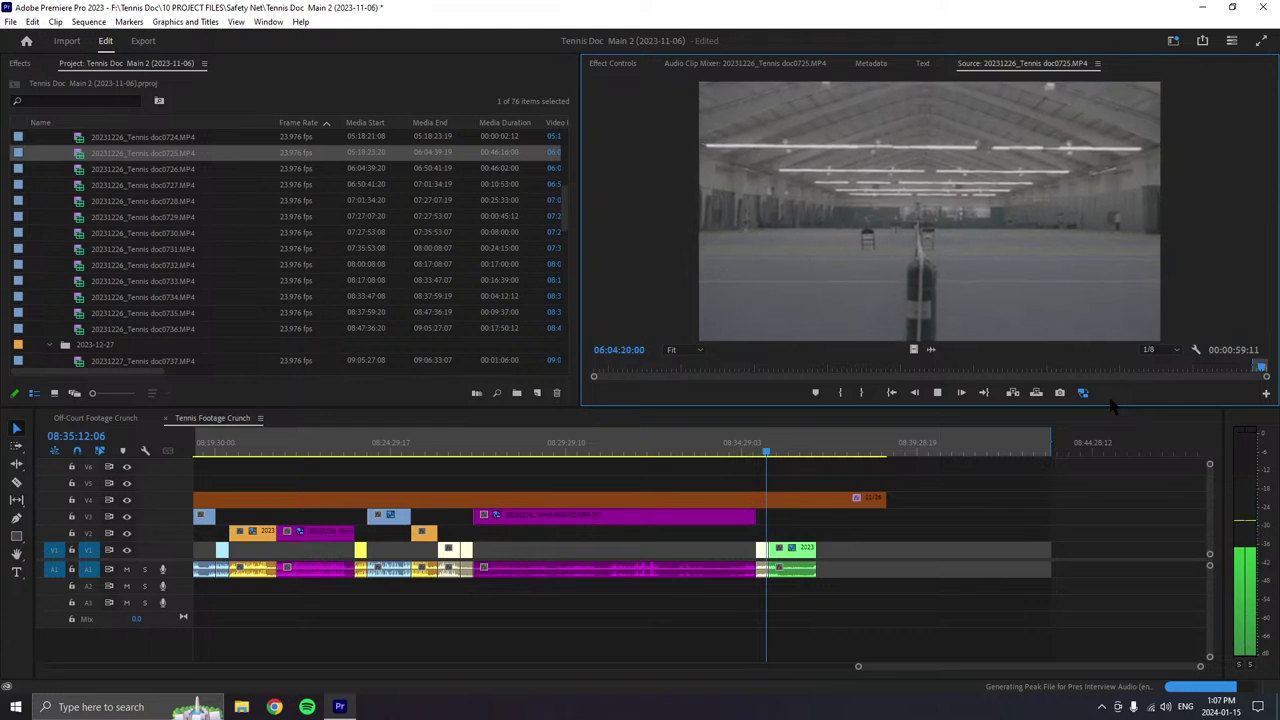
{"action": "key", "text": "space"}
{"action": "left_click_drag", "start_coordinate": [1113, 403], "coordinate": [835, 573]}
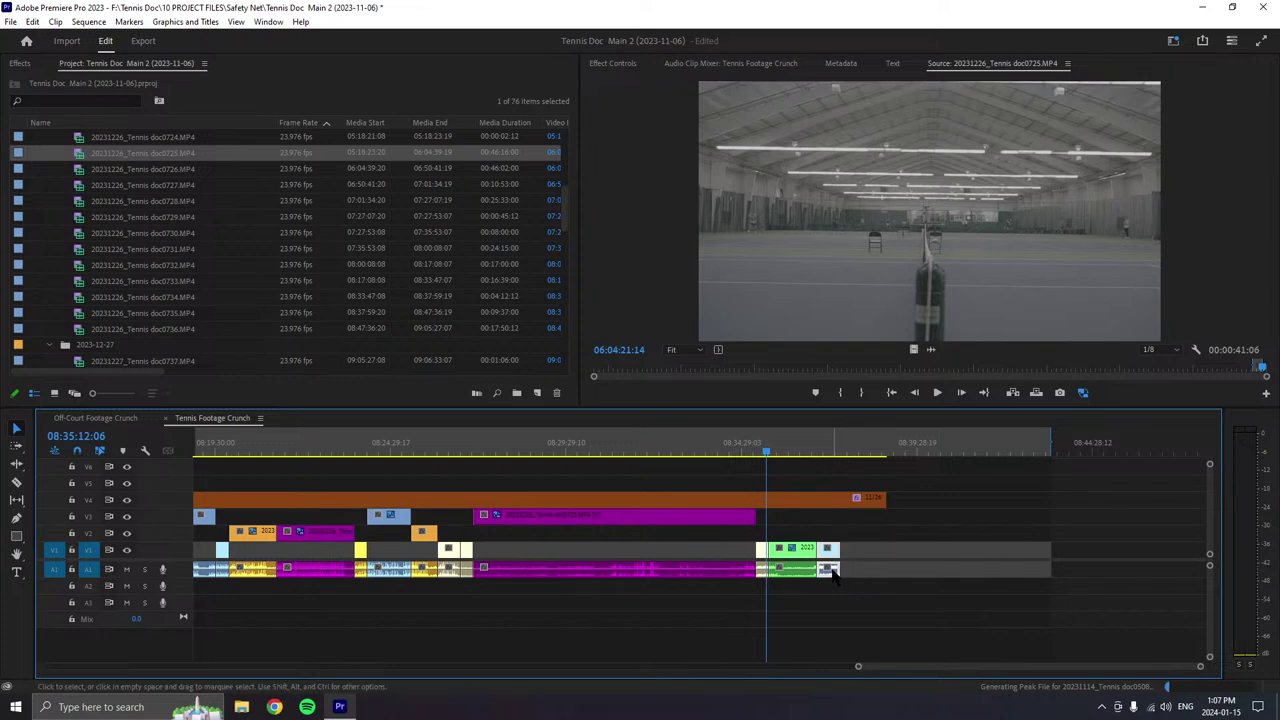
- Label the newly appended 00:00:41:06 clip Tan
{"action": "right_click", "coordinate": [830, 571]}
{"action": "key", "text": "Escape"}
{"action": "right_click", "coordinate": [830, 565]}
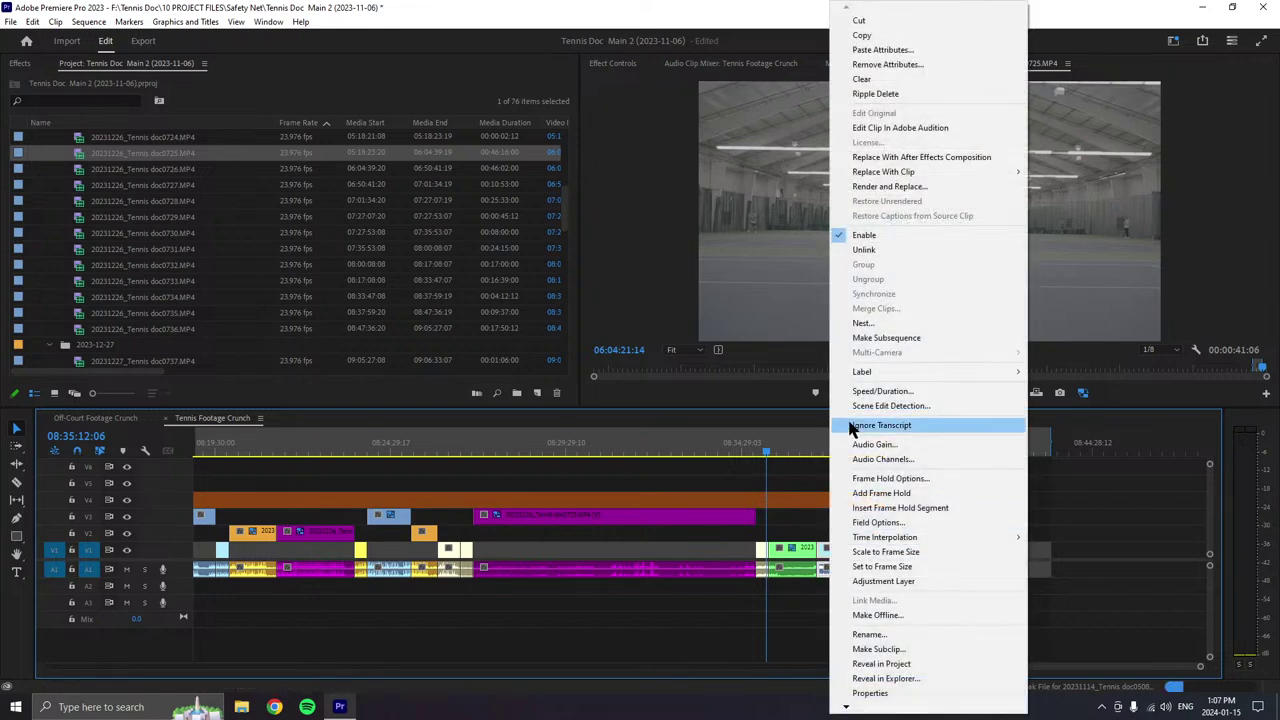
{"action": "mouse_move", "coordinate": [855, 371]}
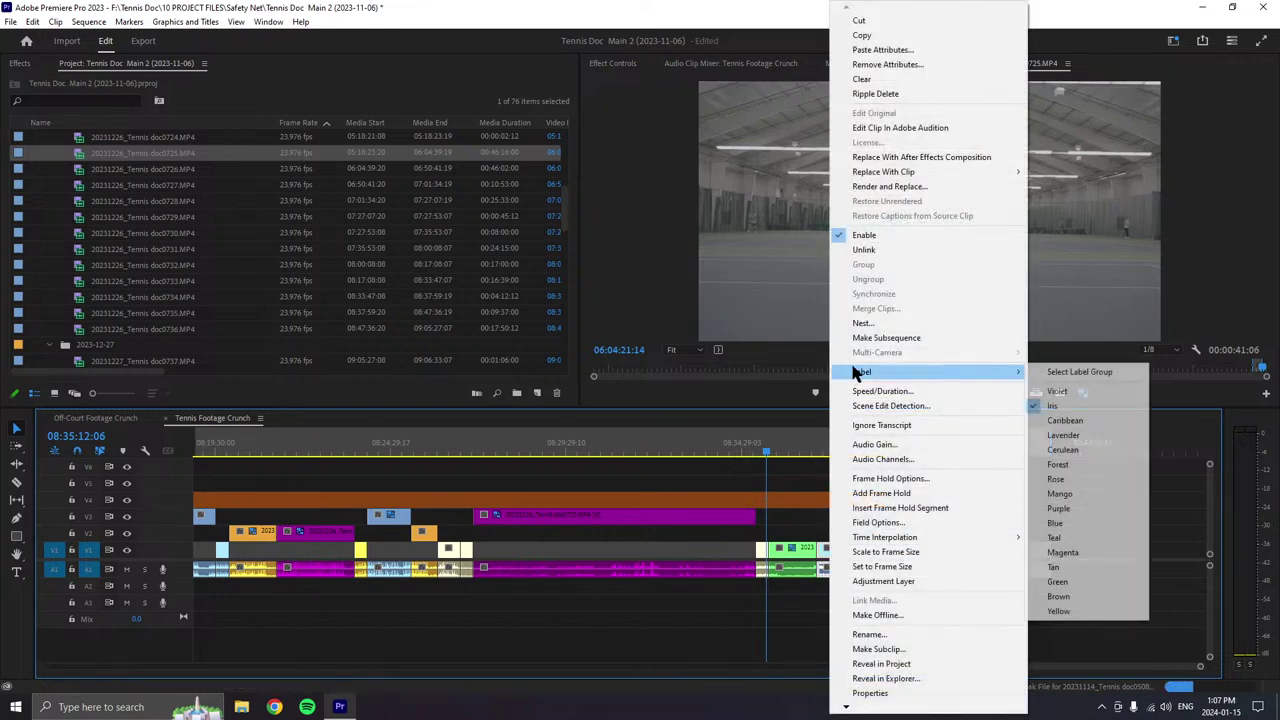
{"action": "left_click", "coordinate": [1062, 552]}
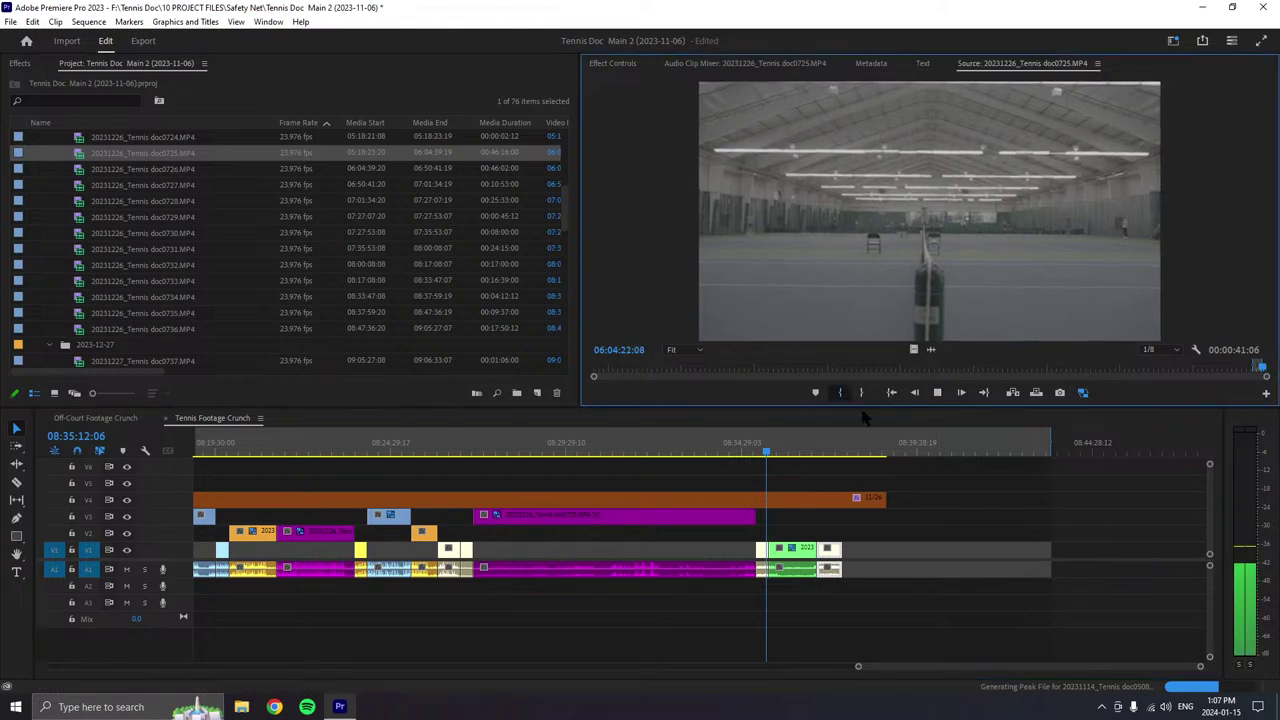
- Review the remaining footage of the source clip up to about 06:04:36, resetting the In point along the way
{"action": "key", "text": "o"}
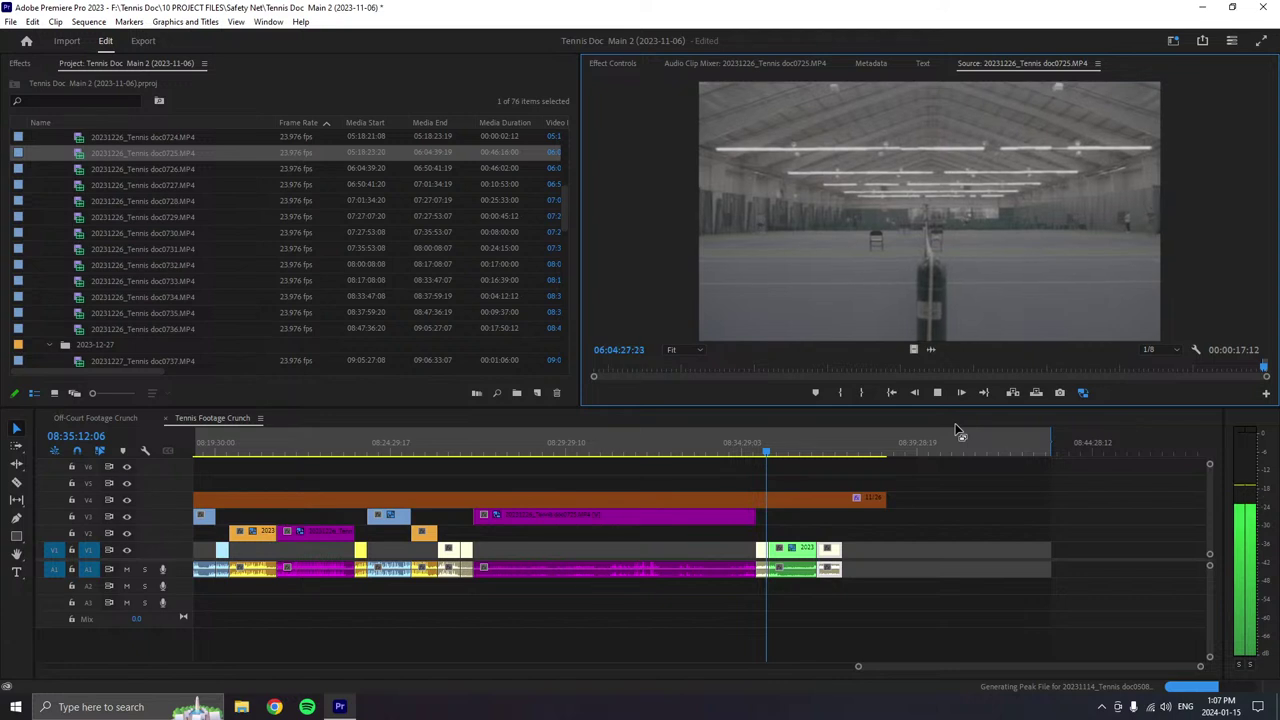
{"action": "key", "text": "i"}
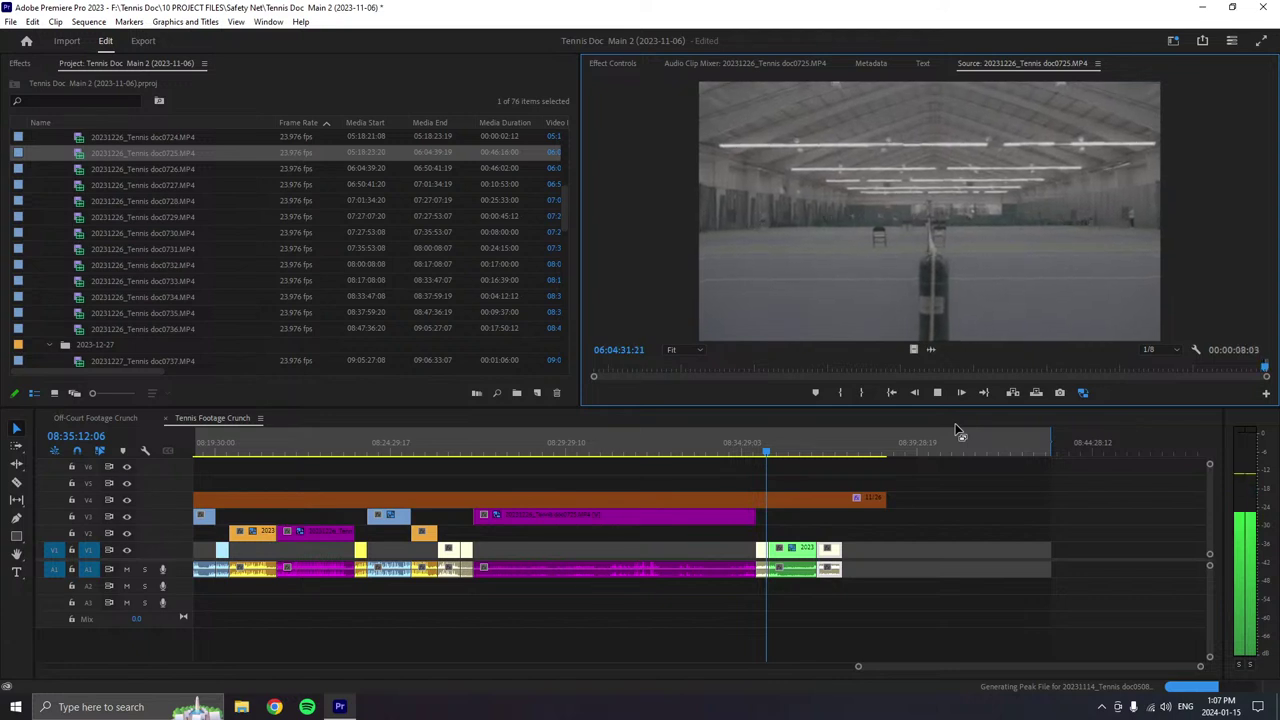
{"action": "key", "text": "i"}
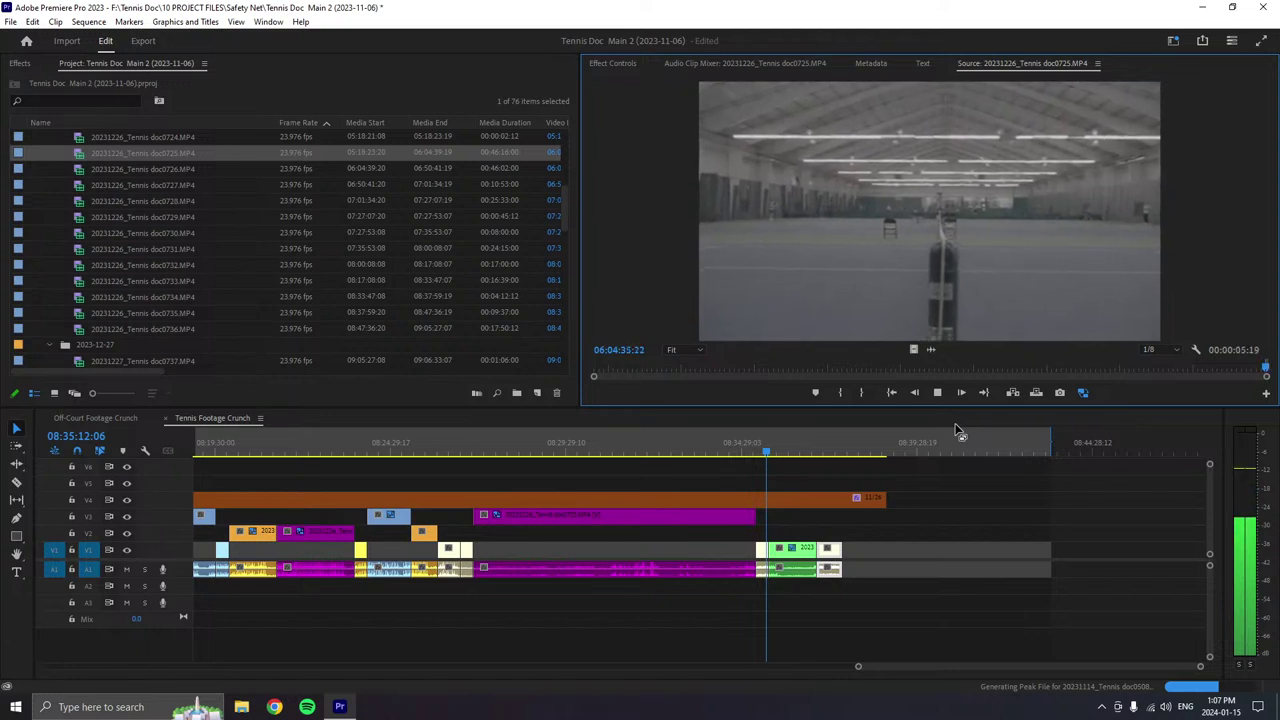
- Stop the current clip, load 20231226_Tennis doc0726.MP4 as the source and play it from its start
{"action": "key", "text": "space"}
{"action": "double_click", "coordinate": [80, 170]}
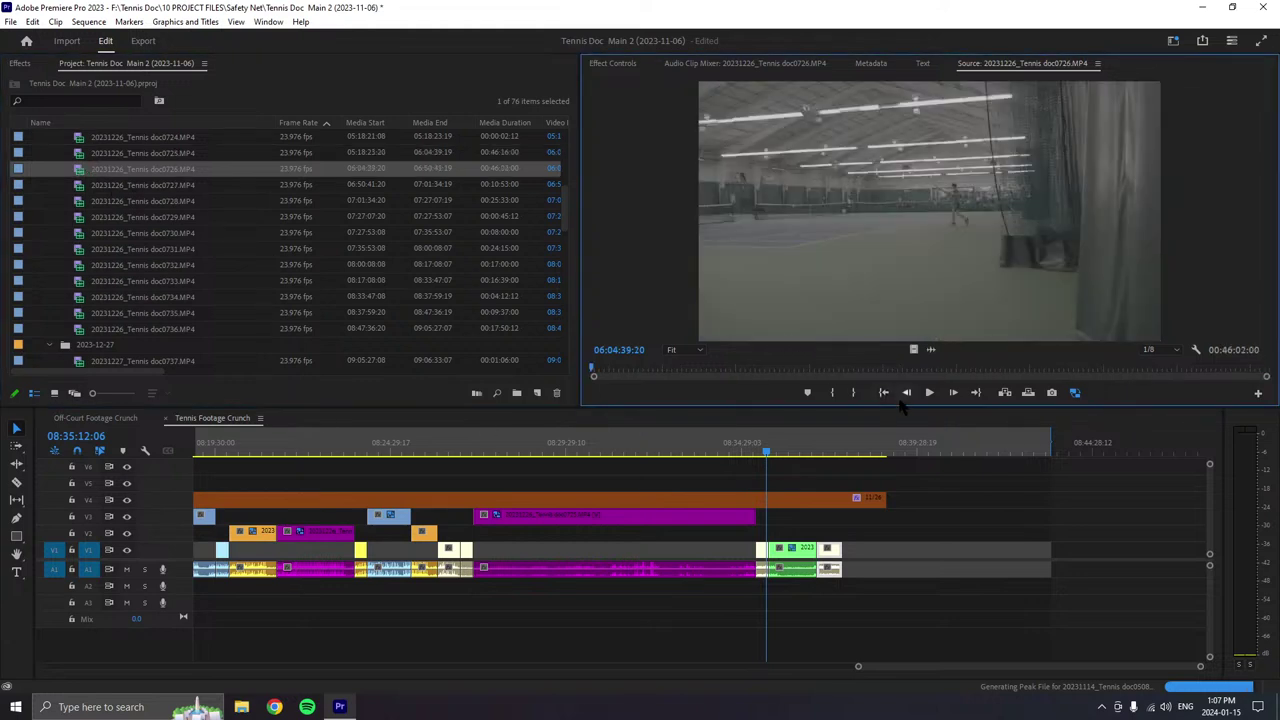
{"action": "left_click", "coordinate": [929, 394]}
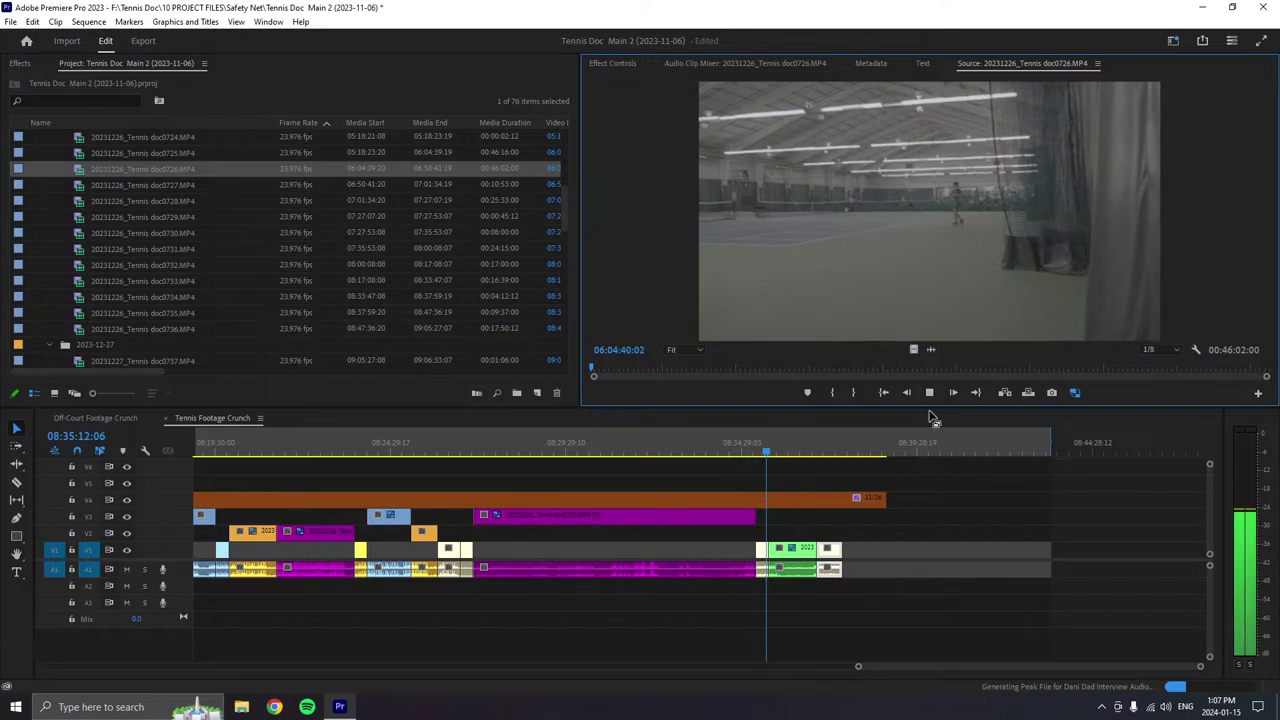
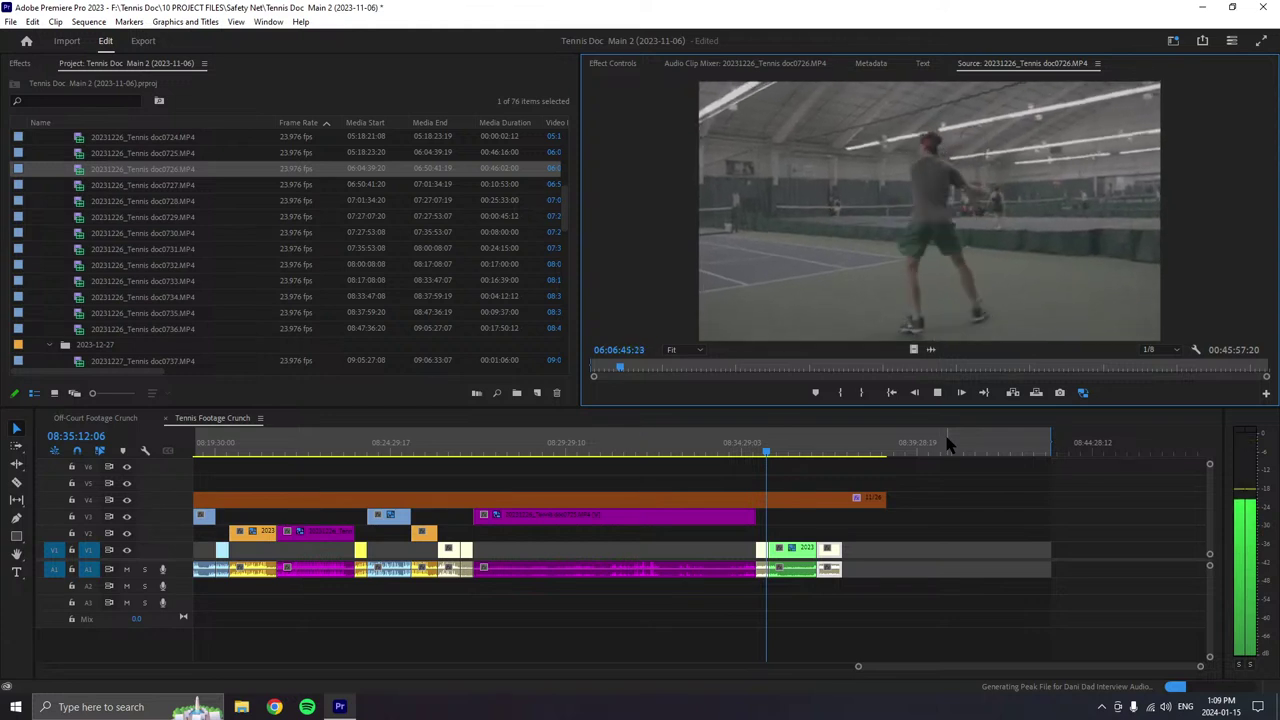
- Stop the source clip at 06:06:47:21, mark the Out point and append the 00:02:03:22 select after the tan clip on V1
{"action": "key", "text": "space"}
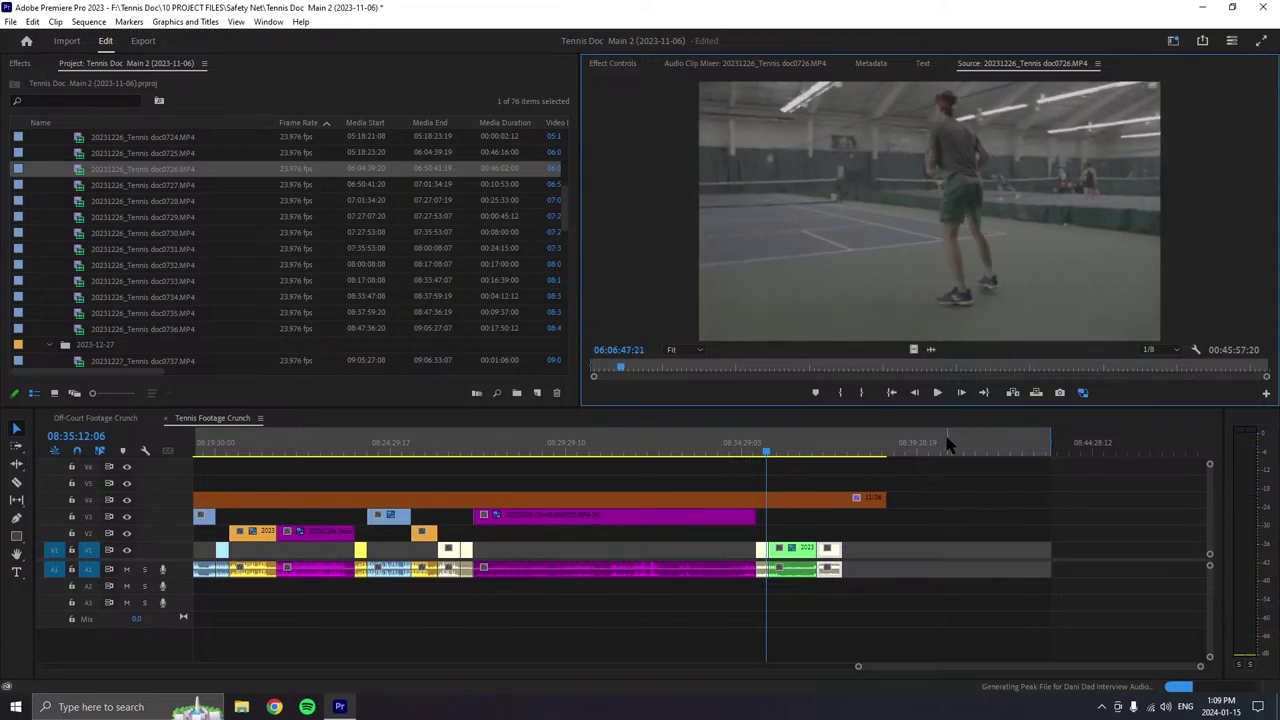
{"action": "left_click_drag", "start_coordinate": [948, 444], "coordinate": [890, 570]}
{"action": "left_click_drag", "start_coordinate": [857, 666], "coordinate": [23, 660]}
{"action": "key", "text": "="}
{"action": "key", "text": "="}
{"action": "key", "text": "="}
{"action": "key", "text": "="}
{"action": "key", "text": "="}
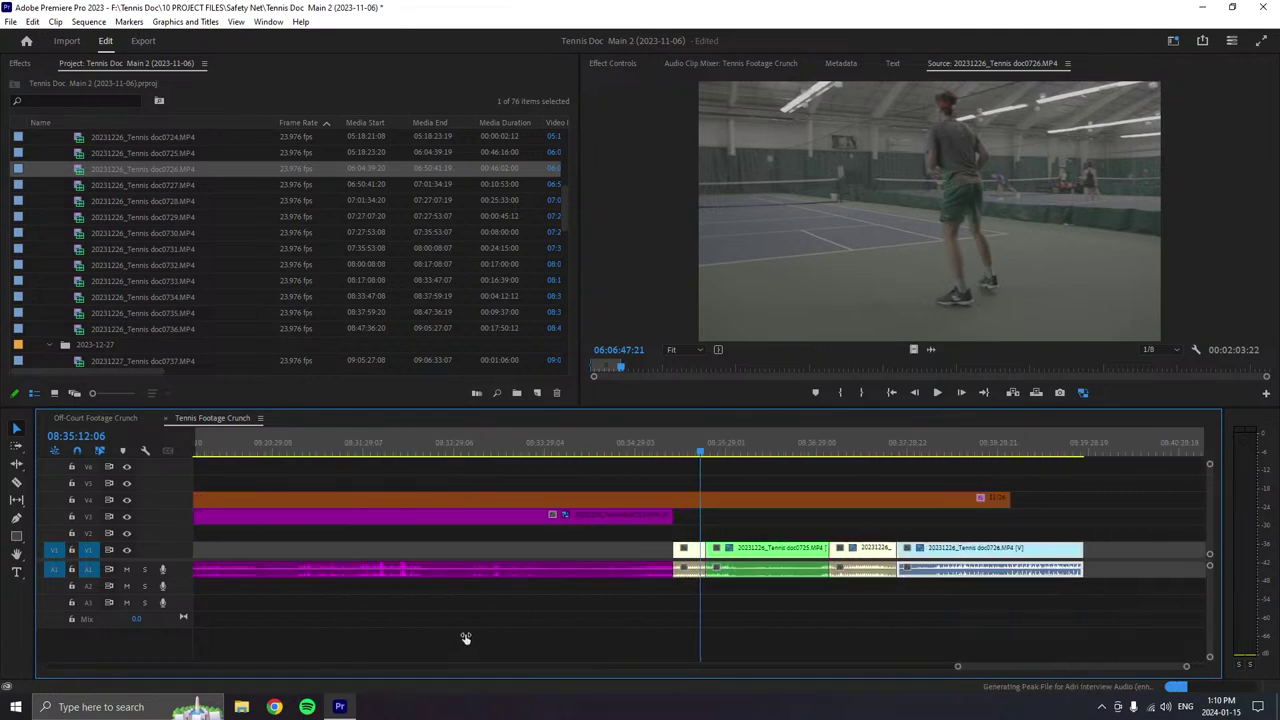
{"action": "scroll", "coordinate": [862, 657], "scroll_direction": "down", "scroll_amount": 2}
- Label the newly appended 00:02:03:22 clip Mango and move its video up to V2
{"action": "right_click", "coordinate": [910, 558]}
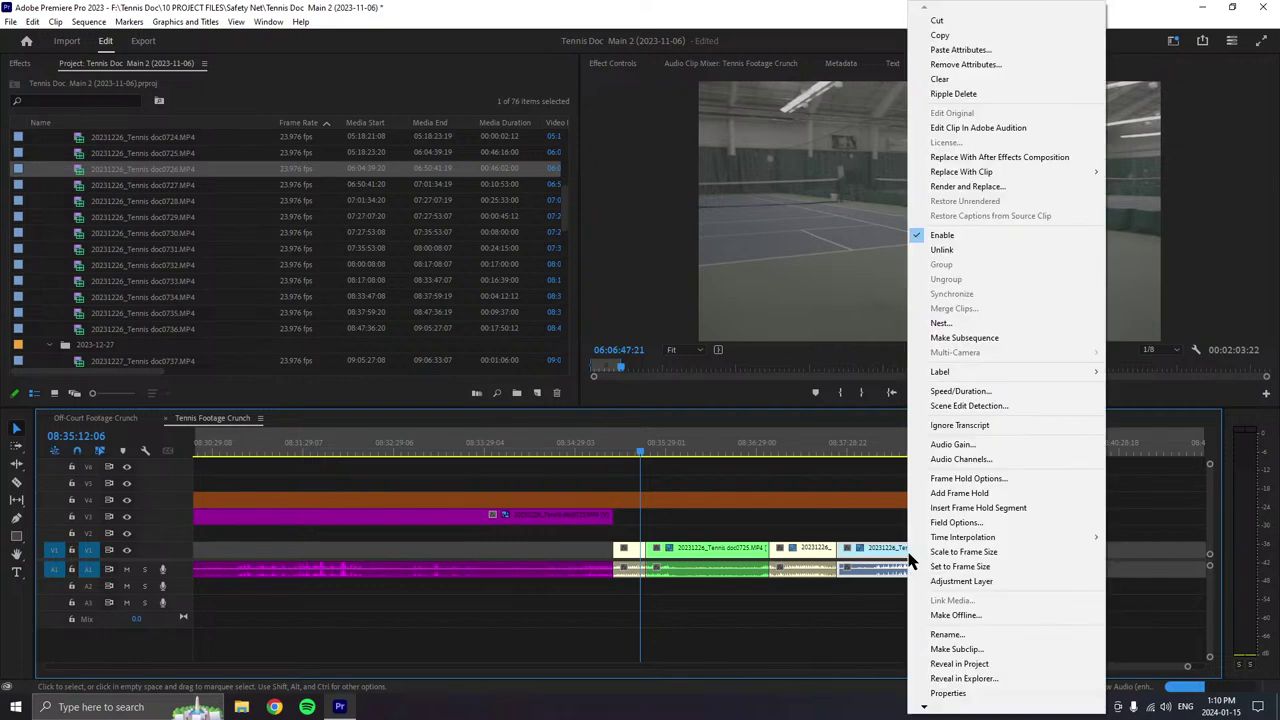
{"action": "left_click", "coordinate": [563, 215]}
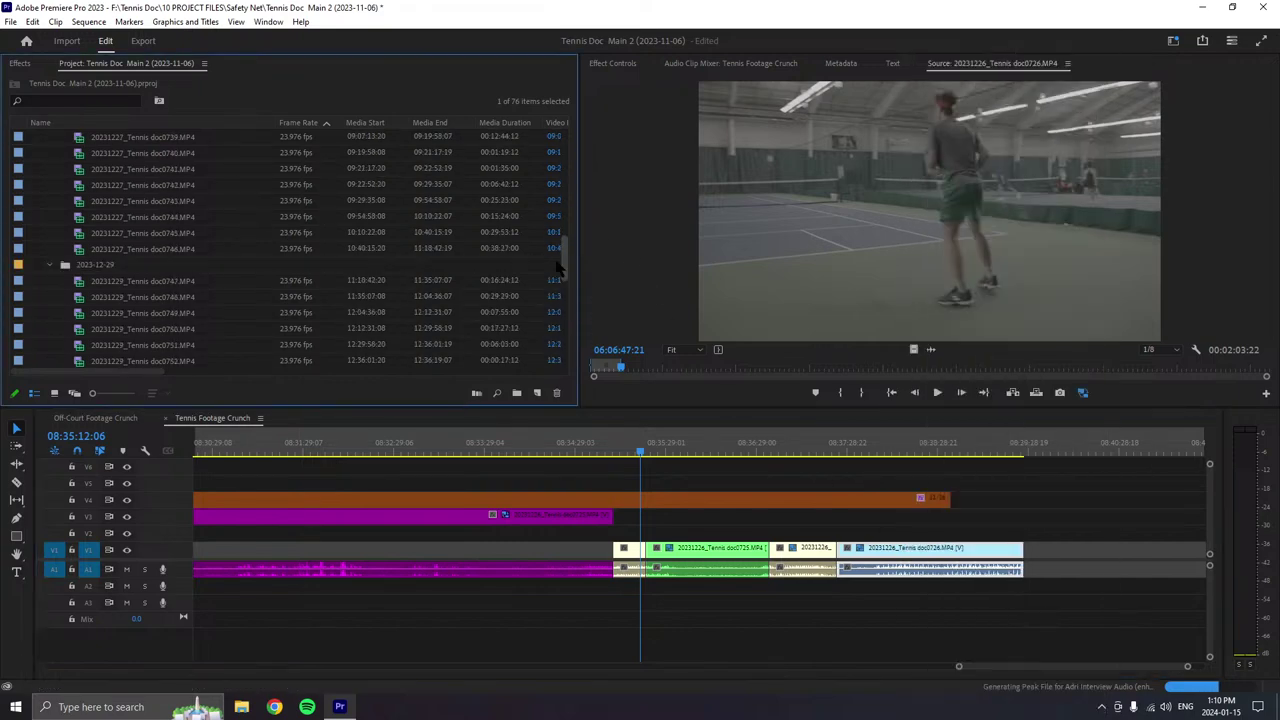
{"action": "scroll", "coordinate": [560, 228], "scroll_direction": "down", "scroll_amount": 3}
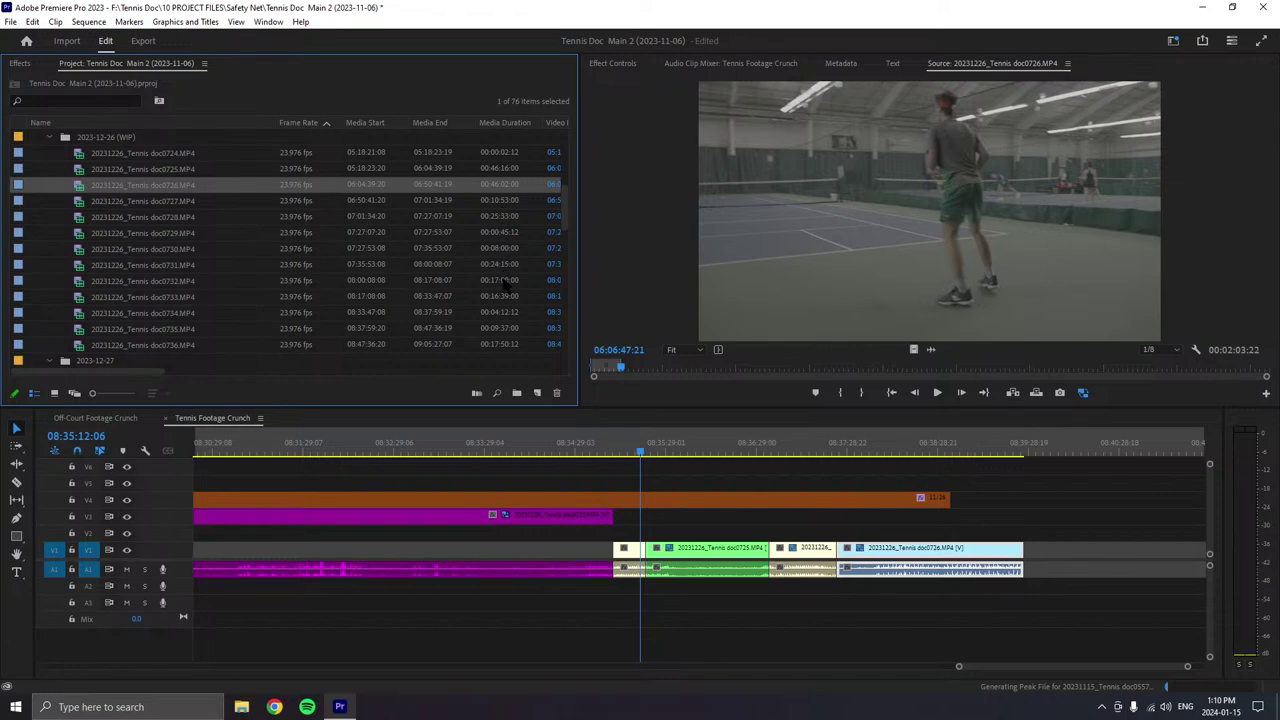
{"action": "right_click", "coordinate": [871, 558]}
{"action": "mouse_move", "coordinate": [1075, 370]}
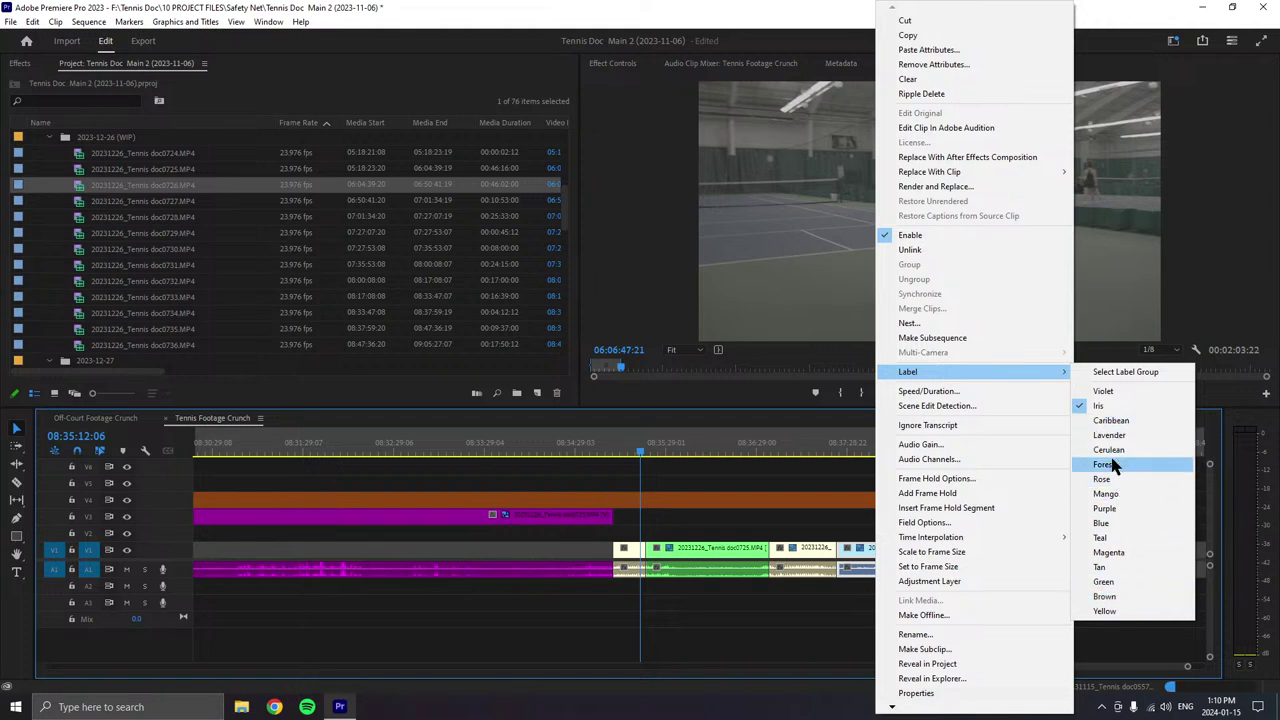
{"action": "left_click", "coordinate": [1117, 494]}
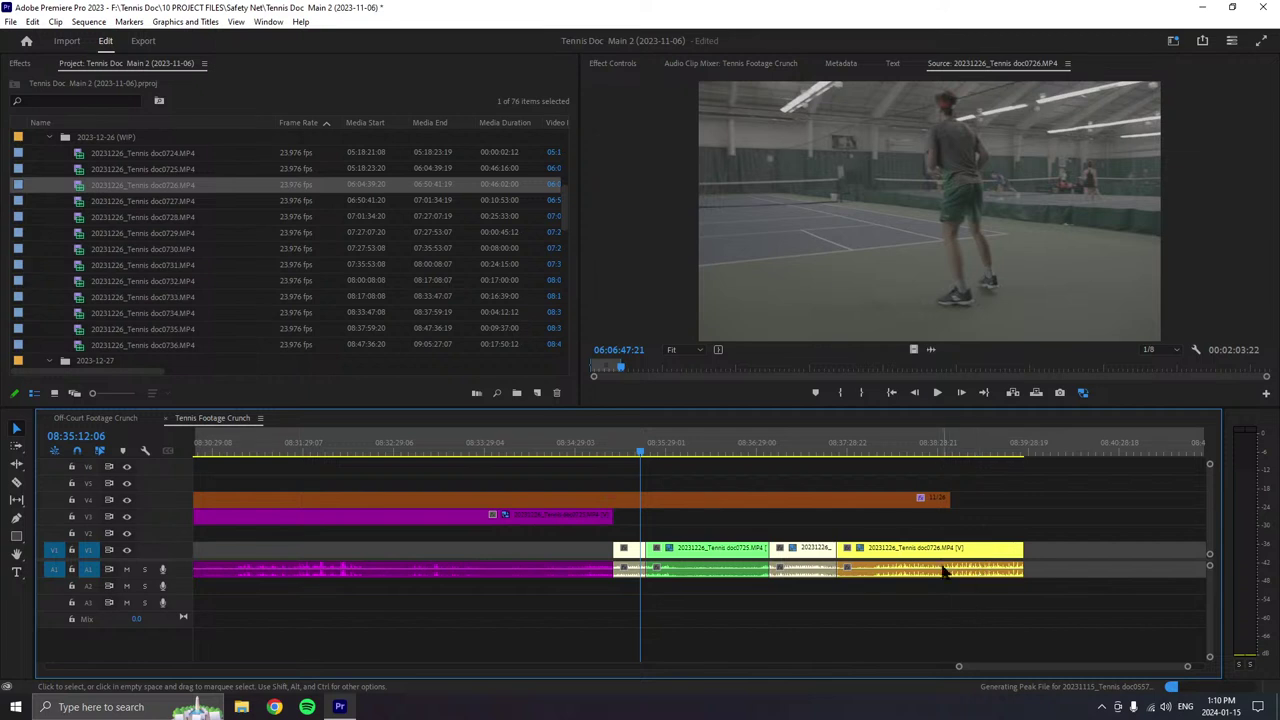
{"action": "key", "text": "alt+Up"}
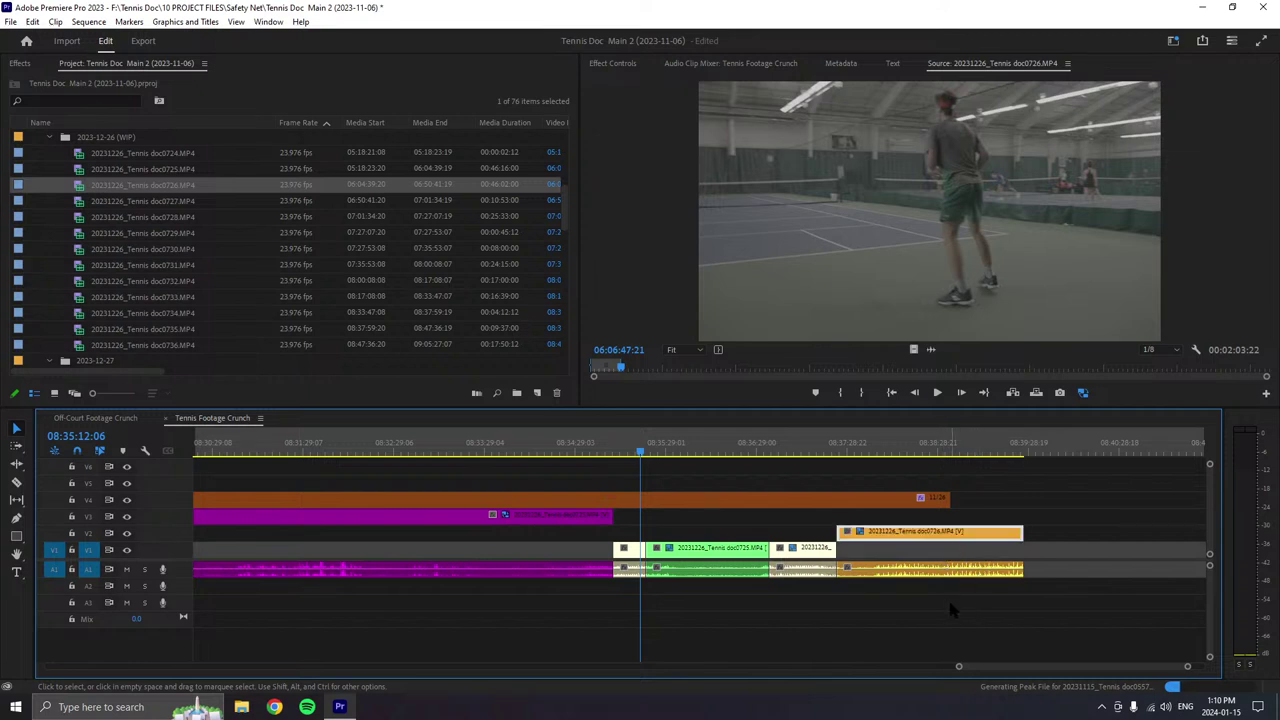
- Extend the date title on V4 past the end of the mango clip and save the project
{"action": "left_click_drag", "start_coordinate": [949, 497], "coordinate": [1163, 496]}
{"action": "key", "text": "ctrl+s"}
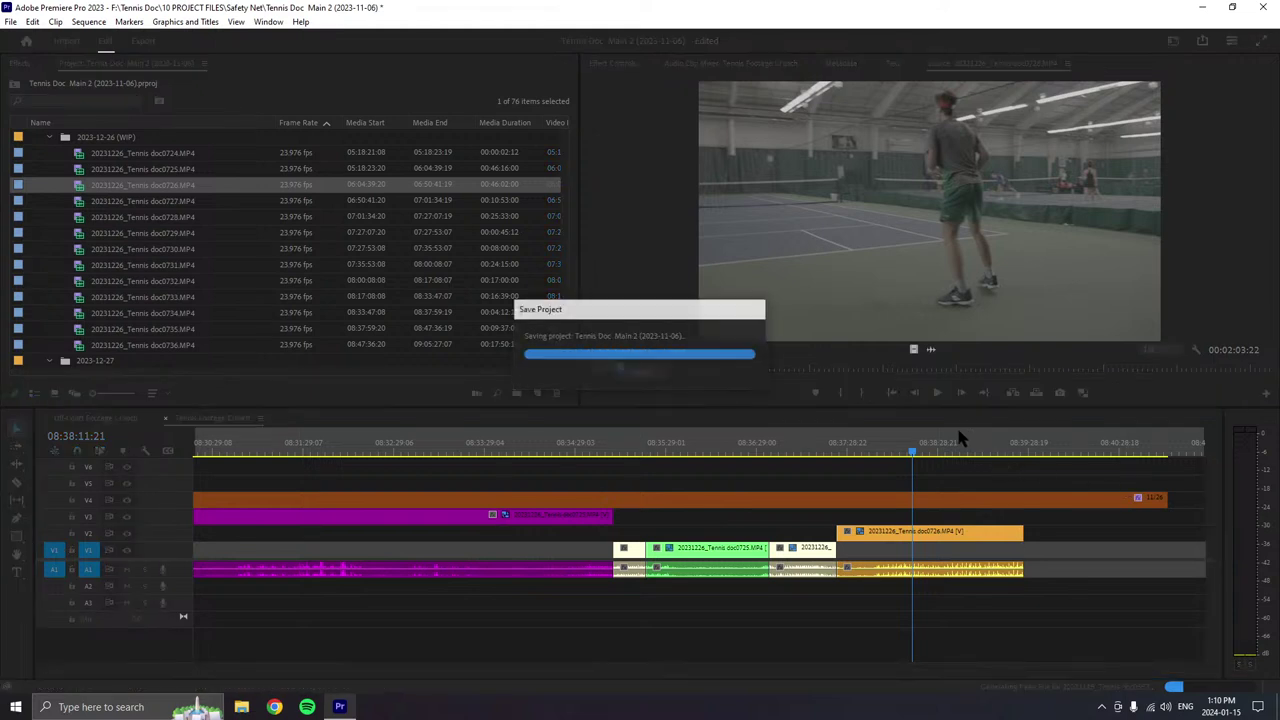
- Play doc0726 on, reset the In point to about 06:07:03 and review the footage up to about 06:10:15
{"action": "left_click", "coordinate": [937, 392]}
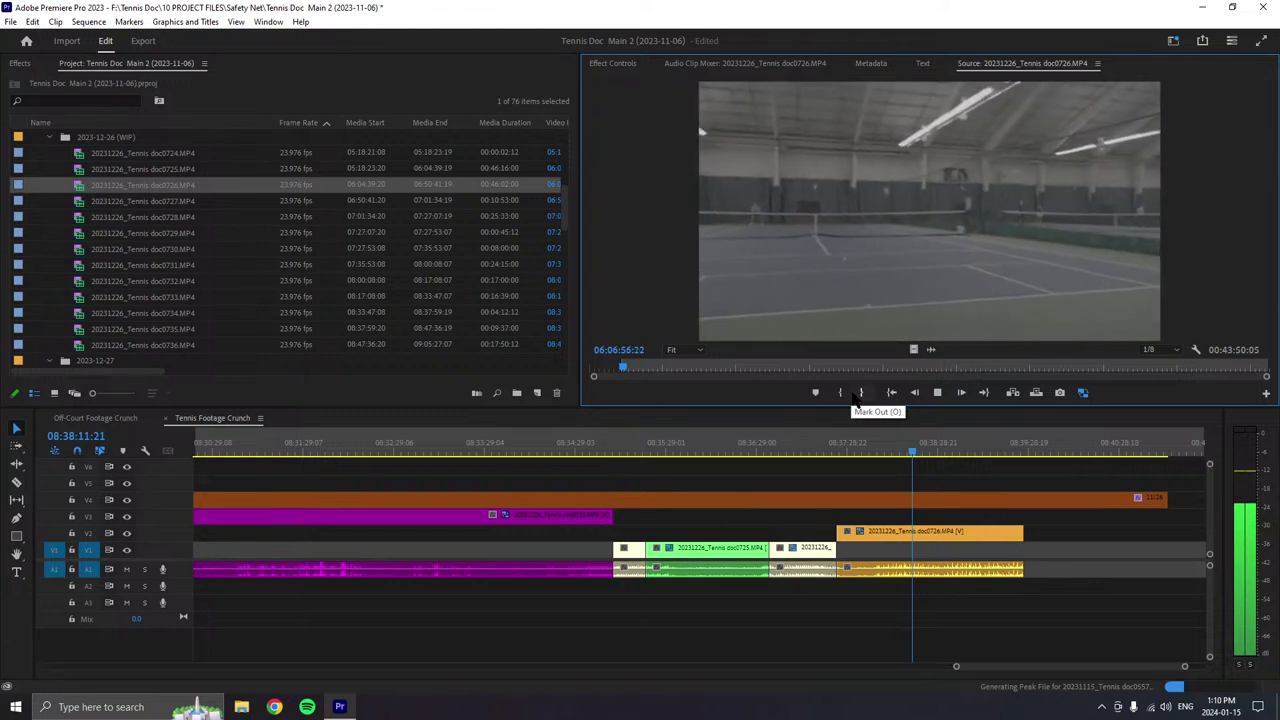
{"action": "left_click", "coordinate": [843, 395]}
{"action": "left_click", "coordinate": [843, 395]}
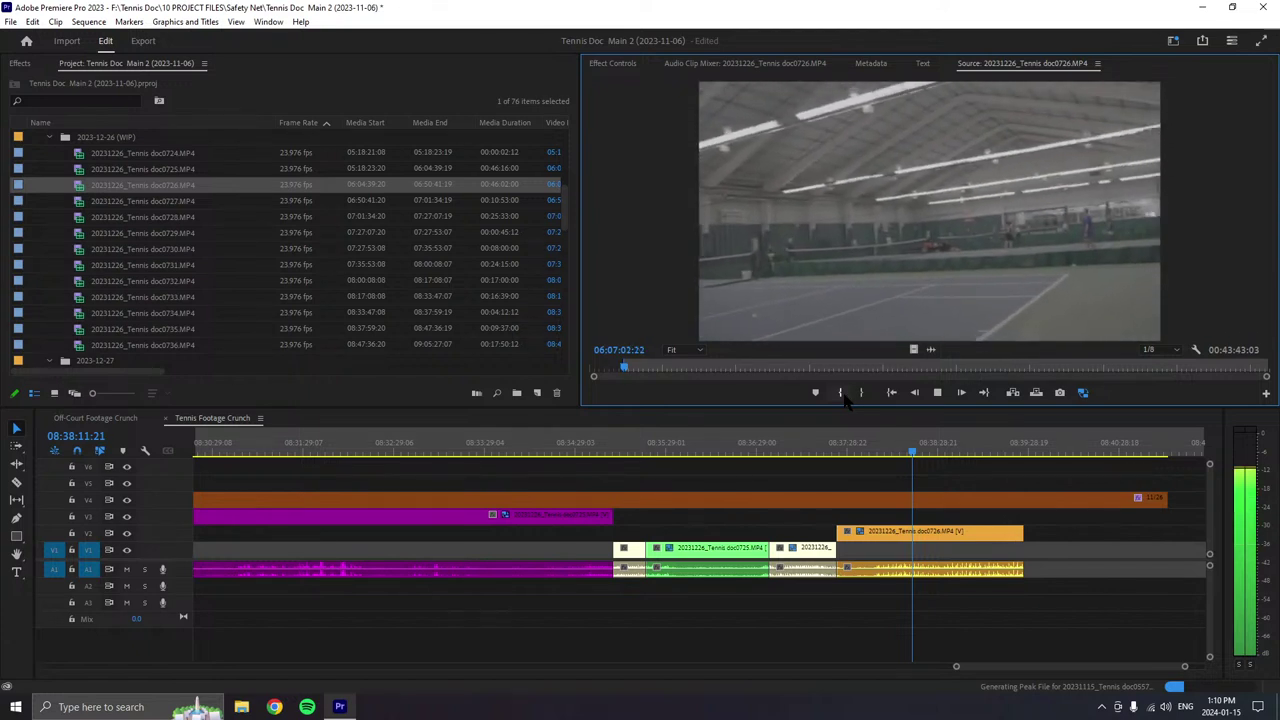
{"action": "left_click", "coordinate": [843, 395]}
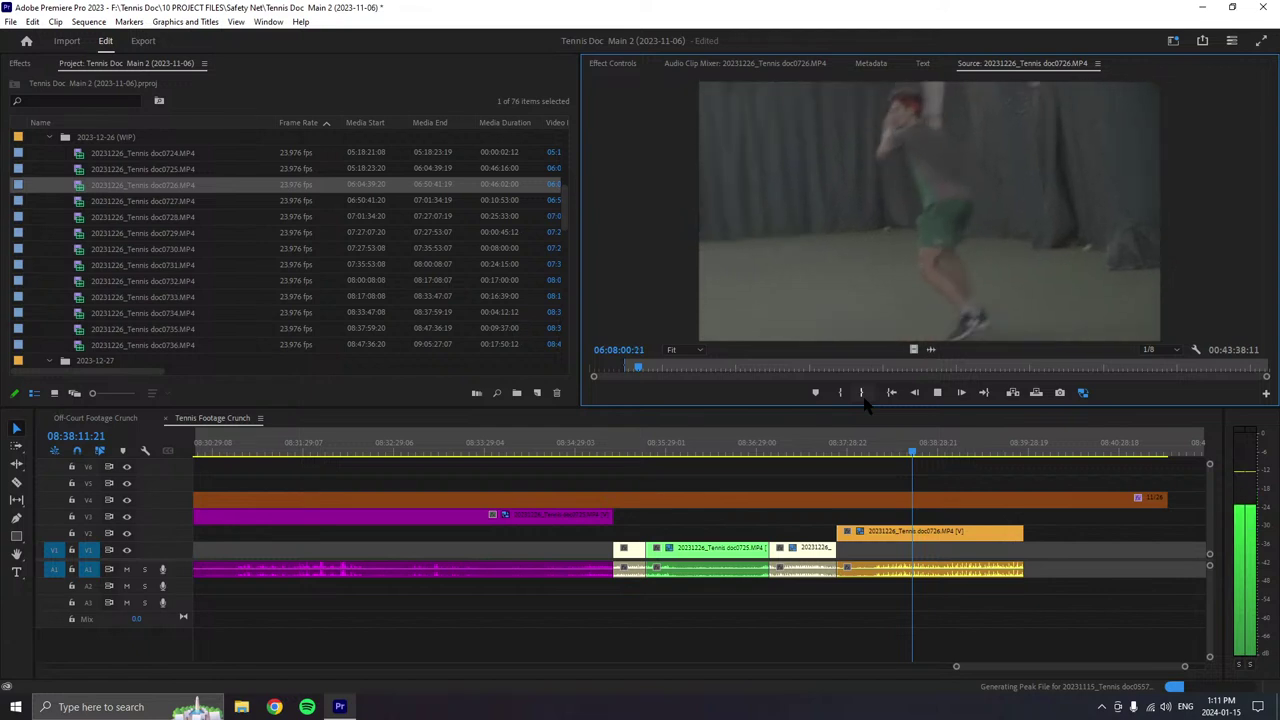
{"action": "left_click", "coordinate": [936, 395]}
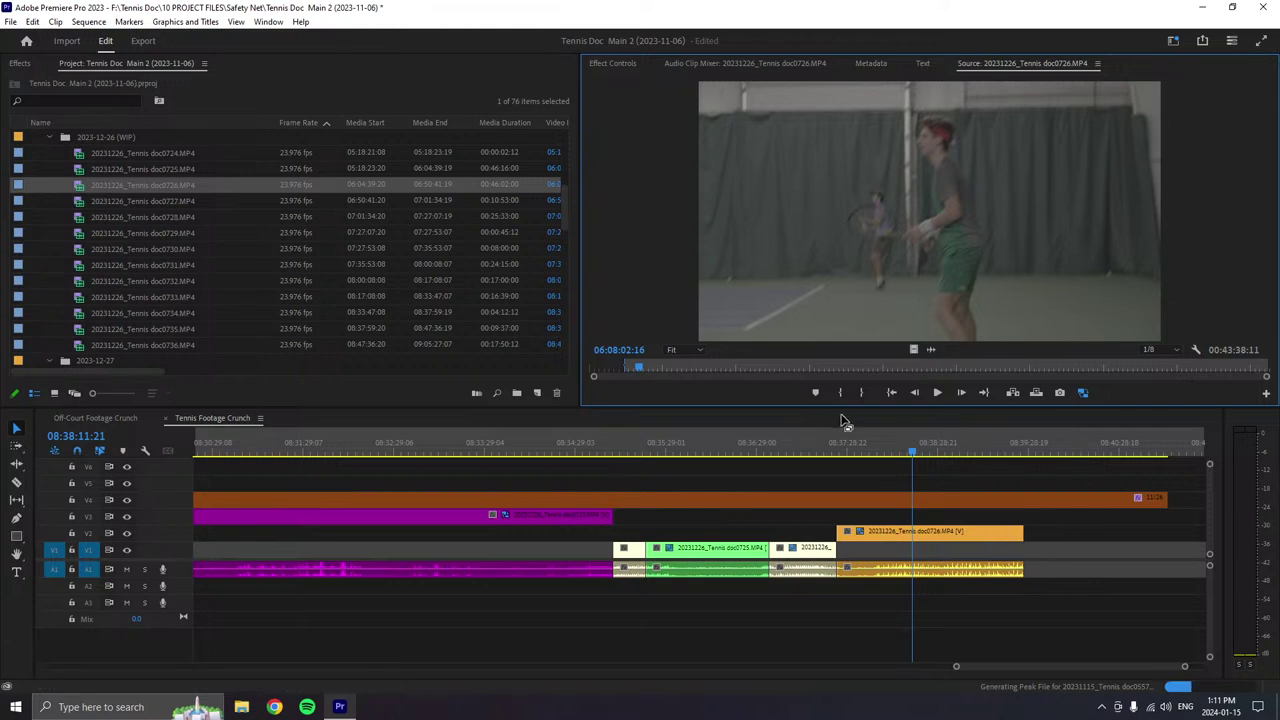
{"action": "left_click", "coordinate": [937, 393]}
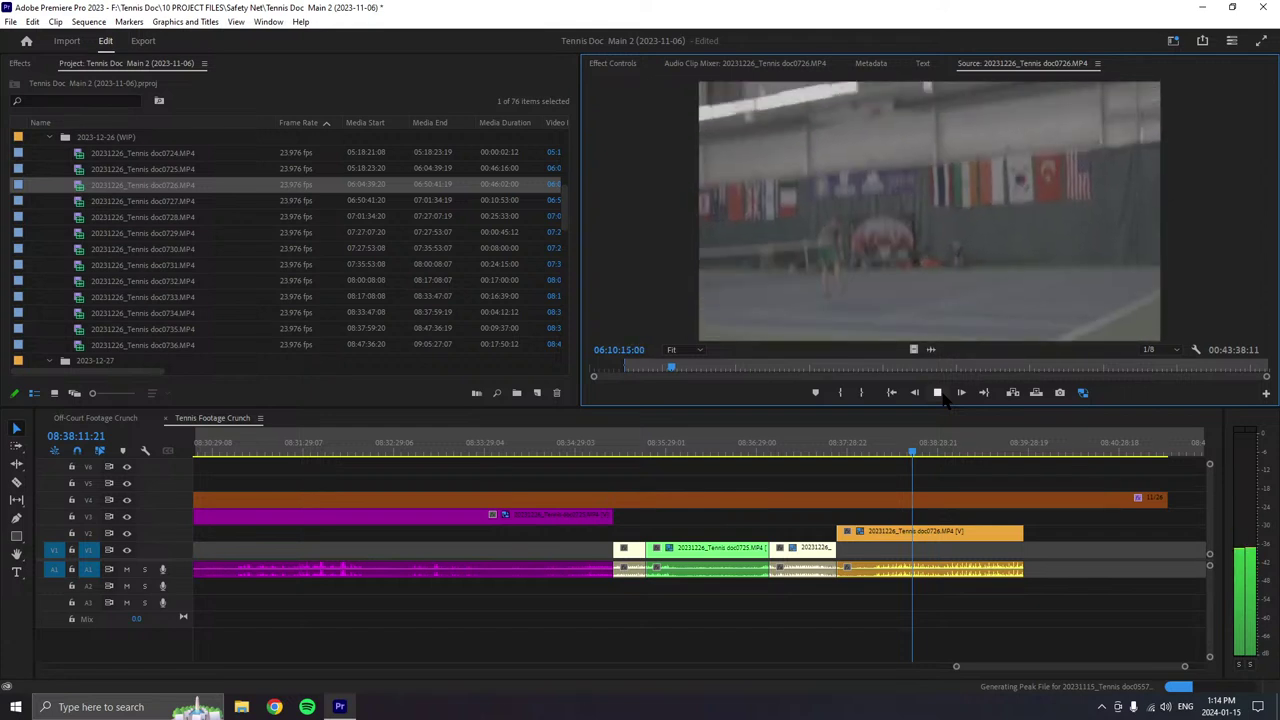
- Stop the source at 06:10:15:11, mark the Out point and append the 00:03:12:03 select after the mango clip
{"action": "left_click", "coordinate": [938, 393]}
{"action": "left_click", "coordinate": [862, 392]}
{"action": "left_click_drag", "start_coordinate": [930, 220], "coordinate": [1037, 570]}
{"action": "scroll", "coordinate": [1044, 568], "scroll_direction": "down", "scroll_amount": 2}
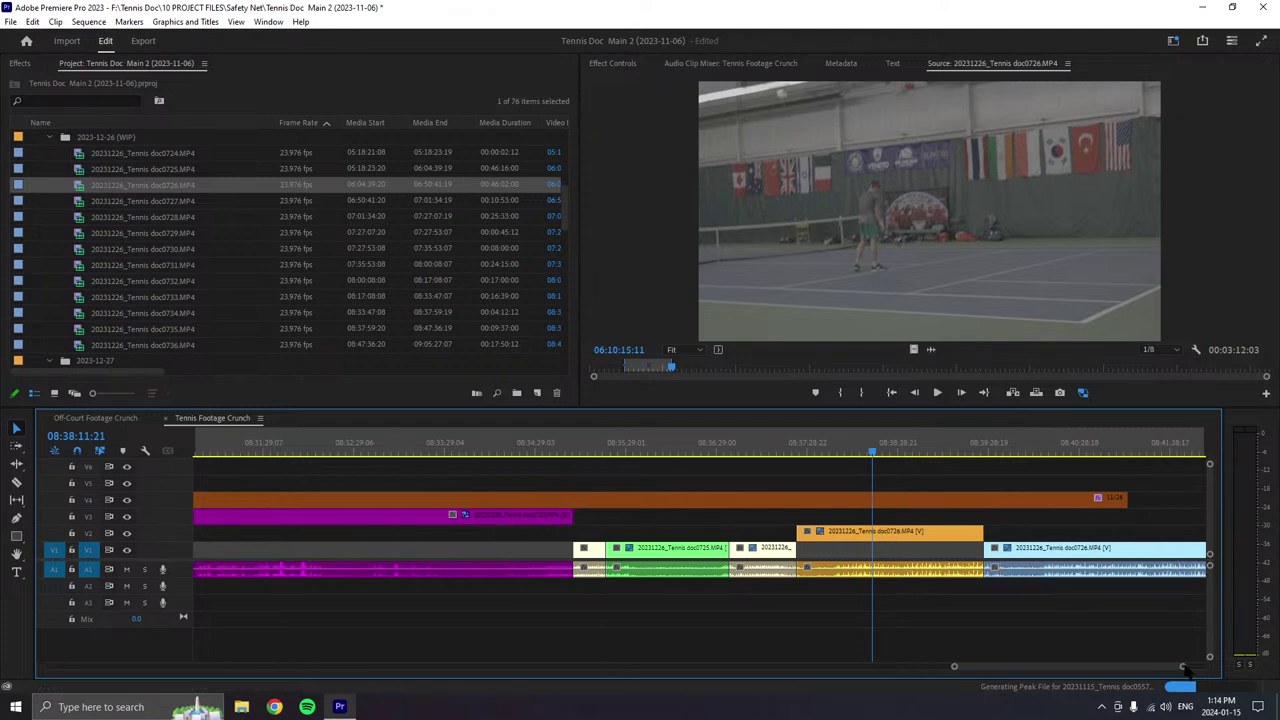
- Extend the date title on V4 and the end of the sequence's marked range past the newly appended clip
{"action": "key", "text": "minus"}
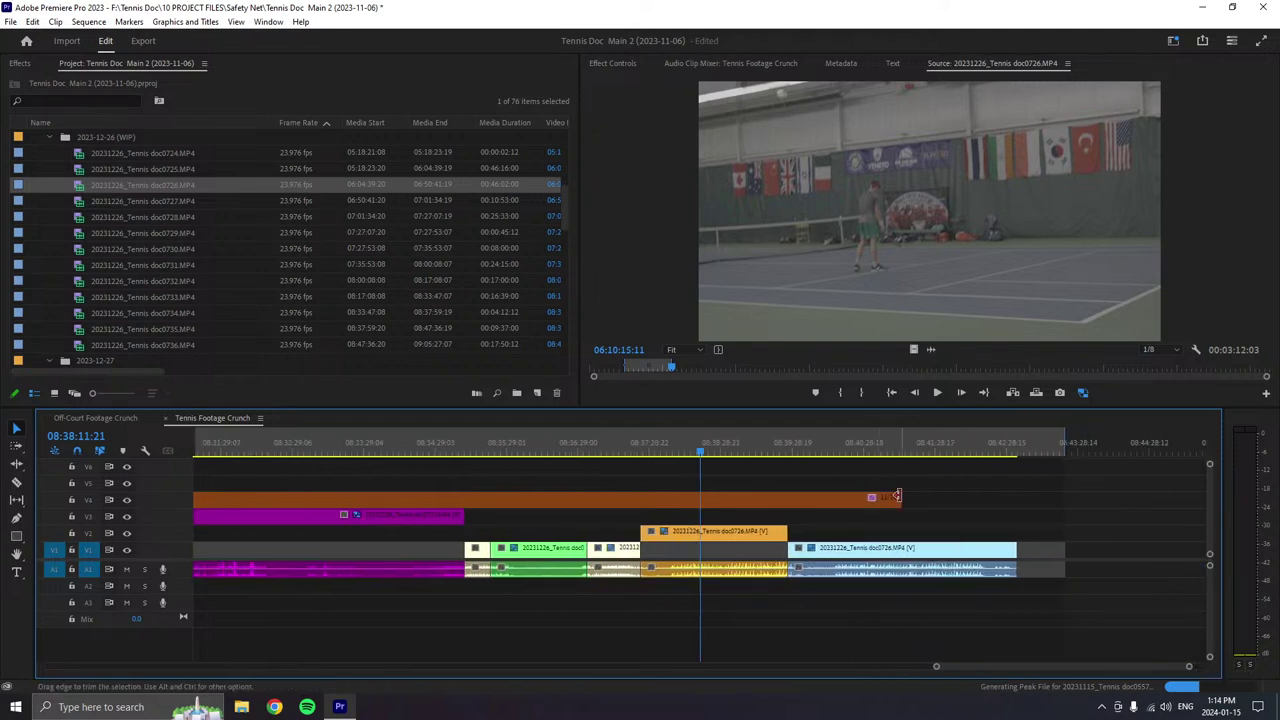
{"action": "left_click_drag", "start_coordinate": [897, 496], "coordinate": [1086, 496]}
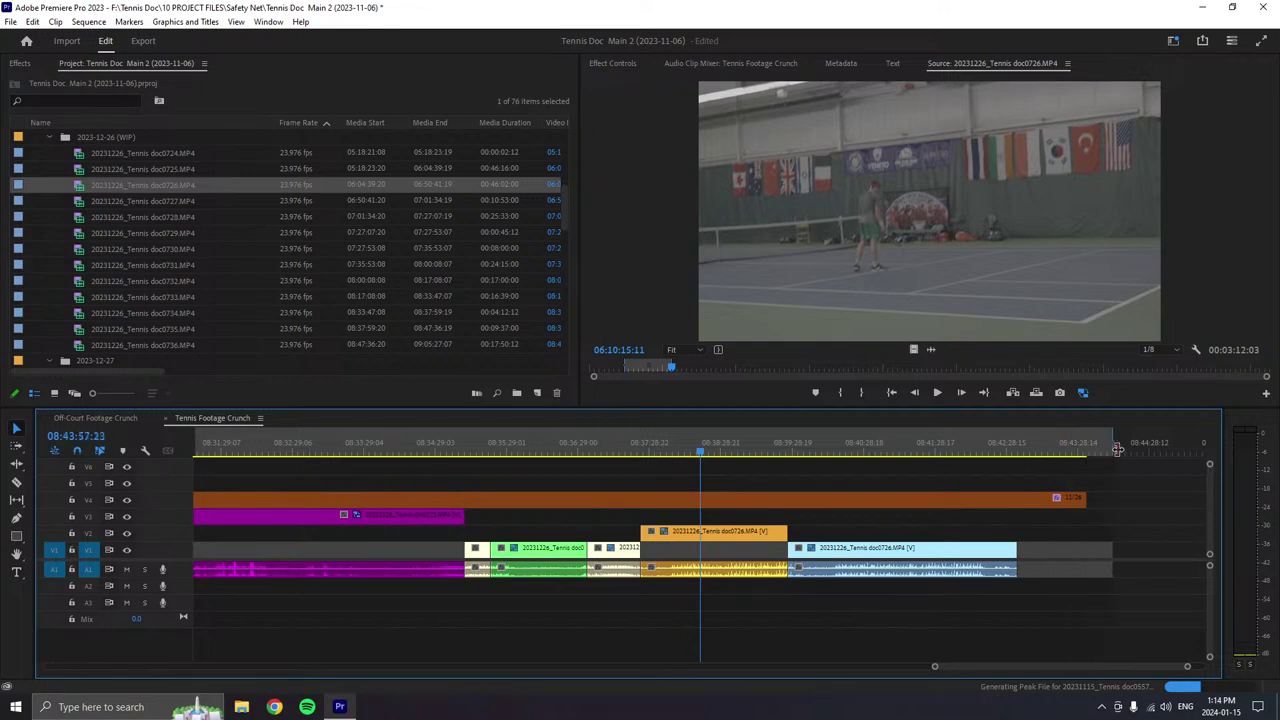
{"action": "left_click_drag", "start_coordinate": [1117, 450], "coordinate": [1119, 450]}
- Label the 00:03:12:03 clip Mango, move its video up to V2 and save the project
{"action": "right_click", "coordinate": [967, 564]}
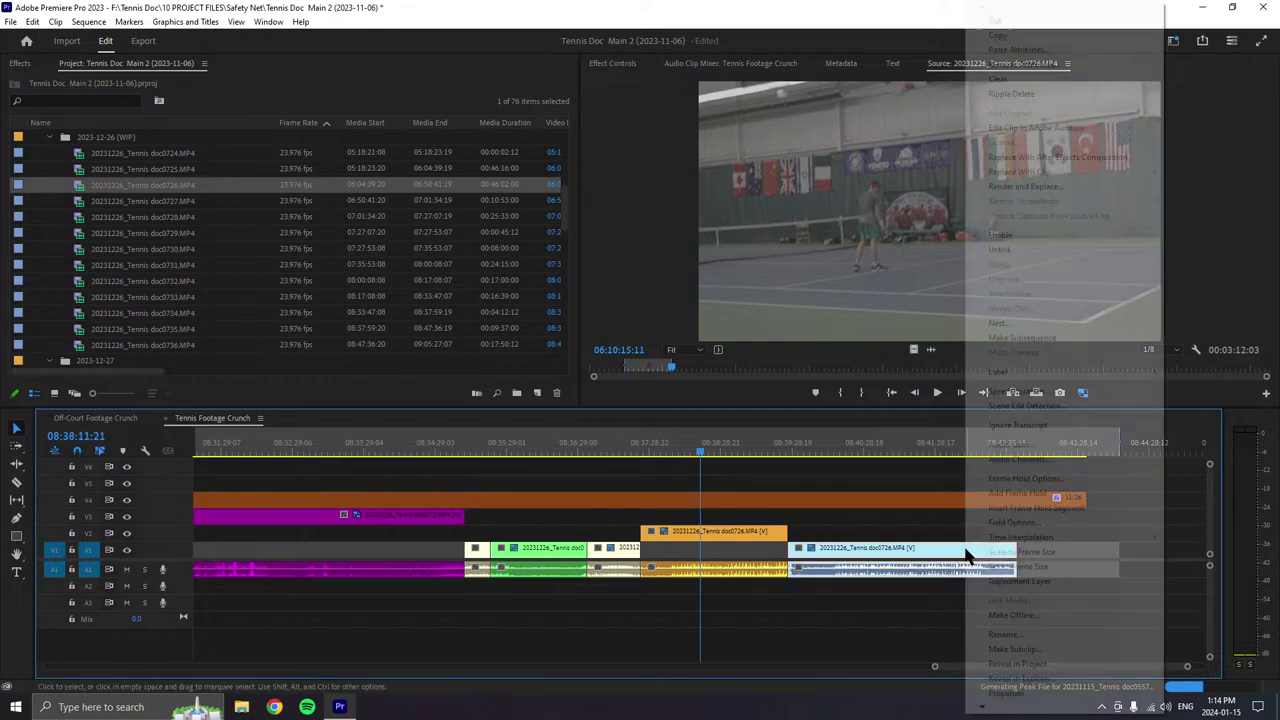
{"action": "mouse_move", "coordinate": [990, 373]}
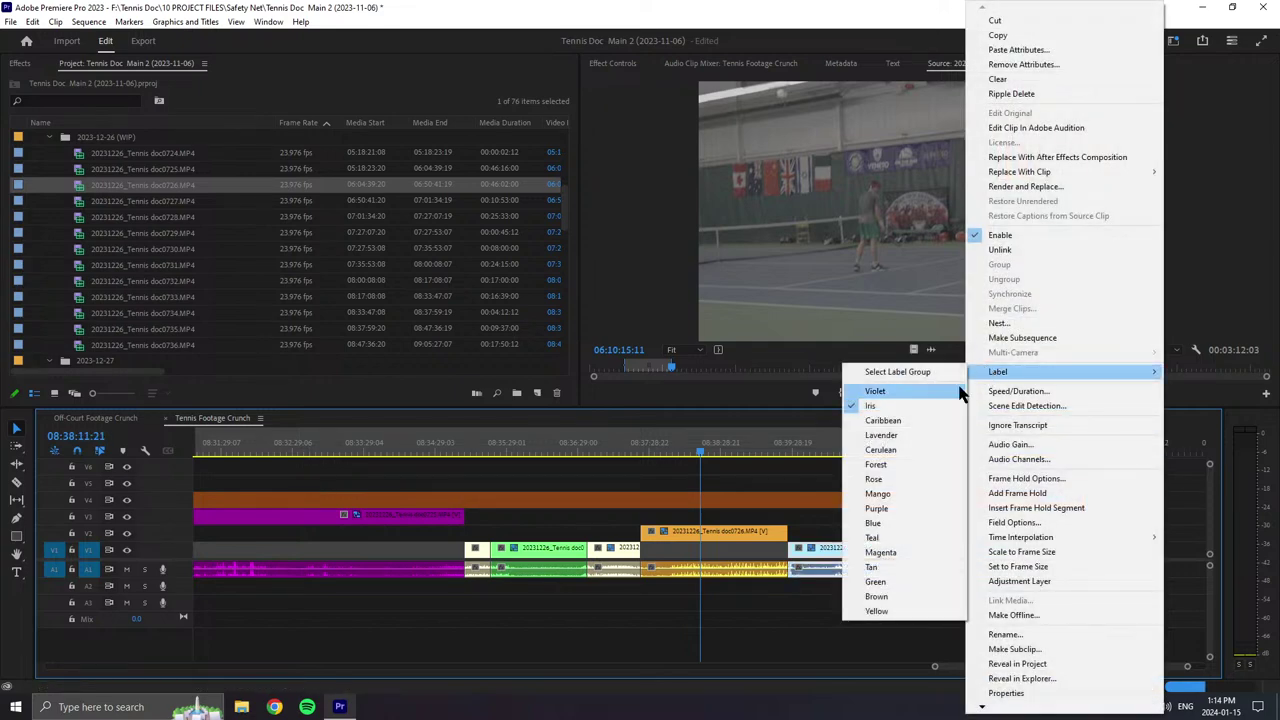
{"action": "left_click", "coordinate": [899, 499]}
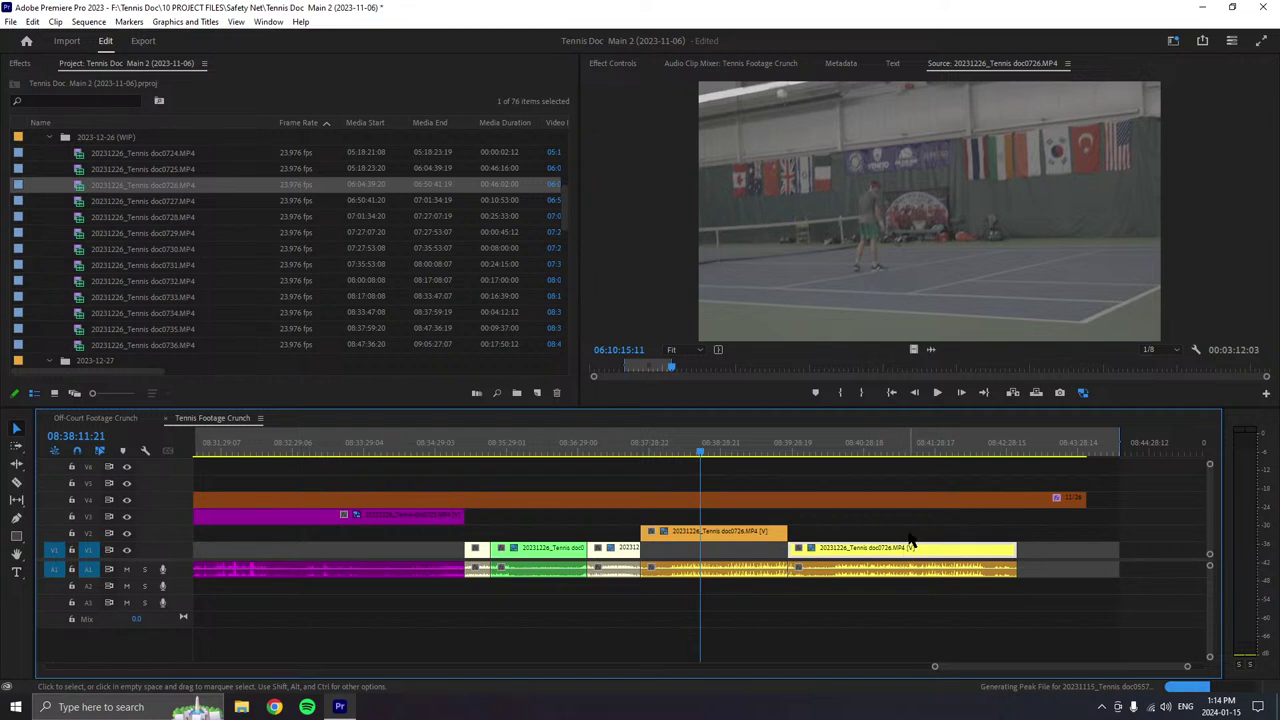
{"action": "left_click_drag", "start_coordinate": [908, 533], "coordinate": [909, 532]}
{"action": "key", "text": "ctrl+s"}
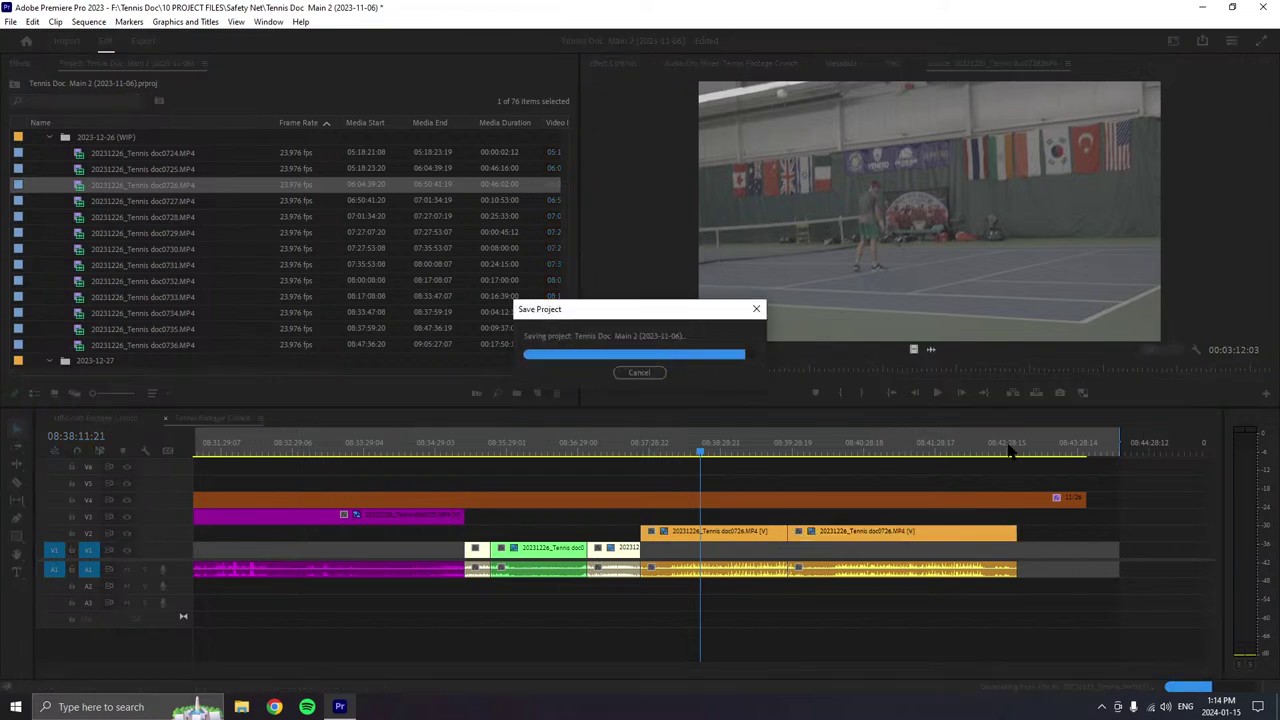
- Mark a 00:00:04:17 source select ending at 06:10:22:00 and append it on V1 after the second mango clip
{"action": "left_click", "coordinate": [1013, 450]}
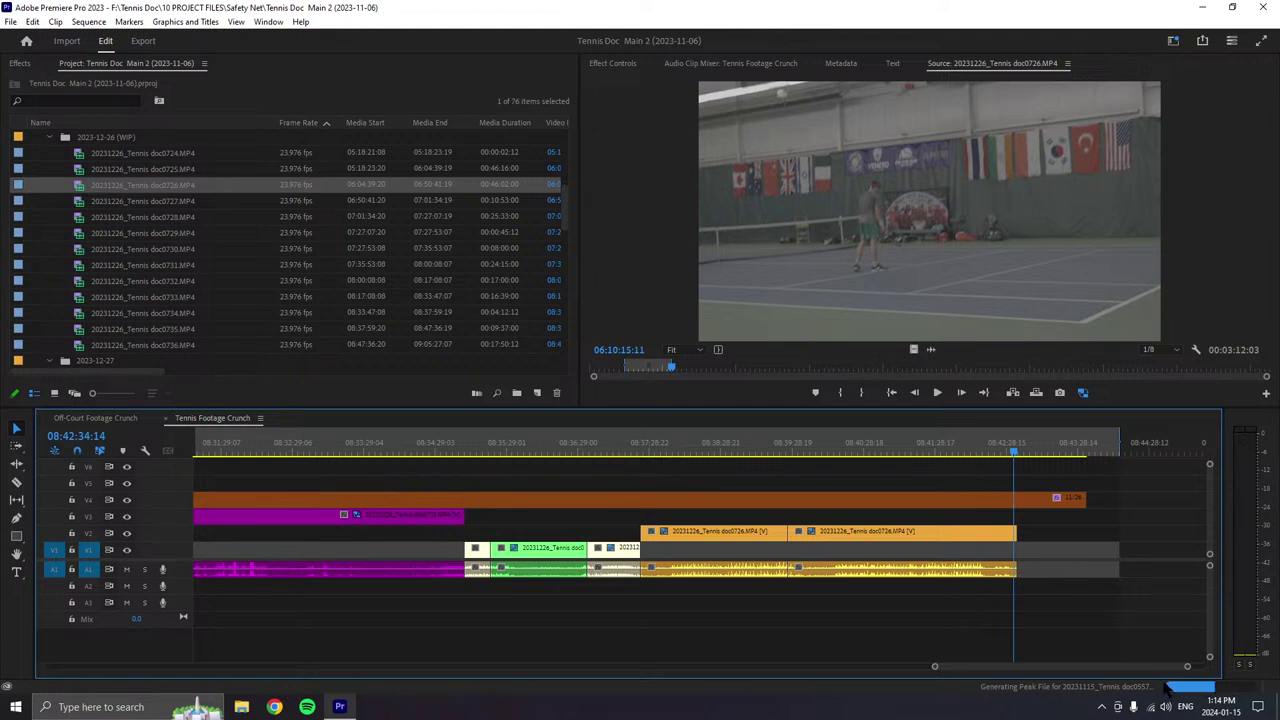
{"action": "scroll", "coordinate": [913, 440], "scroll_direction": "down", "scroll_amount": 5}
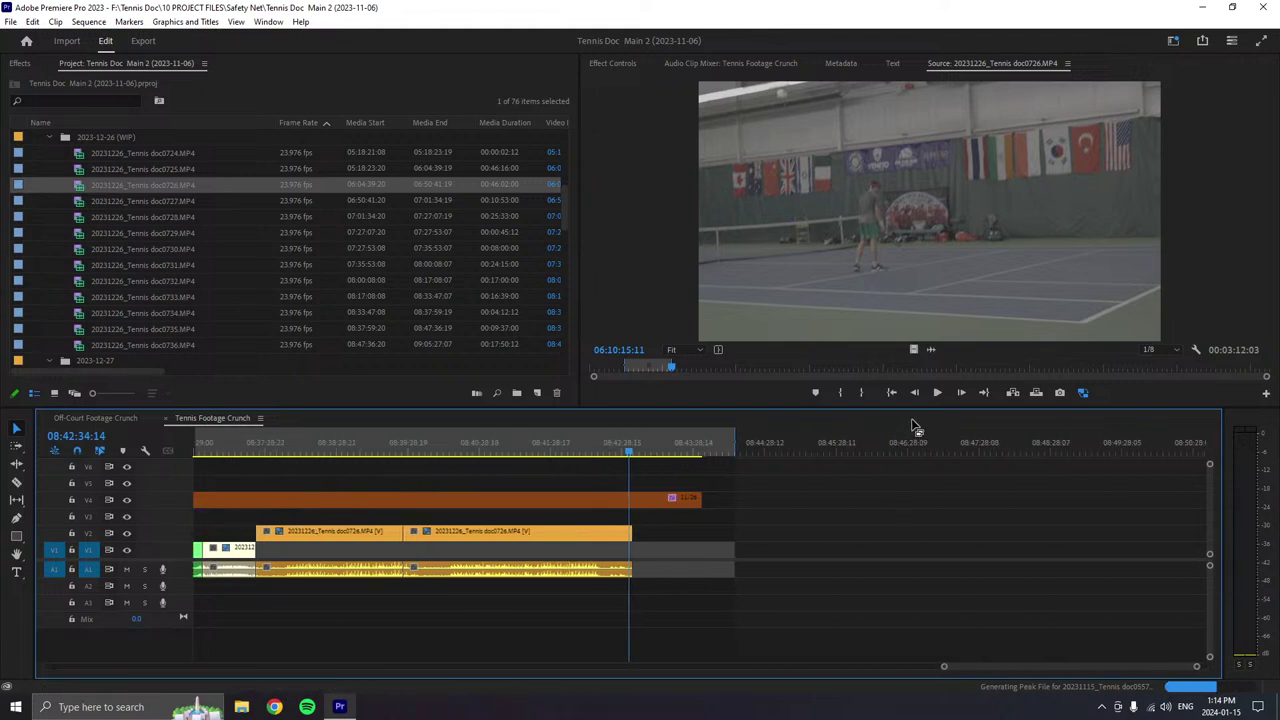
{"action": "left_click", "coordinate": [840, 392]}
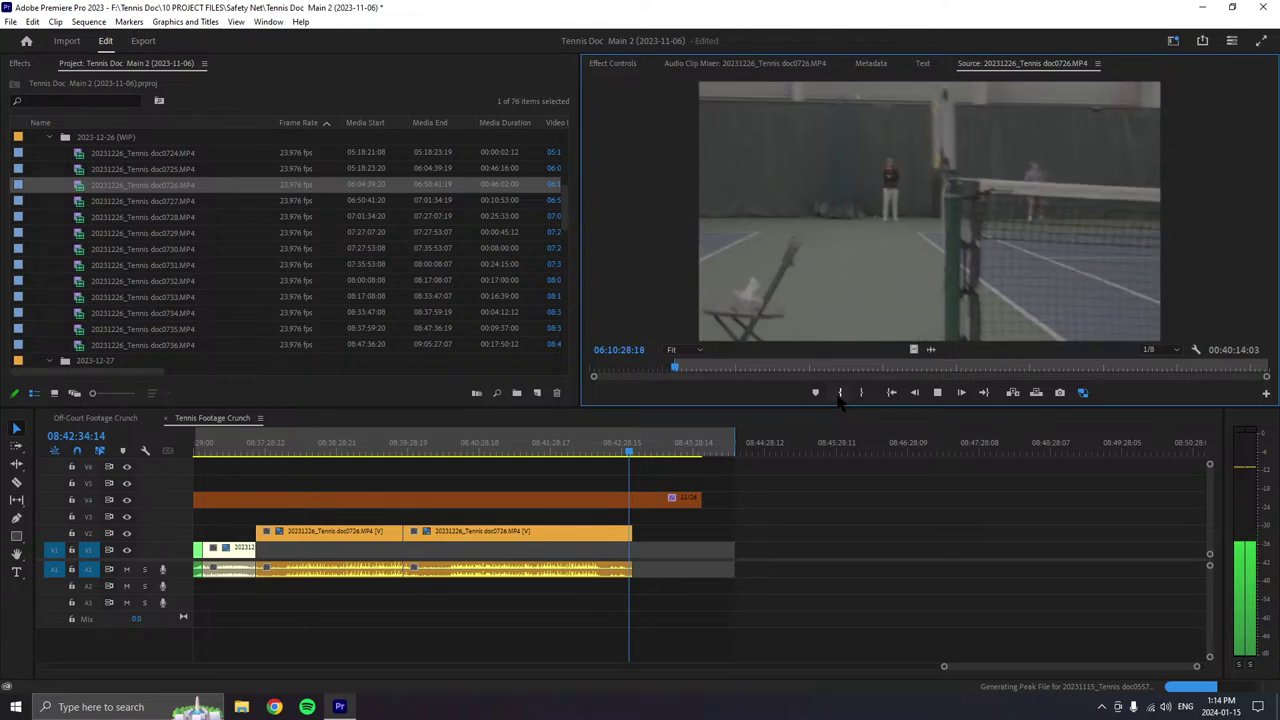
{"action": "left_click", "coordinate": [671, 368]}
{"action": "key", "text": "space"}
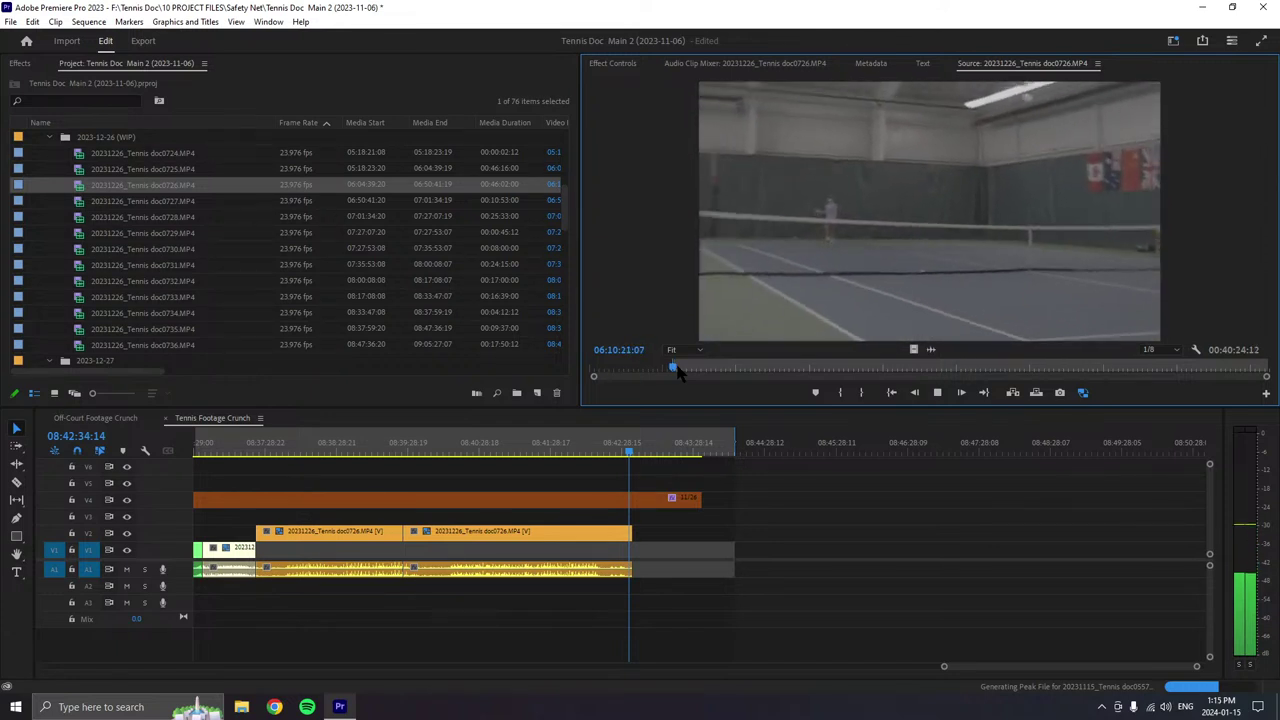
{"action": "key", "text": "space"}
{"action": "key", "text": "i"}
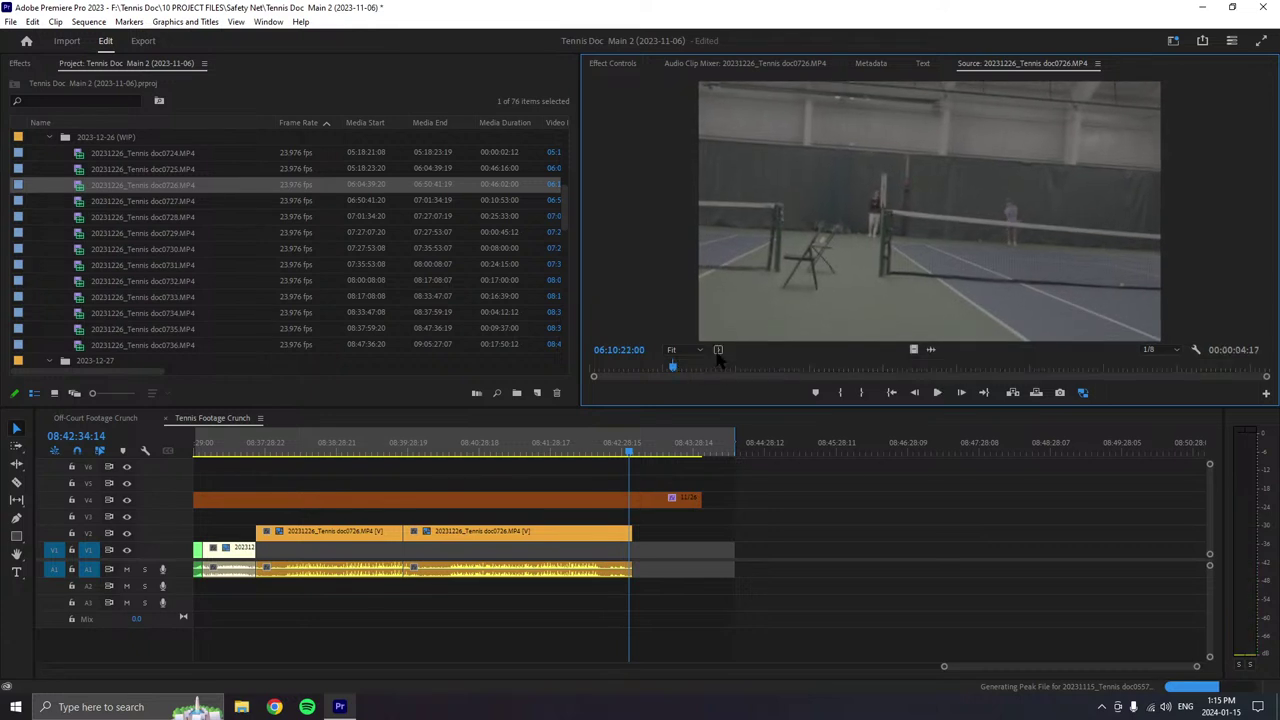
{"action": "left_click_drag", "start_coordinate": [808, 420], "coordinate": [643, 556]}
- Label the newly appended 00:00:04:17 clip Forest
{"action": "right_click", "coordinate": [640, 555]}
{"action": "key", "text": "Escape"}
{"action": "right_click", "coordinate": [641, 556]}
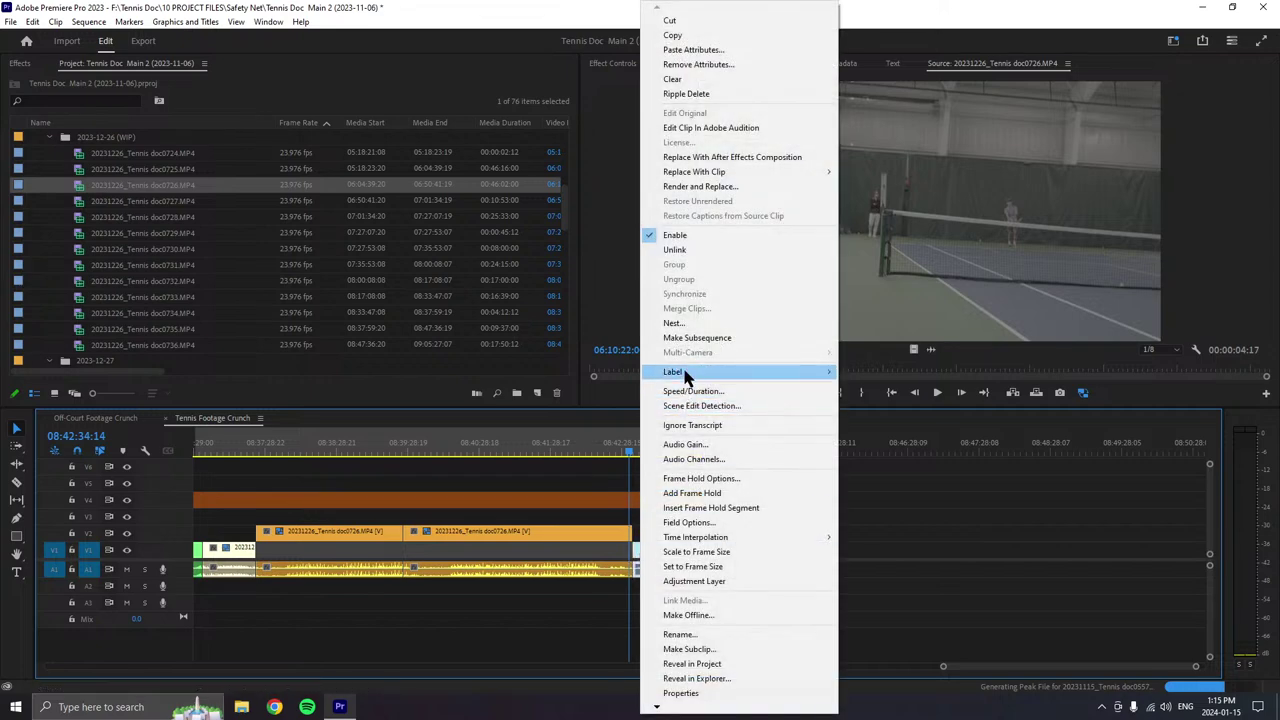
{"action": "mouse_move", "coordinate": [686, 373]}
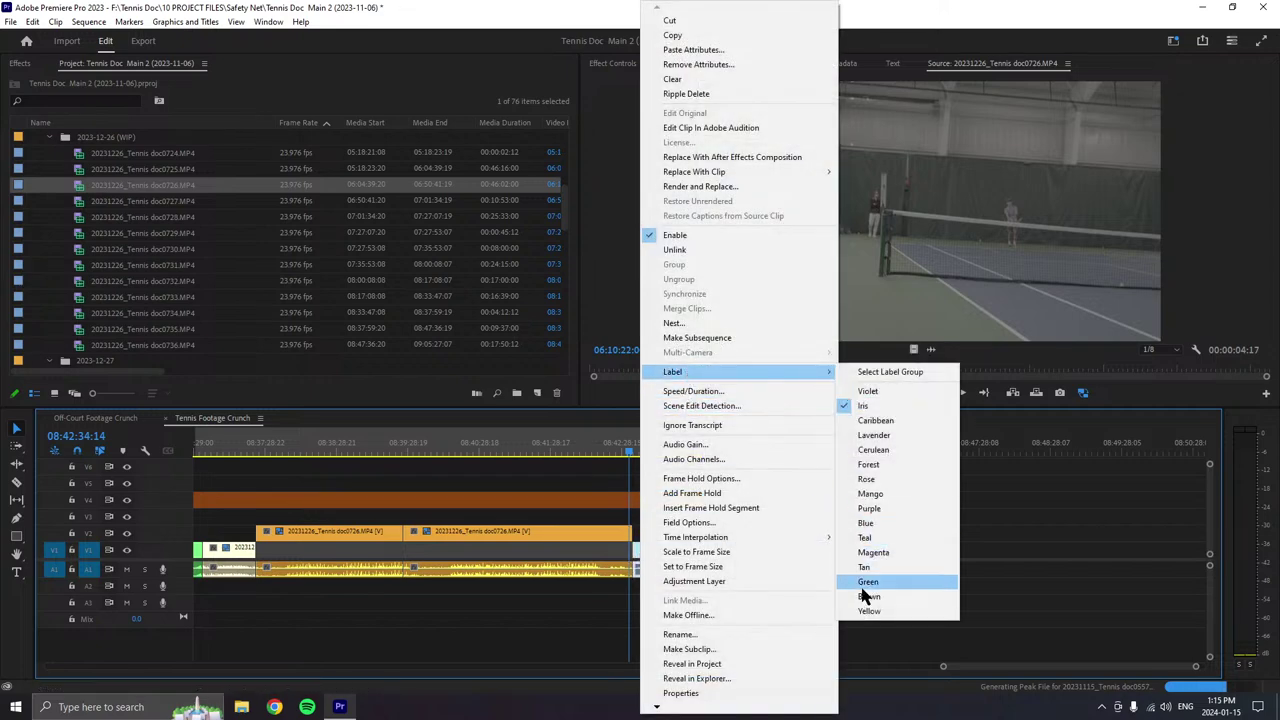
{"action": "left_click", "coordinate": [866, 468]}
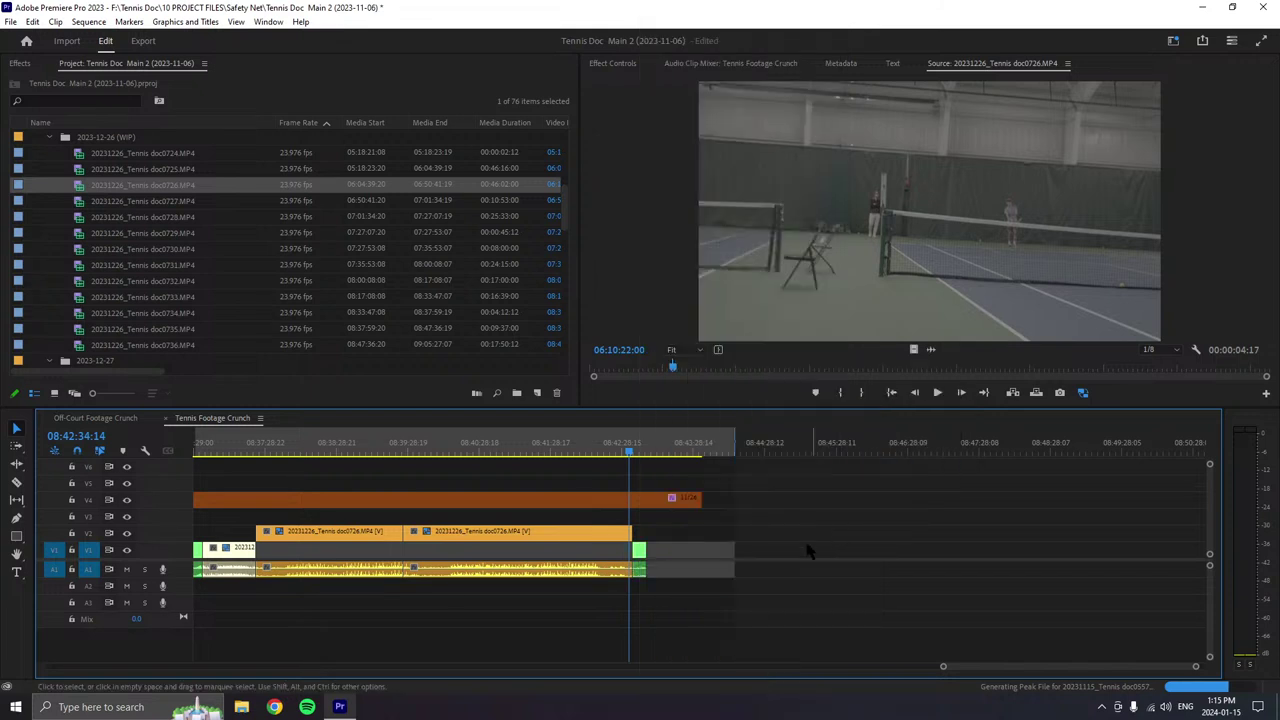
- Play the source on, mark a 00:01:20:10 select ending at 06:12:31:02 and append it after the short green clip on V1
{"action": "left_click", "coordinate": [938, 392]}
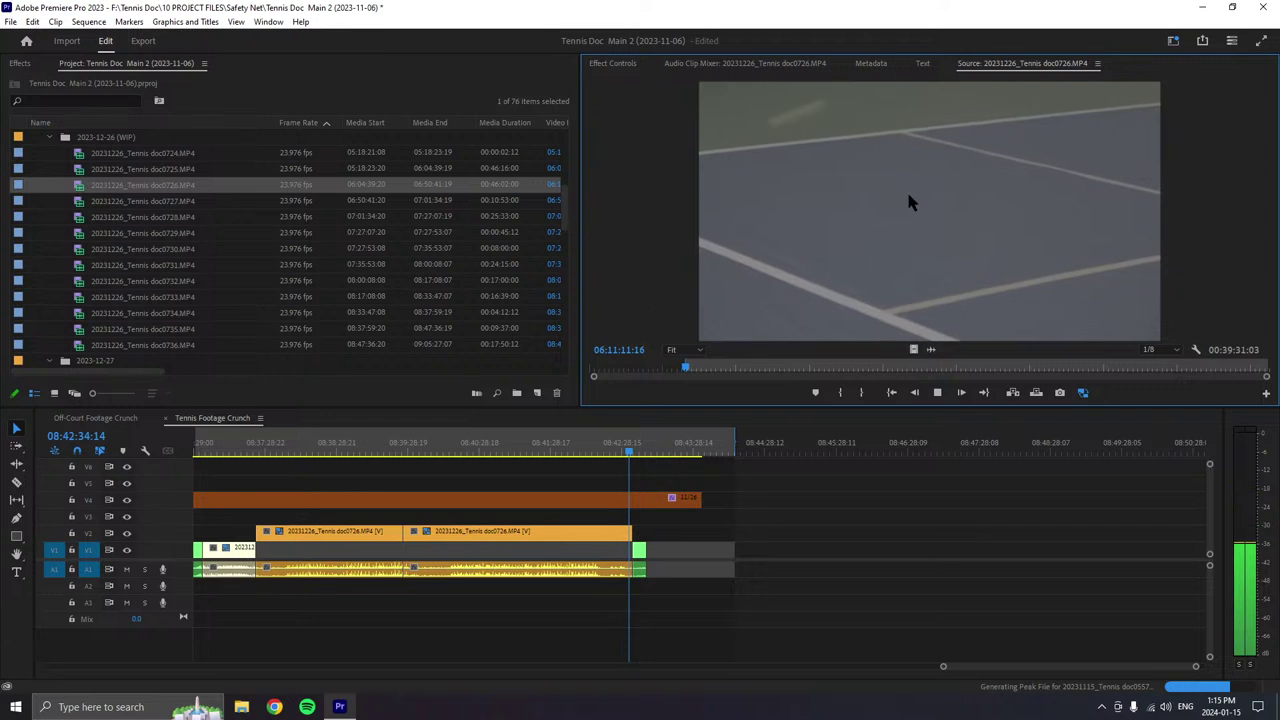
{"action": "left_click", "coordinate": [1188, 281]}
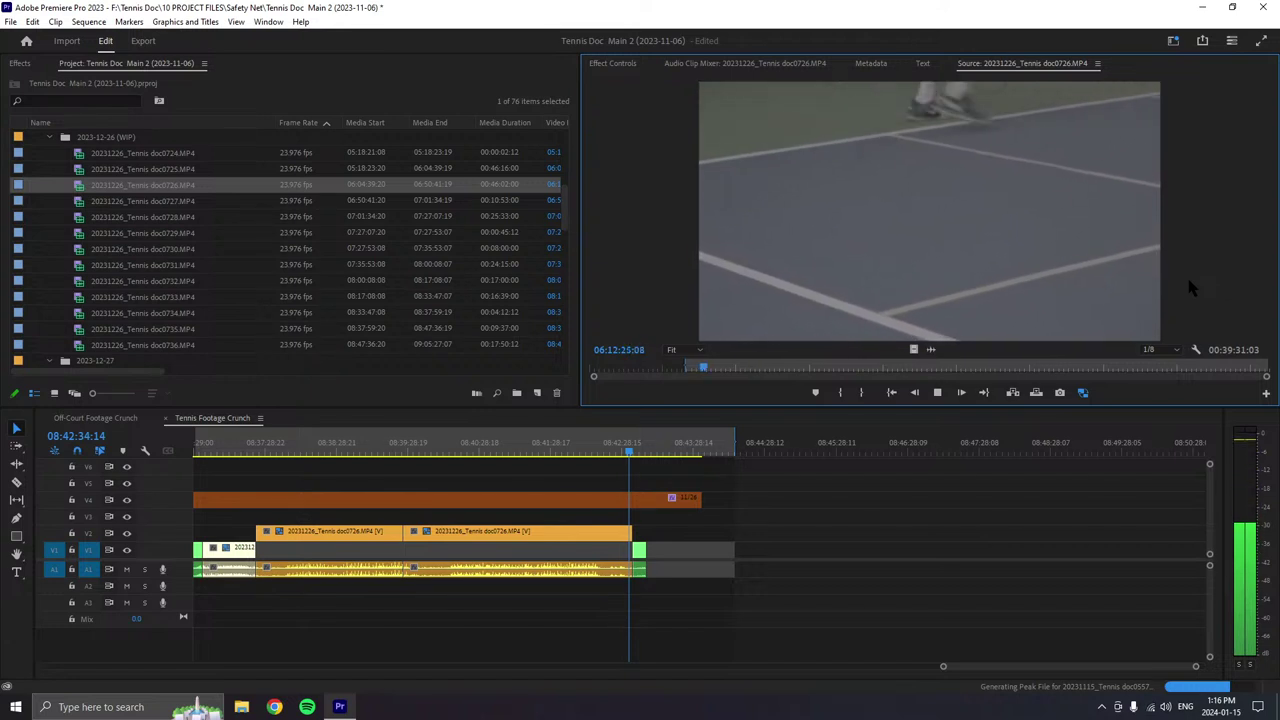
{"action": "key", "text": "space"}
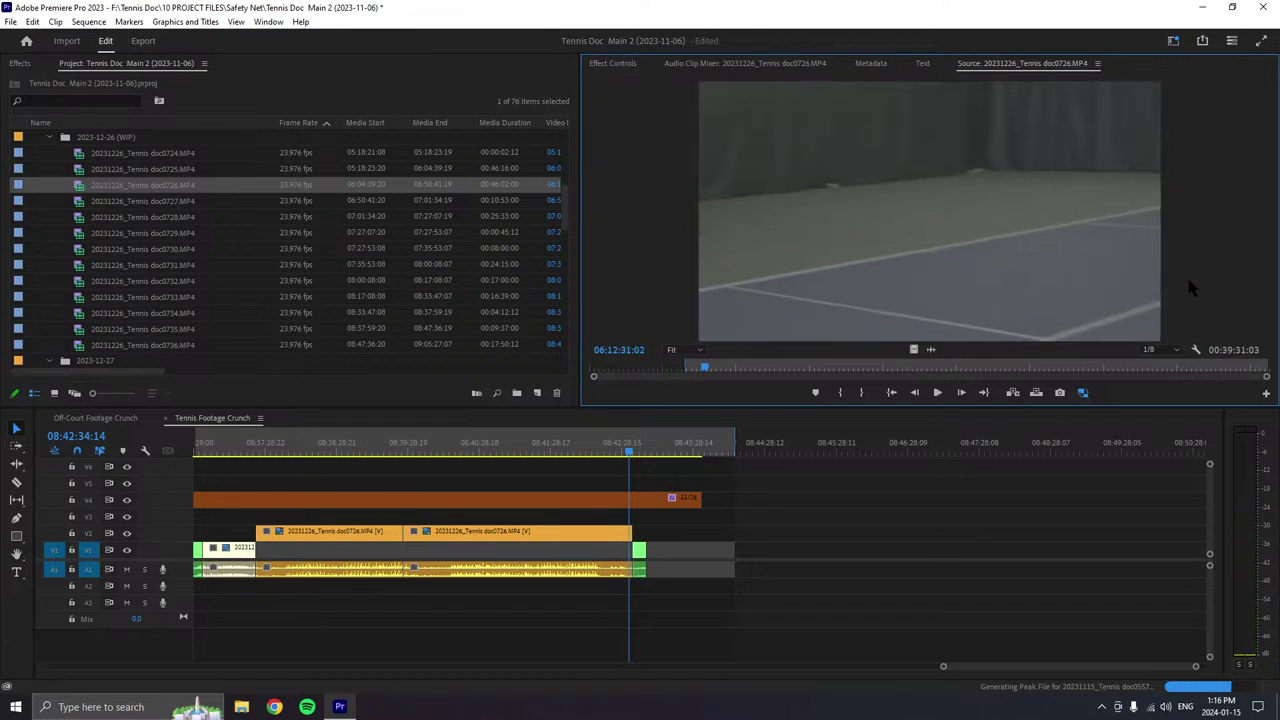
{"action": "key", "text": "o"}
{"action": "left_click_drag", "start_coordinate": [862, 328], "coordinate": [661, 567]}
- Label the newly appended 00:01:20:10 clip Tan
{"action": "right_click", "coordinate": [712, 566]}
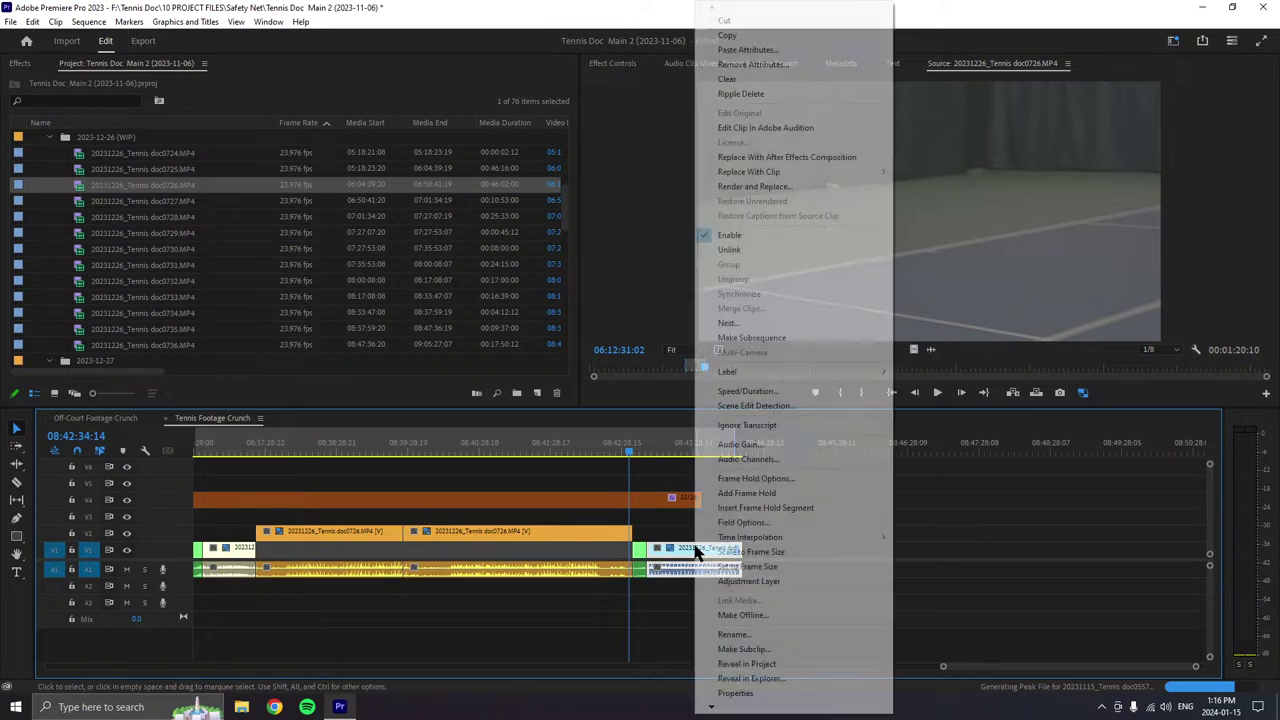
{"action": "mouse_move", "coordinate": [880, 368]}
{"action": "left_click", "coordinate": [920, 567]}
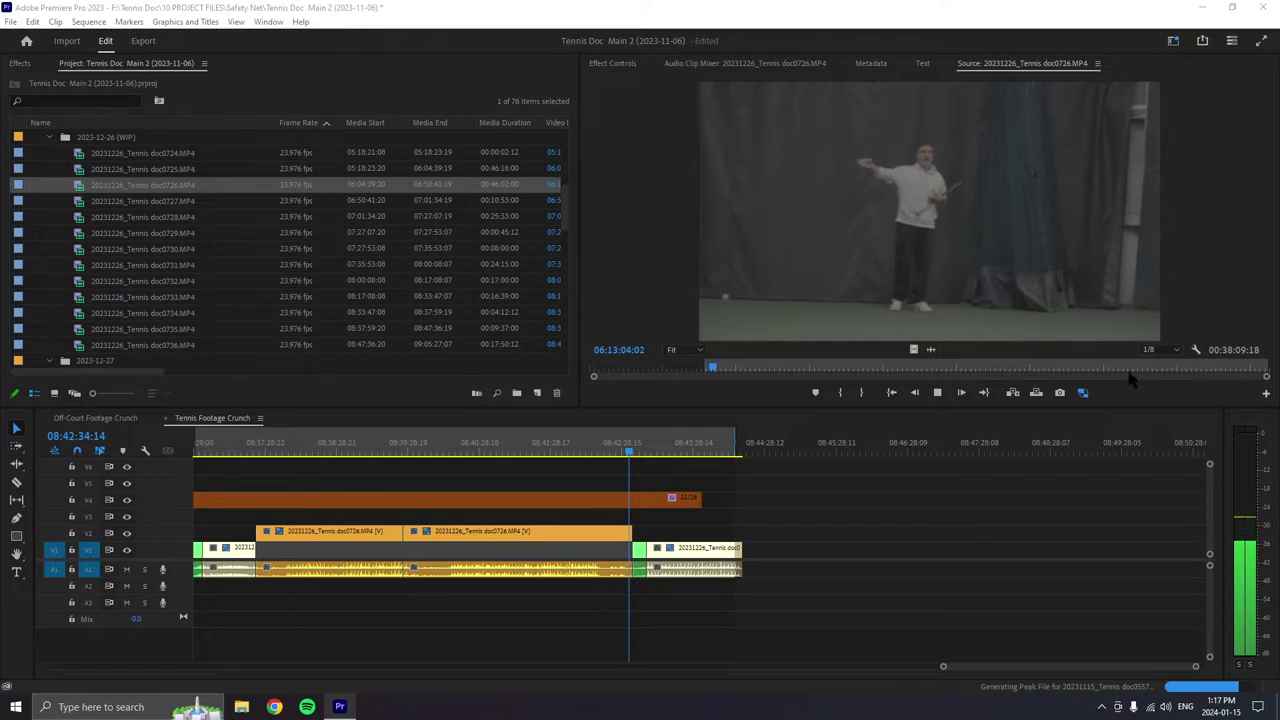
- Play the source on, mark a 00:00:57:17 select ending at about 06:13:30 and append it after the tan clip on V1
{"action": "left_click", "coordinate": [1217, 258]}
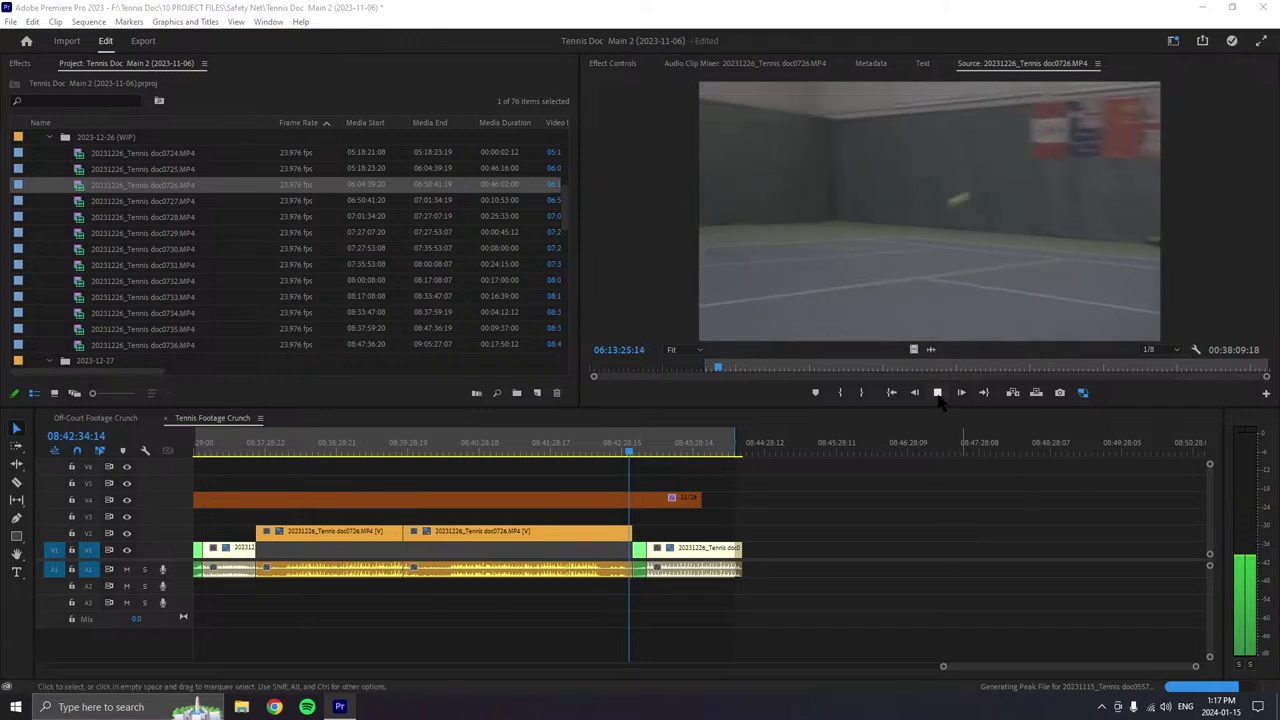
{"action": "left_click", "coordinate": [938, 395]}
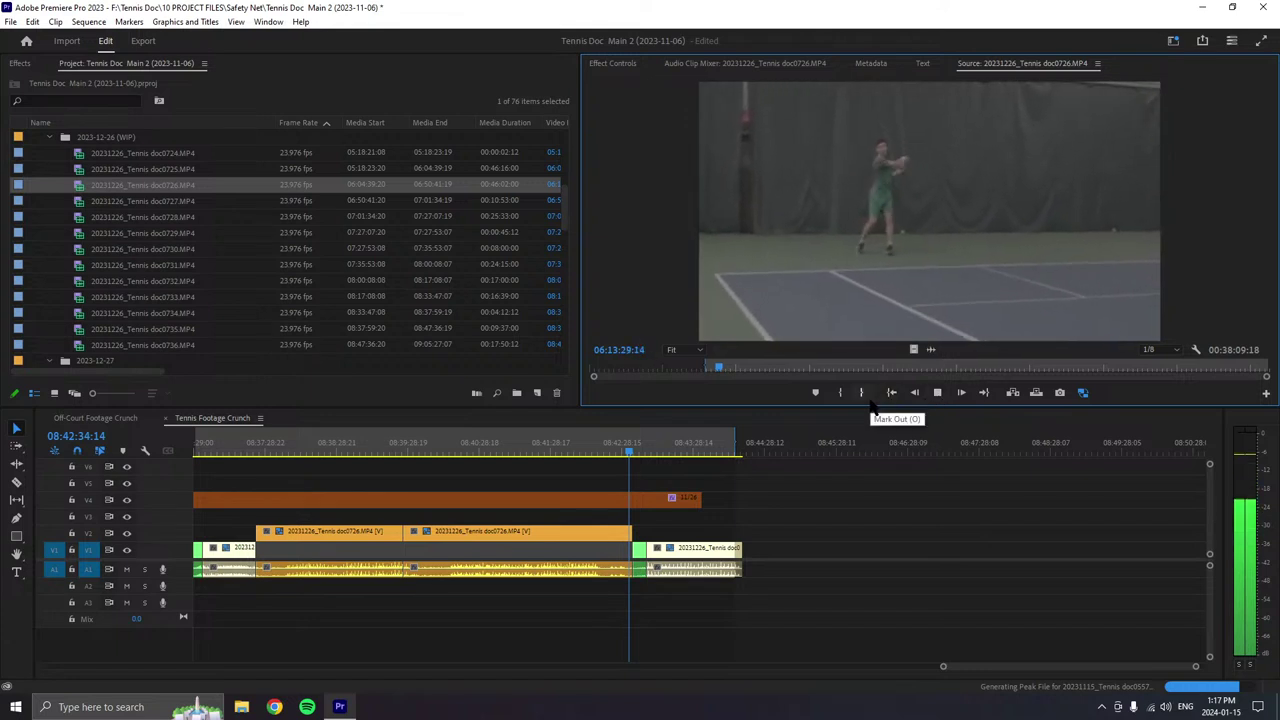
{"action": "left_click", "coordinate": [861, 392]}
{"action": "left_click", "coordinate": [937, 392]}
{"action": "left_click_drag", "start_coordinate": [936, 270], "coordinate": [756, 567]}
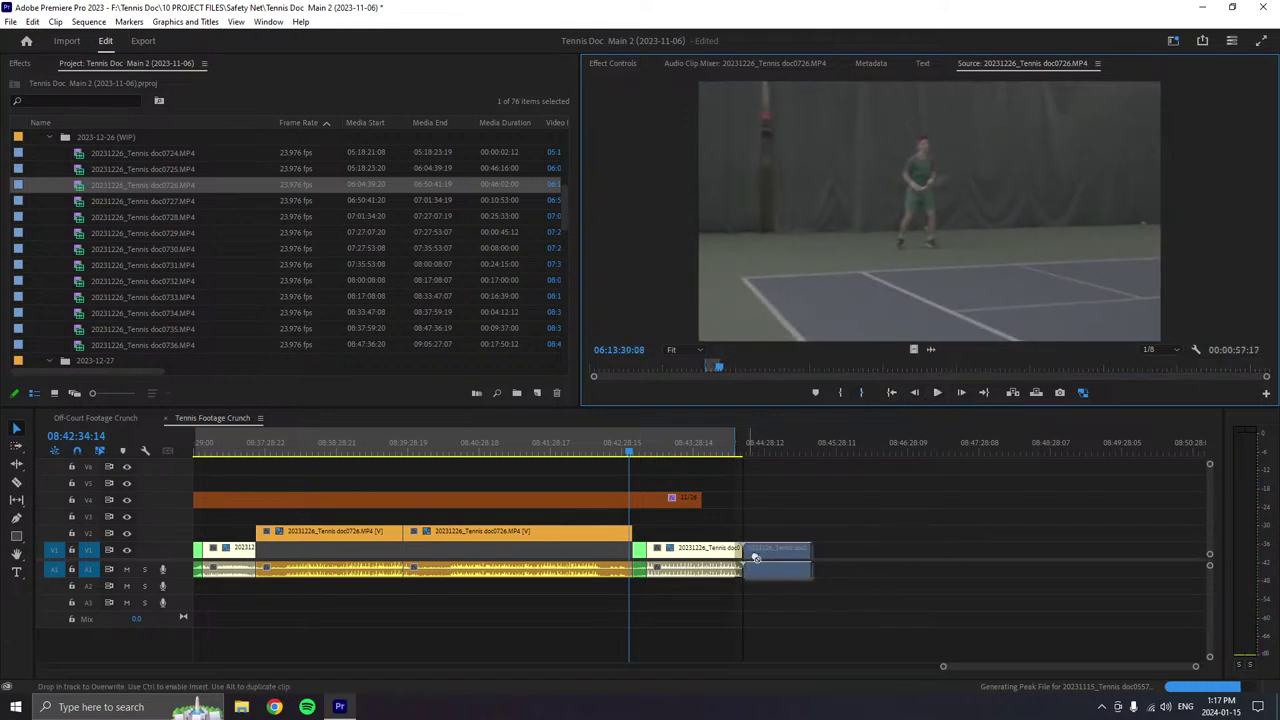
- Label the newly appended 00:00:57:17 clip Mango and extend the date title on V4 to that clip's end
{"action": "right_click", "coordinate": [782, 560]}
{"action": "mouse_move", "coordinate": [963, 380]}
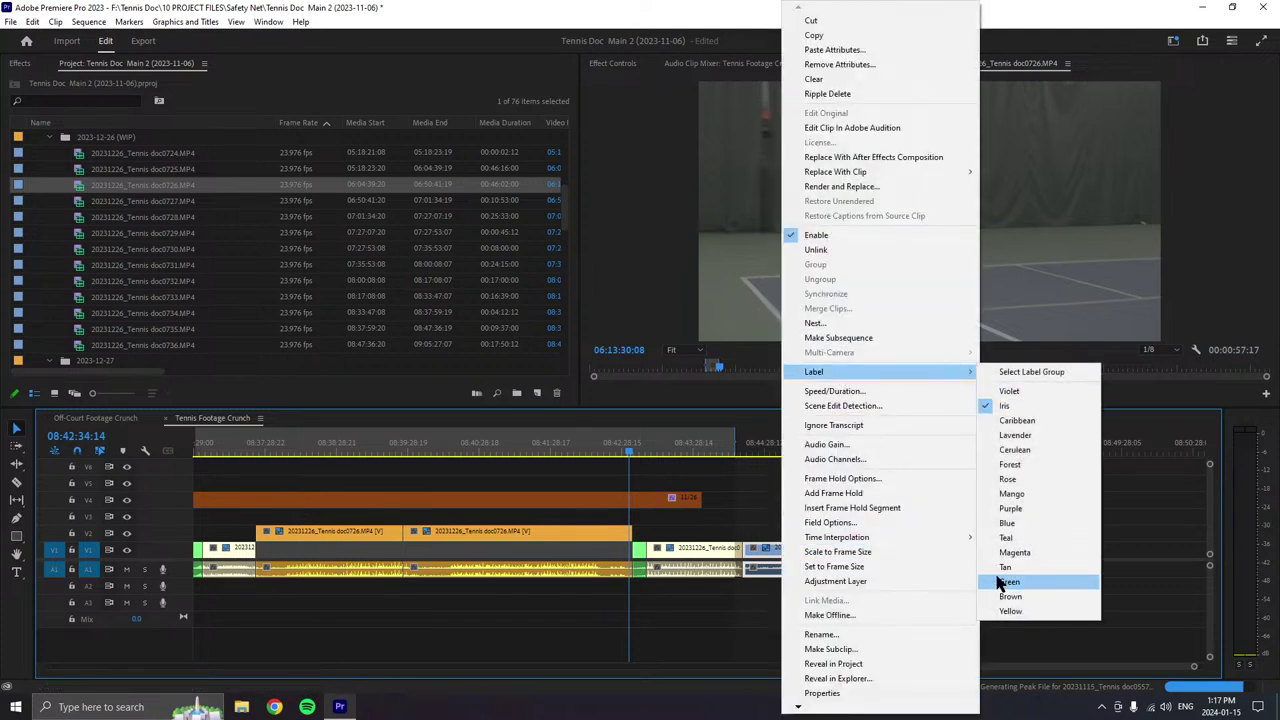
{"action": "left_click", "coordinate": [1000, 495]}
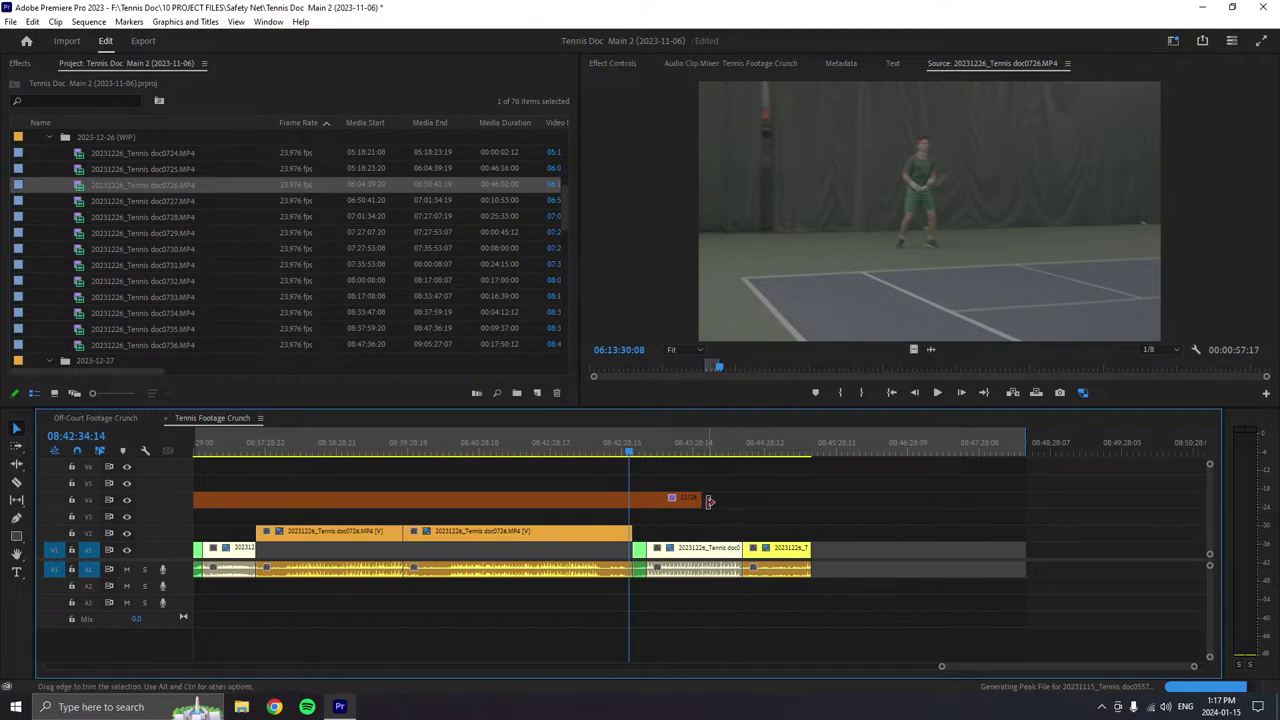
{"action": "left_click_drag", "start_coordinate": [702, 497], "coordinate": [810, 497]}
- Mark a 00:00:56:01 source select ending at 06:14:35:06, append it after the last mango clip and raise its video to V2
{"action": "left_click", "coordinate": [938, 392]}
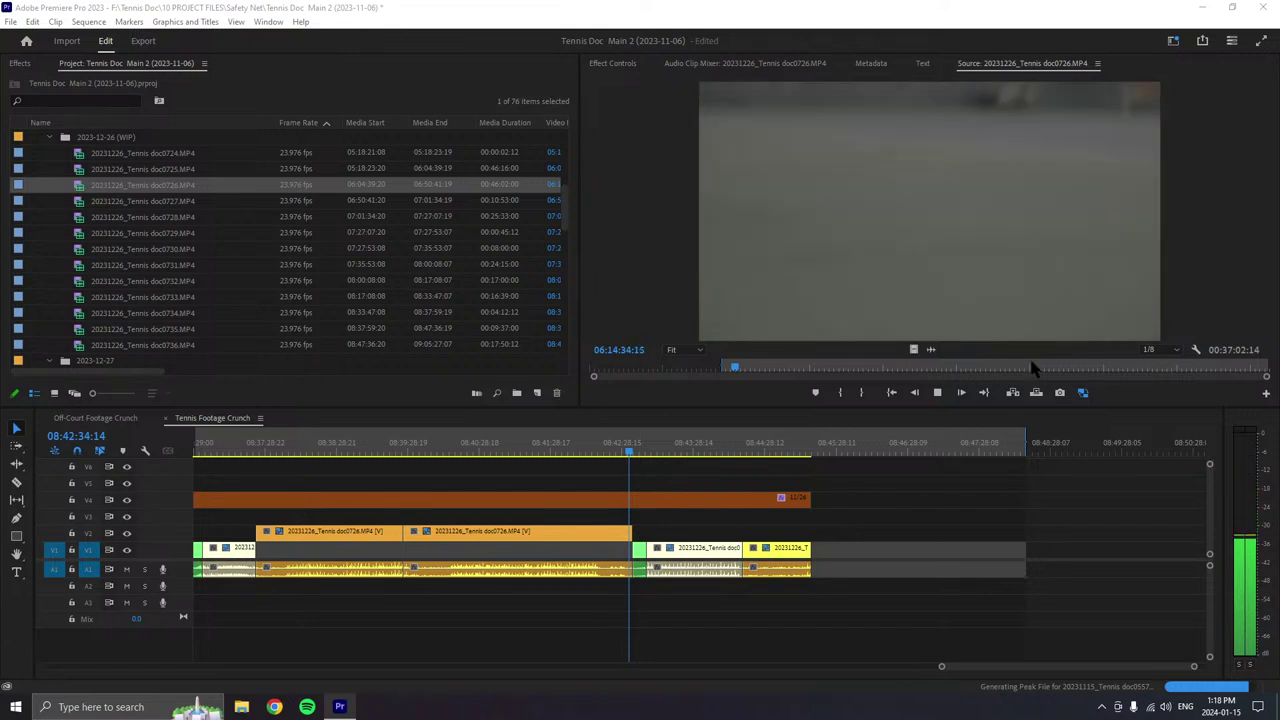
{"action": "left_click", "coordinate": [938, 393]}
{"action": "left_click_drag", "start_coordinate": [875, 241], "coordinate": [818, 563]}
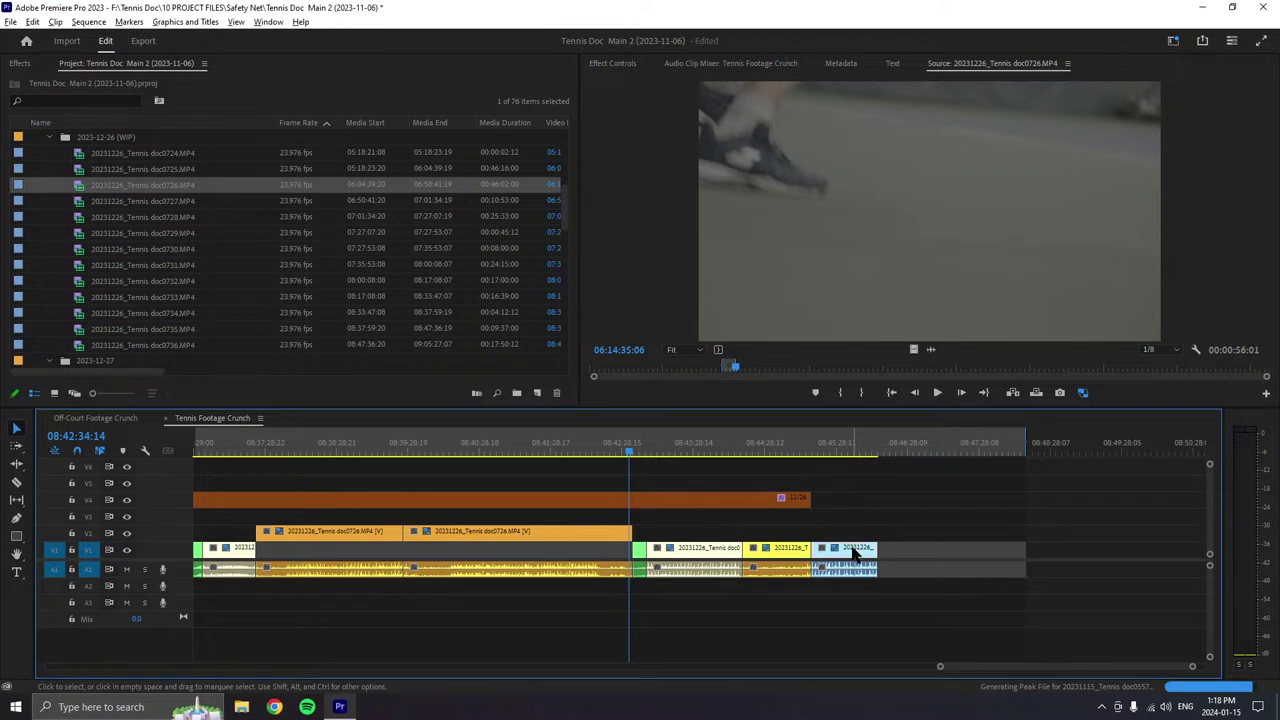
{"action": "key", "text": "alt+Up"}
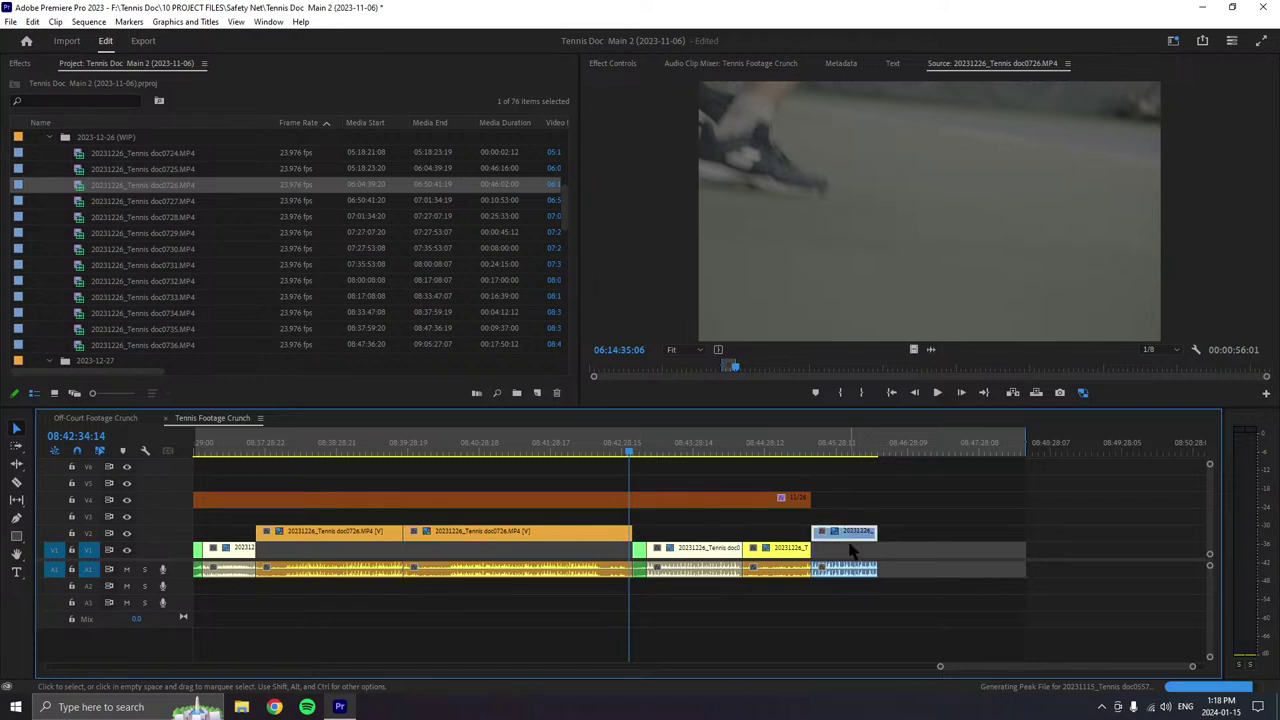
- Play the source on, mark a select ending at about 06:15:08 and append it on V1 after the clip raised to V2
{"action": "left_click", "coordinate": [937, 393]}
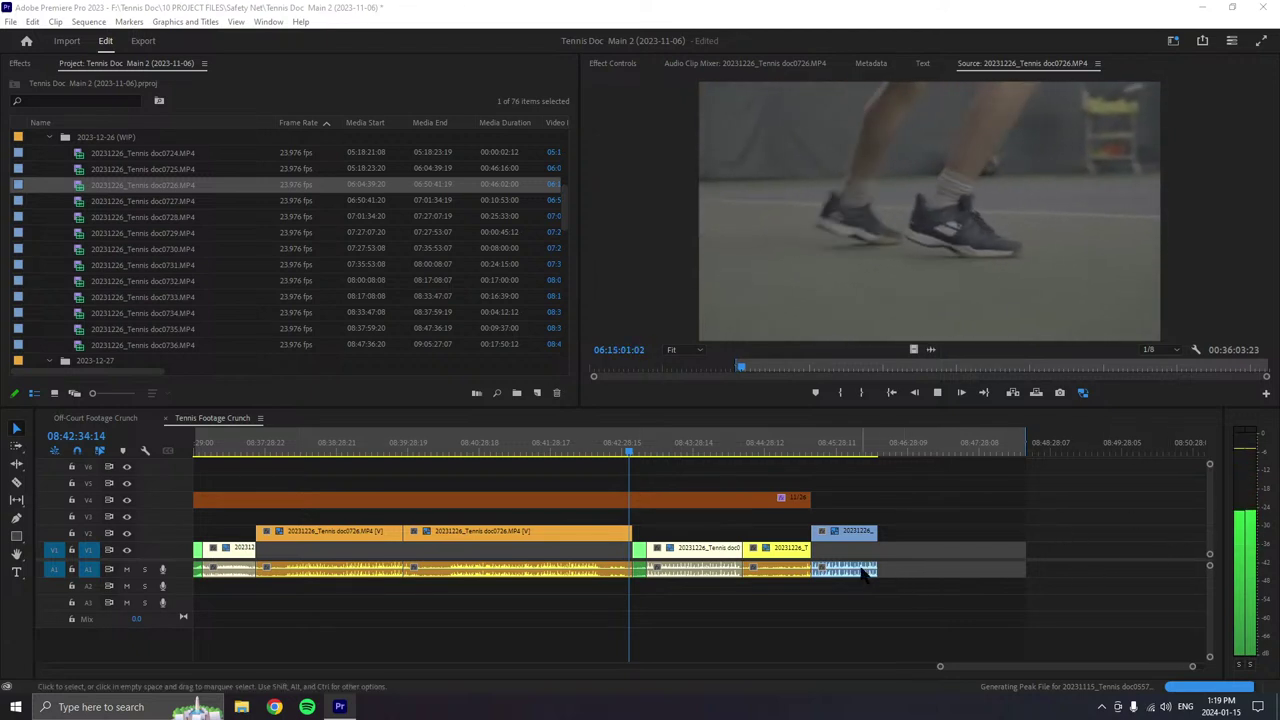
{"action": "left_click", "coordinate": [997, 494]}
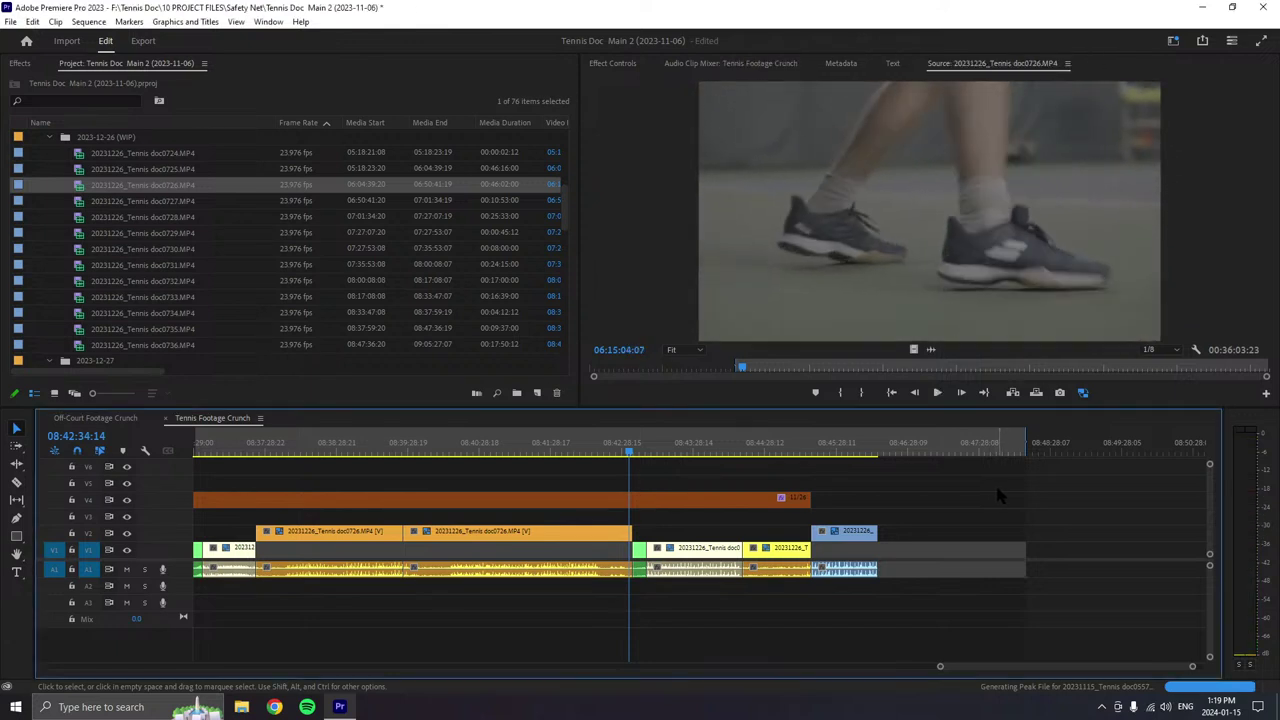
{"action": "left_click", "coordinate": [937, 392]}
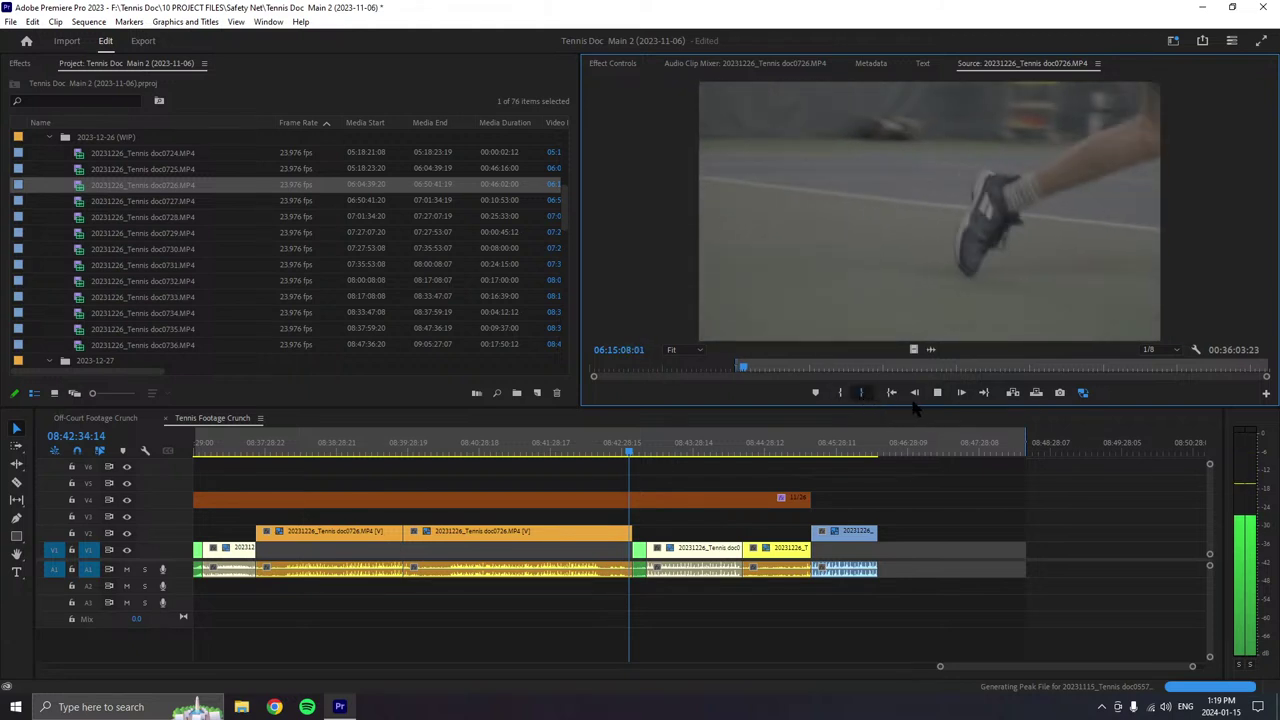
{"action": "key", "text": "o"}
{"action": "key", "text": "space"}
{"action": "left_click_drag", "start_coordinate": [928, 360], "coordinate": [882, 556]}
- Play the source on through the shoe close-ups, resetting the In point repeatedly up to about 06:15:21
{"action": "key", "text": "space"}
{"action": "left_click", "coordinate": [840, 393]}
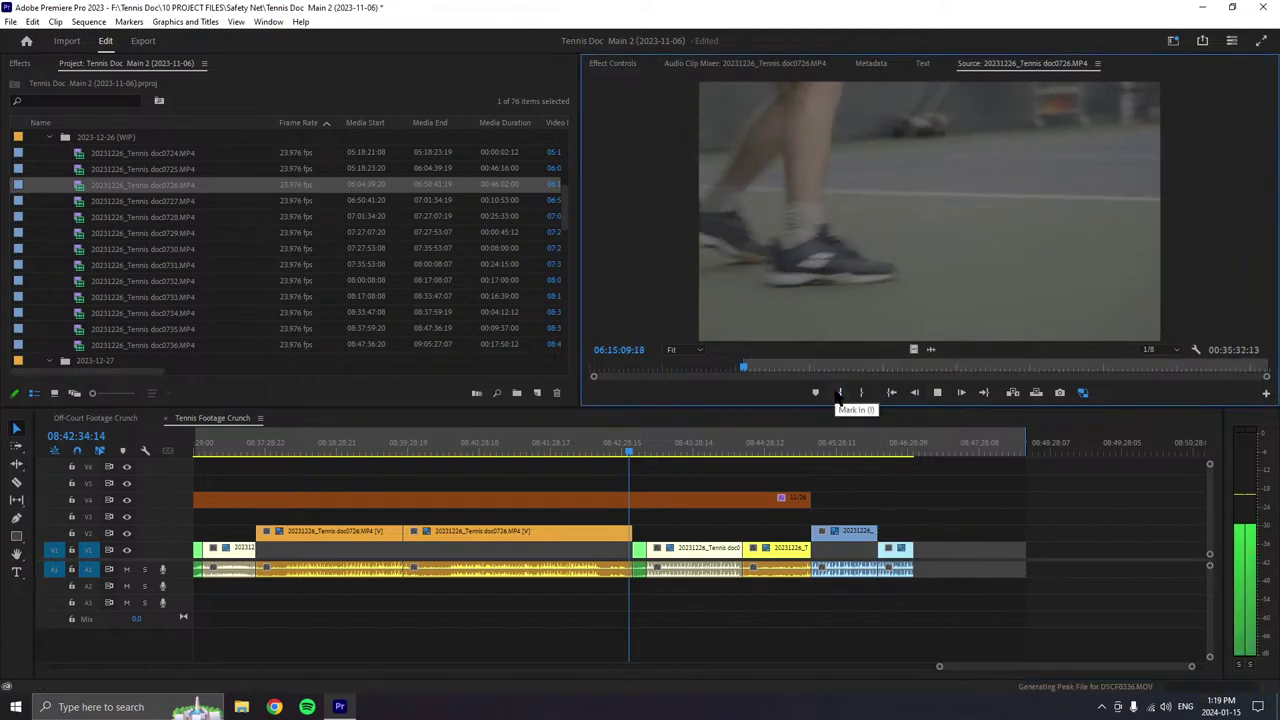
{"action": "left_click", "coordinate": [840, 393]}
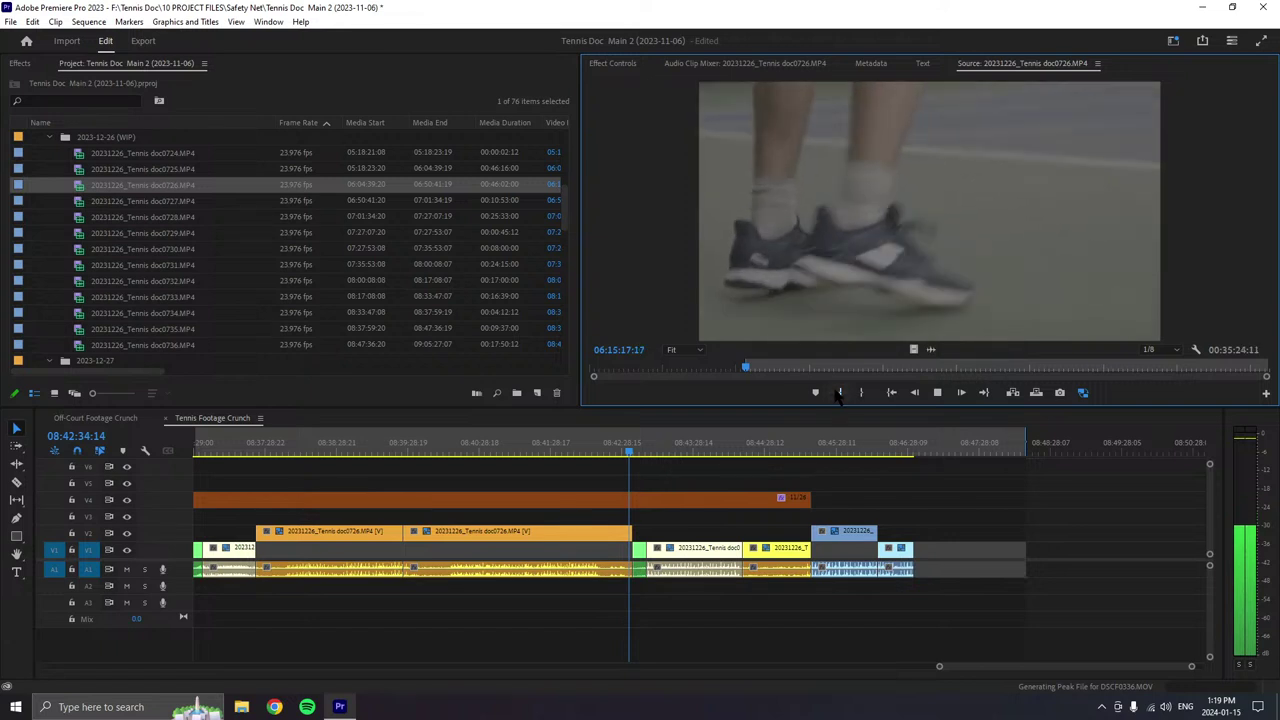
{"action": "left_click", "coordinate": [840, 393]}
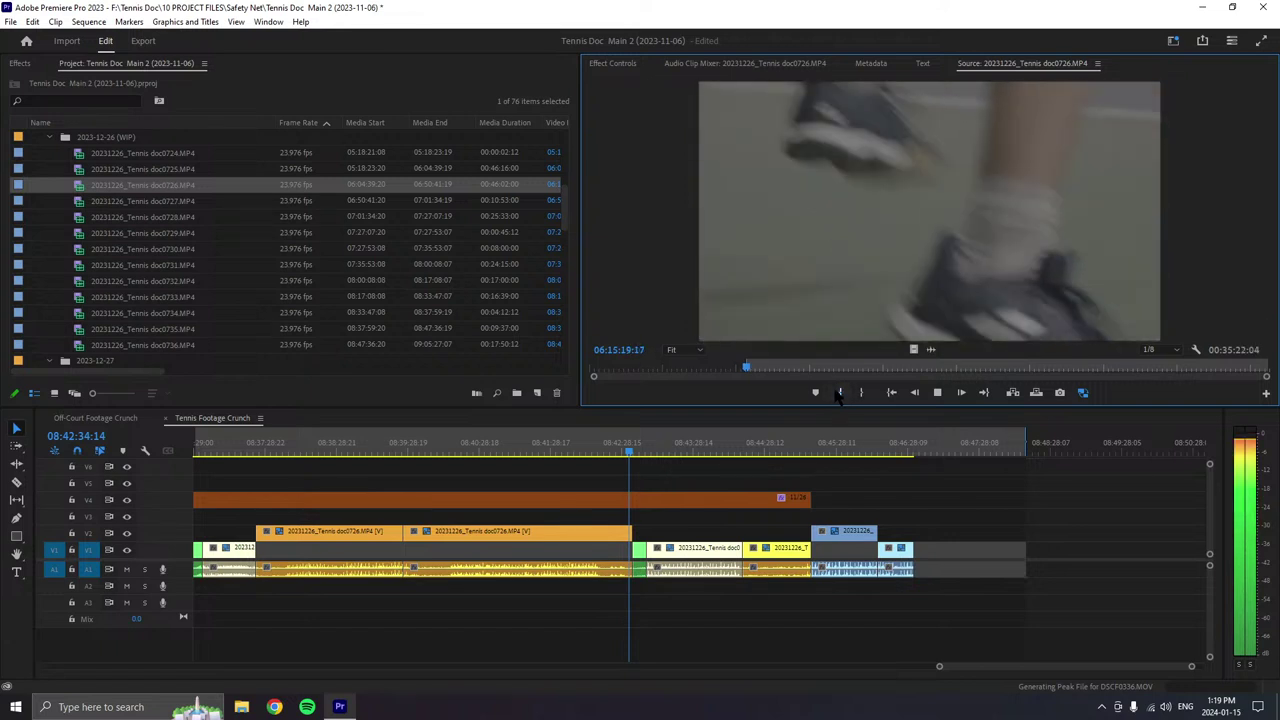
{"action": "left_click", "coordinate": [840, 393]}
{"action": "left_click", "coordinate": [840, 393]}
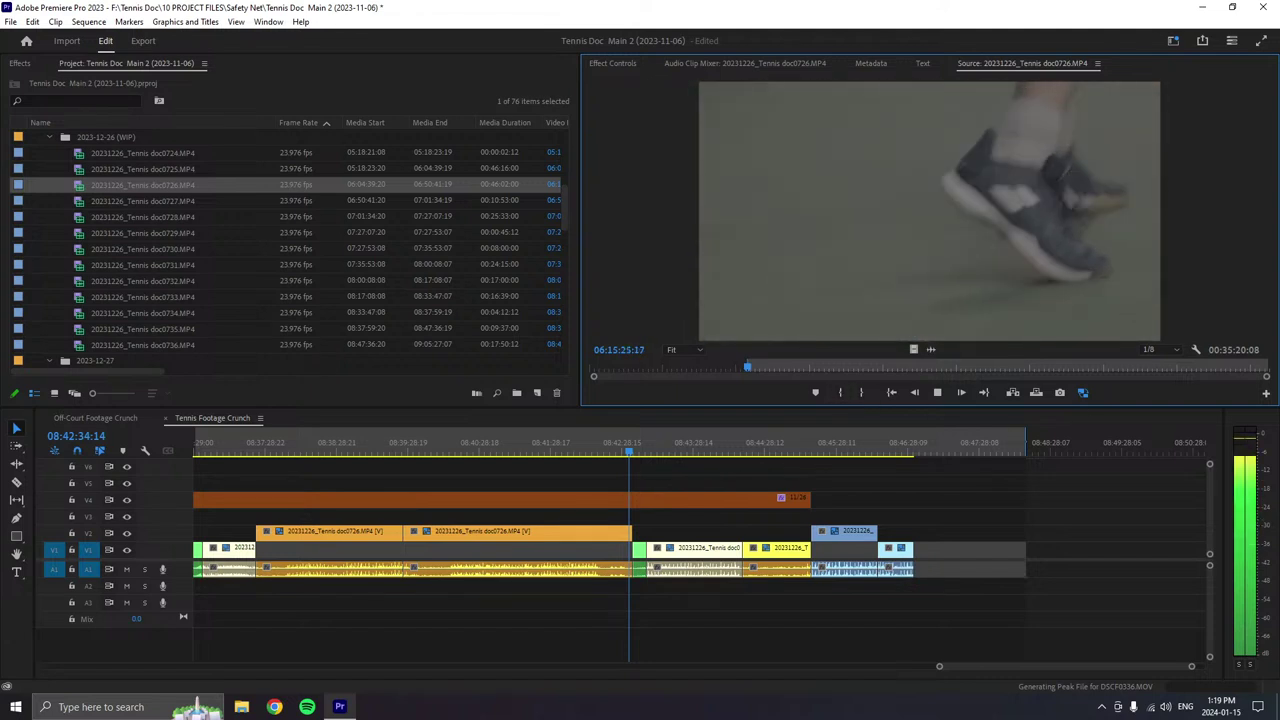
{"action": "key", "text": "space"}
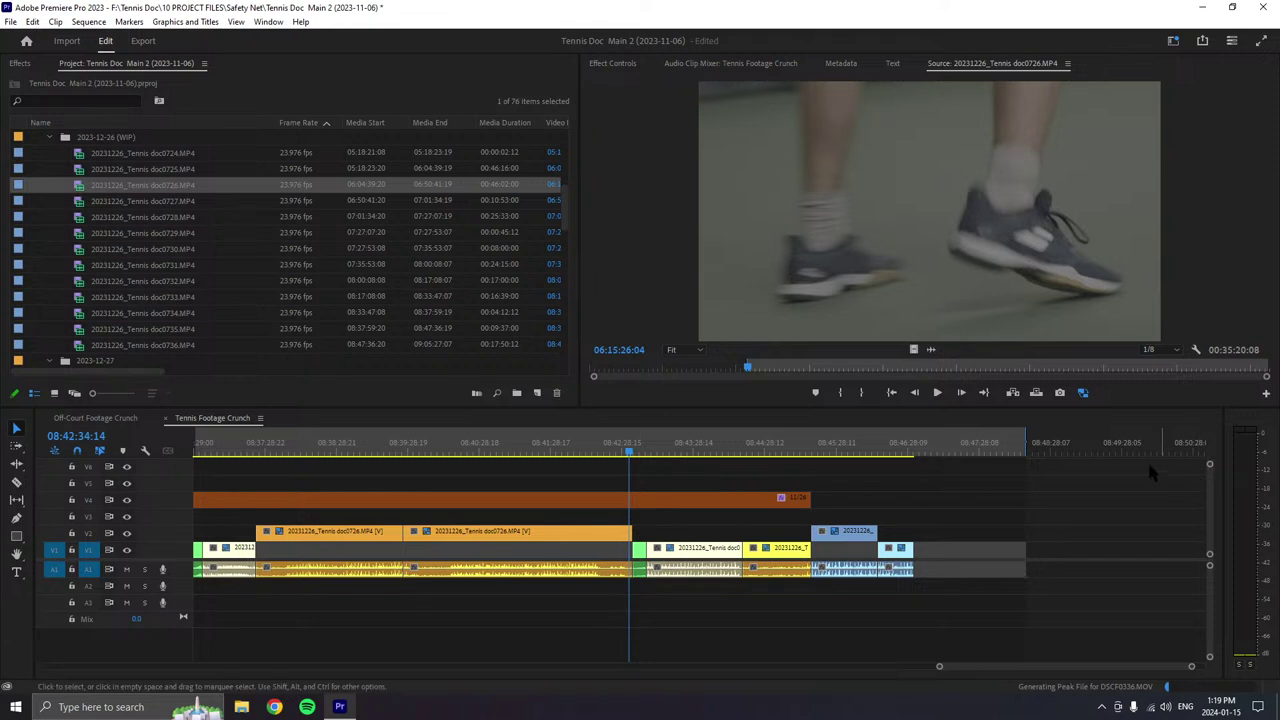
- Review the footage up to about 06:15:58, rewind the source to about 06:15:45 and try another In point
{"action": "left_click", "coordinate": [937, 392]}
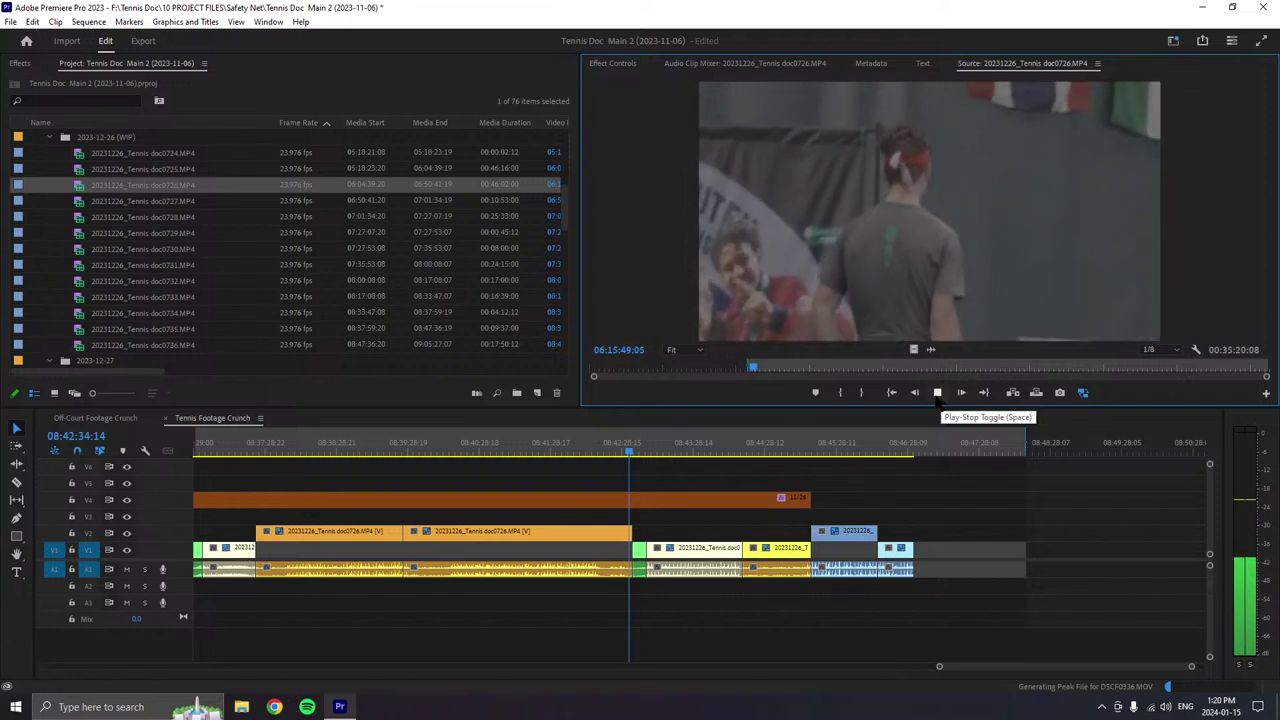
{"action": "left_click", "coordinate": [937, 392]}
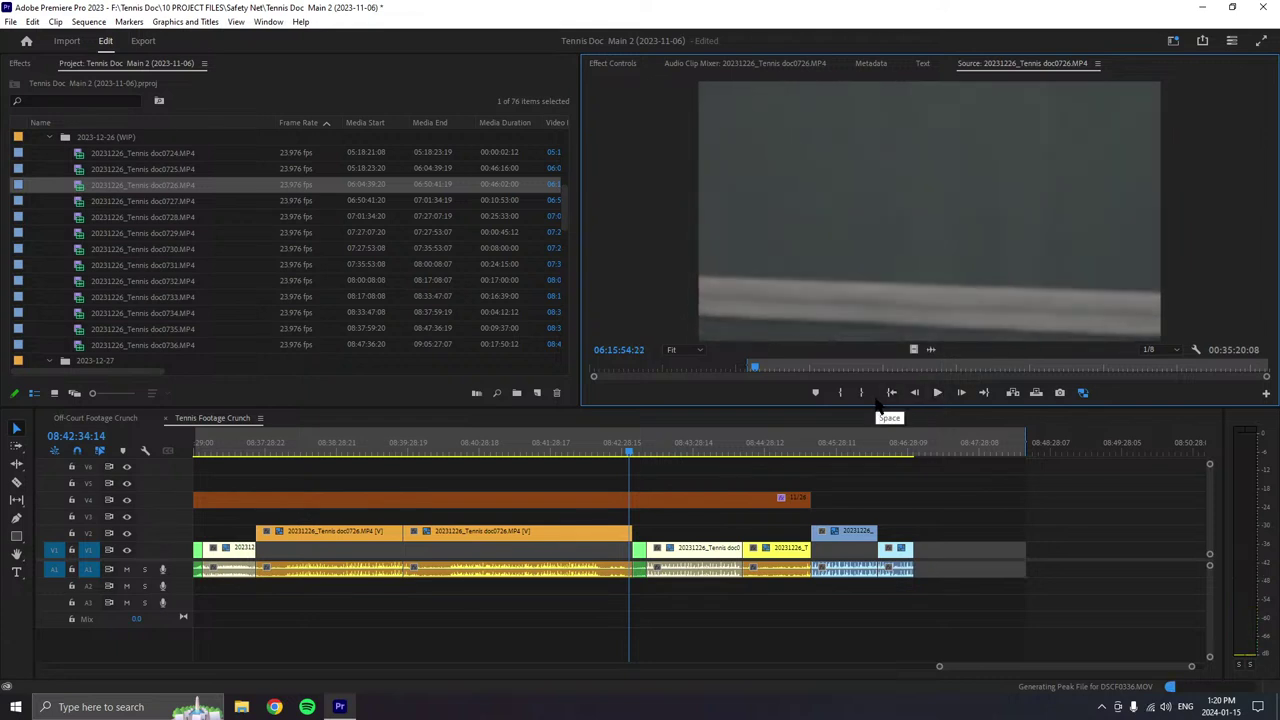
{"action": "left_click", "coordinate": [937, 392]}
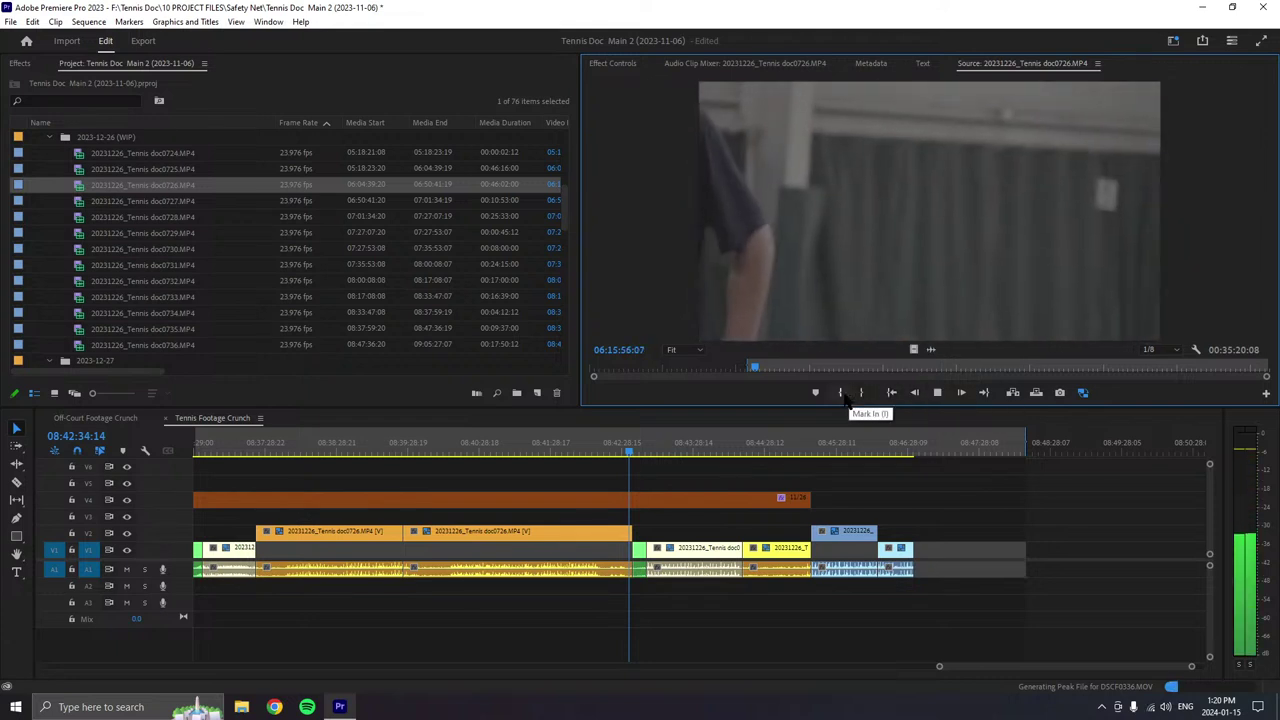
{"action": "left_click", "coordinate": [841, 393]}
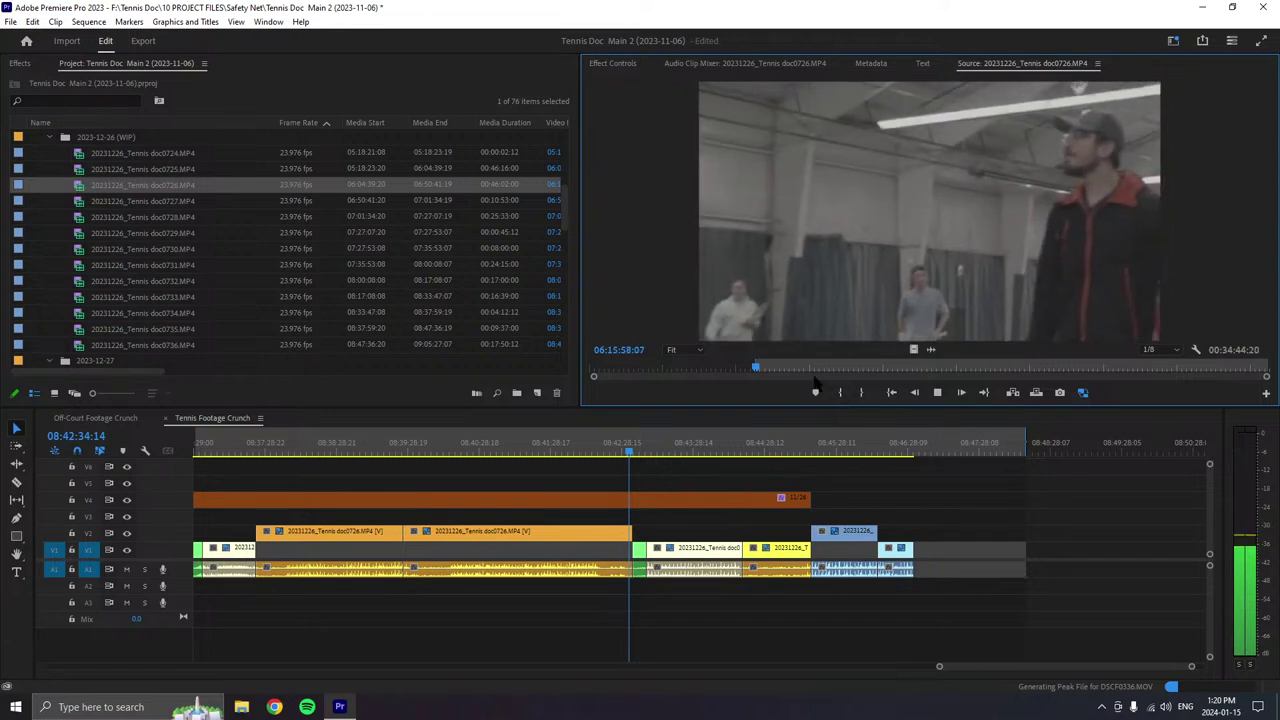
{"action": "left_click", "coordinate": [751, 368]}
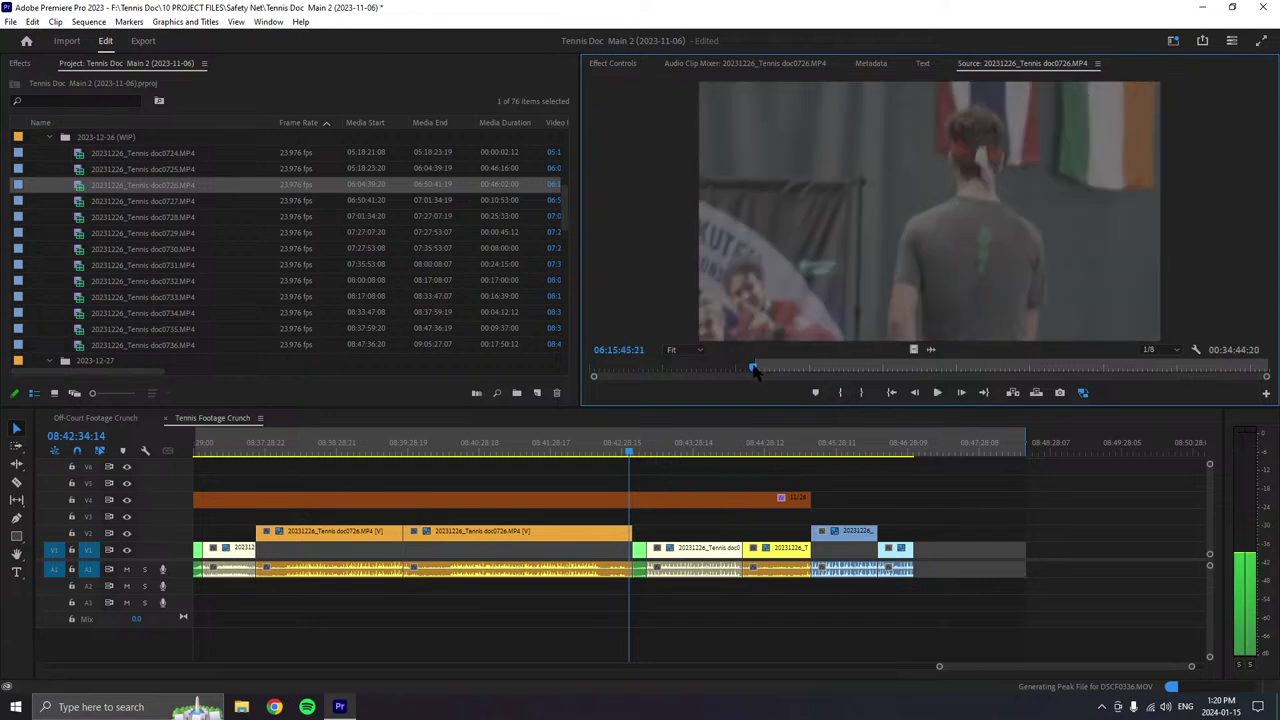
{"action": "left_click", "coordinate": [937, 392]}
{"action": "left_click", "coordinate": [841, 393]}
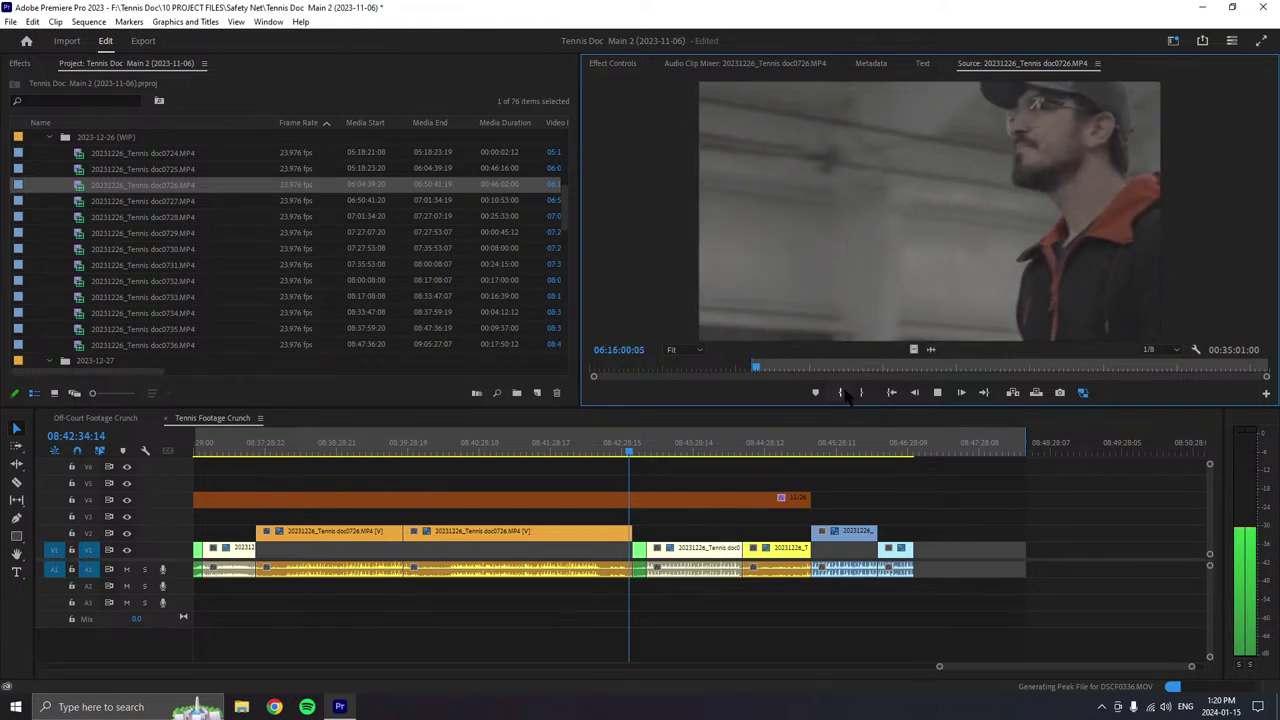
- Mark a 00:03:50:03 source select ending at about 06:19:52 and append it after the last short blue clip on V1
{"action": "left_click", "coordinate": [843, 392]}
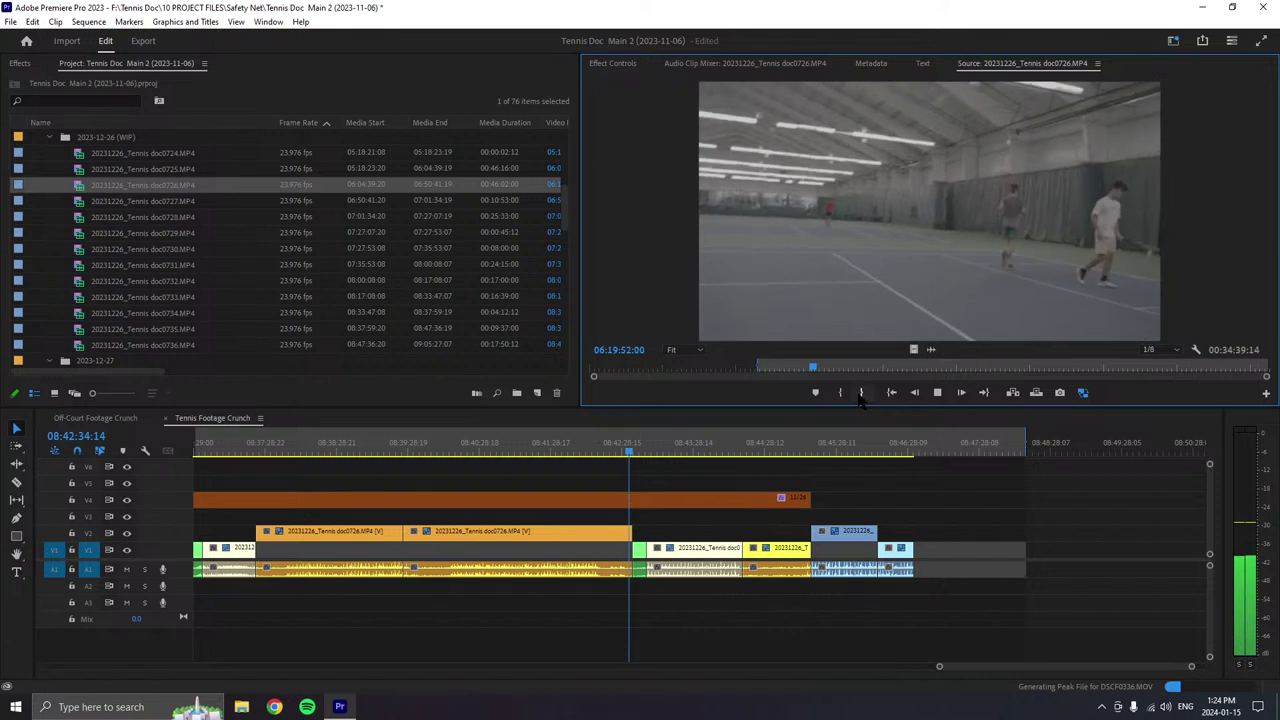
{"action": "left_click", "coordinate": [861, 392]}
{"action": "left_click", "coordinate": [937, 392]}
{"action": "left_click_drag", "start_coordinate": [1002, 232], "coordinate": [914, 550]}
- Label the newly appended 00:03:50:03 clip Forest
{"action": "left_click", "coordinate": [937, 392]}
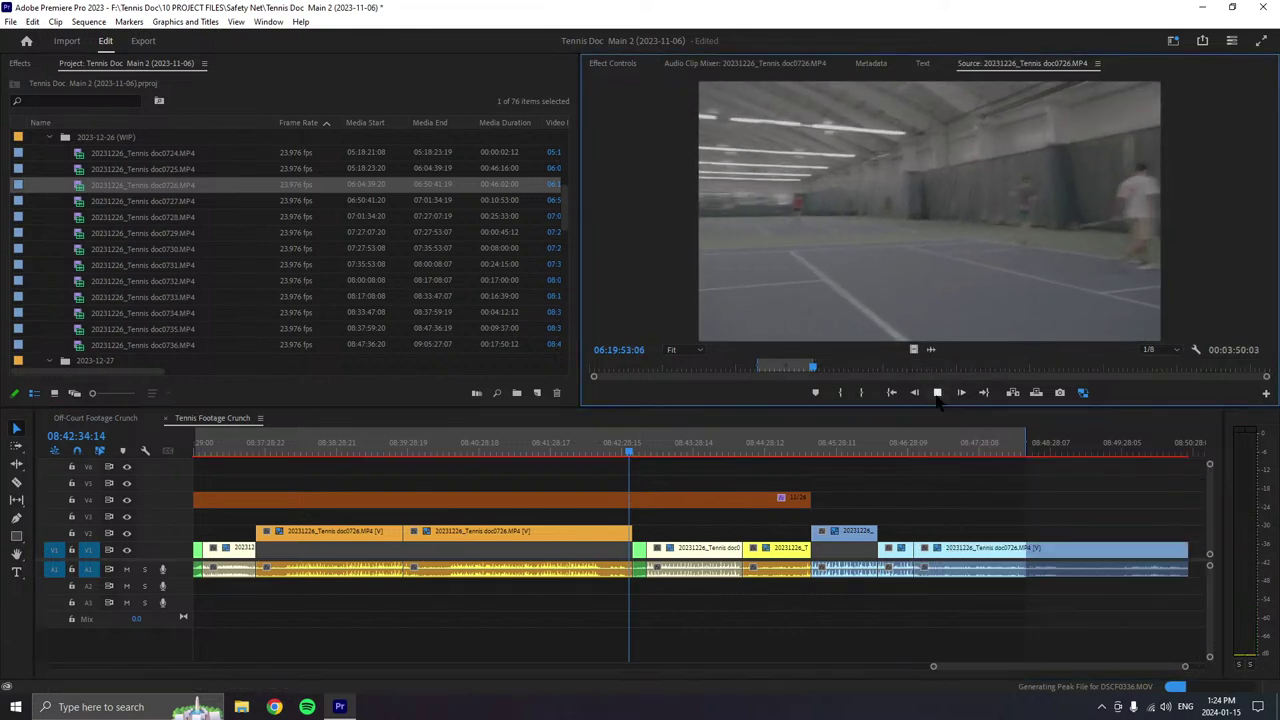
{"action": "left_click", "coordinate": [973, 530]}
{"action": "right_click", "coordinate": [953, 551]}
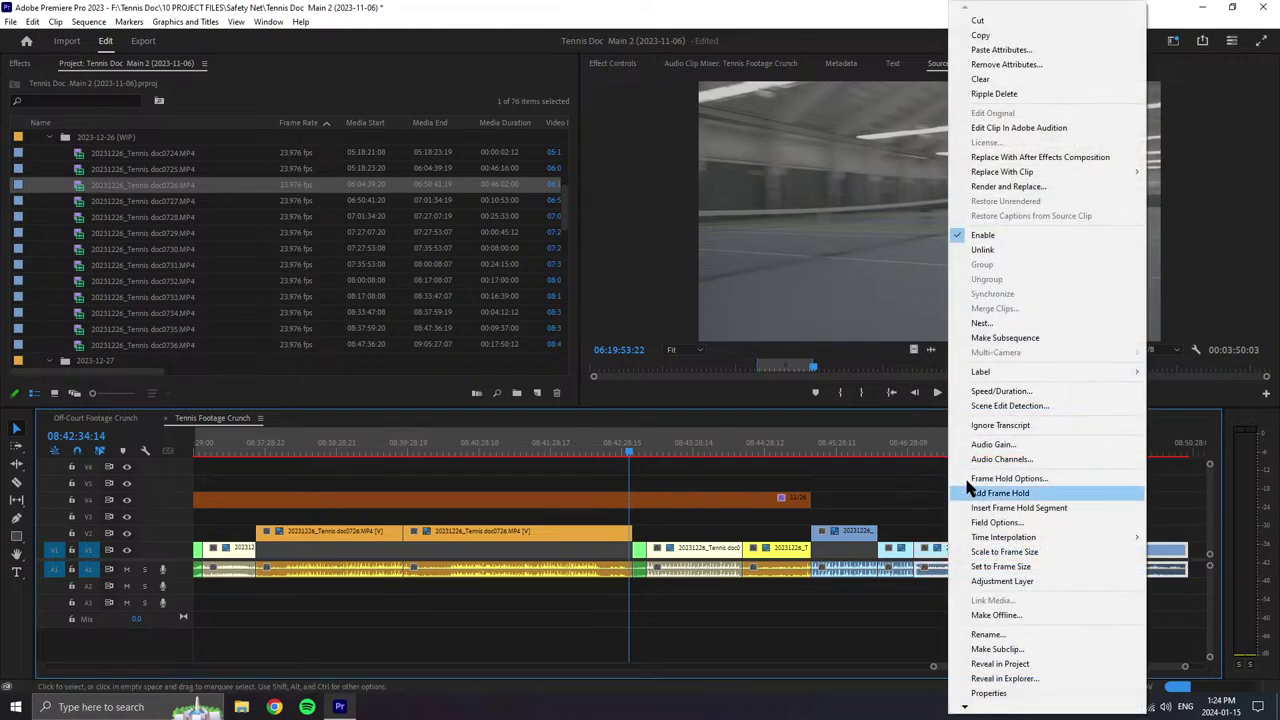
{"action": "mouse_move", "coordinate": [983, 372]}
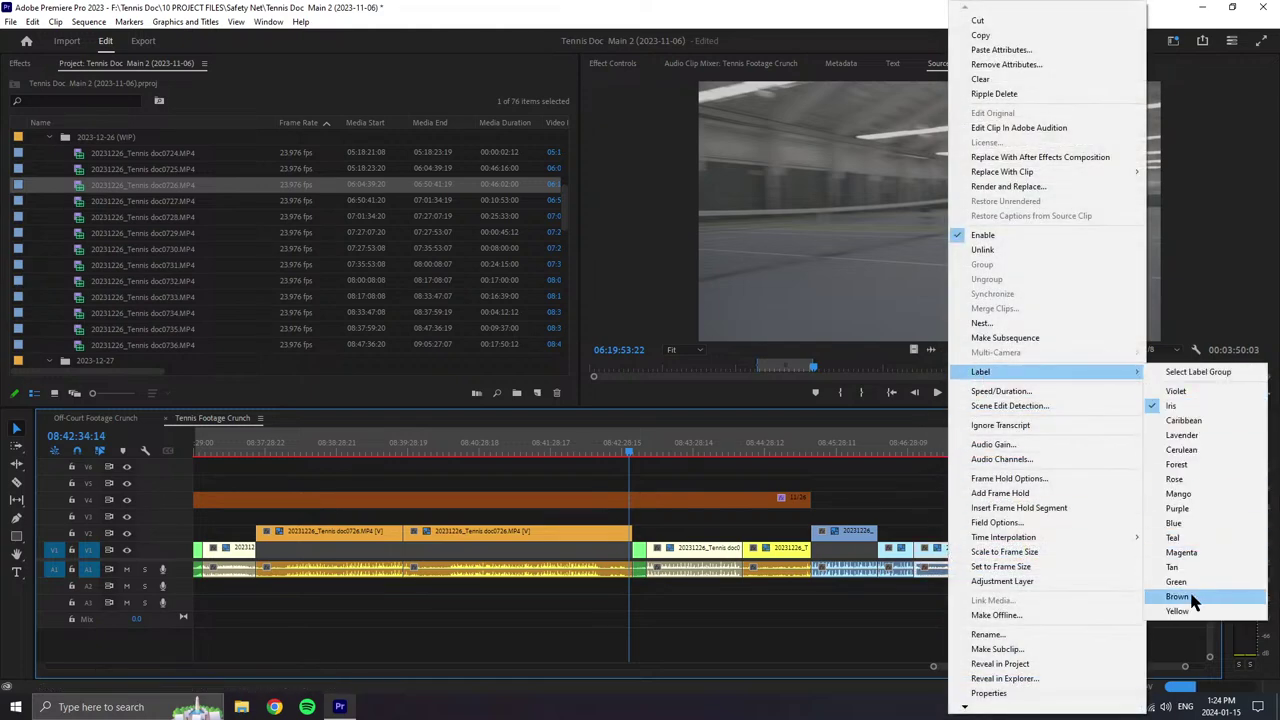
{"action": "left_click", "coordinate": [1185, 464]}
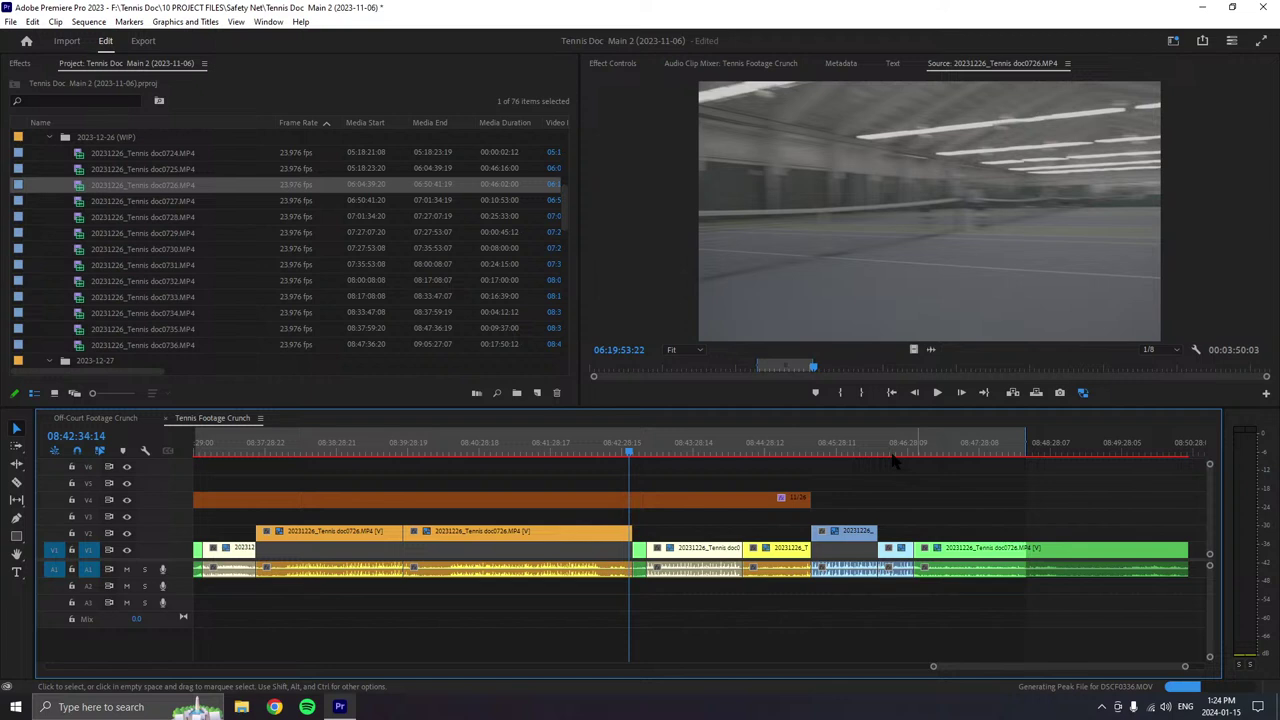
- Play the source on and mark a new In point at about 06:20:02, on the man in the cap and dark jacket
{"action": "left_click", "coordinate": [937, 392]}
{"action": "scroll", "coordinate": [980, 535], "scroll_direction": "down", "scroll_amount": 2}
{"action": "scroll", "coordinate": [975, 533], "scroll_direction": "down", "scroll_amount": 2}
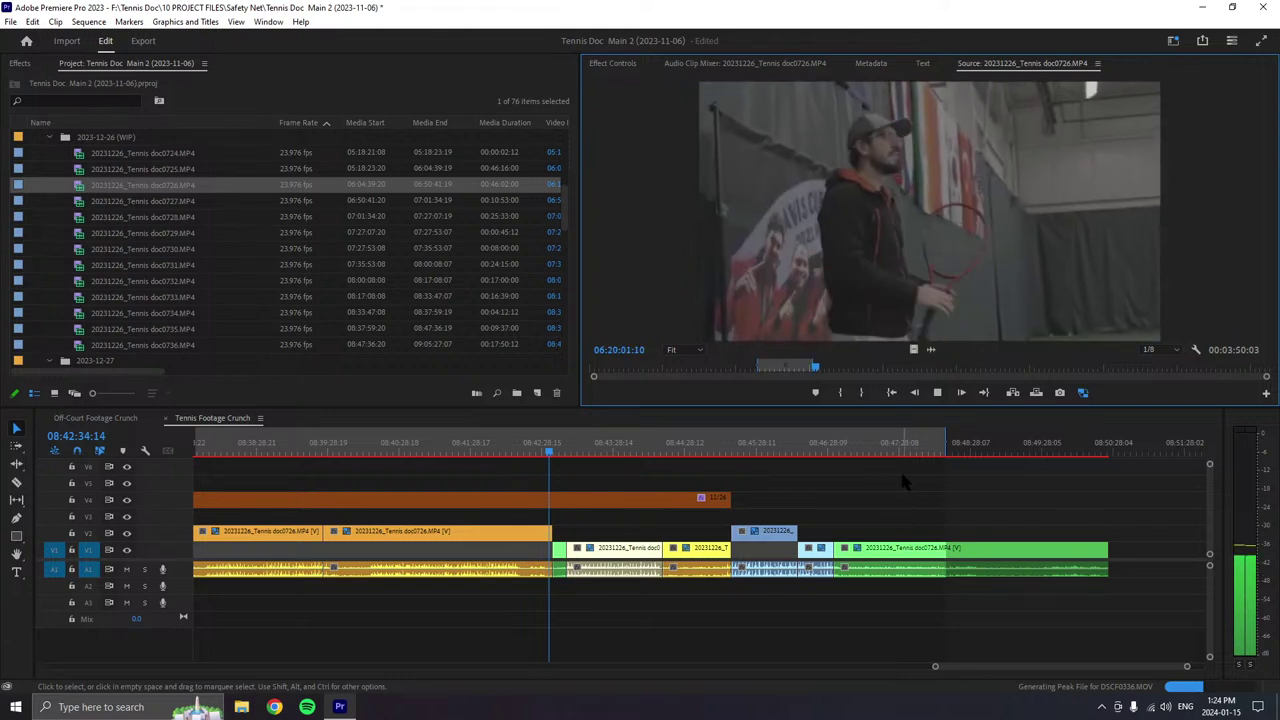
{"action": "left_click", "coordinate": [840, 392]}
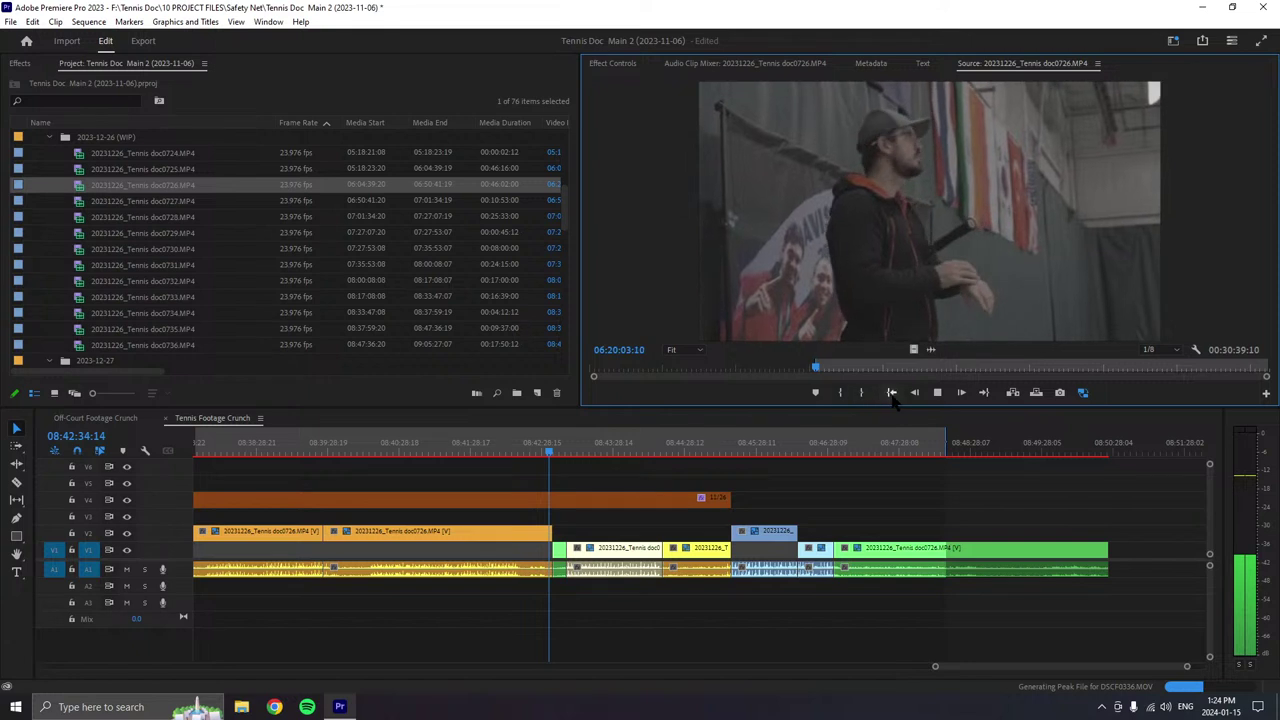
- Extend the date title on V4 well past the end of the last green clip
{"action": "left_click_drag", "start_coordinate": [730, 498], "coordinate": [1152, 498]}
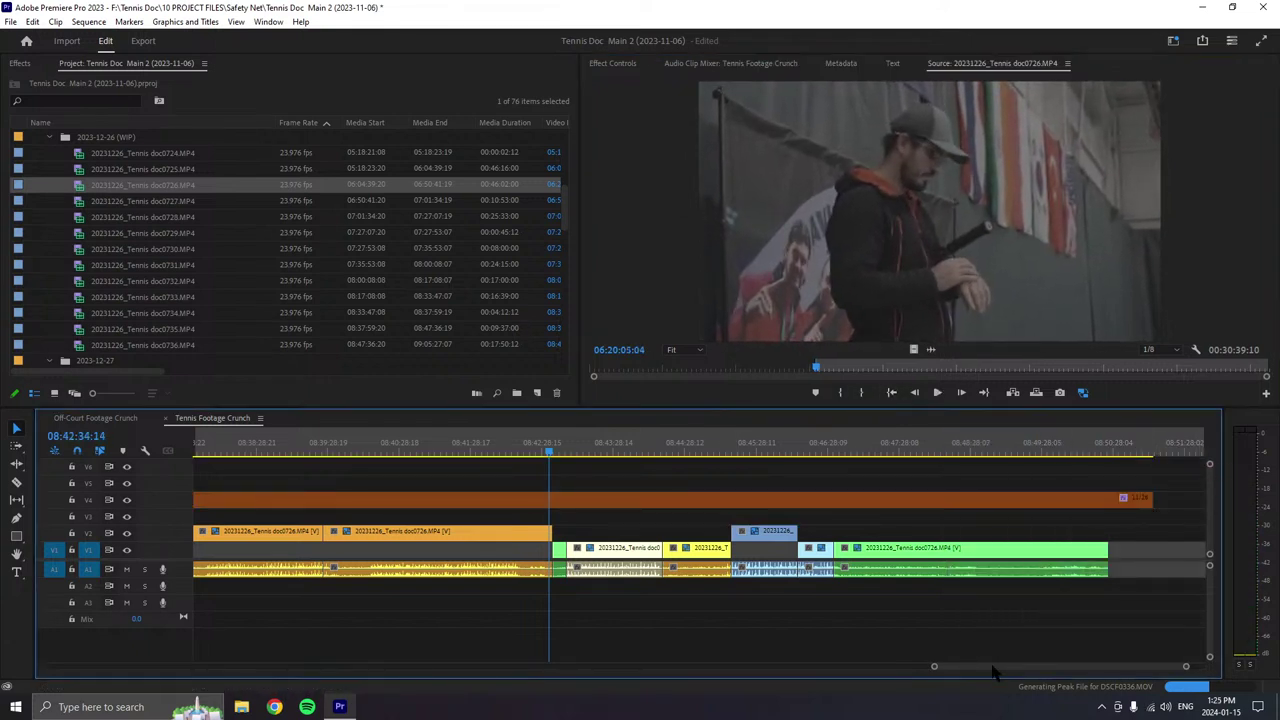
{"action": "scroll", "coordinate": [1003, 668], "scroll_direction": "down", "scroll_amount": 5}
{"action": "left_click_drag", "start_coordinate": [941, 666], "coordinate": [878, 666]}
{"action": "scroll", "coordinate": [910, 668], "scroll_direction": "down", "scroll_amount": 3}
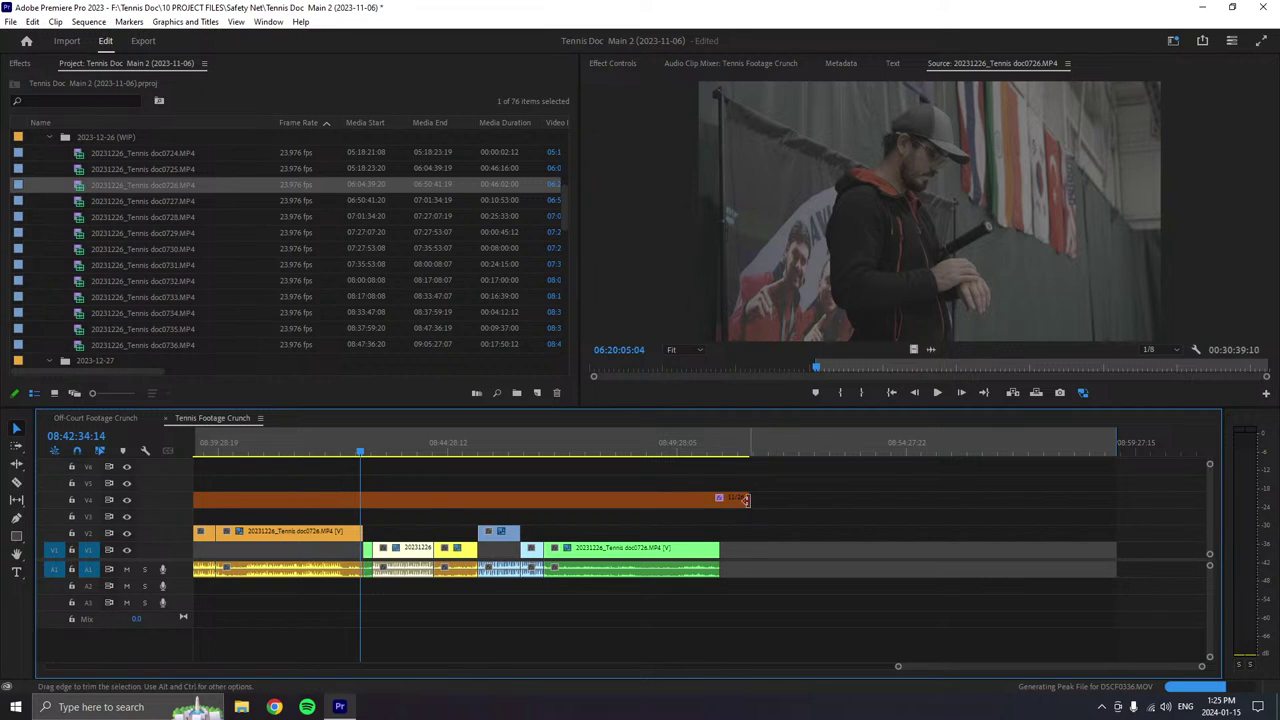
- Play the source on, mark a 00:00:35:14 select ending at about 06:20:38, and append it after the long green clip on V1
{"action": "left_click", "coordinate": [936, 394]}
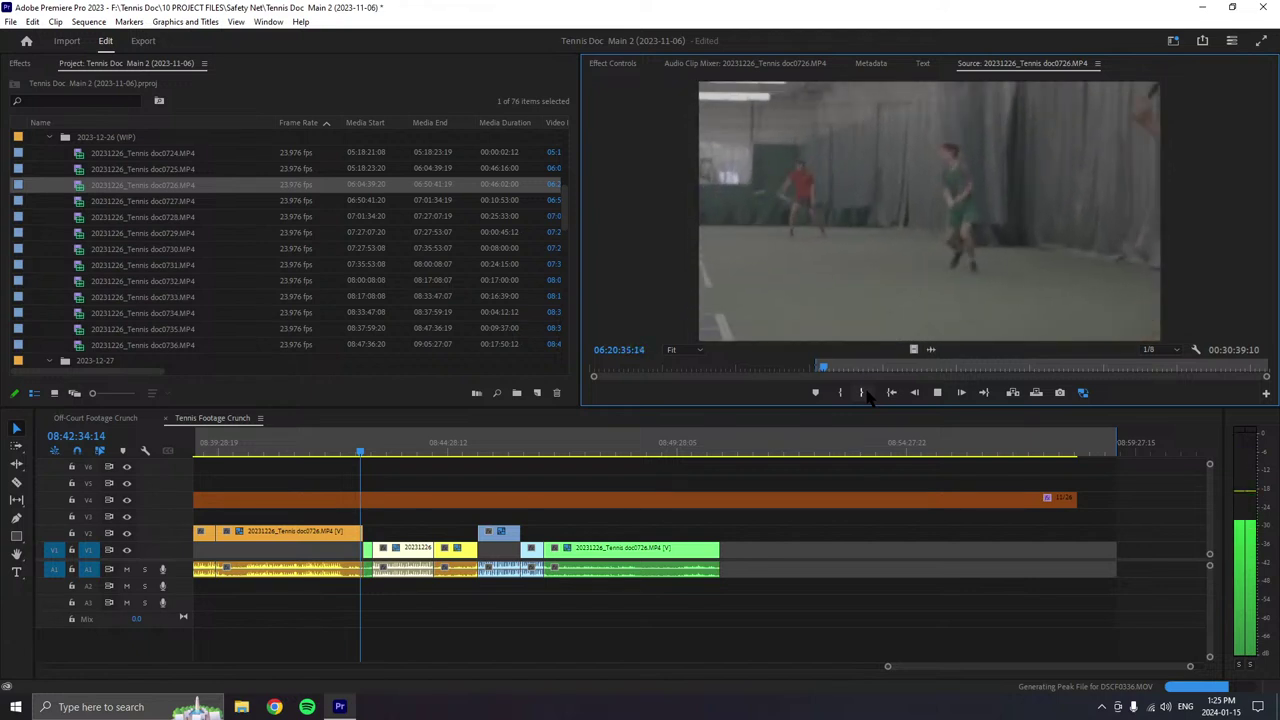
{"action": "left_click", "coordinate": [935, 393]}
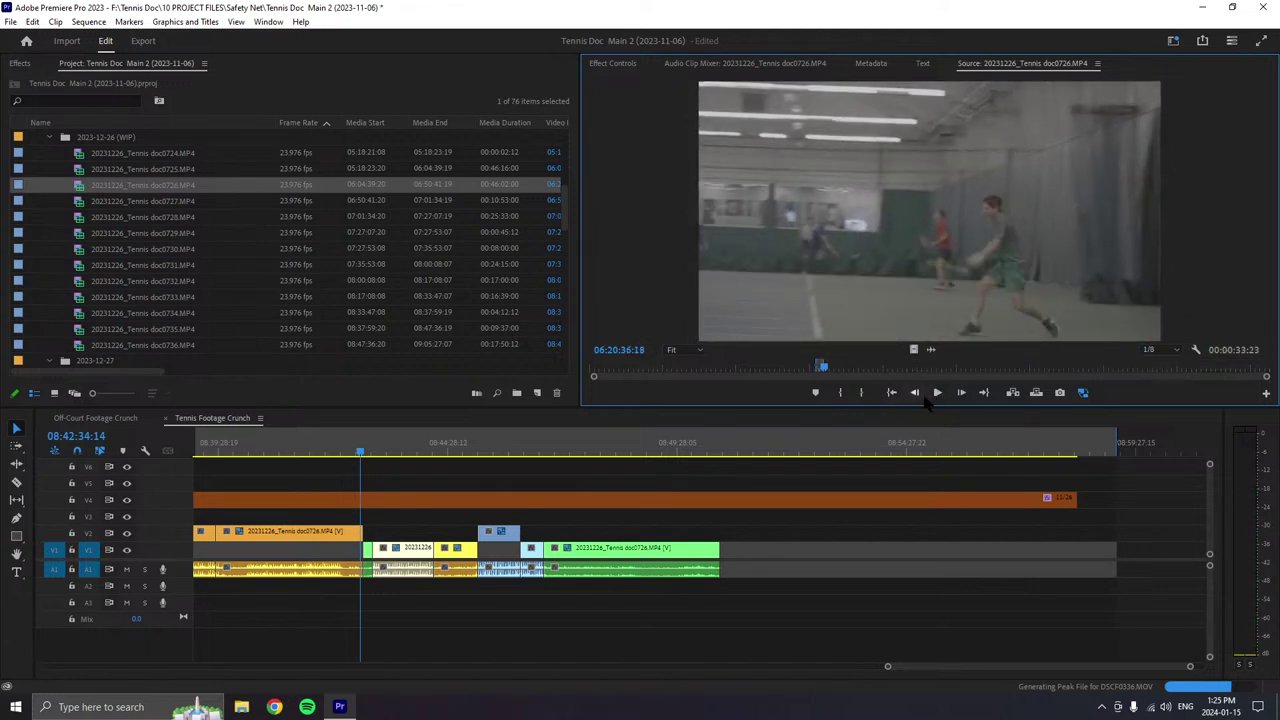
{"action": "left_click", "coordinate": [927, 395]}
{"action": "left_click", "coordinate": [935, 394]}
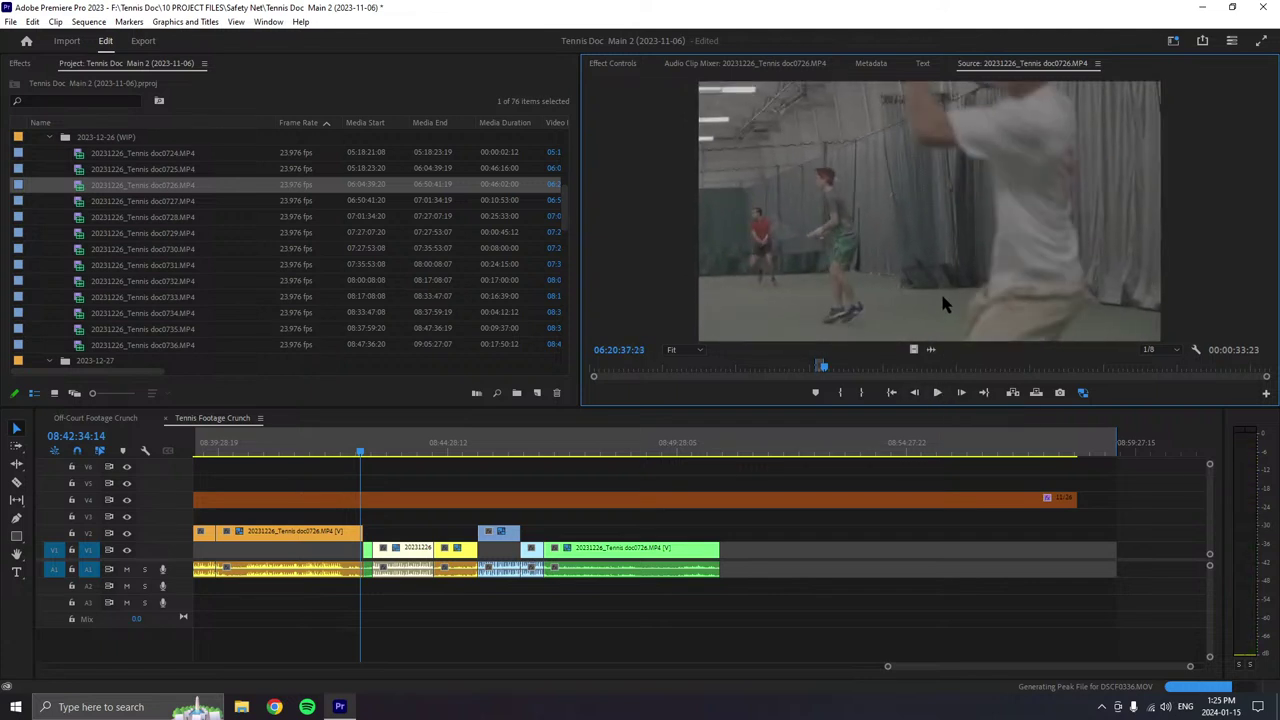
{"action": "left_click", "coordinate": [938, 394]}
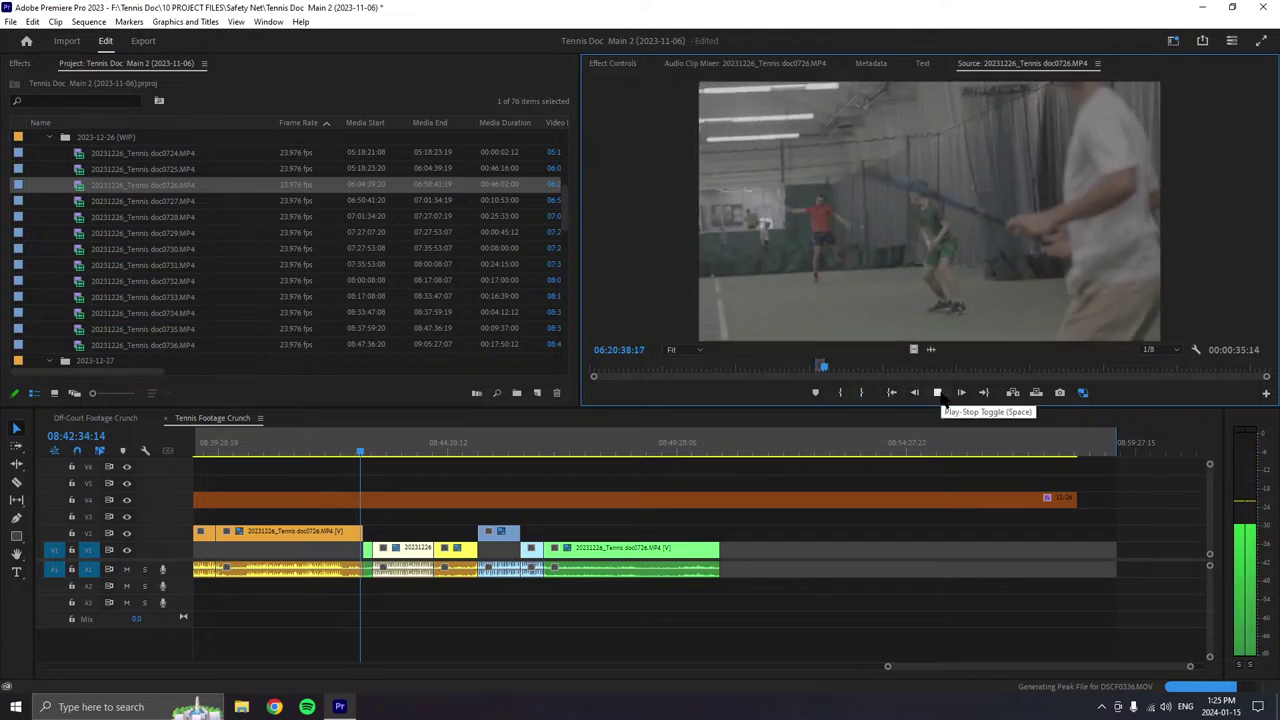
{"action": "left_click", "coordinate": [939, 395]}
{"action": "left_click_drag", "start_coordinate": [908, 288], "coordinate": [733, 553]}
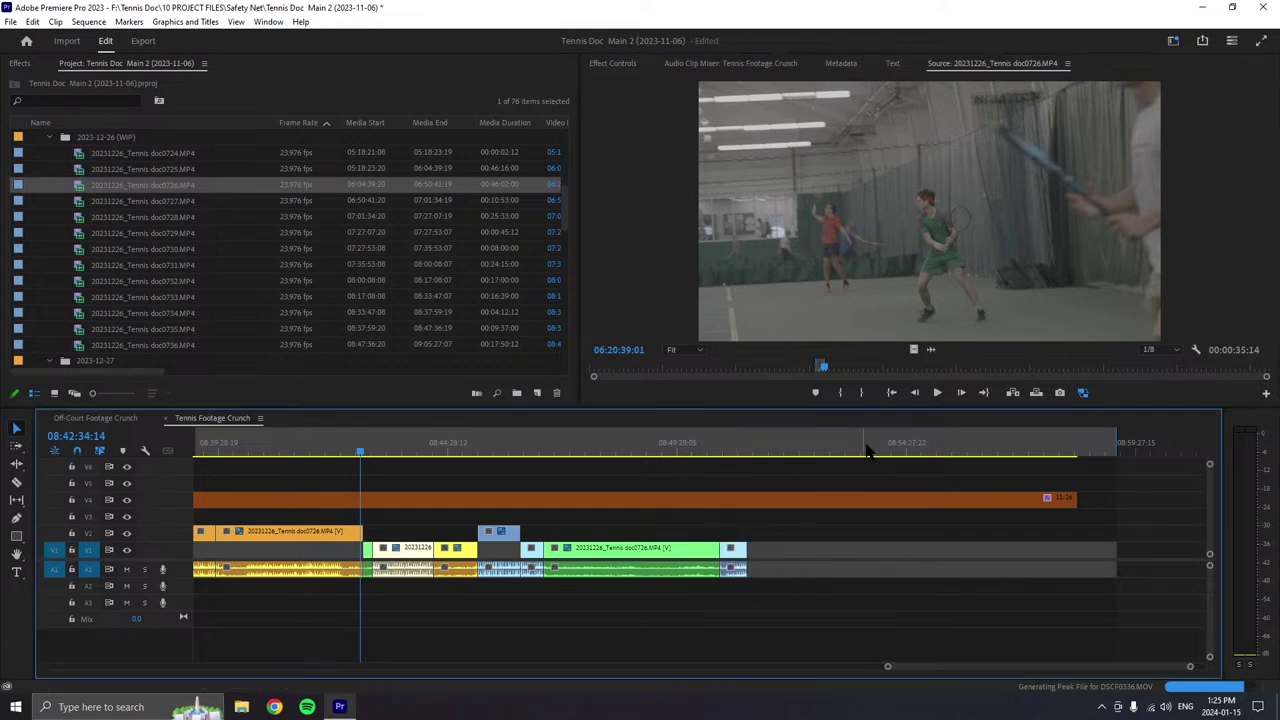
- Mark a 00:01:45:19 source select ending at about 06:22:27 and place it on V2 directly after the last V1 clip
{"action": "left_click", "coordinate": [938, 394]}
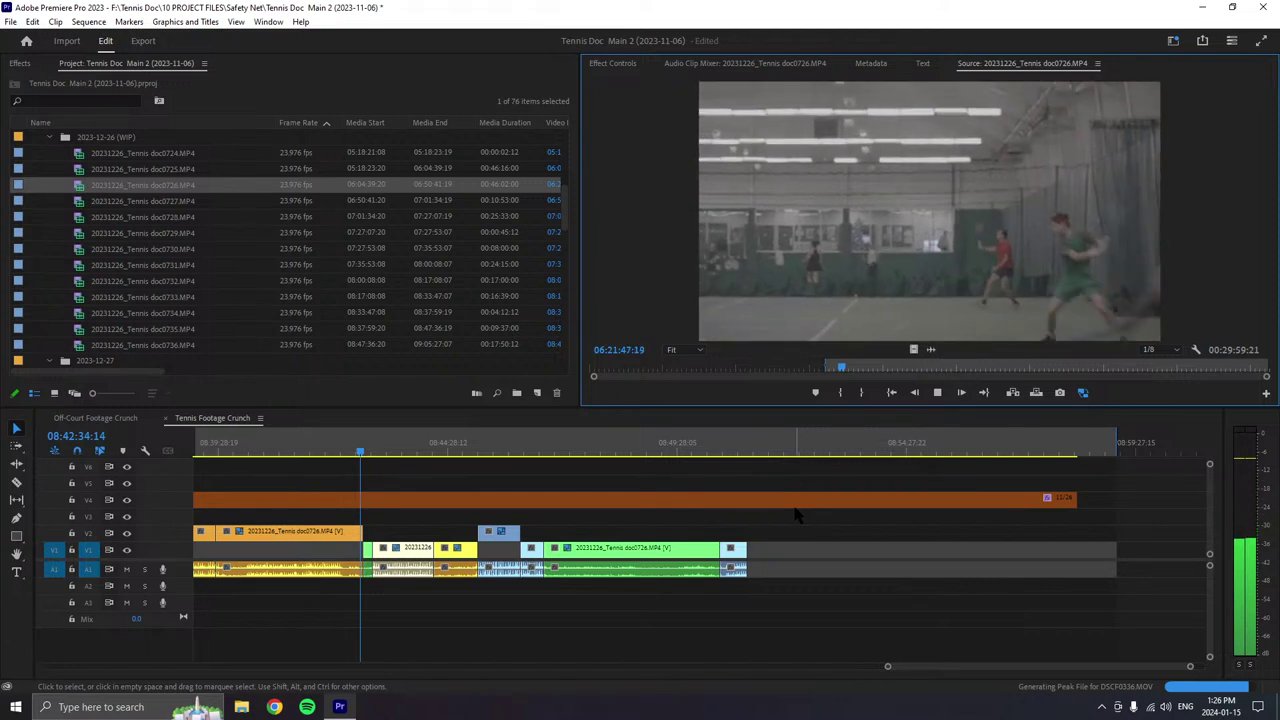
{"action": "key", "text": "space"}
{"action": "key", "text": "o"}
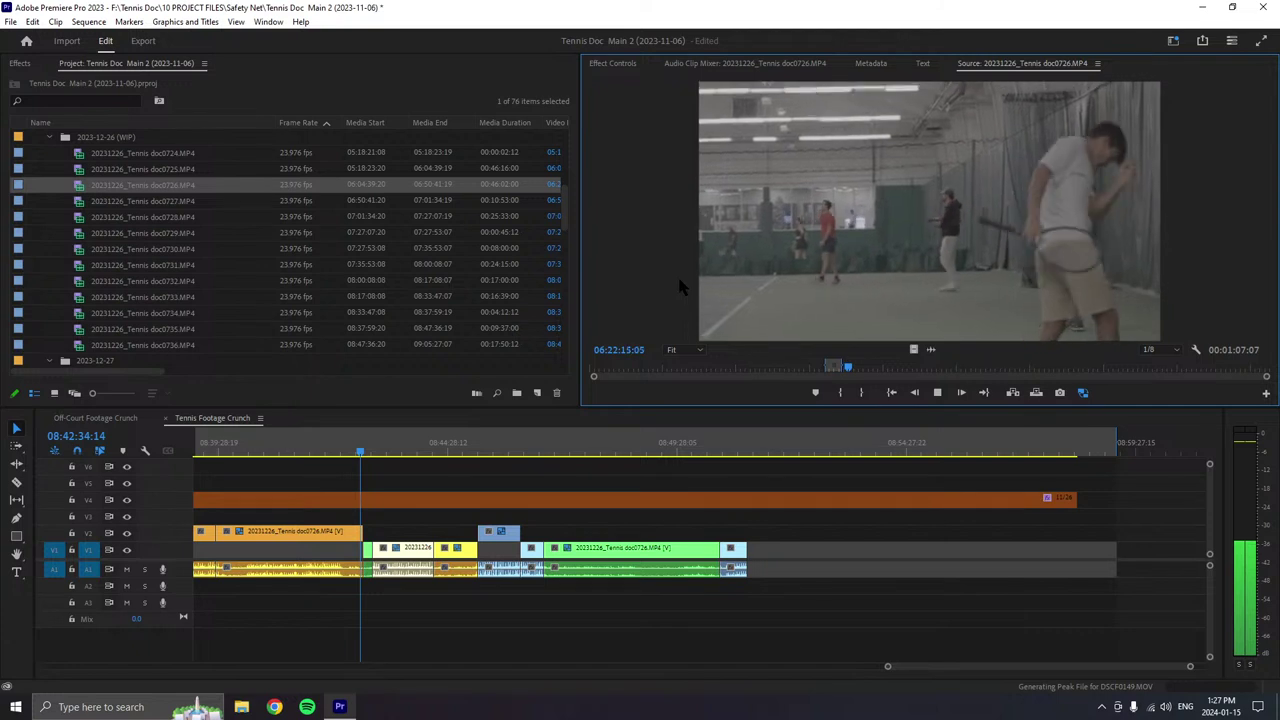
{"action": "key", "text": "space"}
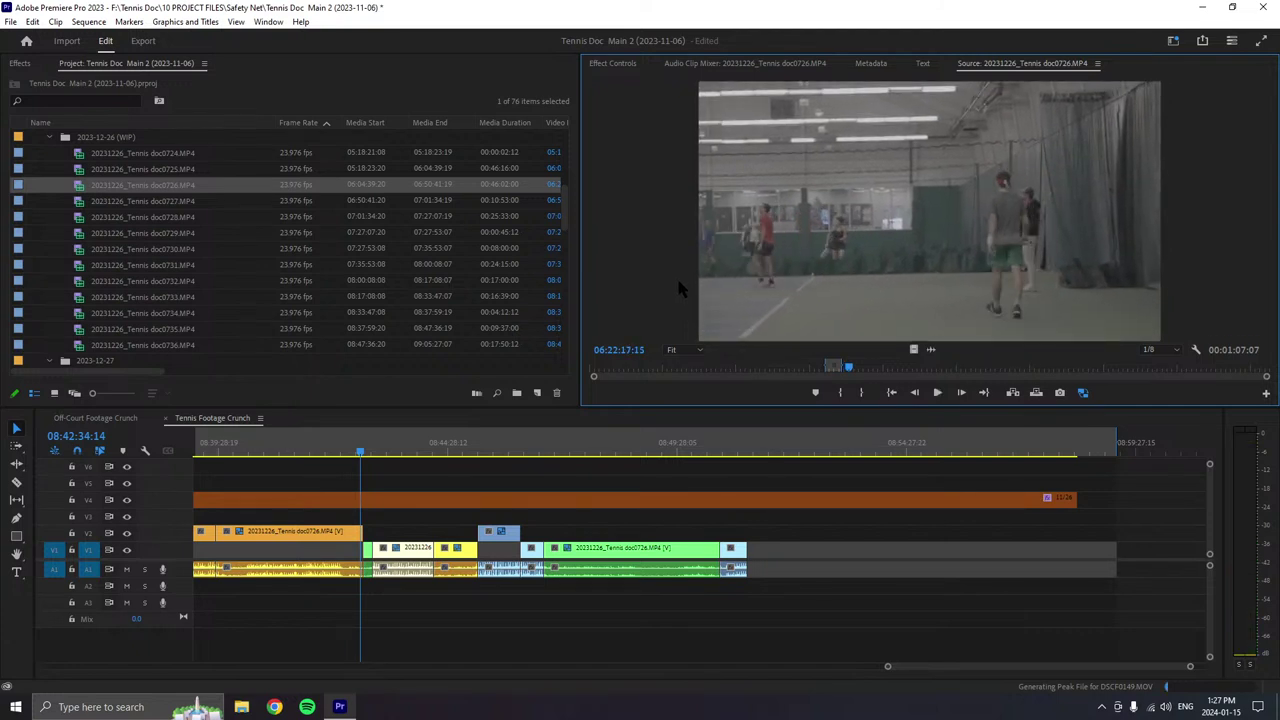
{"action": "key", "text": "j"}
{"action": "key", "text": "j"}
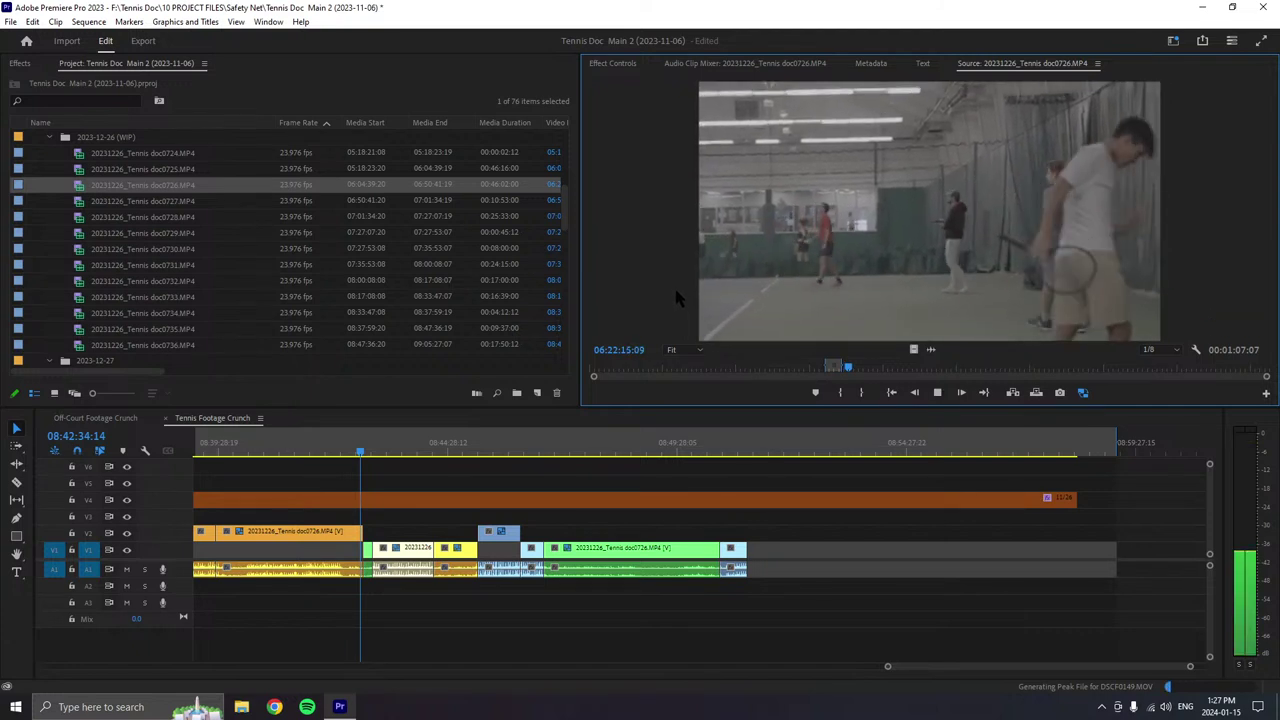
{"action": "key", "text": "l"}
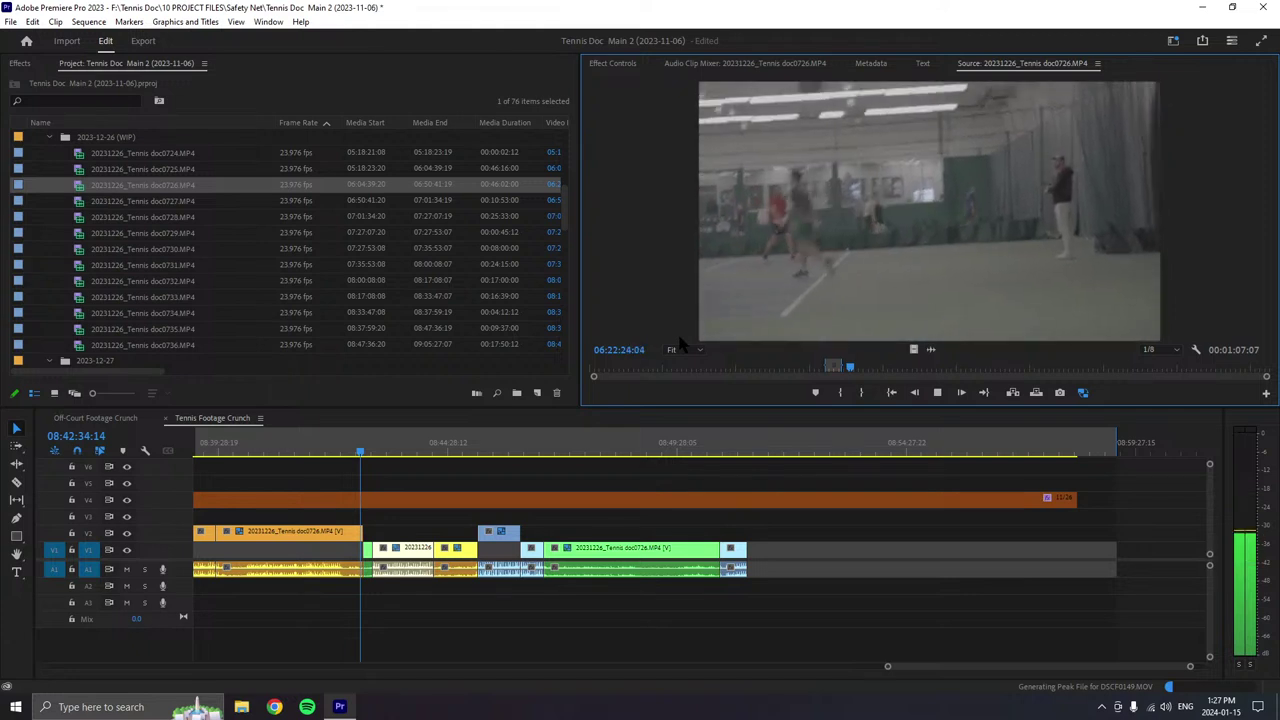
{"action": "key", "text": "space"}
{"action": "key", "text": "space"}
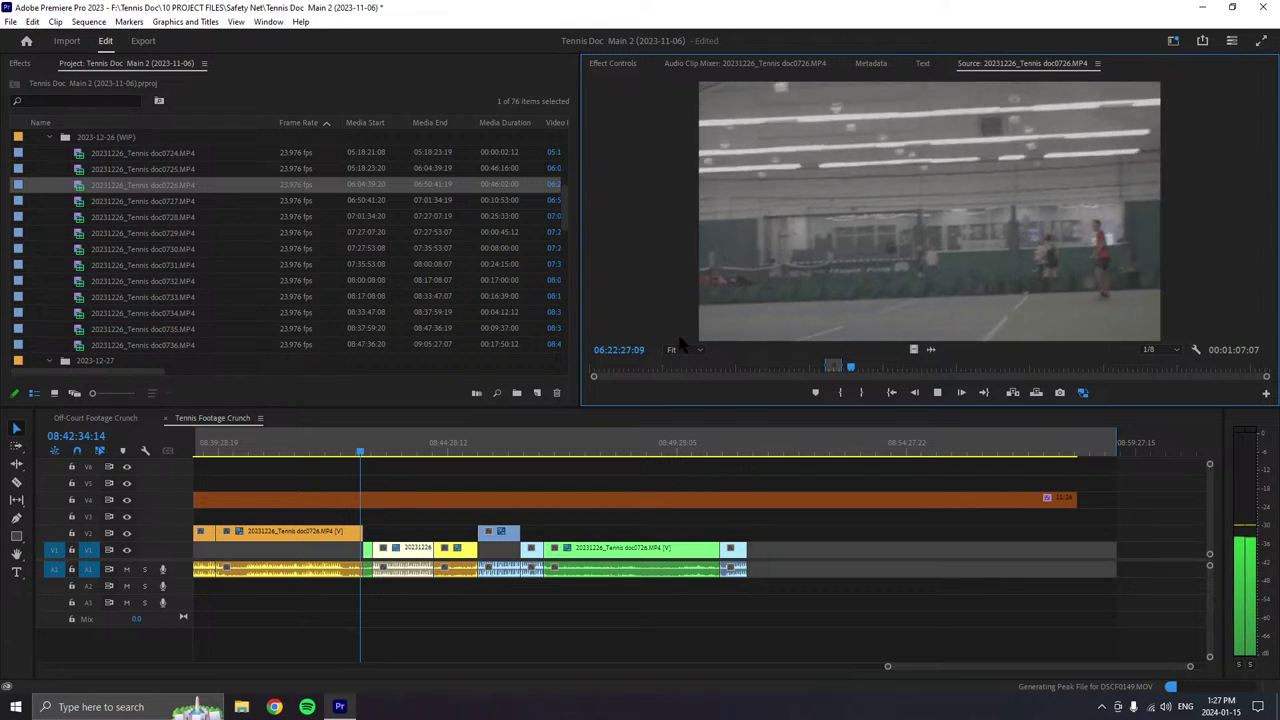
{"action": "left_click_drag", "start_coordinate": [709, 338], "coordinate": [788, 532]}
- Mark a 00:00:54:23 source select ending at about 06:24:05, append it after the last clip, and raise its video to V2
{"action": "left_click", "coordinate": [938, 394]}
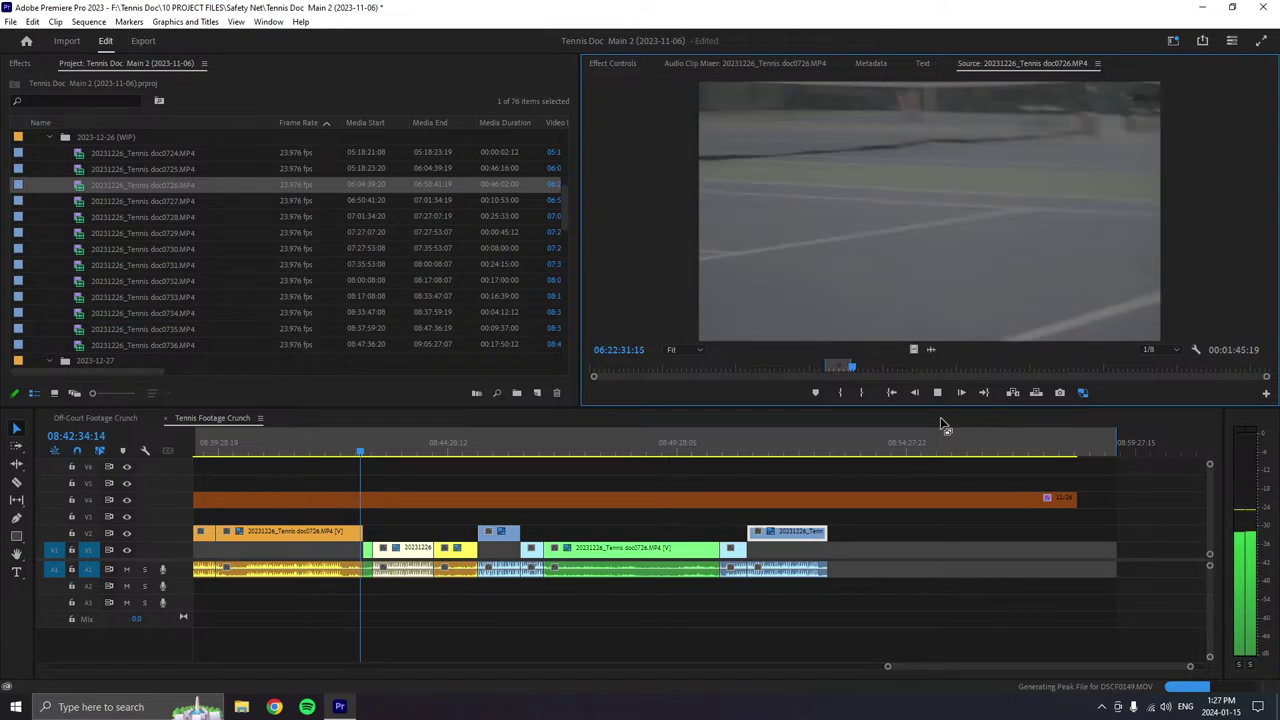
{"action": "key", "text": "space"}
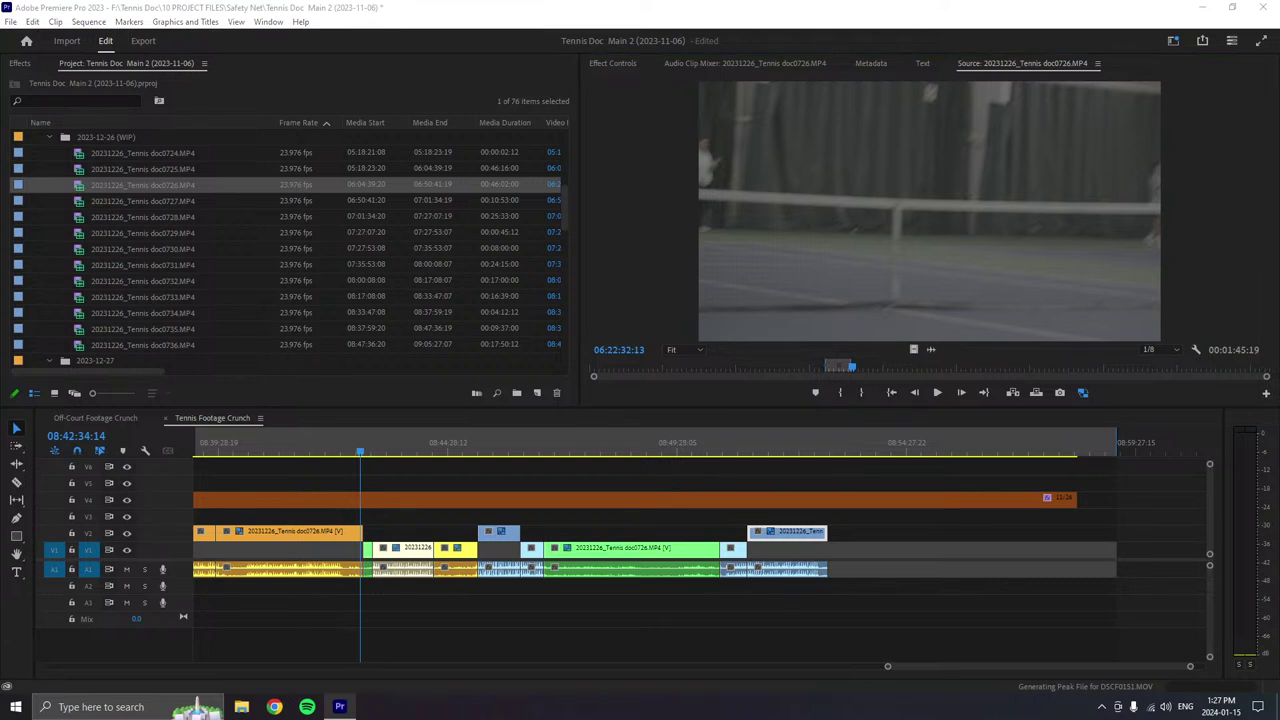
{"action": "left_click", "coordinate": [937, 393]}
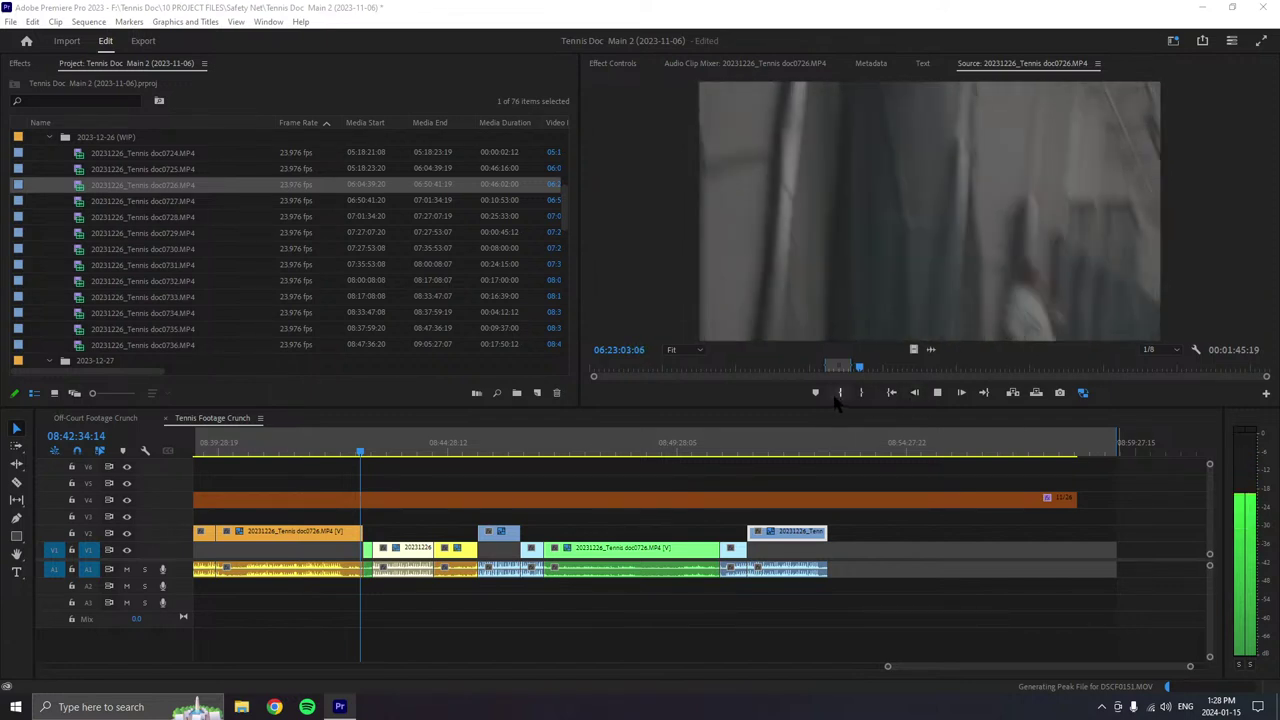
{"action": "left_click", "coordinate": [840, 394]}
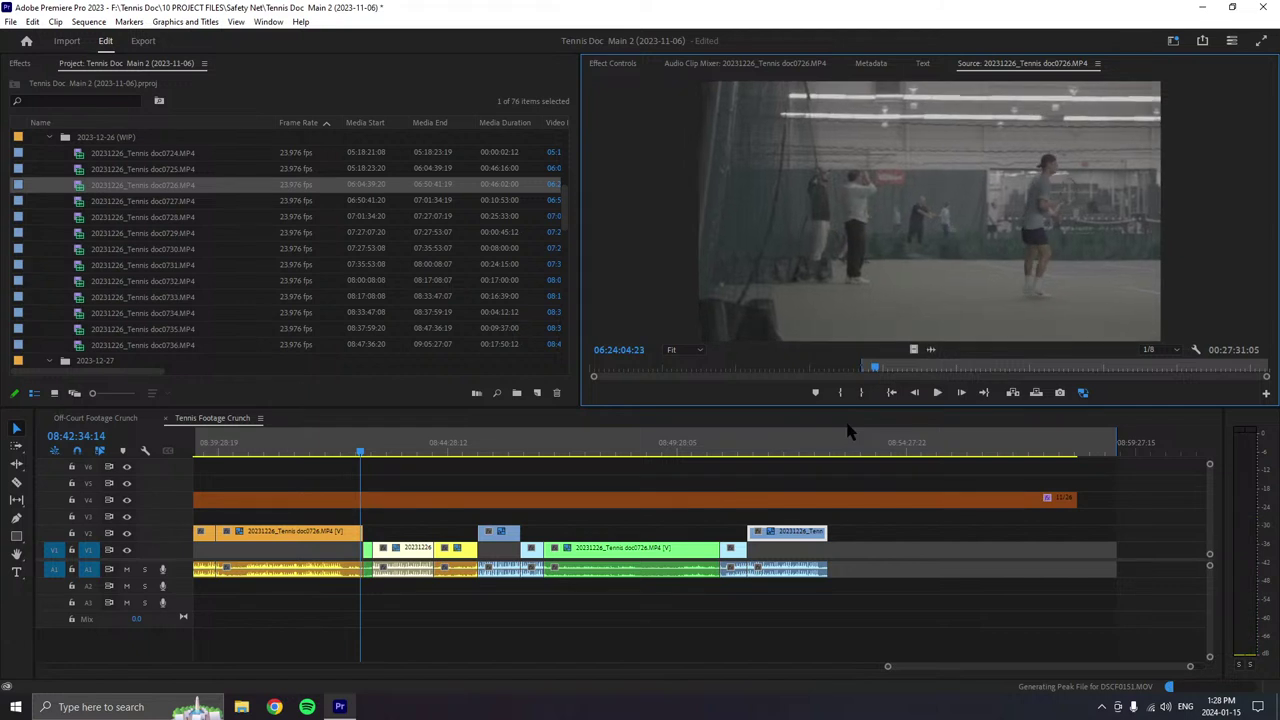
{"action": "key", "text": "o"}
{"action": "left_click_drag", "start_coordinate": [860, 300], "coordinate": [844, 561]}
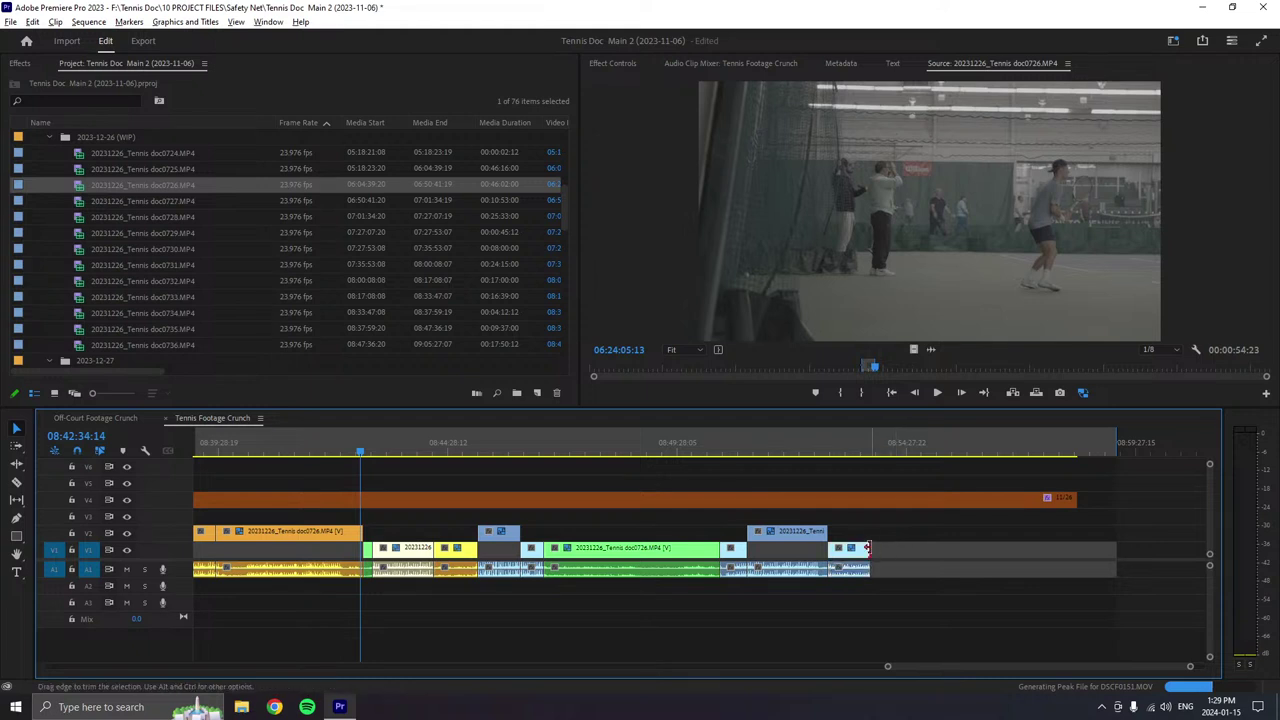
{"action": "left_click_drag", "start_coordinate": [868, 548], "coordinate": [866, 532]}
- Label the newly appended 00:00:54:23 clip Mango
{"action": "left_click", "coordinate": [937, 392]}
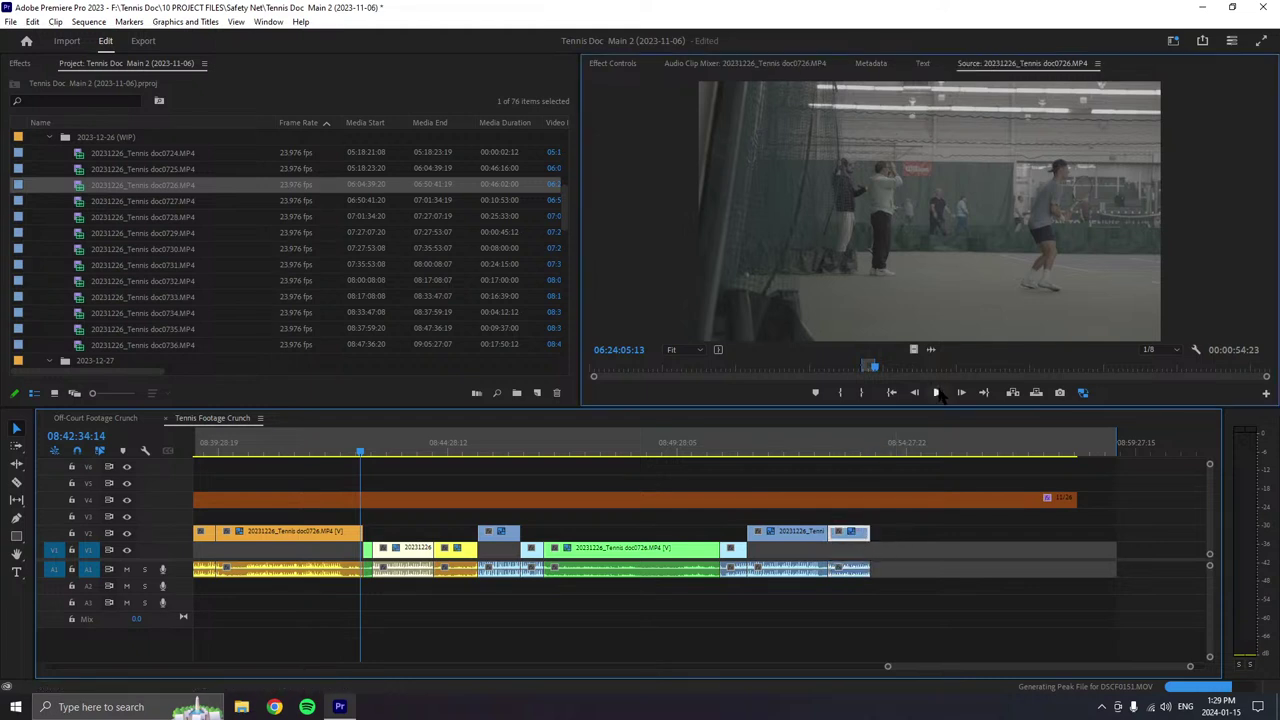
{"action": "left_click", "coordinate": [852, 570]}
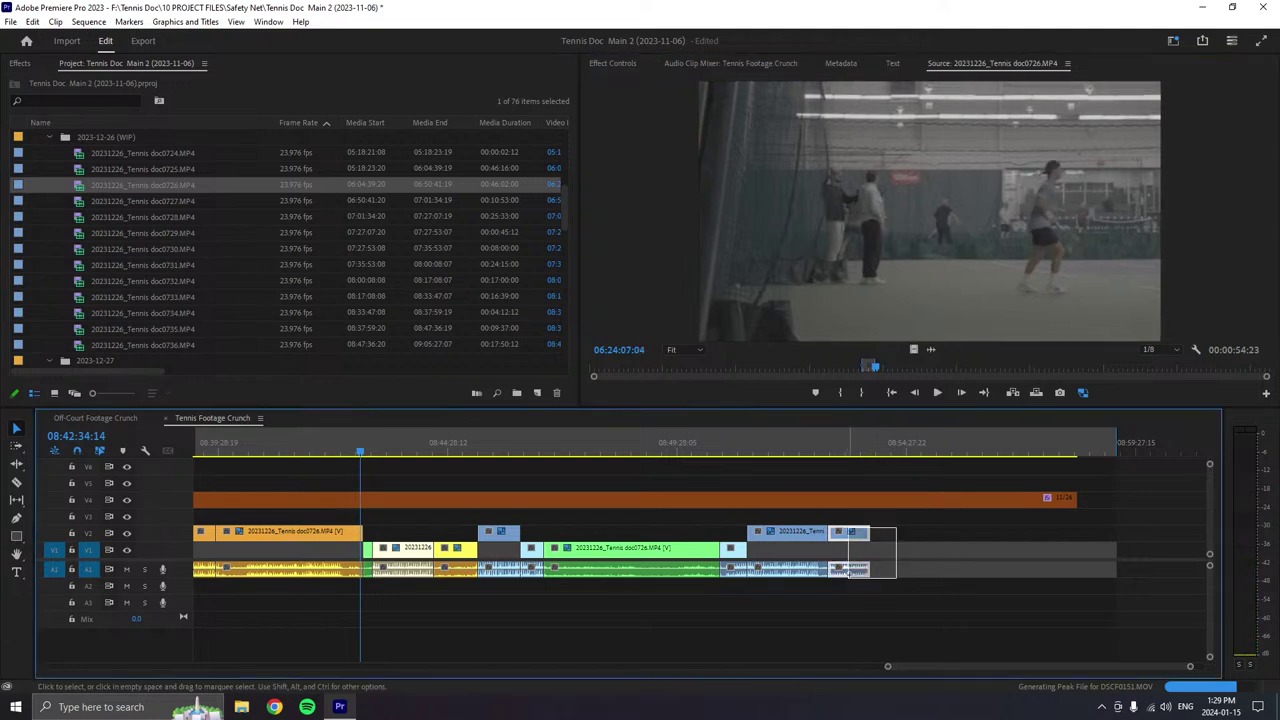
{"action": "right_click", "coordinate": [855, 576]}
{"action": "mouse_move", "coordinate": [908, 374]}
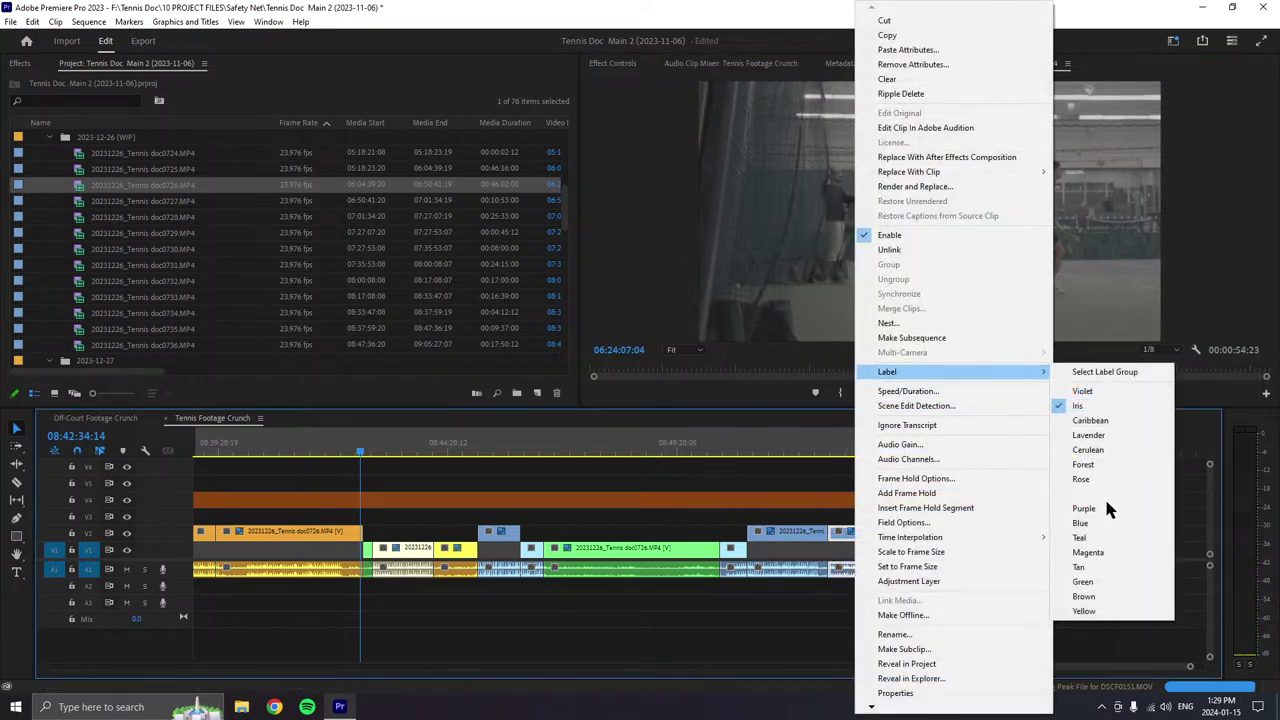
{"action": "left_click", "coordinate": [1090, 494]}
- Mark a 00:03:08:01 source select ending at about 06:27:44 and append it on V1 after the Mango clip
{"action": "left_click", "coordinate": [937, 392]}
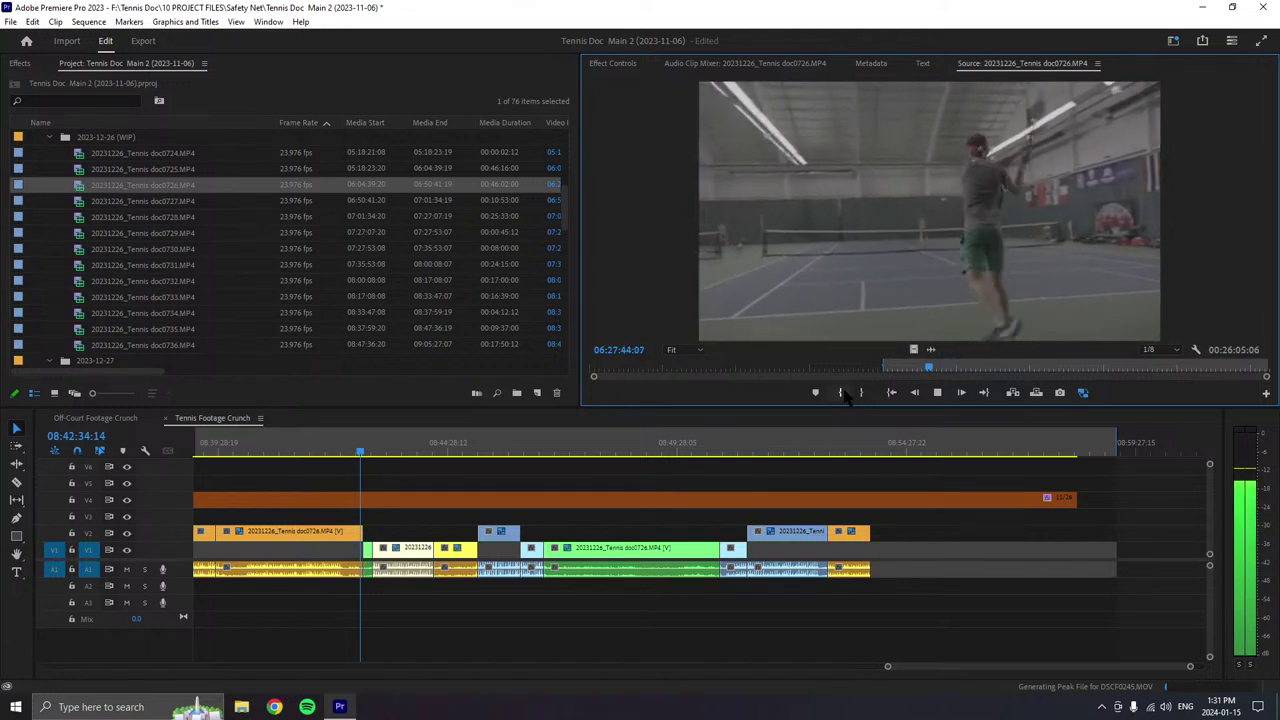
{"action": "left_click", "coordinate": [841, 393]}
{"action": "left_click_drag", "start_coordinate": [955, 437], "coordinate": [900, 550]}
- Review the appended 00:03:08:01 clip in the sequence and split it at about 08:56:12
{"action": "left_click", "coordinate": [903, 450]}
{"action": "left_click_drag", "start_coordinate": [901, 449], "coordinate": [969, 450]}
{"action": "left_click", "coordinate": [956, 449]}
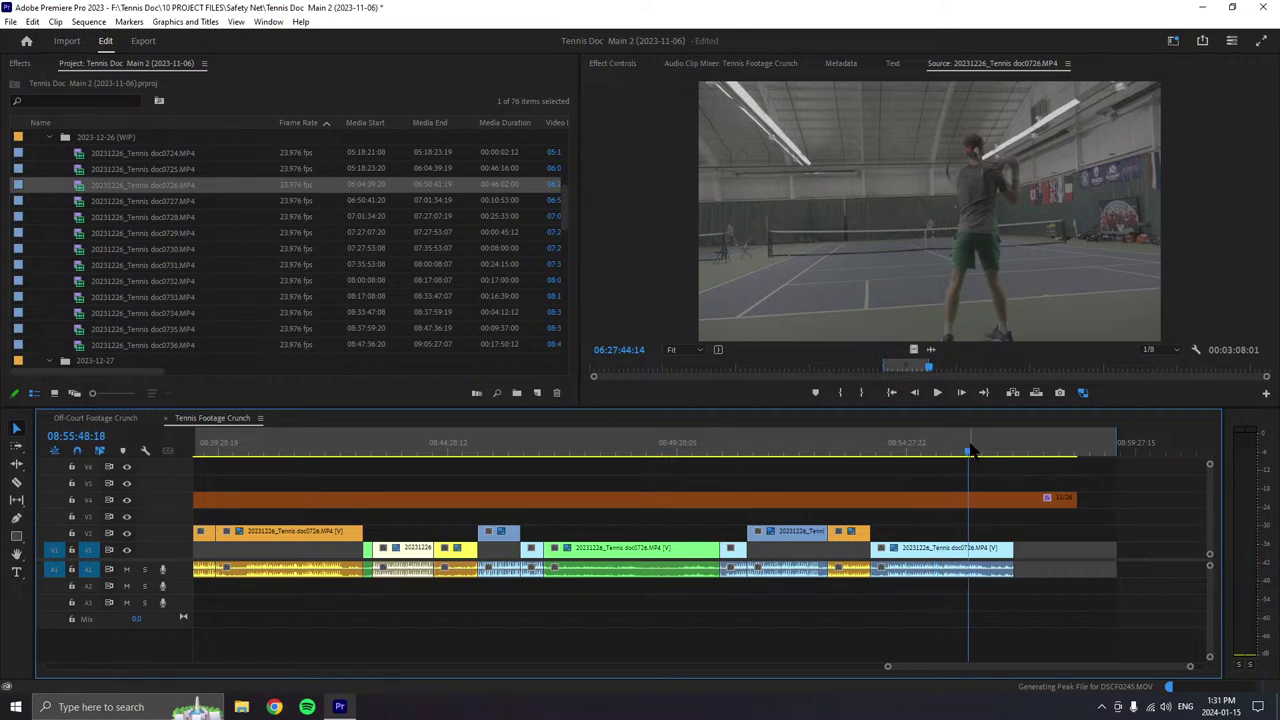
{"action": "key", "text": "c"}
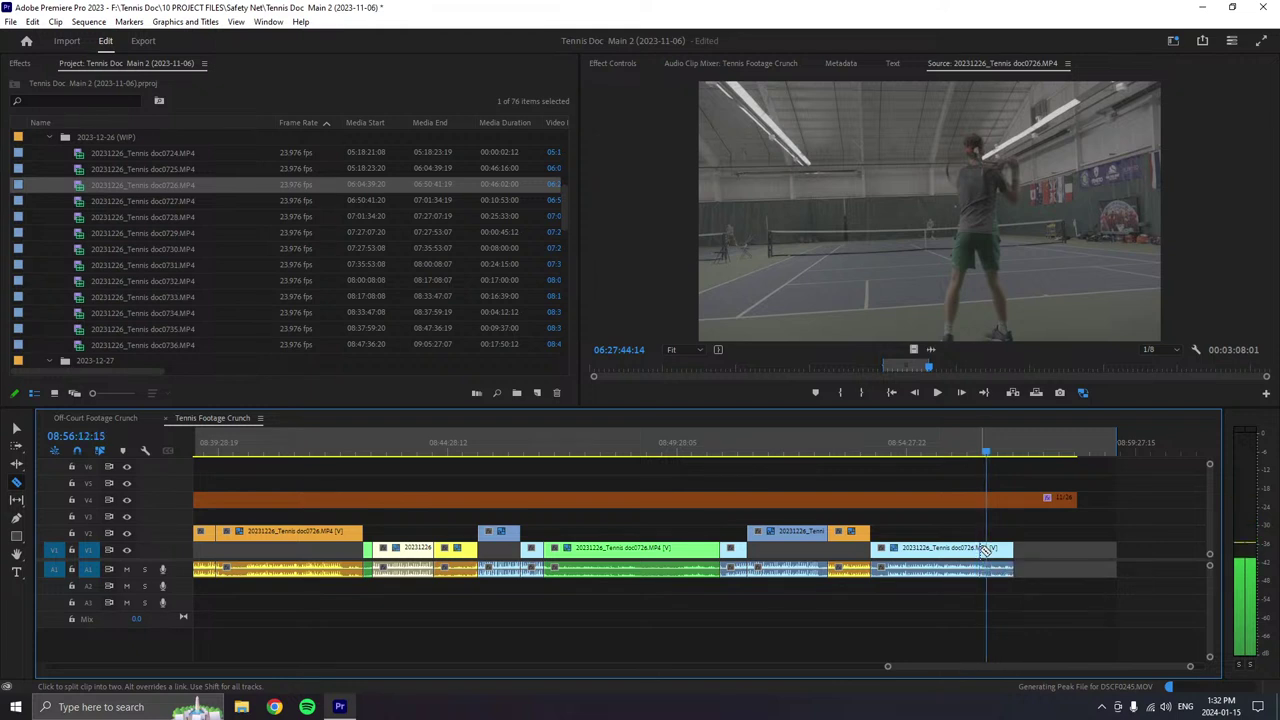
{"action": "left_click", "coordinate": [985, 550]}
{"action": "key", "text": "v"}
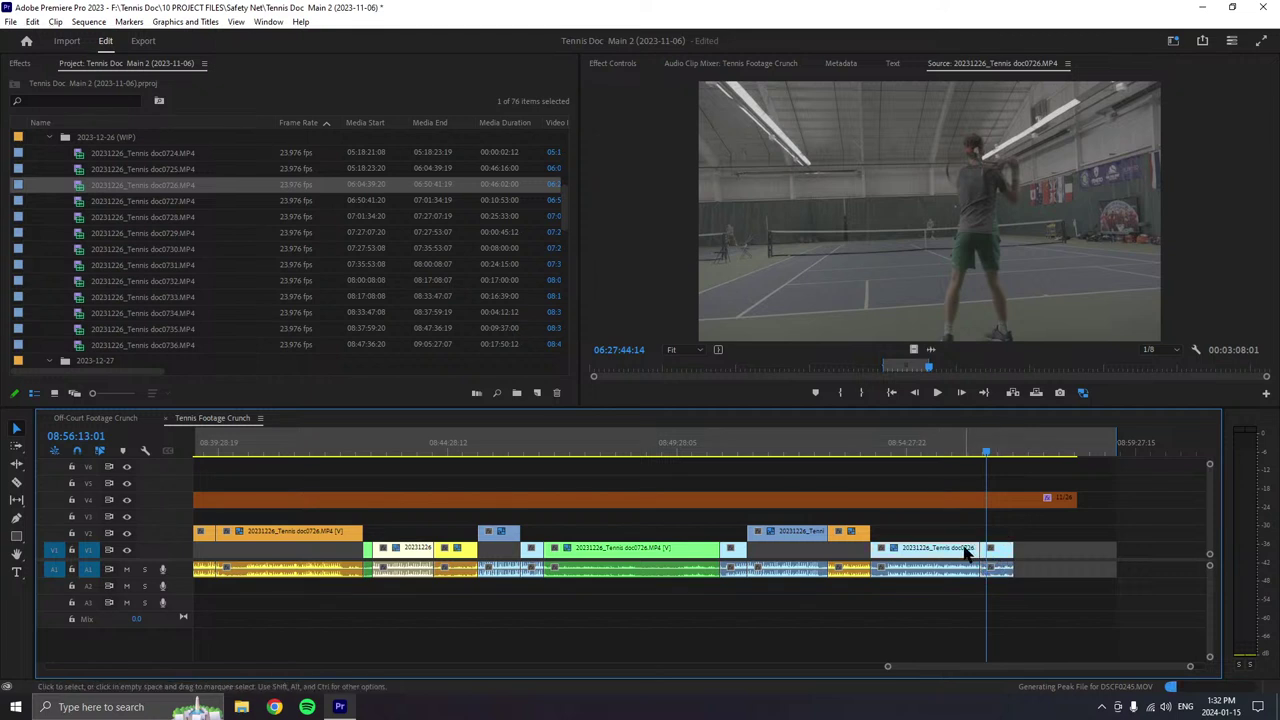
- Move the longer first part of the split clip up to V2 and the short second part up to V3
{"action": "left_click_drag", "start_coordinate": [965, 550], "coordinate": [965, 531]}
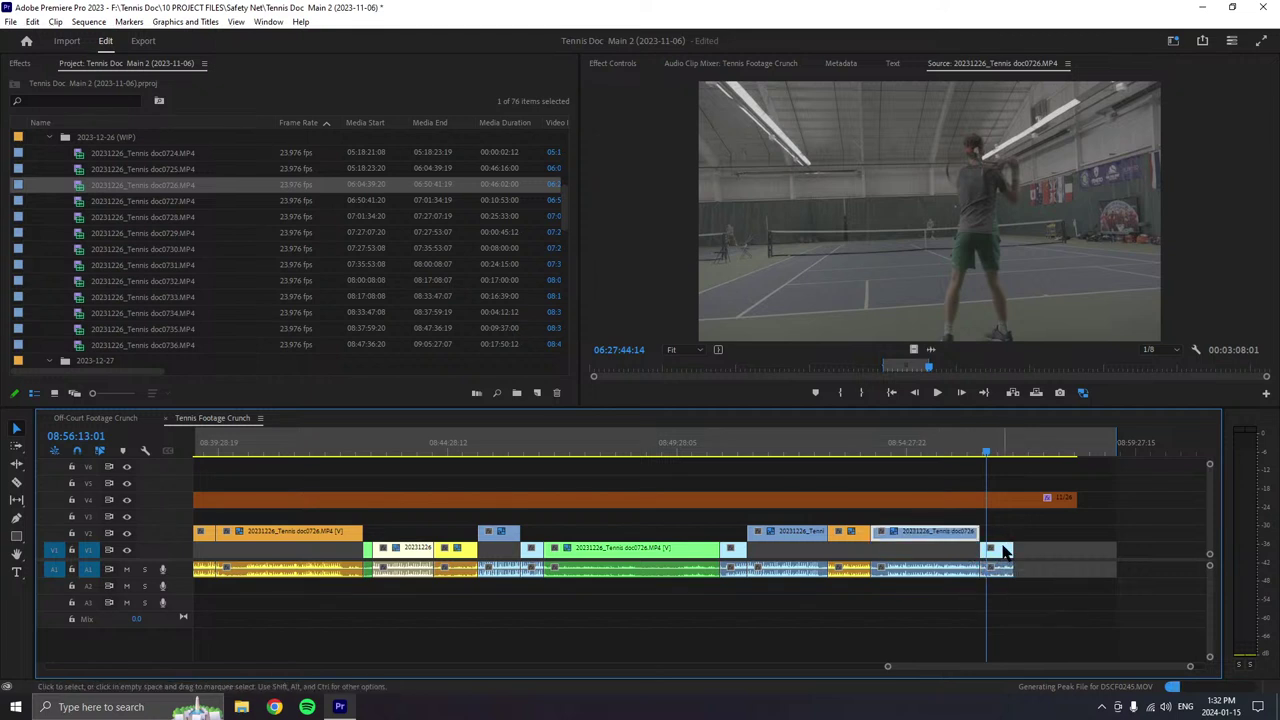
{"action": "left_click", "coordinate": [1004, 552]}
{"action": "key", "text": "alt+Up"}
{"action": "key", "text": "alt+Up"}
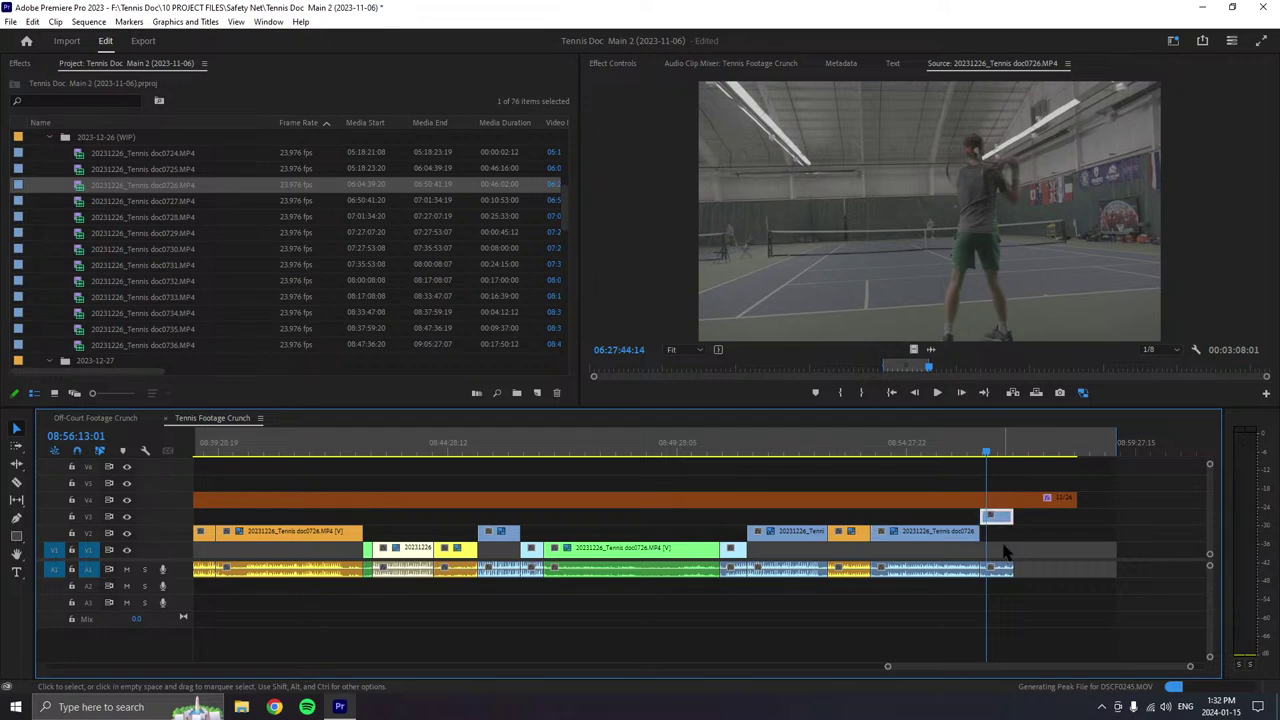
- Label the short clip on V3 Forest and the longer part before it on V2 Mango
{"action": "right_click", "coordinate": [1005, 516]}
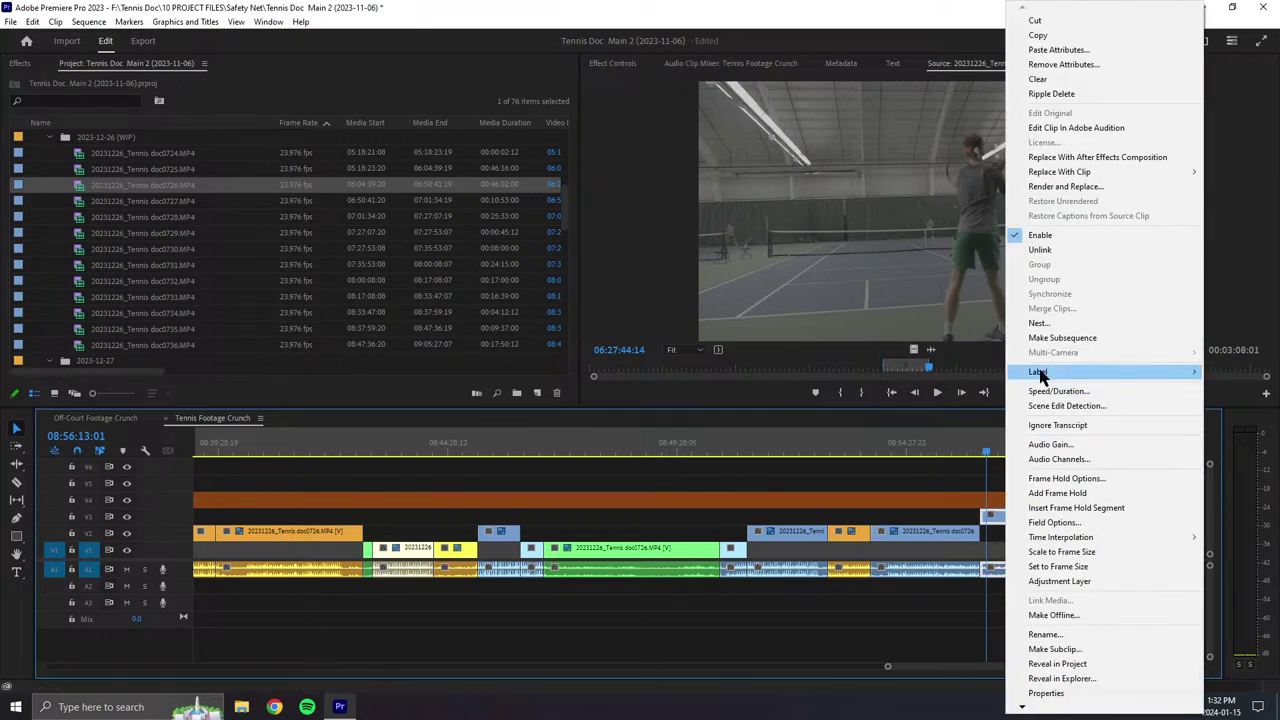
{"action": "mouse_move", "coordinate": [1038, 373]}
{"action": "left_click", "coordinate": [915, 464]}
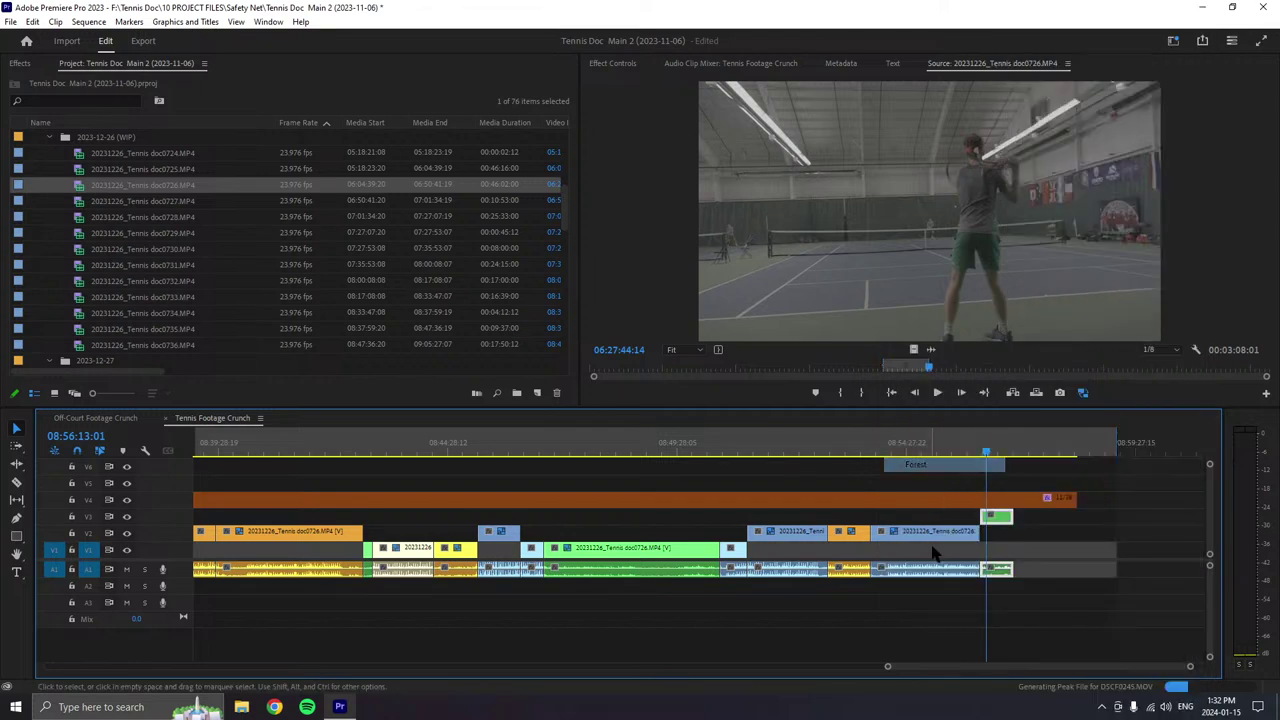
{"action": "left_click", "coordinate": [936, 537]}
{"action": "right_click", "coordinate": [936, 537]}
{"action": "mouse_move", "coordinate": [990, 372]}
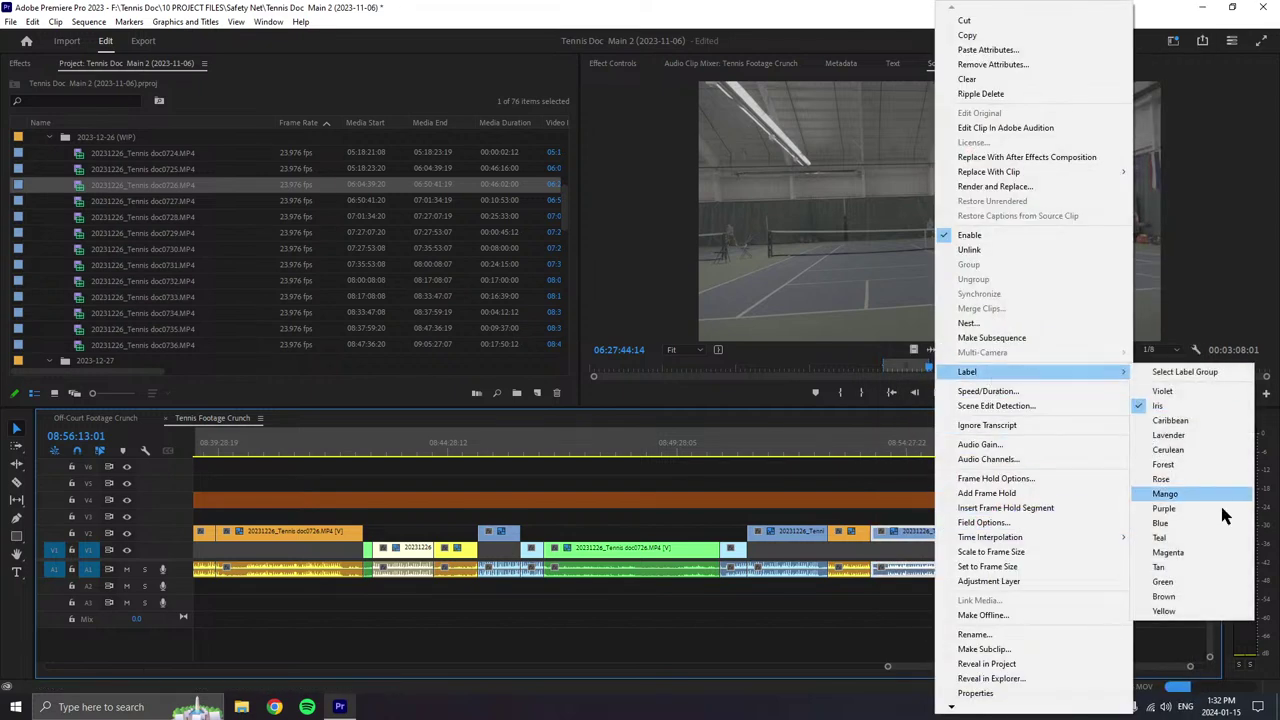
{"action": "left_click", "coordinate": [1164, 494]}
- Mark a new source in point at about 06:27:46 in 20231226_Tennis doc0726.MP4 and review the footage to about 06:29:11
{"action": "left_click", "coordinate": [937, 393]}
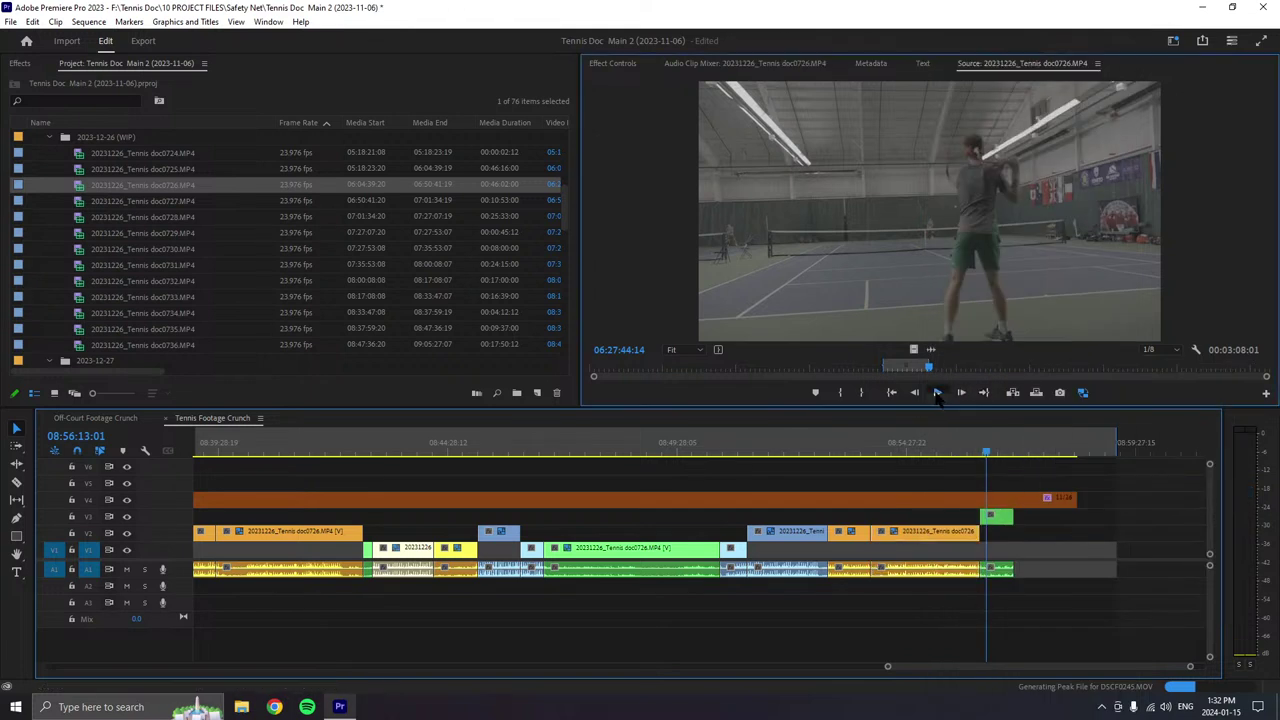
{"action": "key", "text": "i"}
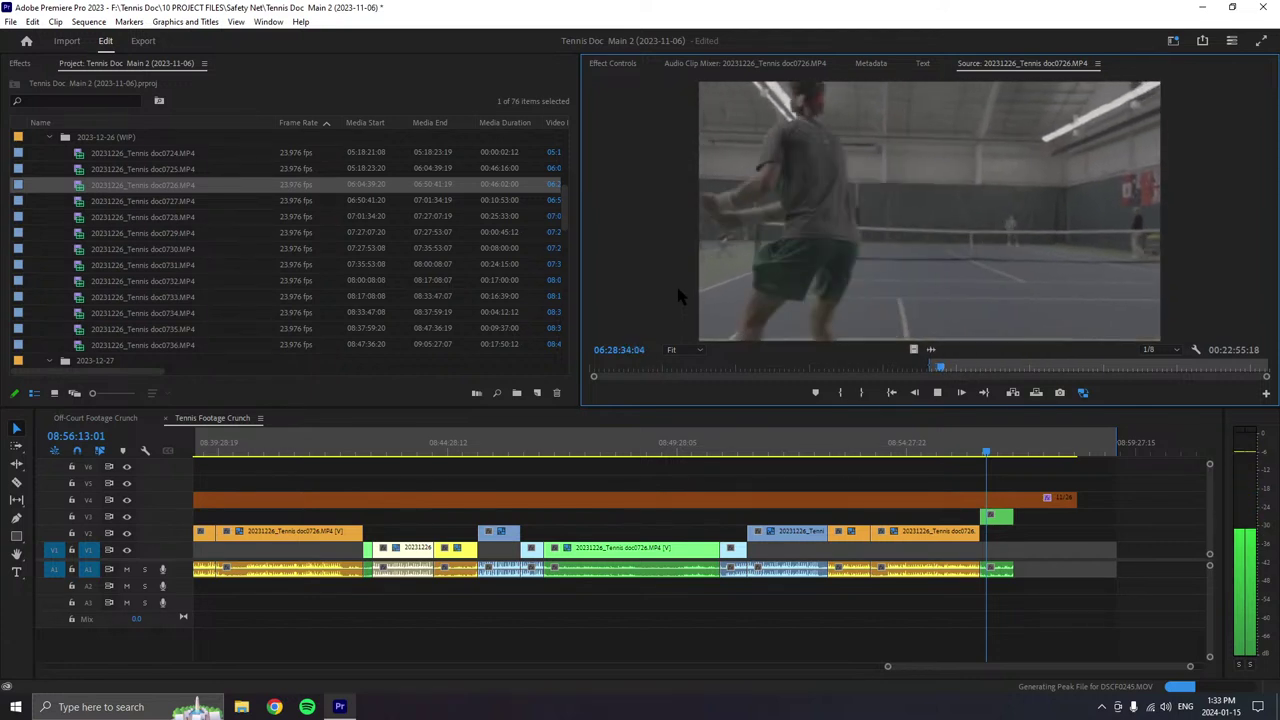
{"action": "key", "text": "space"}
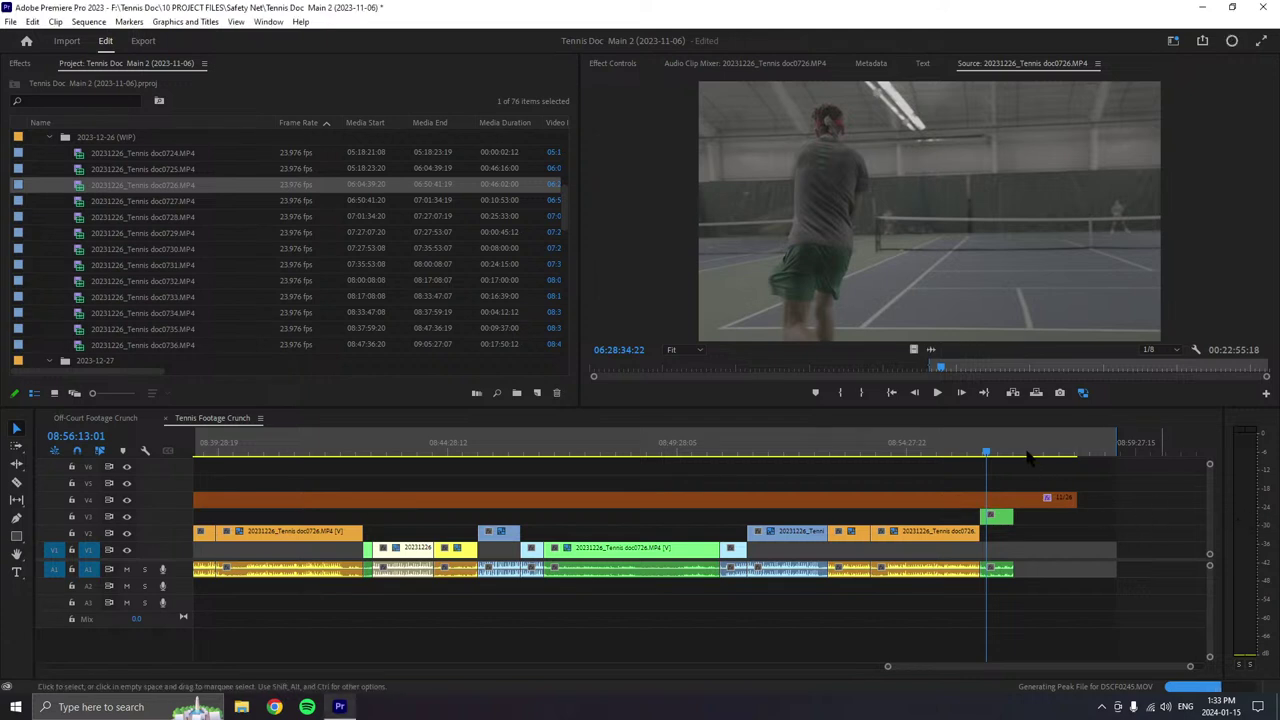
{"action": "left_click", "coordinate": [937, 392]}
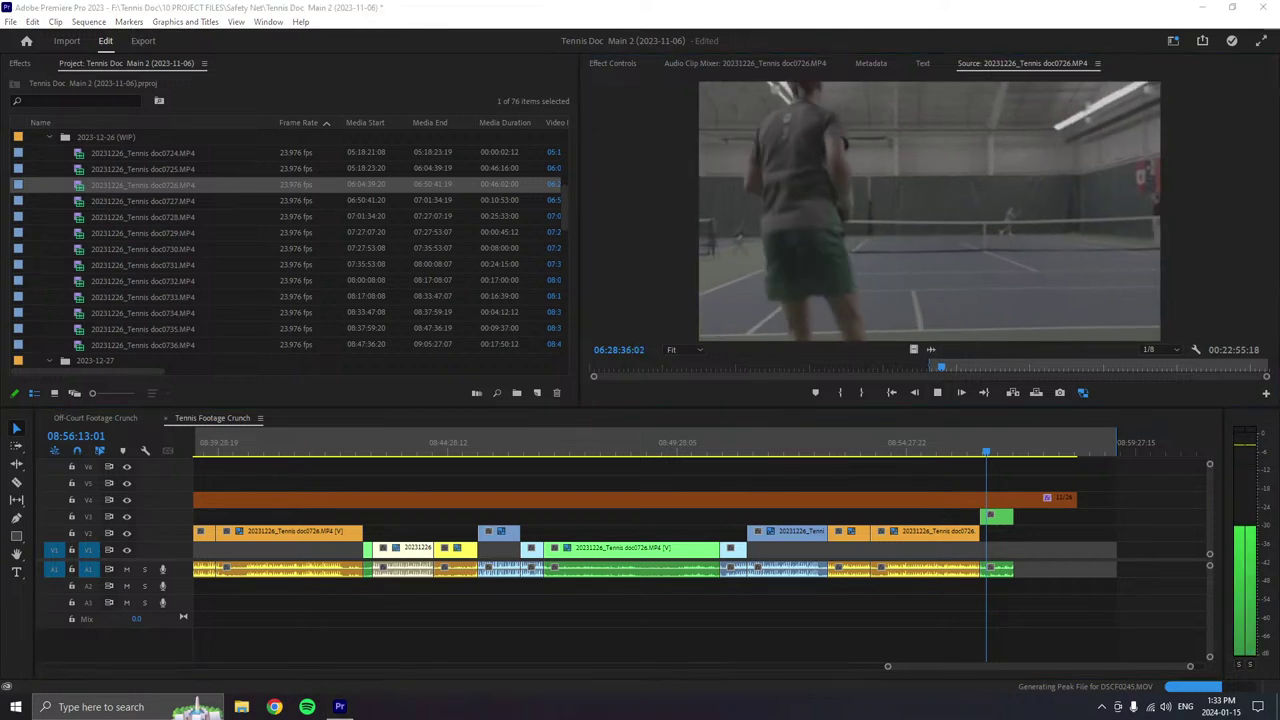
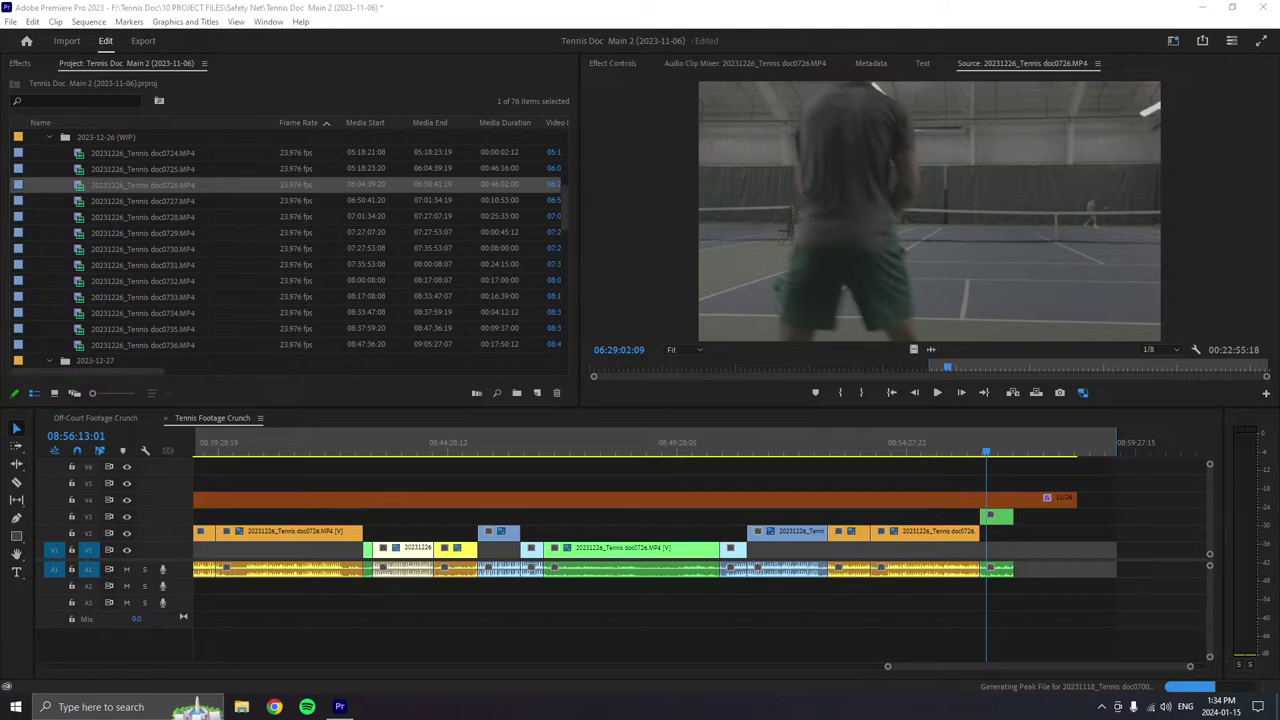
{"action": "left_click", "coordinate": [1135, 553]}
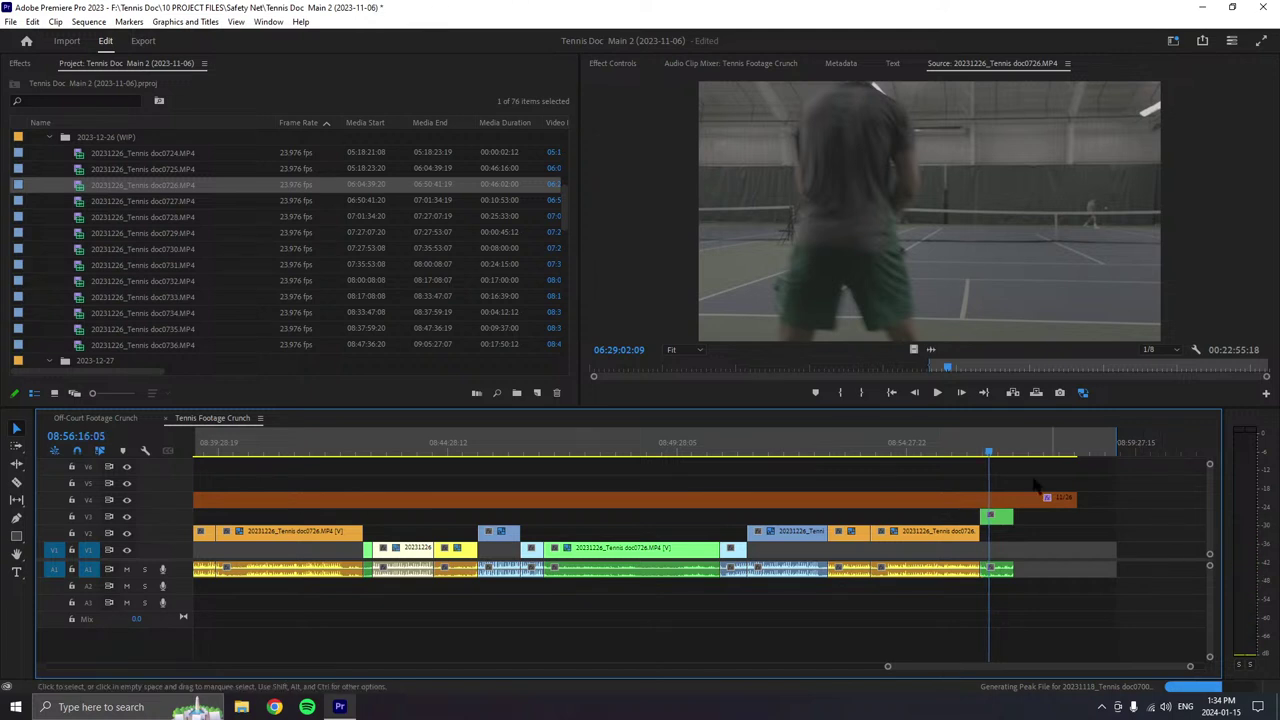
{"action": "left_click", "coordinate": [937, 393]}
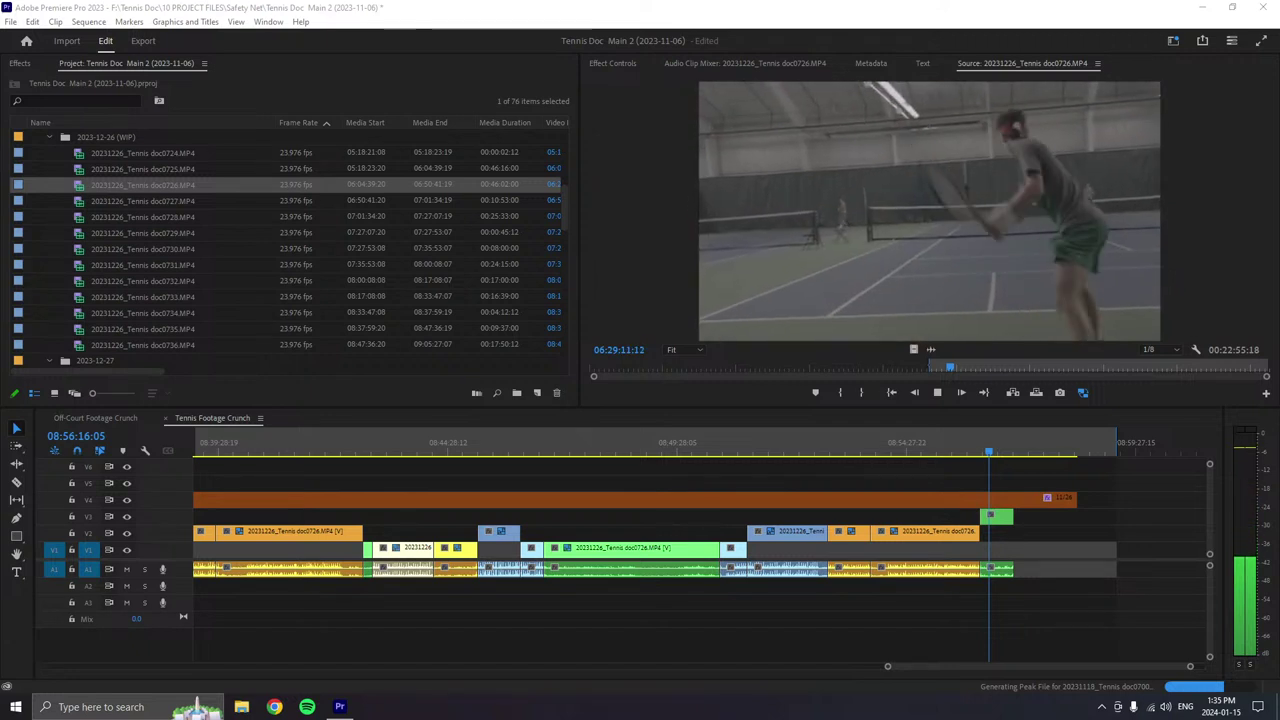
- Replay the source footage from about 06:28:10 to 06:29:54 to find where the usable part ends
{"action": "left_click", "coordinate": [938, 369]}
{"action": "left_click_drag", "start_coordinate": [939, 372], "coordinate": [941, 375]}
{"action": "key", "text": "b"}
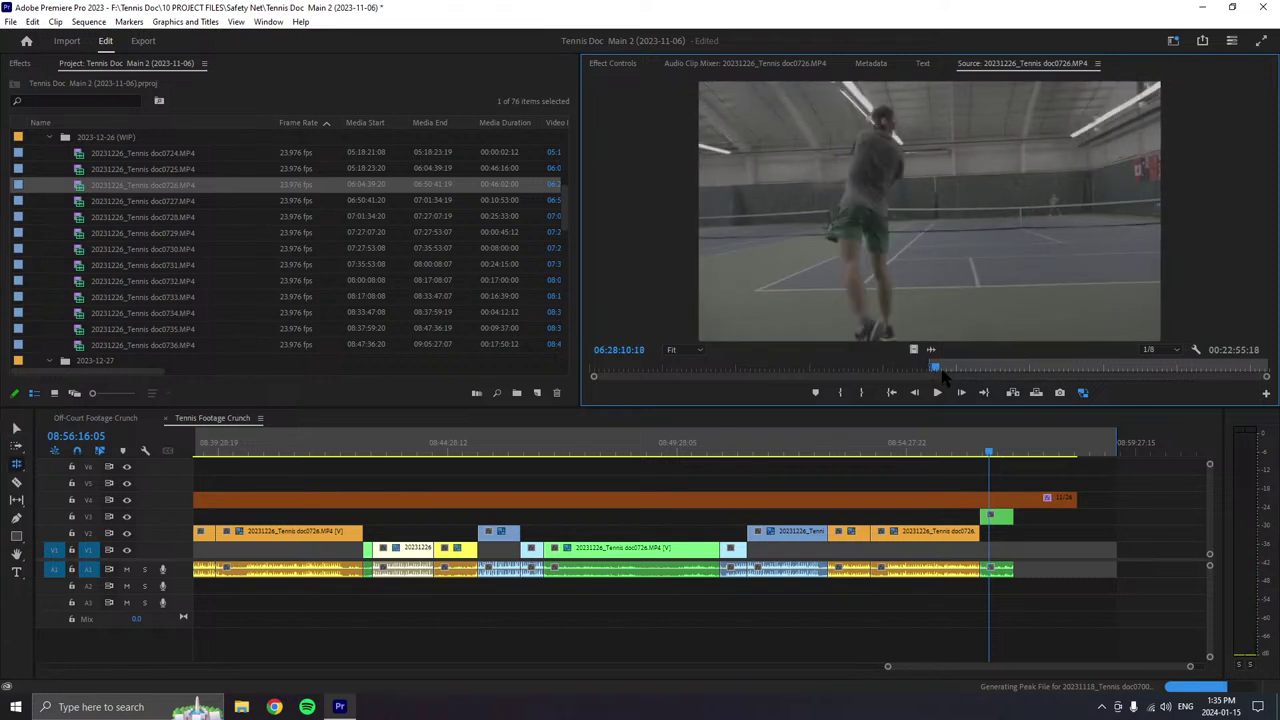
{"action": "key", "text": "space"}
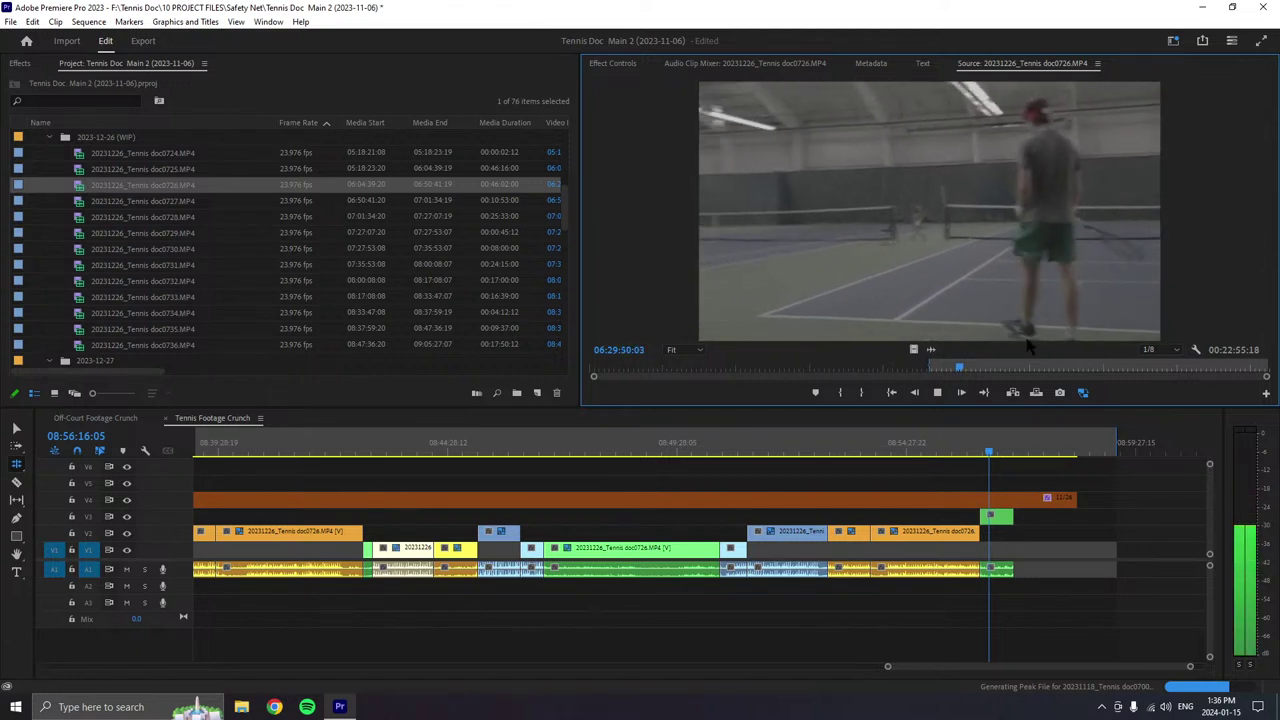
{"action": "scroll", "coordinate": [1002, 547], "scroll_direction": "down", "scroll_amount": 5}
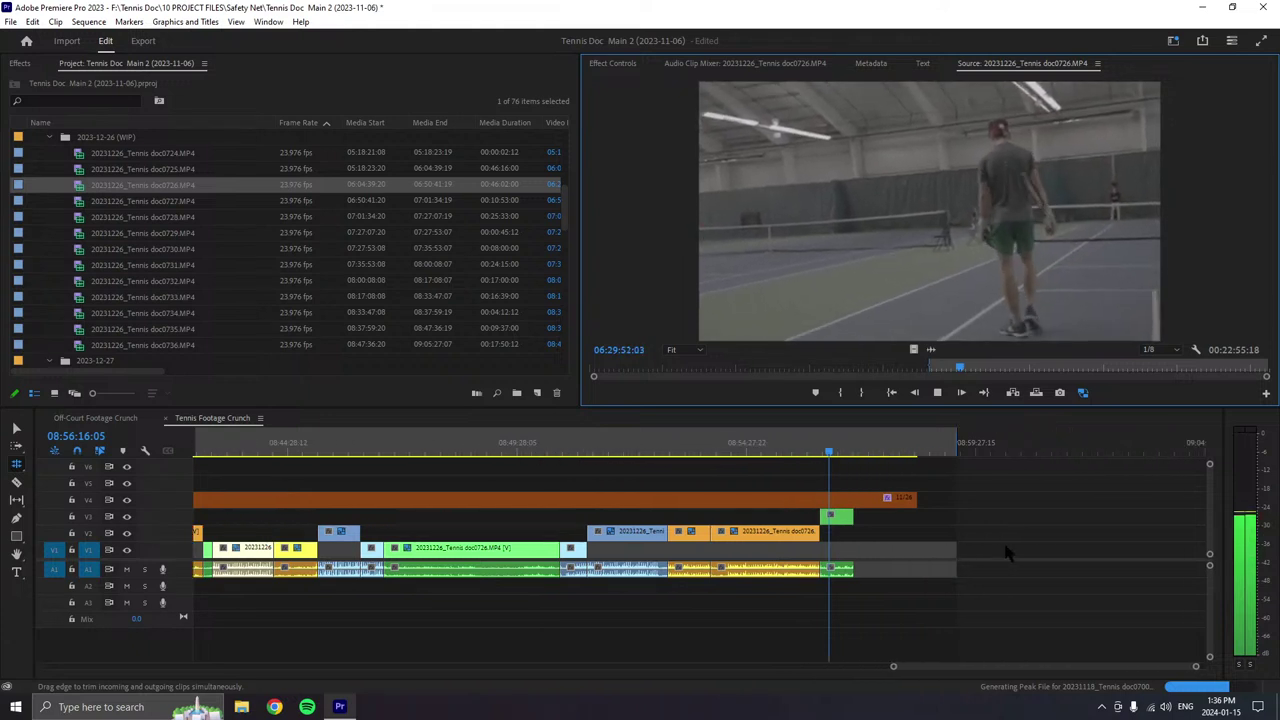
{"action": "scroll", "coordinate": [1004, 553], "scroll_direction": "down", "scroll_amount": 1}
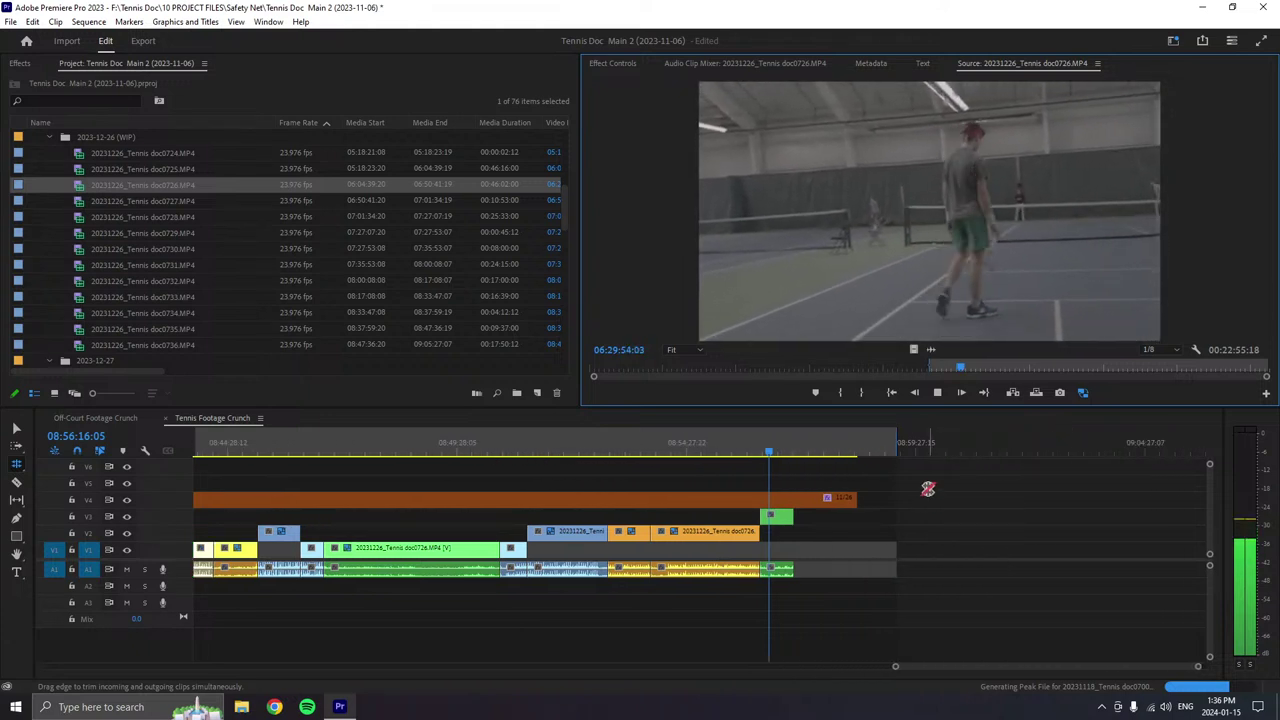
- Mark the source out point at 06:29:40:11 and append the 00:01:54:10 select on V1 after the Forest clip
{"action": "left_click", "coordinate": [955, 368]}
{"action": "left_click", "coordinate": [955, 368]}
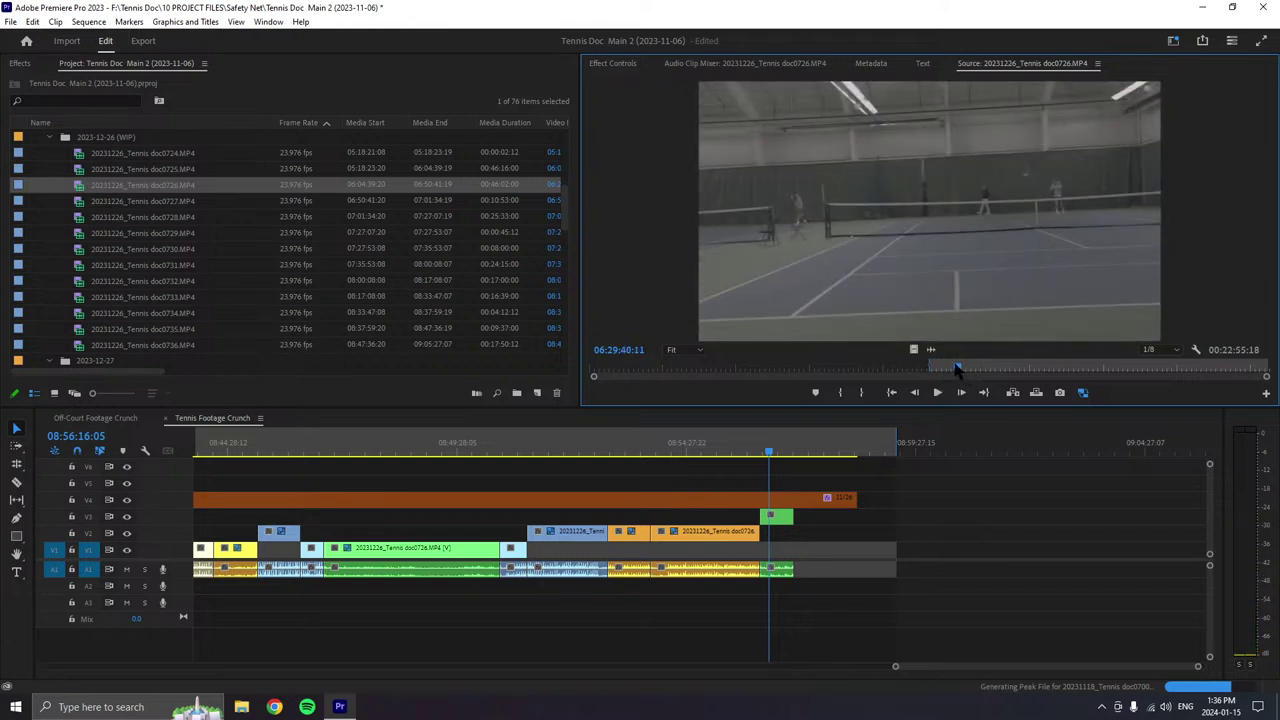
{"action": "key", "text": "o"}
{"action": "left_click_drag", "start_coordinate": [965, 241], "coordinate": [808, 567]}
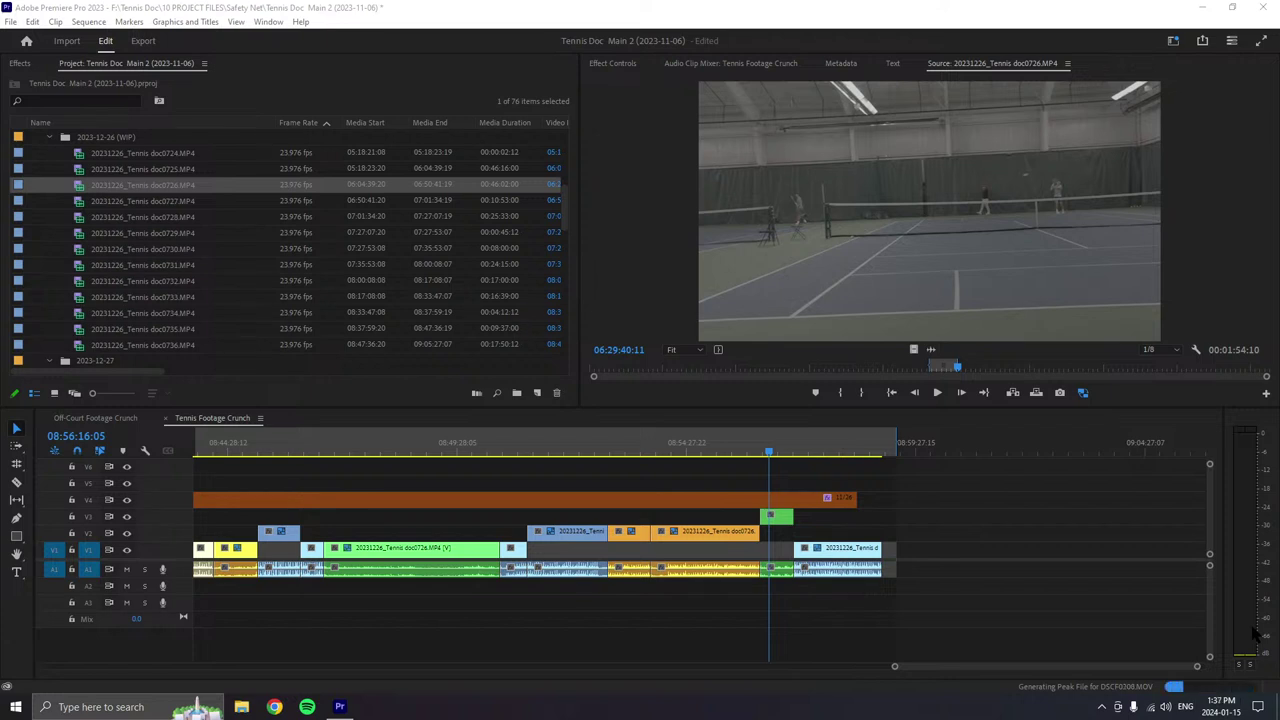
- Mark the following 00:00:33:06 source select, ending at about 06:30:19, and place it on V1 after the last clip
{"action": "left_click", "coordinate": [935, 396]}
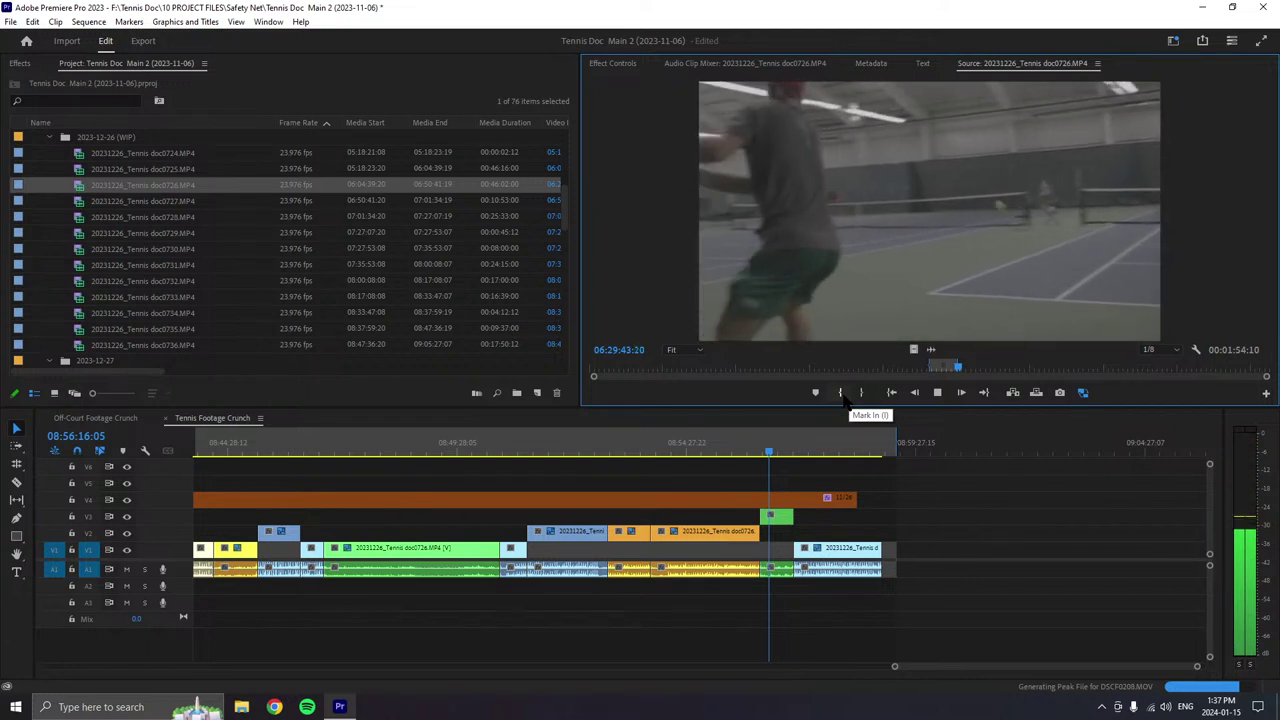
{"action": "left_click", "coordinate": [841, 393]}
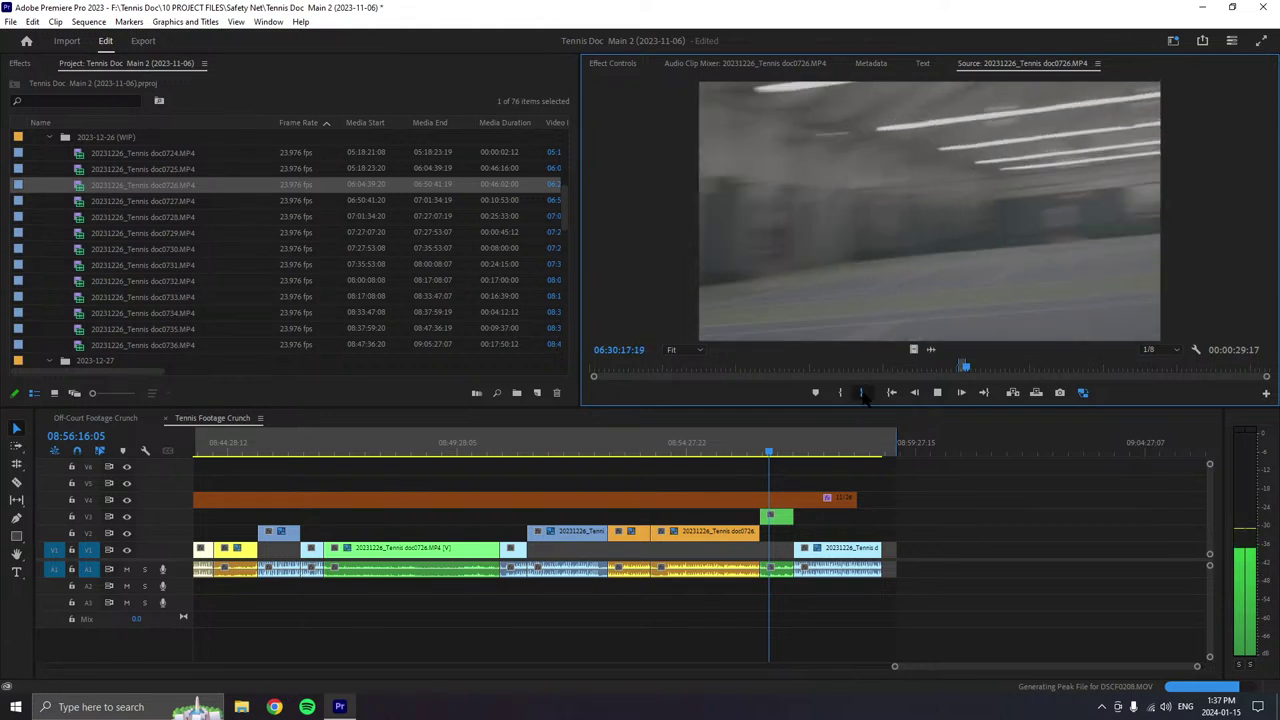
{"action": "left_click", "coordinate": [862, 393]}
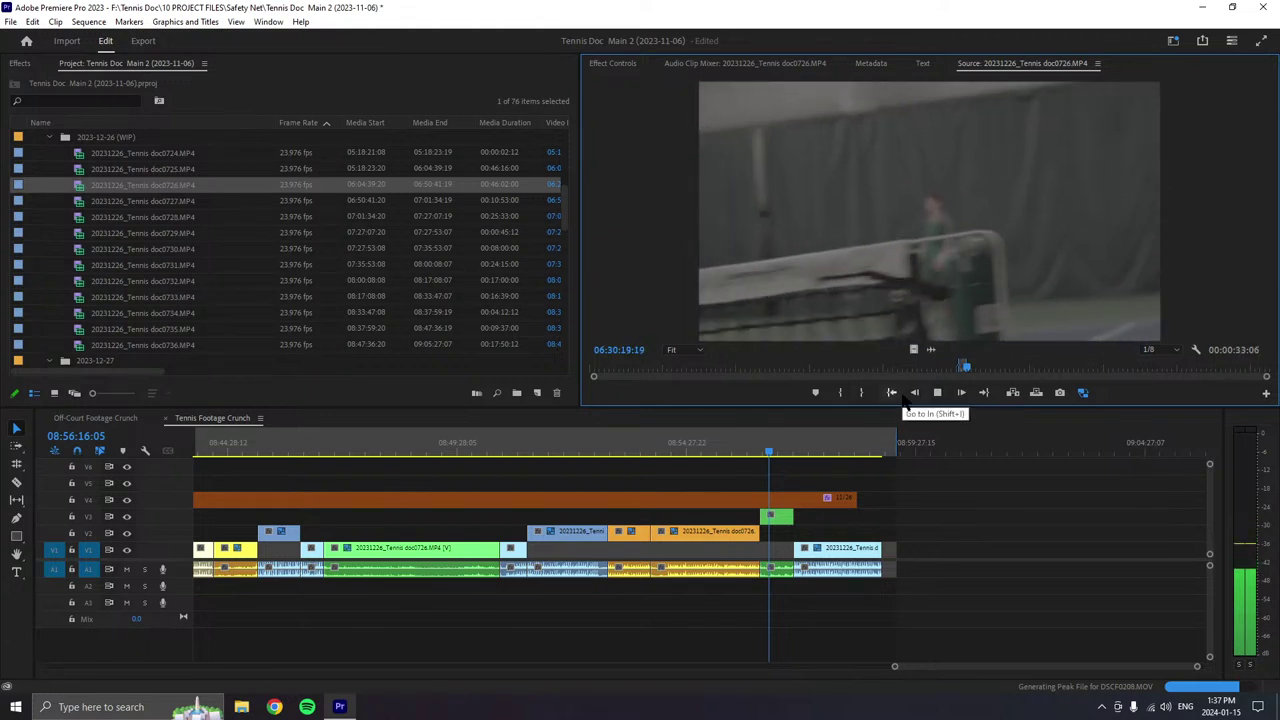
{"action": "left_click", "coordinate": [937, 392]}
{"action": "left_click_drag", "start_coordinate": [930, 320], "coordinate": [906, 560]}
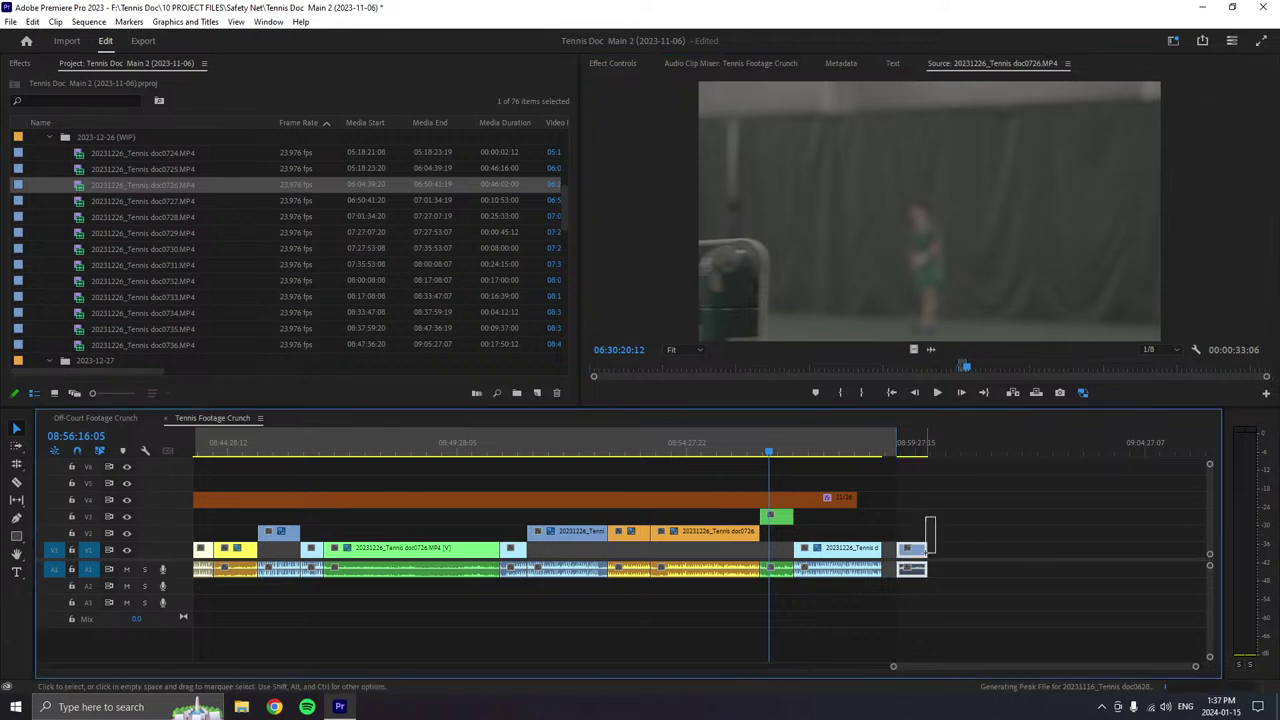
- Label the newly placed short clip Rose and move it flush against the end of the preceding V1 clip
{"action": "right_click", "coordinate": [918, 550]}
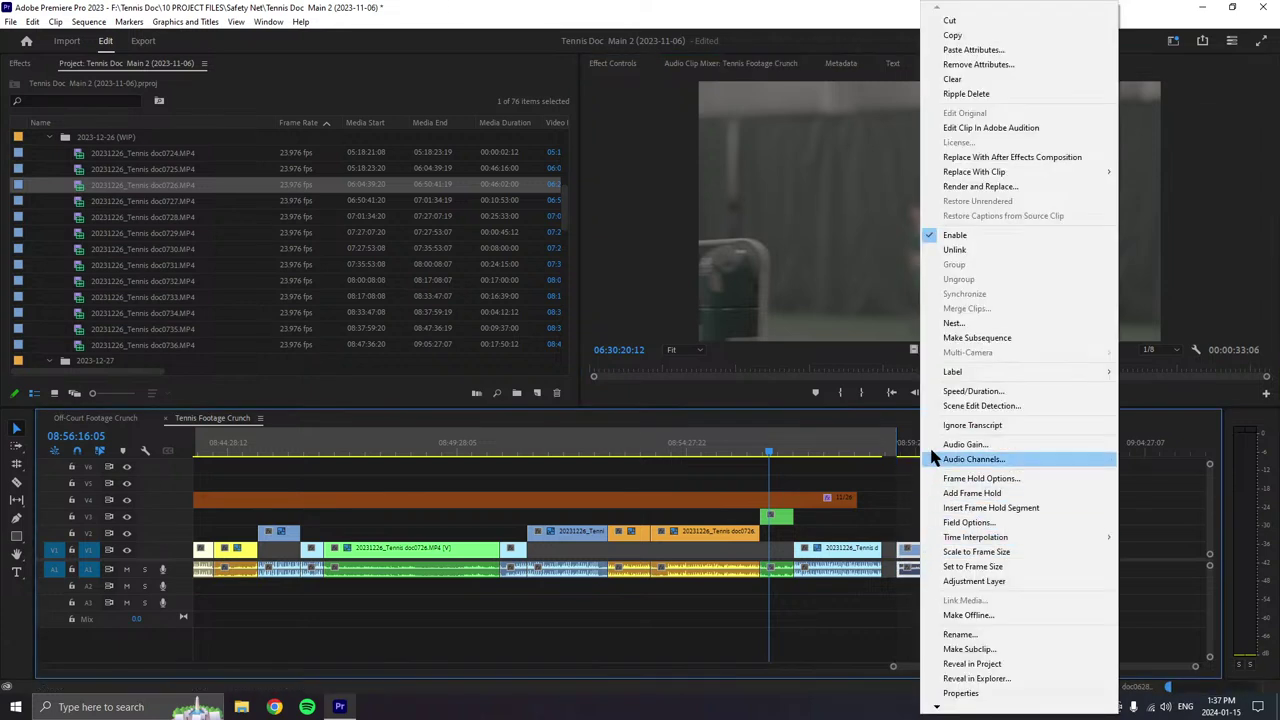
{"action": "mouse_move", "coordinate": [960, 372]}
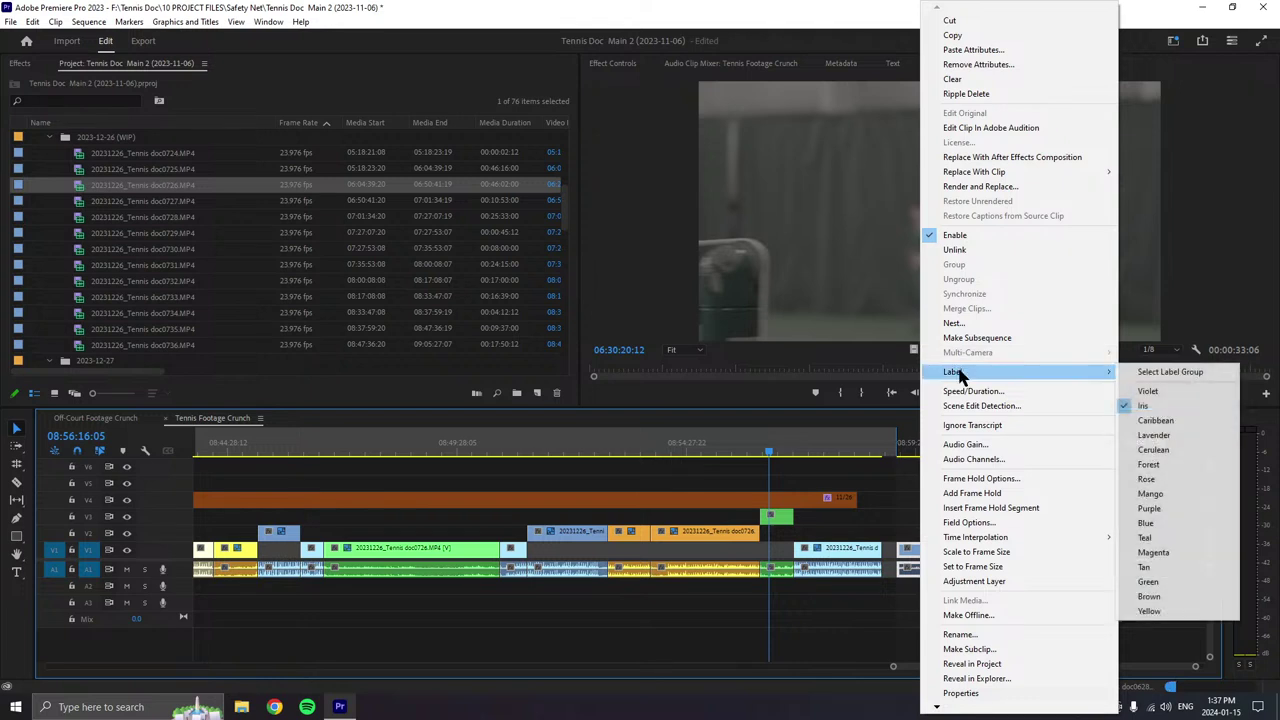
{"action": "left_click", "coordinate": [1147, 482]}
{"action": "left_click_drag", "start_coordinate": [914, 562], "coordinate": [898, 562]}
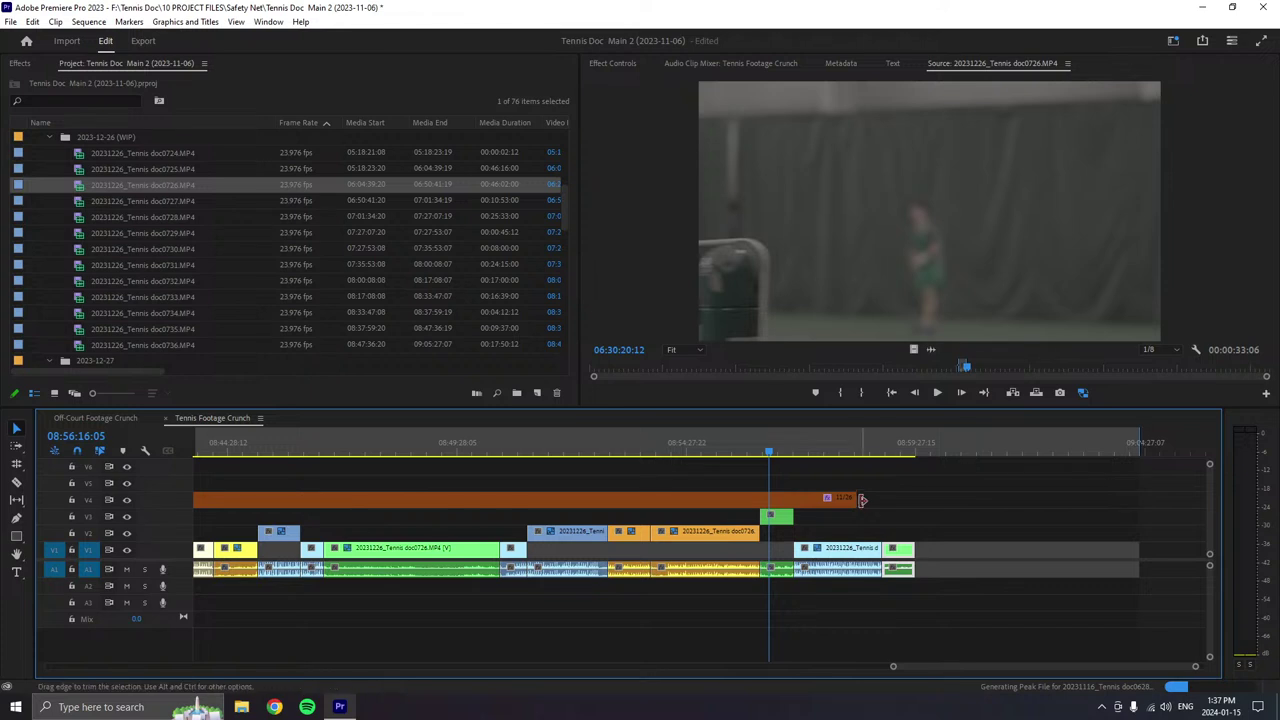
- Extend the date title on V4 well past the last clip and save the project
{"action": "left_click_drag", "start_coordinate": [862, 500], "coordinate": [1192, 502]}
{"action": "key", "text": "ctrl+s"}
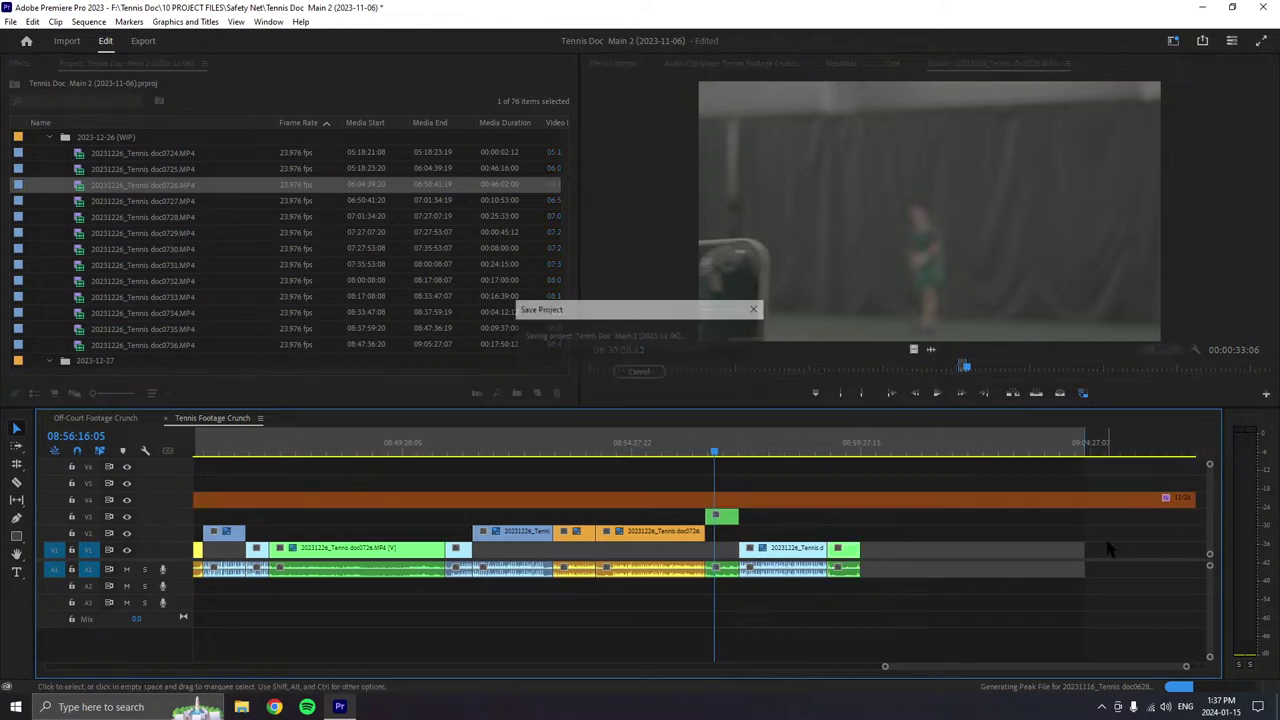
- Review the source footage from 06:30:20 onward, resetting the in point between rallies until it sits at about 06:30:59
{"action": "left_click", "coordinate": [937, 393]}
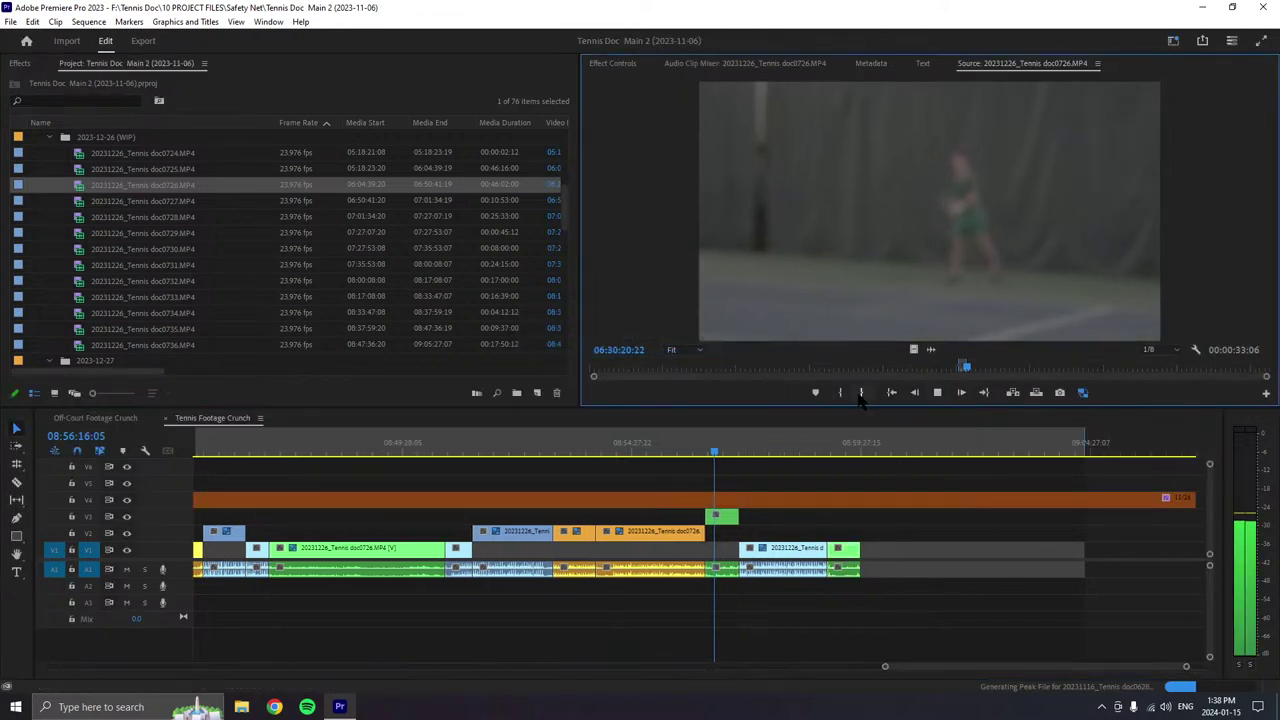
{"action": "left_click", "coordinate": [858, 394]}
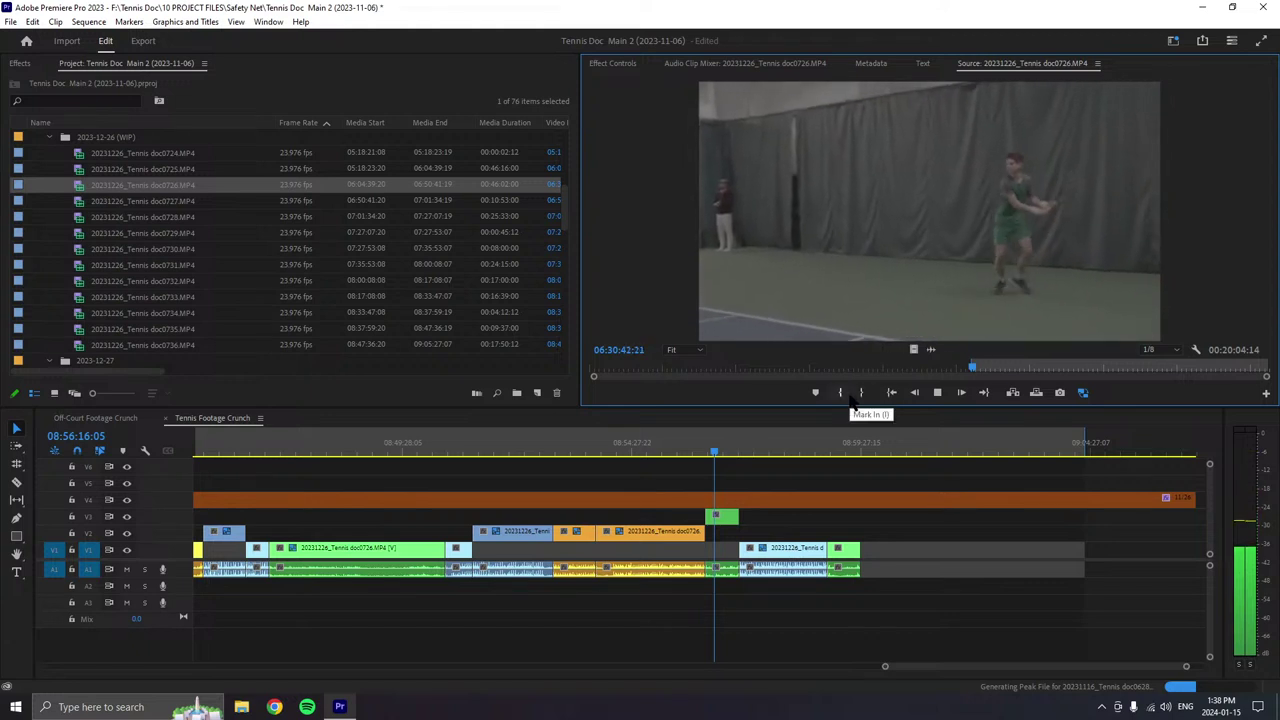
{"action": "left_click", "coordinate": [846, 396]}
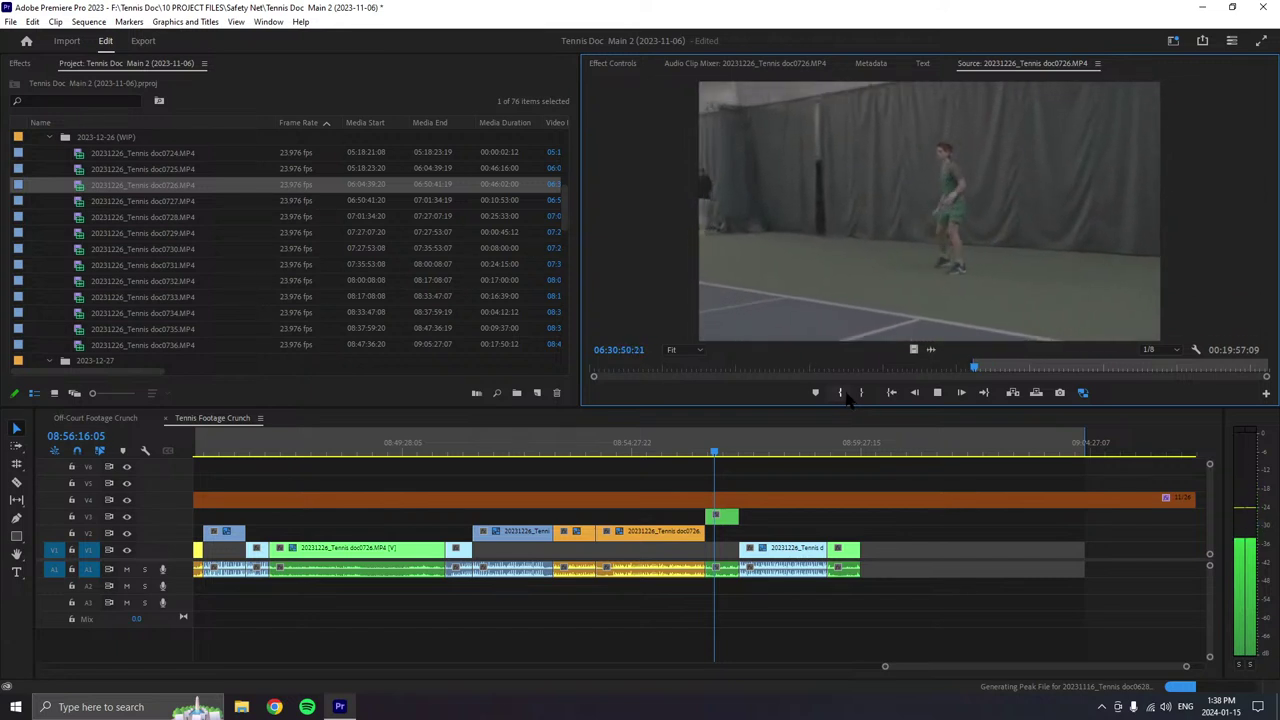
{"action": "left_click", "coordinate": [846, 396]}
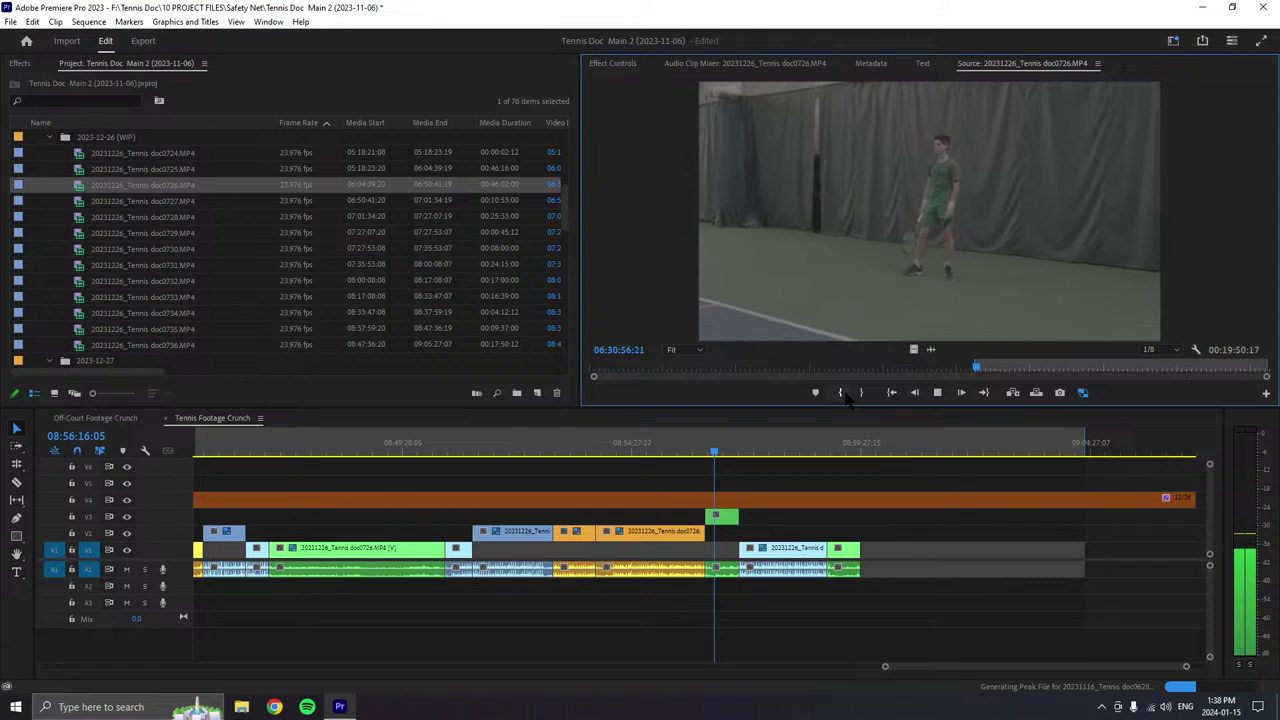
{"action": "left_click", "coordinate": [843, 393]}
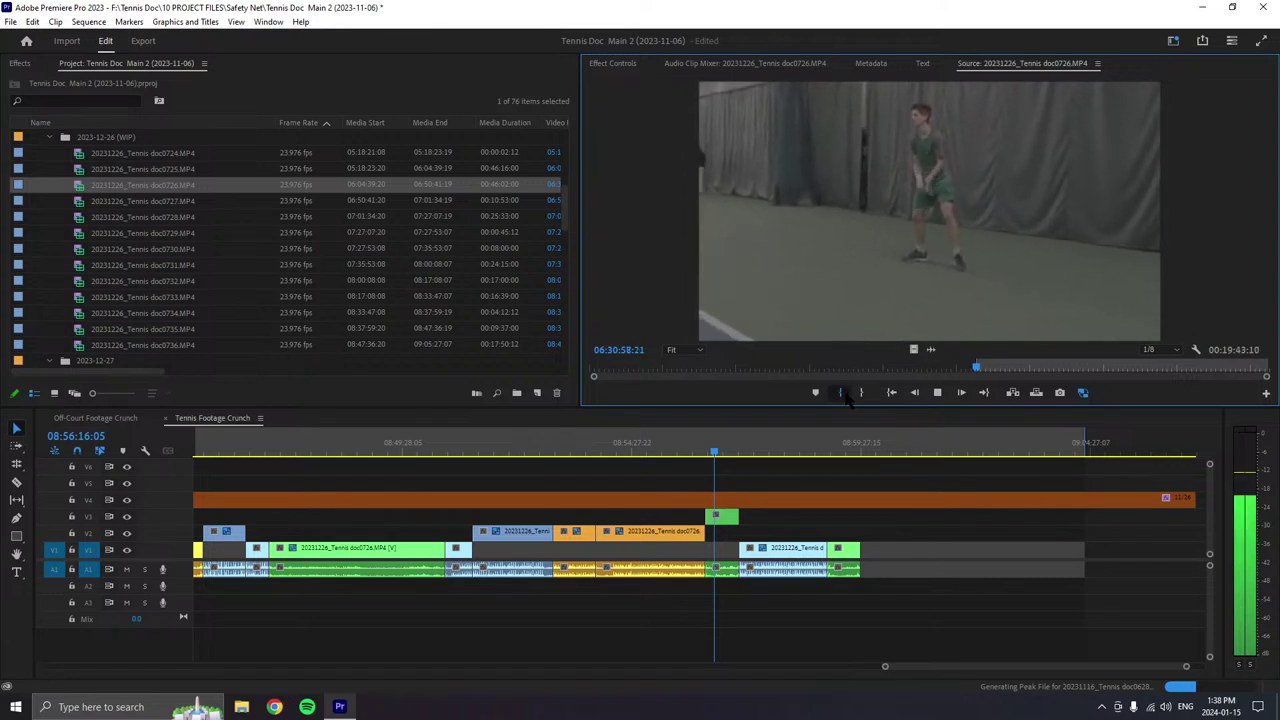
{"action": "left_click", "coordinate": [843, 393]}
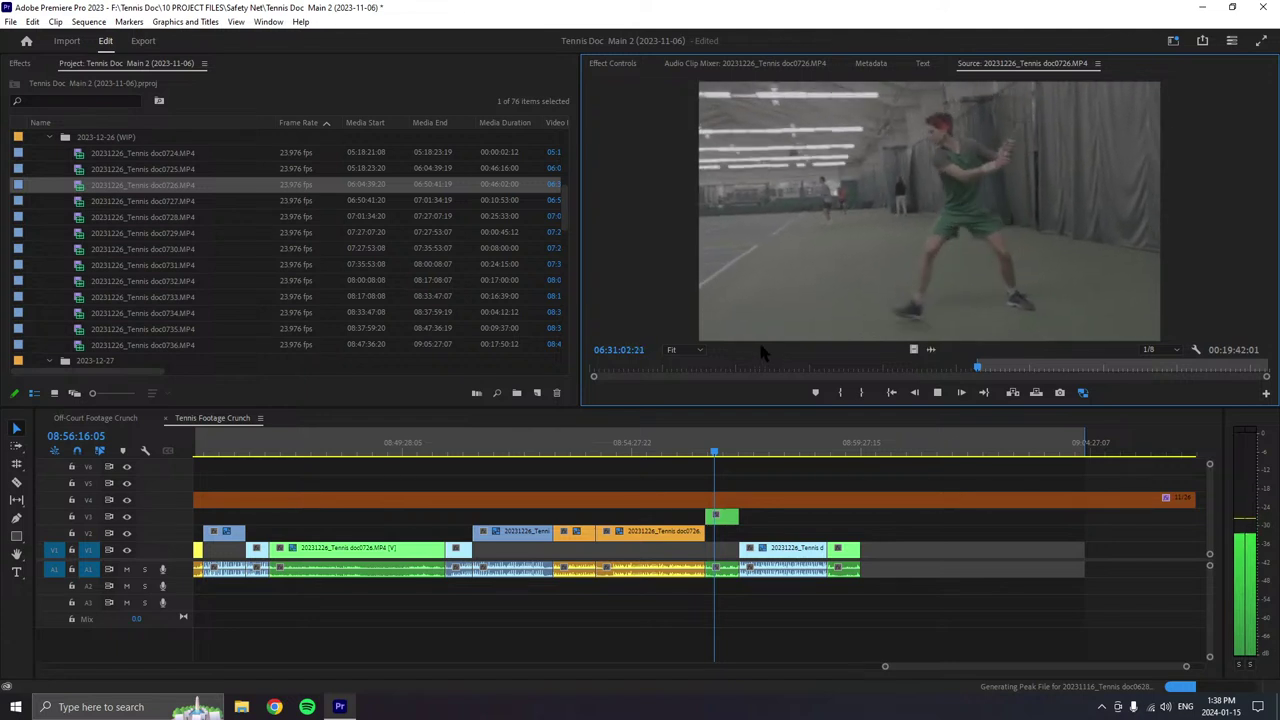
- Mark a 00:01:16:00 section of 20231226_Tennis doc0726.MP4 ending at 06:32:20:20 and append it to V1 after the last clip
{"action": "left_click", "coordinate": [843, 393]}
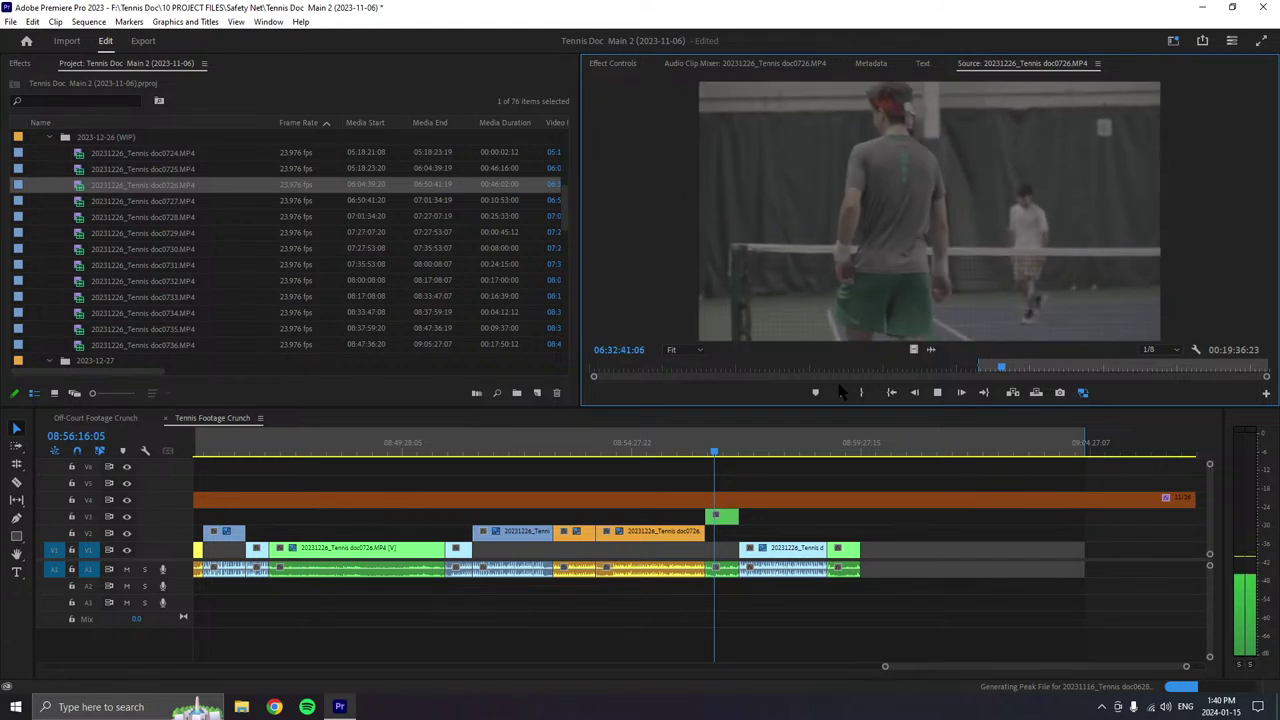
{"action": "key", "text": "space"}
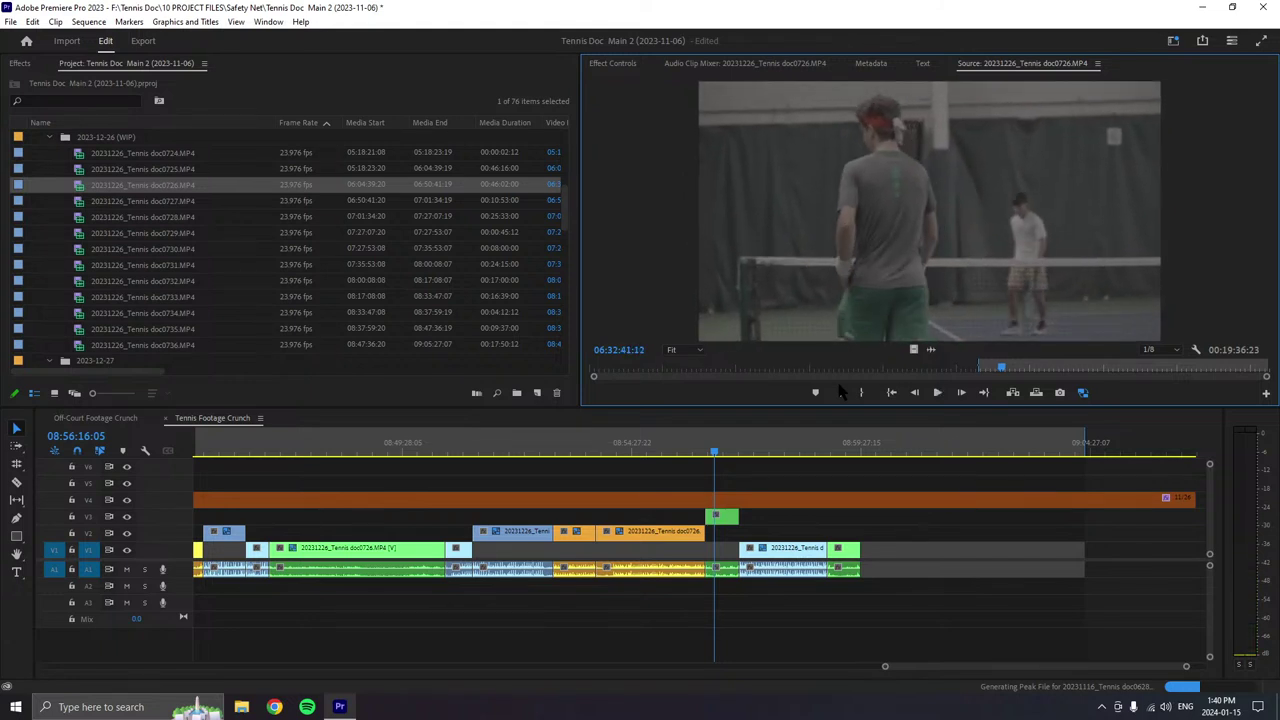
{"action": "left_click", "coordinate": [998, 368]}
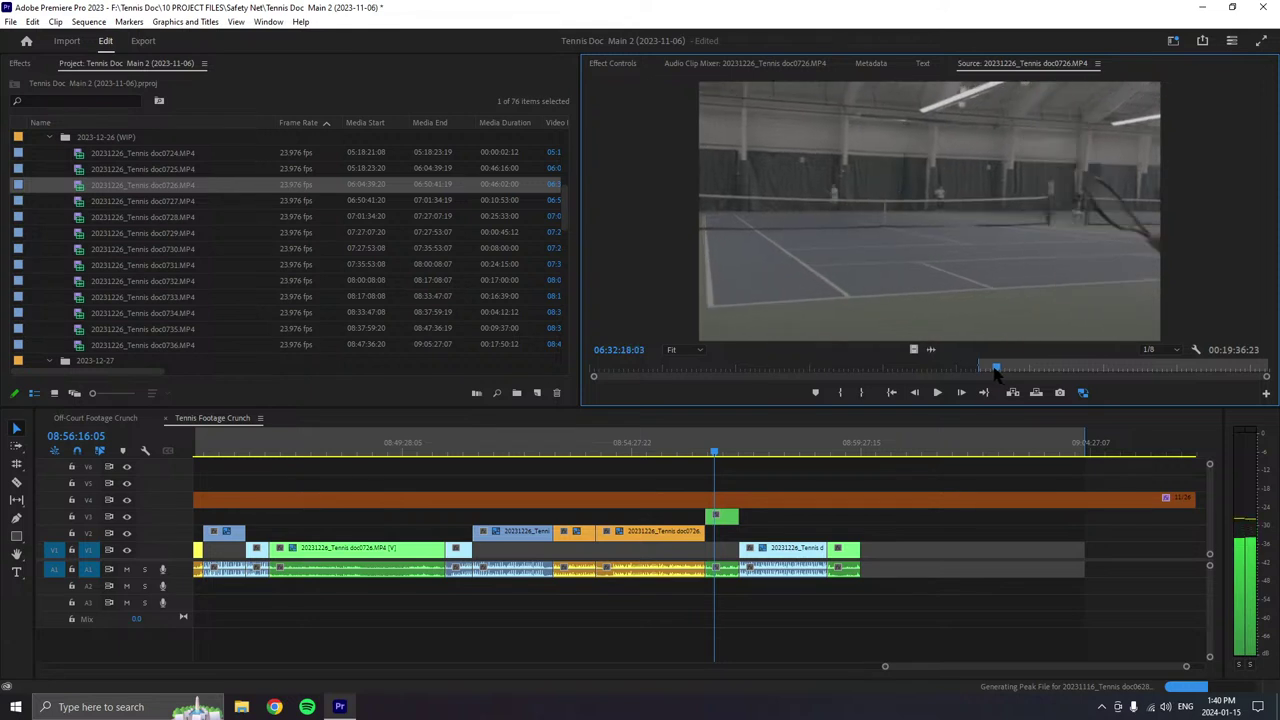
{"action": "left_click", "coordinate": [997, 369]}
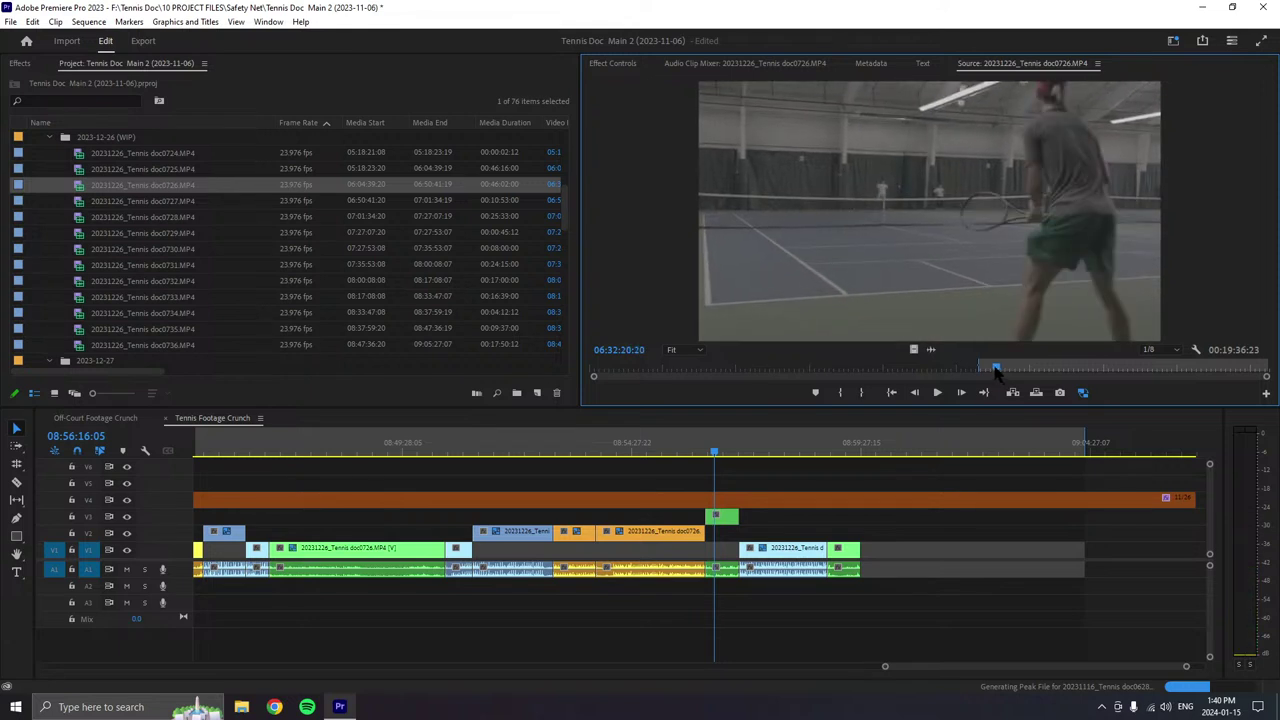
{"action": "key", "text": "o"}
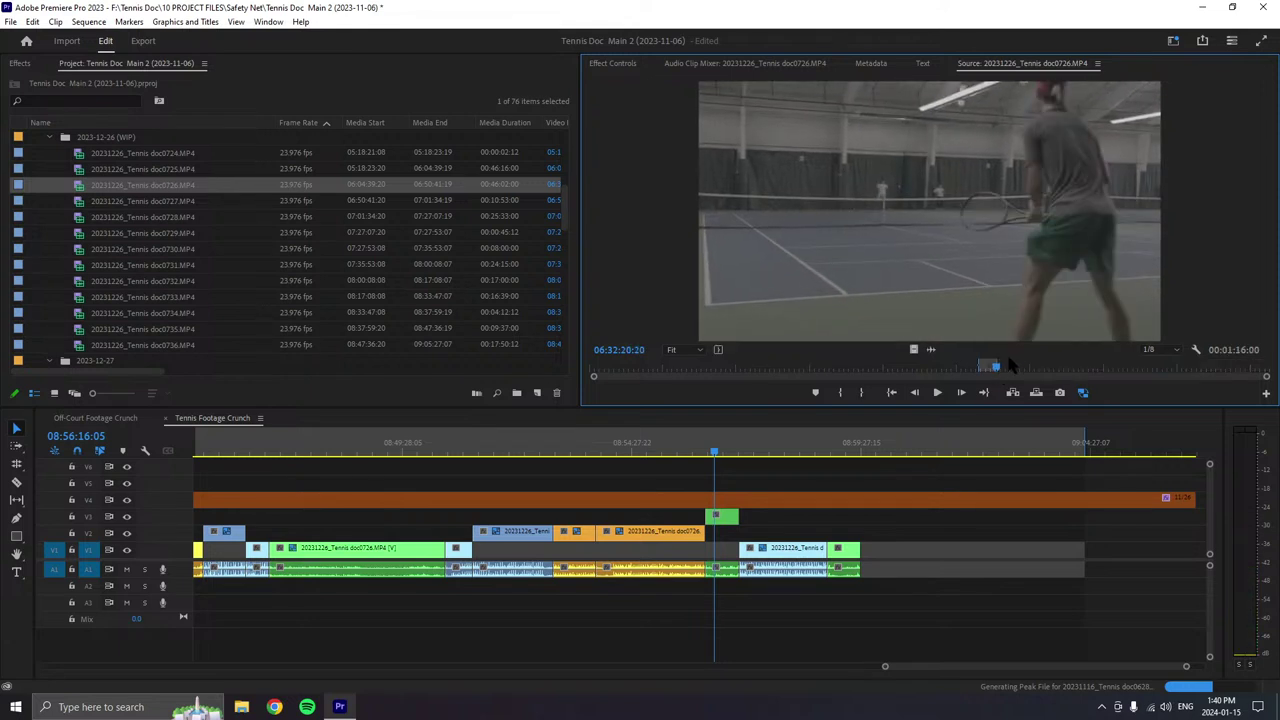
{"action": "left_click_drag", "start_coordinate": [930, 210], "coordinate": [890, 550]}
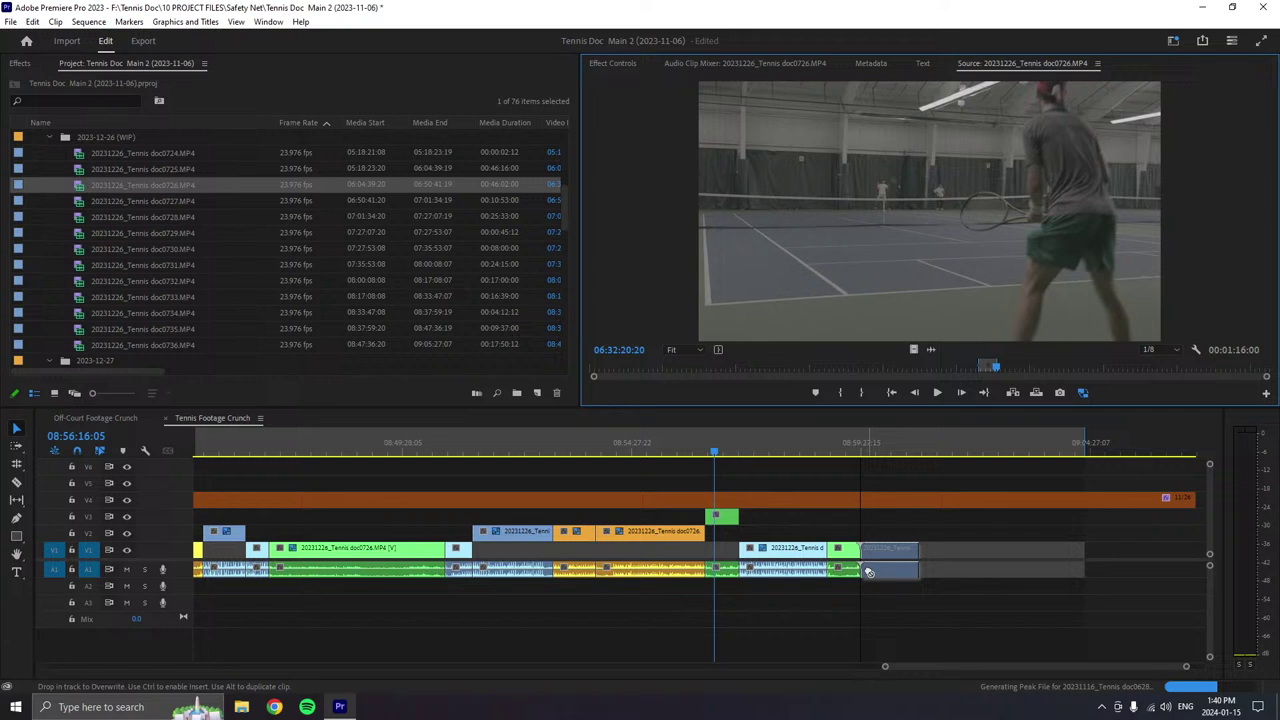
- Mark the bench section of the source footage, 00:00:54:15 long and ending at 06:33:22:18, and append it to V1
{"action": "left_click", "coordinate": [937, 392]}
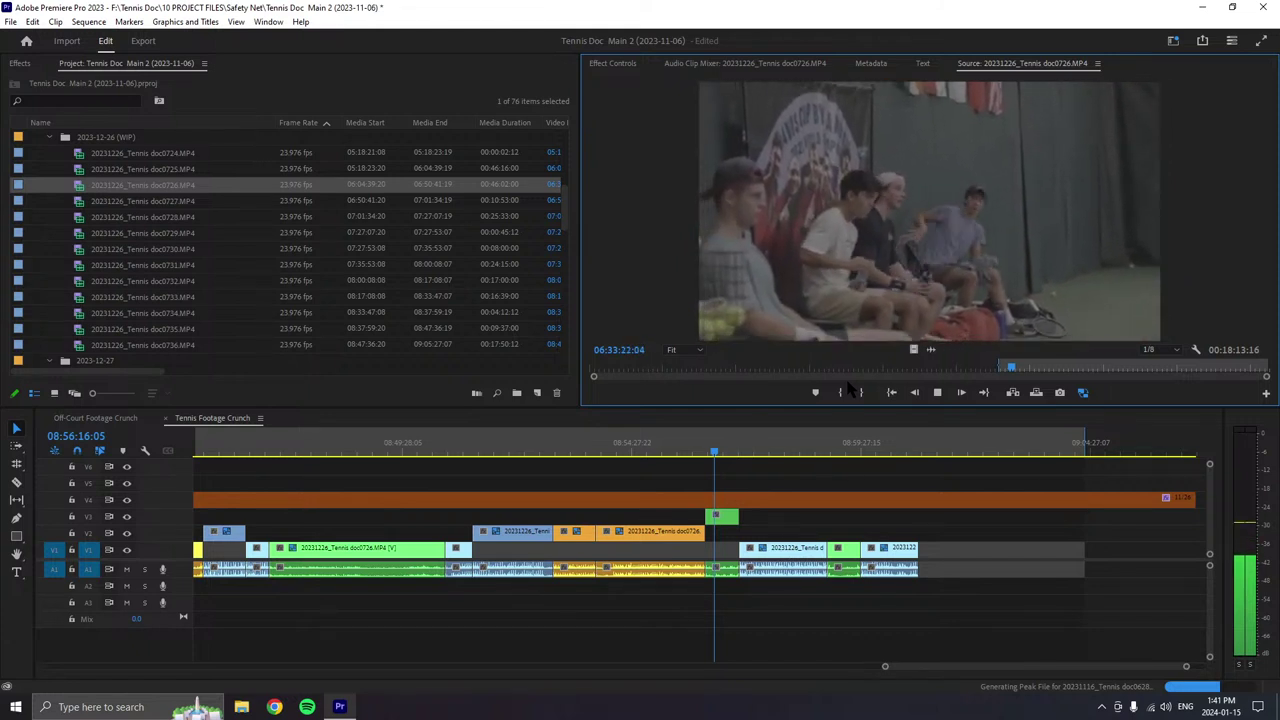
{"action": "key", "text": "space"}
{"action": "left_click", "coordinate": [860, 392]}
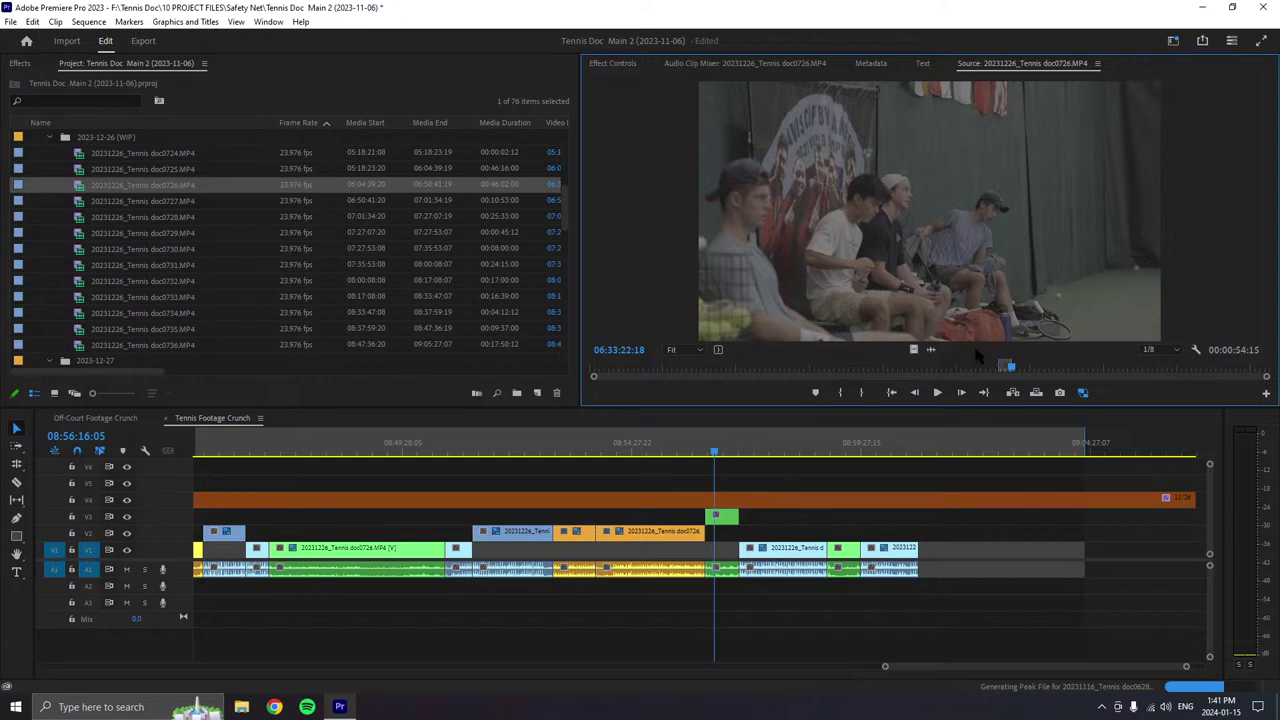
{"action": "left_click_drag", "start_coordinate": [979, 356], "coordinate": [930, 550]}
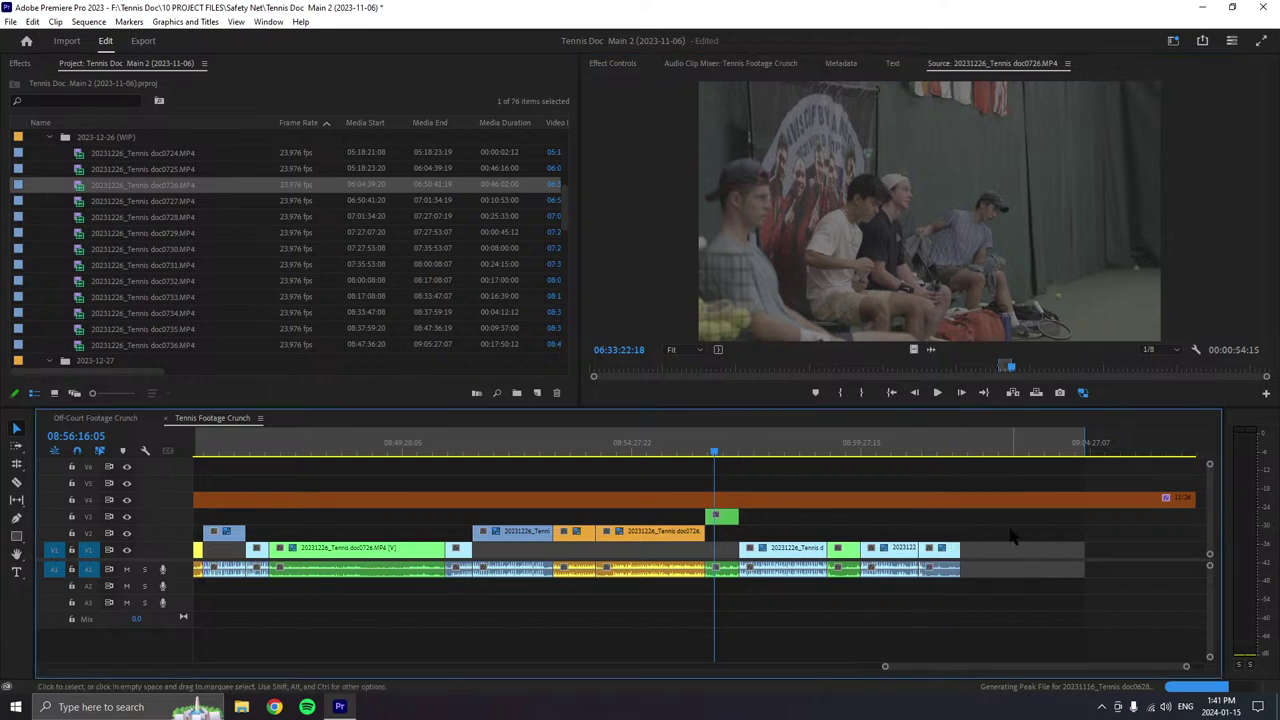
- Set the label color of the newly added bench clip to Teal
{"action": "right_click", "coordinate": [952, 549]}
{"action": "mouse_move", "coordinate": [984, 372]}
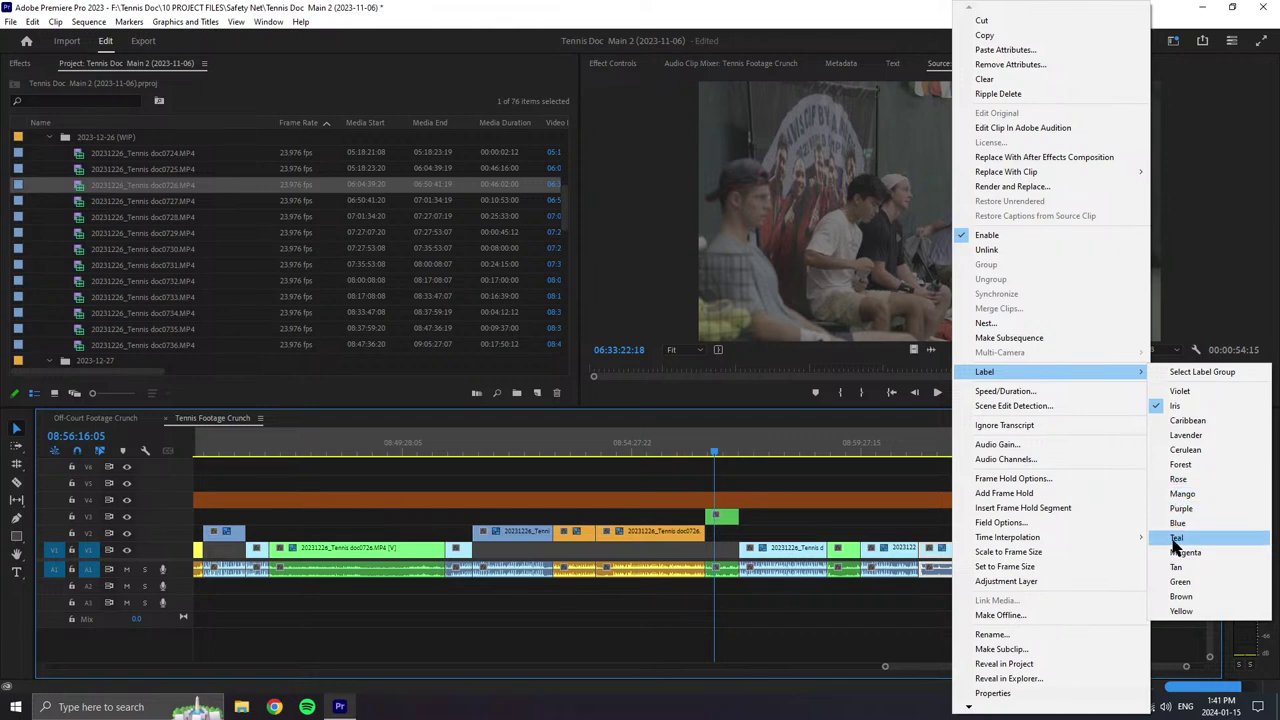
{"action": "left_click", "coordinate": [1177, 539]}
- Label the bench clip at the end of the sequence Purple and raise its video two tracks to V3
{"action": "right_click", "coordinate": [945, 550]}
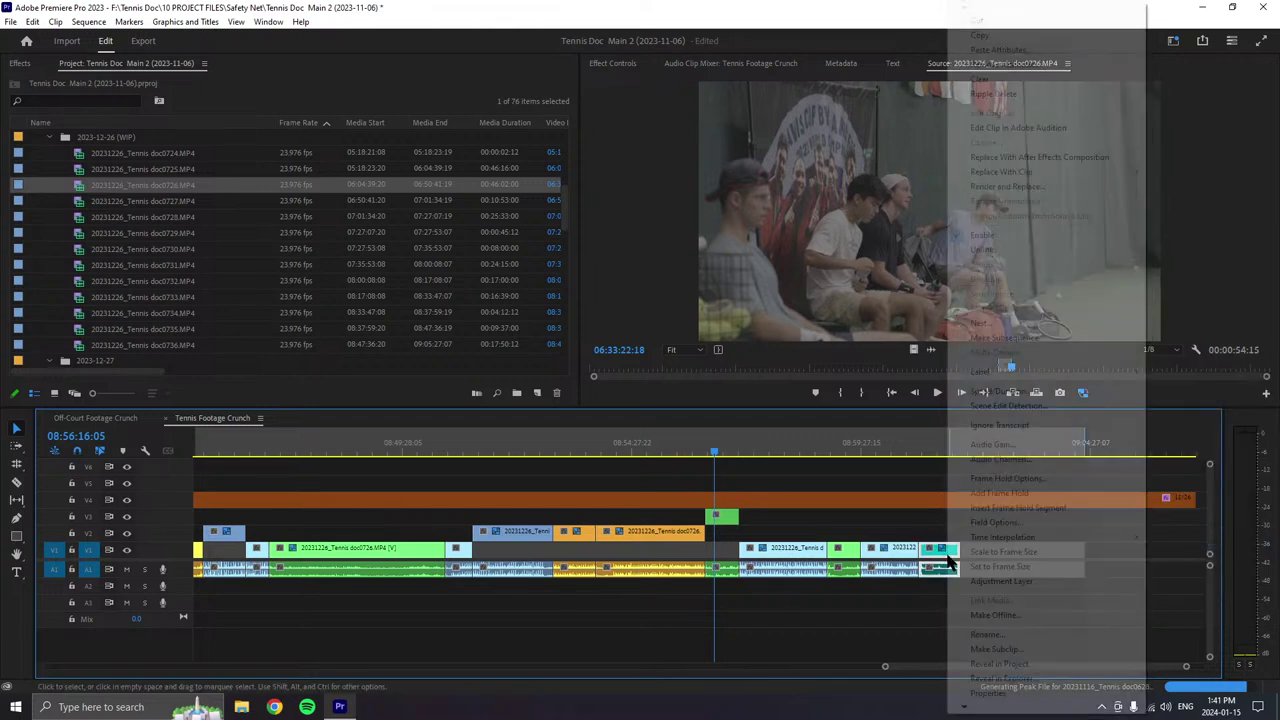
{"action": "mouse_move", "coordinate": [988, 372]}
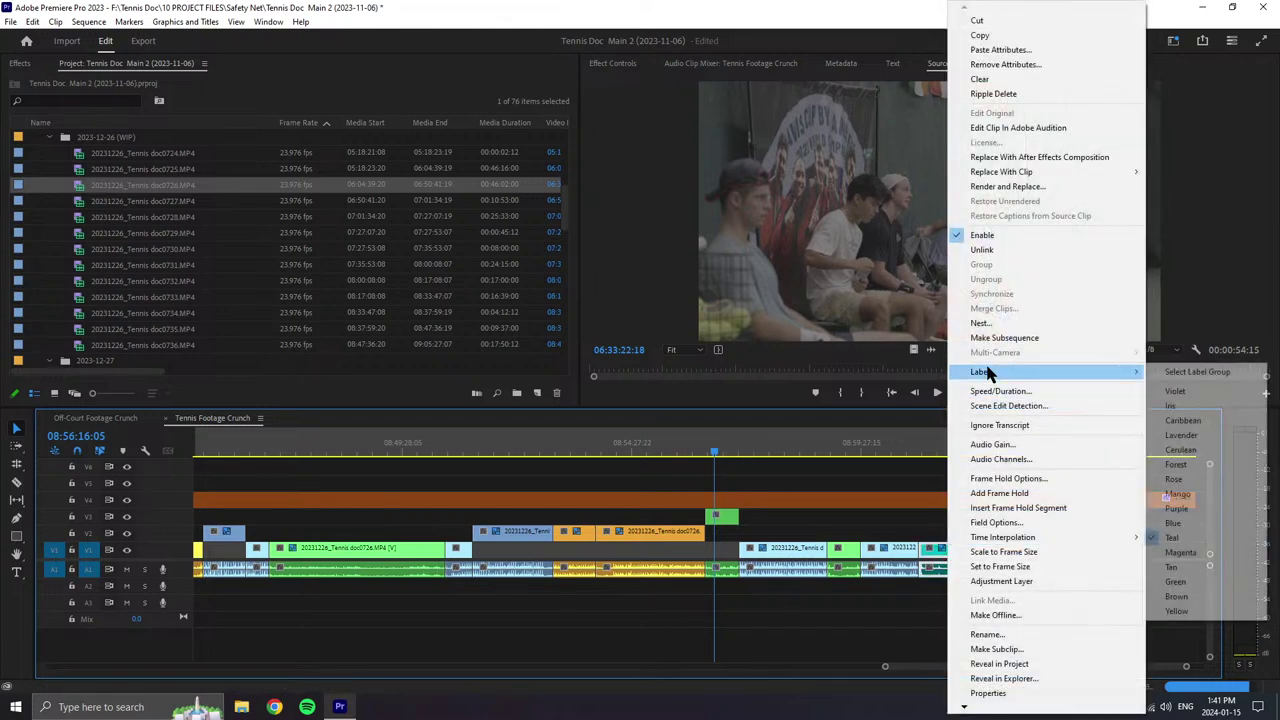
{"action": "left_click", "coordinate": [1198, 509]}
{"action": "left_click", "coordinate": [952, 562]}
{"action": "key", "text": "alt+Up"}
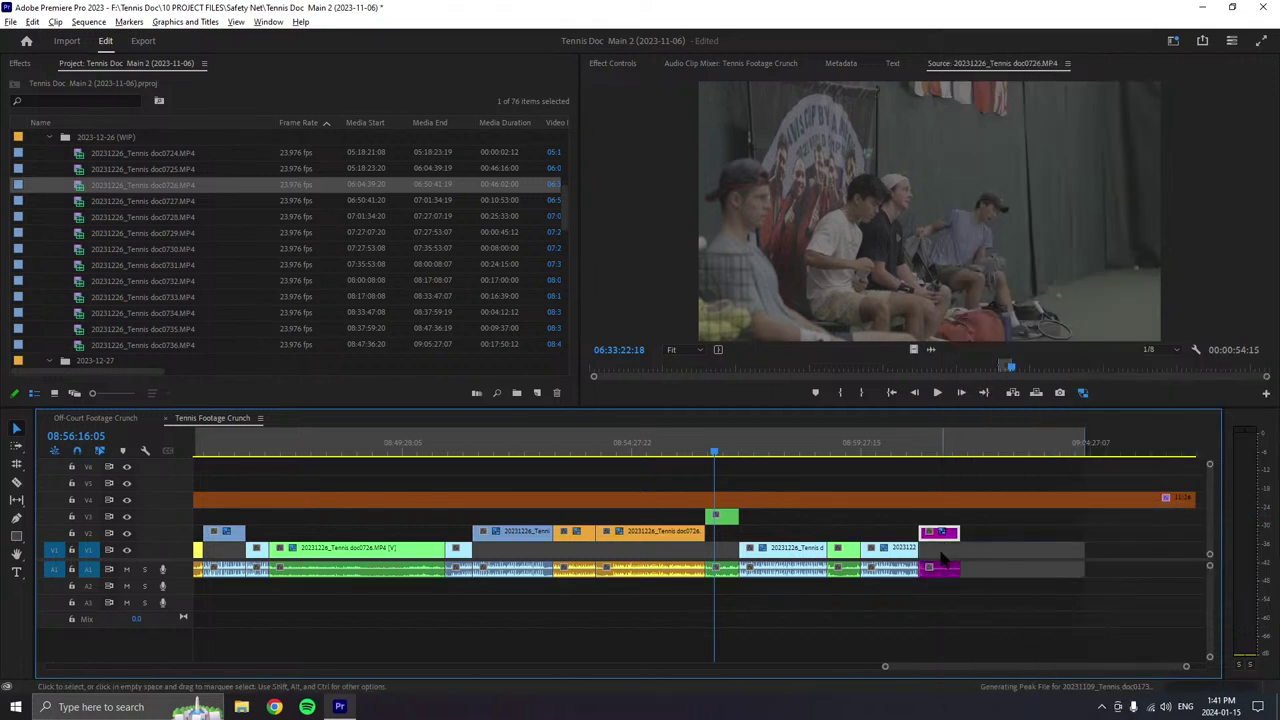
{"action": "key", "text": "alt+Up"}
- Mark a 00:06:49:14 source section ending at 06:40:12:21 and place it on V1 right after the purple clip
{"action": "left_click", "coordinate": [937, 392]}
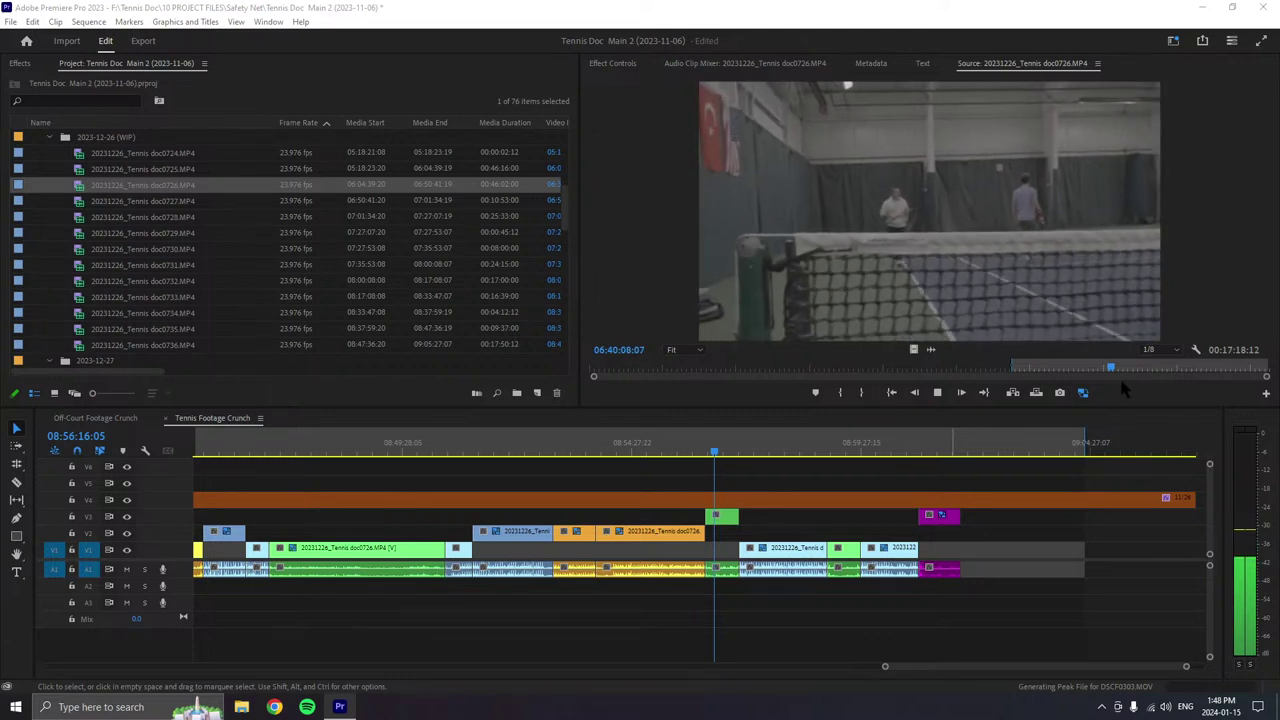
{"action": "left_click", "coordinate": [1170, 397]}
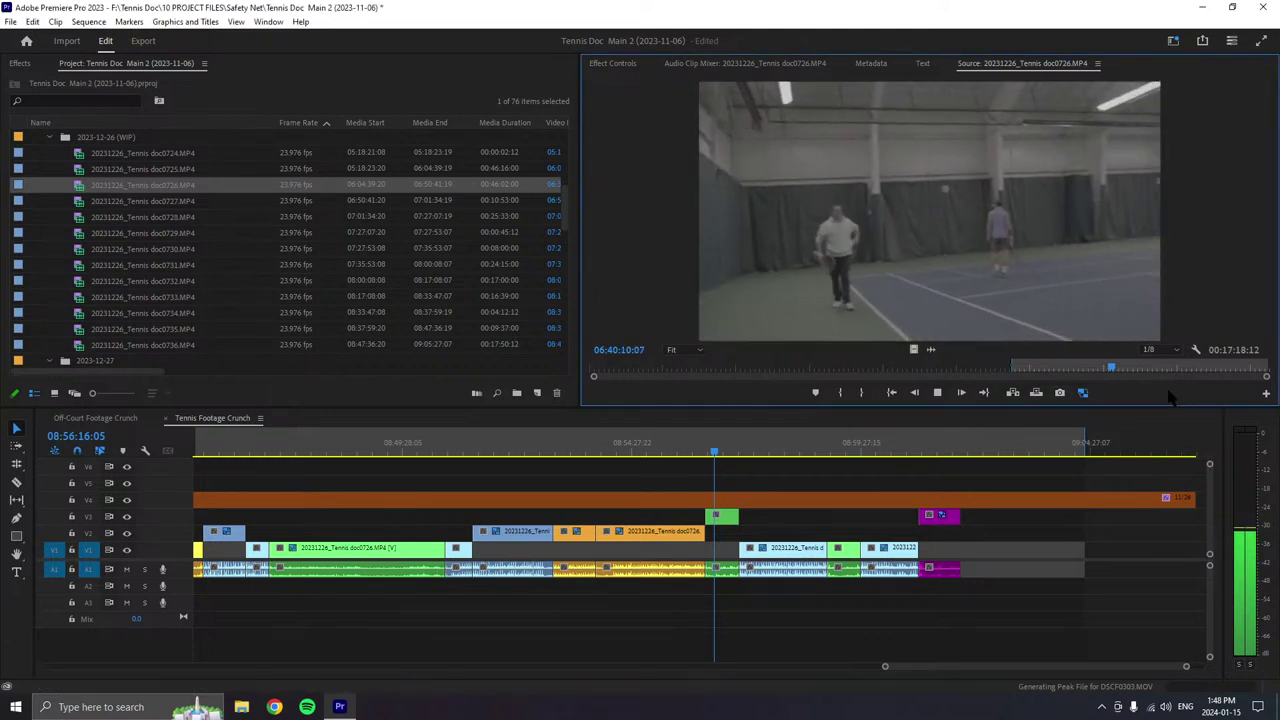
{"action": "left_click", "coordinate": [937, 392]}
{"action": "left_click", "coordinate": [861, 392]}
{"action": "left_click_drag", "start_coordinate": [880, 300], "coordinate": [967, 552]}
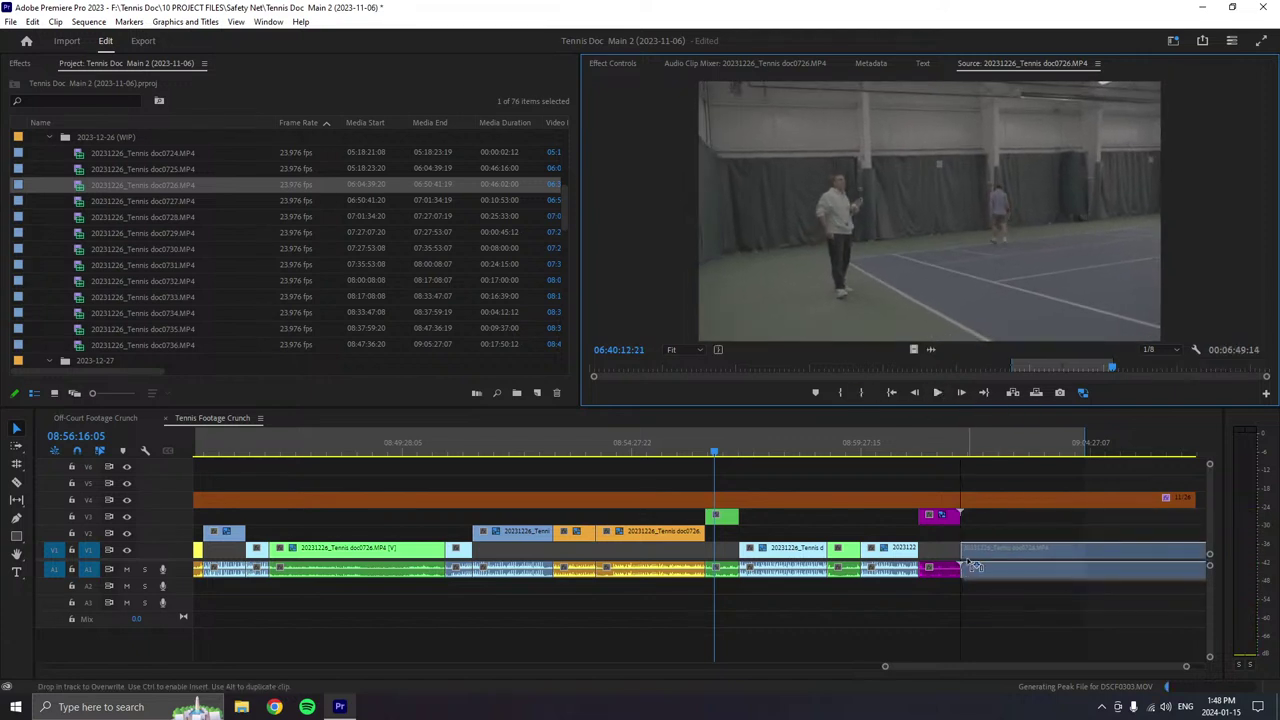
- Set the label color of the long clip just added at the sequence's end to Forest
{"action": "left_click_drag", "start_coordinate": [885, 666], "coordinate": [820, 668]}
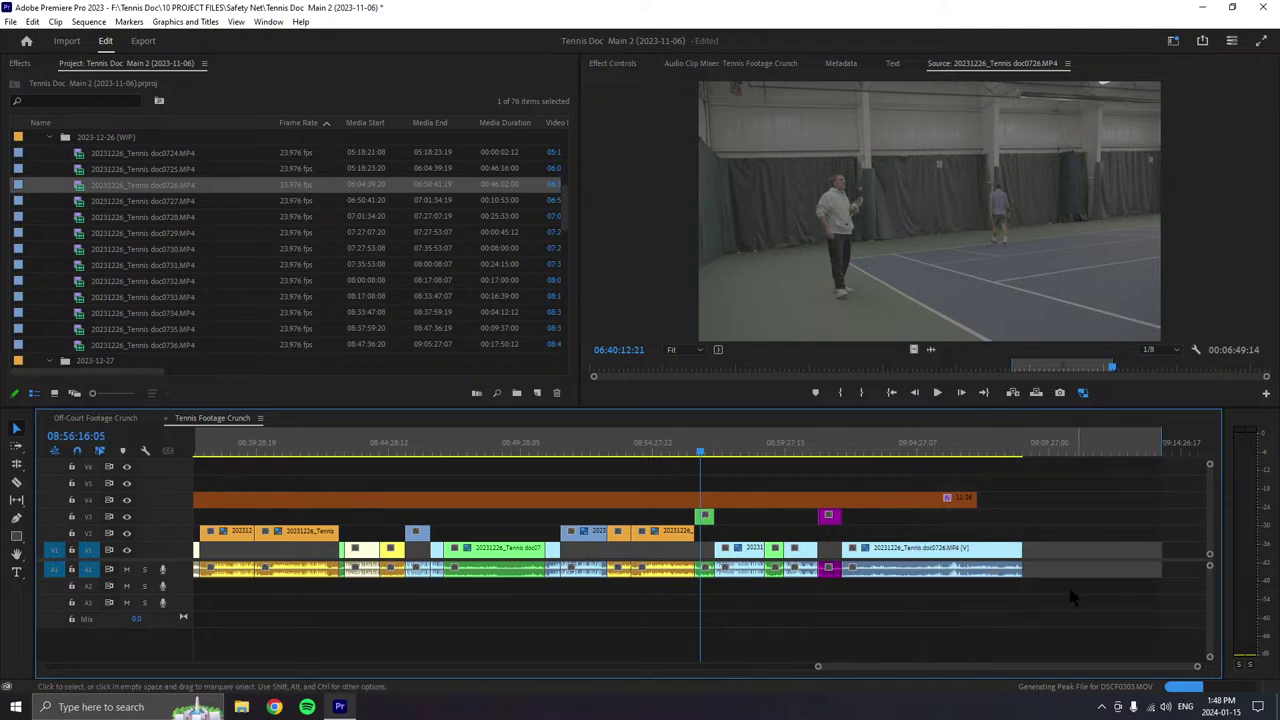
{"action": "right_click", "coordinate": [986, 551]}
{"action": "mouse_move", "coordinate": [1020, 378]}
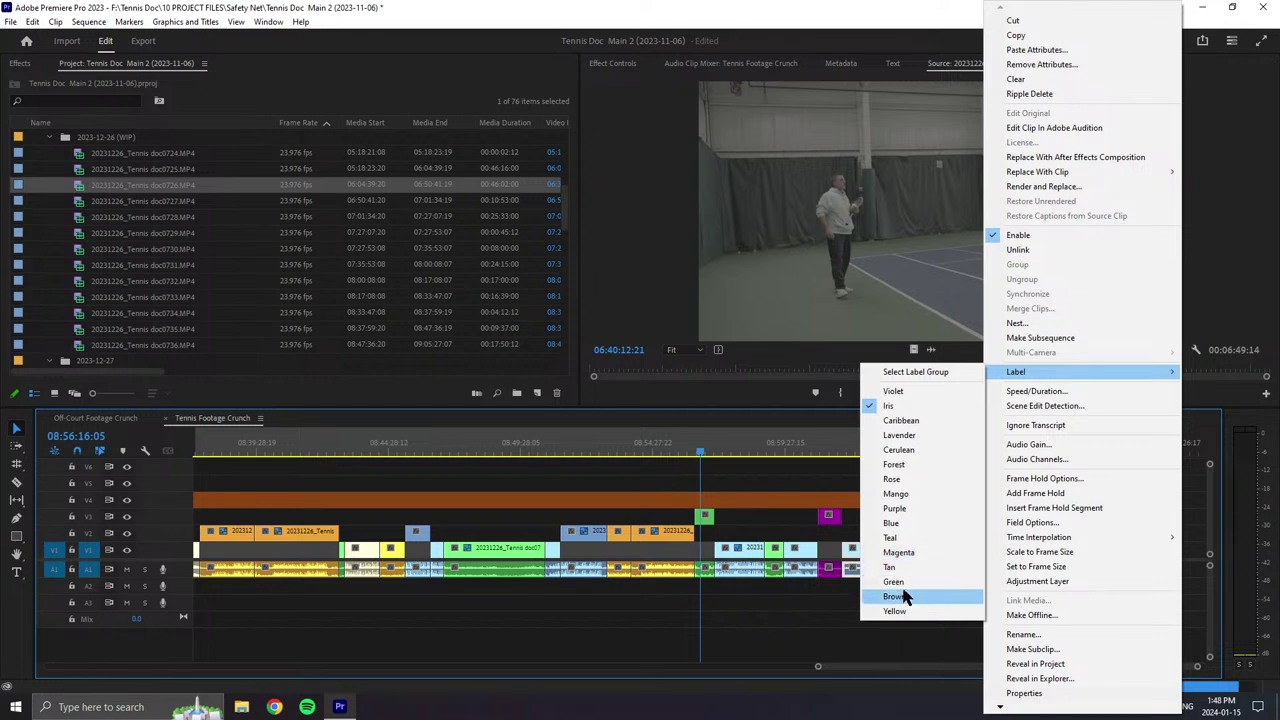
{"action": "left_click", "coordinate": [895, 465]}
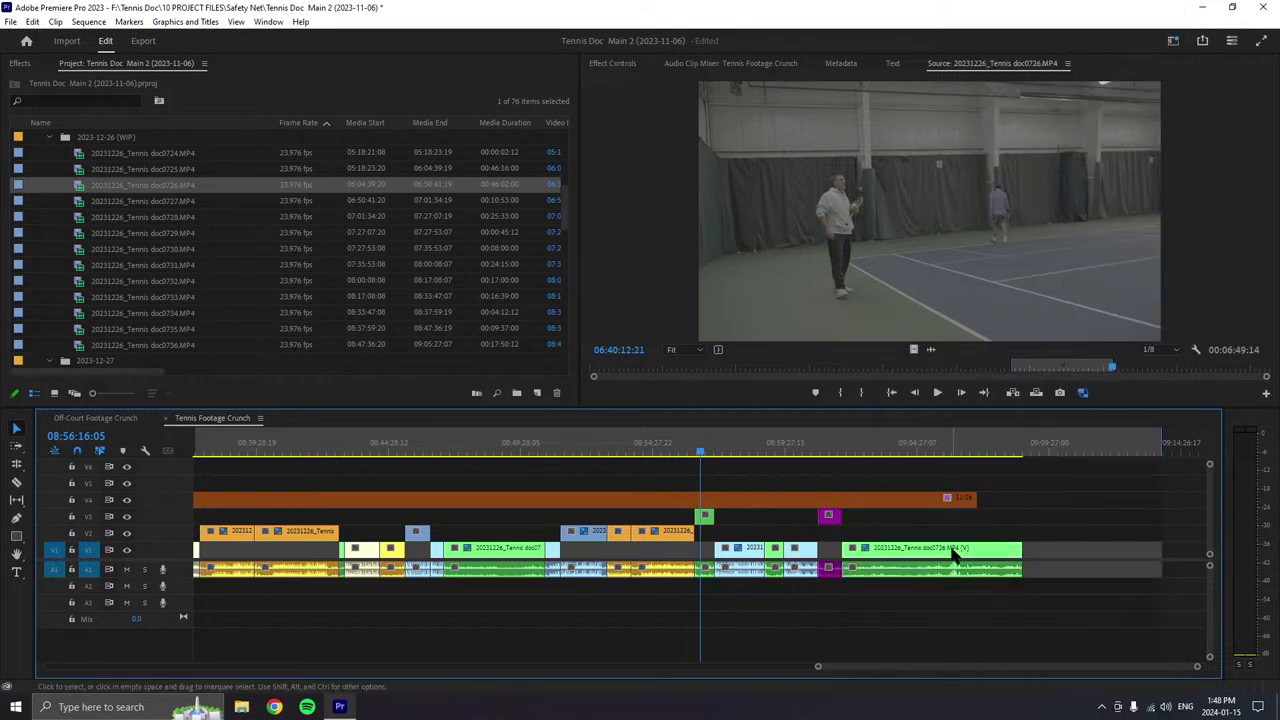
- Move the video of the long green clip at the sequence's end up to V2 and save the project
{"action": "left_click_drag", "start_coordinate": [955, 557], "coordinate": [951, 537]}
{"action": "left_click", "coordinate": [1113, 510]}
{"action": "key", "text": "ctrl+s"}
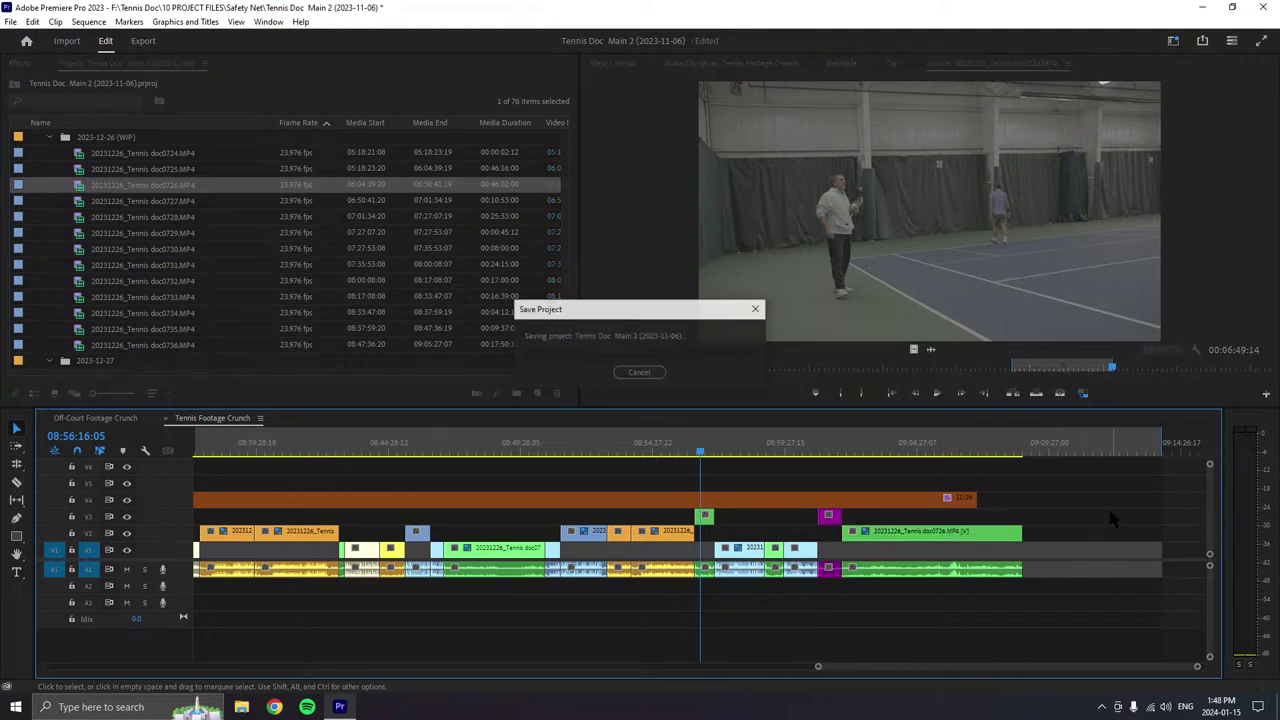
{"action": "left_click", "coordinate": [1005, 452]}
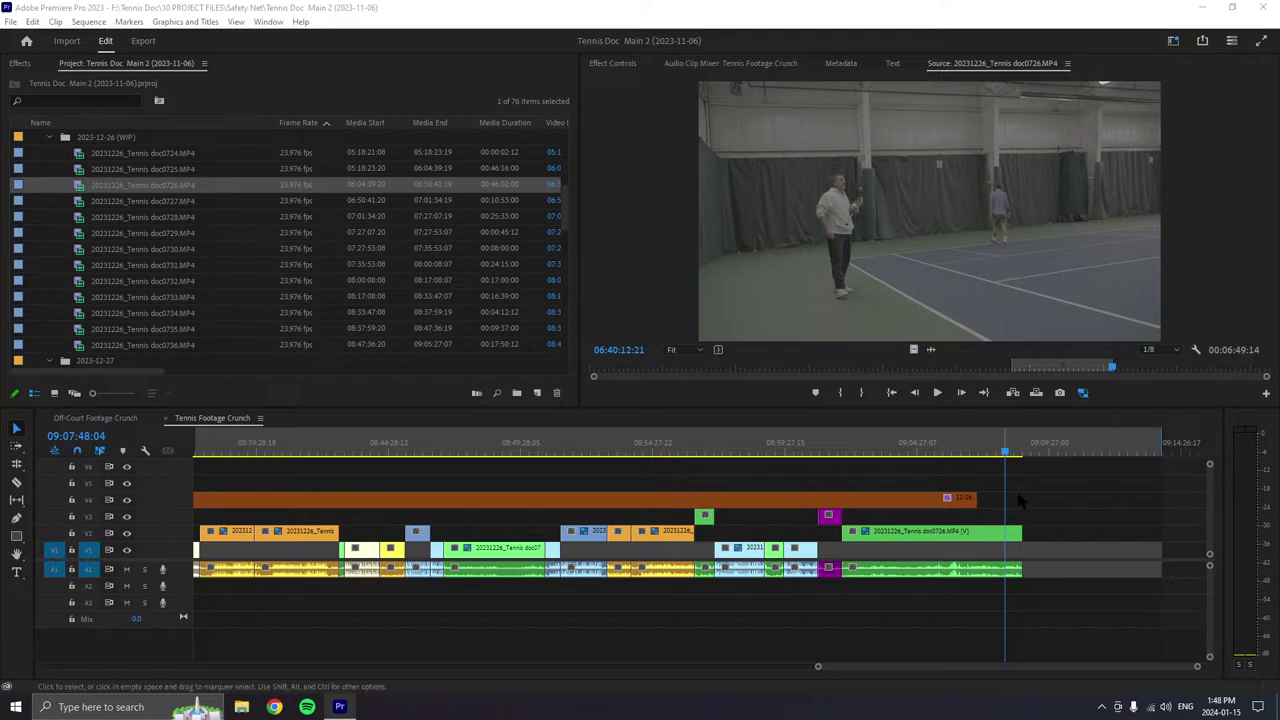
{"action": "left_click", "coordinate": [1048, 463]}
{"action": "left_click", "coordinate": [1018, 452]}
{"action": "left_click", "coordinate": [1021, 453]}
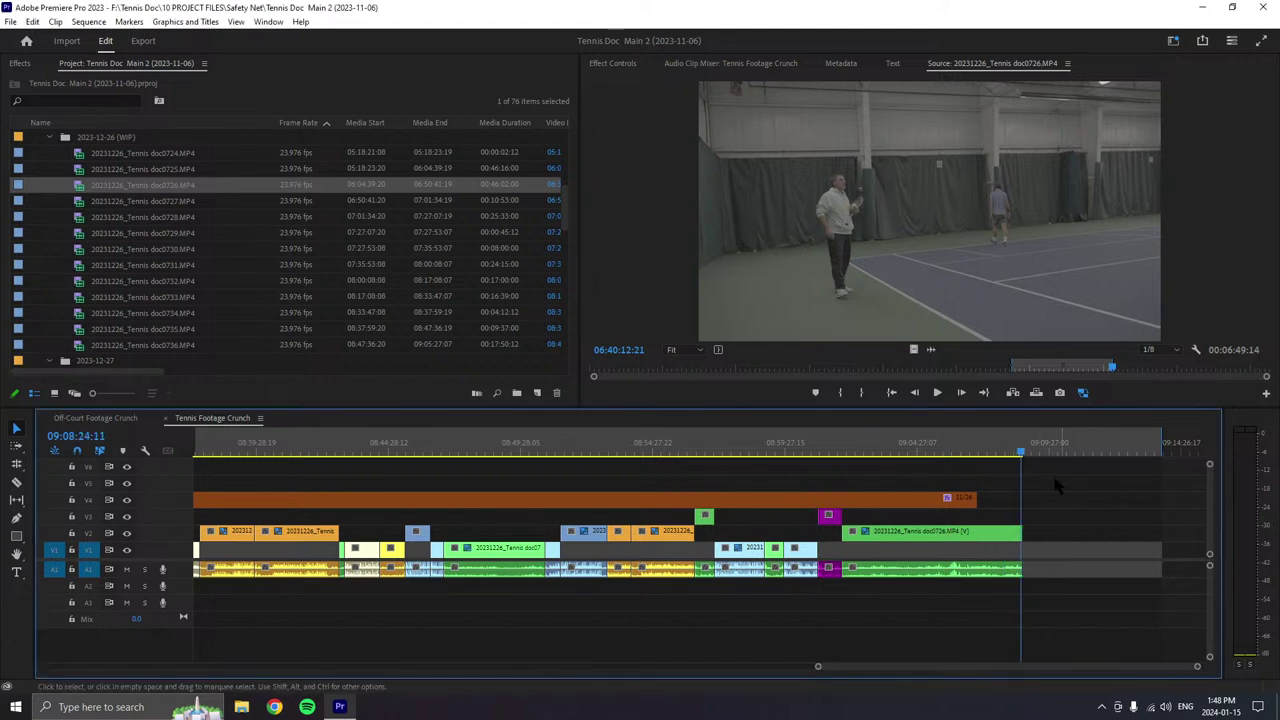
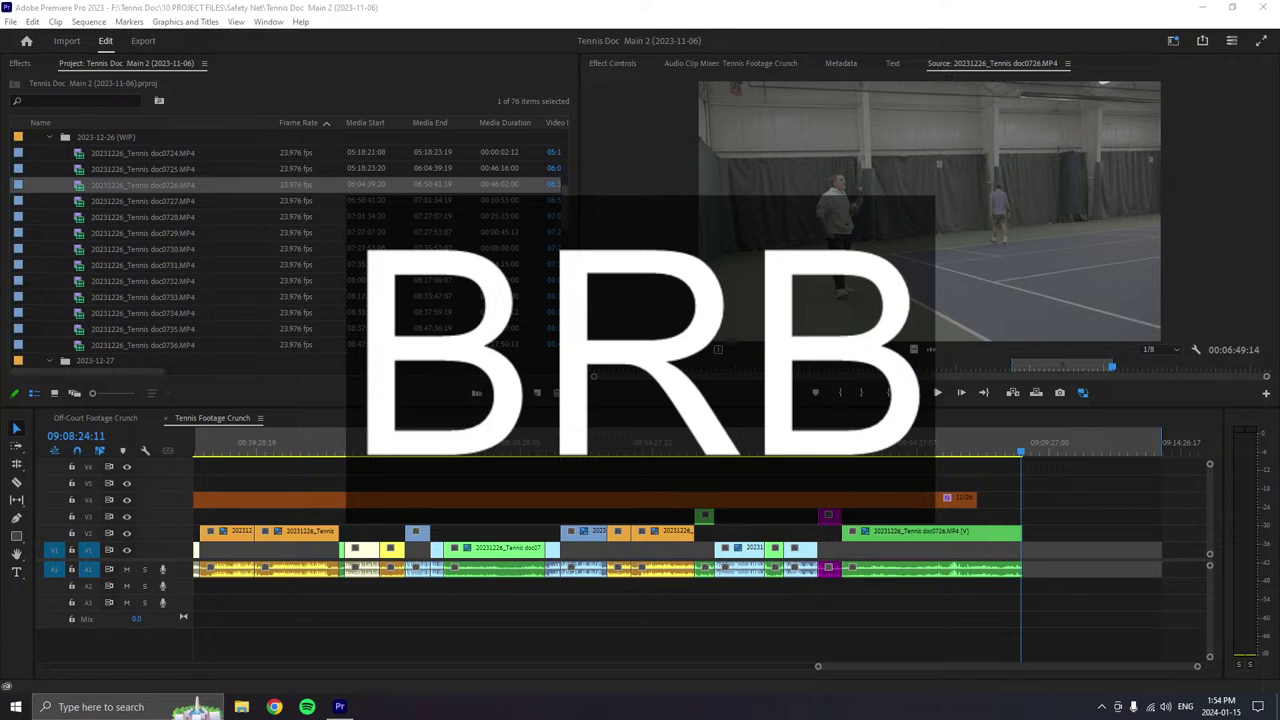
{"action": "left_click", "coordinate": [1108, 650]}
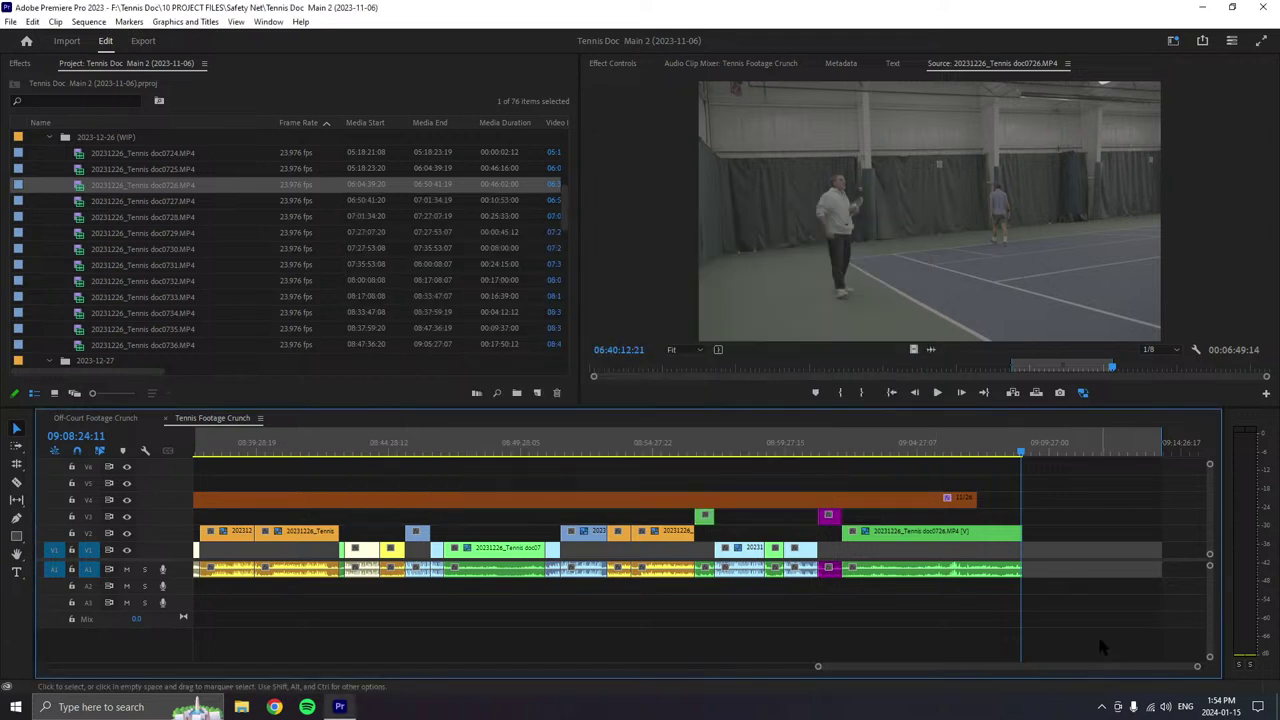
{"action": "left_click_drag", "start_coordinate": [1018, 450], "coordinate": [988, 451]}
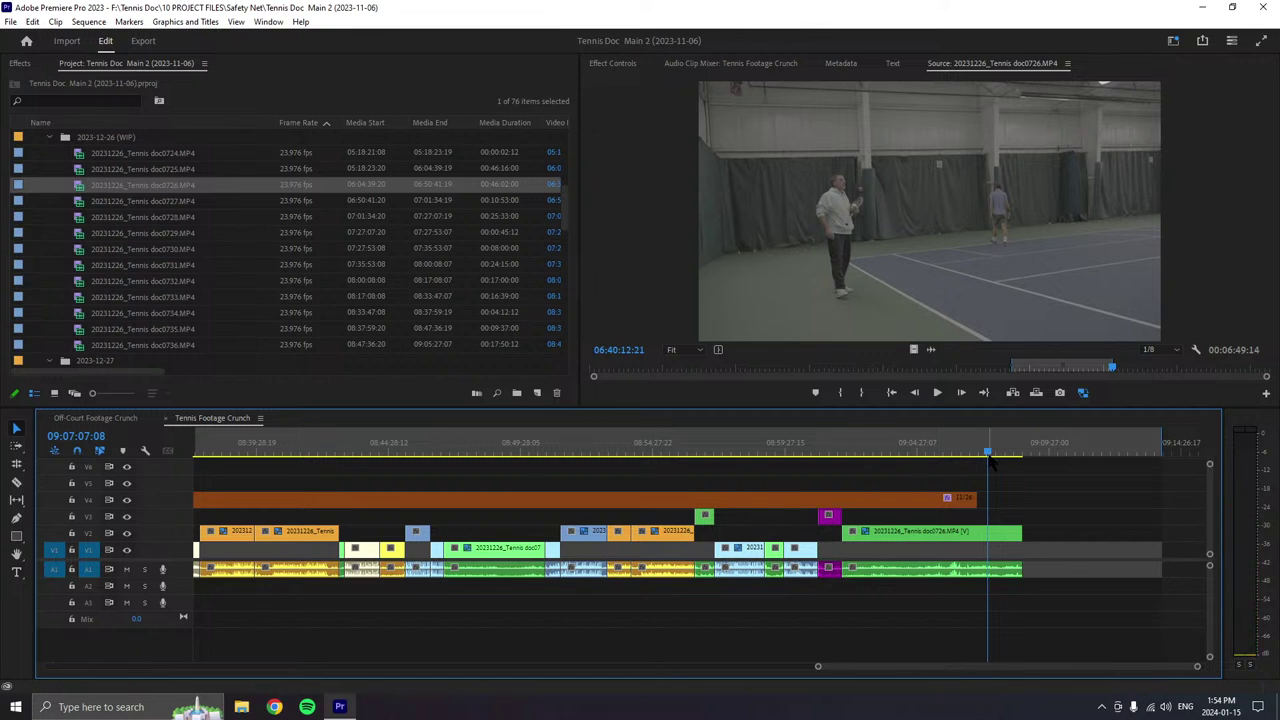
- Play through the source footage, mark a 00:01:11:16 section ending at 06:44:59:17, and append it to V1 after the long green clip
{"action": "left_click", "coordinate": [937, 392]}
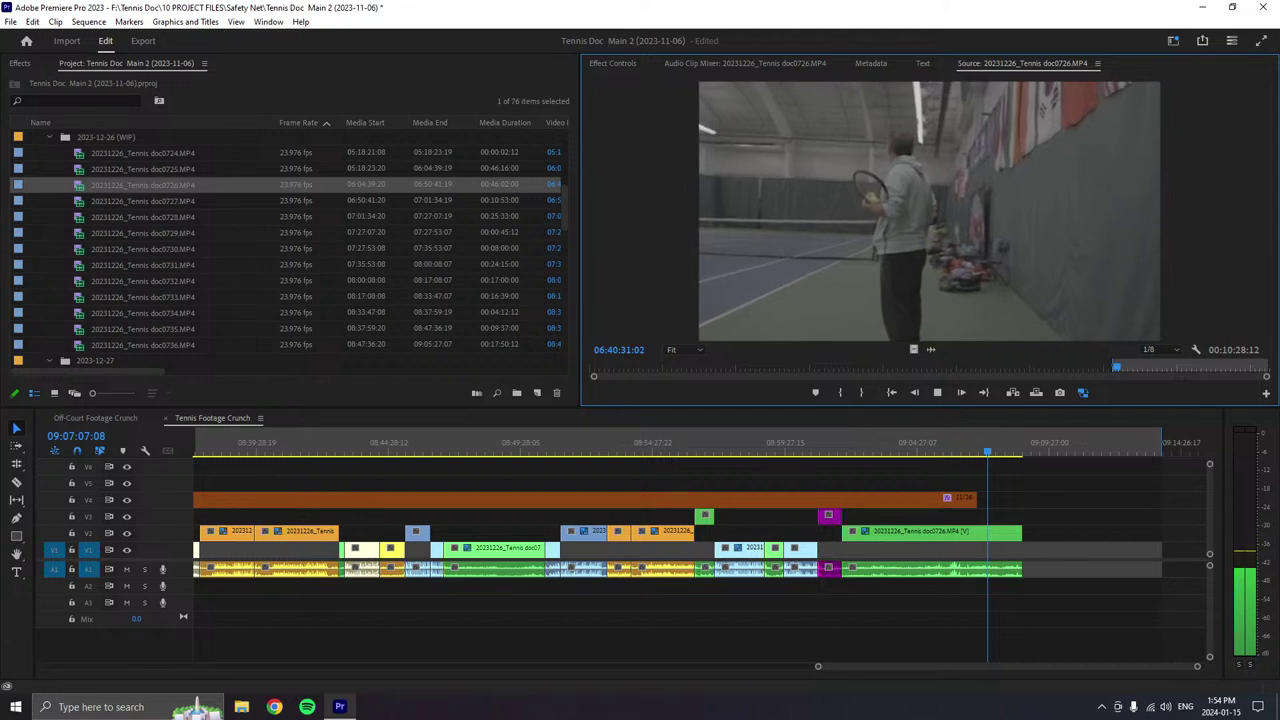
{"action": "left_click", "coordinate": [848, 401]}
{"action": "left_click", "coordinate": [848, 401]}
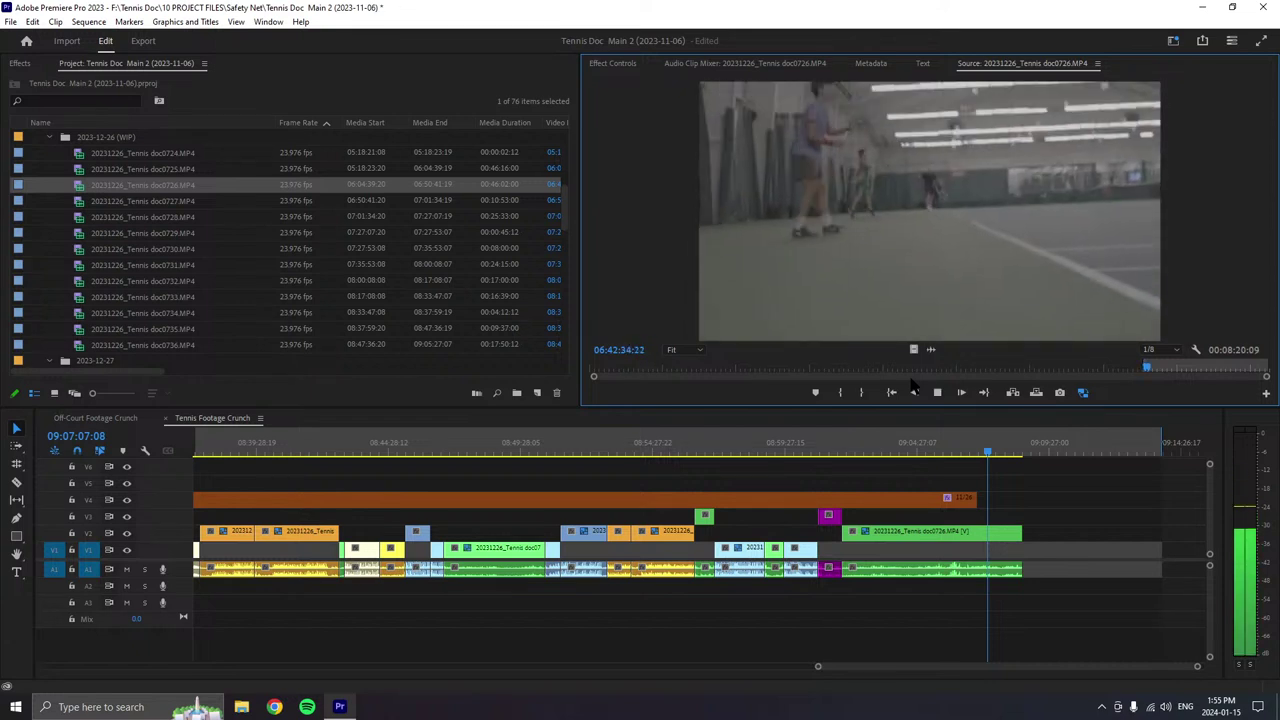
{"action": "key", "text": "space"}
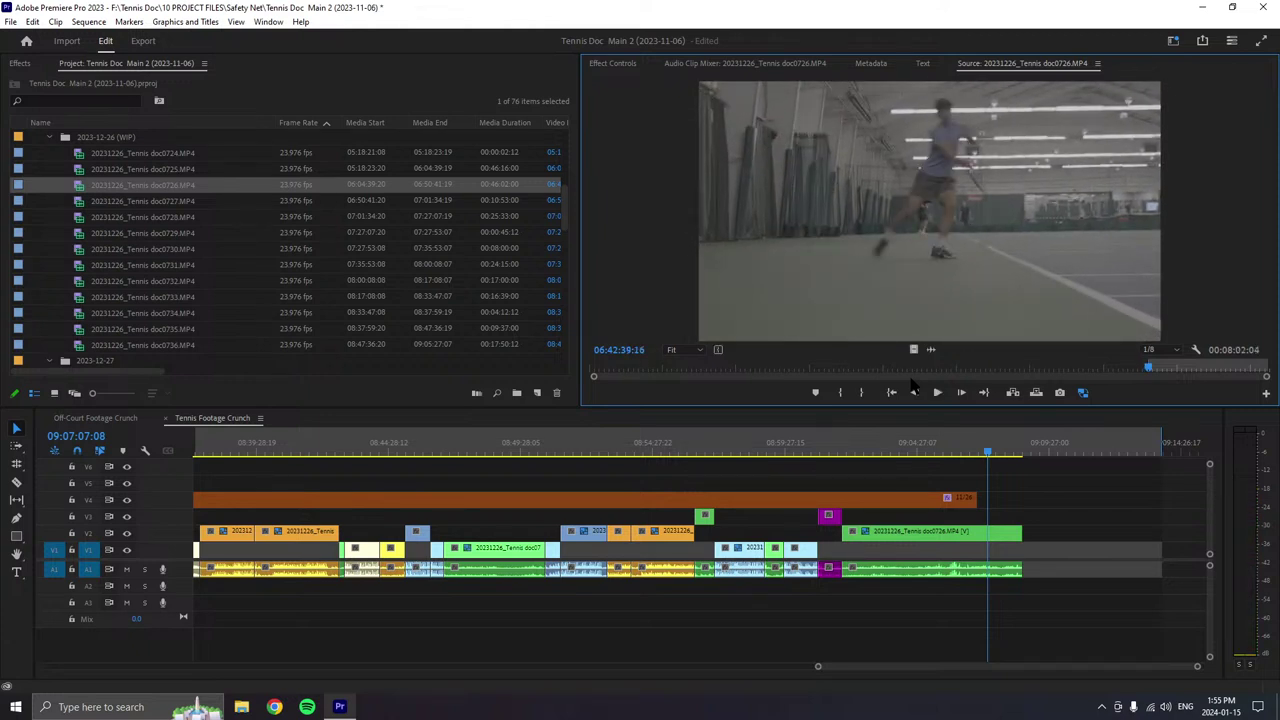
{"action": "key", "text": "space"}
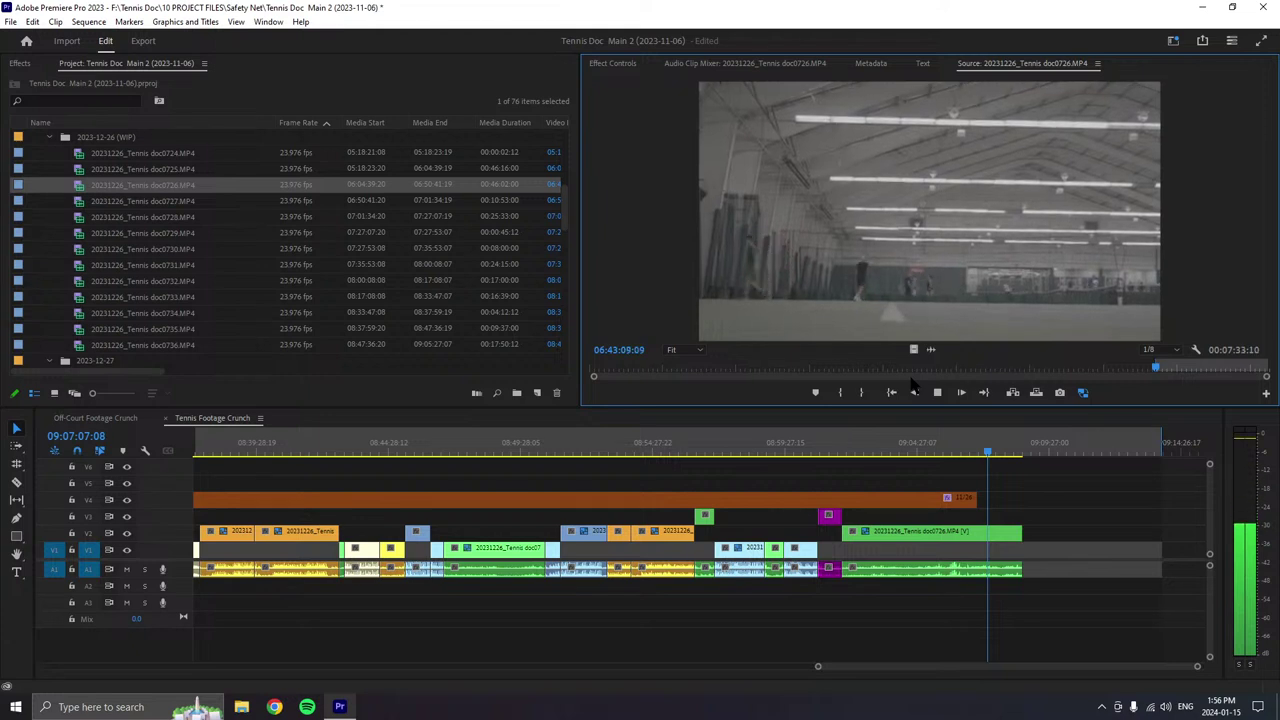
{"action": "key", "text": "space"}
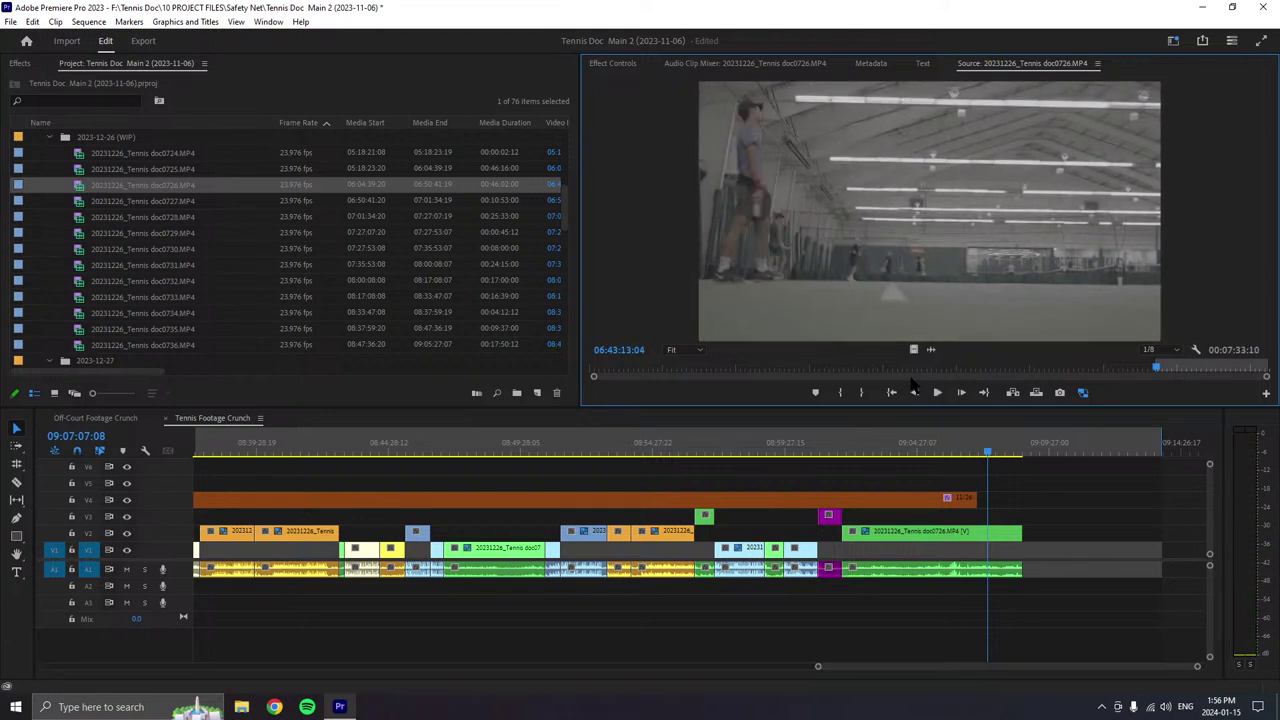
{"action": "key", "text": "space"}
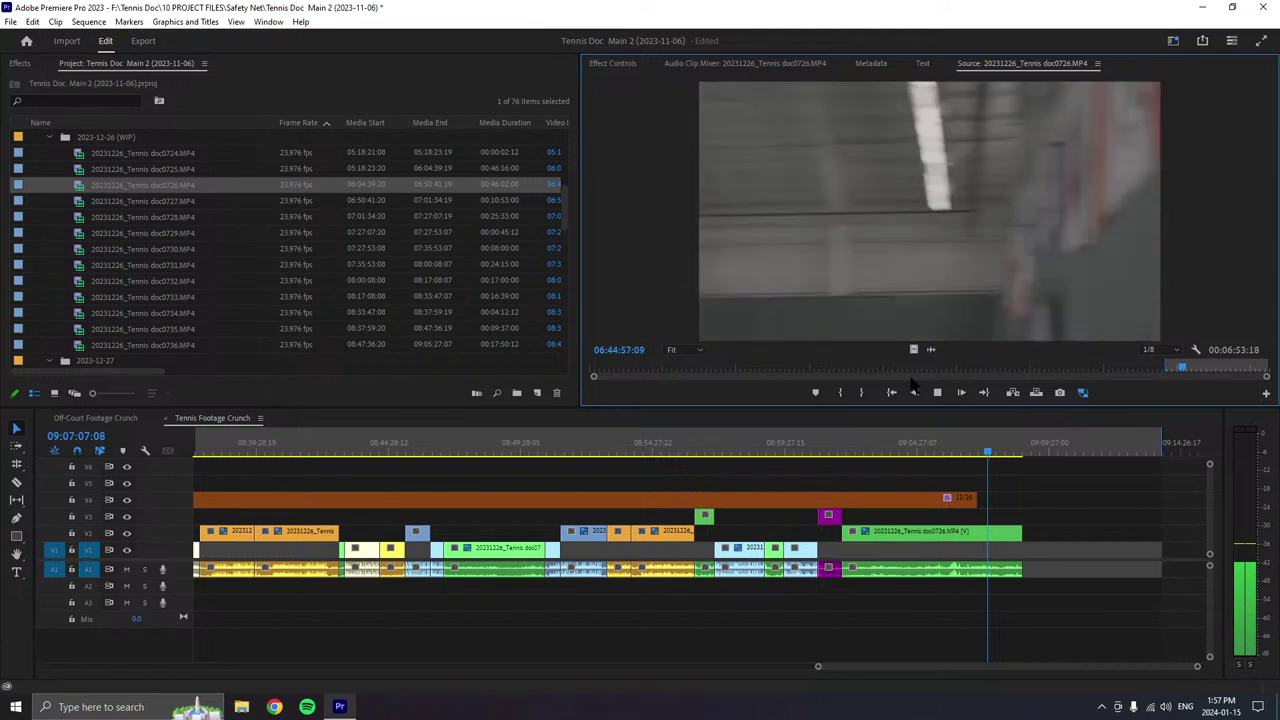
{"action": "key", "text": "space"}
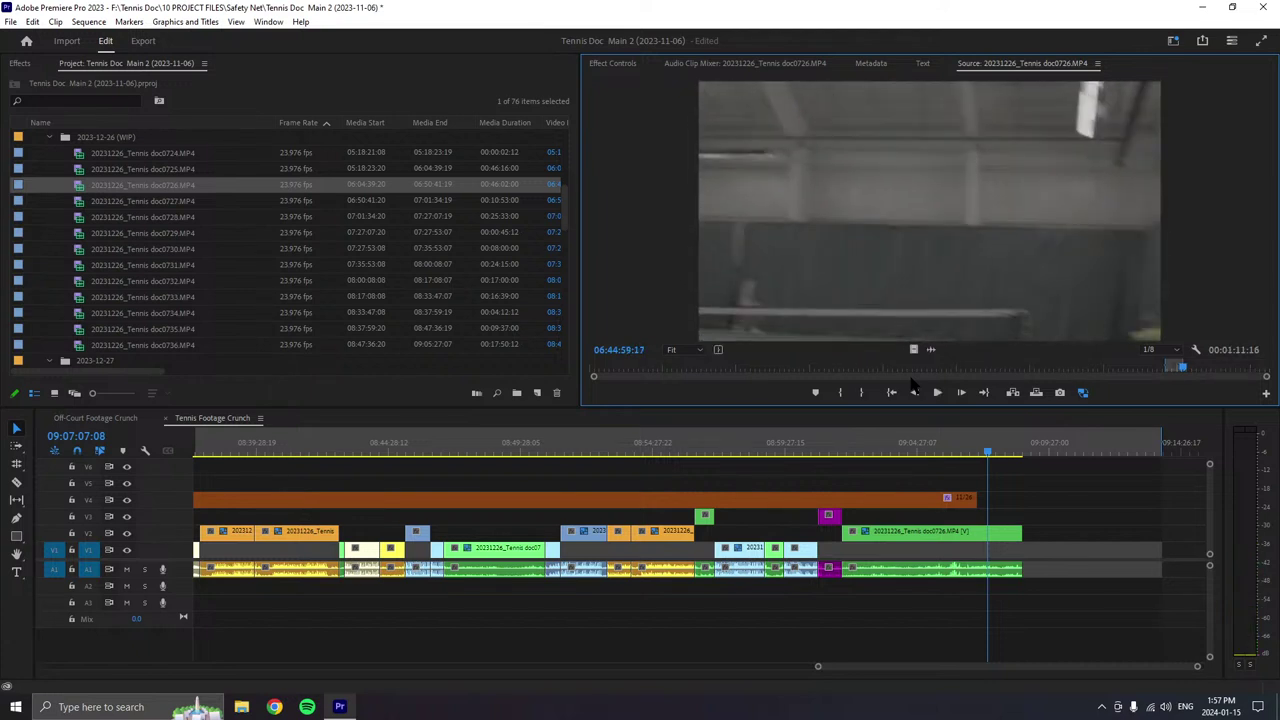
{"action": "left_click_drag", "start_coordinate": [913, 330], "coordinate": [1046, 565]}
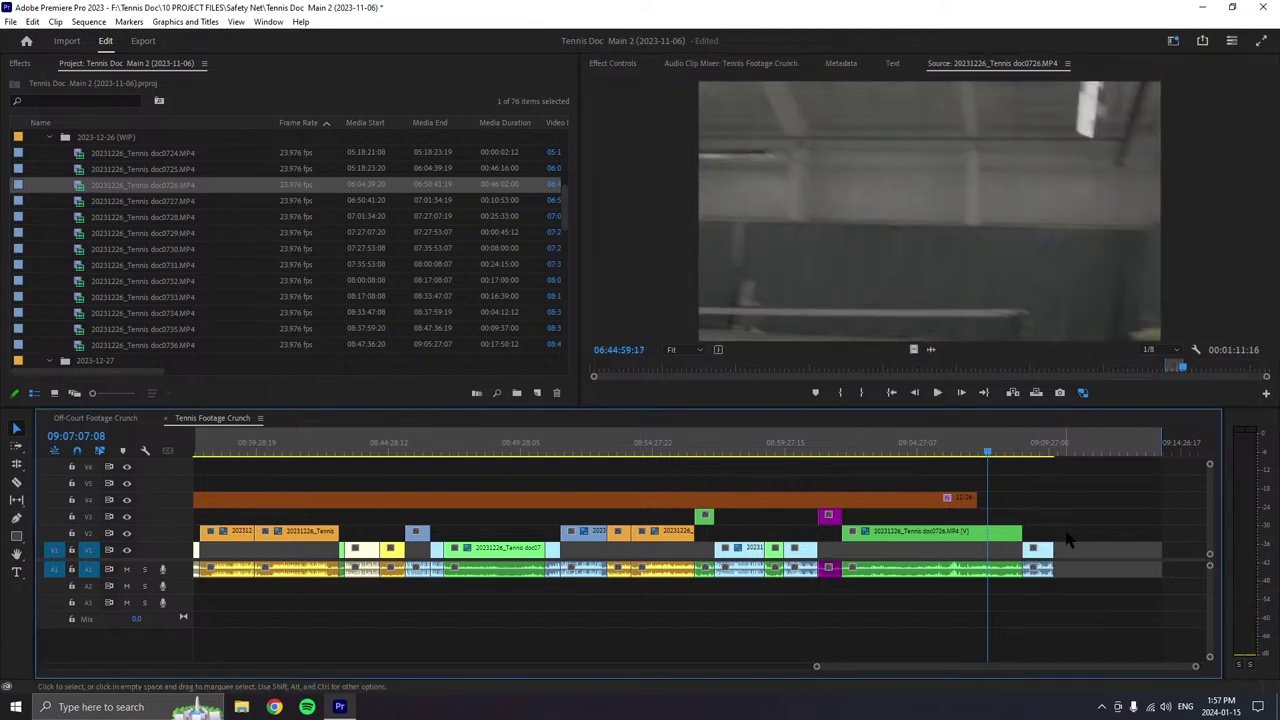
- Set the label color of the clip just appended at the sequence's end to Tan
{"action": "right_click", "coordinate": [1046, 565]}
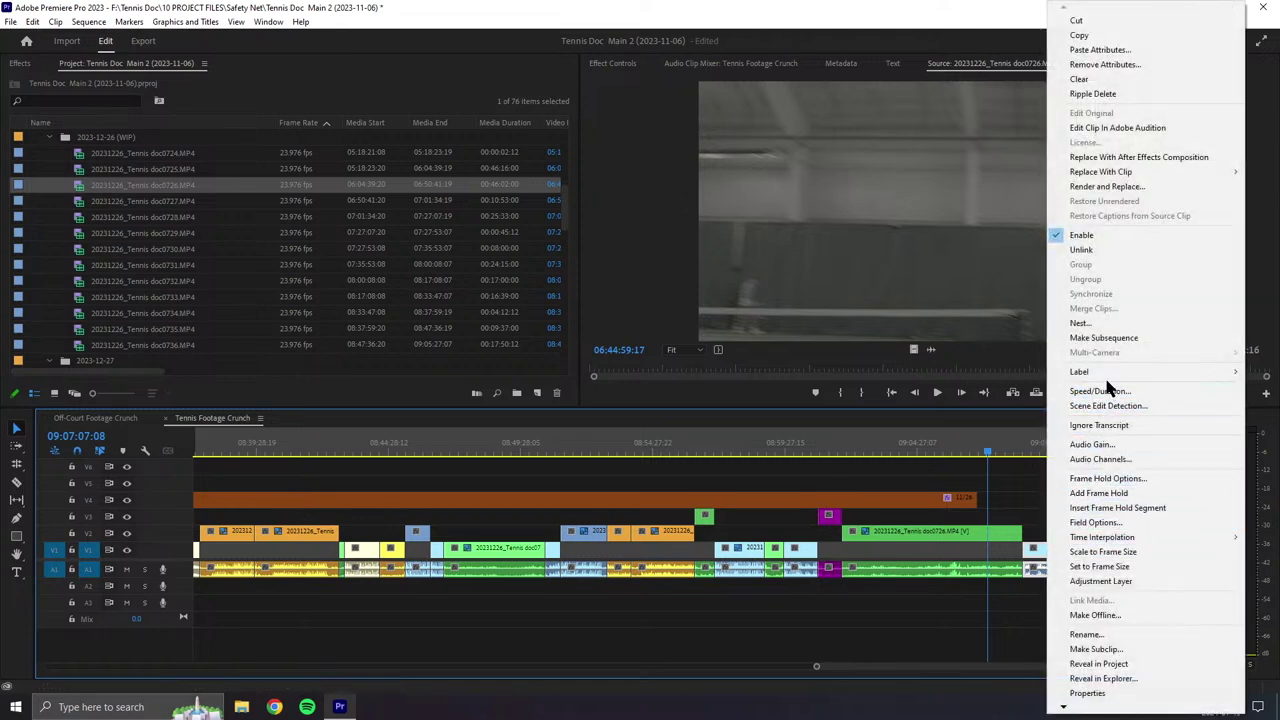
{"action": "mouse_move", "coordinate": [1105, 377]}
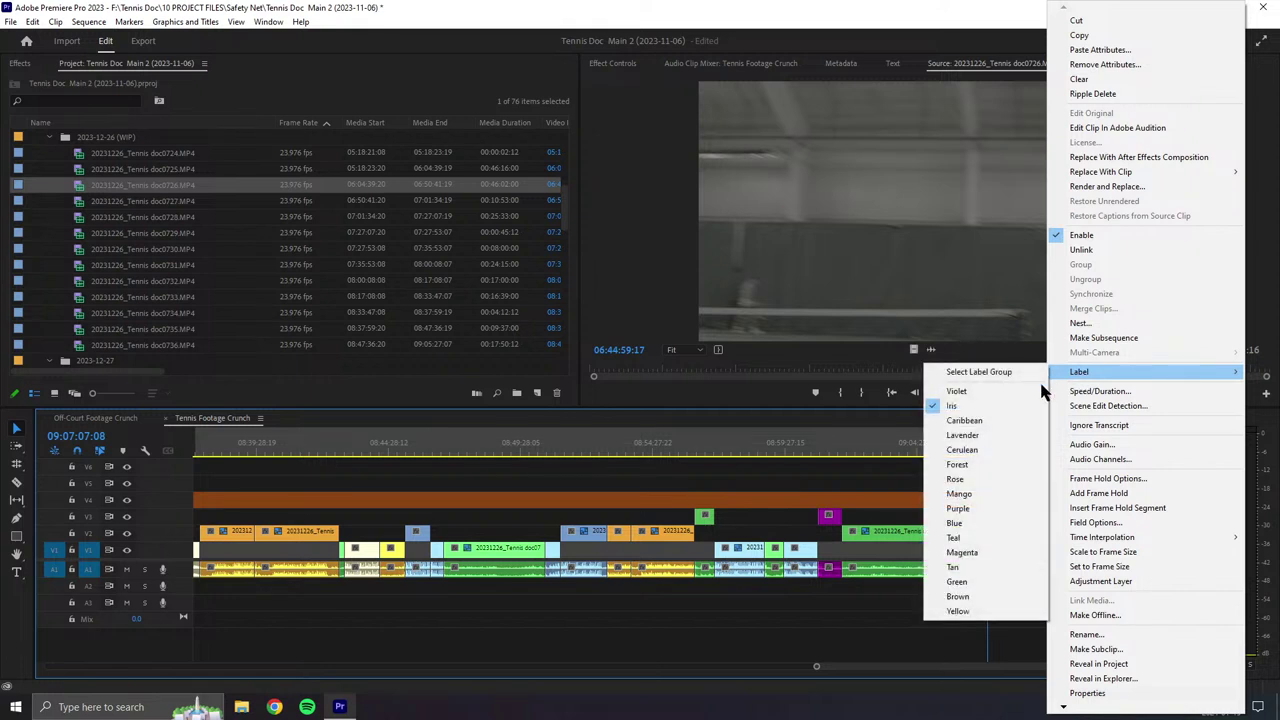
{"action": "left_click", "coordinate": [957, 611]}
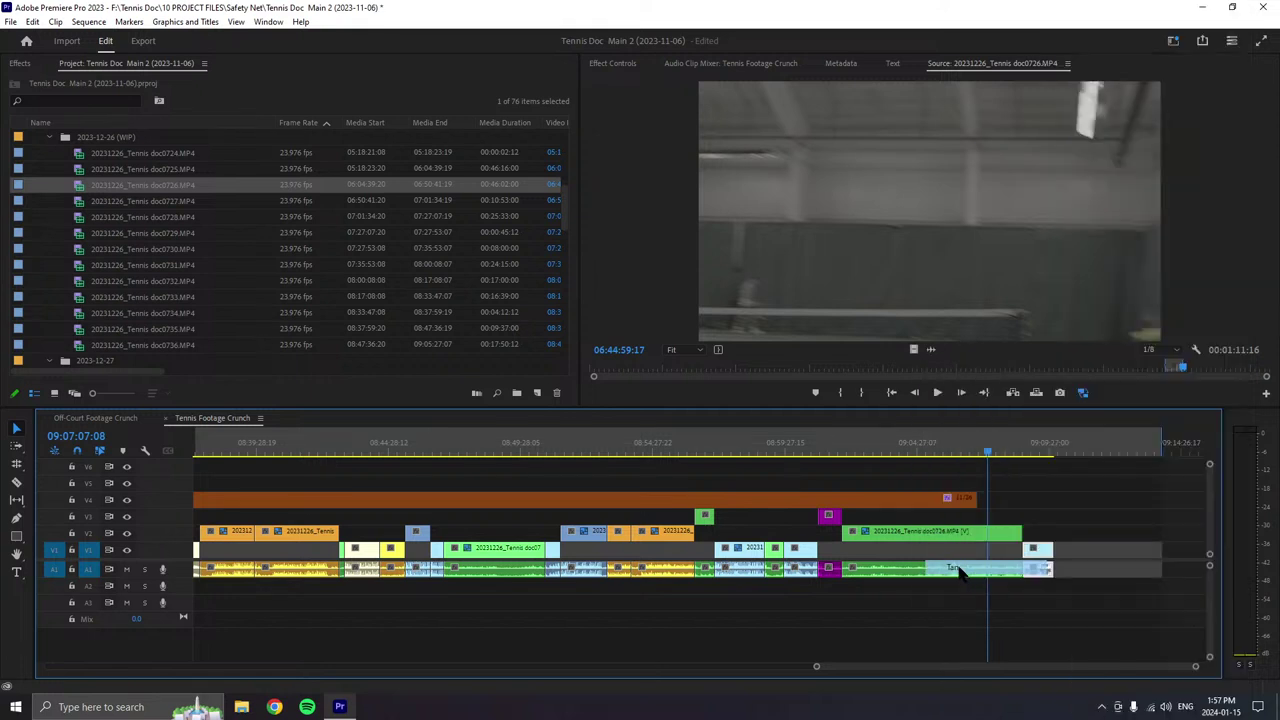
- Play on through the source footage and set a new In point at about 06:45:21
{"action": "left_click", "coordinate": [937, 392]}
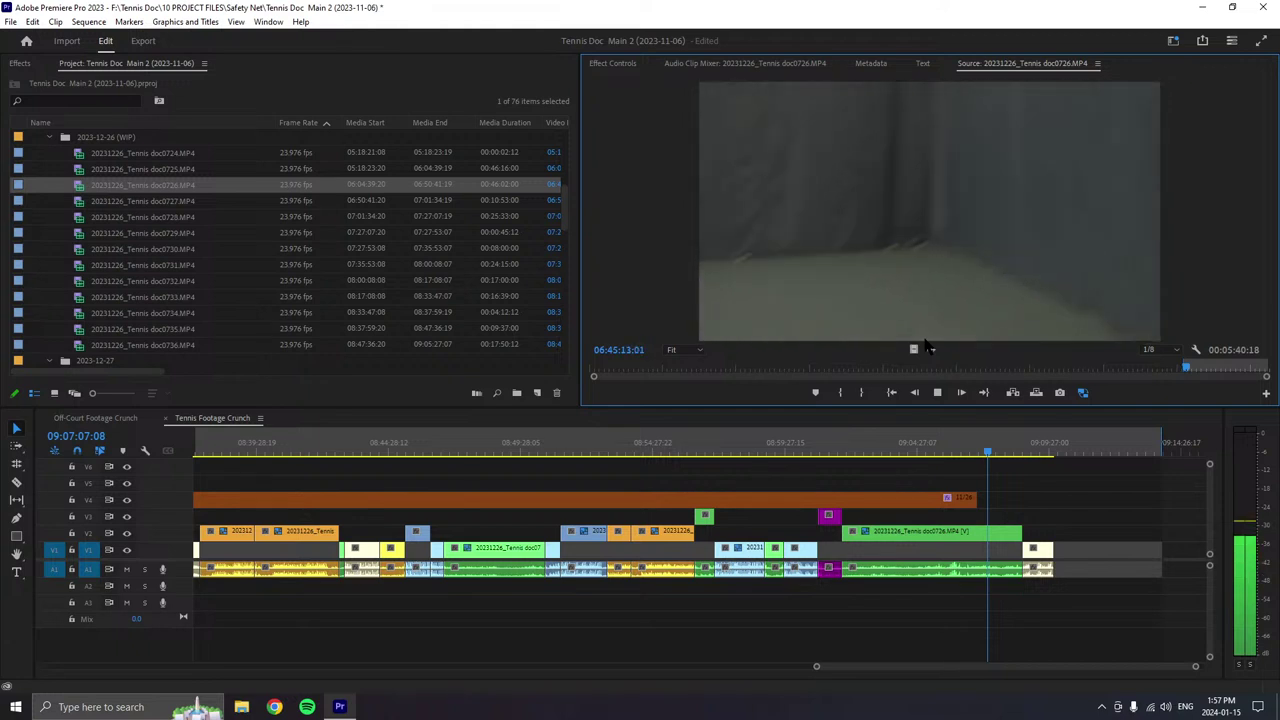
{"action": "left_click", "coordinate": [840, 393]}
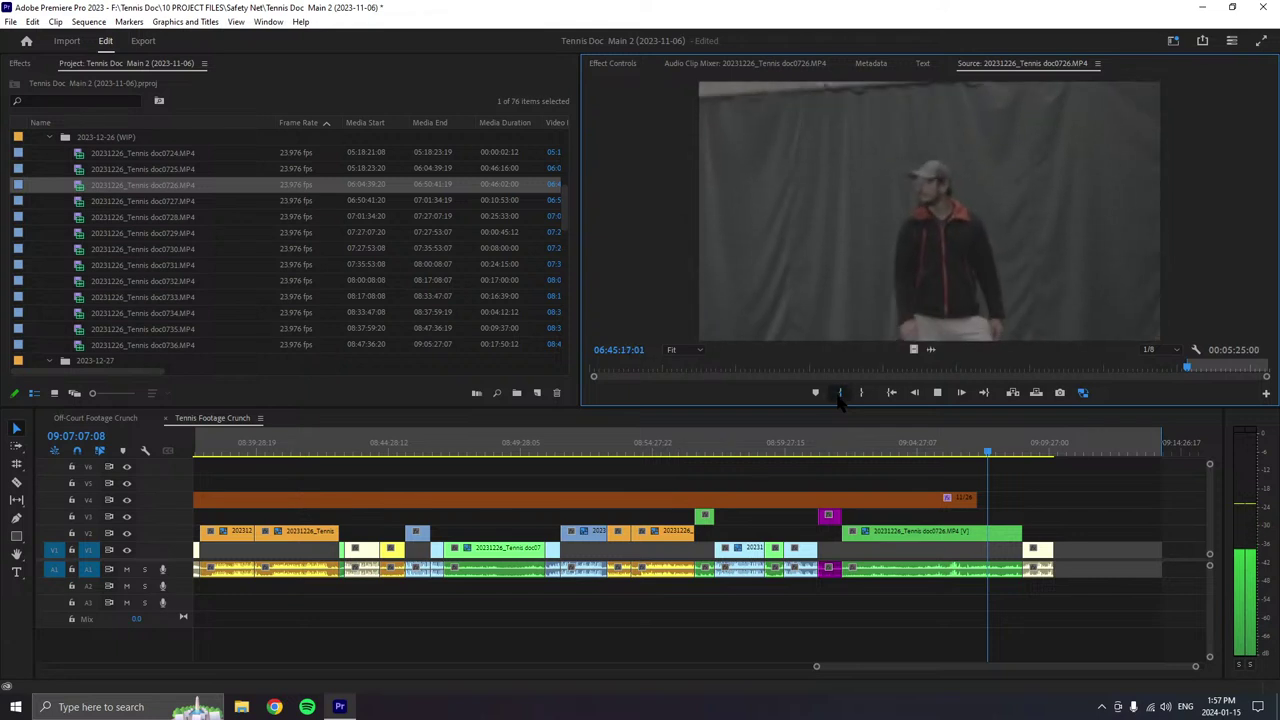
{"action": "left_click", "coordinate": [840, 393]}
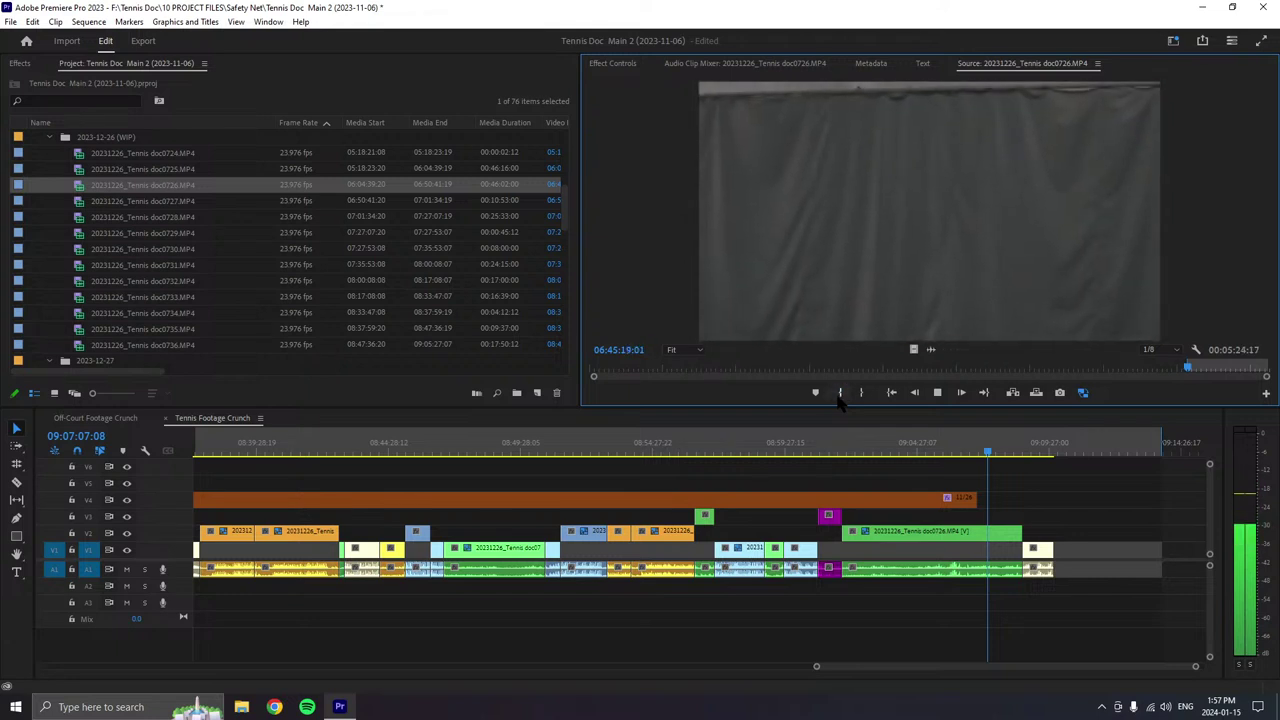
{"action": "left_click", "coordinate": [840, 393]}
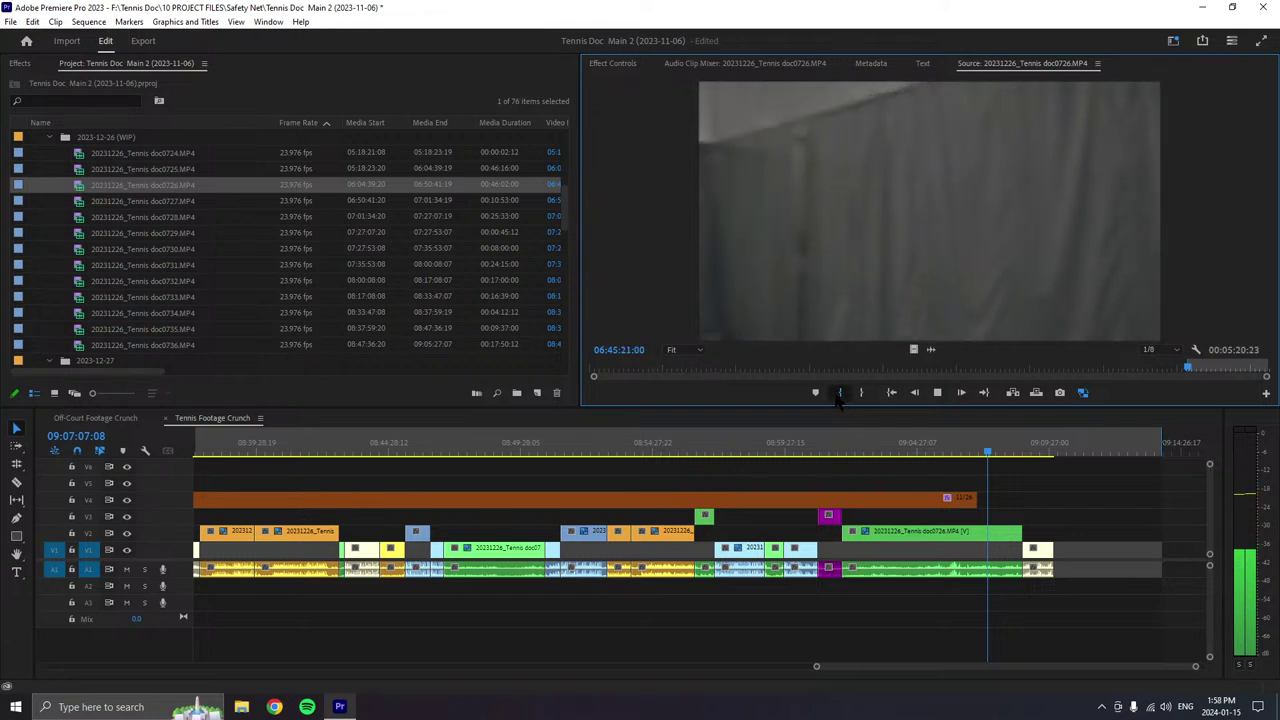
{"action": "left_click", "coordinate": [840, 393]}
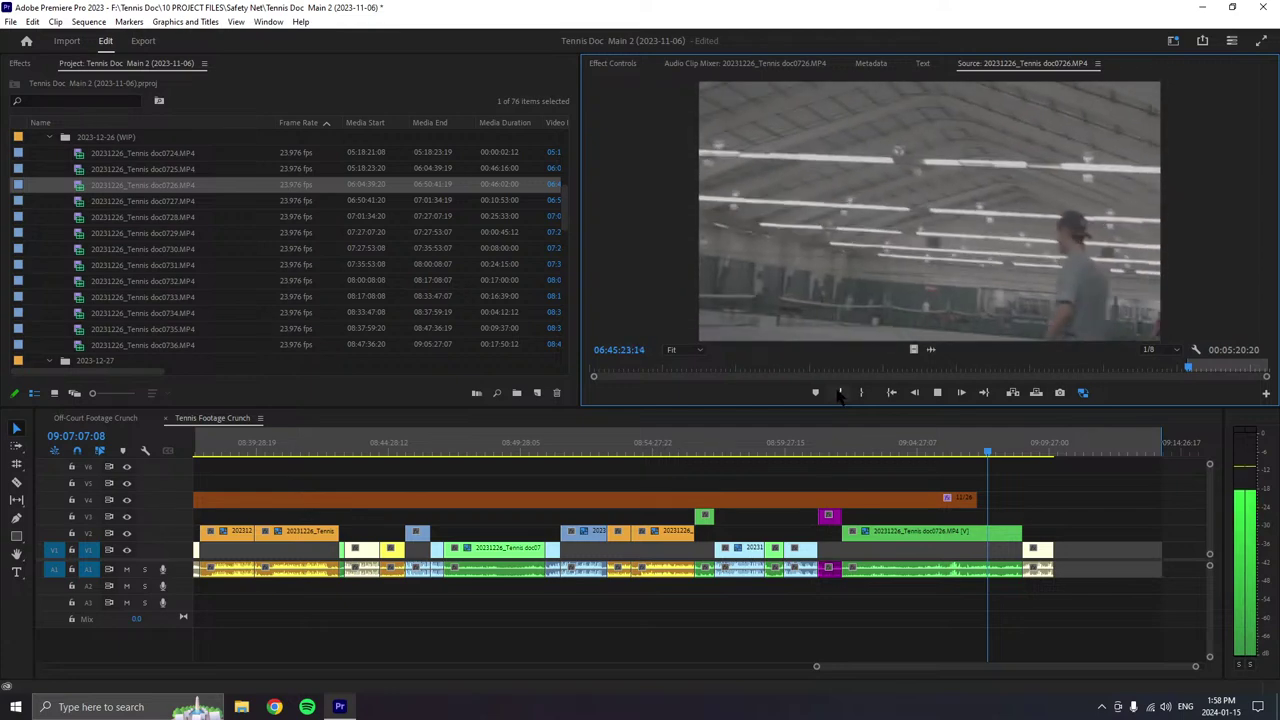
- Play on to complete a 00:01:19:16 source section, append it after the tan clip, and move its video up to V2
{"action": "key", "text": "l"}
{"action": "key", "text": "l"}
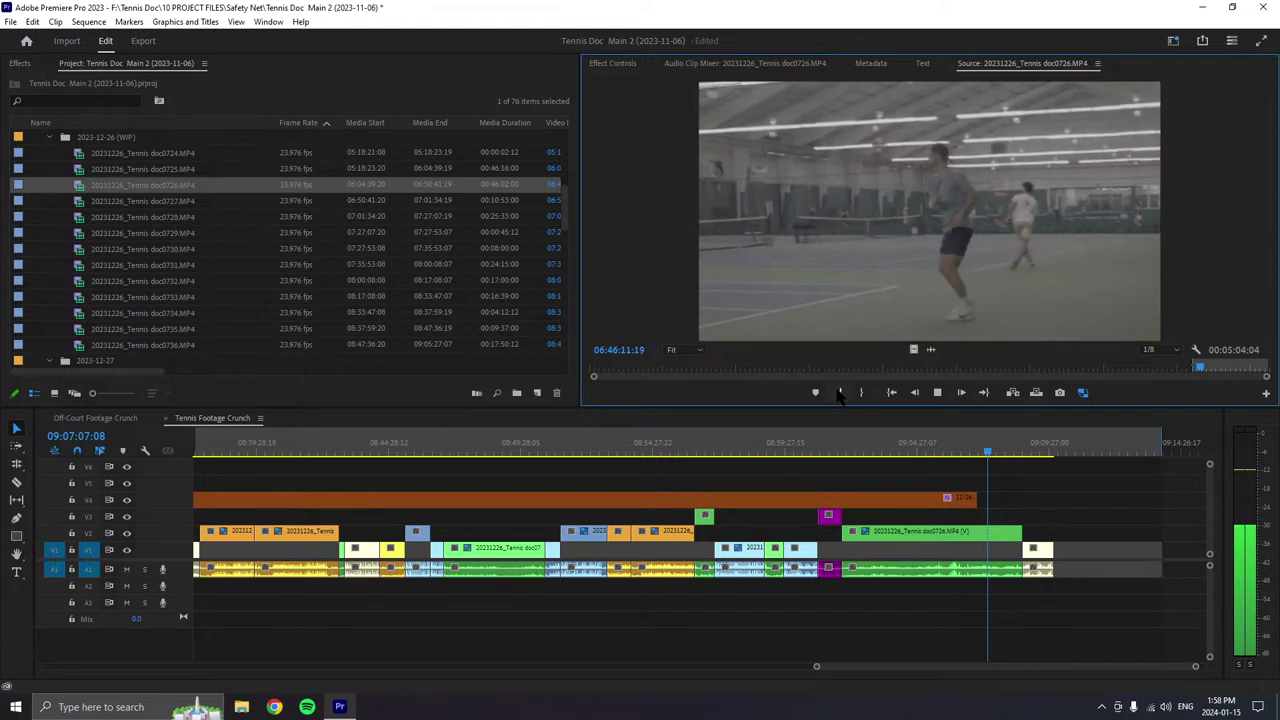
{"action": "key", "text": "space"}
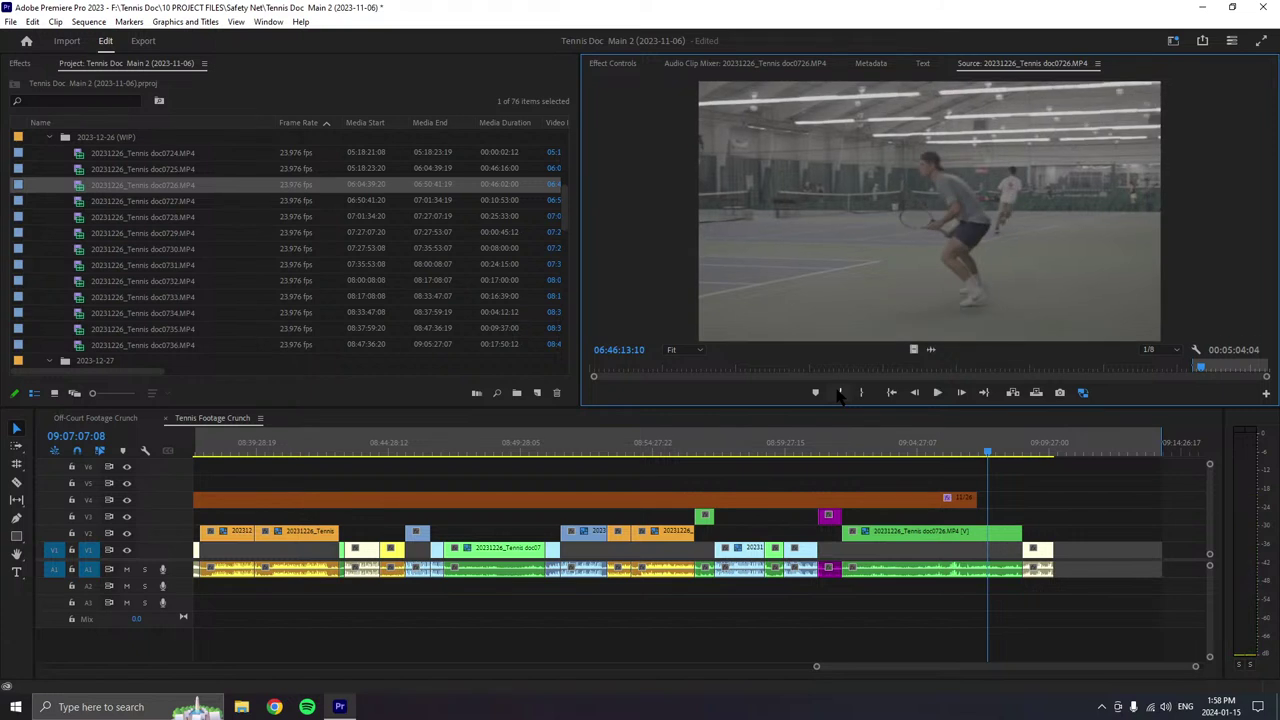
{"action": "key", "text": "space"}
{"action": "key", "text": "space"}
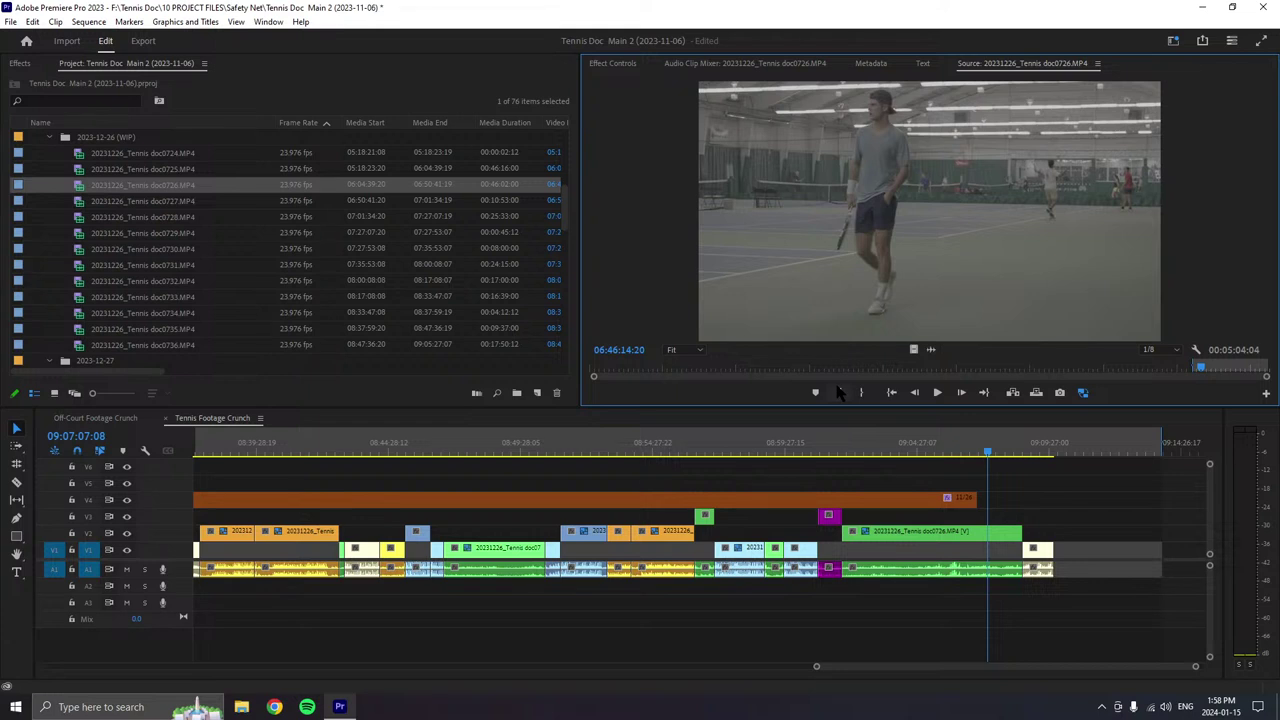
{"action": "left_click", "coordinate": [937, 392]}
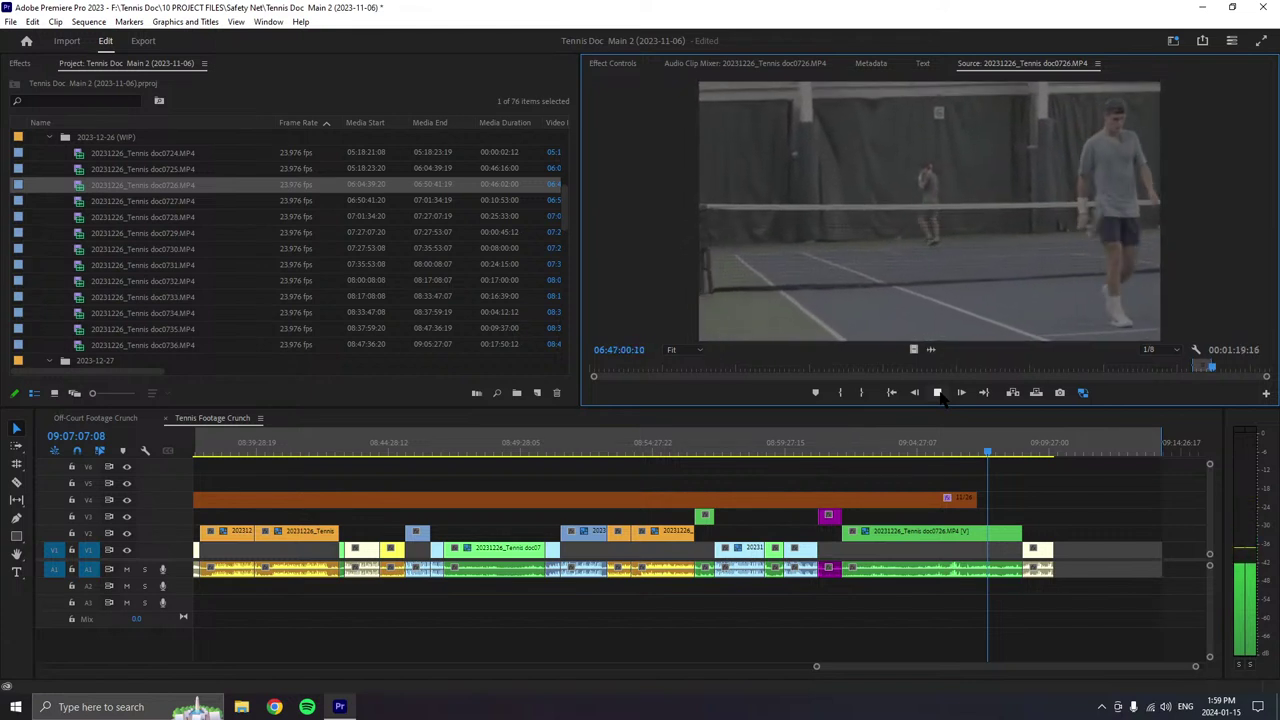
{"action": "left_click", "coordinate": [938, 393]}
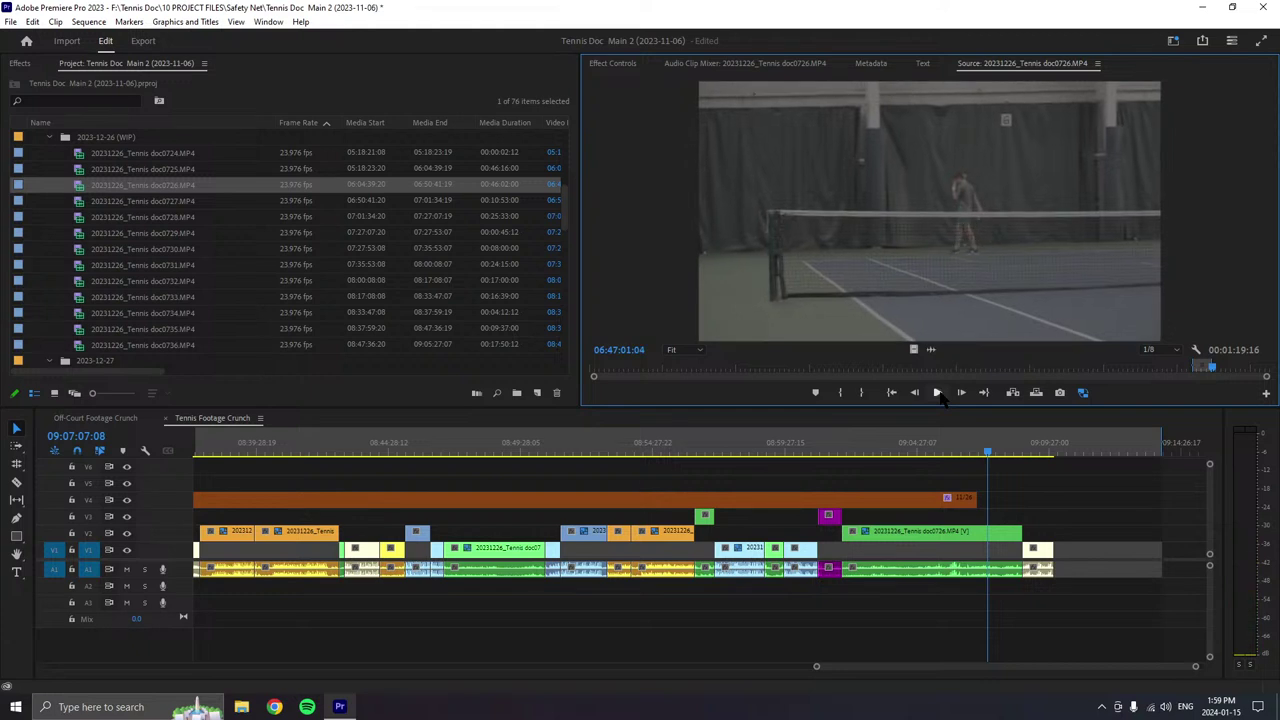
{"action": "left_click_drag", "start_coordinate": [952, 295], "coordinate": [1065, 572]}
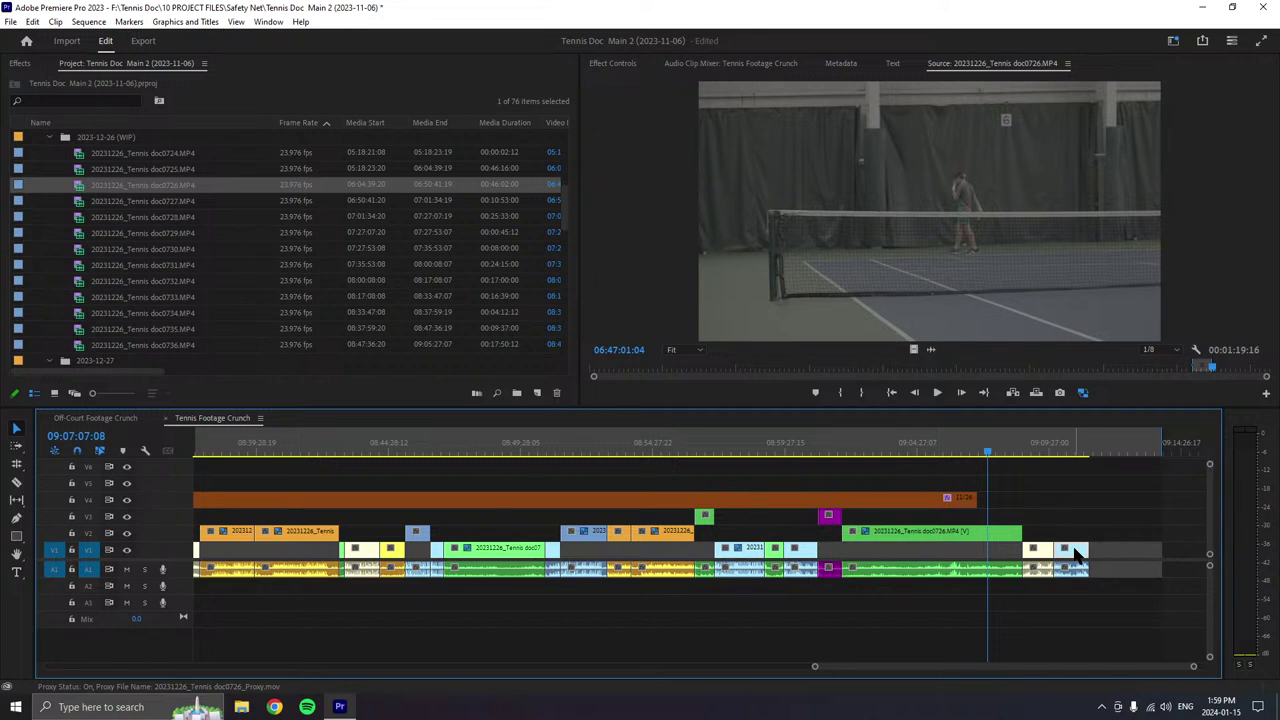
{"action": "key", "text": "alt+Up"}
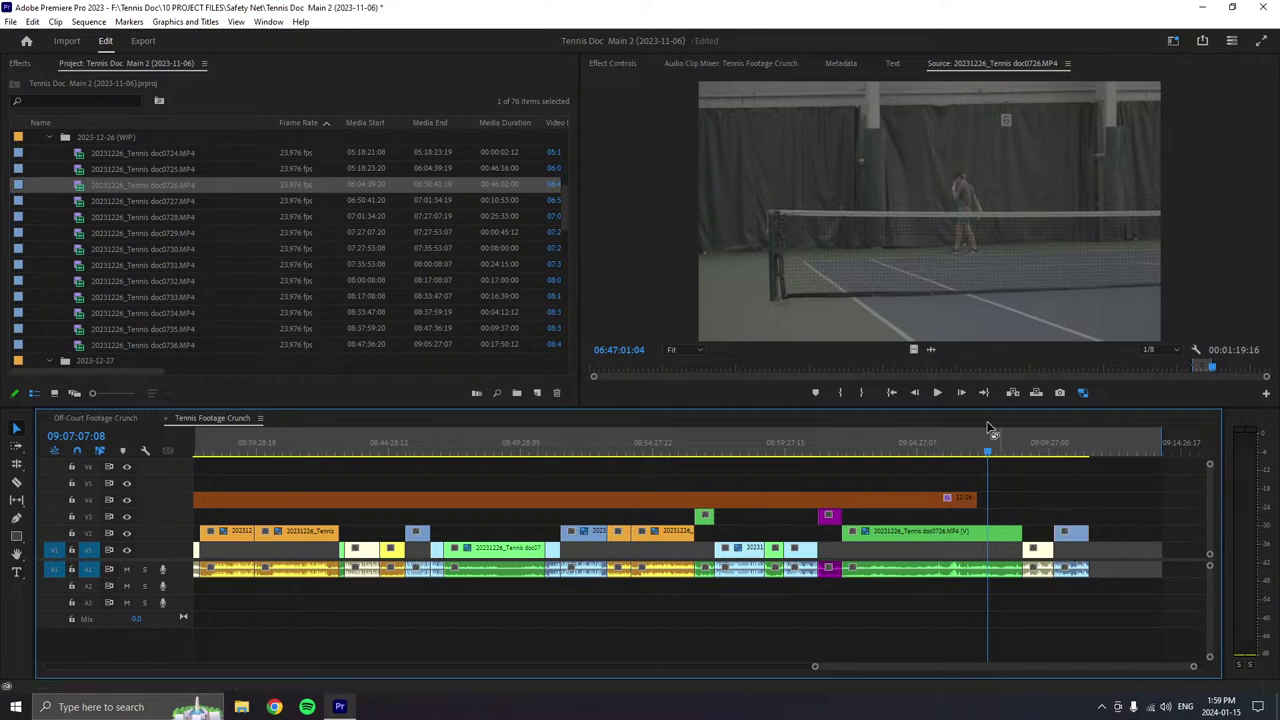
- Replay the source from about 06:47:01 and set a new In point at about 06:47:16
{"action": "left_click", "coordinate": [937, 392]}
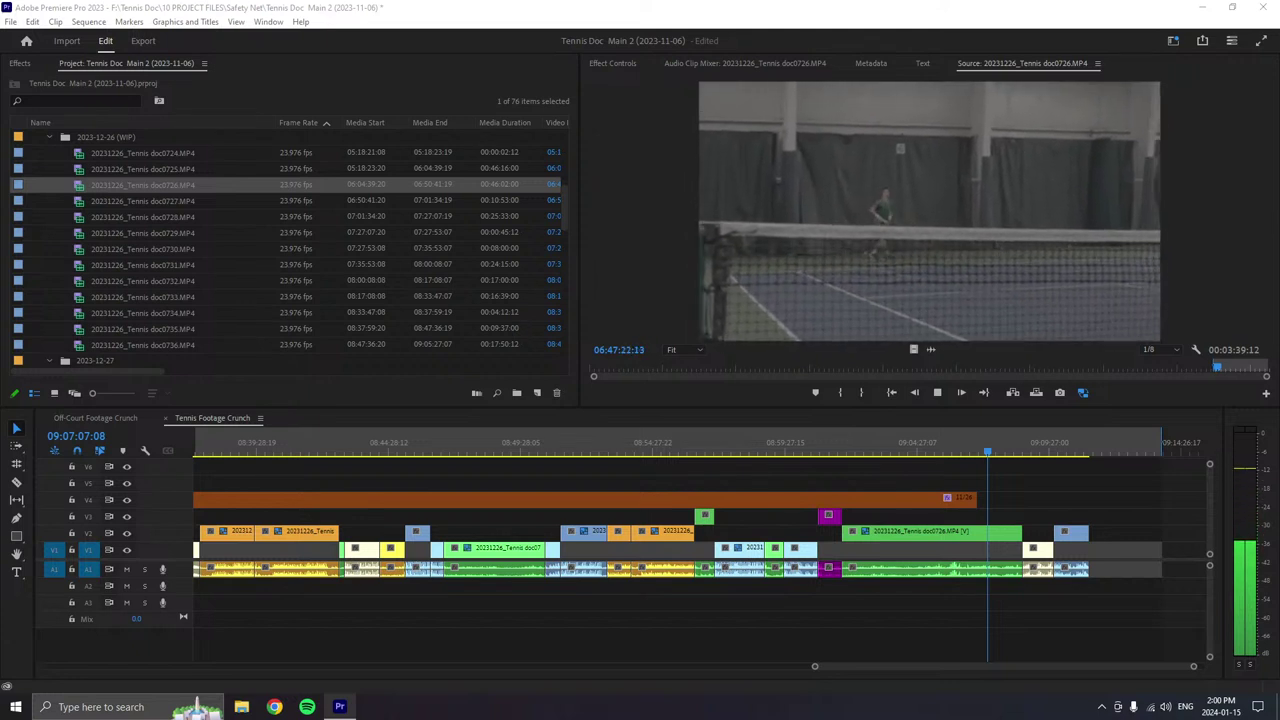
{"action": "left_click", "coordinate": [1216, 368]}
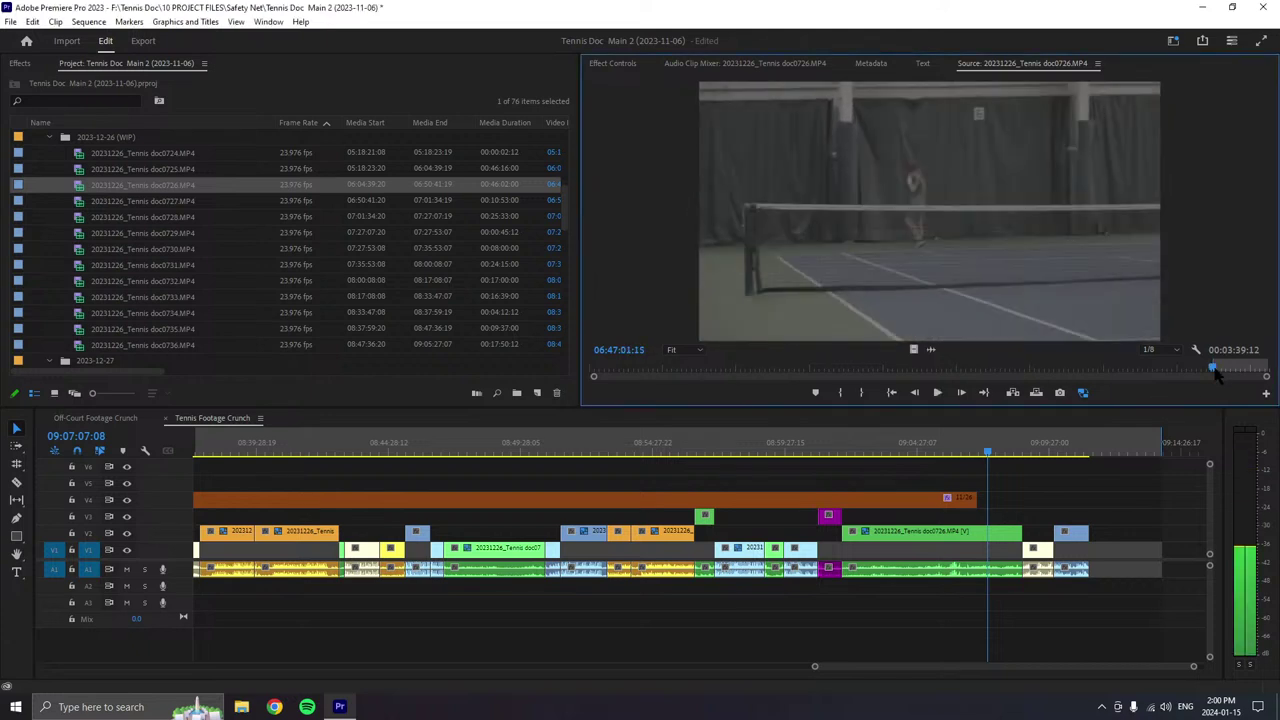
{"action": "left_click", "coordinate": [937, 392]}
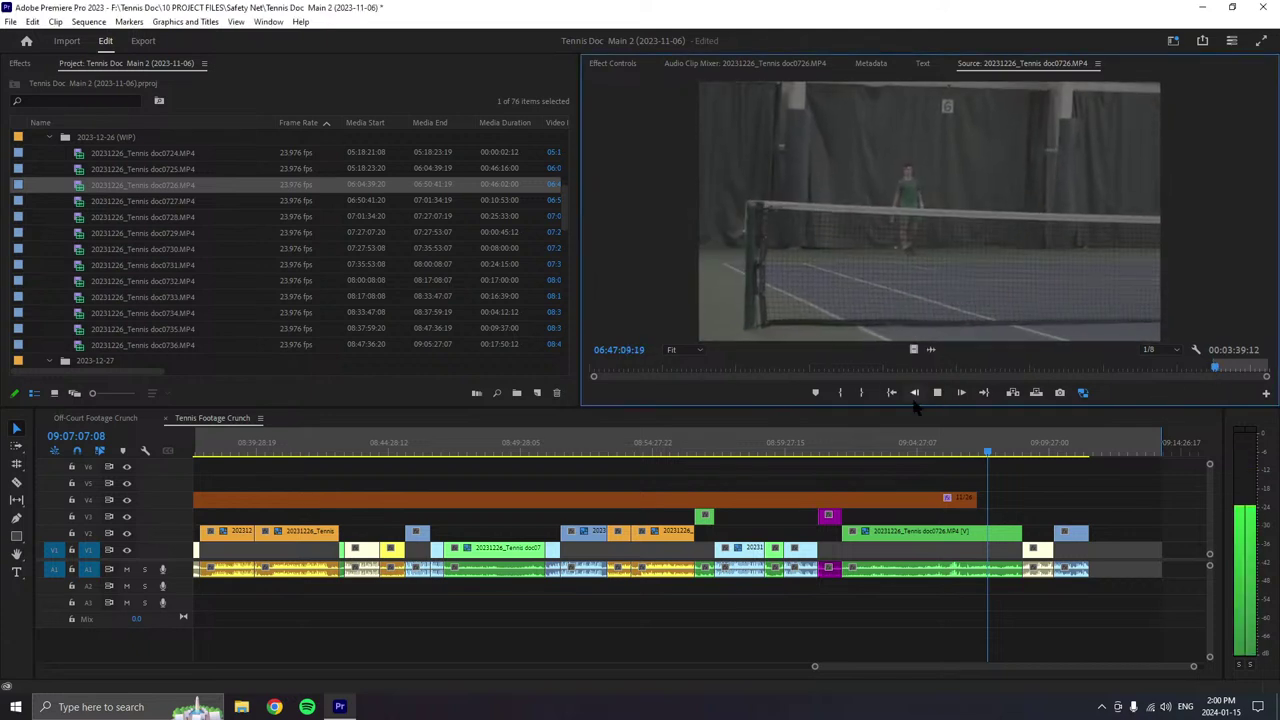
{"action": "left_click", "coordinate": [840, 394]}
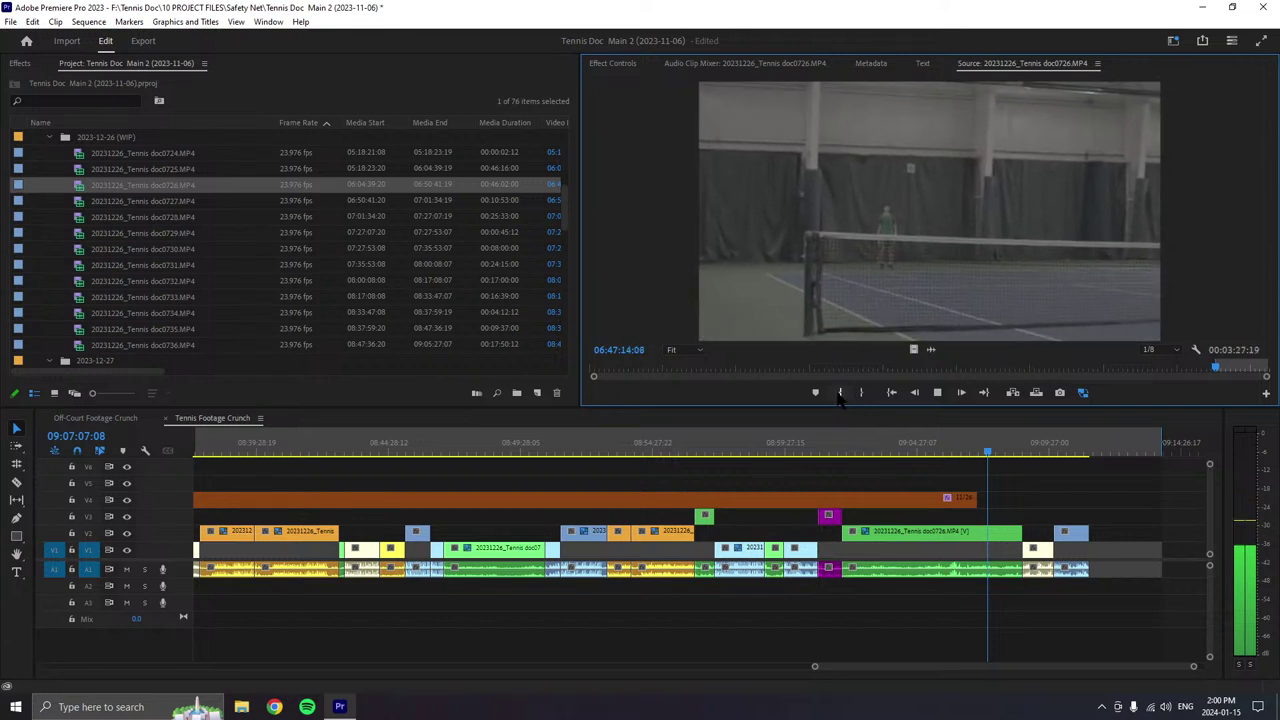
{"action": "left_click", "coordinate": [840, 394]}
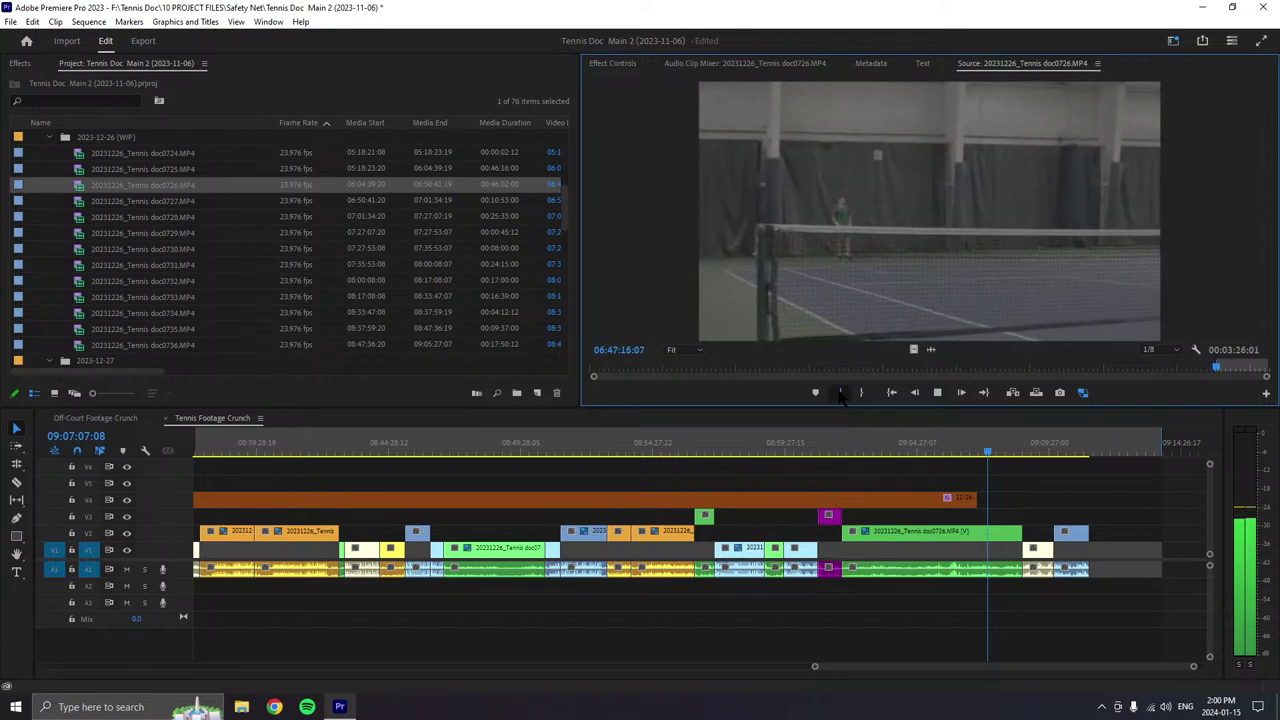
{"action": "left_click", "coordinate": [840, 394]}
{"action": "scroll", "coordinate": [270, 240], "scroll_direction": "down", "scroll_amount": 1}
{"action": "scroll", "coordinate": [286, 251], "scroll_direction": "up", "scroll_amount": 2}
{"action": "scroll", "coordinate": [288, 253], "scroll_direction": "down", "scroll_amount": 2}
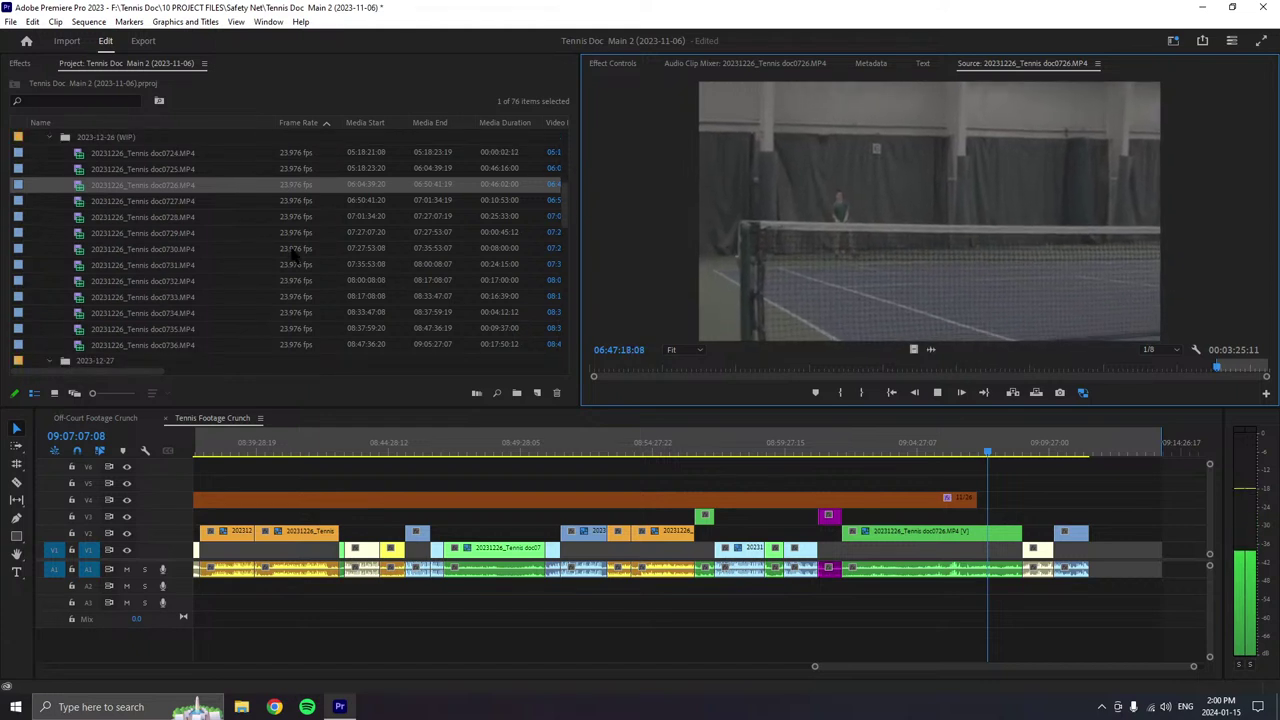
{"action": "scroll", "coordinate": [293, 257], "scroll_direction": "down", "scroll_amount": 5}
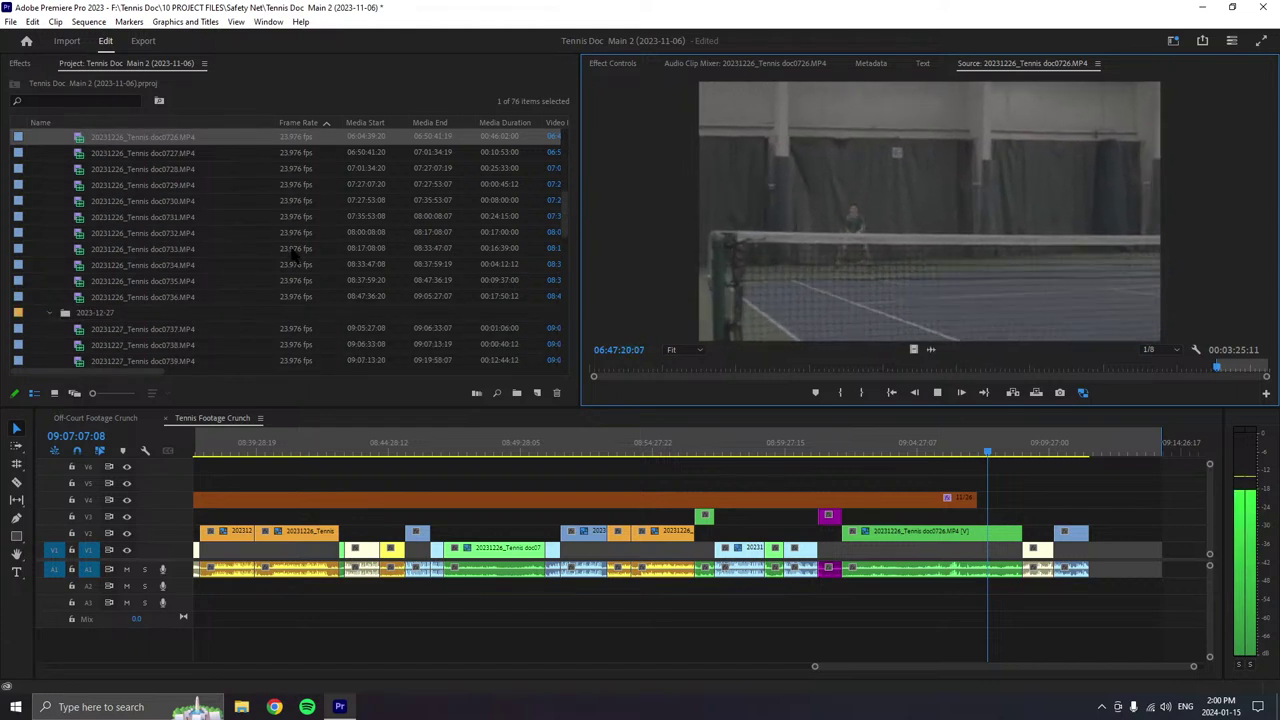
{"action": "scroll", "coordinate": [293, 257], "scroll_direction": "up", "scroll_amount": 6}
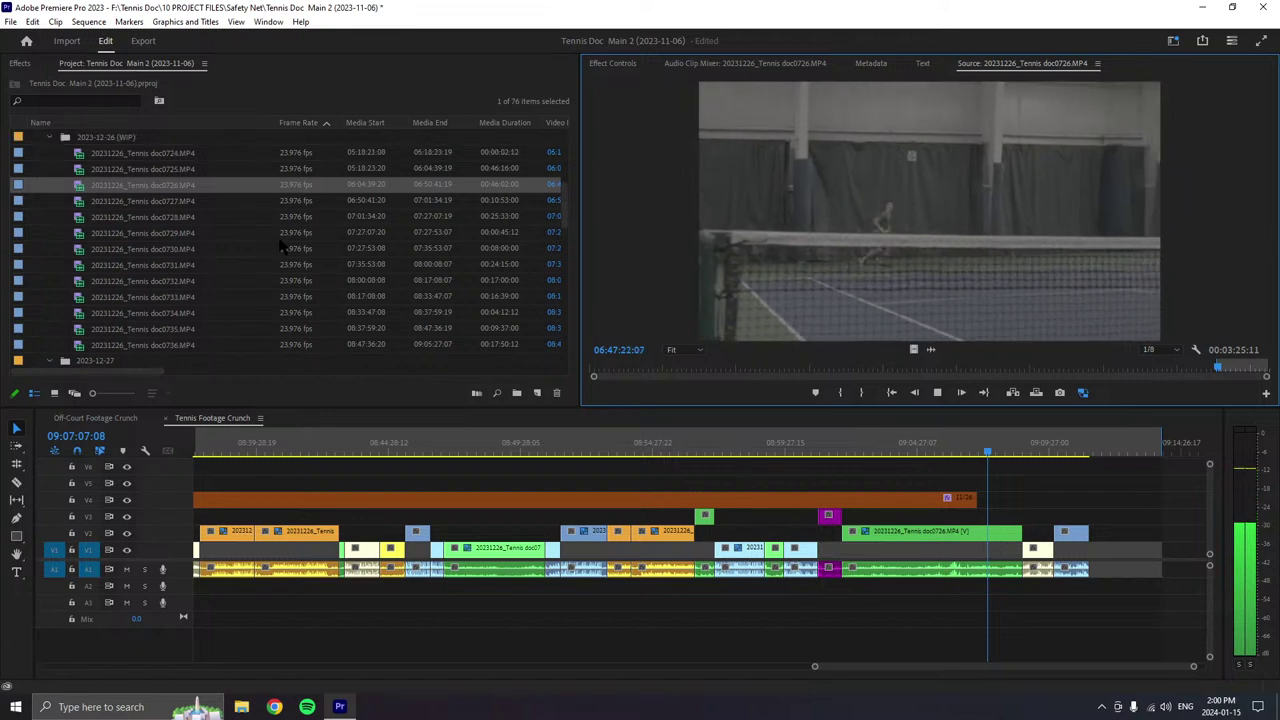
{"action": "scroll", "coordinate": [283, 244], "scroll_direction": "down", "scroll_amount": 1}
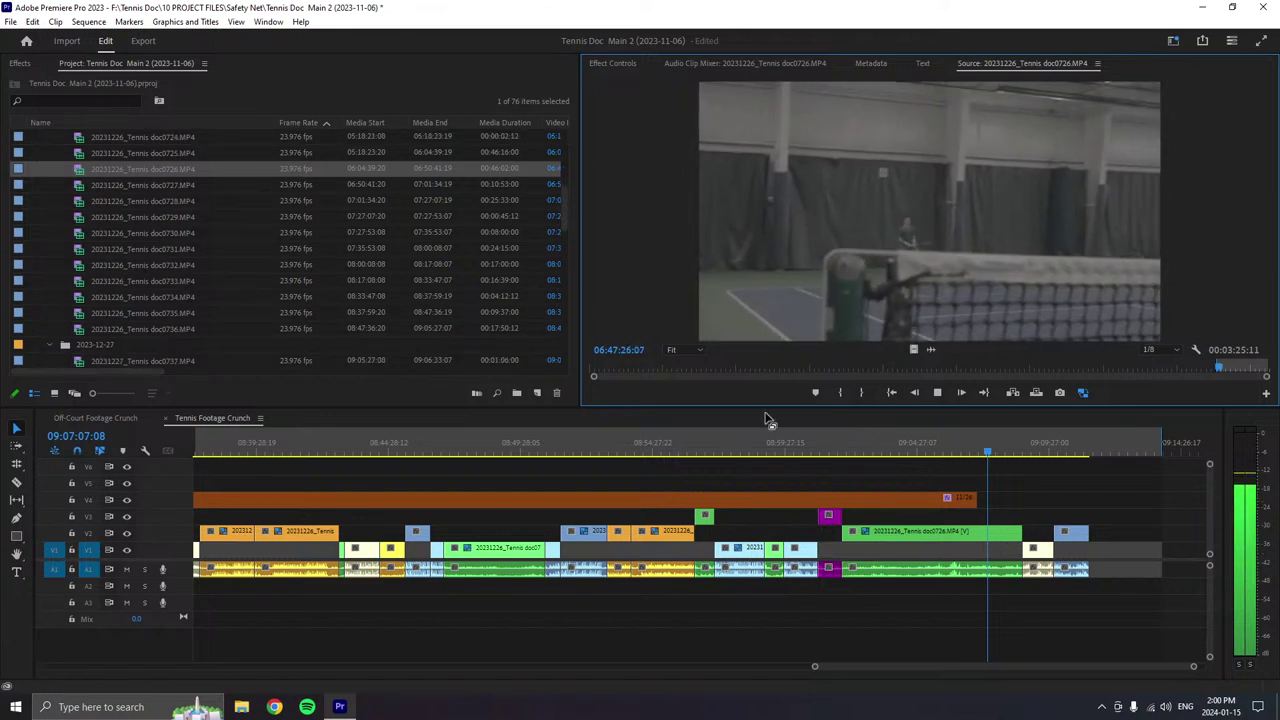
- Mark a 00:00:20:07 source section ending at 06:47:48:05 and append it to V1 after the last V2 clip
{"action": "left_click", "coordinate": [841, 394]}
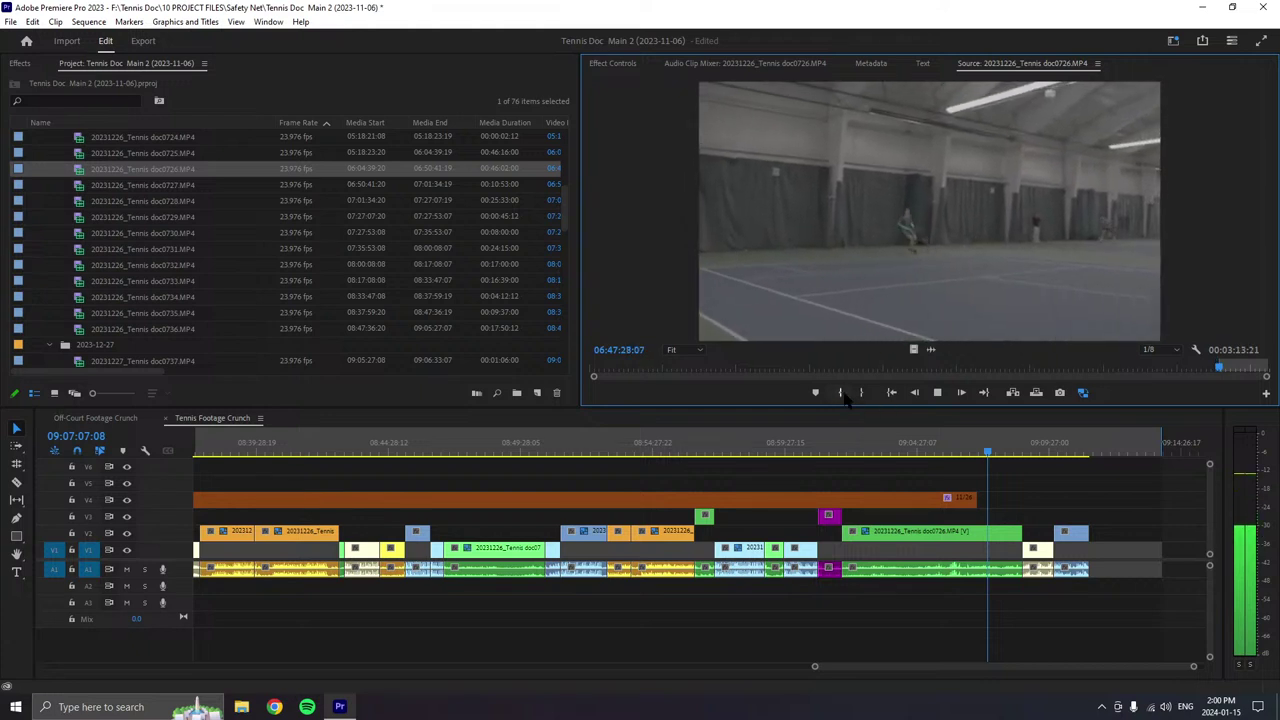
{"action": "left_click", "coordinate": [938, 394]}
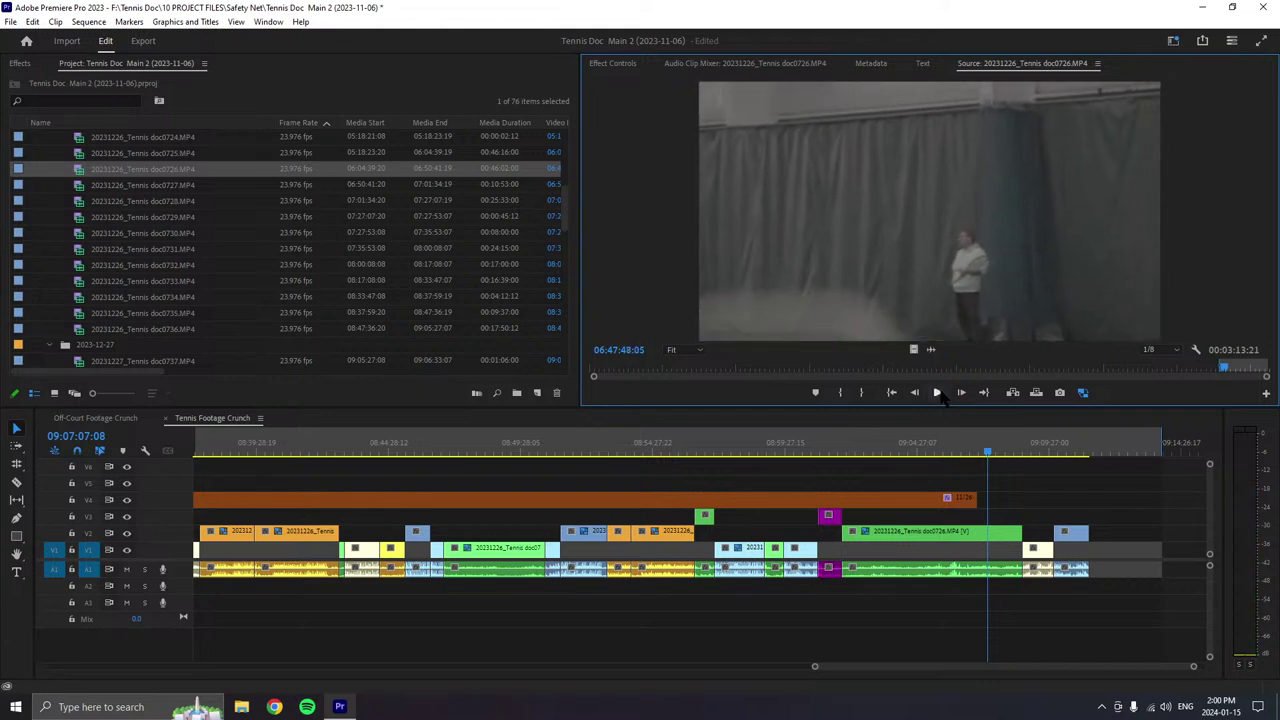
{"action": "left_click", "coordinate": [862, 392]}
{"action": "left_click_drag", "start_coordinate": [996, 262], "coordinate": [1095, 552]}
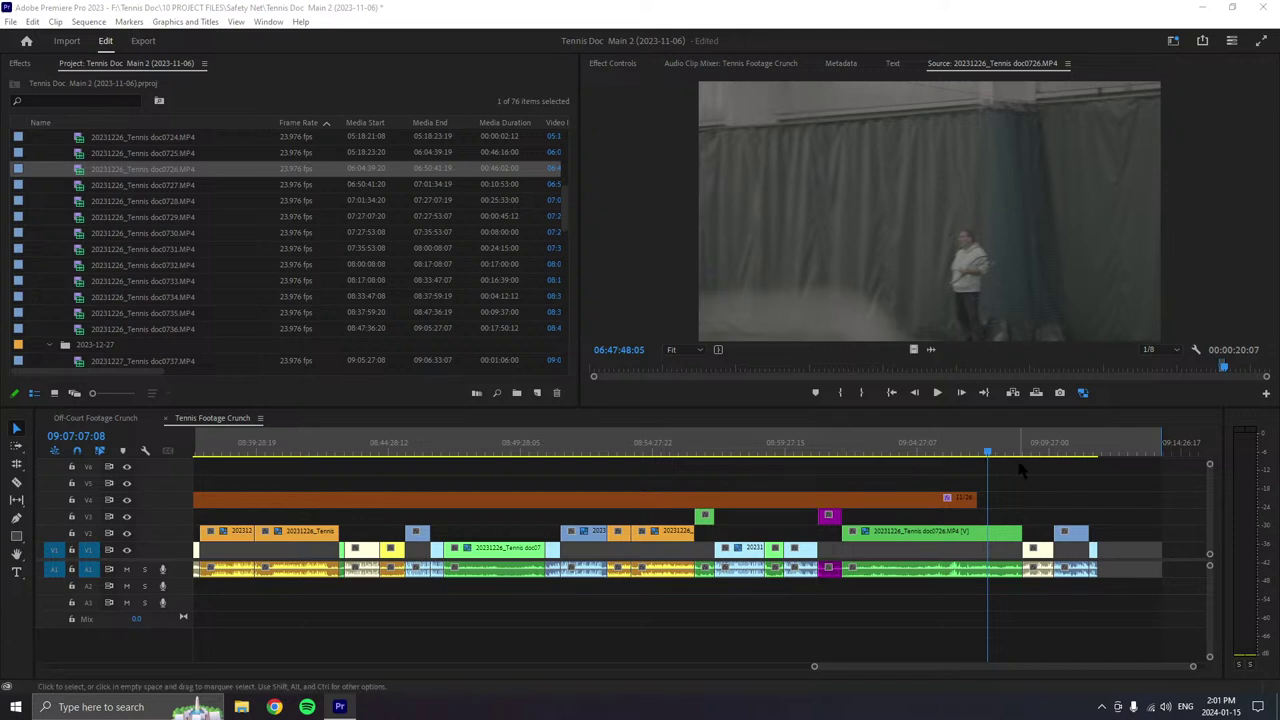
- Continue playing the source footage and set a new In point at about 06:48:02
{"action": "left_click", "coordinate": [937, 393]}
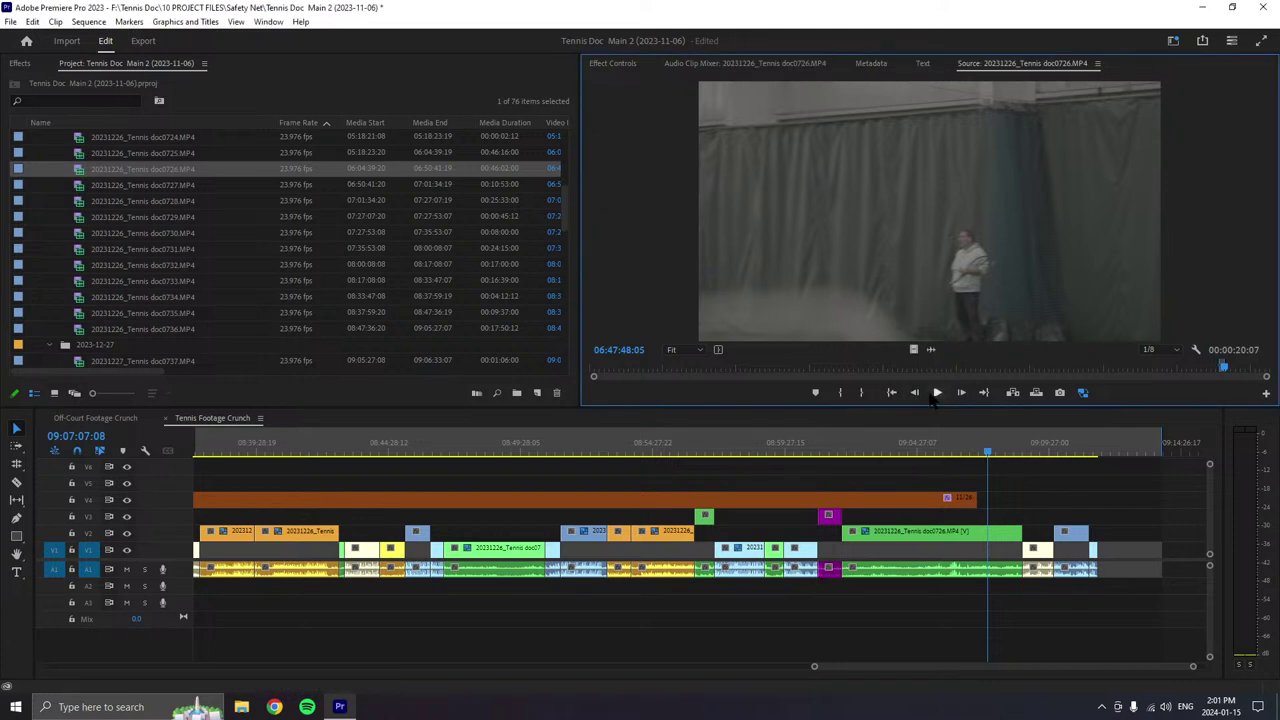
{"action": "left_click", "coordinate": [937, 393]}
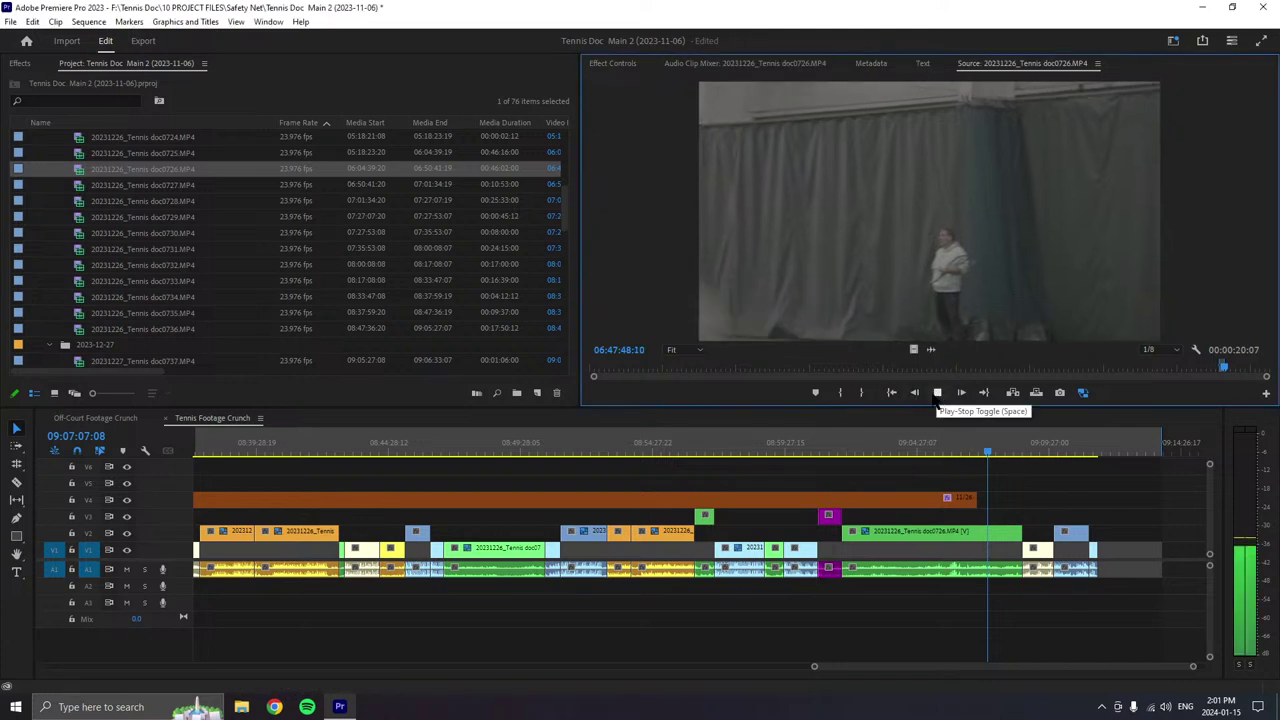
{"action": "left_click", "coordinate": [841, 393]}
{"action": "left_click", "coordinate": [841, 393]}
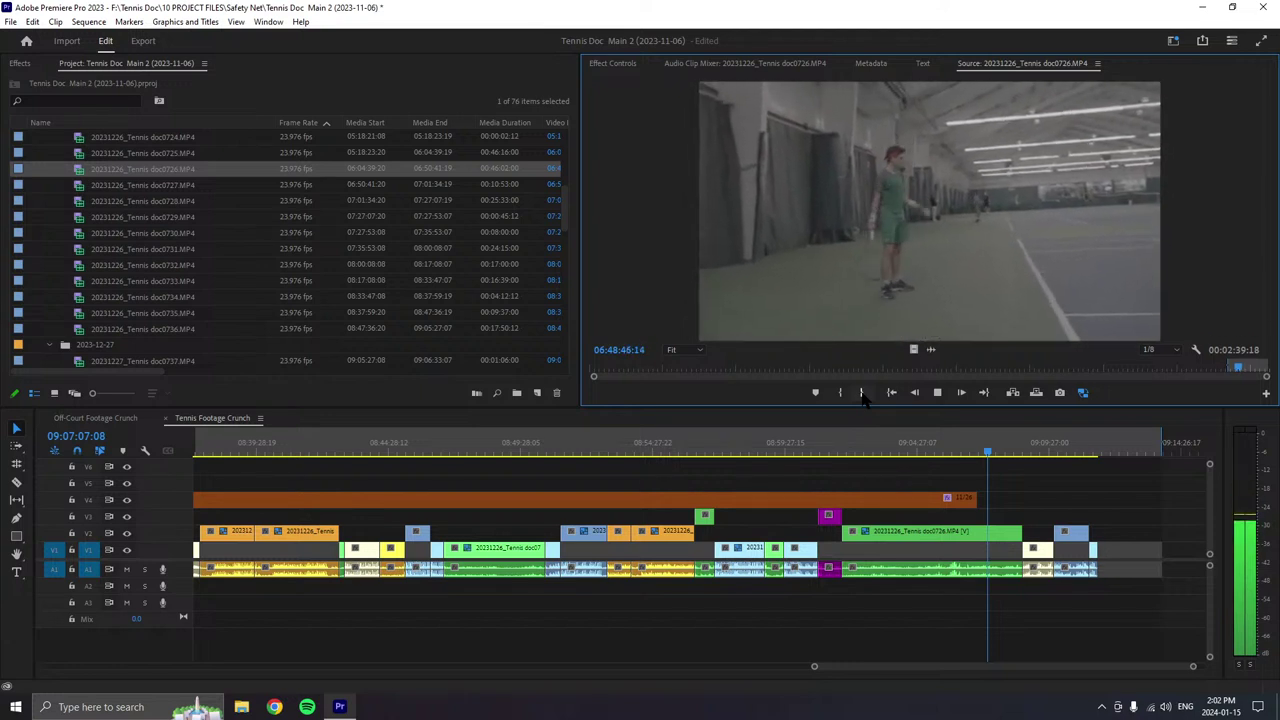
- Complete a 00:01:59:00 source section ending at 06:50:01:01, append it to V1, and place the sequence playhead at 09:11:25:23 near its start
{"action": "key", "text": "space"}
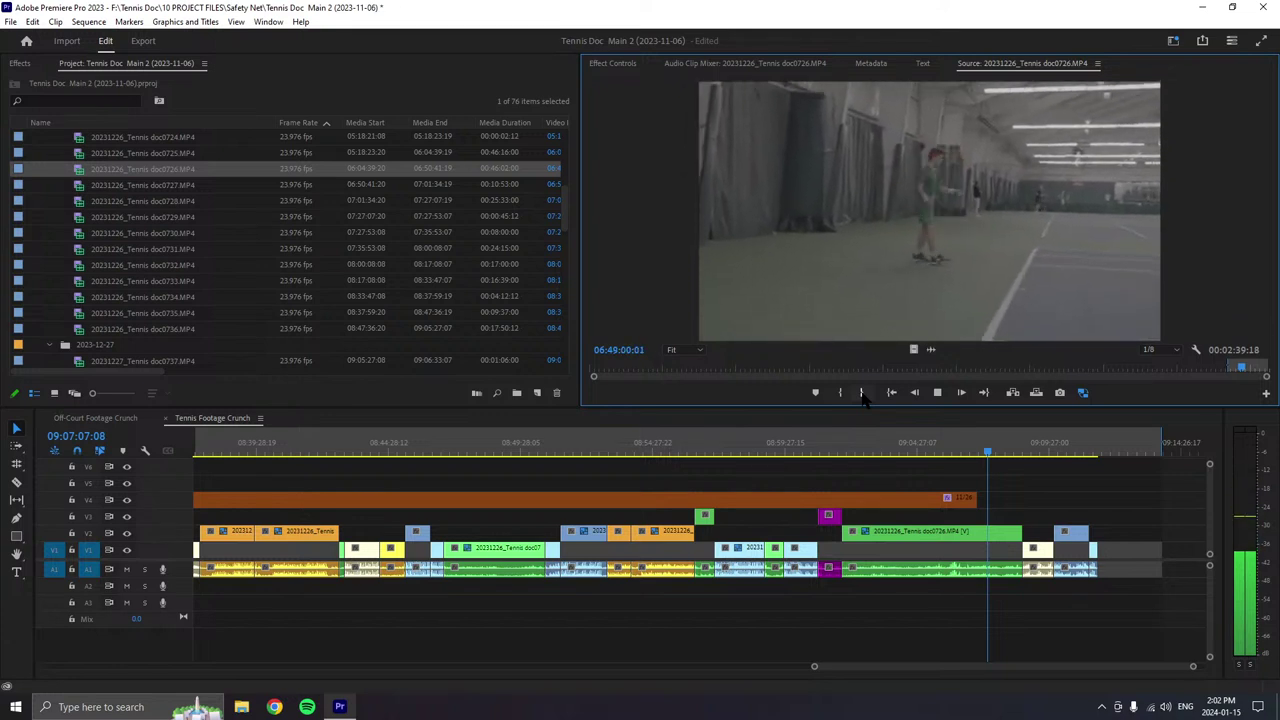
{"action": "key", "text": "space"}
{"action": "key", "text": "space"}
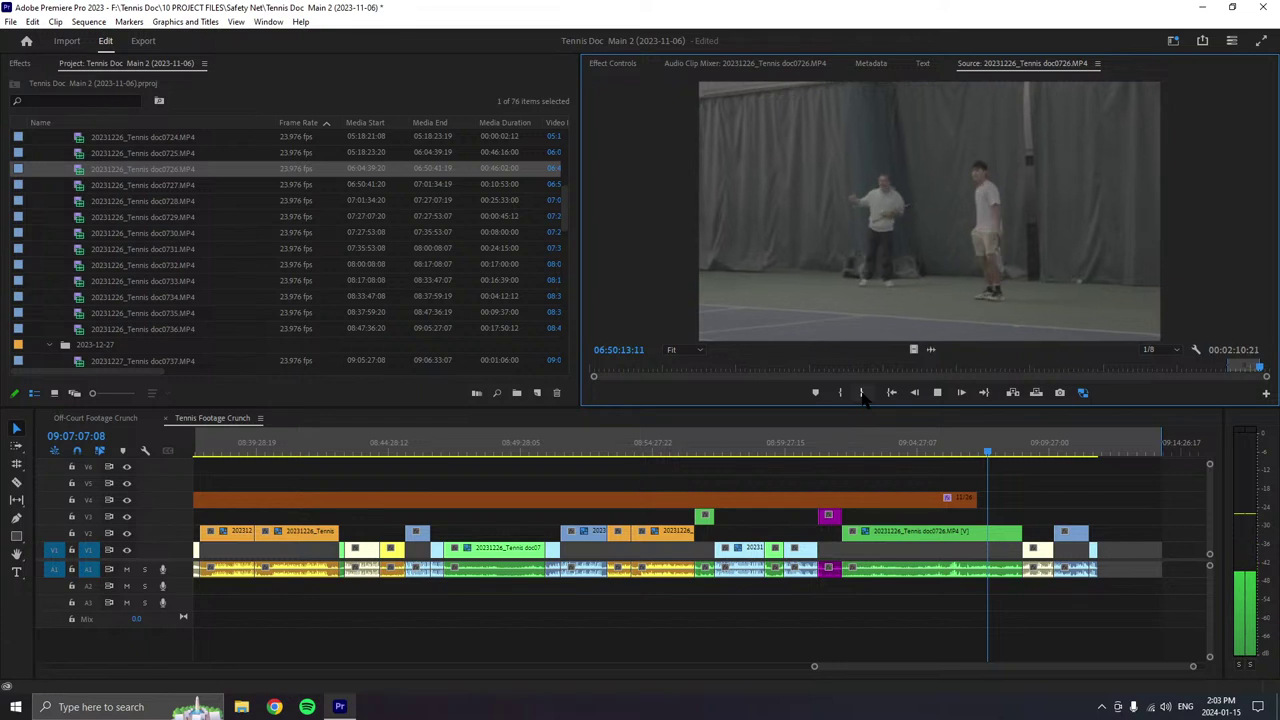
{"action": "key", "text": "space"}
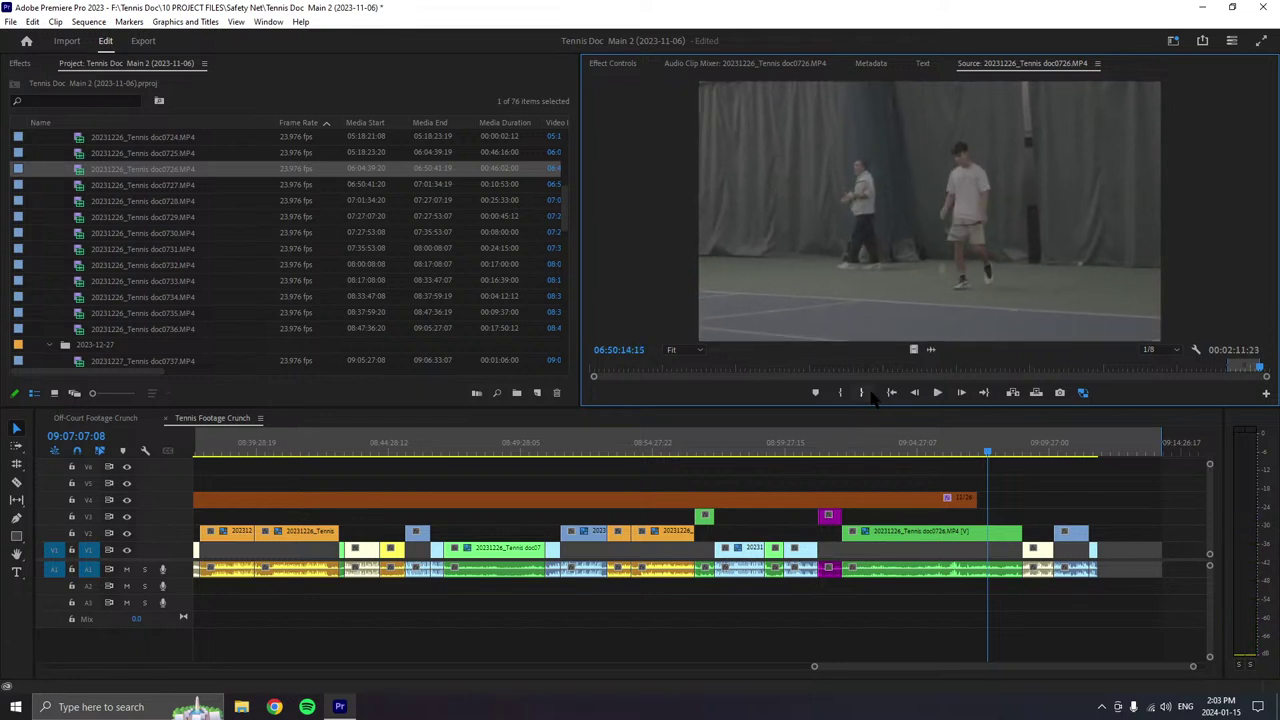
{"action": "left_click_drag", "start_coordinate": [1262, 372], "coordinate": [1254, 368]}
{"action": "left_click_drag", "start_coordinate": [1169, 312], "coordinate": [1106, 566]}
{"action": "left_click", "coordinate": [1101, 448]}
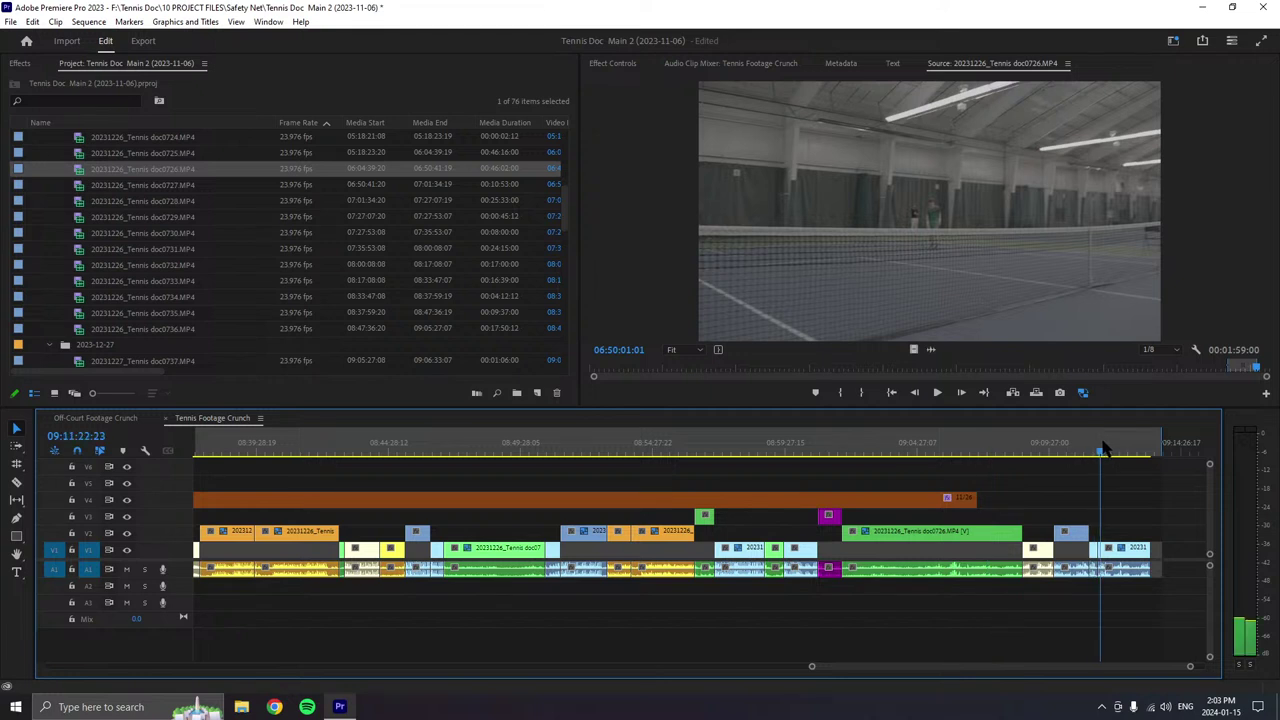
{"action": "left_click", "coordinate": [1104, 448]}
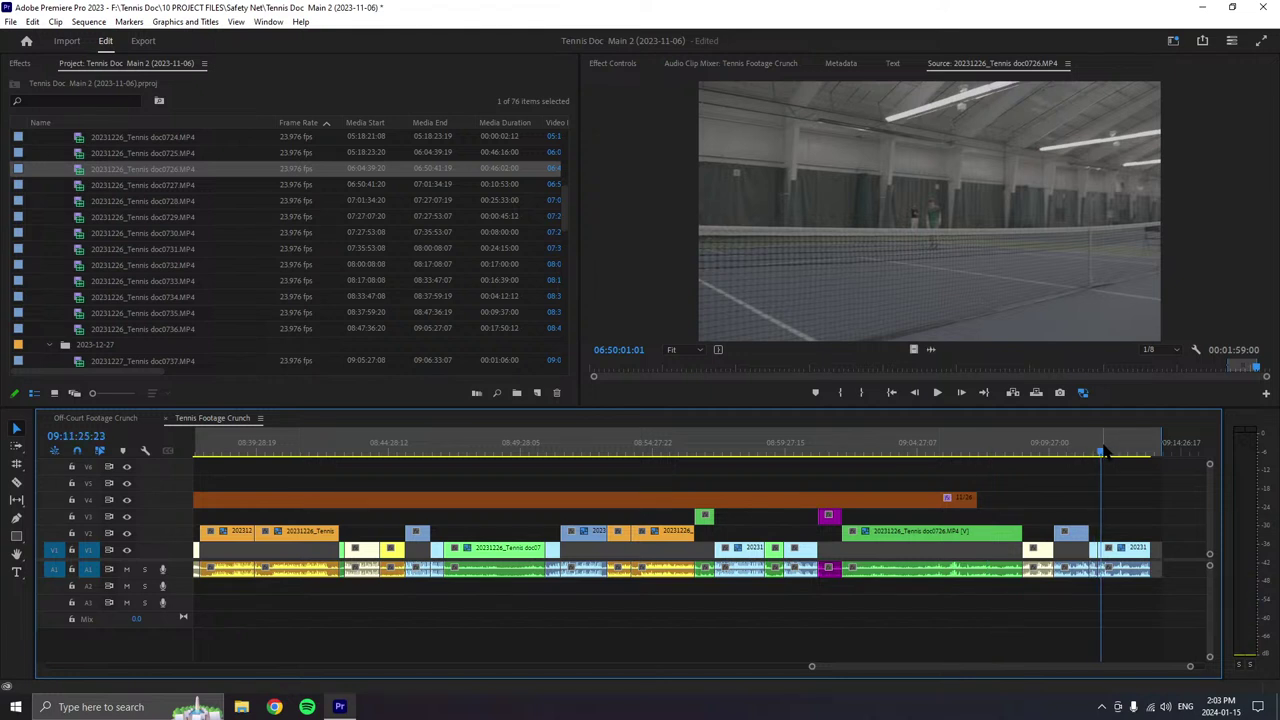
- Move the newly appended 00:01:59:00 clip at the end of the sequence from V1 to V2
{"action": "left_click_drag", "start_coordinate": [1127, 565], "coordinate": [1125, 549]}
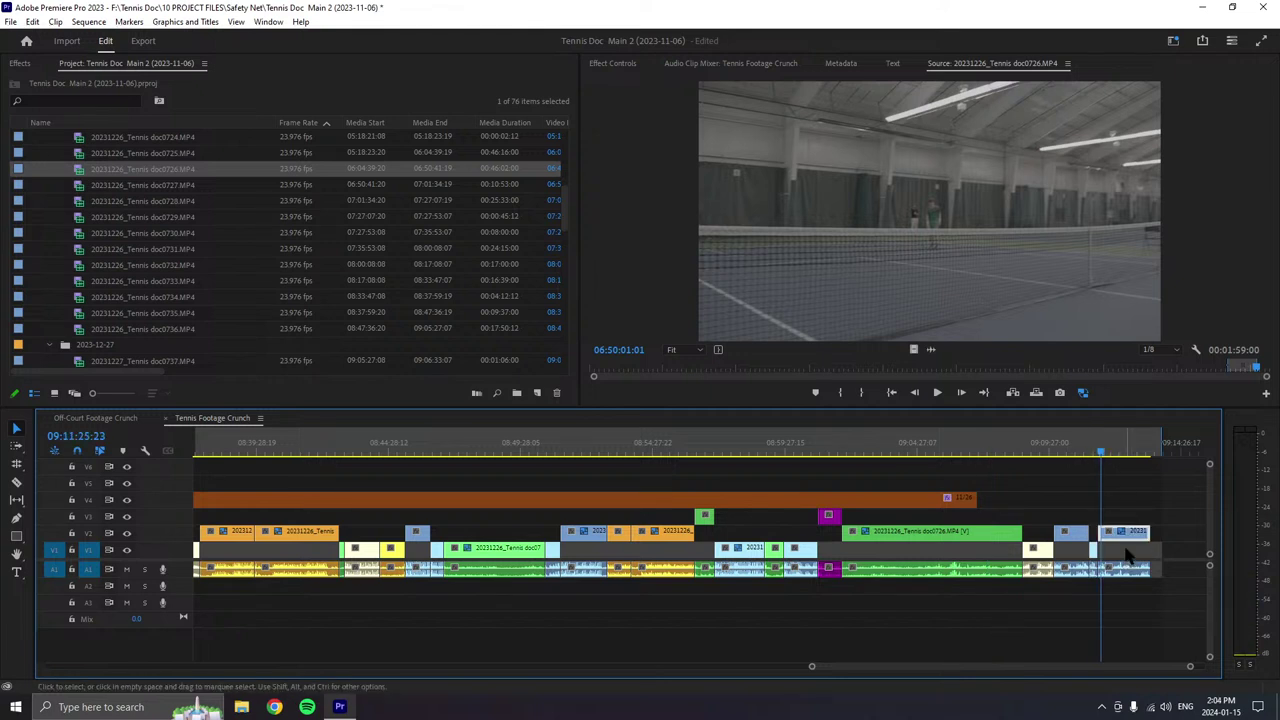
{"action": "scroll", "coordinate": [1135, 496], "scroll_direction": "down", "scroll_amount": 2}
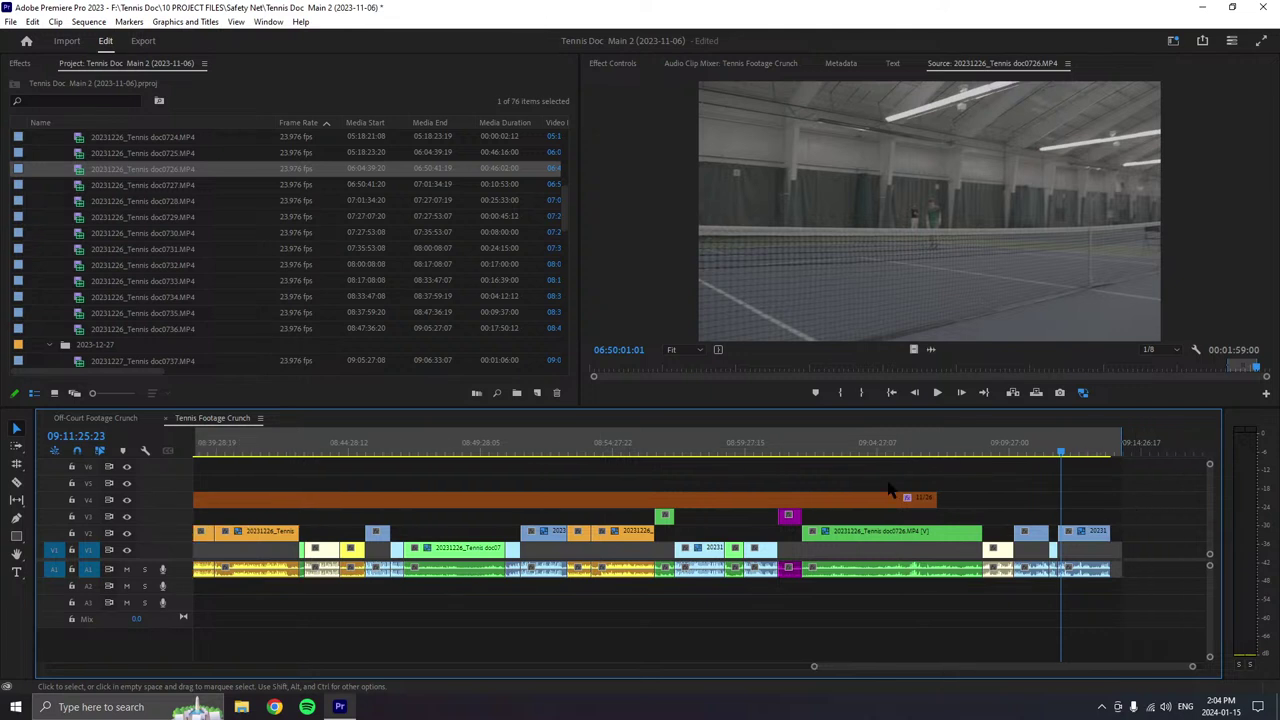
- Open 20231226_Tennis doc0727.MP4, mark its opening 00:00:57:21 section ending at 06:51:39:16, and append it to V1
{"action": "double_click", "coordinate": [84, 186]}
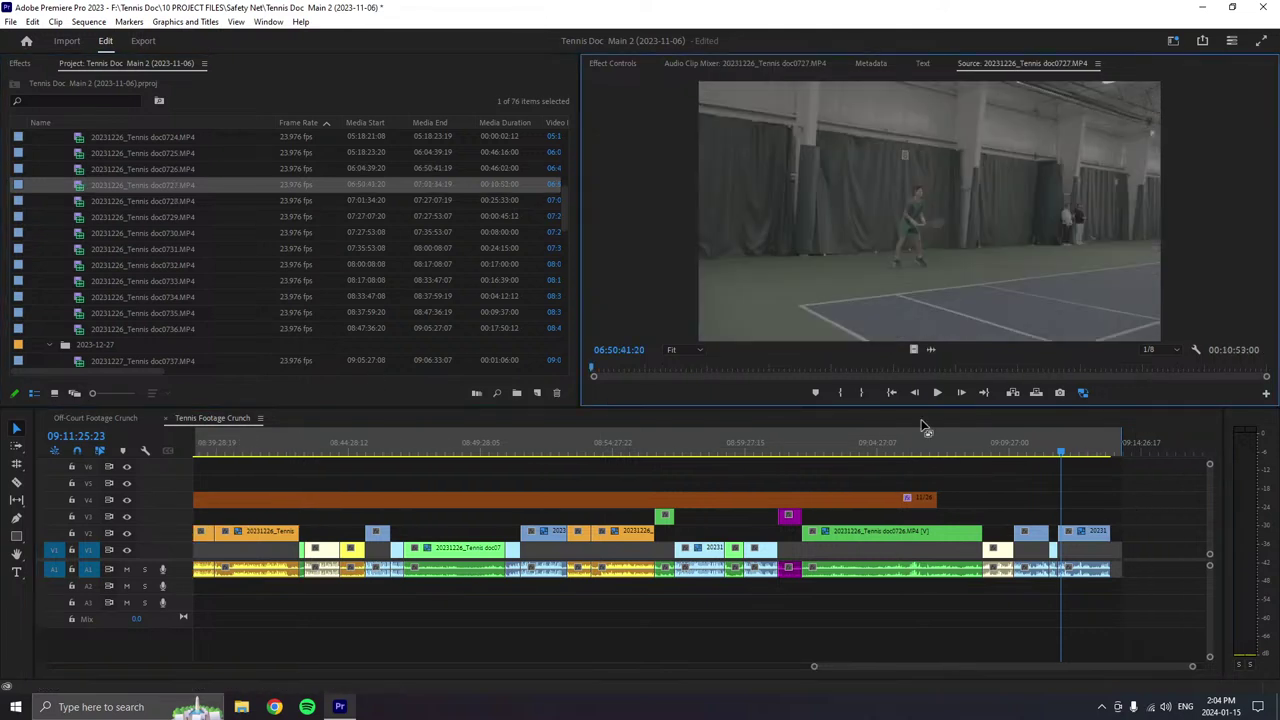
{"action": "left_click", "coordinate": [938, 394]}
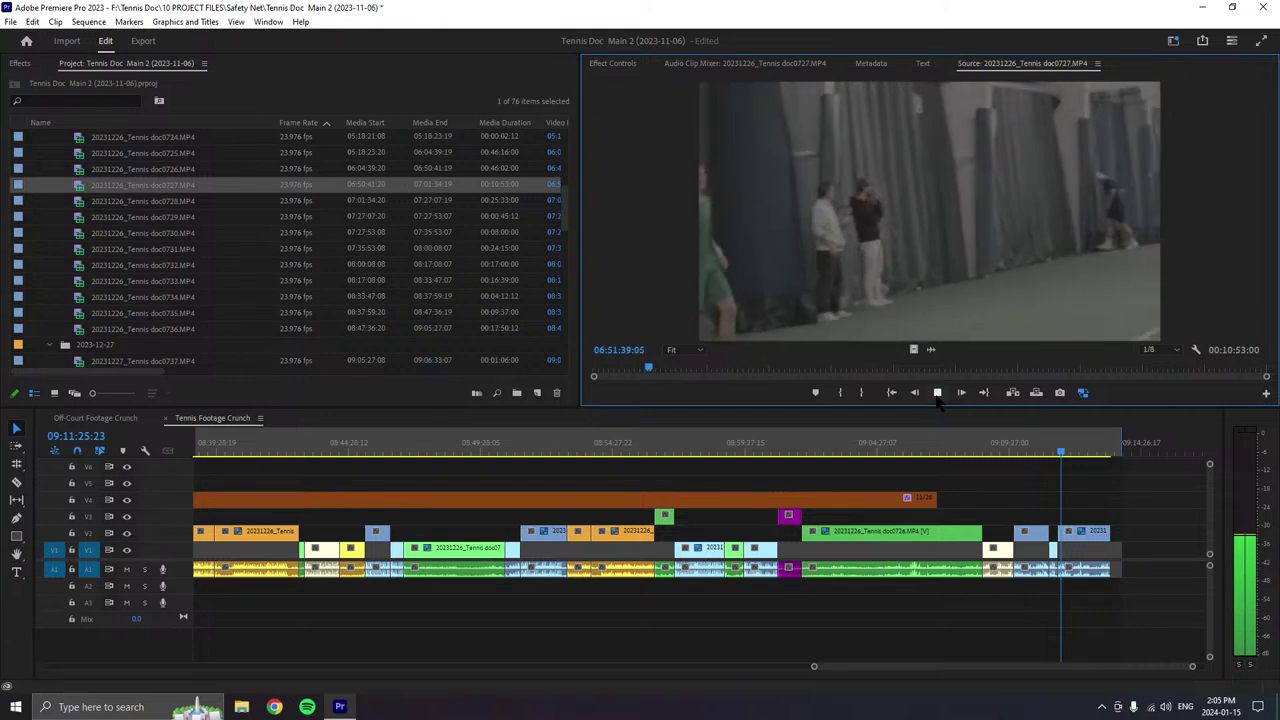
{"action": "left_click", "coordinate": [938, 395]}
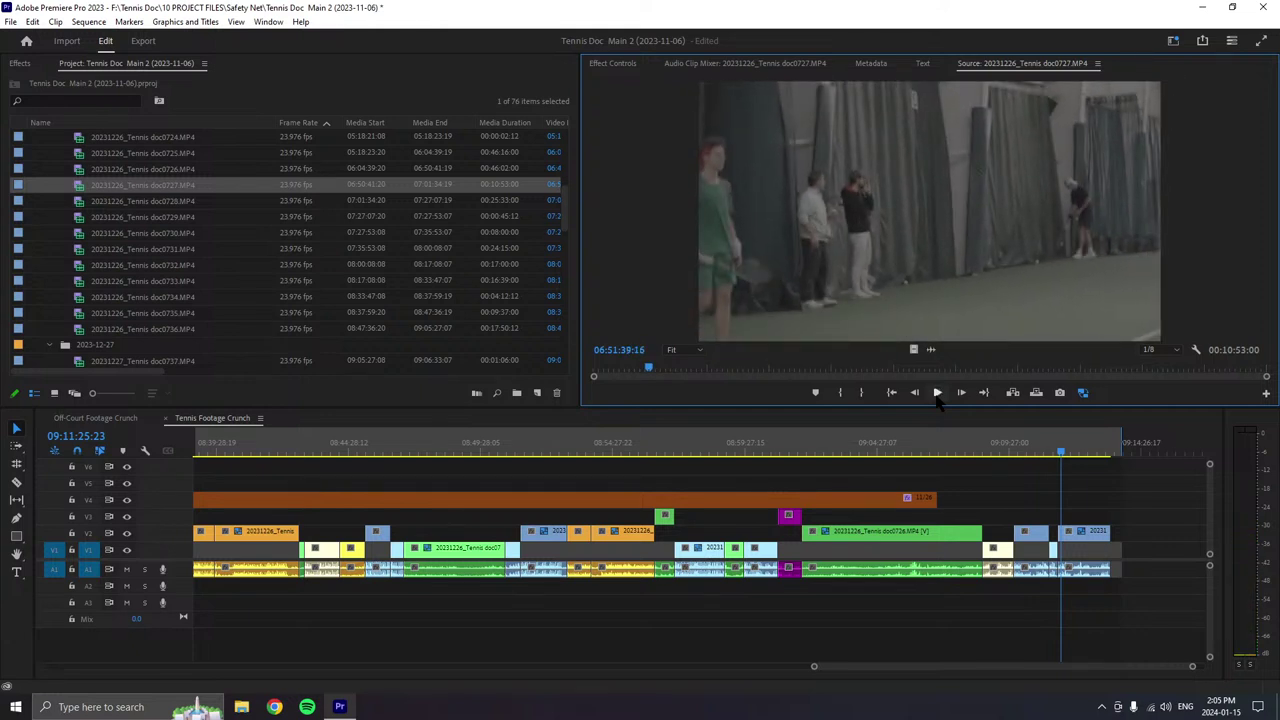
{"action": "key", "text": "o"}
{"action": "left_click_drag", "start_coordinate": [812, 665], "coordinate": [763, 666]}
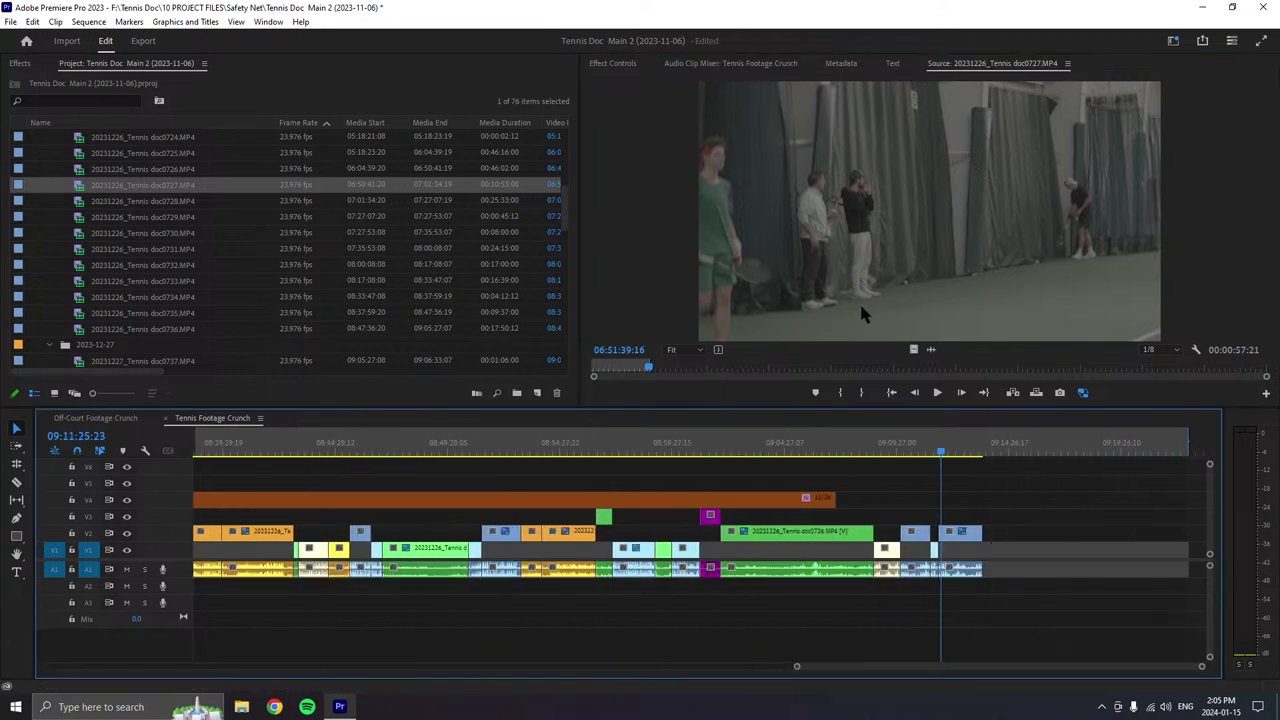
{"action": "left_click_drag", "start_coordinate": [859, 301], "coordinate": [994, 560]}
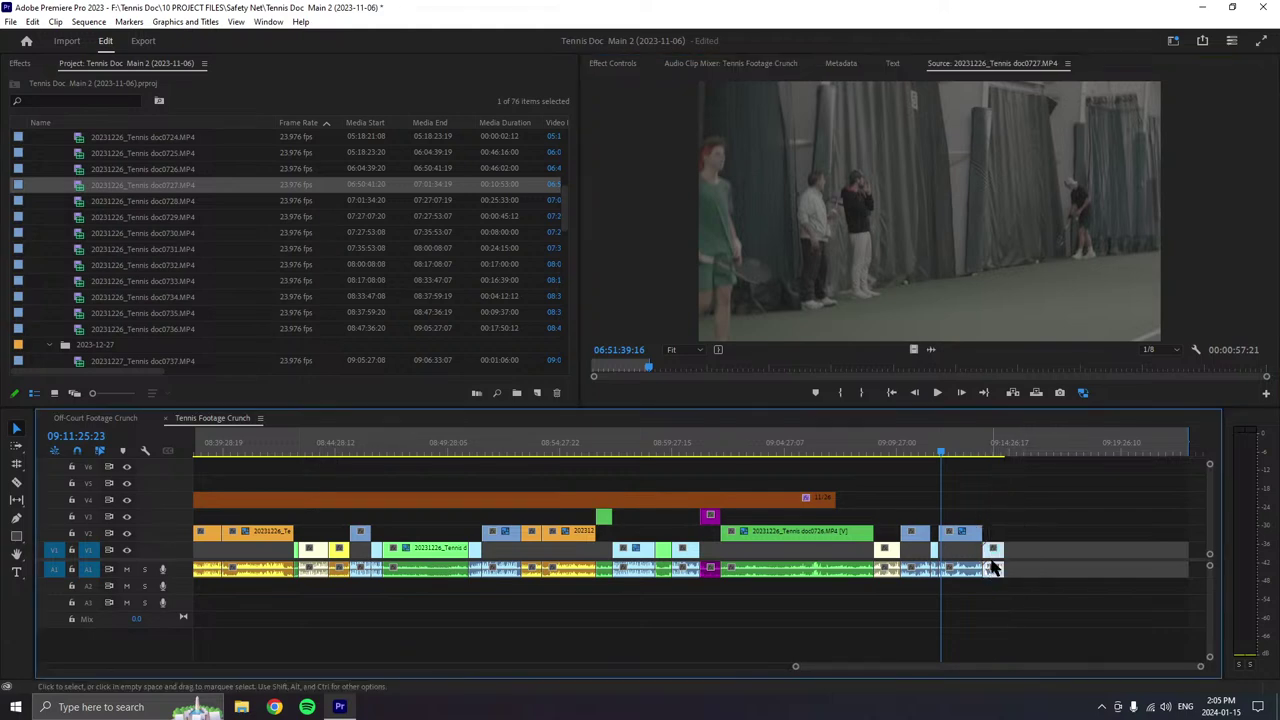
- Label the appended 00:00:57:21 clip Mango and move it up to V2
{"action": "right_click", "coordinate": [994, 562]}
{"action": "mouse_move", "coordinate": [1030, 379]}
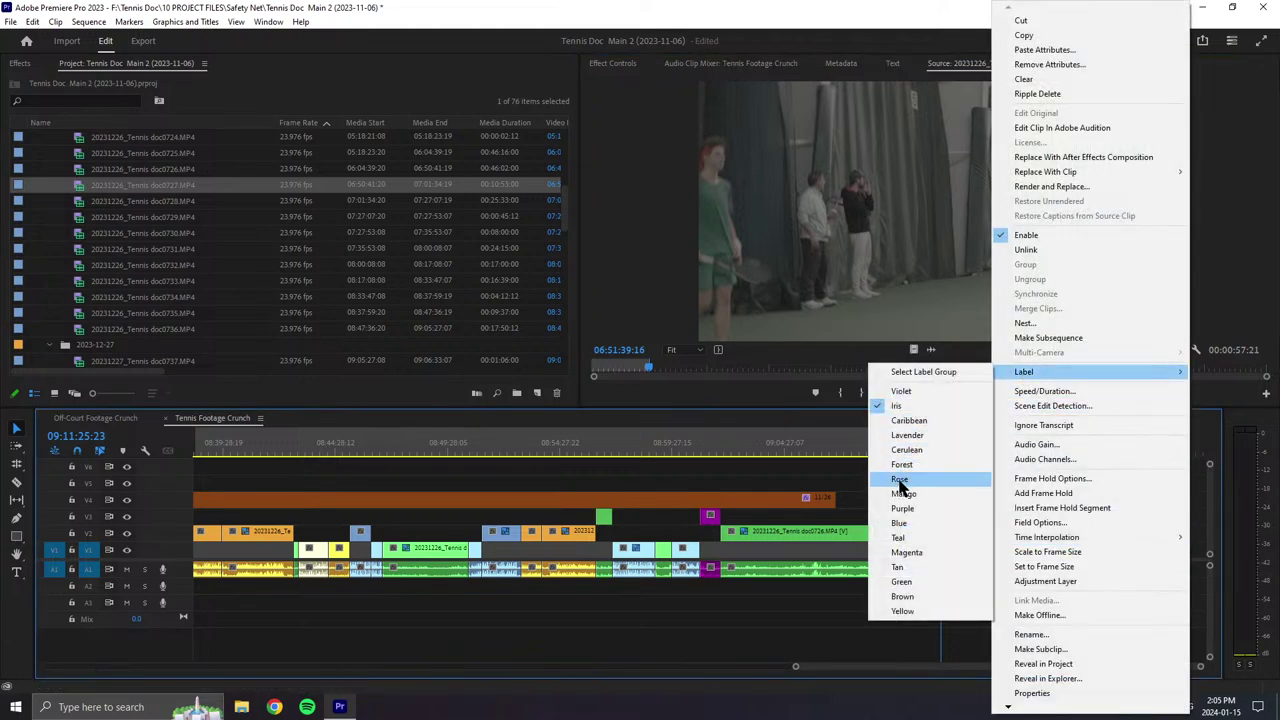
{"action": "left_click", "coordinate": [950, 497]}
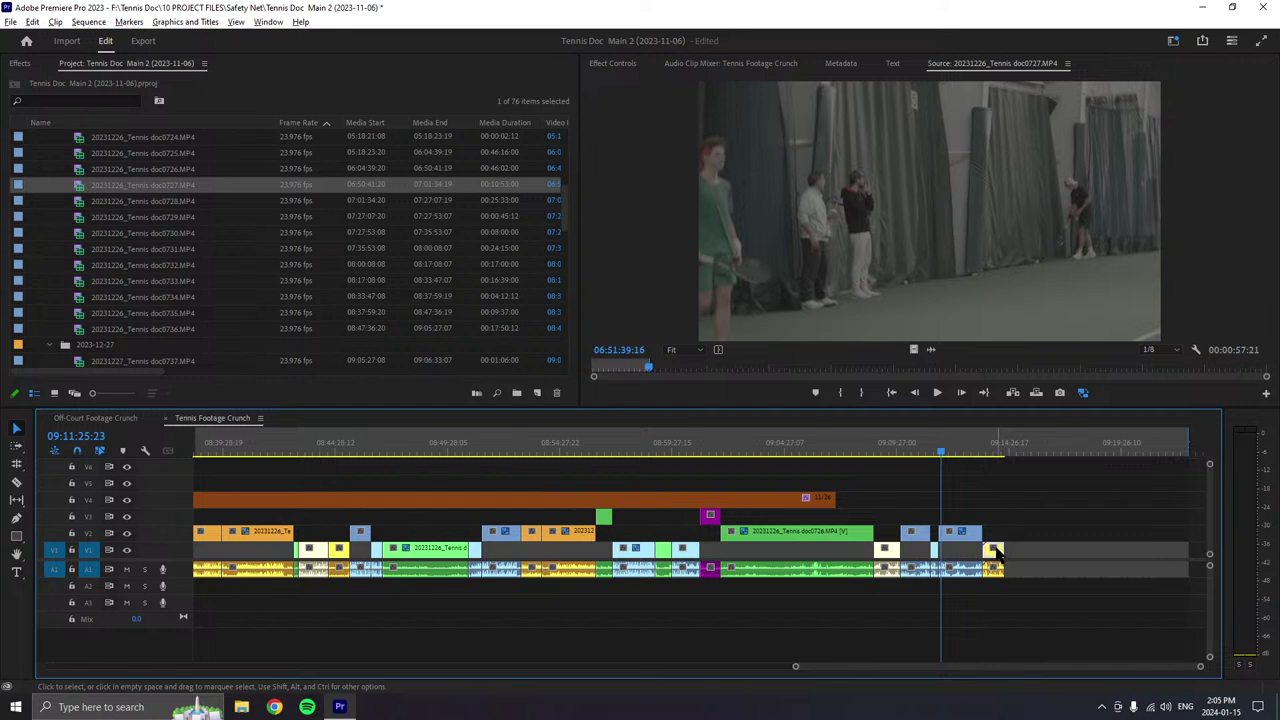
{"action": "left_click_drag", "start_coordinate": [997, 549], "coordinate": [1000, 528]}
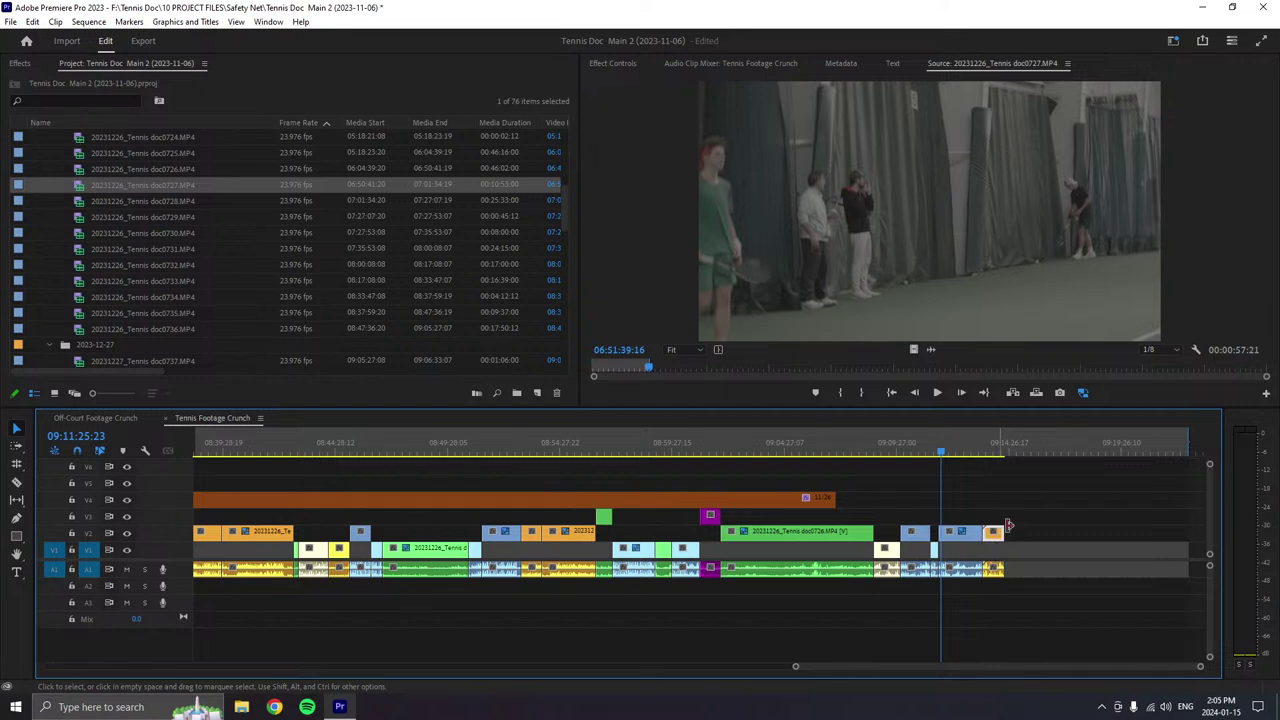
- Play and replay the source just past the previous section and set a new In point at about 06:51:42
{"action": "left_click", "coordinate": [936, 393]}
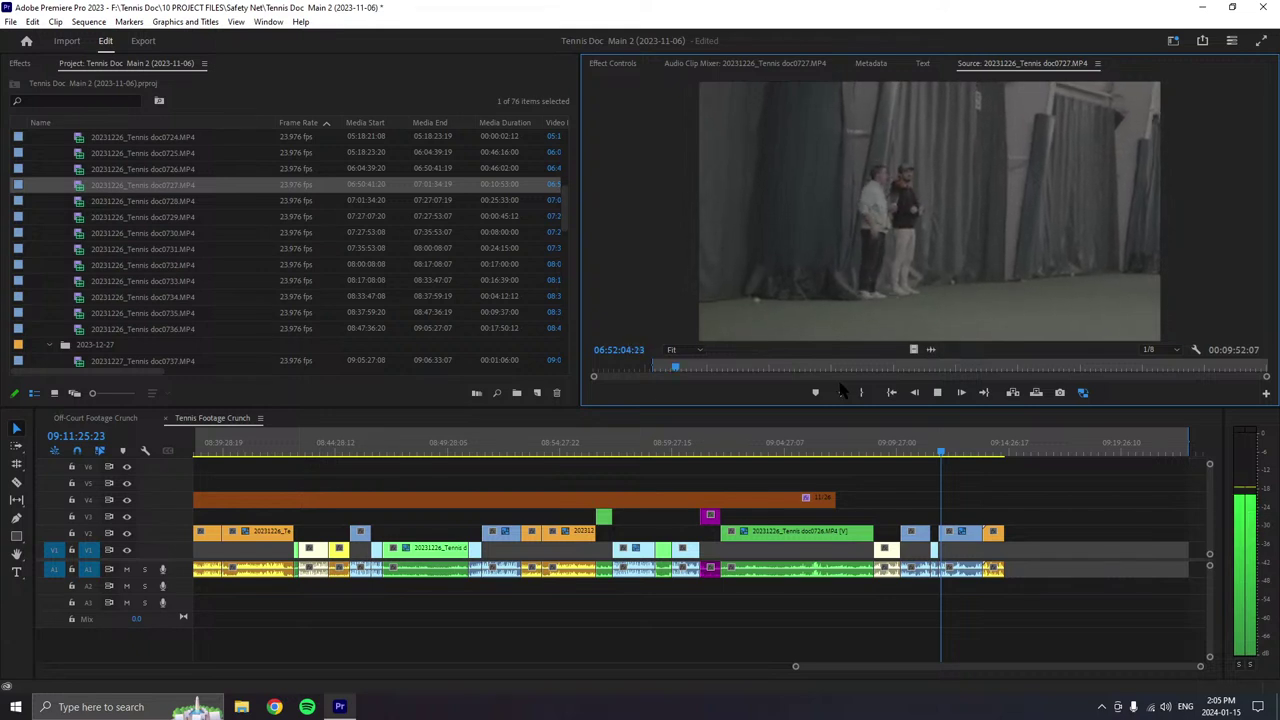
{"action": "left_click_drag", "start_coordinate": [677, 369], "coordinate": [654, 370]}
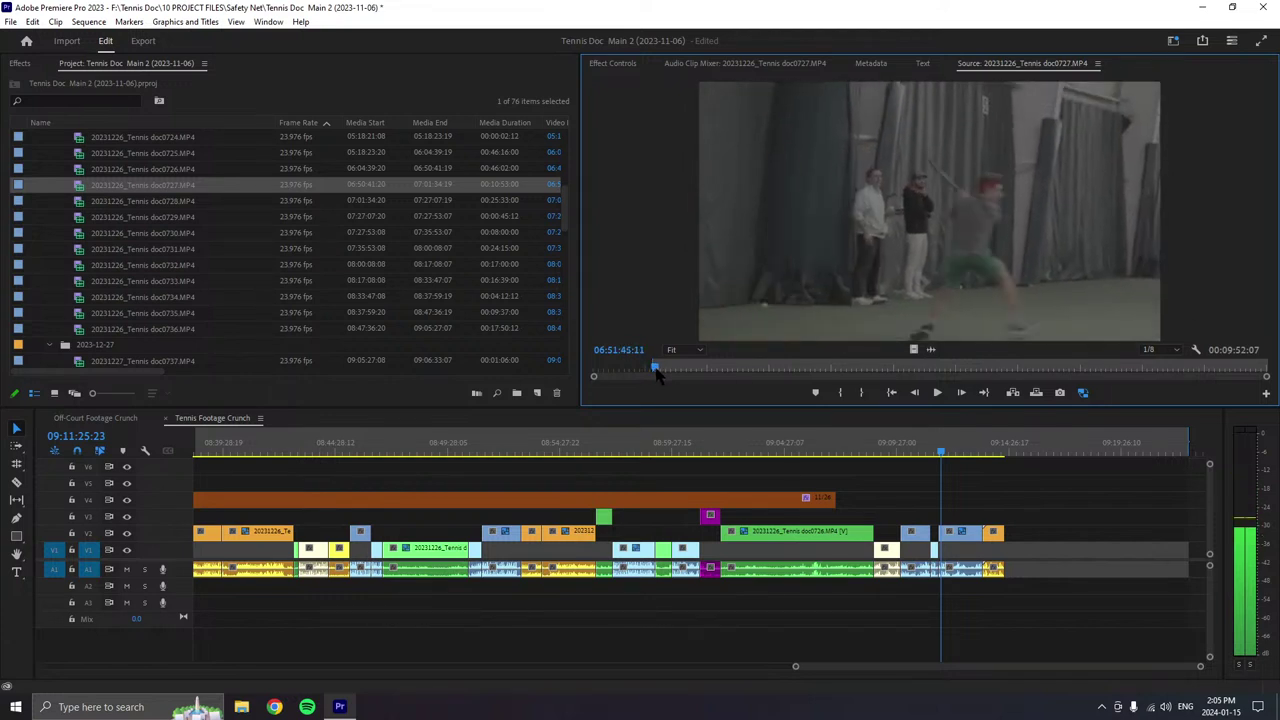
{"action": "key", "text": "space"}
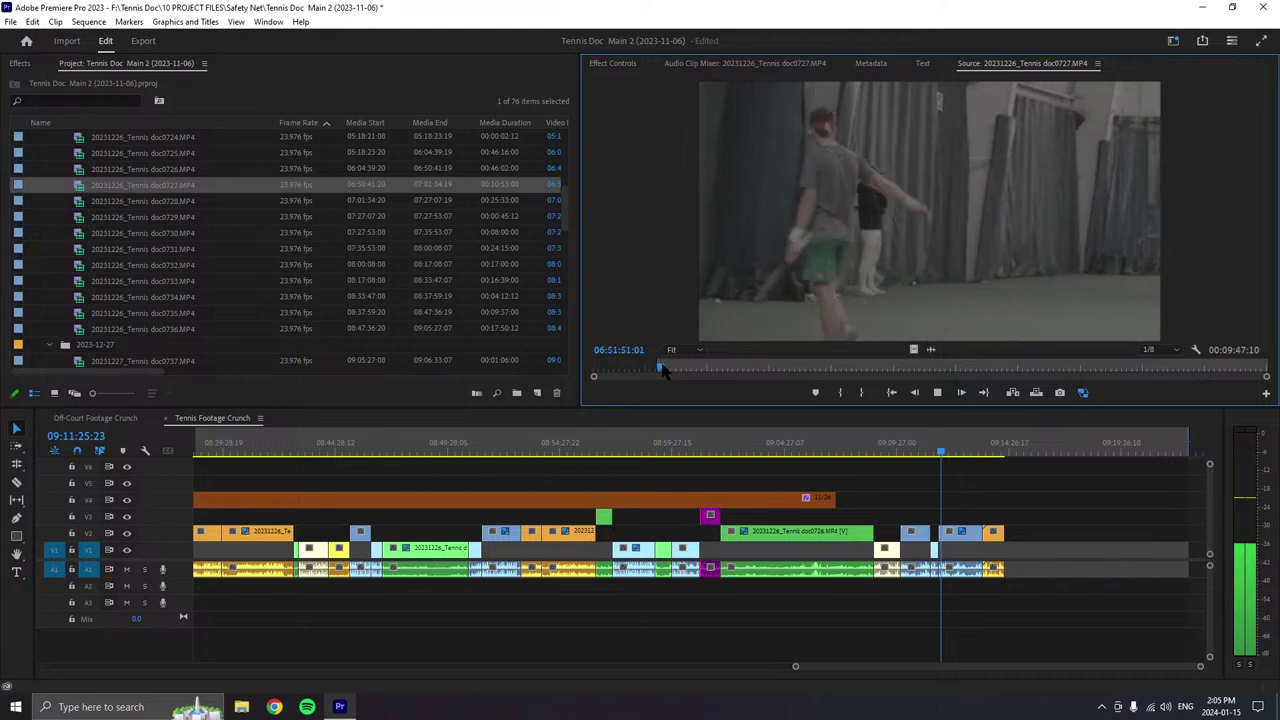
{"action": "left_click", "coordinate": [658, 368]}
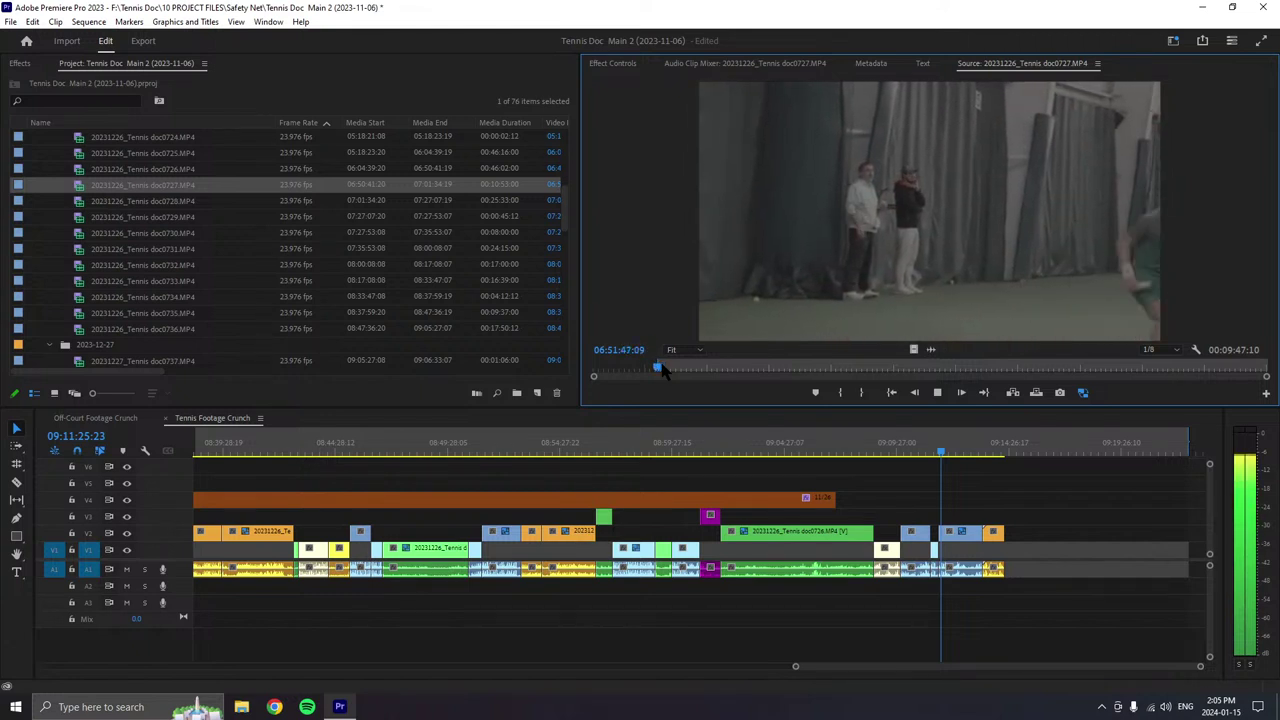
{"action": "left_click", "coordinate": [656, 368]}
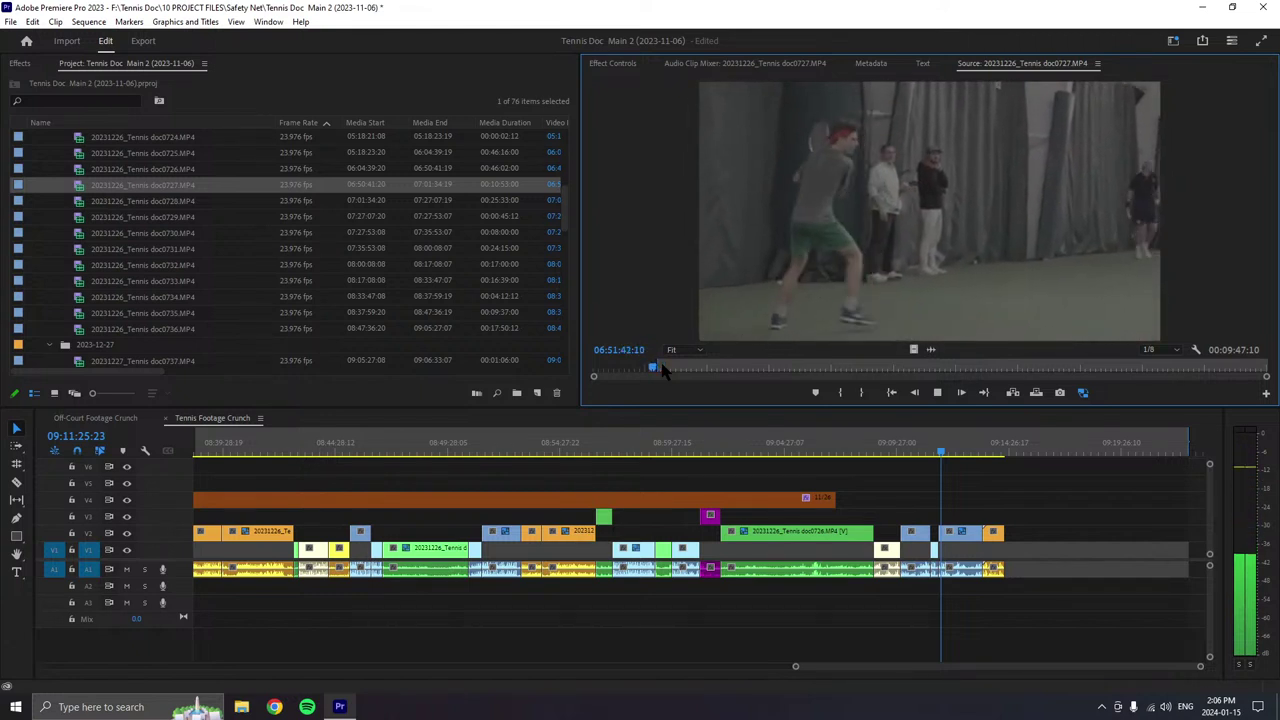
{"action": "left_click", "coordinate": [656, 368]}
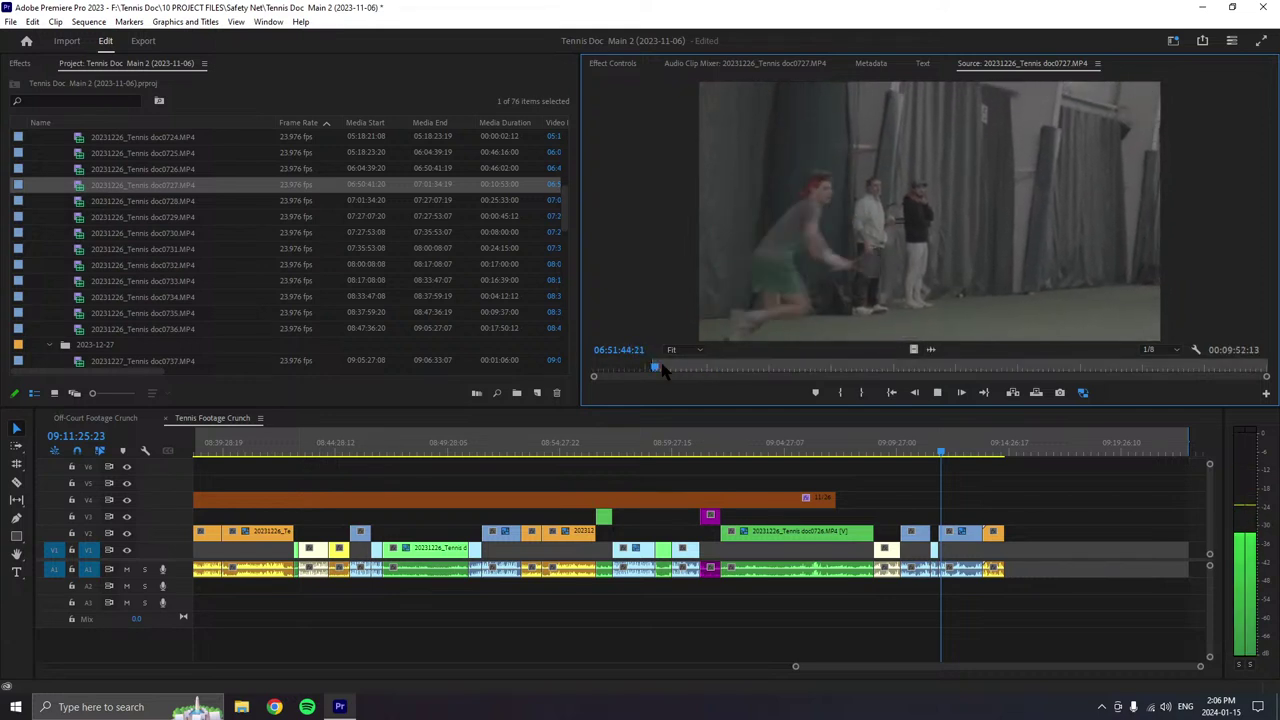
{"action": "key", "text": "space"}
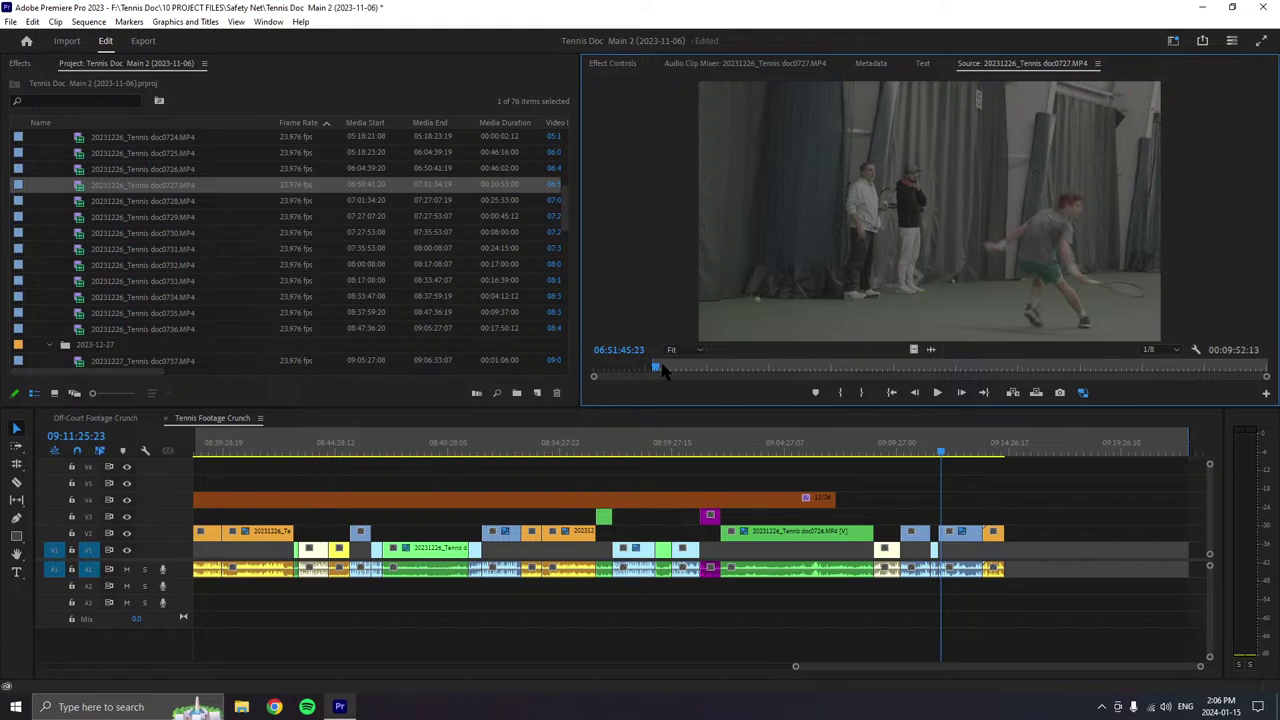
- Complete a 00:01:32:08 source section ending at 06:53:14:14 and append it to V1 after the last V2 clip
{"action": "key", "text": "space"}
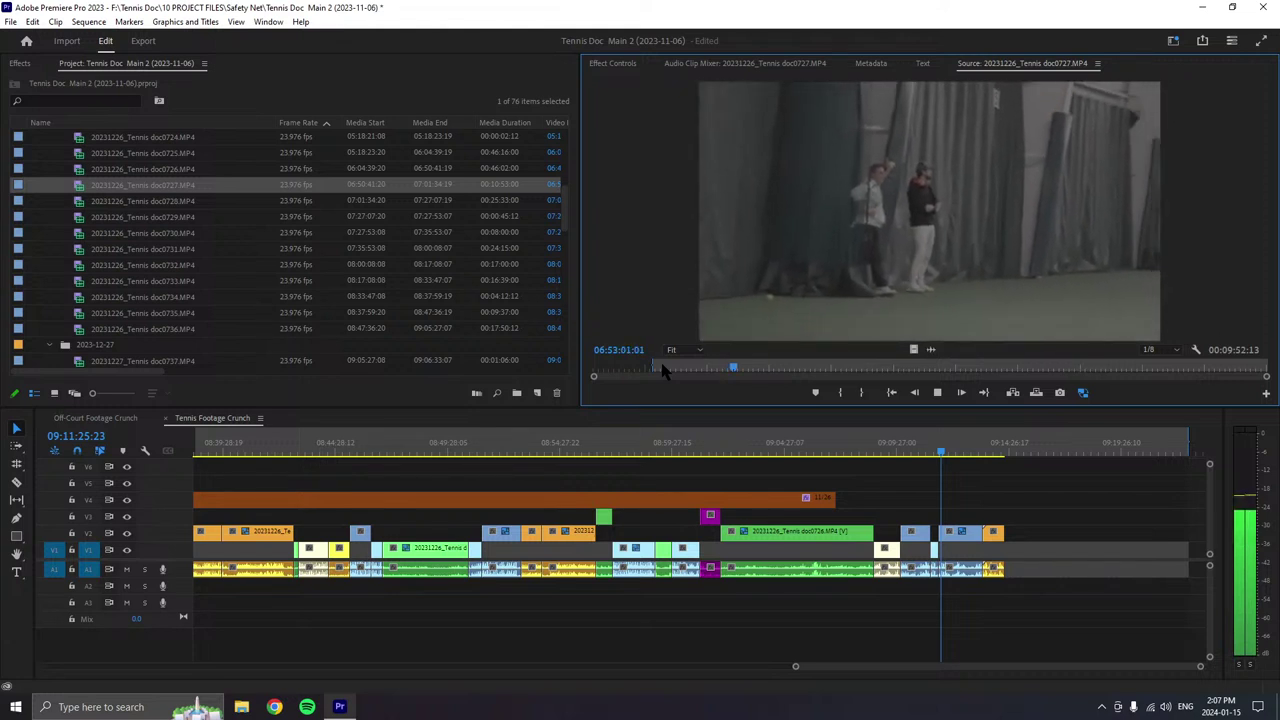
{"action": "key", "text": "o"}
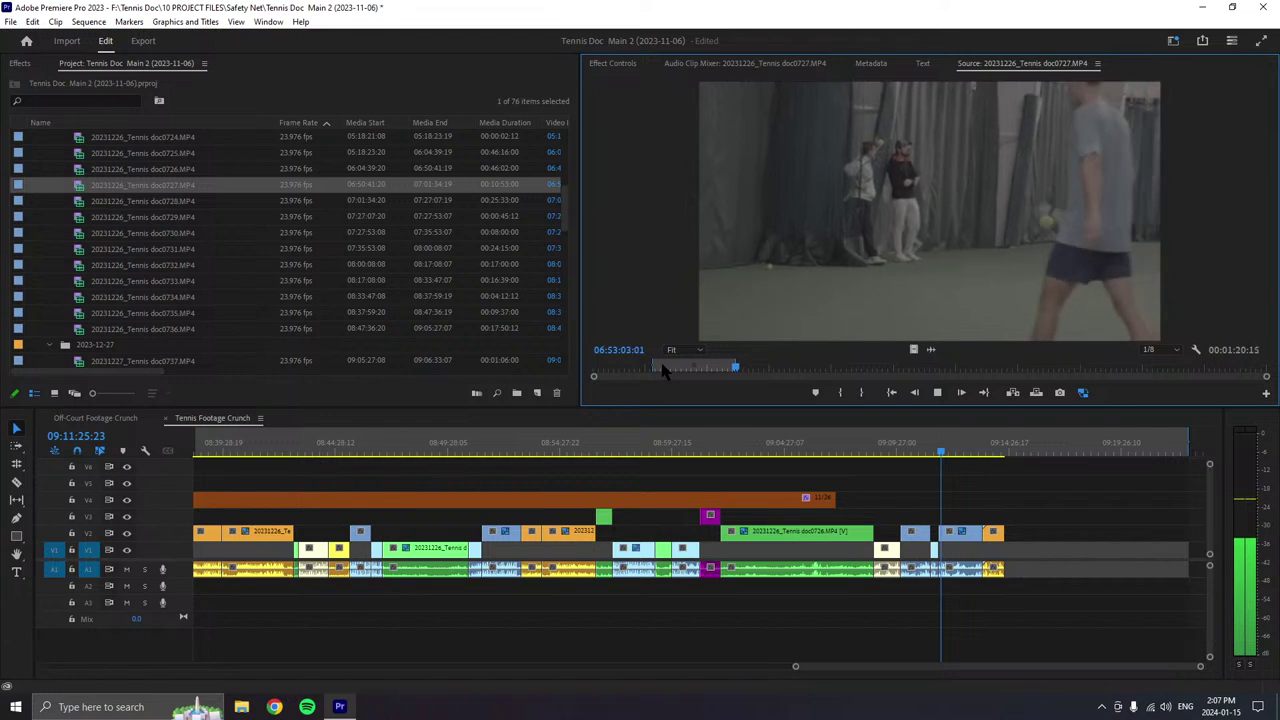
{"action": "key", "text": "o"}
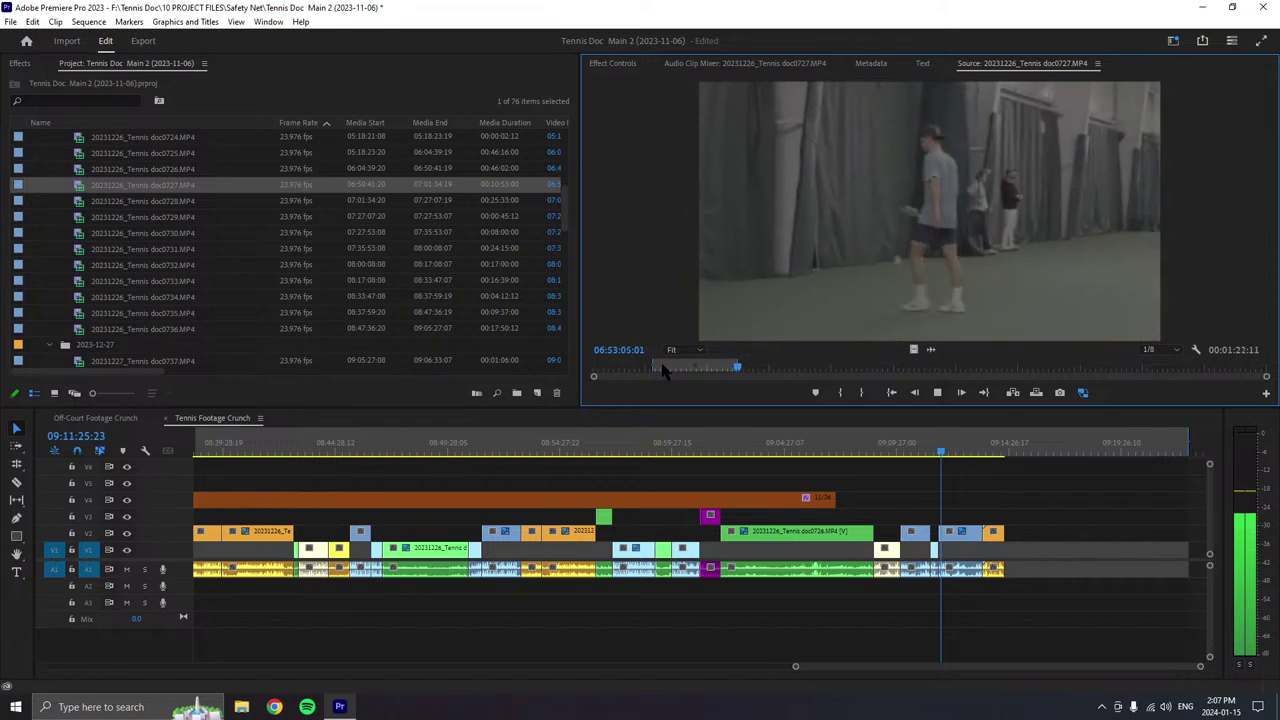
{"action": "key", "text": "o"}
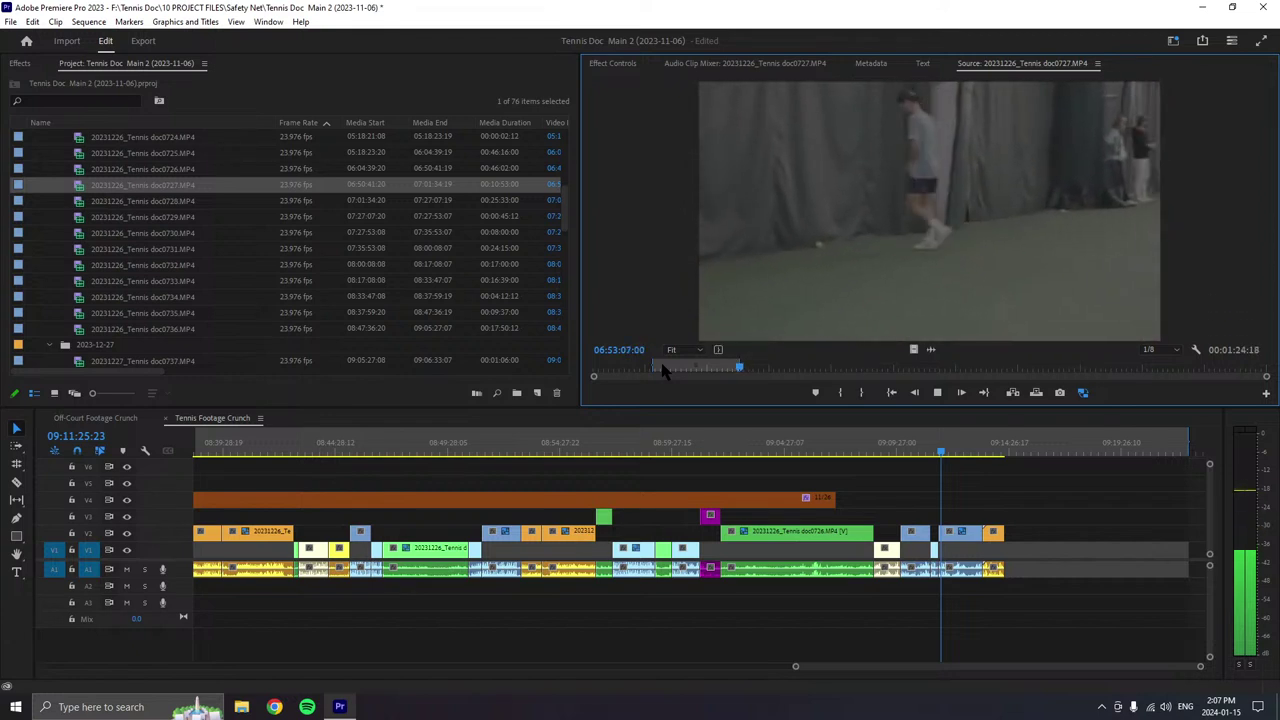
{"action": "key", "text": "o"}
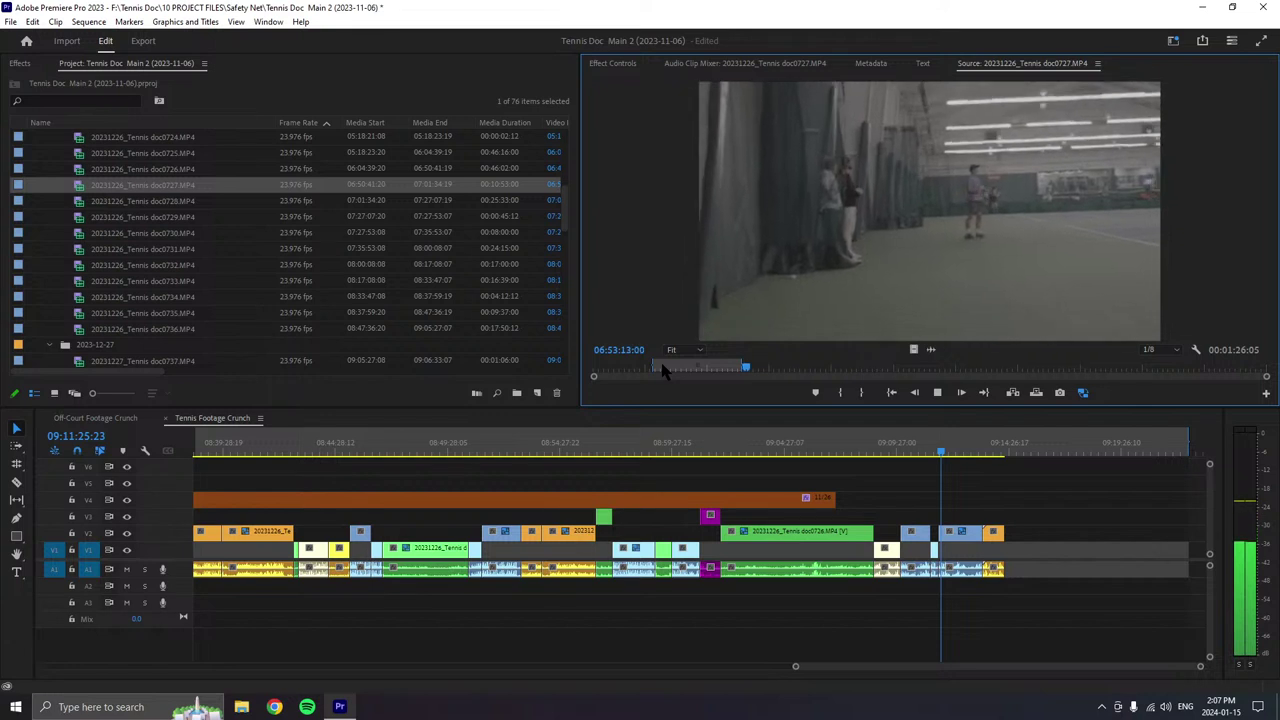
{"action": "key", "text": "o"}
{"action": "key", "text": "space"}
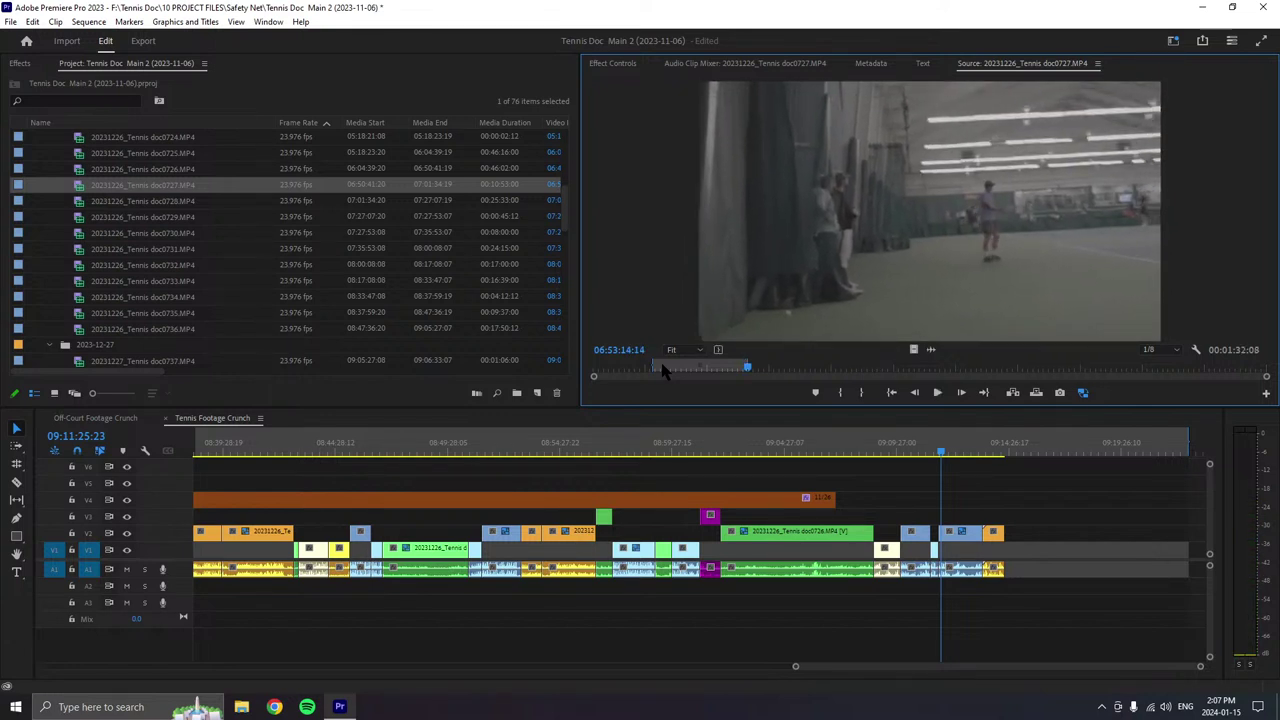
{"action": "left_click_drag", "start_coordinate": [662, 370], "coordinate": [1040, 531]}
- Label the appended 00:01:32:08 clip Mango and move it up to V3
{"action": "right_click", "coordinate": [1028, 549]}
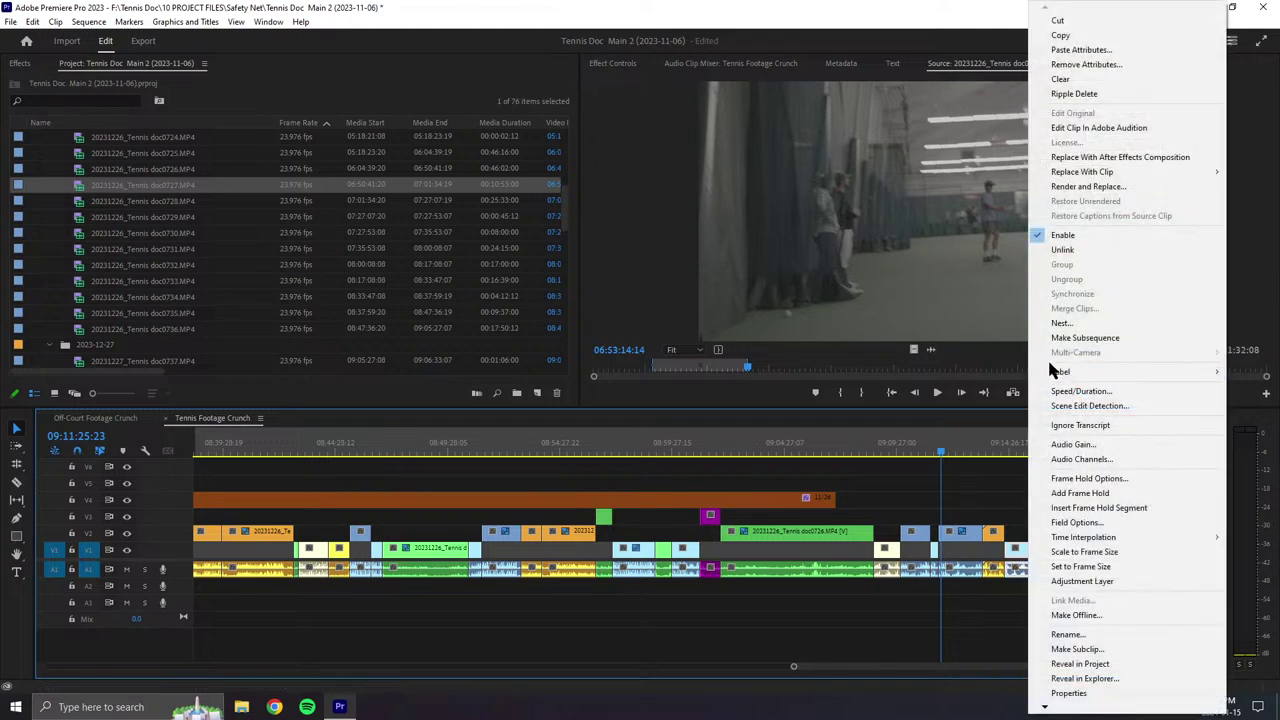
{"action": "mouse_move", "coordinate": [1053, 374]}
{"action": "left_click", "coordinate": [945, 494]}
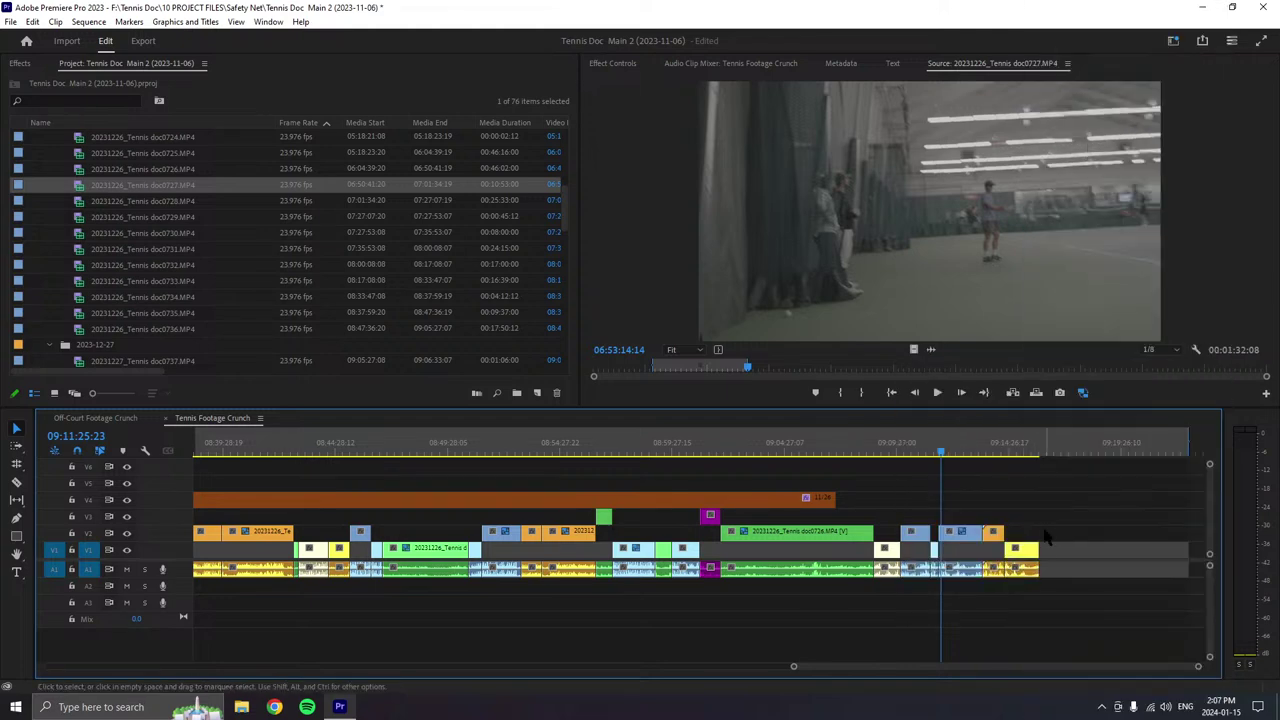
{"action": "left_click_drag", "start_coordinate": [1025, 550], "coordinate": [1021, 517]}
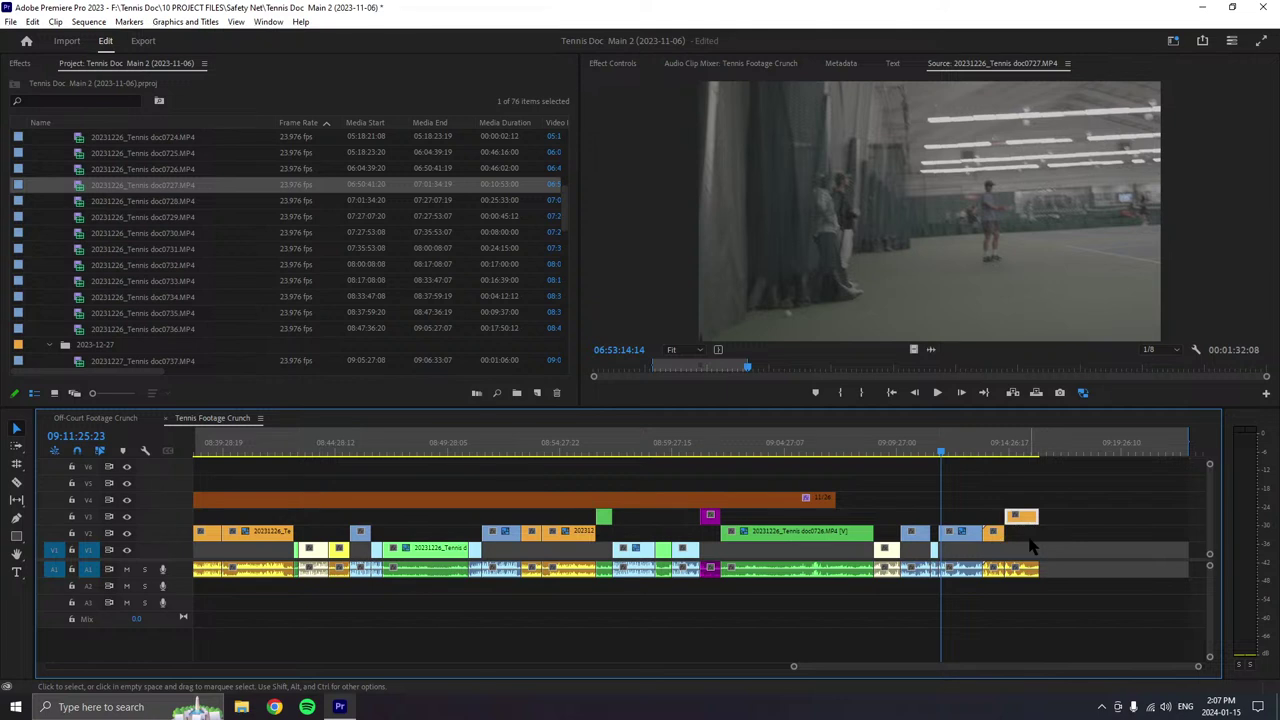
- Mark a 00:01:13:10 source section ending at 06:54:40:21 and append it to V1 after the V3 clip
{"action": "left_click", "coordinate": [937, 392]}
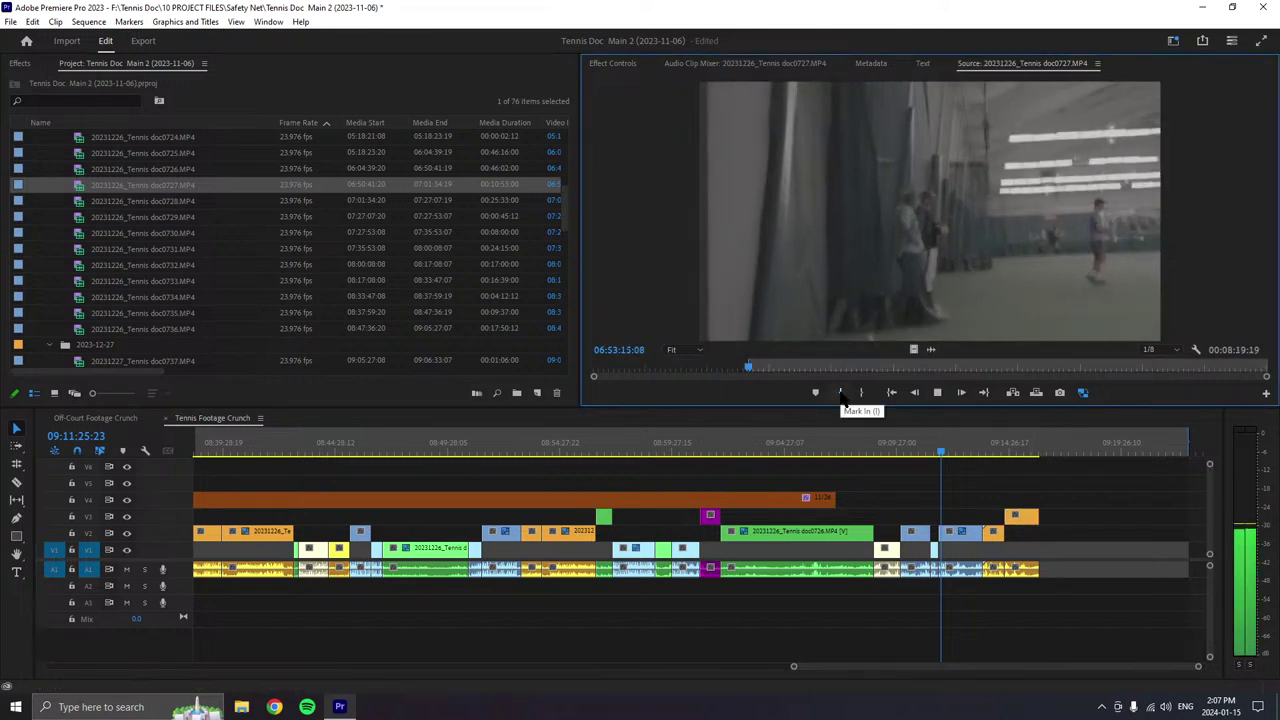
{"action": "left_click", "coordinate": [840, 393]}
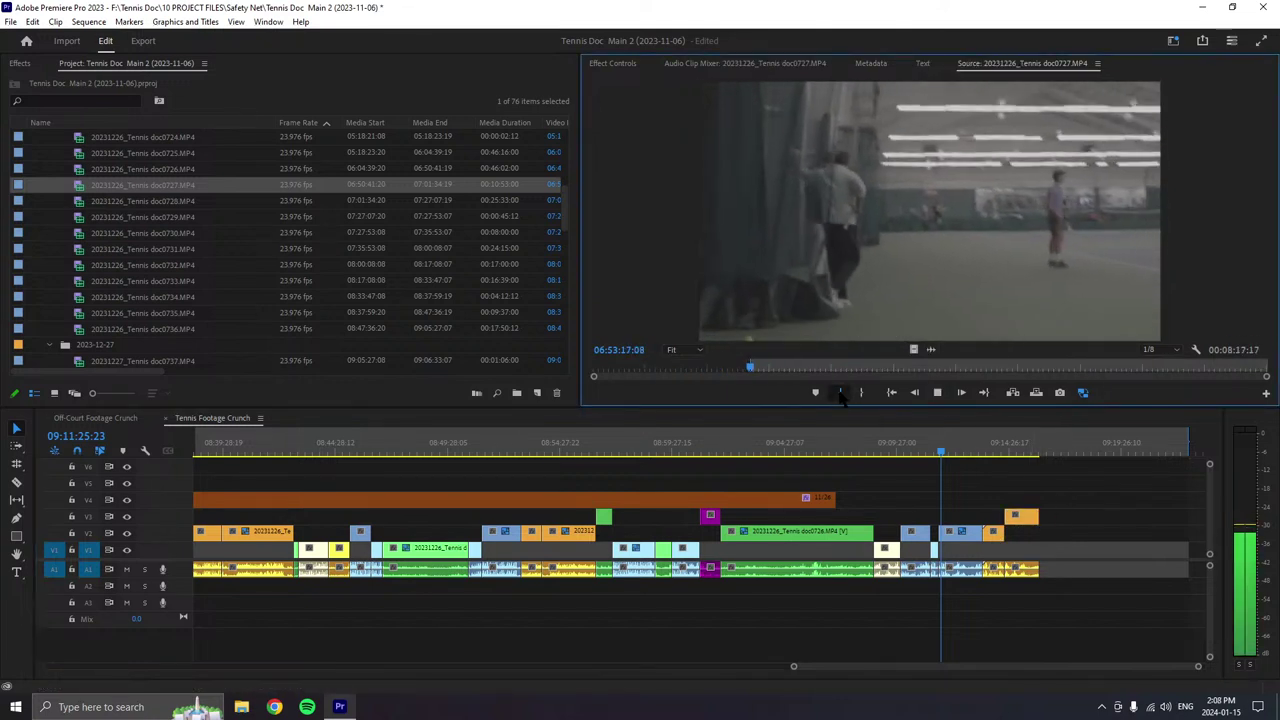
{"action": "scroll", "coordinate": [980, 505], "scroll_direction": "down", "scroll_amount": 2}
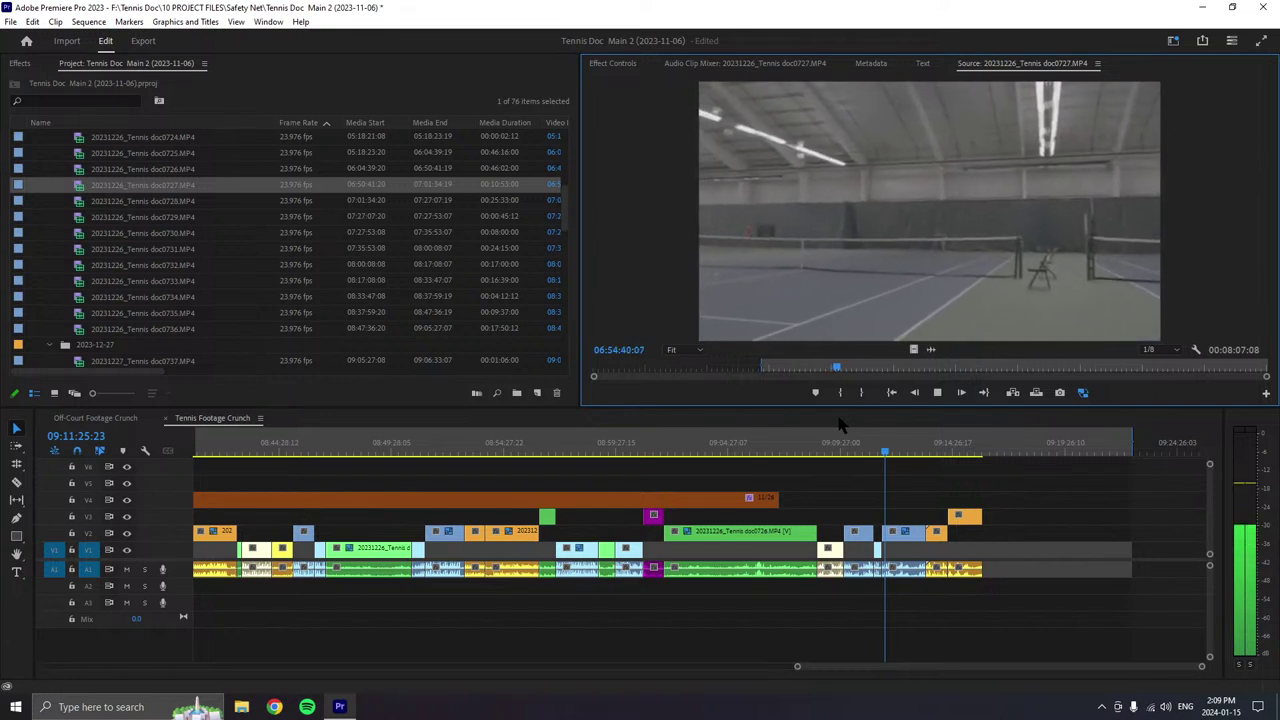
{"action": "key", "text": "space"}
{"action": "key", "text": "o"}
{"action": "left_click_drag", "start_coordinate": [951, 340], "coordinate": [997, 560]}
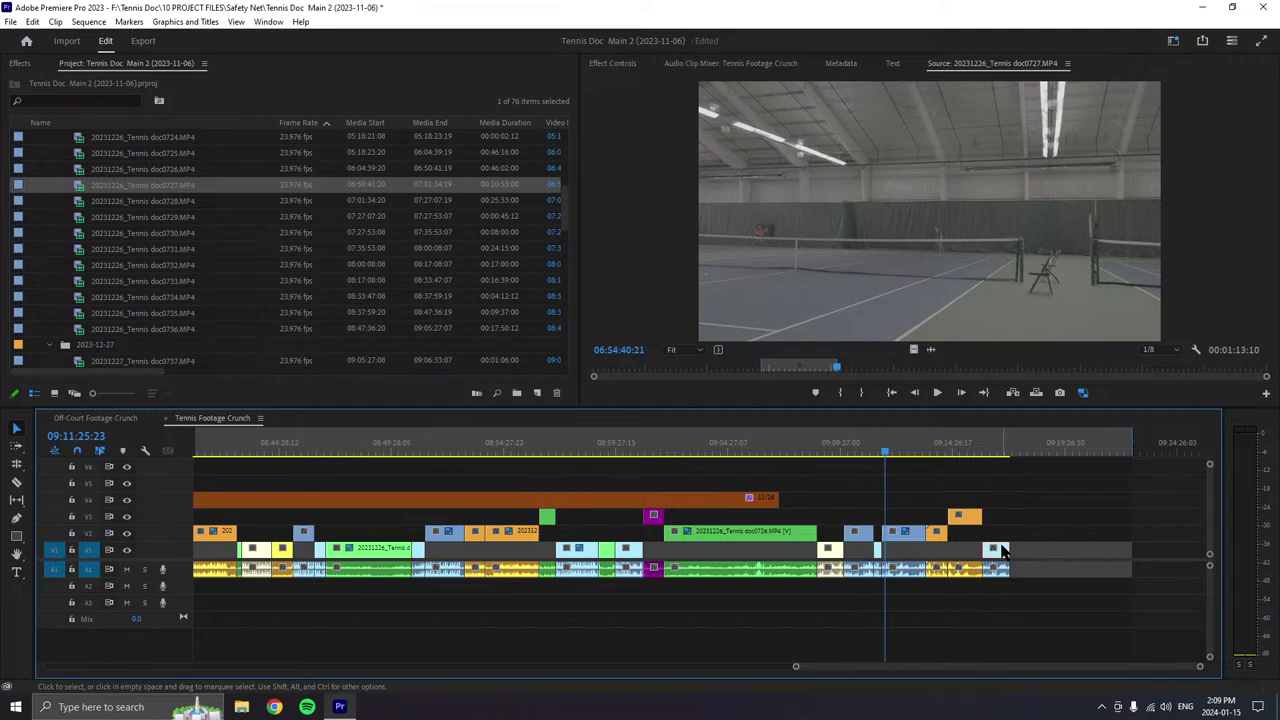
- Move the appended 00:01:13:10 clip up to V2 and label it Mango
{"action": "left_click_drag", "start_coordinate": [1003, 552], "coordinate": [1003, 535]}
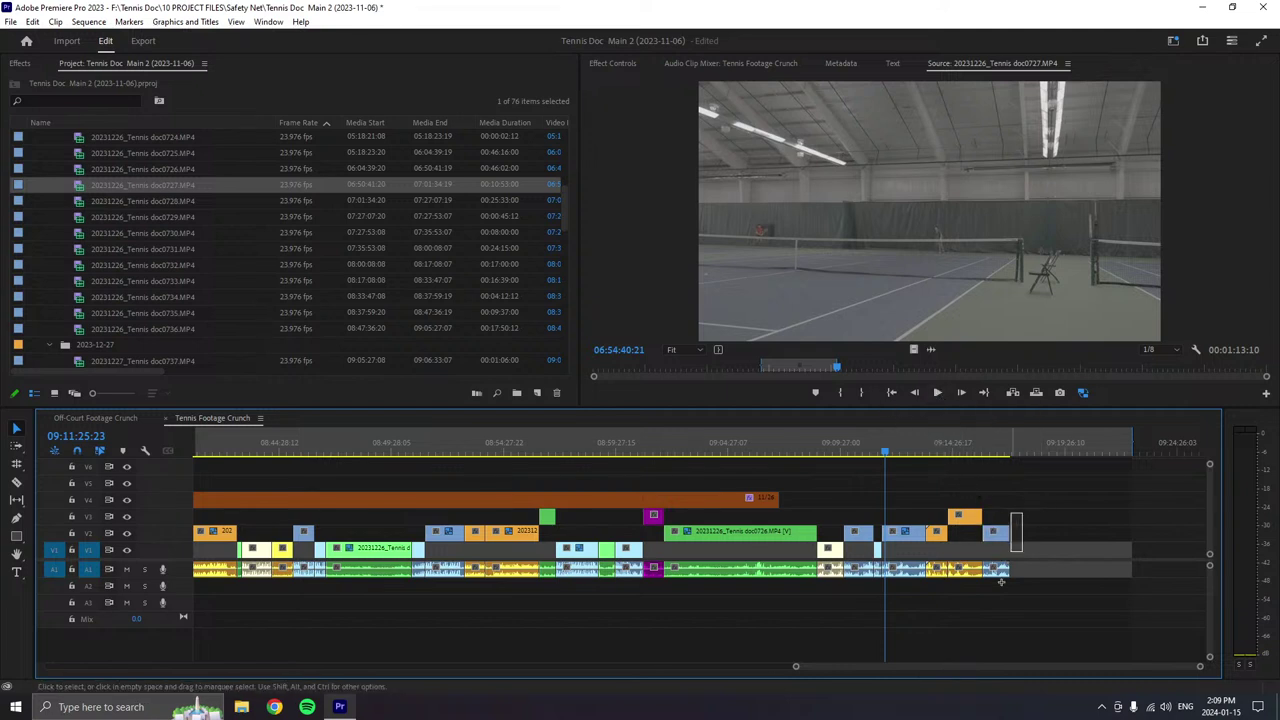
{"action": "right_click", "coordinate": [1001, 531]}
{"action": "mouse_move", "coordinate": [1040, 372]}
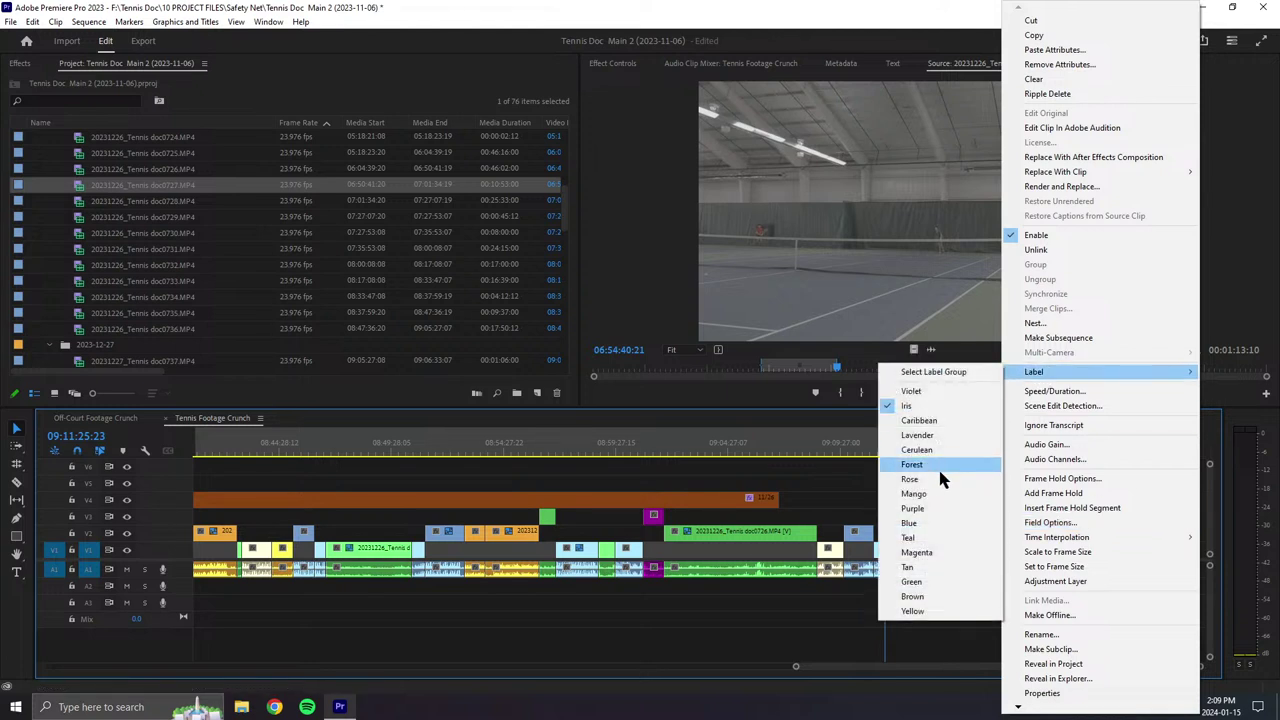
{"action": "left_click", "coordinate": [913, 494]}
- Continue playing the source footage and set a new In point at about 06:54:50
{"action": "left_click", "coordinate": [937, 392]}
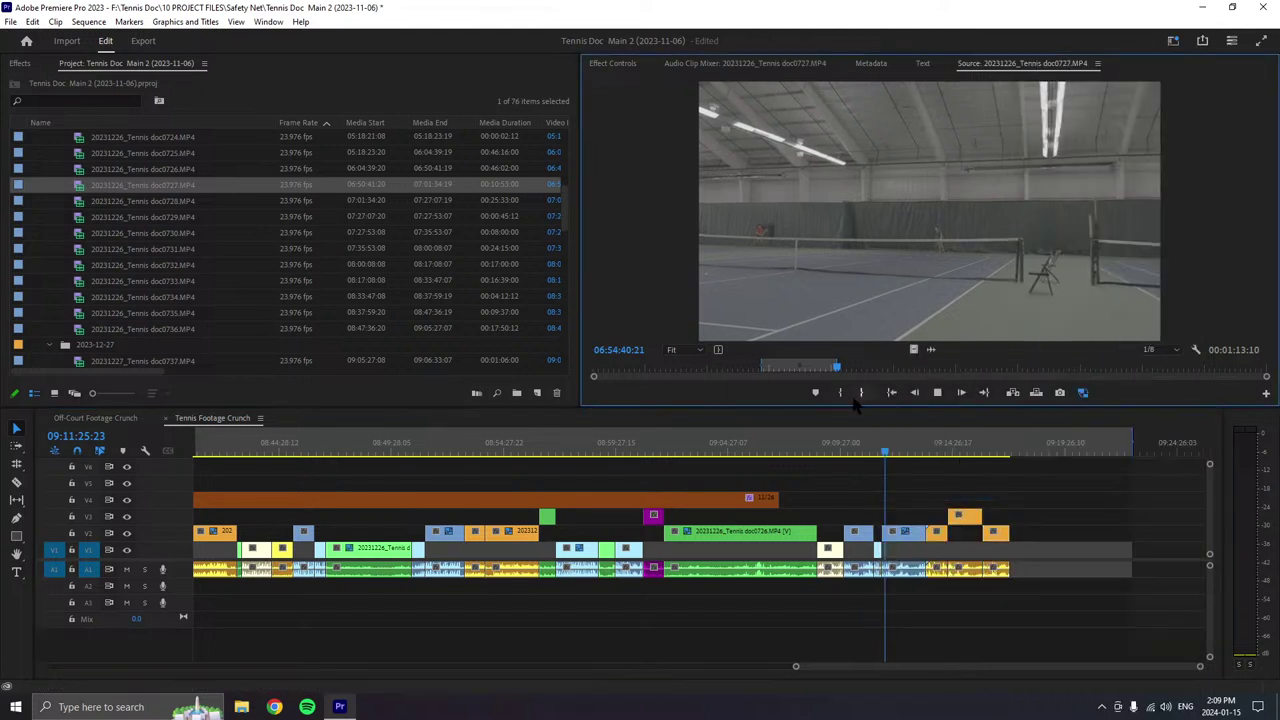
{"action": "left_click", "coordinate": [840, 392]}
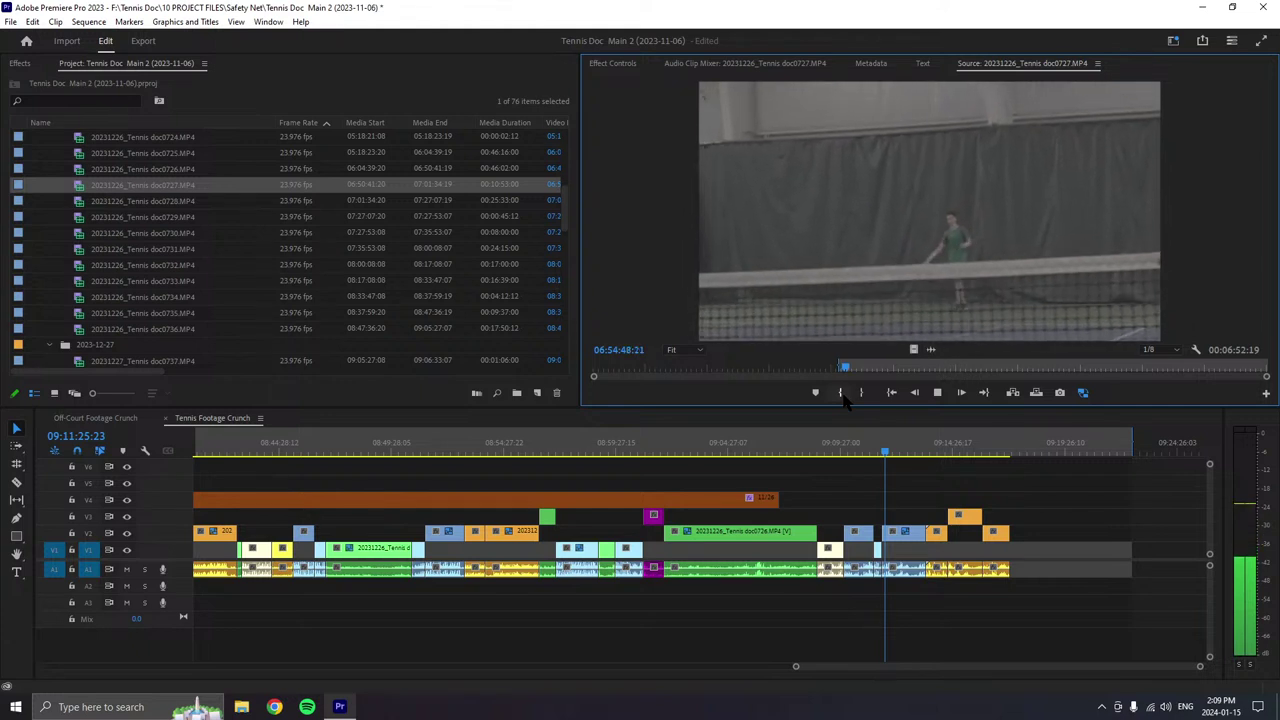
{"action": "left_click", "coordinate": [841, 392]}
{"action": "left_click", "coordinate": [841, 392]}
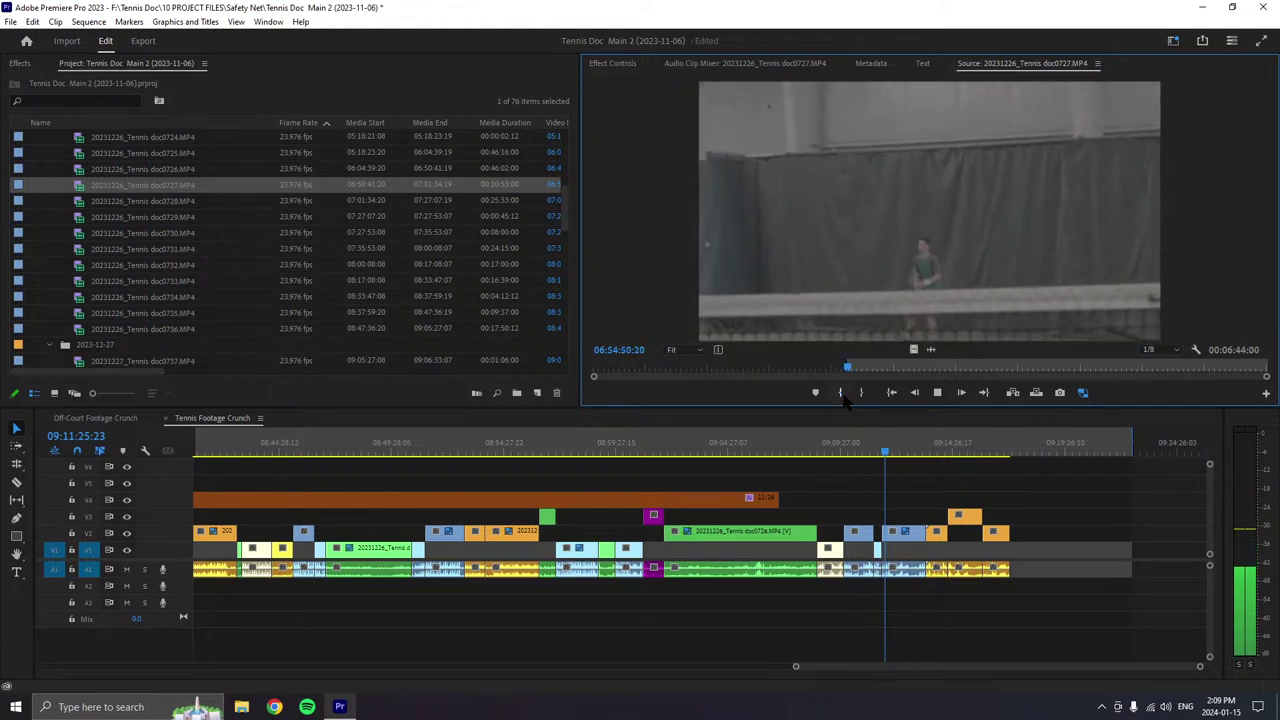
- Append a 00:02:11:13 source section ending at 06:57:03:10 after the last timeline clip and move it up to V2
{"action": "left_click", "coordinate": [841, 392]}
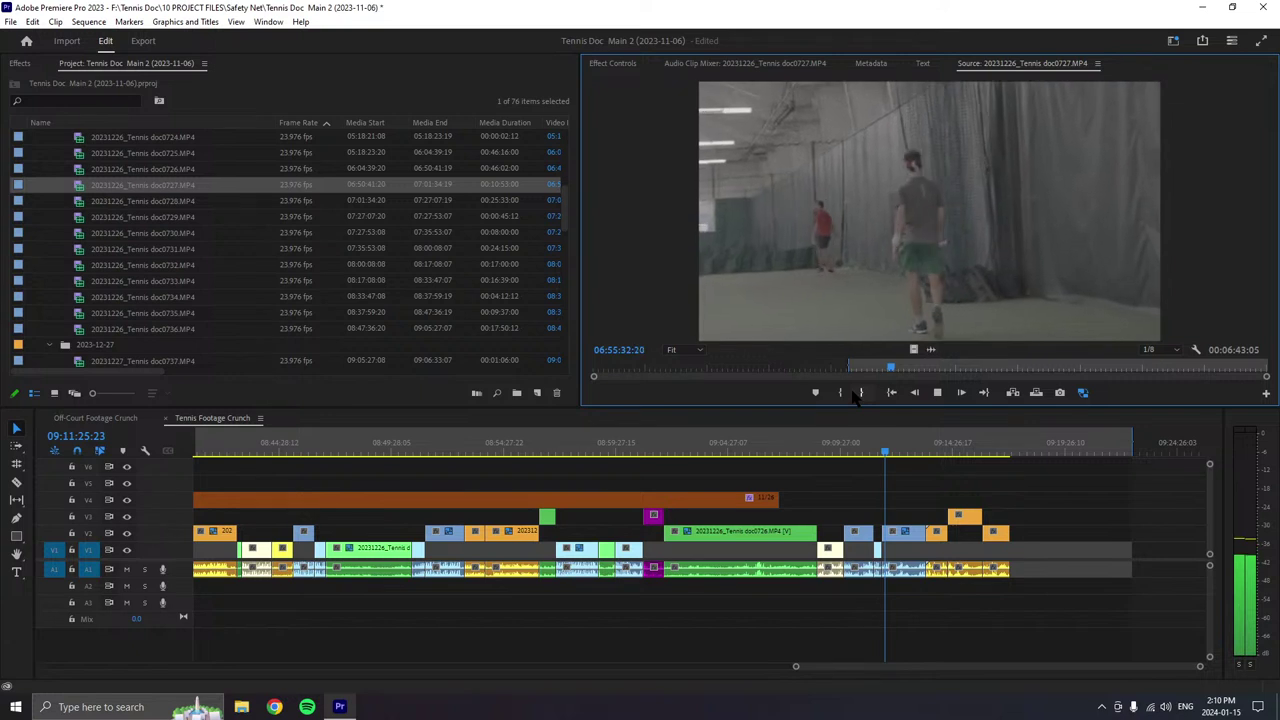
{"action": "key", "text": "space"}
{"action": "left_click", "coordinate": [860, 392]}
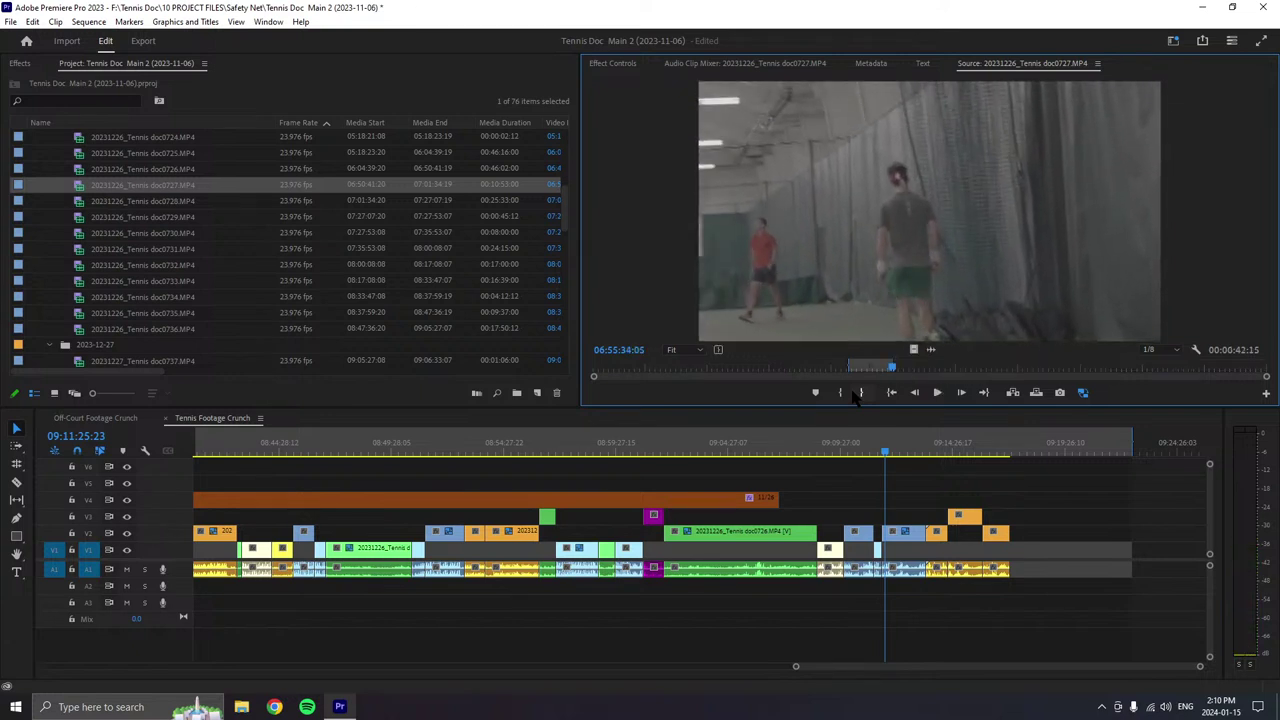
{"action": "key", "text": "space"}
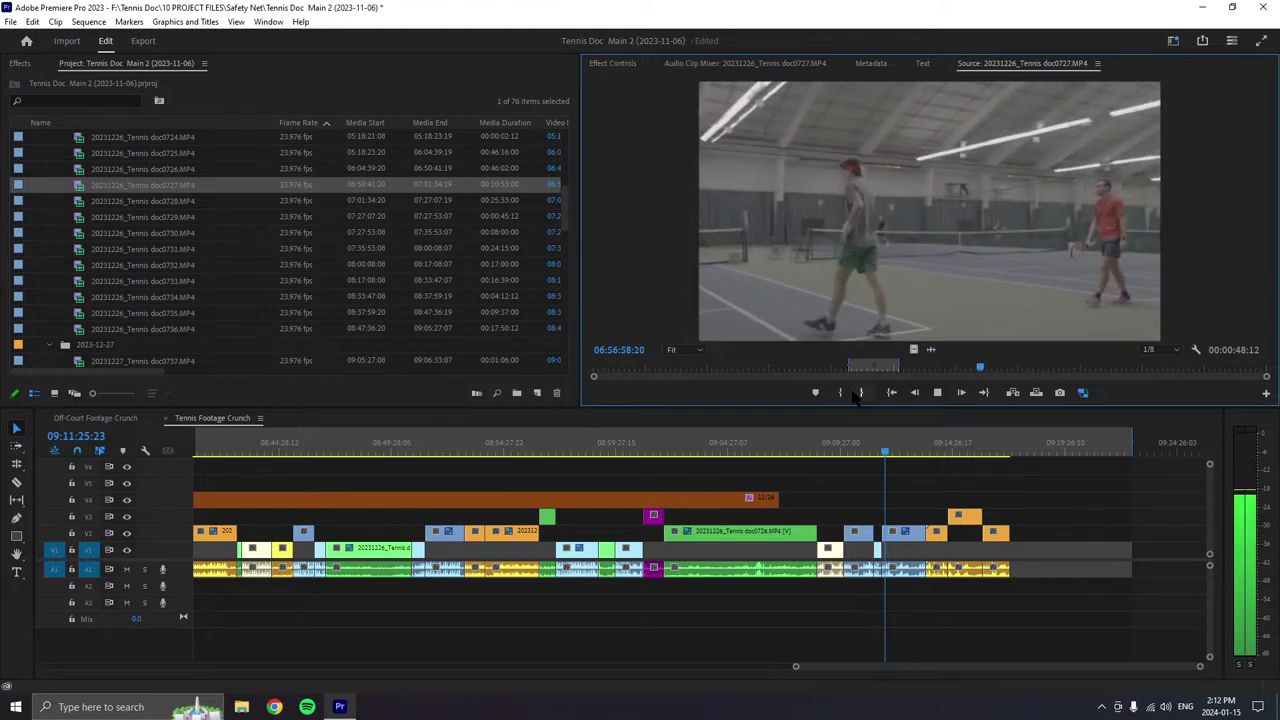
{"action": "key", "text": "space"}
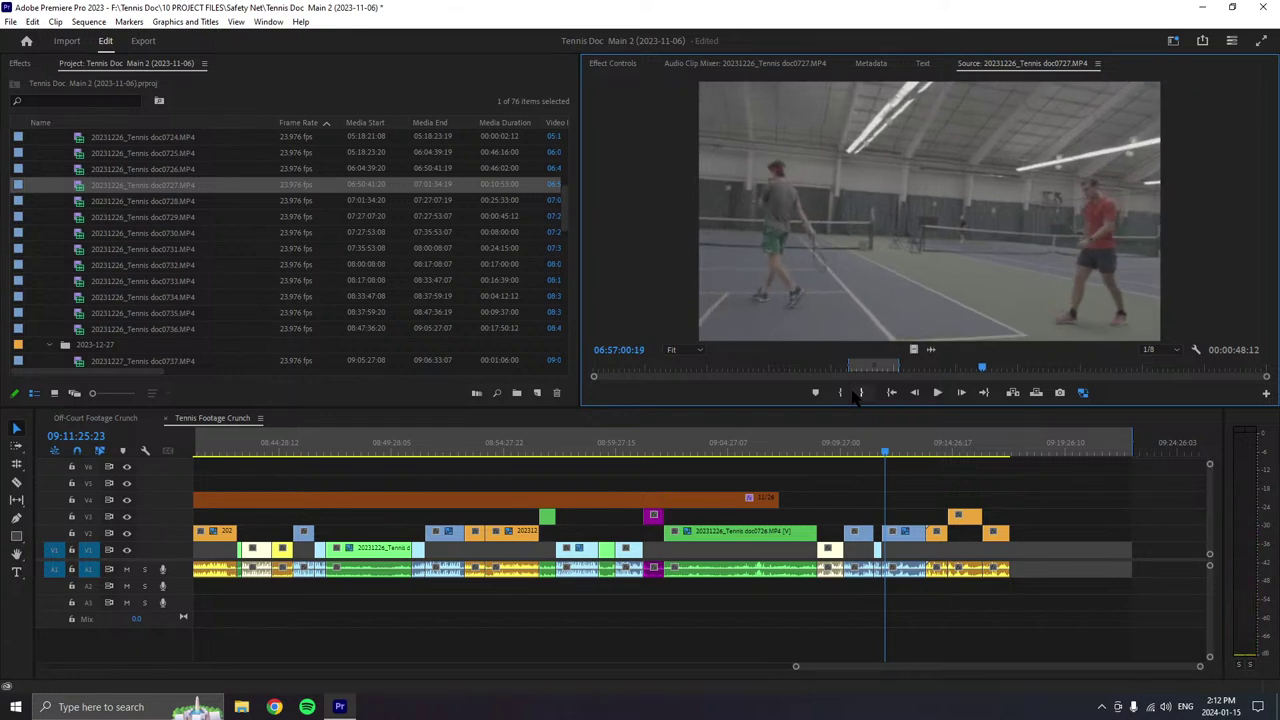
{"action": "key", "text": "space"}
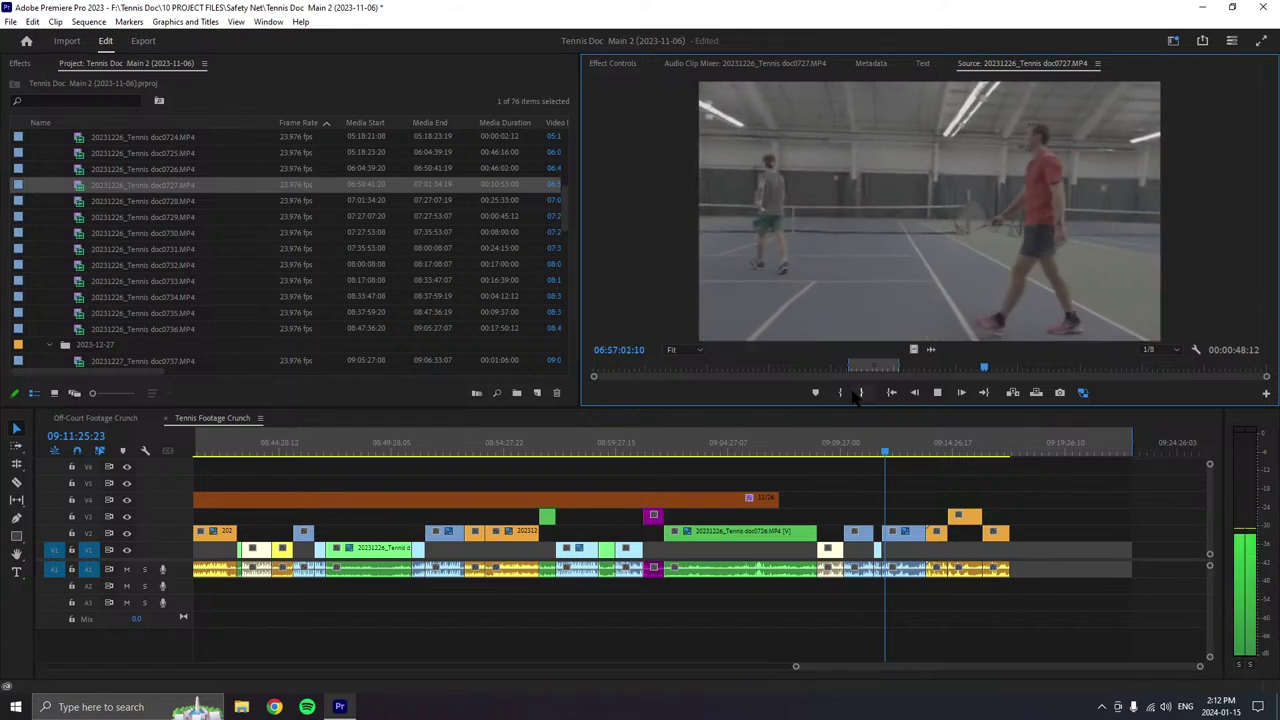
{"action": "key", "text": "space"}
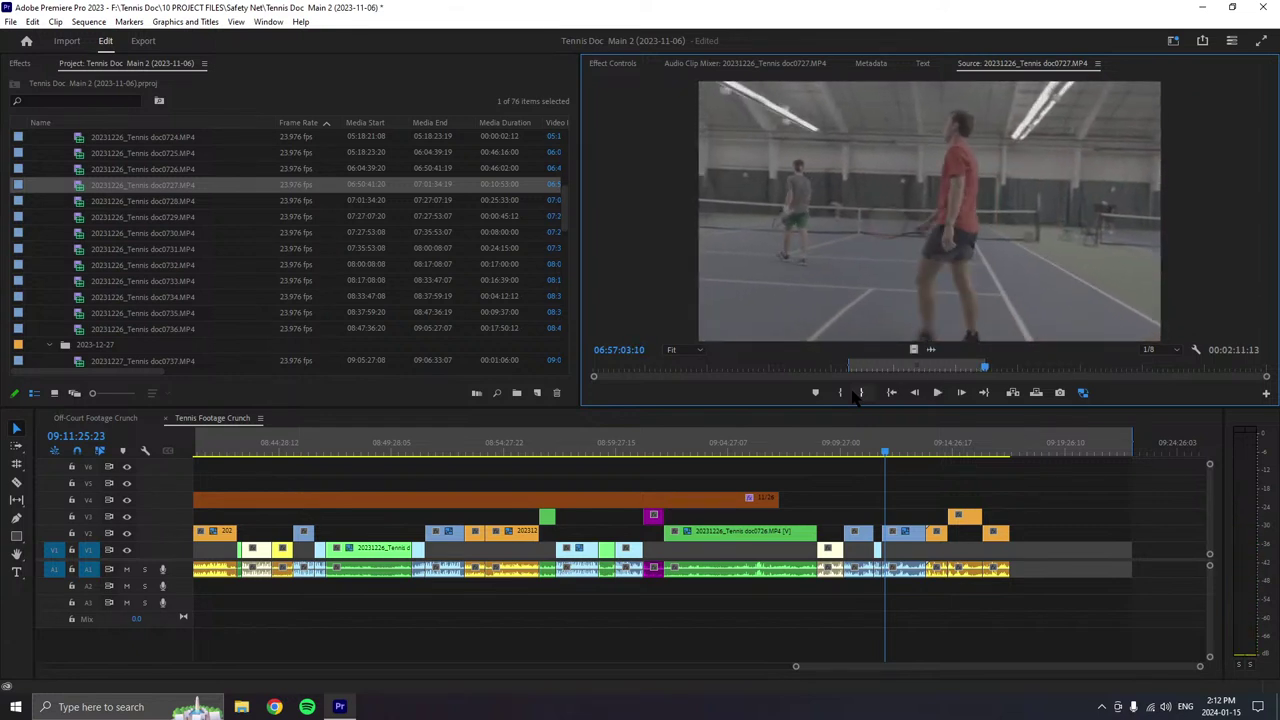
{"action": "left_click_drag", "start_coordinate": [891, 281], "coordinate": [1016, 564]}
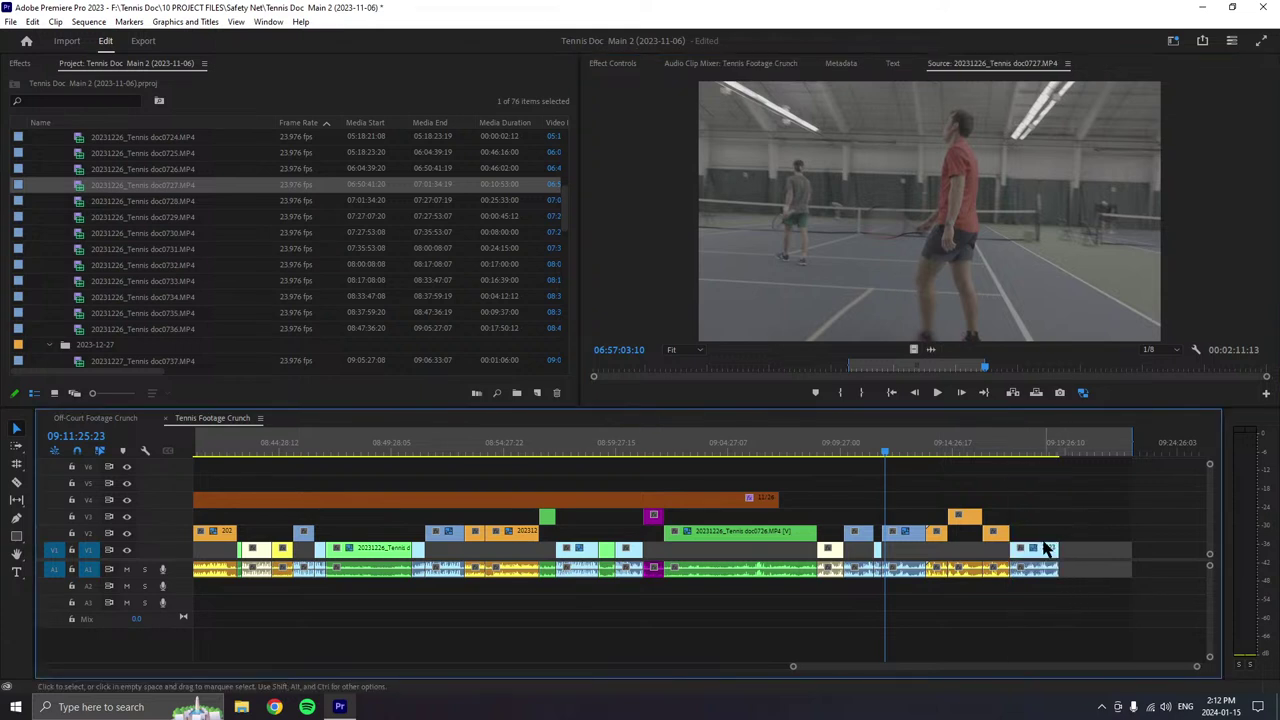
{"action": "left_click_drag", "start_coordinate": [1043, 543], "coordinate": [1043, 536]}
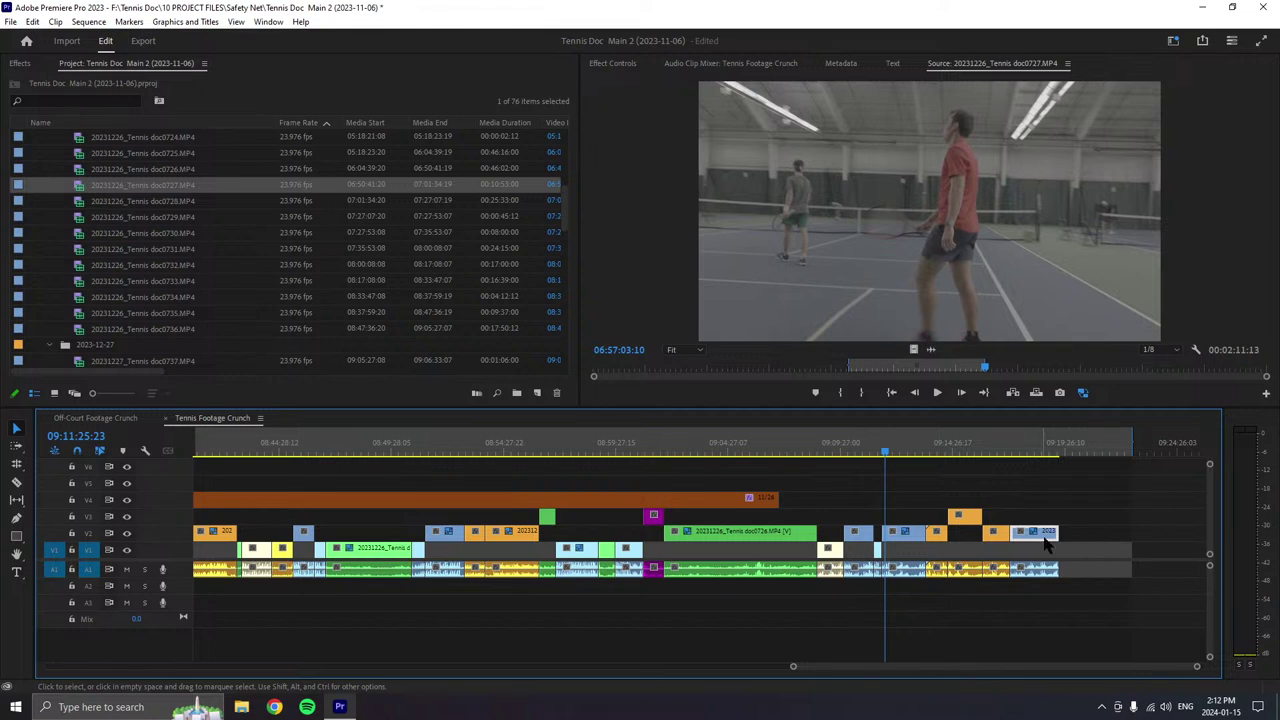
- Set a new In point at about 06:57:03 and append the remaining 00:04:31:05 of the source to V1 after the last clip
{"action": "left_click", "coordinate": [840, 392]}
{"action": "key", "text": "space"}
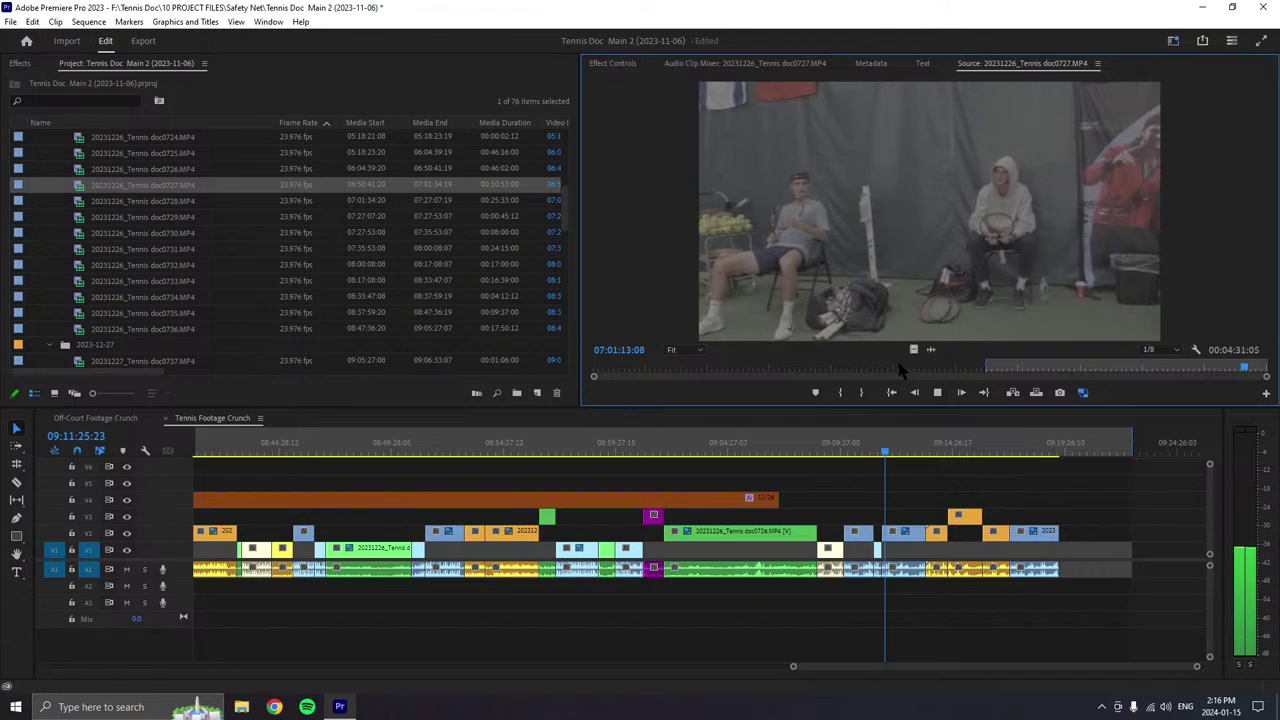
{"action": "key", "text": "space"}
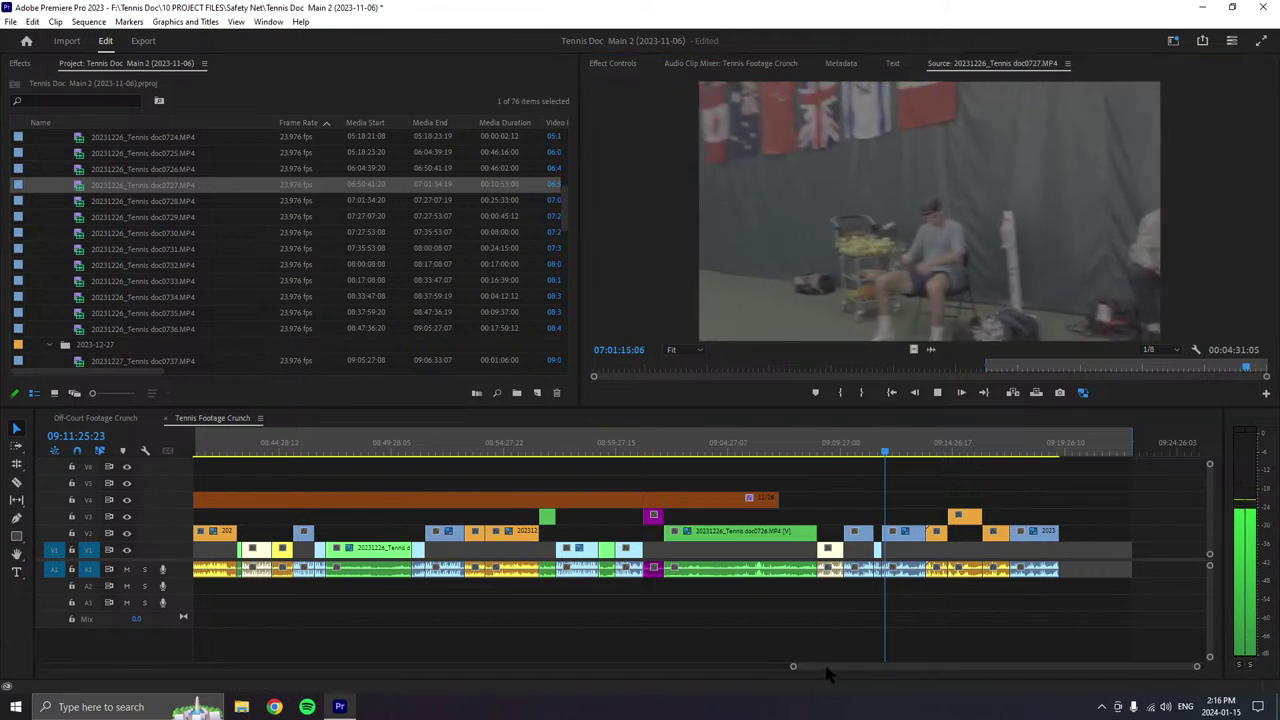
{"action": "scroll", "coordinate": [824, 661], "scroll_direction": "down", "scroll_amount": 2}
{"action": "left_click_drag", "start_coordinate": [930, 220], "coordinate": [992, 550]}
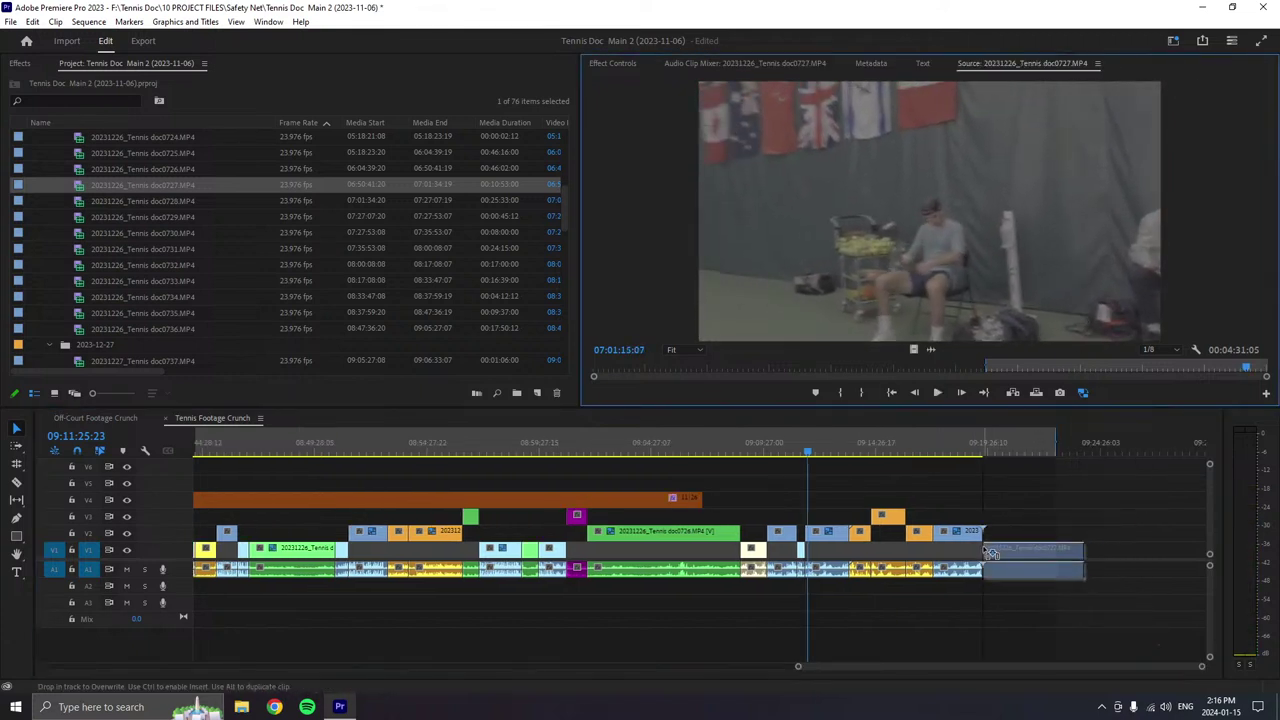
- Extend the sequence's Out point past the newly appended clip and save the project
{"action": "left_click_drag", "start_coordinate": [1055, 441], "coordinate": [1147, 441]}
{"action": "key", "text": "ctrl+s"}
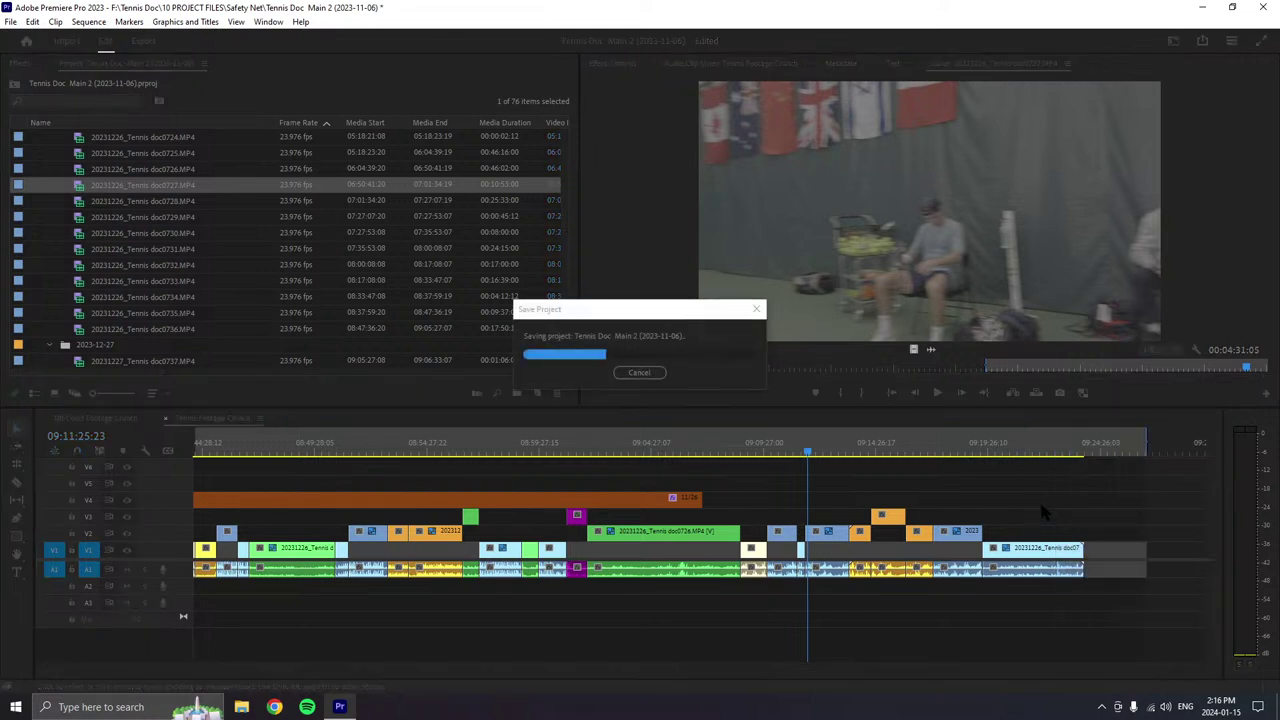
- Play the appended V1 clip from about 09:22:07 and split it with the Razor at about 09:22:19
{"action": "left_click", "coordinate": [1045, 450]}
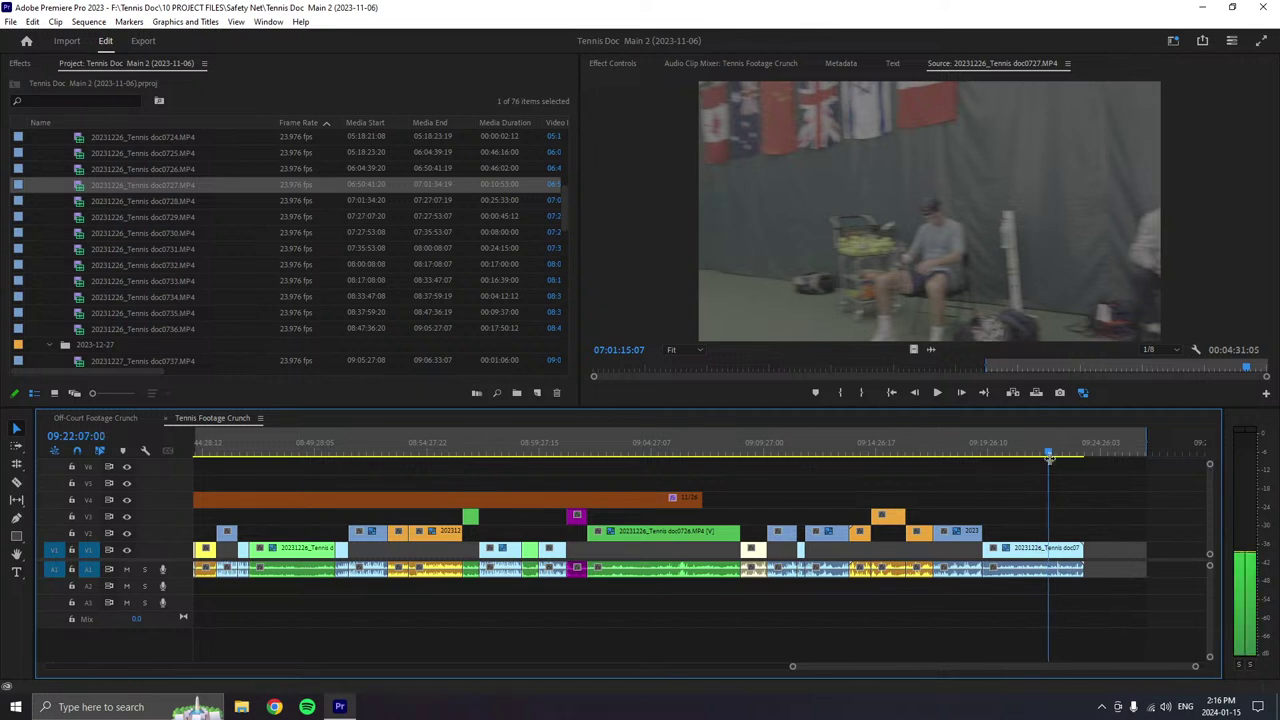
{"action": "key", "text": "equal"}
{"action": "key", "text": "equal"}
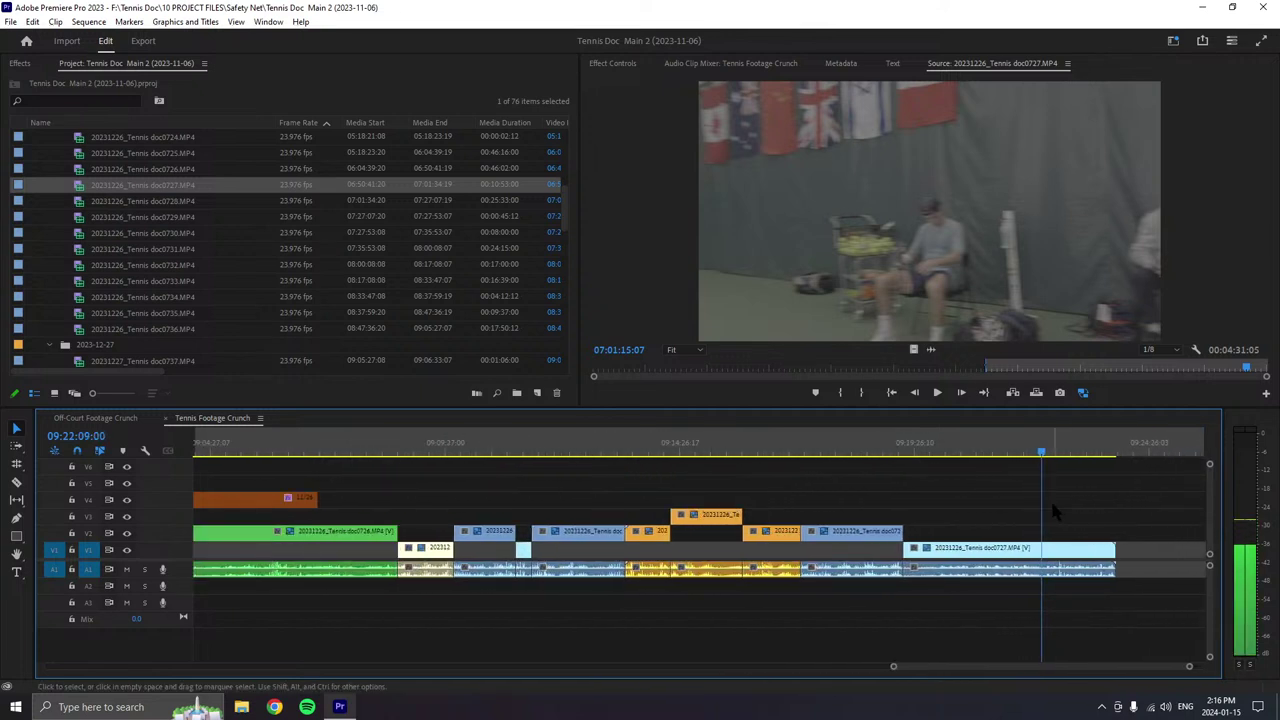
{"action": "left_click_drag", "start_coordinate": [1044, 446], "coordinate": [1049, 484]}
{"action": "key", "text": "equal"}
{"action": "key", "text": "equal"}
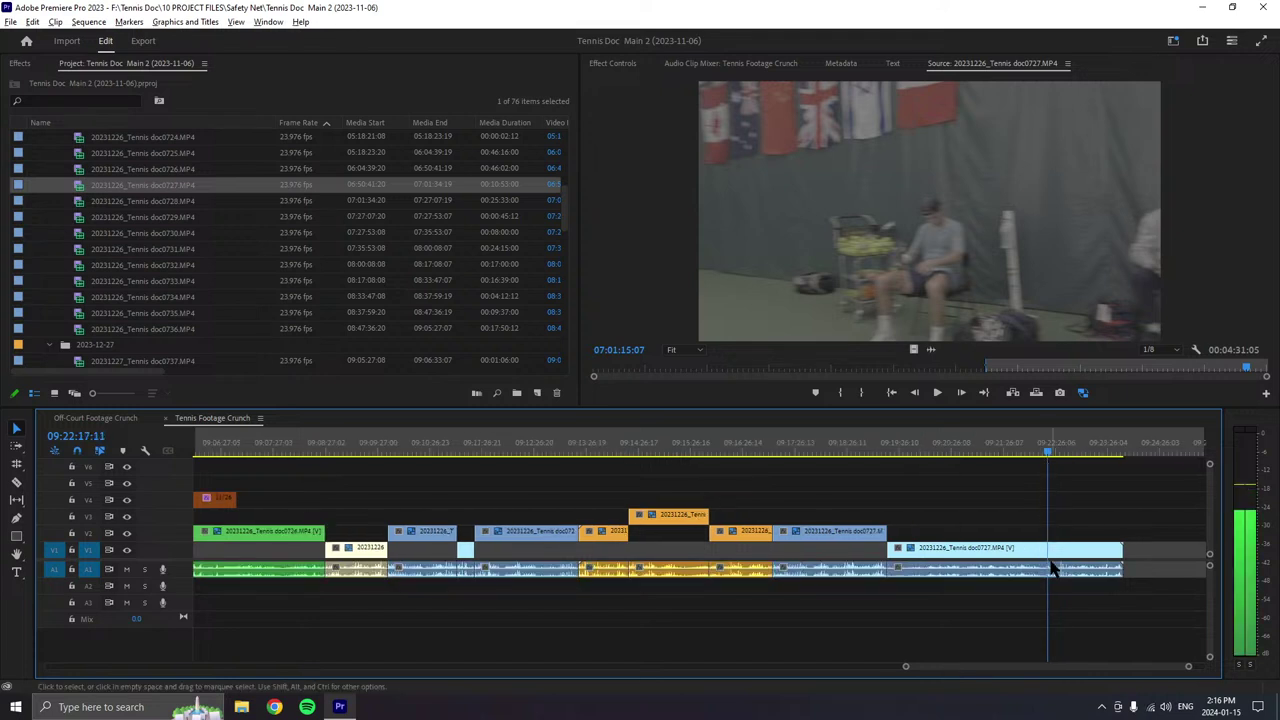
{"action": "key", "text": "c"}
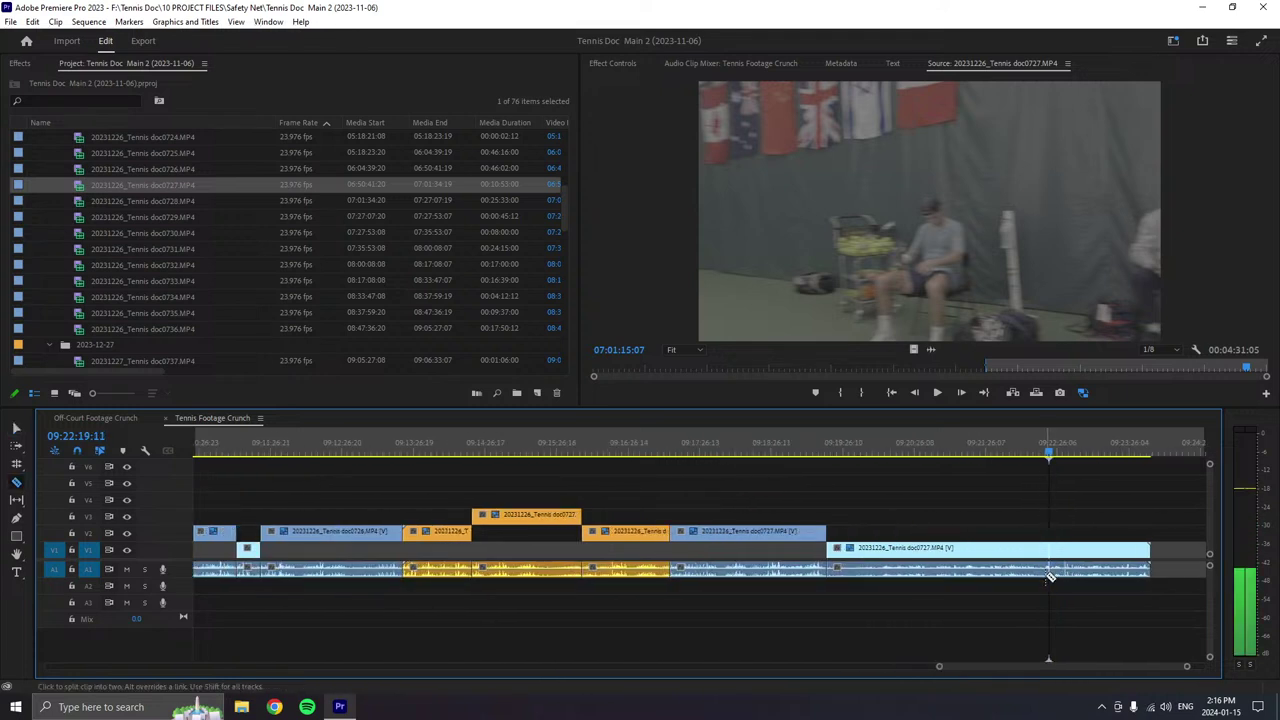
{"action": "left_click", "coordinate": [1050, 572]}
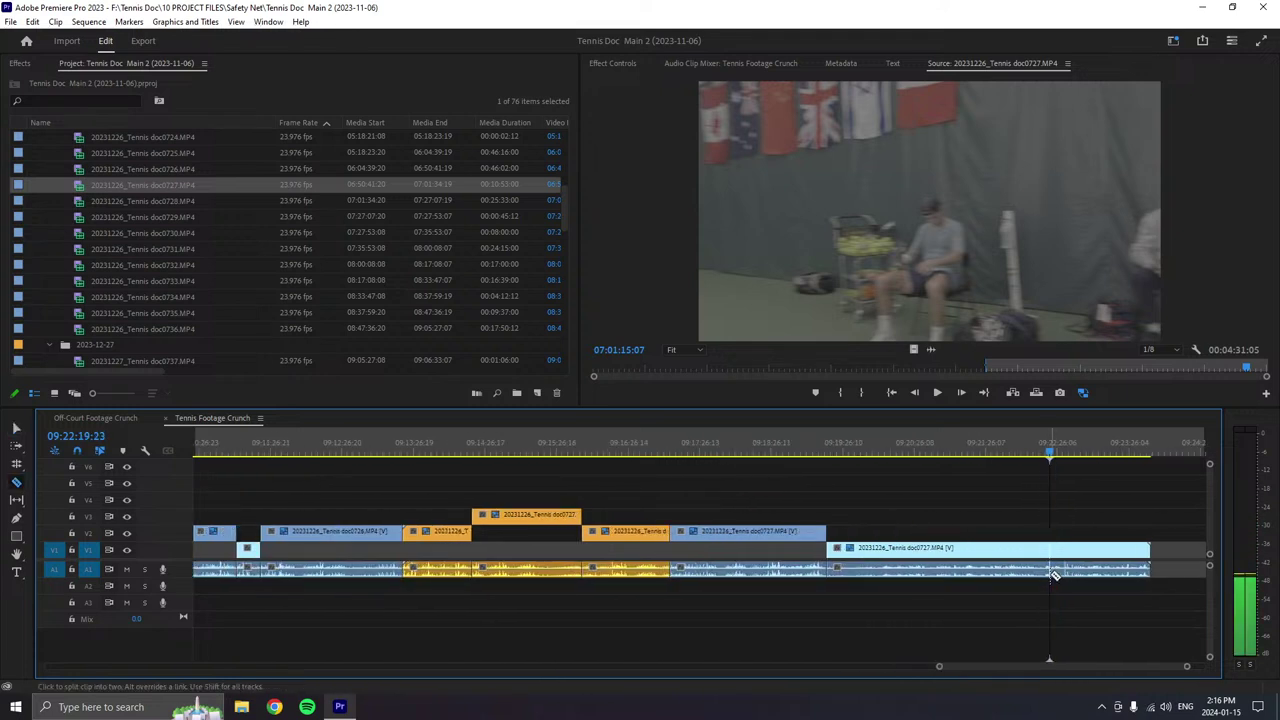
- Label the second piece of the split V1 clip Yellow
{"action": "key", "text": "v"}
{"action": "left_click", "coordinate": [1100, 550]}
{"action": "right_click", "coordinate": [1100, 550]}
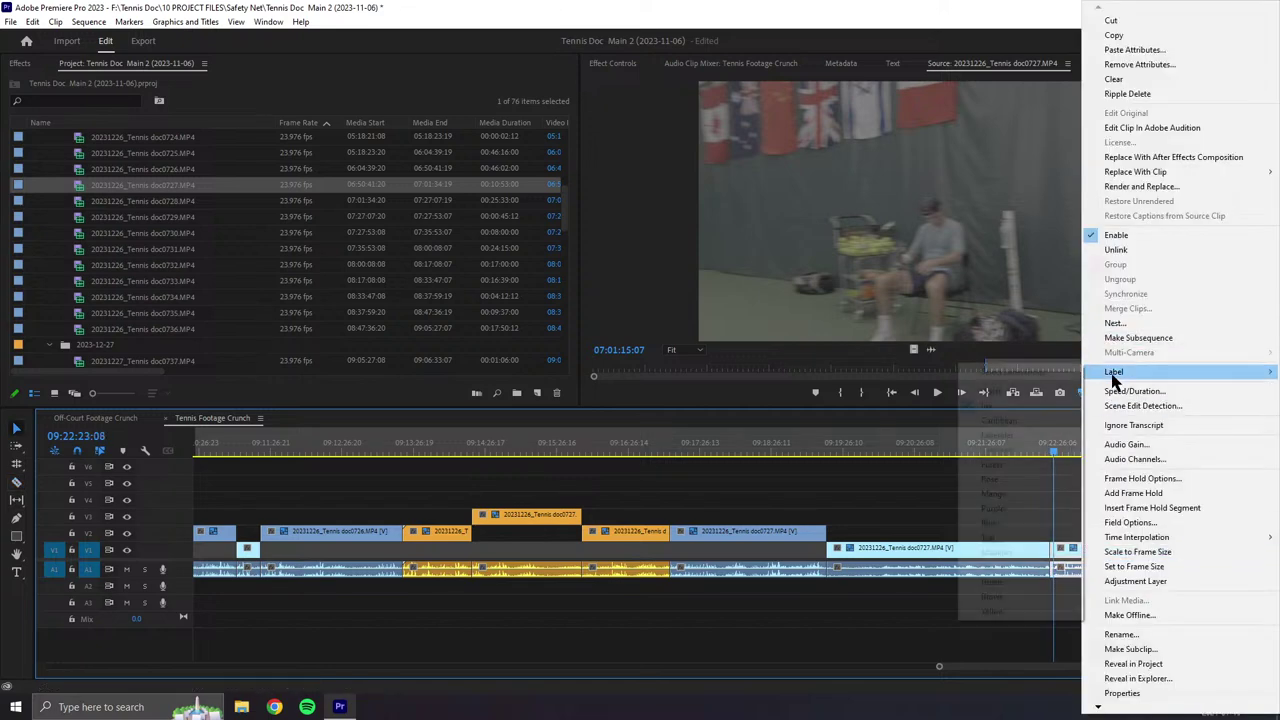
{"action": "mouse_move", "coordinate": [1112, 372]}
{"action": "left_click", "coordinate": [974, 612]}
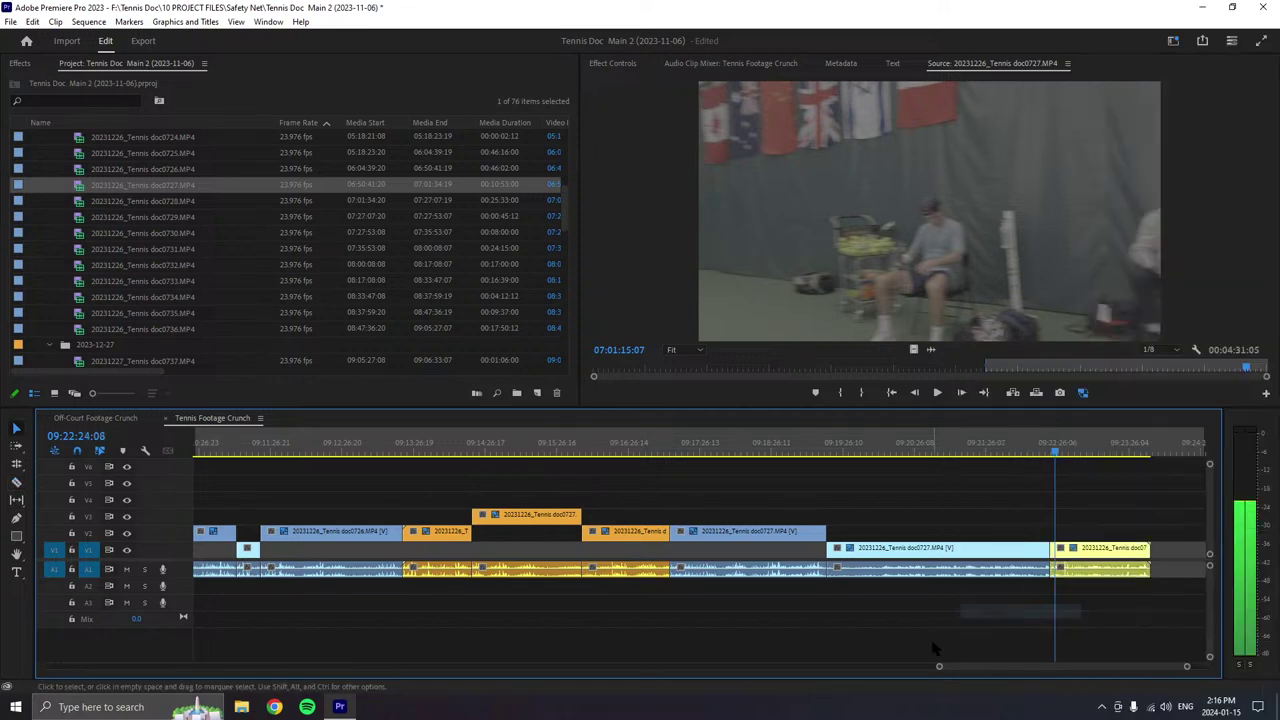
- Label the first piece of the split clip Forest, move it up to V3, and save the project
{"action": "right_click", "coordinate": [945, 553]}
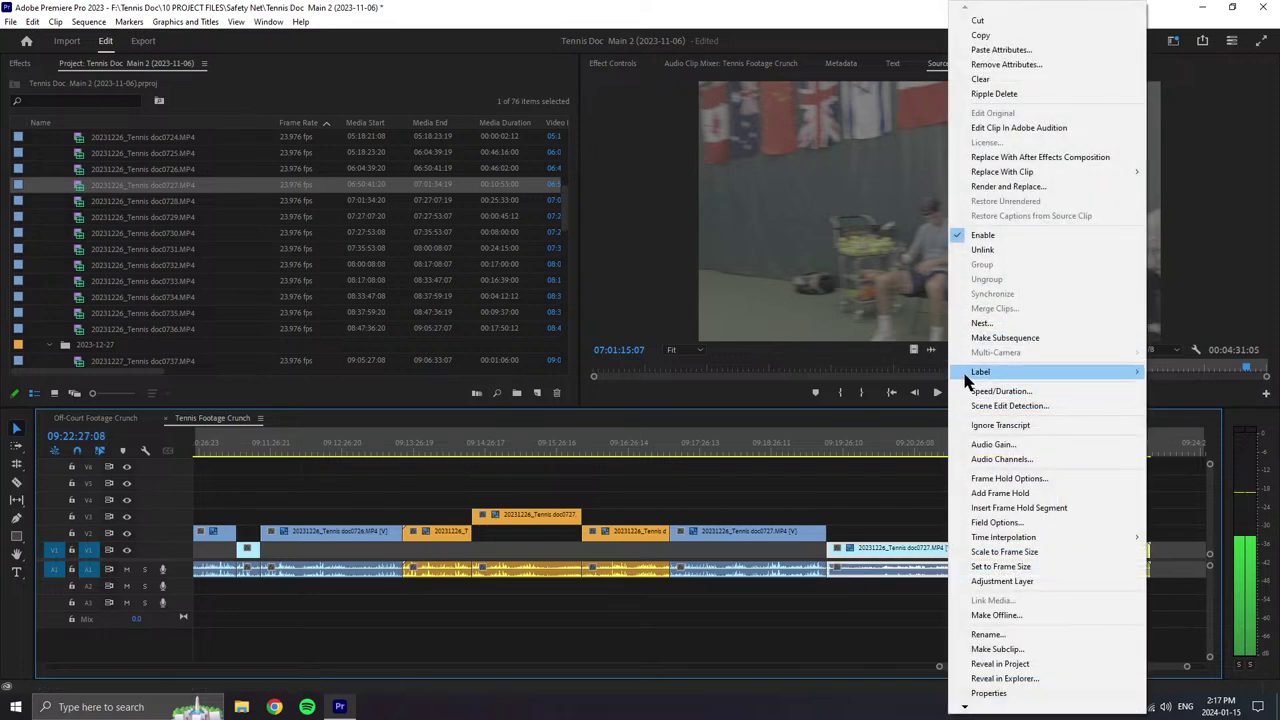
{"action": "mouse_move", "coordinate": [960, 372]}
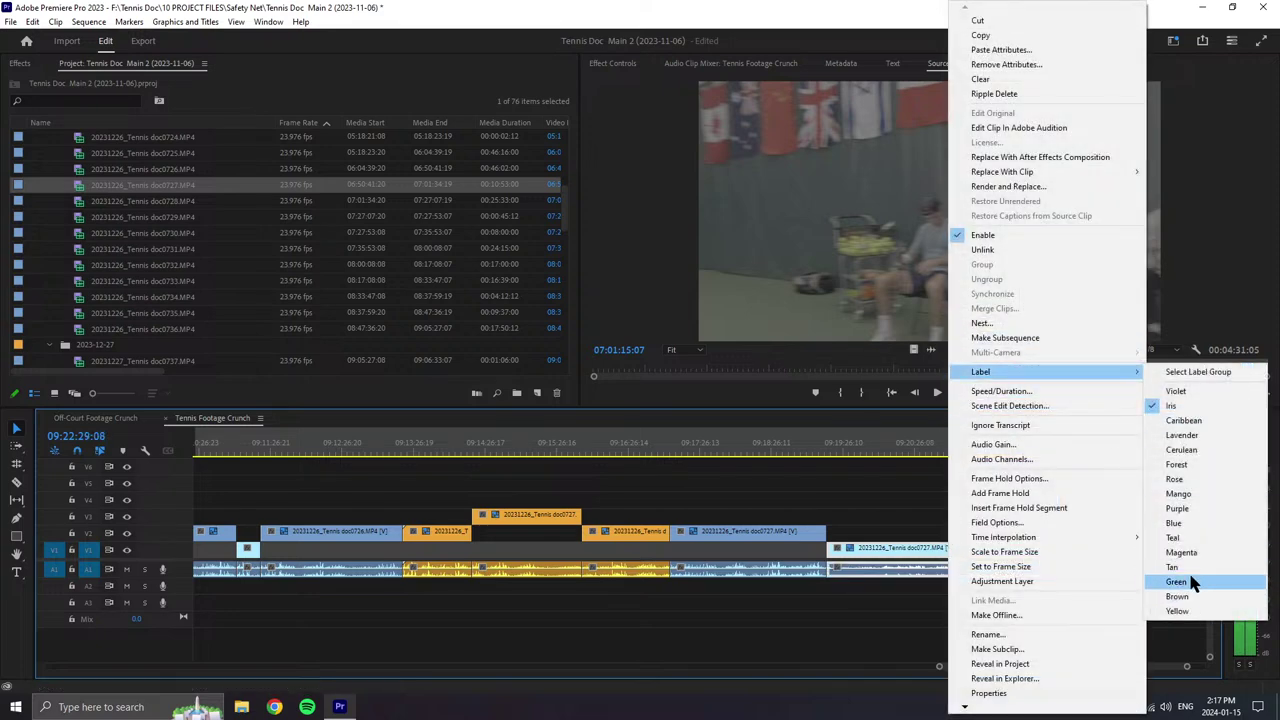
{"action": "left_click", "coordinate": [1178, 464]}
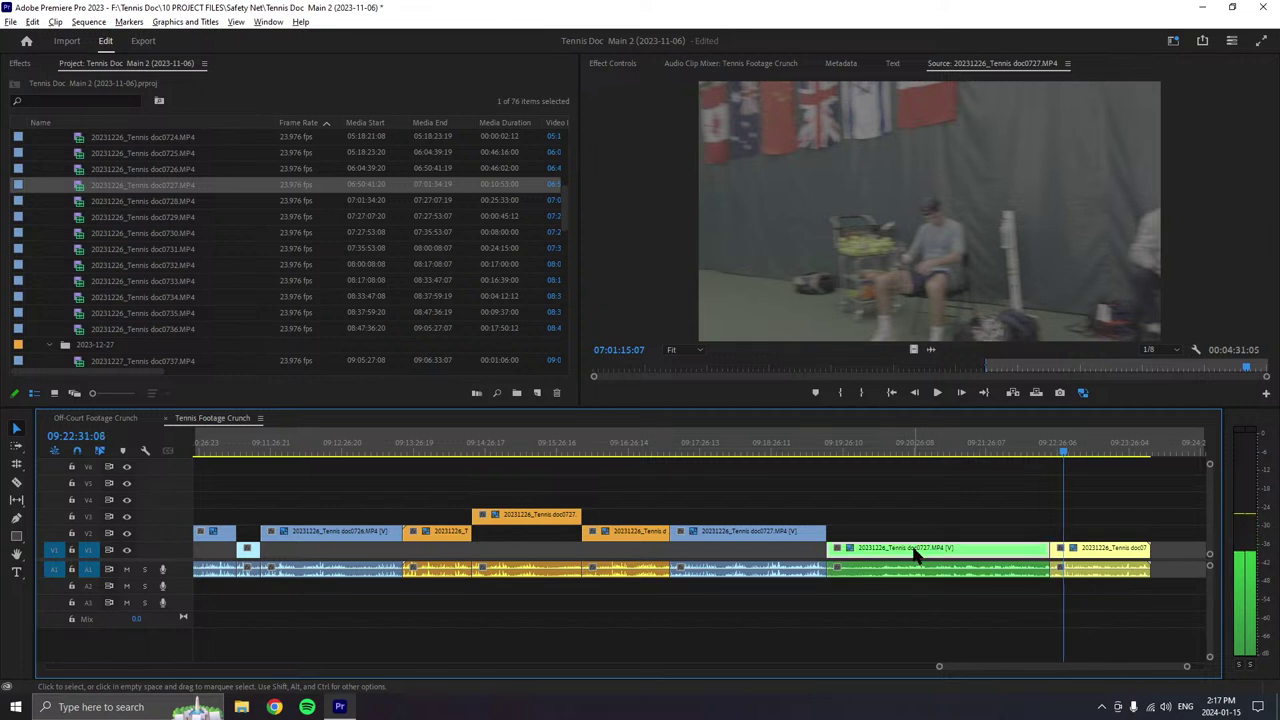
{"action": "key", "text": "alt+Up"}
{"action": "key", "text": "alt+Up"}
{"action": "left_click", "coordinate": [885, 598]}
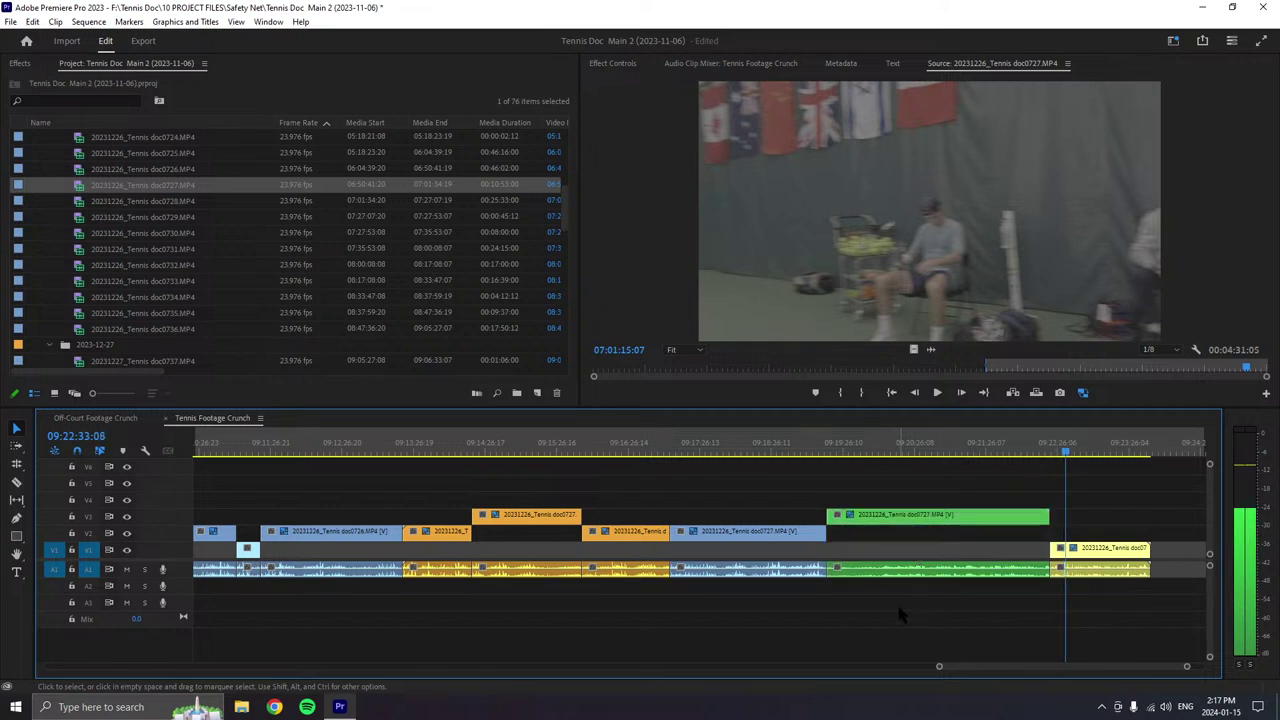
{"action": "key", "text": "ctrl+s"}
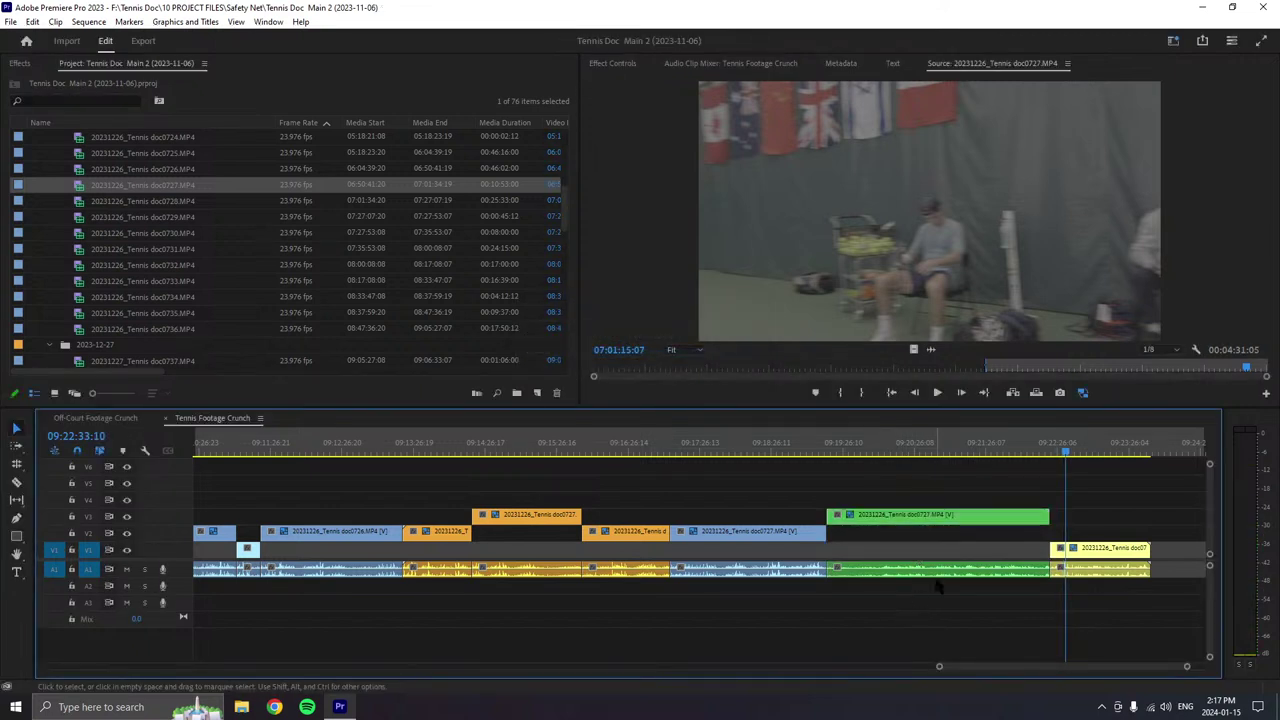
- Move the Yellow clip at the end of the sequence up to V2
{"action": "left_click", "coordinate": [1093, 566]}
{"action": "key", "text": "alt+Up"}
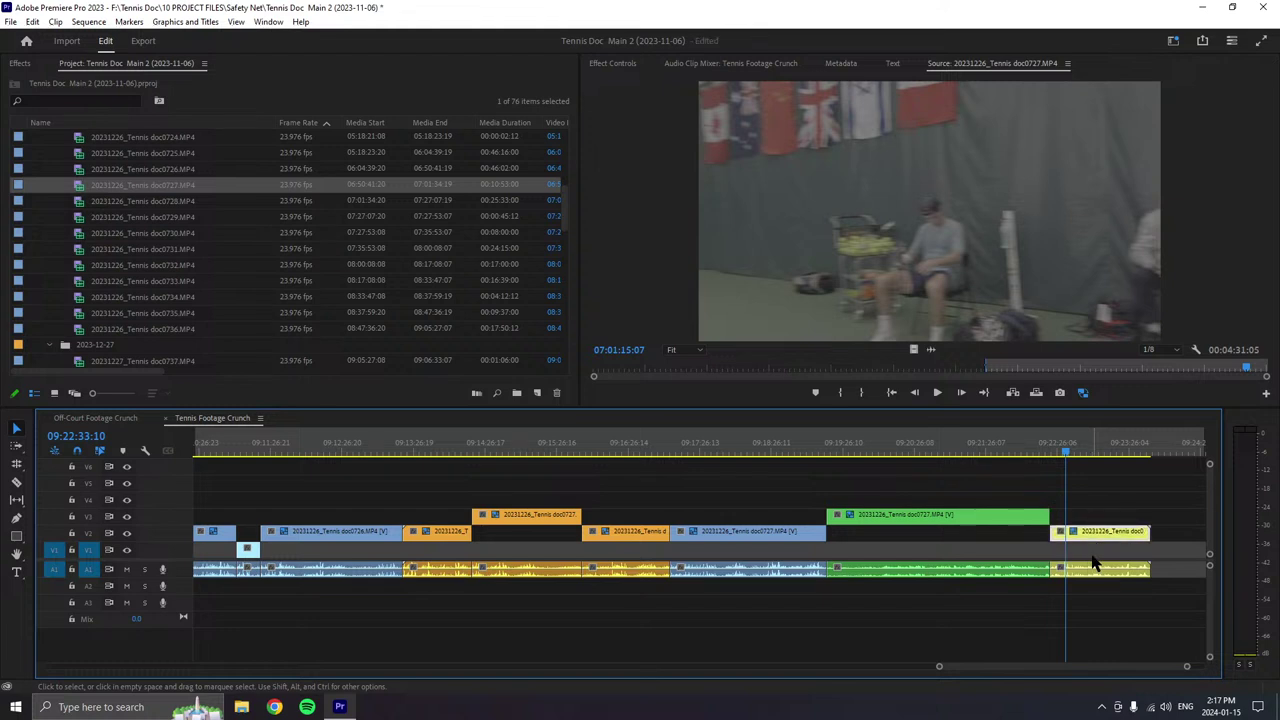
{"action": "key", "text": "minus"}
{"action": "key", "text": "minus"}
{"action": "key", "text": "minus"}
{"action": "key", "text": "minus"}
{"action": "key", "text": "minus"}
{"action": "key", "text": "minus"}
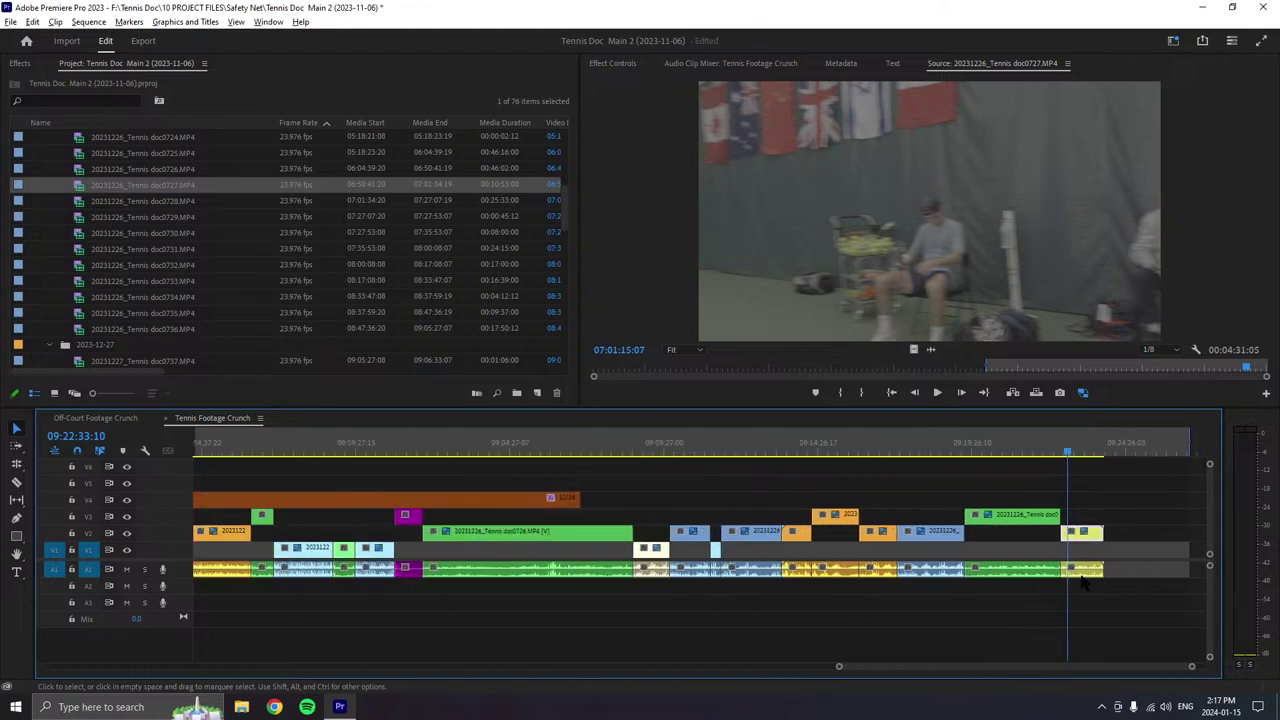
{"action": "key", "text": "equal"}
- Load 20231226_Tennis doc0728.MP4 as the source clip and look through the dated footage bins
{"action": "double_click", "coordinate": [78, 201]}
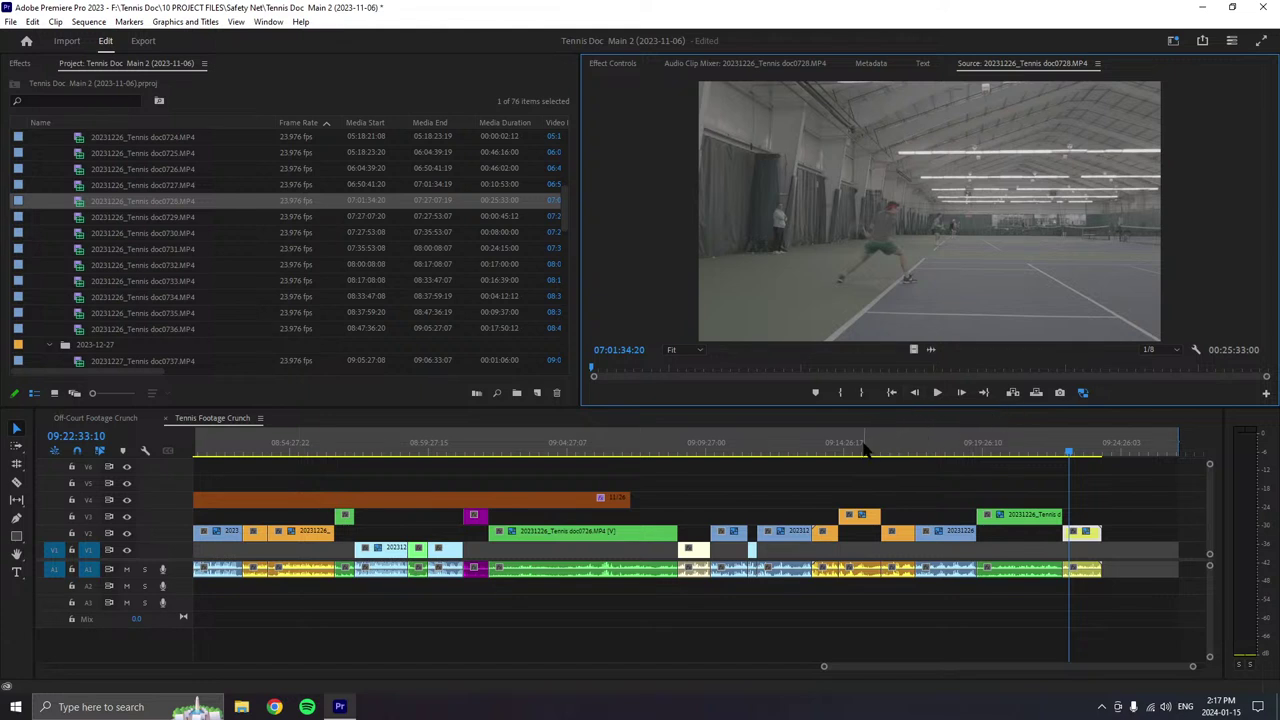
{"action": "scroll", "coordinate": [191, 272], "scroll_direction": "down", "scroll_amount": 3}
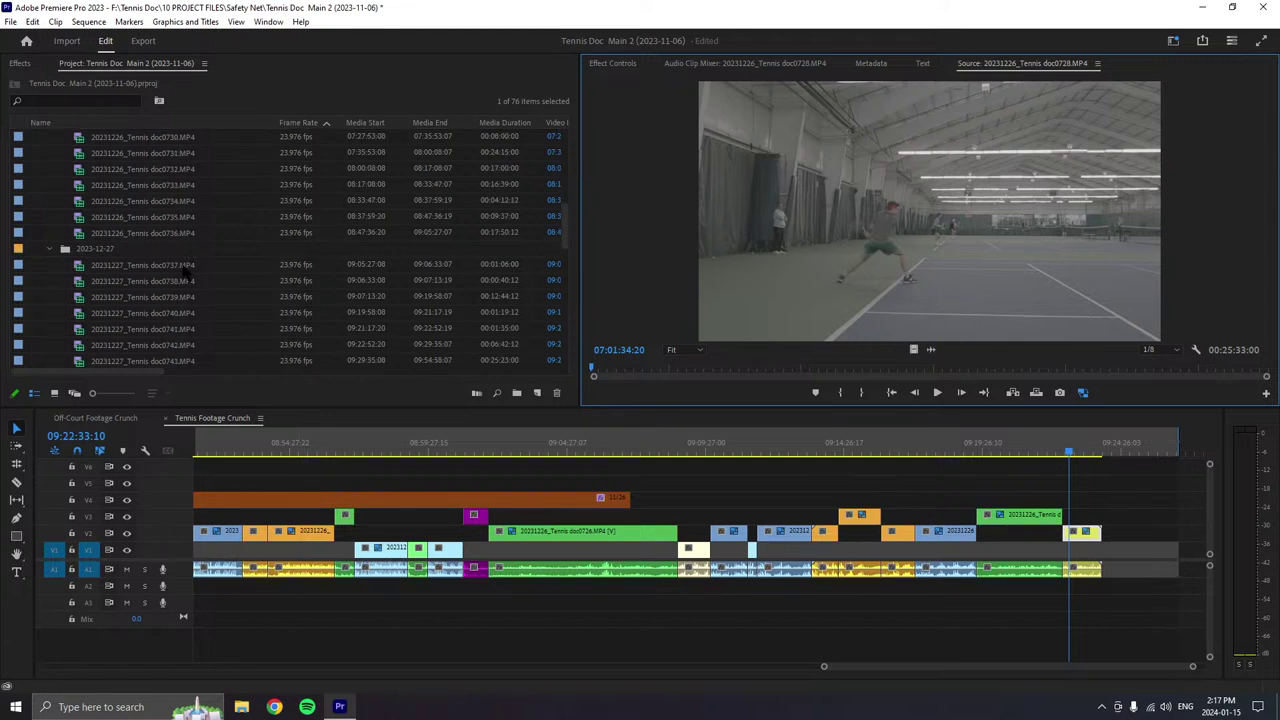
{"action": "scroll", "coordinate": [205, 283], "scroll_direction": "up", "scroll_amount": 3}
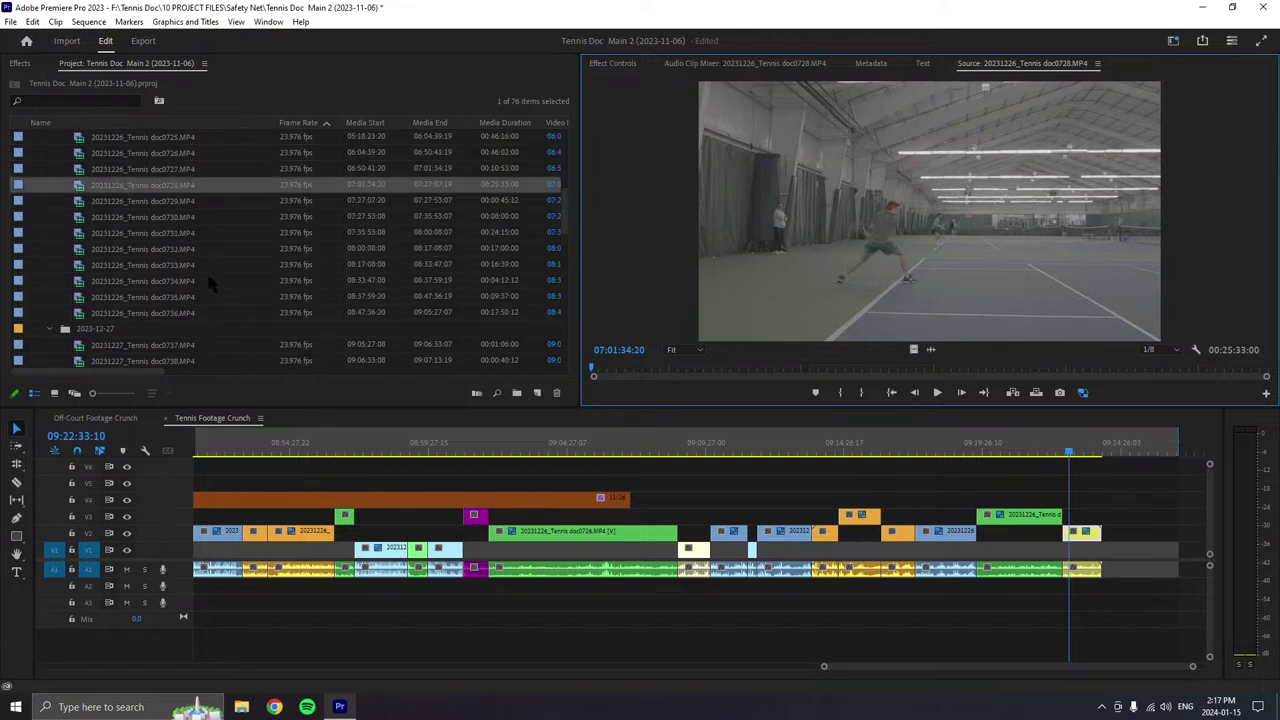
{"action": "scroll", "coordinate": [208, 281], "scroll_direction": "up", "scroll_amount": 1}
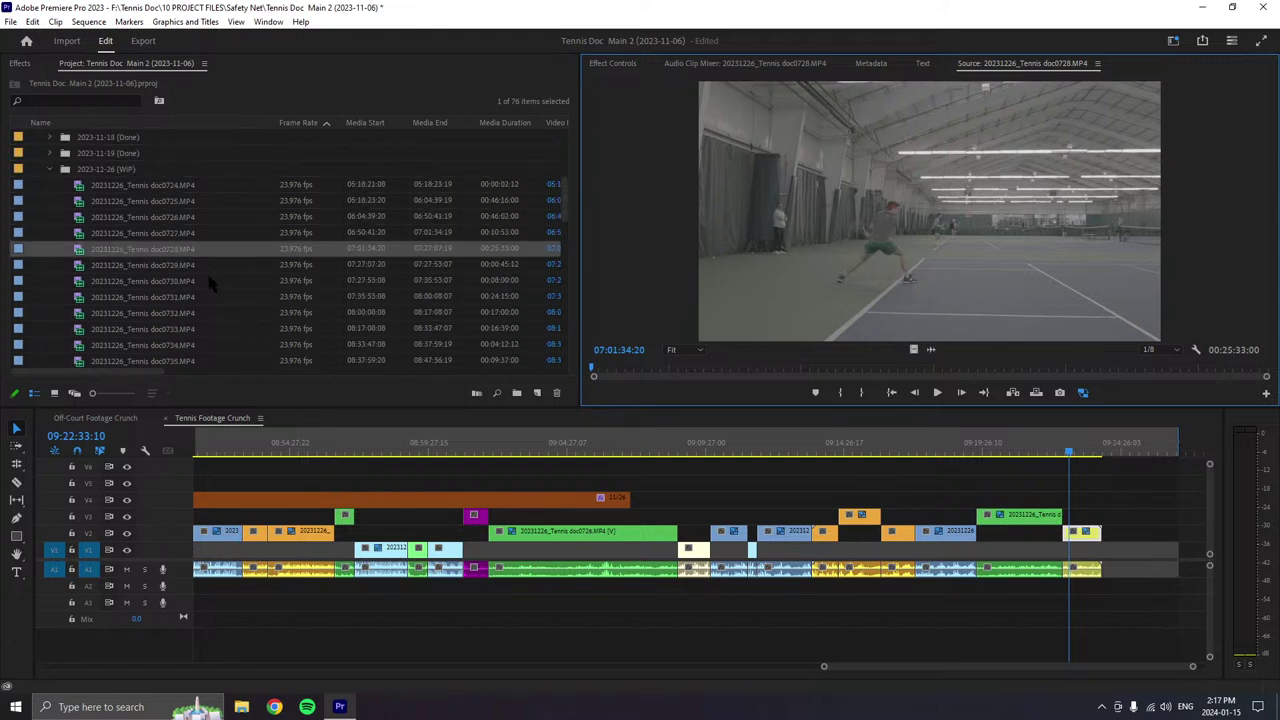
{"action": "scroll", "coordinate": [206, 270], "scroll_direction": "up", "scroll_amount": 1}
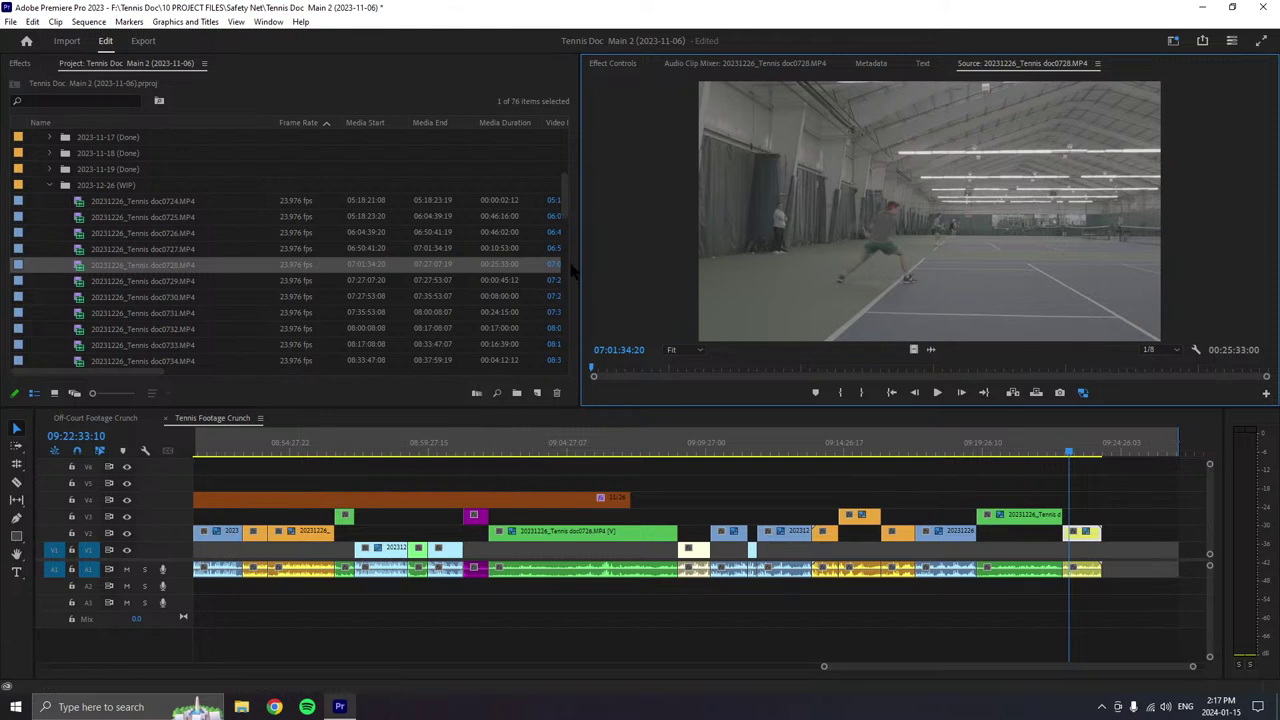
{"action": "left_click_drag", "start_coordinate": [565, 212], "coordinate": [563, 157]}
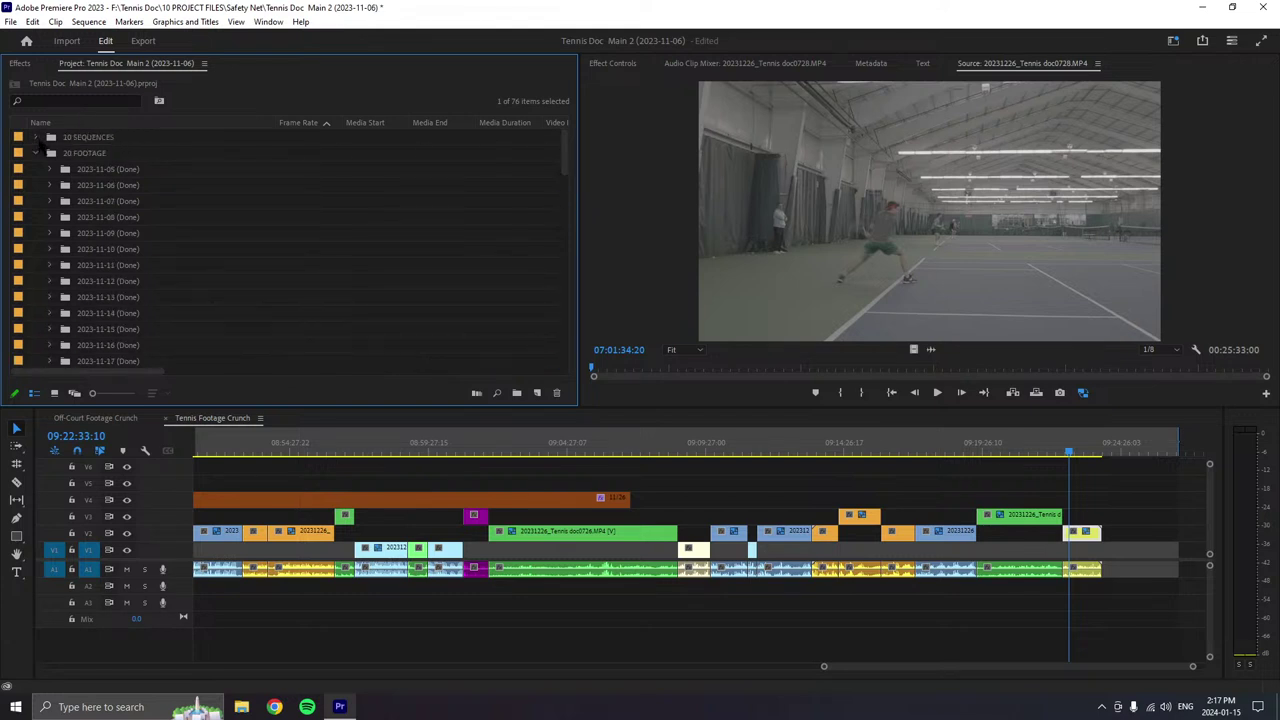
- Review the earlier labelled sections of the Tennis Footage Crunch timeline
{"action": "left_click", "coordinate": [120, 467]}
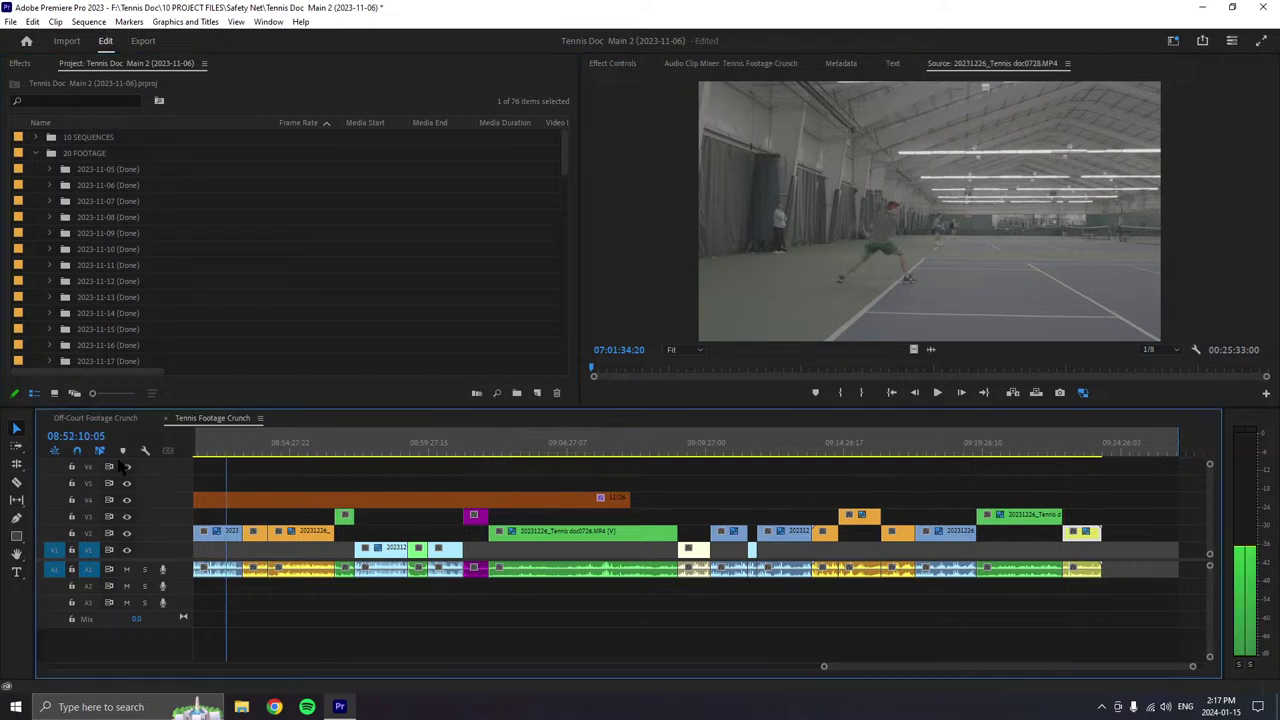
{"action": "key", "text": "Home"}
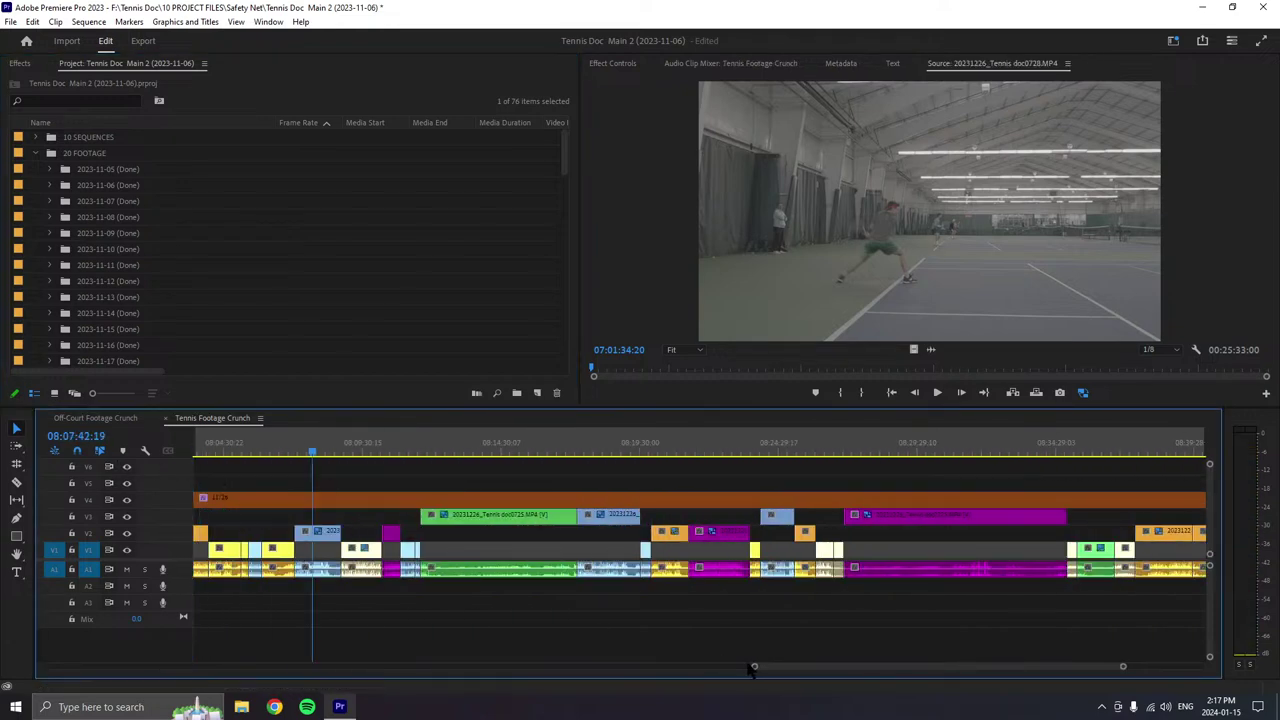
{"action": "left_click_drag", "start_coordinate": [750, 668], "coordinate": [240, 670]}
{"action": "scroll", "coordinate": [253, 627], "scroll_direction": "up", "scroll_amount": 5}
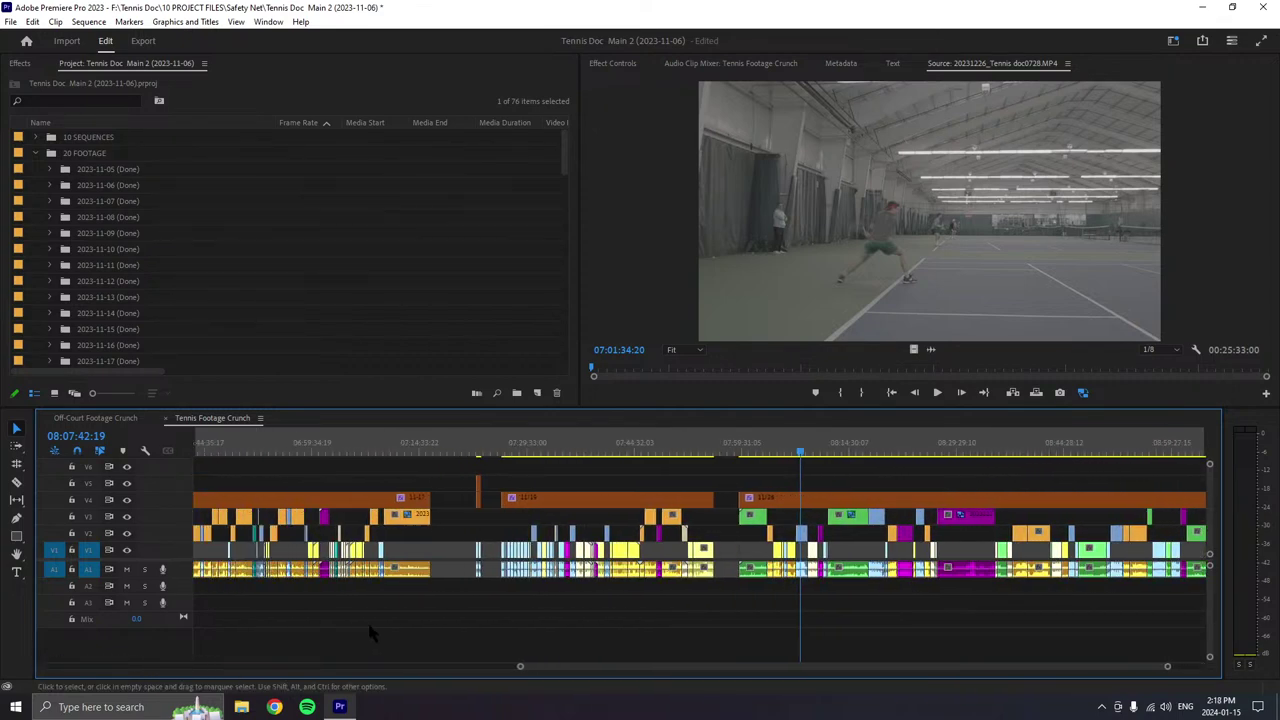
- Cut the yellow clips at the end of the 20231218 section out of the timeline and trim the section's date title to match
{"action": "scroll", "coordinate": [390, 627], "scroll_direction": "up", "scroll_amount": 2}
{"action": "left_click", "coordinate": [669, 449]}
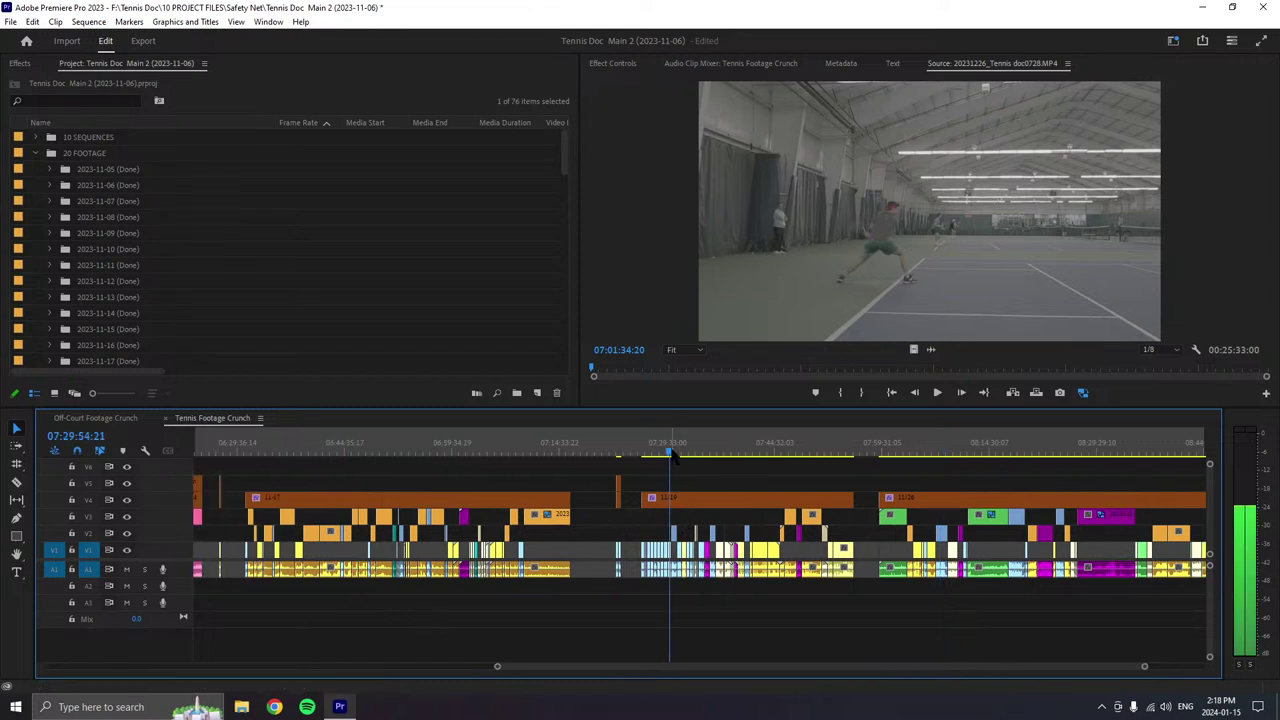
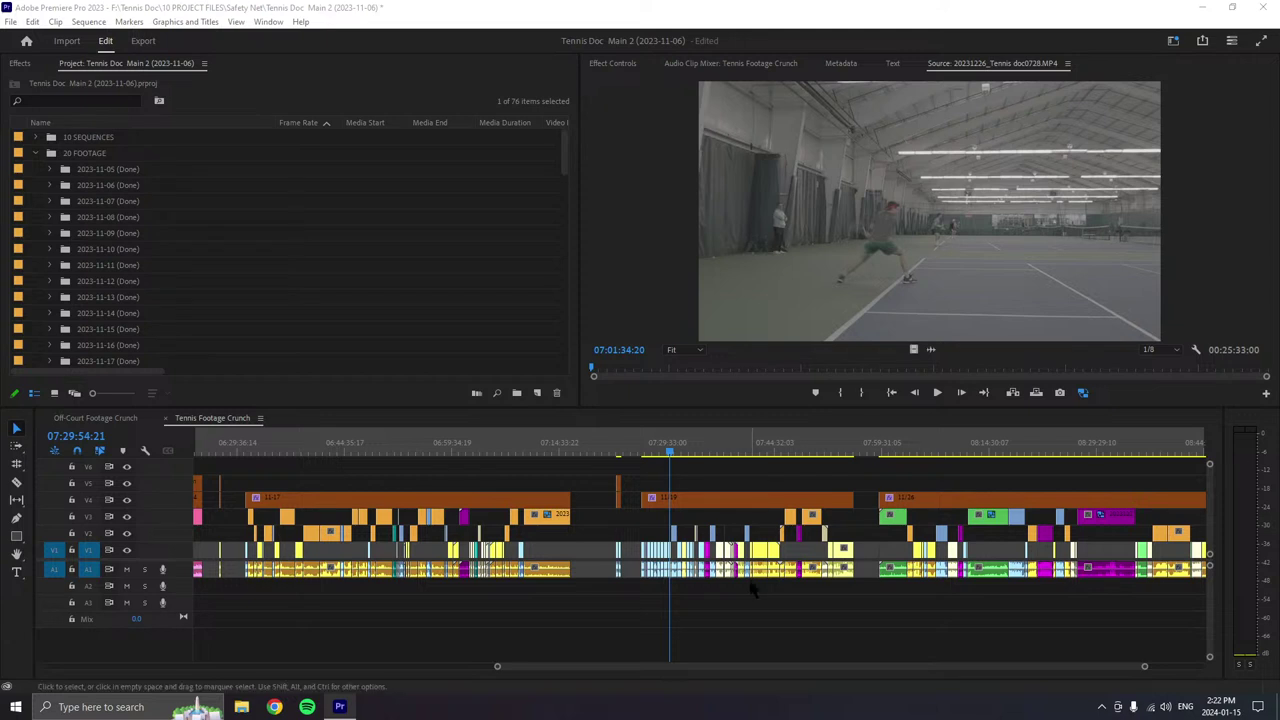
{"action": "left_click_drag", "start_coordinate": [670, 455], "coordinate": [636, 528]}
{"action": "key", "text": "="}
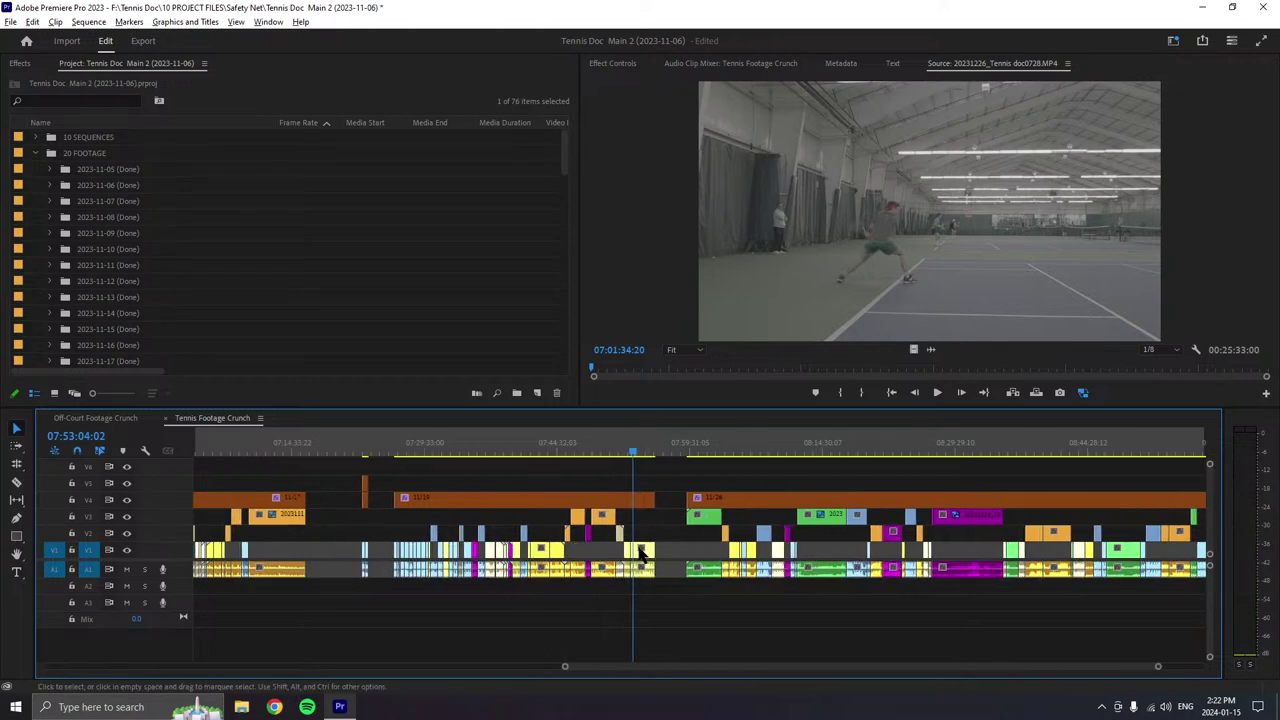
{"action": "key", "text": "="}
{"action": "key", "text": "="}
{"action": "key", "text": "="}
{"action": "left_click", "coordinate": [641, 551]}
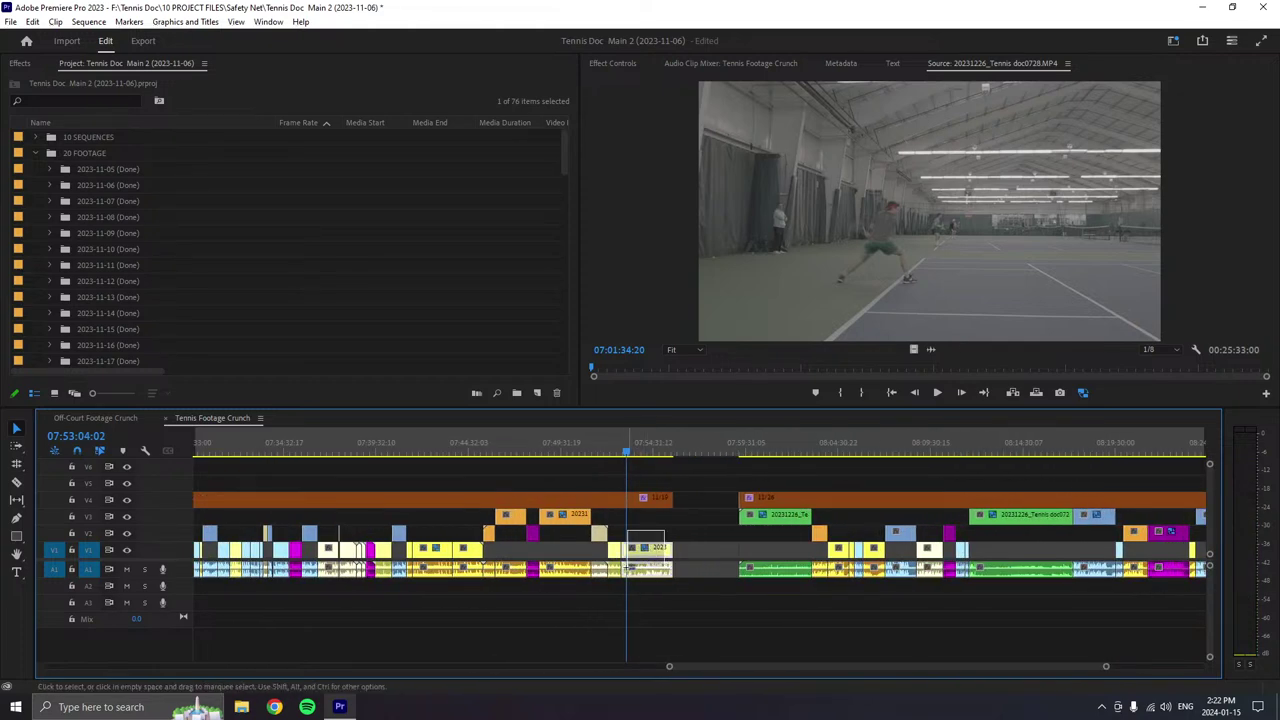
{"action": "left_click", "coordinate": [630, 568]}
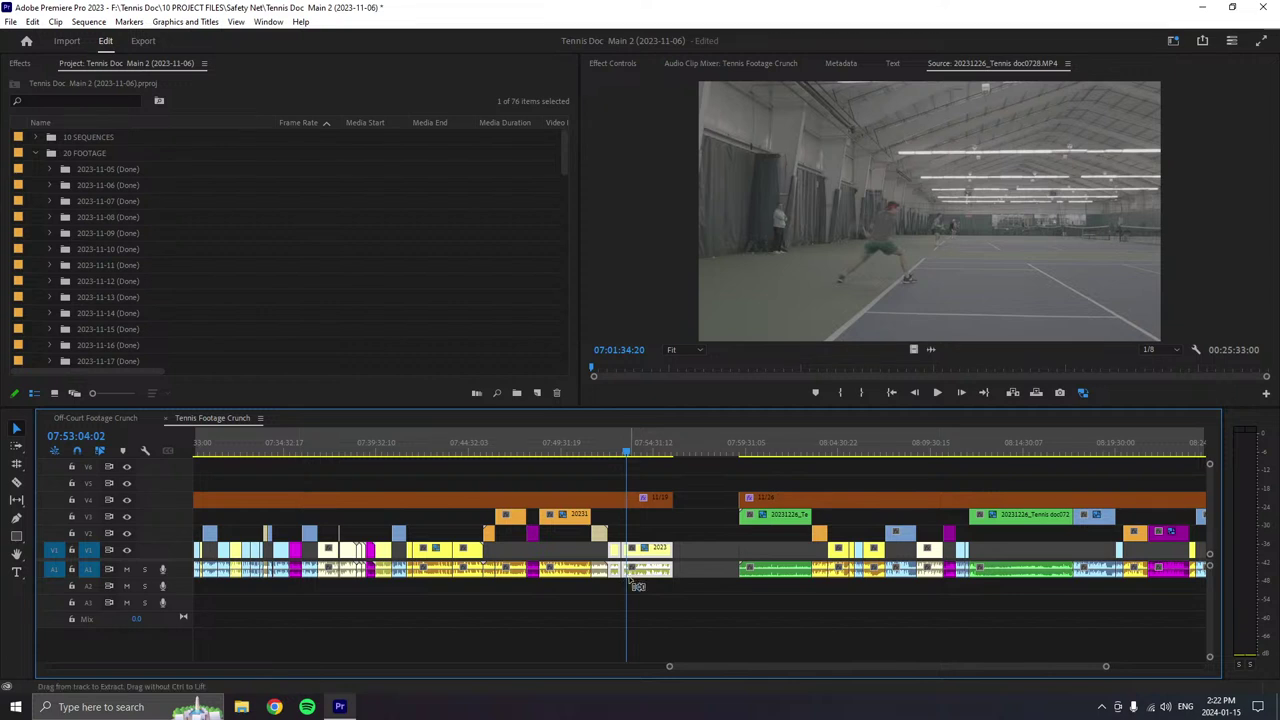
{"action": "key", "text": "Delete"}
{"action": "left_click_drag", "start_coordinate": [671, 500], "coordinate": [605, 503]}
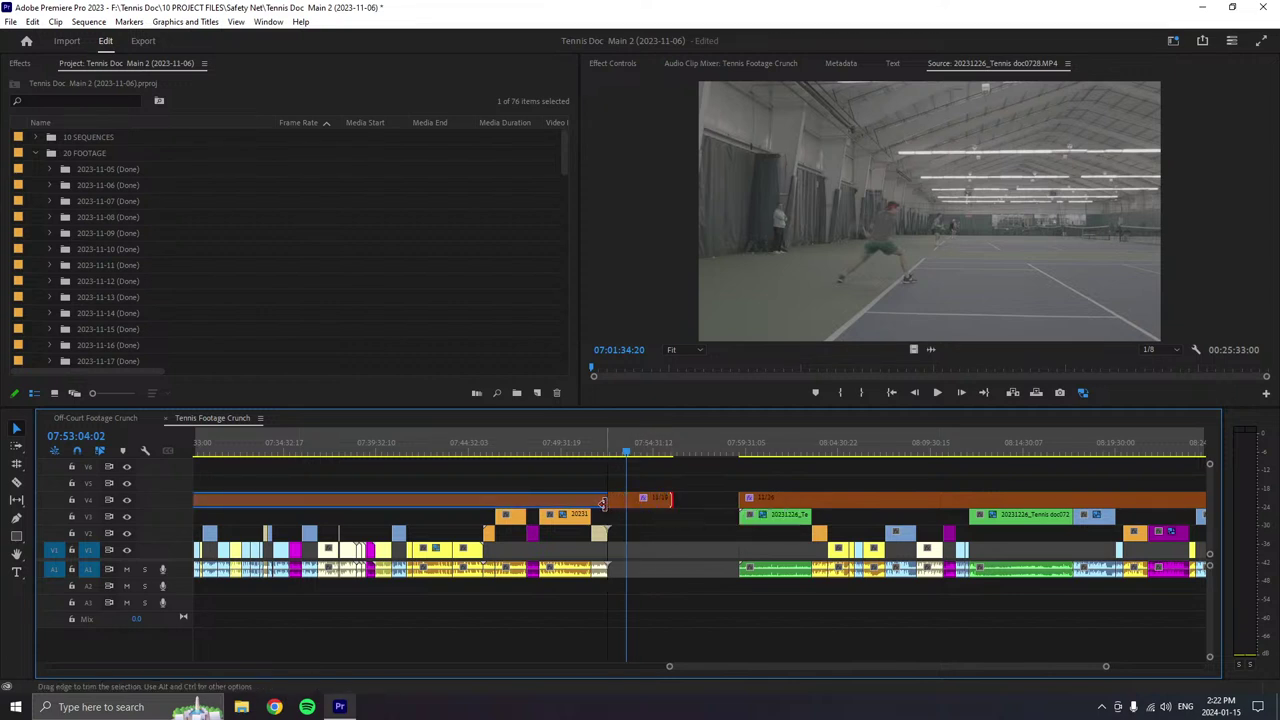
- Shift everything from the 20231226 section onward earlier to narrow the gap after the 20231218 section, and save the project
{"action": "key", "text": "a"}
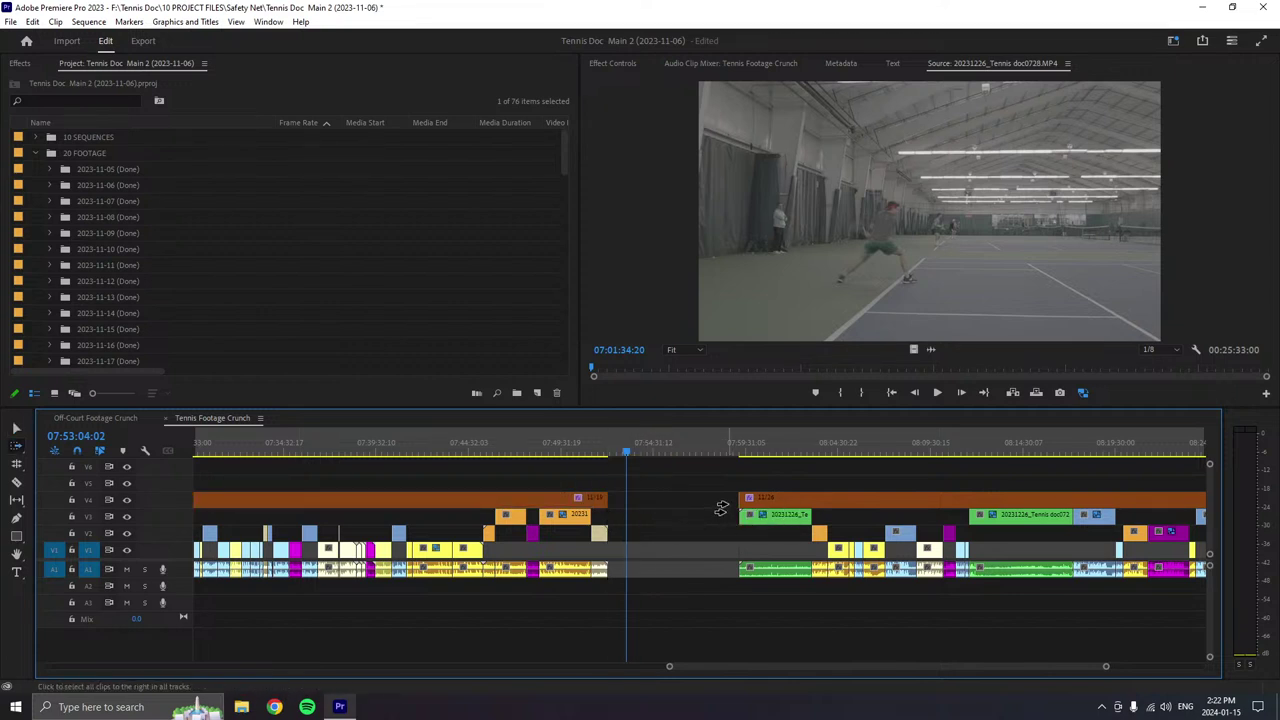
{"action": "left_click_drag", "start_coordinate": [723, 506], "coordinate": [657, 505]}
{"action": "key", "text": "v"}
{"action": "scroll", "coordinate": [650, 500], "scroll_direction": "up", "scroll_amount": 3}
{"action": "key", "text": "ctrl+s"}
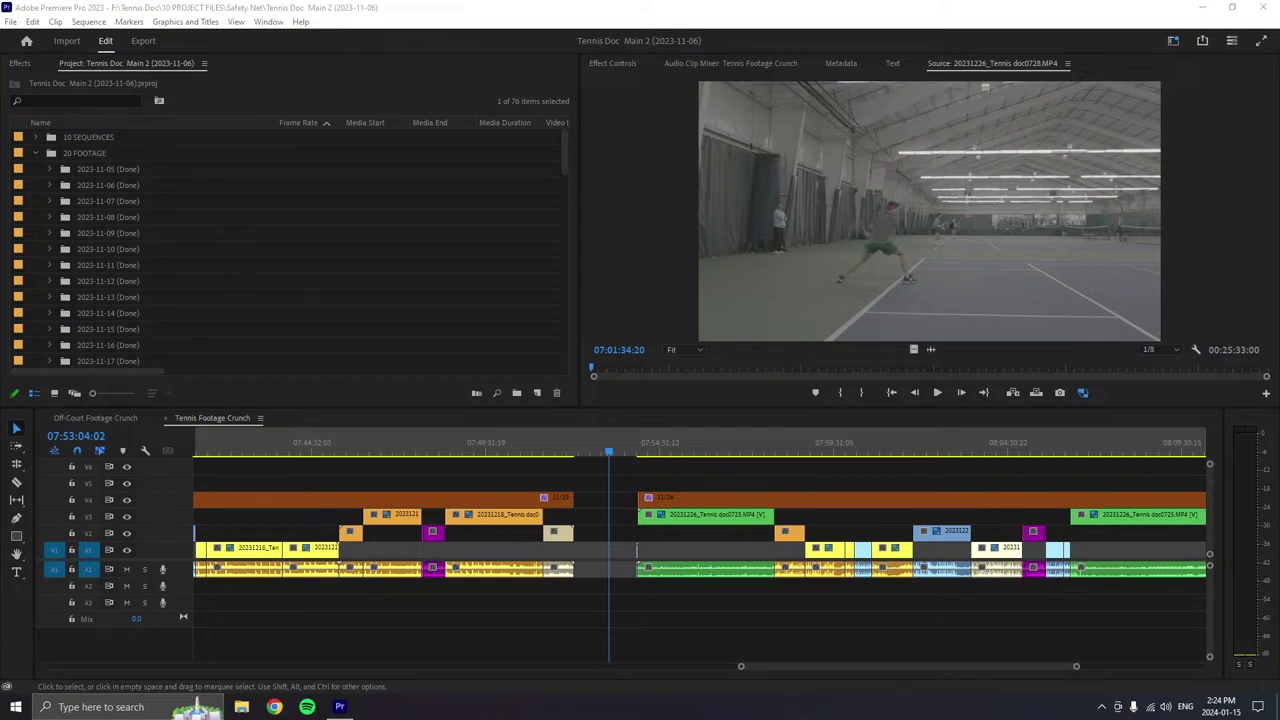
- Paste the cut 20231218 clips into the Off-Court Footage Crunch sequence, a short gap after the 11-17 section
{"action": "key", "text": "alt+Tab"}
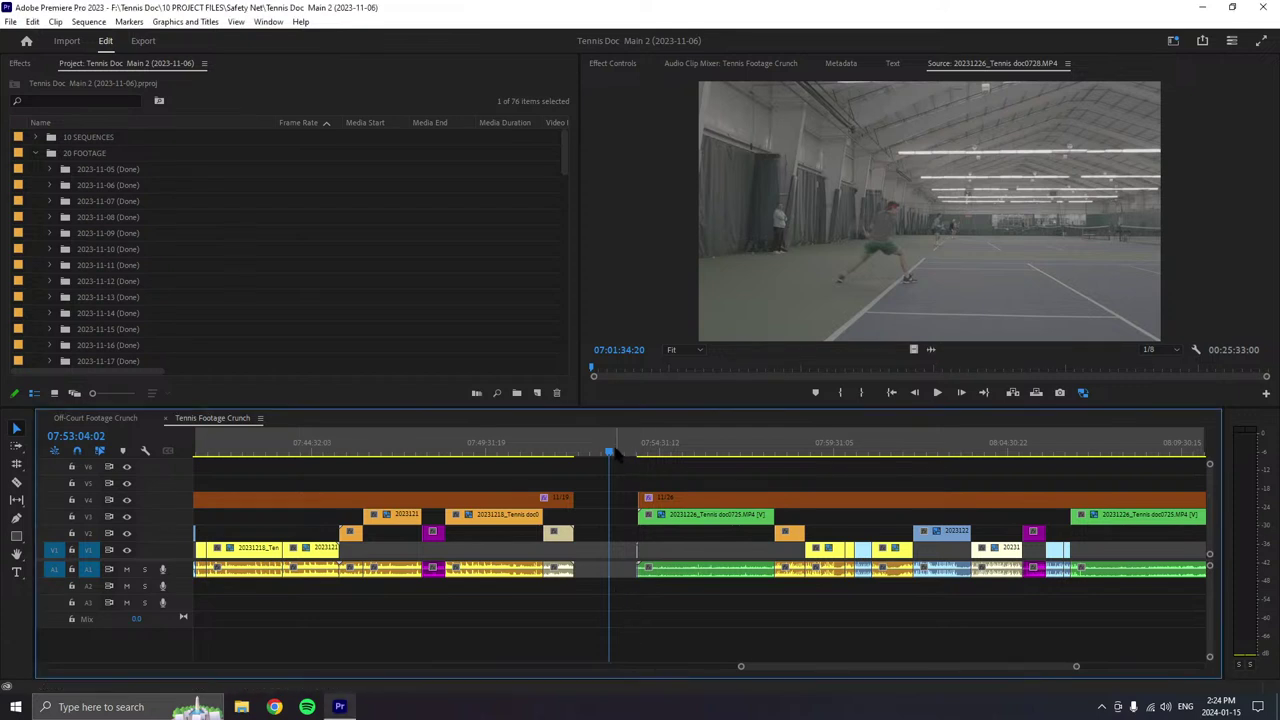
{"action": "left_click", "coordinate": [84, 419]}
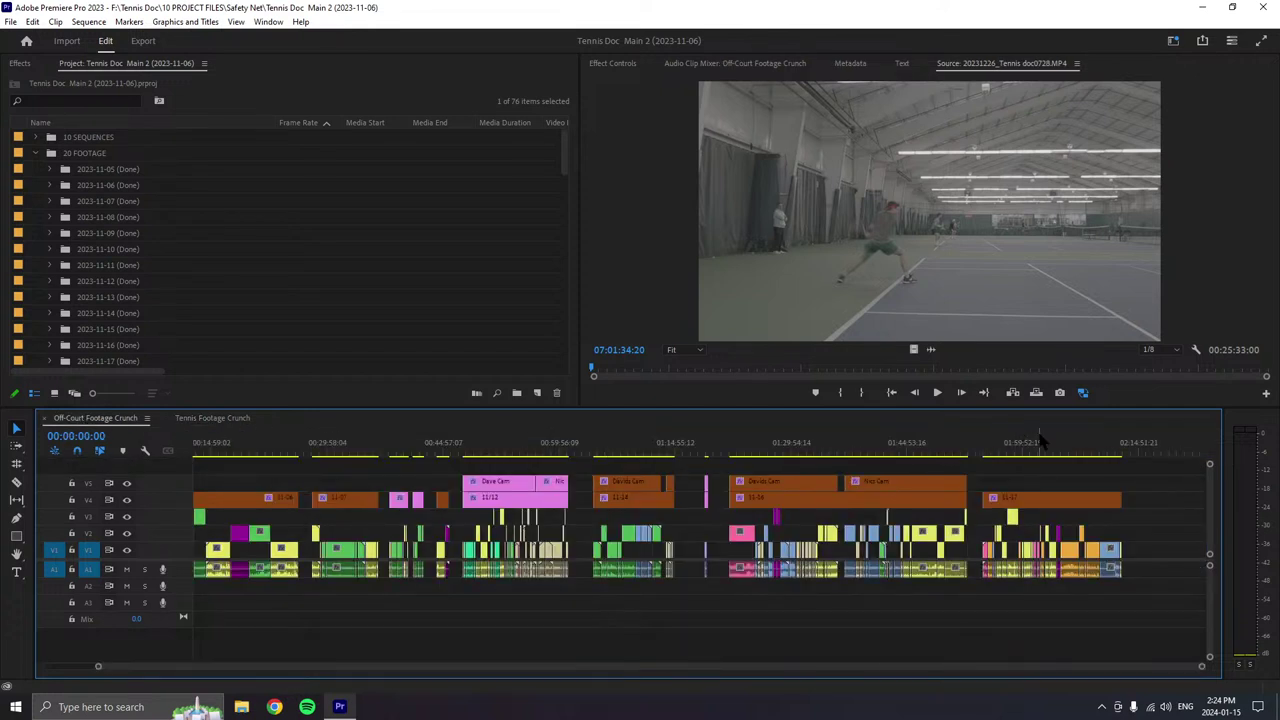
{"action": "mouse_move", "coordinate": [1105, 452]}
{"action": "left_mouse_down"}
{"action": "mouse_move", "coordinate": [1199, 490]}
{"action": "mouse_move", "coordinate": [1143, 488]}
{"action": "left_mouse_up"}
{"action": "key", "text": "period"}
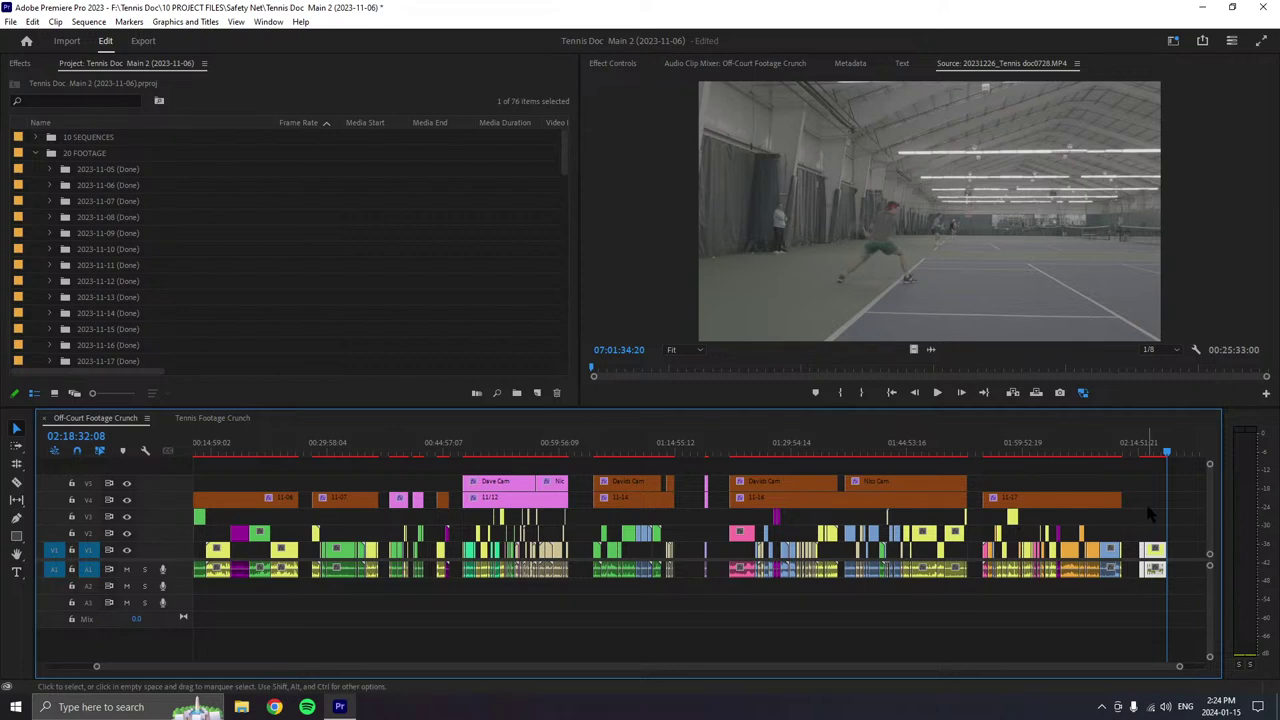
{"action": "scroll", "coordinate": [1133, 486], "scroll_direction": "up", "scroll_amount": 2}
{"action": "scroll", "coordinate": [1133, 486], "scroll_direction": "up", "scroll_amount": 4}
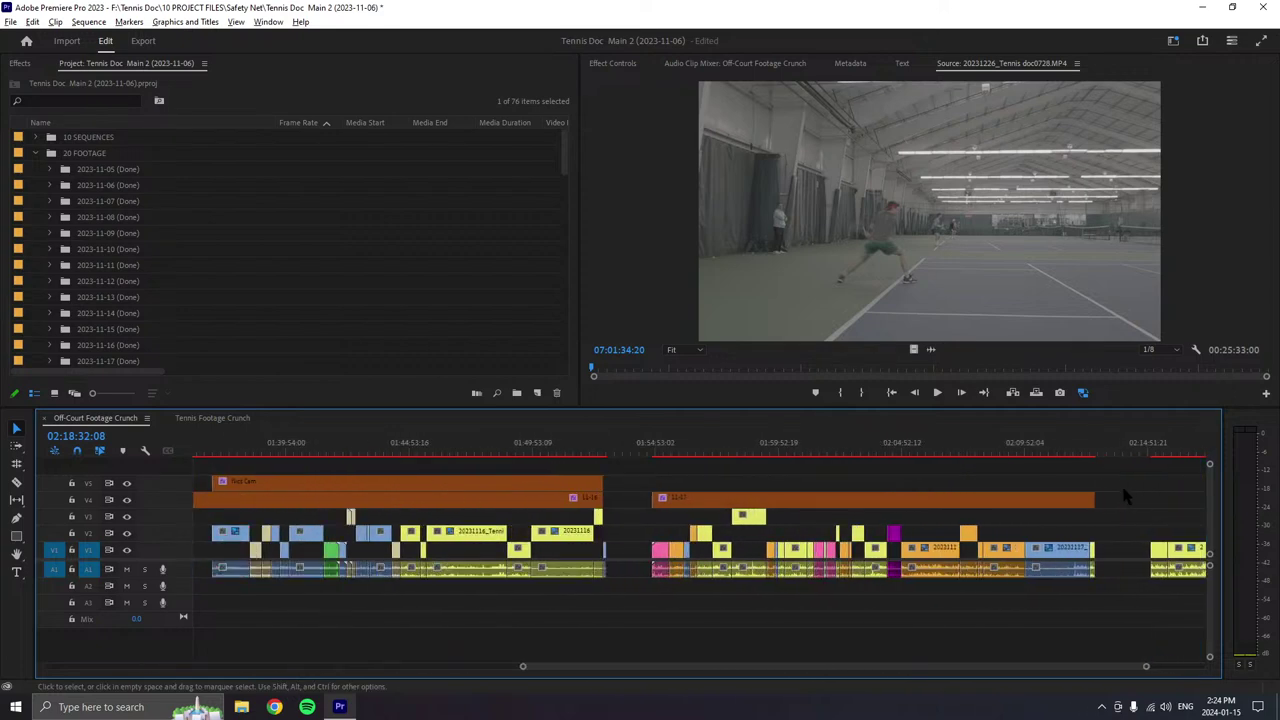
{"action": "scroll", "coordinate": [1121, 497], "scroll_direction": "up", "scroll_amount": 3}
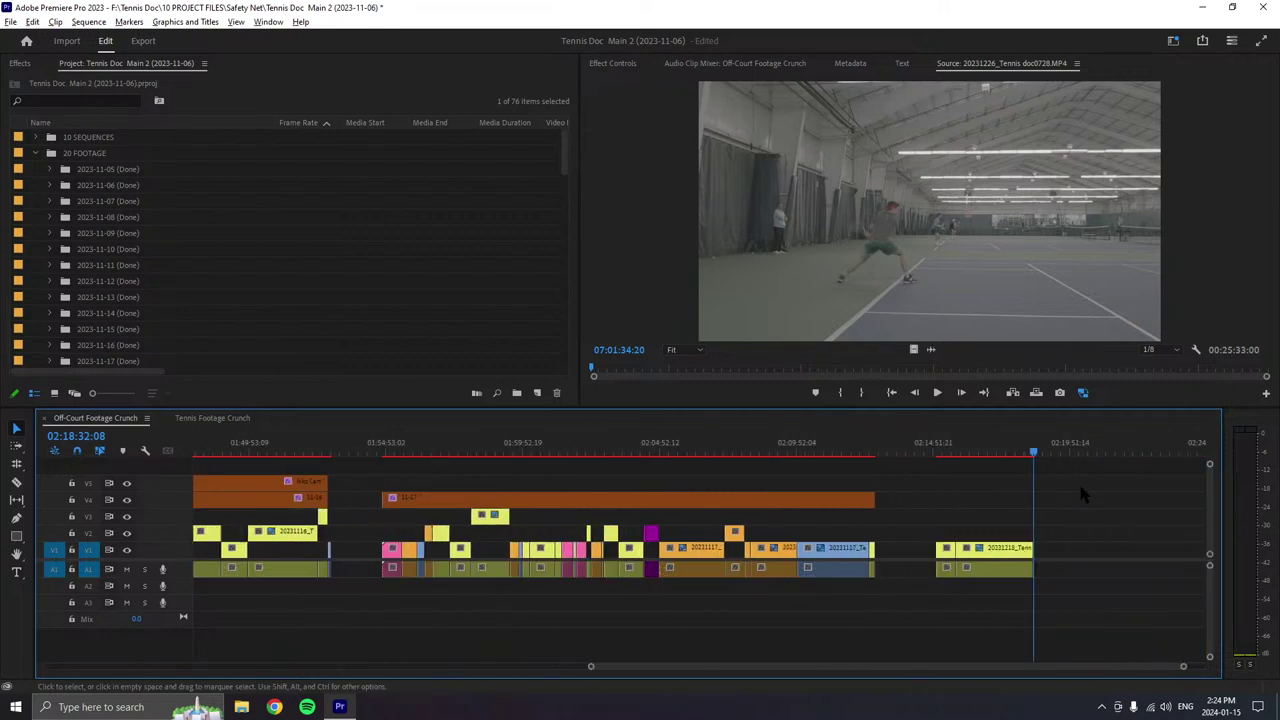
- Duplicate the 11-17 date title onto V5 over the pasted clips and split the copy at their start and end
{"action": "left_click", "coordinate": [703, 502]}
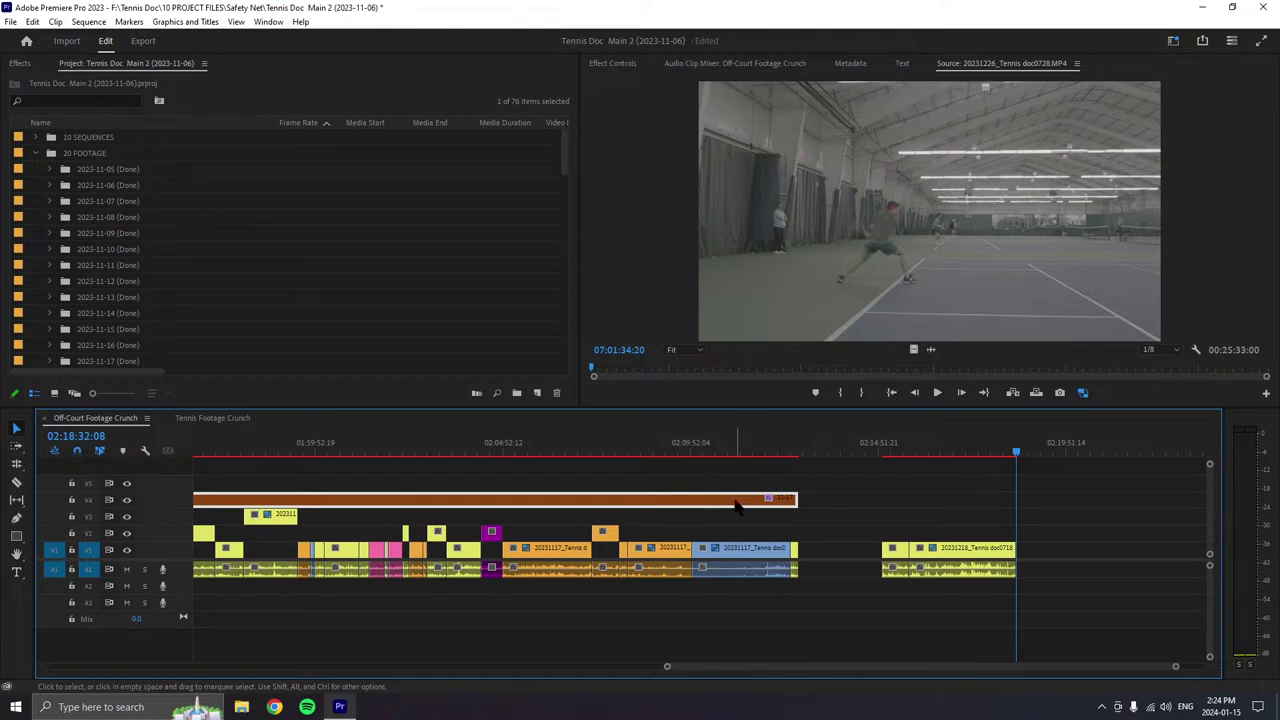
{"action": "left_click_drag", "start_coordinate": [740, 509], "coordinate": [914, 486]}
{"action": "key", "text": "c"}
{"action": "left_click", "coordinate": [886, 486]}
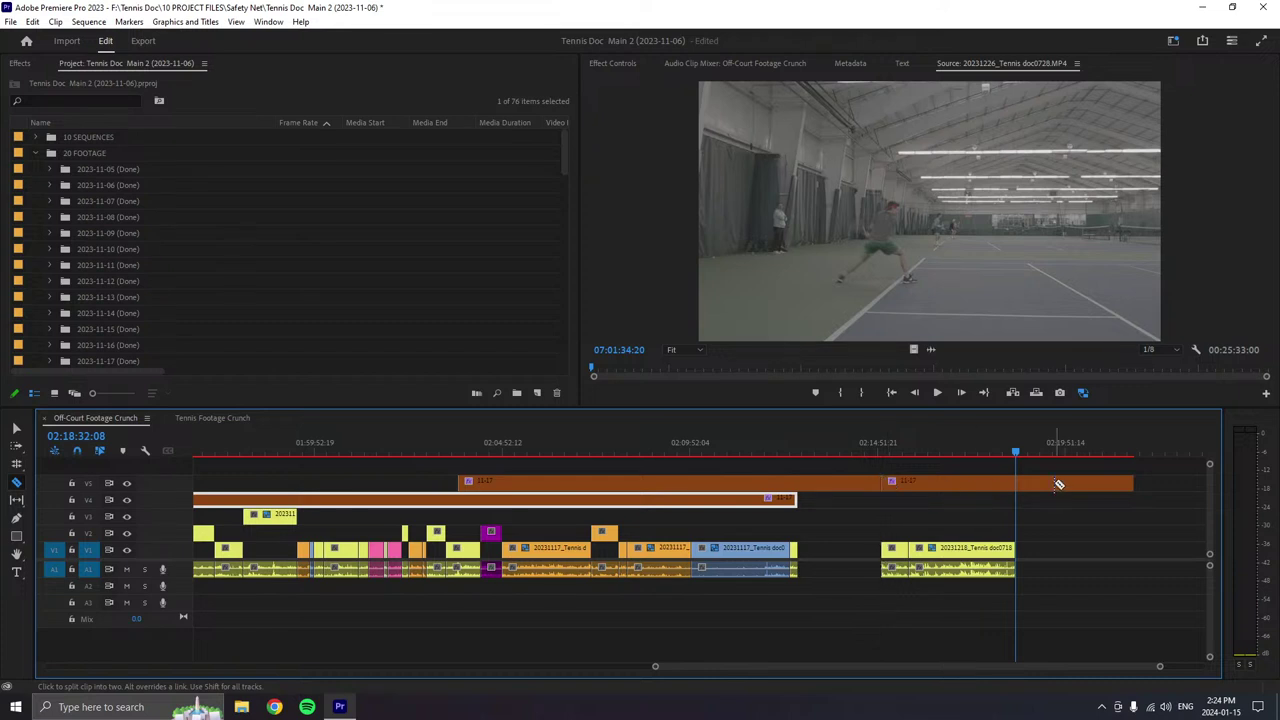
{"action": "left_click", "coordinate": [1022, 486]}
- Delete the title pieces outside the pasted clips, move the remaining piece down to V4, and place the playhead over it
{"action": "key", "text": "v"}
{"action": "left_click", "coordinate": [1057, 486]}
{"action": "key", "text": "Delete"}
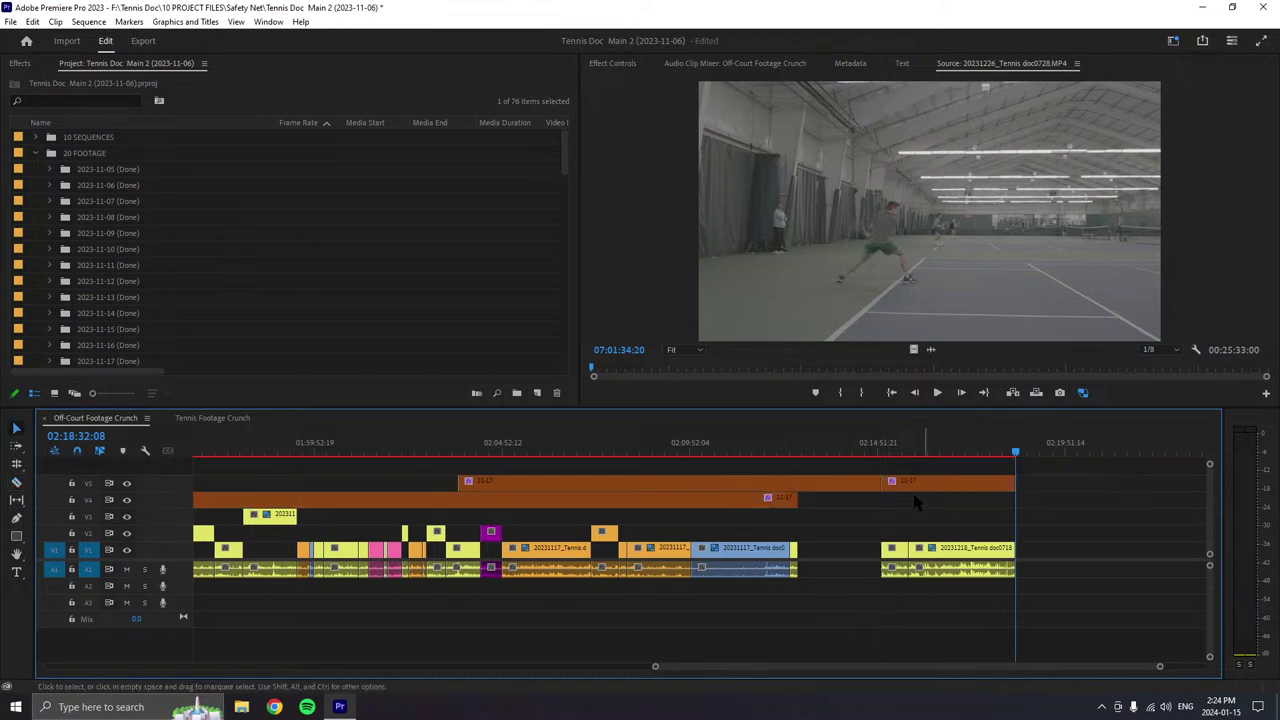
{"action": "left_click", "coordinate": [860, 483]}
{"action": "key", "text": "Delete"}
{"action": "left_click_drag", "start_coordinate": [945, 483], "coordinate": [945, 498]}
{"action": "left_click", "coordinate": [928, 451]}
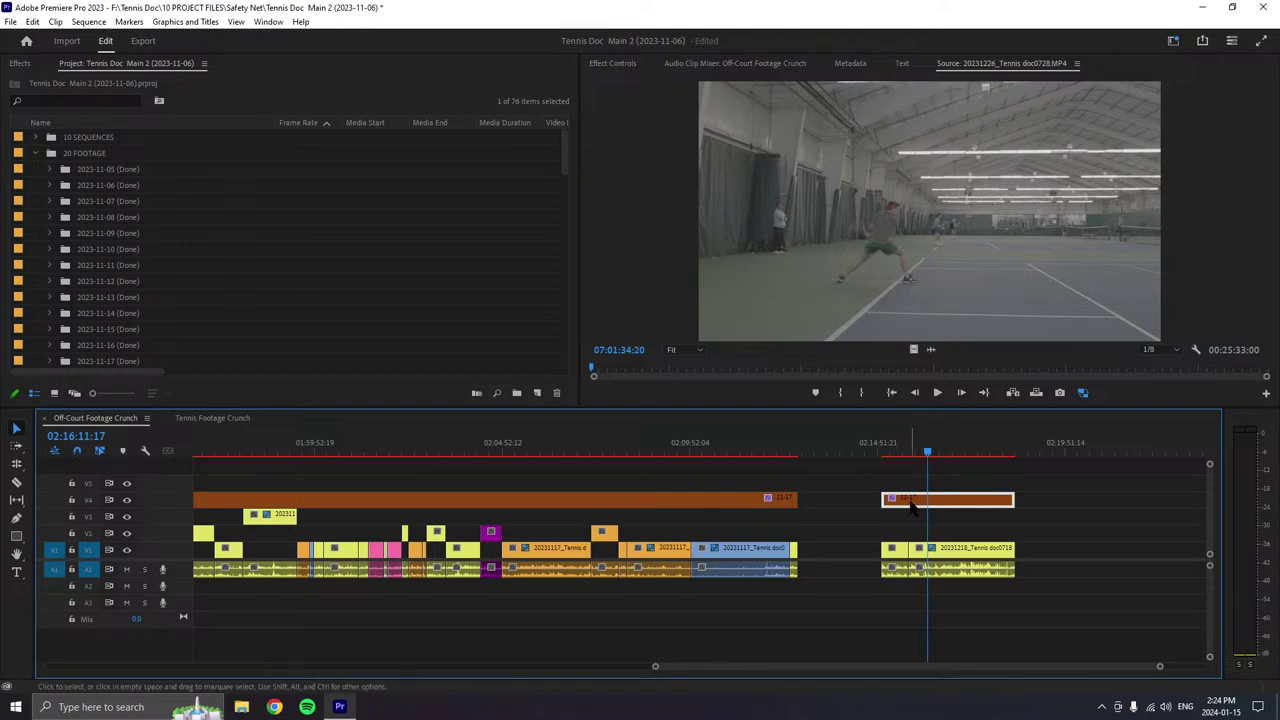
{"action": "left_click", "coordinate": [268, 21]}
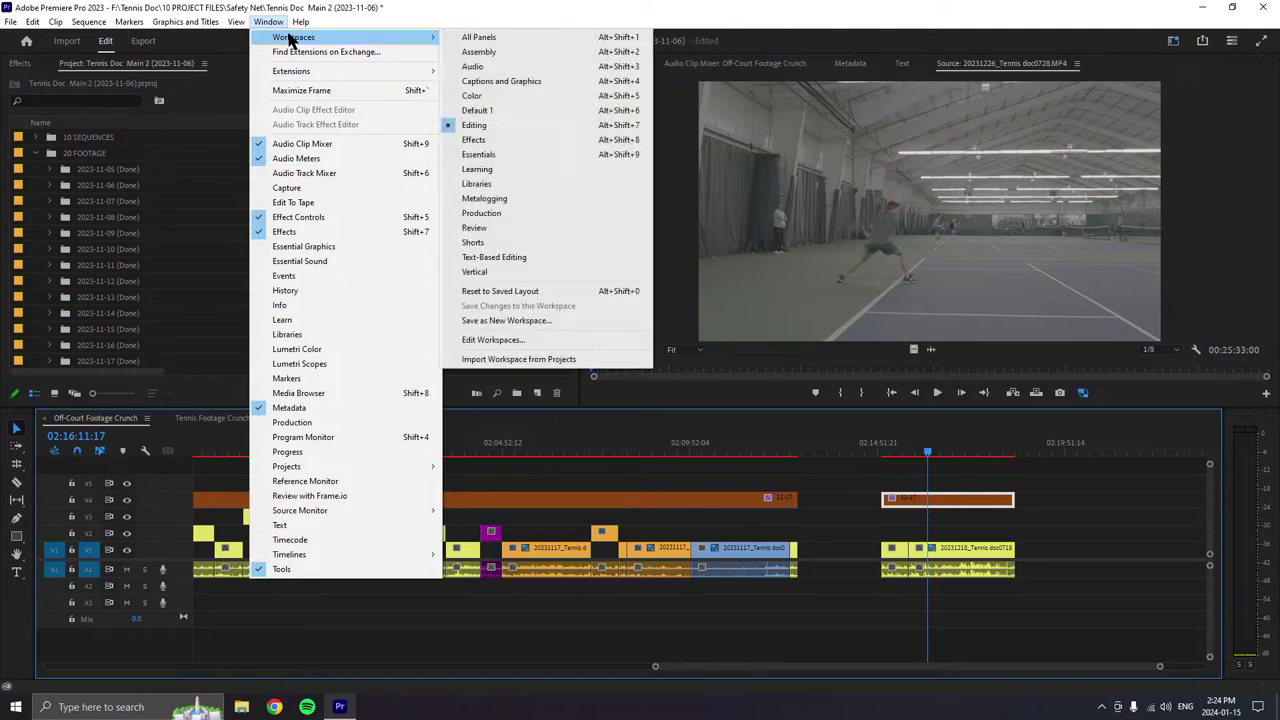
{"action": "left_click", "coordinate": [290, 451]}
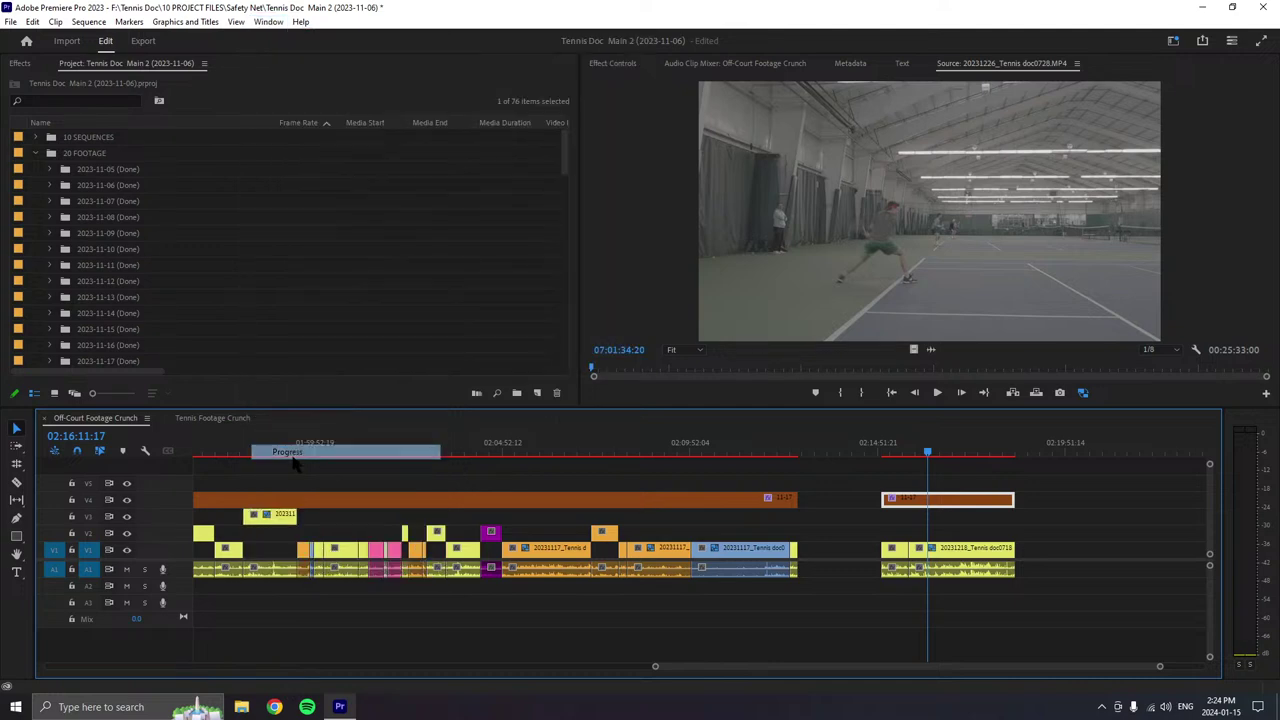
{"action": "left_click", "coordinate": [599, 79]}
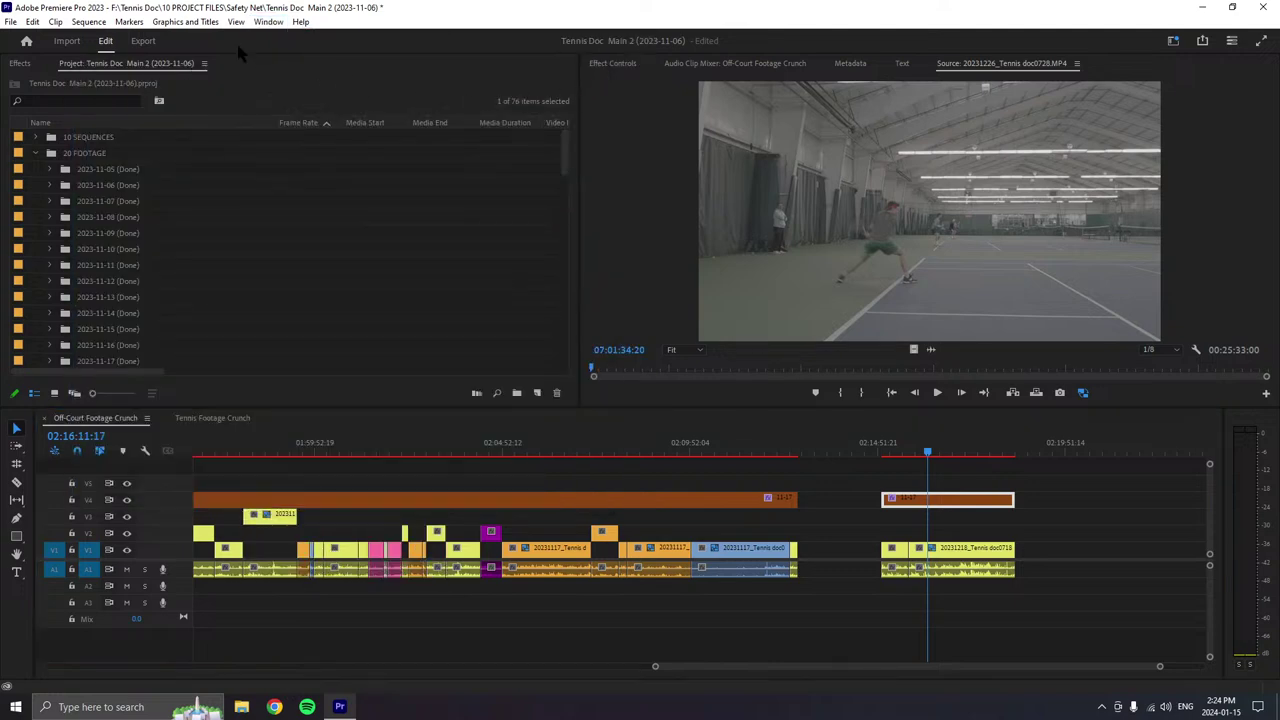
{"action": "left_click", "coordinate": [268, 21]}
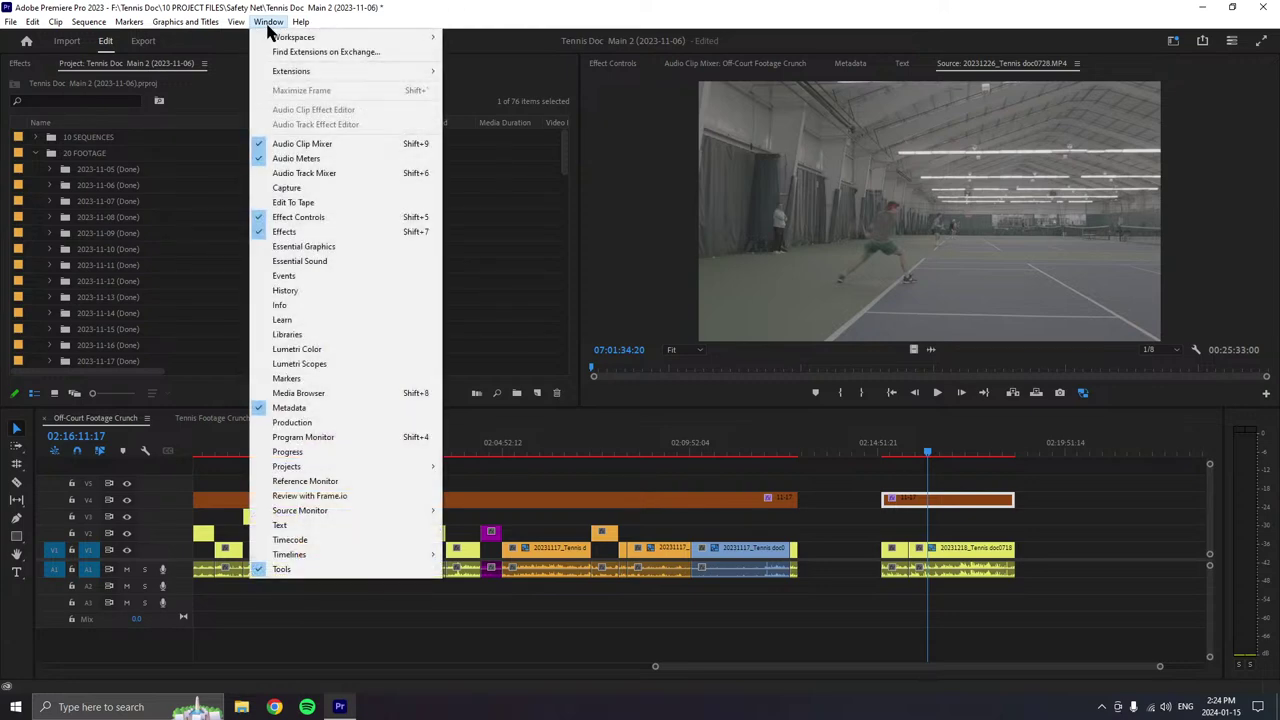
{"action": "left_click", "coordinate": [287, 451]}
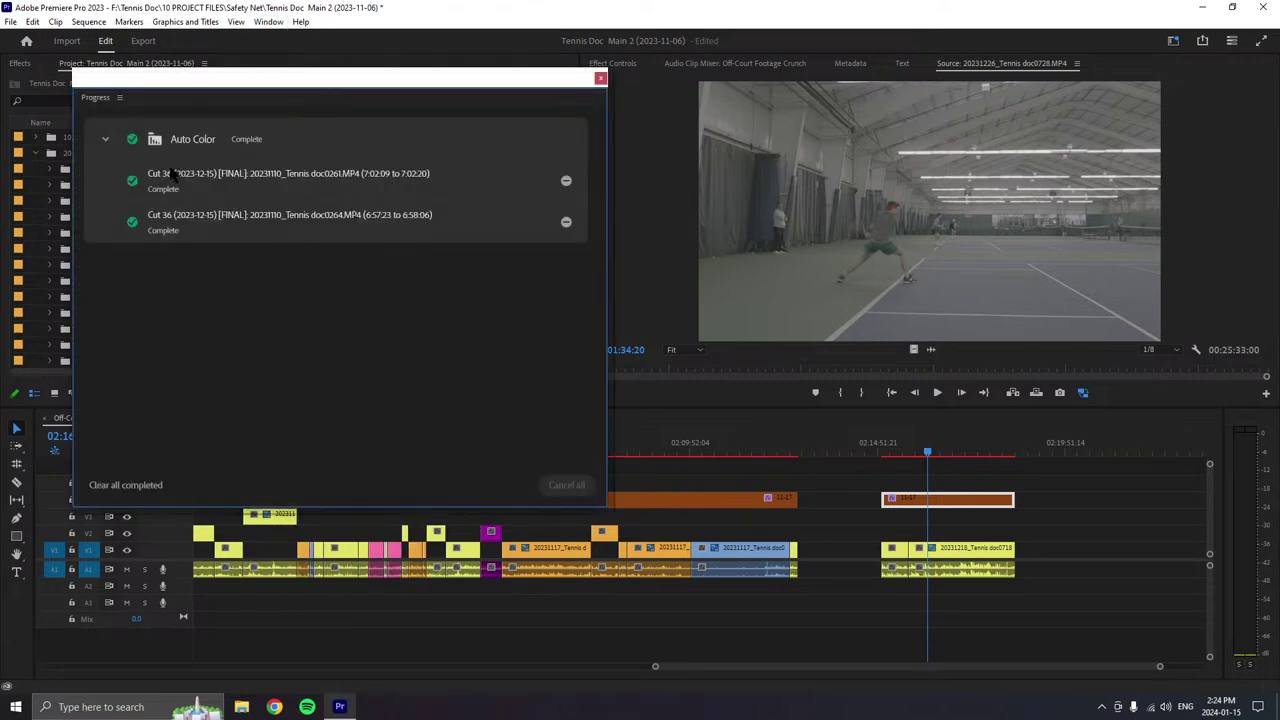
{"action": "left_click", "coordinate": [104, 139]}
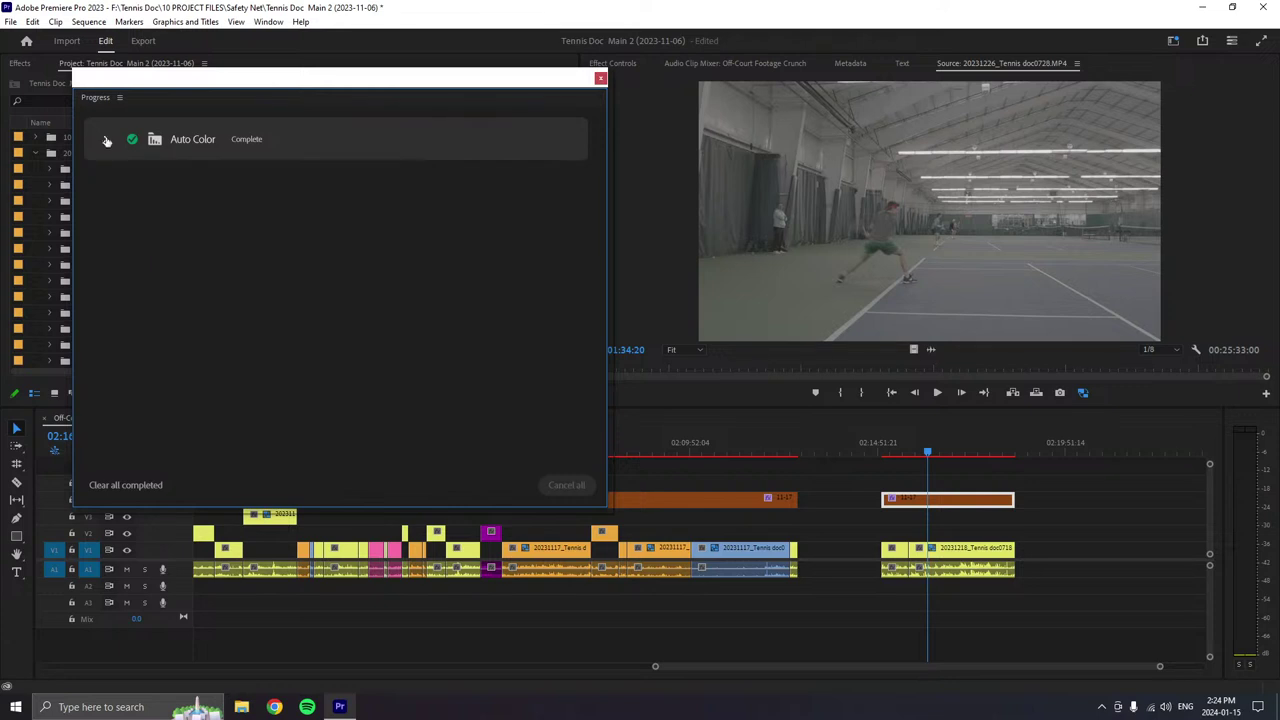
{"action": "left_click", "coordinate": [105, 139]}
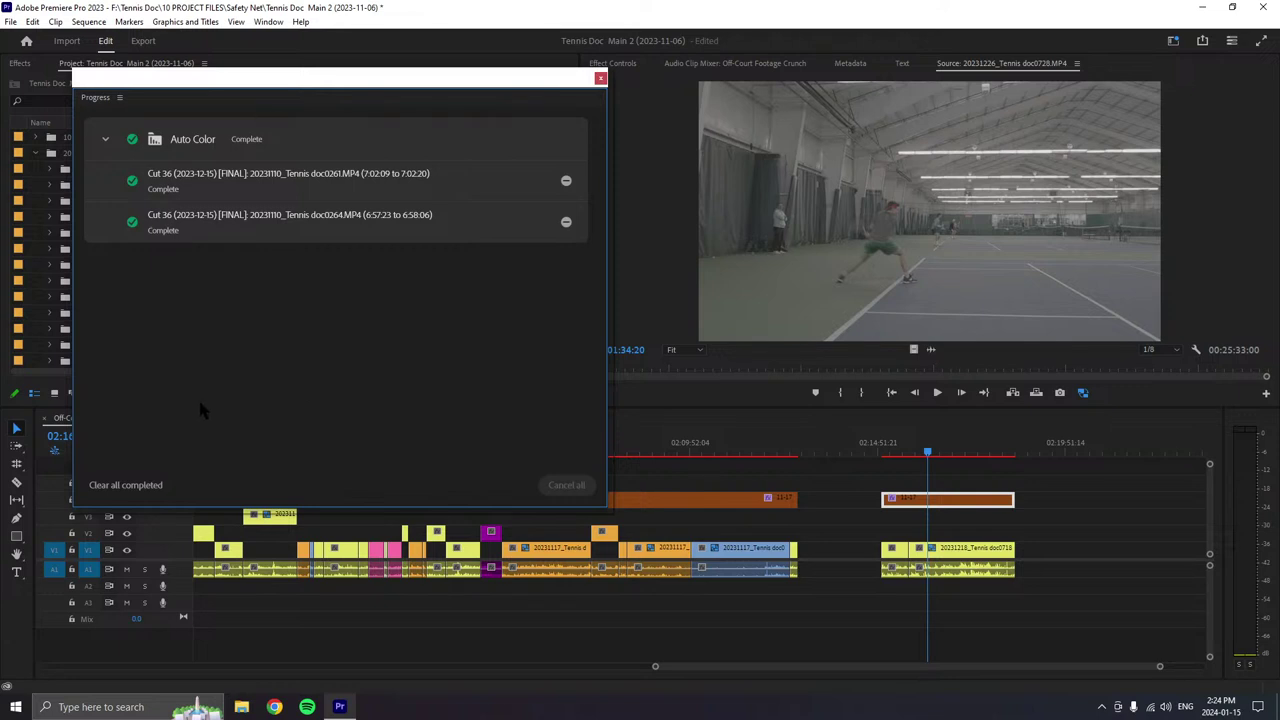
{"action": "left_click", "coordinate": [105, 141]}
{"action": "left_click", "coordinate": [105, 141]}
{"action": "left_click", "coordinate": [600, 78]}
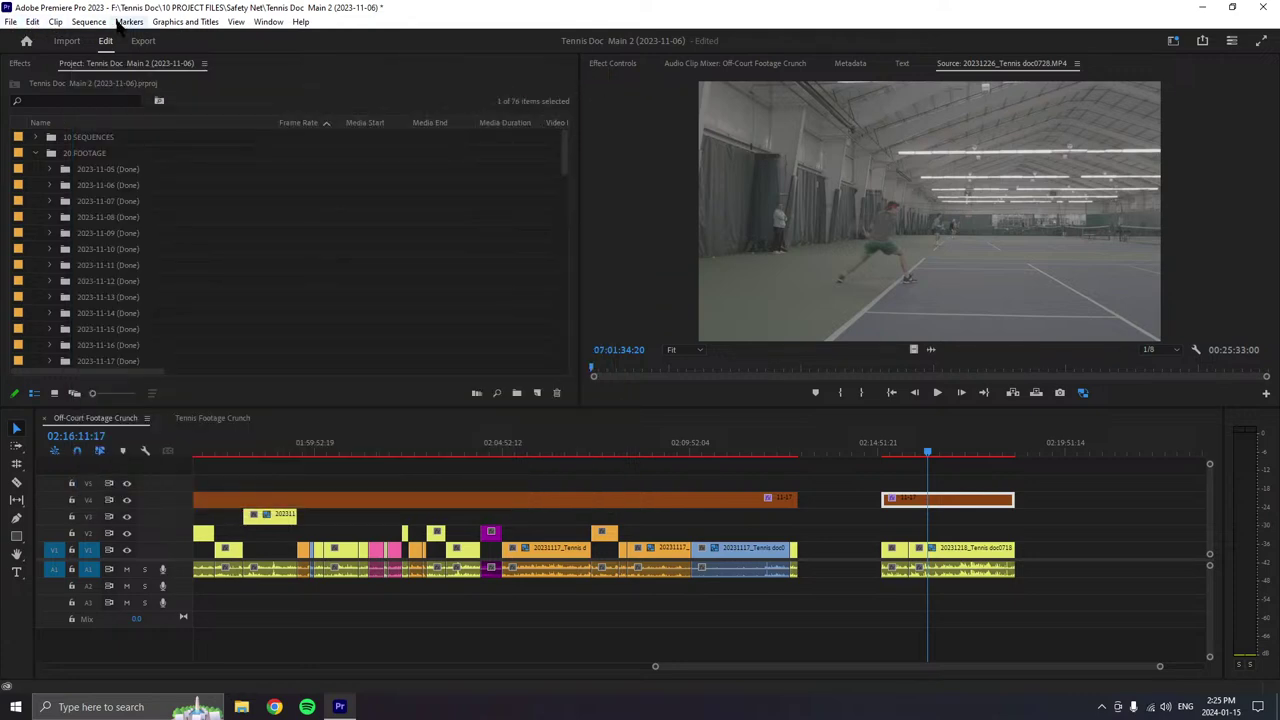
- Open the Program Monitor and change the copied date title's text to 12-18
{"action": "left_click", "coordinate": [268, 22]}
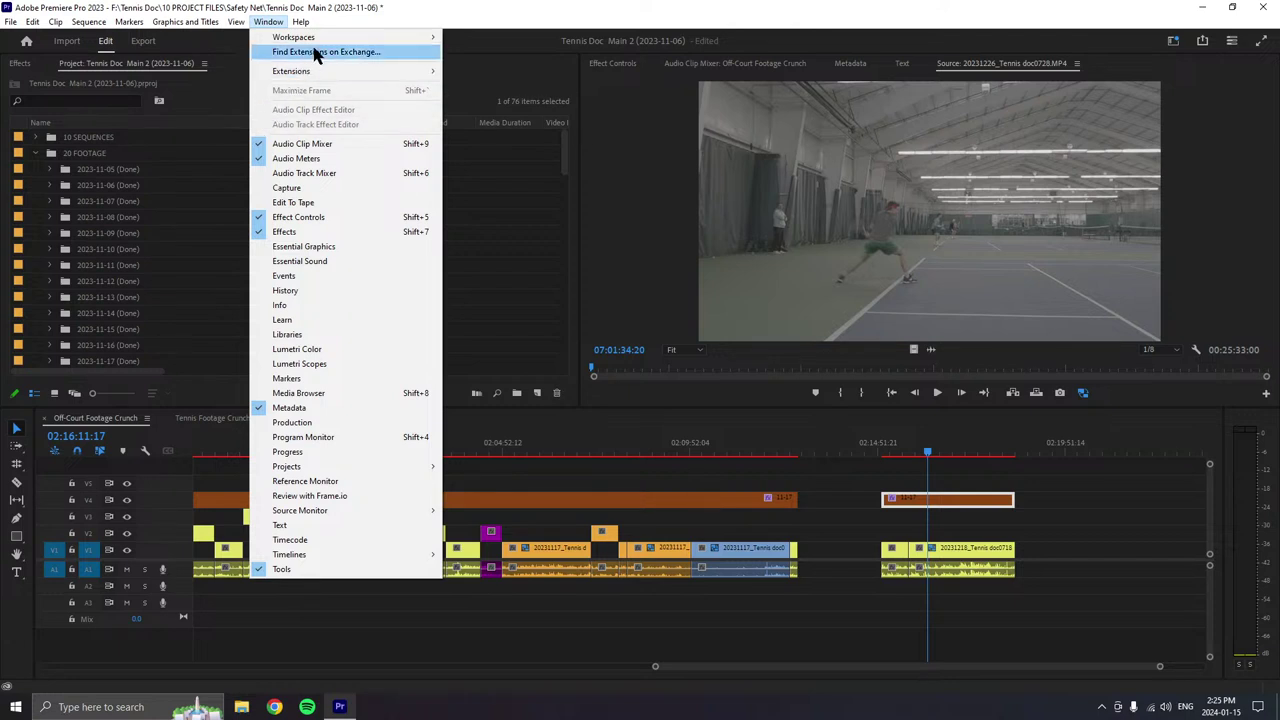
{"action": "mouse_move", "coordinate": [336, 40]}
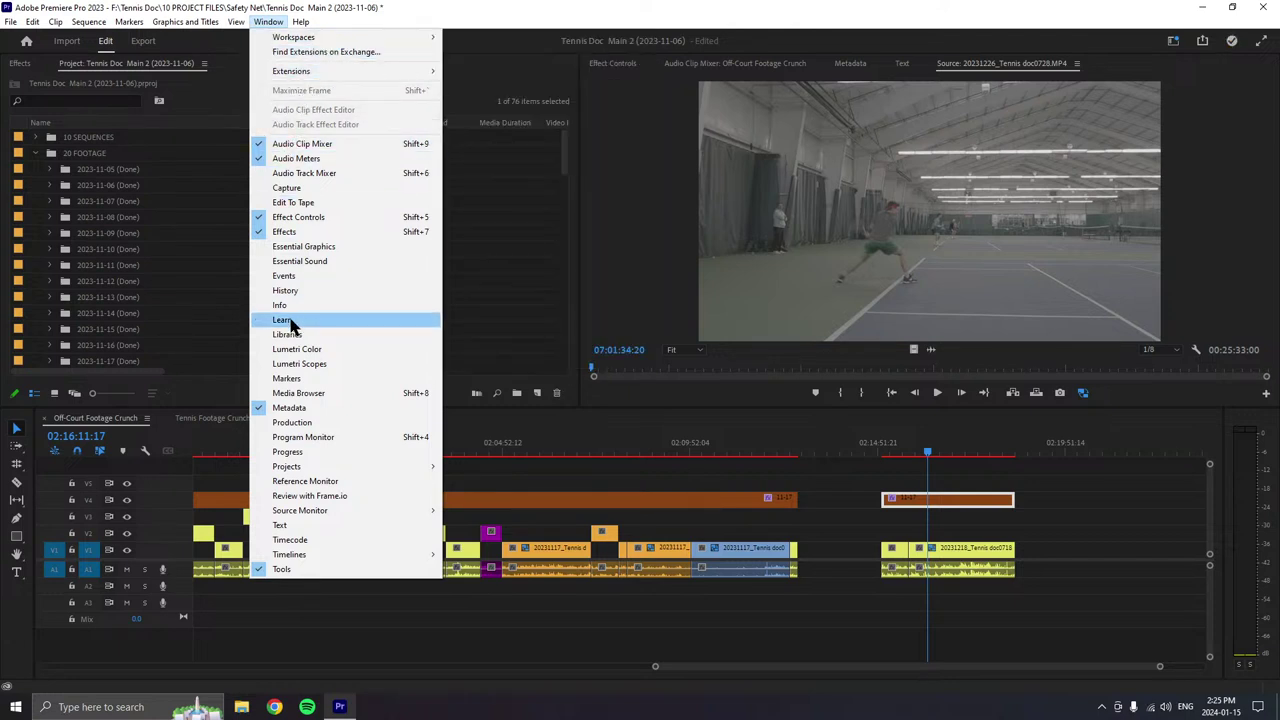
{"action": "left_click", "coordinate": [303, 437]}
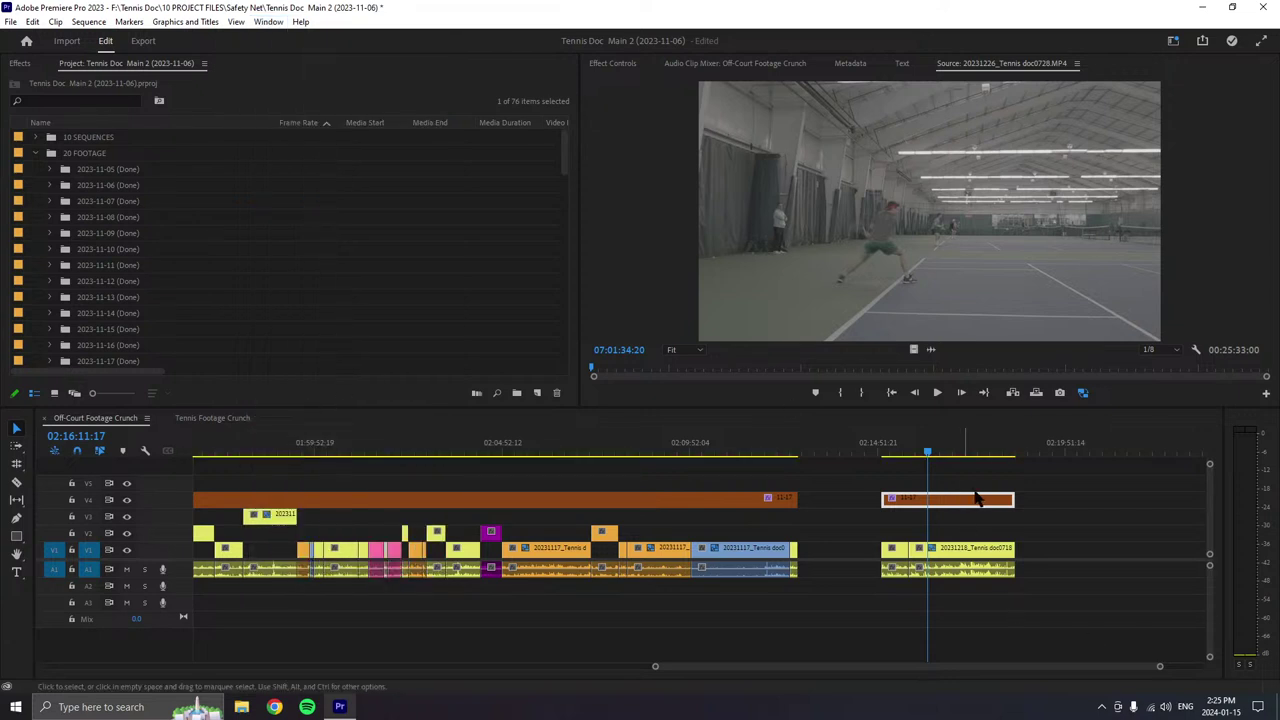
{"action": "key", "text": "t"}
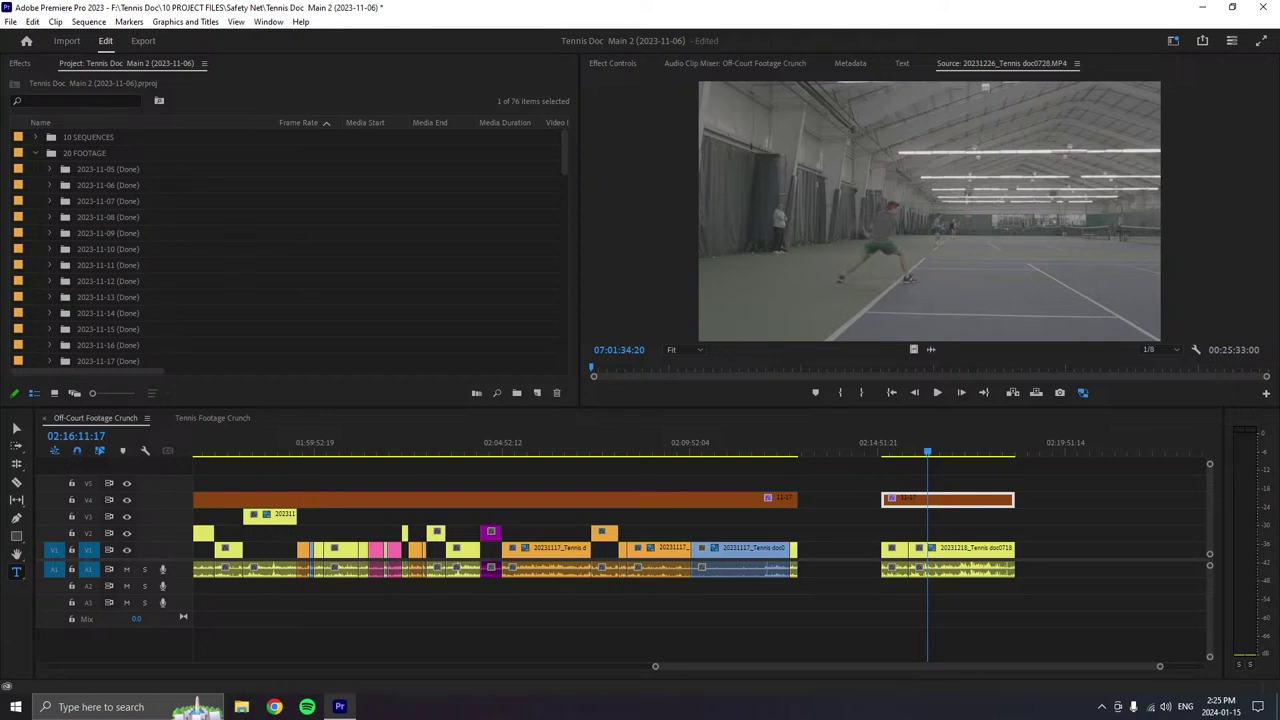
{"action": "left_click", "coordinate": [1131, 520]}
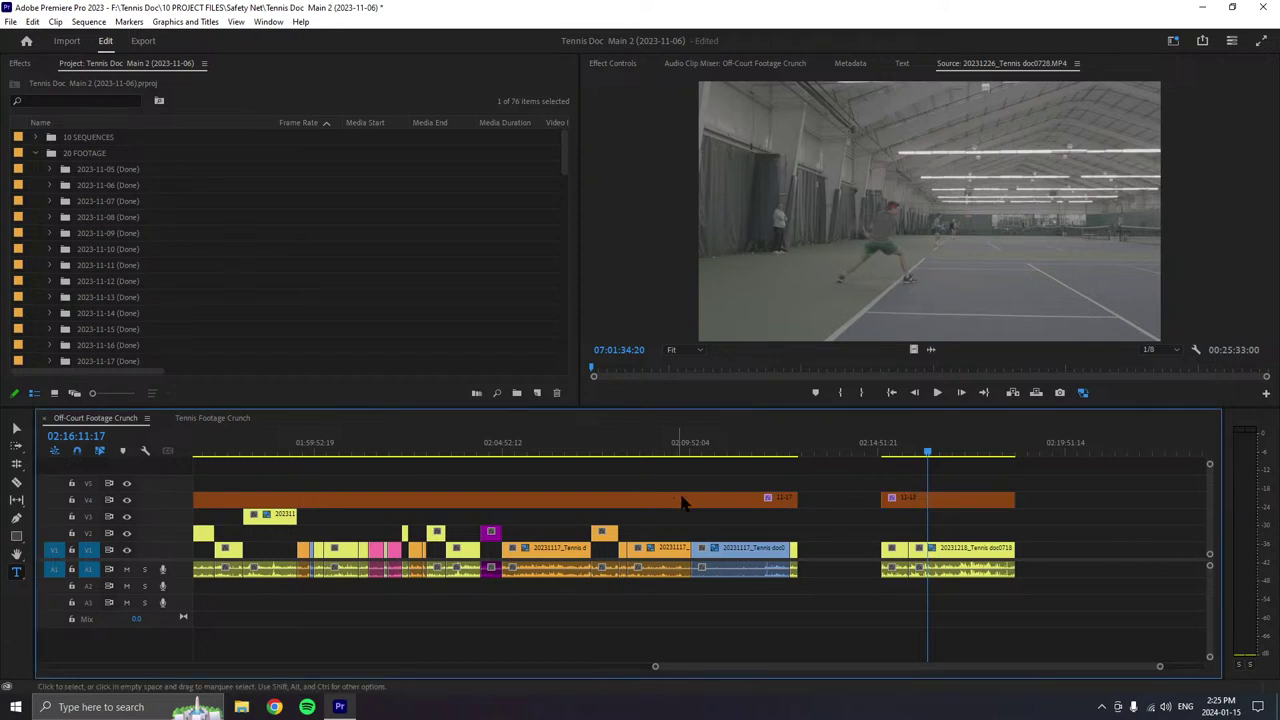
- Return to the Tennis Footage Crunch sequence and place the playhead just after its last clip
{"action": "left_click", "coordinate": [198, 419]}
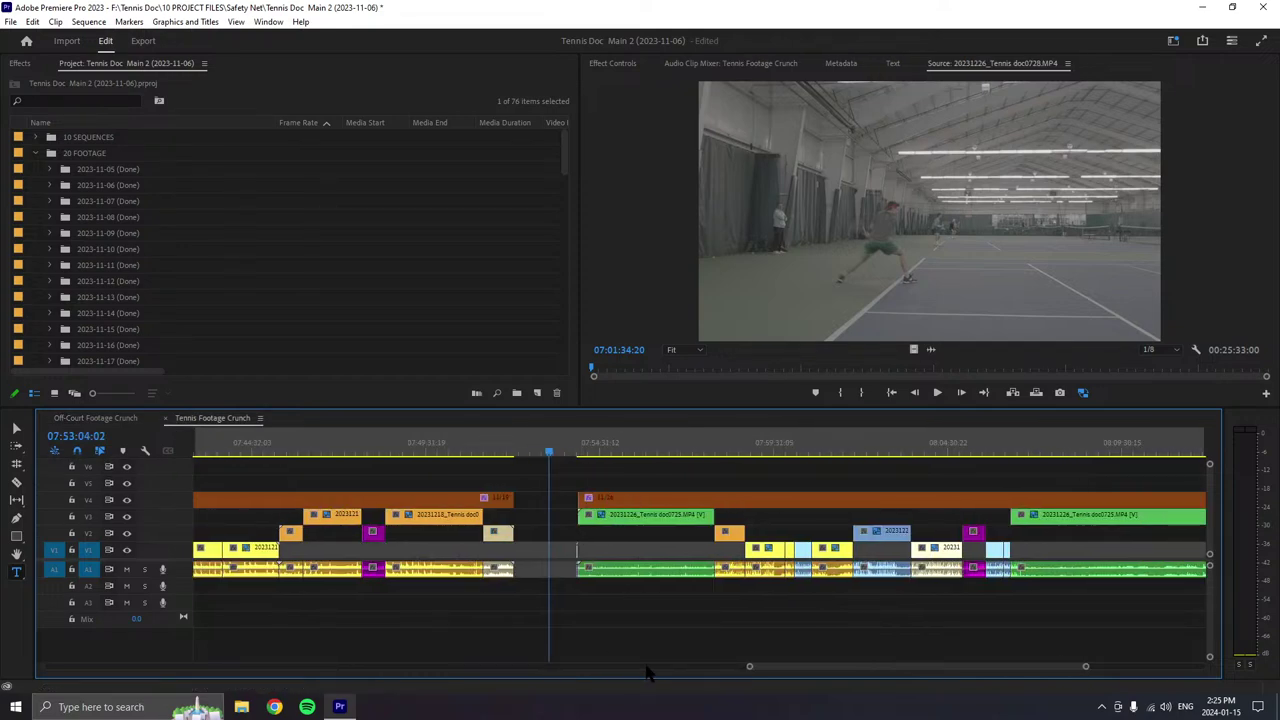
{"action": "left_click_drag", "start_coordinate": [806, 667], "coordinate": [915, 666]}
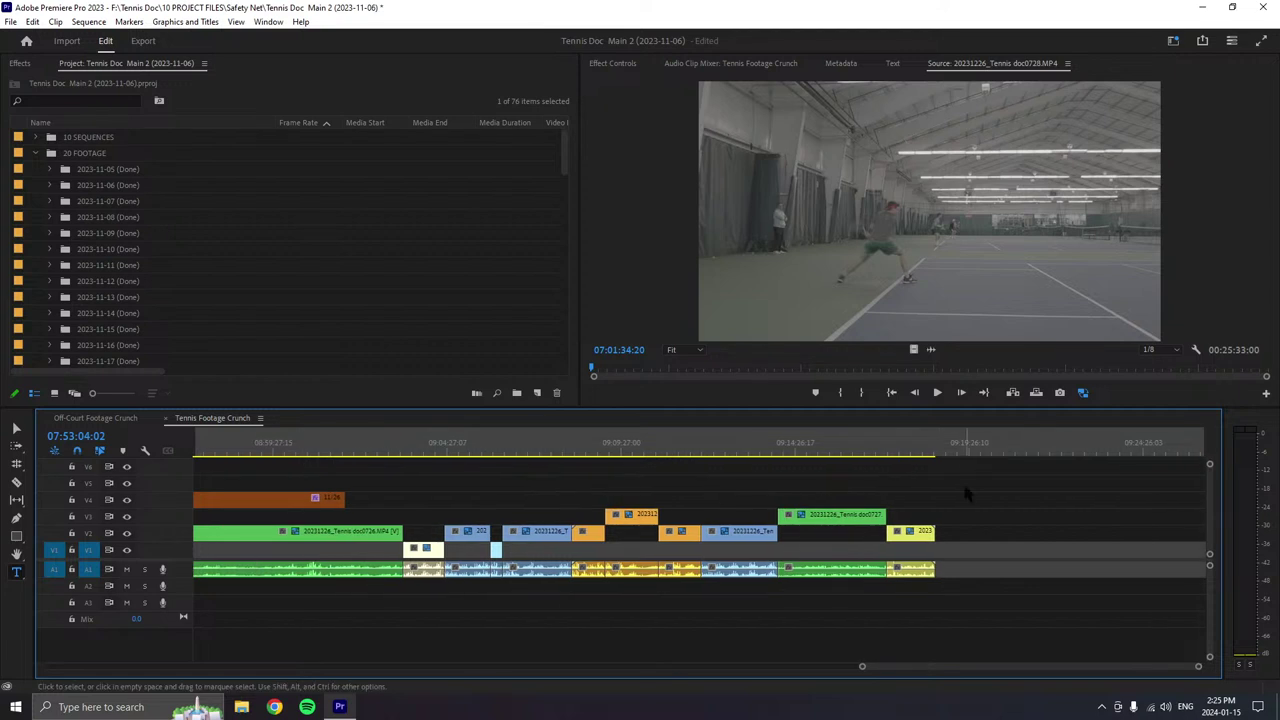
{"action": "left_click", "coordinate": [942, 446]}
- Play through 20231226_Tennis doc0728.MP4 in the source view and mark a section about 1:34 long, ending at 07:03:18:21
{"action": "left_click", "coordinate": [937, 394]}
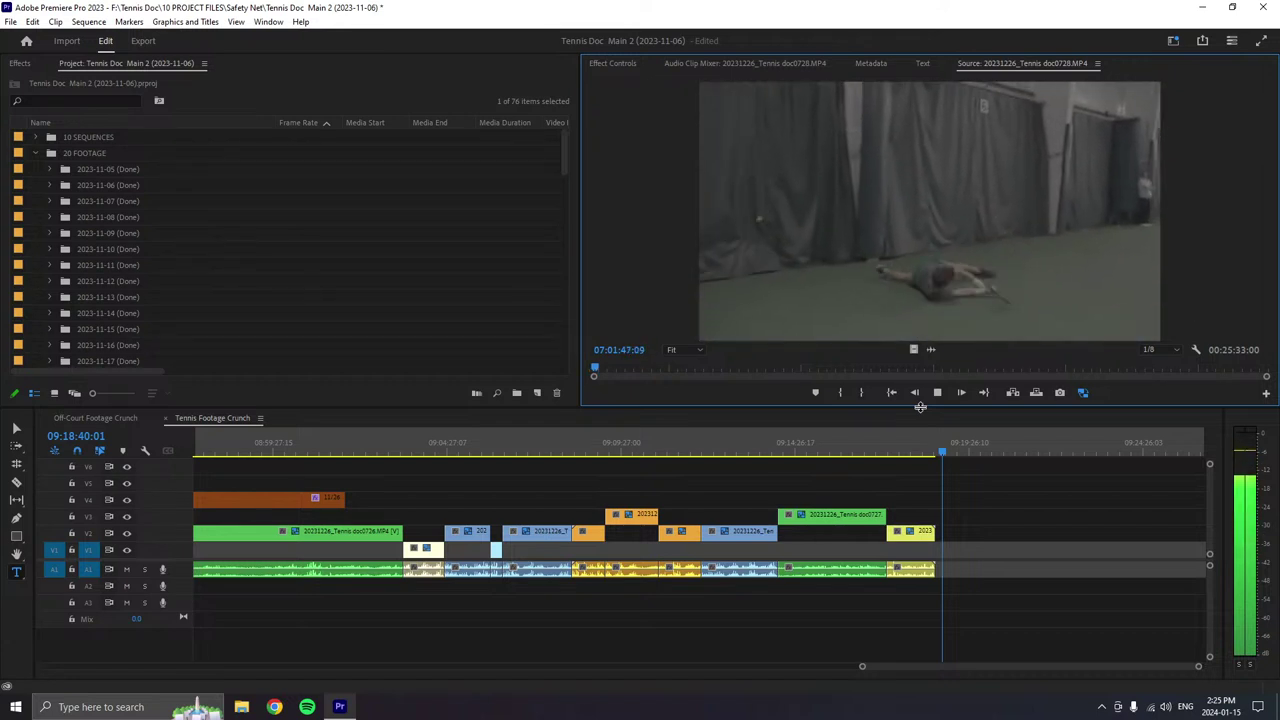
{"action": "key", "text": "space"}
{"action": "key", "text": "space"}
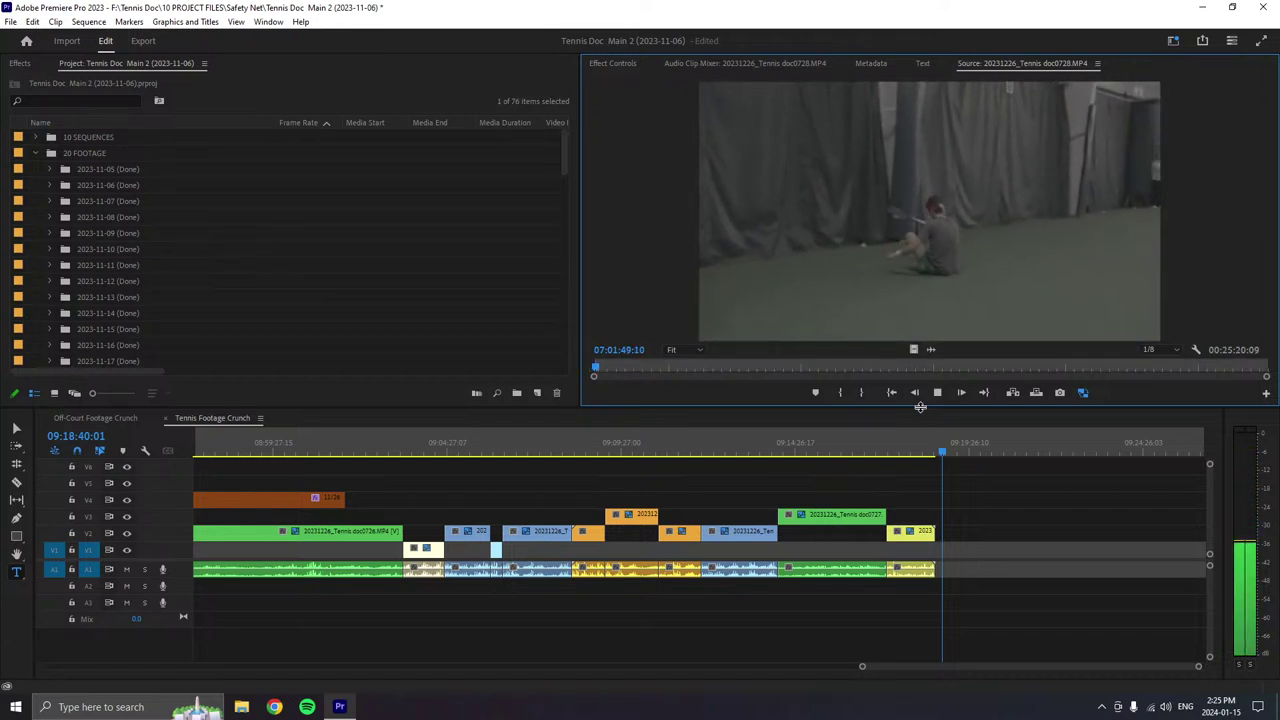
{"action": "key", "text": "j"}
{"action": "key", "text": "j"}
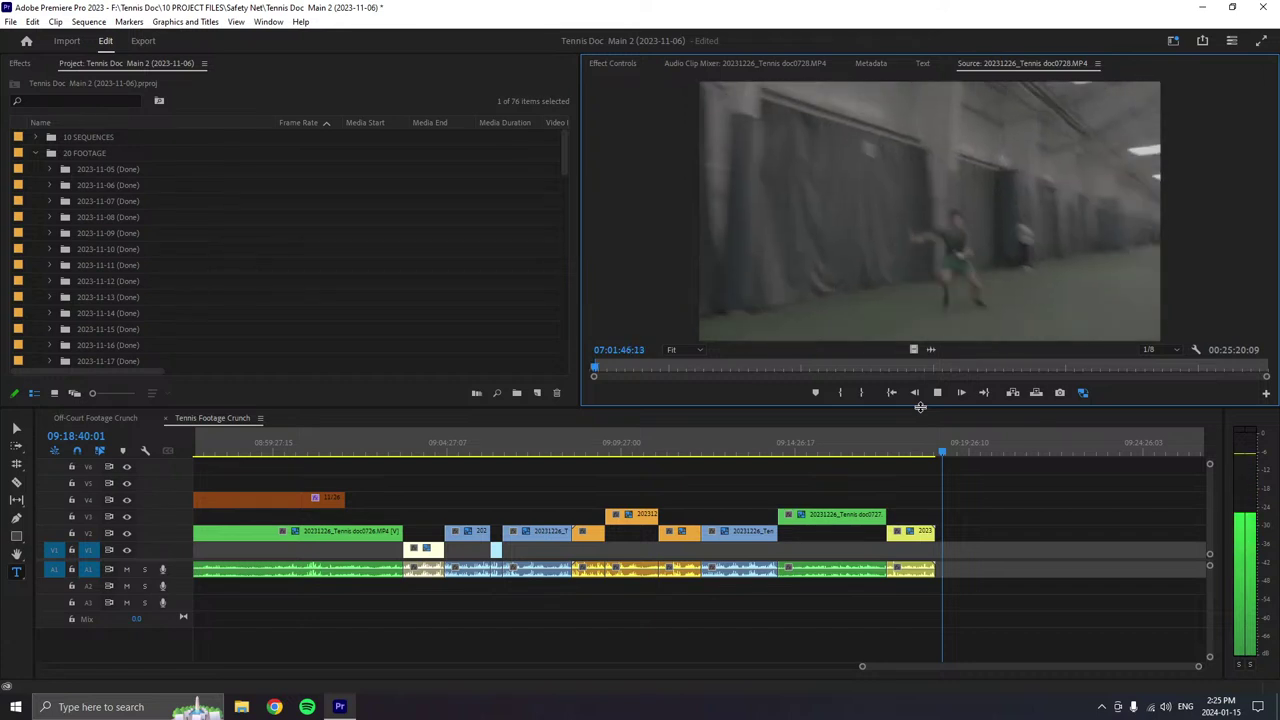
{"action": "key", "text": "k"}
{"action": "key", "text": "l"}
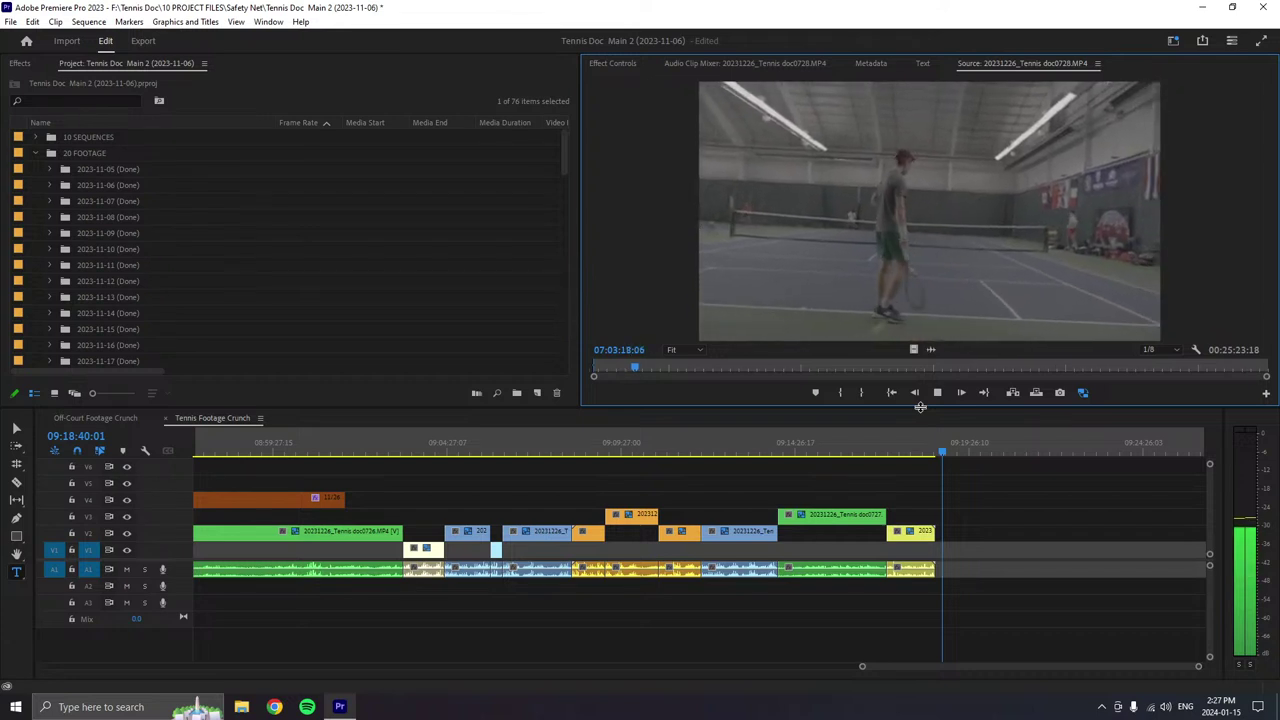
{"action": "key", "text": "space"}
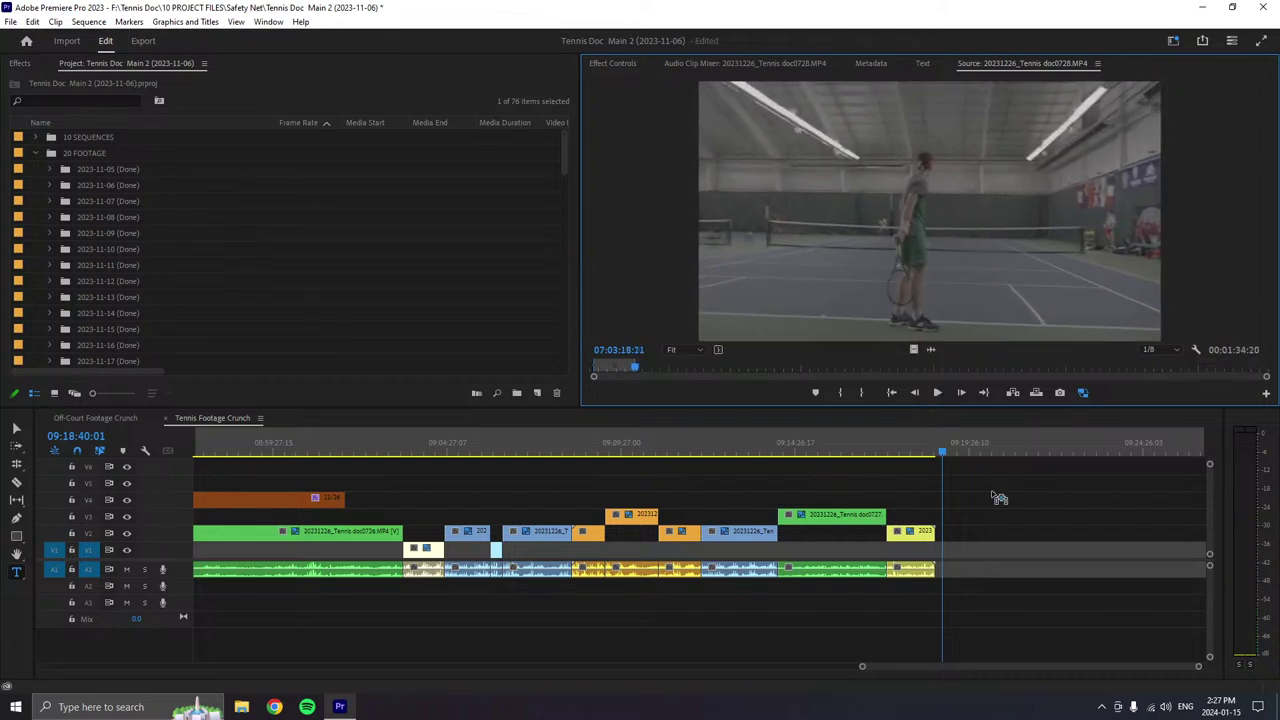
- Add the marked section to the end of the Tennis Footage Crunch sequence, label it Mango, and move its video up to V3
{"action": "left_click_drag", "start_coordinate": [991, 490], "coordinate": [965, 556]}
{"action": "right_click", "coordinate": [965, 556]}
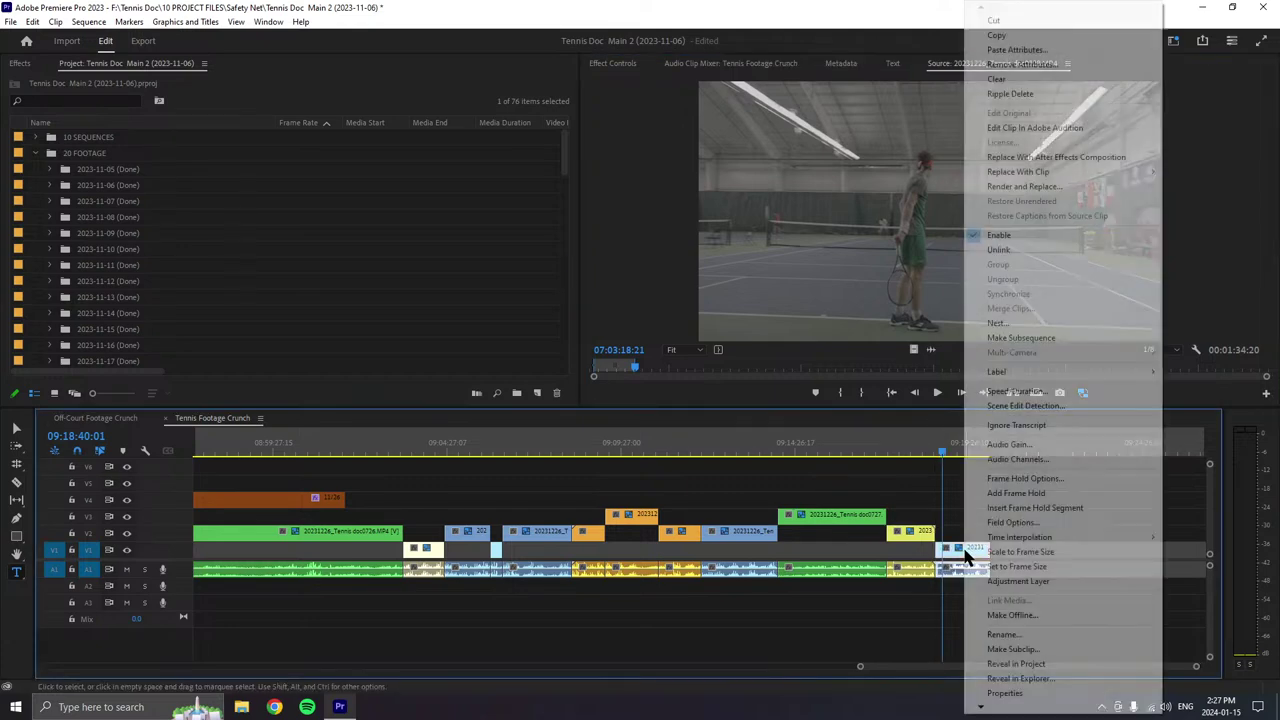
{"action": "mouse_move", "coordinate": [991, 371]}
{"action": "left_click", "coordinate": [903, 497]}
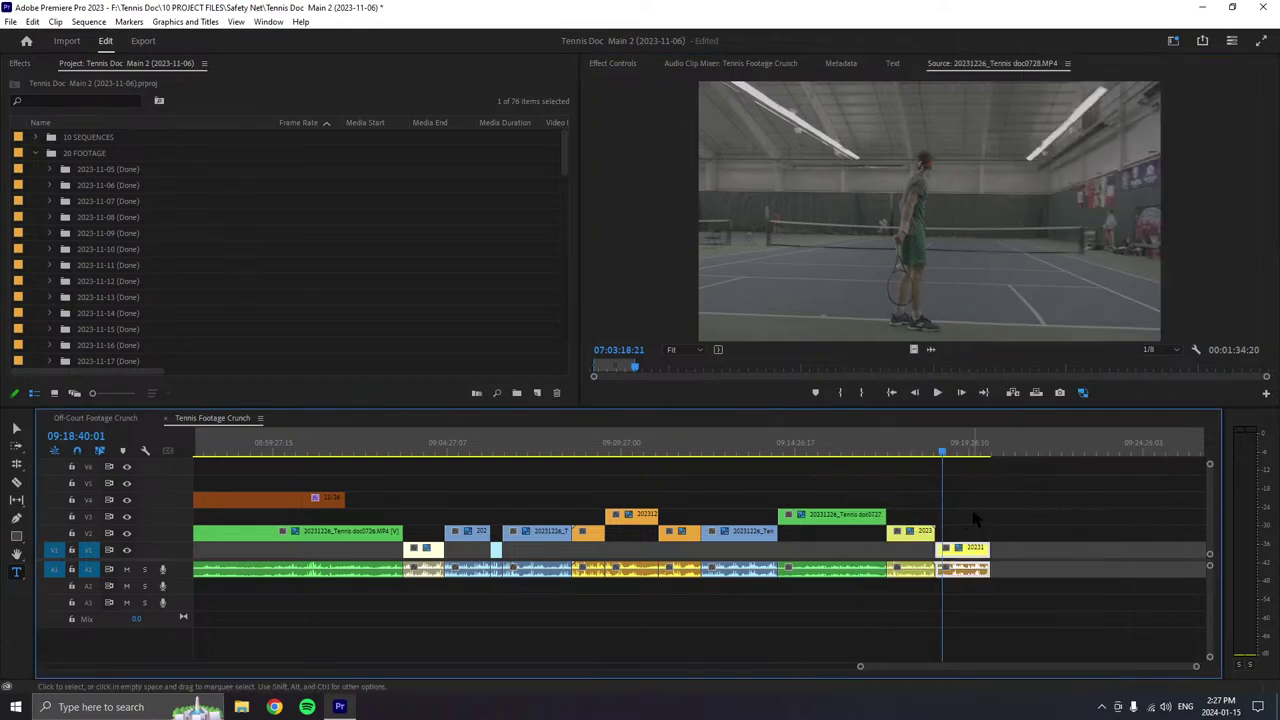
{"action": "left_click_drag", "start_coordinate": [976, 550], "coordinate": [972, 536]}
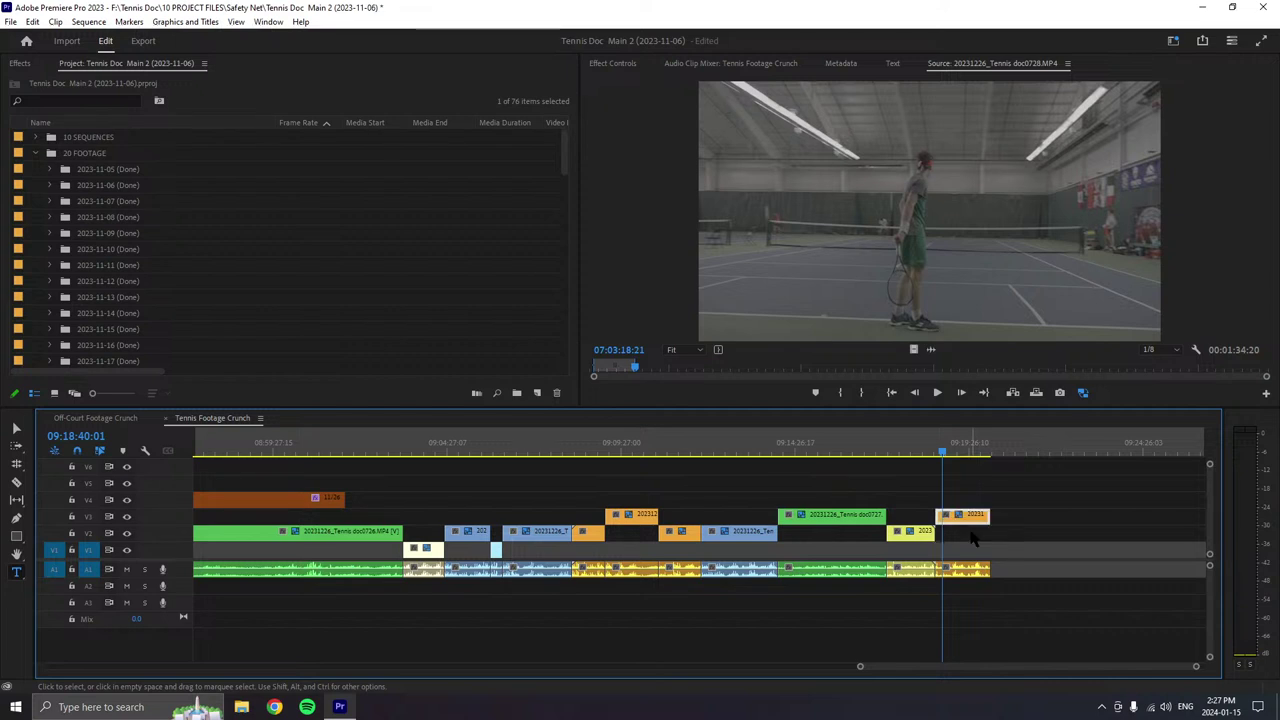
- Place the sequence playhead at 09:23:07:16 and mark the next source section, about 2:14 long, ending at 07:05:34:10
{"action": "left_click", "coordinate": [1097, 450]}
{"action": "left_click", "coordinate": [937, 392]}
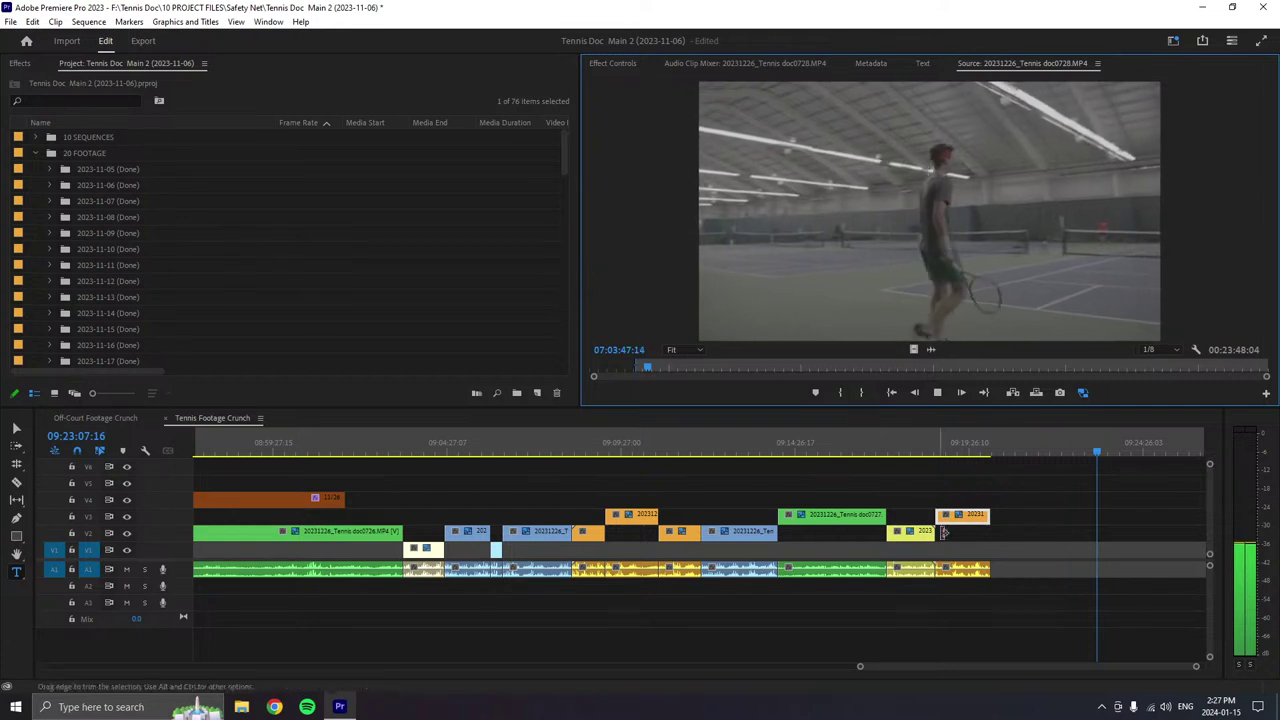
{"action": "scroll", "coordinate": [948, 532], "scroll_direction": "down", "scroll_amount": 5}
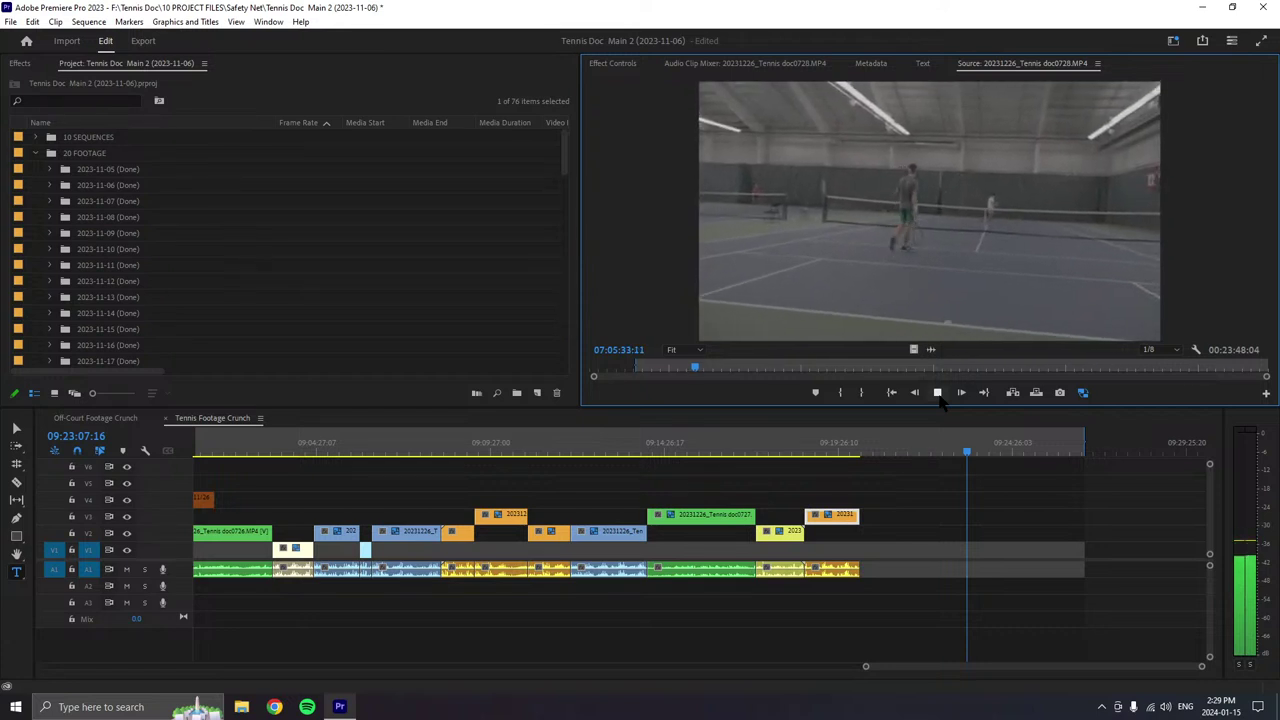
{"action": "left_click", "coordinate": [938, 393]}
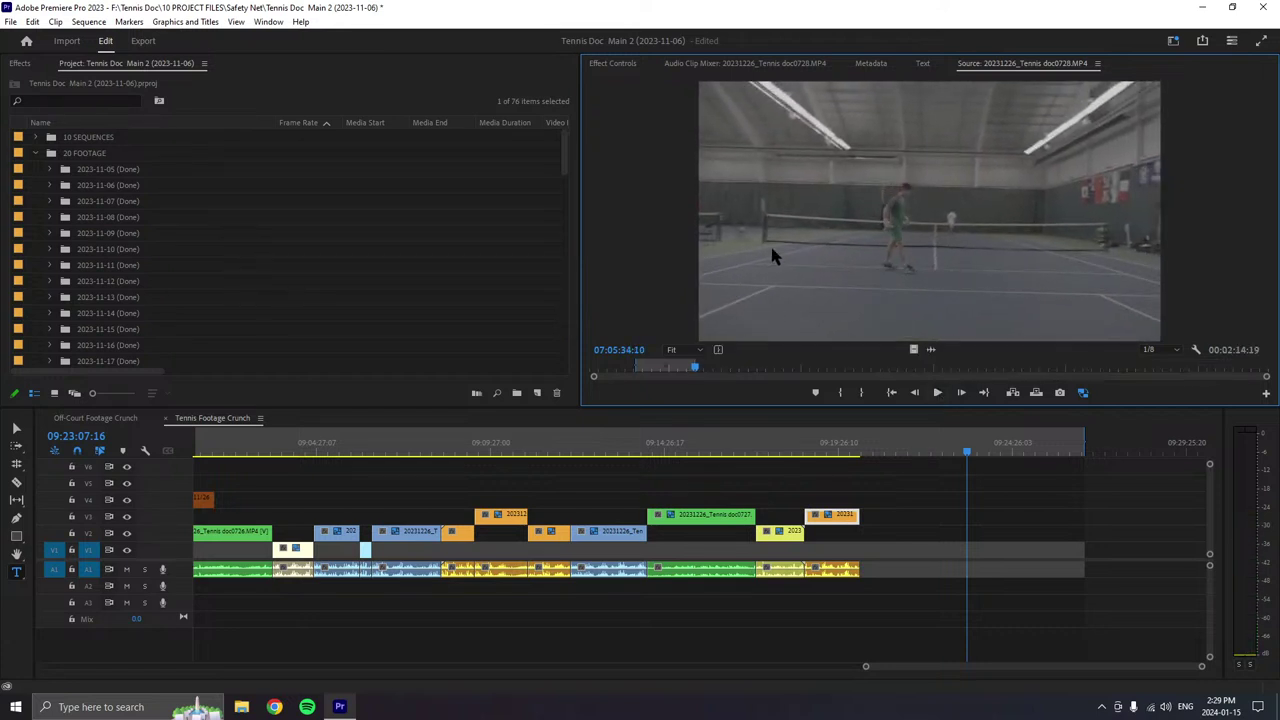
- Add the 2:14 section right after the last clip in the sequence and move its video up to V3
{"action": "left_click_drag", "start_coordinate": [771, 251], "coordinate": [874, 578]}
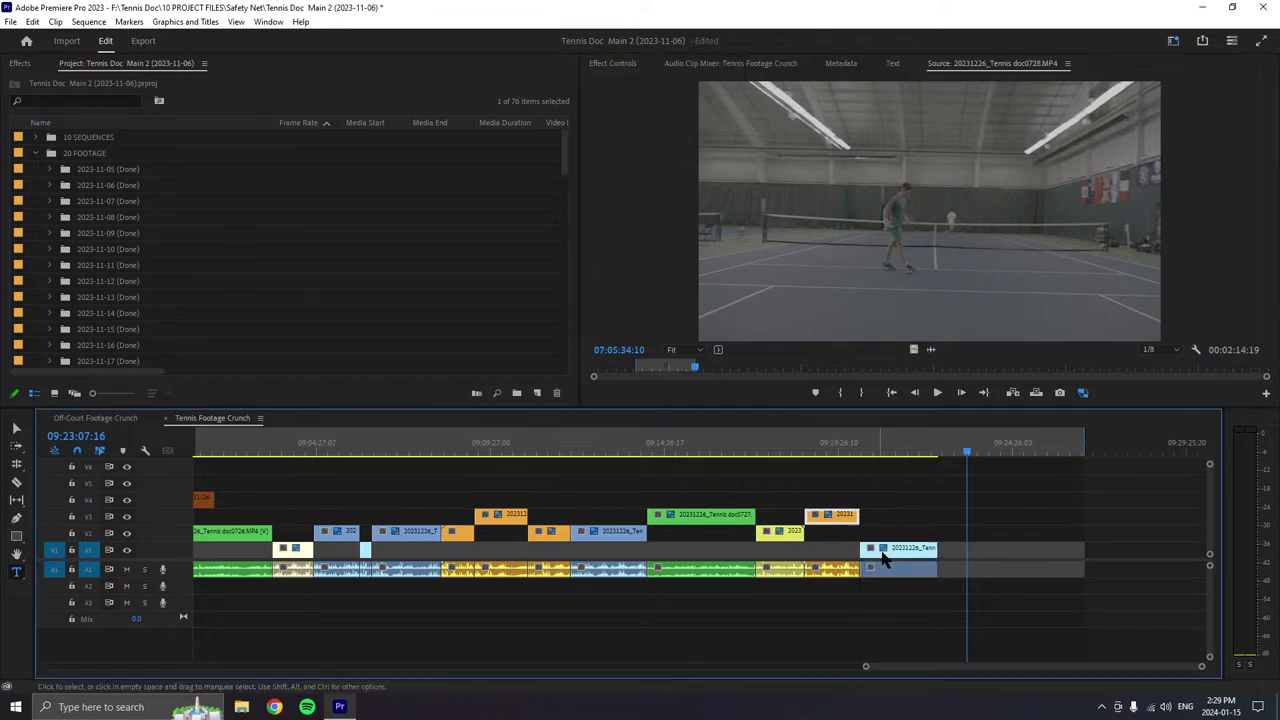
{"action": "right_click", "coordinate": [903, 562]}
{"action": "mouse_move", "coordinate": [936, 378]}
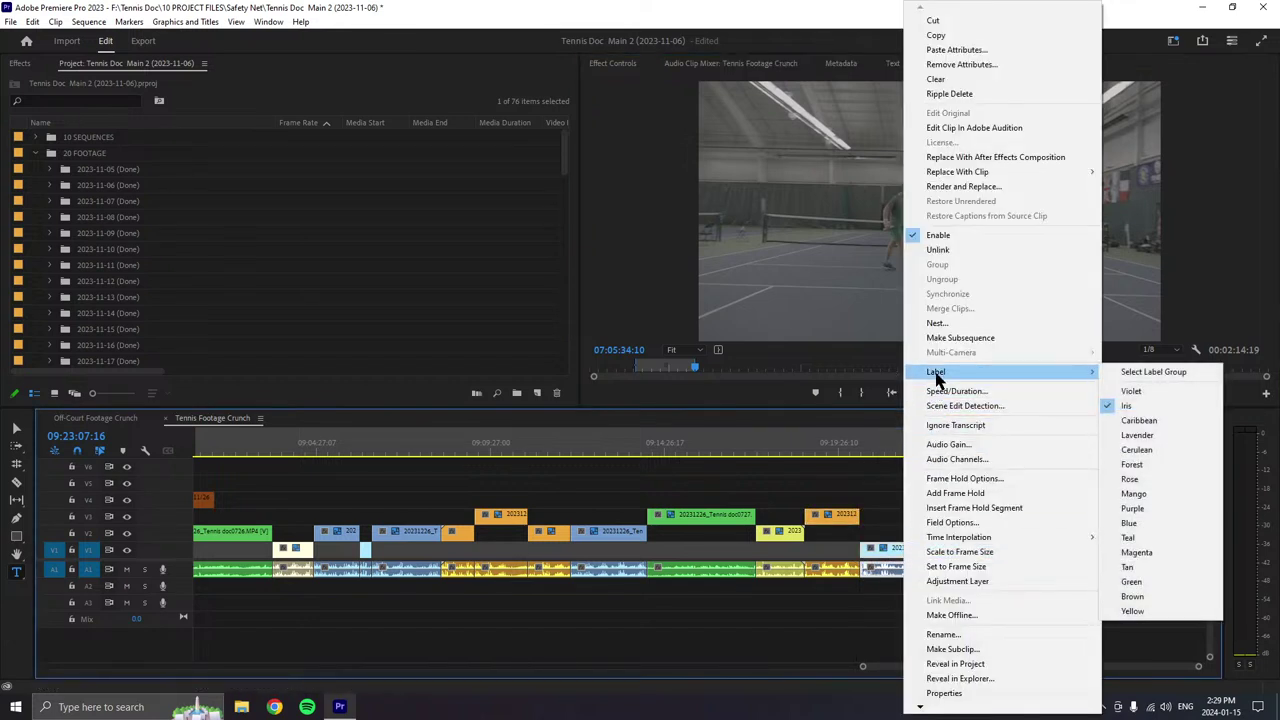
{"action": "left_click", "coordinate": [985, 448]}
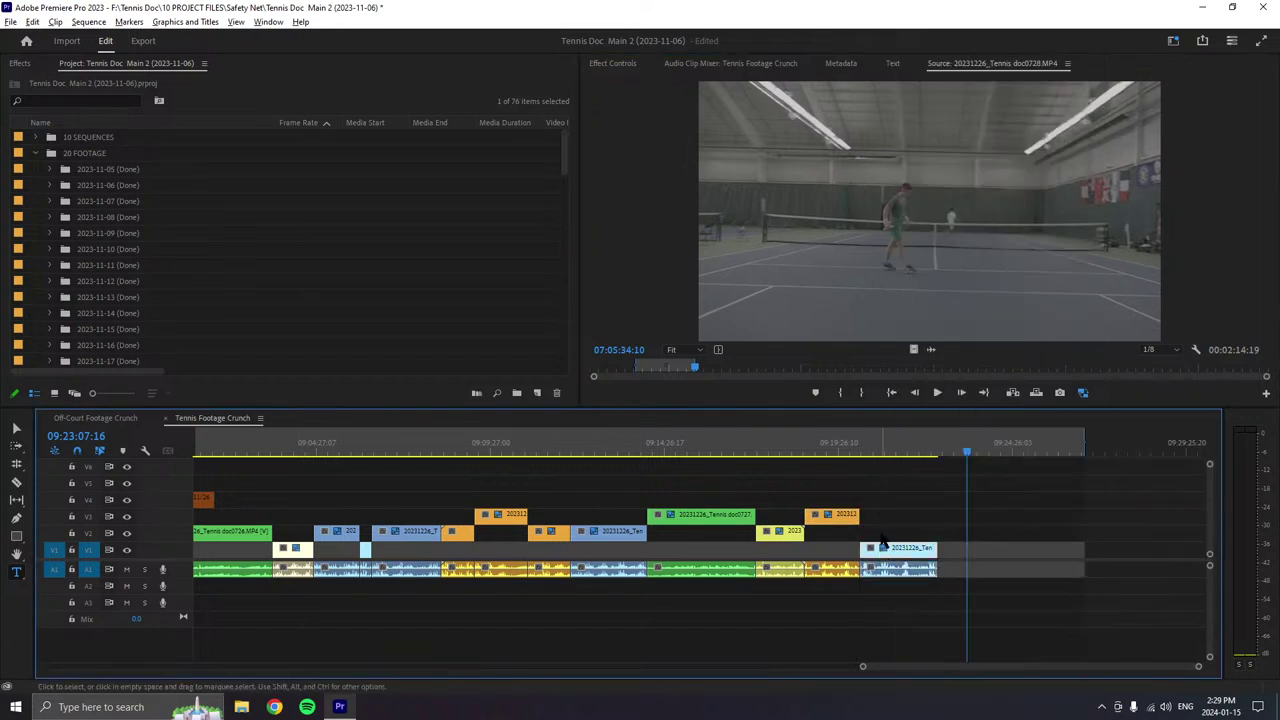
{"action": "left_click_drag", "start_coordinate": [882, 546], "coordinate": [882, 514]}
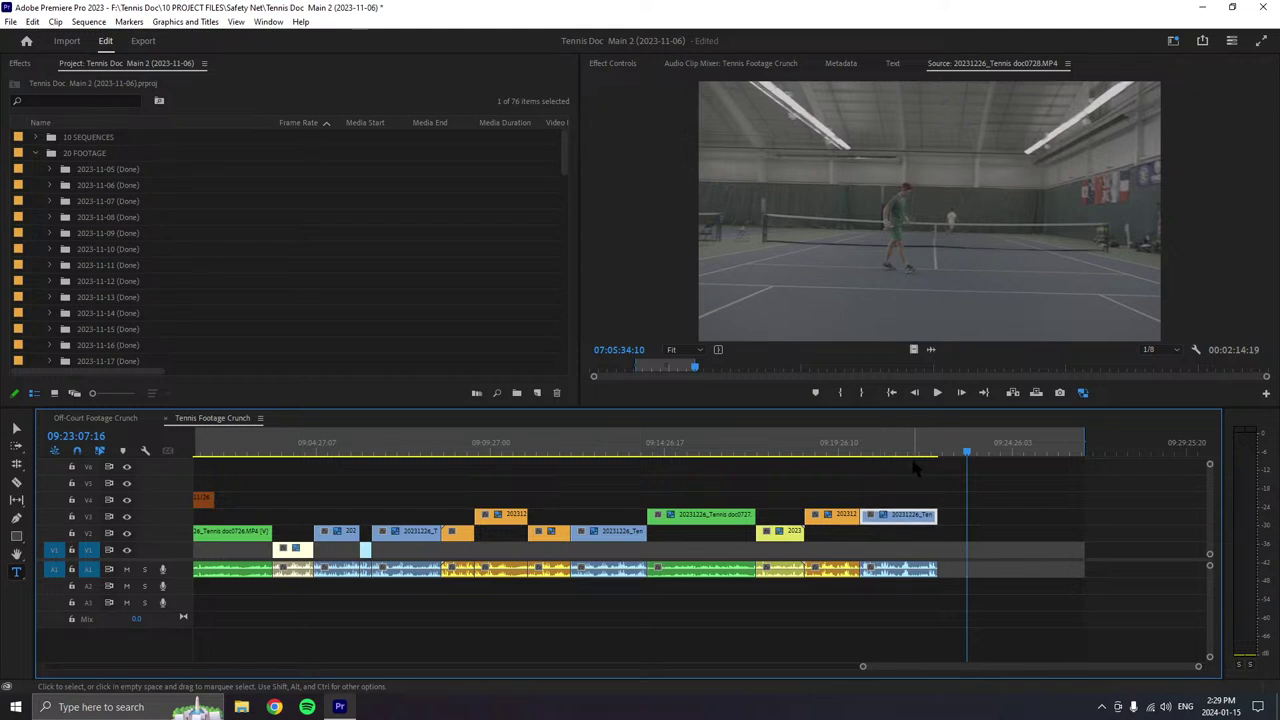
- Mark a source section about 2:02 long ending at 07:07:43:00, append it to the sequence, and move its video up to V2
{"action": "left_click", "coordinate": [937, 392]}
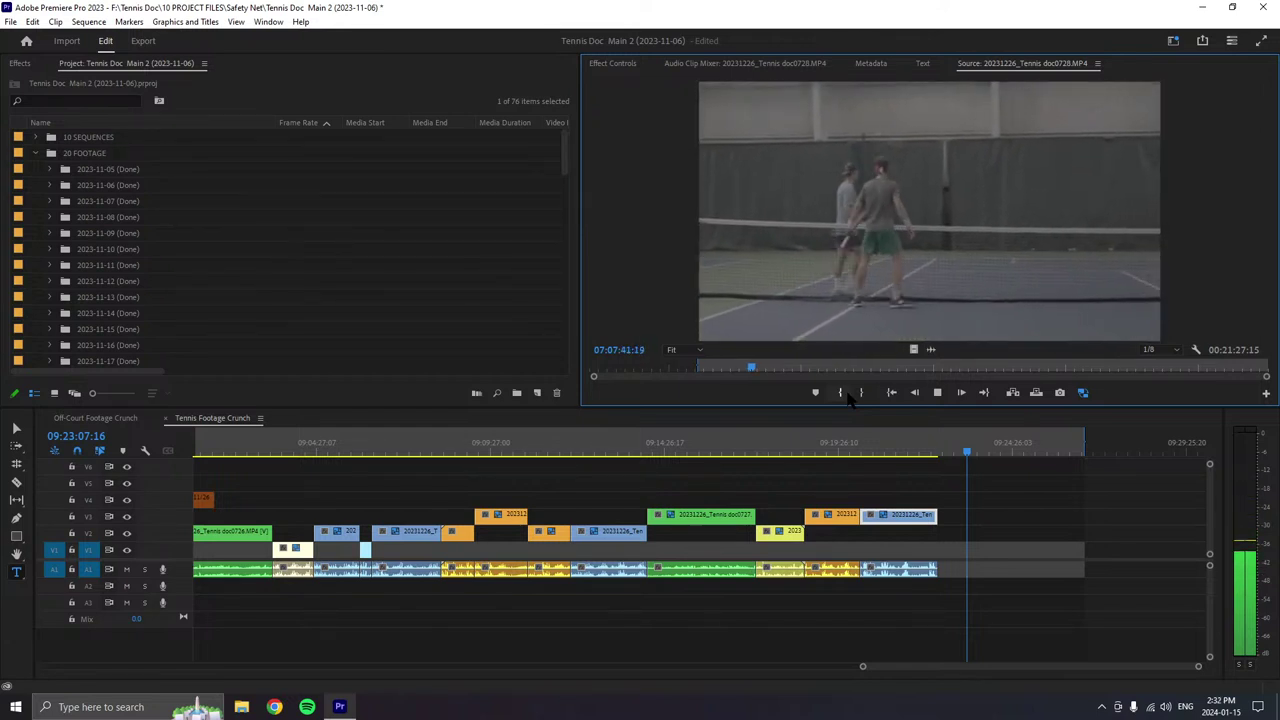
{"action": "key", "text": "o"}
{"action": "key", "text": "space"}
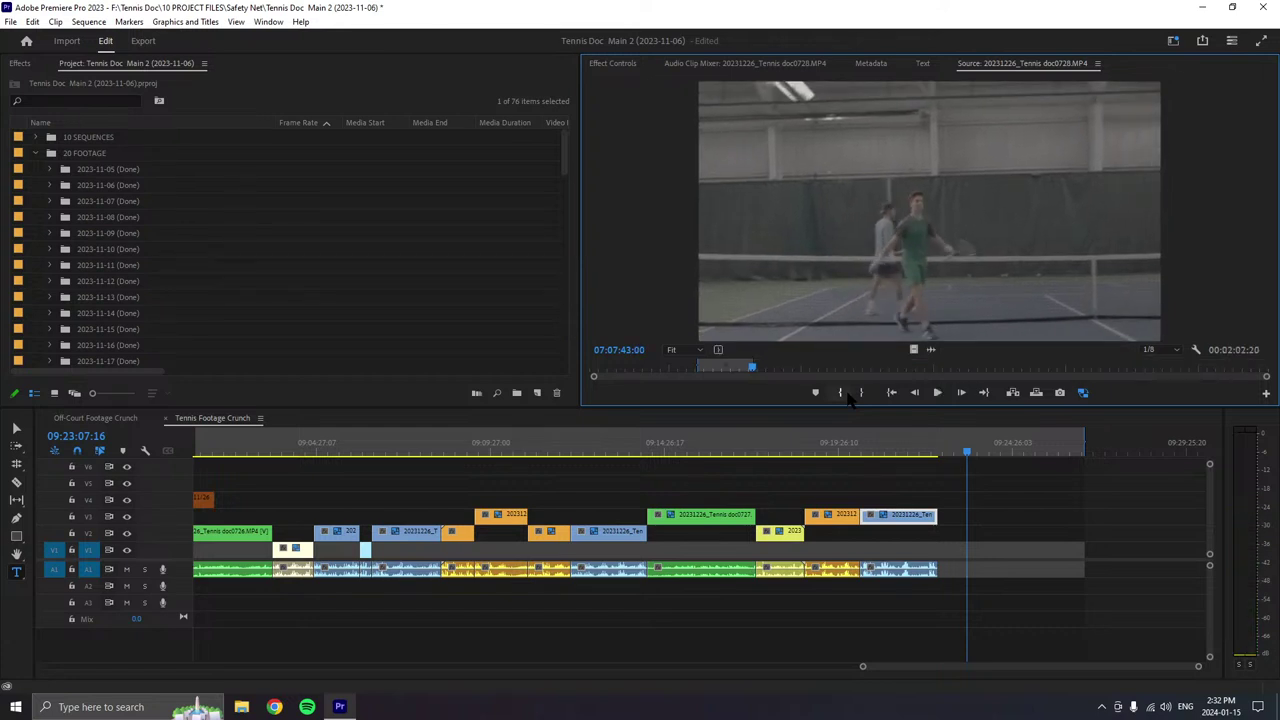
{"action": "left_click_drag", "start_coordinate": [900, 300], "coordinate": [948, 550]}
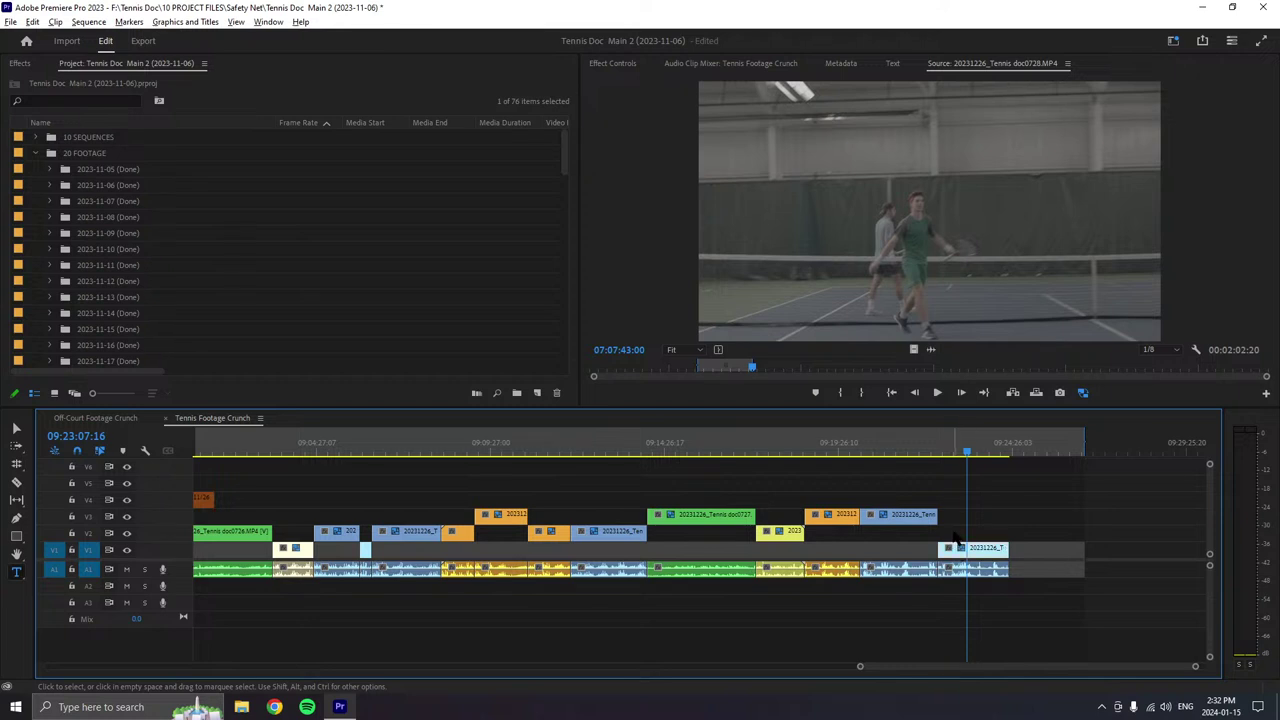
{"action": "left_click_drag", "start_coordinate": [955, 545], "coordinate": [954, 529]}
- Reset the source In point while playing, mark a section about 16 seconds long ending at 07:08:27:01, and append it on V2
{"action": "left_click", "coordinate": [937, 392]}
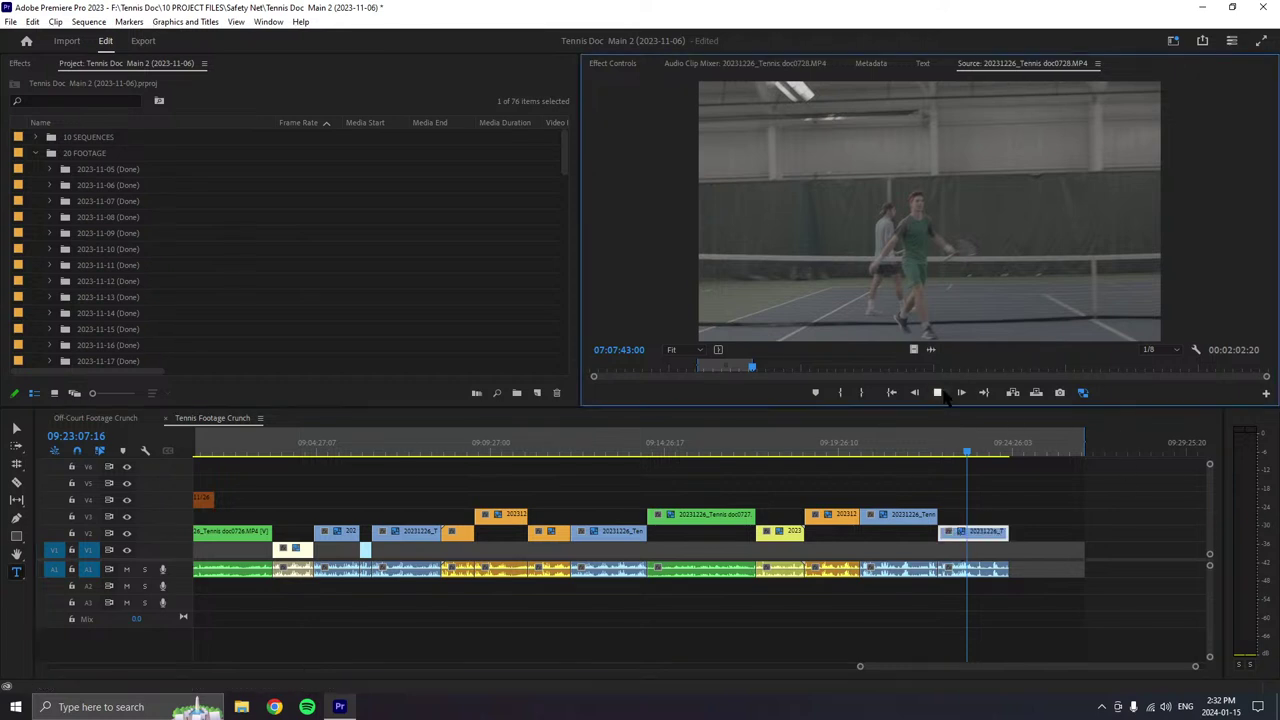
{"action": "left_click", "coordinate": [848, 396]}
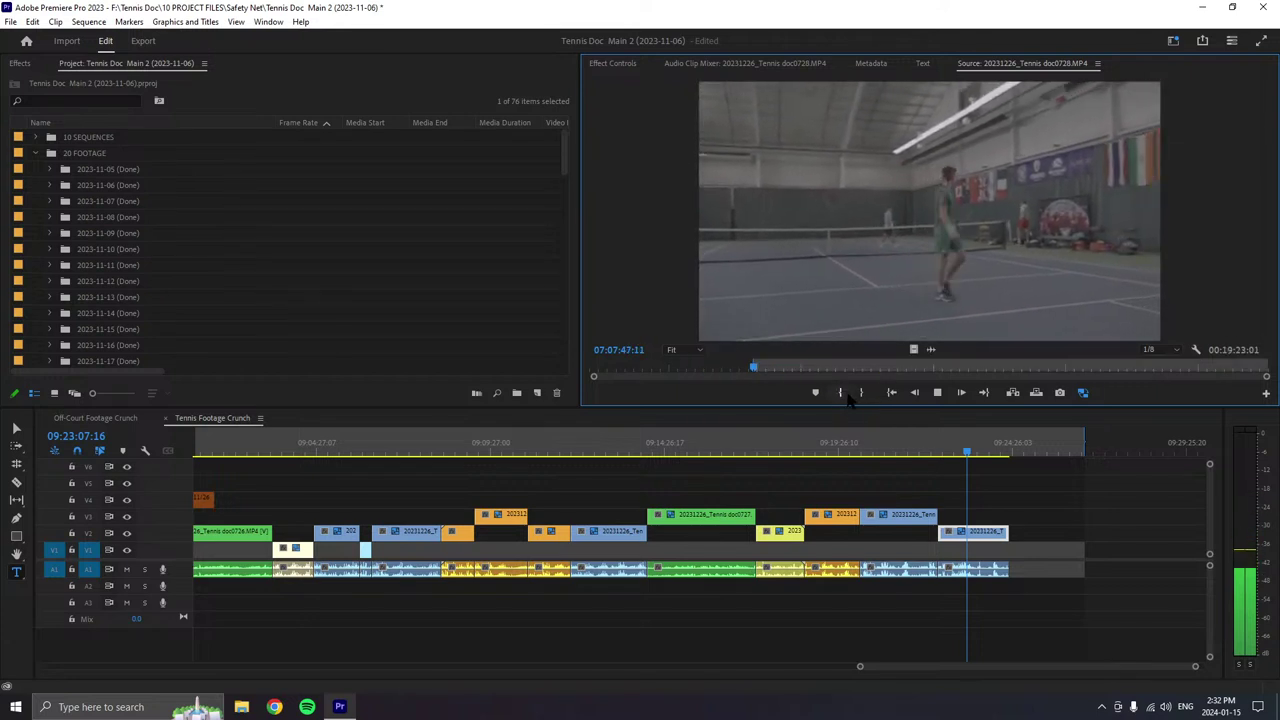
{"action": "left_click", "coordinate": [848, 396]}
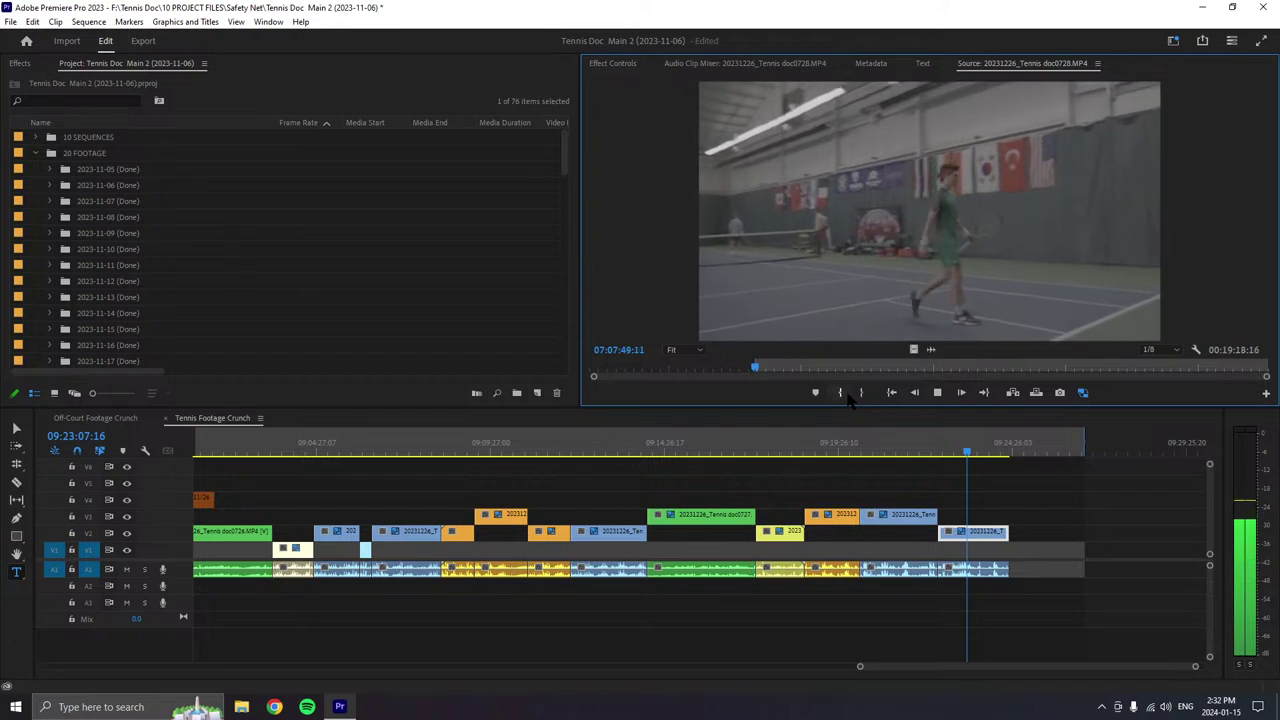
{"action": "left_click", "coordinate": [848, 396]}
{"action": "left_click", "coordinate": [848, 396]}
{"action": "left_click", "coordinate": [848, 396]}
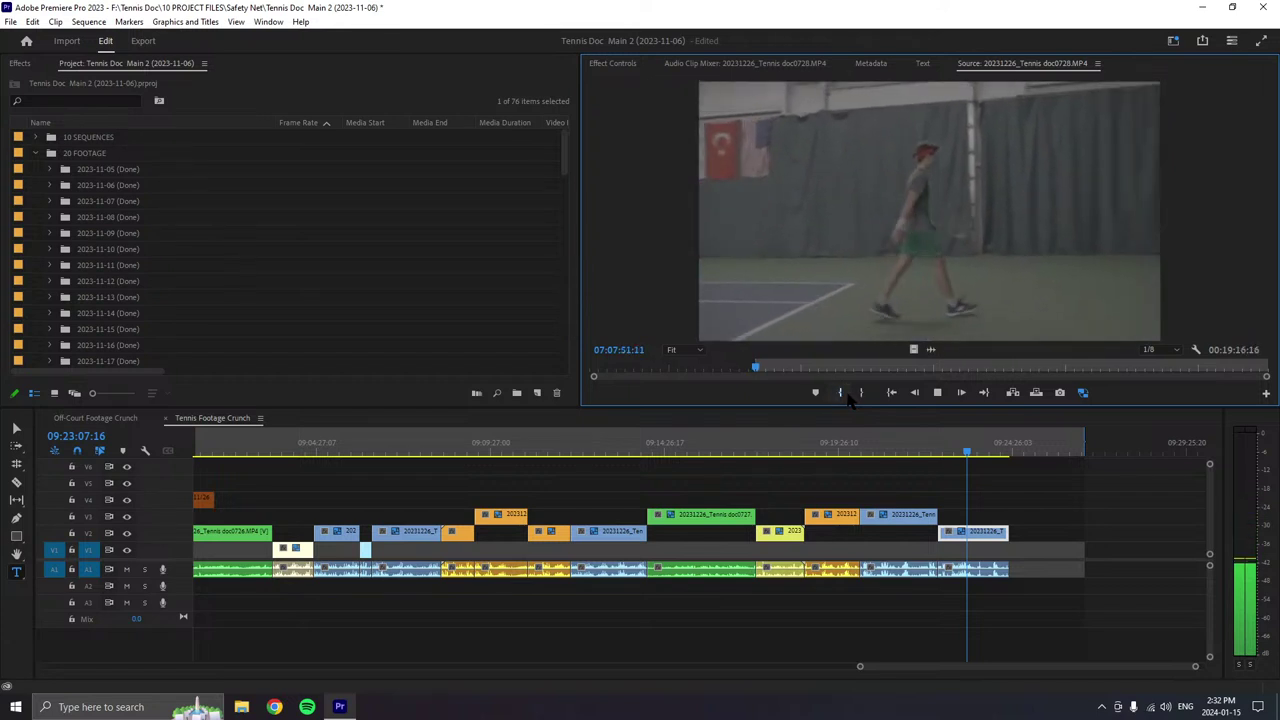
{"action": "left_click", "coordinate": [852, 396]}
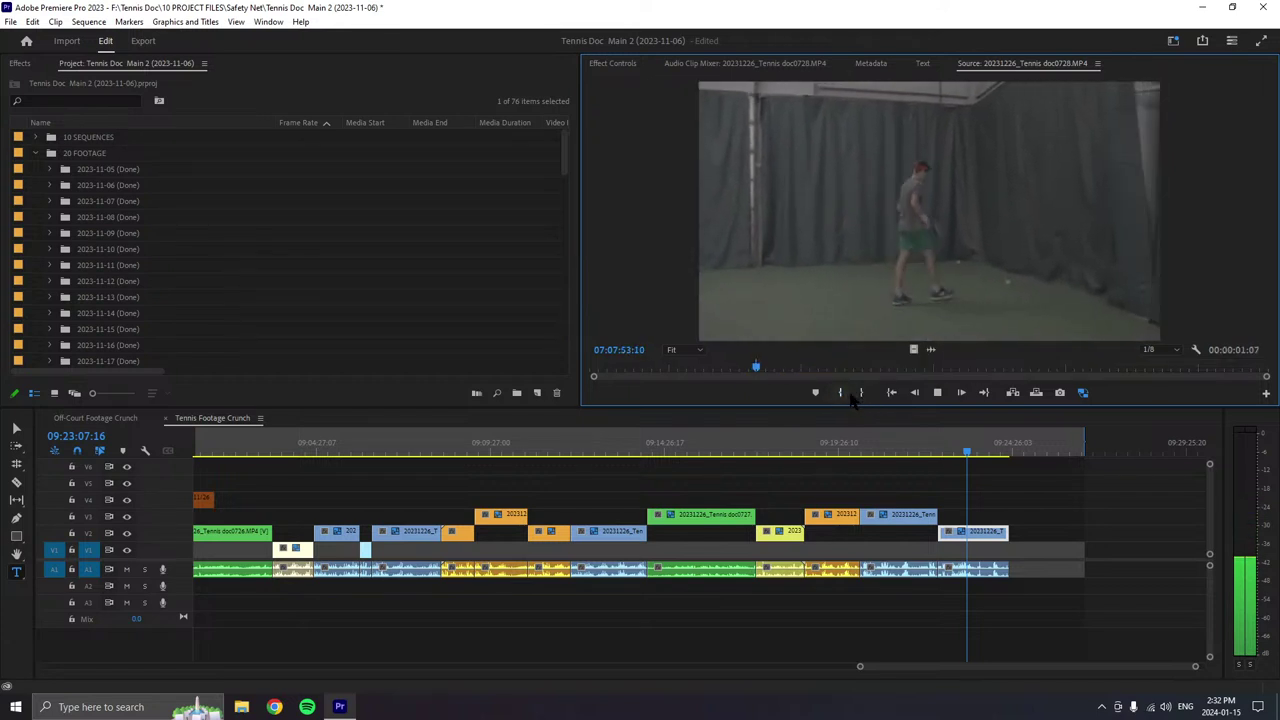
{"action": "left_click", "coordinate": [848, 396]}
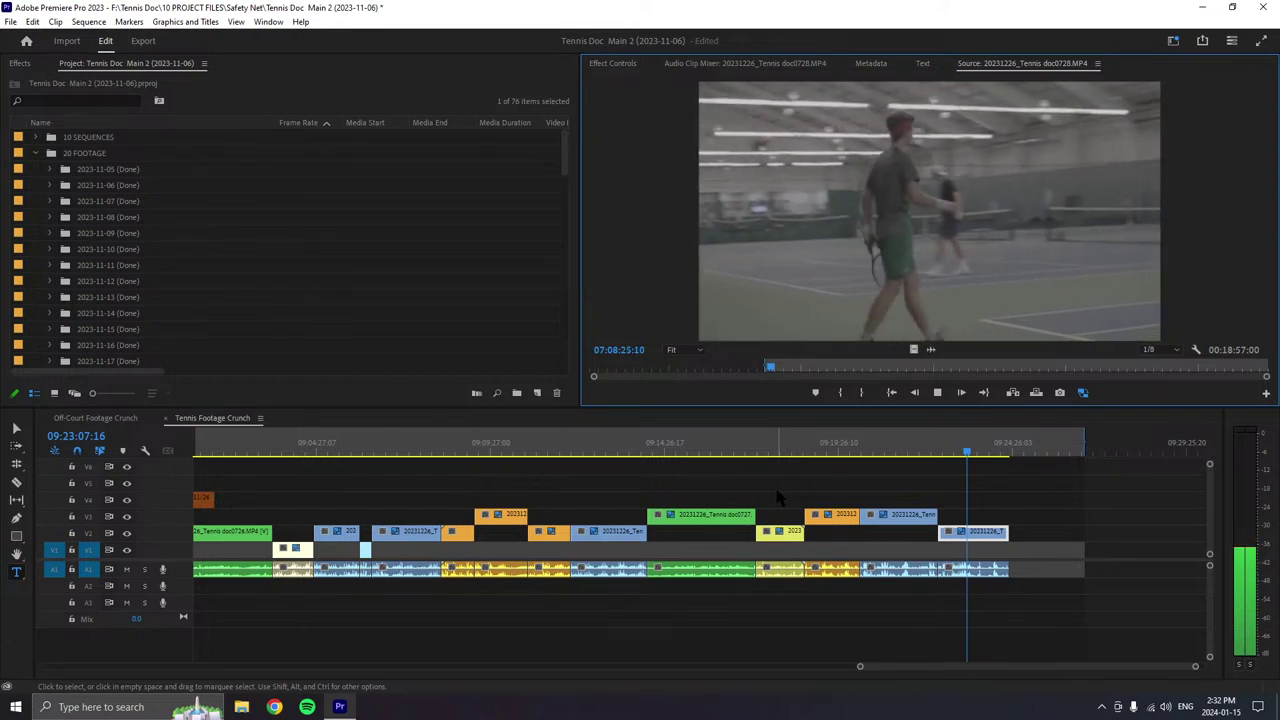
{"action": "key", "text": "space"}
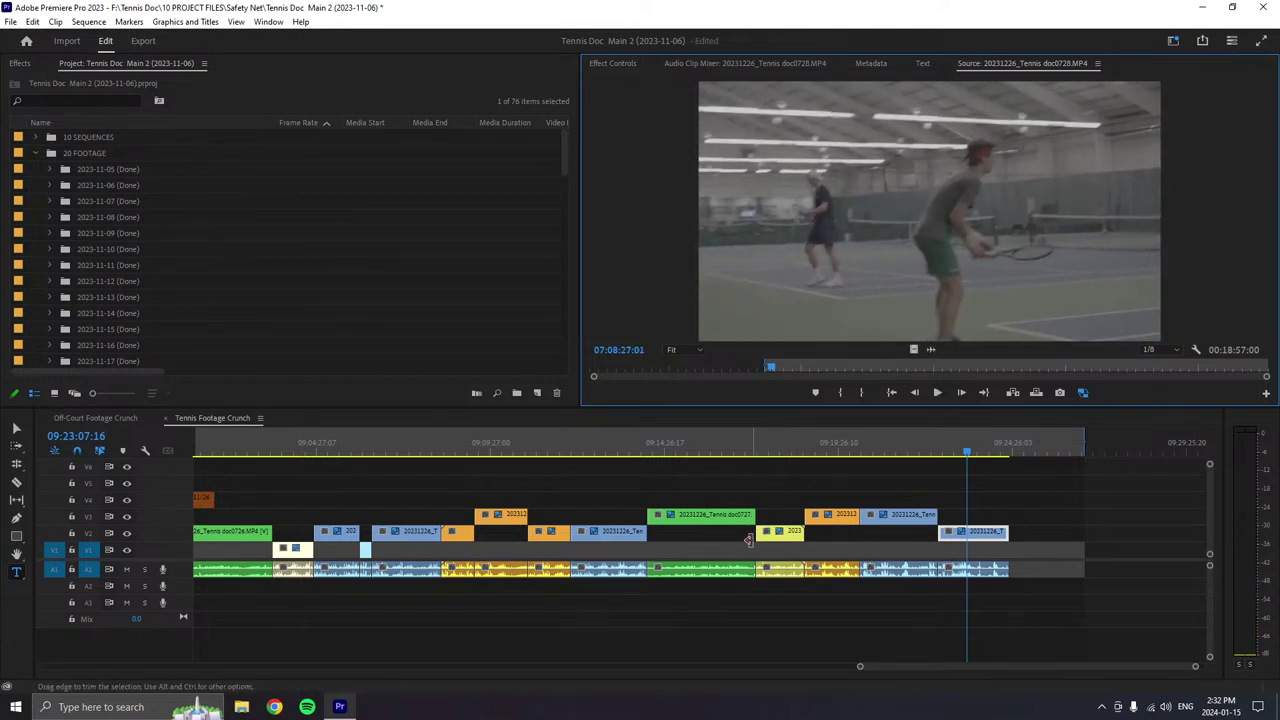
{"action": "key", "text": "o"}
{"action": "left_click_drag", "start_coordinate": [820, 300], "coordinate": [1022, 544]}
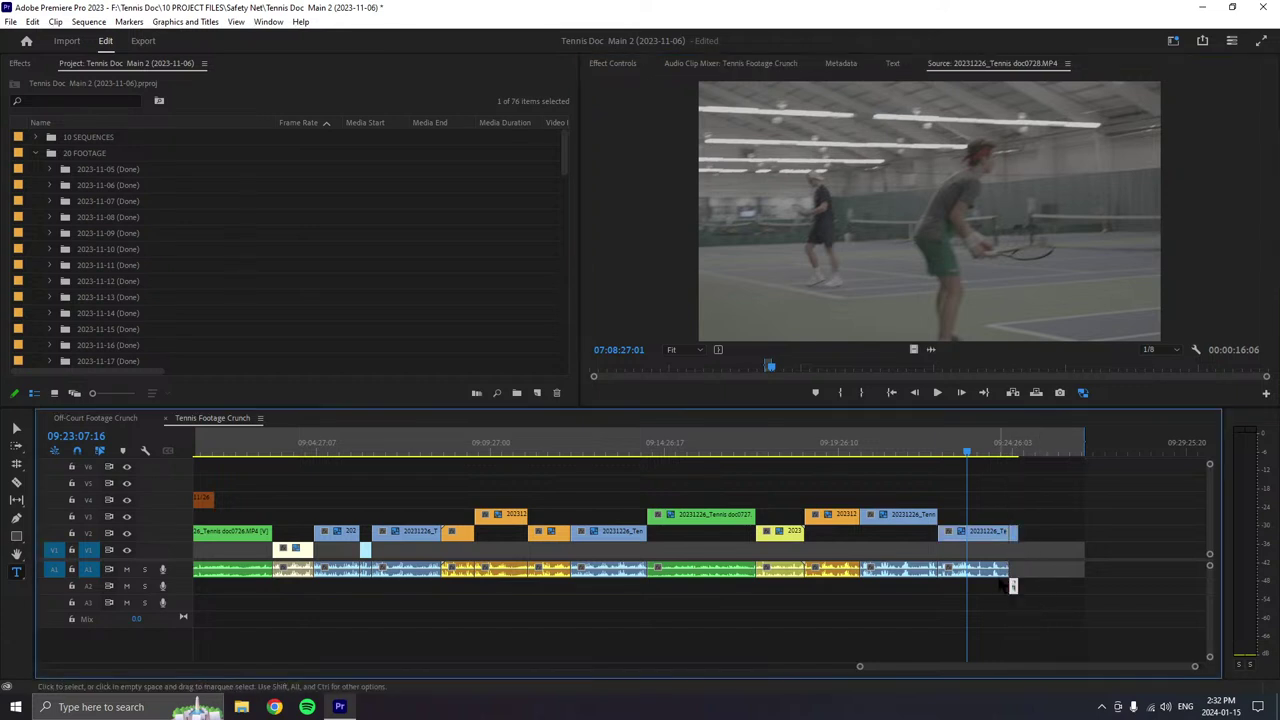
- Mark another source section about 16 seconds long ending at 07:08:46:13 and append it to the sequence on V1
{"action": "left_click", "coordinate": [937, 392]}
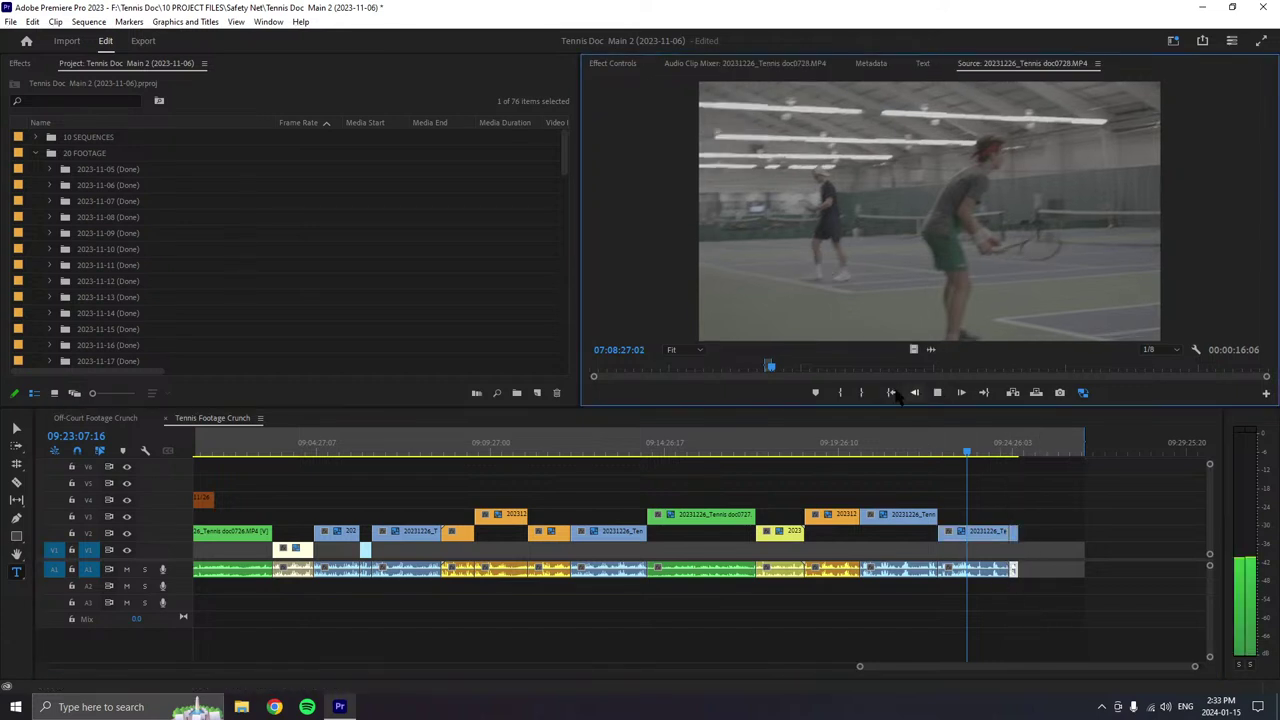
{"action": "left_click", "coordinate": [840, 392]}
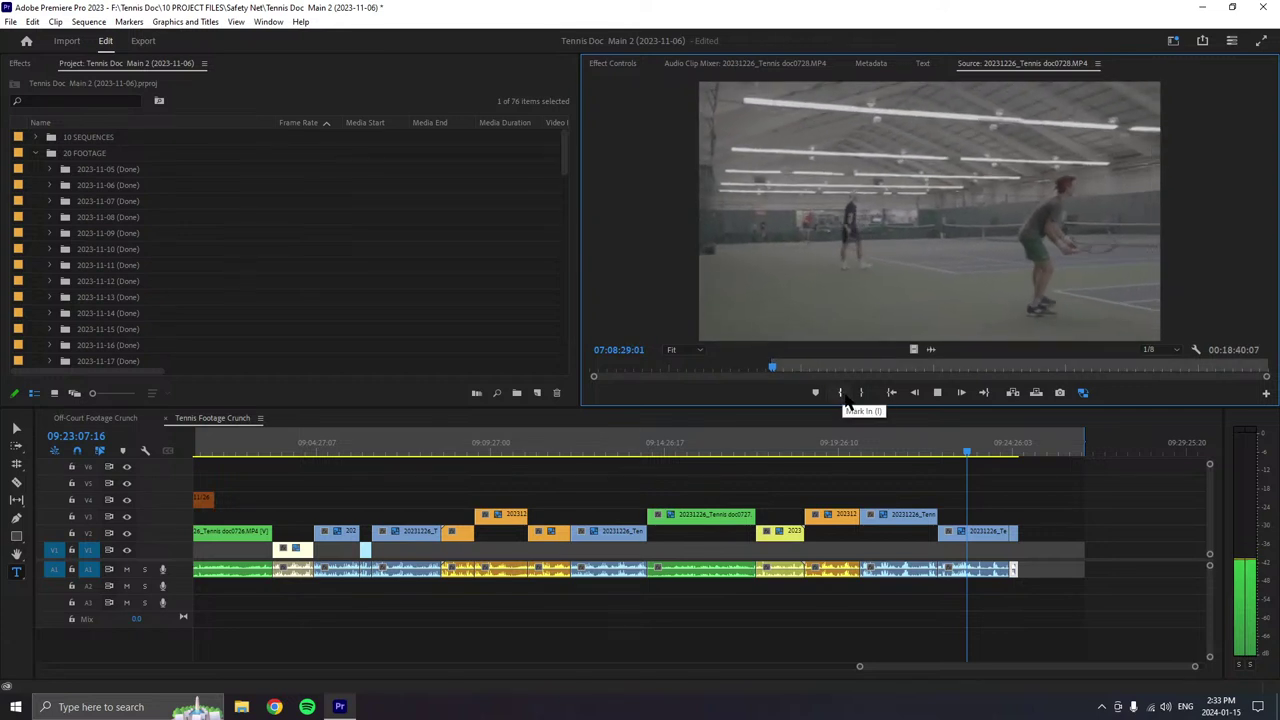
{"action": "left_click", "coordinate": [842, 395]}
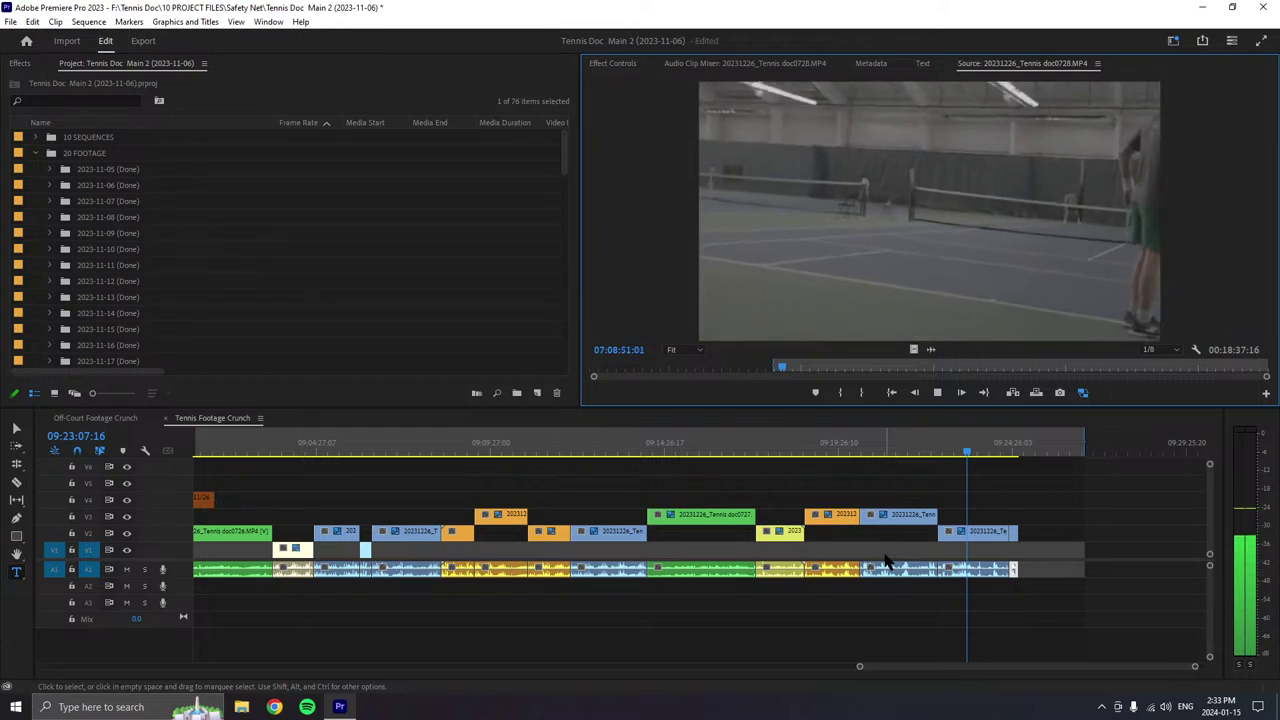
{"action": "key", "text": "space"}
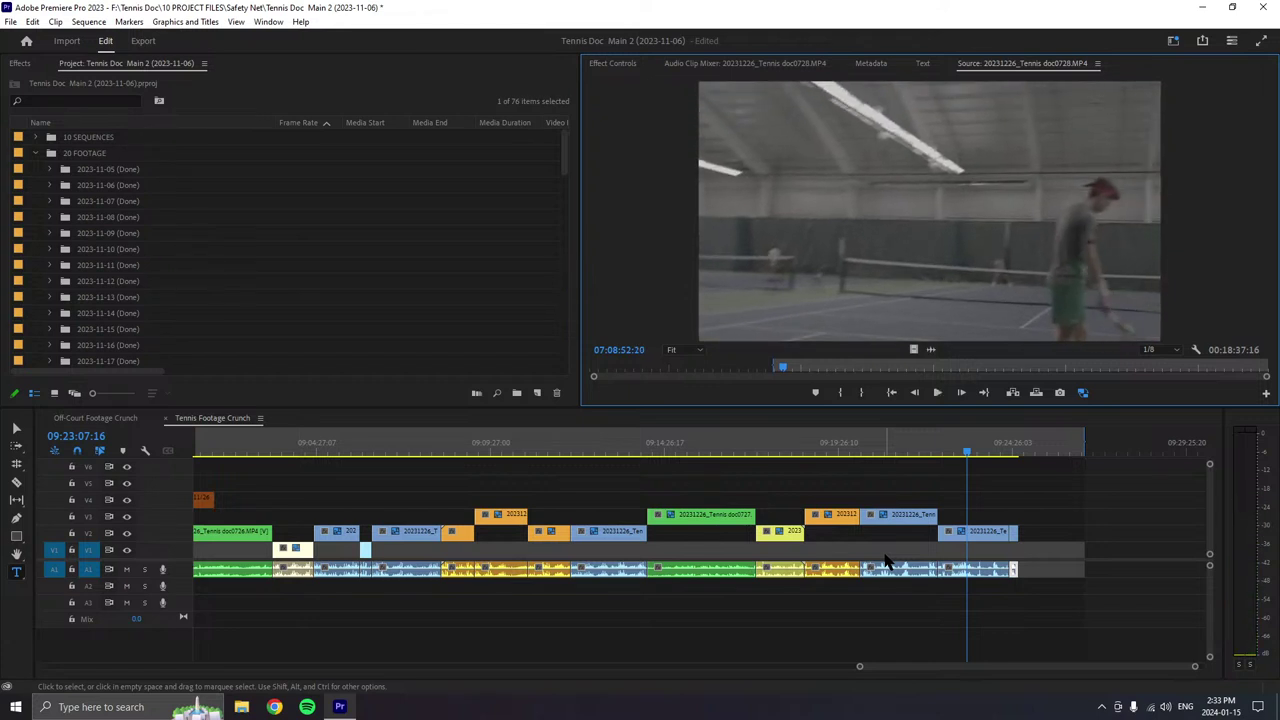
{"action": "key", "text": "space"}
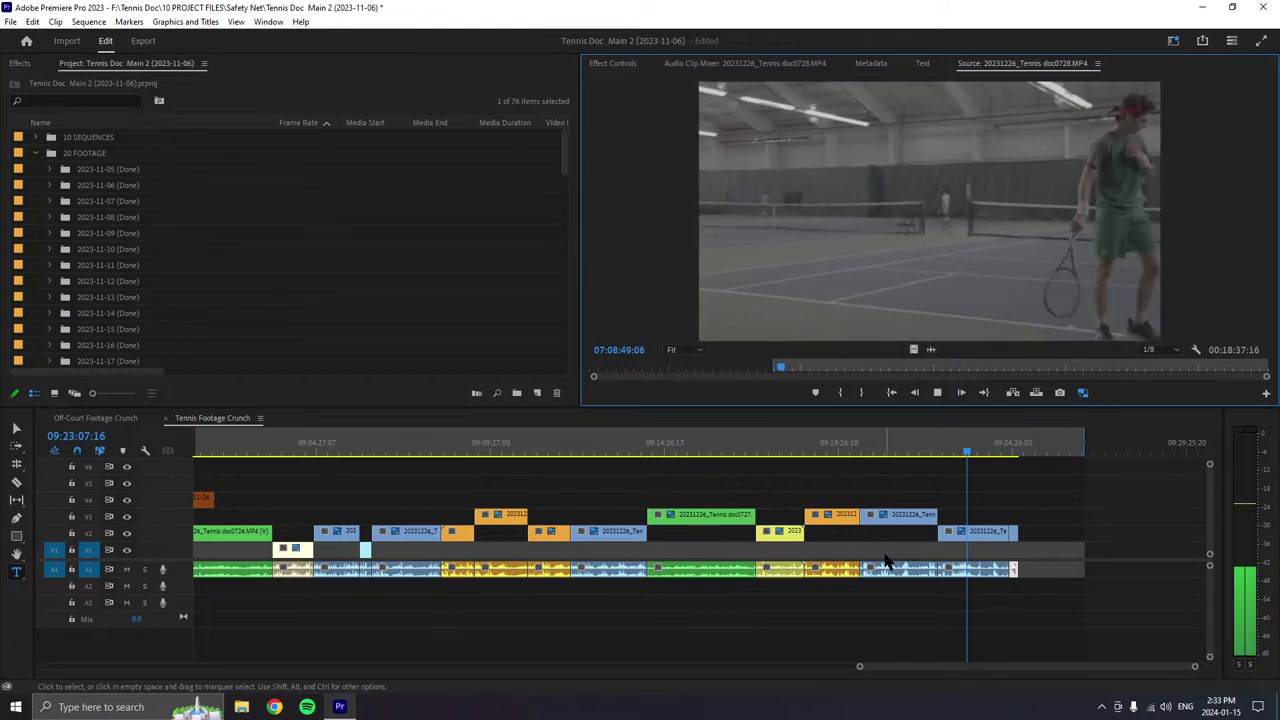
{"action": "key", "text": "space"}
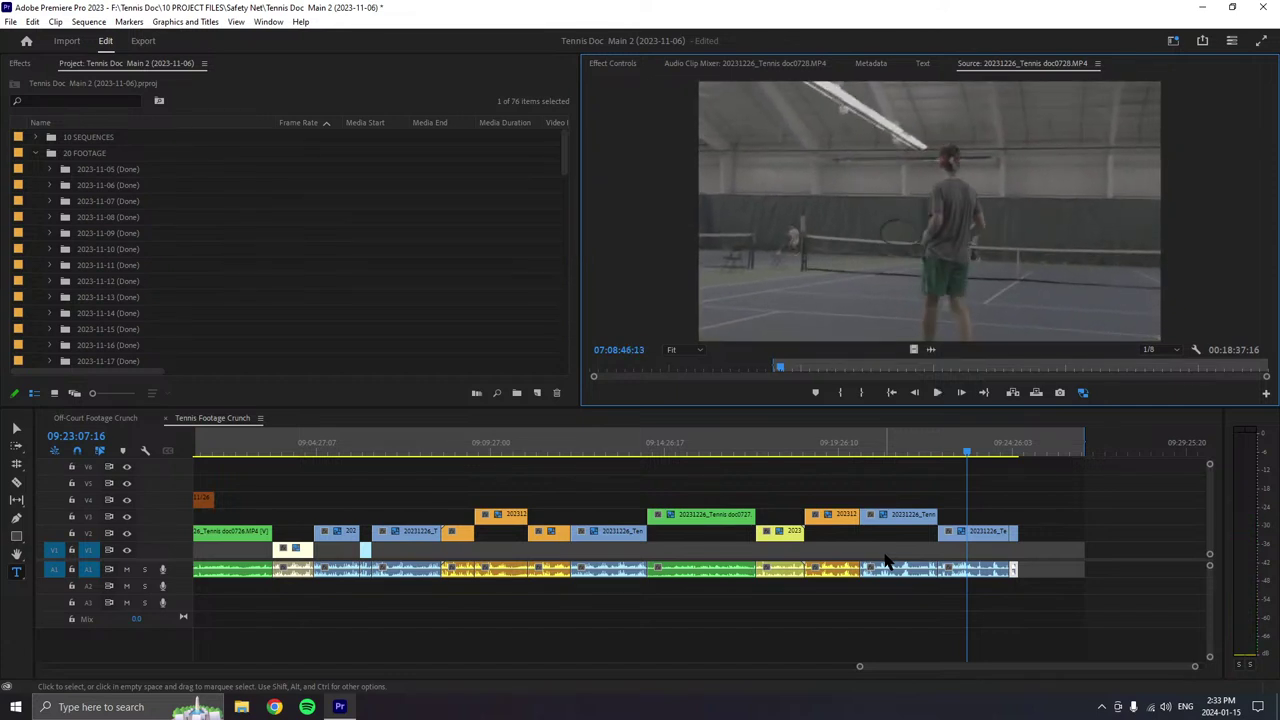
{"action": "left_click_drag", "start_coordinate": [1080, 300], "coordinate": [1035, 595]}
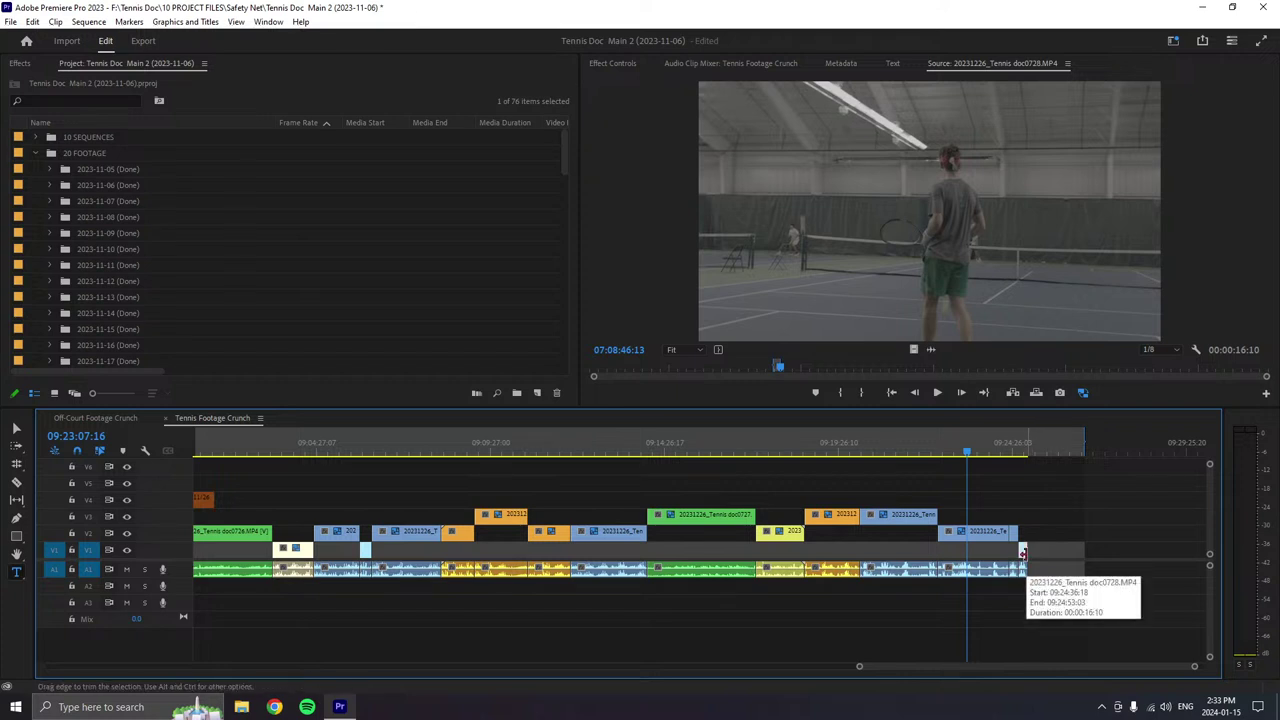
- Mark the next source section with its Out point at 07:09:40:07 and append it to the sequence on V2
{"action": "left_click", "coordinate": [936, 393]}
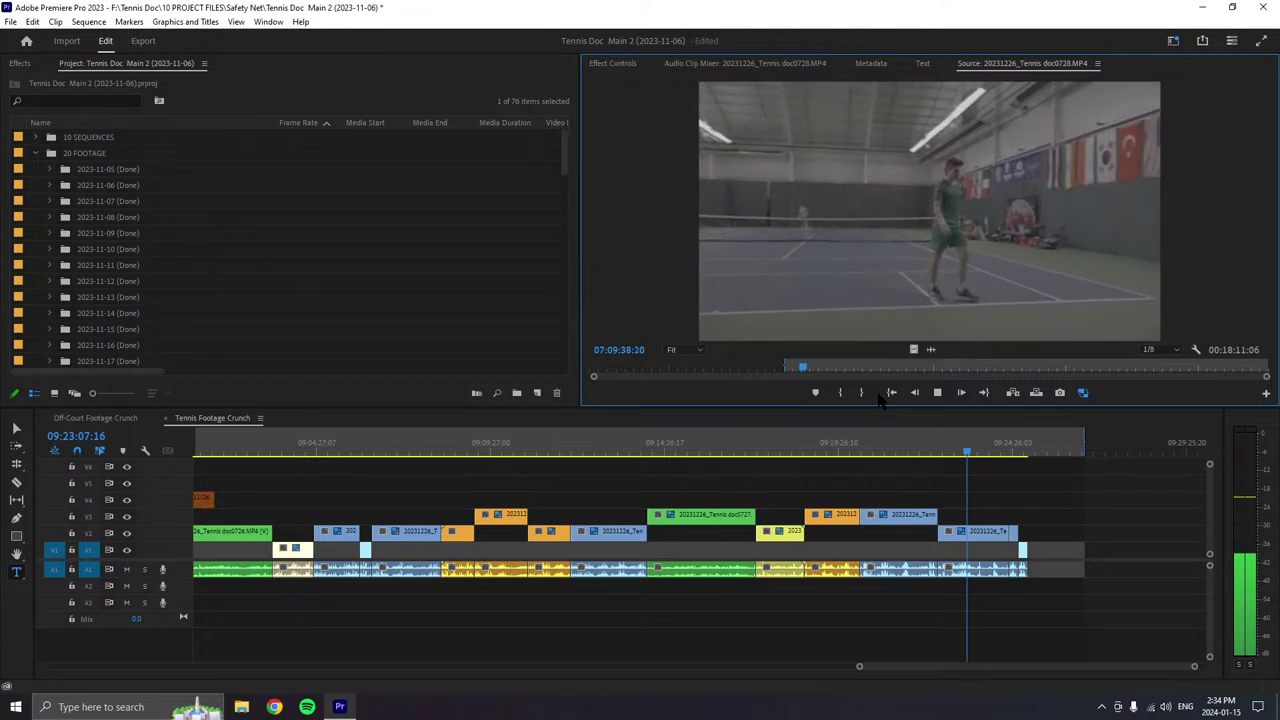
{"action": "key", "text": "space"}
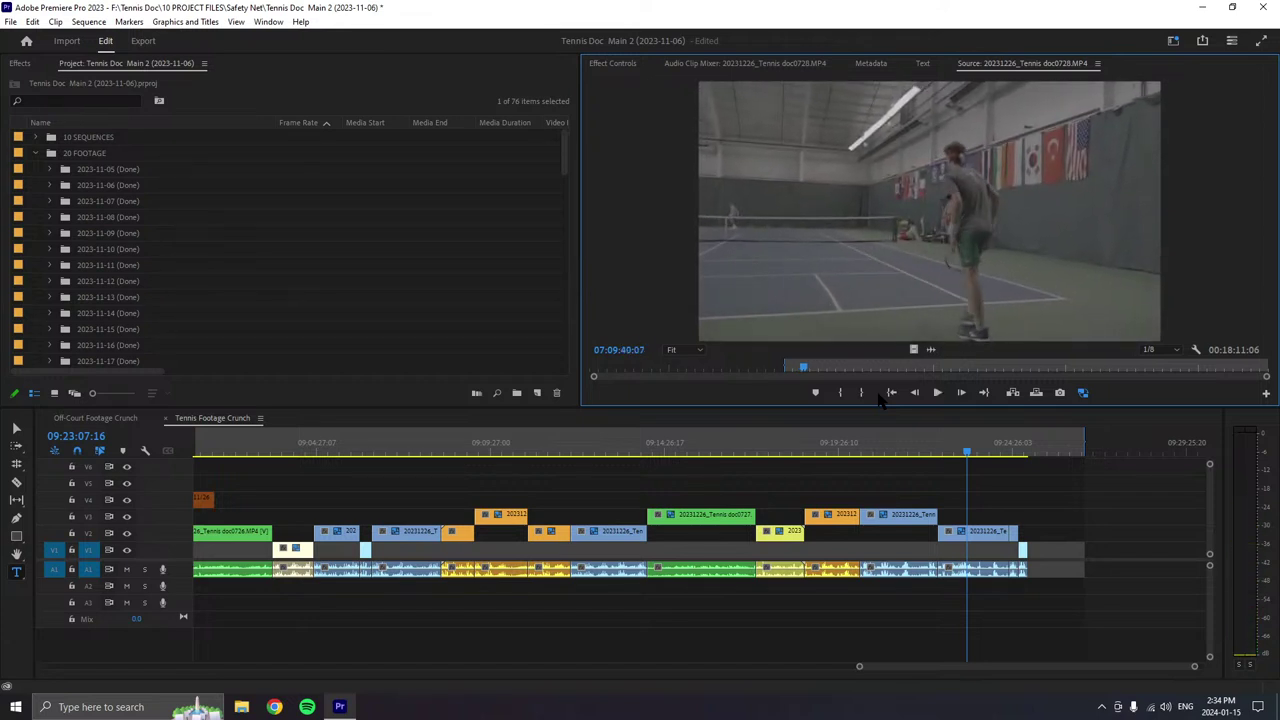
{"action": "key", "text": "o"}
{"action": "left_click_drag", "start_coordinate": [1080, 462], "coordinate": [1042, 532]}
- Play further through the source clip and enlarge the source preview by making the upper panels taller than the timeline
{"action": "left_click", "coordinate": [937, 392]}
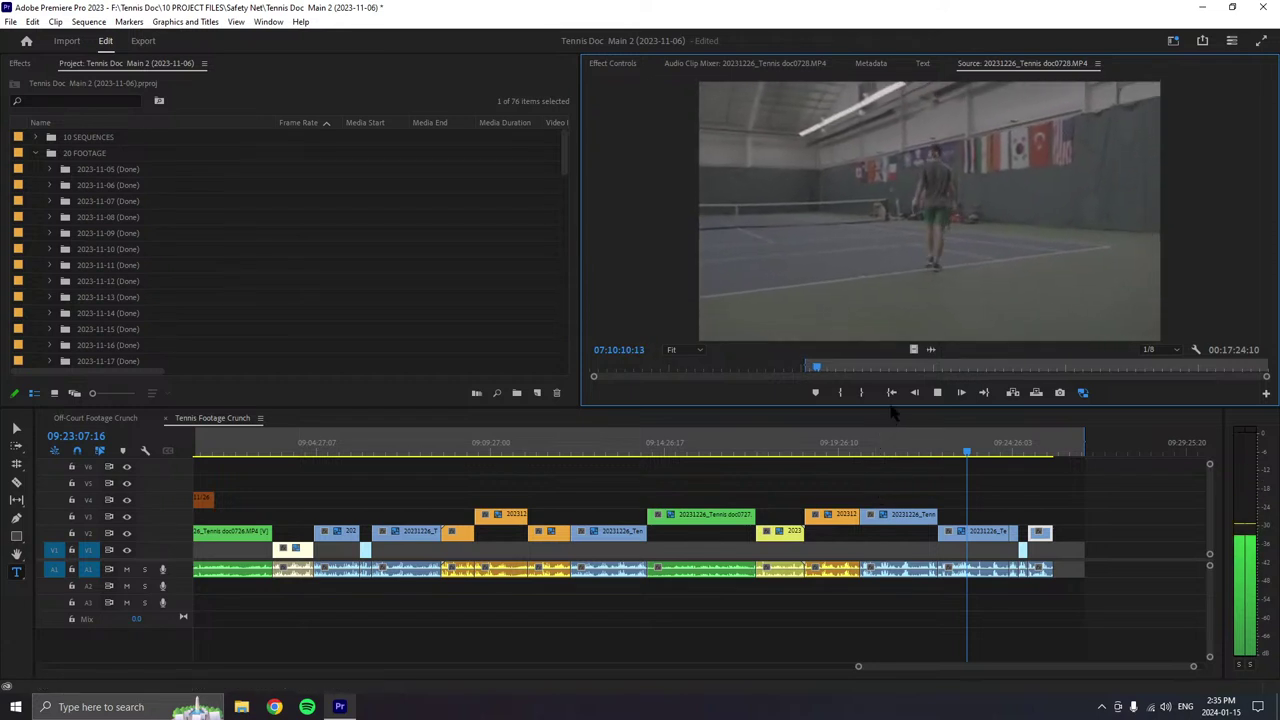
{"action": "left_click_drag", "start_coordinate": [895, 408], "coordinate": [897, 464]}
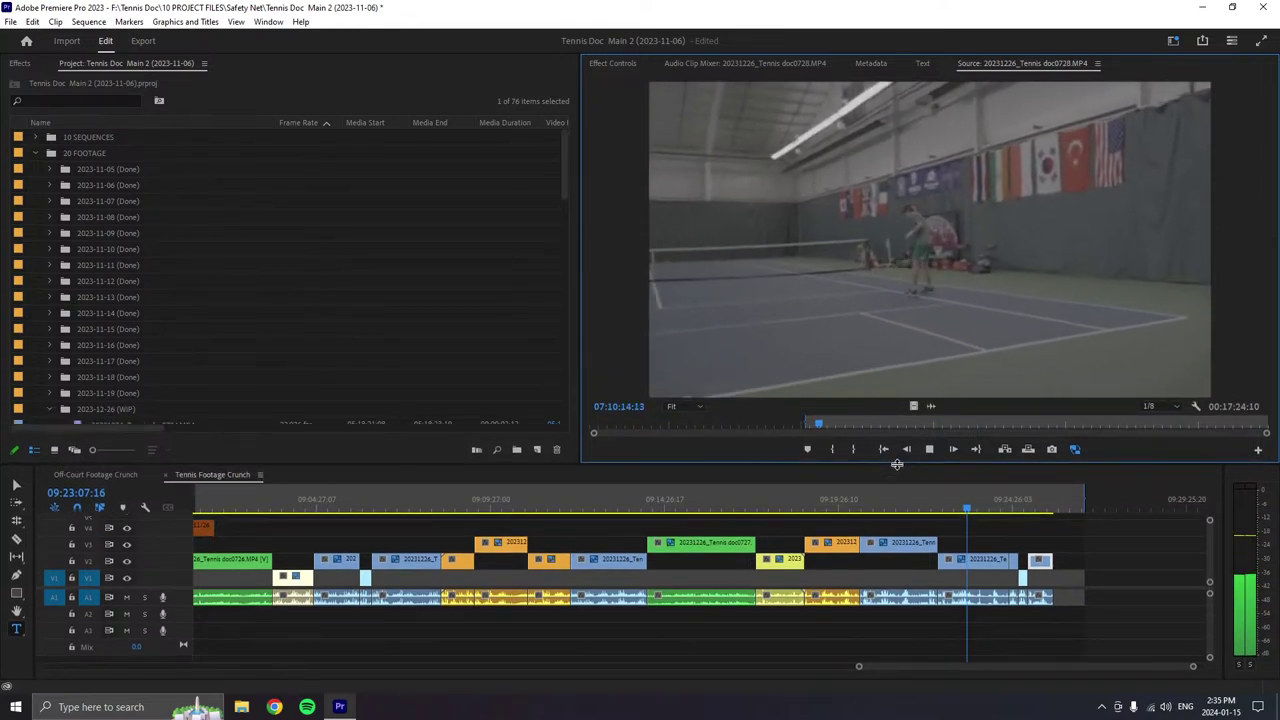
{"action": "key", "text": "space"}
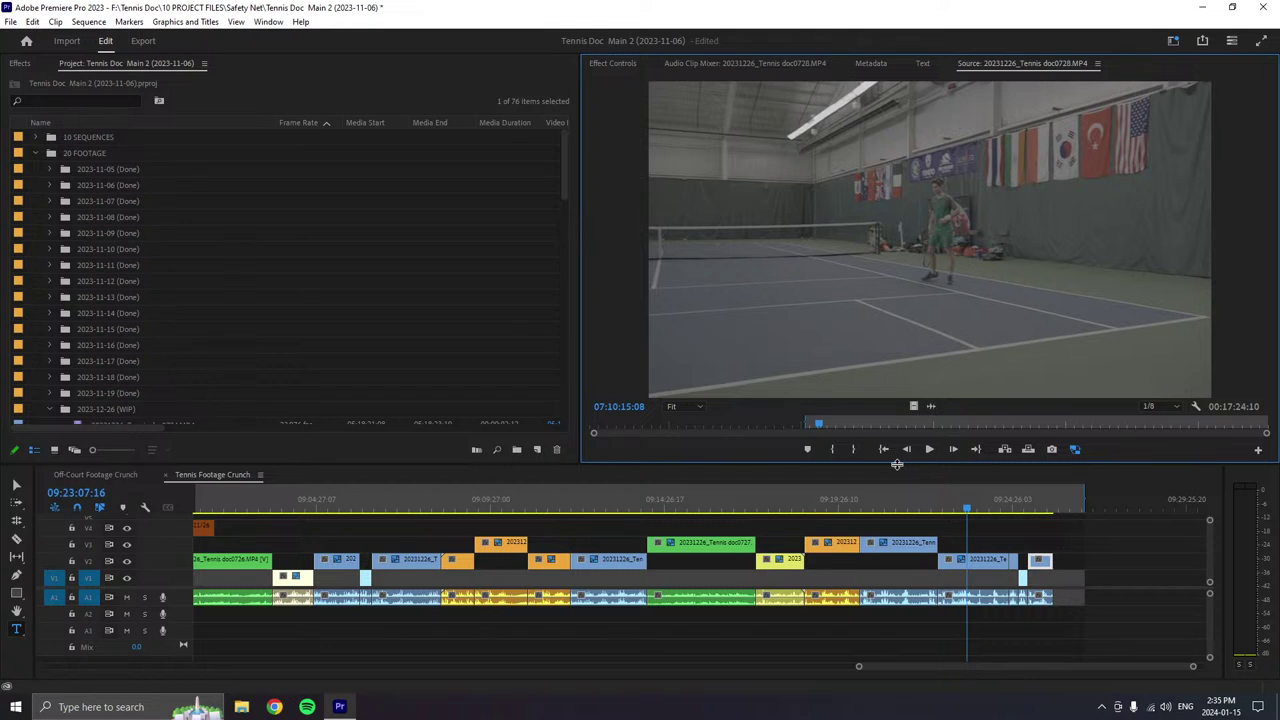
{"action": "key", "text": "space"}
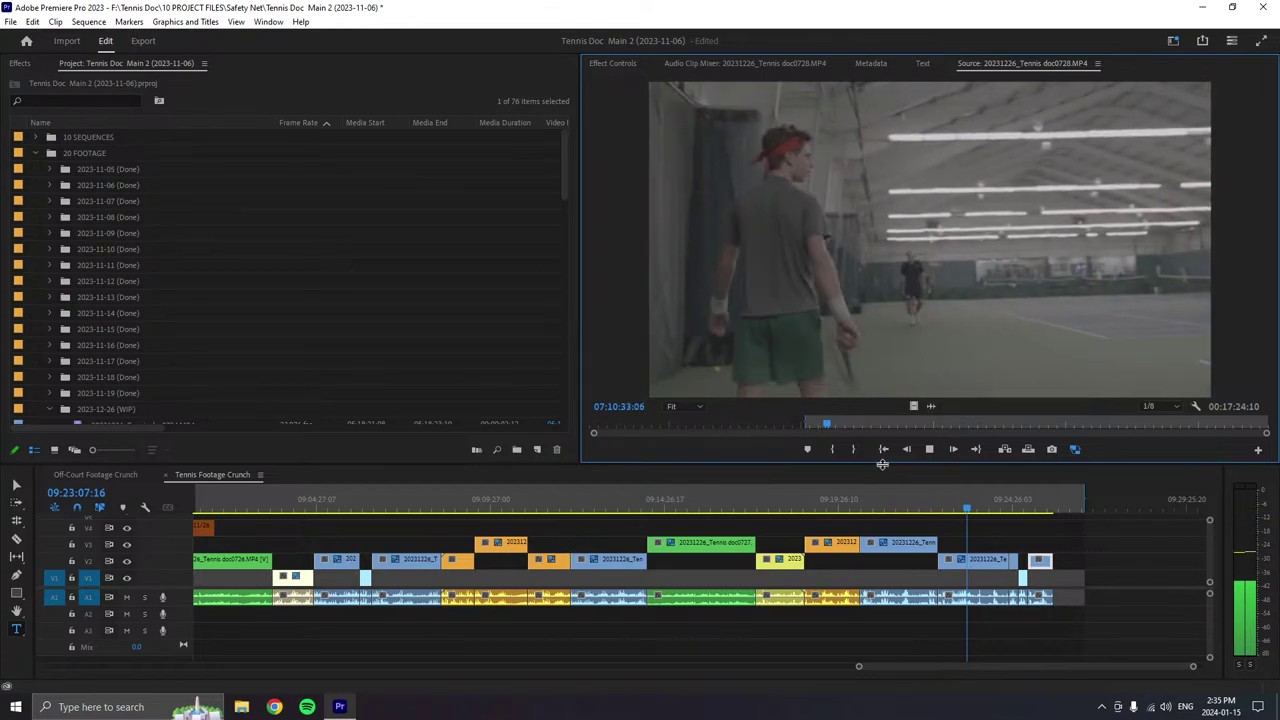
- Mark a source section about 50 seconds long ending at 07:10:34:03, append it to the sequence, and move its video up to V2
{"action": "key", "text": "o"}
{"action": "left_click_drag", "start_coordinate": [950, 363], "coordinate": [1079, 571]}
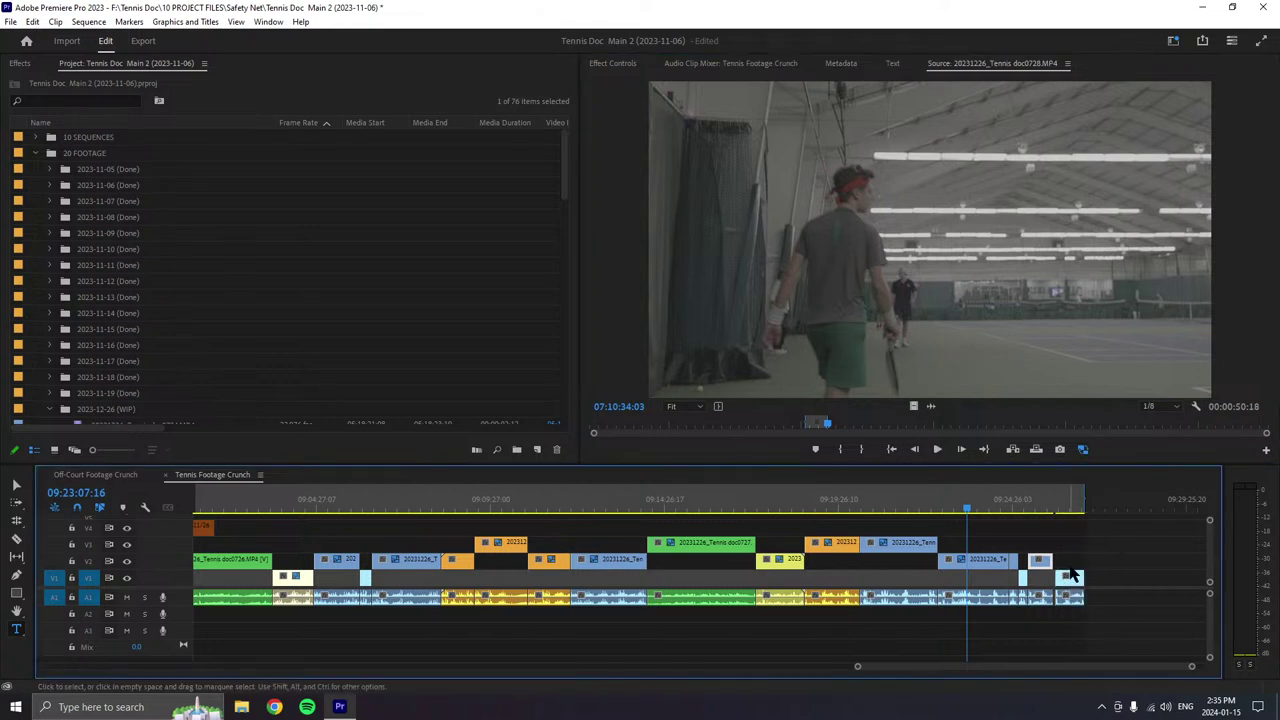
{"action": "left_click", "coordinate": [1072, 576]}
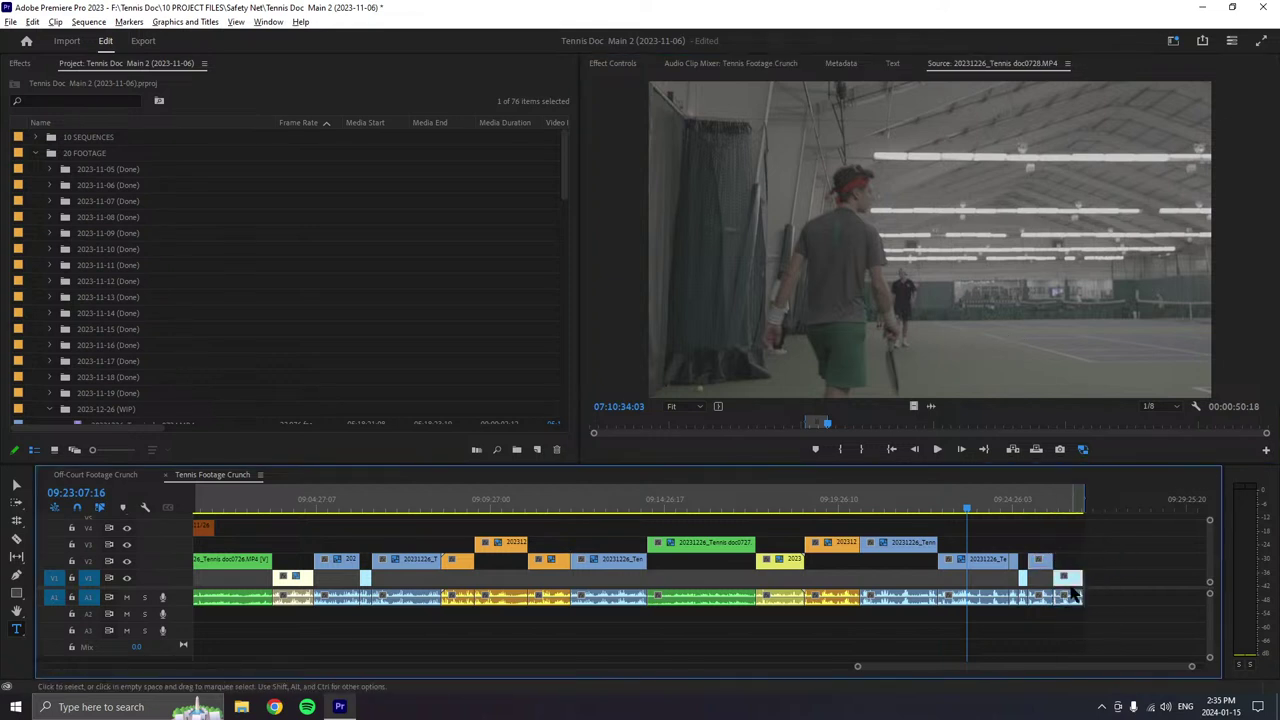
{"action": "key", "text": "alt+Up"}
- Mark a source section about 16 seconds long ending at 07:11:55:16 and append it to the sequence on V1
{"action": "left_click", "coordinate": [937, 449]}
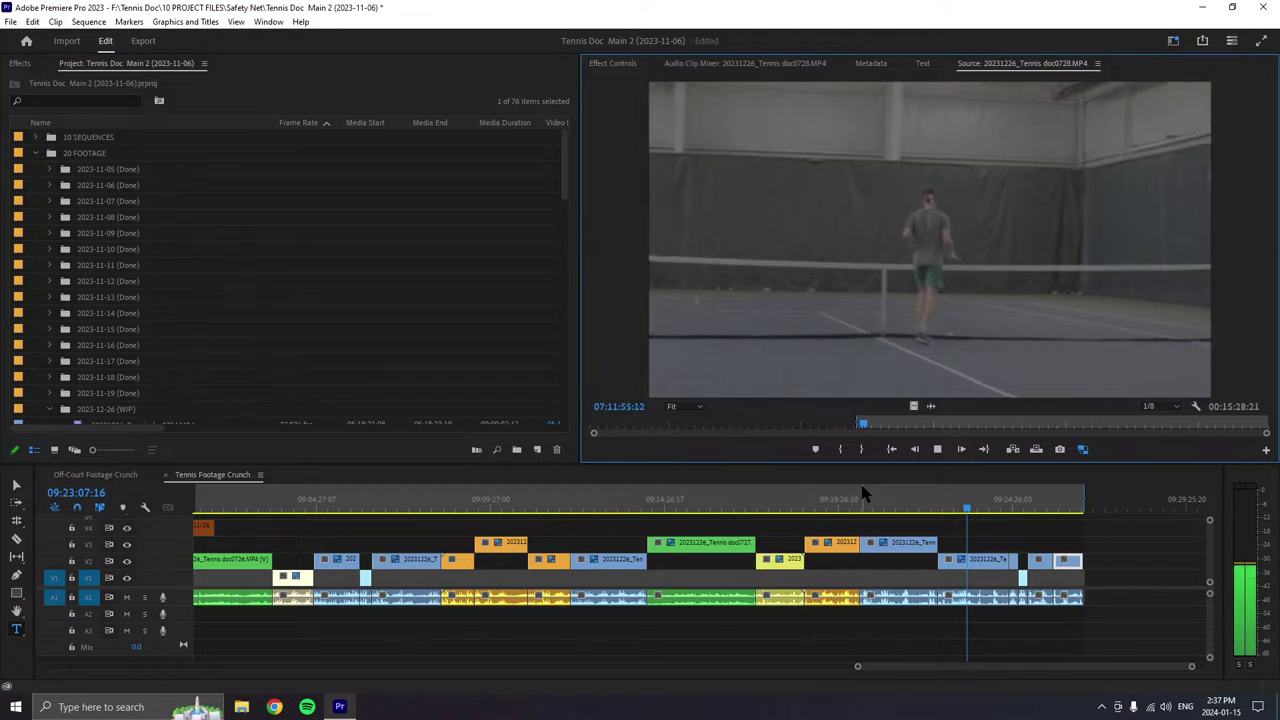
{"action": "key", "text": "space"}
{"action": "key", "text": "o"}
{"action": "left_click_drag", "start_coordinate": [877, 491], "coordinate": [1092, 588]}
- Close the small gap before the newly appended 16-second clip and move its video up to V3
{"action": "left_click", "coordinate": [1084, 500]}
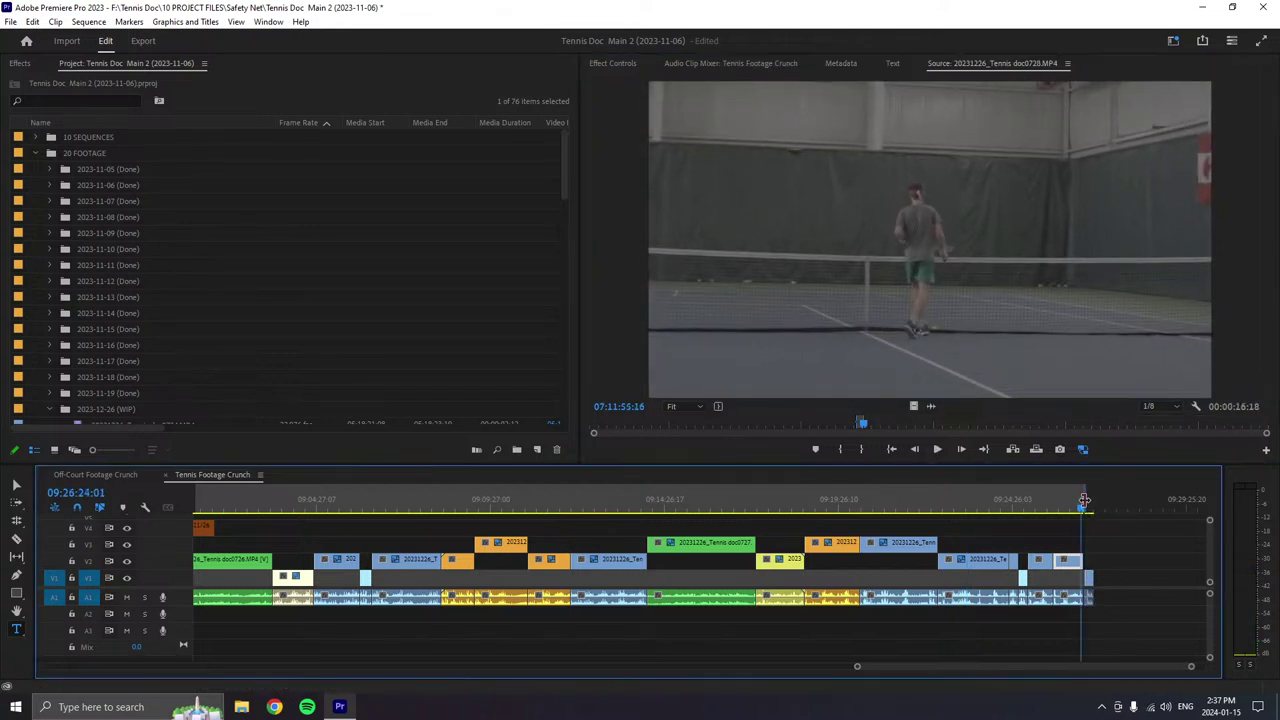
{"action": "scroll", "coordinate": [1086, 495], "scroll_direction": "down", "scroll_amount": 1}
{"action": "key", "text": "="}
{"action": "key", "text": "="}
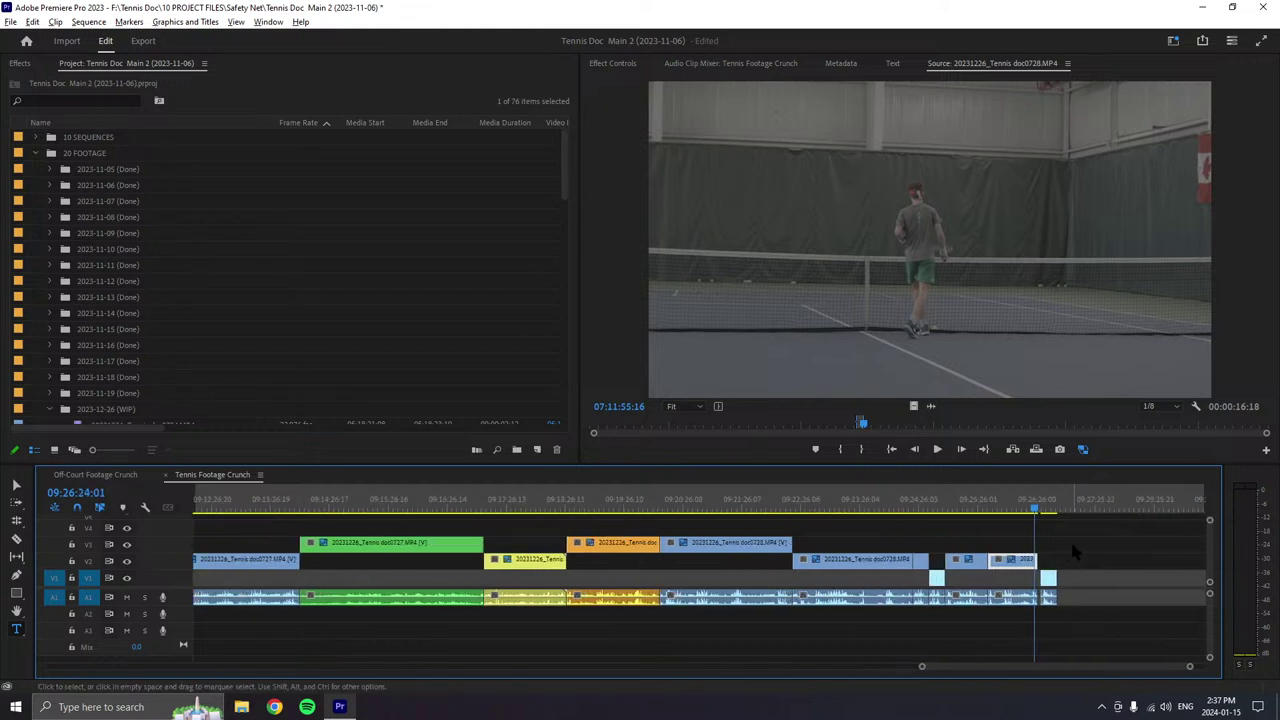
{"action": "left_click_drag", "start_coordinate": [1048, 578], "coordinate": [1044, 578]}
{"action": "key", "text": "alt+Up"}
{"action": "key", "text": "alt+Up"}
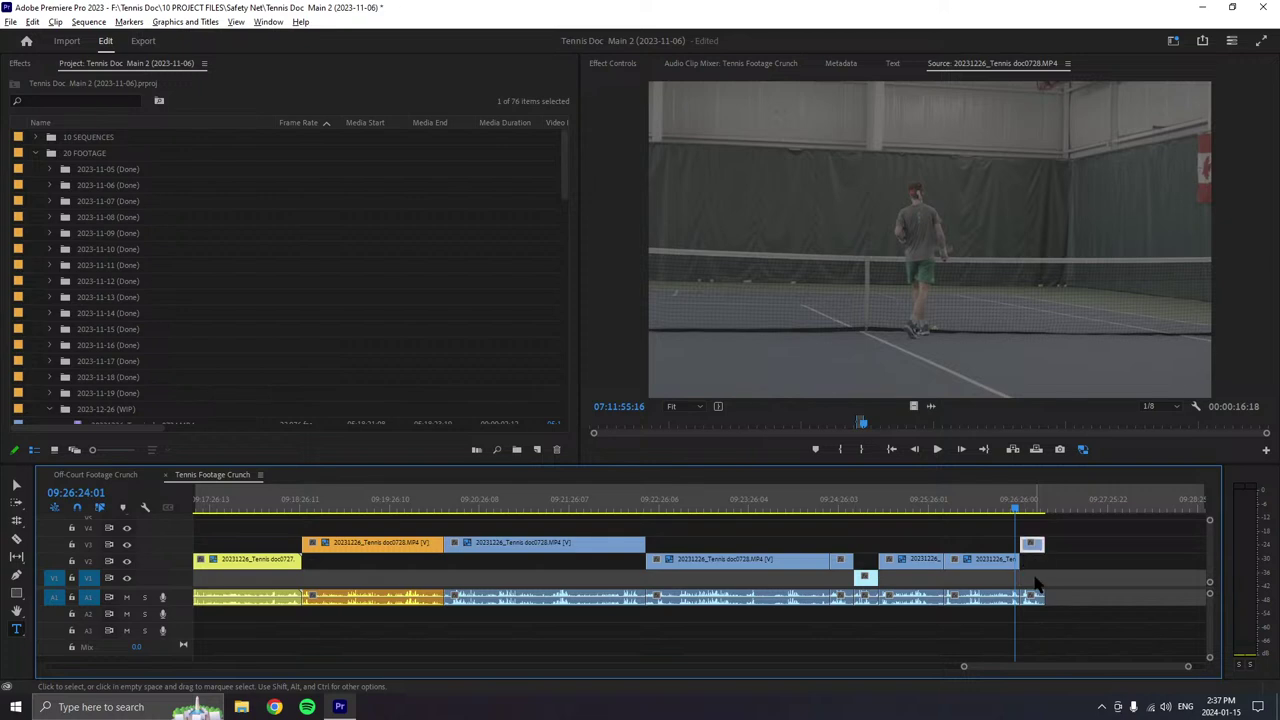
- Change the label color of the last clip on V3 to Purple
{"action": "right_click", "coordinate": [1033, 590]}
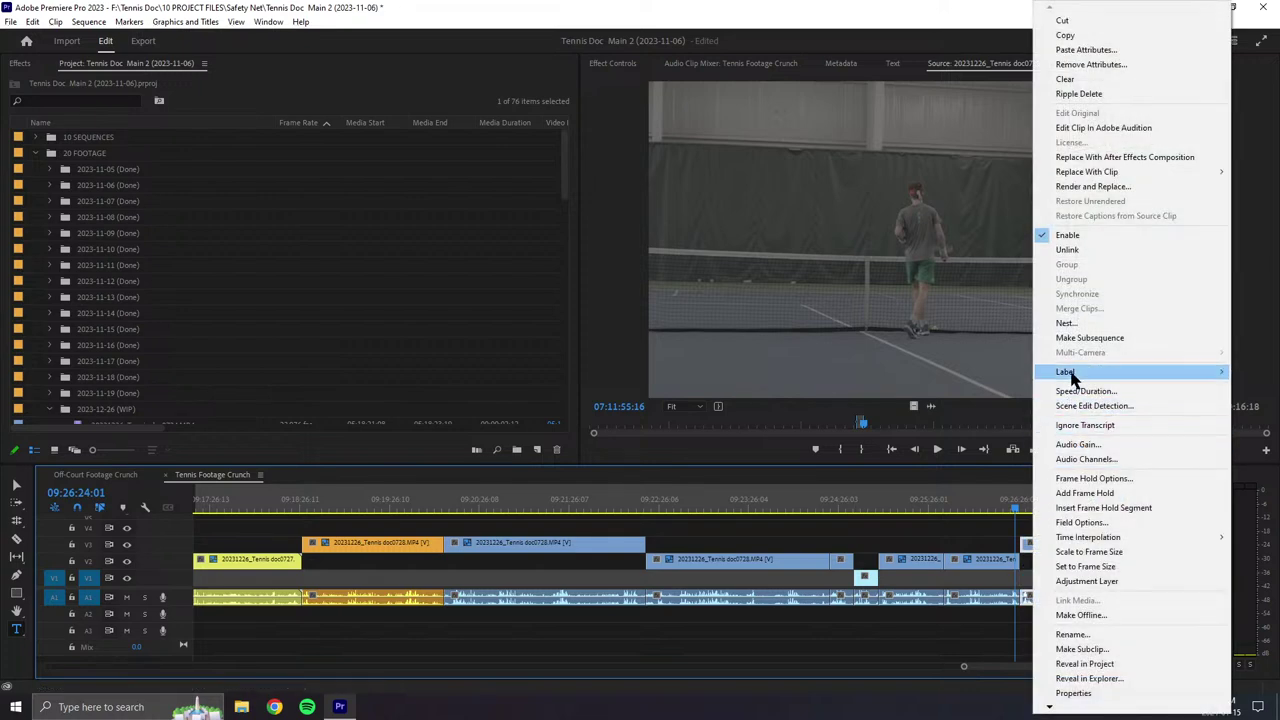
{"action": "mouse_move", "coordinate": [1075, 375]}
{"action": "left_click", "coordinate": [965, 505]}
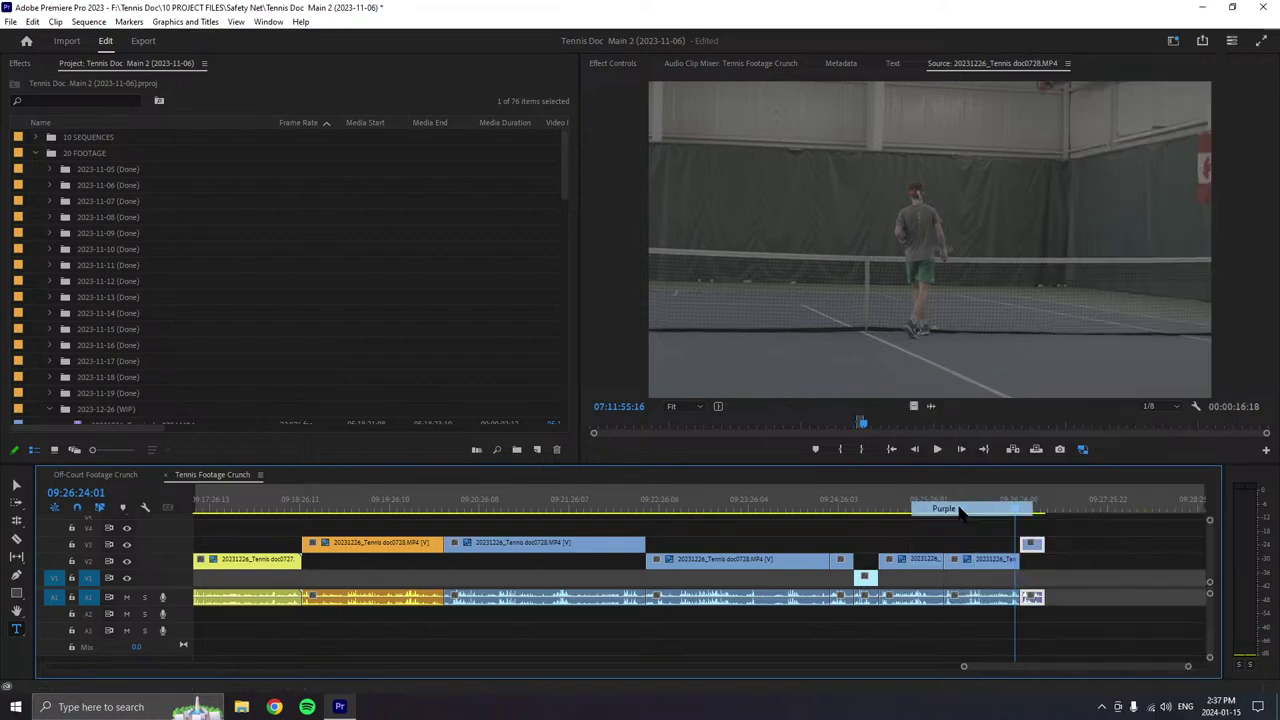
- Mark a source section 1:15 long ending at 07:13:11:19 and append it to the sequence on V2
{"action": "left_click", "coordinate": [937, 450]}
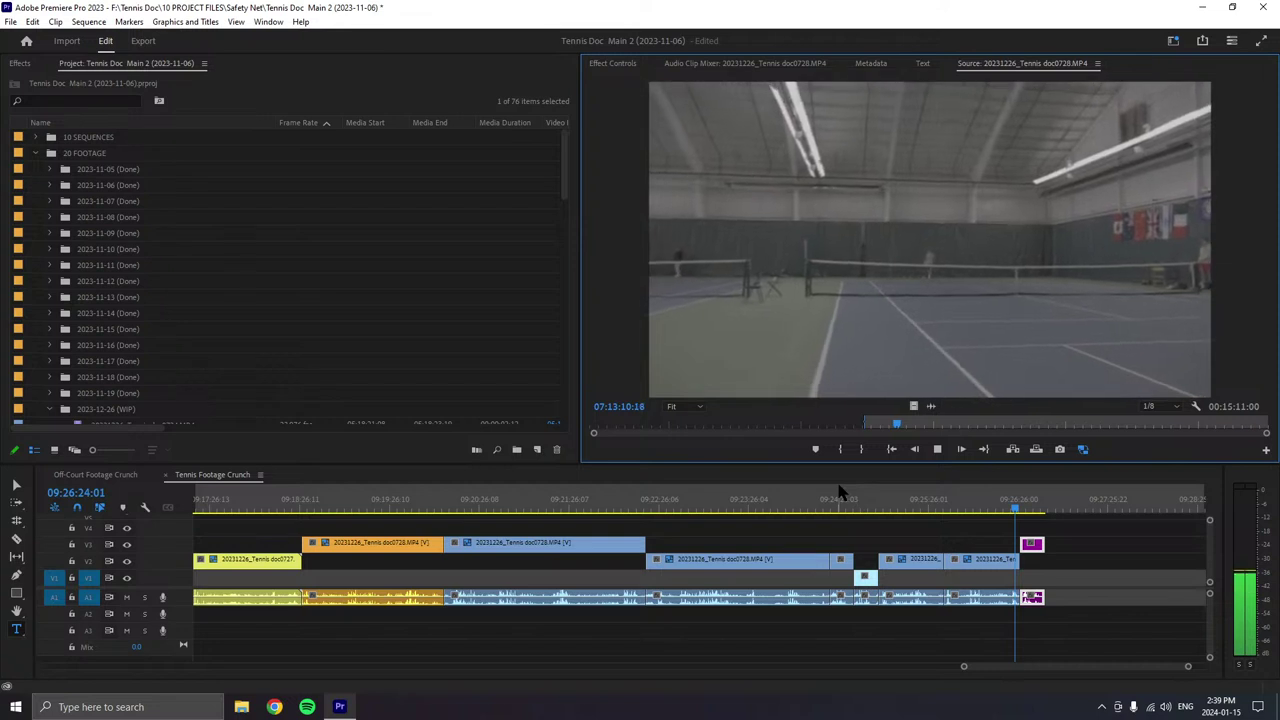
{"action": "key", "text": "space"}
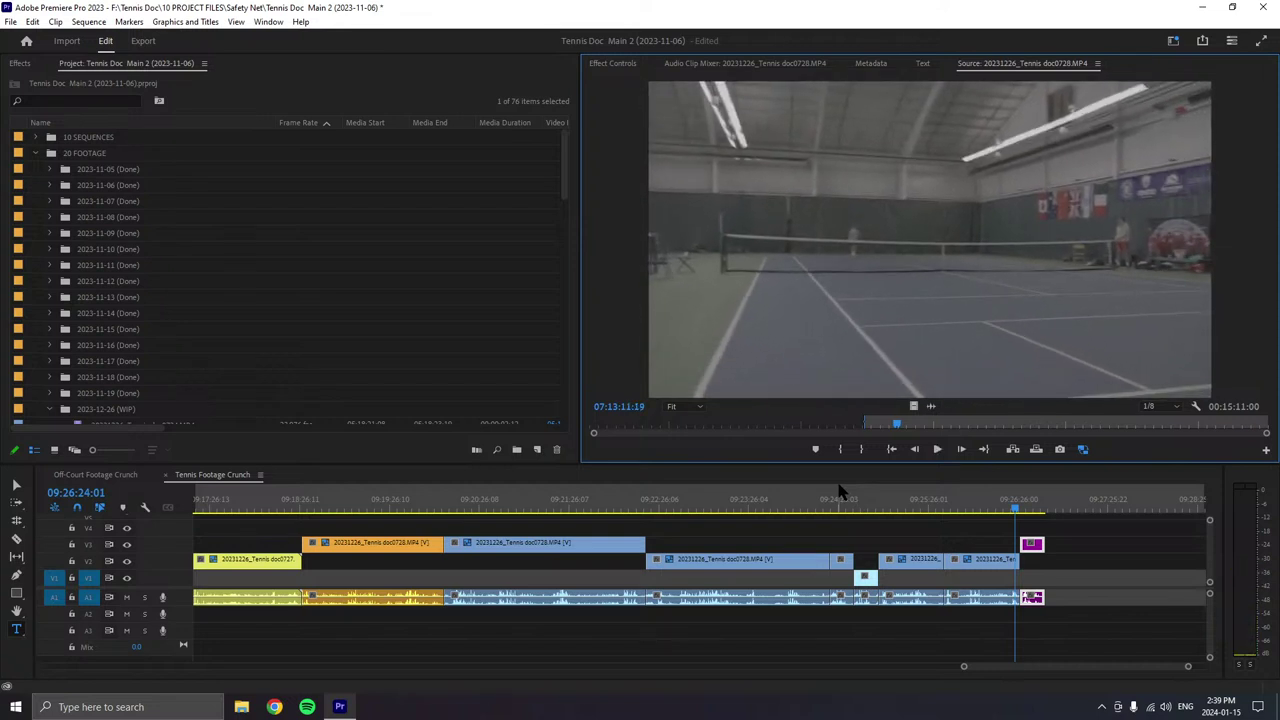
{"action": "key", "text": "o"}
{"action": "left_click_drag", "start_coordinate": [1000, 330], "coordinate": [1072, 575]}
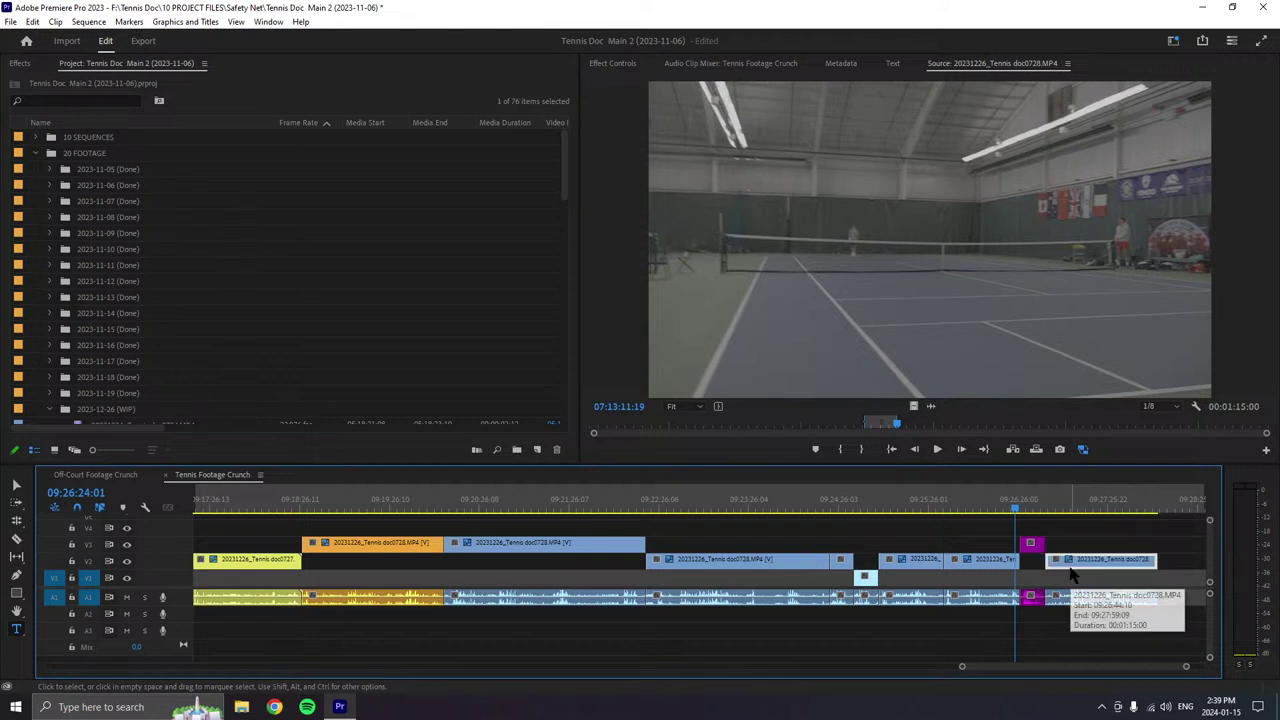
{"action": "scroll", "coordinate": [1072, 575], "scroll_direction": "down", "scroll_amount": 3}
- Reset the source In point while playing, mark a section about 59 seconds long ending at 07:14:16:21, and append it on V2
{"action": "left_click", "coordinate": [937, 449]}
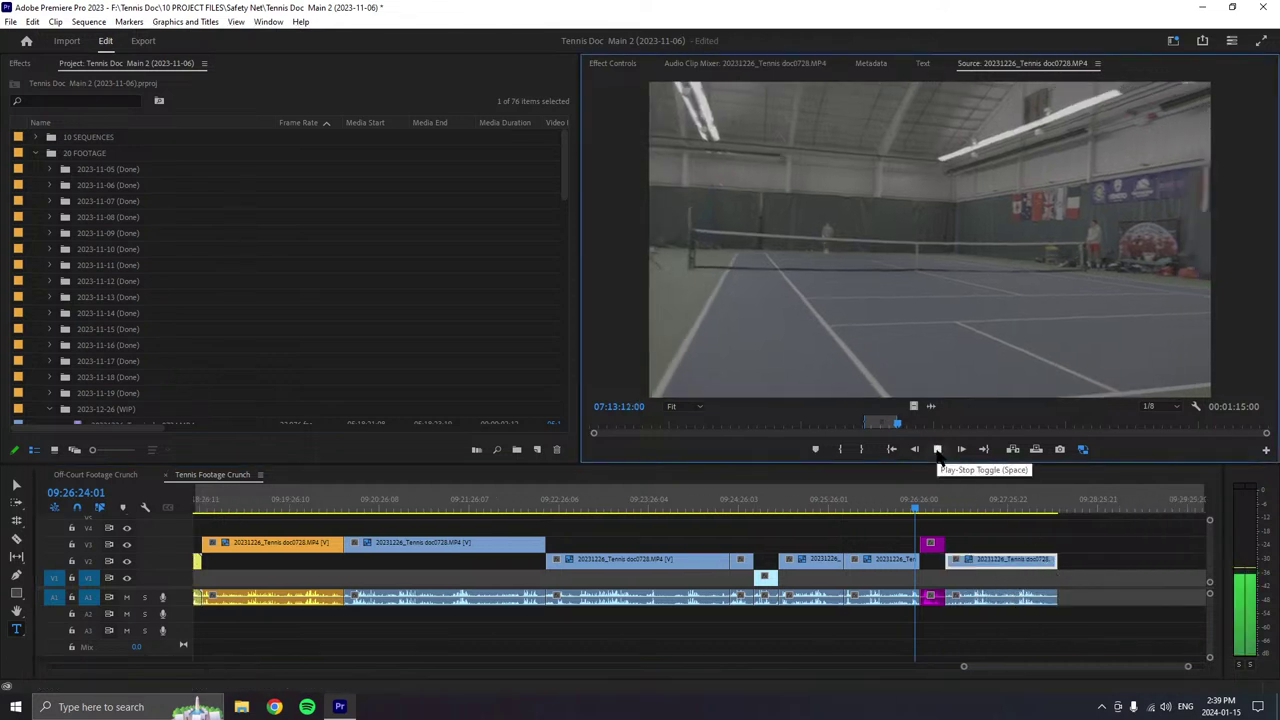
{"action": "key", "text": "ctrl+shift+x"}
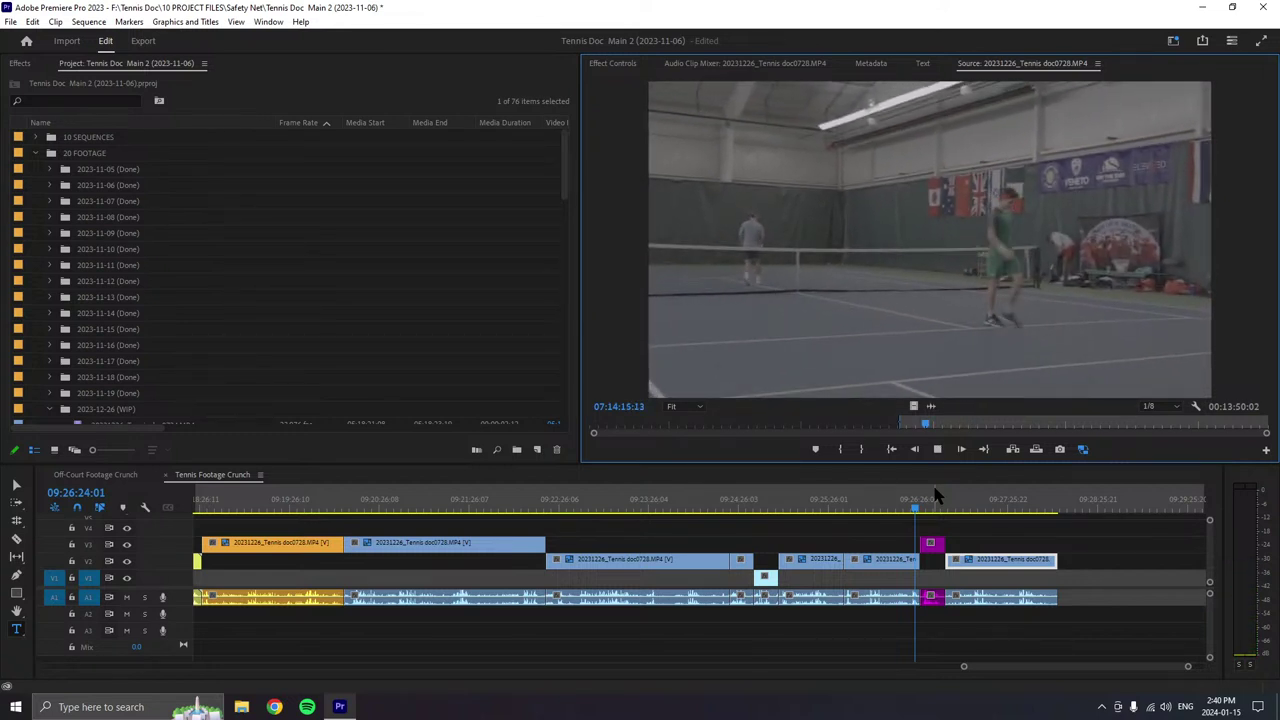
{"action": "key", "text": "space"}
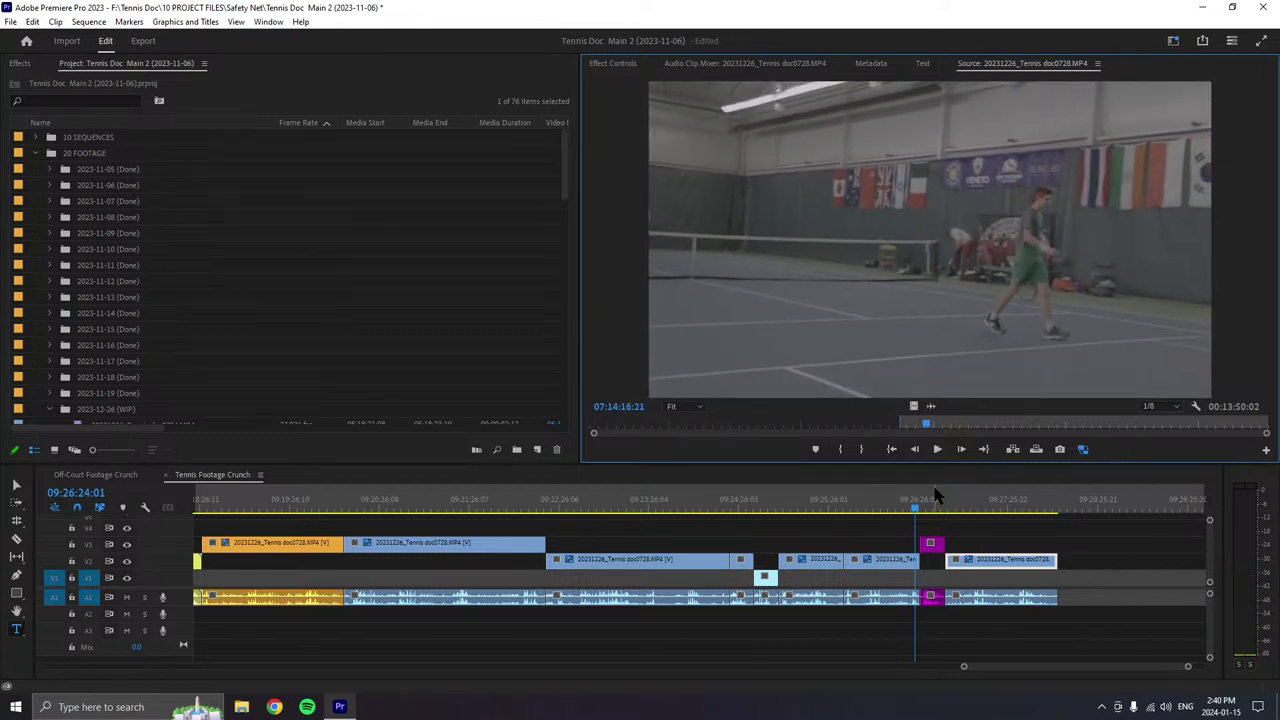
{"action": "key", "text": "o"}
{"action": "left_click_drag", "start_coordinate": [991, 290], "coordinate": [1045, 583]}
{"action": "scroll", "coordinate": [1078, 576], "scroll_direction": "down", "scroll_amount": 2}
{"action": "left_click", "coordinate": [1025, 595]}
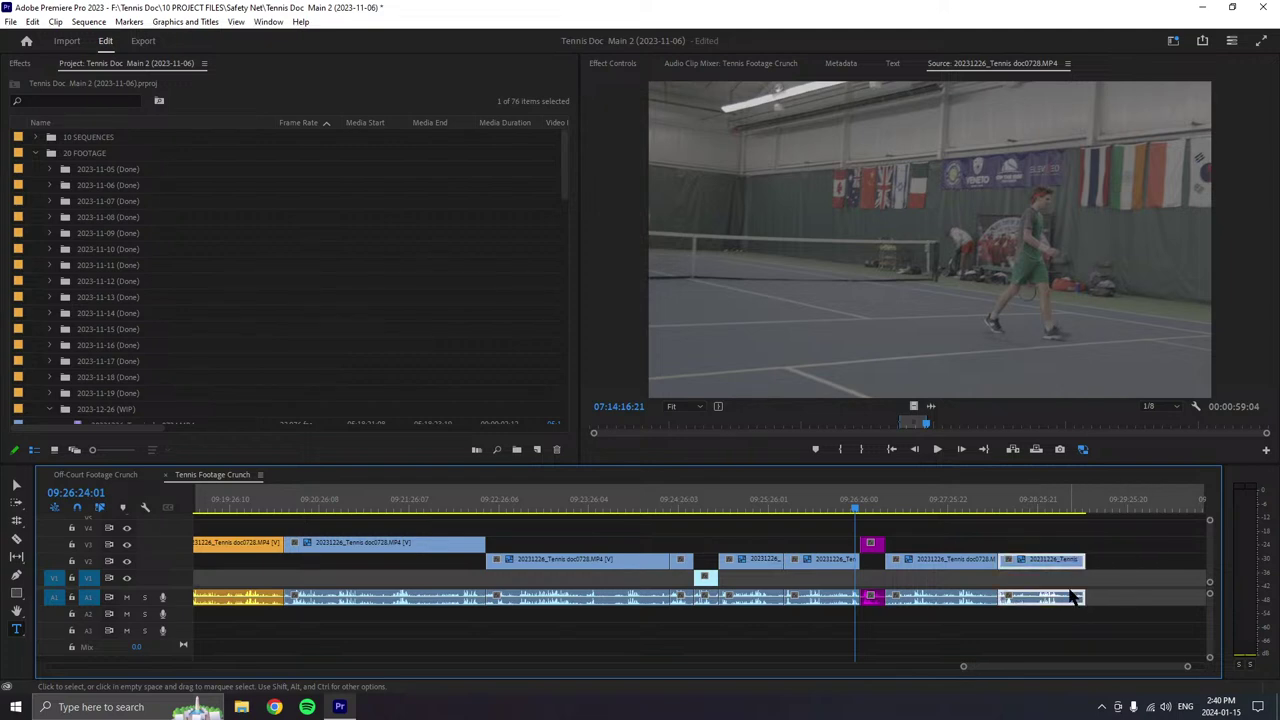
- Label the newly appended 59-second clip Purple and place the sequence playhead at 09:27:36:07
{"action": "right_click", "coordinate": [1071, 594]}
{"action": "mouse_move", "coordinate": [1075, 377]}
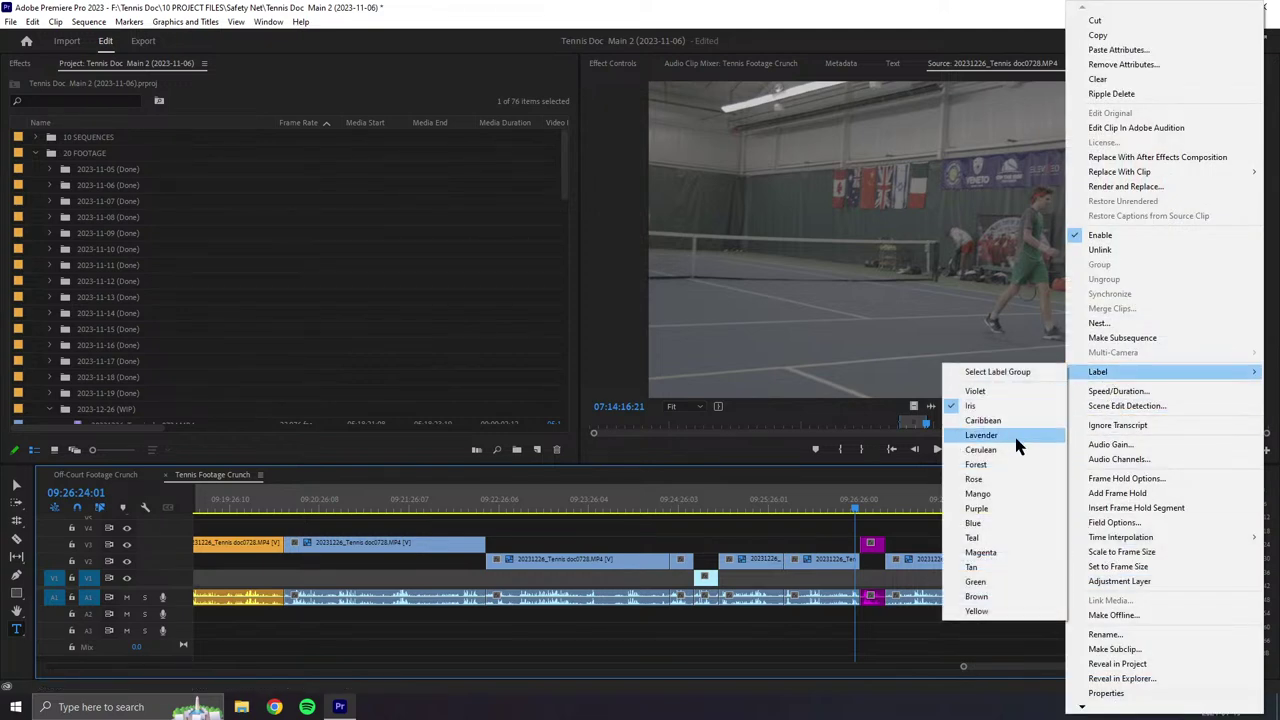
{"action": "left_click", "coordinate": [985, 509]}
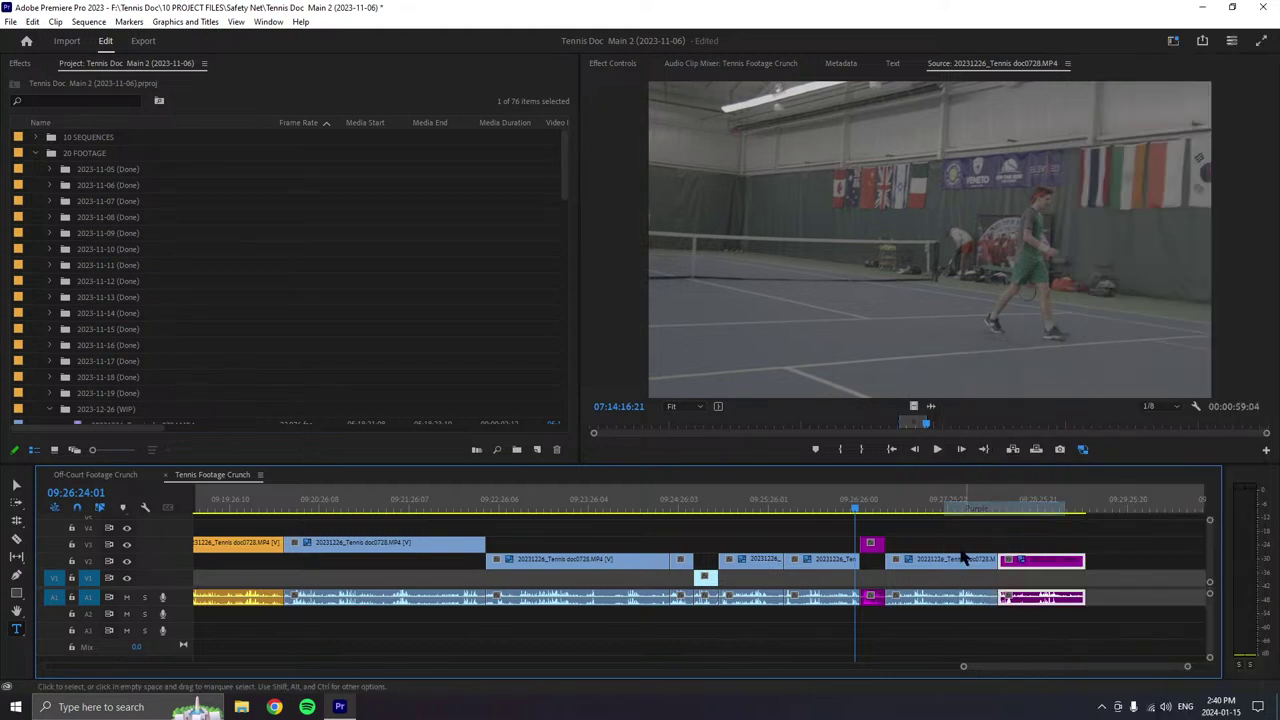
{"action": "left_click", "coordinate": [963, 506]}
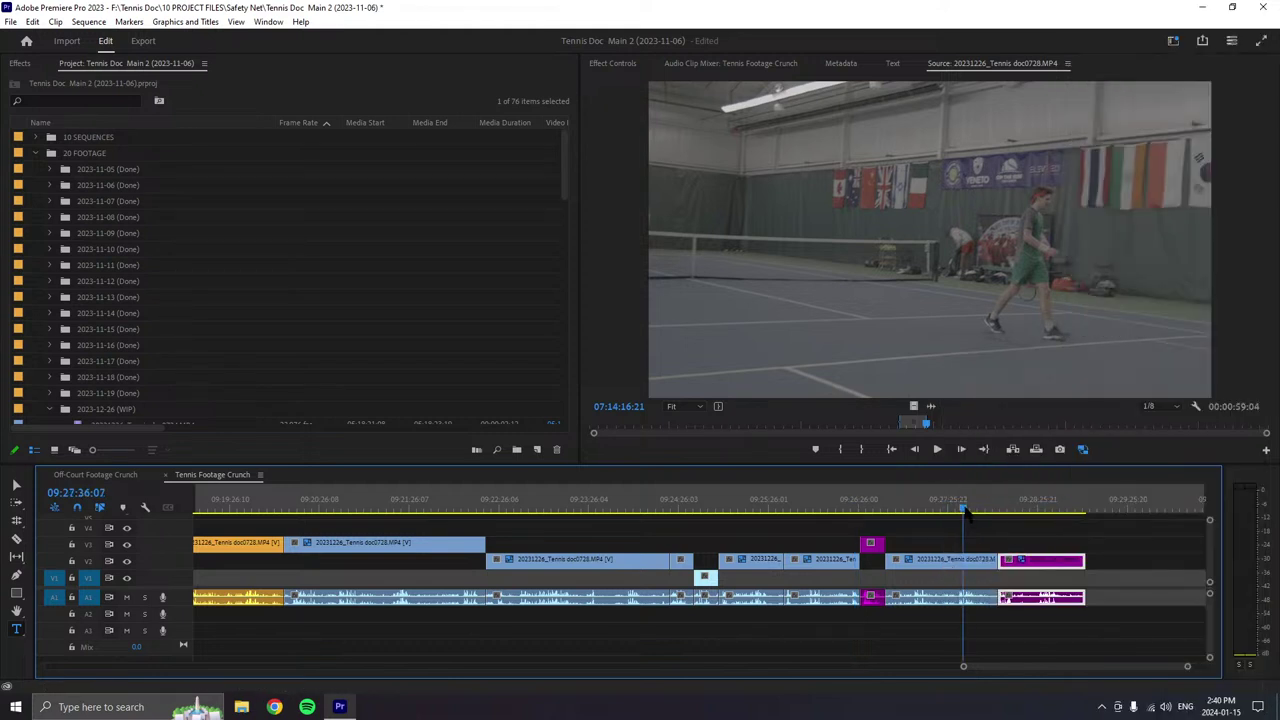
- Mark a source section about 1:03 long ending at 07:15:29:23 and append it to the sequence on V1
{"action": "left_click", "coordinate": [937, 449]}
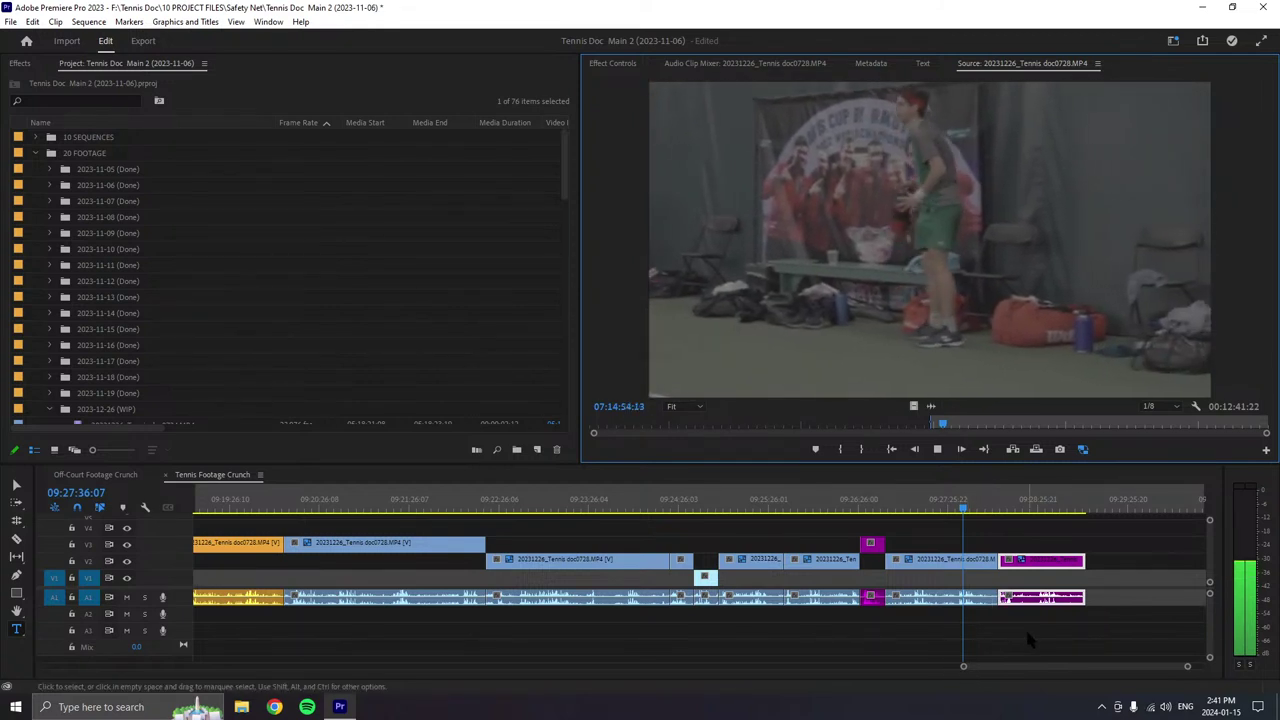
{"action": "key", "text": "space"}
{"action": "left_click", "coordinate": [1025, 627]}
{"action": "left_click", "coordinate": [938, 450]}
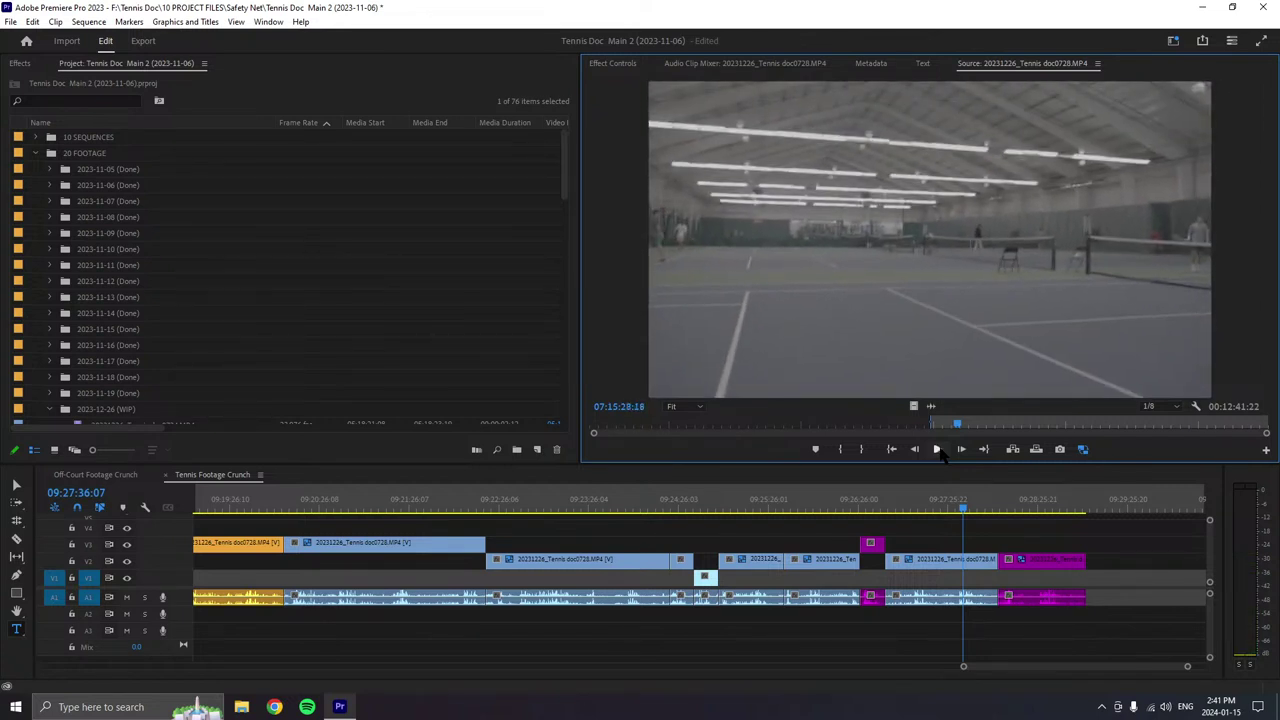
{"action": "left_click_drag", "start_coordinate": [969, 333], "coordinate": [1092, 579]}
- Change the label color of the newly appended 1:03 clip on V1 to Green
{"action": "right_click", "coordinate": [1092, 579]}
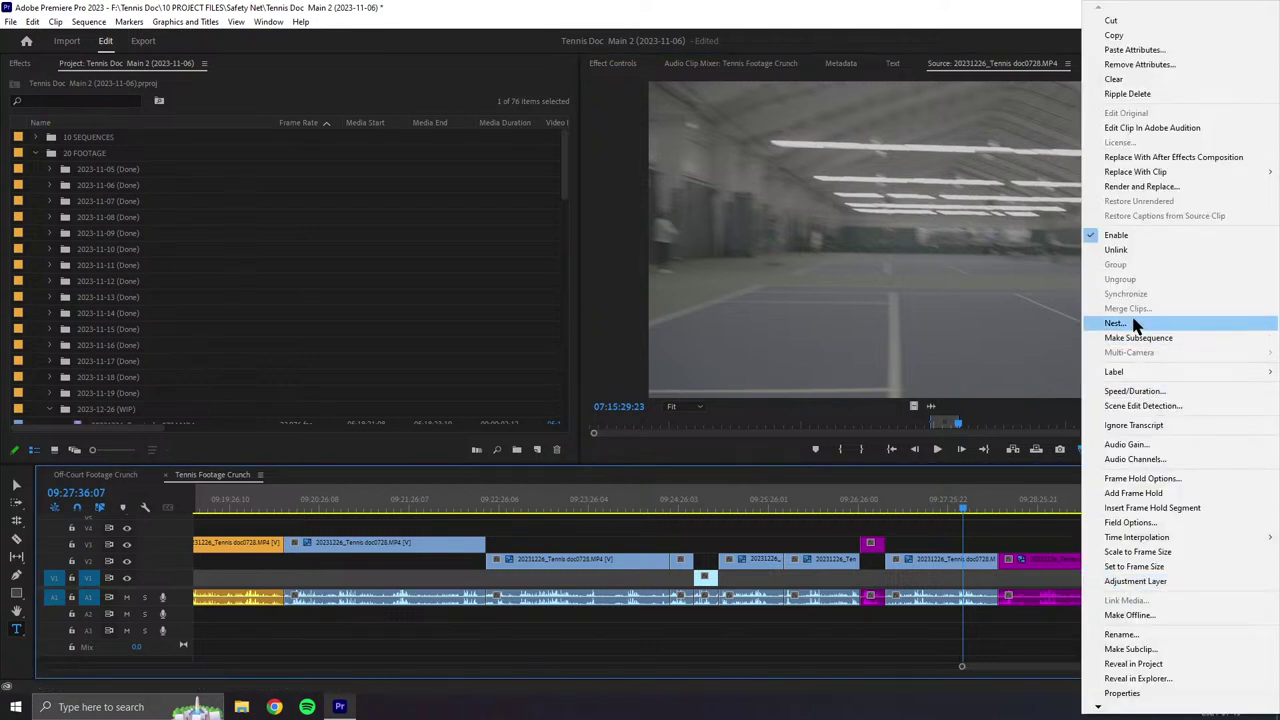
{"action": "mouse_move", "coordinate": [1120, 371]}
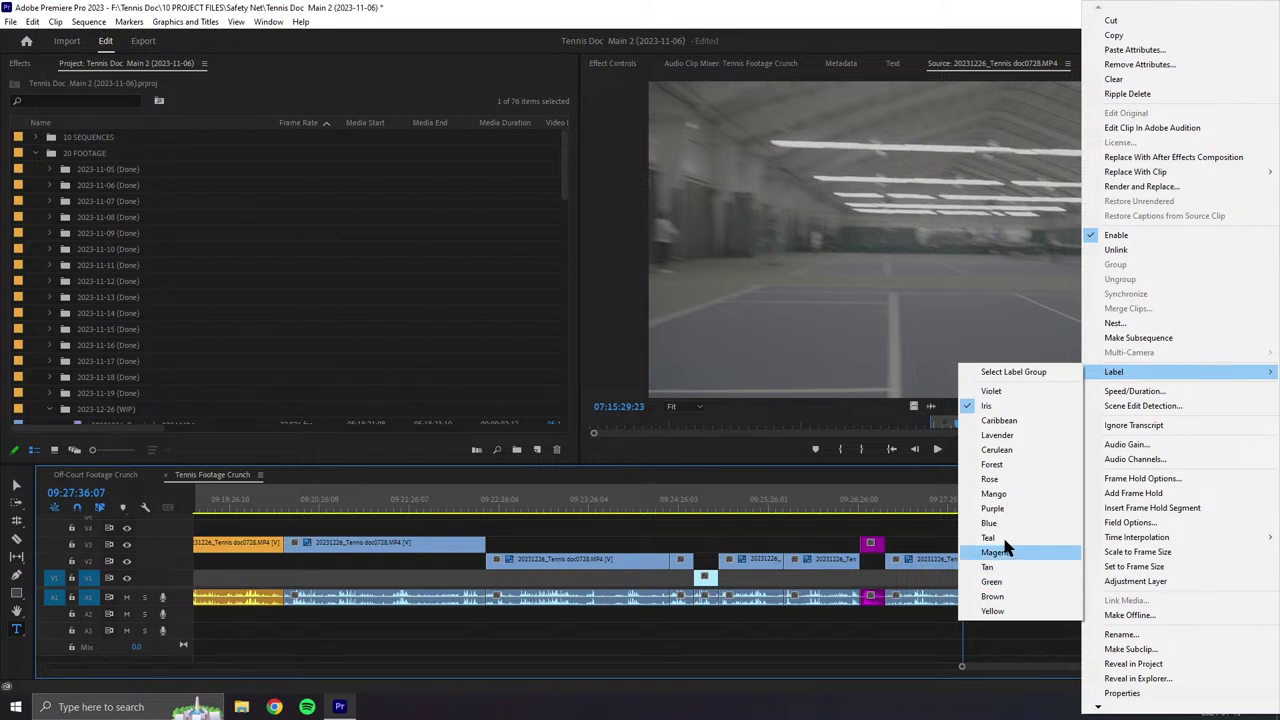
{"action": "left_click", "coordinate": [1012, 482]}
- Extend the sequence's Out point to about 09:33:40, past the last clip, and save the project
{"action": "scroll", "coordinate": [1005, 588], "scroll_direction": "down", "scroll_amount": 5}
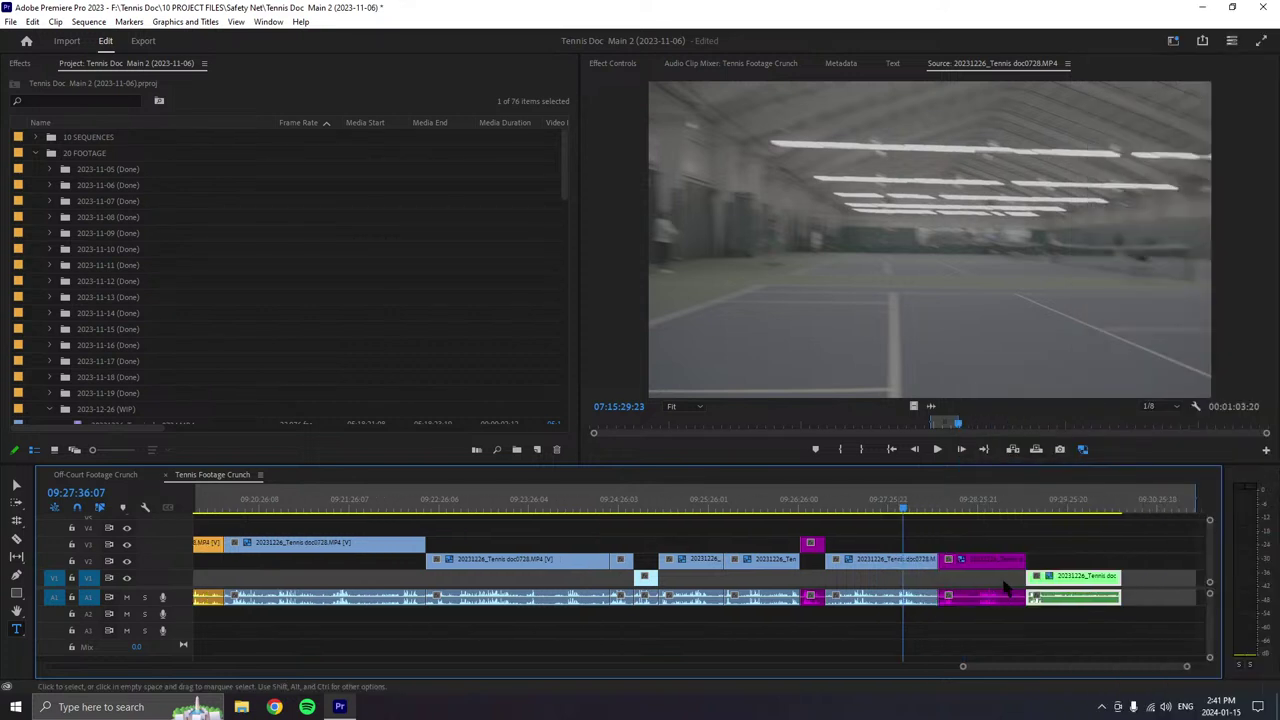
{"action": "scroll", "coordinate": [1005, 588], "scroll_direction": "down", "scroll_amount": 2}
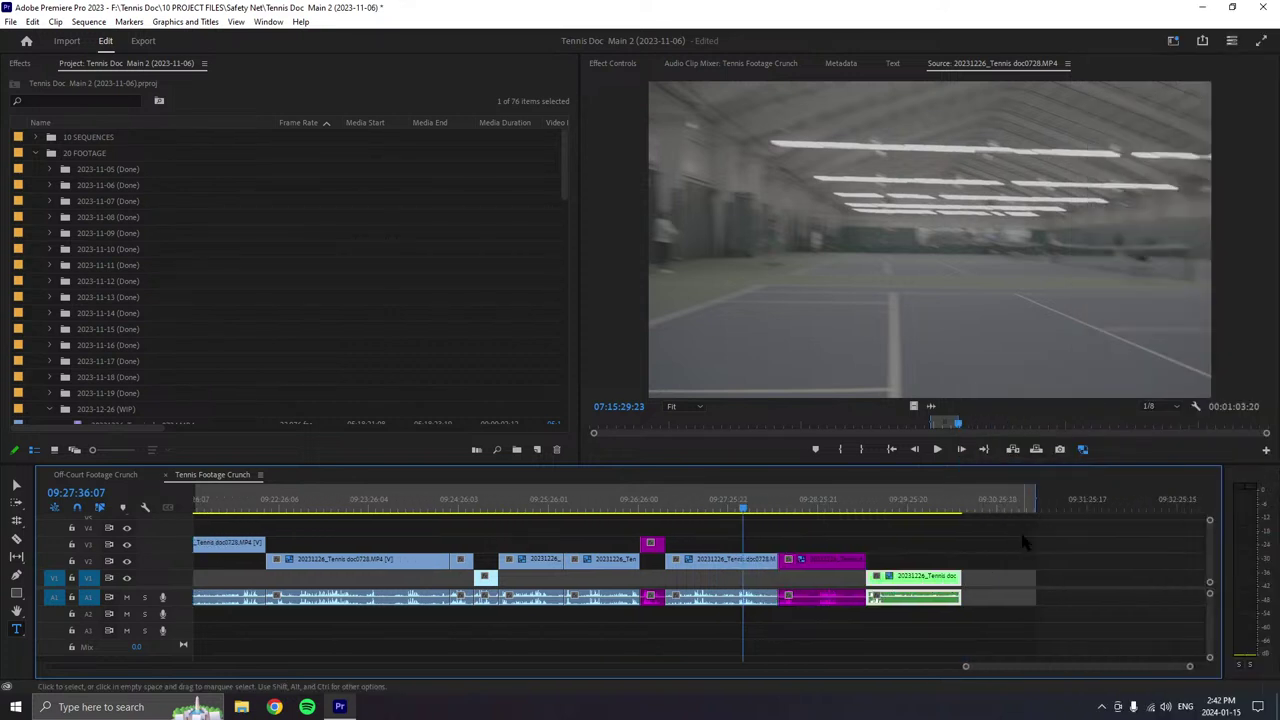
{"action": "scroll", "coordinate": [1015, 545], "scroll_direction": "down", "scroll_amount": 3}
{"action": "scroll", "coordinate": [1003, 670], "scroll_direction": "down", "scroll_amount": 1}
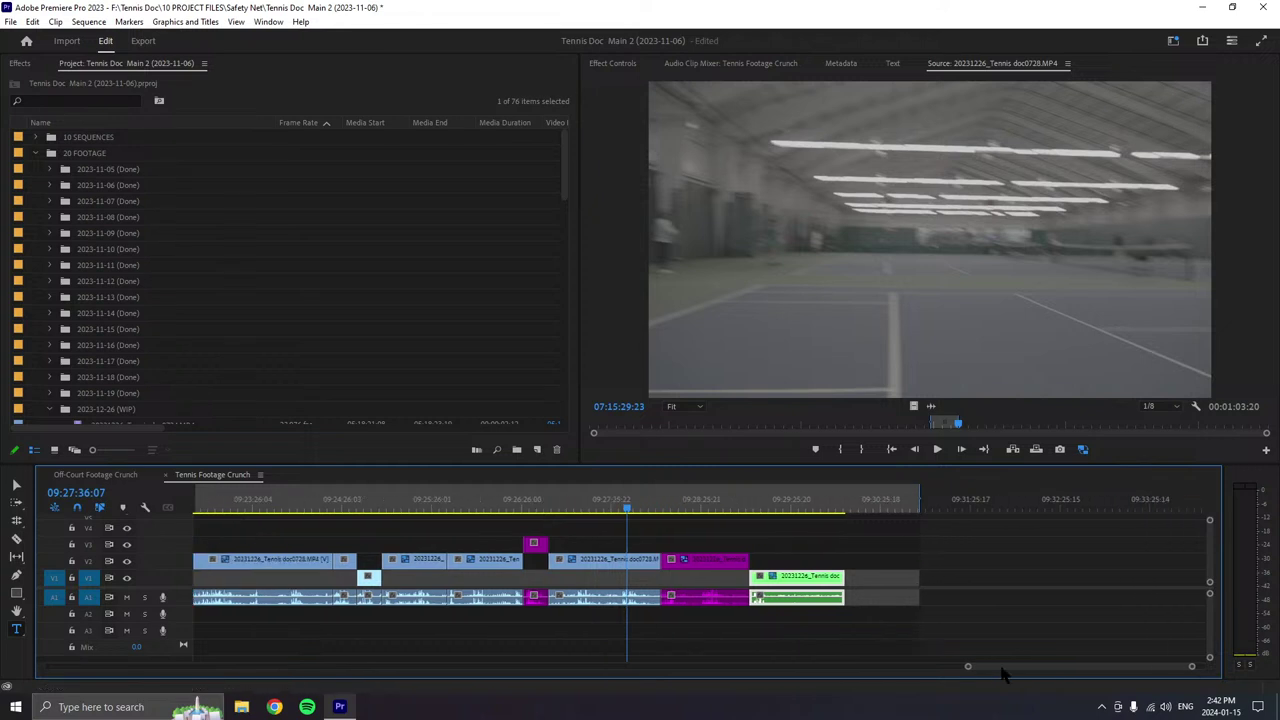
{"action": "key", "text": "End"}
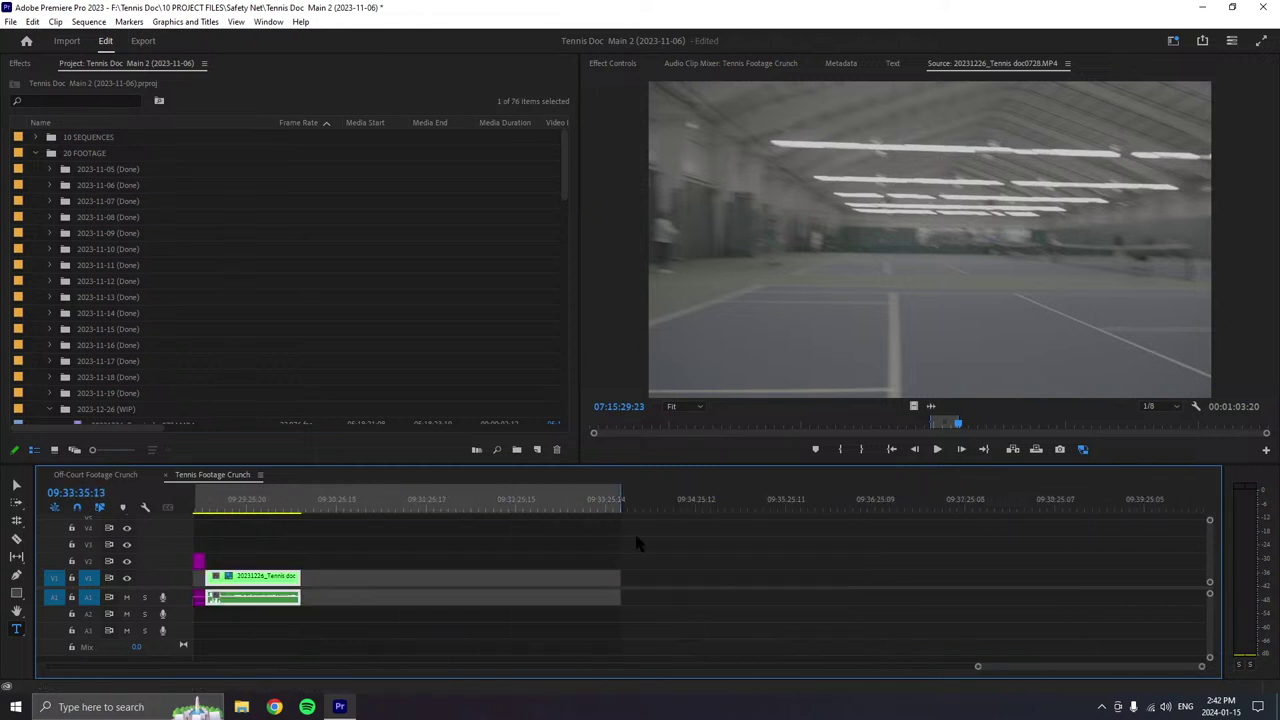
{"action": "key", "text": "ctrl+s"}
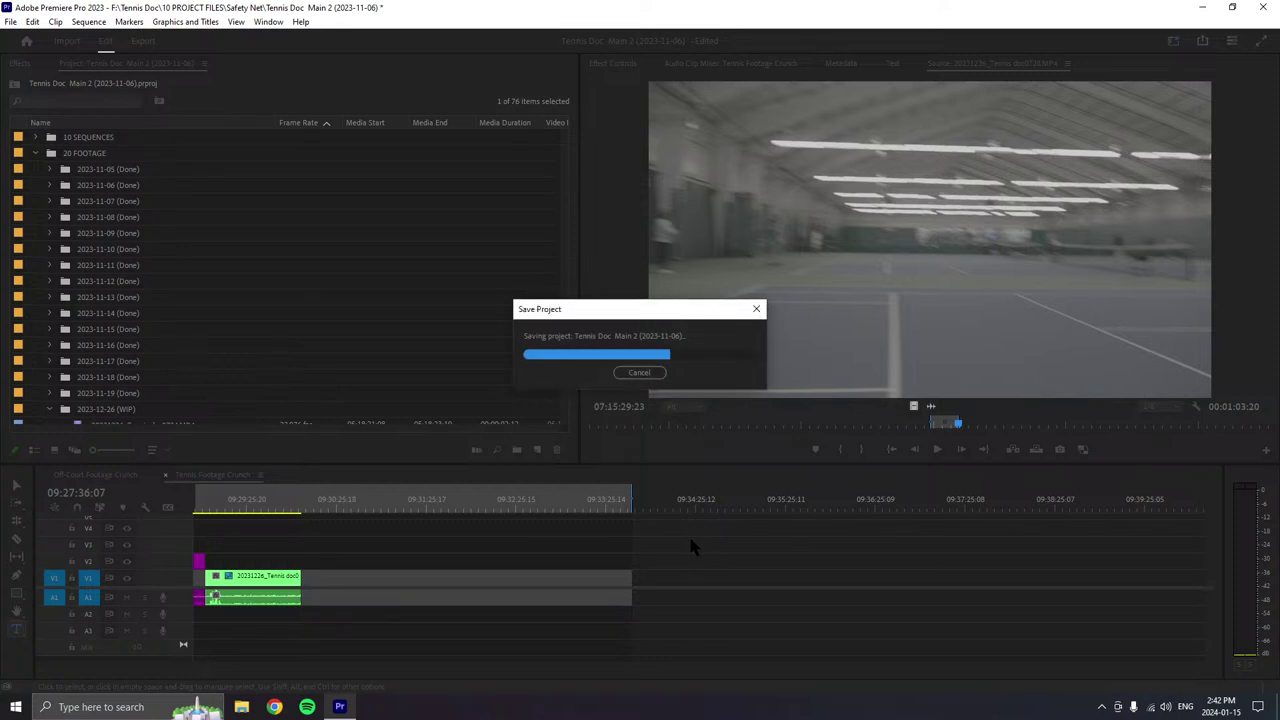
- Play on through 20231226_Tennis doc0728.MP4 and mark a new source In point about 10:48 before the end of the footage
{"action": "left_click", "coordinate": [937, 449]}
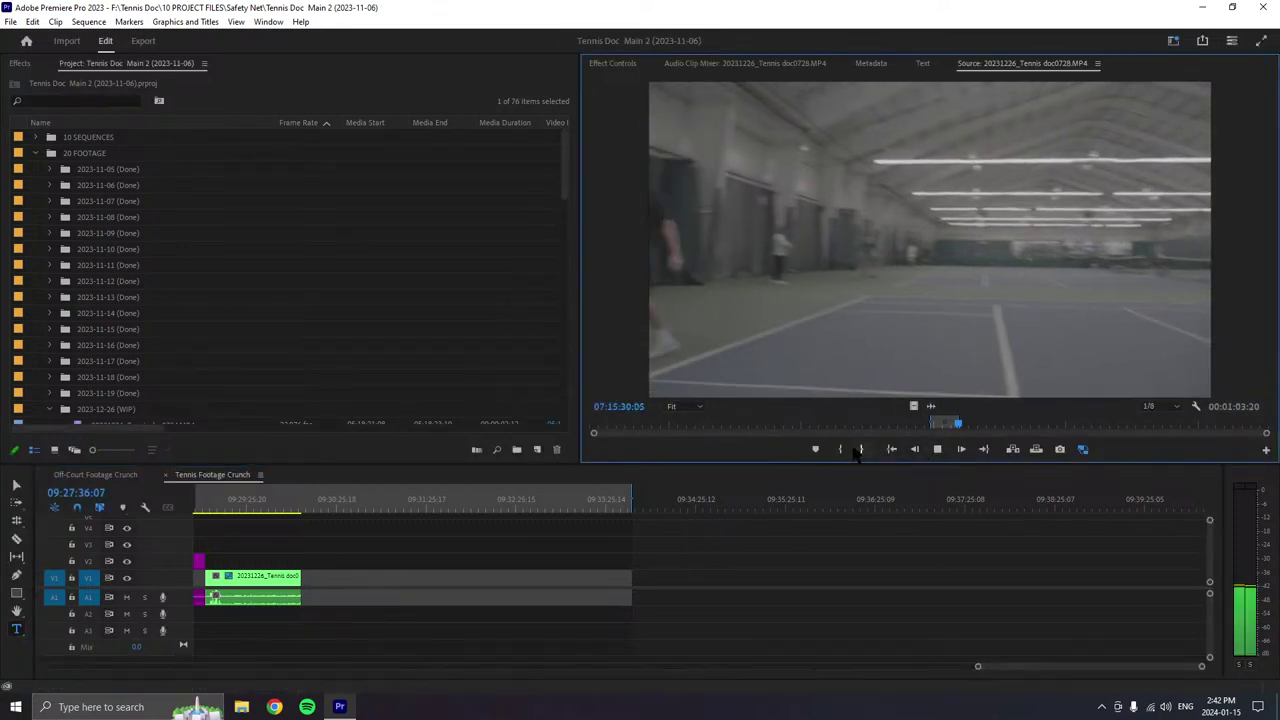
{"action": "left_click", "coordinate": [840, 449]}
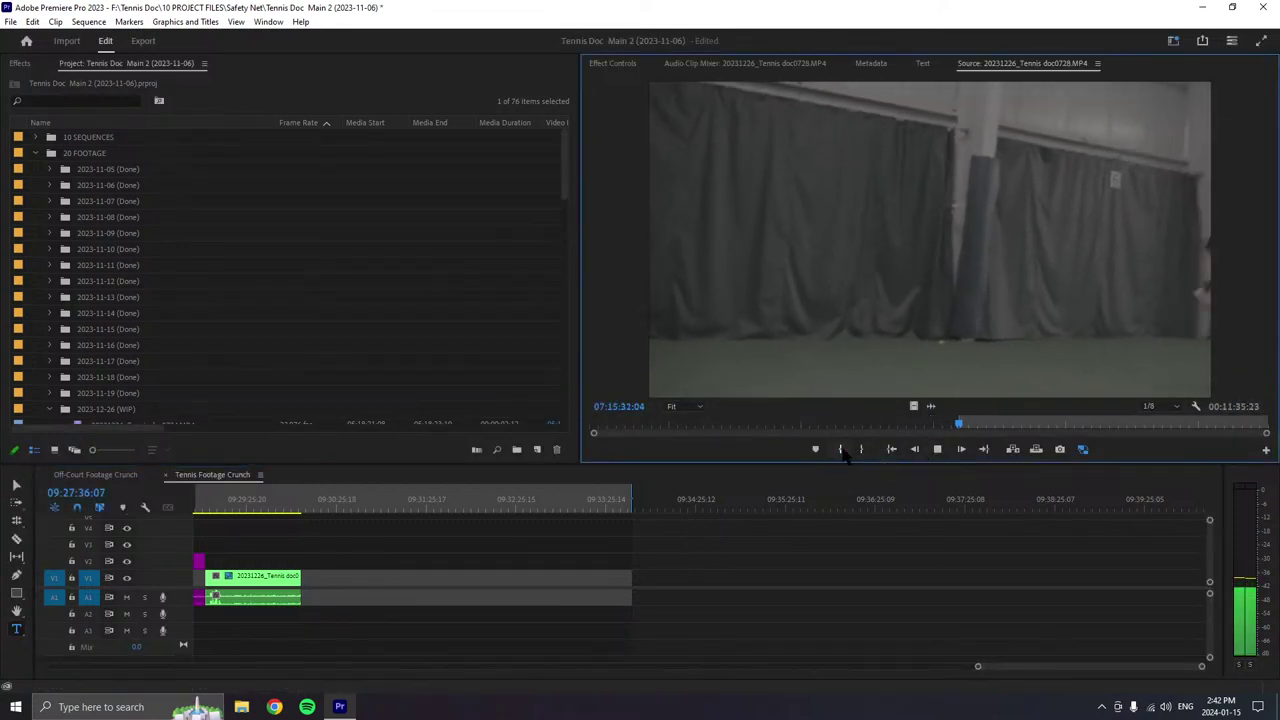
{"action": "left_click", "coordinate": [840, 449]}
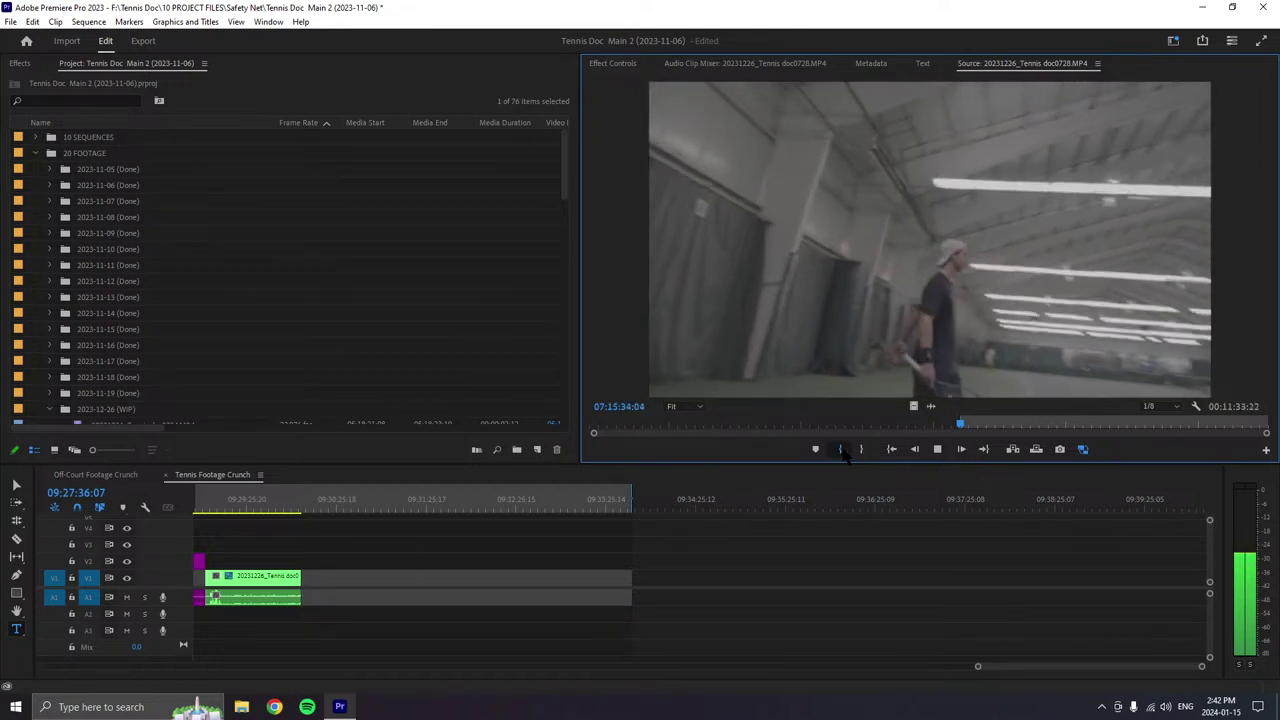
{"action": "left_click", "coordinate": [840, 449]}
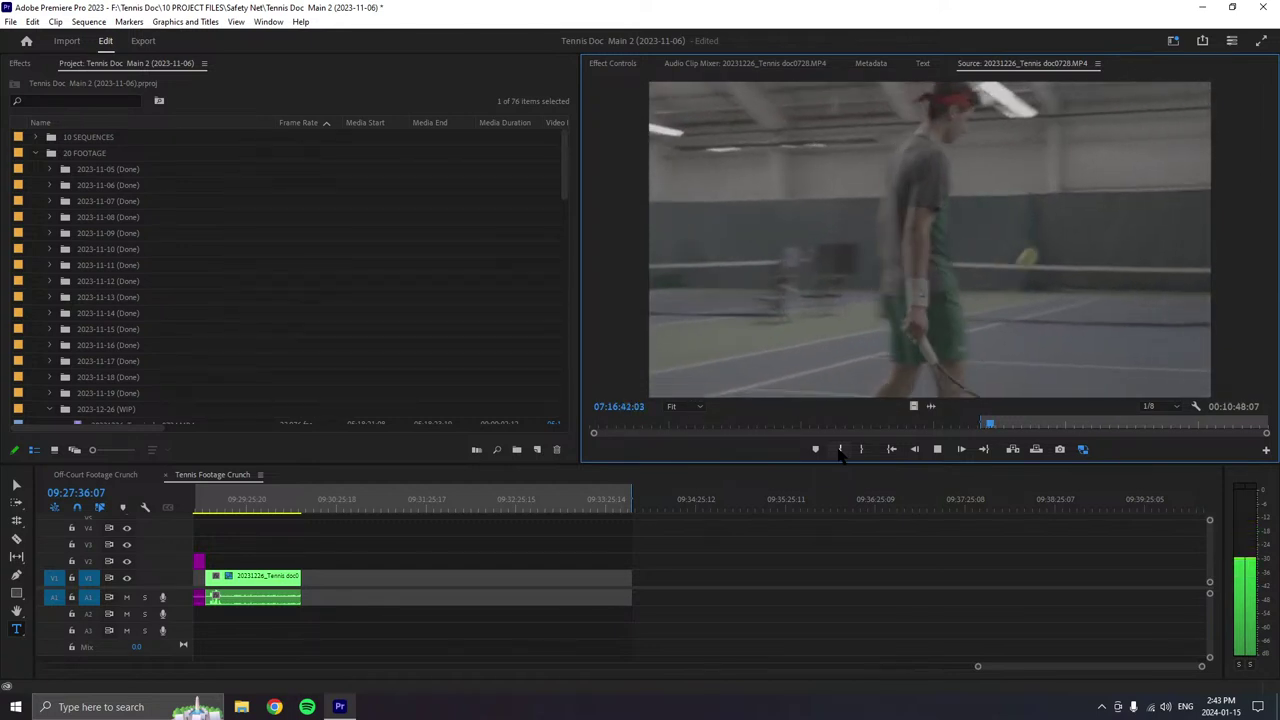
{"action": "key", "text": "space"}
{"action": "key", "text": "space"}
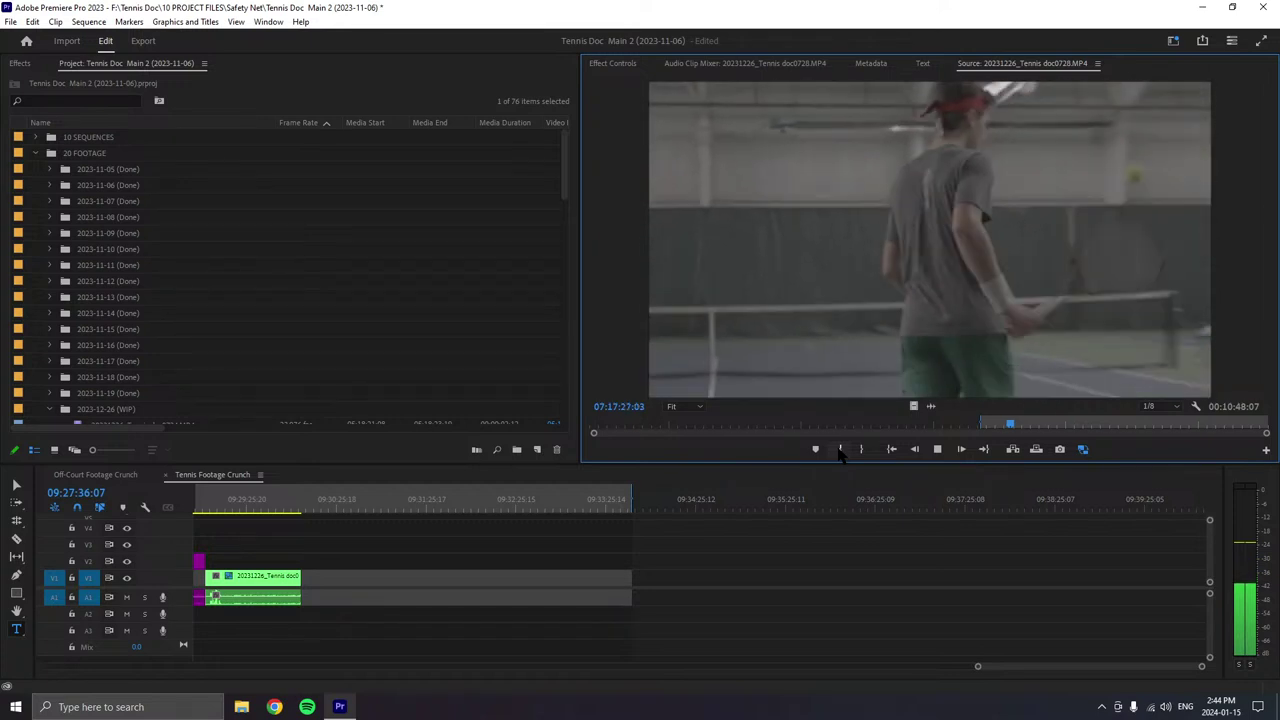
{"action": "scroll", "coordinate": [260, 267], "scroll_direction": "down", "scroll_amount": 4}
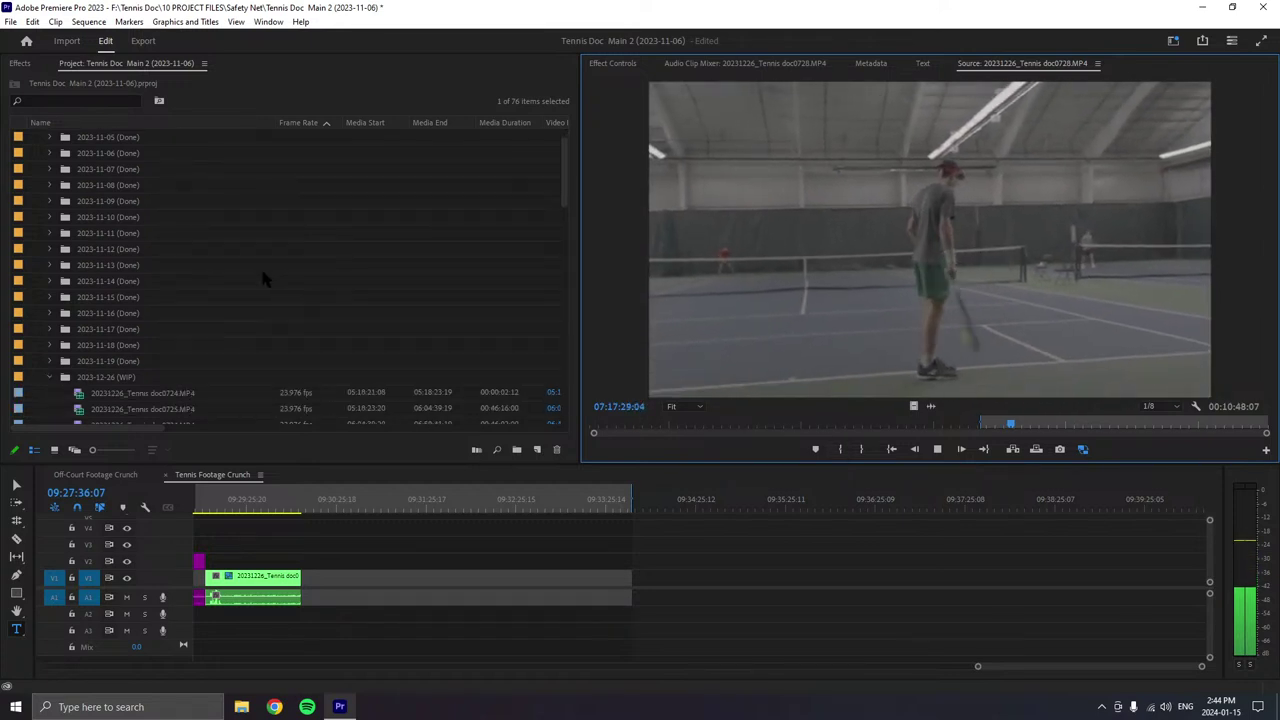
{"action": "scroll", "coordinate": [260, 267], "scroll_direction": "down", "scroll_amount": 5}
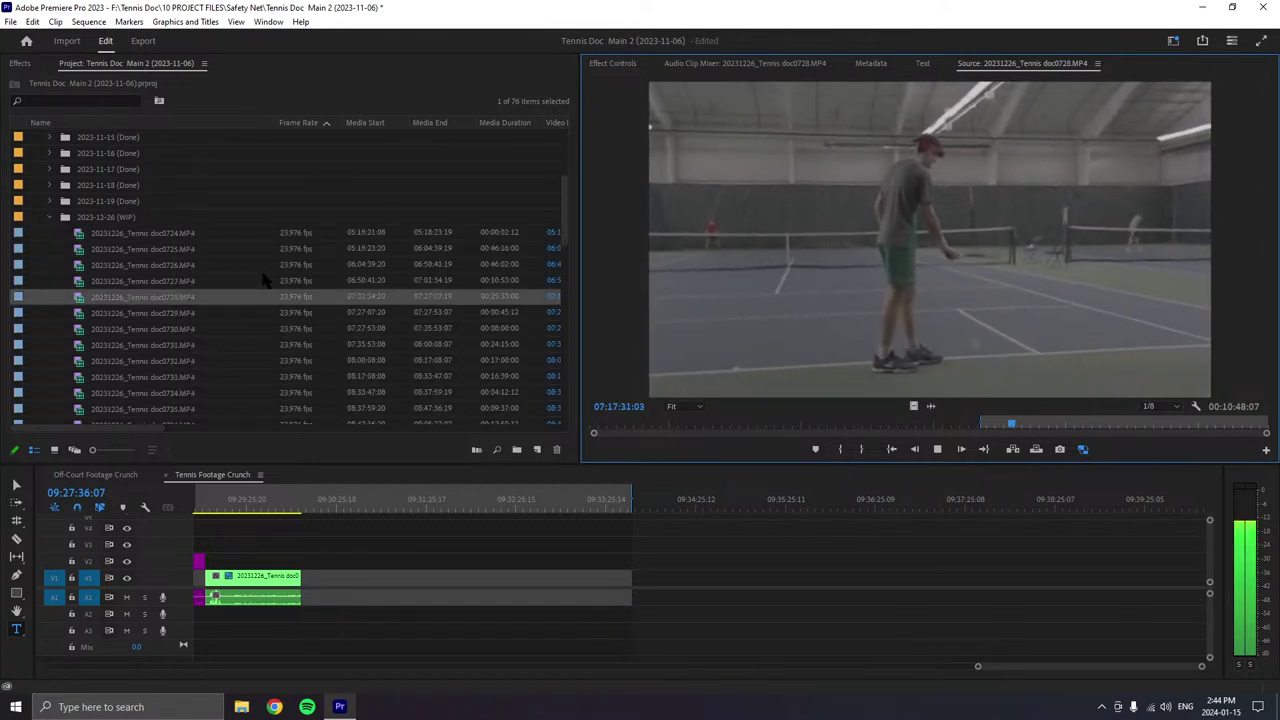
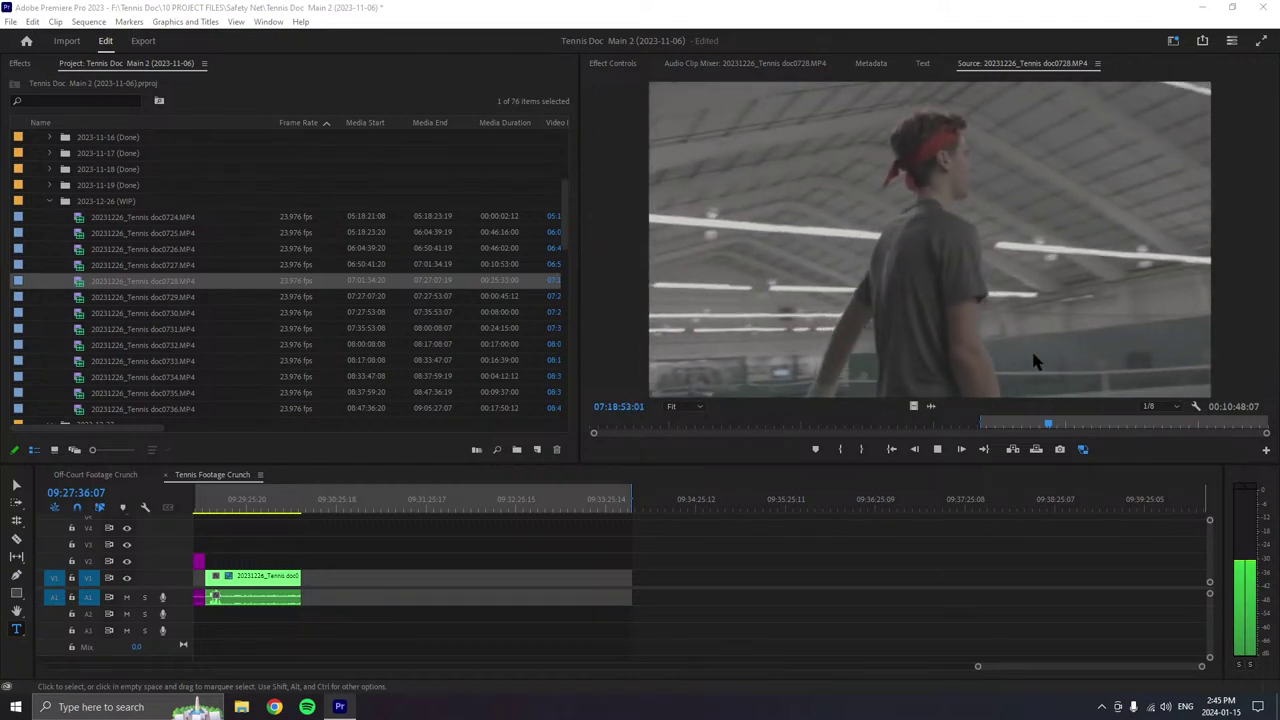
{"action": "left_click", "coordinate": [938, 449]}
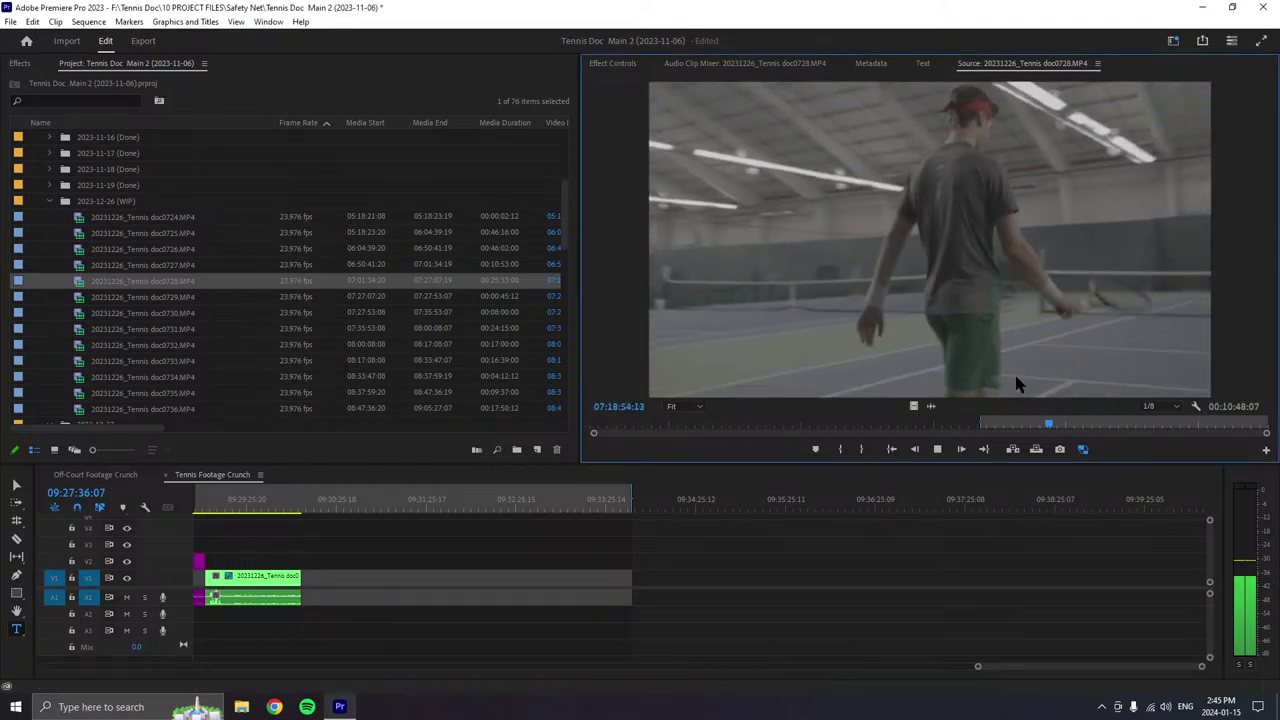
{"action": "left_click_drag", "start_coordinate": [867, 455], "coordinate": [349, 561]}
{"action": "left_click", "coordinate": [937, 449]}
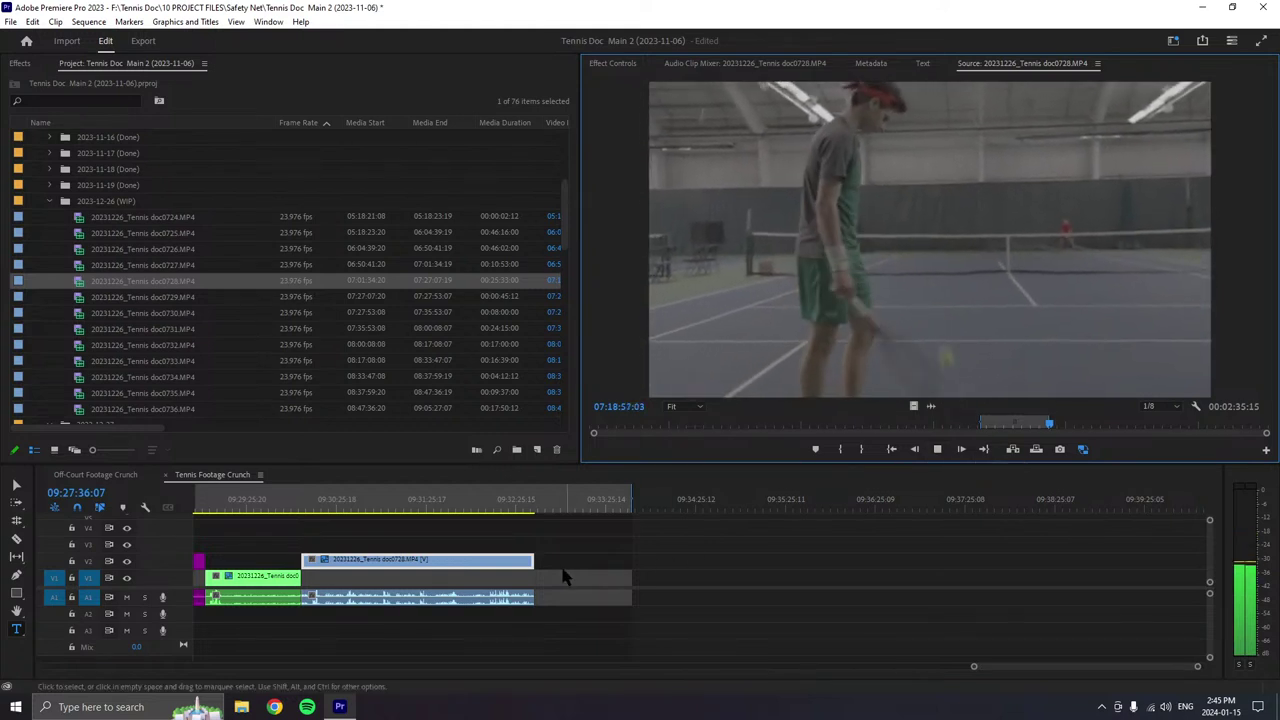
{"action": "left_click", "coordinate": [498, 604]}
{"action": "key", "text": "Delete"}
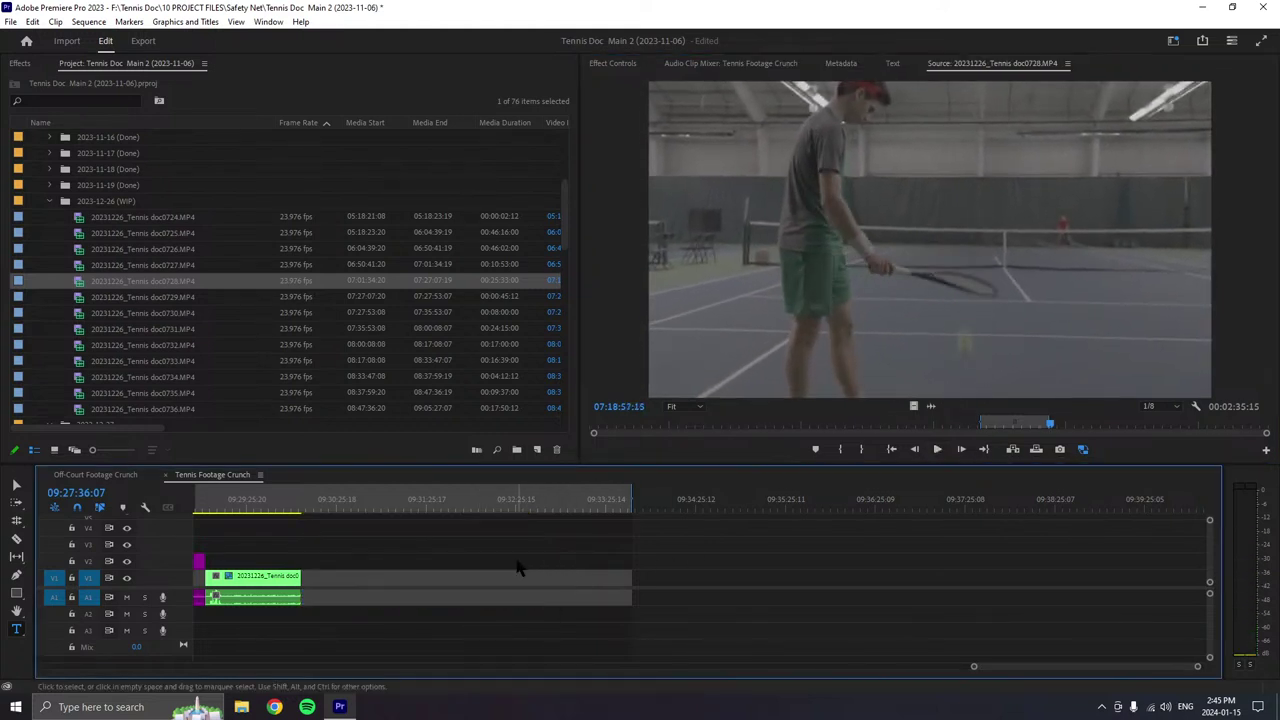
- Mark the source Out point for a section about 3:22 long, append it to the sequence and move its video up to V3
{"action": "left_click", "coordinate": [937, 449]}
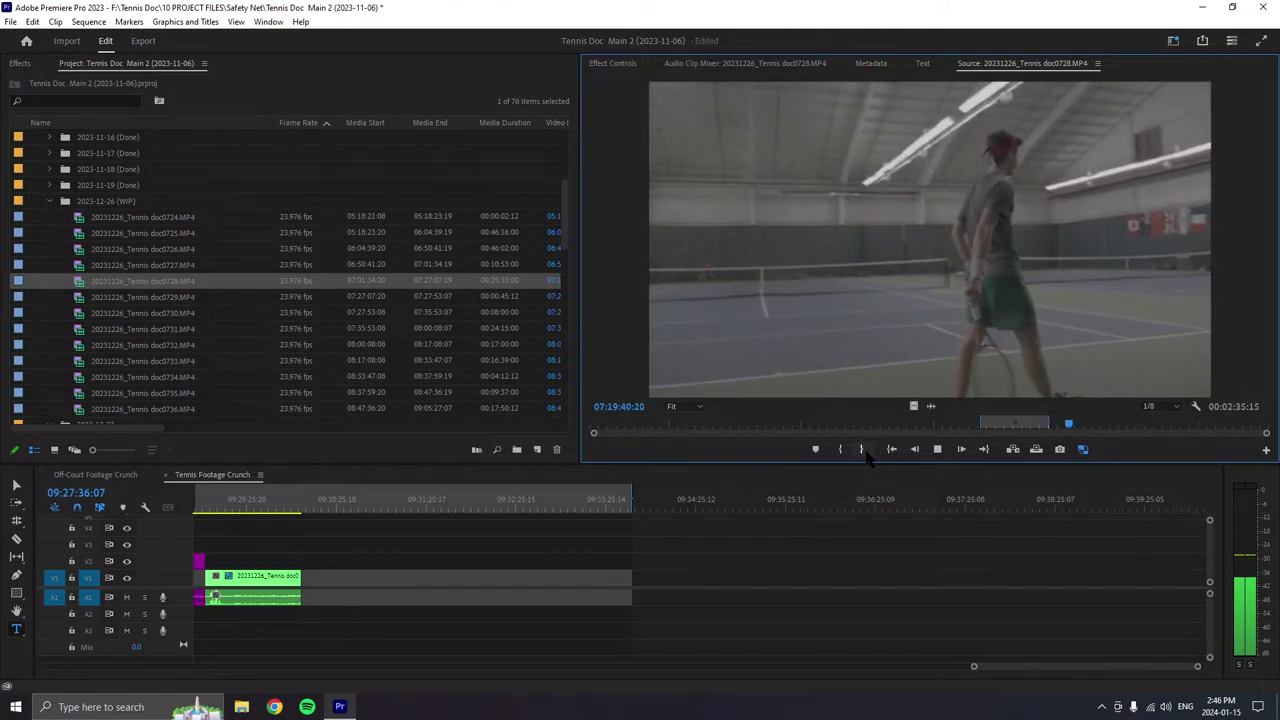
{"action": "left_click", "coordinate": [861, 449]}
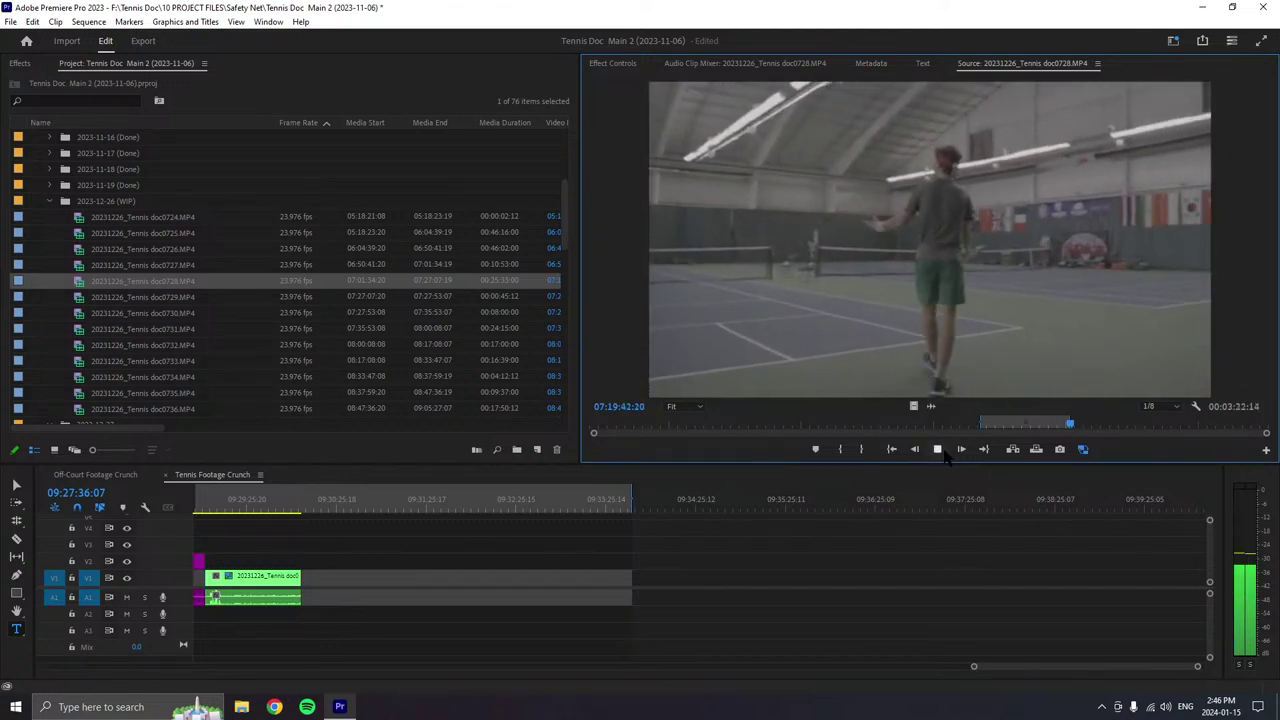
{"action": "left_click", "coordinate": [937, 449]}
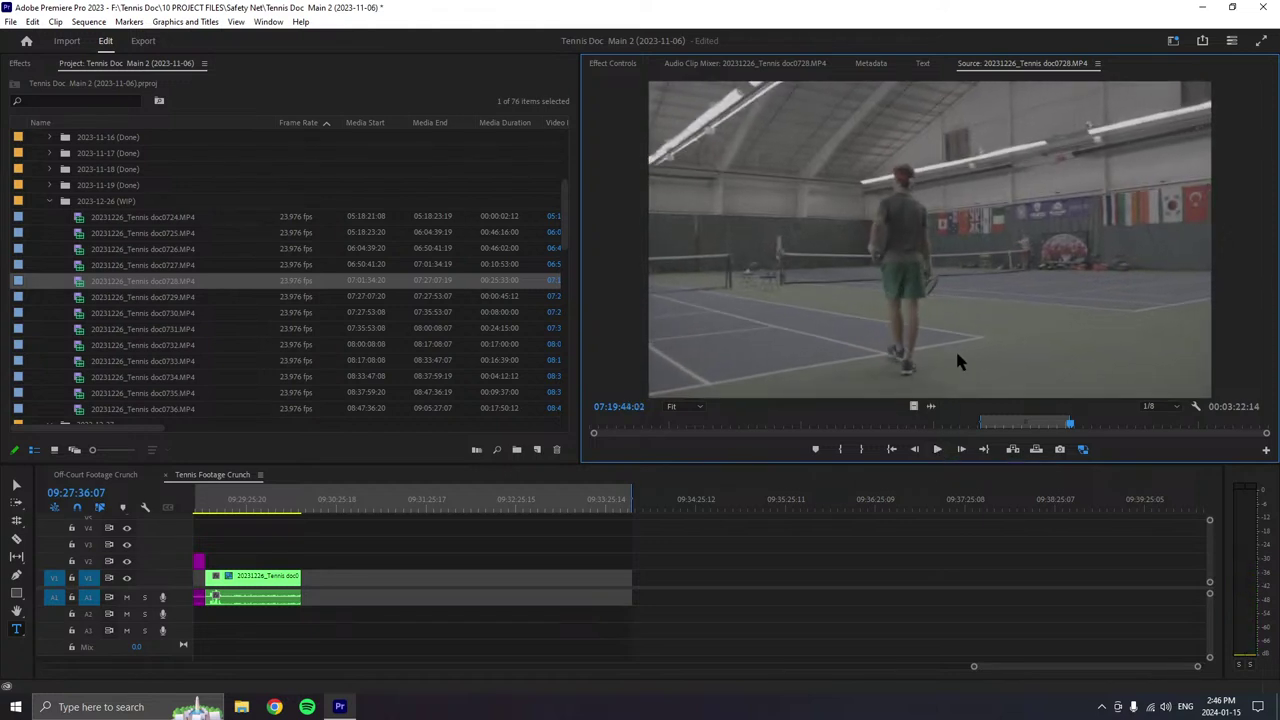
{"action": "left_click_drag", "start_coordinate": [955, 362], "coordinate": [303, 588]}
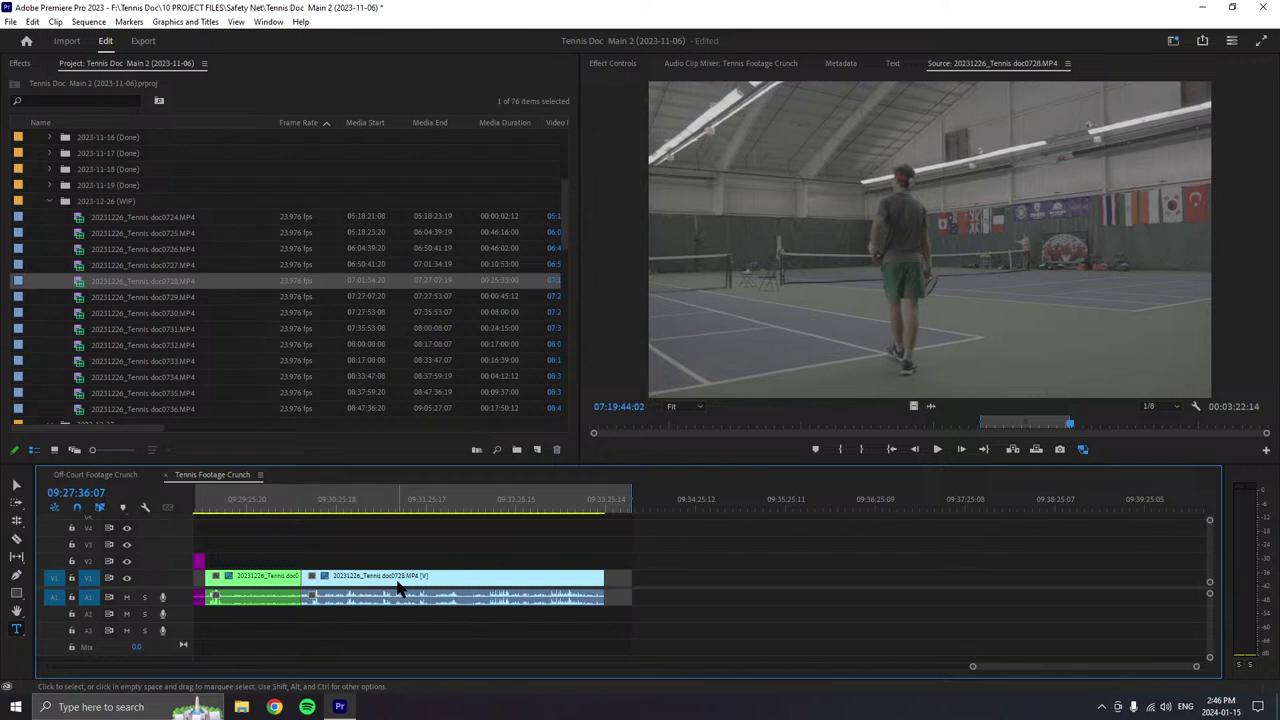
{"action": "key", "text": "alt+Up"}
{"action": "key", "text": "alt+Up"}
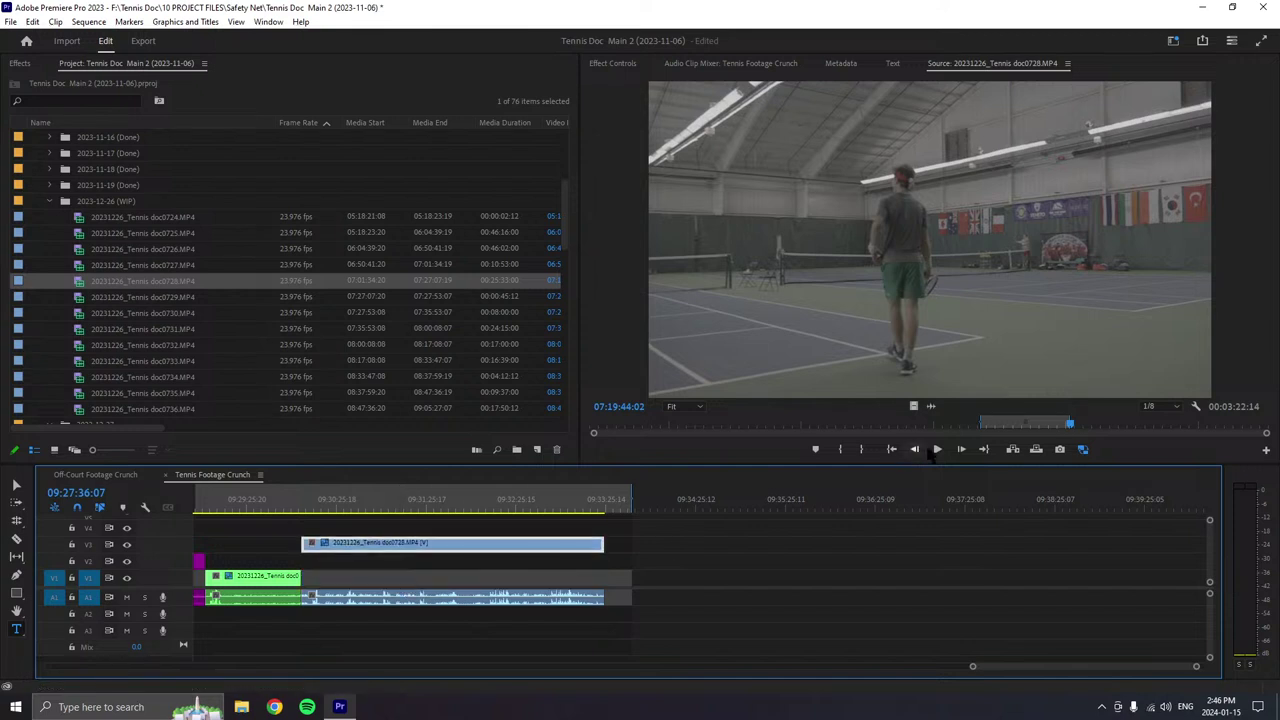
- Mark a source section about 50 seconds long ending at 07:20:40:19 and append it to the sequence on V2
{"action": "left_click", "coordinate": [935, 450]}
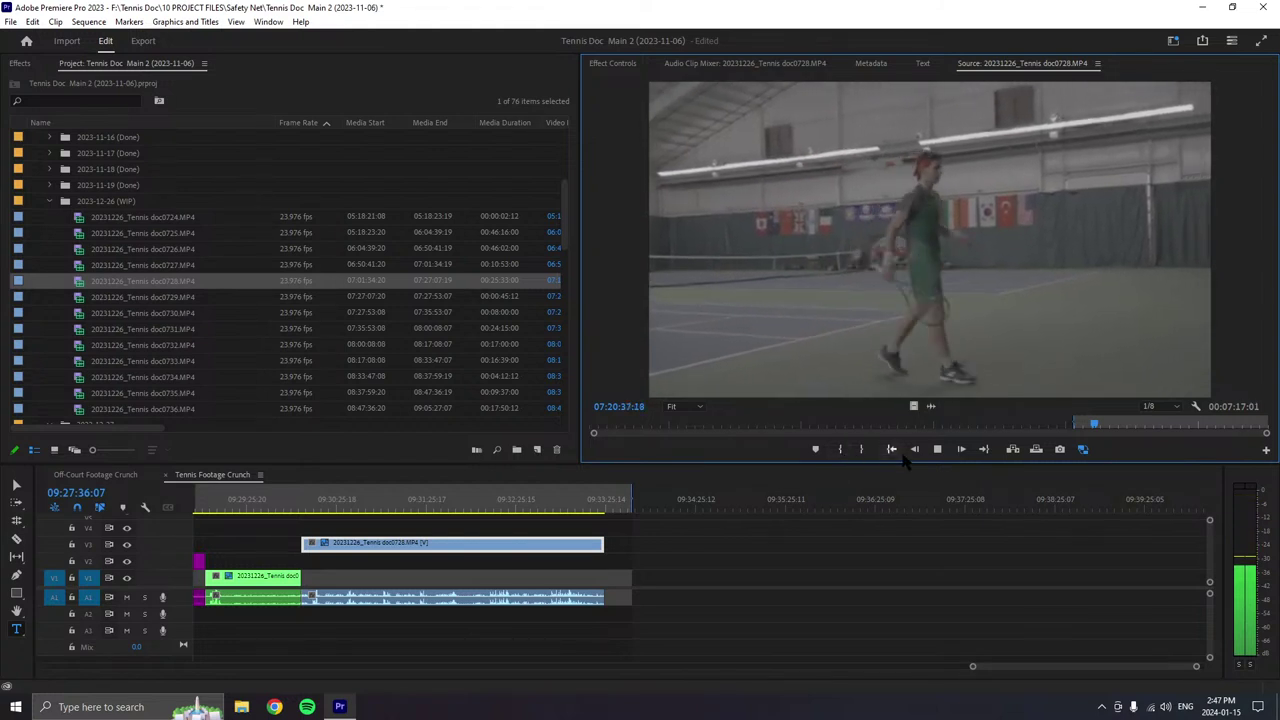
{"action": "left_click", "coordinate": [937, 449]}
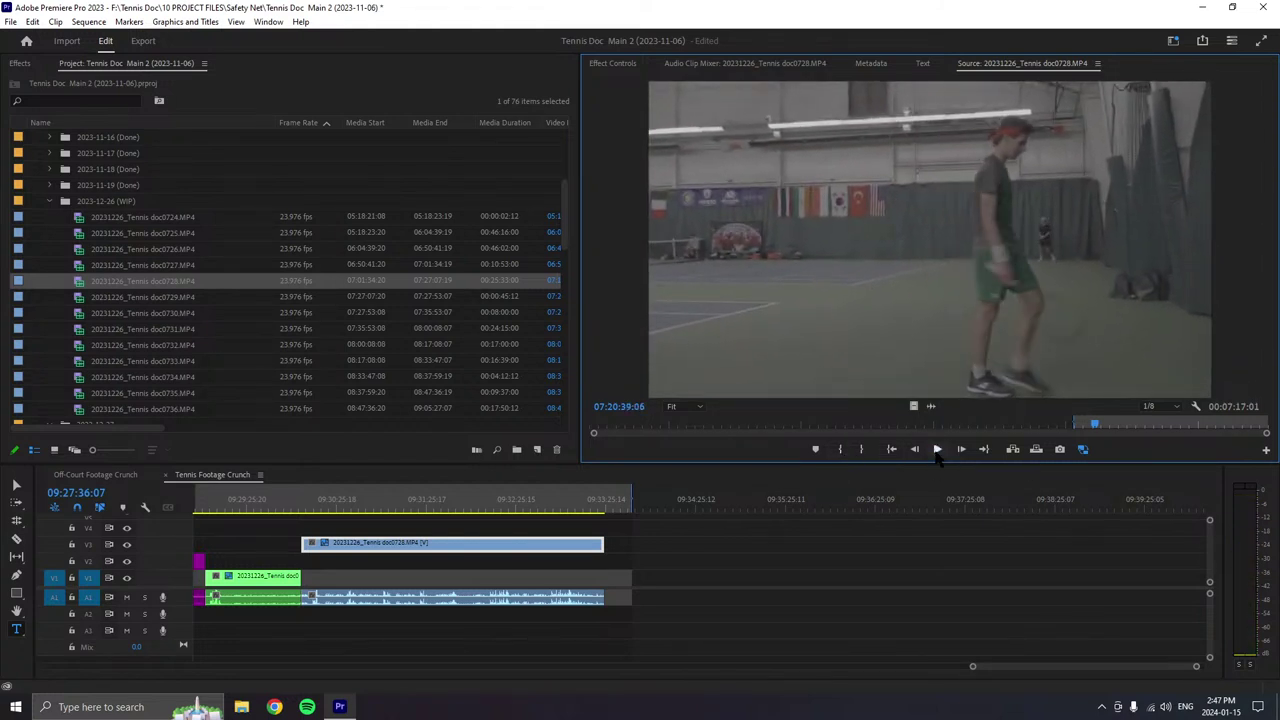
{"action": "left_click", "coordinate": [937, 449]}
{"action": "left_click", "coordinate": [937, 450]}
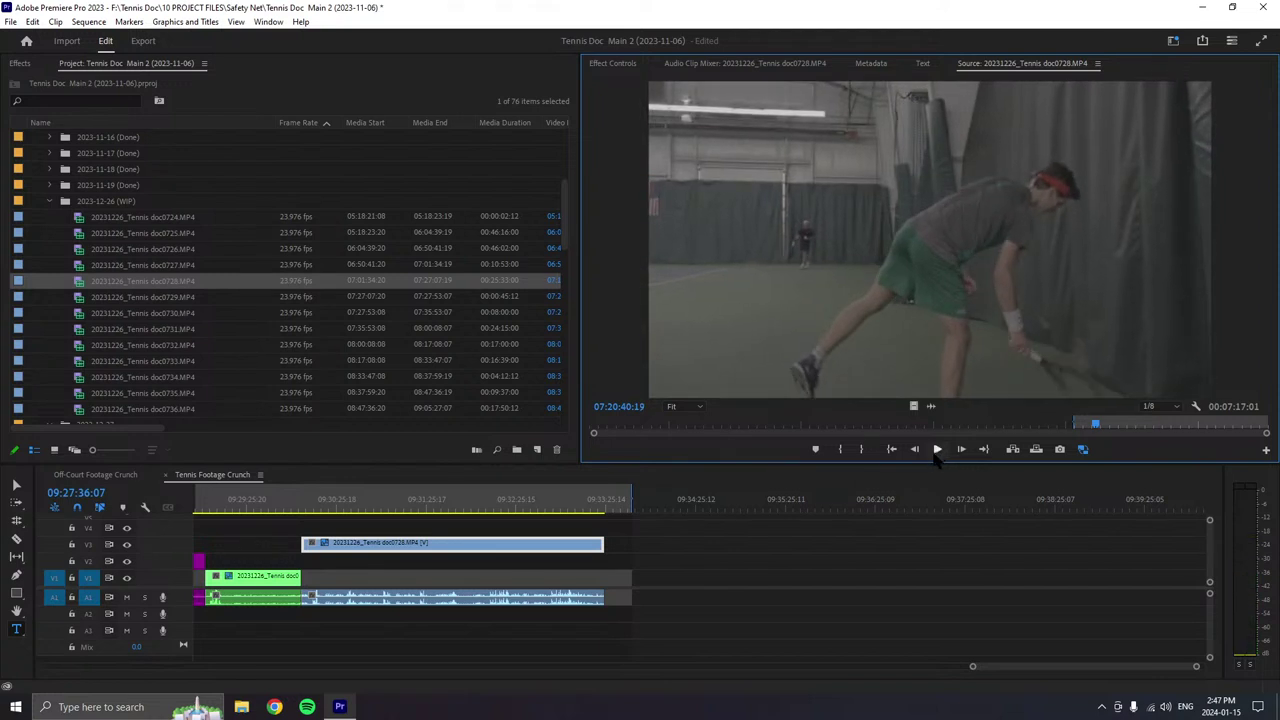
{"action": "left_click", "coordinate": [861, 449]}
{"action": "left_click_drag", "start_coordinate": [860, 390], "coordinate": [608, 577]}
{"action": "mouse_move", "coordinate": [678, 558]}
{"action": "left_mouse_down"}
{"action": "mouse_move", "coordinate": [664, 562]}
{"action": "mouse_move", "coordinate": [664, 542]}
{"action": "left_mouse_up"}
- Mark the next source section ending at about 07:21:51 and append it to the sequence on V1
{"action": "left_click", "coordinate": [937, 449]}
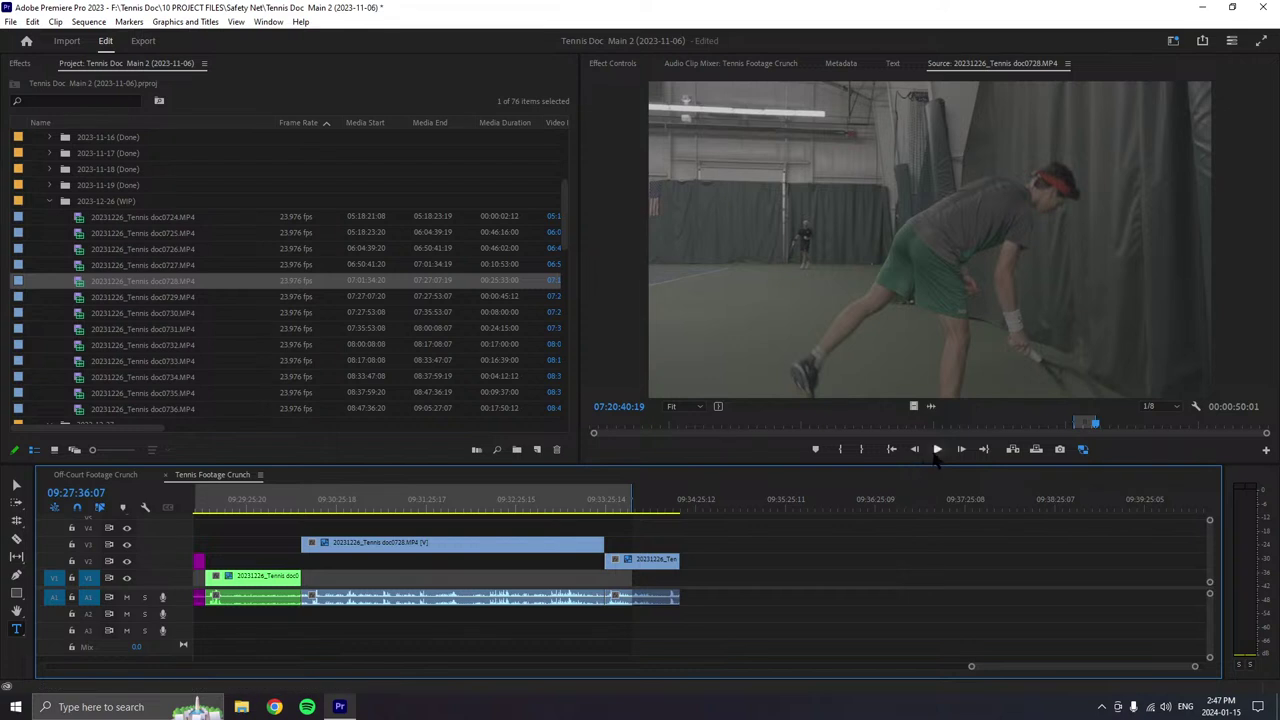
{"action": "left_click", "coordinate": [840, 449]}
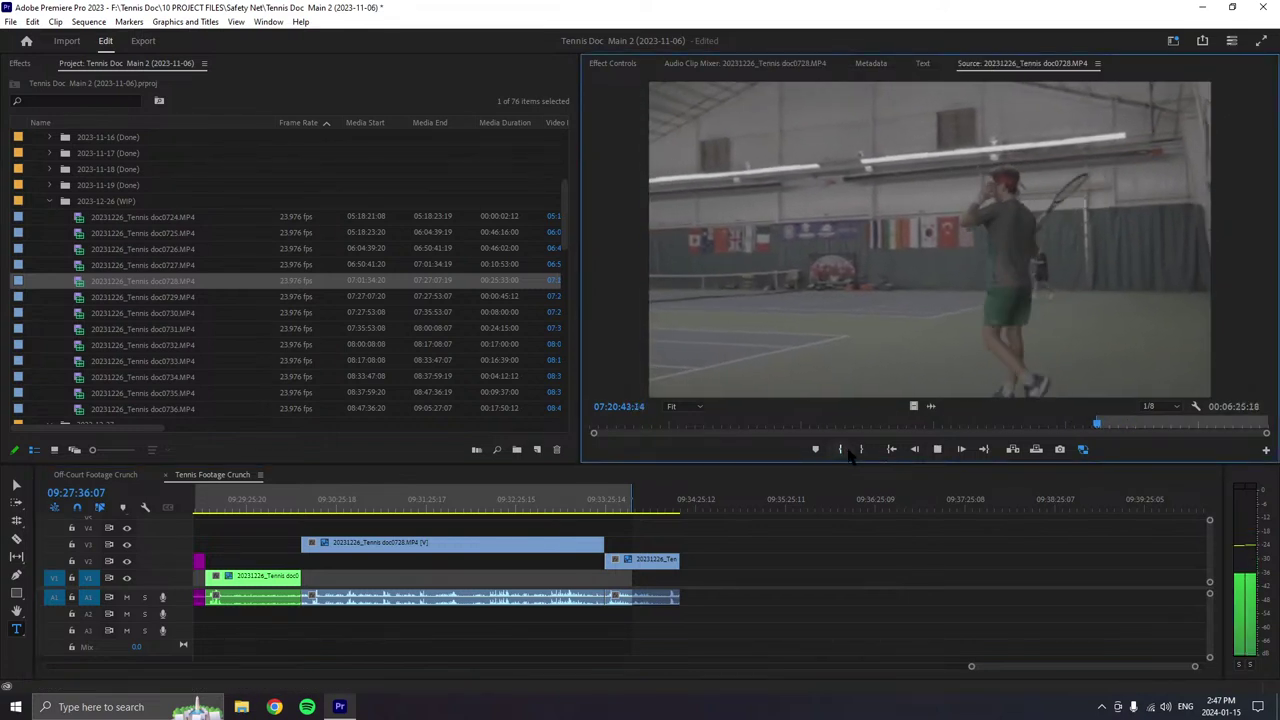
{"action": "left_click", "coordinate": [840, 449]}
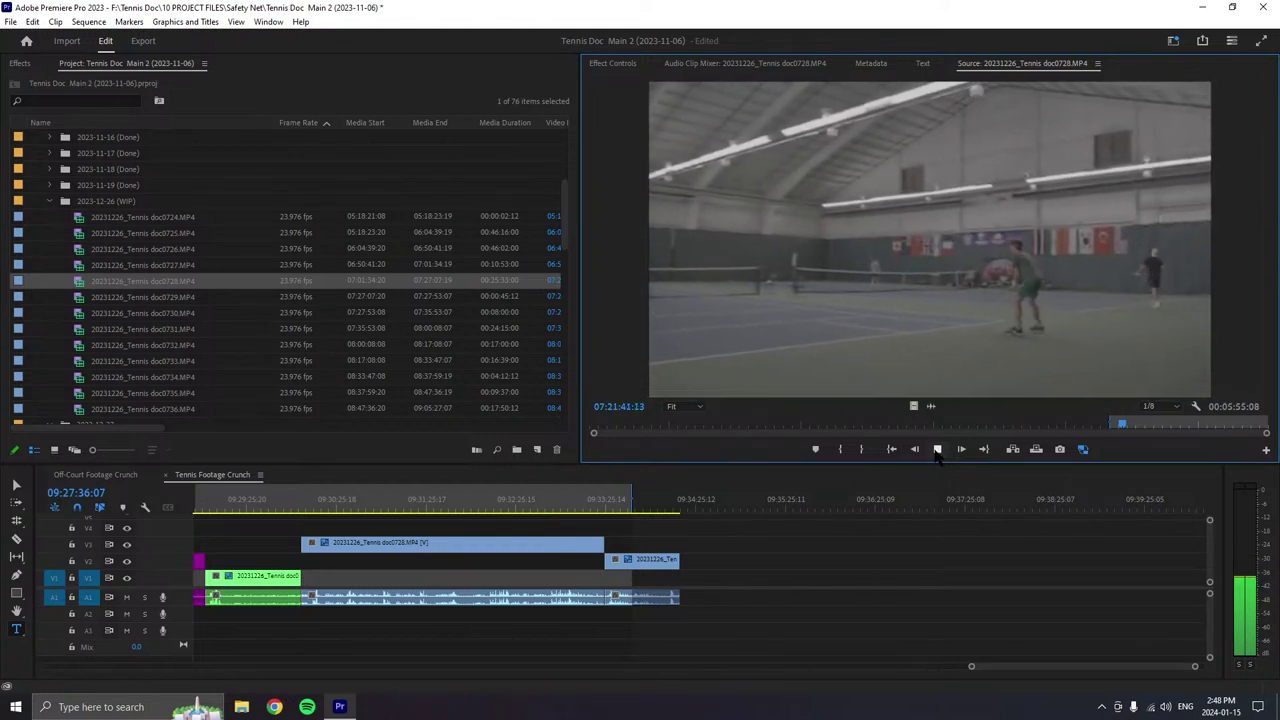
{"action": "left_click", "coordinate": [937, 449]}
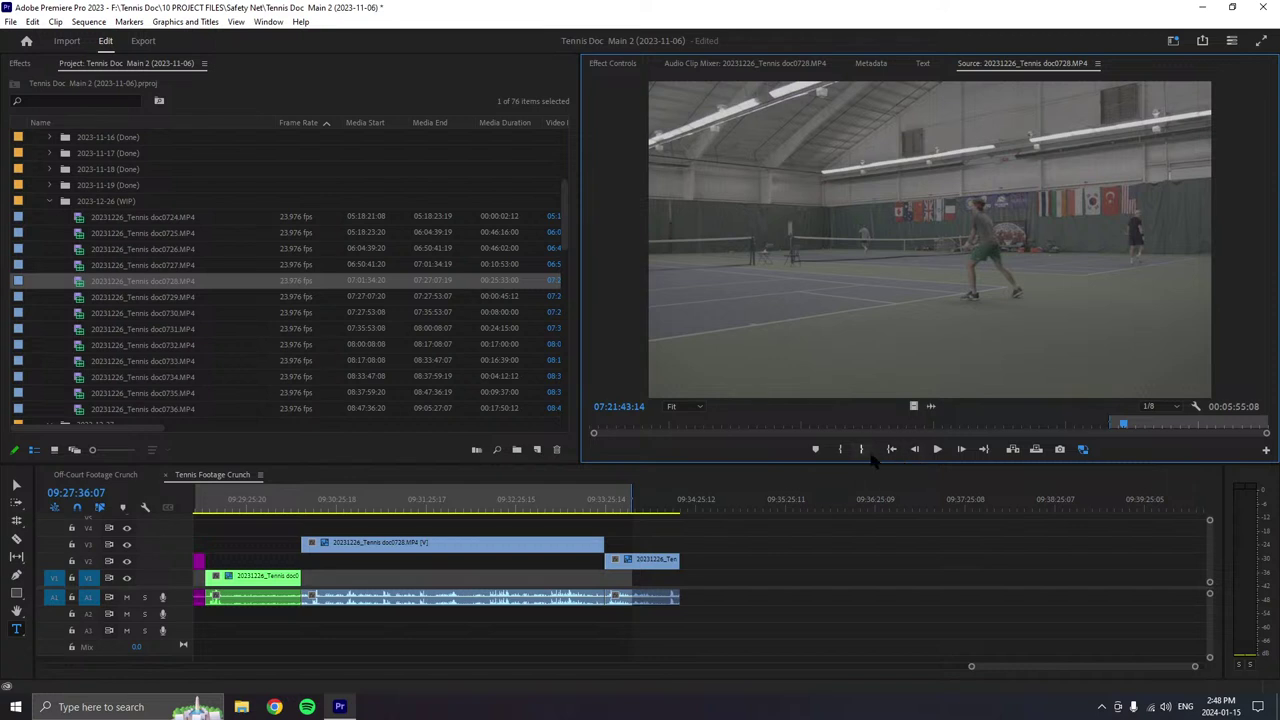
{"action": "left_click", "coordinate": [937, 449]}
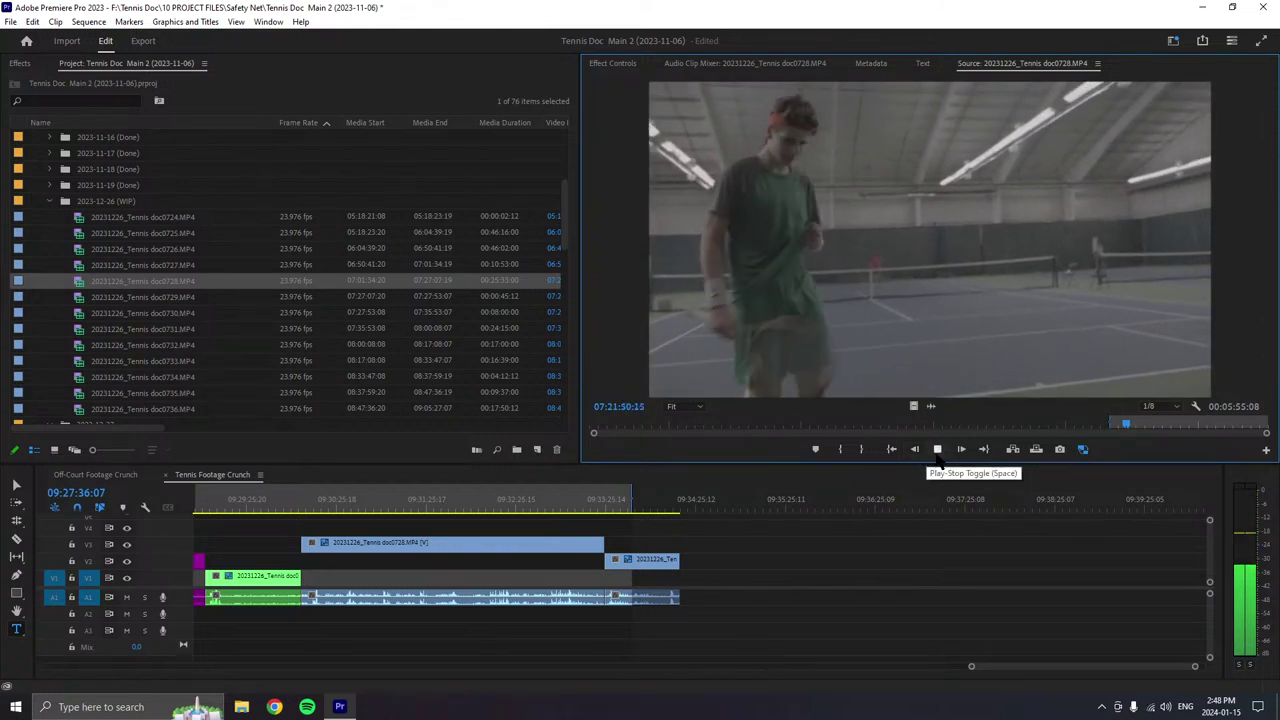
{"action": "left_click", "coordinate": [937, 449]}
{"action": "left_click_drag", "start_coordinate": [870, 380], "coordinate": [688, 604]}
- Extend the sequence's Out point to about 09:37:40 and append the next source section, ending at 07:22:45:22, on V3
{"action": "left_click", "coordinate": [937, 449]}
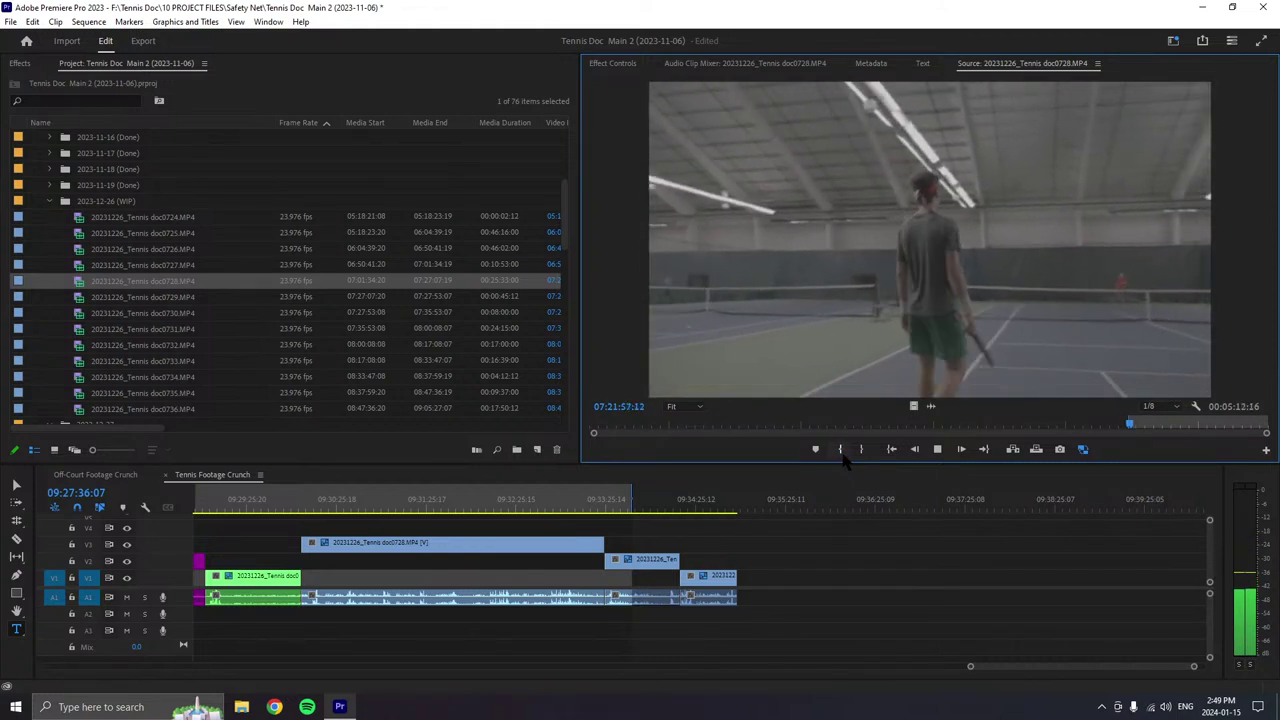
{"action": "left_click", "coordinate": [640, 505]}
{"action": "left_click", "coordinate": [937, 450]}
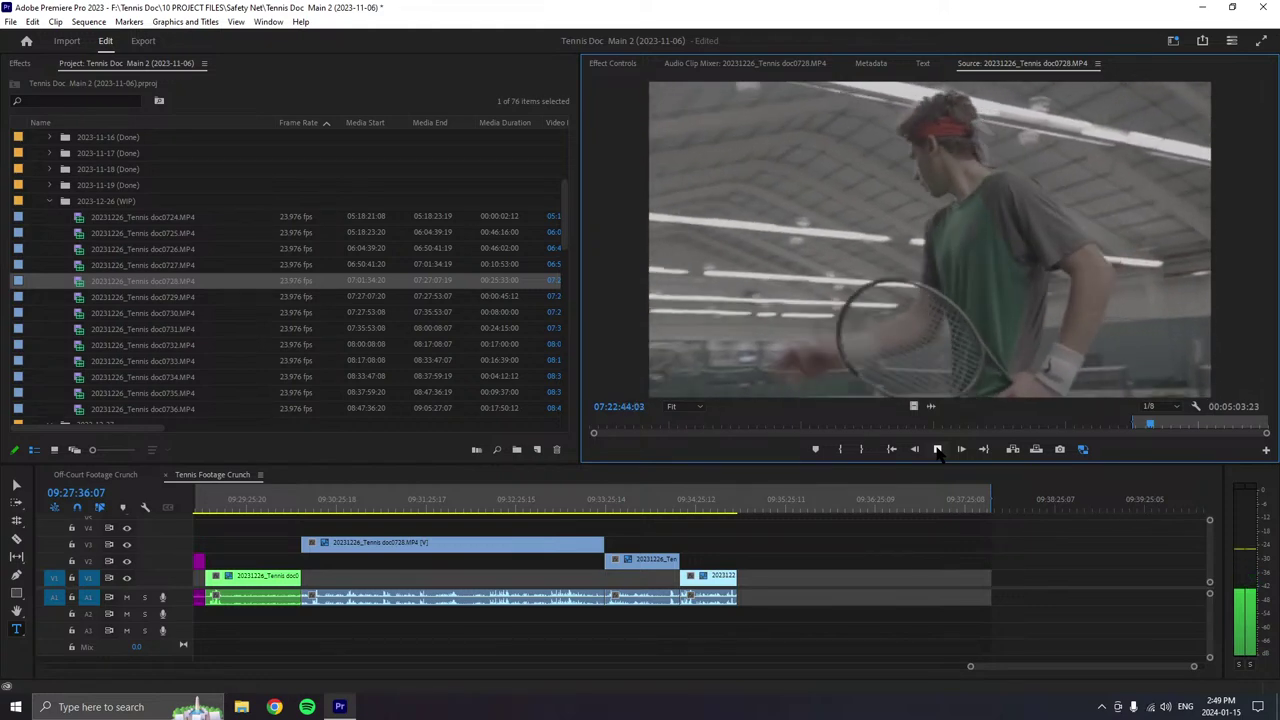
{"action": "left_click", "coordinate": [937, 449]}
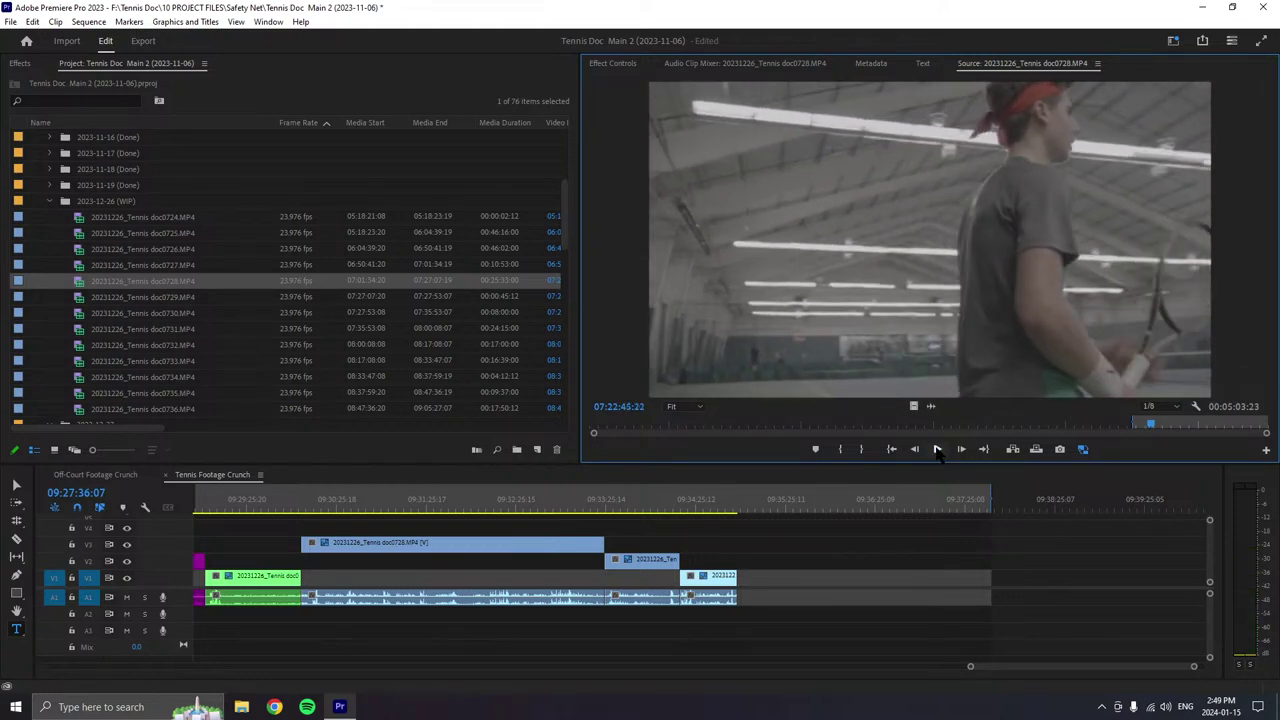
{"action": "left_click", "coordinate": [868, 450]}
{"action": "left_click_drag", "start_coordinate": [894, 349], "coordinate": [758, 545]}
- Extend the end of the last clip on V3 to about 09:36:20, keeping its audio linked
{"action": "left_click", "coordinate": [937, 449]}
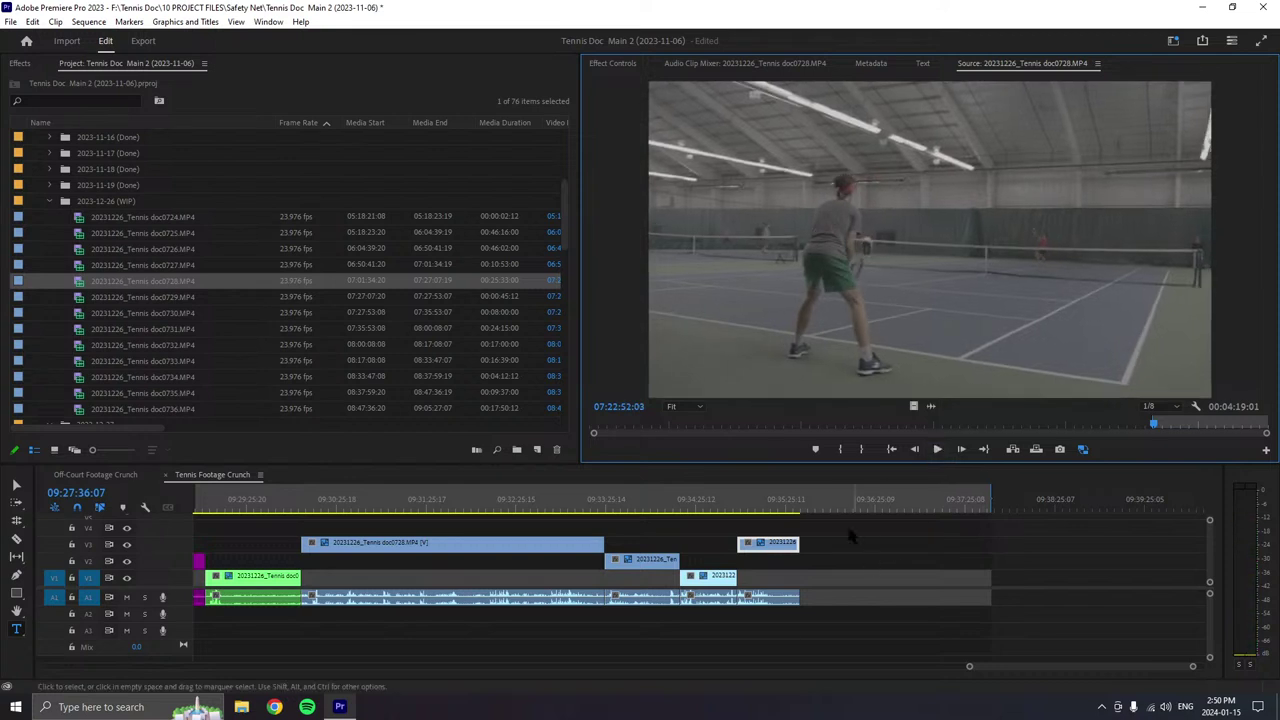
{"action": "left_click", "coordinate": [810, 566]}
{"action": "left_click_drag", "start_coordinate": [798, 543], "coordinate": [866, 545]}
- Play through the extended part of the last V3 clip and trim its end to 09:35:42:09
{"action": "left_click", "coordinate": [772, 505]}
{"action": "key", "text": "space"}
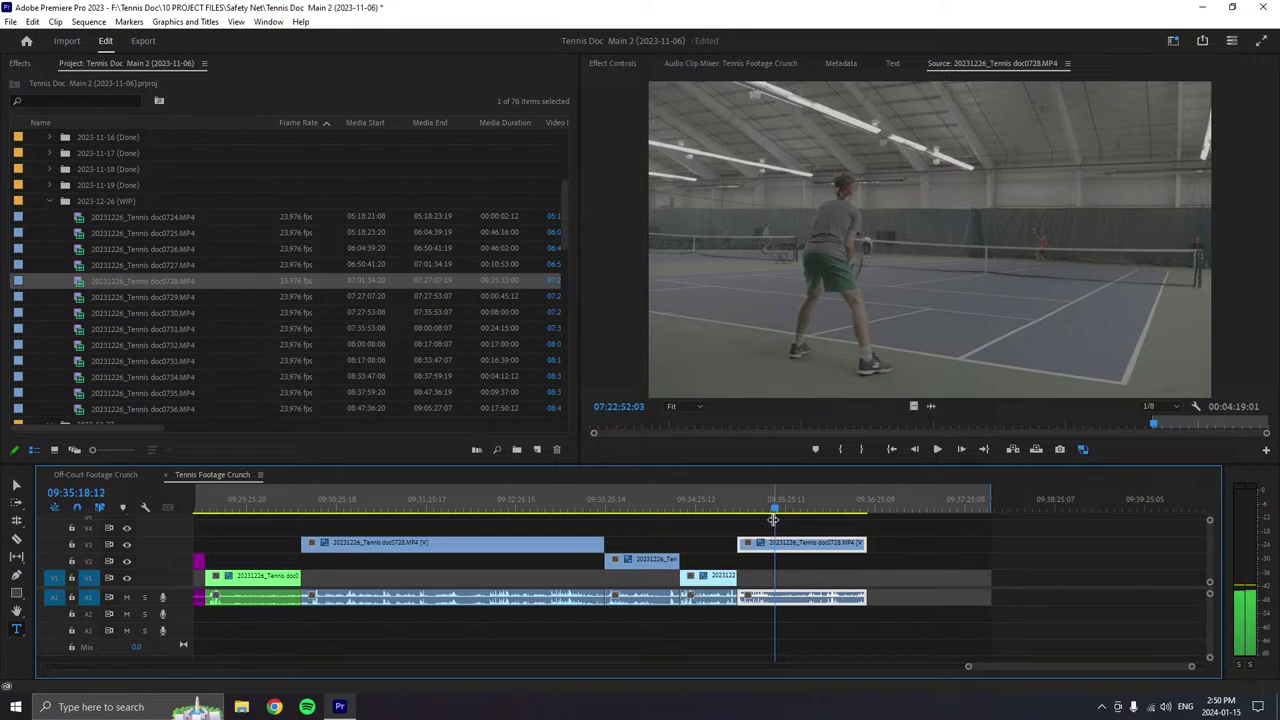
{"action": "left_click", "coordinate": [800, 507]}
{"action": "left_click", "coordinate": [798, 507]}
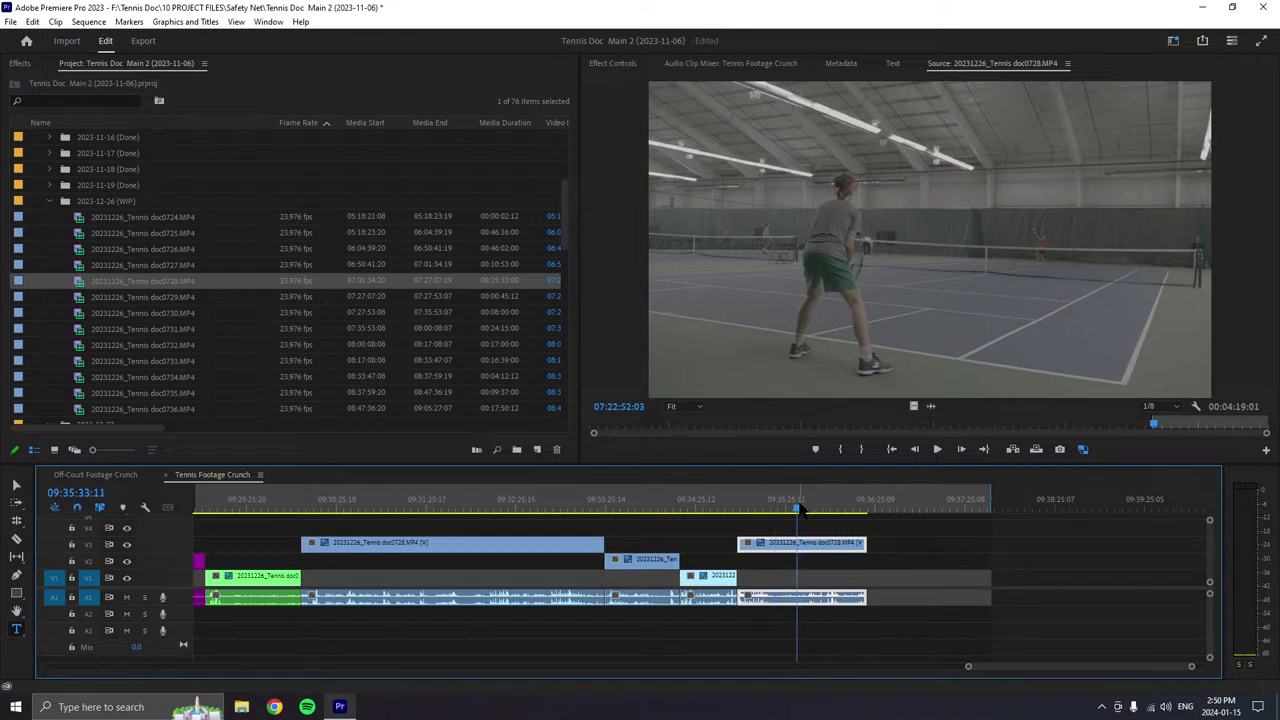
{"action": "key", "text": "space"}
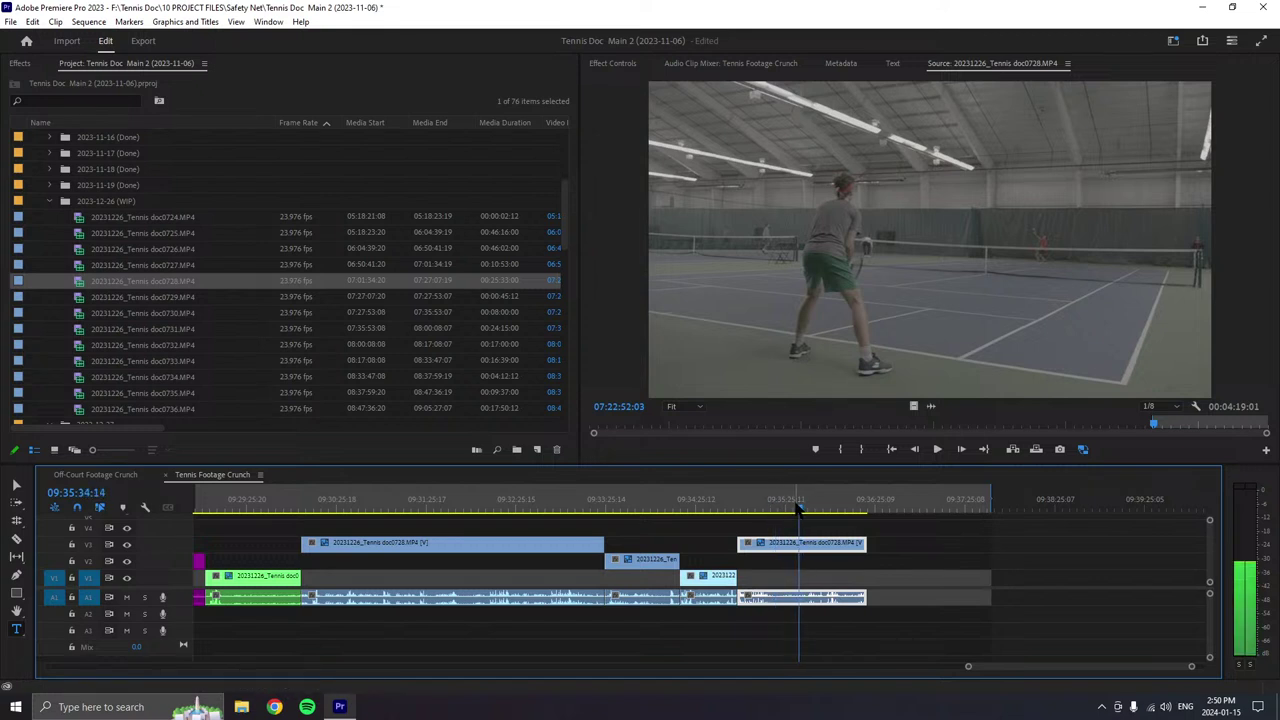
{"action": "left_click", "coordinate": [797, 507]}
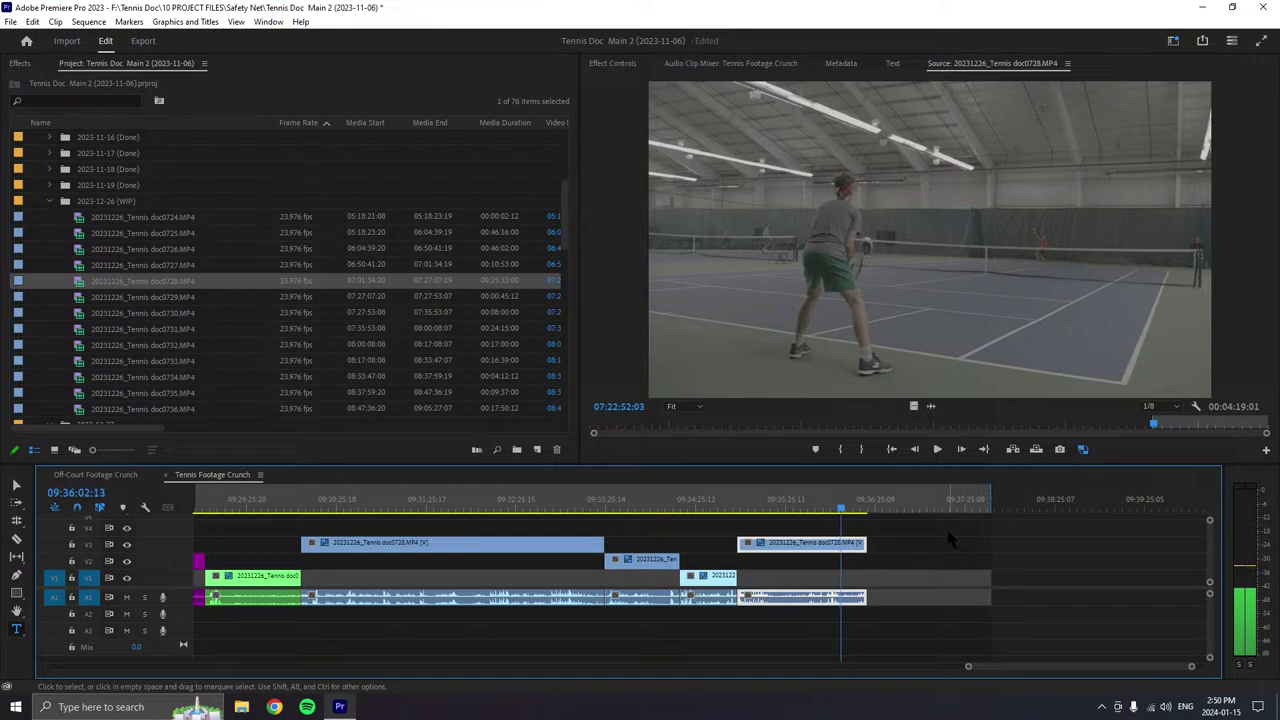
{"action": "left_click", "coordinate": [822, 510]}
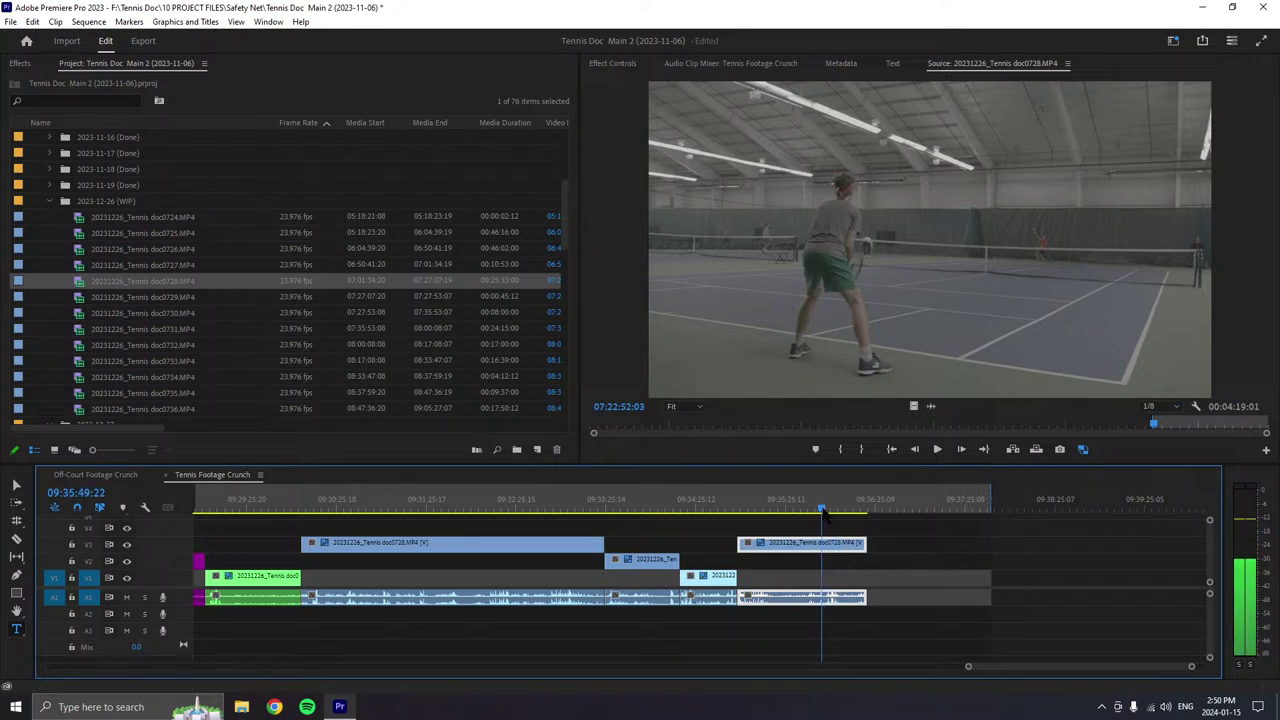
{"action": "left_click_drag", "start_coordinate": [822, 510], "coordinate": [810, 512]}
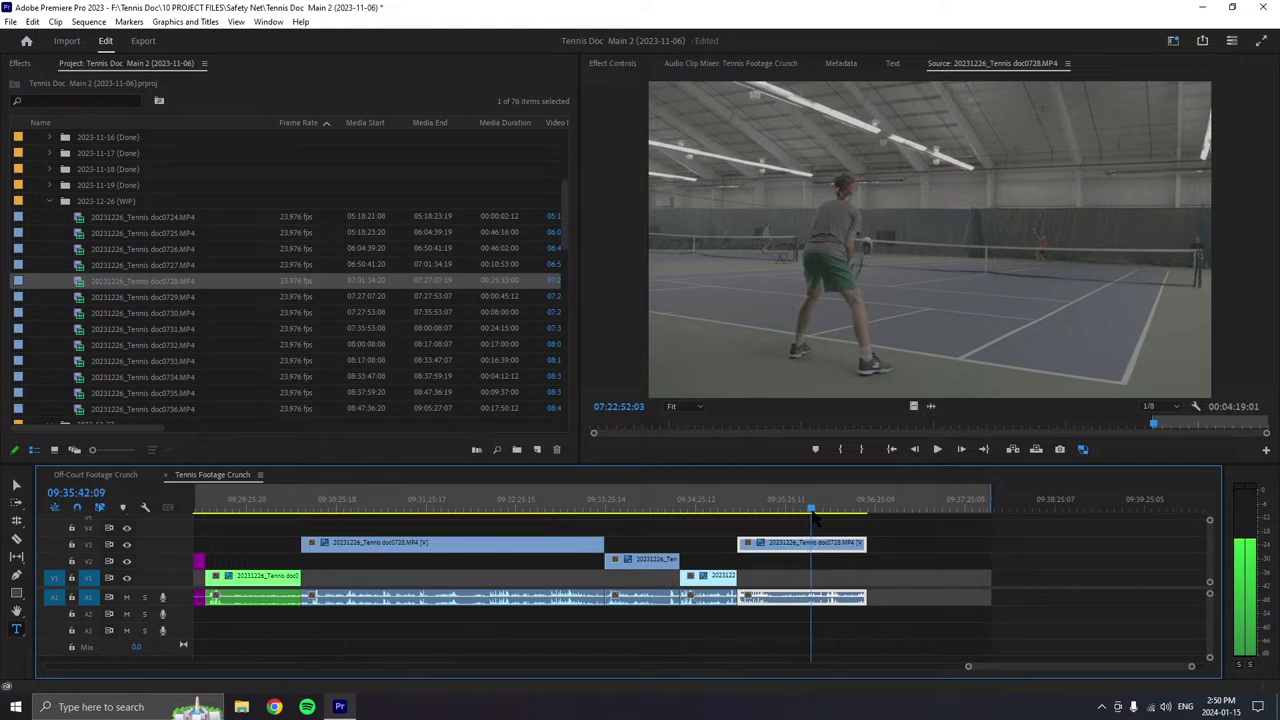
{"action": "left_click_drag", "start_coordinate": [865, 543], "coordinate": [810, 545]}
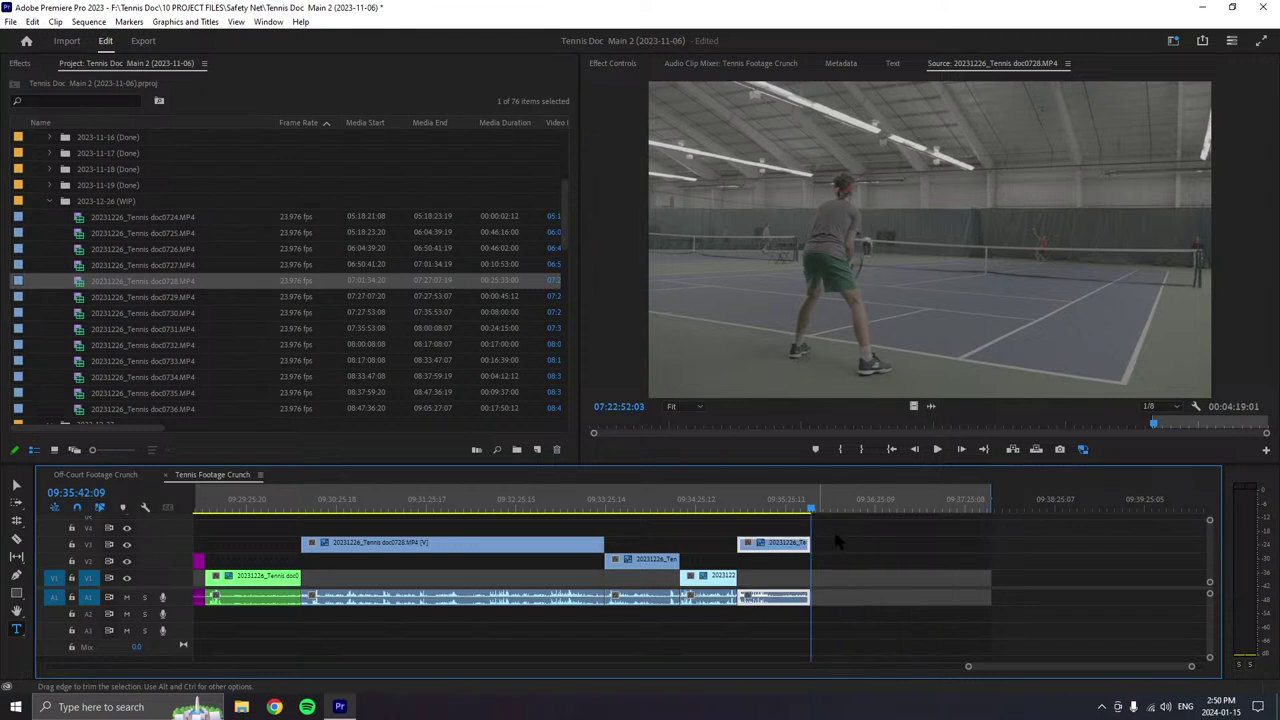
- Mark the next source section ending at 07:23:33:13 and append it to the sequence on V1
{"action": "left_click", "coordinate": [937, 449]}
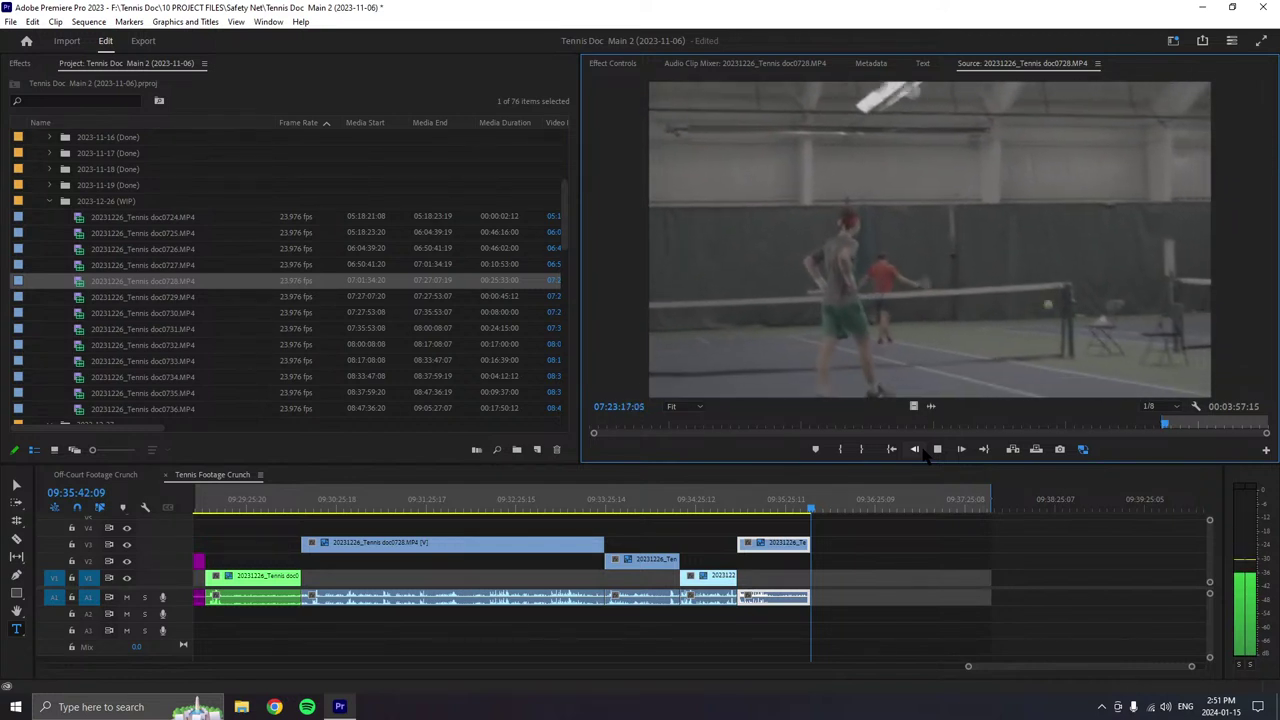
{"action": "key", "text": "j"}
{"action": "key", "text": "j"}
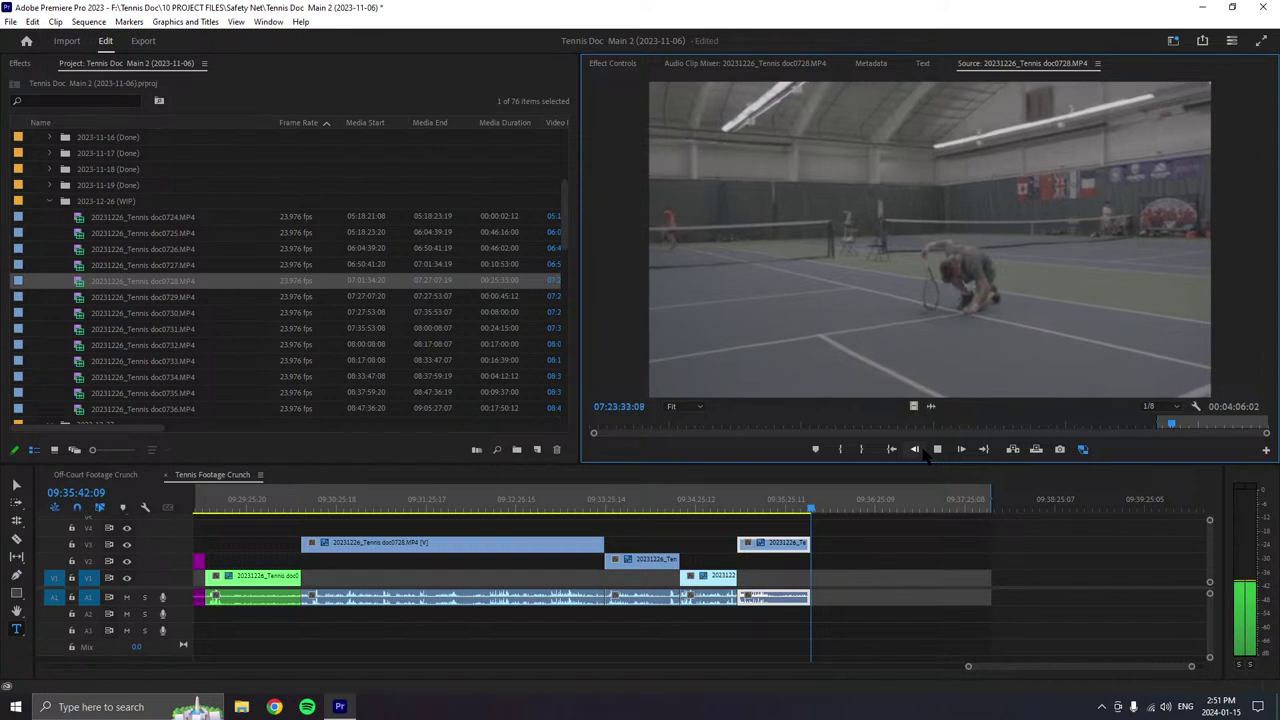
{"action": "left_click", "coordinate": [923, 450]}
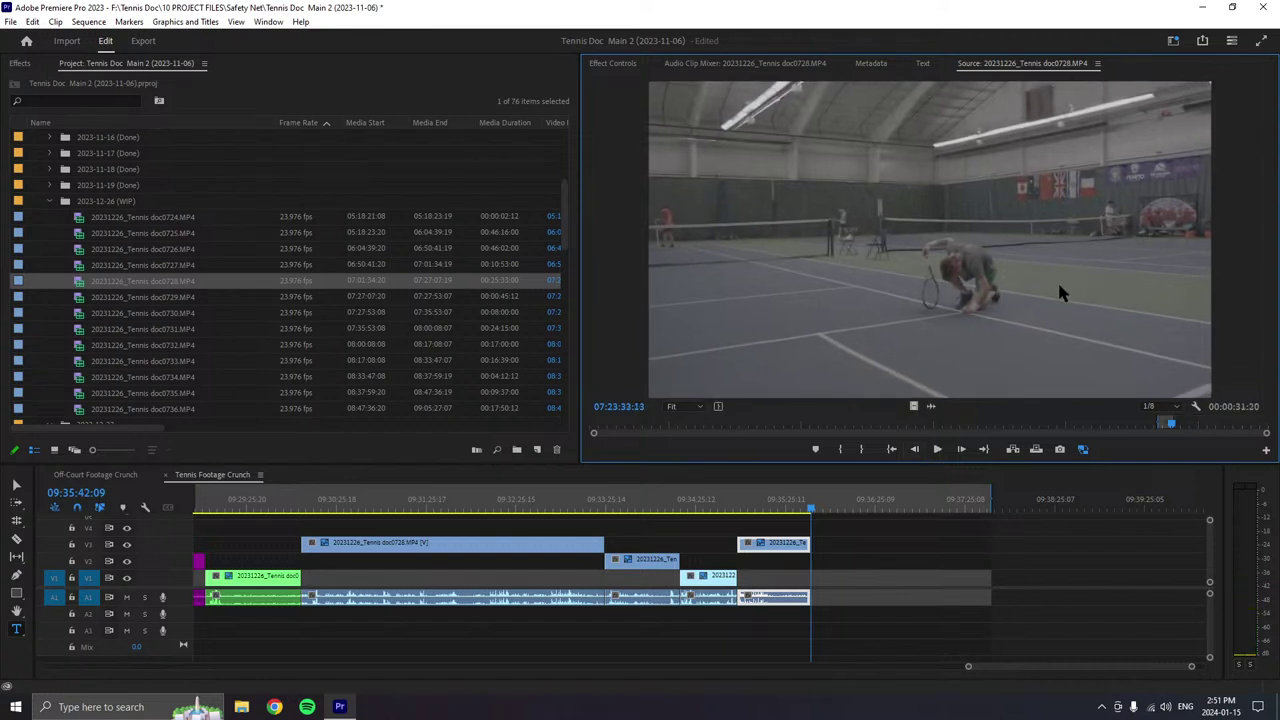
{"action": "left_click_drag", "start_coordinate": [1060, 290], "coordinate": [815, 578]}
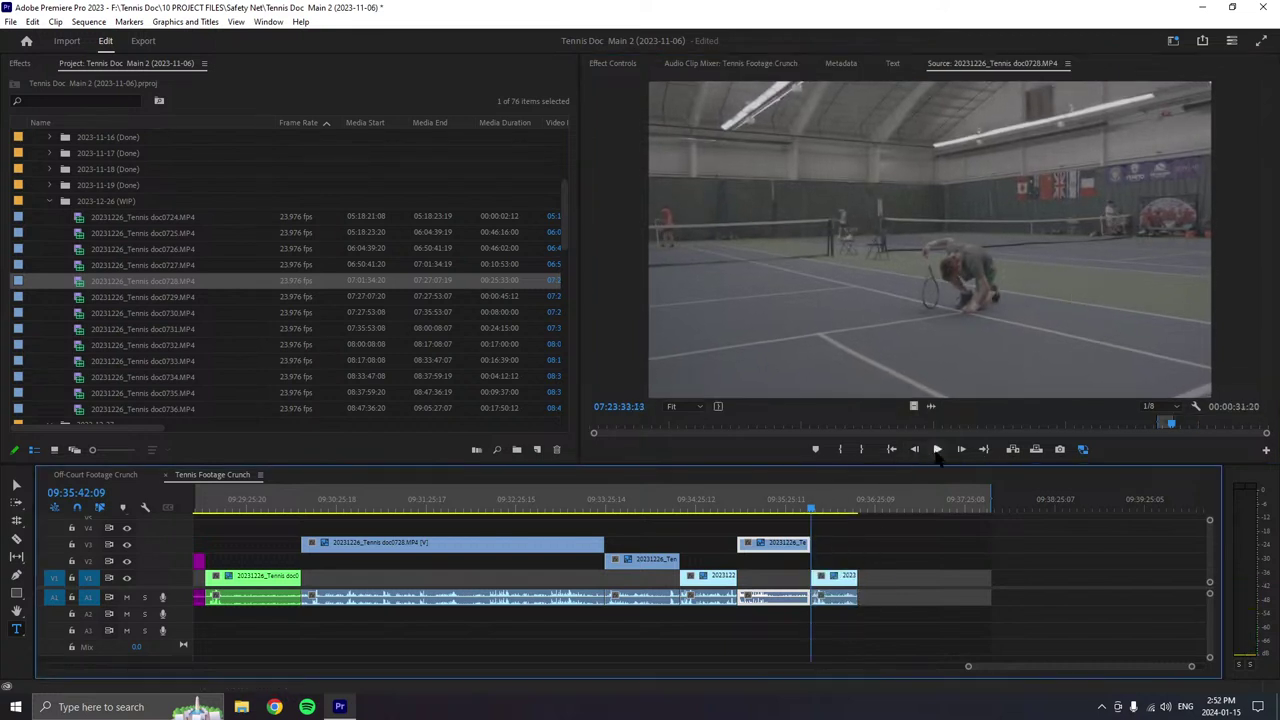
- Mark the next source section ending at 07:24:56:04, append it on V1 and label the new clip Blue
{"action": "left_click", "coordinate": [937, 451]}
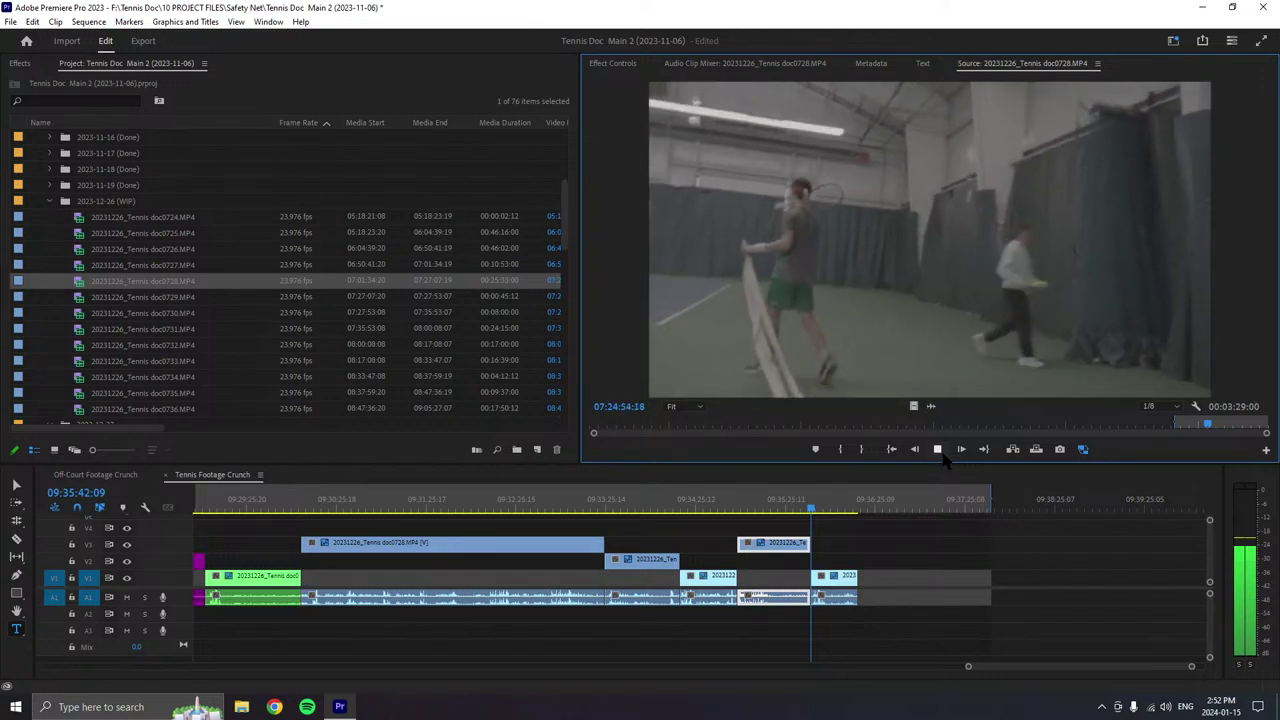
{"action": "left_click", "coordinate": [937, 449]}
{"action": "key", "text": "i"}
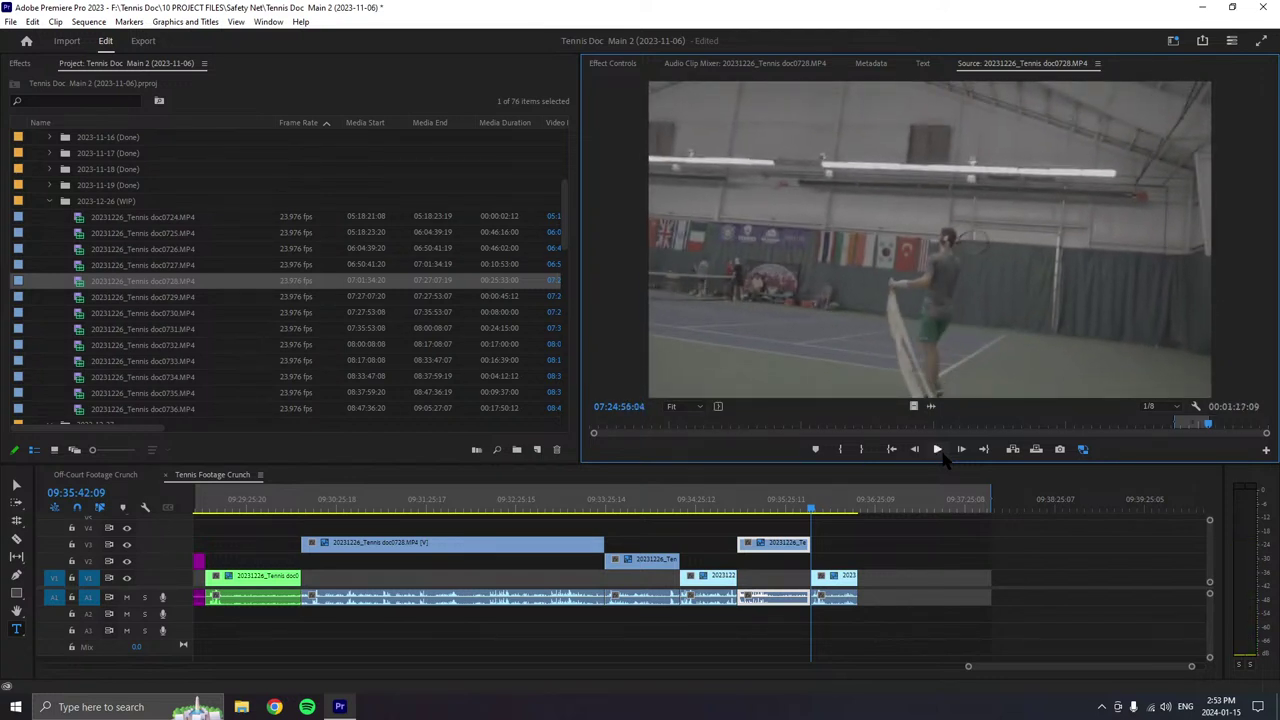
{"action": "left_click_drag", "start_coordinate": [928, 350], "coordinate": [900, 570]}
{"action": "right_click", "coordinate": [903, 575]}
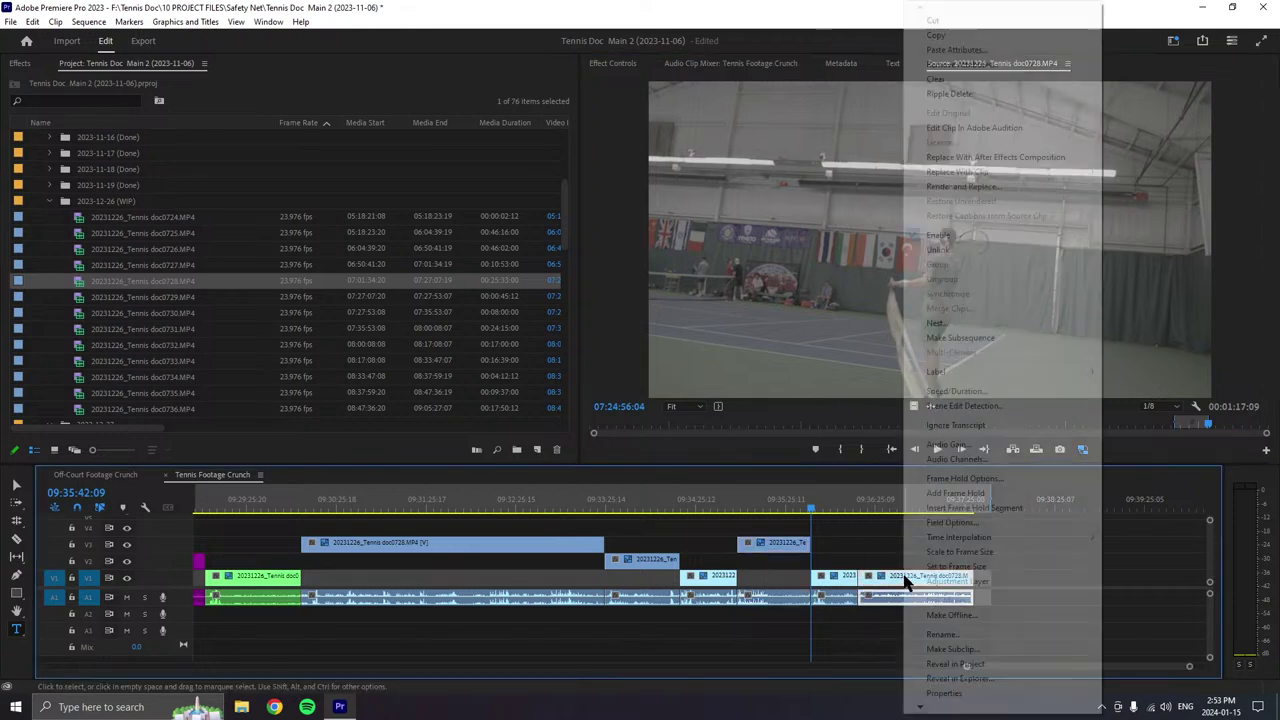
{"action": "mouse_move", "coordinate": [940, 372]}
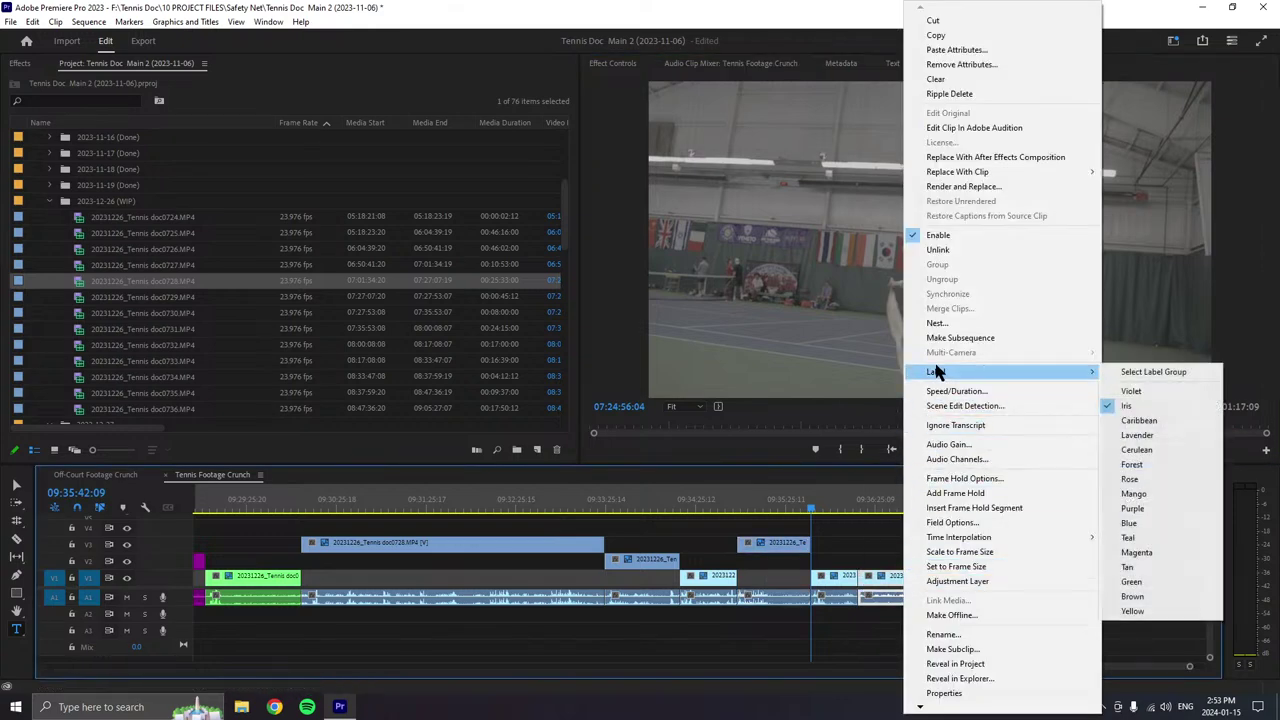
{"action": "left_click", "coordinate": [1170, 530]}
- Extend the sequence's Out point to about 09:42:00 and play the source to the next section's end at 07:26:50:03
{"action": "scroll", "coordinate": [1033, 538], "scroll_direction": "right", "scroll_amount": 3}
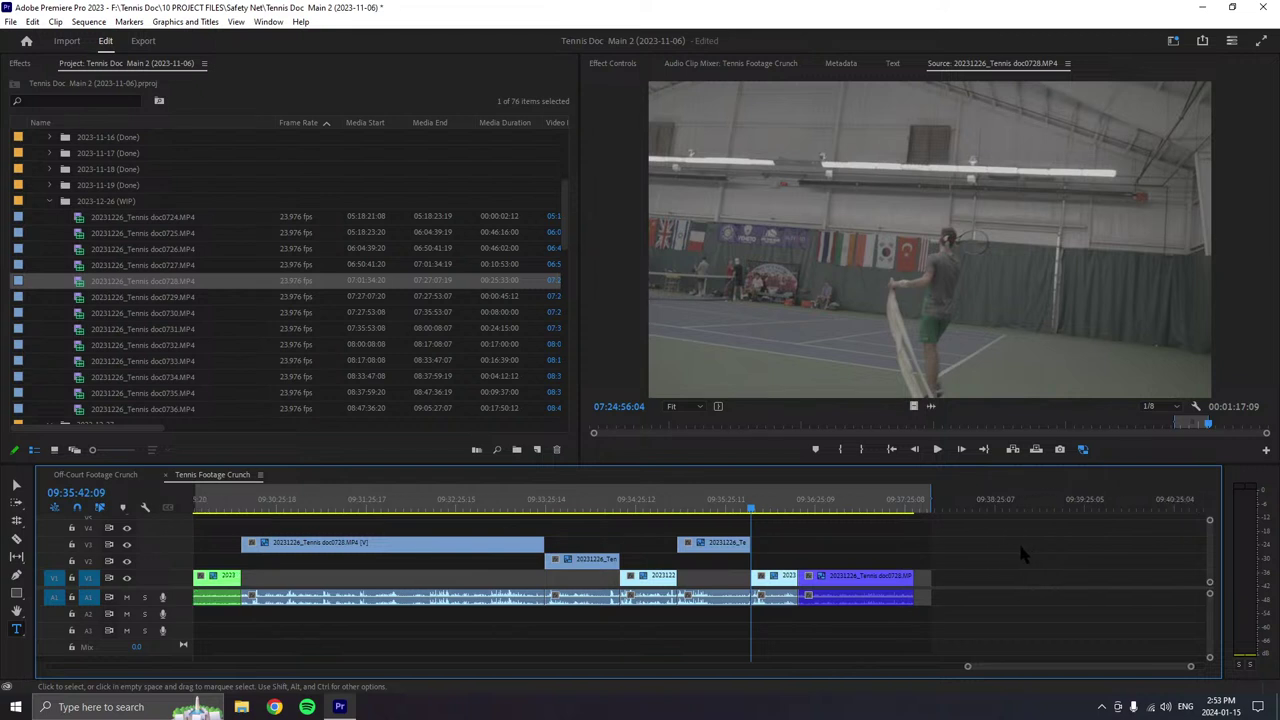
{"action": "scroll", "coordinate": [1004, 543], "scroll_direction": "right", "scroll_amount": 3}
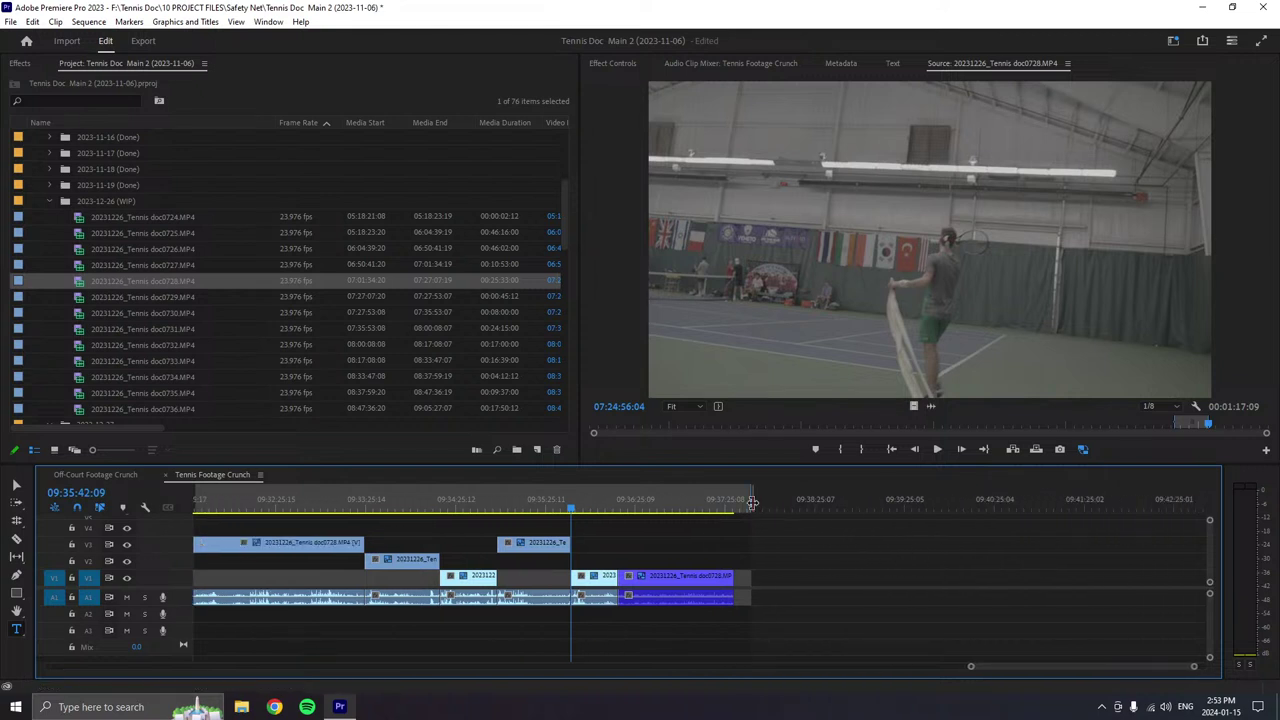
{"action": "left_click", "coordinate": [937, 449]}
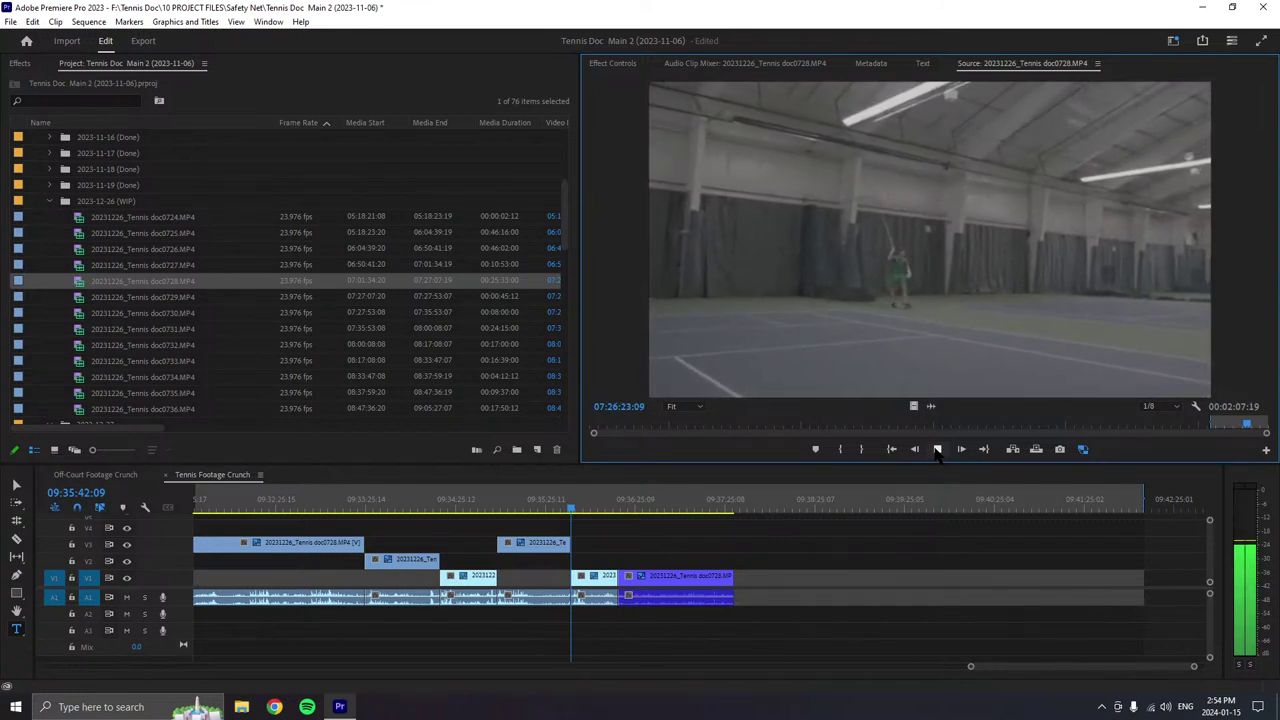
{"action": "left_click", "coordinate": [937, 449]}
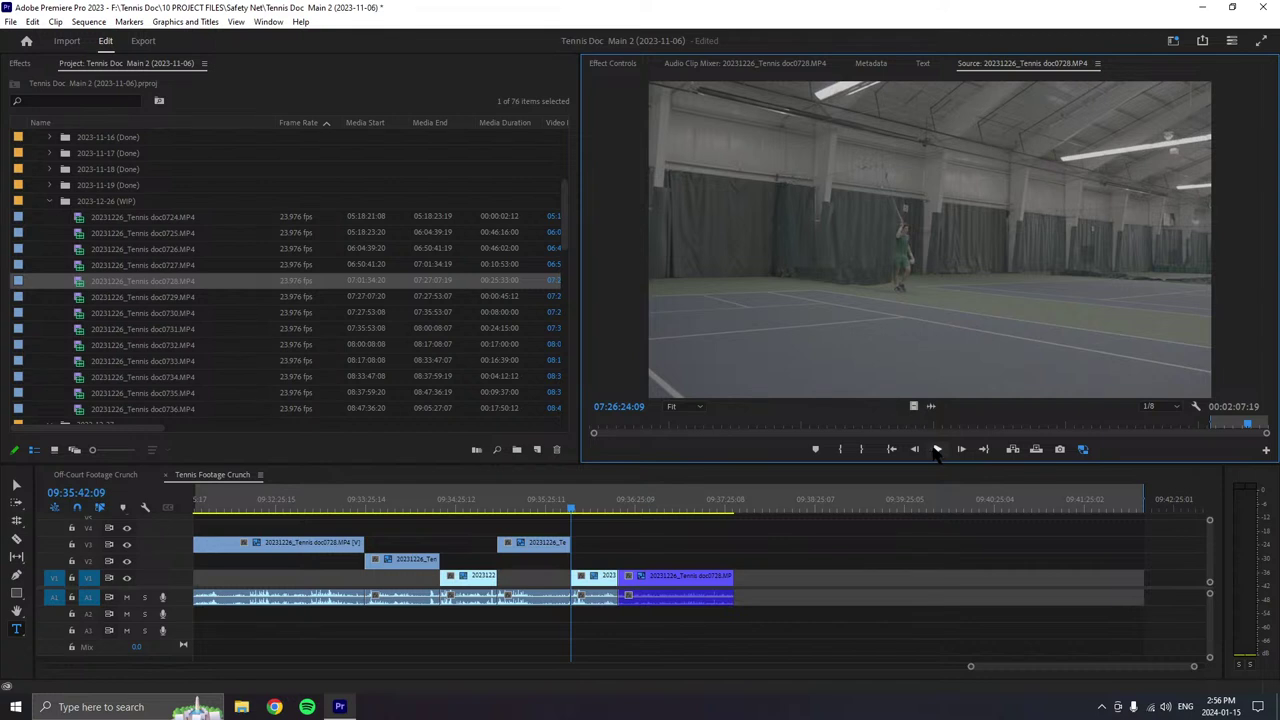
{"action": "left_click", "coordinate": [937, 450]}
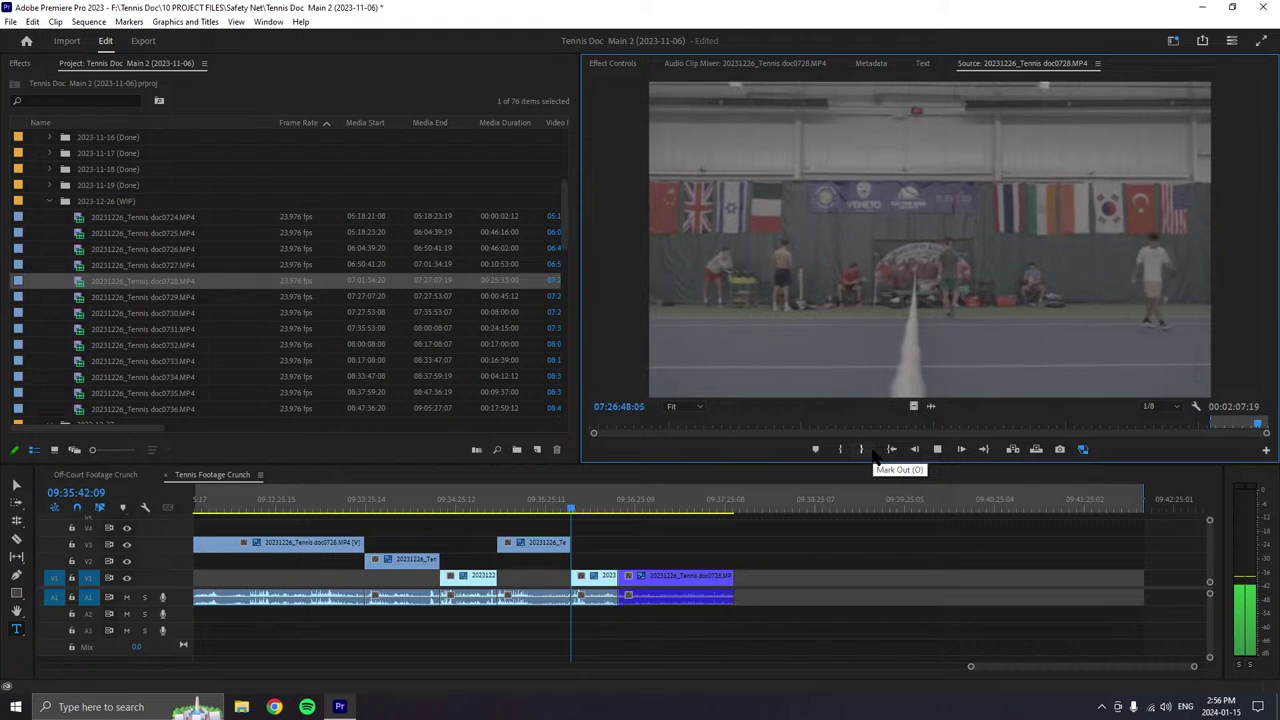
{"action": "left_click", "coordinate": [937, 449]}
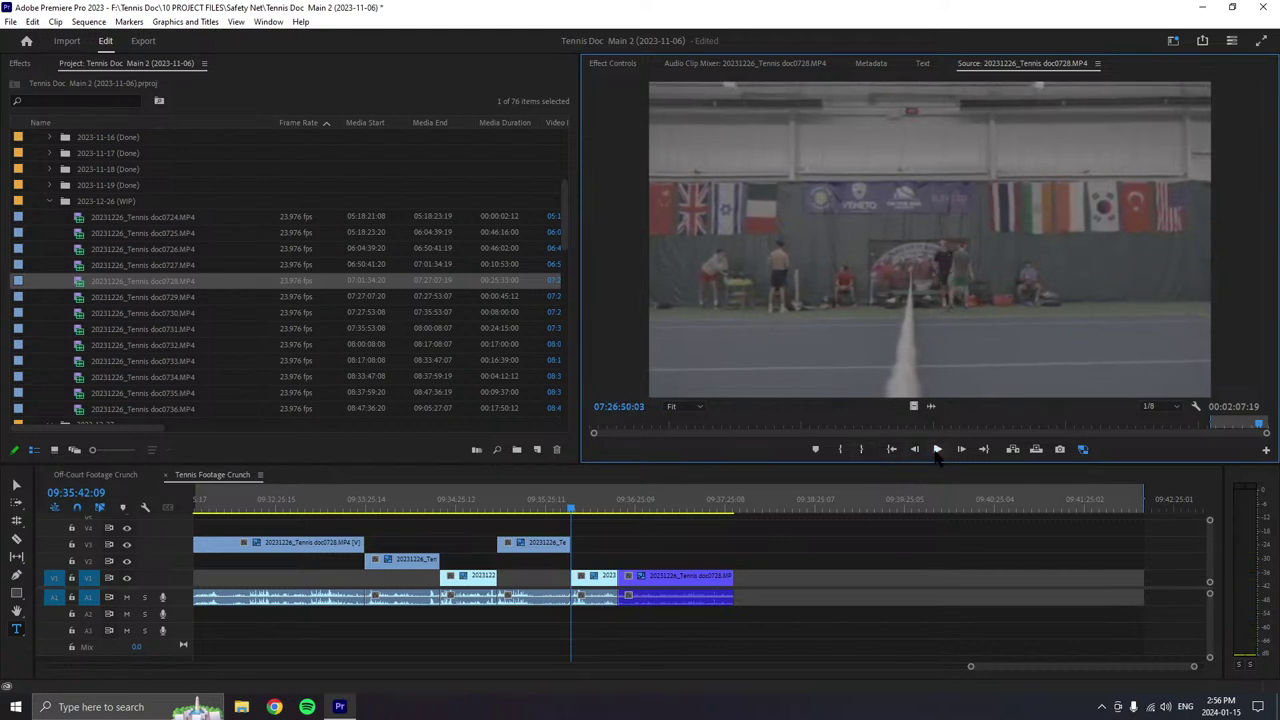
- Append the source section ending at 07:26:50:03 on V1 and label the new clip Yellow
{"action": "left_click_drag", "start_coordinate": [907, 510], "coordinate": [772, 585]}
{"action": "right_click", "coordinate": [772, 588]}
{"action": "mouse_move", "coordinate": [808, 372]}
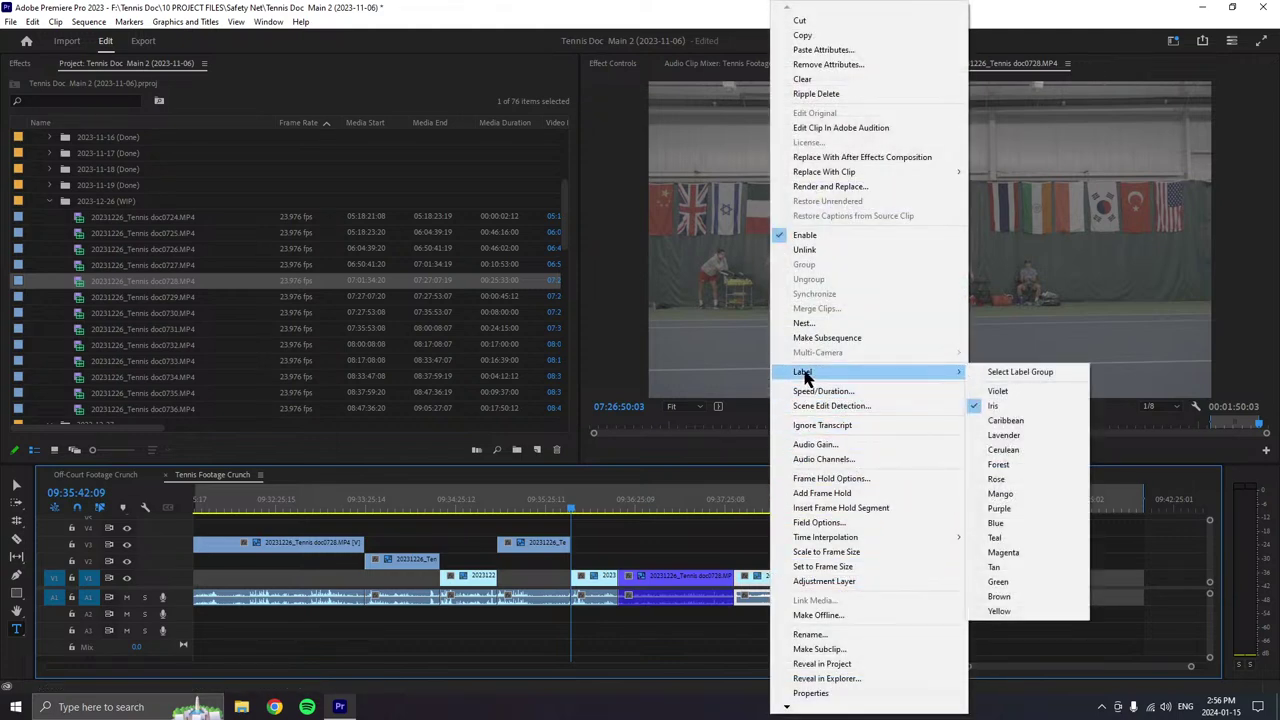
{"action": "left_click", "coordinate": [1008, 611]}
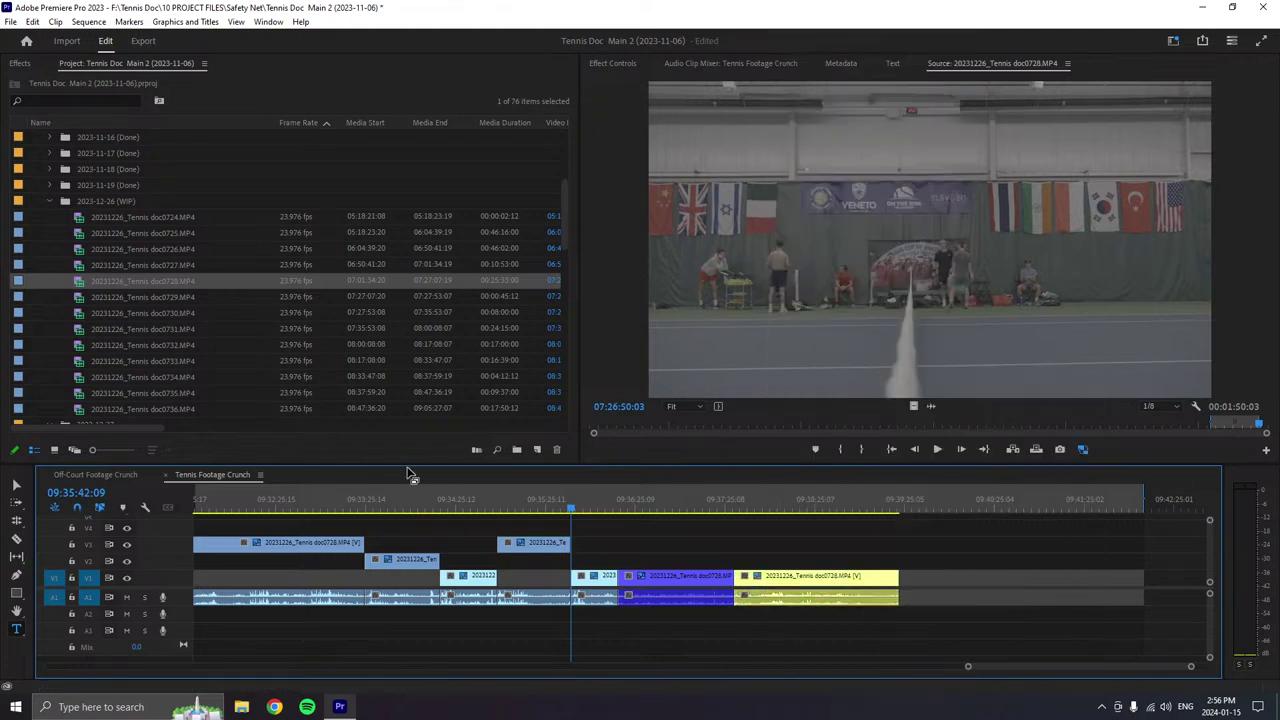
- Open 20231226_Tennis doc0729.MP4 in the source monitor and review it through to its end
{"action": "left_click", "coordinate": [78, 298]}
{"action": "double_click", "coordinate": [78, 298]}
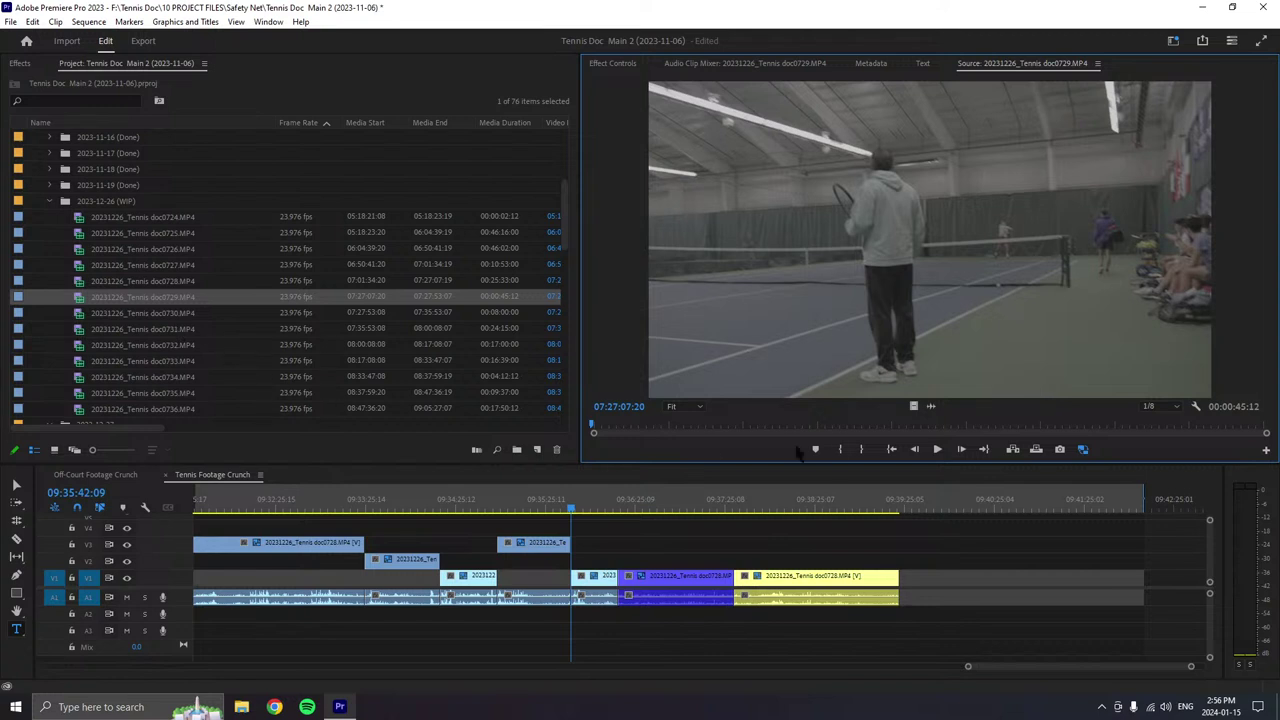
{"action": "left_click", "coordinate": [937, 450]}
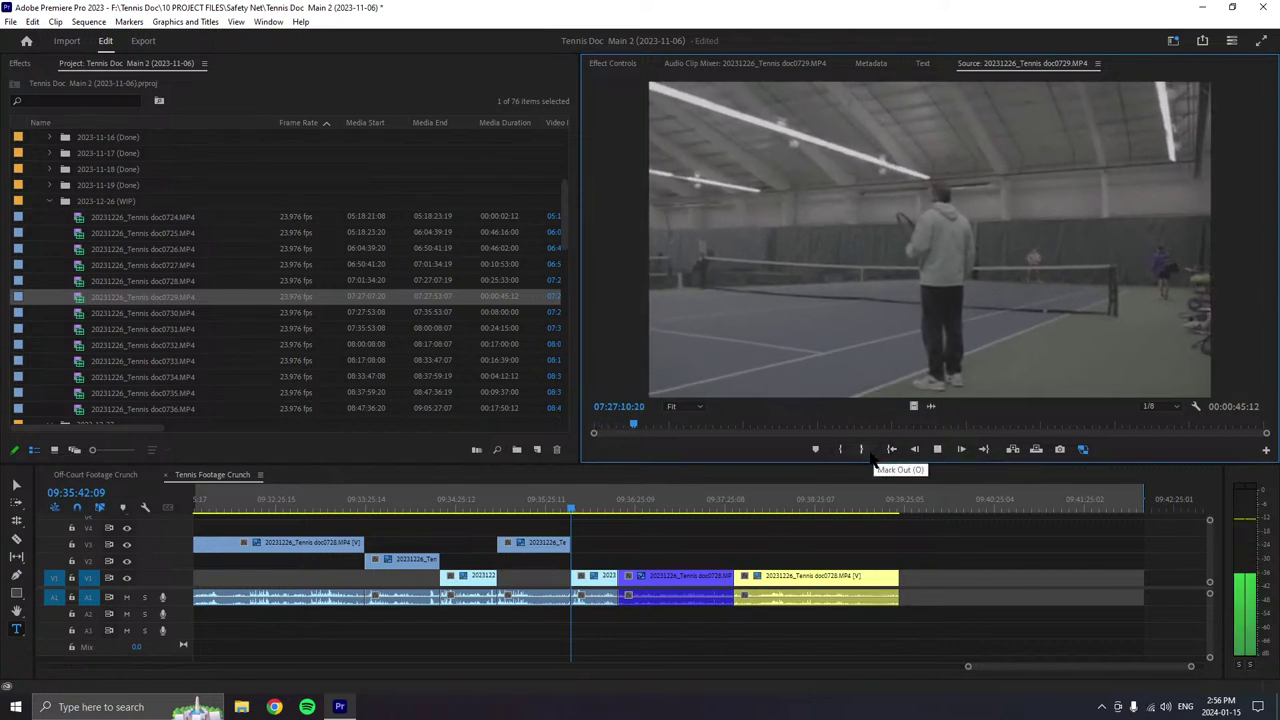
{"action": "left_click", "coordinate": [937, 450]}
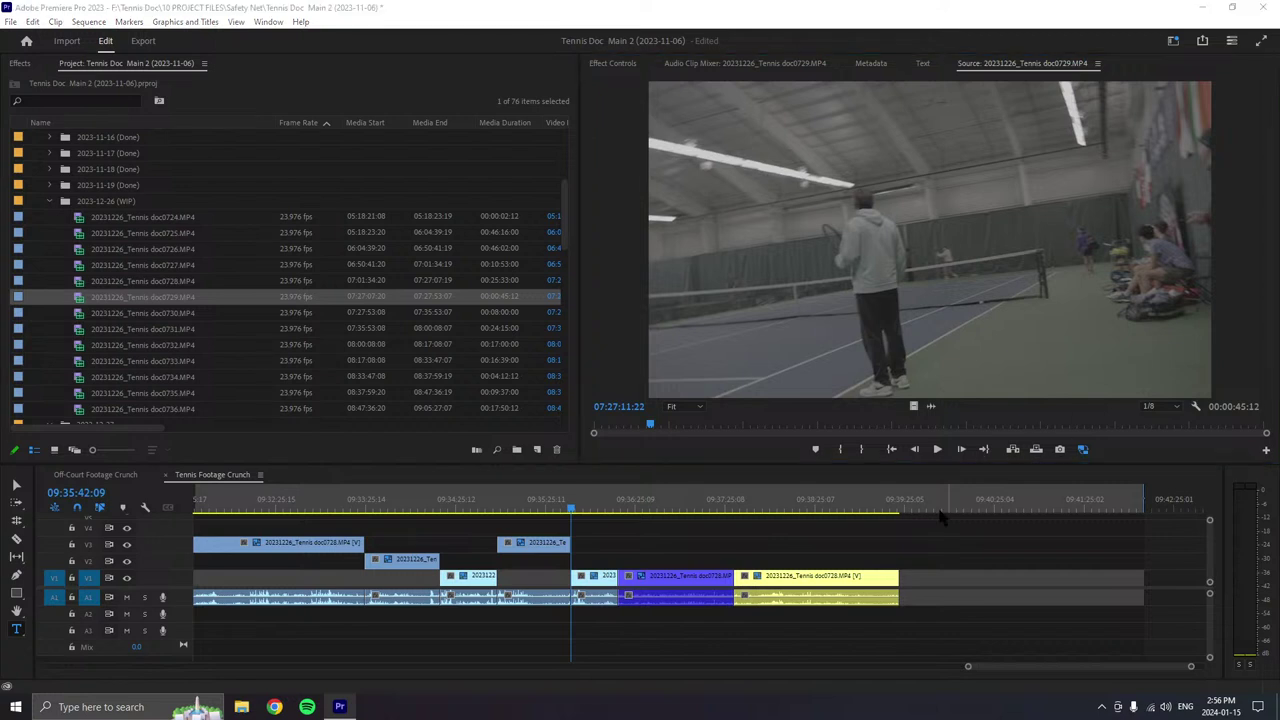
{"action": "left_click", "coordinate": [937, 449]}
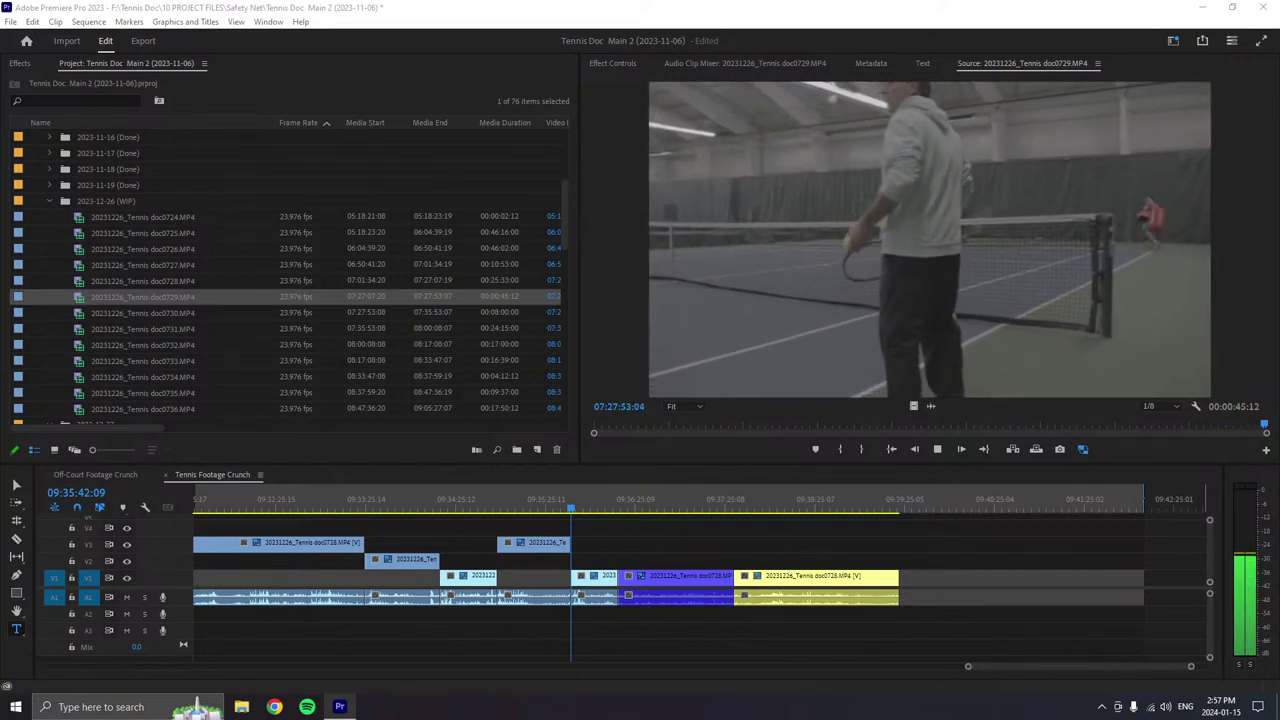
{"action": "key", "text": "space"}
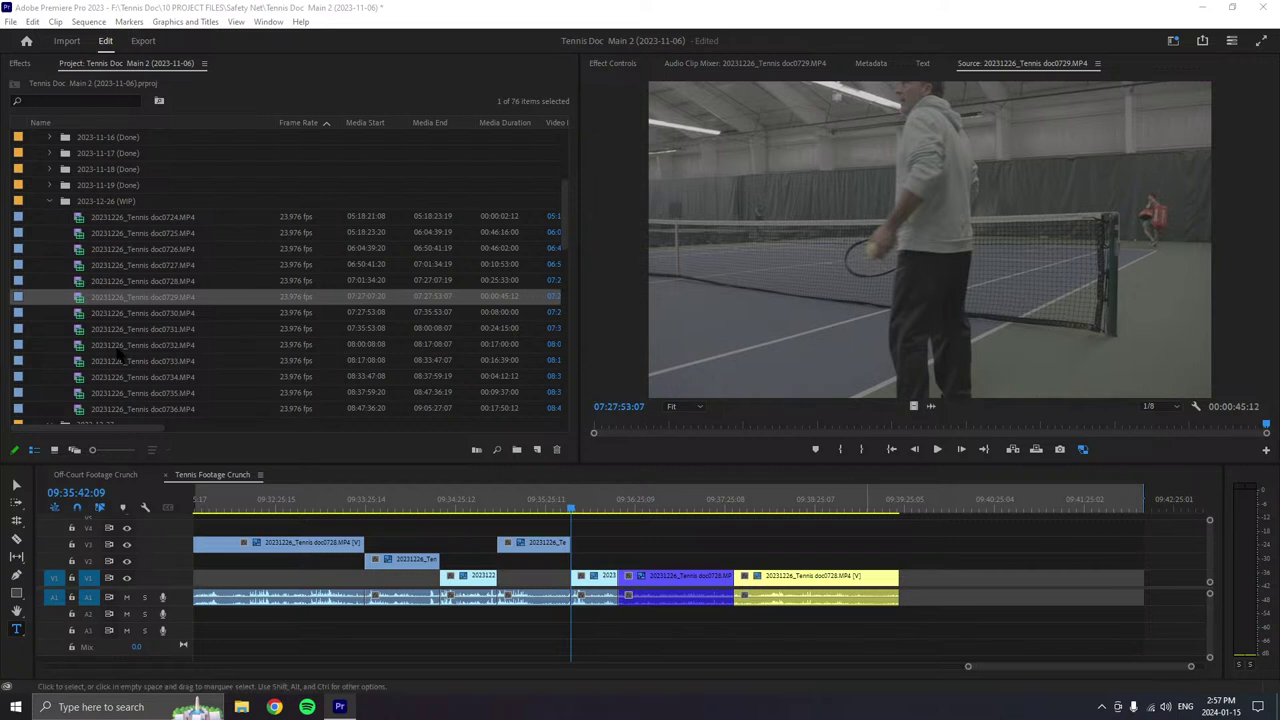
- Open 20231226_Tennis doc0730.MP4 in the source monitor and review its opening up to 07:28:12:13
{"action": "double_click", "coordinate": [80, 314]}
{"action": "left_click", "coordinate": [937, 449]}
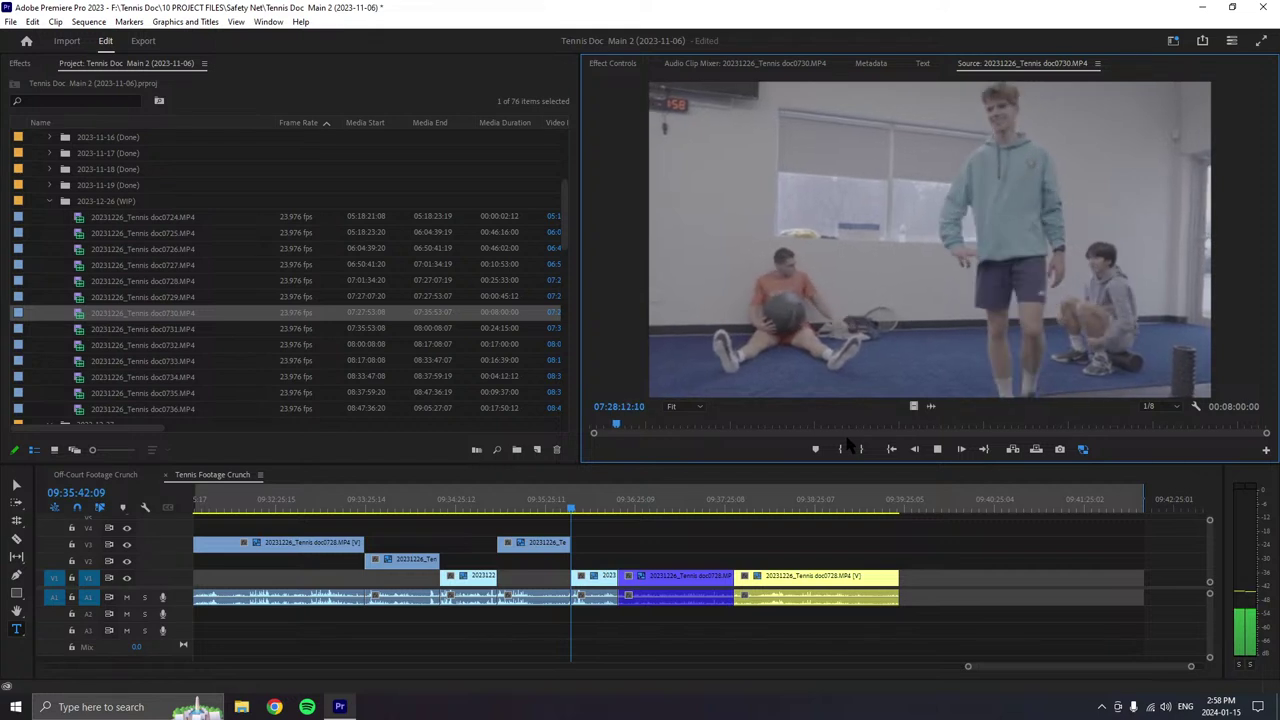
{"action": "key", "text": "space"}
- In Off-Court Footage Crunch, copy the last date title further along V4, change its text to 12-26 and save the project
{"action": "left_click", "coordinate": [120, 476]}
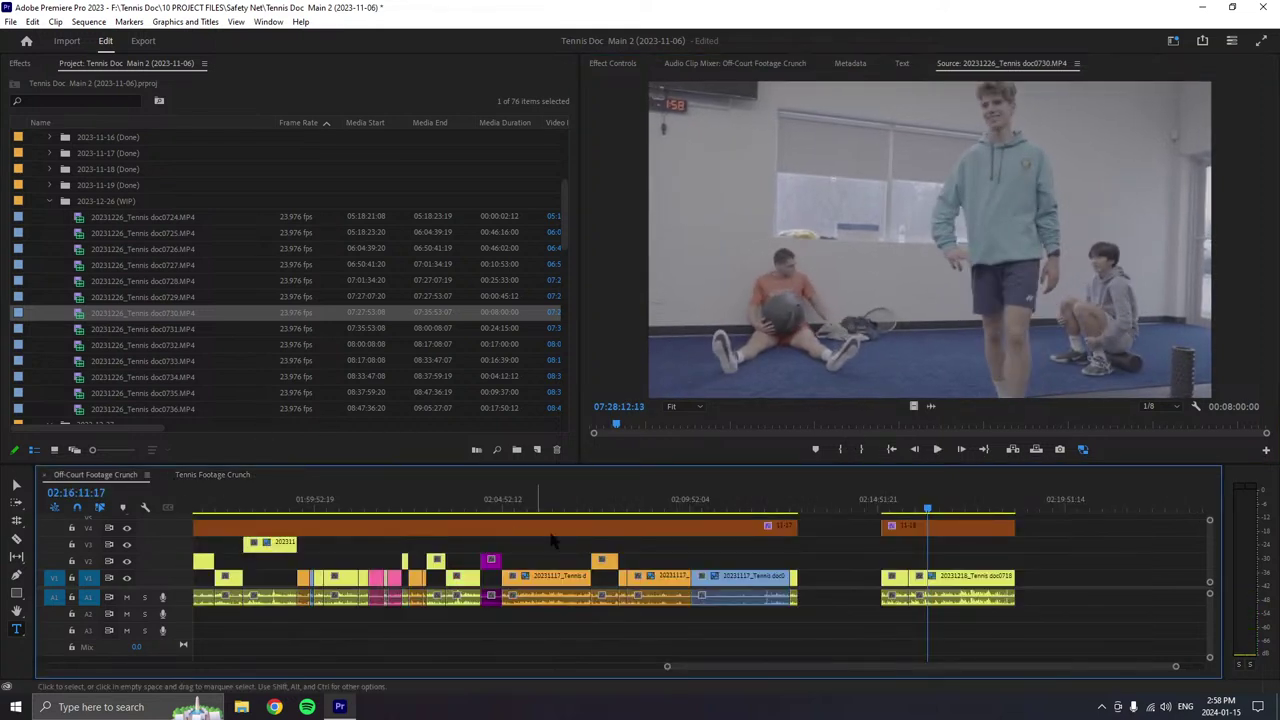
{"action": "scroll", "coordinate": [947, 585], "scroll_direction": "down", "scroll_amount": 2}
{"action": "left_click", "coordinate": [905, 535]}
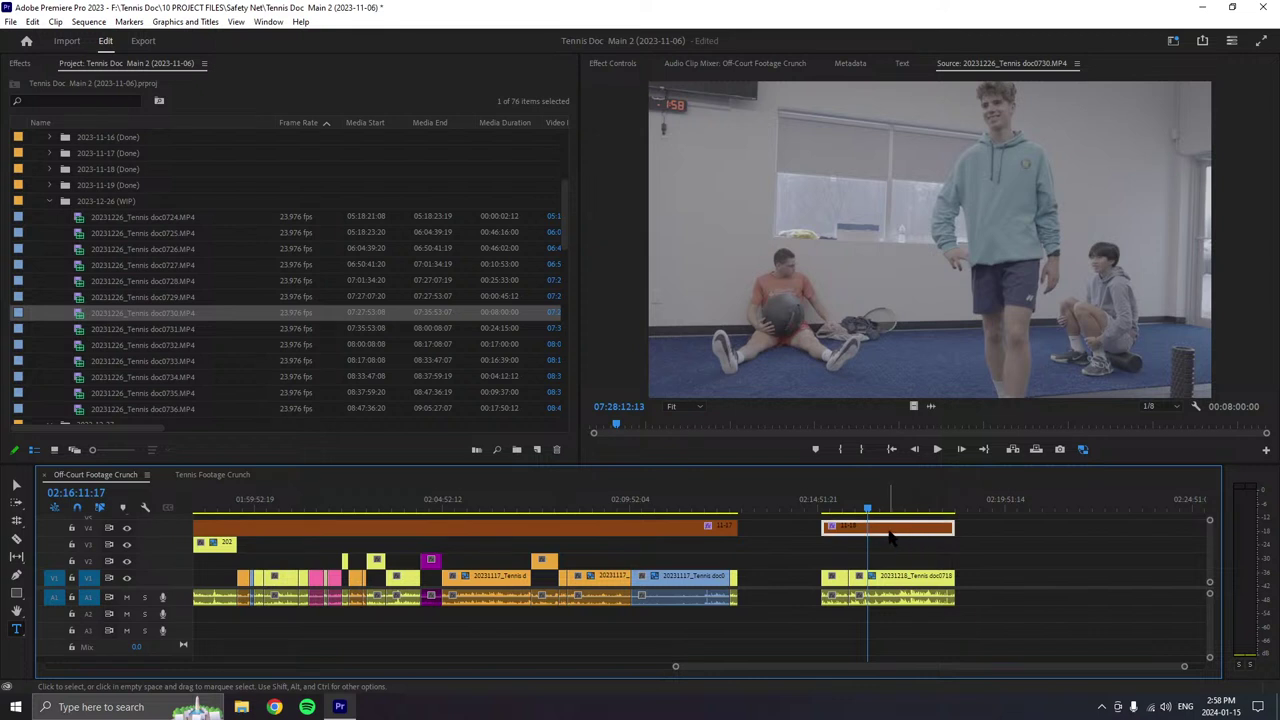
{"action": "left_click_drag", "start_coordinate": [893, 537], "coordinate": [1055, 540]}
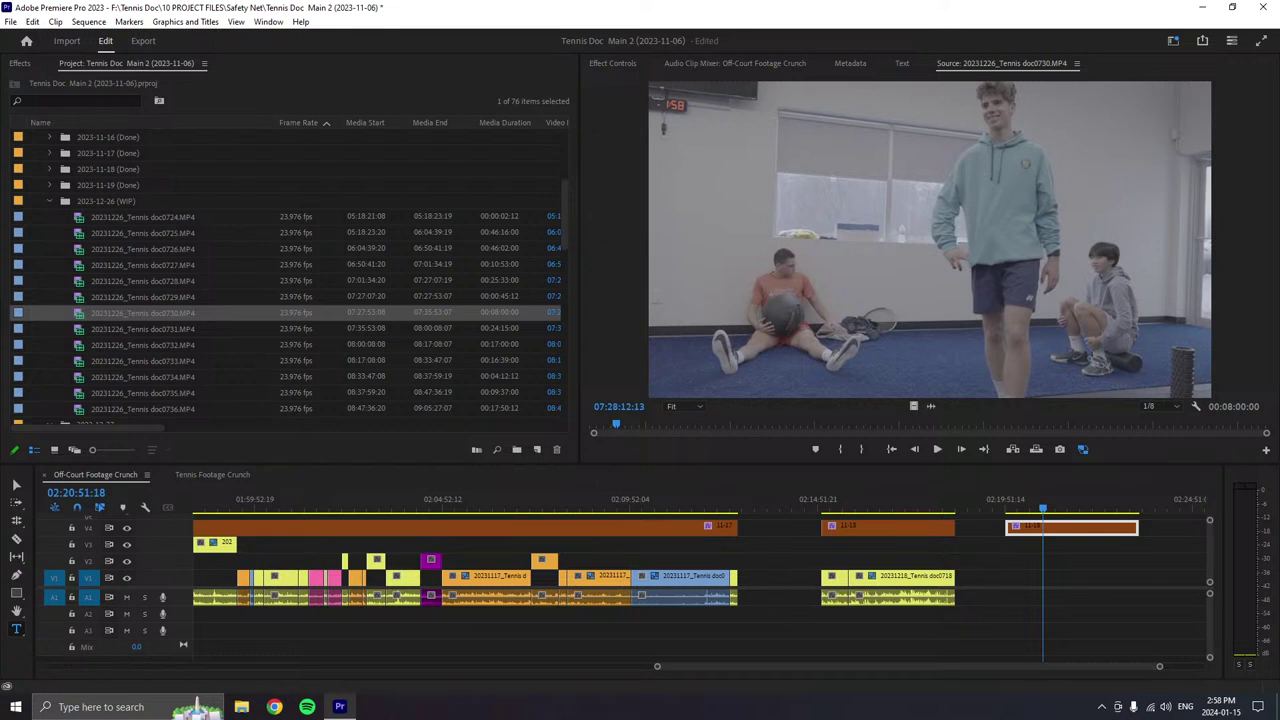
{"action": "left_click", "coordinate": [932, 530]}
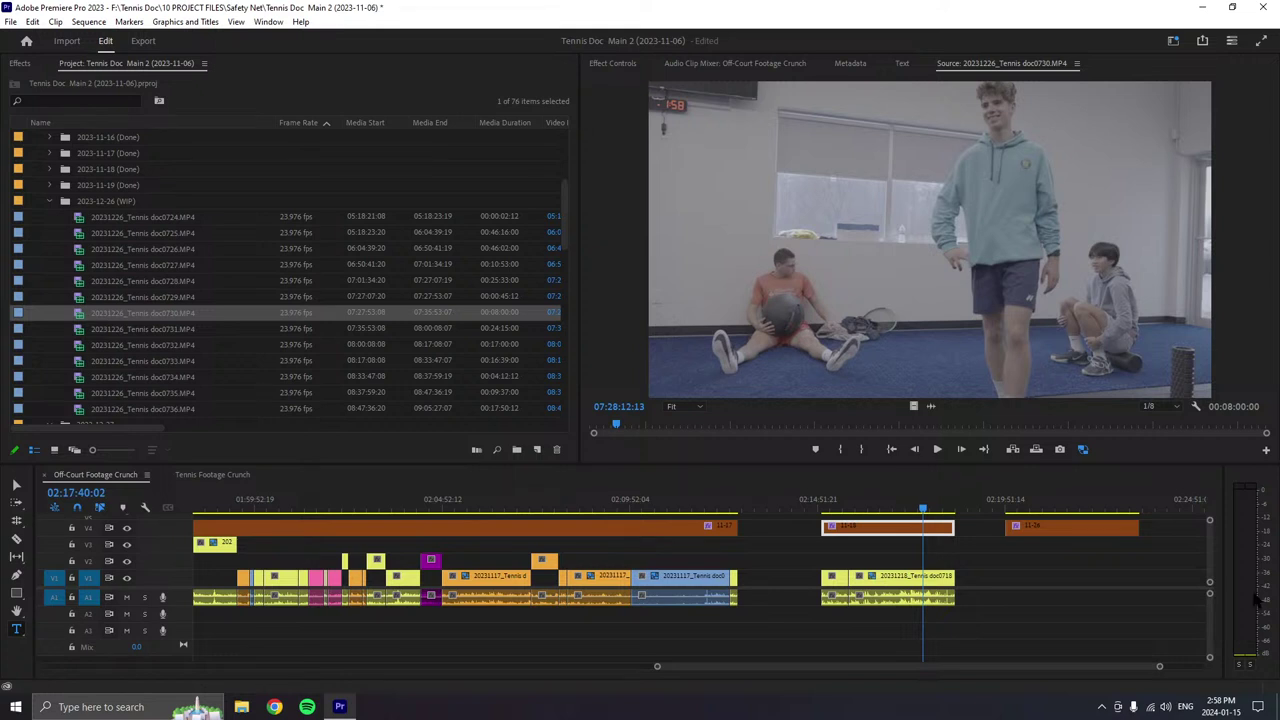
{"action": "left_click", "coordinate": [1044, 550]}
{"action": "scroll", "coordinate": [1062, 560], "scroll_direction": "down", "scroll_amount": 1}
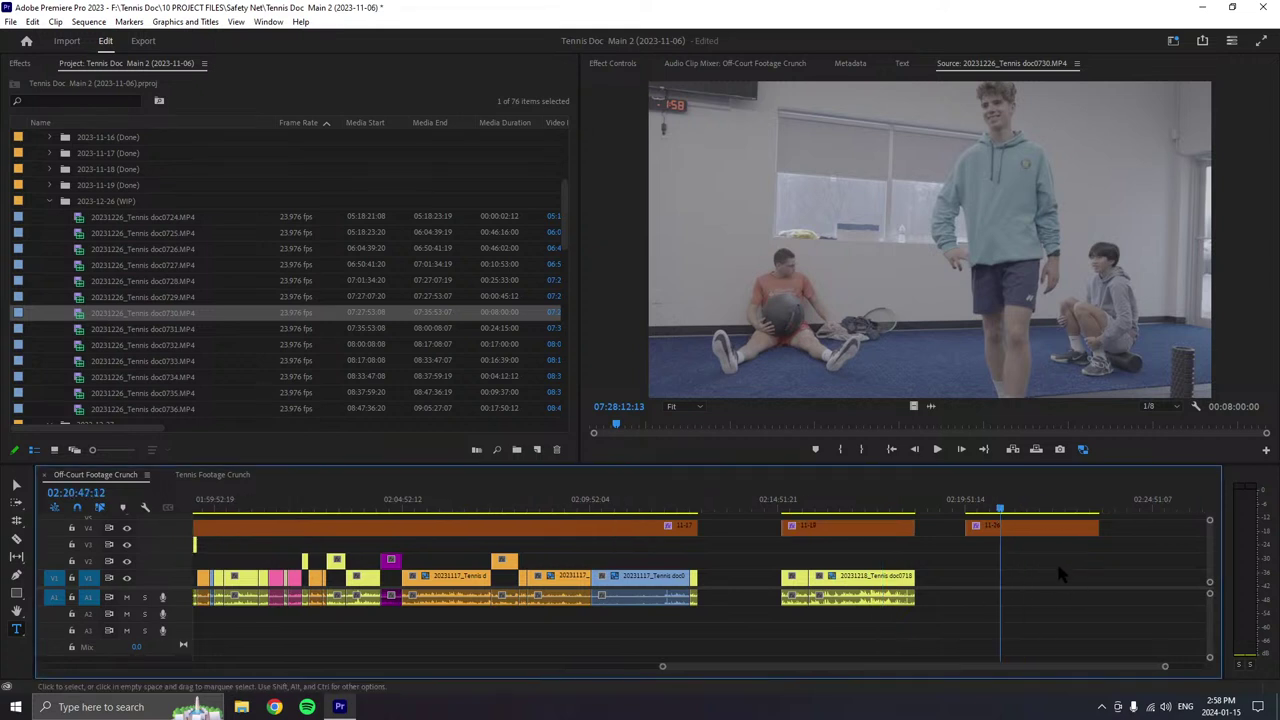
{"action": "scroll", "coordinate": [1052, 549], "scroll_direction": "down", "scroll_amount": 1}
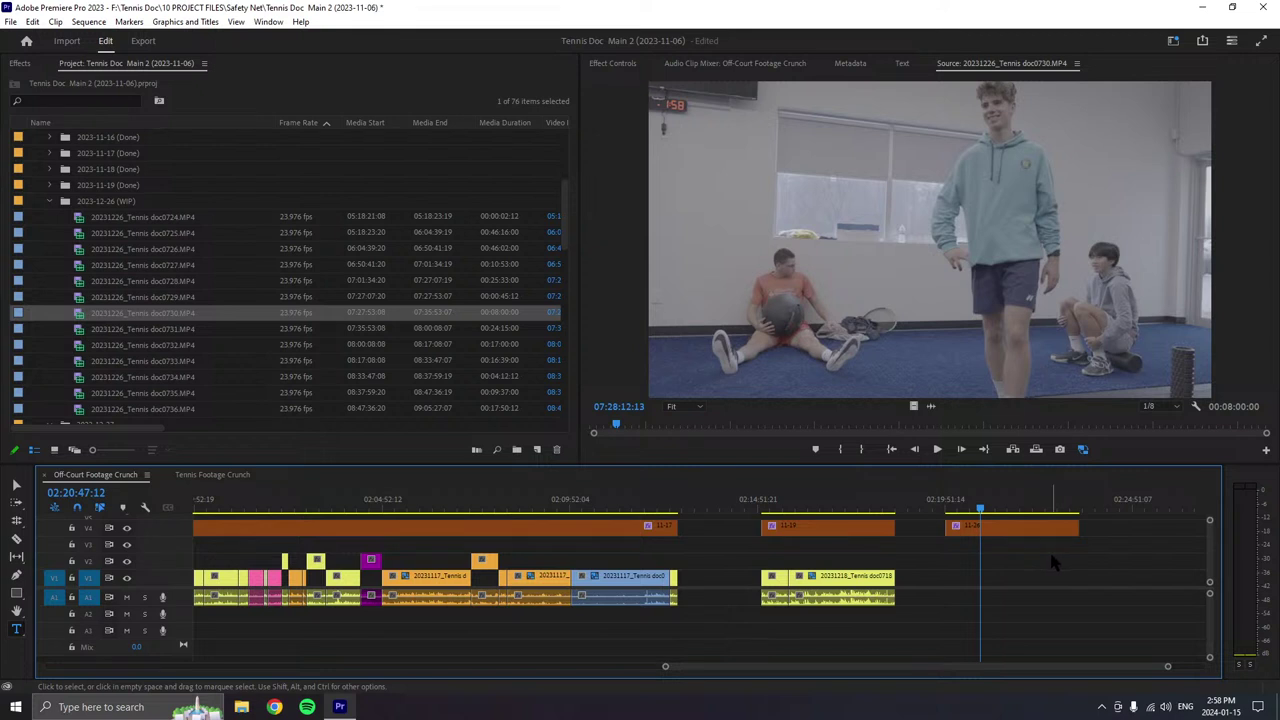
{"action": "key", "text": "ctrl+s"}
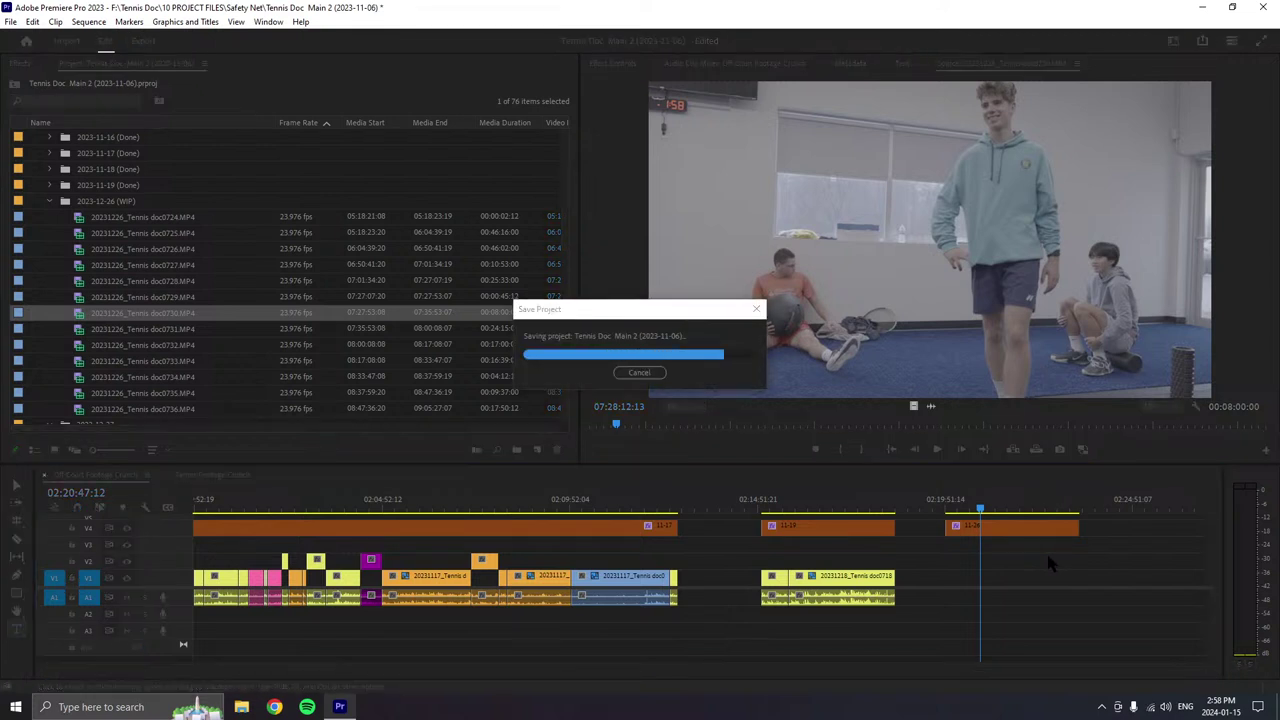
- Review the doc0730 source footage, set its In point at 07:28:16:23 and play on from there
{"action": "left_click", "coordinate": [937, 449]}
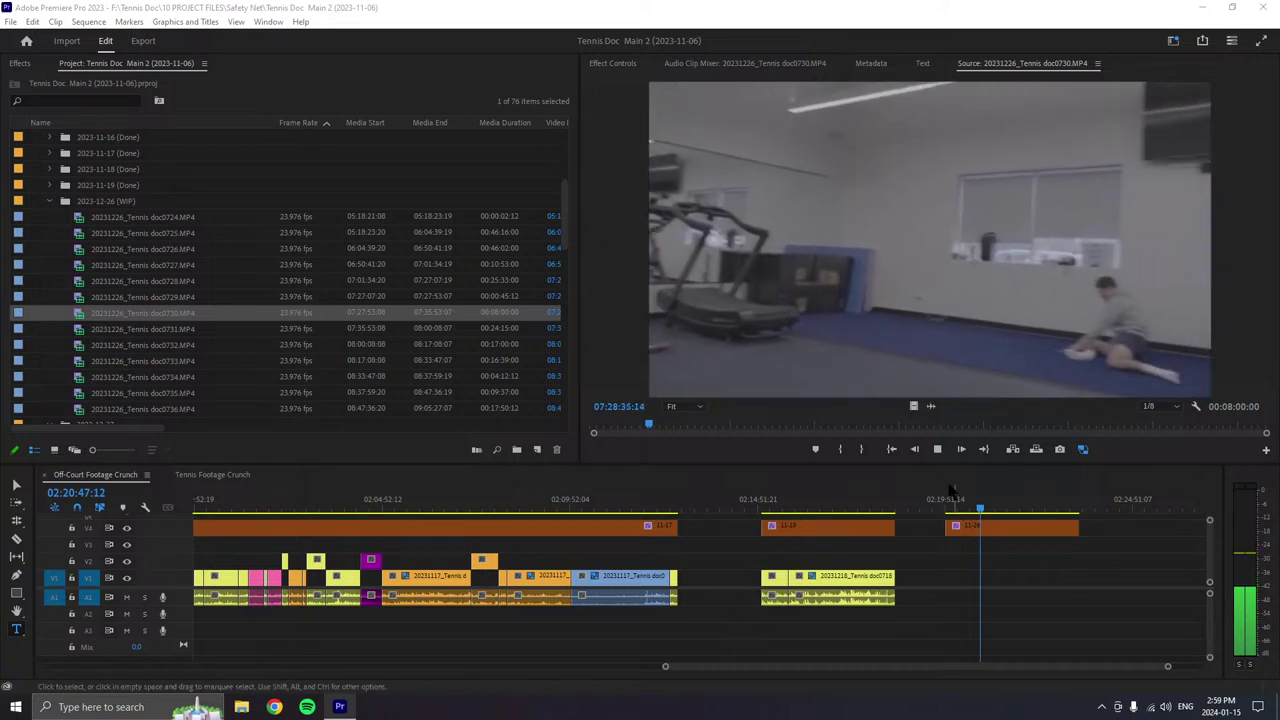
{"action": "mouse_move", "coordinate": [648, 428]}
{"action": "left_mouse_down"}
{"action": "mouse_move", "coordinate": [623, 424]}
{"action": "mouse_move", "coordinate": [641, 428]}
{"action": "left_mouse_up"}
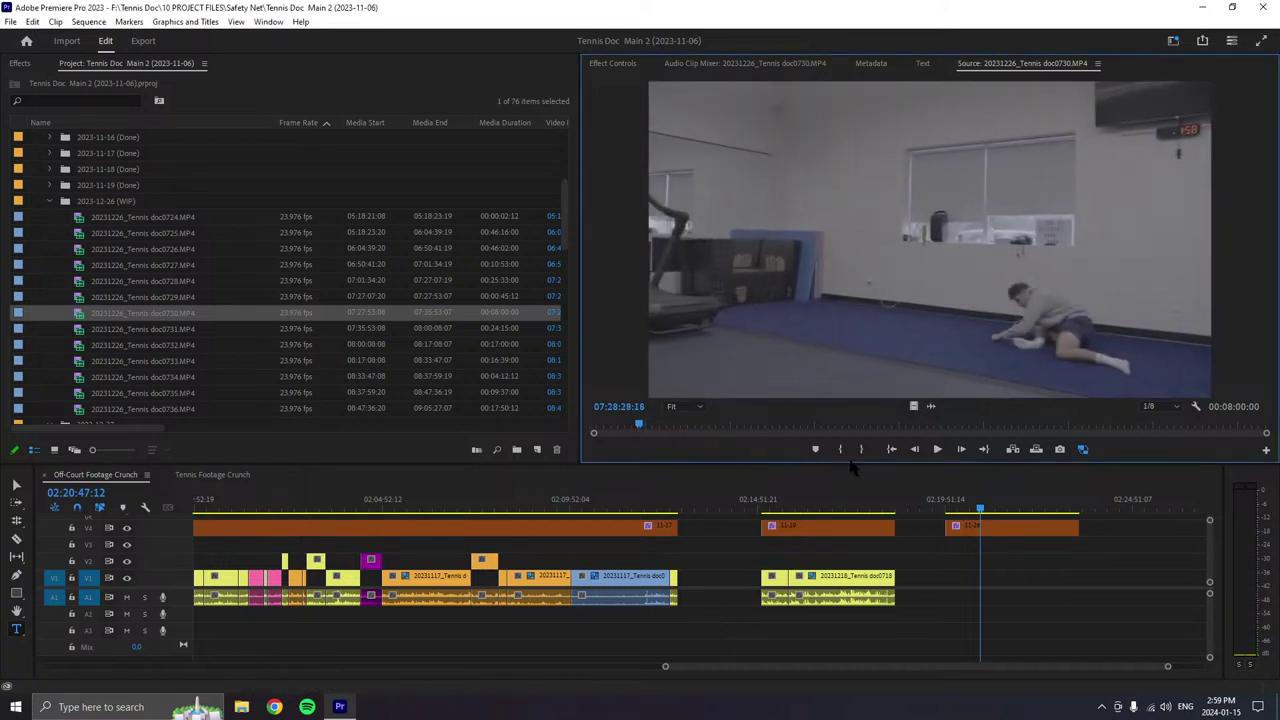
{"action": "left_click", "coordinate": [937, 449]}
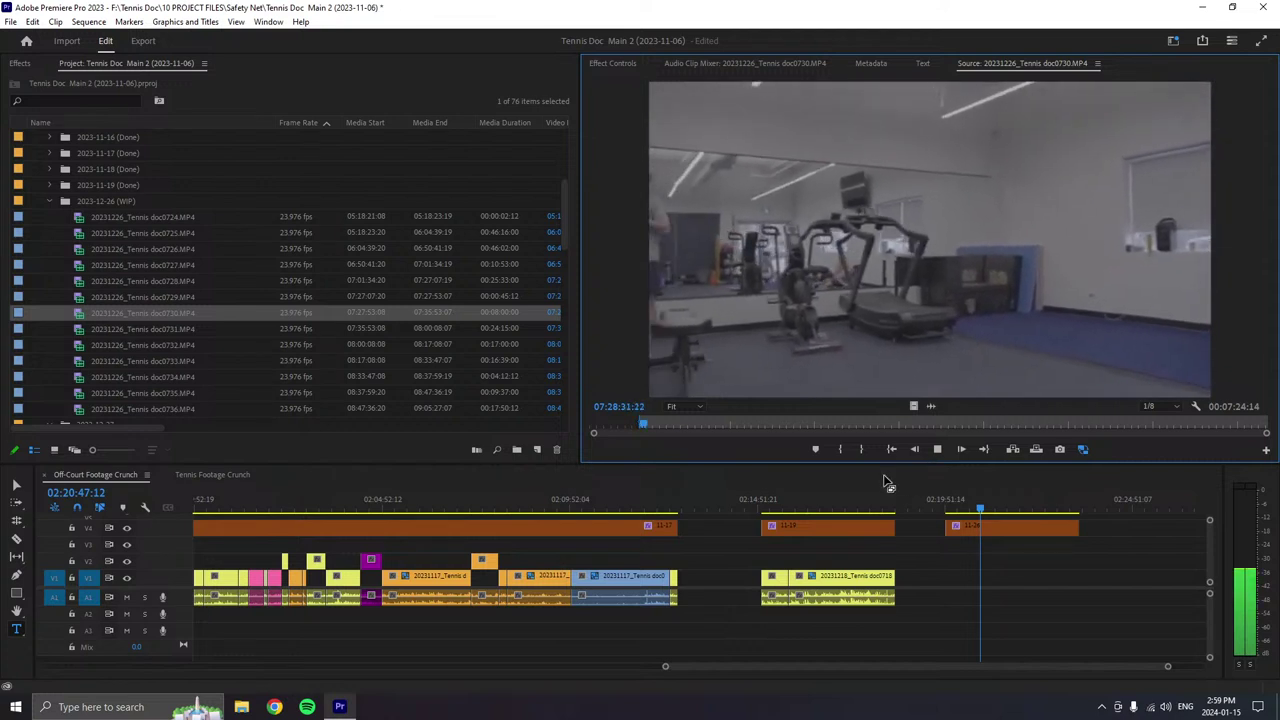
{"action": "left_click", "coordinate": [632, 424]}
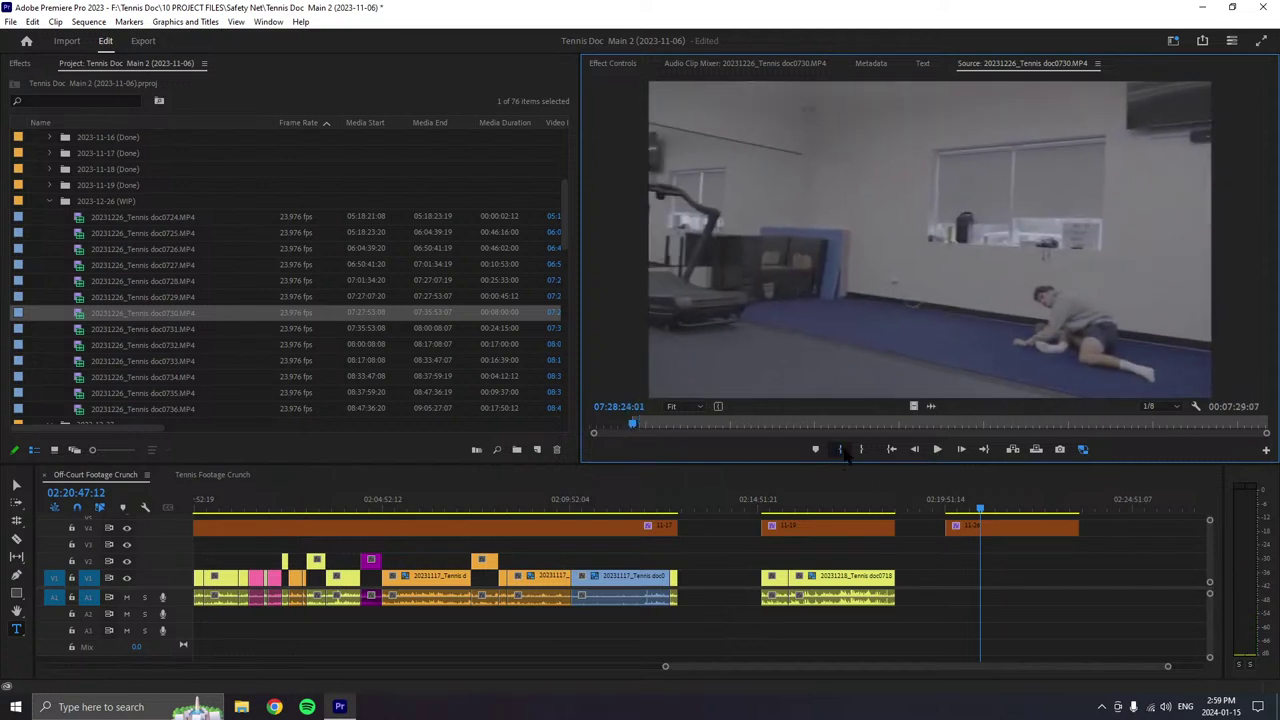
{"action": "key", "text": "space"}
{"action": "left_click", "coordinate": [631, 424]}
{"action": "left_click", "coordinate": [622, 424]}
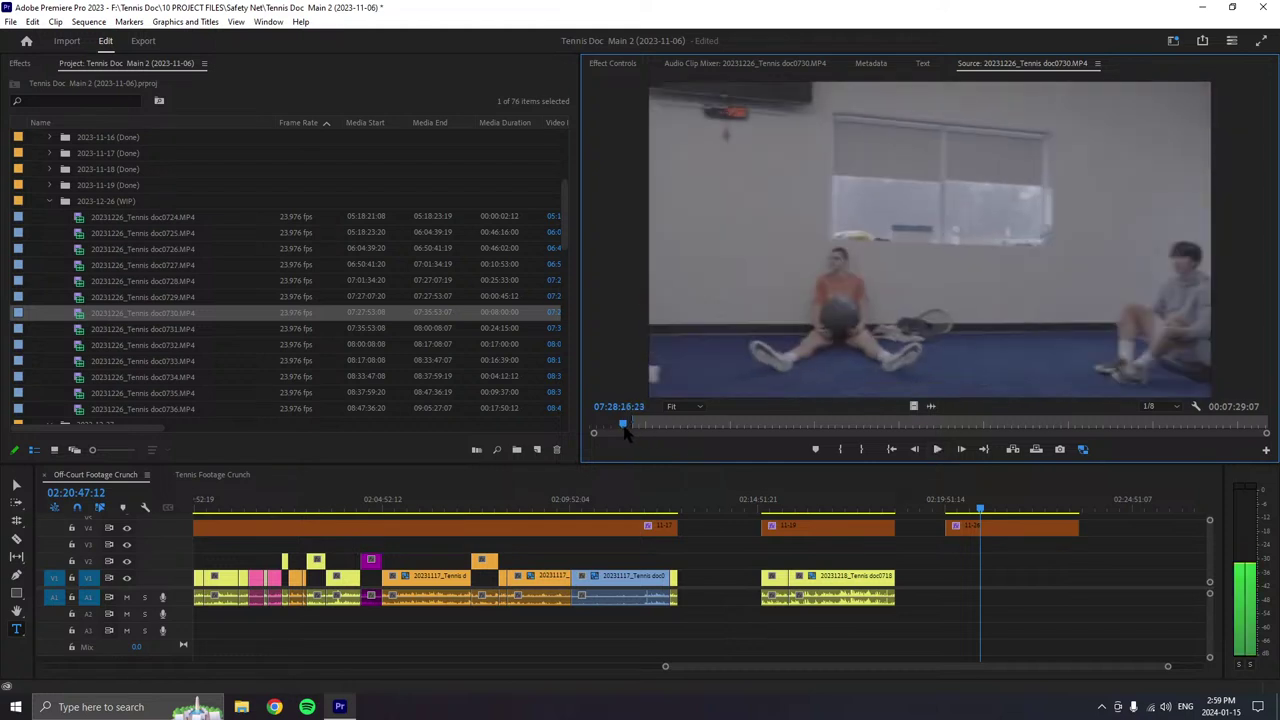
{"action": "left_click", "coordinate": [940, 450]}
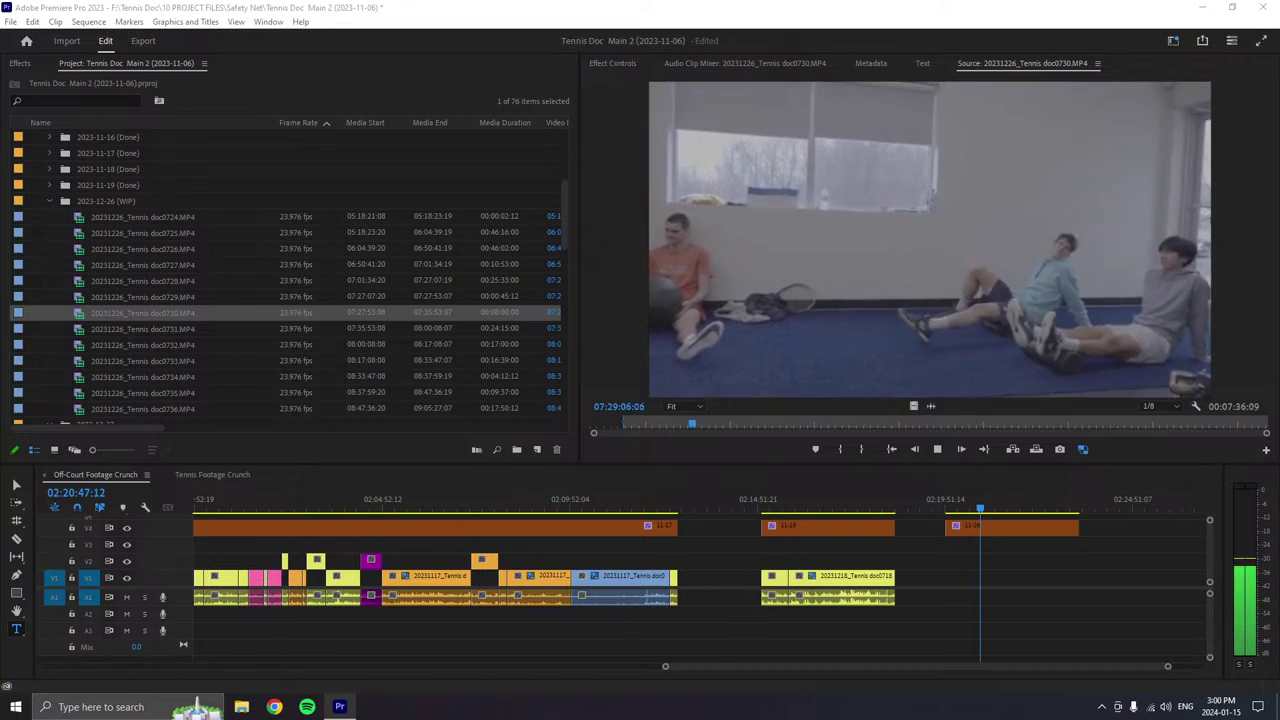
- Set the doc0730 source Out point at 07:29:07:13 and place the marked section on V1 beneath the 12-26 title
{"action": "left_click", "coordinate": [937, 449]}
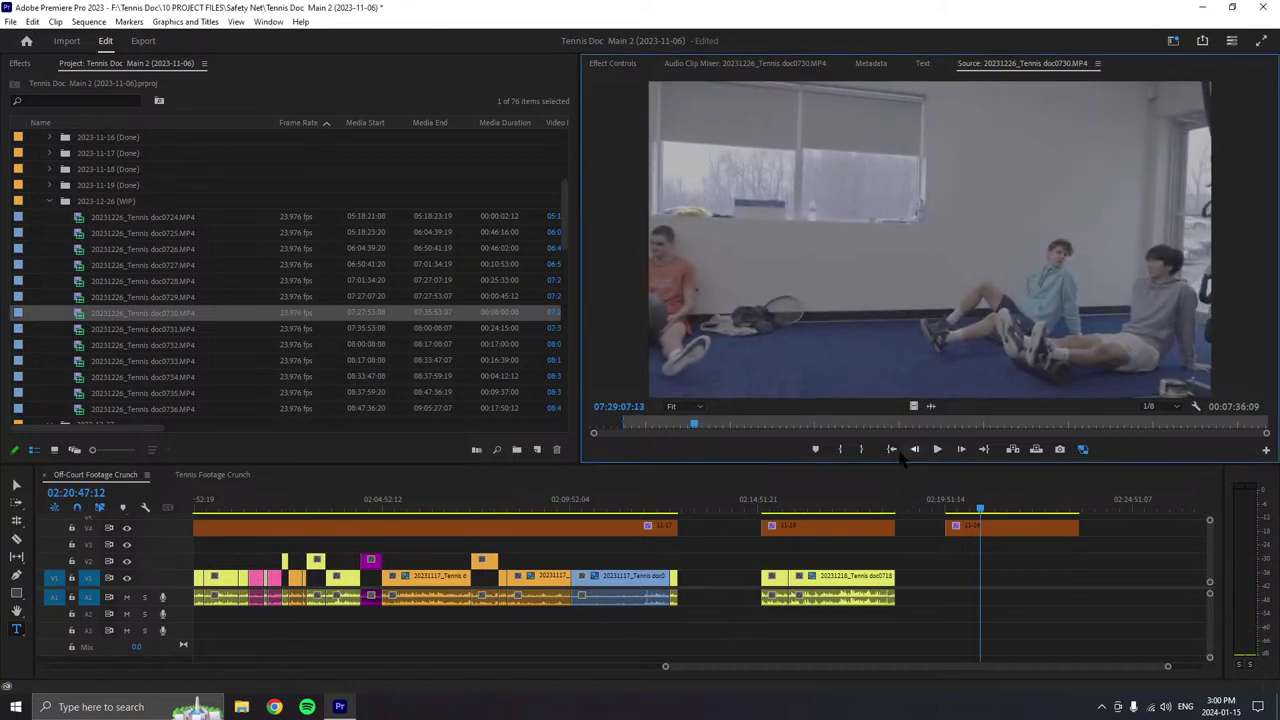
{"action": "left_click", "coordinate": [862, 449]}
{"action": "left_click_drag", "start_coordinate": [875, 331], "coordinate": [958, 590]}
- Label the newly placed doc0730 clip Green
{"action": "right_click", "coordinate": [963, 578]}
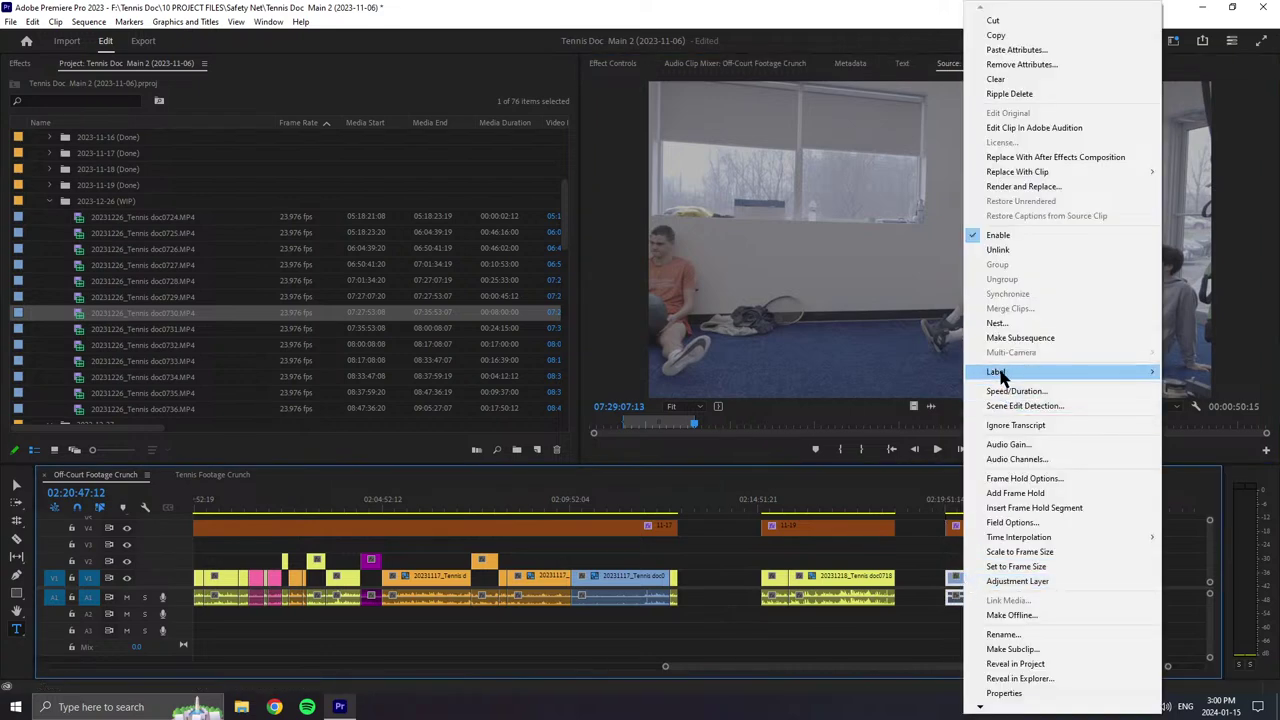
{"action": "mouse_move", "coordinate": [1000, 375]}
{"action": "left_click", "coordinate": [888, 590]}
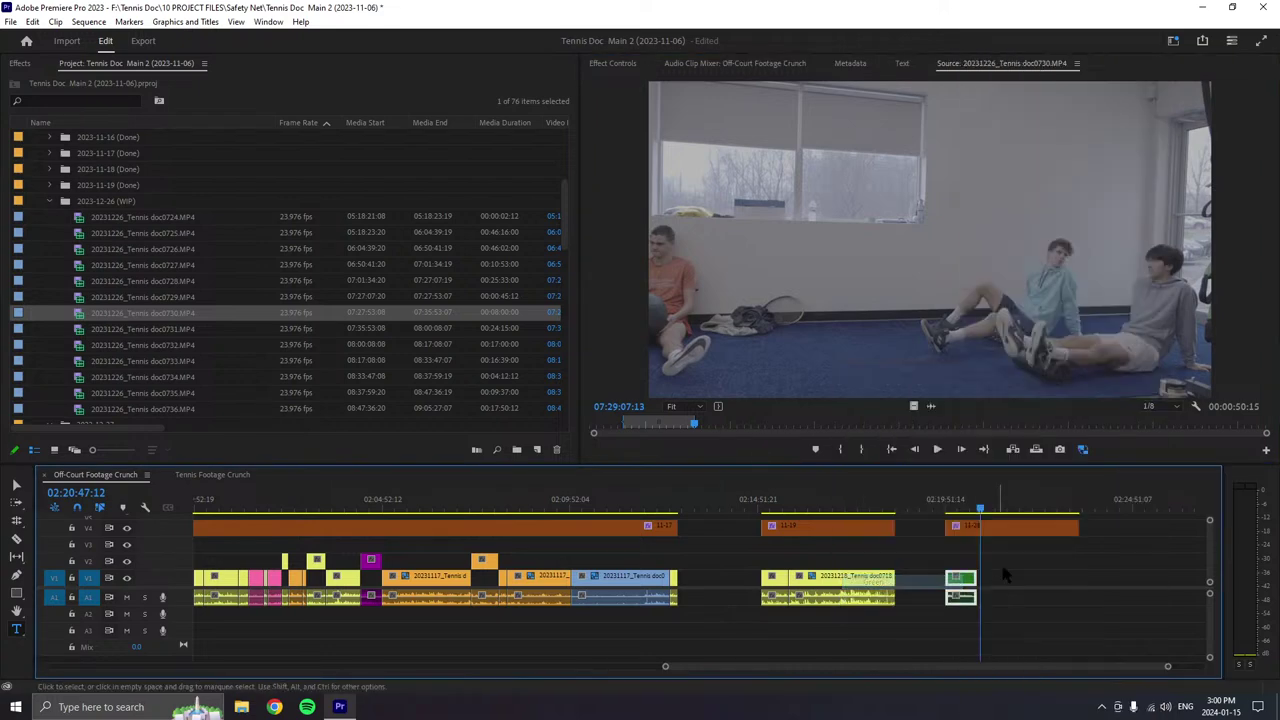
- Change the new doc0730 clip's label to Forest, move its video up to V3 and save the project
{"action": "right_click", "coordinate": [970, 582]}
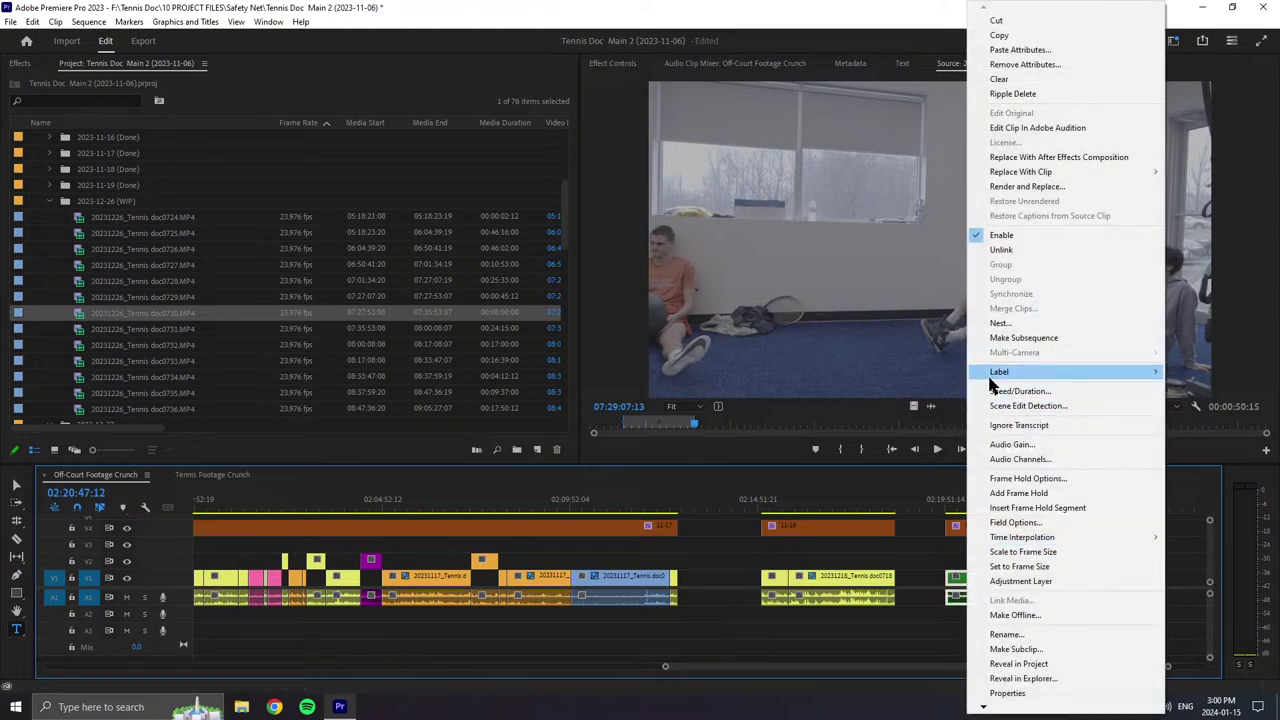
{"action": "mouse_move", "coordinate": [991, 378]}
{"action": "left_click", "coordinate": [885, 465]}
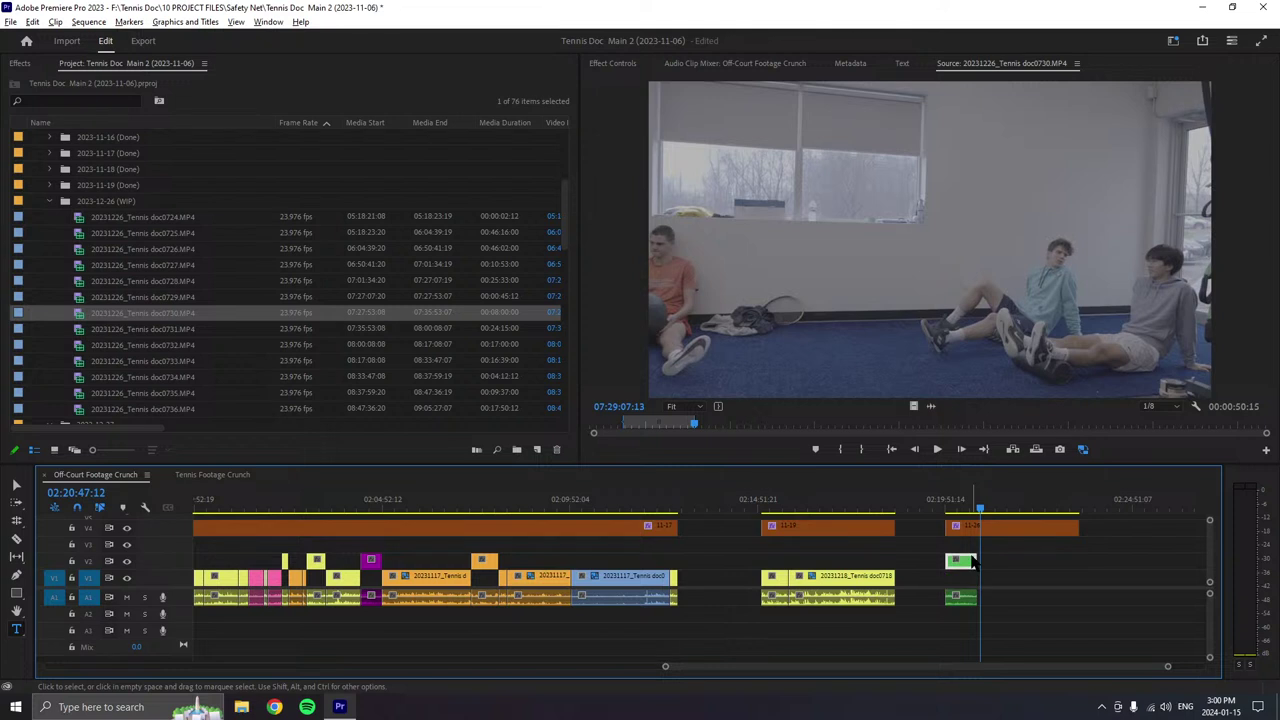
{"action": "left_click_drag", "start_coordinate": [962, 578], "coordinate": [963, 546]}
{"action": "key", "text": "ctrl+s"}
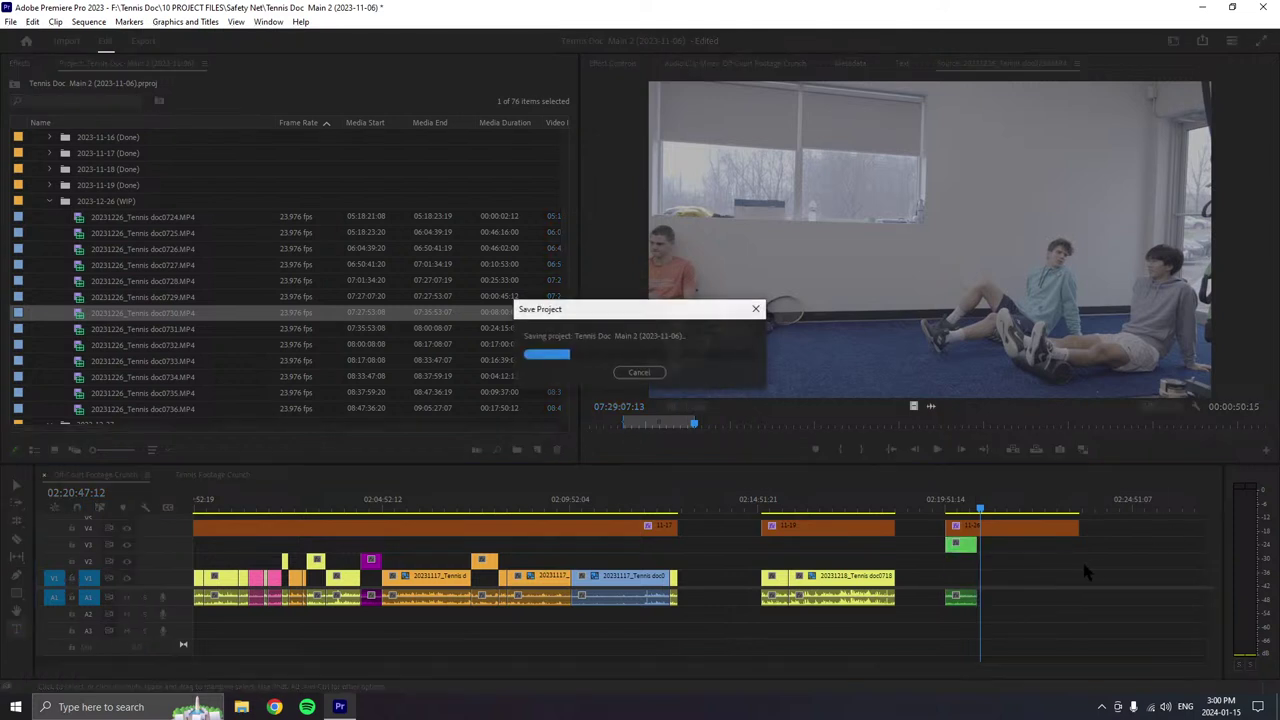
- Review the doc0730 source footage from 07:29:07:13 to 07:33:55, moving the In point forward to the next usable section
{"action": "scroll", "coordinate": [1068, 578], "scroll_direction": "down", "scroll_amount": 1}
{"action": "scroll", "coordinate": [1065, 578], "scroll_direction": "down", "scroll_amount": 1}
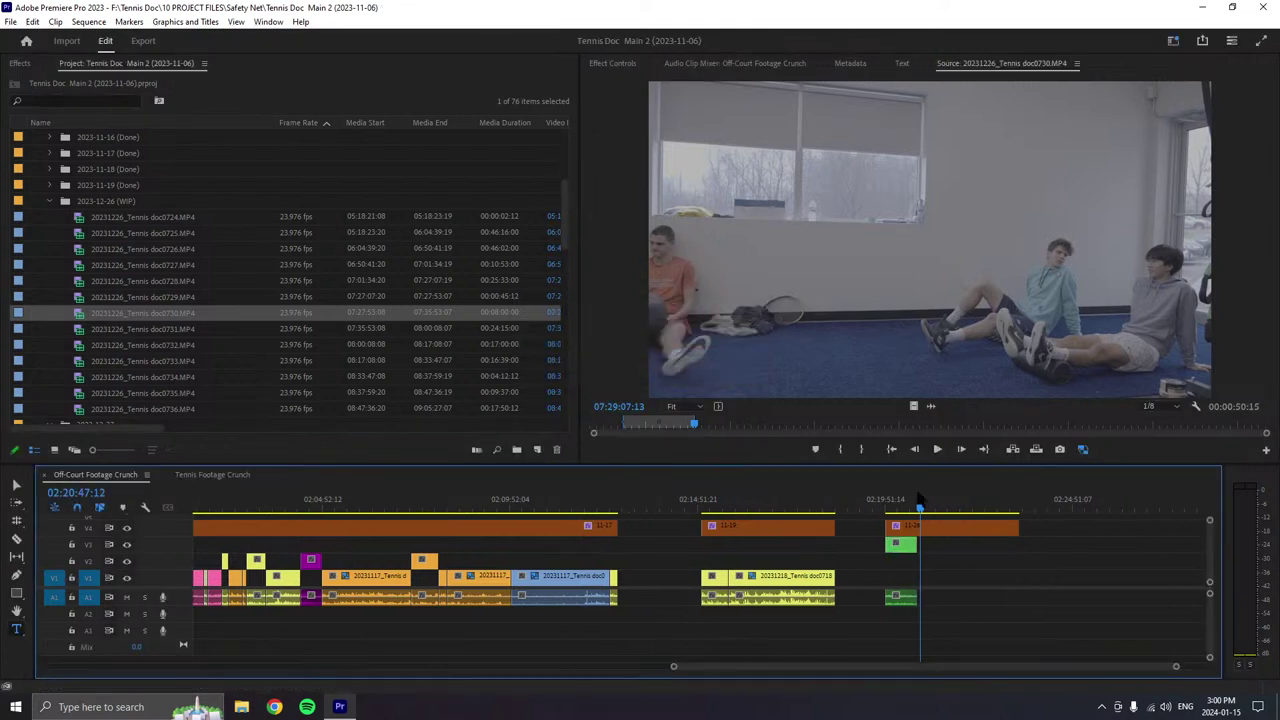
{"action": "left_click", "coordinate": [937, 449]}
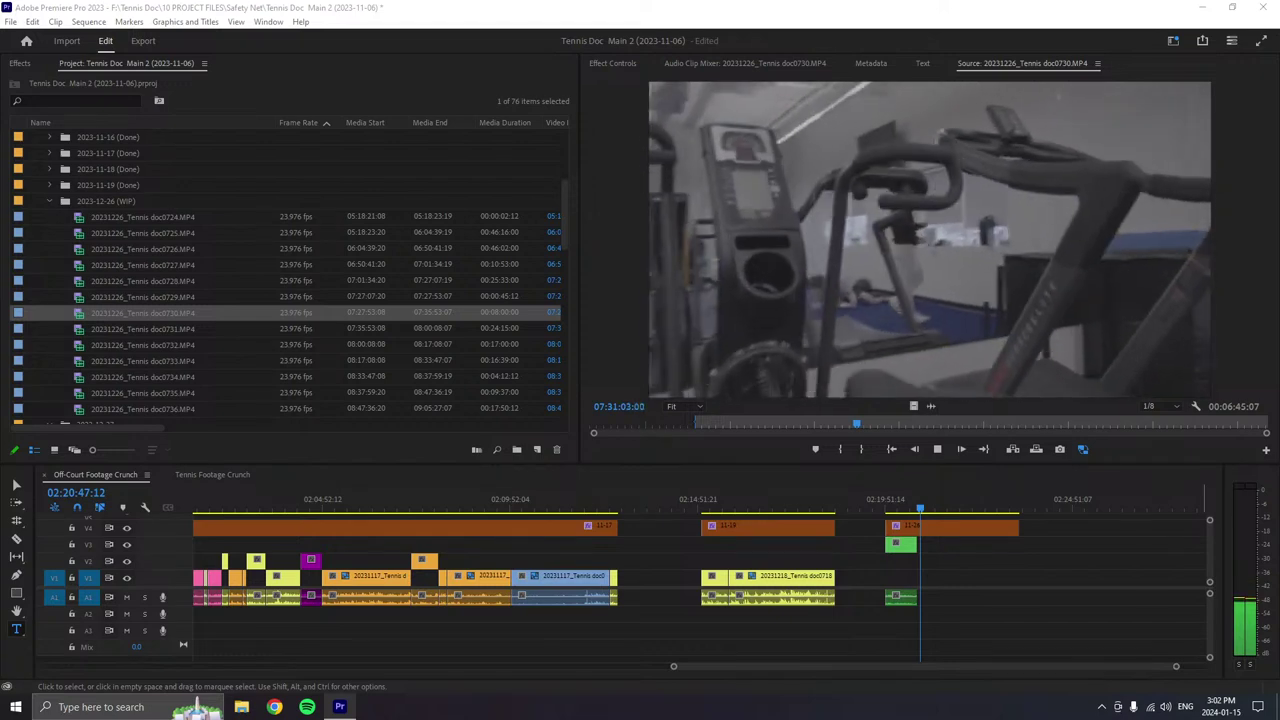
{"action": "left_click", "coordinate": [840, 450]}
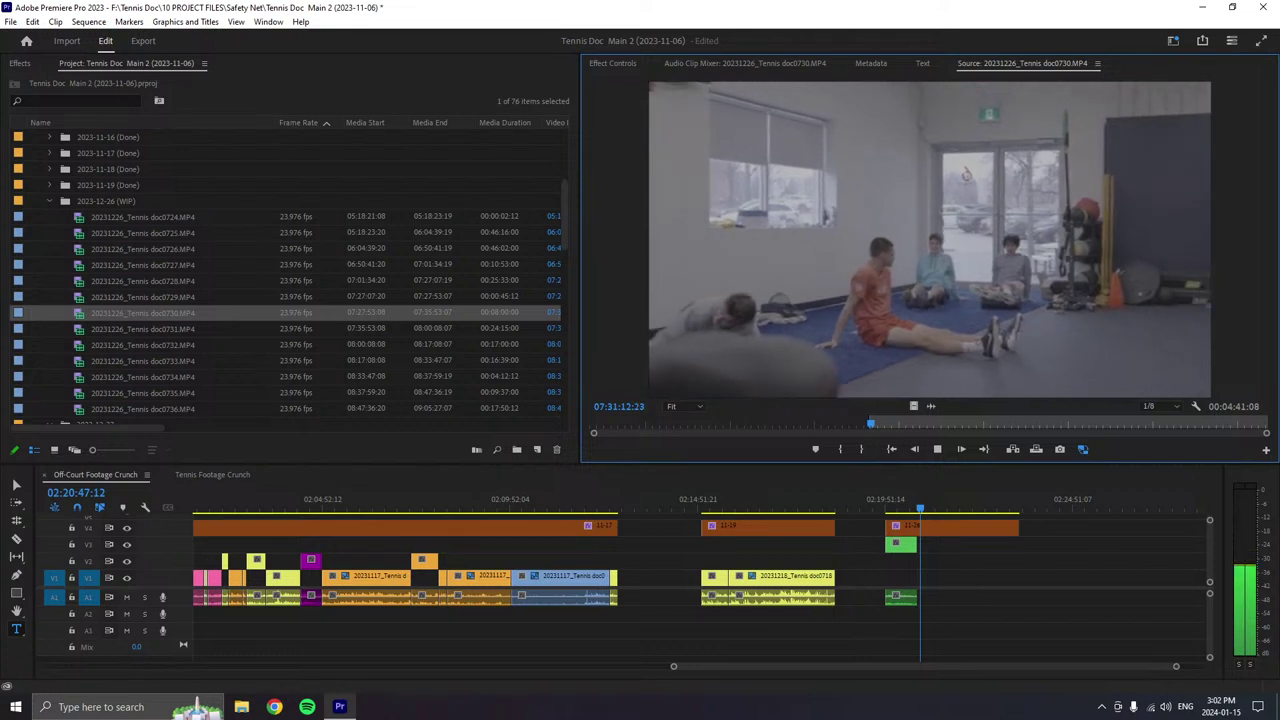
{"action": "left_click", "coordinate": [868, 475]}
{"action": "left_click", "coordinate": [937, 449]}
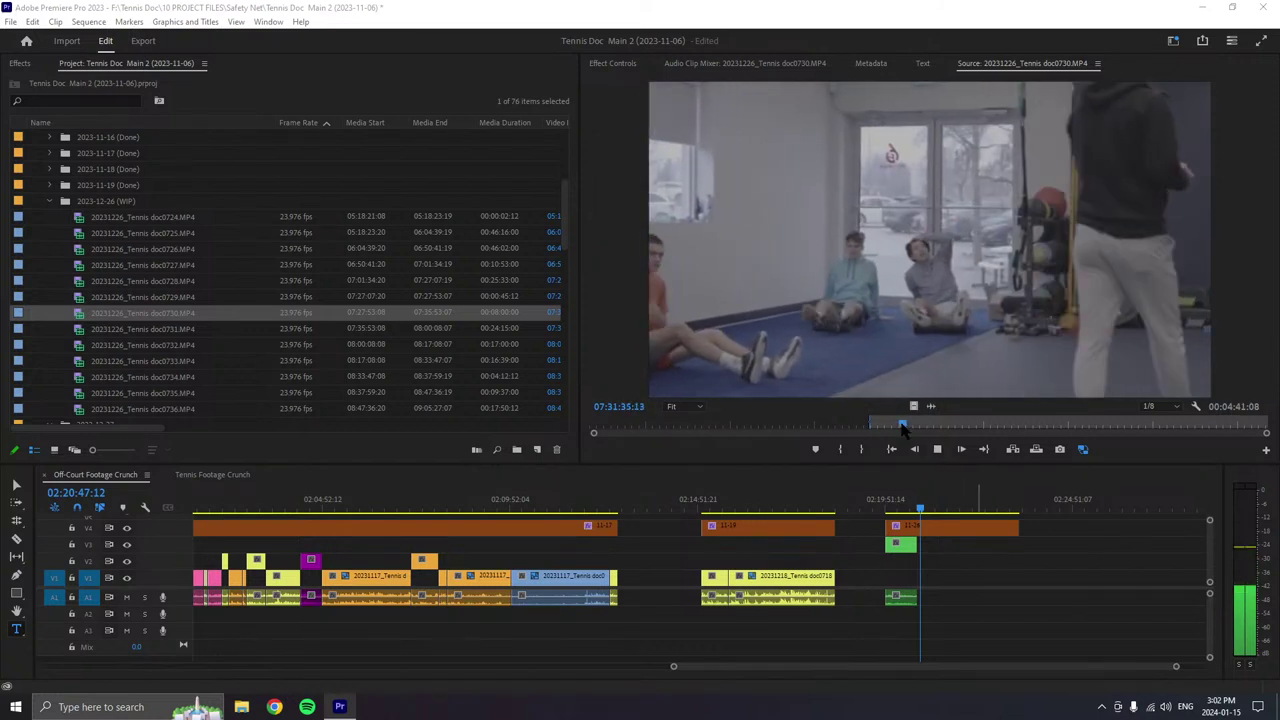
{"action": "left_click_drag", "start_coordinate": [903, 425], "coordinate": [915, 426]}
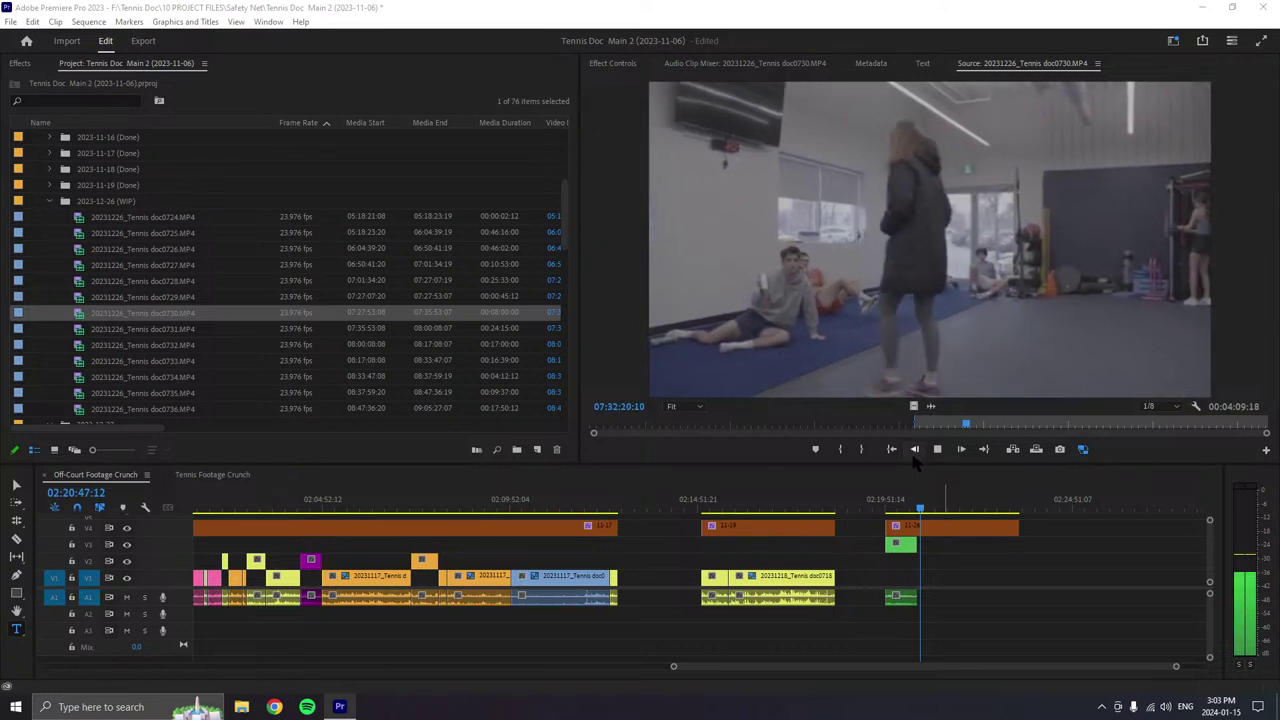
{"action": "left_click", "coordinate": [872, 370]}
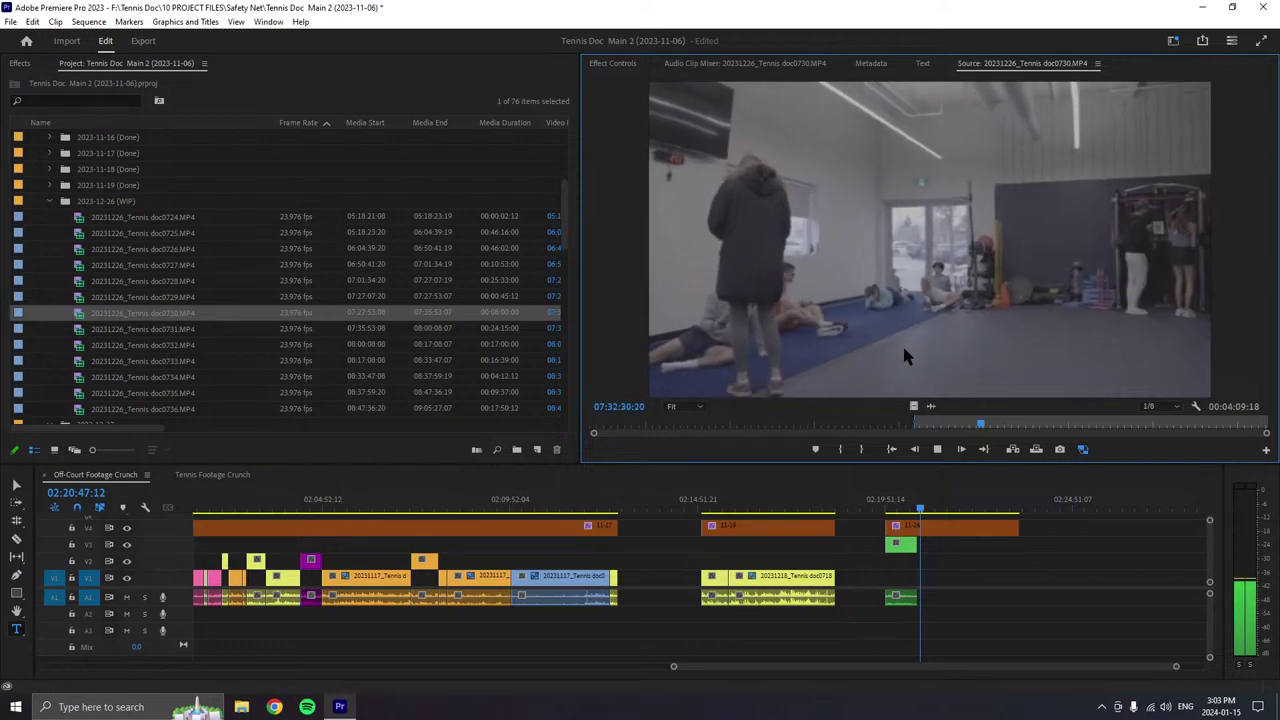
{"action": "key", "text": "l"}
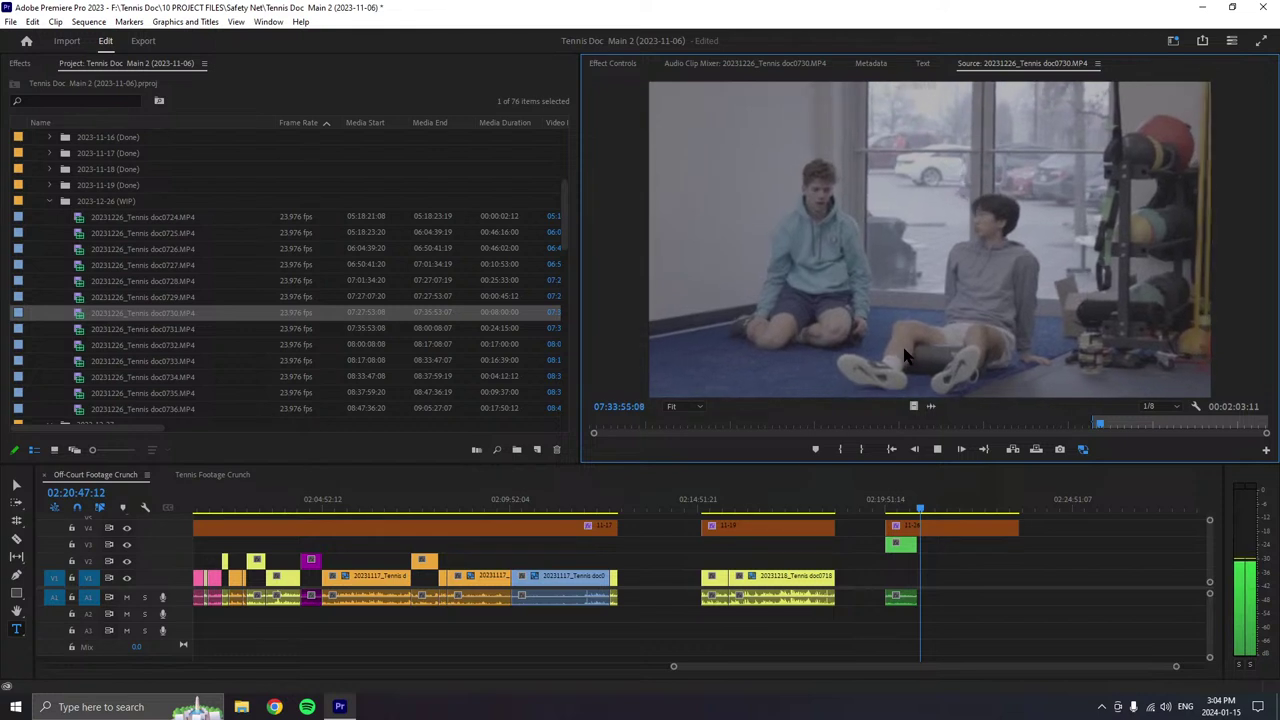
- Review doc0730 up to 07:34:39:21, set the Out point back at 07:34:19:08 and place the section on V1 at the playhead
{"action": "key", "text": "space"}
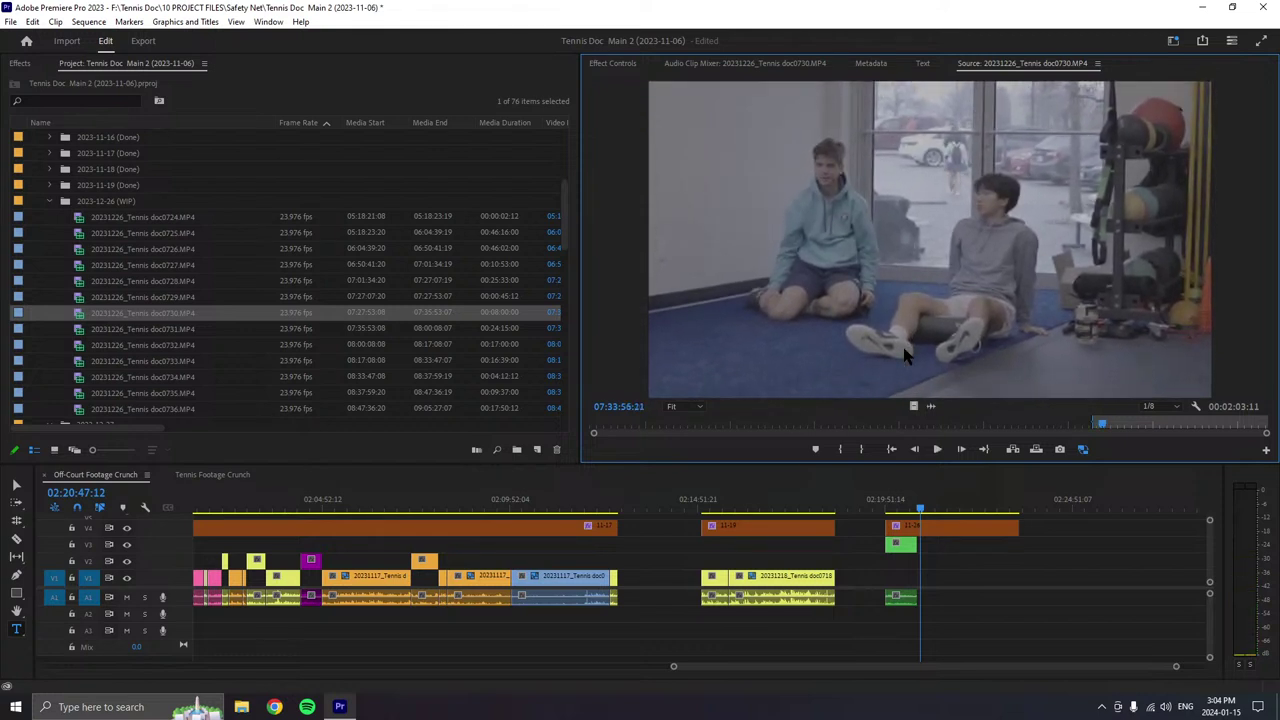
{"action": "key", "text": "space"}
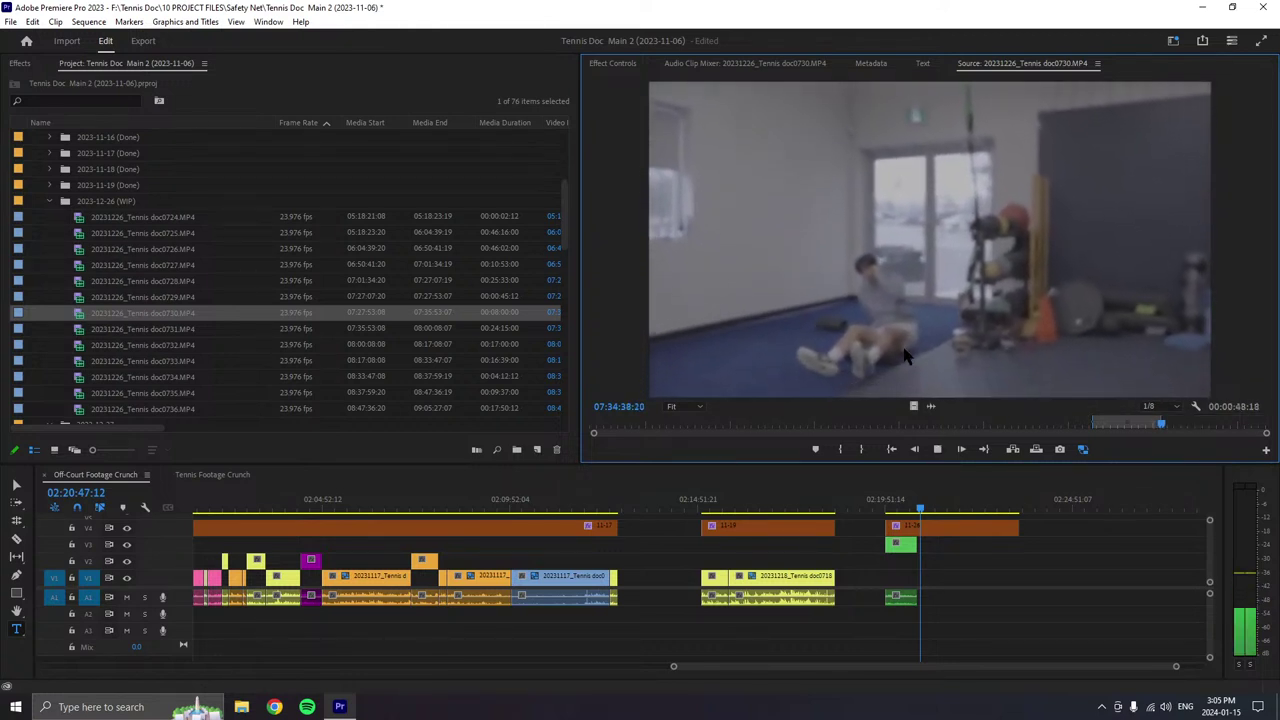
{"action": "key", "text": "o"}
{"action": "key", "text": "space"}
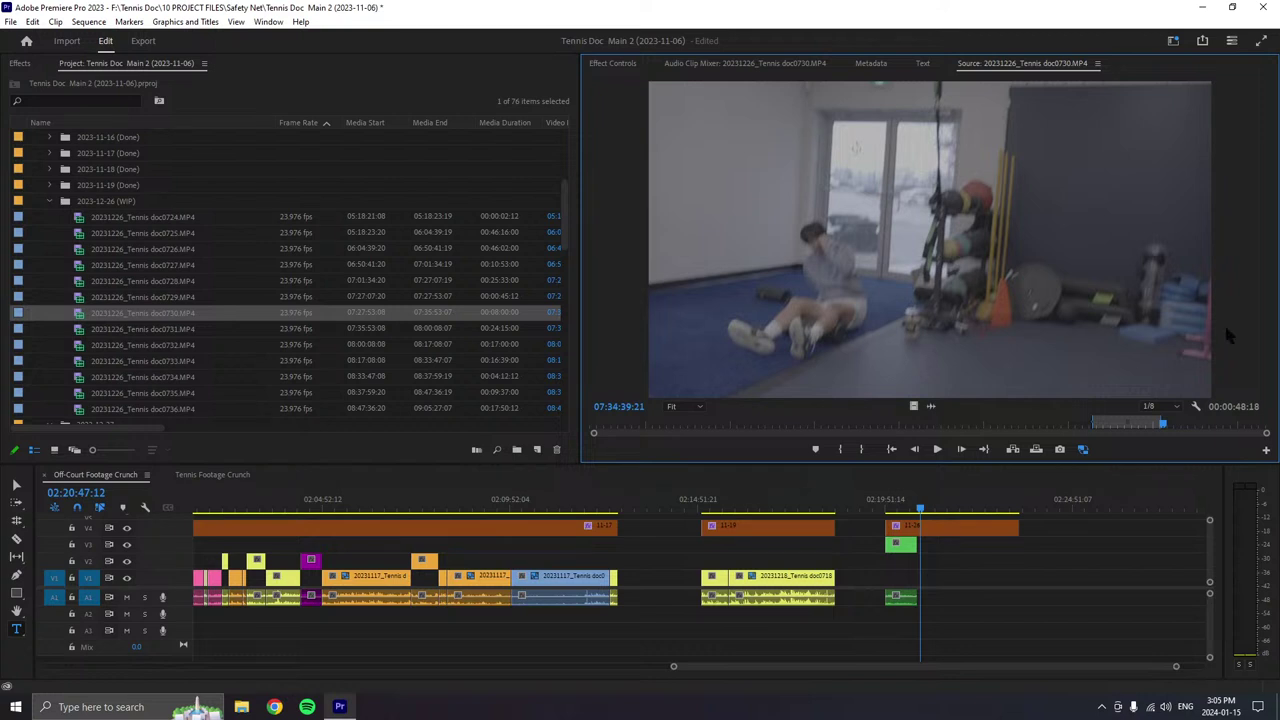
{"action": "left_click", "coordinate": [1130, 425]}
{"action": "left_click_drag", "start_coordinate": [1130, 425], "coordinate": [1134, 425]}
{"action": "key", "text": "i"}
{"action": "left_click_drag", "start_coordinate": [897, 404], "coordinate": [933, 597]}
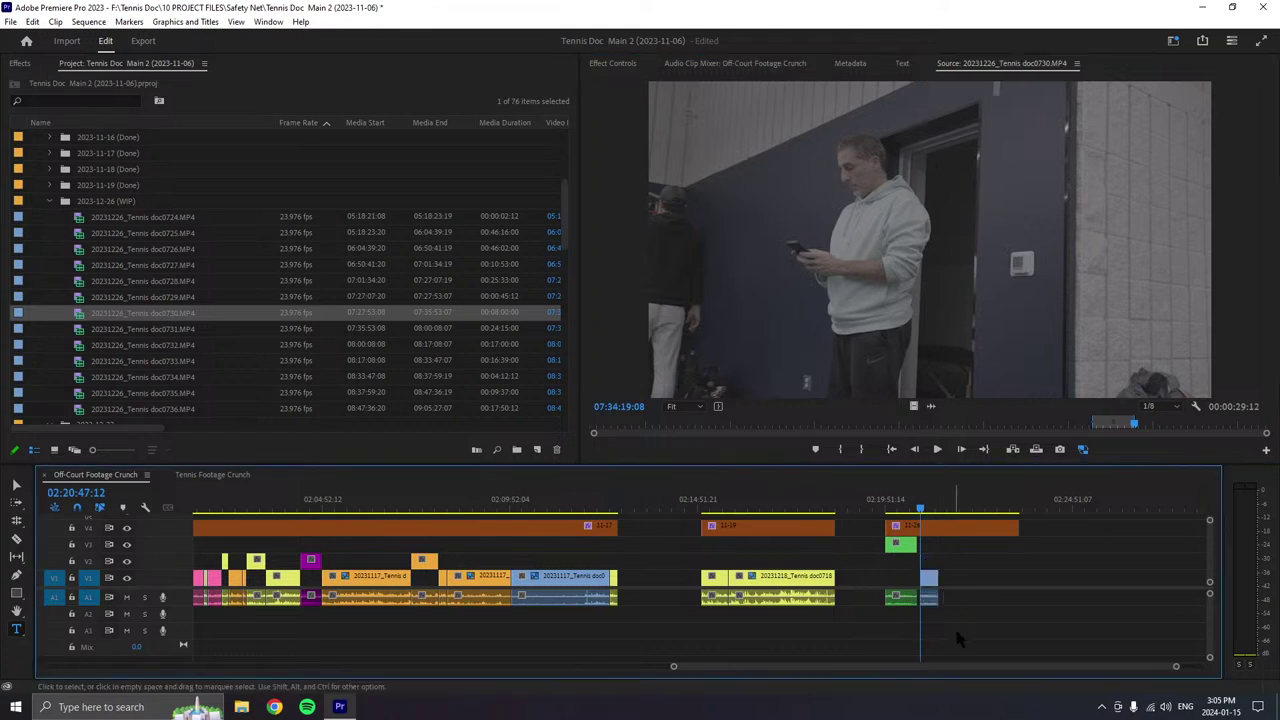
- Butt the new doc0730 clip against the end of the Forest clip, label it Yellow and save the project
{"action": "key", "text": "="}
{"action": "key", "text": "="}
{"action": "key", "text": "="}
{"action": "left_click", "coordinate": [815, 500]}
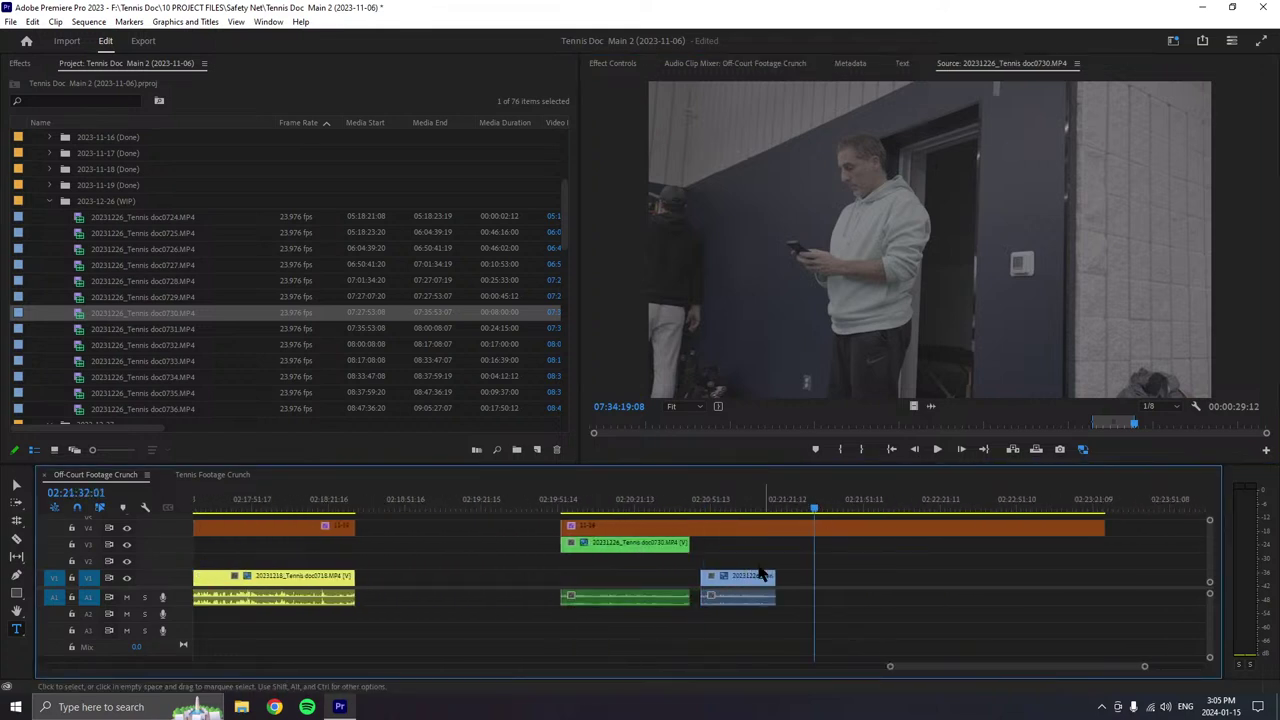
{"action": "left_click_drag", "start_coordinate": [741, 578], "coordinate": [730, 586]}
{"action": "right_click", "coordinate": [730, 588]}
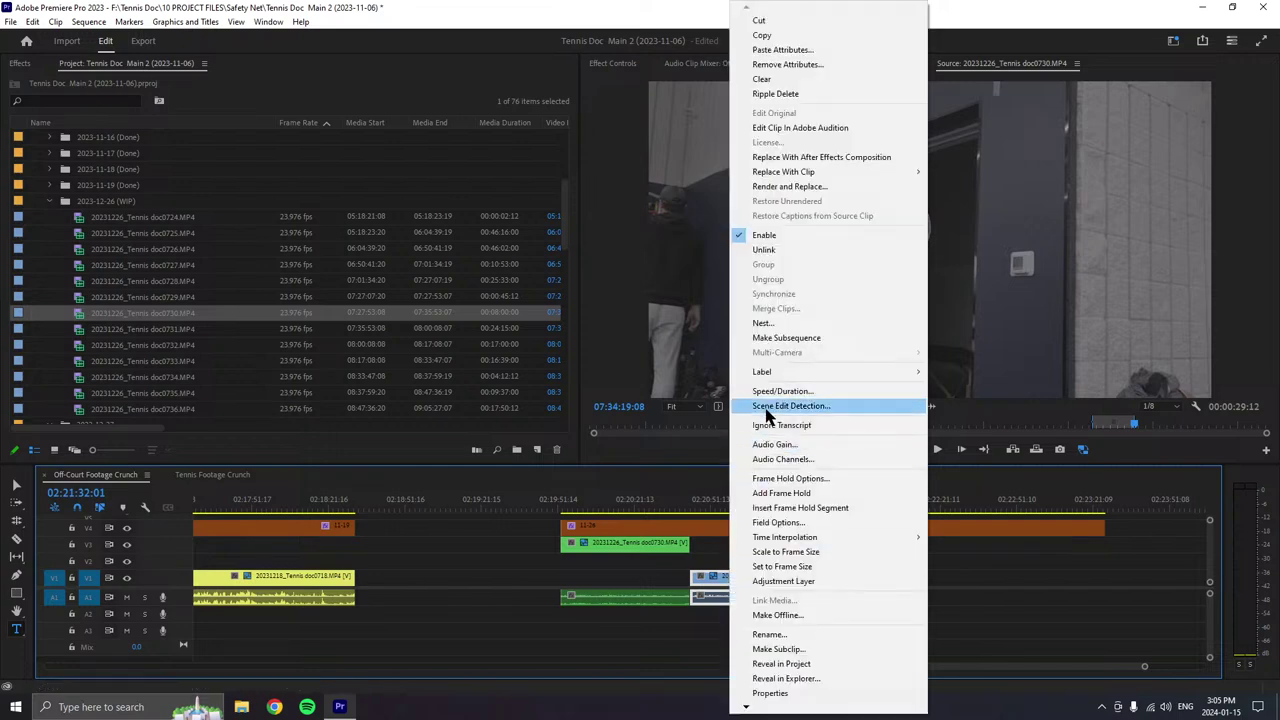
{"action": "mouse_move", "coordinate": [772, 374]}
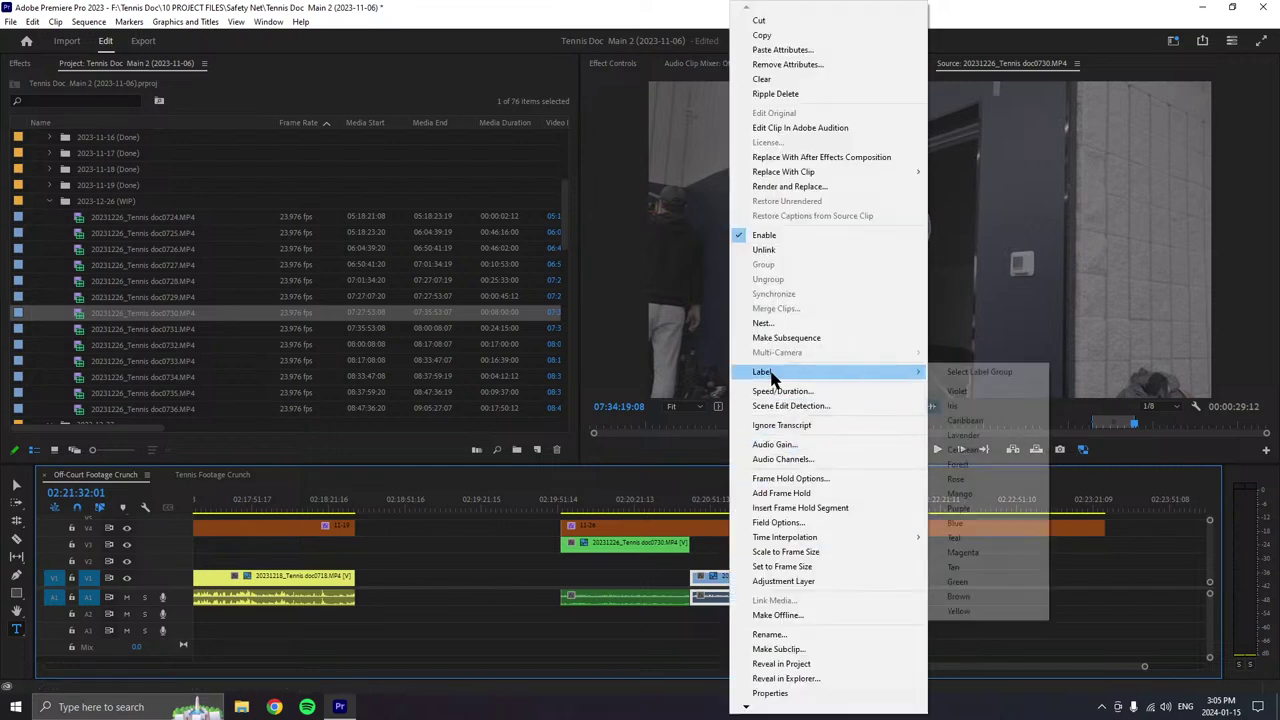
{"action": "left_click", "coordinate": [975, 612]}
{"action": "key", "text": "ctrl+s"}
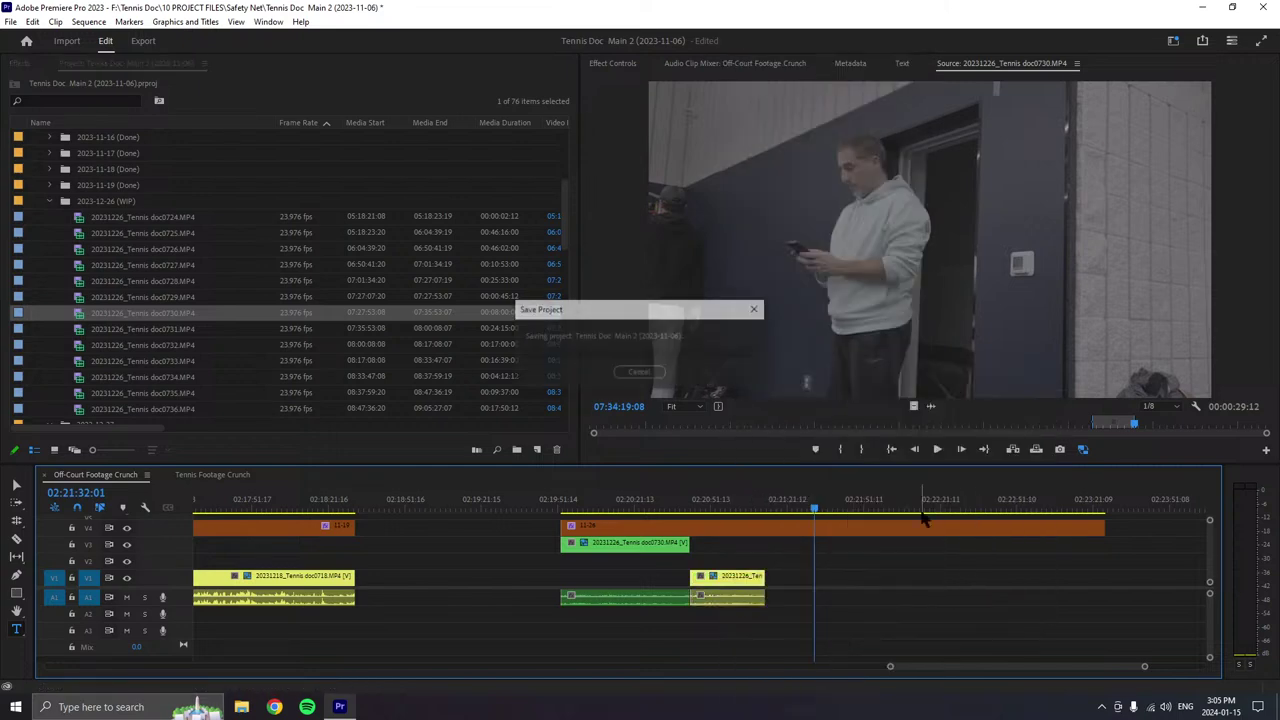
- Review doc0730 onward, mark a section ending at 07:35:46:07 and place it on V1 directly after the yellow clip
{"action": "left_click", "coordinate": [937, 449]}
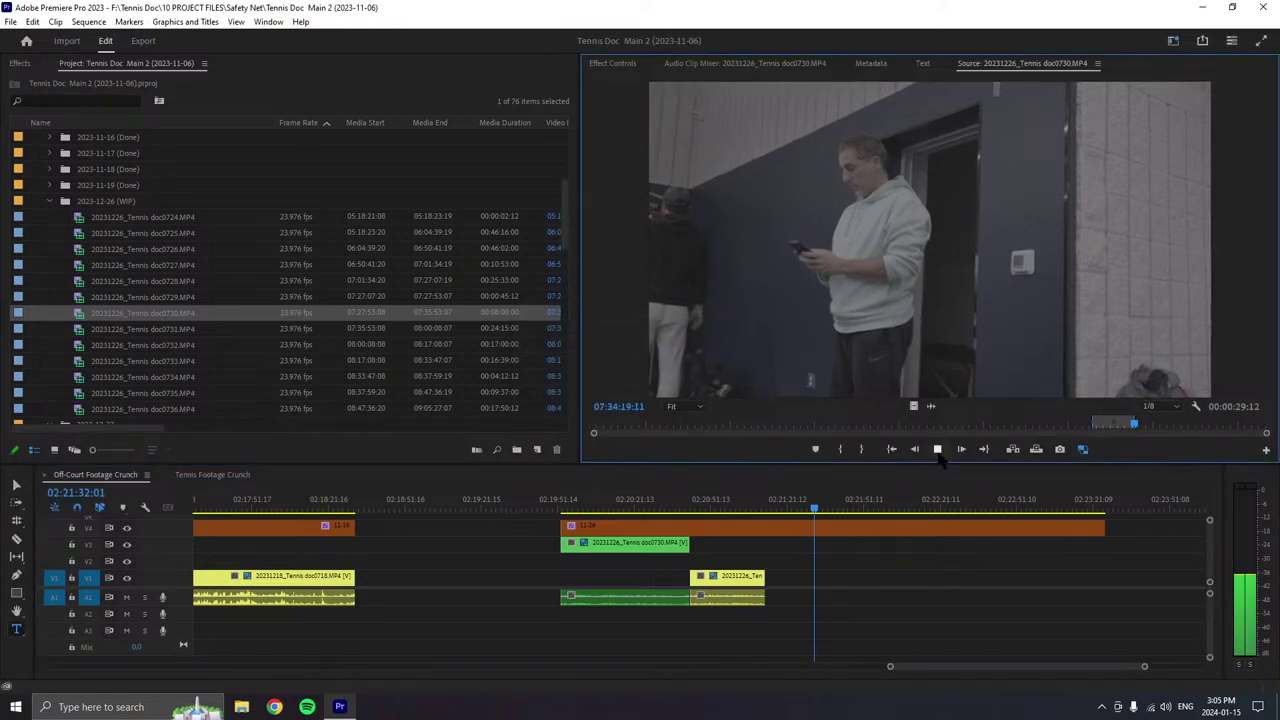
{"action": "left_click", "coordinate": [840, 449]}
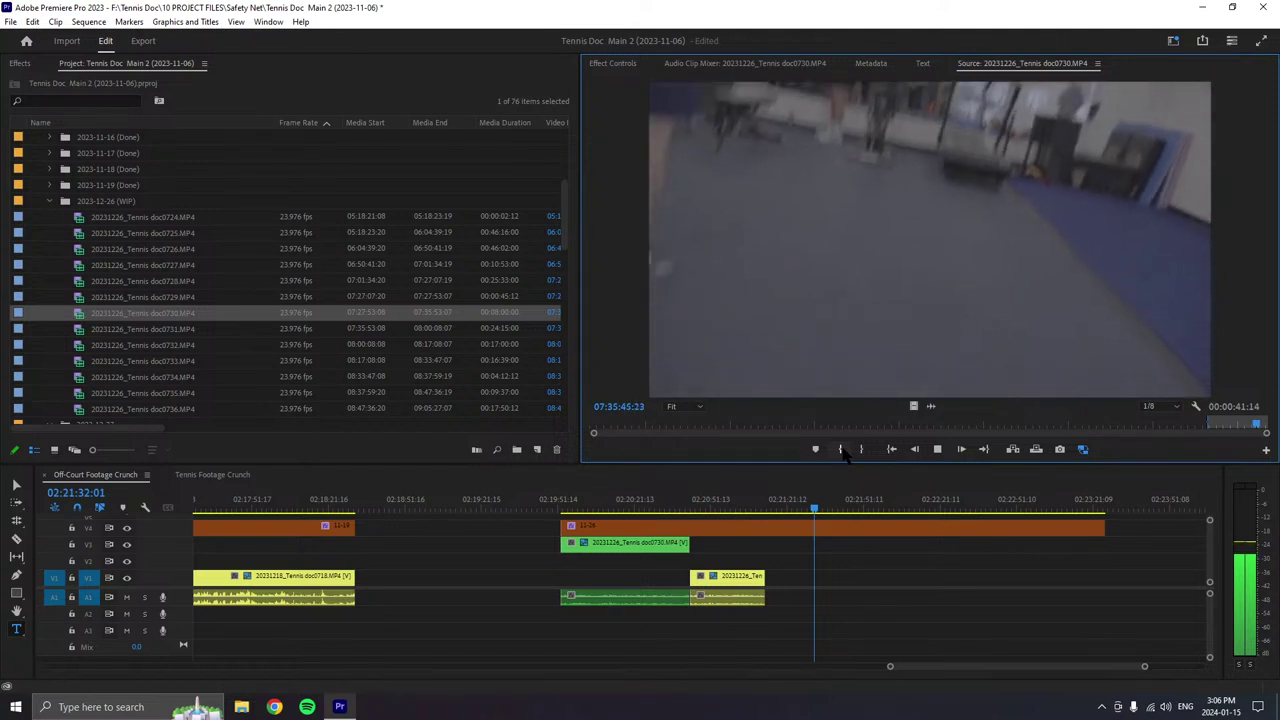
{"action": "key", "text": "space"}
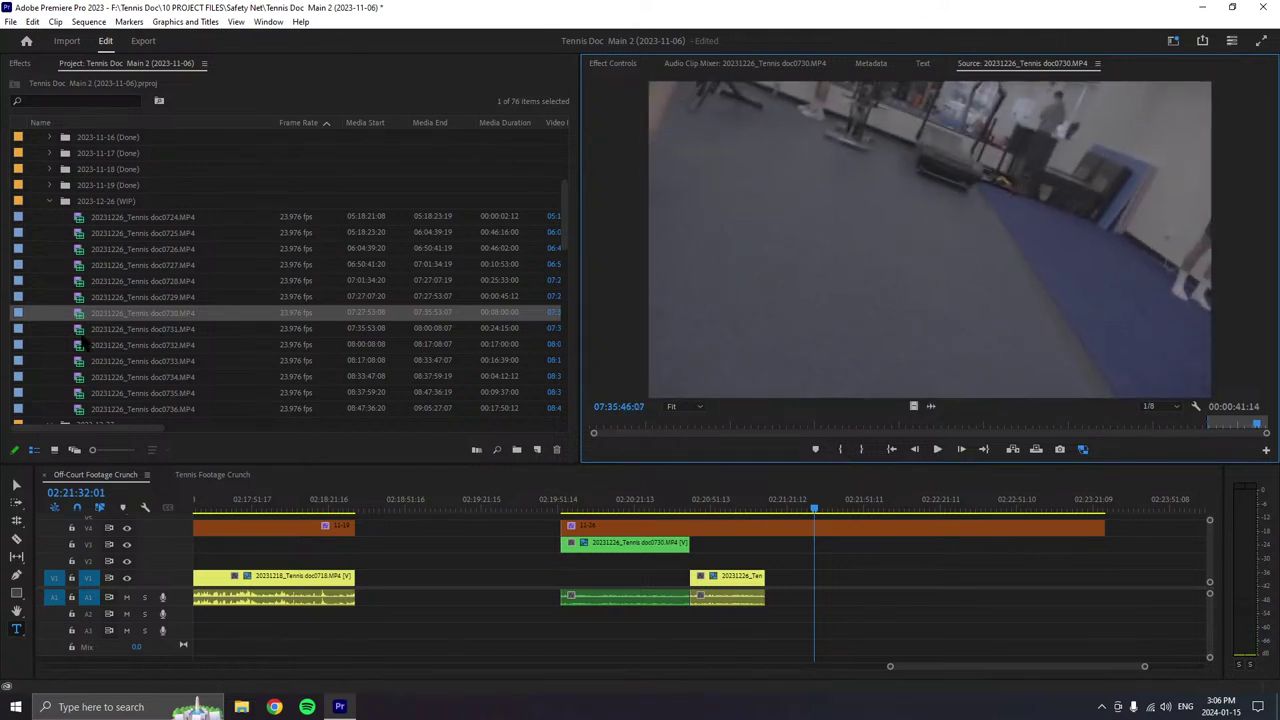
{"action": "key", "text": "i"}
{"action": "left_click_drag", "start_coordinate": [1037, 373], "coordinate": [828, 590]}
- Set the label of the last doc0730 clip on V1 to Blue
{"action": "right_click", "coordinate": [828, 590]}
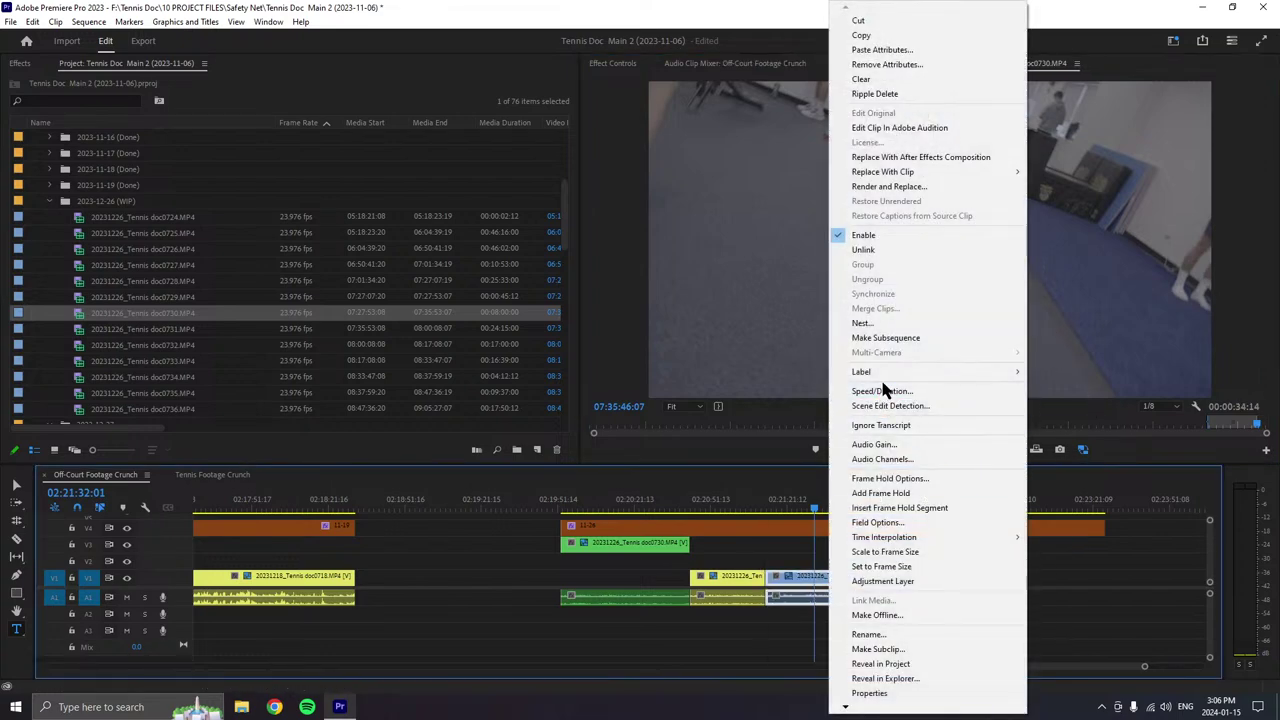
{"action": "mouse_move", "coordinate": [903, 378]}
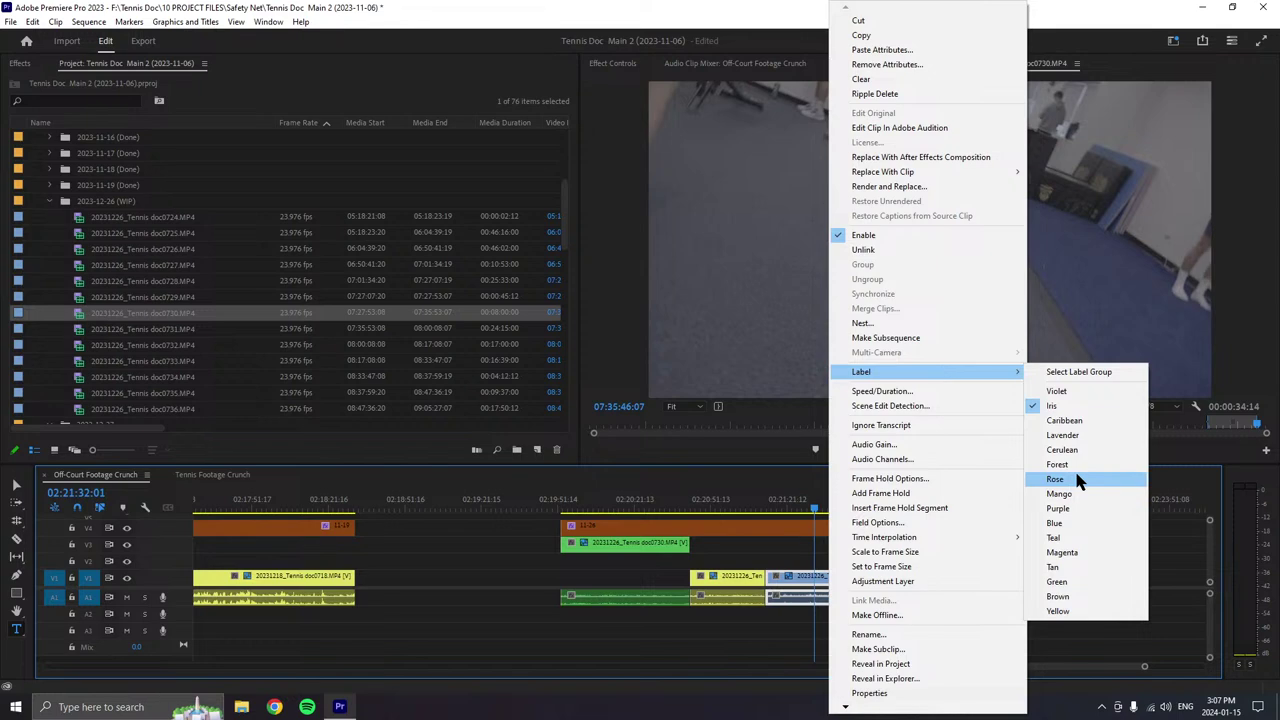
{"action": "left_click", "coordinate": [1058, 611]}
{"action": "right_click", "coordinate": [838, 579]}
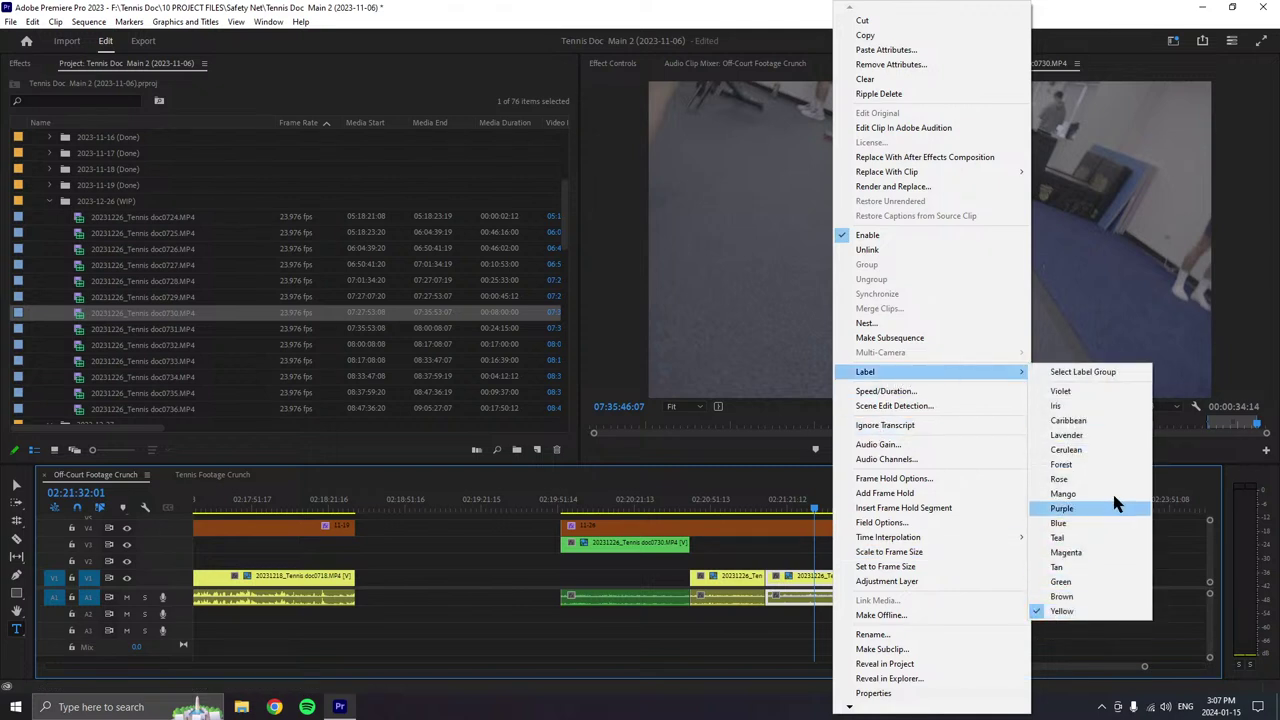
{"action": "left_click", "coordinate": [1083, 523]}
- Look through the Extra, Catagorized Footage and Interviews bins under 10 SEQUENCES
{"action": "scroll", "coordinate": [206, 284], "scroll_direction": "up", "scroll_amount": 10}
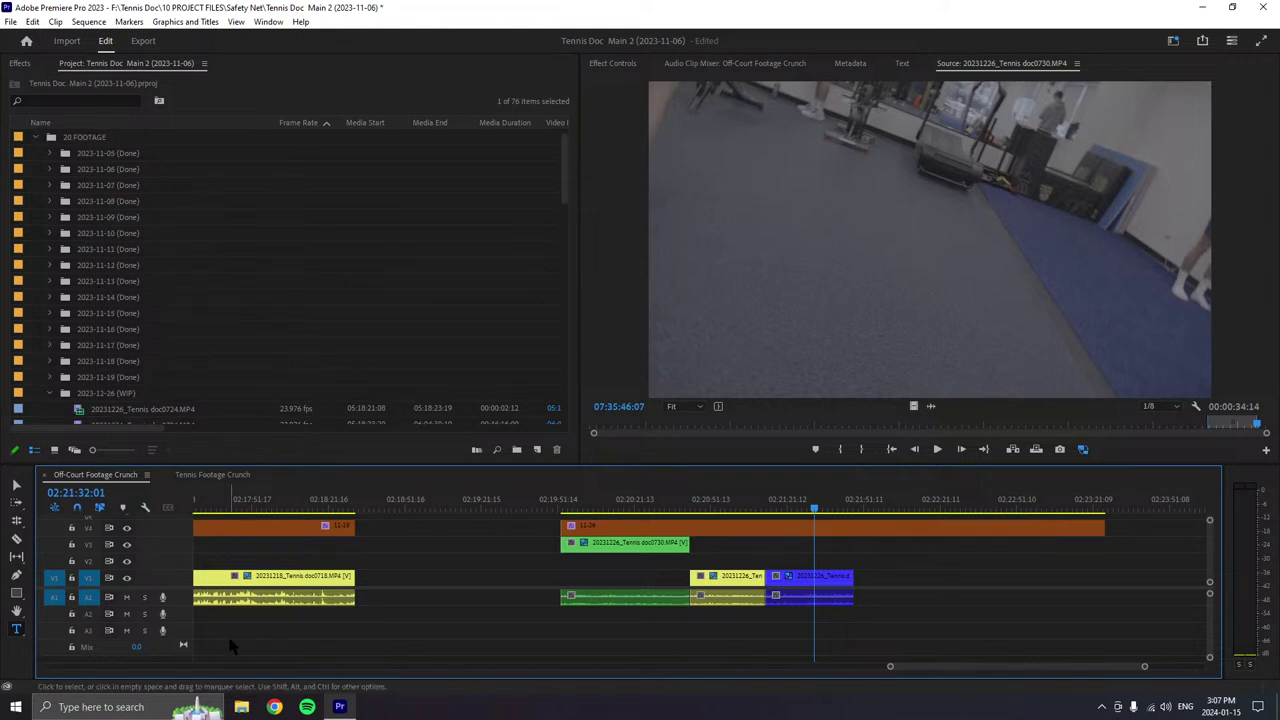
{"action": "left_click_drag", "start_coordinate": [889, 666], "coordinate": [700, 668]}
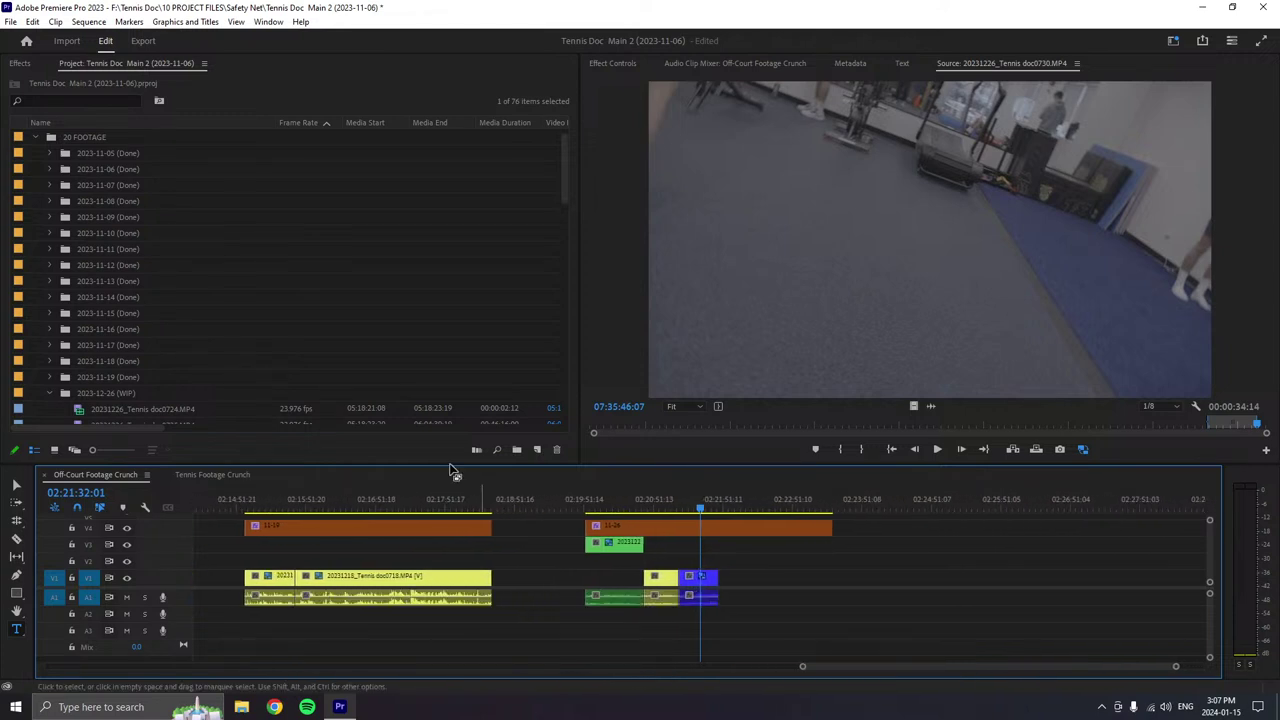
{"action": "scroll", "coordinate": [135, 283], "scroll_direction": "up", "scroll_amount": 1}
{"action": "left_click", "coordinate": [37, 138]}
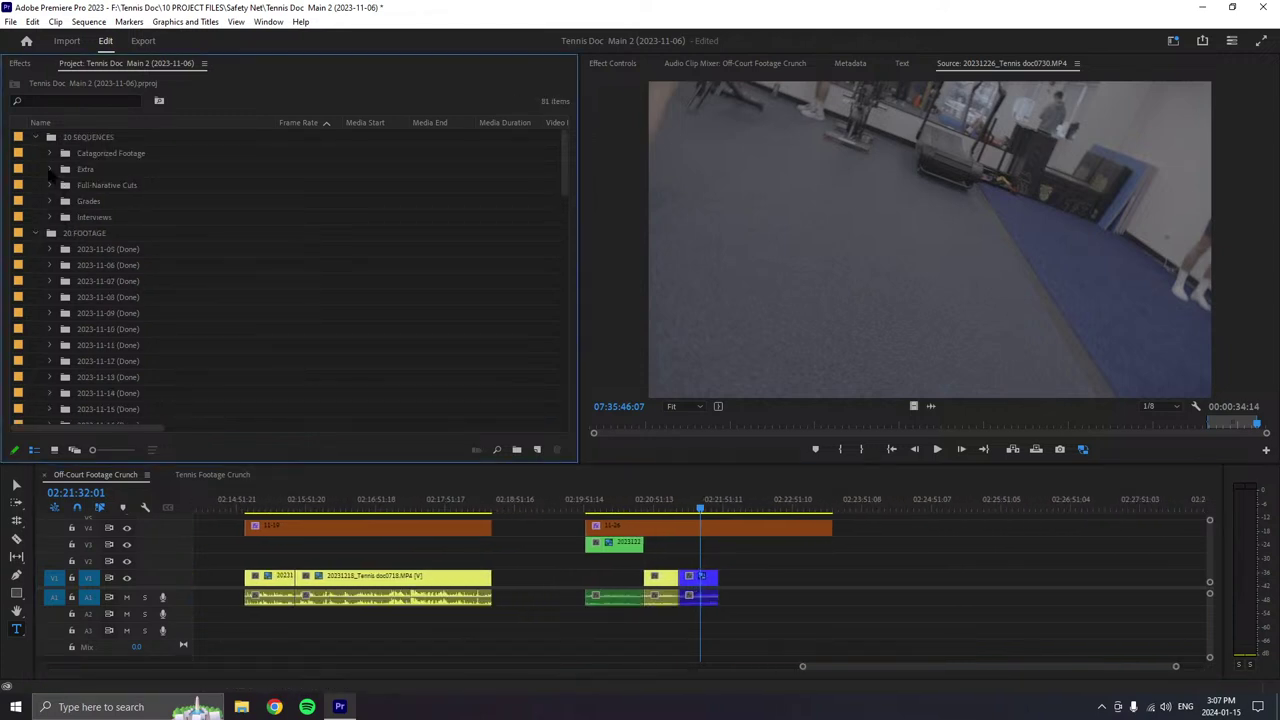
{"action": "left_click", "coordinate": [50, 169]}
{"action": "left_click", "coordinate": [50, 170]}
{"action": "left_click", "coordinate": [50, 153]}
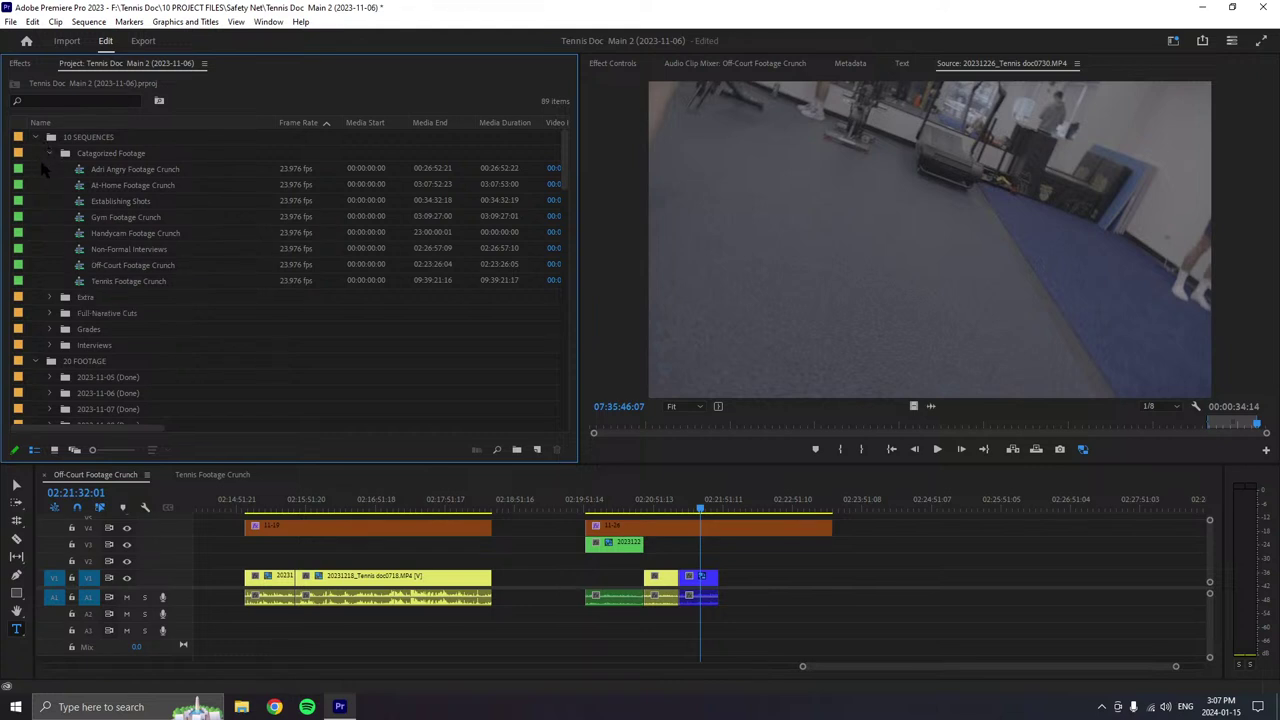
{"action": "left_click", "coordinate": [50, 153]}
{"action": "left_click", "coordinate": [51, 217]}
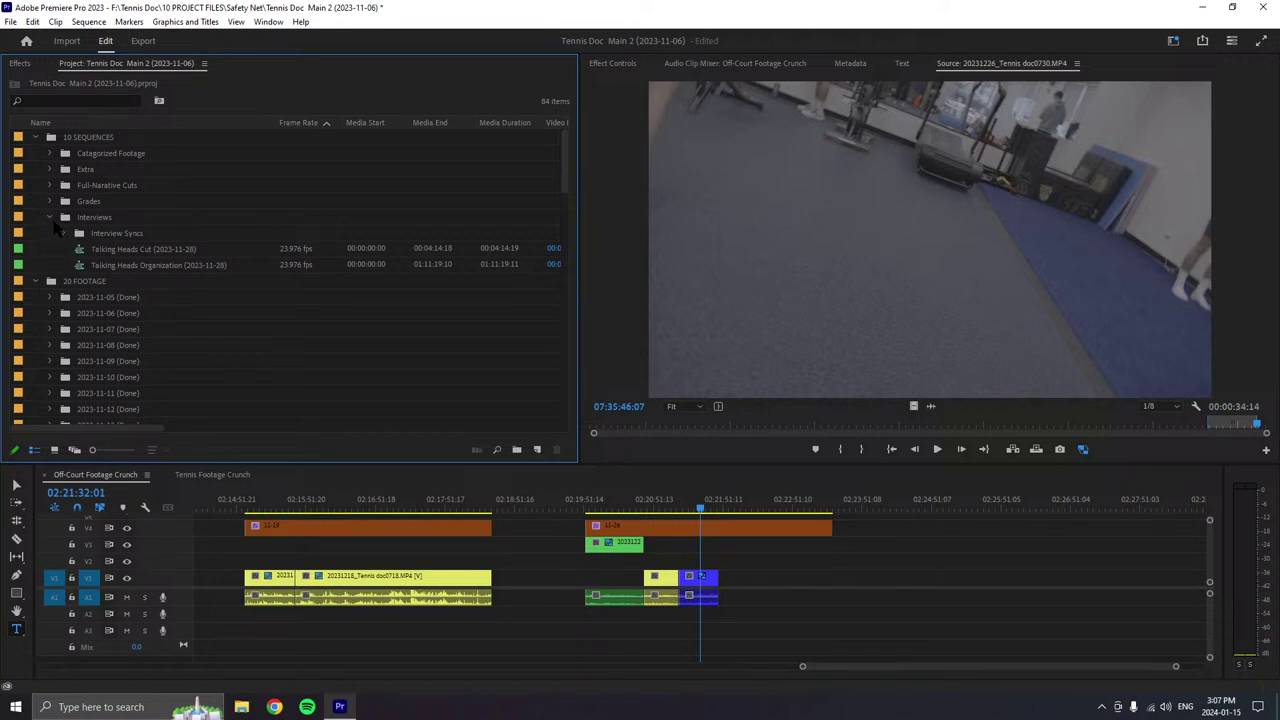
{"action": "left_click", "coordinate": [51, 217]}
- Create a bin named Short Cut inside the Full-Narative Cuts bin
{"action": "left_click", "coordinate": [50, 185]}
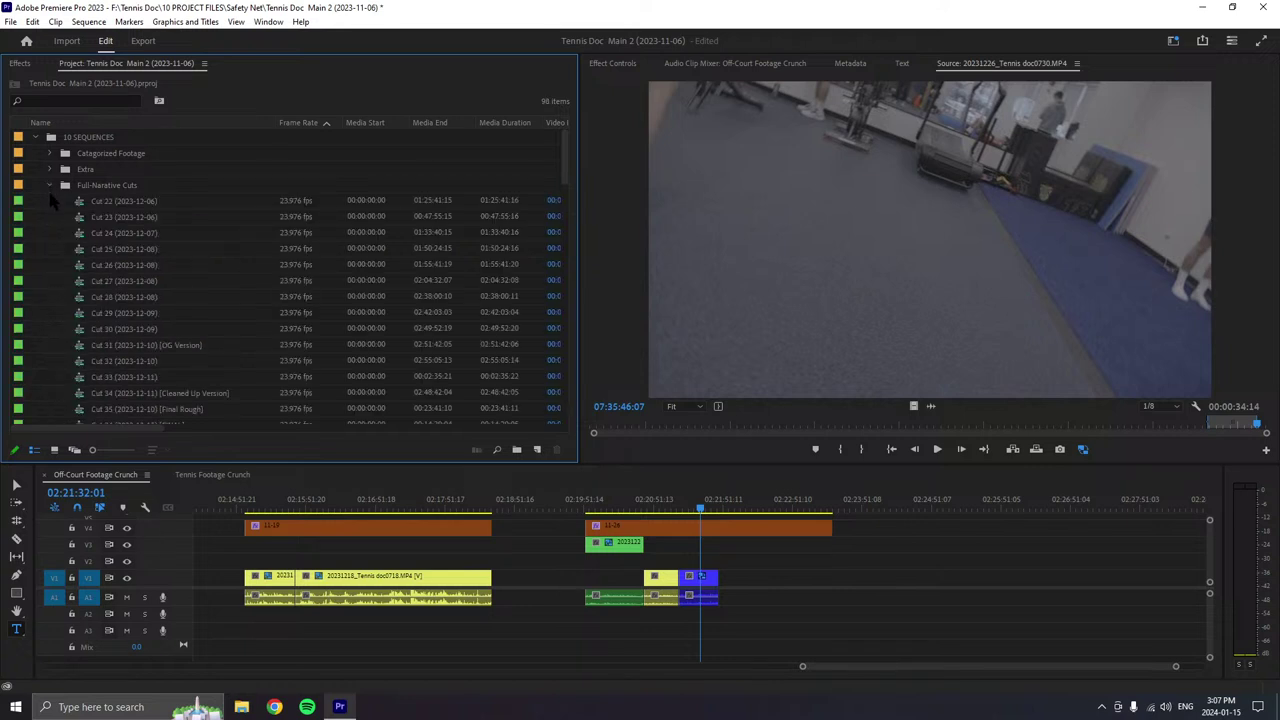
{"action": "scroll", "coordinate": [50, 195], "scroll_direction": "down", "scroll_amount": 1}
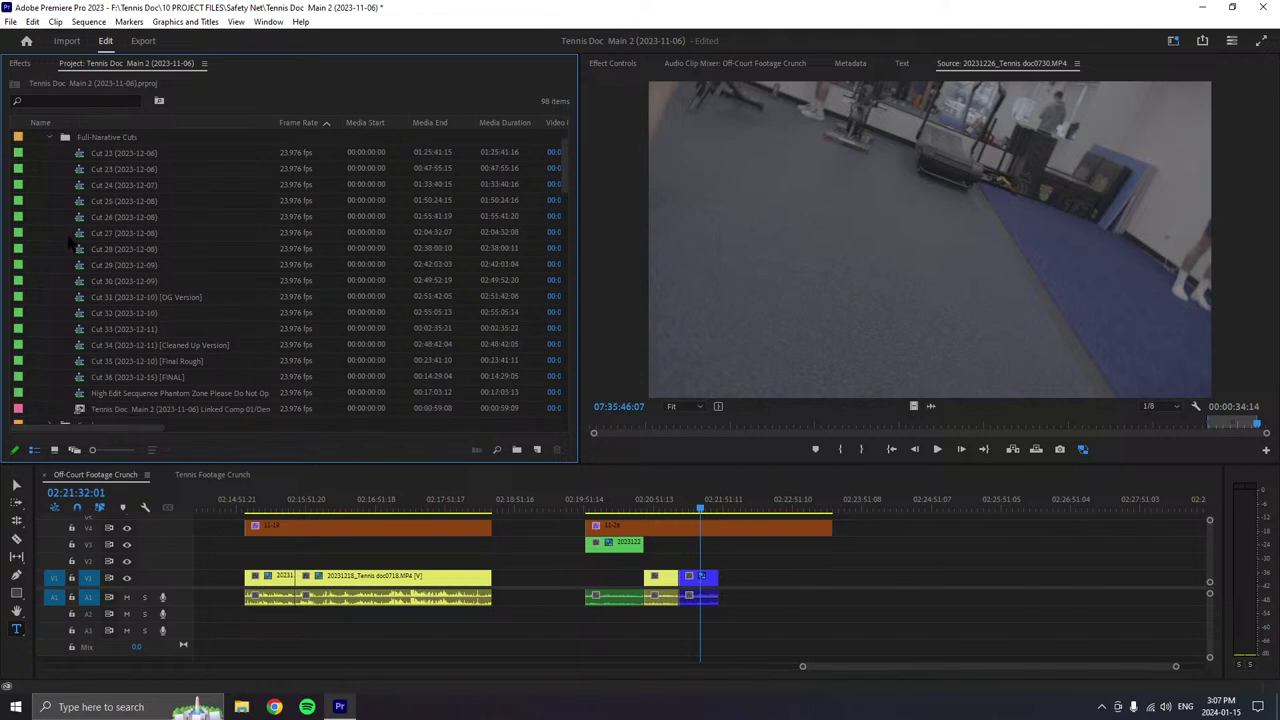
{"action": "scroll", "coordinate": [69, 242], "scroll_direction": "up", "scroll_amount": 1}
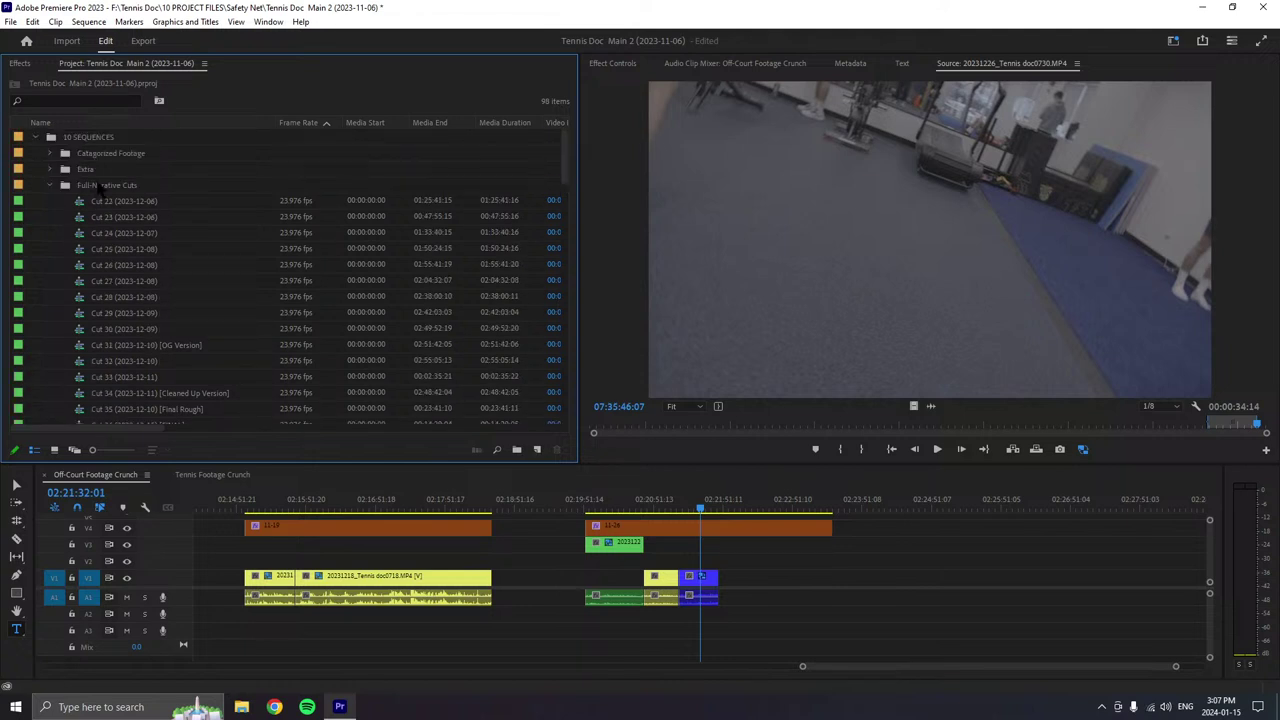
{"action": "left_click", "coordinate": [100, 187]}
{"action": "key", "text": "ctrl+b"}
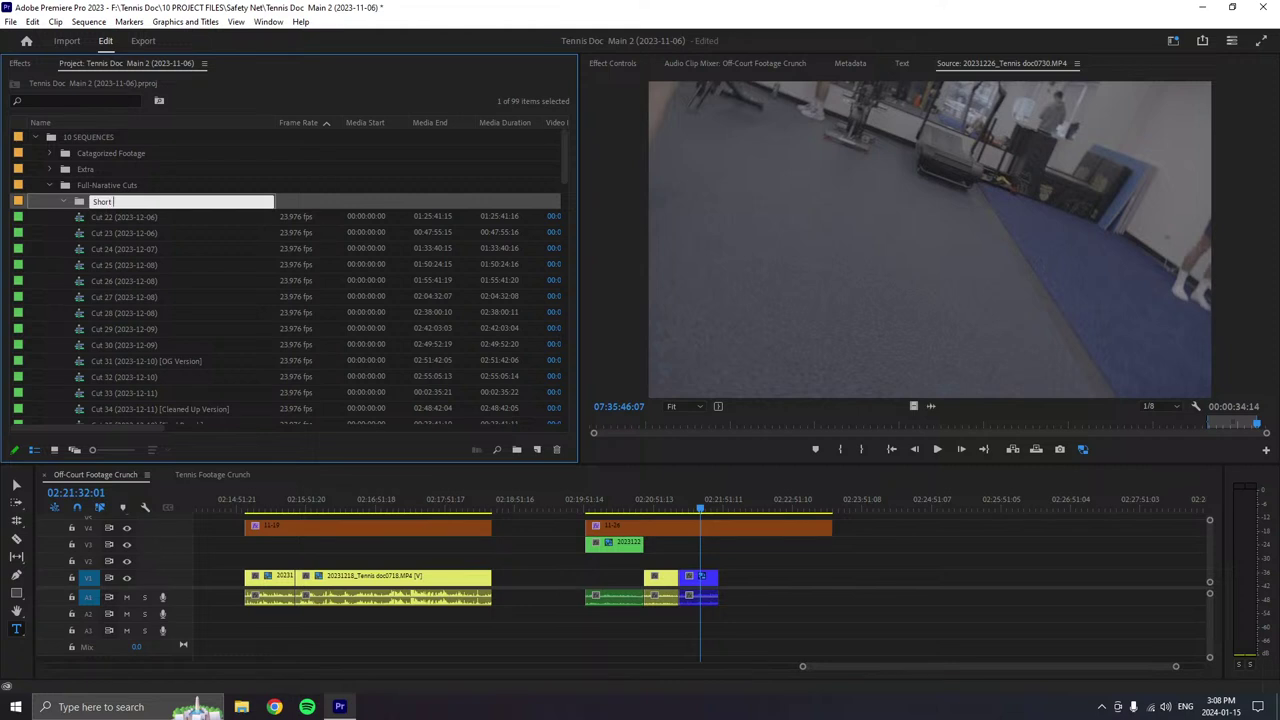
- Move everything in Full-Narative Cuts from Cut 22 through the Linked Comp 01 item into the Short Cut bin
{"action": "left_click", "coordinate": [104, 219]}
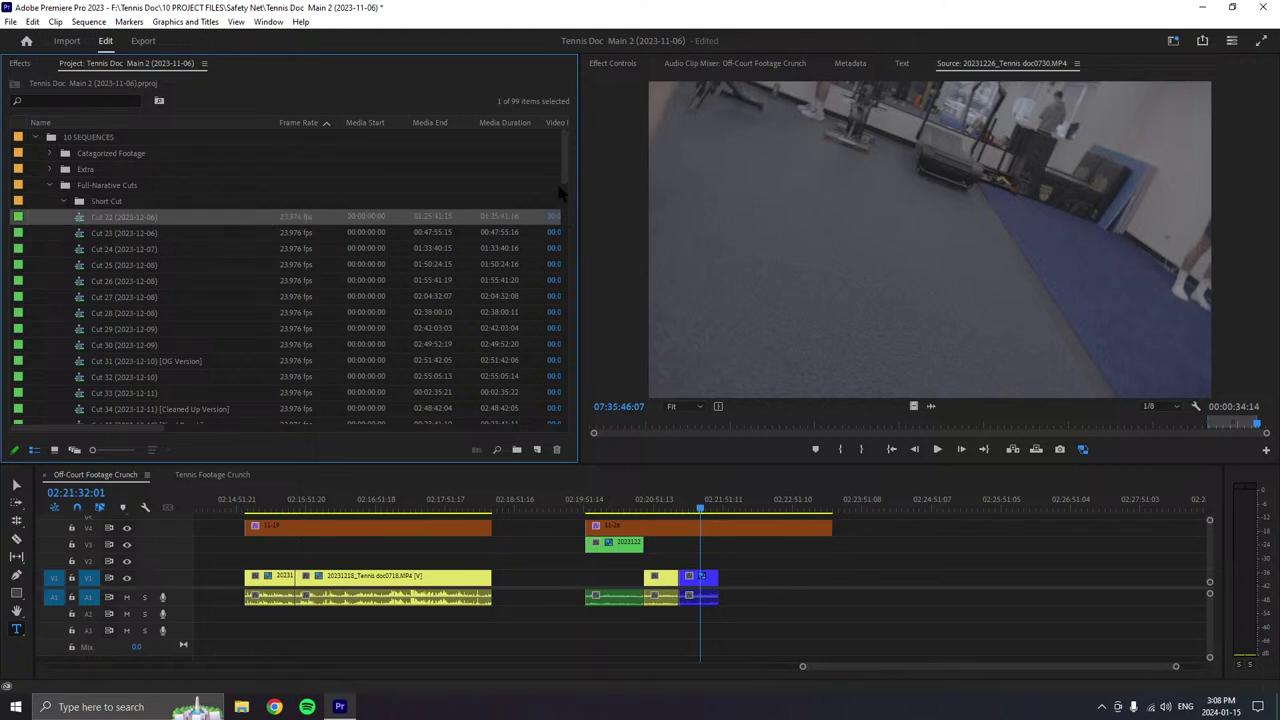
{"action": "scroll", "coordinate": [560, 193], "scroll_direction": "down", "scroll_amount": 4}
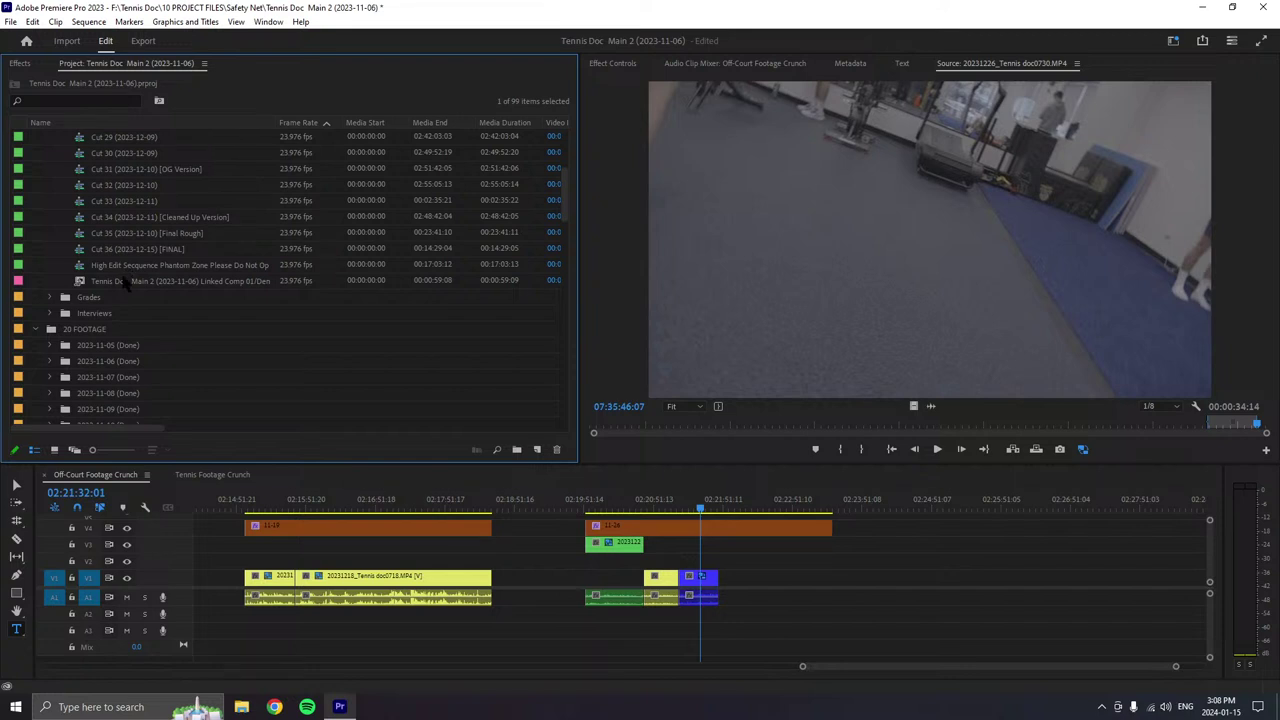
{"action": "left_click", "coordinate": [129, 280], "text": "shift"}
{"action": "scroll", "coordinate": [100, 262], "scroll_direction": "up", "scroll_amount": 4}
{"action": "left_click_drag", "start_coordinate": [96, 258], "coordinate": [98, 207]}
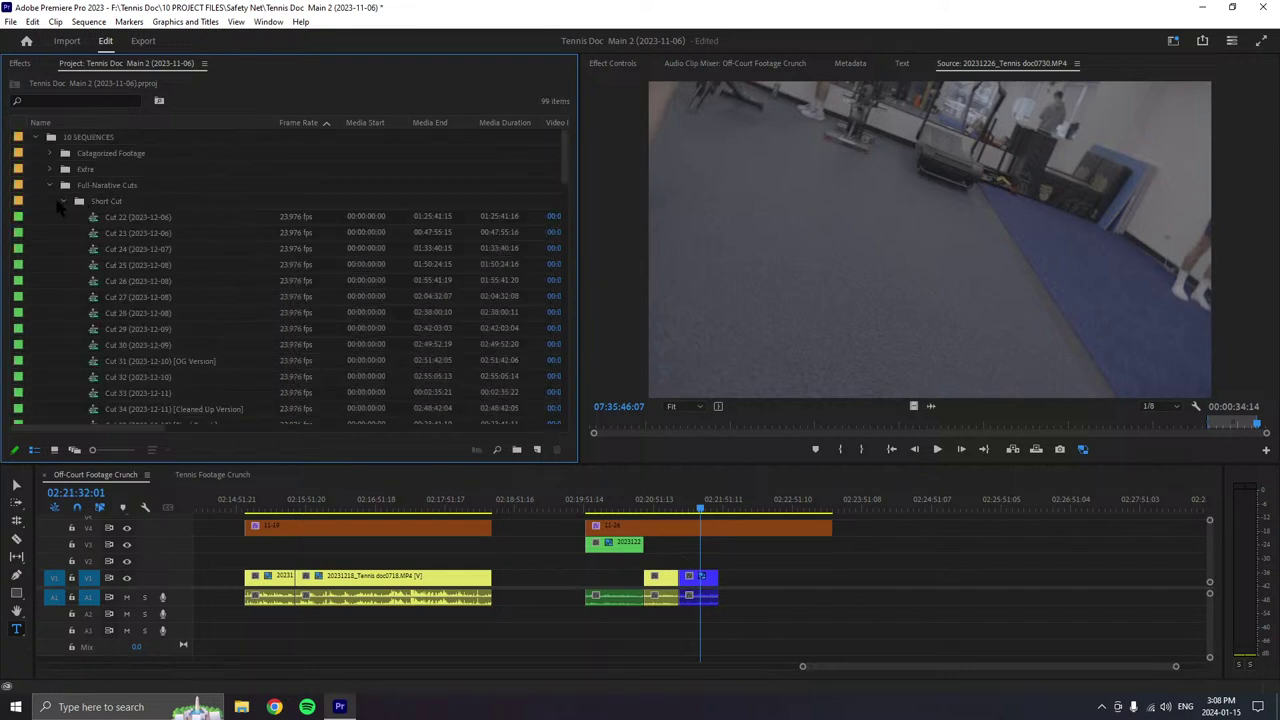
- Collapse the Short Cut bin and add a bin named Long Cut beside it in Full-Narative Cuts
{"action": "left_click", "coordinate": [77, 190]}
{"action": "key", "text": "ctrl+b"}
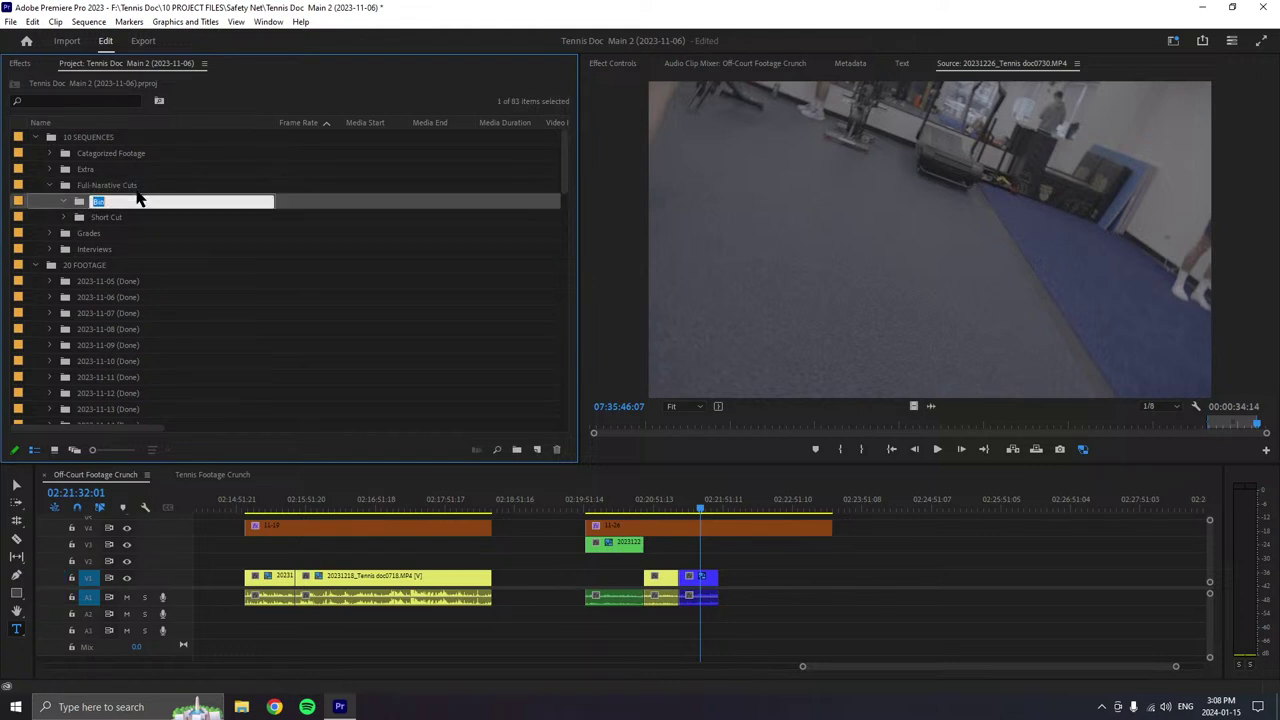
{"action": "type", "text": "Sh"}
{"action": "key", "text": "BackSpace"}
{"action": "key", "text": "BackSpace"}
{"action": "type", "text": "Long Cut"}
{"action": "key", "text": "Return"}
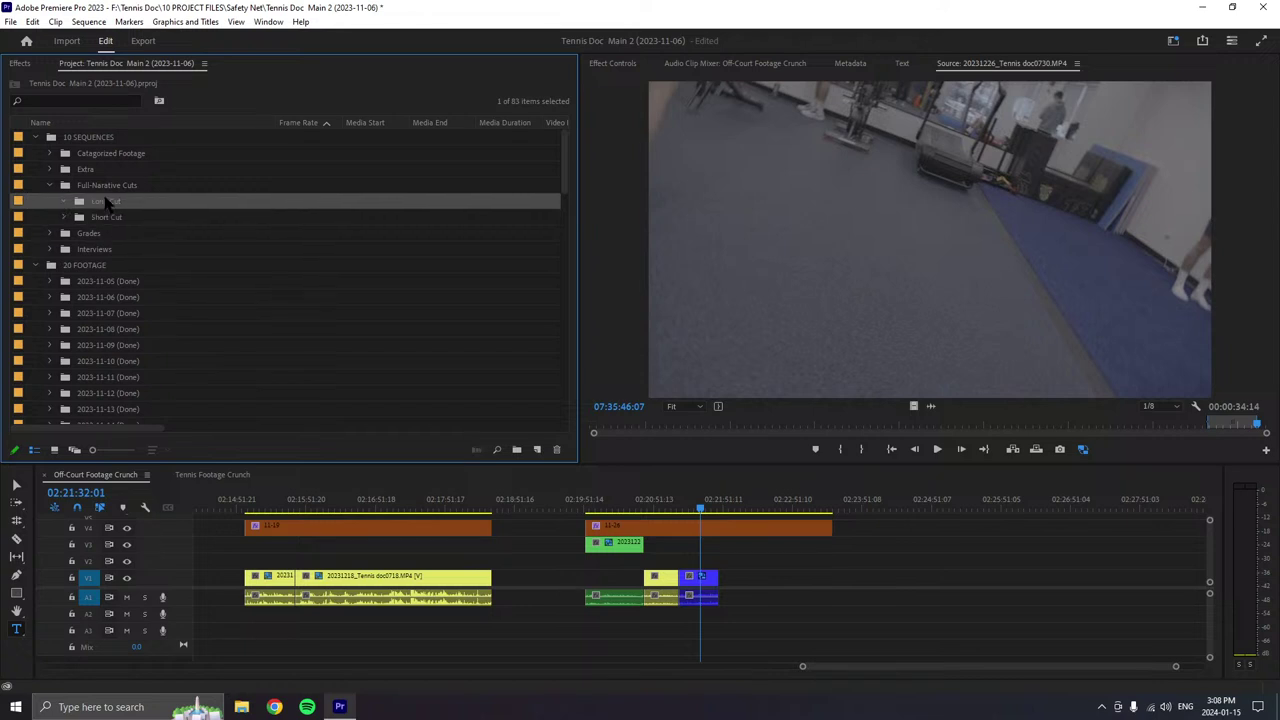
- Collapse Full-Narative Cuts and check the contents of the Extra, Catagorized Footage and Interviews bins again
{"action": "left_click", "coordinate": [49, 185]}
{"action": "left_click", "coordinate": [49, 169]}
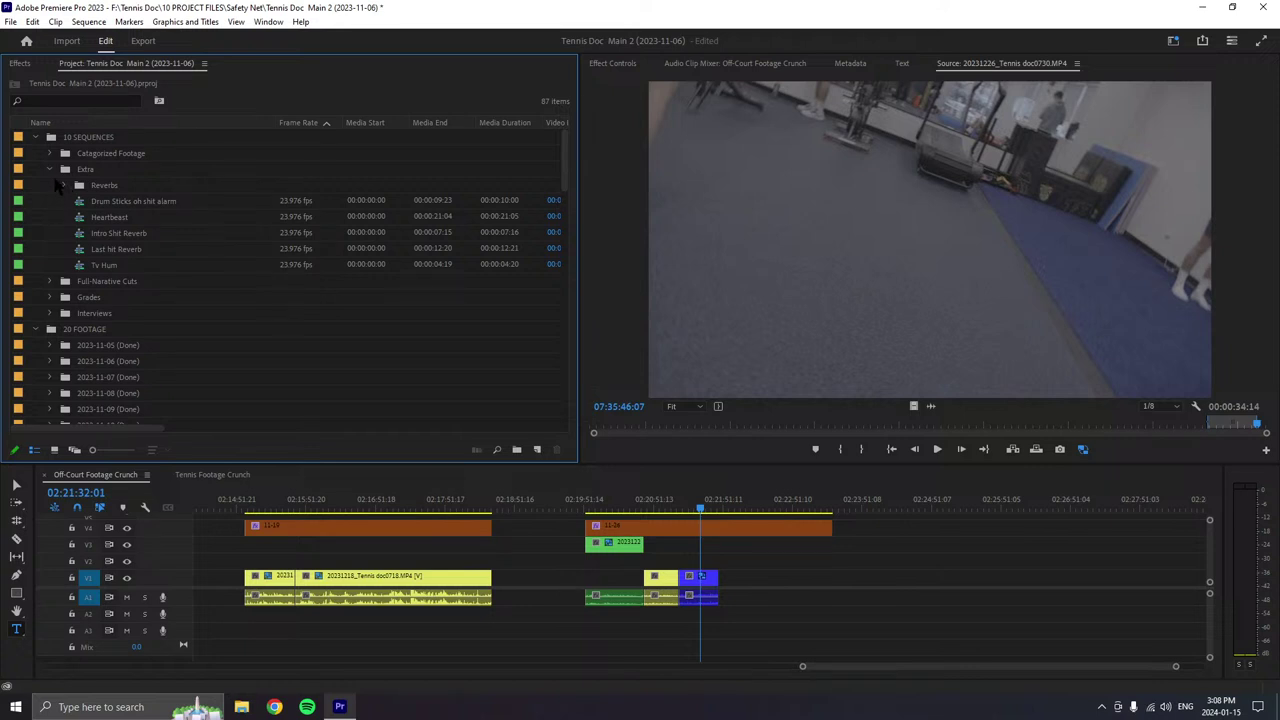
{"action": "left_click", "coordinate": [49, 169]}
{"action": "left_click", "coordinate": [49, 153]}
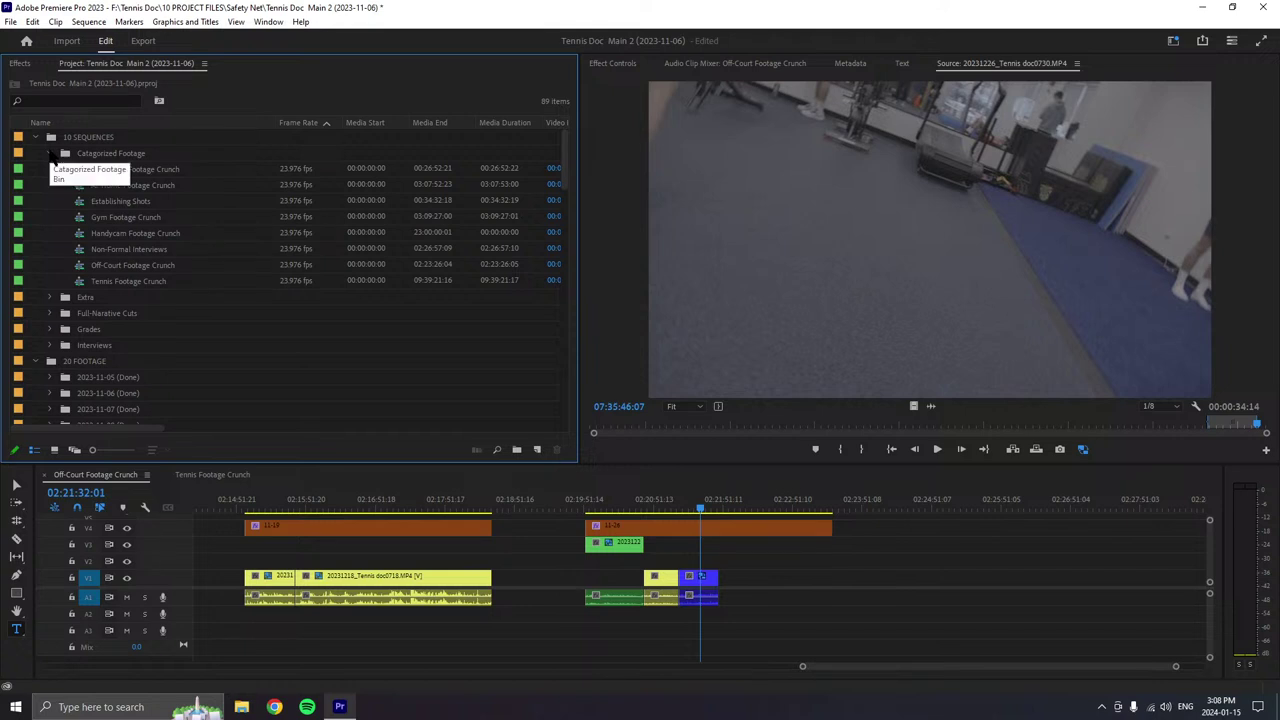
{"action": "left_click", "coordinate": [49, 153]}
{"action": "left_click", "coordinate": [49, 217]}
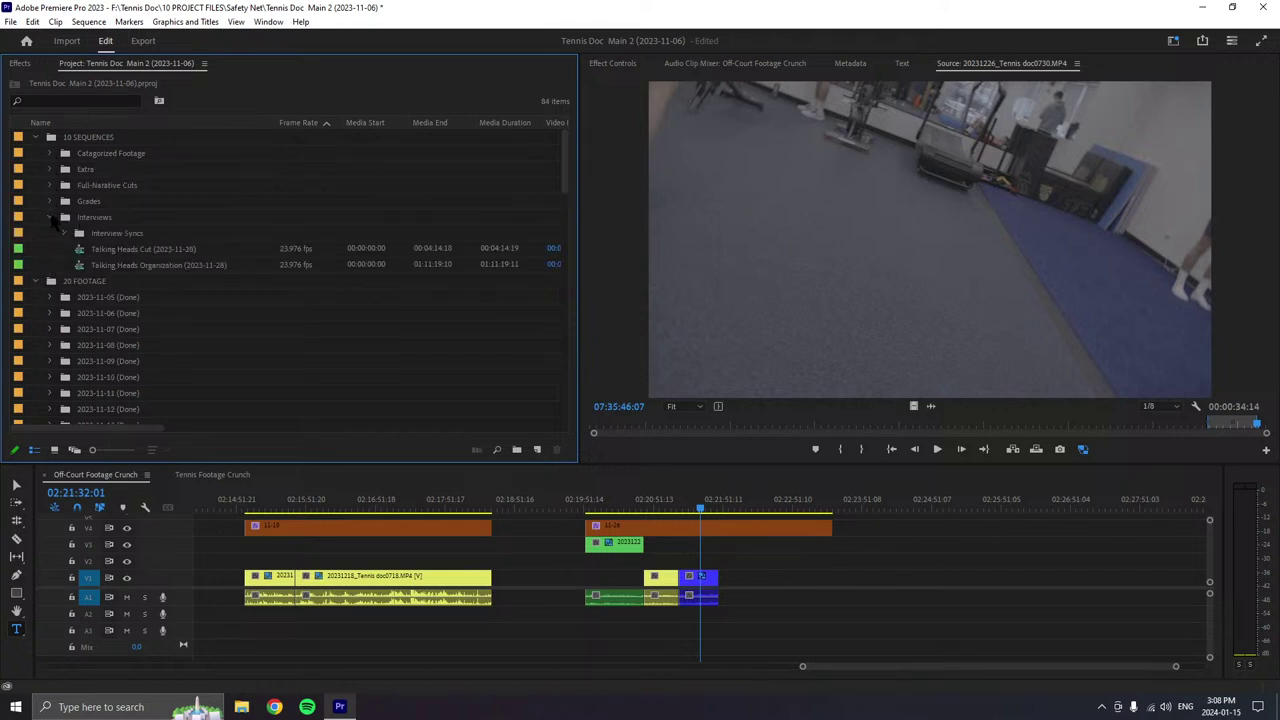
{"action": "left_click", "coordinate": [49, 217]}
- Create a bin named Short Cut inside the Grades bin
{"action": "left_click", "coordinate": [49, 201]}
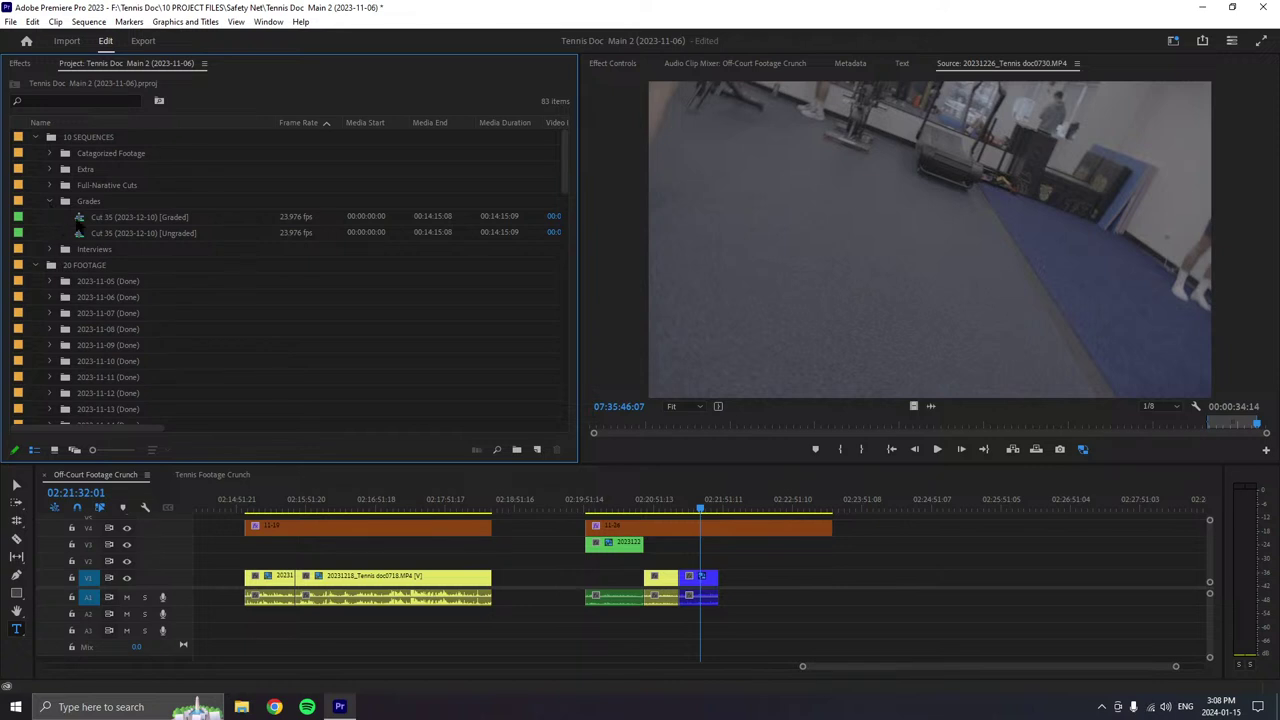
{"action": "left_click", "coordinate": [96, 203]}
{"action": "key", "text": "ctrl+b"}
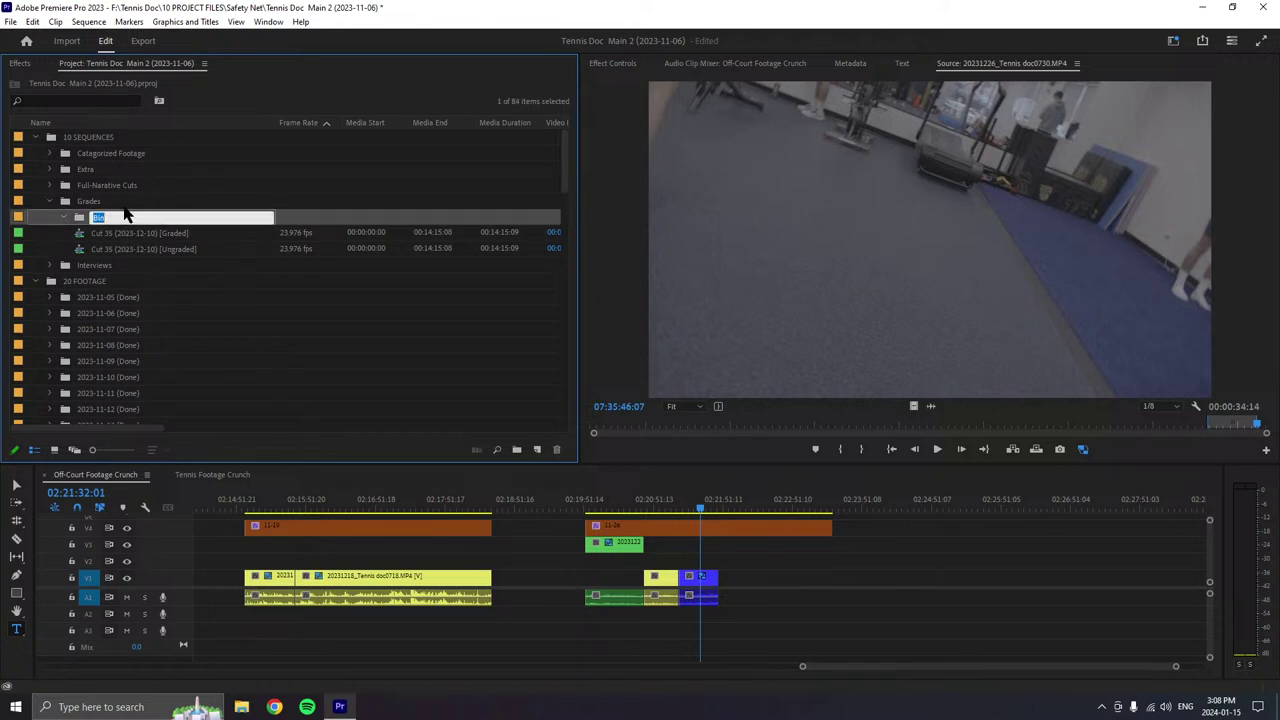
{"action": "type", "text": "Short Cut"}
- Move the Graded and Ungraded Cut 35 sequences into the Short Cut bin in Grades and collapse that bin
{"action": "left_click", "coordinate": [127, 240]}
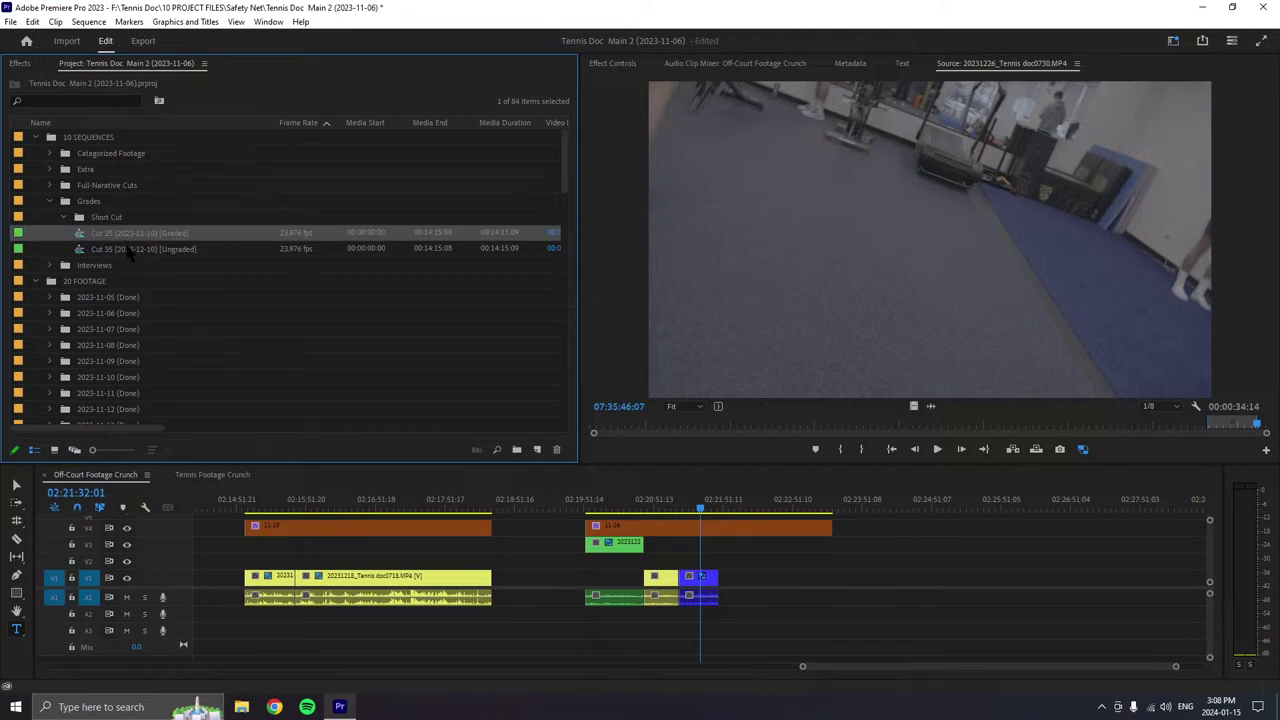
{"action": "left_click", "coordinate": [127, 250], "text": "shift"}
{"action": "left_click_drag", "start_coordinate": [127, 250], "coordinate": [95, 217]}
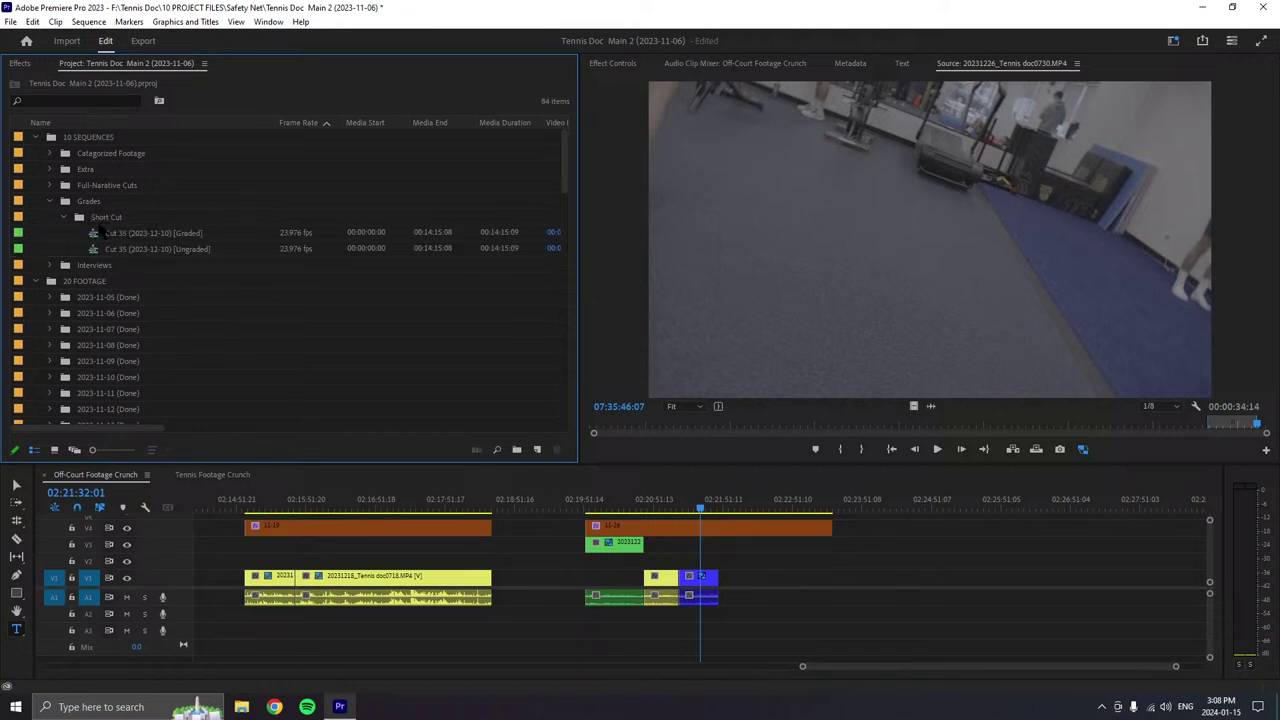
{"action": "scroll", "coordinate": [63, 302], "scroll_direction": "down", "scroll_amount": 1}
{"action": "scroll", "coordinate": [63, 302], "scroll_direction": "up", "scroll_amount": 1}
{"action": "left_click", "coordinate": [64, 218]}
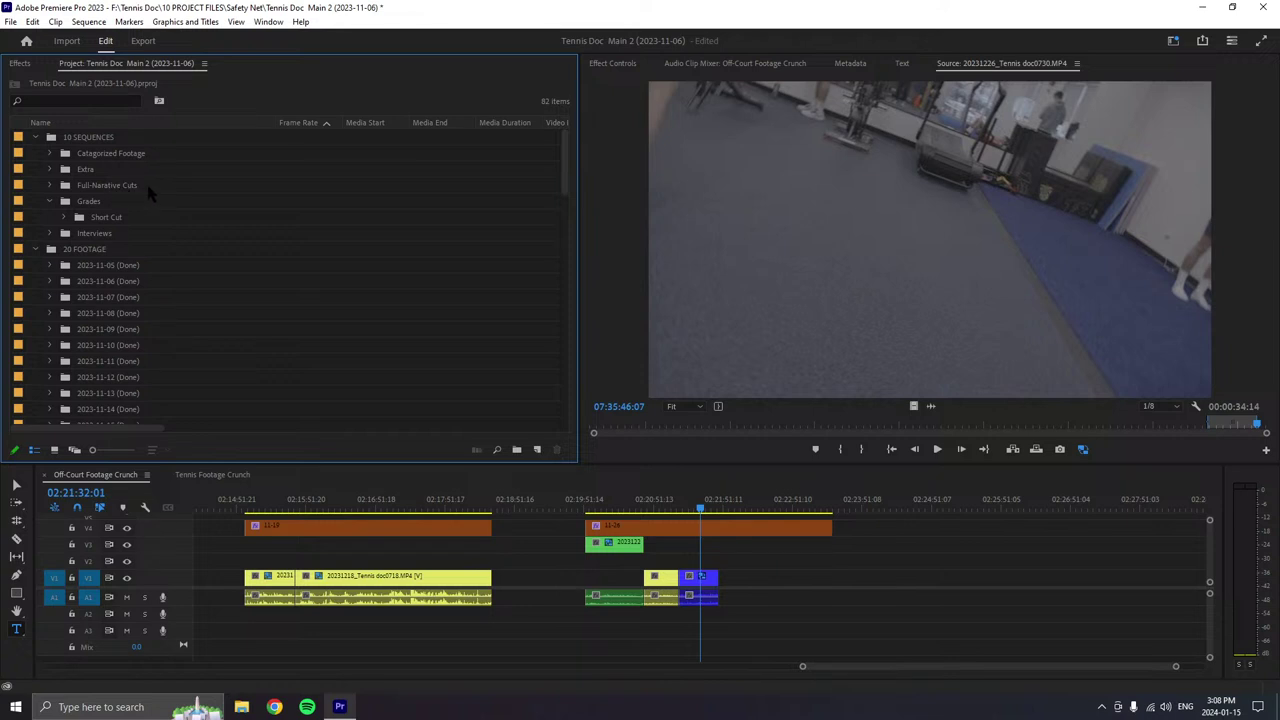
- Move Drum stick Taps out of the nested Reverbs bin into the outer Reverbs bin in Extra and delete the nested bin
{"action": "left_click", "coordinate": [92, 169]}
{"action": "left_click", "coordinate": [50, 169]}
{"action": "left_click", "coordinate": [64, 186]}
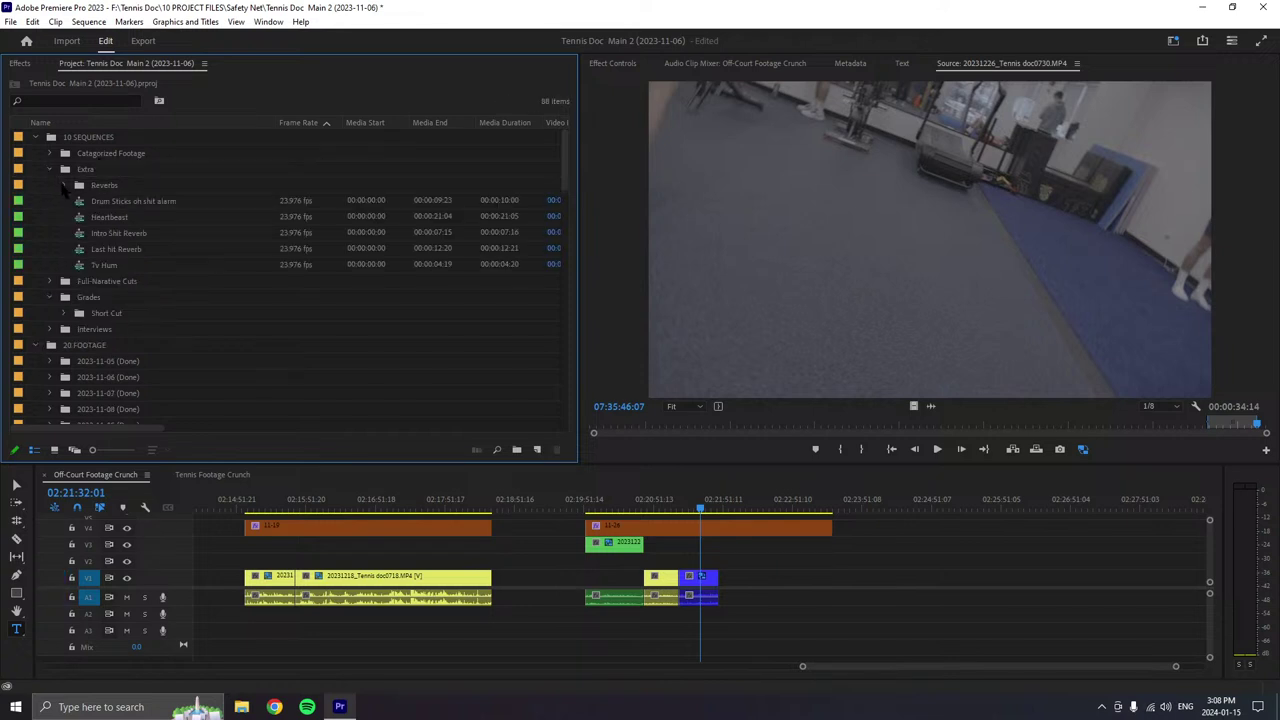
{"action": "left_click", "coordinate": [78, 201]}
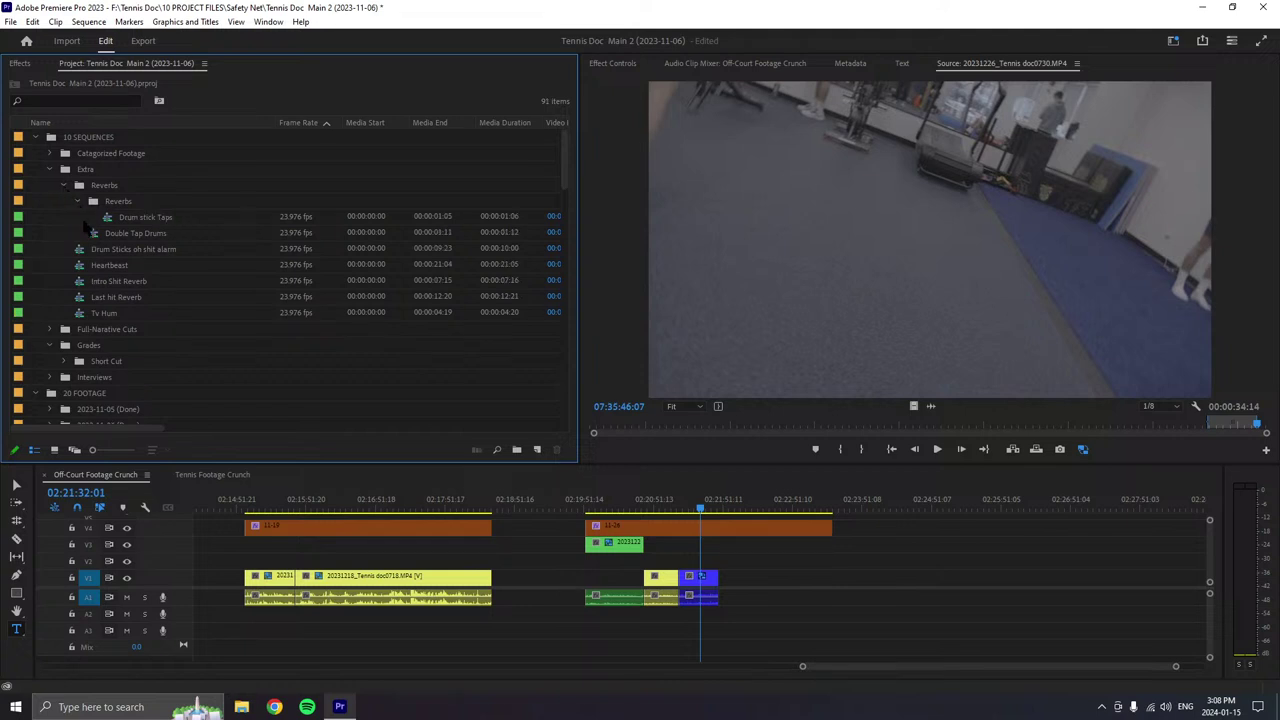
{"action": "left_click", "coordinate": [114, 216]}
{"action": "mouse_move", "coordinate": [112, 203]}
{"action": "left_mouse_down"}
{"action": "mouse_move", "coordinate": [106, 218]}
{"action": "mouse_move", "coordinate": [98, 208]}
{"action": "mouse_move", "coordinate": [110, 210]}
{"action": "left_mouse_up"}
{"action": "key", "text": "Delete"}
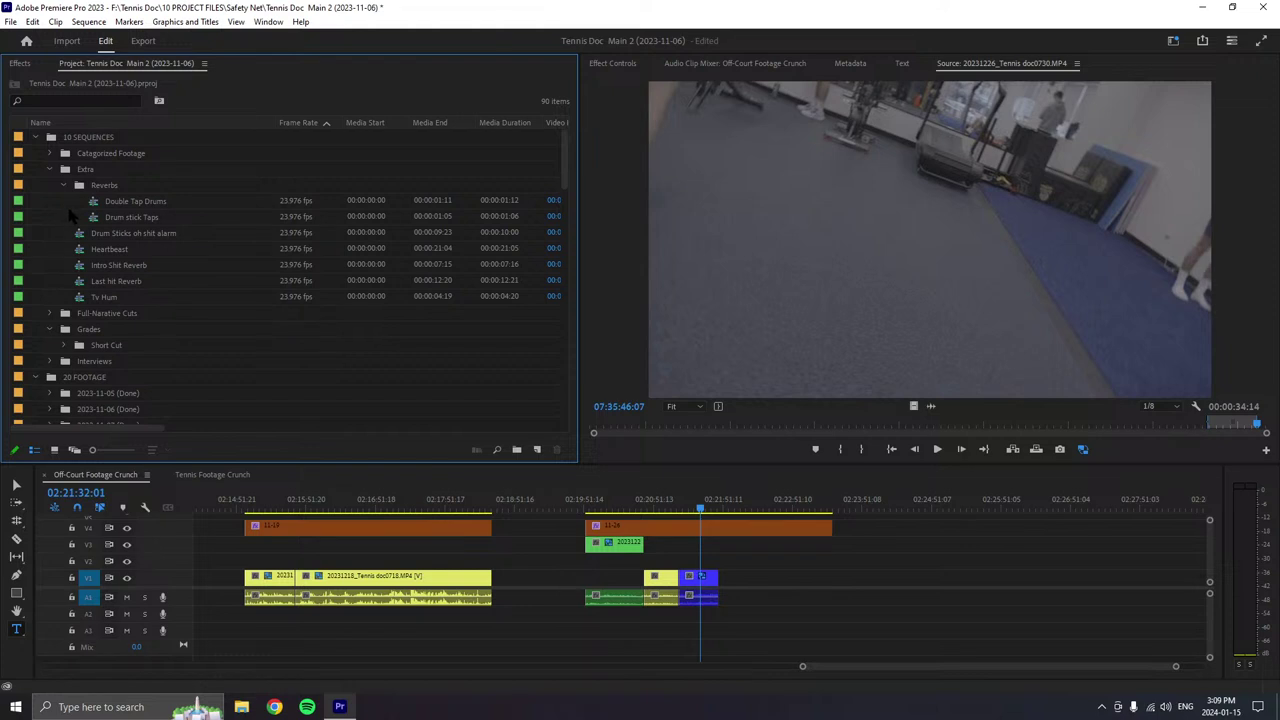
- Move the Intro Shit Reverb and Last hit Reverb sequences into the Reverbs bin, then collapse Reverbs and Extra
{"action": "left_click", "coordinate": [105, 283]}
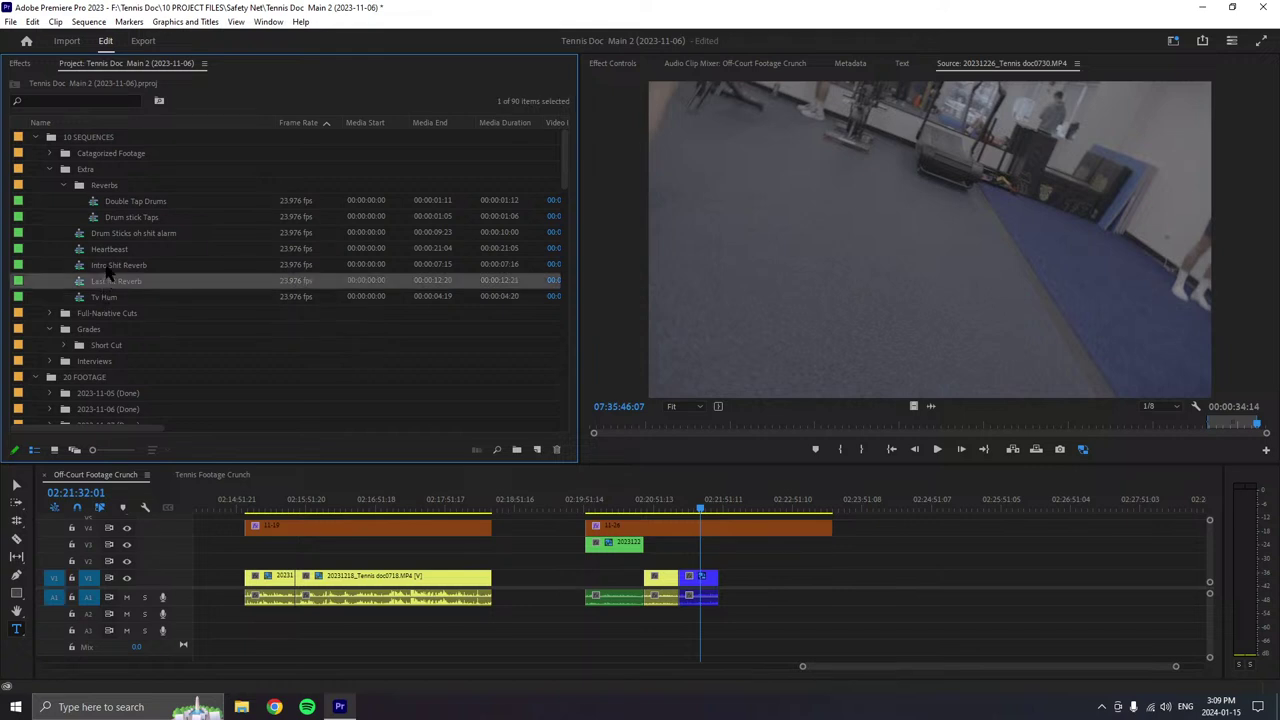
{"action": "left_click", "coordinate": [107, 269], "text": "ctrl"}
{"action": "left_click_drag", "start_coordinate": [107, 270], "coordinate": [104, 186]}
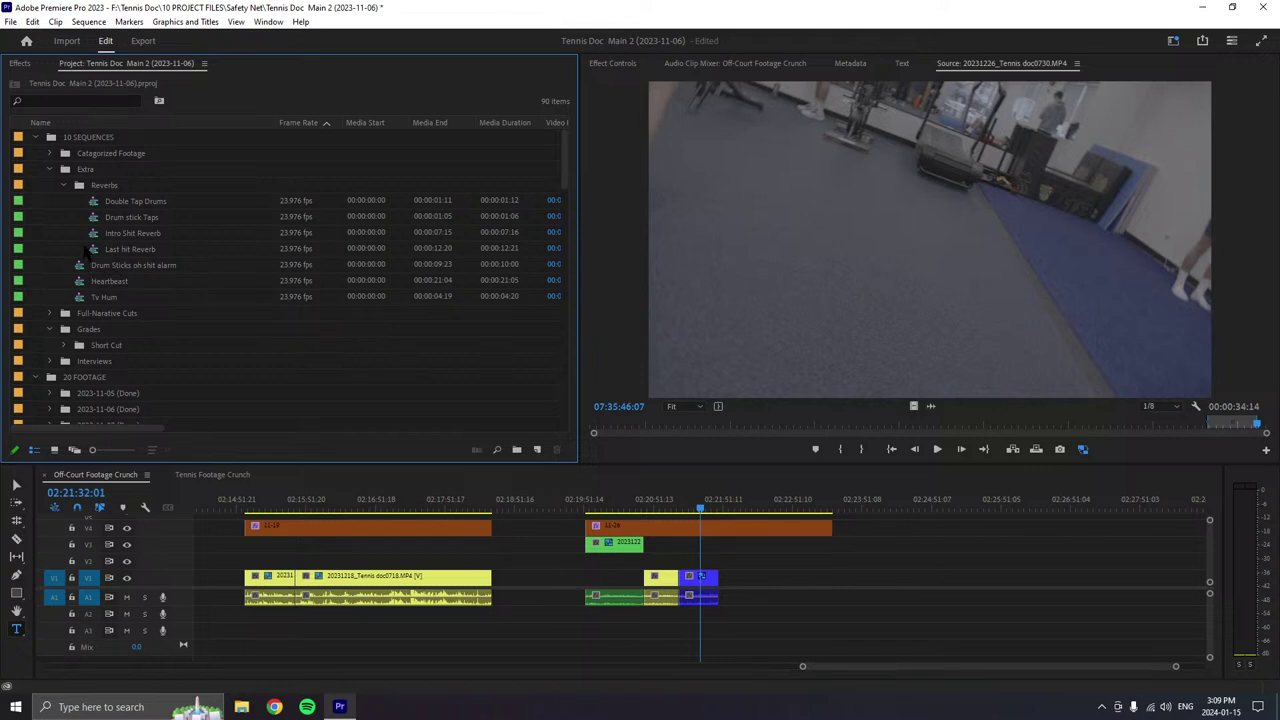
{"action": "left_click", "coordinate": [65, 185]}
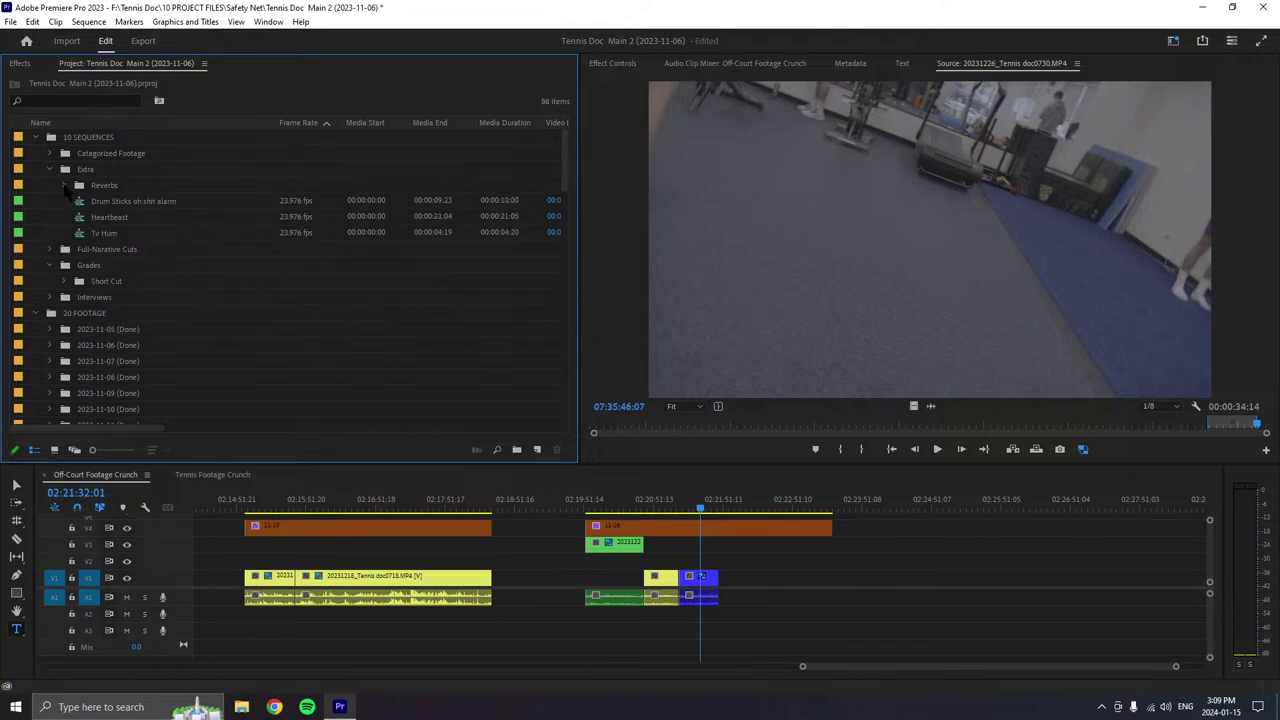
{"action": "scroll", "coordinate": [91, 264], "scroll_direction": "down", "scroll_amount": 2}
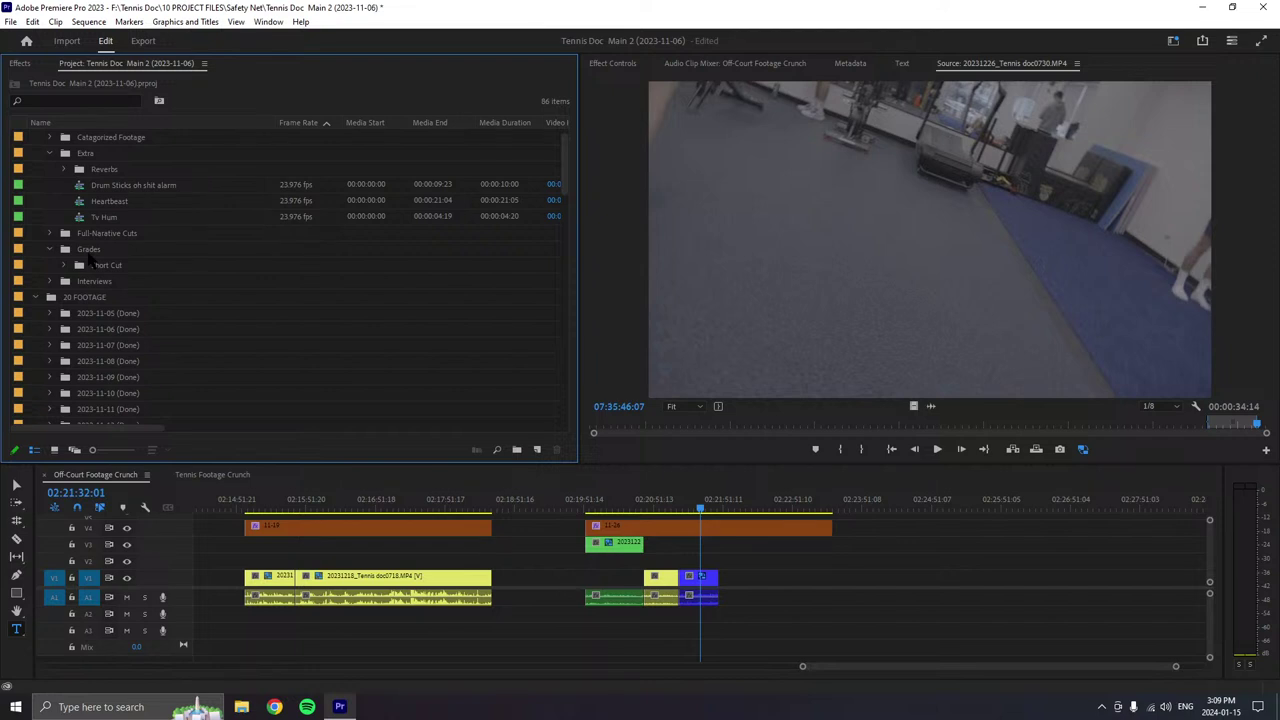
{"action": "scroll", "coordinate": [77, 238], "scroll_direction": "up", "scroll_amount": 2}
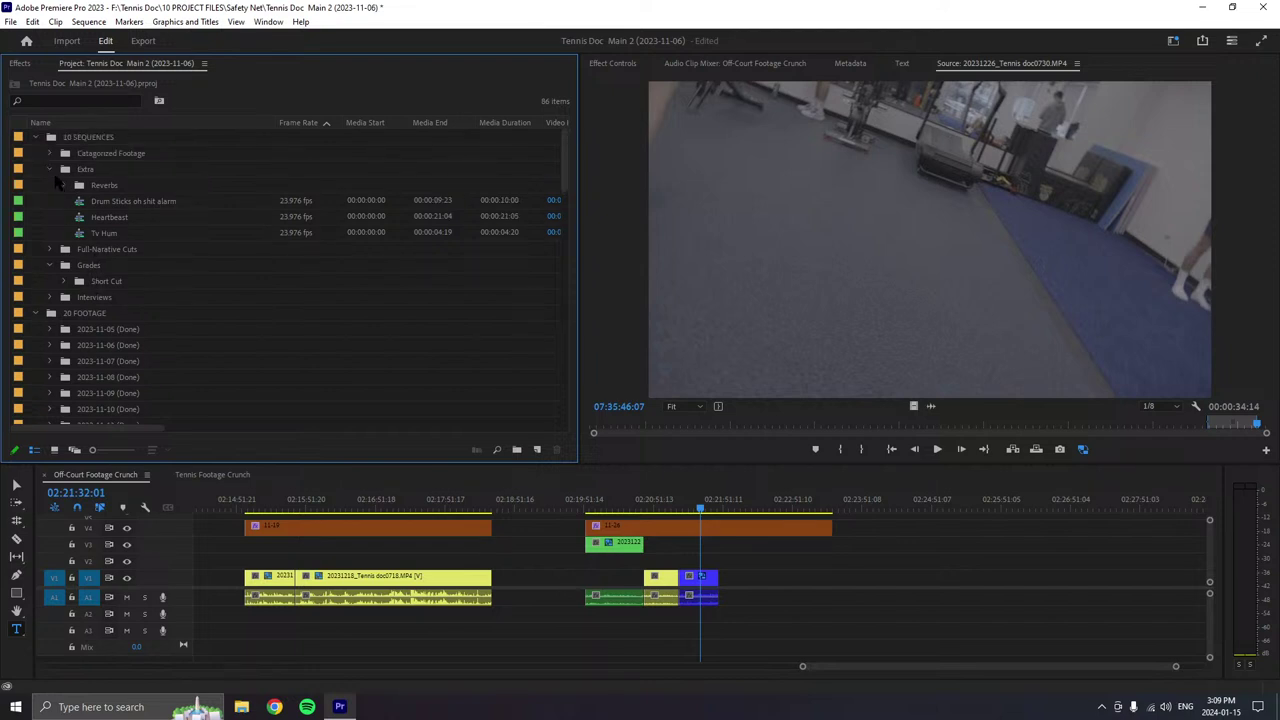
{"action": "left_click", "coordinate": [51, 169]}
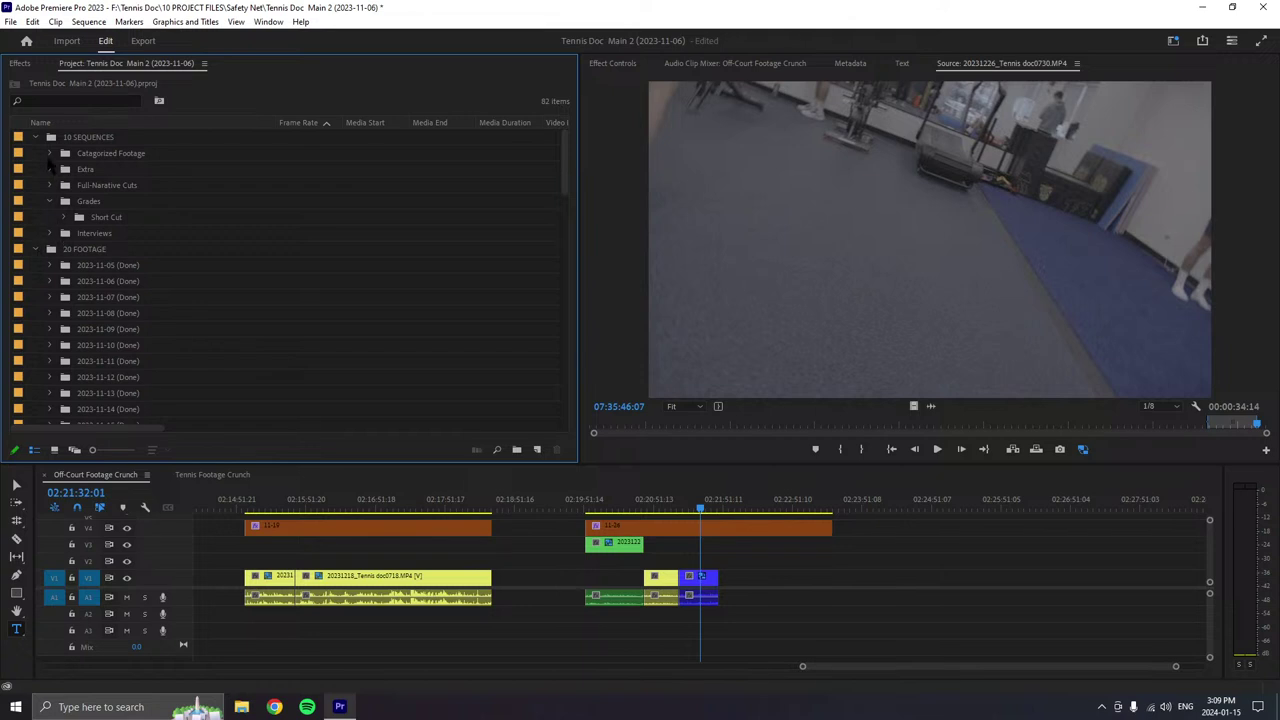
- Check the Catagorized Footage bin and go back to the clips in the 2023-12-26 (WIP) bin
{"action": "left_click", "coordinate": [50, 153]}
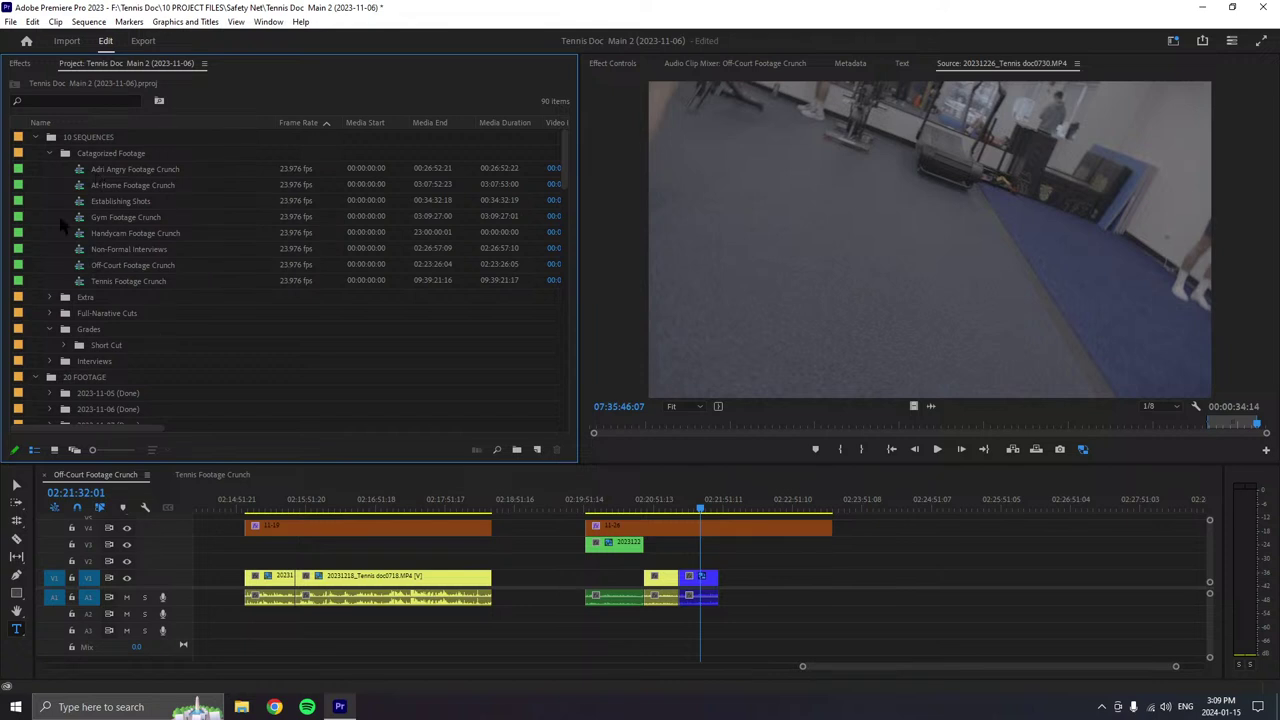
{"action": "left_click", "coordinate": [50, 153]}
{"action": "scroll", "coordinate": [52, 203], "scroll_direction": "down", "scroll_amount": 5}
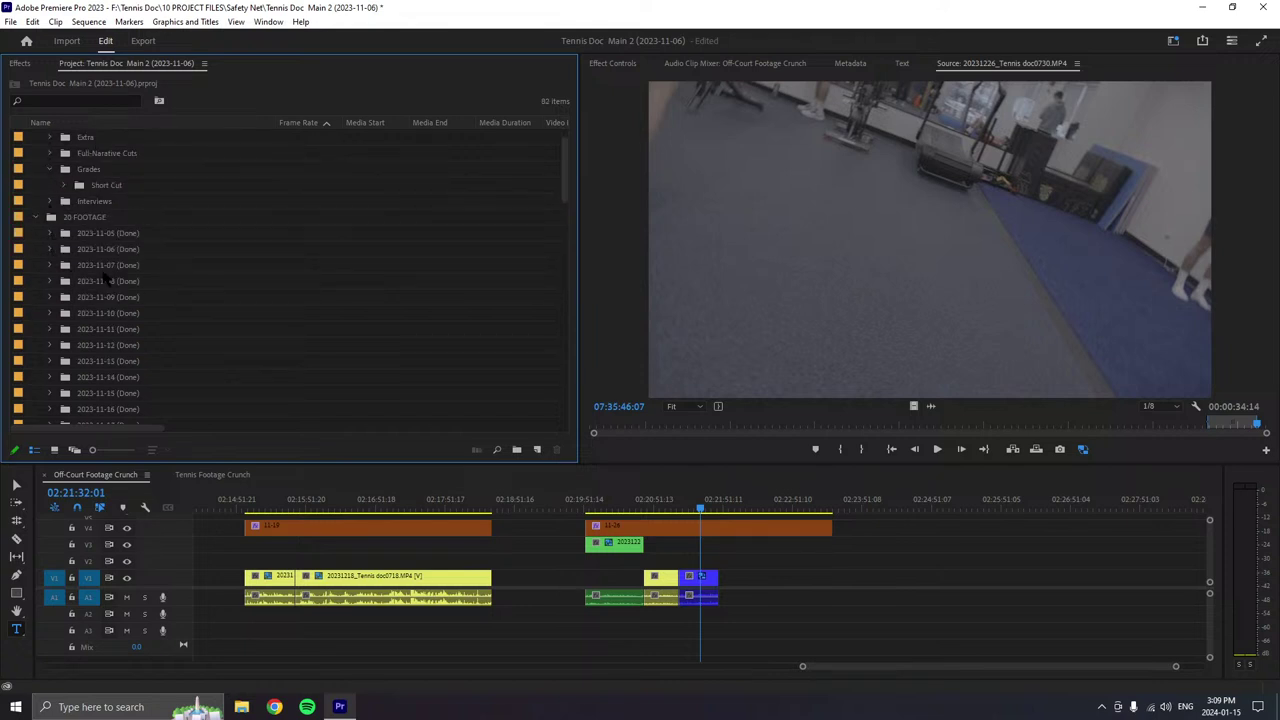
{"action": "scroll", "coordinate": [173, 318], "scroll_direction": "down", "scroll_amount": 6}
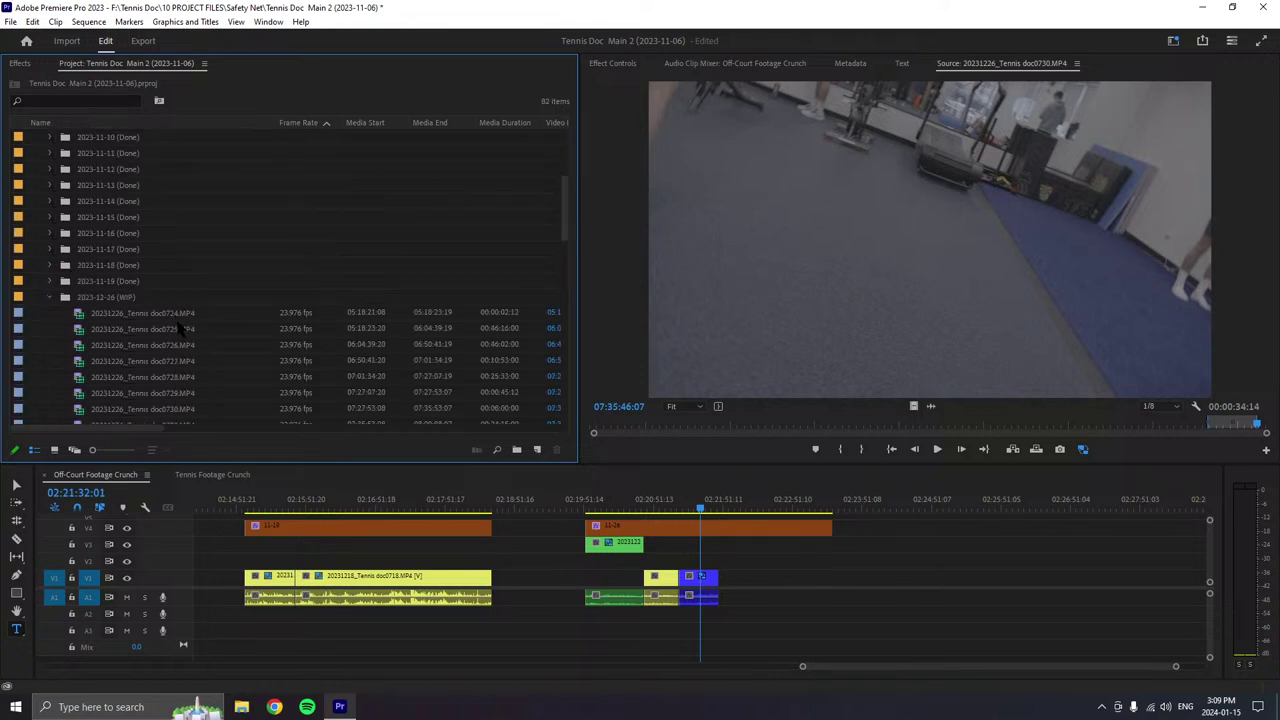
{"action": "scroll", "coordinate": [186, 329], "scroll_direction": "down", "scroll_amount": 2}
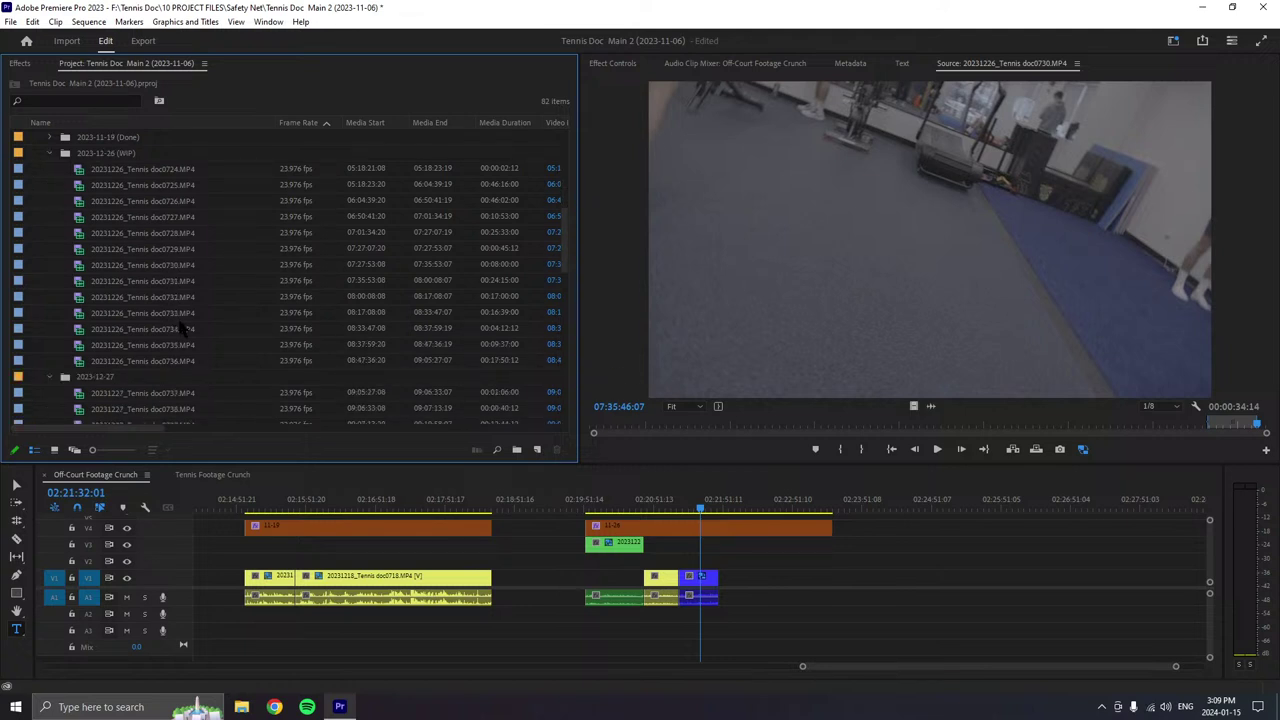
- Open 20231226_Tennis doc0731.MP4 from the 2023-12-26 (WIP) bin, play through it and mark an 11:03 segment ending at 07:38:49:07
{"action": "scroll", "coordinate": [186, 329], "scroll_direction": "up", "scroll_amount": 1}
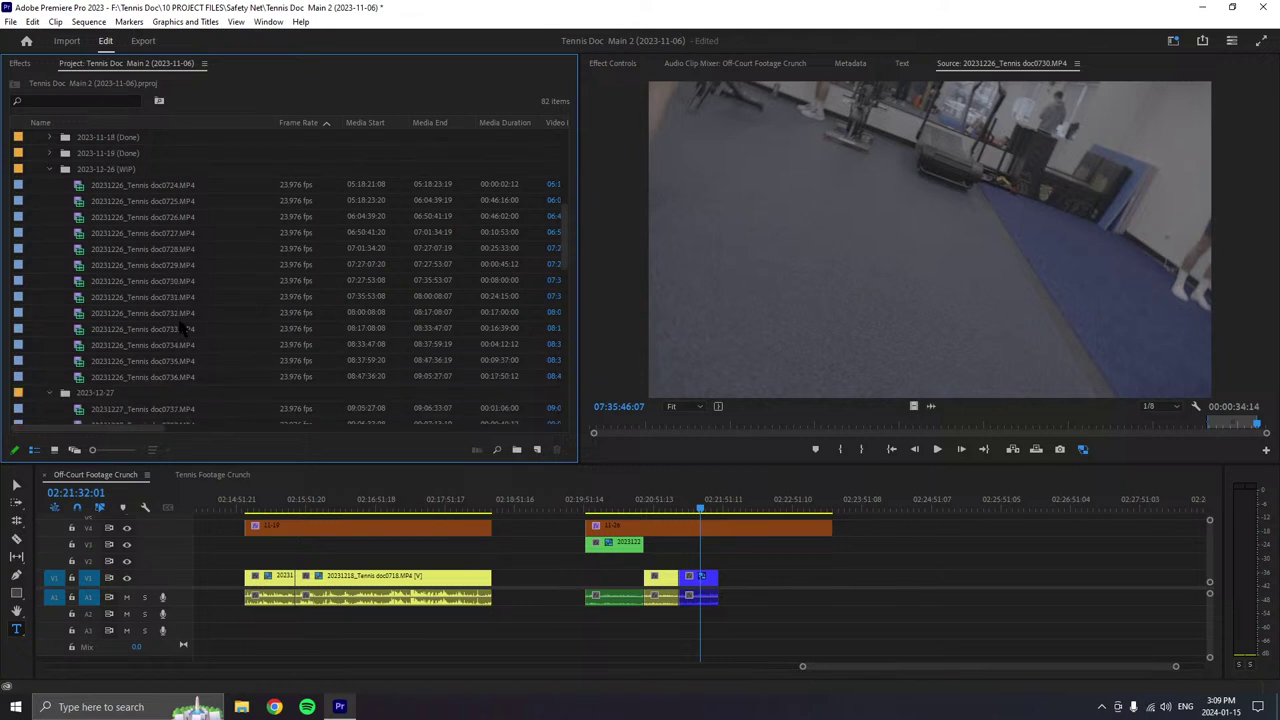
{"action": "mouse_move", "coordinate": [568, 257]}
{"action": "left_mouse_down"}
{"action": "mouse_move", "coordinate": [564, 382]}
{"action": "mouse_move", "coordinate": [566, 203]}
{"action": "mouse_move", "coordinate": [565, 355]}
{"action": "mouse_move", "coordinate": [575, 220]}
{"action": "mouse_move", "coordinate": [576, 233]}
{"action": "left_mouse_up"}
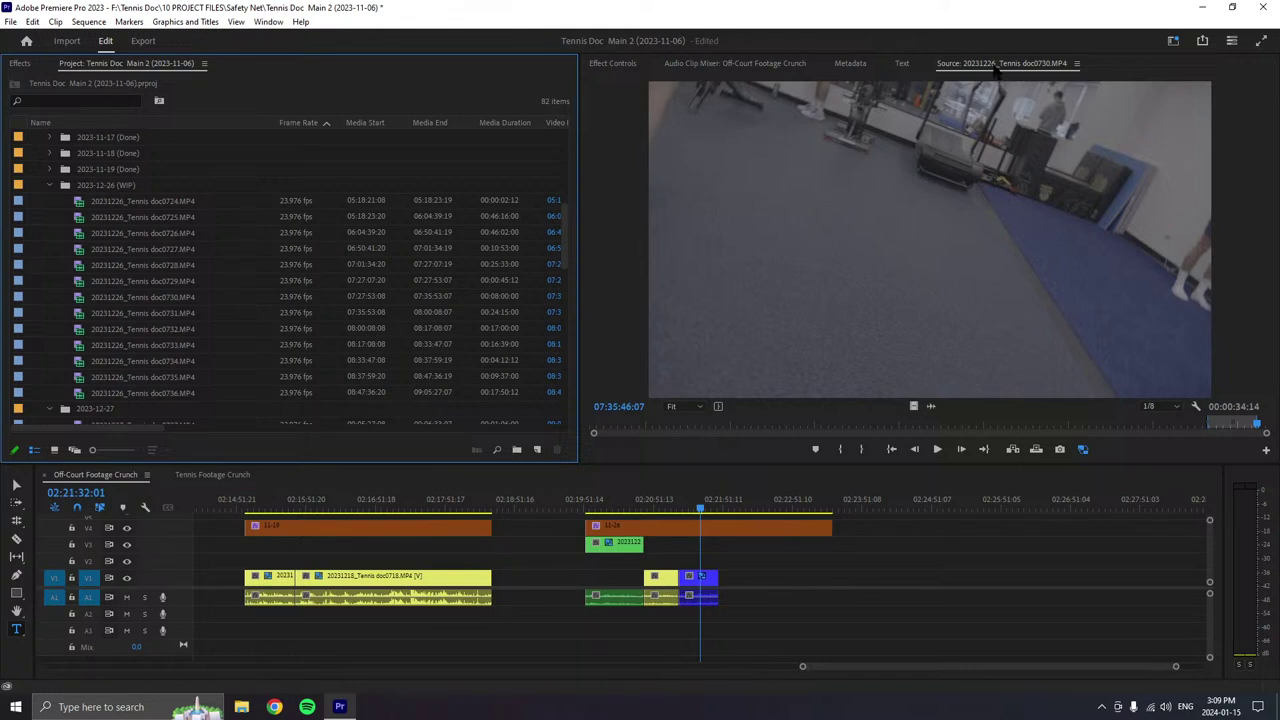
{"action": "scroll", "coordinate": [165, 320], "scroll_direction": "down", "scroll_amount": 1}
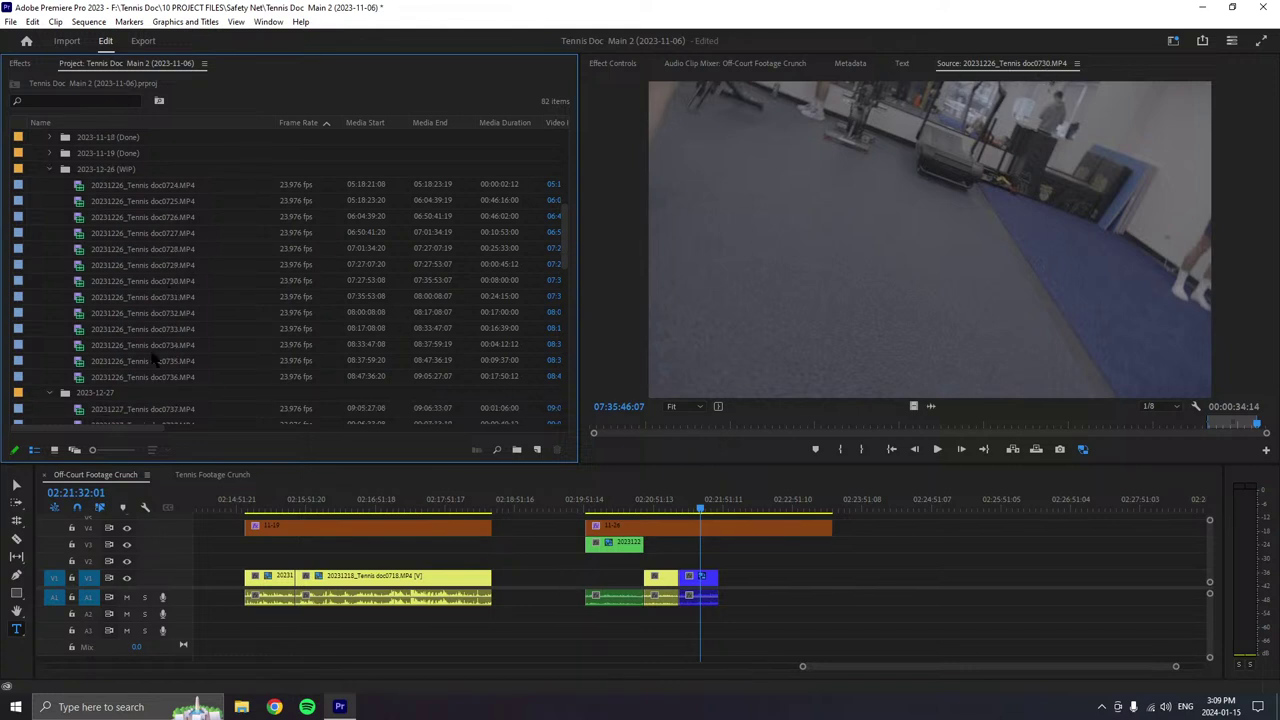
{"action": "double_click", "coordinate": [76, 298]}
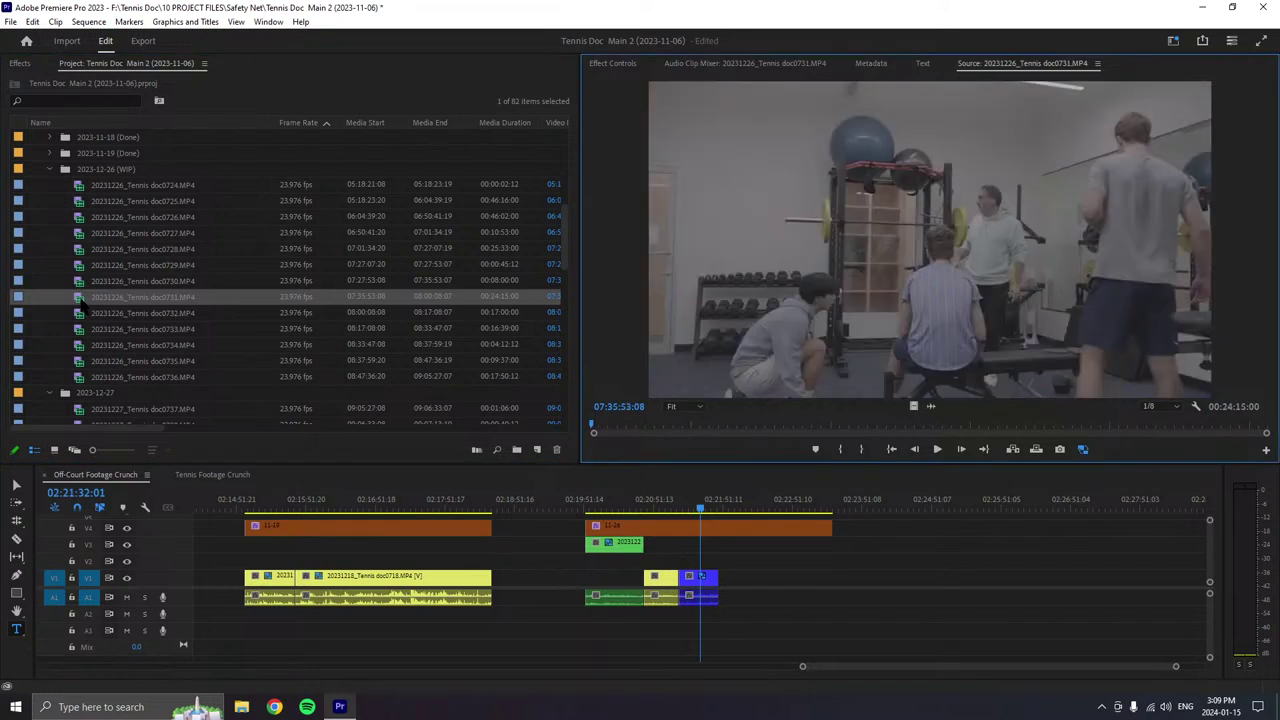
{"action": "left_click", "coordinate": [937, 449]}
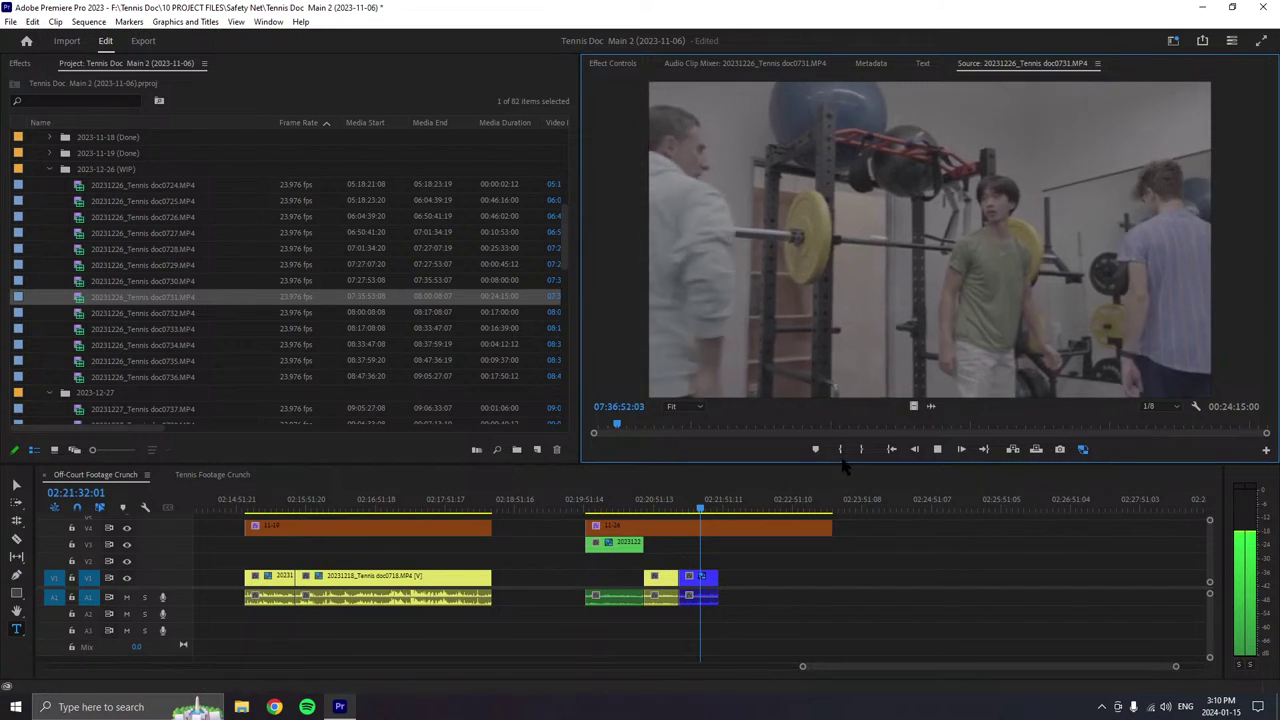
{"action": "left_click", "coordinate": [841, 451]}
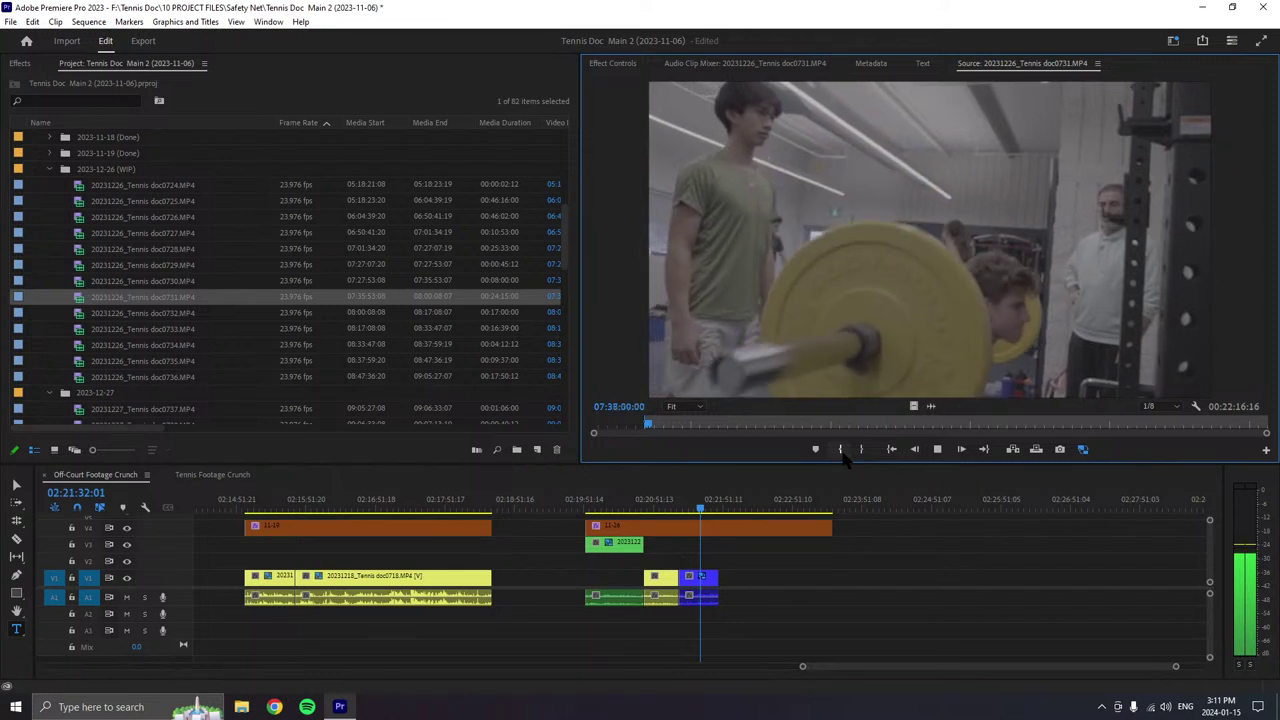
{"action": "key", "text": "space"}
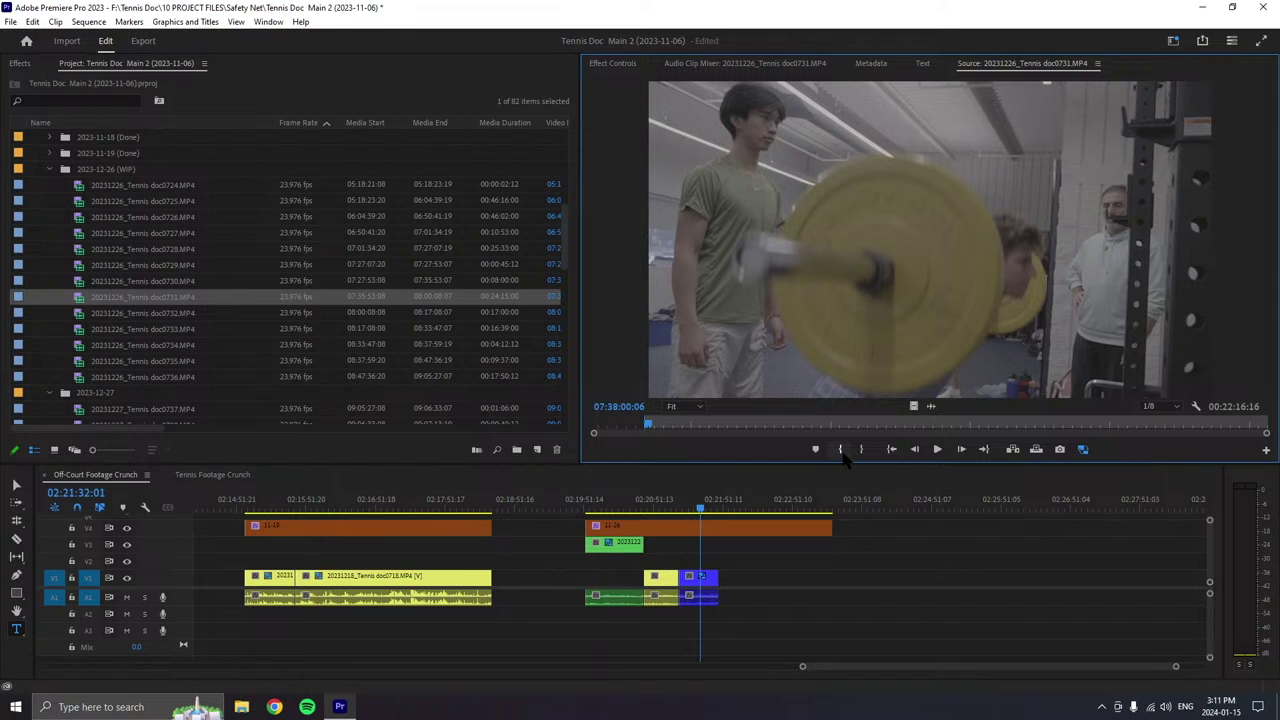
{"action": "left_click", "coordinate": [937, 449]}
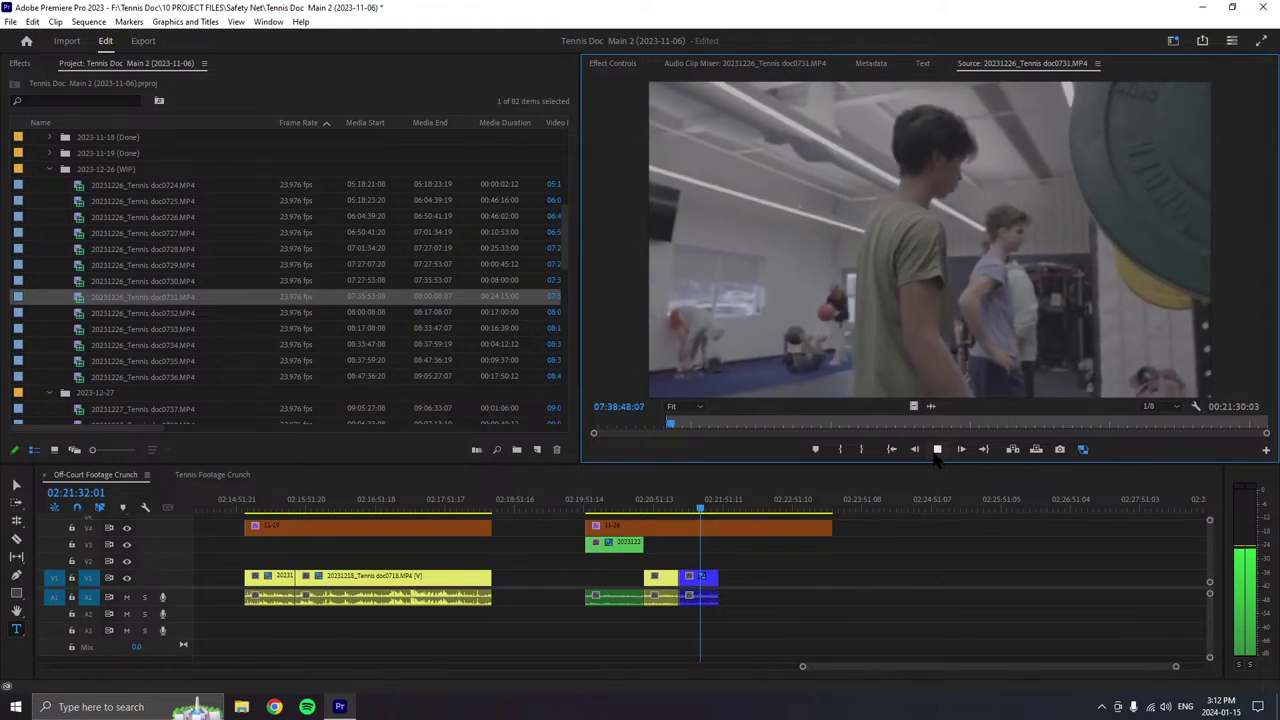
{"action": "left_click", "coordinate": [937, 450]}
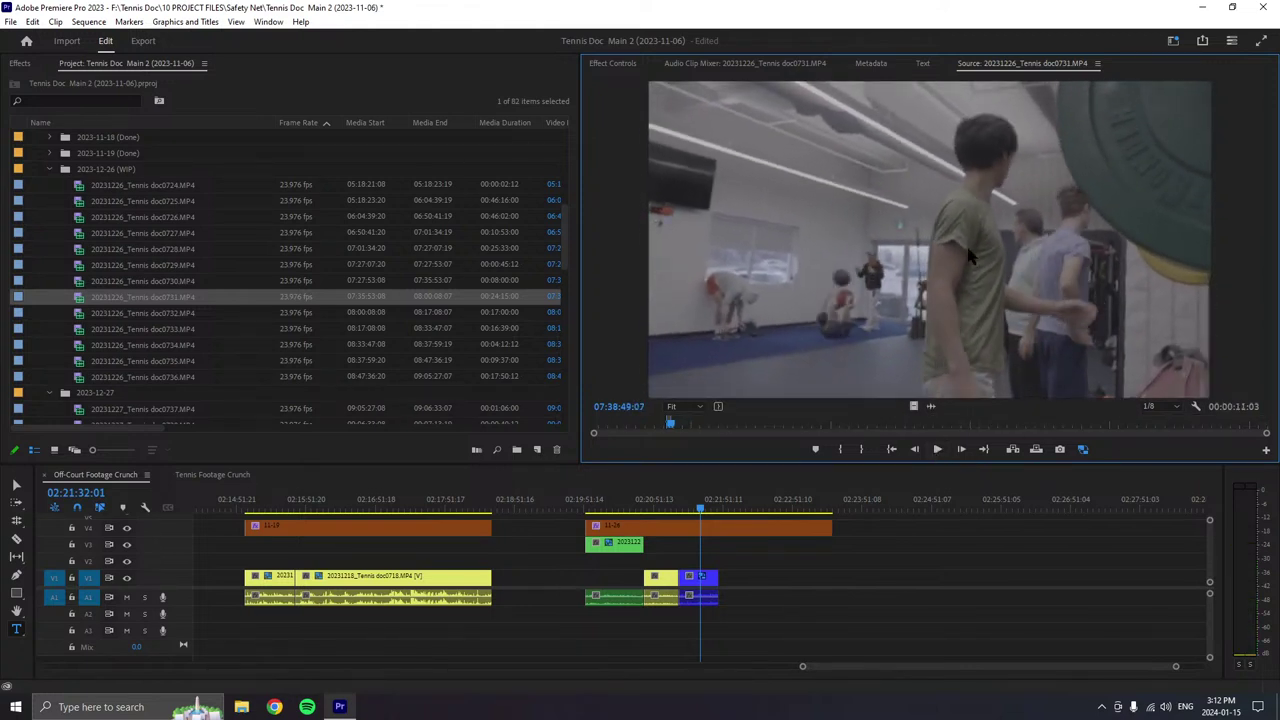
- Place the marked segment directly after the blue clip on V1 and set a new In point shortly after 07:38:49 in the source clip
{"action": "left_click", "coordinate": [715, 577]}
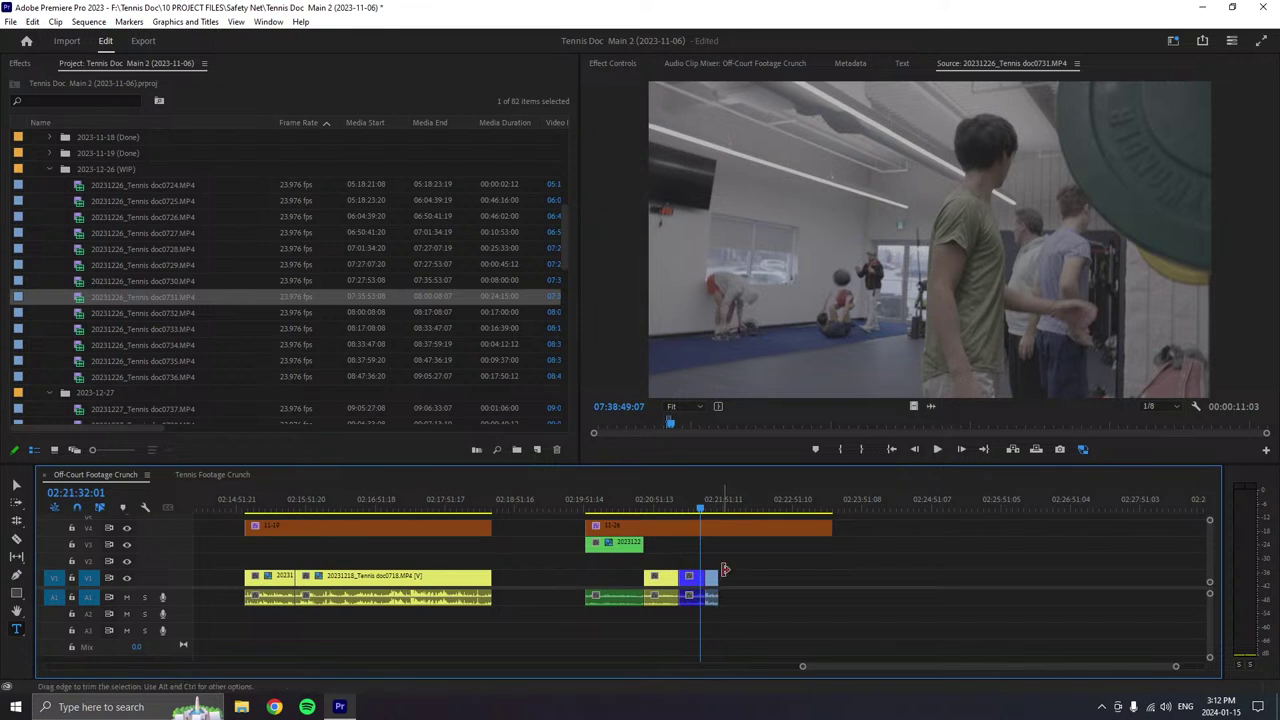
{"action": "left_click_drag", "start_coordinate": [717, 577], "coordinate": [731, 578]}
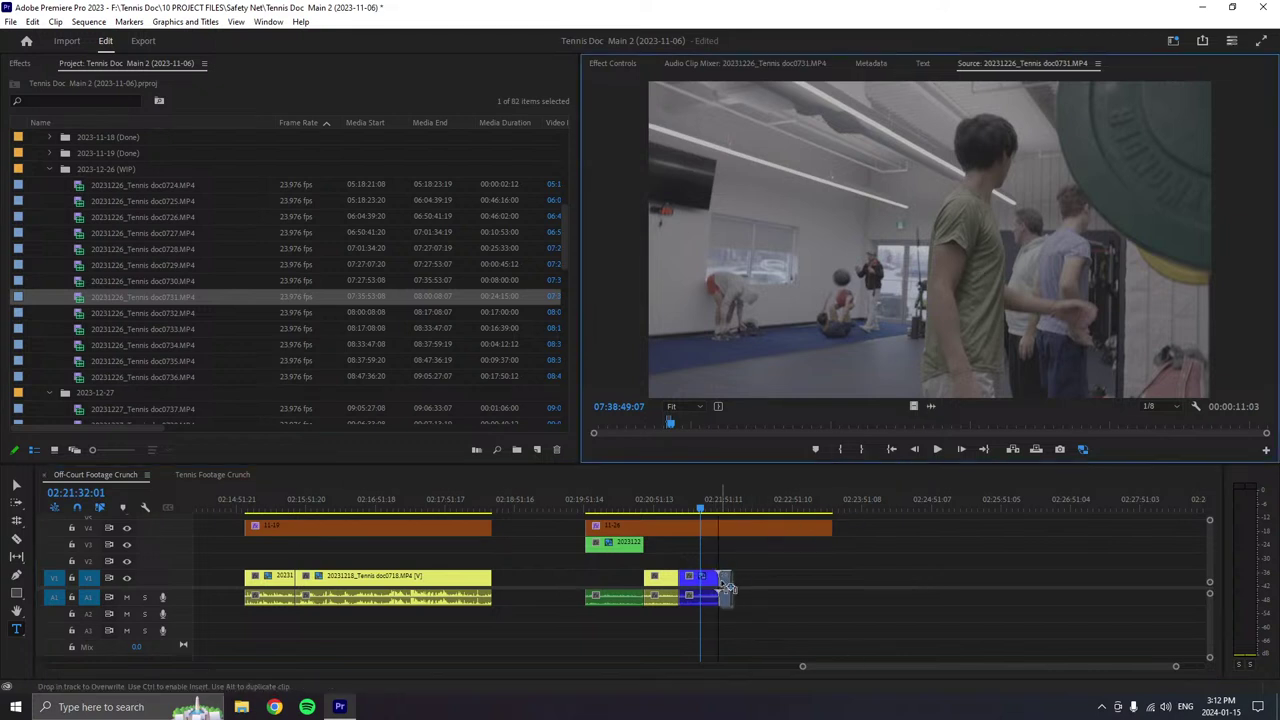
{"action": "left_click", "coordinate": [936, 450]}
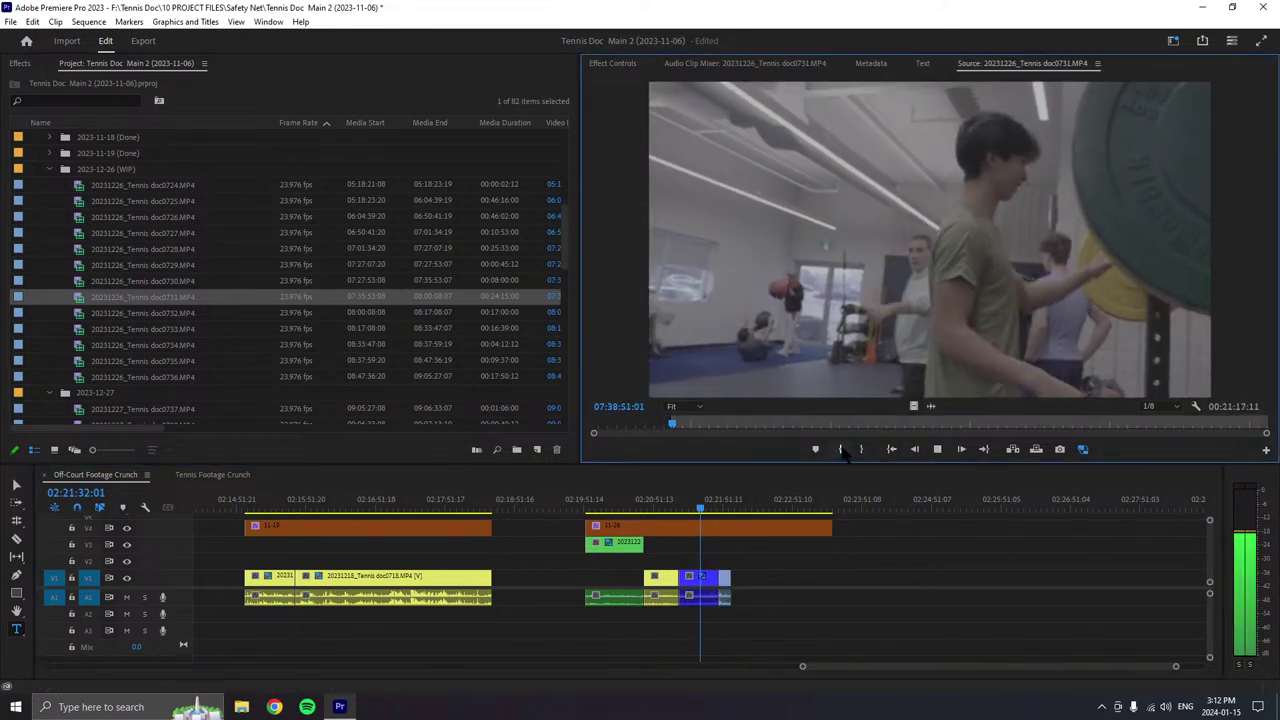
{"action": "left_click", "coordinate": [936, 449]}
- Expand the Catagorized Footage bin and cut the 2023-12-26 clips with their audio from Off-Court Footage Crunch, leaving the date title in place
{"action": "scroll", "coordinate": [200, 262], "scroll_direction": "up", "scroll_amount": 5}
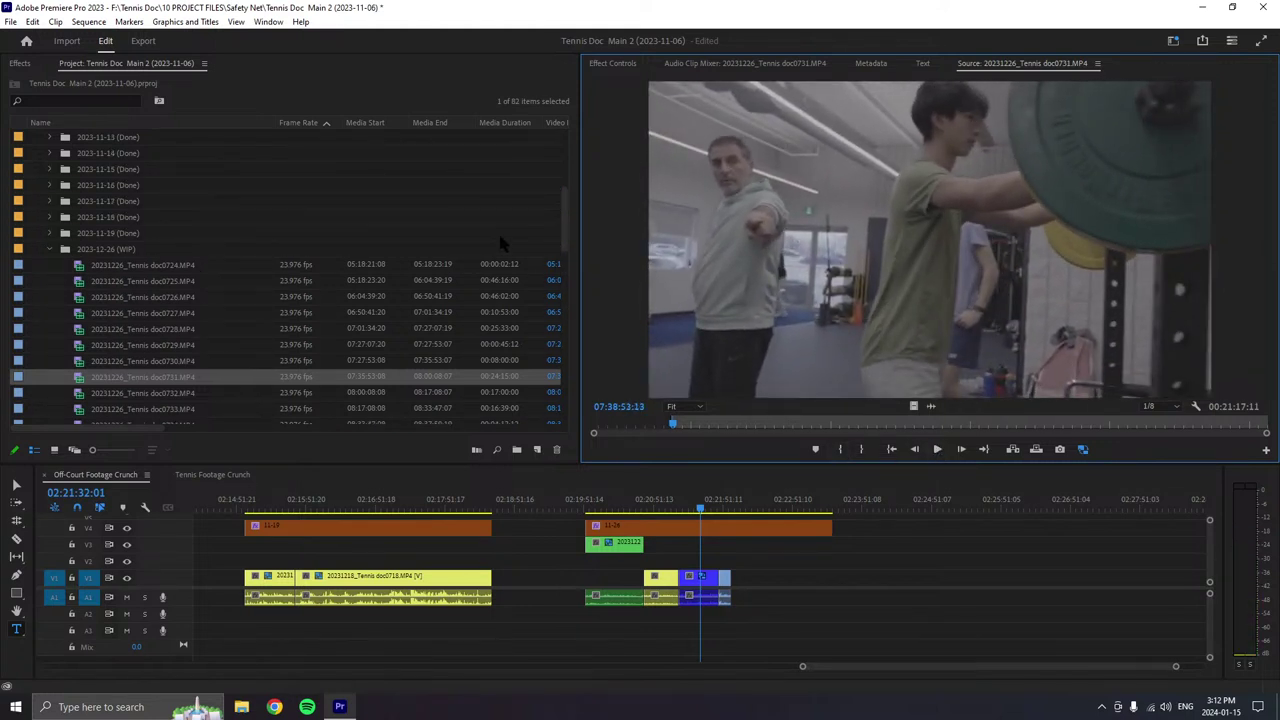
{"action": "scroll", "coordinate": [503, 243], "scroll_direction": "up", "scroll_amount": 8}
{"action": "left_click", "coordinate": [50, 153]}
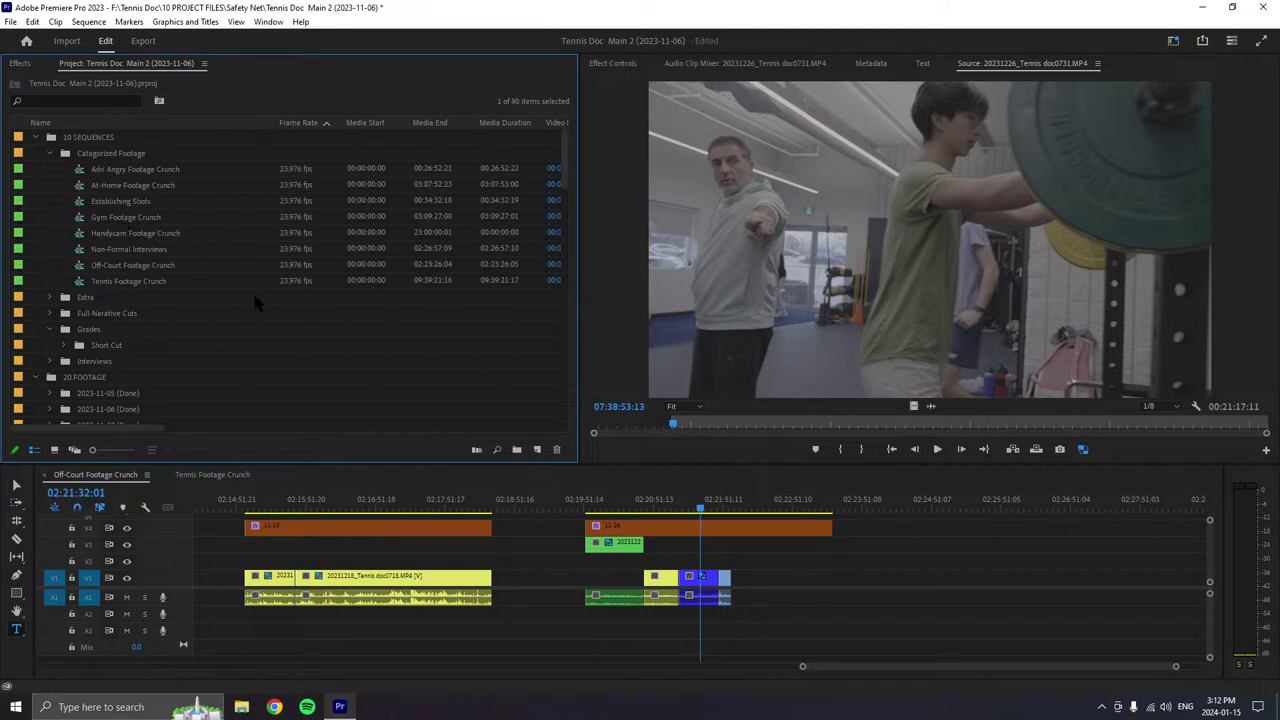
{"action": "left_click", "coordinate": [616, 508]}
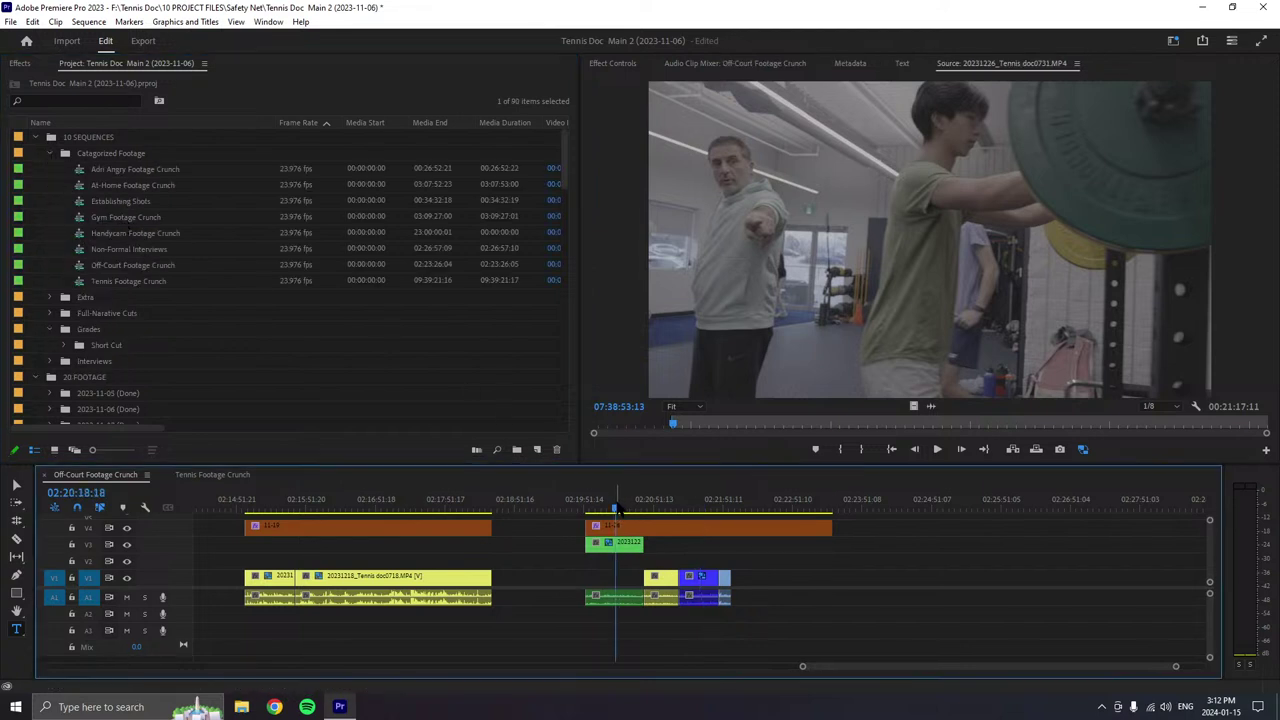
{"action": "left_click_drag", "start_coordinate": [618, 510], "coordinate": [739, 508]}
{"action": "left_click_drag", "start_coordinate": [818, 549], "coordinate": [580, 598]}
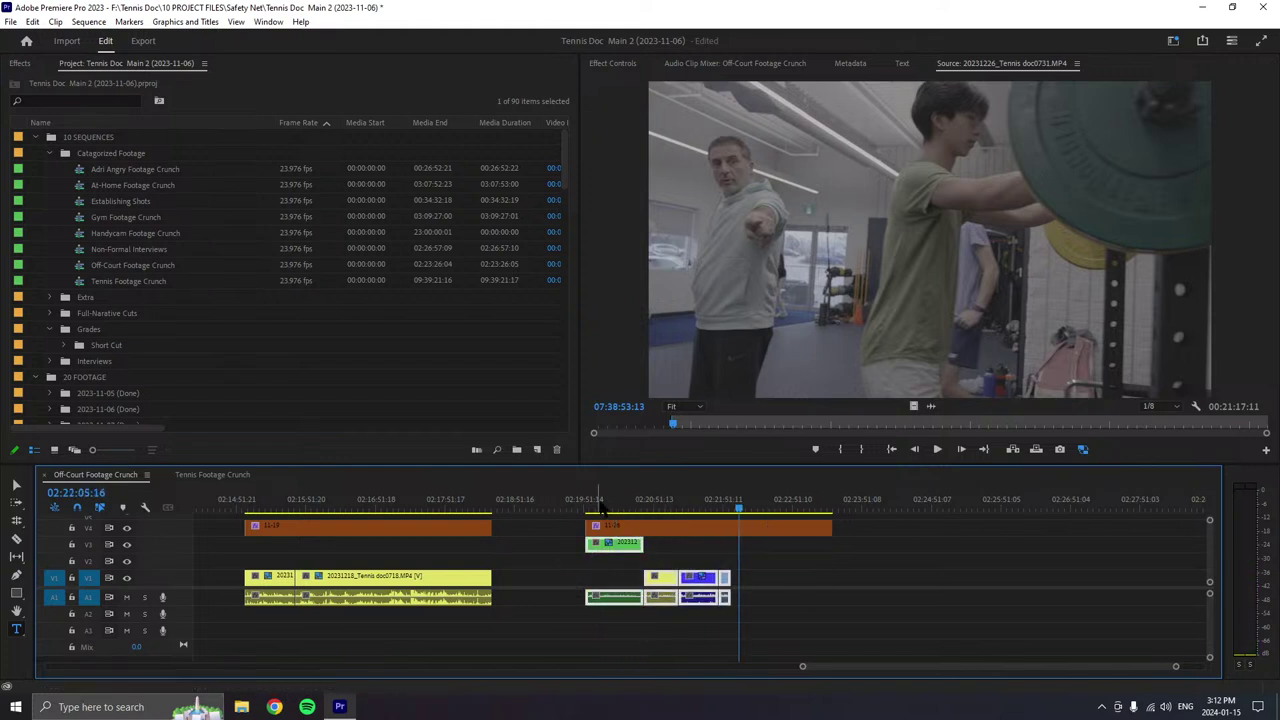
{"action": "key", "text": "Delete"}
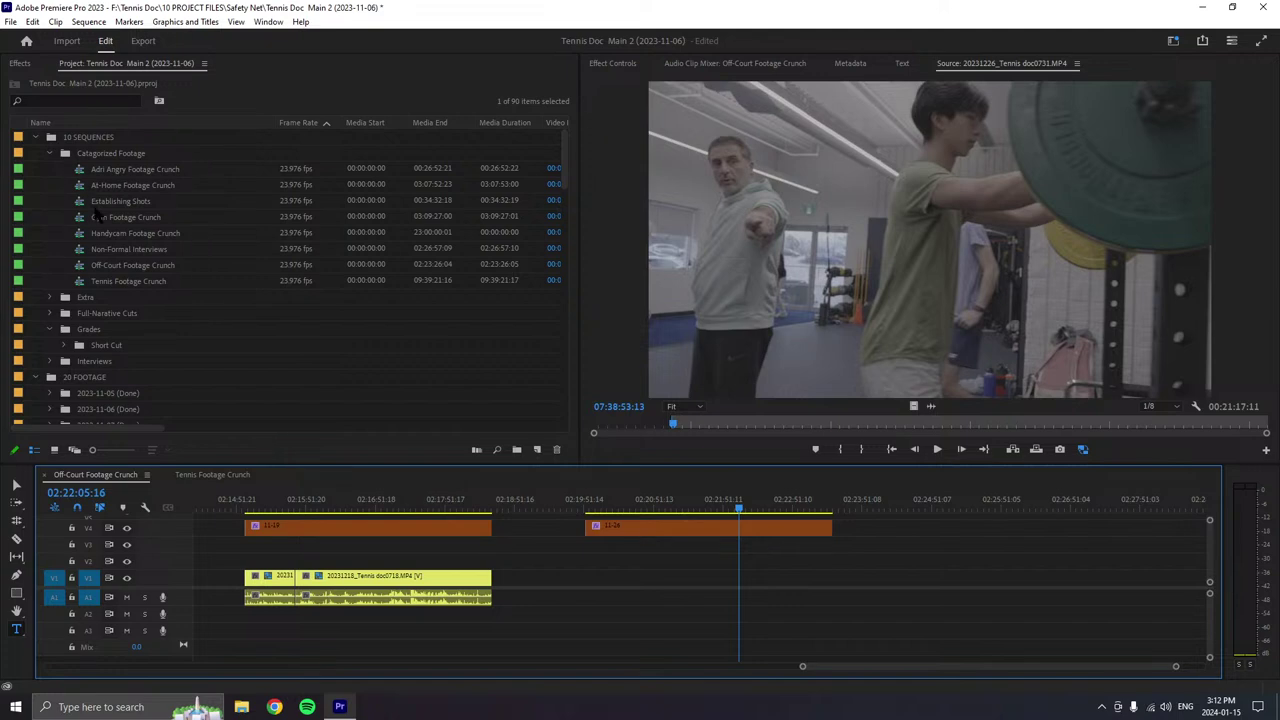
- Open the Gym Footage Crunch sequence and paste the cut clips in the empty space after its last section
{"action": "double_click", "coordinate": [110, 217]}
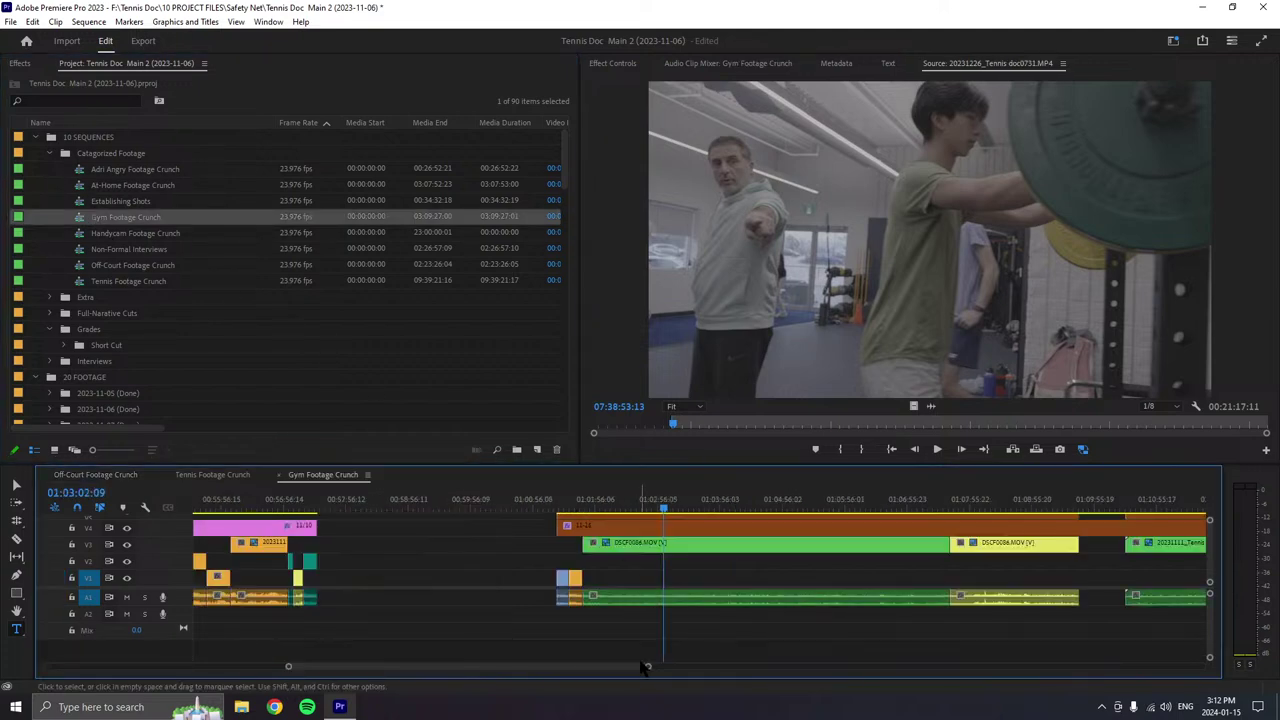
{"action": "left_click_drag", "start_coordinate": [645, 667], "coordinate": [777, 663]}
{"action": "left_click", "coordinate": [1166, 500]}
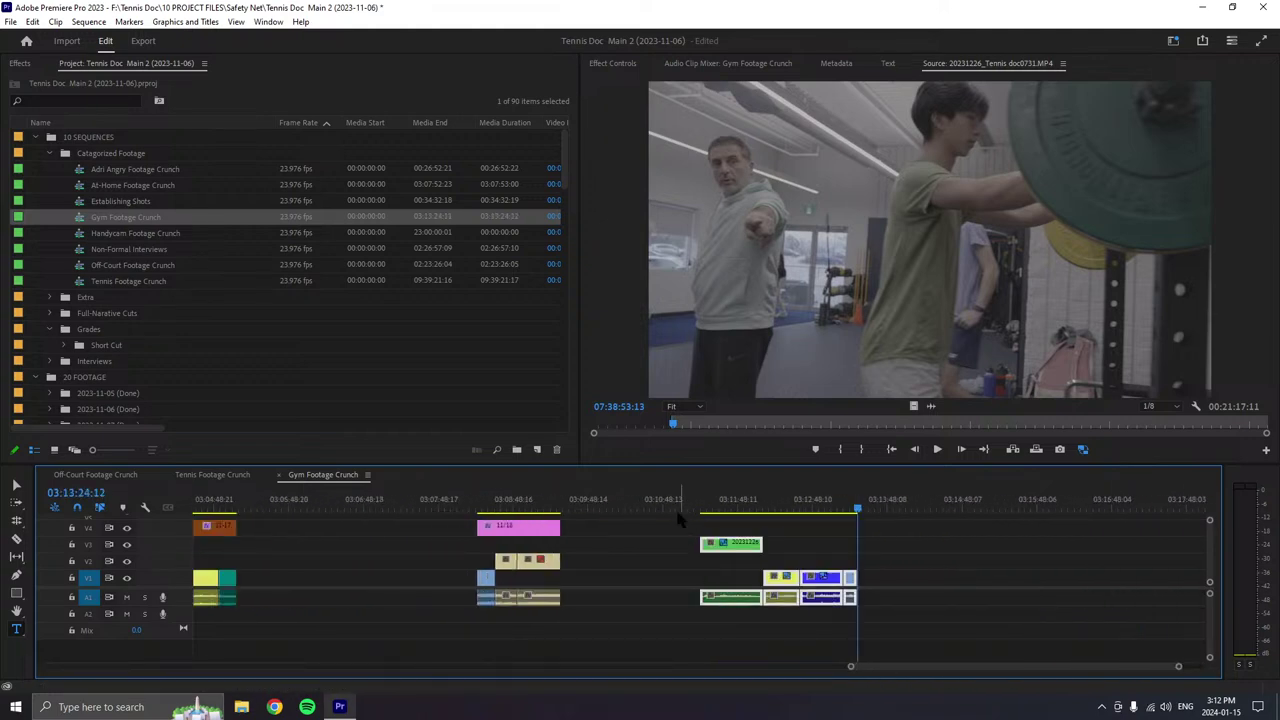
- Copy the 11-18 date title on V4 above the last clip group and give both titles the brown label colour
{"action": "mouse_move", "coordinate": [519, 530]}
{"action": "left_mouse_down"}
{"action": "mouse_move", "coordinate": [915, 522]}
{"action": "mouse_move", "coordinate": [538, 528]}
{"action": "left_mouse_up"}
{"action": "right_click", "coordinate": [538, 526]}
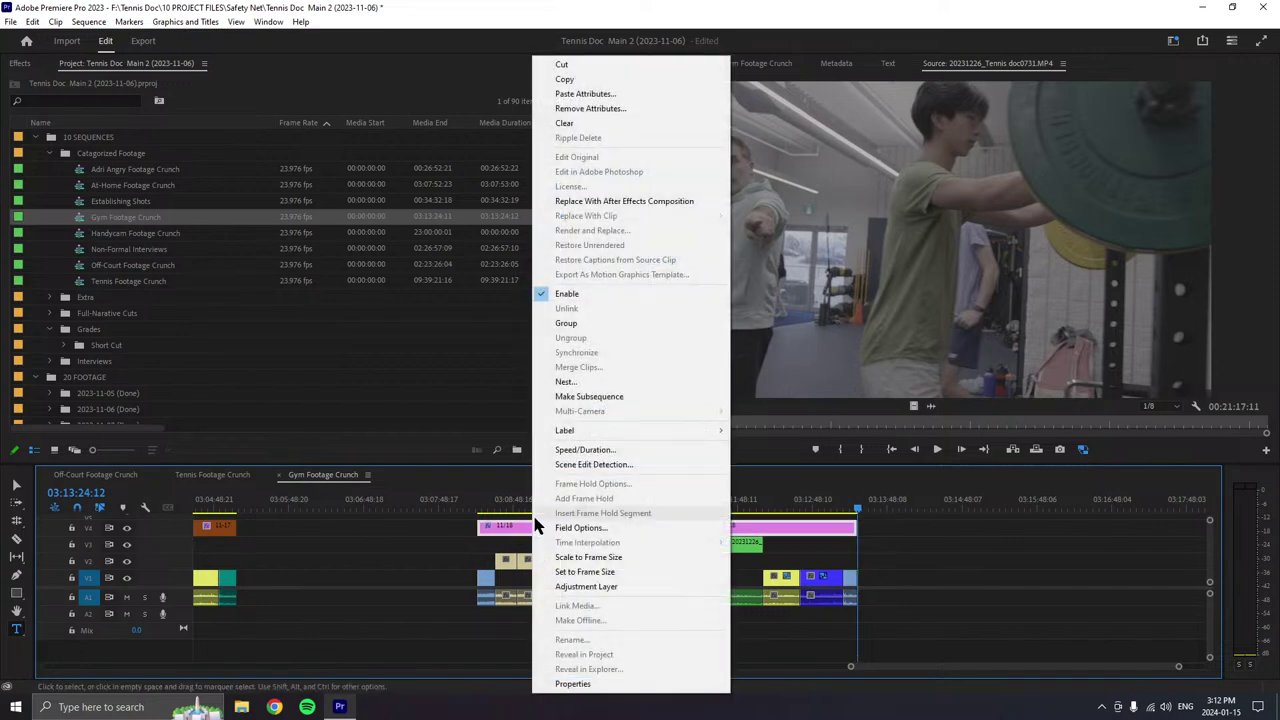
{"action": "mouse_move", "coordinate": [640, 430]}
{"action": "left_click", "coordinate": [779, 655]}
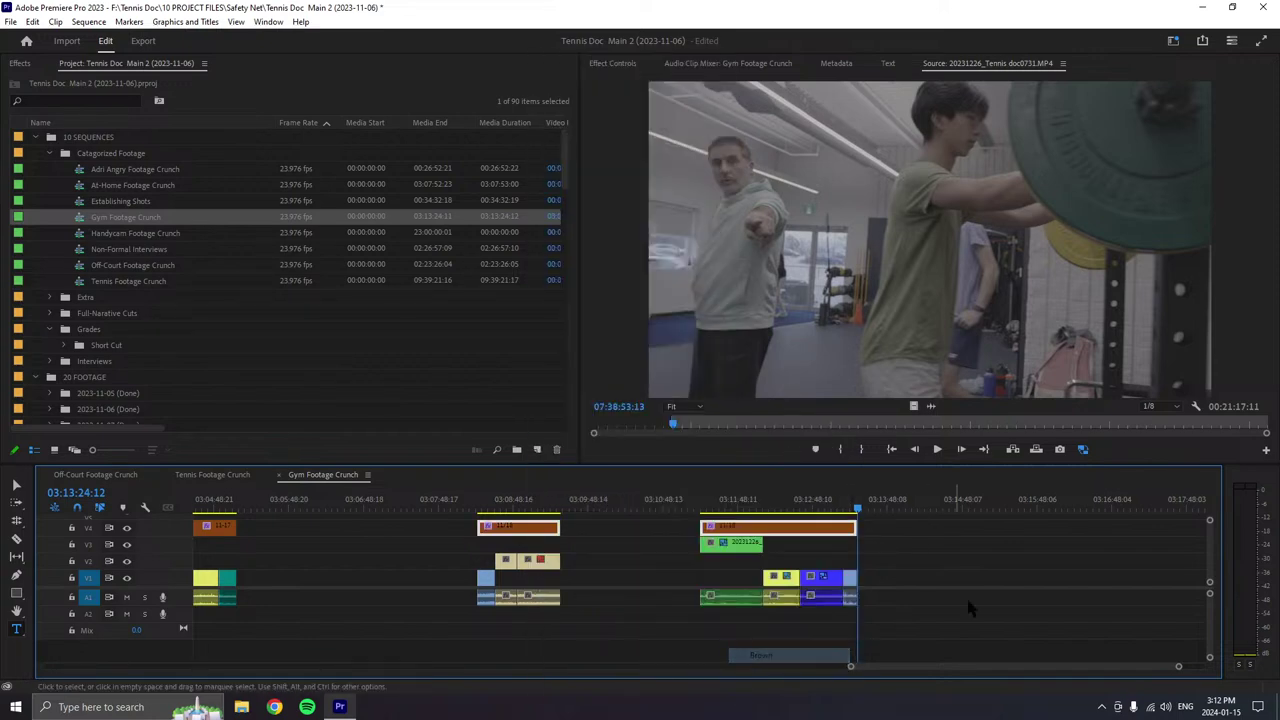
- Retitle the copied date title above the last clip group as 12-26, using the dated footage bins as reference
{"action": "left_click", "coordinate": [780, 499]}
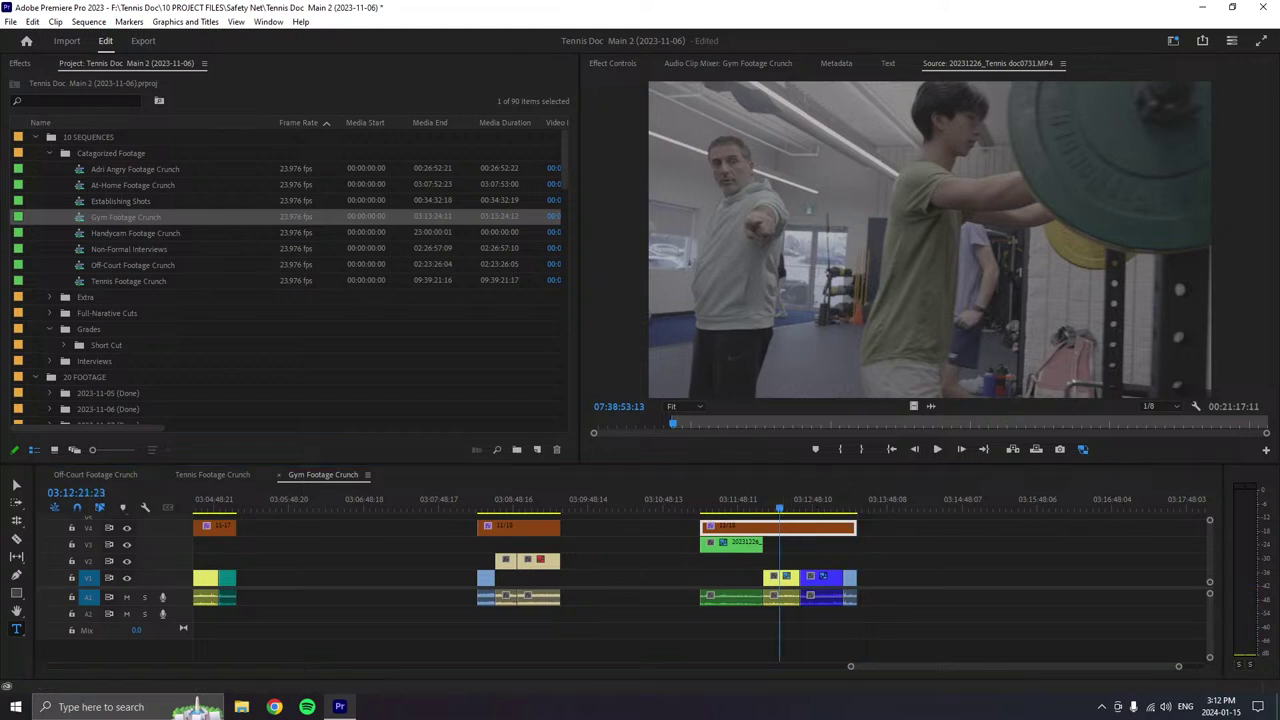
{"action": "left_click", "coordinate": [932, 612]}
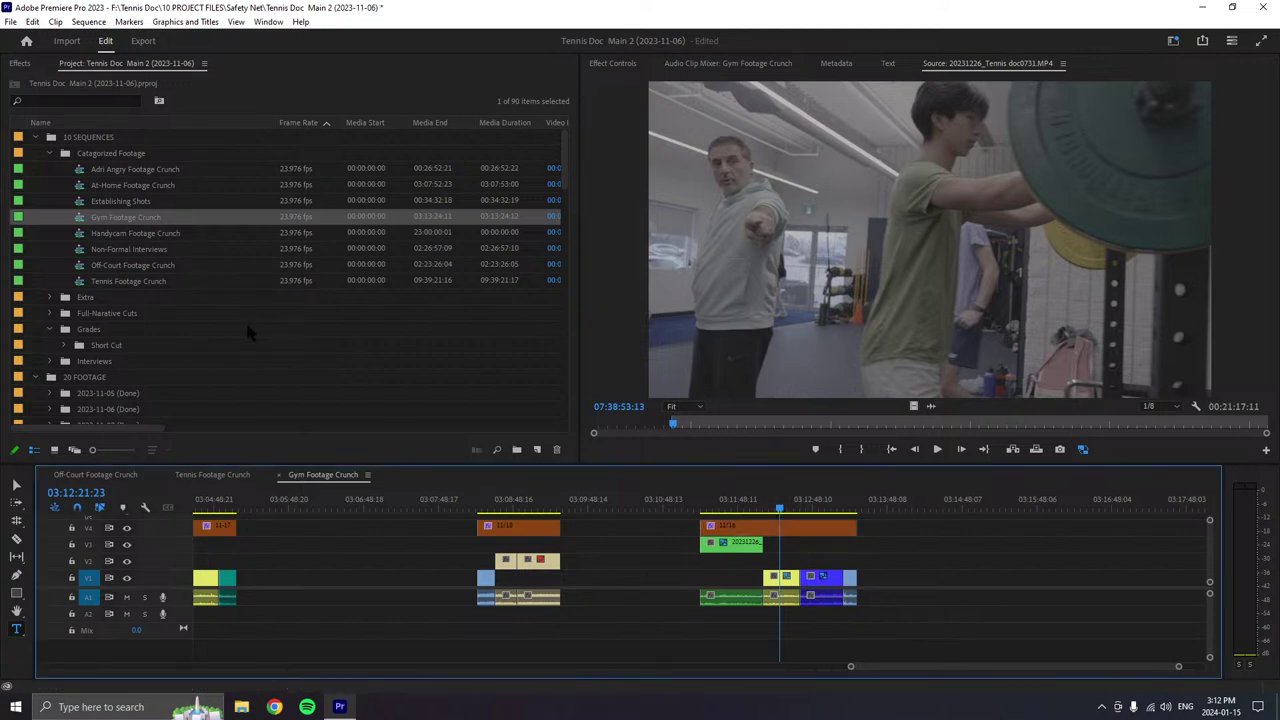
{"action": "scroll", "coordinate": [245, 319], "scroll_direction": "down", "scroll_amount": 5}
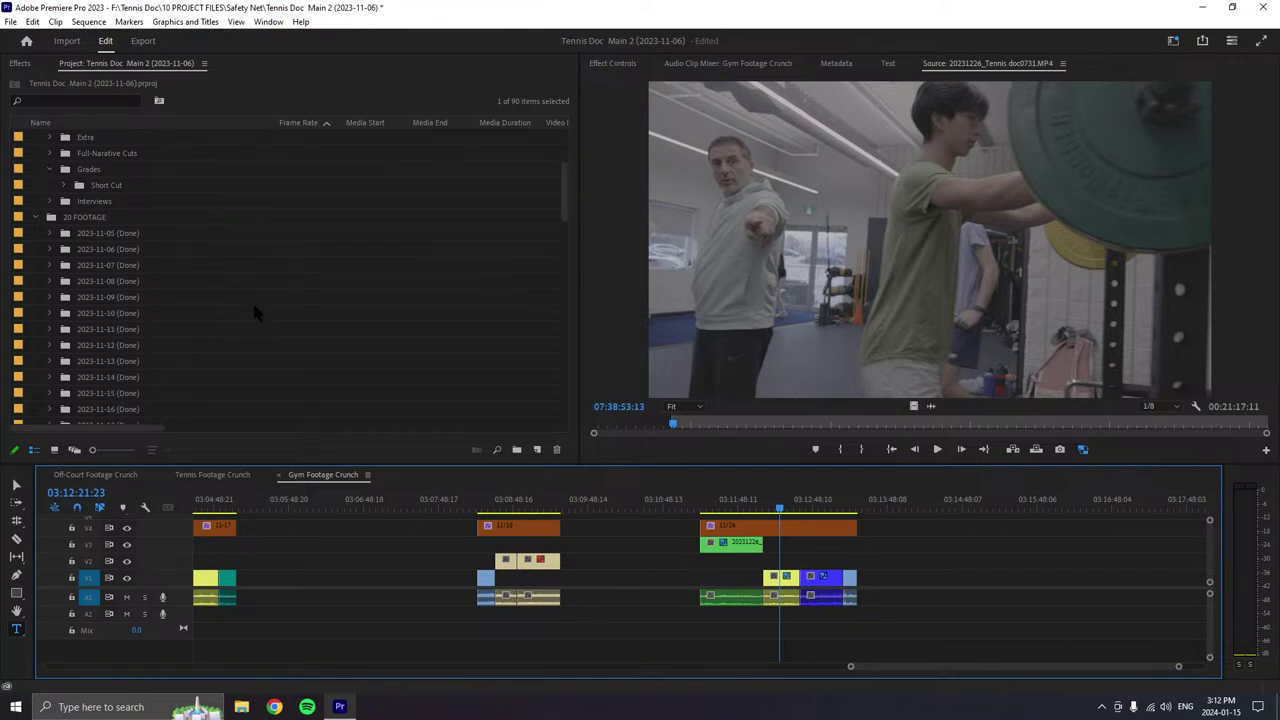
{"action": "scroll", "coordinate": [252, 310], "scroll_direction": "down", "scroll_amount": 5}
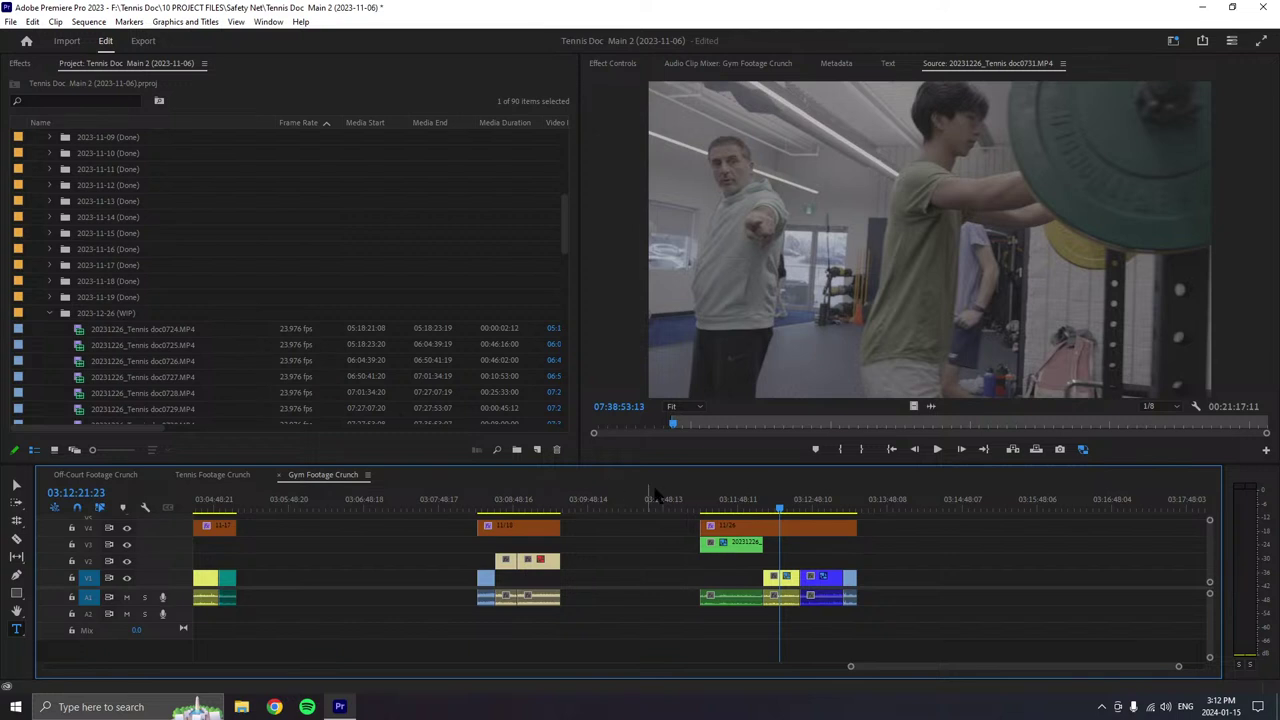
{"action": "left_click", "coordinate": [732, 508]}
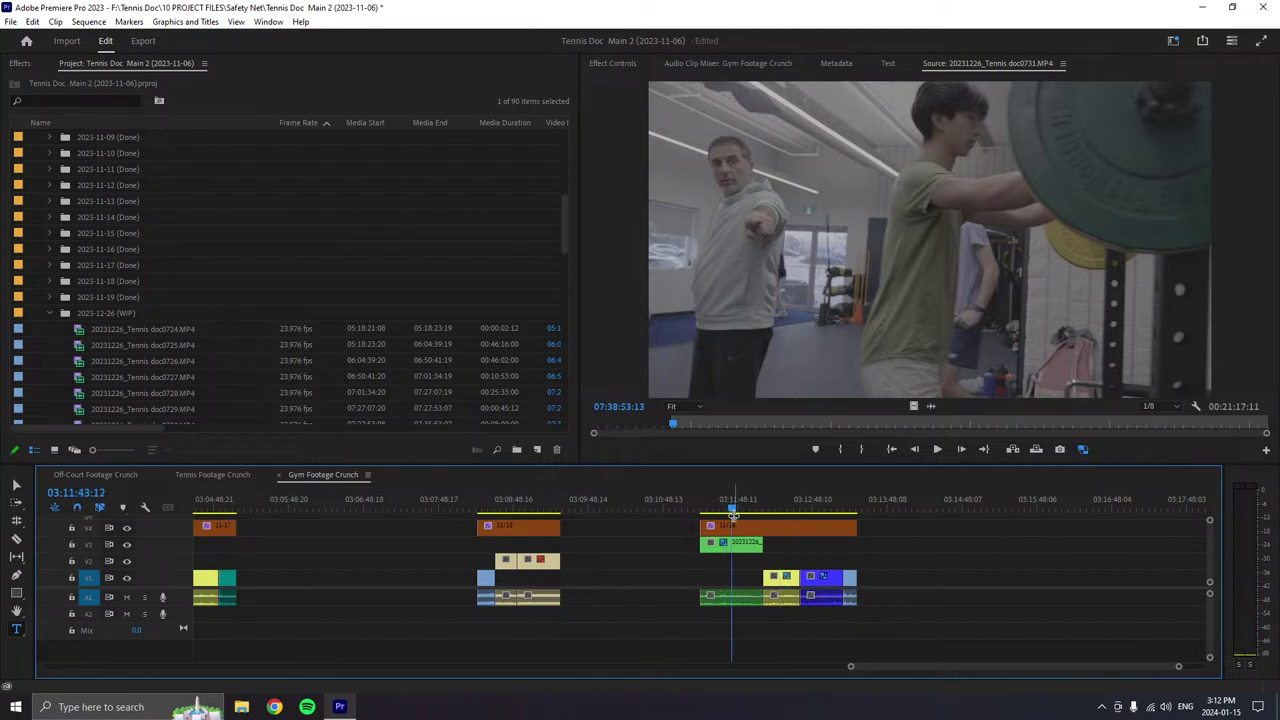
{"action": "scroll", "coordinate": [240, 319], "scroll_direction": "down", "scroll_amount": 1}
{"action": "scroll", "coordinate": [240, 319], "scroll_direction": "up", "scroll_amount": 1}
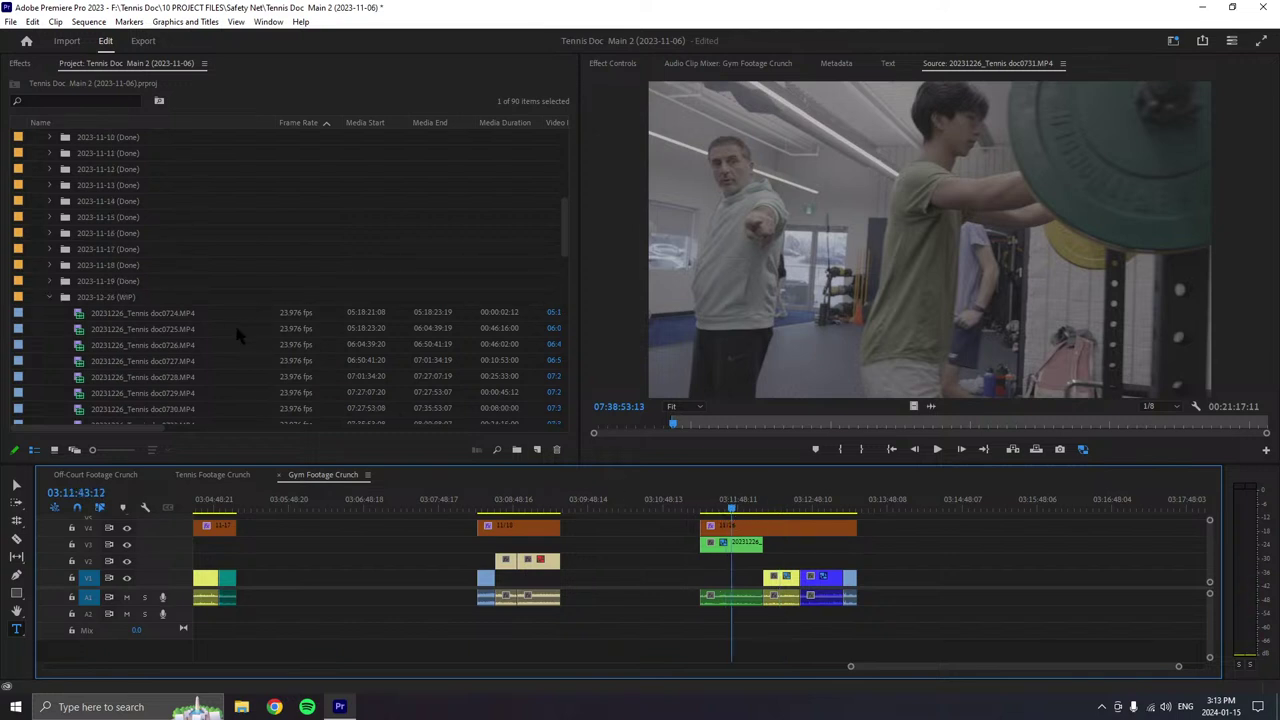
{"action": "left_click", "coordinate": [727, 529]}
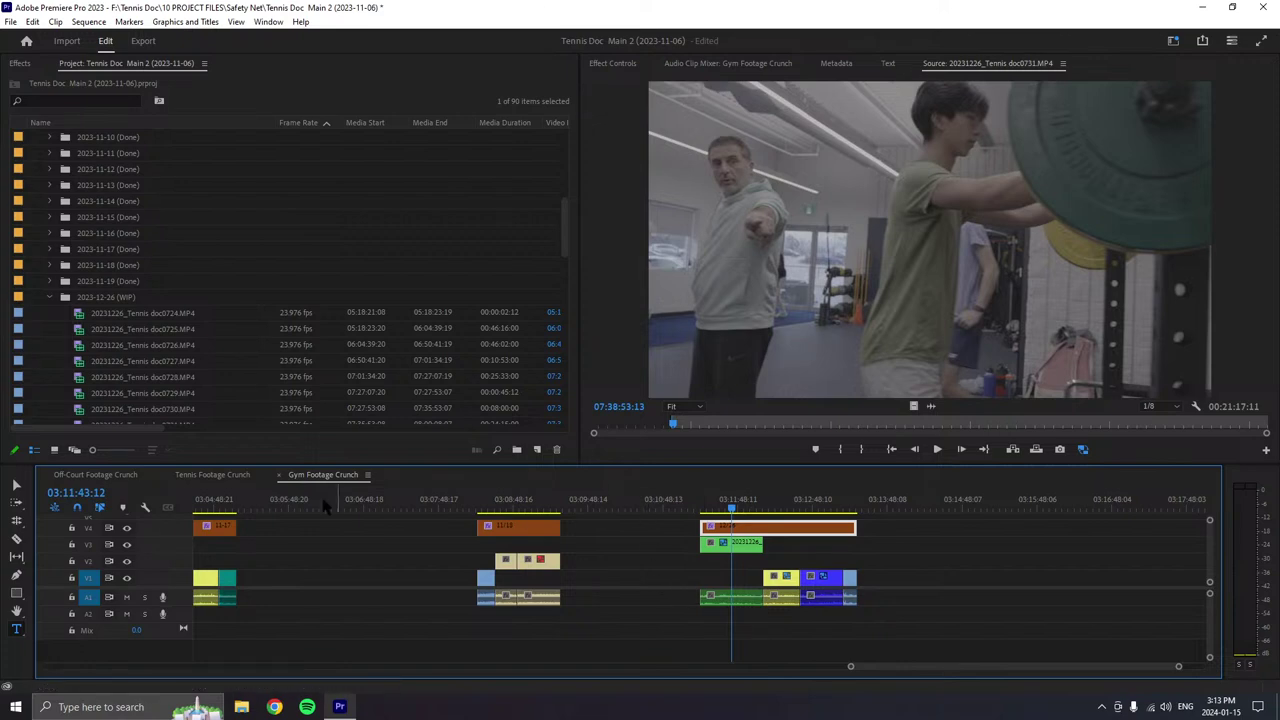
- In the Tennis Footage Crunch sequence, extend the 12-26 date title on V4 to the end of the last clip
{"action": "left_click", "coordinate": [212, 474]}
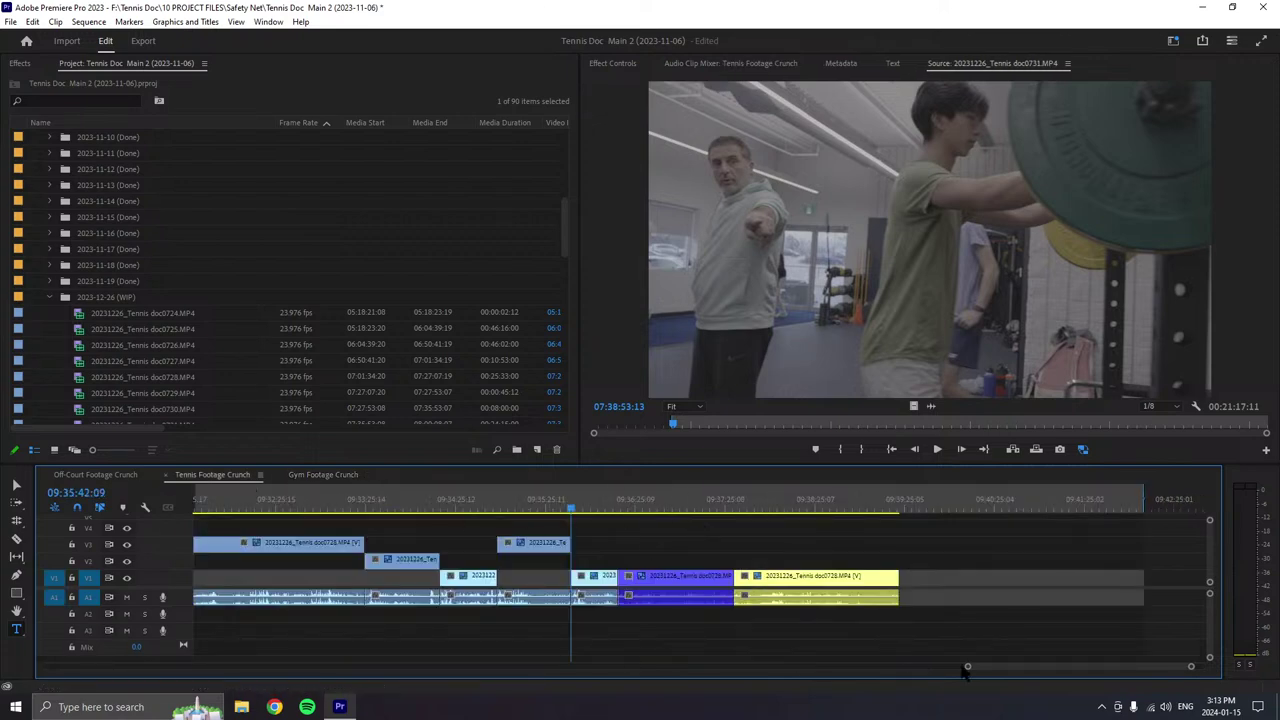
{"action": "left_click_drag", "start_coordinate": [966, 668], "coordinate": [680, 665]}
{"action": "left_click_drag", "start_coordinate": [543, 527], "coordinate": [1069, 537]}
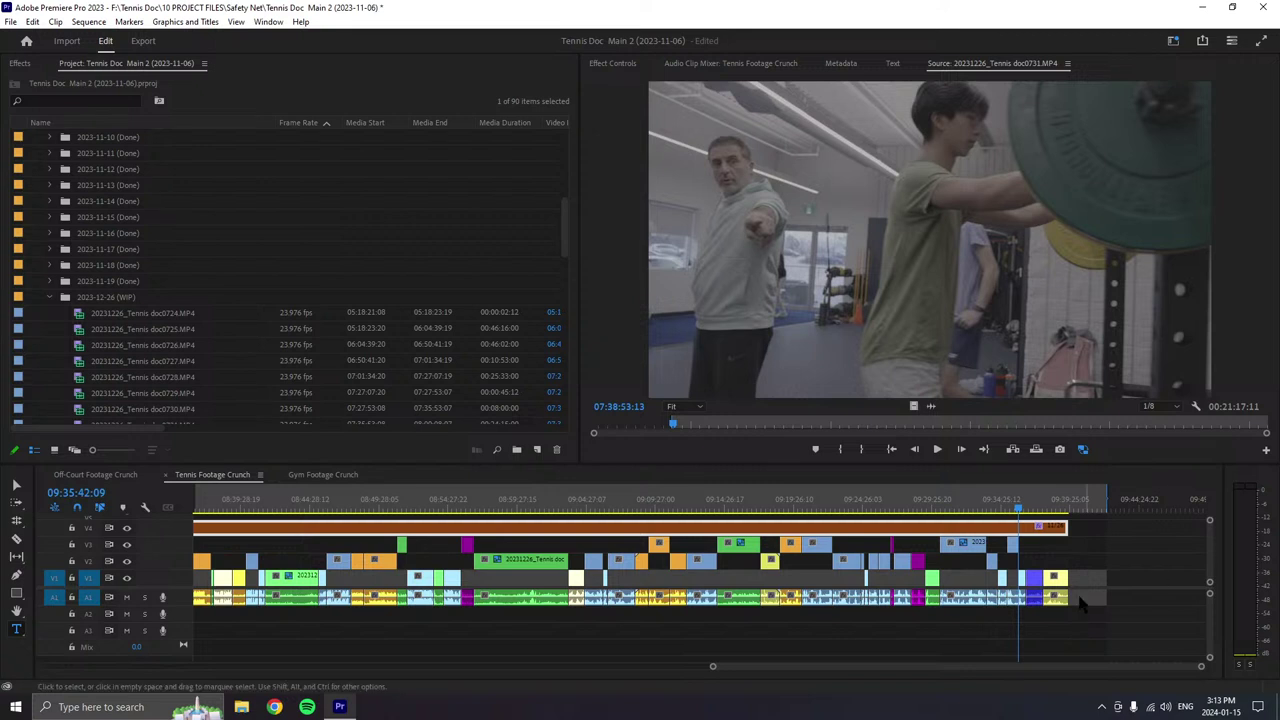
{"action": "left_click", "coordinate": [1122, 604]}
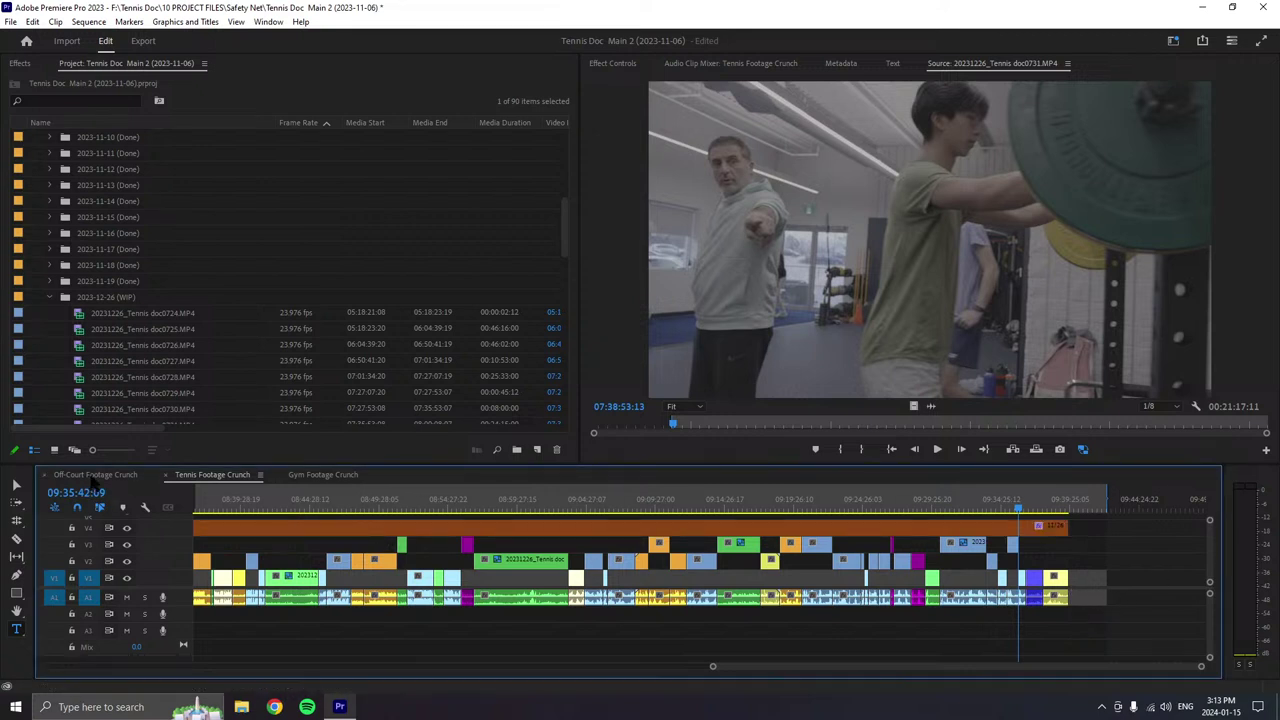
- Check the 2023-12-26 footage bin and the last date title in the Off-Court Footage Crunch sequence, and save the project
{"action": "scroll", "coordinate": [118, 347], "scroll_direction": "down", "scroll_amount": 2}
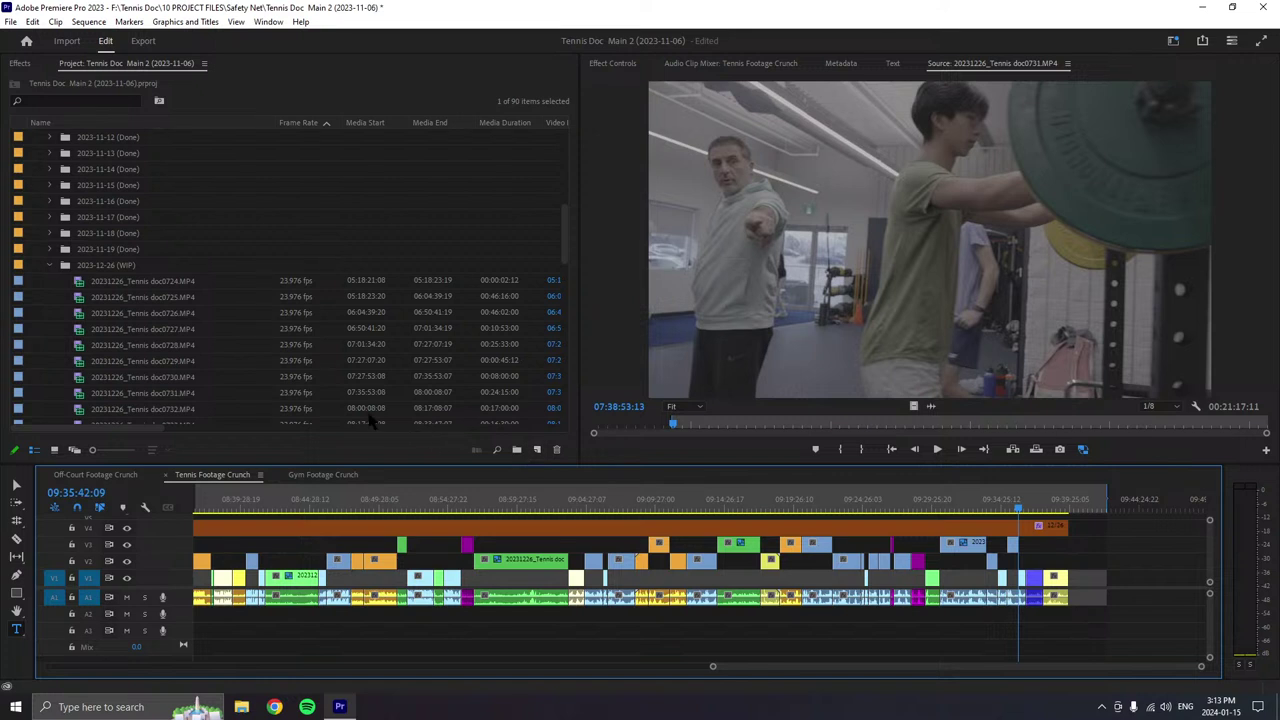
{"action": "scroll", "coordinate": [203, 361], "scroll_direction": "down", "scroll_amount": 3}
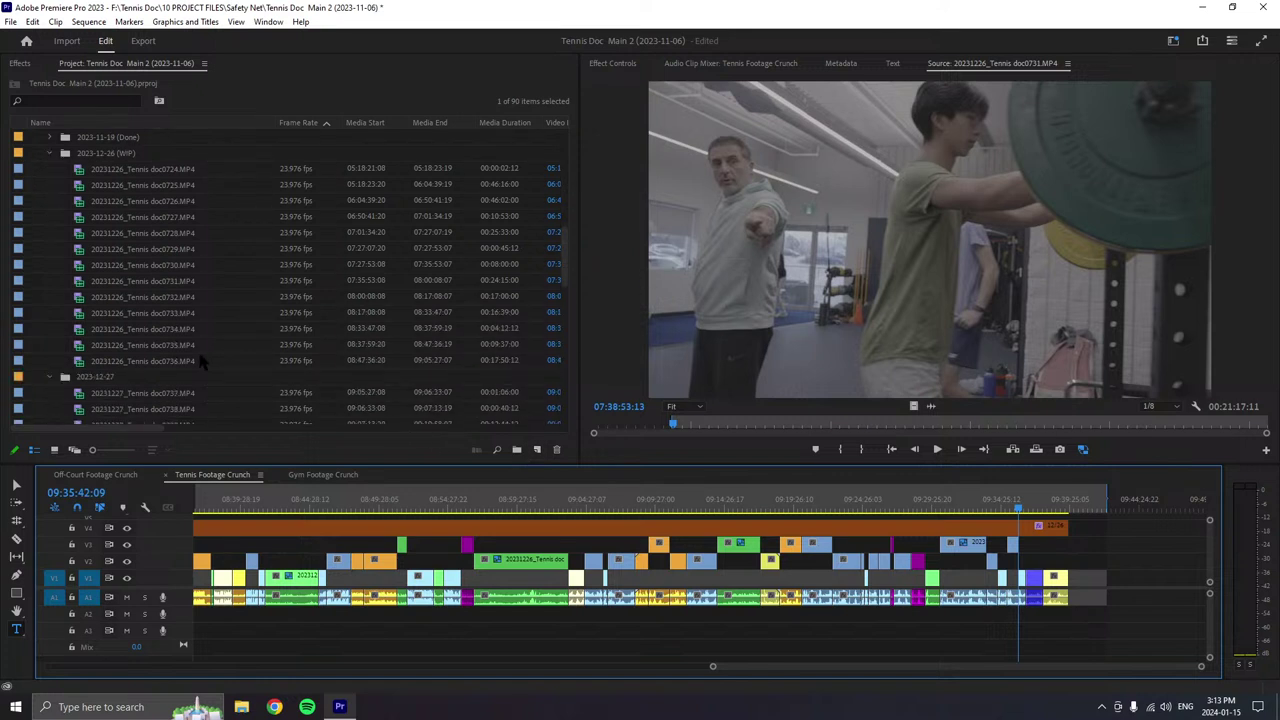
{"action": "scroll", "coordinate": [199, 358], "scroll_direction": "up", "scroll_amount": 2}
{"action": "left_click", "coordinate": [322, 474]}
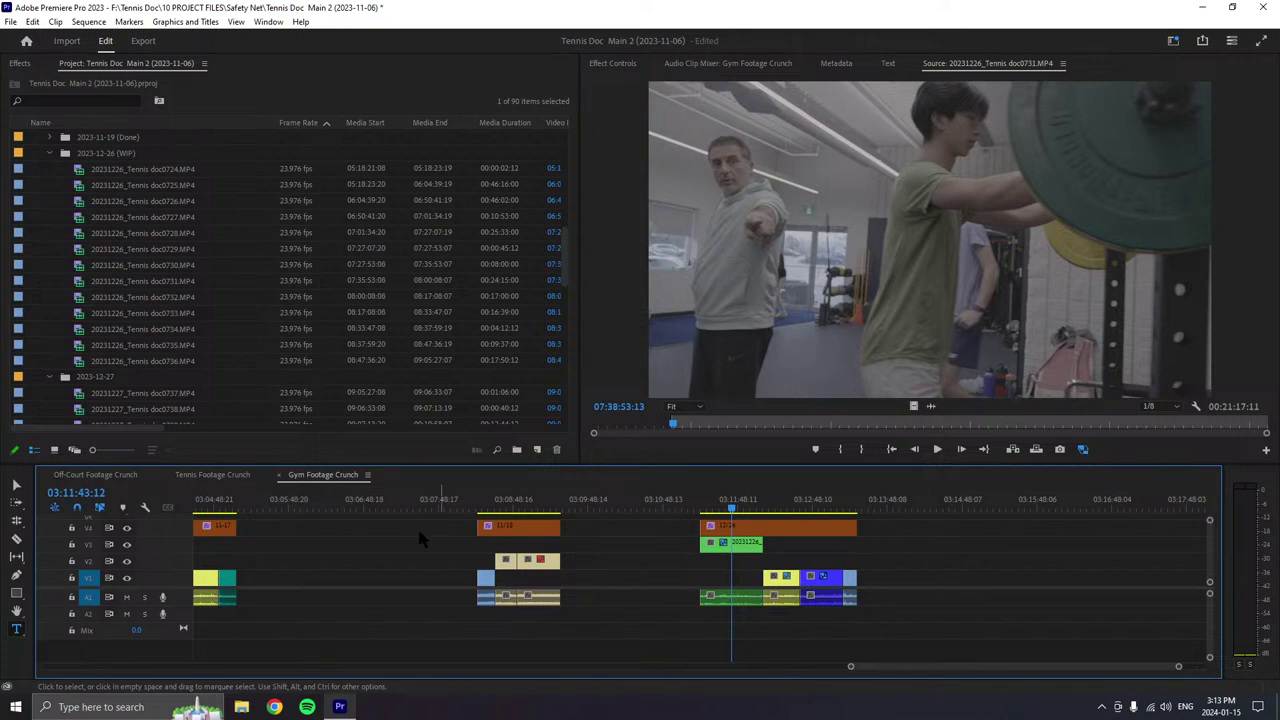
{"action": "left_click", "coordinate": [124, 476]}
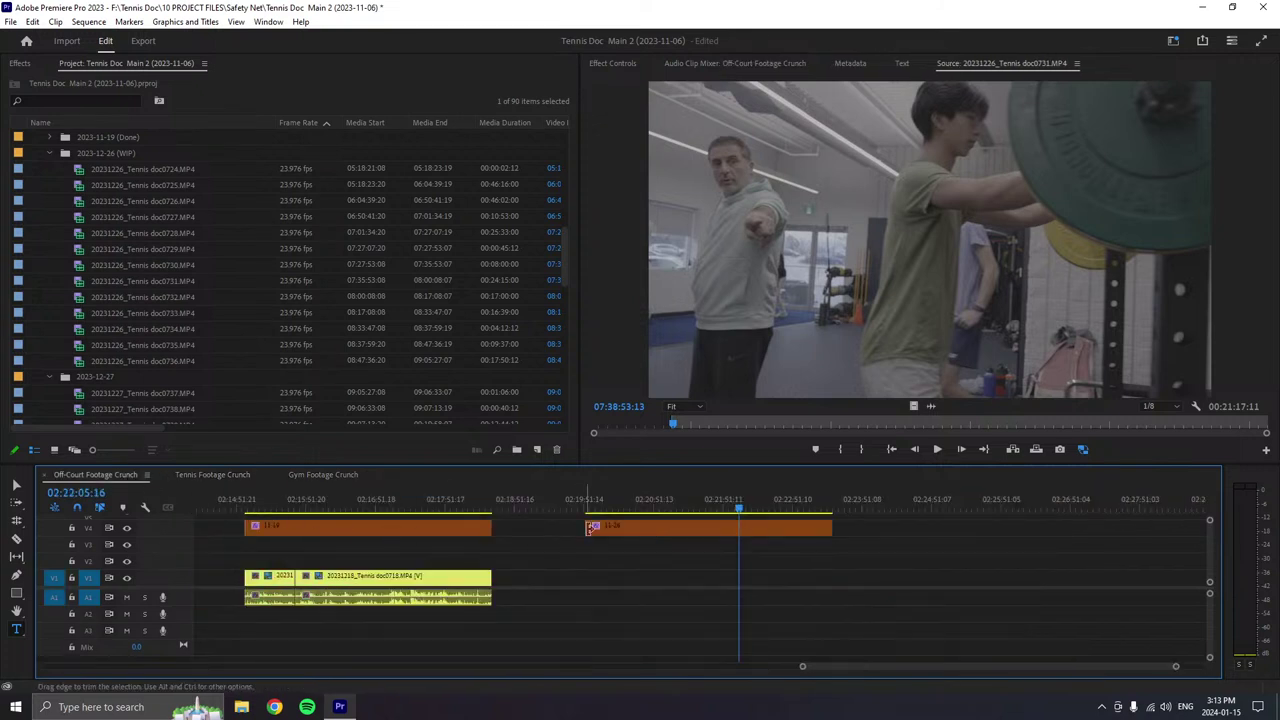
{"action": "left_click", "coordinate": [618, 530]}
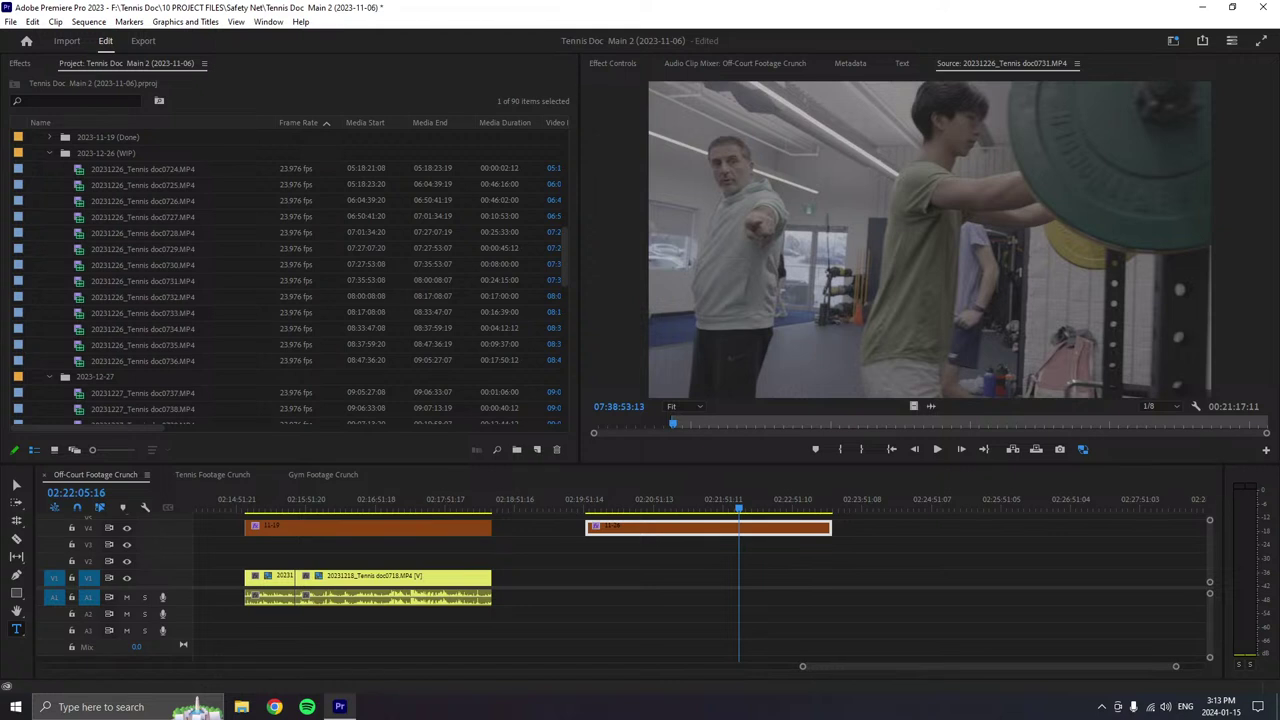
{"action": "left_click", "coordinate": [978, 570]}
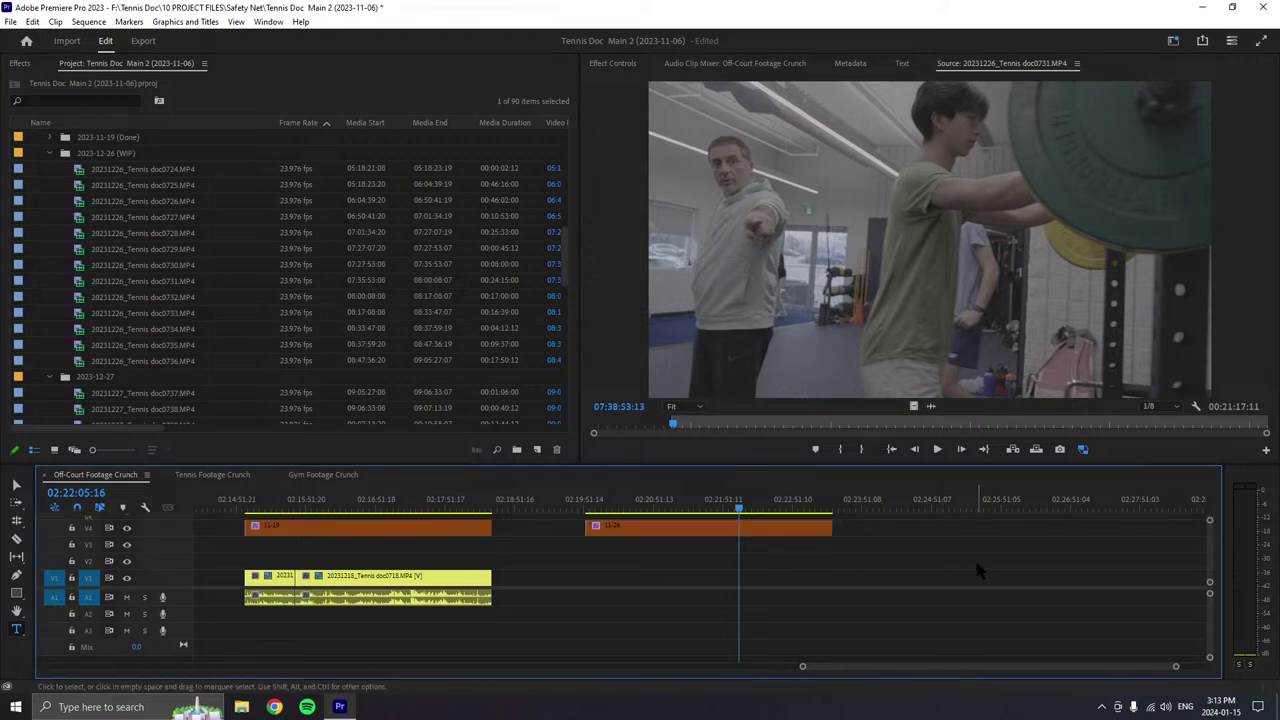
{"action": "key", "text": "ctrl+s"}
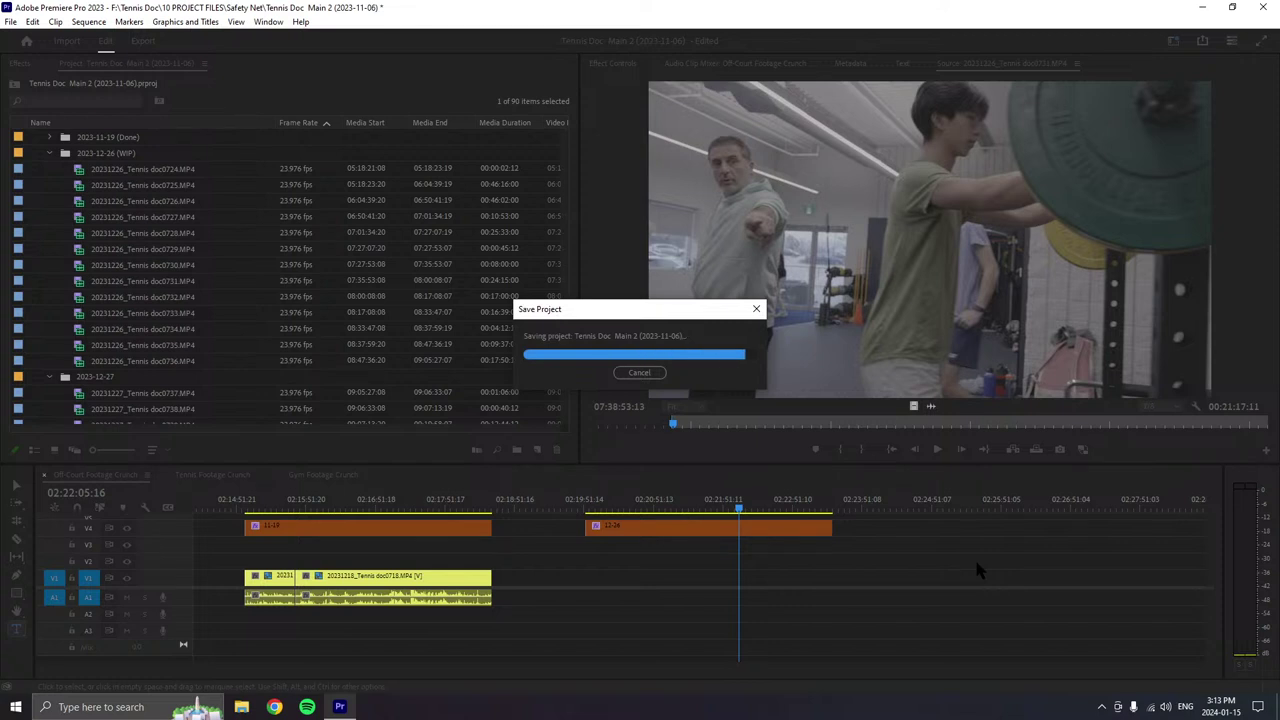
- Play source clip 20231226_Tennis doc0731.MP4 and mark a segment of about 3.5 seconds ending near 07:39:31
{"action": "left_click_drag", "start_coordinate": [741, 508], "coordinate": [711, 508]}
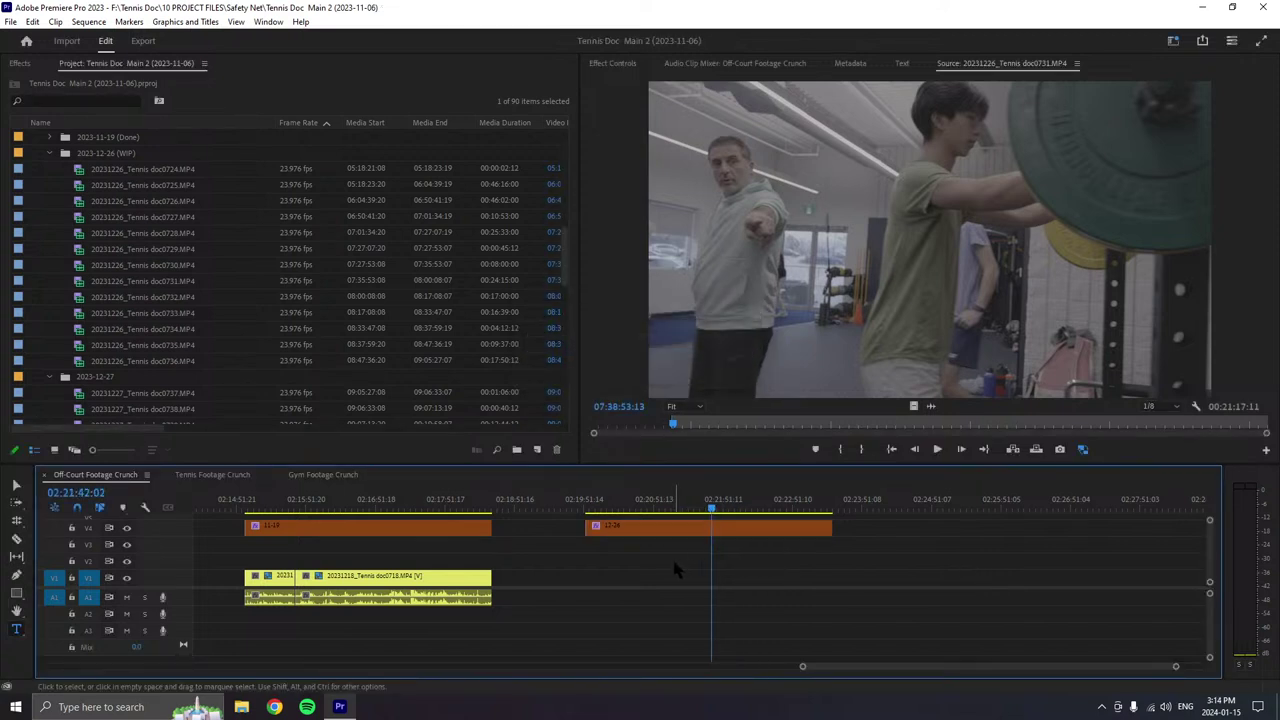
{"action": "left_click", "coordinate": [936, 450]}
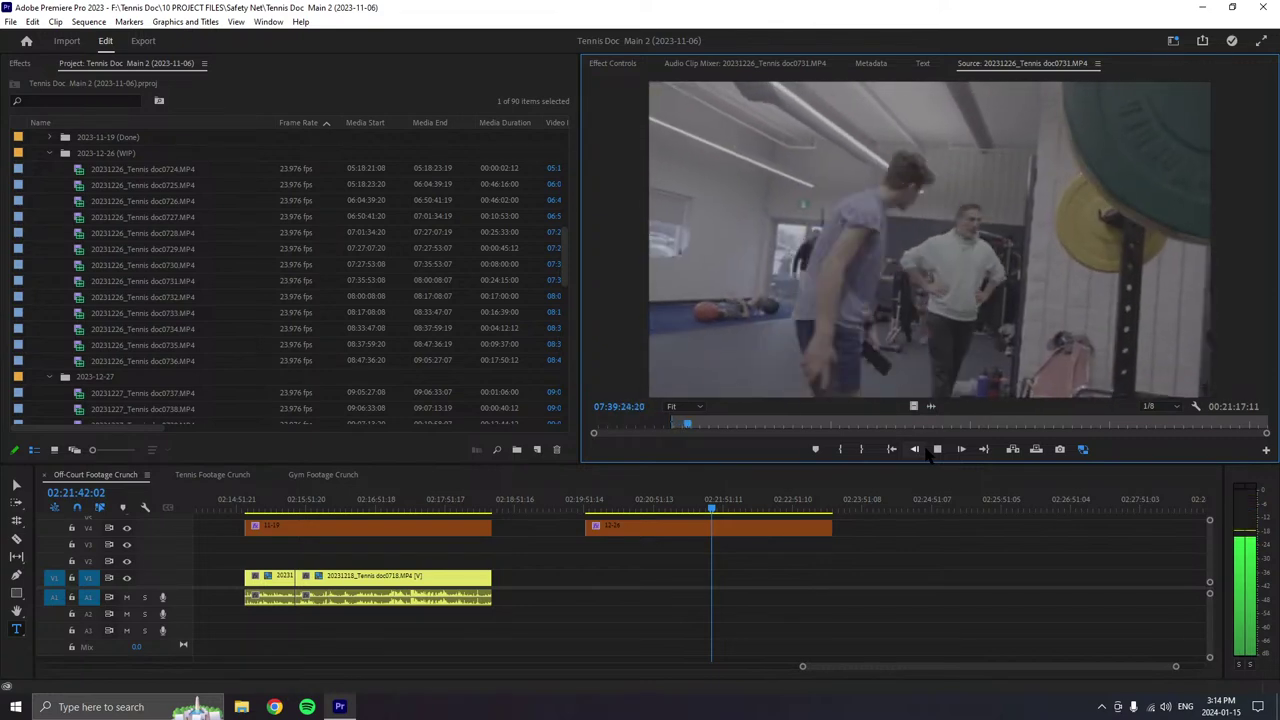
{"action": "left_click", "coordinate": [927, 450]}
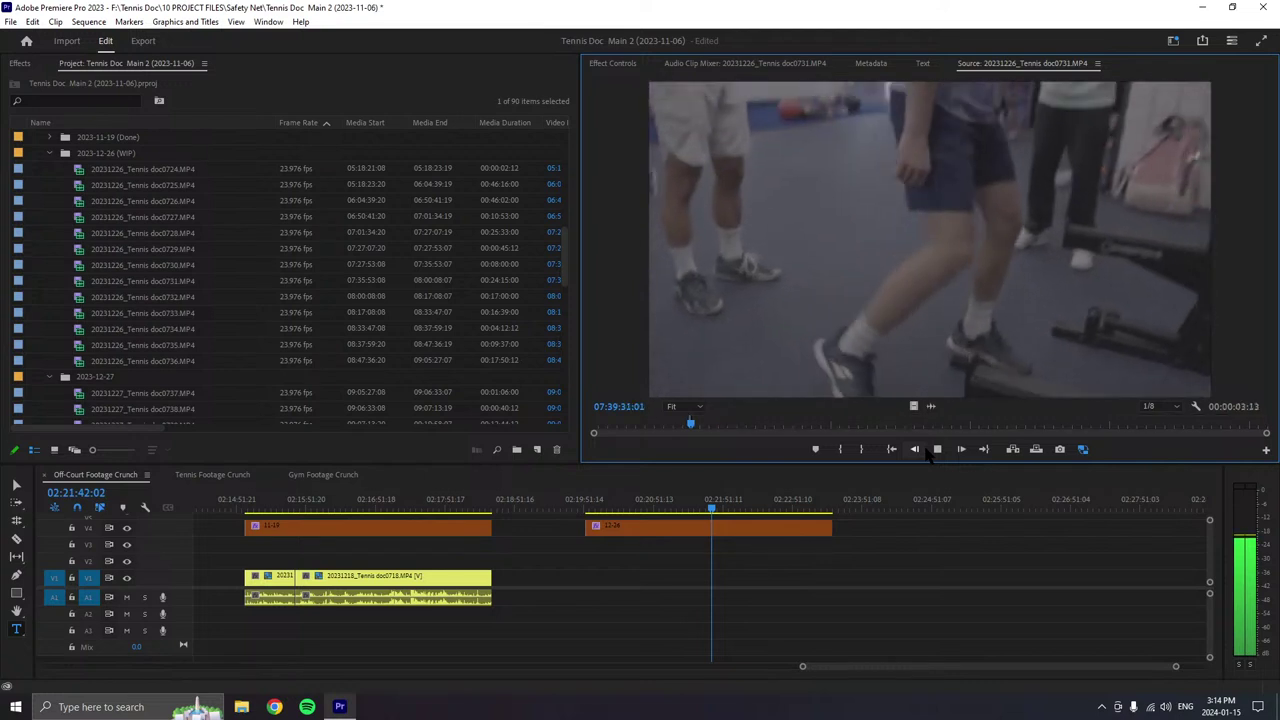
{"action": "left_click", "coordinate": [935, 449]}
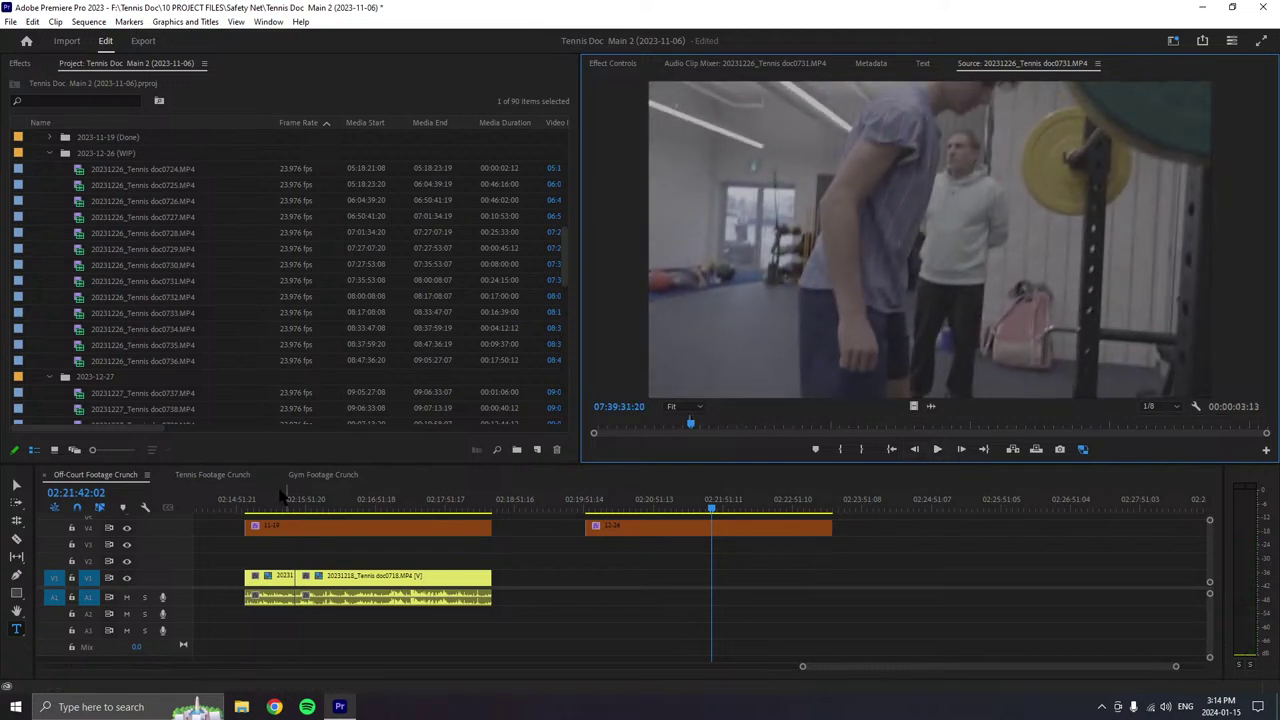
- In the Gym Footage Crunch sequence, lengthen the last V4 date title past the footage and place the marked segment after the last V1 clip
{"action": "left_click", "coordinate": [325, 476]}
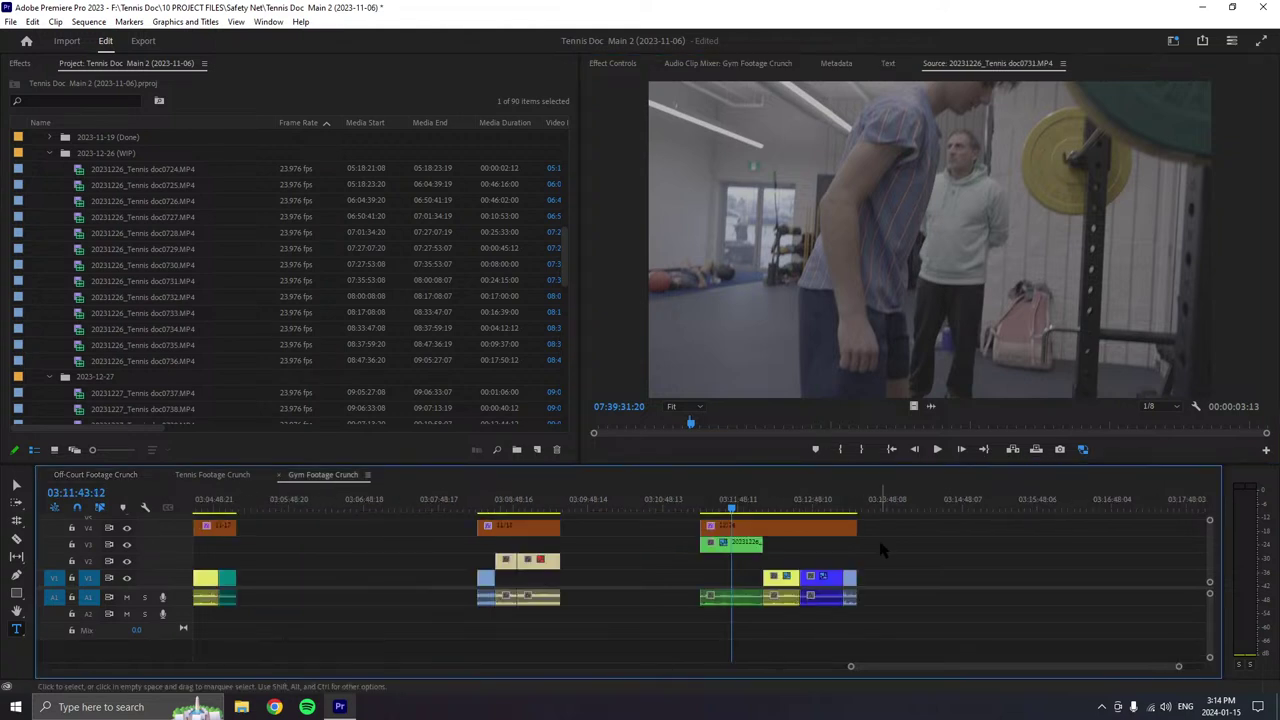
{"action": "left_click_drag", "start_coordinate": [856, 527], "coordinate": [1070, 527]}
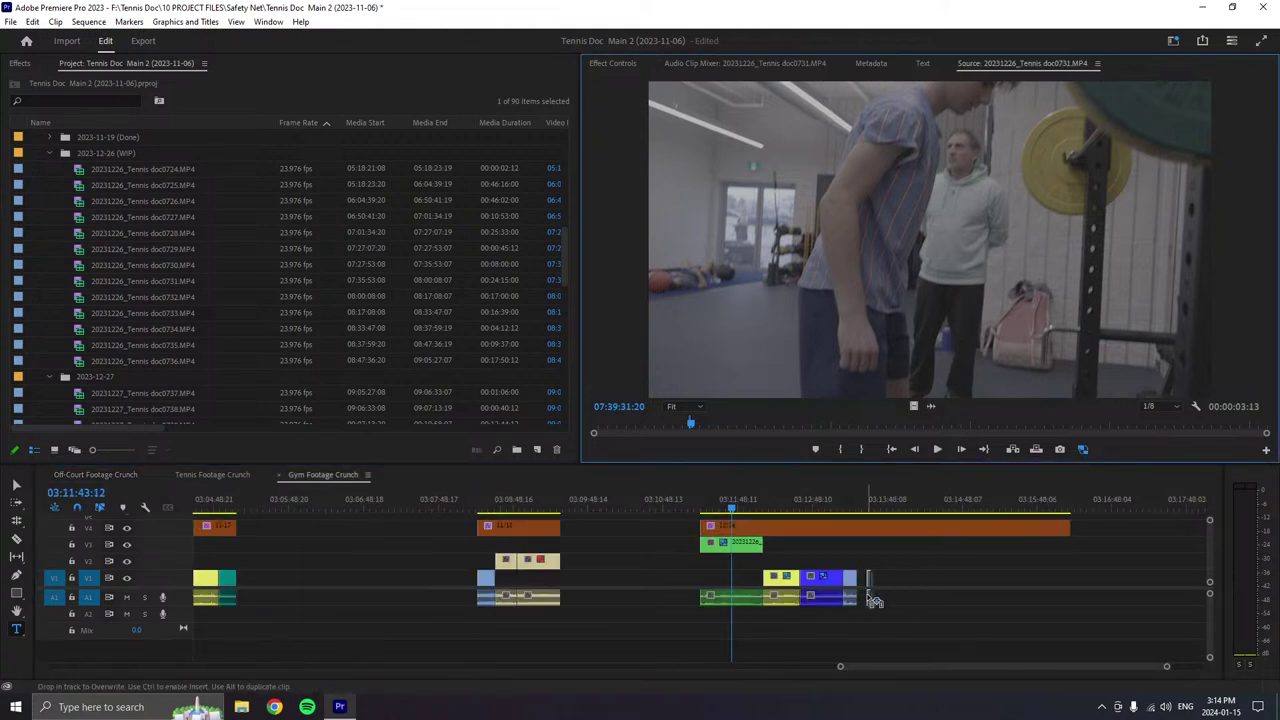
{"action": "left_click_drag", "start_coordinate": [857, 590], "coordinate": [861, 590]}
- Mark a source segment of about 26 seconds ending at 07:41:04:06 and add it after the last clip on V1
{"action": "left_click", "coordinate": [939, 450]}
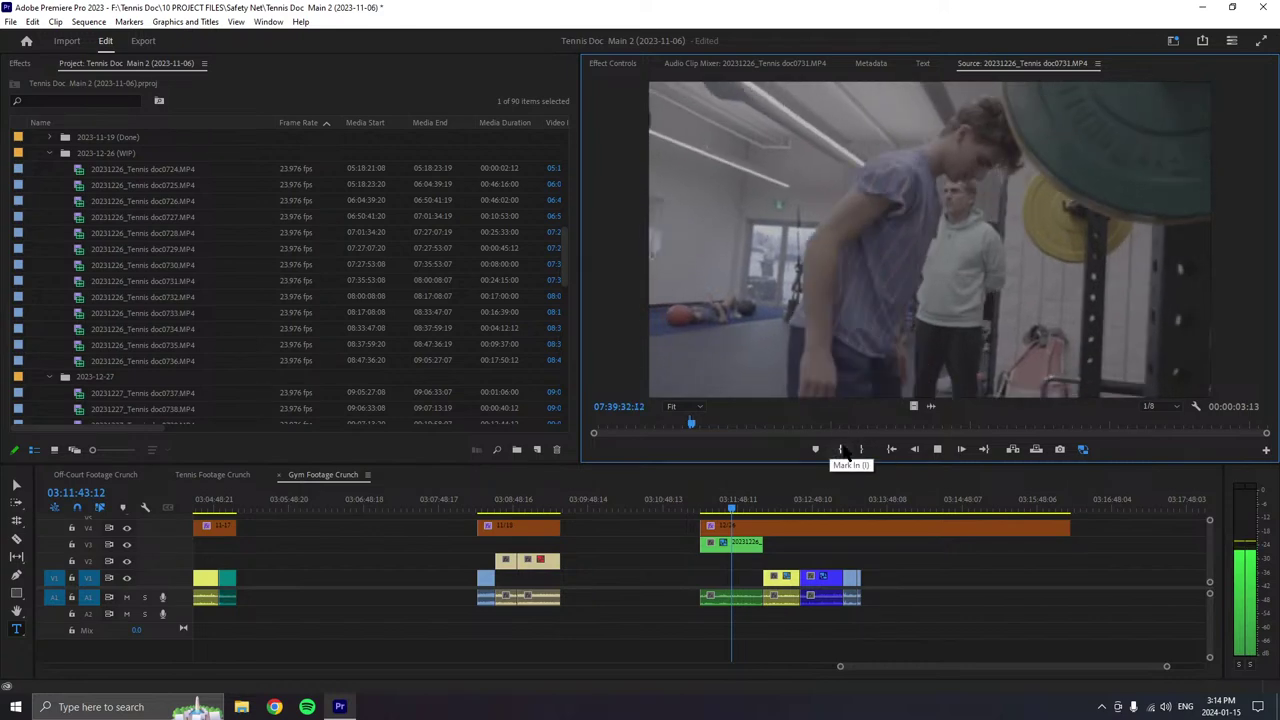
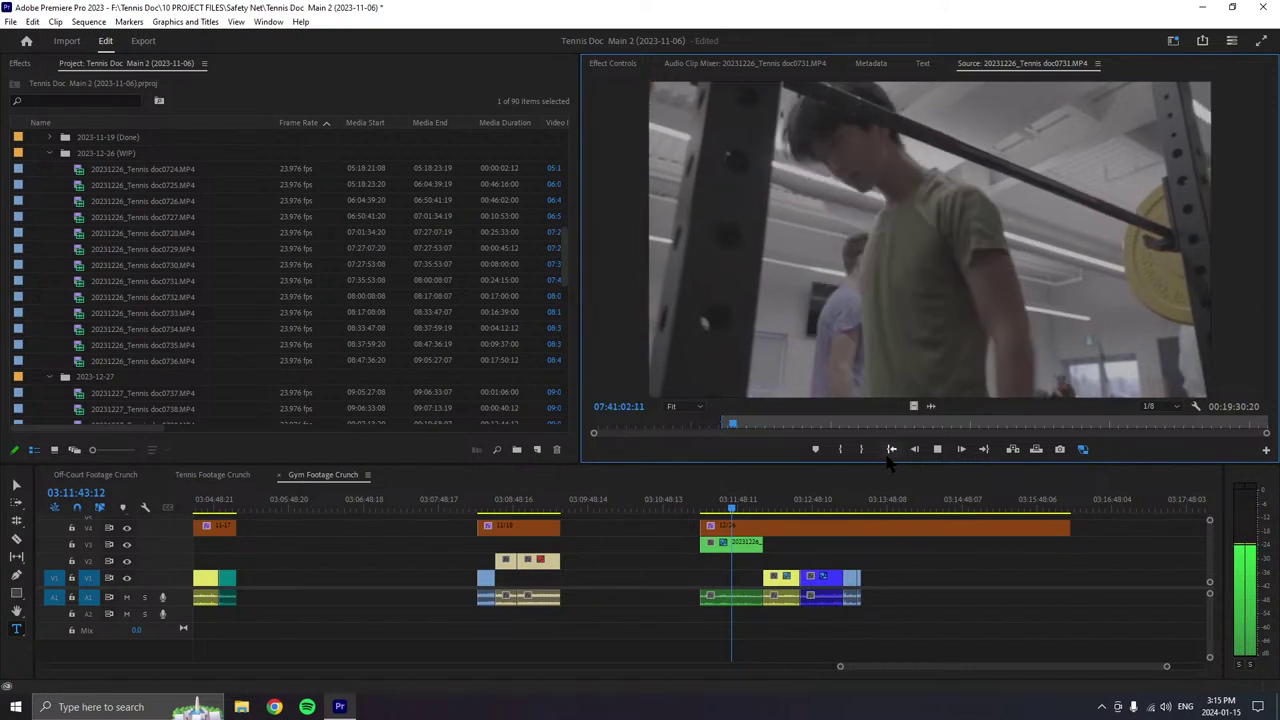
{"action": "key", "text": "o"}
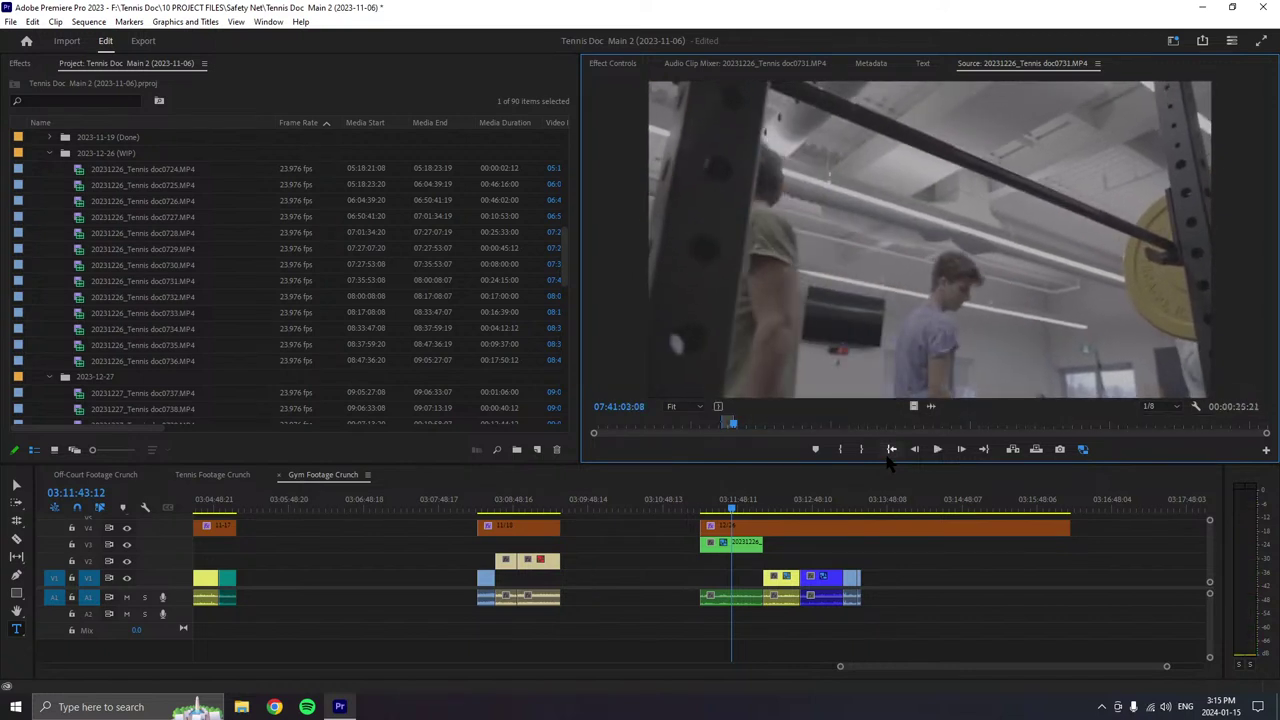
{"action": "key", "text": "space"}
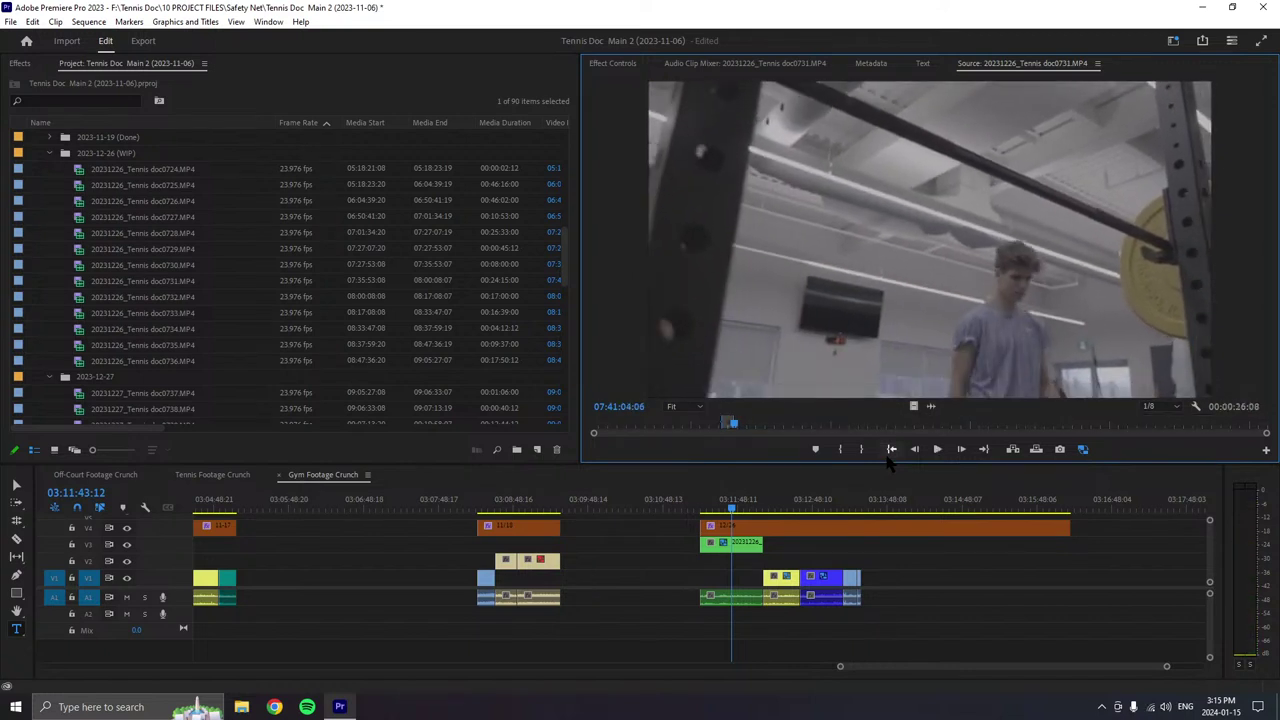
{"action": "key", "text": "o"}
{"action": "left_click", "coordinate": [891, 449]}
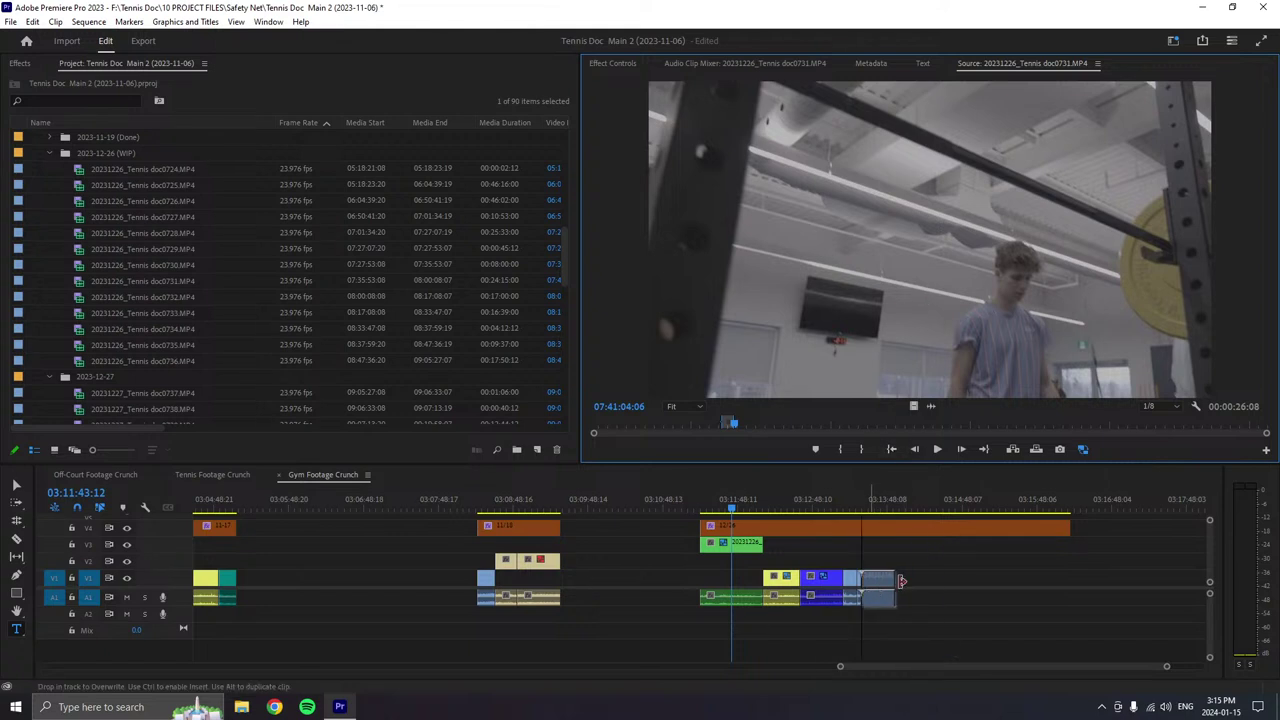
{"action": "left_click", "coordinate": [955, 483]}
- Mark a source segment of about 41 seconds ending at 07:42:19:16 and append it after the last clip on V1
{"action": "left_click", "coordinate": [937, 449]}
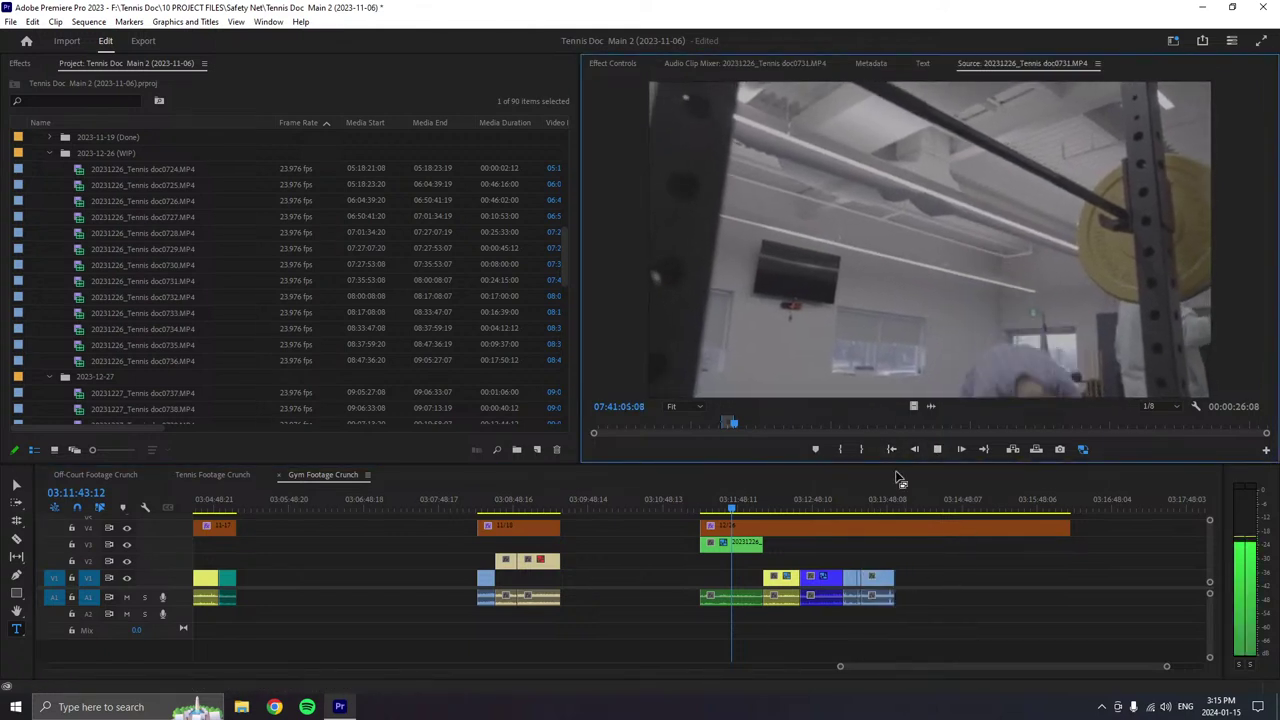
{"action": "left_click_drag", "start_coordinate": [868, 508], "coordinate": [906, 510]}
{"action": "left_click", "coordinate": [936, 450]}
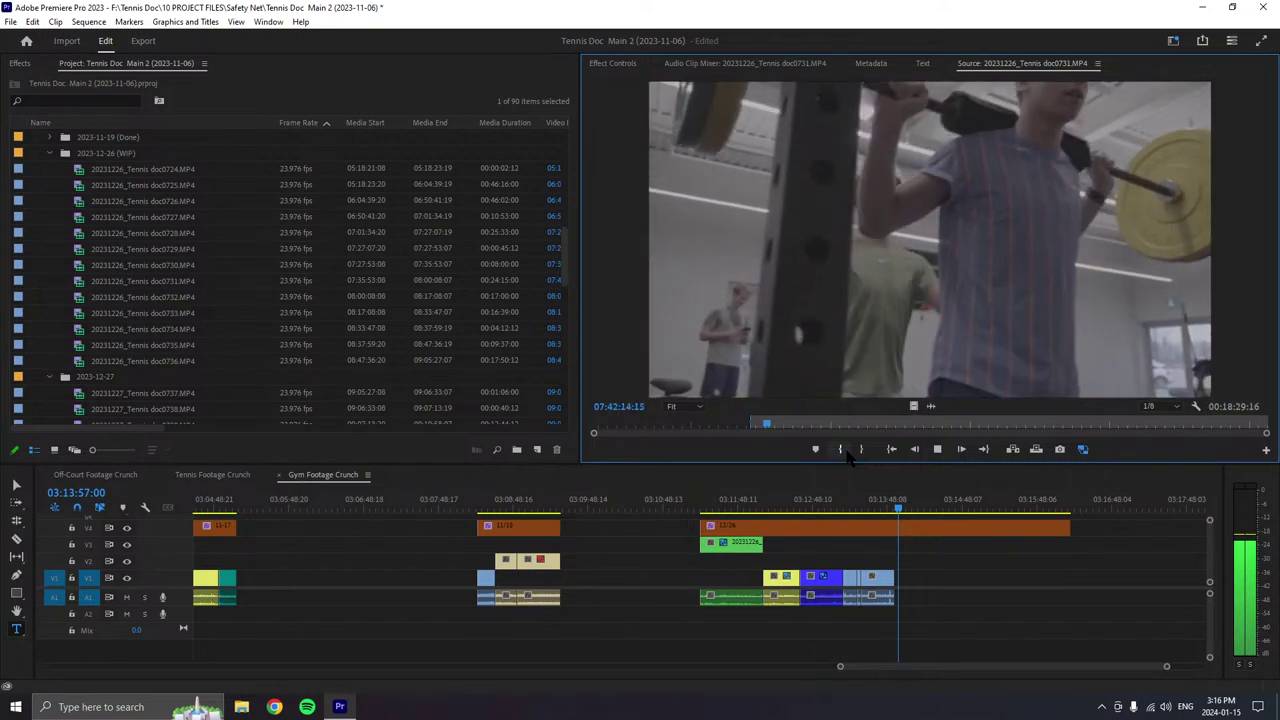
{"action": "key", "text": "space"}
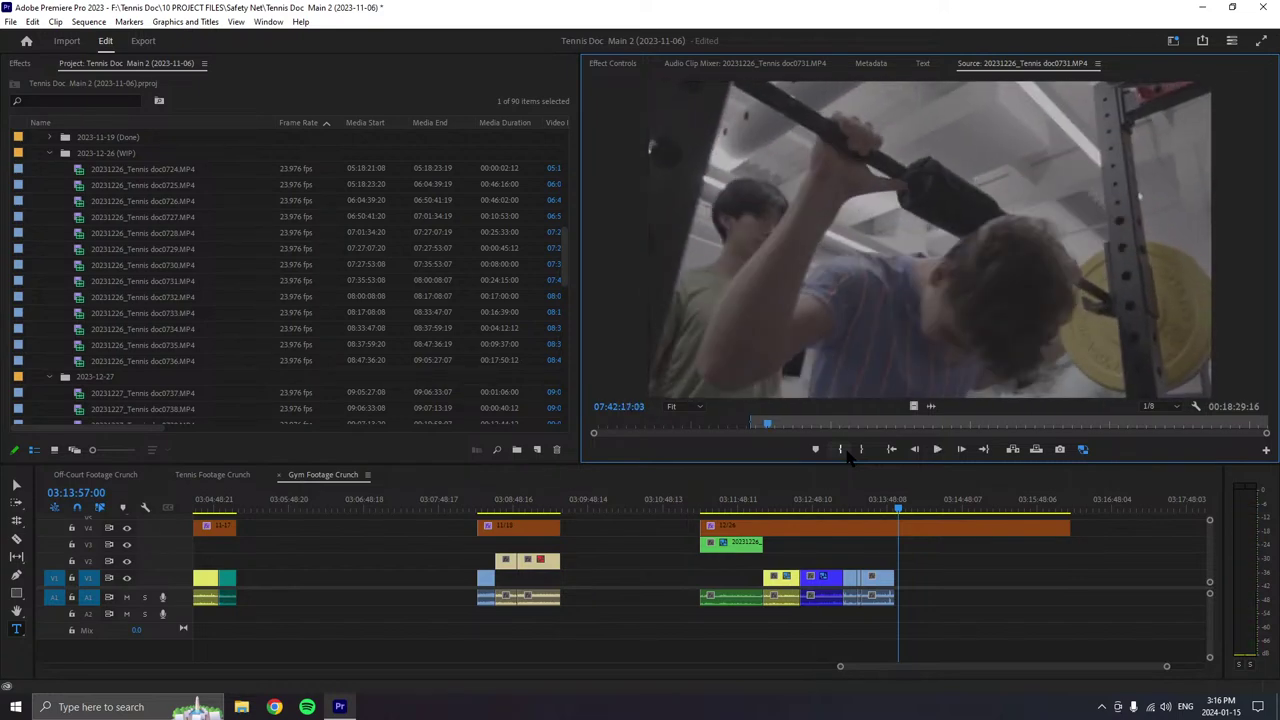
{"action": "key", "text": "space"}
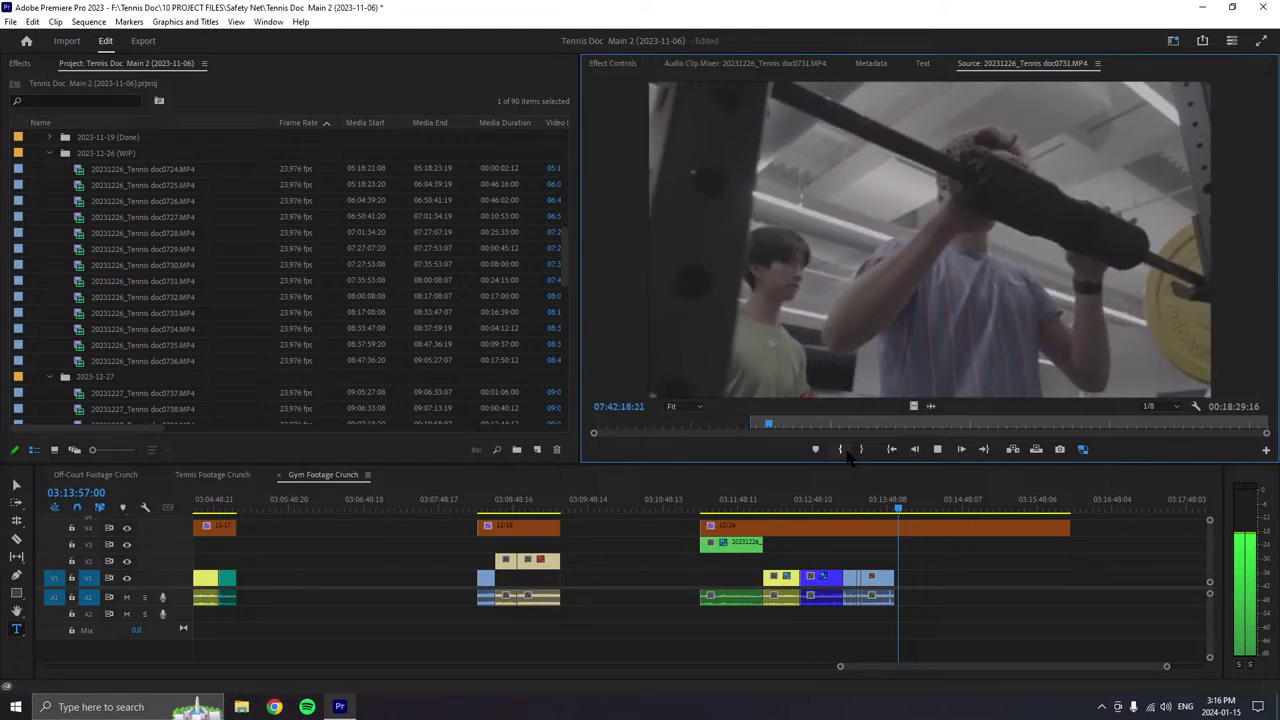
{"action": "left_click", "coordinate": [860, 449]}
{"action": "left_click_drag", "start_coordinate": [855, 380], "coordinate": [905, 612]}
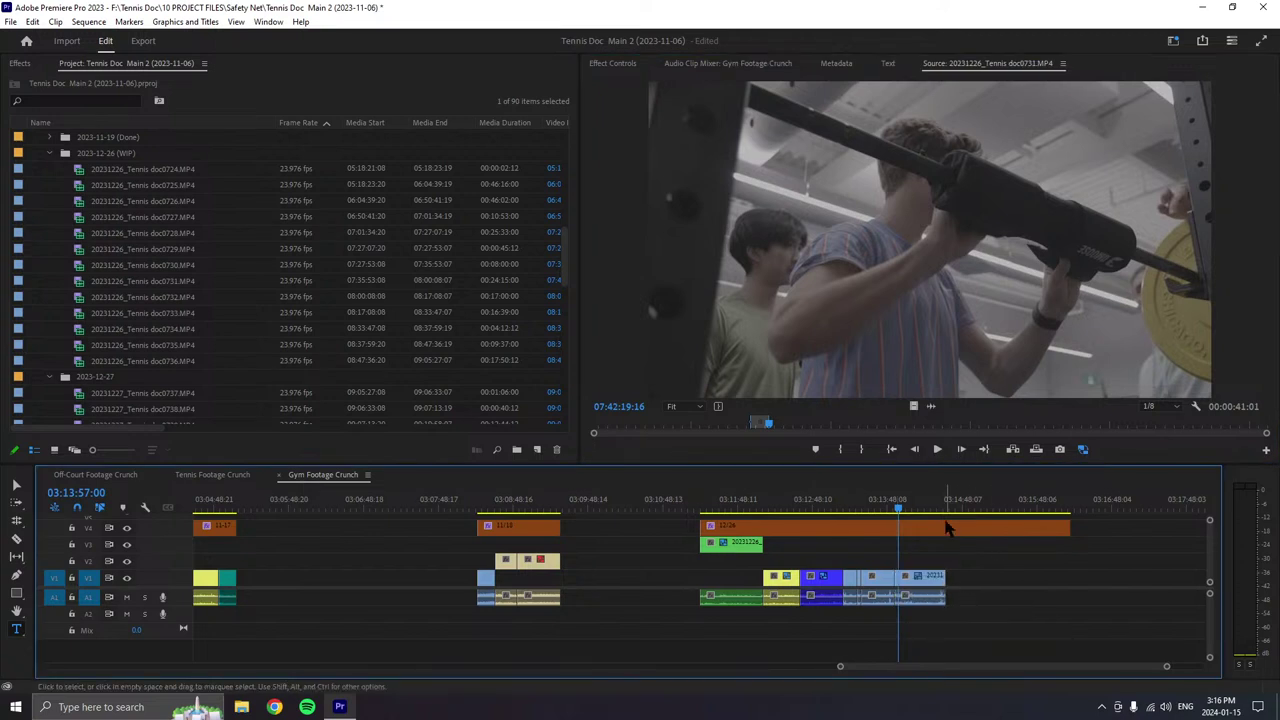
- Mark a source segment of about 28 seconds ending at 07:43:09:11 and append it after the last clip on V1
{"action": "left_click", "coordinate": [937, 450]}
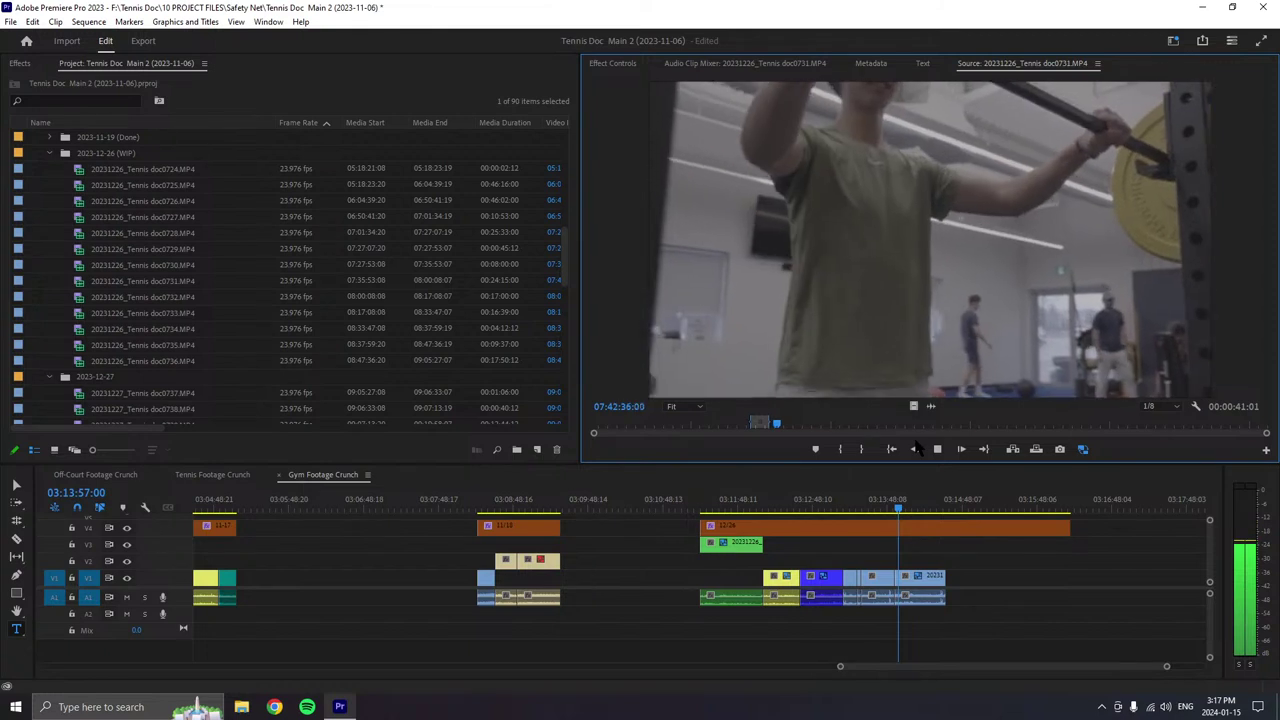
{"action": "key", "text": "i"}
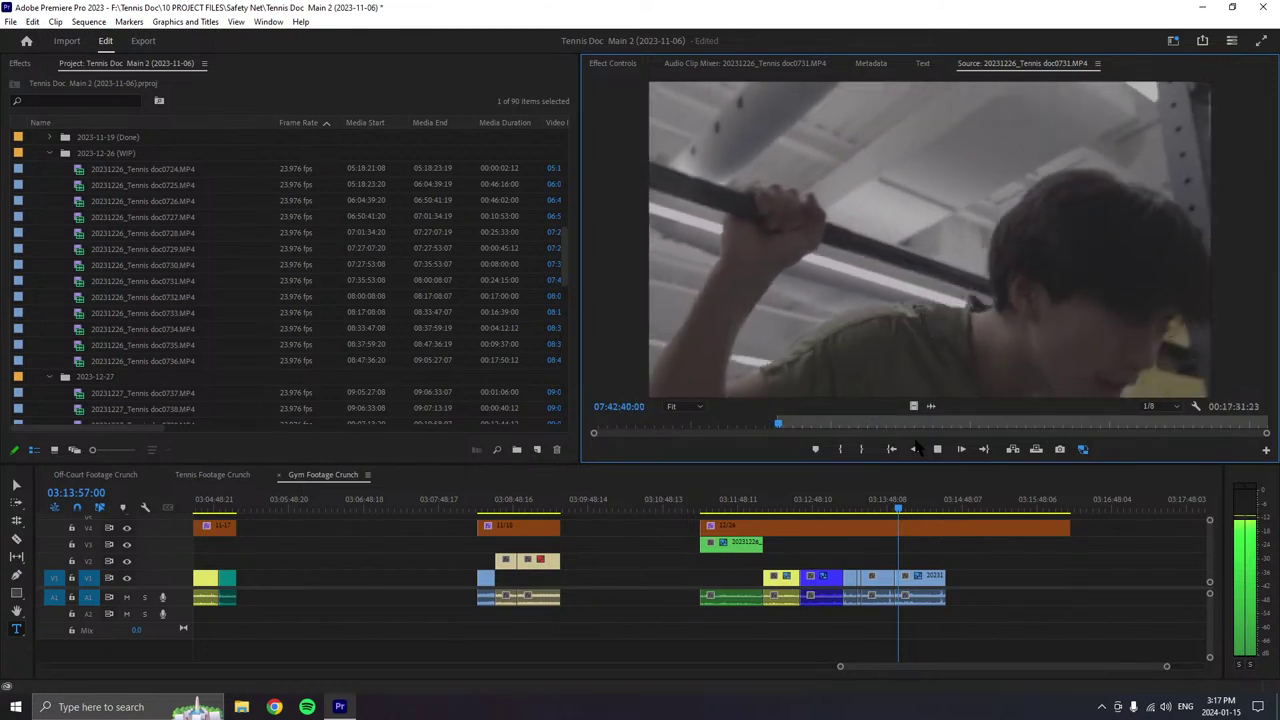
{"action": "key", "text": "i"}
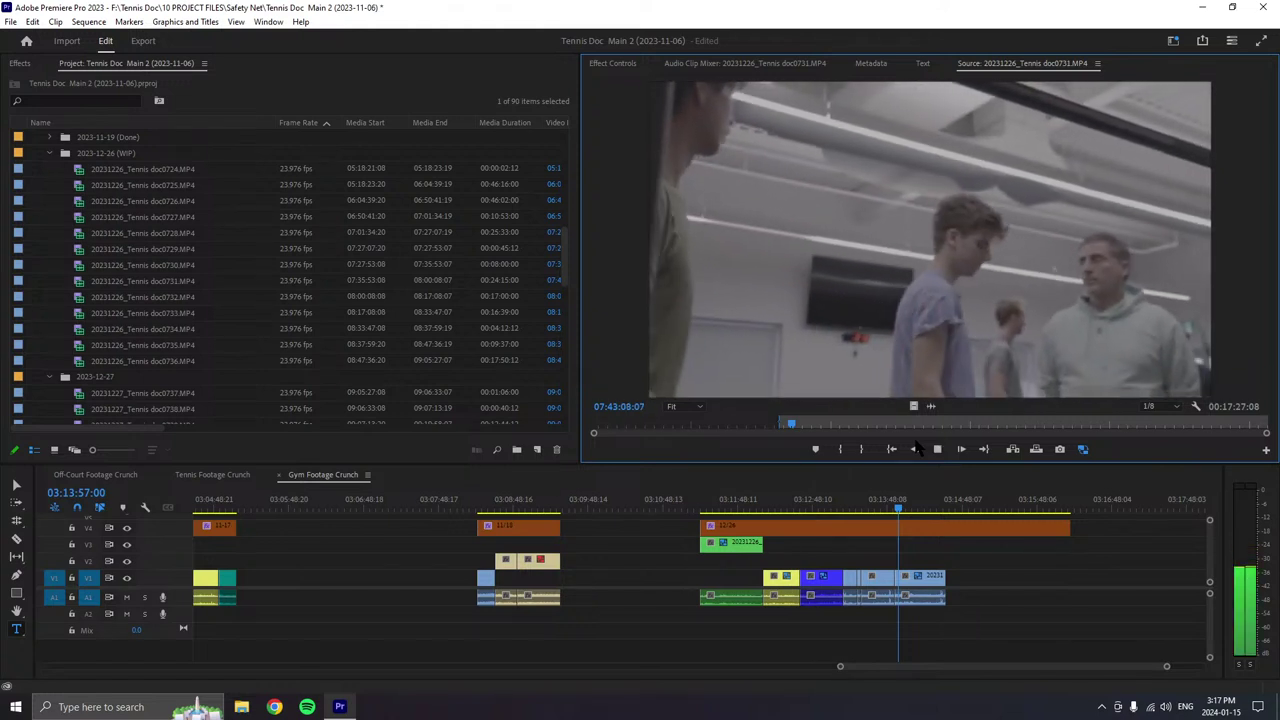
{"action": "key", "text": "o"}
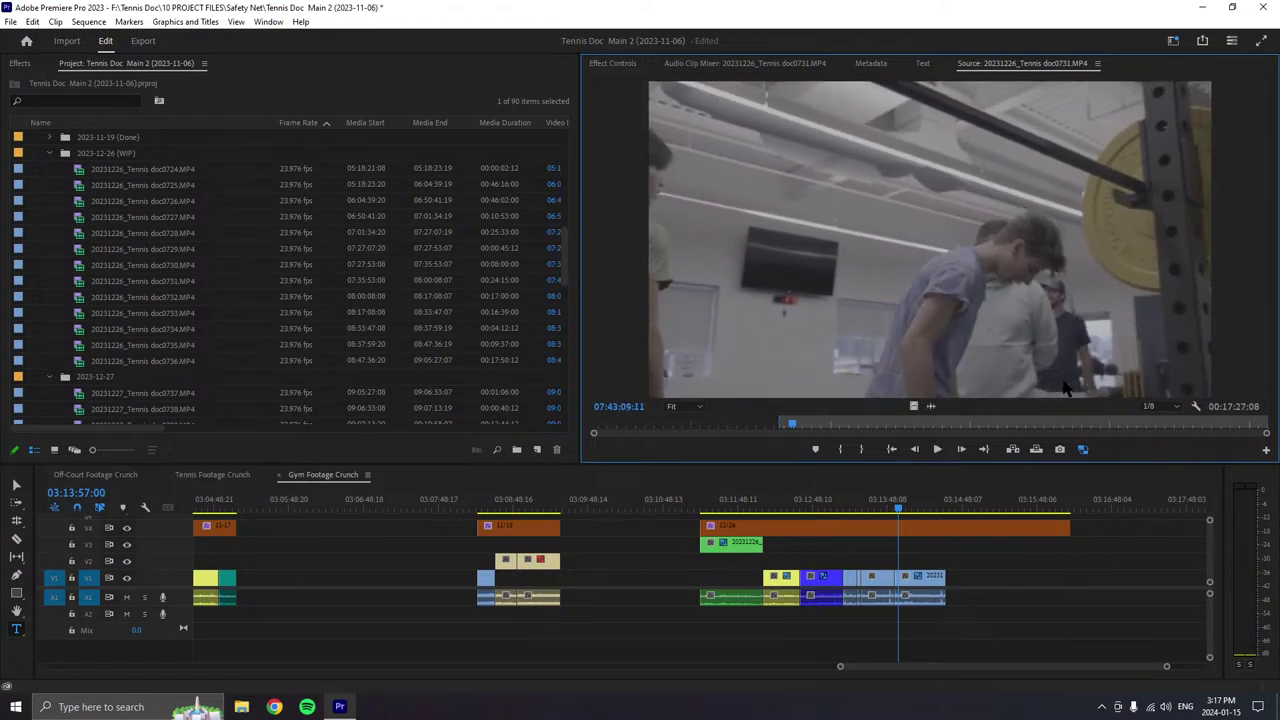
{"action": "left_click_drag", "start_coordinate": [1050, 350], "coordinate": [952, 598]}
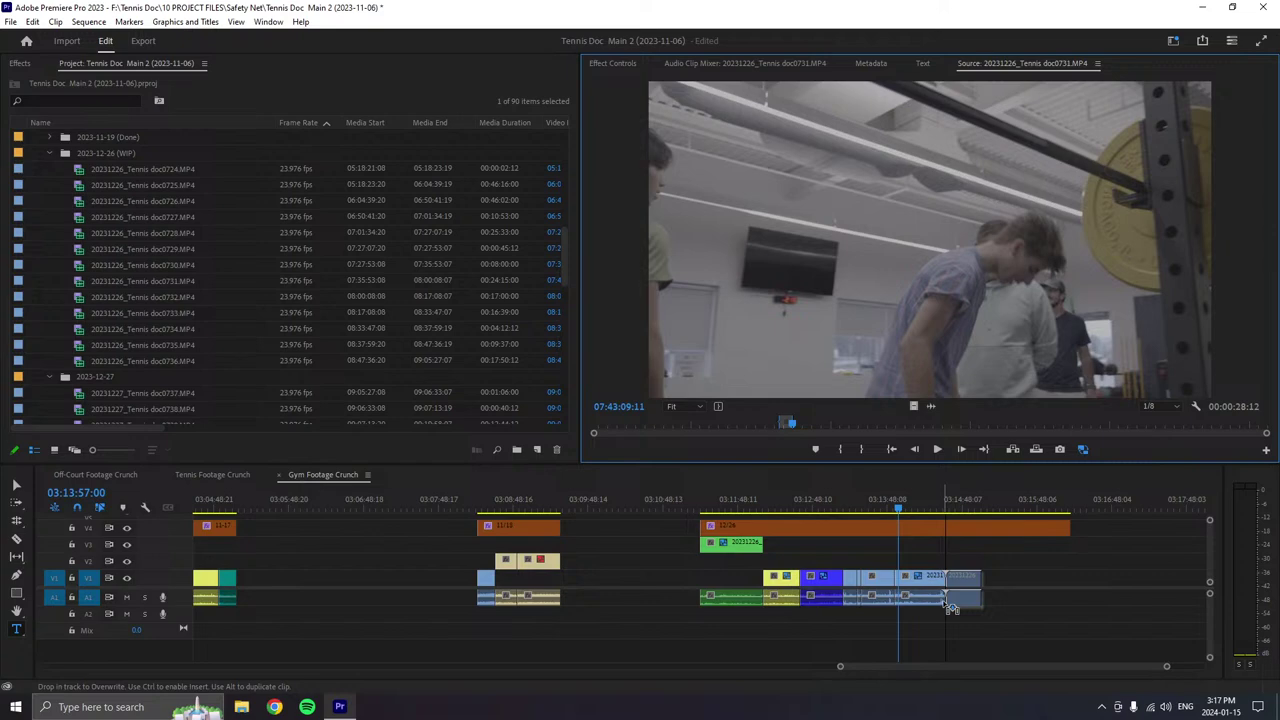
- Mark a source segment of about 30 seconds ending near 07:44:13 and append it after the last clip on V1
{"action": "left_click", "coordinate": [937, 449]}
{"action": "key", "text": "i"}
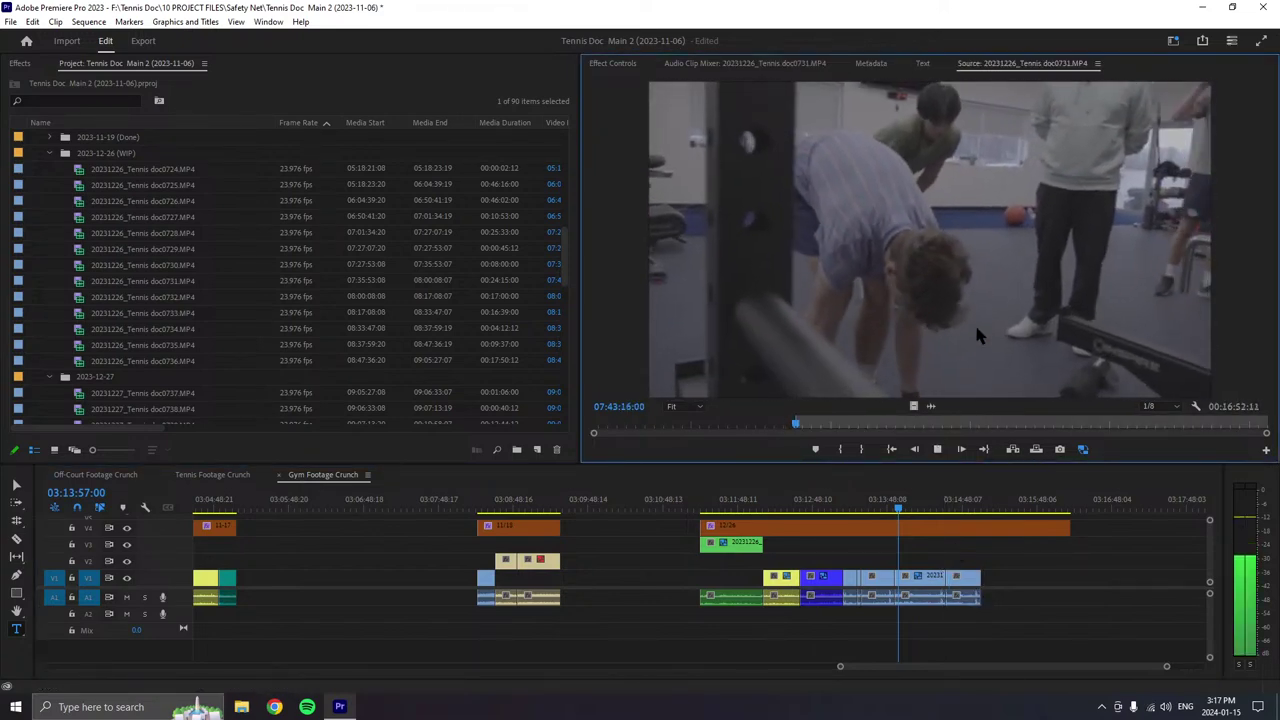
{"action": "key", "text": "i"}
{"action": "key", "text": "l"}
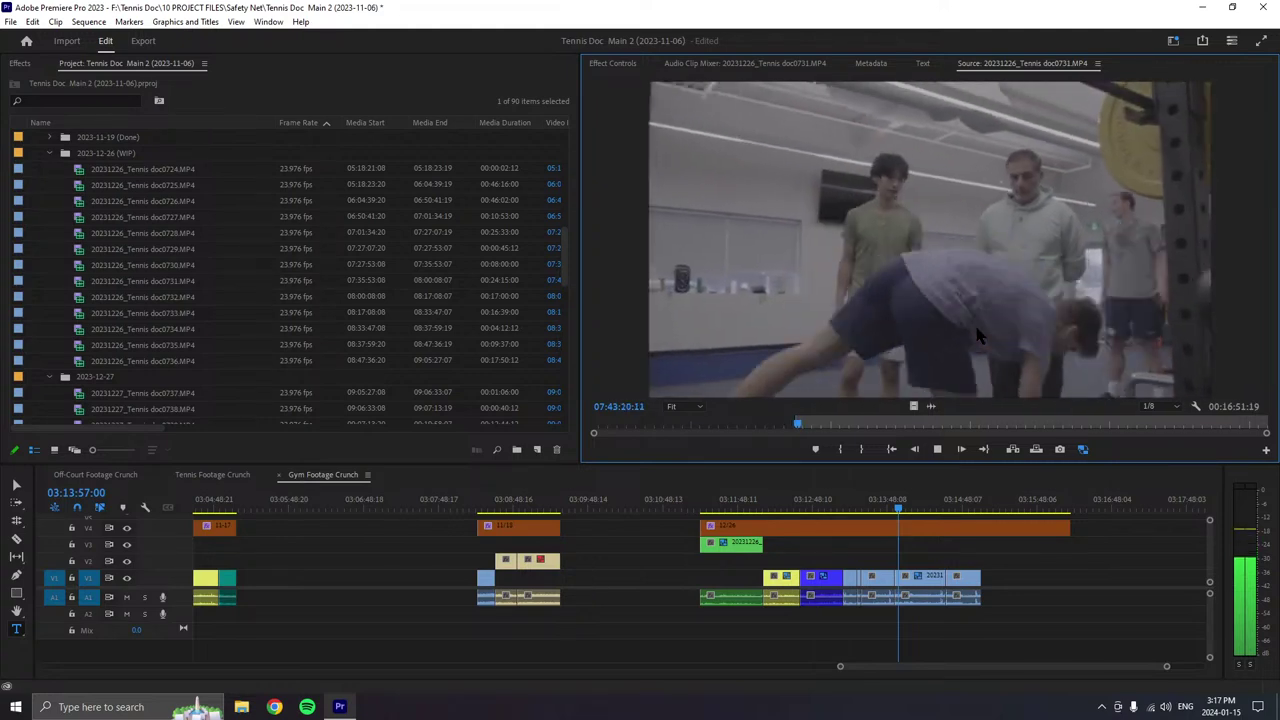
{"action": "key", "text": "k"}
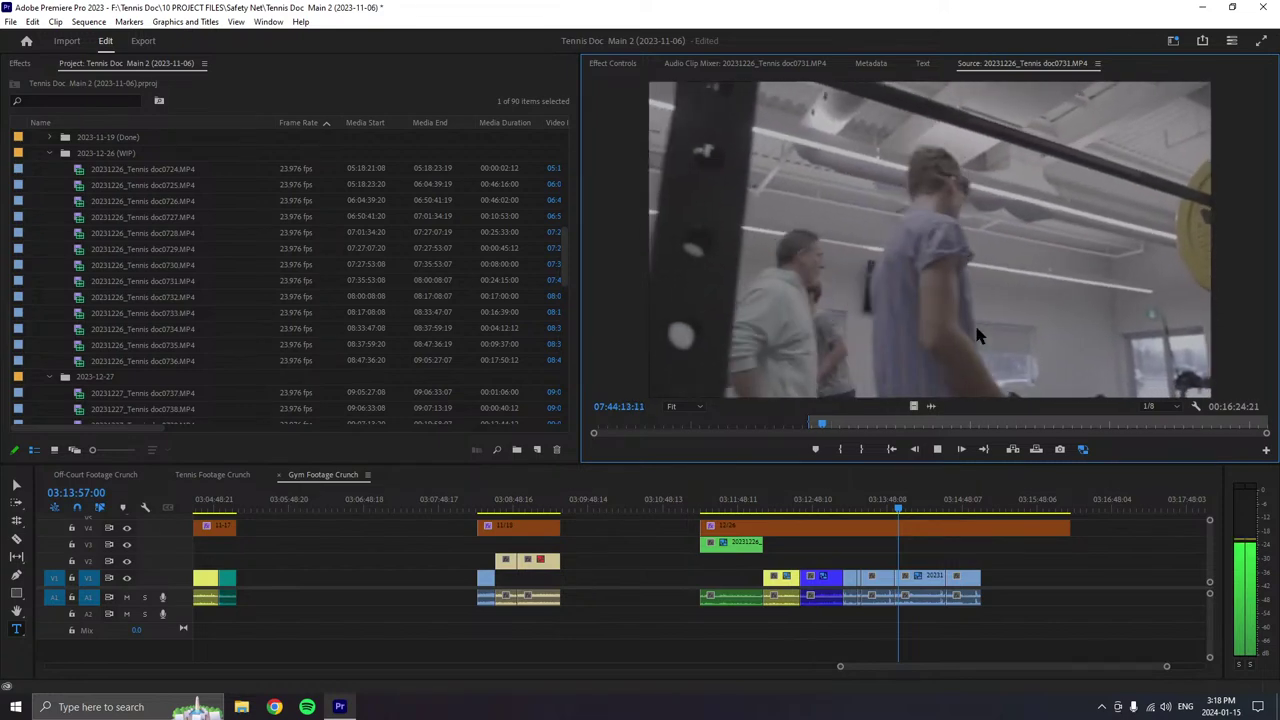
{"action": "key", "text": "space"}
{"action": "key", "text": "o"}
{"action": "left_click_drag", "start_coordinate": [1057, 556], "coordinate": [1003, 557]}
- Play further through the source clip, mark a segment of about 34 seconds ending at 07:54:20:21, and append it to V1
{"action": "left_click", "coordinate": [937, 451]}
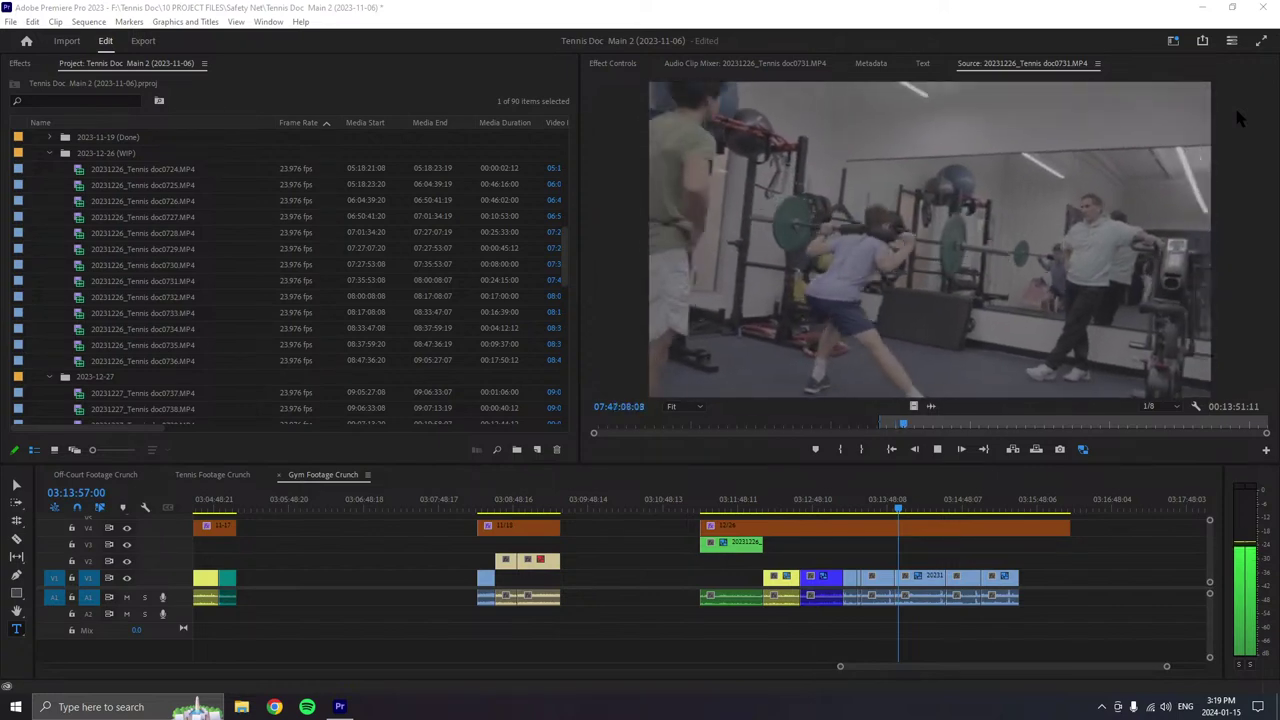
{"action": "left_click", "coordinate": [1165, 308]}
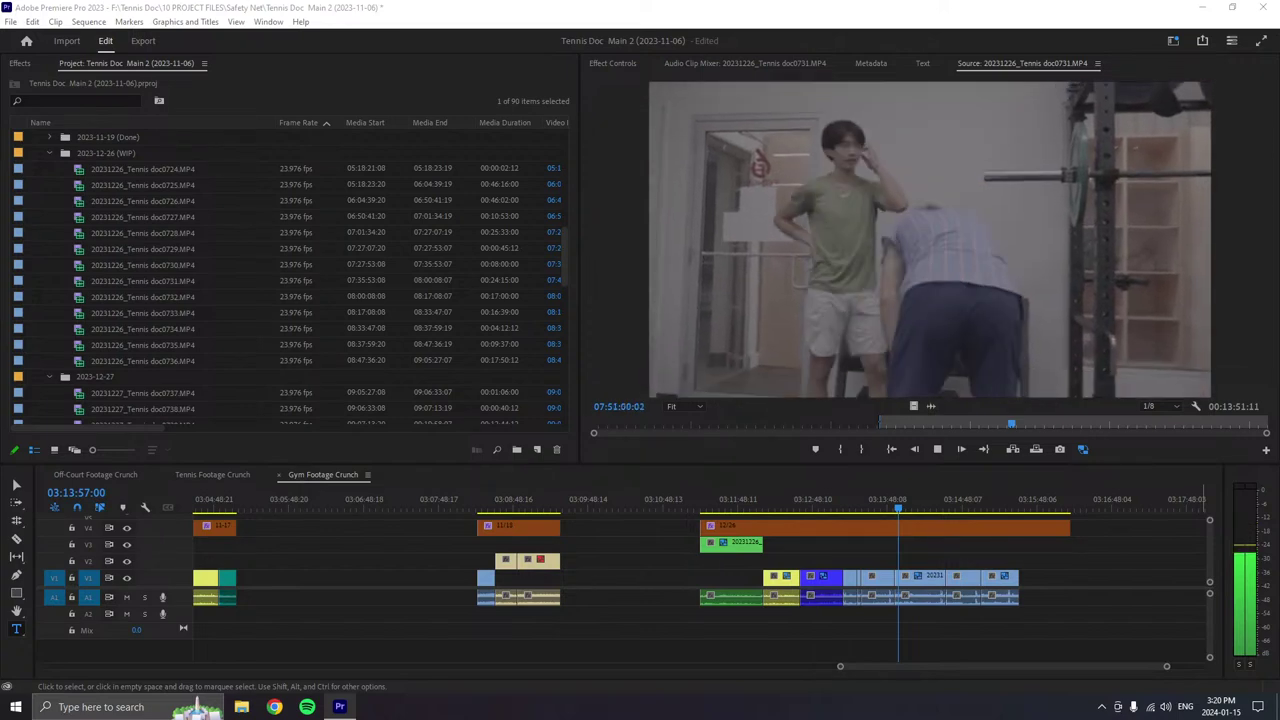
{"action": "left_click", "coordinate": [937, 449]}
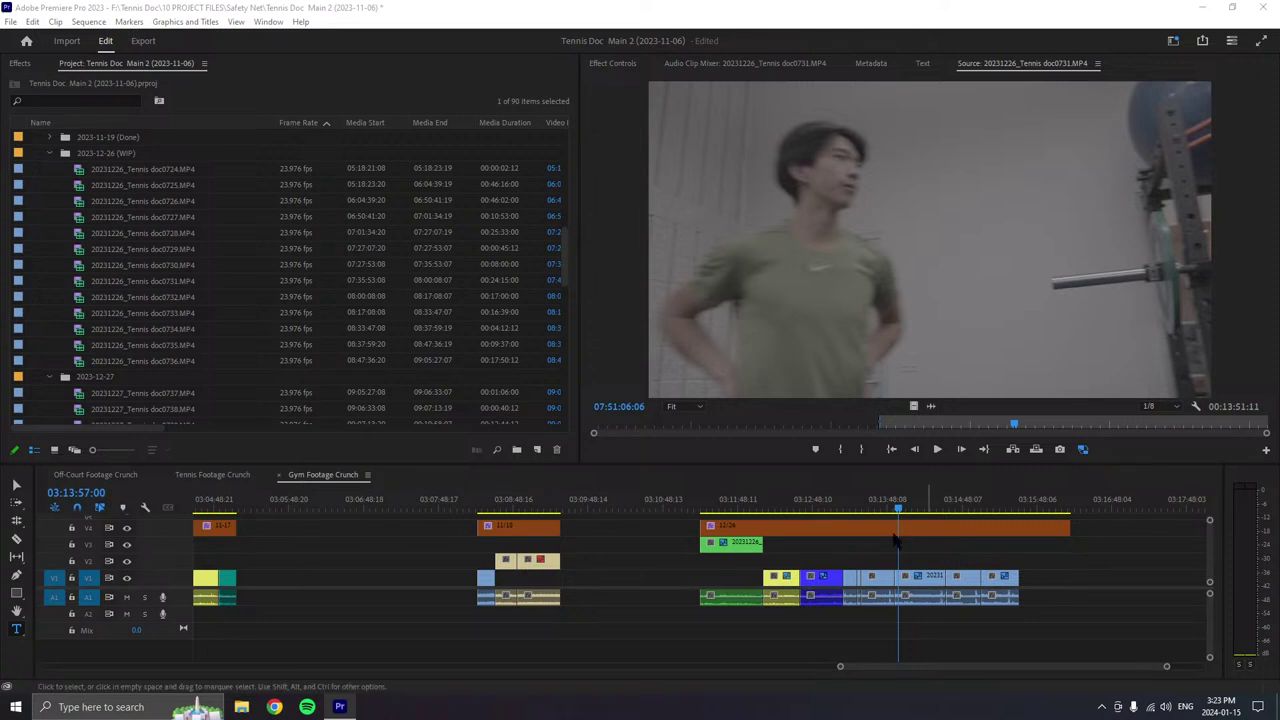
{"action": "left_click", "coordinate": [937, 449]}
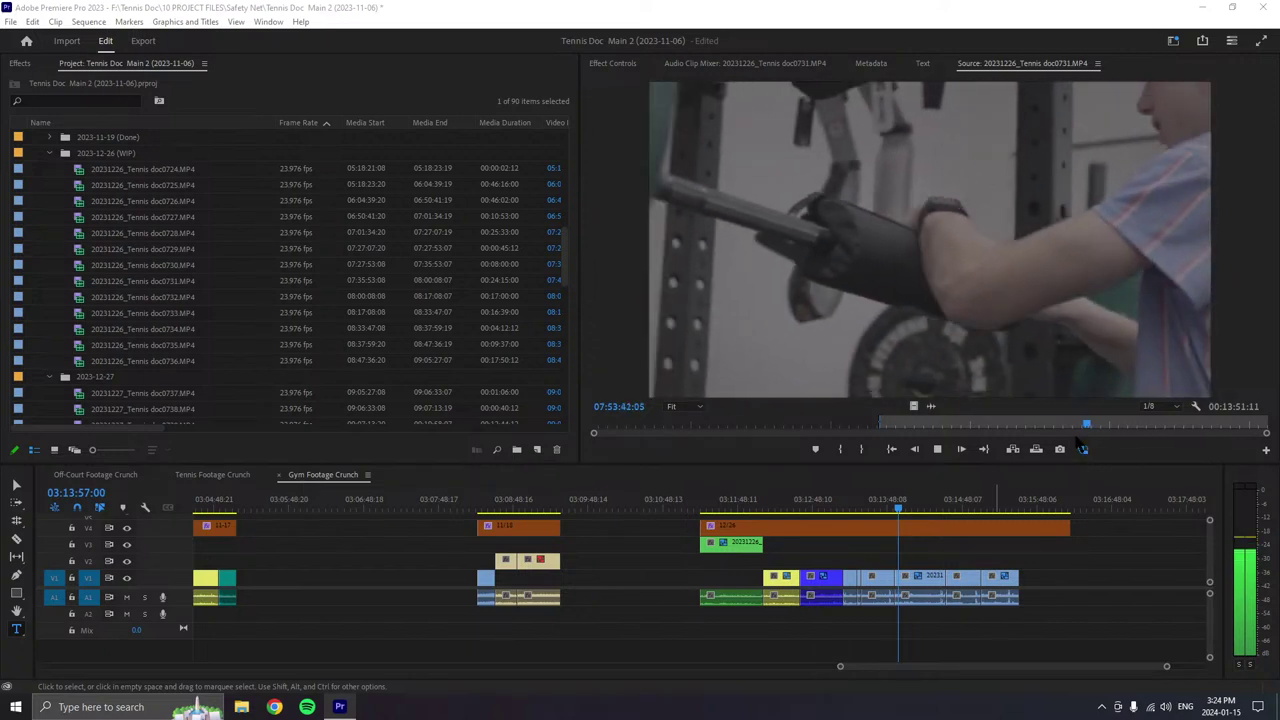
{"action": "left_click", "coordinate": [841, 450]}
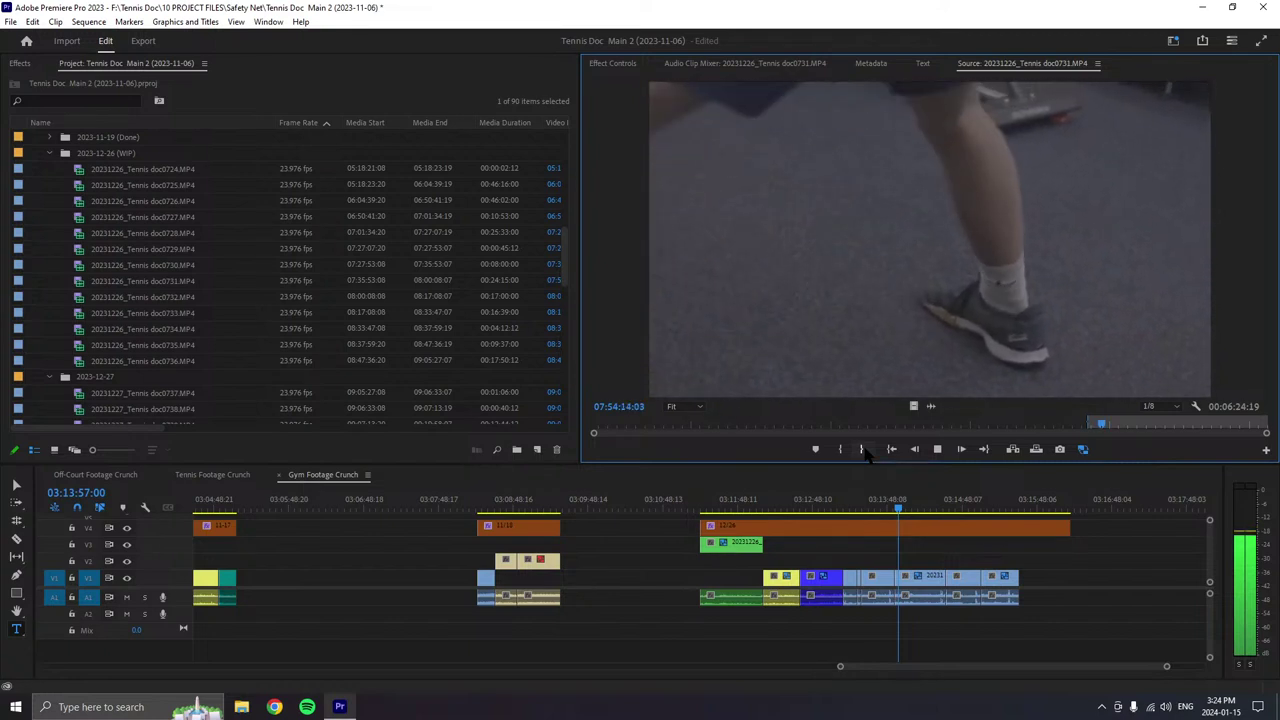
{"action": "left_click", "coordinate": [862, 449]}
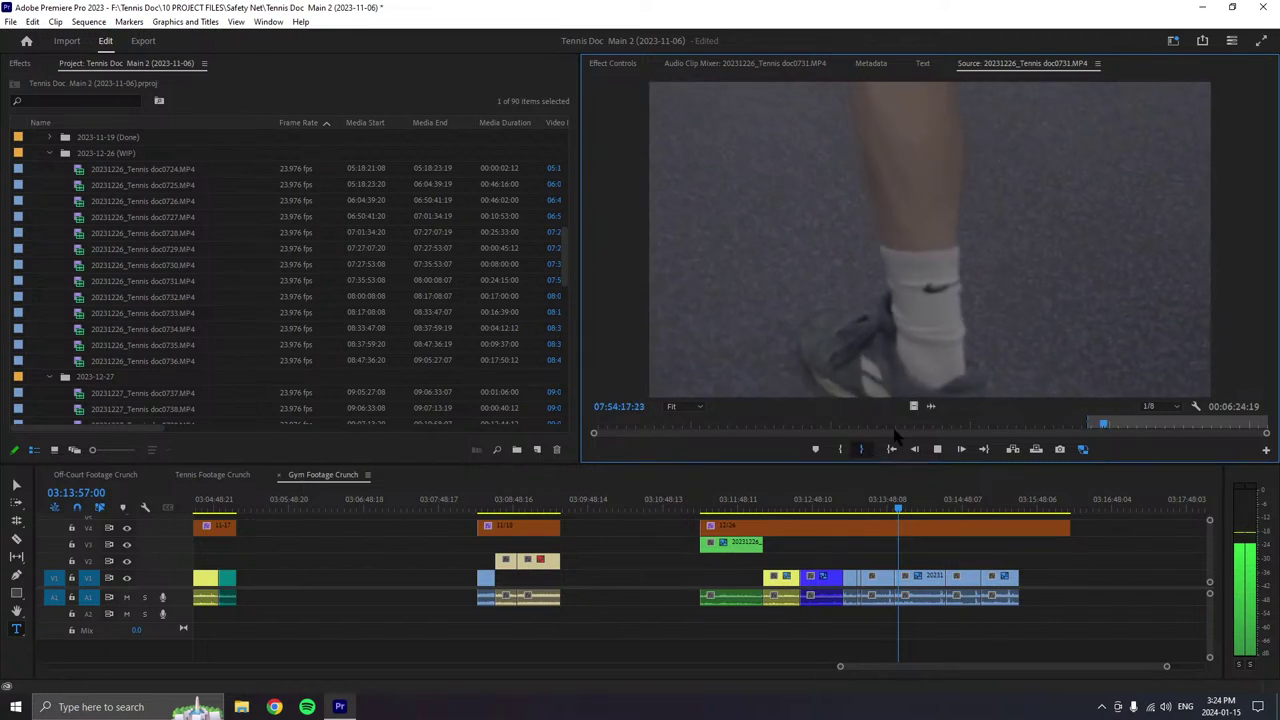
{"action": "left_click_drag", "start_coordinate": [900, 370], "coordinate": [1040, 600]}
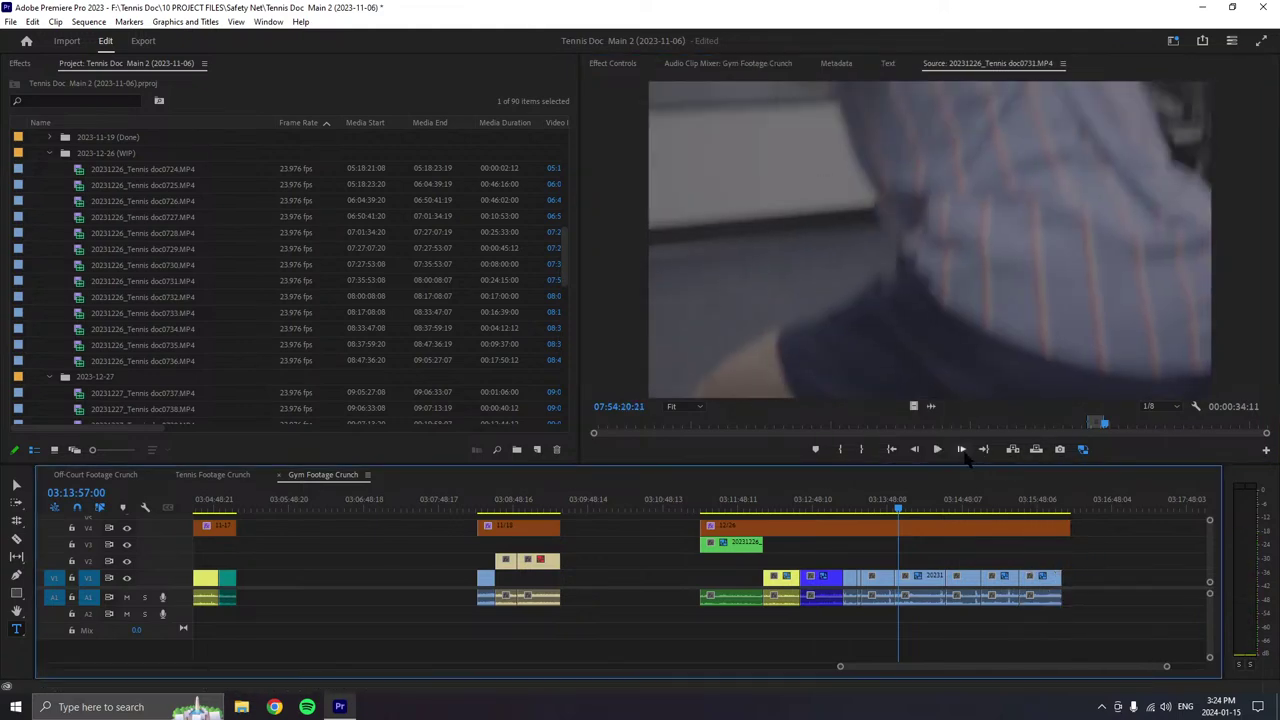
- Review the source onward, mark a segment of about 21.5 seconds ending at 07:58:27:07, and append it to V1
{"action": "left_click", "coordinate": [839, 449]}
{"action": "left_click", "coordinate": [839, 449]}
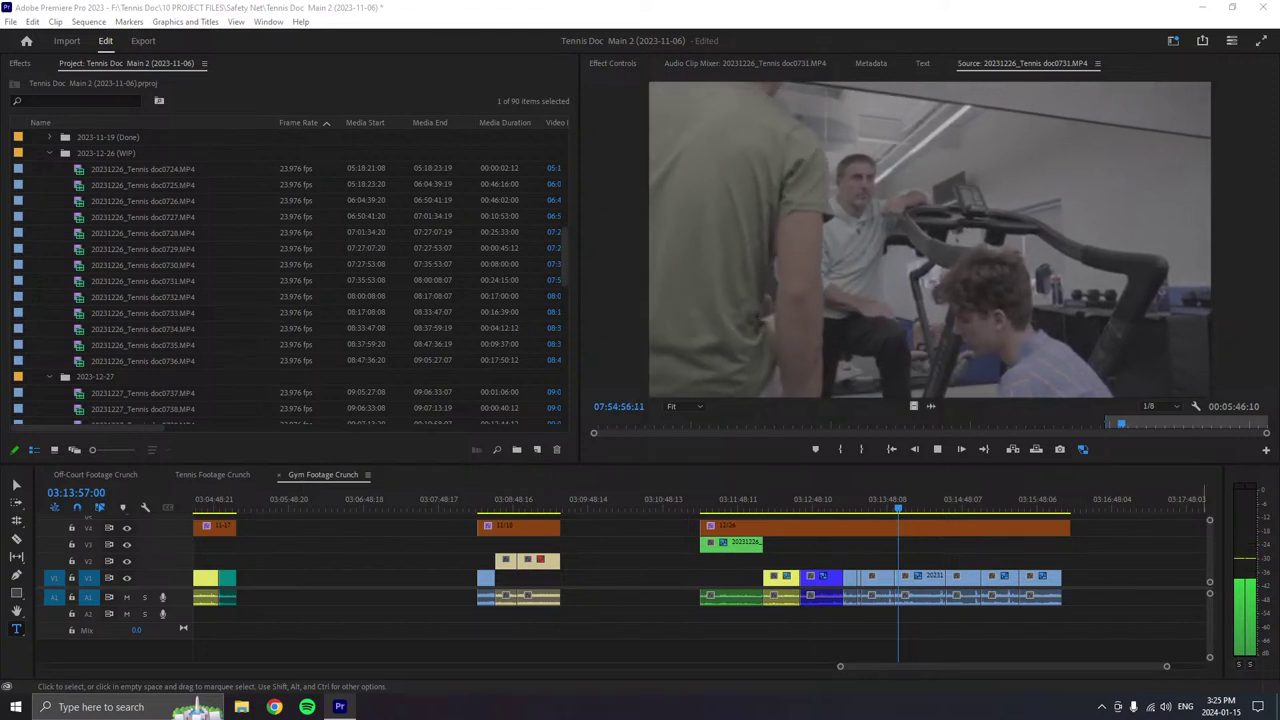
{"action": "left_click", "coordinate": [852, 455]}
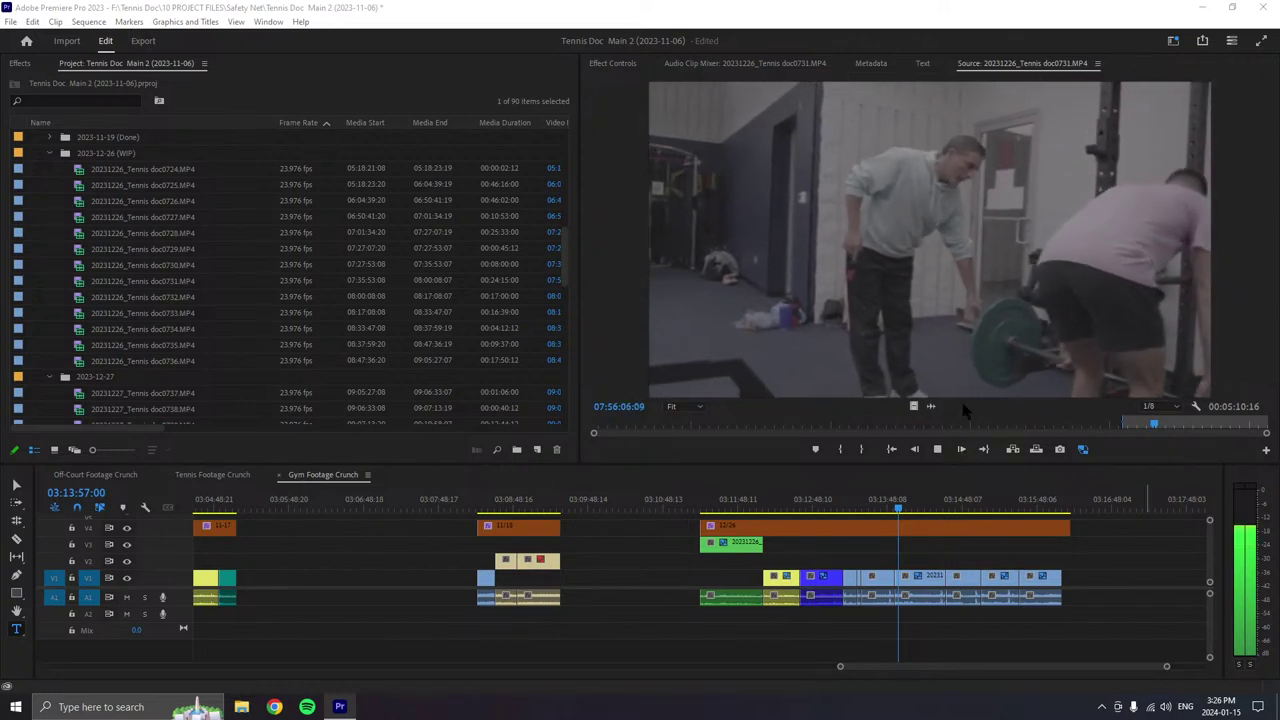
{"action": "left_click", "coordinate": [965, 408]}
{"action": "key", "text": "l"}
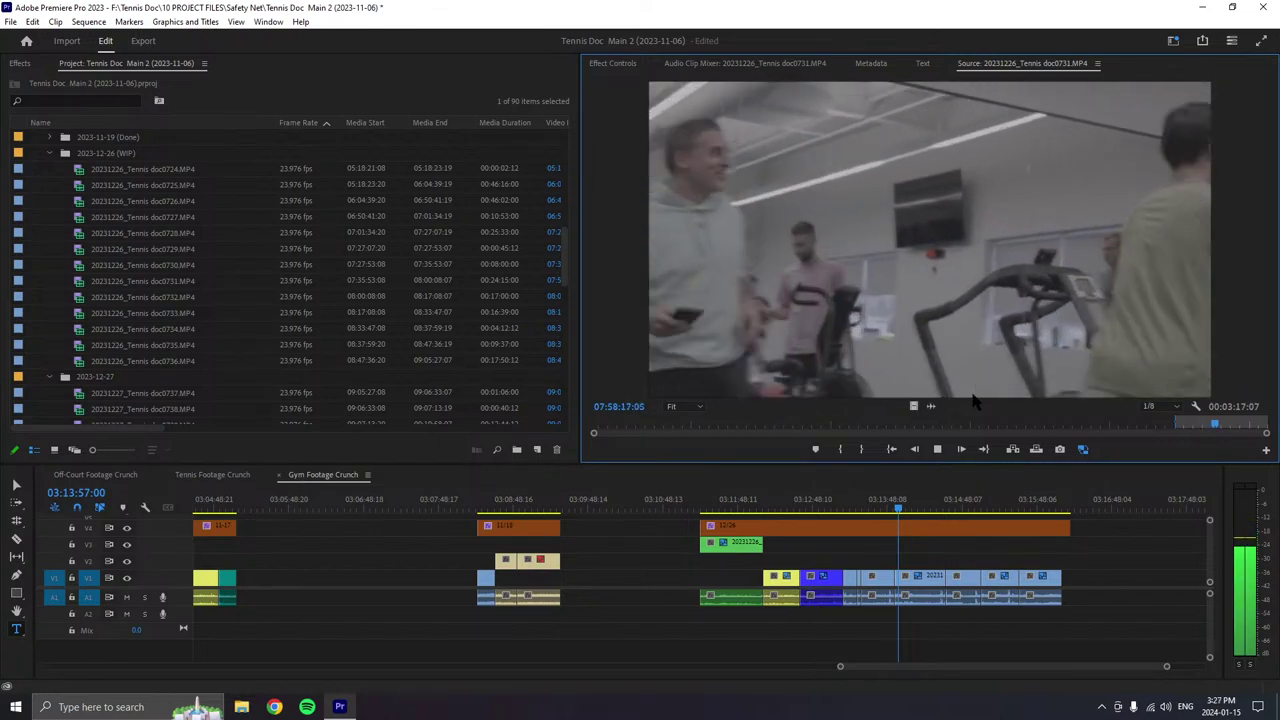
{"action": "key", "text": "space"}
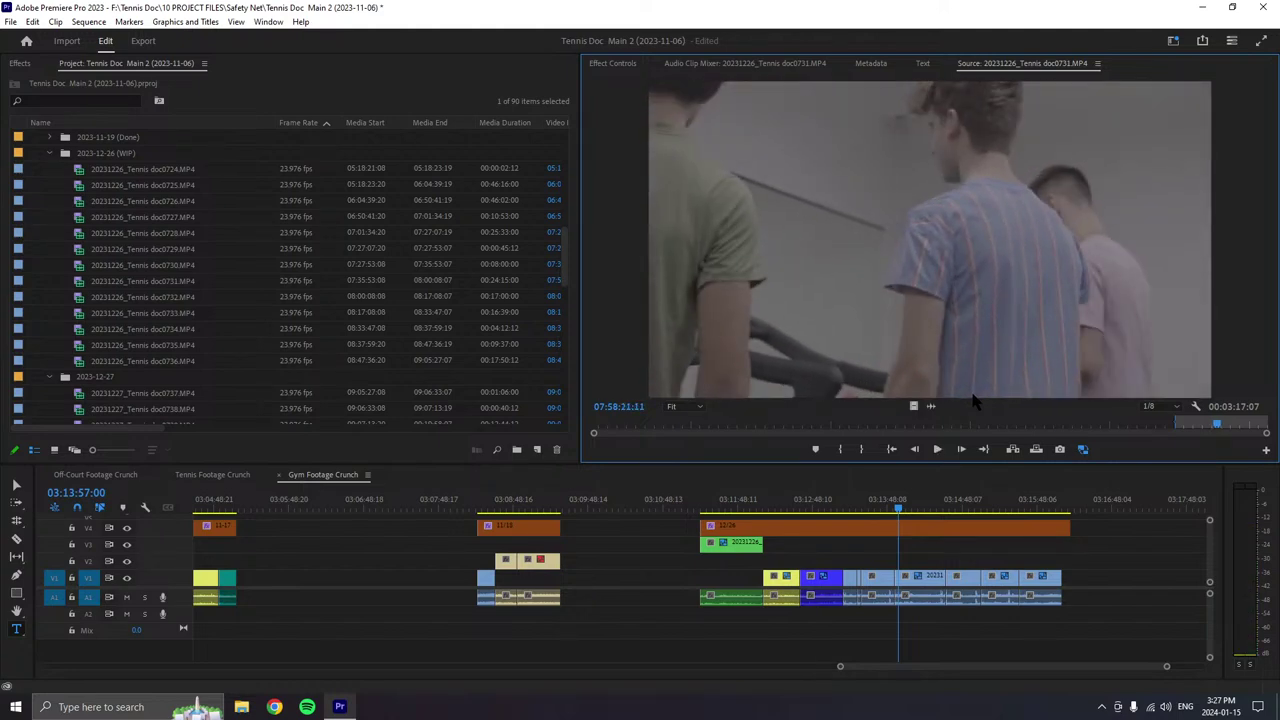
{"action": "key", "text": "j"}
{"action": "key", "text": "j"}
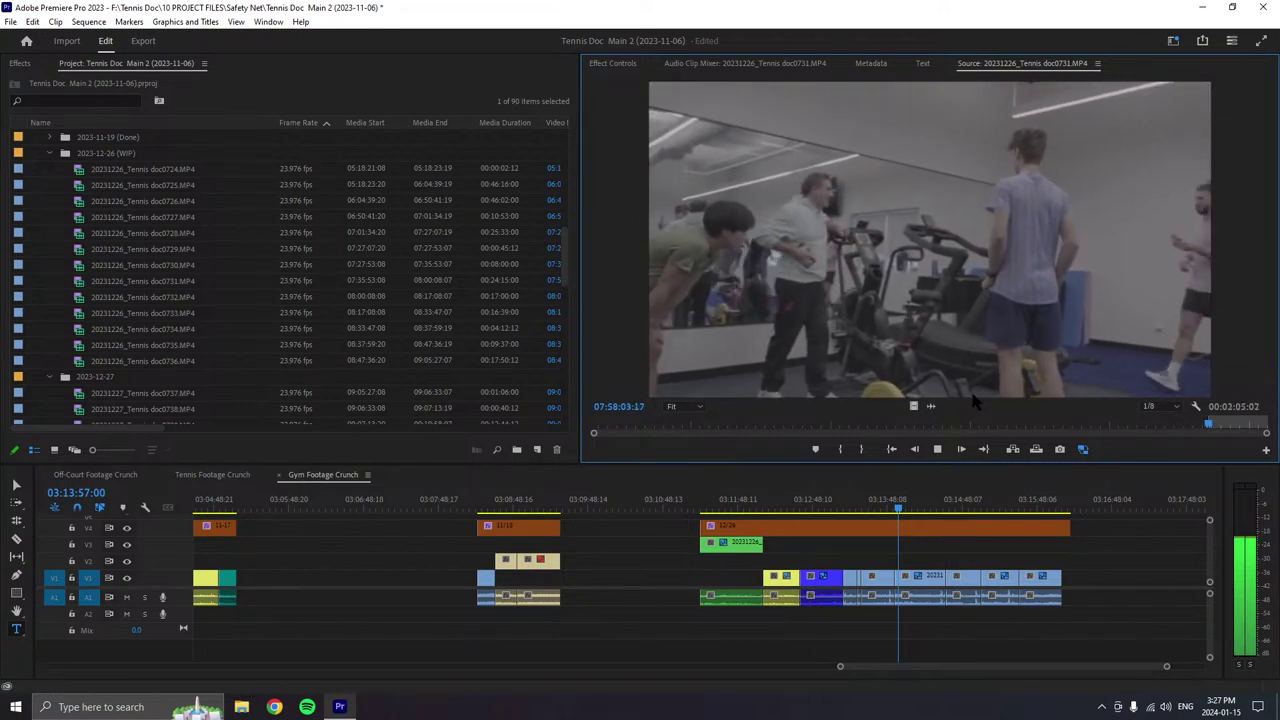
{"action": "key", "text": "l"}
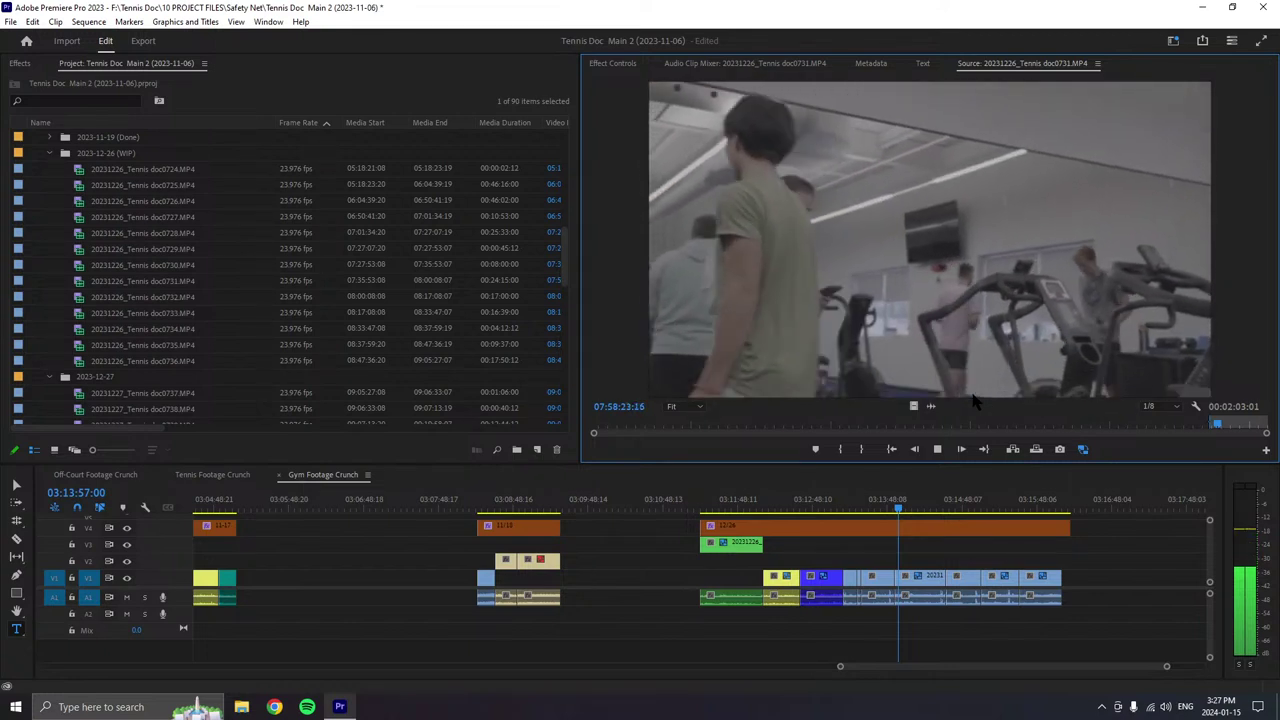
{"action": "key", "text": "p"}
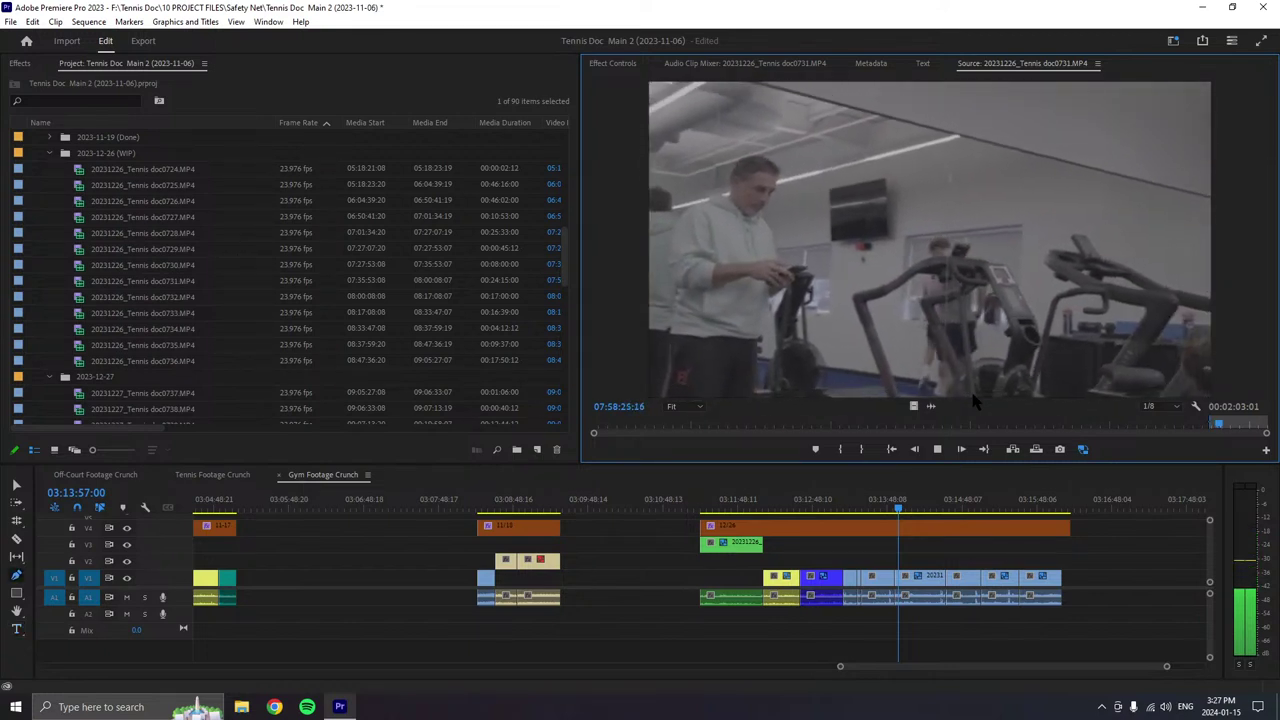
{"action": "key", "text": "space"}
{"action": "key", "text": "o"}
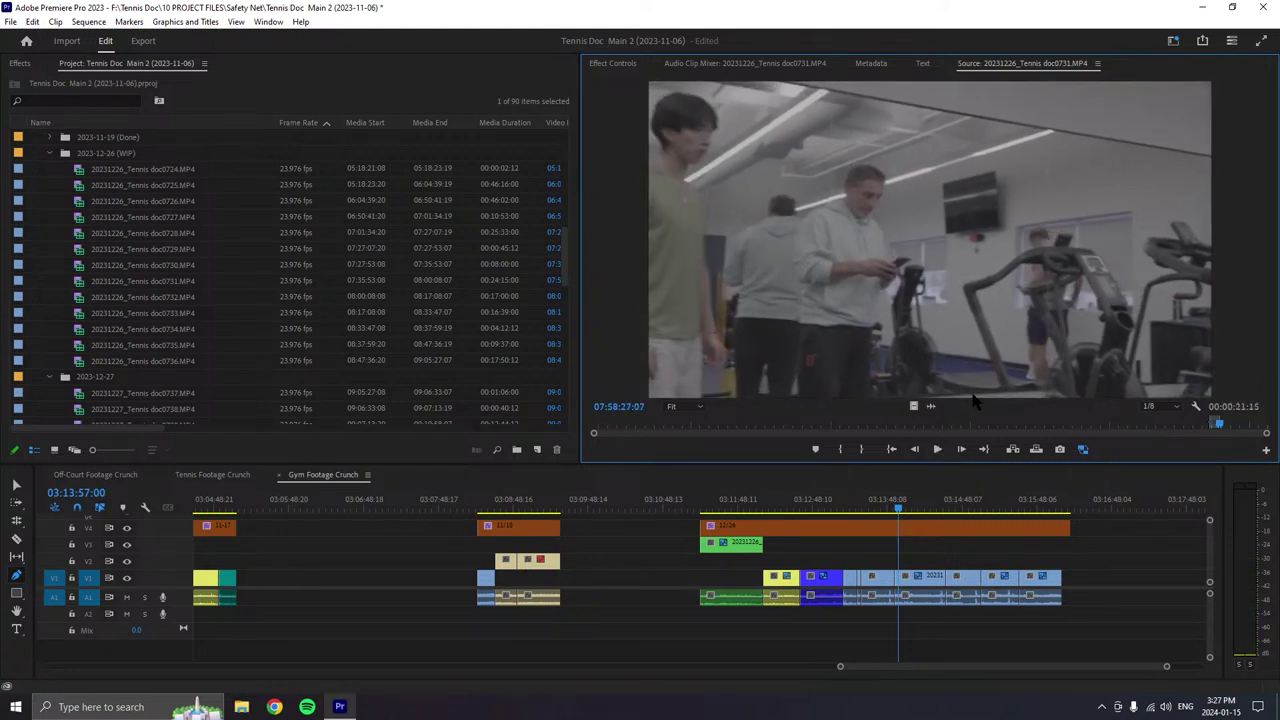
{"action": "left_click_drag", "start_coordinate": [1008, 443], "coordinate": [1097, 576]}
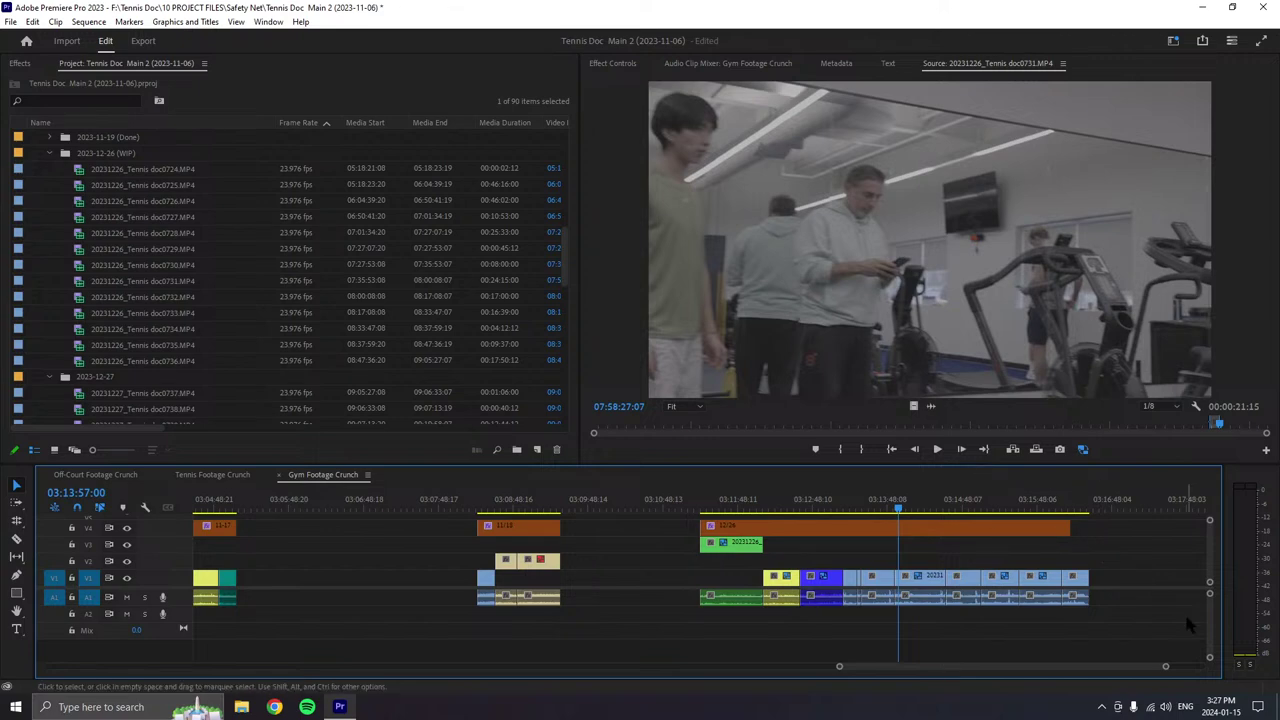
- Set the label color of the last V1 clip to Rose
{"action": "right_click", "coordinate": [1082, 576]}
{"action": "mouse_move", "coordinate": [1110, 371]}
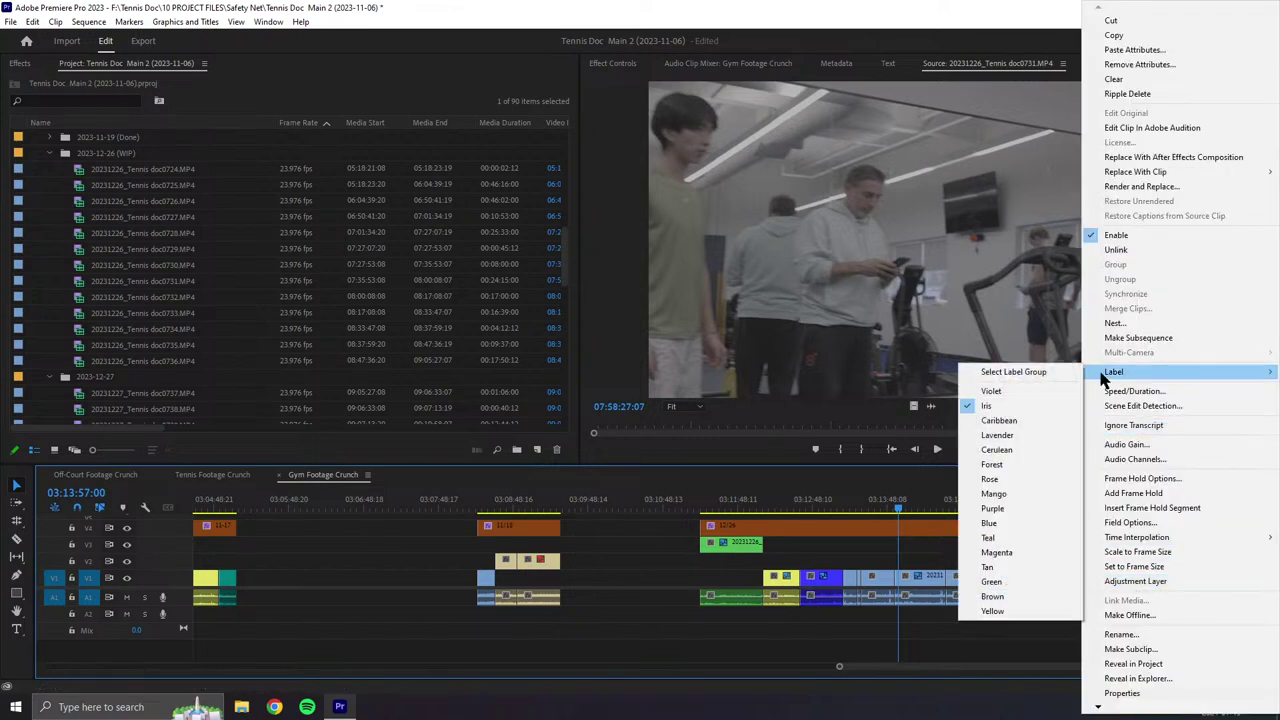
{"action": "left_click", "coordinate": [1005, 481]}
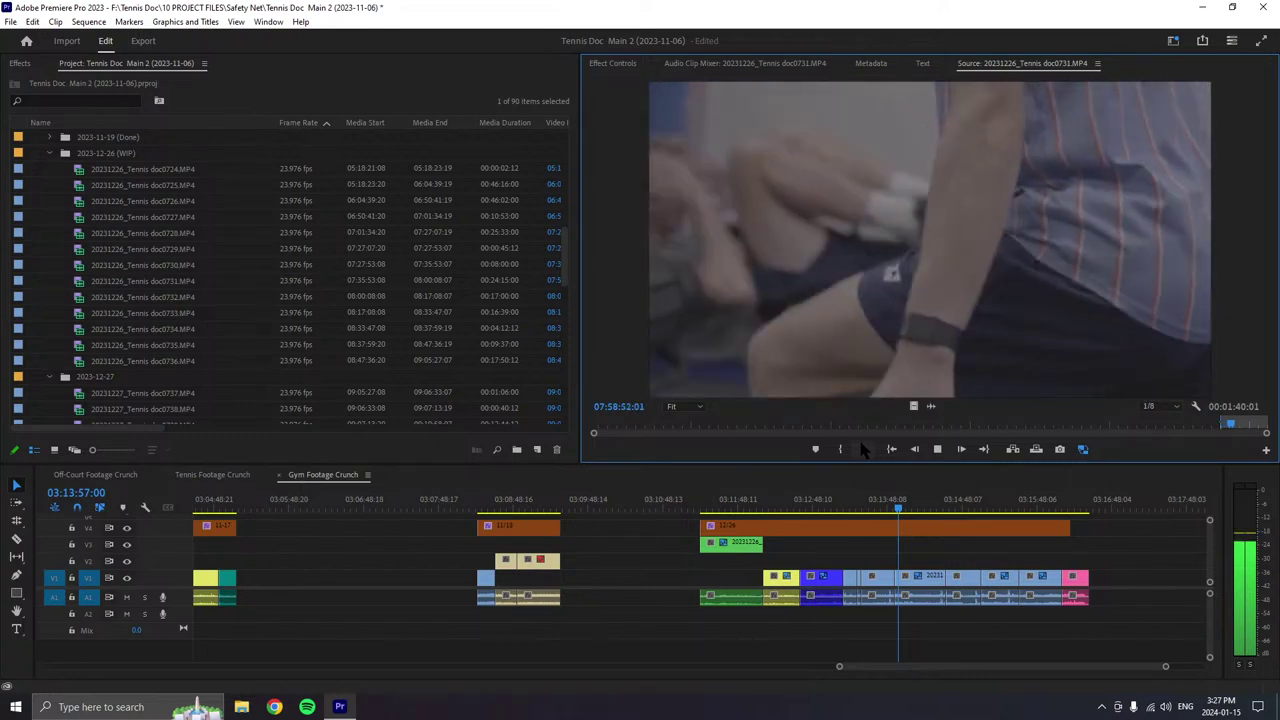
- Mark a source segment of about 26 seconds from 07:58:40:12 to 07:59:06:17
{"action": "key", "text": "space"}
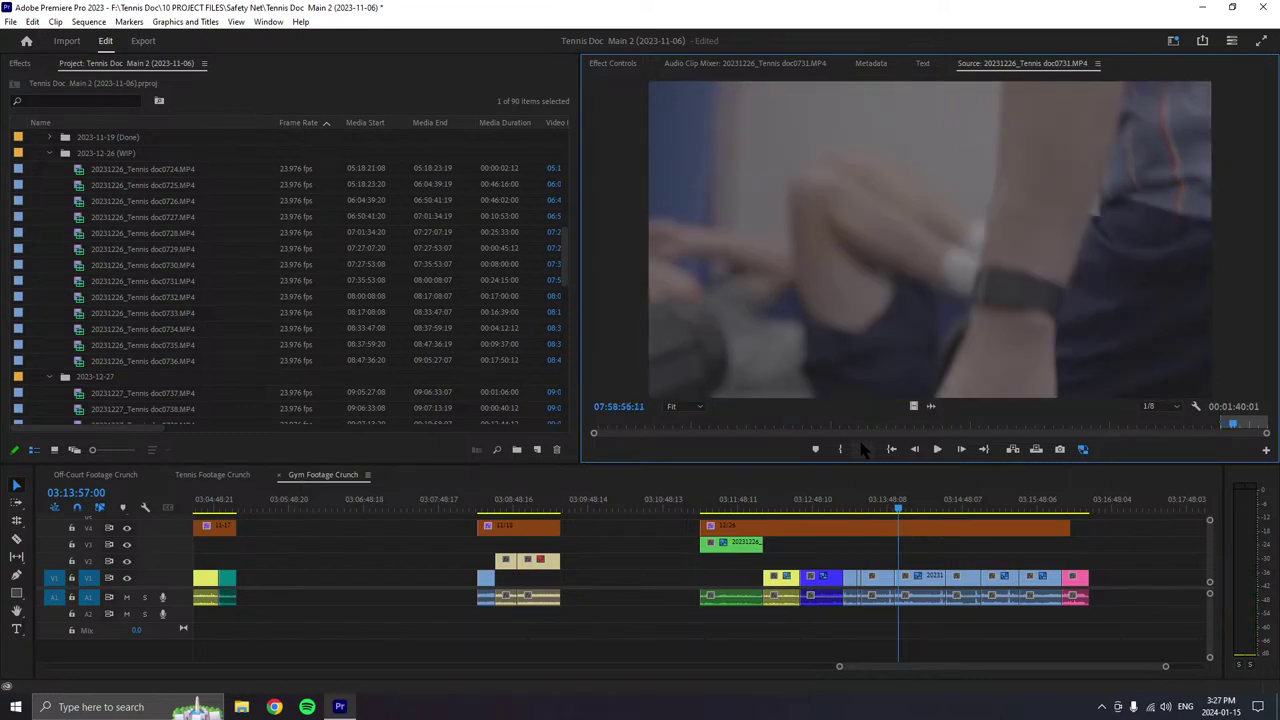
{"action": "key", "text": "j"}
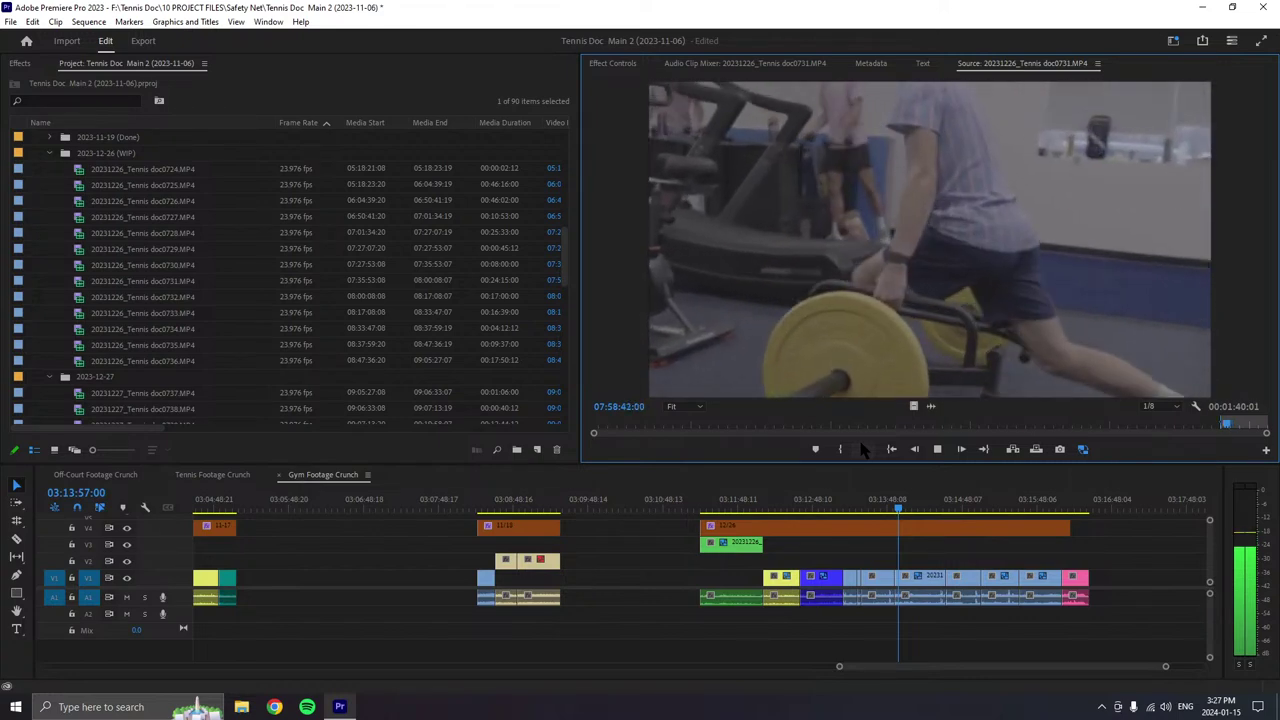
{"action": "key", "text": "k"}
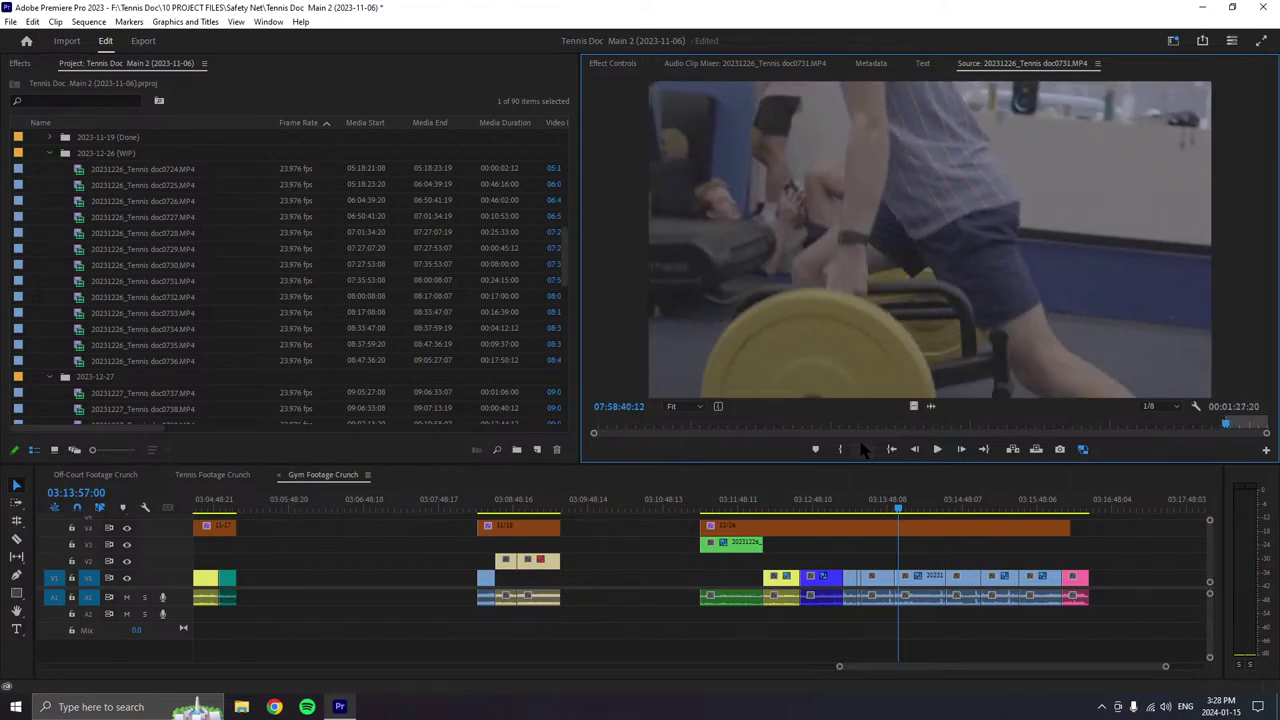
{"action": "key", "text": "space"}
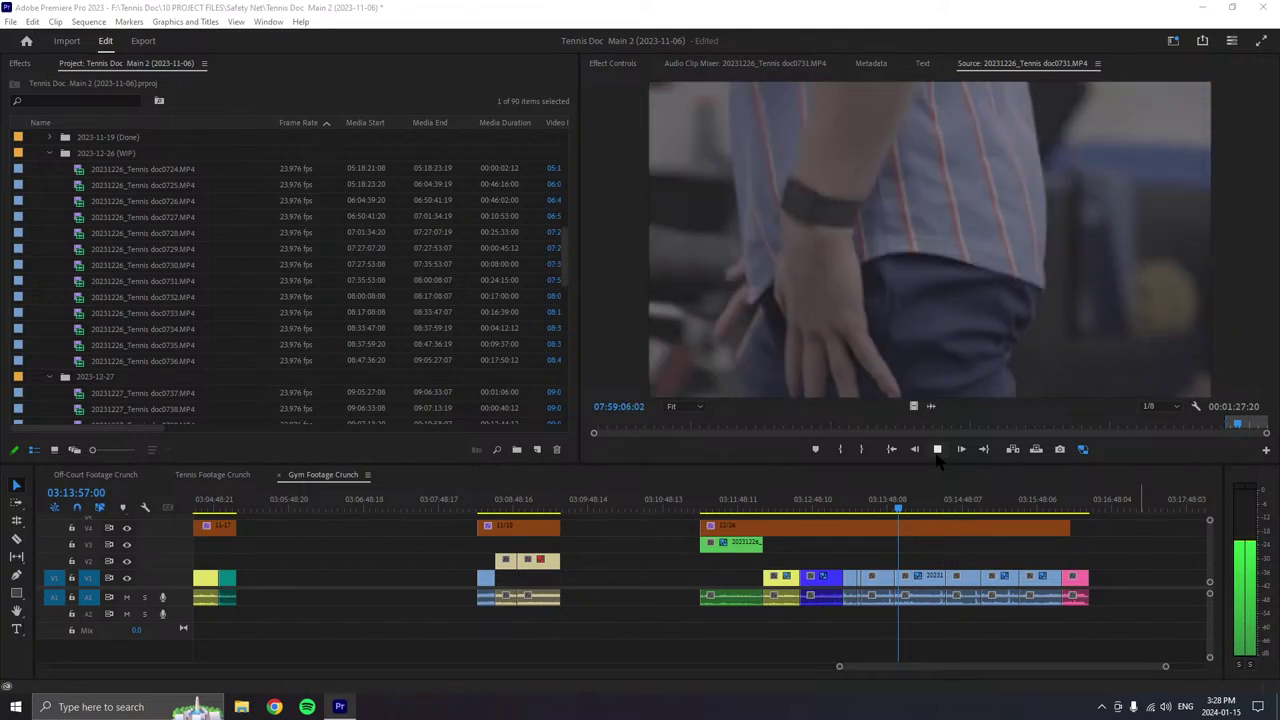
{"action": "left_click", "coordinate": [938, 452]}
- Place the marked segment on V2 after the rose clip, and raise the two blue V1 clips just before the rose clip to V2
{"action": "left_click_drag", "start_coordinate": [1130, 577], "coordinate": [1038, 560]}
{"action": "left_click", "coordinate": [996, 507]}
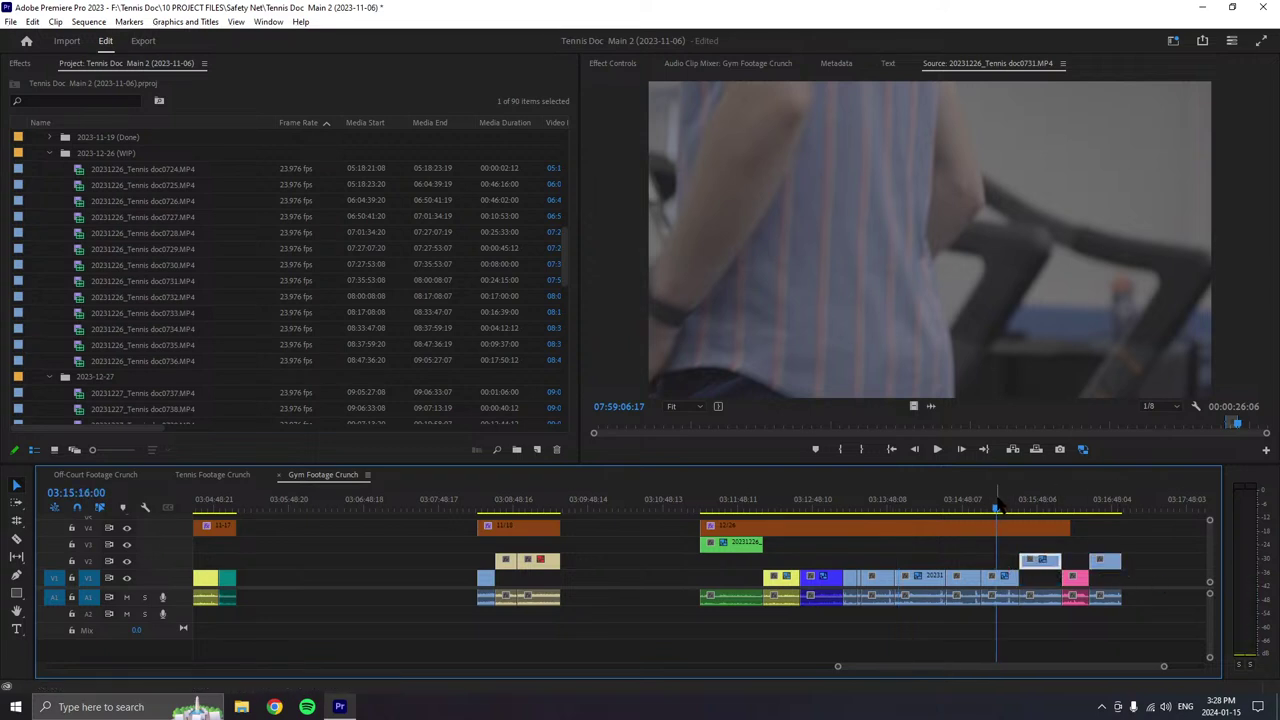
{"action": "left_click_drag", "start_coordinate": [996, 505], "coordinate": [990, 507]}
{"action": "left_click", "coordinate": [1000, 577]}
{"action": "key", "text": "alt+Up"}
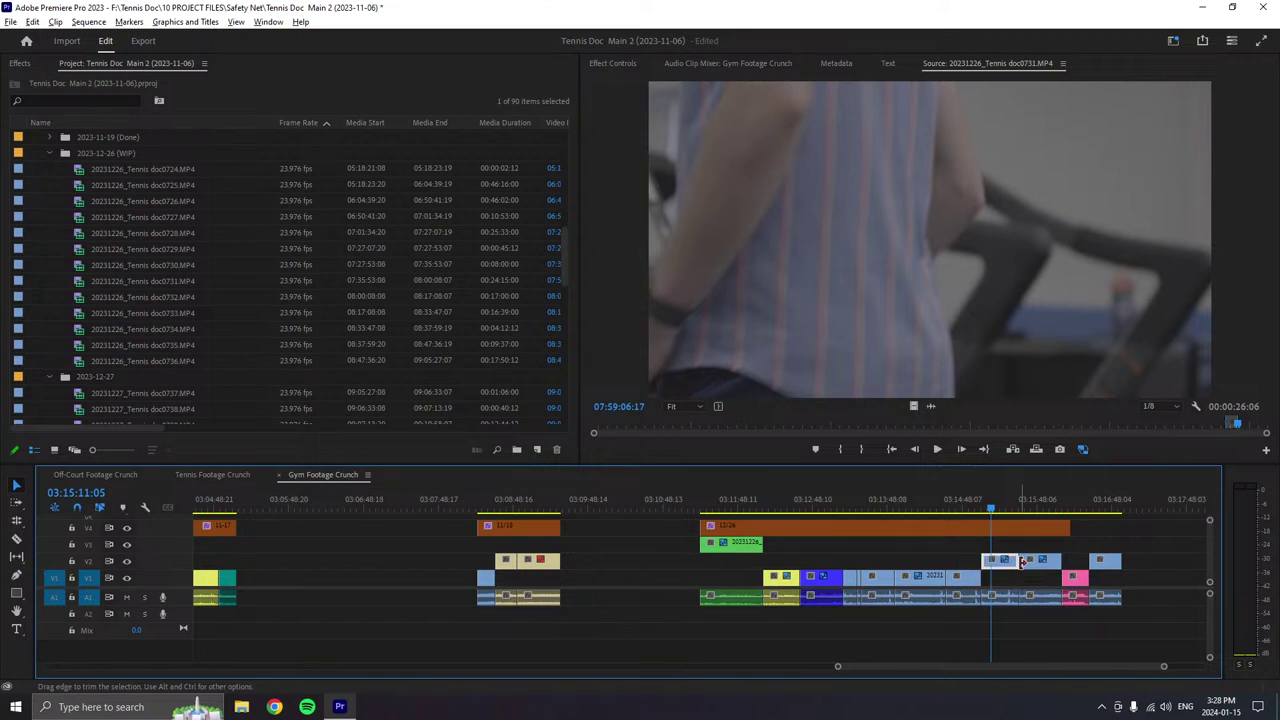
{"action": "left_click", "coordinate": [1134, 508]}
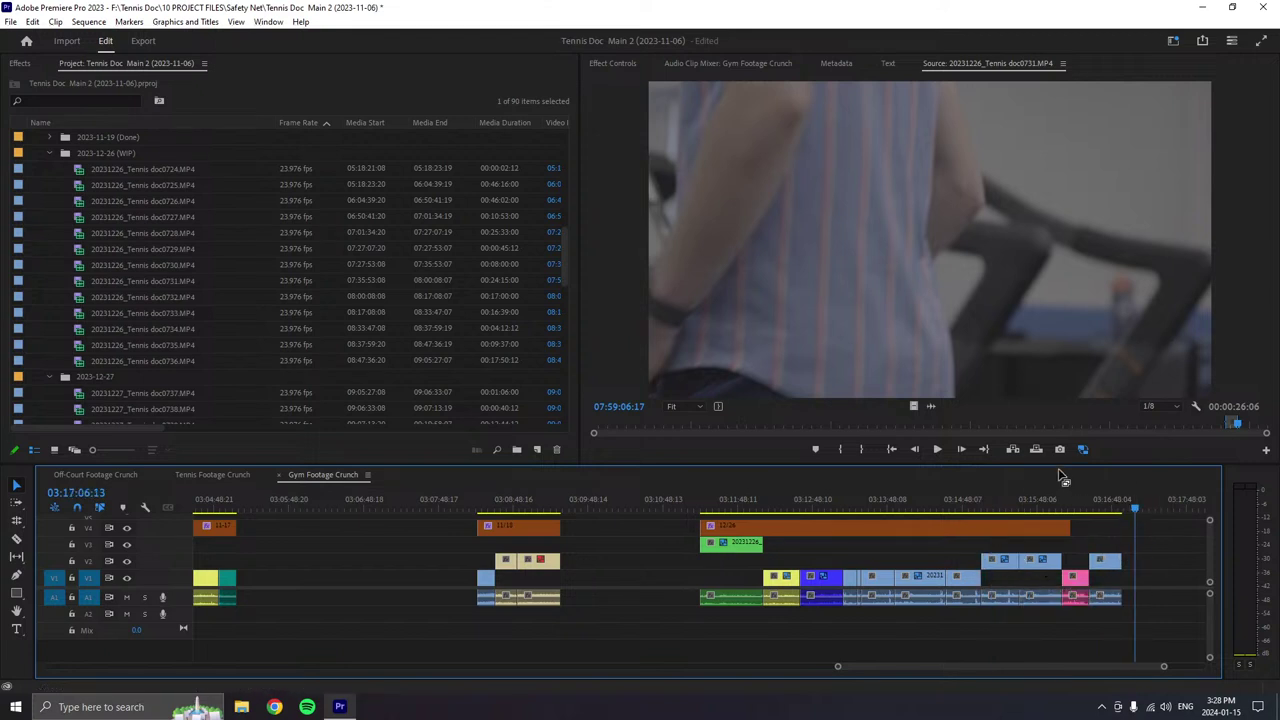
- Review the source onward and mark a segment of about 27 seconds from 07:59:19:15 to 07:59:46:22
{"action": "left_click", "coordinate": [937, 449]}
{"action": "left_click", "coordinate": [937, 449]}
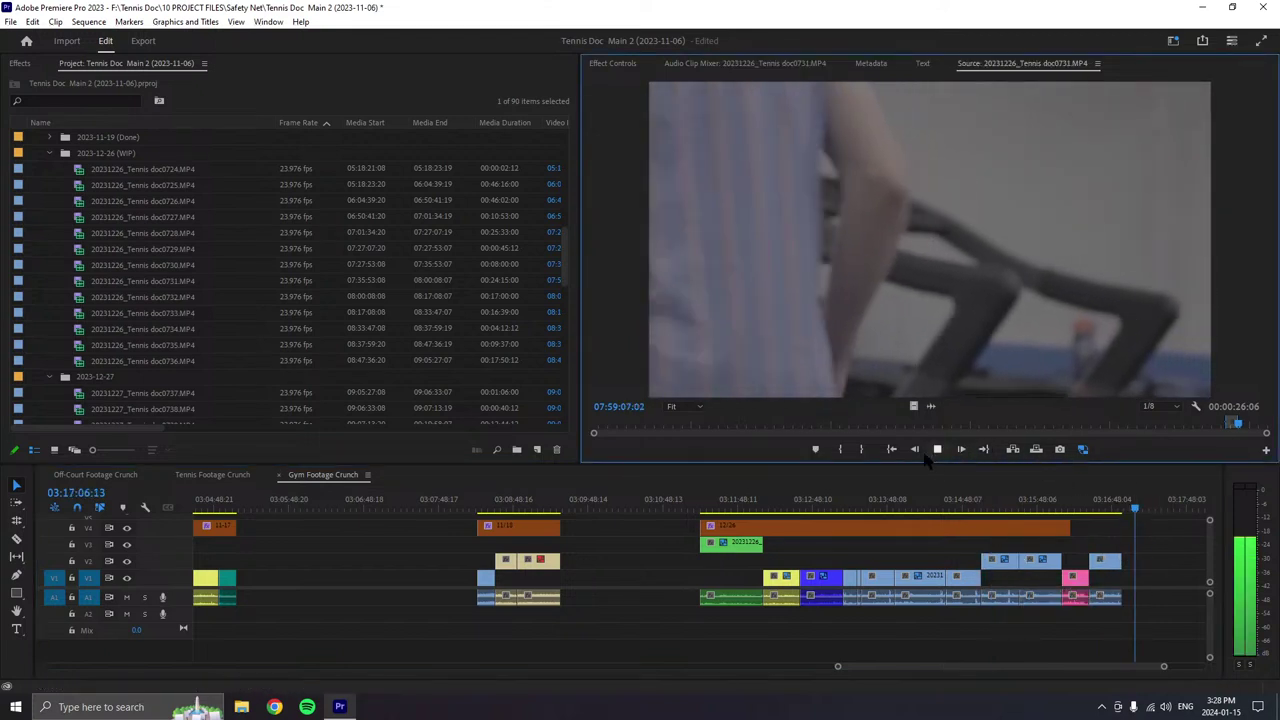
{"action": "left_click", "coordinate": [840, 449]}
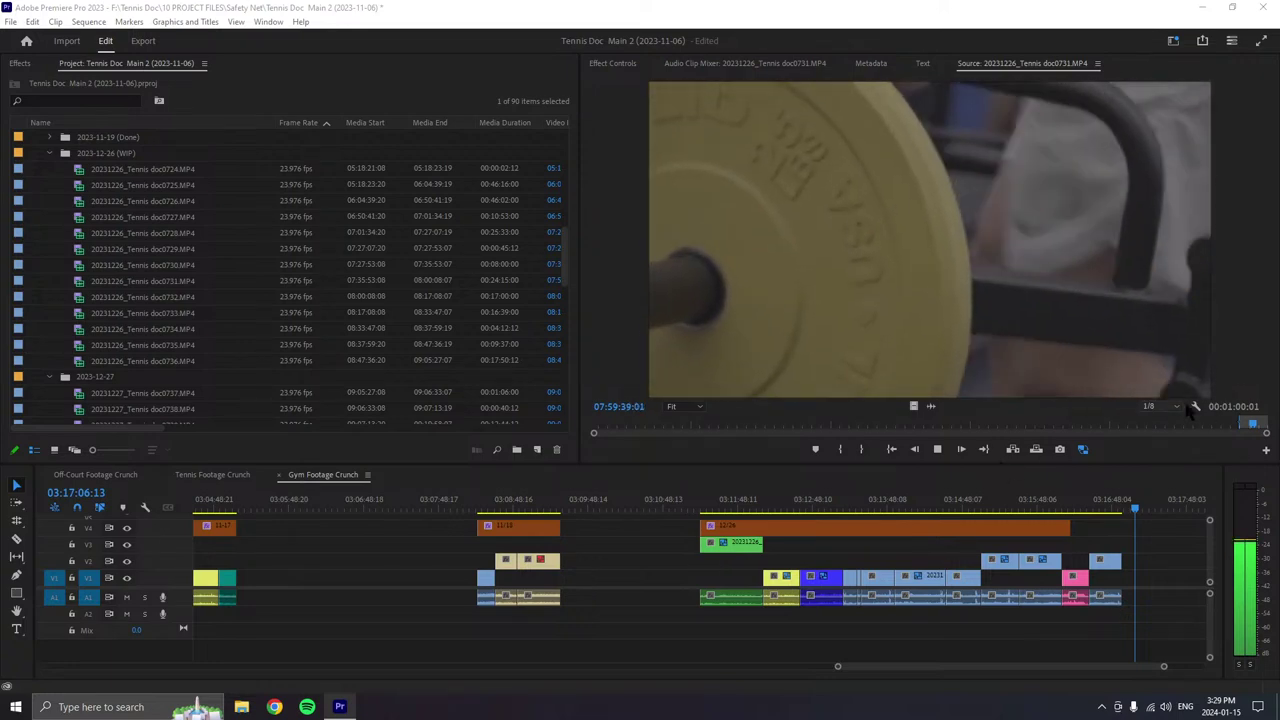
{"action": "left_click", "coordinate": [1248, 424]}
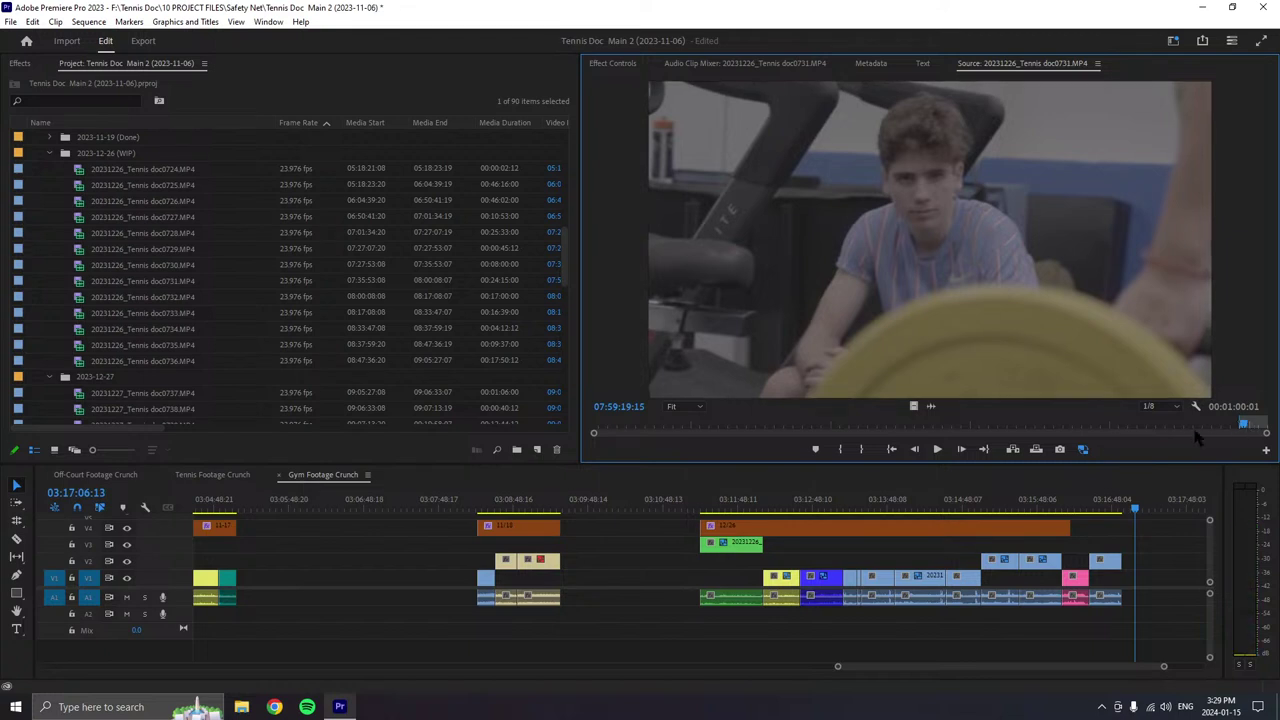
{"action": "left_click", "coordinate": [937, 450]}
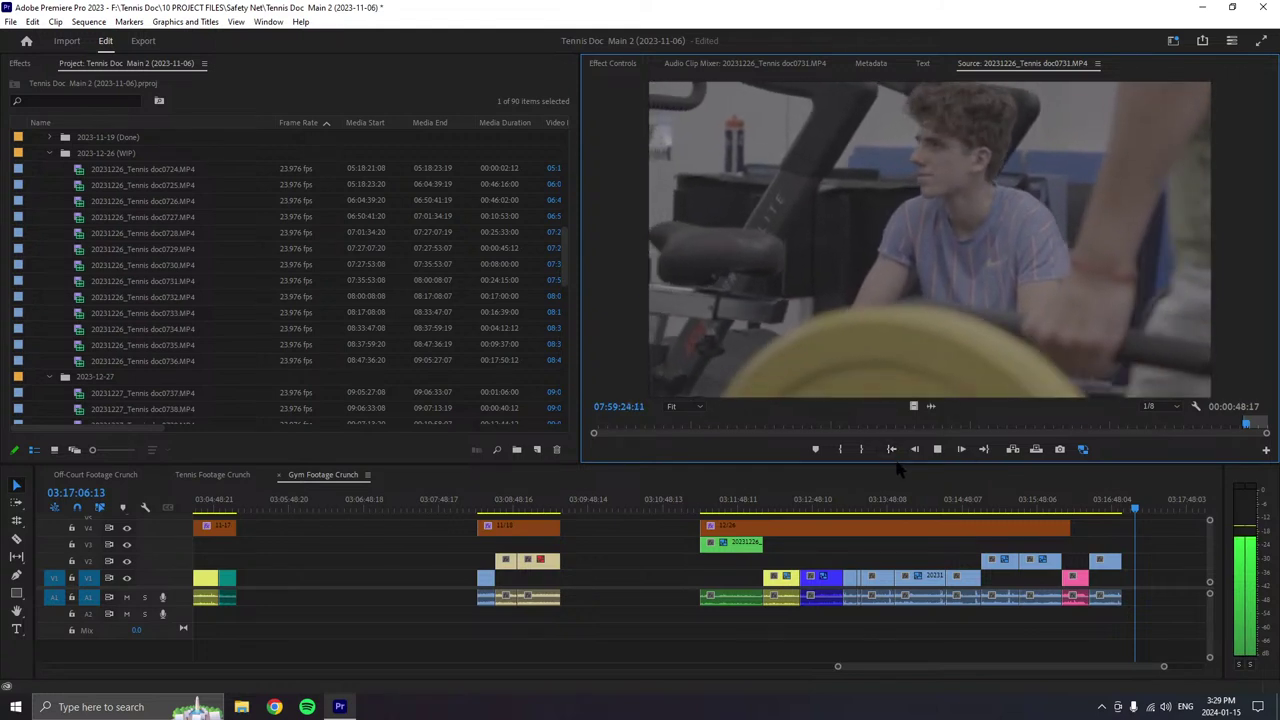
{"action": "scroll", "coordinate": [970, 577], "scroll_direction": "right", "scroll_amount": 6}
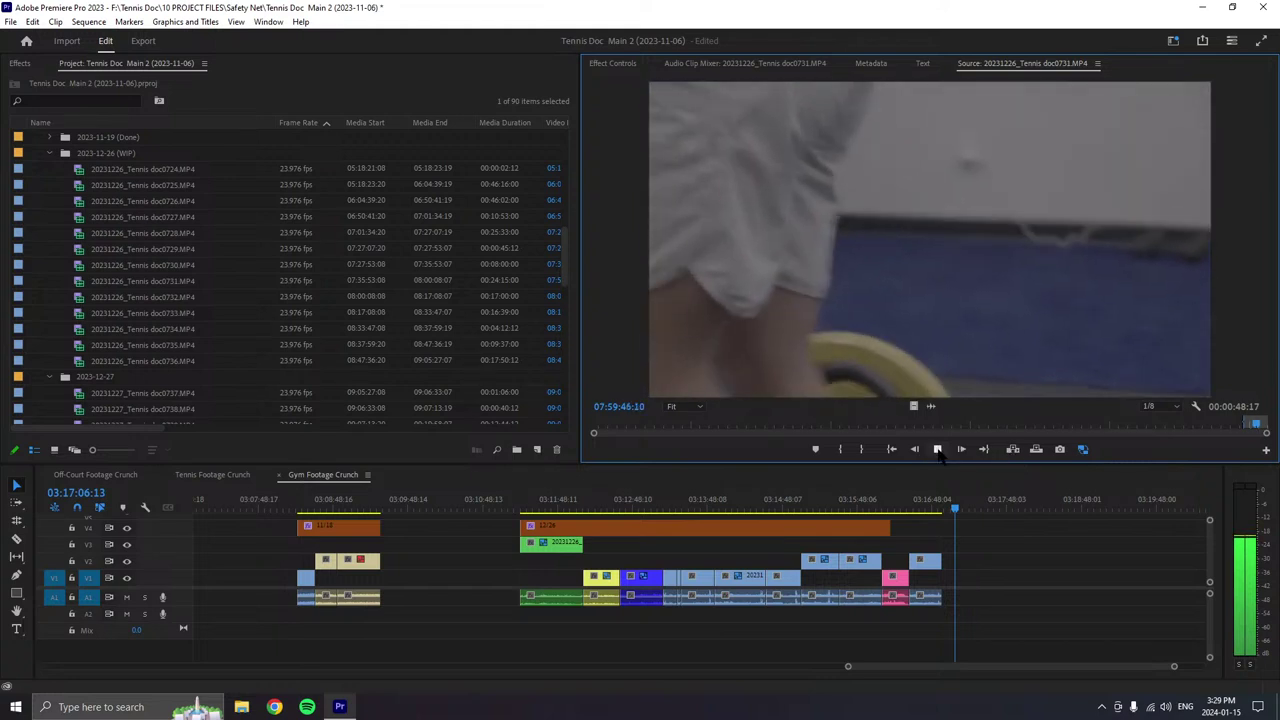
{"action": "left_click", "coordinate": [937, 449]}
{"action": "left_click", "coordinate": [862, 449]}
- Place the marked segment at the end of the timeline and raise its video to V2, directly after the last blue clip
{"action": "key", "text": "."}
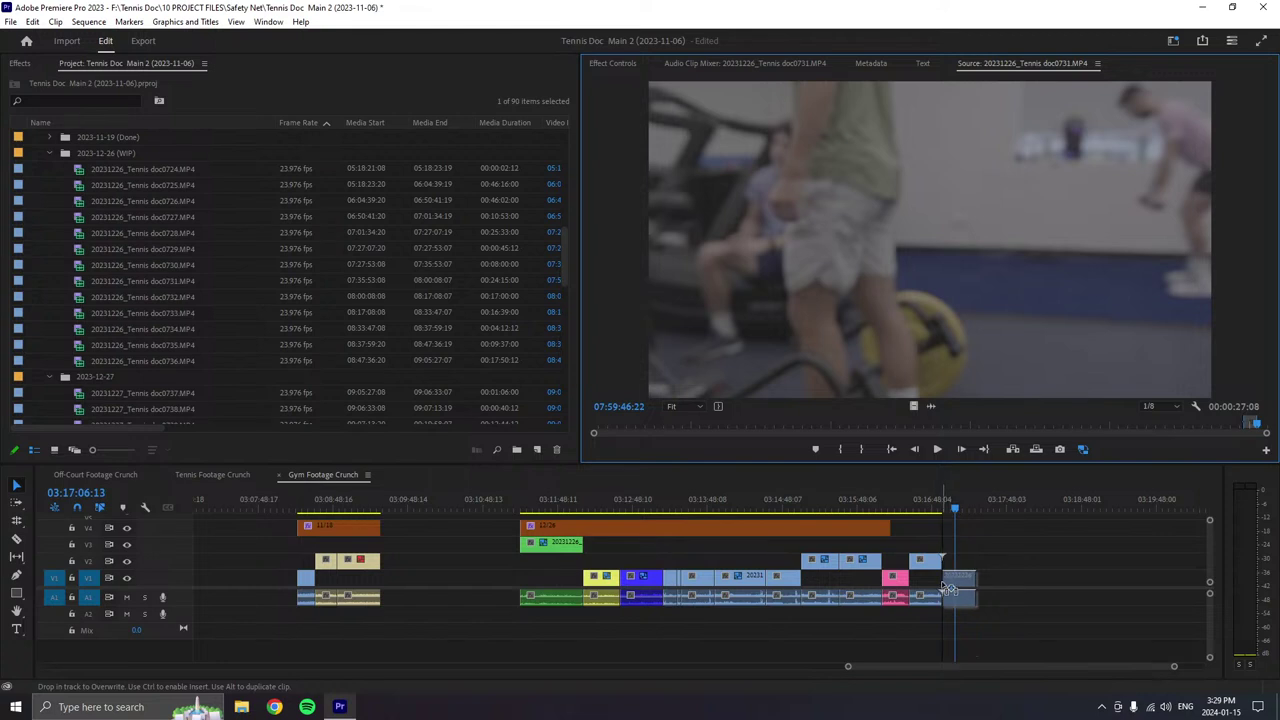
{"action": "left_click", "coordinate": [979, 551]}
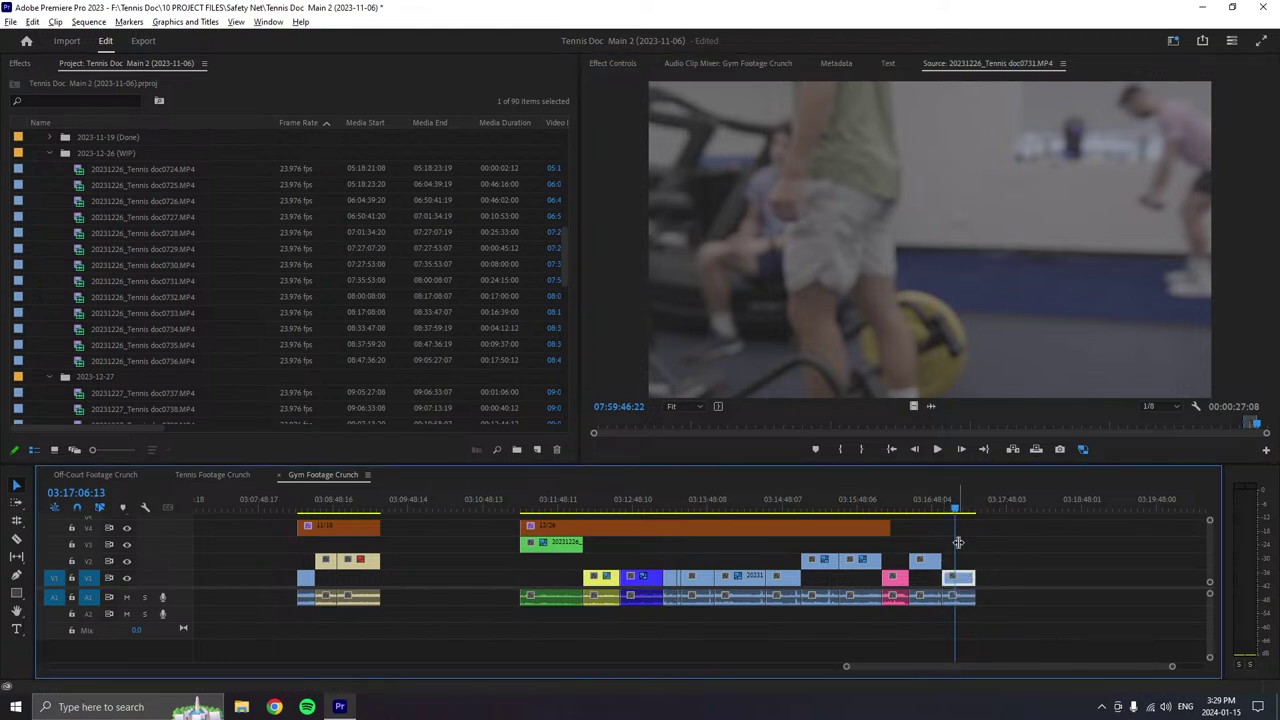
{"action": "left_click_drag", "start_coordinate": [1030, 545], "coordinate": [955, 600]}
{"action": "right_click", "coordinate": [960, 598]}
{"action": "key", "text": "Escape"}
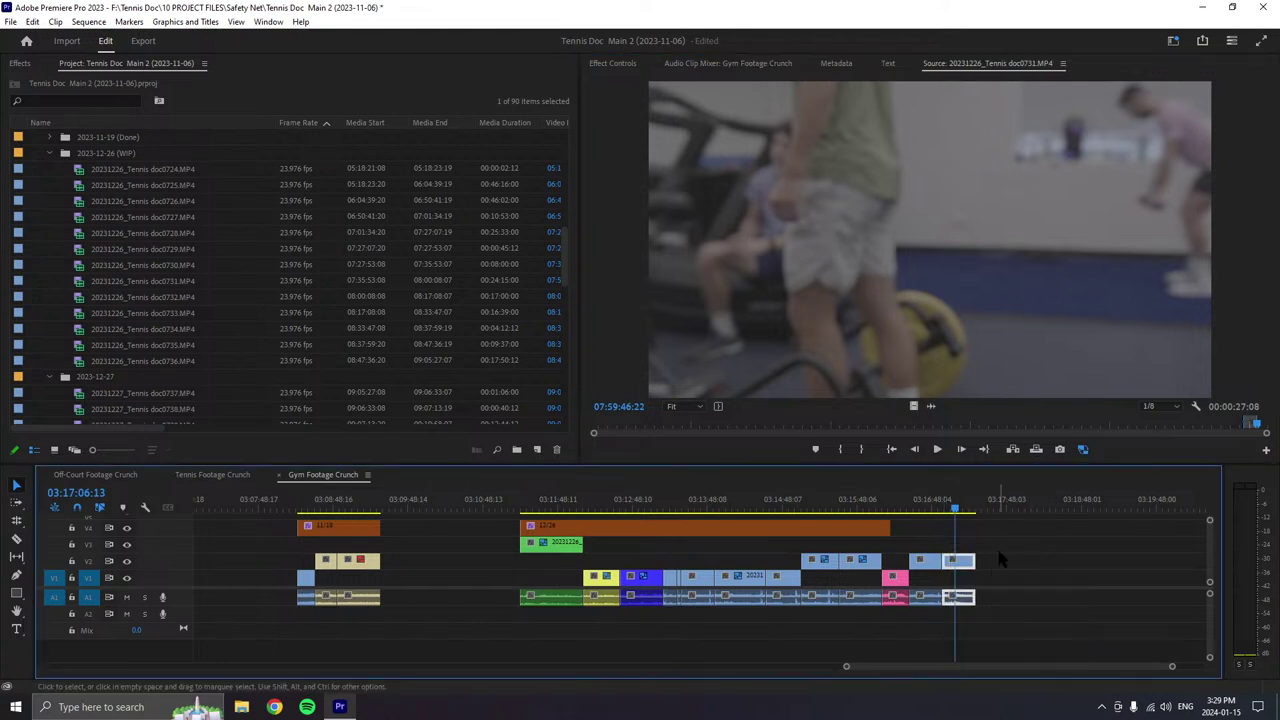
- Set the label color of the last V2 clip to Purple
{"action": "right_click", "coordinate": [970, 560]}
{"action": "mouse_move", "coordinate": [1030, 372]}
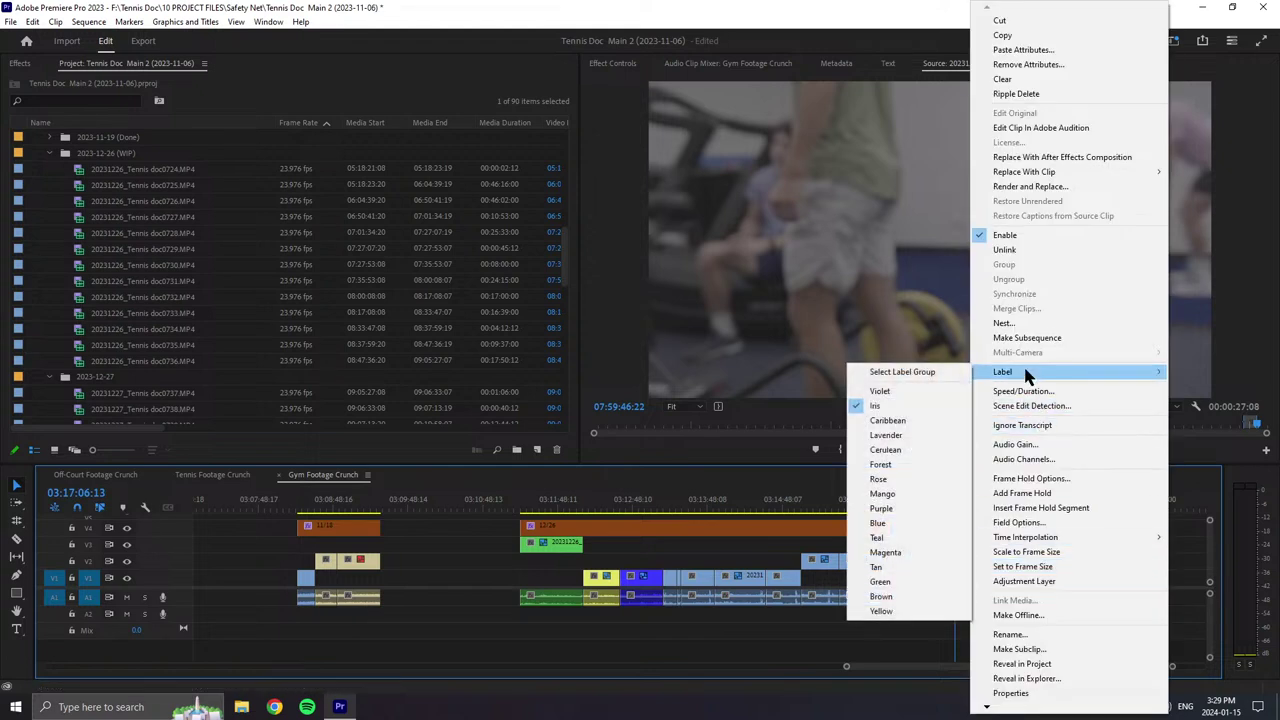
{"action": "left_click", "coordinate": [916, 513]}
- Review the rest of 20231226_Tennis doc0731.MP4 to its end, marking possible in points
{"action": "left_click", "coordinate": [840, 452]}
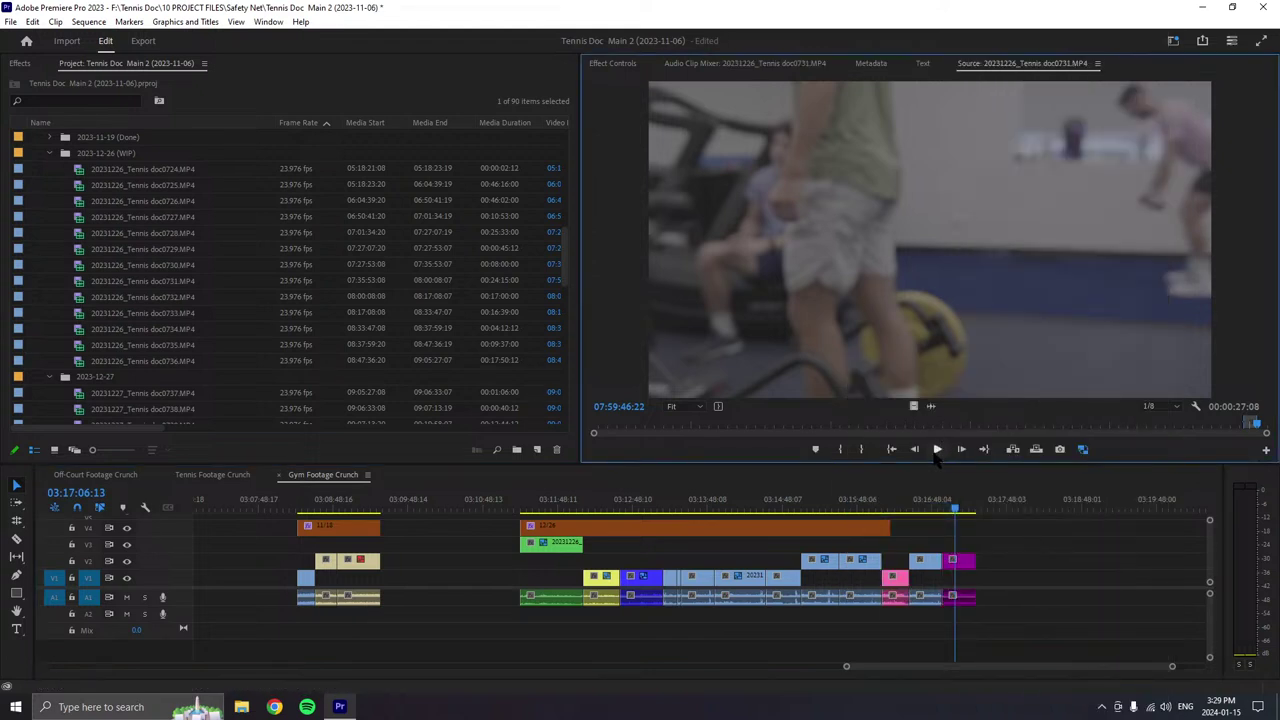
{"action": "key", "text": "space"}
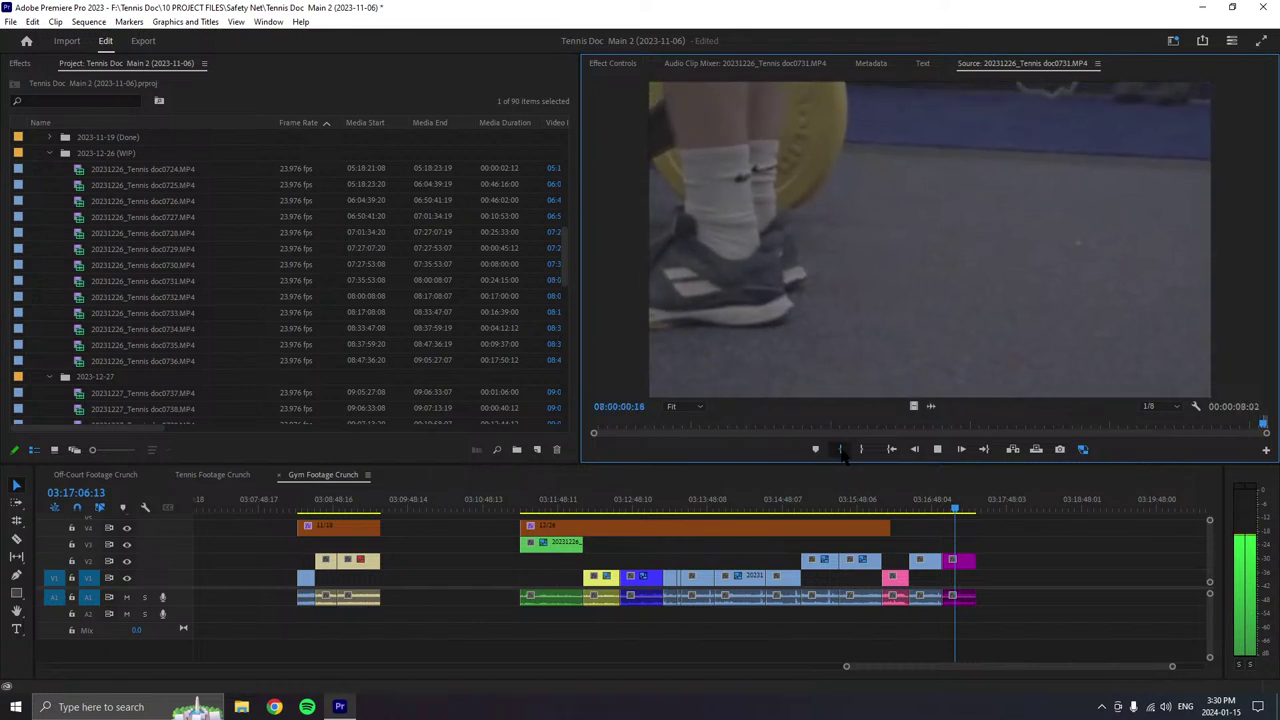
{"action": "left_click", "coordinate": [840, 449]}
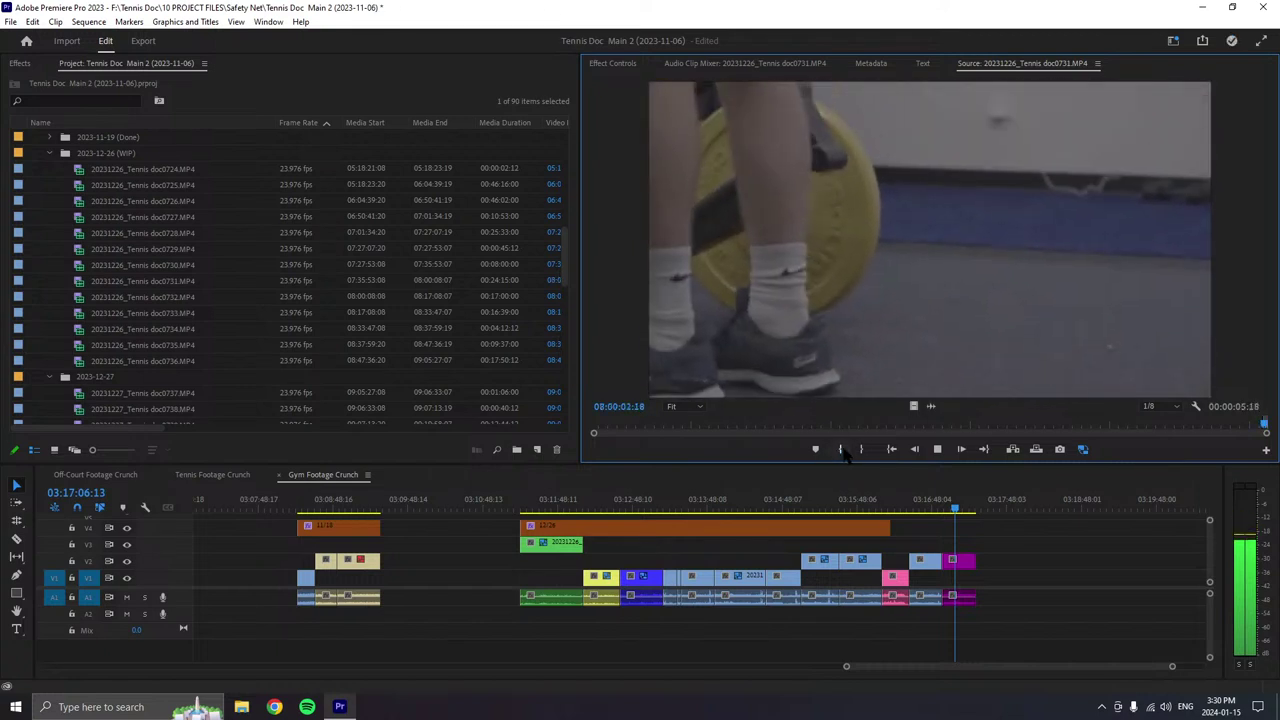
{"action": "left_click", "coordinate": [840, 449]}
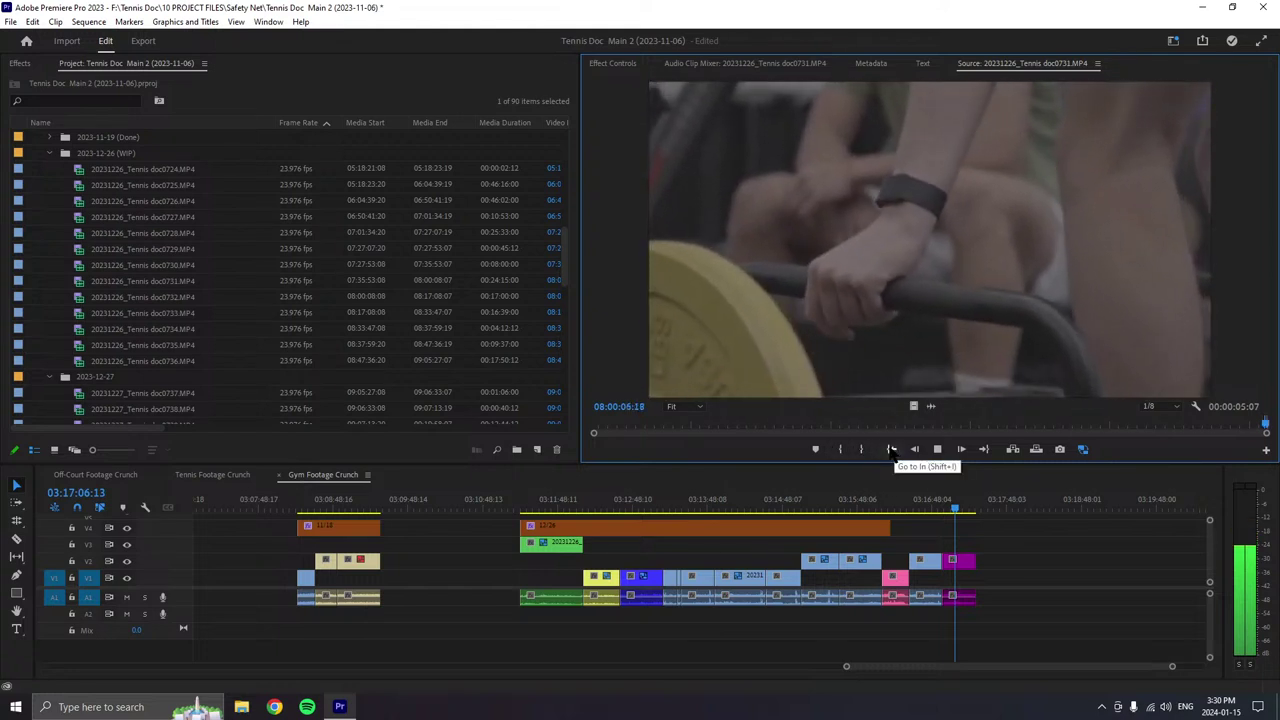
{"action": "key", "text": "space"}
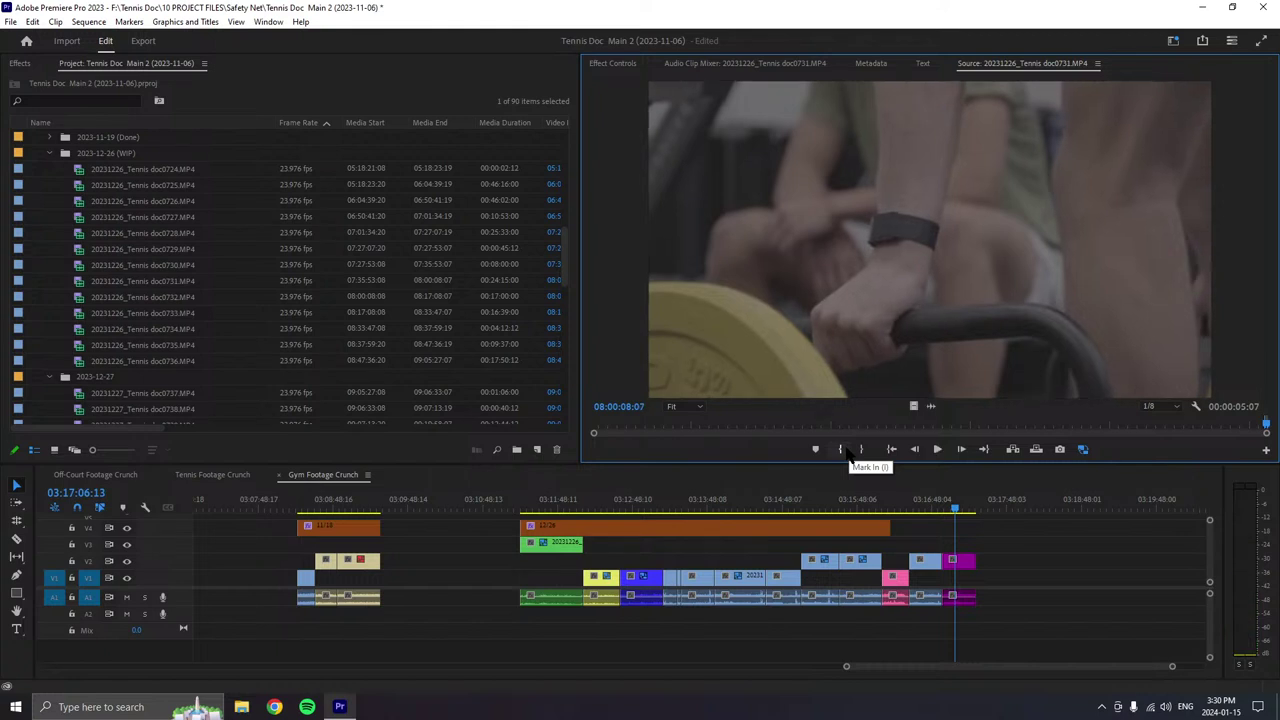
- Open 20231226_Tennis doc0732.MP4 in the source view and mark a segment of about 39.5 seconds from its start
{"action": "scroll", "coordinate": [102, 328], "scroll_direction": "down", "scroll_amount": 1}
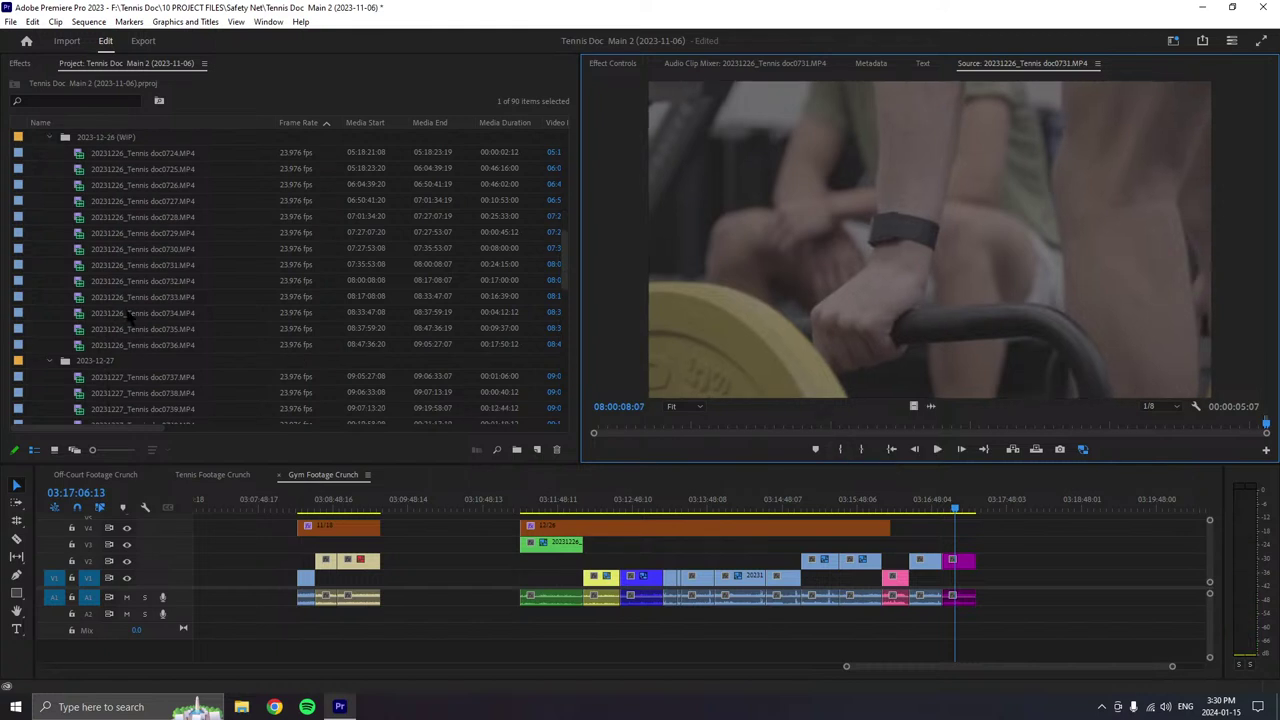
{"action": "scroll", "coordinate": [128, 318], "scroll_direction": "up", "scroll_amount": 1}
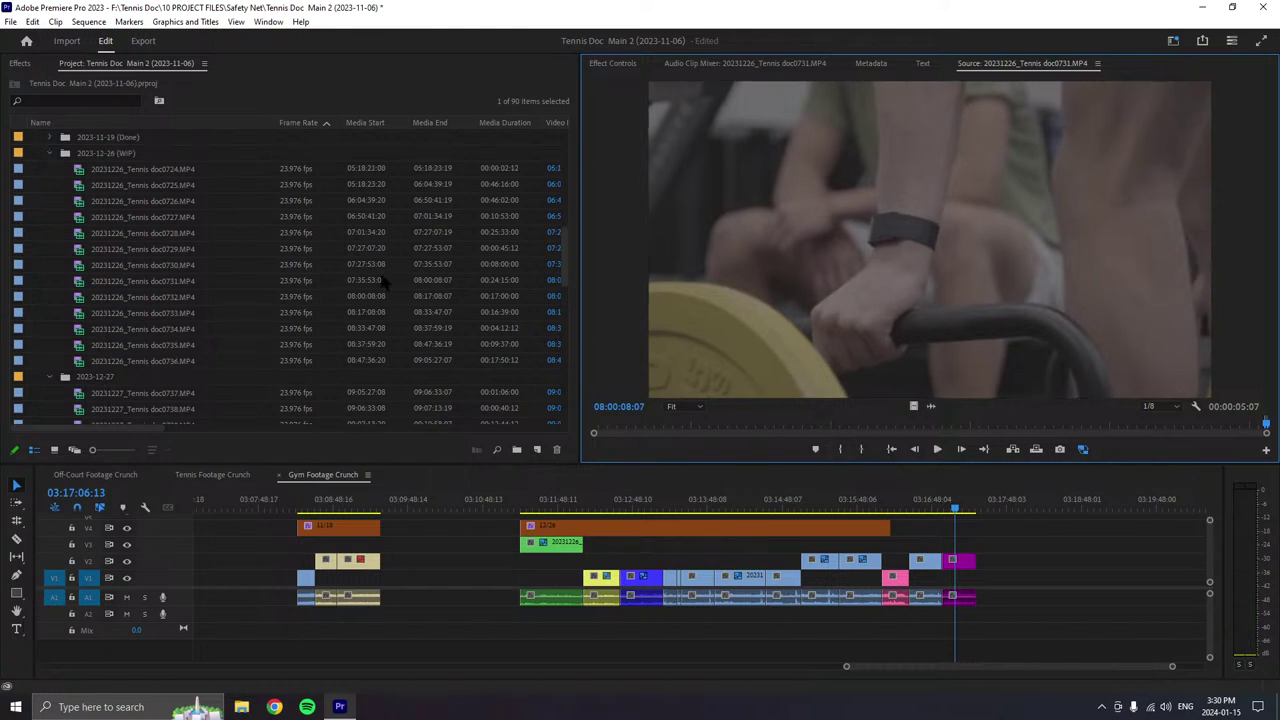
{"action": "double_click", "coordinate": [87, 298]}
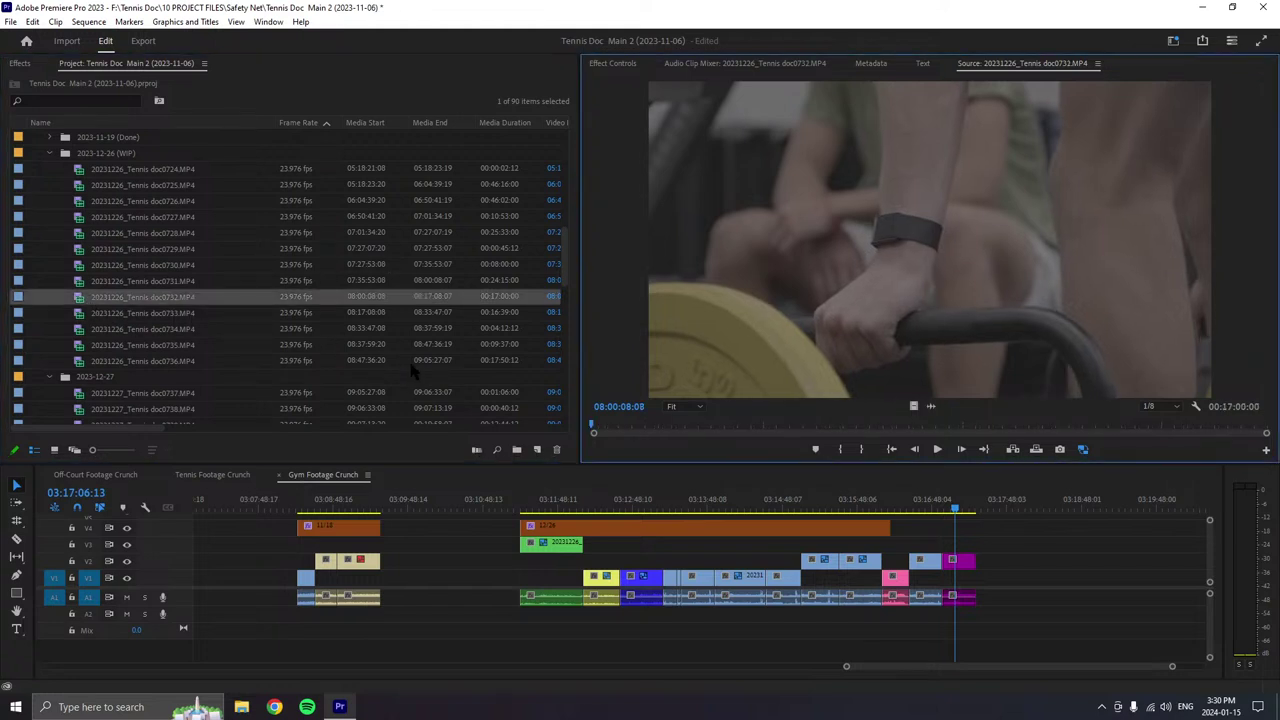
{"action": "left_click", "coordinate": [936, 450]}
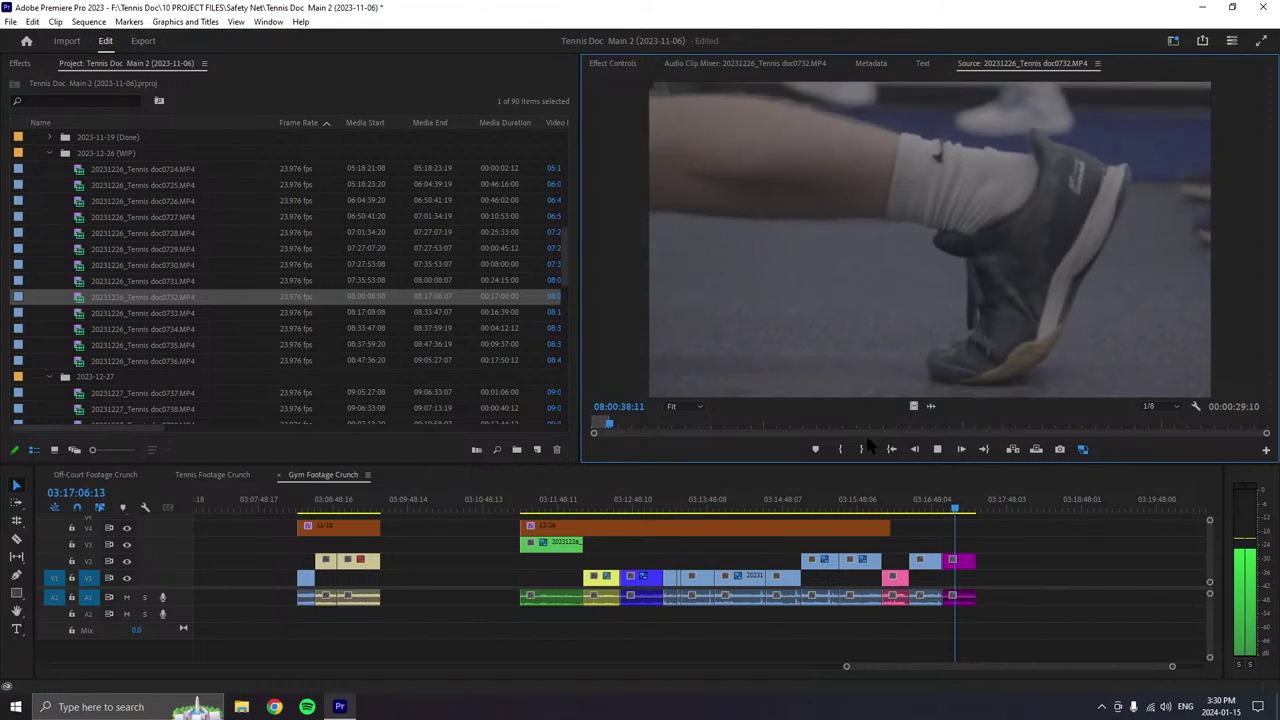
{"action": "left_click", "coordinate": [862, 450]}
{"action": "left_click", "coordinate": [862, 450]}
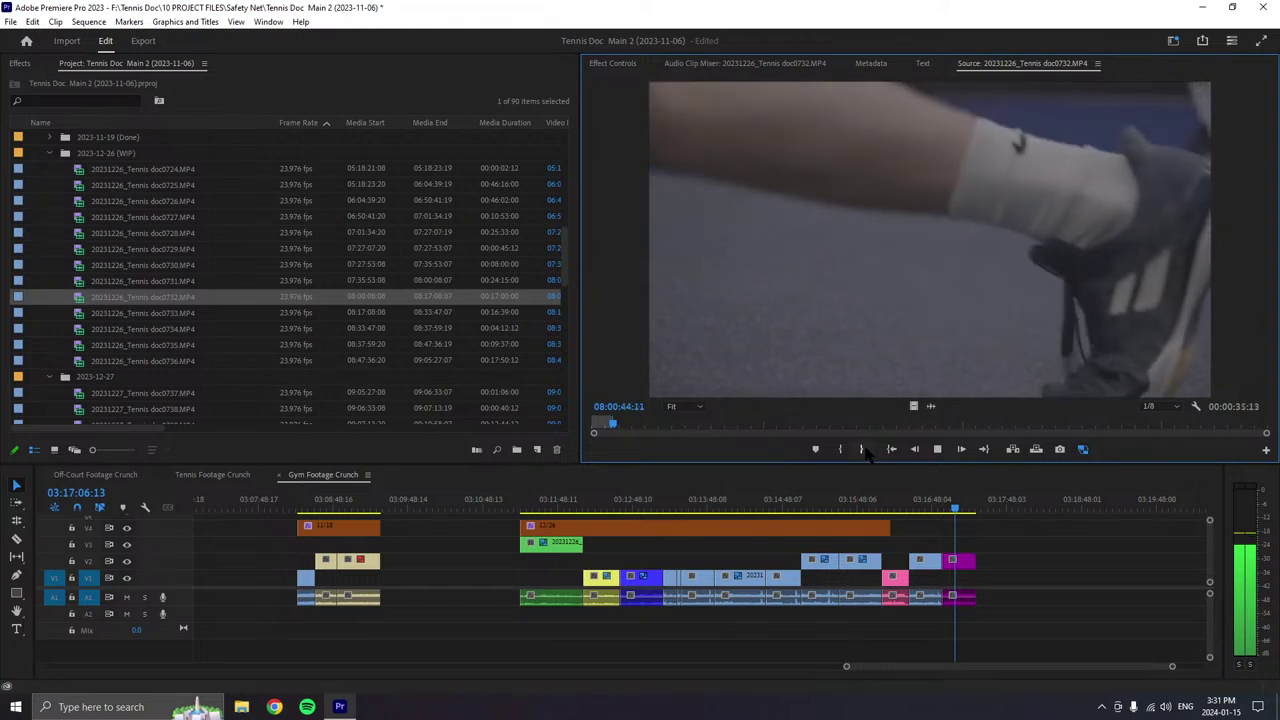
{"action": "left_click", "coordinate": [862, 450]}
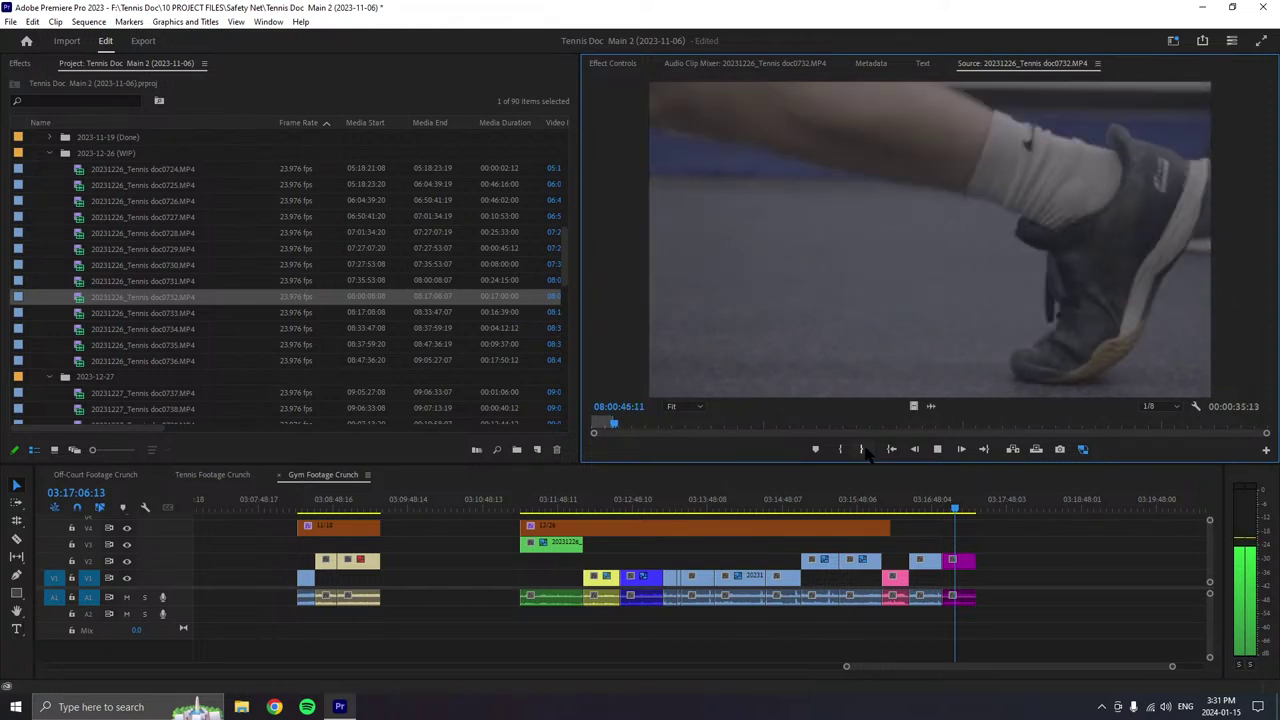
{"action": "left_click", "coordinate": [862, 450]}
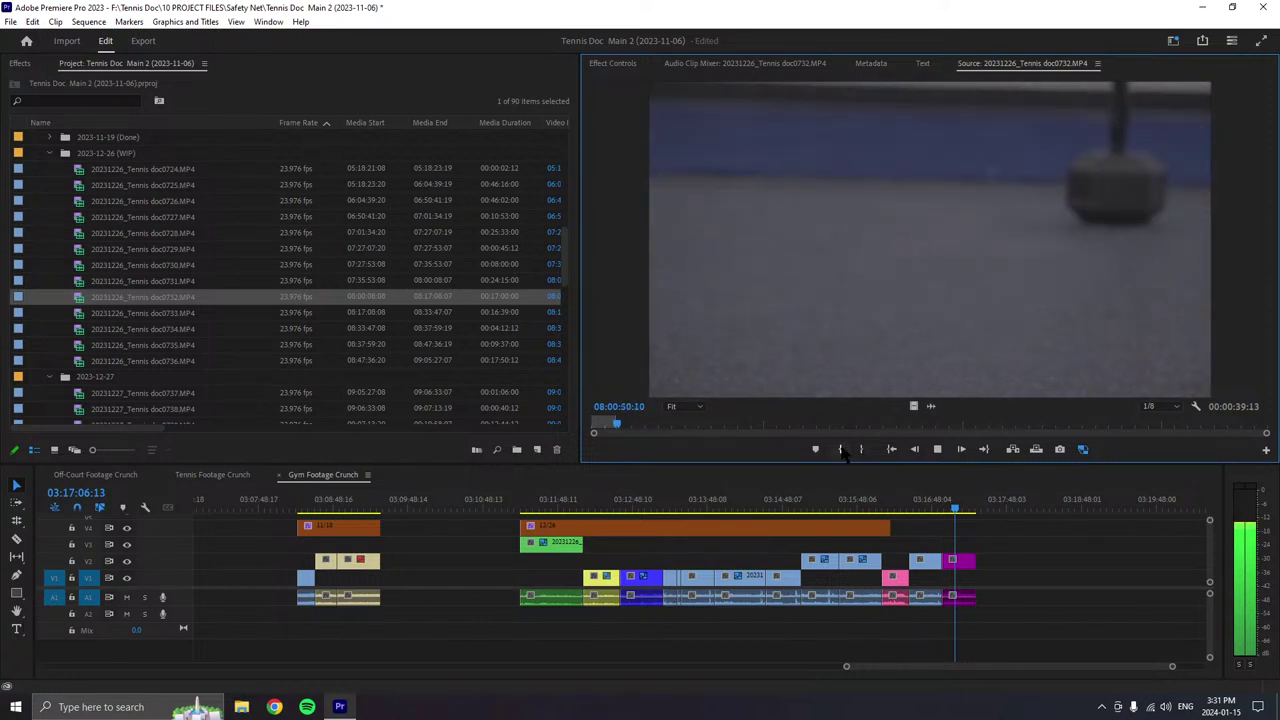
- Append the marked segment after the purple clip and raise its video to V3
{"action": "left_click_drag", "start_coordinate": [893, 366], "coordinate": [1010, 567]}
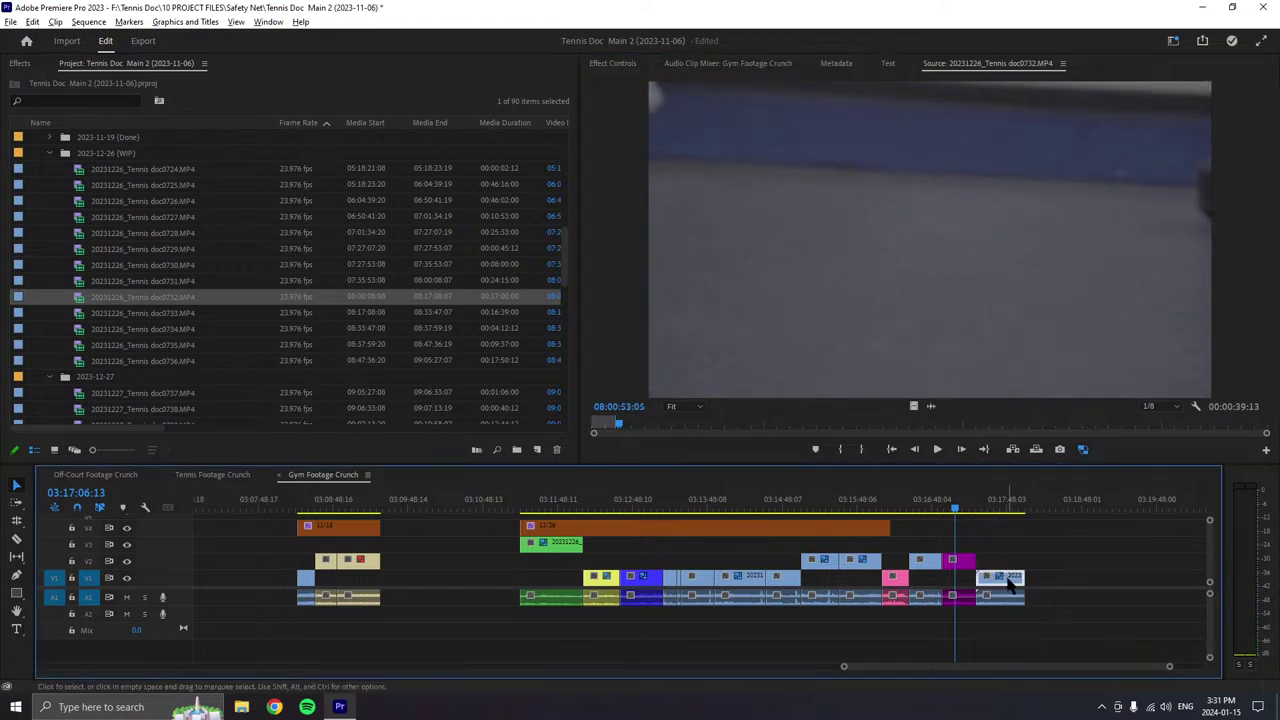
{"action": "key", "text": "alt+Up"}
{"action": "key", "text": "alt+Up"}
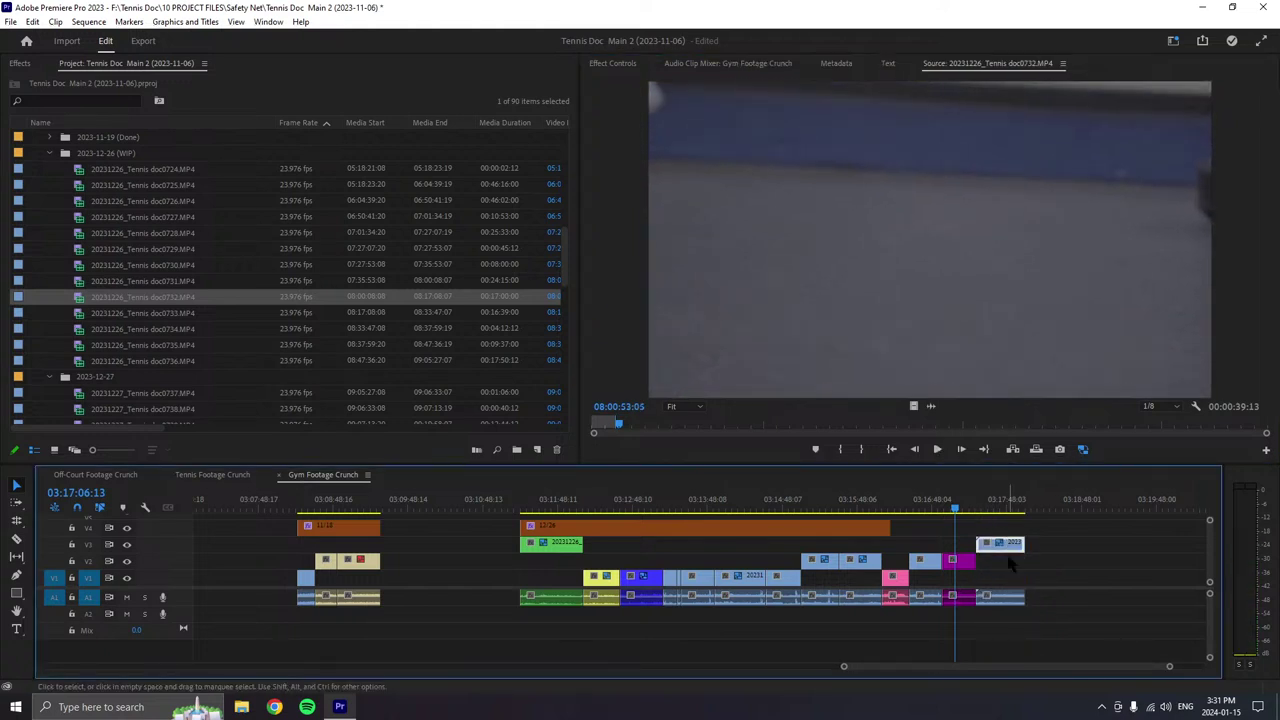
- Review the source onward, mark a segment of about 30 seconds ending at 08:03:00:17, and place it on V2 after the V3 clip
{"action": "left_click", "coordinate": [937, 449]}
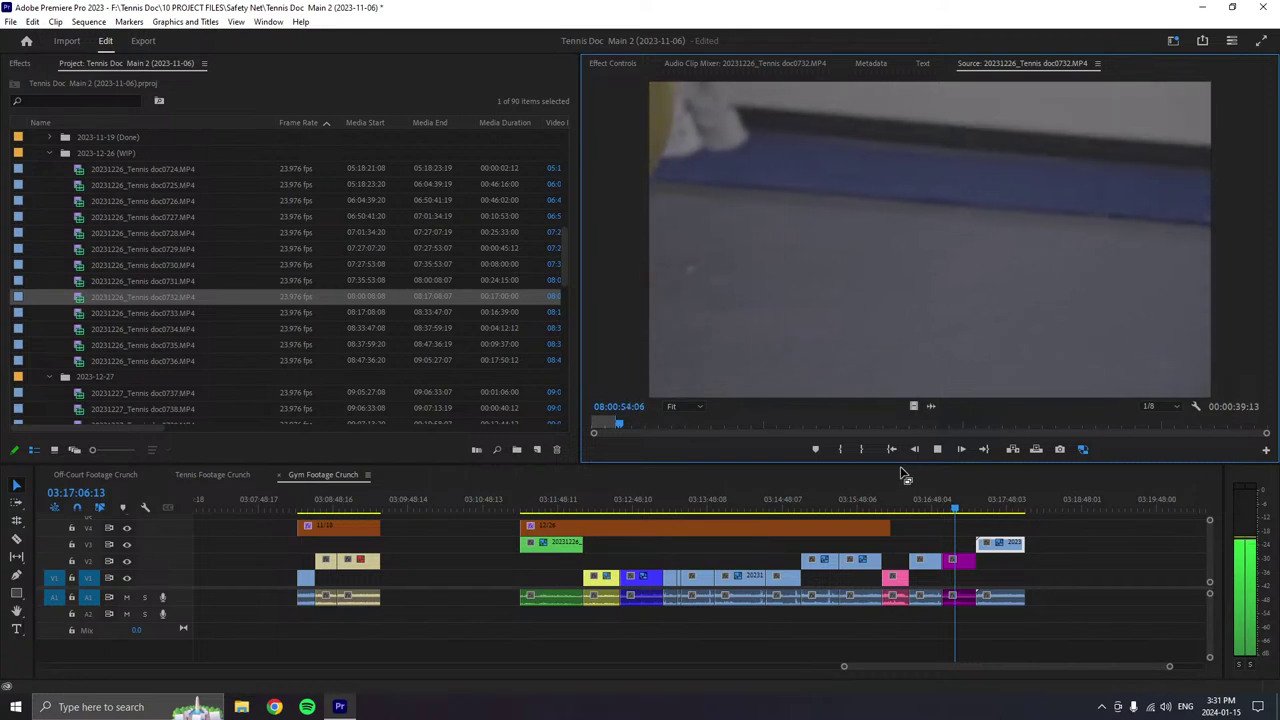
{"action": "left_click", "coordinate": [839, 449]}
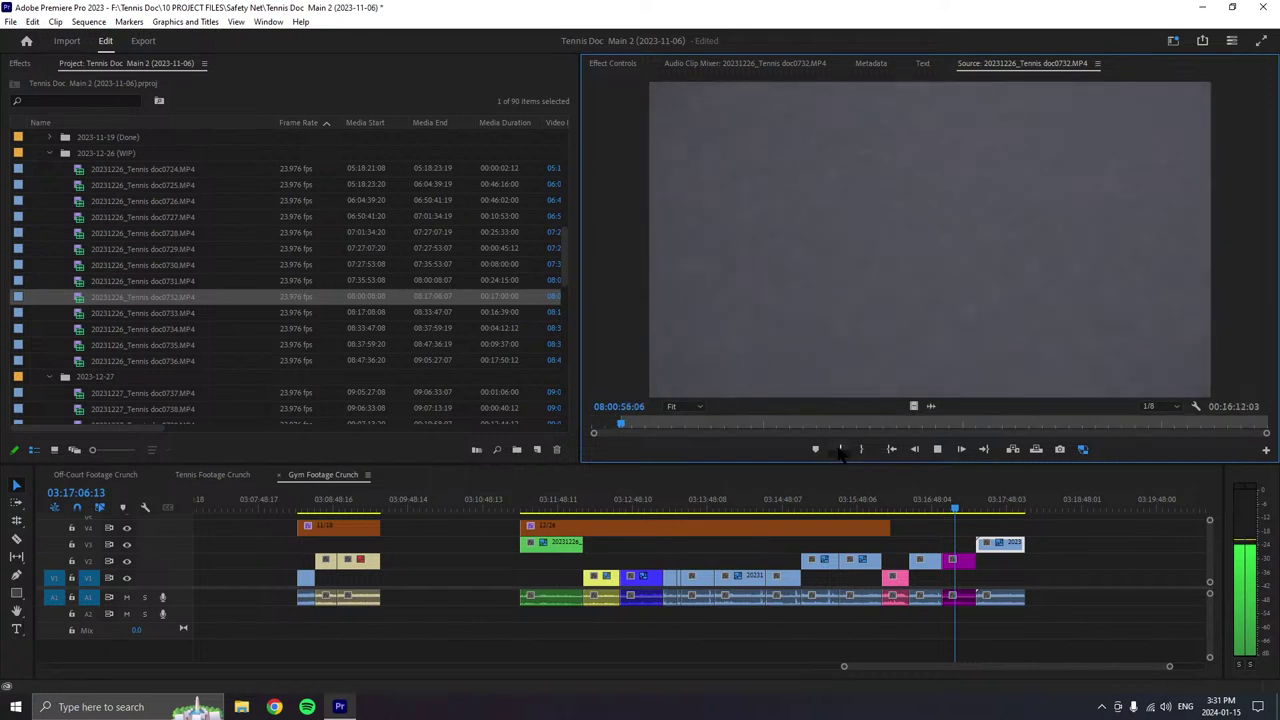
{"action": "left_click", "coordinate": [840, 449]}
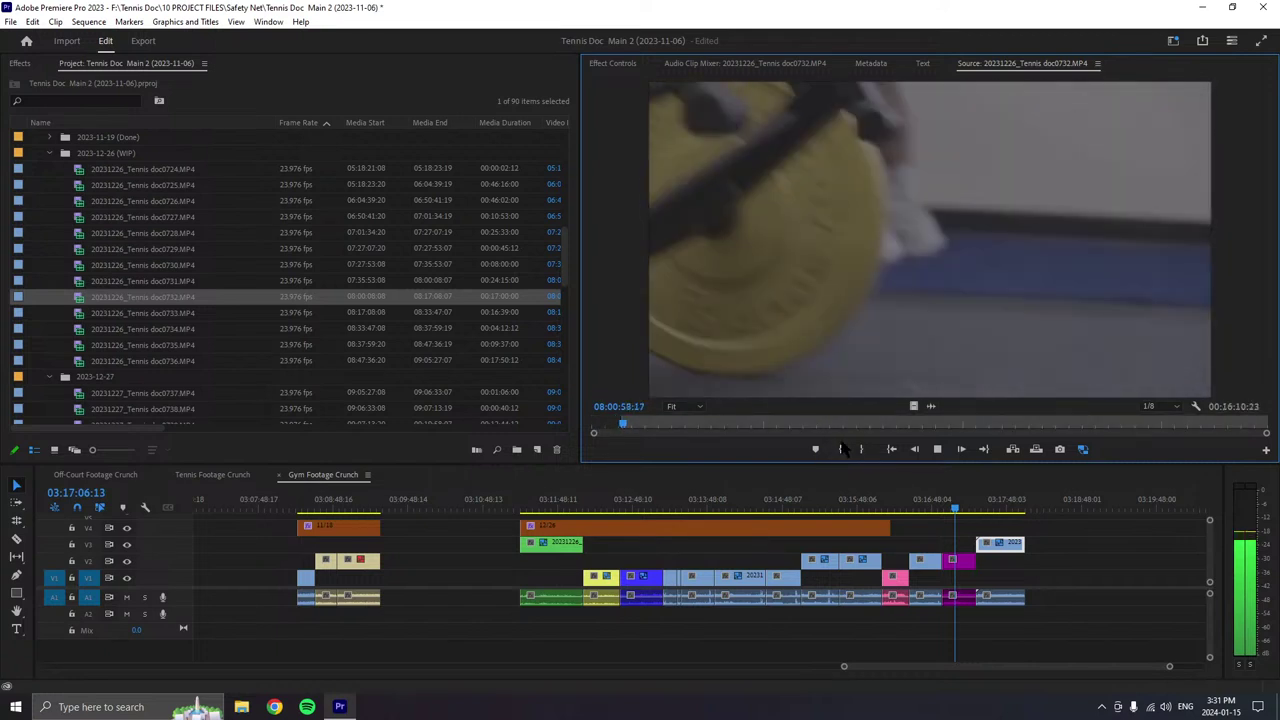
{"action": "key", "text": "space"}
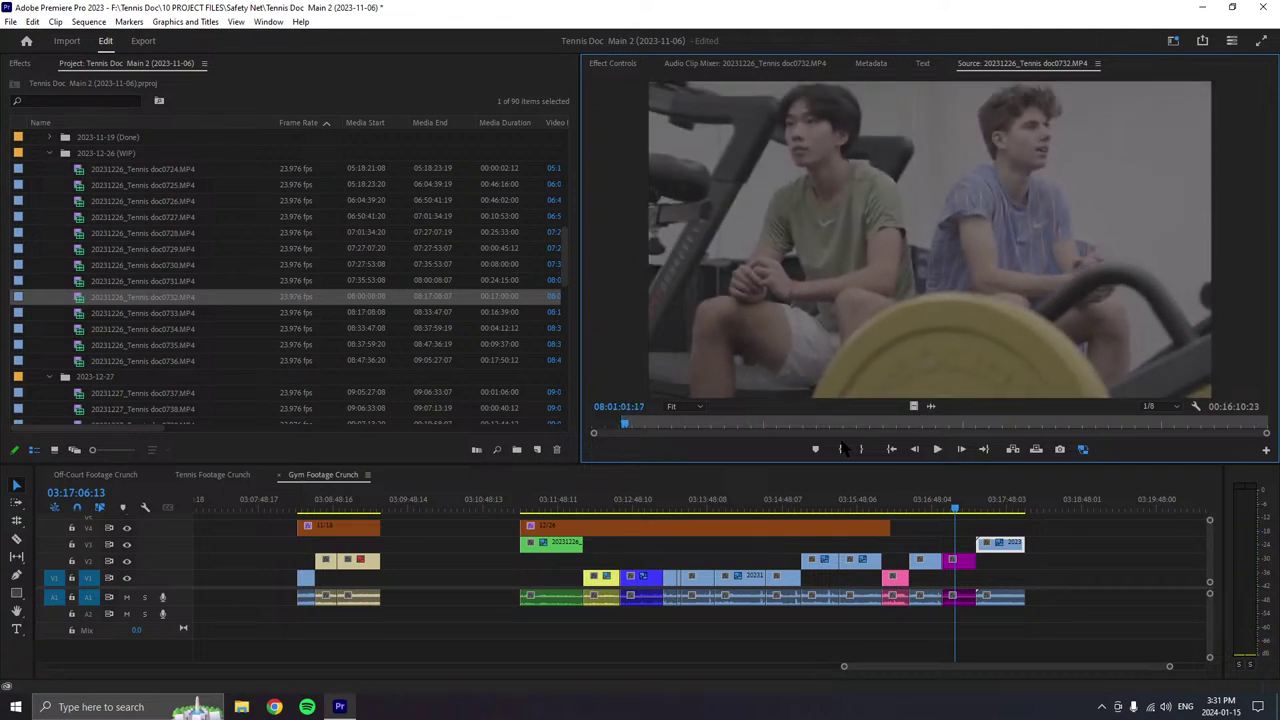
{"action": "key", "text": "space"}
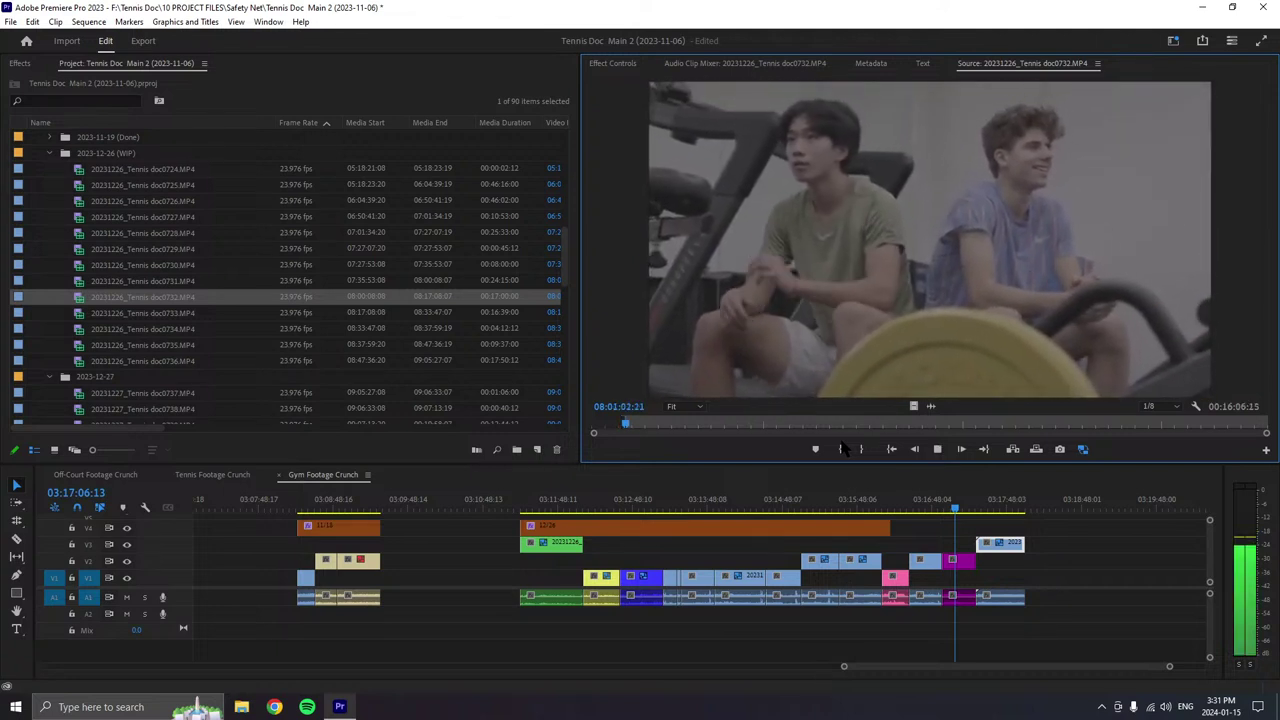
{"action": "left_click", "coordinate": [842, 449]}
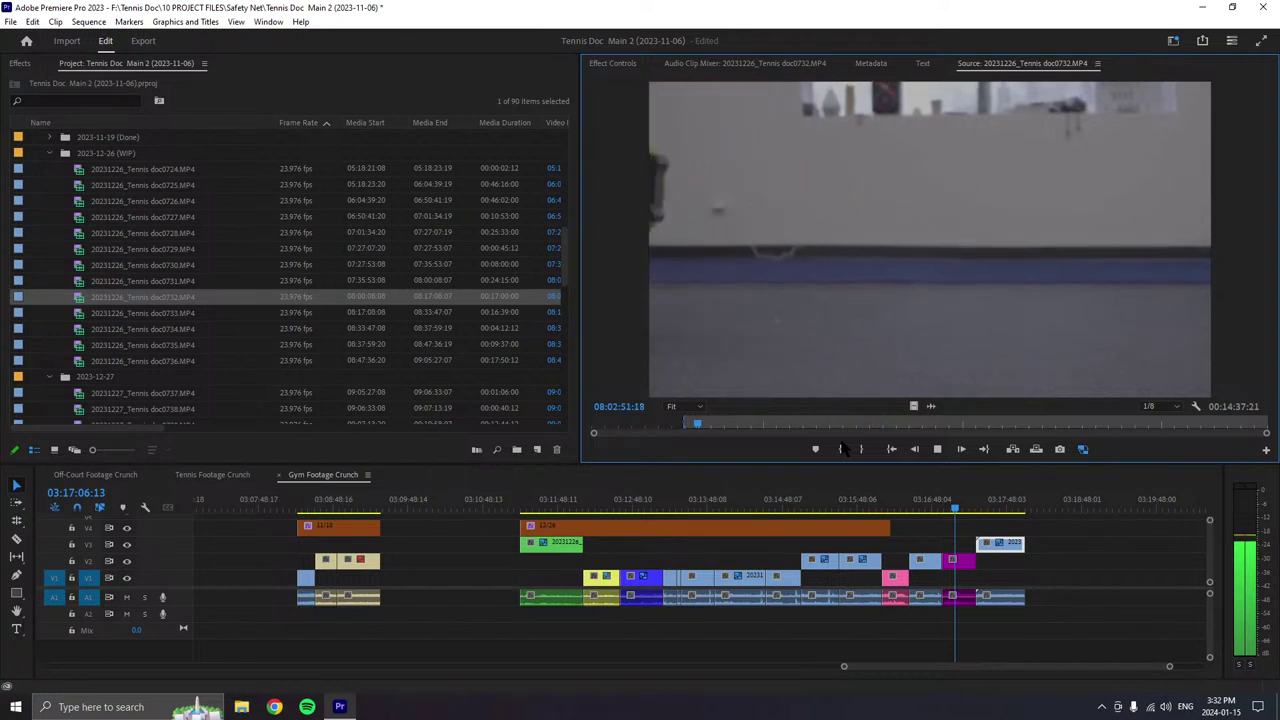
{"action": "key", "text": "space"}
{"action": "left_click", "coordinate": [842, 449]}
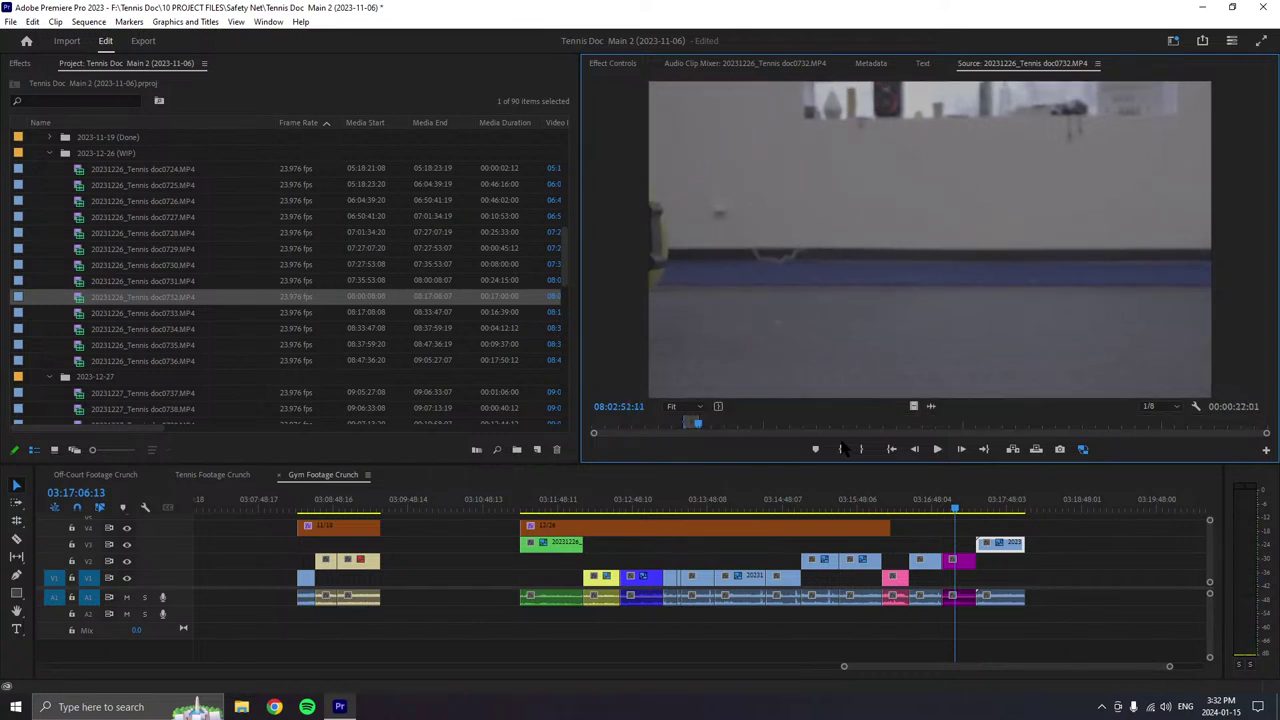
{"action": "key", "text": "space"}
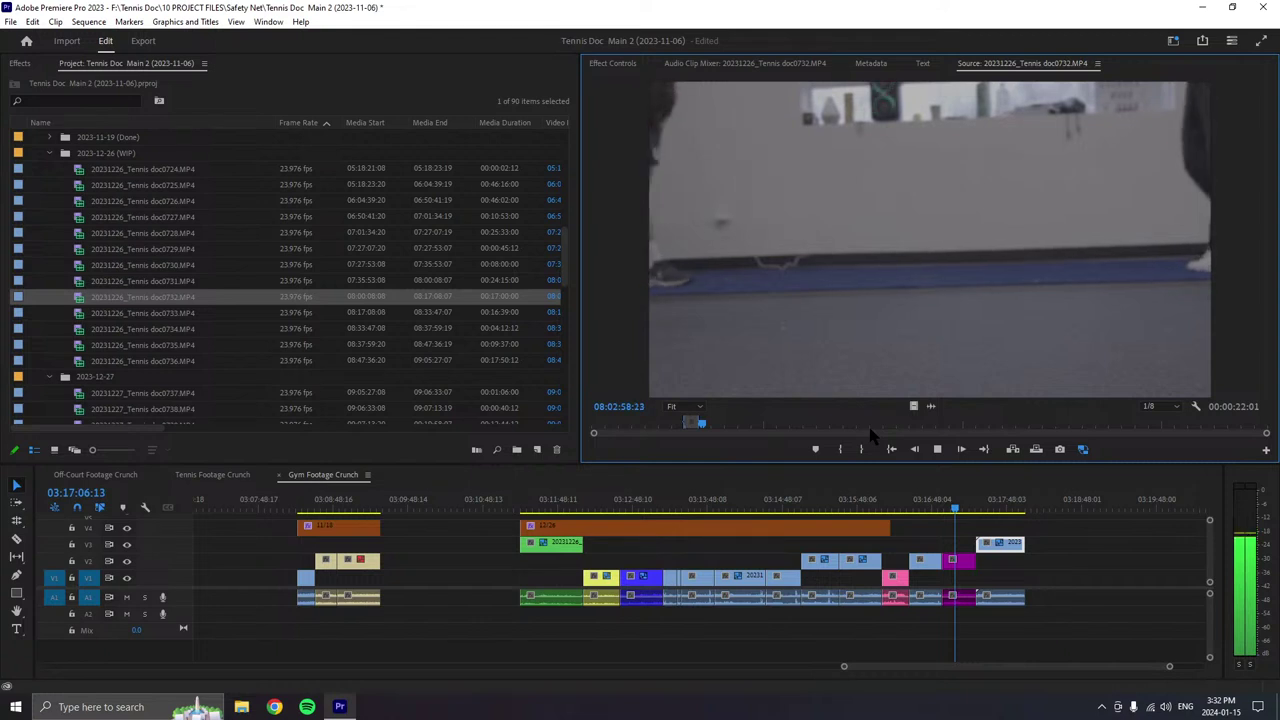
{"action": "key", "text": "space"}
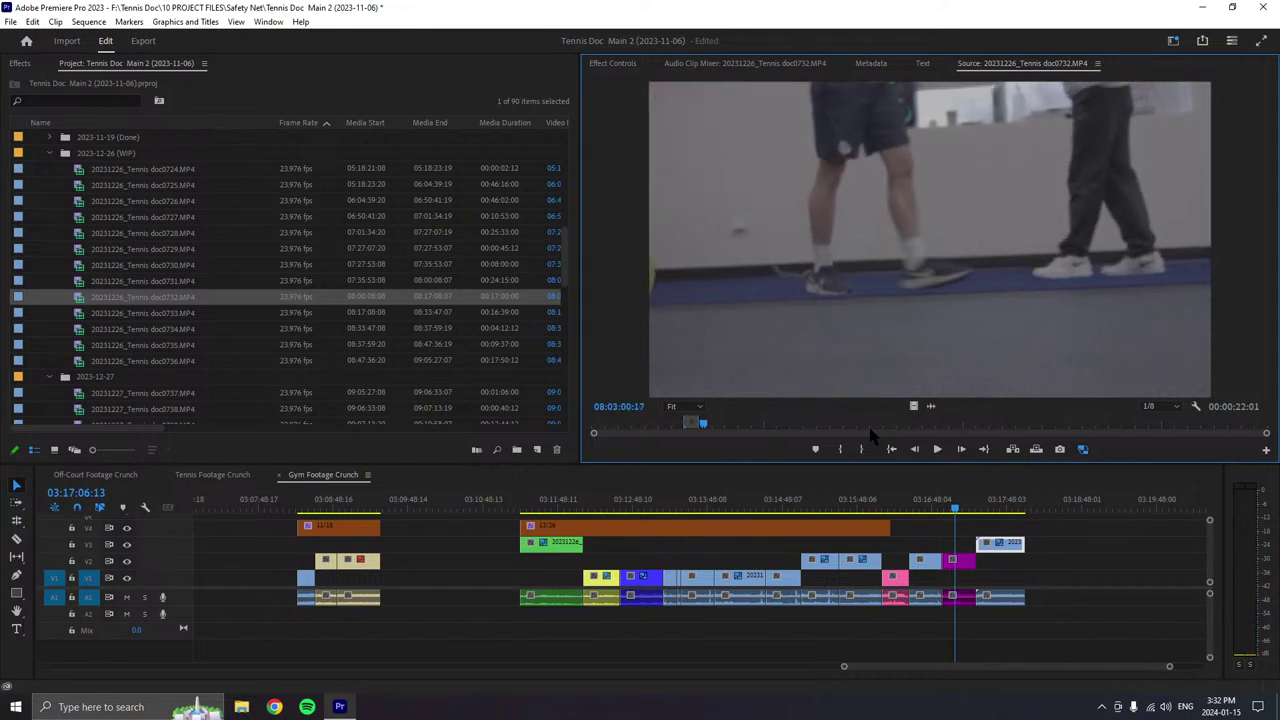
{"action": "left_click_drag", "start_coordinate": [1030, 515], "coordinate": [1046, 558]}
- Review 20231226_Tennis doc0732.MP4 onward and mark a 24-second segment ending at 08:04:14:06
{"action": "left_click", "coordinate": [937, 450]}
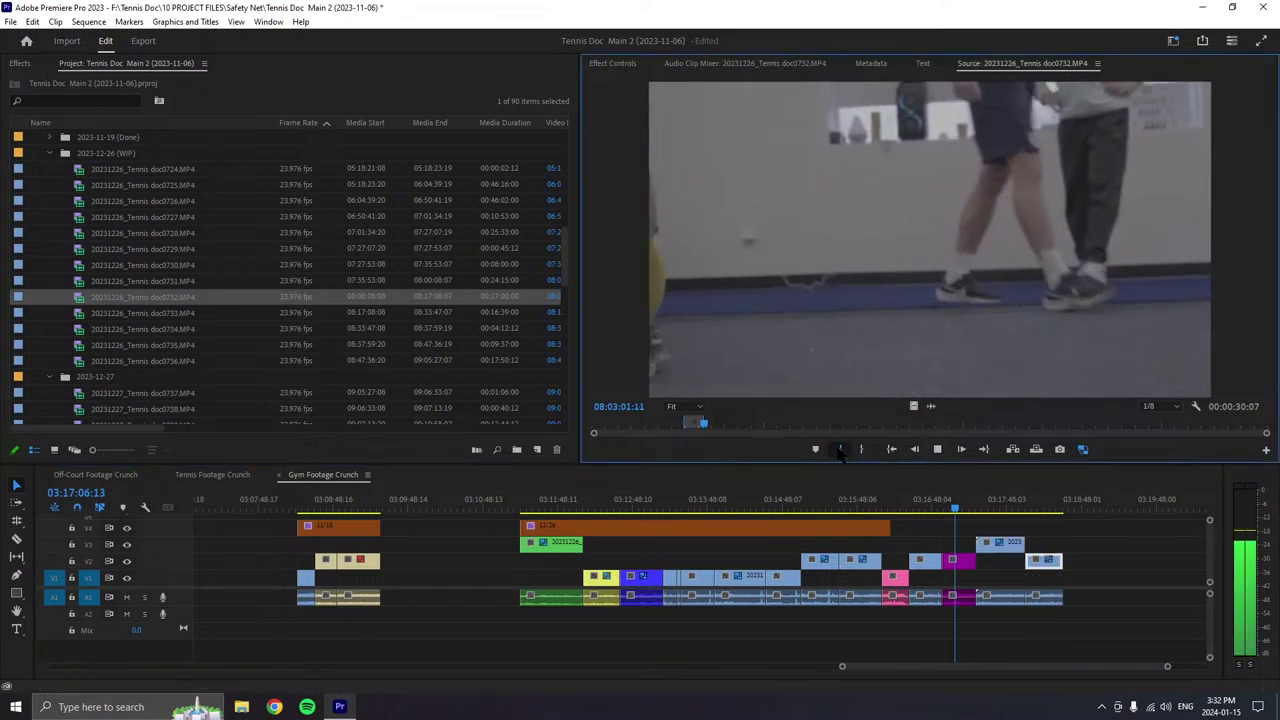
{"action": "left_click", "coordinate": [840, 450]}
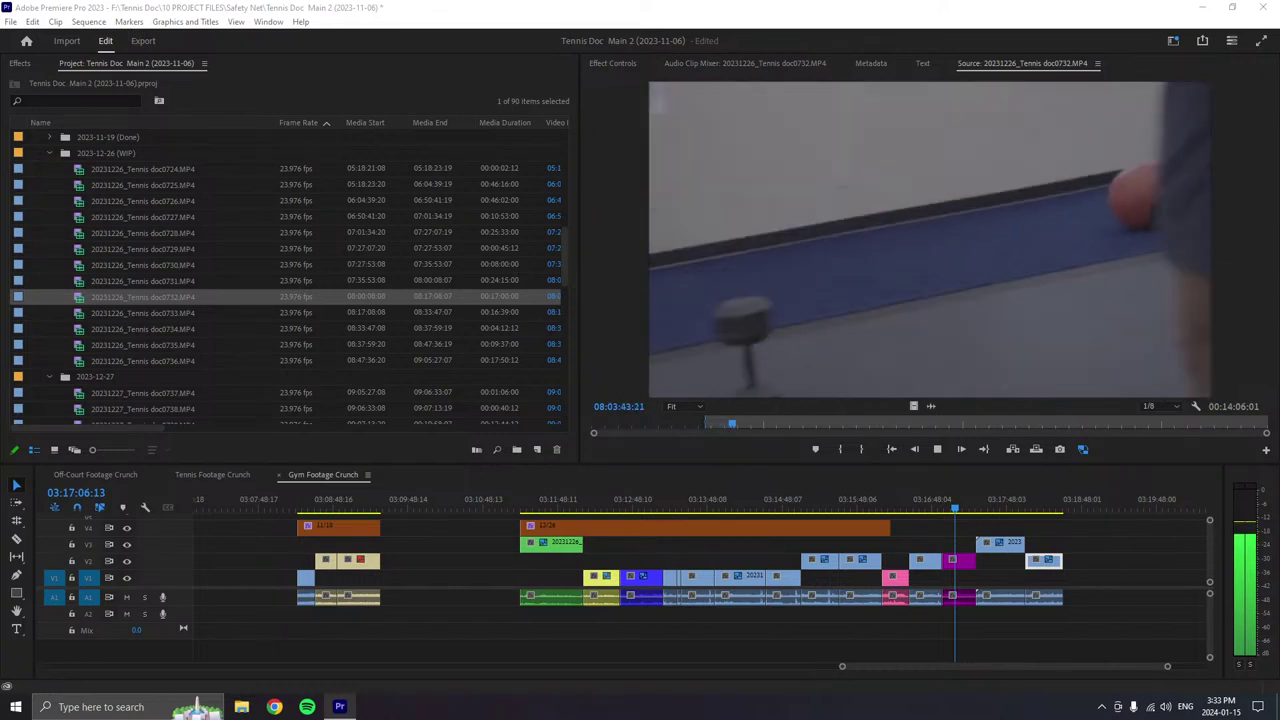
{"action": "left_click", "coordinate": [937, 450]}
{"action": "left_click", "coordinate": [938, 450]}
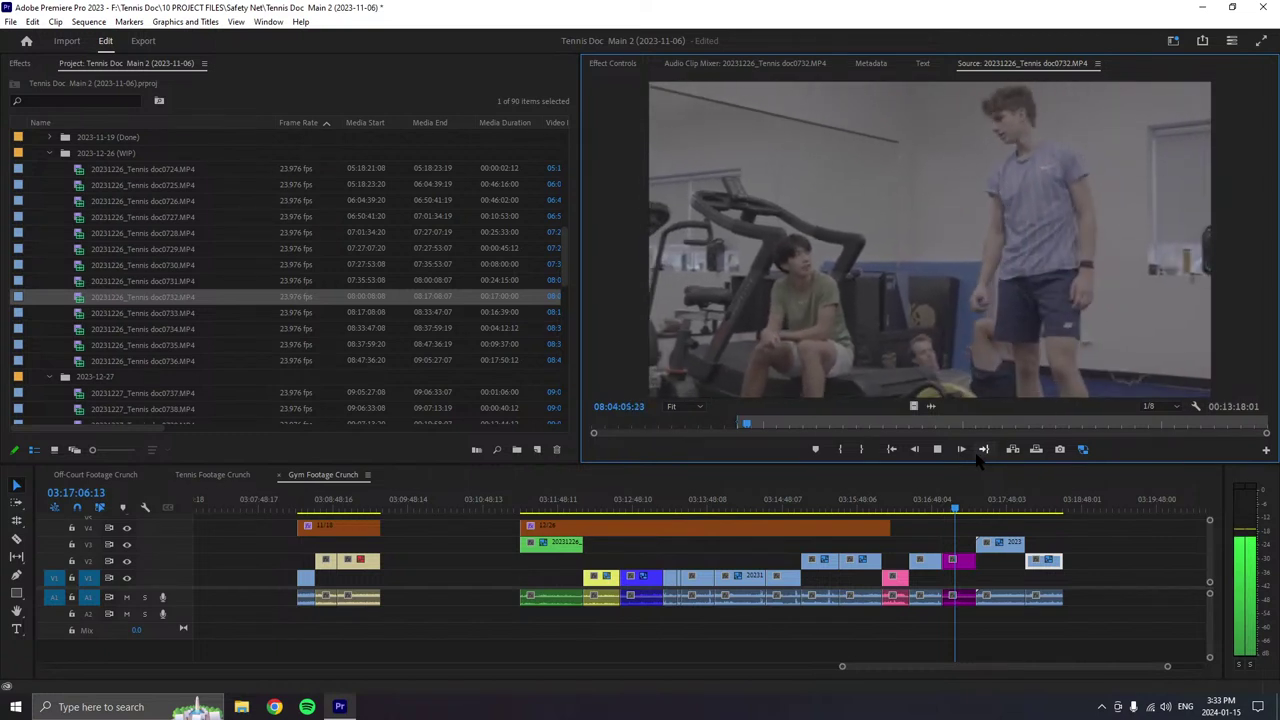
{"action": "key", "text": "space"}
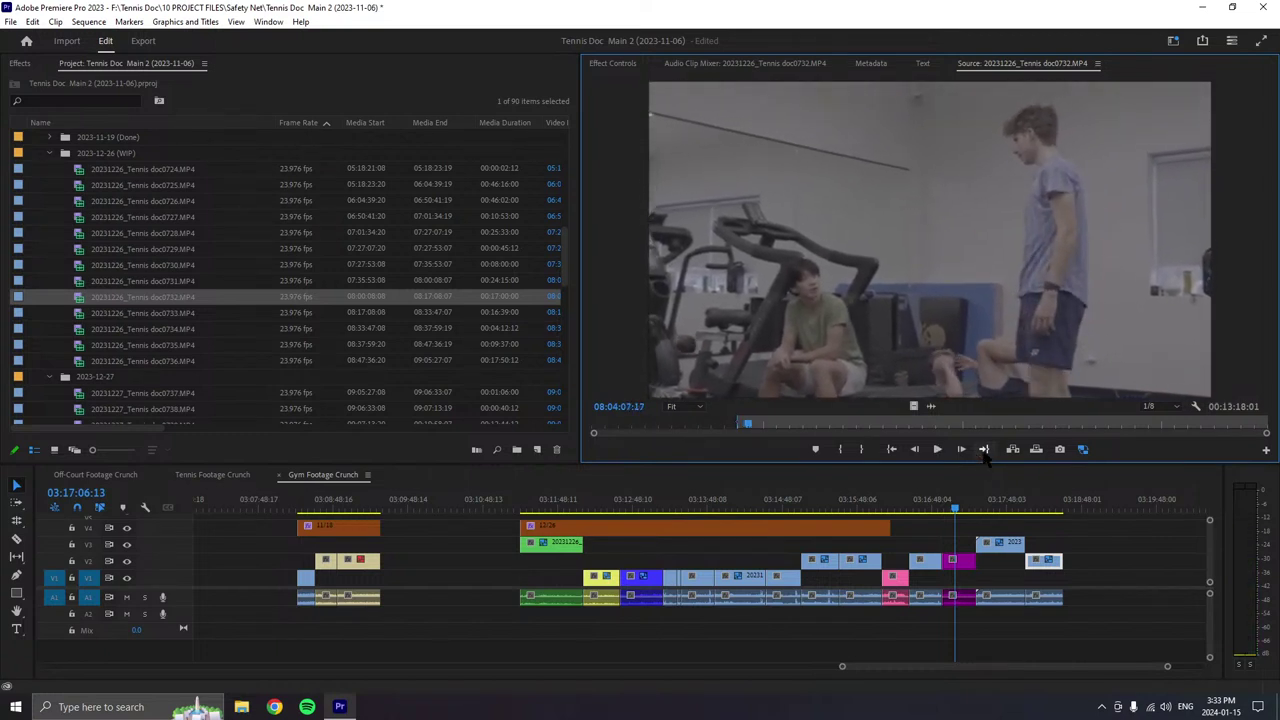
{"action": "key", "text": "space"}
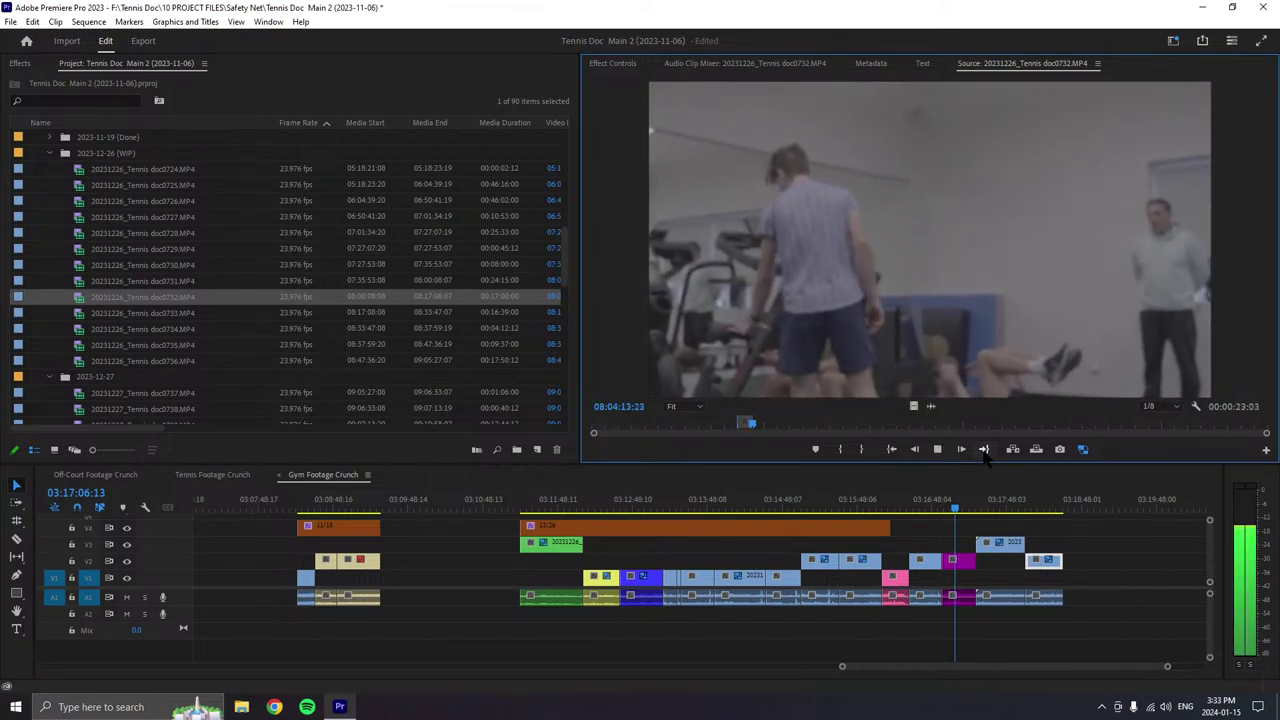
{"action": "key", "text": "space"}
- Append the marked segment on V1 after the last V2 clip and give it the Rose label
{"action": "left_click_drag", "start_coordinate": [985, 452], "coordinate": [1080, 590]}
{"action": "right_click", "coordinate": [1085, 590]}
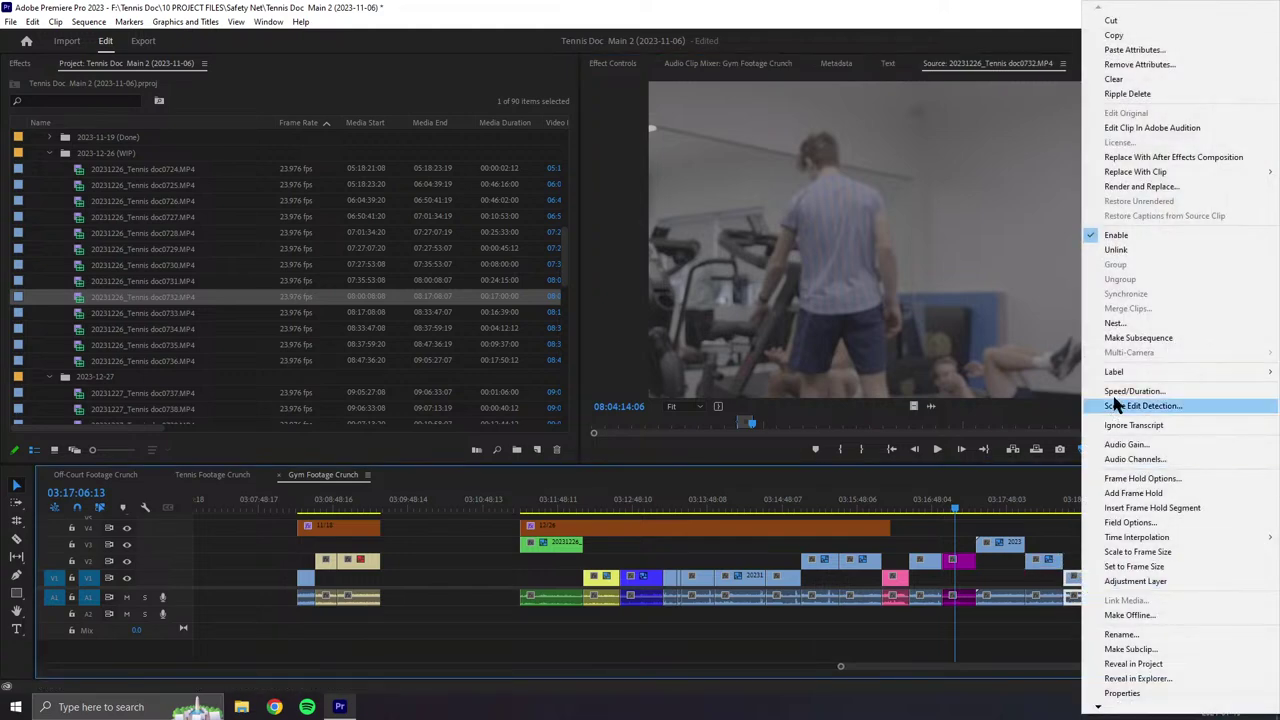
{"action": "mouse_move", "coordinate": [1115, 372]}
{"action": "left_click", "coordinate": [1030, 501]}
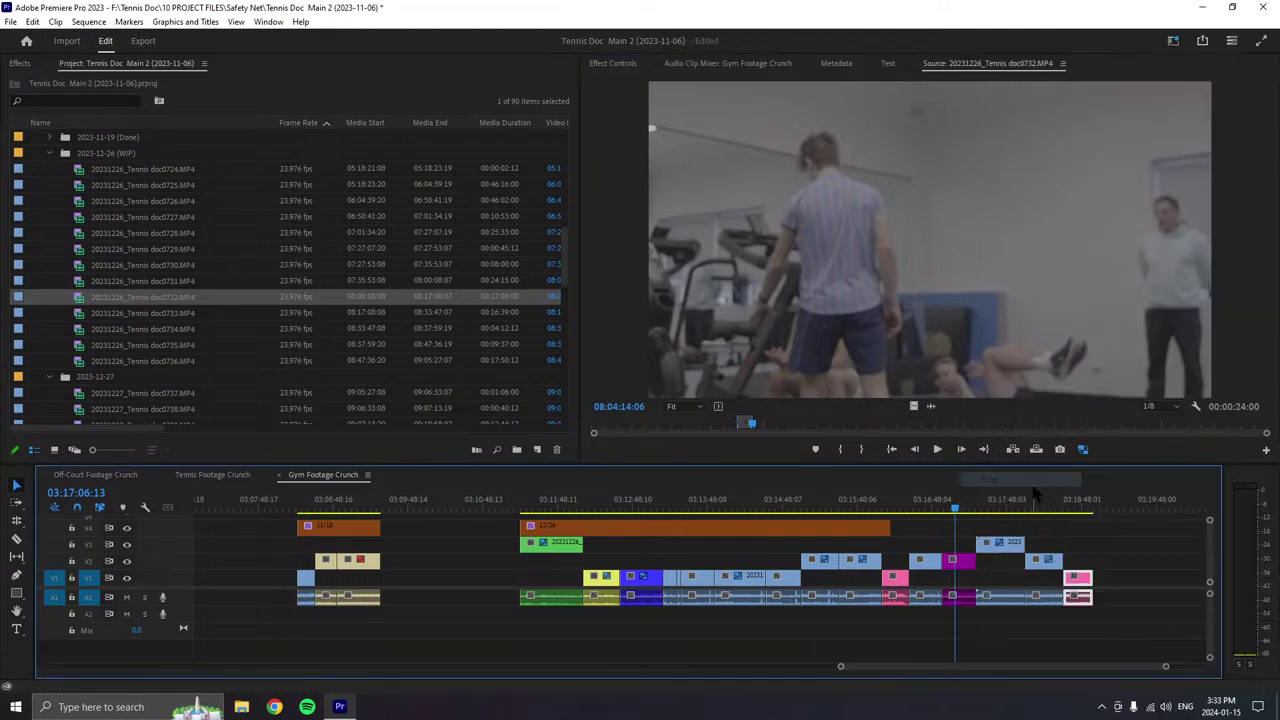
- Review the source onward and mark a segment of about 30 seconds ending at 08:05:00:06
{"action": "left_click", "coordinate": [912, 455]}
{"action": "key", "text": "space"}
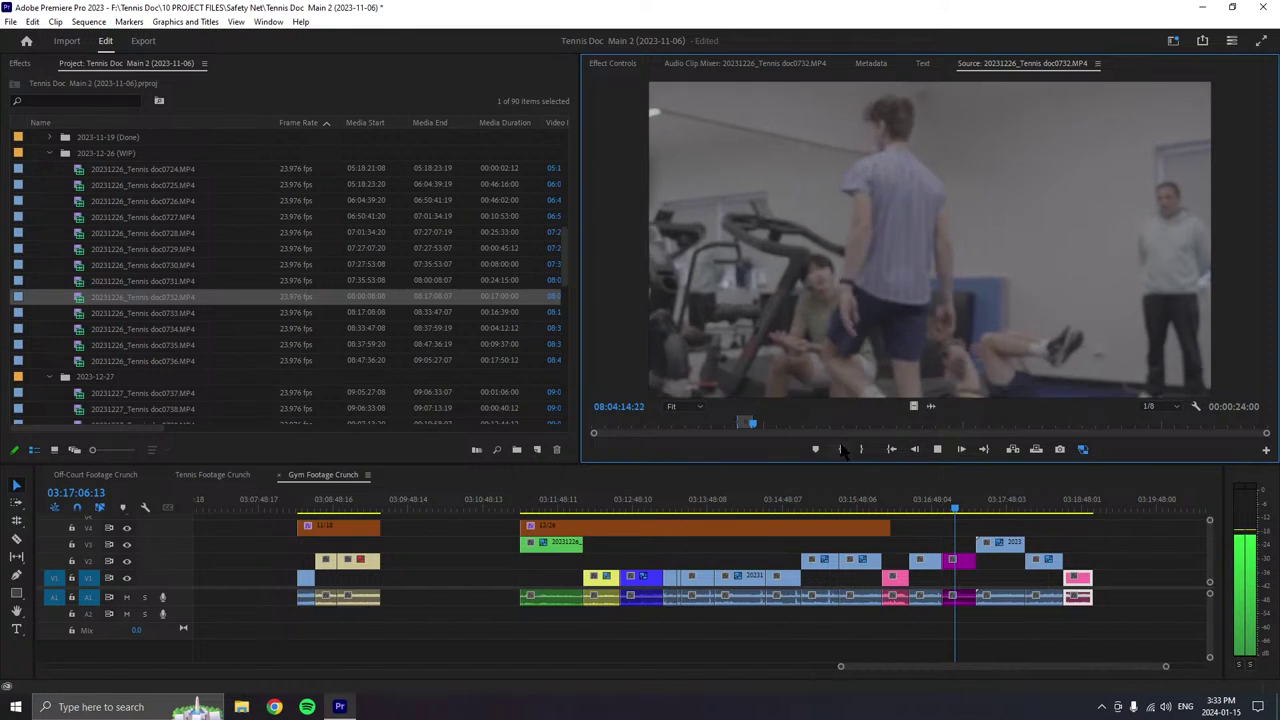
{"action": "key", "text": "i"}
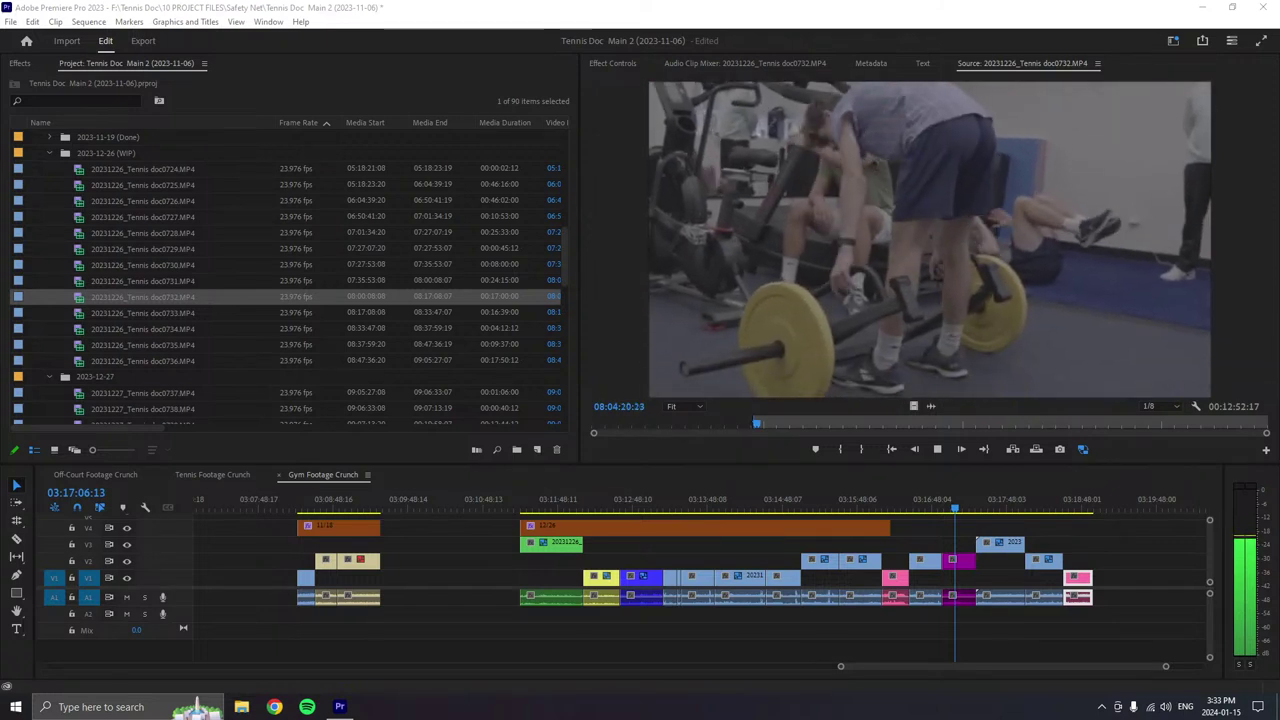
{"action": "left_click", "coordinate": [1154, 634]}
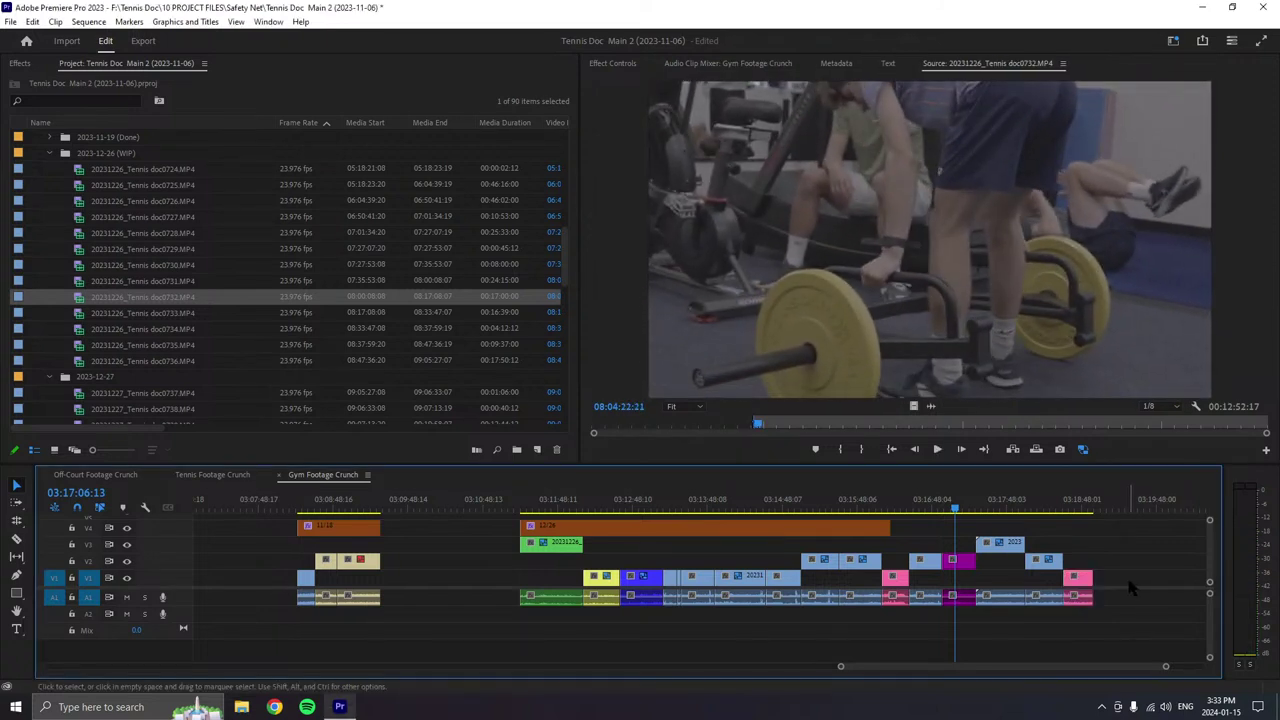
{"action": "scroll", "coordinate": [1128, 596], "scroll_direction": "down", "scroll_amount": 1}
{"action": "scroll", "coordinate": [1128, 596], "scroll_direction": "down", "scroll_amount": 1}
{"action": "left_click", "coordinate": [937, 449]}
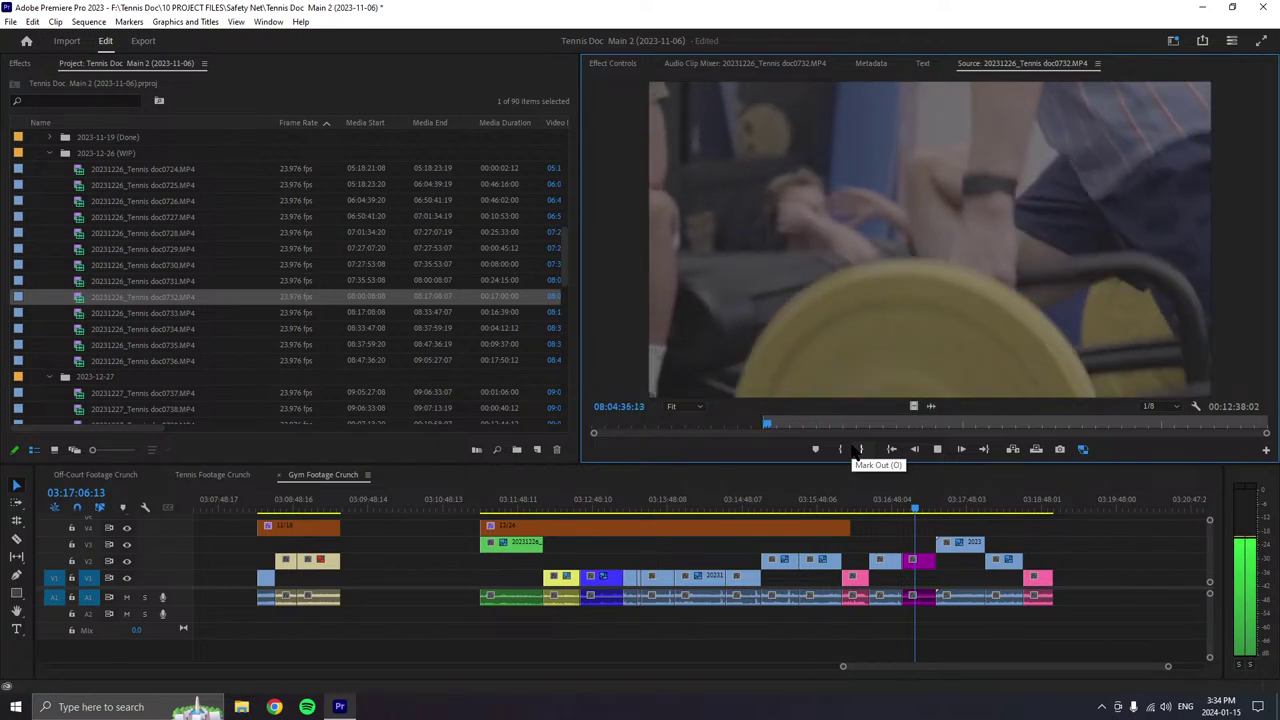
{"action": "left_click", "coordinate": [858, 450]}
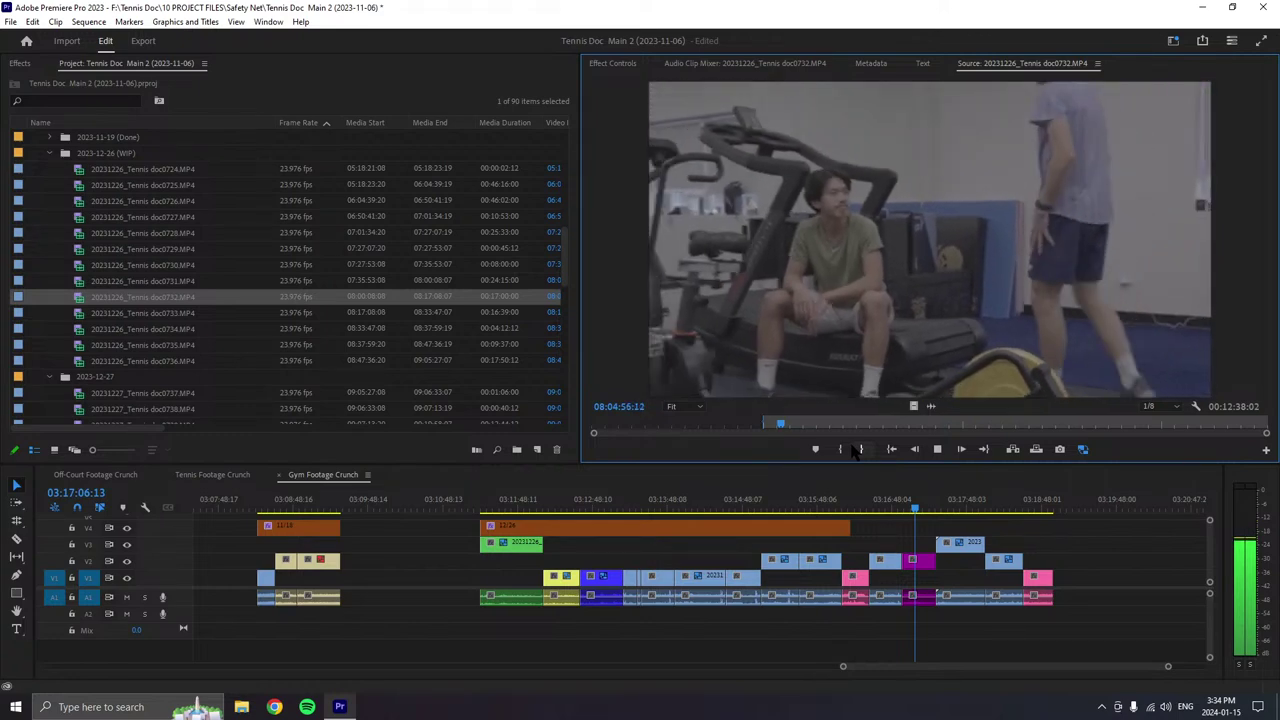
{"action": "key", "text": "space"}
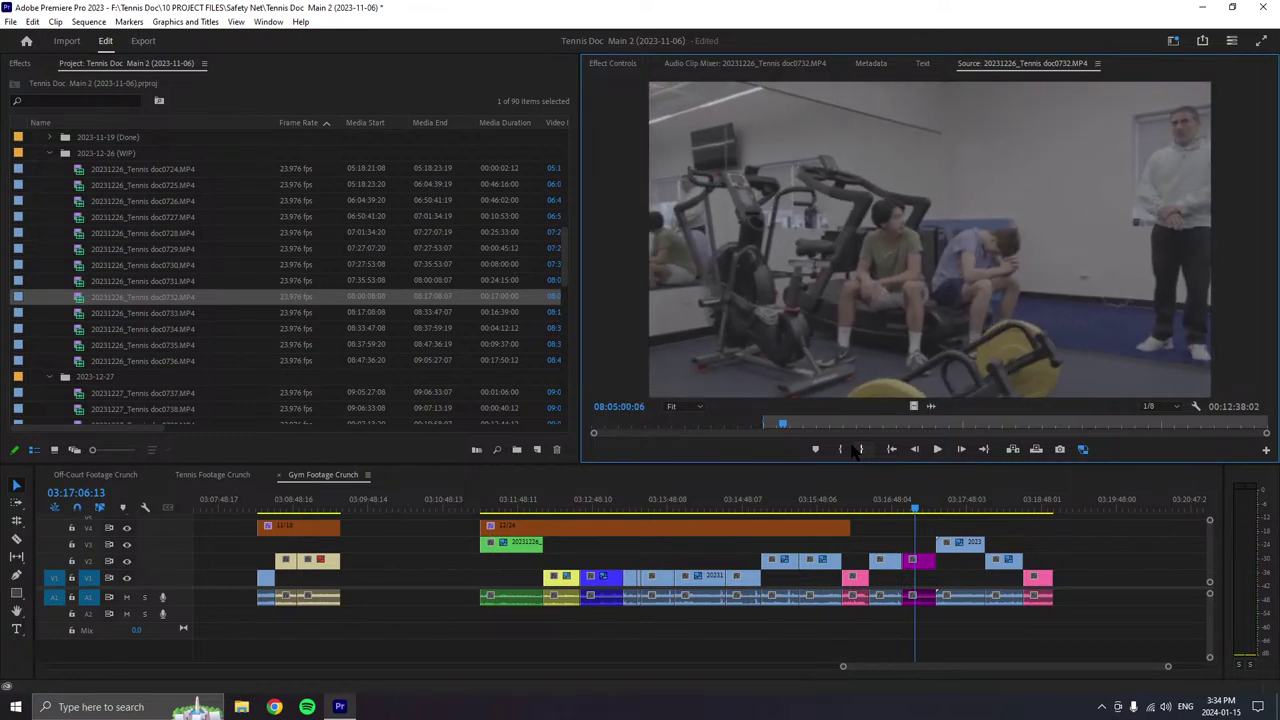
{"action": "left_click", "coordinate": [858, 450]}
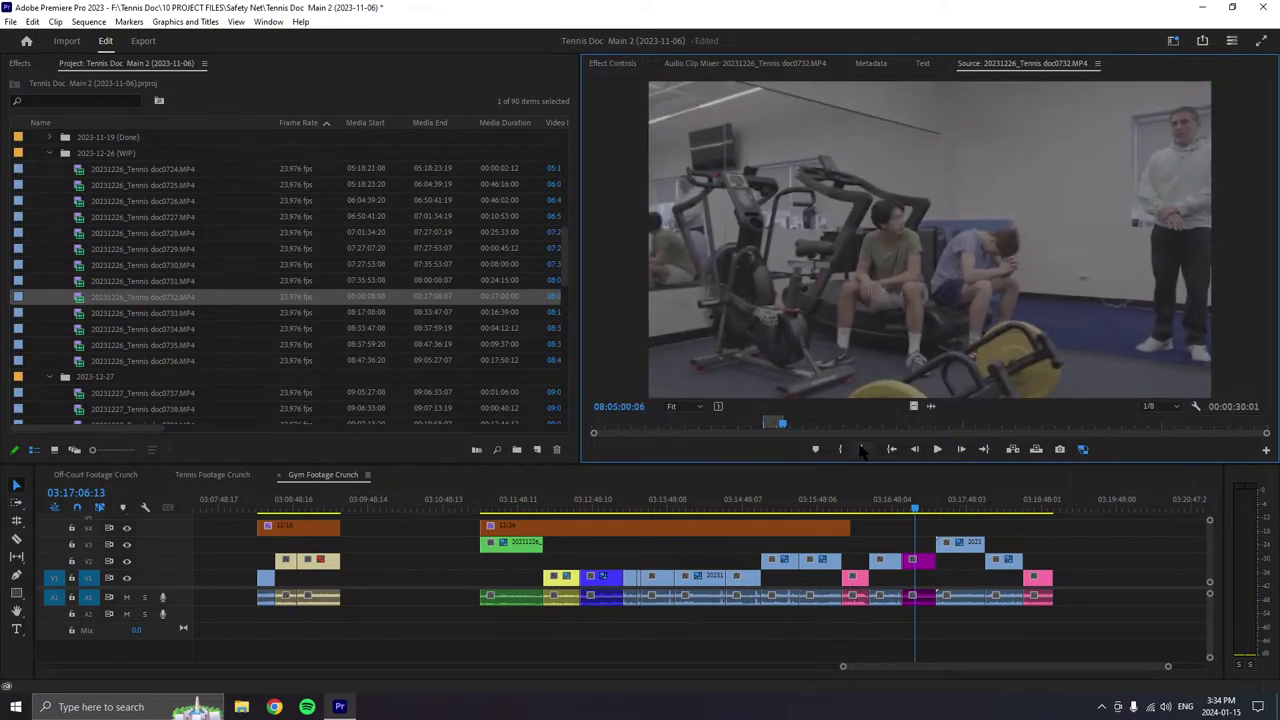
- Extend the marked segment to about 40 seconds and append it on V1 after the pink clip
{"action": "key", "text": "space"}
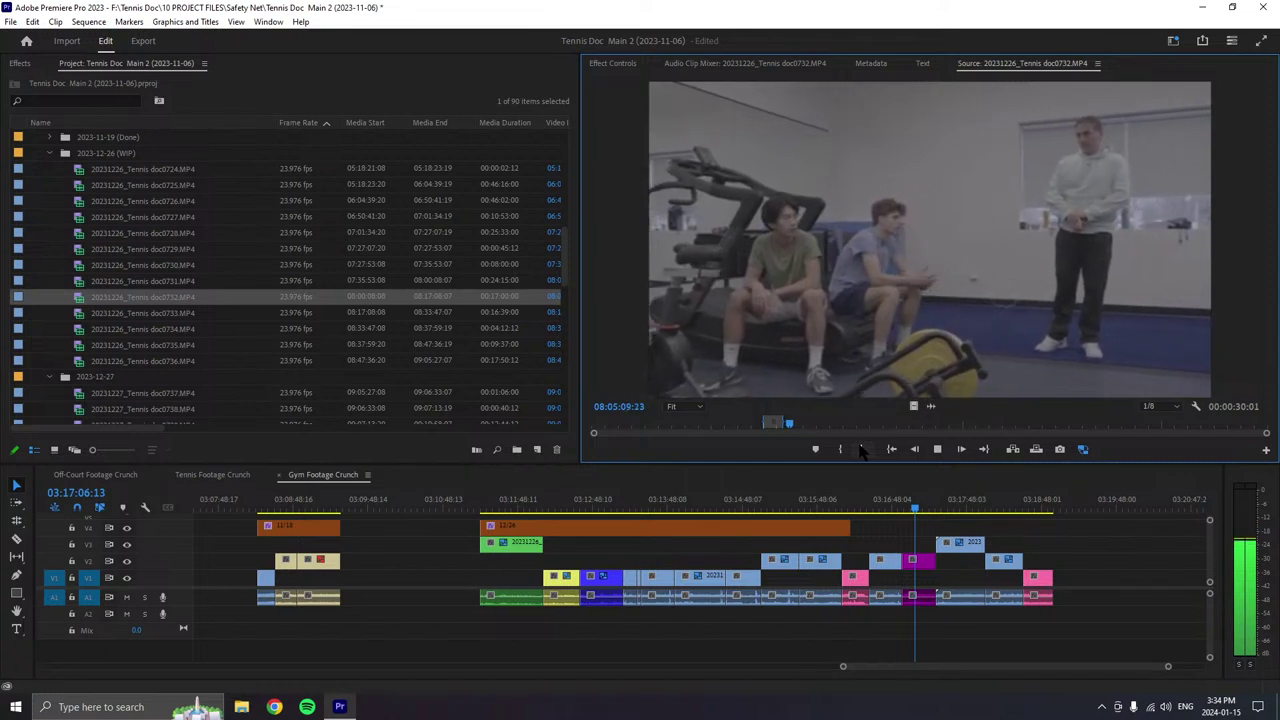
{"action": "left_click", "coordinate": [862, 450]}
{"action": "left_click_drag", "start_coordinate": [925, 365], "coordinate": [1078, 592]}
- Play the source back and forth past the used segment and set a new in point at about 08:05:13
{"action": "left_click", "coordinate": [893, 460]}
{"action": "key", "text": "space"}
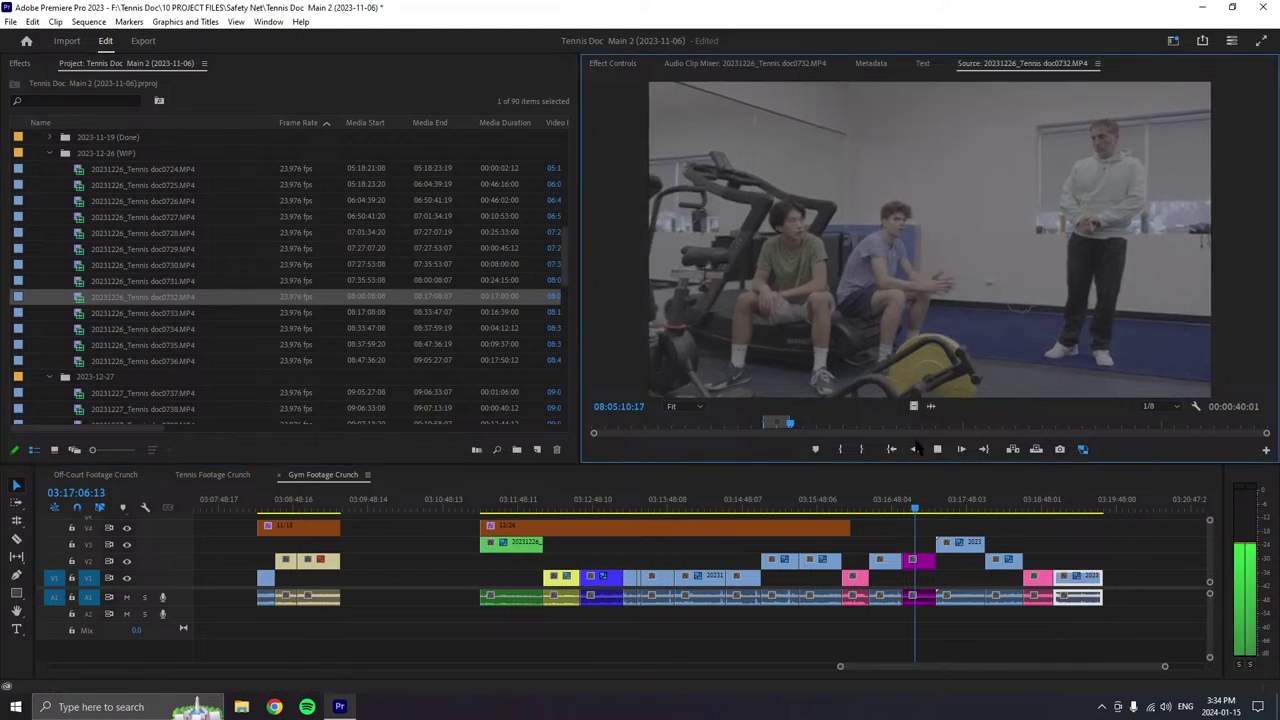
{"action": "key", "text": "ctrl+shift+x"}
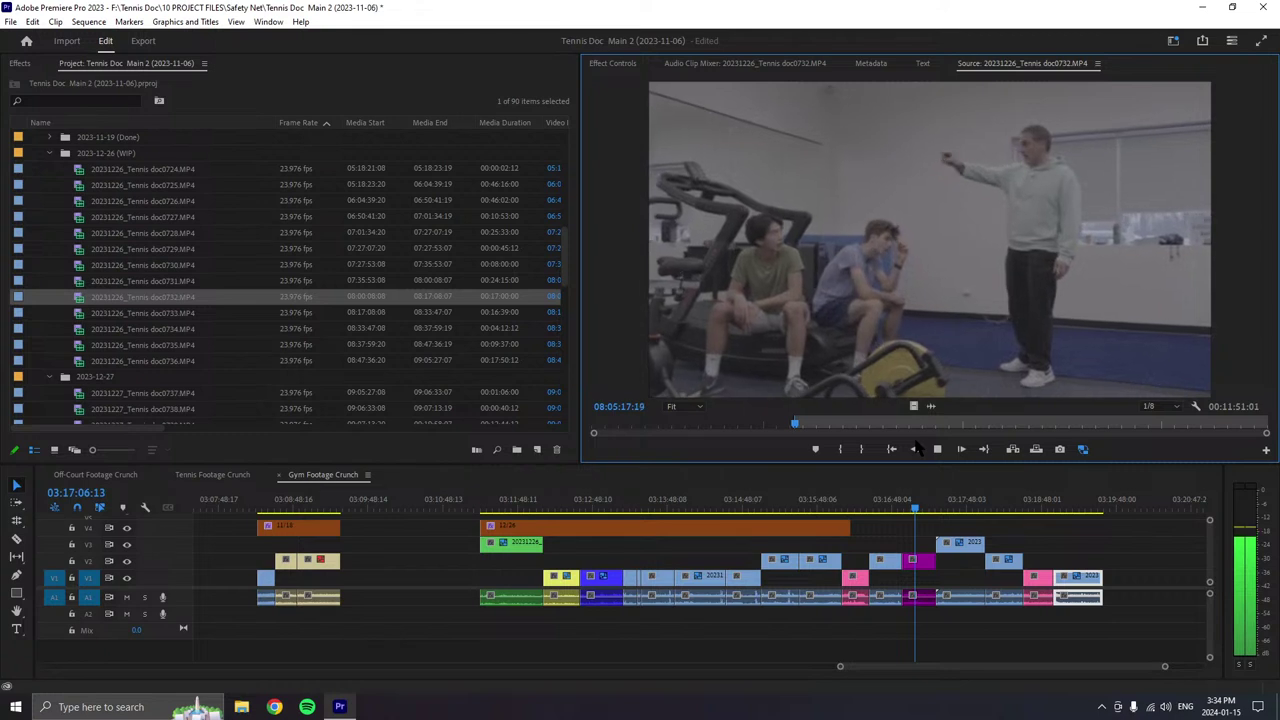
{"action": "key", "text": "j"}
{"action": "key", "text": "j"}
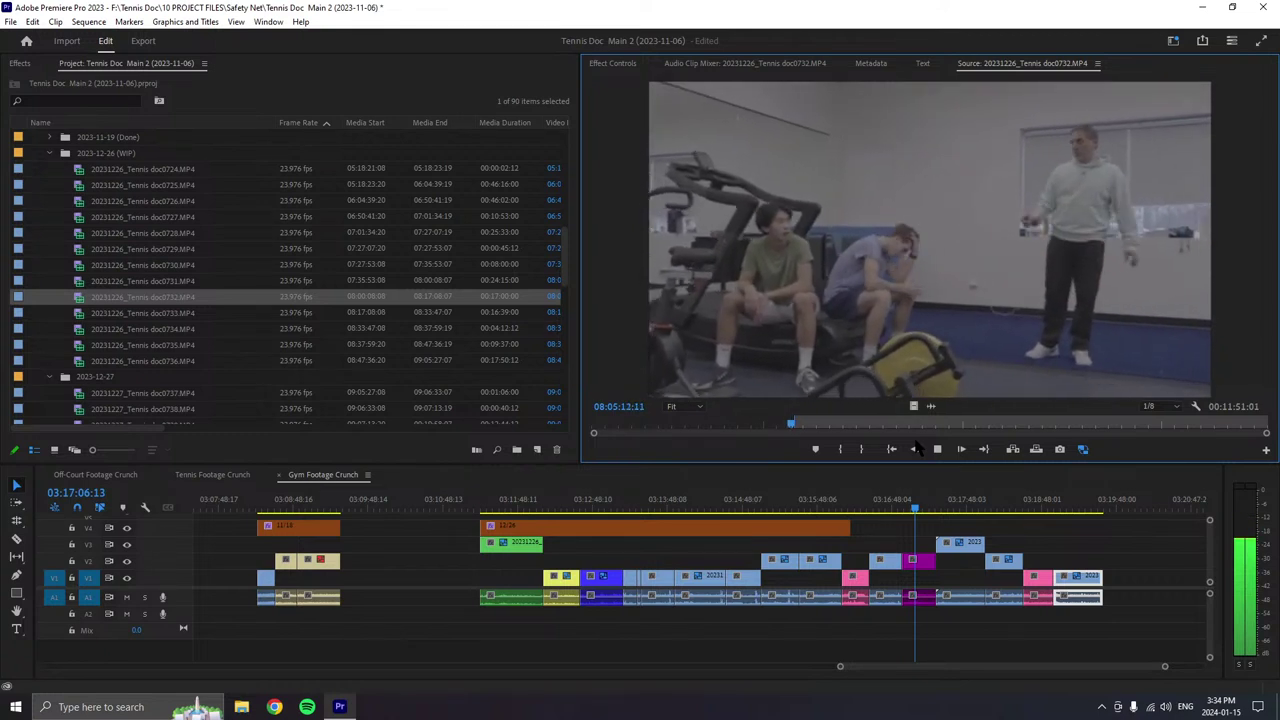
{"action": "key", "text": "l"}
{"action": "key", "text": "l"}
{"action": "key", "text": "l"}
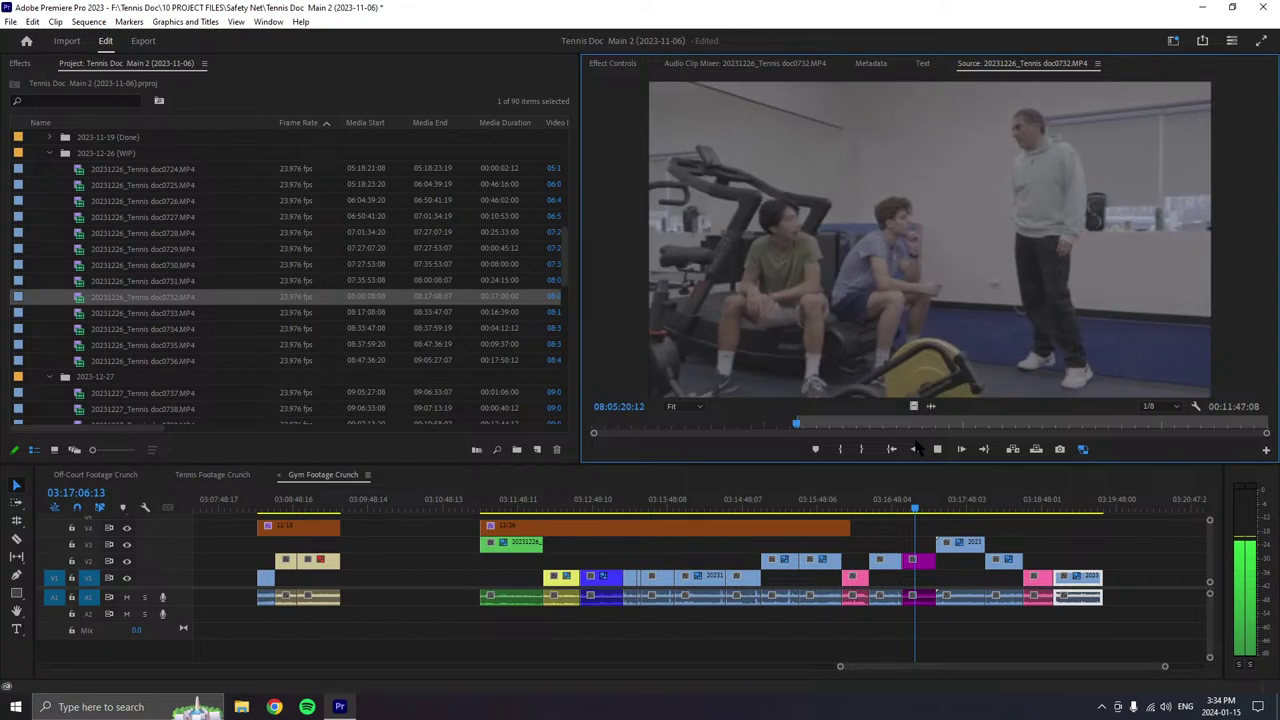
{"action": "key", "text": "space"}
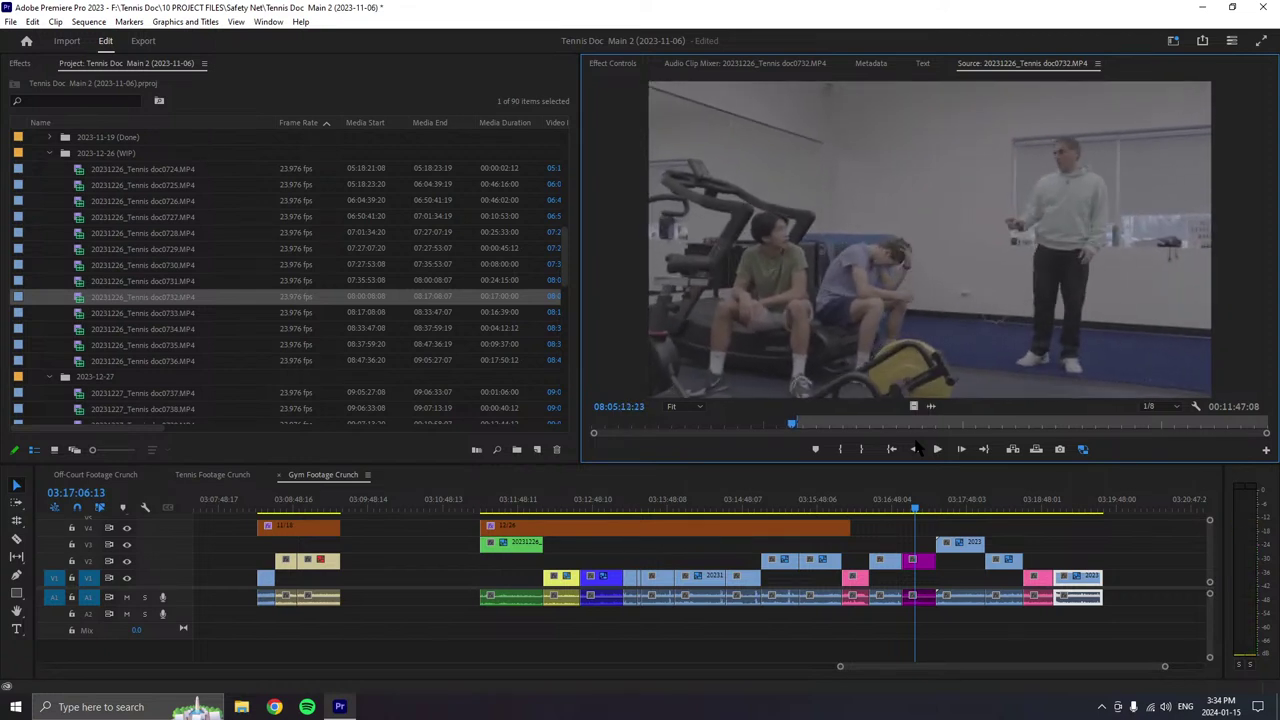
{"action": "key", "text": "space"}
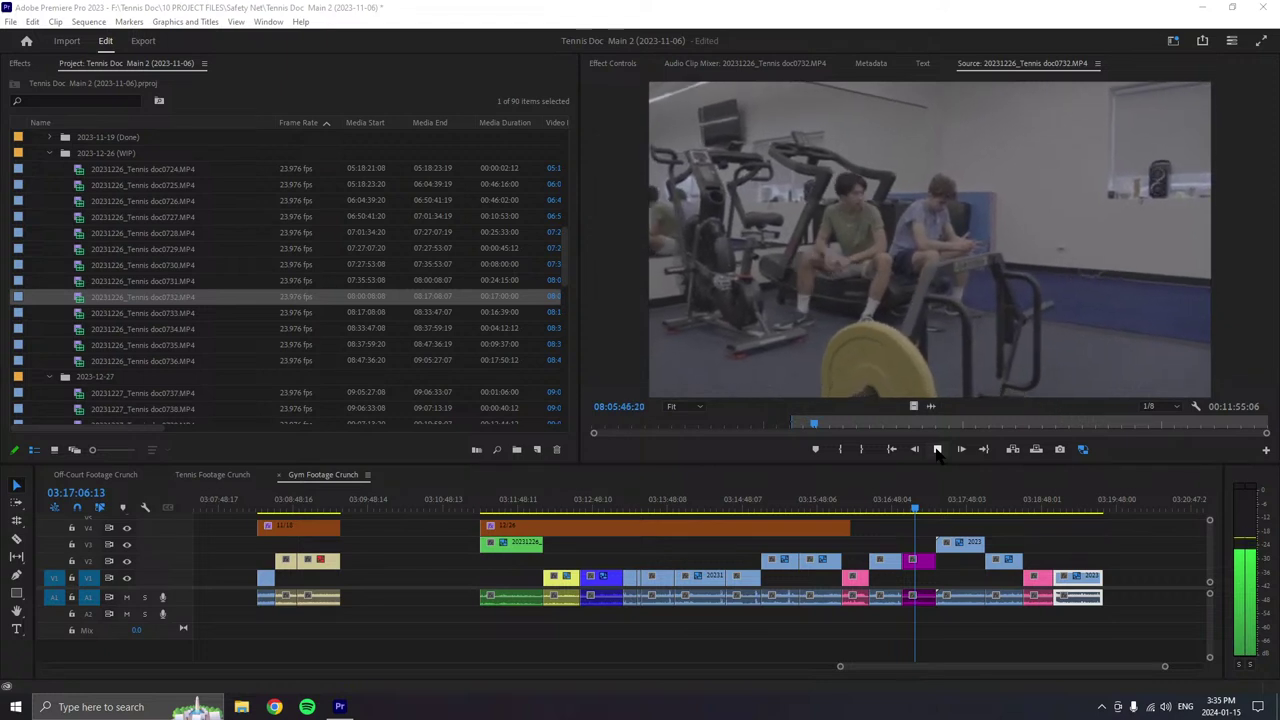
- Set the out point at 08:05:55:18 and append the marked segment on V1 after the last clip
{"action": "scroll", "coordinate": [1000, 540], "scroll_direction": "right", "scroll_amount": 5}
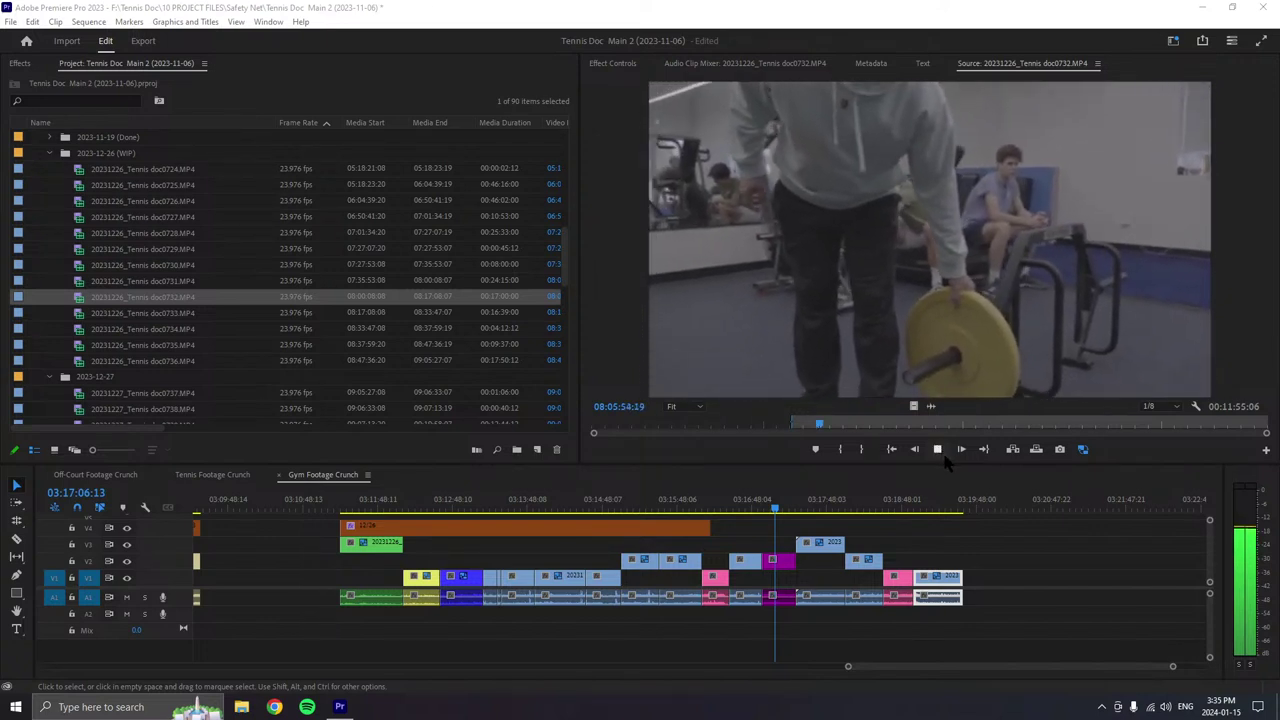
{"action": "left_click", "coordinate": [938, 450]}
{"action": "left_click", "coordinate": [861, 449]}
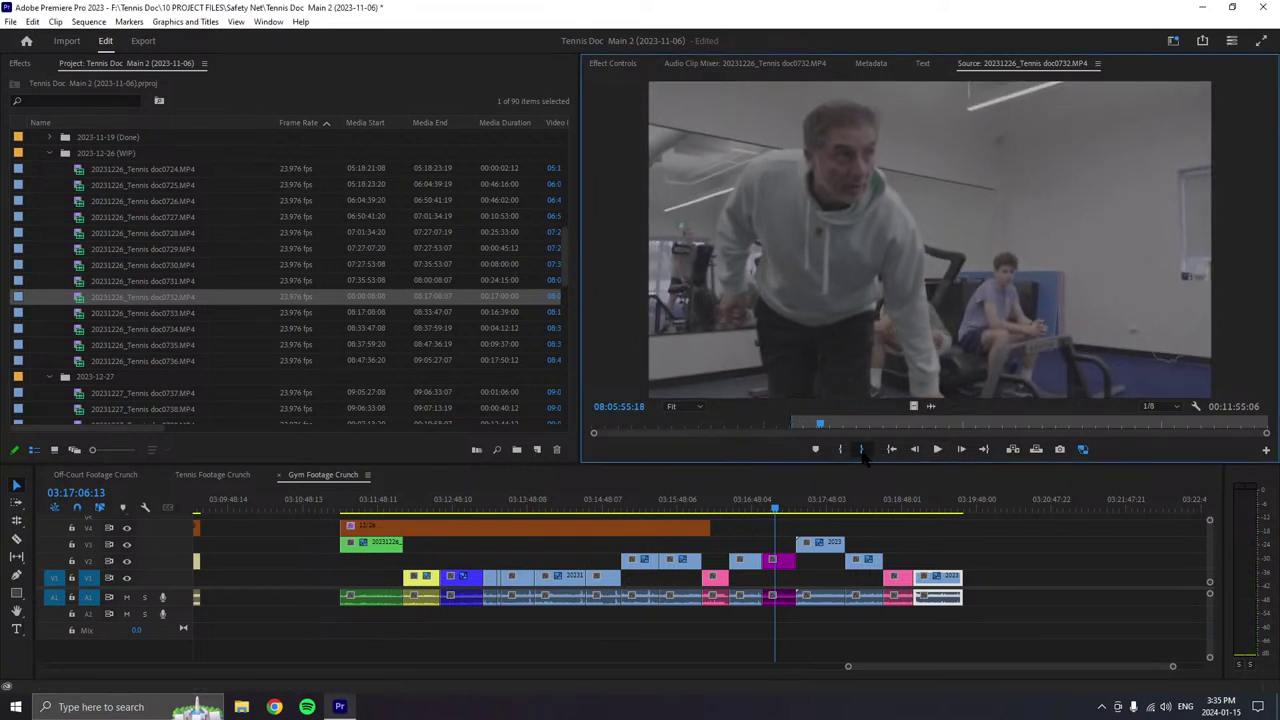
{"action": "left_click_drag", "start_coordinate": [930, 300], "coordinate": [990, 580]}
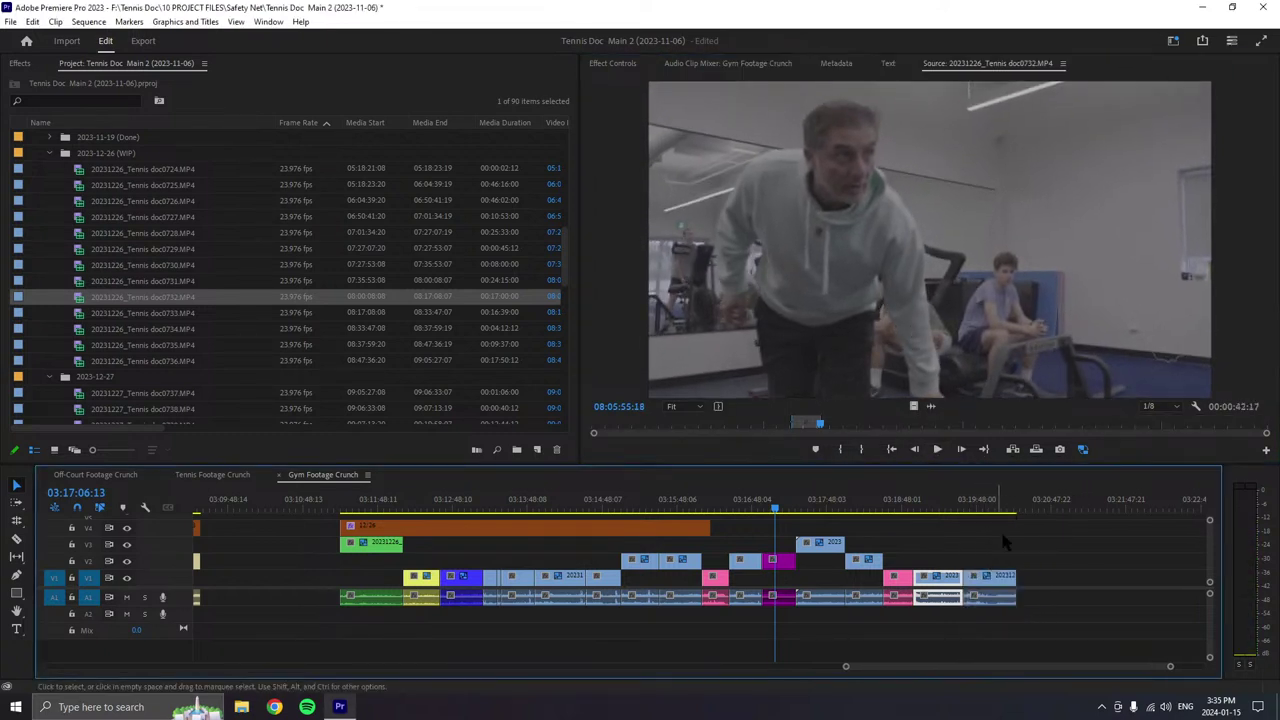
- Review the source onward and mark a segment of about 16 seconds ending at 08:07:01:01
{"action": "left_click", "coordinate": [937, 449]}
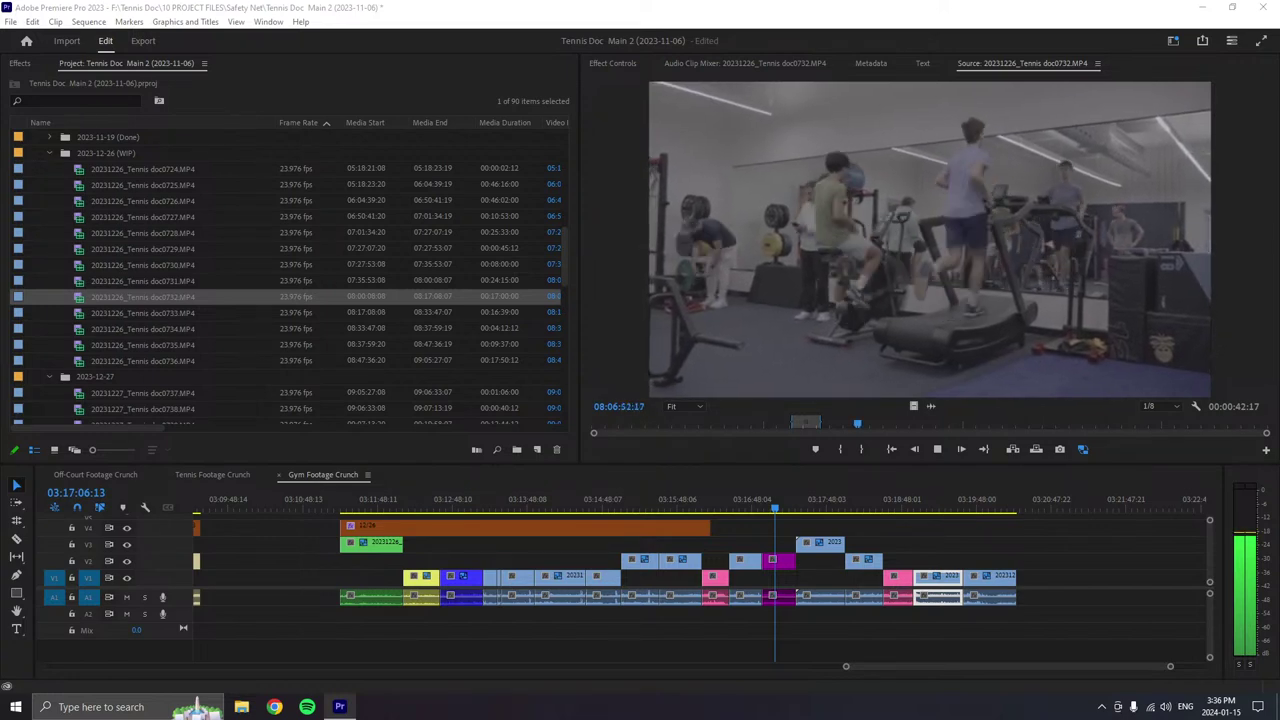
{"action": "left_click", "coordinate": [937, 449]}
{"action": "left_click_drag", "start_coordinate": [858, 424], "coordinate": [853, 428]}
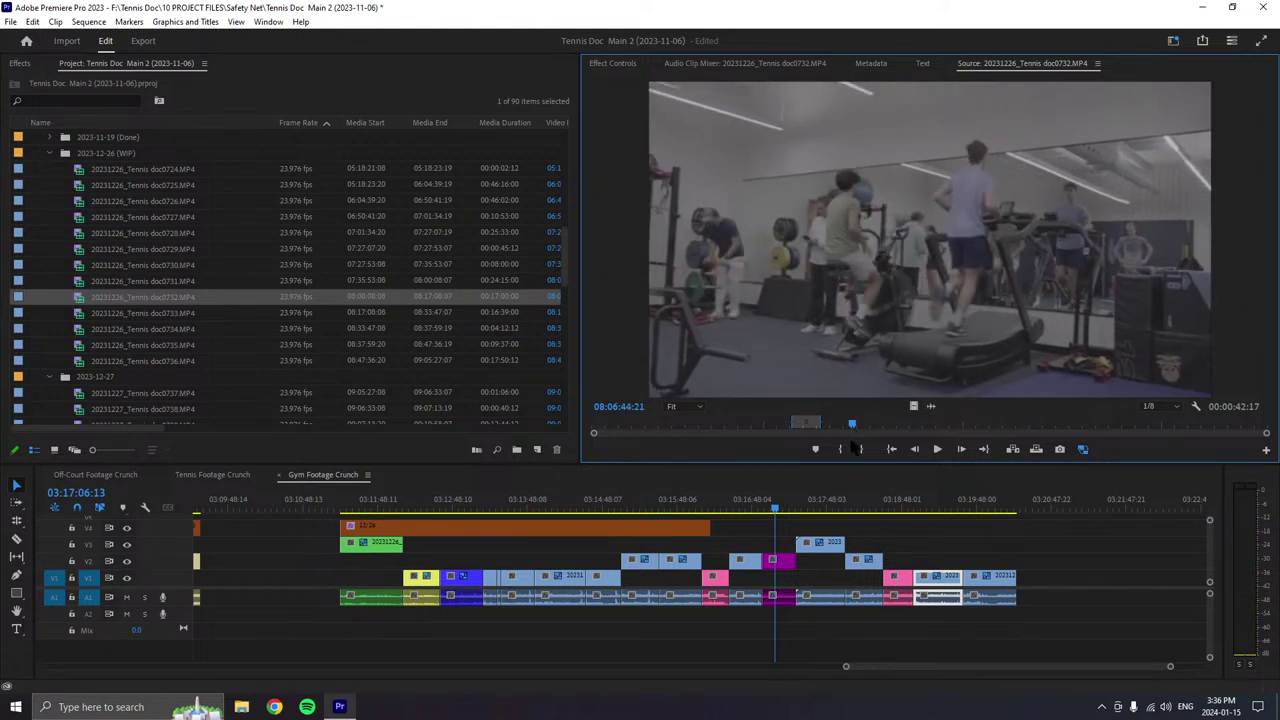
{"action": "left_click", "coordinate": [937, 449]}
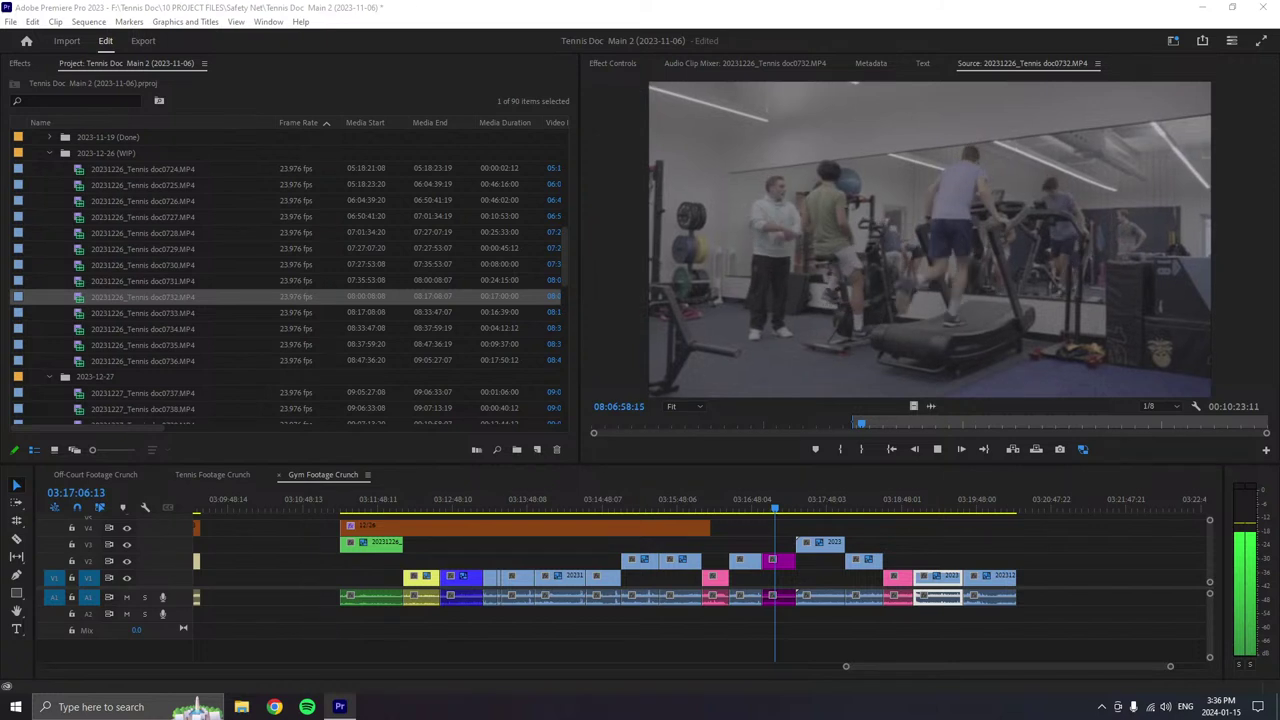
{"action": "left_click", "coordinate": [937, 449]}
{"action": "key", "text": "o"}
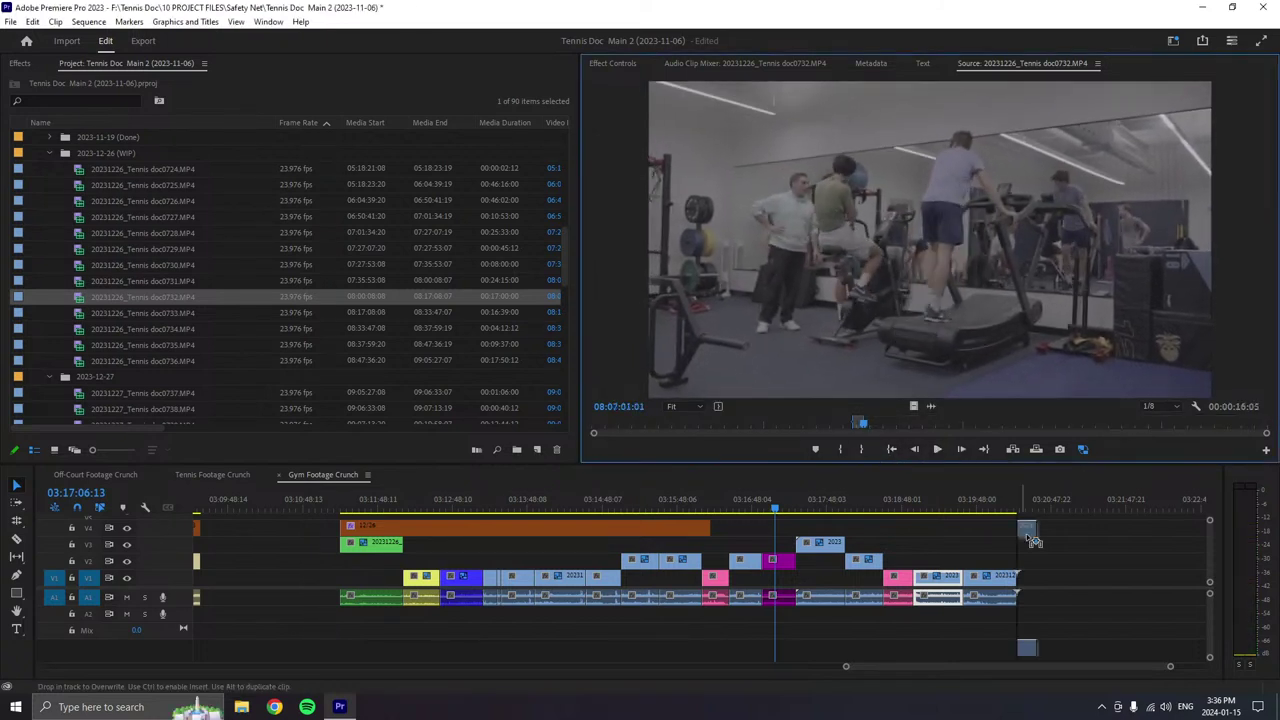
- Append the 16-second segment on V1 at the end of the sequence and give it the tan label
{"action": "left_click_drag", "start_coordinate": [872, 452], "coordinate": [1043, 572]}
{"action": "right_click", "coordinate": [1041, 575]}
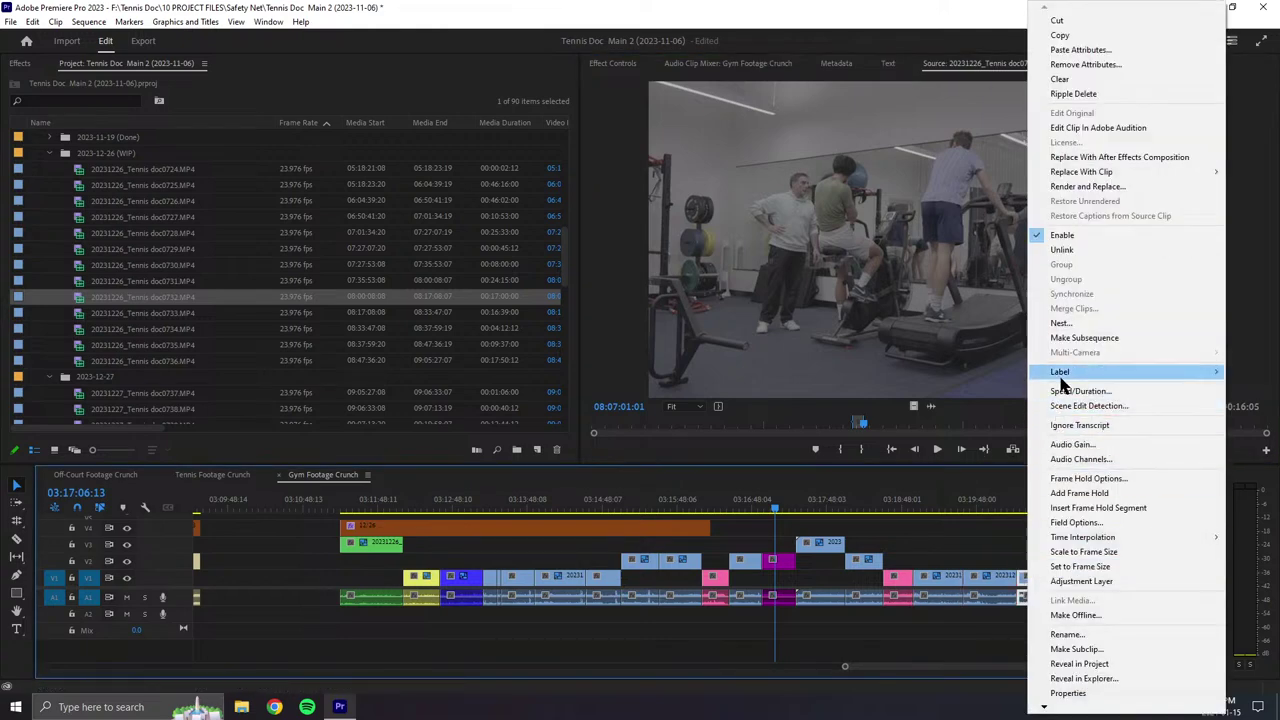
{"action": "mouse_move", "coordinate": [1062, 372]}
{"action": "left_click", "coordinate": [960, 567]}
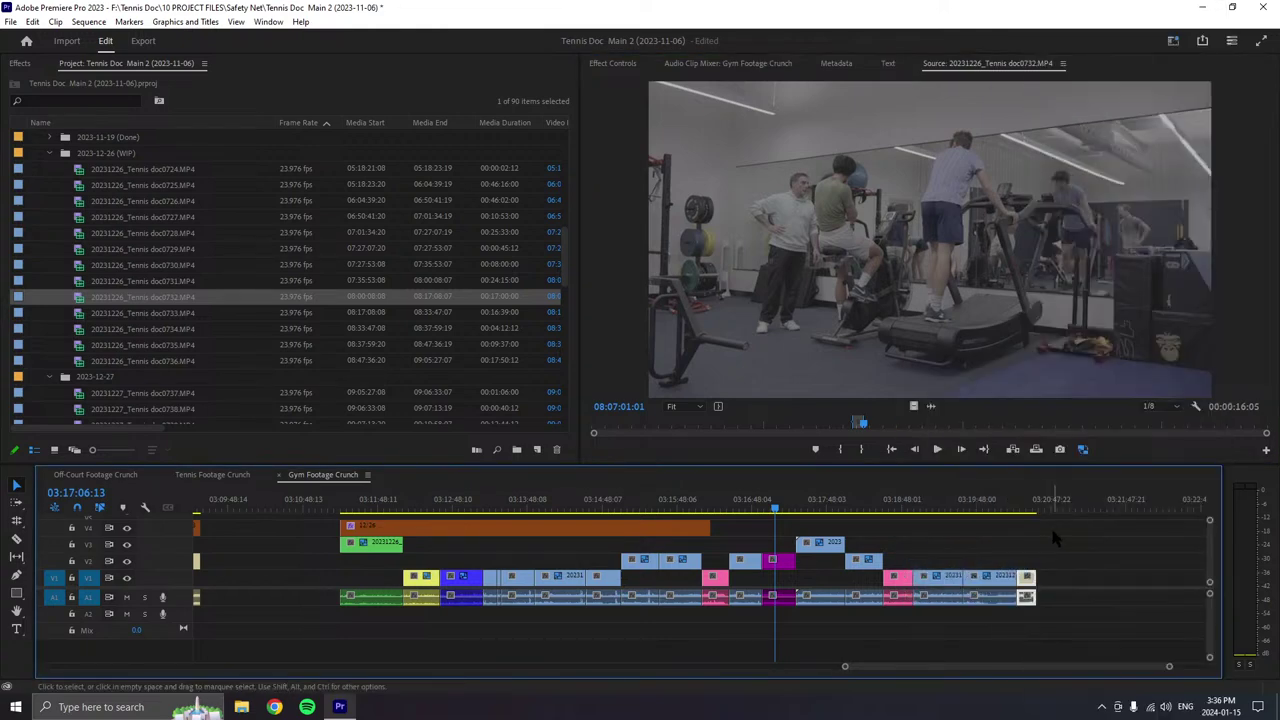
- Review the source onward and set the next segment's in point at 08:07:51:04
{"action": "left_click", "coordinate": [937, 452]}
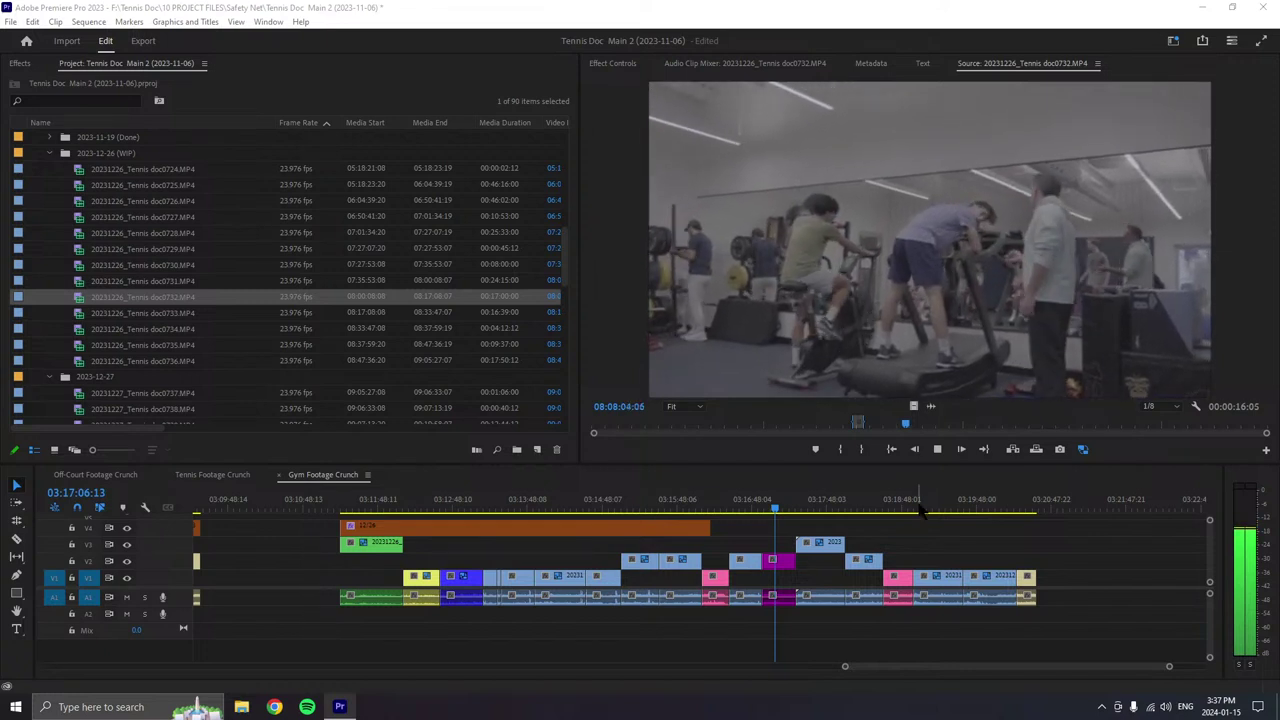
{"action": "left_click", "coordinate": [901, 424]}
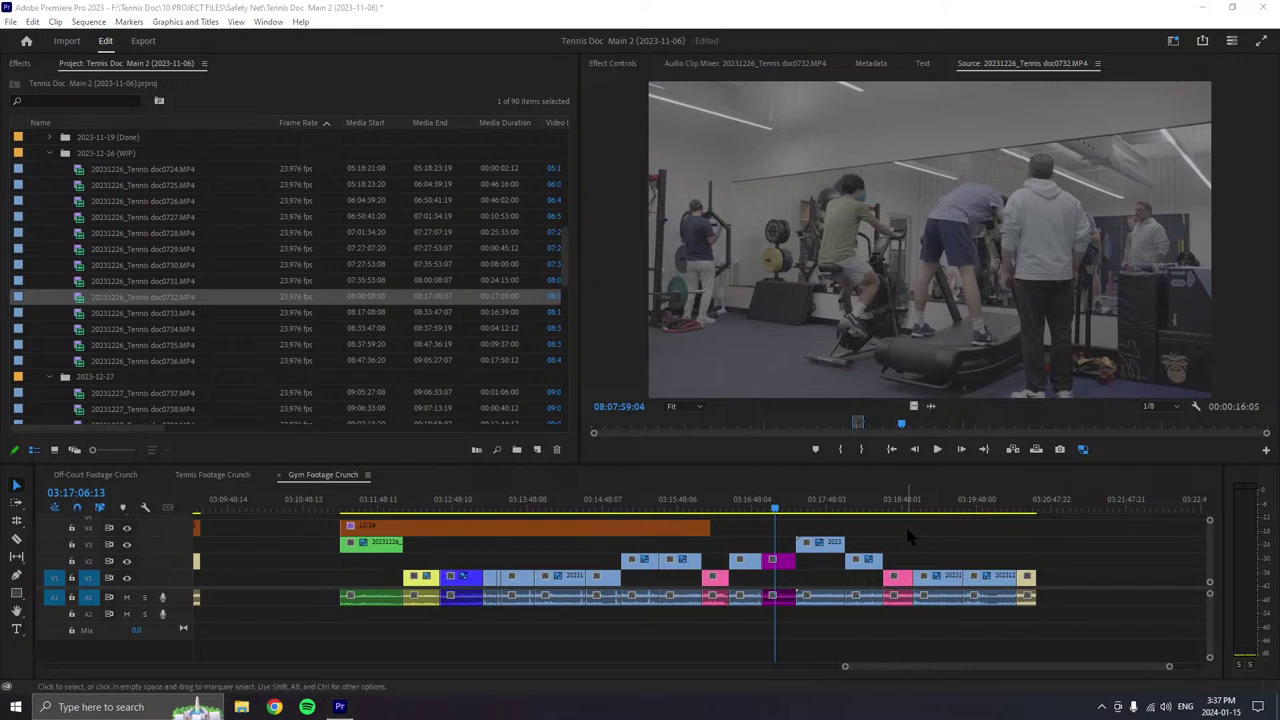
{"action": "left_click", "coordinate": [937, 449]}
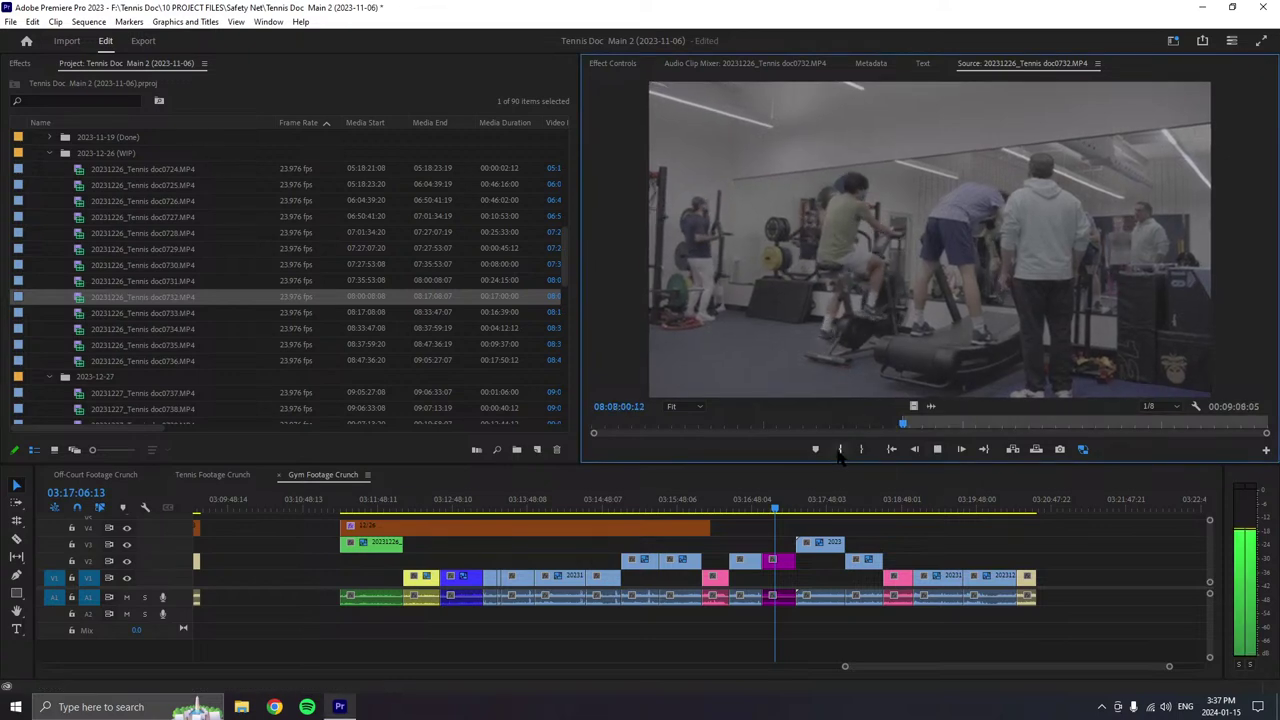
{"action": "left_click", "coordinate": [893, 425]}
{"action": "left_click_drag", "start_coordinate": [893, 426], "coordinate": [897, 433]}
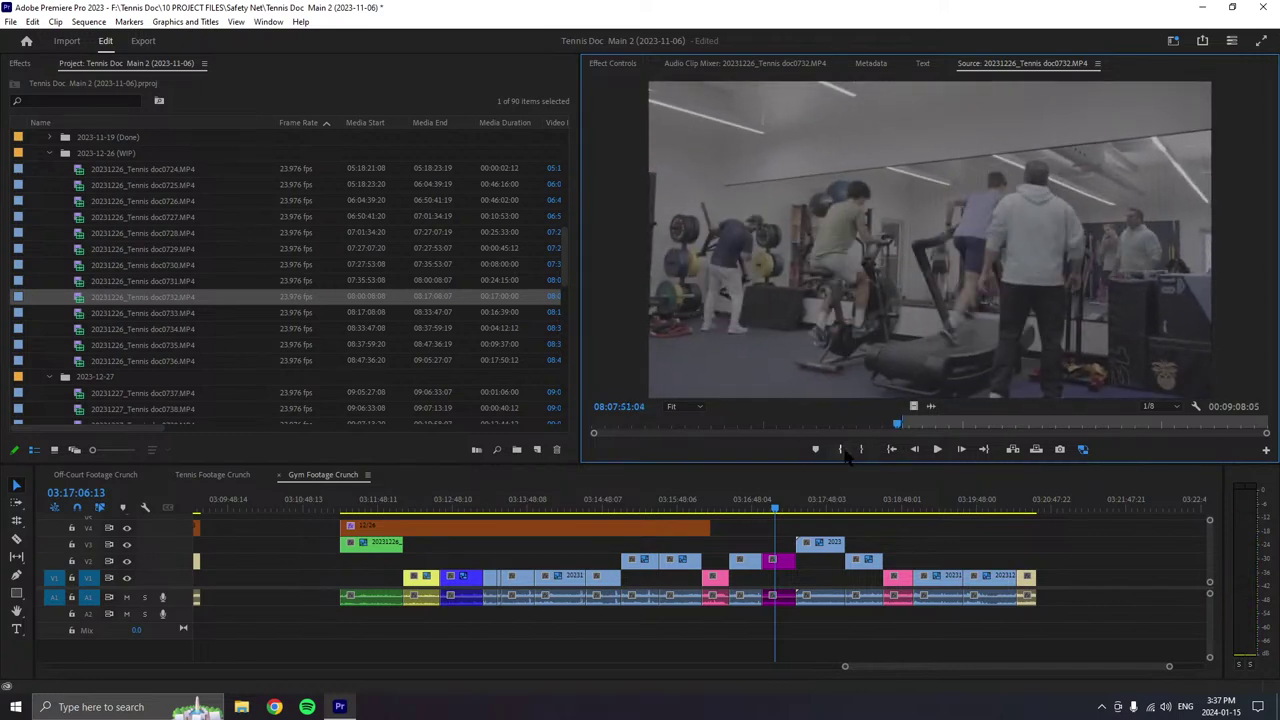
{"action": "left_click", "coordinate": [840, 449]}
{"action": "key", "text": "space"}
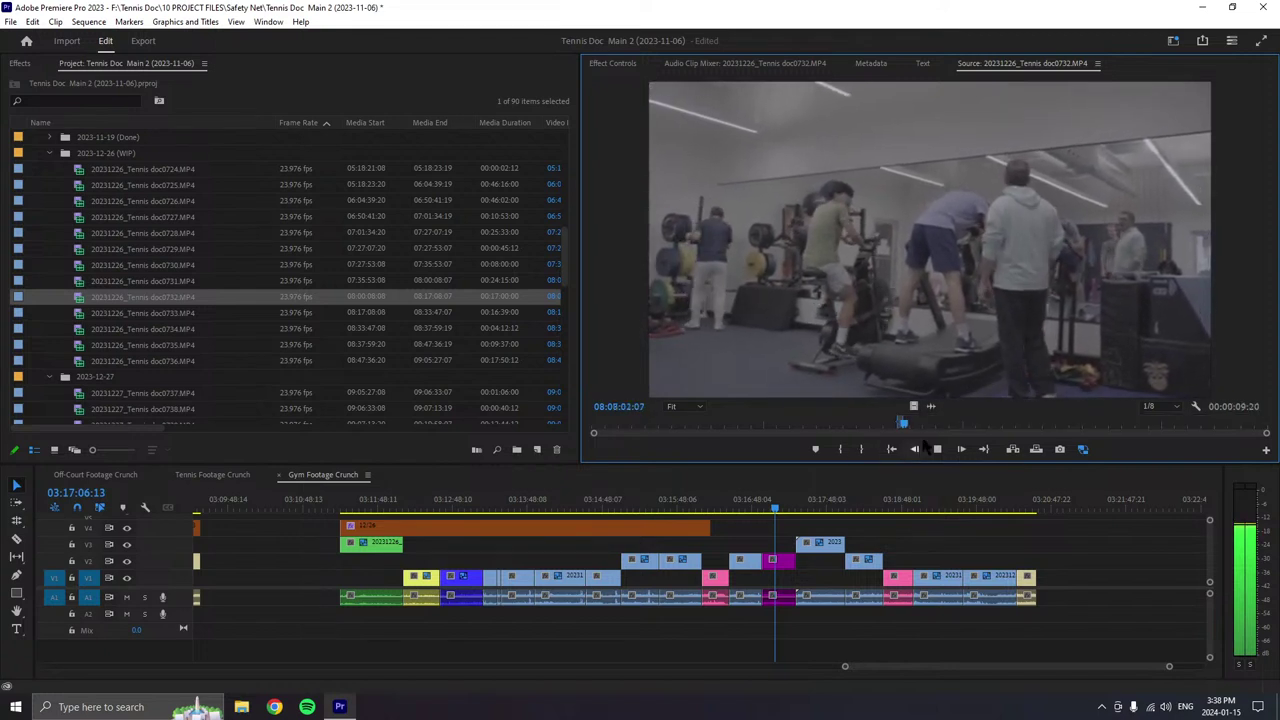
- Append the marked 00:00:09:20 segment on V1 after the last clip and mark a following source segment of 00:00:18:19
{"action": "left_click_drag", "start_coordinate": [960, 285], "coordinate": [1041, 584]}
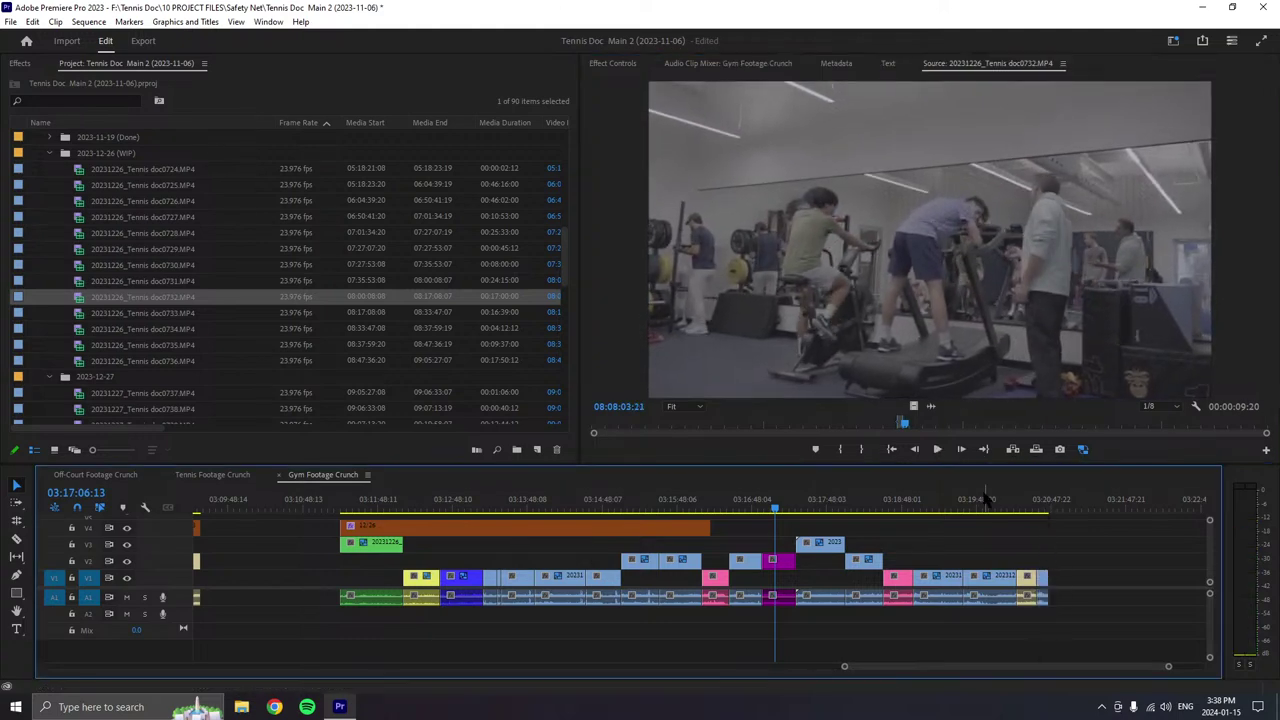
{"action": "left_click", "coordinate": [936, 449]}
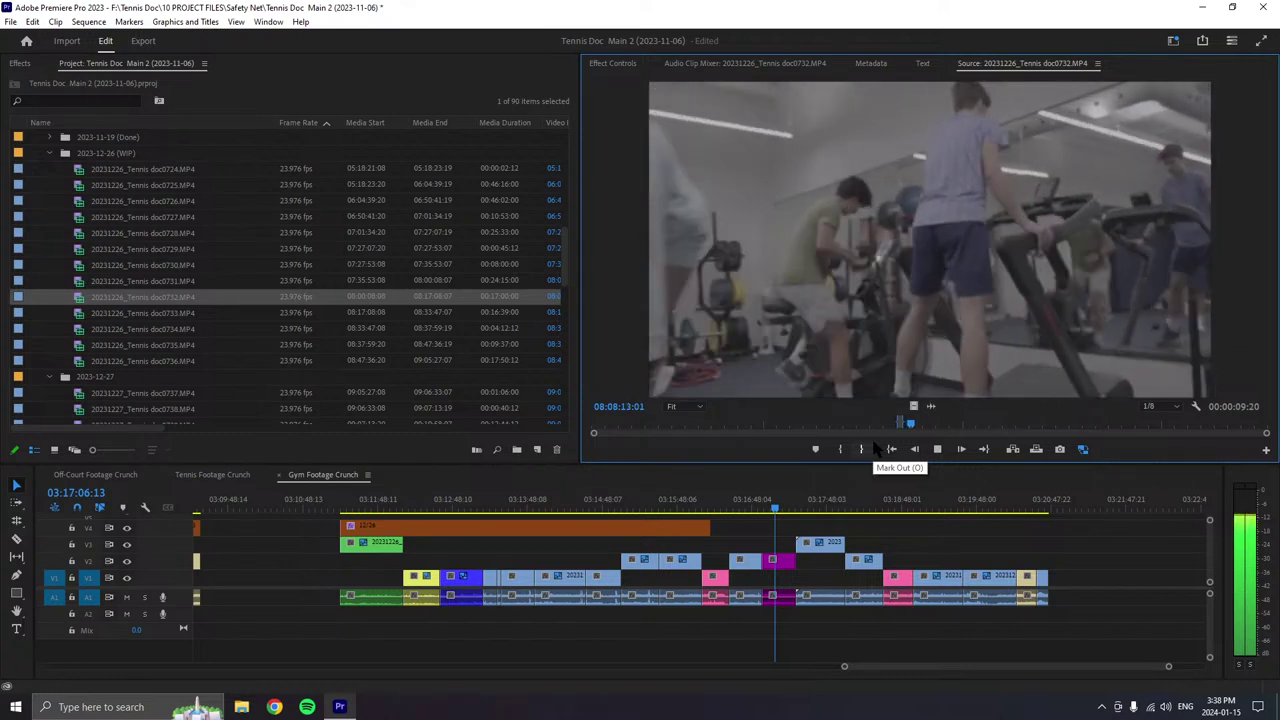
{"action": "left_click", "coordinate": [873, 449]}
{"action": "key", "text": "space"}
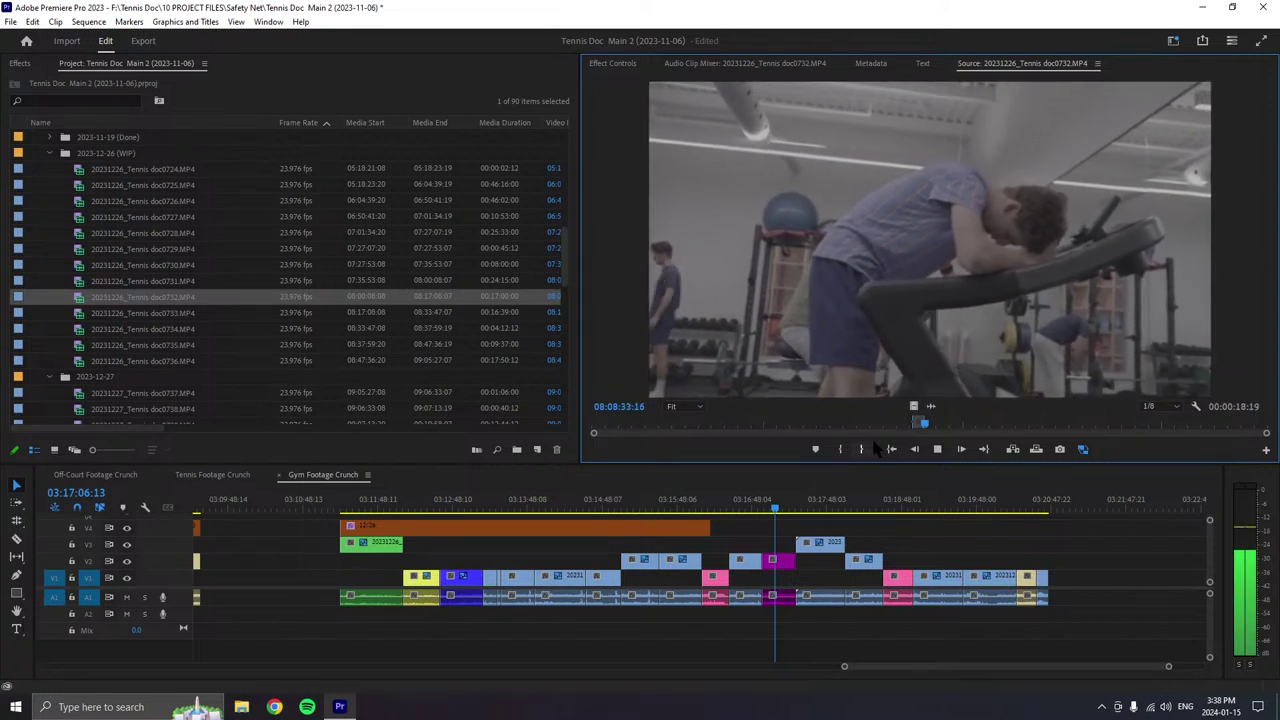
{"action": "key", "text": "space"}
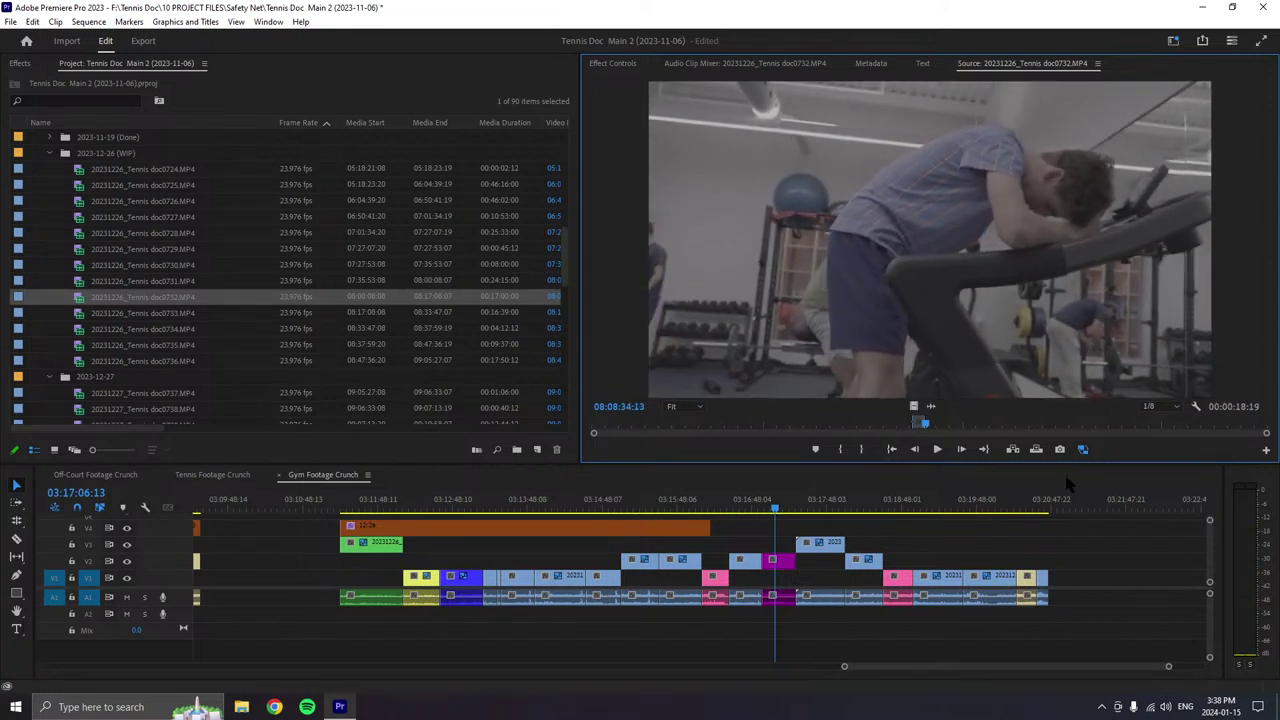
- Append the marked 00:00:18:19 segment on V1 at the end of Gym Footage Crunch
{"action": "left_click_drag", "start_coordinate": [1068, 484], "coordinate": [1064, 590]}
{"action": "right_click", "coordinate": [1062, 590]}
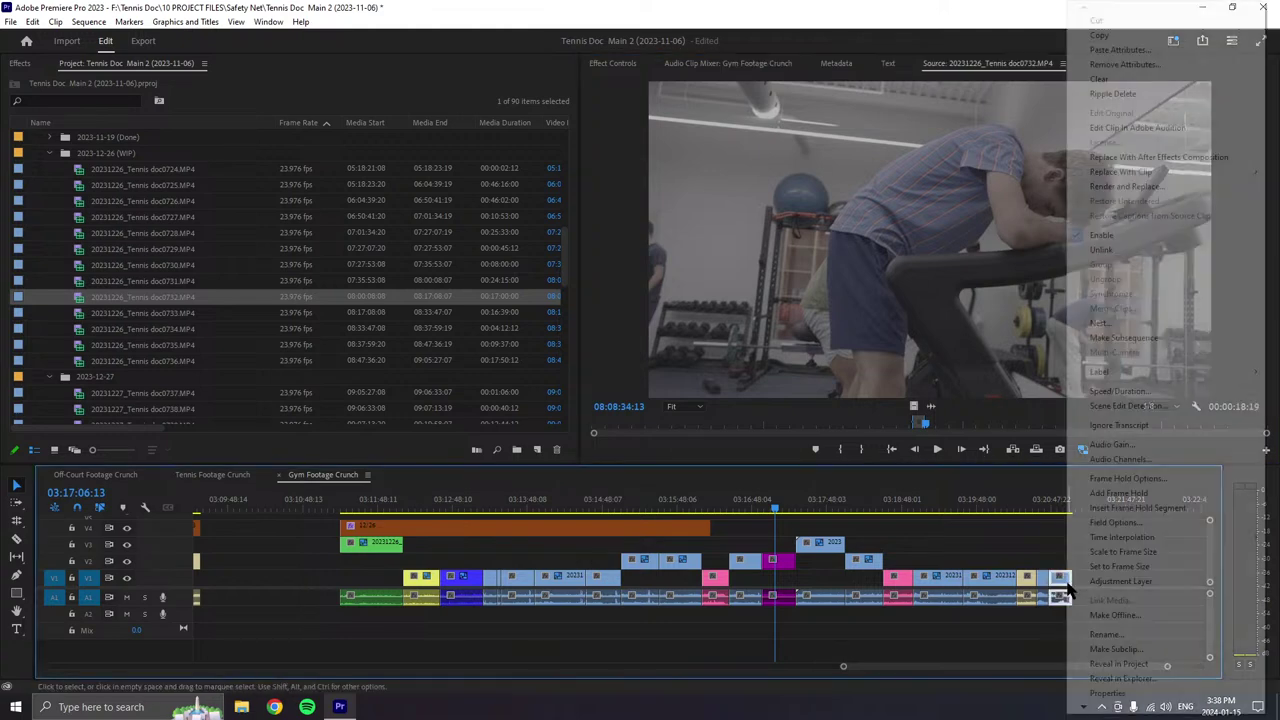
{"action": "mouse_move", "coordinate": [1100, 376]}
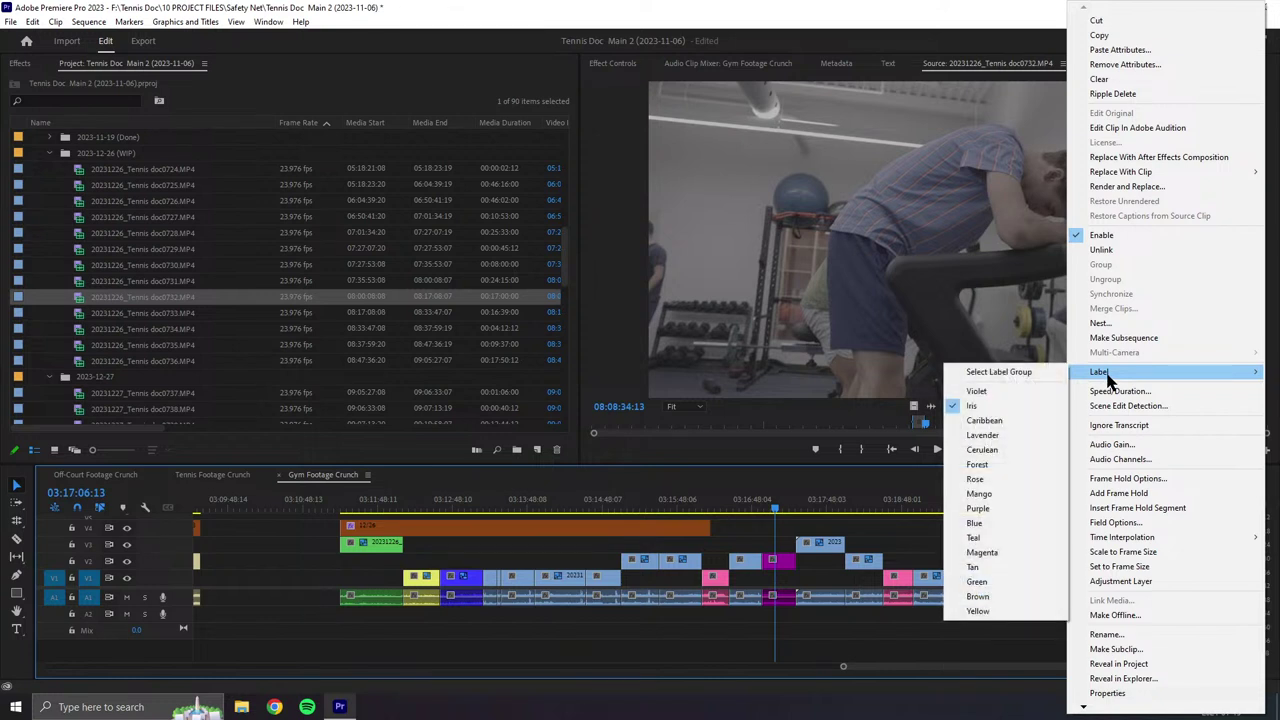
{"action": "left_click", "coordinate": [974, 523]}
{"action": "scroll", "coordinate": [1073, 545], "scroll_direction": "down", "scroll_amount": 1}
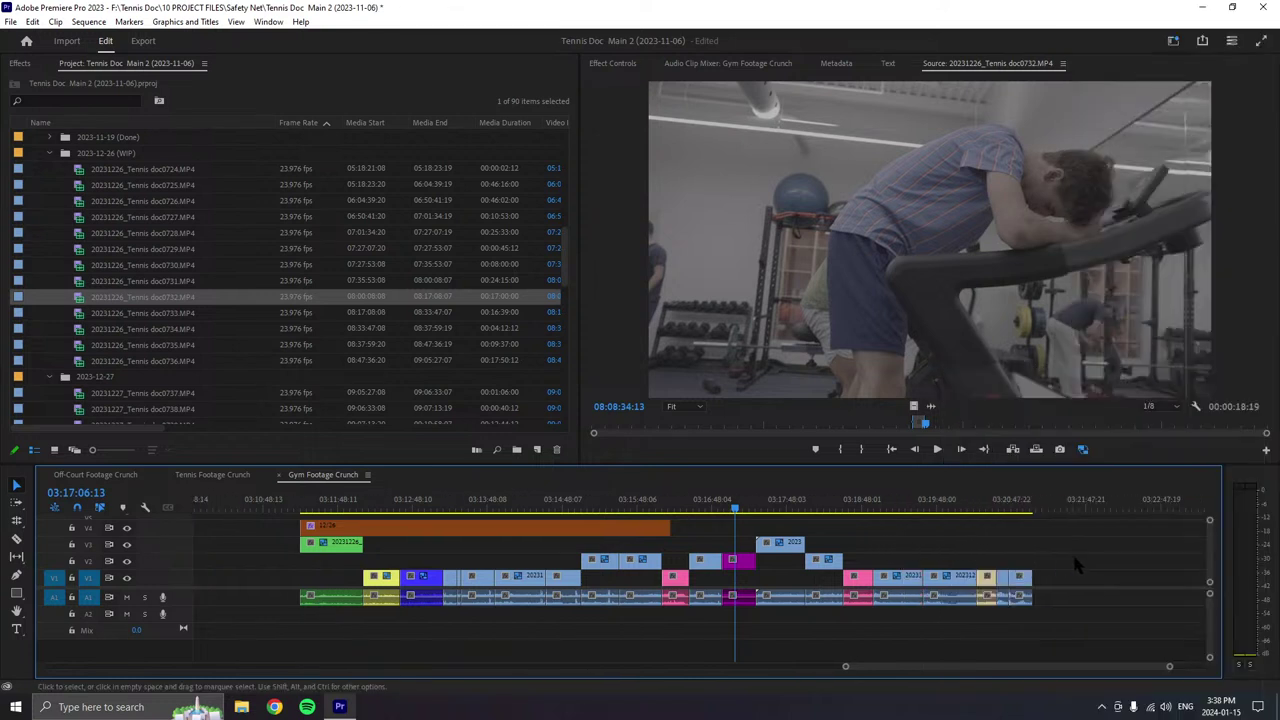
{"action": "scroll", "coordinate": [1075, 565], "scroll_direction": "down", "scroll_amount": 1}
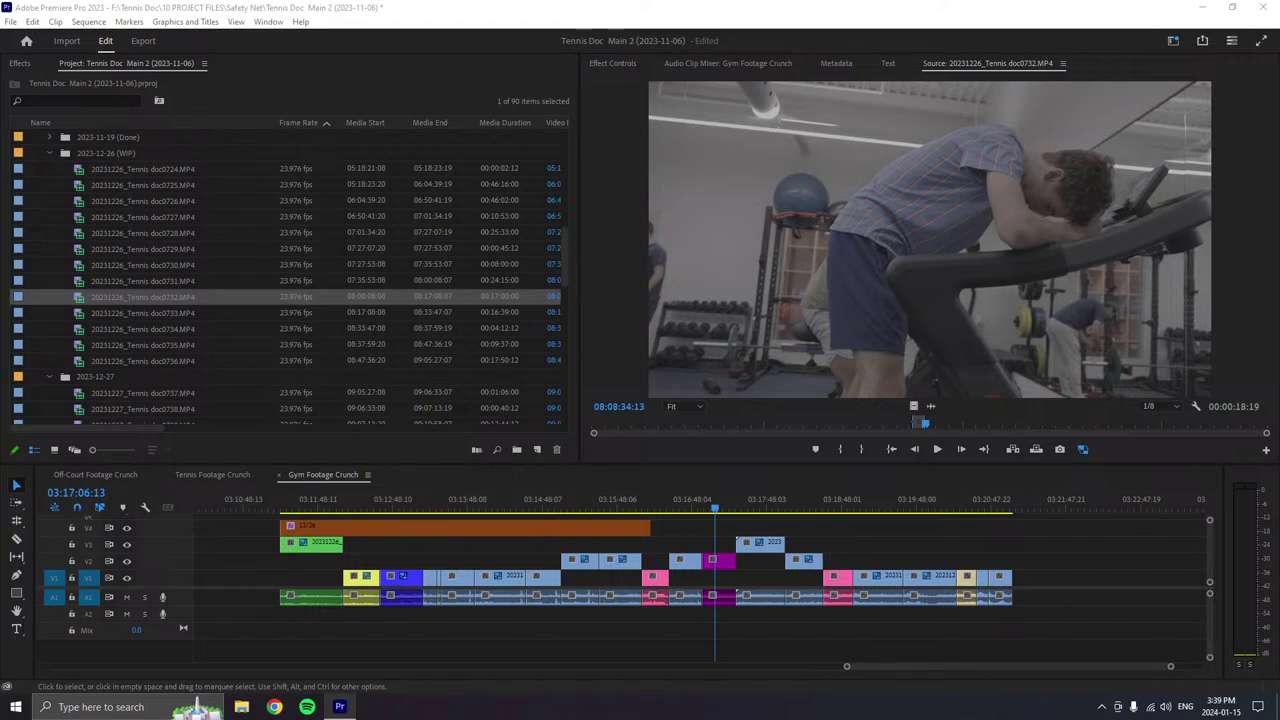
- Review the source onward to 08:08:40:06 and extend the end of the last V1 clip to a duration of 00:00:40:04
{"action": "left_click", "coordinate": [944, 457]}
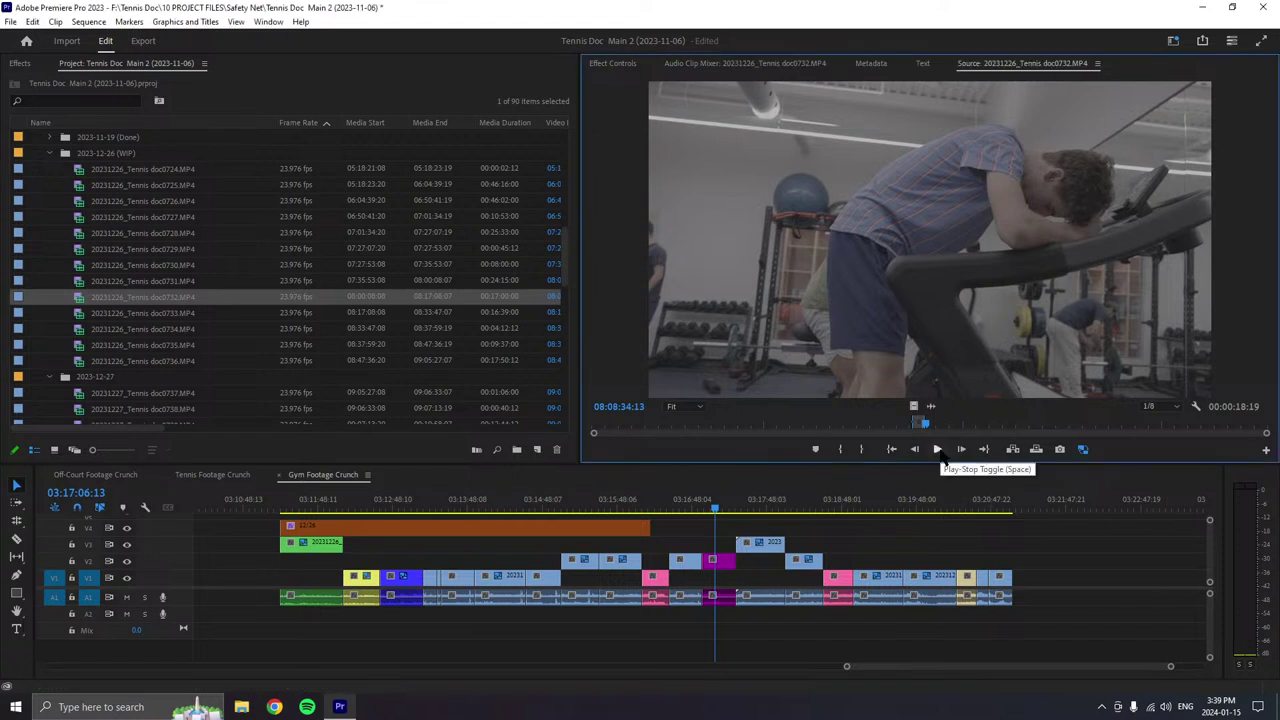
{"action": "left_click", "coordinate": [940, 452]}
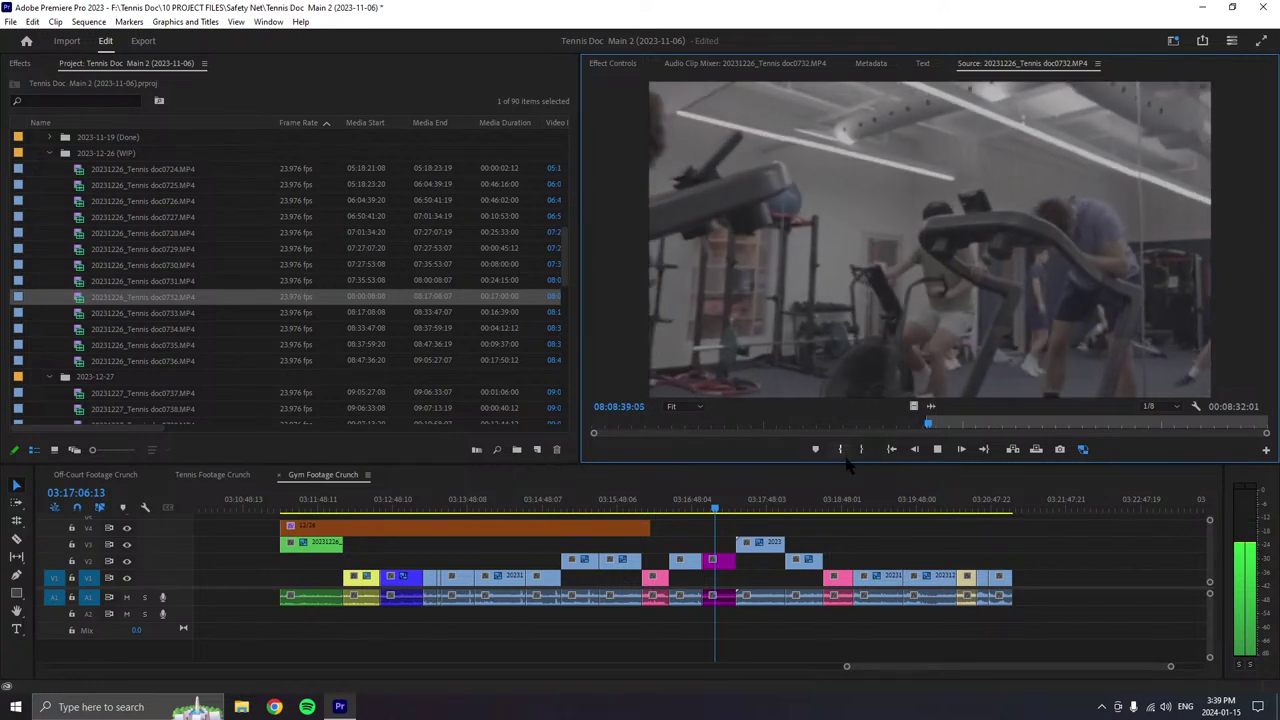
{"action": "left_click", "coordinate": [938, 450]}
{"action": "left_click_drag", "start_coordinate": [1012, 578], "coordinate": [1038, 580]}
{"action": "left_click", "coordinate": [1012, 505]}
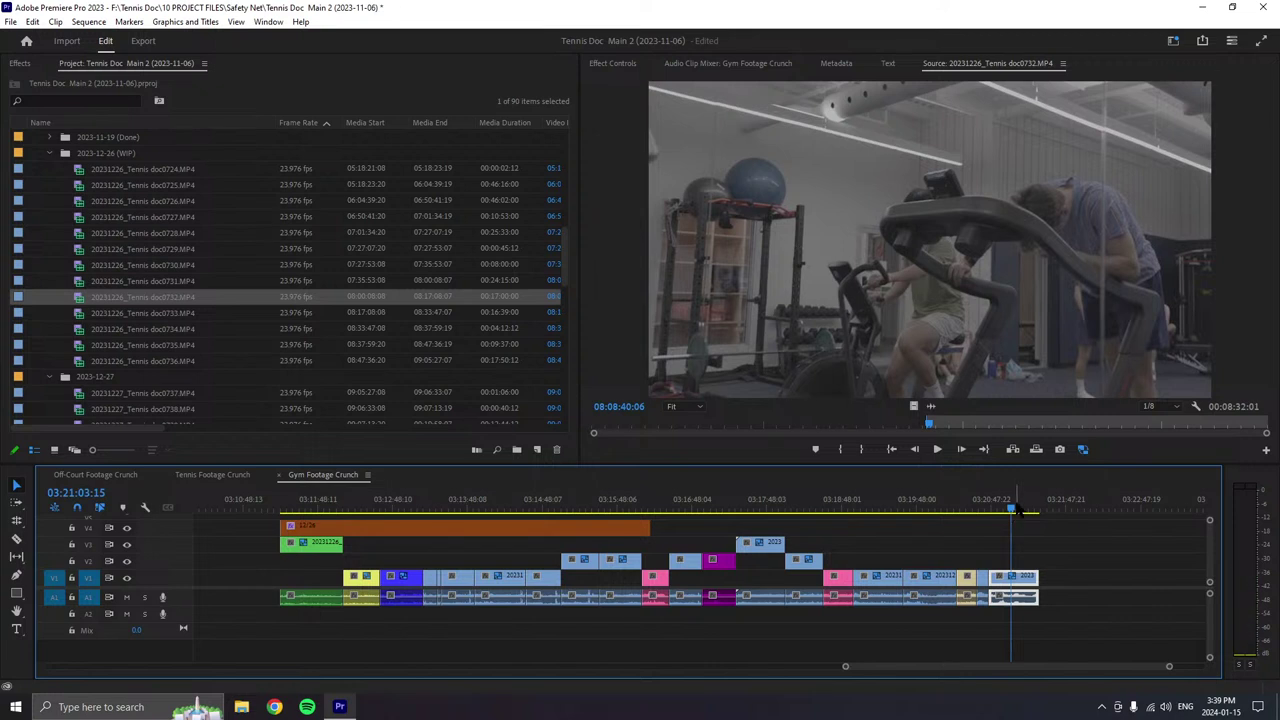
- Play through the extended last V1 clip and lengthen its end by about 14 more seconds
{"action": "key", "text": "space"}
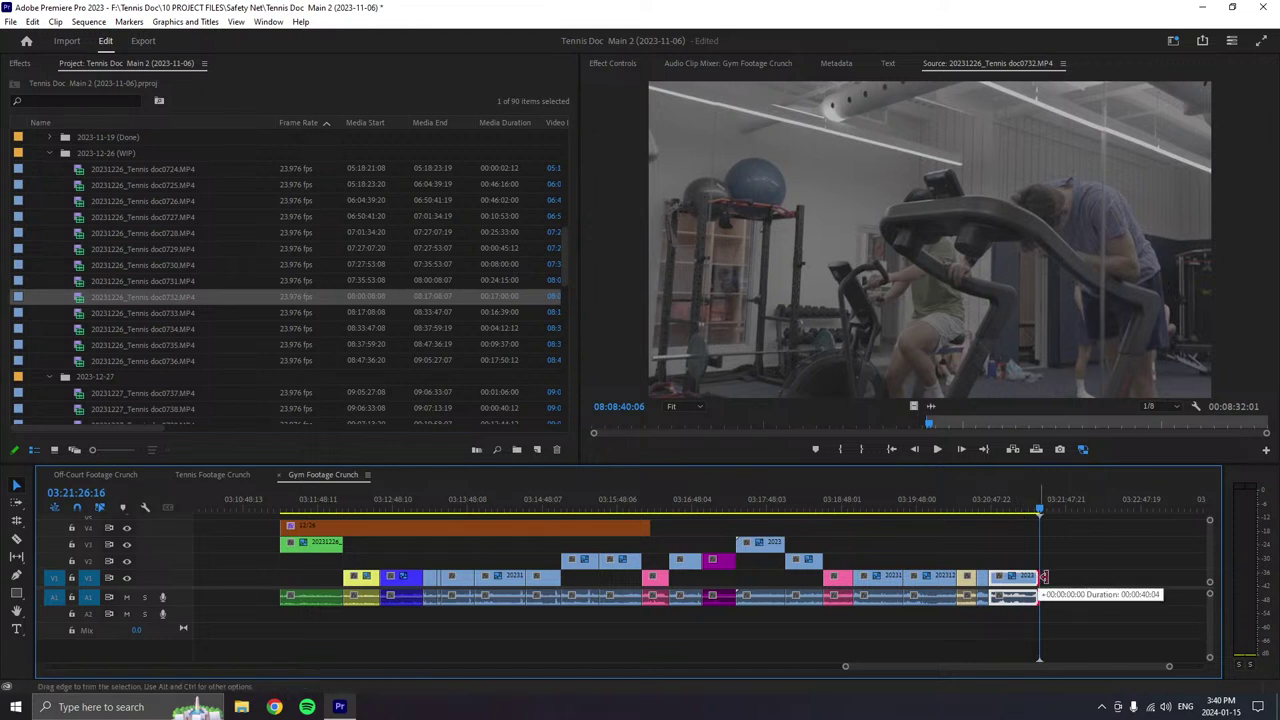
{"action": "left_click_drag", "start_coordinate": [1037, 577], "coordinate": [1064, 577]}
{"action": "key", "text": "space"}
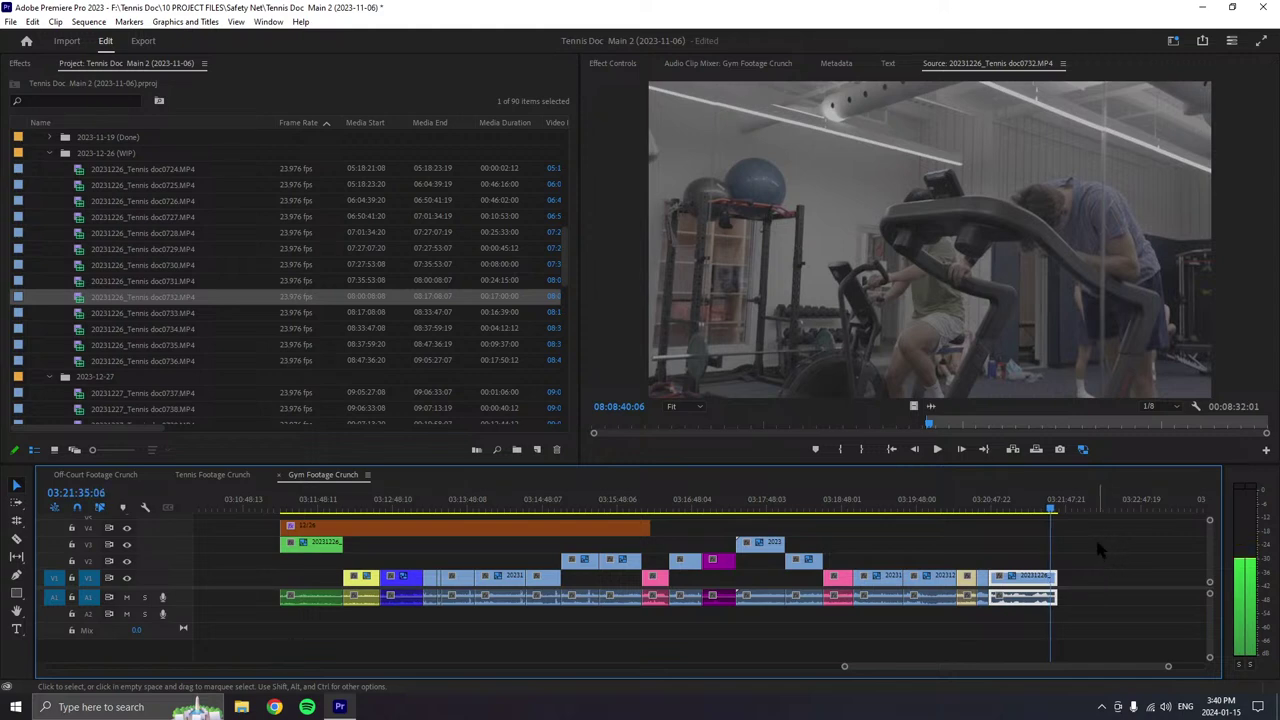
{"action": "key", "text": "space"}
- Review the source onward, mark a 00:00:14:21 segment ending at 08:14:21:01, and append it on V1 after the last clip
{"action": "left_click", "coordinate": [937, 450]}
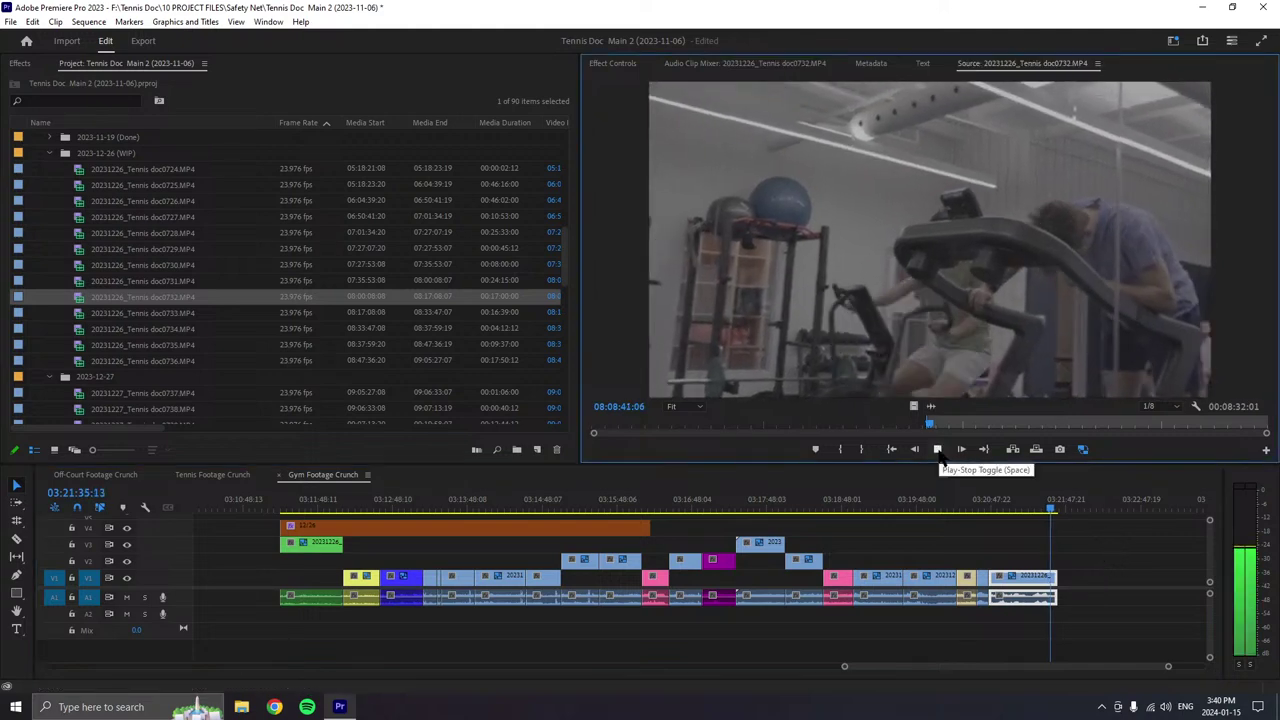
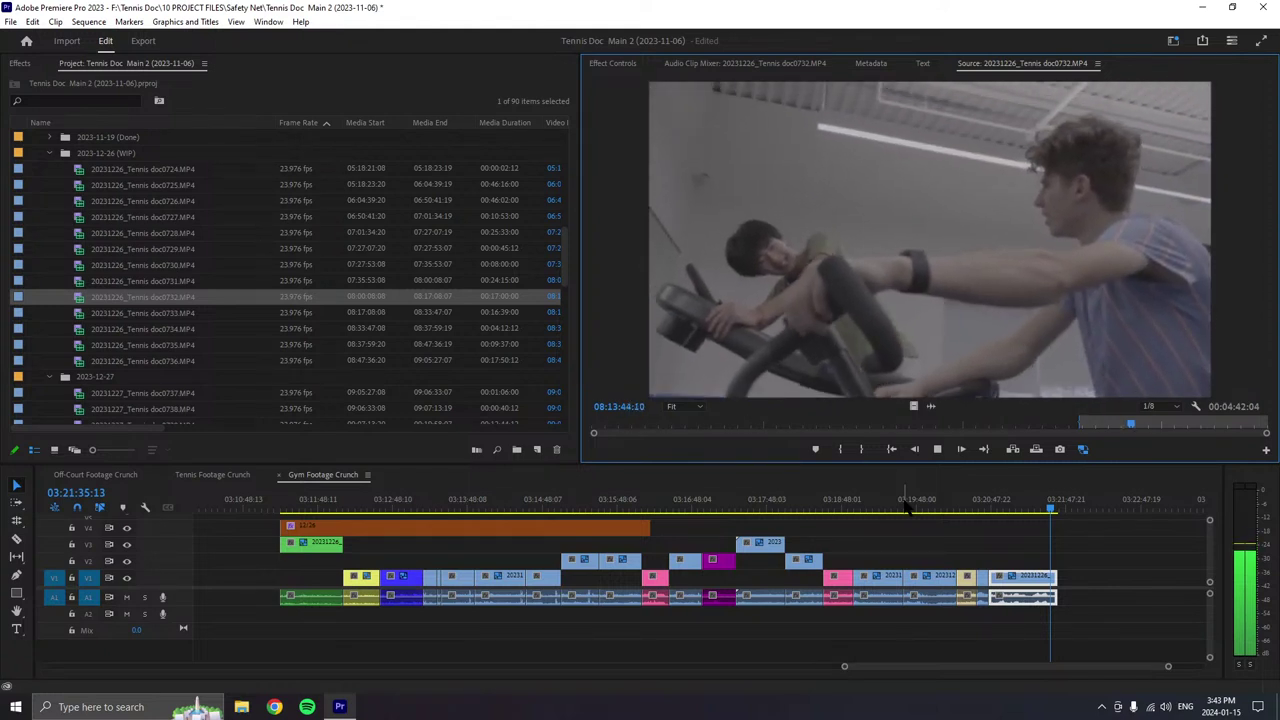
{"action": "key", "text": "j"}
{"action": "key", "text": "j"}
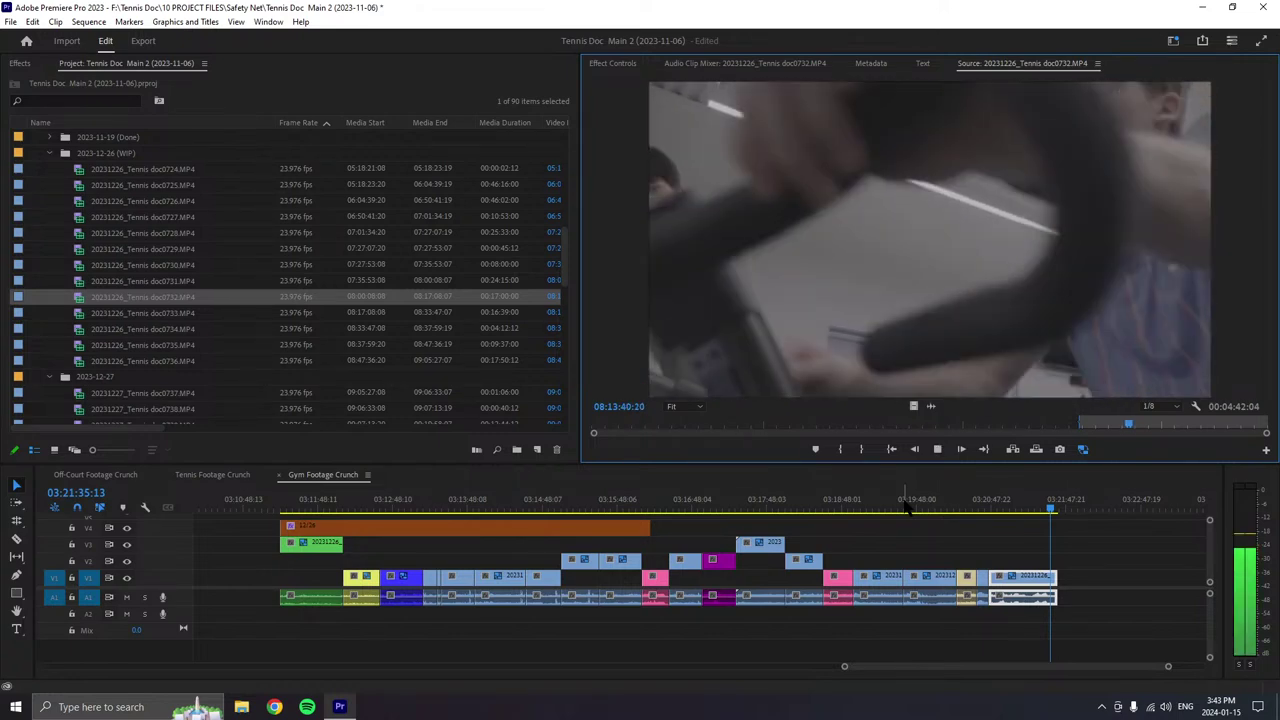
{"action": "key", "text": "l"}
{"action": "key", "text": "l"}
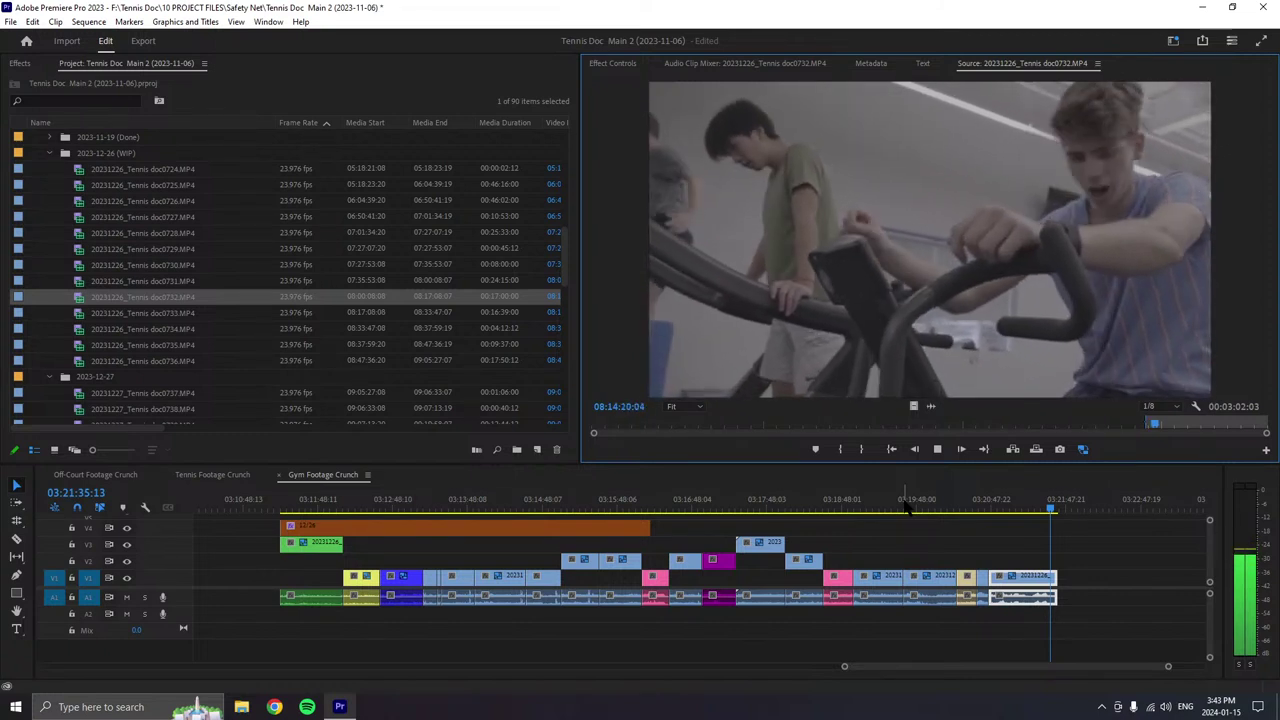
{"action": "key", "text": "space"}
{"action": "key", "text": "o"}
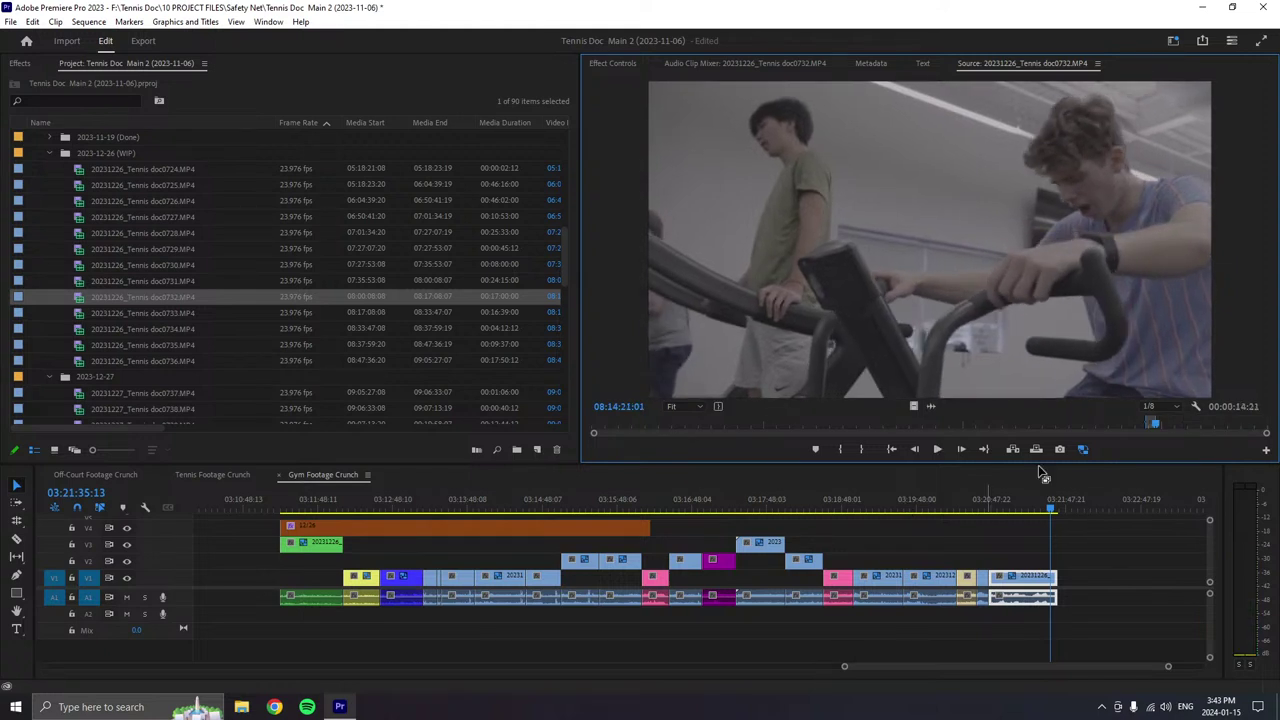
{"action": "left_click_drag", "start_coordinate": [930, 300], "coordinate": [1073, 632]}
- Review the source onward and mark the next segment from about 08:14:30 to 08:15:21:21
{"action": "left_click", "coordinate": [937, 449]}
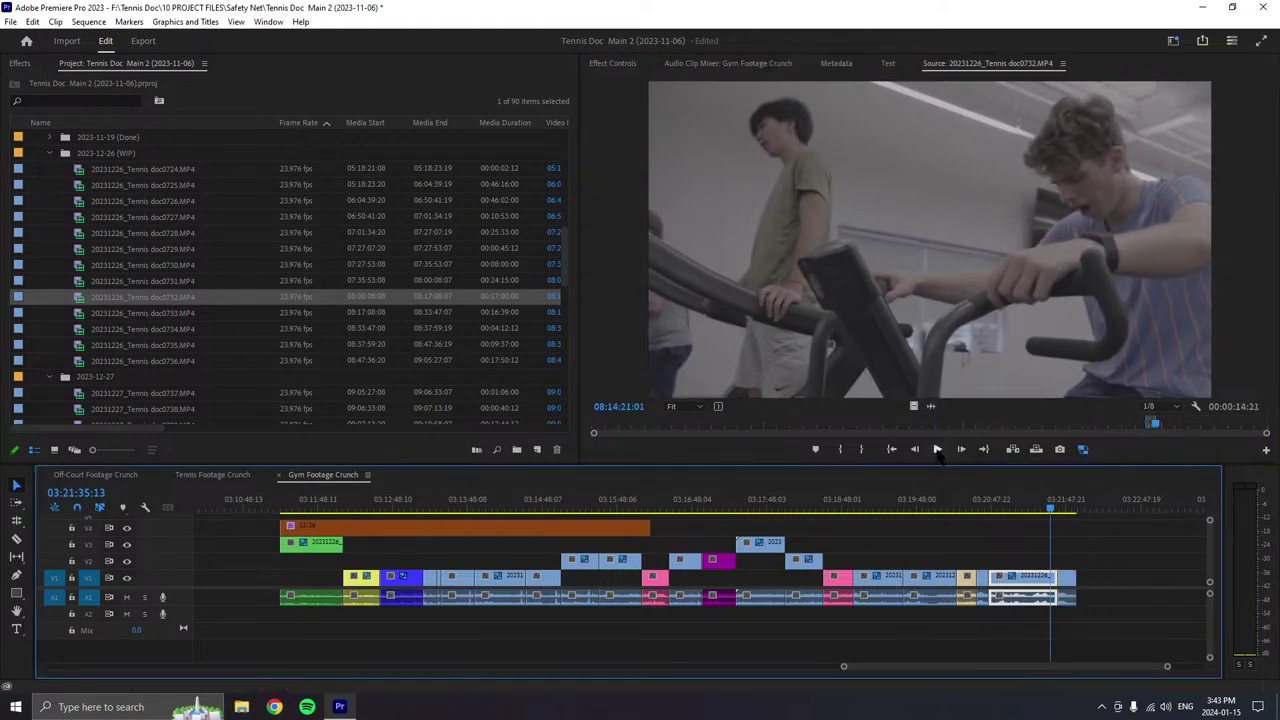
{"action": "left_click", "coordinate": [841, 449]}
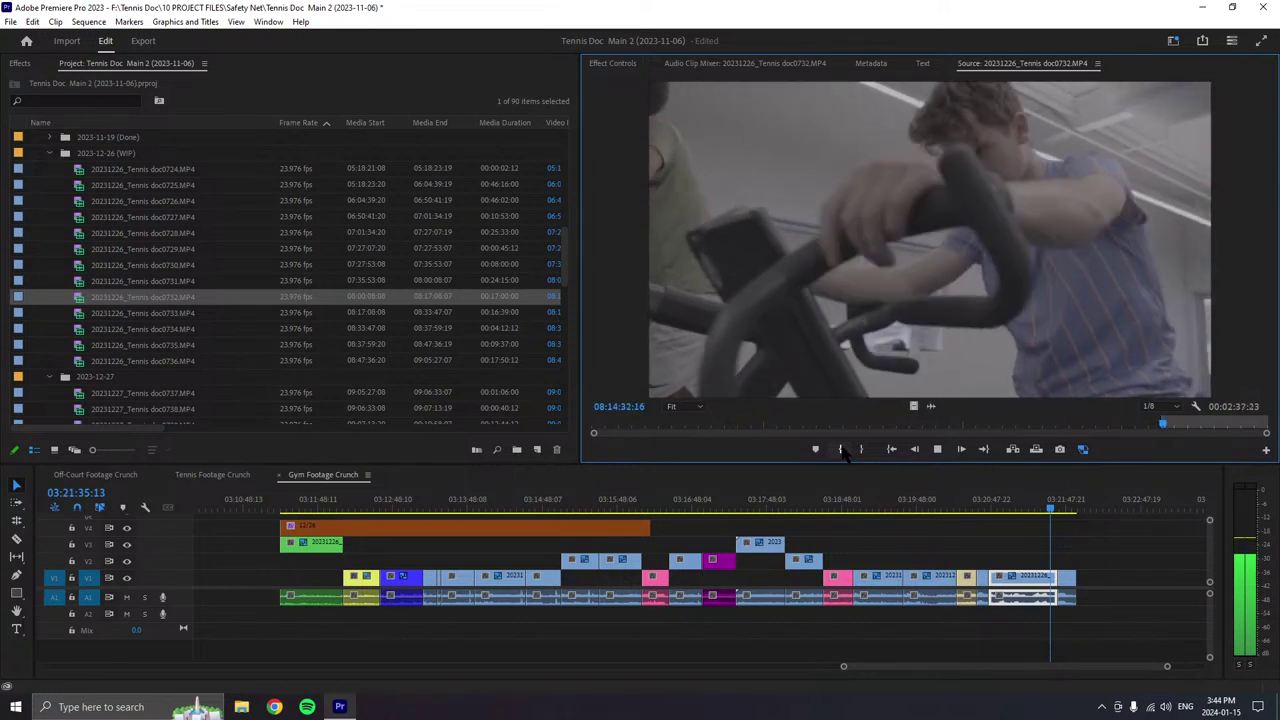
{"action": "left_click", "coordinate": [841, 449]}
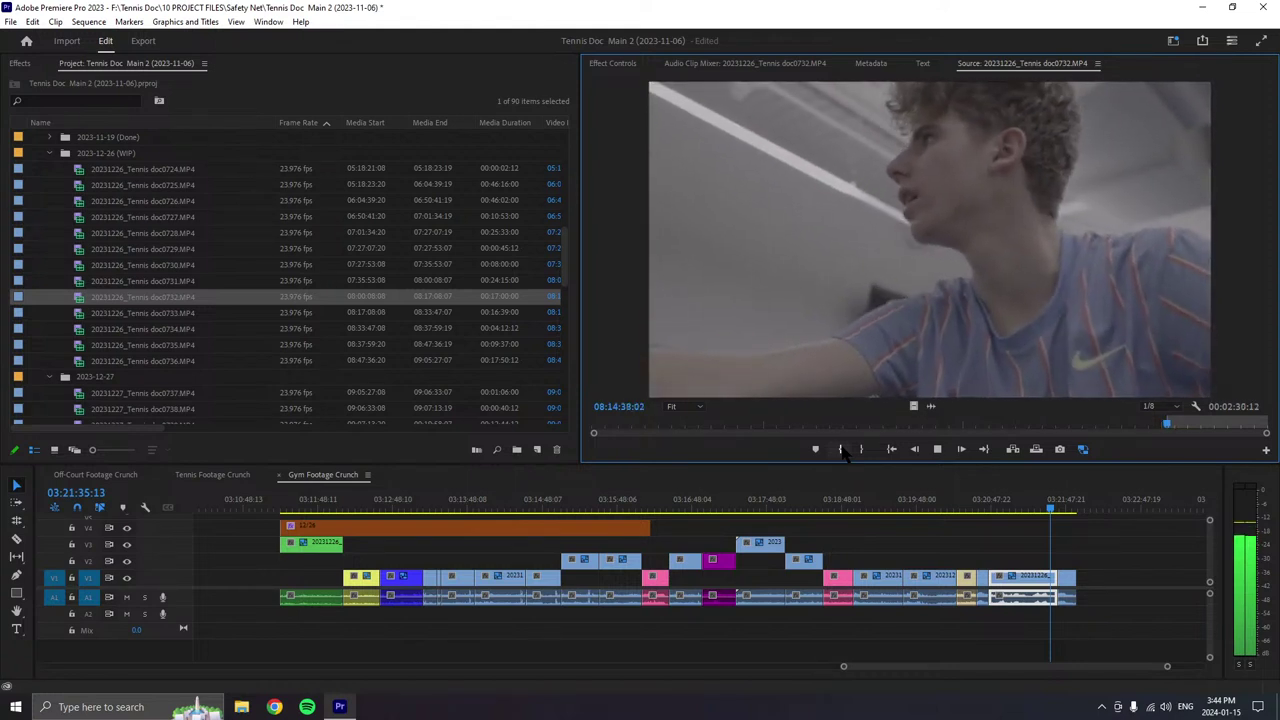
{"action": "left_click", "coordinate": [841, 449]}
{"action": "key", "text": "j"}
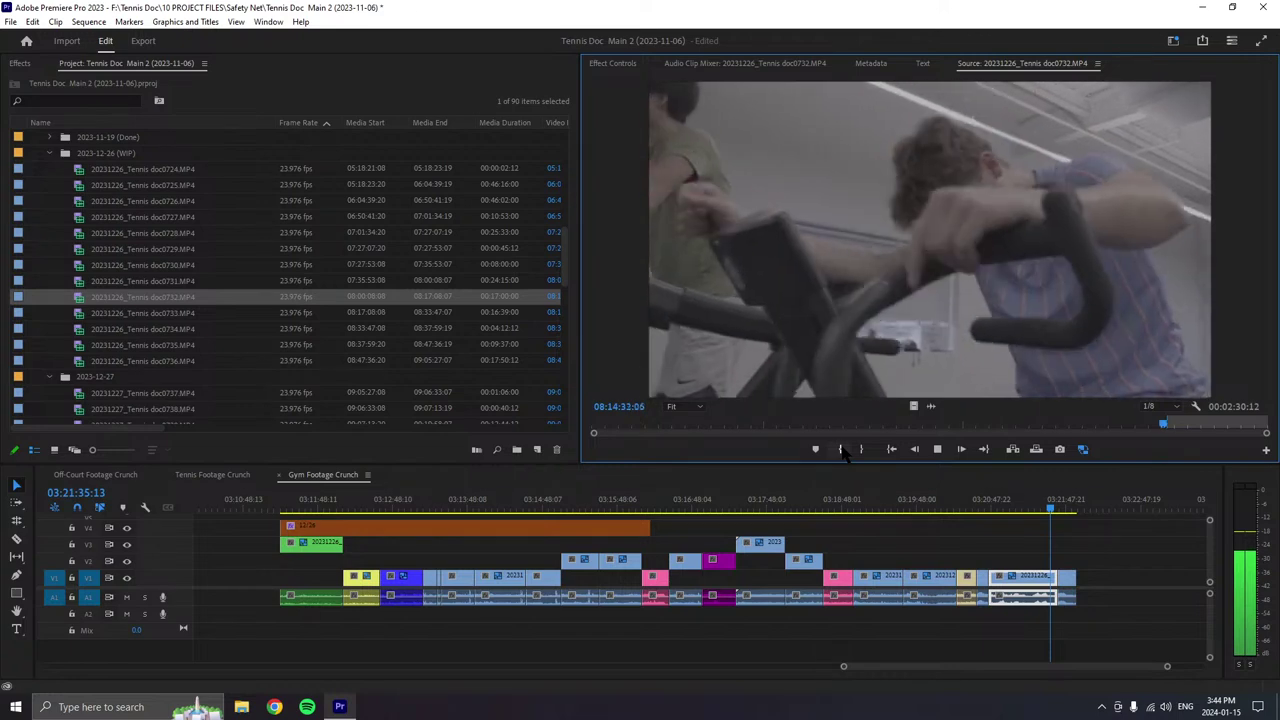
{"action": "left_click", "coordinate": [841, 449]}
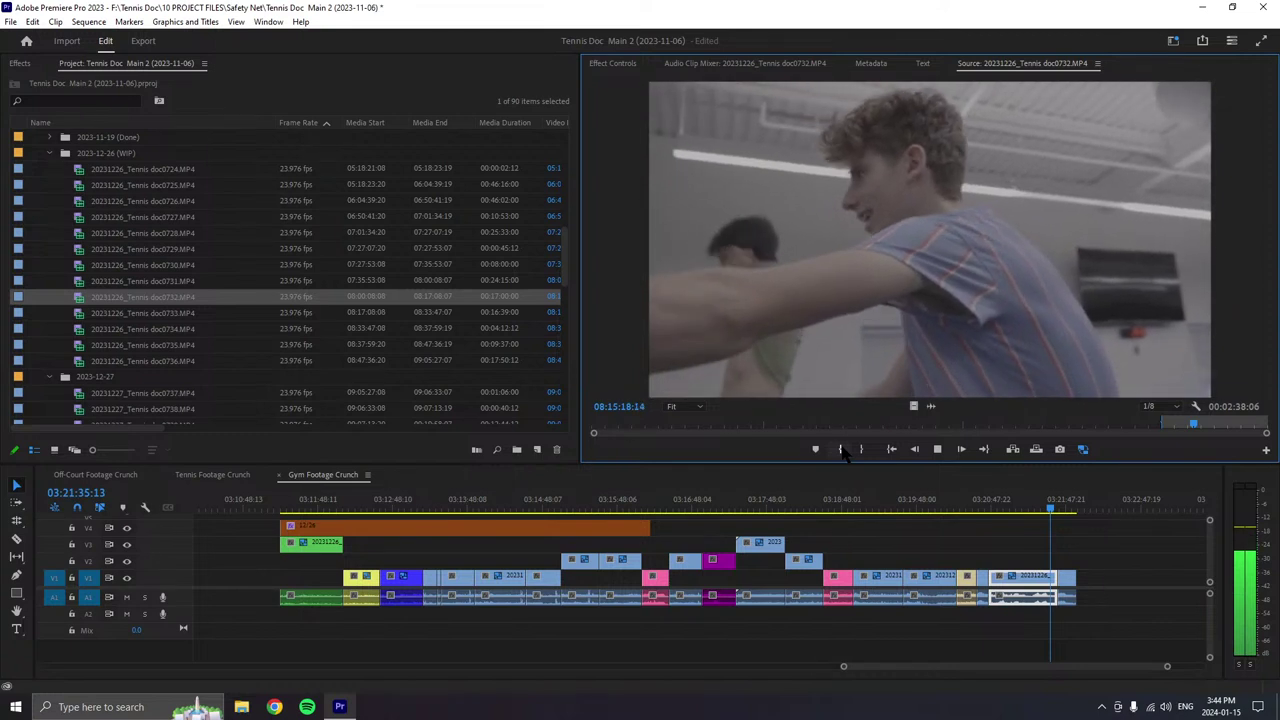
{"action": "key", "text": "space"}
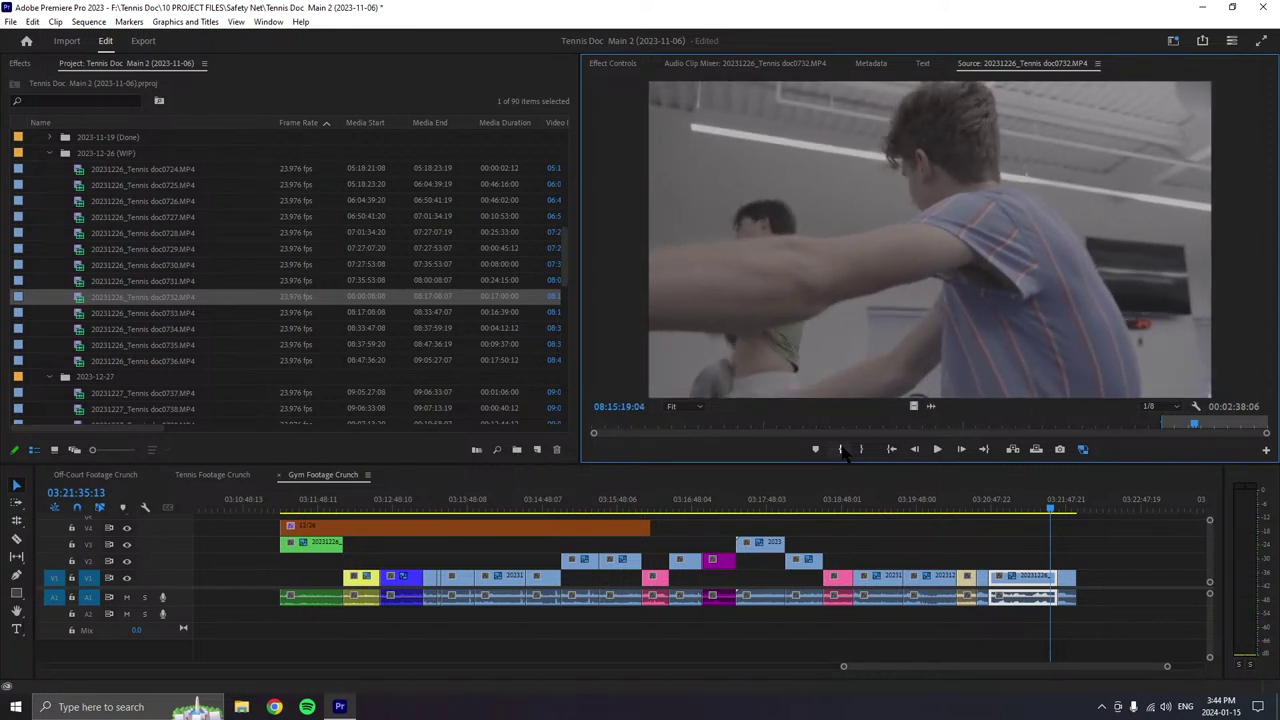
{"action": "key", "text": "space"}
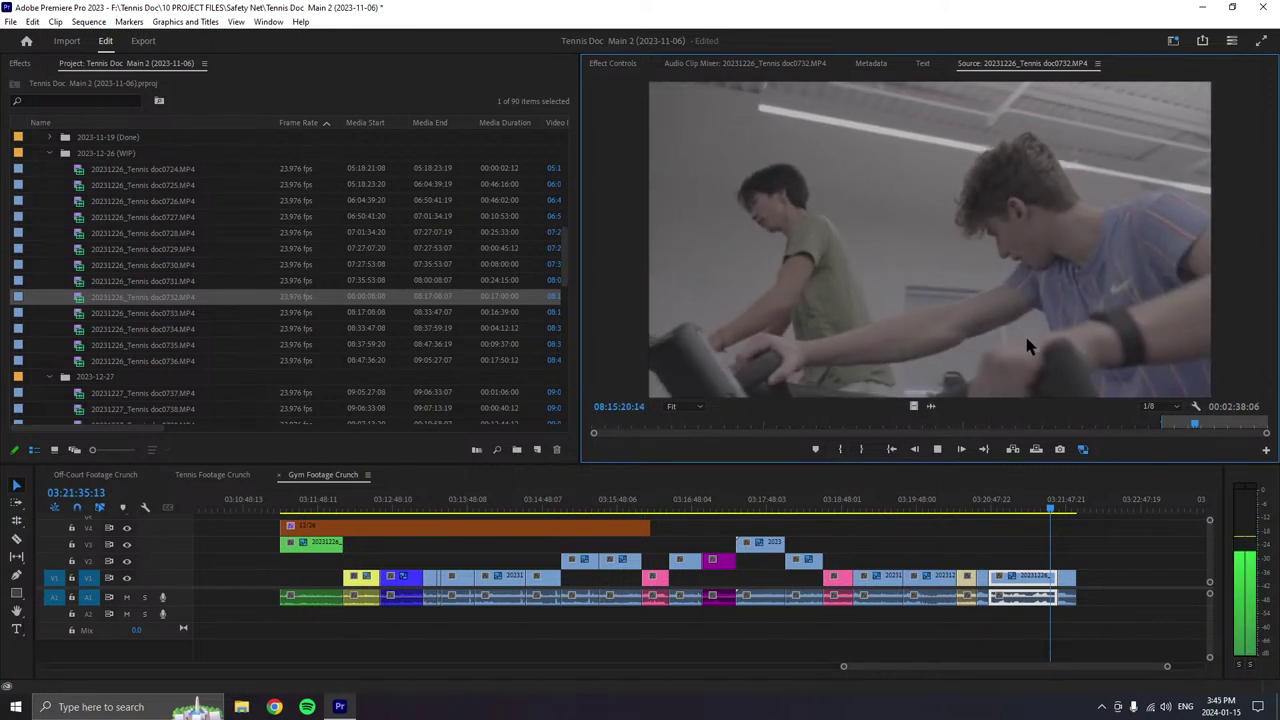
- Append the 00:00:51:20 segment on V1 at the end of the sequence and give it the Yellow label
{"action": "left_click_drag", "start_coordinate": [1018, 266], "coordinate": [1100, 580]}
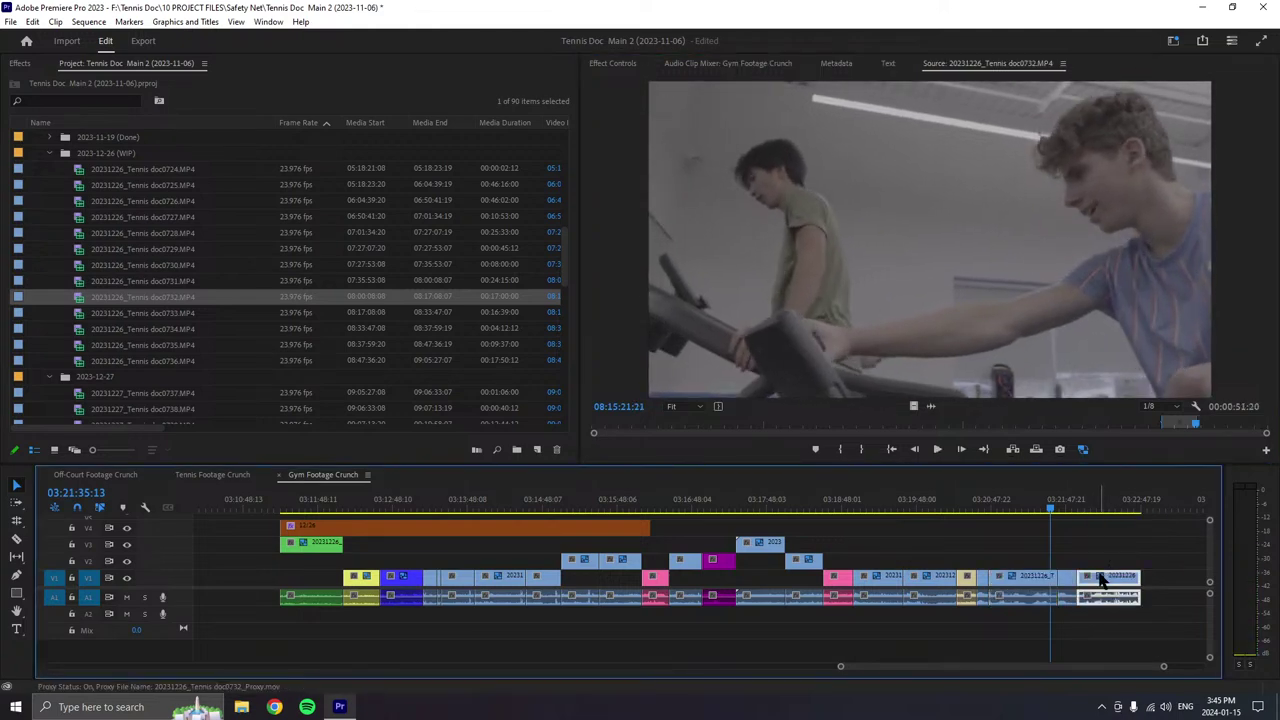
{"action": "right_click", "coordinate": [1103, 575]}
{"action": "mouse_move", "coordinate": [1110, 371]}
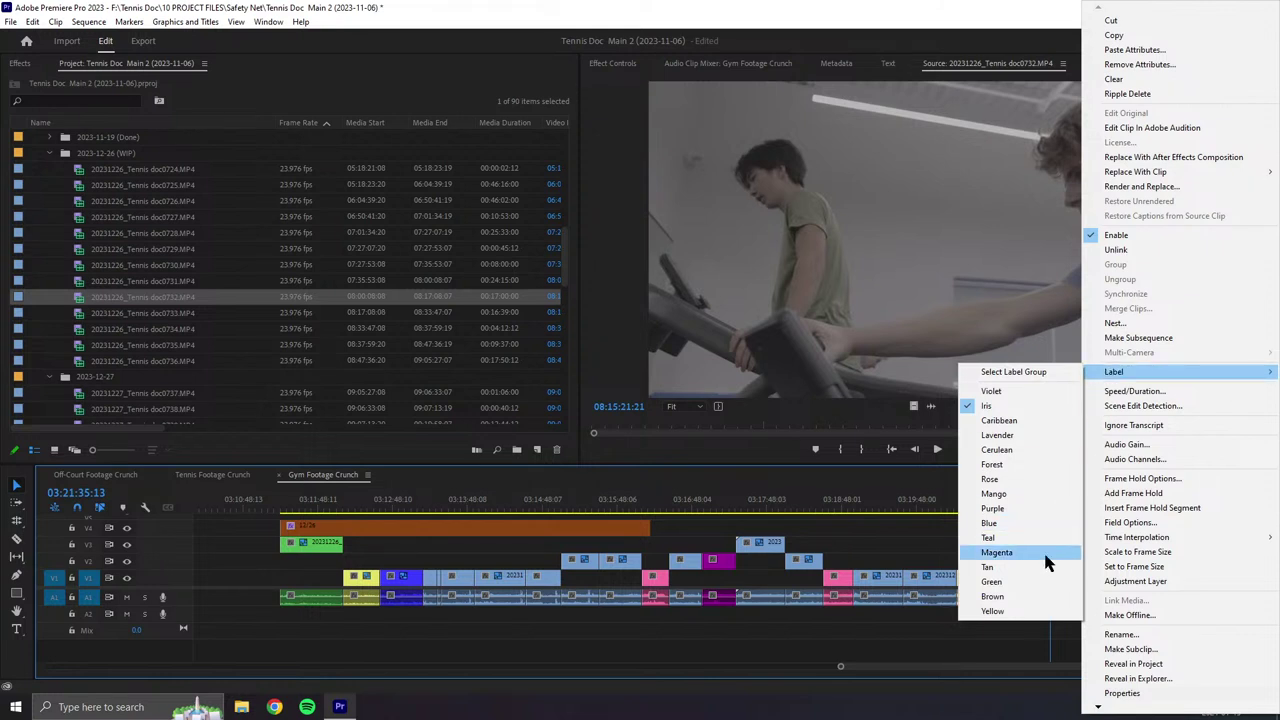
{"action": "left_click", "coordinate": [1040, 611]}
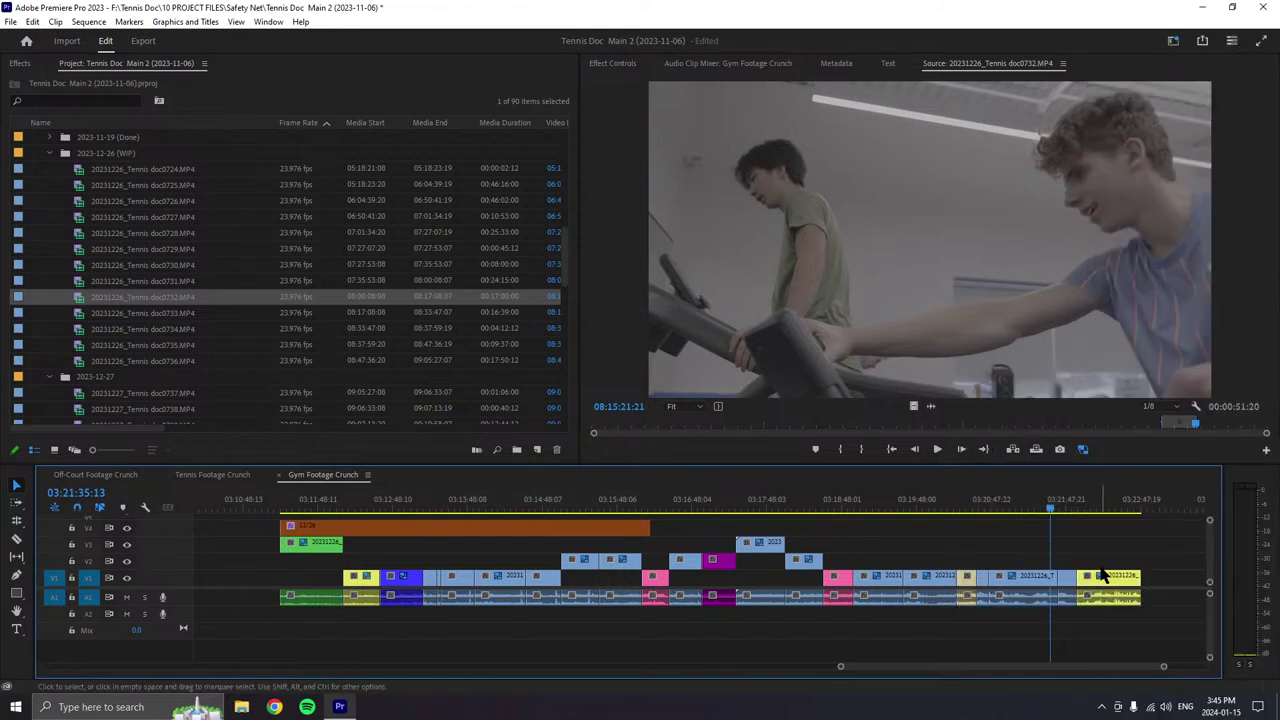
- Review the source onward and mark a 00:00:16:13 segment ending at 08:16:39:06
{"action": "scroll", "coordinate": [1100, 578], "scroll_direction": "down", "scroll_amount": 2}
{"action": "left_click", "coordinate": [937, 449]}
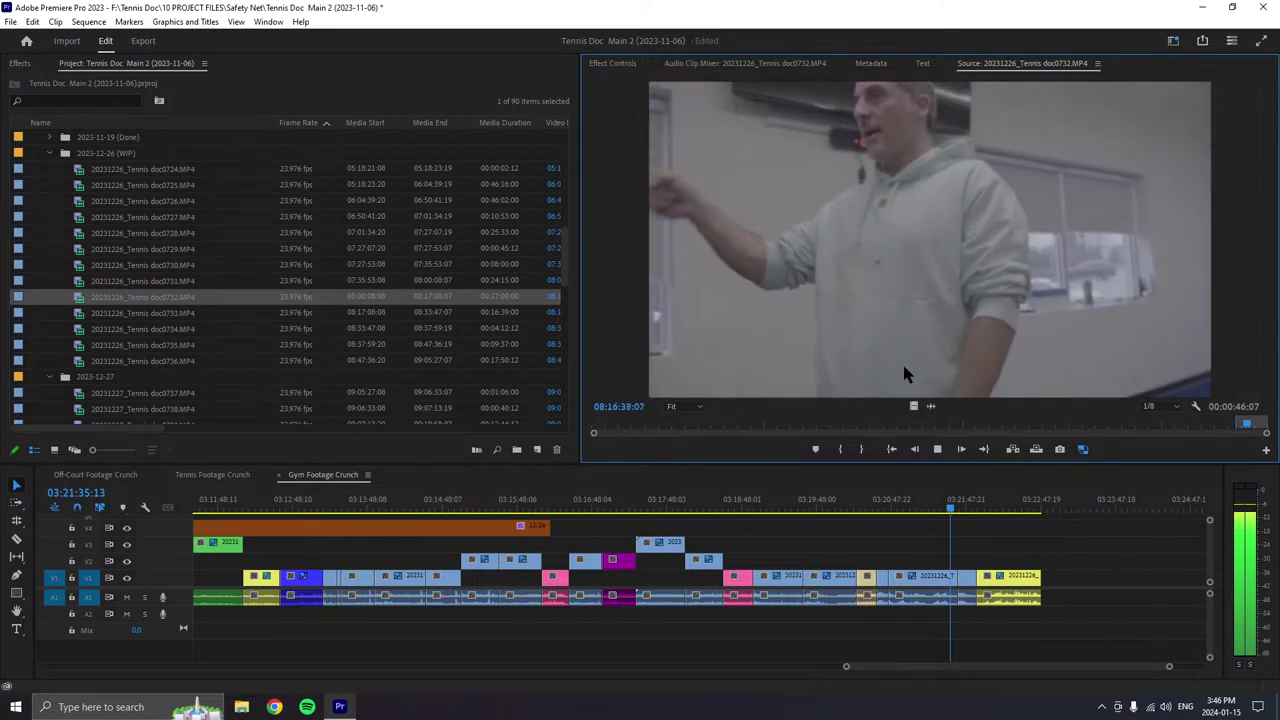
{"action": "key", "text": "o"}
{"action": "key", "text": "space"}
- Append the 00:00:16:13 segment on V1 after the yellow clip and give it the Tan label
{"action": "left_click_drag", "start_coordinate": [925, 387], "coordinate": [1053, 597]}
{"action": "right_click", "coordinate": [1053, 597]}
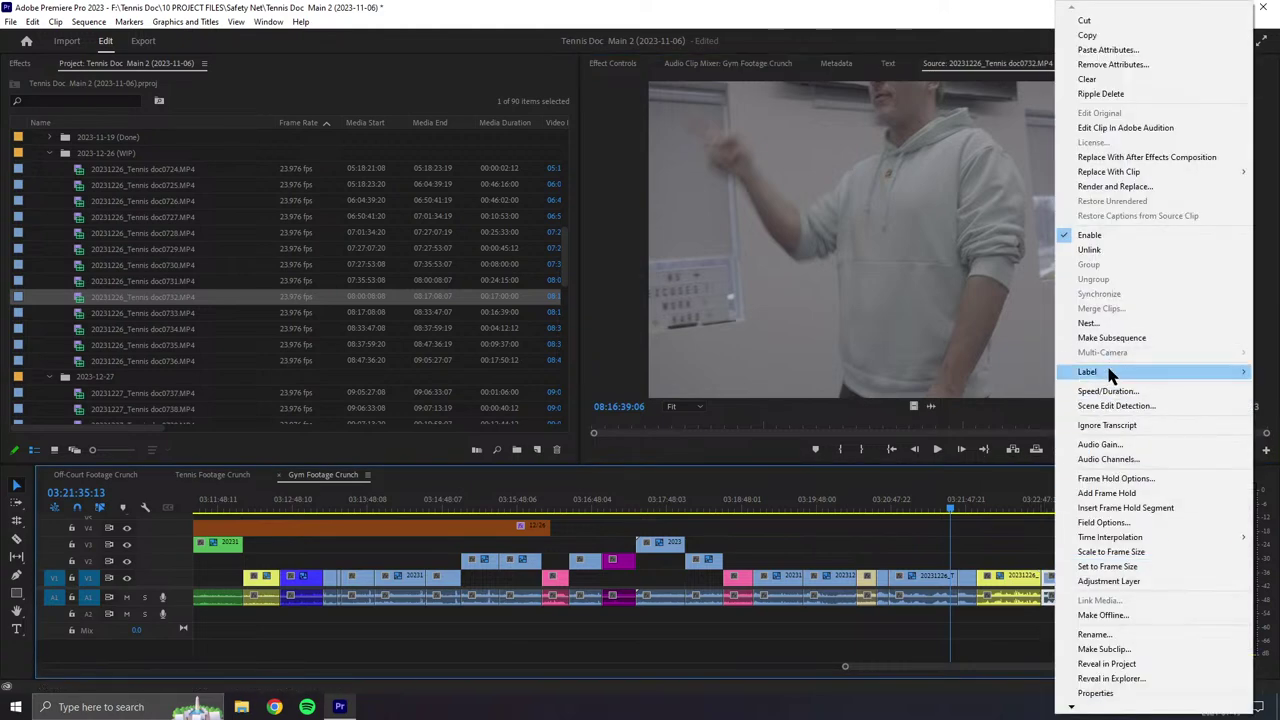
{"action": "mouse_move", "coordinate": [1075, 372]}
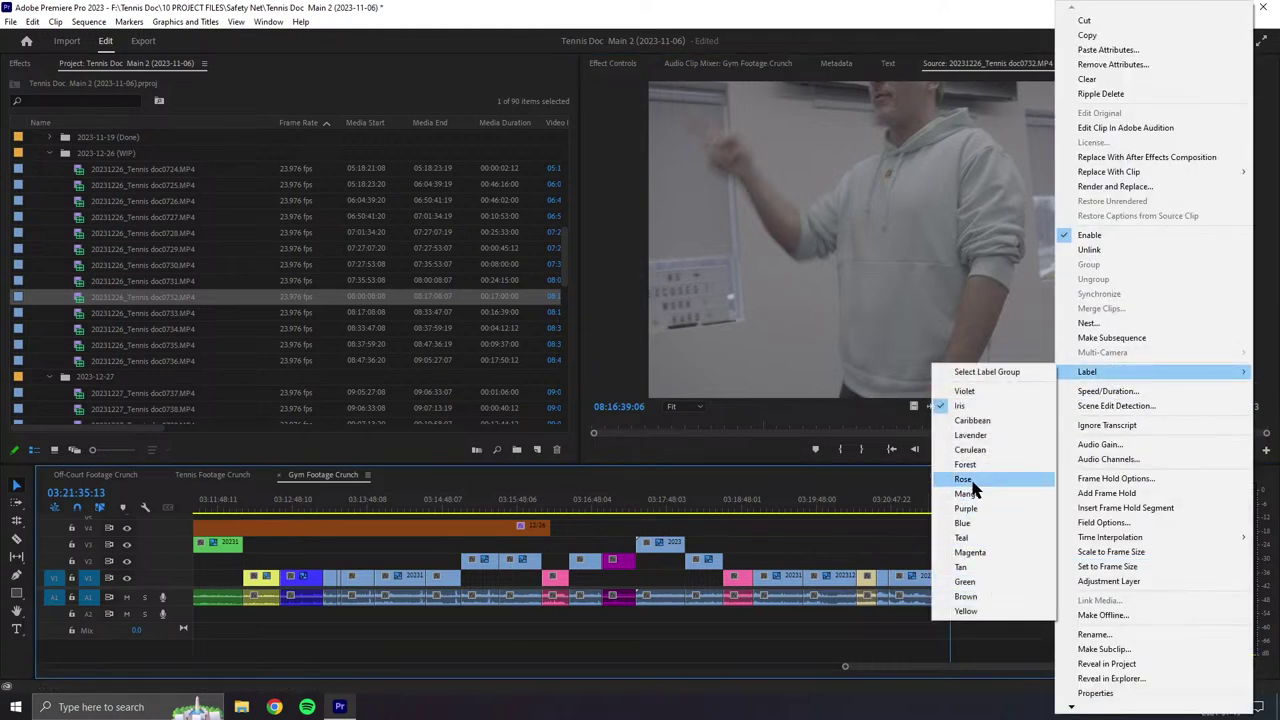
{"action": "left_click", "coordinate": [981, 567]}
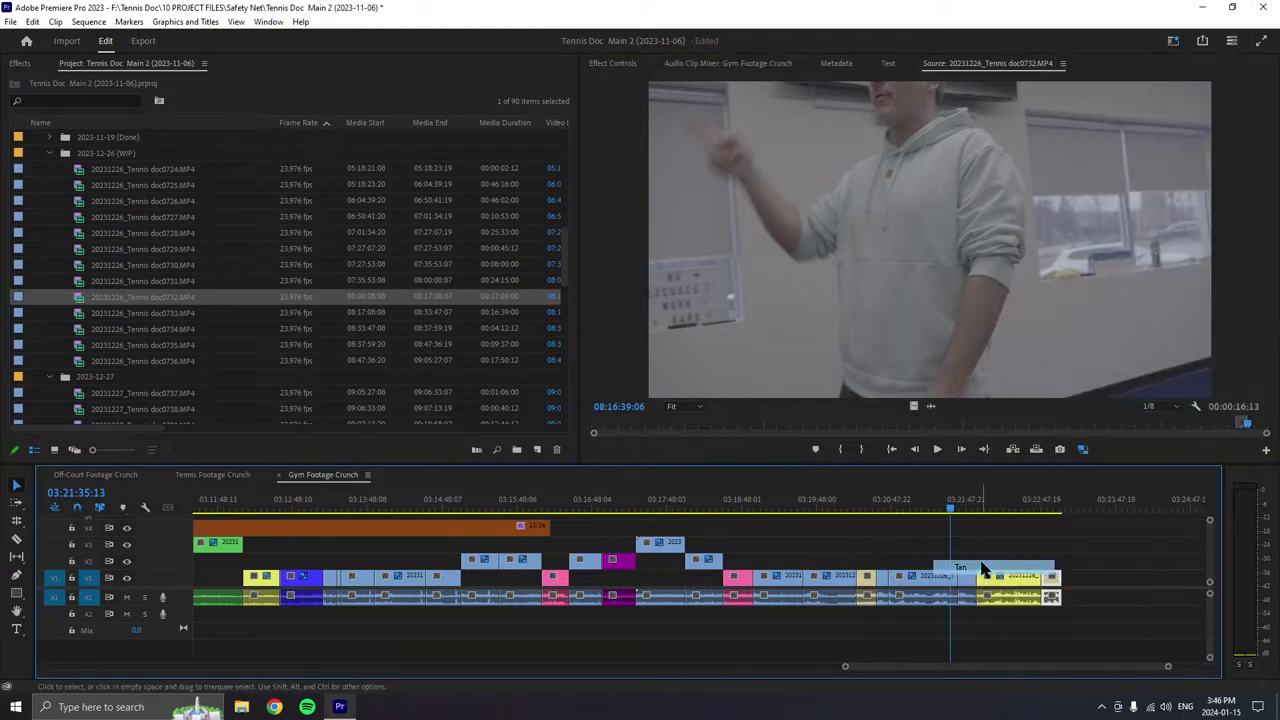
- Review the rest of the doc0732 source to its end and open 20231226_Tennis doc0733.MP4 for playback
{"action": "left_click", "coordinate": [945, 451]}
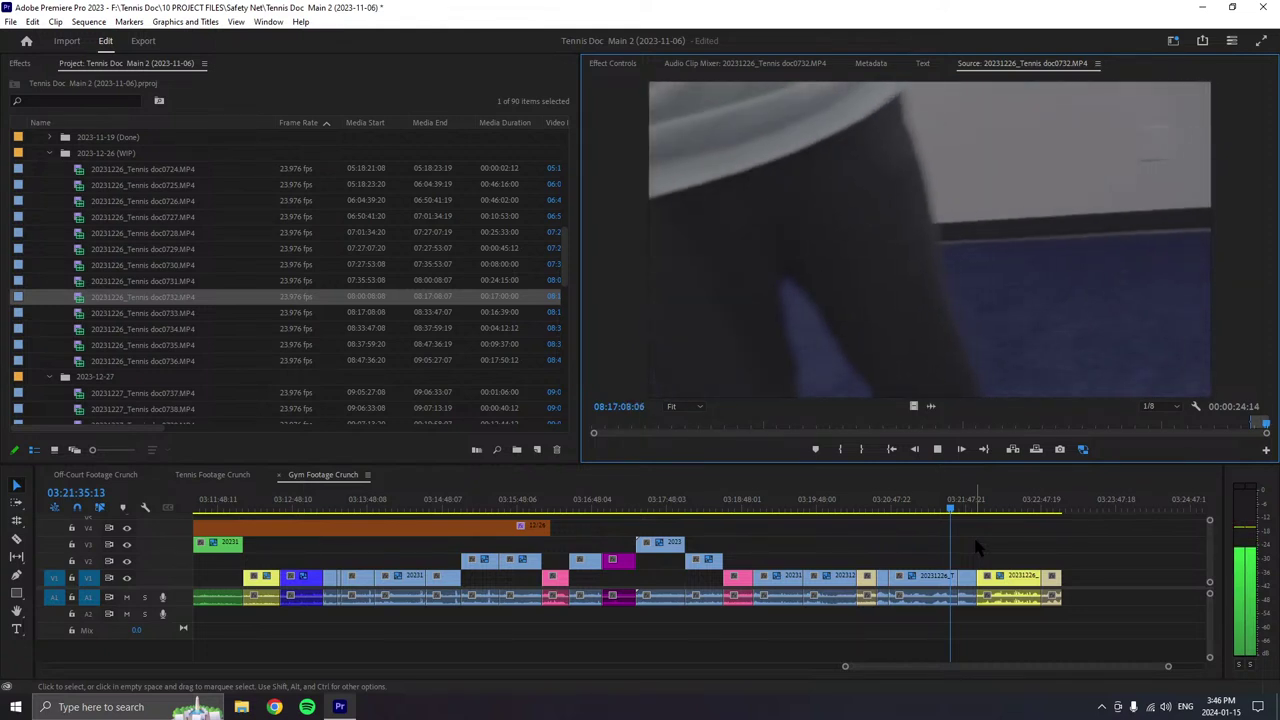
{"action": "double_click", "coordinate": [80, 312]}
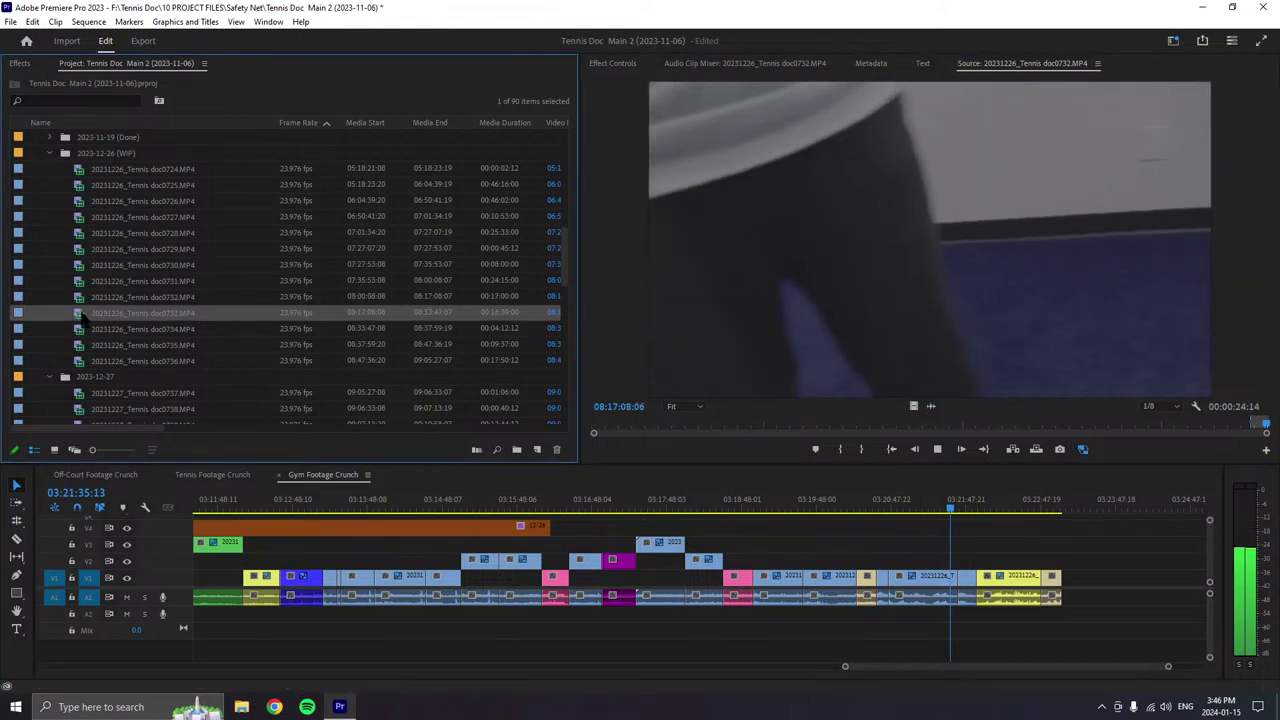
{"action": "left_click", "coordinate": [935, 450]}
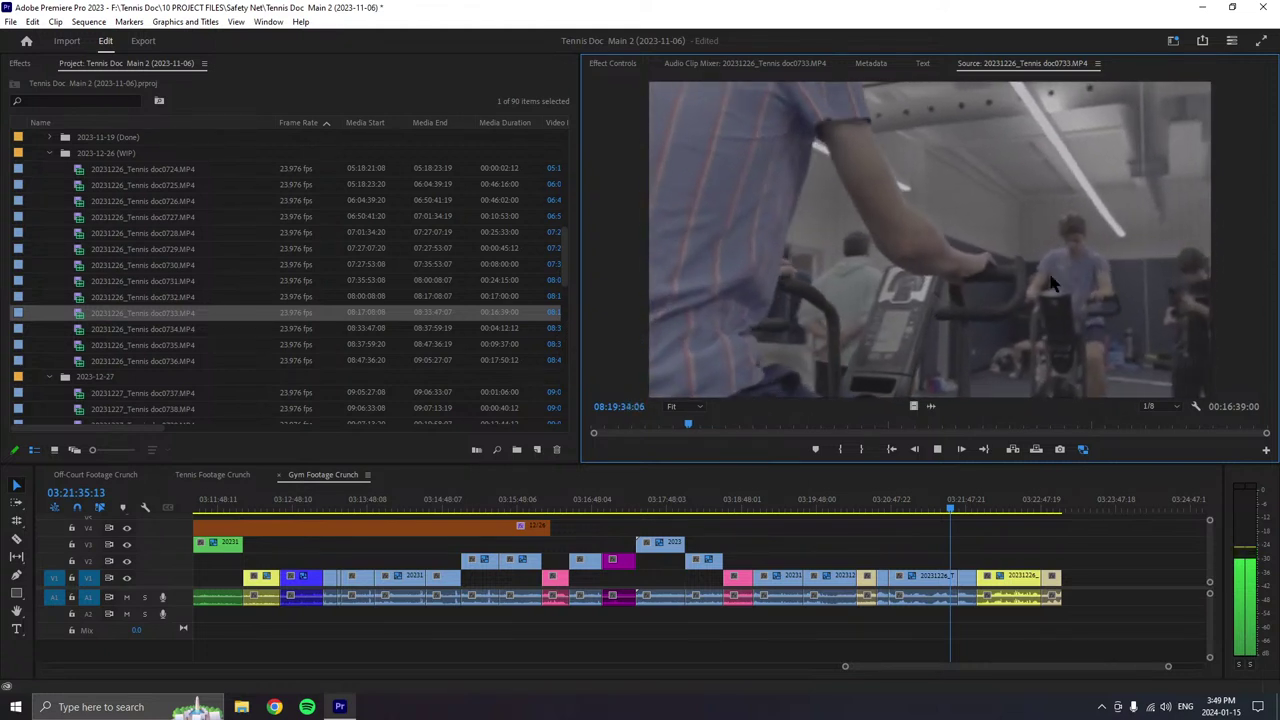
- Play the doc0733 source through the exercise-bike shot and keep resetting the in point until the wanted segment begins
{"action": "left_click", "coordinate": [843, 450]}
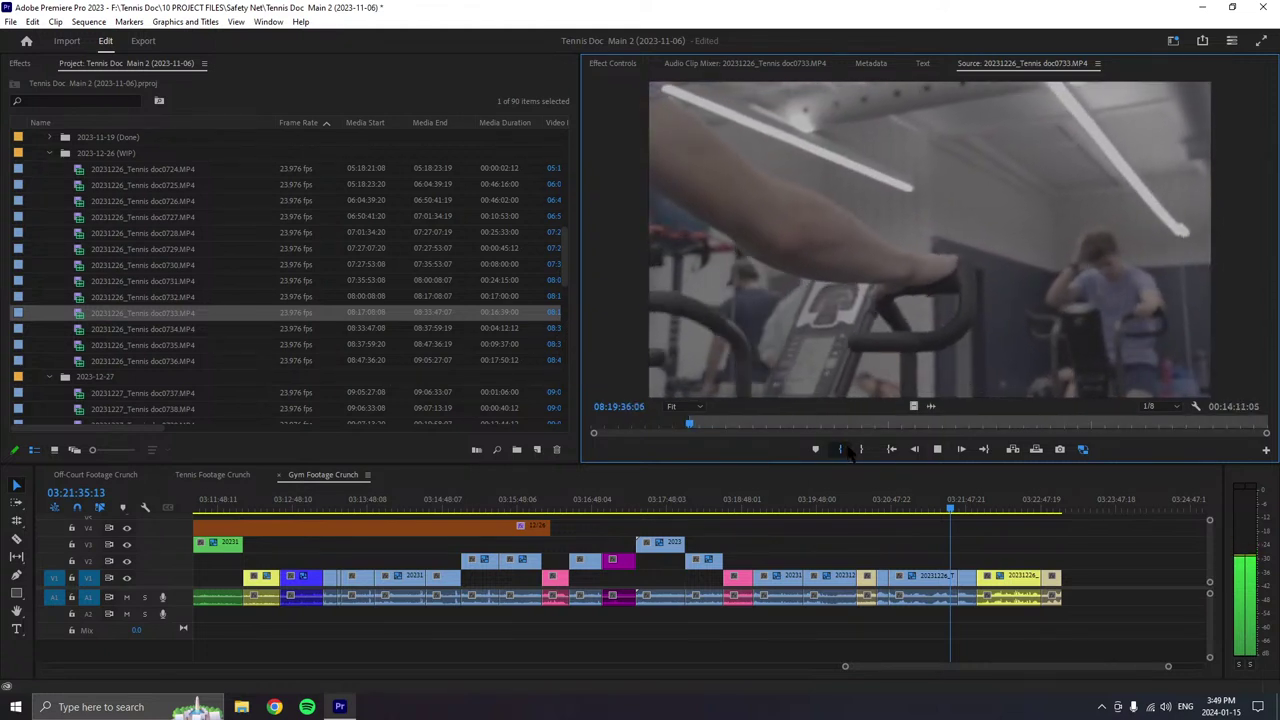
{"action": "left_click", "coordinate": [841, 450]}
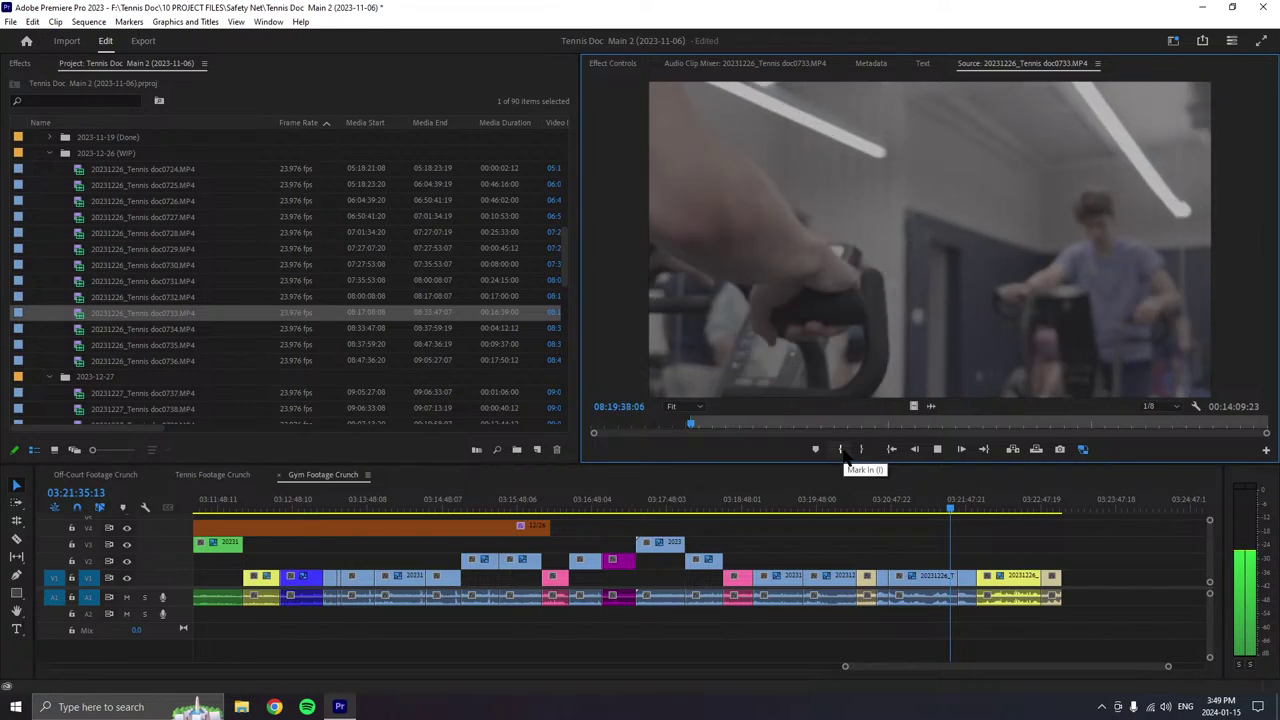
{"action": "left_click", "coordinate": [843, 453]}
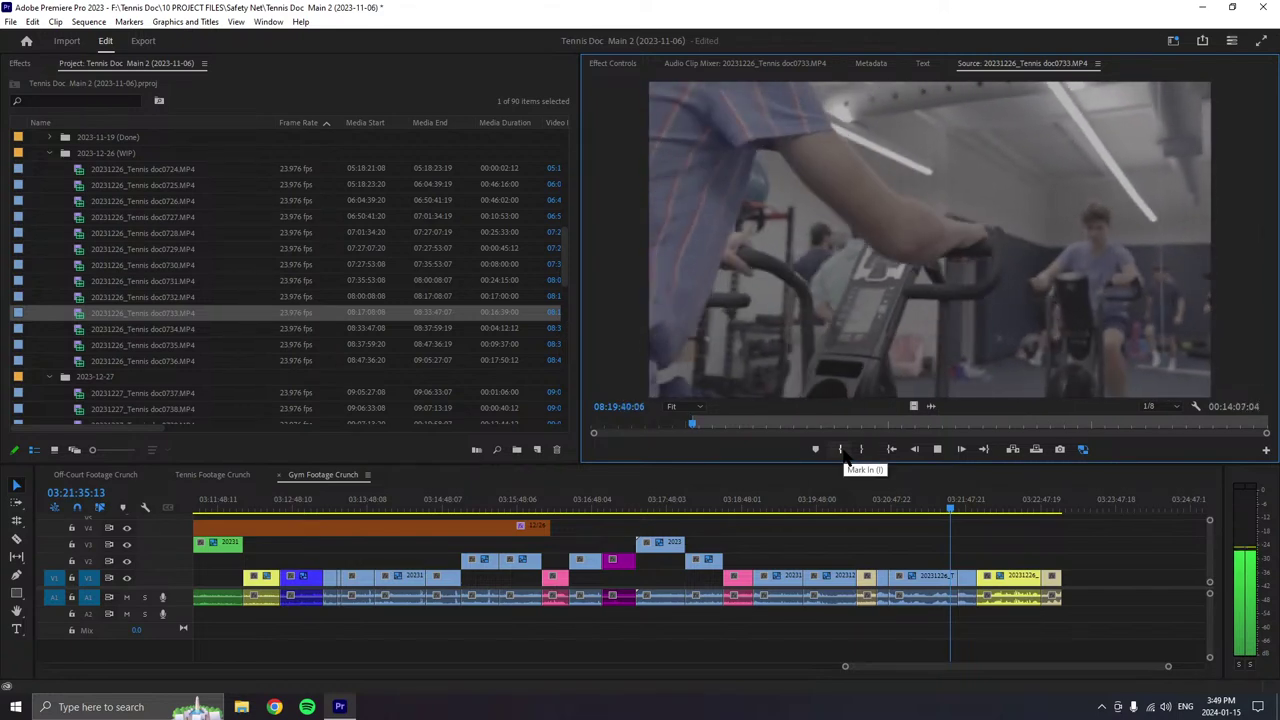
{"action": "left_click", "coordinate": [843, 453]}
{"action": "left_click", "coordinate": [843, 453]}
{"action": "key", "text": "space"}
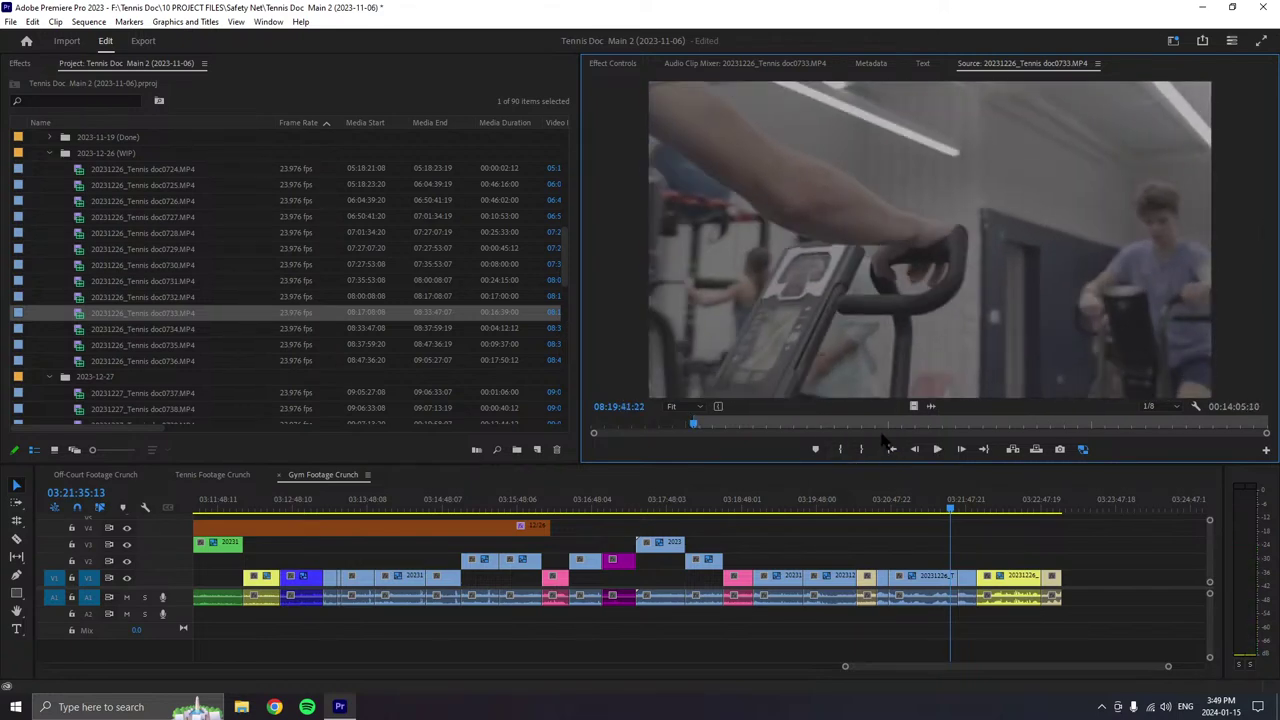
{"action": "left_click", "coordinate": [936, 449]}
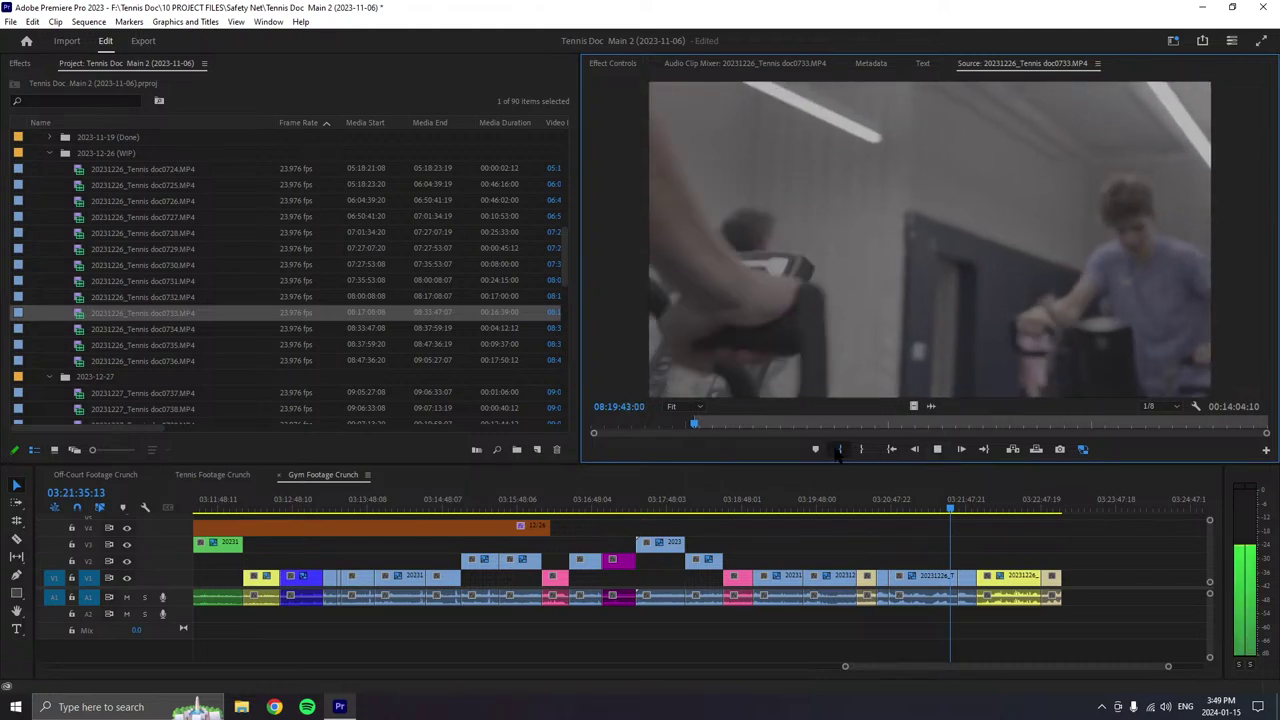
{"action": "left_click", "coordinate": [839, 450]}
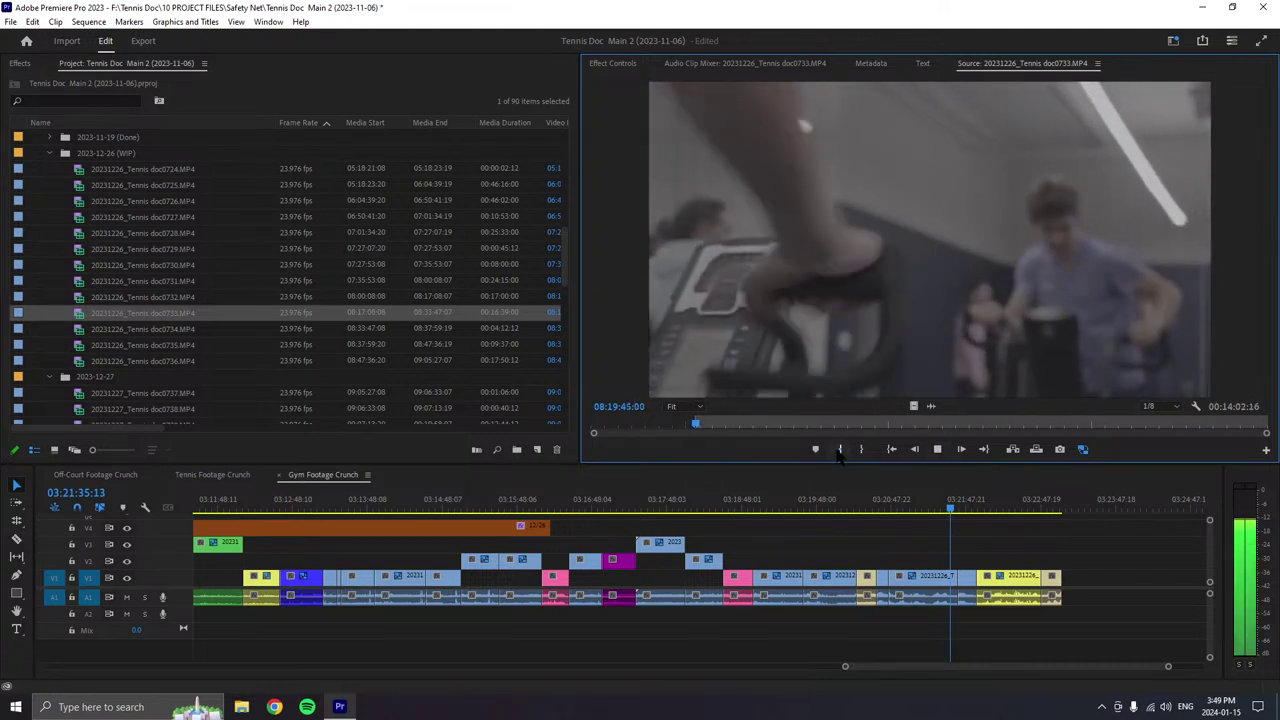
{"action": "left_click", "coordinate": [839, 450]}
{"action": "left_click", "coordinate": [840, 450]}
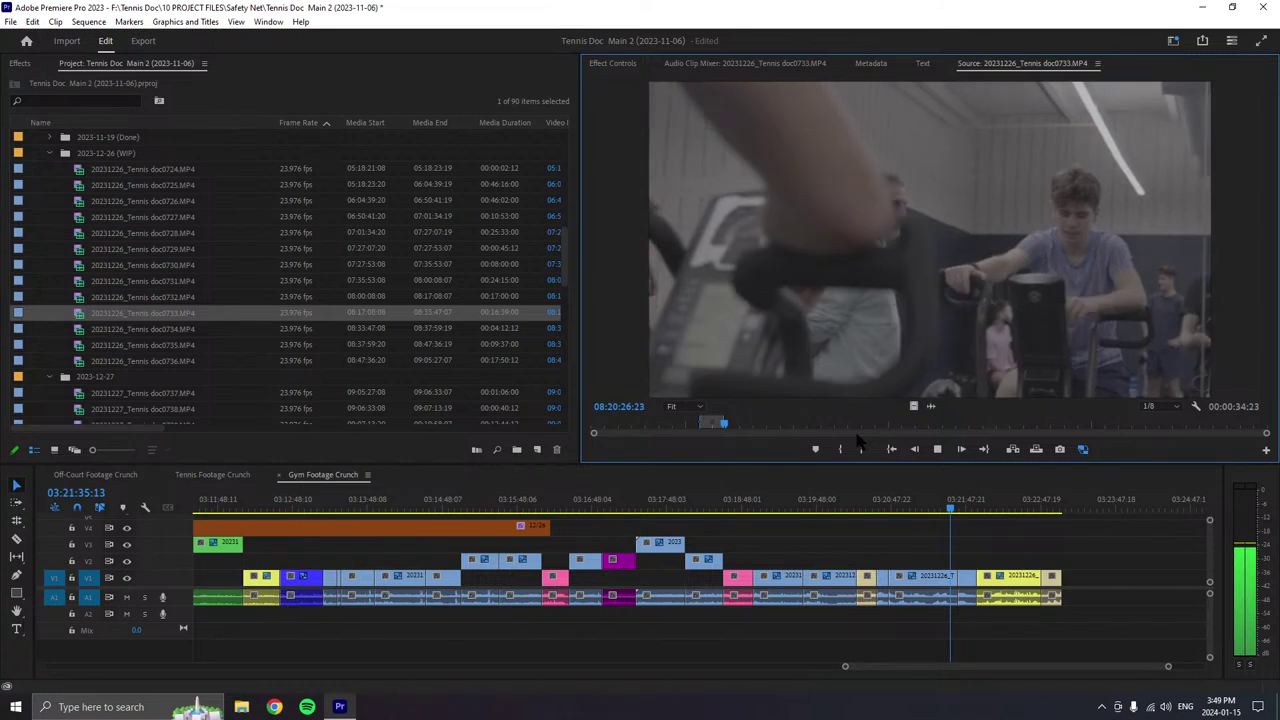
- Review the exercise-bike shot onward and set the out point at 08:20:48:09 for a 00:00:56:02 segment
{"action": "key", "text": "space"}
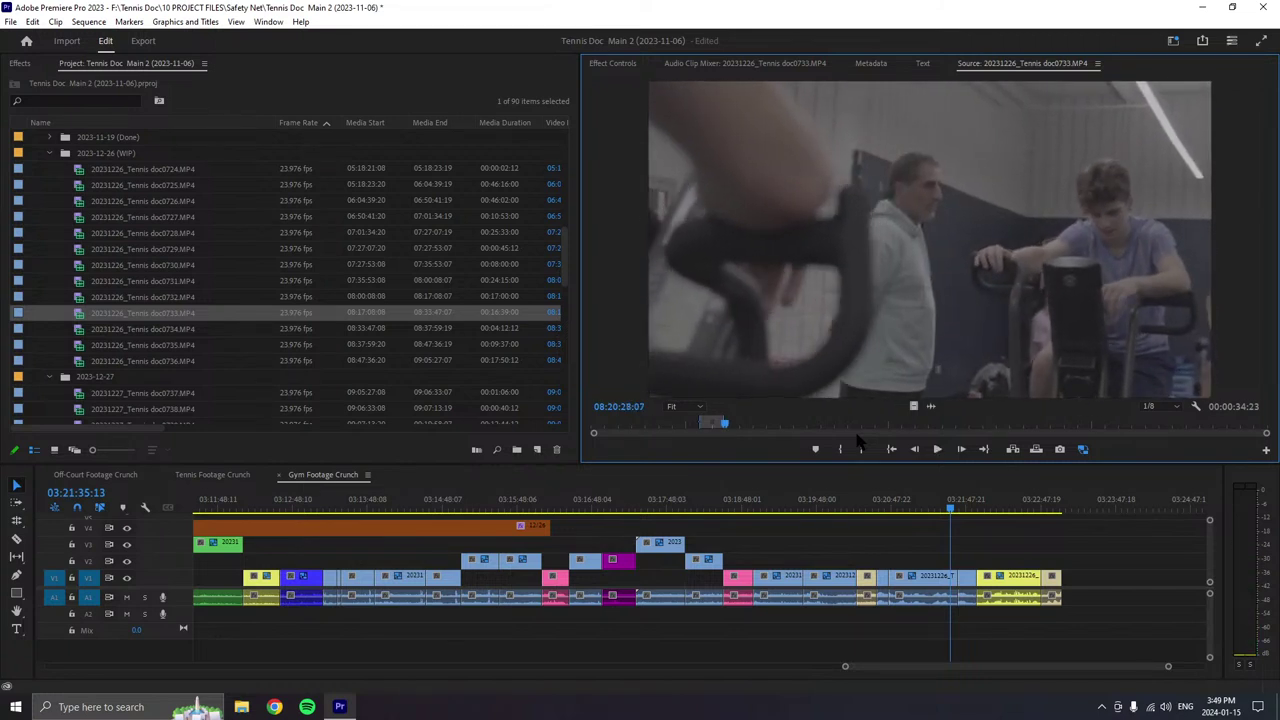
{"action": "key", "text": "space"}
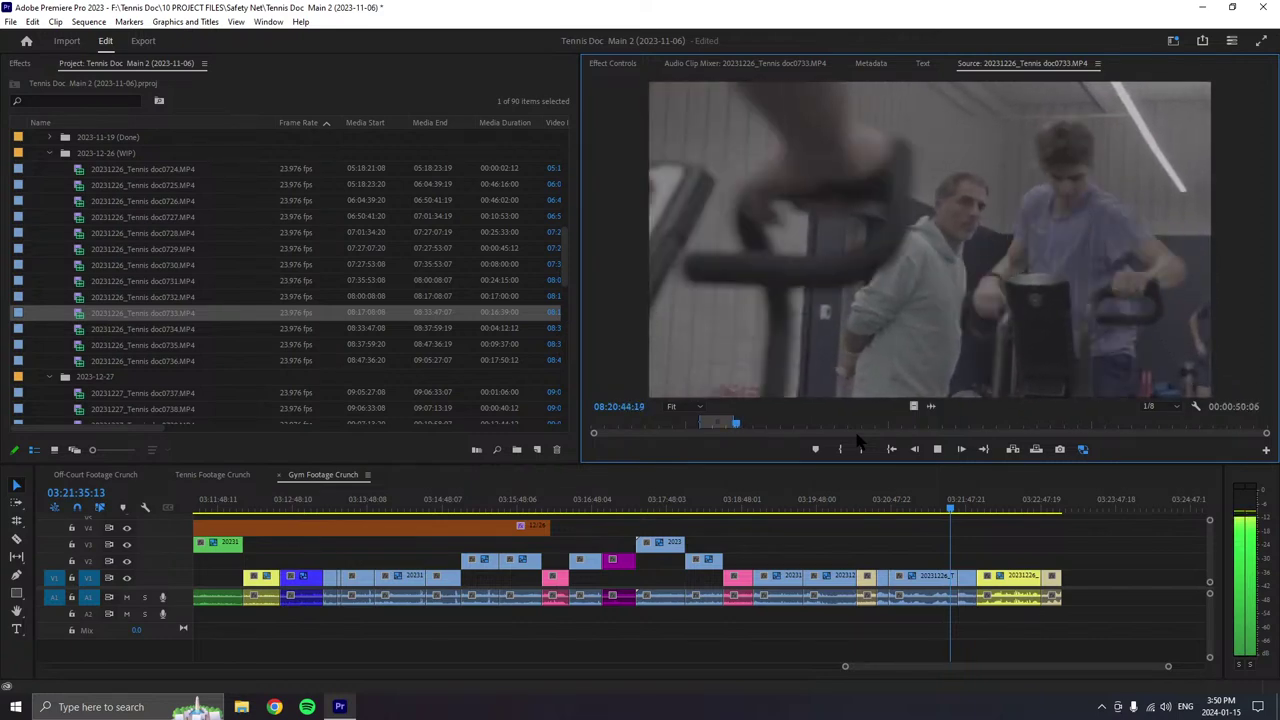
{"action": "key", "text": "space"}
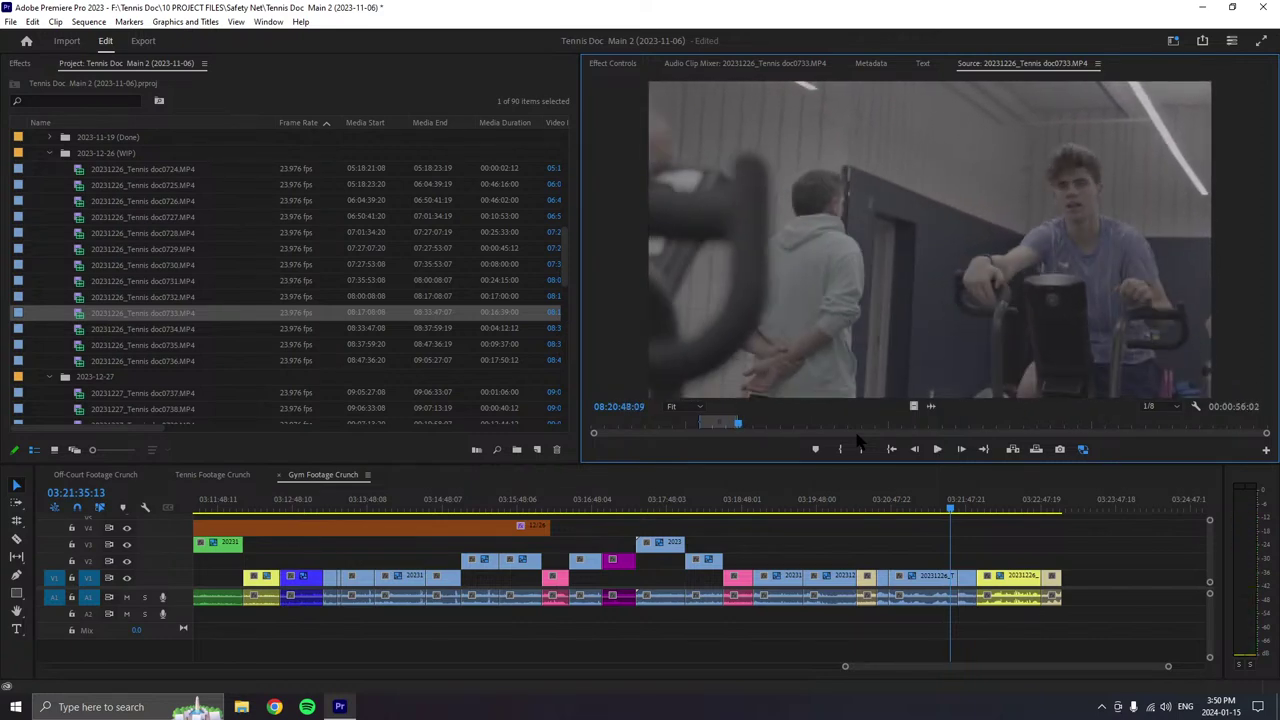
- Append the 00:00:56:02 segment at the end of Gym Footage Crunch, label it Mango and raise its video to V2
{"action": "left_click_drag", "start_coordinate": [1098, 289], "coordinate": [1104, 555]}
{"action": "right_click", "coordinate": [1100, 577]}
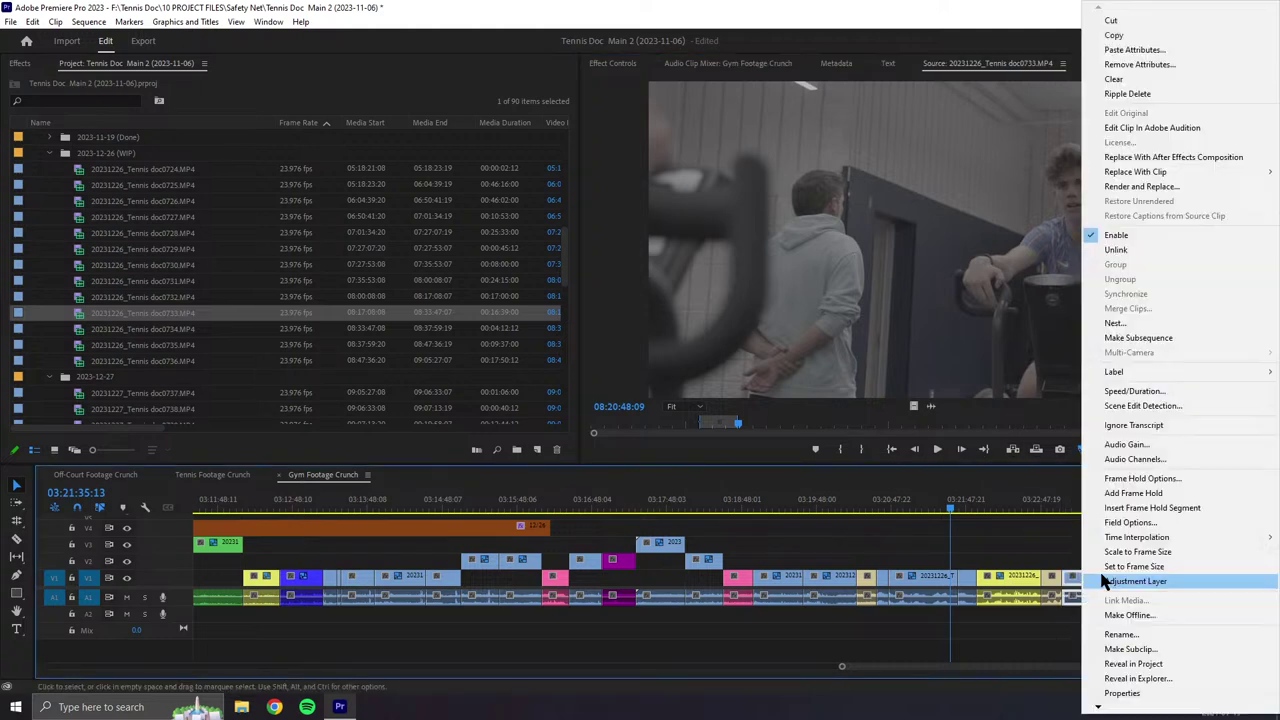
{"action": "mouse_move", "coordinate": [1092, 376]}
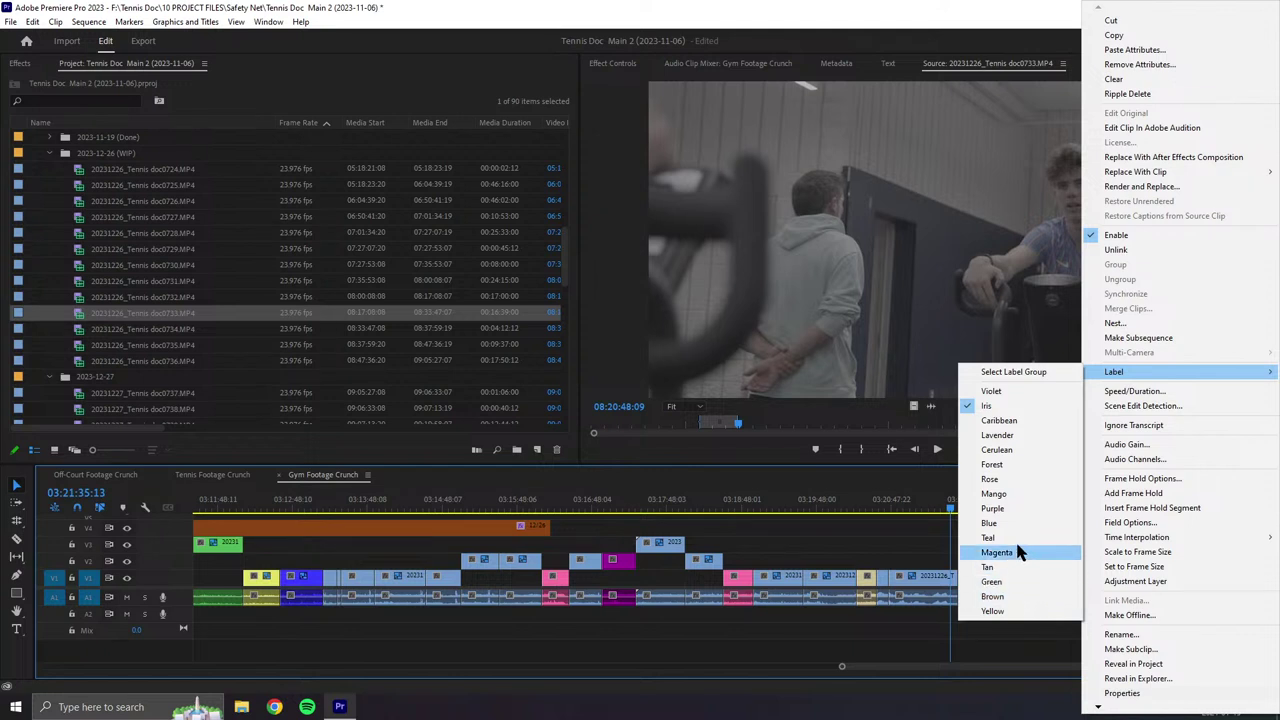
{"action": "left_click", "coordinate": [1005, 493]}
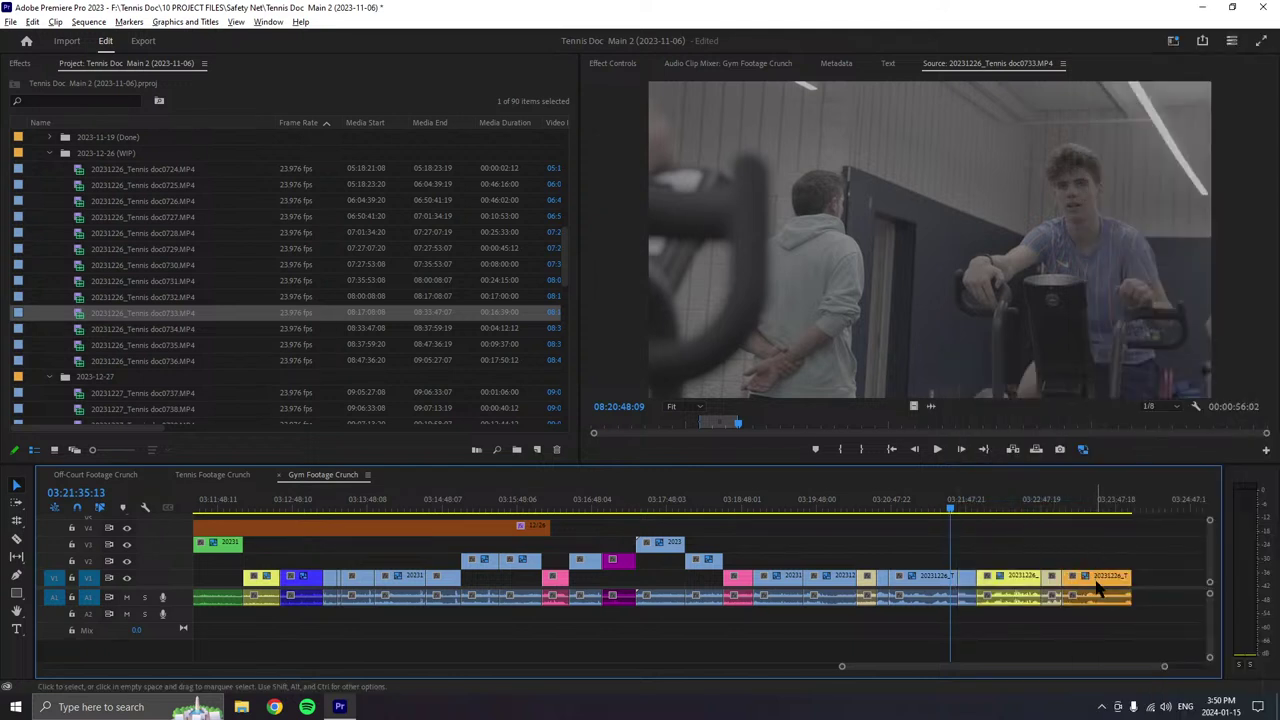
{"action": "left_click_drag", "start_coordinate": [1104, 571], "coordinate": [1104, 567]}
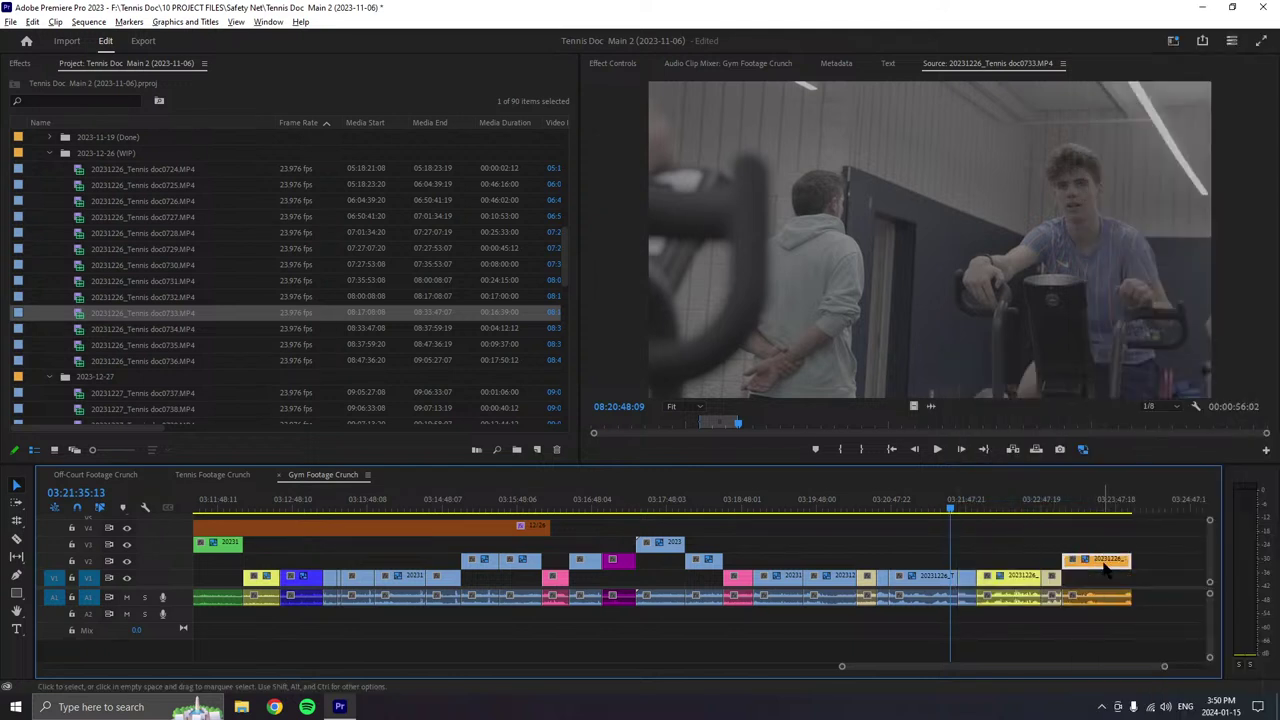
- Review the doc0733 source onward and mark a 00:00:29:16 segment ending at 08:21:32:00
{"action": "left_click", "coordinate": [937, 449]}
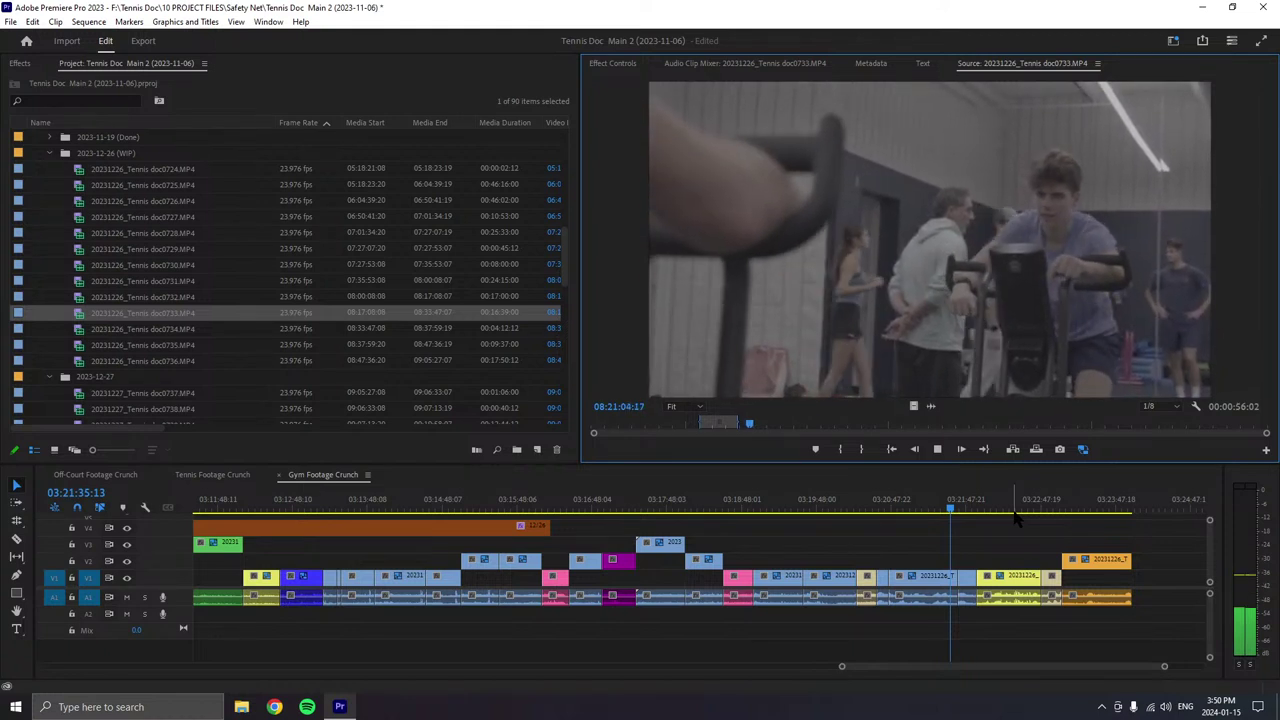
{"action": "key", "text": "space"}
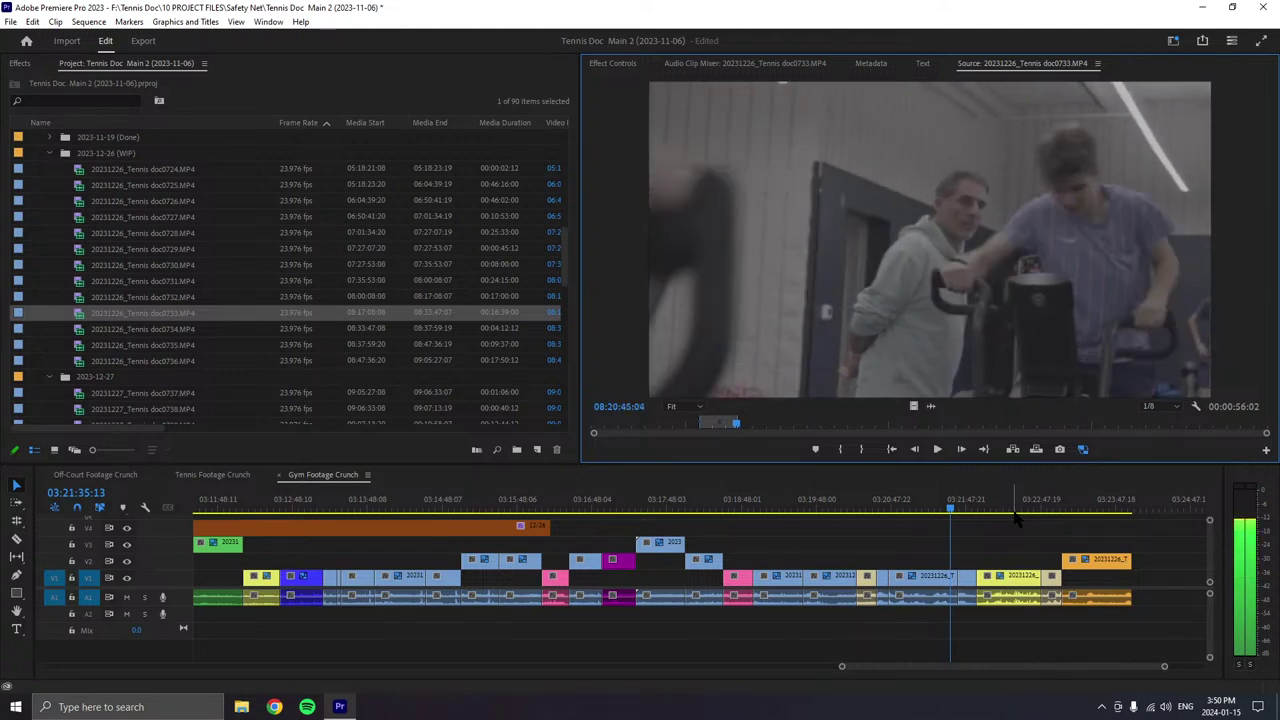
{"action": "key", "text": "l"}
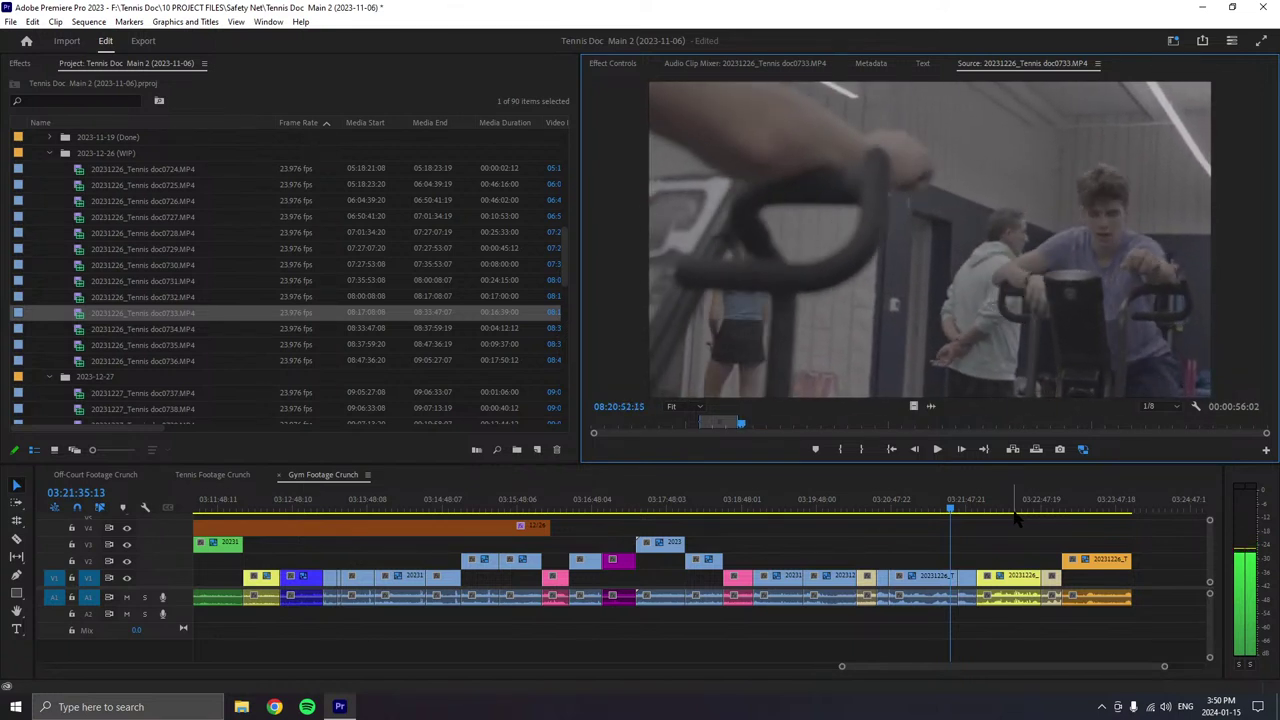
{"action": "key", "text": "i"}
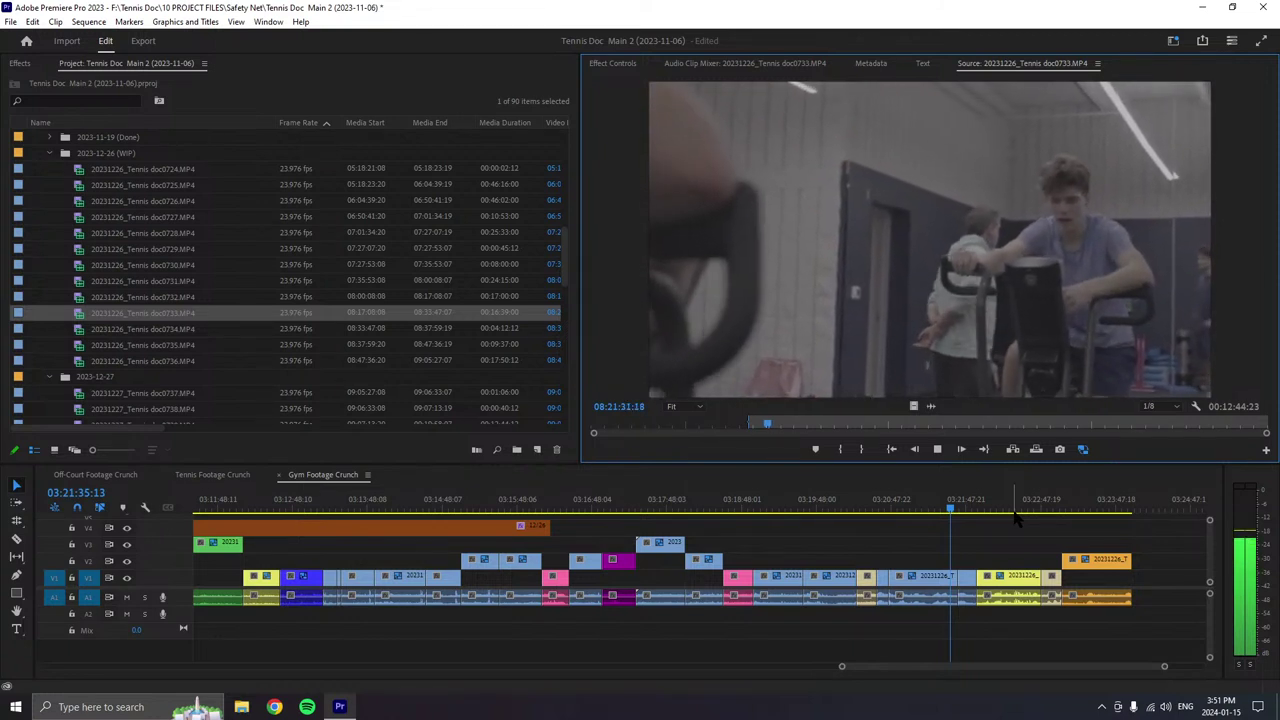
{"action": "key", "text": "space"}
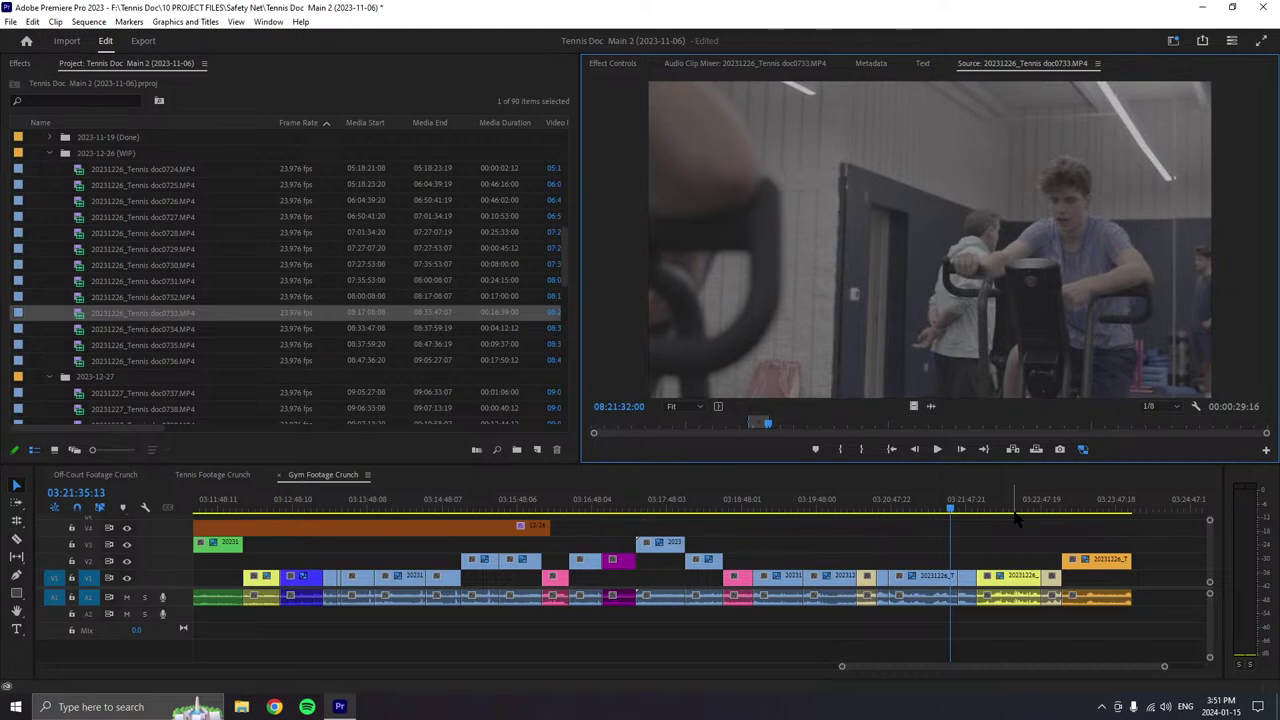
- Append the 00:00:29:16 segment on V1 after the mango clip and give it the Purple label
{"action": "right_click", "coordinate": [1150, 592]}
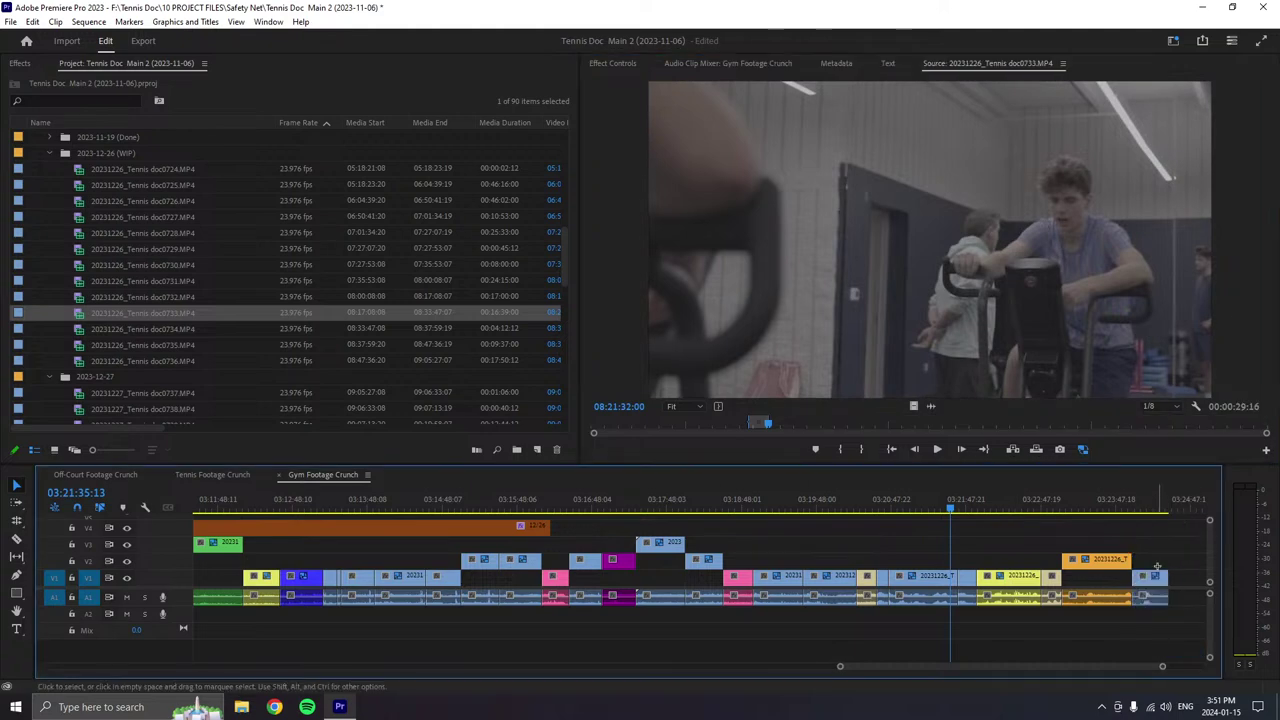
{"action": "mouse_move", "coordinate": [1150, 371]}
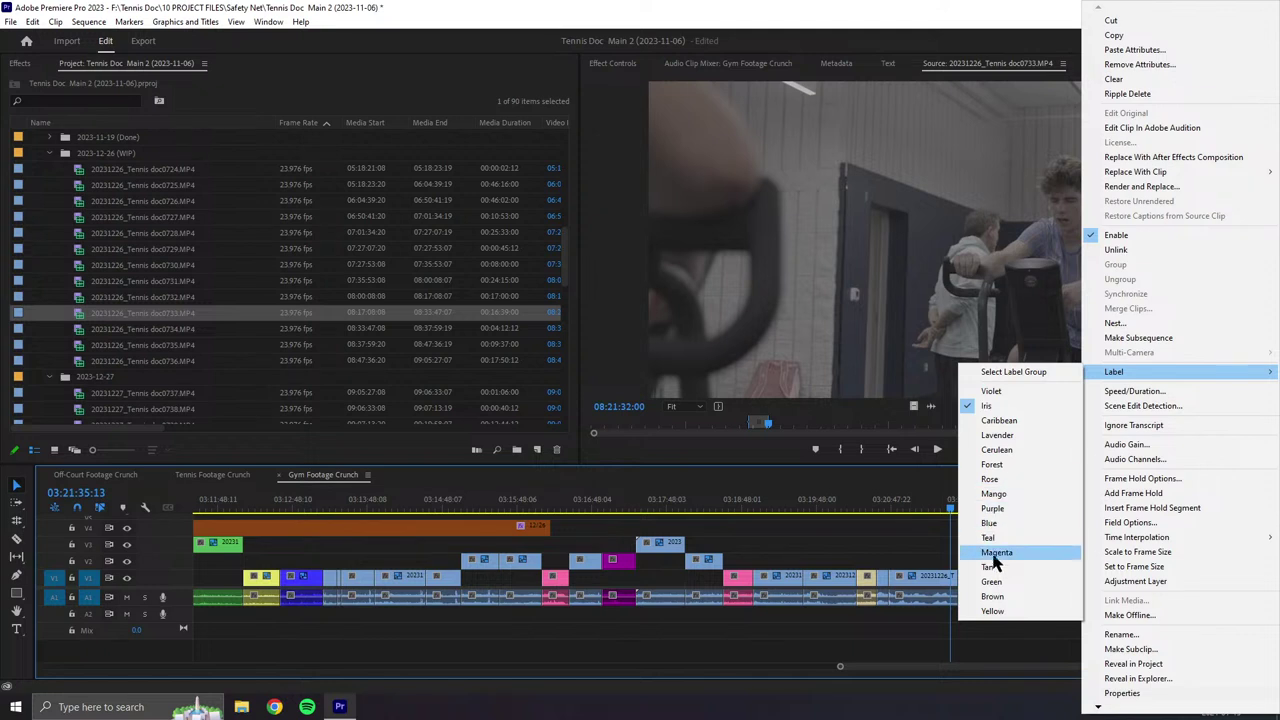
{"action": "left_click", "coordinate": [1007, 523]}
{"action": "scroll", "coordinate": [1138, 548], "scroll_direction": "down", "scroll_amount": 3}
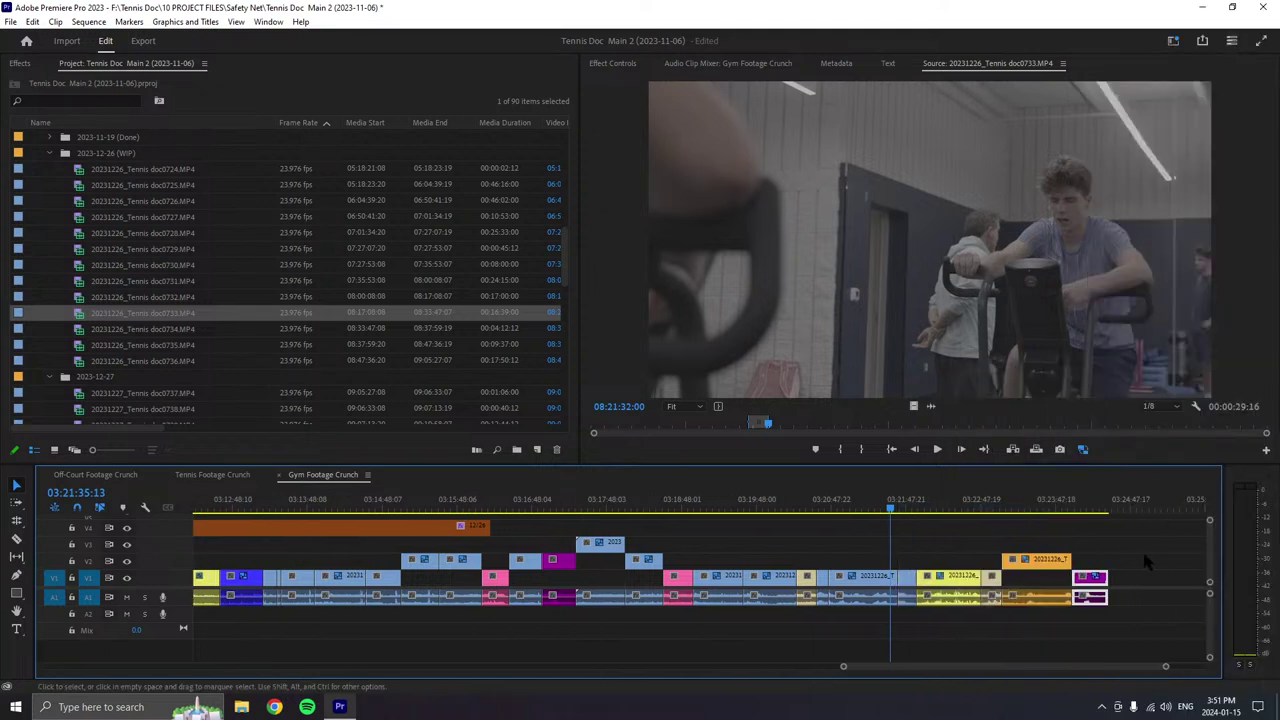
{"action": "scroll", "coordinate": [1125, 547], "scroll_direction": "down", "scroll_amount": 1}
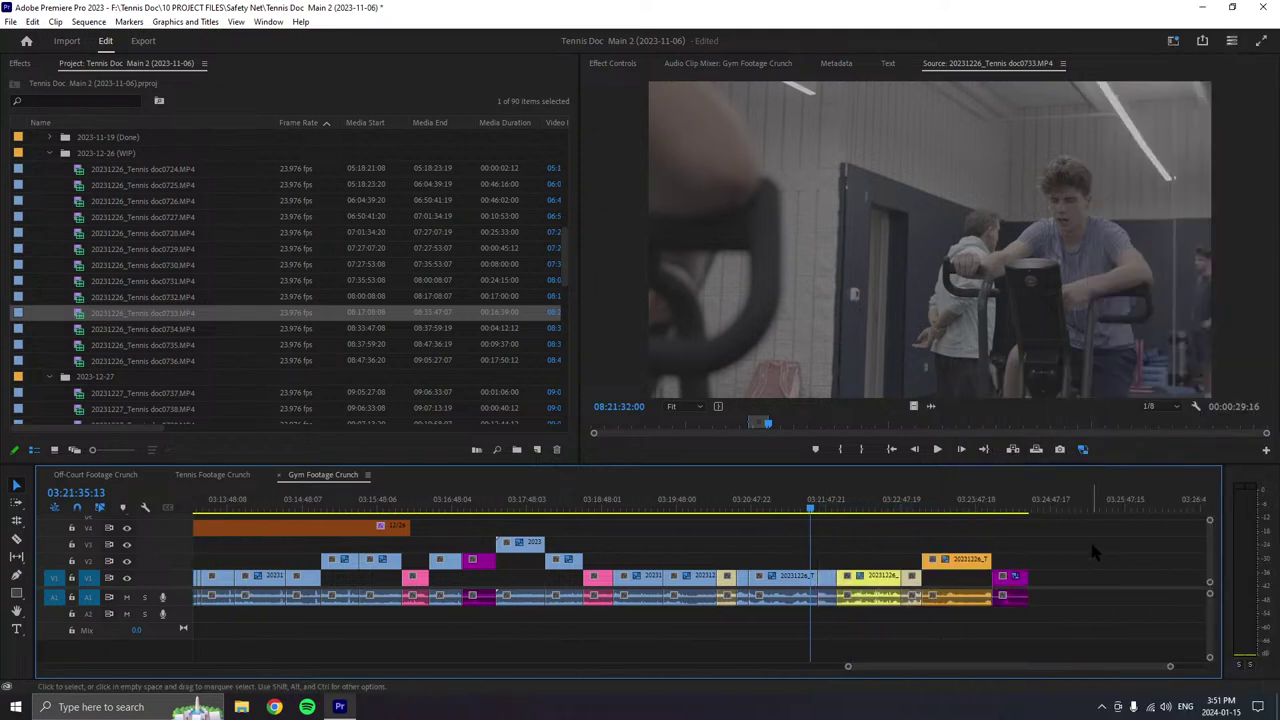
{"action": "key", "text": "ctrl+s"}
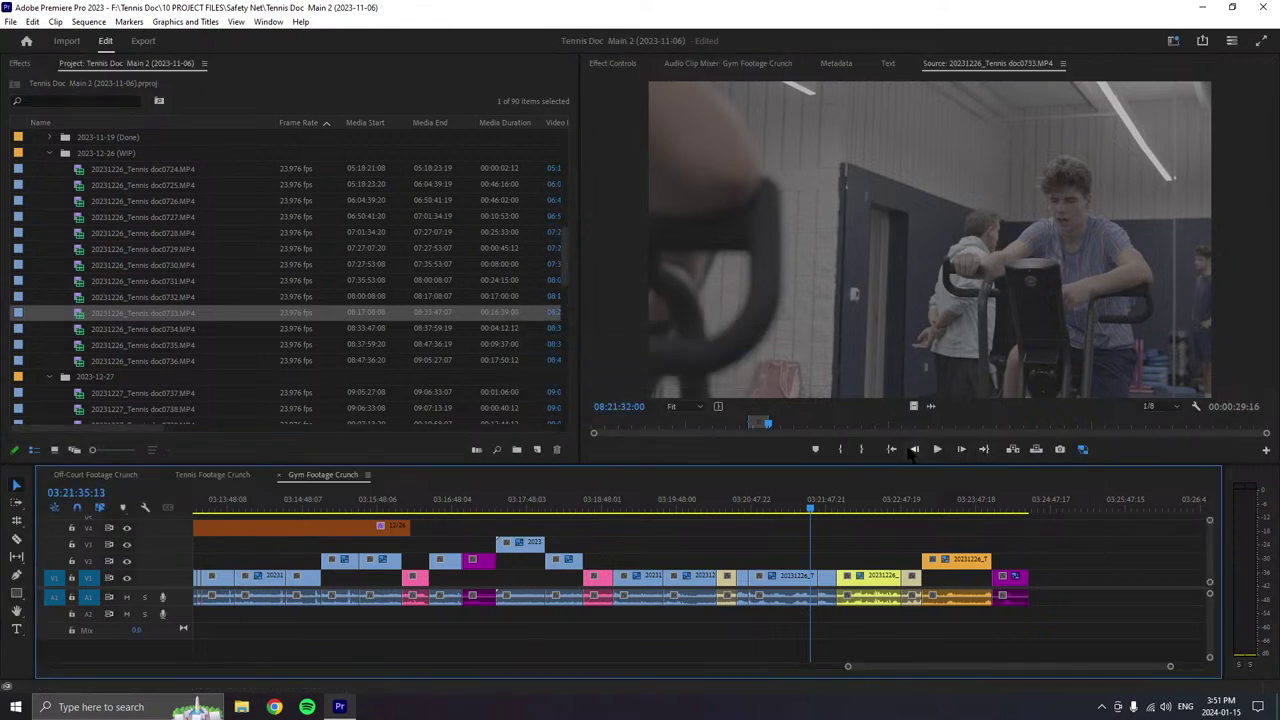
- Review the doc0733 source further and mark a 00:00:41:05 segment ending at 08:22:37:22
{"action": "left_click", "coordinate": [938, 450]}
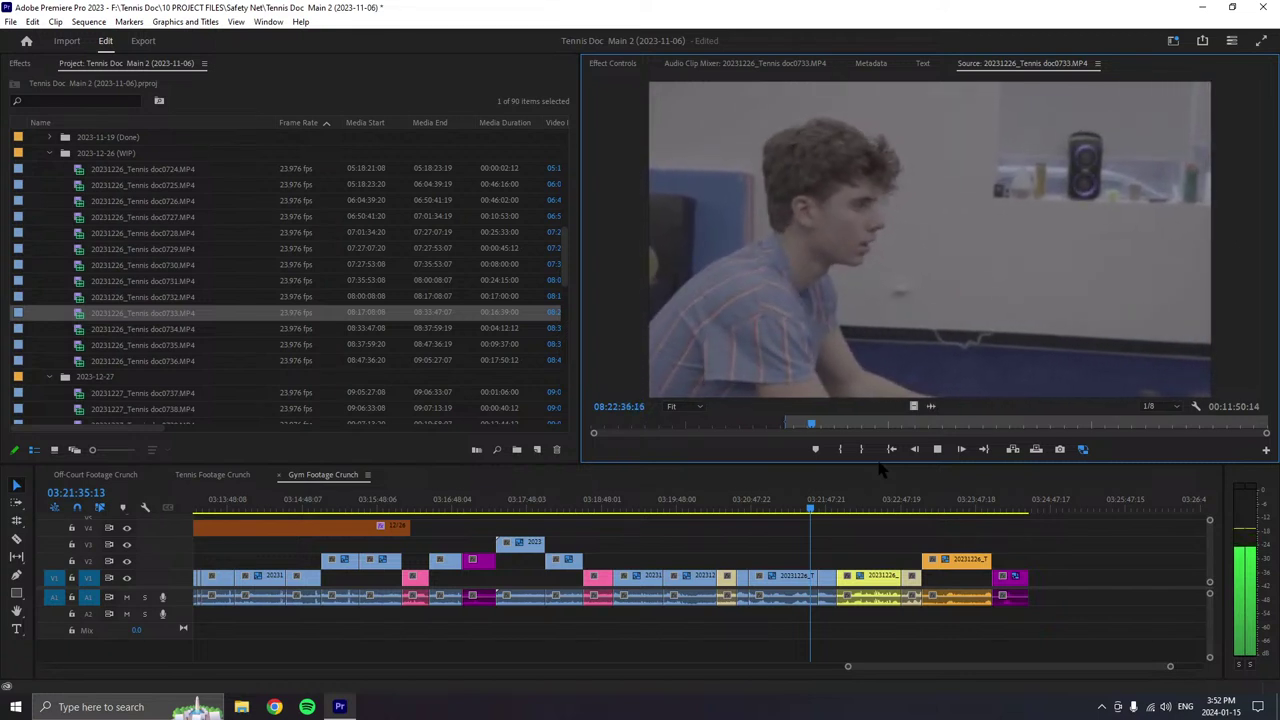
{"action": "key", "text": "space"}
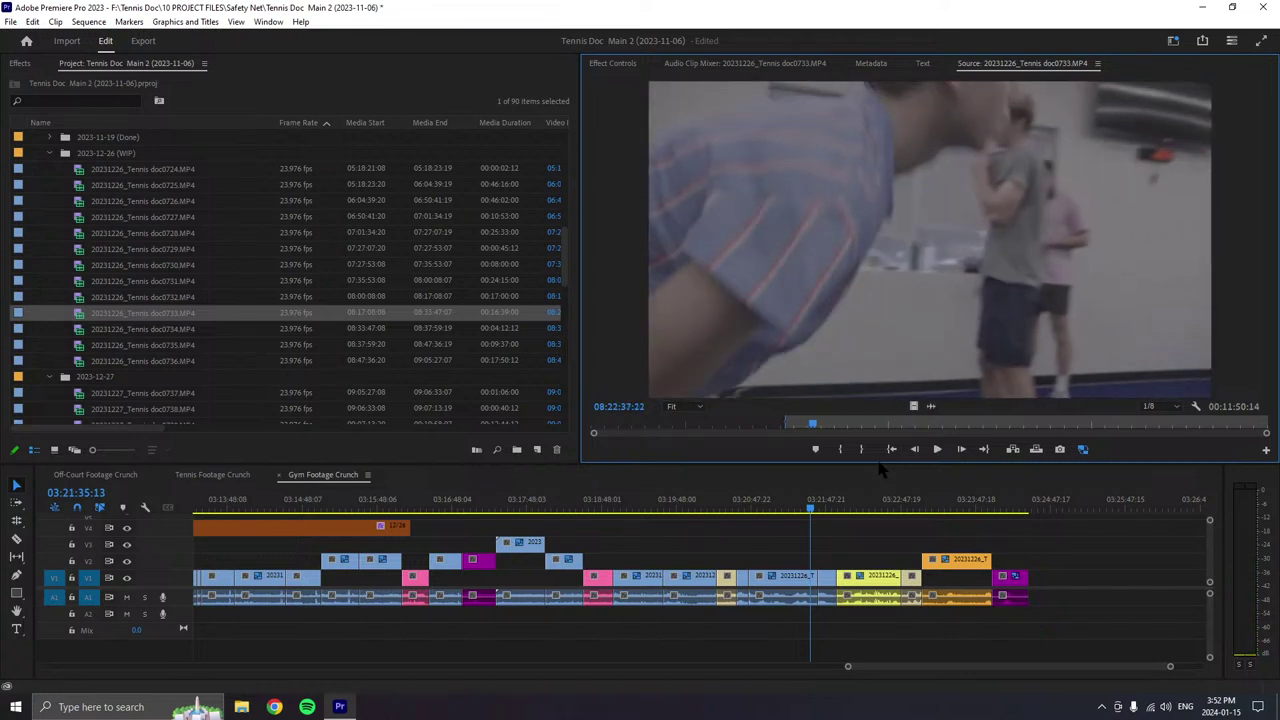
{"action": "key", "text": "o"}
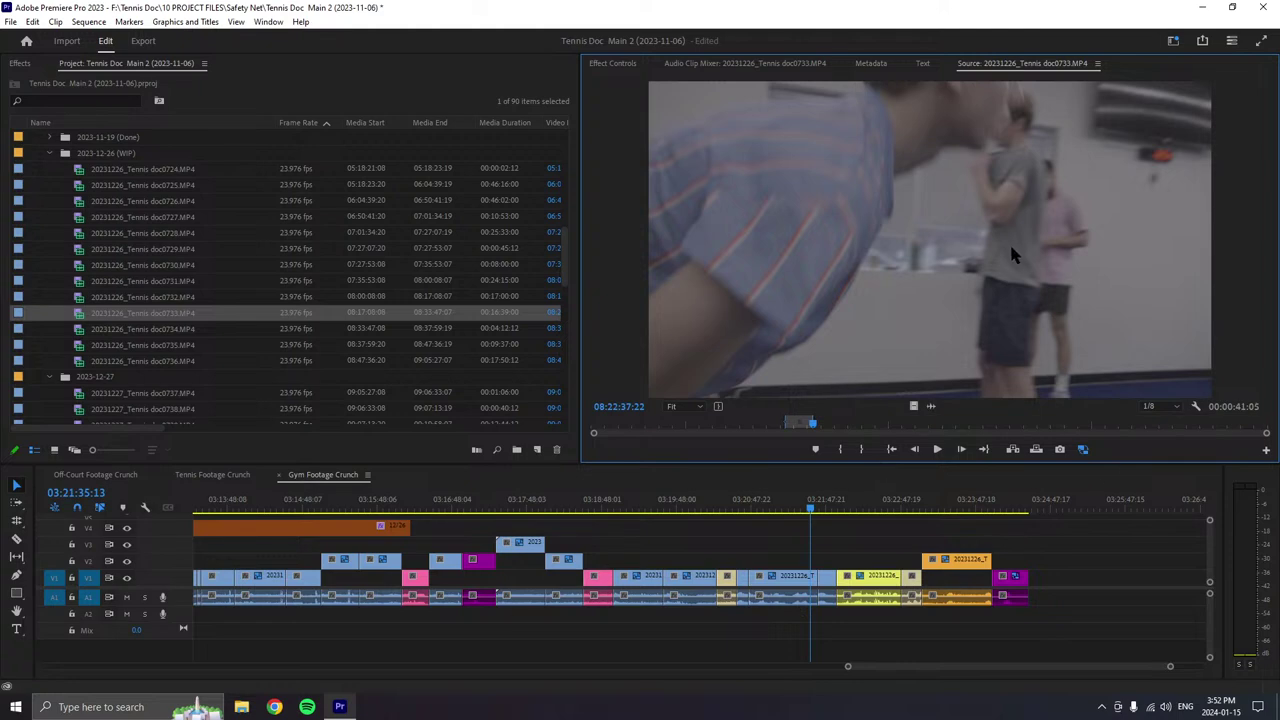
- Append the 00:00:41:05 segment after the purple clip, label it Mango and raise its video to V2
{"action": "left_click_drag", "start_coordinate": [1009, 255], "coordinate": [1058, 590]}
{"action": "right_click", "coordinate": [1058, 590]}
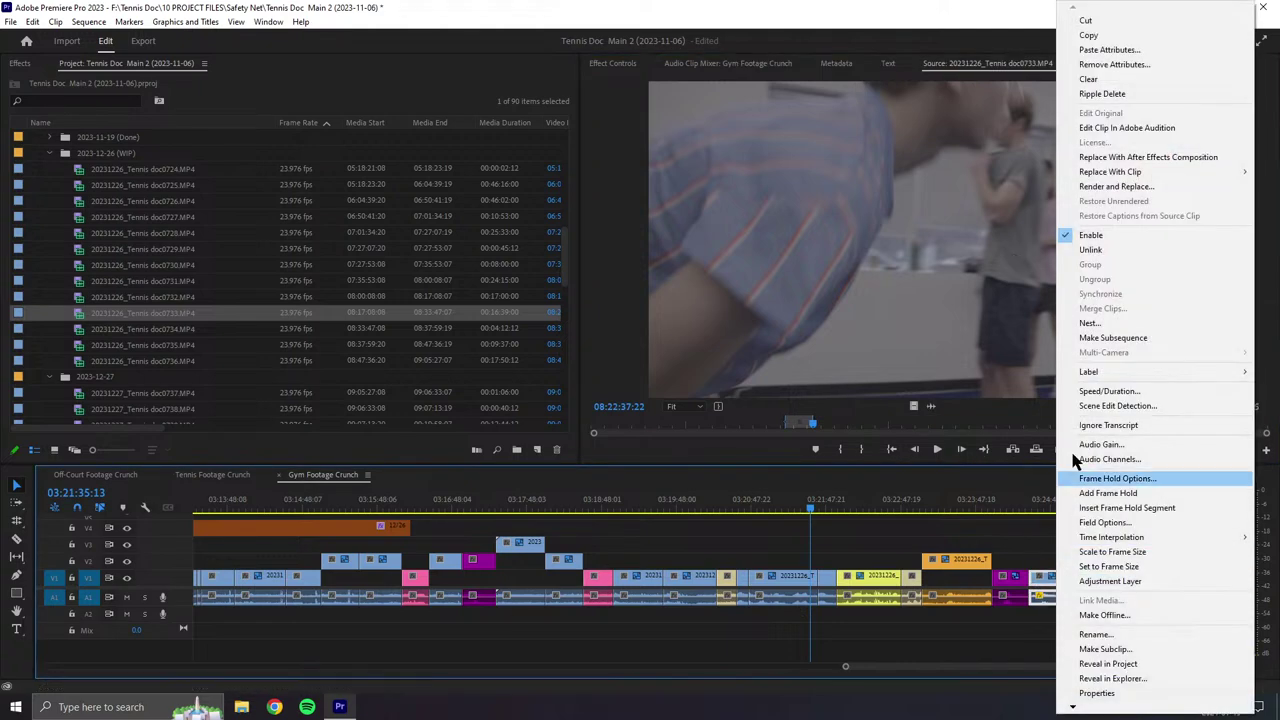
{"action": "mouse_move", "coordinate": [1088, 371]}
{"action": "left_click", "coordinate": [988, 495]}
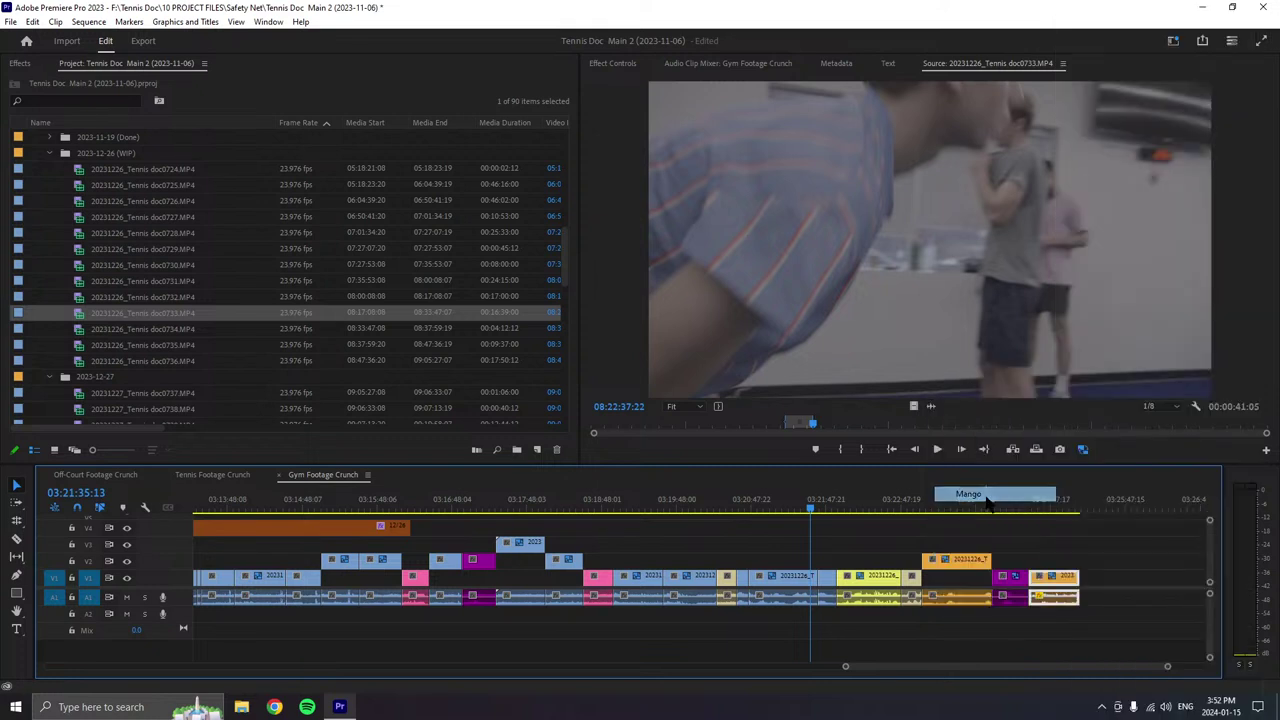
{"action": "left_click", "coordinate": [1105, 553]}
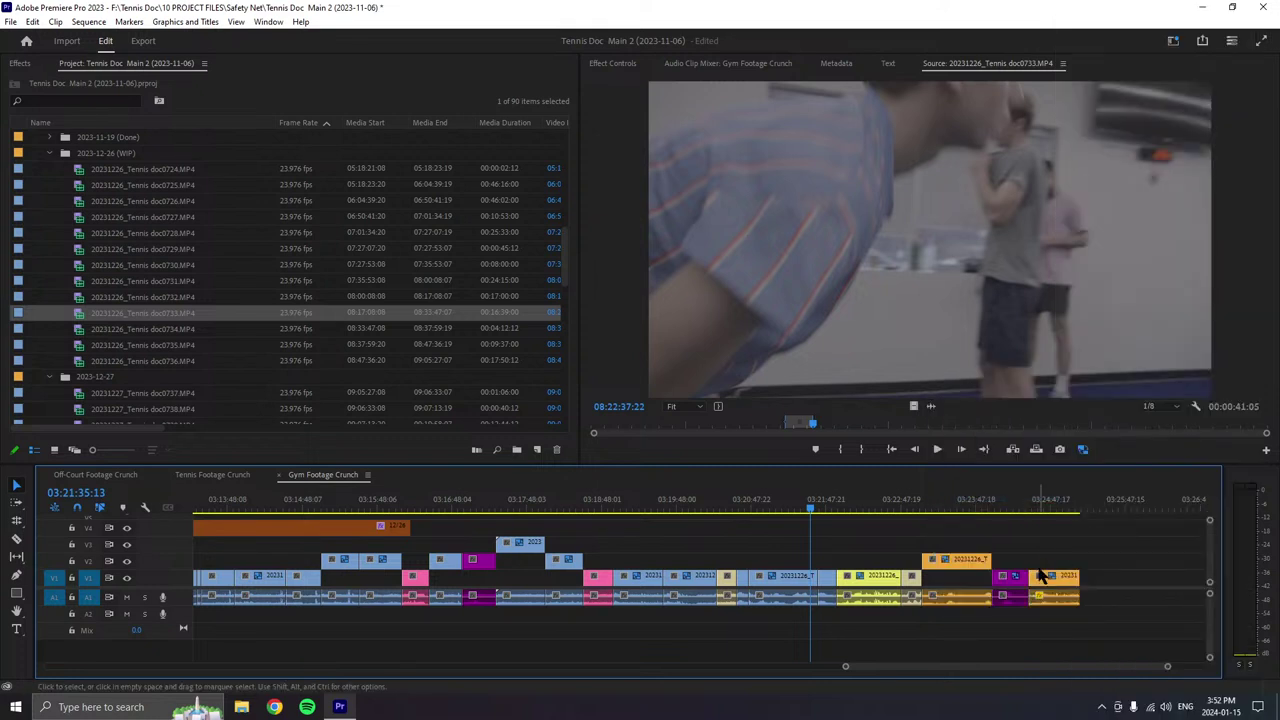
{"action": "left_click", "coordinate": [1041, 577]}
{"action": "left_click_drag", "start_coordinate": [1050, 566], "coordinate": [1050, 563]}
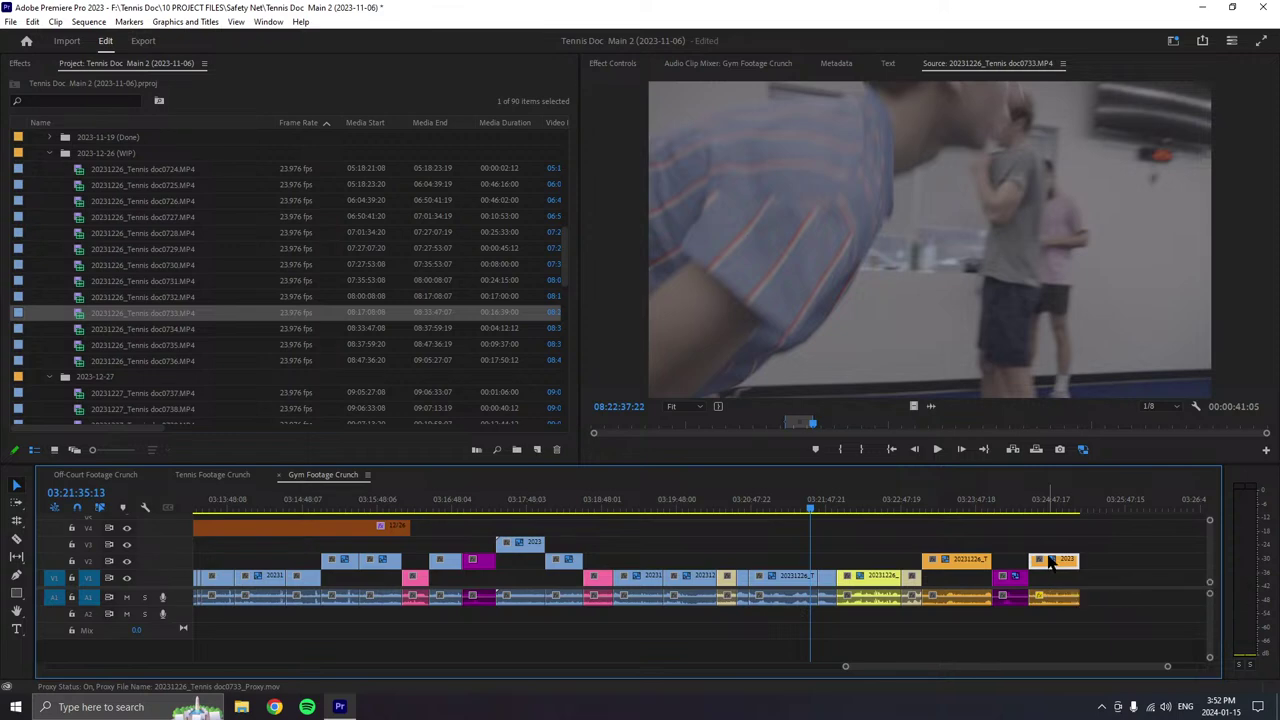
- Mark a 00:00:29:12 segment ending at 08:24:33:14 in doc0733 and append it on V1 at the end of the sequence
{"action": "left_click", "coordinate": [937, 450]}
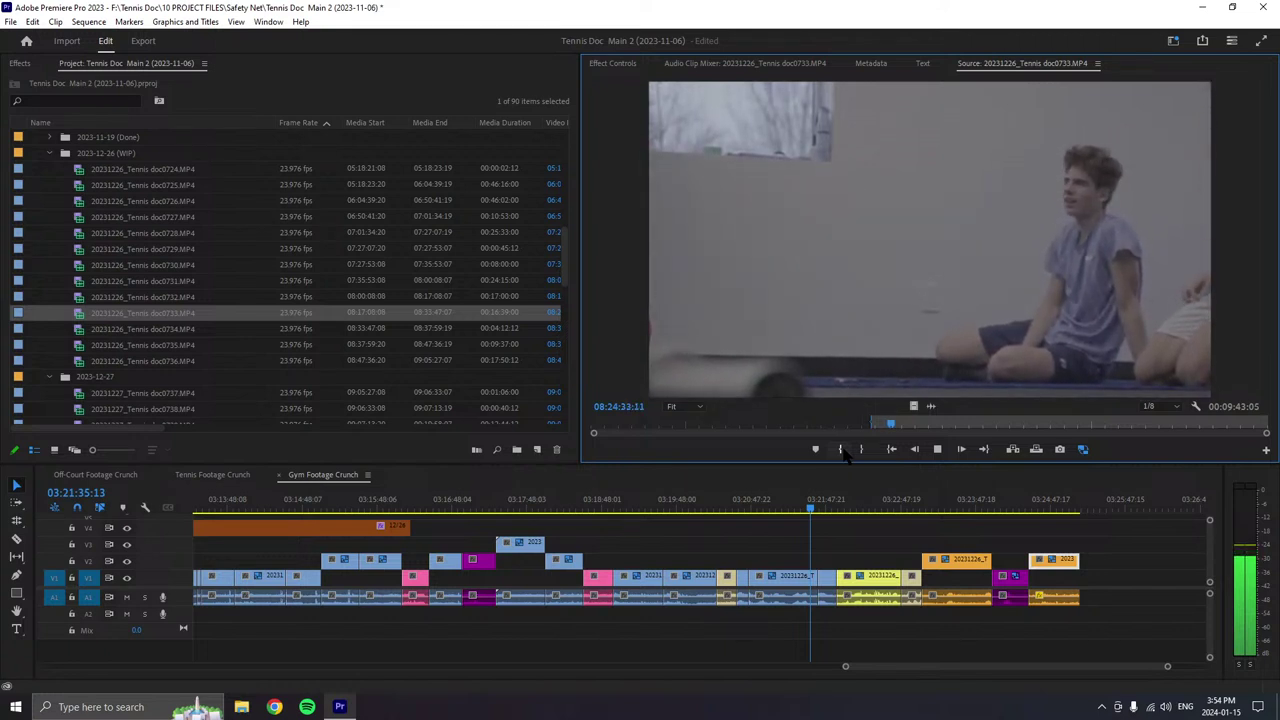
{"action": "left_click", "coordinate": [840, 449]}
{"action": "left_click_drag", "start_coordinate": [975, 292], "coordinate": [1092, 594]}
{"action": "scroll", "coordinate": [1000, 560], "scroll_direction": "down", "scroll_amount": 2}
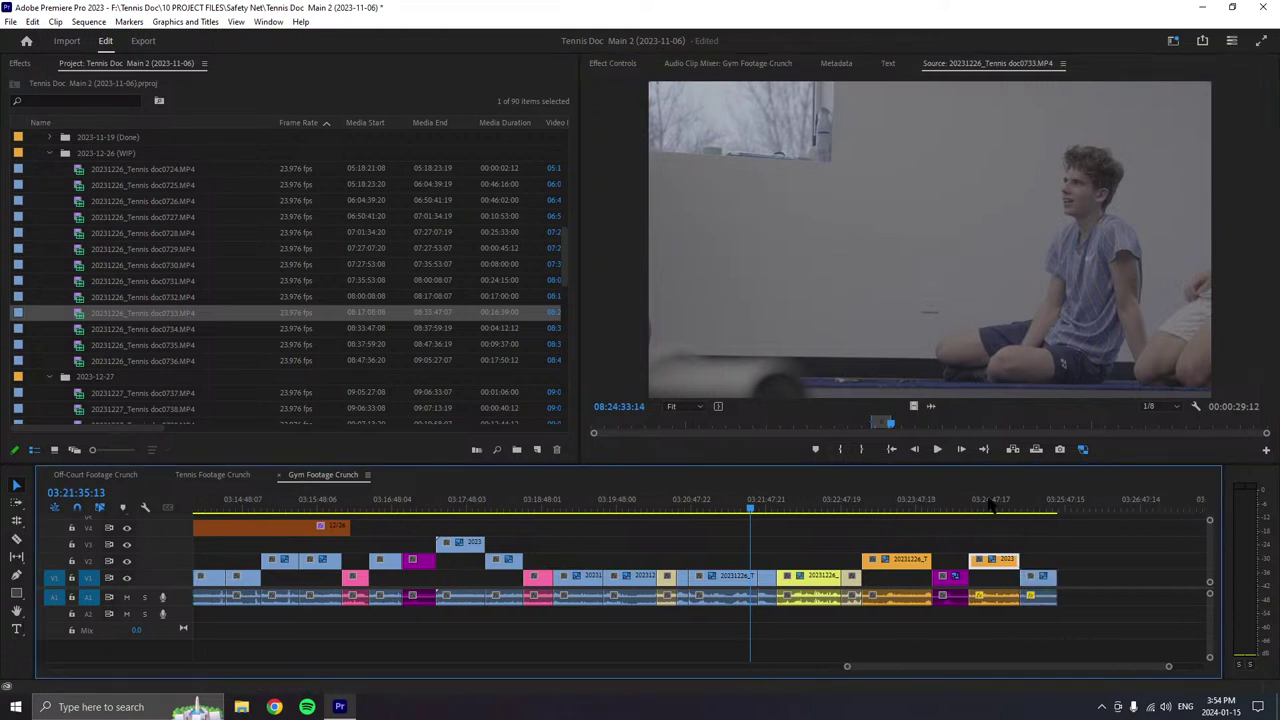
- Mark a 00:01:16:17 segment ending at 08:27:31:01 in doc0733 and append it on V1 at the end of the sequence
{"action": "left_click", "coordinate": [937, 449]}
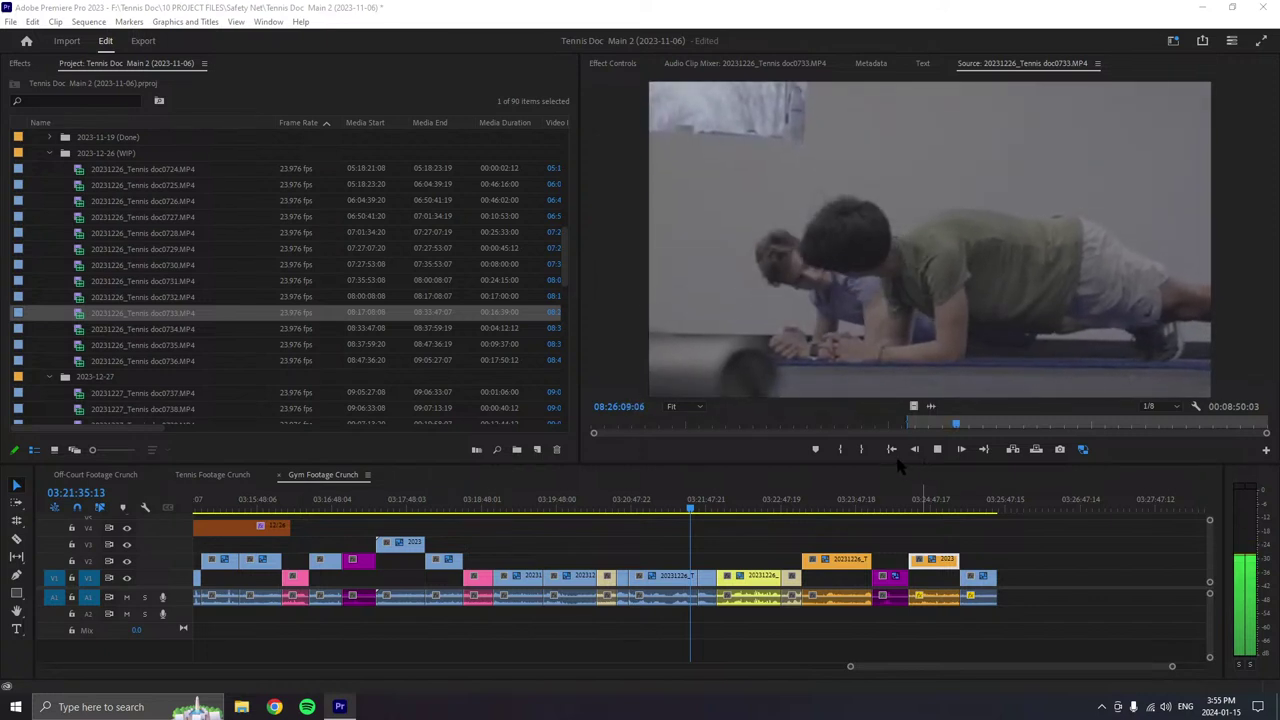
{"action": "left_click", "coordinate": [843, 450]}
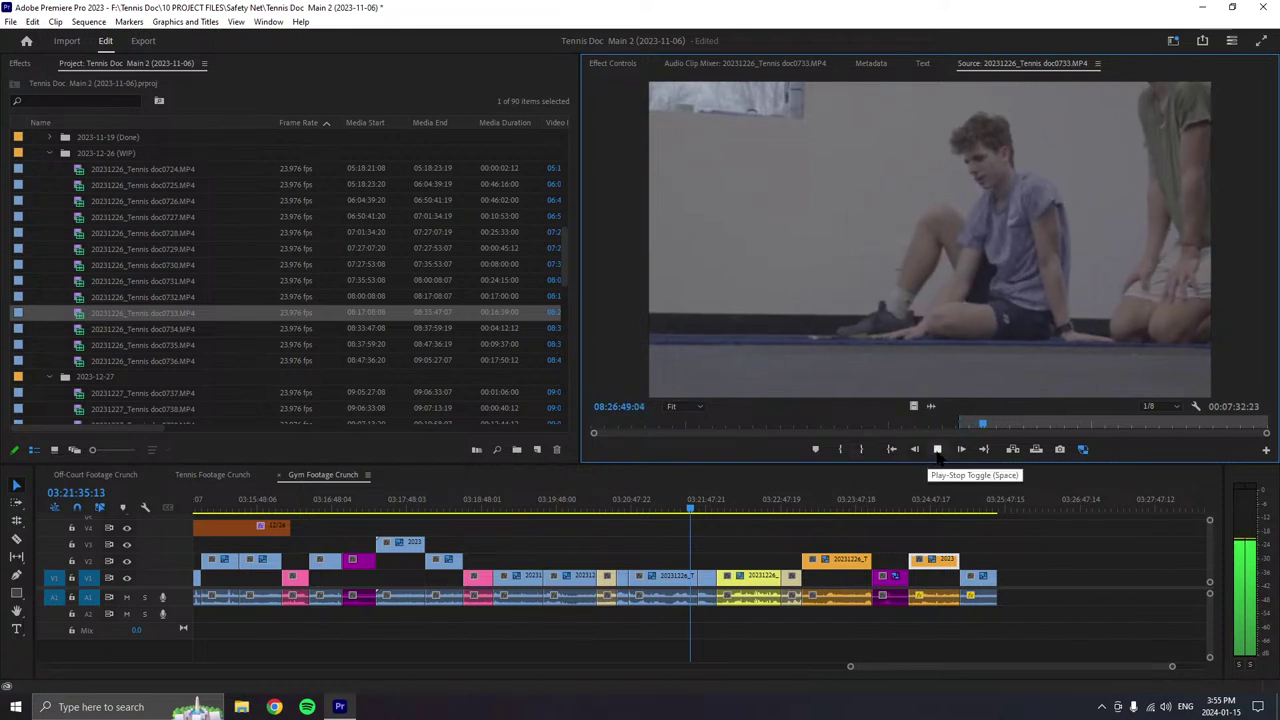
{"action": "left_click", "coordinate": [944, 456]}
{"action": "left_click", "coordinate": [861, 449]}
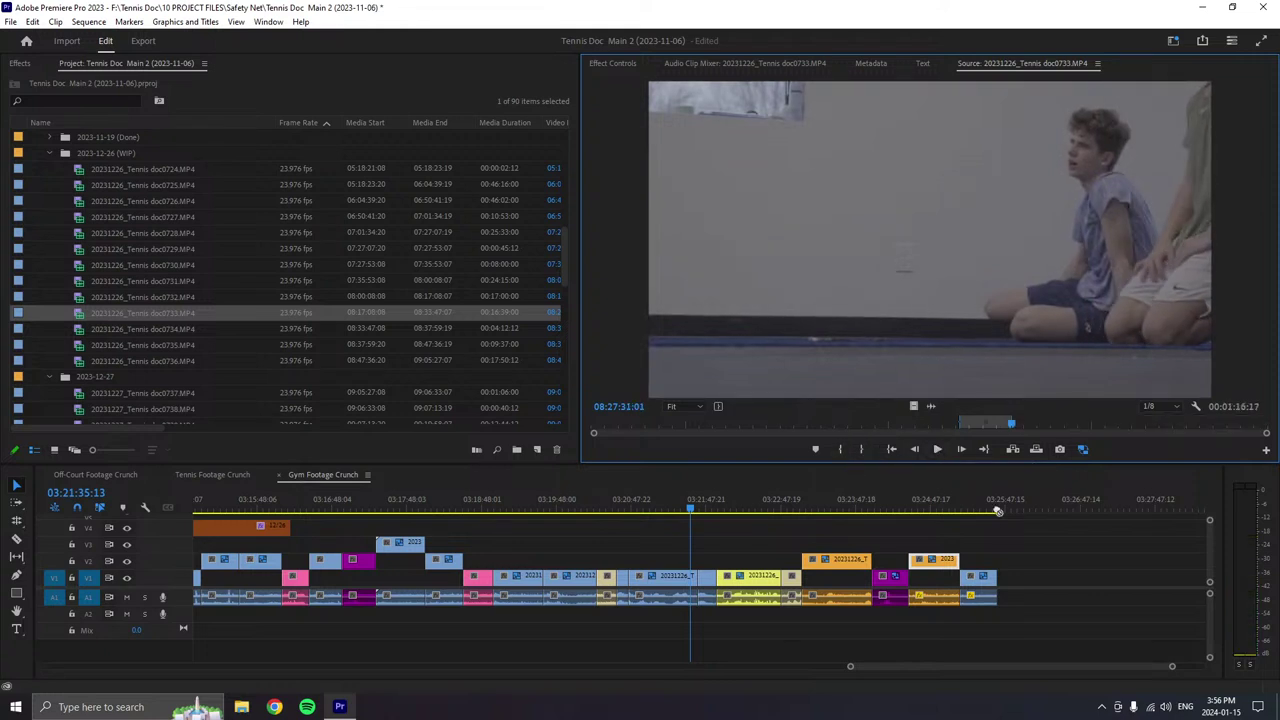
{"action": "key", "text": "comma"}
- Review doc0733 further and mark a 00:00:30:09 segment ending at 08:28:09:11
{"action": "left_click", "coordinate": [937, 450]}
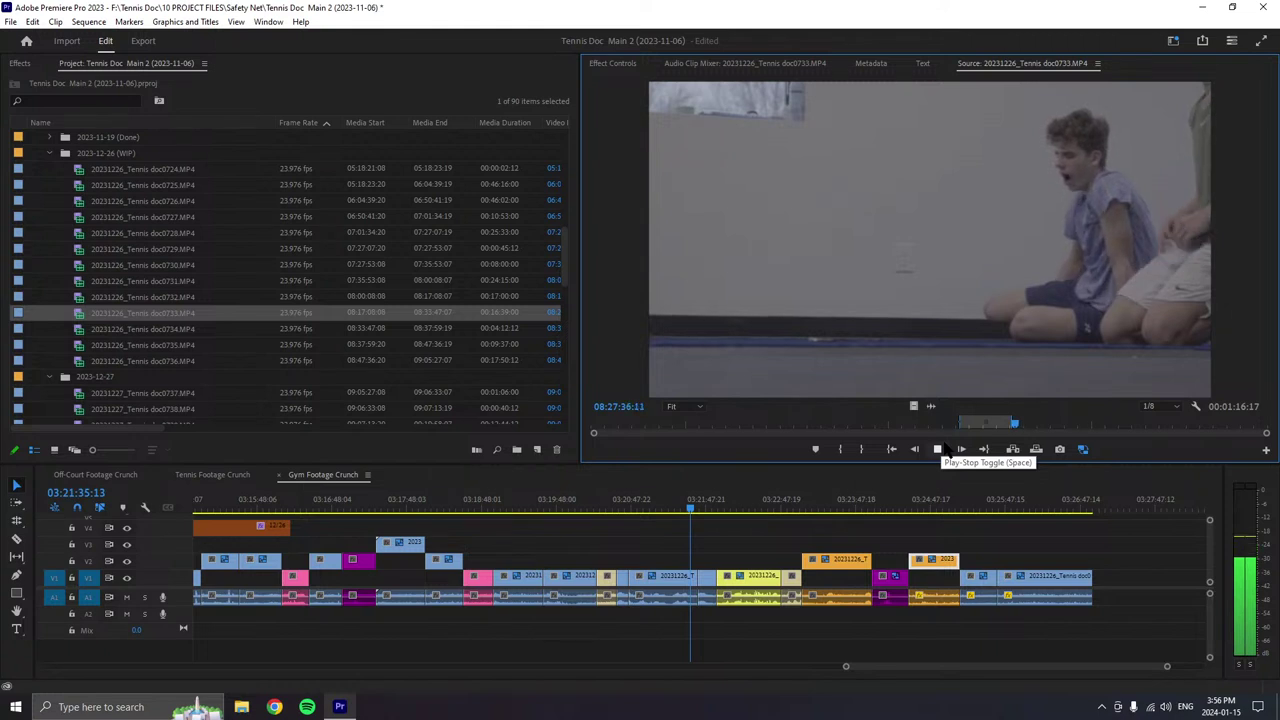
{"action": "key", "text": "i"}
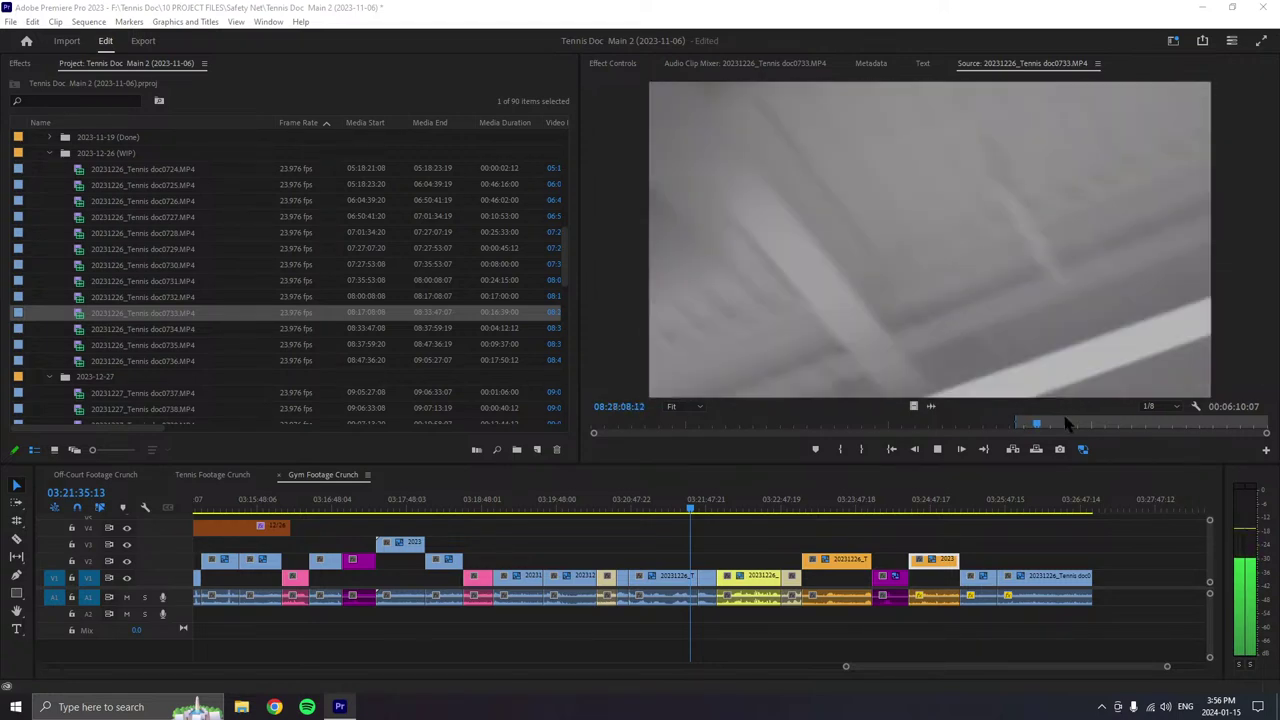
{"action": "left_click", "coordinate": [1031, 425]}
{"action": "left_click", "coordinate": [940, 449]}
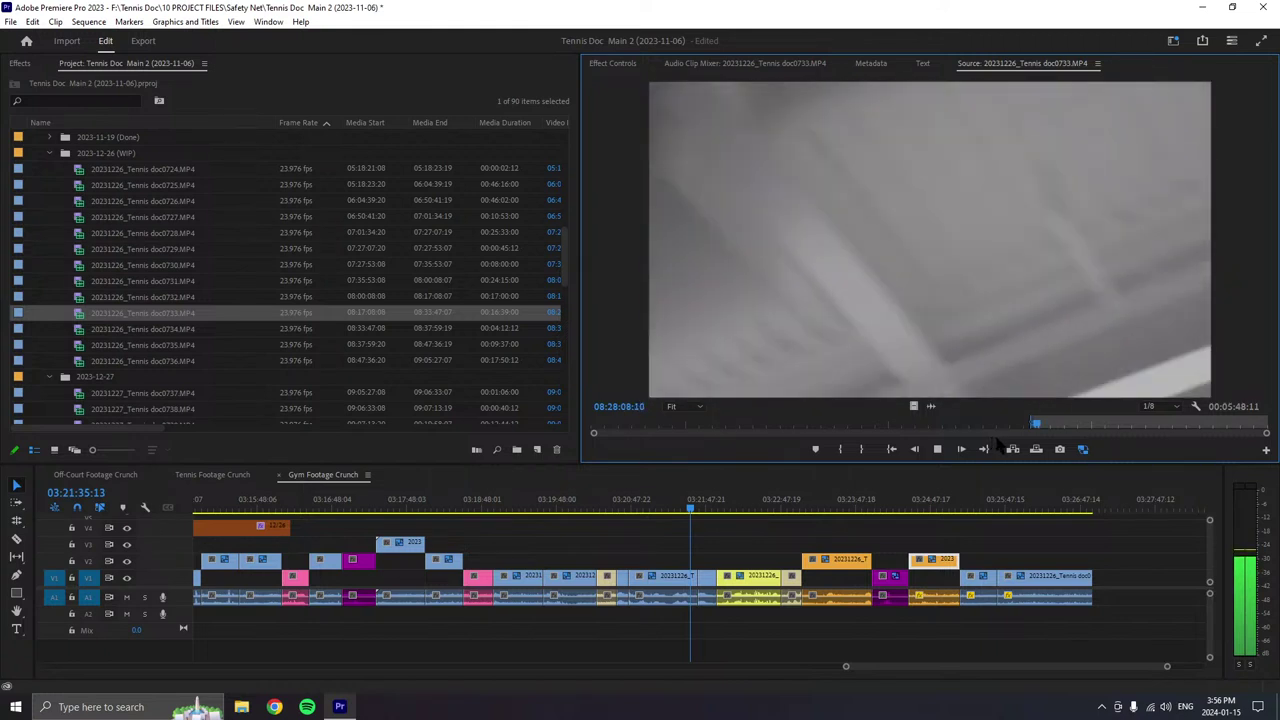
{"action": "left_click", "coordinate": [1015, 425]}
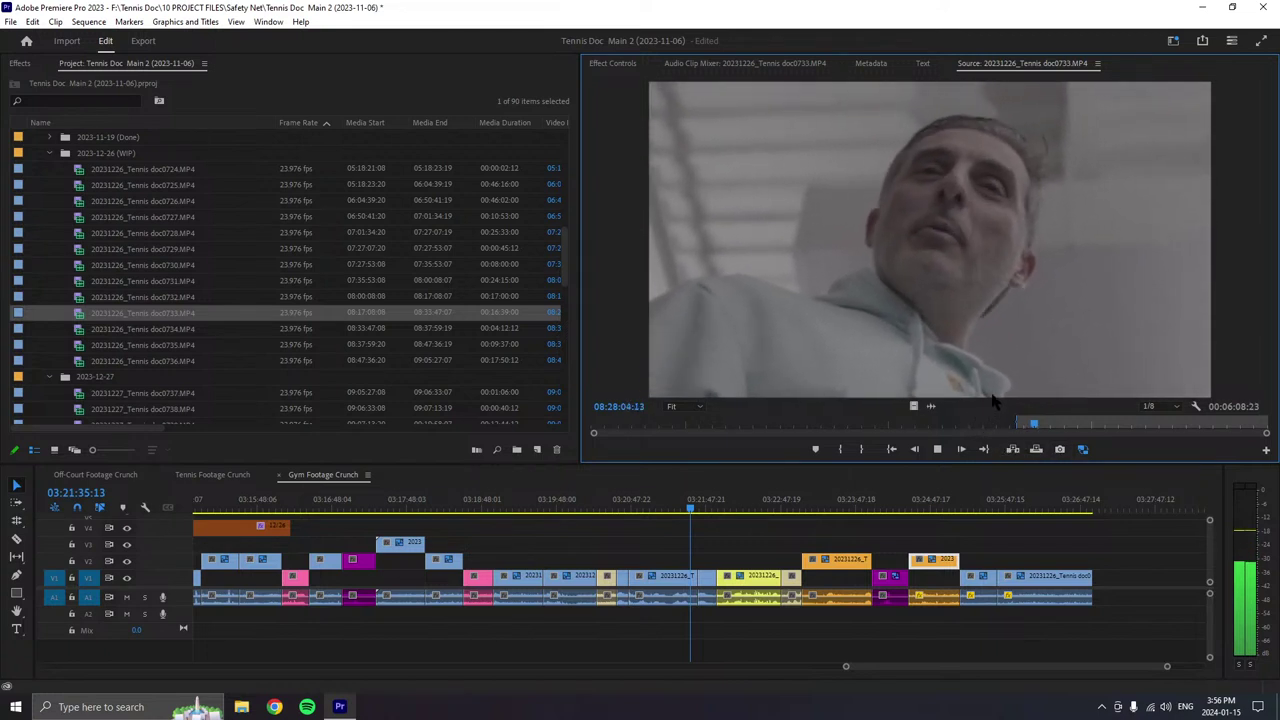
{"action": "left_click", "coordinate": [862, 449]}
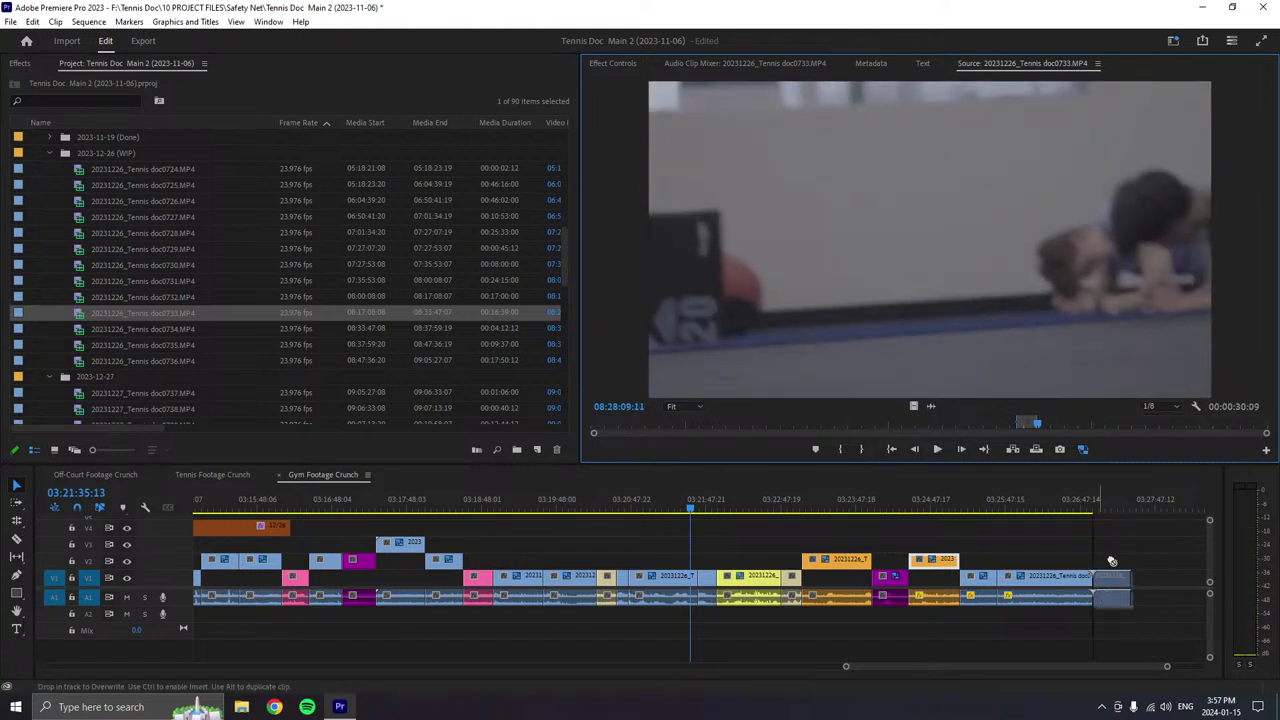
- Append the 00:00:30:09 segment on V1 at the end of the sequence and give it the Blue label
{"action": "right_click", "coordinate": [1112, 576]}
{"action": "mouse_move", "coordinate": [1120, 371]}
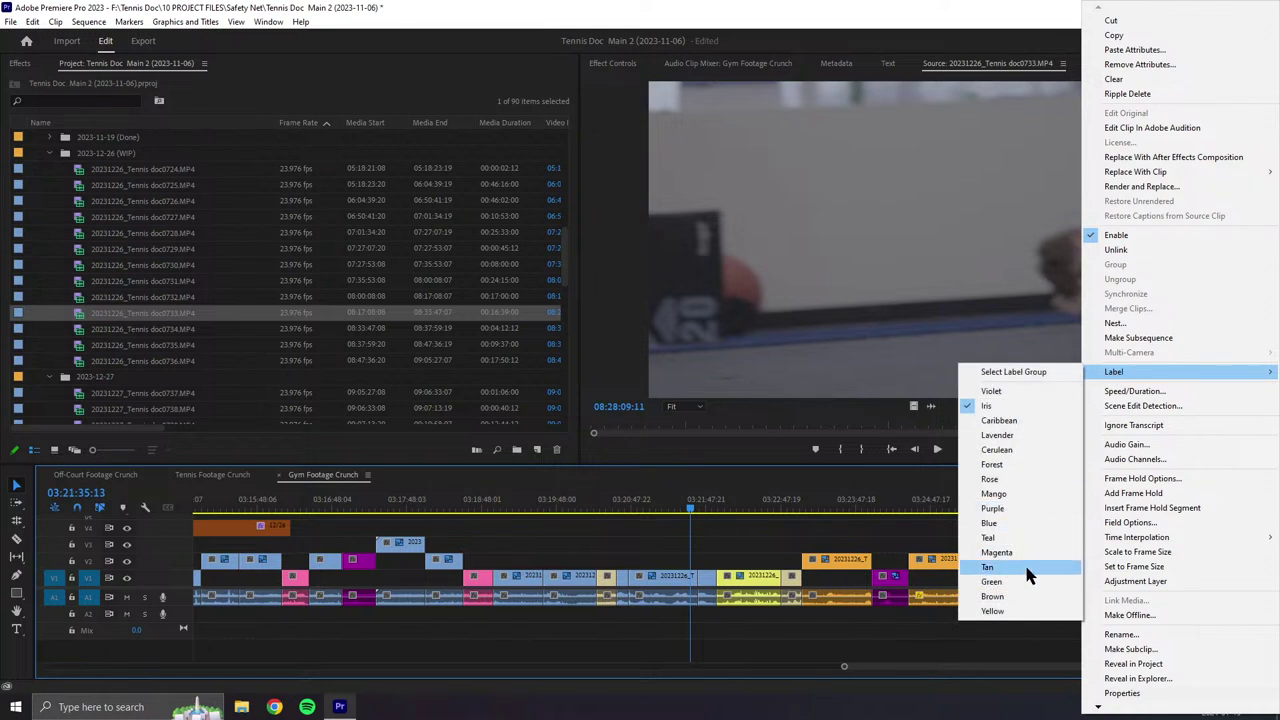
{"action": "left_click", "coordinate": [1007, 523]}
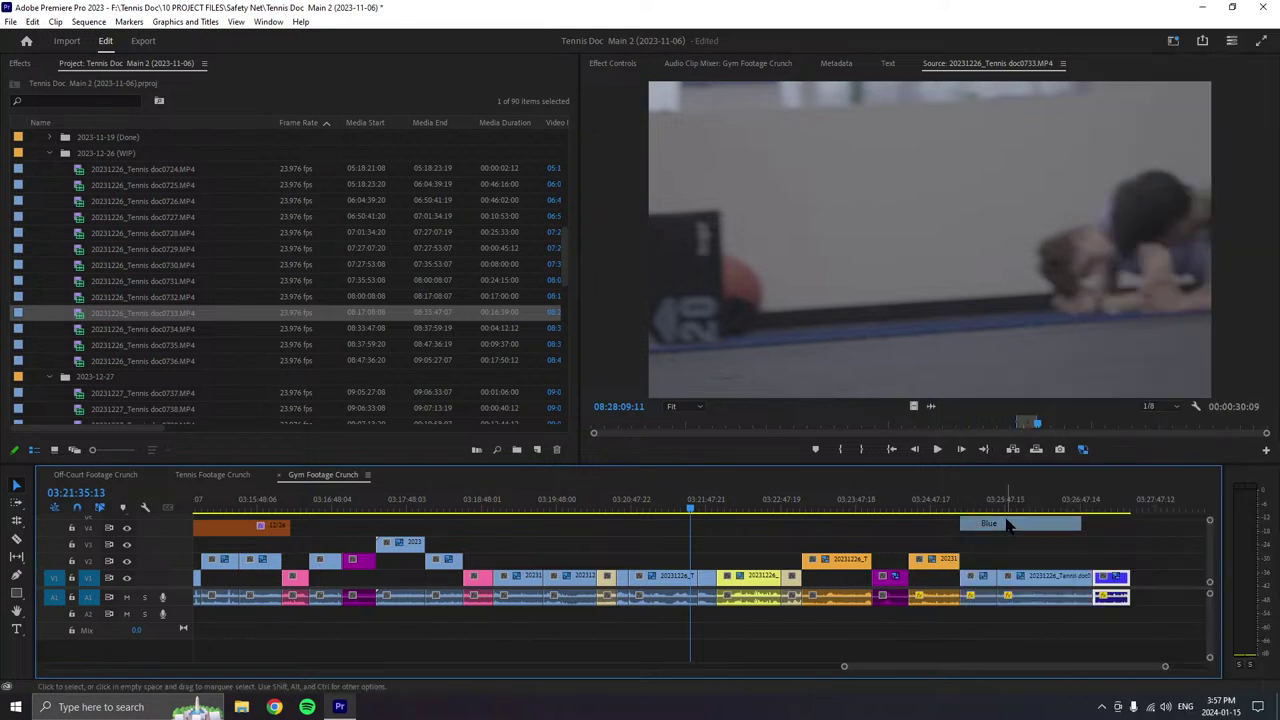
- Mark a 00:00:44:06 segment ending at 08:31:05:19 in doc0733 and append it on V1 after the blue clip
{"action": "left_click", "coordinate": [937, 449]}
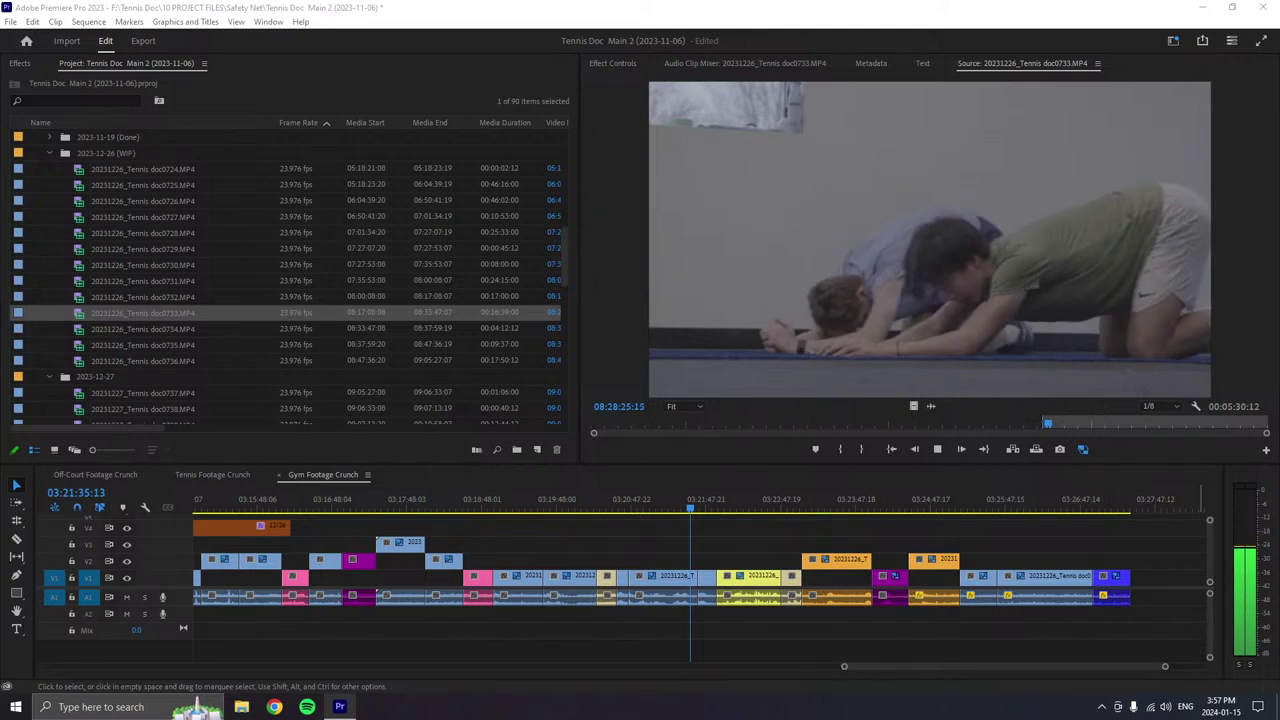
{"action": "left_click", "coordinate": [965, 371]}
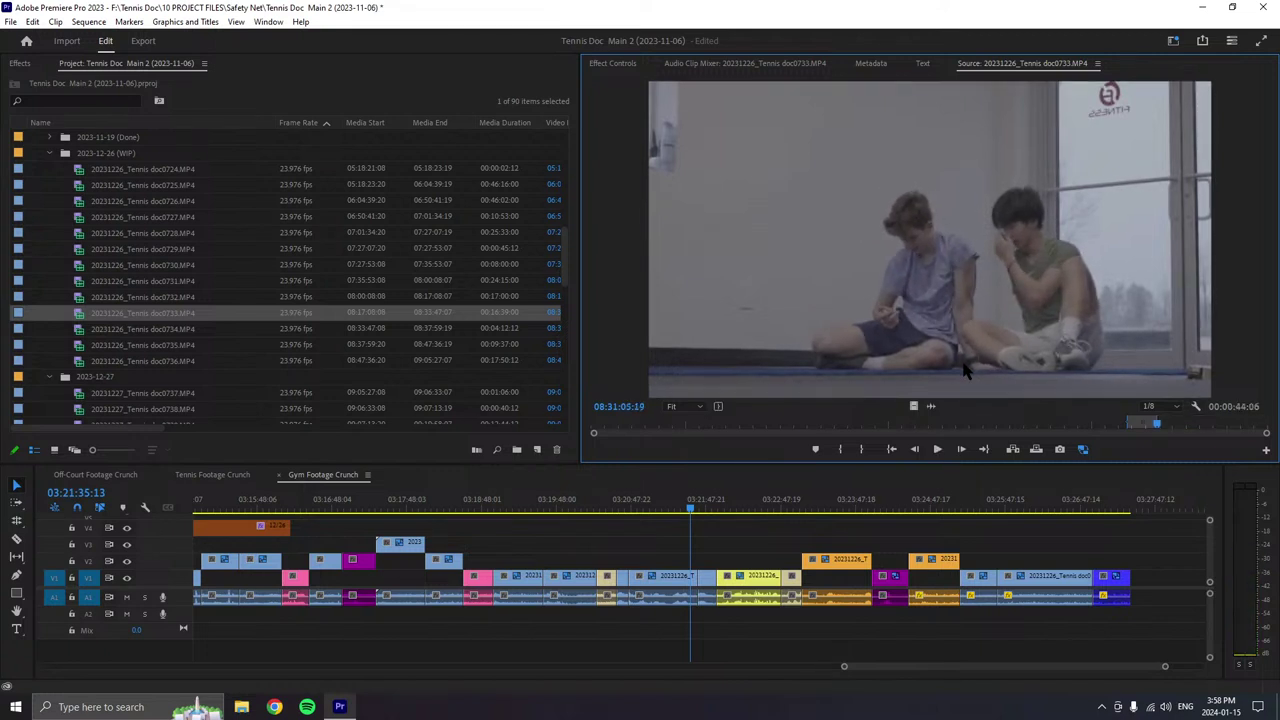
{"action": "left_click_drag", "start_coordinate": [1072, 570], "coordinate": [1140, 570]}
{"action": "scroll", "coordinate": [1140, 568], "scroll_direction": "down", "scroll_amount": 3}
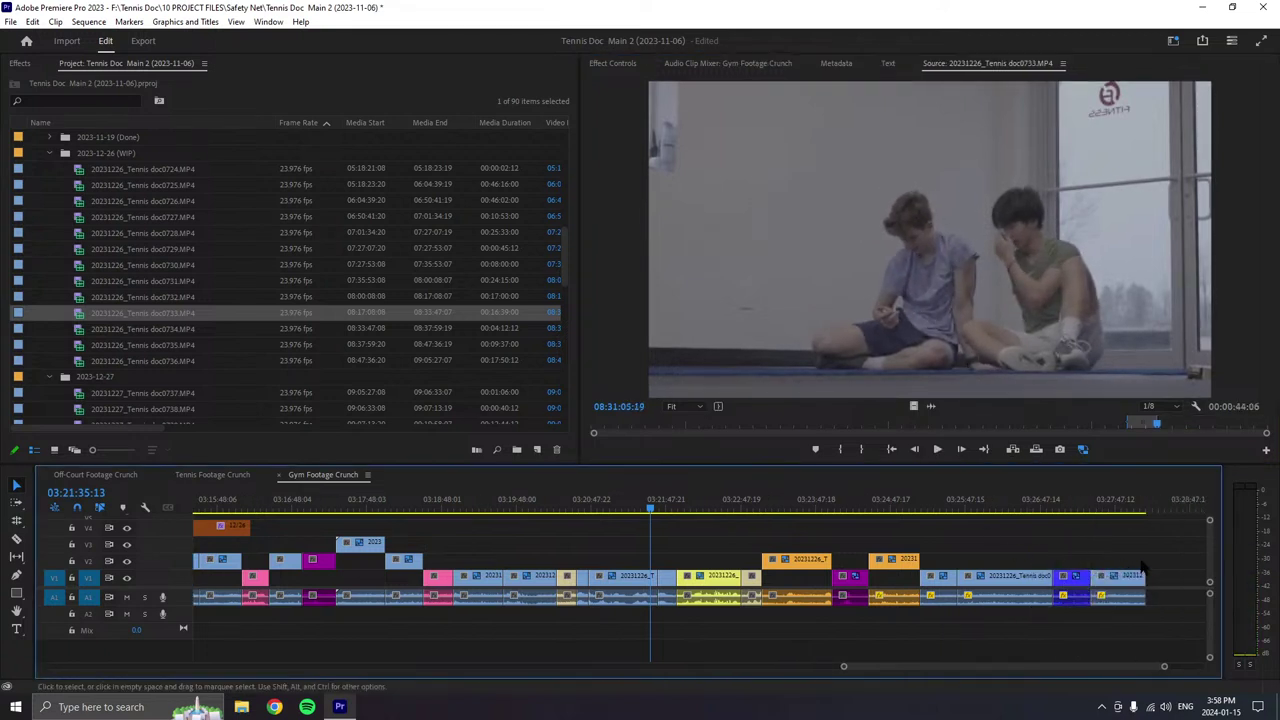
- Mark a 00:00:14:23 segment ending at 08:31:39:16 in doc0733 and append it on V1 at the end of the sequence
{"action": "left_click", "coordinate": [937, 449]}
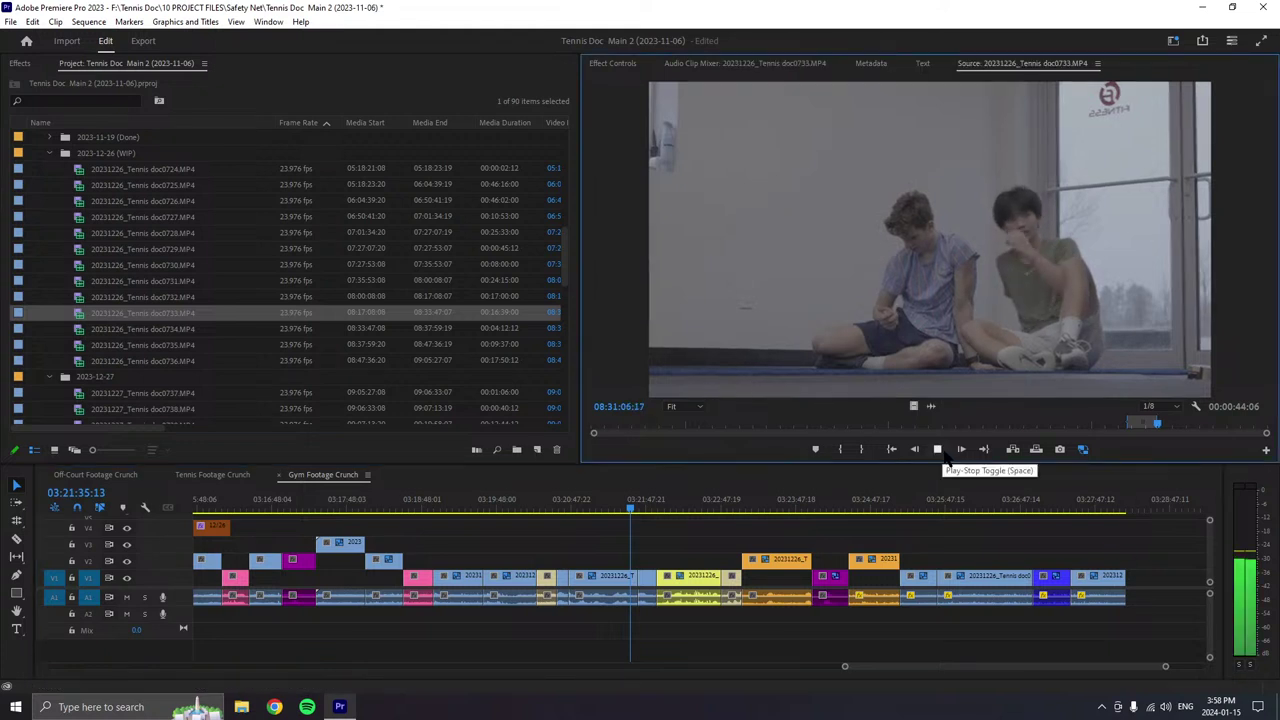
{"action": "mouse_move", "coordinate": [1162, 428]}
{"action": "left_mouse_down"}
{"action": "mouse_move", "coordinate": [1181, 428]}
{"action": "mouse_move", "coordinate": [1171, 424]}
{"action": "left_mouse_up"}
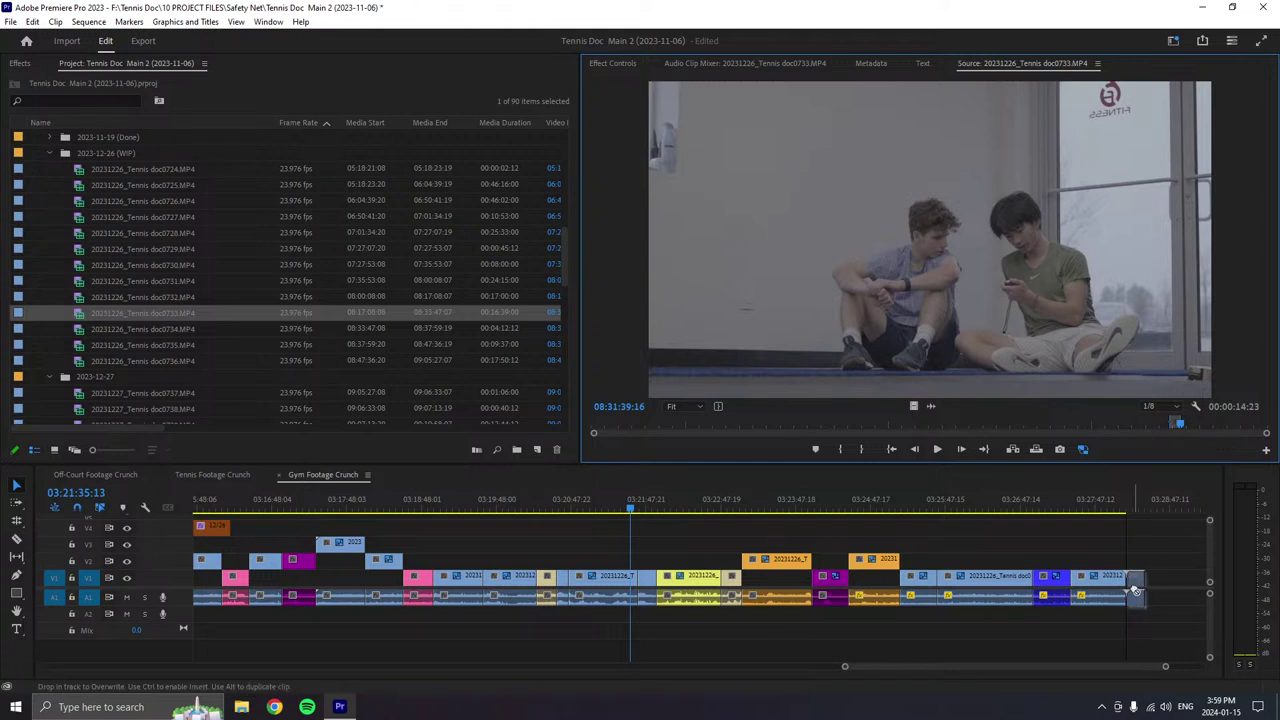
{"action": "left_click_drag", "start_coordinate": [1135, 590], "coordinate": [1108, 572]}
- Mark a 00:00:22:09 segment ending at 08:33:09:19 in doc0733 and append it with its video on V2
{"action": "left_click", "coordinate": [938, 451]}
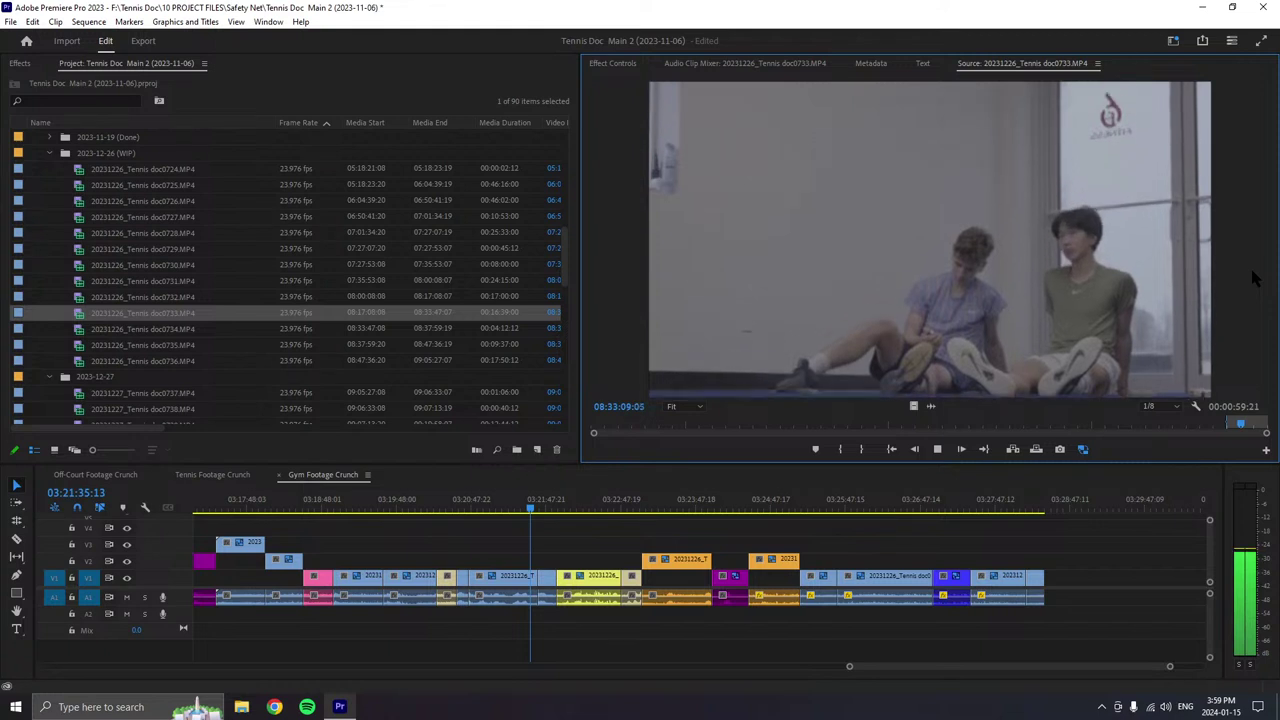
{"action": "key", "text": "space"}
{"action": "key", "text": "p"}
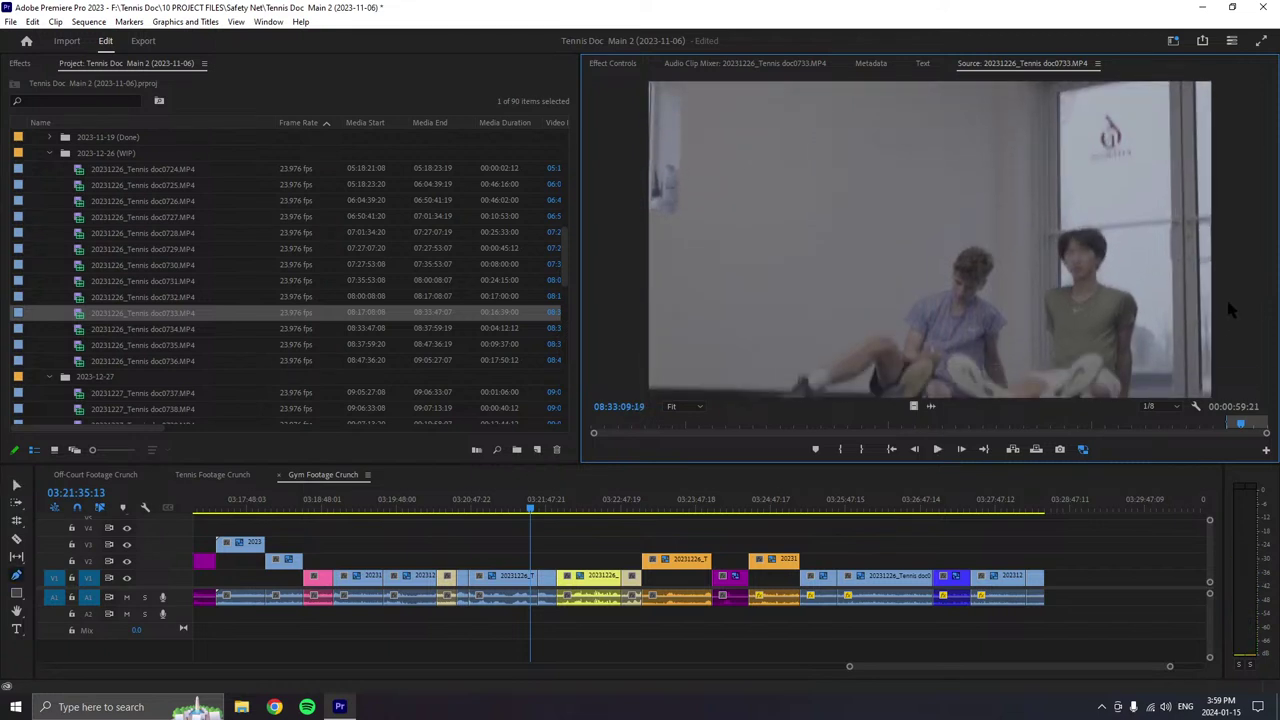
{"action": "key", "text": "i"}
{"action": "left_click_drag", "start_coordinate": [1138, 121], "coordinate": [1085, 541]}
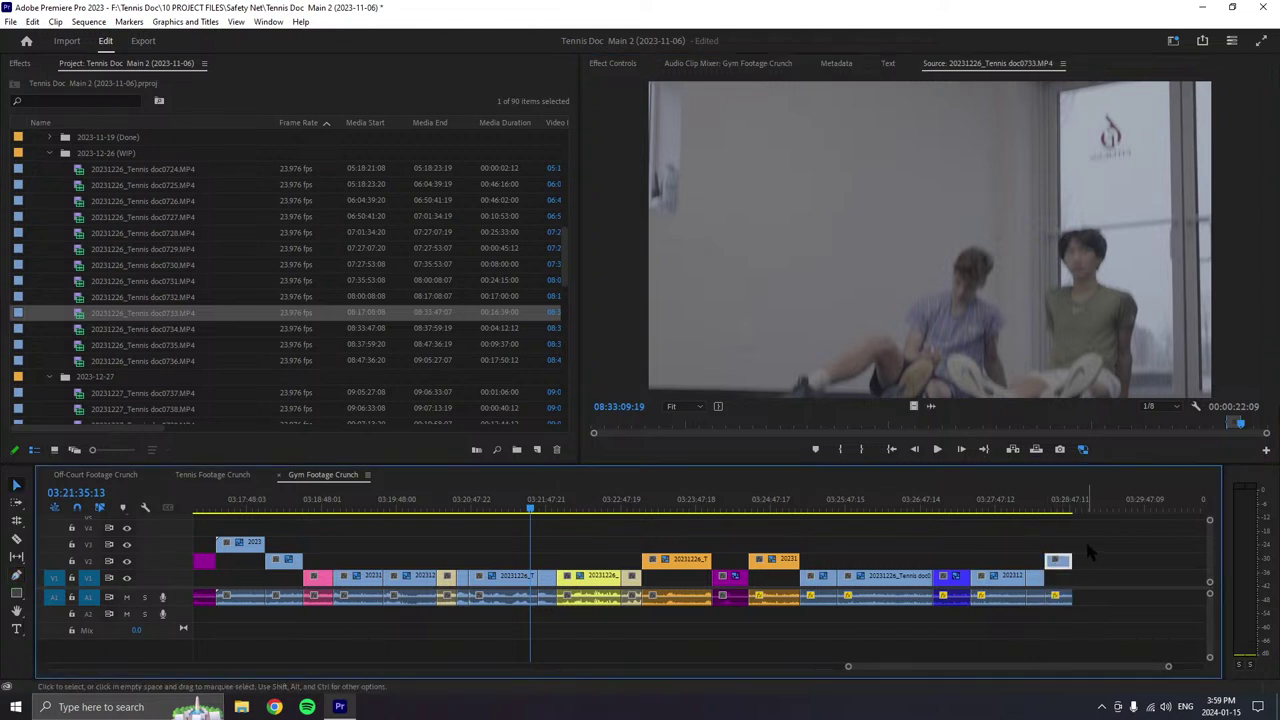
- Review the remainder of doc0733, open doc0734 in the source viewer and play it through to its end
{"action": "left_click", "coordinate": [937, 449]}
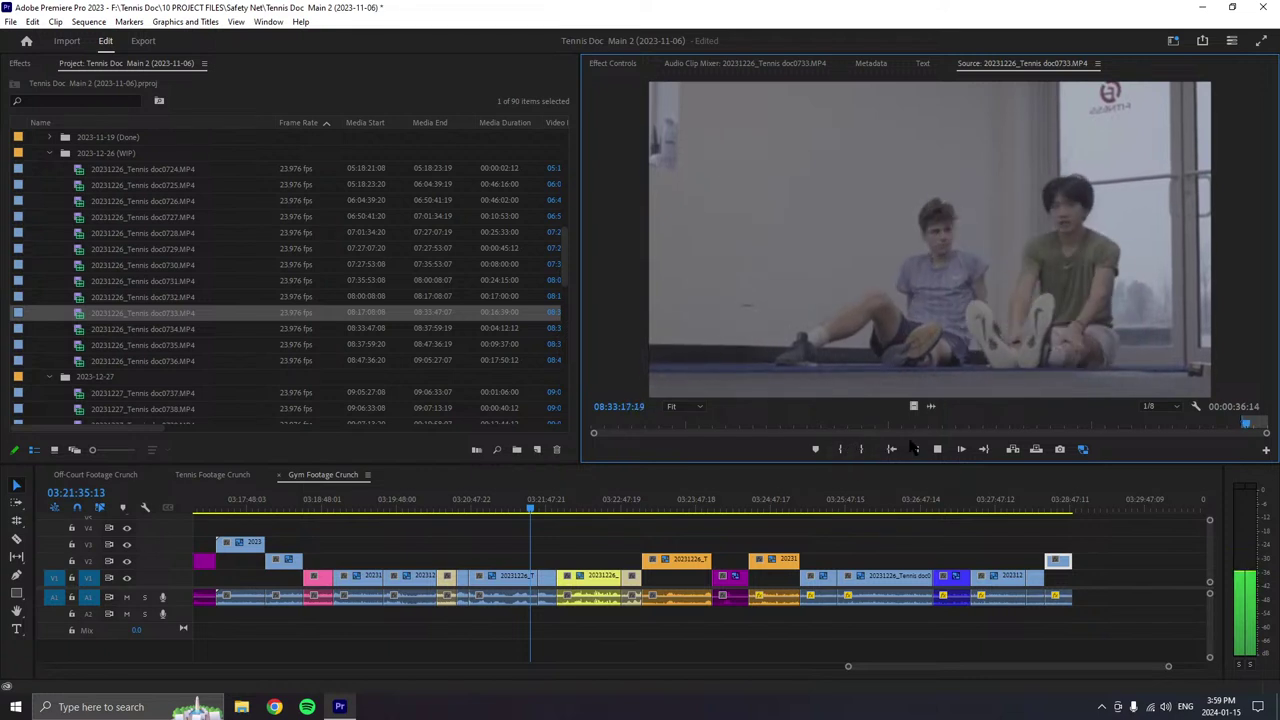
{"action": "key", "text": "l"}
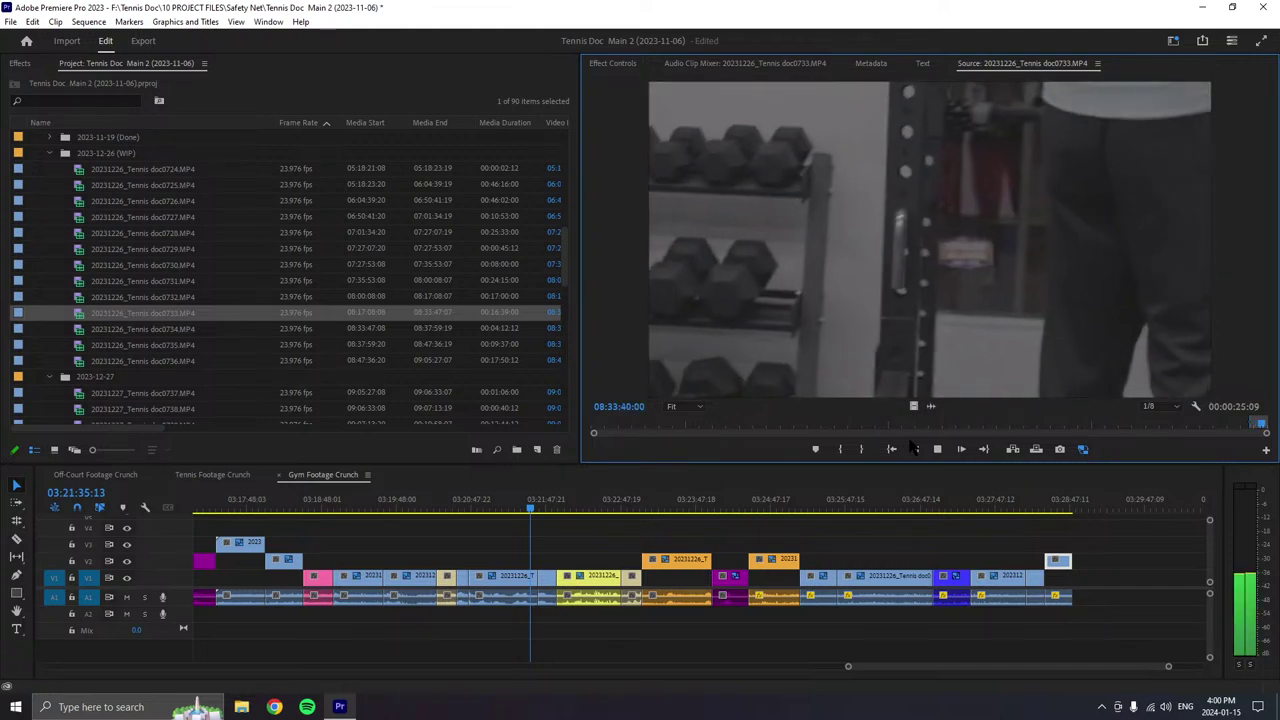
{"action": "key", "text": "k"}
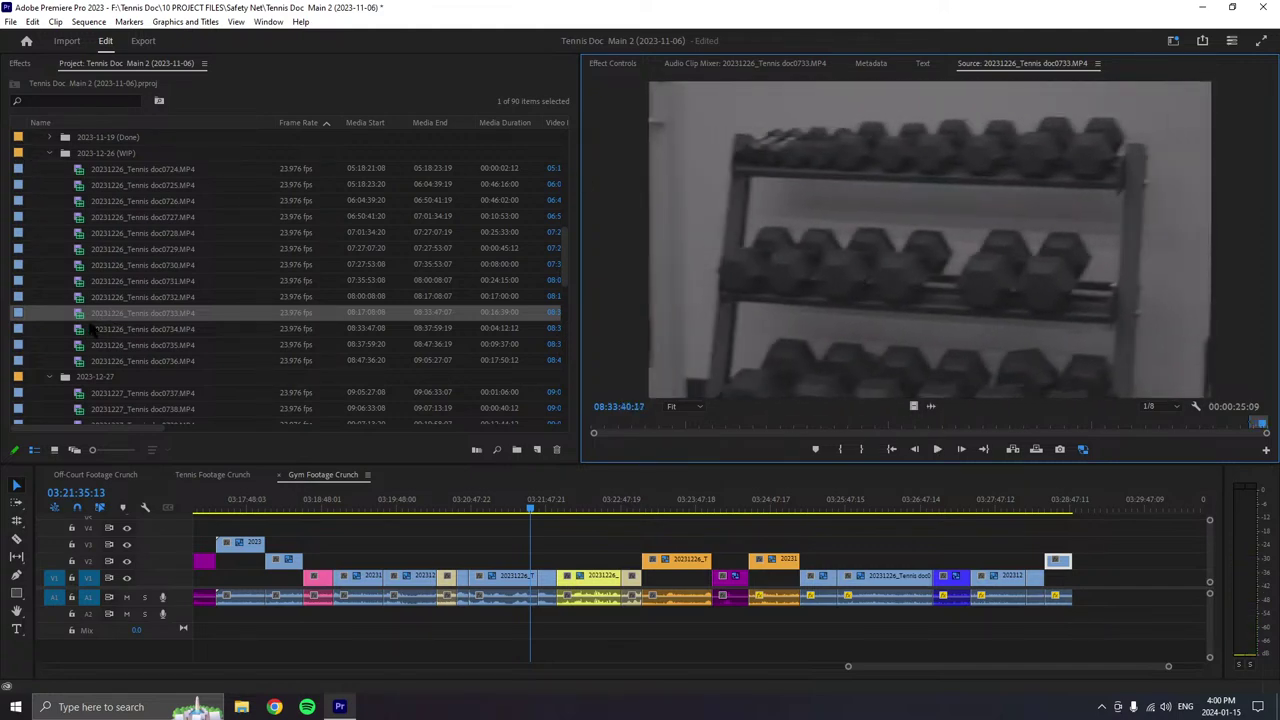
{"action": "double_click", "coordinate": [90, 329]}
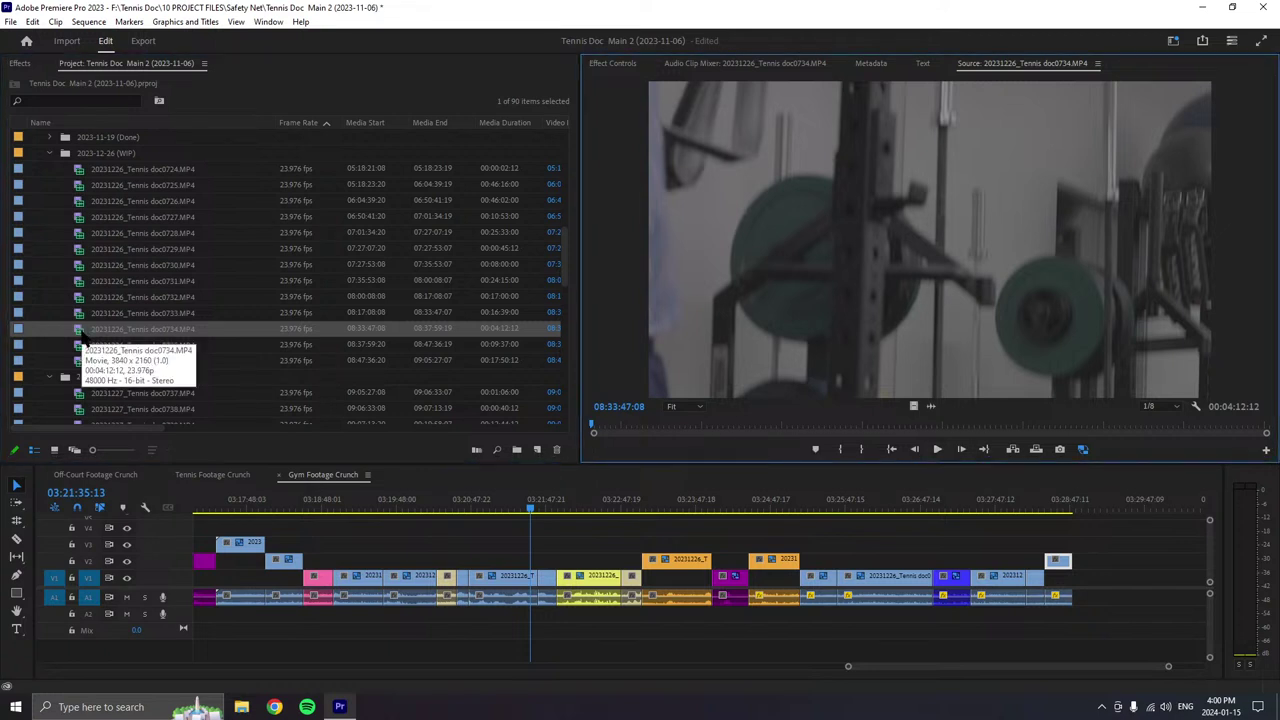
{"action": "left_click", "coordinate": [940, 448]}
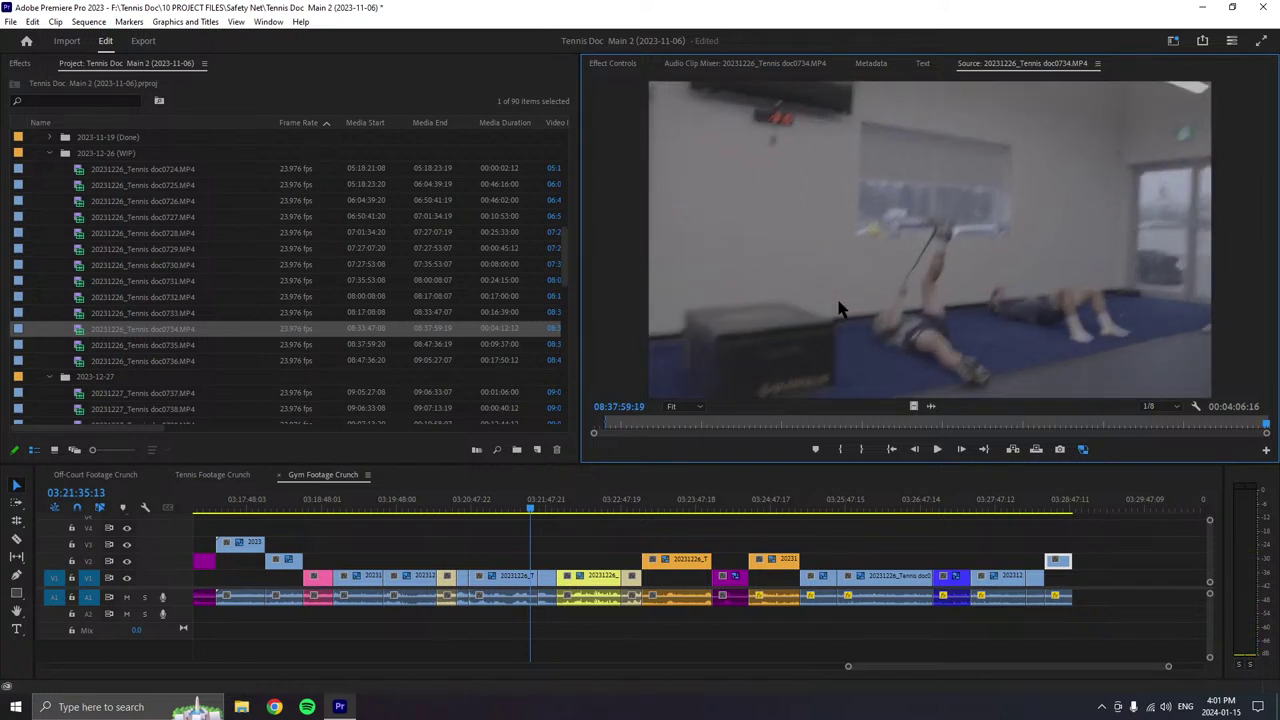
- Open doc0735 in the source viewer and mark a 00:00:16:11 segment ending at 08:40:21:23
{"action": "double_click", "coordinate": [352, 345]}
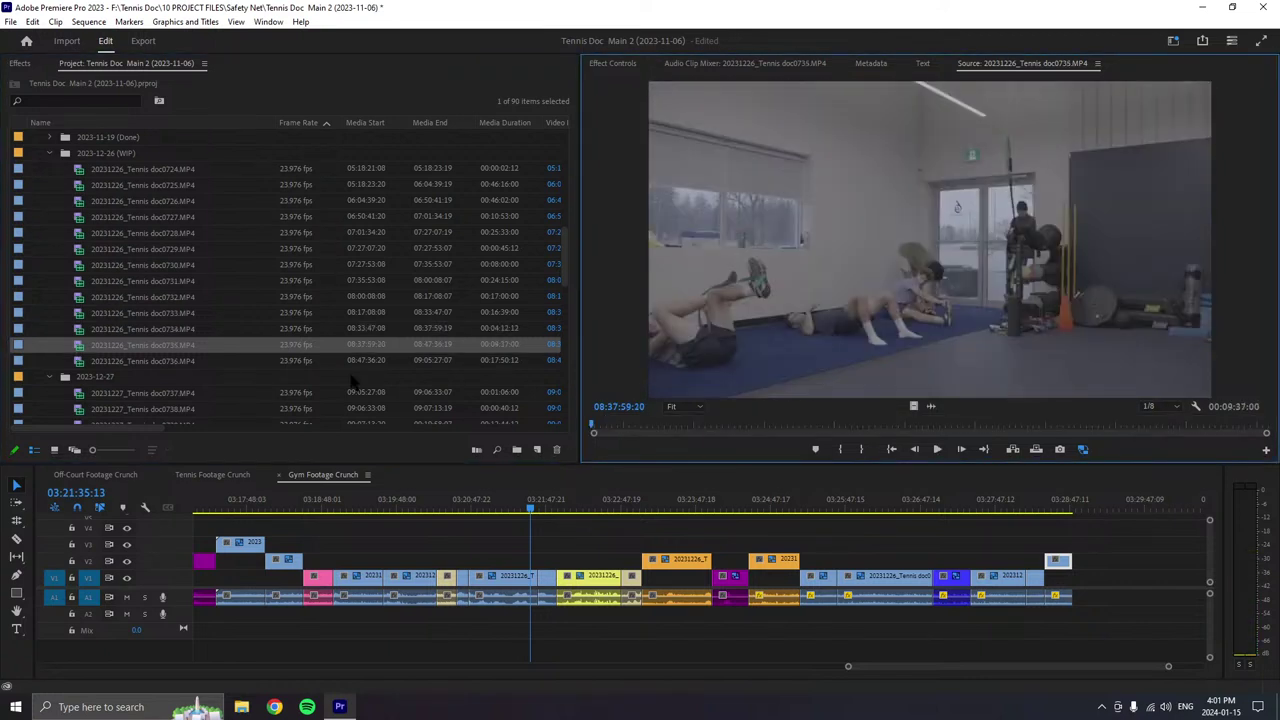
{"action": "key", "text": "space"}
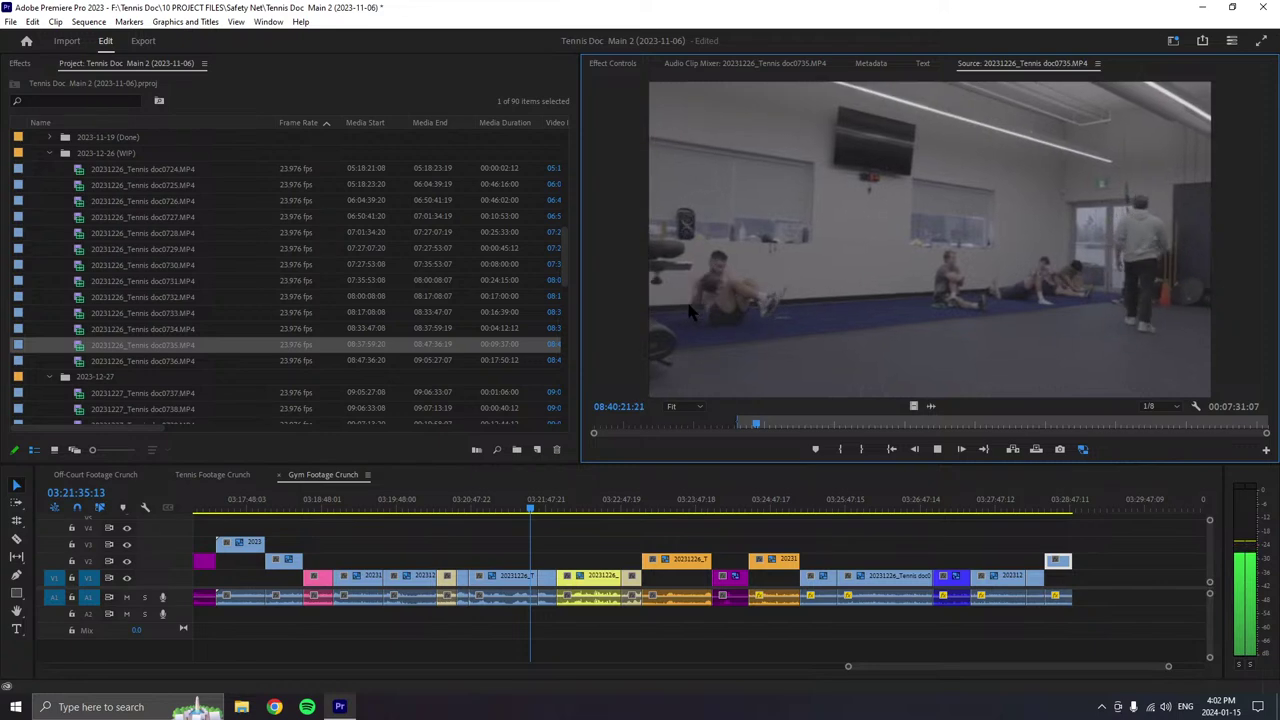
{"action": "key", "text": "space"}
{"action": "key", "text": "o"}
- Append the doc0735 segment on V1 at the end of Gym Footage Crunch and give it the Tan label
{"action": "left_click_drag", "start_coordinate": [1003, 415], "coordinate": [1097, 577]}
{"action": "right_click", "coordinate": [1085, 590]}
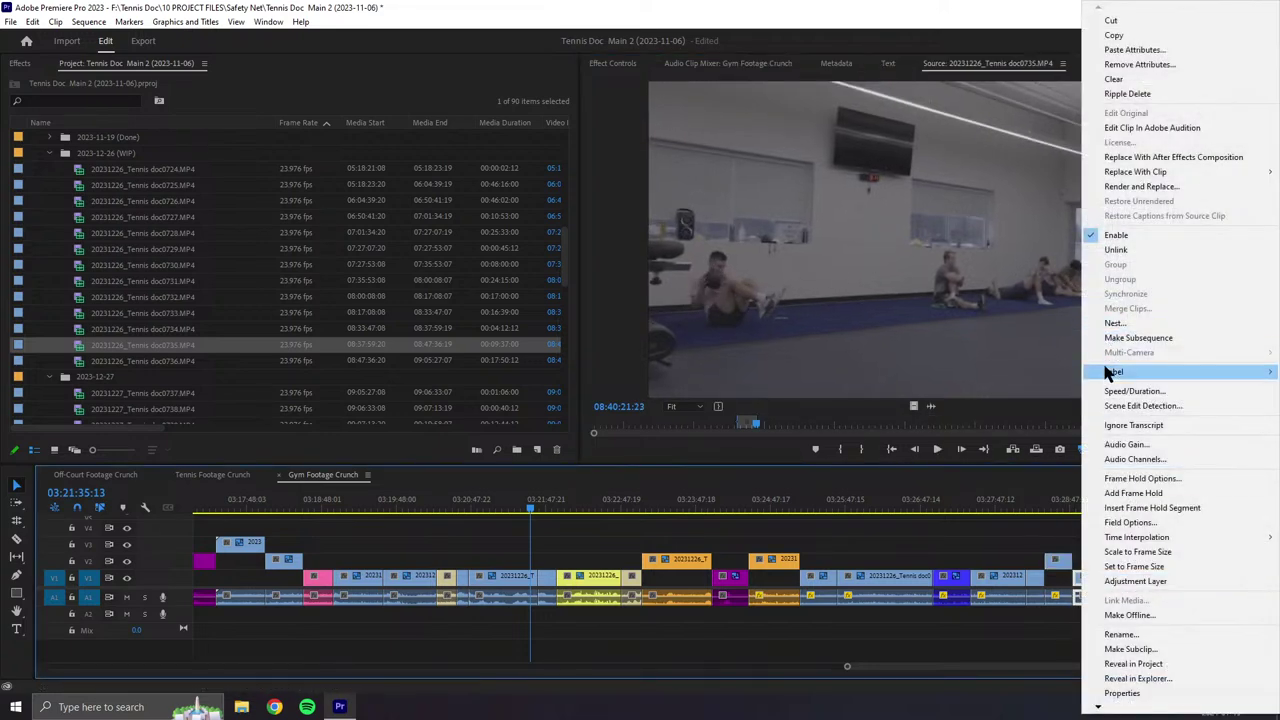
{"action": "left_click", "coordinate": [997, 570]}
{"action": "scroll", "coordinate": [1042, 521], "scroll_direction": "down", "scroll_amount": 3}
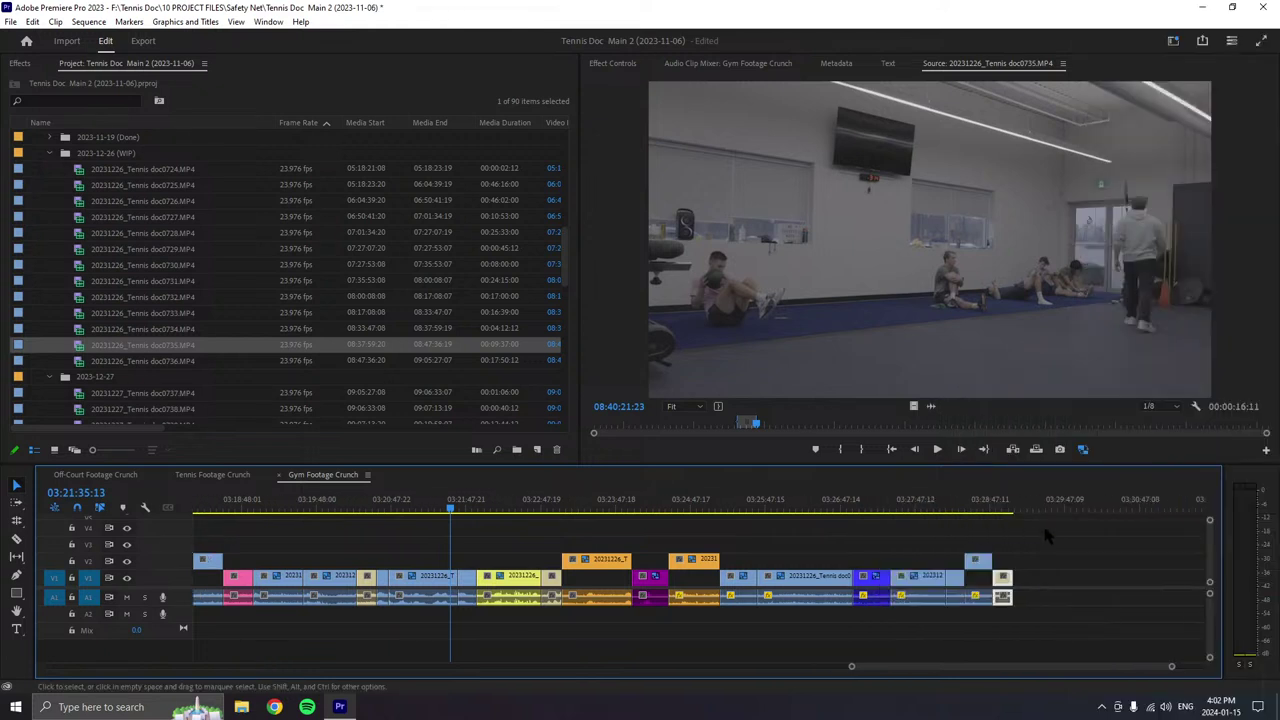
- Review doc0735 up to about 08:40:57 and lengthen the tan clip at the end of the sequence to about 52 seconds
{"action": "left_click", "coordinate": [937, 449]}
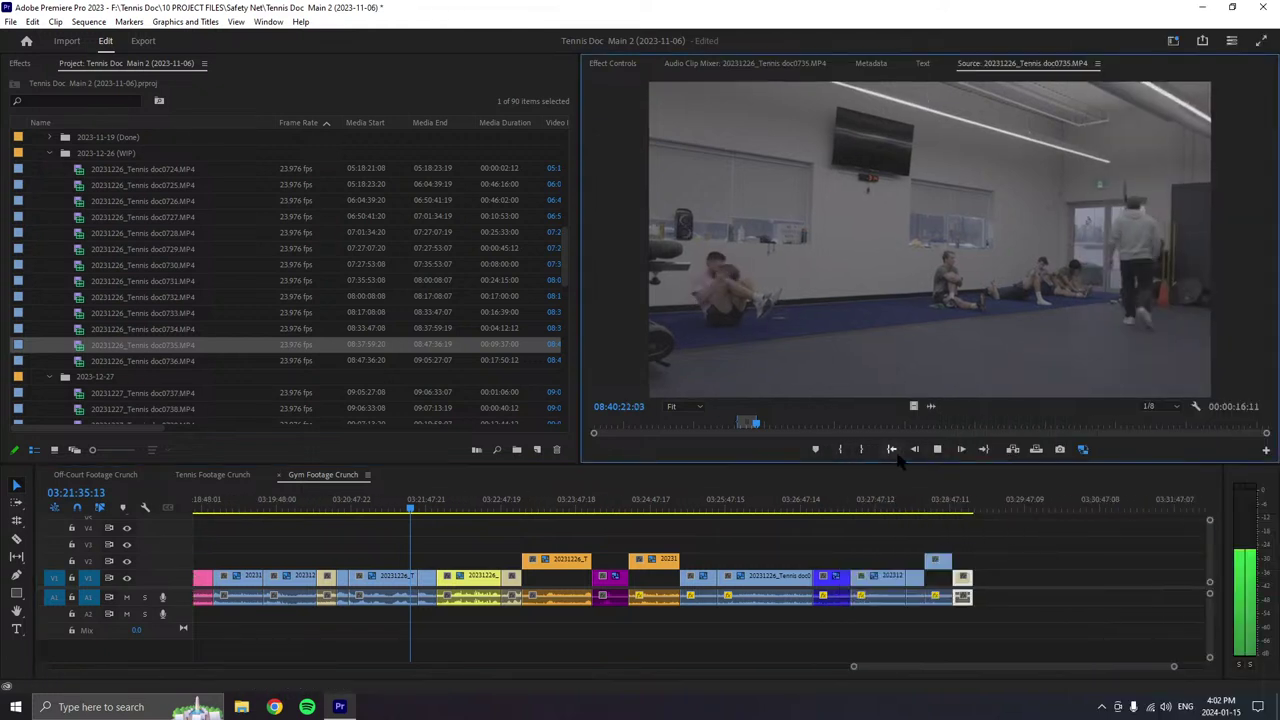
{"action": "left_click", "coordinate": [840, 451]}
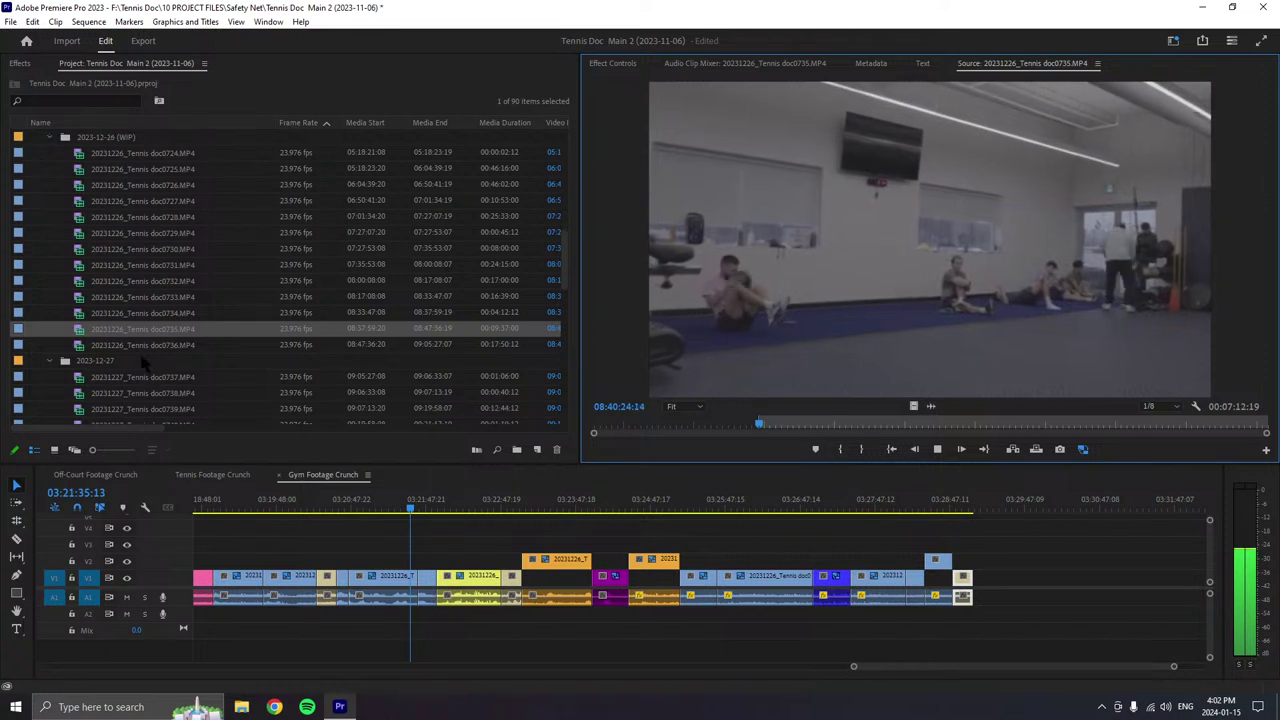
{"action": "scroll", "coordinate": [140, 370], "scroll_direction": "up", "scroll_amount": 1}
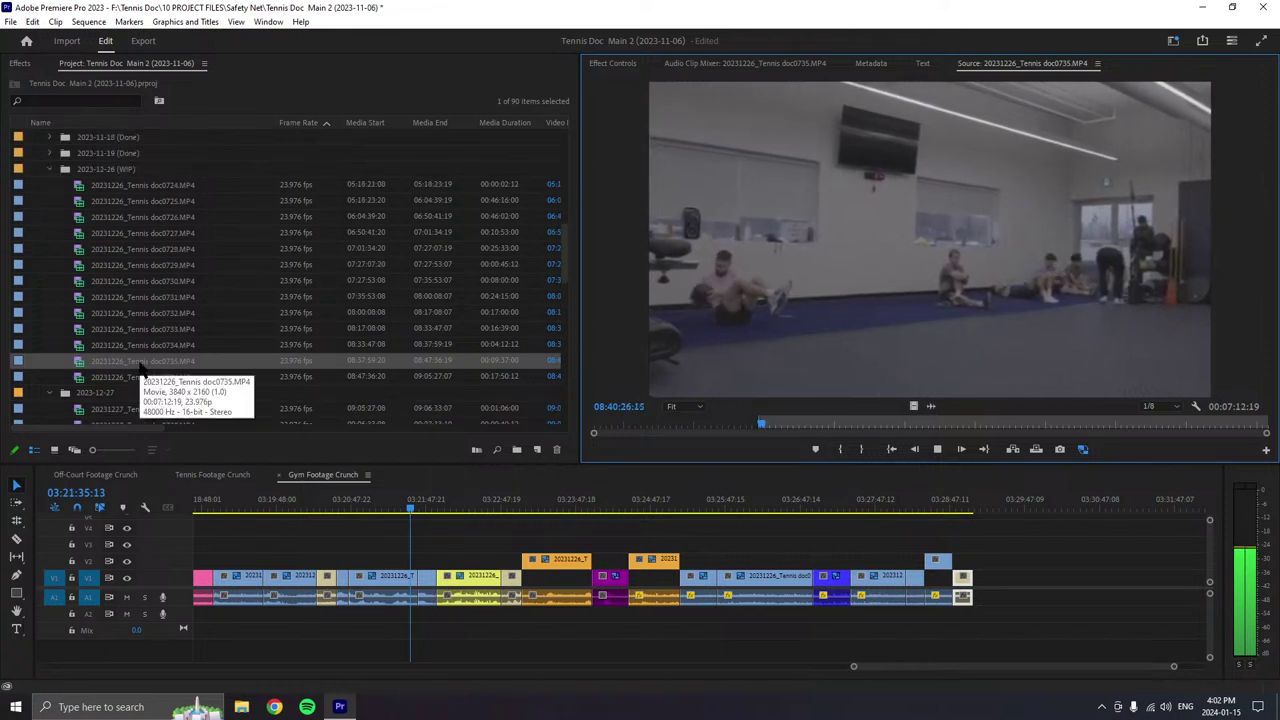
{"action": "scroll", "coordinate": [138, 368], "scroll_direction": "down", "scroll_amount": 1}
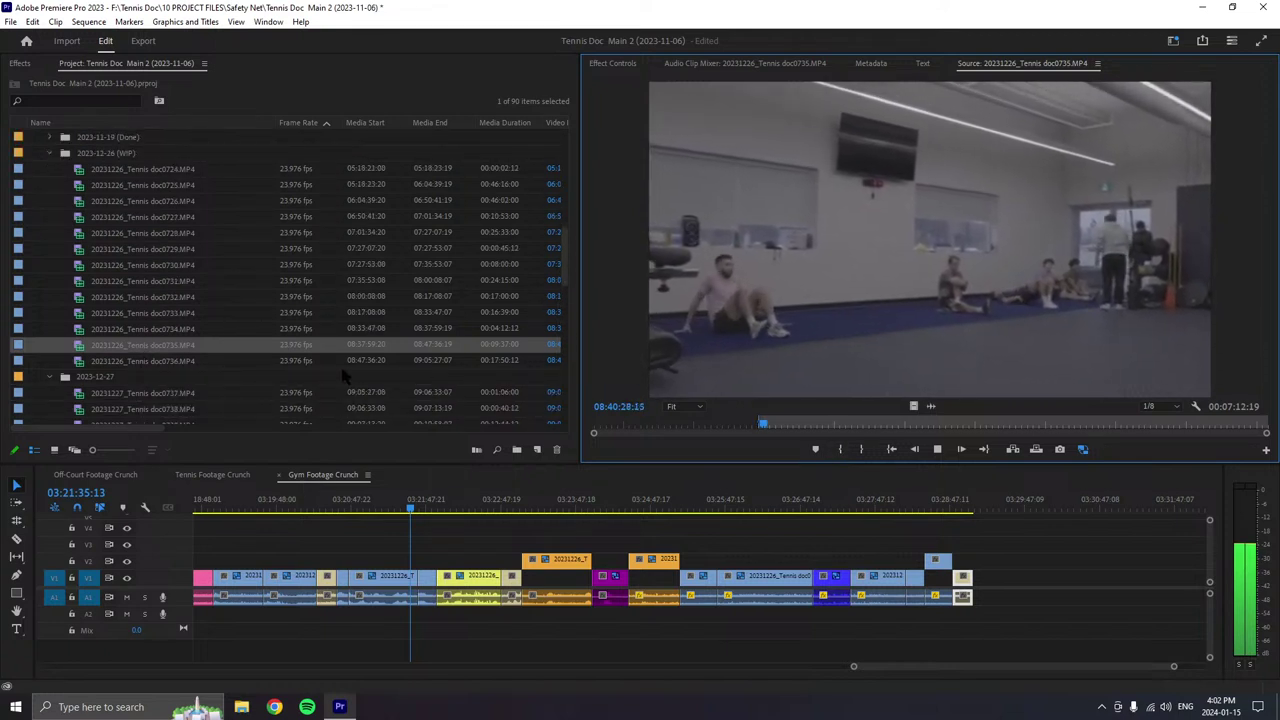
{"action": "scroll", "coordinate": [330, 385], "scroll_direction": "down", "scroll_amount": 8}
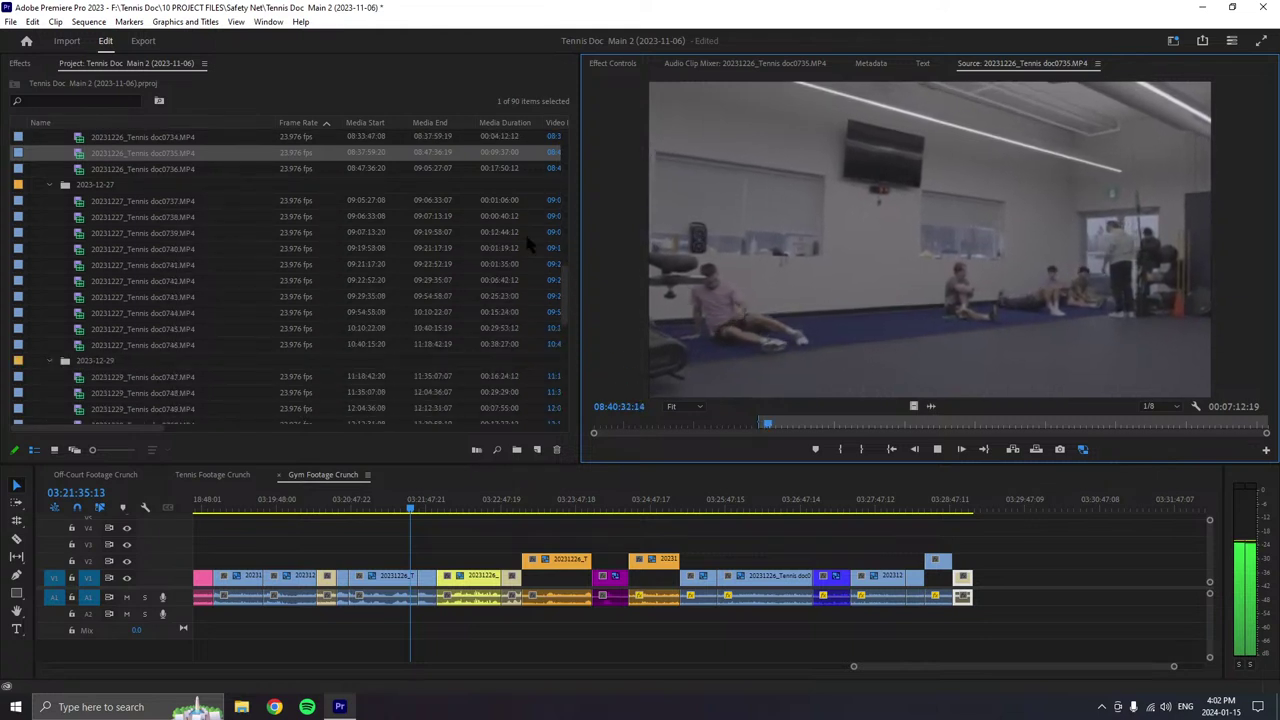
{"action": "mouse_move", "coordinate": [565, 262]}
{"action": "left_mouse_down"}
{"action": "mouse_move", "coordinate": [558, 372]}
{"action": "mouse_move", "coordinate": [566, 255]}
{"action": "left_mouse_up"}
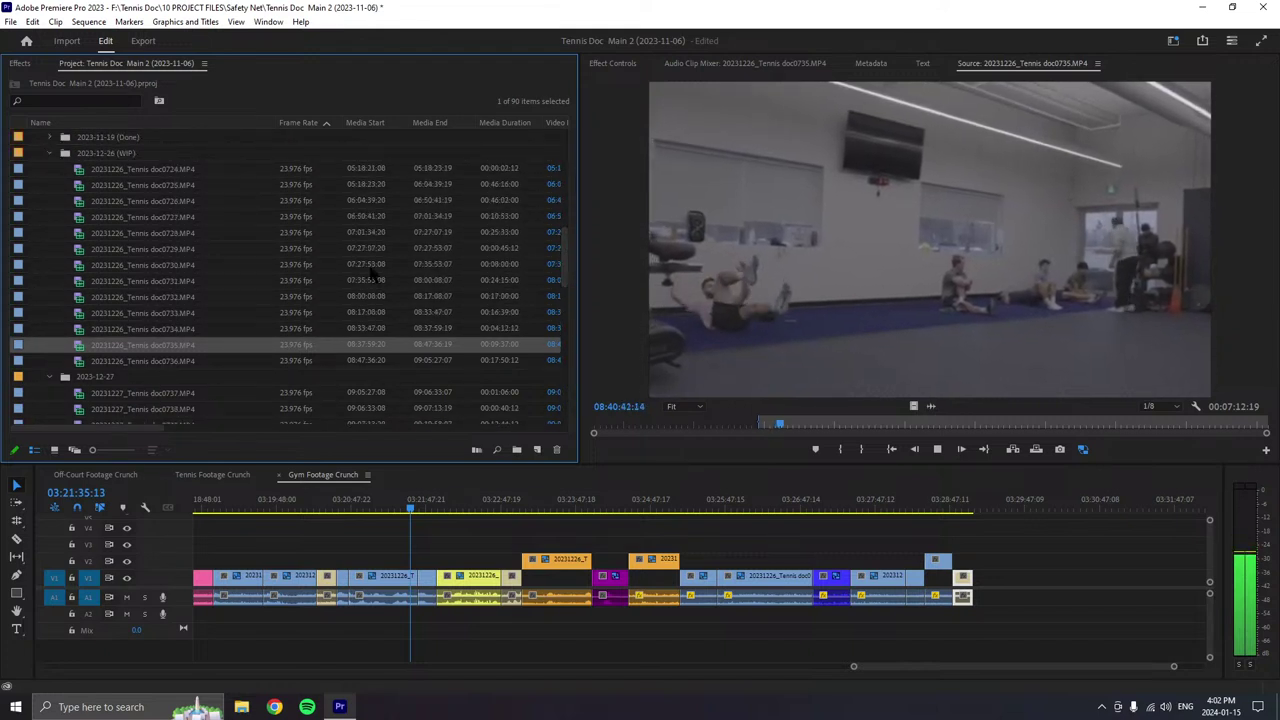
{"action": "scroll", "coordinate": [340, 300], "scroll_direction": "down", "scroll_amount": 1}
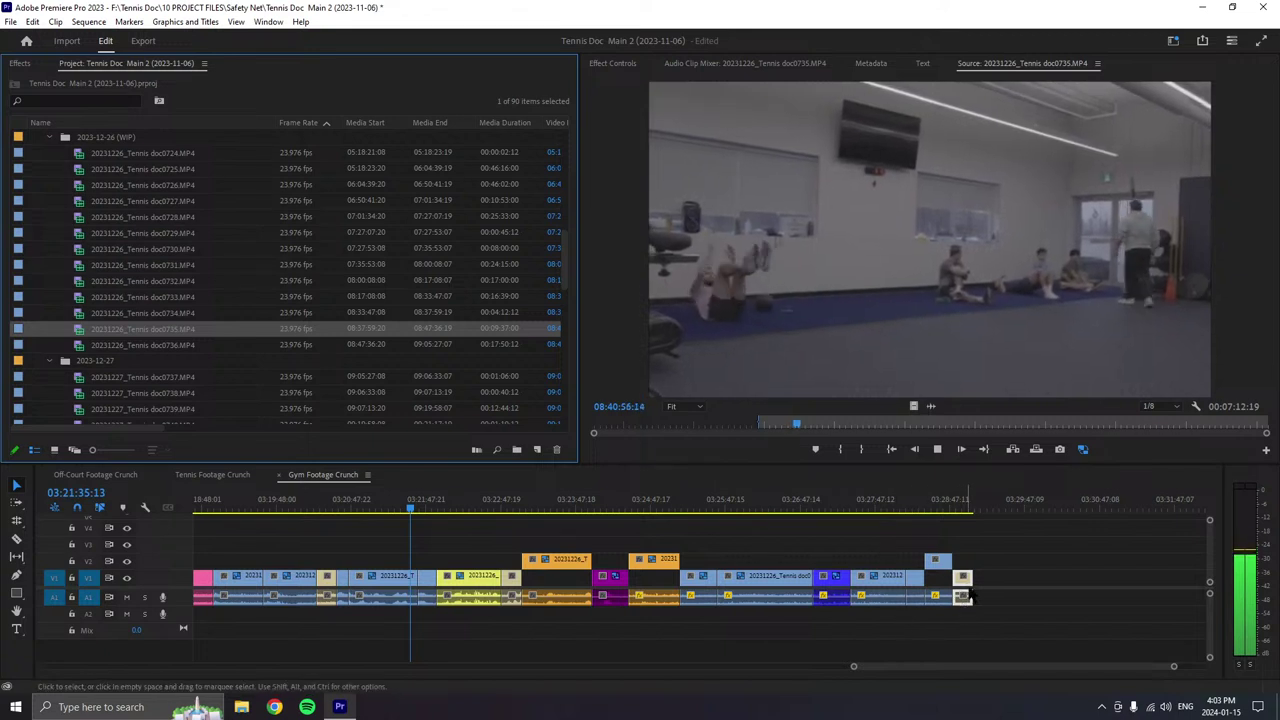
{"action": "left_click_drag", "start_coordinate": [970, 577], "coordinate": [1018, 577]}
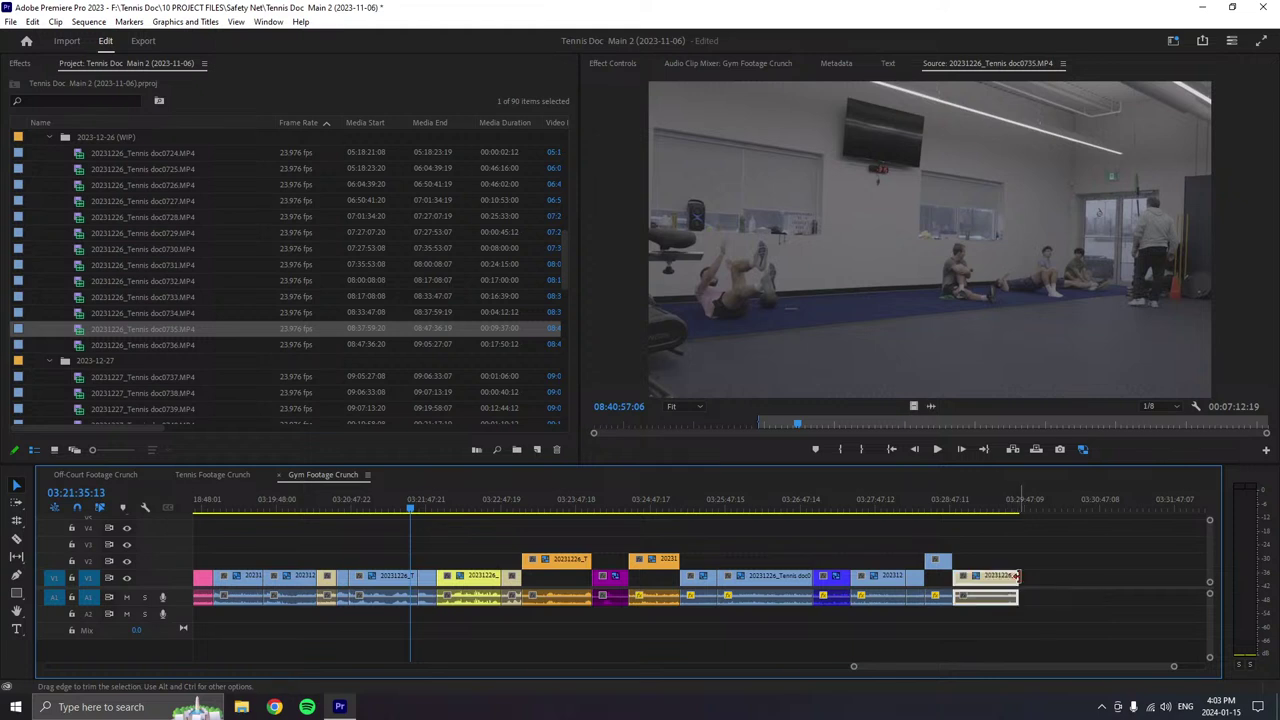
- Mark a 00:00:09:22 segment of doc0735 around 08:45:30 and append it on V1 at the end of Gym Footage Crunch
{"action": "left_click_drag", "start_coordinate": [848, 428], "coordinate": [1100, 447]}
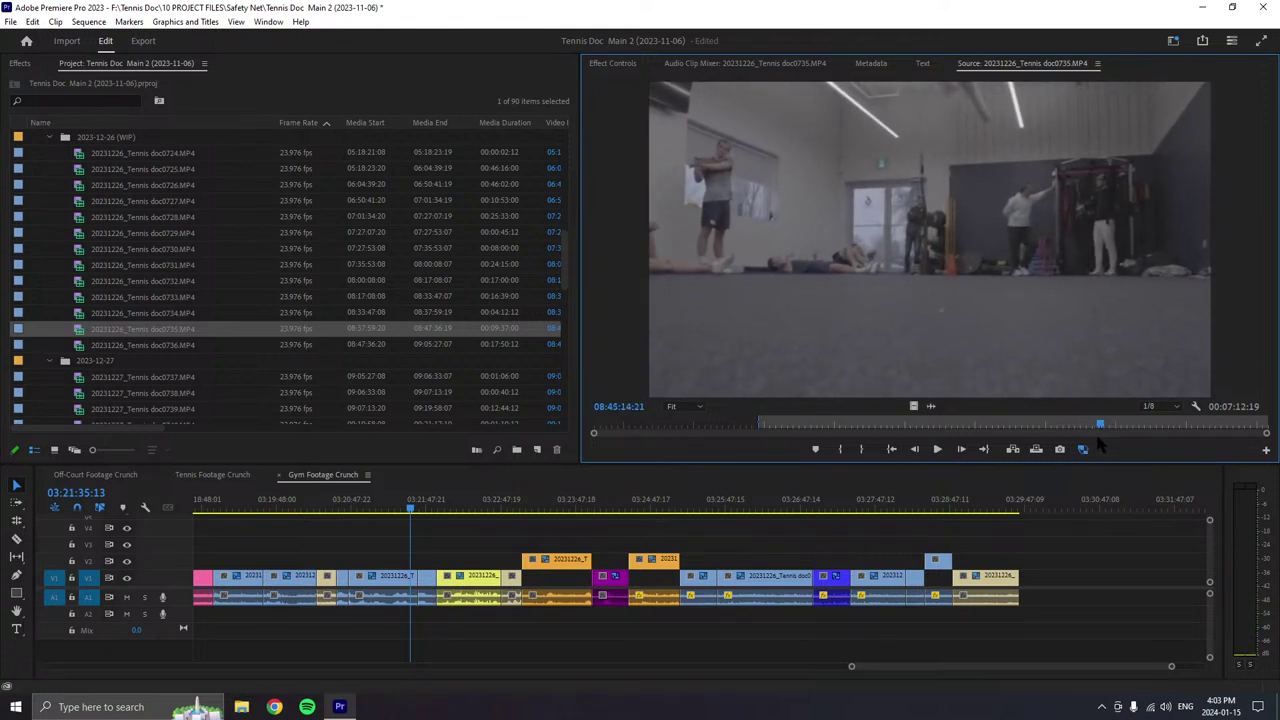
{"action": "left_click", "coordinate": [939, 450]}
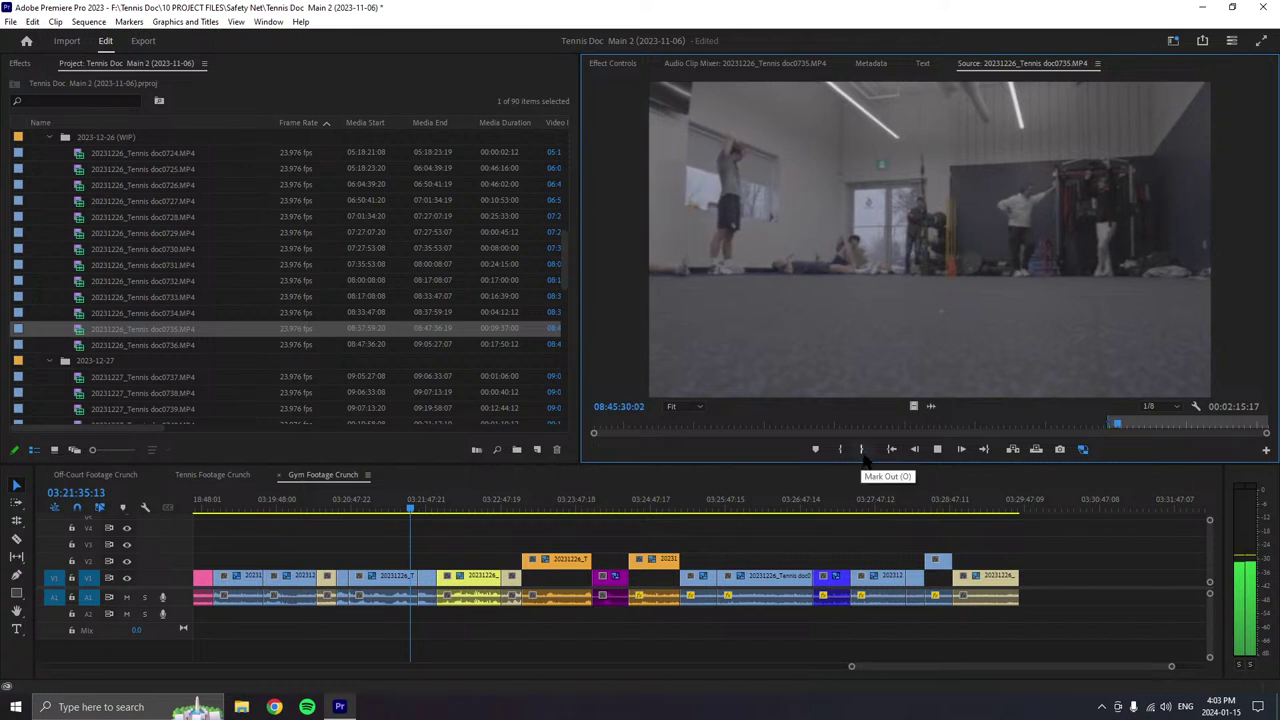
{"action": "left_click", "coordinate": [863, 452]}
{"action": "left_click_drag", "start_coordinate": [914, 406], "coordinate": [1024, 596]}
- Give the newly appended doc0735 clip at the end of the sequence the Tan label
{"action": "left_click", "coordinate": [1024, 596]}
{"action": "right_click", "coordinate": [1024, 596]}
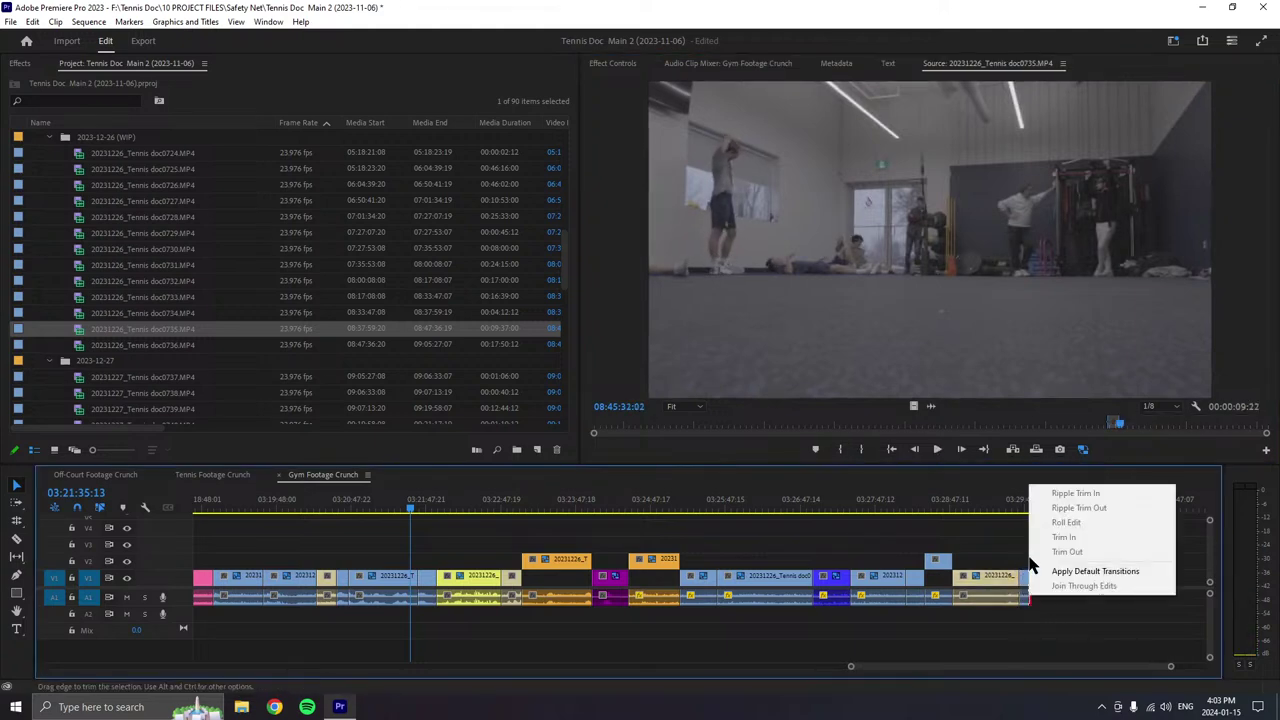
{"action": "key", "text": "Escape"}
{"action": "right_click", "coordinate": [1021, 578]}
{"action": "mouse_move", "coordinate": [1054, 372]}
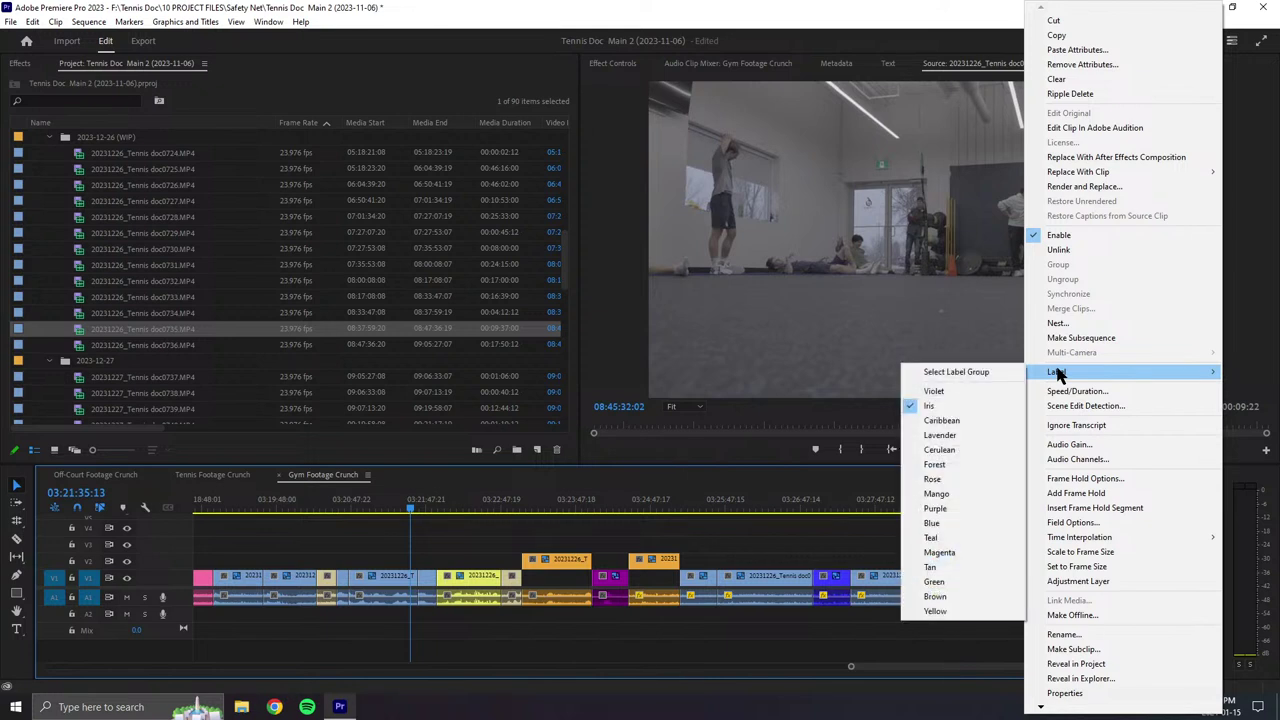
{"action": "left_click", "coordinate": [930, 567]}
- Review the remainder of doc0735 in the source viewer through to its end
{"action": "left_click", "coordinate": [937, 449]}
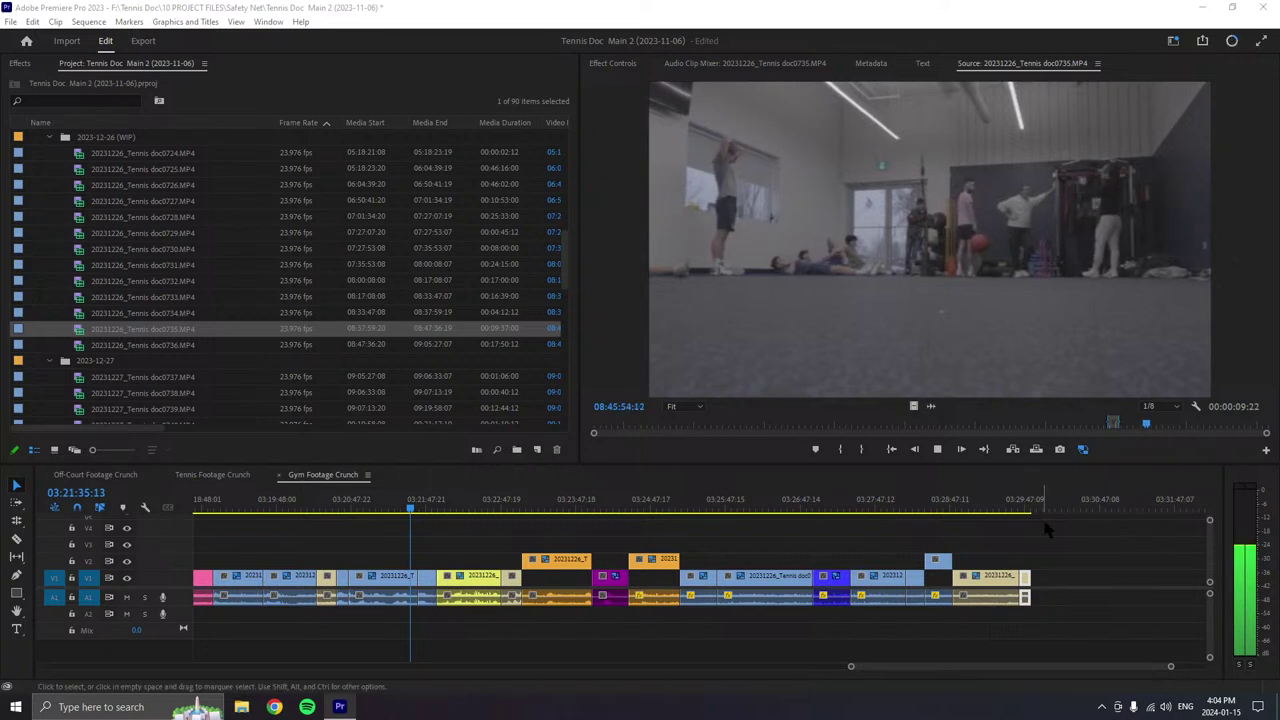
{"action": "left_click", "coordinate": [1074, 190]}
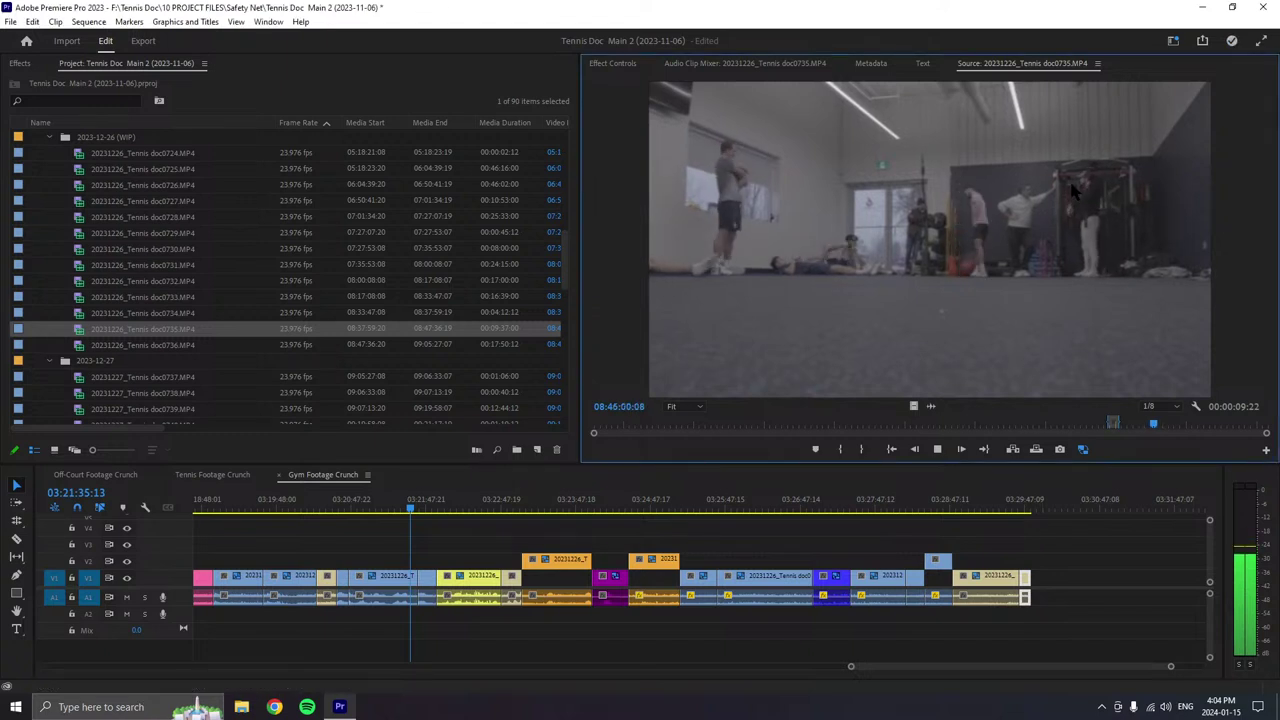
{"action": "key", "text": "space"}
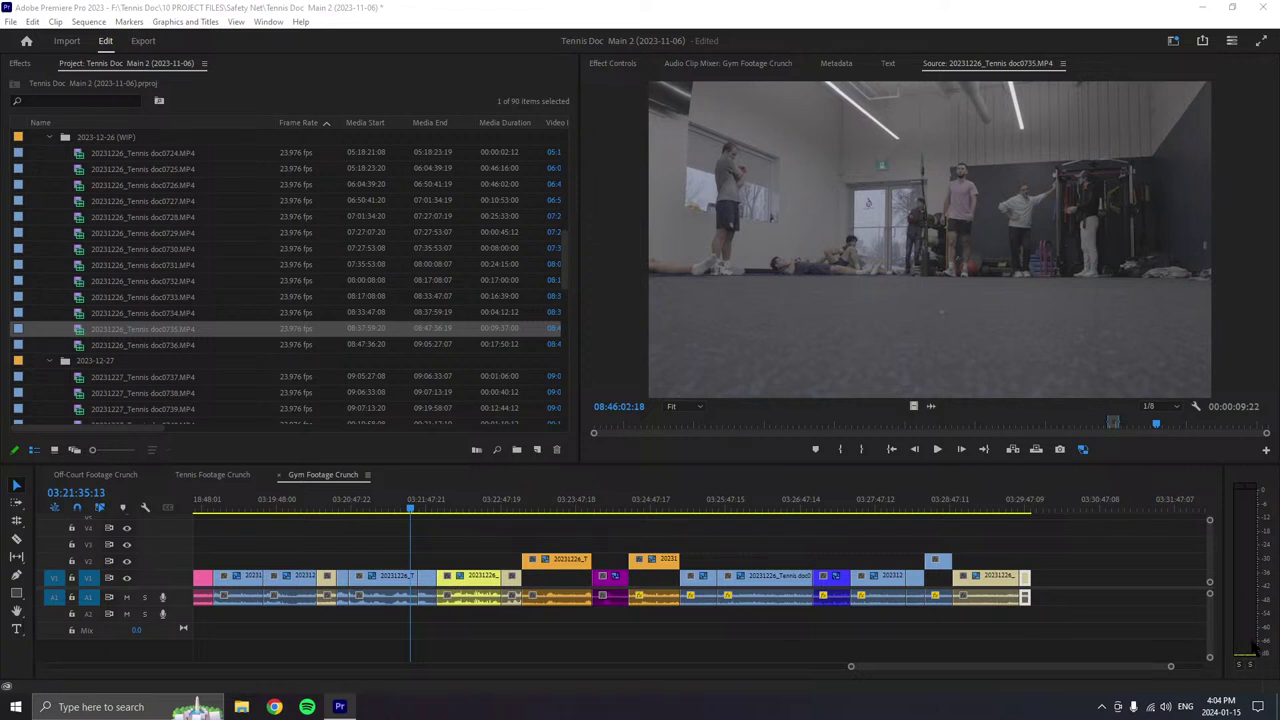
{"action": "left_click", "coordinate": [936, 455]}
{"action": "left_click", "coordinate": [938, 452]}
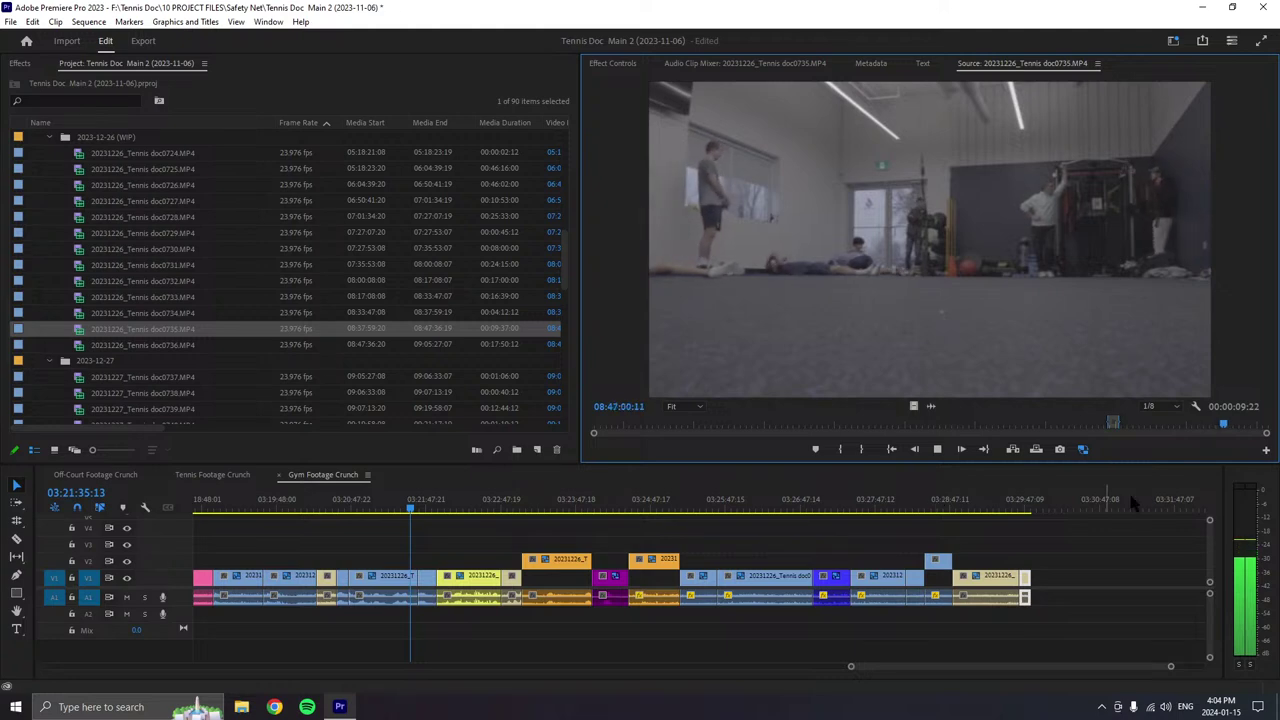
{"action": "left_click_drag", "start_coordinate": [1225, 427], "coordinate": [1268, 430]}
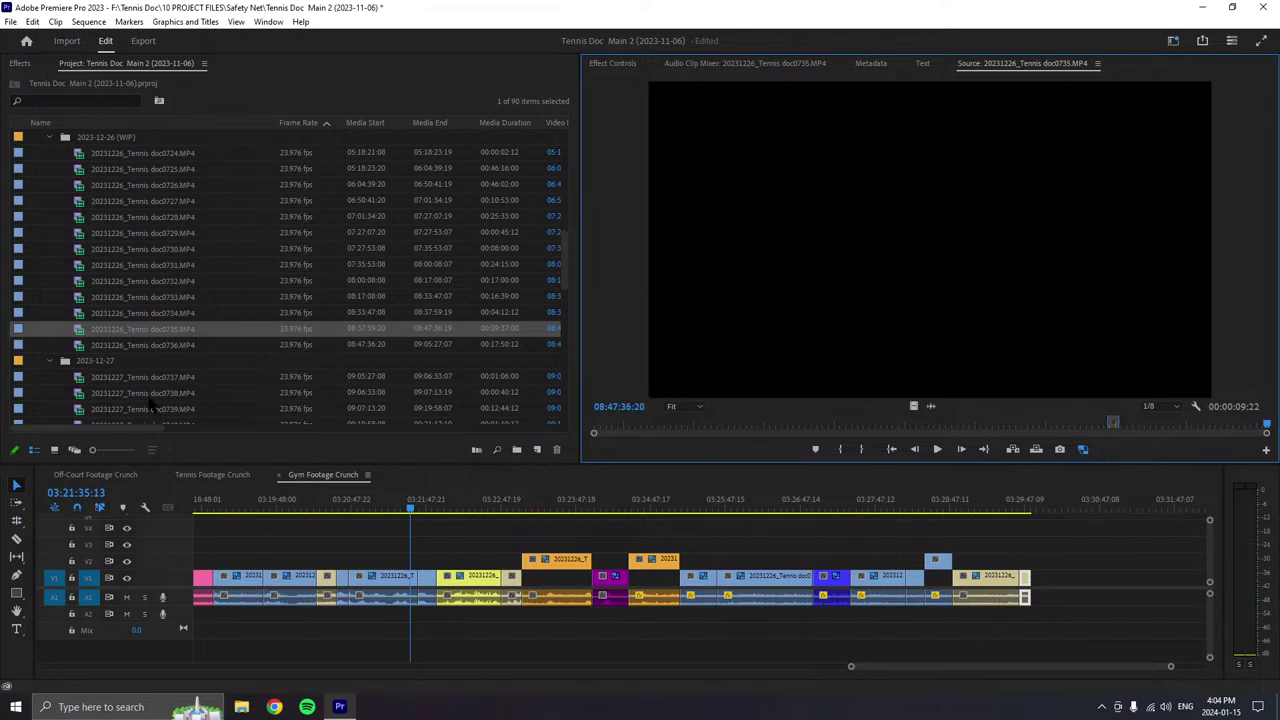
- Open doc0736 in the source viewer, review its opening and mark an in point at about 08:48
{"action": "double_click", "coordinate": [79, 345]}
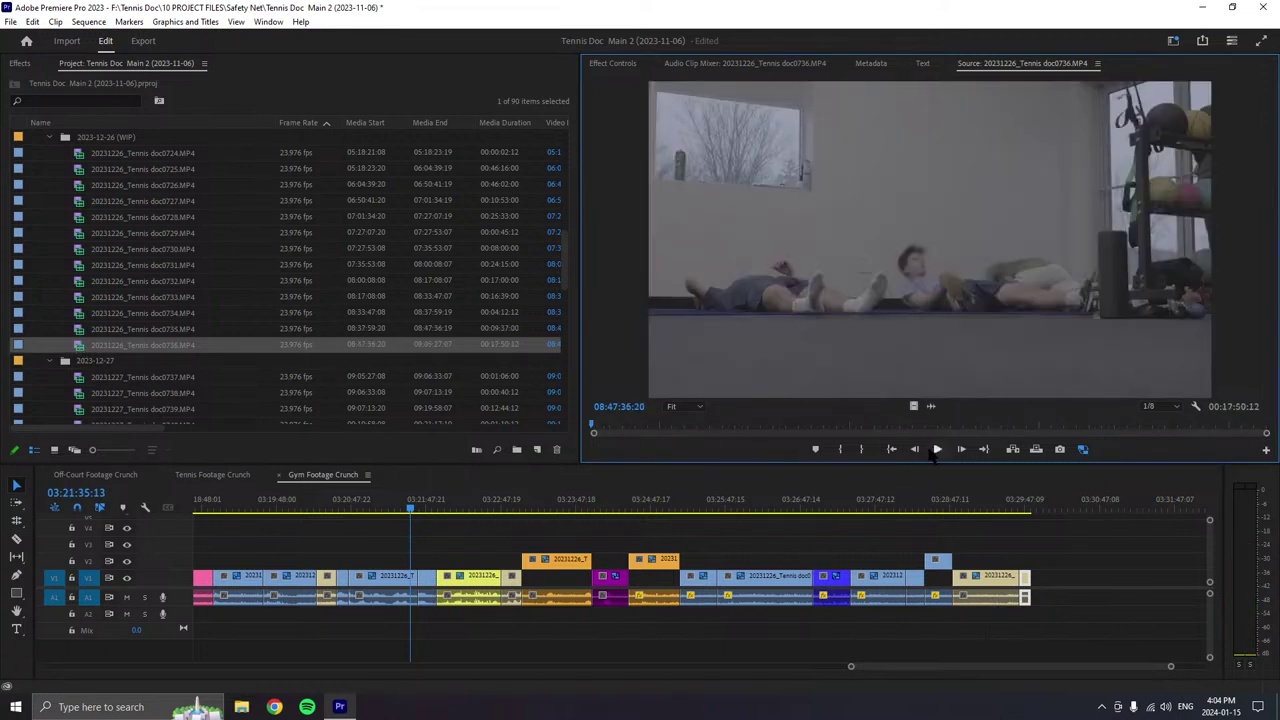
{"action": "left_click", "coordinate": [935, 451]}
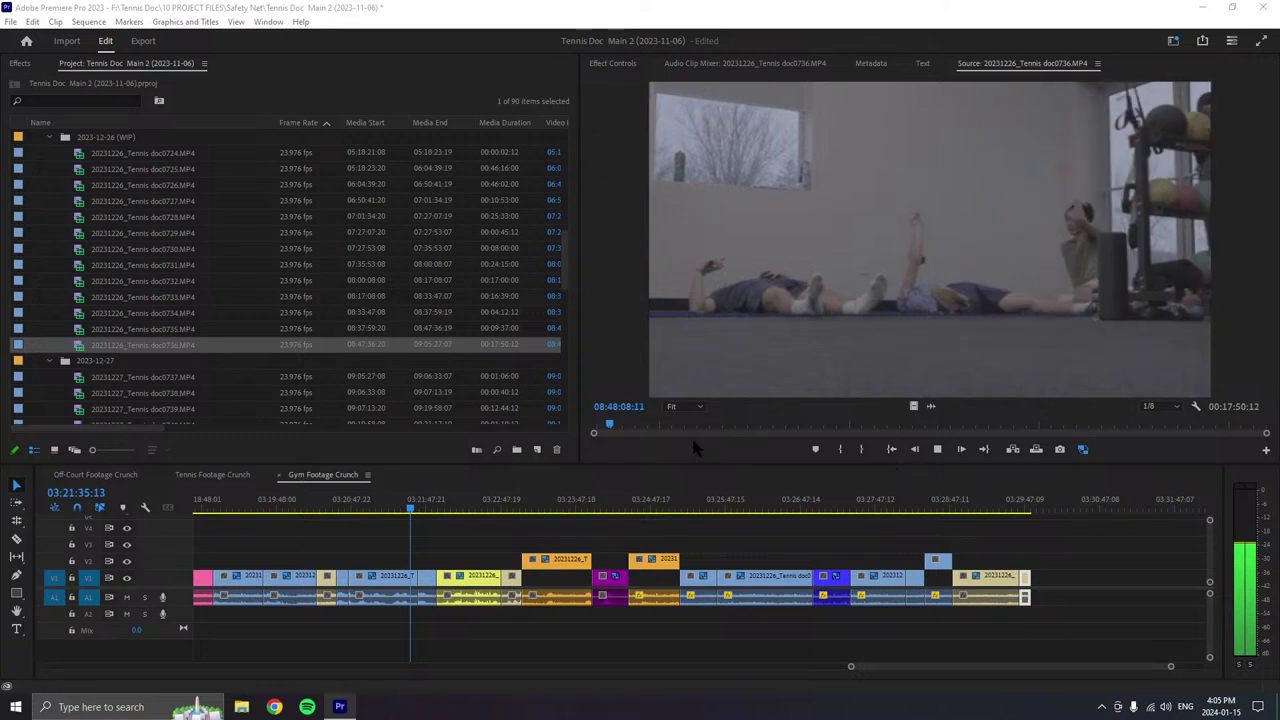
{"action": "left_click_drag", "start_coordinate": [610, 428], "coordinate": [606, 430]}
{"action": "left_click", "coordinate": [937, 450]}
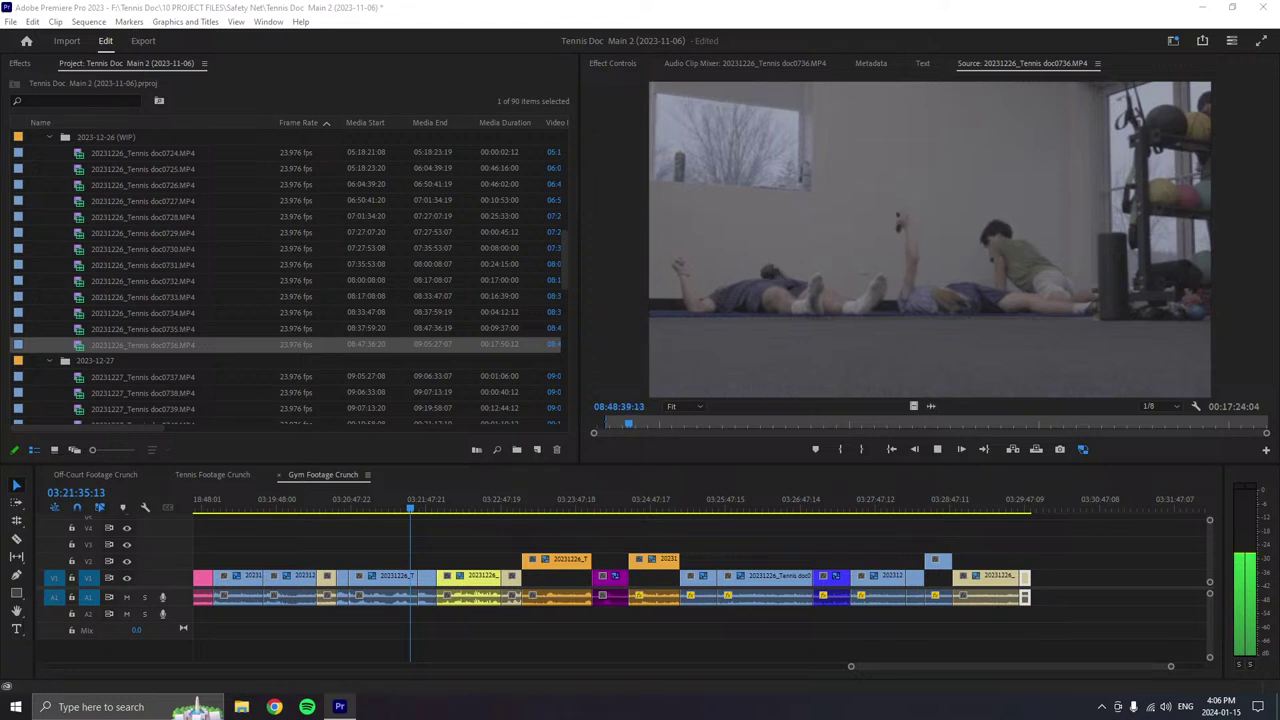
- Mark the out point for a 00:00:38:18 doc0736 segment ending at 08:48:41:21 and append it on V1 at the sequence's end
{"action": "left_click", "coordinate": [935, 451]}
{"action": "left_click", "coordinate": [861, 449]}
{"action": "left_click_drag", "start_coordinate": [930, 300], "coordinate": [1043, 572]}
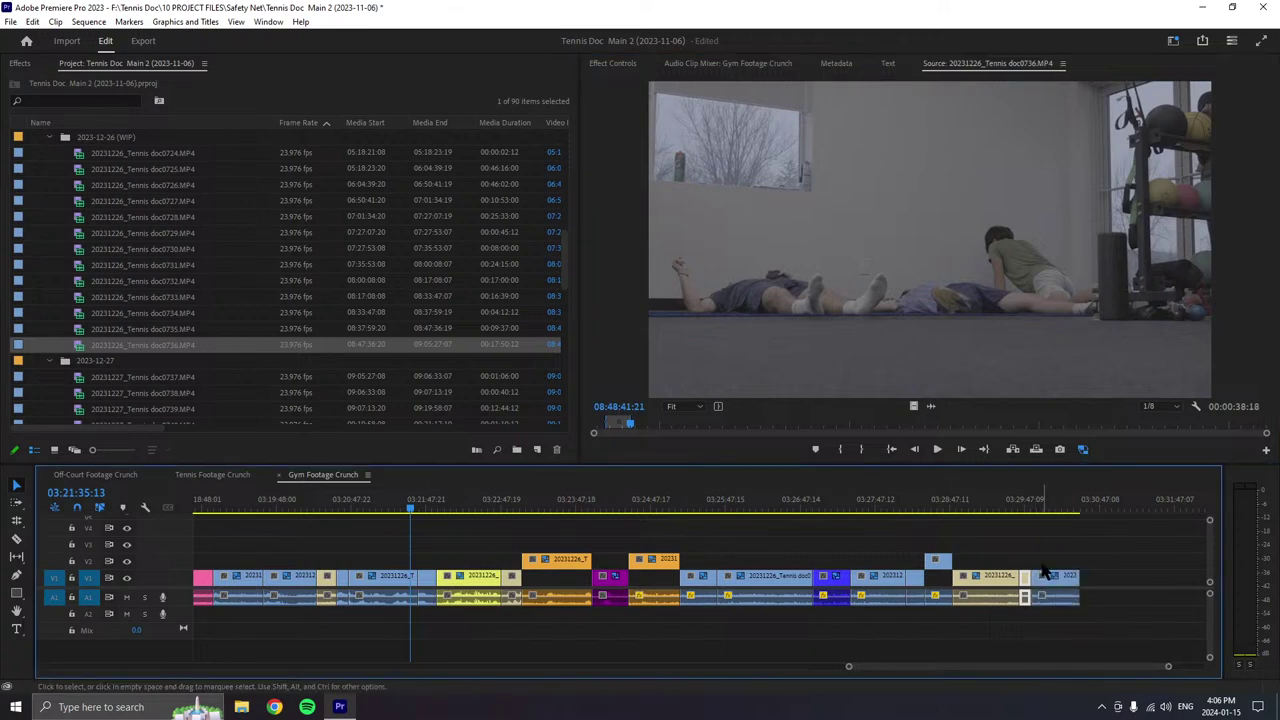
{"action": "scroll", "coordinate": [1047, 557], "scroll_direction": "down", "scroll_amount": 1}
{"action": "left_click_drag", "start_coordinate": [628, 423], "coordinate": [848, 424]}
{"action": "key", "text": "l"}
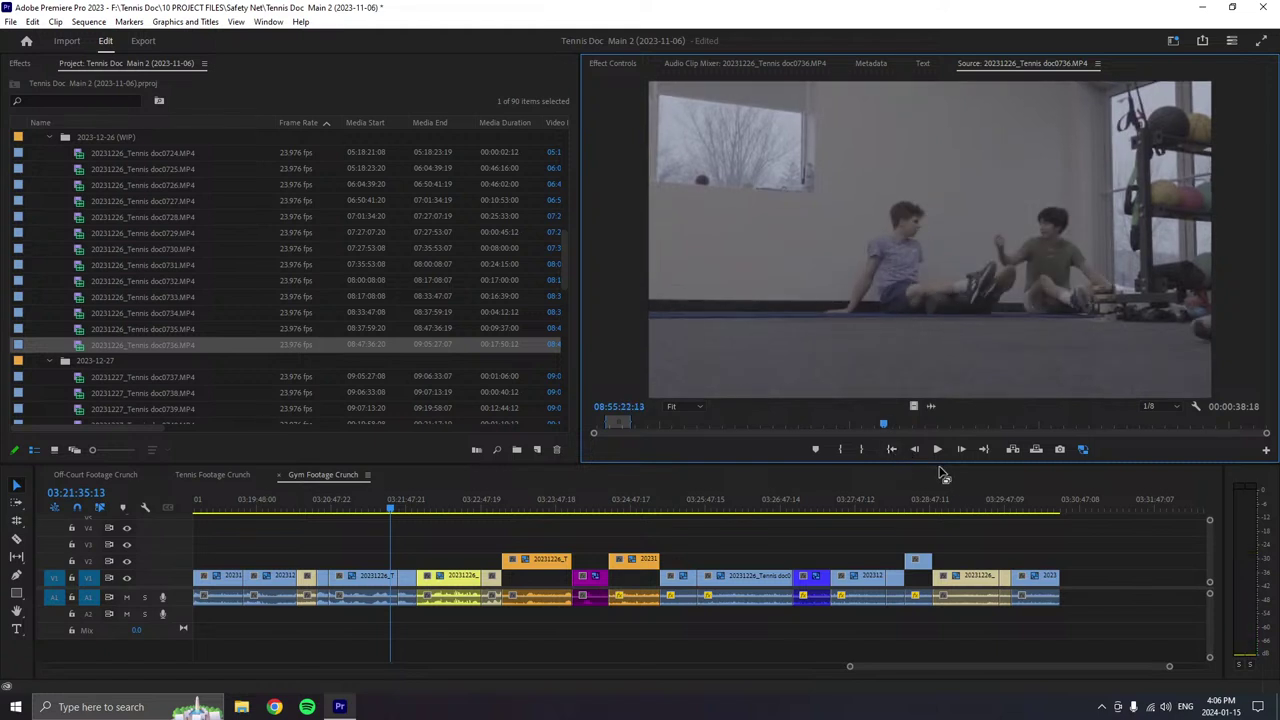
{"action": "left_click", "coordinate": [841, 449]}
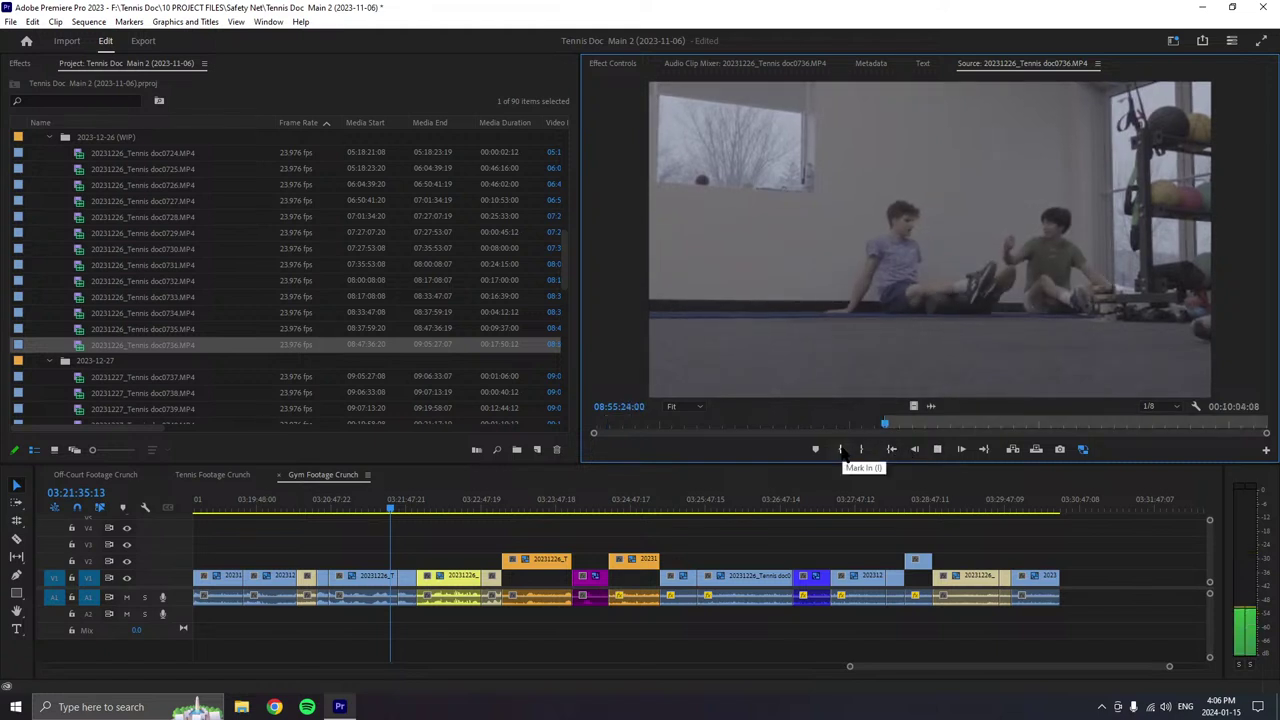
- Mark a 00:01:10:15 segment of doc0736 ending at 08:52:26:09 and append it on V1 at the end of Gym Footage Crunch
{"action": "left_click_drag", "start_coordinate": [846, 427], "coordinate": [729, 428]}
{"action": "left_click", "coordinate": [938, 449]}
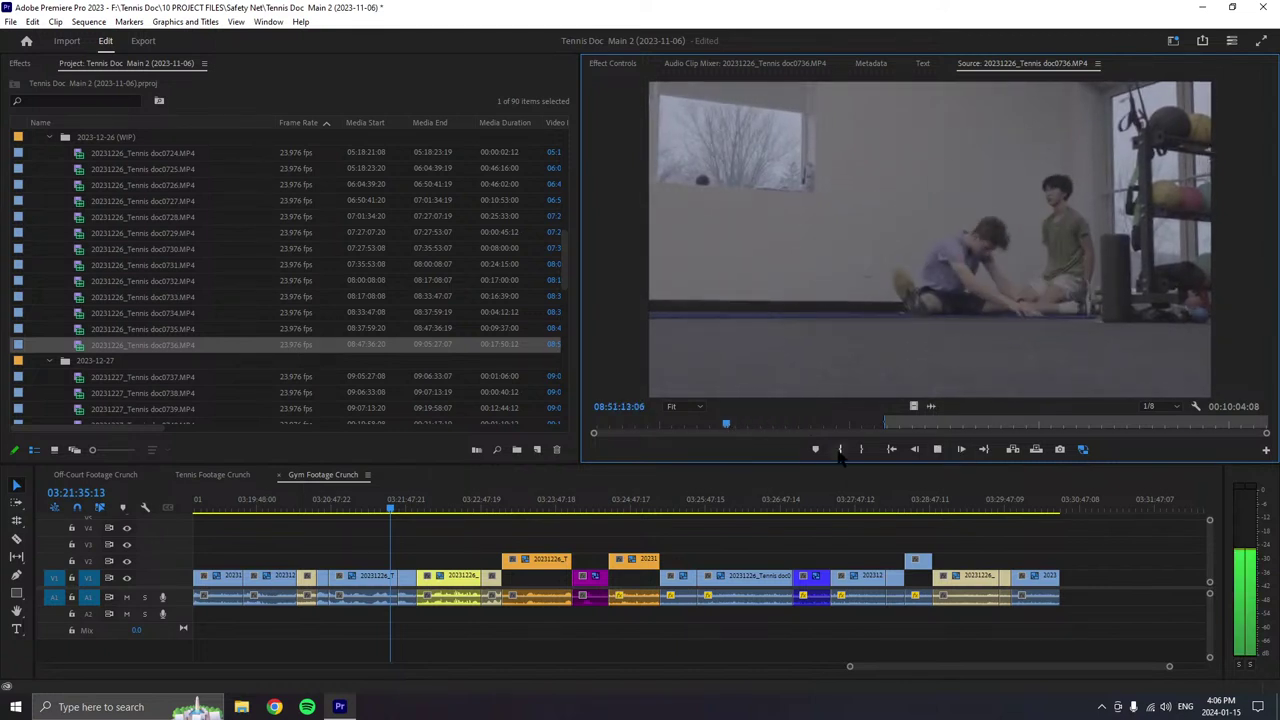
{"action": "left_click", "coordinate": [840, 449]}
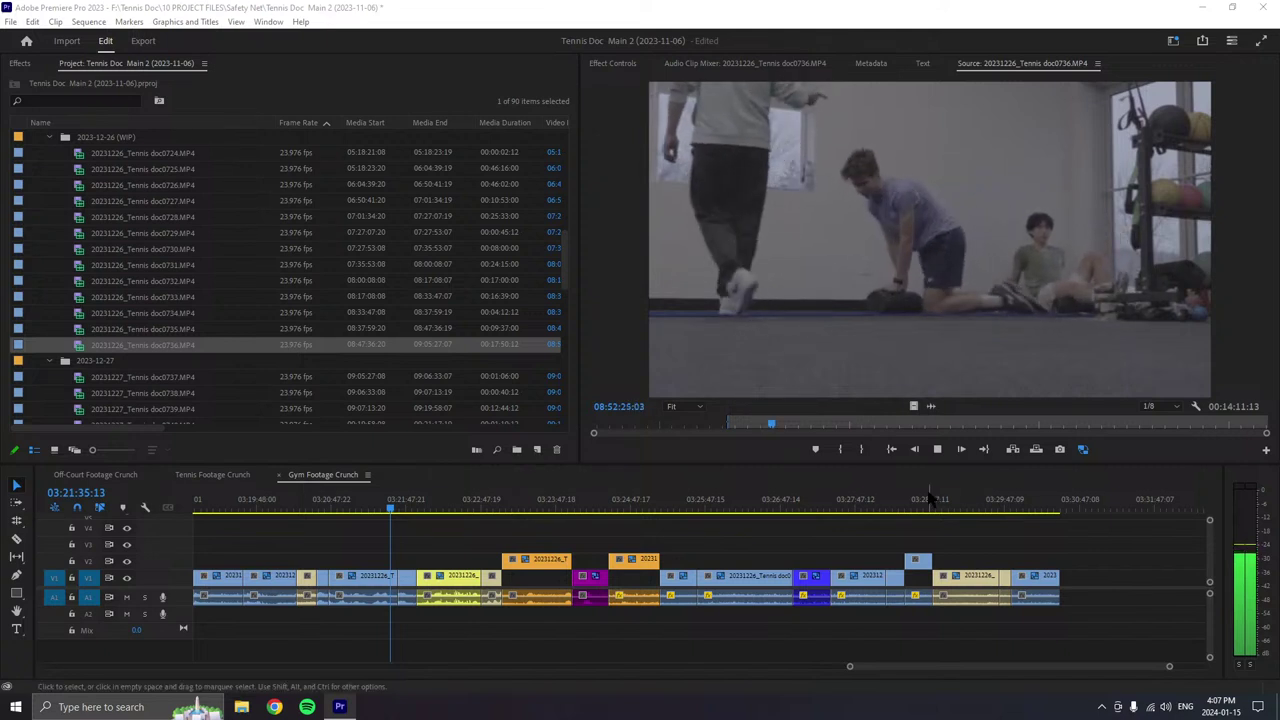
{"action": "left_click", "coordinate": [870, 453]}
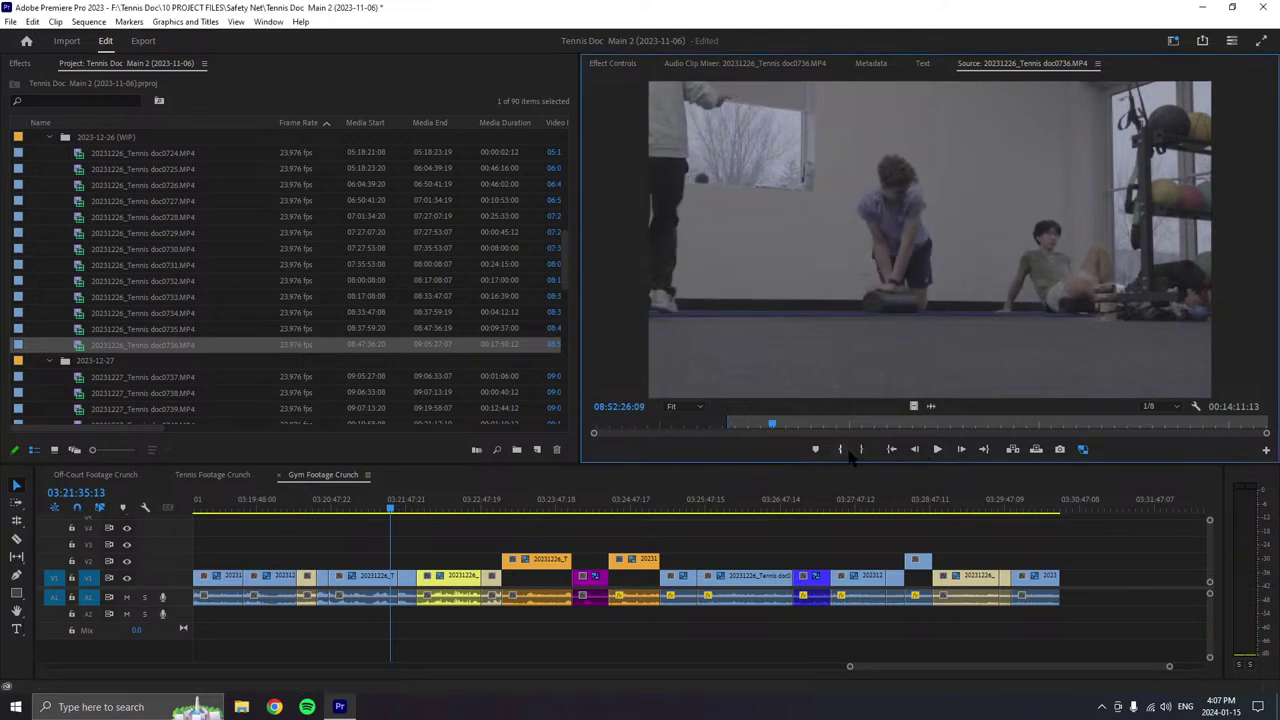
{"action": "left_click", "coordinate": [860, 449]}
{"action": "left_click_drag", "start_coordinate": [890, 360], "coordinate": [1070, 566]}
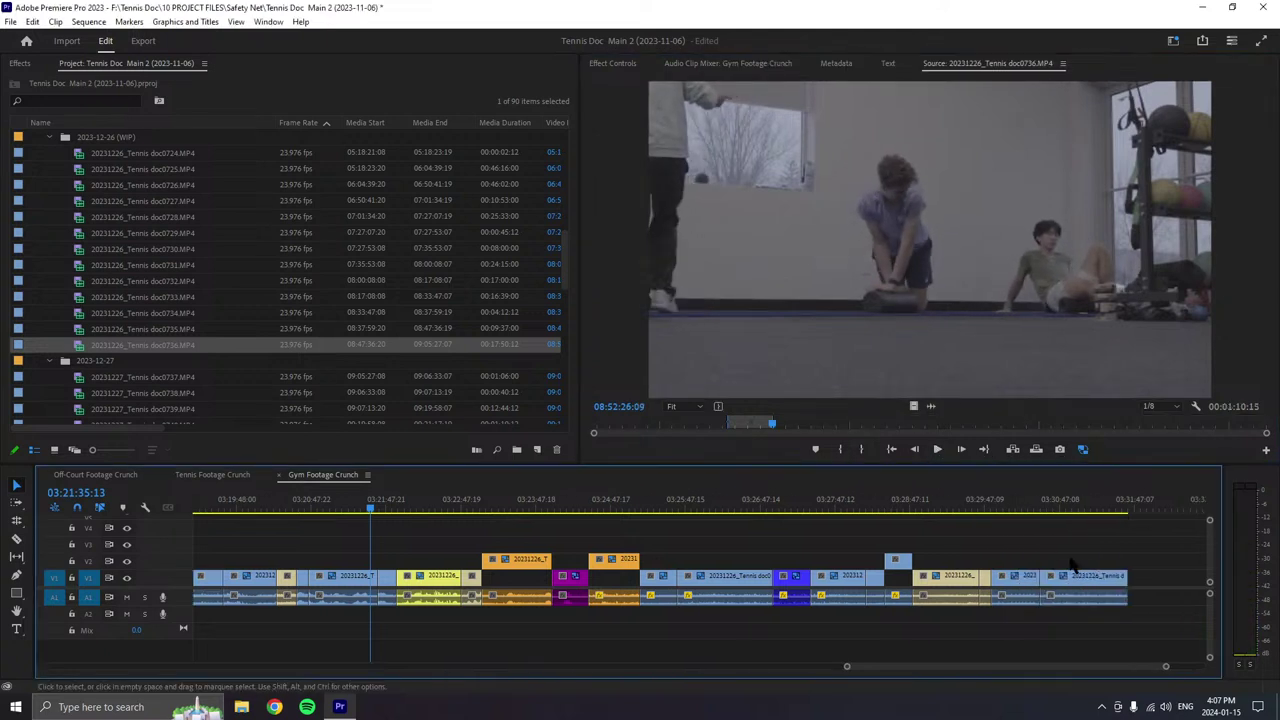
- Move ahead in doc0736 and mark a new in point shortly after 08:55:31
{"action": "left_click_drag", "start_coordinate": [771, 424], "coordinate": [893, 430]}
{"action": "left_click", "coordinate": [937, 449]}
{"action": "left_click", "coordinate": [937, 449]}
{"action": "key", "text": "space"}
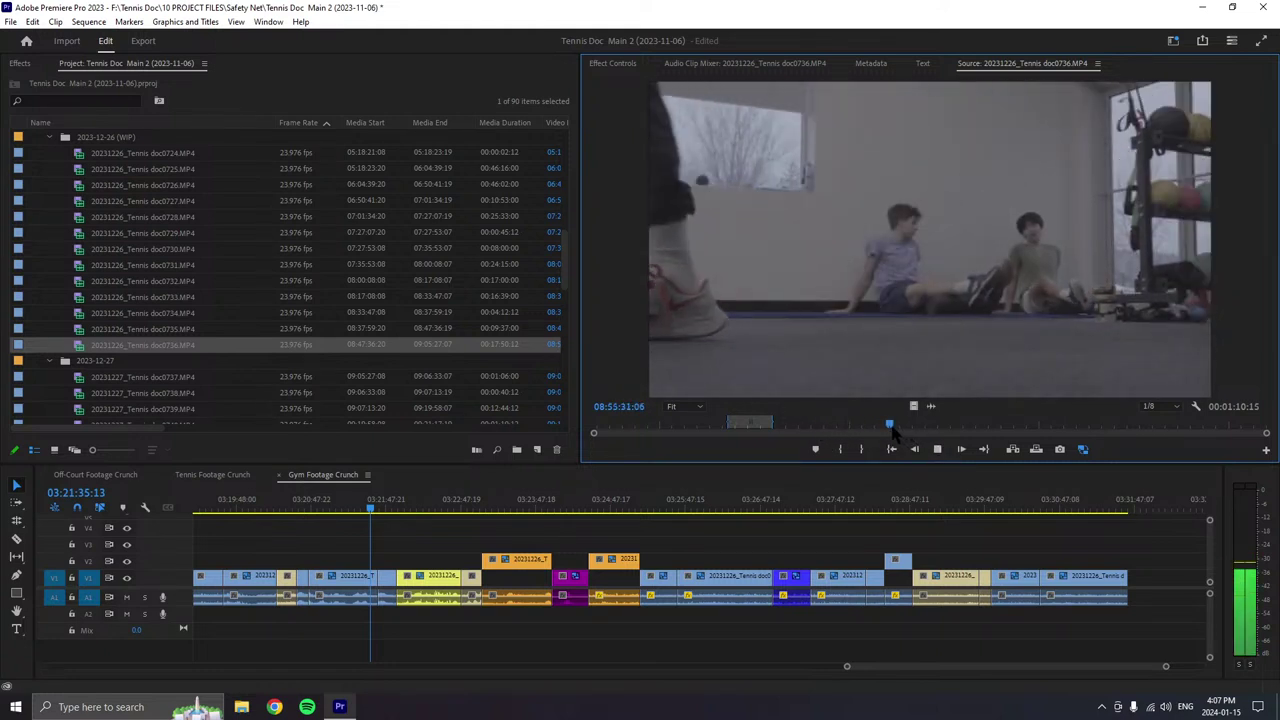
{"action": "left_click", "coordinate": [840, 449]}
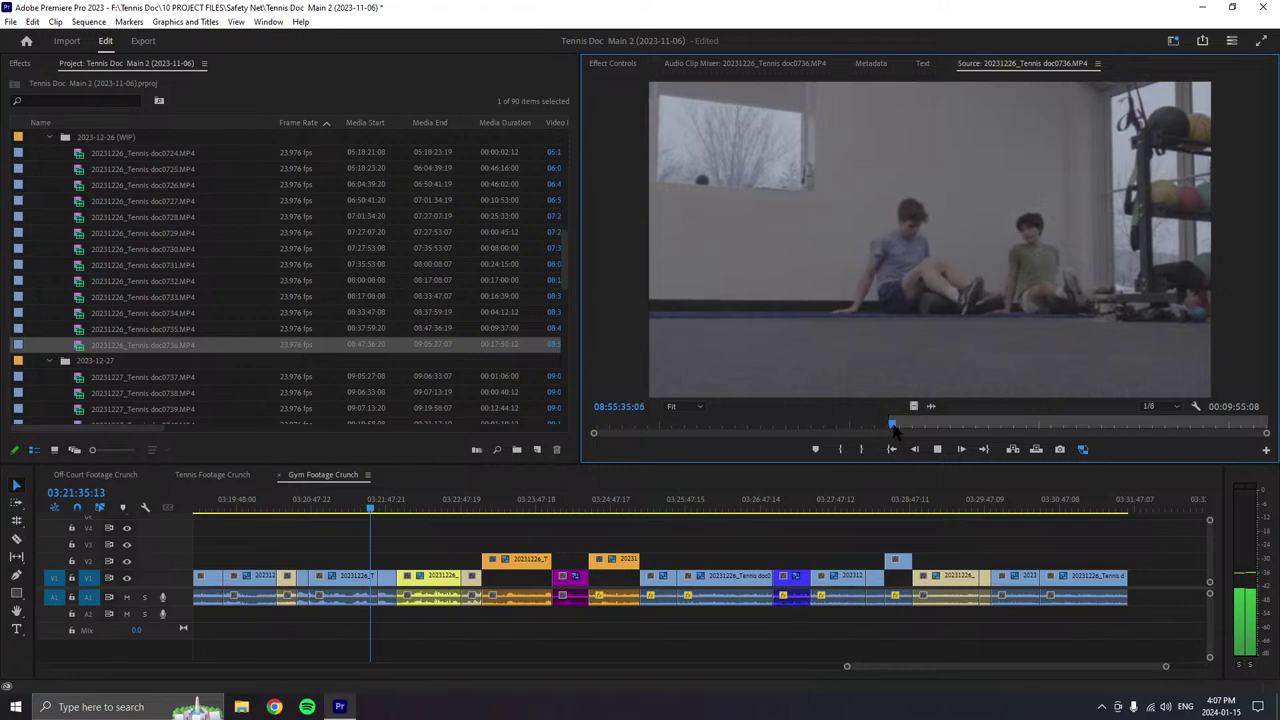
- Review the rest of doc0736 in the source viewer up to about 09:03:45
{"action": "left_click_drag", "start_coordinate": [893, 426], "coordinate": [1268, 452]}
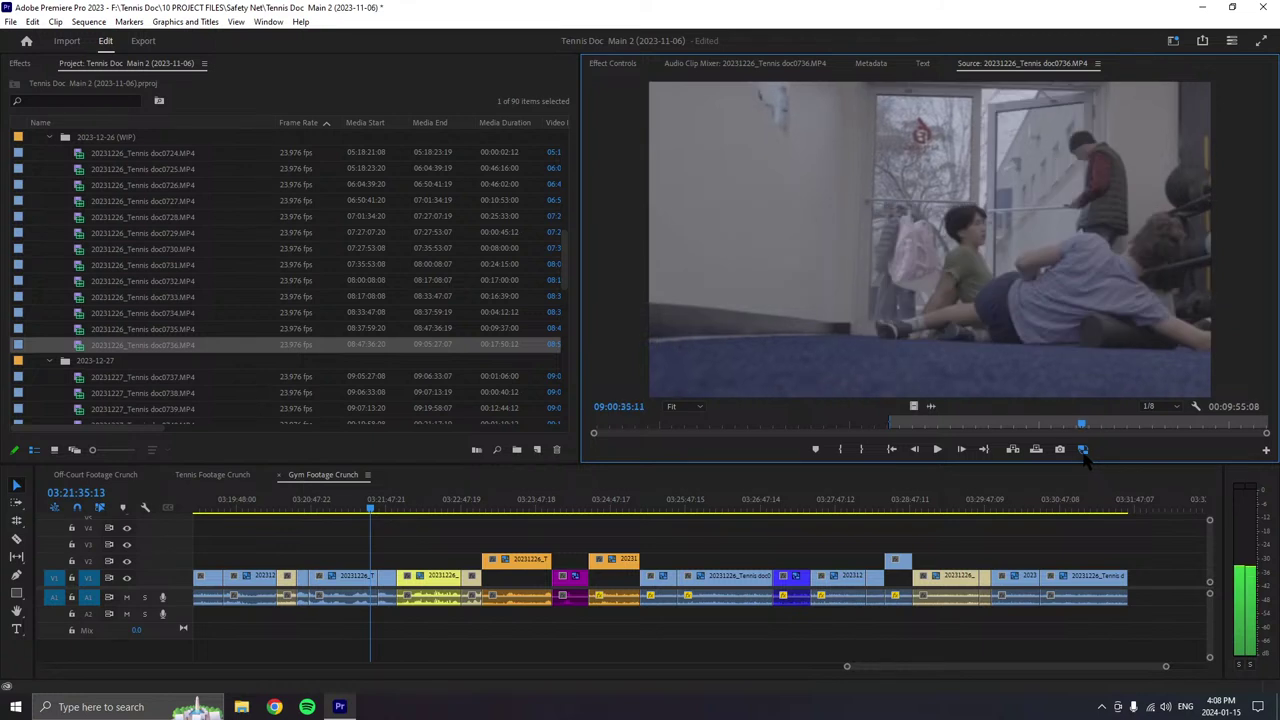
{"action": "left_click", "coordinate": [940, 450]}
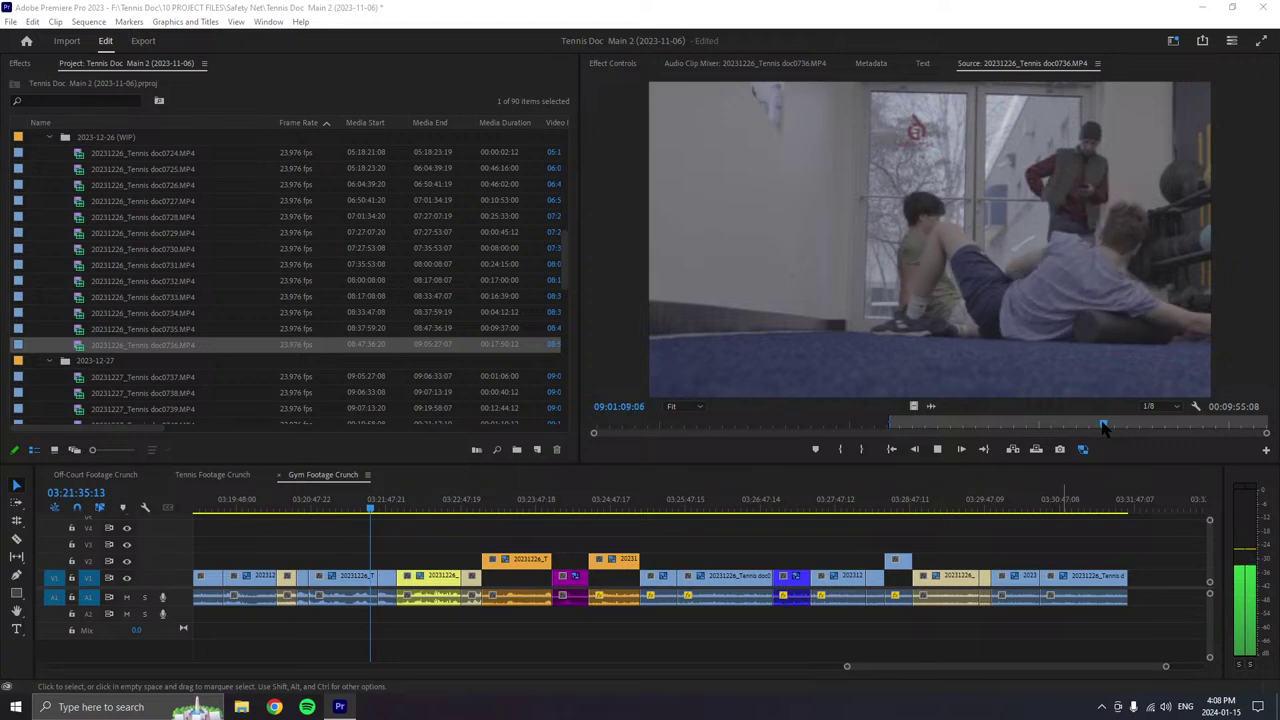
{"action": "left_click_drag", "start_coordinate": [1104, 427], "coordinate": [1203, 443]}
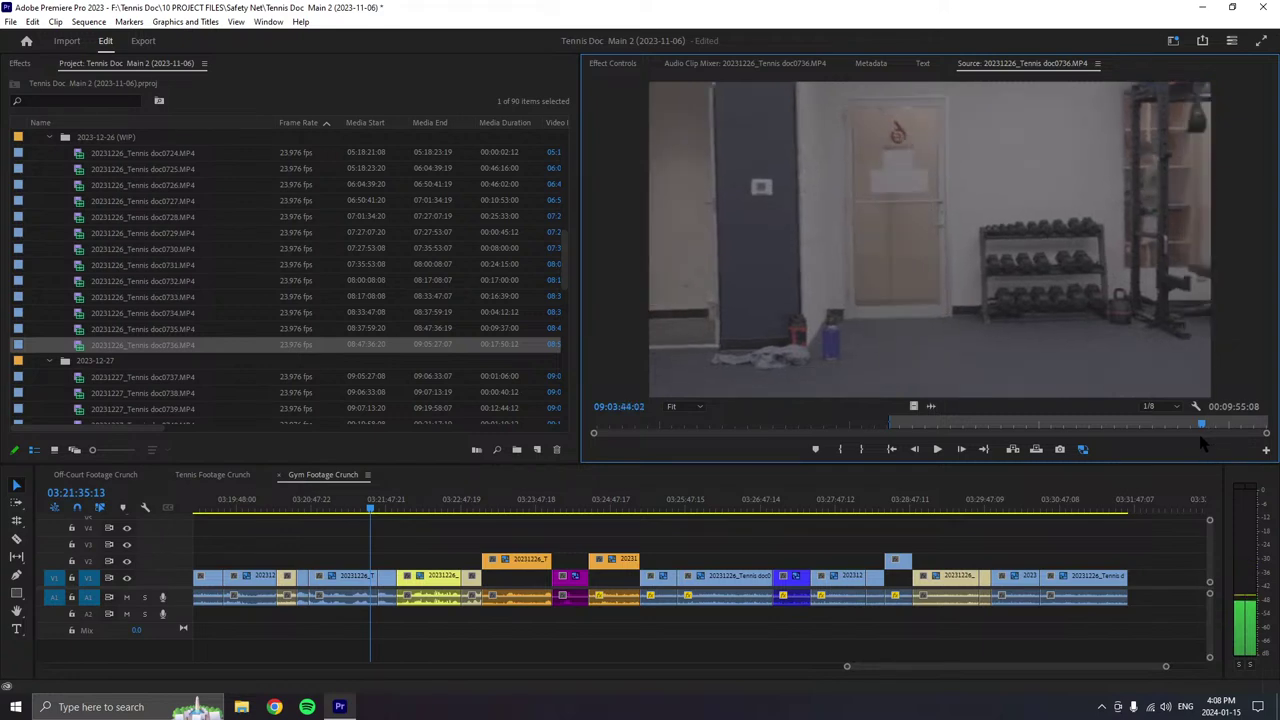
{"action": "key", "text": "space"}
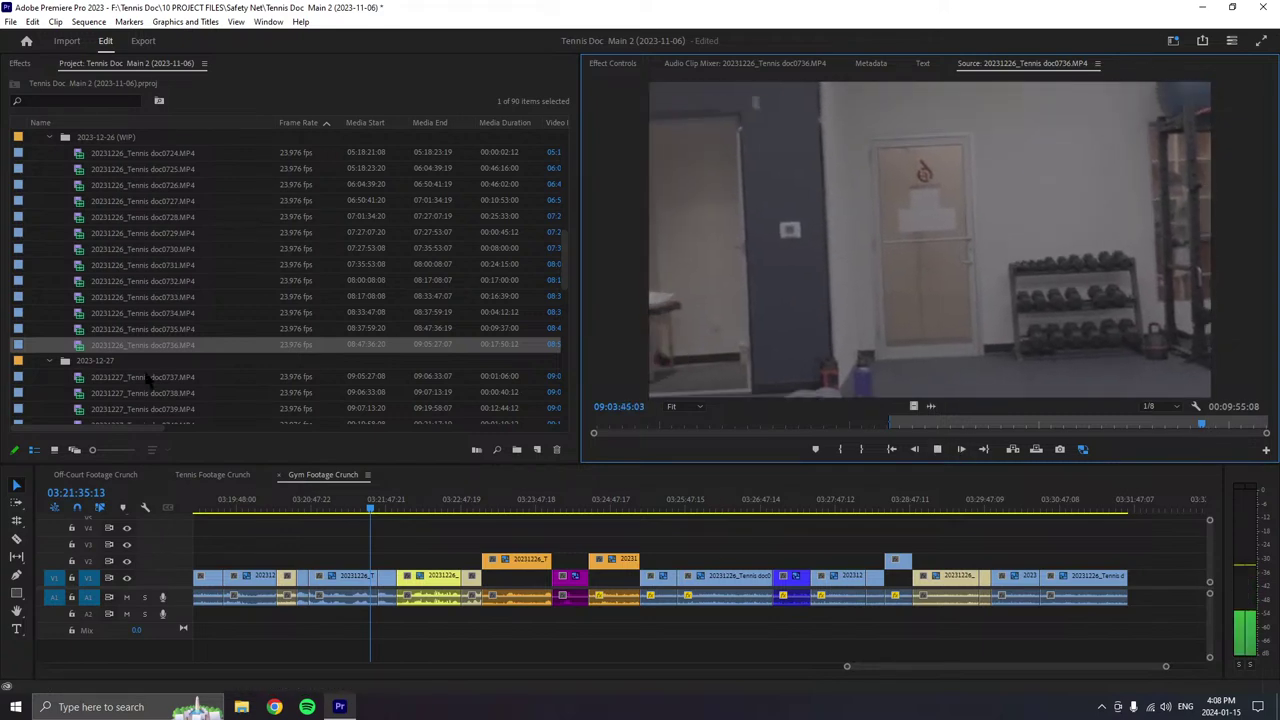
- Rename the 2023-12-26 (WIP) bin as "2023-12-26 (Done)"
{"action": "scroll", "coordinate": [140, 300], "scroll_direction": "up", "scroll_amount": 1}
{"action": "right_click", "coordinate": [112, 172]}
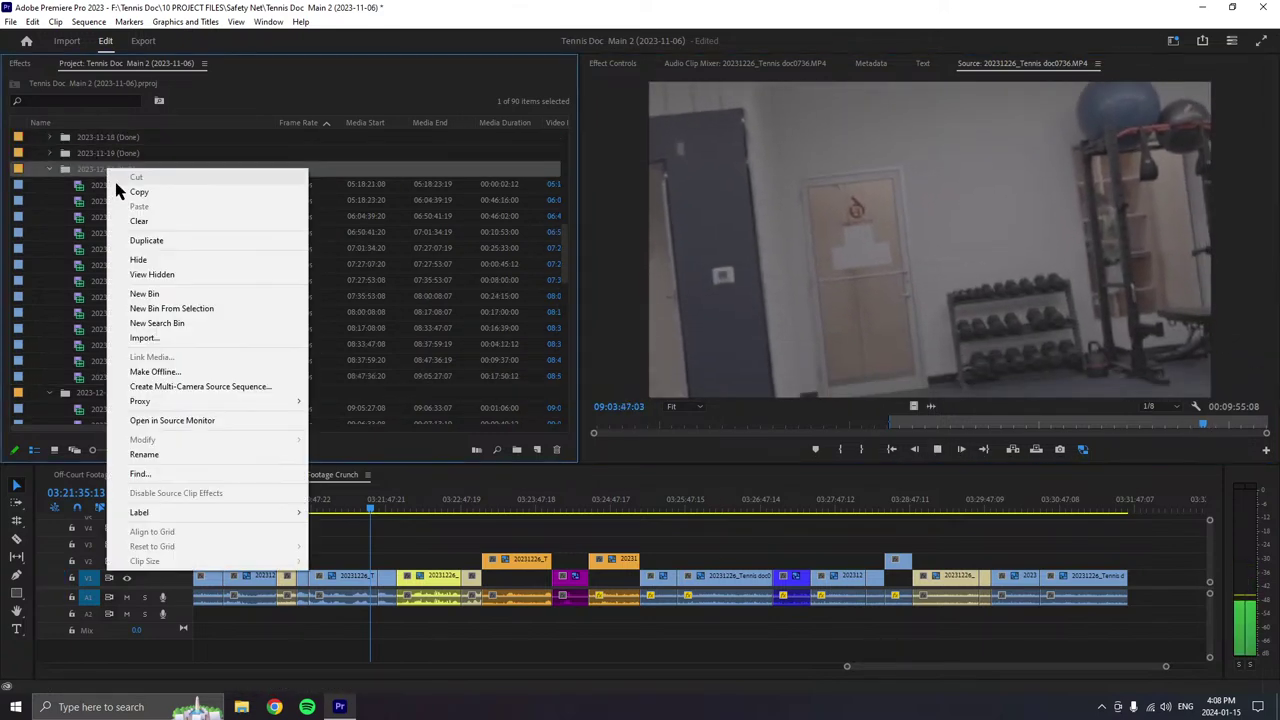
{"action": "left_click", "coordinate": [148, 455]}
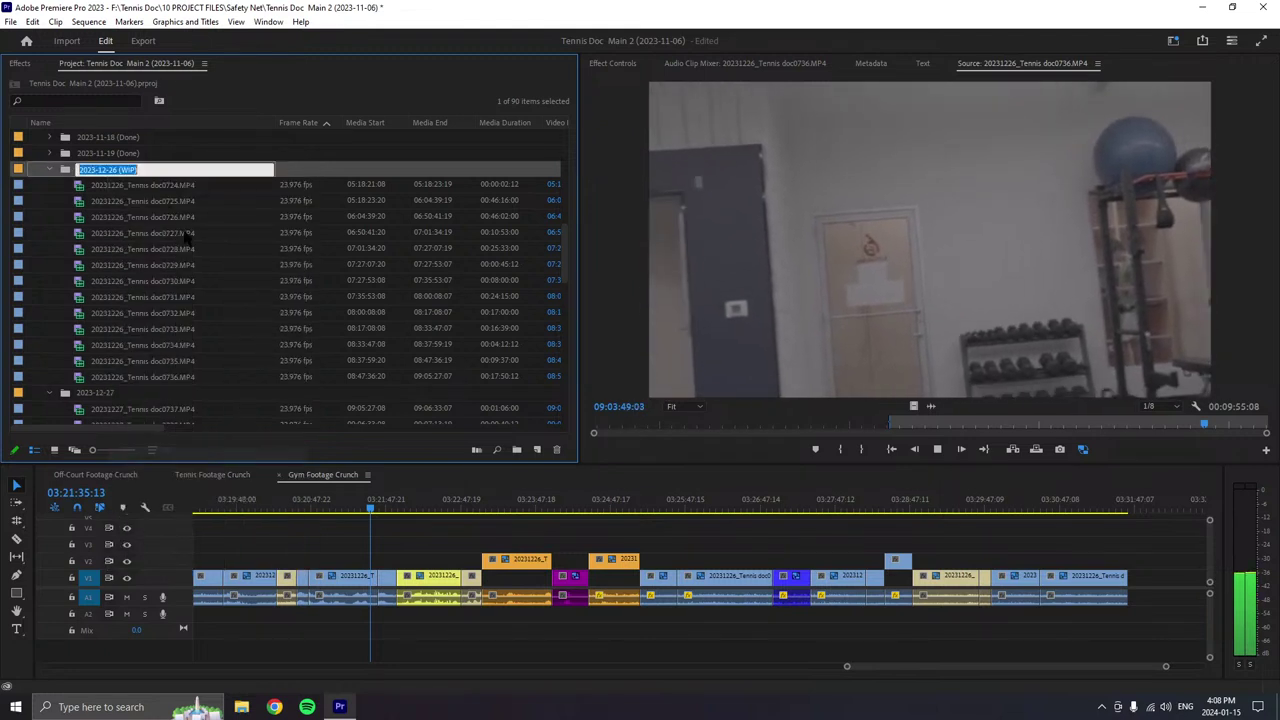
{"action": "left_click", "coordinate": [175, 170]}
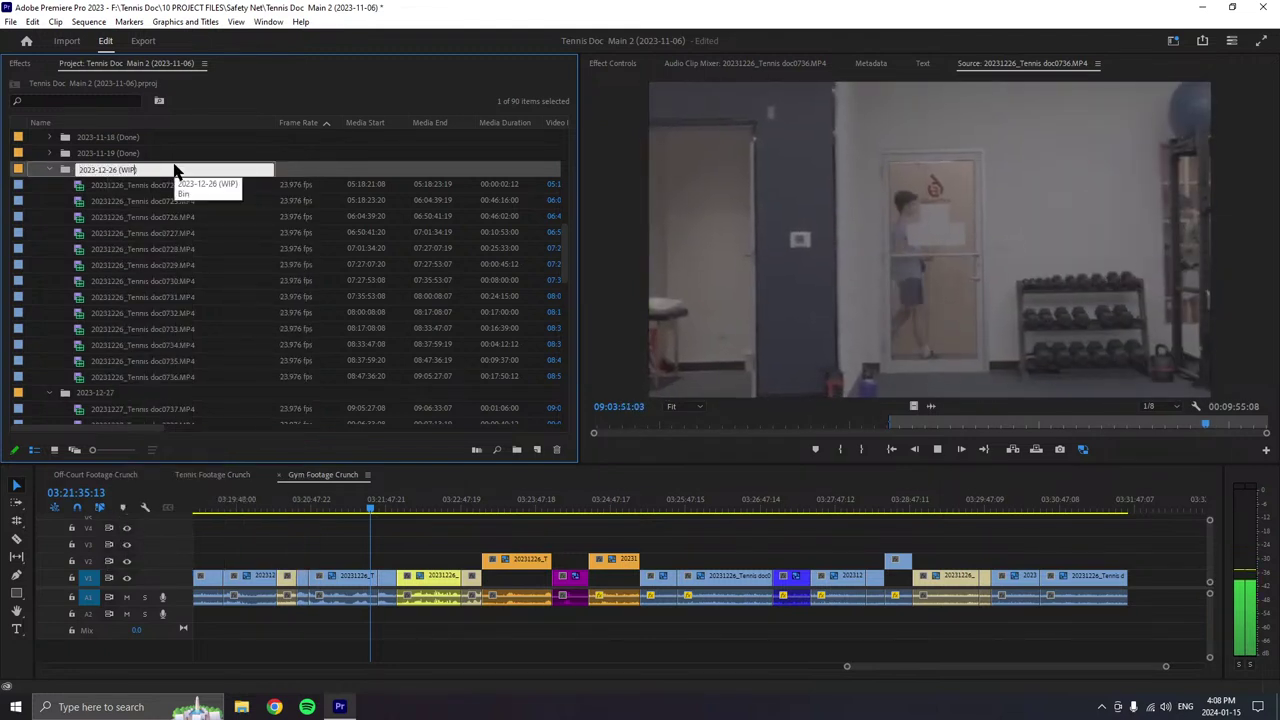
{"action": "key", "text": "BackSpace"}
{"action": "key", "text": "BackSpace"}
{"action": "key", "text": "BackSpace"}
{"action": "key", "text": "BackSpace"}
{"action": "type", "text": "Done)"}
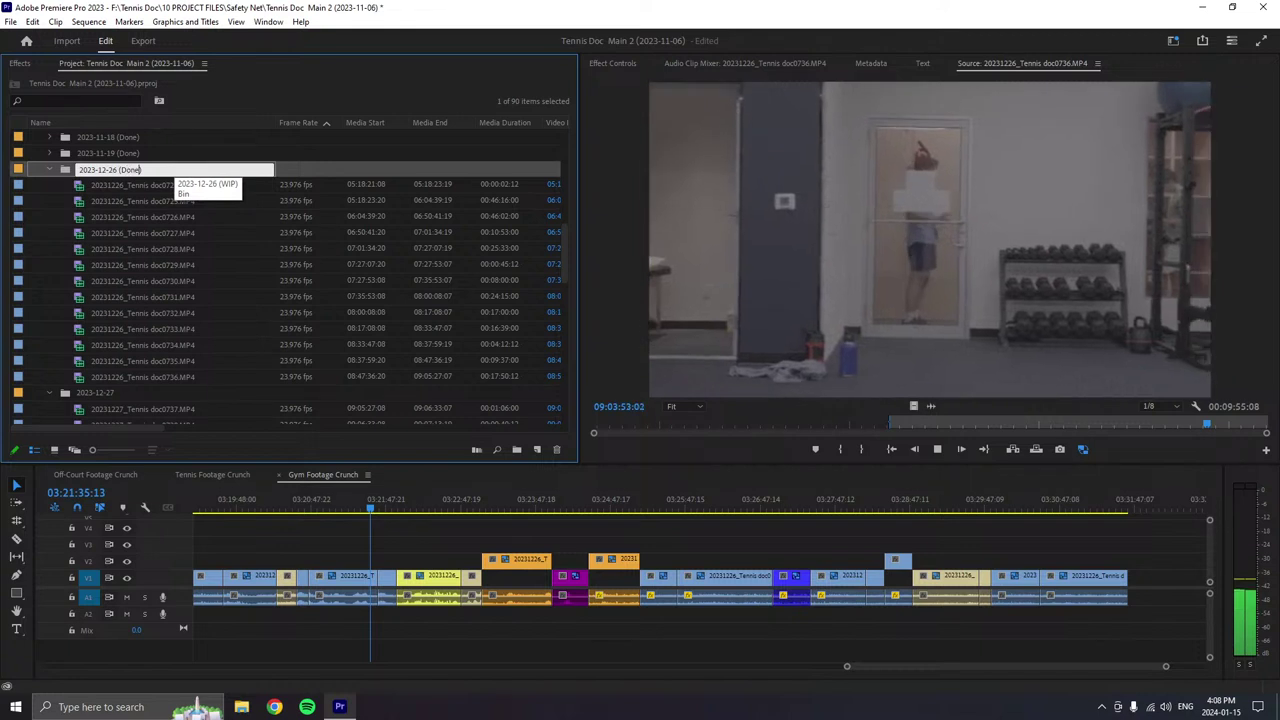
{"action": "left_click", "coordinate": [333, 265]}
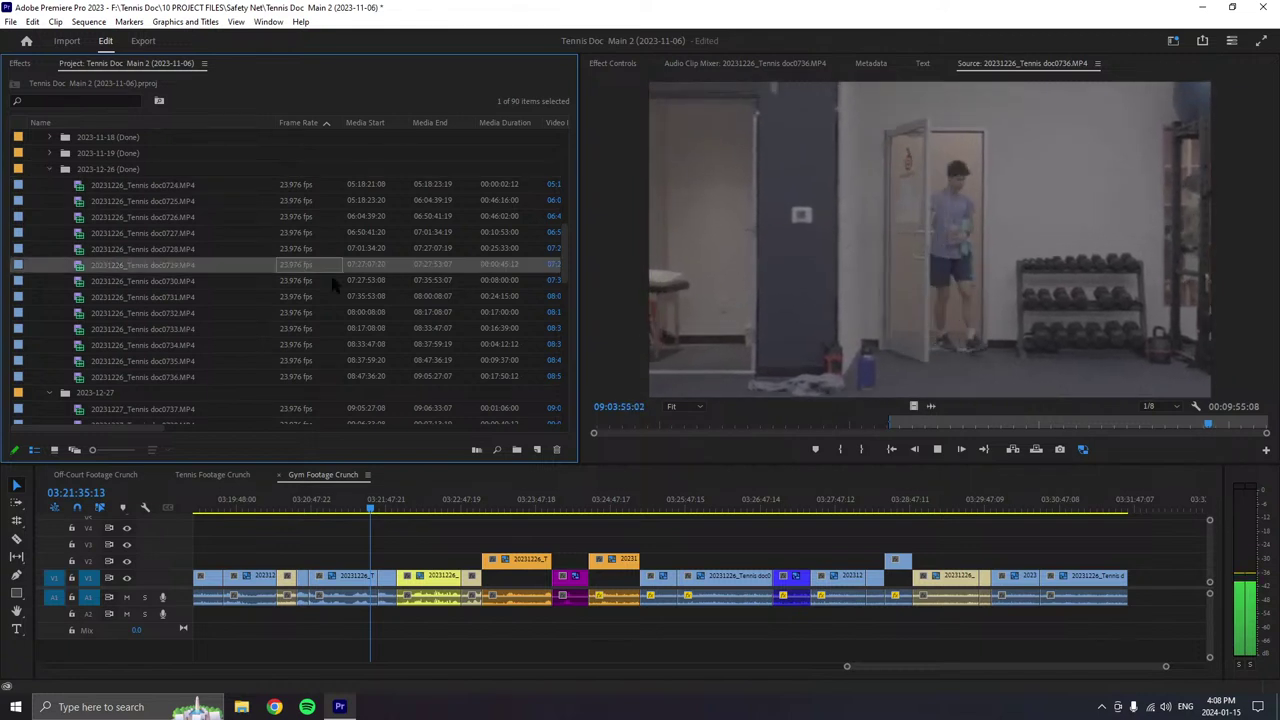
- Rename the 2023-12-27 bin as "2023-12-27 (WIP)"
{"action": "scroll", "coordinate": [156, 290], "scroll_direction": "down", "scroll_amount": 4}
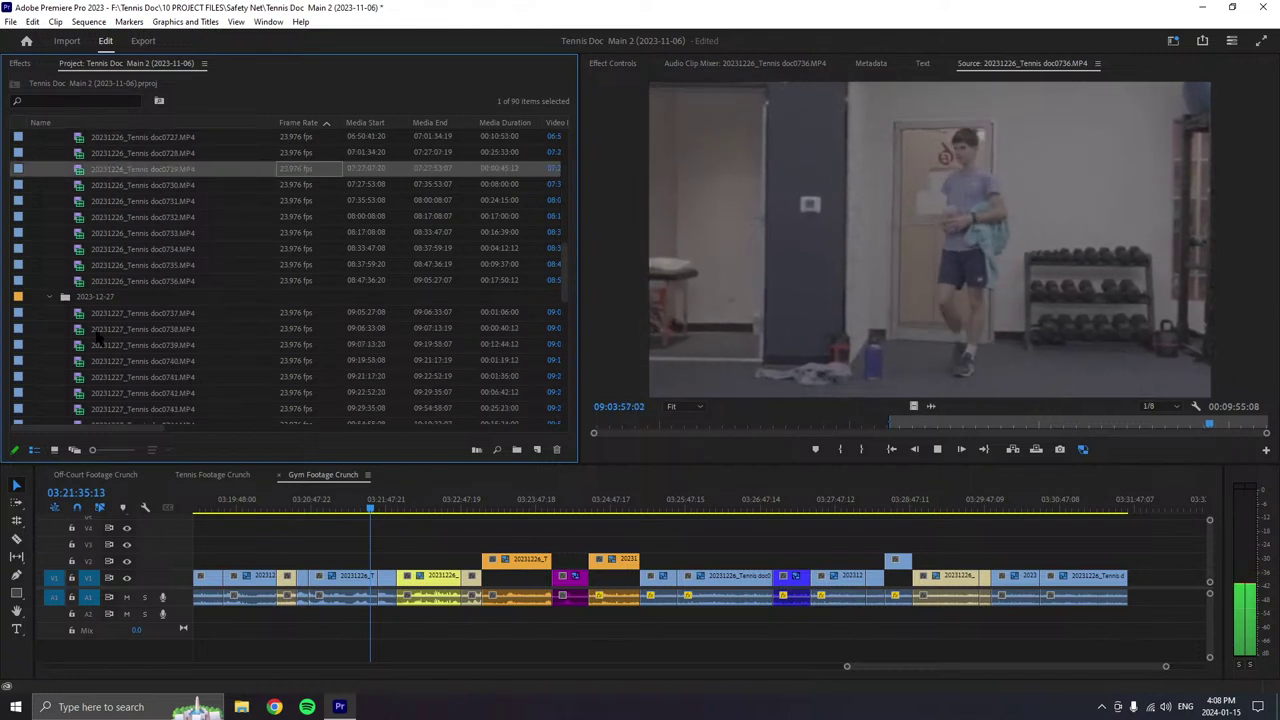
{"action": "scroll", "coordinate": [90, 332], "scroll_direction": "down", "scroll_amount": 1}
{"action": "right_click", "coordinate": [111, 252]}
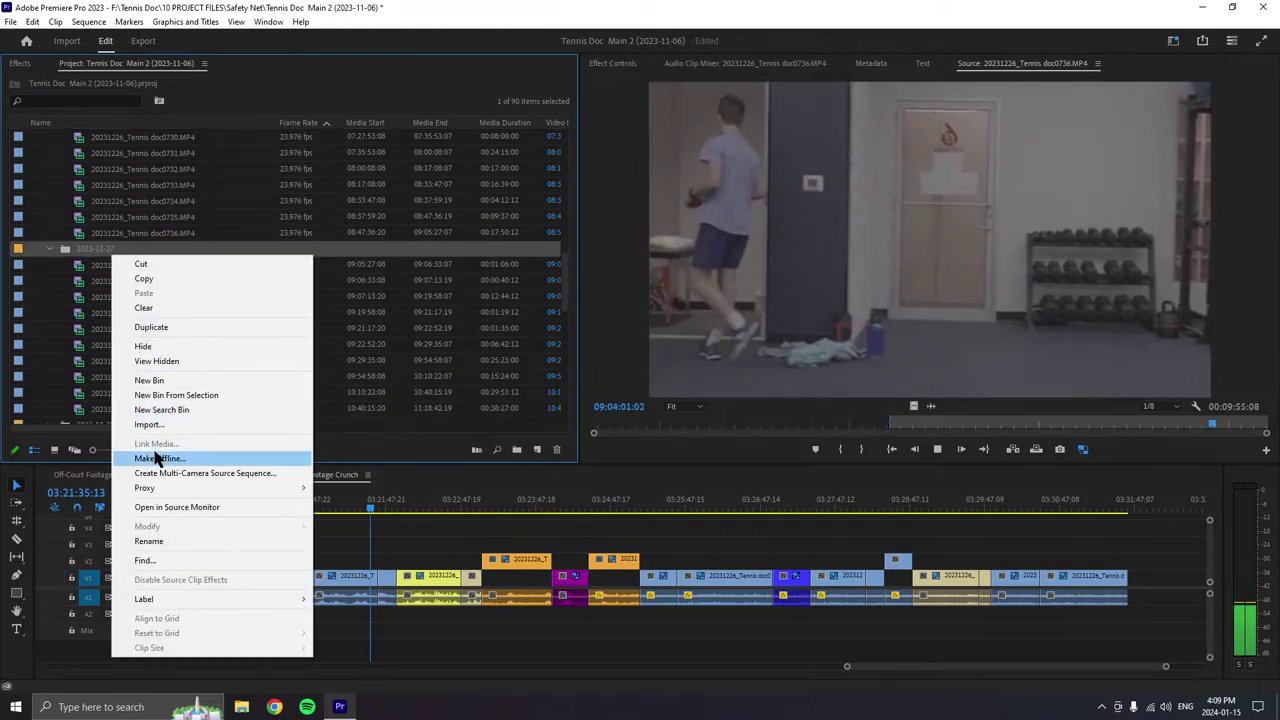
{"action": "left_click", "coordinate": [95, 249]}
{"action": "right_click", "coordinate": [95, 249]}
{"action": "left_click", "coordinate": [110, 249]}
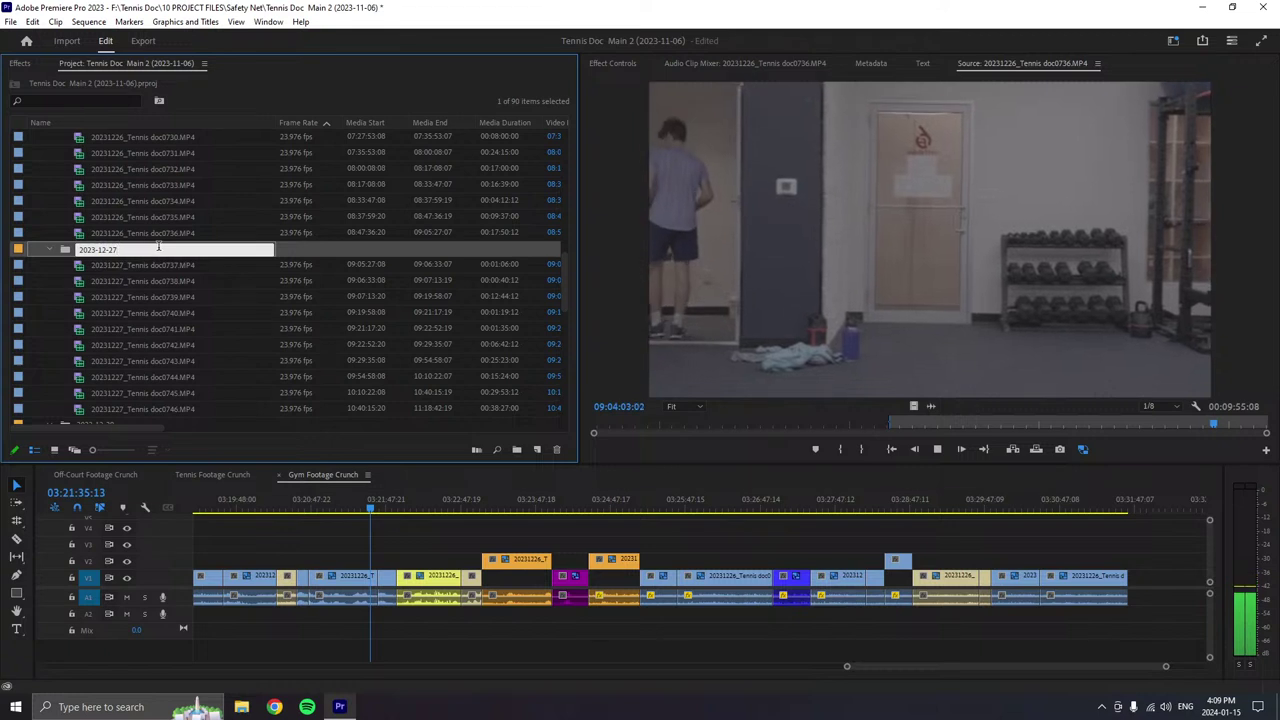
{"action": "type", "text": "(WIP)"}
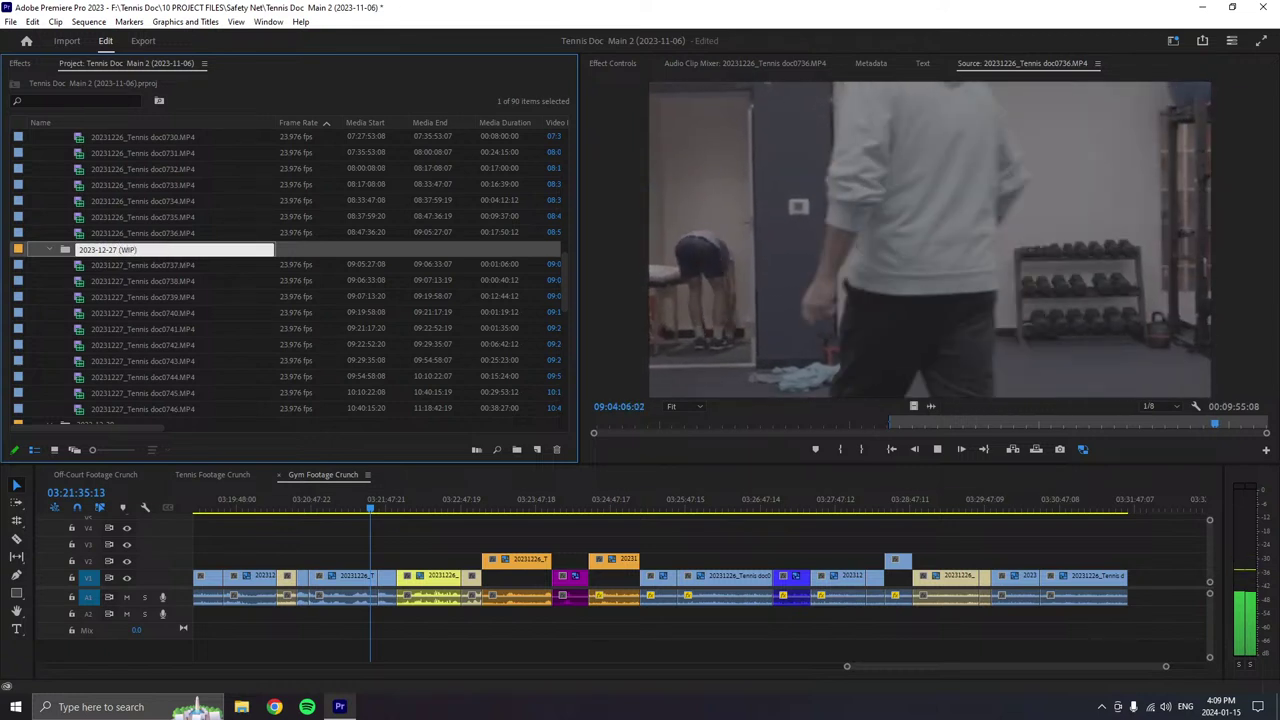
{"action": "key", "text": "Return"}
{"action": "left_click", "coordinate": [97, 258]}
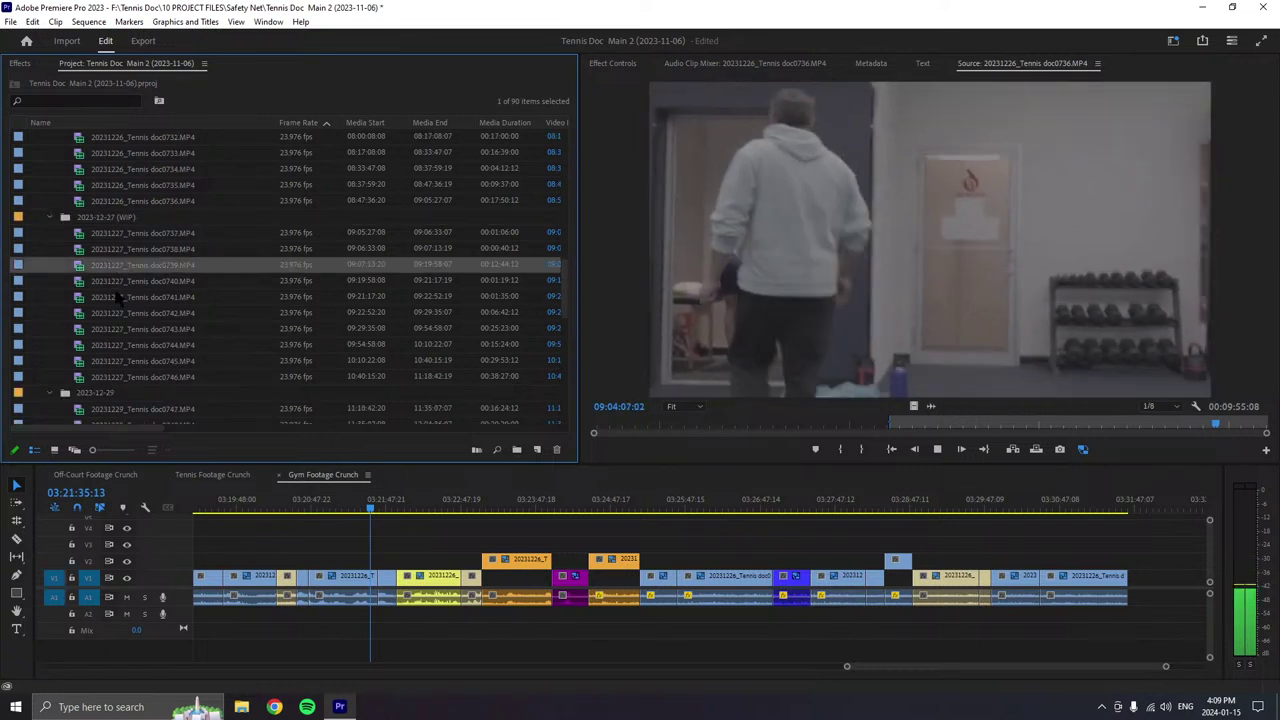
- Reopen doc0736 and review its remaining footage from about 09:03:50 to the end of the clip
{"action": "double_click", "coordinate": [92, 236]}
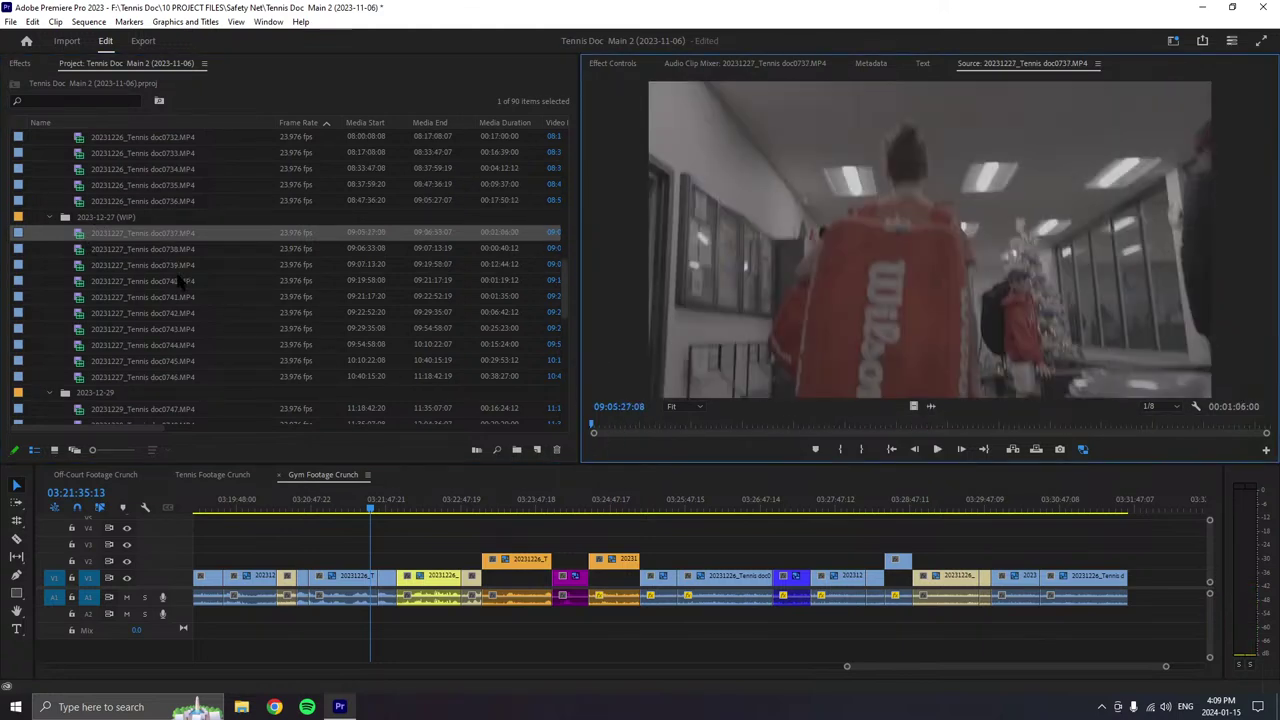
{"action": "double_click", "coordinate": [80, 202]}
{"action": "left_click", "coordinate": [929, 449]}
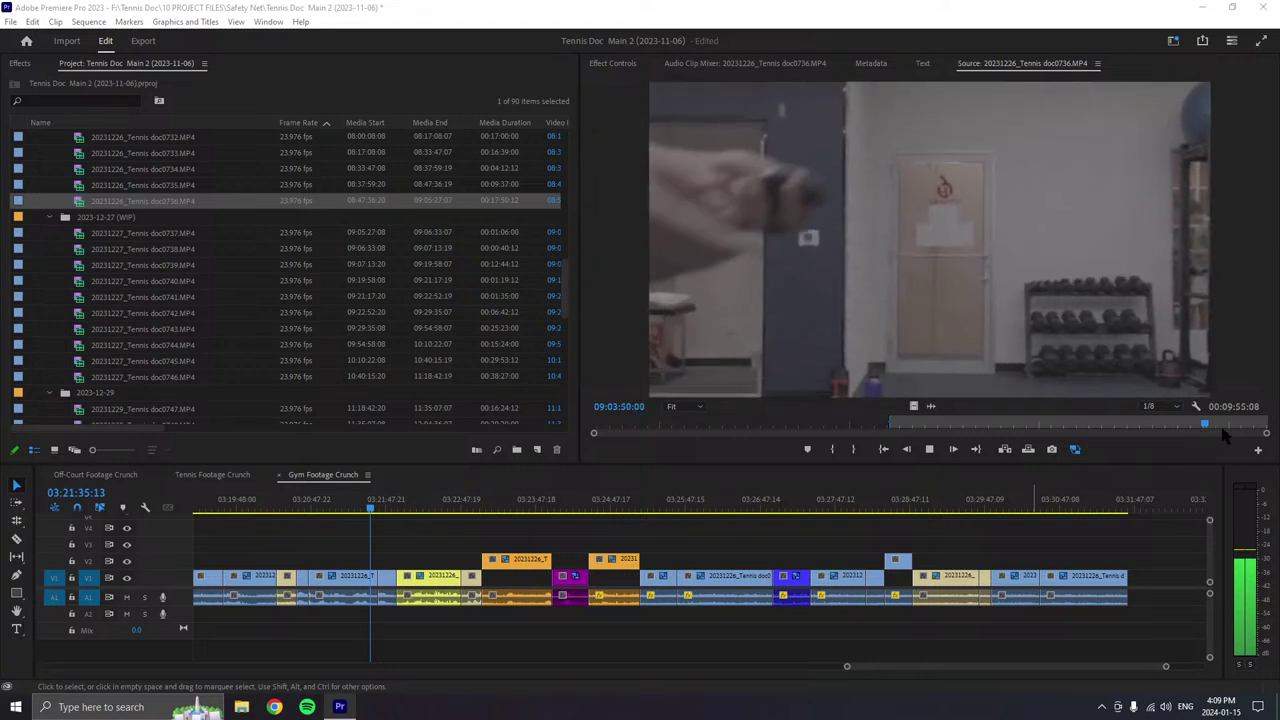
{"action": "left_click", "coordinate": [1213, 425]}
{"action": "left_click", "coordinate": [929, 450]}
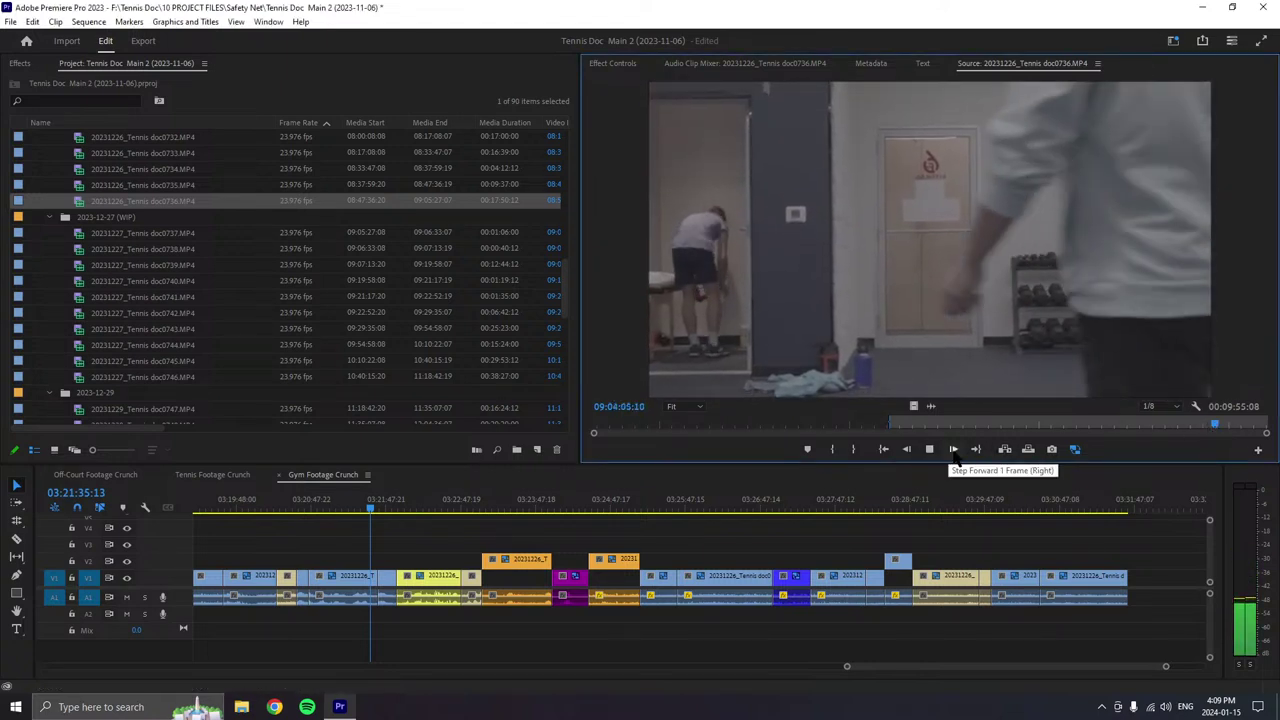
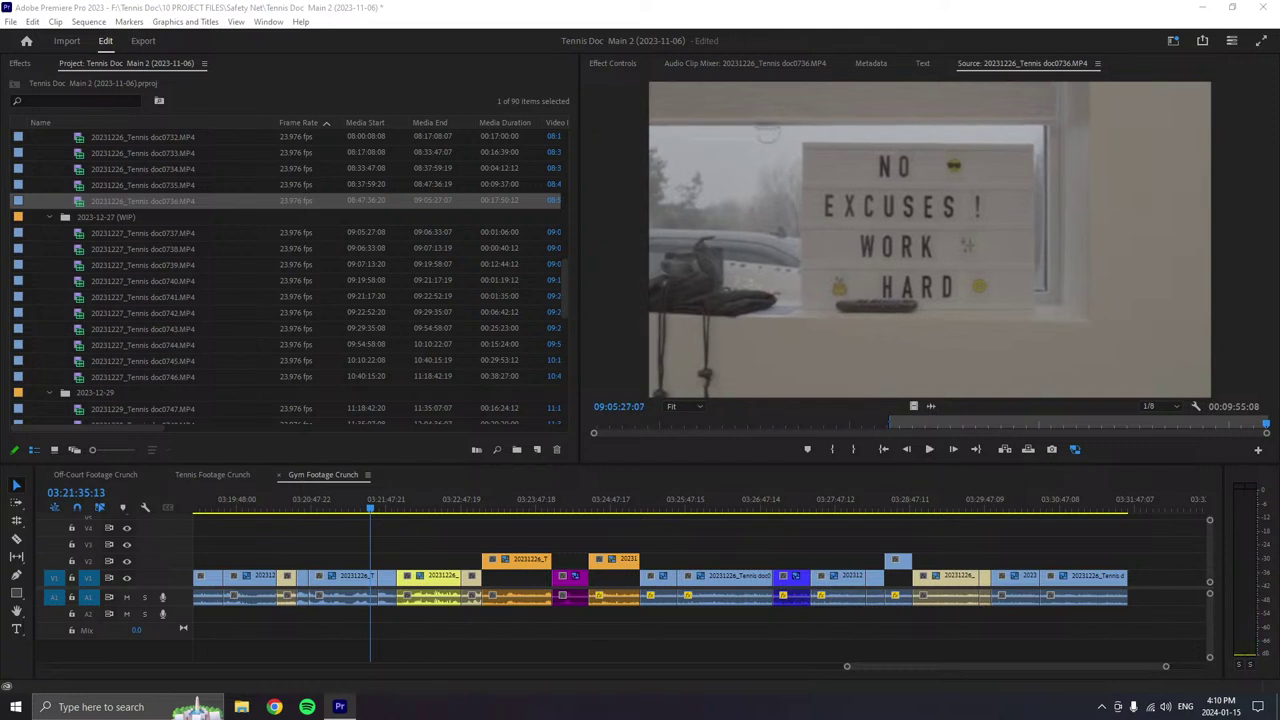
{"action": "key", "text": "space"}
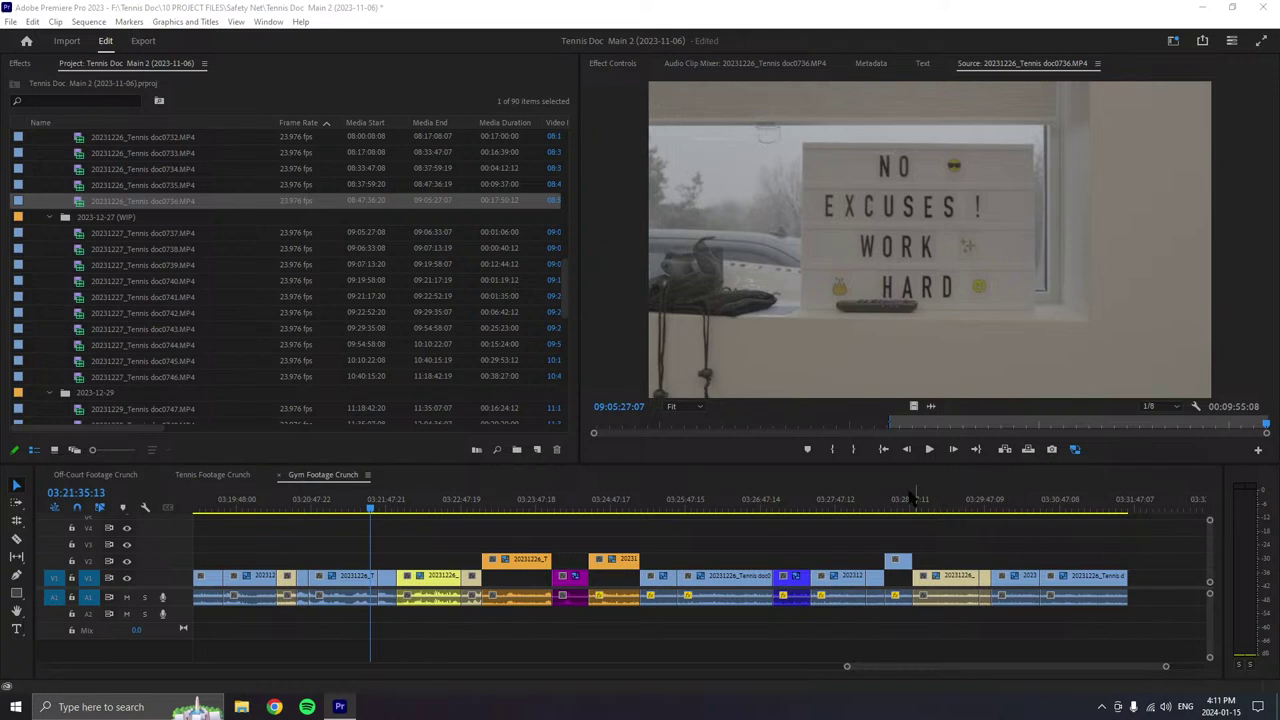
- Collapse the 2023-12-26 (Done) bin and preview the opening of doc0737 from the 2023-12-27 (WIP) bin
{"action": "scroll", "coordinate": [75, 232], "scroll_direction": "up", "scroll_amount": 4}
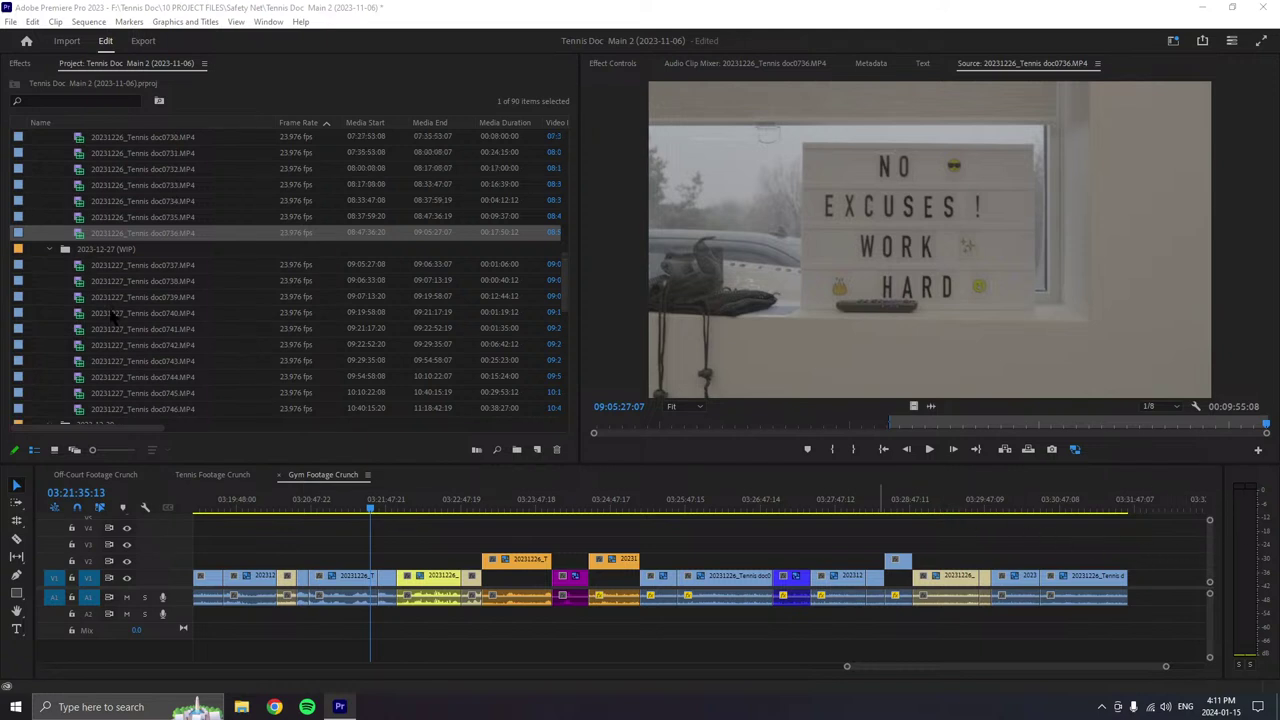
{"action": "left_click", "coordinate": [50, 201]}
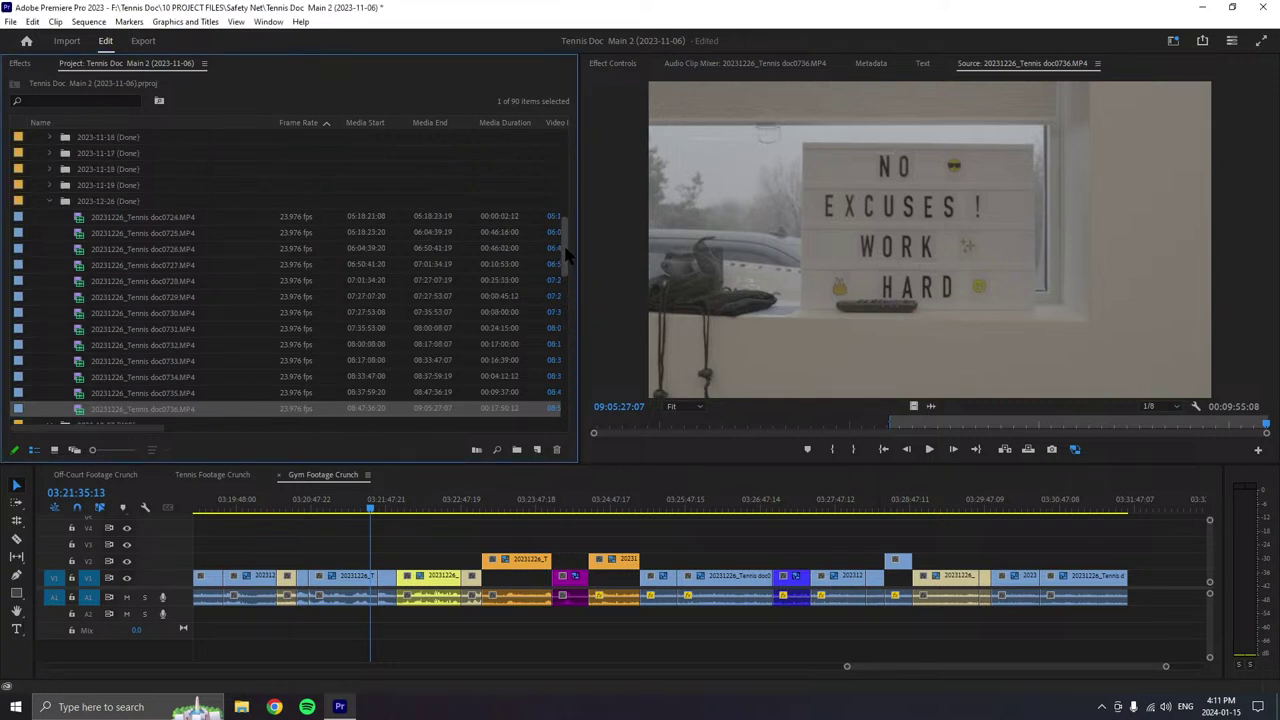
{"action": "double_click", "coordinate": [78, 236]}
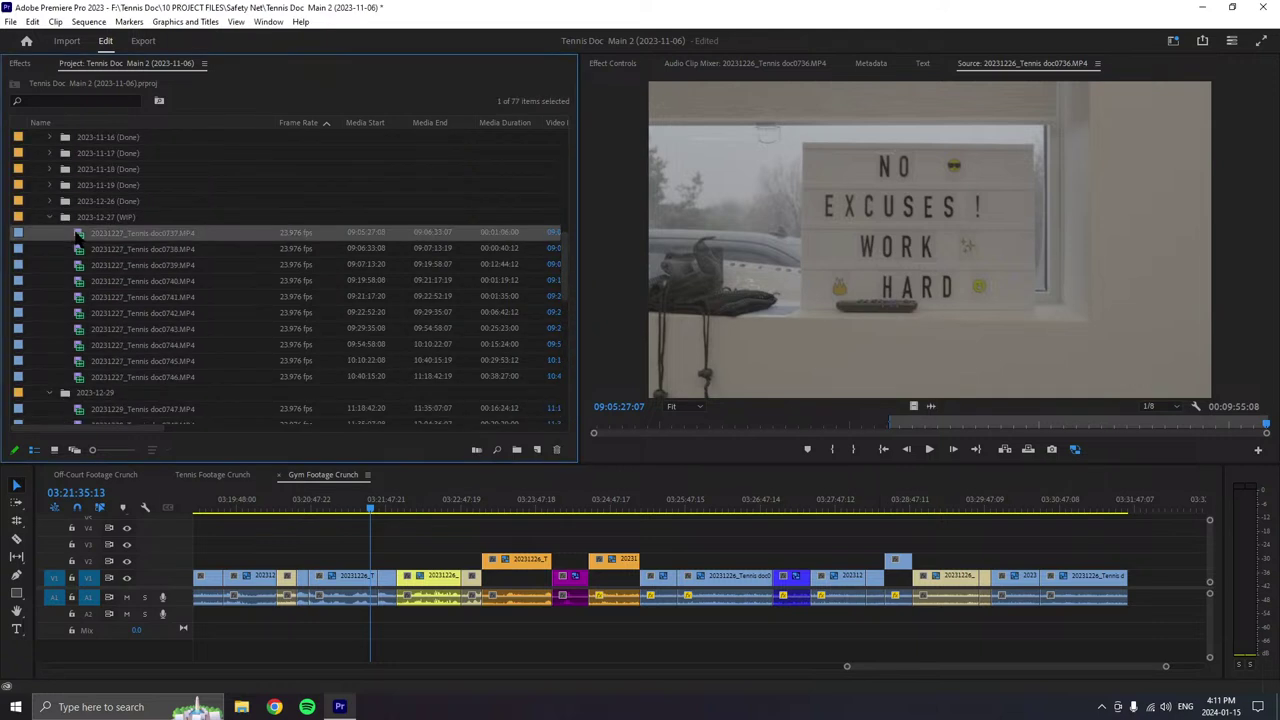
{"action": "left_click", "coordinate": [930, 452]}
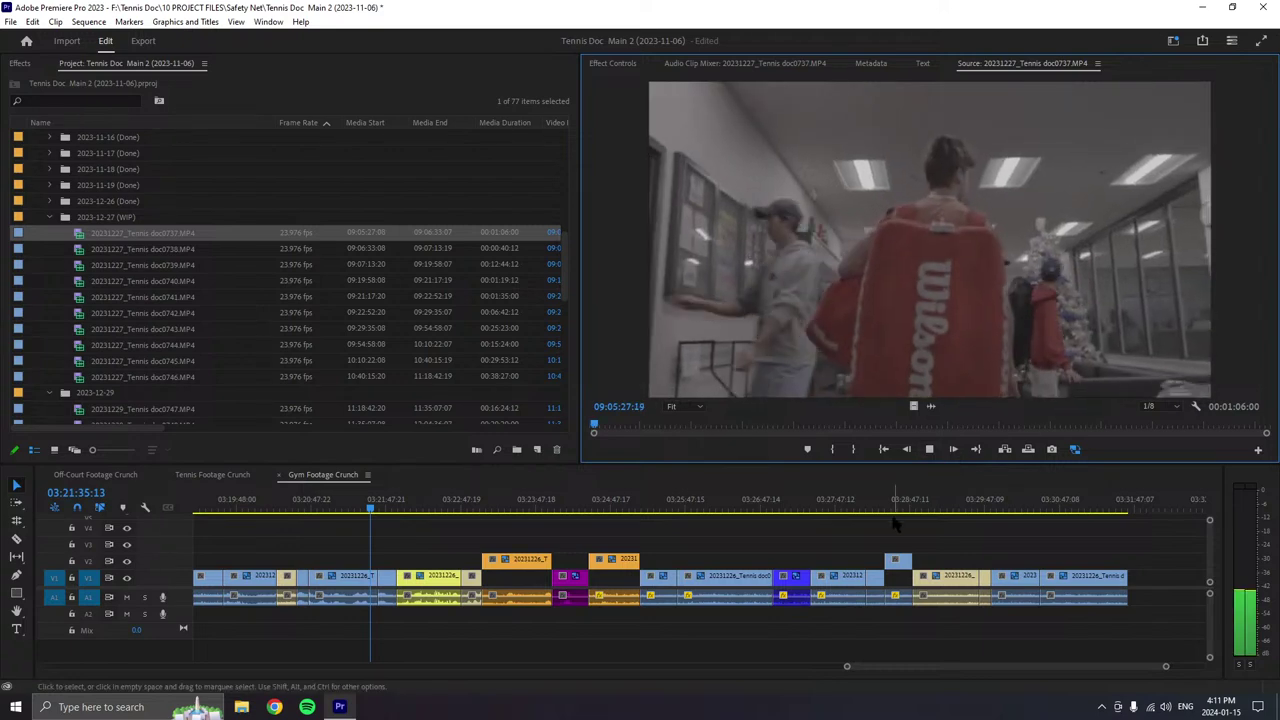
{"action": "key", "text": "space"}
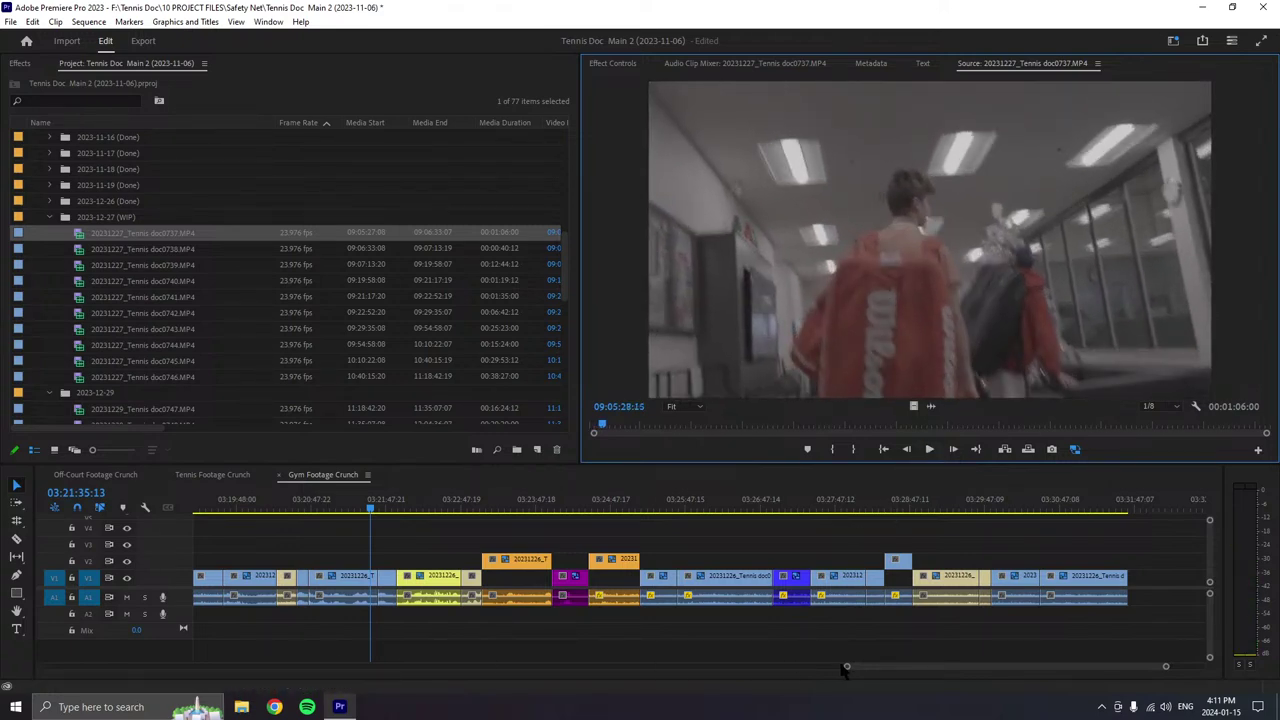
- Extend the 12/26 title in the Gym Footage Crunch to the end of the last clip and save the project
{"action": "left_click", "coordinate": [800, 667]}
{"action": "left_click_drag", "start_coordinate": [786, 670], "coordinate": [466, 671]}
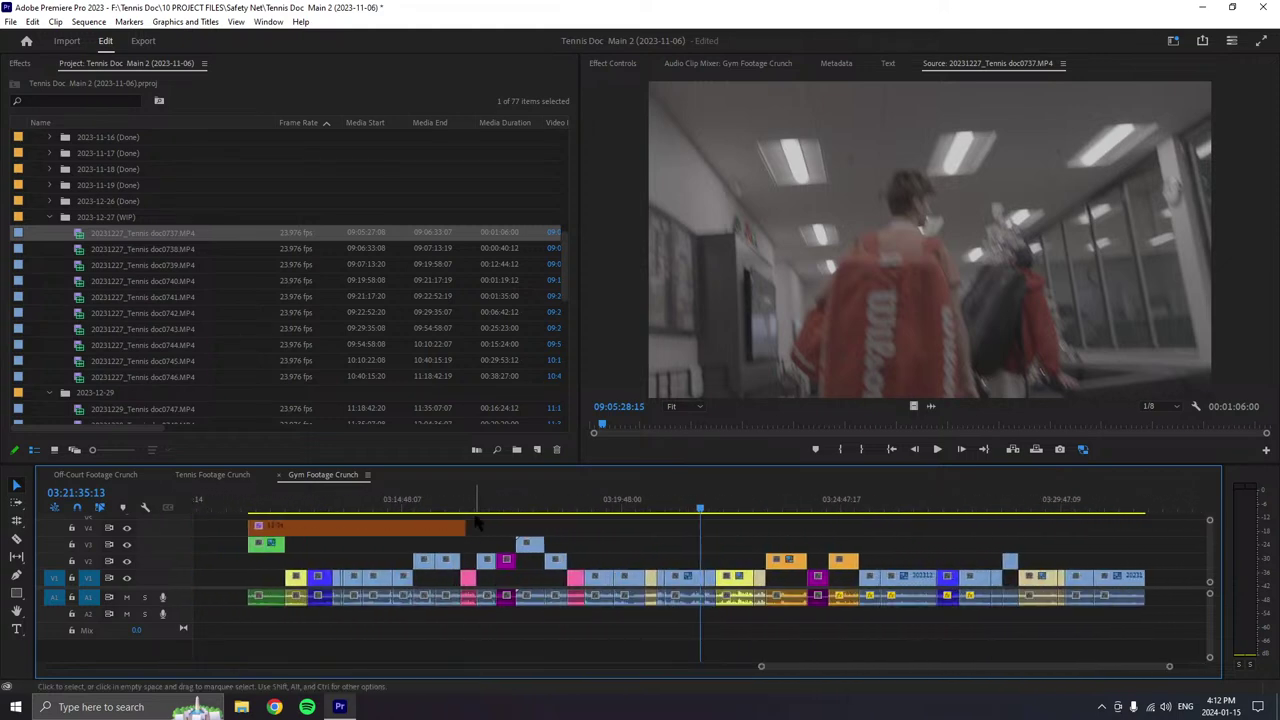
{"action": "left_click_drag", "start_coordinate": [467, 525], "coordinate": [1158, 541]}
{"action": "key", "text": "ctrl+s"}
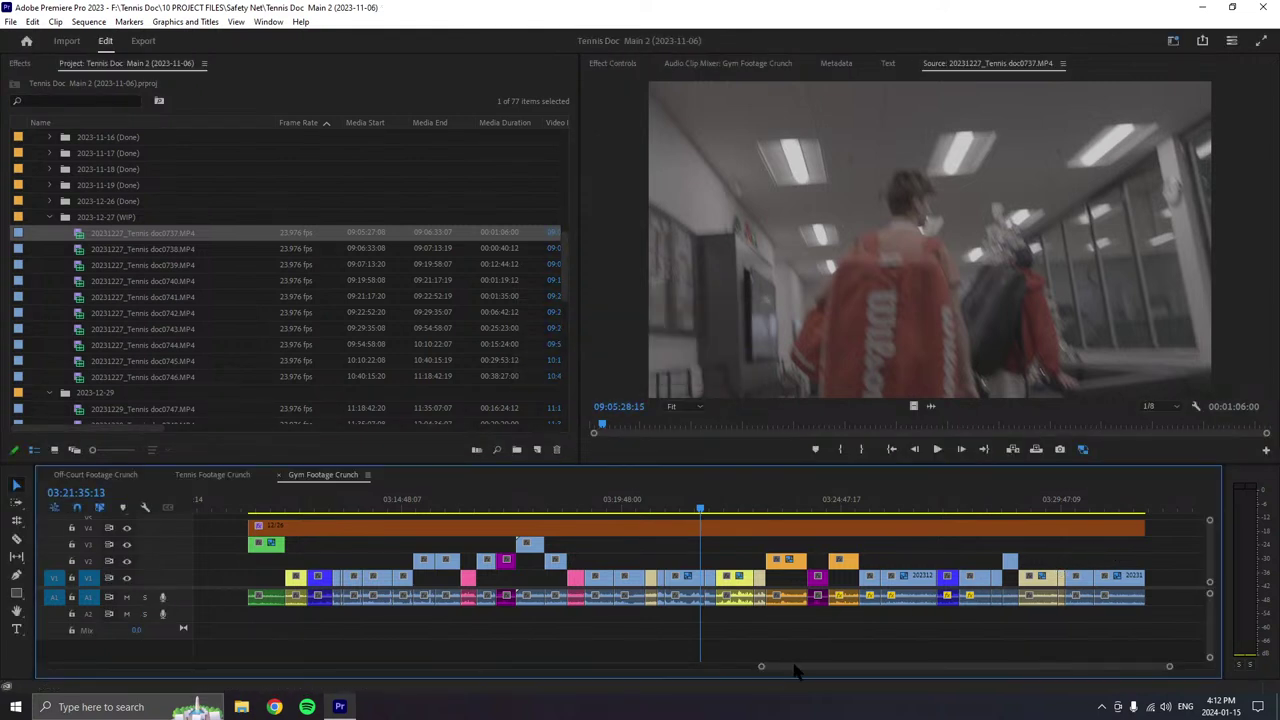
- Lengthen the 12/26 title past the last gym clip, cut it where the footage ends, and move the extra piece further along the timeline
{"action": "scroll", "coordinate": [794, 671], "scroll_direction": "down", "scroll_amount": 5}
{"action": "left_click", "coordinate": [780, 530]}
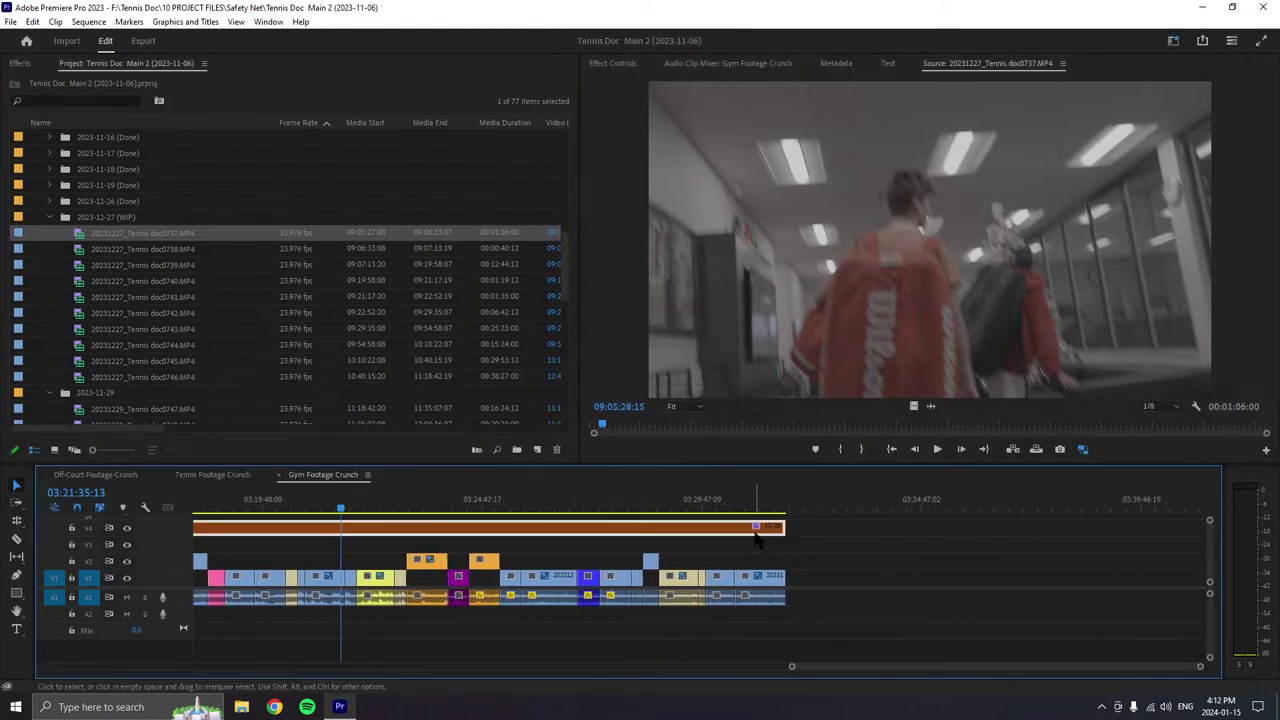
{"action": "left_click_drag", "start_coordinate": [703, 533], "coordinate": [1022, 532]}
{"action": "key", "text": "Escape"}
{"action": "left_click_drag", "start_coordinate": [786, 528], "coordinate": [922, 530]}
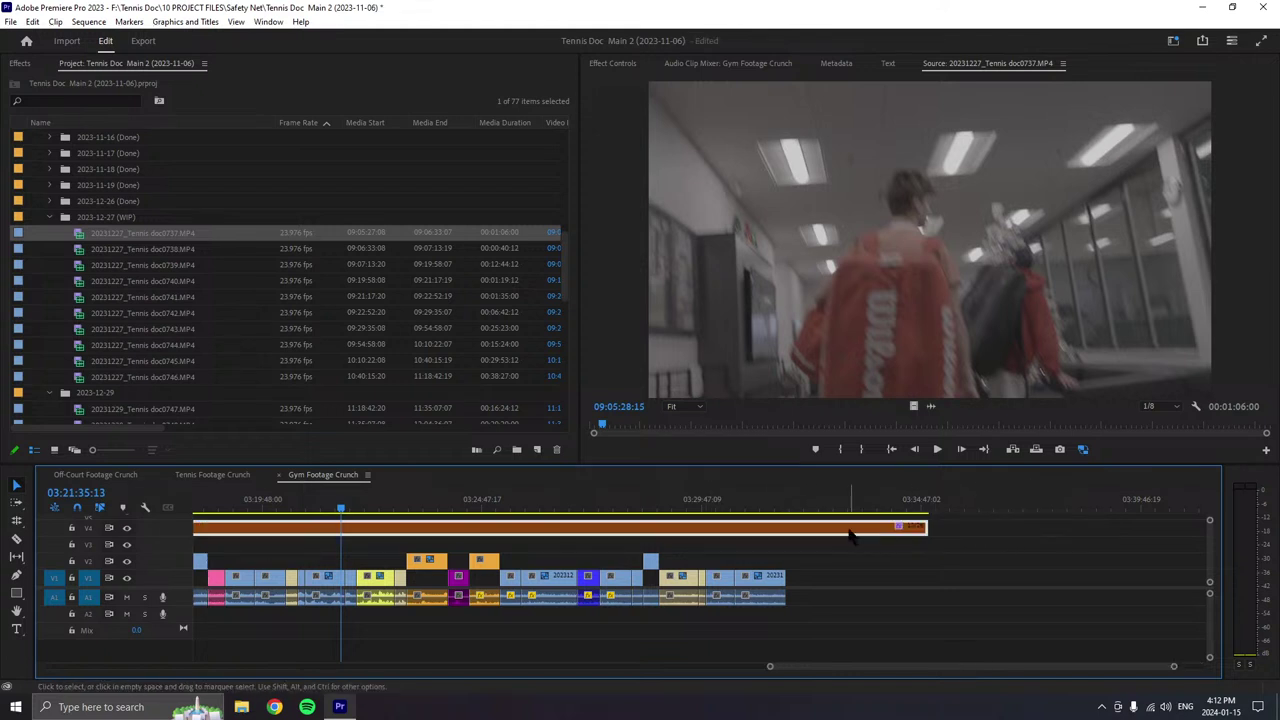
{"action": "key", "text": "c"}
{"action": "left_click", "coordinate": [790, 530]}
{"action": "key", "text": "v"}
{"action": "left_click_drag", "start_coordinate": [808, 532], "coordinate": [906, 531]}
- Change the text of the separated title piece in the Gym Footage Crunch to 12/27
{"action": "key", "text": "t"}
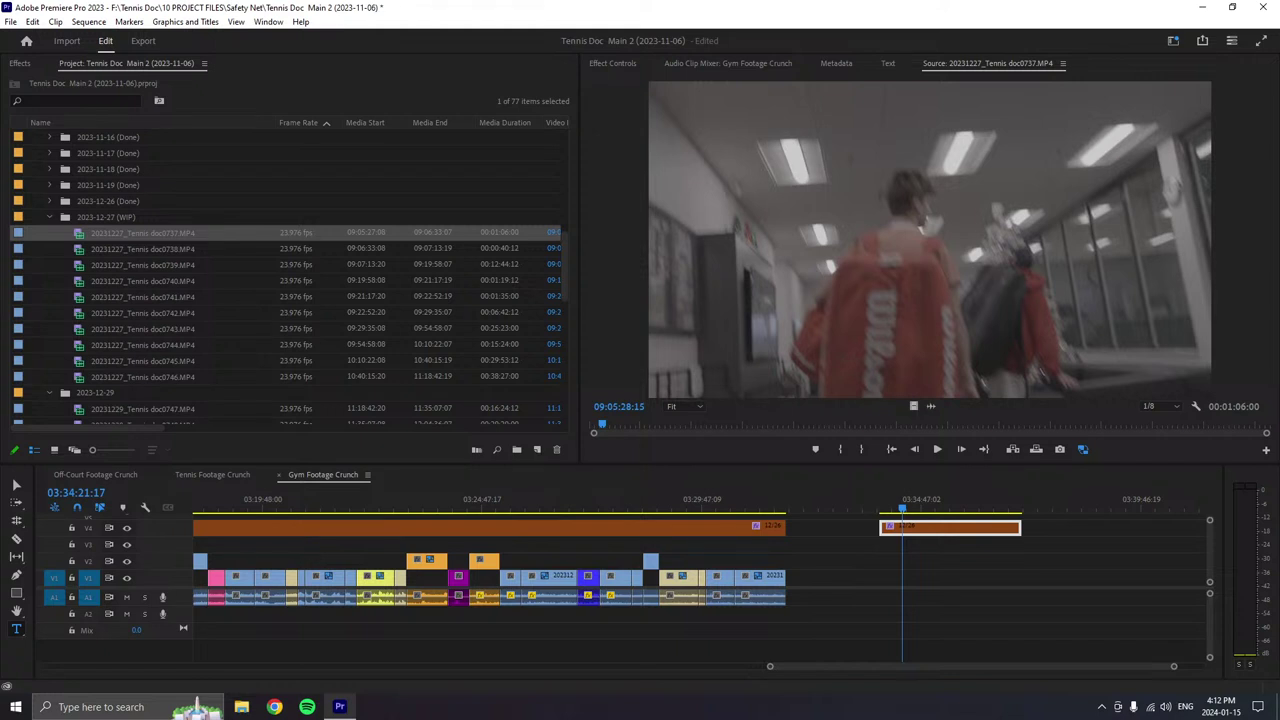
{"action": "left_click", "coordinate": [1046, 549]}
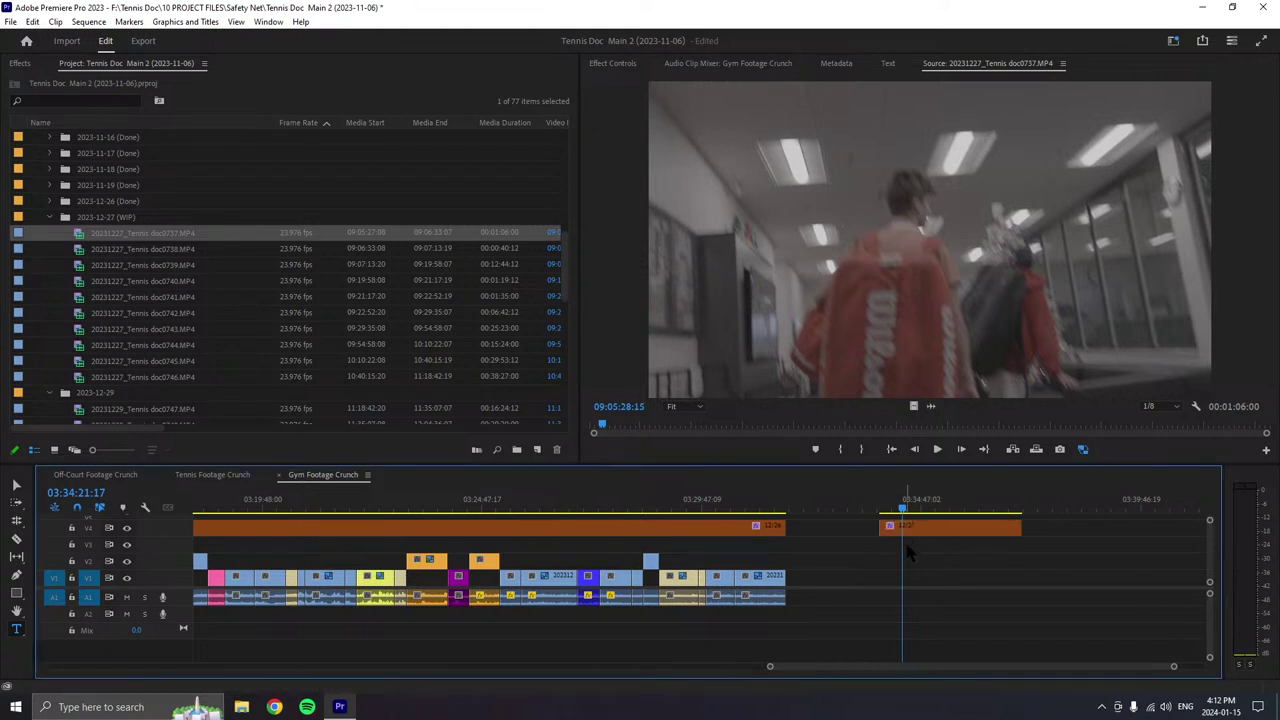
{"action": "scroll", "coordinate": [913, 551], "scroll_direction": "right", "scroll_amount": 1}
{"action": "scroll", "coordinate": [1001, 596], "scroll_direction": "right", "scroll_amount": 6}
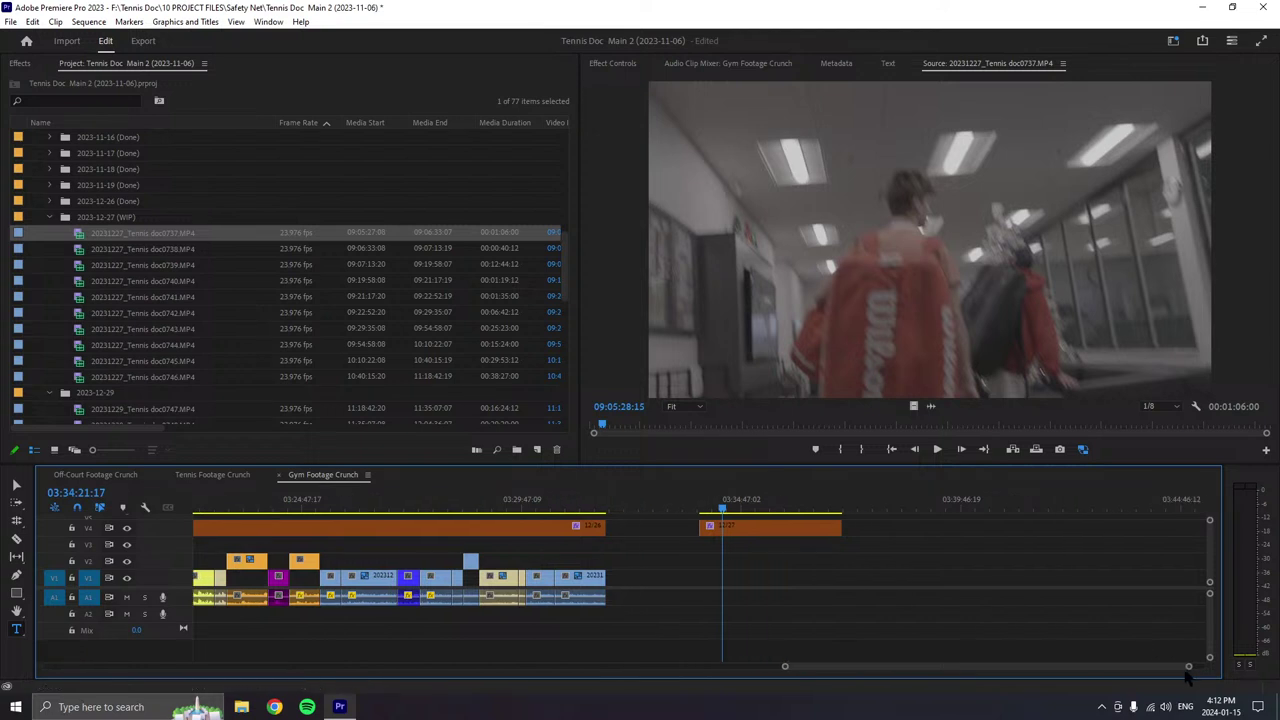
{"action": "left_click_drag", "start_coordinate": [1175, 666], "coordinate": [1168, 668]}
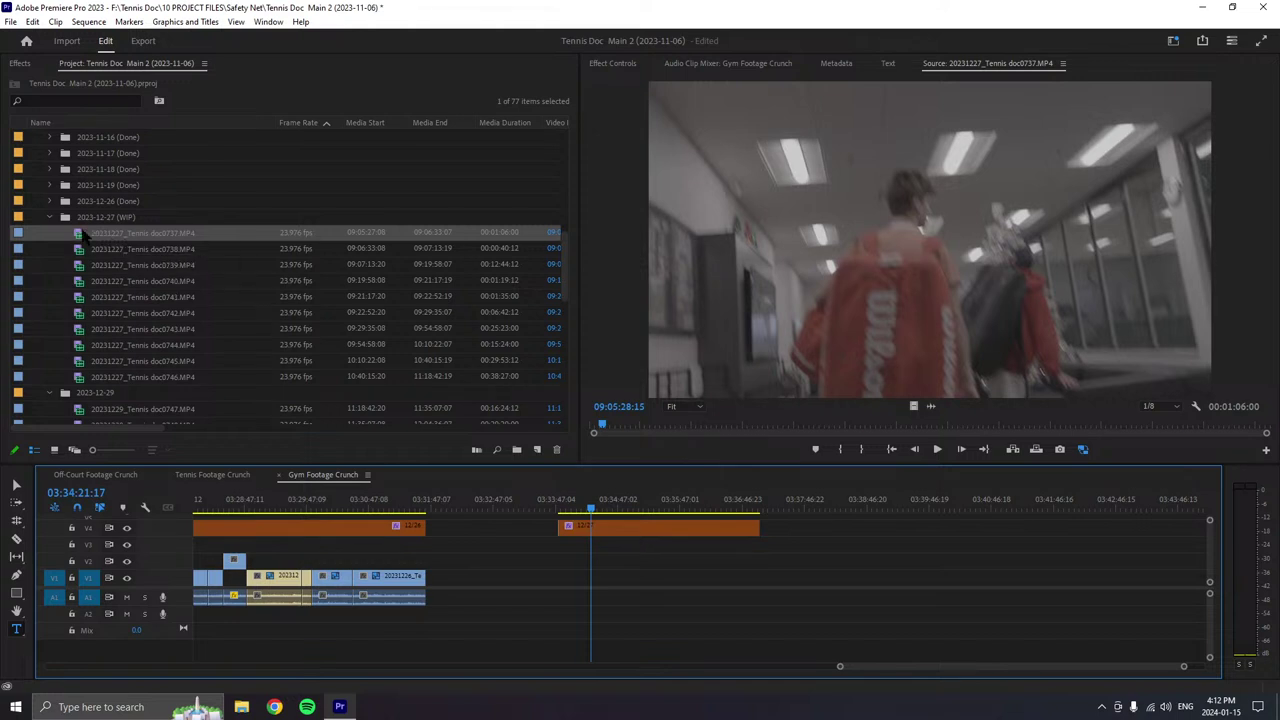
- Play doc0737 up to about 09:05:45 and check the last date title in the Off-Court Footage Crunch
{"action": "double_click", "coordinate": [79, 234]}
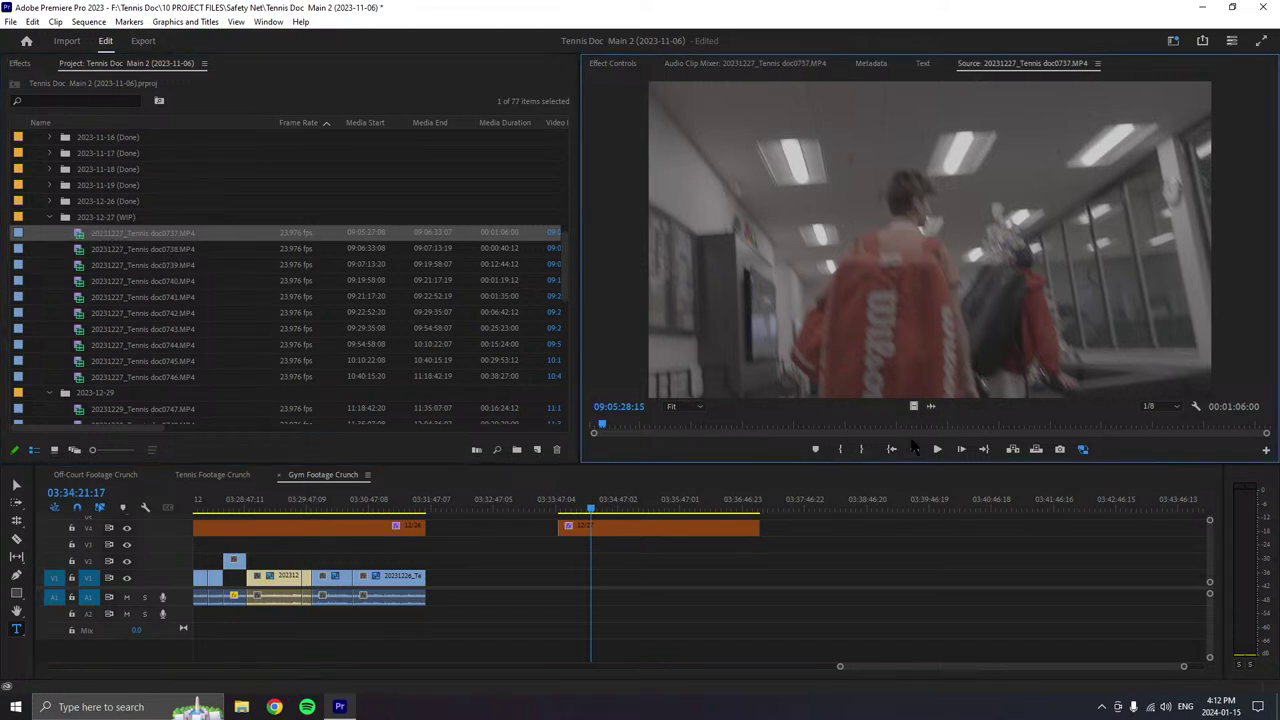
{"action": "key", "text": "space"}
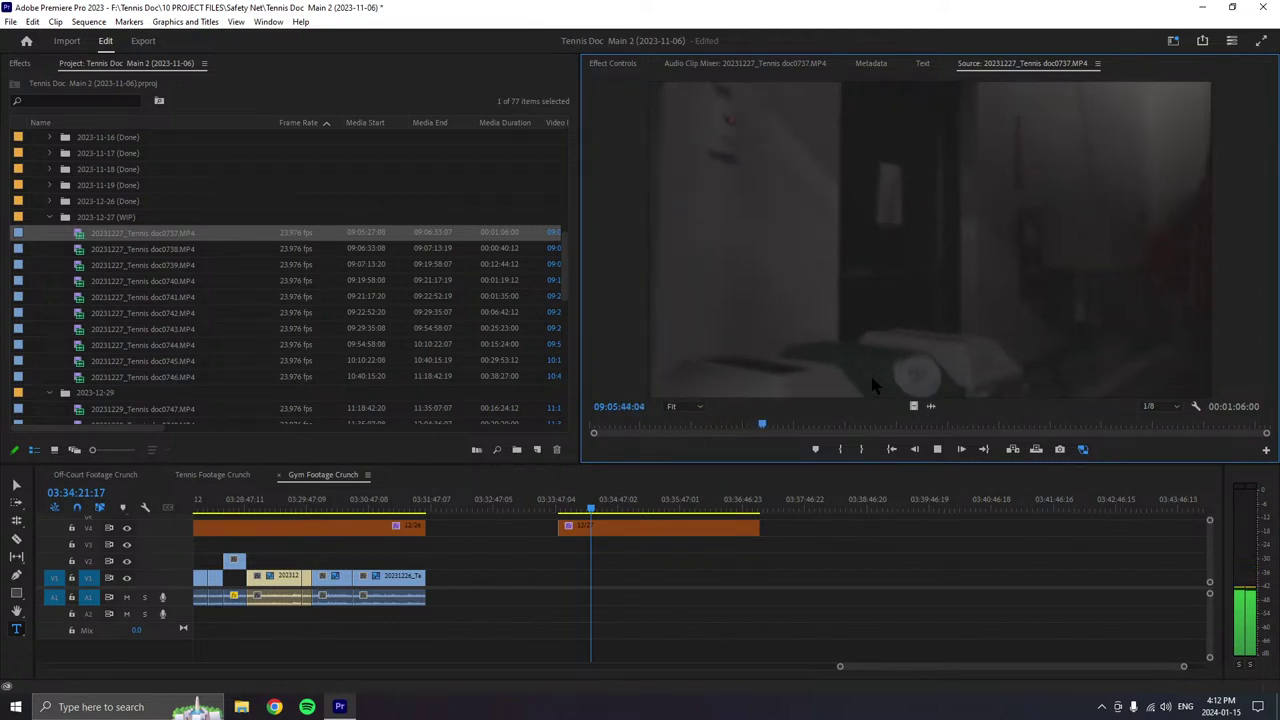
{"action": "key", "text": "space"}
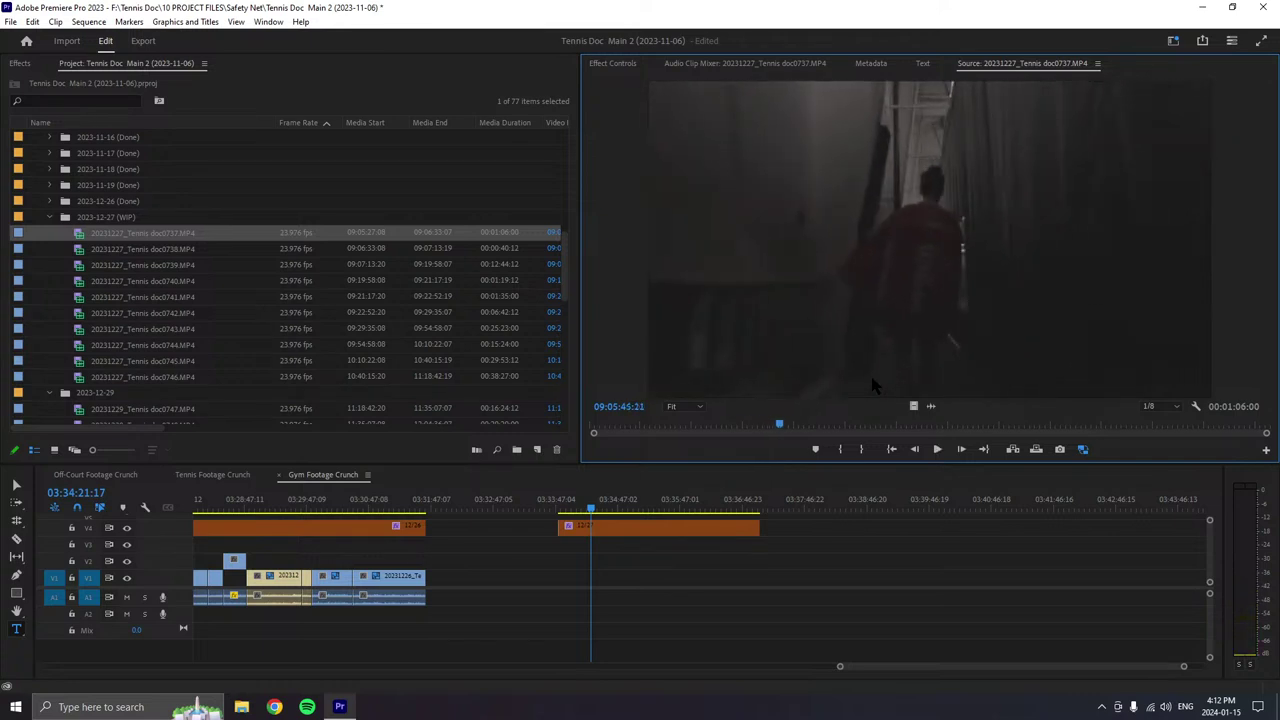
{"action": "left_click", "coordinate": [134, 476]}
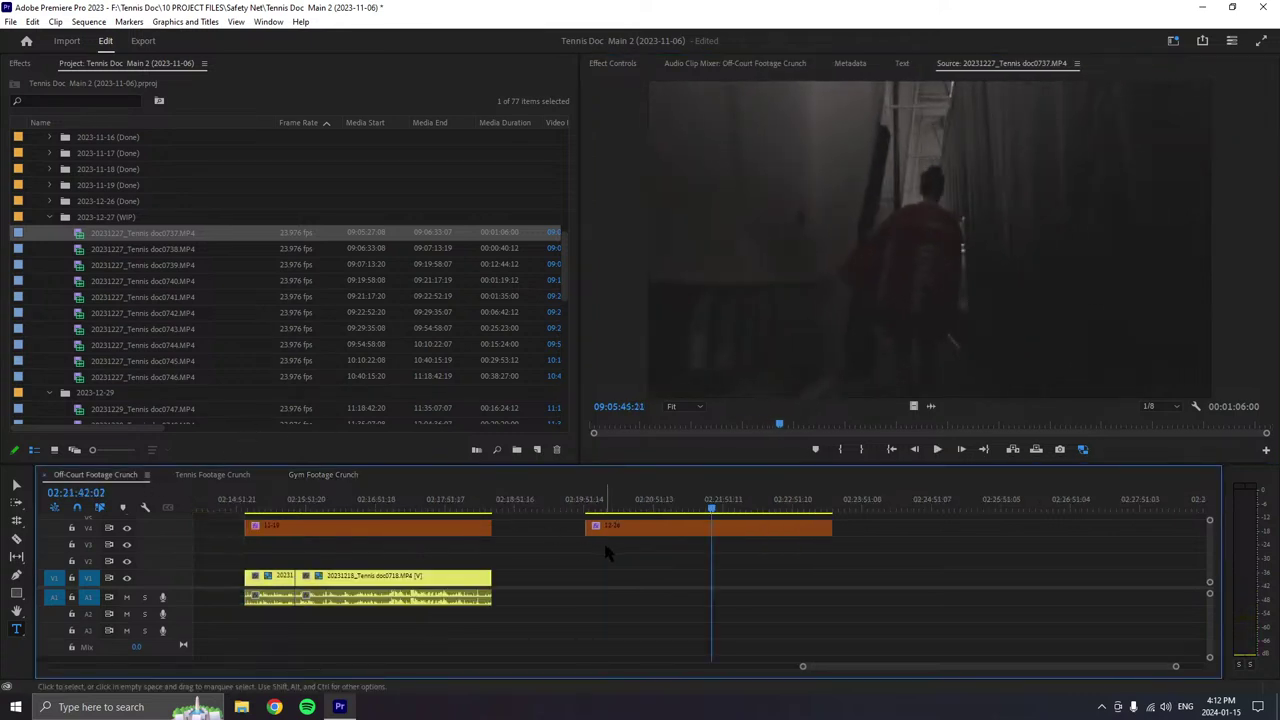
{"action": "left_click", "coordinate": [622, 528]}
- In the Tennis Footage Crunch, extend the 12/26 title, cut off the excess, and place that piece after the last clip
{"action": "left_click", "coordinate": [212, 475]}
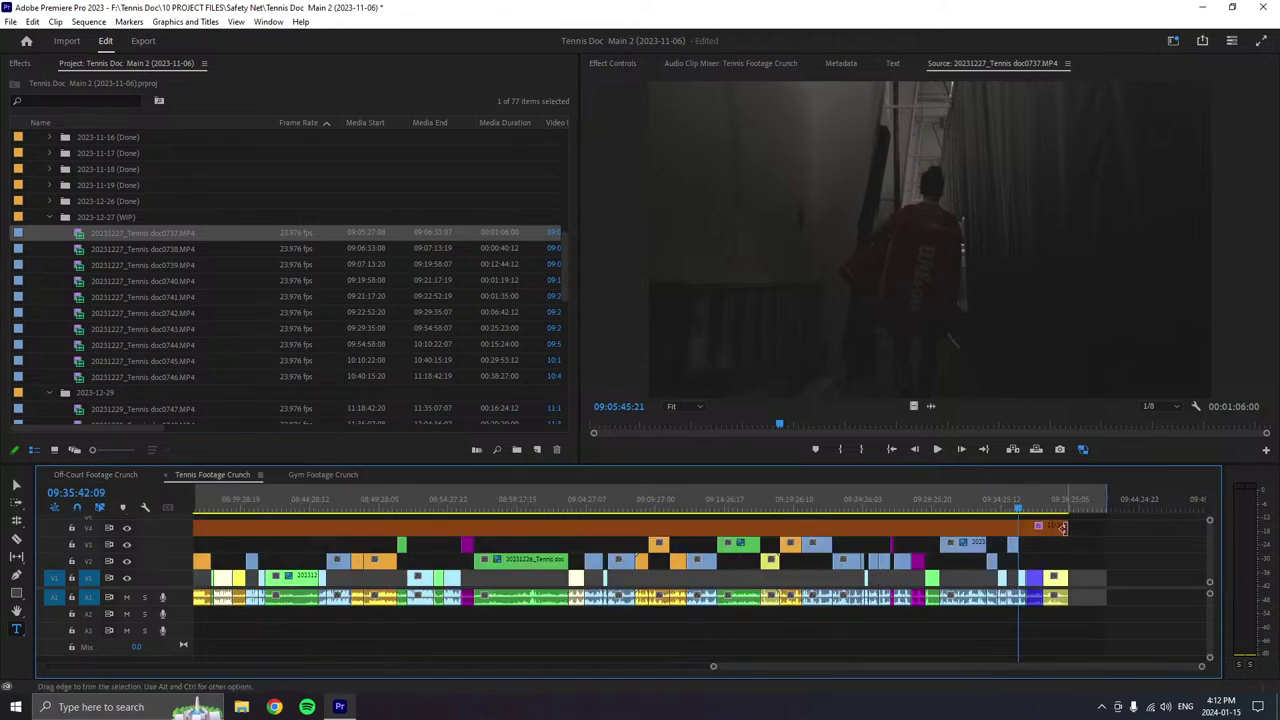
{"action": "left_click_drag", "start_coordinate": [1062, 528], "coordinate": [1155, 528]}
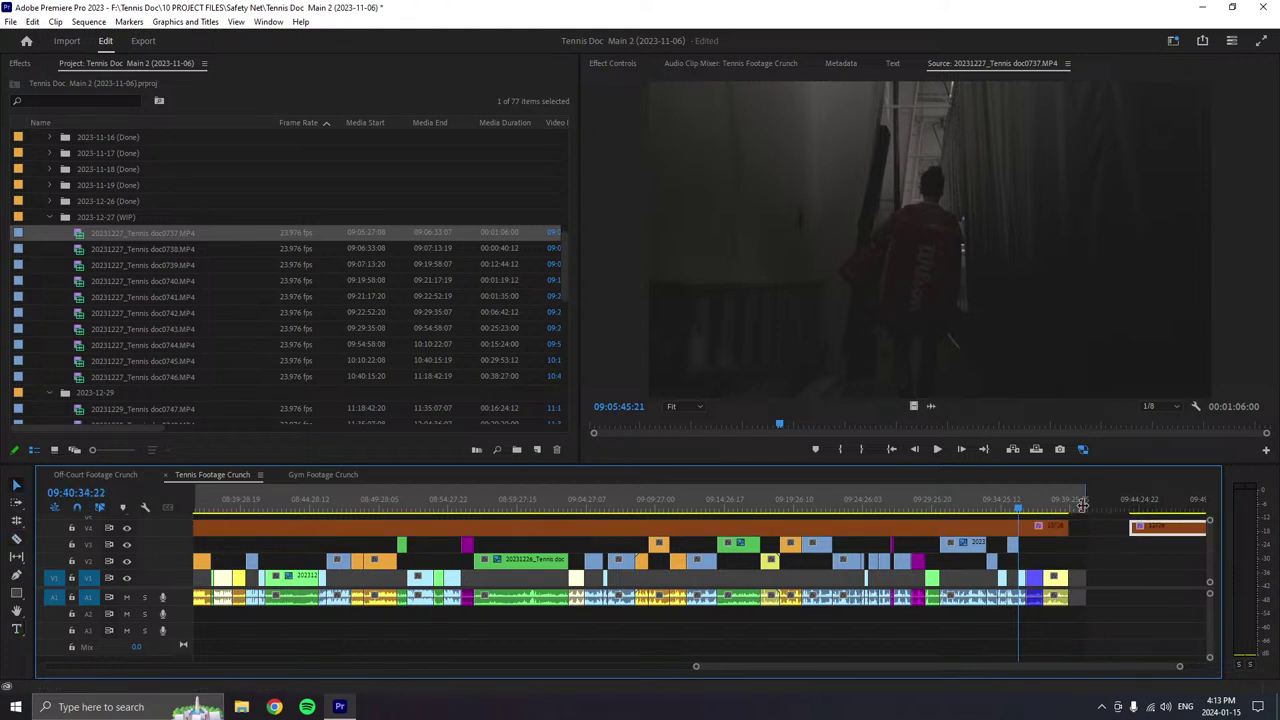
{"action": "scroll", "coordinate": [1086, 625], "scroll_direction": "down", "scroll_amount": 3}
{"action": "left_click", "coordinate": [915, 504]}
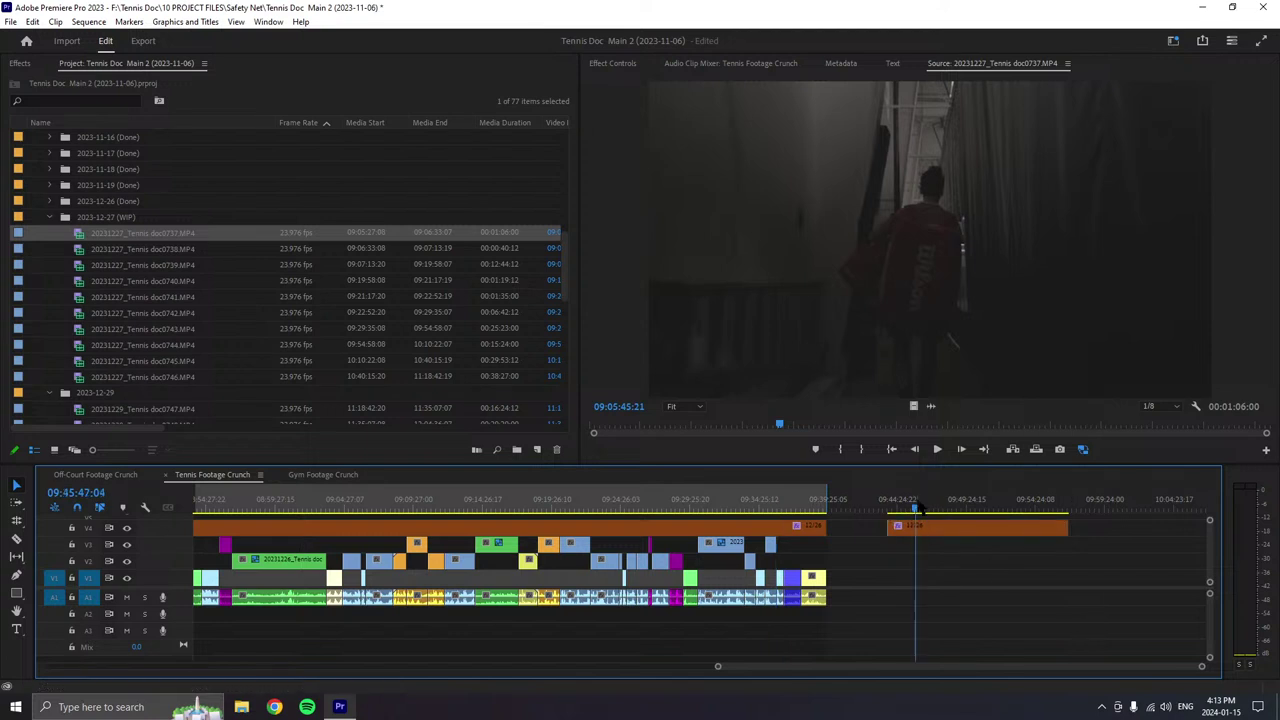
- Change the text of the separated title piece in the Tennis Footage Crunch to 12/27
{"action": "key", "text": "t"}
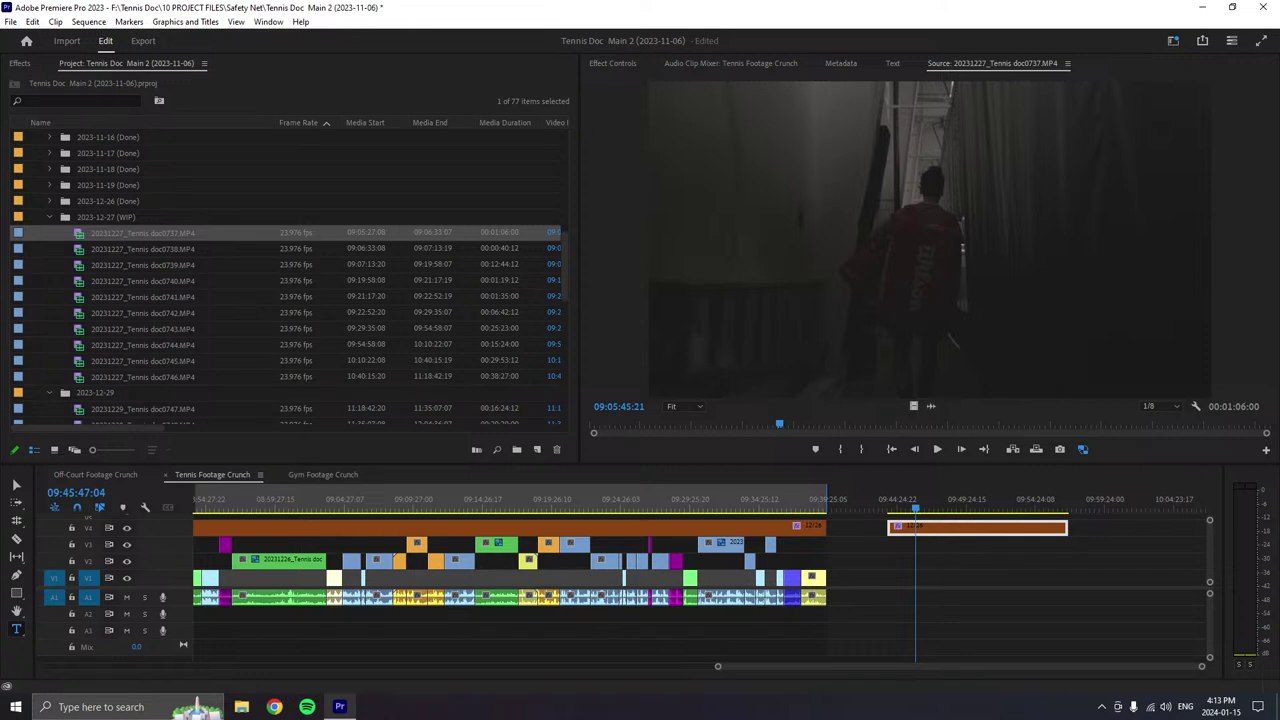
{"action": "left_click", "coordinate": [1000, 573]}
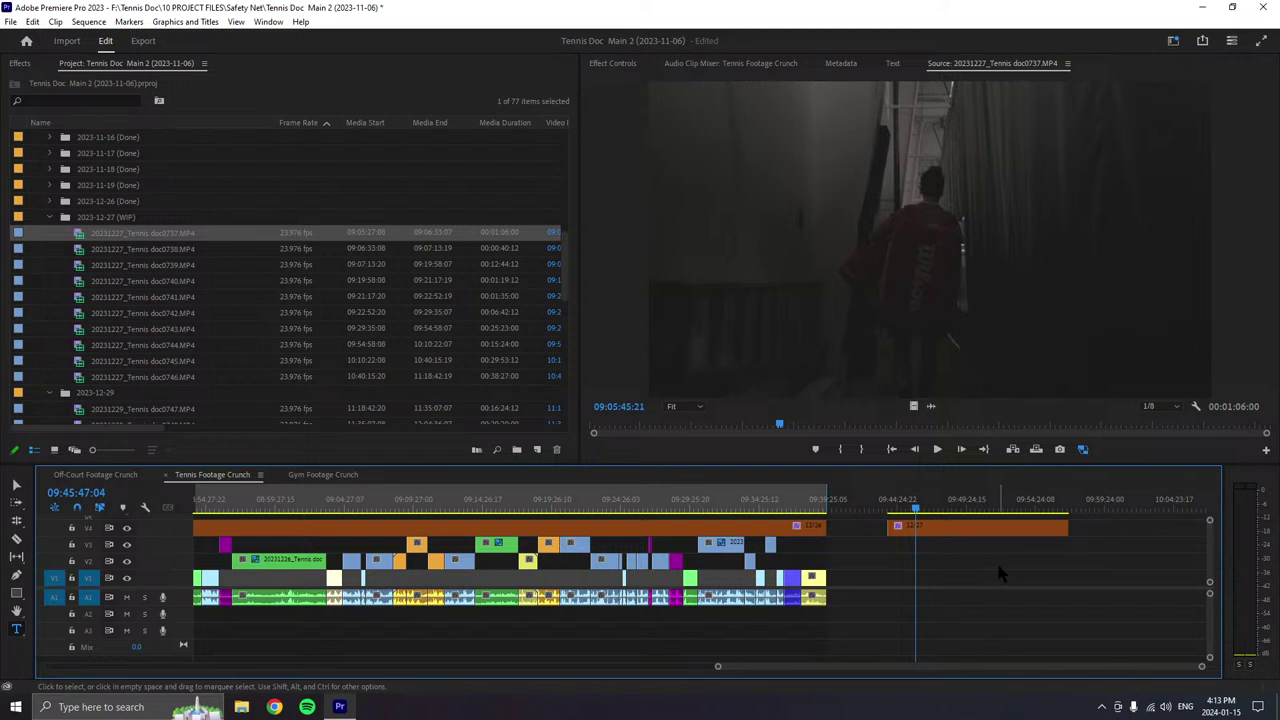
{"action": "left_click", "coordinate": [995, 527]}
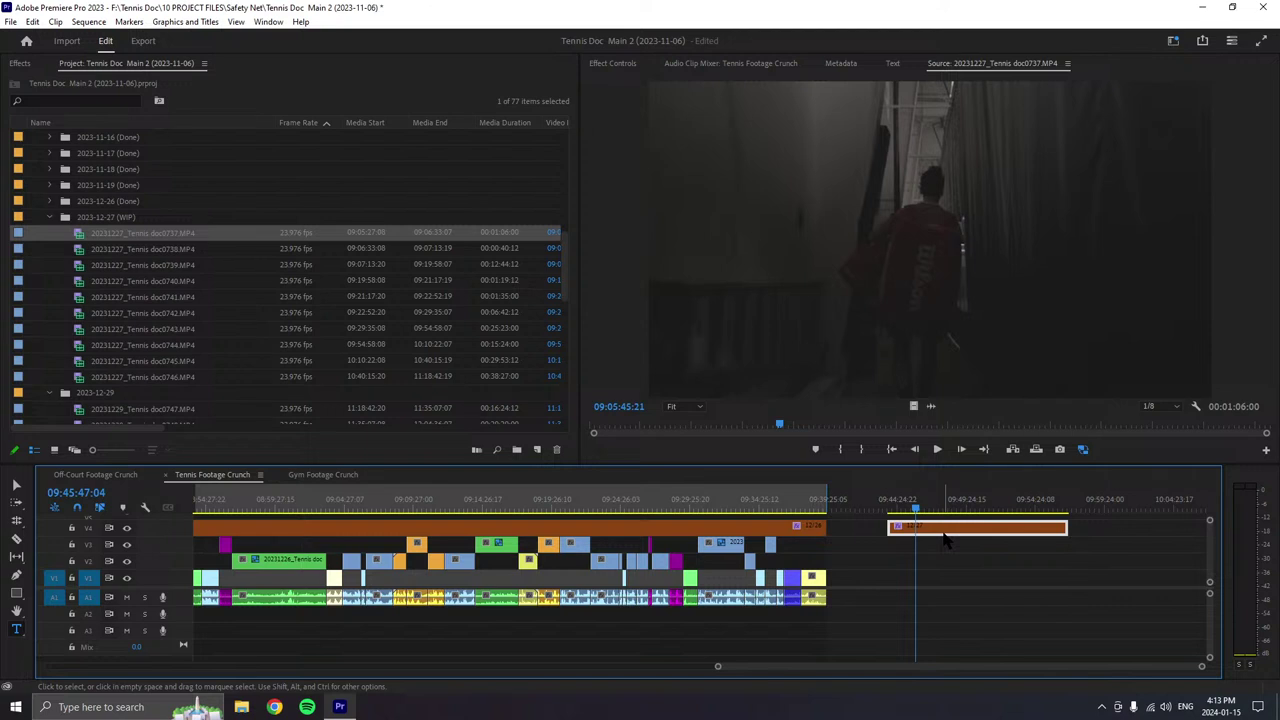
{"action": "left_click", "coordinate": [963, 560]}
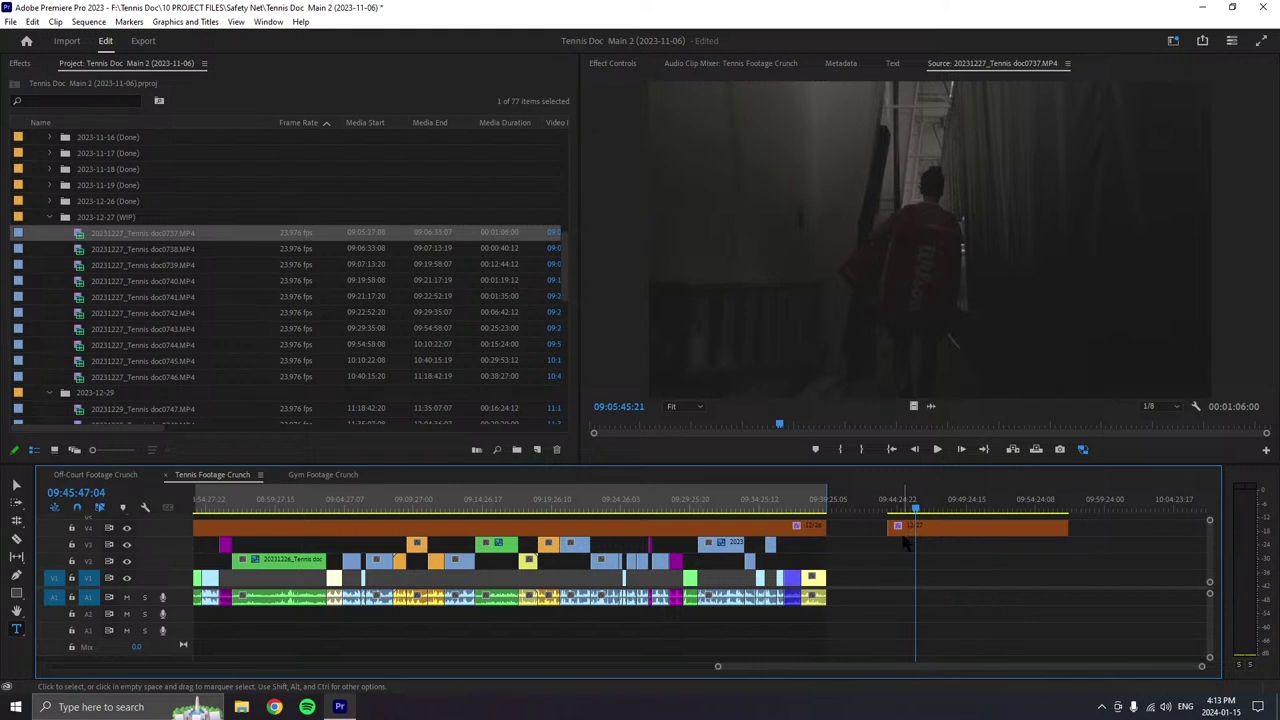
{"action": "left_click", "coordinate": [926, 530]}
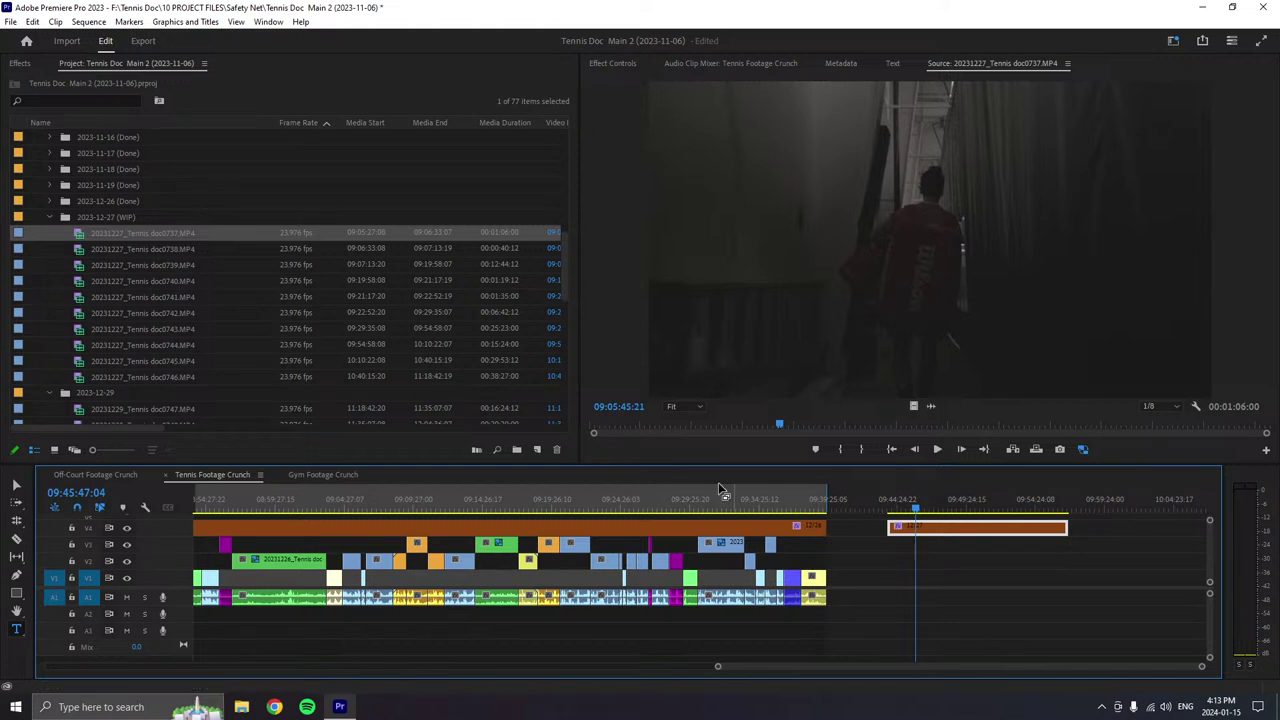
- Review doc0737 from its start to about 09:06:21 and place the whole clip under the start of the 12/27 title in the Tennis Footage Crunch
{"action": "double_click", "coordinate": [85, 238]}
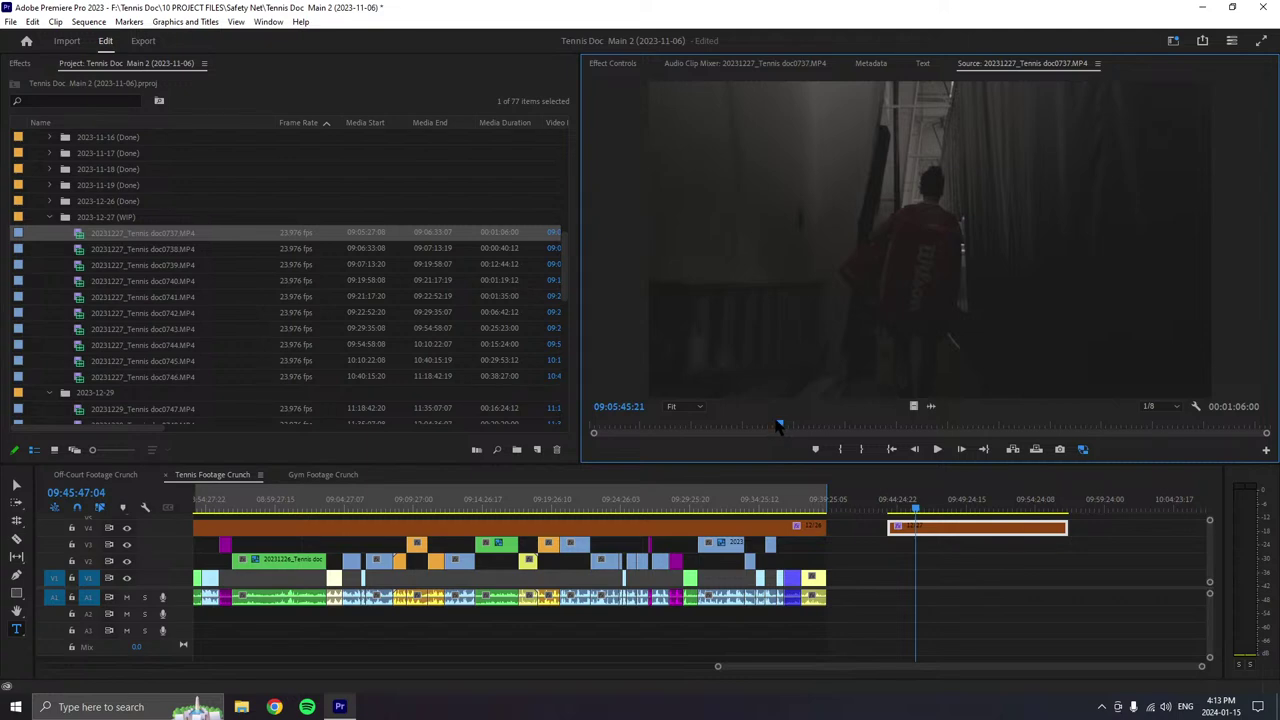
{"action": "left_click_drag", "start_coordinate": [779, 426], "coordinate": [561, 441]}
{"action": "left_click", "coordinate": [937, 451]}
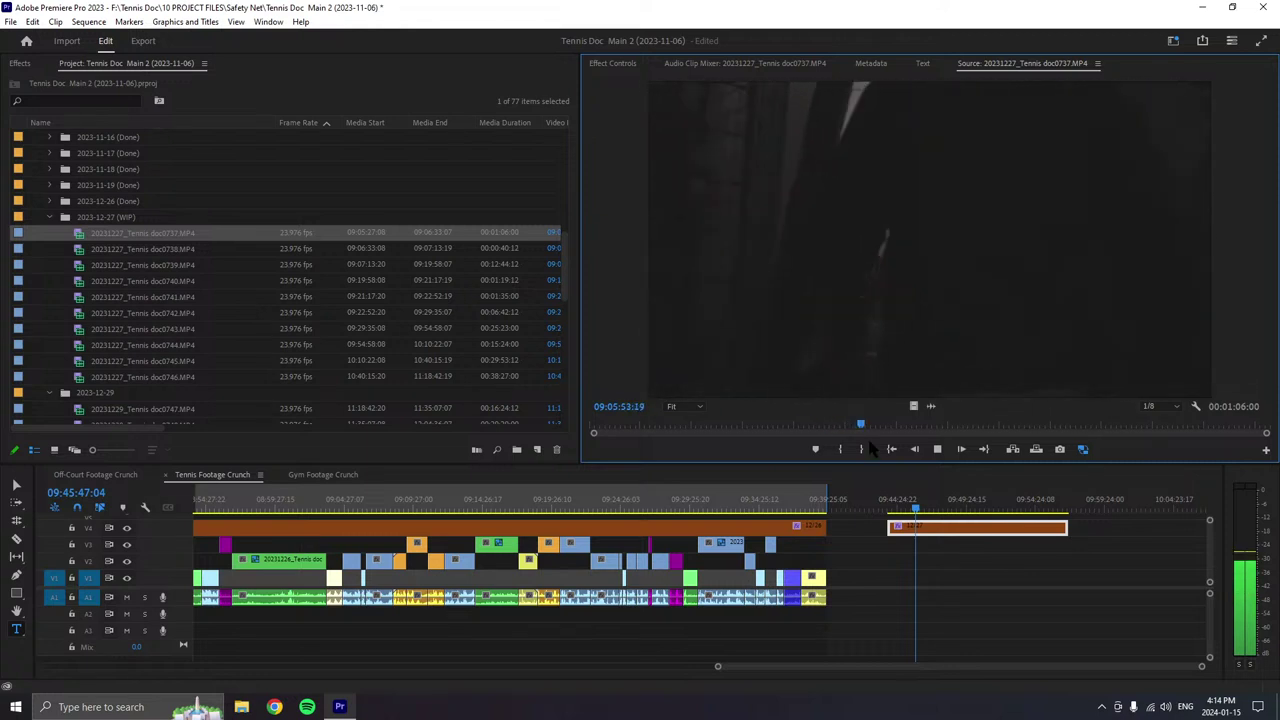
{"action": "left_click", "coordinate": [937, 449]}
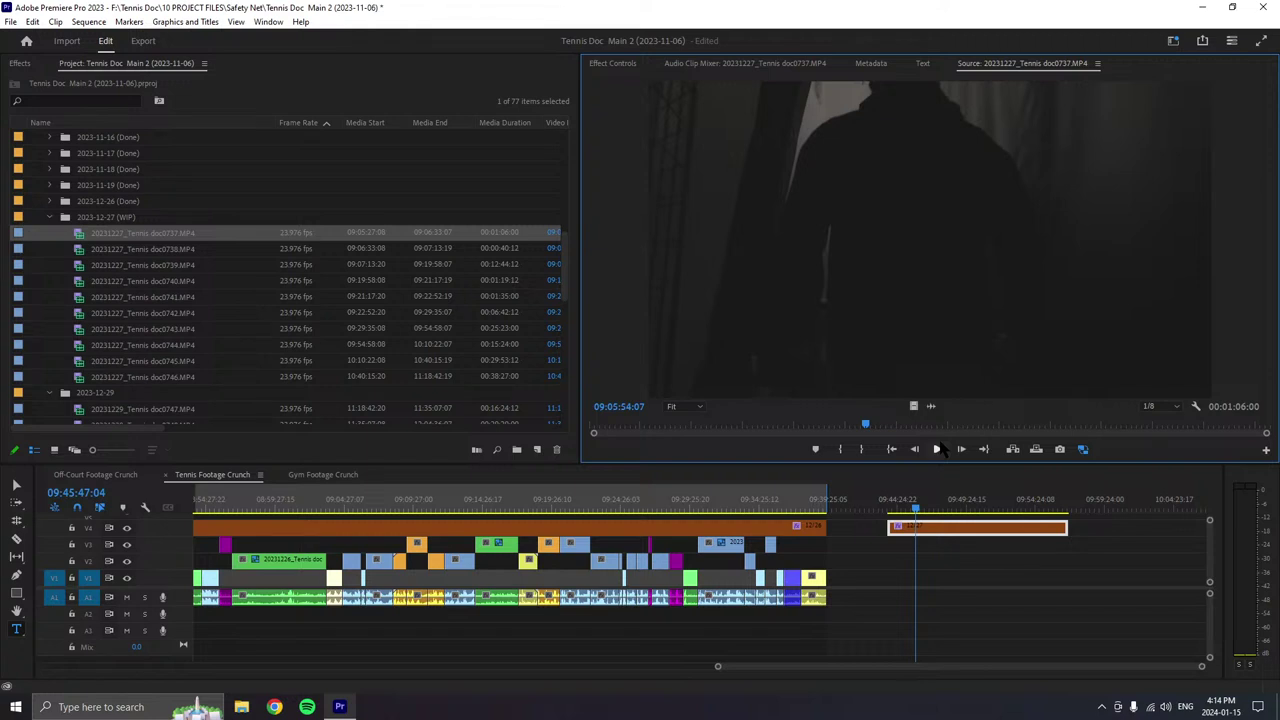
{"action": "left_click", "coordinate": [937, 449]}
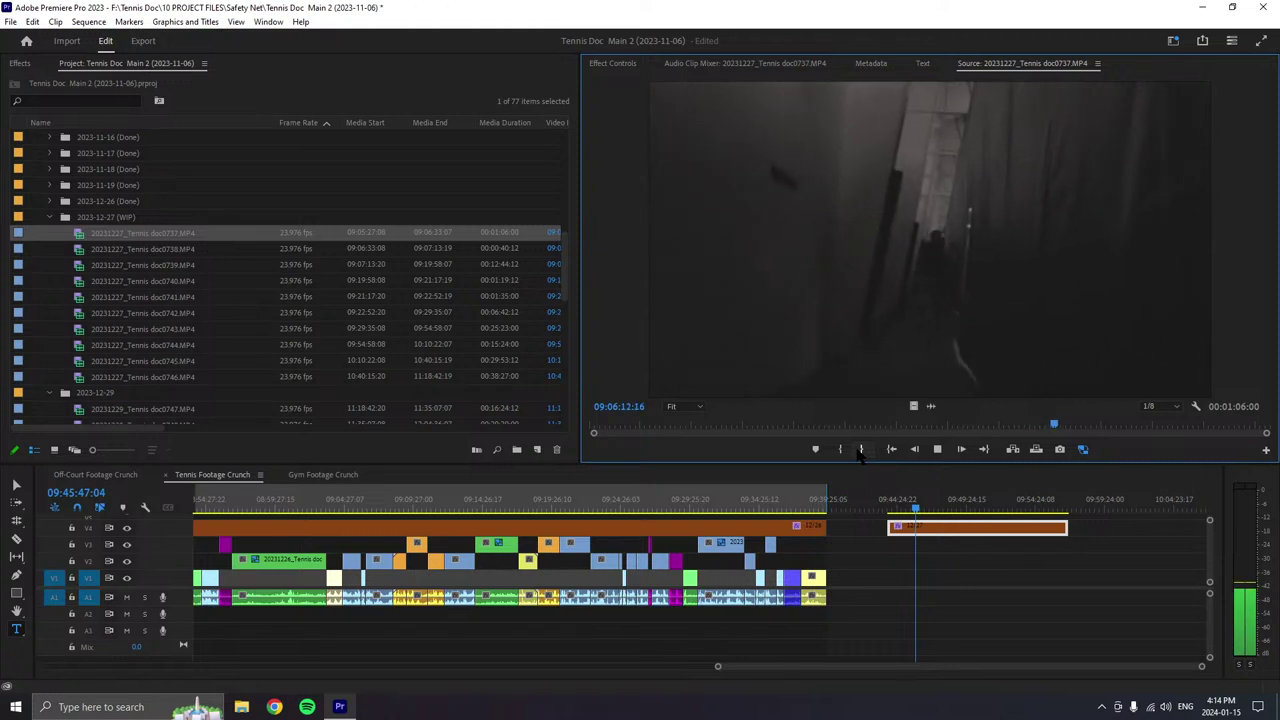
{"action": "left_click", "coordinate": [937, 449]}
{"action": "left_click_drag", "start_coordinate": [940, 398], "coordinate": [948, 615]}
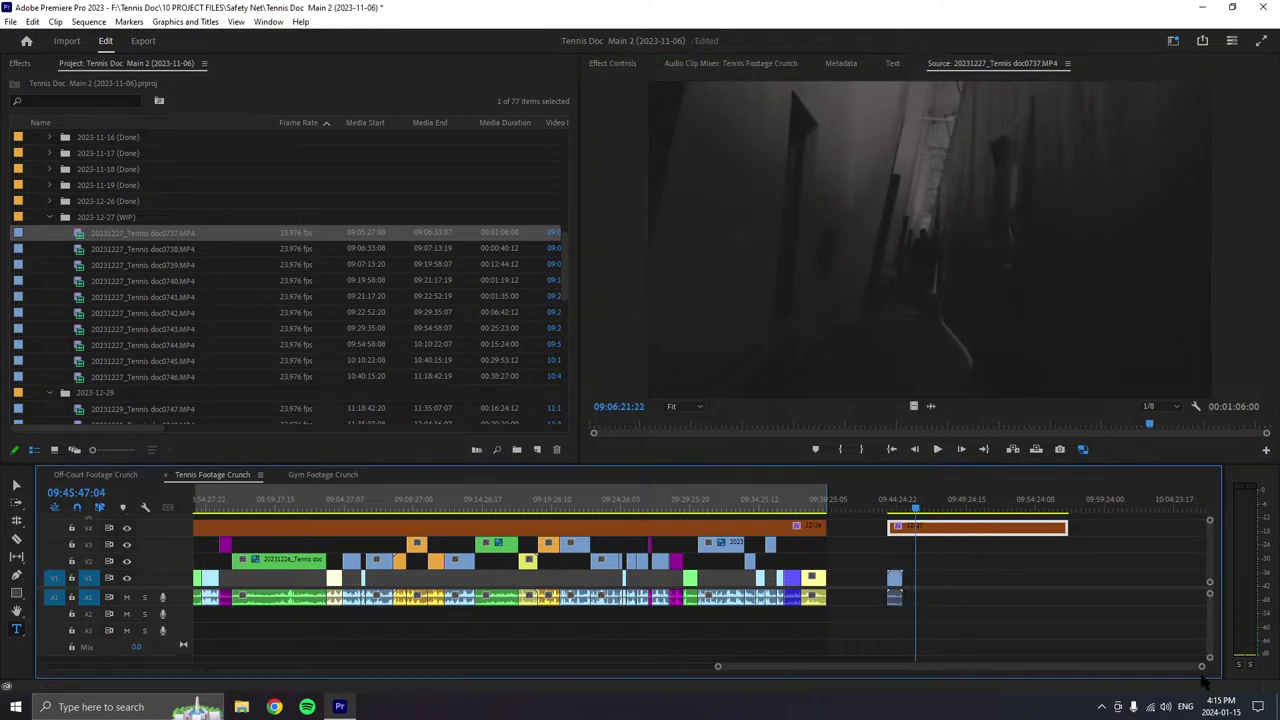
- Label the doc0737 clip under the 12/27 title Tan and raise its video to track V3
{"action": "scroll", "coordinate": [800, 640], "scroll_direction": "up", "scroll_amount": 5}
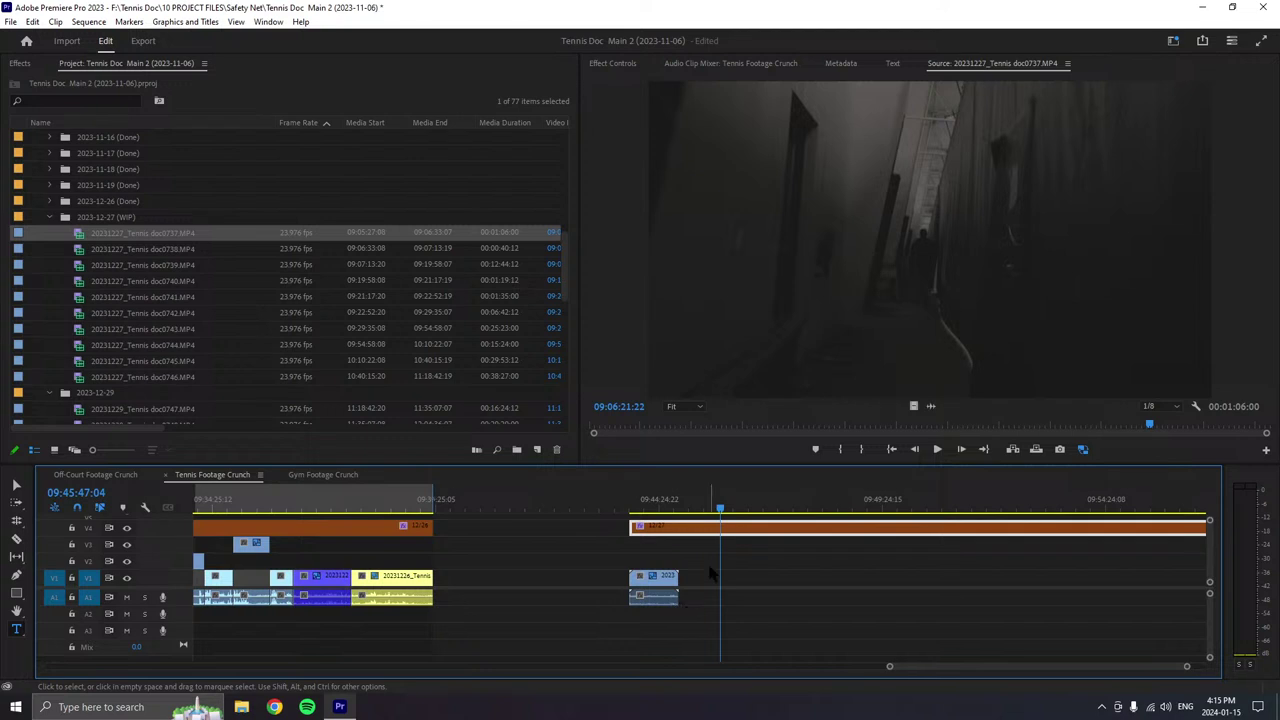
{"action": "right_click", "coordinate": [628, 572]}
{"action": "key", "text": "Escape"}
{"action": "right_click", "coordinate": [668, 578]}
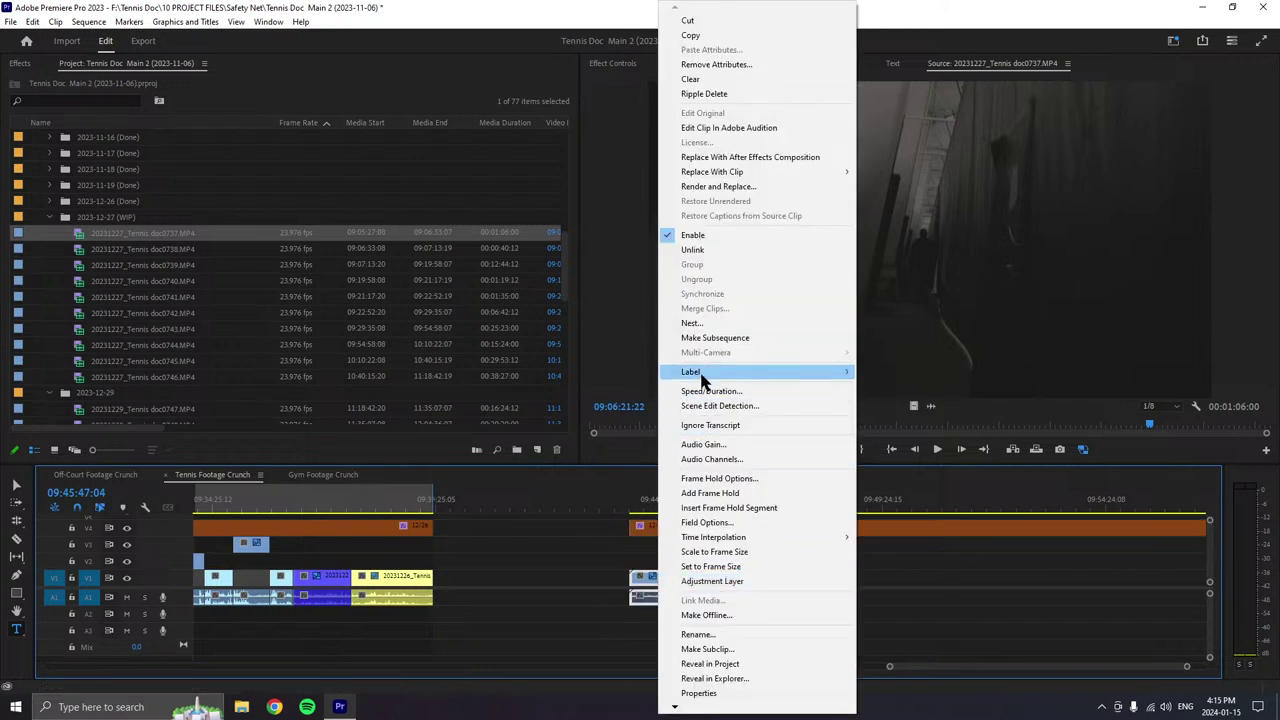
{"action": "mouse_move", "coordinate": [834, 371]}
{"action": "left_click", "coordinate": [882, 568]}
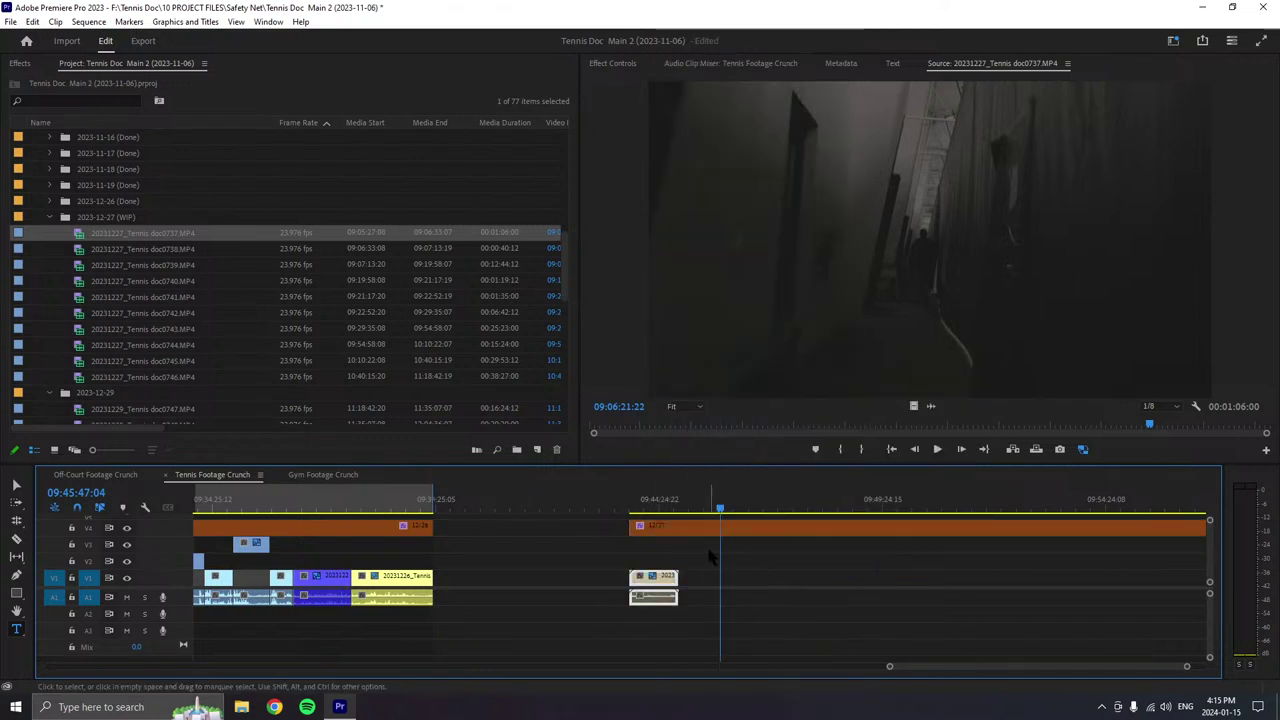
{"action": "key", "text": "alt+Up"}
{"action": "key", "text": "alt+Up"}
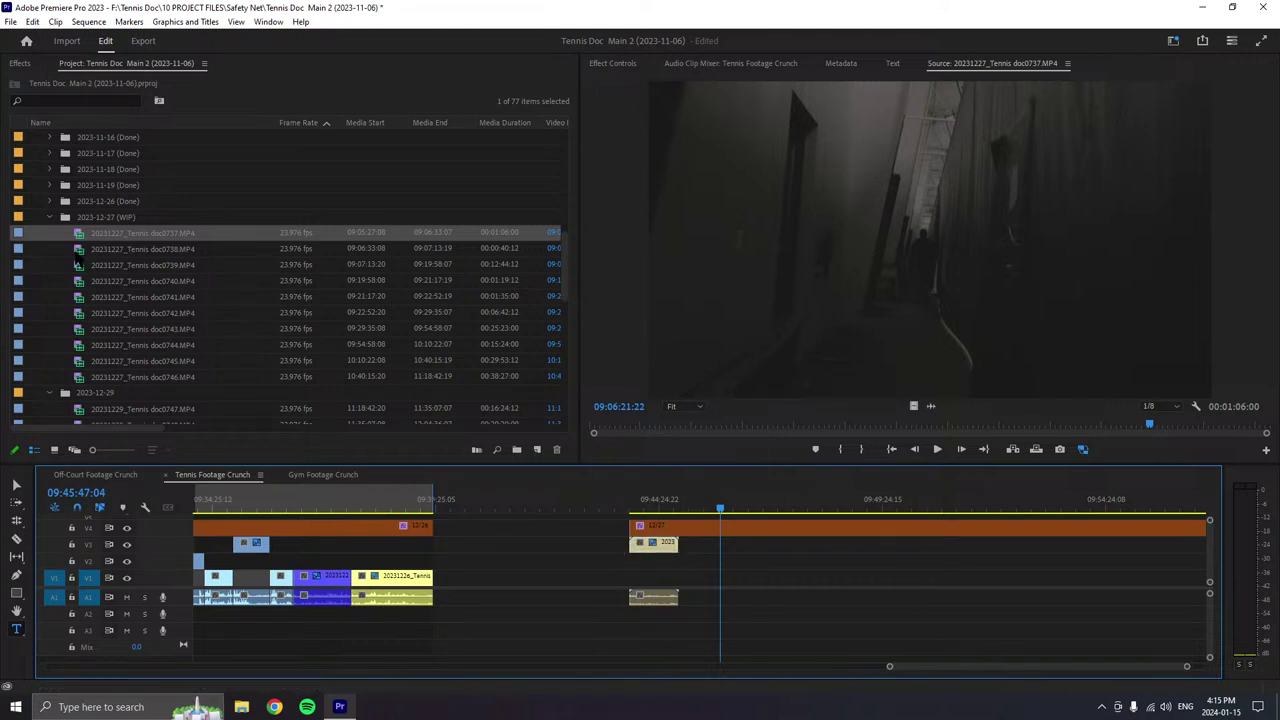
- Review doc0738, place the whole clip on V3 right after the doc0737 clip, and label it Tan
{"action": "double_click", "coordinate": [79, 251]}
{"action": "left_click", "coordinate": [930, 451]}
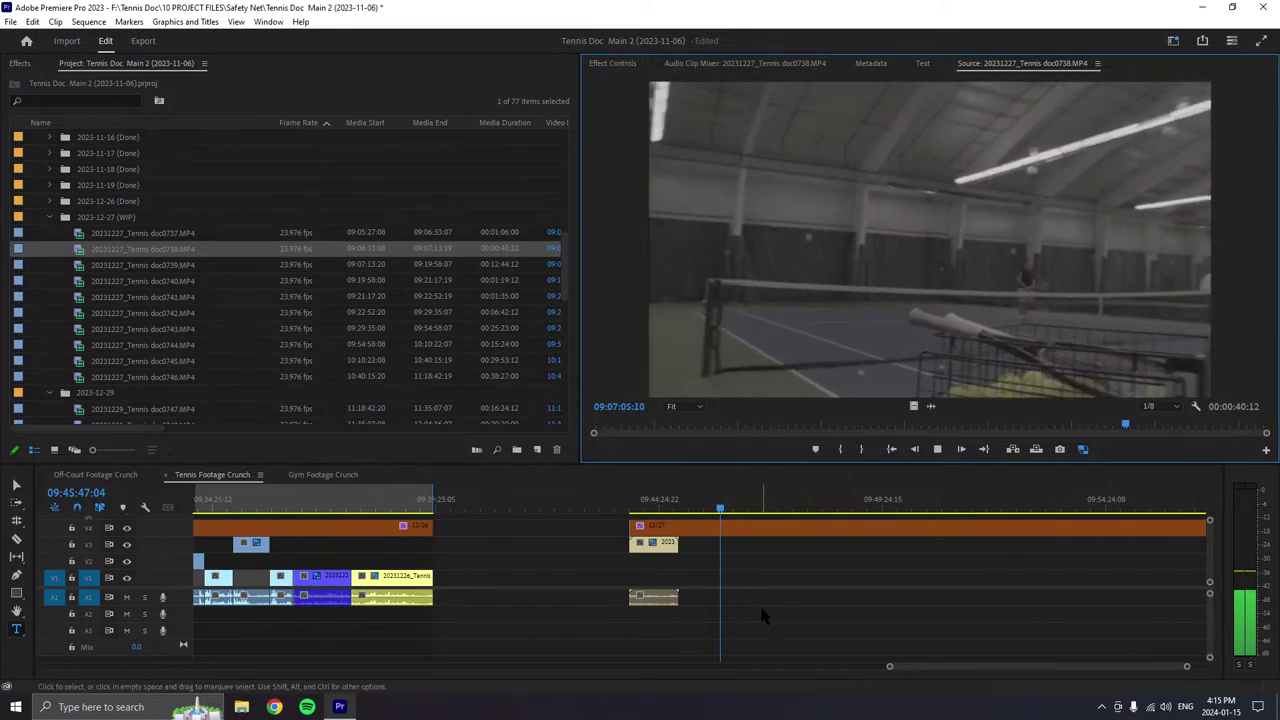
{"action": "left_click", "coordinate": [937, 449]}
{"action": "left_click_drag", "start_coordinate": [948, 349], "coordinate": [694, 545]}
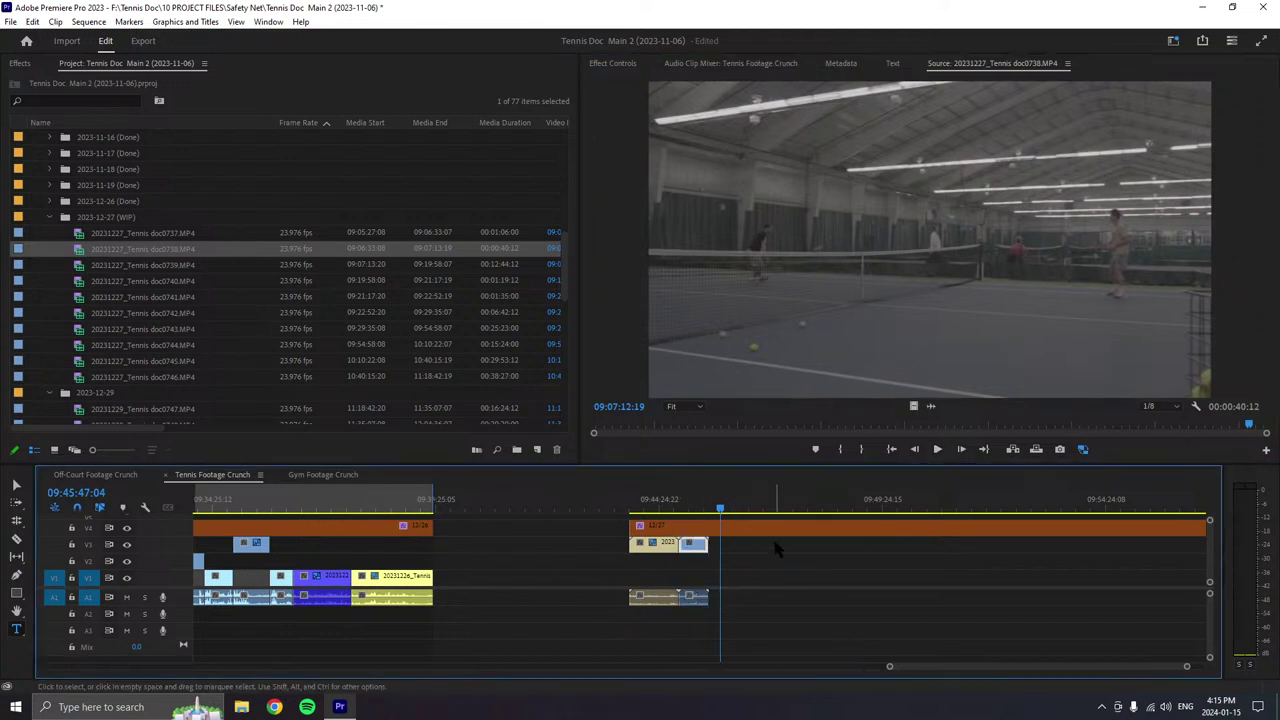
{"action": "left_click", "coordinate": [696, 598]}
{"action": "right_click", "coordinate": [702, 557]}
{"action": "mouse_move", "coordinate": [741, 385]}
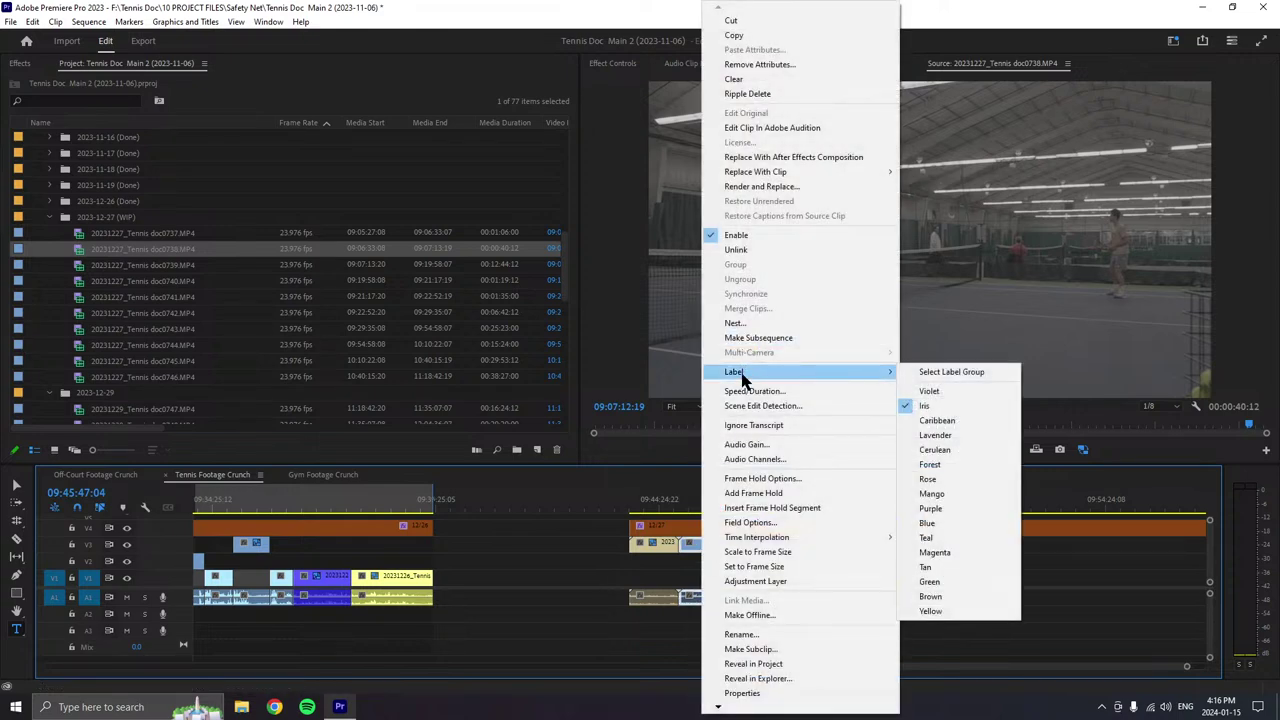
{"action": "left_click", "coordinate": [926, 567]}
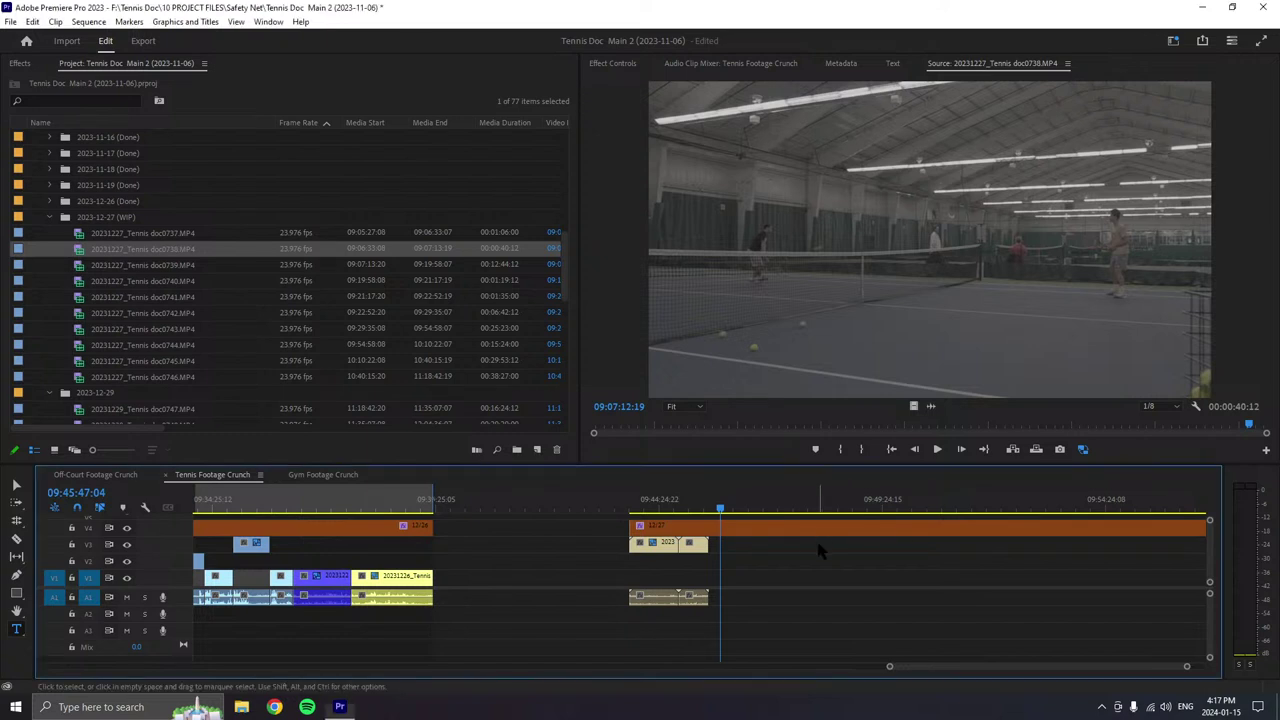
- Review the start of doc0739 and mark the section from about 09:07:29 to 09:09:57
{"action": "left_click", "coordinate": [937, 449]}
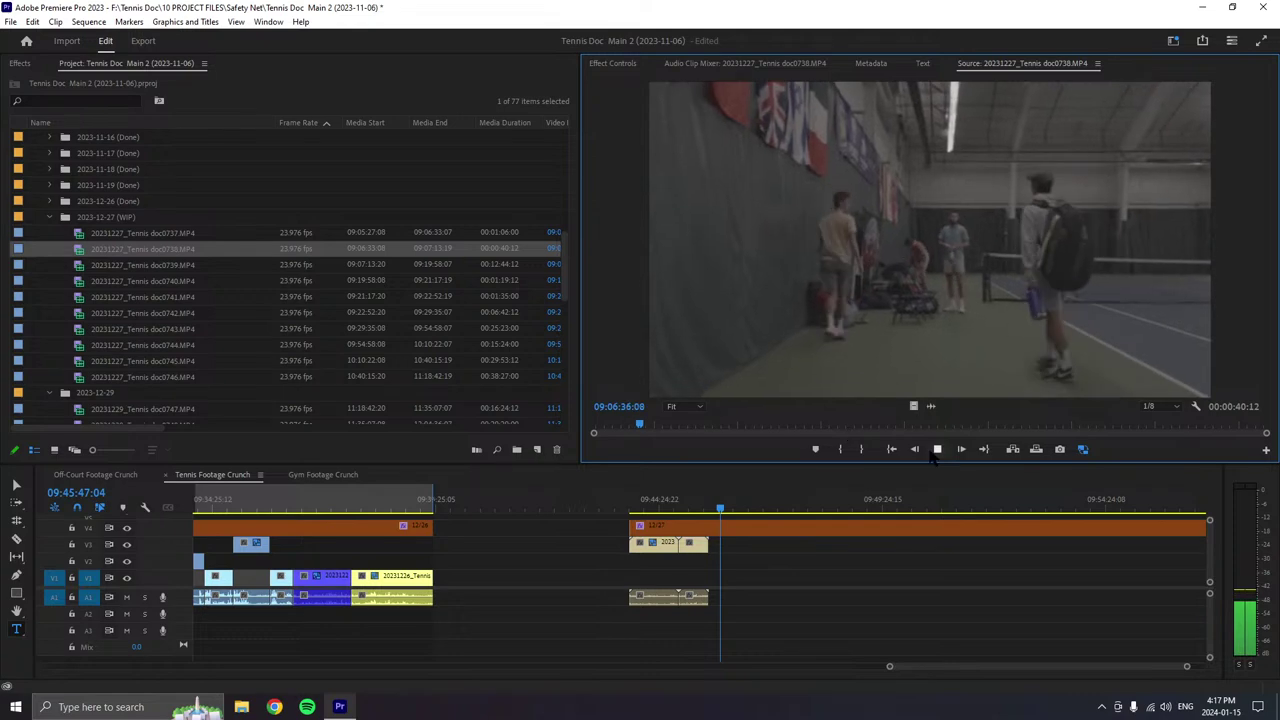
{"action": "double_click", "coordinate": [84, 266]}
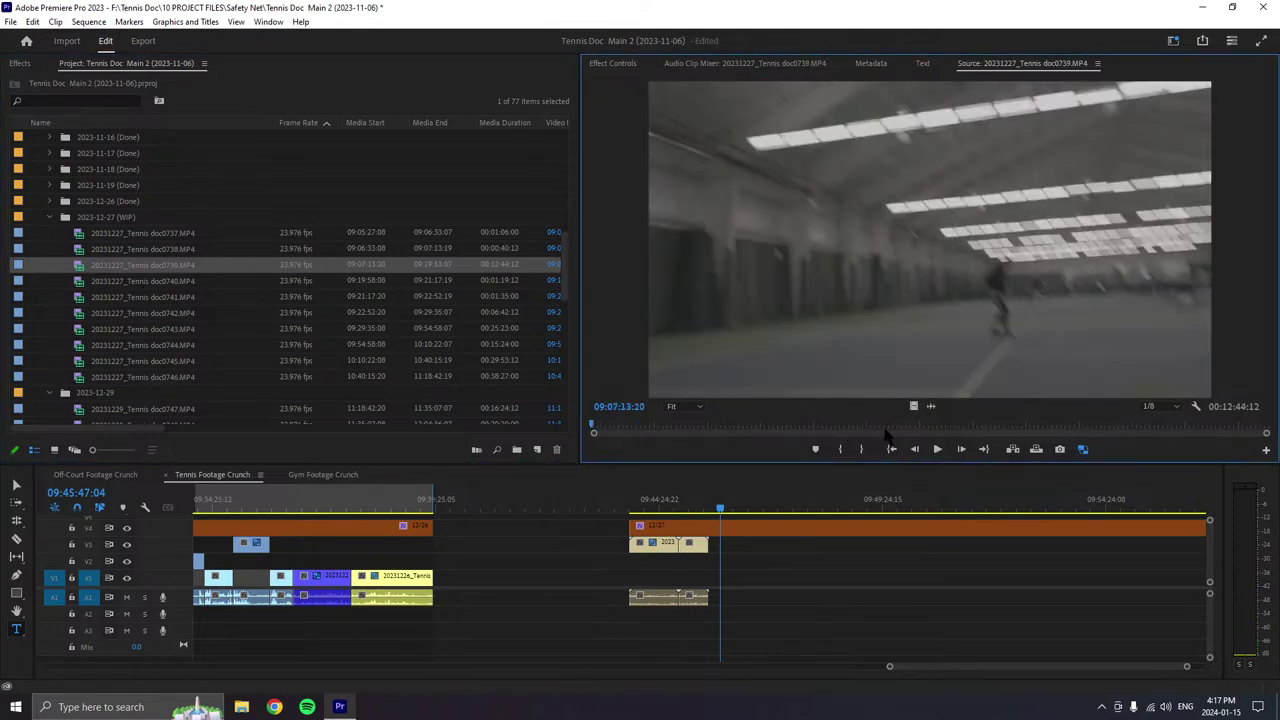
{"action": "left_click", "coordinate": [937, 449]}
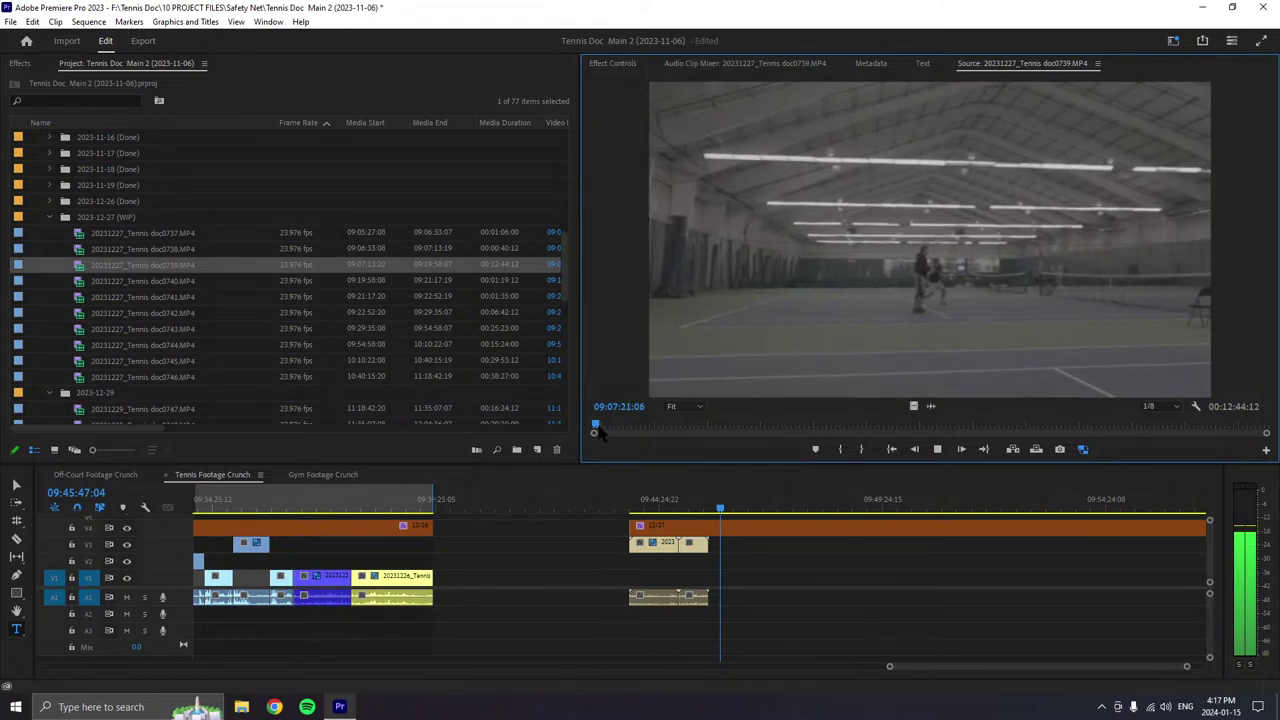
{"action": "left_click_drag", "start_coordinate": [597, 428], "coordinate": [602, 429]}
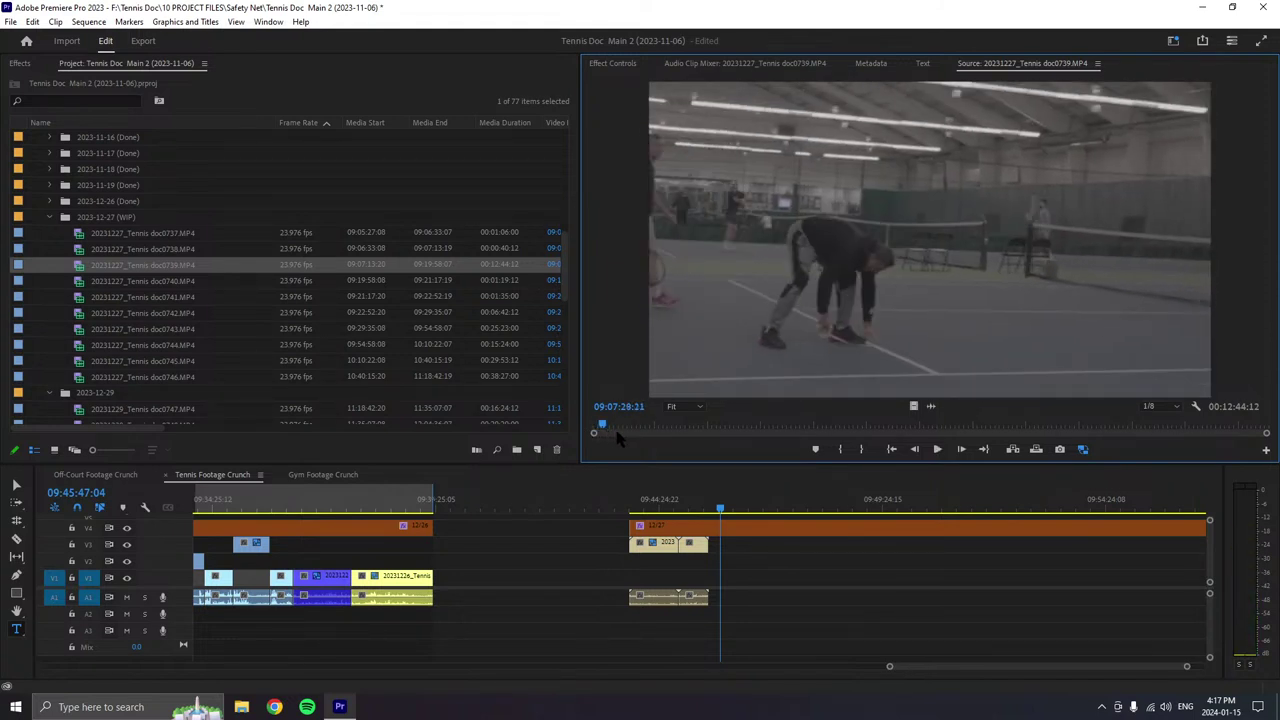
{"action": "left_click", "coordinate": [938, 450]}
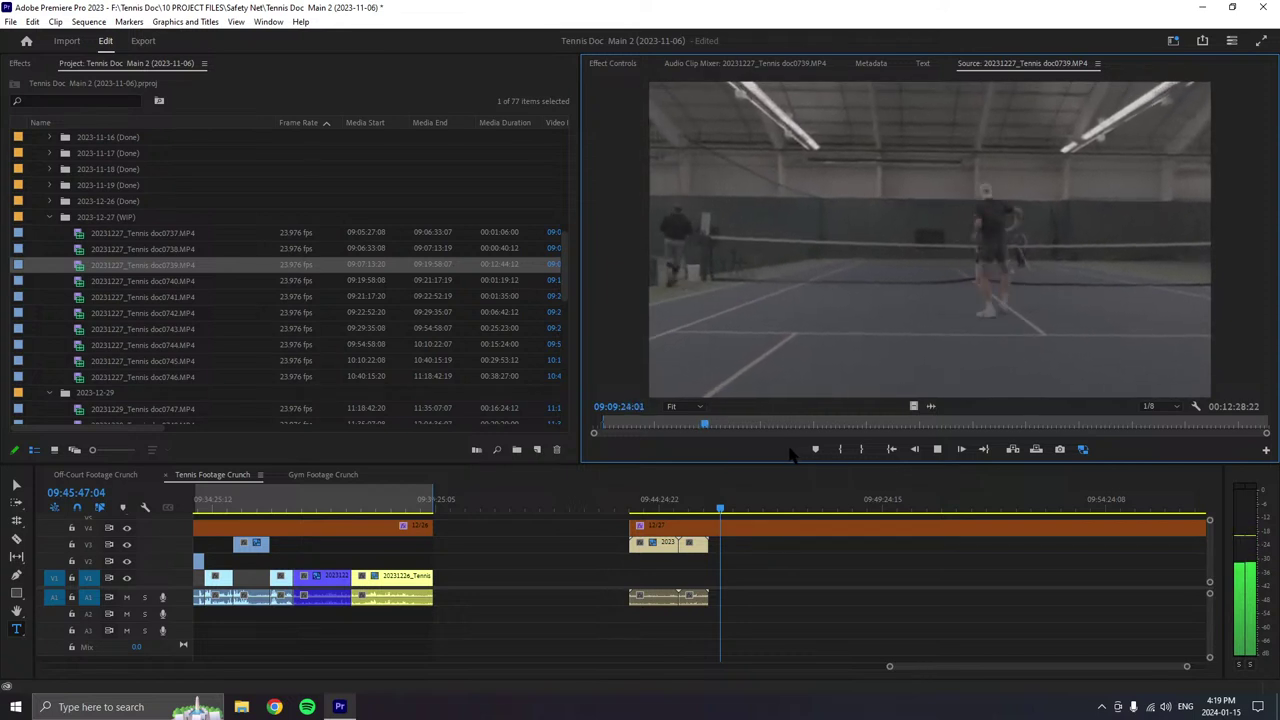
{"action": "left_click", "coordinate": [937, 449]}
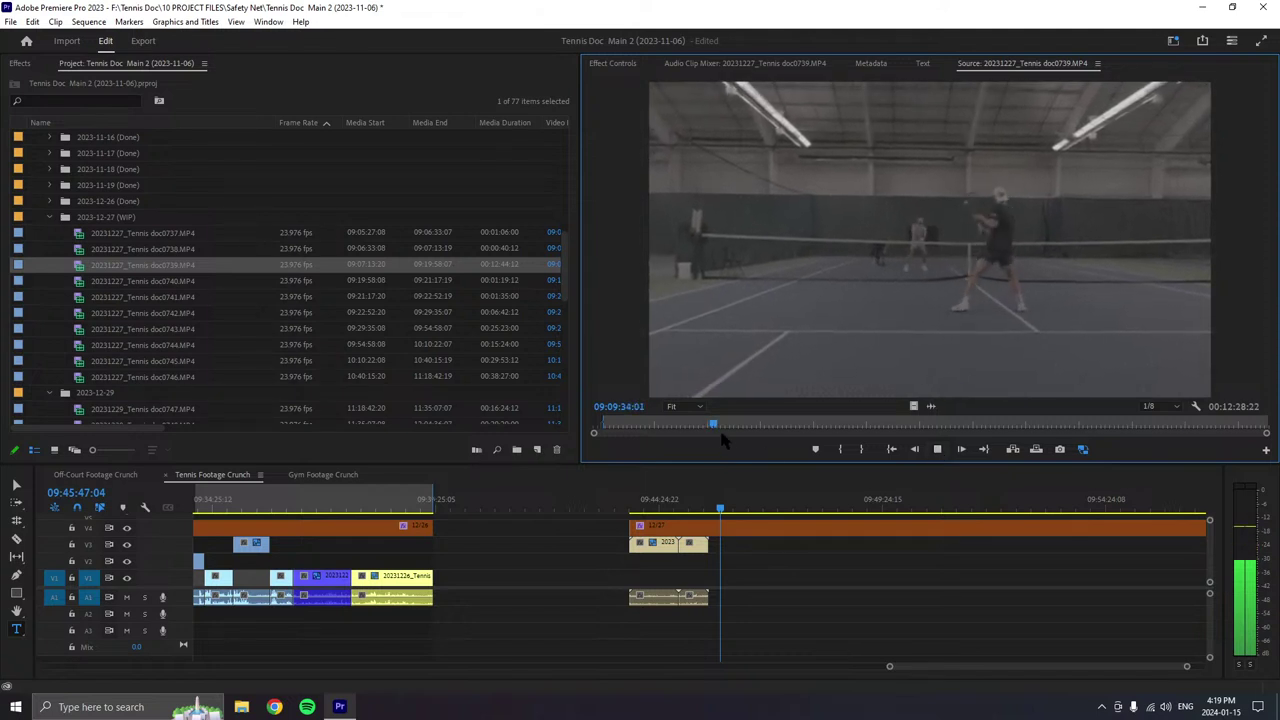
{"action": "left_click", "coordinate": [716, 426]}
{"action": "left_click_drag", "start_coordinate": [721, 428], "coordinate": [737, 428]}
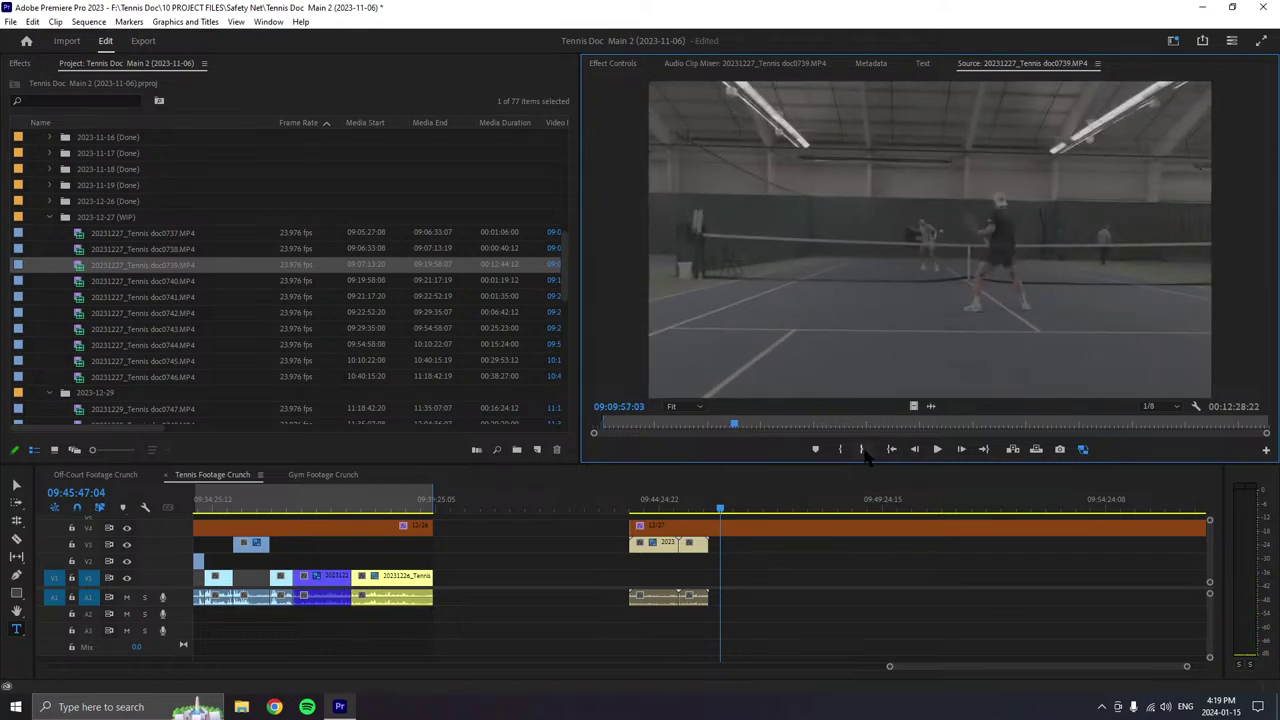
- Place the marked doc0739 section directly after the Tan clips in the Tennis Footage Crunch and raise its video to V2
{"action": "left_click_drag", "start_coordinate": [793, 690], "coordinate": [777, 590]}
{"action": "right_click", "coordinate": [768, 590]}
{"action": "mouse_move", "coordinate": [800, 380]}
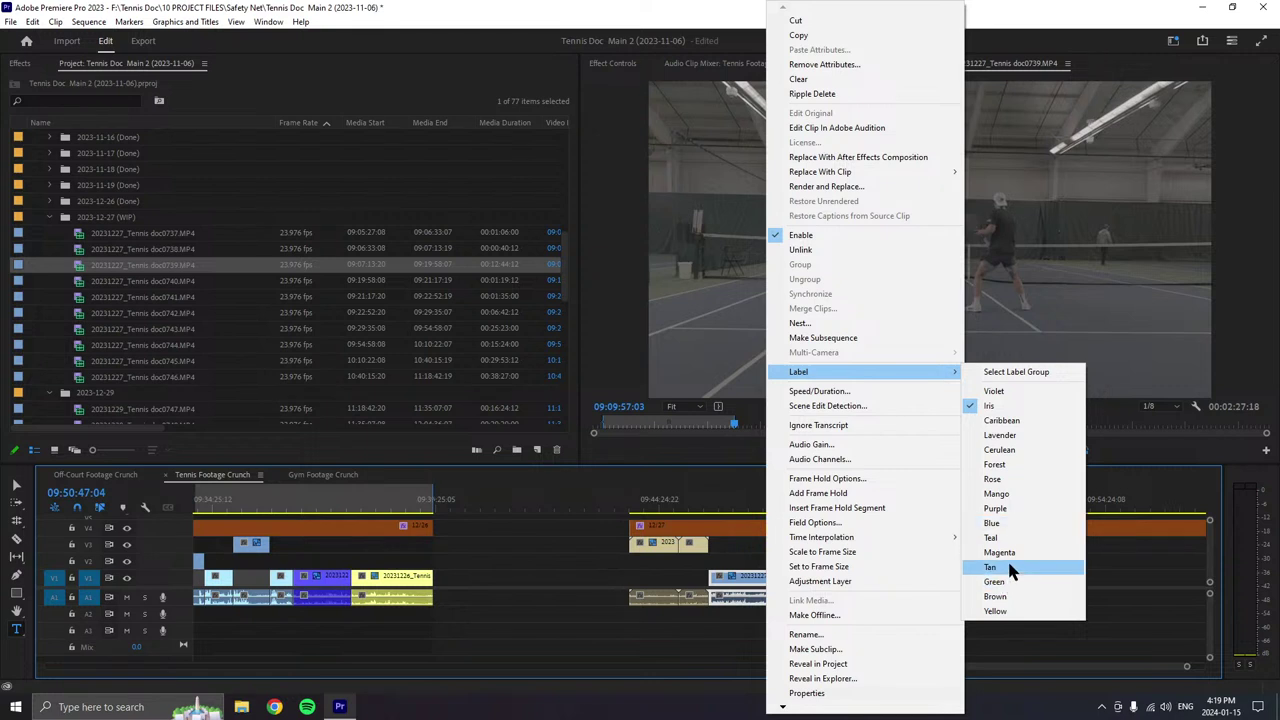
{"action": "left_click", "coordinate": [1136, 564]}
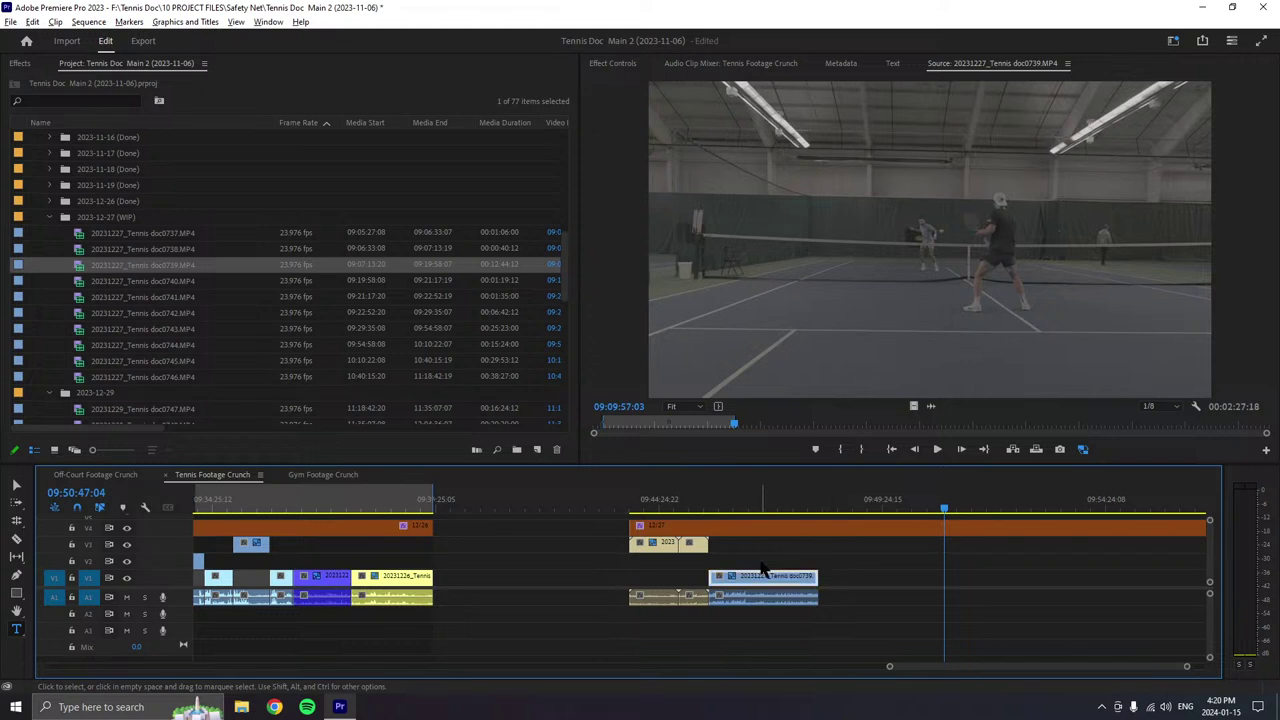
{"action": "left_click_drag", "start_coordinate": [762, 576], "coordinate": [762, 560]}
- Mark the next doc0739 section of about 28 seconds, ending at 09:11:04, and place it on V1 after the V2 clip
{"action": "left_click", "coordinate": [937, 449]}
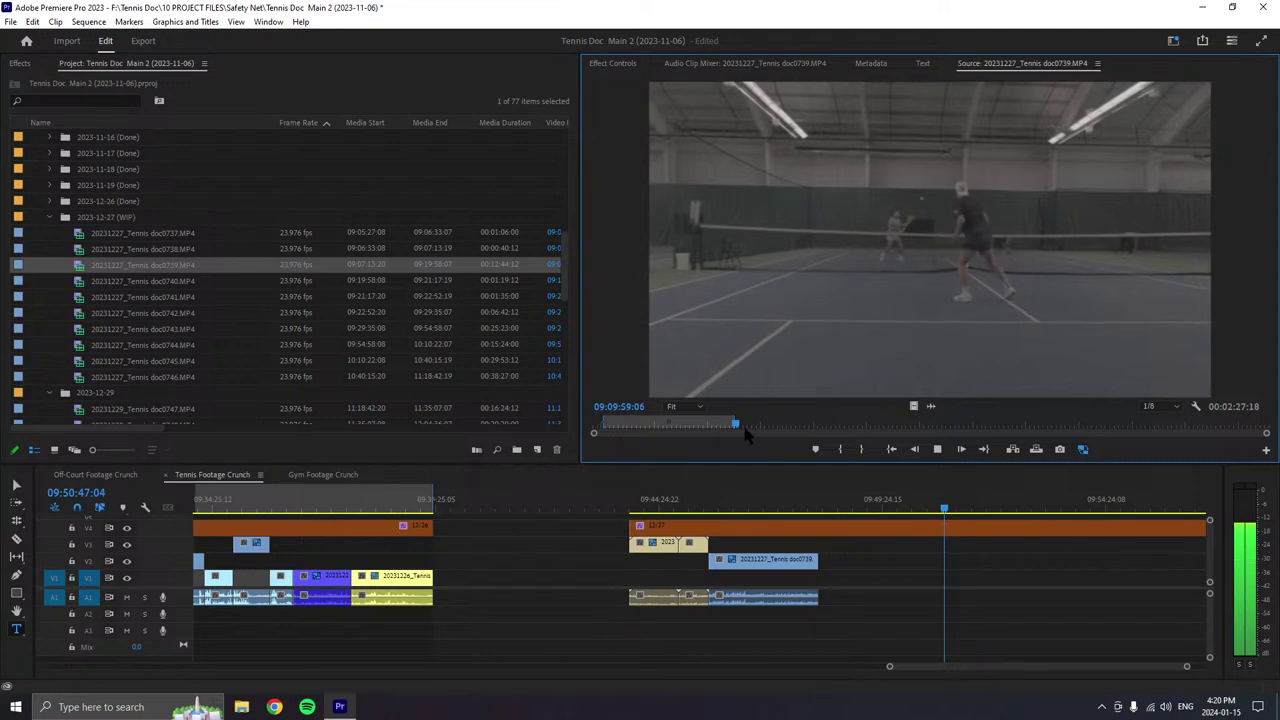
{"action": "left_click_drag", "start_coordinate": [736, 424], "coordinate": [750, 426]}
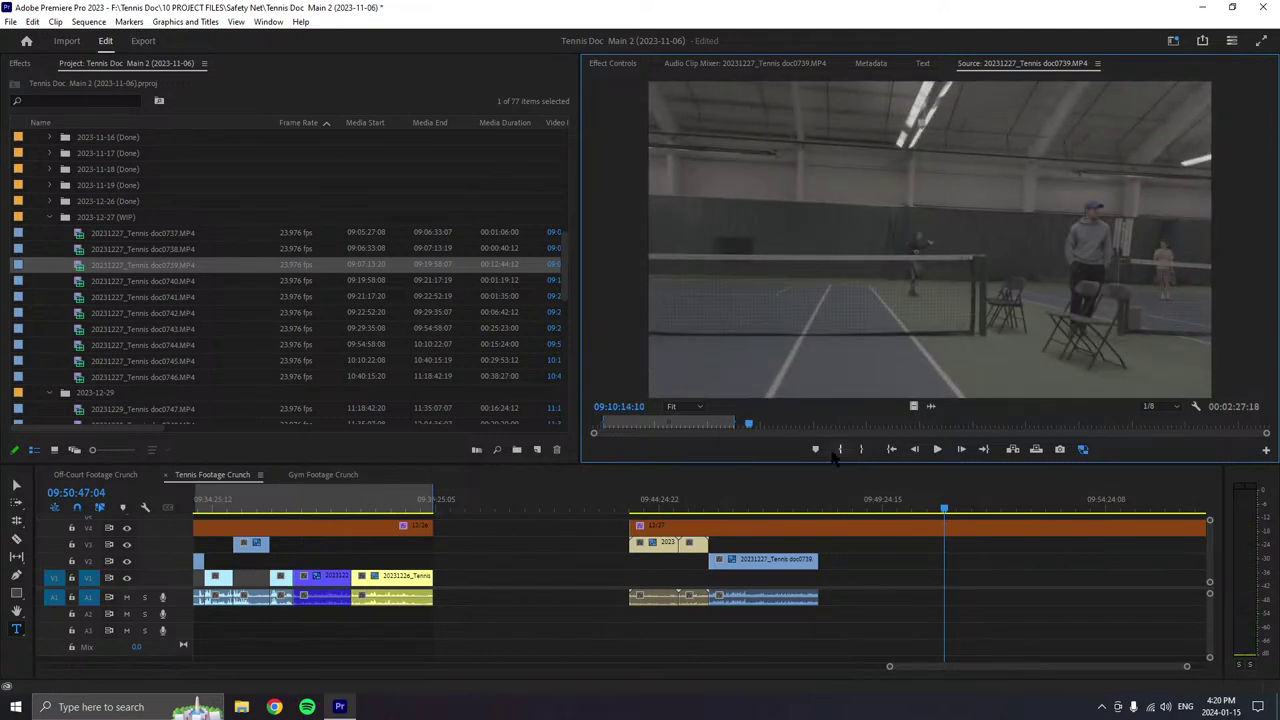
{"action": "left_click", "coordinate": [937, 449]}
{"action": "scroll", "coordinate": [355, 362], "scroll_direction": "down", "scroll_amount": 1}
{"action": "scroll", "coordinate": [355, 362], "scroll_direction": "up", "scroll_amount": 1}
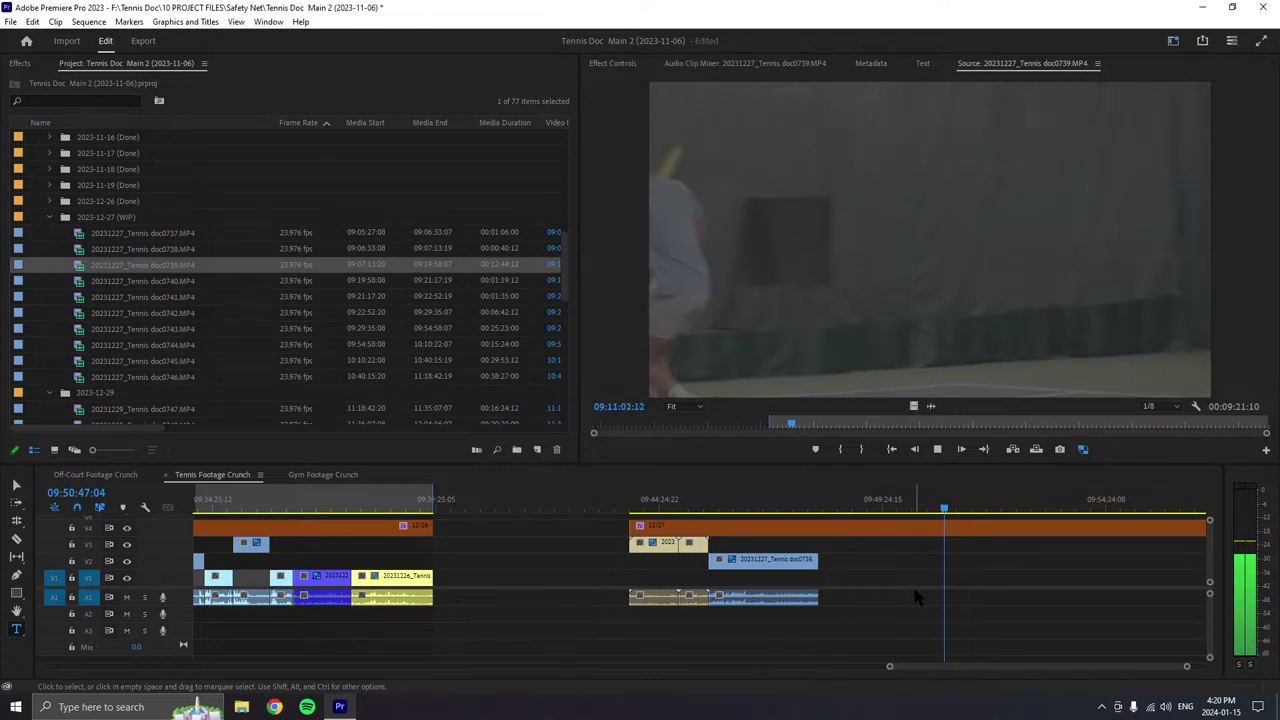
{"action": "key", "text": "space"}
{"action": "key", "text": "o"}
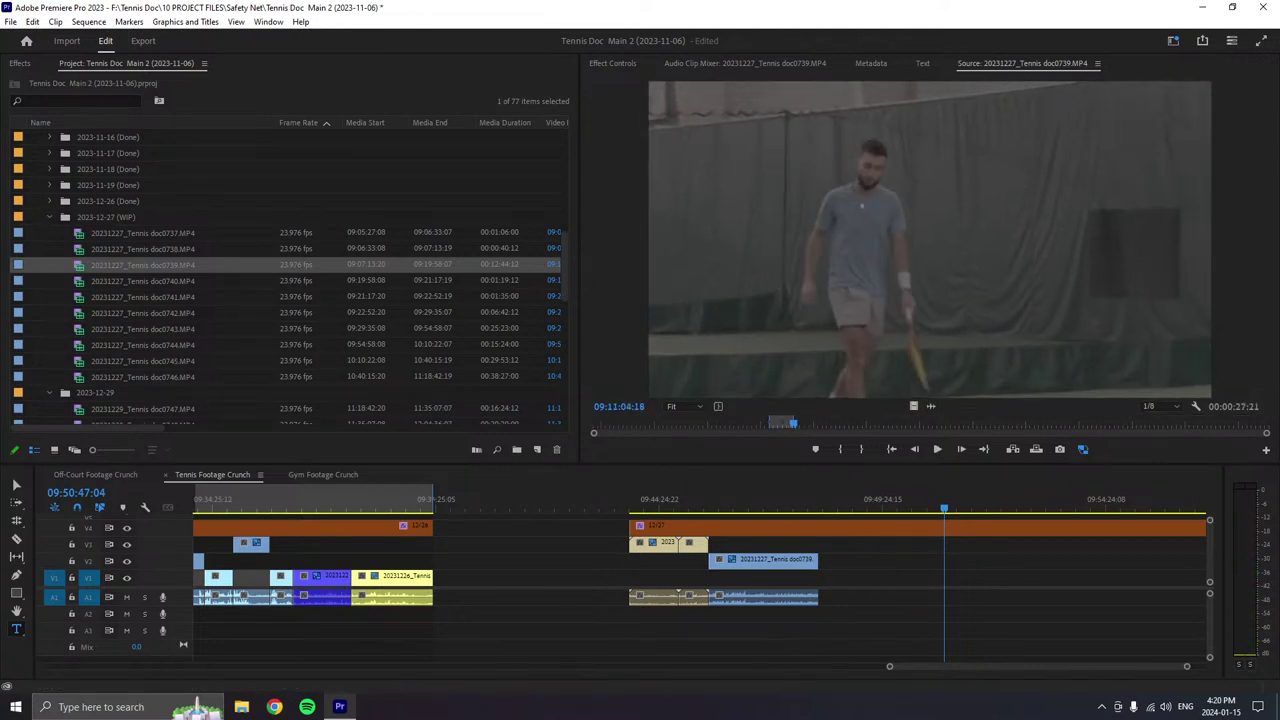
{"action": "left_click_drag", "start_coordinate": [966, 280], "coordinate": [820, 583]}
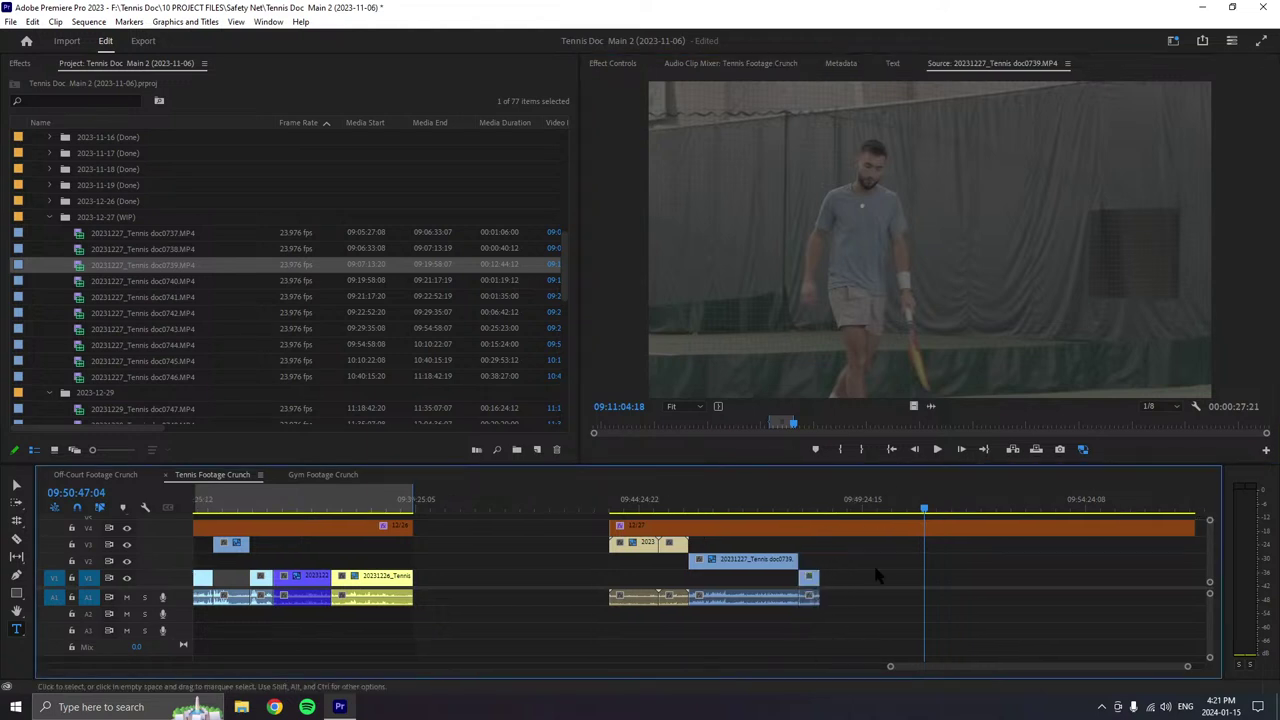
- Mark a doc0739 section of about 54 seconds ending at 09:13:19 and place it on V1 after the last clip
{"action": "left_click", "coordinate": [937, 449]}
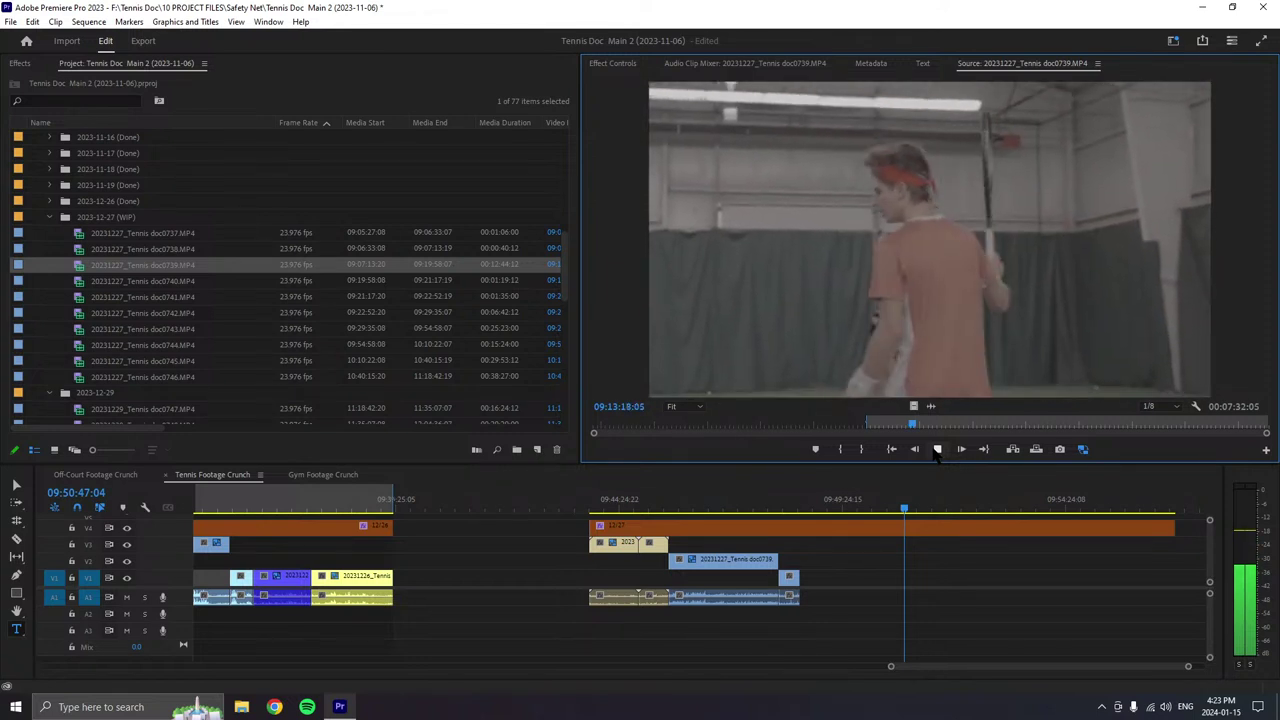
{"action": "left_click", "coordinate": [937, 449]}
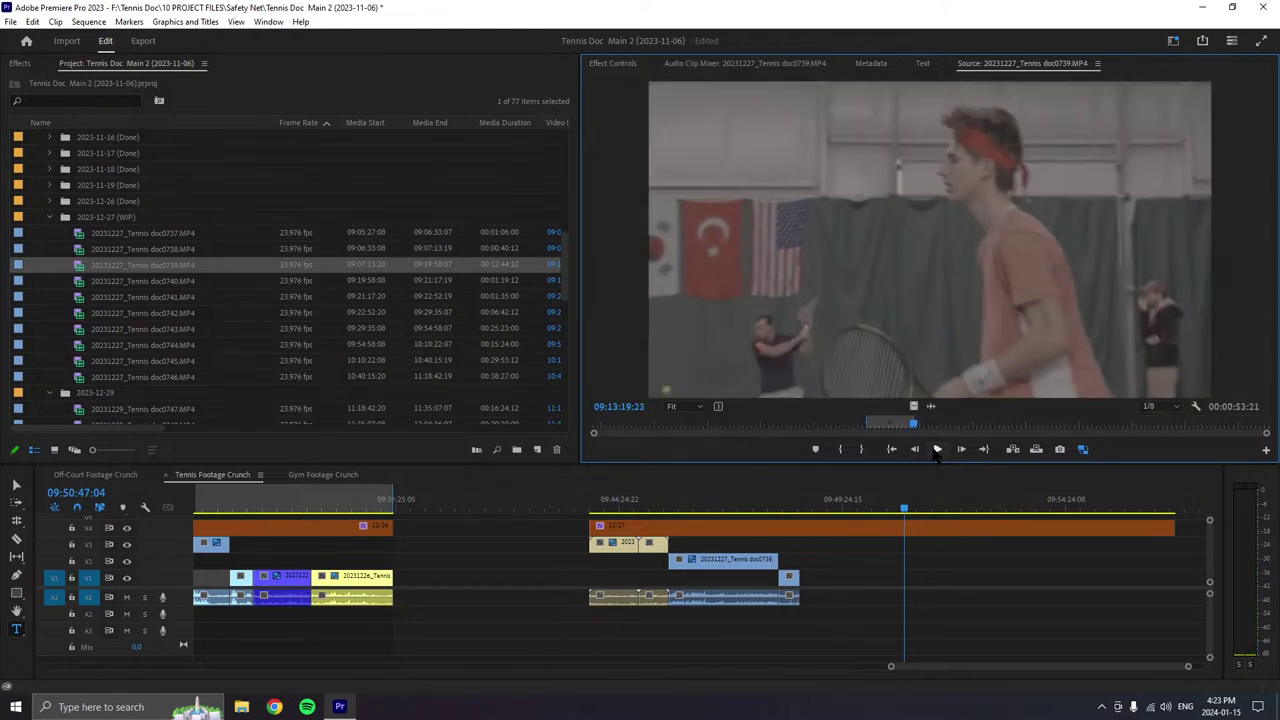
{"action": "left_click_drag", "start_coordinate": [930, 392], "coordinate": [800, 578]}
- Review doc0739 onward, mark a section of about 41 seconds ending at 09:14:45, and append it on V1
{"action": "left_click", "coordinate": [937, 450]}
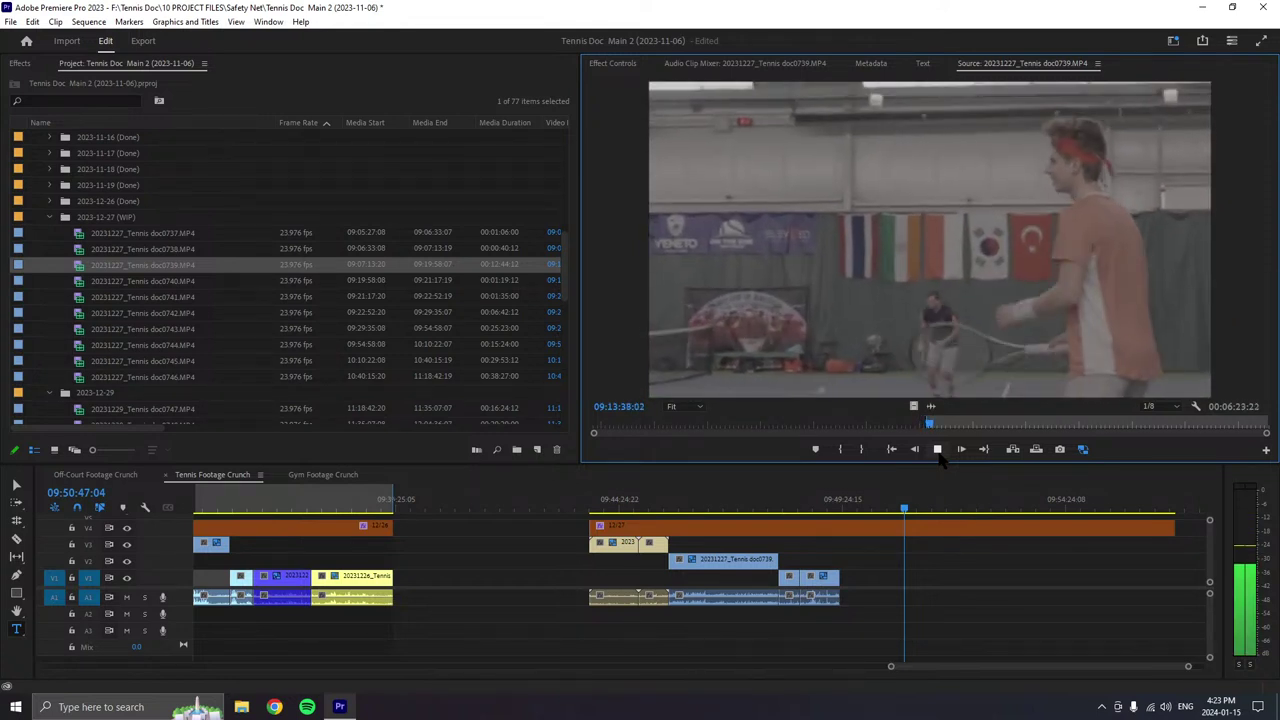
{"action": "key", "text": "j"}
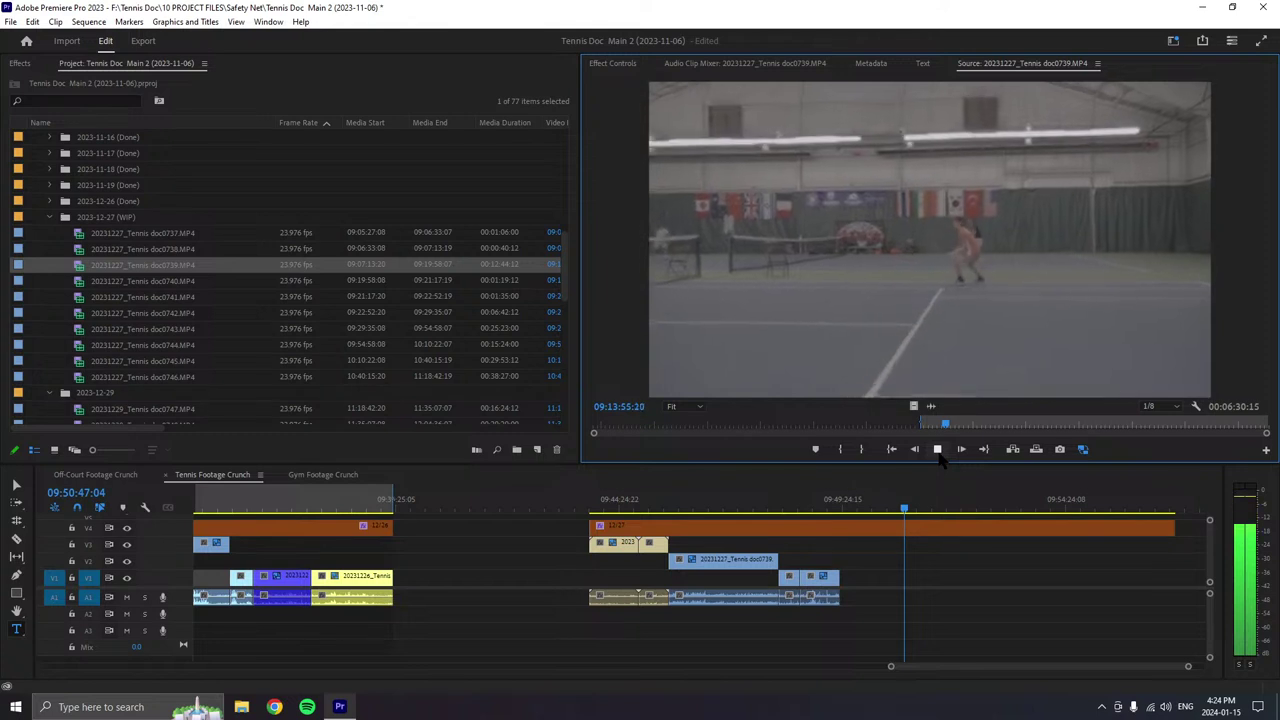
{"action": "left_click", "coordinate": [938, 452]}
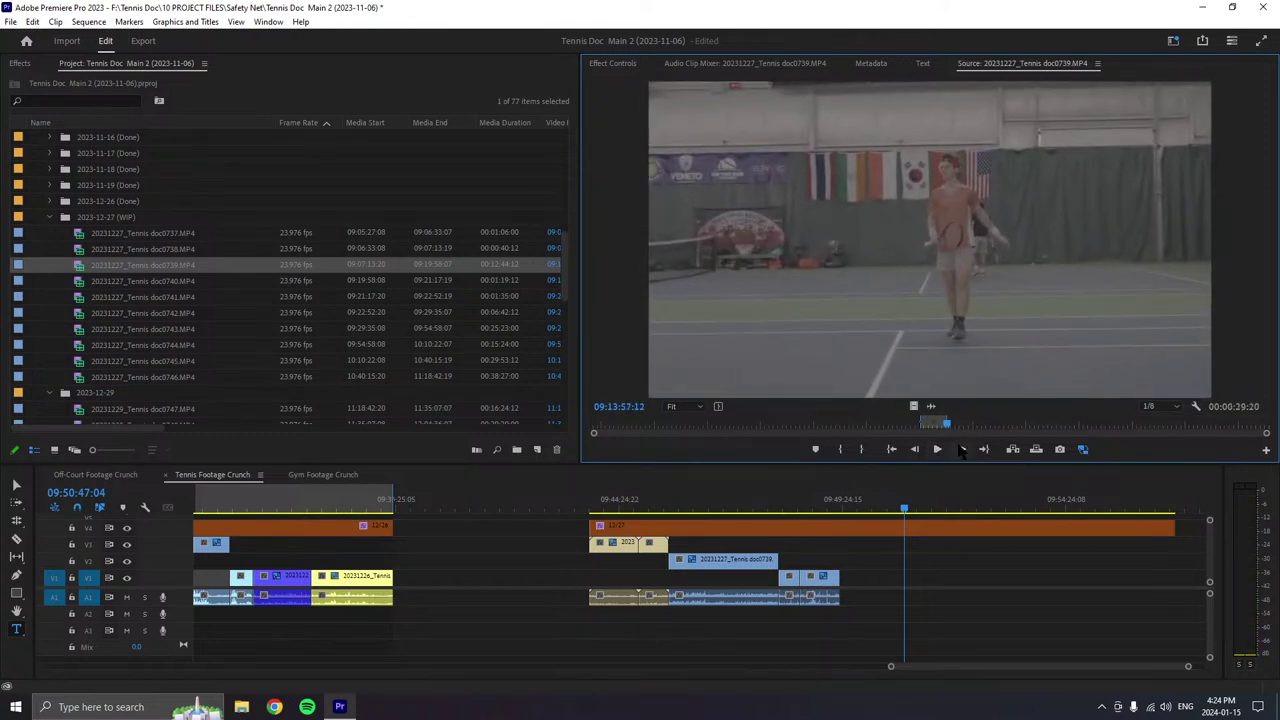
{"action": "left_click", "coordinate": [944, 453]}
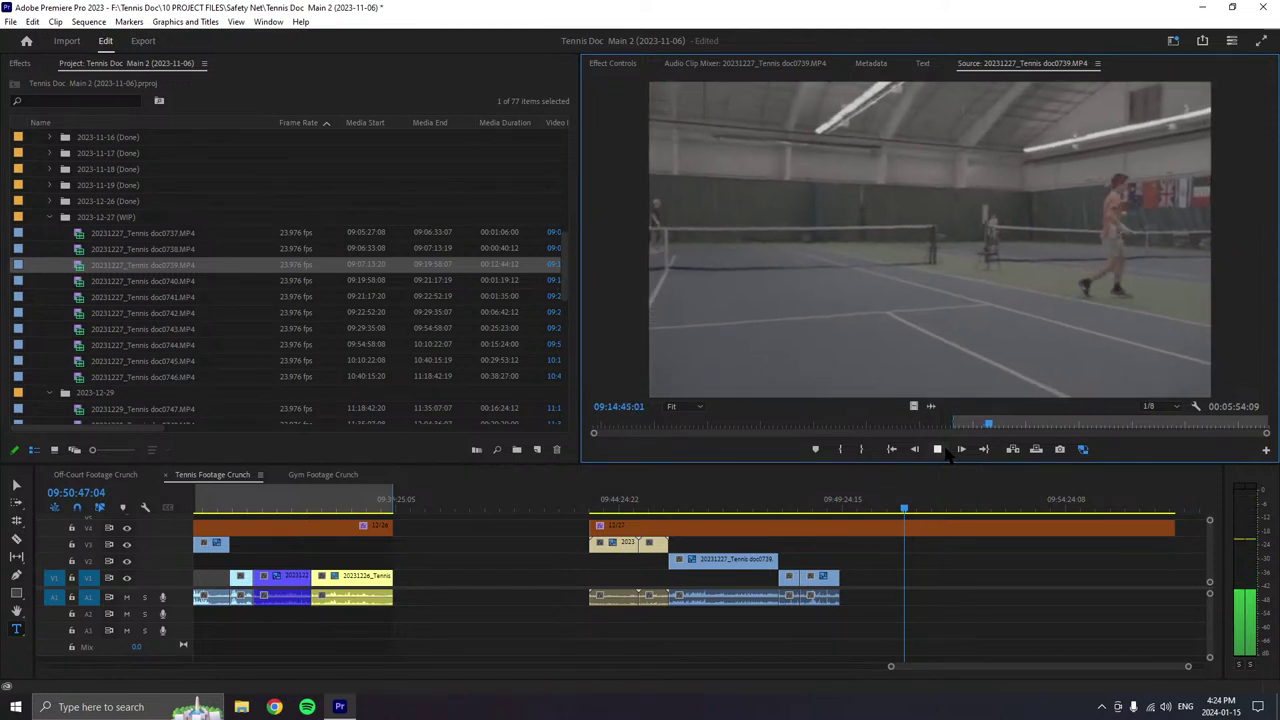
{"action": "left_click", "coordinate": [939, 449]}
{"action": "left_click_drag", "start_coordinate": [1020, 395], "coordinate": [855, 590]}
- Mark doc0739 from about 09:15:02 to 09:15:32, append that section on V1 without a gap, and label it Mango
{"action": "left_click", "coordinate": [937, 449]}
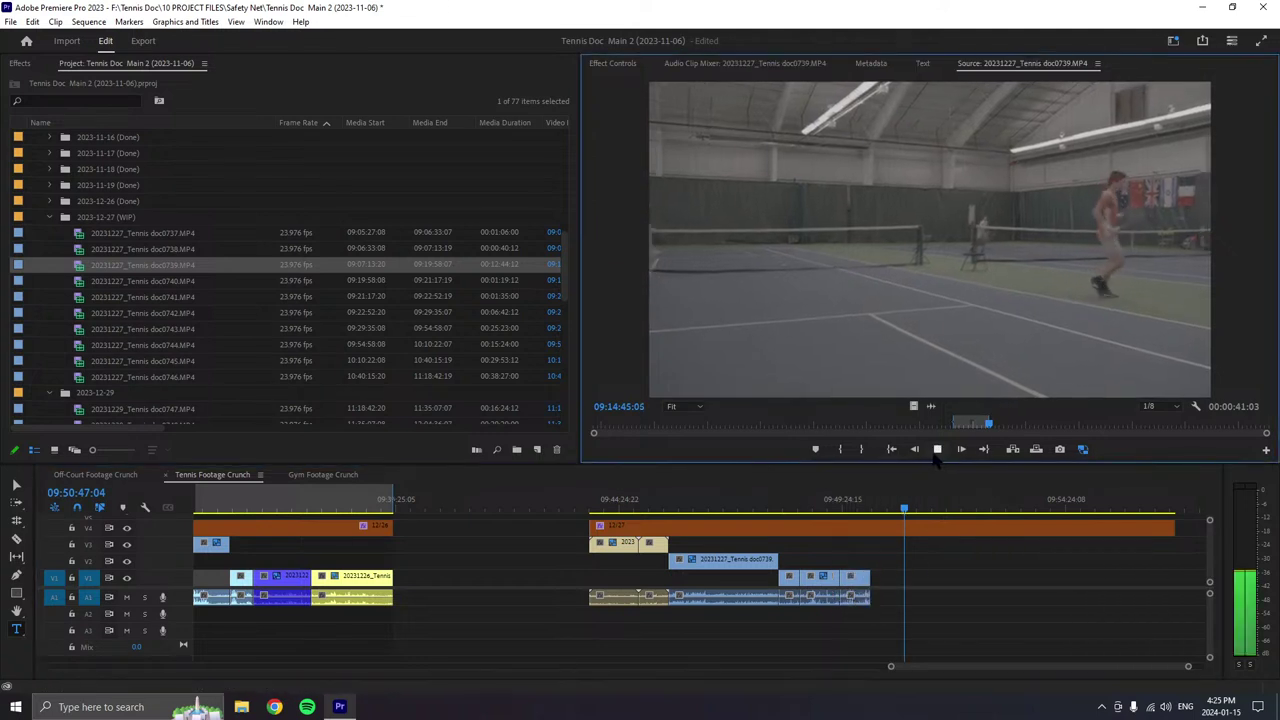
{"action": "left_click", "coordinate": [840, 449]}
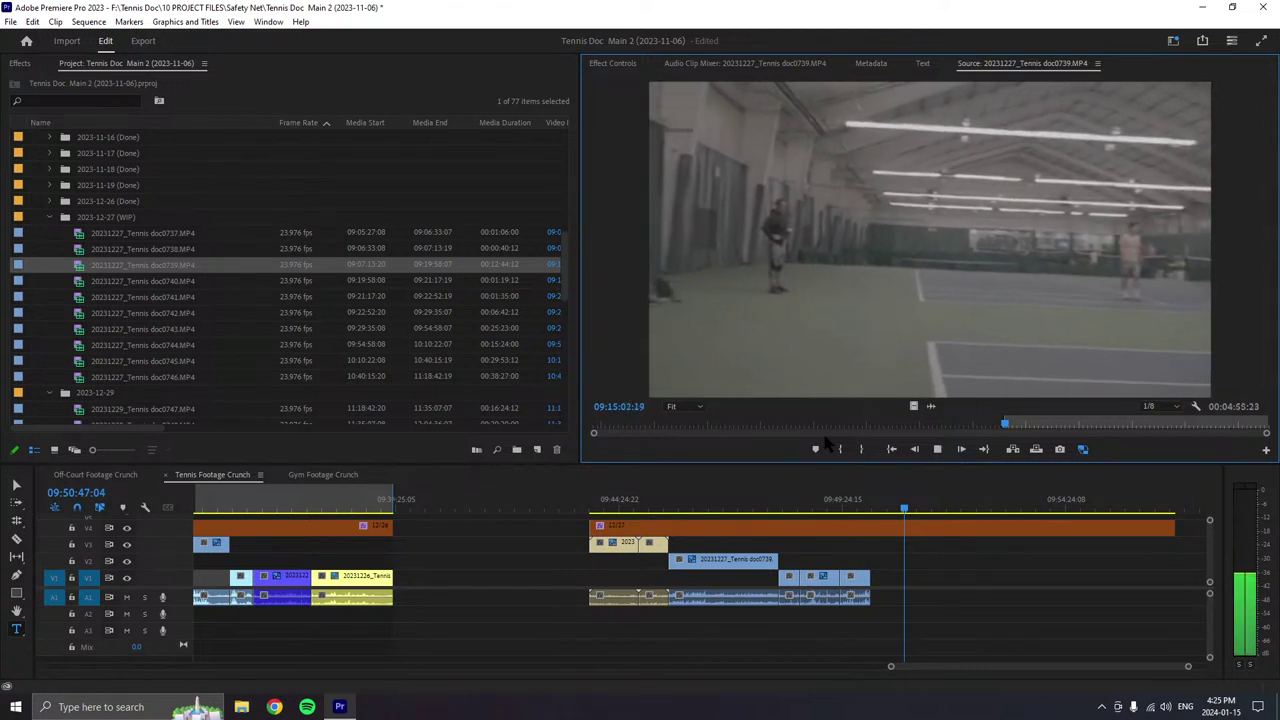
{"action": "key", "text": "l"}
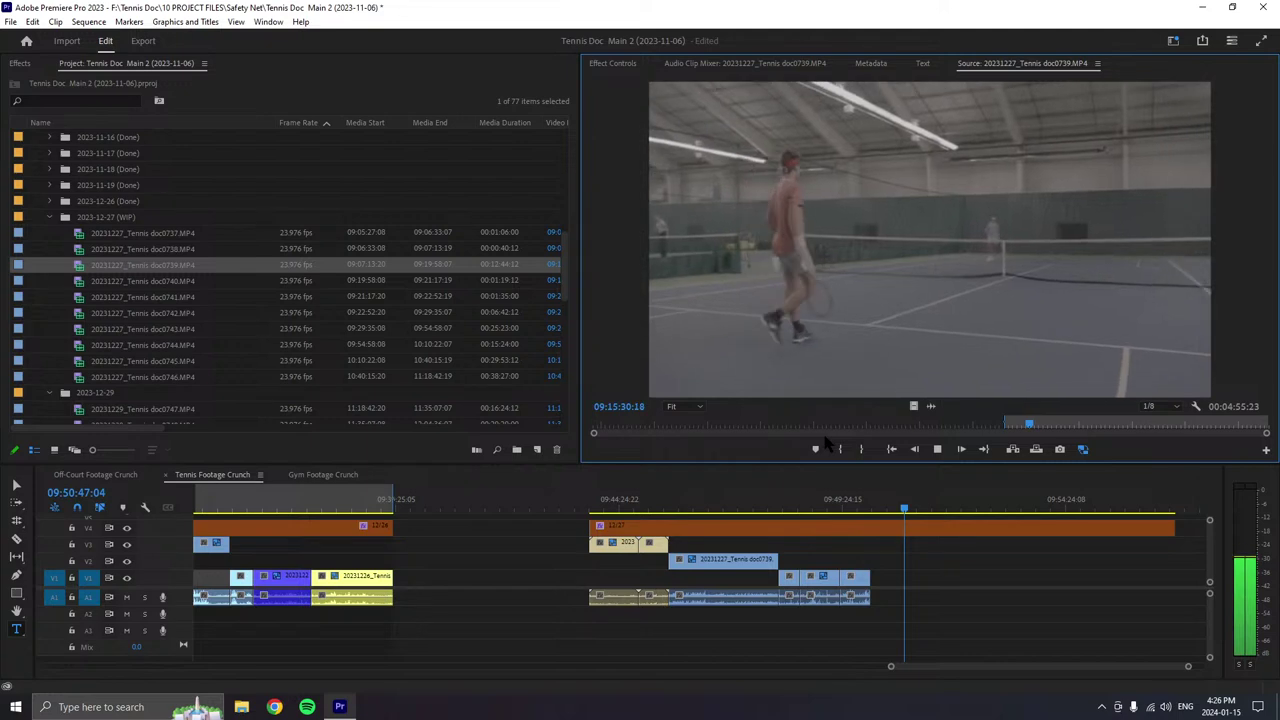
{"action": "key", "text": "o"}
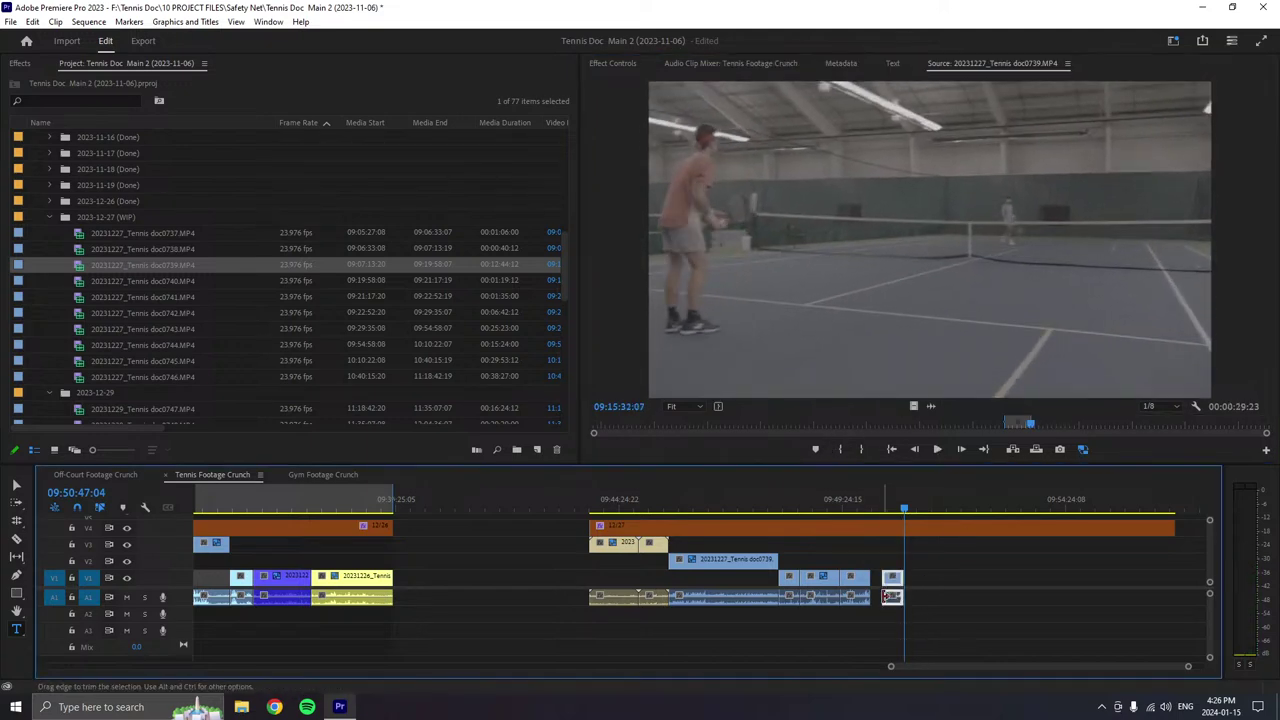
{"action": "right_click", "coordinate": [892, 590]}
{"action": "mouse_move", "coordinate": [923, 371]}
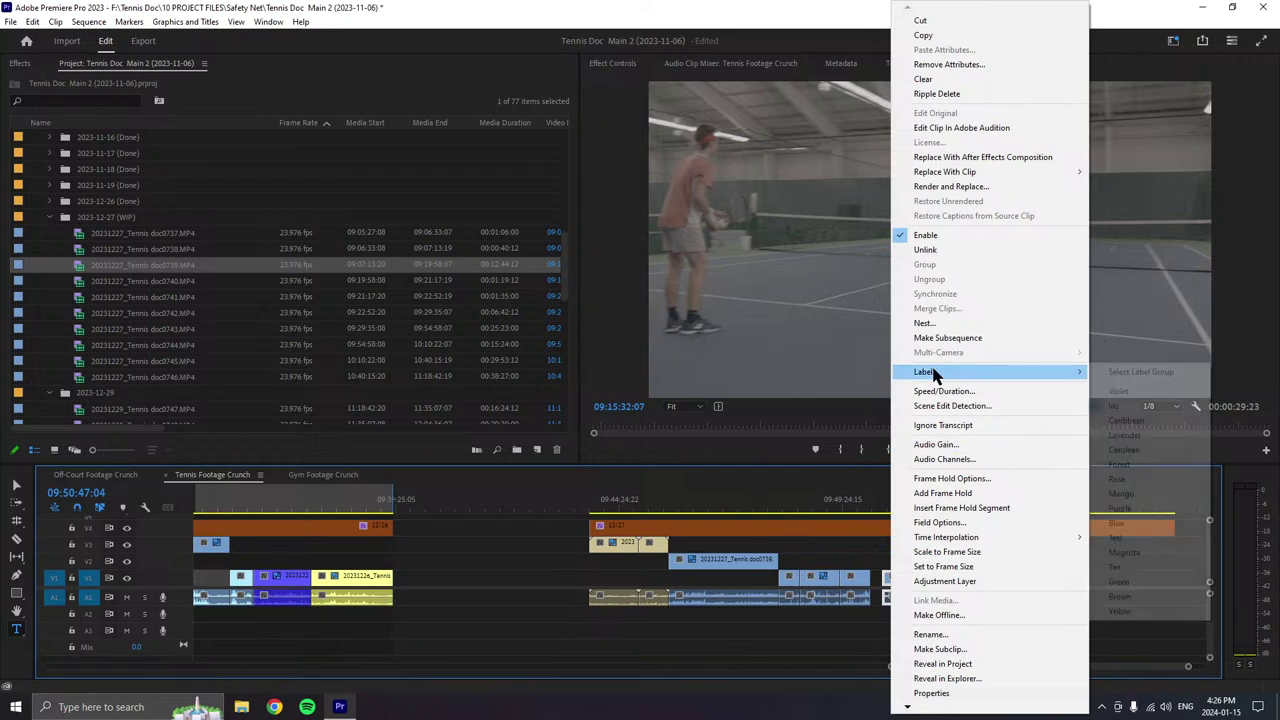
{"action": "left_click", "coordinate": [1131, 486]}
{"action": "left_click_drag", "start_coordinate": [892, 580], "coordinate": [880, 582]}
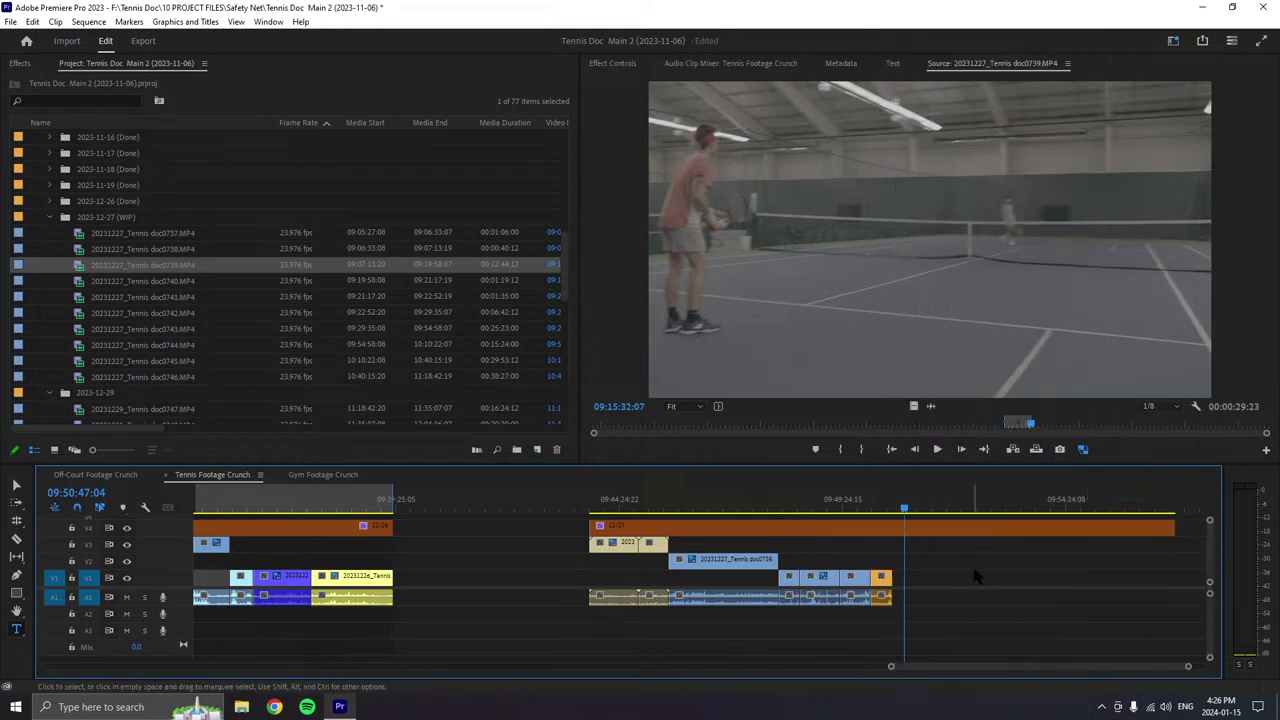
- Mark the next doc0739 section of about 54 seconds, ending at 09:16:45, and place it on V1 after the Mango clip
{"action": "left_click", "coordinate": [937, 449]}
{"action": "left_click", "coordinate": [841, 449]}
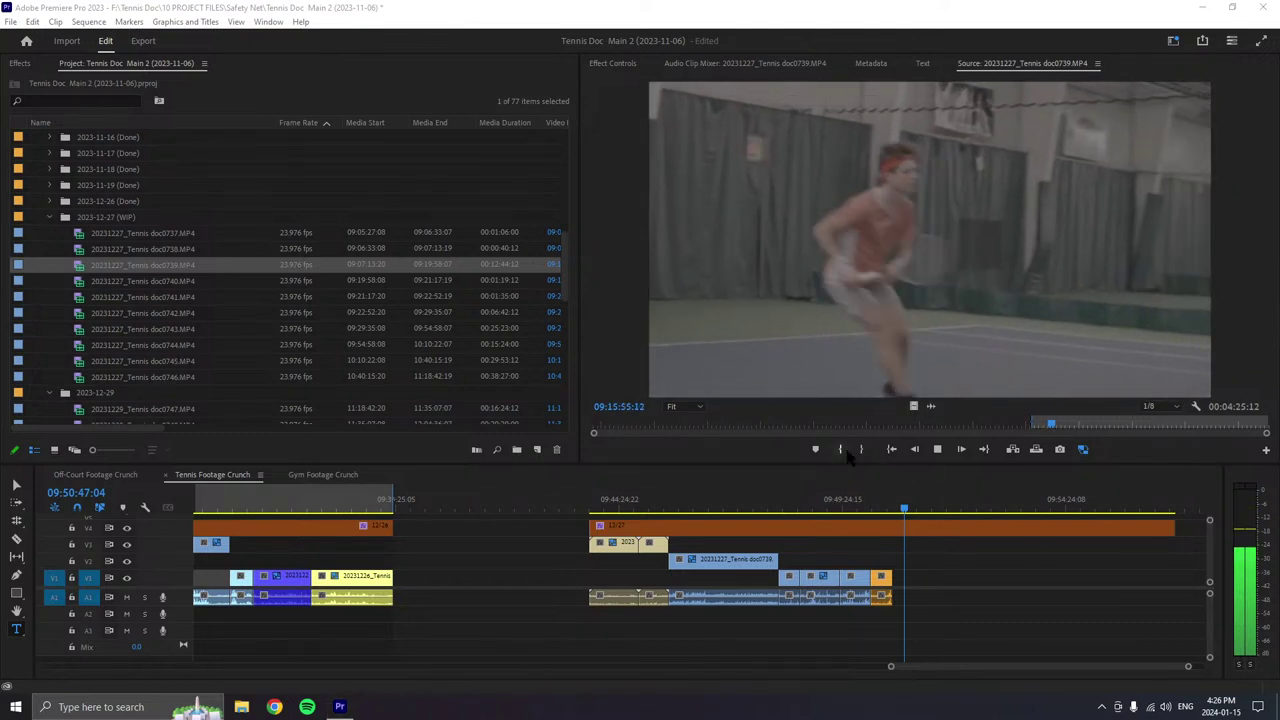
{"action": "left_click", "coordinate": [1047, 428]}
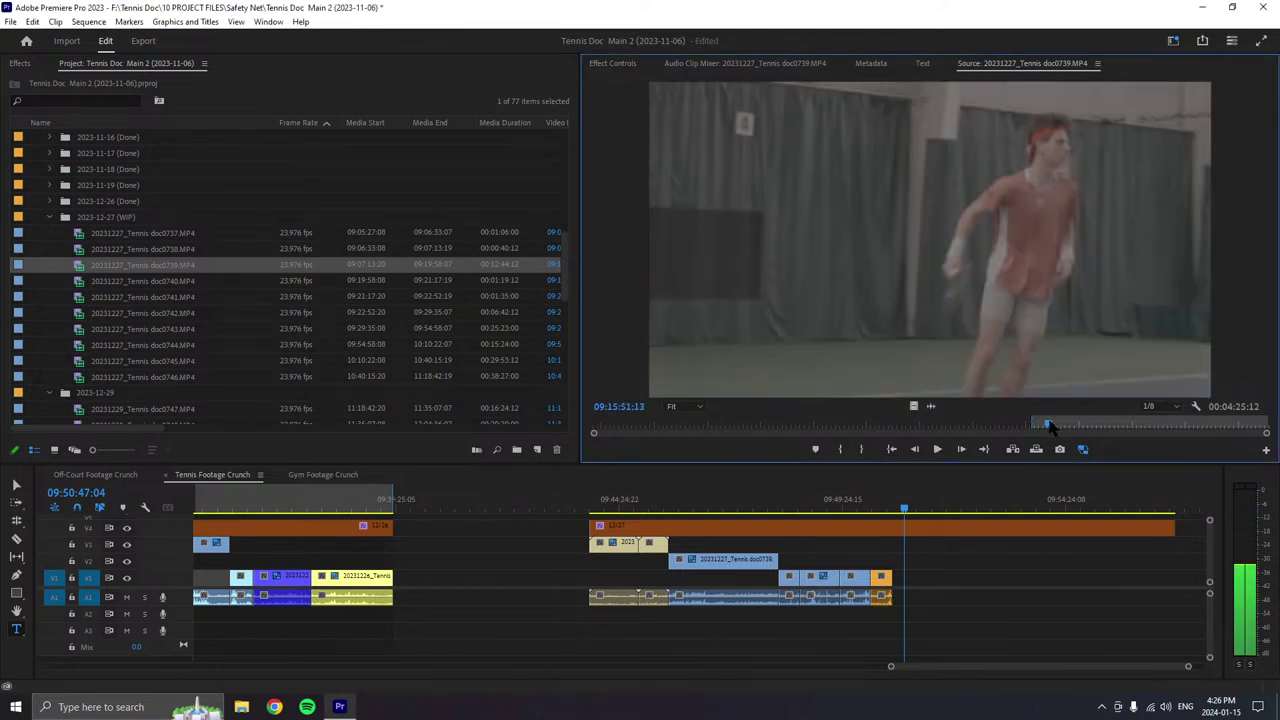
{"action": "left_click", "coordinate": [937, 449]}
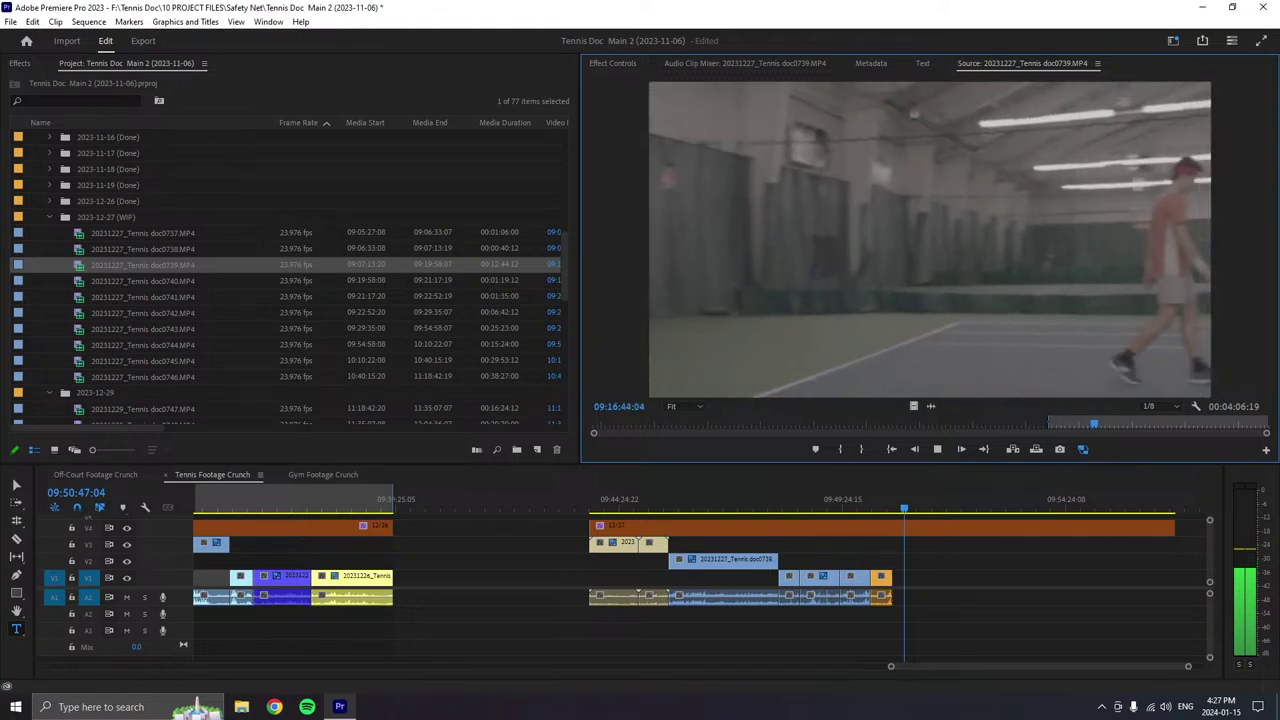
{"action": "key", "text": "space"}
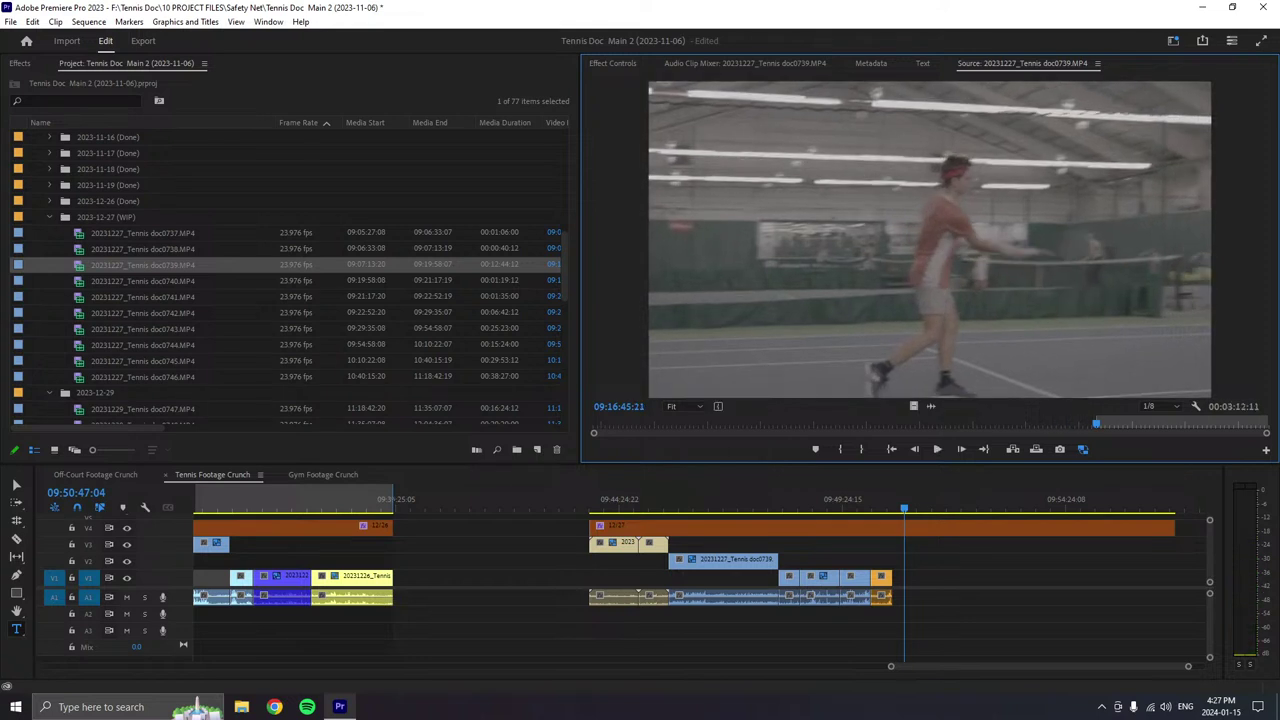
{"action": "key", "text": "o"}
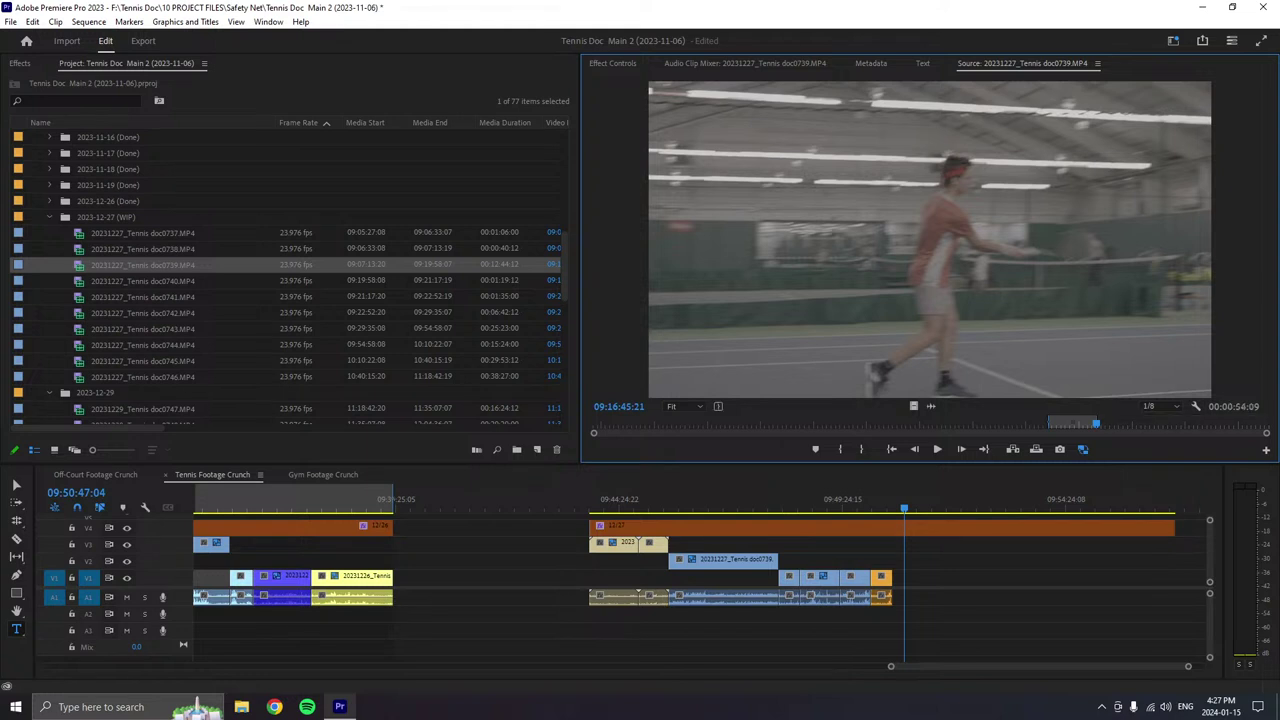
{"action": "left_click_drag", "start_coordinate": [1069, 278], "coordinate": [916, 598]}
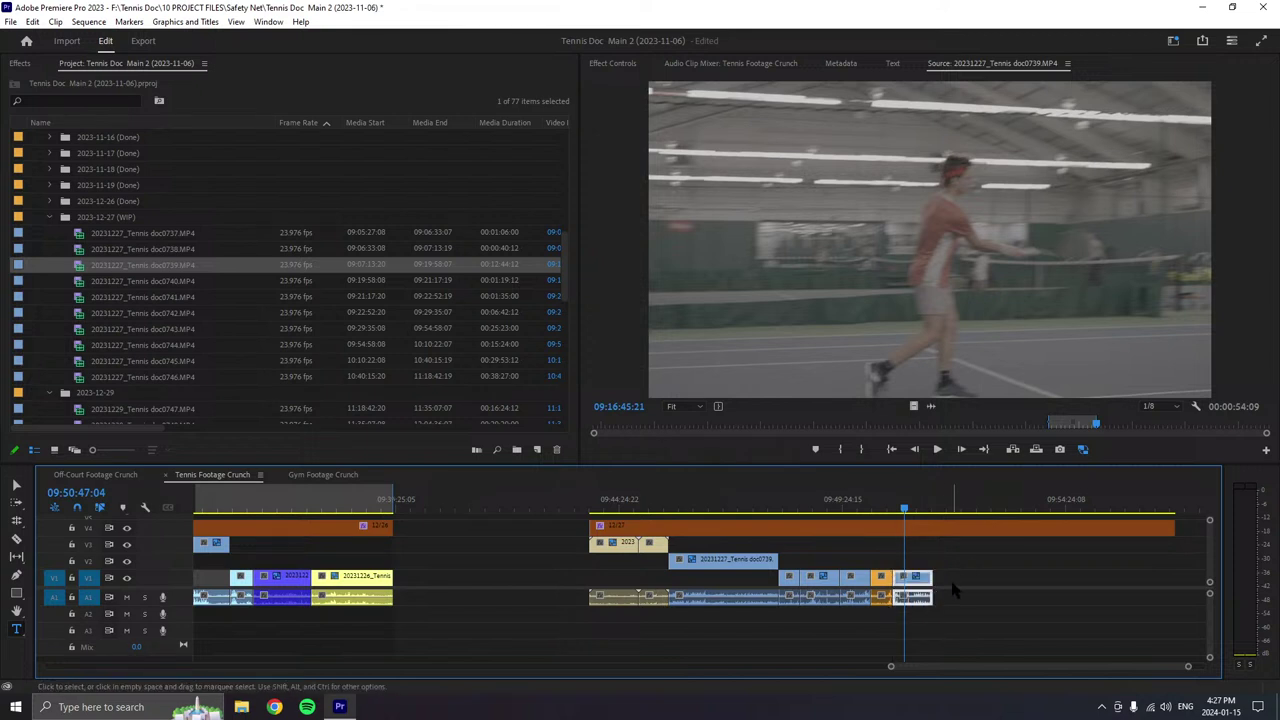
{"action": "left_click", "coordinate": [950, 580]}
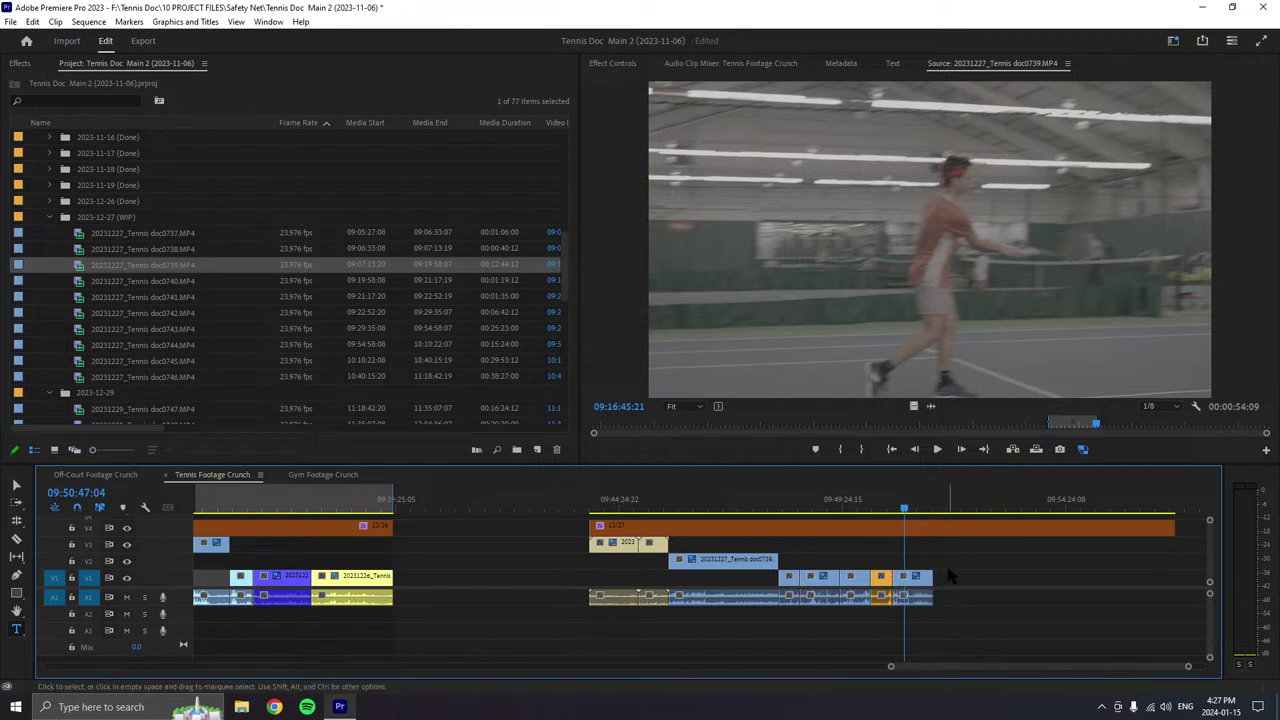
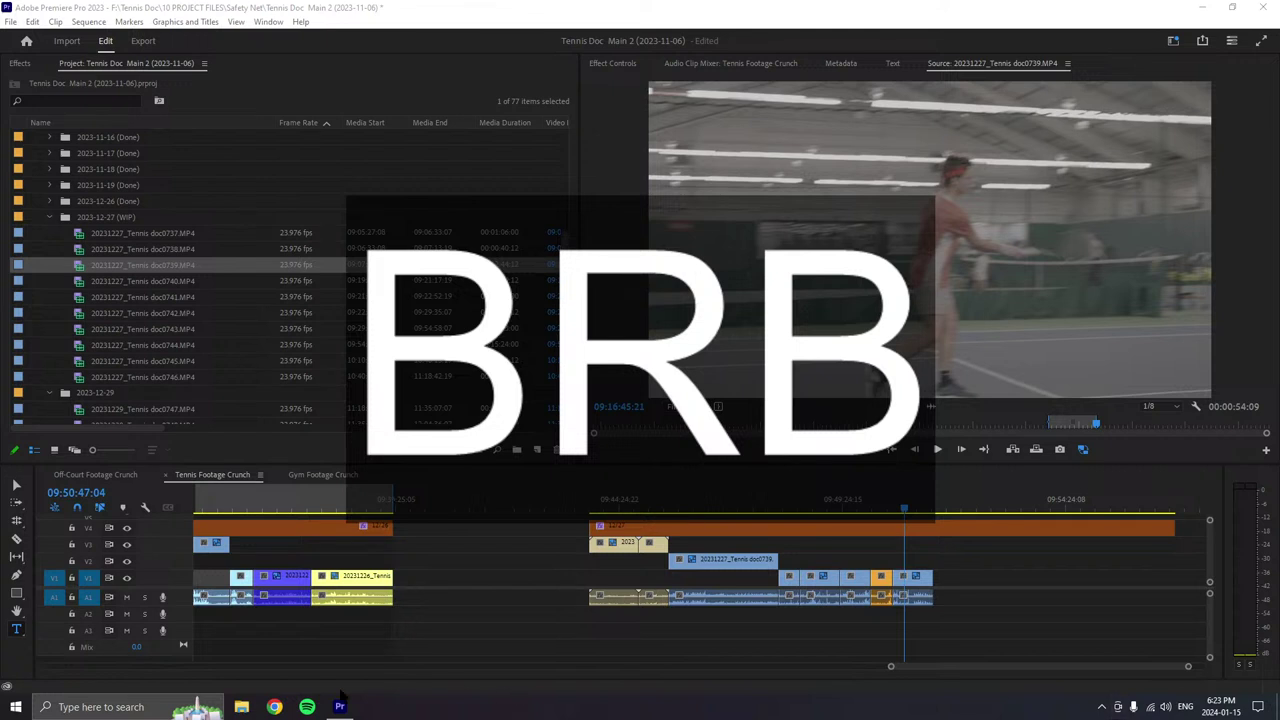
{"action": "left_click", "coordinate": [275, 707]}
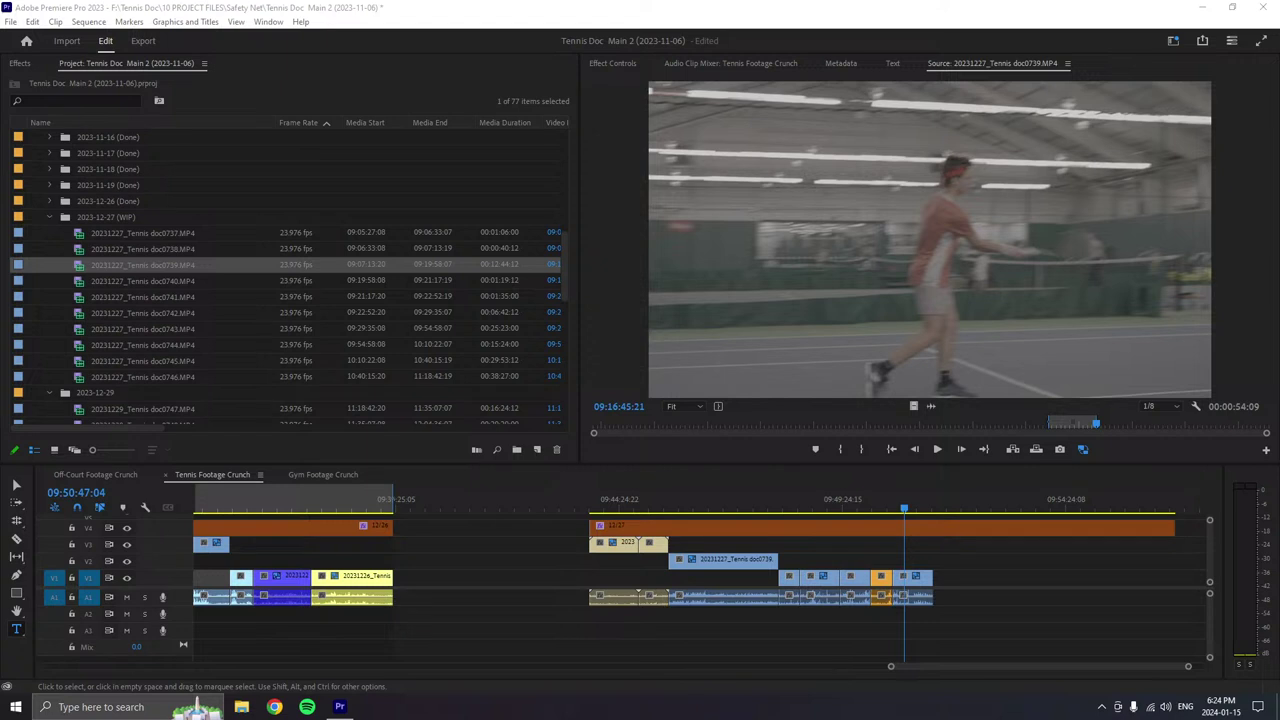
{"action": "left_click", "coordinate": [960, 548]}
{"action": "left_click", "coordinate": [1165, 706]}
{"action": "left_click", "coordinate": [1165, 706]}
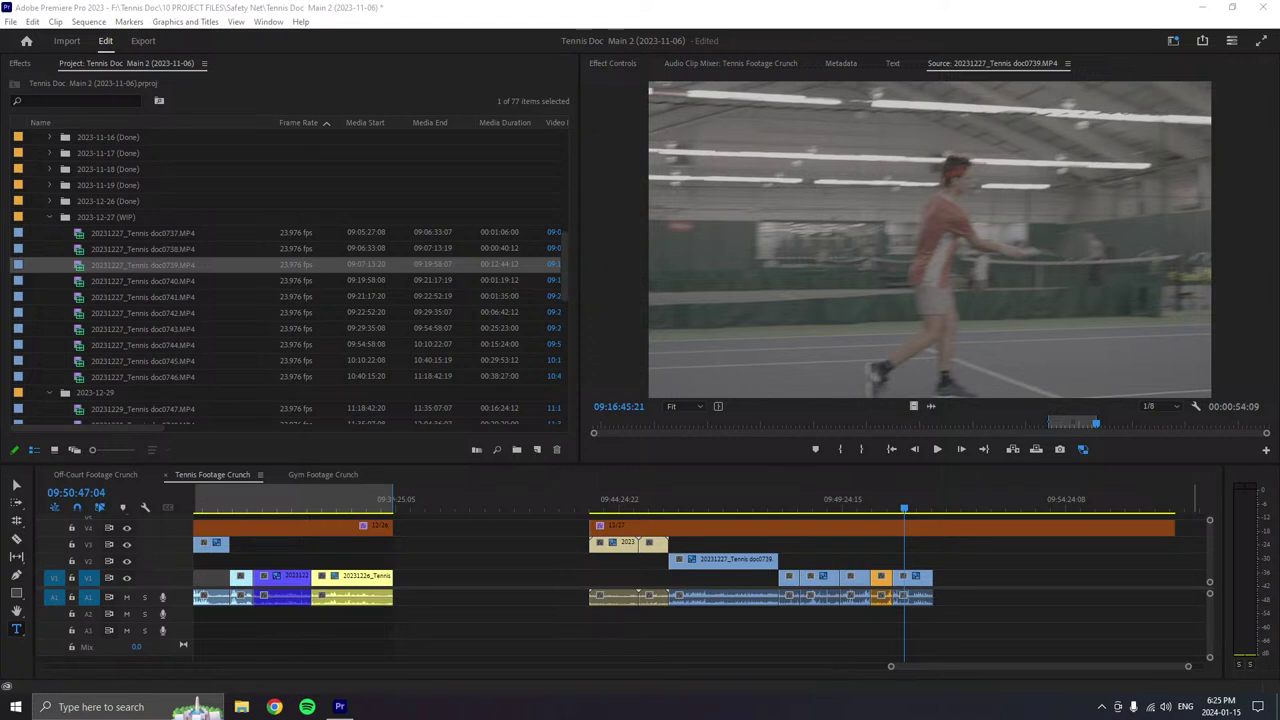
- Mark a doc0739 section of about 12 seconds, ending at about 09:17:13, and append it on V1
{"action": "left_click", "coordinate": [944, 458]}
{"action": "left_click", "coordinate": [937, 449]}
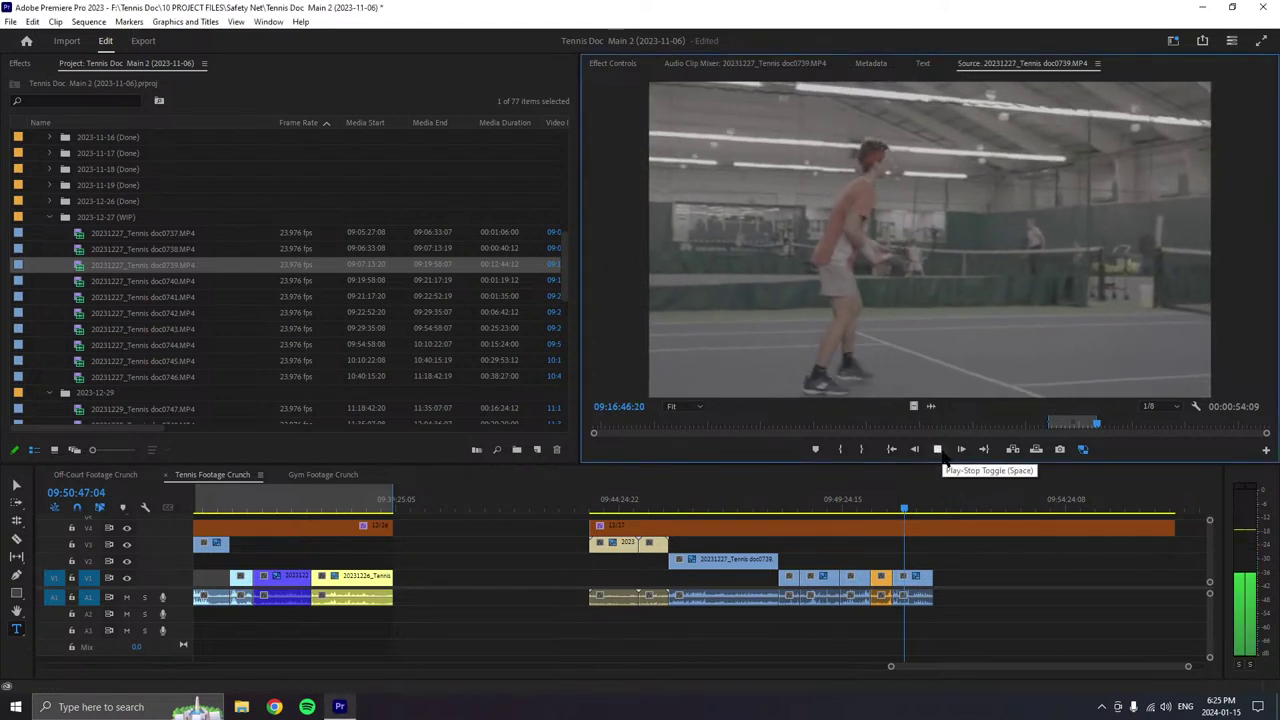
{"action": "left_click", "coordinate": [840, 449]}
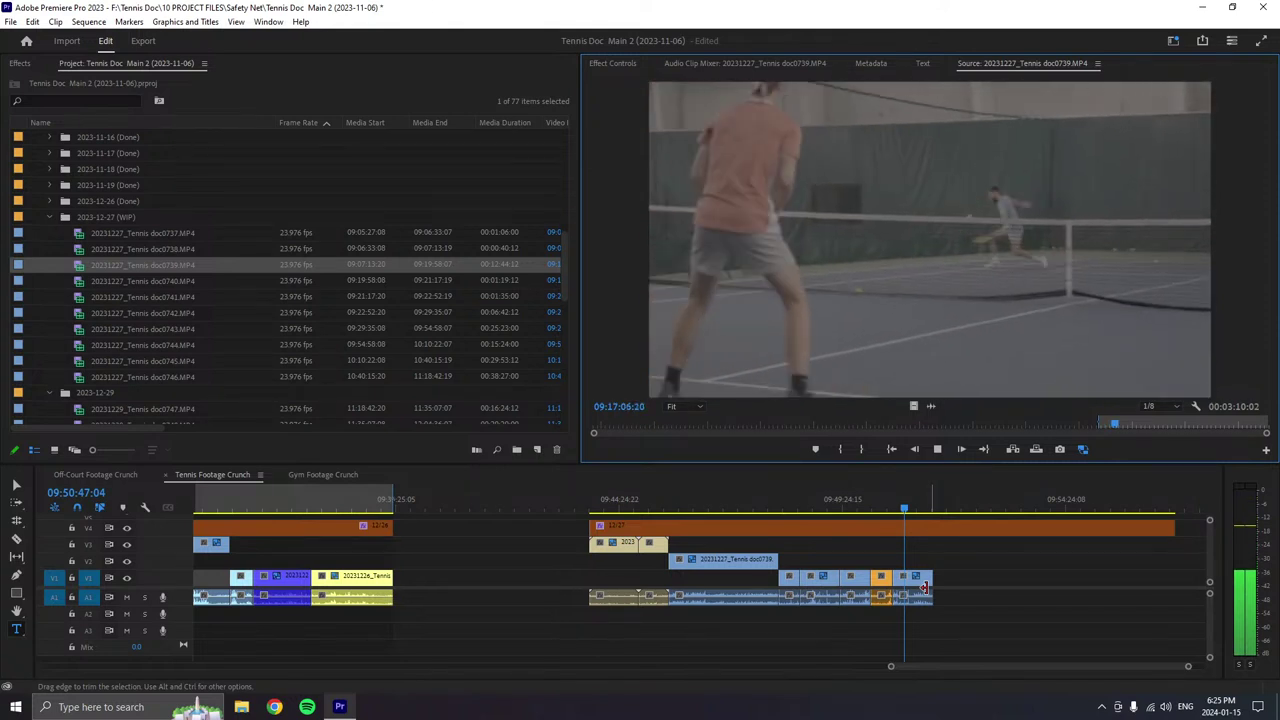
{"action": "left_click", "coordinate": [1109, 425]}
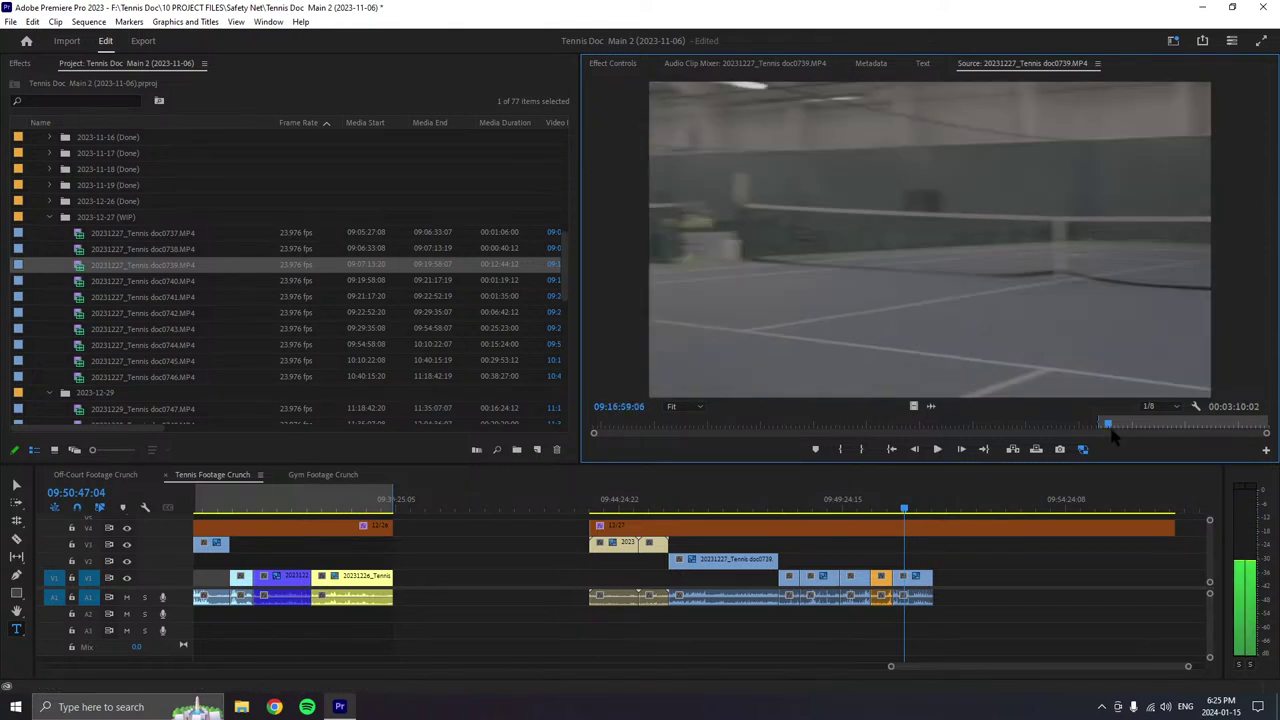
{"action": "key", "text": "space"}
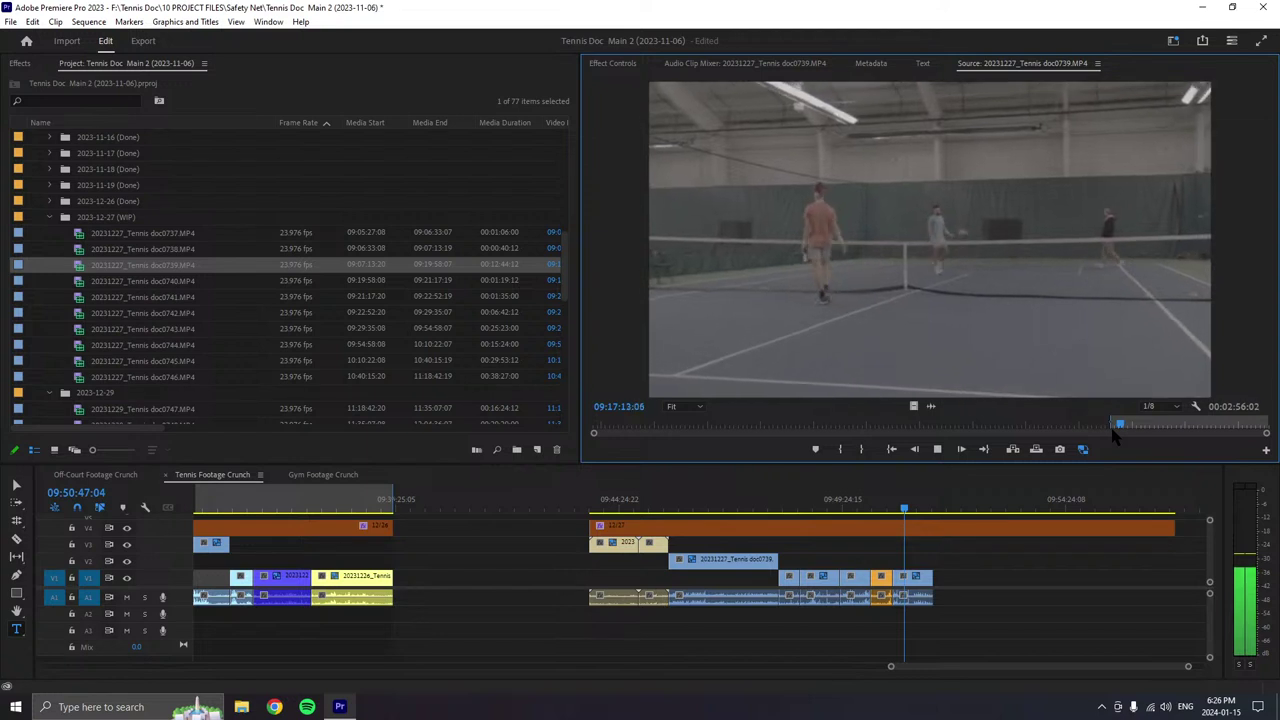
{"action": "key", "text": "o"}
{"action": "key", "text": "space"}
{"action": "left_click_drag", "start_coordinate": [1079, 342], "coordinate": [948, 601]}
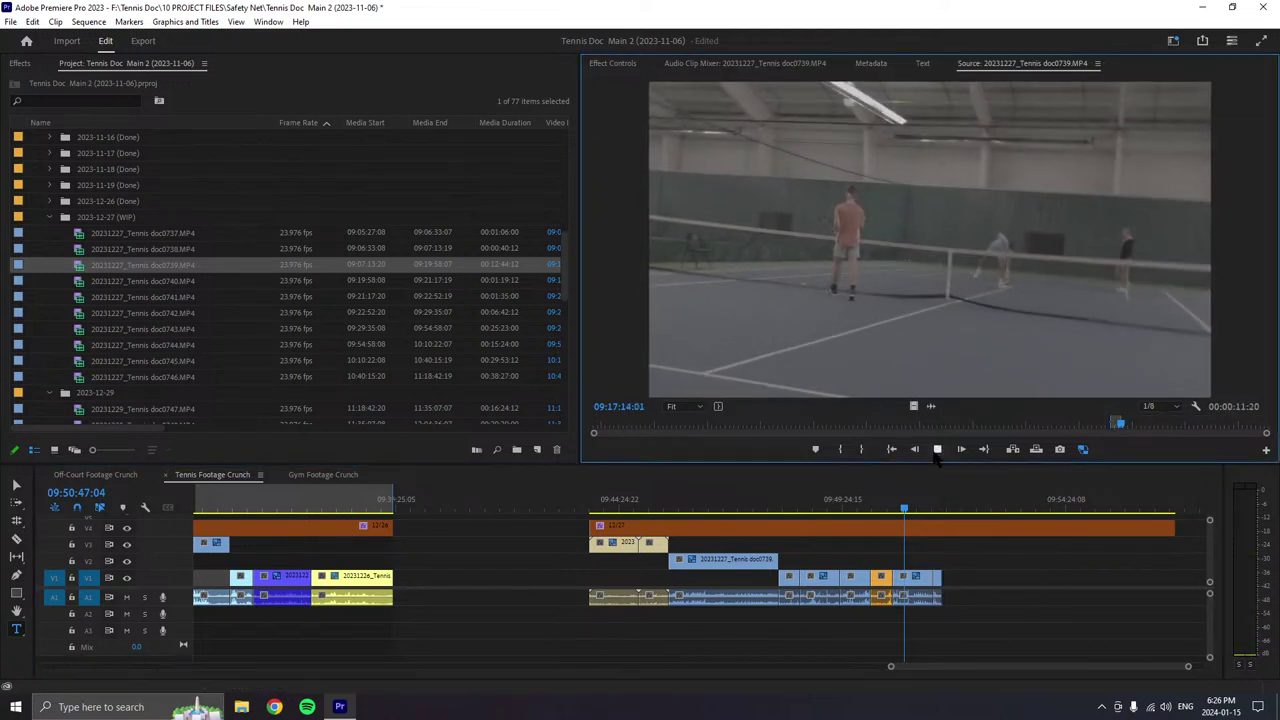
- Mark doc0739 from about 09:17:35 to 09:18:14 and append that section of about 39 seconds on V1
{"action": "left_click", "coordinate": [937, 449]}
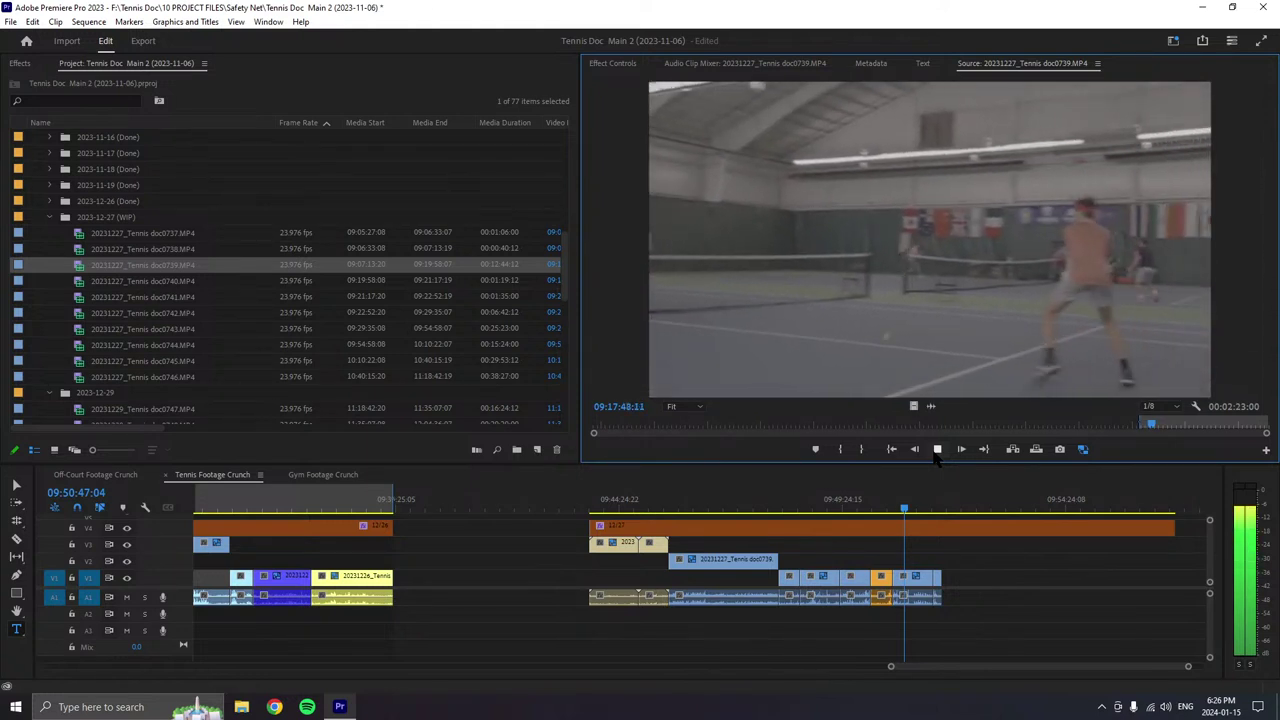
{"action": "left_click", "coordinate": [937, 451]}
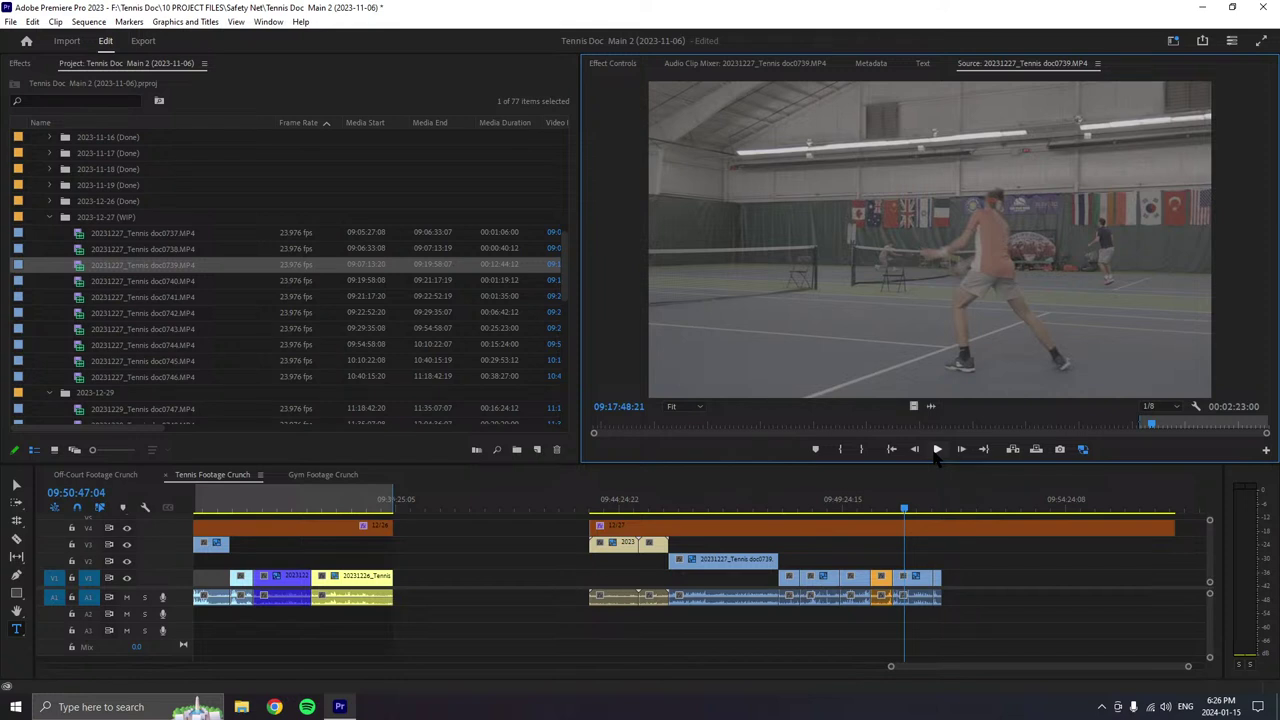
{"action": "left_click", "coordinate": [937, 450]}
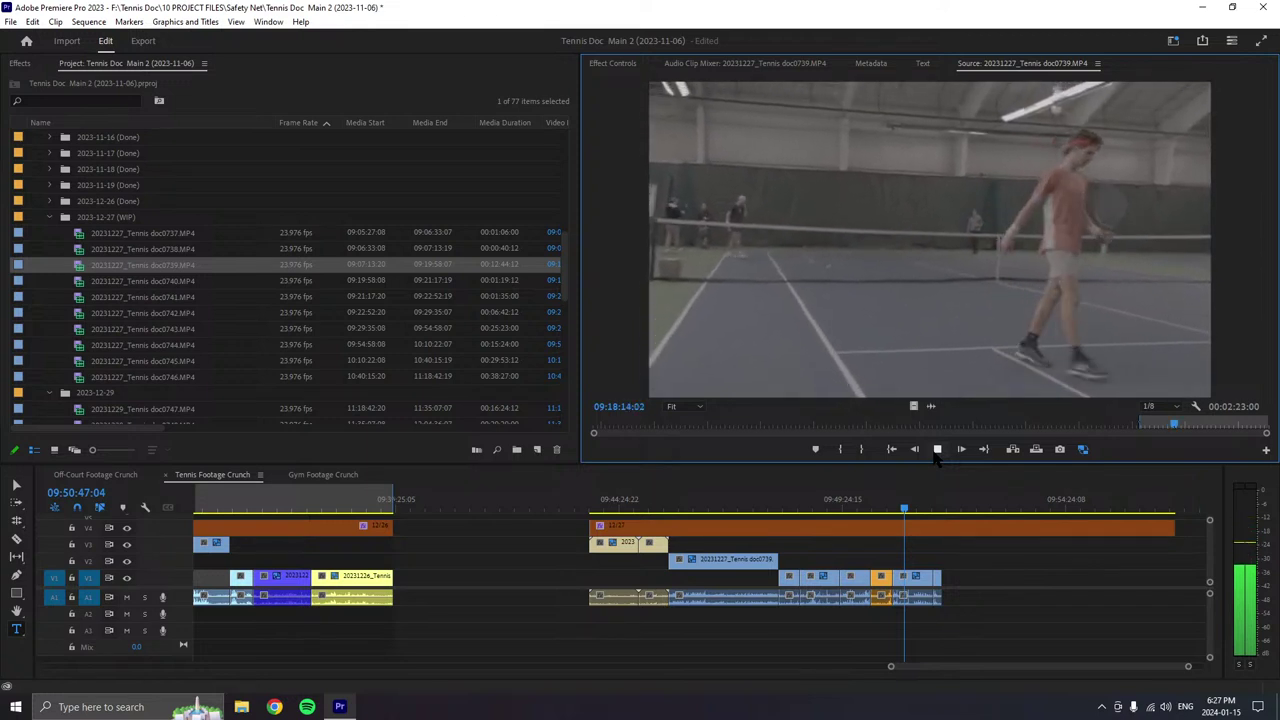
{"action": "left_click", "coordinate": [937, 451]}
{"action": "left_click_drag", "start_coordinate": [978, 373], "coordinate": [945, 580]}
- Mark a doc0739 section of about 19 seconds ending at 09:19:02, place it on V1 at 09:52:24:15, and label it Mango
{"action": "key", "text": "space"}
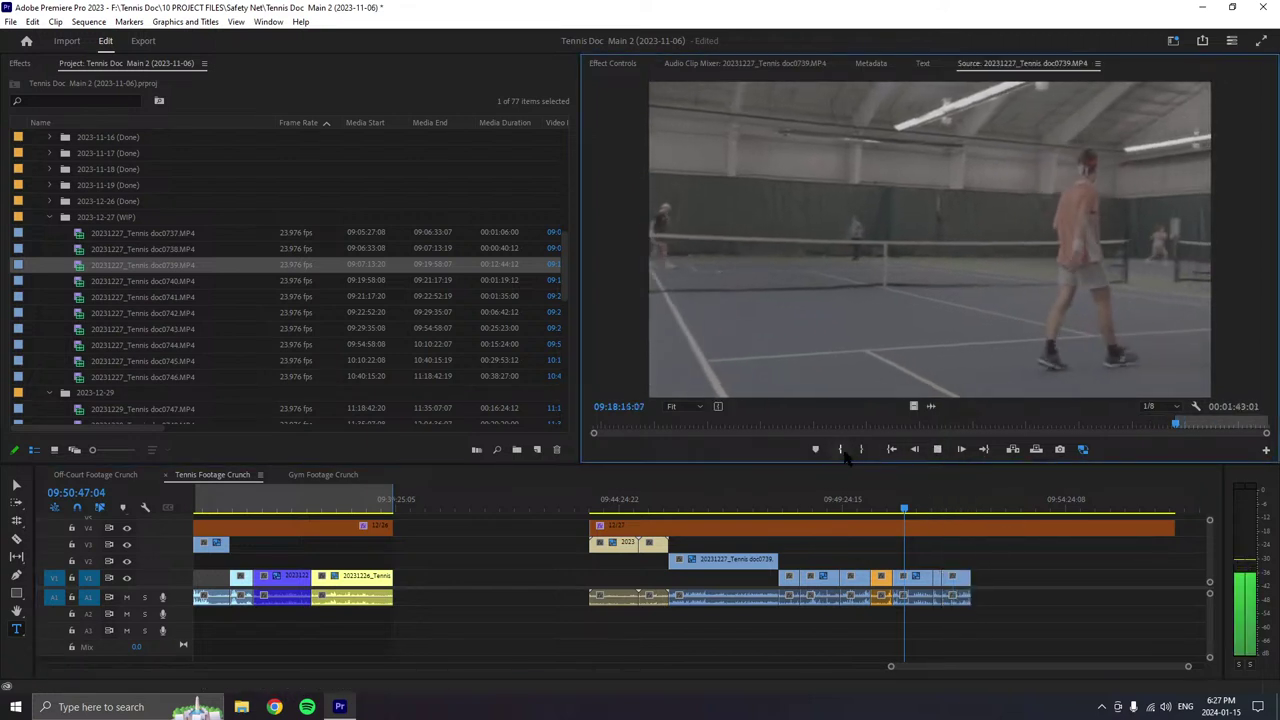
{"action": "left_click", "coordinate": [944, 507]}
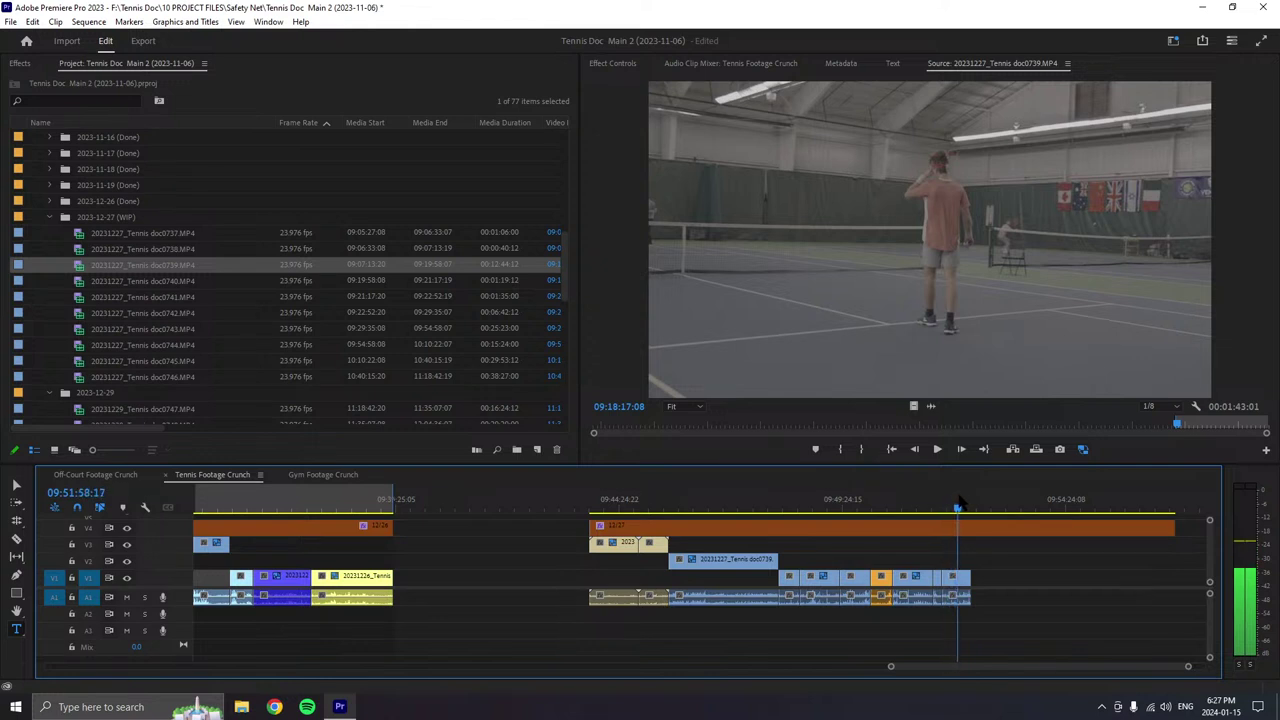
{"action": "left_click_drag", "start_coordinate": [961, 500], "coordinate": [977, 500]}
{"action": "left_click", "coordinate": [940, 451]}
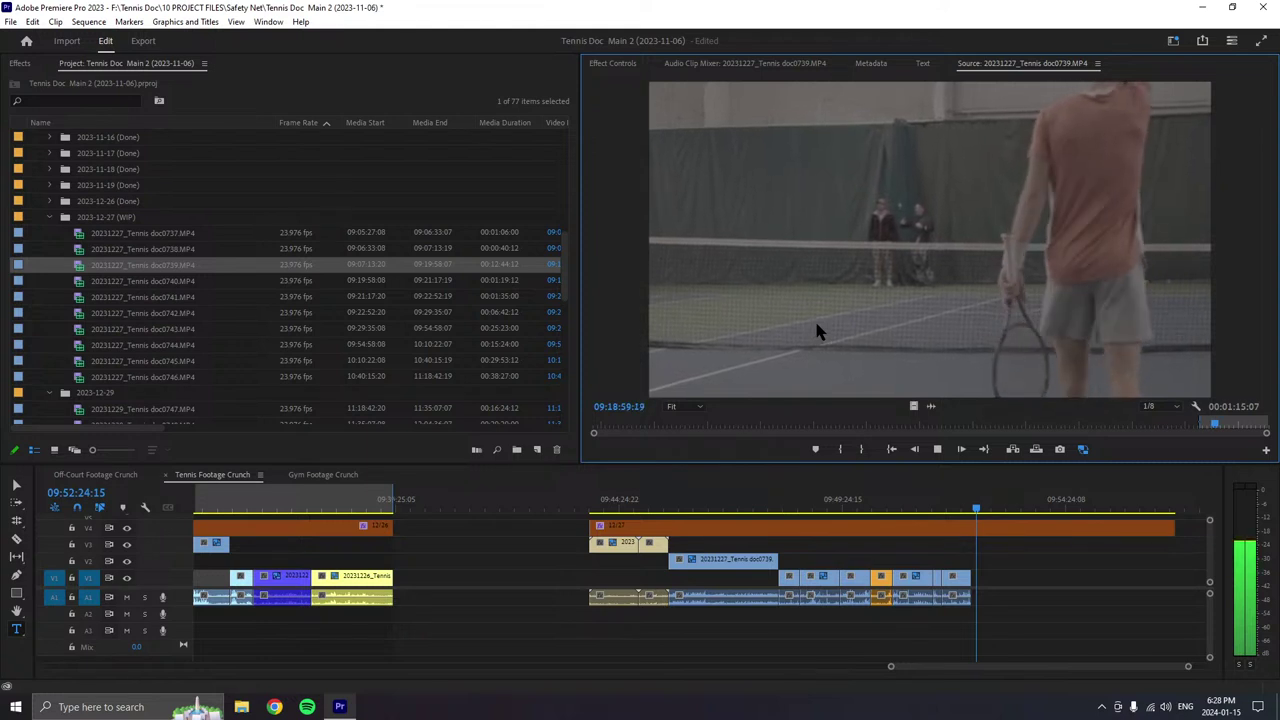
{"action": "key", "text": "space"}
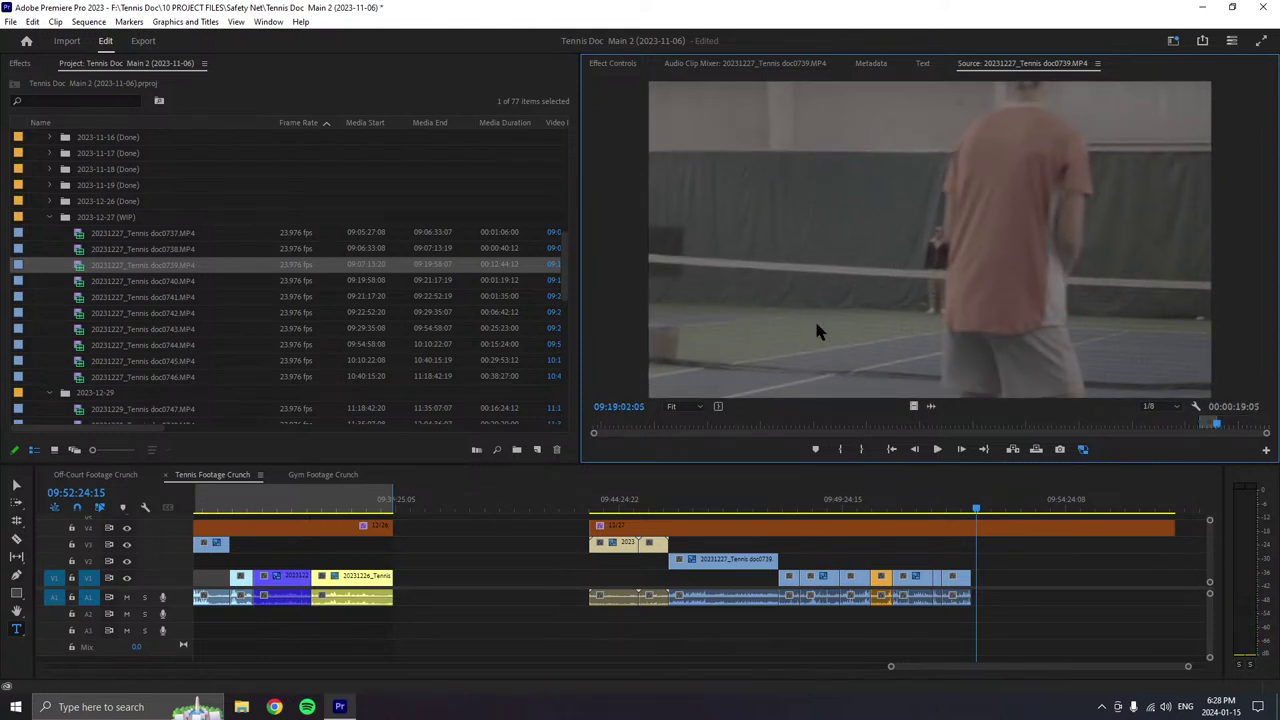
{"action": "left_click_drag", "start_coordinate": [814, 332], "coordinate": [985, 578]}
{"action": "right_click", "coordinate": [985, 578]}
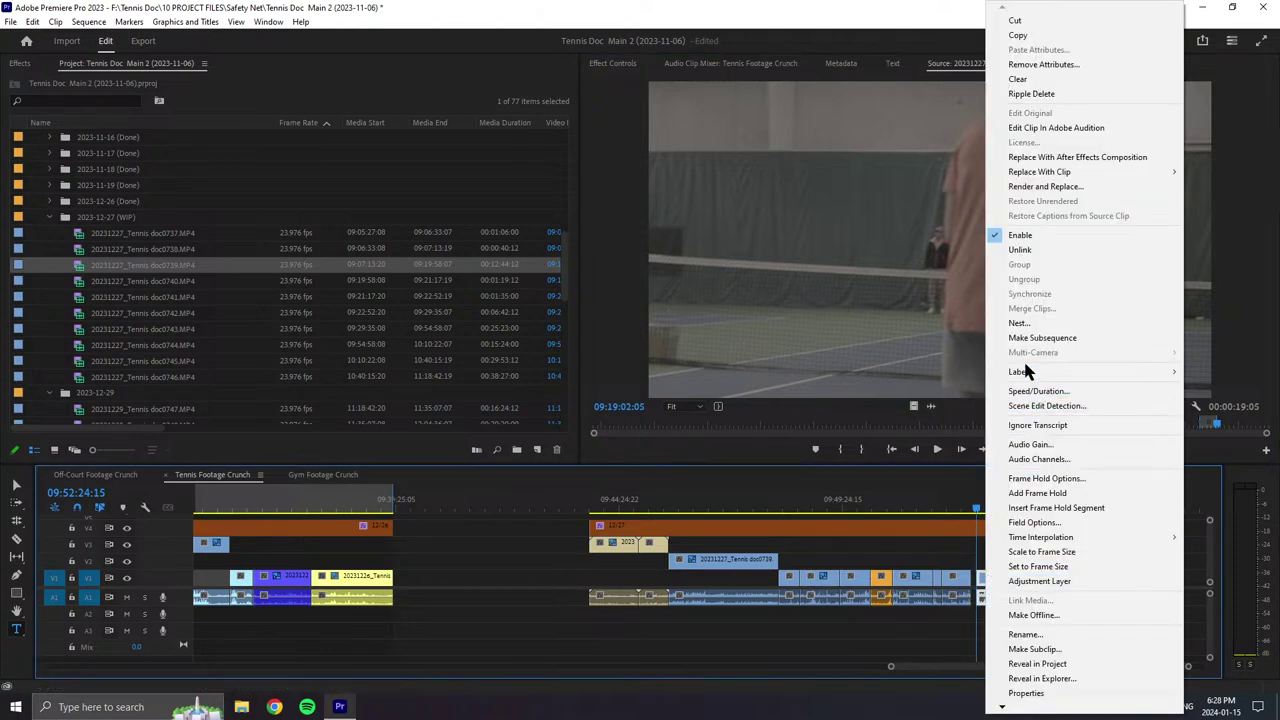
{"action": "mouse_move", "coordinate": [1027, 375]}
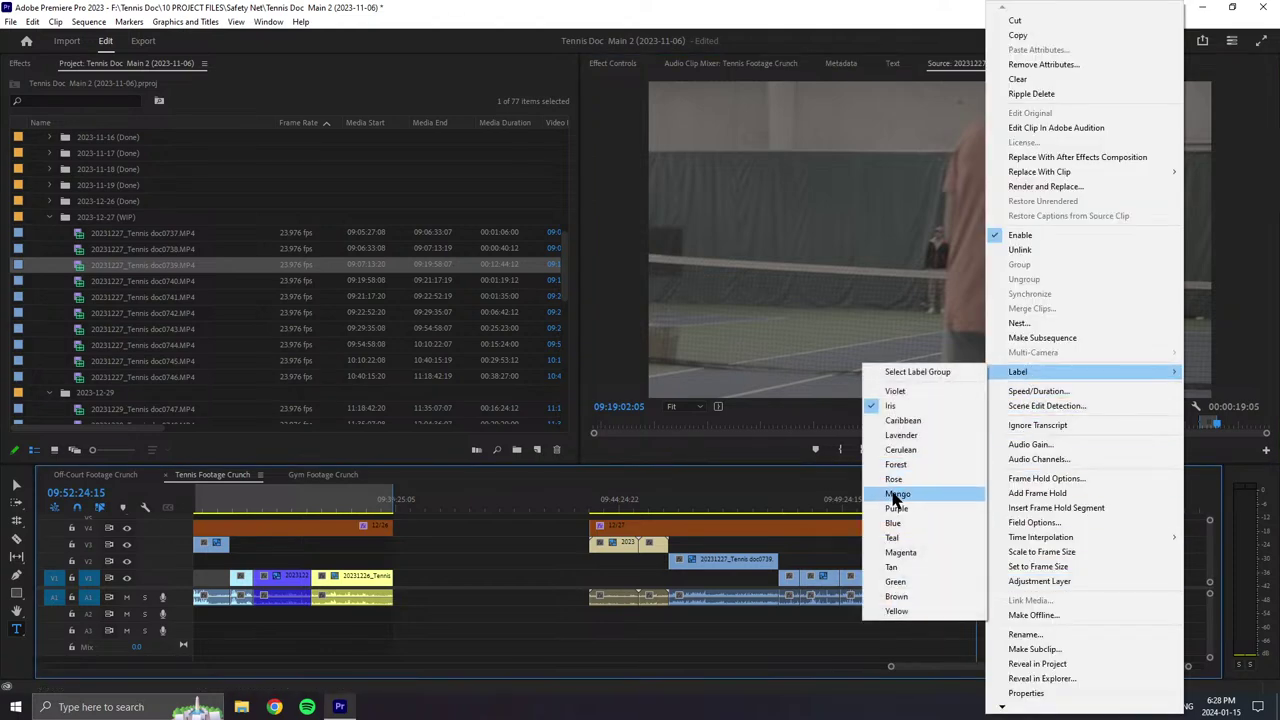
{"action": "left_click", "coordinate": [912, 497]}
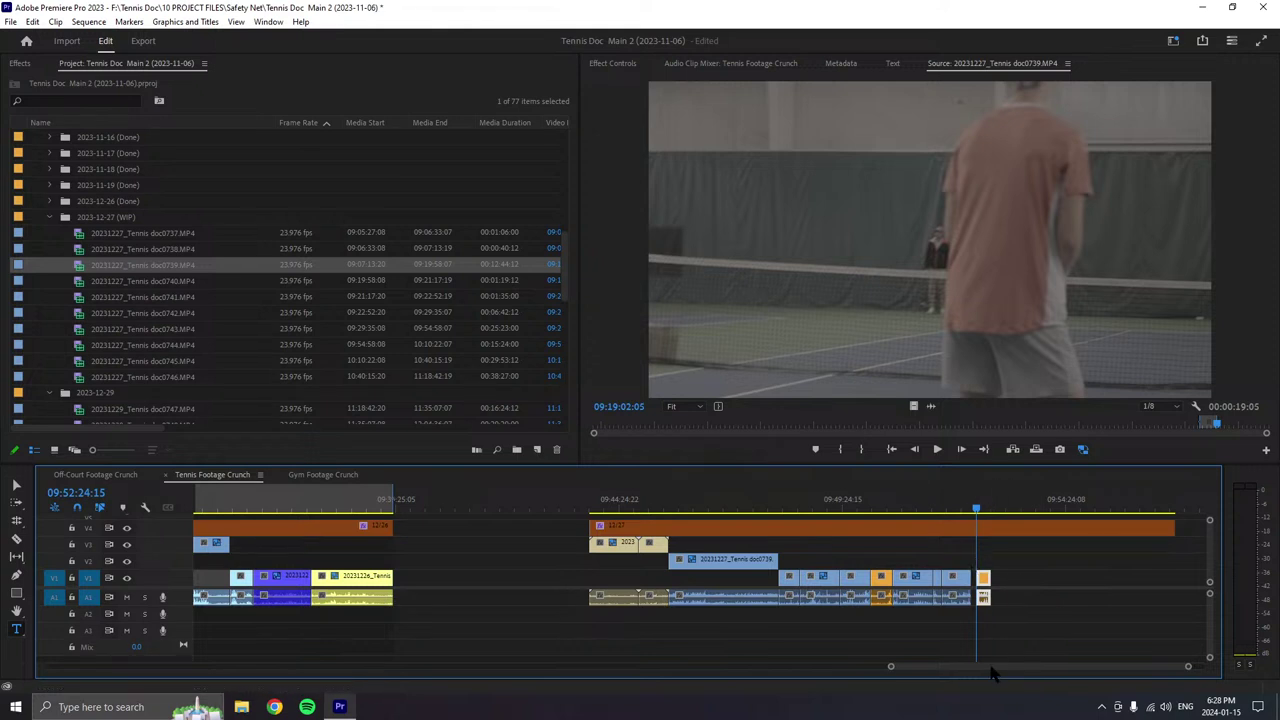
- Move the new Mango clip on V1 against the preceding clip to close the gap
{"action": "scroll", "coordinate": [1015, 672], "scroll_direction": "down", "scroll_amount": 5}
{"action": "left_click_drag", "start_coordinate": [1200, 666], "coordinate": [1128, 676]}
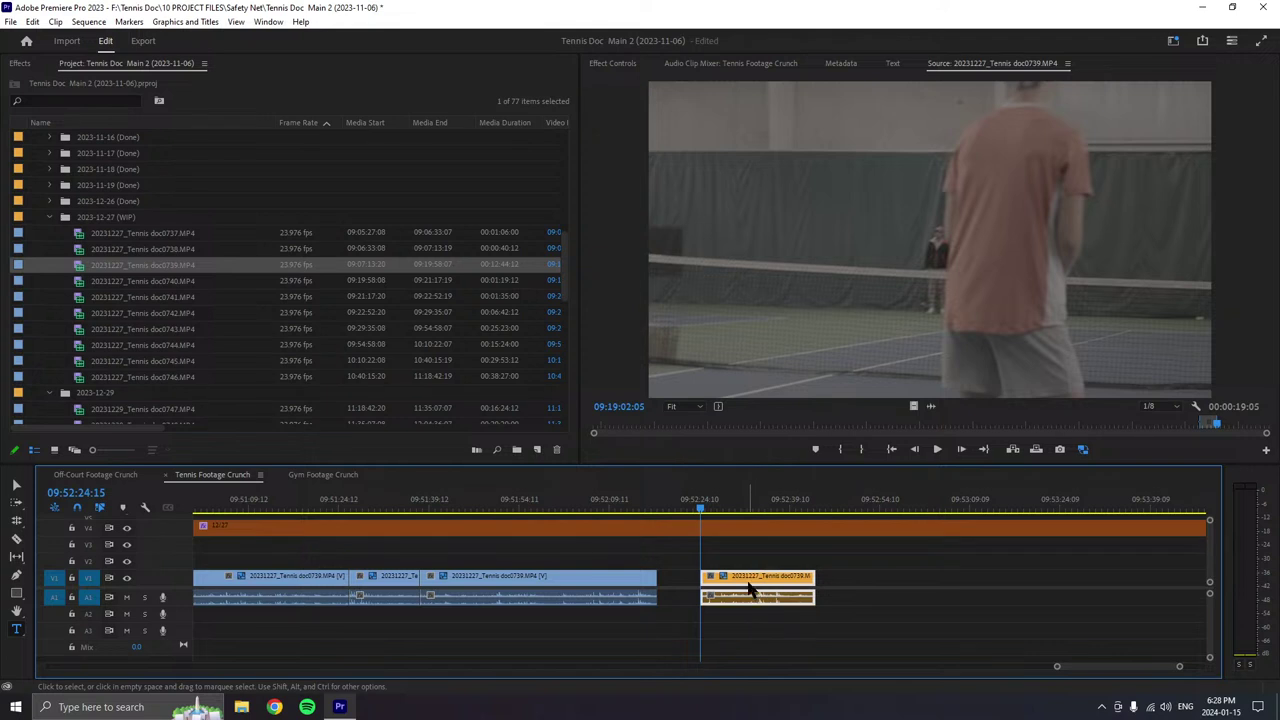
{"action": "left_click_drag", "start_coordinate": [748, 590], "coordinate": [710, 586]}
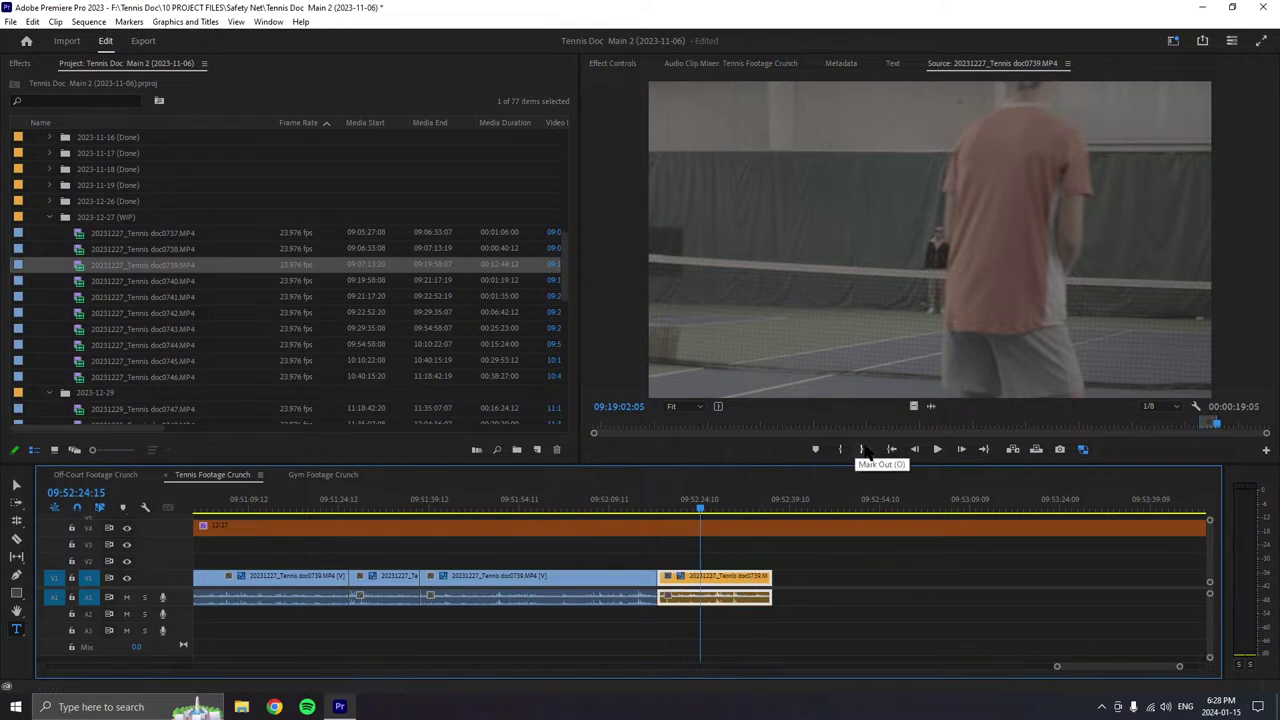
- Mark doc0739 from about 09:19:09 to its end, append that section of about 49 seconds on V1, and label it Mango
{"action": "left_click", "coordinate": [937, 449]}
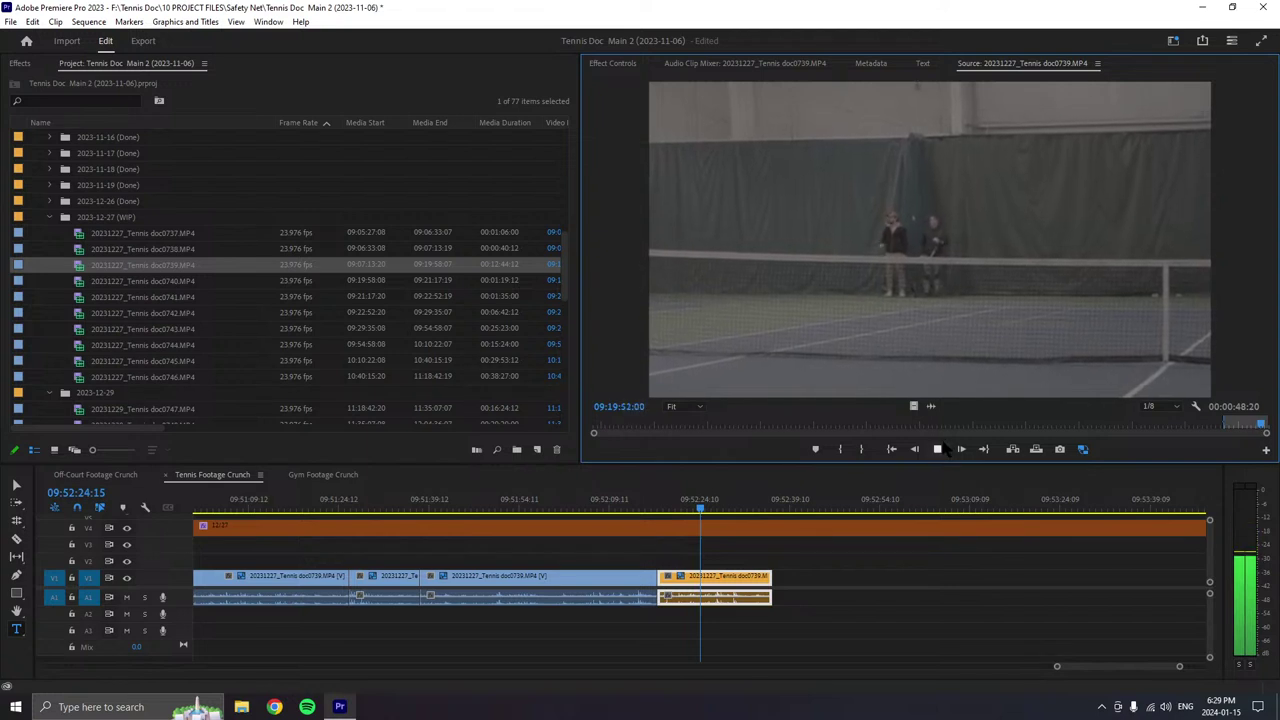
{"action": "left_click", "coordinate": [937, 450]}
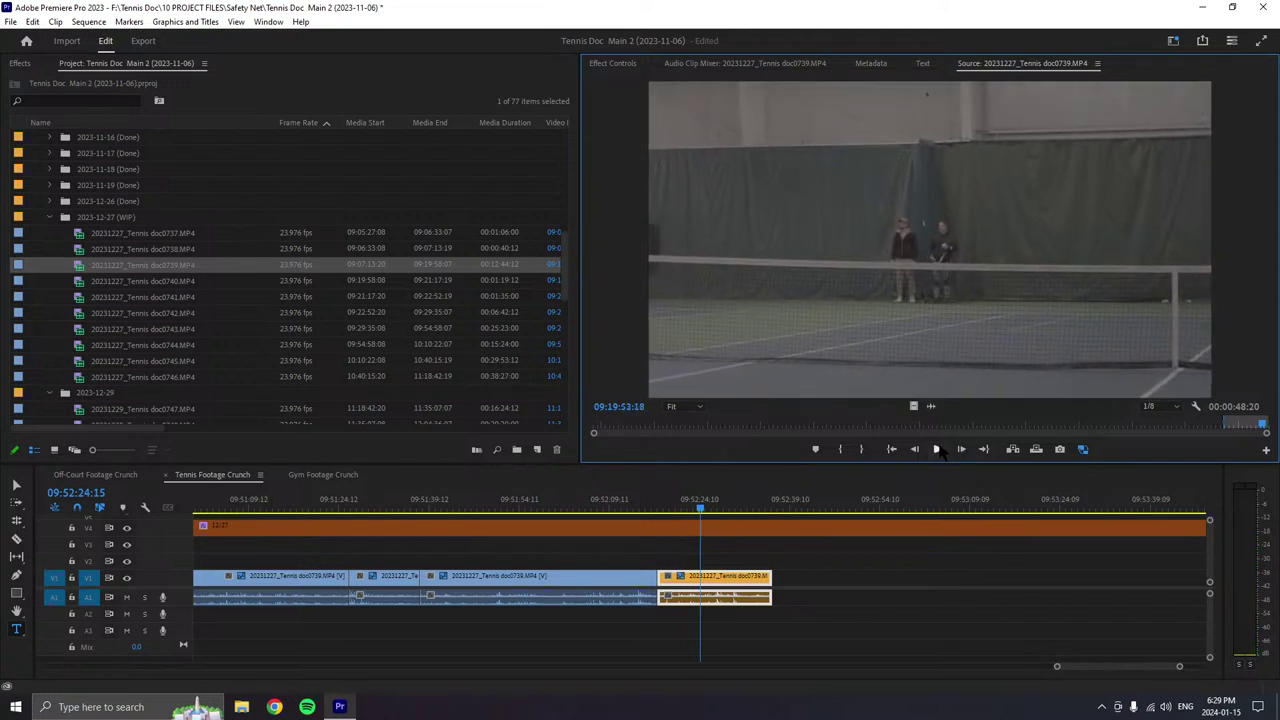
{"action": "left_click_drag", "start_coordinate": [914, 360], "coordinate": [786, 585]}
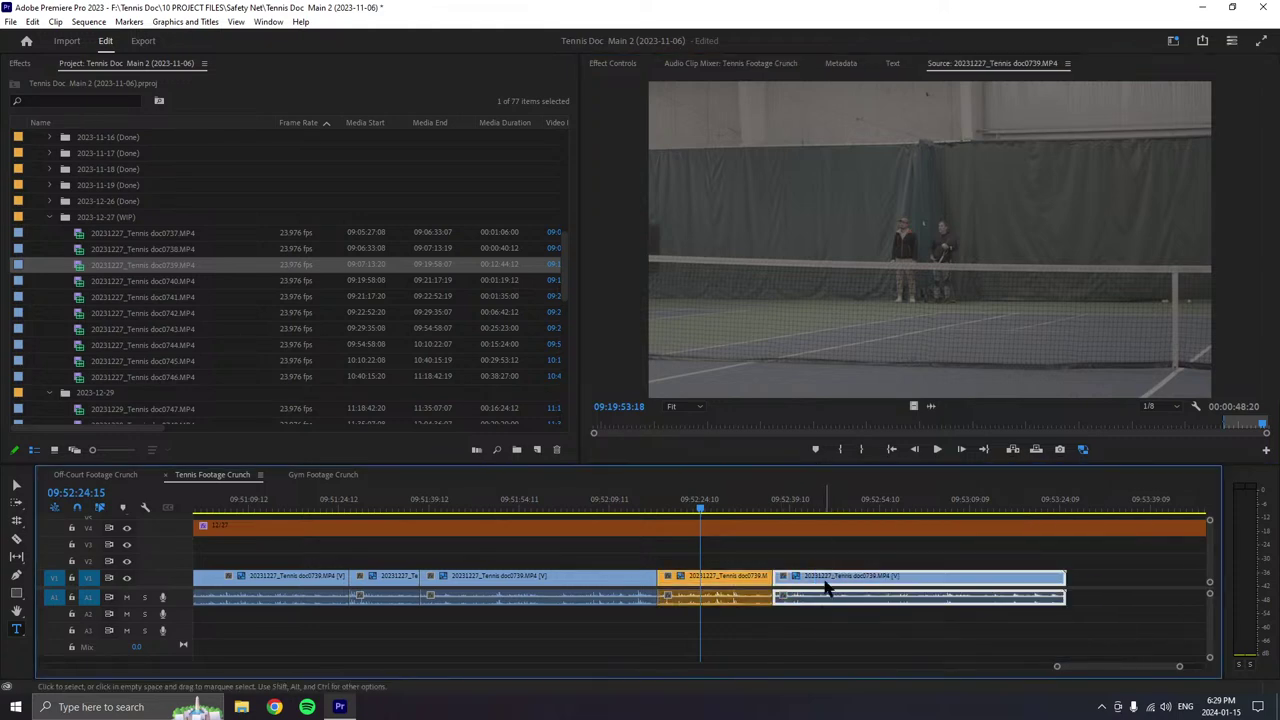
{"action": "right_click", "coordinate": [828, 585]}
{"action": "mouse_move", "coordinate": [880, 371]}
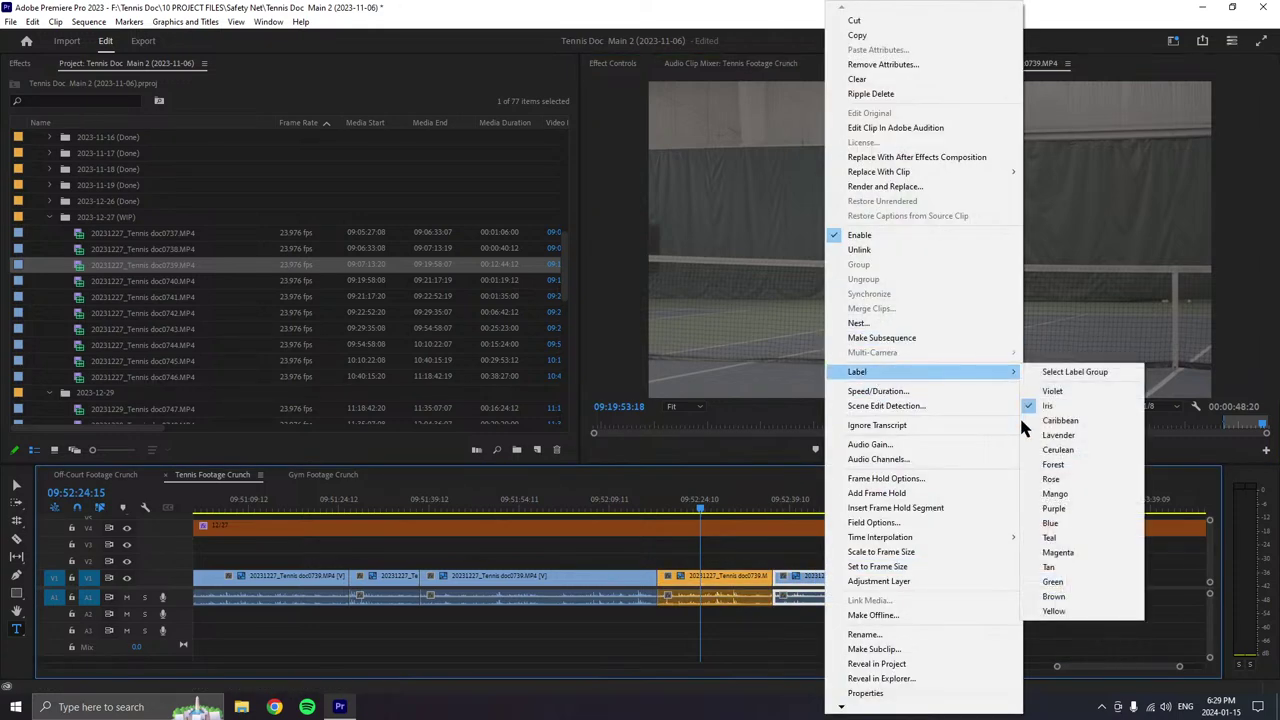
{"action": "left_click", "coordinate": [1052, 490]}
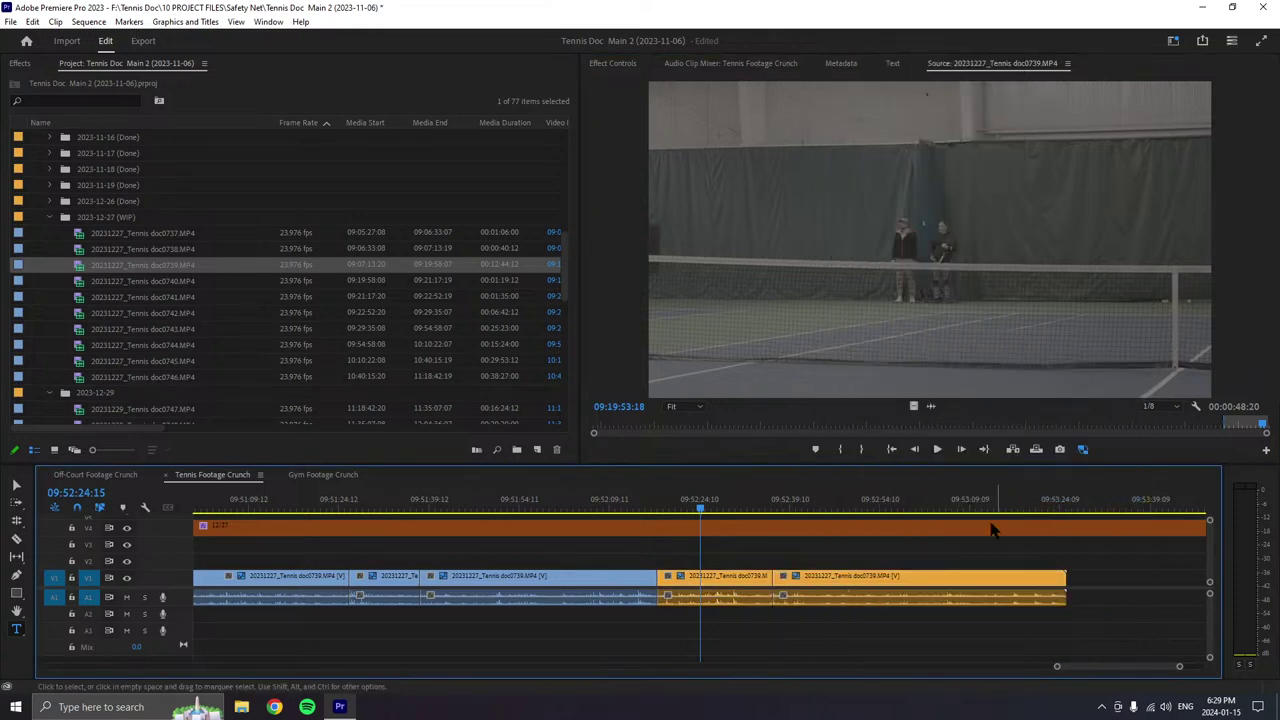
- Open doc0740, mark it from about 09:19:59 to 09:20:36, and append that section of about 37 seconds on V1
{"action": "double_click", "coordinate": [84, 283]}
{"action": "left_click", "coordinate": [937, 449]}
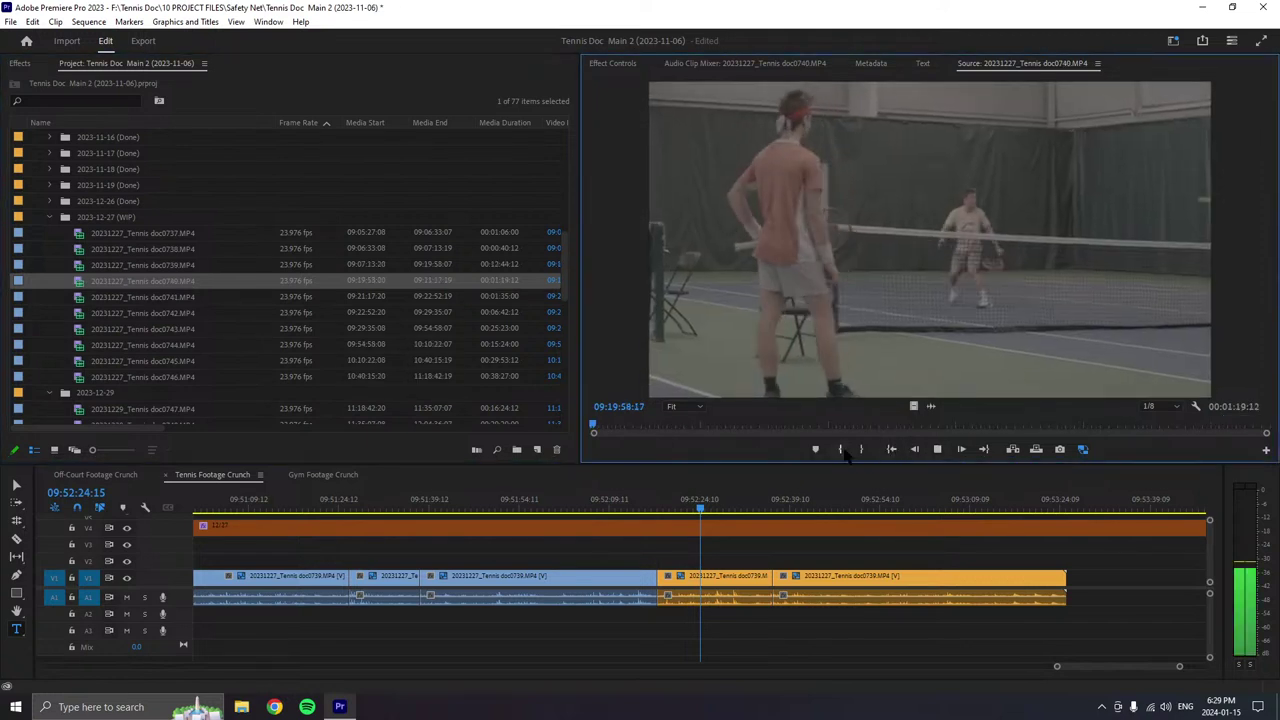
{"action": "left_click", "coordinate": [841, 450]}
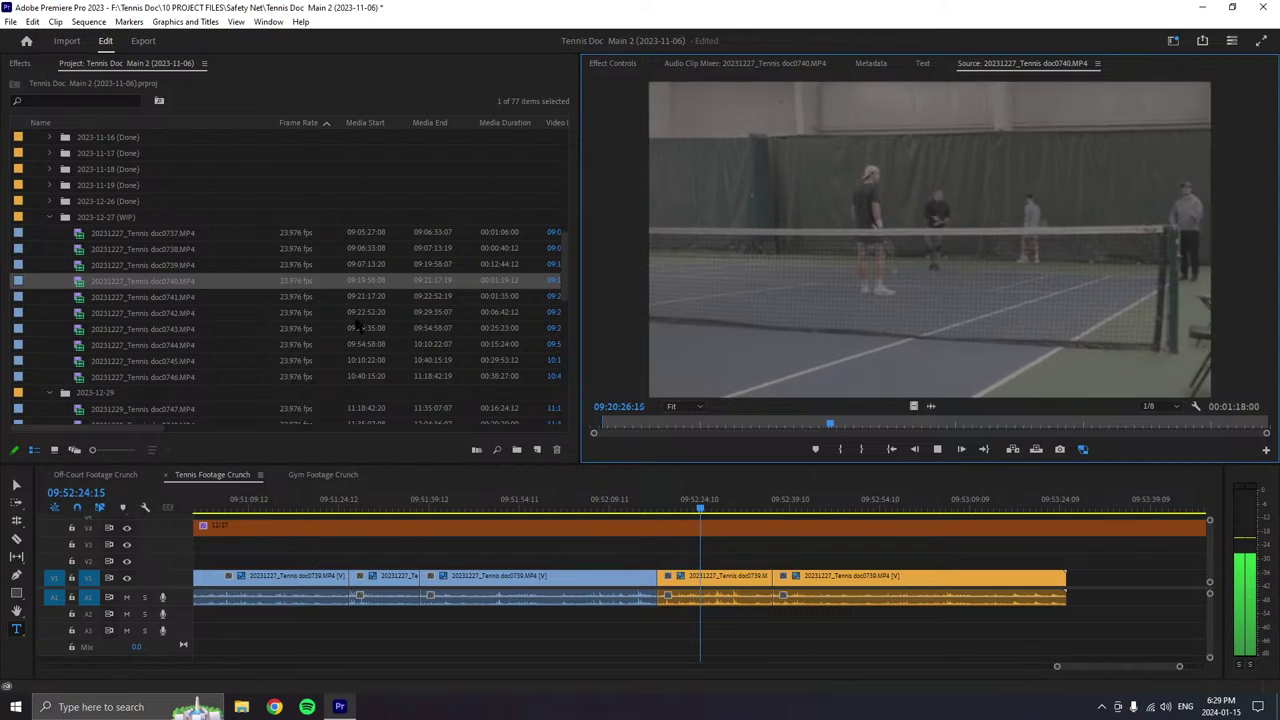
{"action": "scroll", "coordinate": [358, 328], "scroll_direction": "down", "scroll_amount": 1}
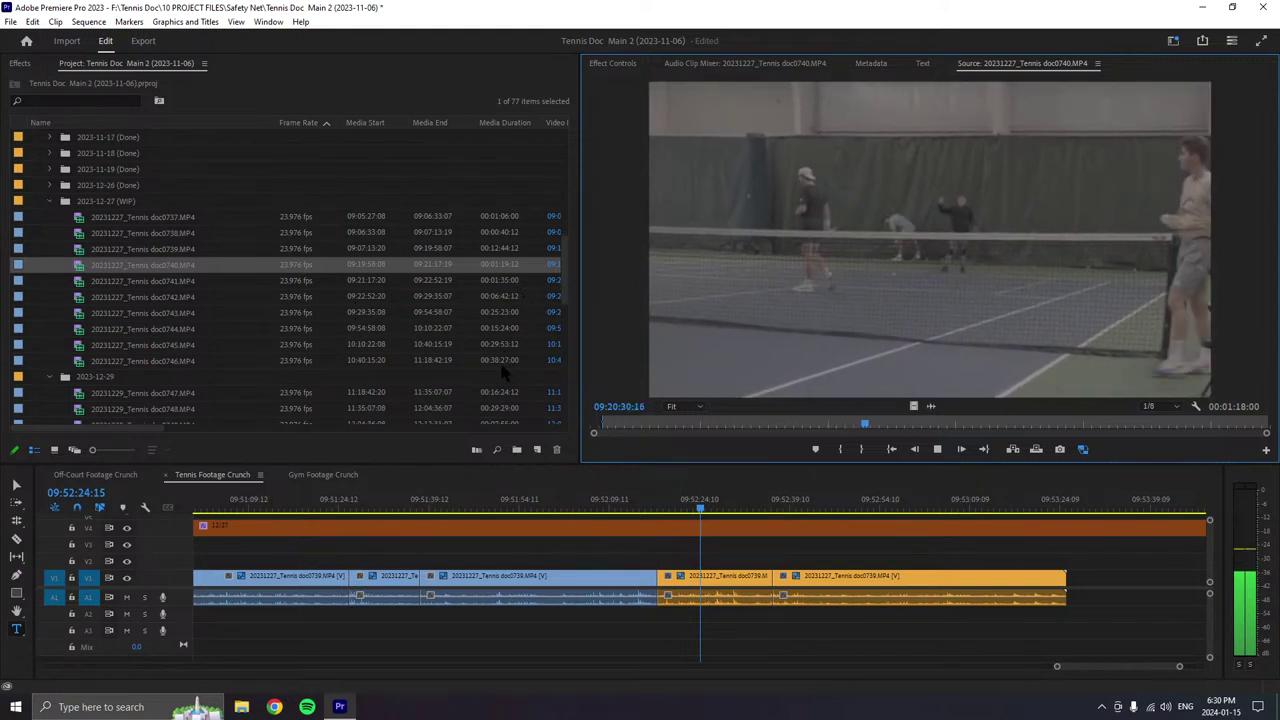
{"action": "left_click", "coordinate": [937, 449]}
{"action": "left_click_drag", "start_coordinate": [889, 366], "coordinate": [1085, 583]}
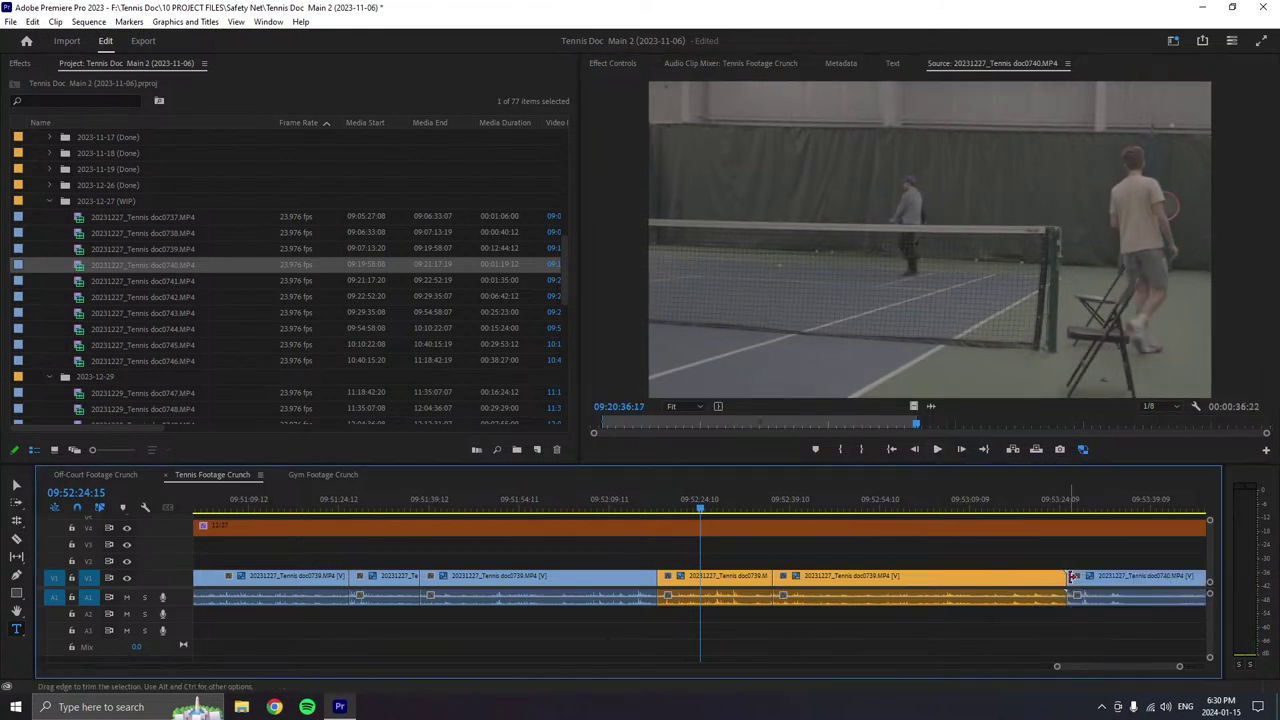
- Label the doc0740 clip at the end of V1 Forest
{"action": "scroll", "coordinate": [1071, 567], "scroll_direction": "down", "scroll_amount": 2}
{"action": "left_click_drag", "start_coordinate": [1058, 666], "coordinate": [1012, 673]}
{"action": "scroll", "coordinate": [700, 580], "scroll_direction": "up", "scroll_amount": 3}
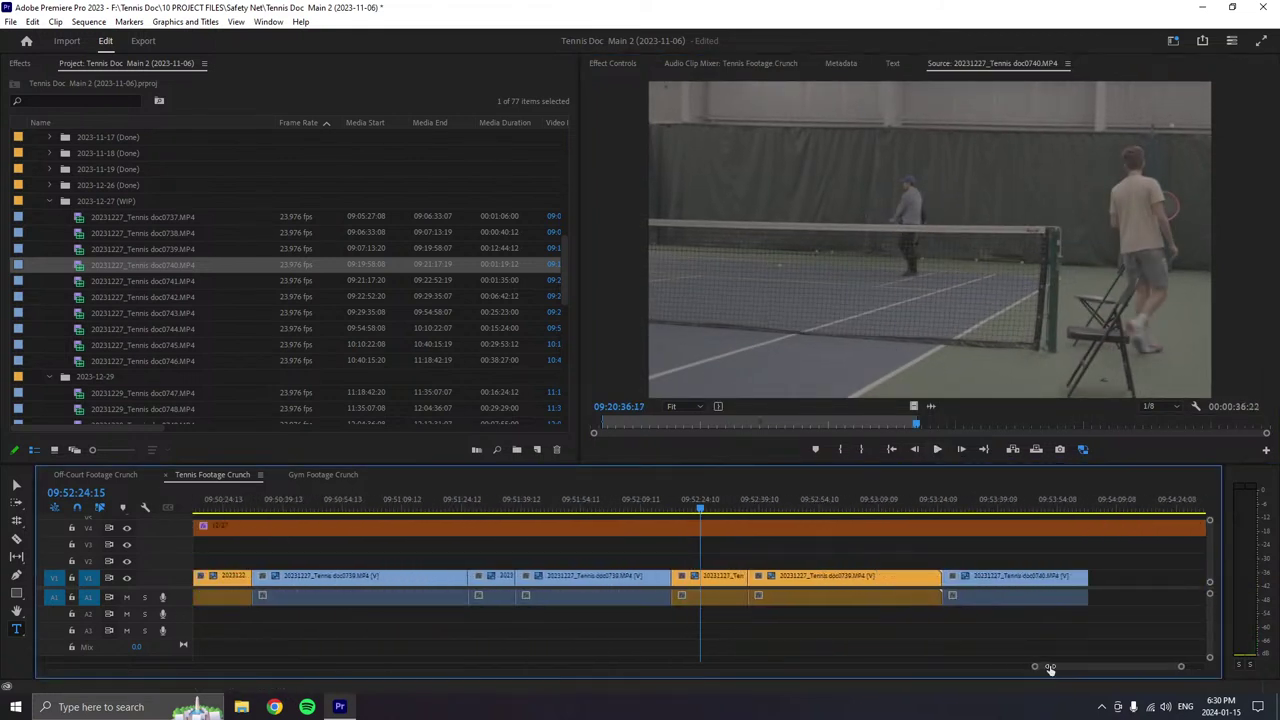
{"action": "left_click_drag", "start_coordinate": [816, 605], "coordinate": [879, 605]}
{"action": "right_click", "coordinate": [879, 605]}
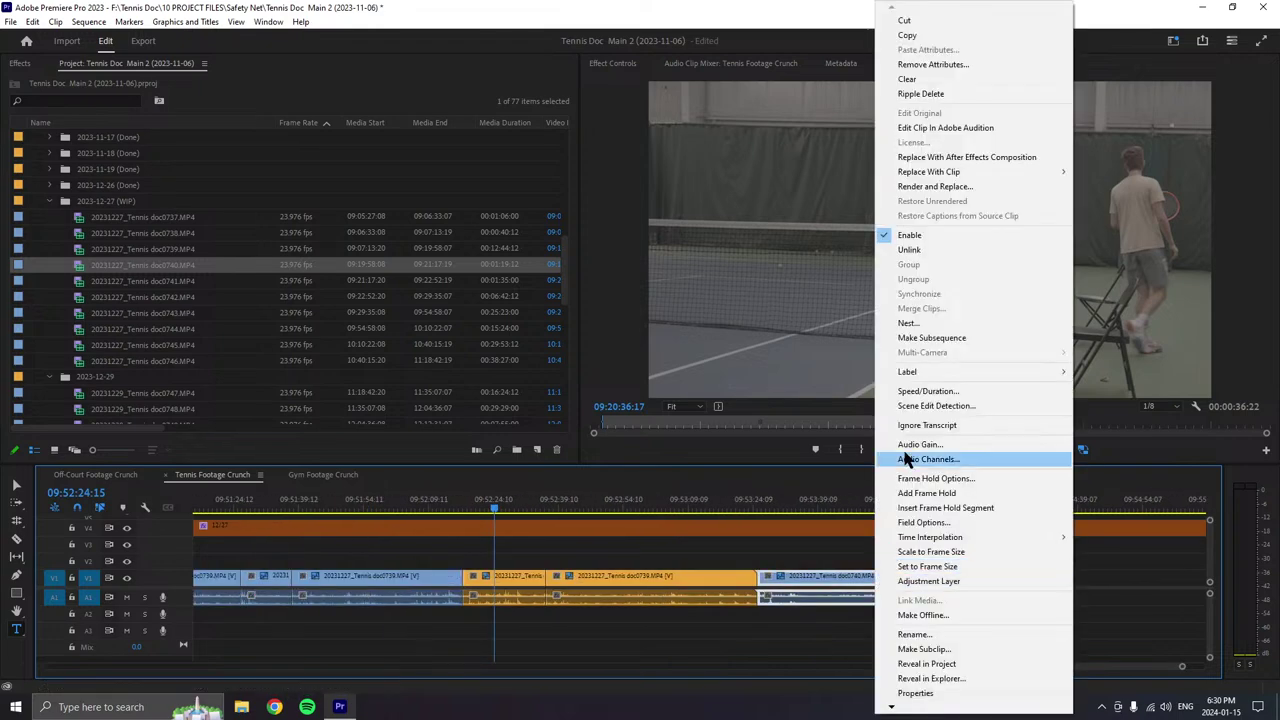
{"action": "mouse_move", "coordinate": [1060, 372]}
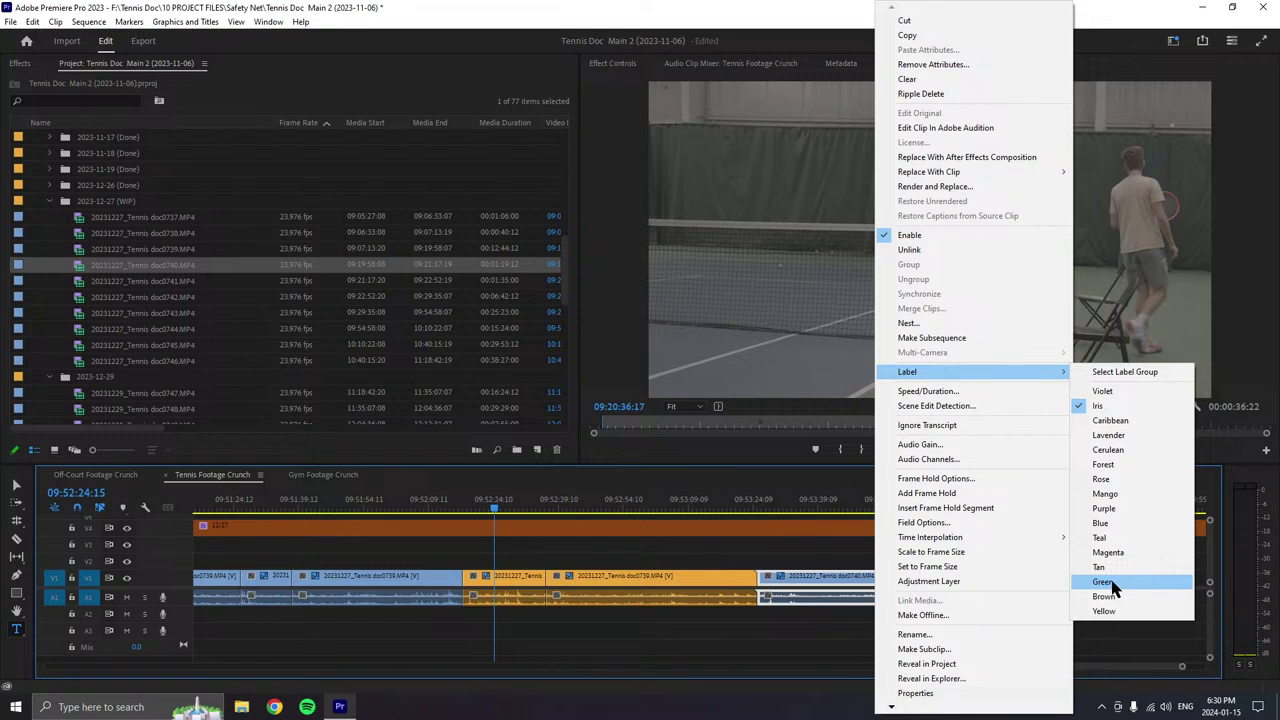
{"action": "left_click", "coordinate": [1105, 464]}
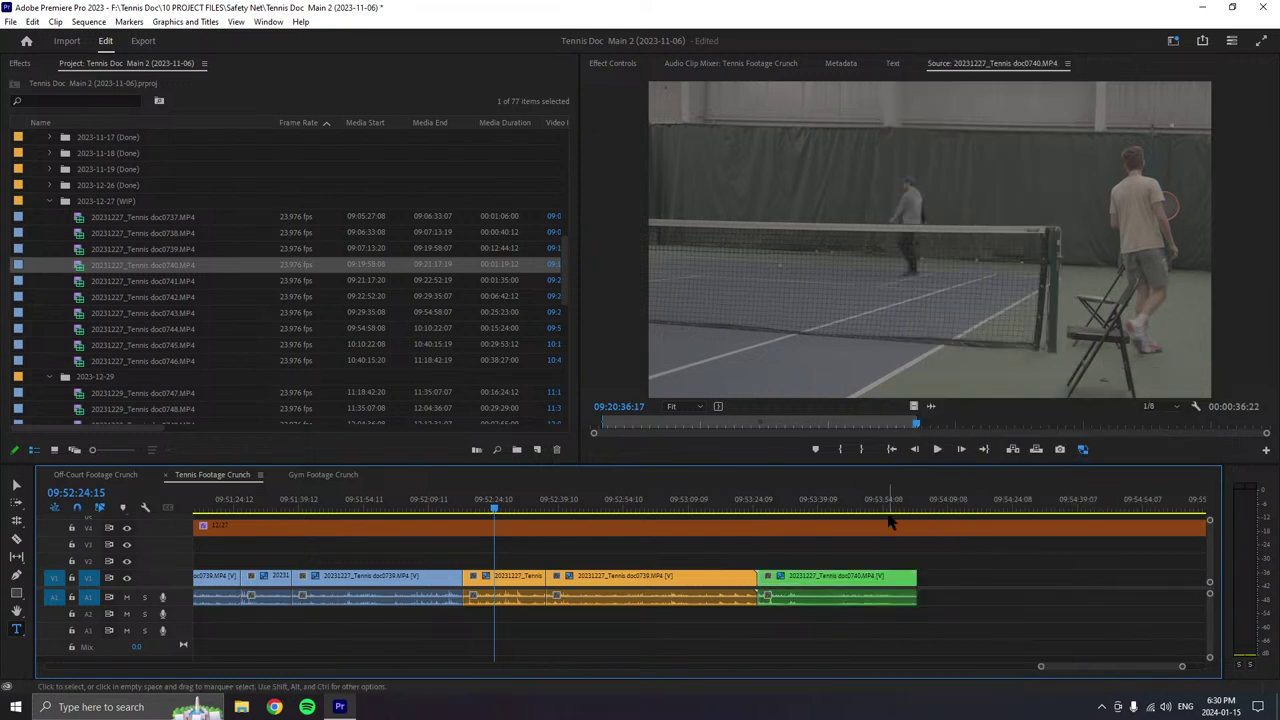
- Review the rest of doc0740, then open doc0741 and mark an In point at about 09:21:30
{"action": "left_click", "coordinate": [937, 449]}
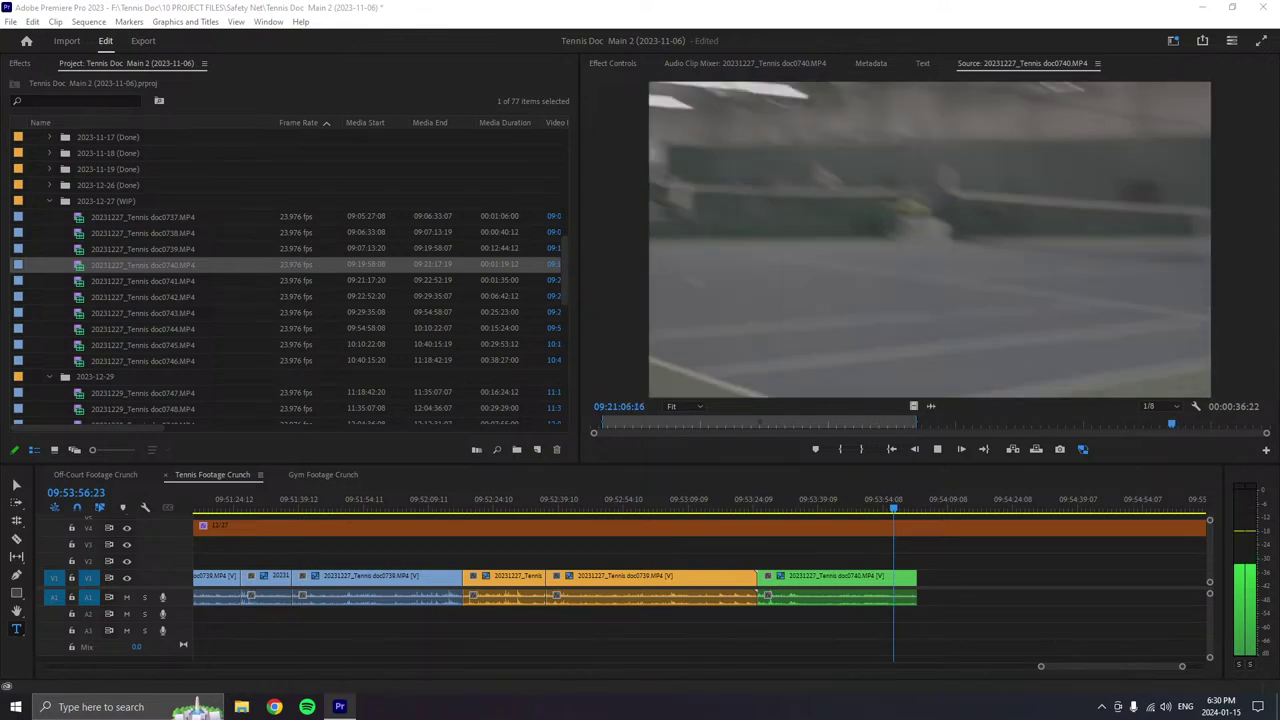
{"action": "double_click", "coordinate": [116, 284]}
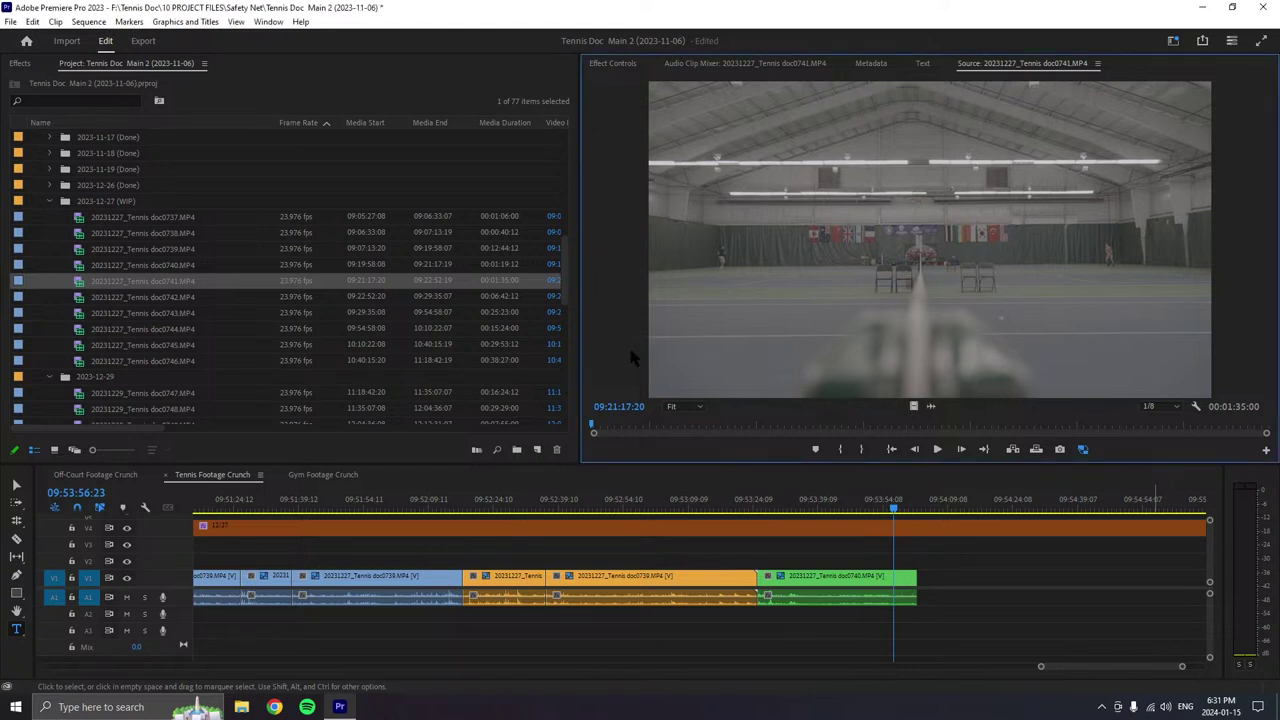
{"action": "left_click", "coordinate": [937, 450]}
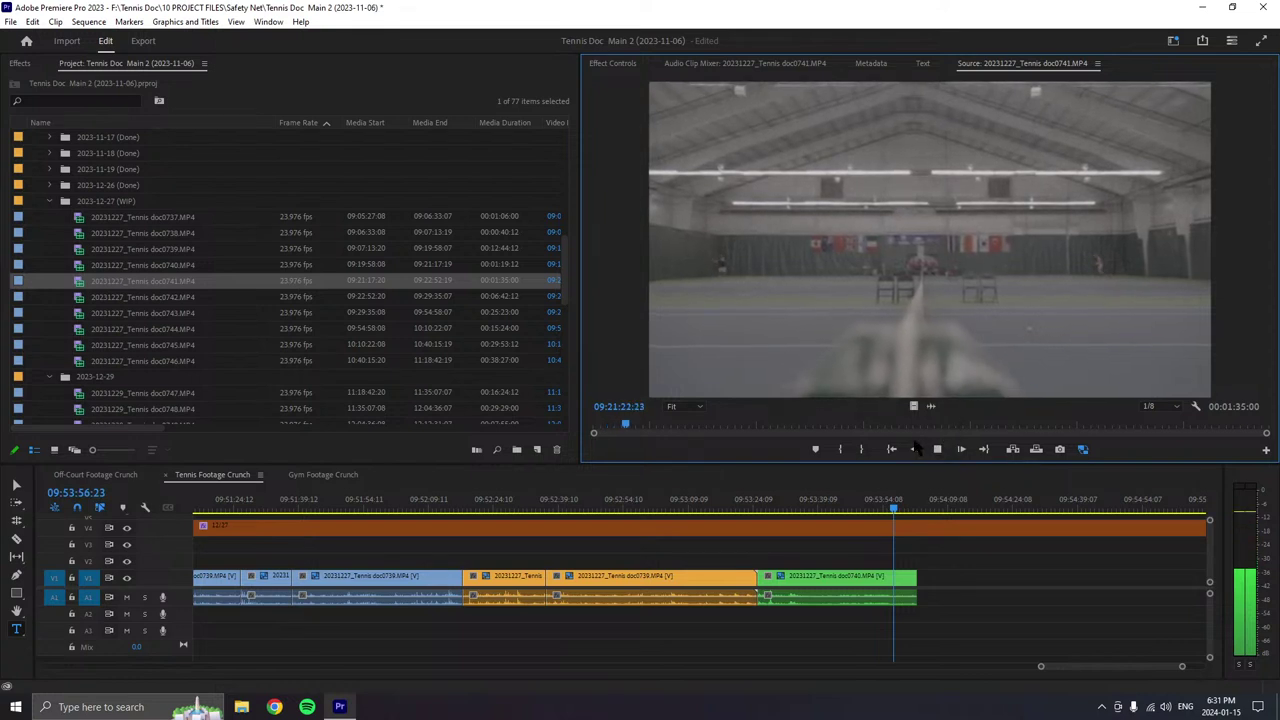
{"action": "left_click", "coordinate": [840, 449]}
{"action": "left_click_drag", "start_coordinate": [652, 426], "coordinate": [770, 430]}
{"action": "left_click", "coordinate": [840, 449]}
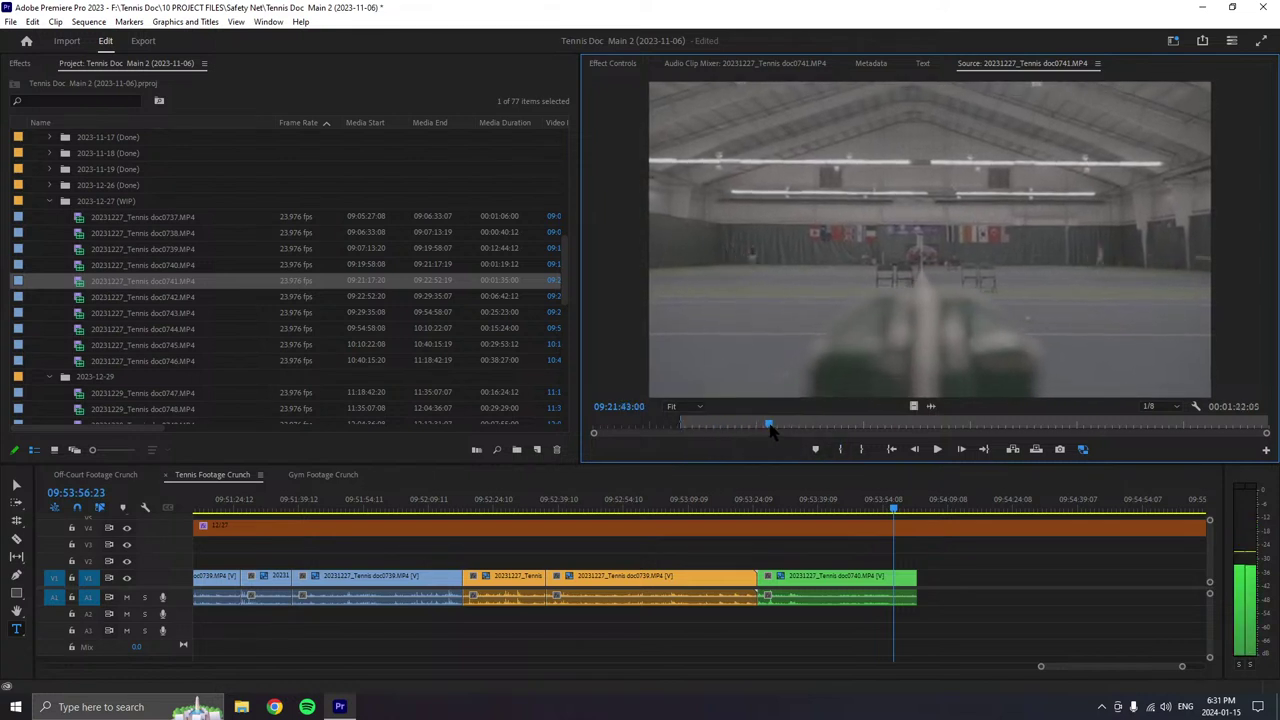
- Mark the source Out point of 20231227_Tennis doc0741.MP4 at 09:21:43:00 and play the marked section
{"action": "left_click", "coordinate": [861, 449]}
{"action": "key", "text": "space"}
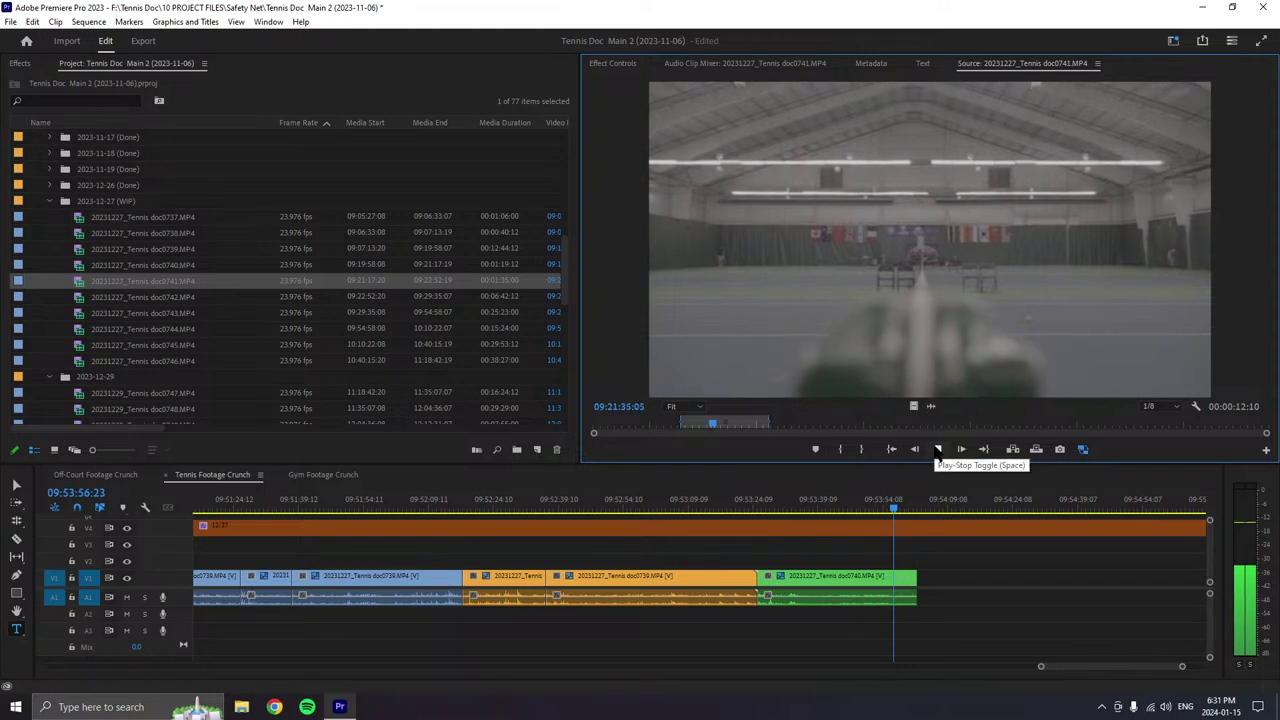
{"action": "left_click", "coordinate": [937, 449]}
- Append the marked doc0741 excerpt to the end of V1 in Tennis Footage Crunch and give it the Tan label
{"action": "left_click_drag", "start_coordinate": [890, 310], "coordinate": [942, 613]}
{"action": "right_click", "coordinate": [944, 598]}
{"action": "mouse_move", "coordinate": [980, 371]}
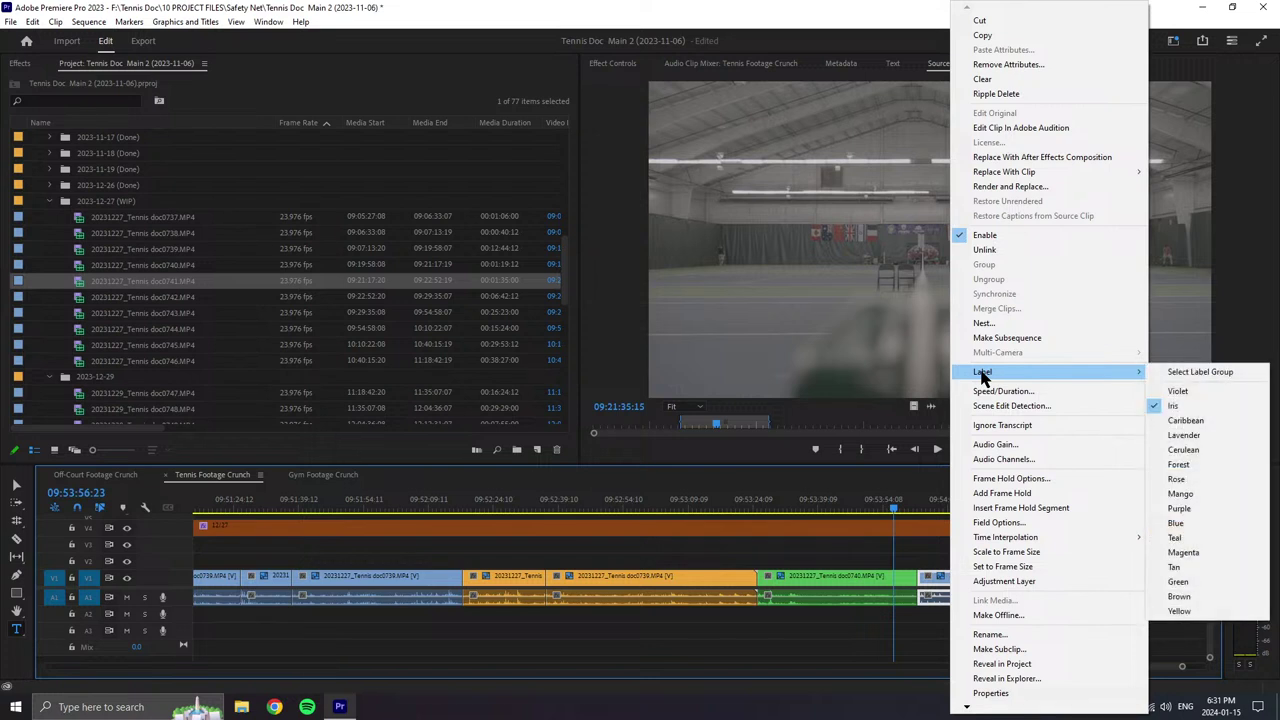
{"action": "left_click", "coordinate": [1218, 597]}
- Mark a second excerpt of doc0741 in the source from 09:22:09:15 to 09:22:22:17
{"action": "scroll", "coordinate": [971, 668], "scroll_direction": "down", "scroll_amount": 1}
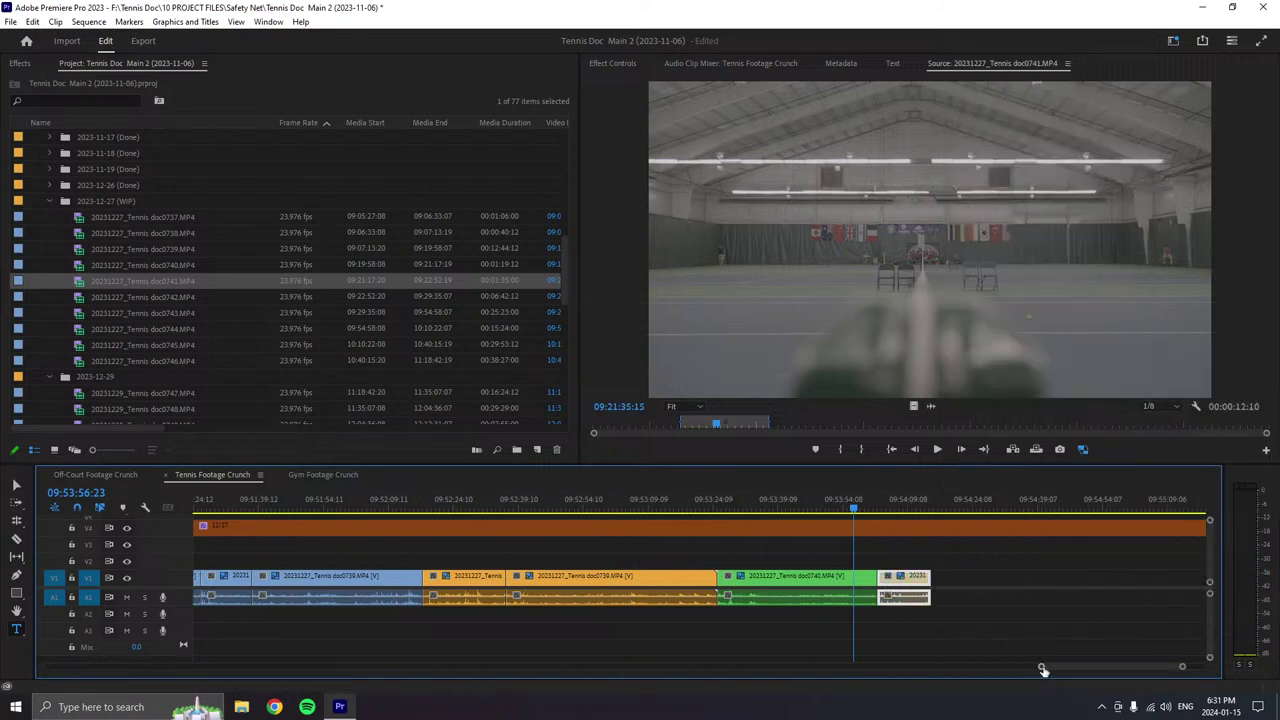
{"action": "scroll", "coordinate": [971, 672], "scroll_direction": "down", "scroll_amount": 4}
{"action": "scroll", "coordinate": [971, 672], "scroll_direction": "up", "scroll_amount": 2}
{"action": "left_click_drag", "start_coordinate": [760, 426], "coordinate": [958, 430]}
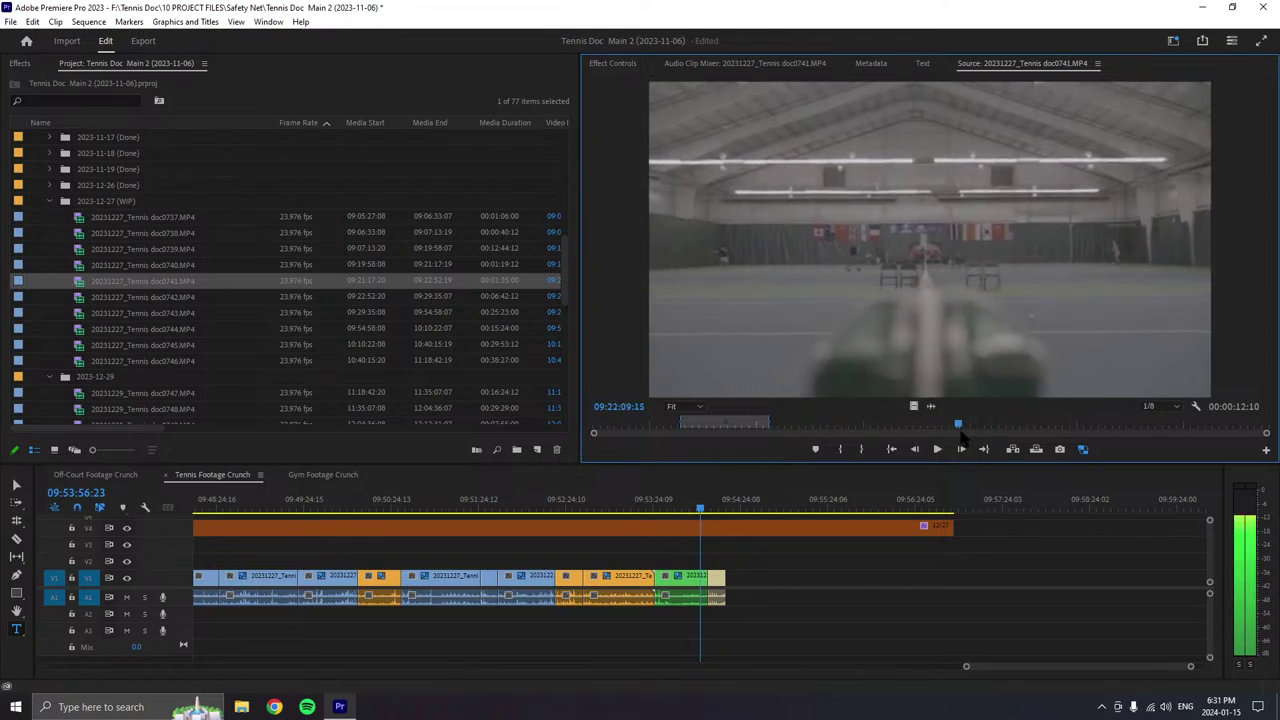
{"action": "left_click", "coordinate": [840, 449]}
{"action": "left_click", "coordinate": [937, 449]}
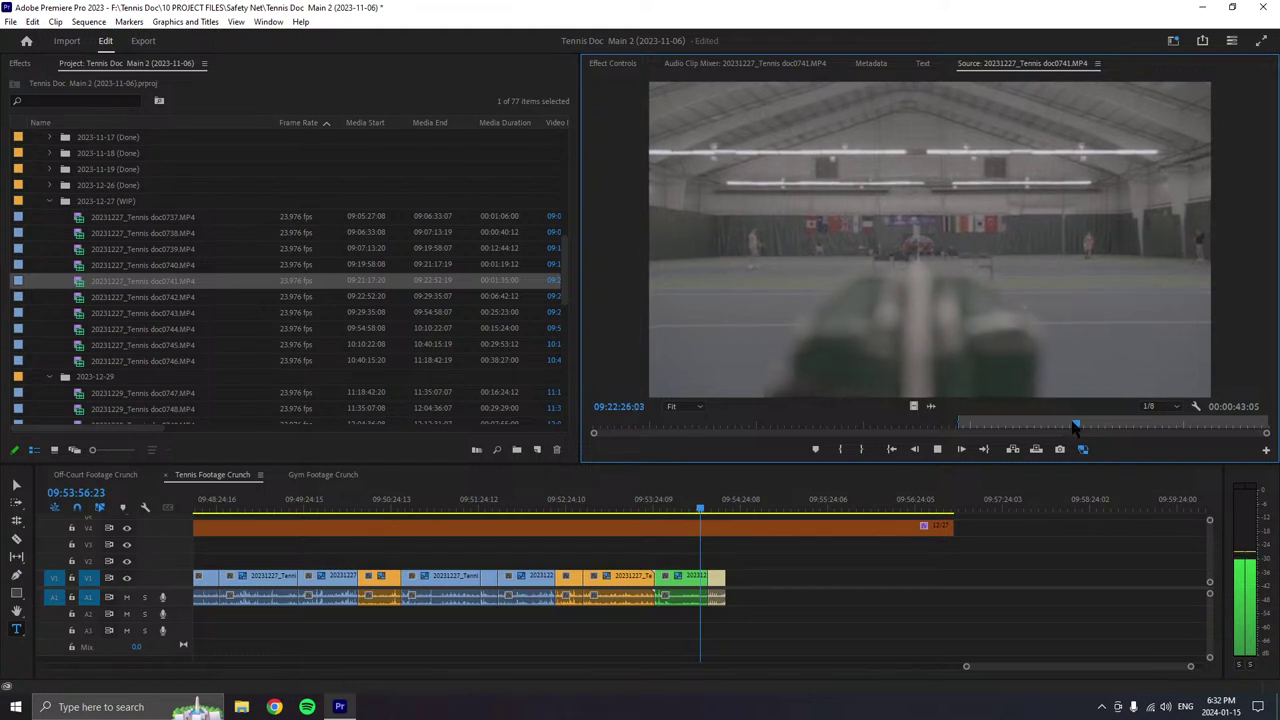
{"action": "mouse_move", "coordinate": [1085, 427]}
{"action": "left_mouse_down"}
{"action": "mouse_move", "coordinate": [1174, 427]}
{"action": "mouse_move", "coordinate": [1105, 427]}
{"action": "left_mouse_up"}
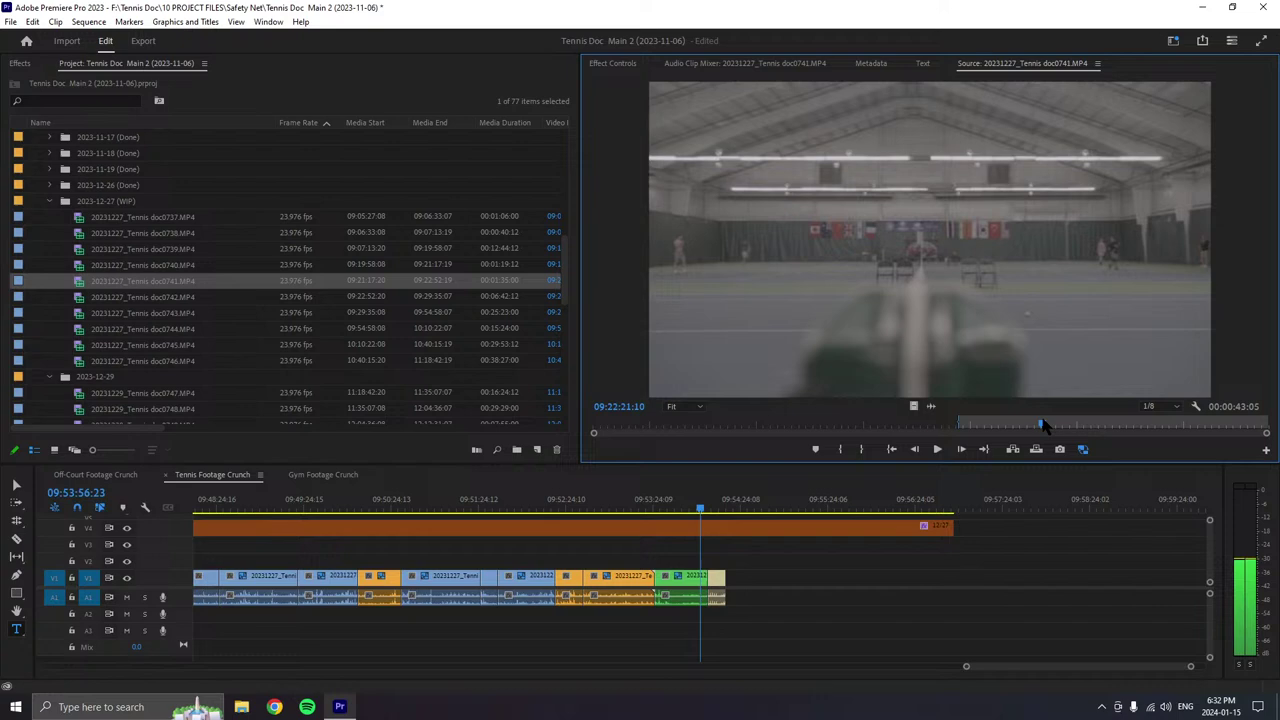
{"action": "left_click_drag", "start_coordinate": [1043, 425], "coordinate": [1052, 427]}
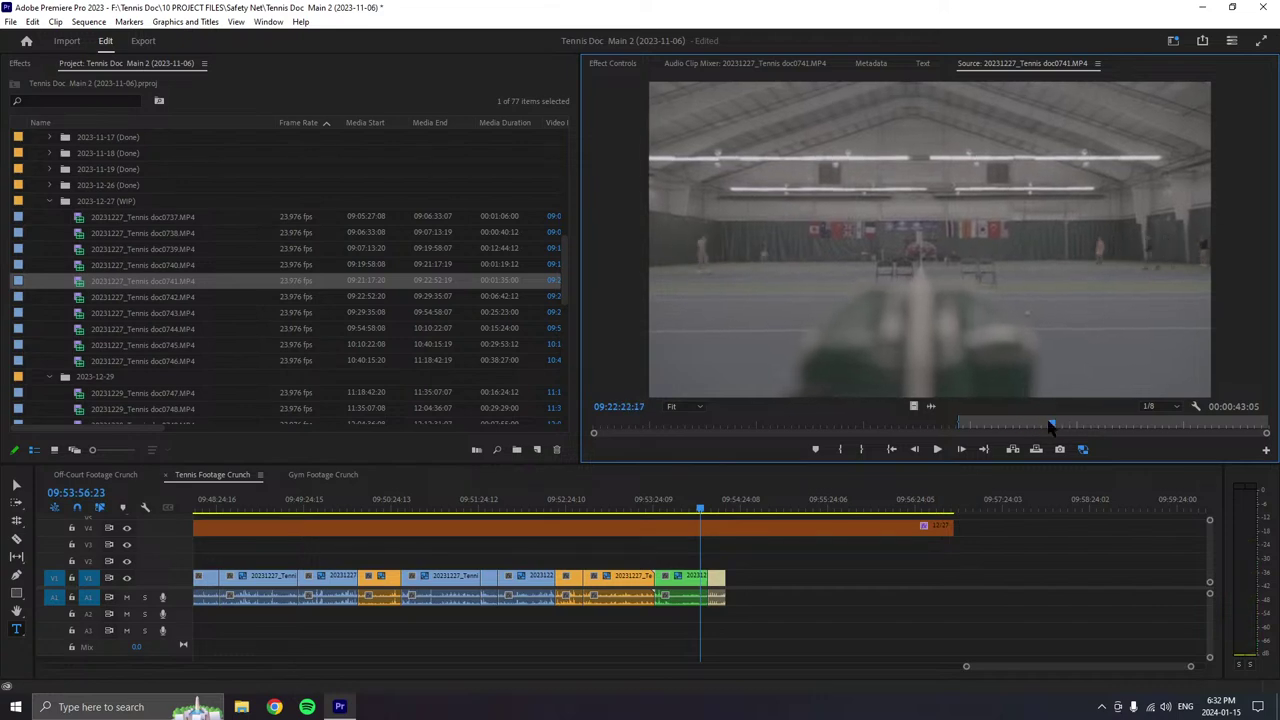
{"action": "left_click", "coordinate": [862, 449]}
- Append the second doc0741 excerpt directly after the first one on V1 and label it Tan
{"action": "left_click_drag", "start_coordinate": [870, 380], "coordinate": [737, 582]}
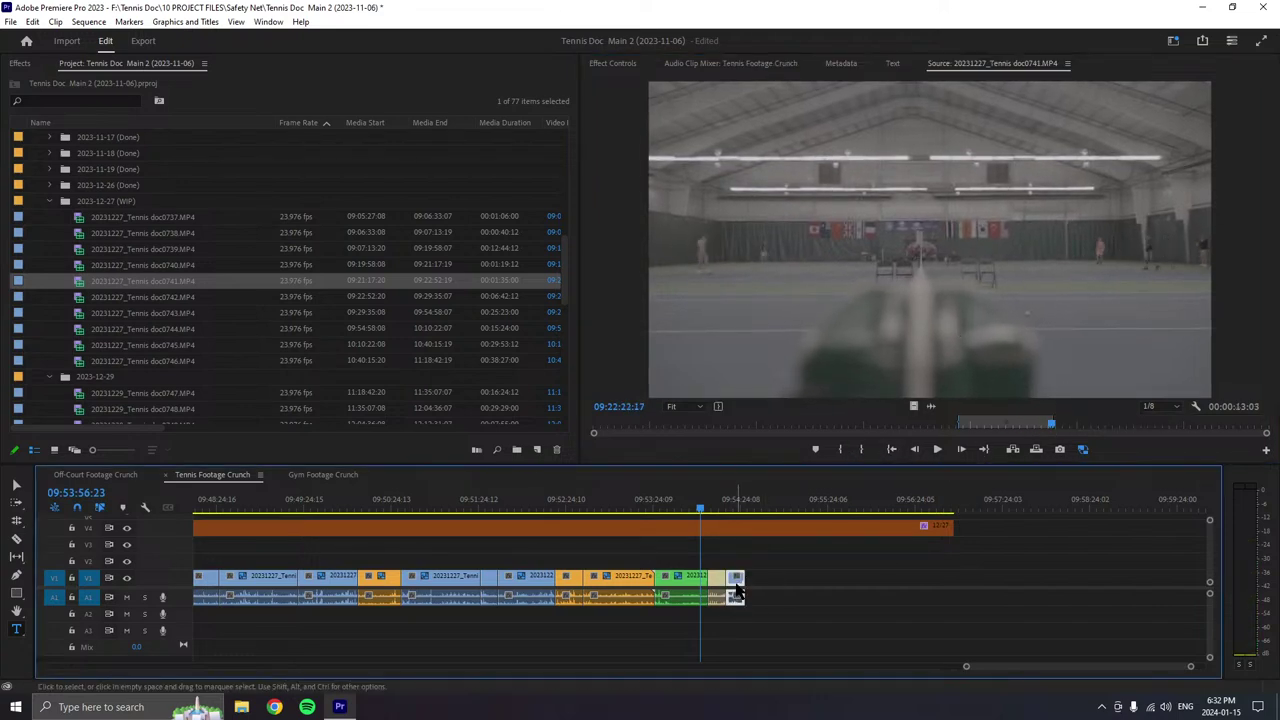
{"action": "right_click", "coordinate": [737, 582]}
{"action": "mouse_move", "coordinate": [812, 371]}
{"action": "left_click", "coordinate": [960, 567]}
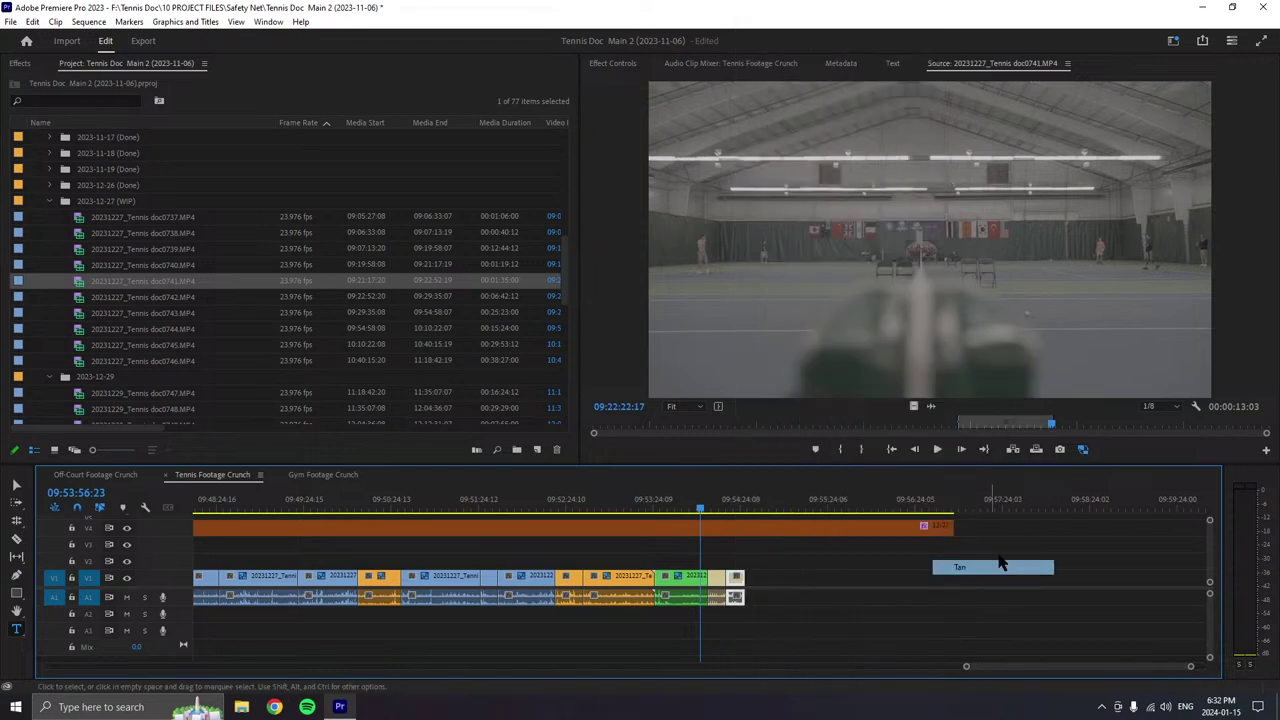
- Open 20231227_Tennis doc0742.MP4 as the source and mark an excerpt of about 35 seconds ending at 09:23:46:18
{"action": "double_click", "coordinate": [79, 297]}
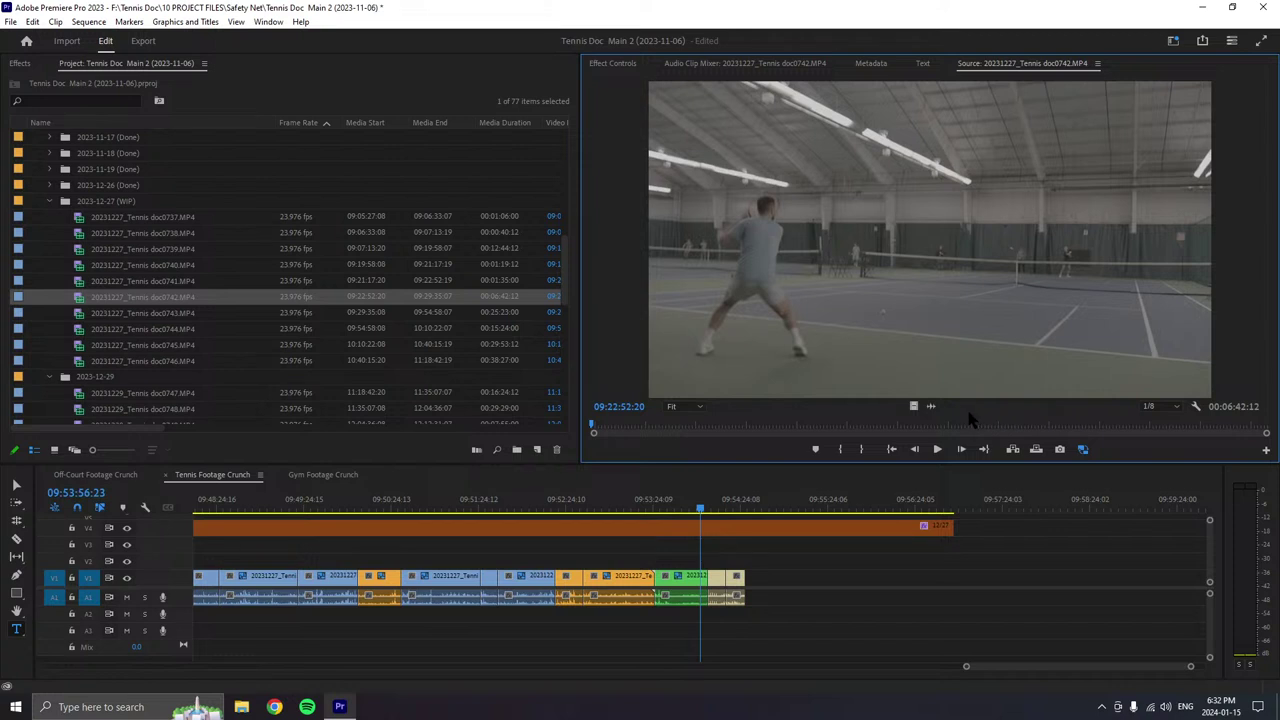
{"action": "left_click", "coordinate": [937, 449]}
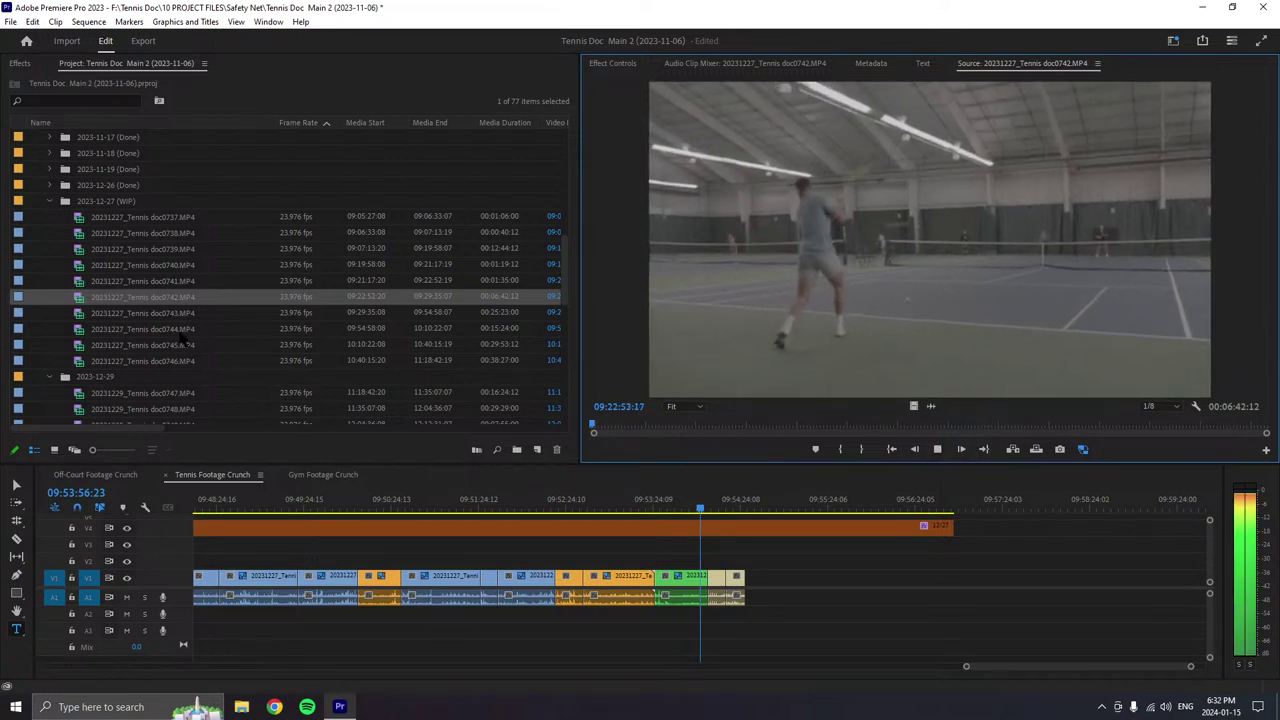
{"action": "scroll", "coordinate": [183, 344], "scroll_direction": "down", "scroll_amount": 3}
{"action": "scroll", "coordinate": [185, 344], "scroll_direction": "down", "scroll_amount": 5}
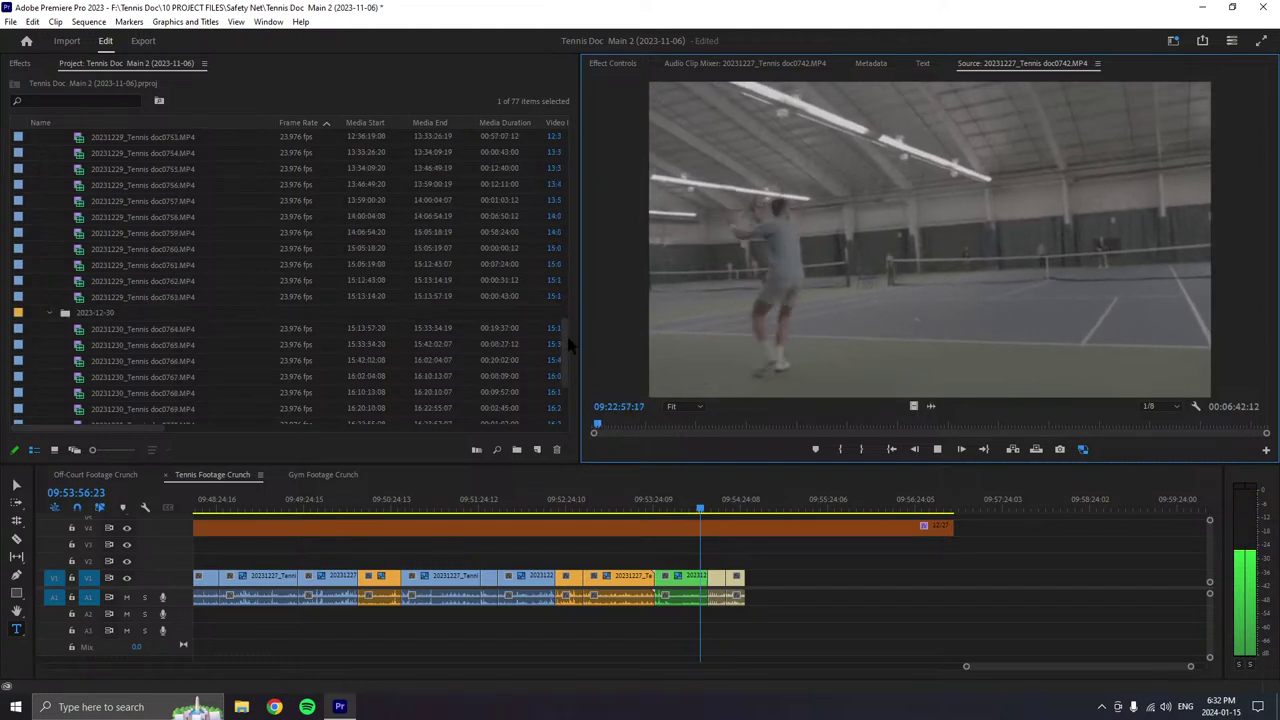
{"action": "scroll", "coordinate": [570, 355], "scroll_direction": "up", "scroll_amount": 6}
{"action": "scroll", "coordinate": [570, 355], "scroll_direction": "up", "scroll_amount": 4}
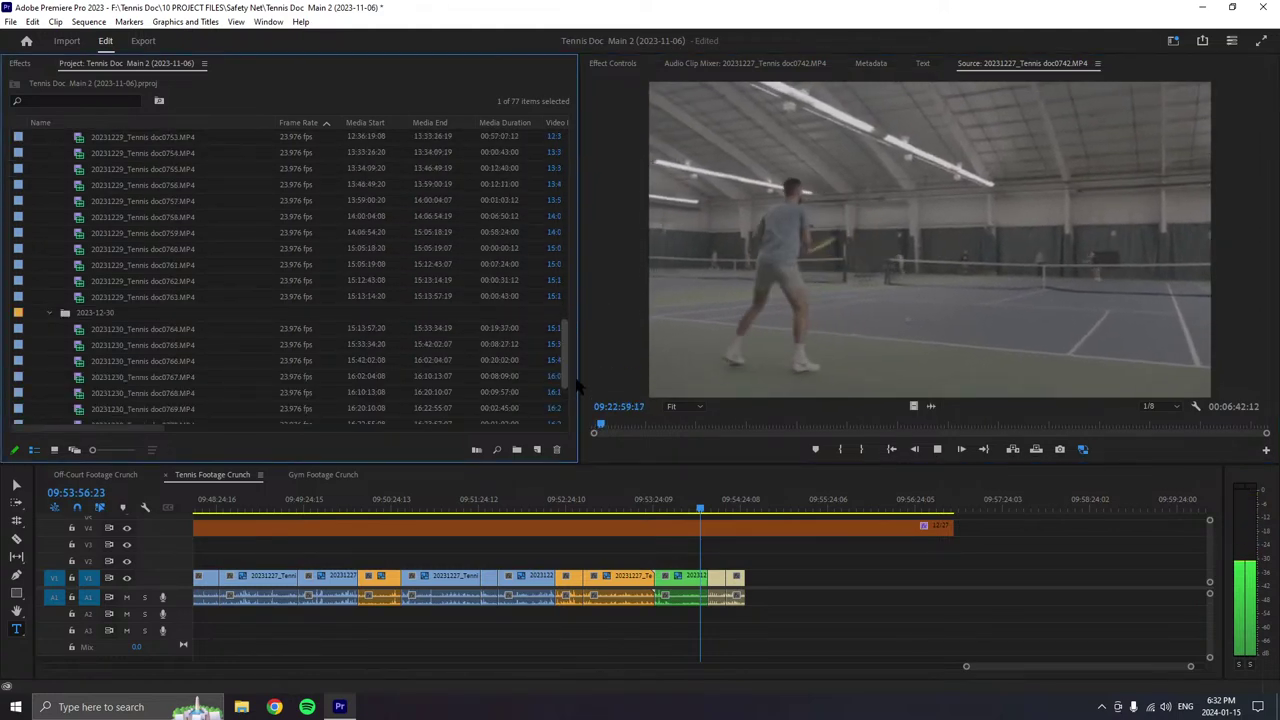
{"action": "scroll", "coordinate": [580, 290], "scroll_direction": "down", "scroll_amount": 3}
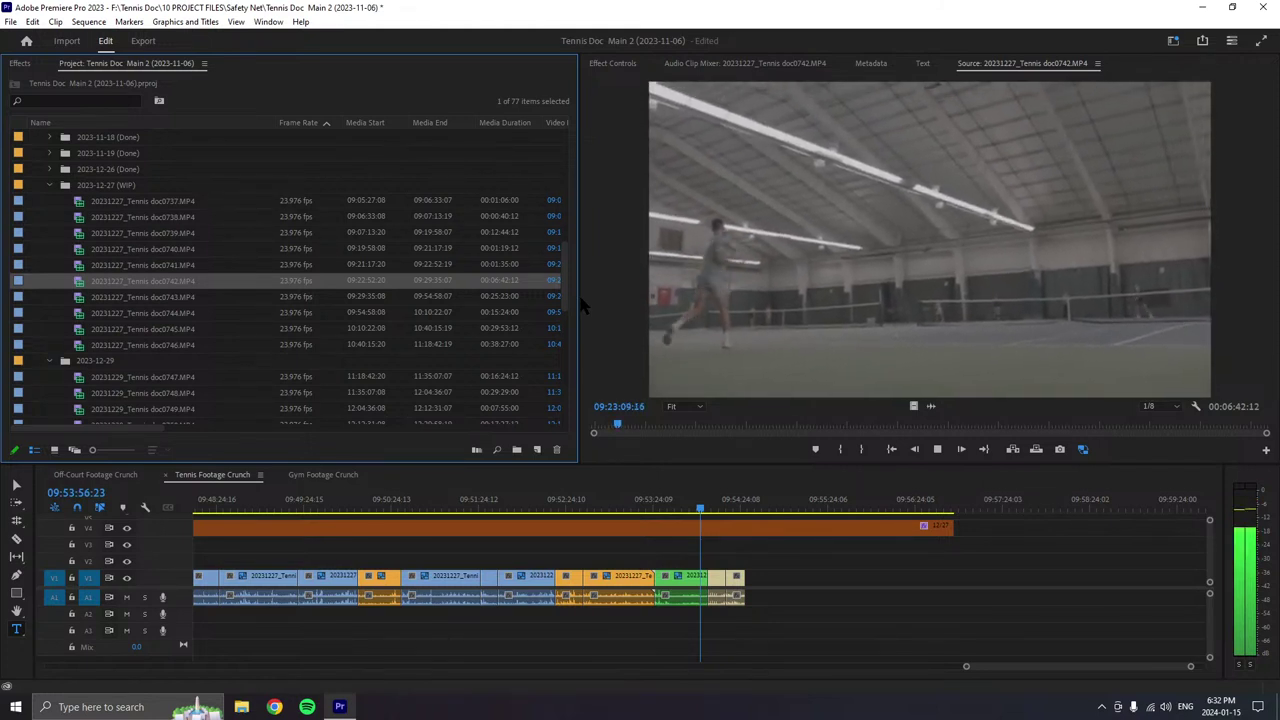
{"action": "left_click", "coordinate": [727, 440]}
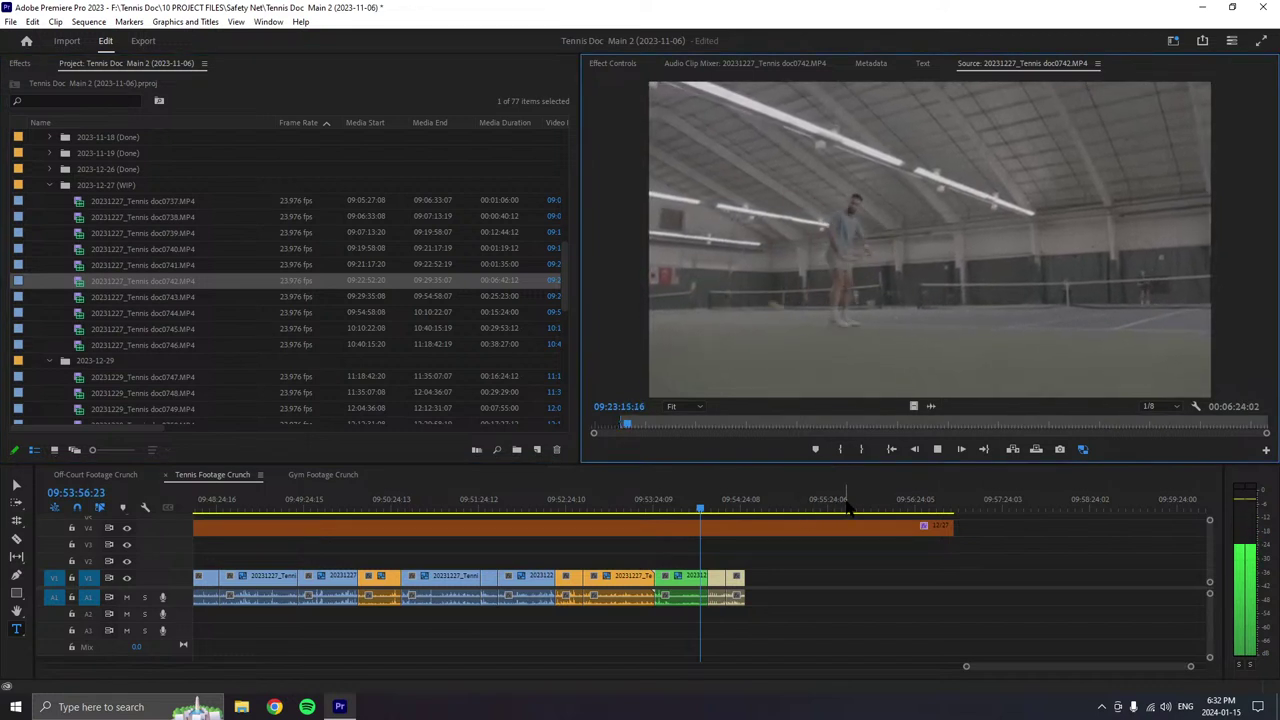
{"action": "key", "text": "space"}
{"action": "left_click", "coordinate": [862, 452]}
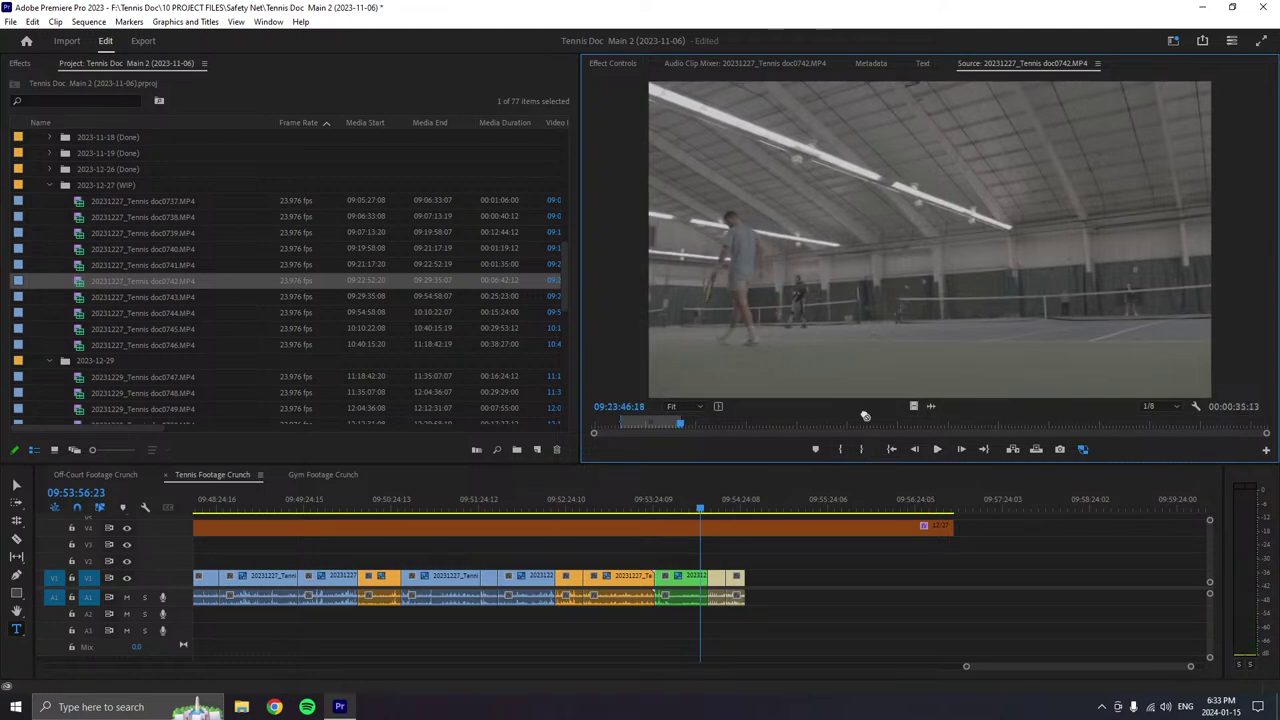
- Append the marked doc0742 excerpt to the end of V1 and give it the Forest label
{"action": "left_click_drag", "start_coordinate": [865, 416], "coordinate": [772, 587]}
{"action": "right_click", "coordinate": [772, 587]}
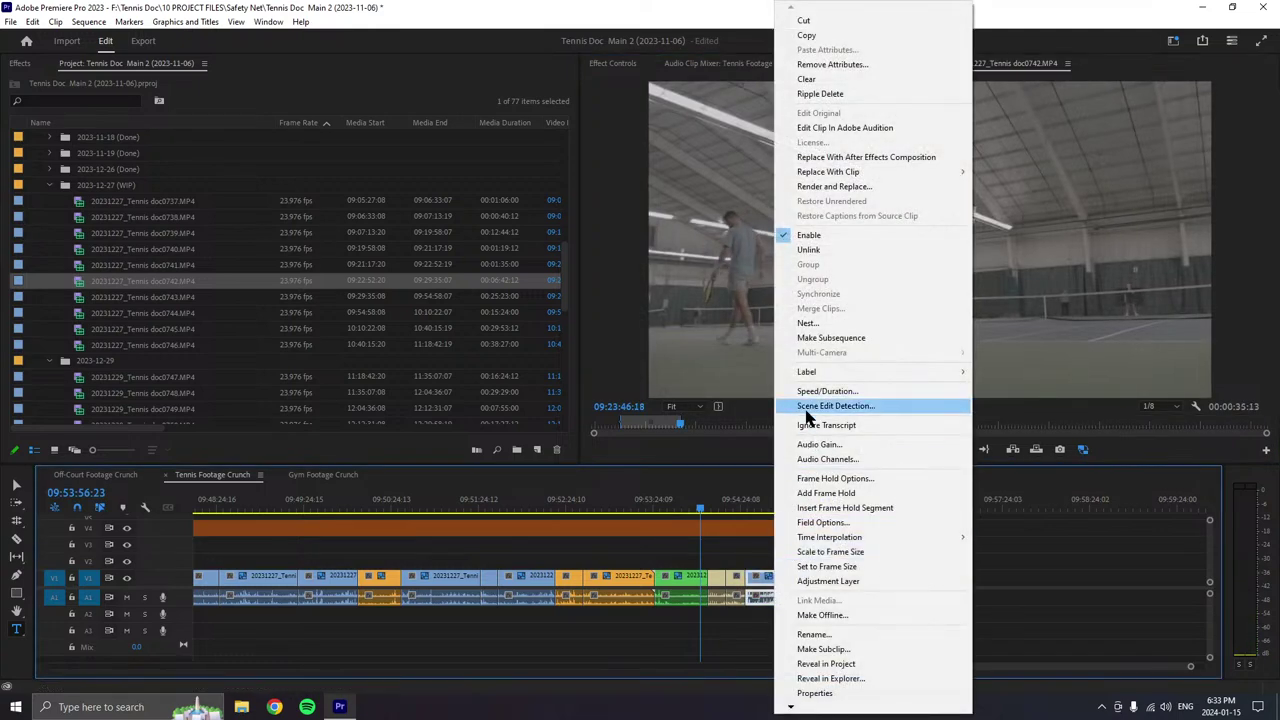
{"action": "mouse_move", "coordinate": [814, 374]}
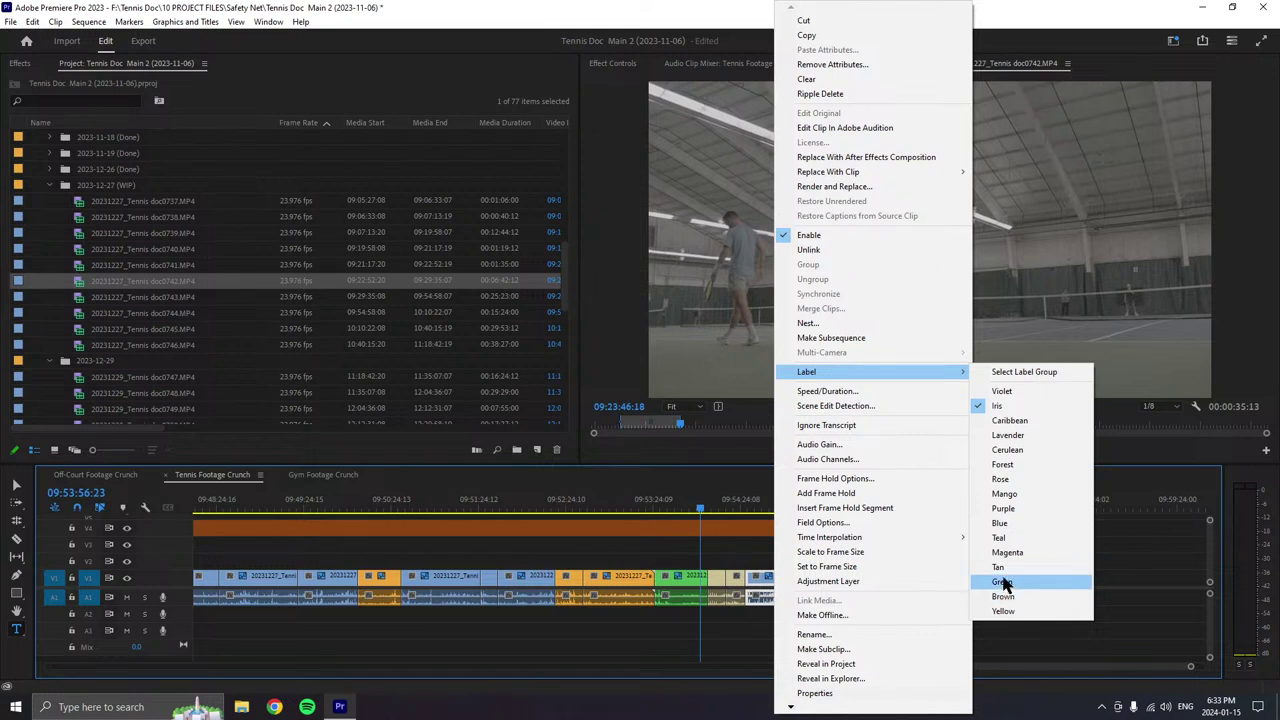
{"action": "left_click", "coordinate": [1014, 466]}
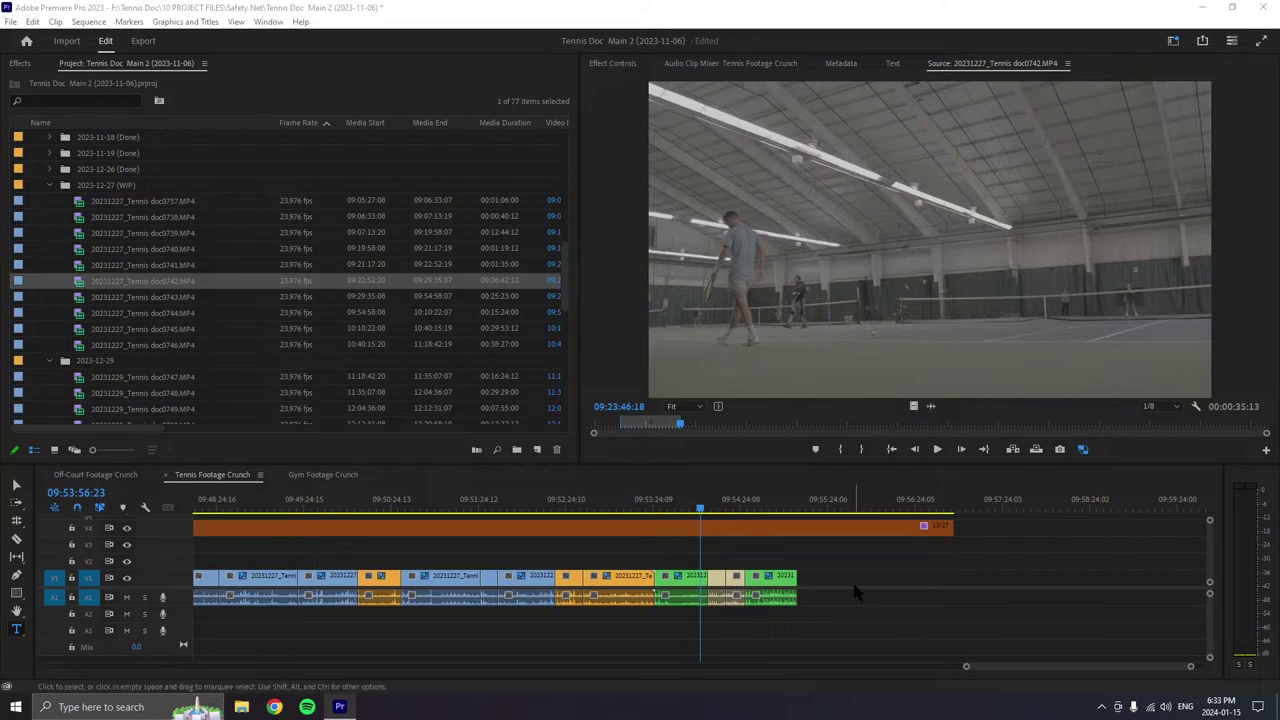
- Change the label of the newly added doc0742 clip to Iris
{"action": "left_click_drag", "start_coordinate": [806, 548], "coordinate": [746, 602]}
{"action": "right_click", "coordinate": [785, 580]}
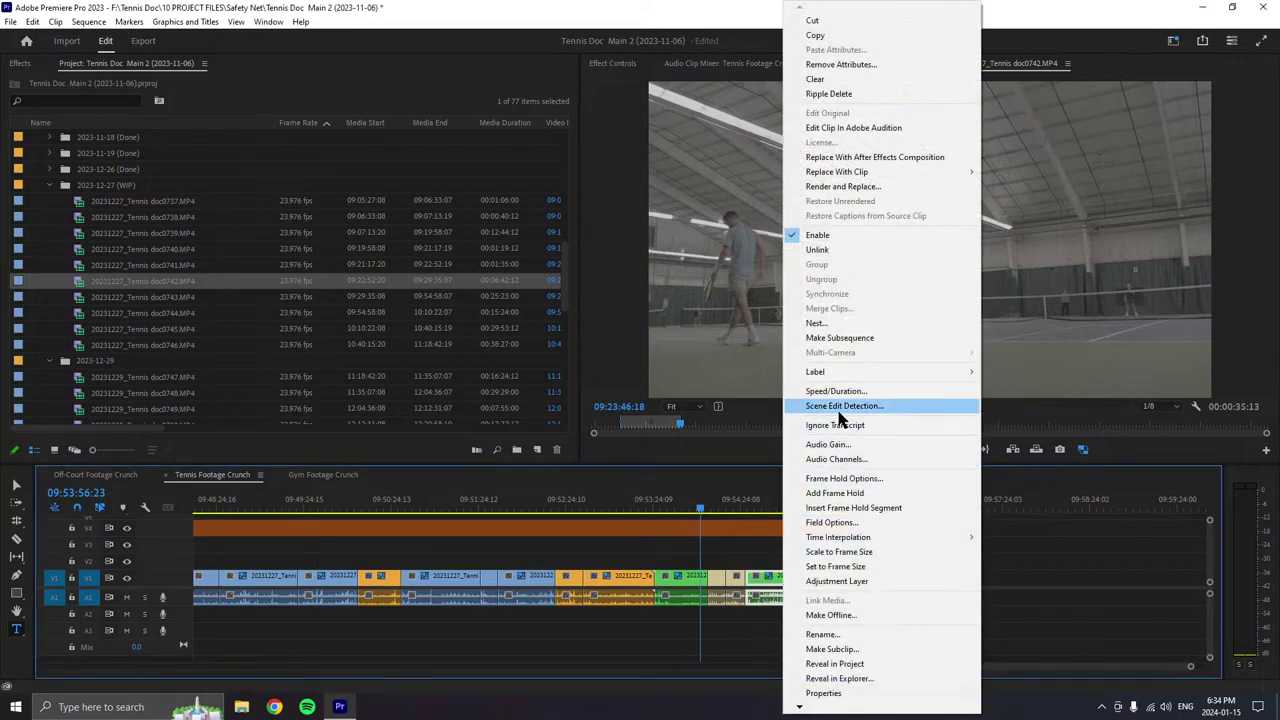
{"action": "mouse_move", "coordinate": [857, 374]}
{"action": "left_click", "coordinate": [998, 395]}
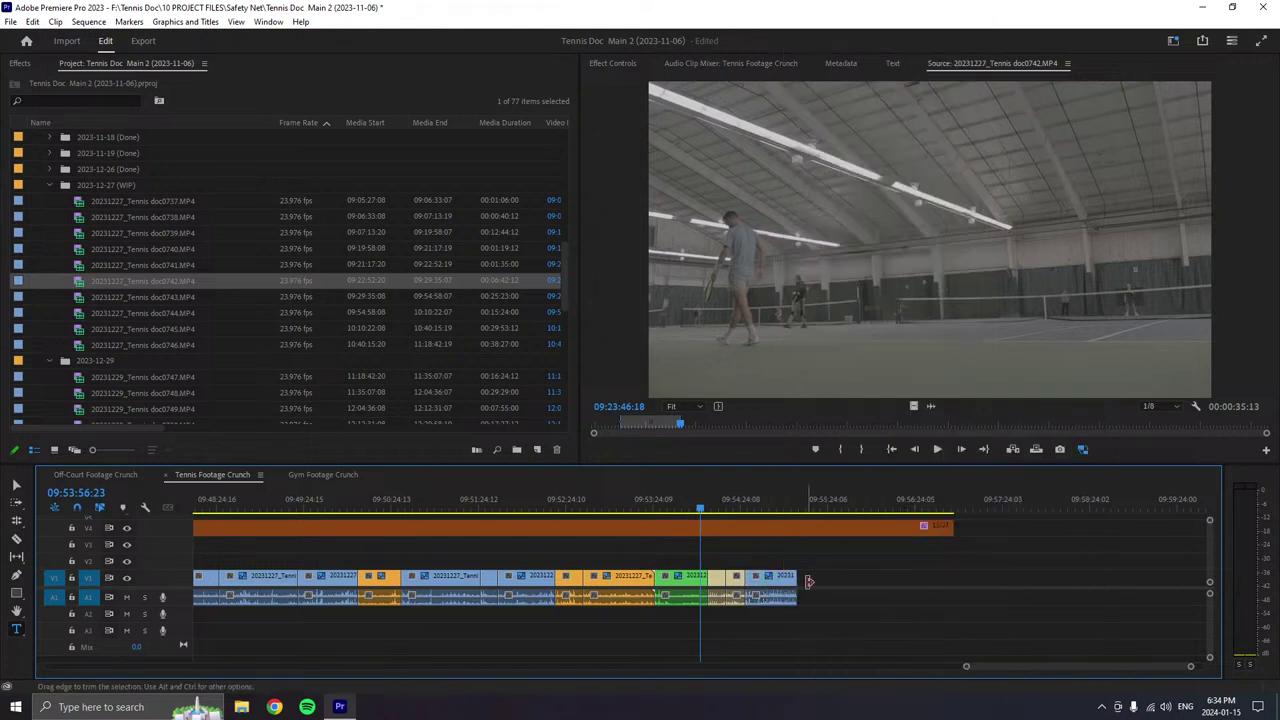
- Move the doc0742 clip's video up to V2, keeping its audio on A1, and label the clip Tan
{"action": "left_click", "coordinate": [770, 592]}
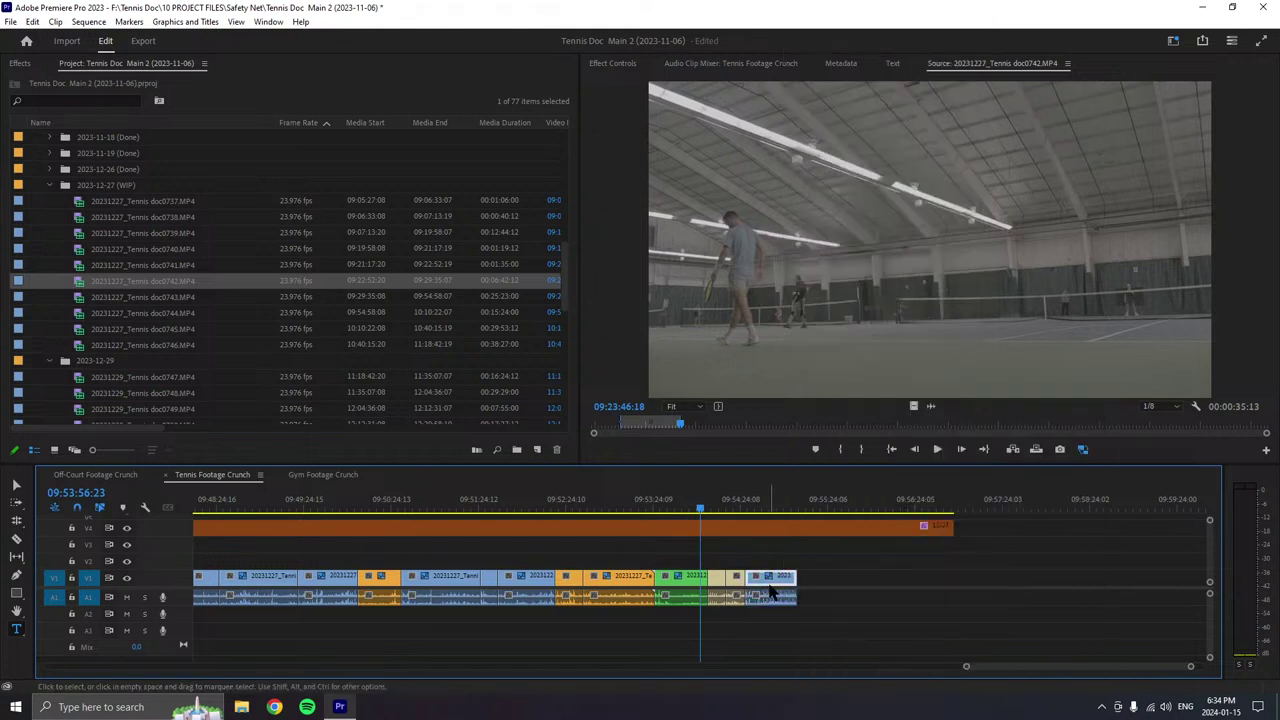
{"action": "left_click_drag", "start_coordinate": [770, 592], "coordinate": [776, 576]}
{"action": "right_click", "coordinate": [780, 586]}
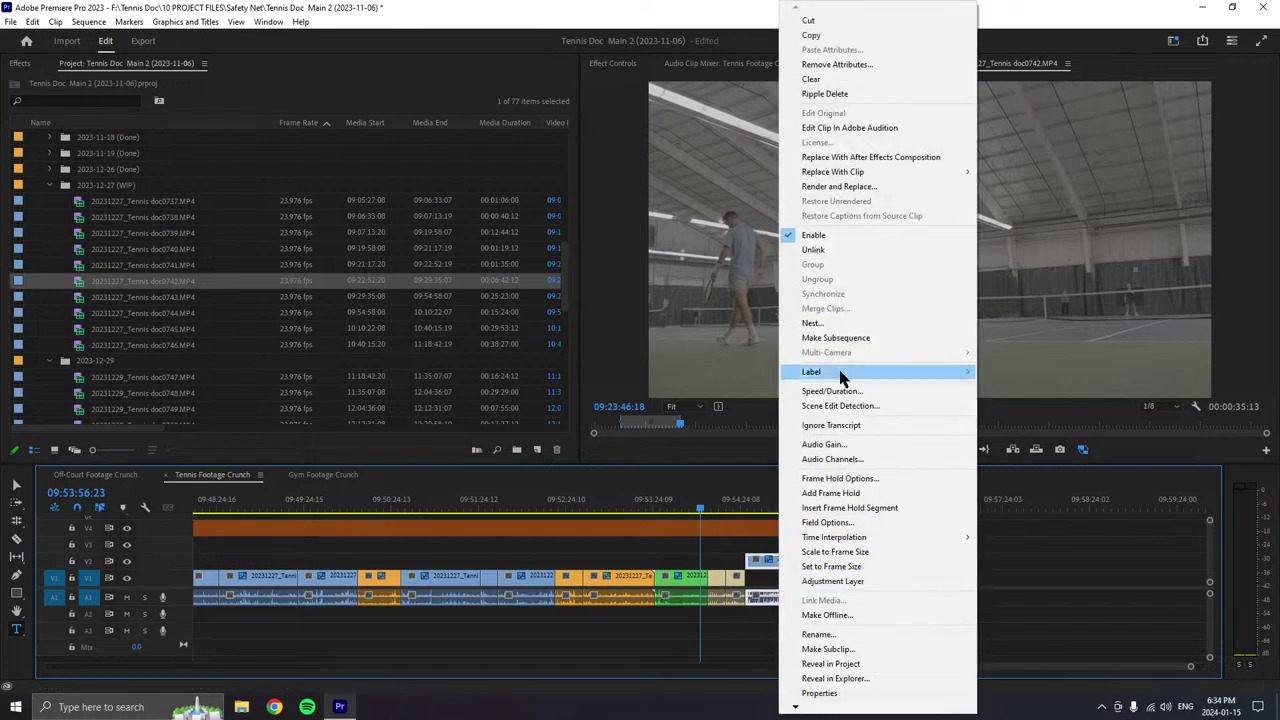
{"action": "mouse_move", "coordinate": [920, 371]}
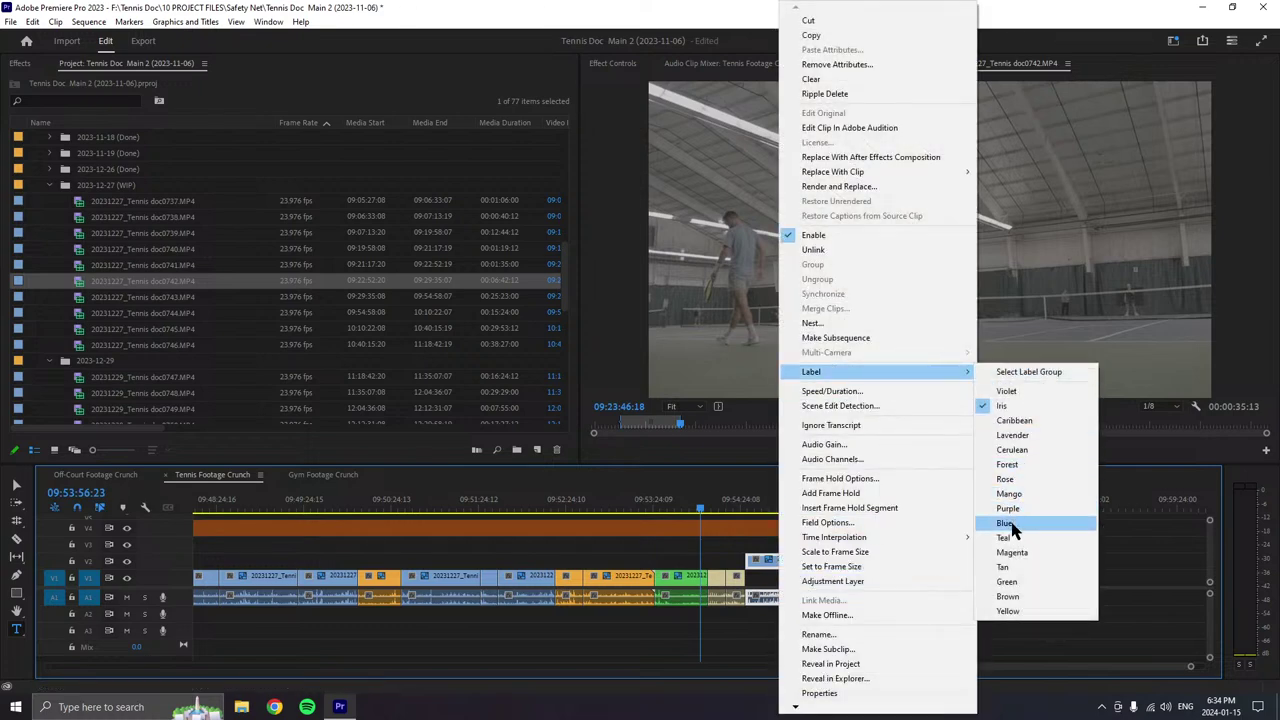
{"action": "left_click", "coordinate": [1005, 567]}
- Mark a doc0742 excerpt of about 14 seconds ending at 09:24:09:19 and append it to the end of V1
{"action": "left_click", "coordinate": [937, 449]}
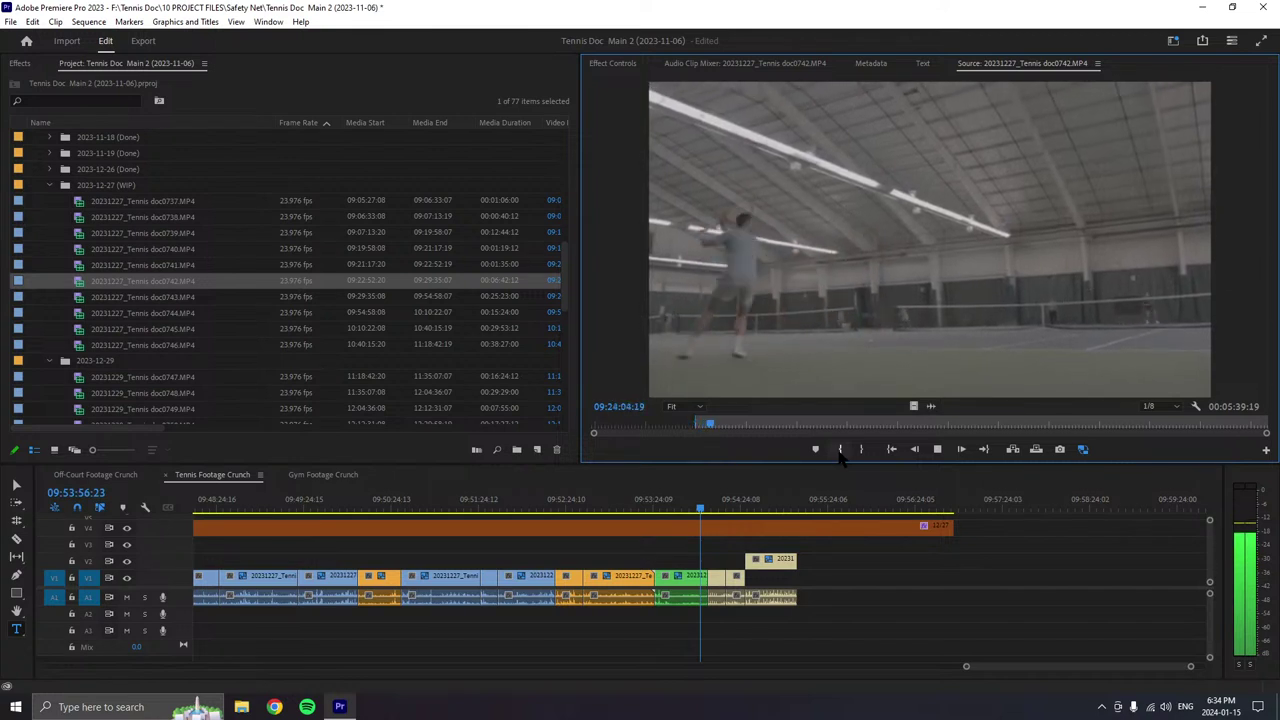
{"action": "key", "text": "o"}
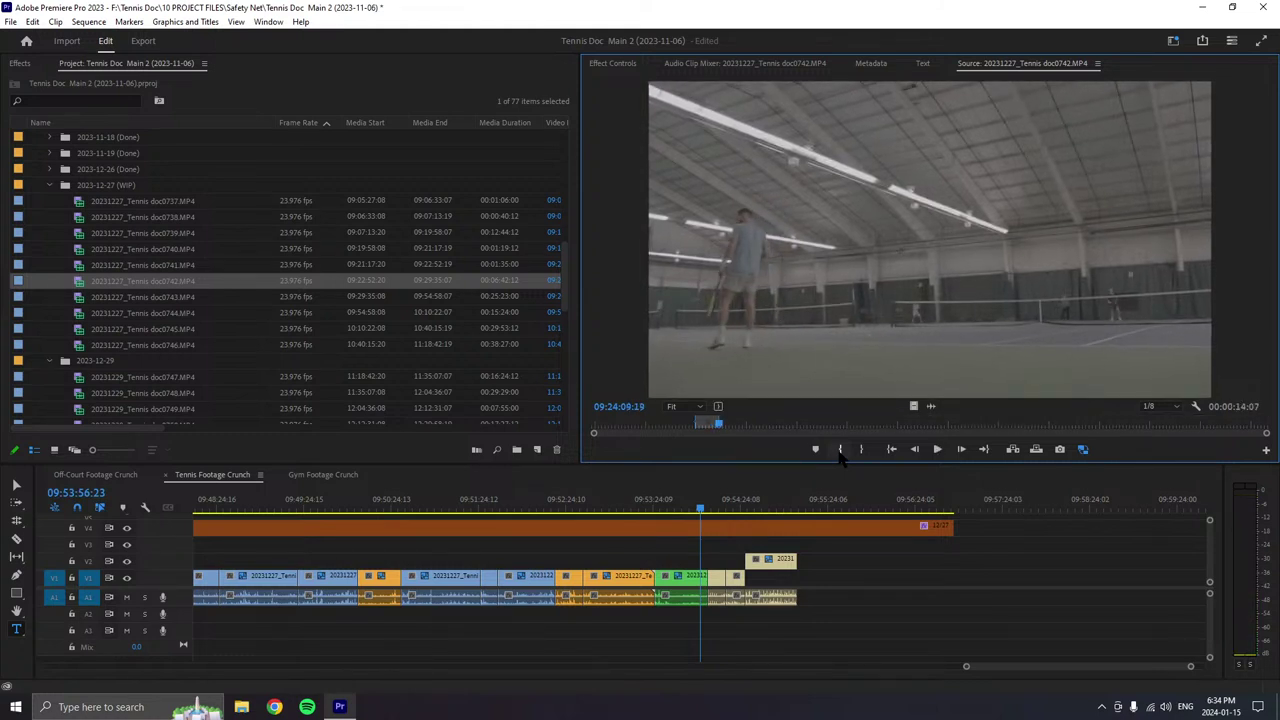
{"action": "left_click_drag", "start_coordinate": [850, 297], "coordinate": [806, 578]}
- Give the last doc0742 excerpt on V1 the Tan label
{"action": "right_click", "coordinate": [812, 579]}
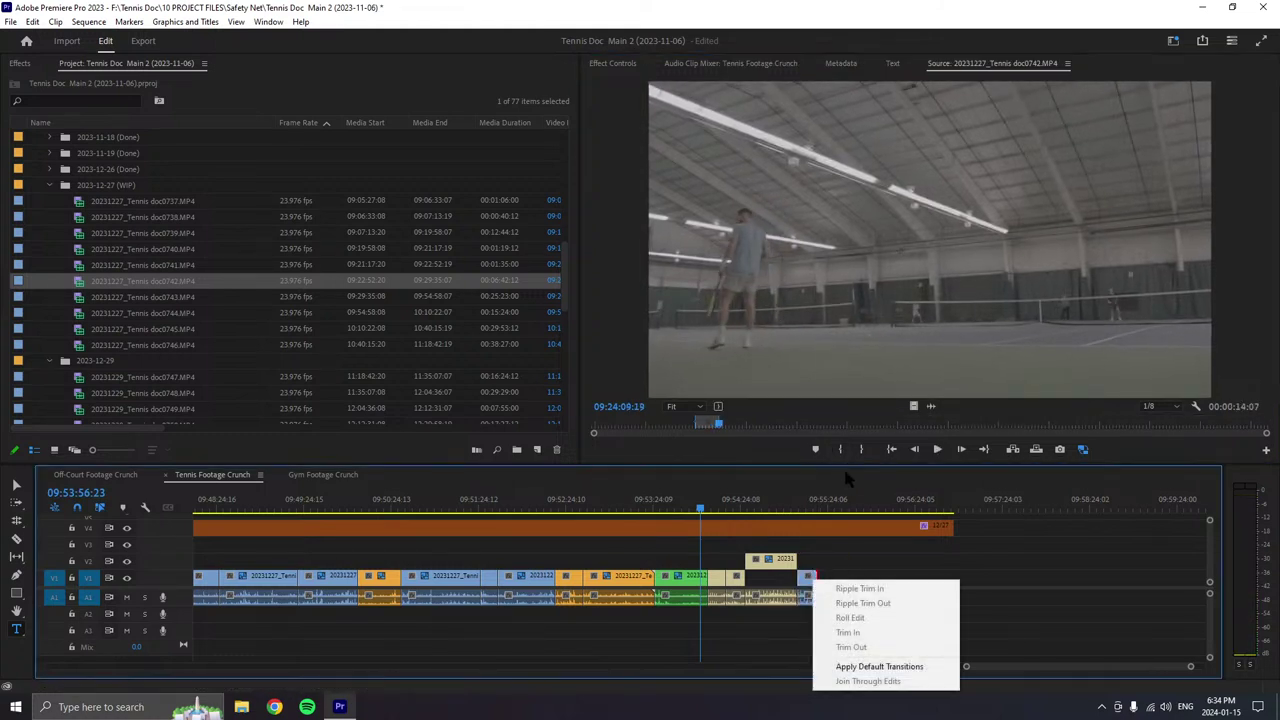
{"action": "left_click", "coordinate": [808, 584]}
{"action": "right_click", "coordinate": [808, 588]}
{"action": "right_click", "coordinate": [806, 590]}
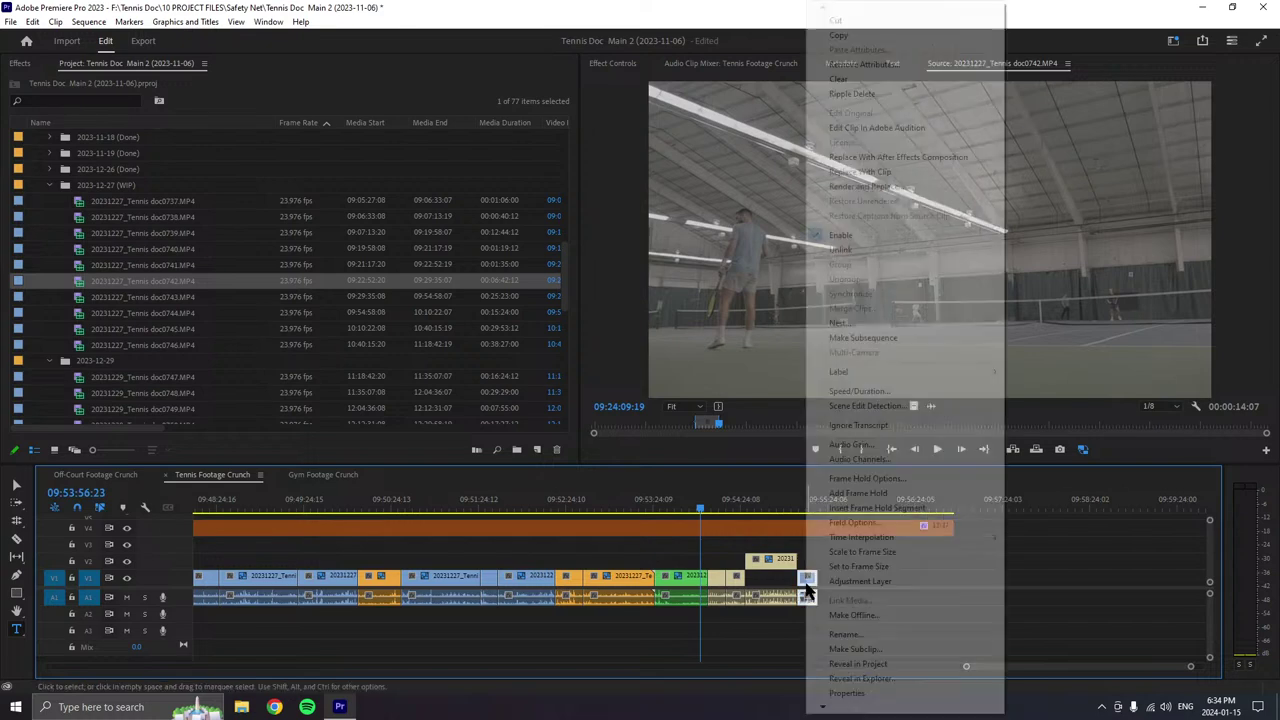
{"action": "mouse_move", "coordinate": [853, 374]}
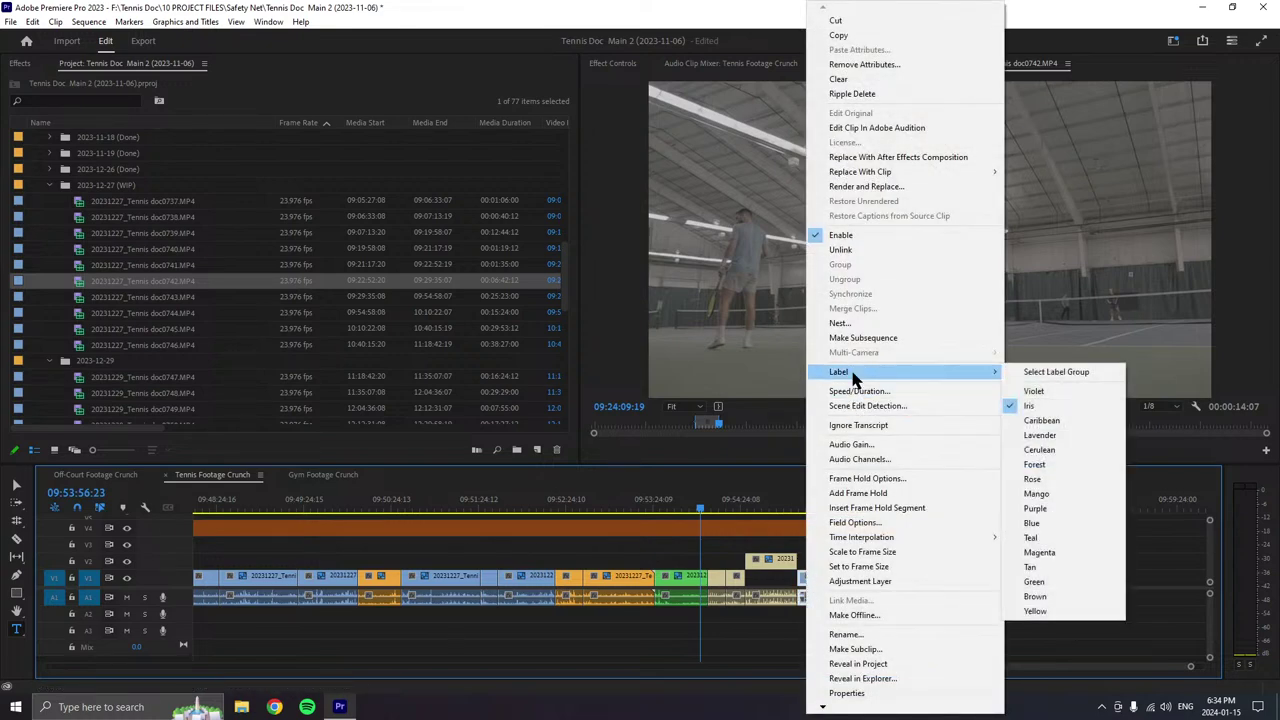
{"action": "left_click", "coordinate": [1032, 571]}
- Mark a doc0742 excerpt of about 15 seconds ending at 09:25:35:10 and append it to the end of V1
{"action": "left_click", "coordinate": [937, 449]}
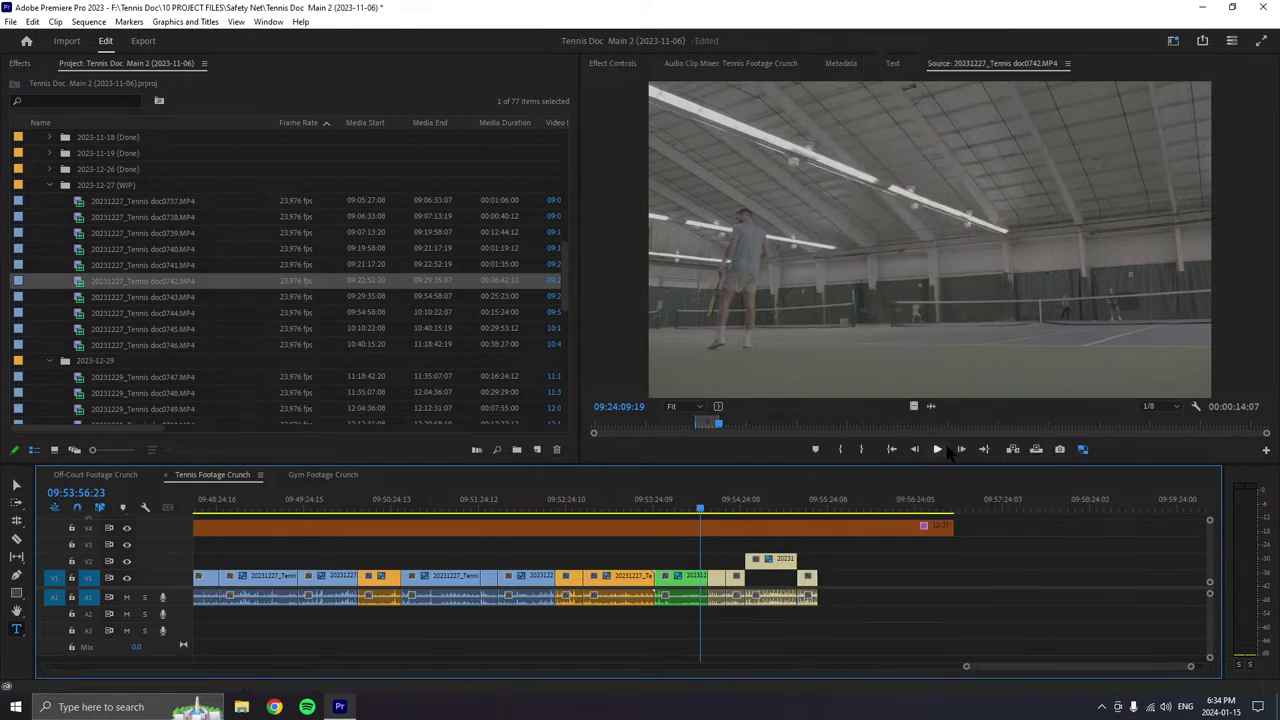
{"action": "left_click", "coordinate": [840, 451]}
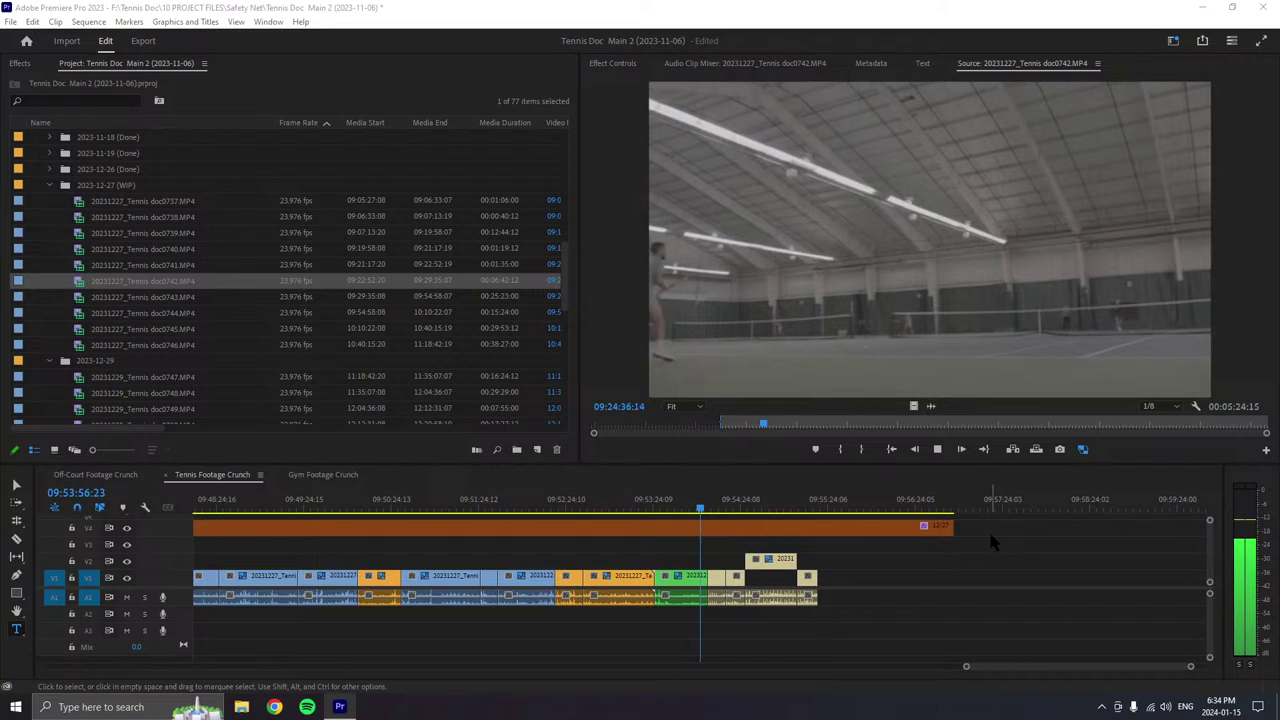
{"action": "left_click", "coordinate": [842, 450]}
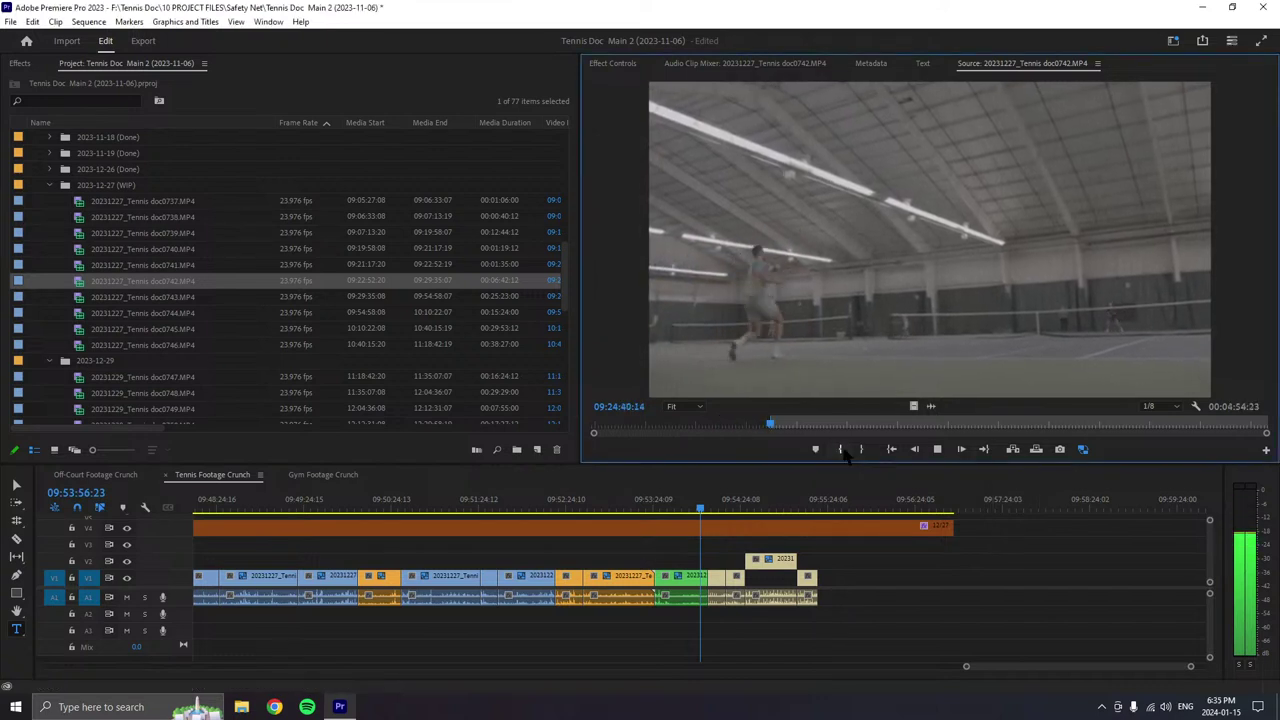
{"action": "left_click", "coordinate": [842, 450]}
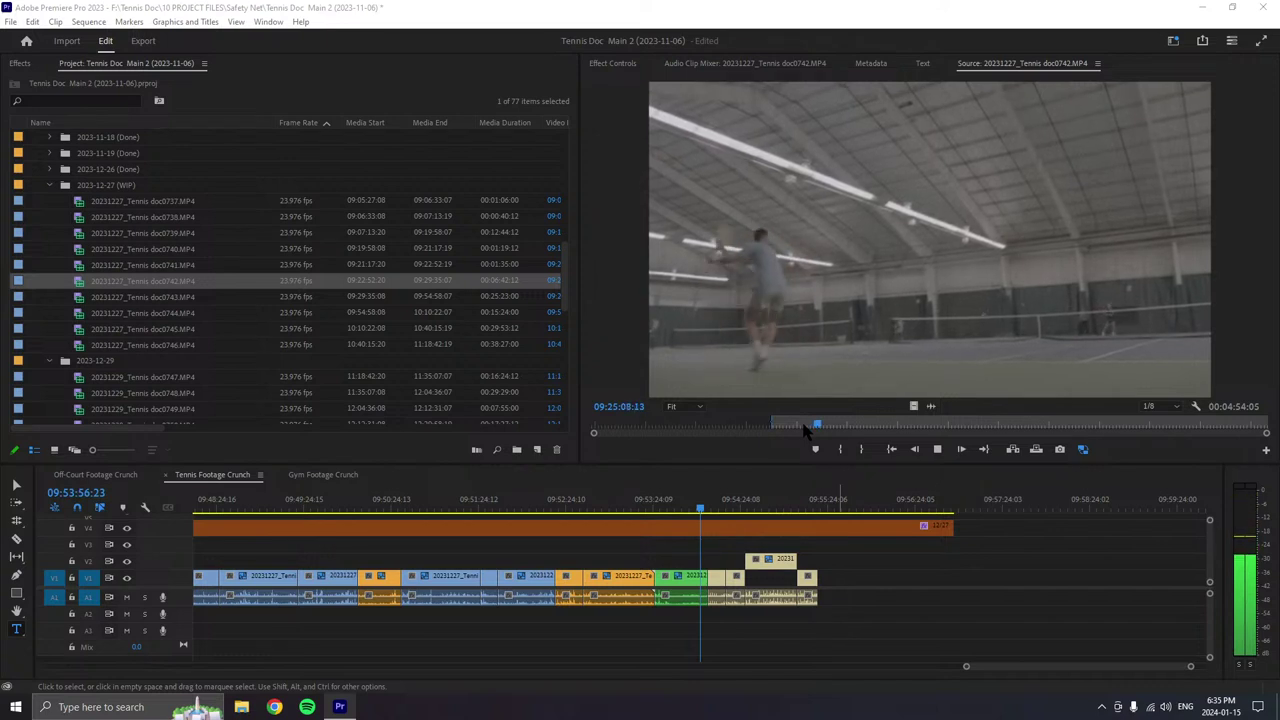
{"action": "left_click", "coordinate": [814, 427]}
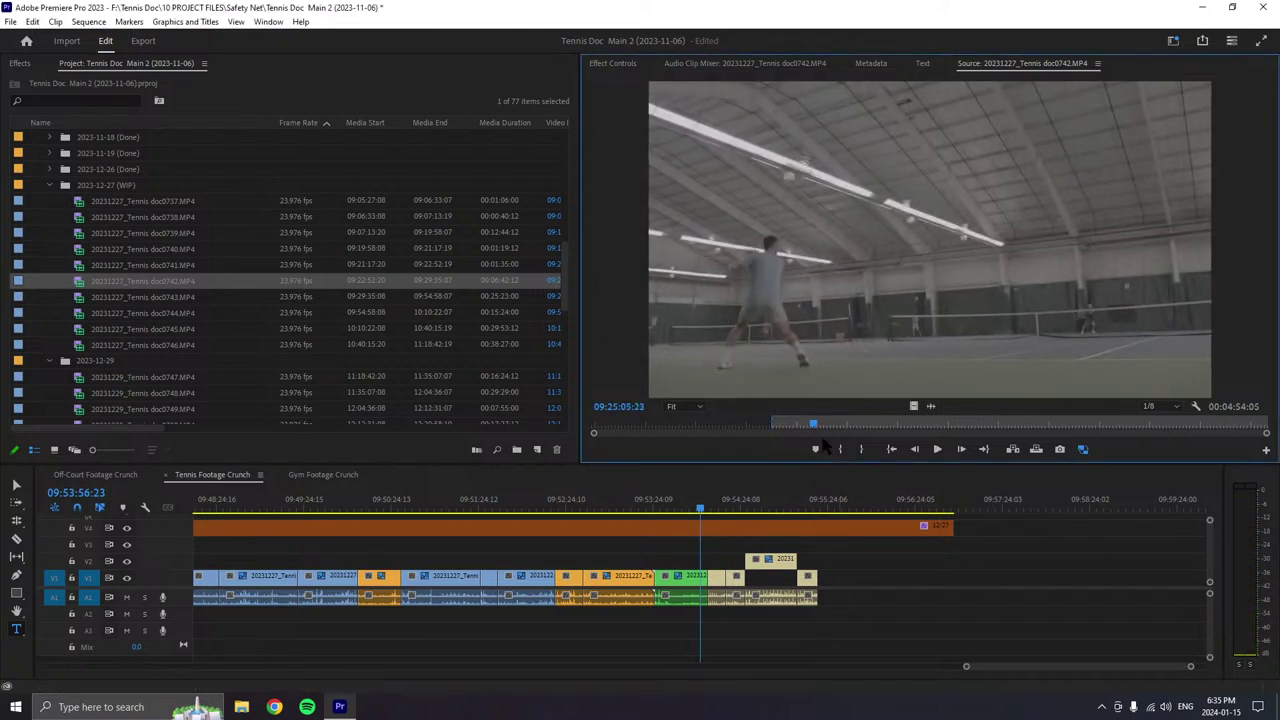
{"action": "key", "text": "space"}
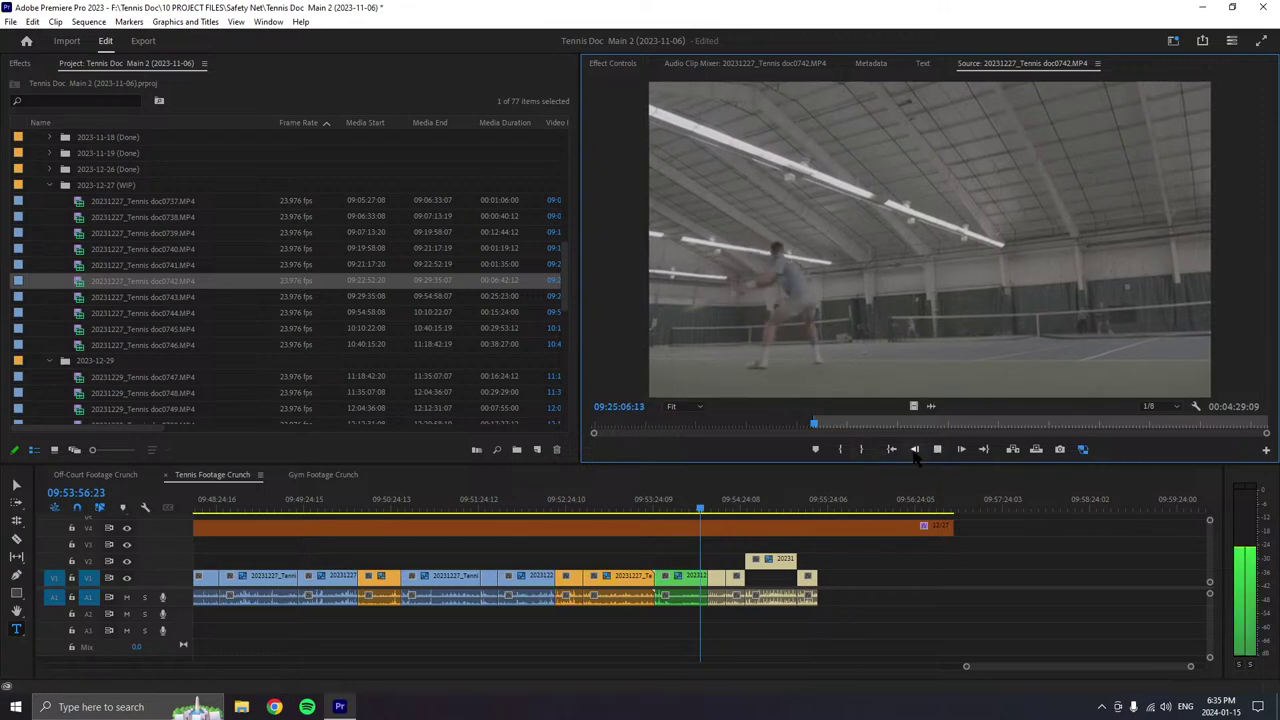
{"action": "left_click", "coordinate": [851, 425]}
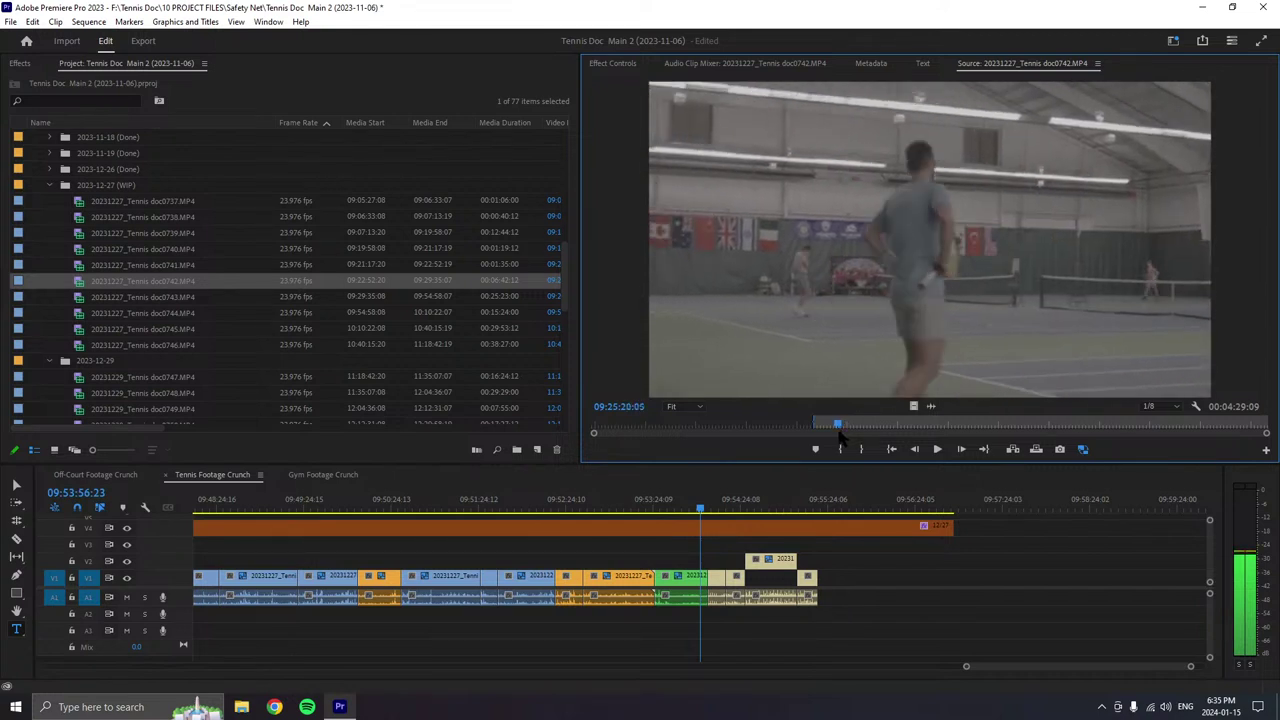
{"action": "left_click", "coordinate": [935, 450]}
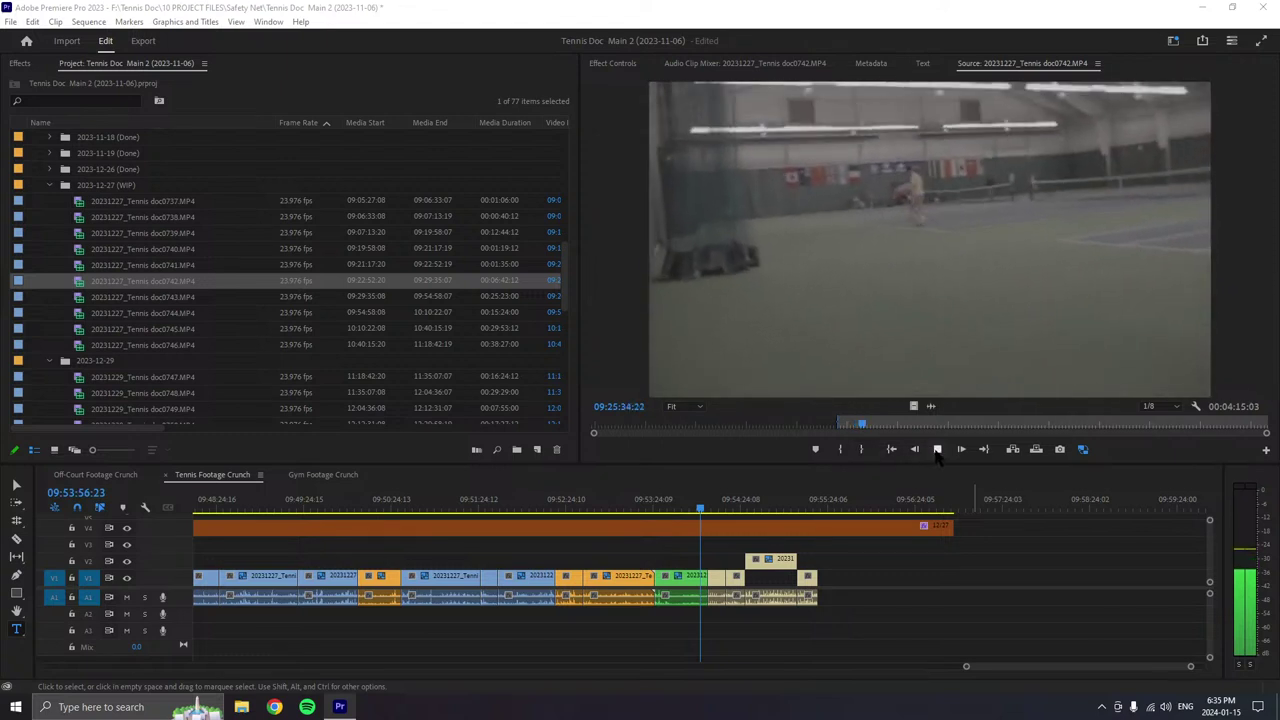
{"action": "left_click", "coordinate": [937, 449]}
{"action": "left_click", "coordinate": [861, 449]}
{"action": "left_click_drag", "start_coordinate": [858, 445], "coordinate": [827, 595]}
- Give the newly appended doc0742 excerpt at the end of V1 the Mango label
{"action": "right_click", "coordinate": [829, 592]}
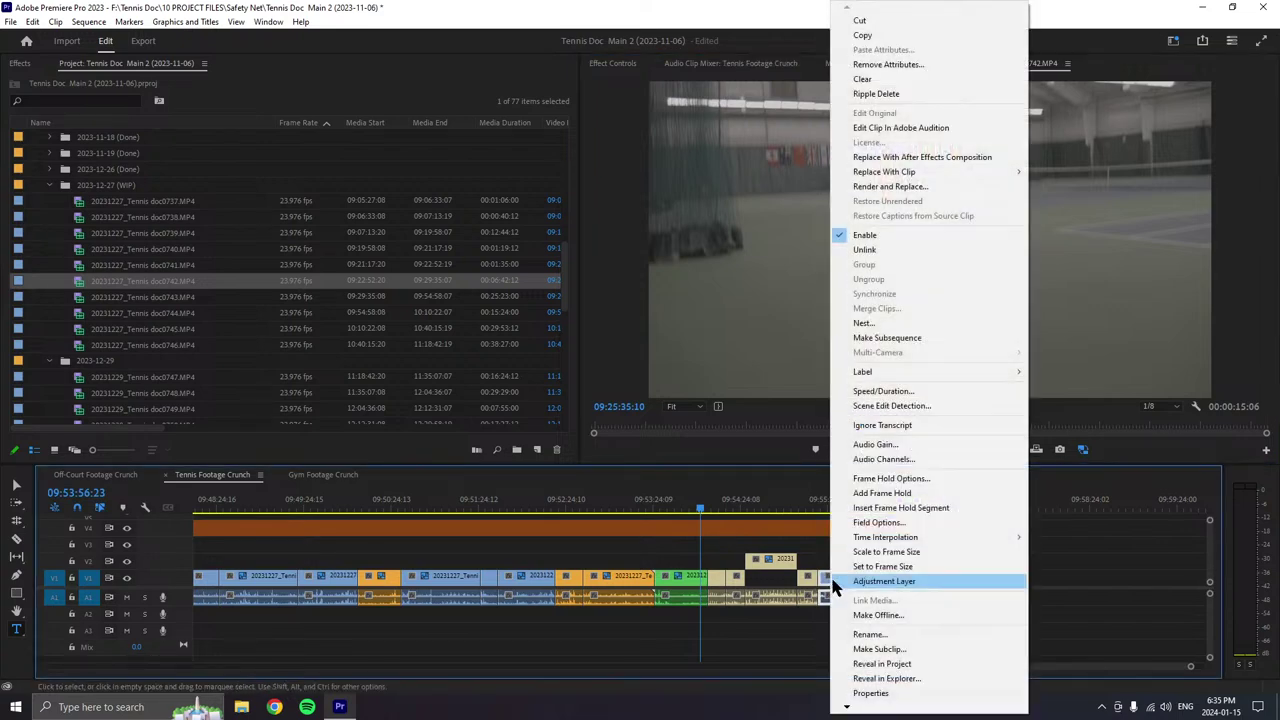
{"action": "mouse_move", "coordinate": [910, 380]}
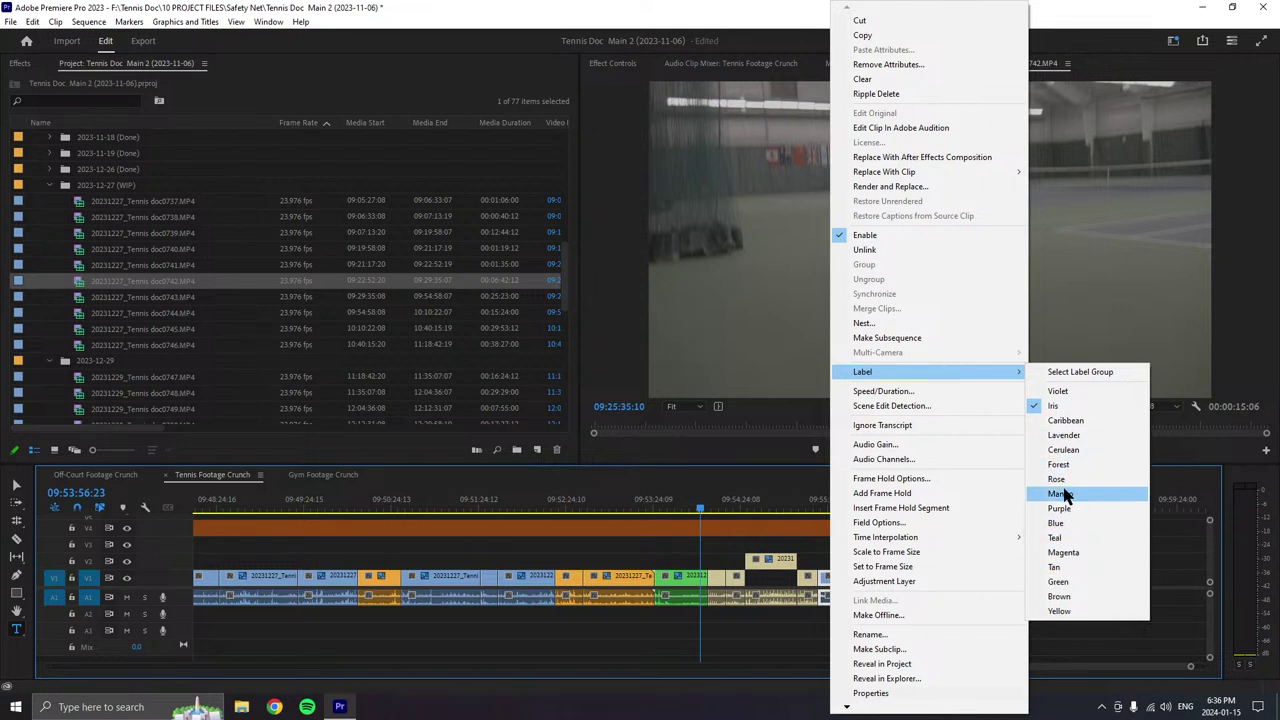
{"action": "left_click", "coordinate": [1060, 522]}
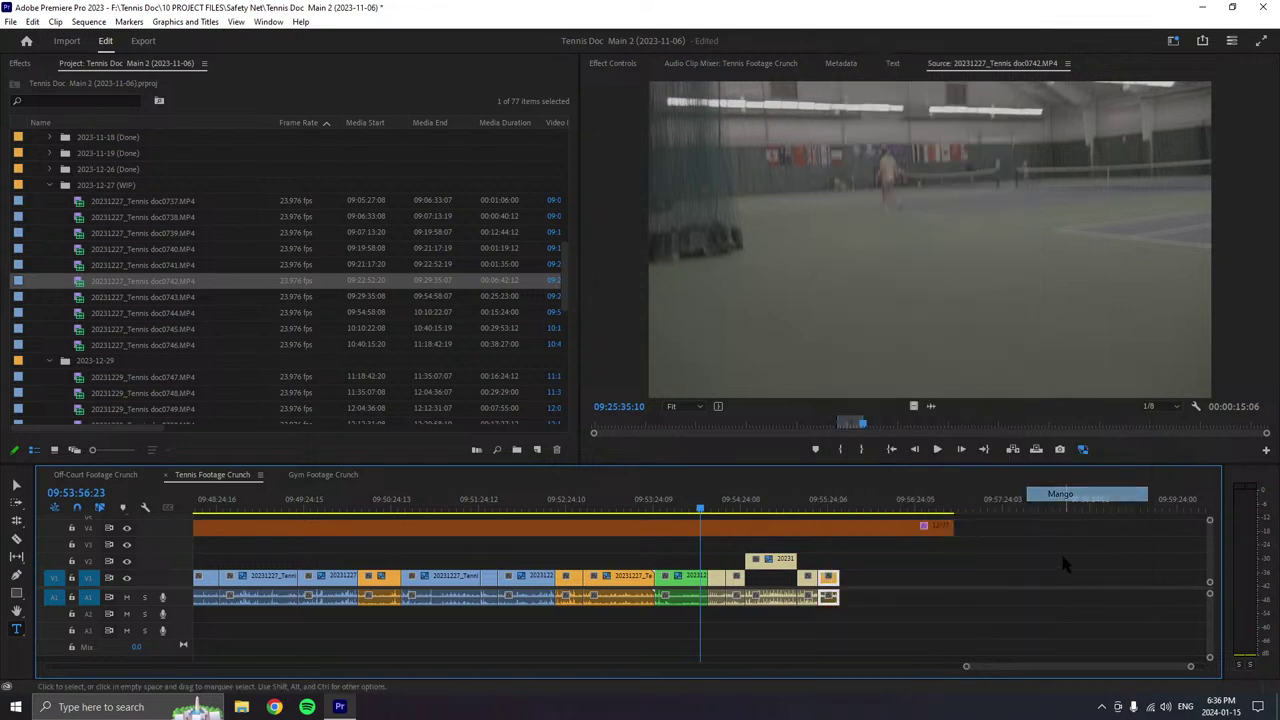
{"action": "scroll", "coordinate": [894, 586], "scroll_direction": "down", "scroll_amount": 1}
- Review the rest of doc0742 from 09:25:35 to near its end for further usable tennis excerpts
{"action": "left_click", "coordinate": [908, 458]}
{"action": "key", "text": "space"}
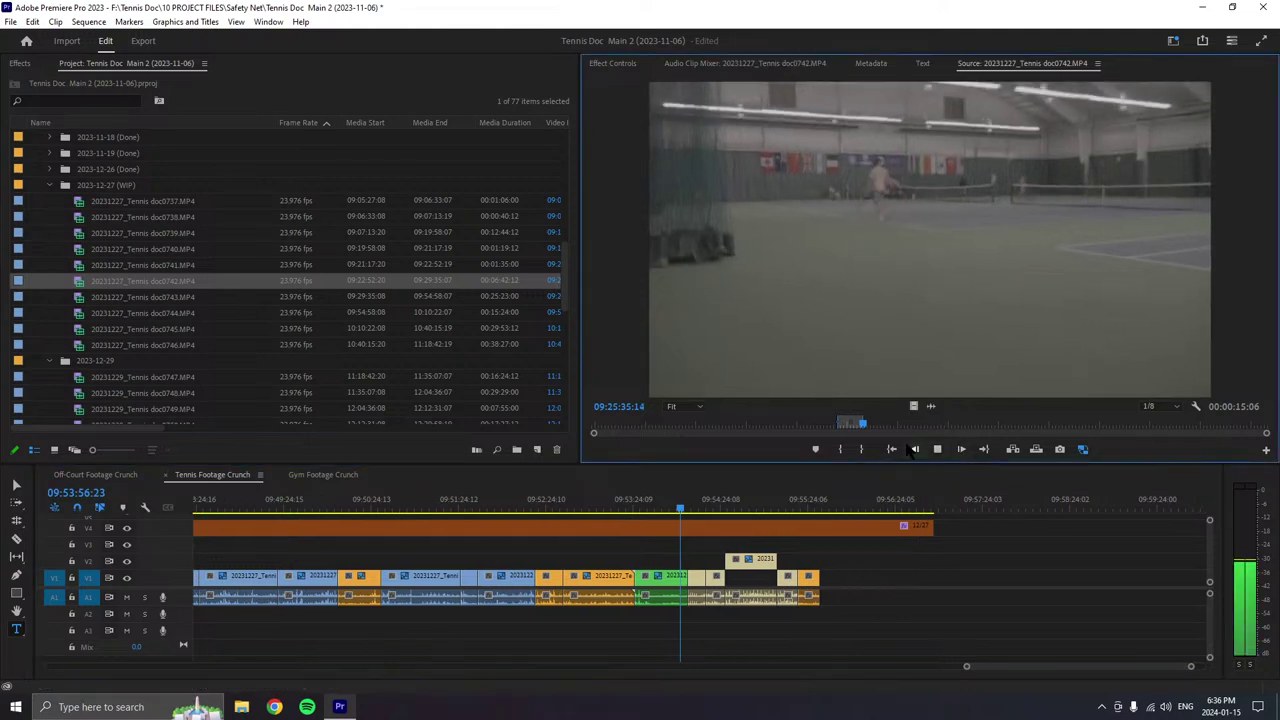
{"action": "left_click_drag", "start_coordinate": [882, 432], "coordinate": [966, 436]}
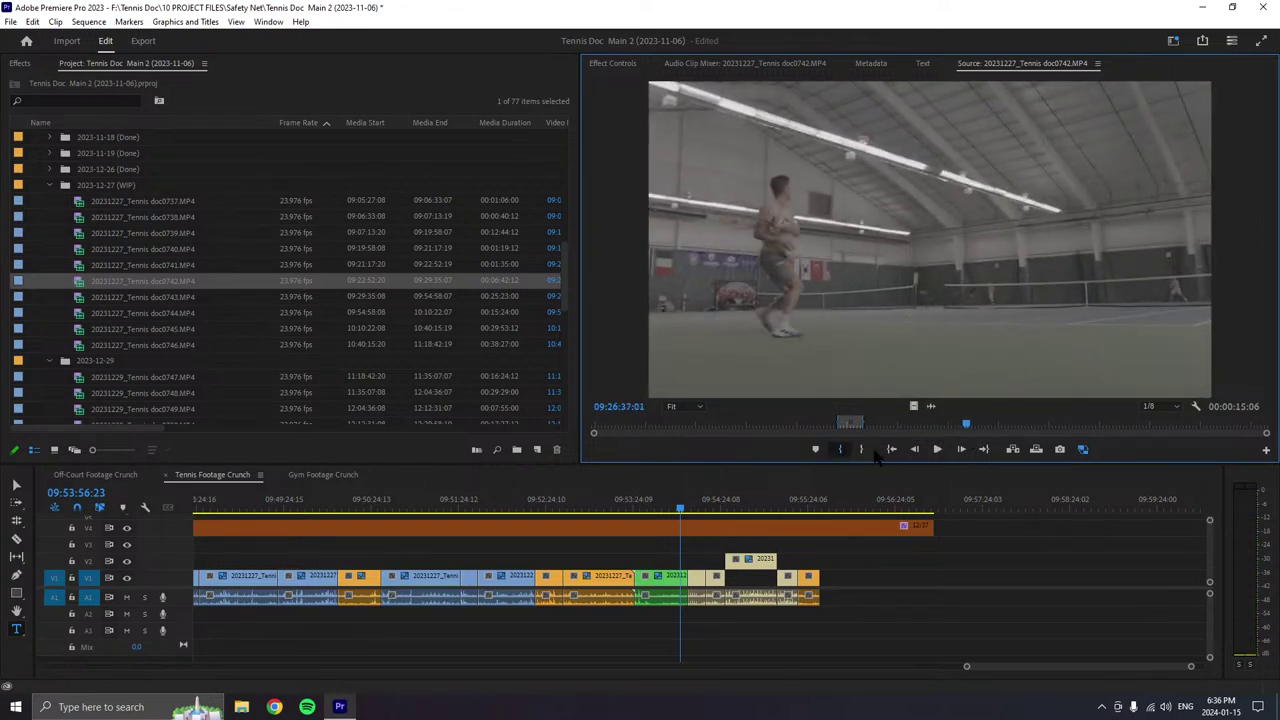
{"action": "left_click", "coordinate": [938, 450]}
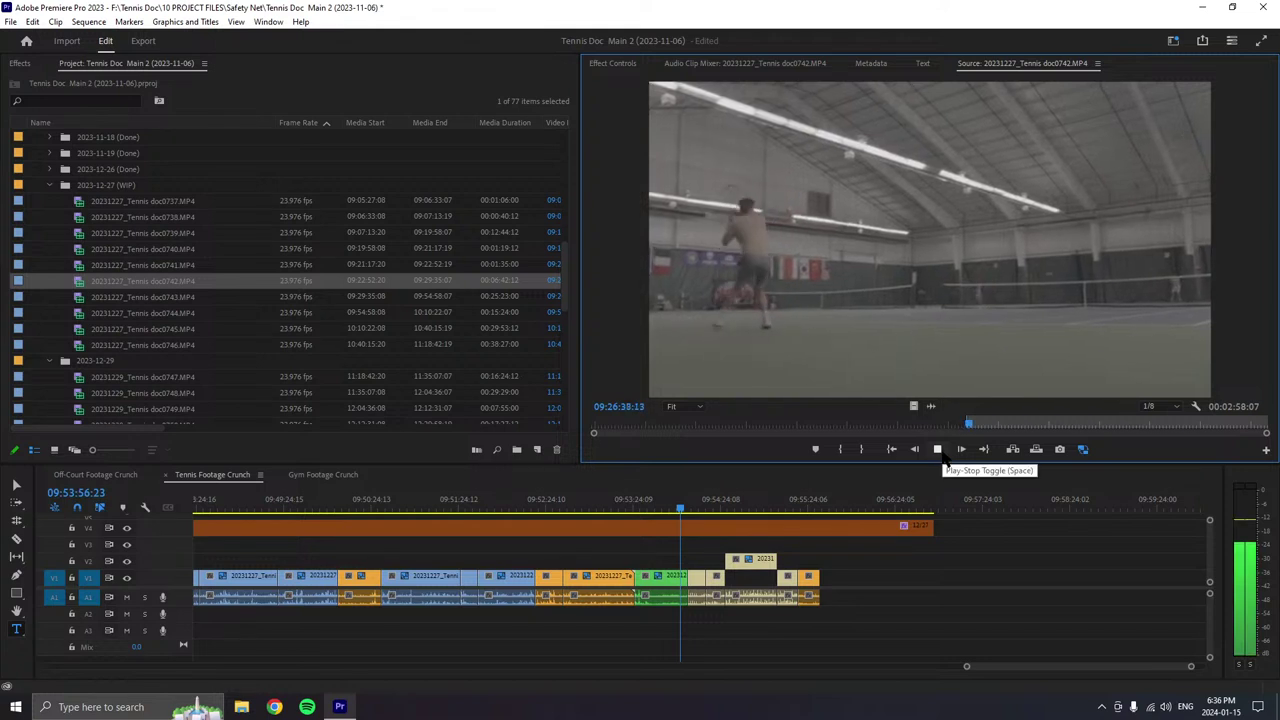
{"action": "left_click", "coordinate": [940, 452]}
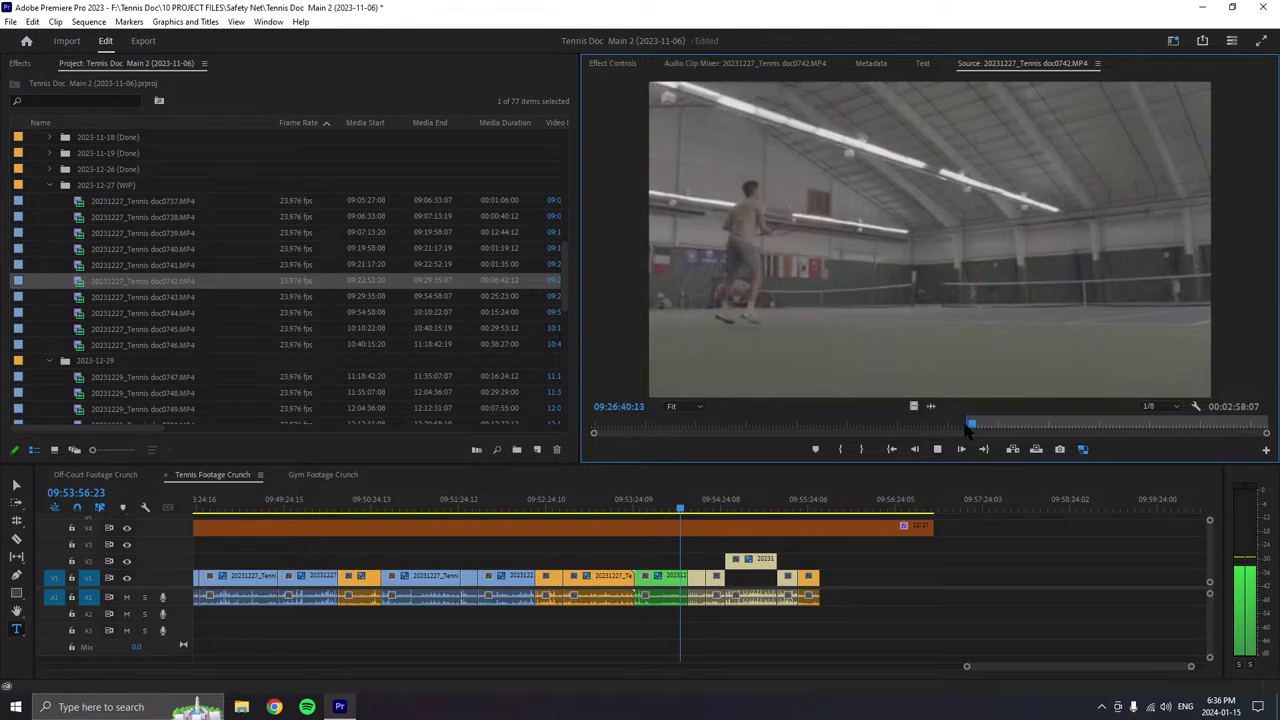
{"action": "left_click_drag", "start_coordinate": [970, 425], "coordinate": [975, 427]}
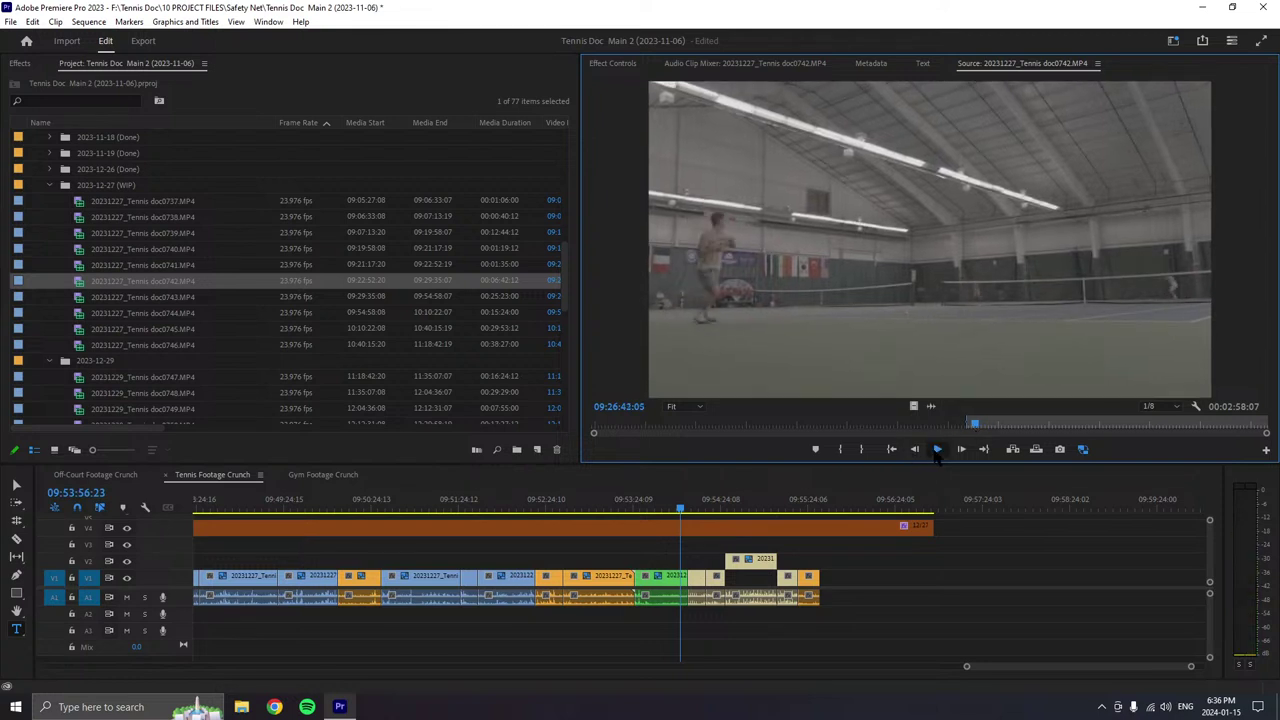
{"action": "left_click", "coordinate": [937, 450]}
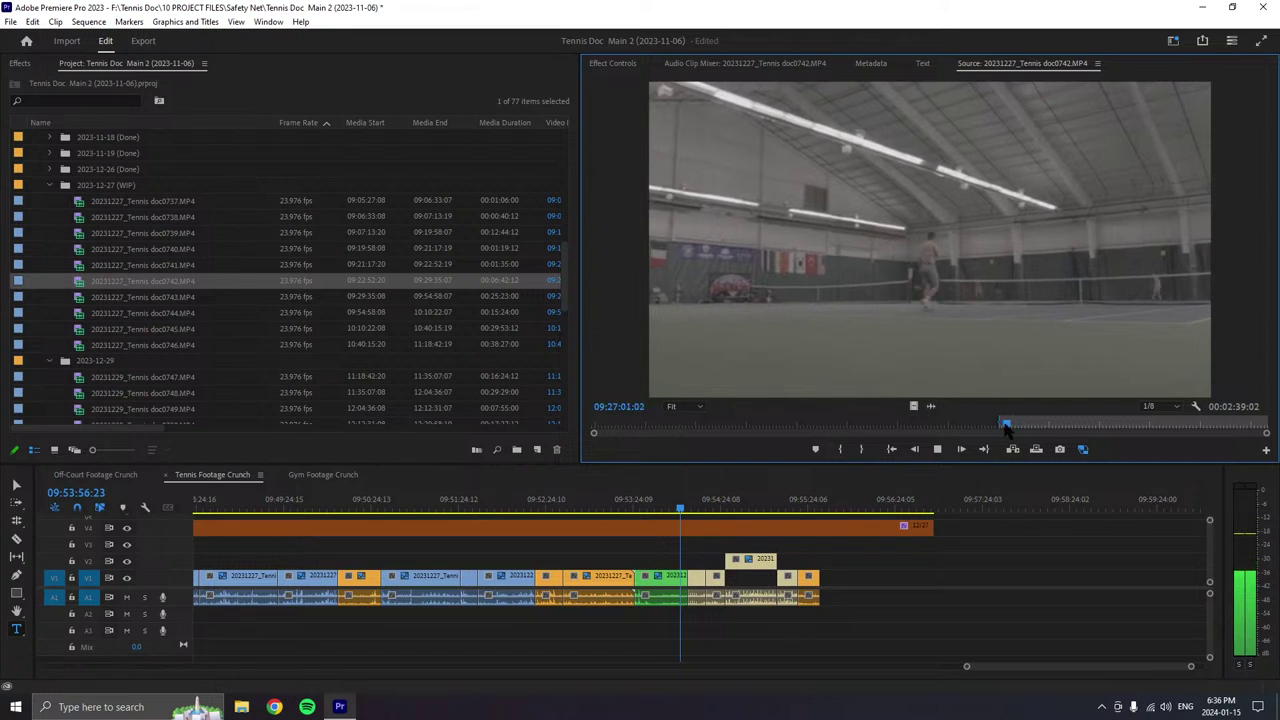
{"action": "left_click_drag", "start_coordinate": [1005, 424], "coordinate": [1042, 434]}
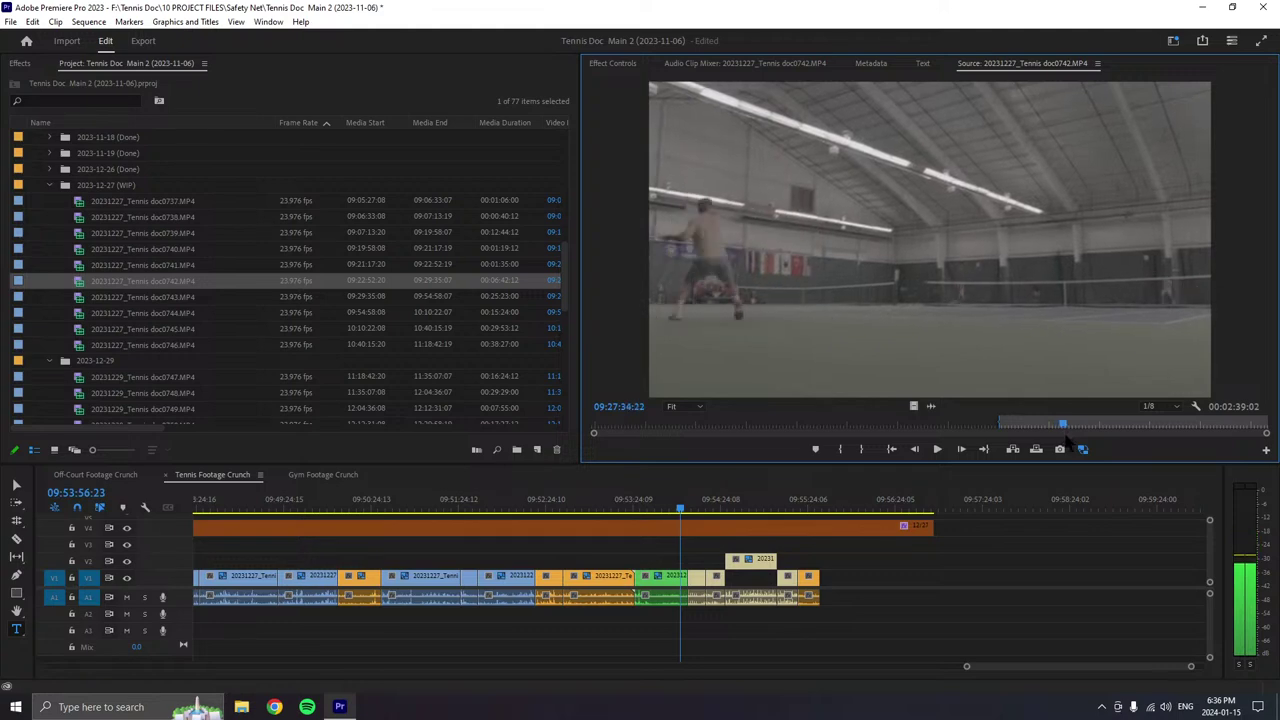
{"action": "left_click_drag", "start_coordinate": [1078, 447], "coordinate": [1133, 449]}
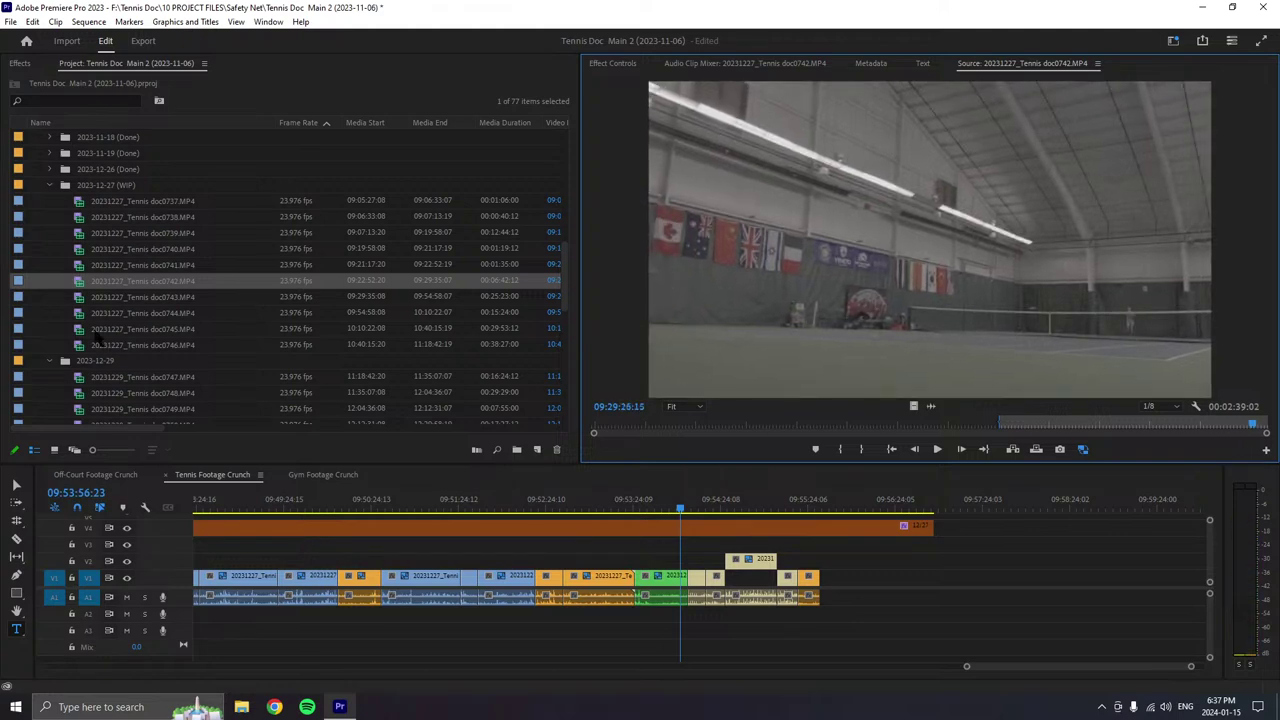
- Open the doc0743 clip from the 2023-12-27 bin as the source and play it from its beginning
{"action": "double_click", "coordinate": [80, 297]}
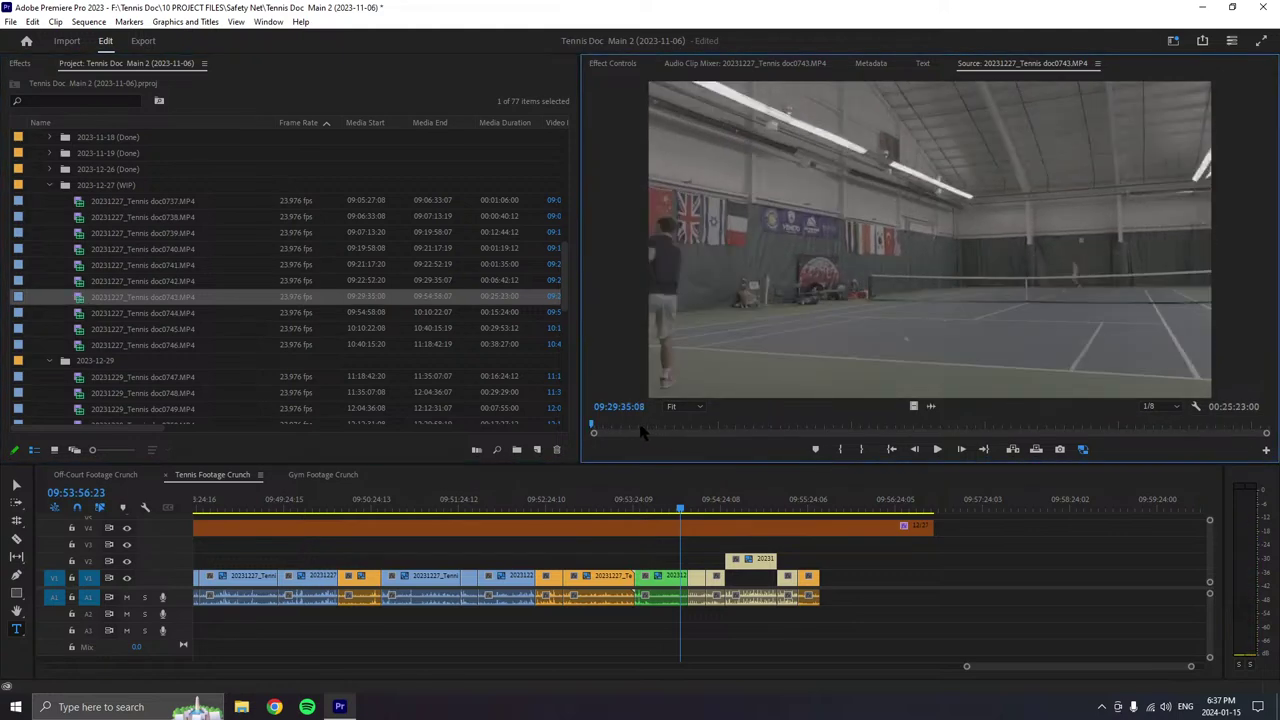
{"action": "left_click_drag", "start_coordinate": [640, 430], "coordinate": [594, 432]}
{"action": "left_click", "coordinate": [937, 449]}
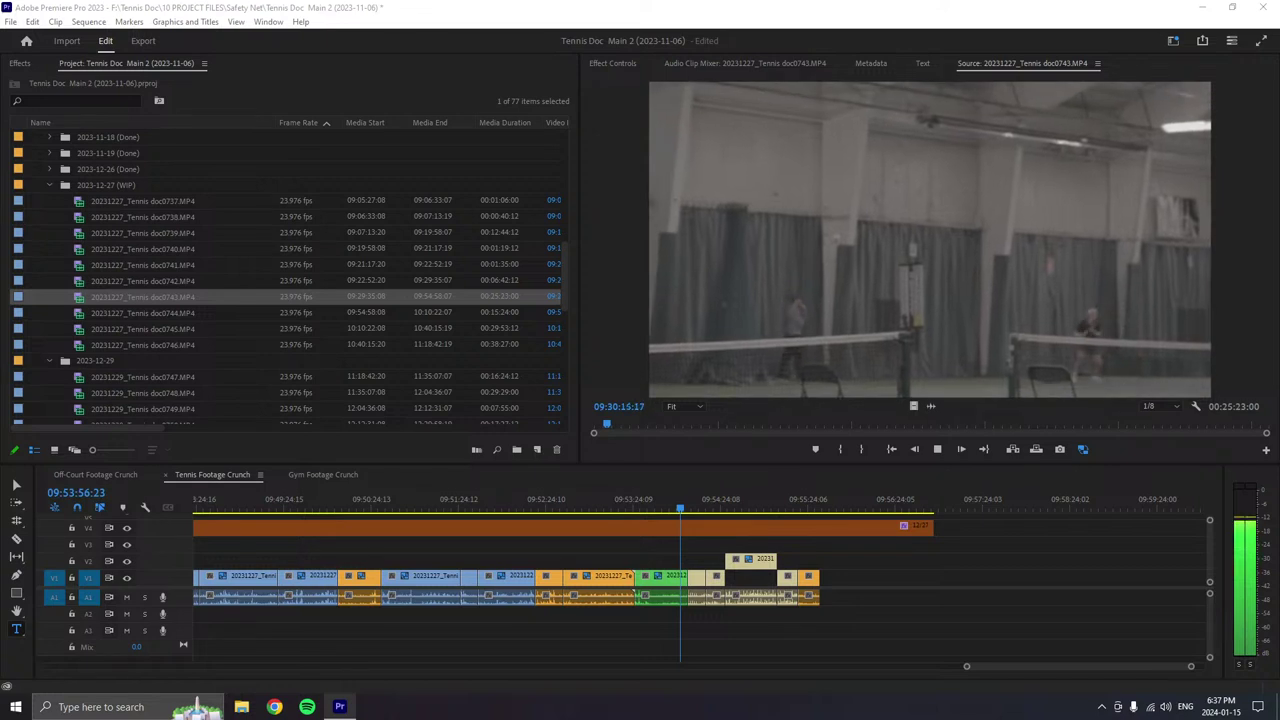
- Mark a doc0743 excerpt of about 28 seconds ending at about 09:30:45 and append it to the end of V1
{"action": "left_click", "coordinate": [845, 465]}
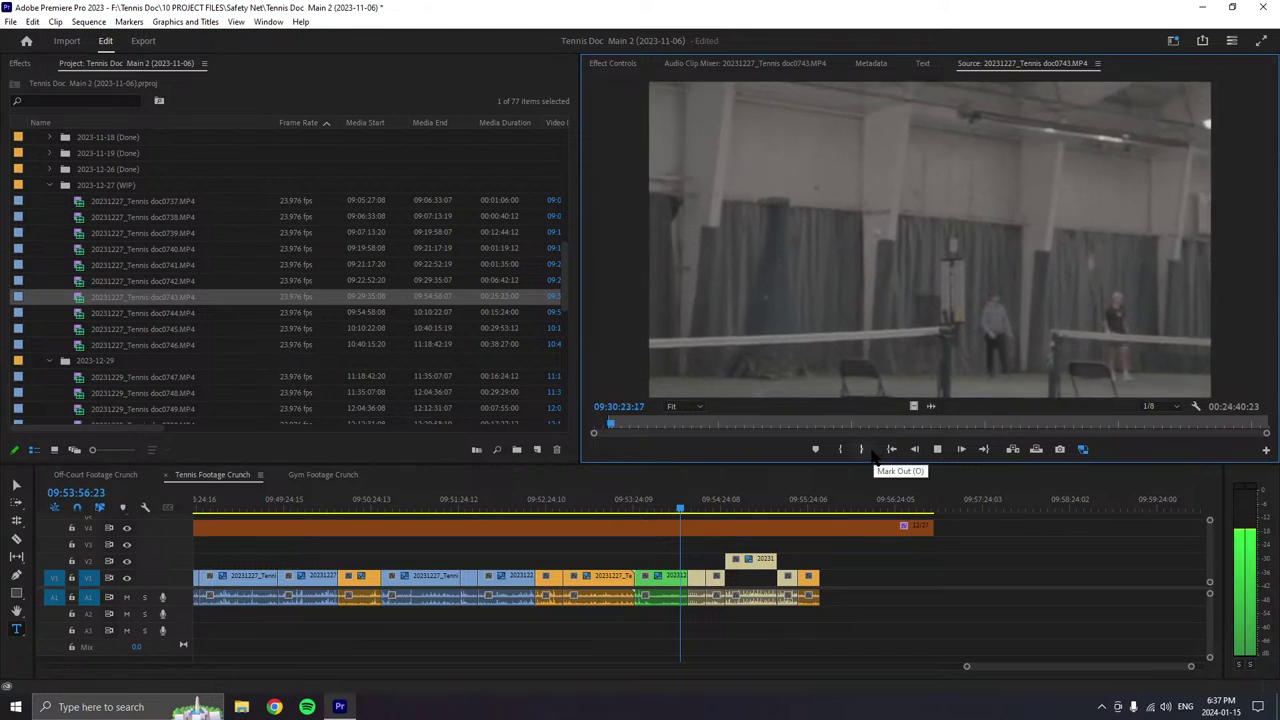
{"action": "left_click", "coordinate": [870, 453]}
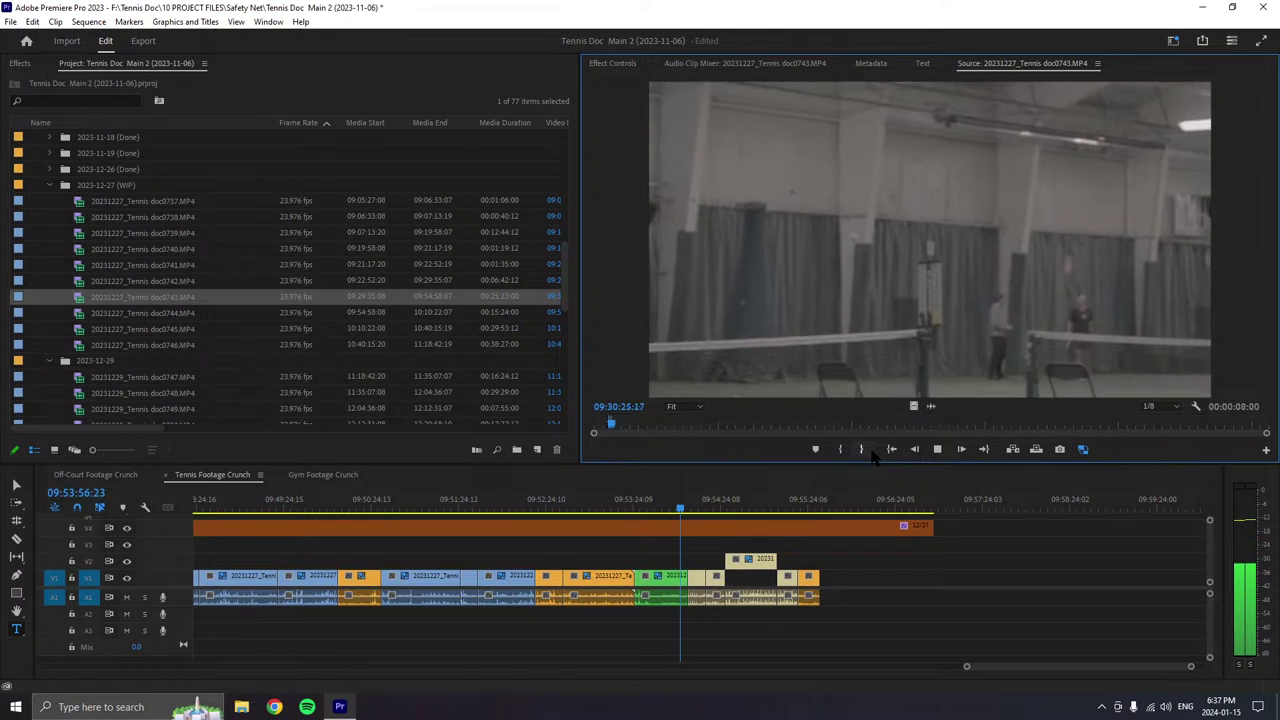
{"action": "left_click", "coordinate": [870, 453]}
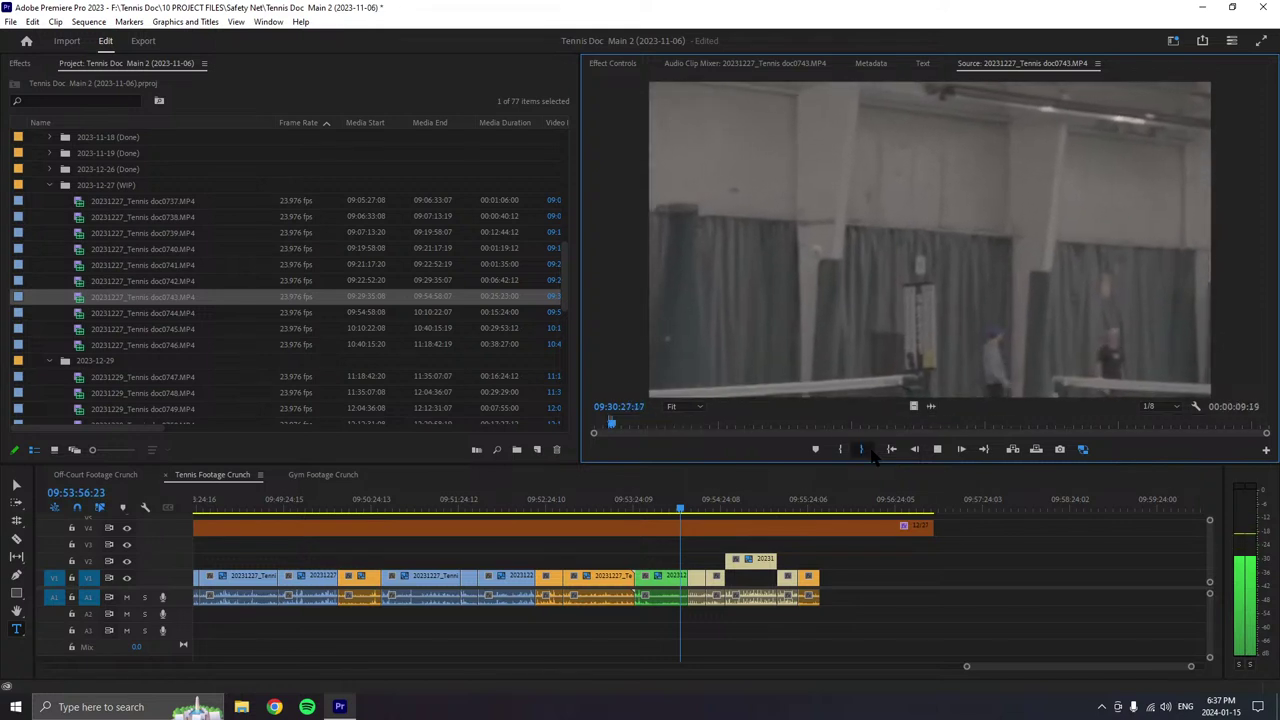
{"action": "left_click", "coordinate": [870, 453]}
{"action": "left_click", "coordinate": [870, 453]}
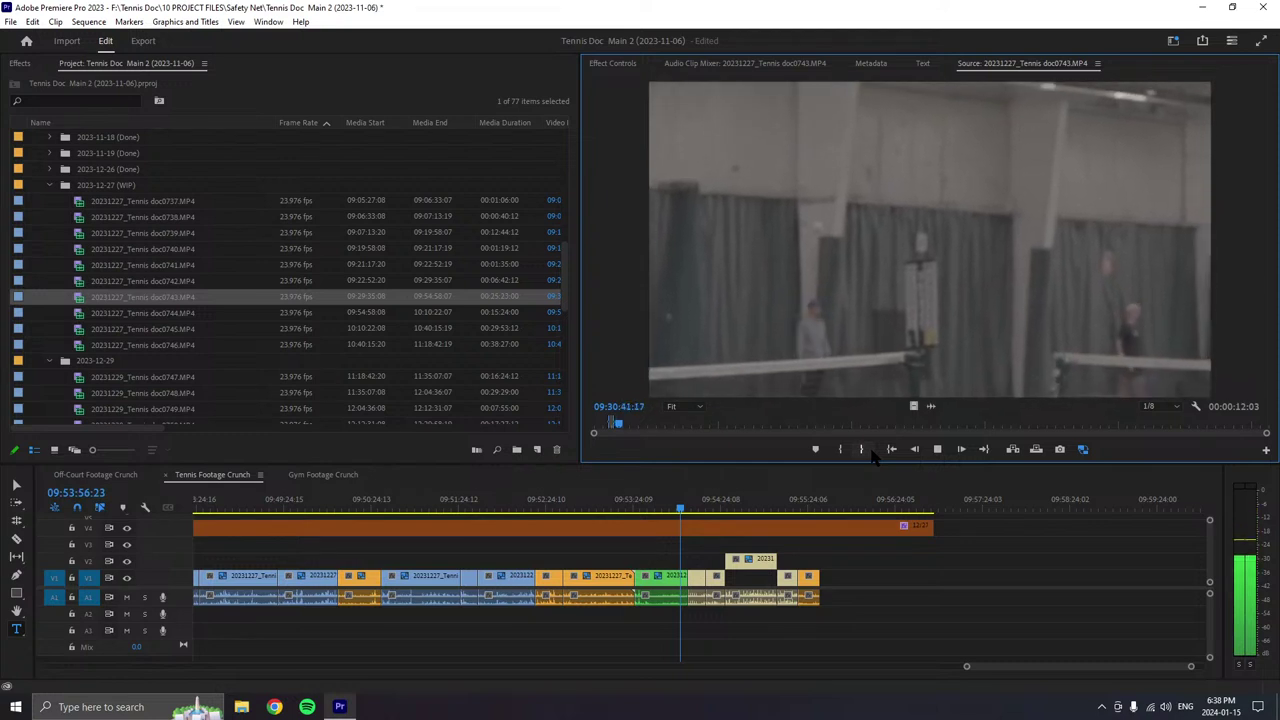
{"action": "left_click", "coordinate": [862, 449]}
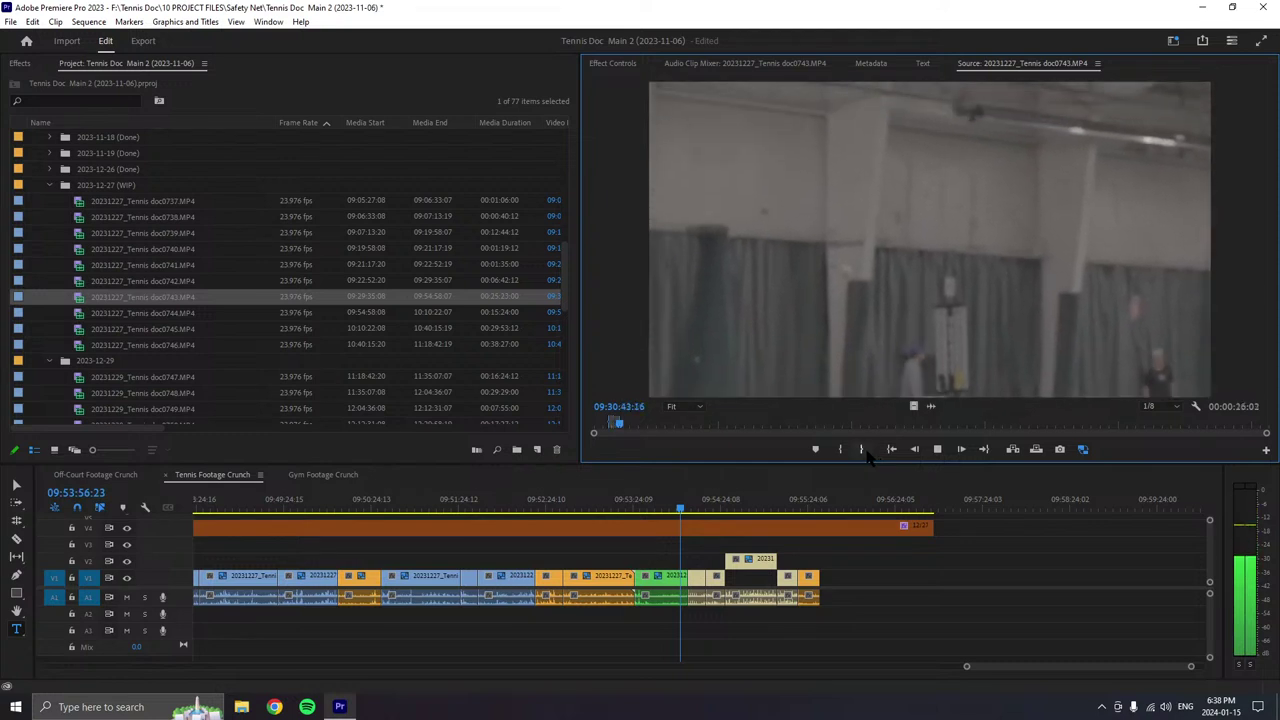
{"action": "left_click", "coordinate": [862, 449]}
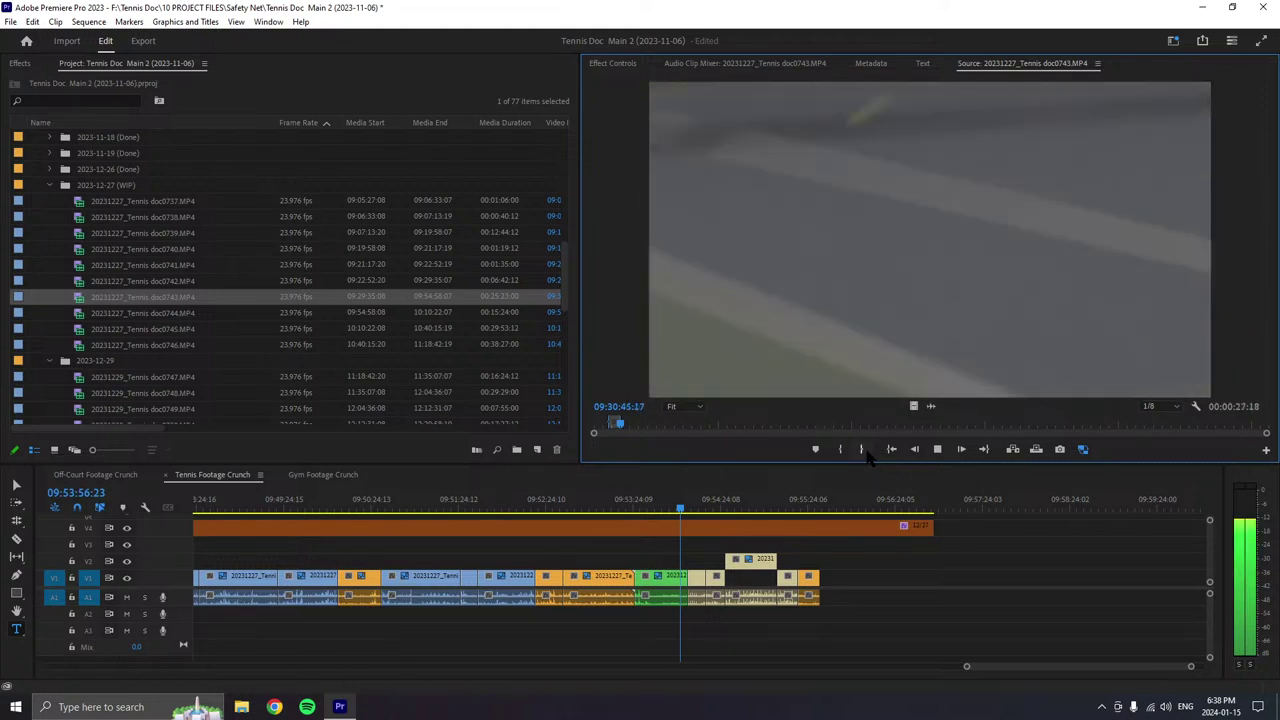
{"action": "left_click", "coordinate": [937, 449]}
{"action": "left_click_drag", "start_coordinate": [918, 362], "coordinate": [838, 602]}
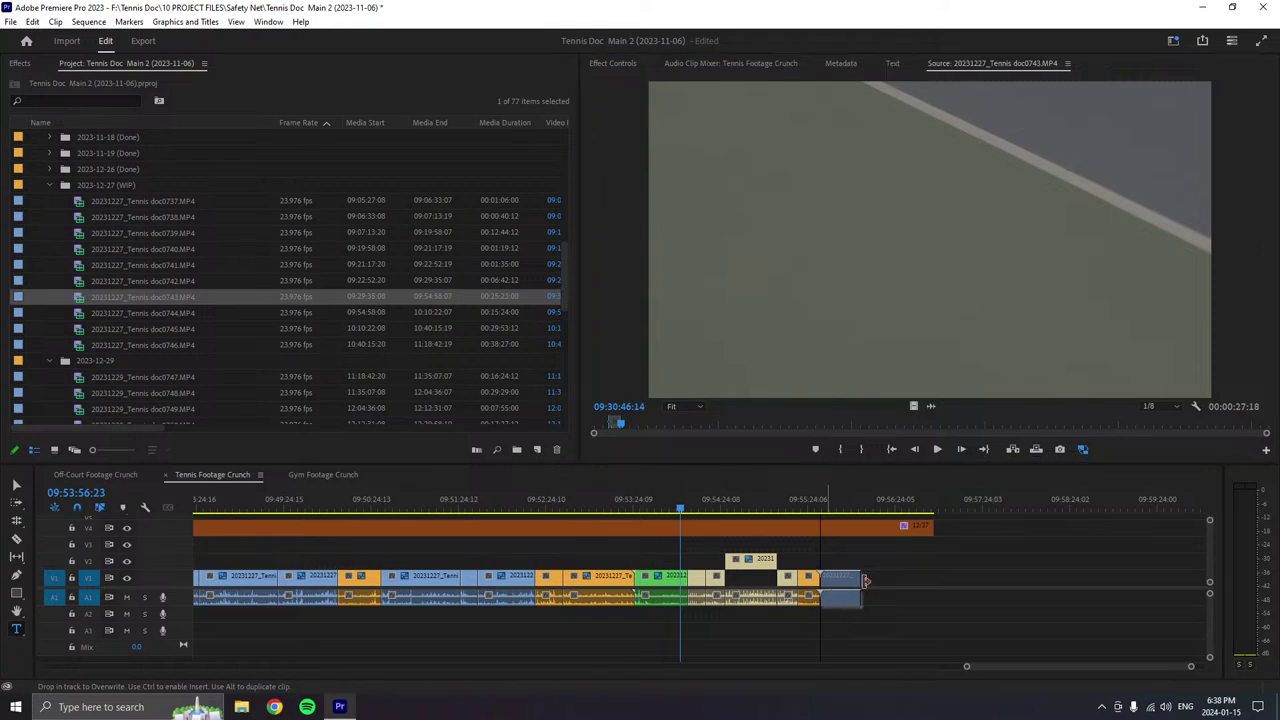
- Give the first doc0743 excerpt on V1 the Tan label
{"action": "right_click", "coordinate": [845, 598]}
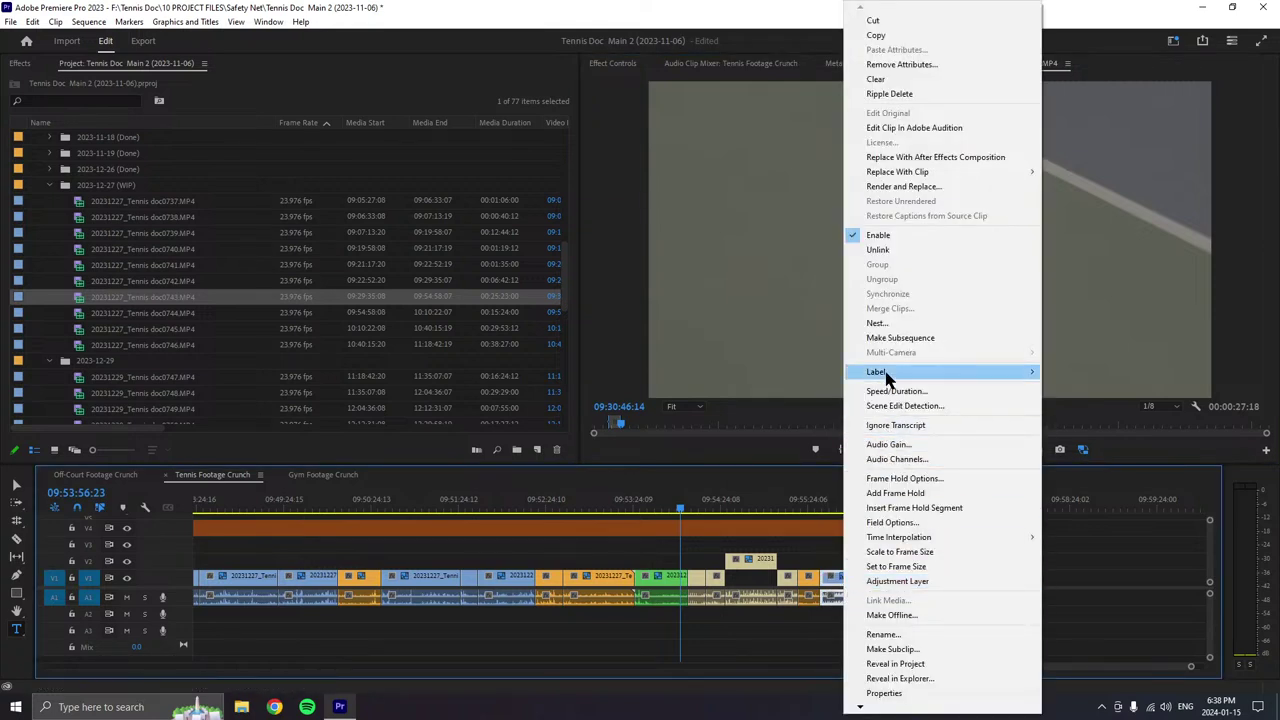
{"action": "mouse_move", "coordinate": [886, 372]}
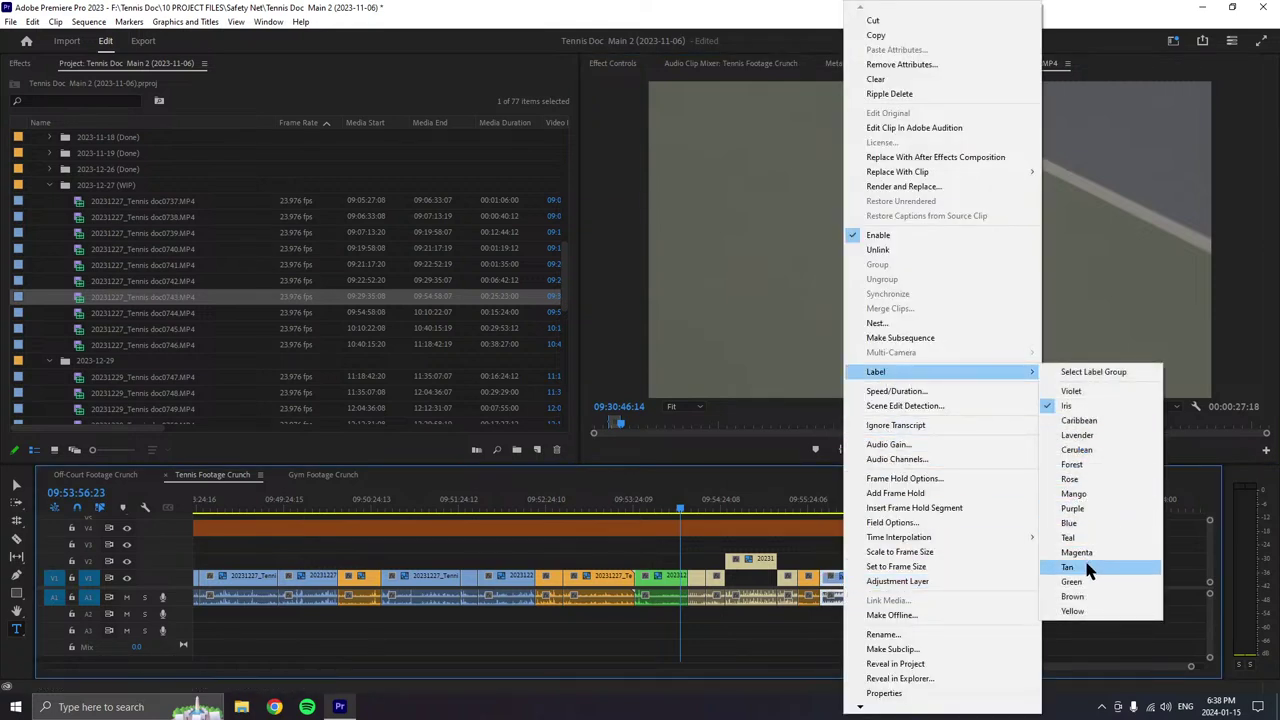
{"action": "left_click", "coordinate": [1090, 529]}
- Mark a doc0743 excerpt of about 1 minute 24 seconds ending at about 09:32:27 and append it to the end of V1
{"action": "left_click", "coordinate": [936, 449]}
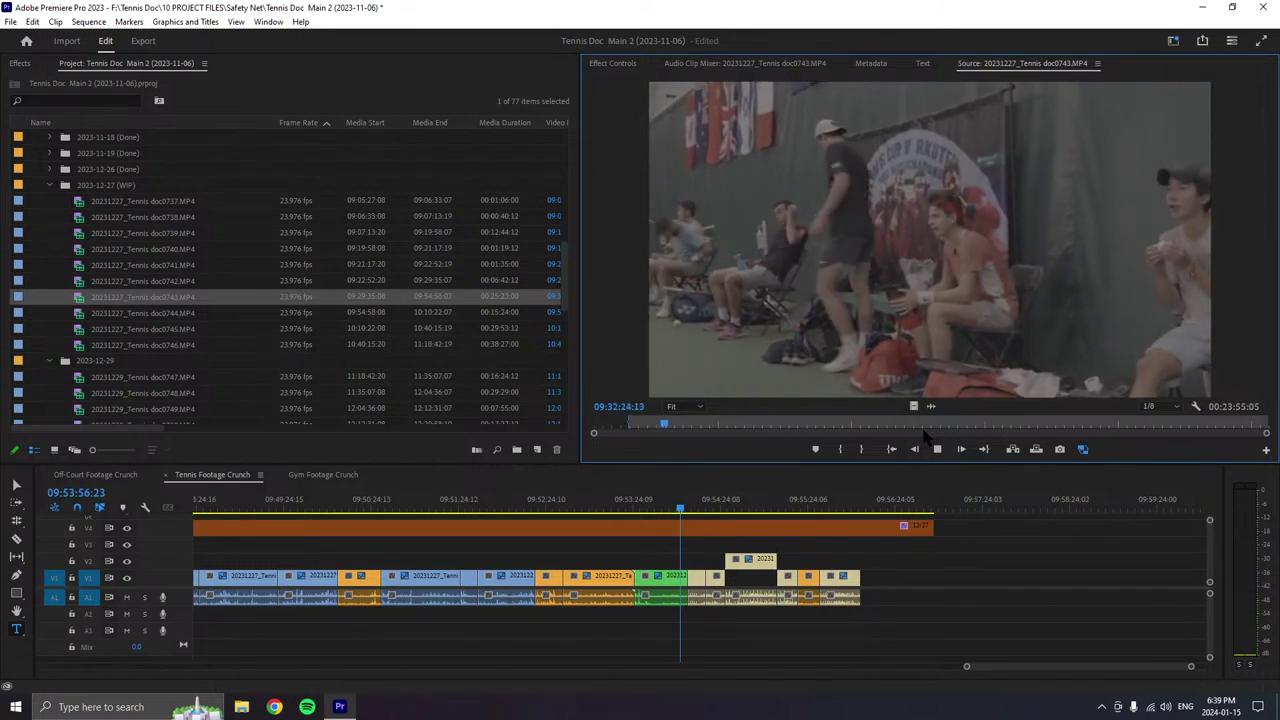
{"action": "key", "text": "o"}
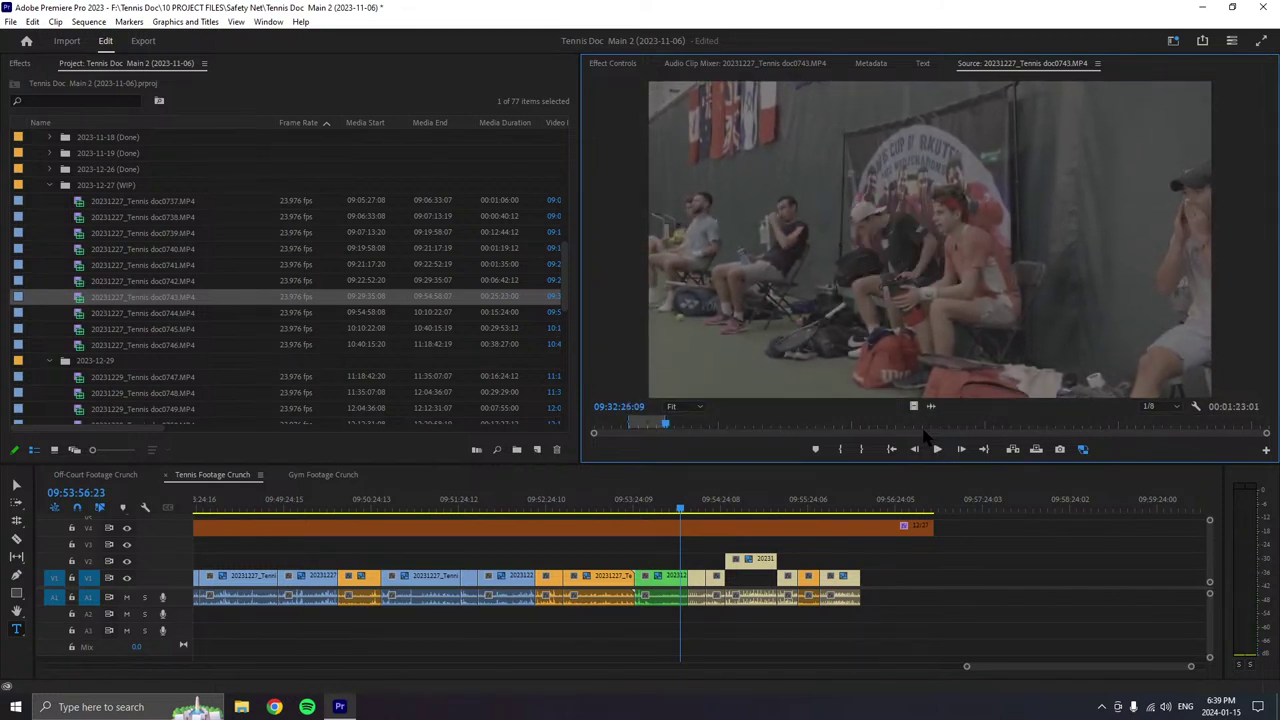
{"action": "key", "text": "o"}
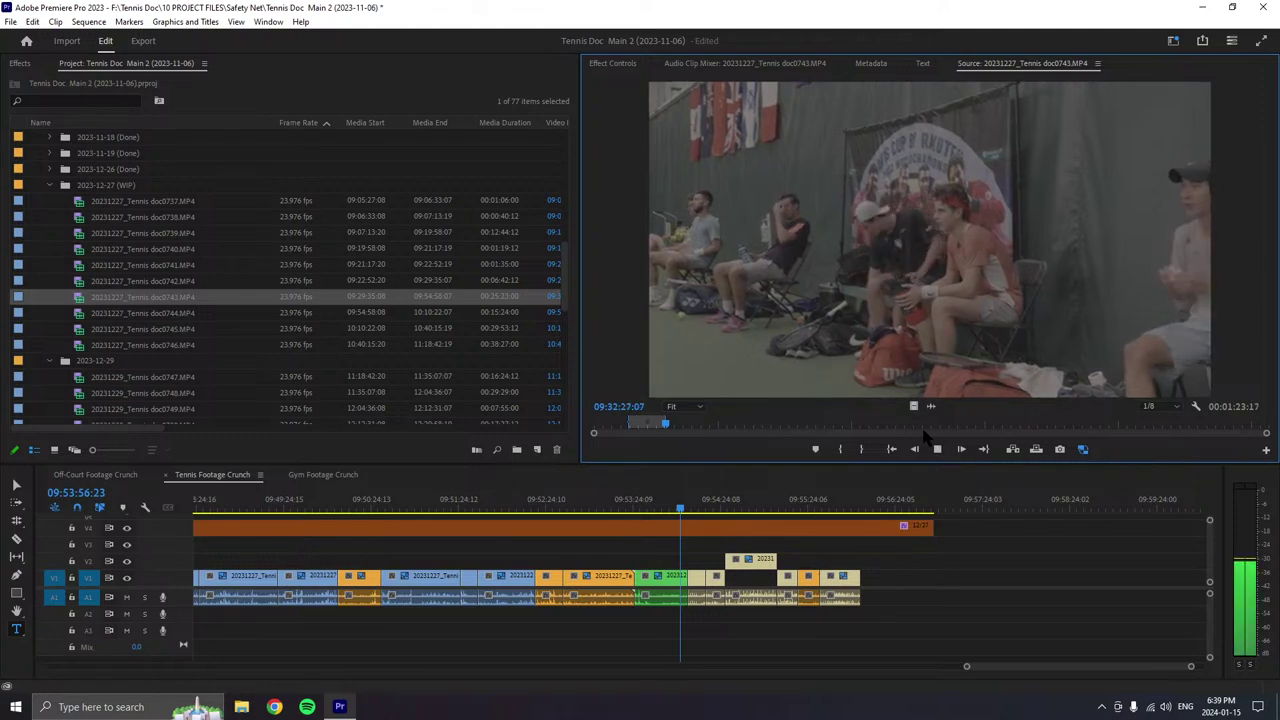
{"action": "key", "text": "space"}
{"action": "left_click_drag", "start_coordinate": [989, 273], "coordinate": [916, 565]}
- Give the doc0743 bench excerpt at the end of V1 the Teal label
{"action": "right_click", "coordinate": [912, 578]}
{"action": "mouse_move", "coordinate": [1000, 372]}
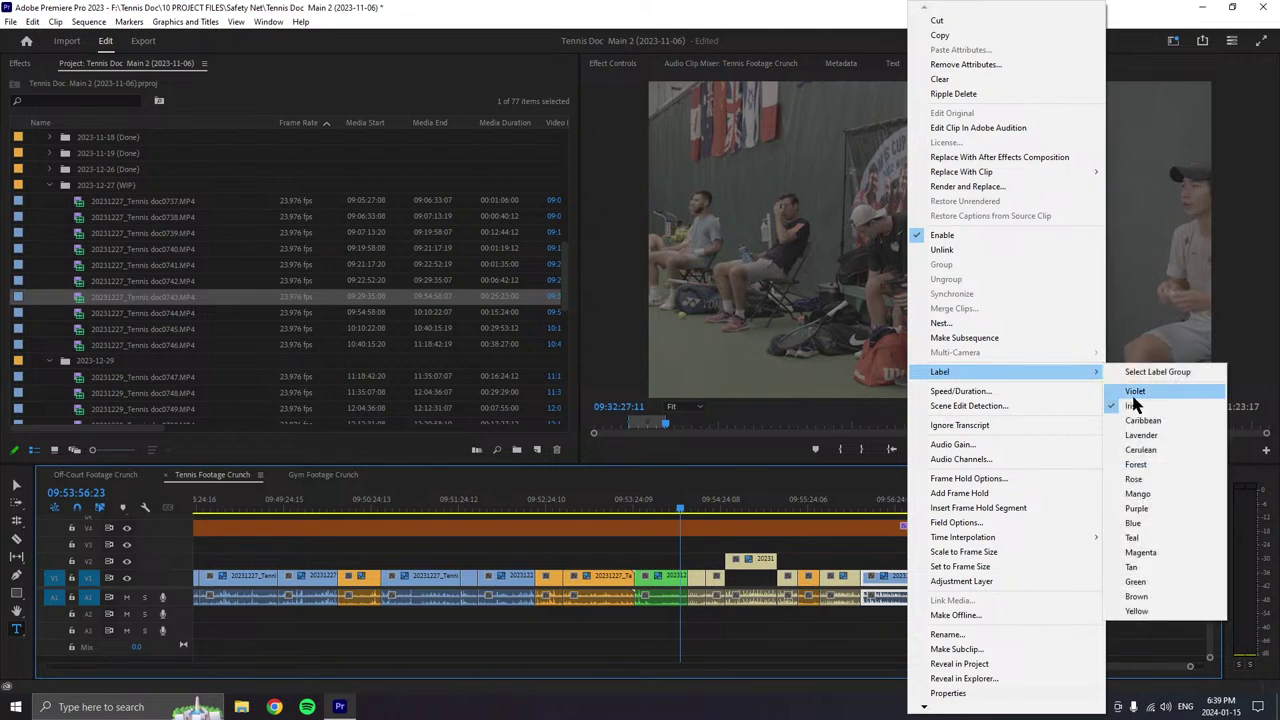
{"action": "left_click", "coordinate": [1134, 538]}
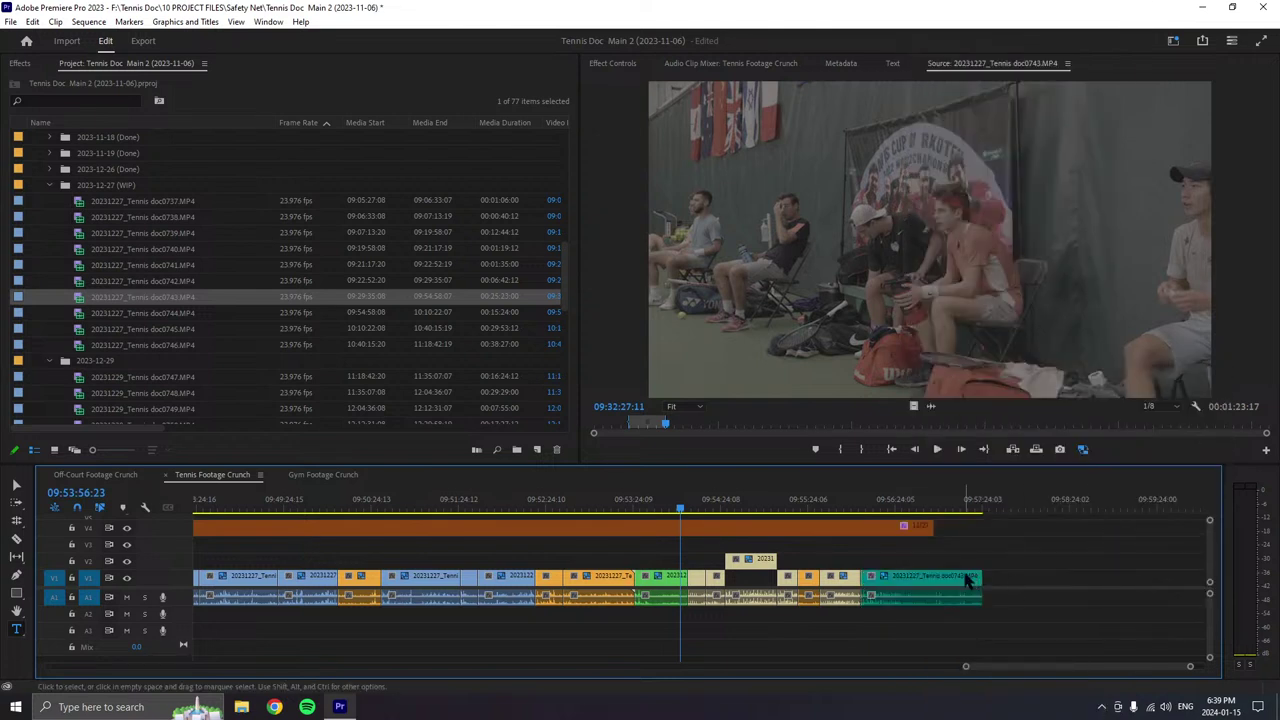
- Move the video of the teal doc0743 bench excerpt at the end of V1 up to V2
{"action": "key", "text": "alt+Up"}
{"action": "left_click", "coordinate": [1030, 570]}
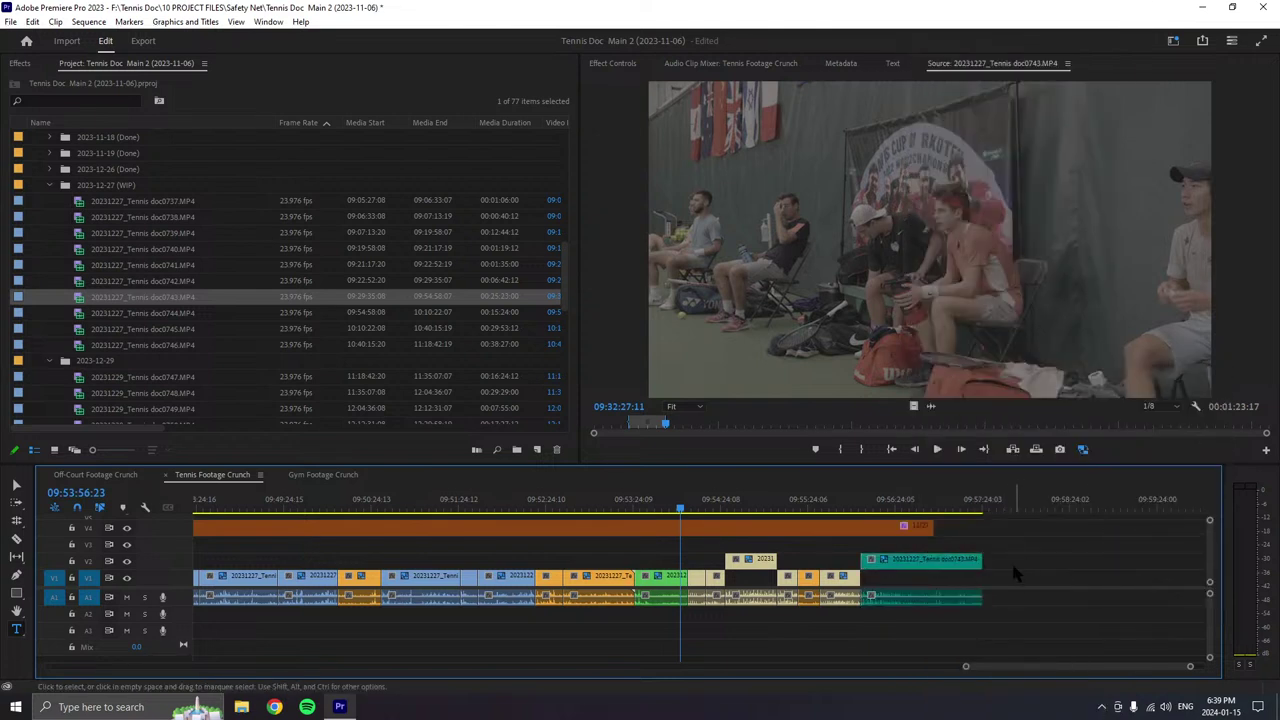
- Mark a doc0743 excerpt of about 3 minutes 56 seconds ending at about 09:36:23 and append it to the end of V1
{"action": "left_click", "coordinate": [842, 450]}
{"action": "left_click", "coordinate": [937, 449]}
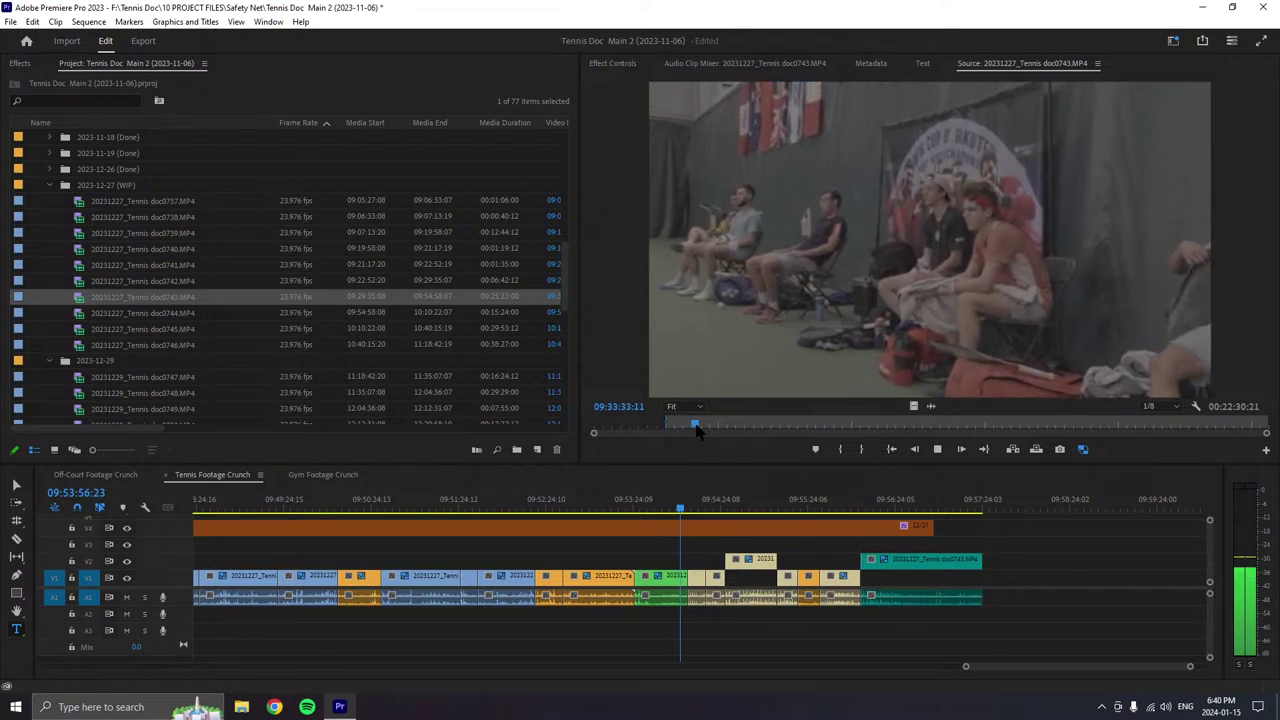
{"action": "scroll", "coordinate": [952, 590], "scroll_direction": "down", "scroll_amount": 2}
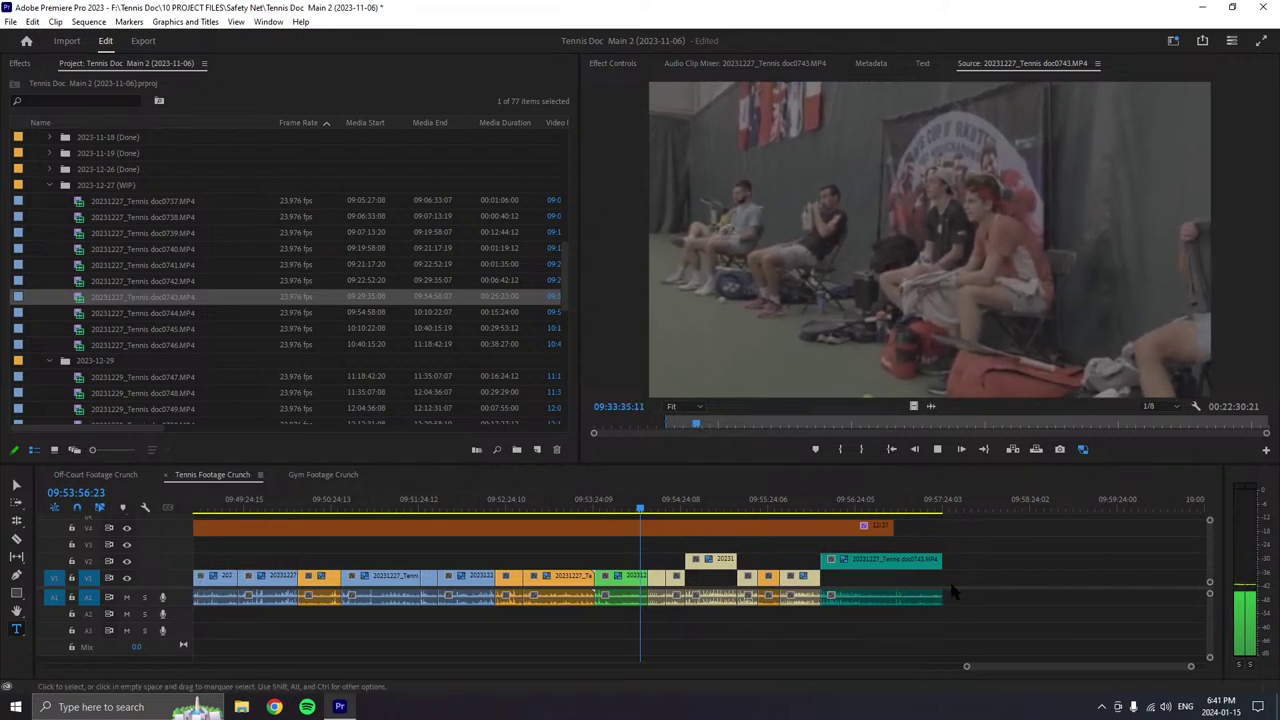
{"action": "scroll", "coordinate": [952, 590], "scroll_direction": "down", "scroll_amount": 1}
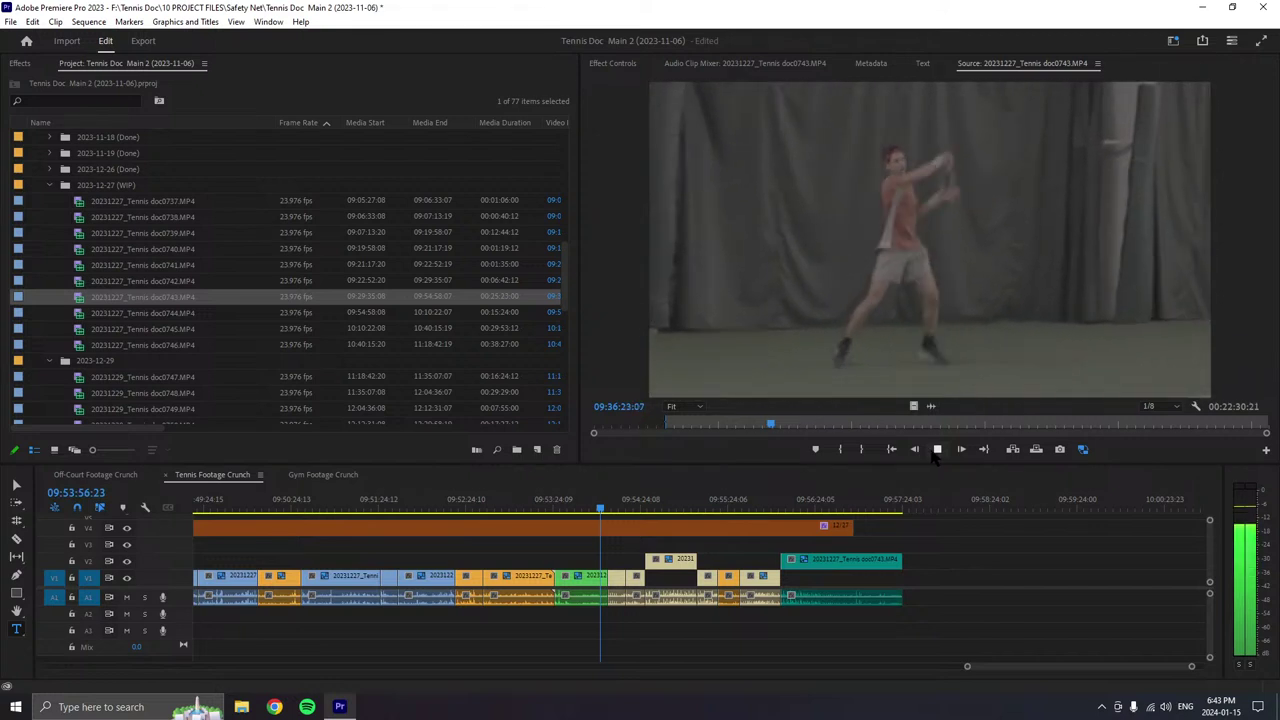
{"action": "left_click", "coordinate": [936, 451]}
{"action": "left_click_drag", "start_coordinate": [916, 407], "coordinate": [915, 585]}
{"action": "scroll", "coordinate": [954, 632], "scroll_direction": "down", "scroll_amount": 2}
{"action": "scroll", "coordinate": [1194, 672], "scroll_direction": "down", "scroll_amount": 2}
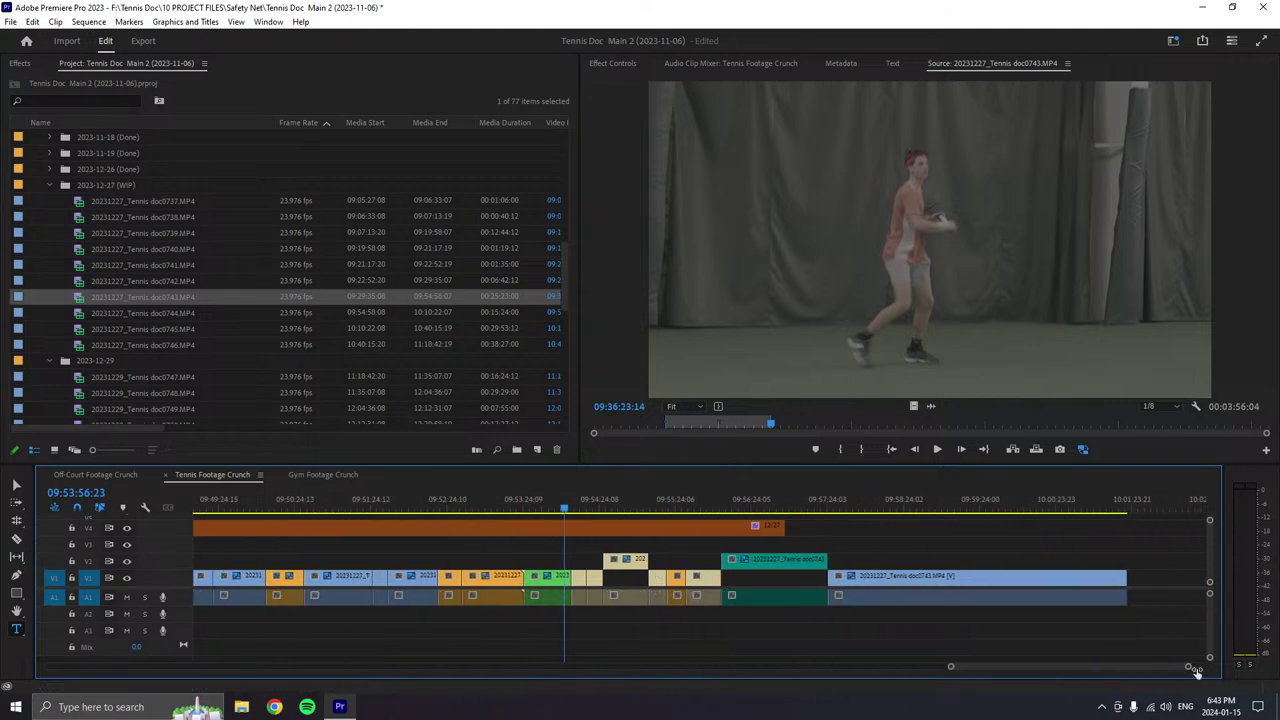
- Give the doc0743 excerpt of nearly four minutes the Forest label and move its video up to V2
{"action": "right_click", "coordinate": [1000, 594]}
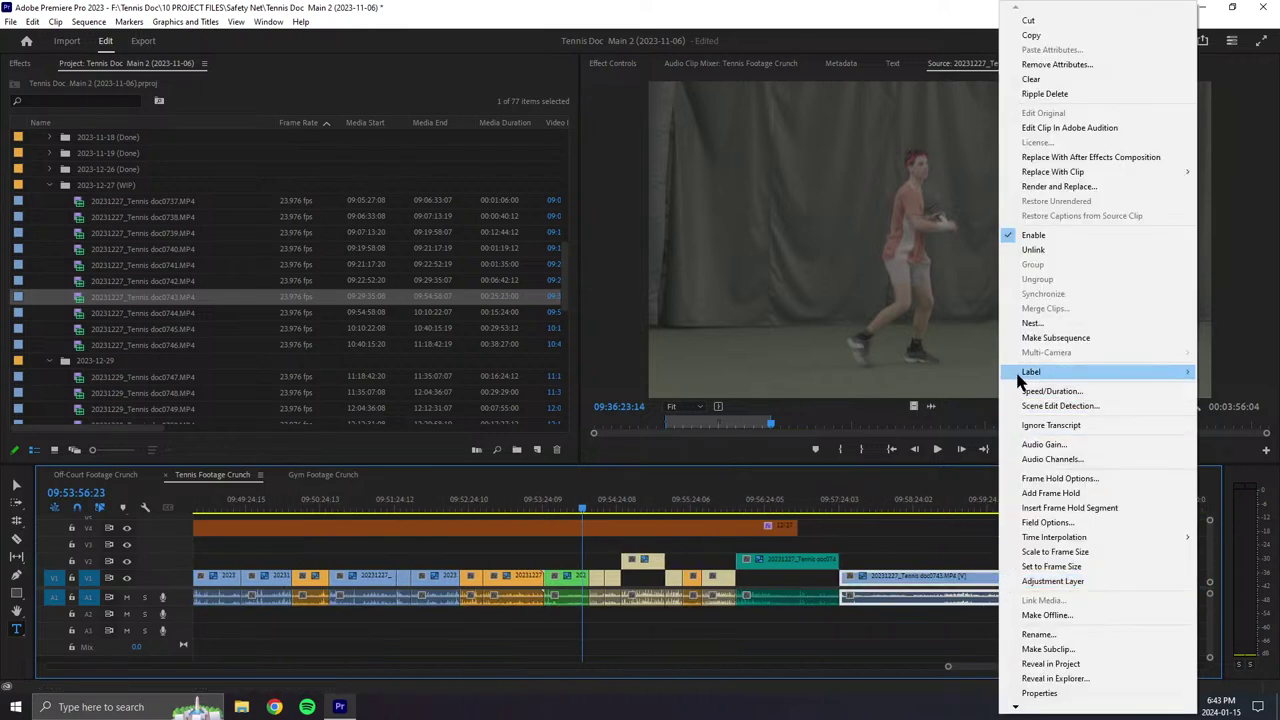
{"action": "mouse_move", "coordinate": [1022, 372]}
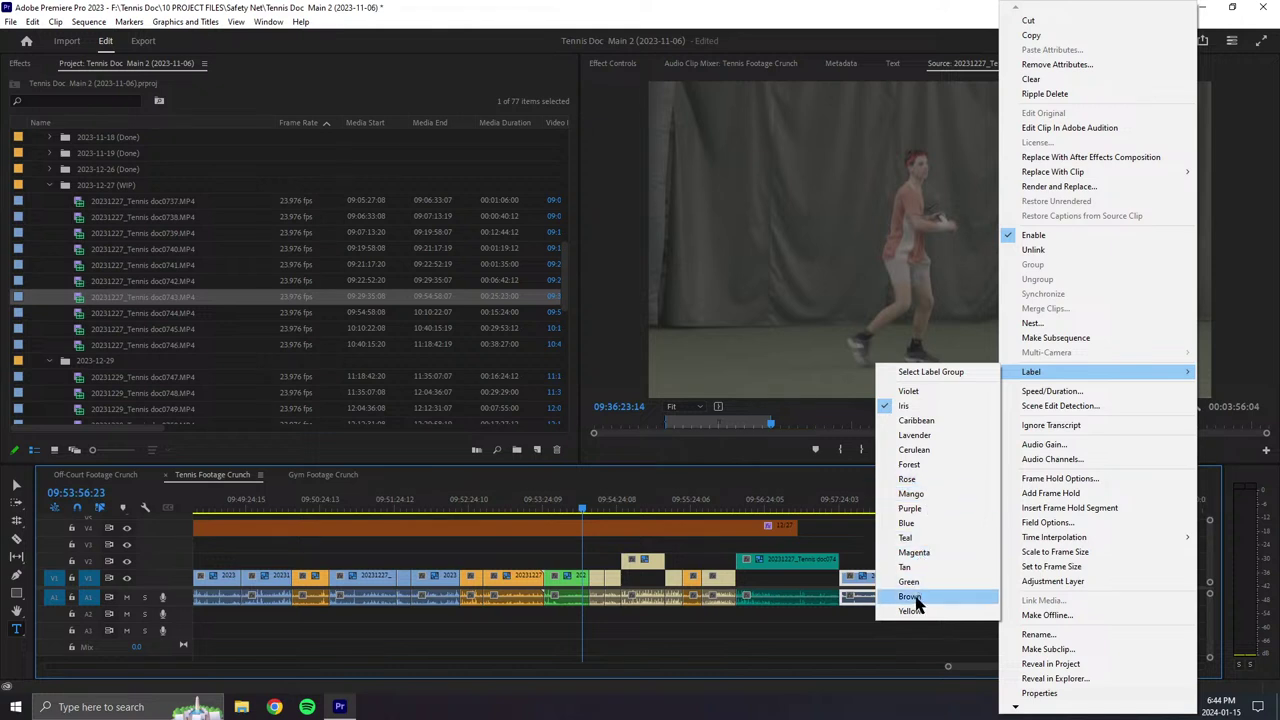
{"action": "left_click", "coordinate": [928, 465]}
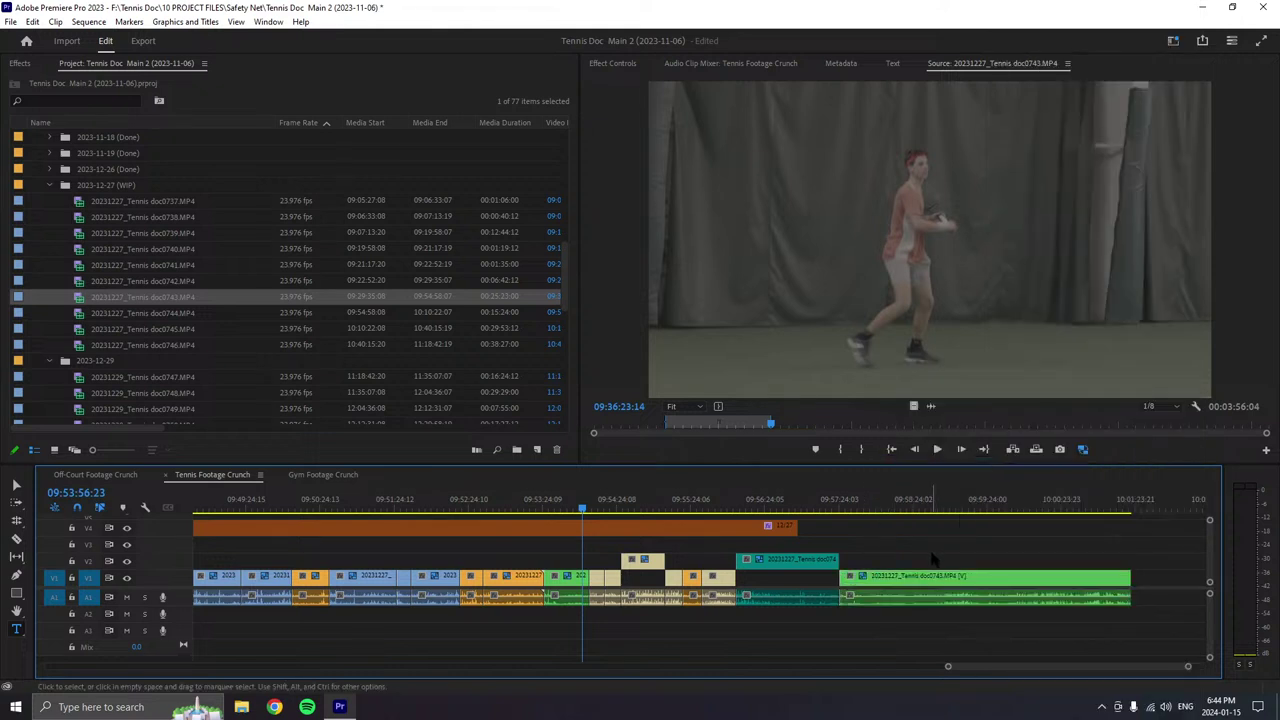
{"action": "key", "text": "alt+Up"}
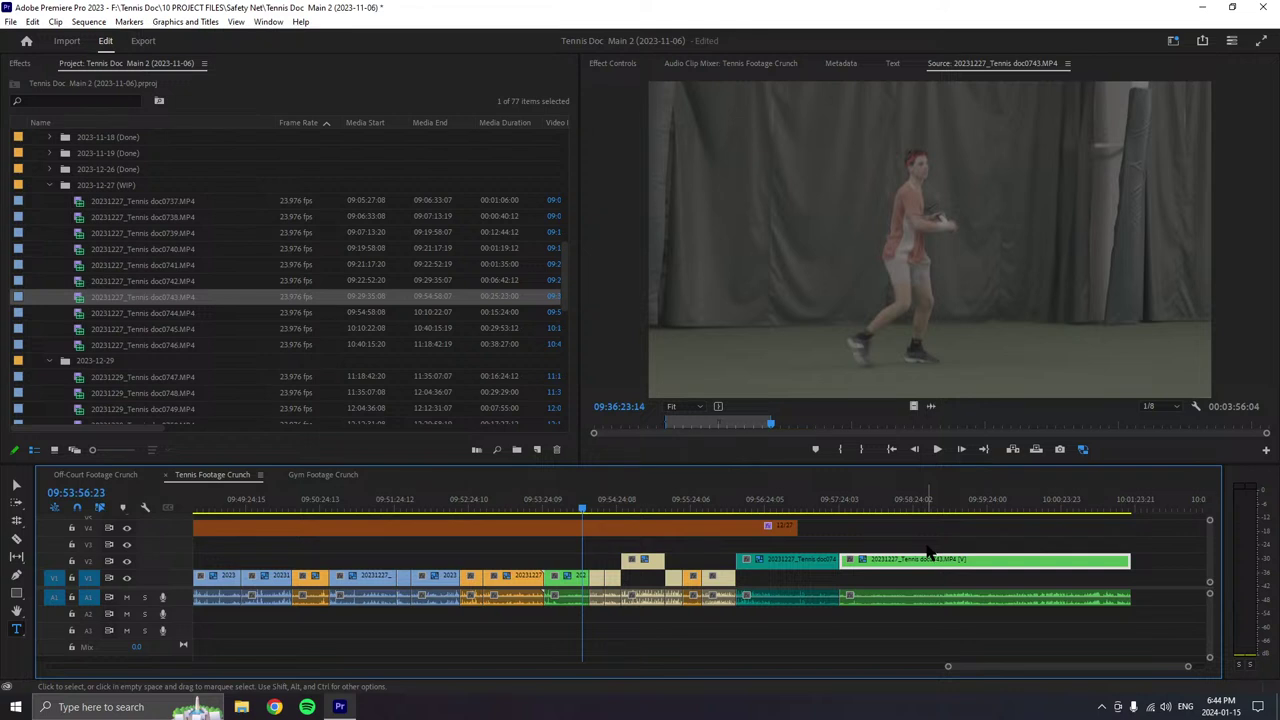
- Mark a doc0743 excerpt of about 34 seconds ending at about 09:37:13 and append it to the end of V1
{"action": "left_click", "coordinate": [936, 449]}
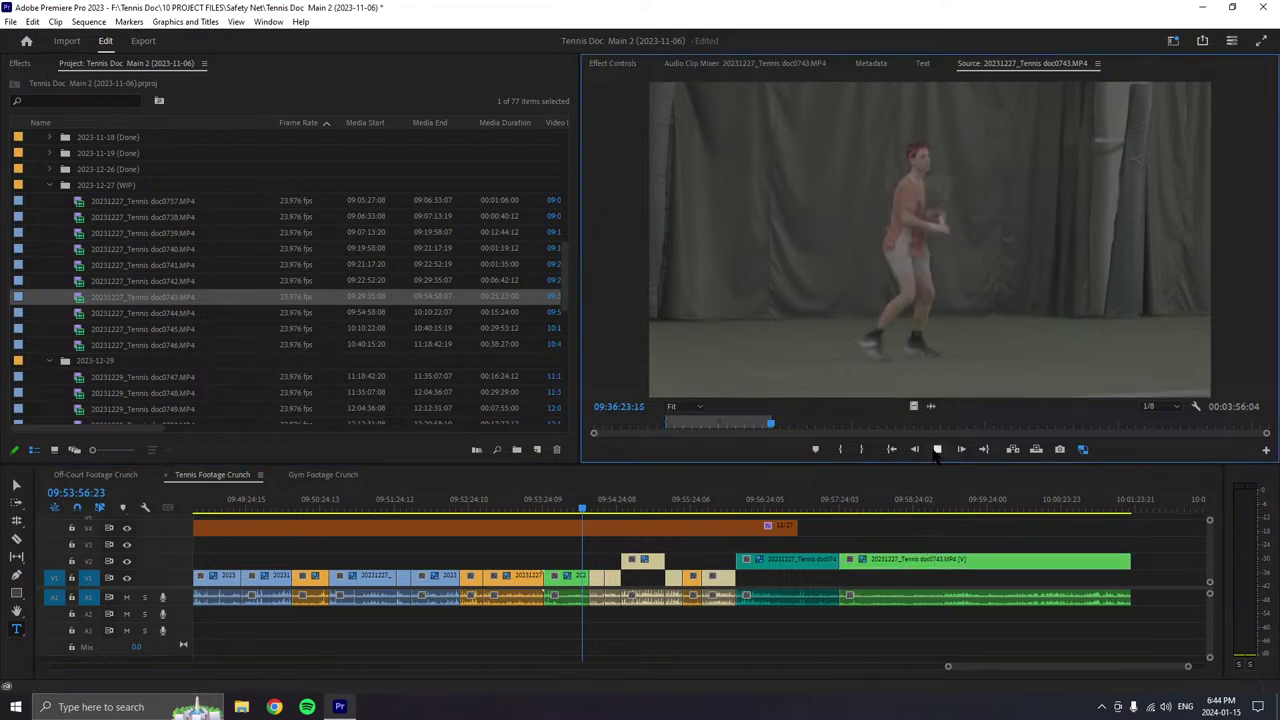
{"action": "left_click", "coordinate": [842, 451]}
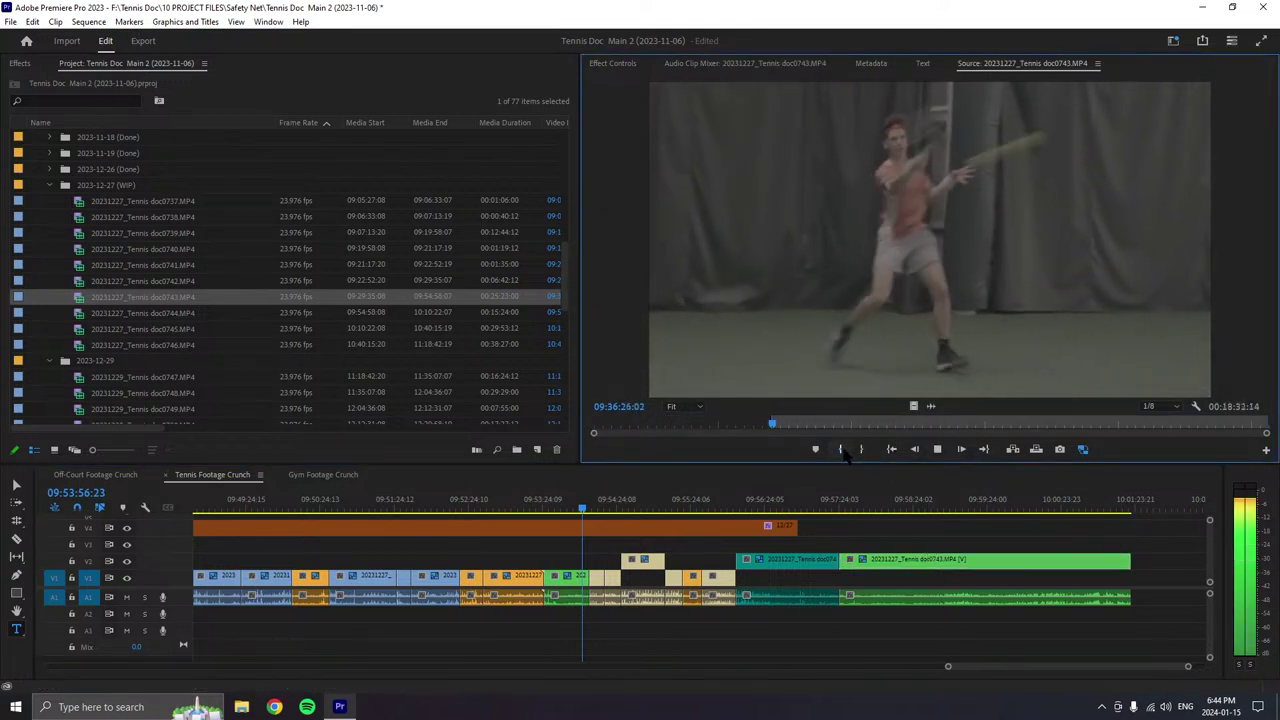
{"action": "scroll", "coordinate": [203, 370], "scroll_direction": "down", "scroll_amount": 1}
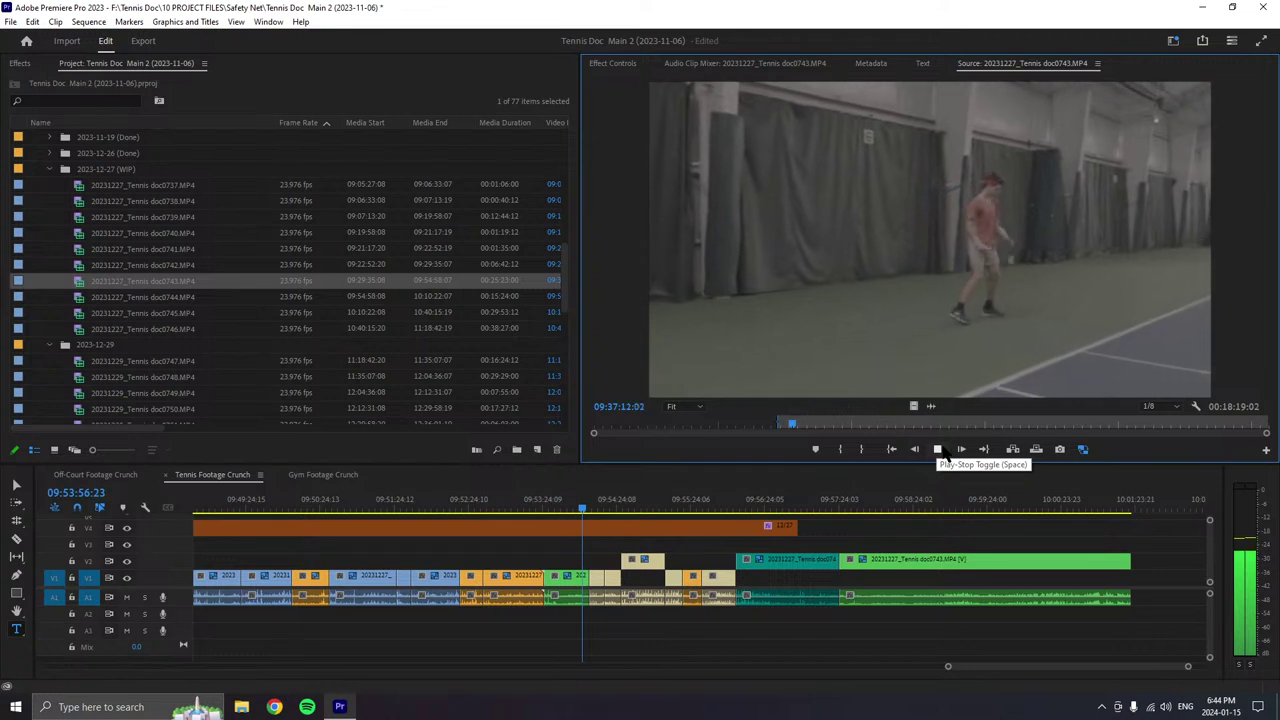
{"action": "left_click", "coordinate": [939, 450]}
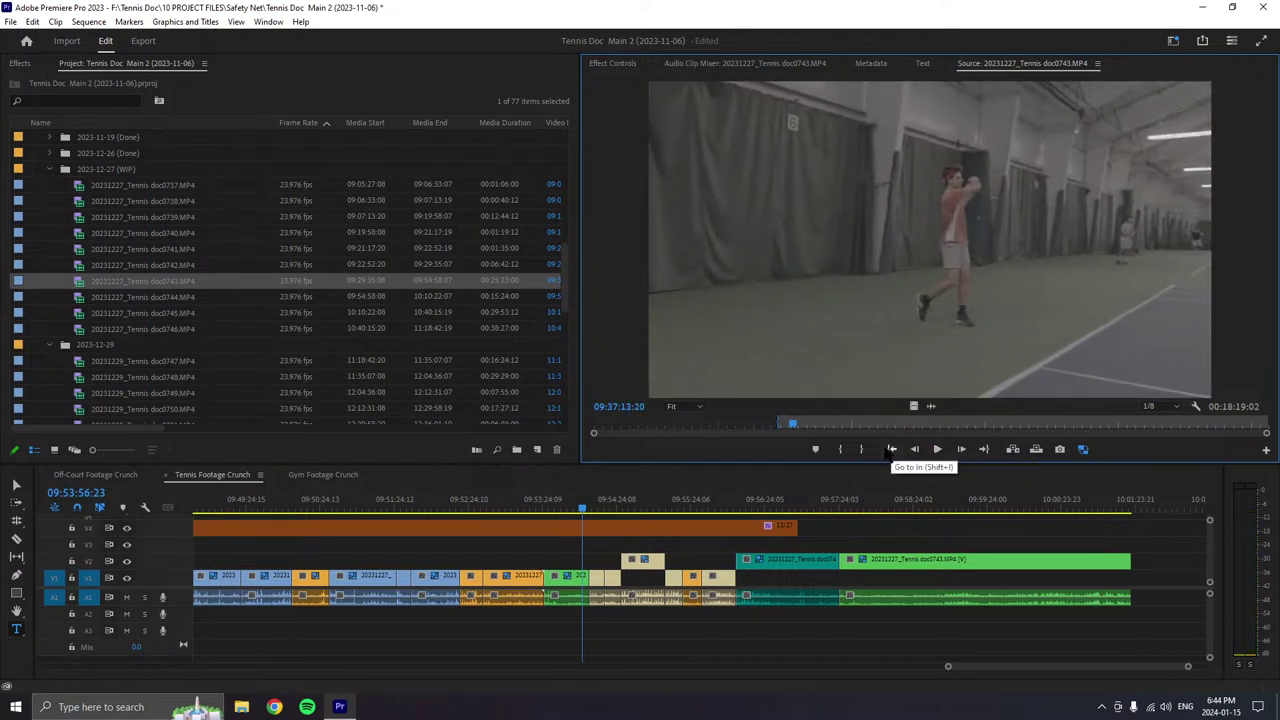
{"action": "left_click_drag", "start_coordinate": [968, 353], "coordinate": [1150, 590]}
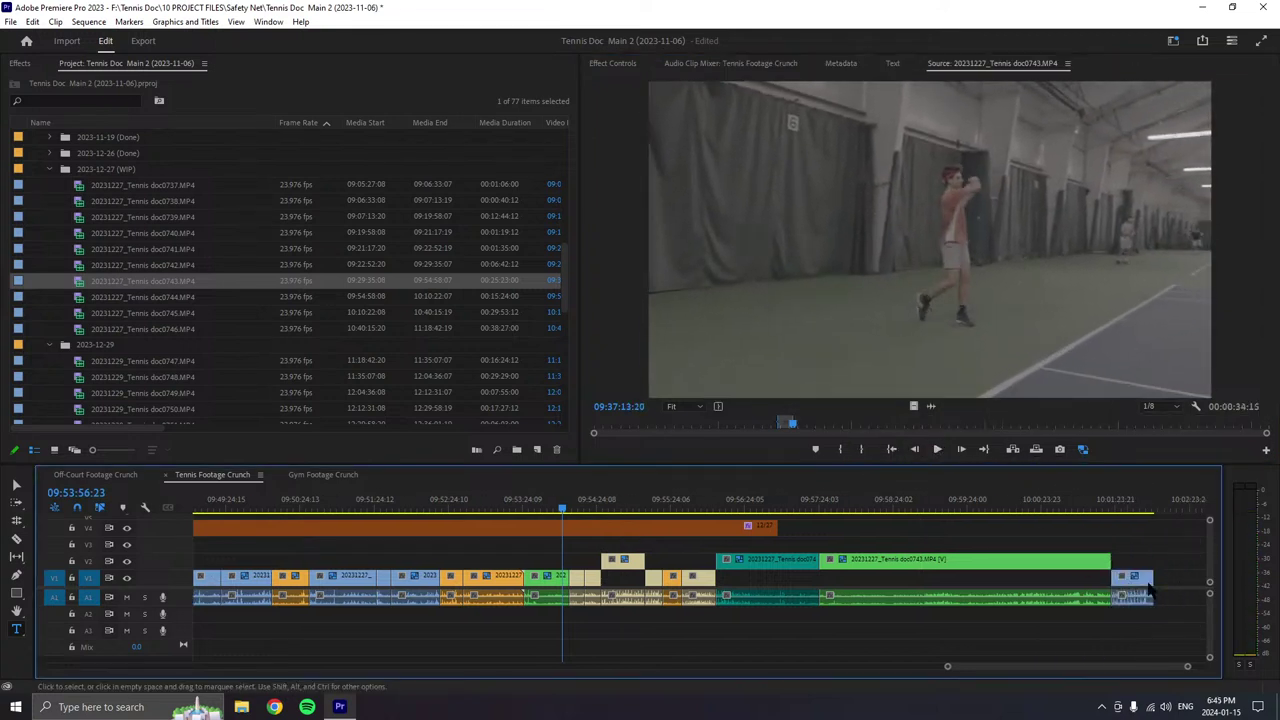
{"action": "scroll", "coordinate": [1150, 590], "scroll_direction": "down", "scroll_amount": 3}
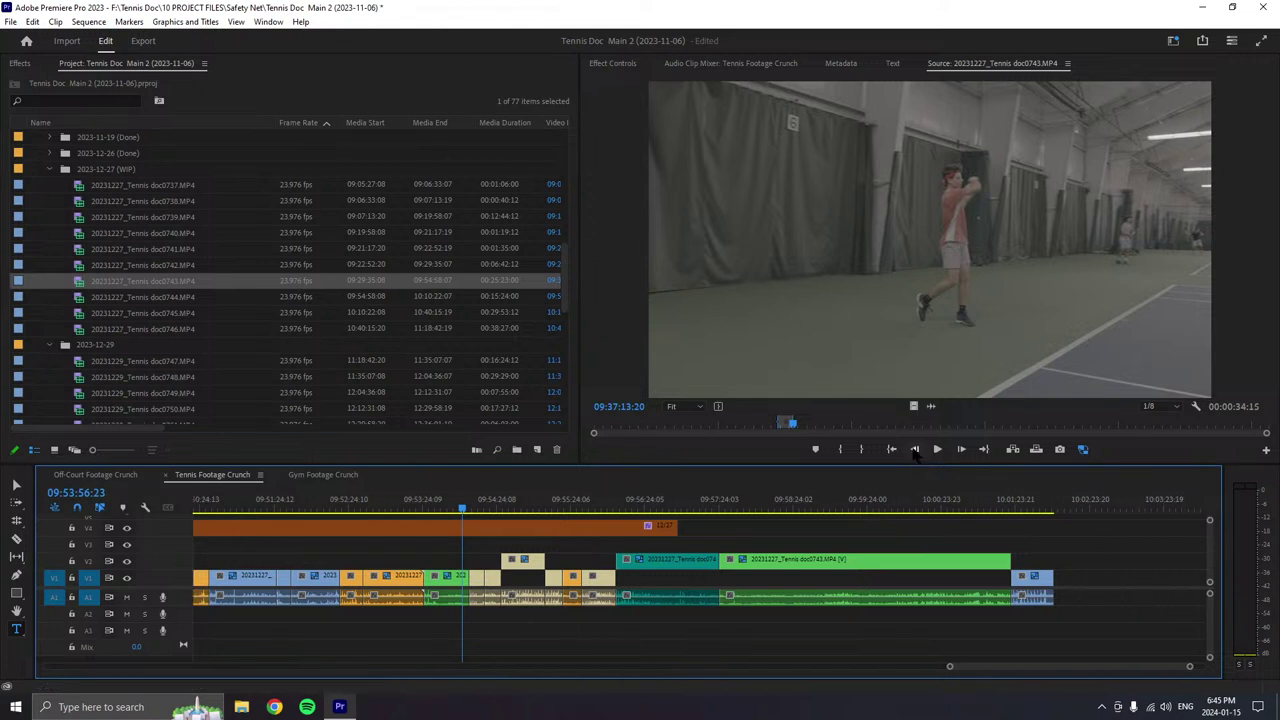
- Mark a doc0743 excerpt of about 41 seconds ending at about 09:38:32, append it to the end of V1, and save the project
{"action": "left_click", "coordinate": [840, 462]}
{"action": "key", "text": "space"}
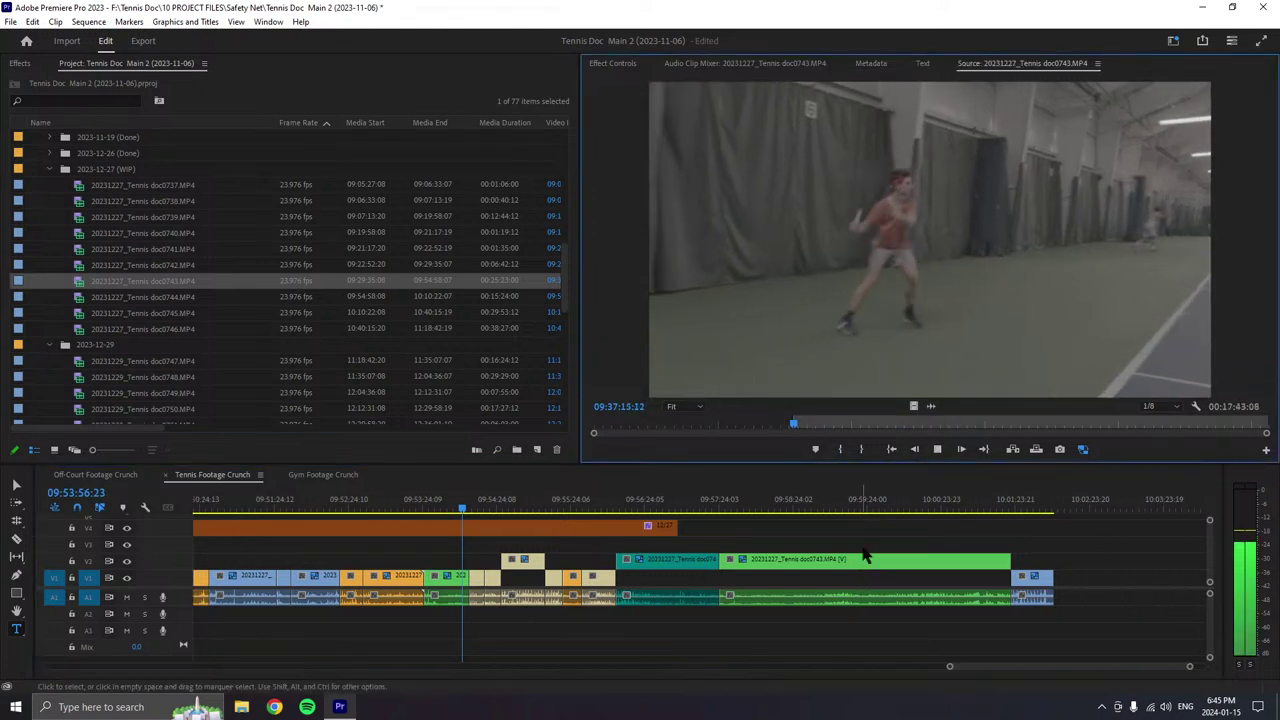
{"action": "left_click_drag", "start_coordinate": [950, 666], "coordinate": [513, 677]}
{"action": "left_click", "coordinate": [938, 451]}
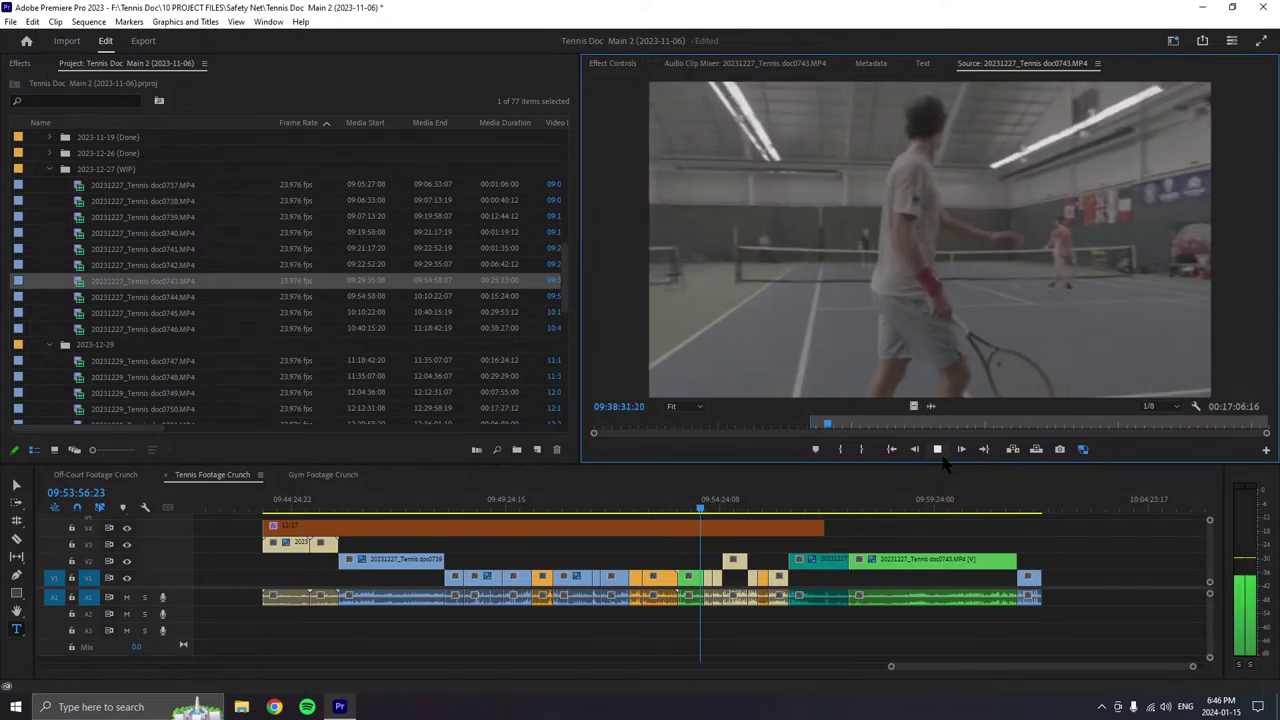
{"action": "left_click", "coordinate": [942, 458]}
{"action": "key", "text": "o"}
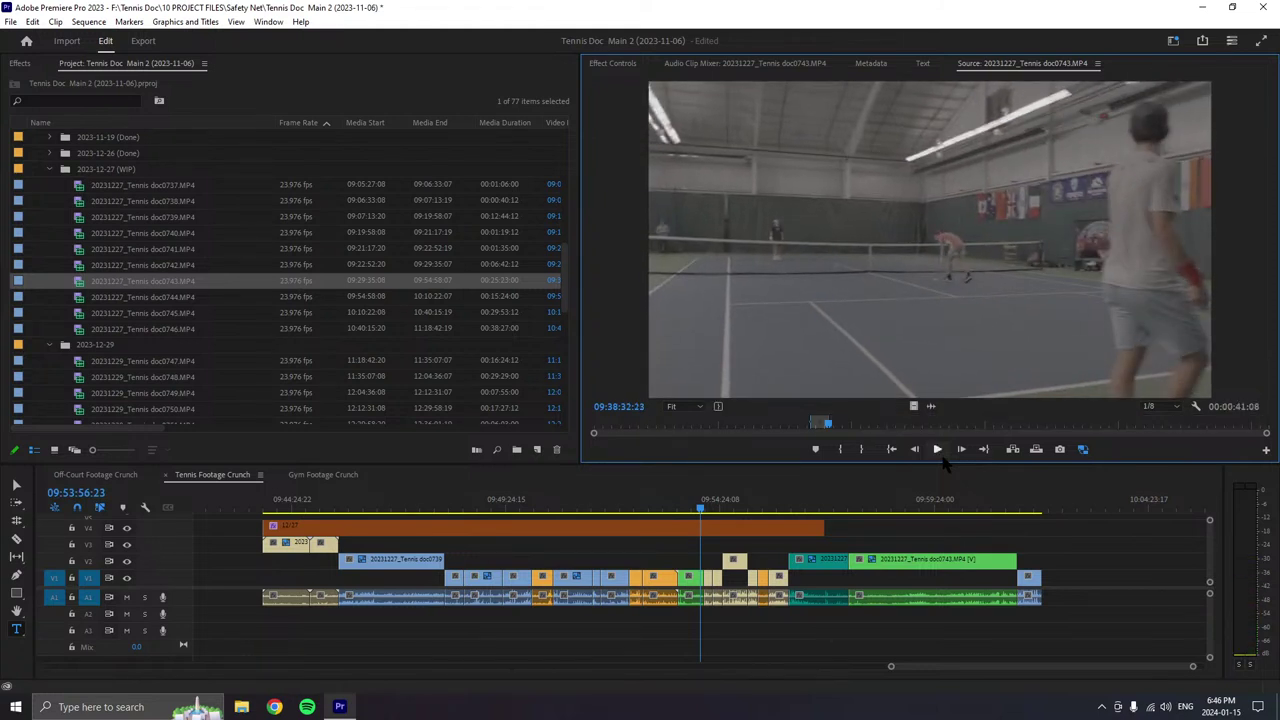
{"action": "left_click_drag", "start_coordinate": [1010, 265], "coordinate": [1063, 595]}
{"action": "scroll", "coordinate": [1050, 590], "scroll_direction": "down", "scroll_amount": 4}
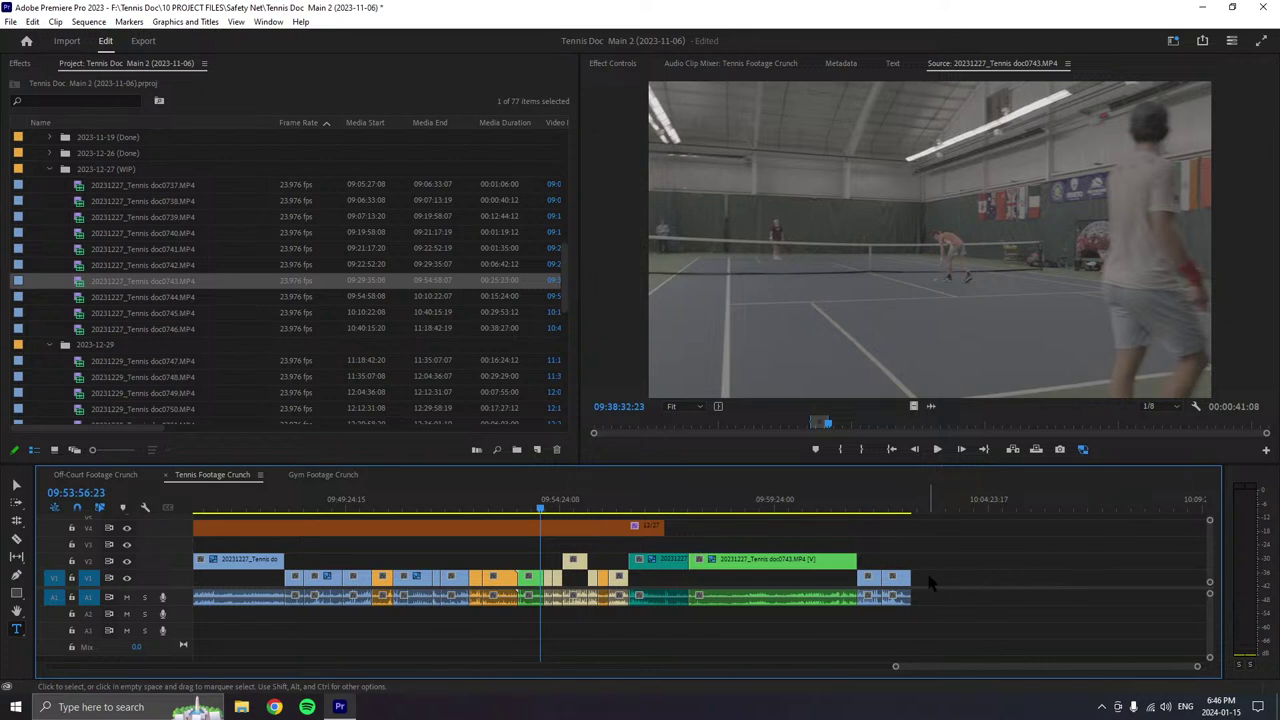
{"action": "key", "text": "ctrl+s"}
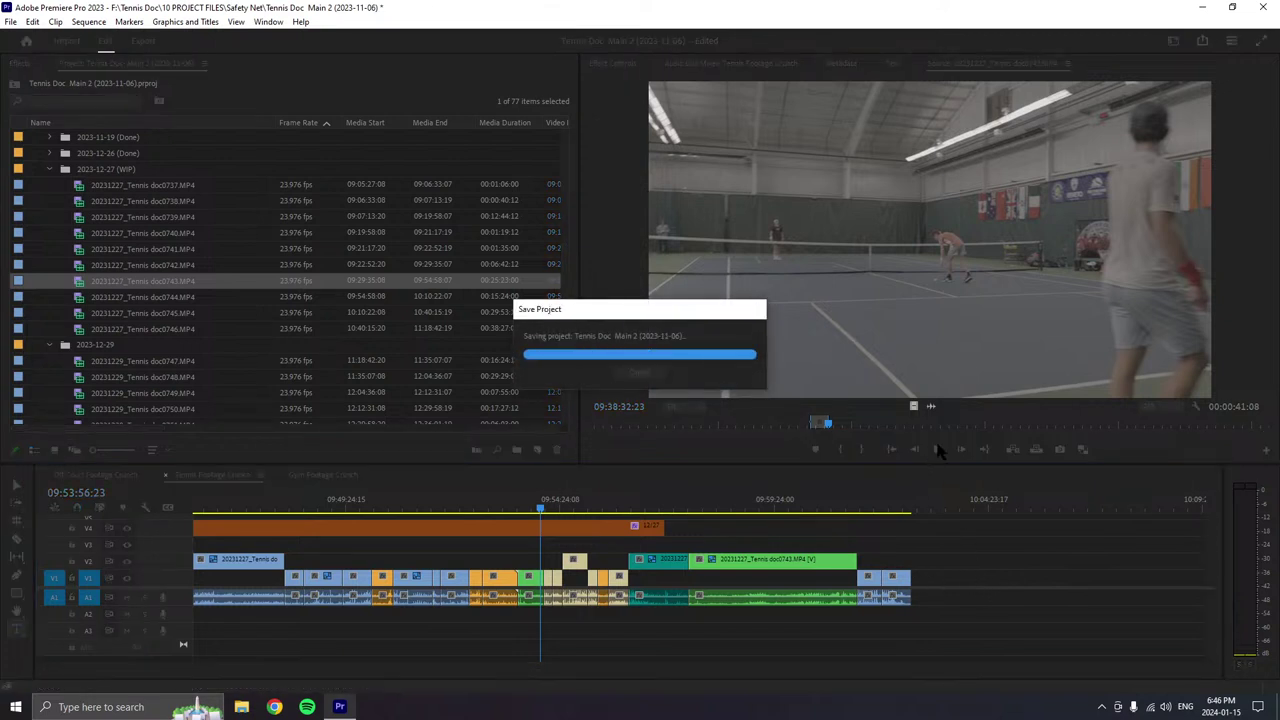
- Mark a doc0743 excerpt of about 21 seconds ending at about 09:39:12 and append it to the end of V1
{"action": "left_click", "coordinate": [843, 455]}
{"action": "key", "text": "space"}
{"action": "left_click", "coordinate": [841, 450]}
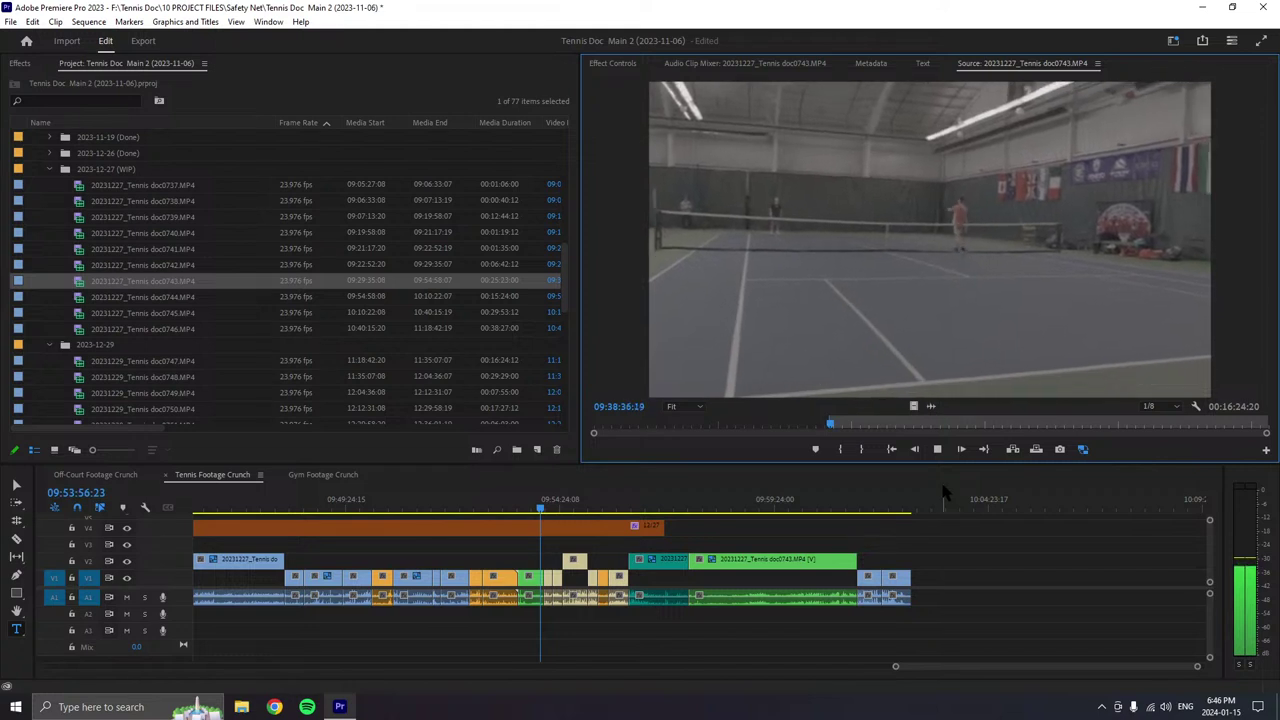
{"action": "left_click", "coordinate": [841, 450]}
{"action": "left_click", "coordinate": [841, 450]}
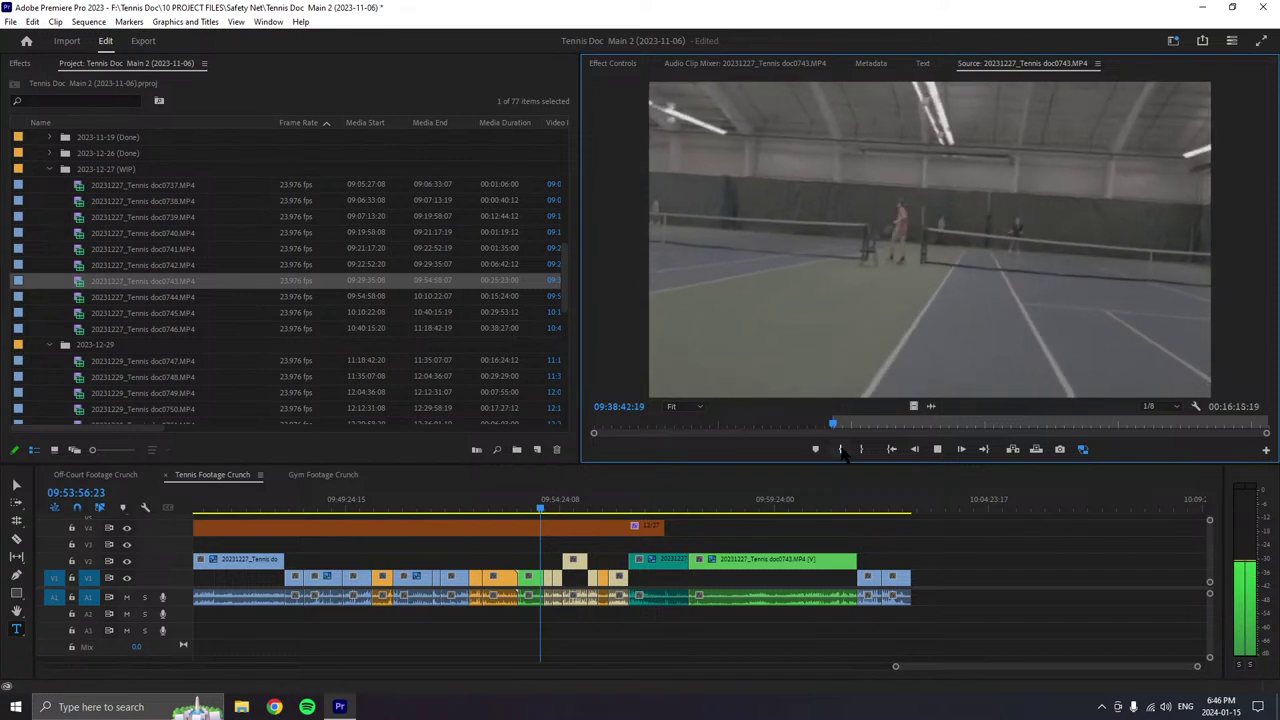
{"action": "left_click", "coordinate": [841, 450]}
{"action": "left_click", "coordinate": [841, 450]}
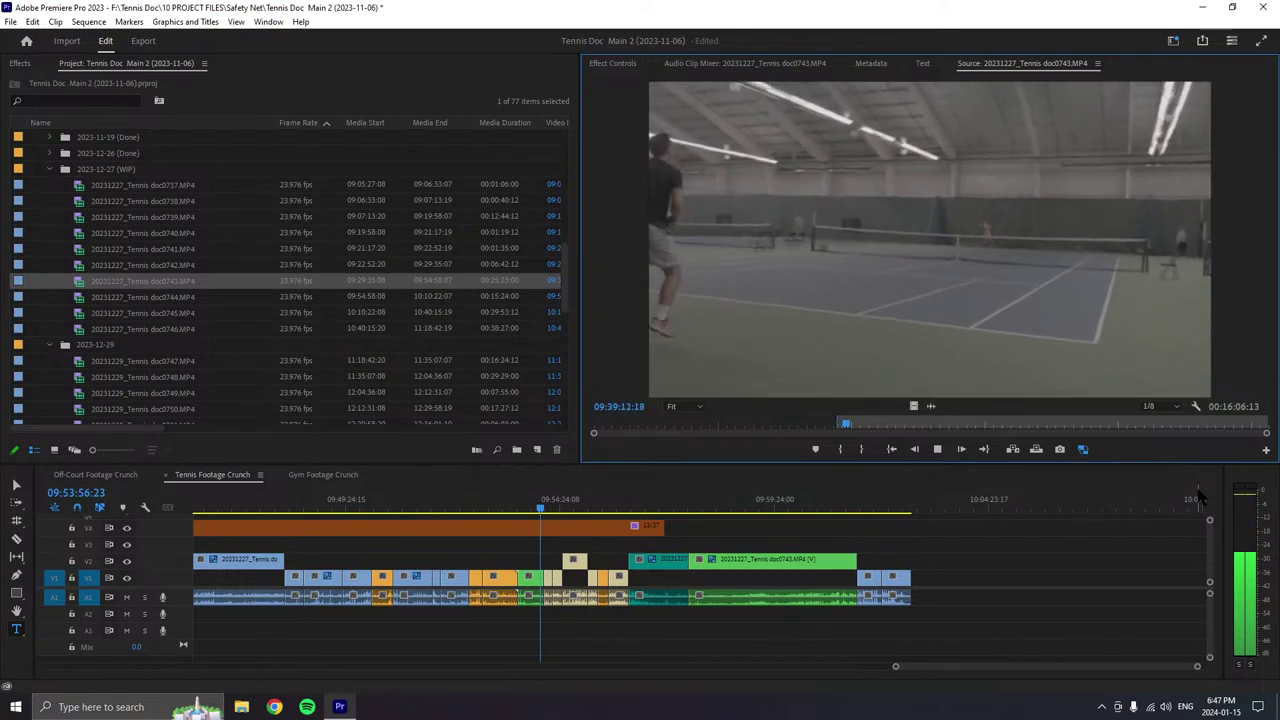
{"action": "key", "text": "o"}
{"action": "key", "text": "space"}
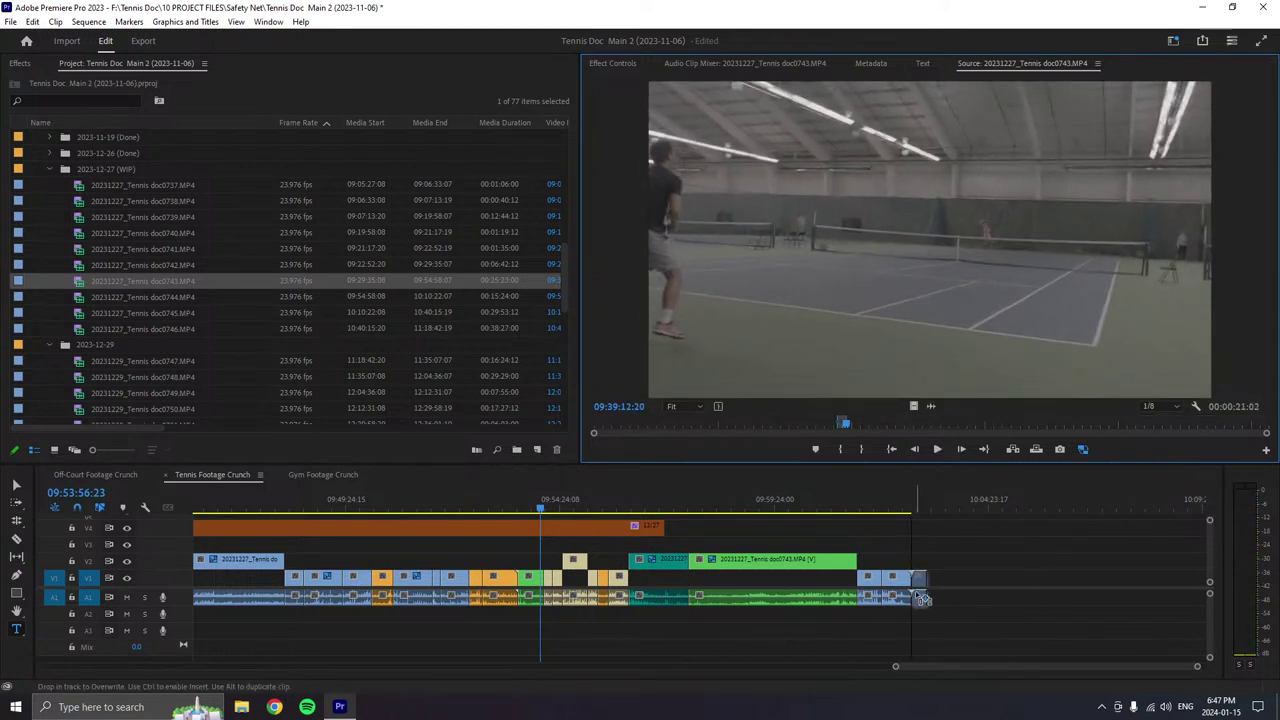
{"action": "left_click", "coordinate": [923, 590]}
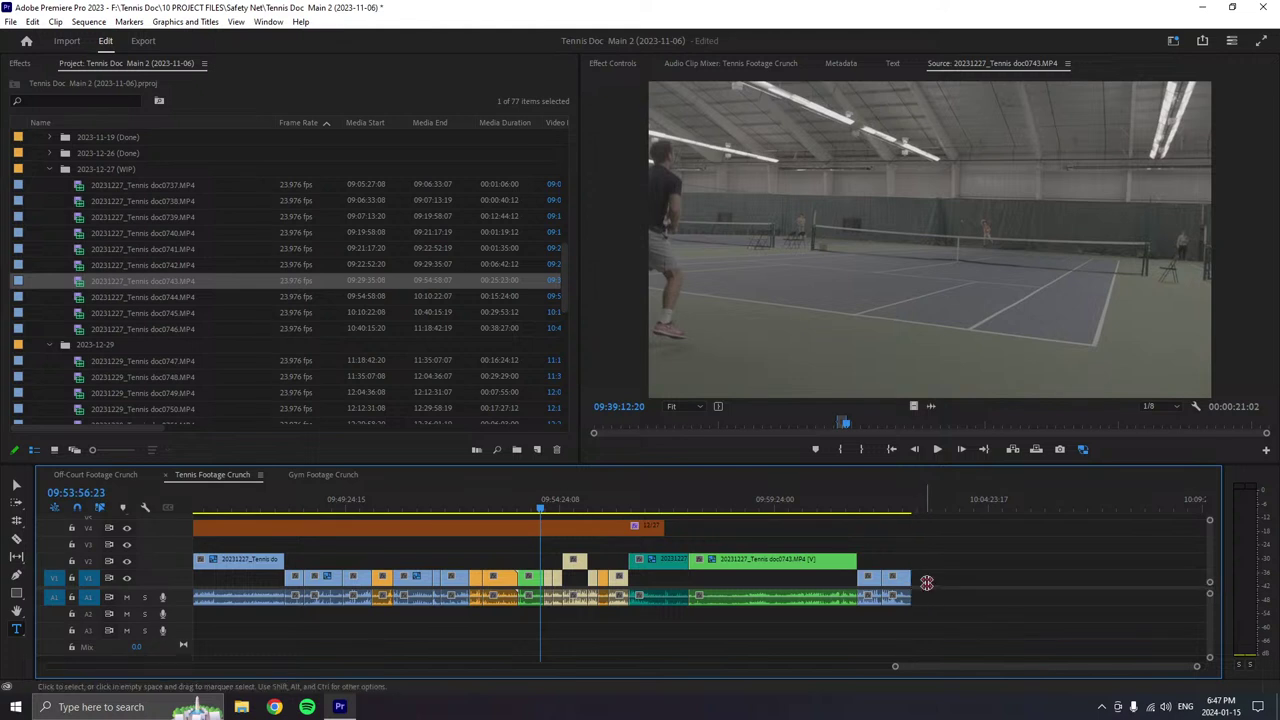
- Give the 21-second doc0743 excerpt at the end of V1 the Forest label
{"action": "right_click", "coordinate": [915, 584]}
{"action": "mouse_move", "coordinate": [1005, 373]}
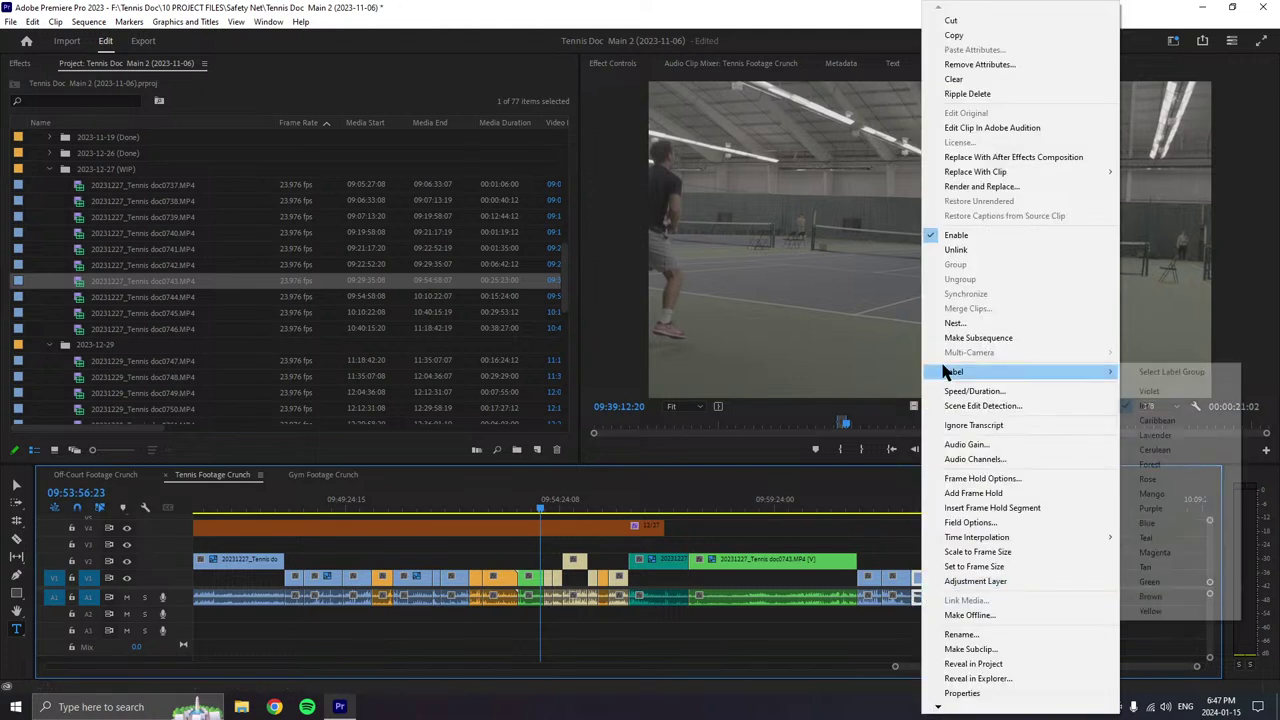
{"action": "left_click", "coordinate": [1150, 464]}
- Mark a doc0743 excerpt of about 26 seconds ending at about 09:39:59 and append it to the end of V1
{"action": "scroll", "coordinate": [1063, 583], "scroll_direction": "down", "scroll_amount": 3}
{"action": "left_click", "coordinate": [937, 452]}
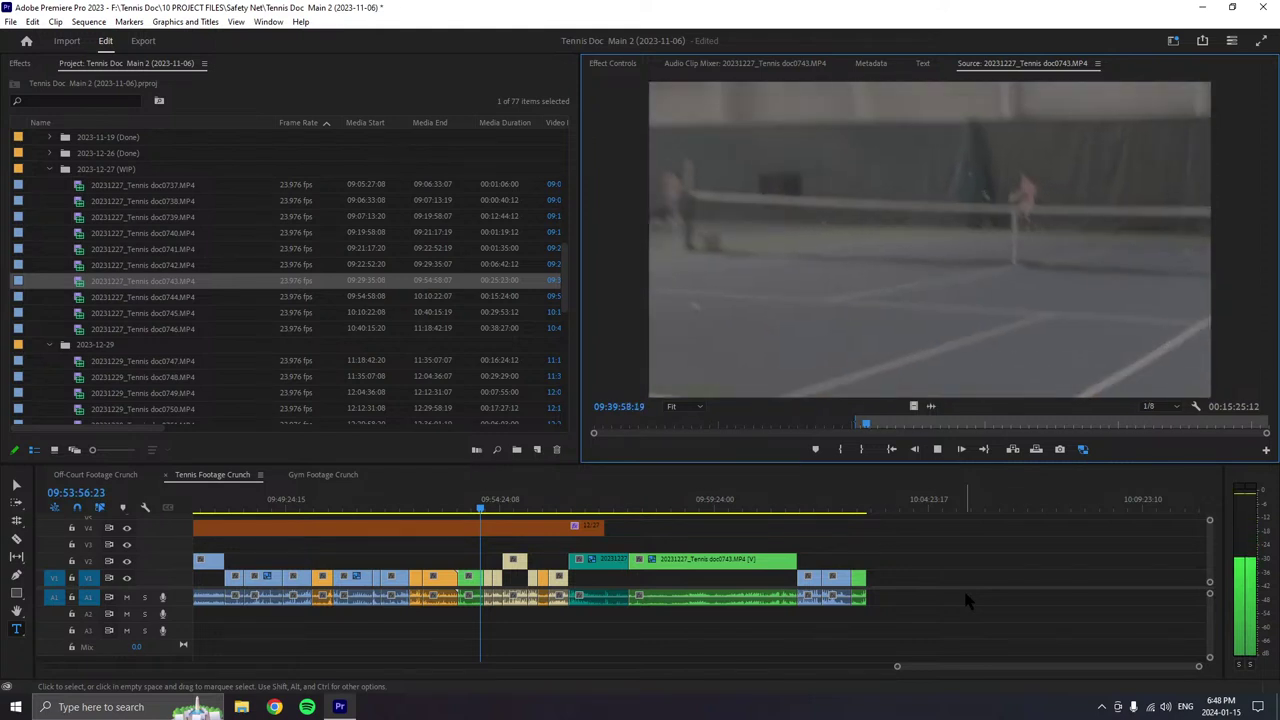
{"action": "key", "text": "space"}
{"action": "key", "text": "o"}
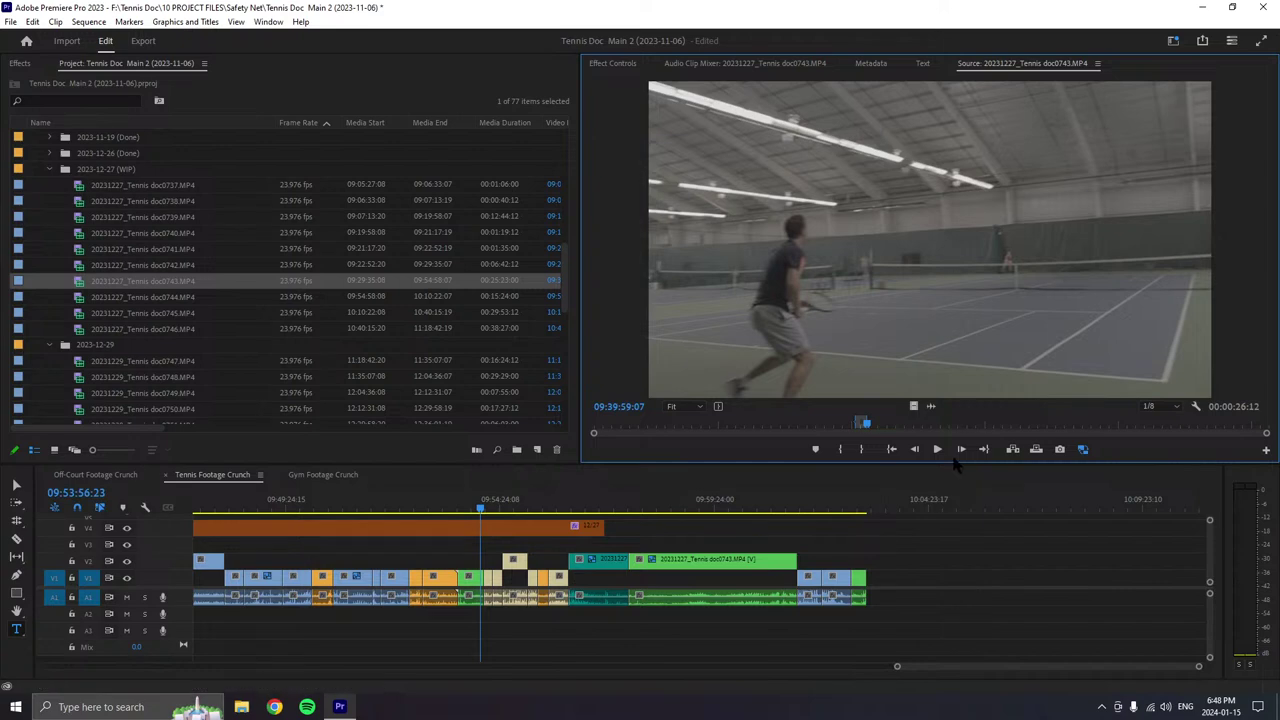
{"action": "left_click_drag", "start_coordinate": [930, 260], "coordinate": [884, 597]}
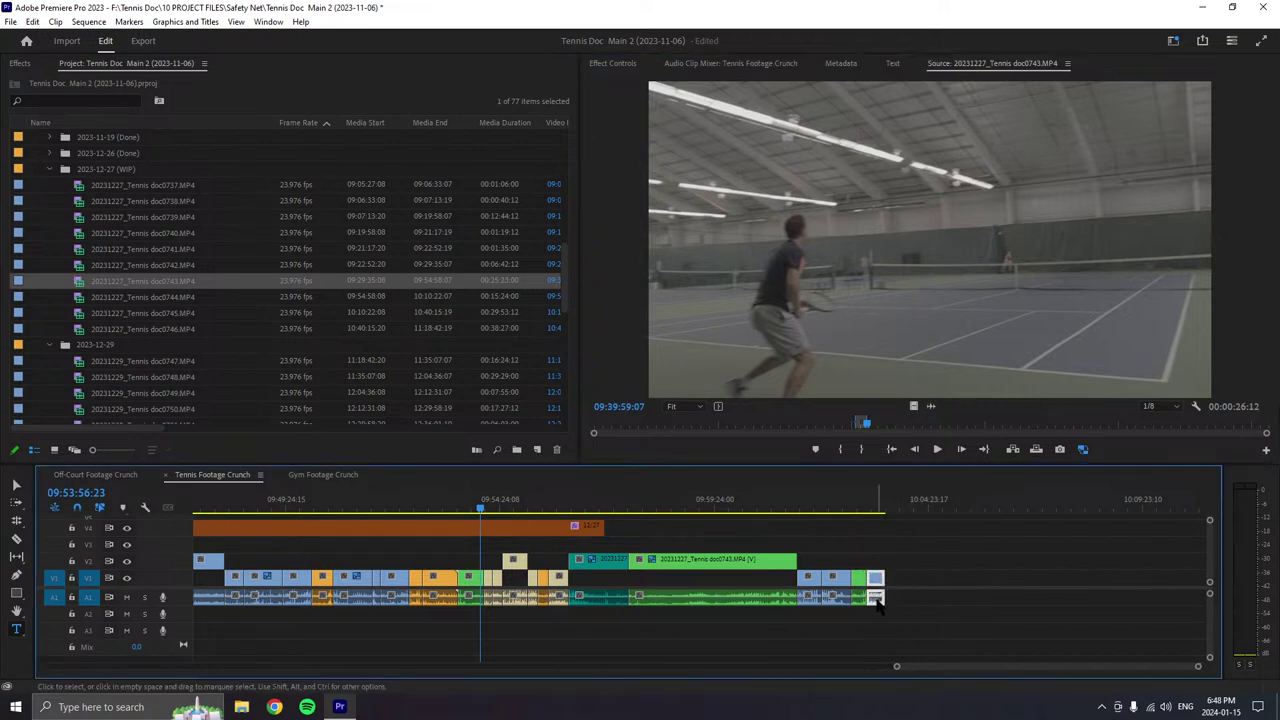
- Give the 26-second doc0743 excerpt at the end of V1 the Tan label
{"action": "right_click", "coordinate": [878, 578]}
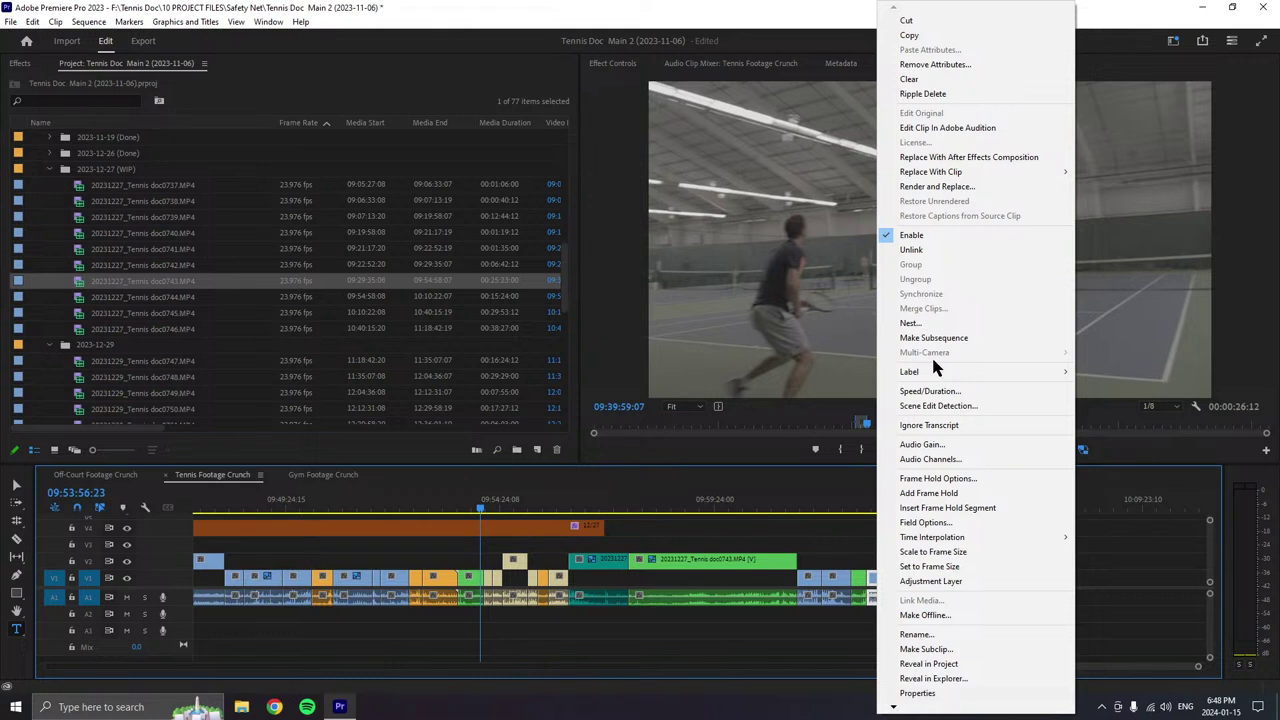
{"action": "mouse_move", "coordinate": [948, 372]}
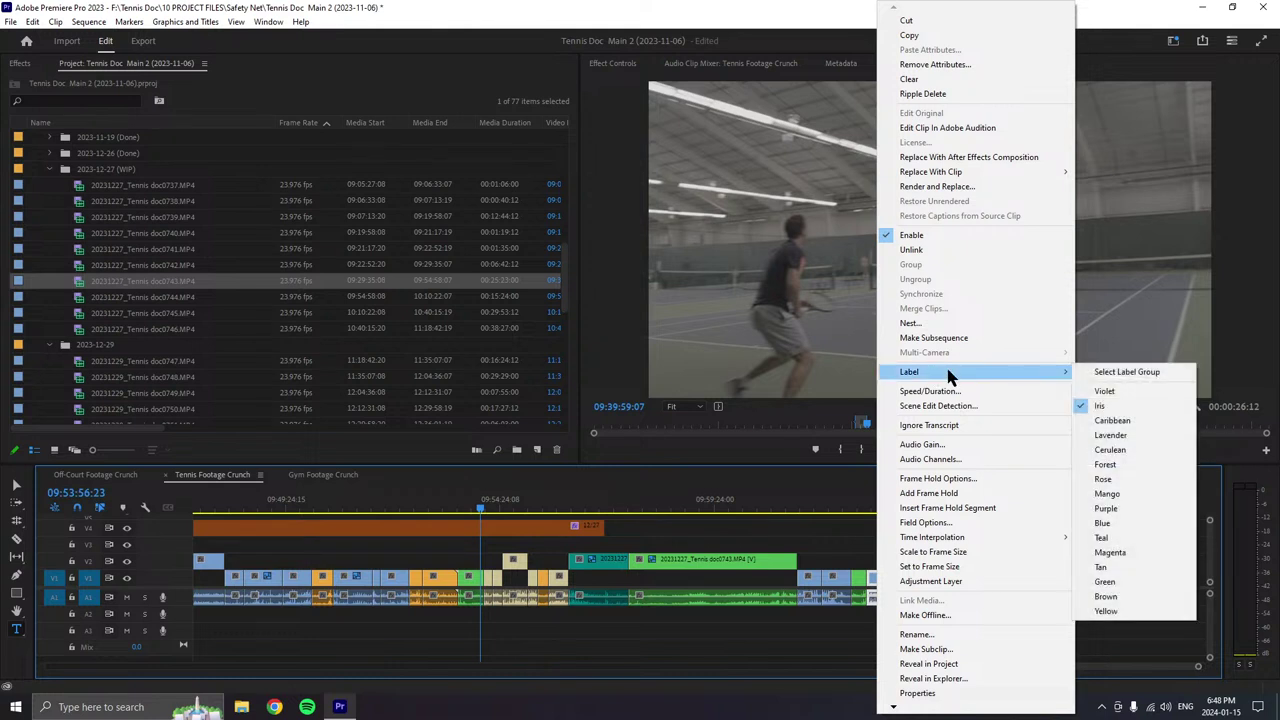
{"action": "left_click", "coordinate": [1104, 567]}
- Mark a doc0743 excerpt of about 39 seconds ending at about 09:40:41 and append it to the end of V1
{"action": "left_click", "coordinate": [937, 449]}
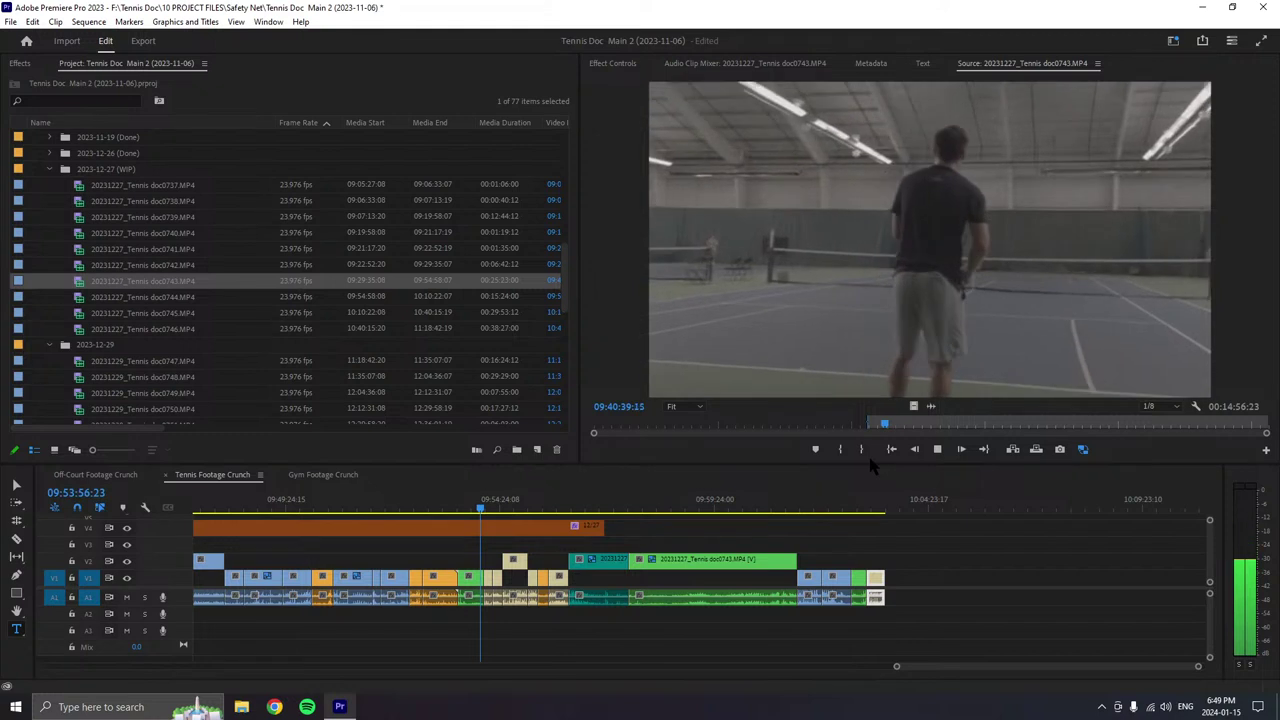
{"action": "left_click", "coordinate": [864, 451]}
{"action": "left_click_drag", "start_coordinate": [926, 390], "coordinate": [905, 590]}
- Give the 39-second doc0743 excerpt at the end of V1 the Forest label
{"action": "right_click", "coordinate": [905, 590]}
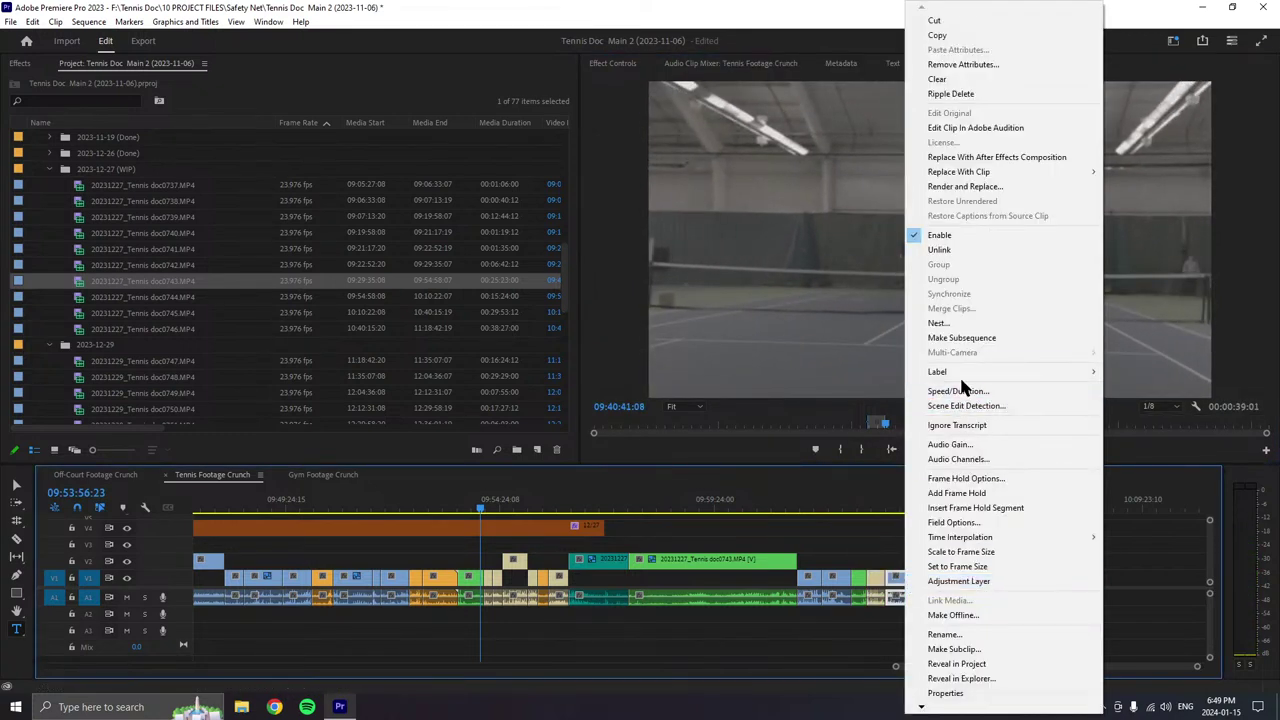
{"action": "mouse_move", "coordinate": [968, 372]}
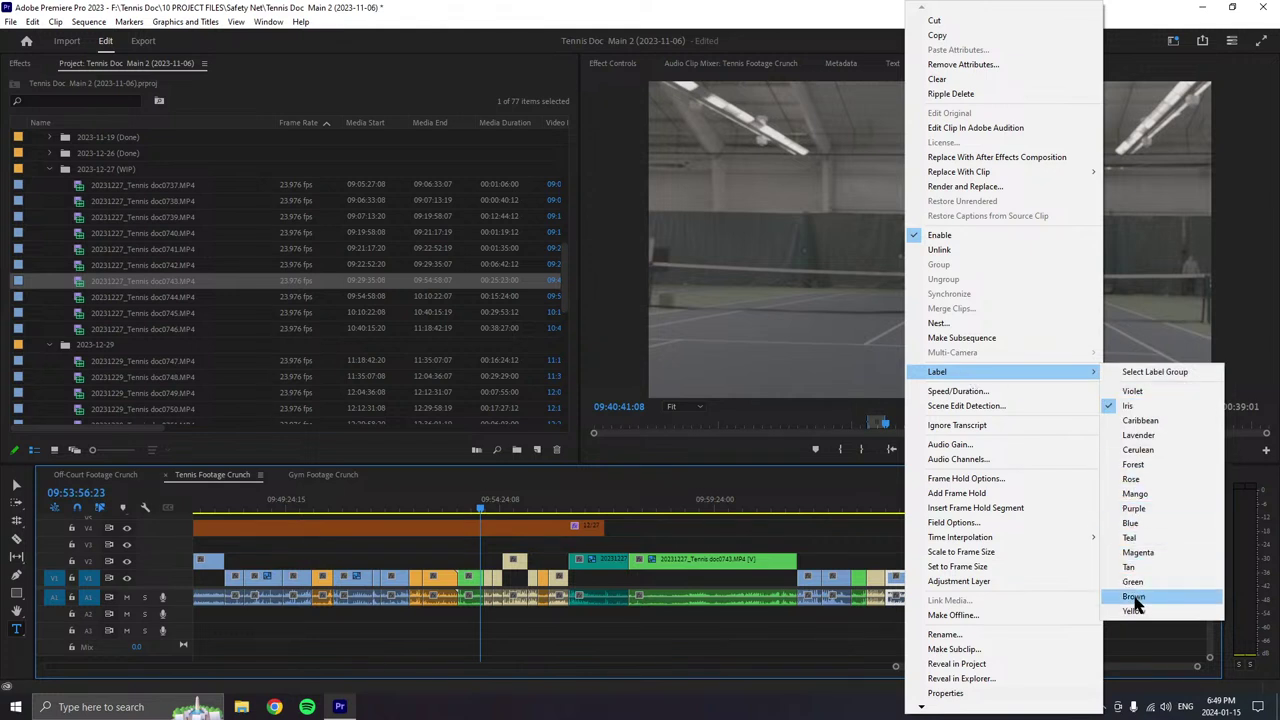
{"action": "left_click", "coordinate": [1137, 450]}
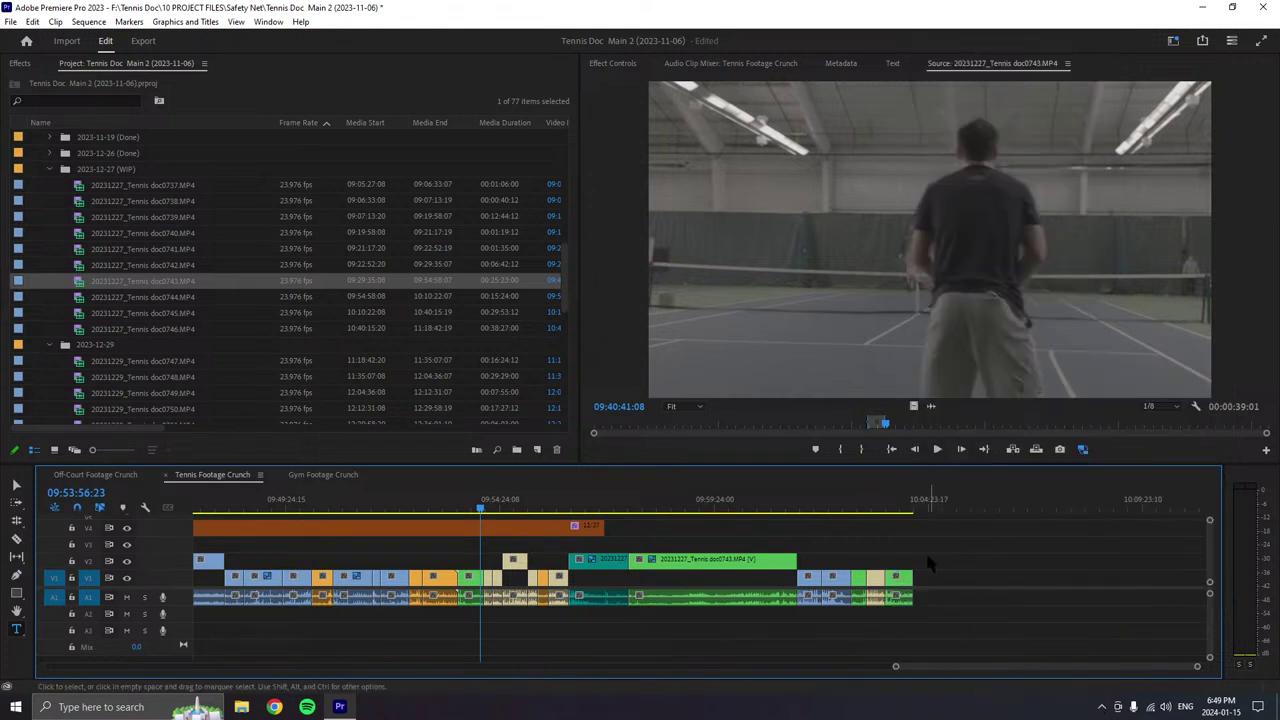
- Move the 39-second Forest-labelled doc0743 excerpt at the end of the sequence up to V2 and save the project
{"action": "left_click_drag", "start_coordinate": [905, 575], "coordinate": [902, 562]}
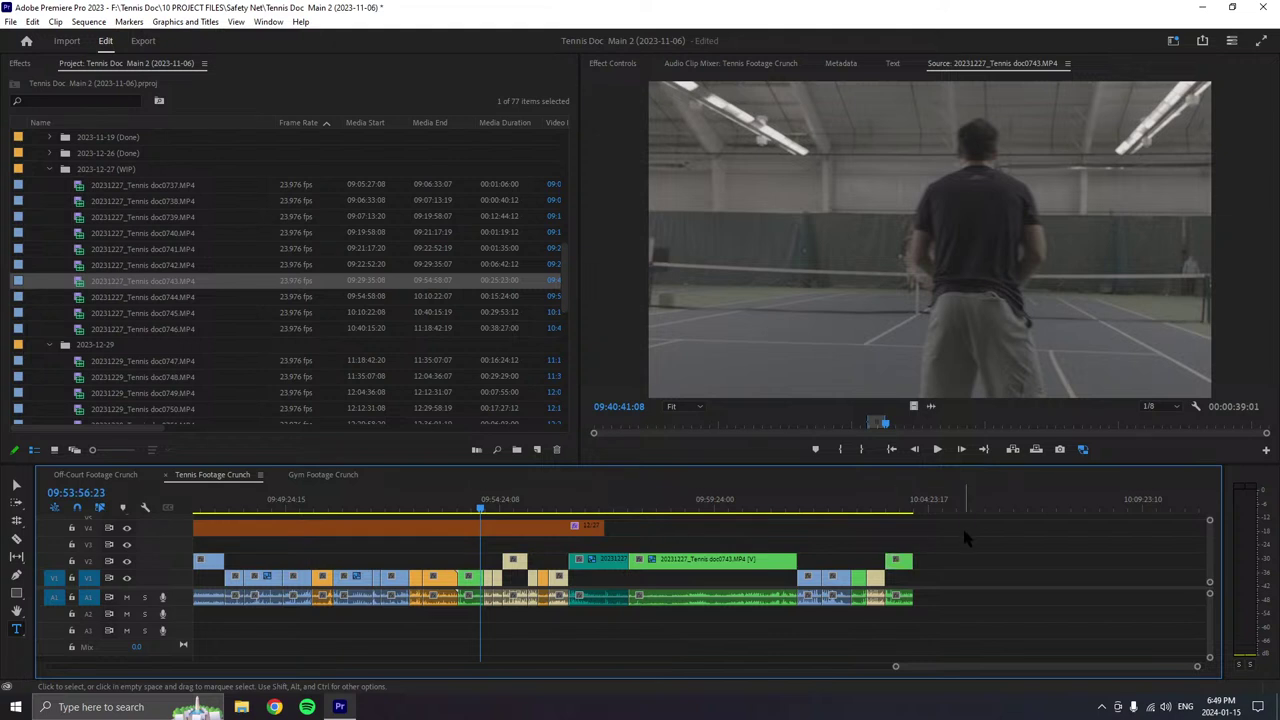
{"action": "key", "text": "ctrl+s"}
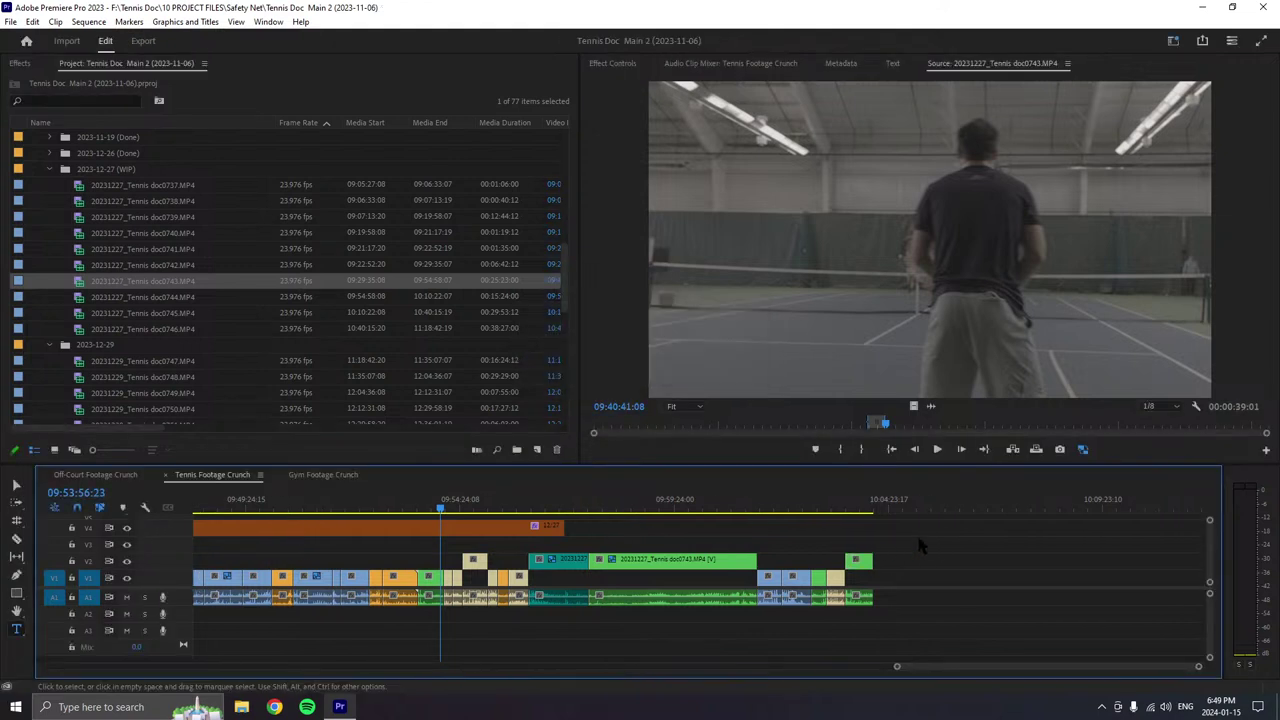
- Mark a doc0743 excerpt of about 22 seconds ending at about 09:41:21 and append it to the end of V1
{"action": "left_click", "coordinate": [937, 449]}
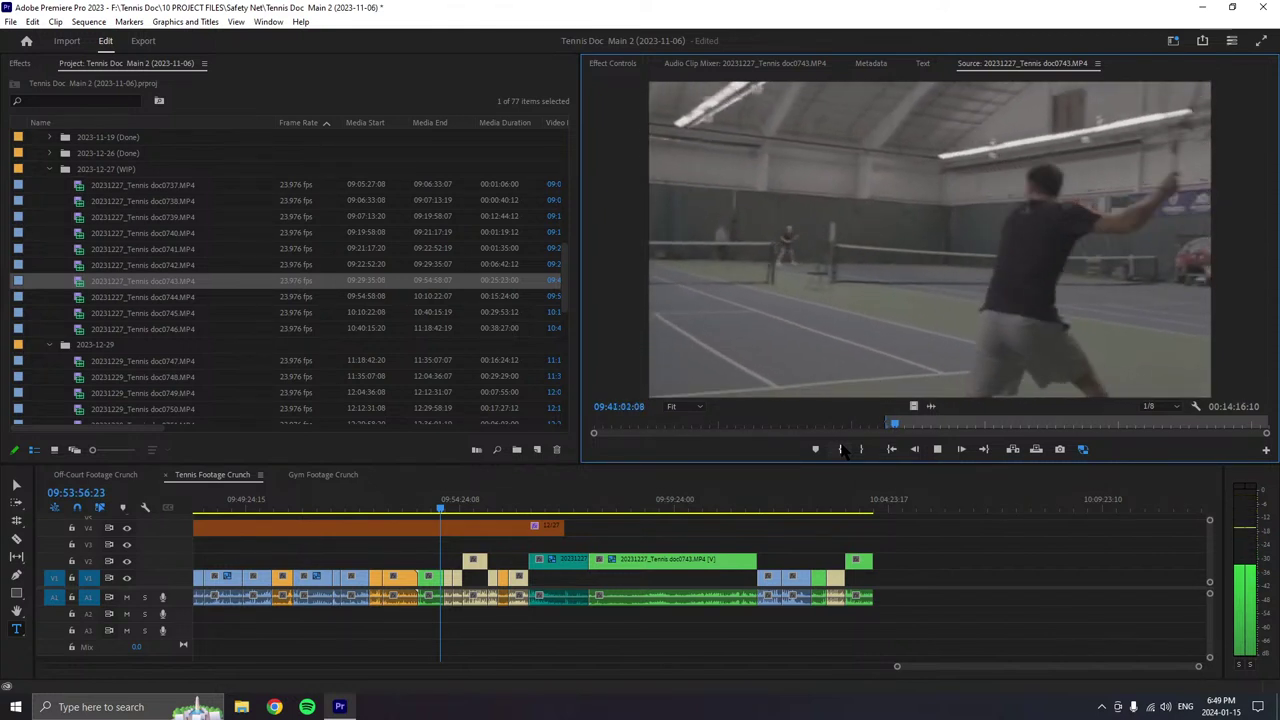
{"action": "key", "text": "space"}
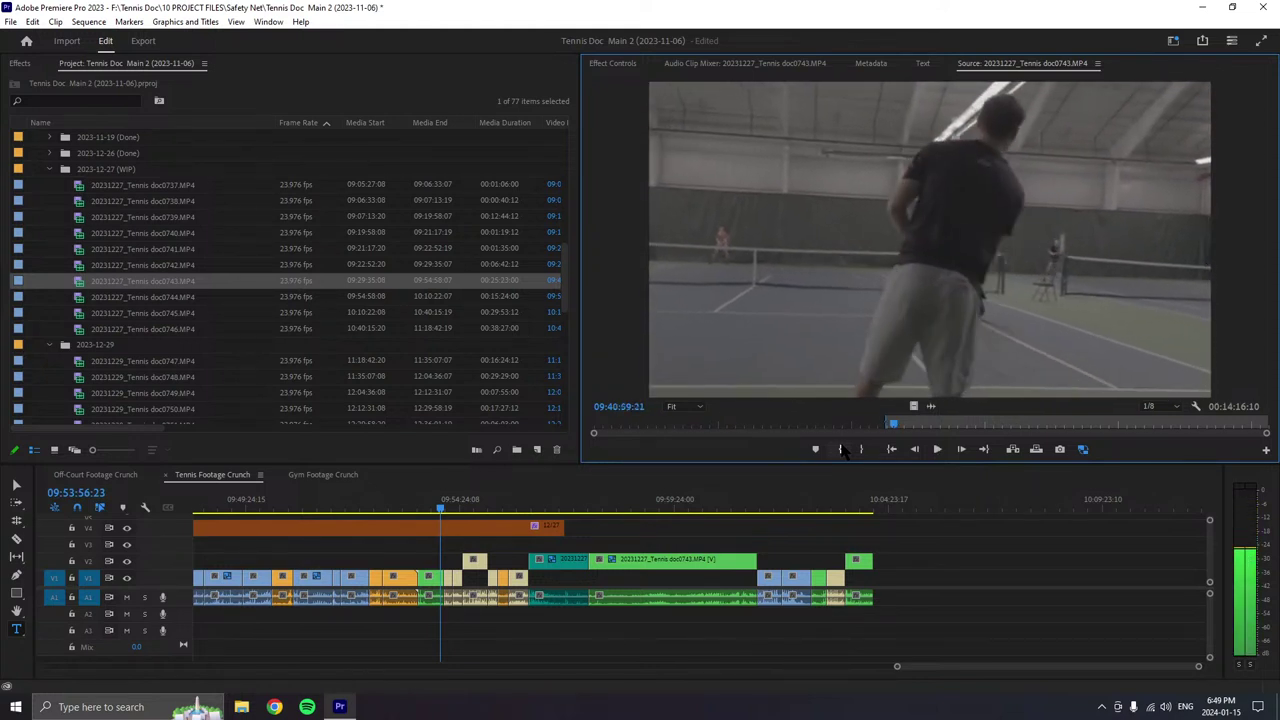
{"action": "key", "text": "l"}
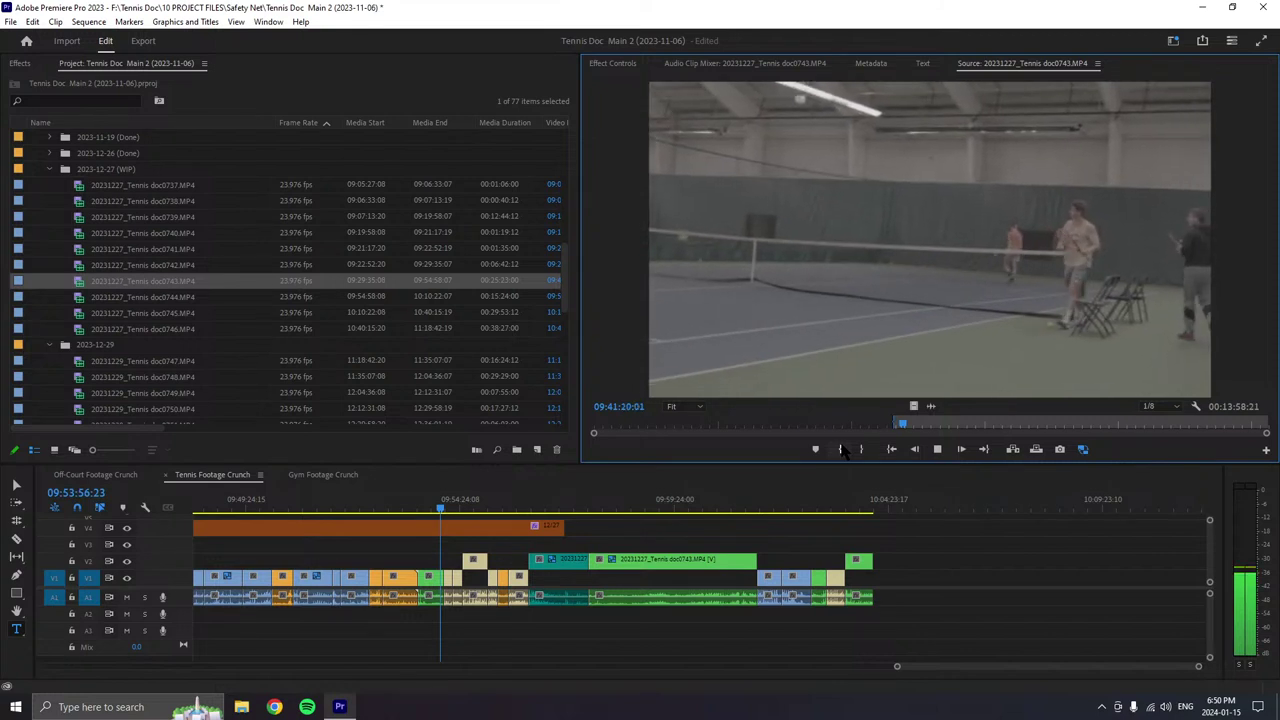
{"action": "left_click", "coordinate": [842, 450]}
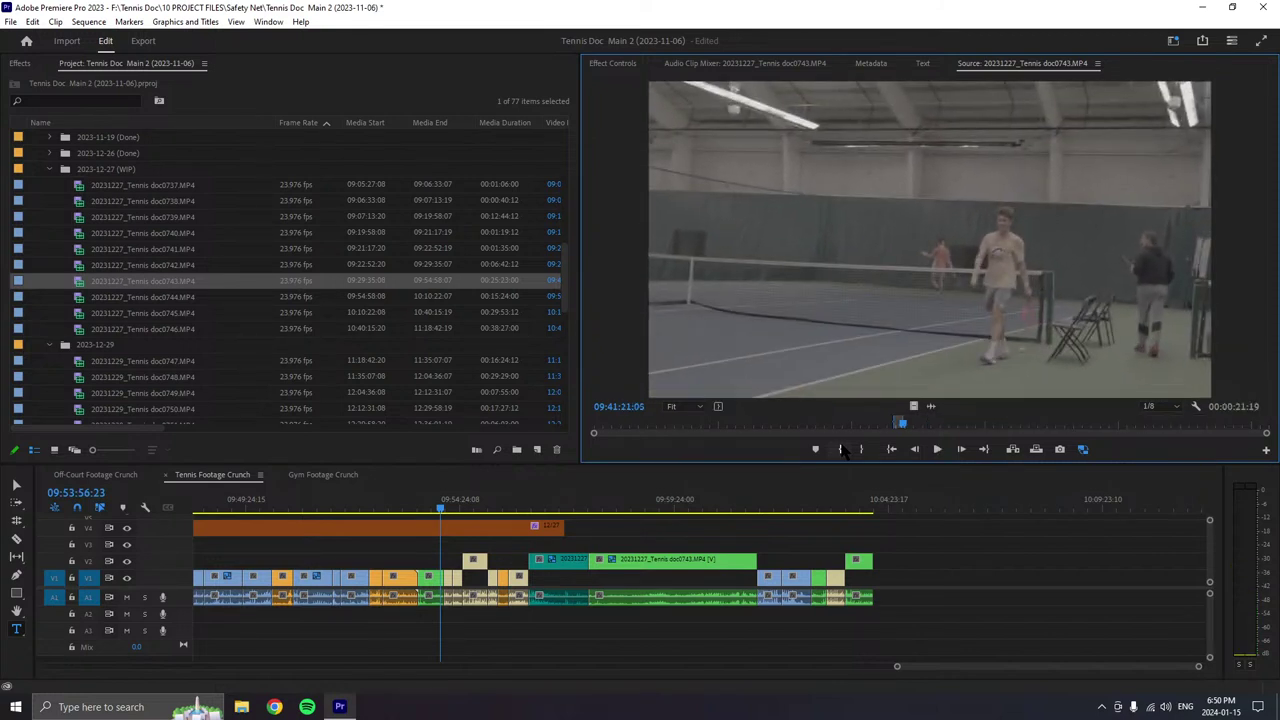
{"action": "left_click_drag", "start_coordinate": [845, 390], "coordinate": [908, 578]}
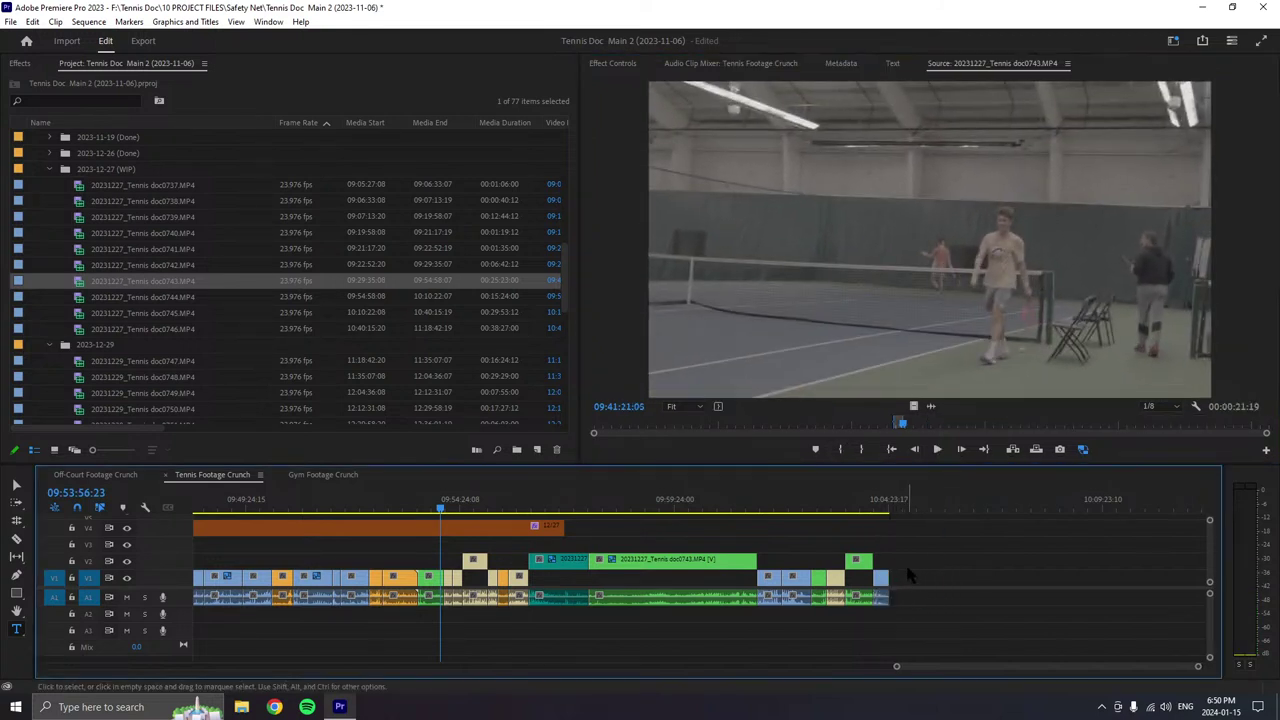
- Give the 22-second doc0743 excerpt at the end of V1 the Mango label
{"action": "right_click", "coordinate": [876, 578]}
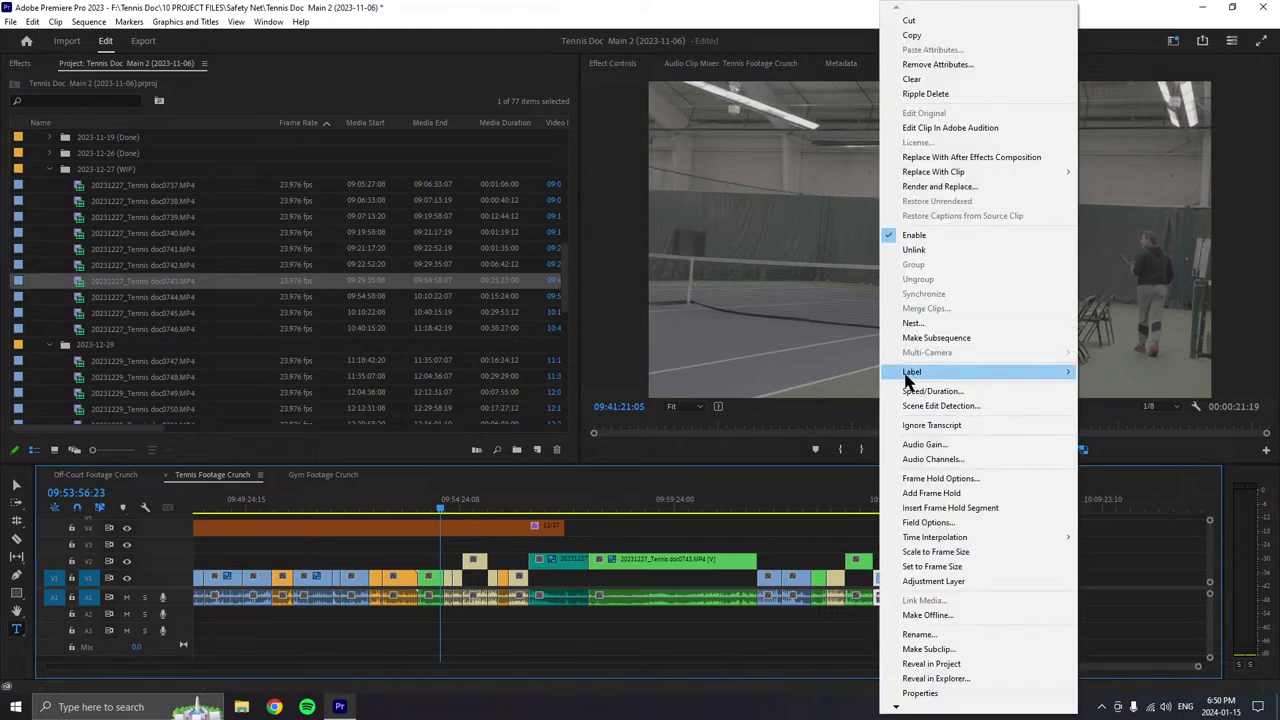
{"action": "mouse_move", "coordinate": [908, 376]}
{"action": "left_click", "coordinate": [1110, 490]}
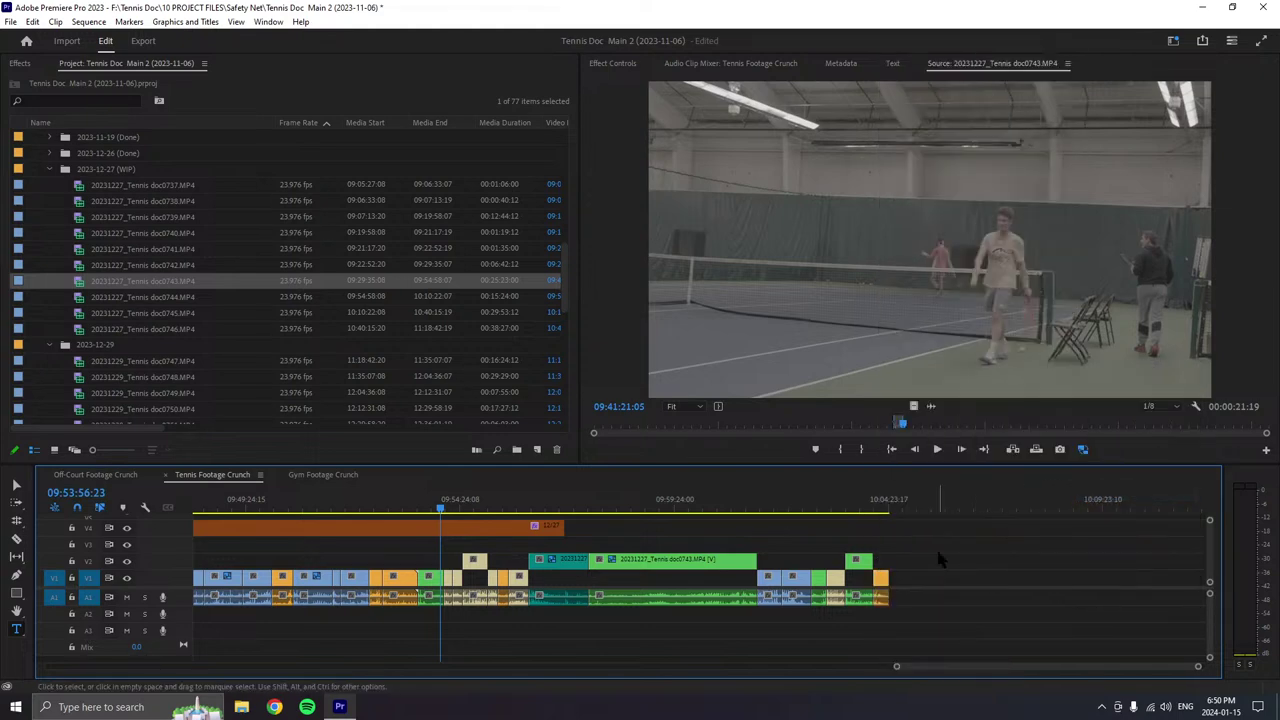
- Mark a doc0743 excerpt of about 9 seconds ending at about 09:41:49 and append it to the end of V1
{"action": "scroll", "coordinate": [938, 558], "scroll_direction": "right", "scroll_amount": 1}
{"action": "left_click", "coordinate": [937, 449]}
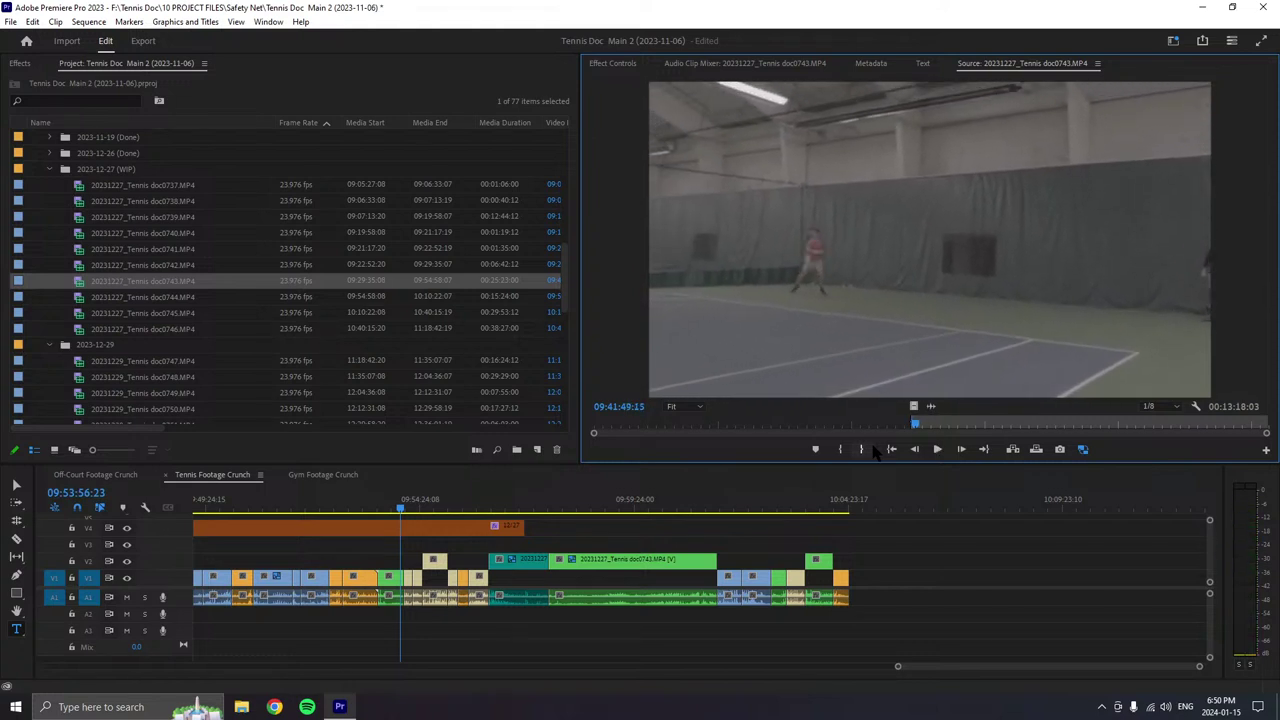
{"action": "key", "text": "space"}
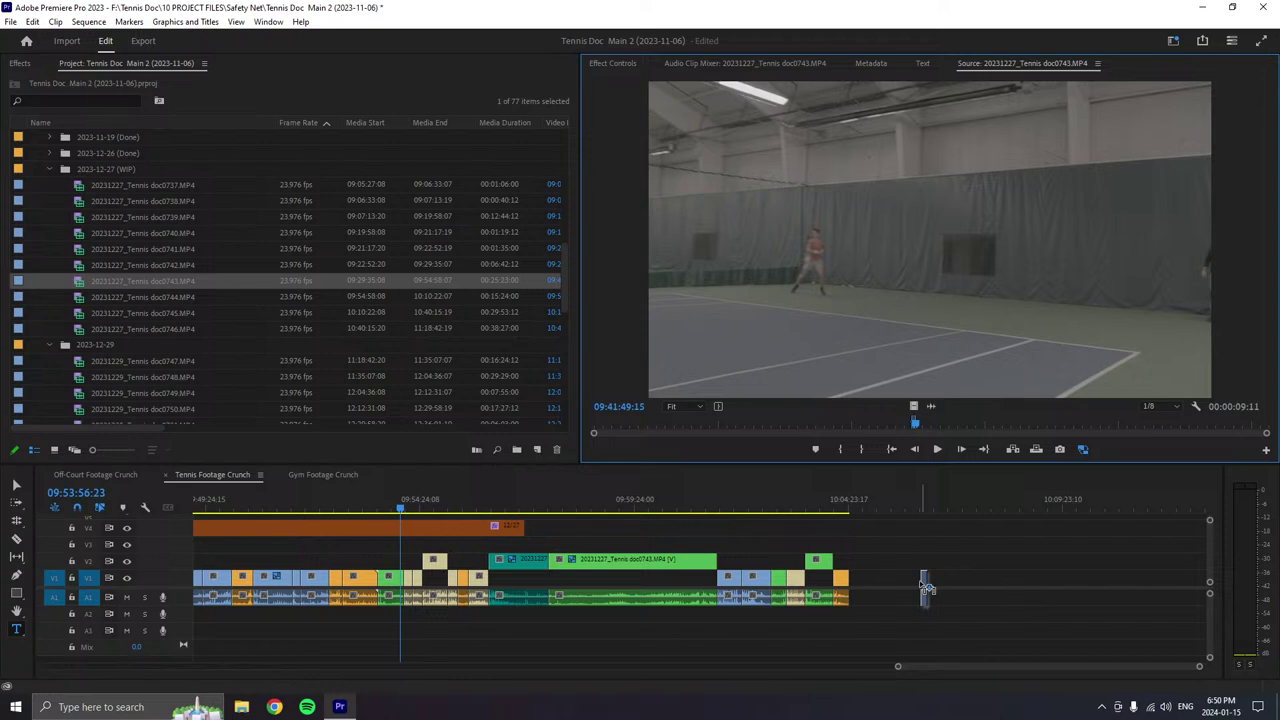
- Give the 9-second doc0743 excerpt at the end of V1 the Forest label
{"action": "right_click", "coordinate": [847, 580]}
{"action": "mouse_move", "coordinate": [866, 372]}
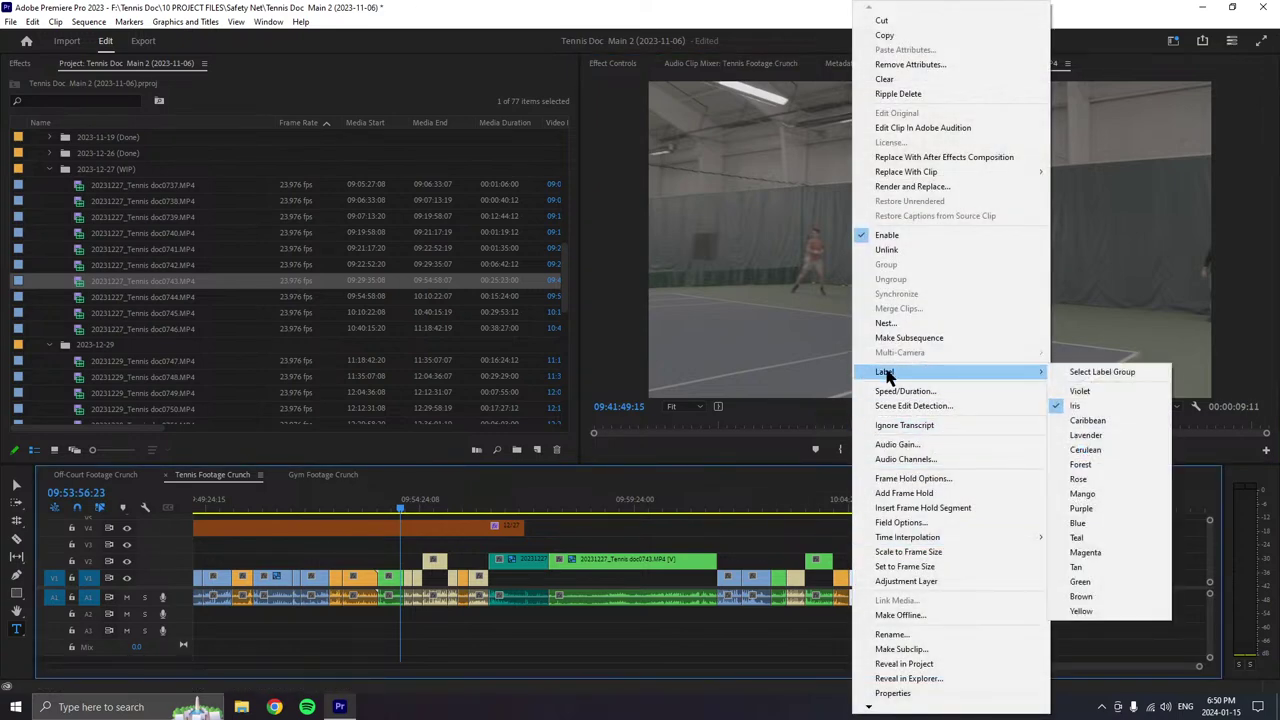
{"action": "left_click", "coordinate": [1080, 465]}
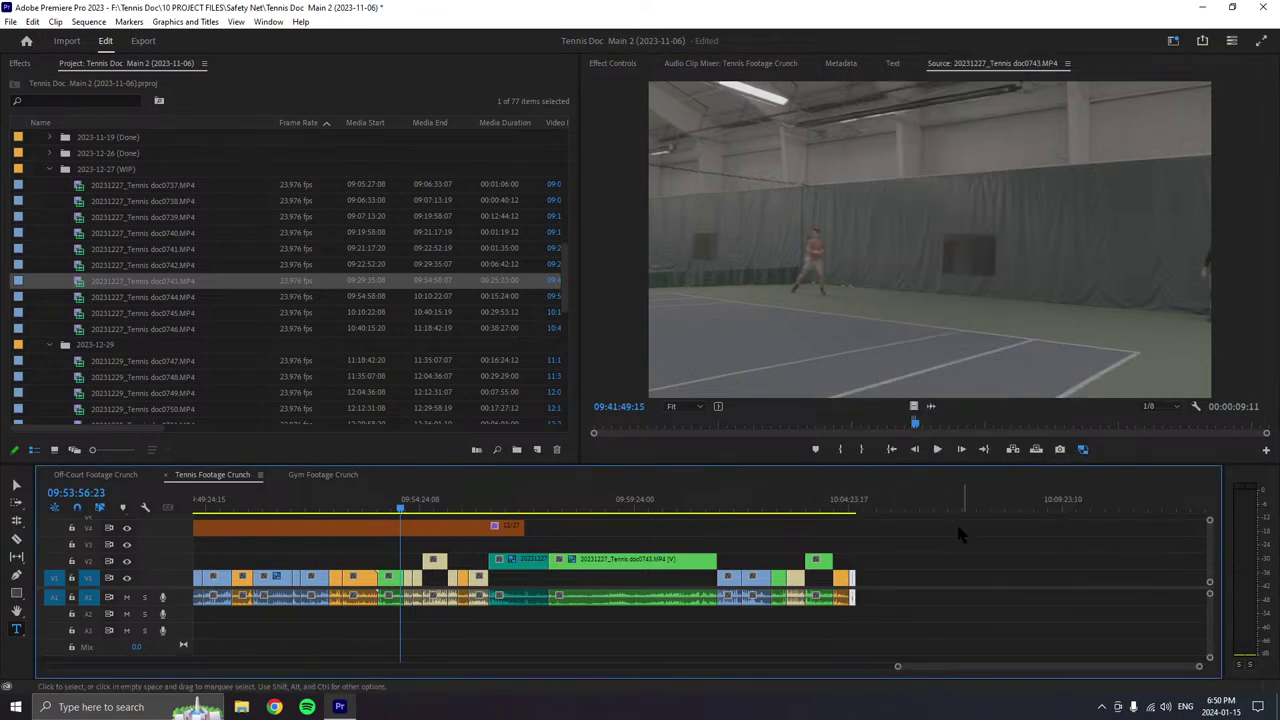
- Change the label of the 9-second doc0743 excerpt at the end of V1 to Mango
{"action": "right_click", "coordinate": [851, 578]}
{"action": "mouse_move", "coordinate": [895, 378]}
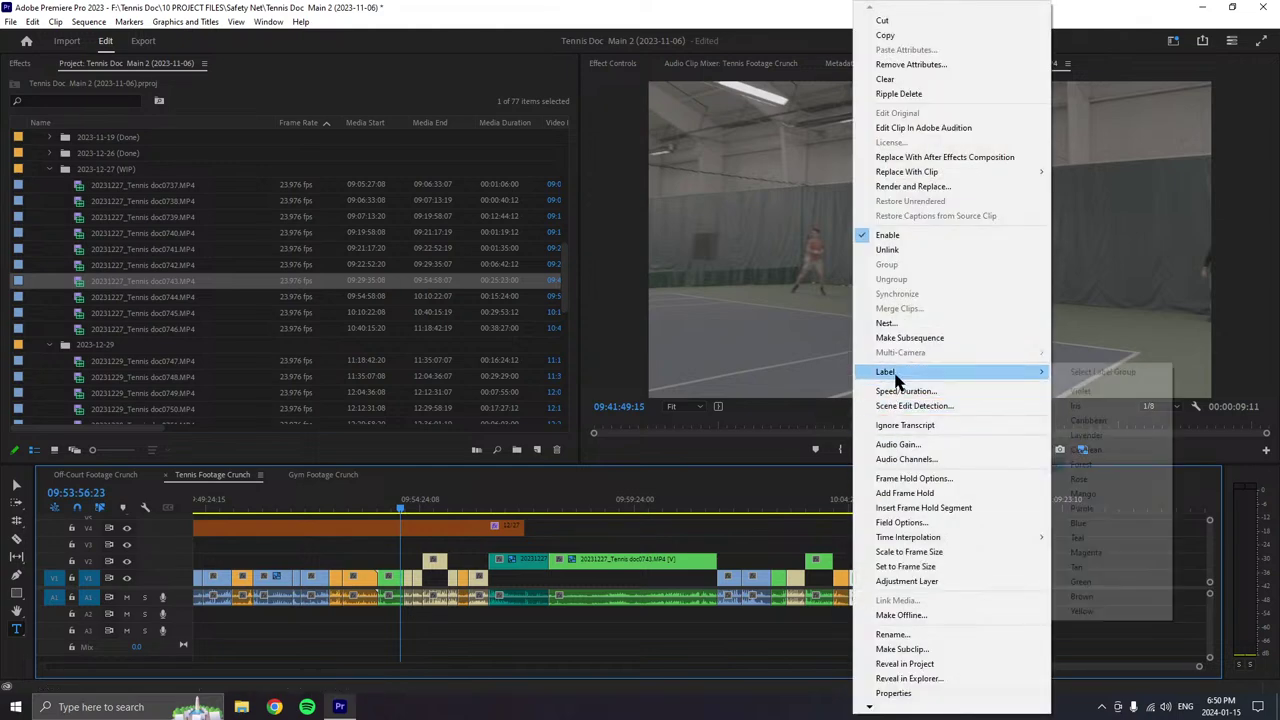
{"action": "left_click", "coordinate": [1082, 494]}
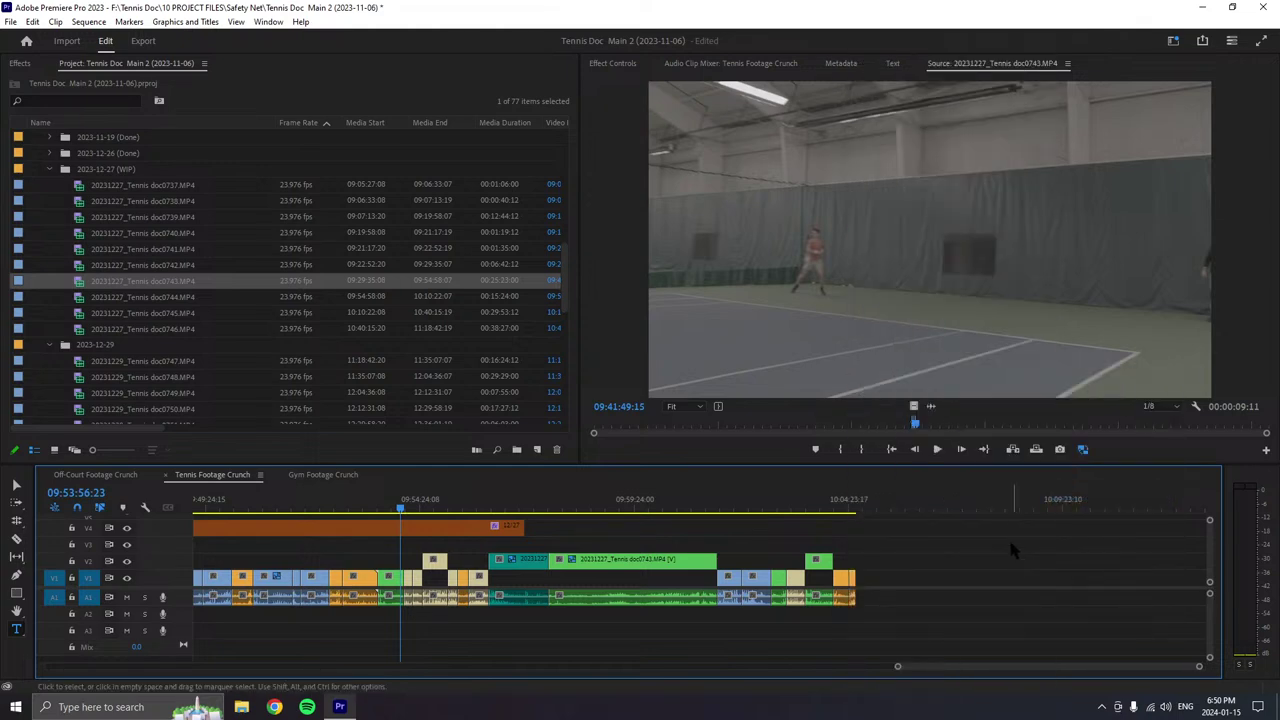
- Append a 39-second doc0743 excerpt ending at about 09:42:55 to V1, trimming its start so it lasts about 26 seconds
{"action": "left_click", "coordinate": [937, 449]}
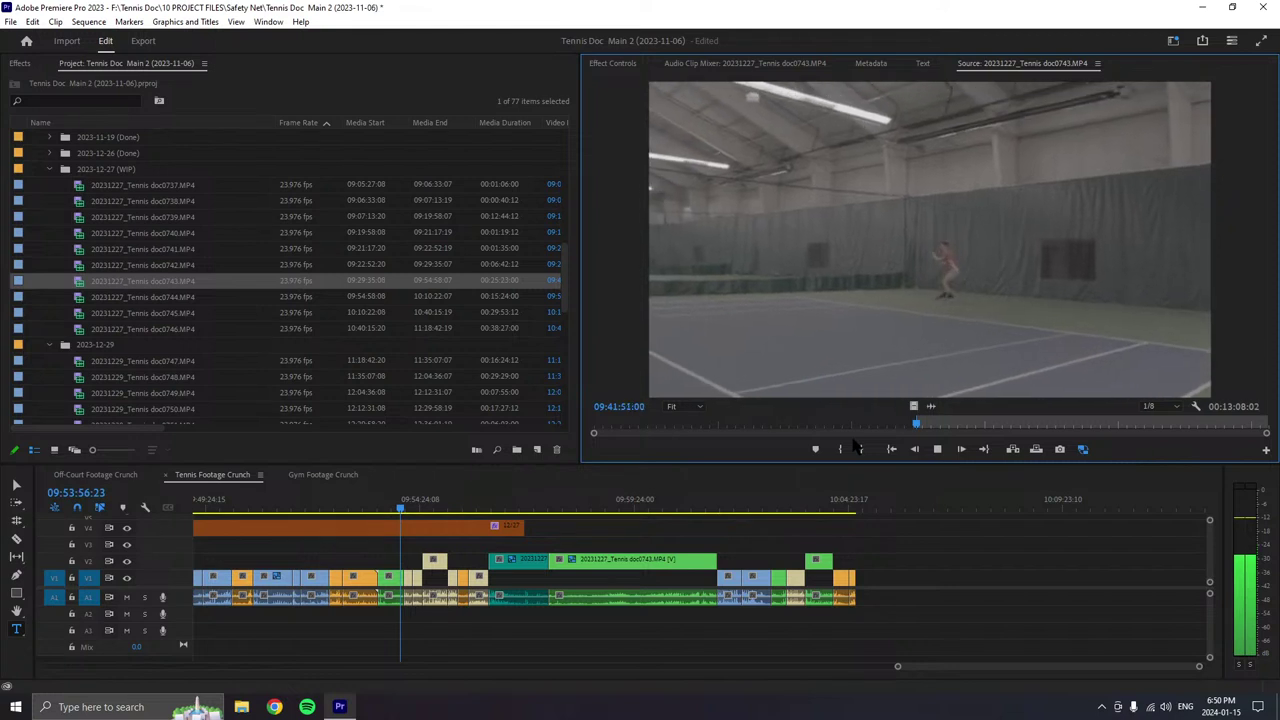
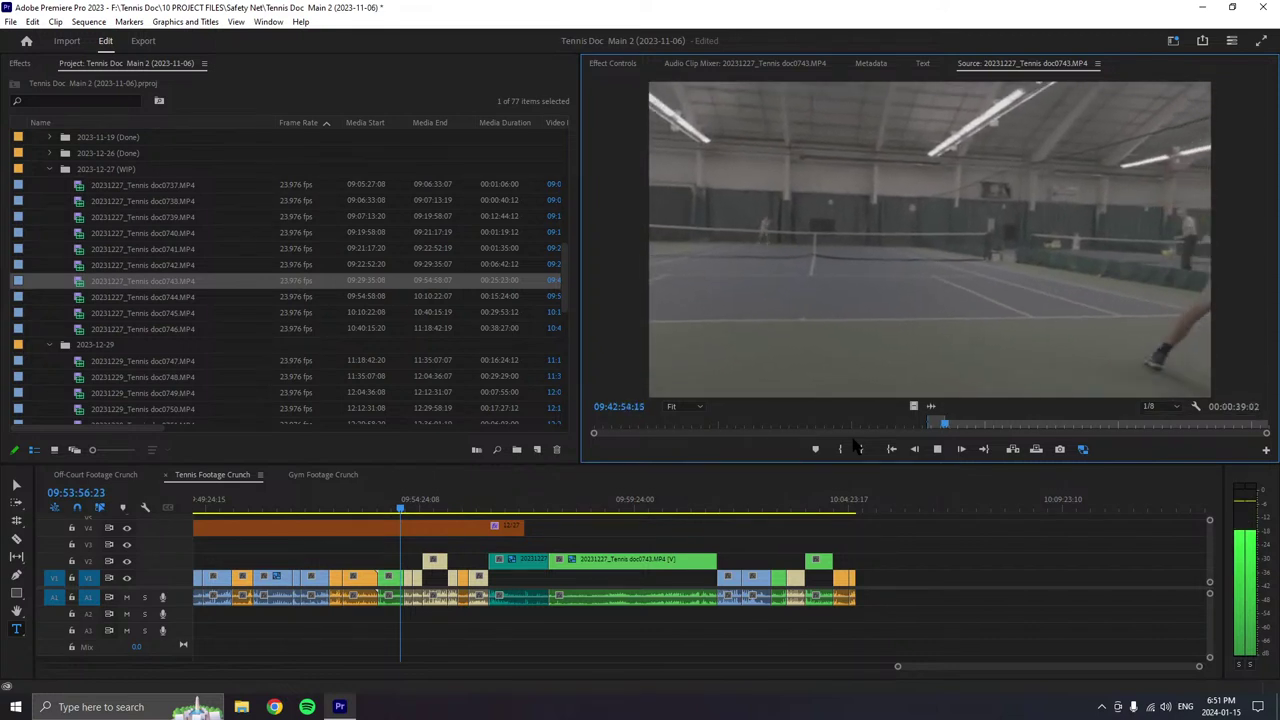
{"action": "left_click_drag", "start_coordinate": [1080, 388], "coordinate": [876, 583]}
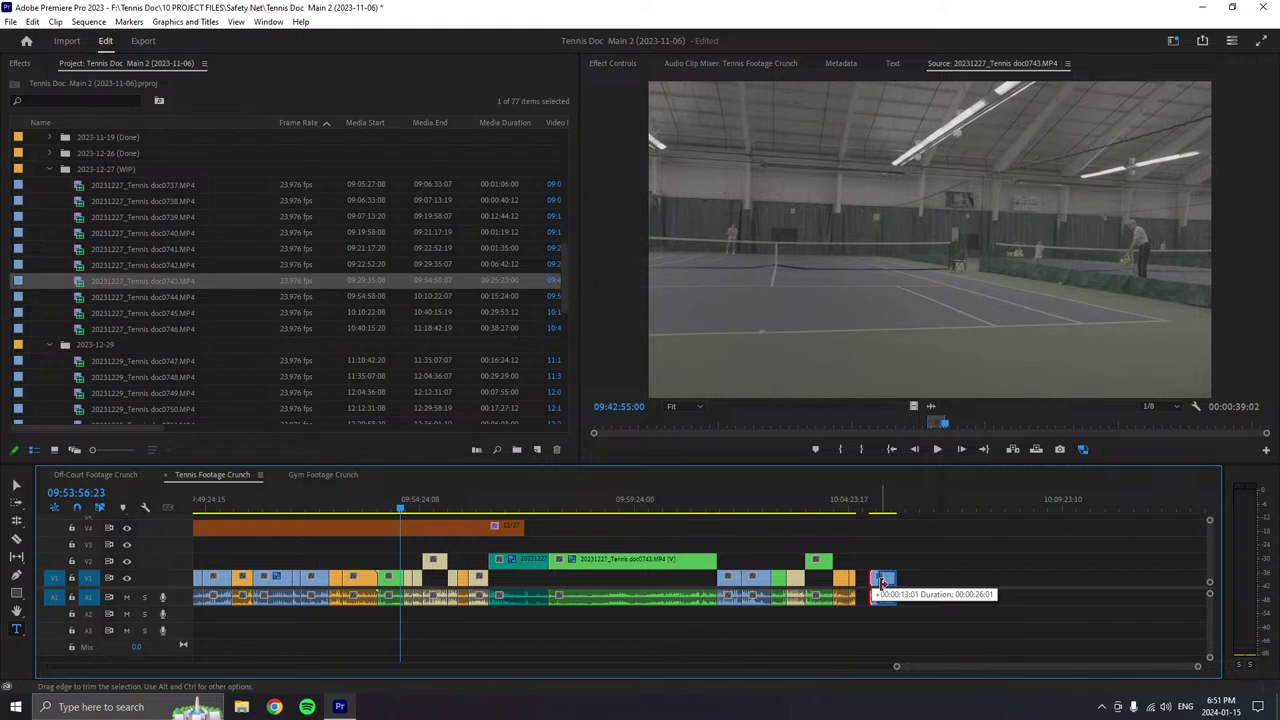
{"action": "left_click_drag", "start_coordinate": [880, 583], "coordinate": [876, 587]}
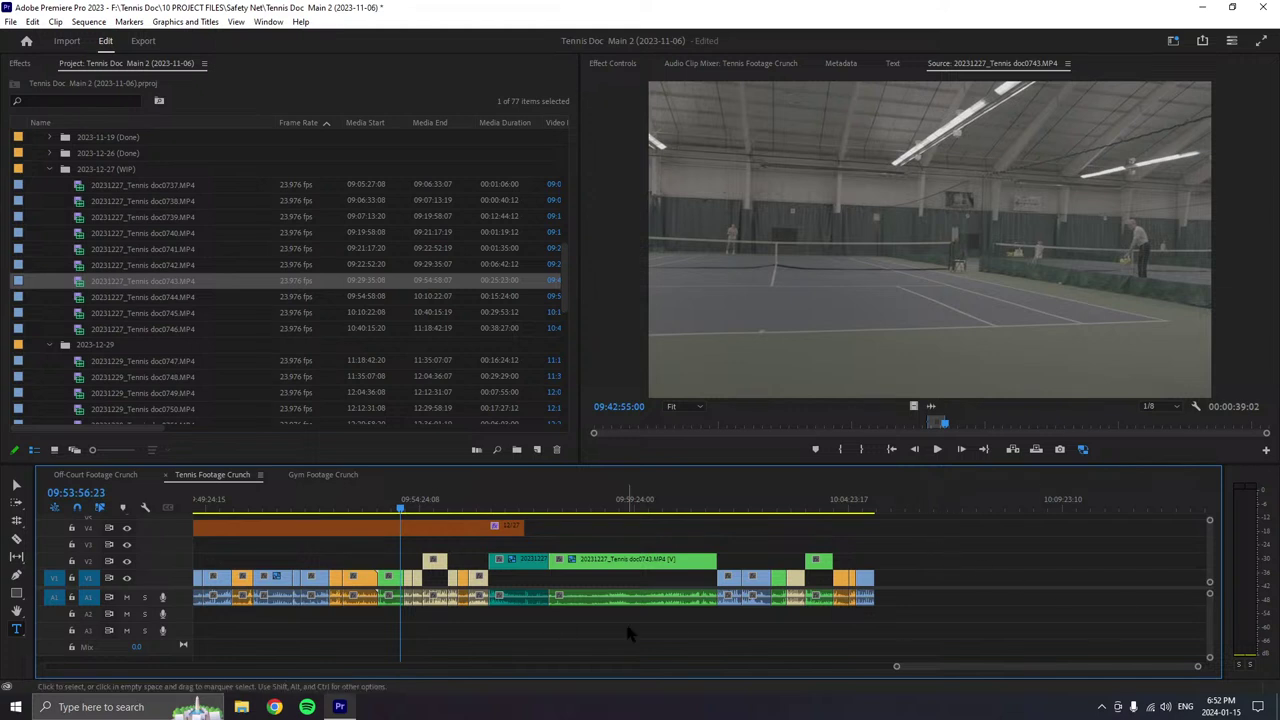
- Mark a doc0743 excerpt of about 21 seconds ending at about 09:43:41 and append it to the end of V1
{"action": "left_click", "coordinate": [288, 707]}
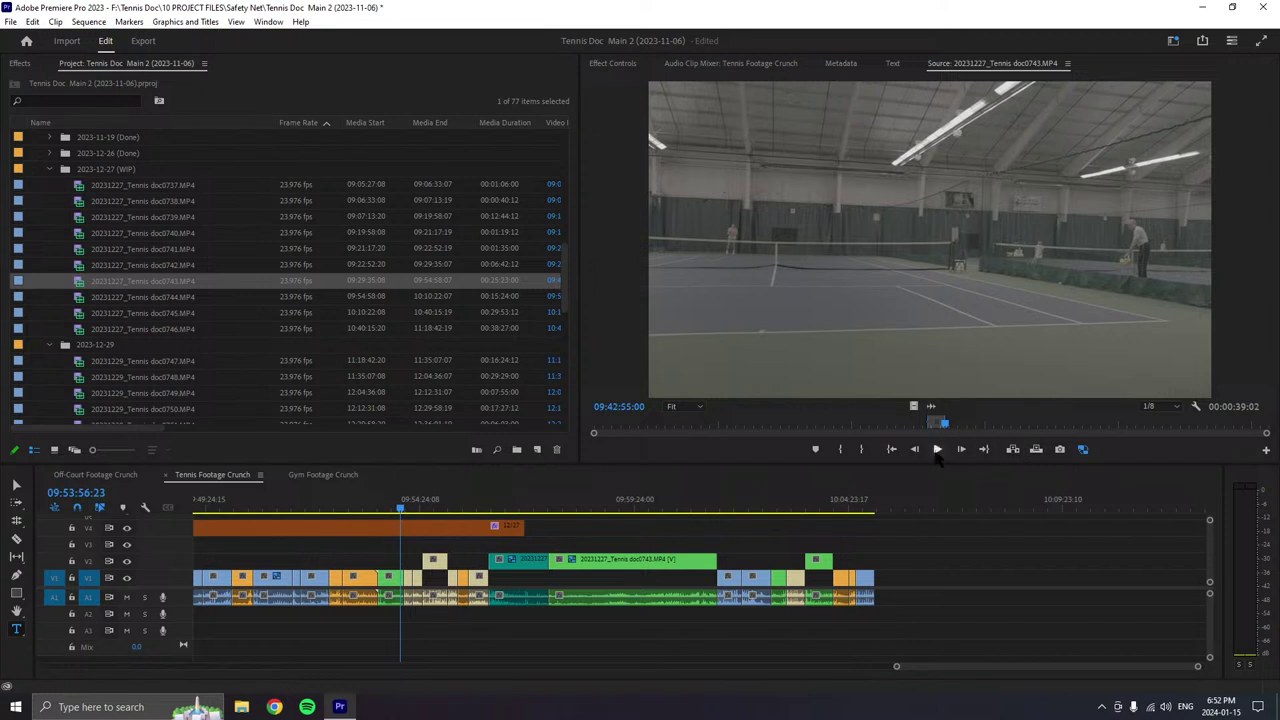
{"action": "left_click", "coordinate": [937, 450]}
{"action": "left_click", "coordinate": [840, 450]}
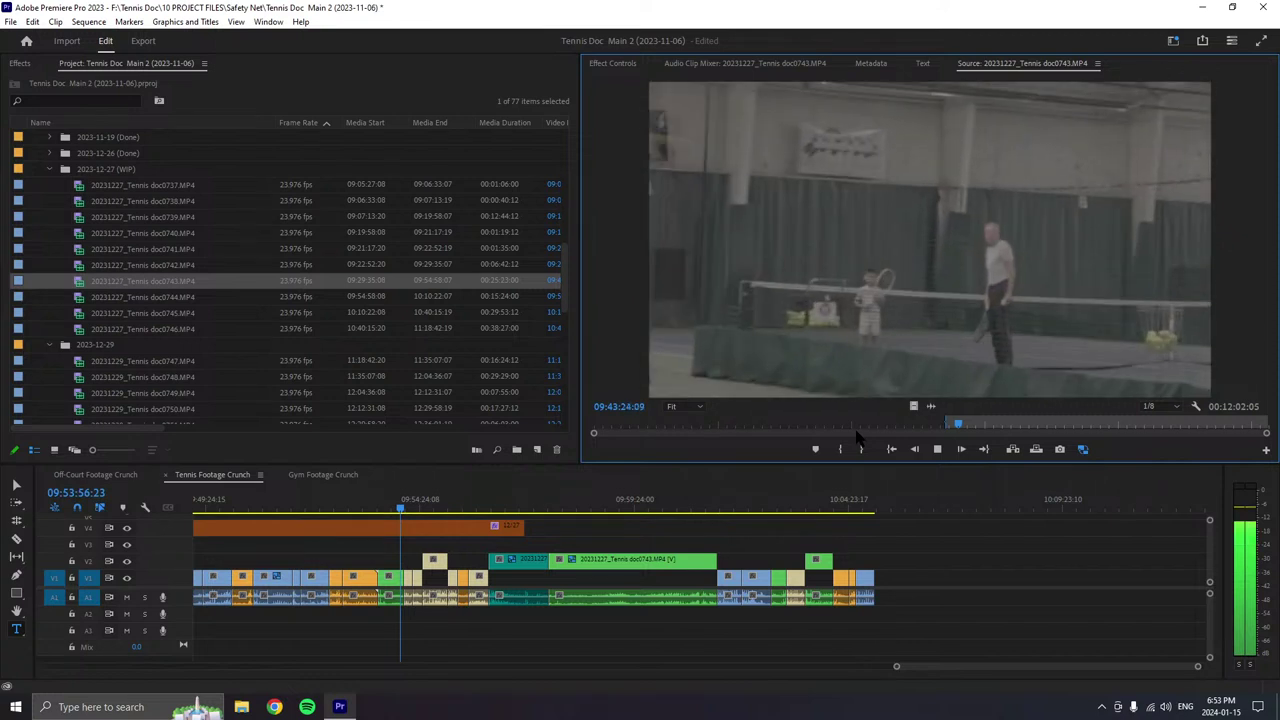
{"action": "key", "text": "space"}
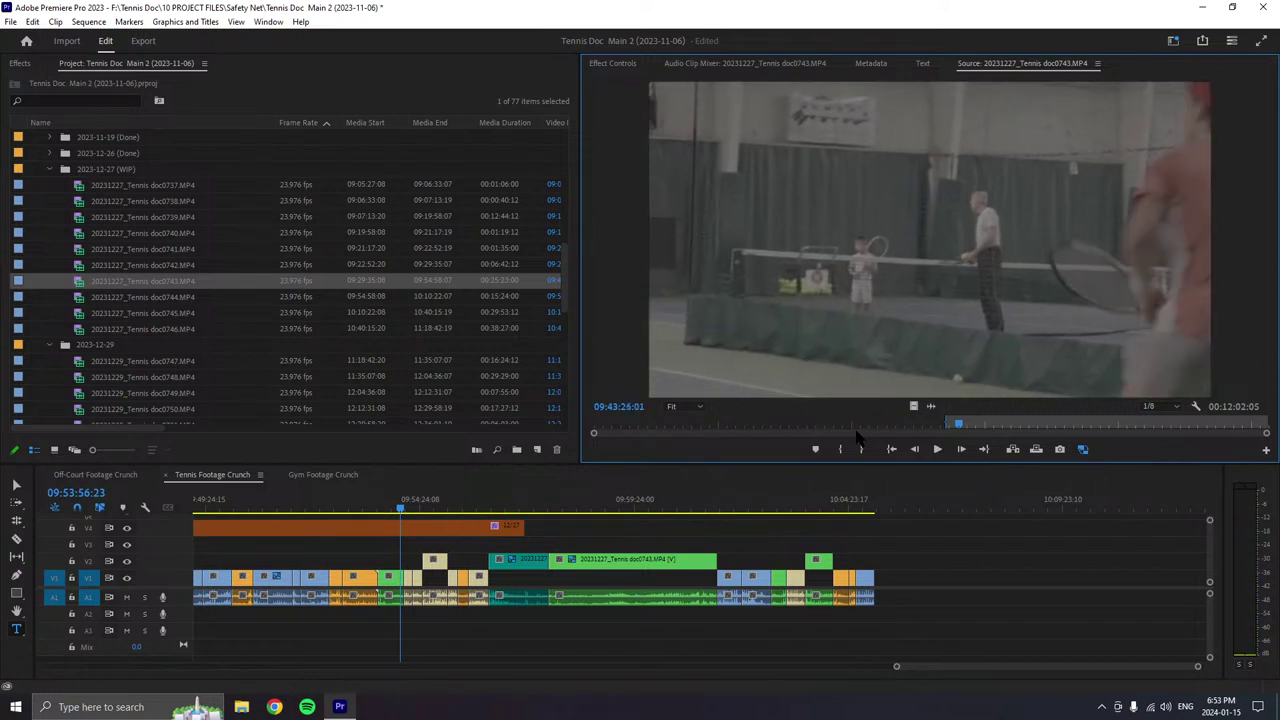
{"action": "key", "text": "j"}
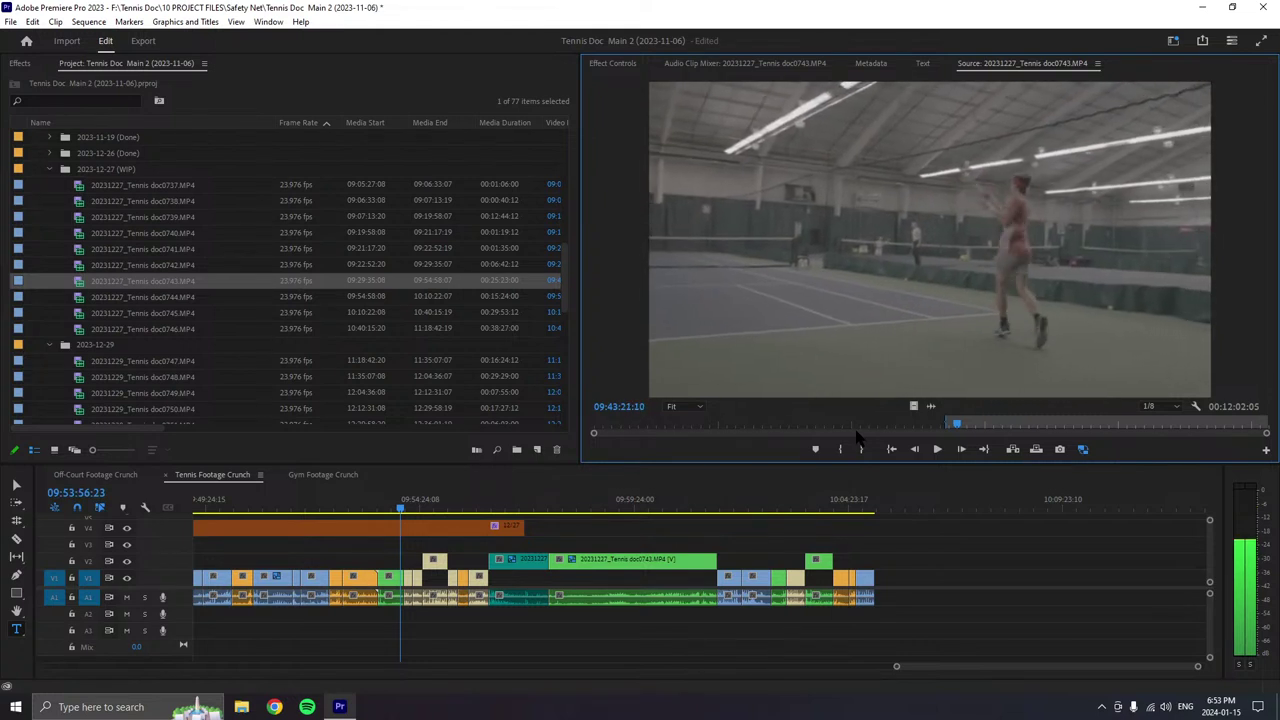
{"action": "key", "text": "space"}
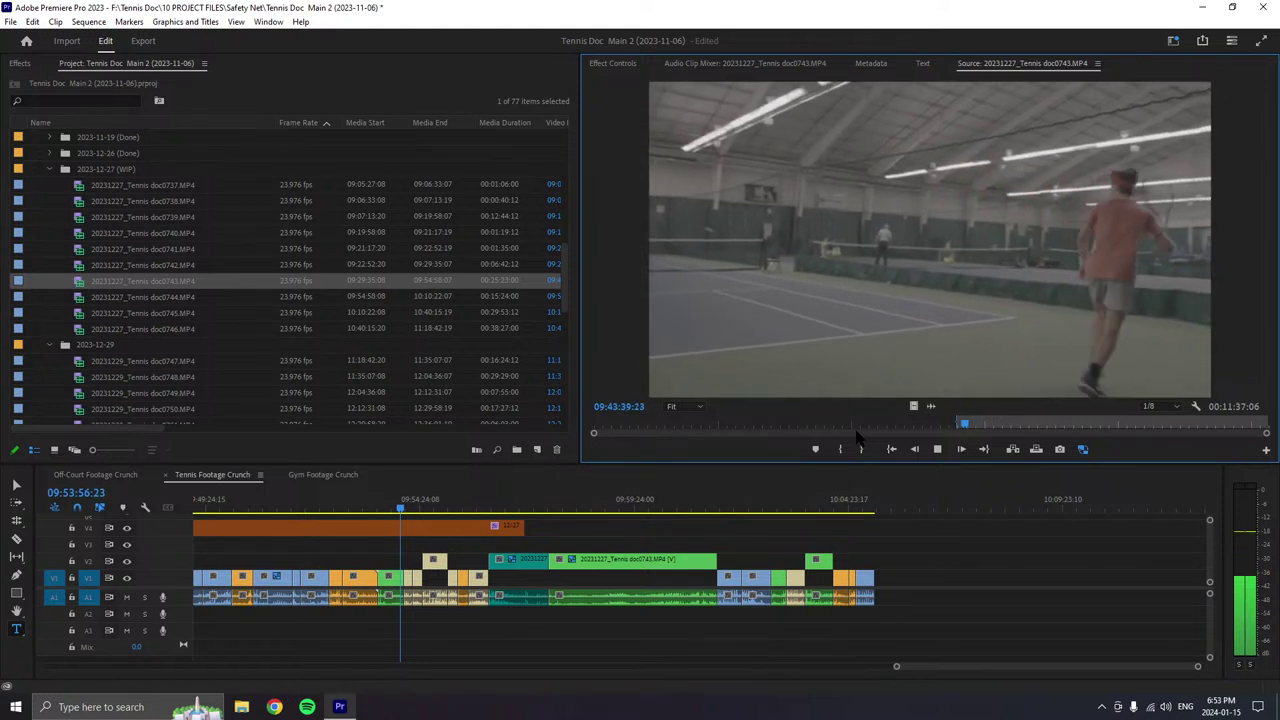
{"action": "key", "text": "space"}
{"action": "key", "text": "o"}
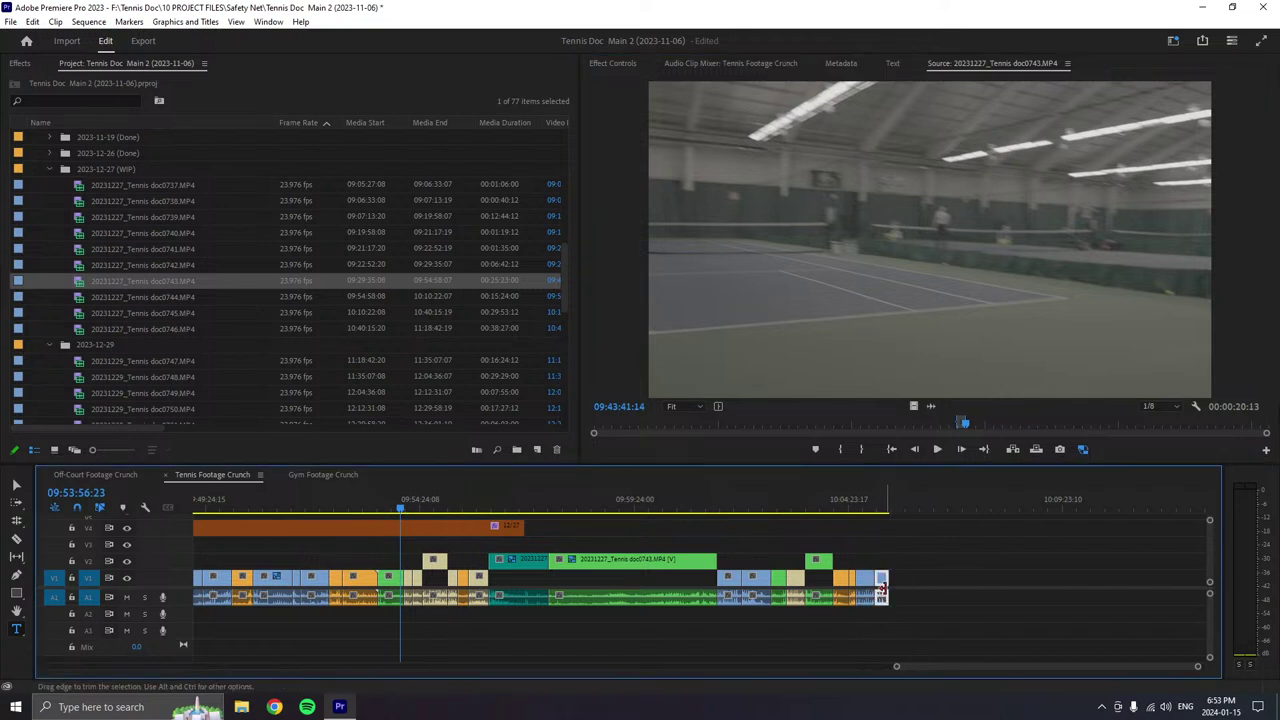
- Give the 21-second doc0743 excerpt at the end of V1 the Tan label
{"action": "right_click", "coordinate": [882, 578]}
{"action": "mouse_move", "coordinate": [902, 372]}
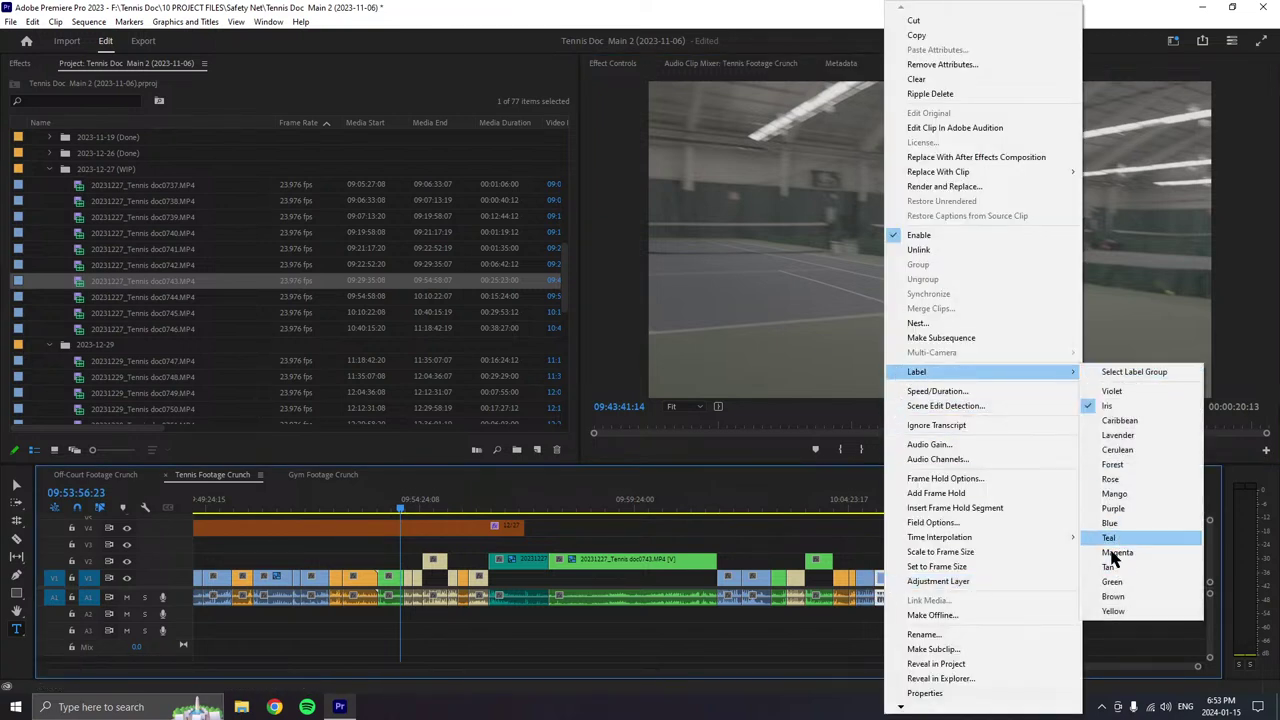
{"action": "left_click", "coordinate": [1116, 576]}
- Mark a doc0743 excerpt of about 53 seconds ending at about 09:47:01 and append it to the end of V1
{"action": "left_click", "coordinate": [937, 449]}
{"action": "left_click", "coordinate": [840, 449]}
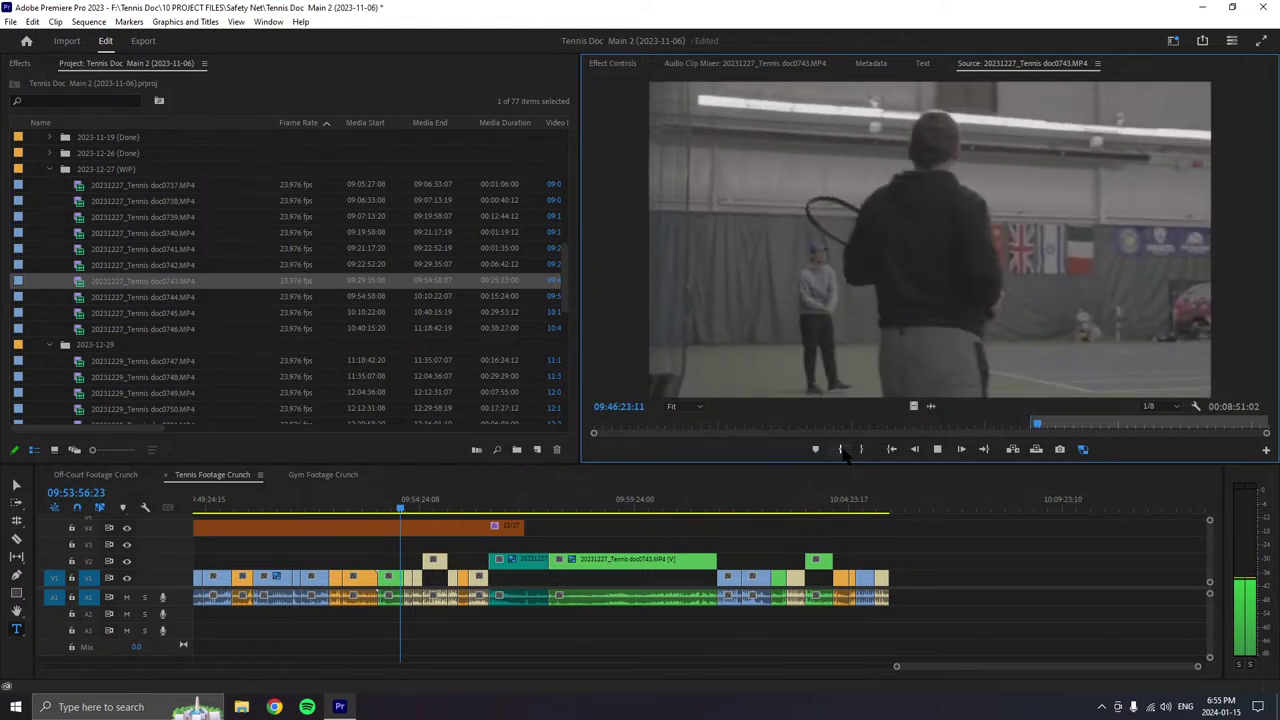
{"action": "key", "text": "space"}
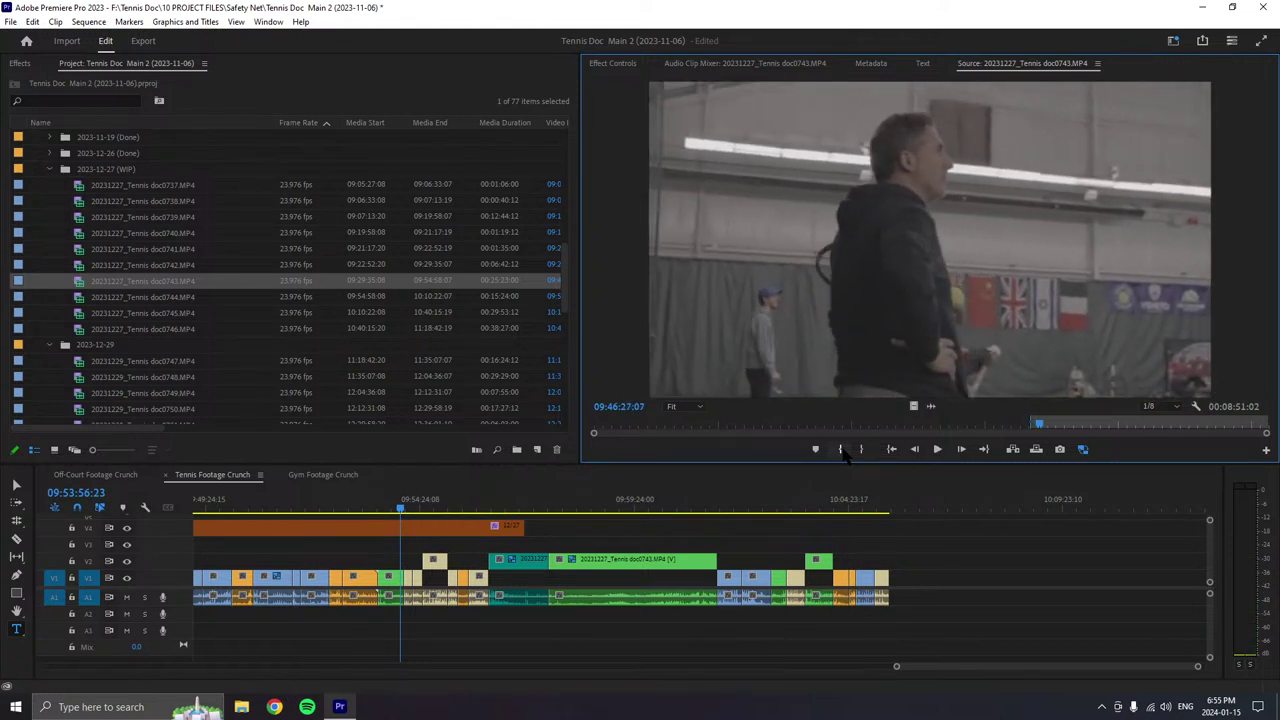
{"action": "key", "text": "space"}
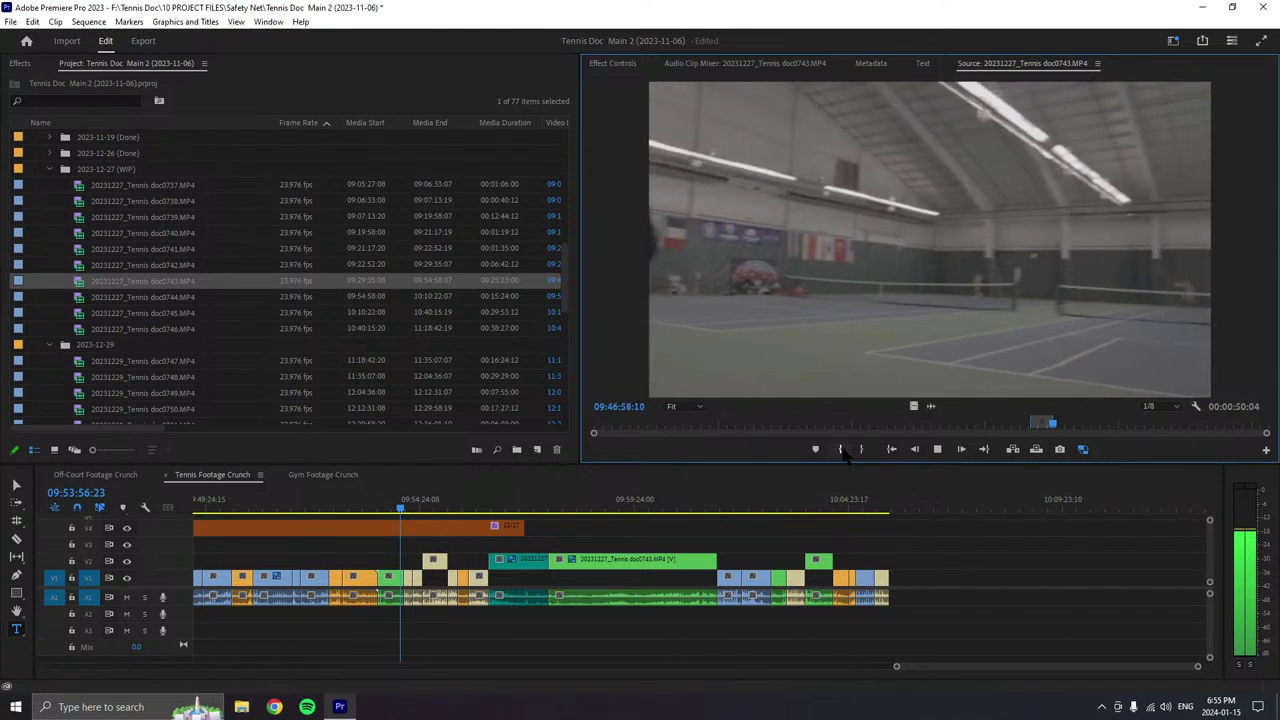
{"action": "key", "text": "space"}
{"action": "key", "text": "space"}
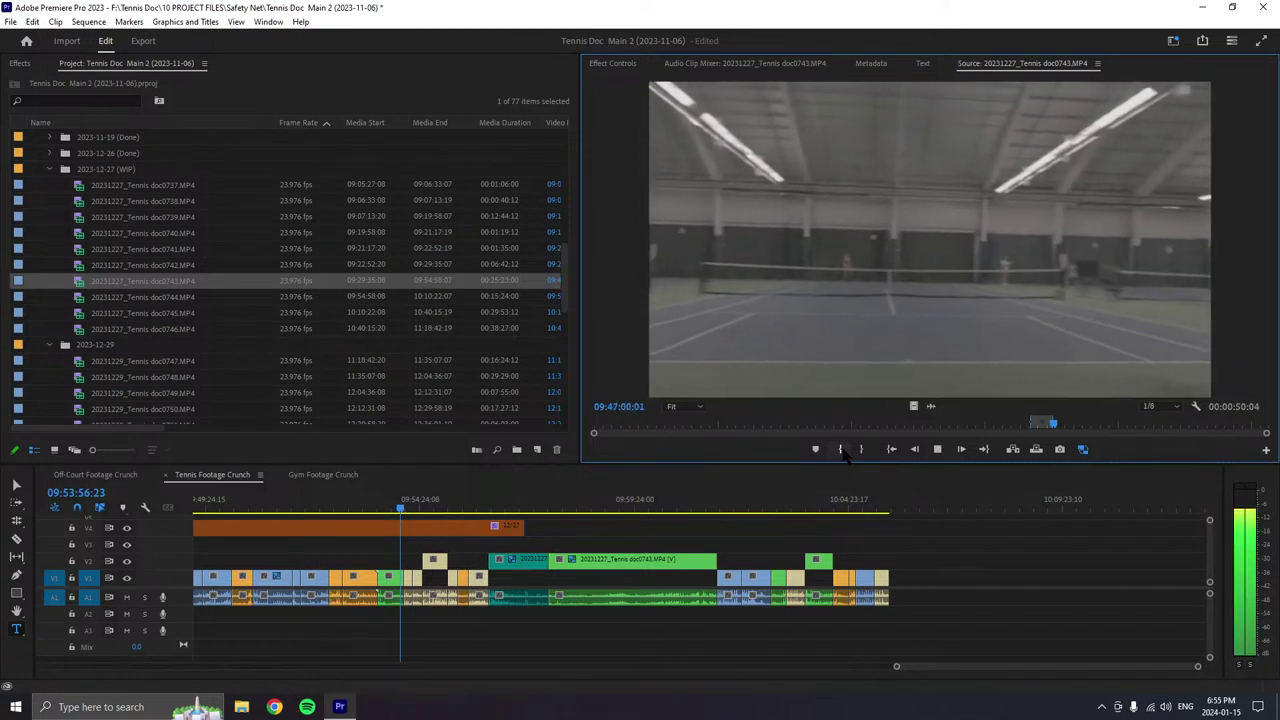
{"action": "key", "text": "space"}
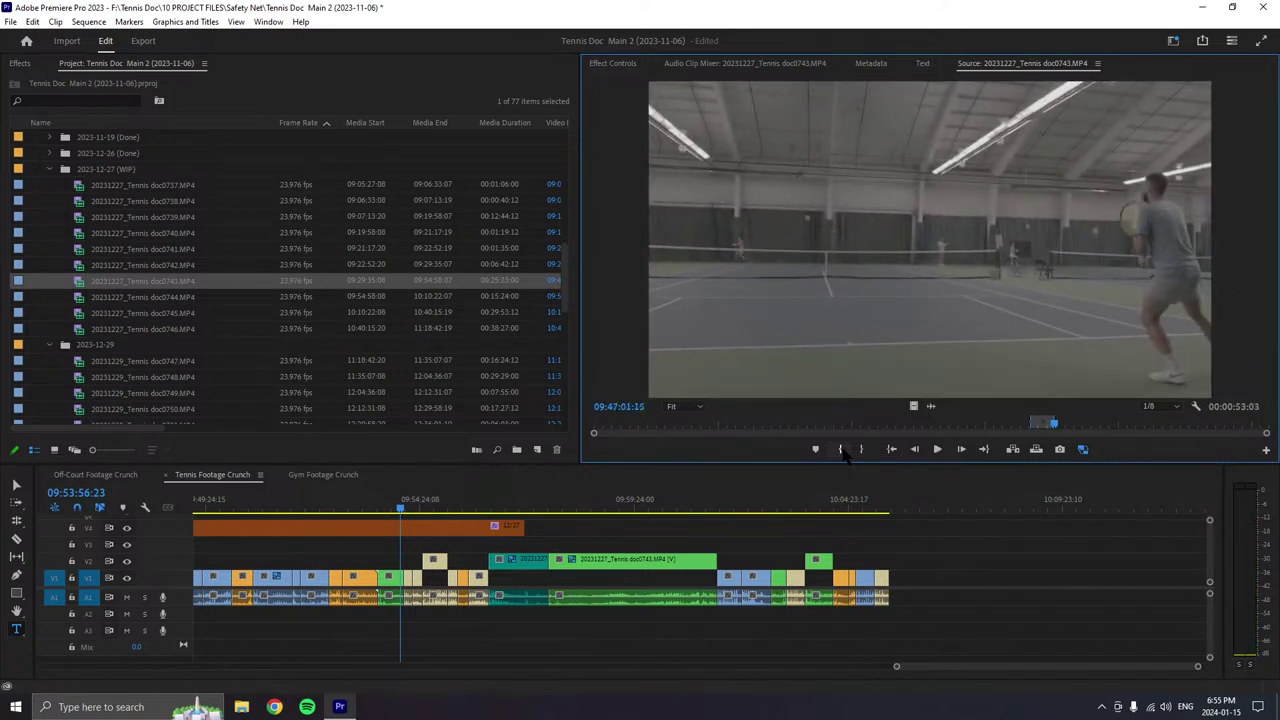
{"action": "left_click_drag", "start_coordinate": [923, 385], "coordinate": [938, 562]}
- Give the 53-second doc0743 excerpt at the end of V1 the Mango label
{"action": "right_click", "coordinate": [906, 577]}
{"action": "mouse_move", "coordinate": [915, 374]}
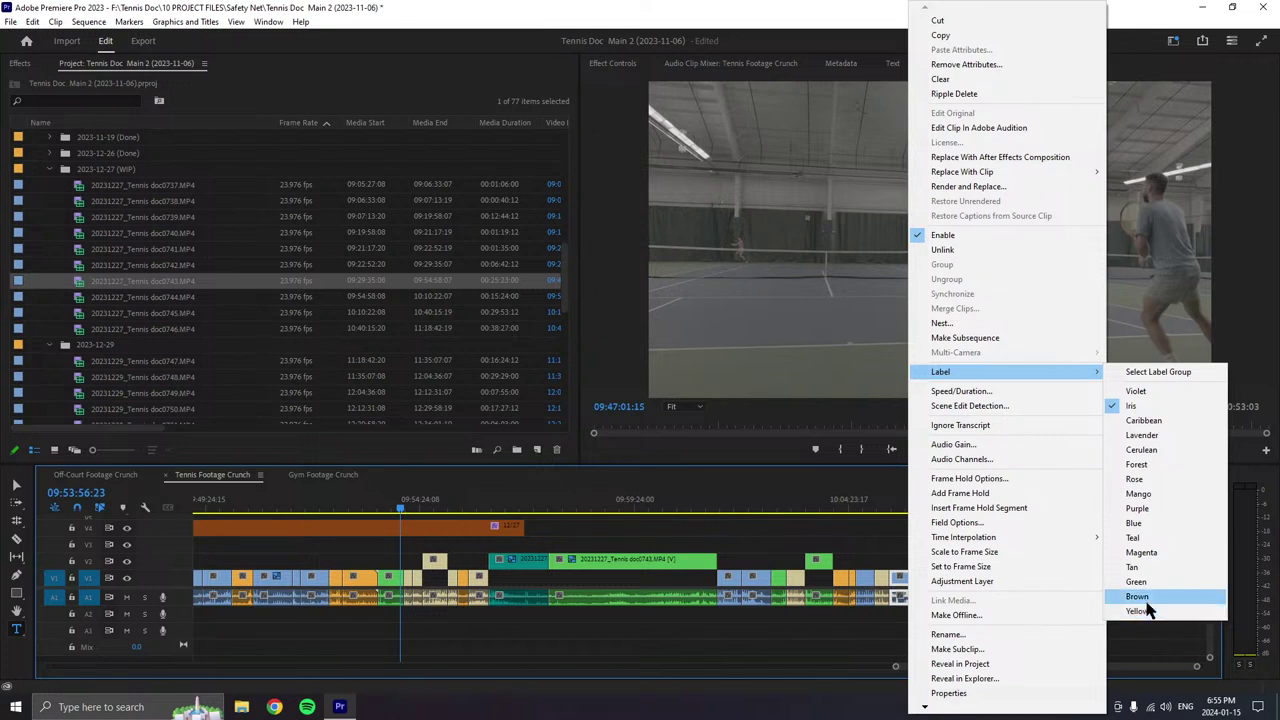
{"action": "left_click", "coordinate": [1138, 493]}
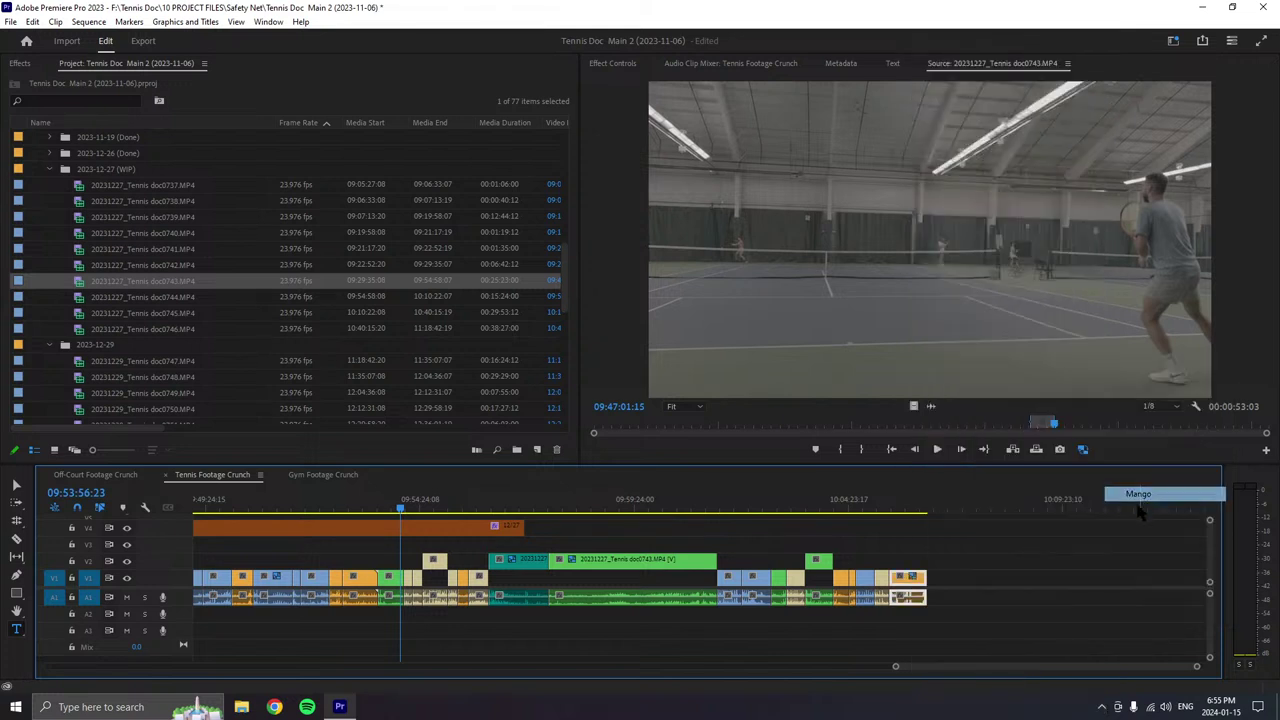
- Move the 53-second Mango-labelled doc0743 excerpt from V1 up to V2 and save the project
{"action": "left_click_drag", "start_coordinate": [920, 568], "coordinate": [918, 560]}
{"action": "key", "text": "ctrl+s"}
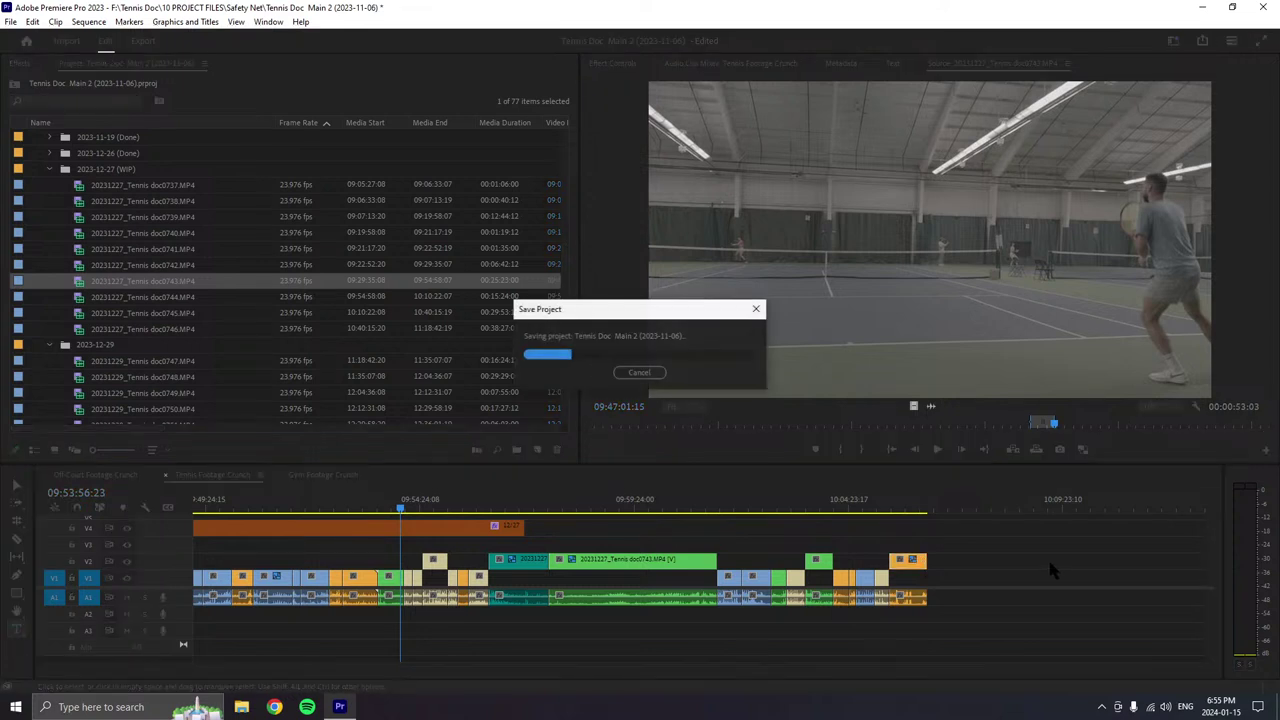
- Mark a doc0743 excerpt of about 1 minute 29 seconds ending at about 09:49:03 and append it to the sequence
{"action": "left_click", "coordinate": [843, 453]}
{"action": "key", "text": "space"}
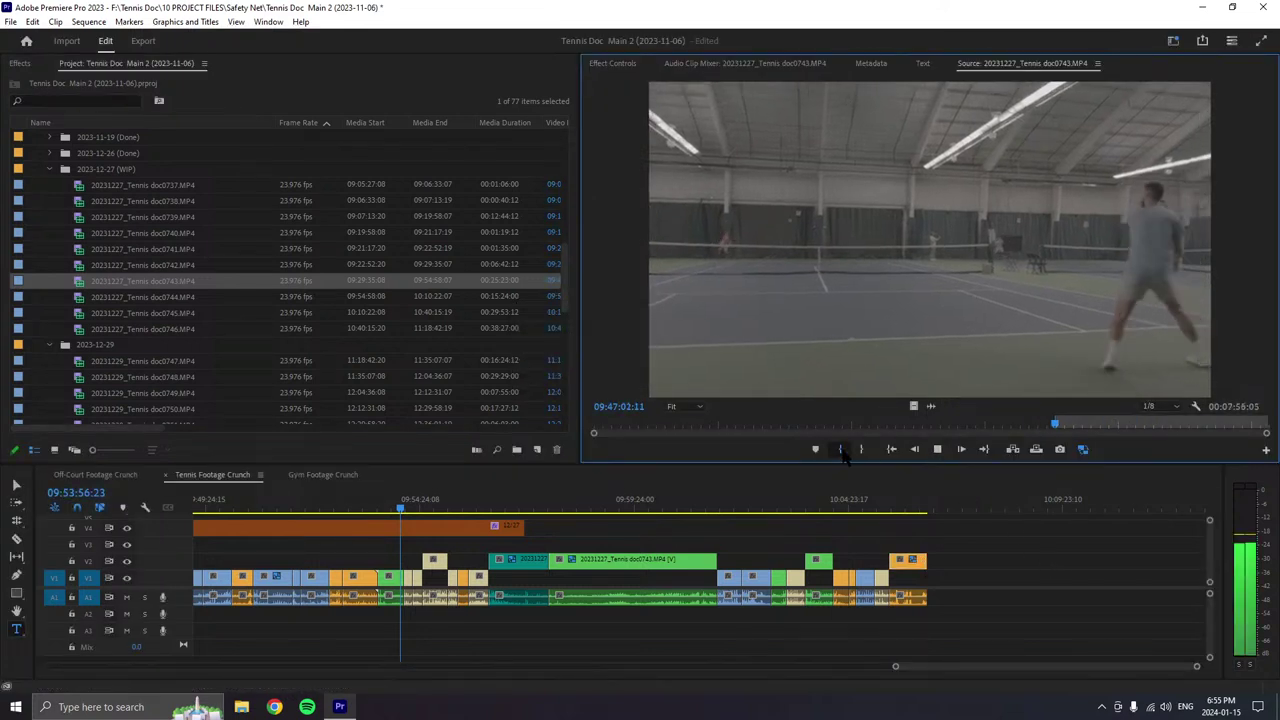
{"action": "left_click", "coordinate": [841, 450]}
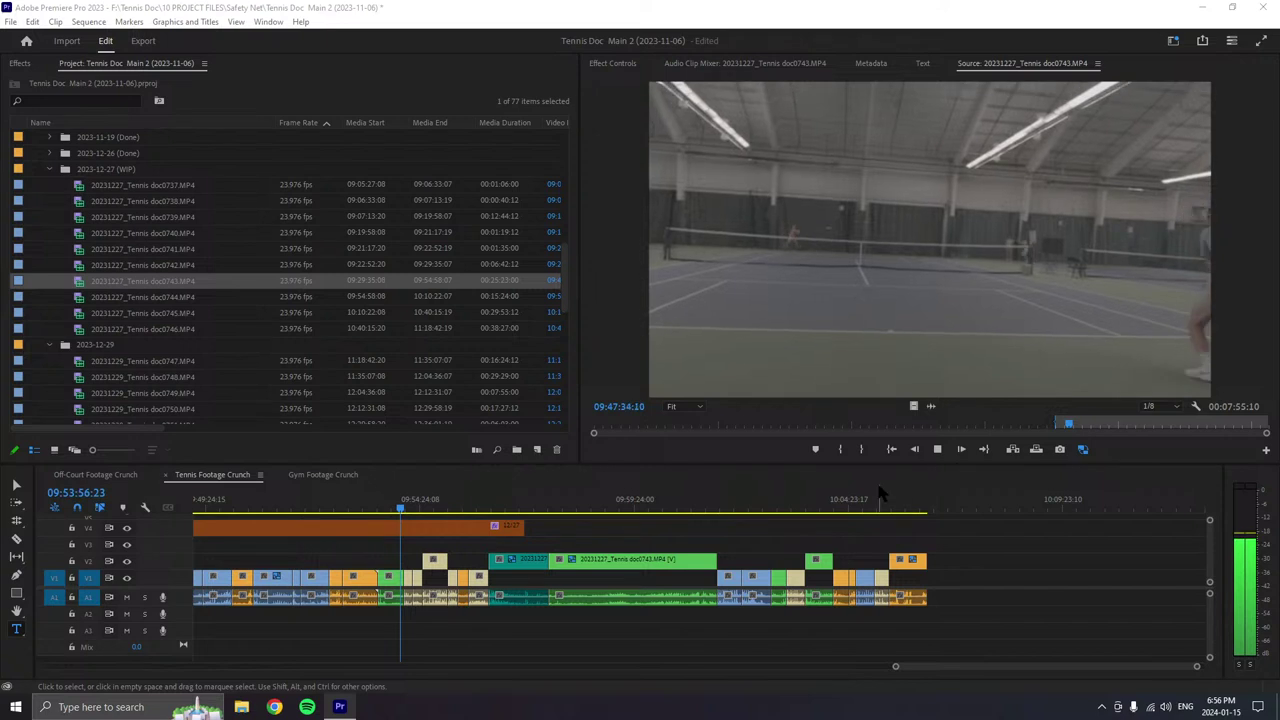
{"action": "left_click", "coordinate": [840, 450]}
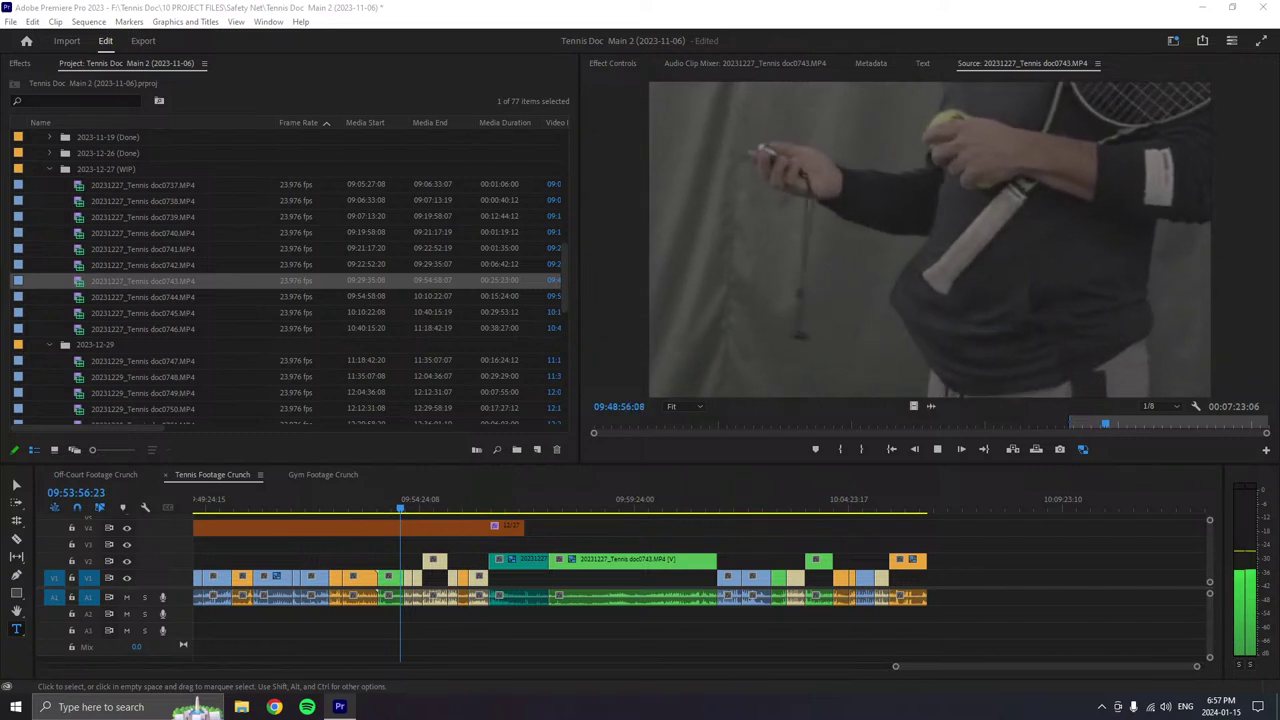
{"action": "left_click", "coordinate": [938, 450]}
{"action": "left_click", "coordinate": [939, 450]}
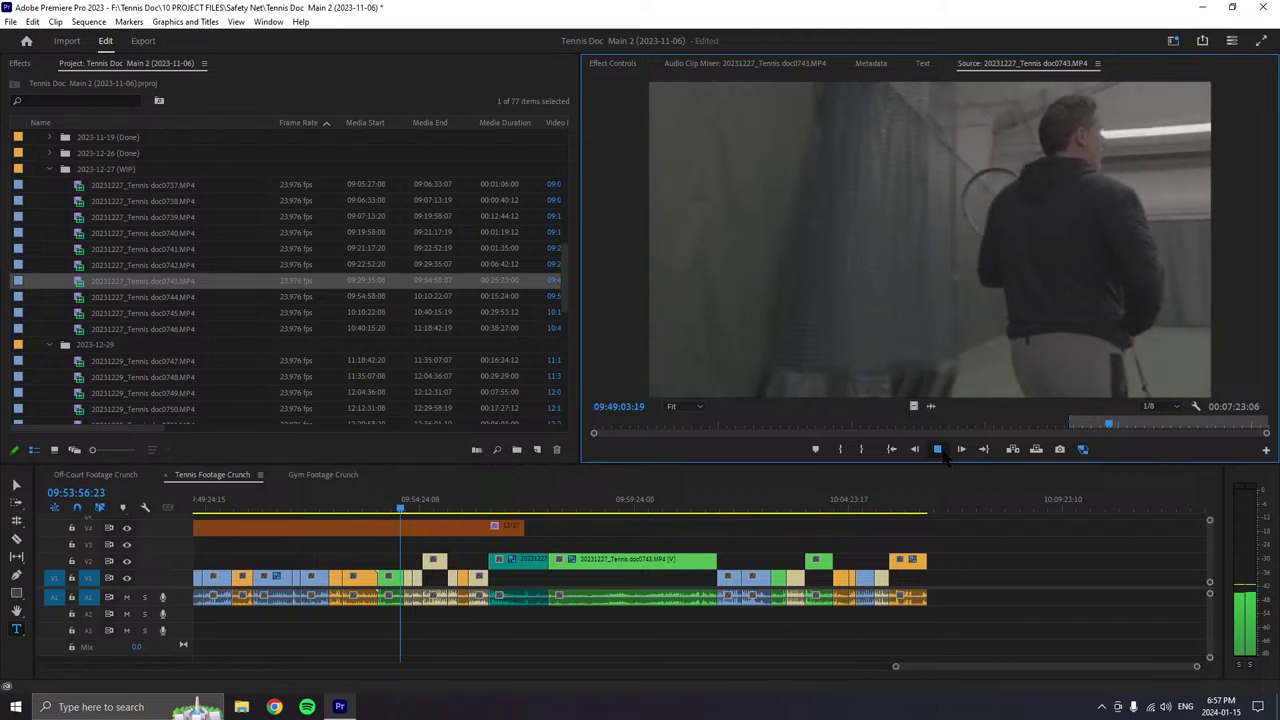
{"action": "left_click", "coordinate": [938, 450]}
{"action": "left_click", "coordinate": [866, 450]}
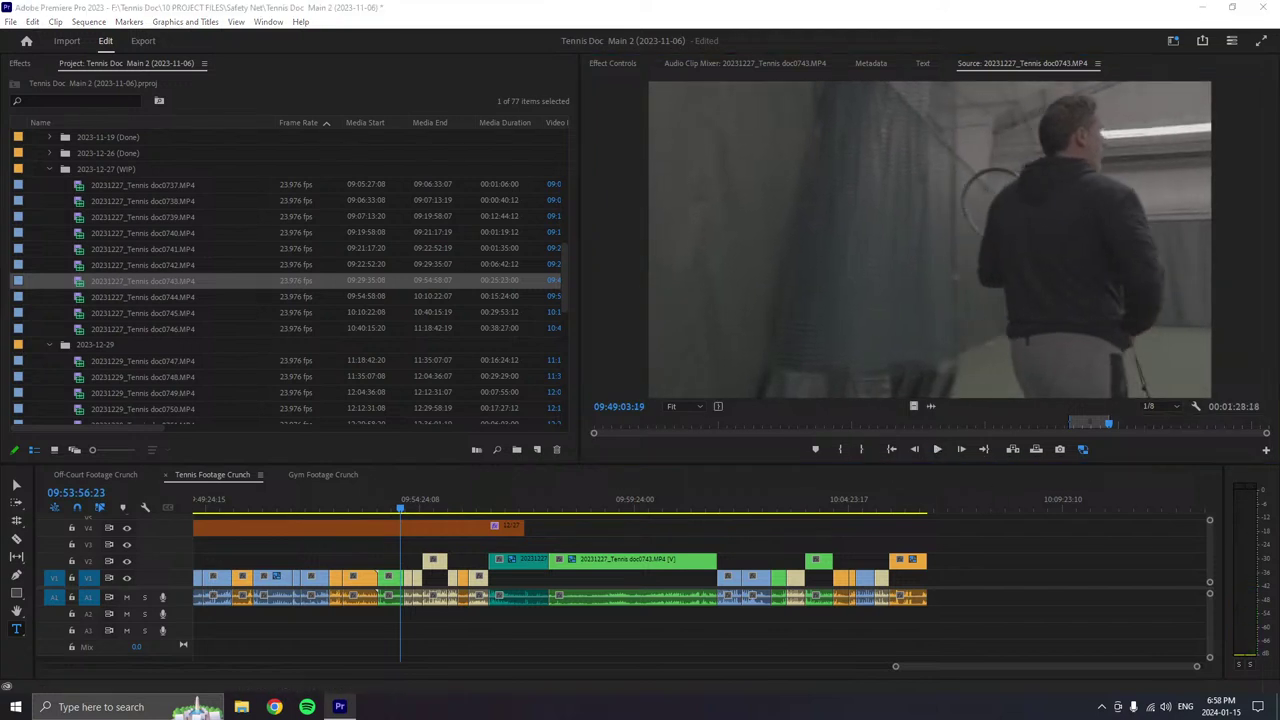
{"action": "left_click", "coordinate": [982, 624]}
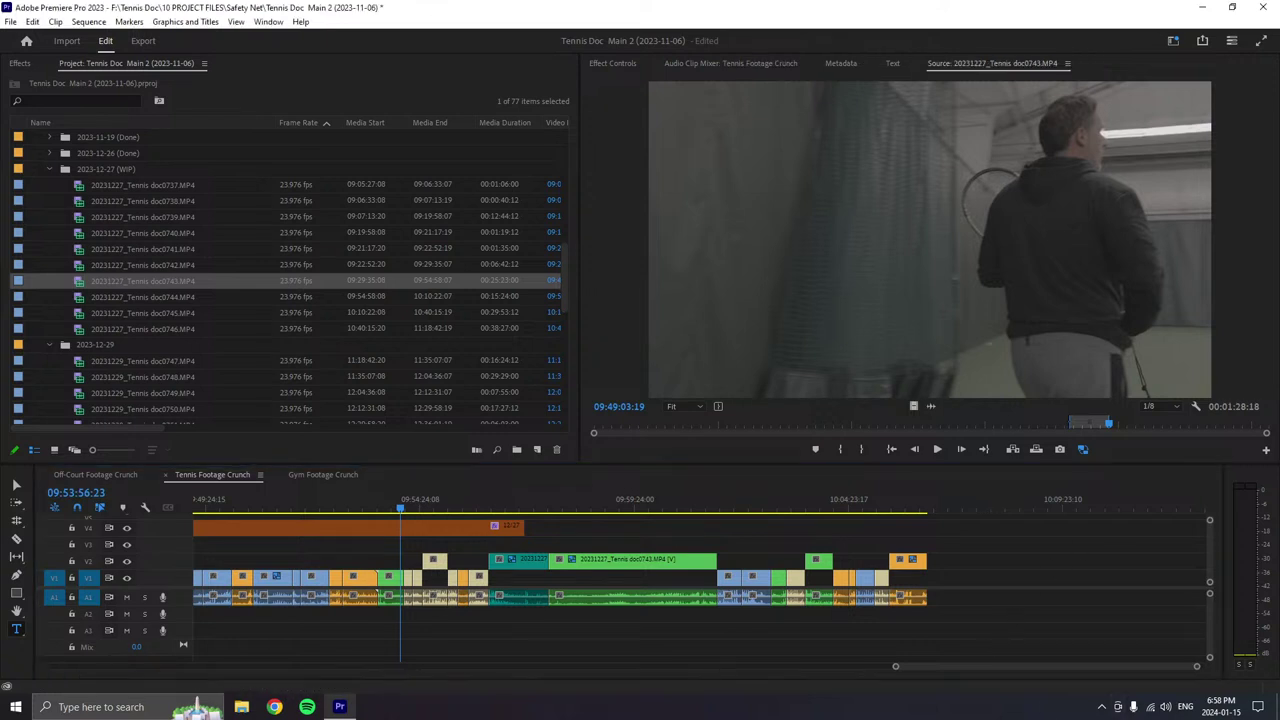
{"action": "left_click_drag", "start_coordinate": [967, 316], "coordinate": [966, 620]}
- Give the doc0743 excerpt of about 1 minute 29 seconds the Mango label and place it on V3
{"action": "right_click", "coordinate": [966, 618]}
{"action": "mouse_move", "coordinate": [998, 372]}
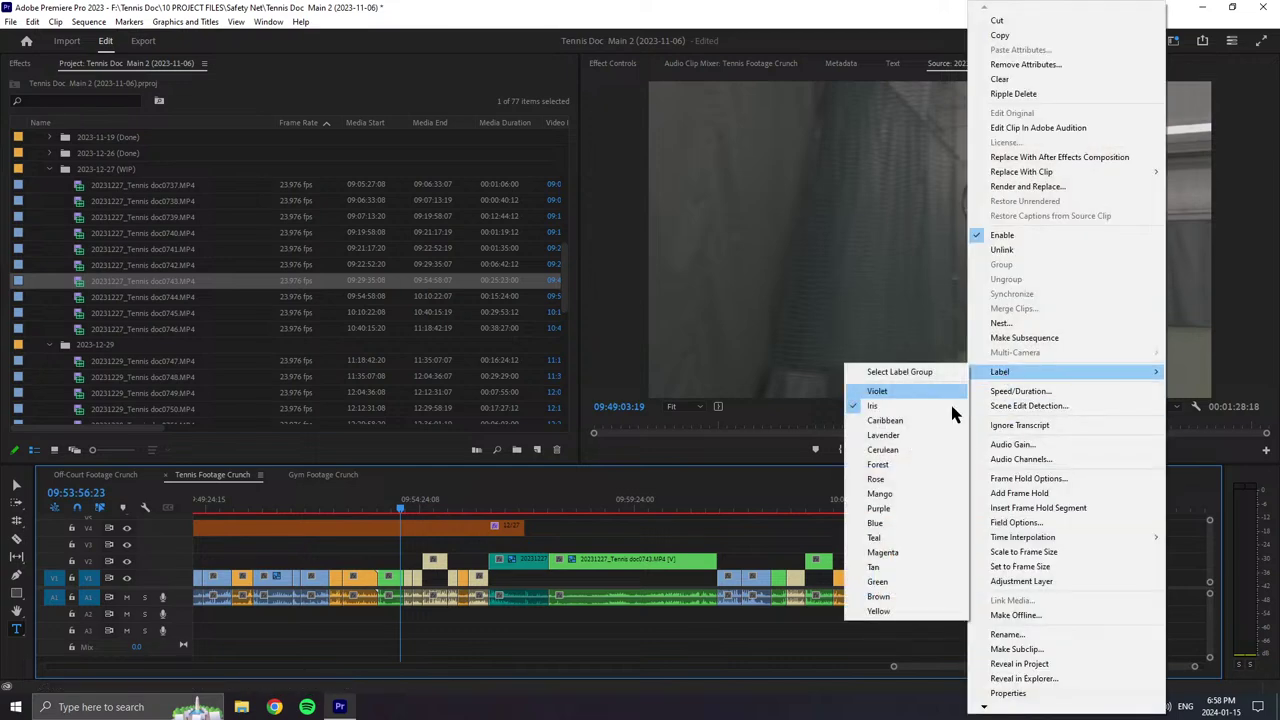
{"action": "left_click", "coordinate": [890, 493]}
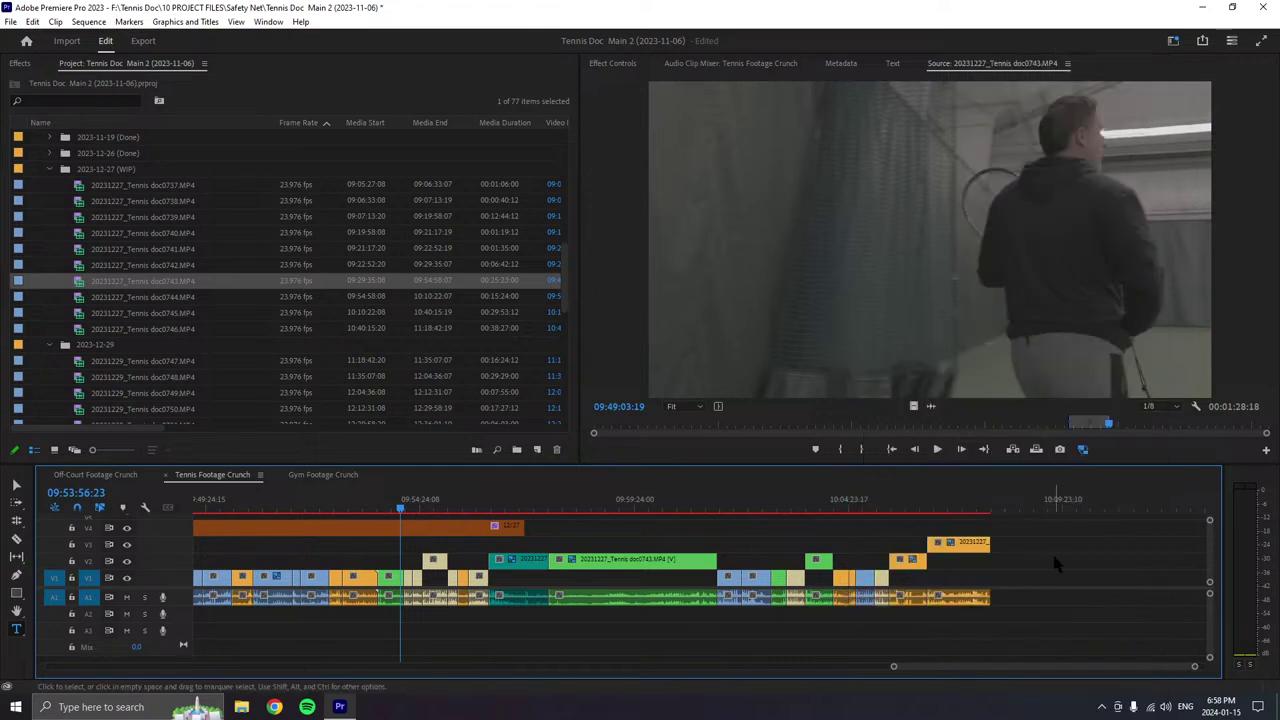
- Mark a new doc0743 in point just after the previous excerpt and review the footage up to about 09:53:41
{"action": "scroll", "coordinate": [1046, 563], "scroll_direction": "down", "scroll_amount": 2}
{"action": "left_click", "coordinate": [937, 449]}
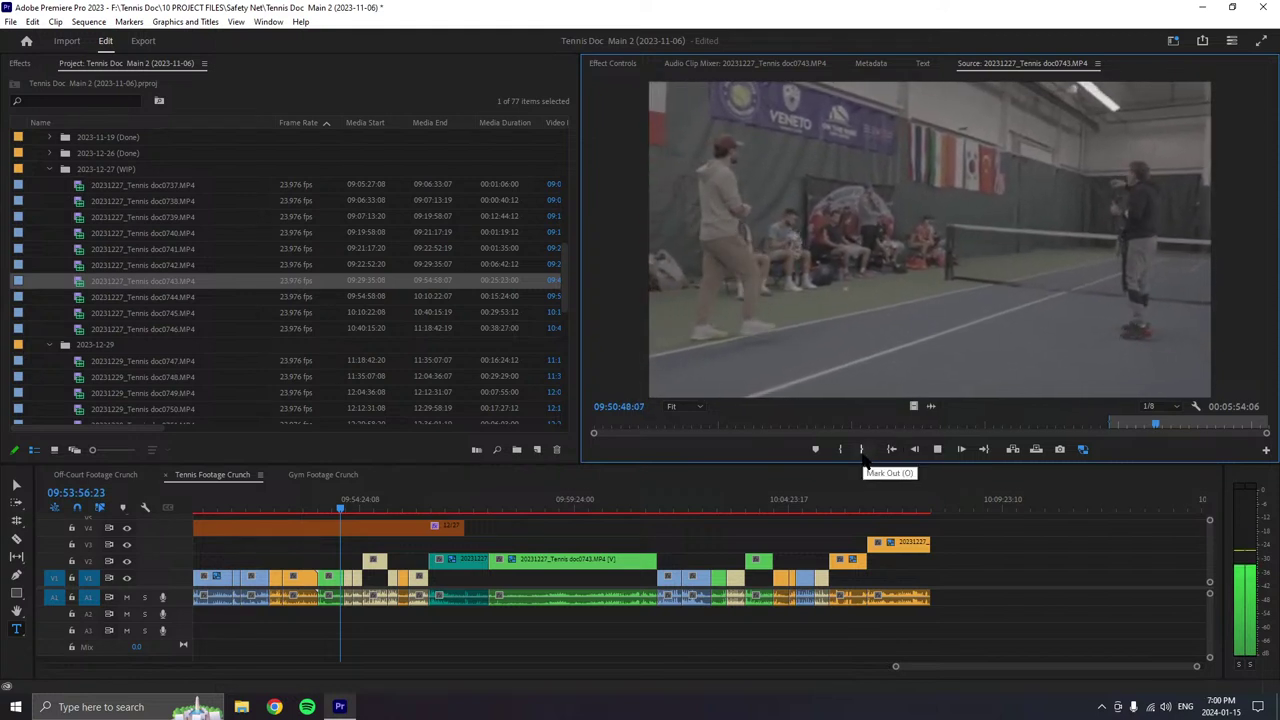
{"action": "scroll", "coordinate": [892, 618], "scroll_direction": "down", "scroll_amount": 3}
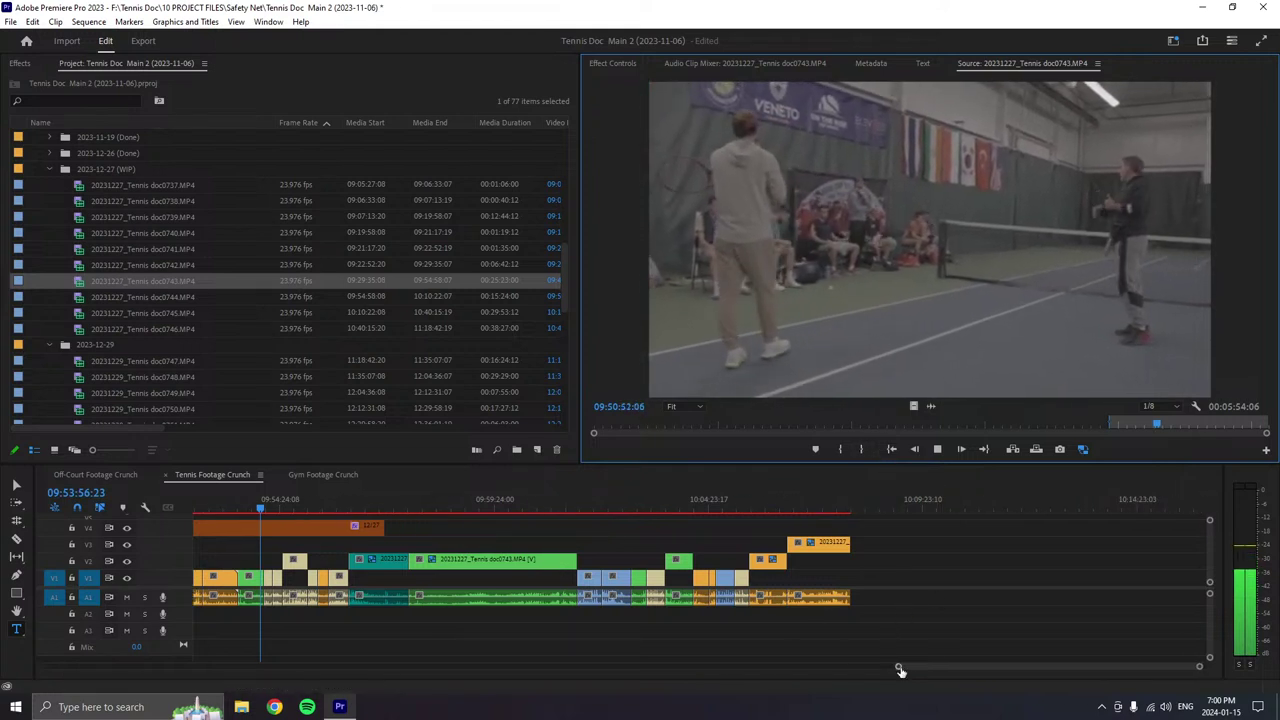
{"action": "left_click_drag", "start_coordinate": [898, 666], "coordinate": [832, 660]}
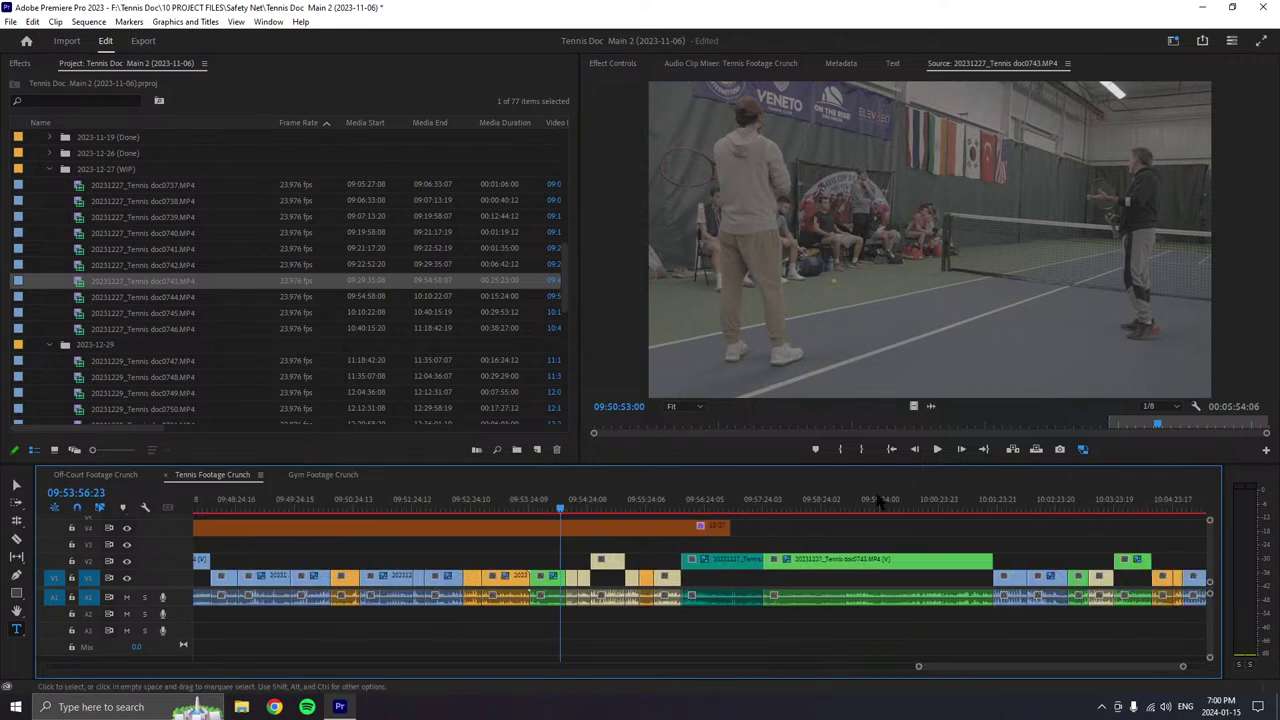
{"action": "left_click", "coordinate": [937, 449]}
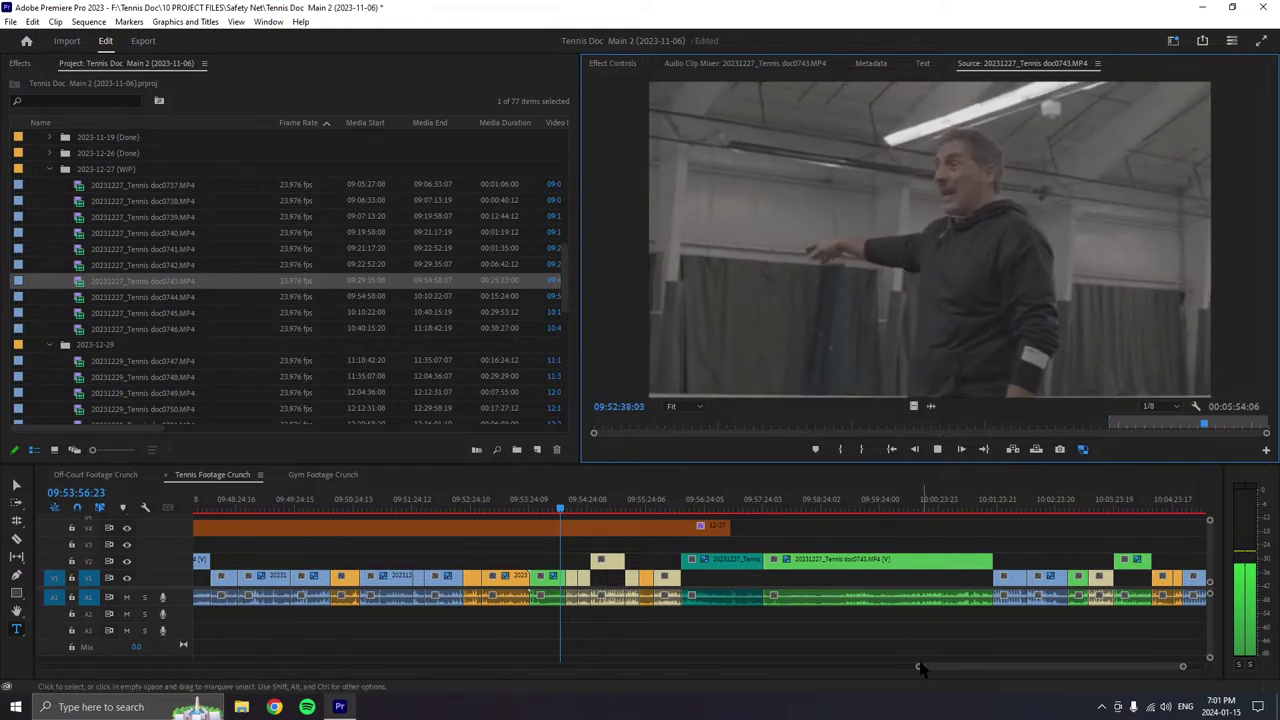
{"action": "left_click_drag", "start_coordinate": [921, 668], "coordinate": [818, 667]}
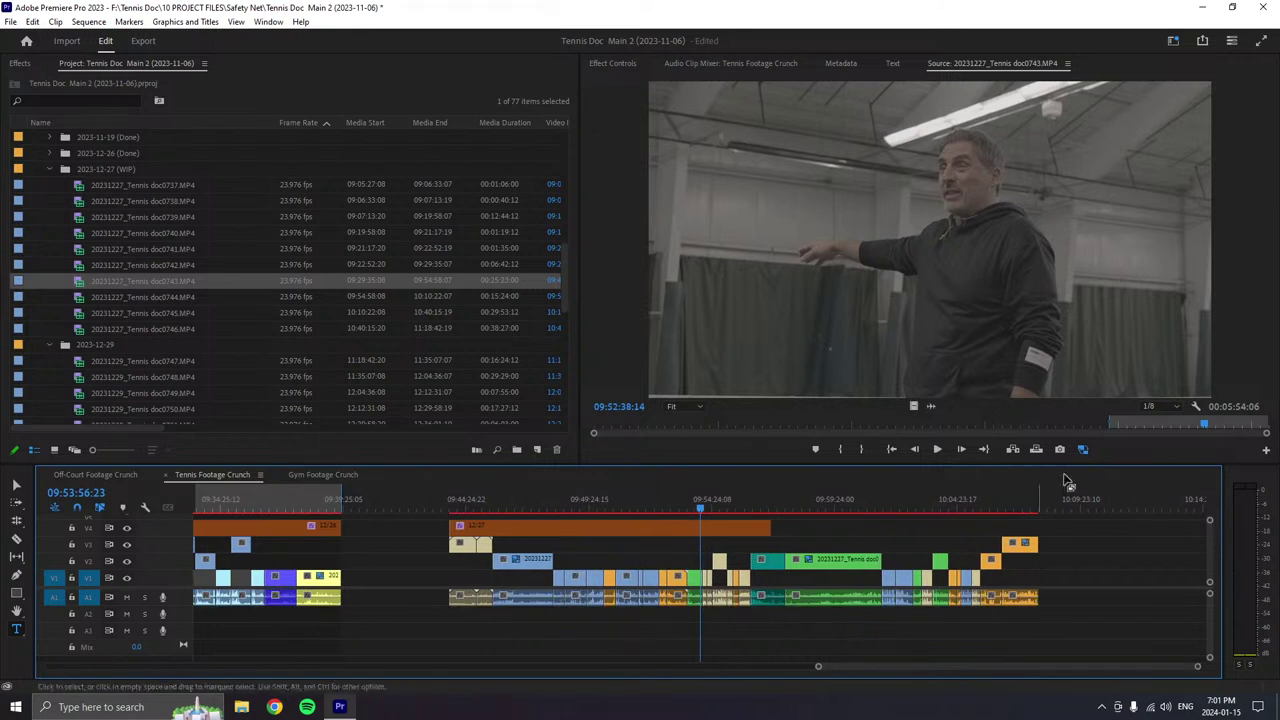
{"action": "left_click", "coordinate": [936, 449]}
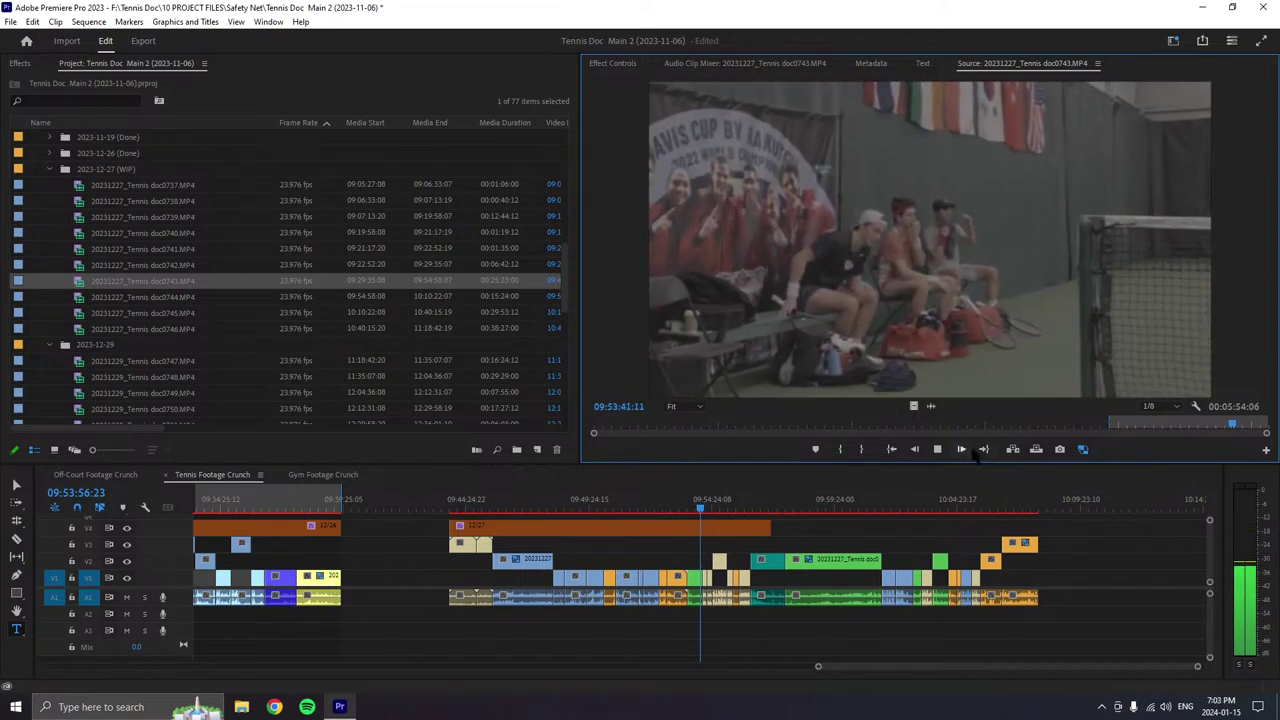
- Set the doc0743 out point at about 09:53:59 and append the excerpt of about 4 minutes 54 seconds to V1
{"action": "left_click", "coordinate": [937, 449]}
{"action": "left_click", "coordinate": [862, 449]}
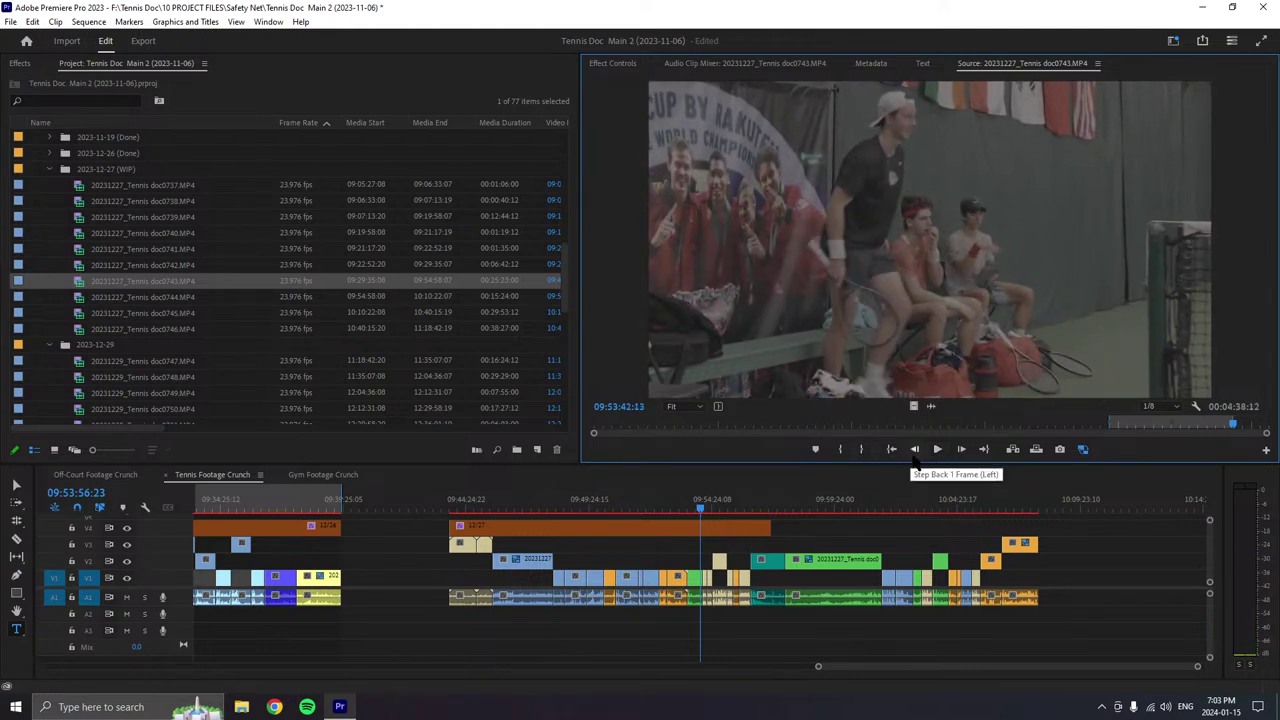
{"action": "left_click", "coordinate": [937, 449]}
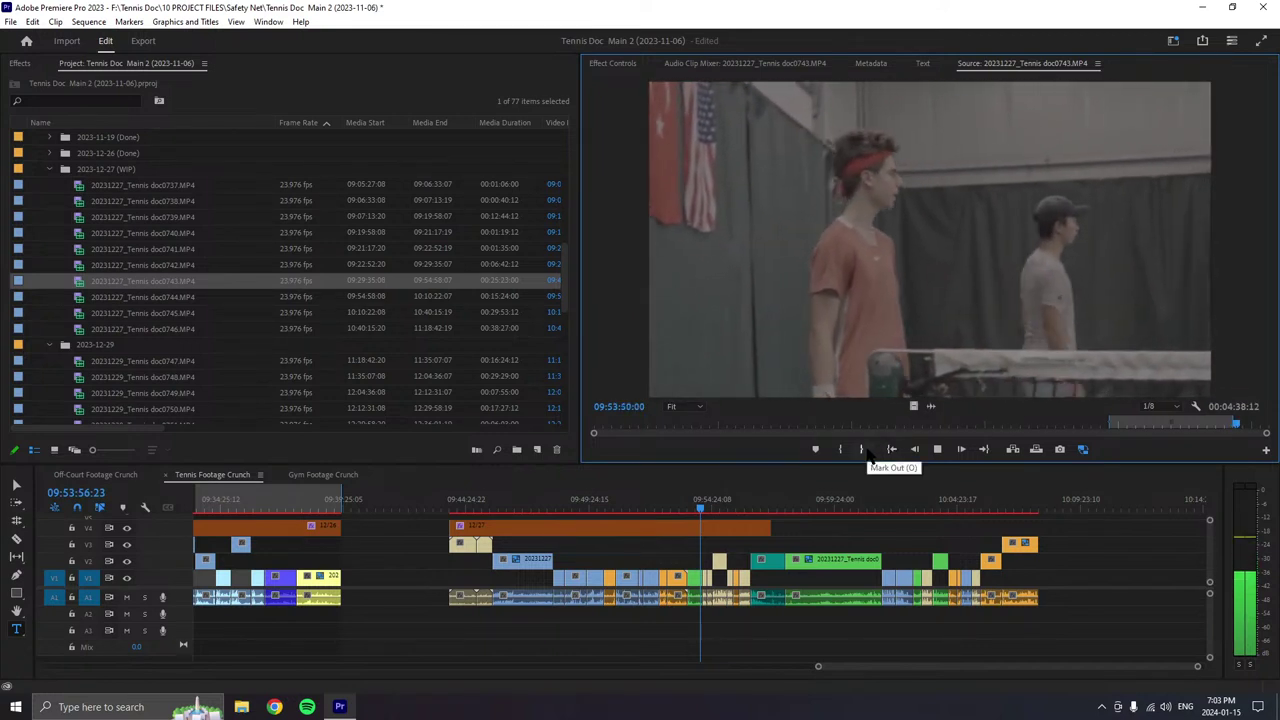
{"action": "left_click", "coordinate": [866, 451]}
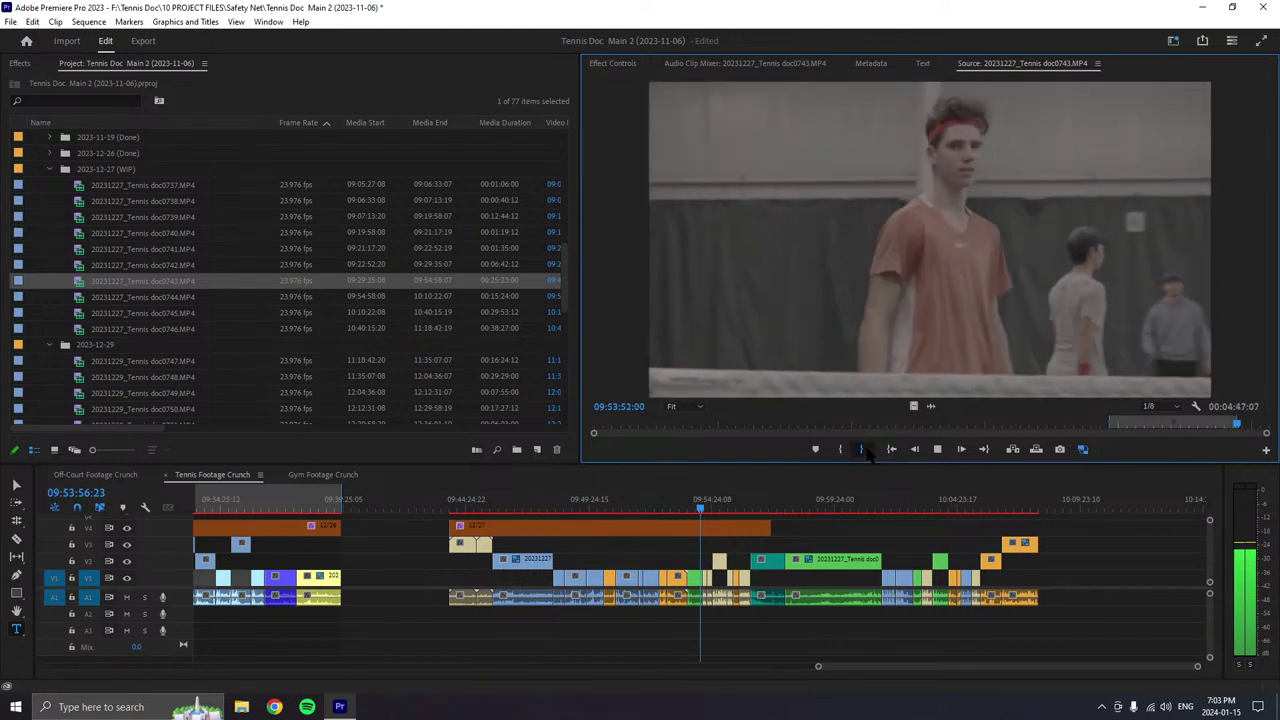
{"action": "left_click", "coordinate": [866, 451]}
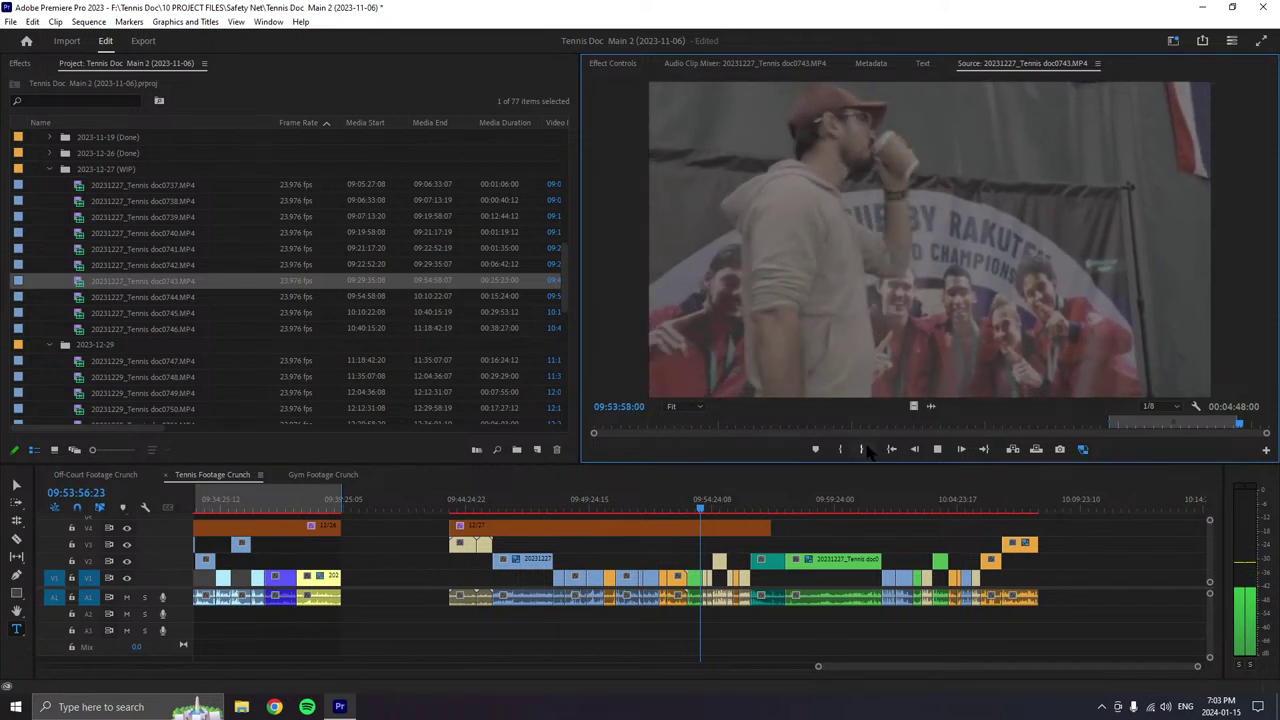
{"action": "left_click", "coordinate": [864, 449]}
{"action": "key", "text": "space"}
{"action": "left_click_drag", "start_coordinate": [1006, 283], "coordinate": [1050, 583]}
{"action": "scroll", "coordinate": [1052, 580], "scroll_direction": "right", "scroll_amount": 2}
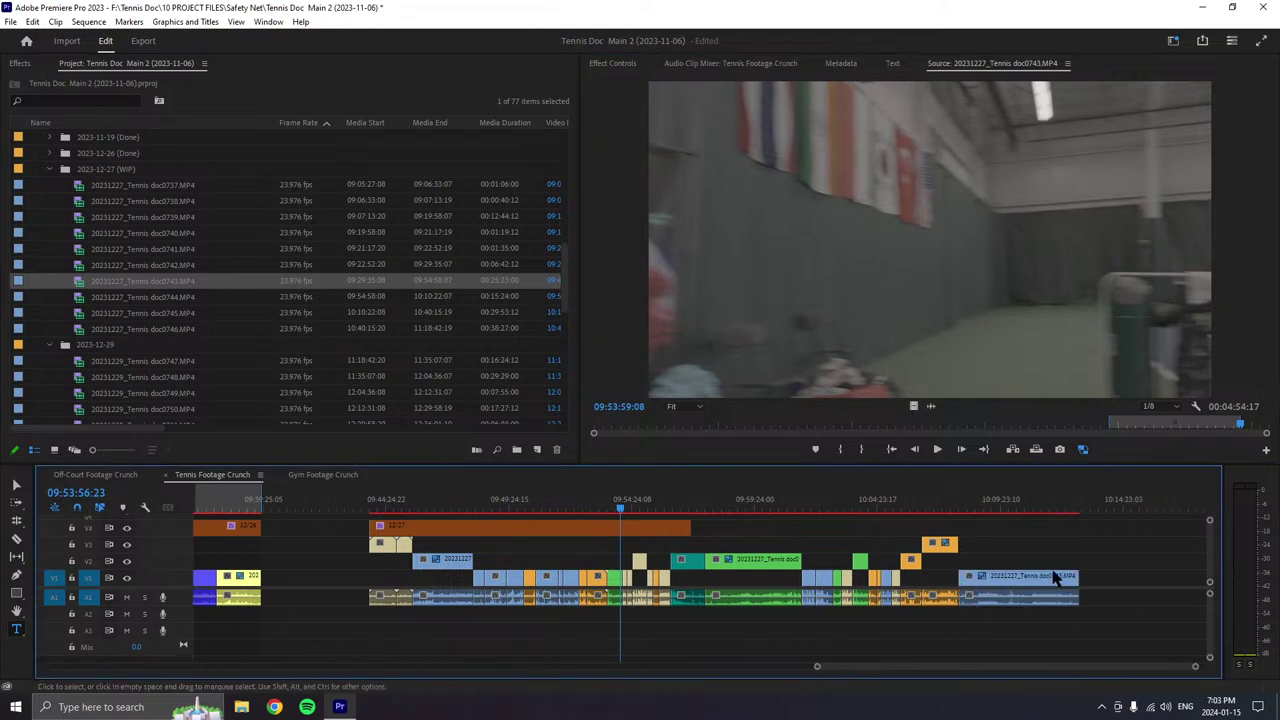
- Move the doc0743 excerpt of about 4 minutes 54 seconds from V1 to V3 and give it the Forest label
{"action": "left_click", "coordinate": [1046, 575]}
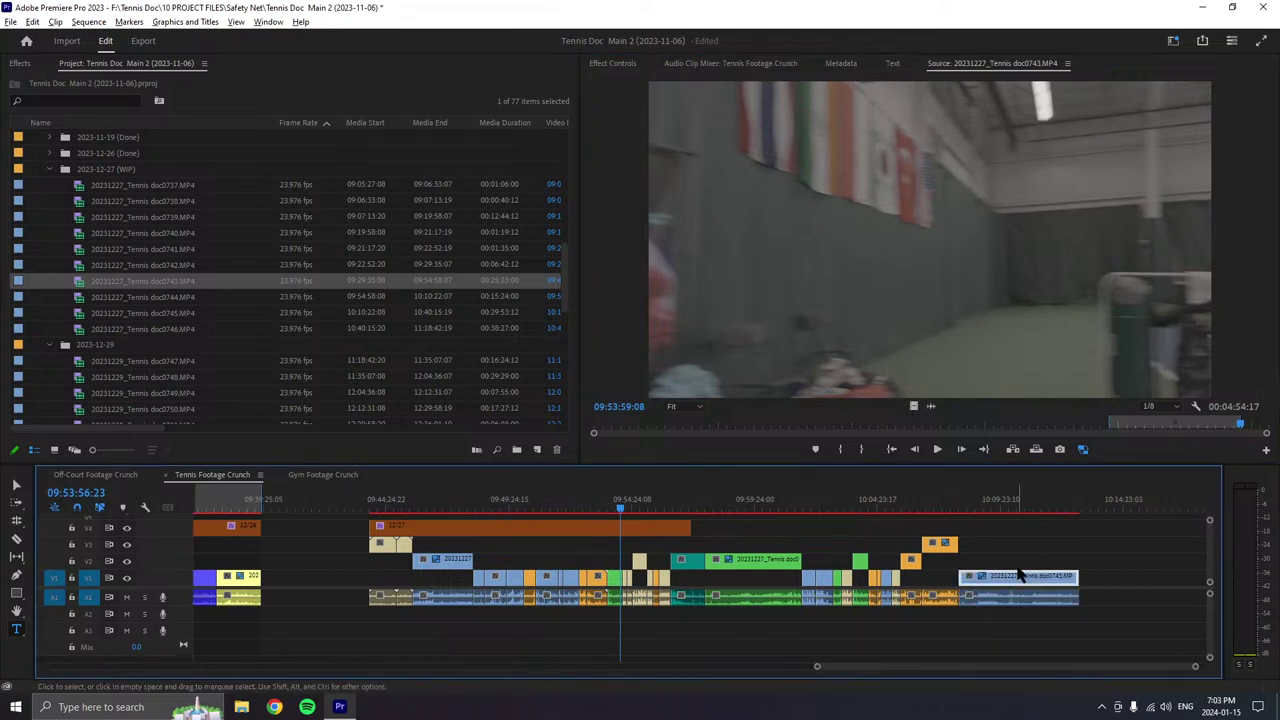
{"action": "left_click_drag", "start_coordinate": [1020, 575], "coordinate": [1020, 545]}
{"action": "left_click_drag", "start_coordinate": [1104, 540], "coordinate": [1059, 582]}
{"action": "right_click", "coordinate": [1059, 582]}
{"action": "mouse_move", "coordinate": [1090, 376]}
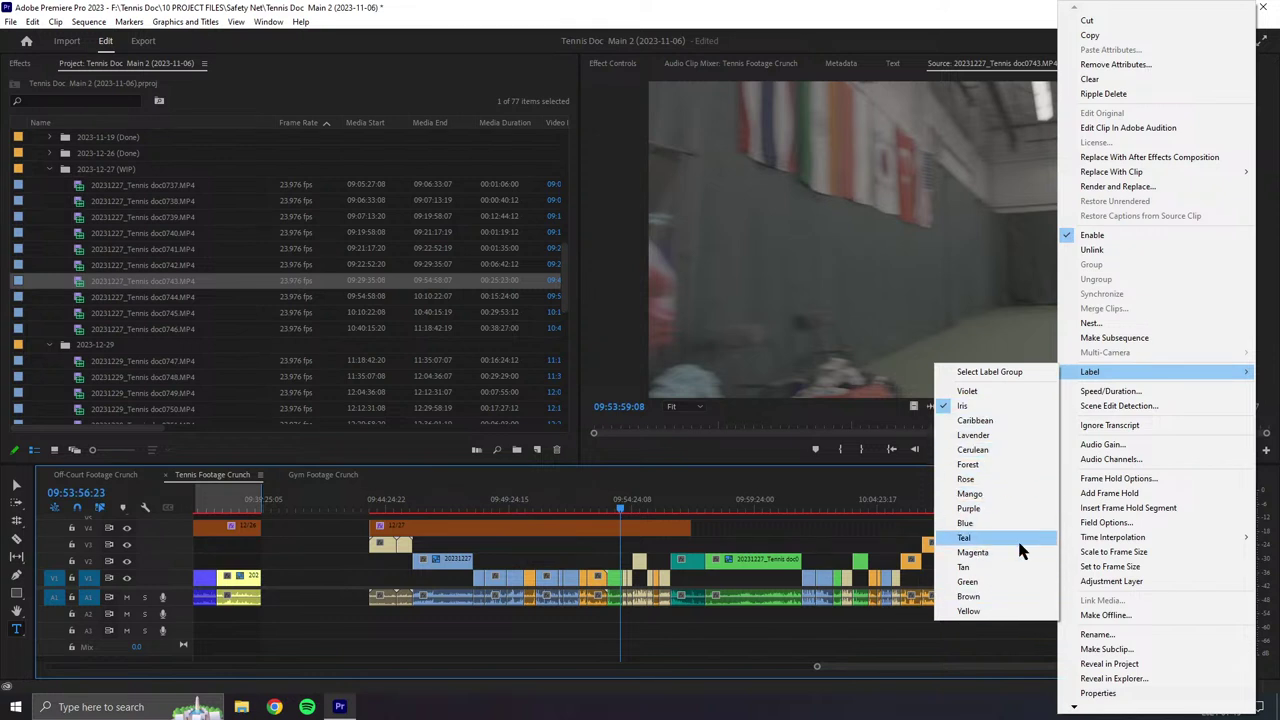
{"action": "left_click", "coordinate": [990, 466]}
{"action": "left_click", "coordinate": [1112, 549]}
{"action": "scroll", "coordinate": [1080, 530], "scroll_direction": "down", "scroll_amount": 3}
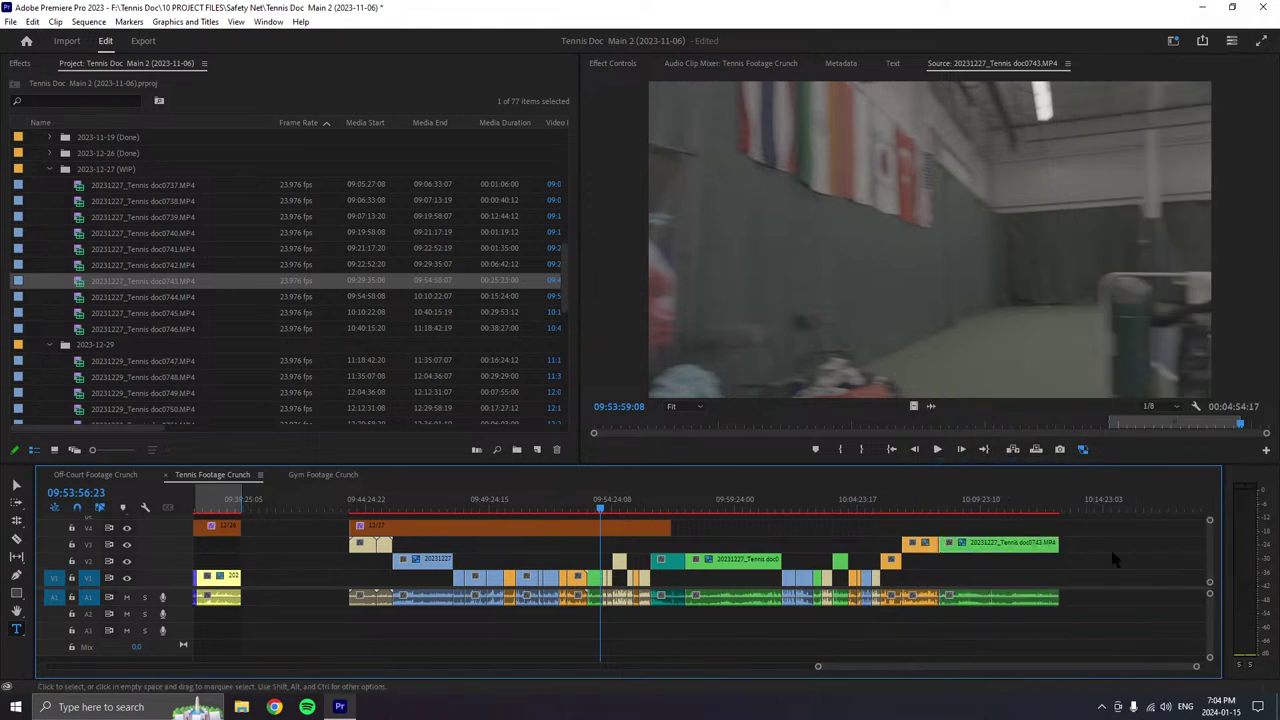
- Try a doc0743 excerpt of about 10 seconds ending at about 09:54:18 at the end of V1, and delete it
{"action": "left_click", "coordinate": [937, 449]}
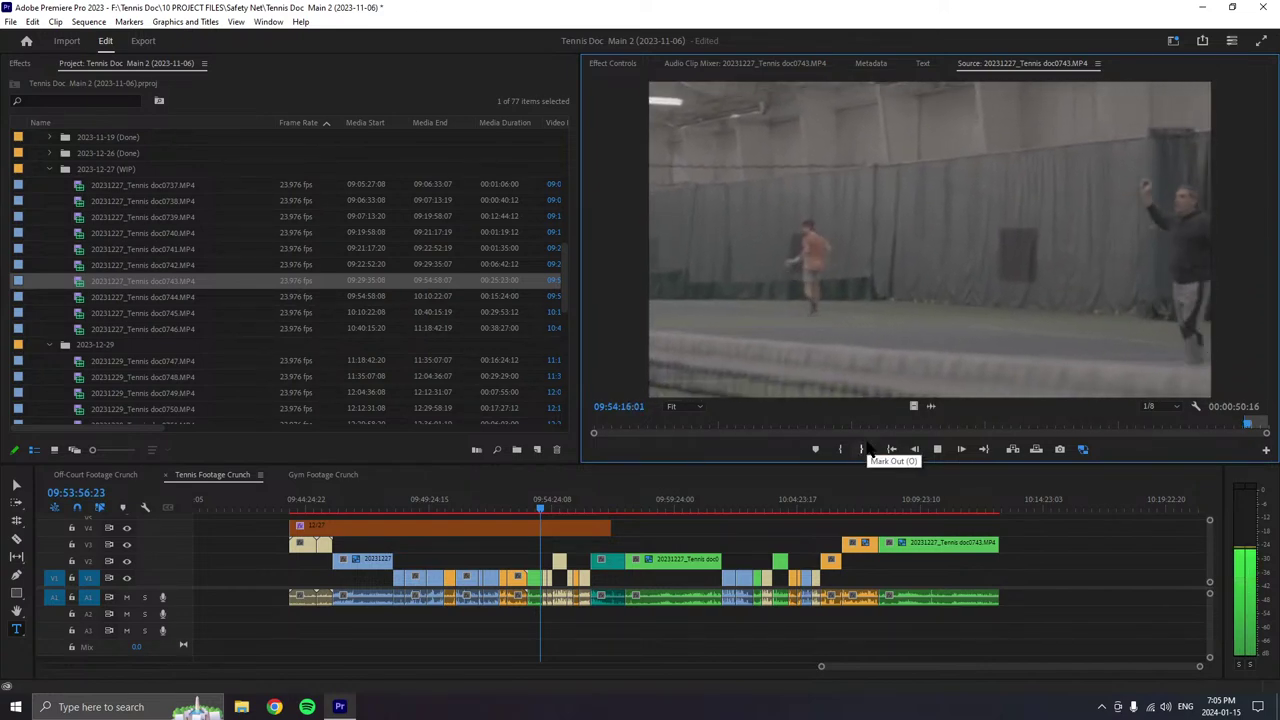
{"action": "left_click", "coordinate": [865, 449]}
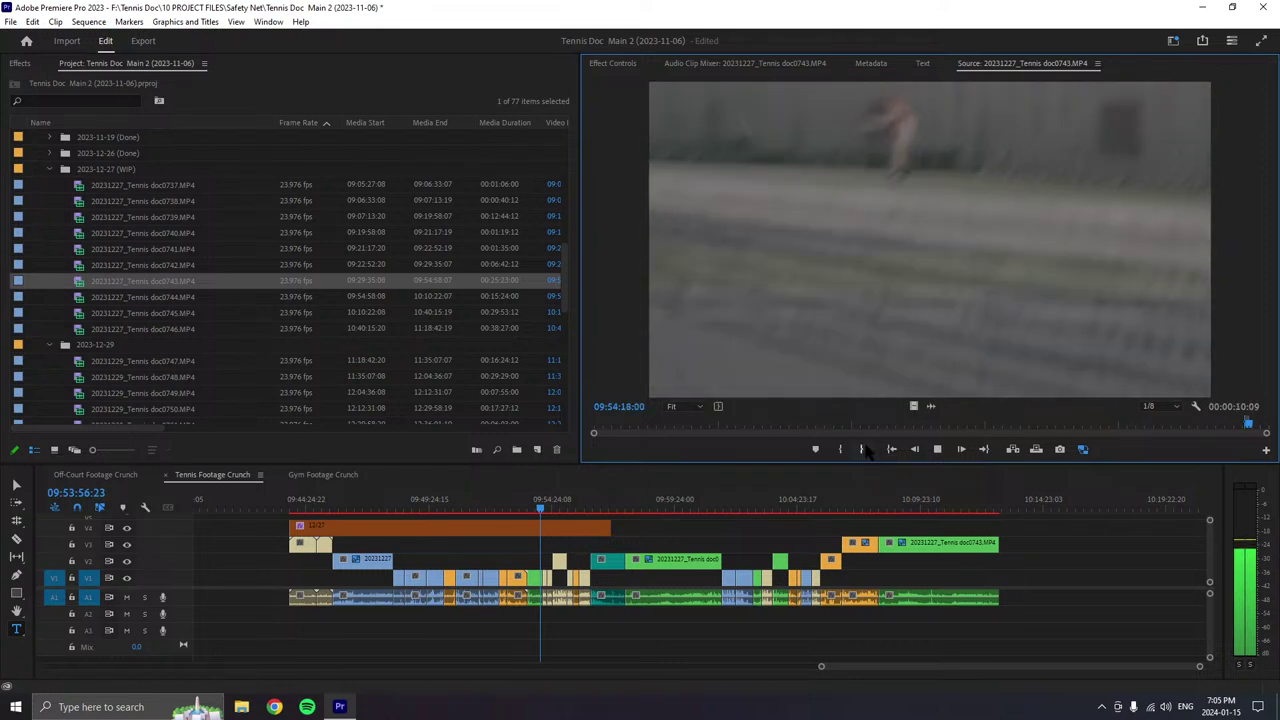
{"action": "left_click_drag", "start_coordinate": [1000, 314], "coordinate": [1008, 600]}
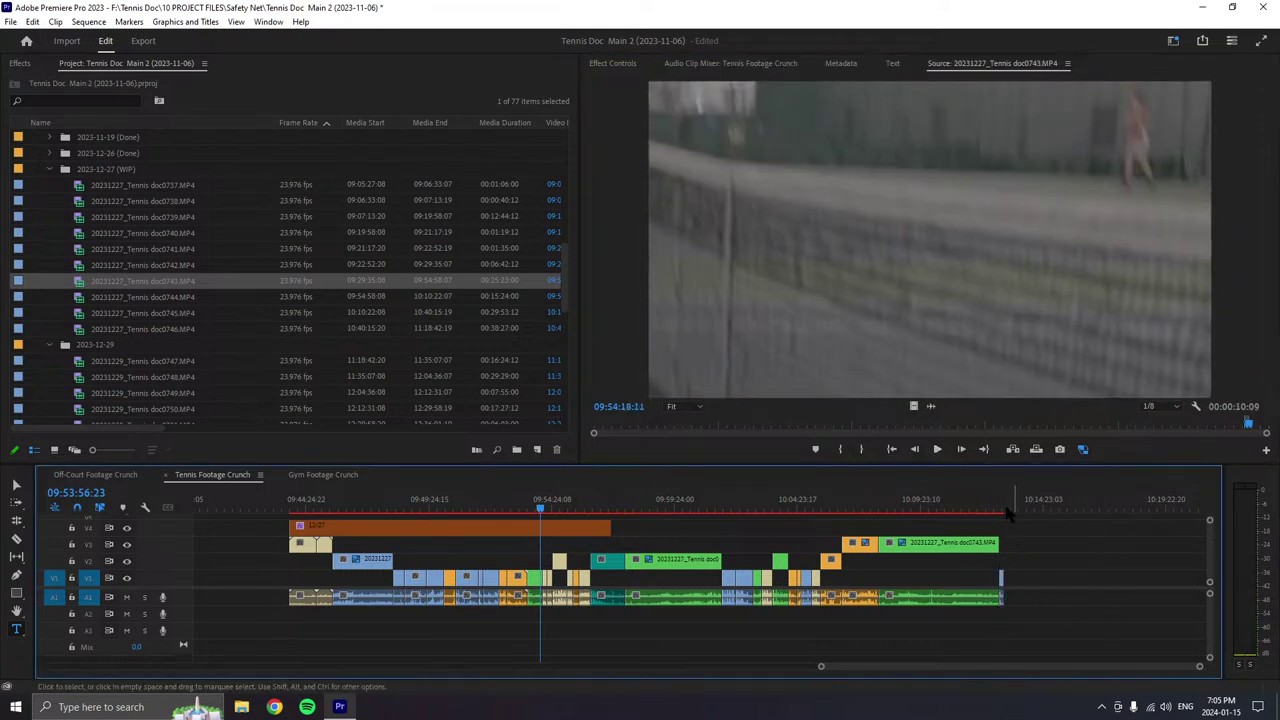
{"action": "left_click", "coordinate": [937, 449]}
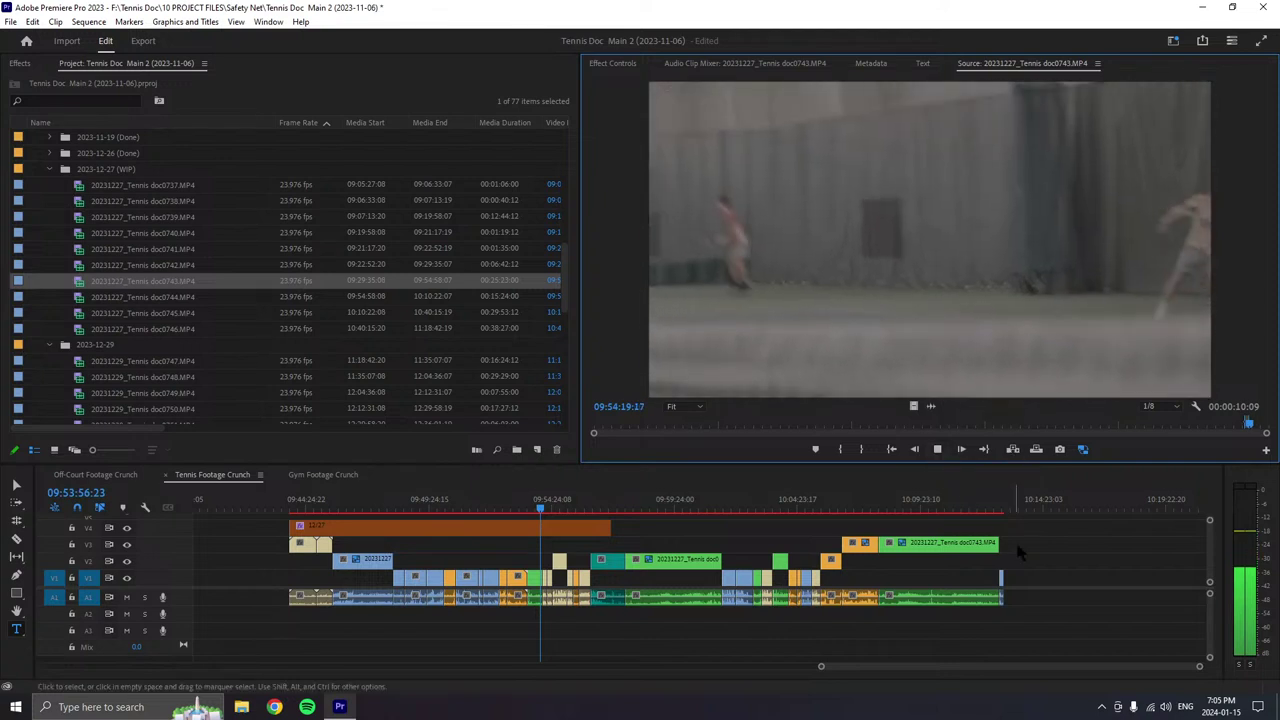
{"action": "left_click_drag", "start_coordinate": [1020, 574], "coordinate": [1004, 612]}
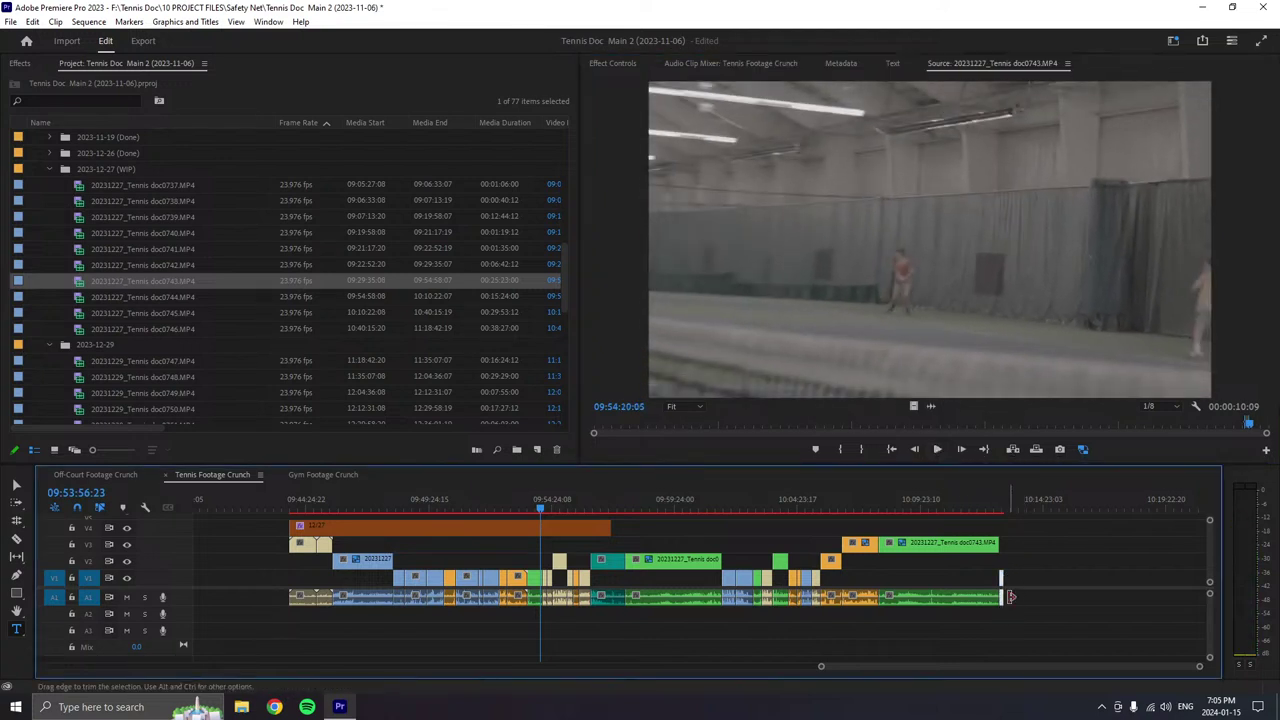
- Mark a doc0743 excerpt of about 31 seconds ending at about 09:54:38 and append it to the end of V1
{"action": "left_click", "coordinate": [937, 449]}
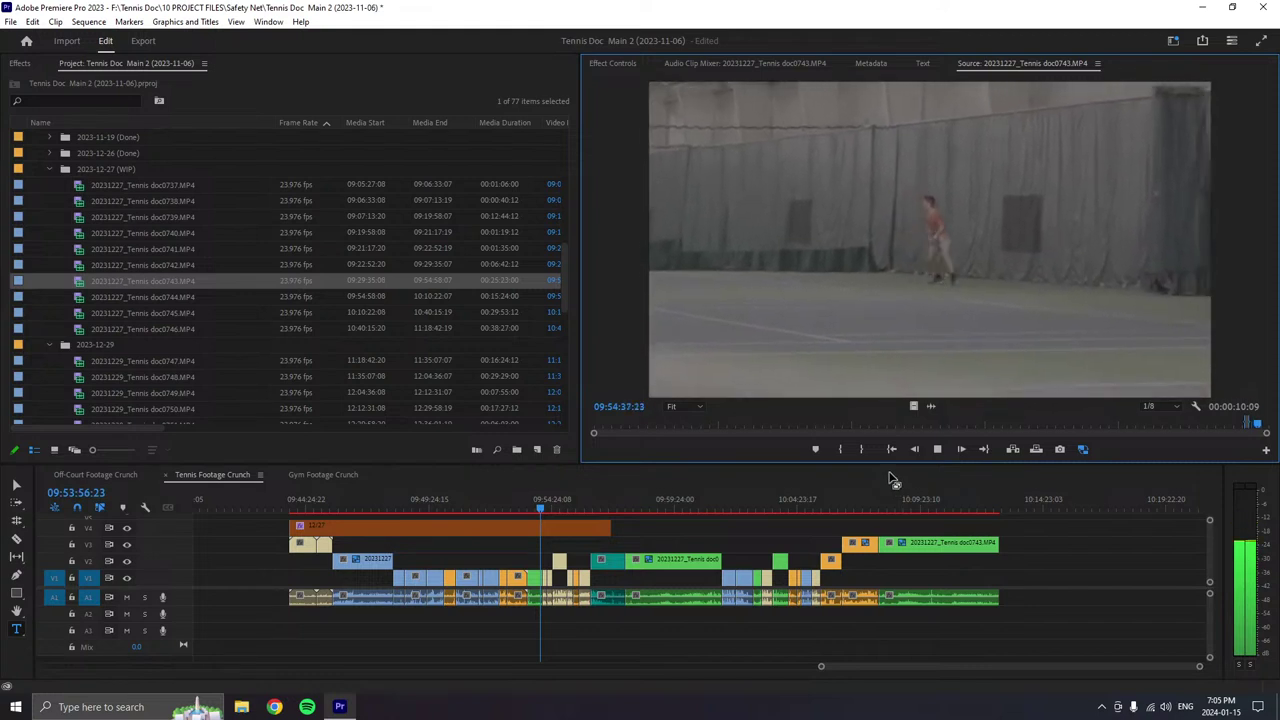
{"action": "key", "text": "o"}
{"action": "left_click_drag", "start_coordinate": [1040, 557], "coordinate": [1004, 580]}
- Give the 31-second doc0743 excerpt at the end of V1 the Yellow label
{"action": "right_click", "coordinate": [1004, 580]}
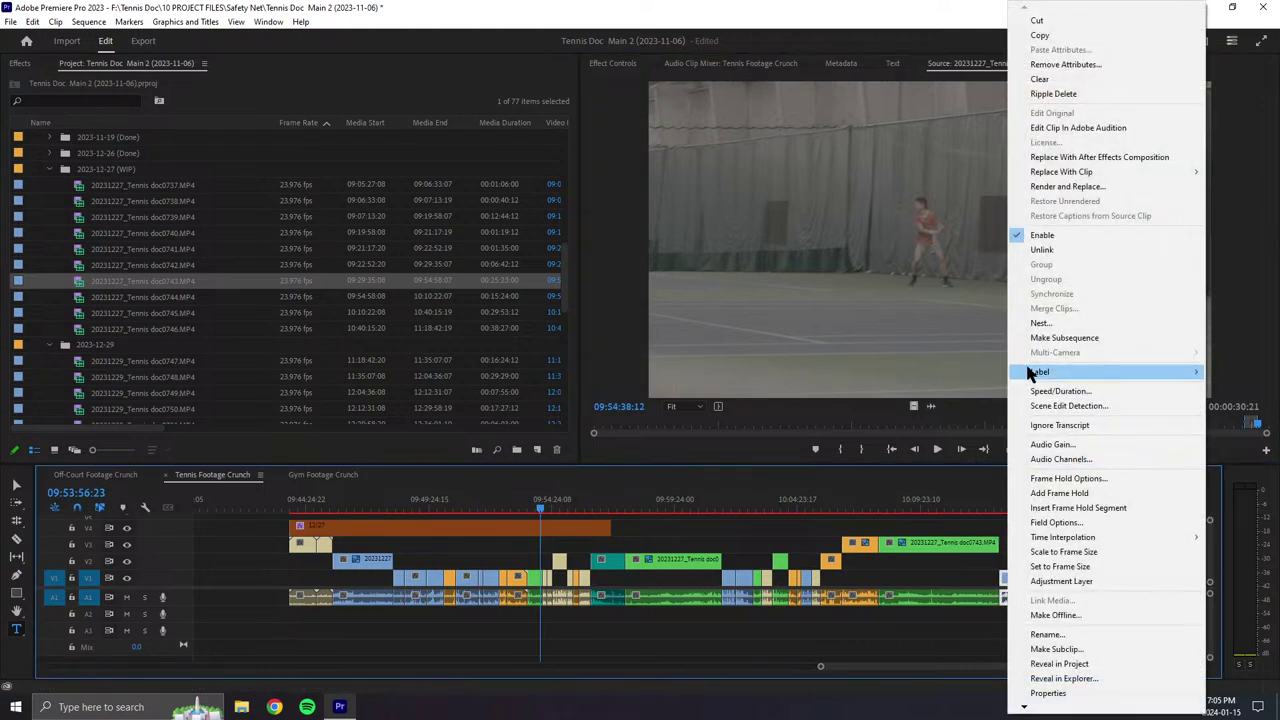
{"action": "mouse_move", "coordinate": [1036, 374]}
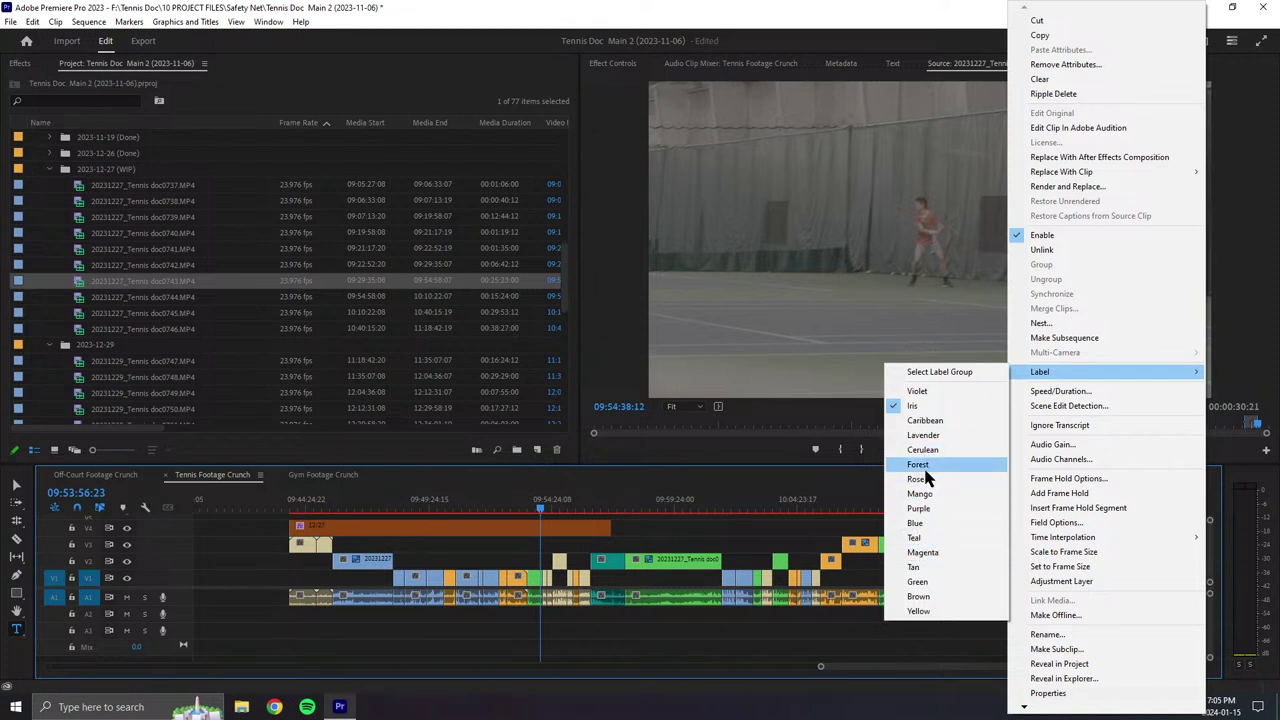
{"action": "left_click", "coordinate": [918, 611]}
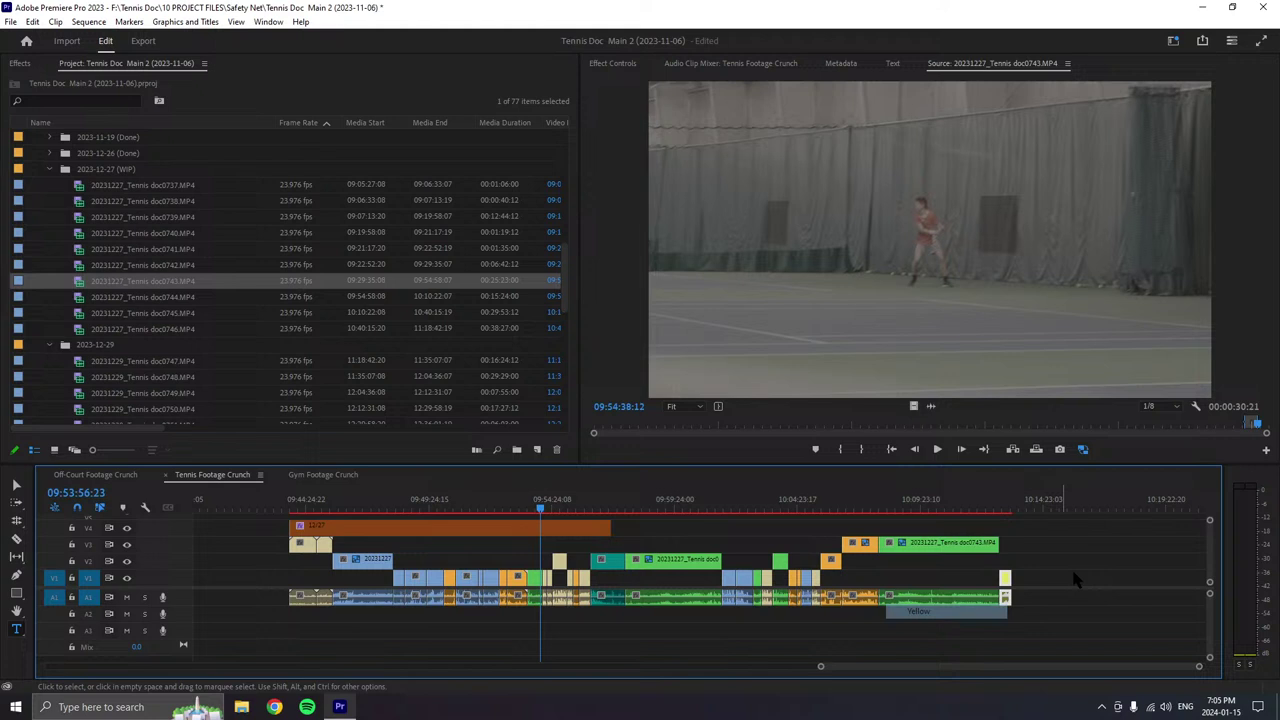
- Play doc0743 through to its end and extend the 12/27 graphic on V4 just past the last excerpt
{"action": "left_click", "coordinate": [937, 449]}
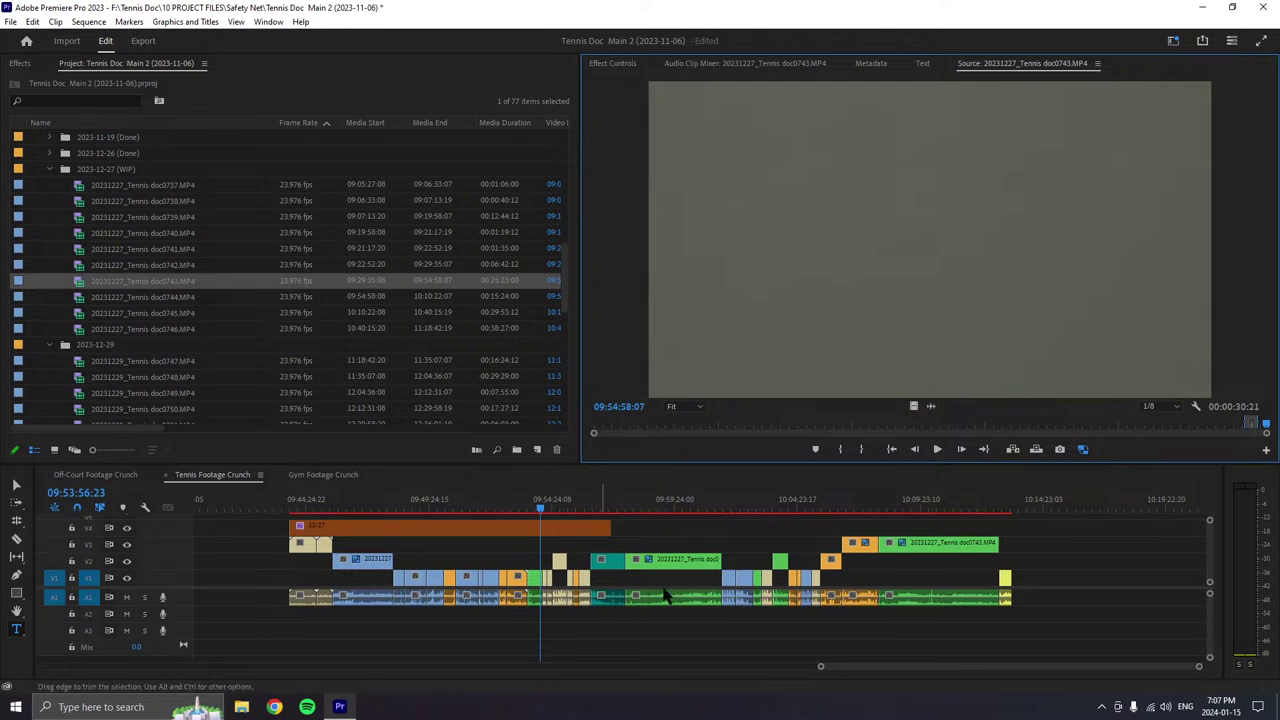
{"action": "left_click_drag", "start_coordinate": [610, 527], "coordinate": [1022, 560]}
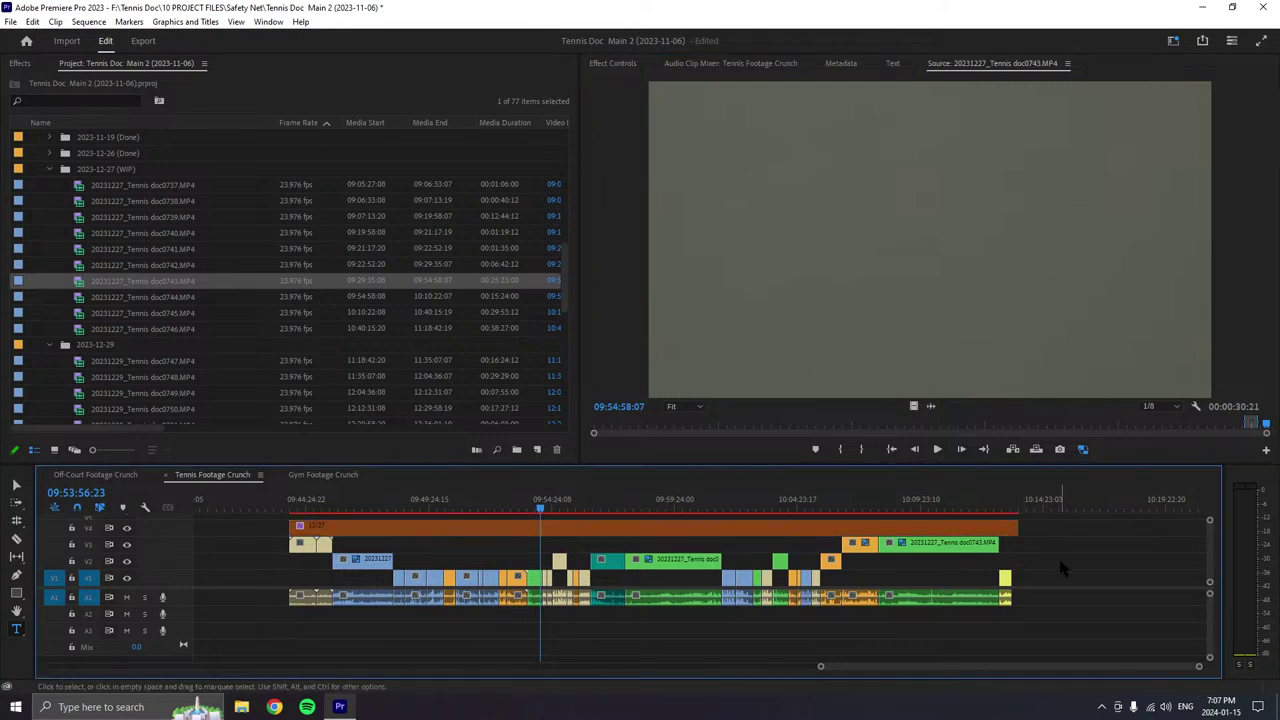
- Open 20231227_Tennis doc0744.MP4 in the Source monitor and review its opening up to about 09:55:30
{"action": "left_click", "coordinate": [936, 449]}
{"action": "key", "text": "space"}
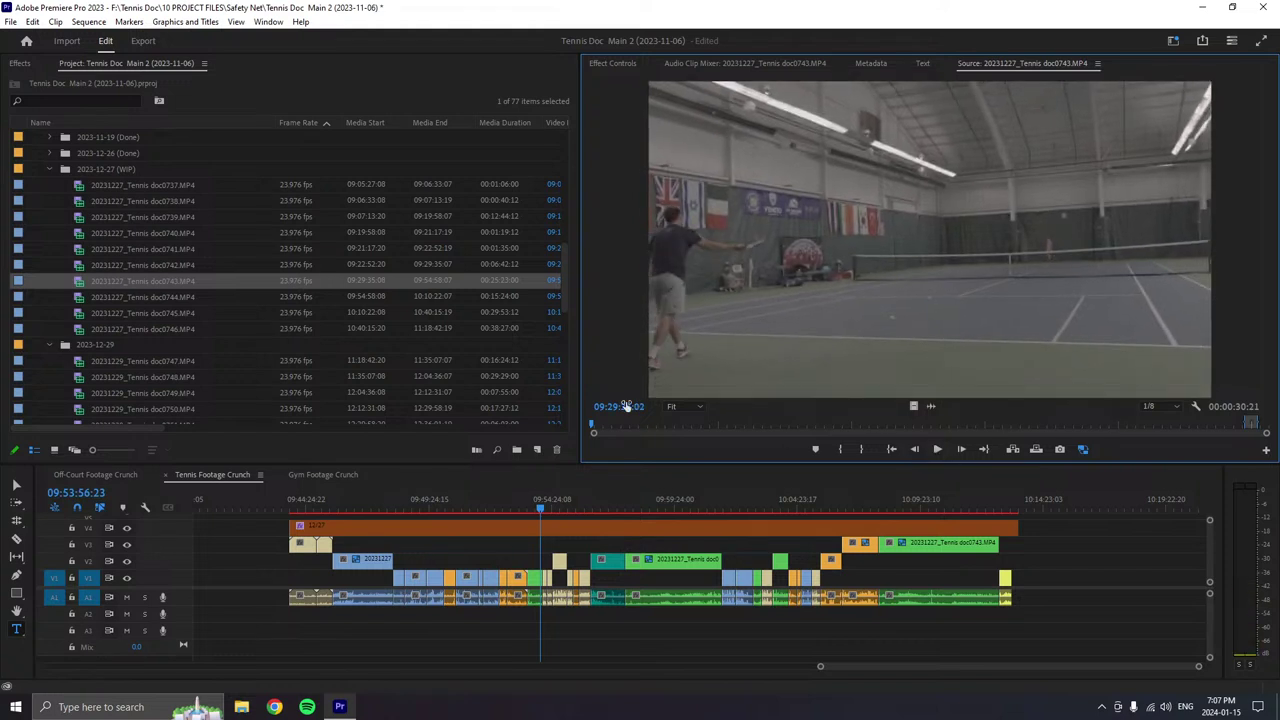
{"action": "double_click", "coordinate": [80, 297]}
{"action": "left_click", "coordinate": [937, 449]}
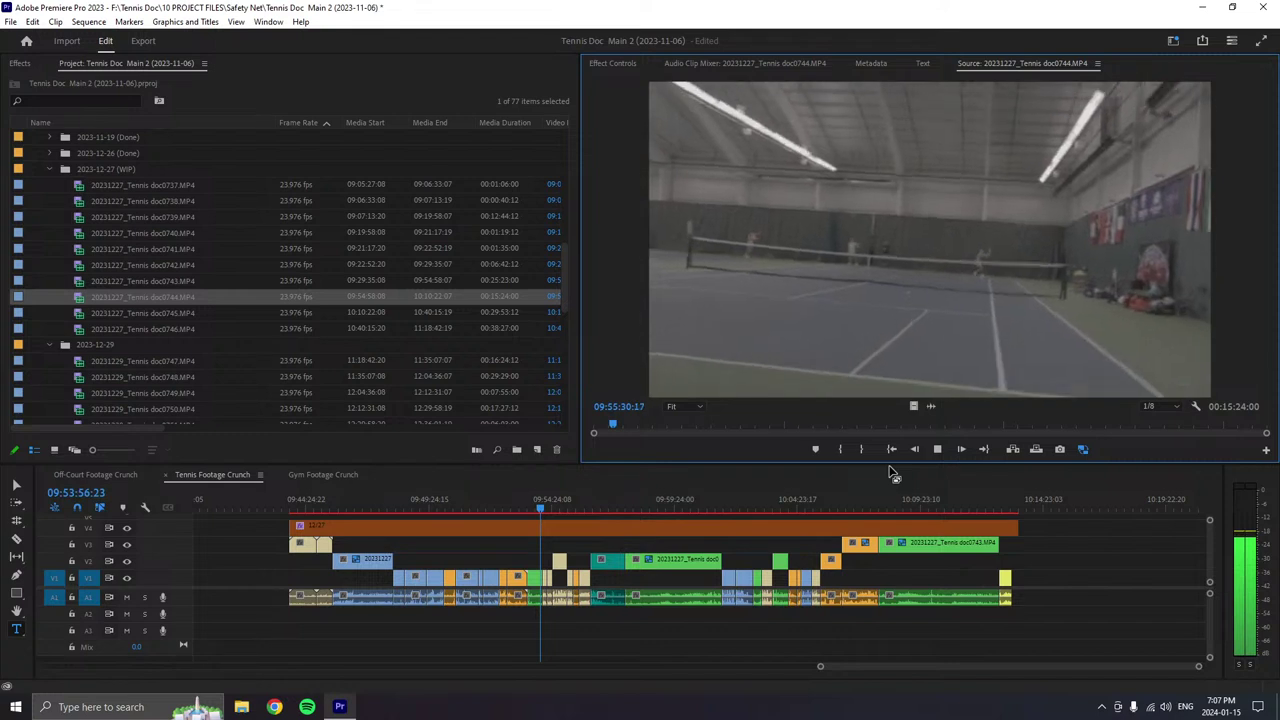
- Mark a doc0744 excerpt of about 1 minute 13 seconds ending at about 09:56:11 and append it to the end of V1
{"action": "key", "text": "space"}
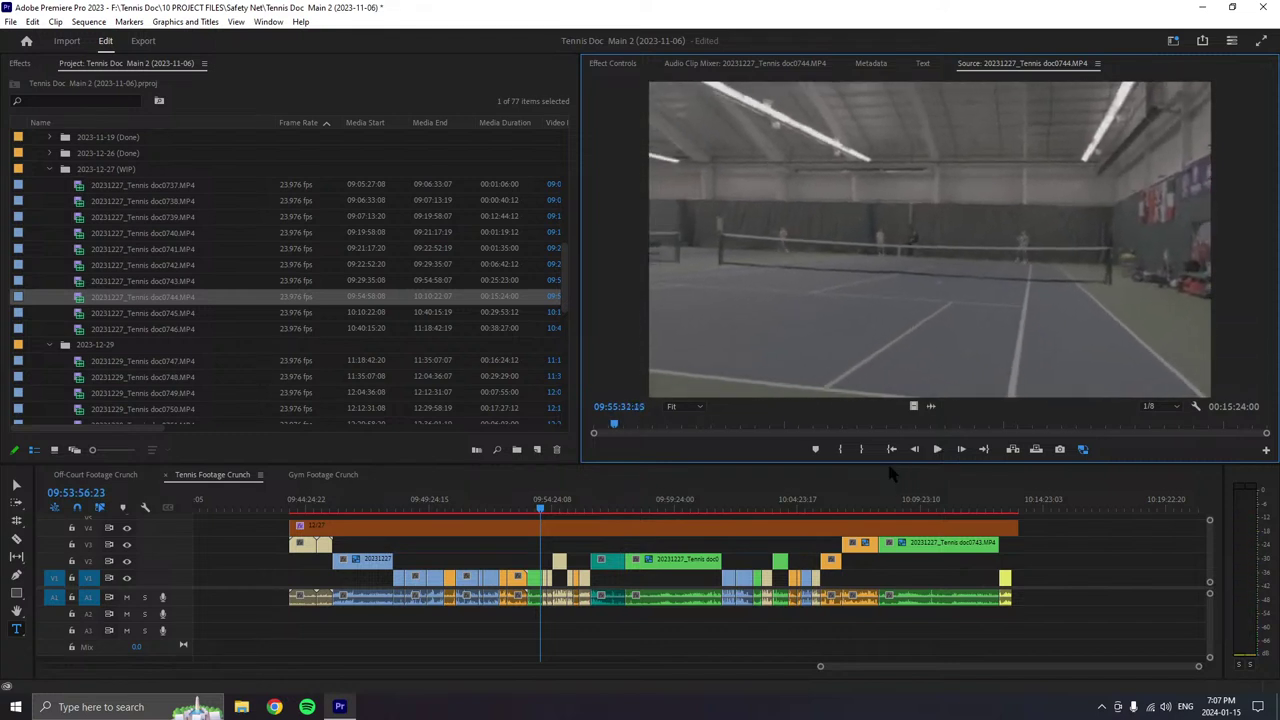
{"action": "key", "text": "space"}
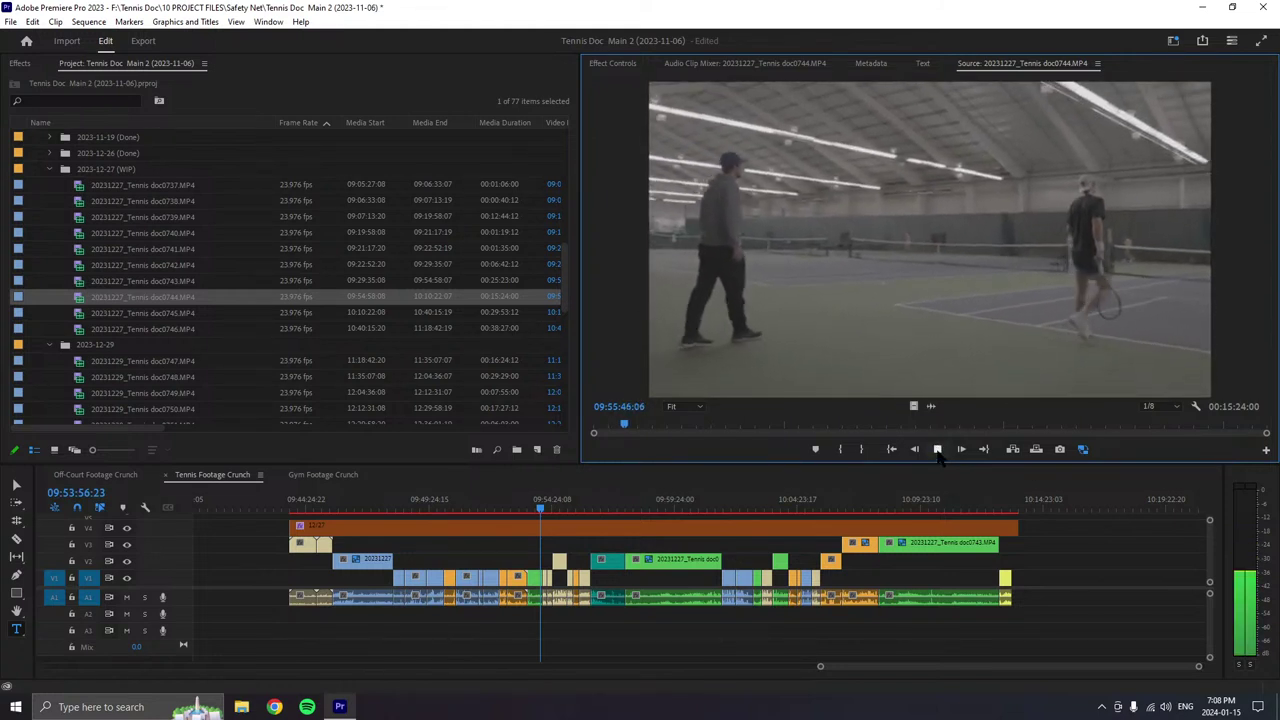
{"action": "left_click", "coordinate": [861, 449]}
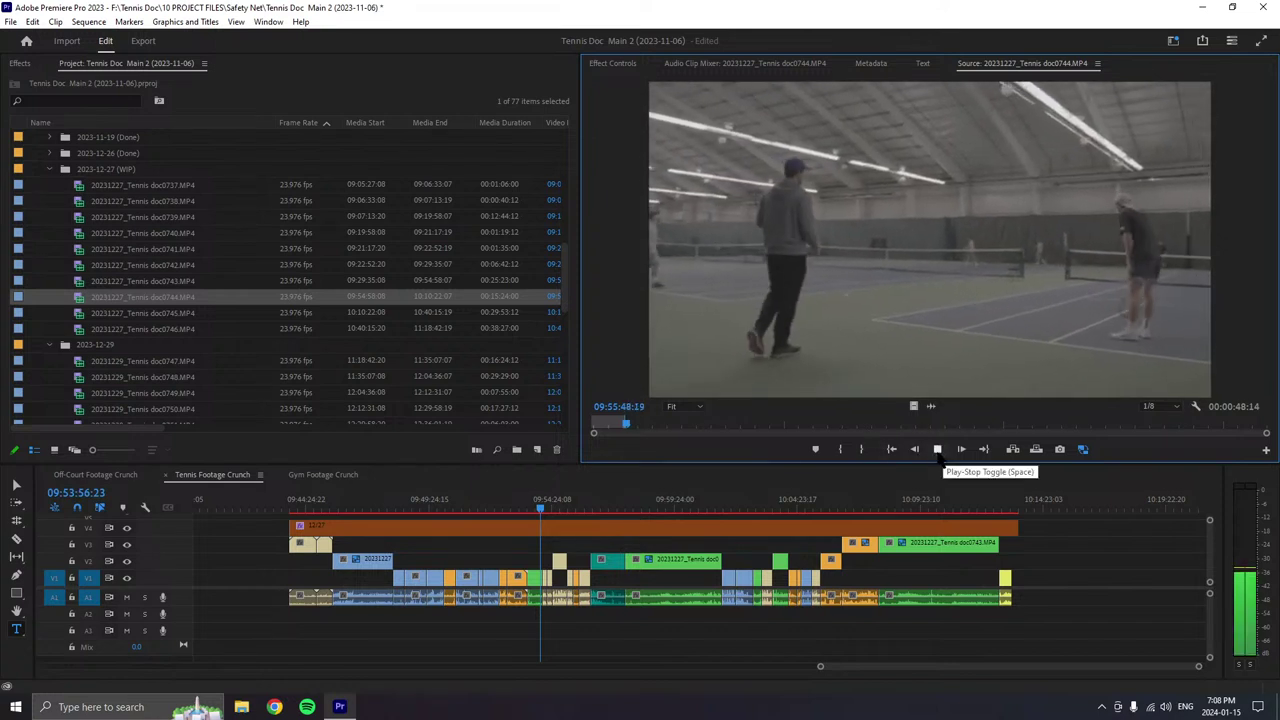
{"action": "left_click", "coordinate": [861, 449]}
{"action": "left_click", "coordinate": [866, 449]}
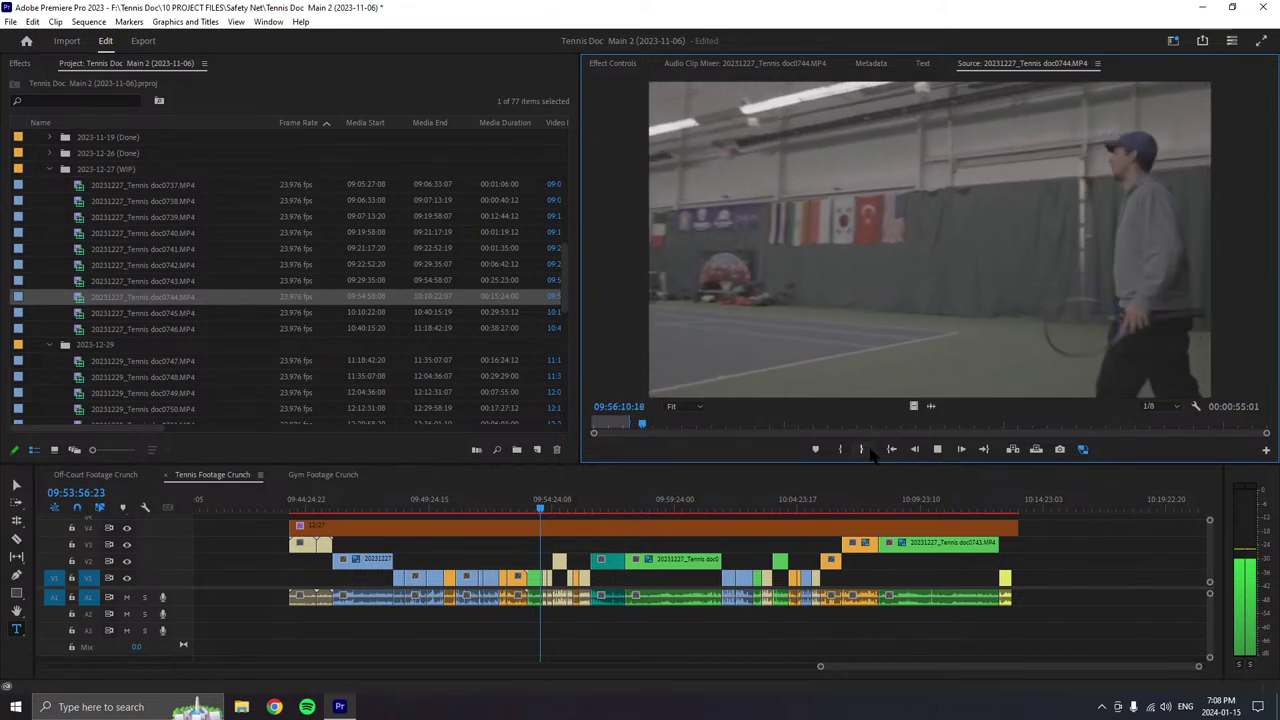
{"action": "left_click", "coordinate": [937, 449]}
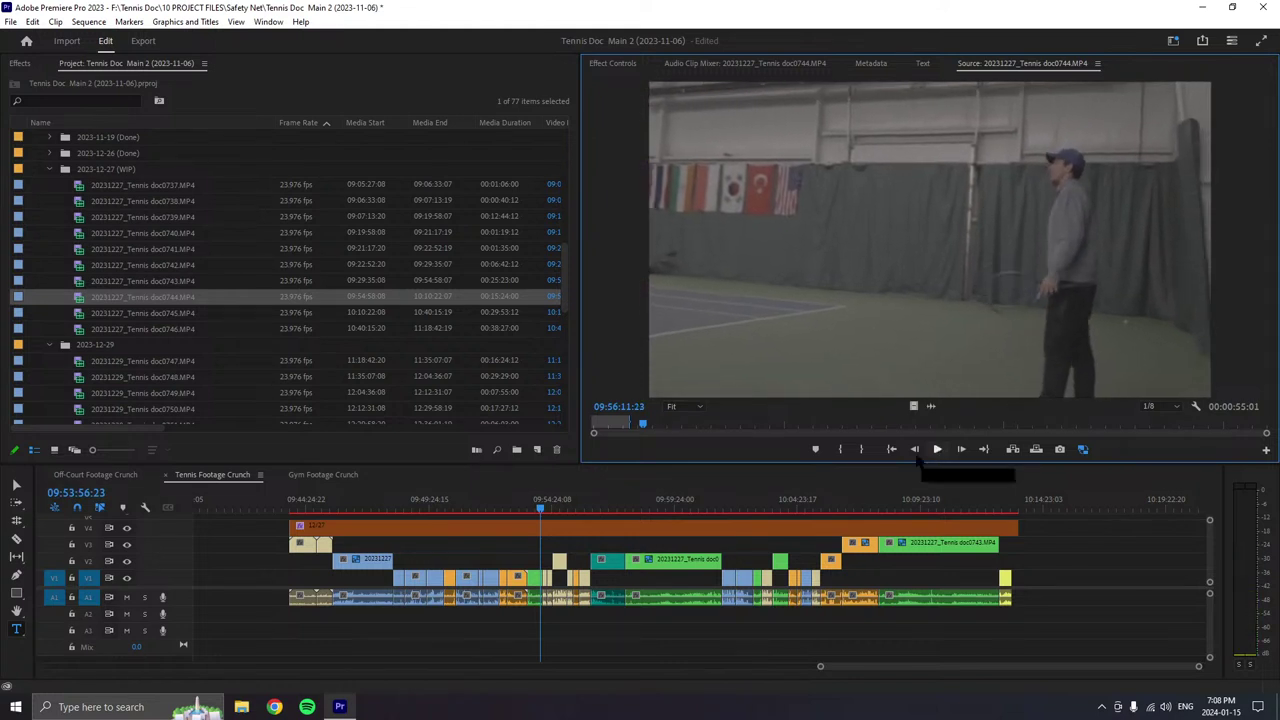
{"action": "left_click", "coordinate": [861, 449]}
{"action": "left_click_drag", "start_coordinate": [950, 338], "coordinate": [1007, 582]}
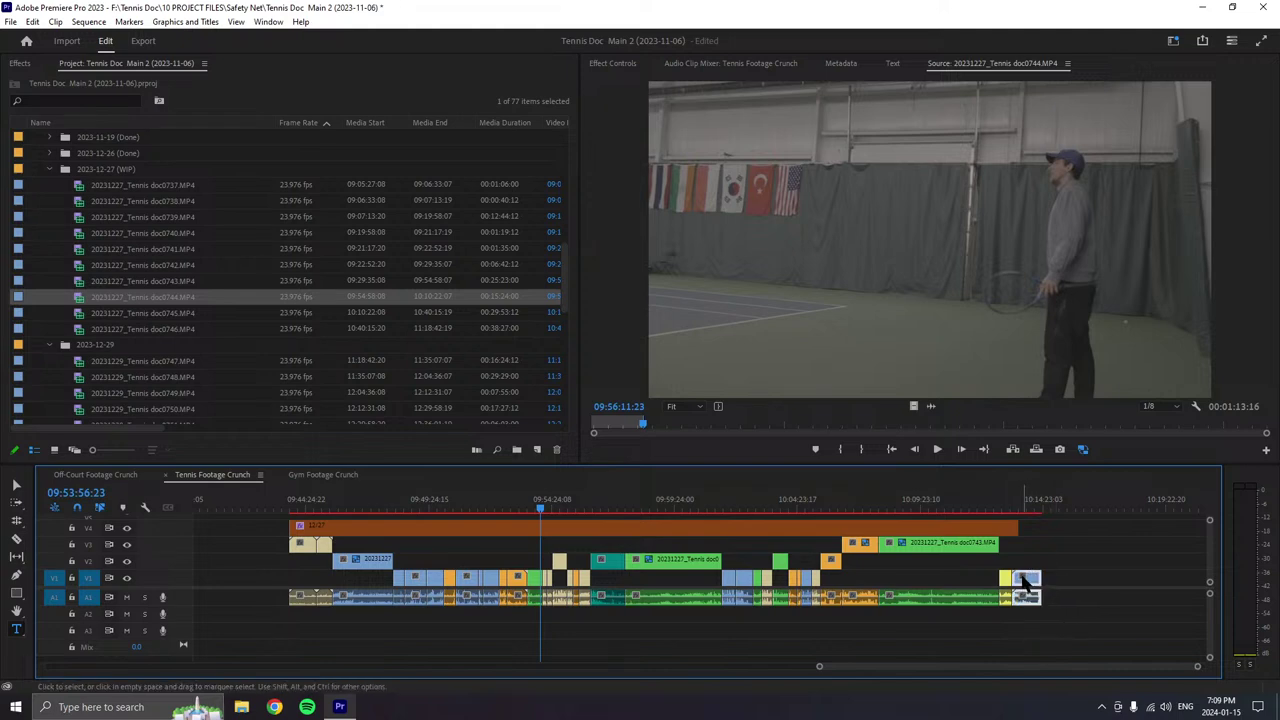
- Give the new doc0744 excerpt at the end of V1 the Mango label
{"action": "right_click", "coordinate": [1020, 580]}
{"action": "left_click", "coordinate": [1030, 590]}
{"action": "right_click", "coordinate": [1013, 576]}
{"action": "left_click", "coordinate": [1038, 597]}
{"action": "right_click", "coordinate": [1037, 596]}
{"action": "mouse_move", "coordinate": [1060, 371]}
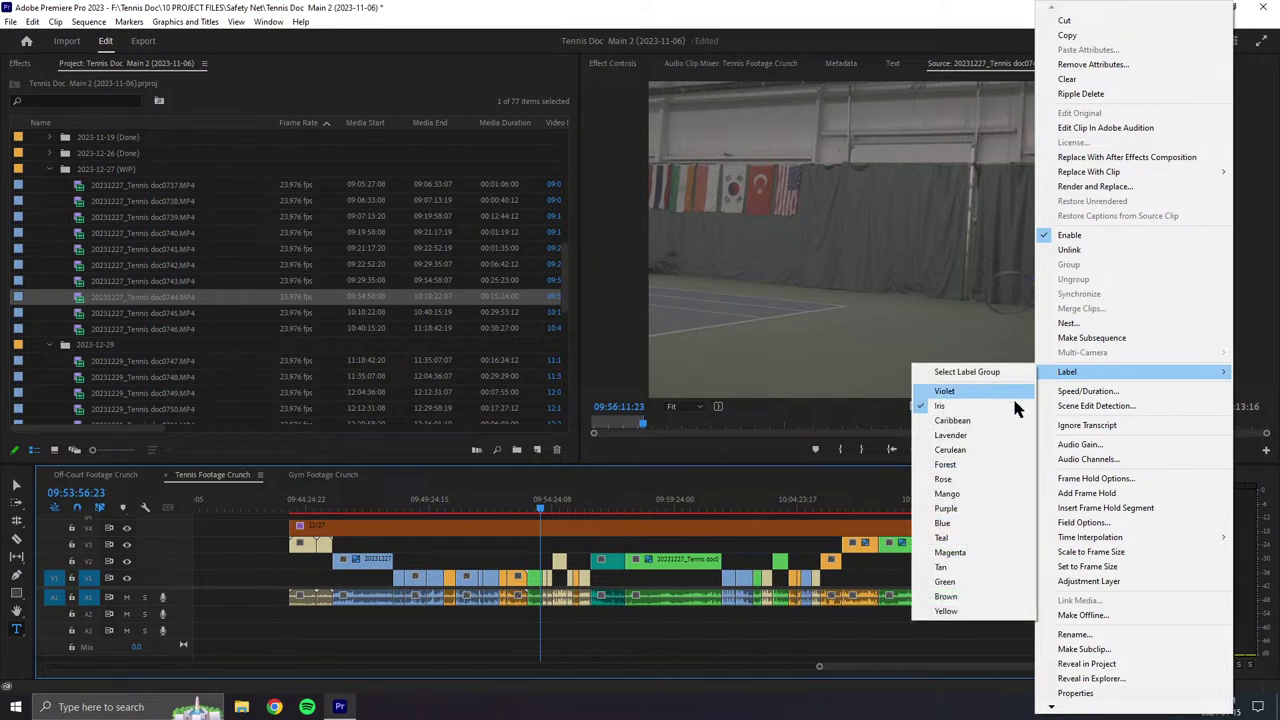
{"action": "left_click", "coordinate": [955, 493]}
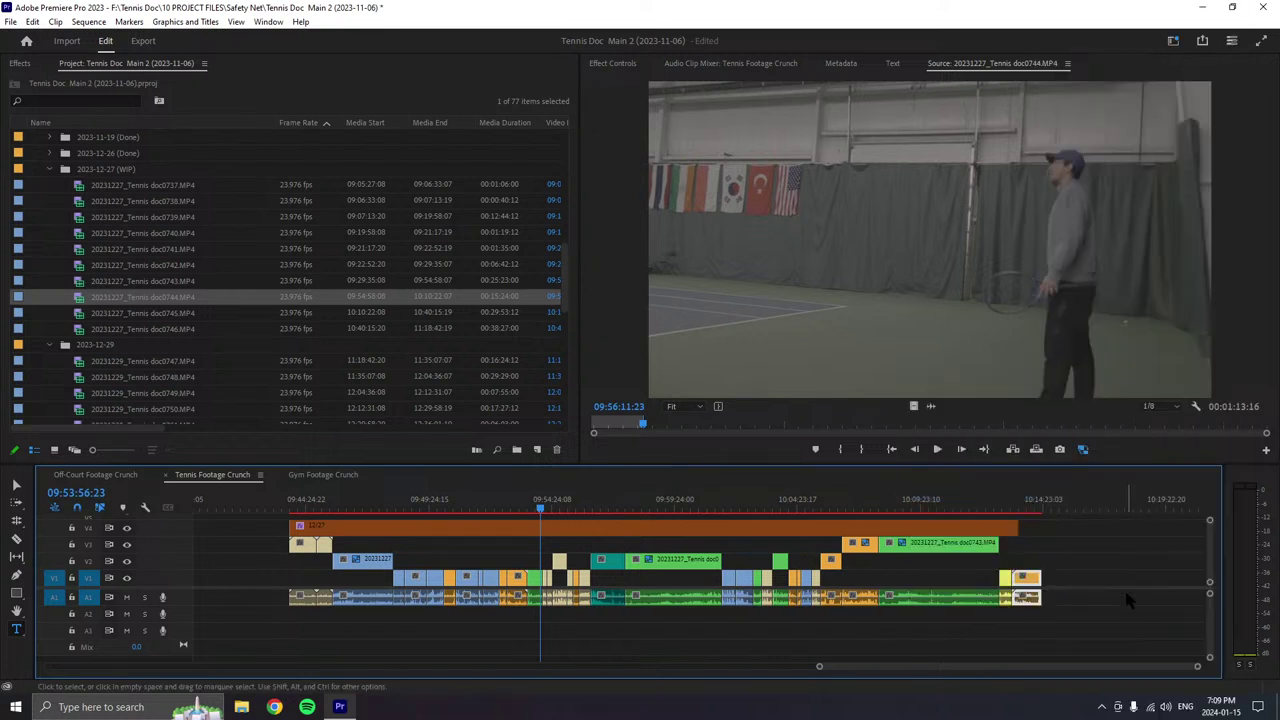
- Review doc0744 from about 09:56:12 to 09:56:33 and move the last Mango excerpt from V1 up to V2
{"action": "left_click", "coordinate": [937, 450]}
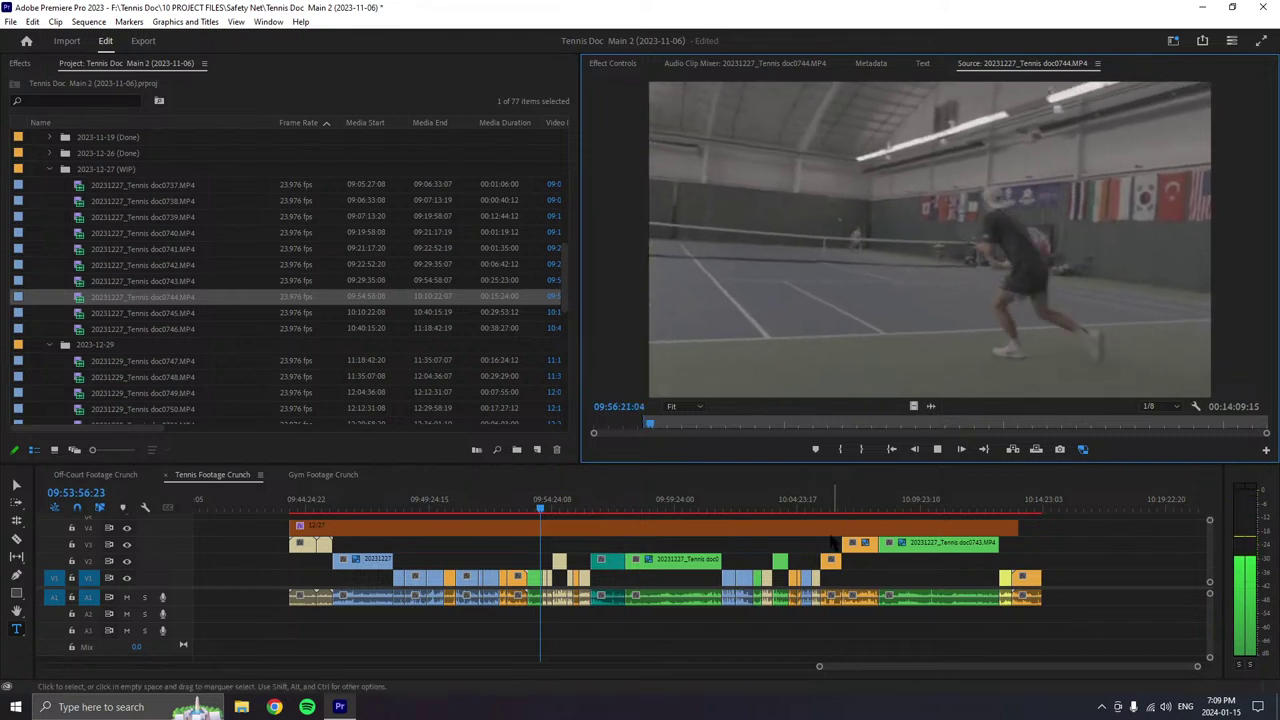
{"action": "scroll", "coordinate": [822, 562], "scroll_direction": "down", "scroll_amount": 1}
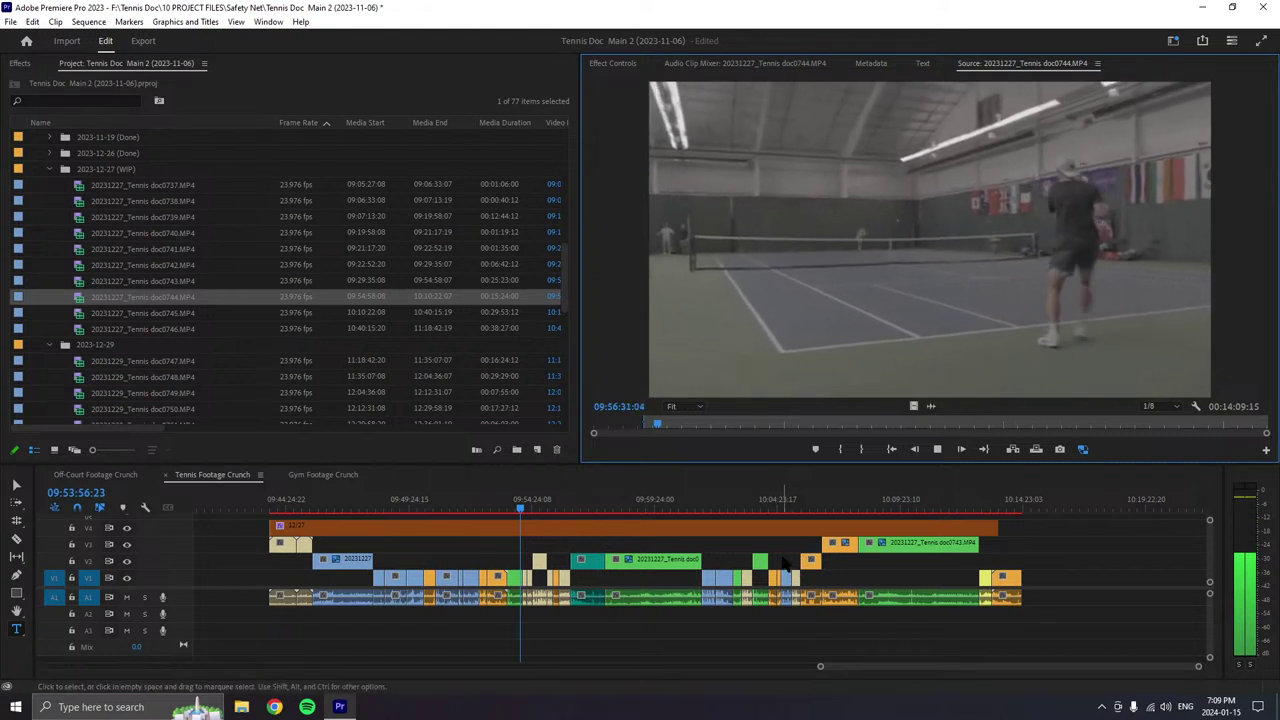
{"action": "scroll", "coordinate": [785, 565], "scroll_direction": "right", "scroll_amount": 2}
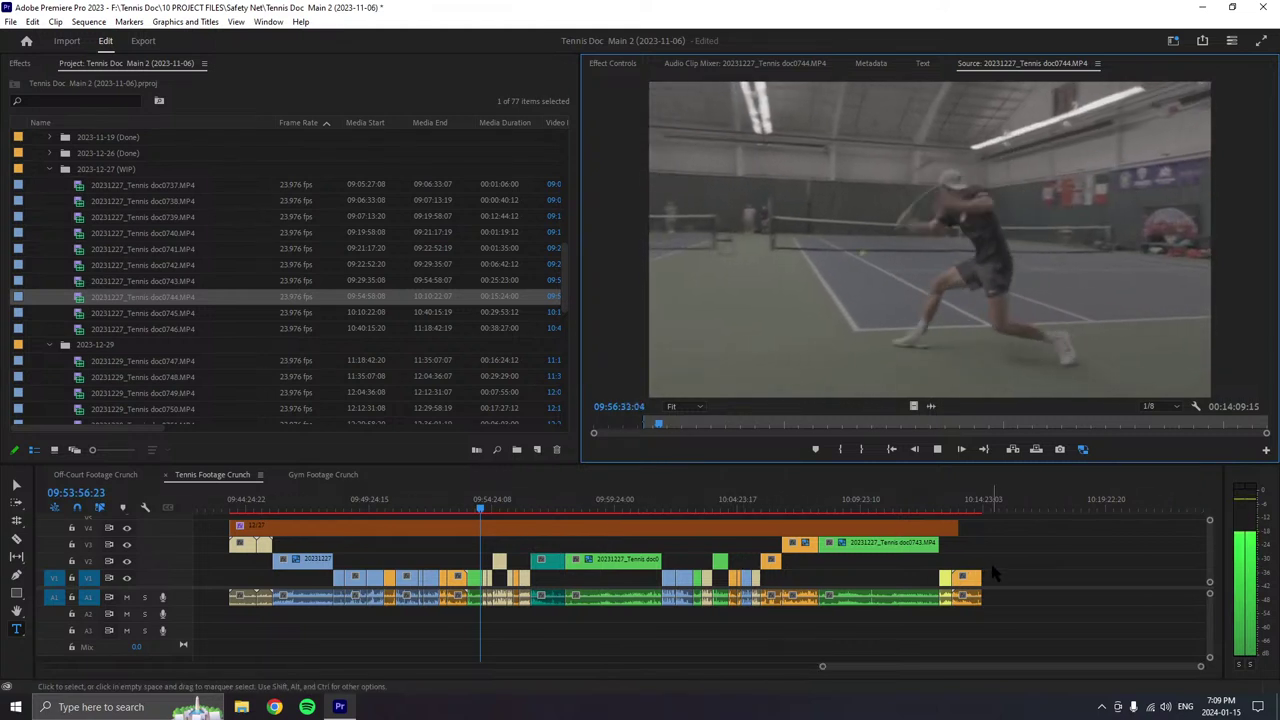
{"action": "left_click_drag", "start_coordinate": [972, 578], "coordinate": [975, 565]}
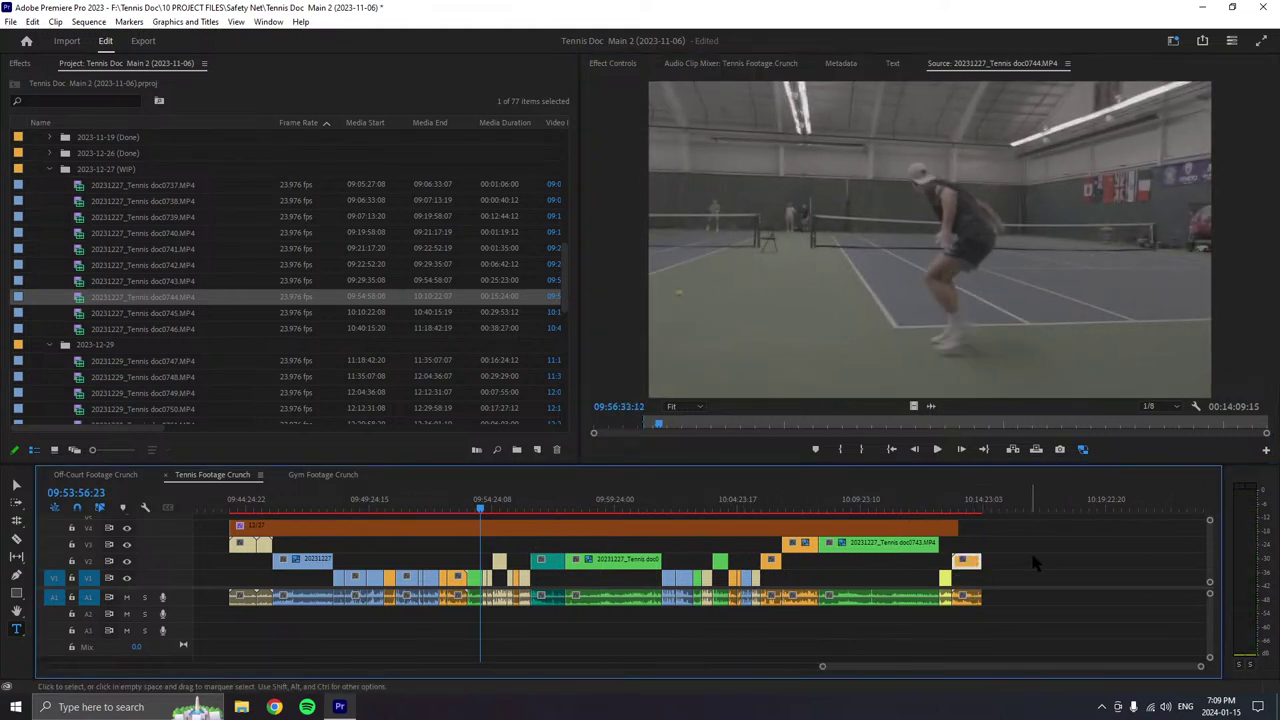
- Mark a doc0744 excerpt of about 29 seconds ending at about 09:56:42 and append it to the end of V1
{"action": "left_click", "coordinate": [937, 450]}
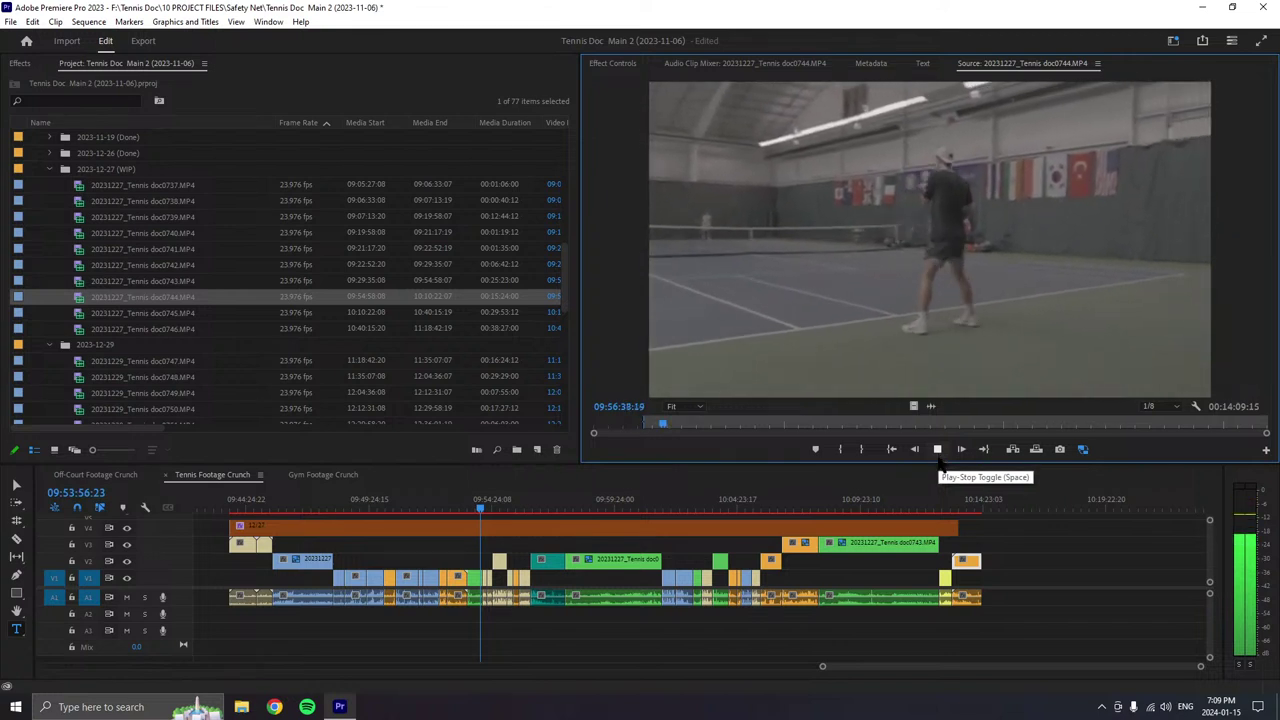
{"action": "left_click", "coordinate": [937, 449]}
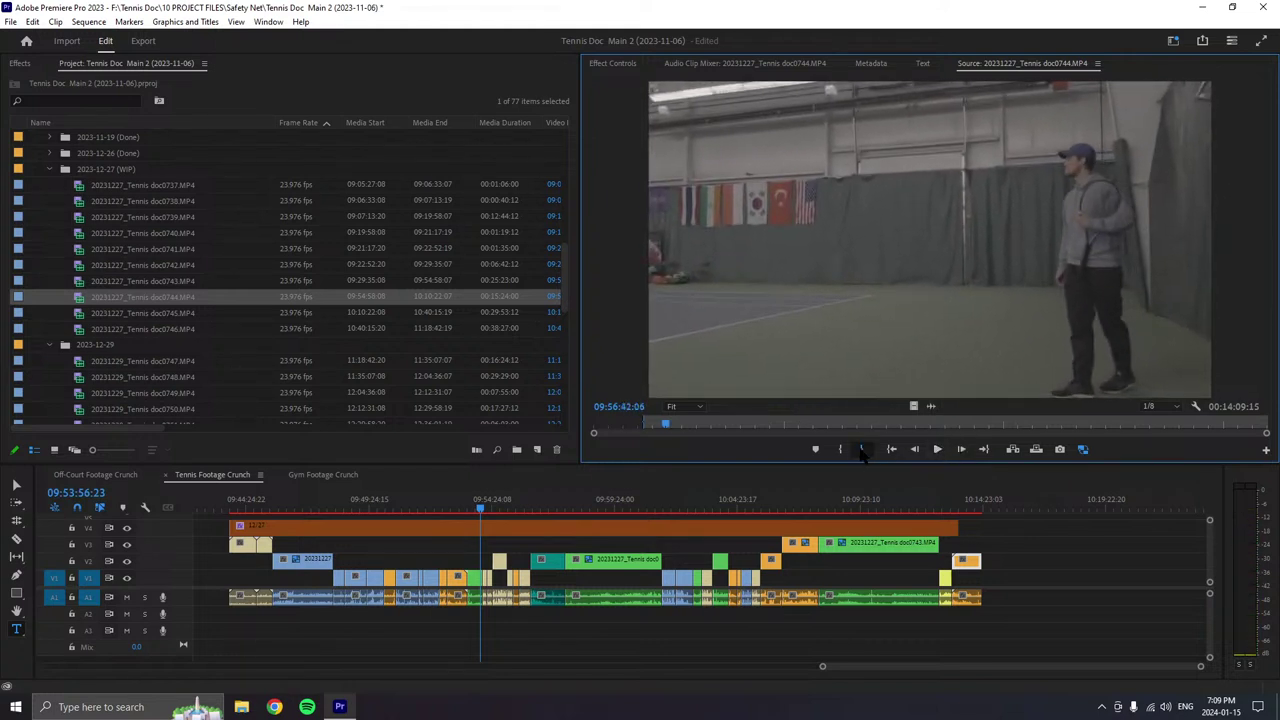
{"action": "left_click", "coordinate": [861, 449]}
{"action": "left_click_drag", "start_coordinate": [860, 390], "coordinate": [990, 582]}
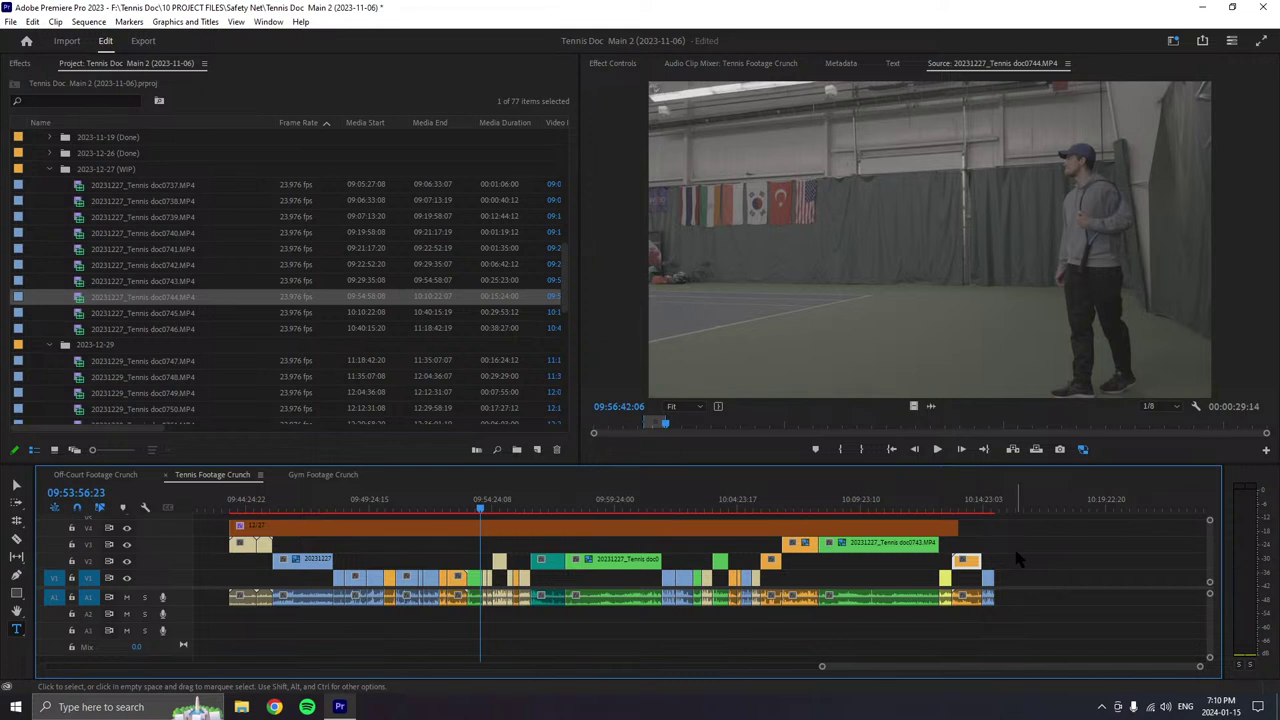
- Move the 29-second excerpt up to V2 and try to give it the Green label
{"action": "left_click", "coordinate": [987, 578]}
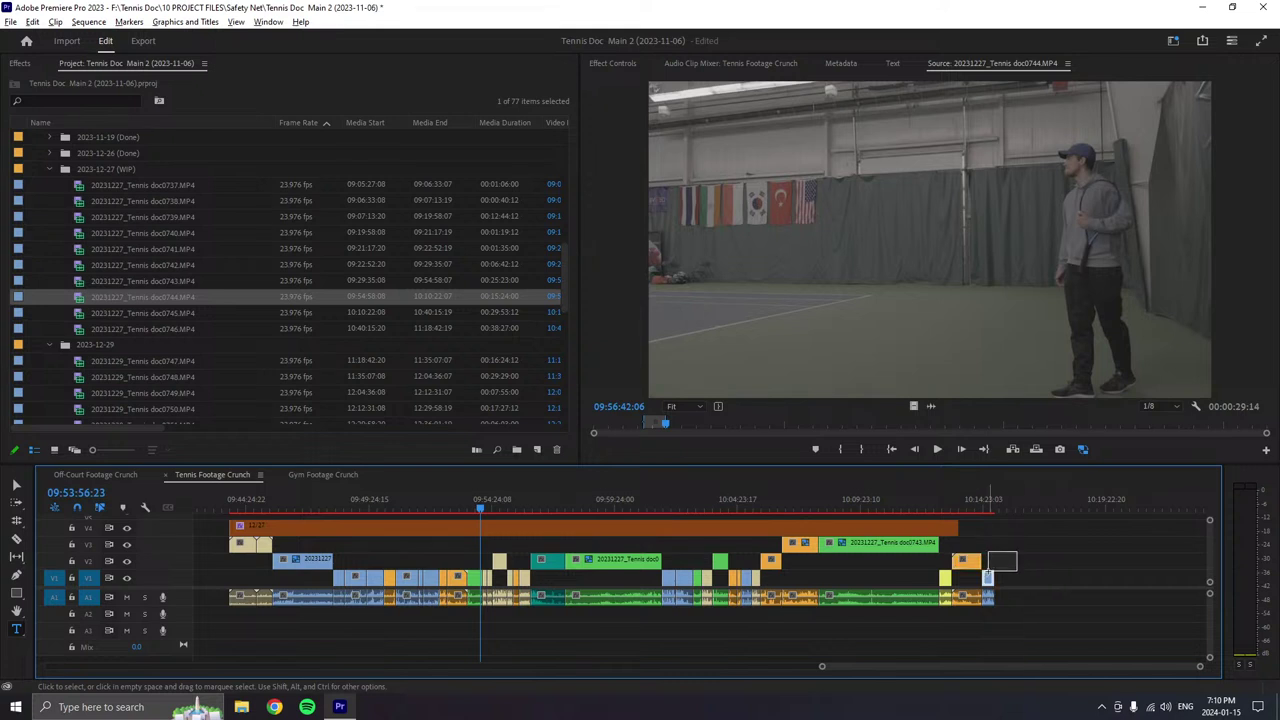
{"action": "key", "text": "alt+Up"}
{"action": "left_click_drag", "start_coordinate": [1013, 543], "coordinate": [987, 604]}
{"action": "right_click", "coordinate": [987, 604]}
{"action": "mouse_move", "coordinate": [1030, 372]}
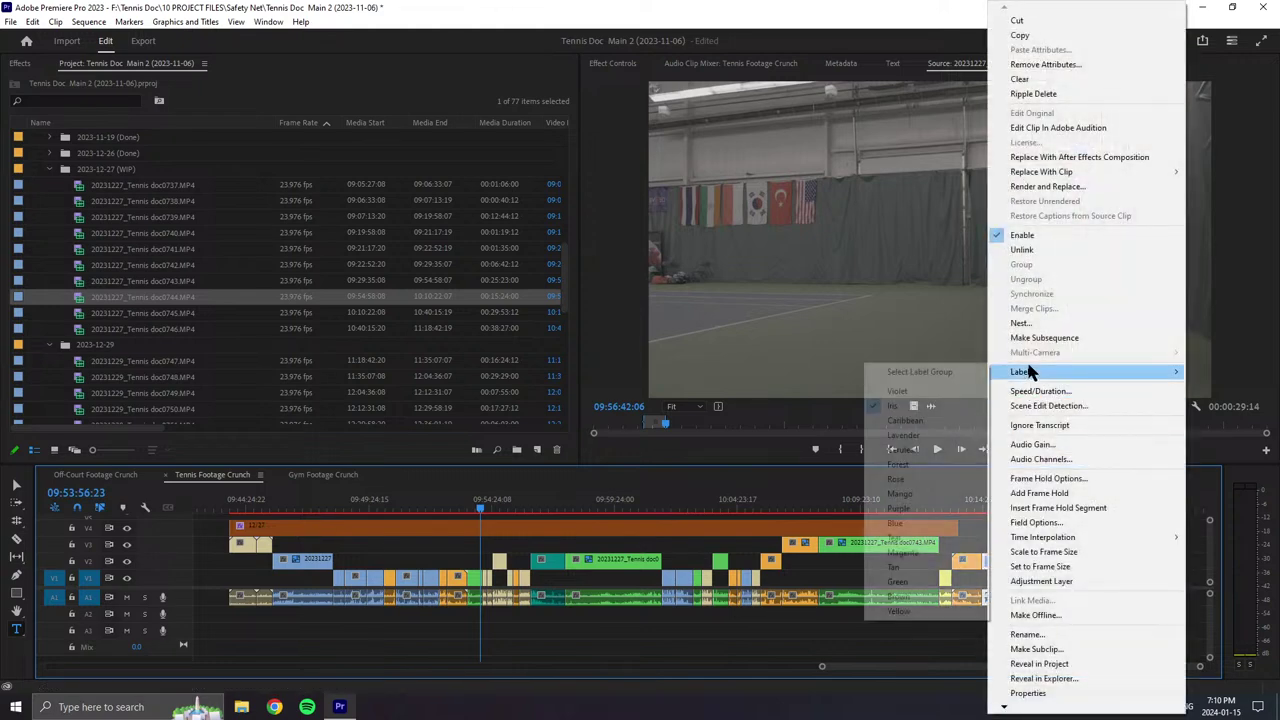
{"action": "left_click", "coordinate": [902, 585]}
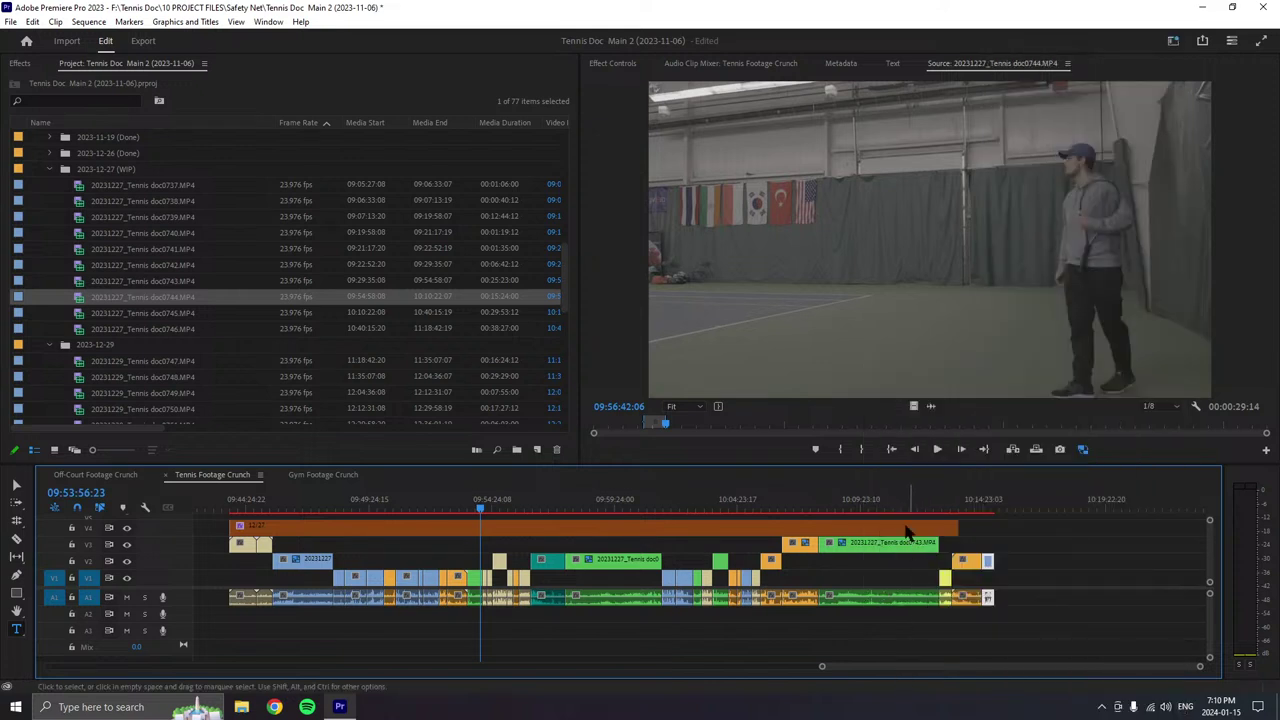
- Review doc0744 to about 09:56:54, lengthen the last excerpt on V2 at its end, and play the added part in the sequence
{"action": "left_click", "coordinate": [936, 450]}
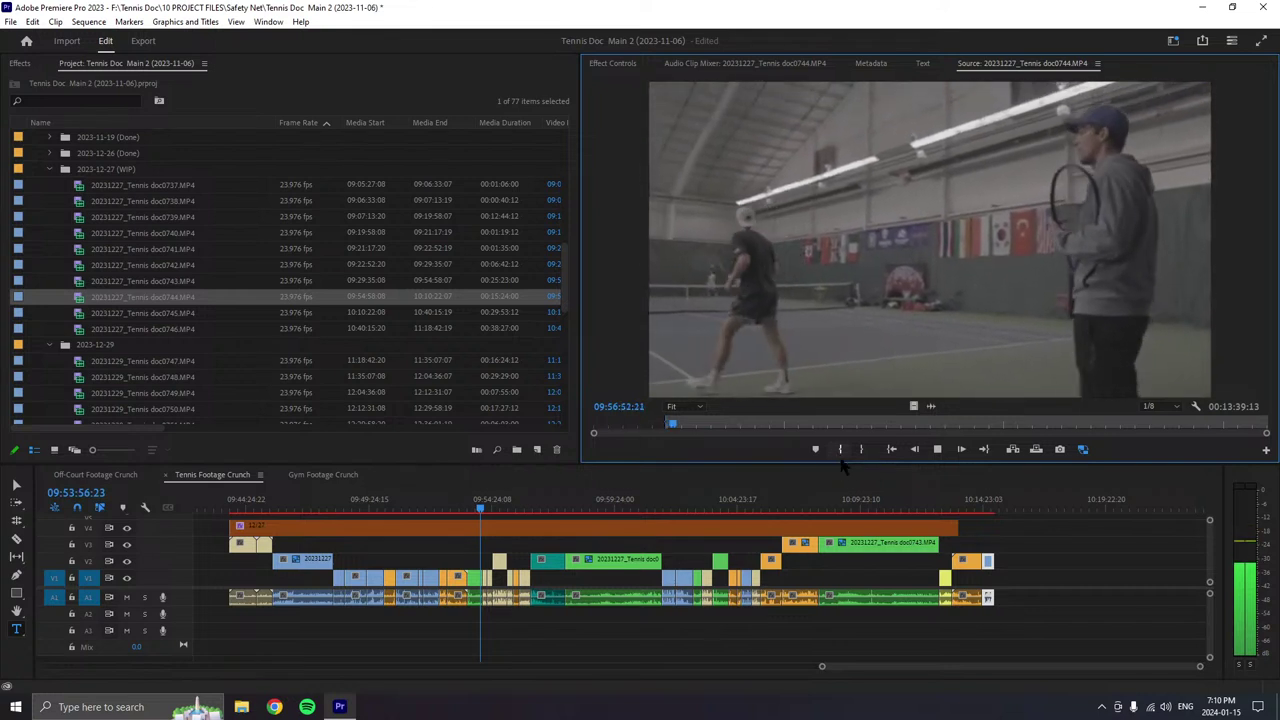
{"action": "left_click", "coordinate": [937, 449]}
{"action": "left_click_drag", "start_coordinate": [991, 561], "coordinate": [1012, 562]}
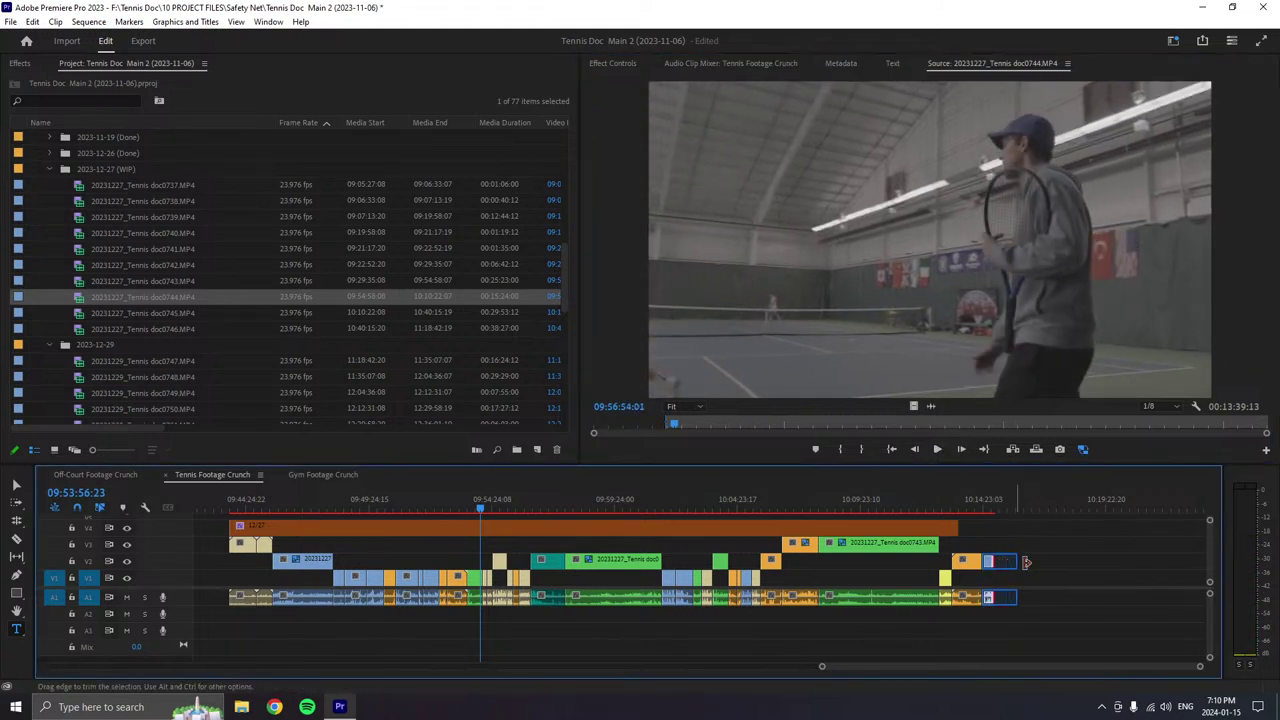
{"action": "left_click", "coordinate": [1000, 508]}
{"action": "key", "text": "space"}
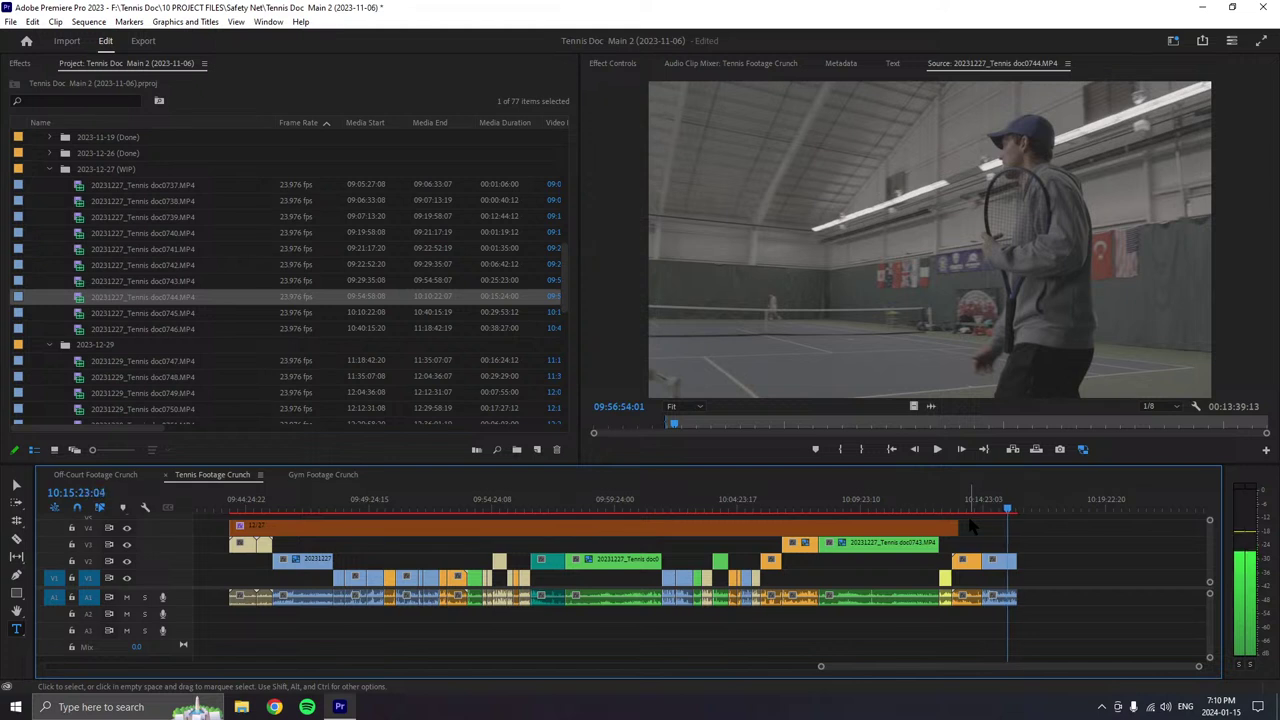
- Review doc0744 to about 09:57:03 and delete the lengthened excerpt at the end of V2 with its audio
{"action": "left_click", "coordinate": [938, 455]}
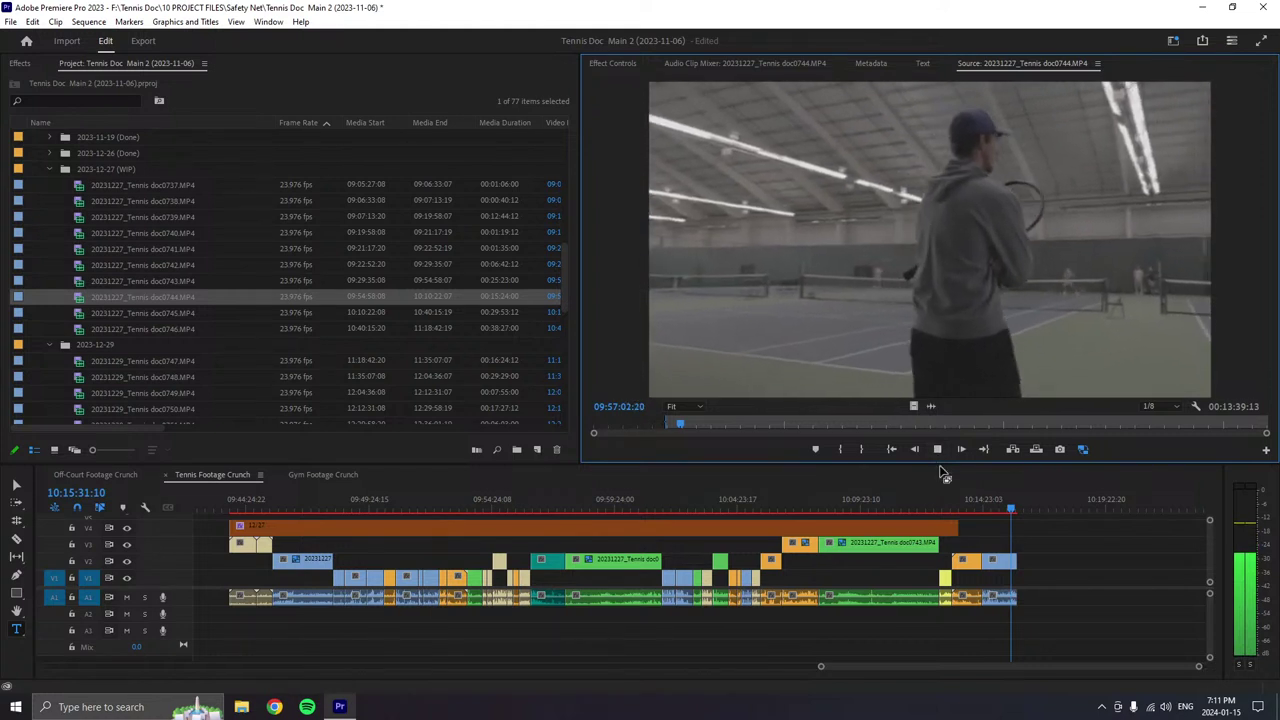
{"action": "left_click", "coordinate": [1008, 598]}
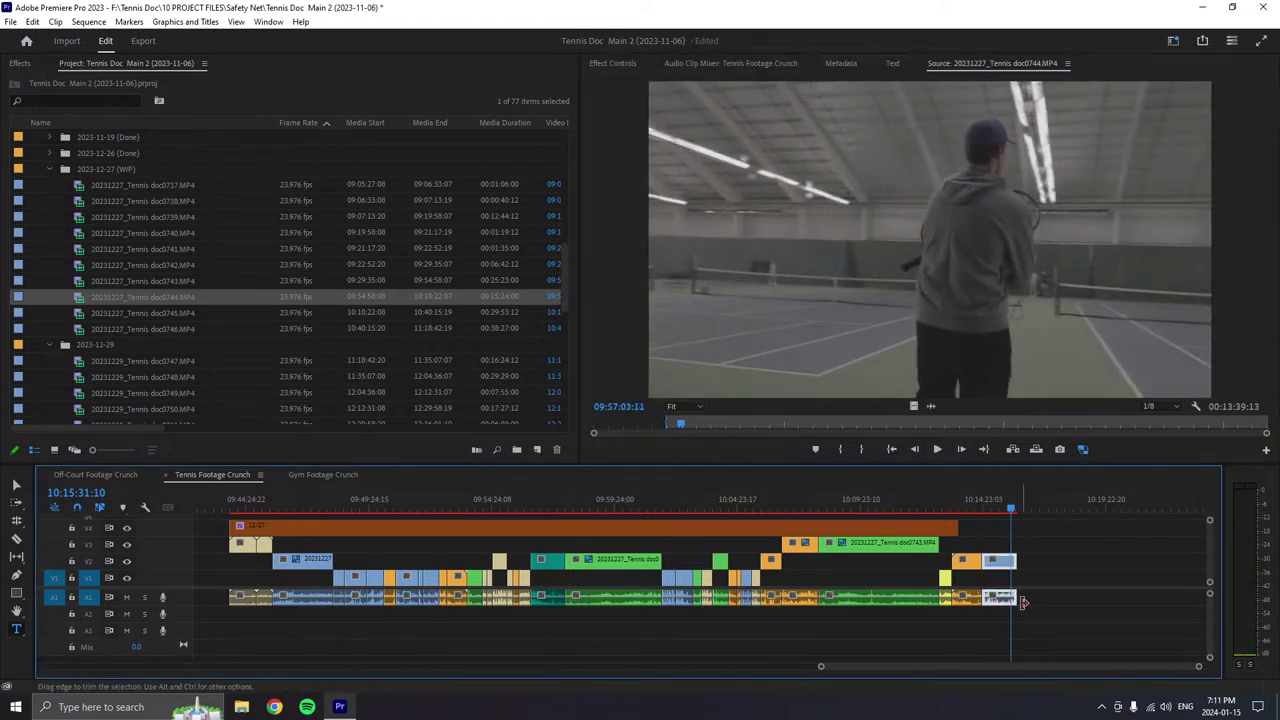
{"action": "key", "text": "Delete"}
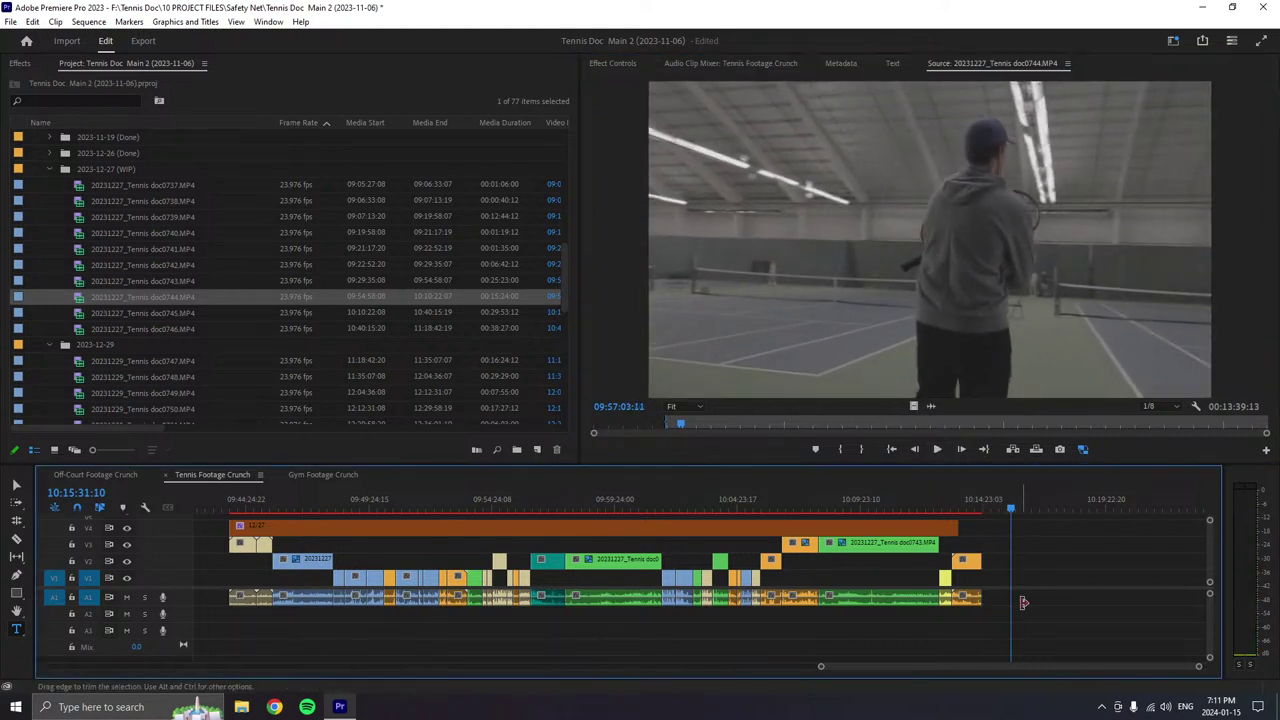
- Mark a doc0744 excerpt of about 58 seconds ending at about 09:57:41 and append it to V1 after the Mango excerpt
{"action": "left_click", "coordinate": [940, 451]}
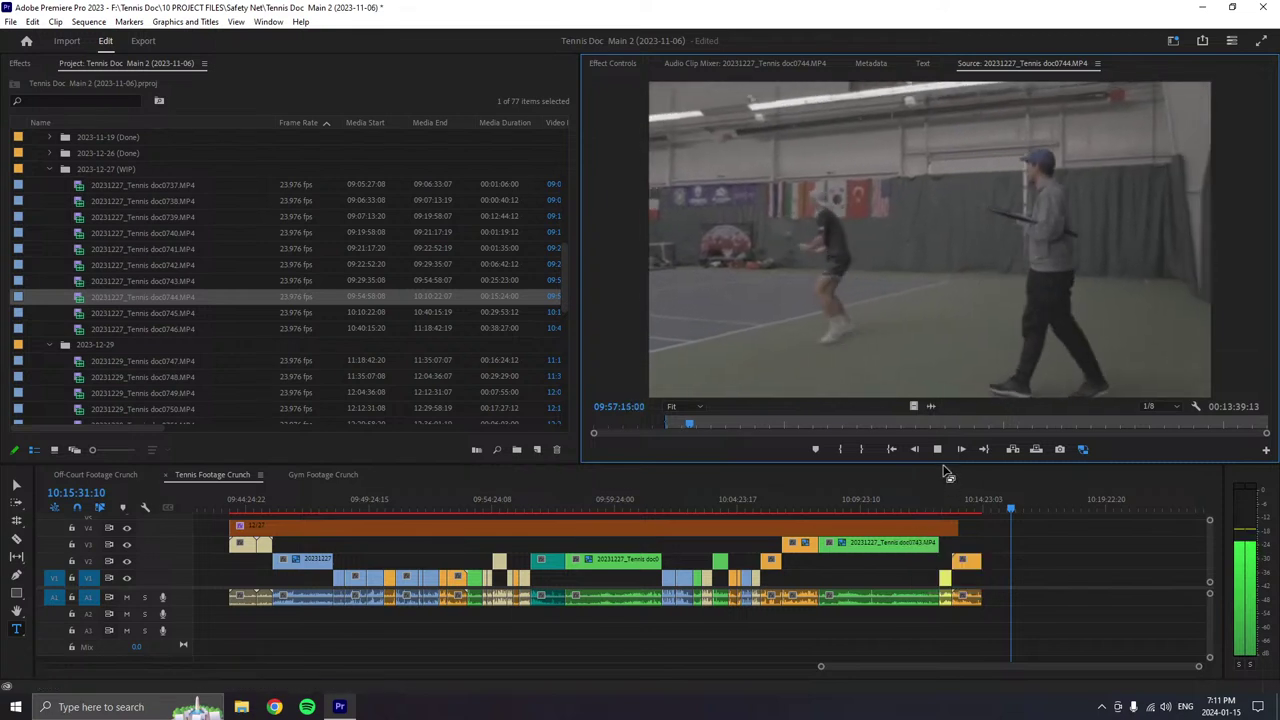
{"action": "left_click", "coordinate": [862, 450]}
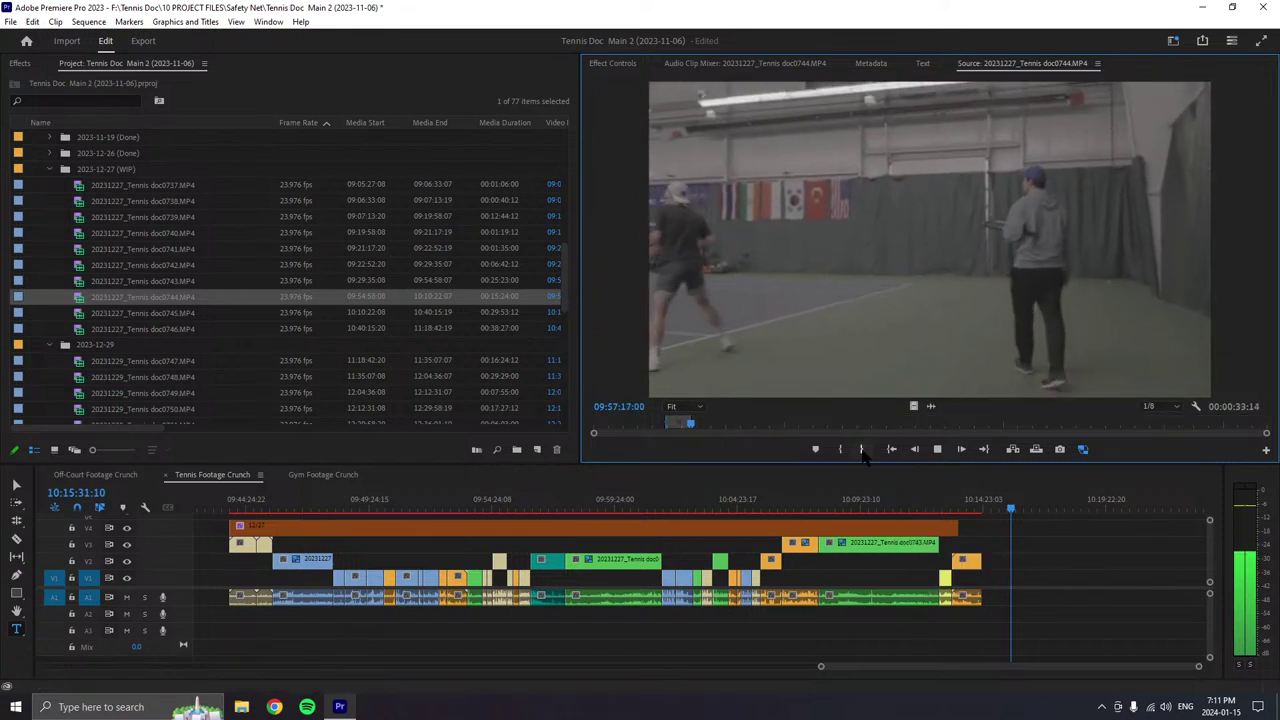
{"action": "left_click", "coordinate": [862, 450]}
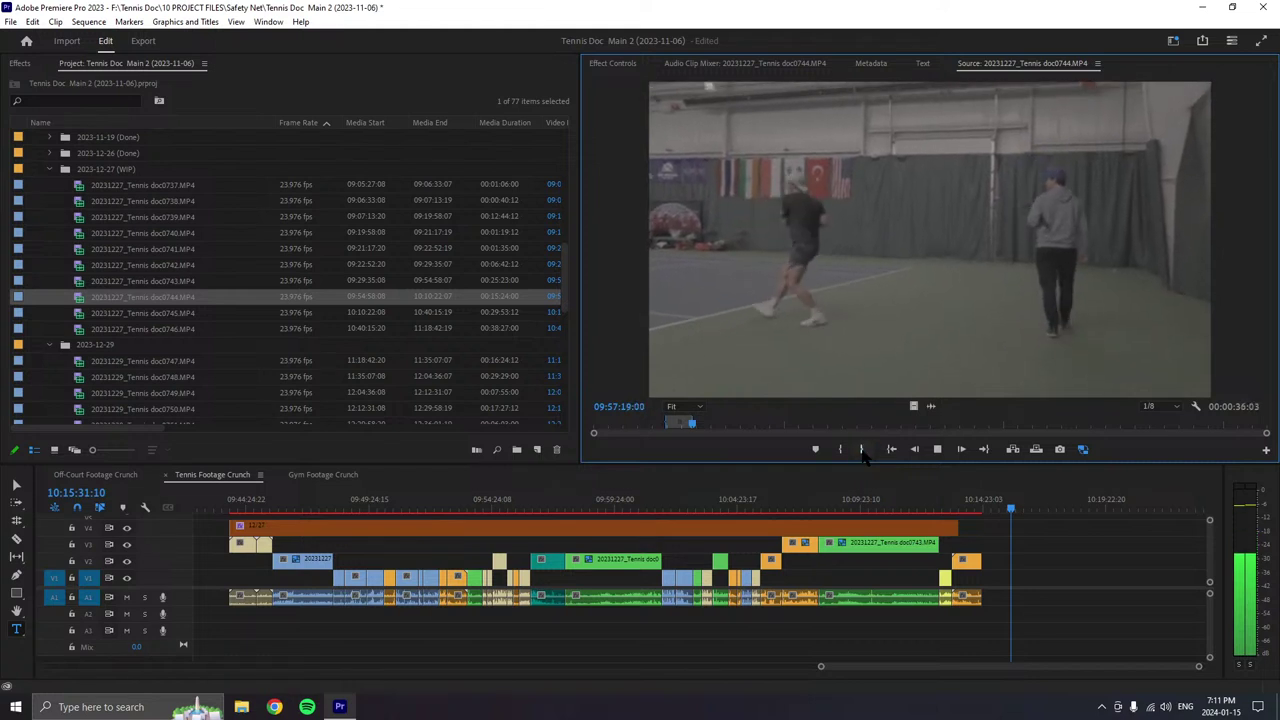
{"action": "left_click", "coordinate": [862, 450]}
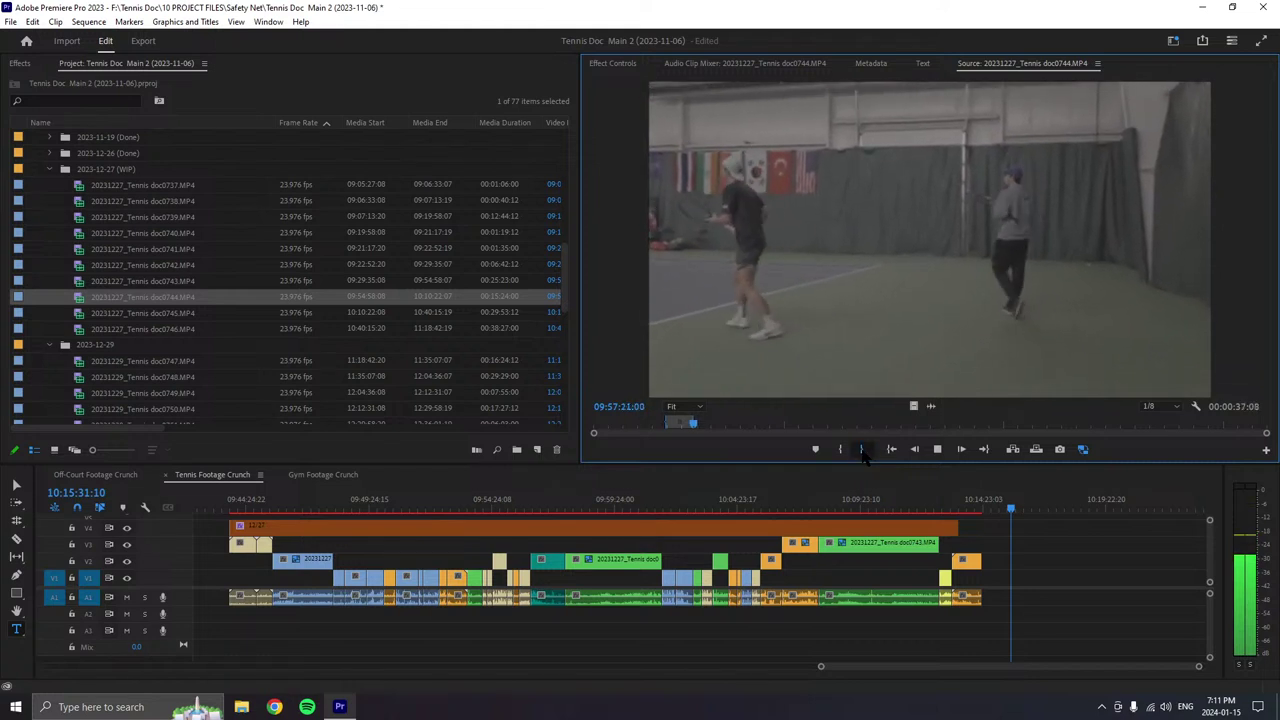
{"action": "left_click", "coordinate": [863, 450]}
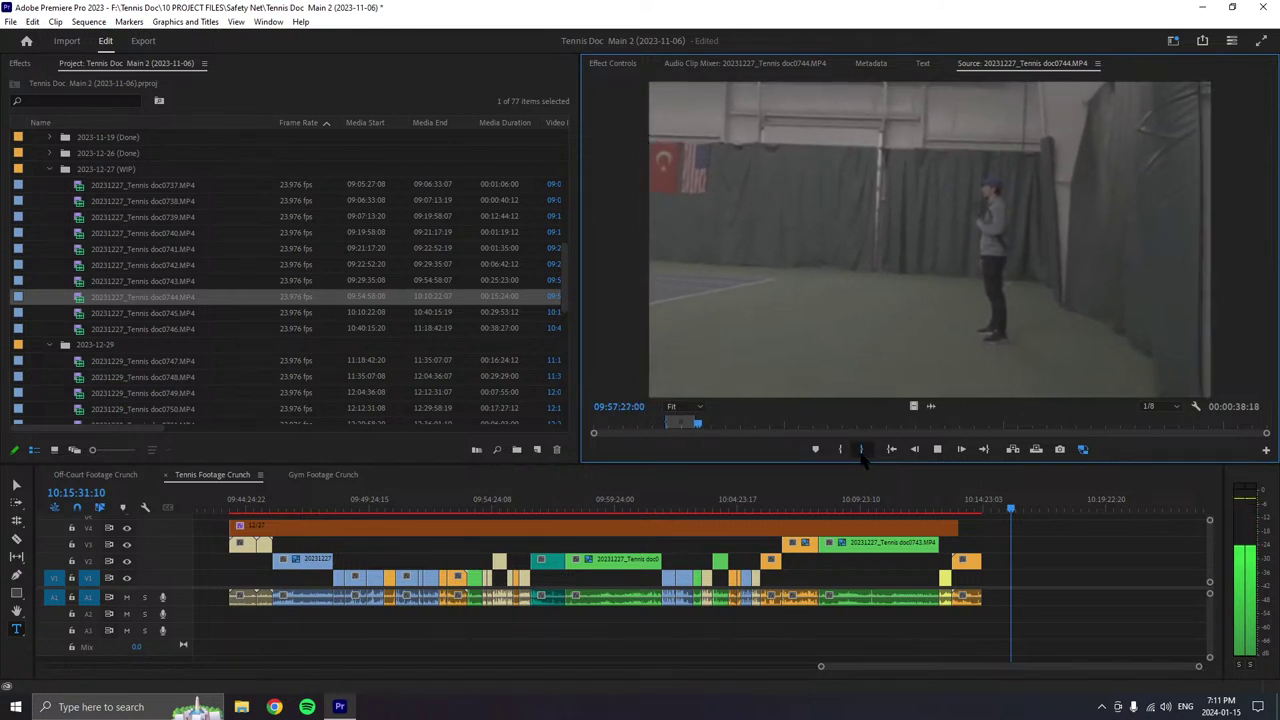
{"action": "left_click", "coordinate": [862, 450]}
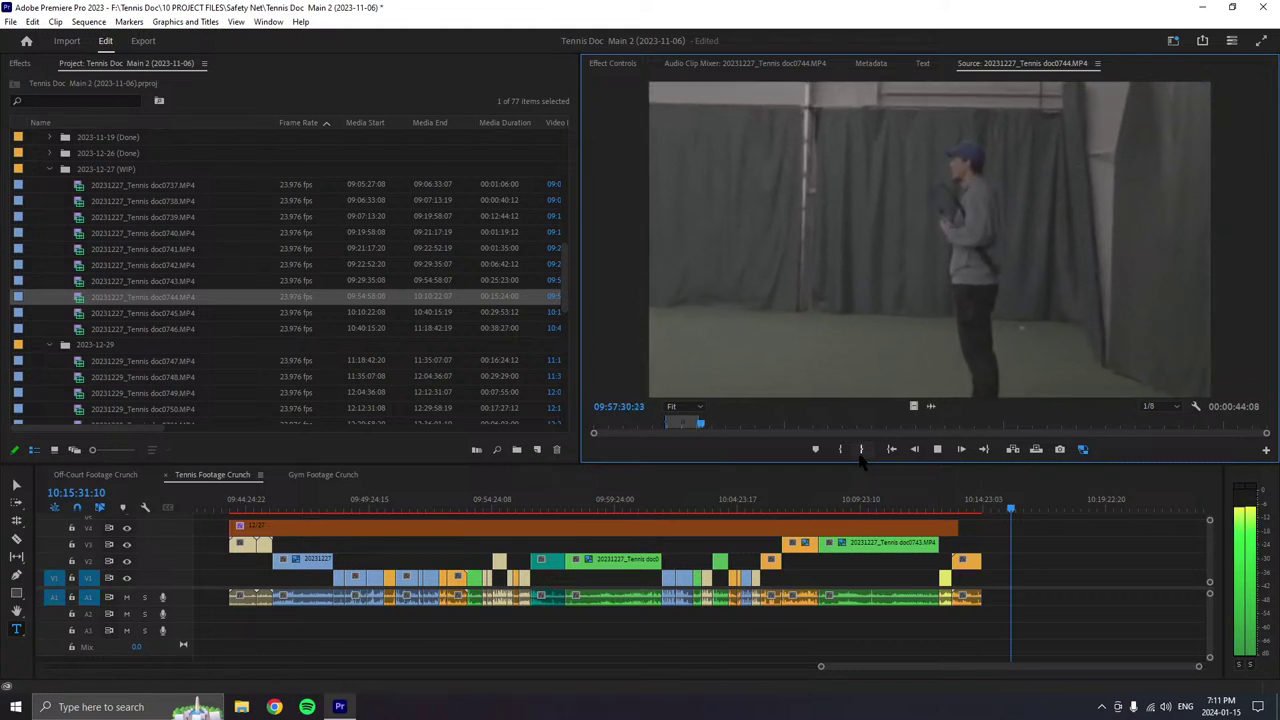
{"action": "left_click", "coordinate": [861, 452]}
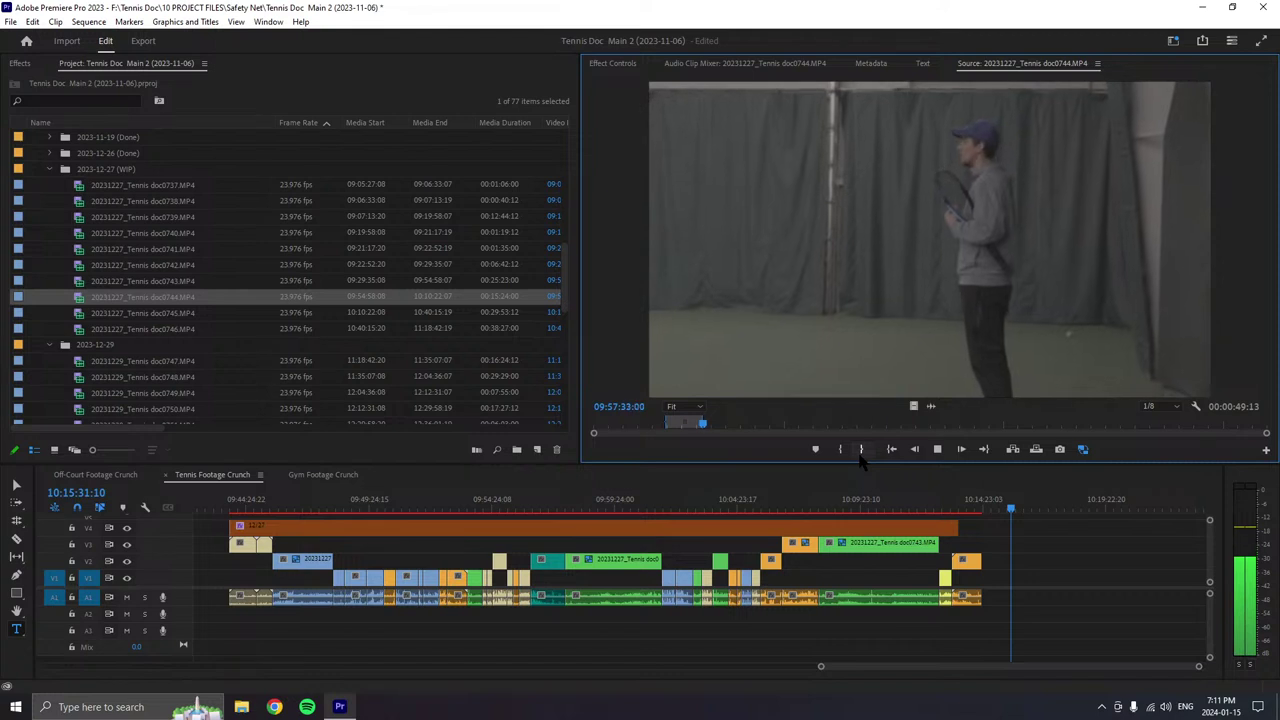
{"action": "left_click", "coordinate": [860, 452]}
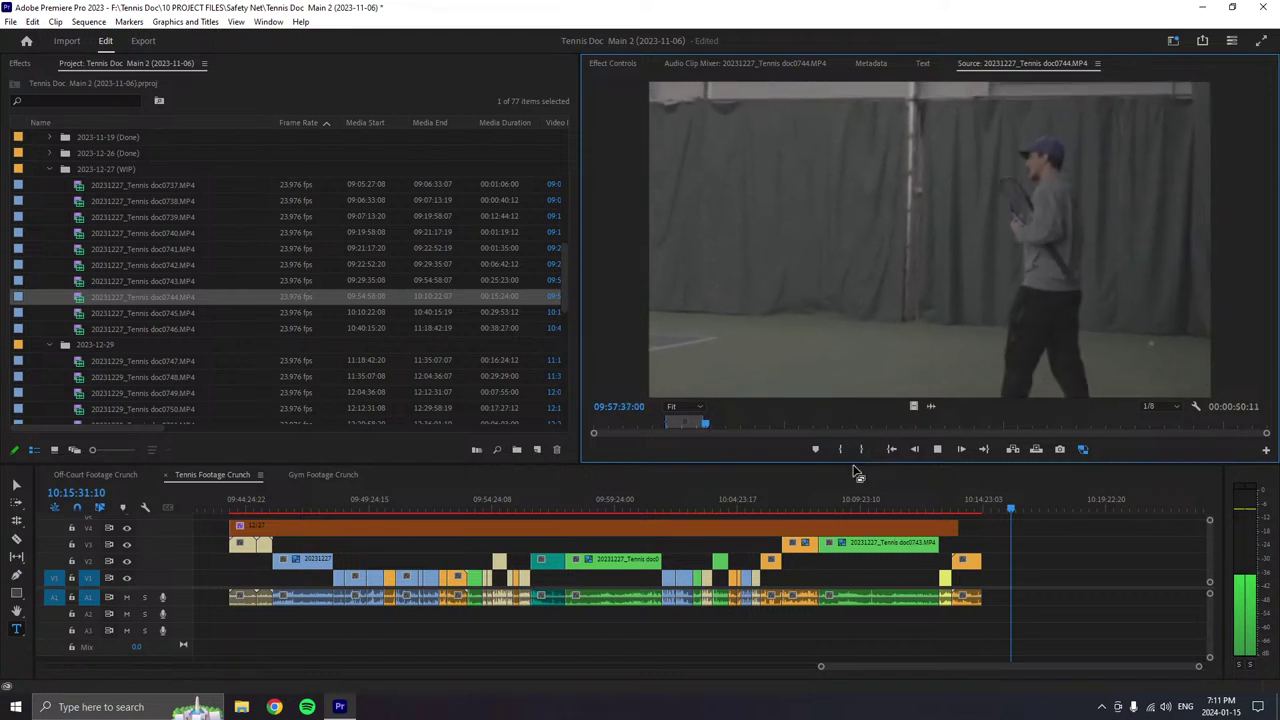
{"action": "left_click", "coordinate": [860, 450]}
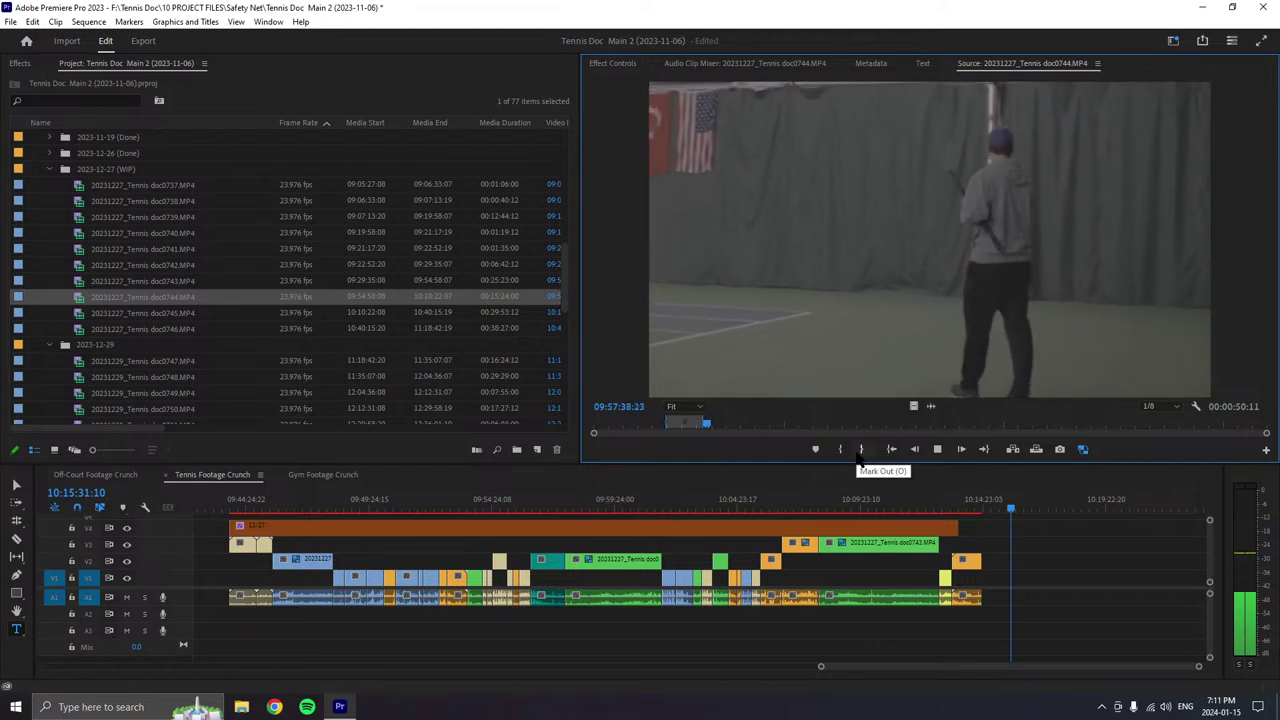
{"action": "left_click", "coordinate": [937, 450]}
{"action": "left_click", "coordinate": [860, 450]}
{"action": "left_click_drag", "start_coordinate": [1030, 513], "coordinate": [997, 606]}
- Give the 58-second excerpt at the end of V1 the Mango label and extend the 12-27 title on V4 past it
{"action": "right_click", "coordinate": [993, 580]}
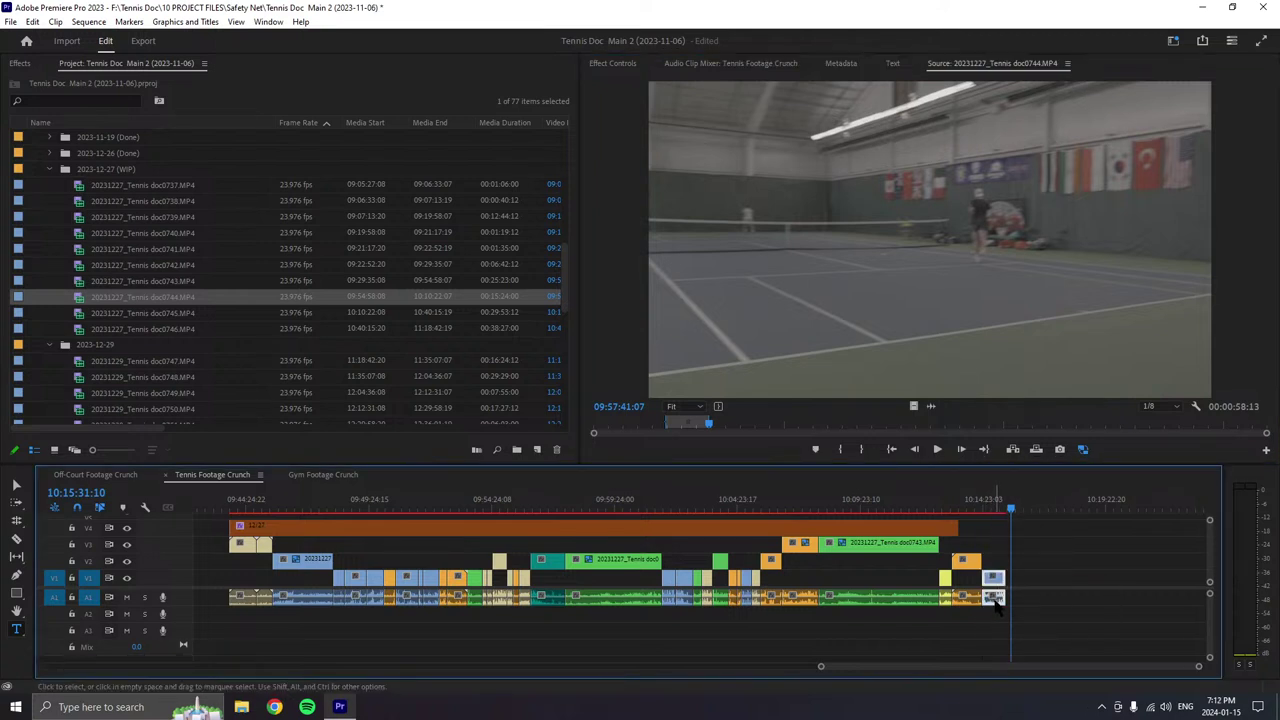
{"action": "right_click", "coordinate": [996, 601]}
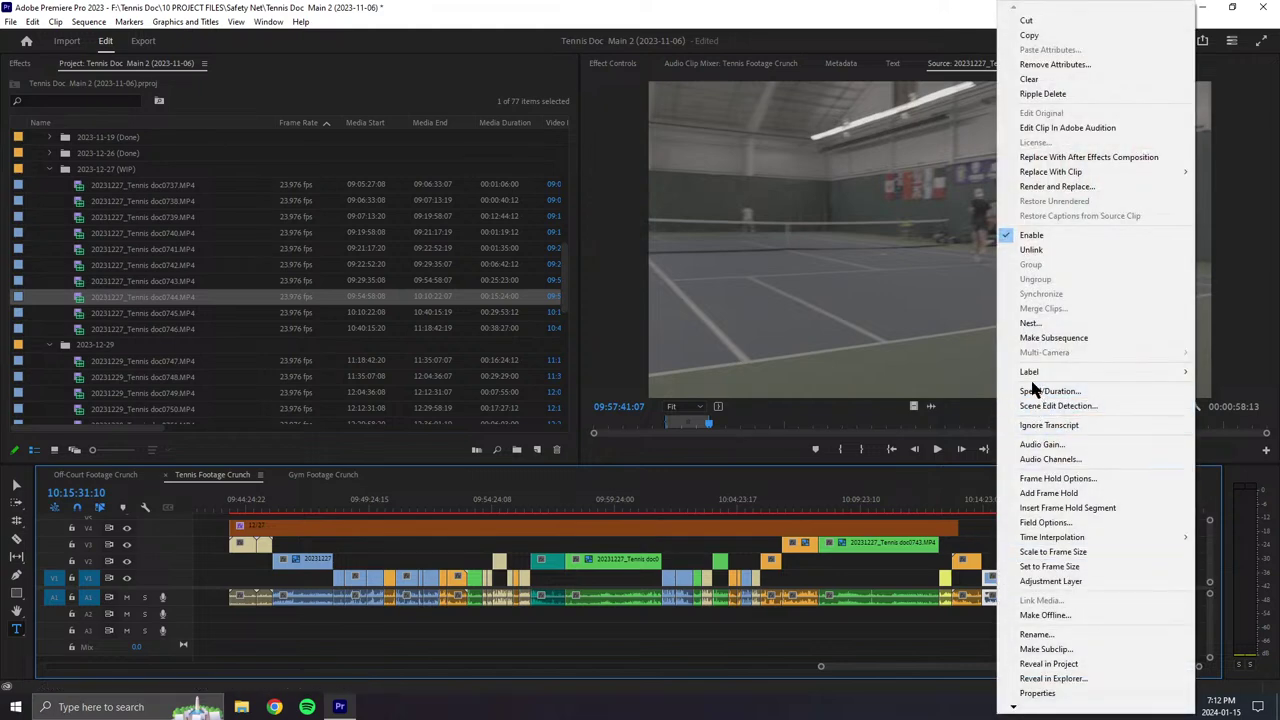
{"action": "mouse_move", "coordinate": [1033, 372]}
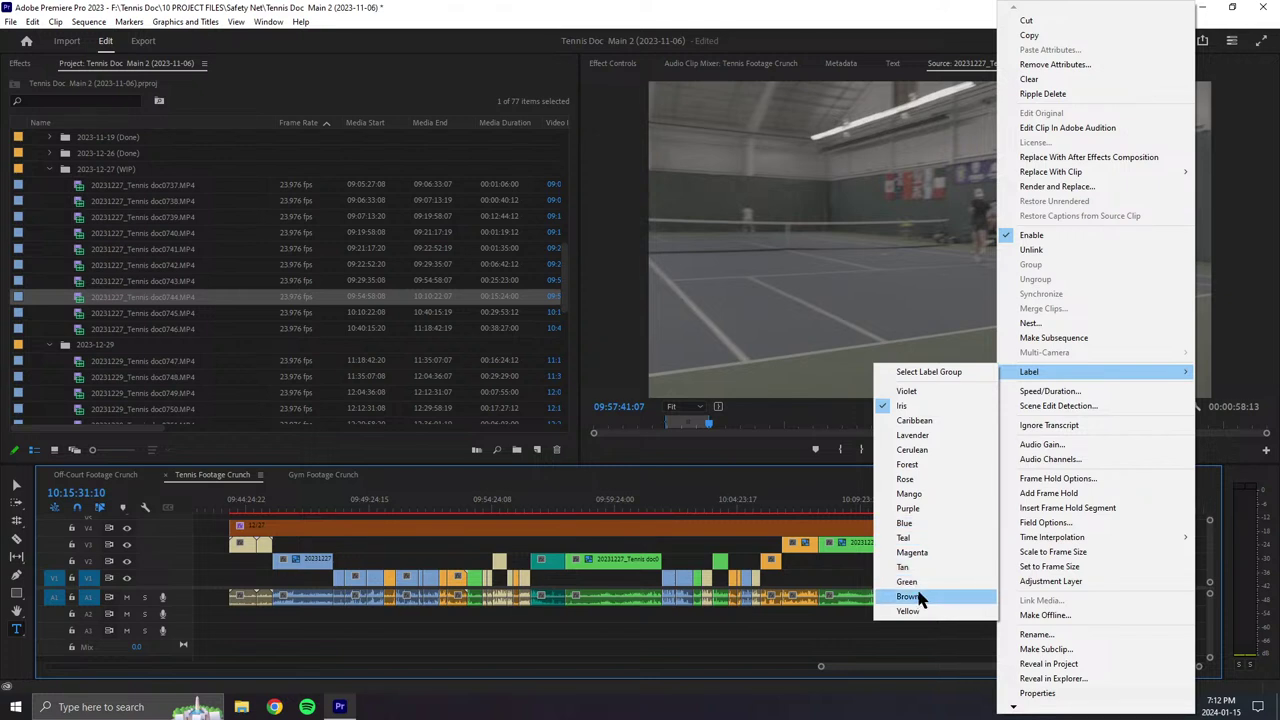
{"action": "left_click", "coordinate": [929, 503]}
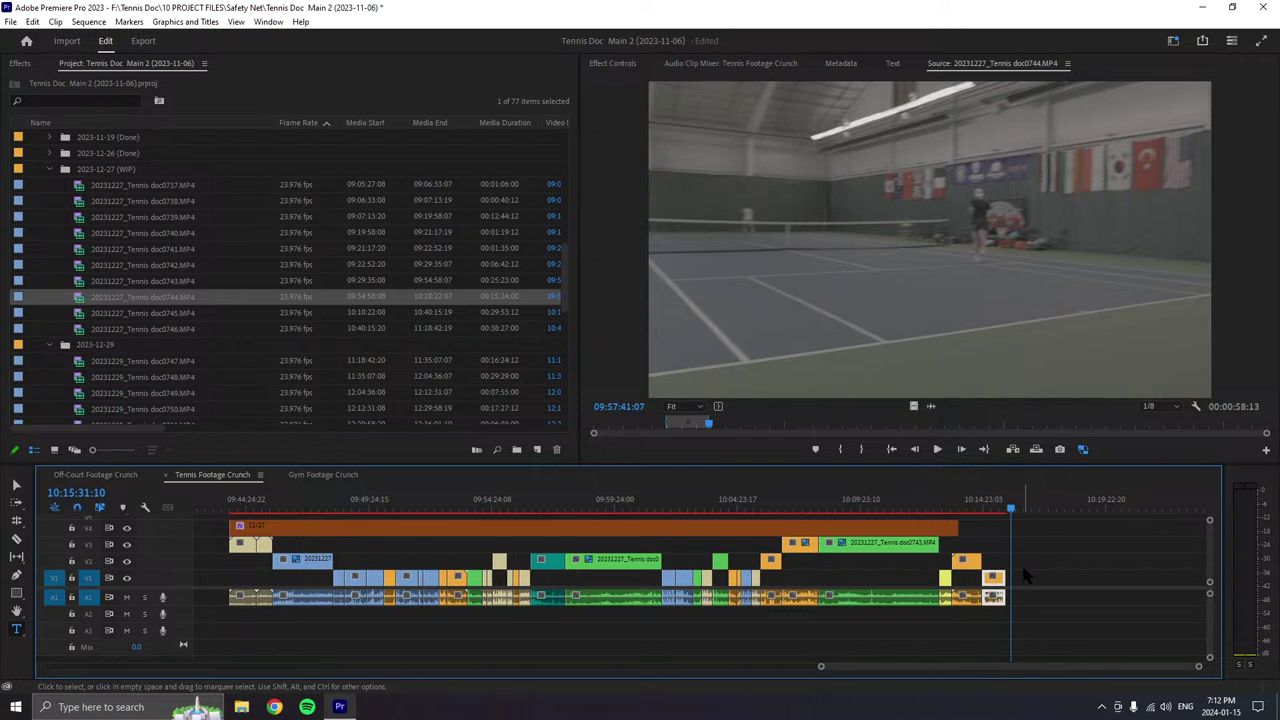
{"action": "left_click", "coordinate": [1035, 580]}
{"action": "left_click_drag", "start_coordinate": [955, 526], "coordinate": [1030, 521]}
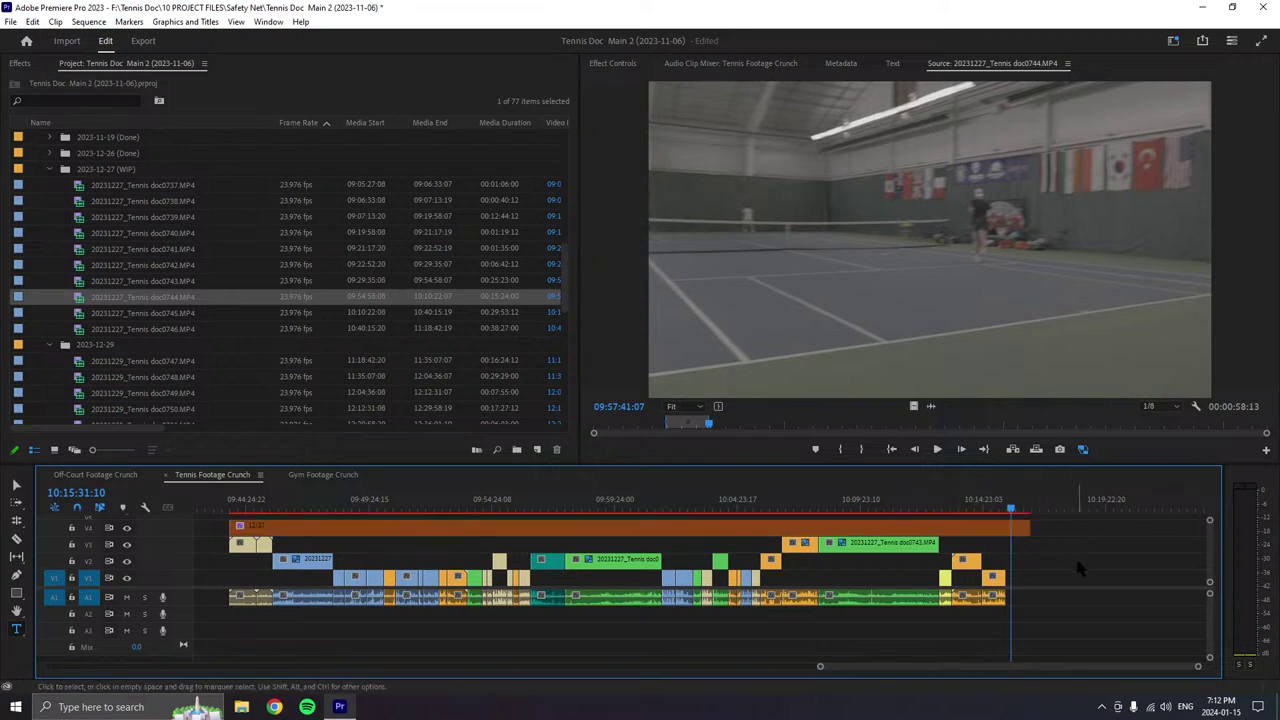
- Mark a doc0744 excerpt of about 65 seconds ending at about 09:58:56 and place it on V1 at the playhead
{"action": "left_click", "coordinate": [937, 450]}
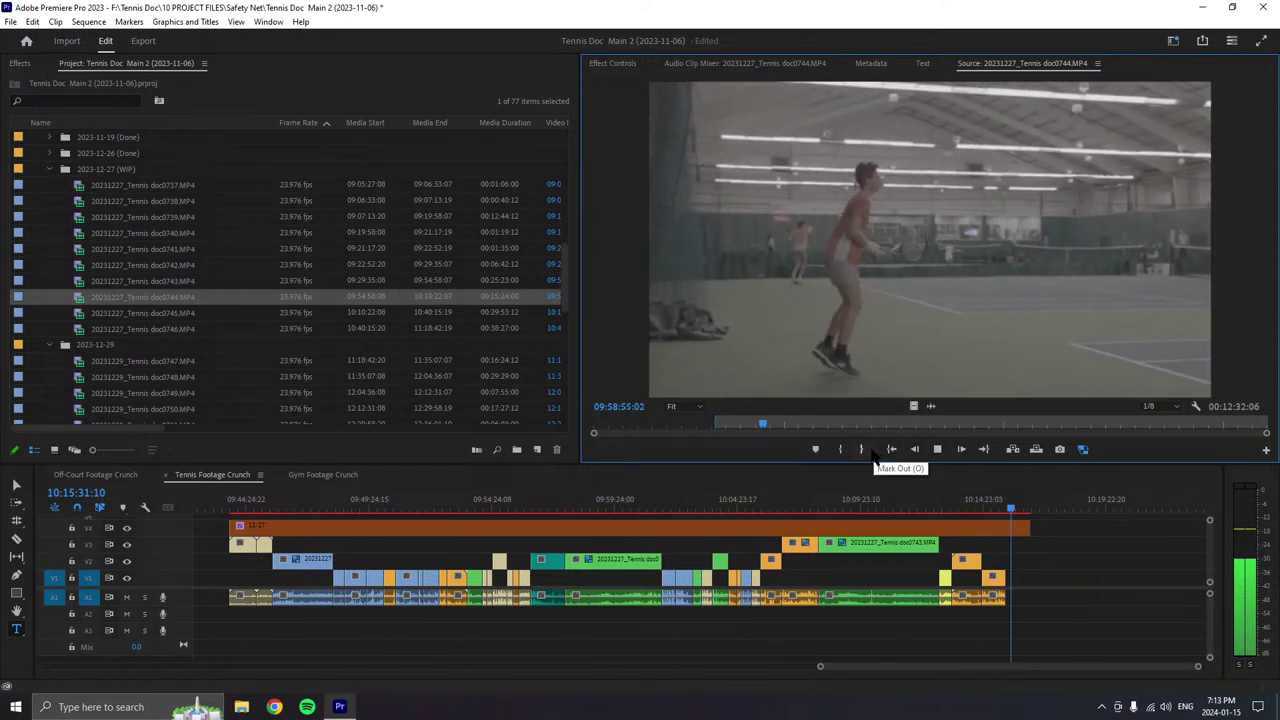
{"action": "key", "text": "o"}
{"action": "left_click", "coordinate": [937, 456]}
{"action": "left_click_drag", "start_coordinate": [930, 300], "coordinate": [1016, 602]}
- Give the 65-second excerpt at the playhead the Mango label
{"action": "right_click", "coordinate": [1016, 574]}
{"action": "left_click", "coordinate": [1064, 548]}
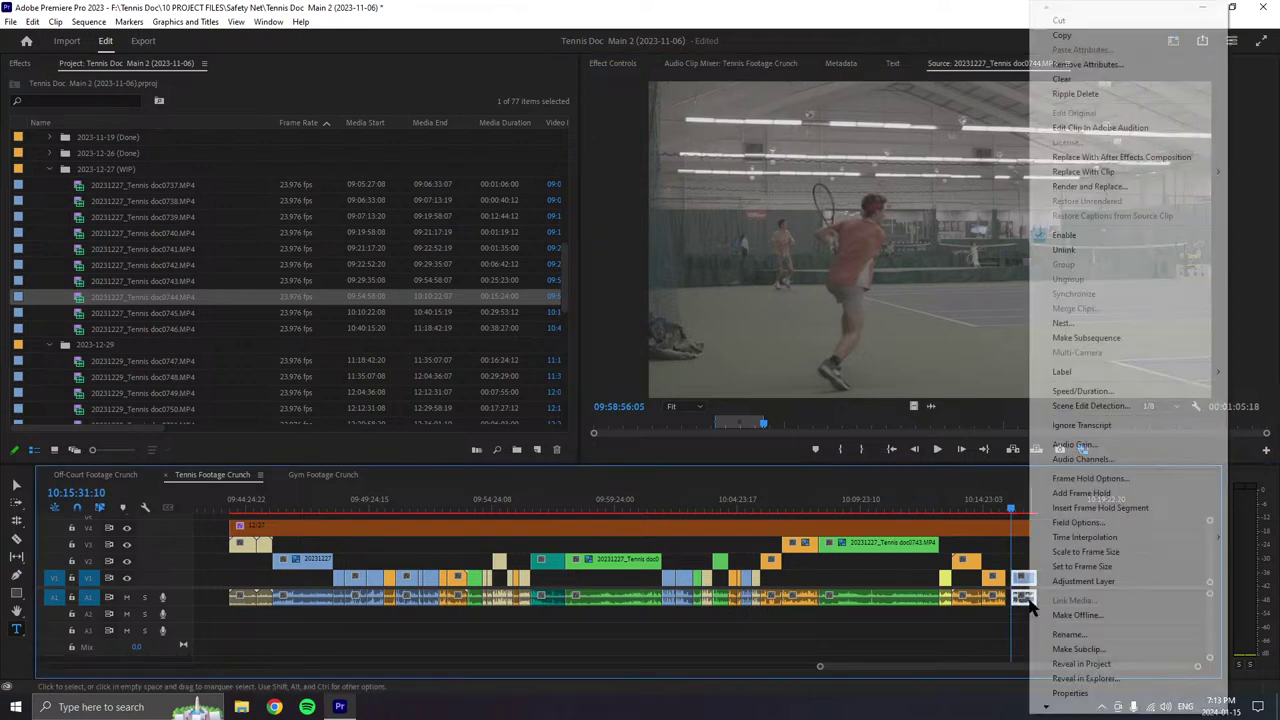
{"action": "right_click", "coordinate": [1028, 602]}
{"action": "mouse_move", "coordinate": [1063, 381]}
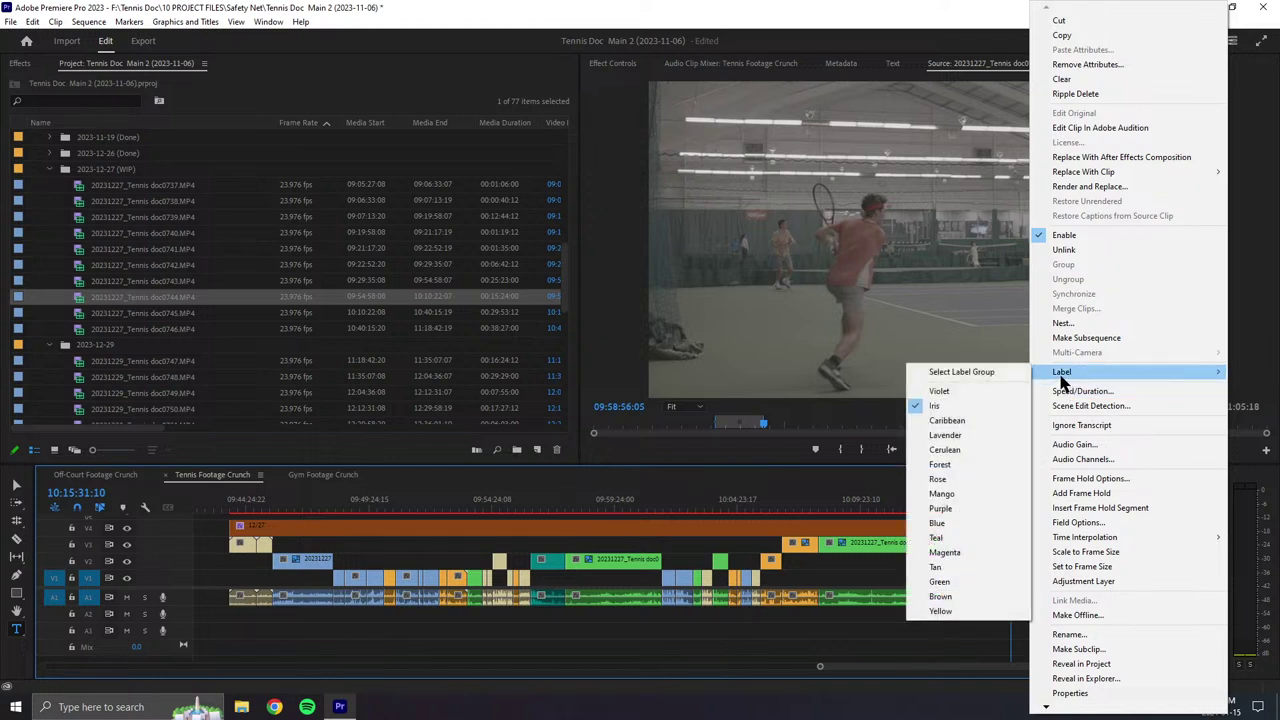
{"action": "left_click", "coordinate": [943, 495]}
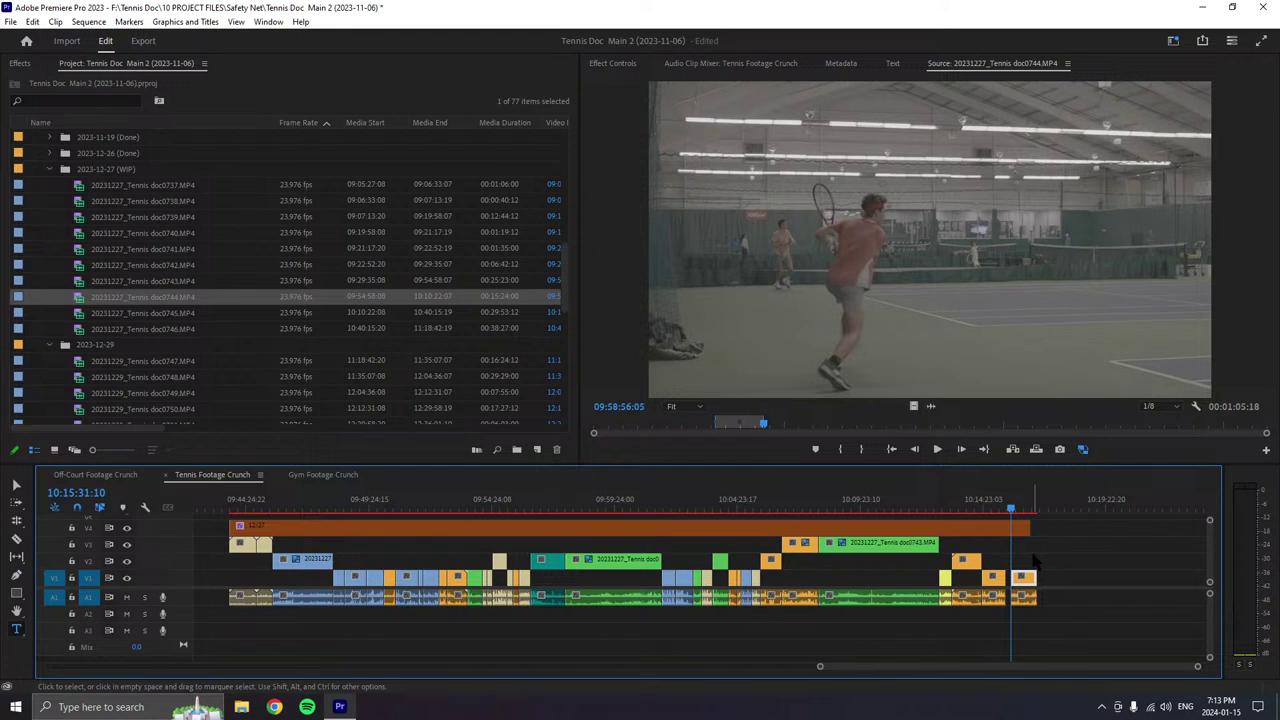
- Move the 65-second excerpt up to V2 and close the gap between it and the preceding excerpt
{"action": "key", "text": "alt+Up"}
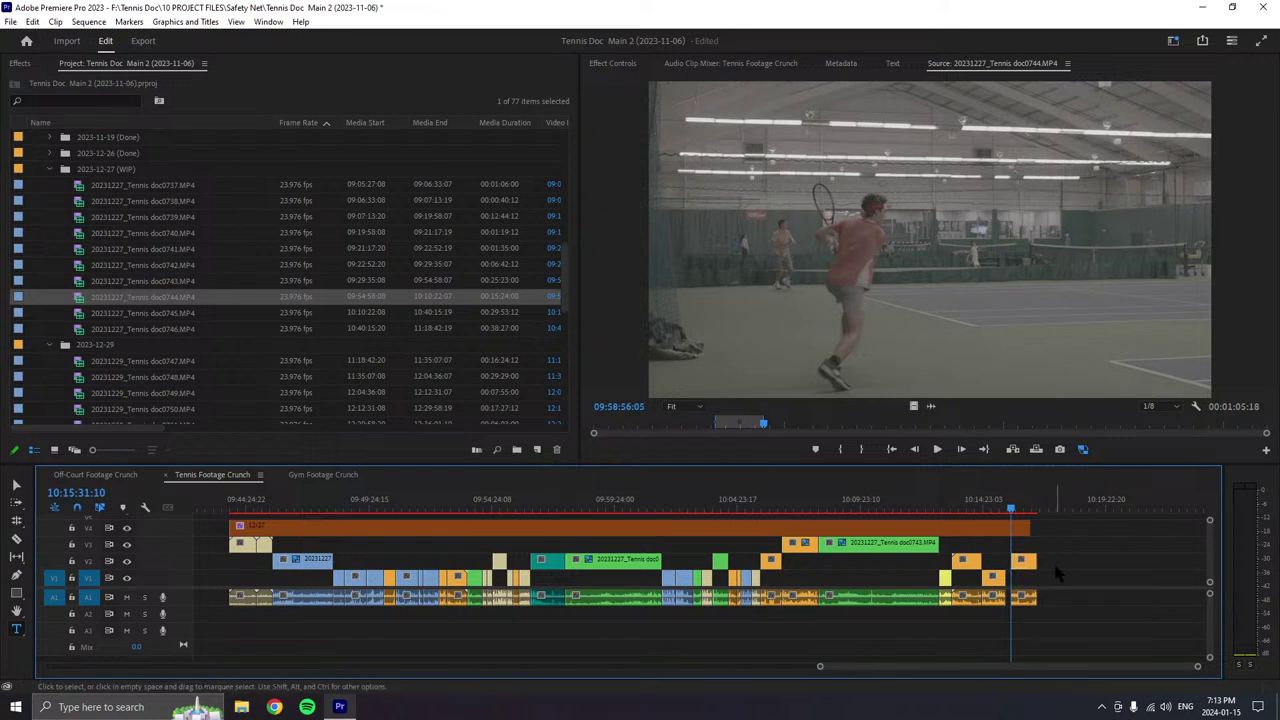
{"action": "key", "text": "Down"}
{"action": "left_click", "coordinate": [1022, 597]}
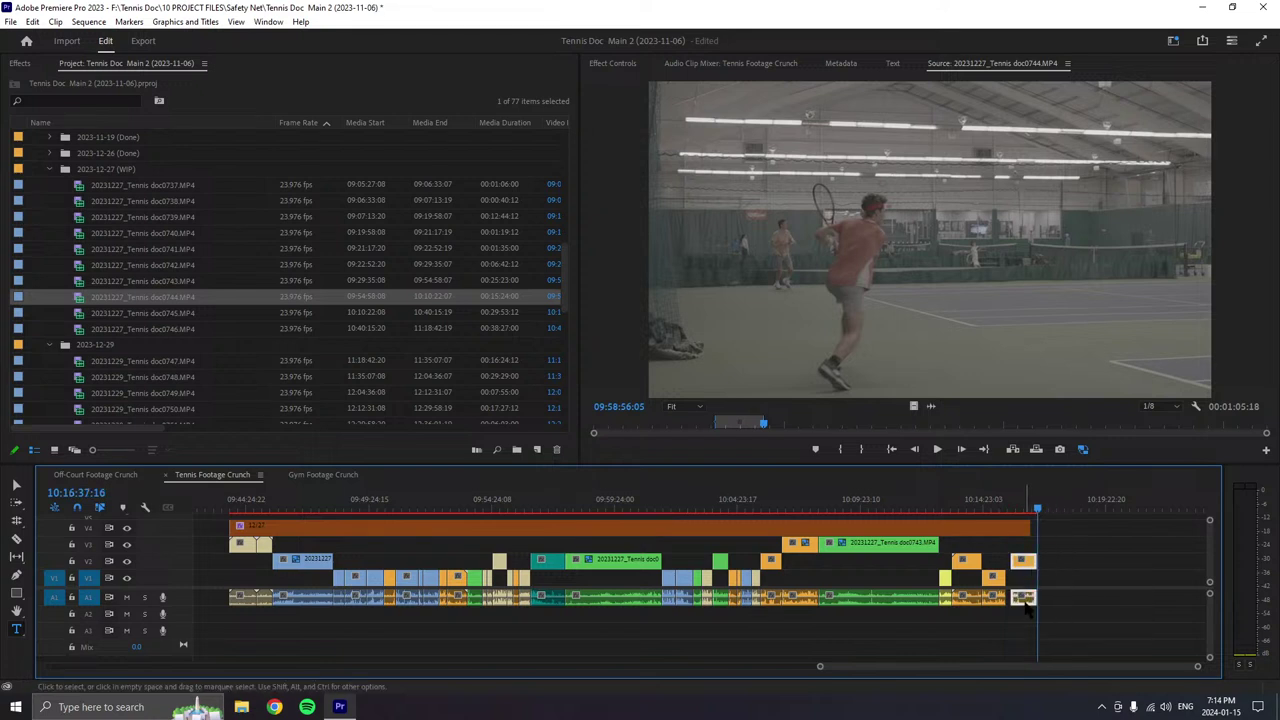
{"action": "left_click", "coordinate": [1091, 553]}
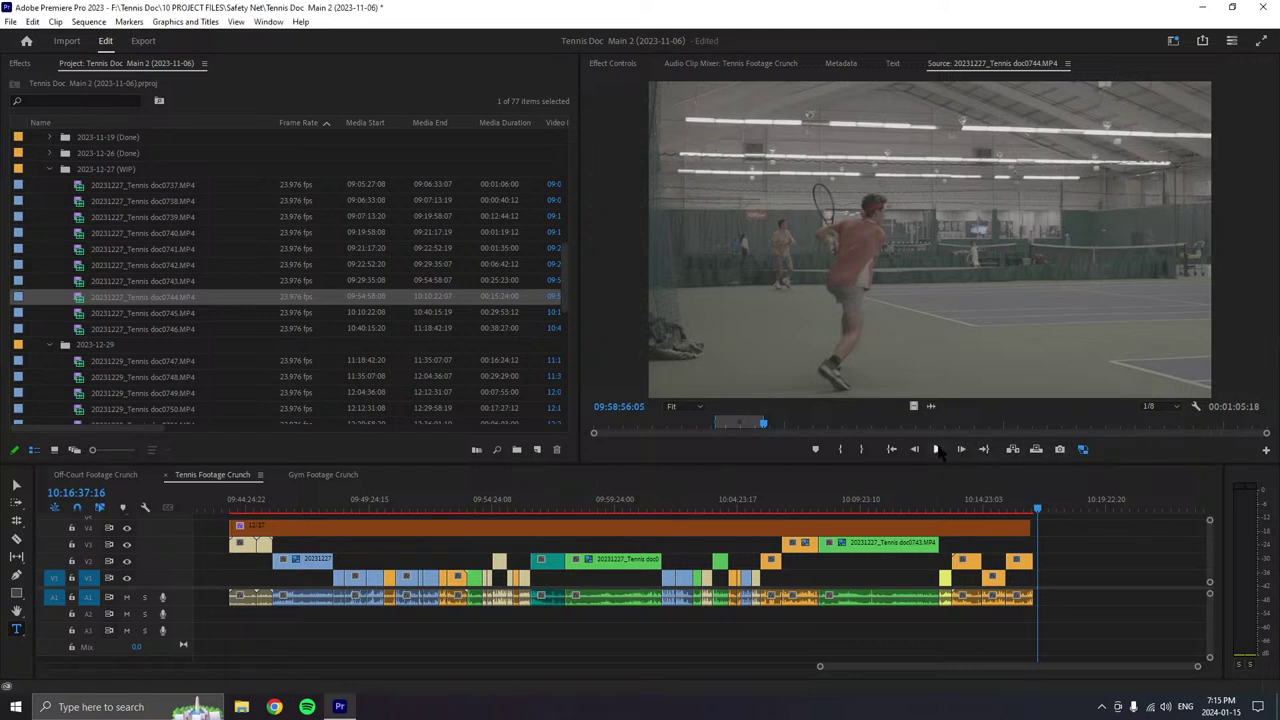
- Mark a doc0744 excerpt from about 09:59:01 to about 10:00:56 and place it on V1 at the playhead
{"action": "left_click", "coordinate": [850, 458]}
{"action": "left_click", "coordinate": [840, 449]}
{"action": "key", "text": "space"}
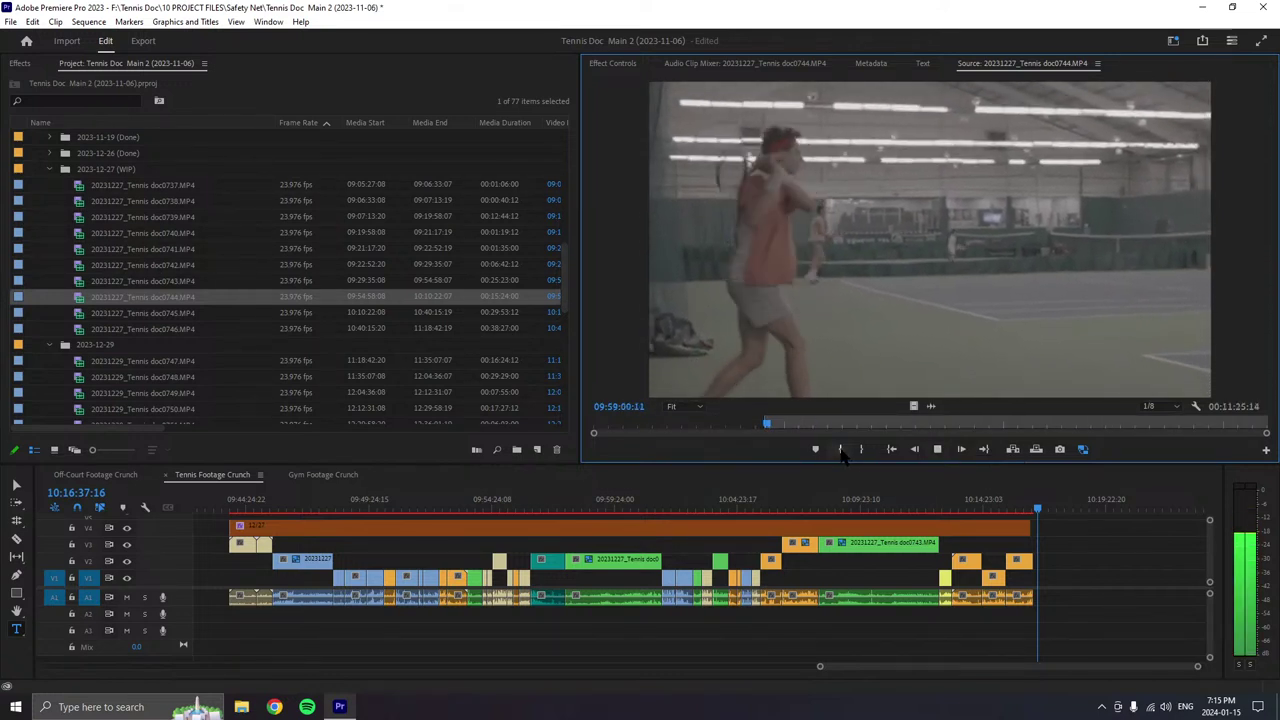
{"action": "left_click", "coordinate": [840, 449]}
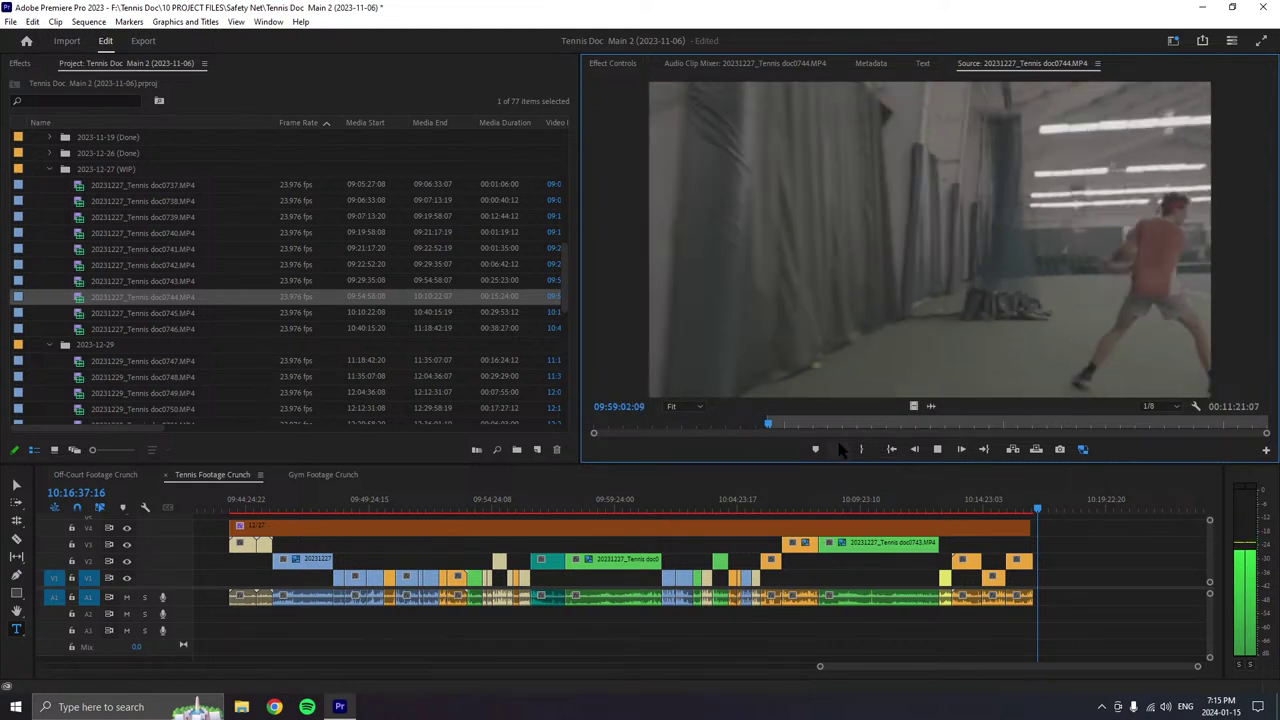
{"action": "left_click", "coordinate": [768, 428]}
{"action": "left_click", "coordinate": [840, 449]}
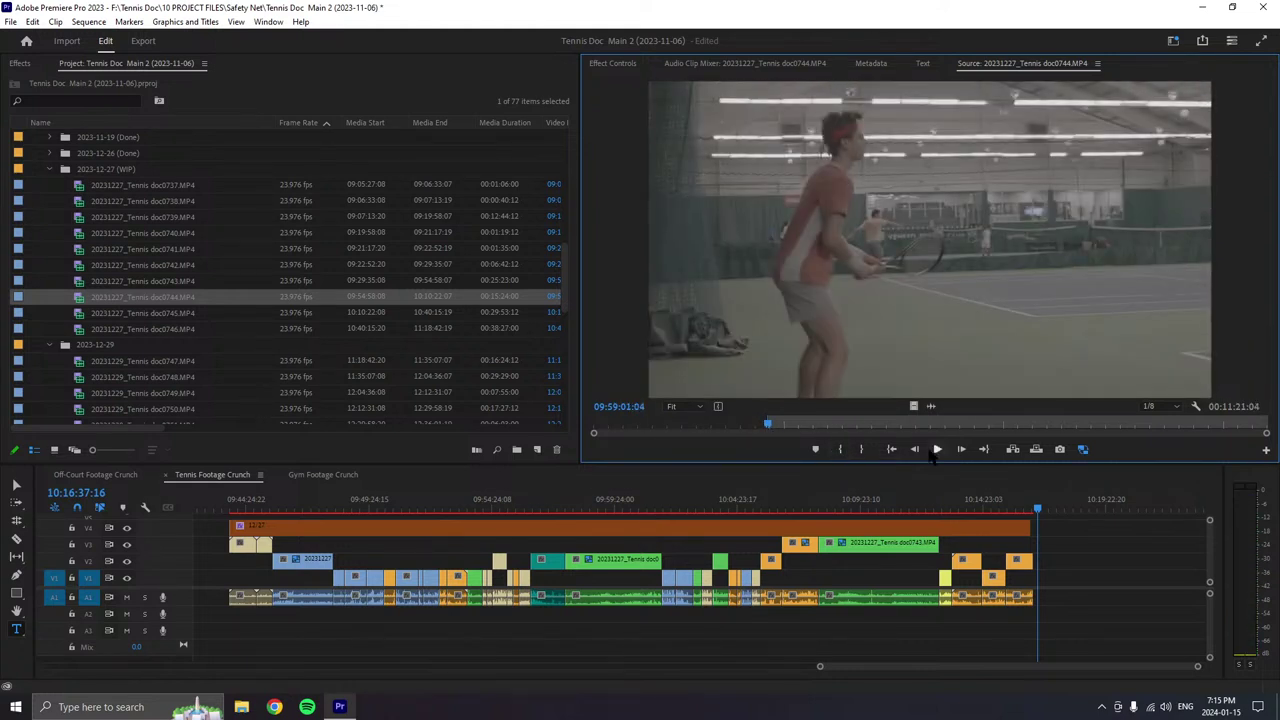
{"action": "left_click", "coordinate": [937, 449]}
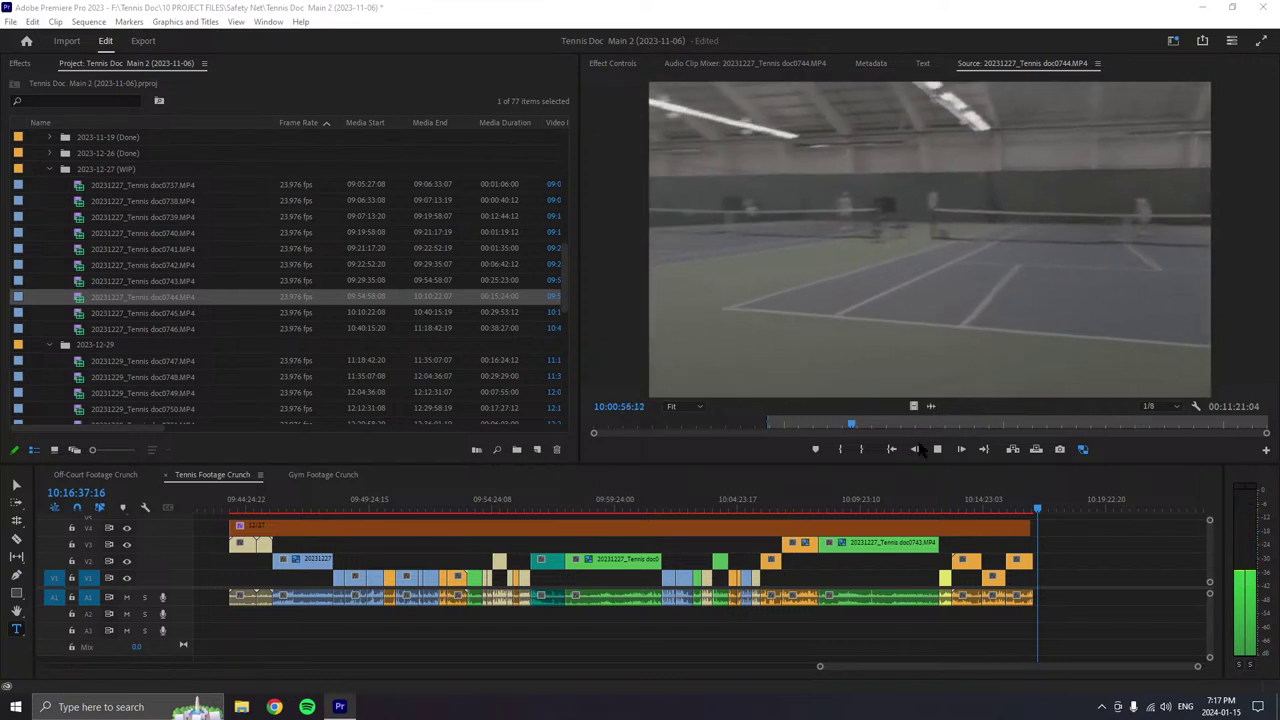
{"action": "left_click", "coordinate": [945, 296]}
{"action": "left_click_drag", "start_coordinate": [945, 296], "coordinate": [1046, 597]}
- Give the excerpt ending at about 10:00:56 the Mango label and move its video up to V3
{"action": "right_click", "coordinate": [1060, 597]}
{"action": "mouse_move", "coordinate": [1090, 373]}
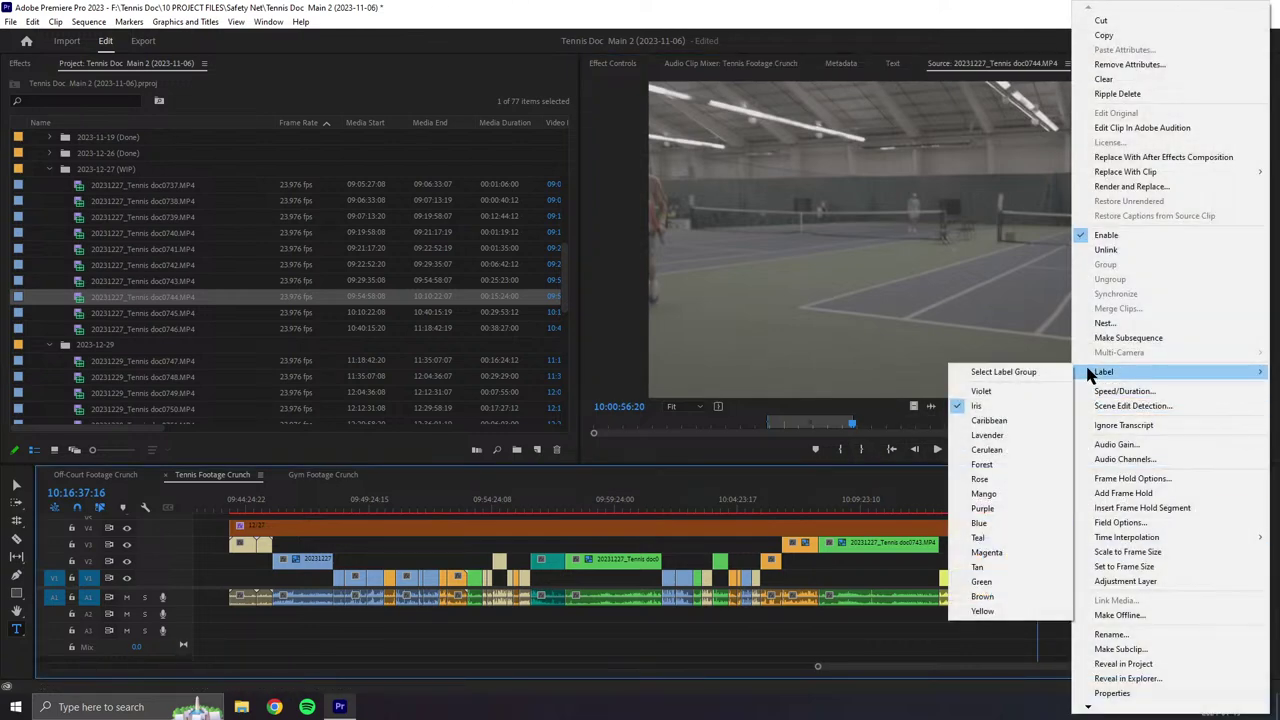
{"action": "left_click", "coordinate": [983, 493]}
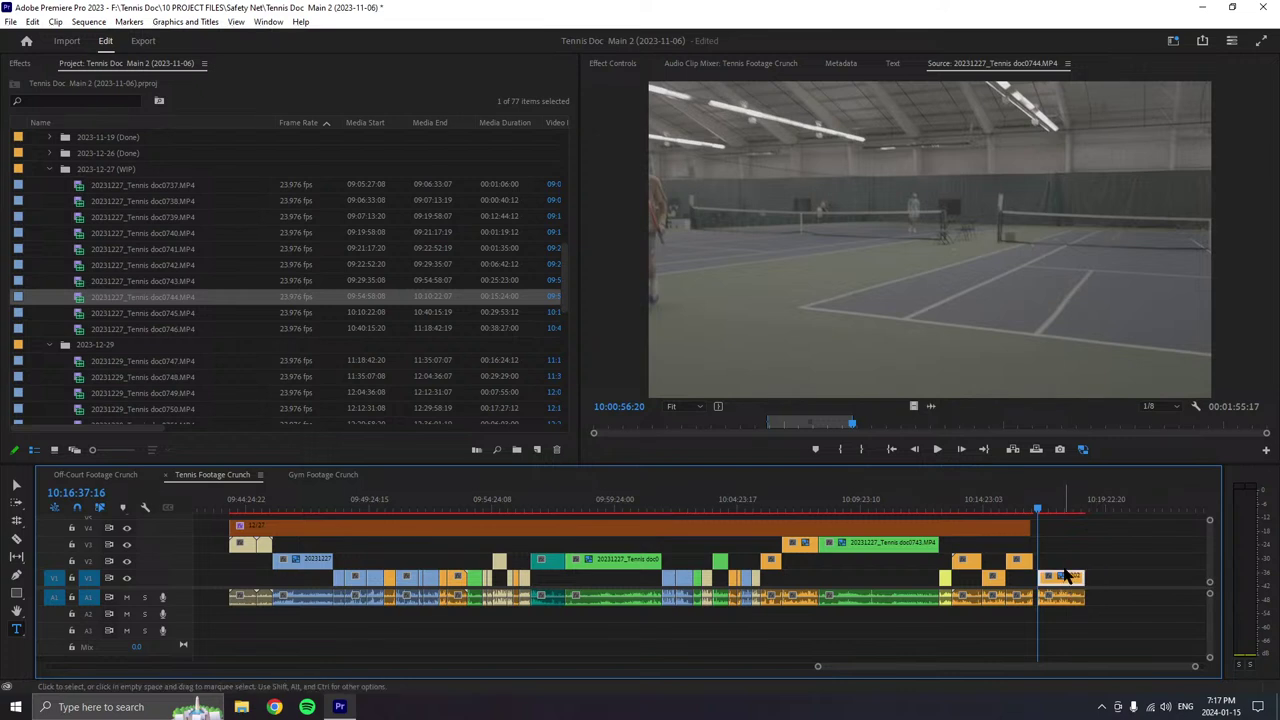
{"action": "left_click_drag", "start_coordinate": [1066, 576], "coordinate": [1066, 543]}
- Extend the 12-27 title on V4 well past the last excerpt and close the gap before that excerpt on V3
{"action": "scroll", "coordinate": [1117, 543], "scroll_direction": "down", "scroll_amount": 2}
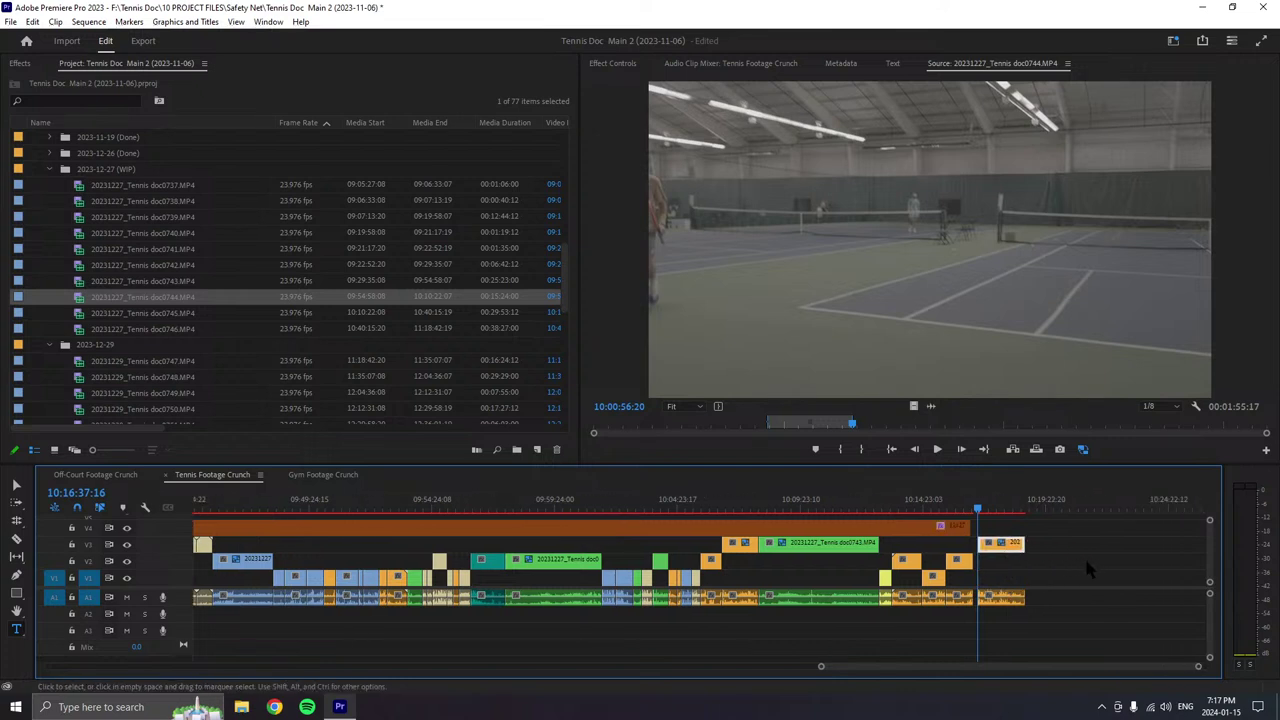
{"action": "left_click_drag", "start_coordinate": [968, 526], "coordinate": [1133, 526]}
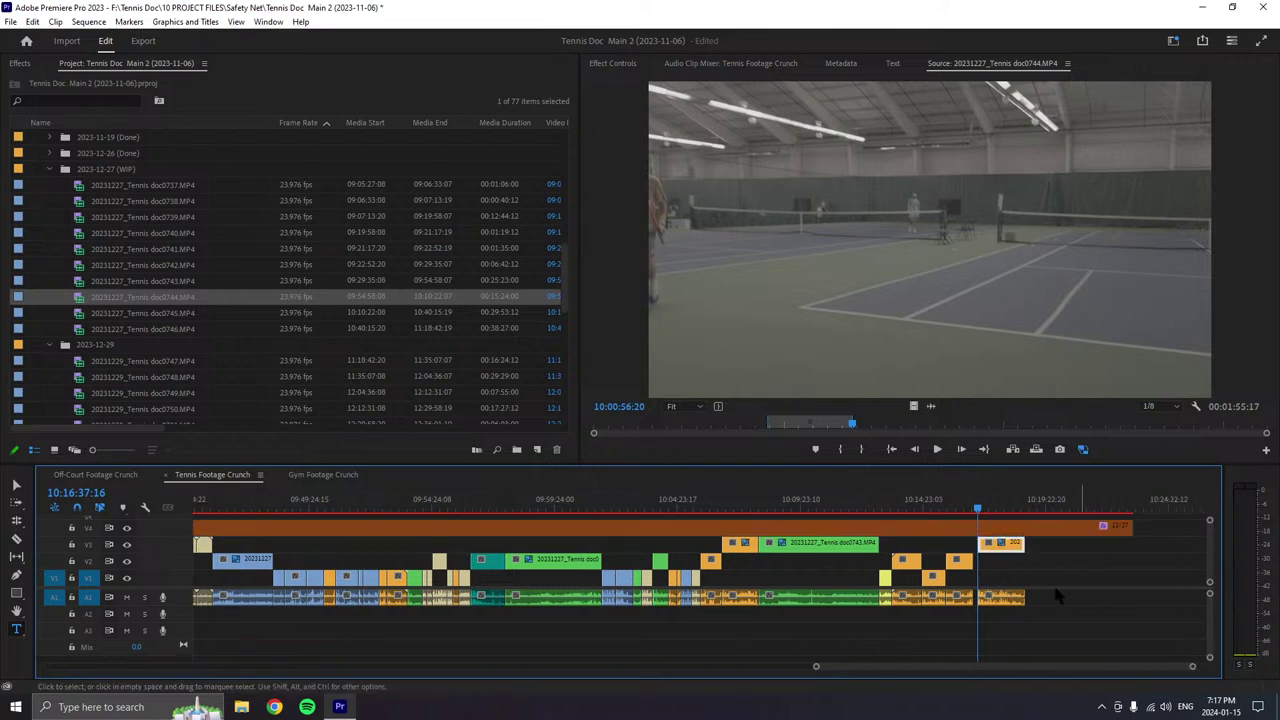
{"action": "left_click", "coordinate": [1035, 502]}
{"action": "left_click_drag", "start_coordinate": [1012, 545], "coordinate": [1010, 553]}
- Review doc0744 from about 10:00:57 to 10:02:11 and set a new In point at about 10:01:48
{"action": "left_click", "coordinate": [937, 449]}
{"action": "left_click", "coordinate": [839, 450]}
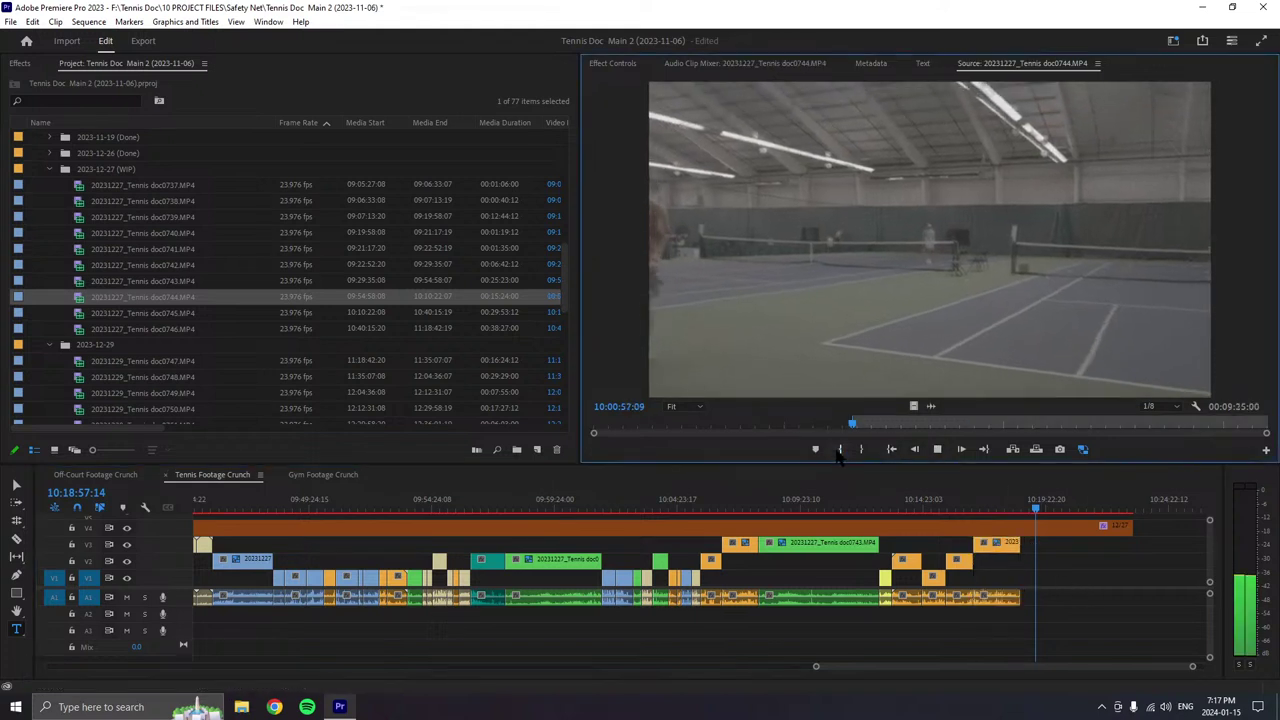
{"action": "left_click", "coordinate": [839, 450]}
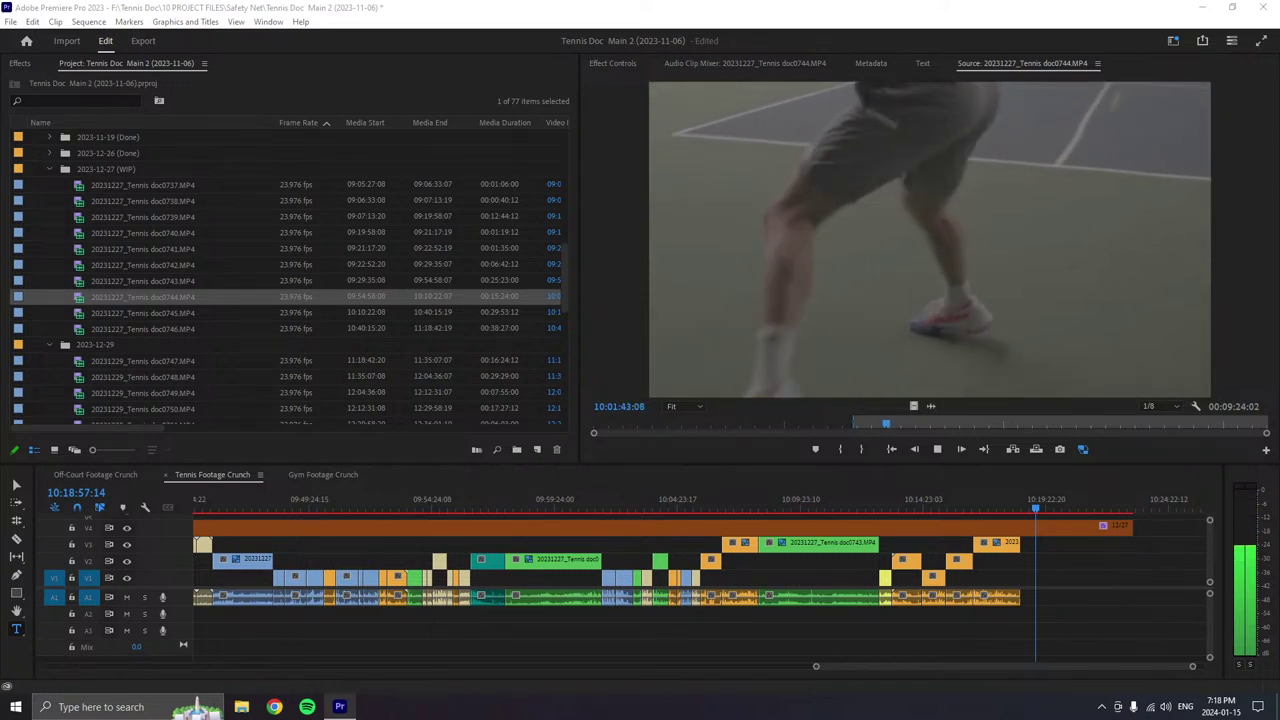
{"action": "left_click", "coordinate": [891, 426]}
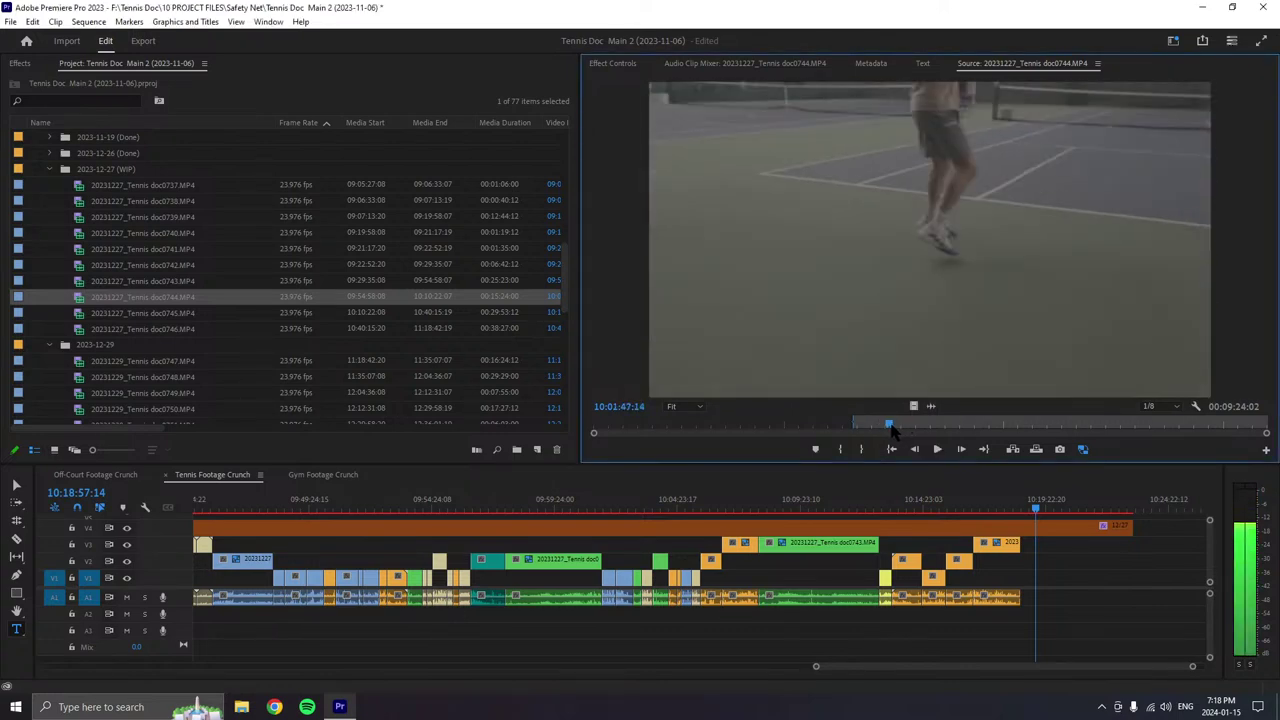
{"action": "key", "text": "space"}
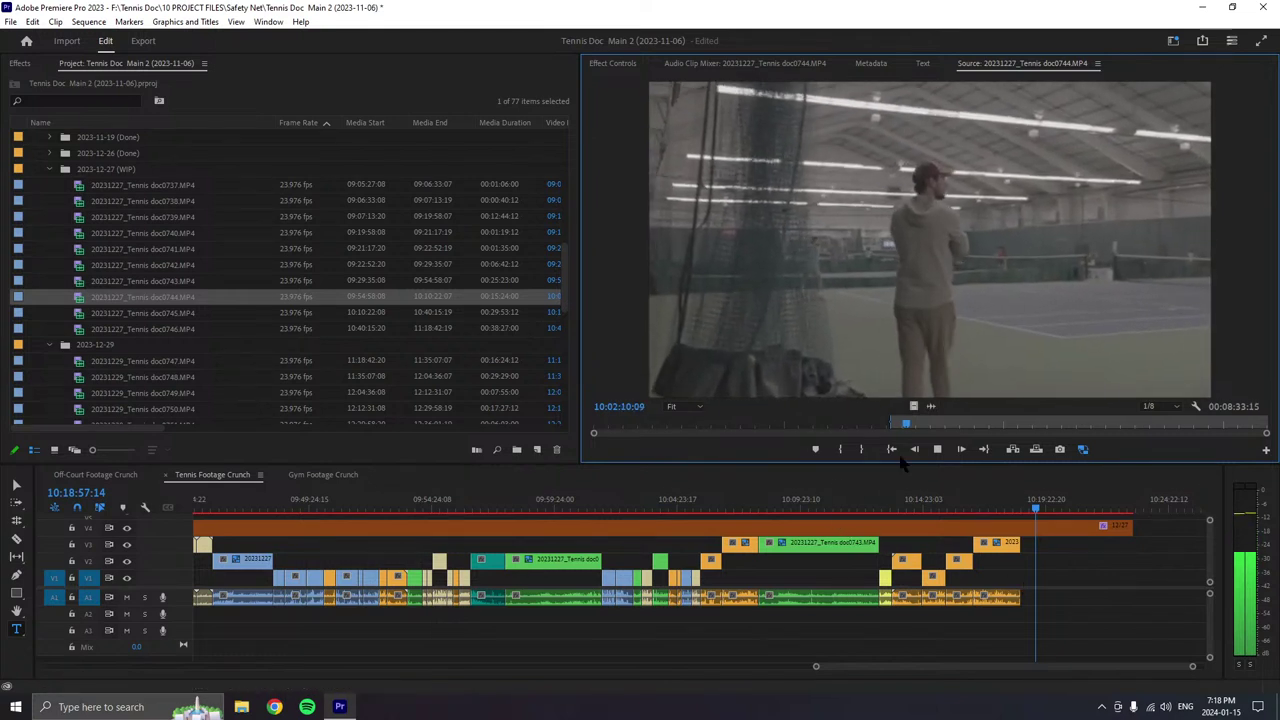
{"action": "left_click", "coordinate": [937, 449]}
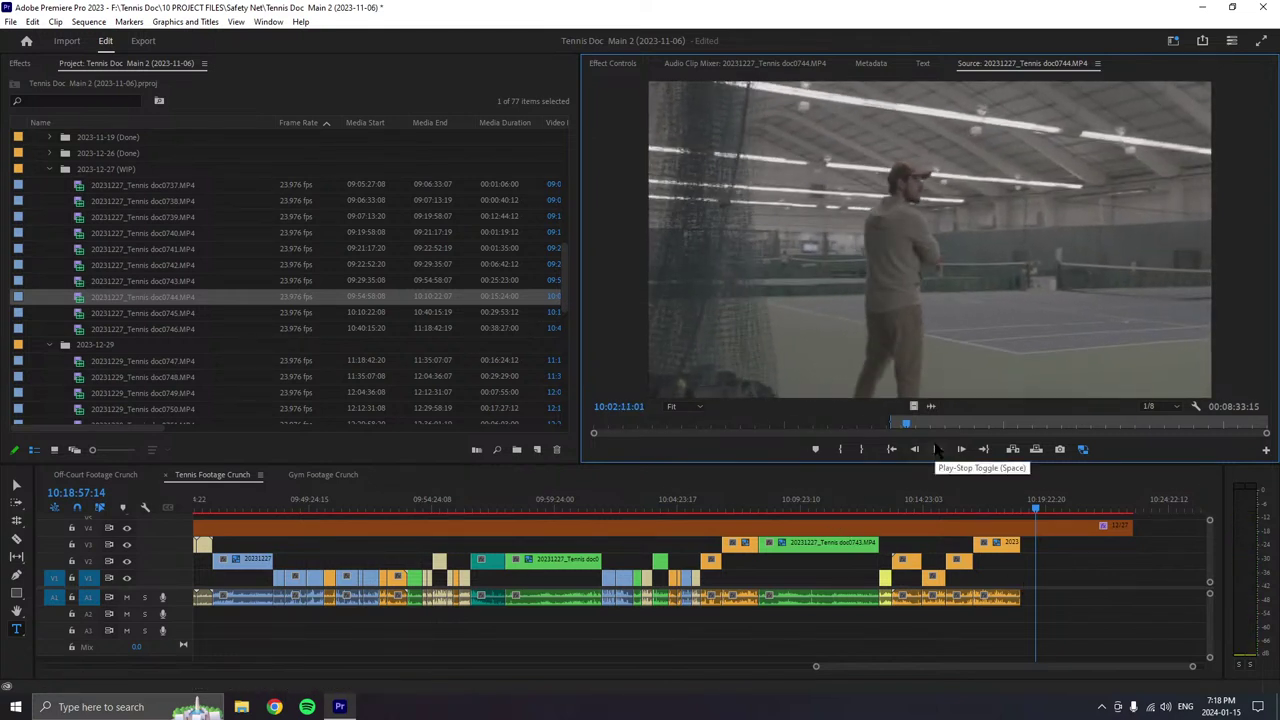
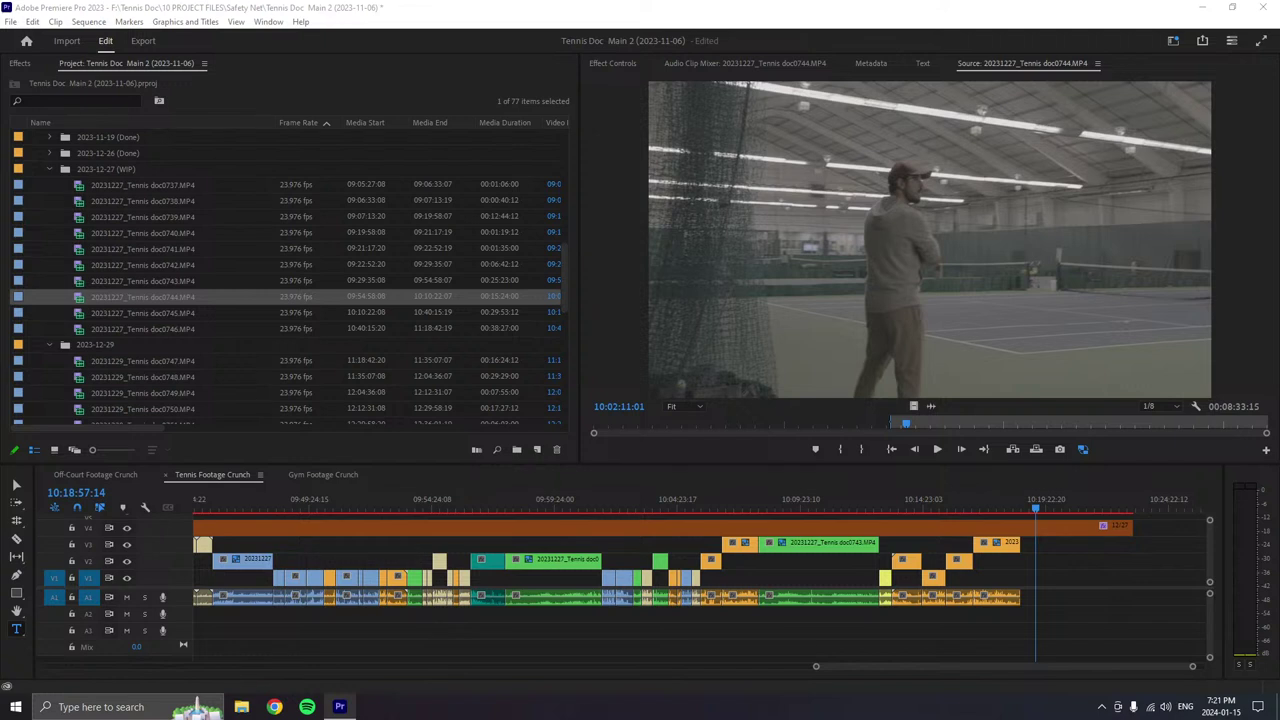
- Set the Out point at about 10:03:14 in doc0744 and append the 85-second excerpt to V1
{"action": "left_click", "coordinate": [1082, 574]}
{"action": "left_click", "coordinate": [940, 450]}
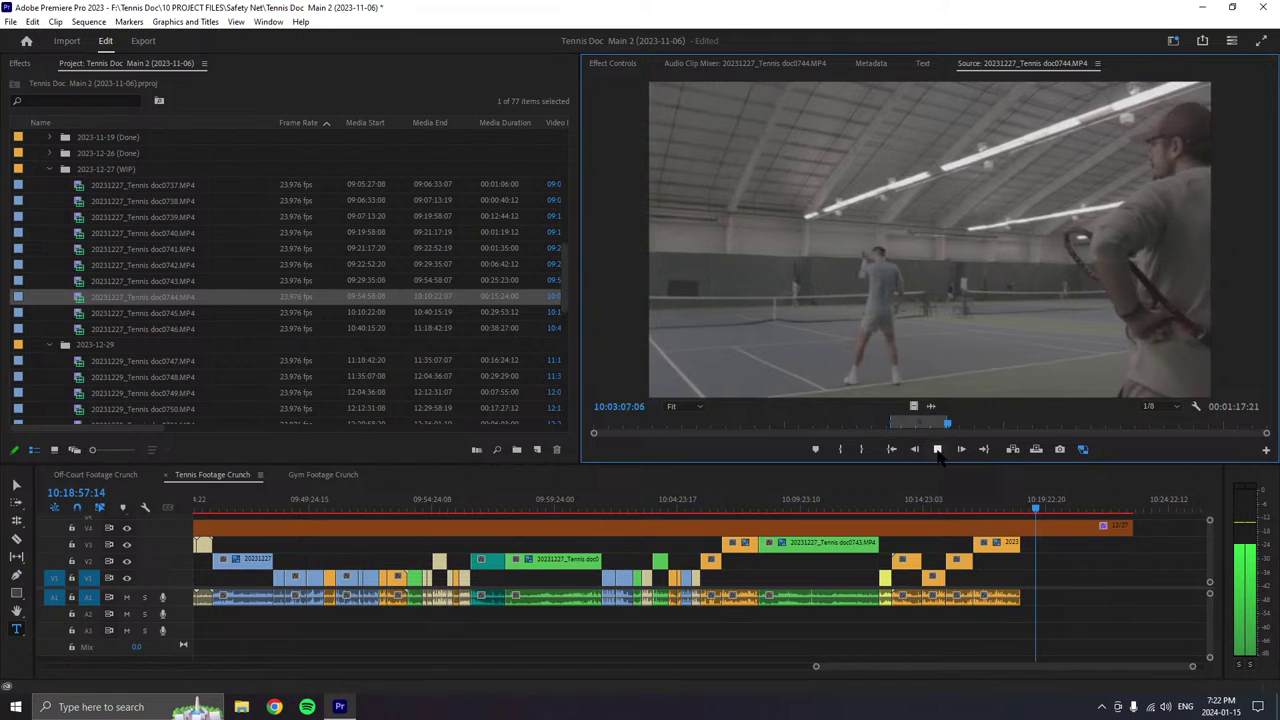
{"action": "left_click", "coordinate": [866, 450]}
{"action": "left_click_drag", "start_coordinate": [1030, 330], "coordinate": [1050, 576]}
- Give the 85-second excerpt the Mango label and move its video up to V2
{"action": "right_click", "coordinate": [1050, 576]}
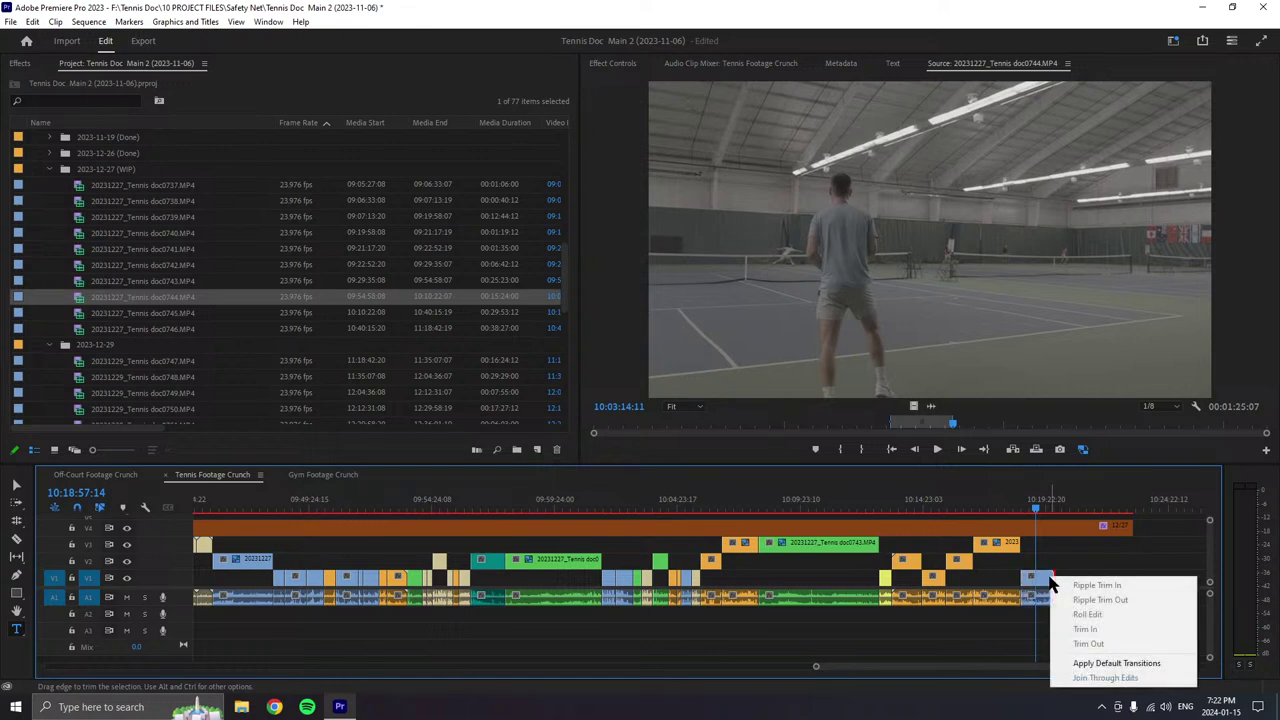
{"action": "left_click", "coordinate": [1046, 586]}
{"action": "right_click", "coordinate": [1046, 586]}
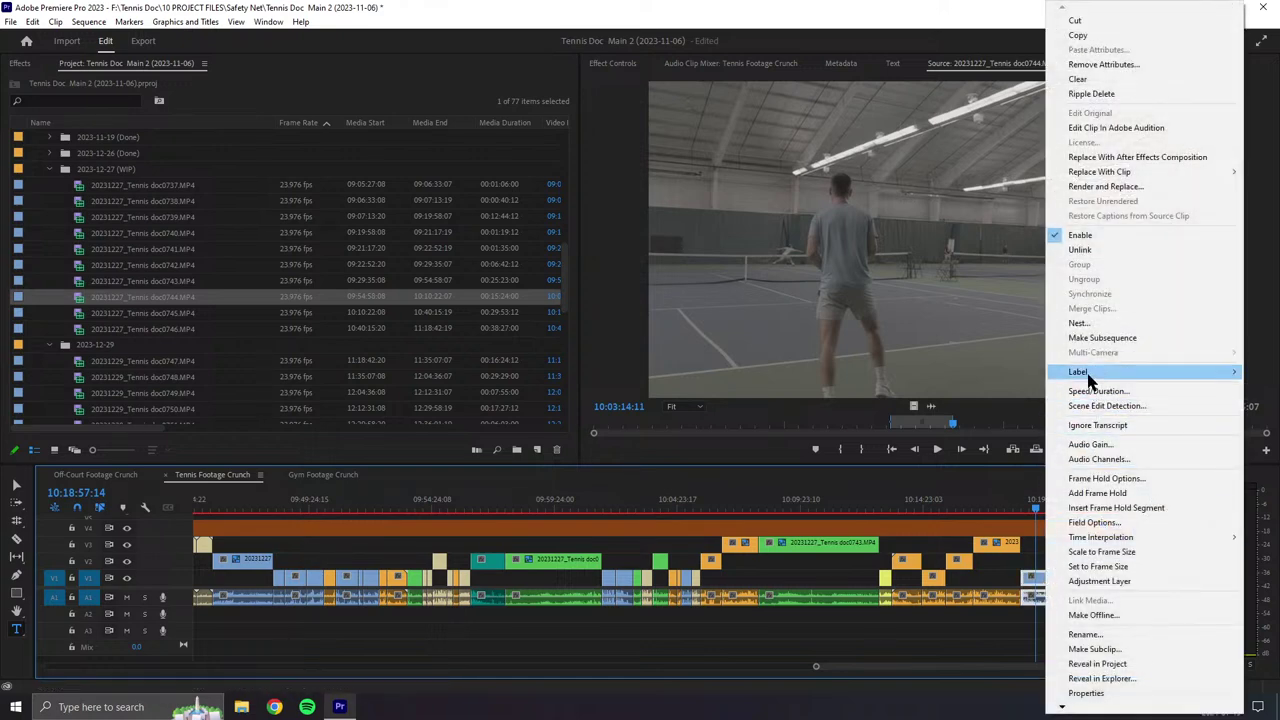
{"action": "mouse_move", "coordinate": [1088, 373]}
{"action": "left_click", "coordinate": [971, 508]}
{"action": "left_click", "coordinate": [1104, 578]}
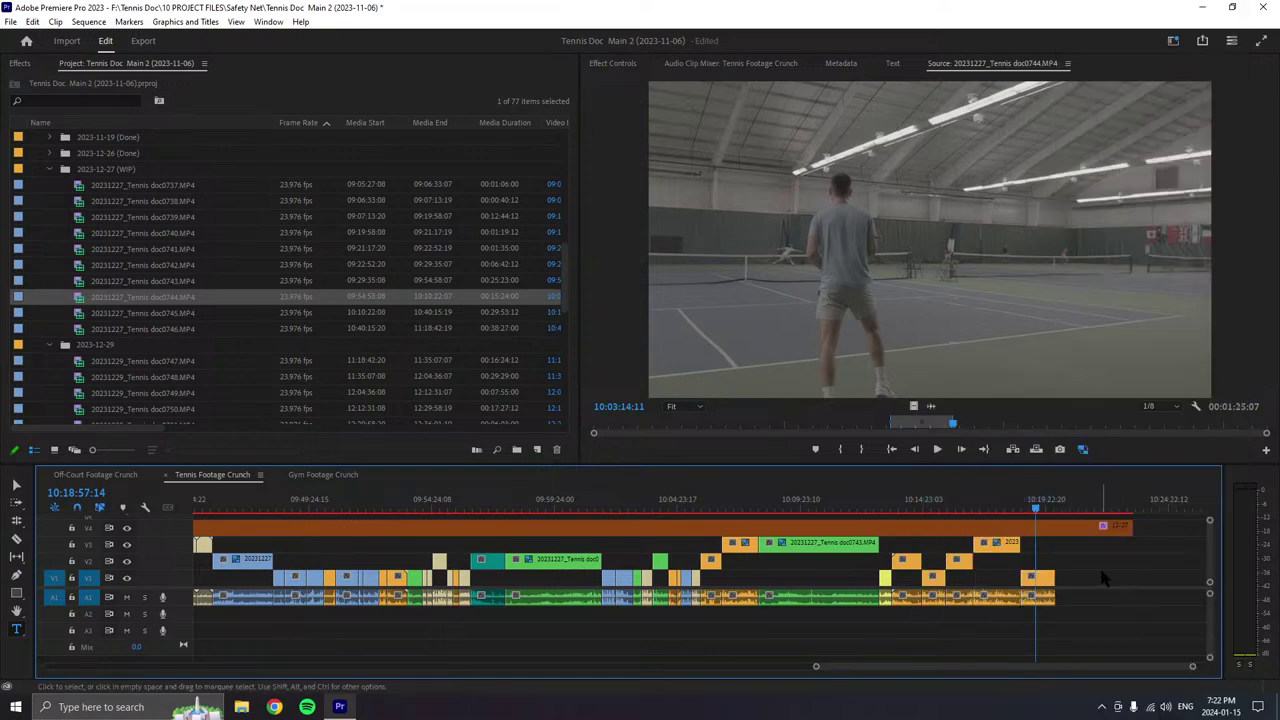
{"action": "left_click_drag", "start_coordinate": [1040, 578], "coordinate": [1040, 560]}
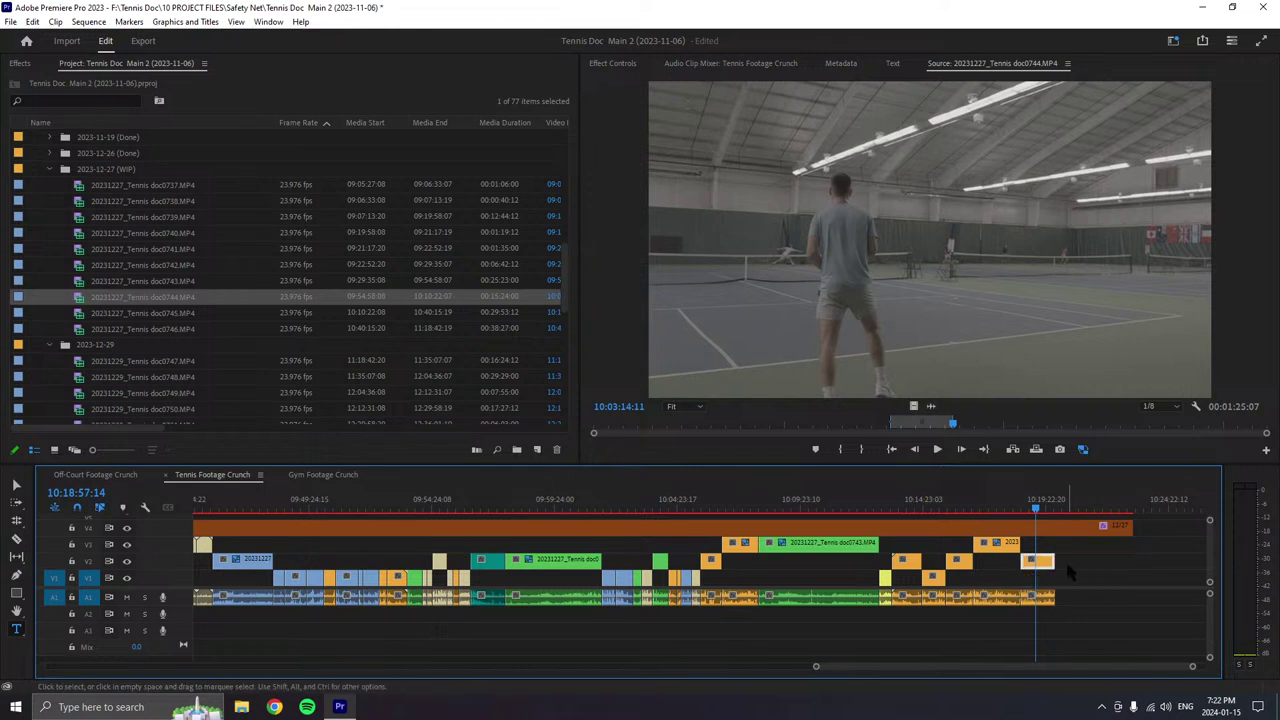
- Mark a doc0744 excerpt of about 38 seconds ending at about 10:03:53 and append it to V1
{"action": "left_click", "coordinate": [937, 449]}
{"action": "left_click", "coordinate": [840, 449]}
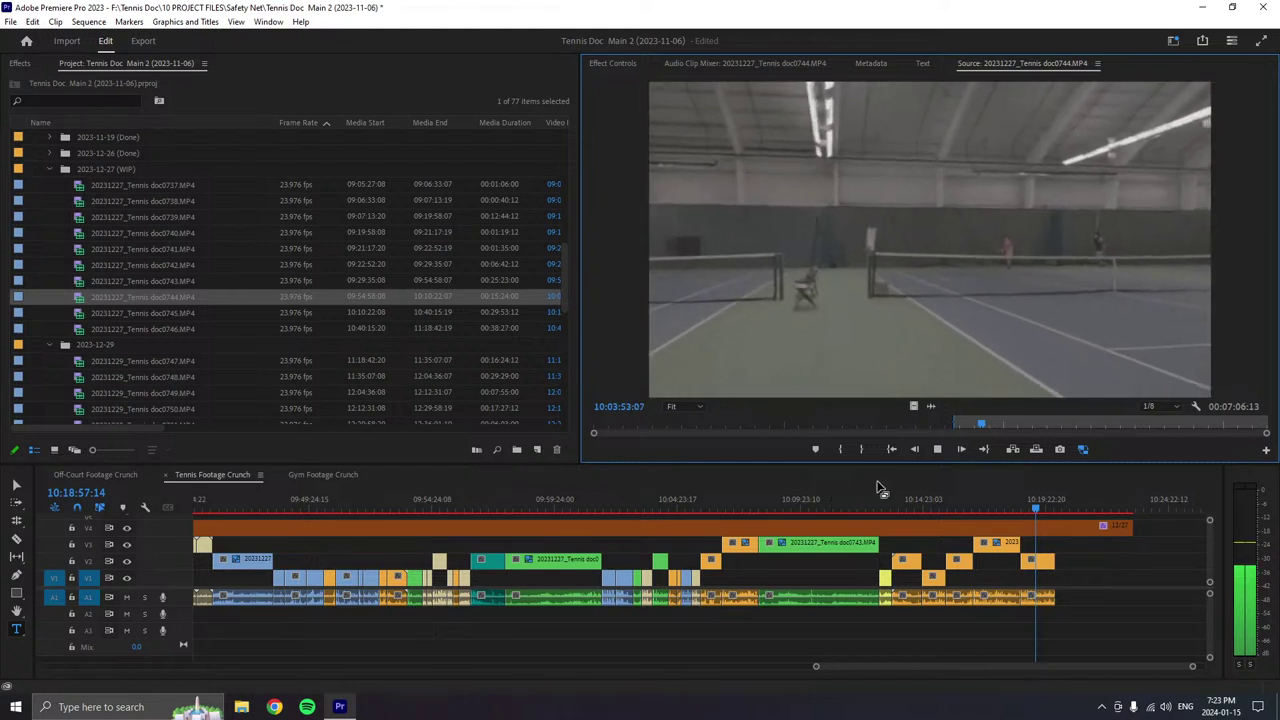
{"action": "left_click", "coordinate": [937, 449]}
{"action": "left_click", "coordinate": [861, 449]}
{"action": "left_click_drag", "start_coordinate": [920, 340], "coordinate": [1062, 593]}
- Give the 38-second excerpt at the end of V1 the Yellow label
{"action": "right_click", "coordinate": [1062, 592]}
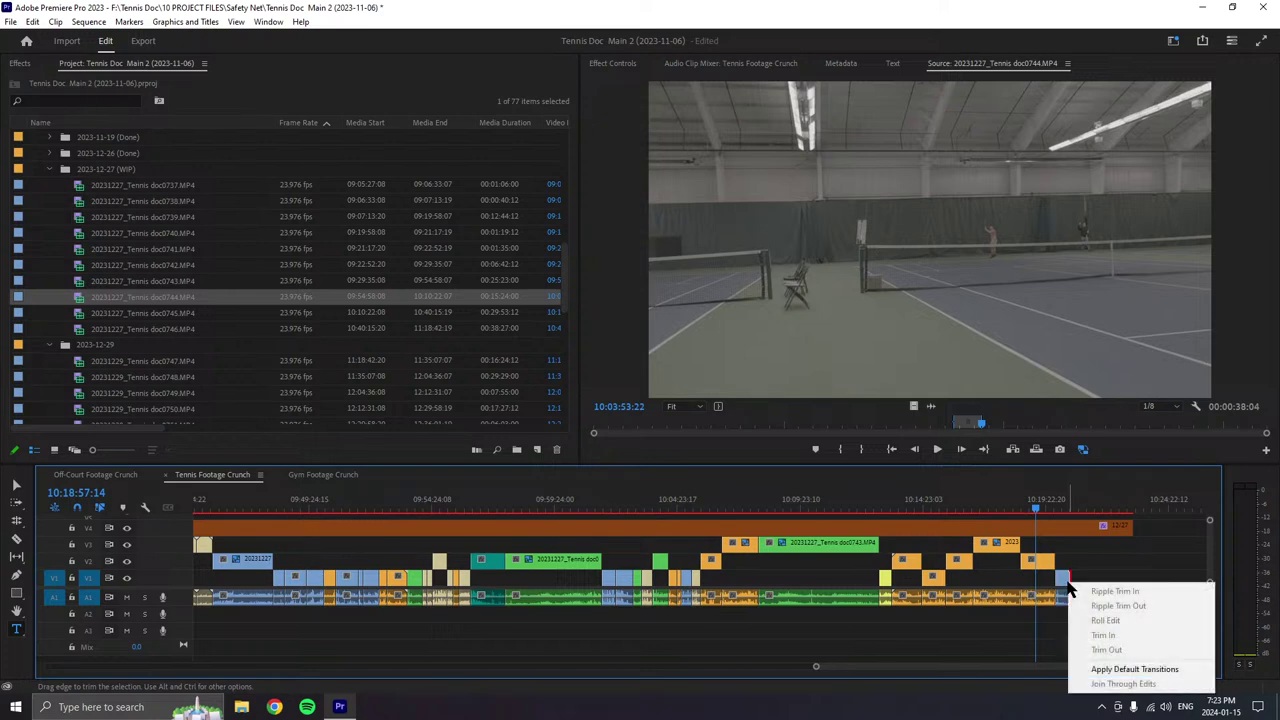
{"action": "key", "text": "Escape"}
{"action": "right_click", "coordinate": [1062, 592]}
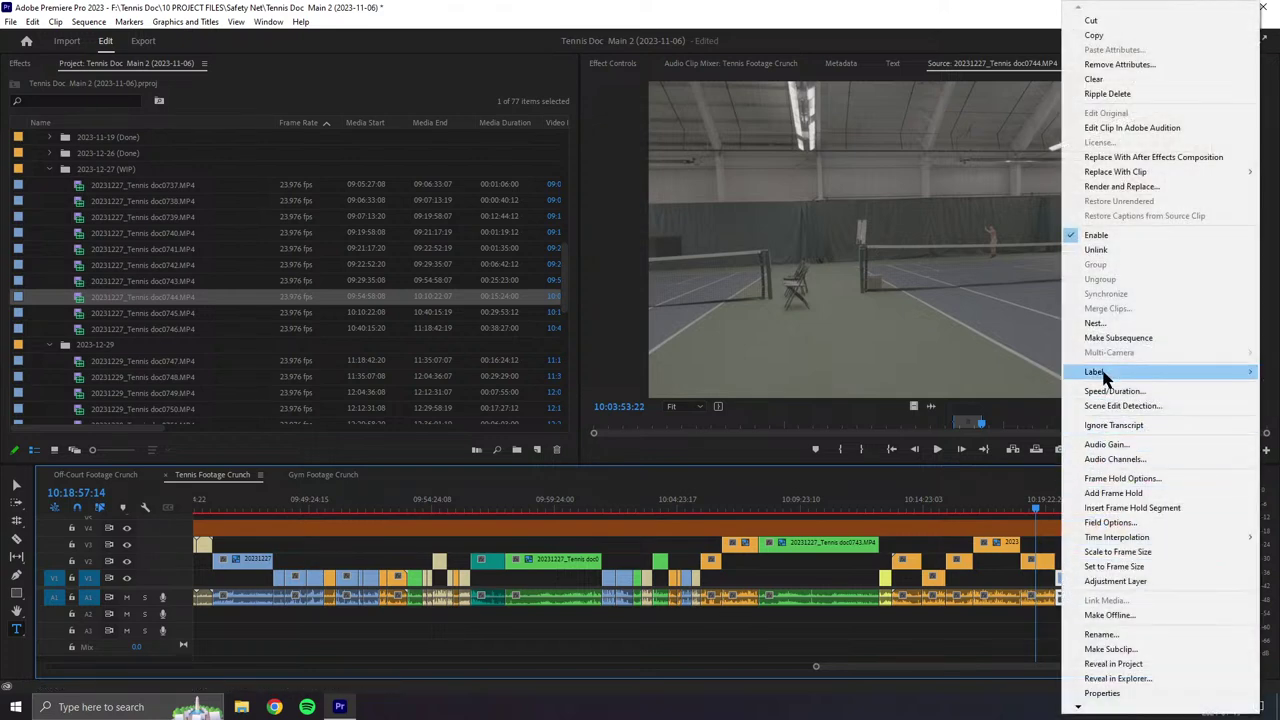
{"action": "mouse_move", "coordinate": [1104, 373]}
{"action": "left_click", "coordinate": [972, 611]}
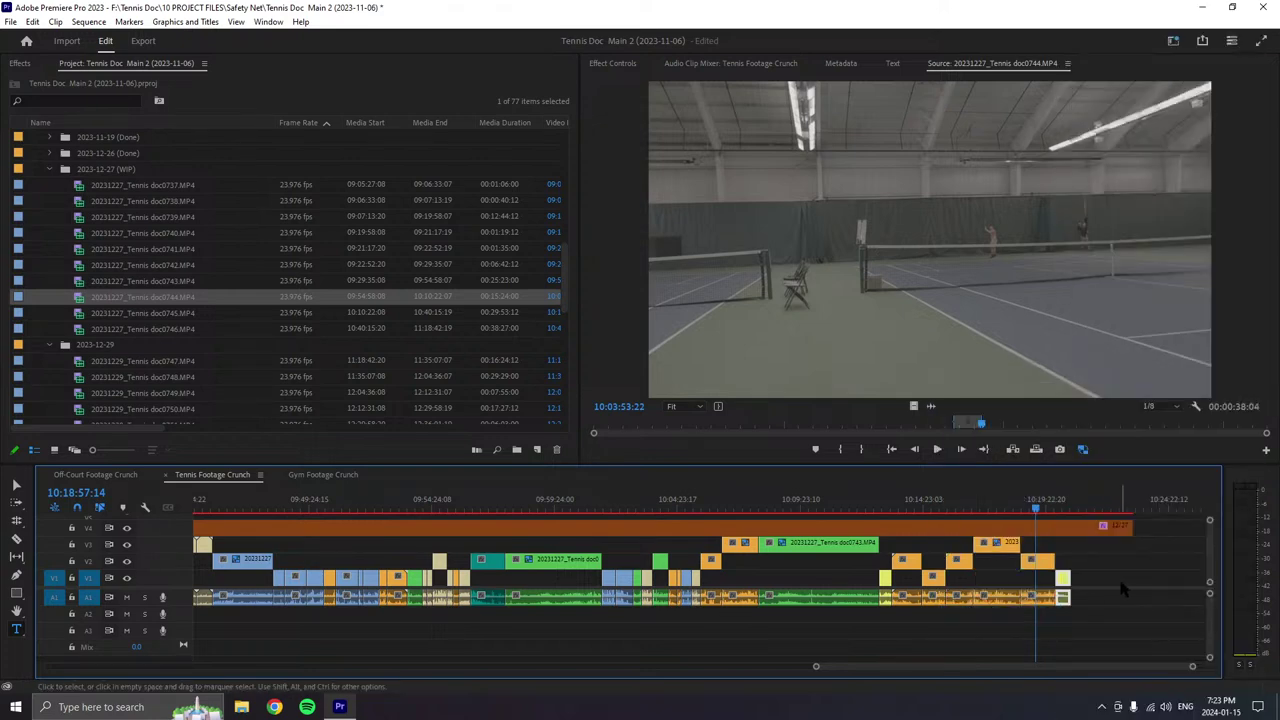
- Play on in doc0744 and set the In point at about 10:04:32
{"action": "scroll", "coordinate": [1122, 590], "scroll_direction": "down", "scroll_amount": 2}
{"action": "scroll", "coordinate": [1122, 590], "scroll_direction": "down", "scroll_amount": 1}
{"action": "left_click", "coordinate": [937, 449]}
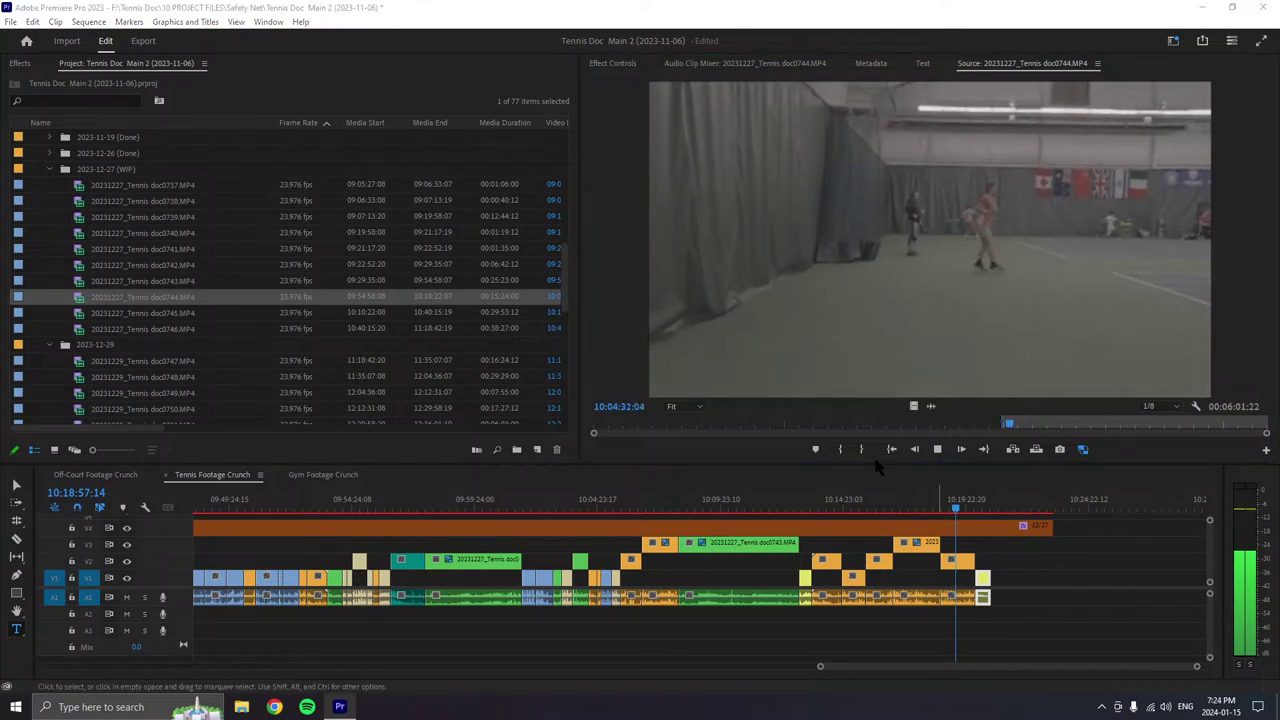
{"action": "left_click", "coordinate": [841, 452]}
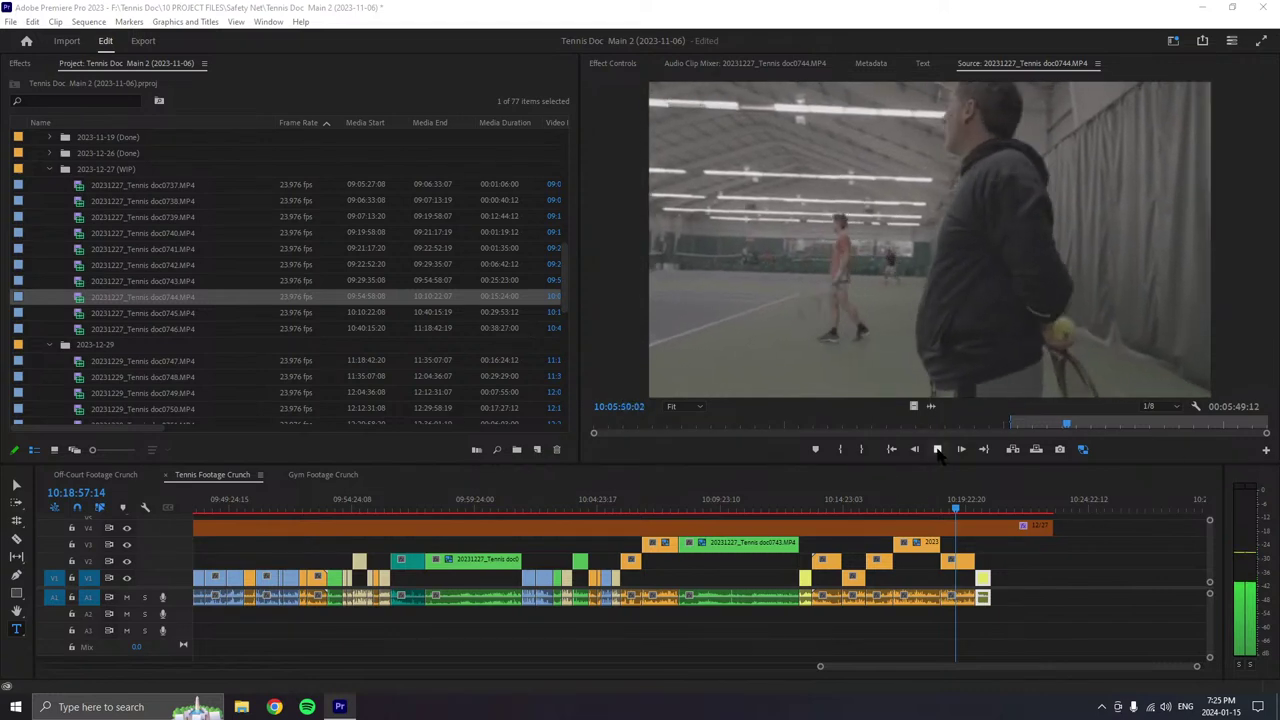
- Set the Out point at about 10:06:37 in doc0744 and append the excerpt of about 2:05 minutes to V1
{"action": "mouse_move", "coordinate": [1066, 426]}
{"action": "left_mouse_down"}
{"action": "mouse_move", "coordinate": [1044, 428]}
{"action": "mouse_move", "coordinate": [1066, 428]}
{"action": "left_mouse_up"}
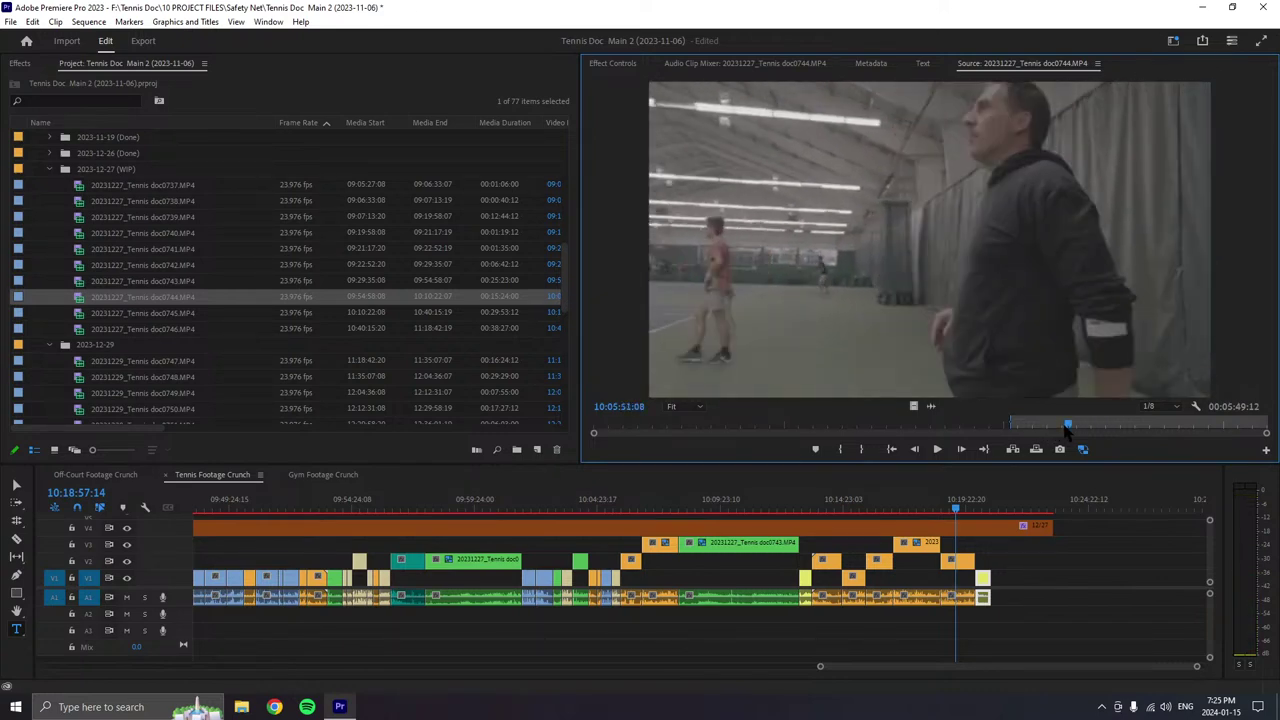
{"action": "left_click", "coordinate": [935, 449]}
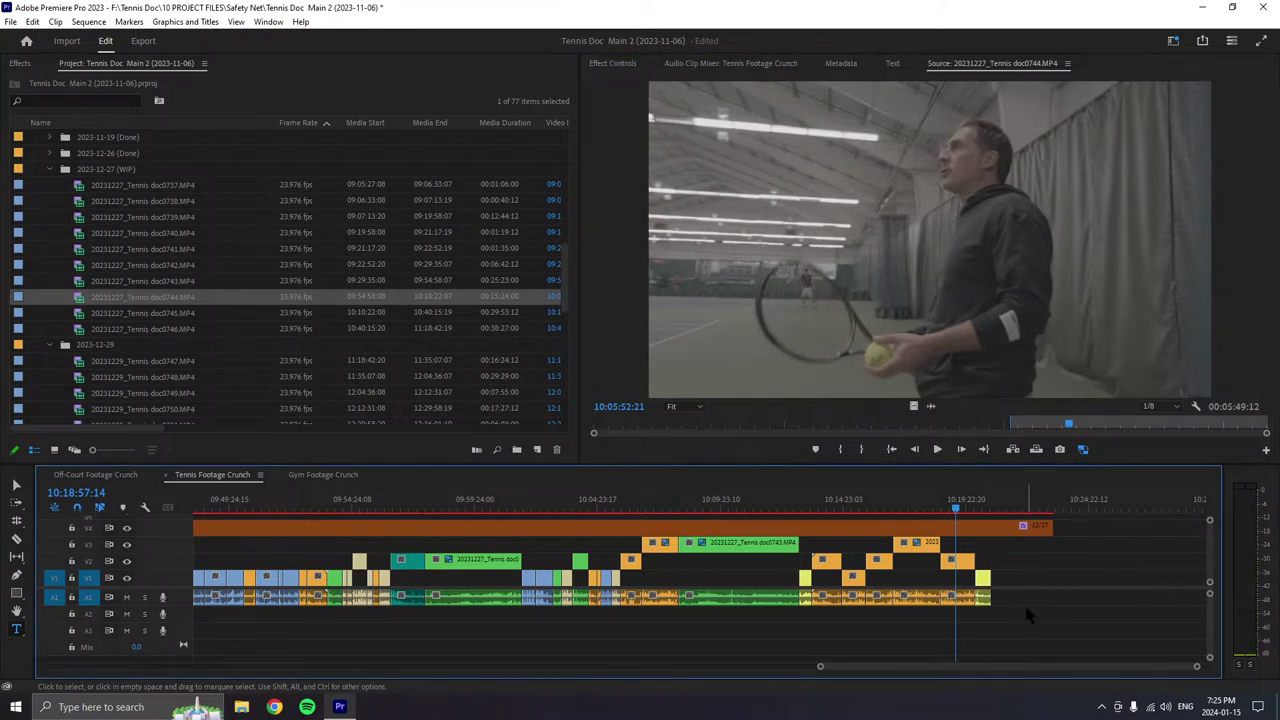
{"action": "scroll", "coordinate": [1024, 602], "scroll_direction": "down", "scroll_amount": 1}
{"action": "scroll", "coordinate": [945, 555], "scroll_direction": "down", "scroll_amount": 3}
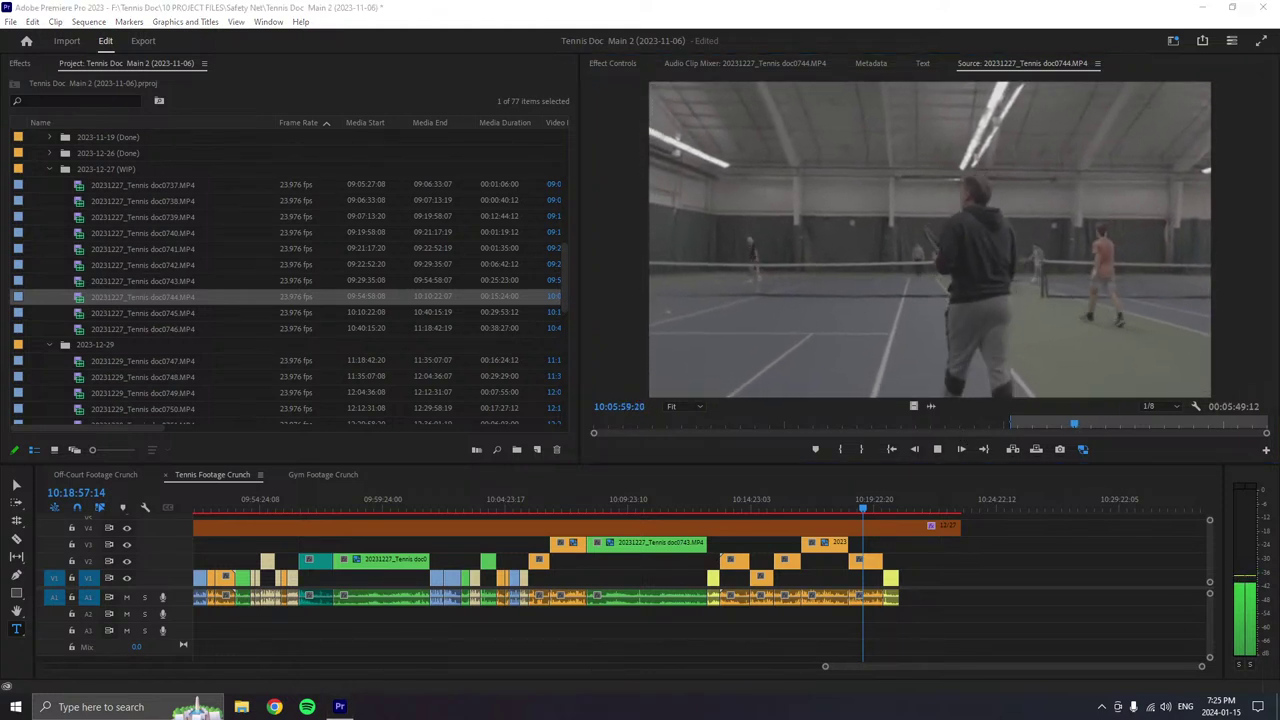
{"action": "left_click", "coordinate": [914, 455]}
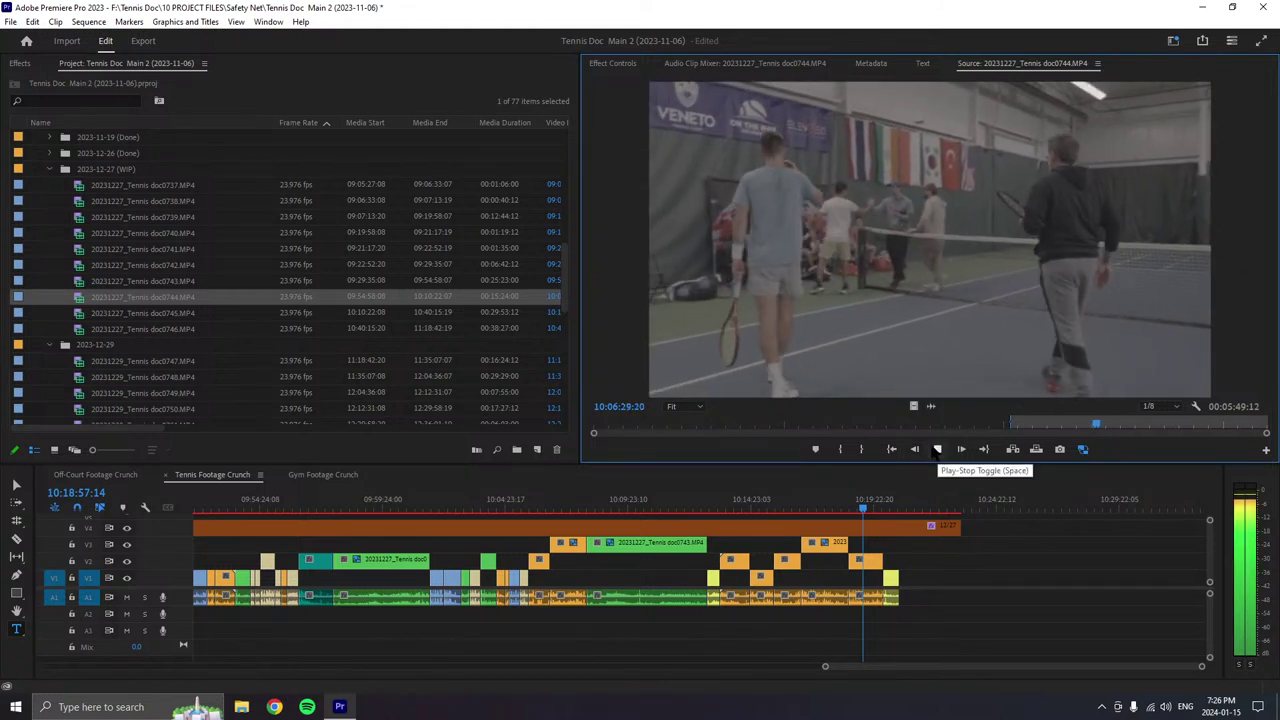
{"action": "left_click", "coordinate": [936, 450]}
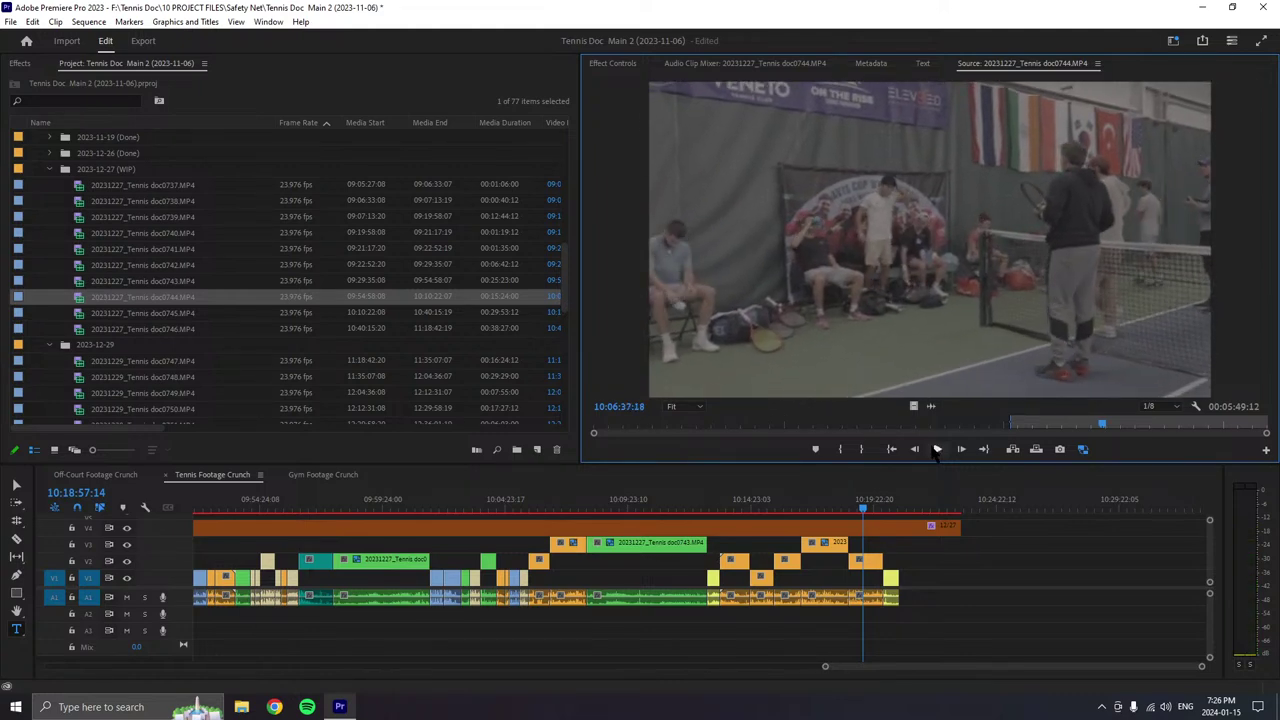
{"action": "left_click_drag", "start_coordinate": [870, 380], "coordinate": [920, 598]}
- Give the newly appended excerpt at the end of V1 the Mango label
{"action": "right_click", "coordinate": [929, 594]}
{"action": "mouse_move", "coordinate": [955, 375]}
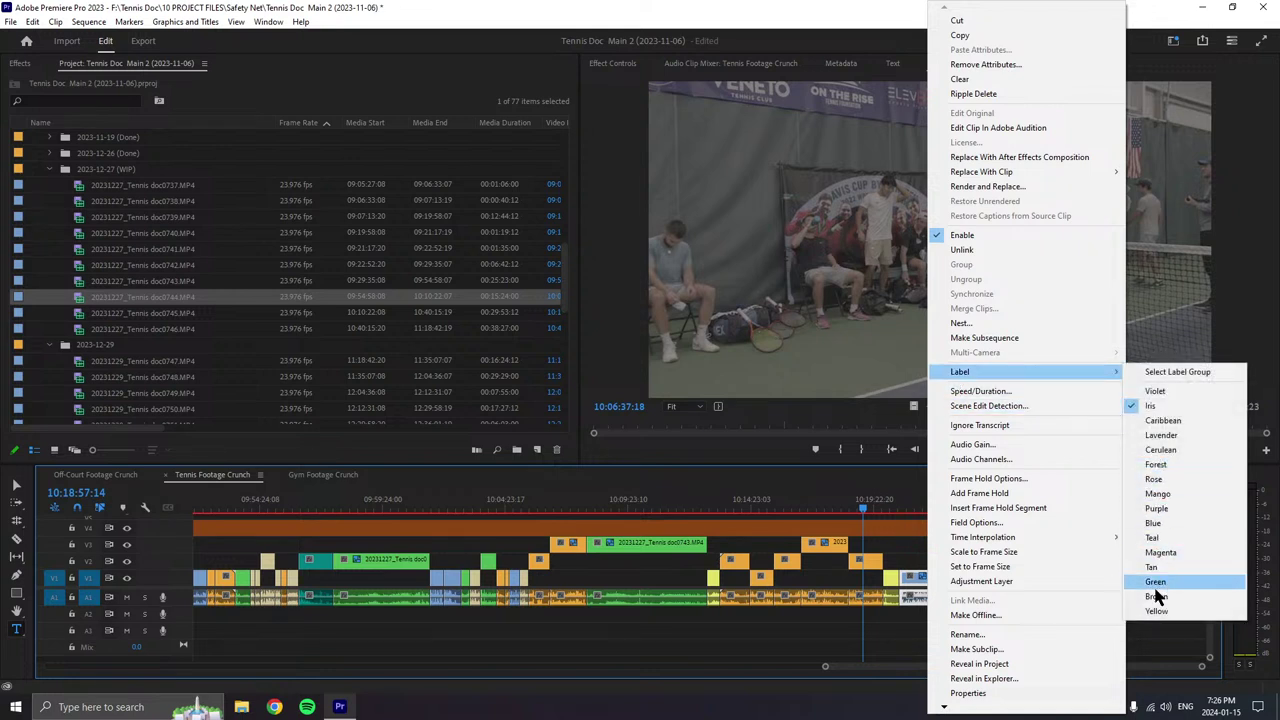
{"action": "left_click", "coordinate": [1158, 494]}
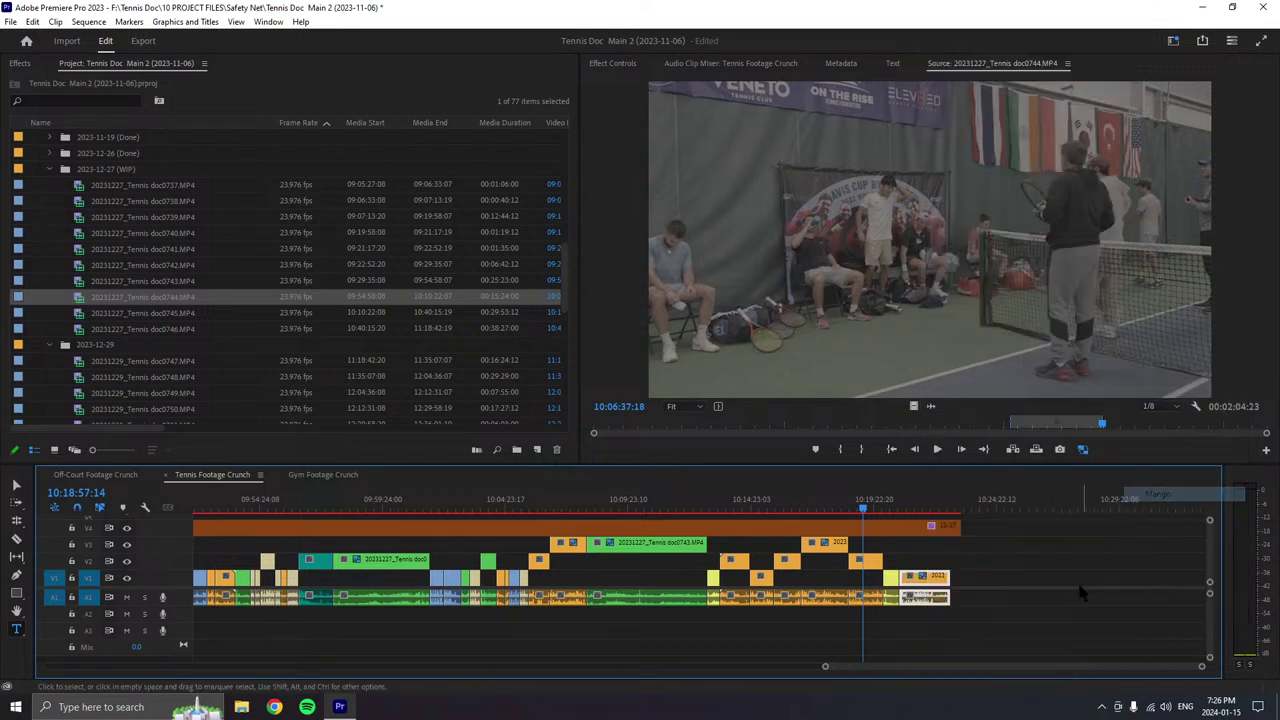
{"action": "left_click", "coordinate": [1080, 592]}
- Mark a doc0744 excerpt from about 10:06:46 to the end of the clip and append it to V1
{"action": "left_click", "coordinate": [936, 451]}
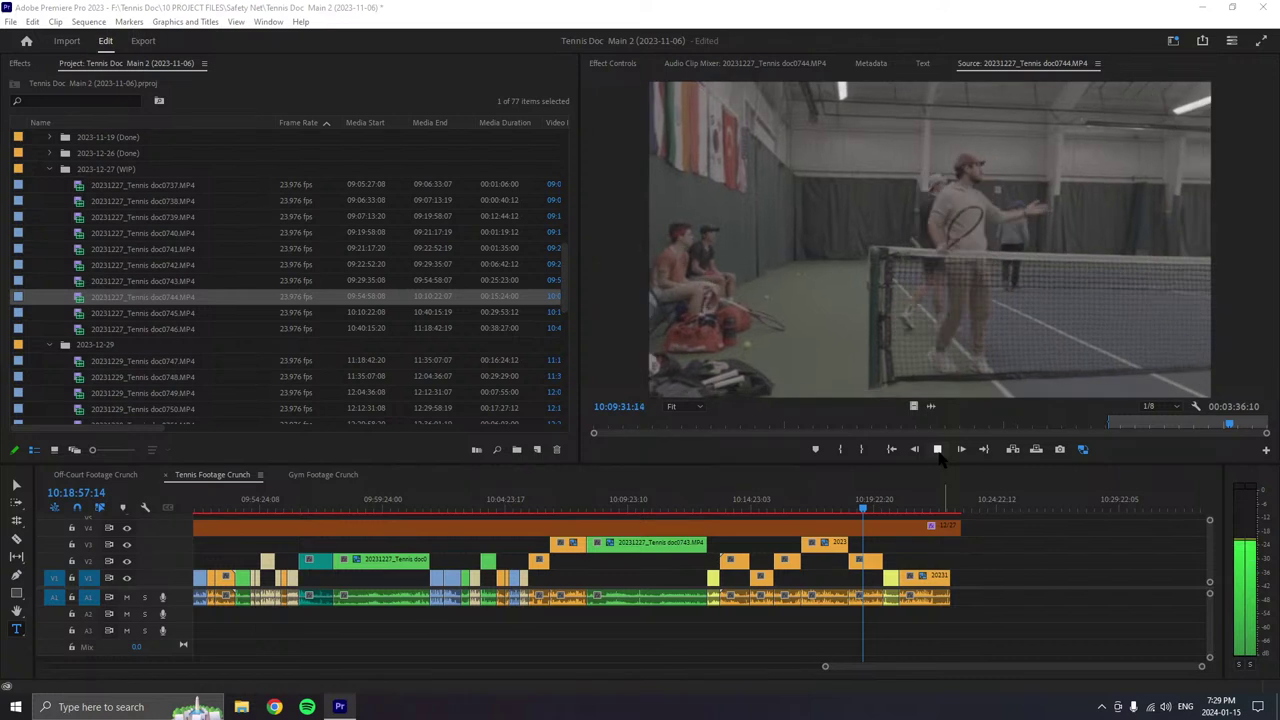
{"action": "left_click", "coordinate": [938, 451]}
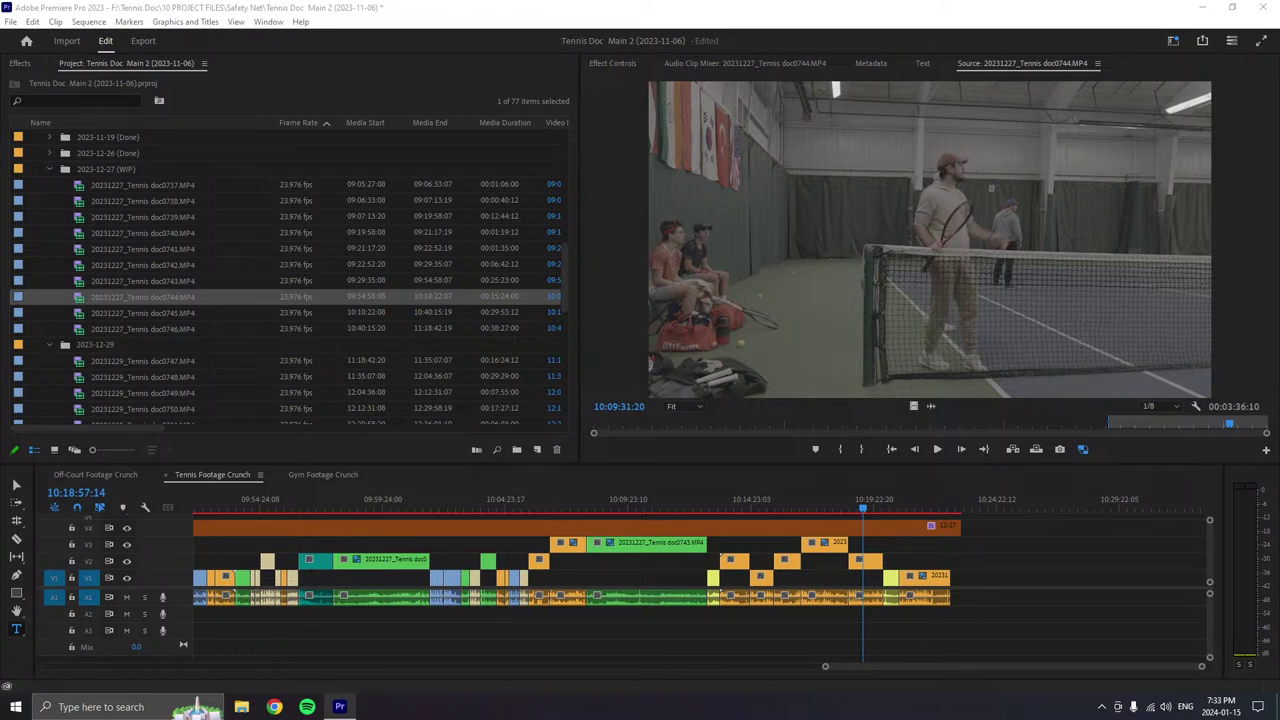
{"action": "left_click", "coordinate": [940, 452]}
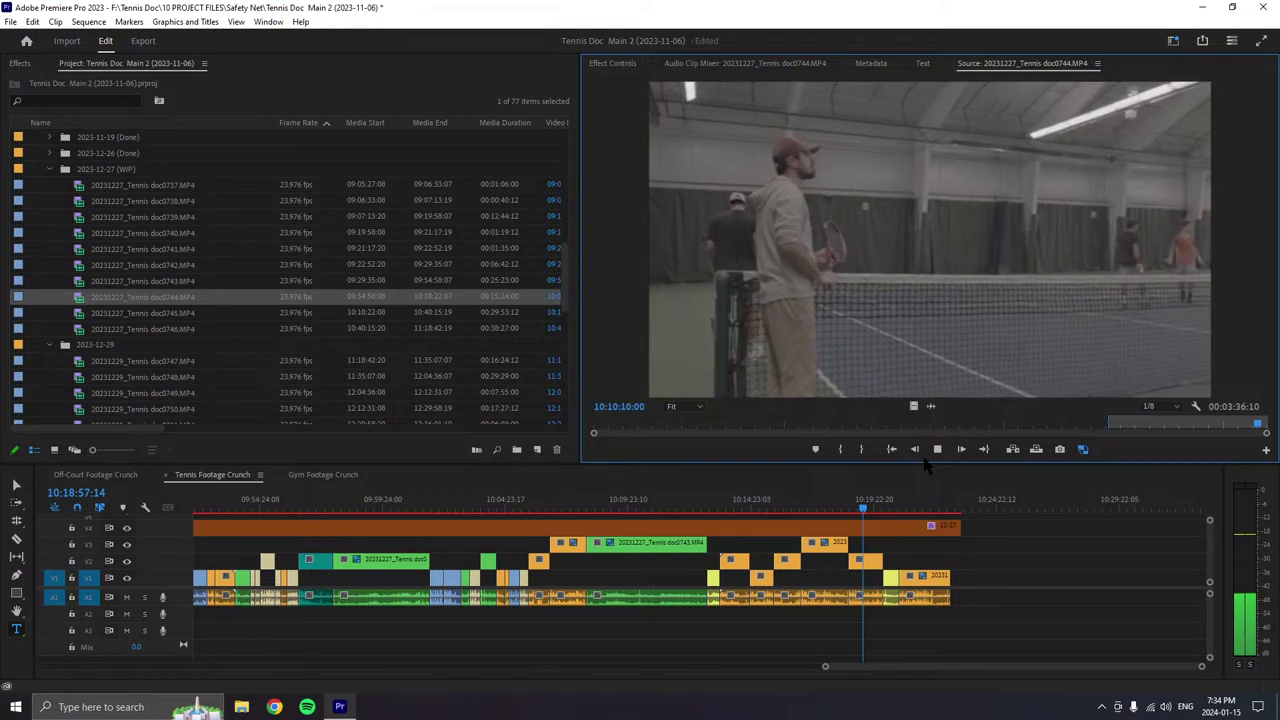
{"action": "left_click", "coordinate": [937, 449]}
{"action": "left_click_drag", "start_coordinate": [935, 380], "coordinate": [1000, 578]}
- Give the excerpt of about 3:36 minutes at the end of V1 the Forest label
{"action": "right_click", "coordinate": [1000, 578]}
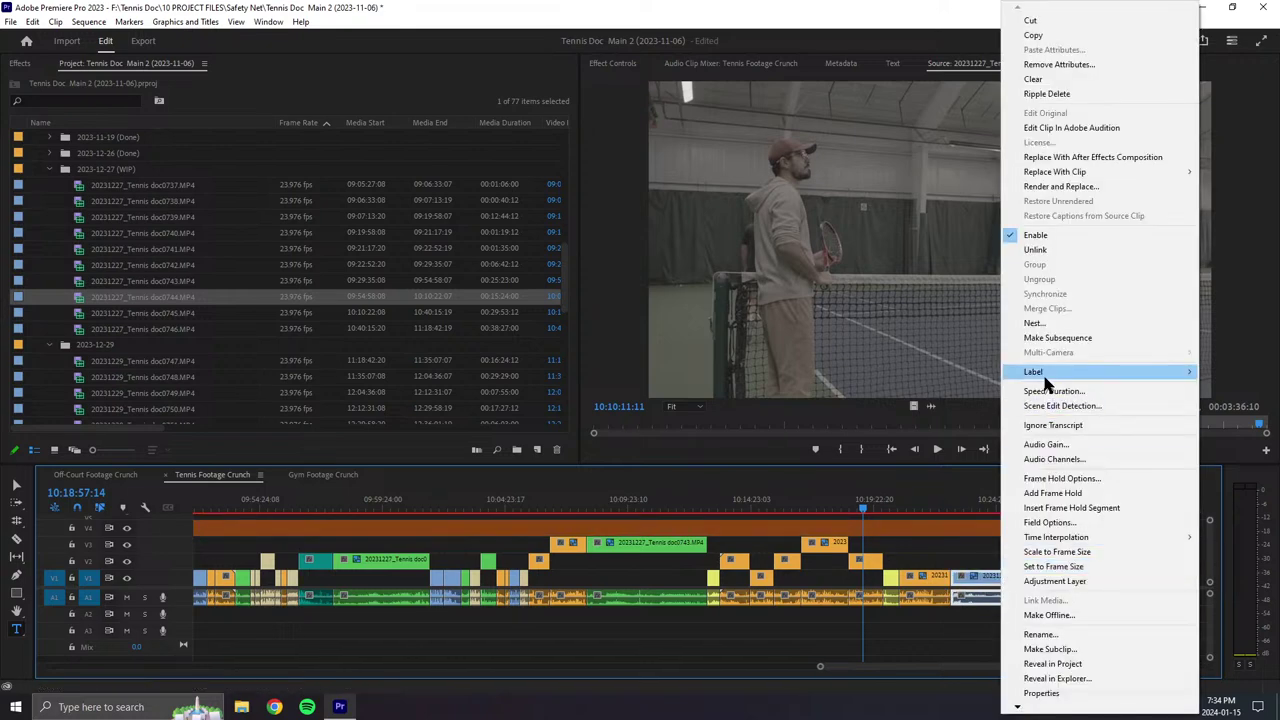
{"action": "mouse_move", "coordinate": [1040, 372]}
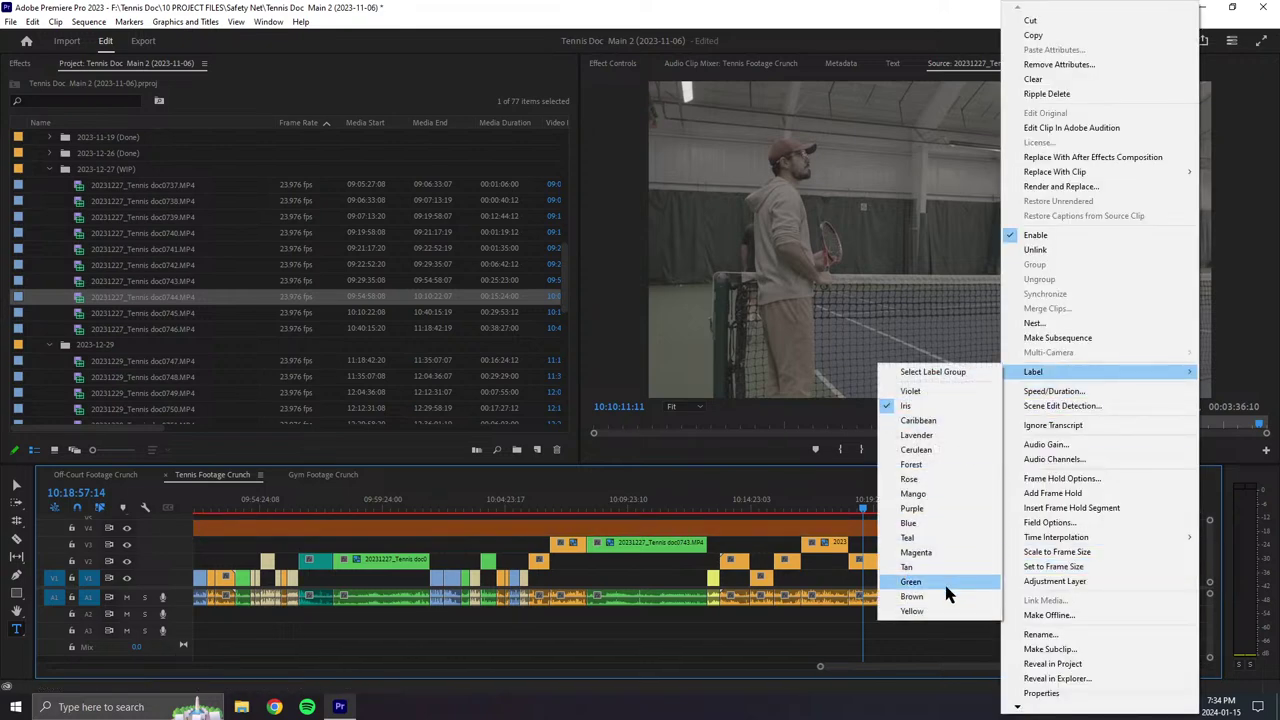
{"action": "left_click", "coordinate": [925, 466]}
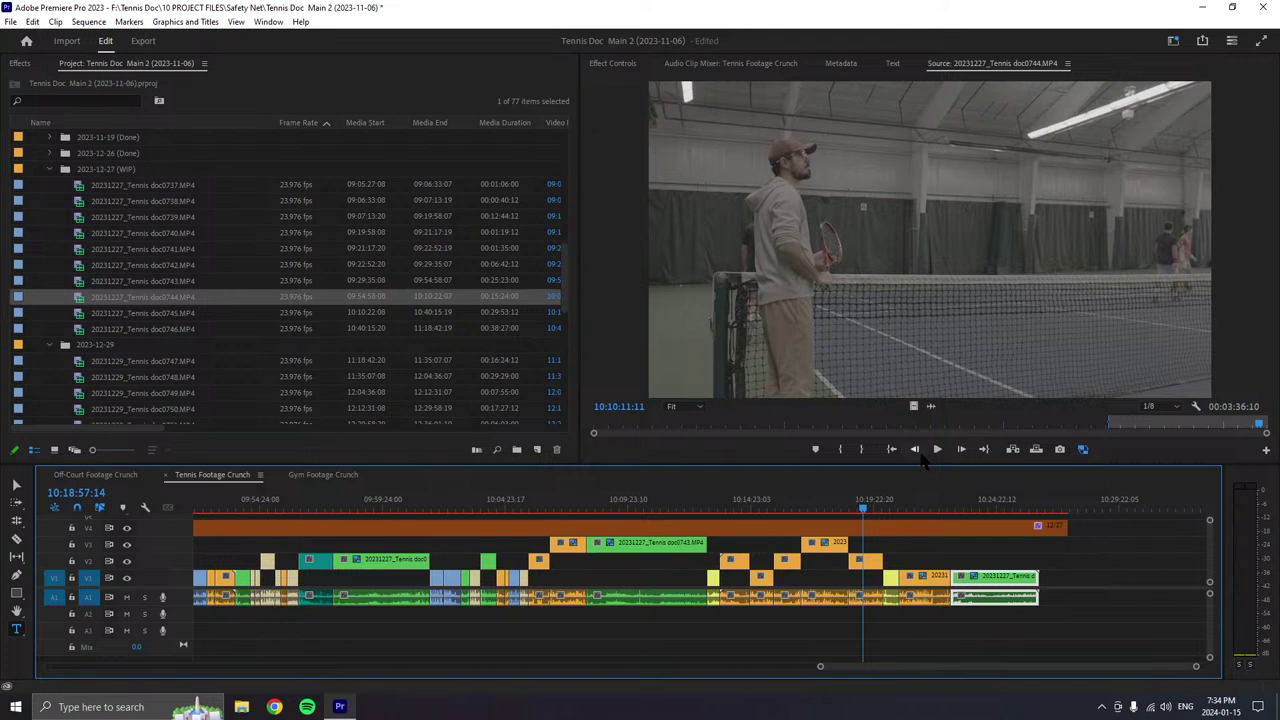
- Open doc0745 in the source view and set its In point at about 10:10:34
{"action": "double_click", "coordinate": [84, 314]}
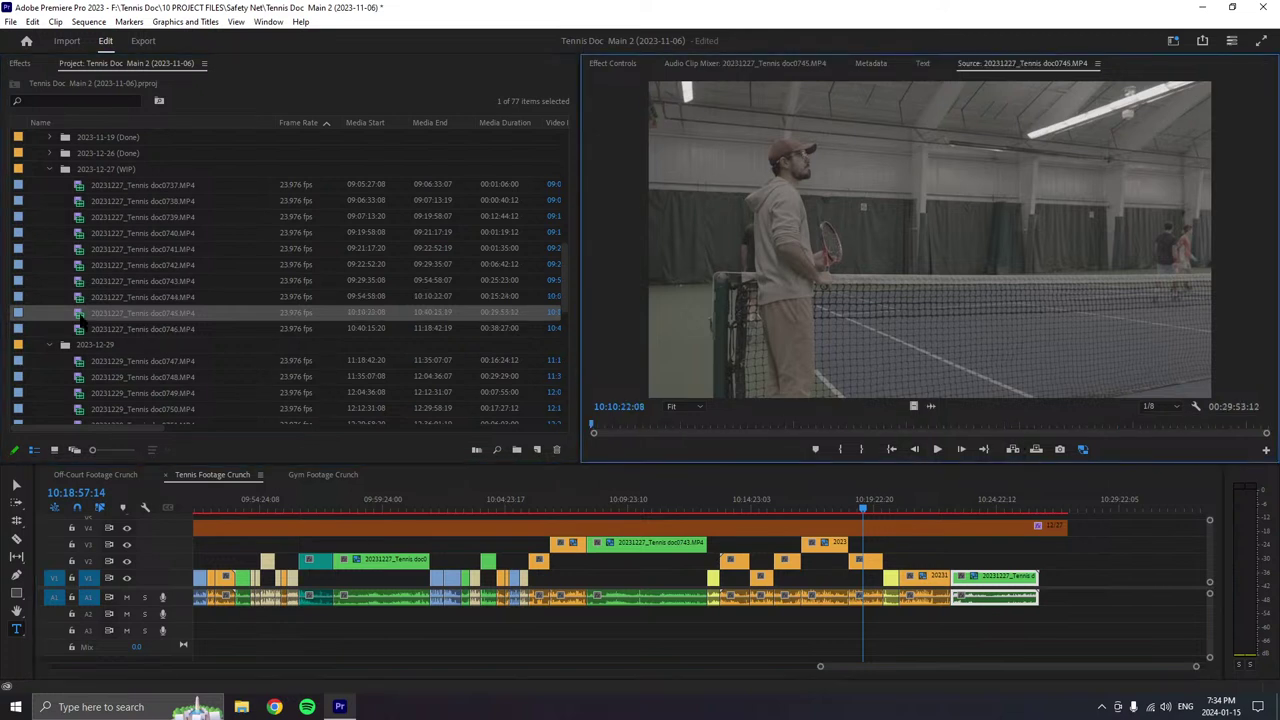
{"action": "left_click", "coordinate": [936, 450]}
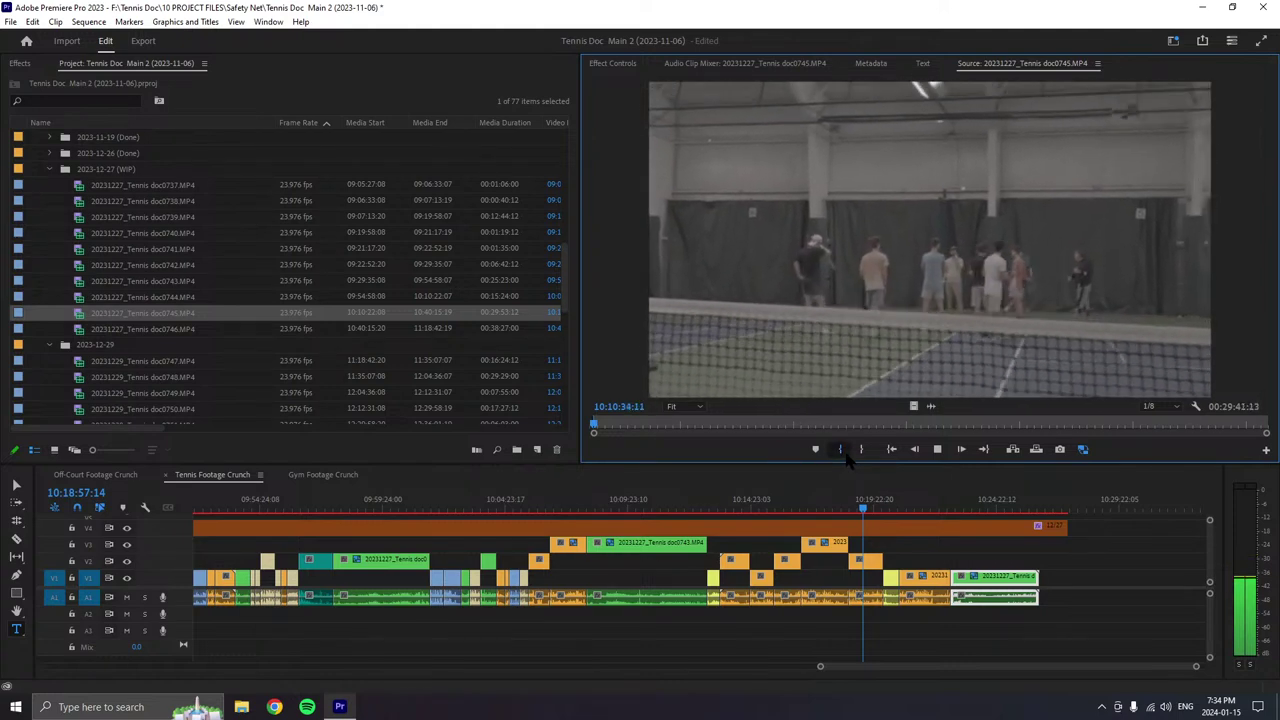
{"action": "left_click", "coordinate": [843, 452]}
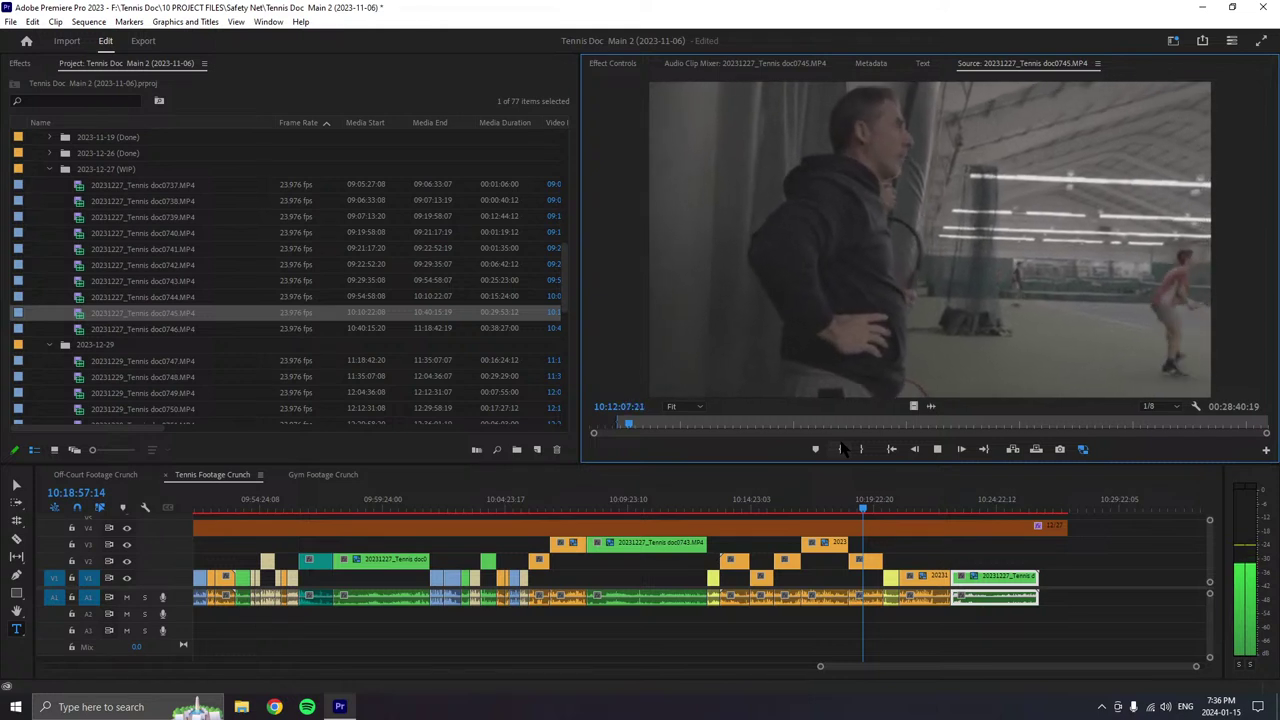
- Mark a 47-second doc0745 excerpt from about 10:11:35 to 10:12:22 and append it to V1
{"action": "left_click", "coordinate": [843, 449]}
{"action": "key", "text": "space"}
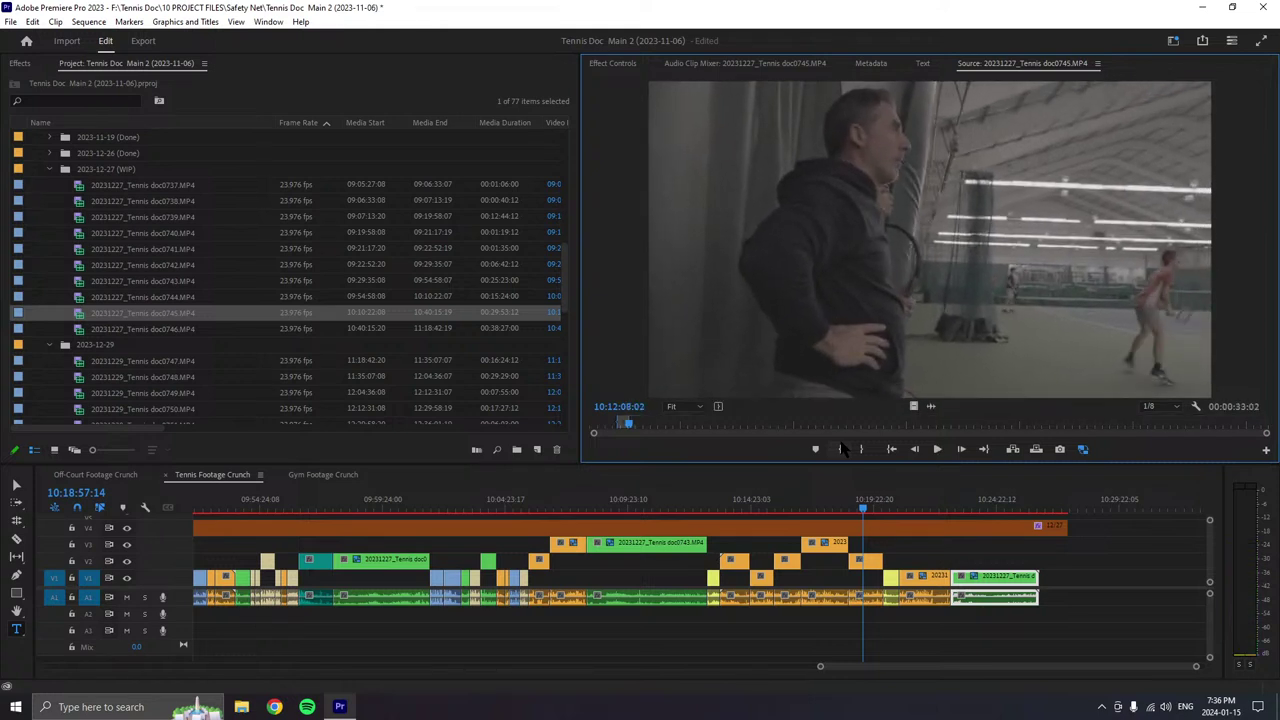
{"action": "key", "text": "space"}
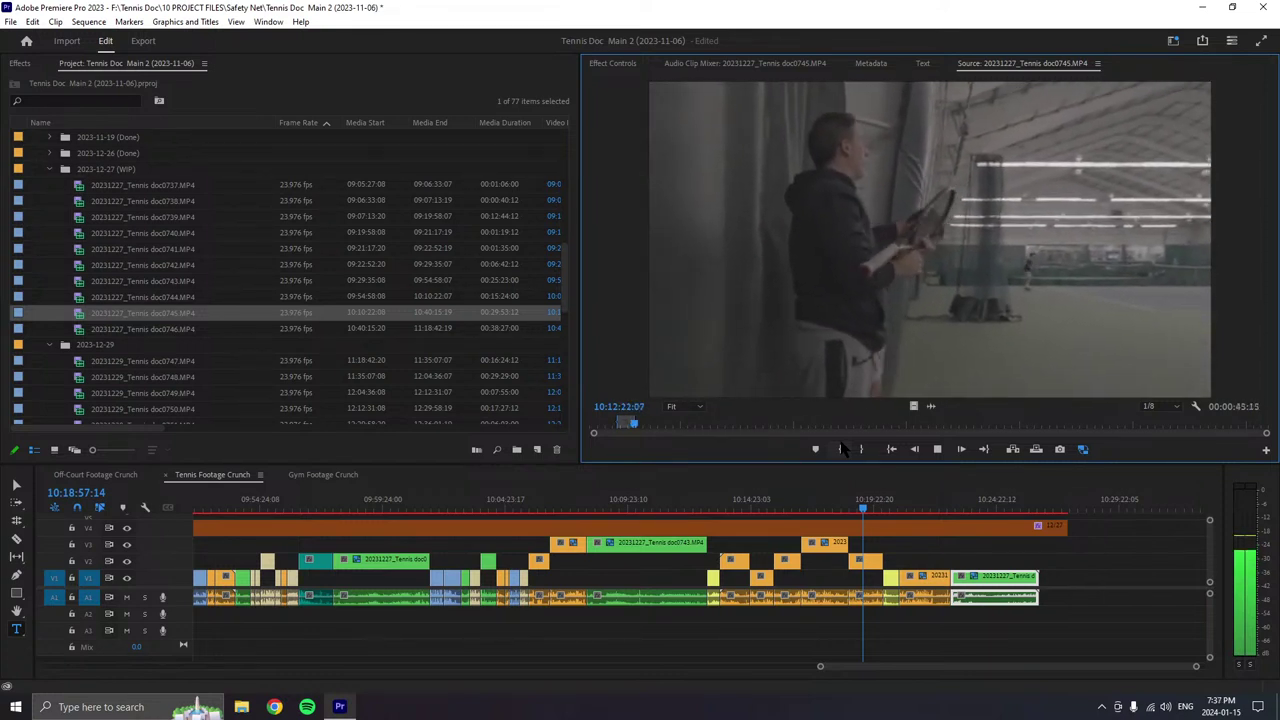
{"action": "key", "text": "space"}
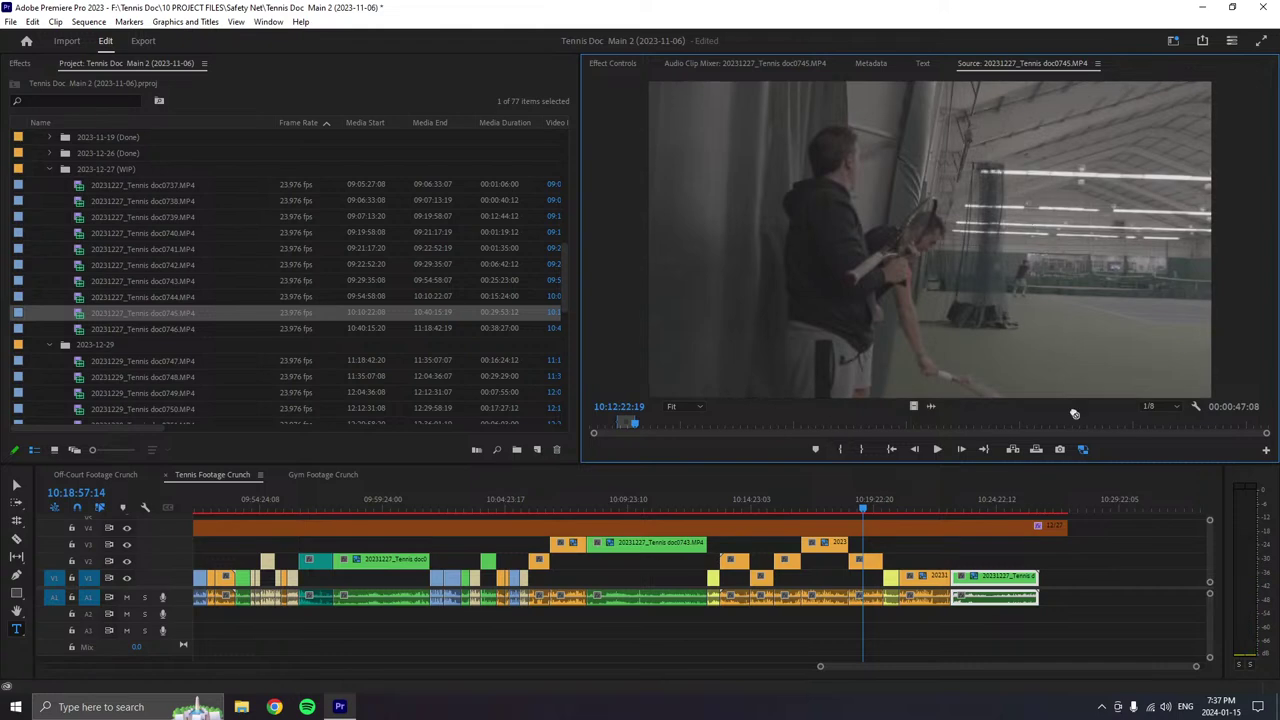
- Give the 47-second excerpt the Purple label and move its video up to V3
{"action": "right_click", "coordinate": [1050, 586]}
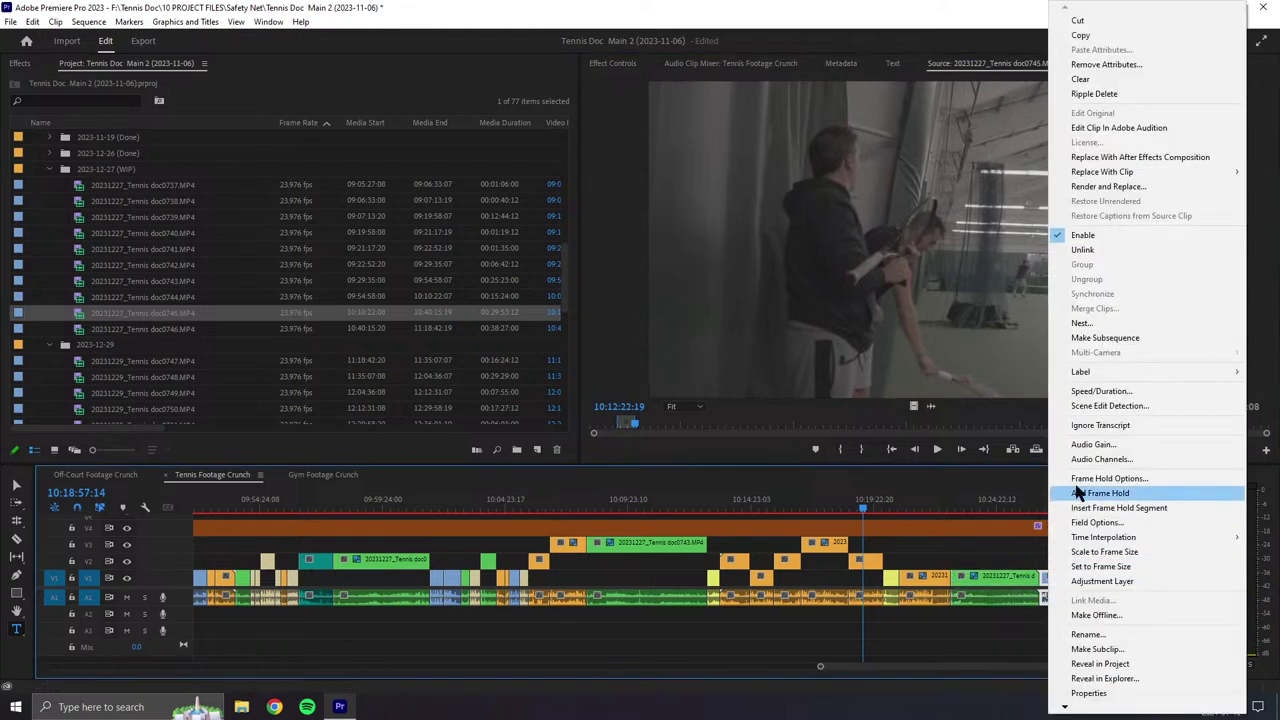
{"action": "mouse_move", "coordinate": [1085, 372]}
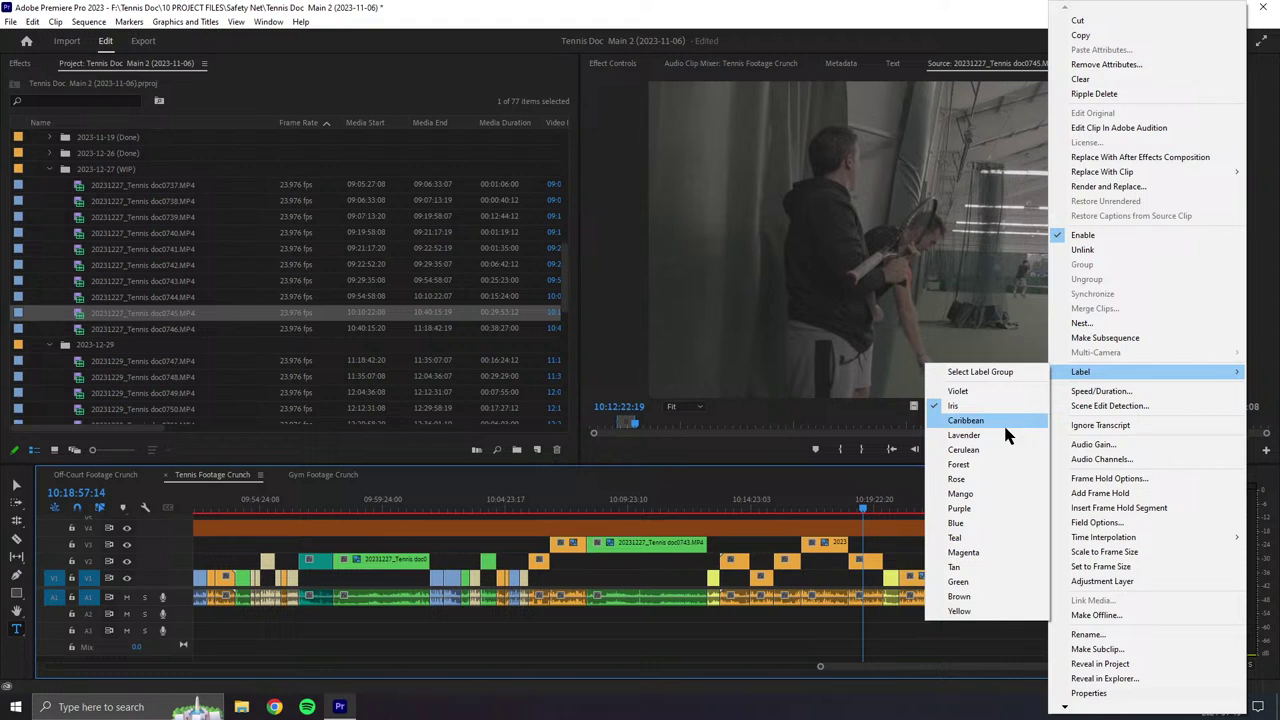
{"action": "left_click", "coordinate": [962, 508]}
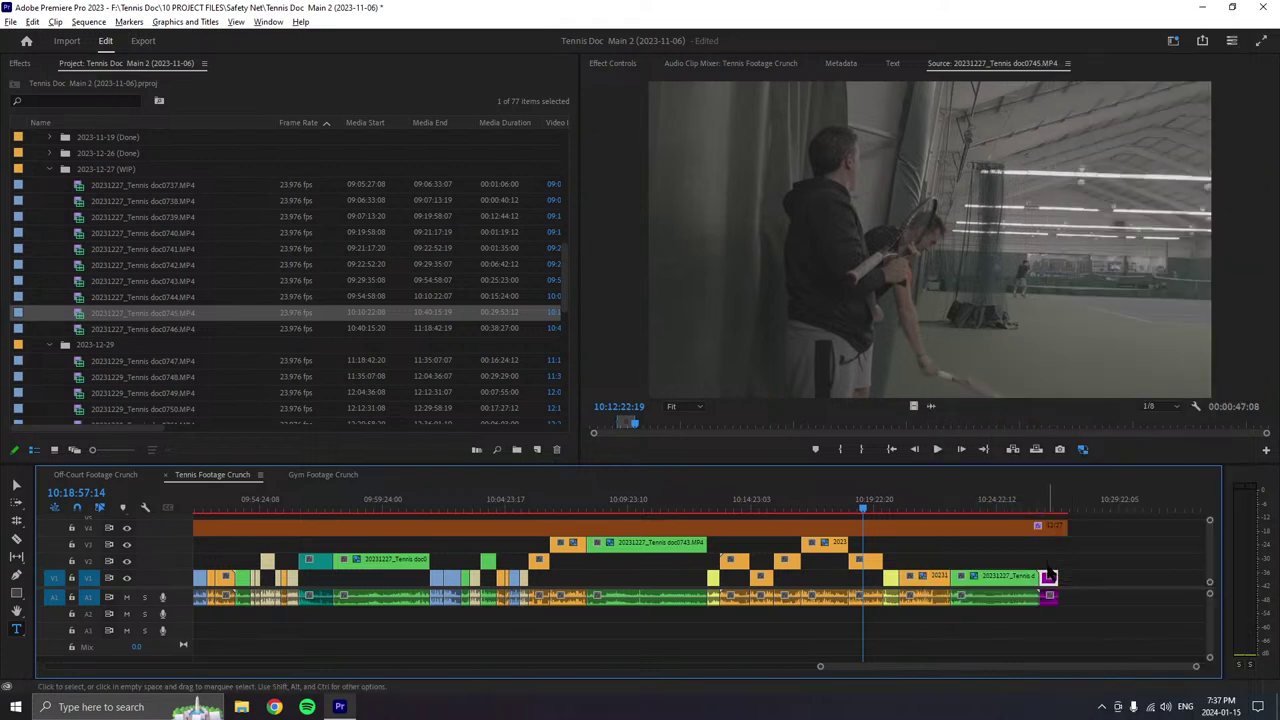
{"action": "left_click_drag", "start_coordinate": [1048, 577], "coordinate": [1046, 543]}
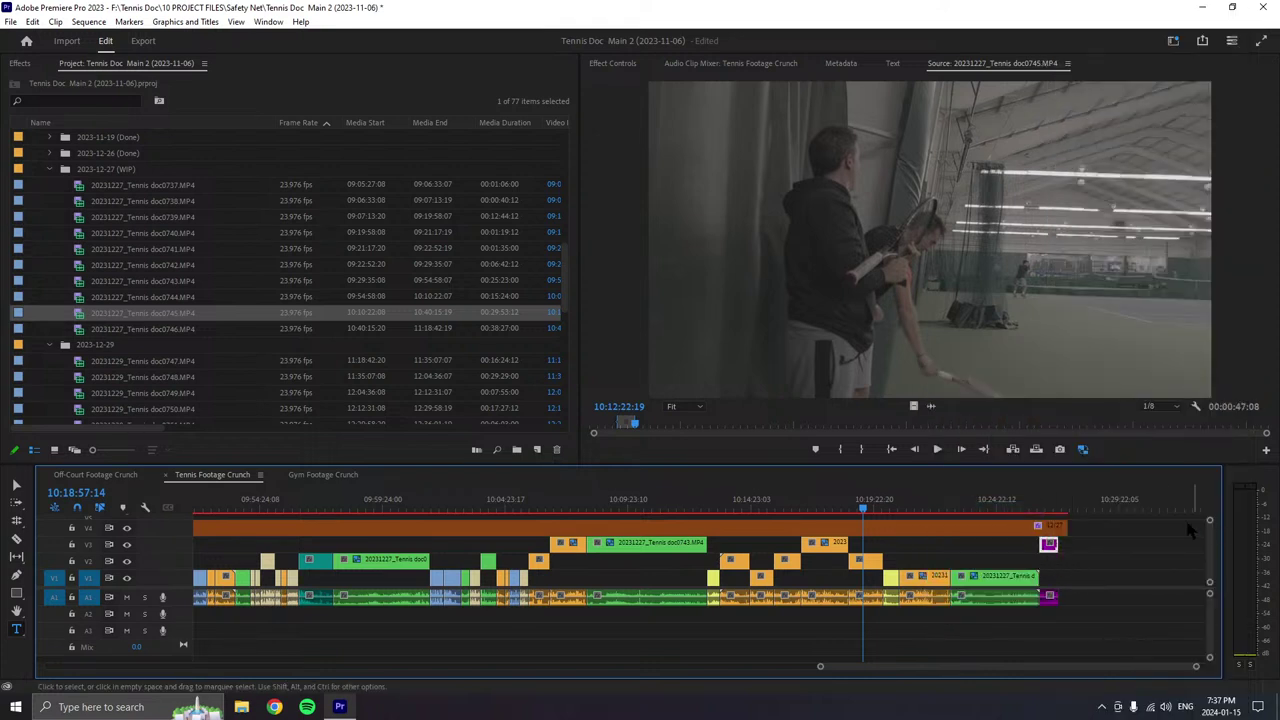
- Play on in doc0745 and set a new In point at about 10:12:23
{"action": "left_click", "coordinate": [937, 449]}
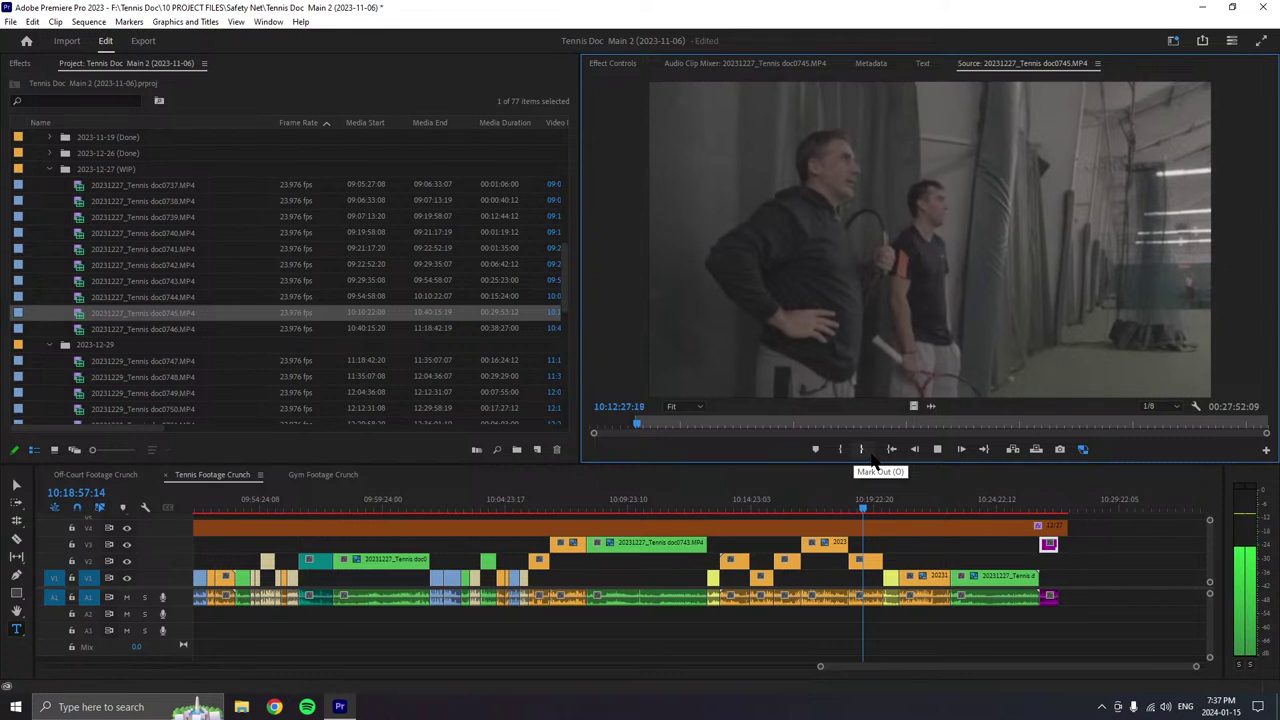
{"action": "key", "text": "space"}
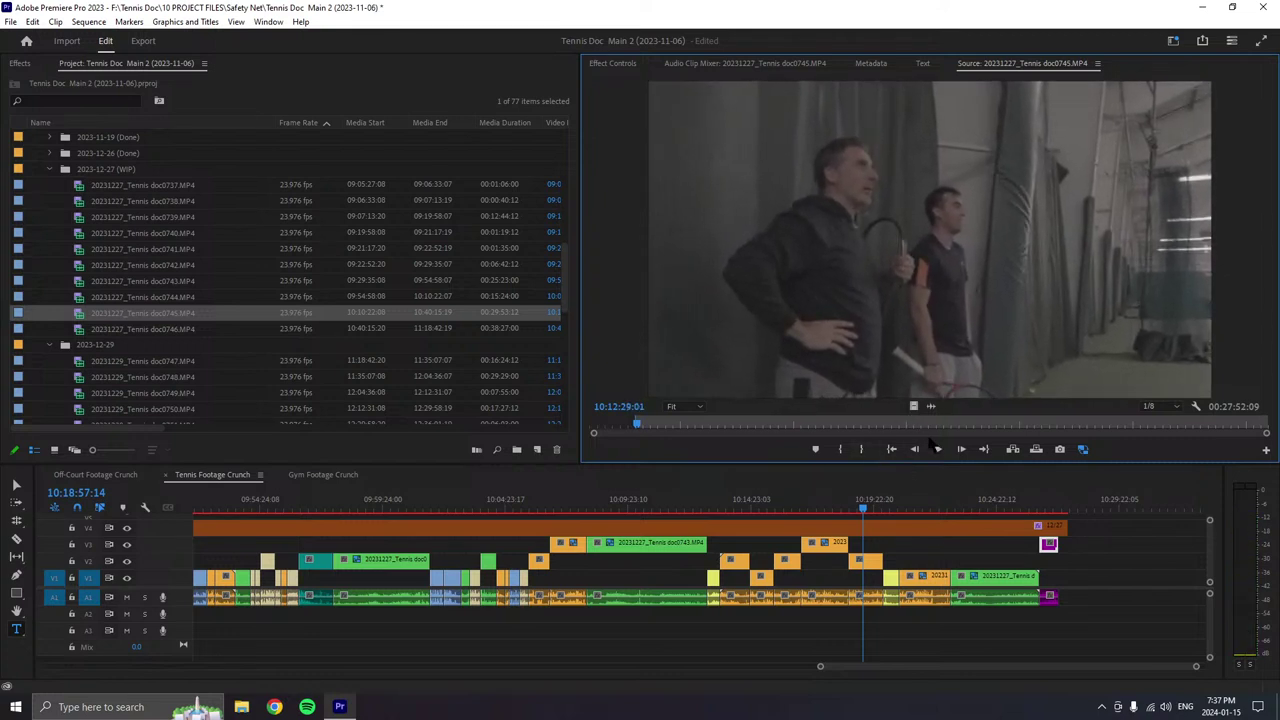
- Lengthen the purple excerpt at the end of the sequence, and delete it with its audio
{"action": "left_click_drag", "start_coordinate": [1057, 545], "coordinate": [1066, 548]}
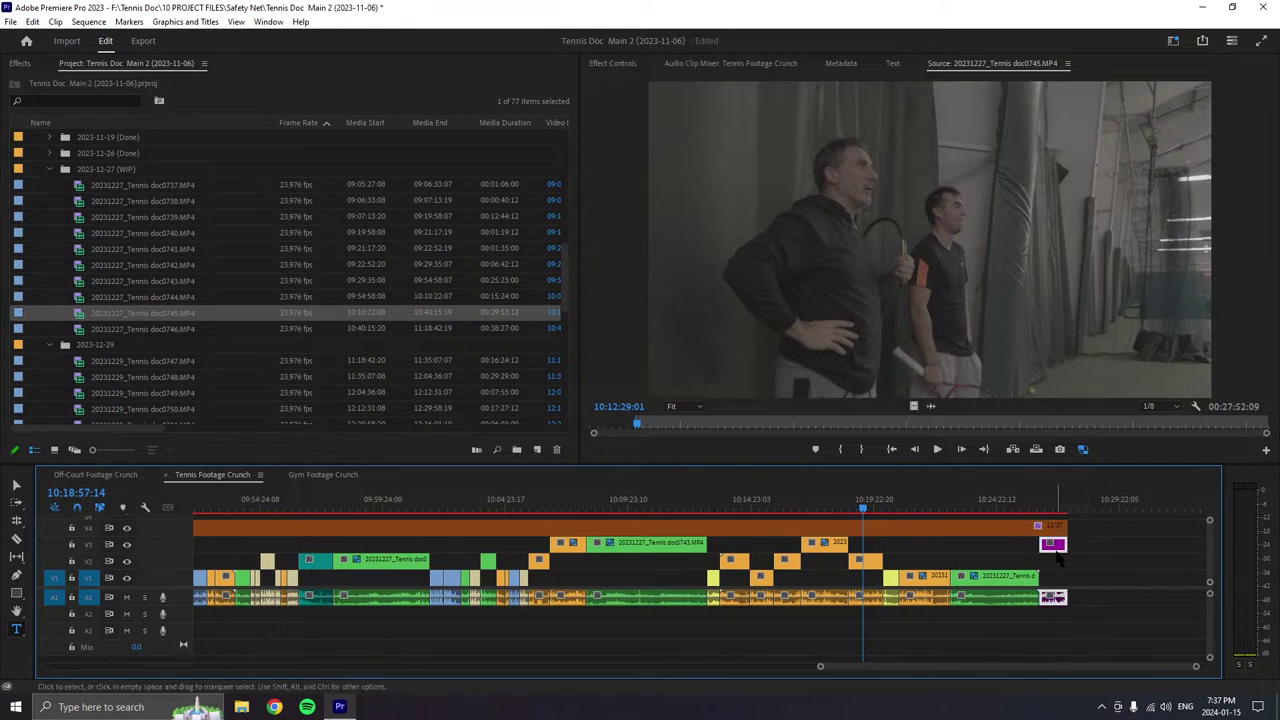
{"action": "key", "text": "Delete"}
{"action": "key", "text": "space"}
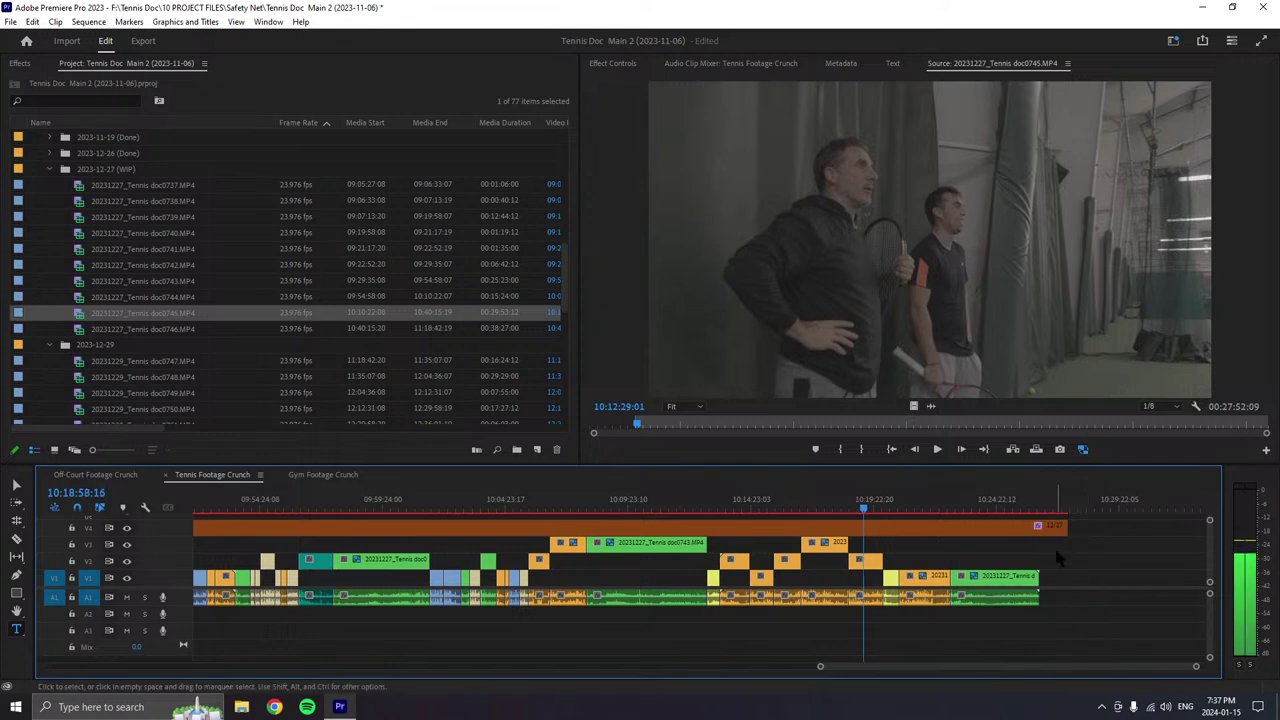
- Mark a 52-second doc0745 excerpt from about 10:12:23 to 10:13:15 and append it to V1
{"action": "left_click", "coordinate": [863, 449]}
{"action": "key", "text": "space"}
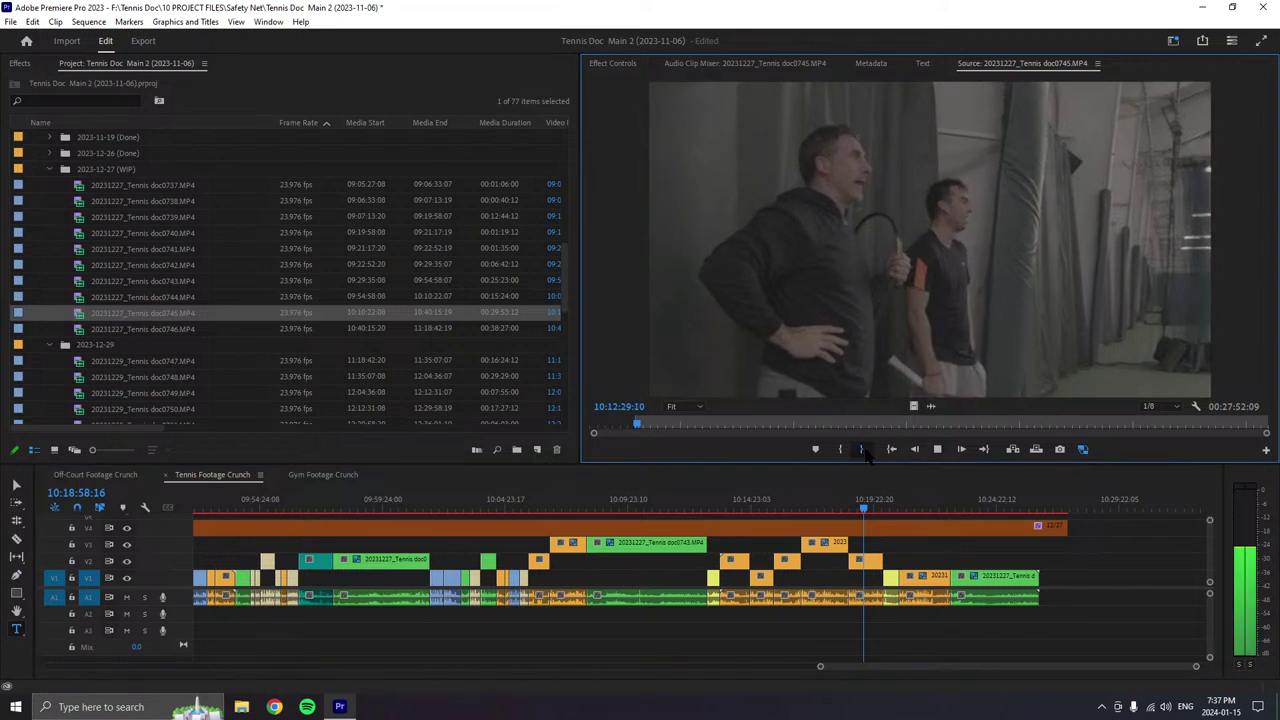
{"action": "left_click", "coordinate": [863, 449]}
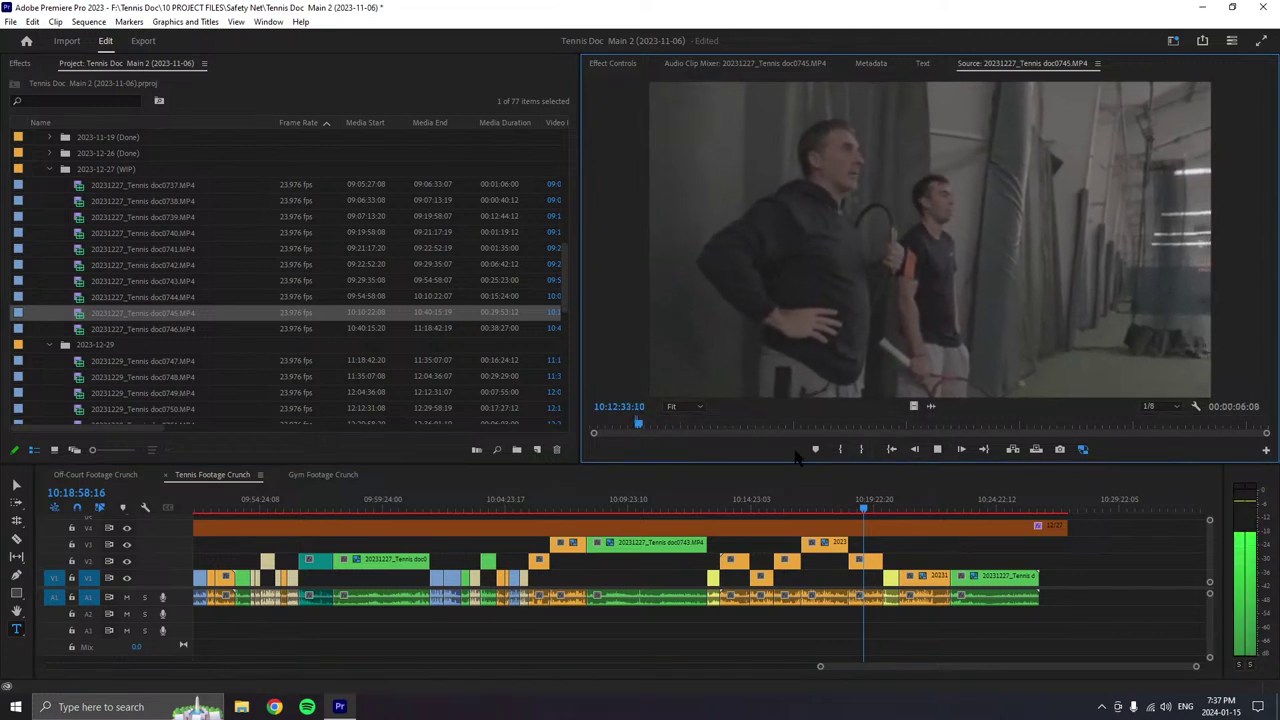
{"action": "key", "text": "o"}
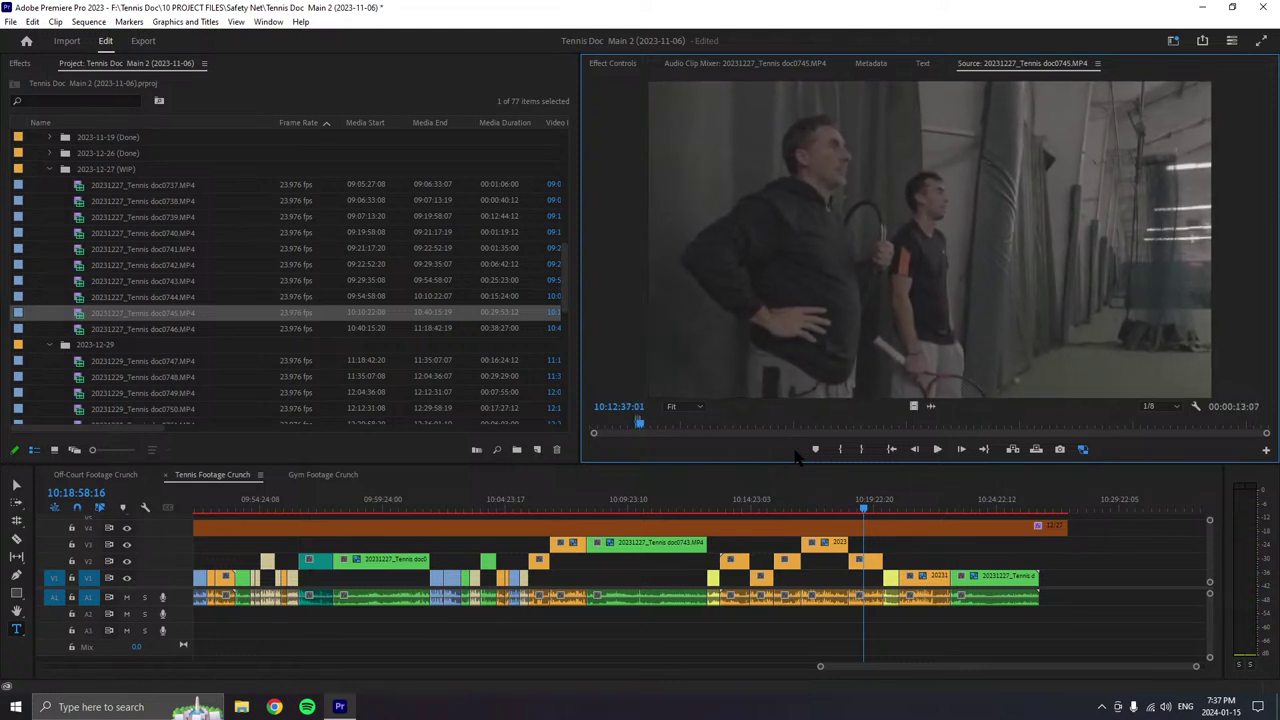
{"action": "key", "text": "o"}
{"action": "key", "text": "o"}
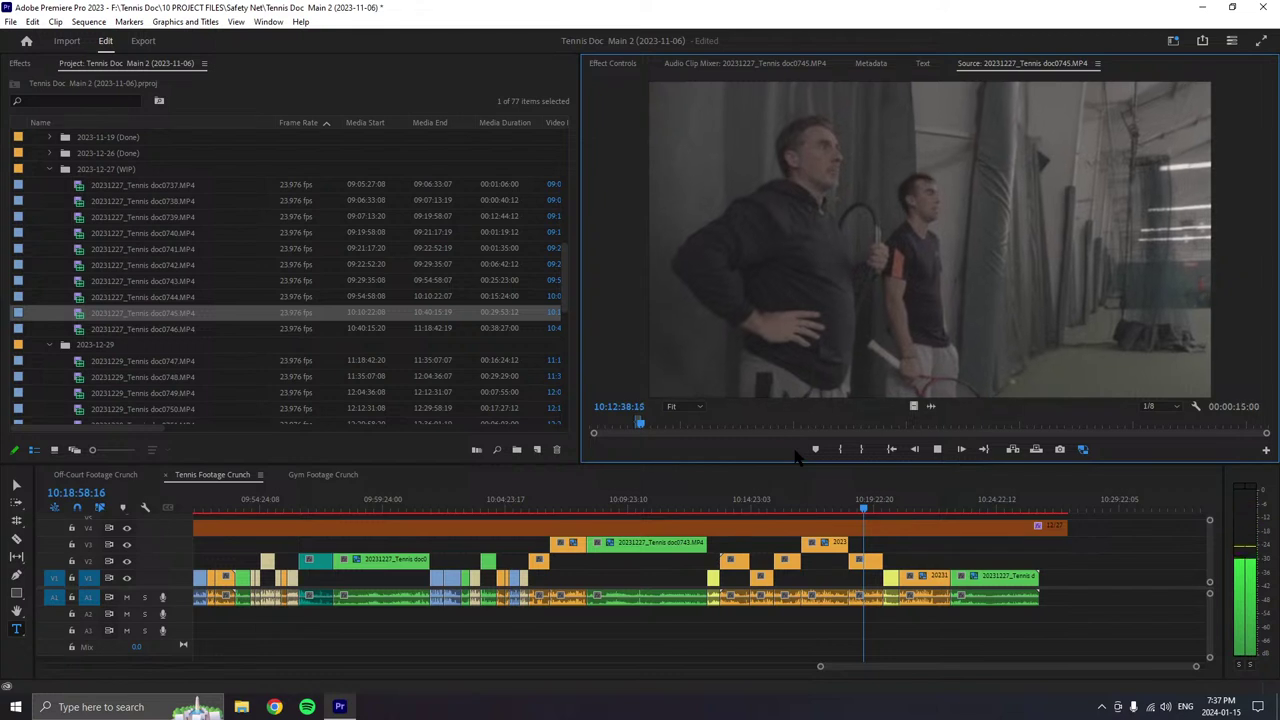
{"action": "key", "text": "o"}
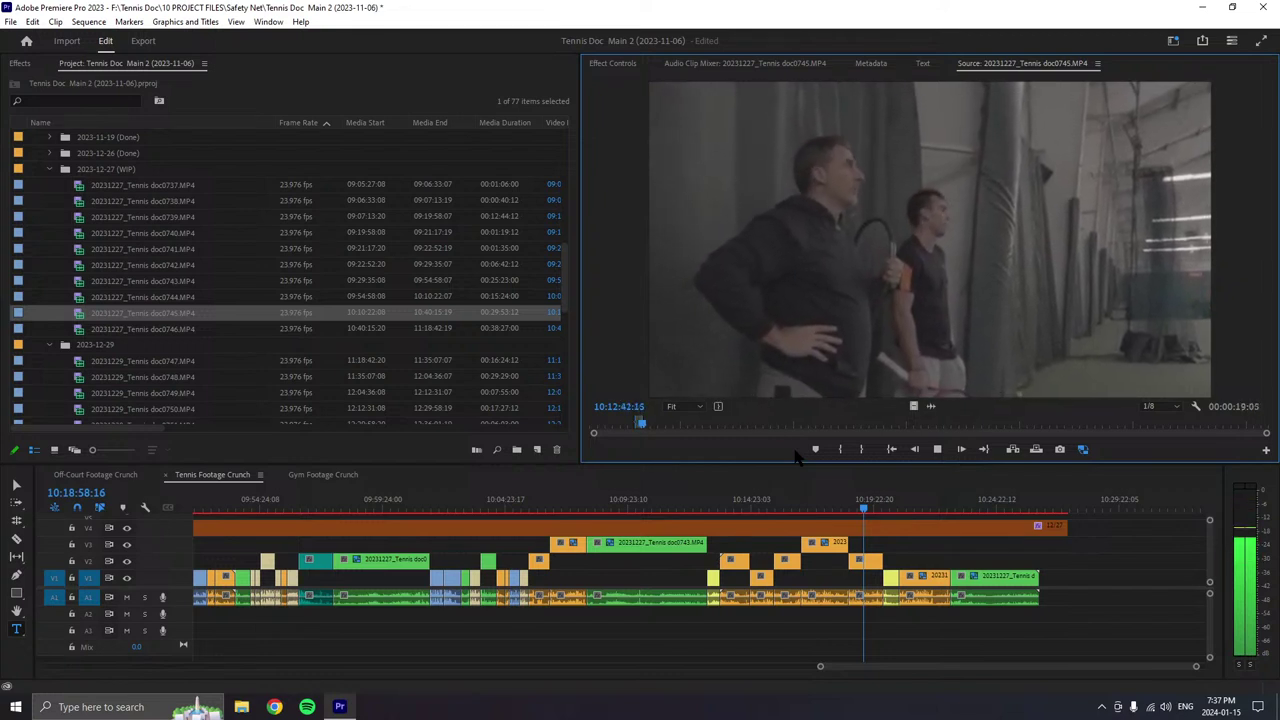
{"action": "key", "text": "o"}
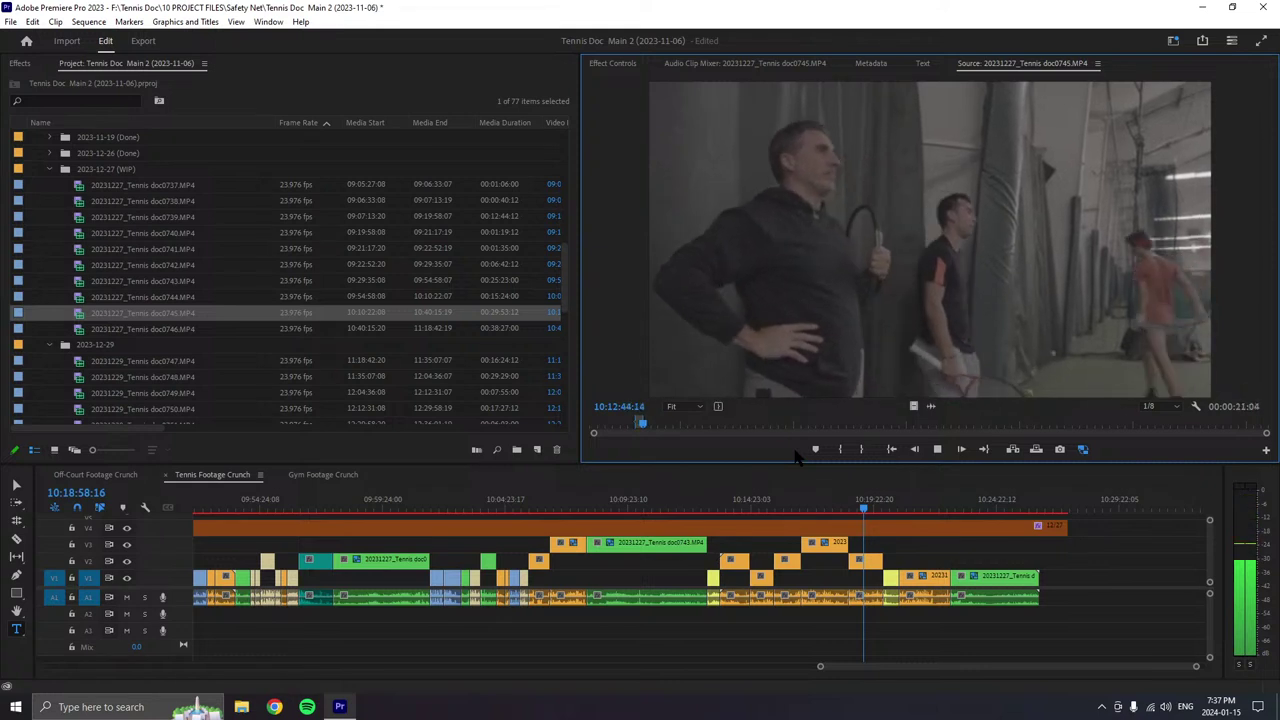
{"action": "key", "text": "o"}
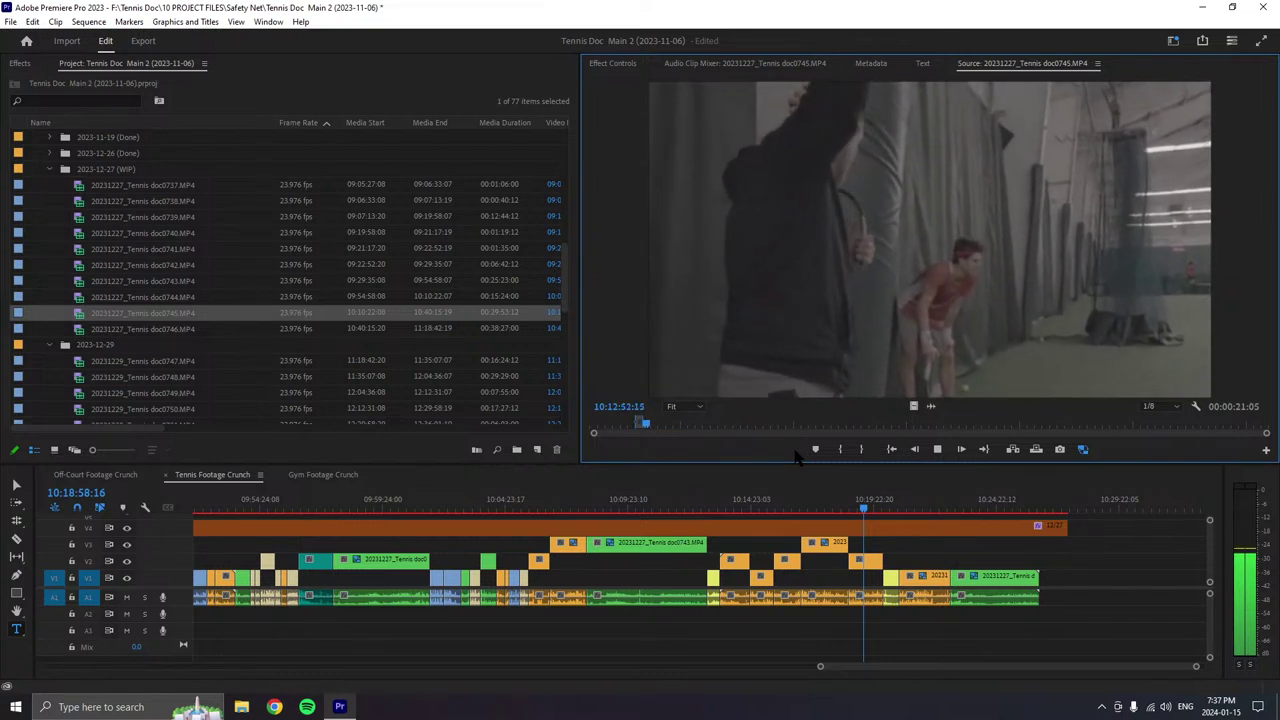
{"action": "key", "text": "o"}
{"action": "key", "text": "o"}
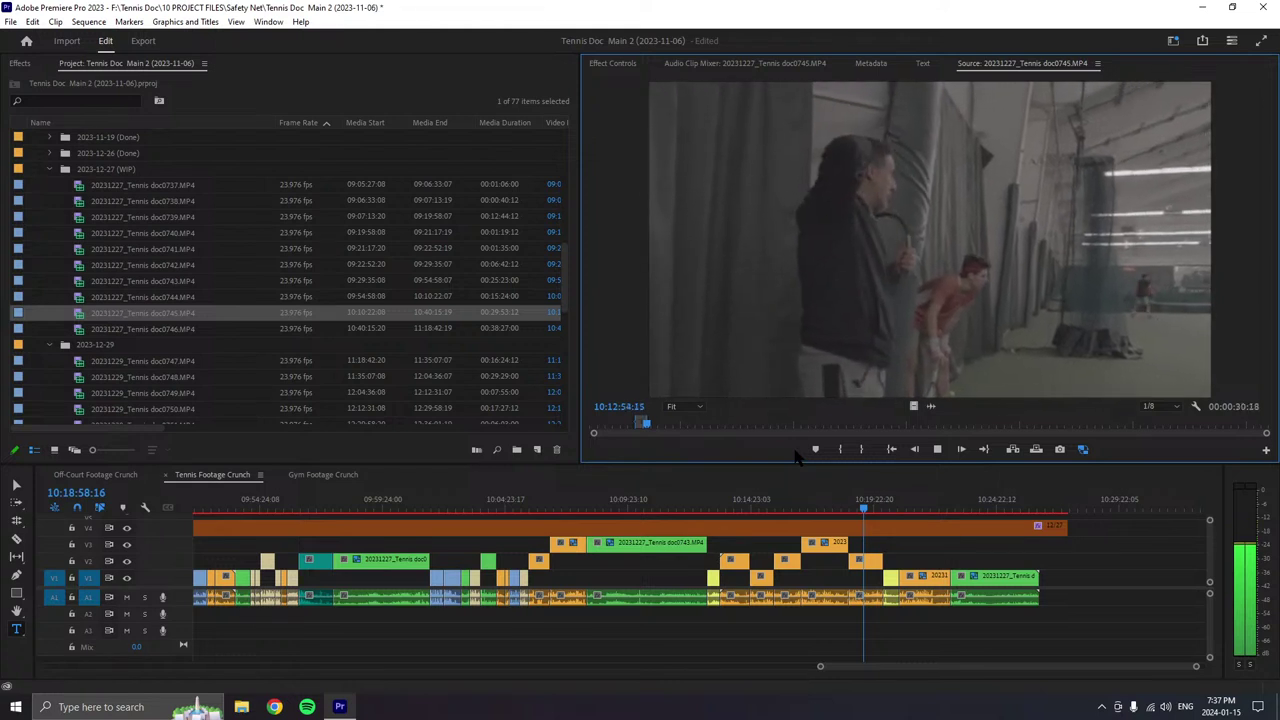
{"action": "key", "text": "o"}
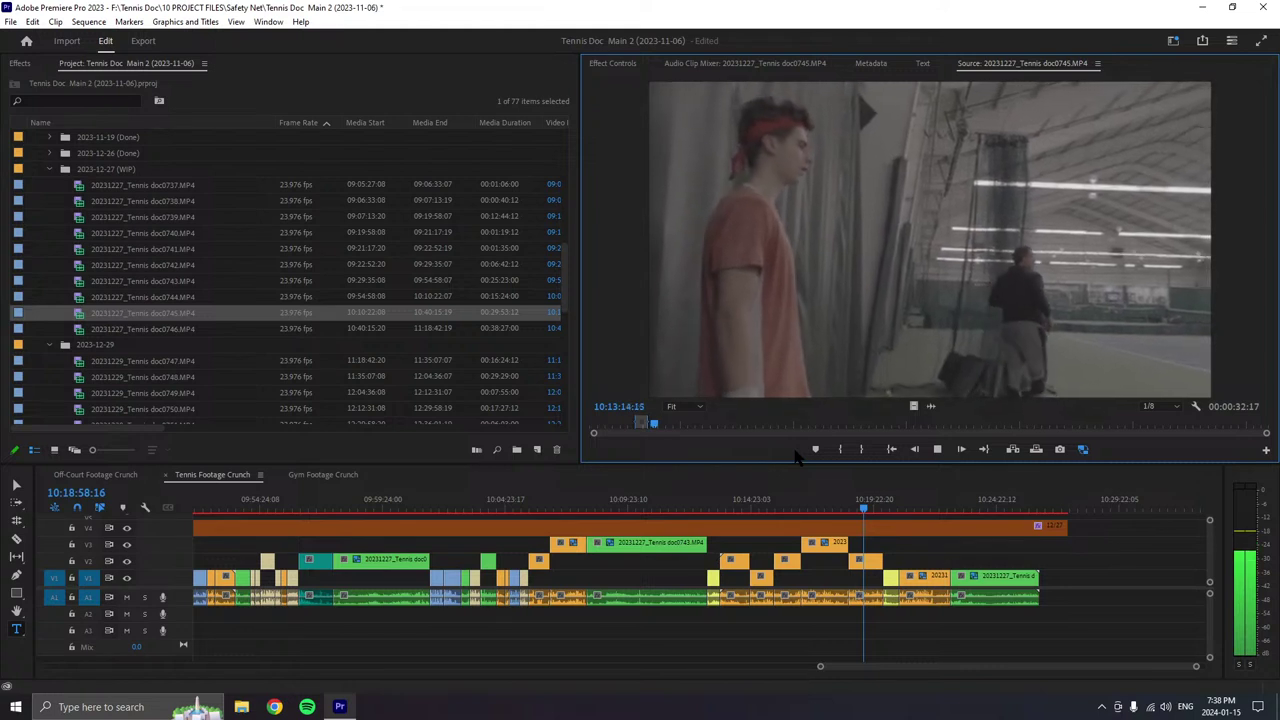
{"action": "key", "text": "space"}
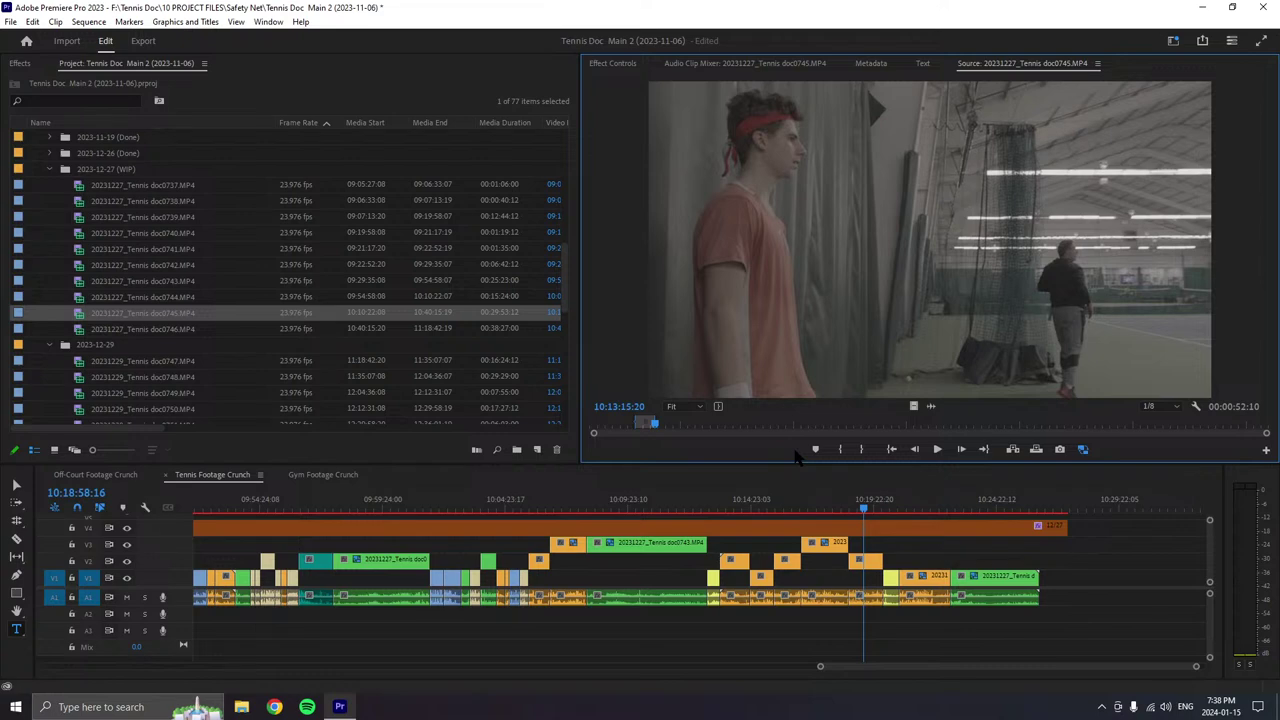
{"action": "left_click_drag", "start_coordinate": [985, 258], "coordinate": [1060, 592]}
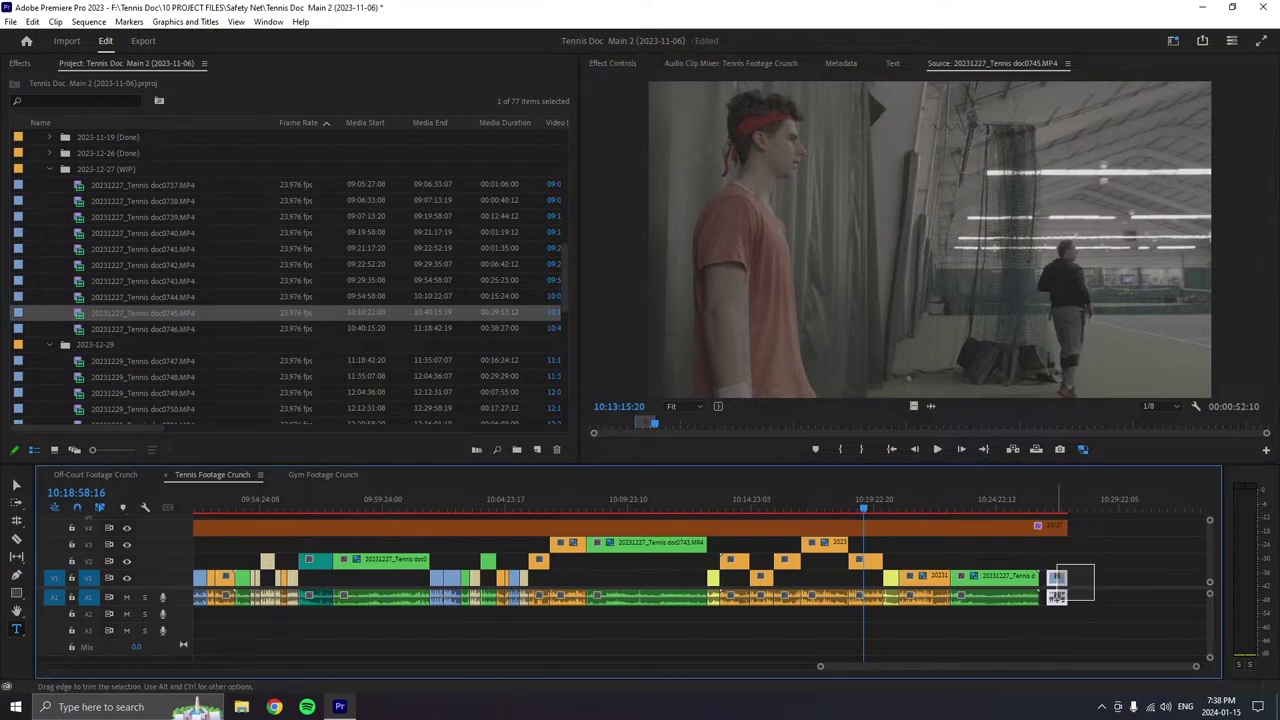
- Give the 52-second excerpt the Mango label and move its video to V2, closing the gap after the green clip
{"action": "right_click", "coordinate": [1060, 594]}
{"action": "mouse_move", "coordinate": [1085, 372]}
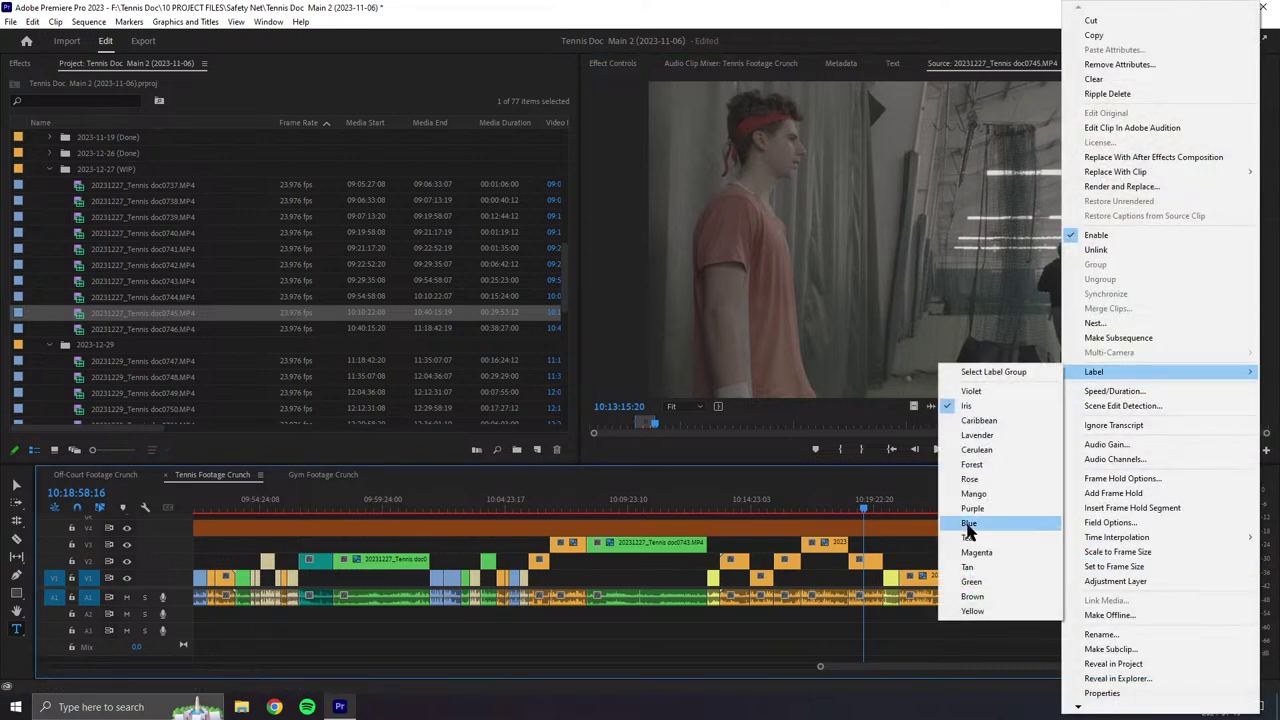
{"action": "left_click", "coordinate": [973, 494]}
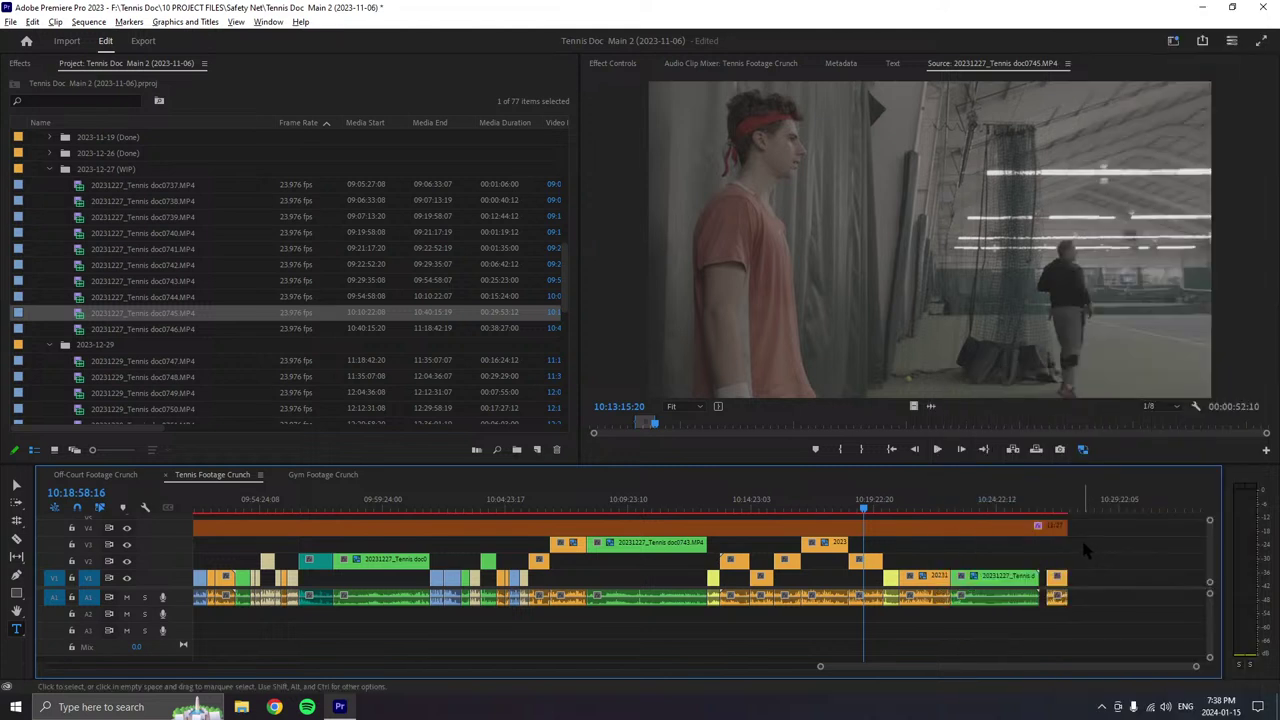
{"action": "mouse_move", "coordinate": [1057, 578]}
{"action": "left_mouse_down"}
{"action": "mouse_move", "coordinate": [1057, 561]}
{"action": "mouse_move", "coordinate": [1058, 601]}
{"action": "left_mouse_up"}
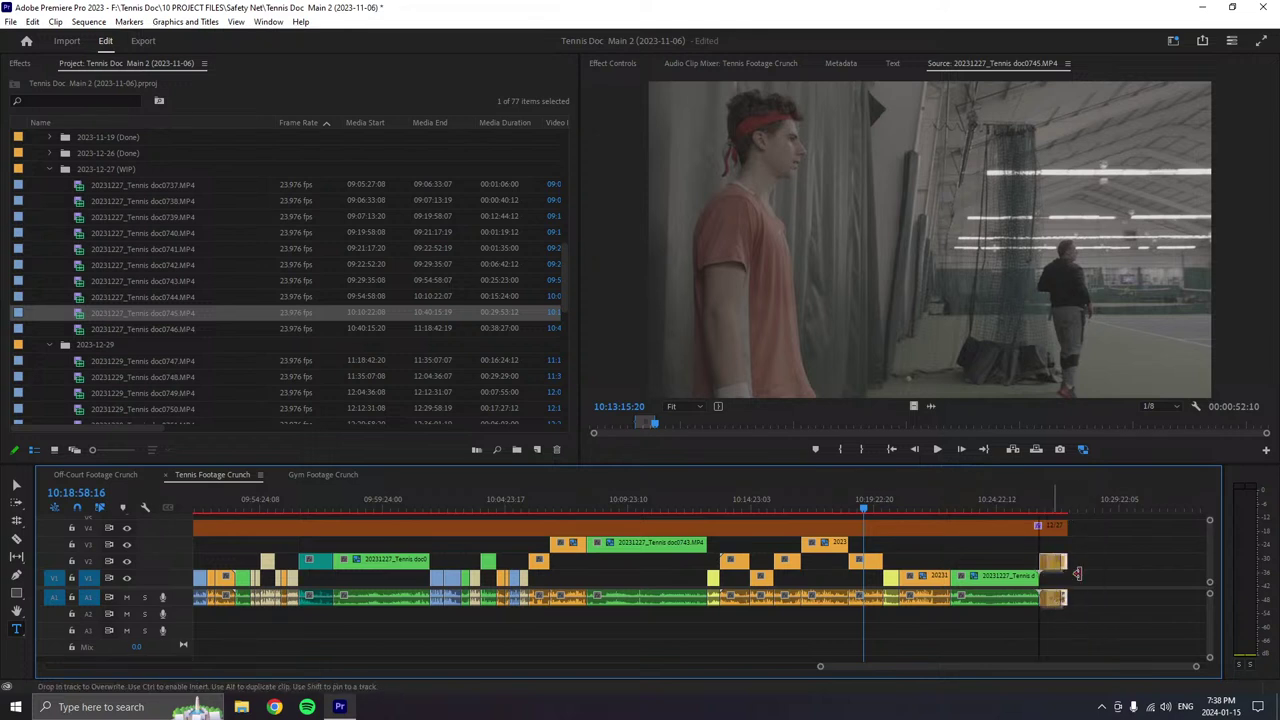
- Save the project and lengthen the brown clip on V4 well past the last excerpt in the sequence
{"action": "key", "text": "ctrl+s"}
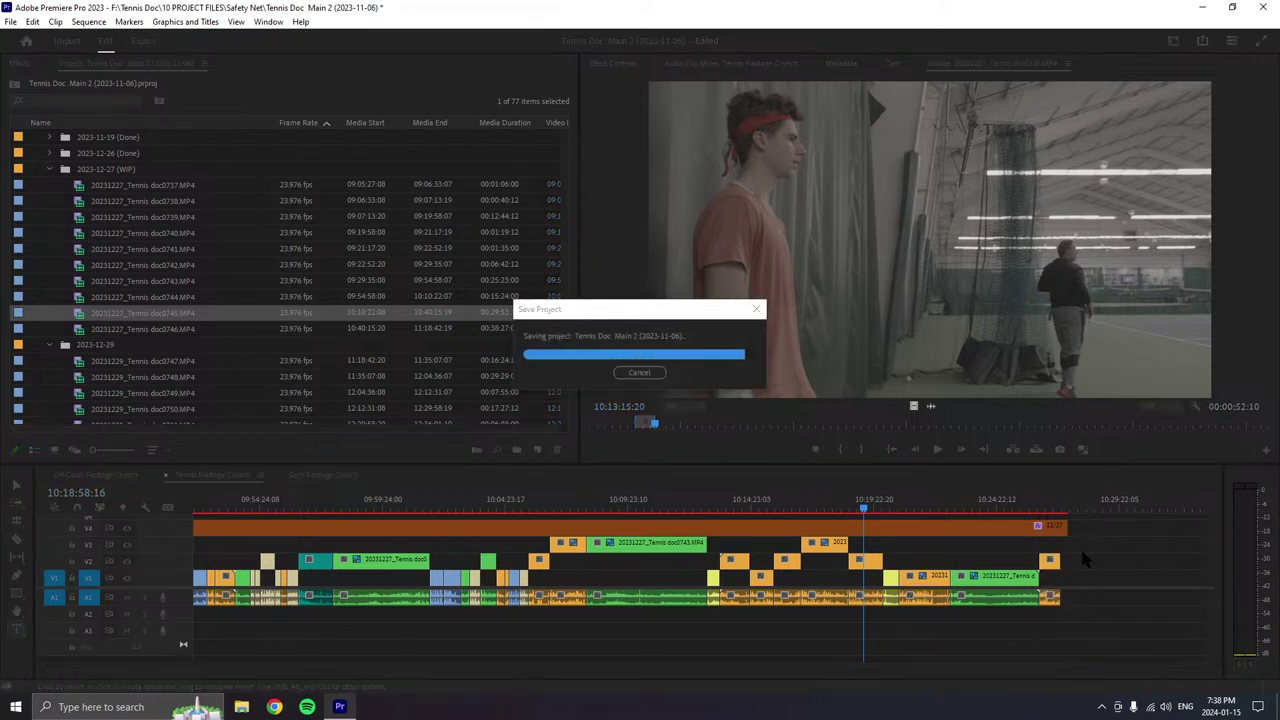
{"action": "scroll", "coordinate": [1073, 547], "scroll_direction": "right", "scroll_amount": 2}
{"action": "left_click", "coordinate": [1012, 508]}
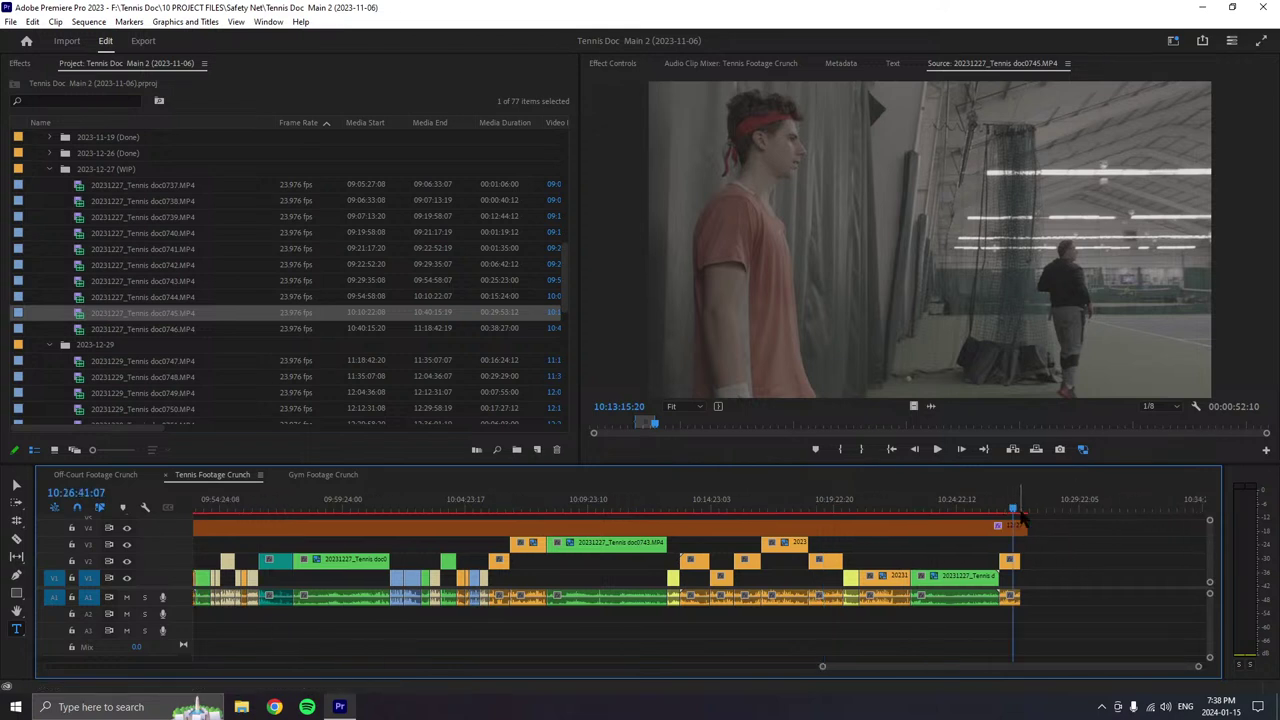
{"action": "left_click_drag", "start_coordinate": [1027, 525], "coordinate": [1093, 525]}
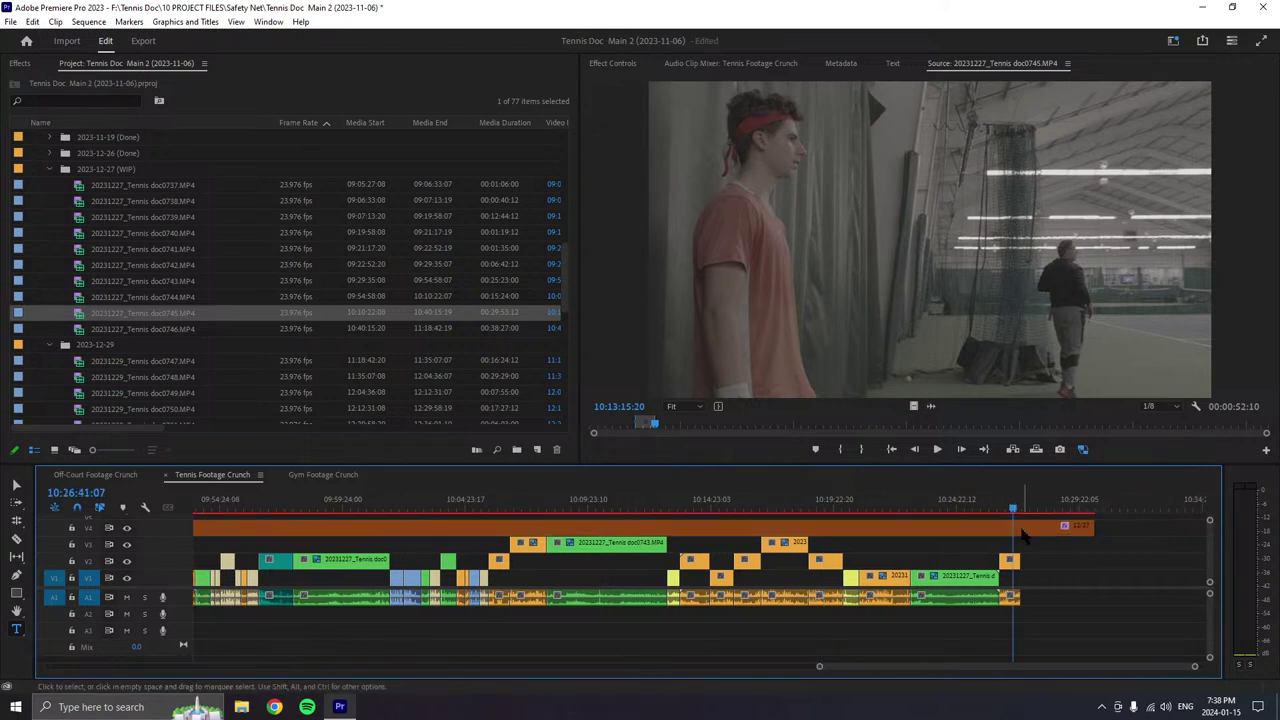
- Mark a 29-second doc0745 excerpt from about 10:13:19 to 10:13:48 and place it on V2 directly after the Mango excerpt
{"action": "left_click", "coordinate": [937, 449]}
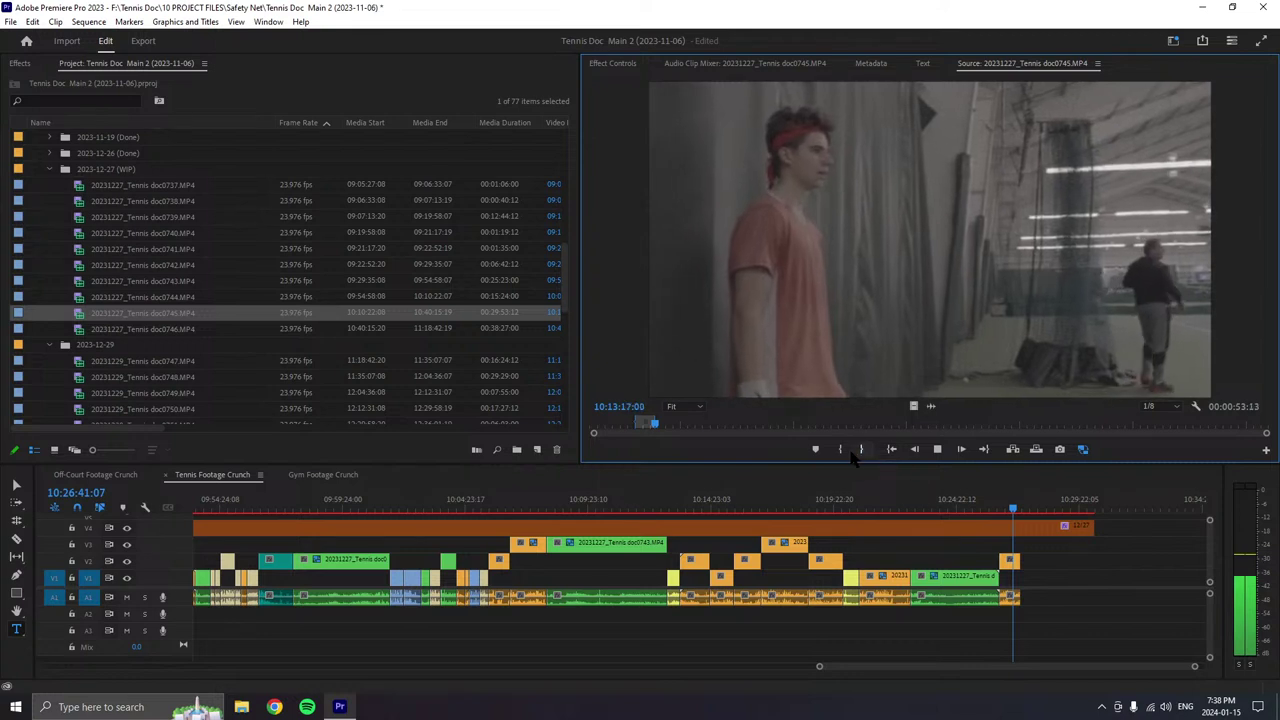
{"action": "left_click", "coordinate": [845, 451]}
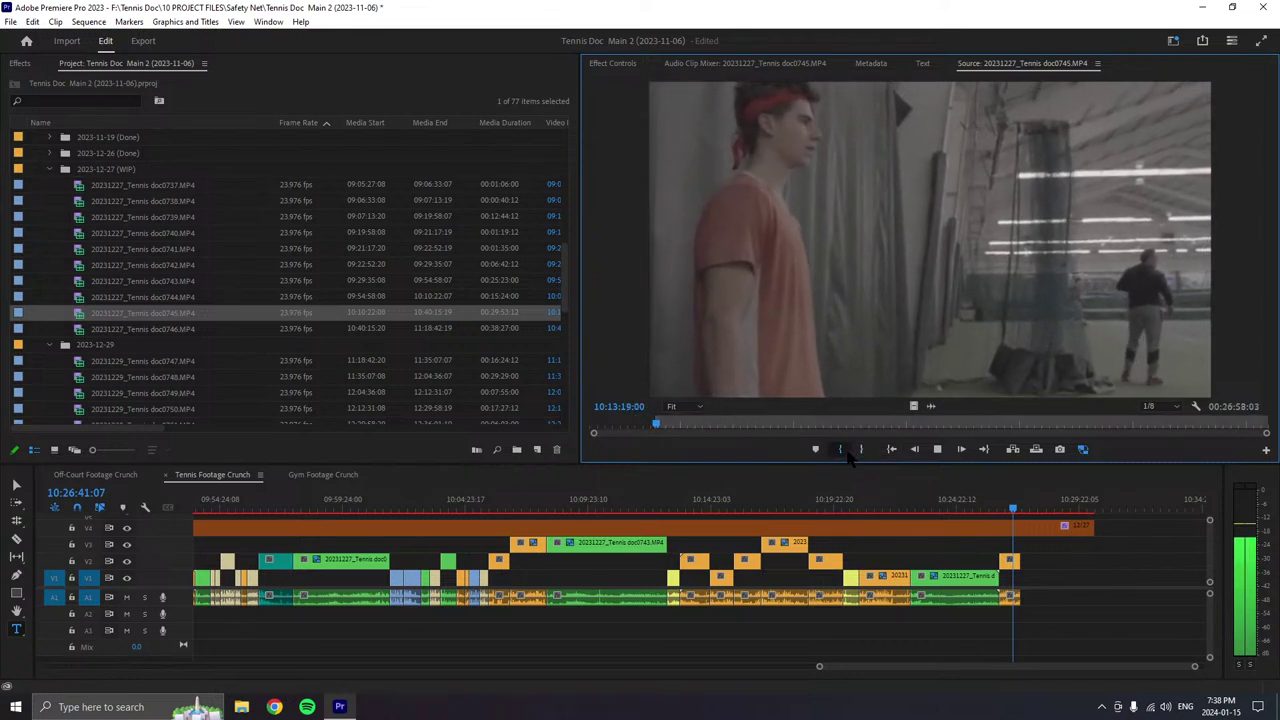
{"action": "left_click", "coordinate": [845, 451]}
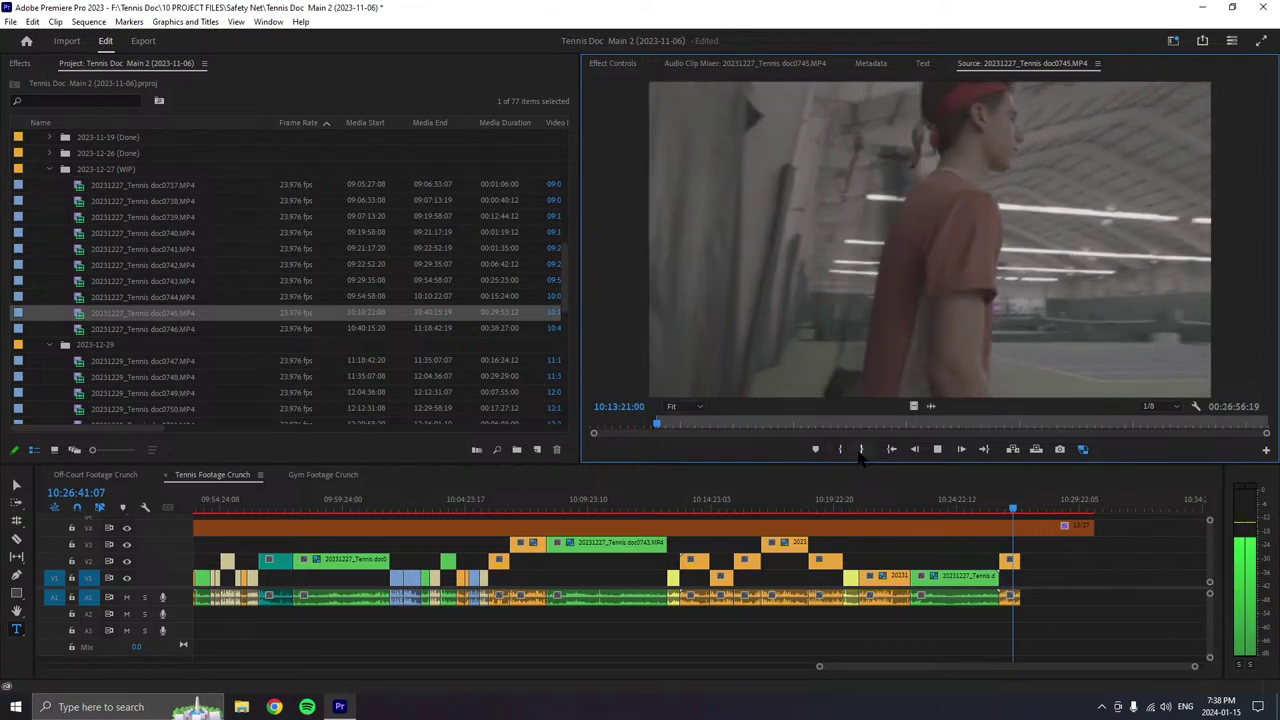
{"action": "left_click", "coordinate": [937, 449]}
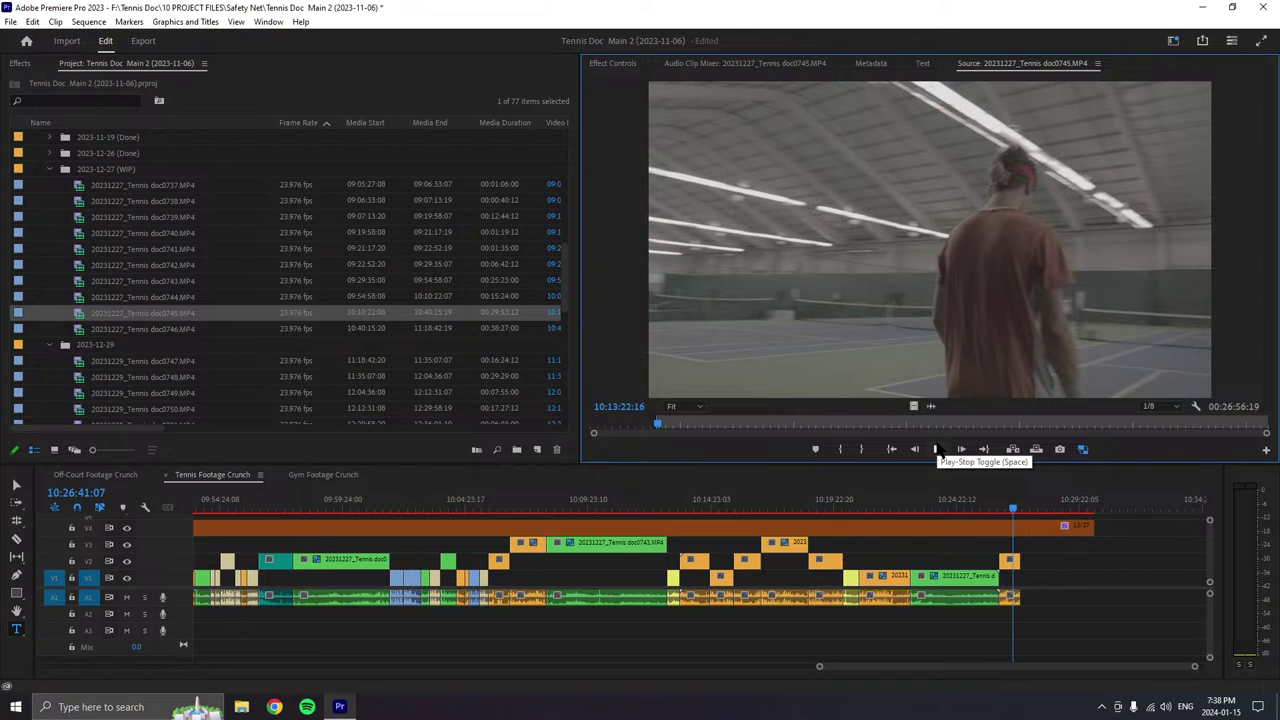
{"action": "left_click", "coordinate": [936, 449]}
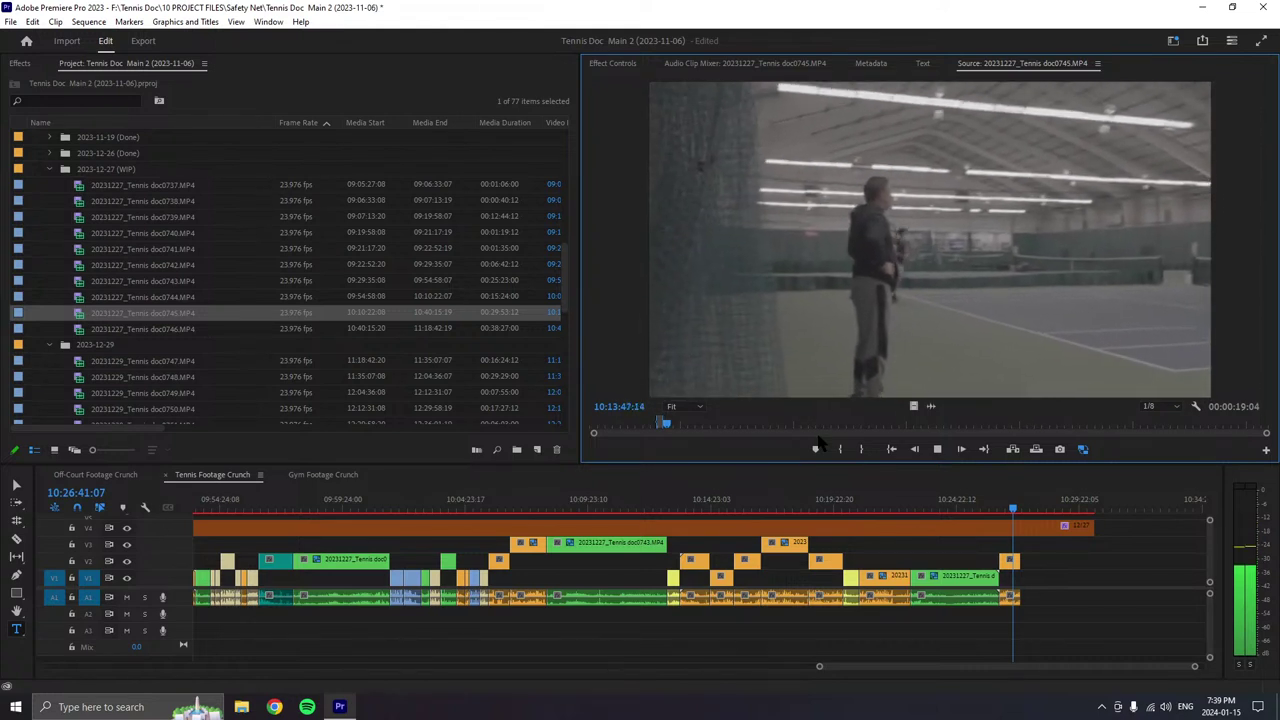
{"action": "key", "text": "space"}
{"action": "left_click_drag", "start_coordinate": [926, 380], "coordinate": [1024, 580]}
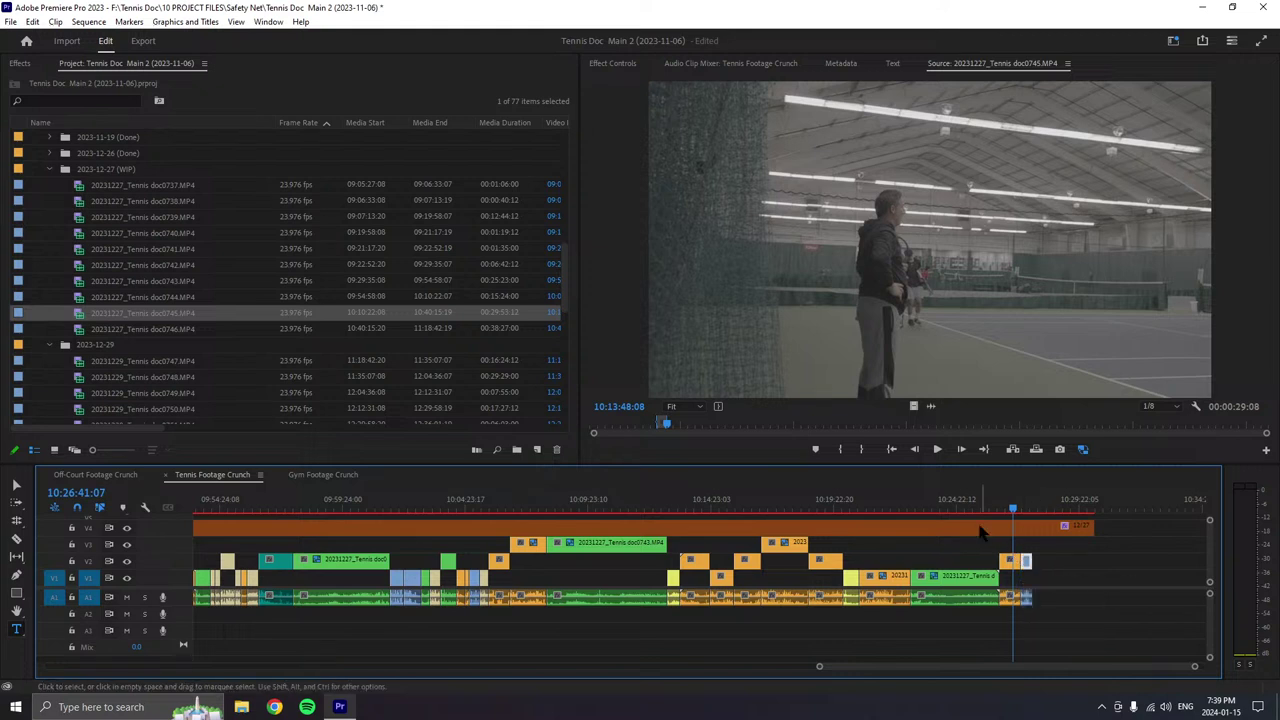
- Mark a 90-second doc0745 excerpt from about 10:14:42 to 10:16:12 and append it to V1
{"action": "left_click", "coordinate": [937, 452]}
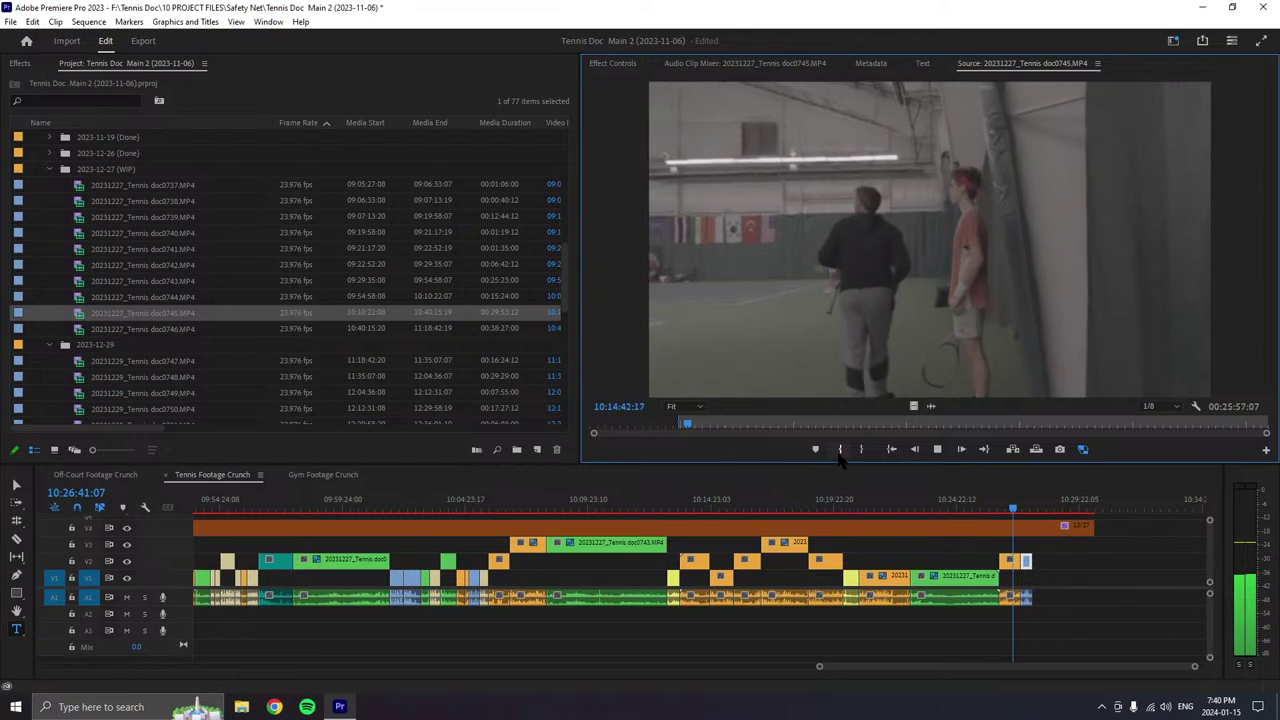
{"action": "left_click", "coordinate": [840, 451]}
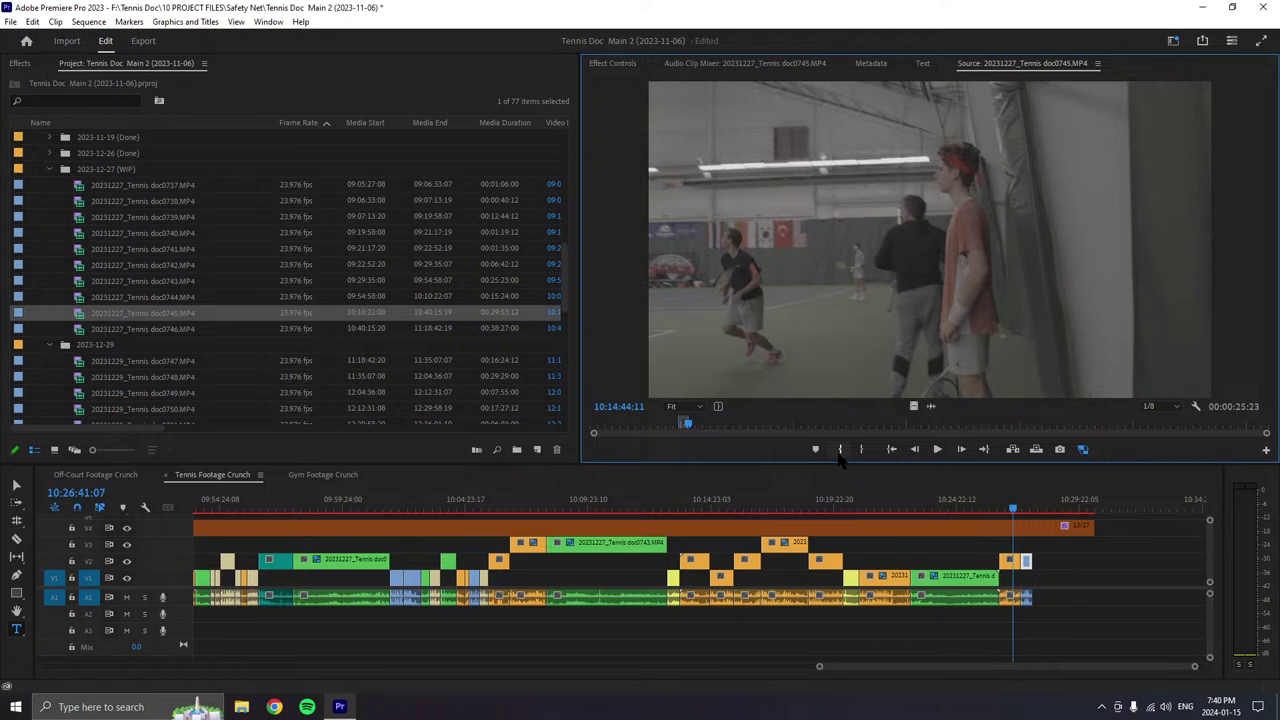
{"action": "key", "text": "space"}
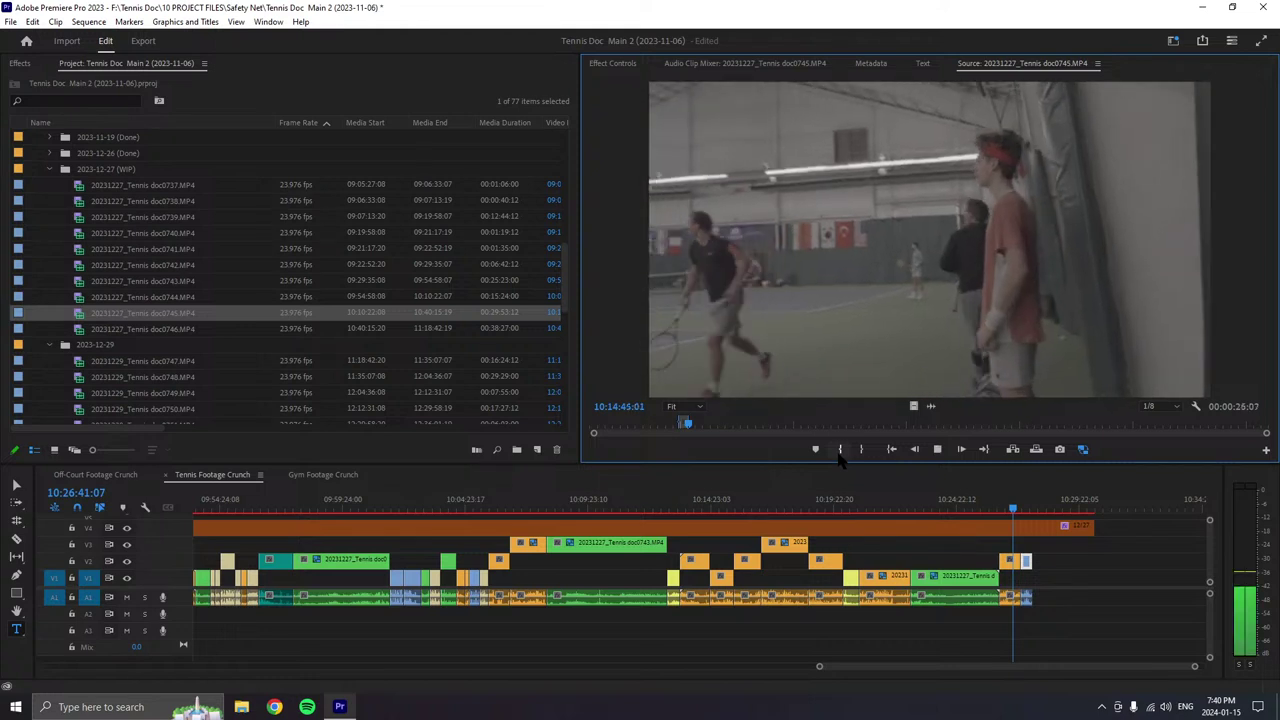
{"action": "key", "text": "j"}
{"action": "key", "text": "j"}
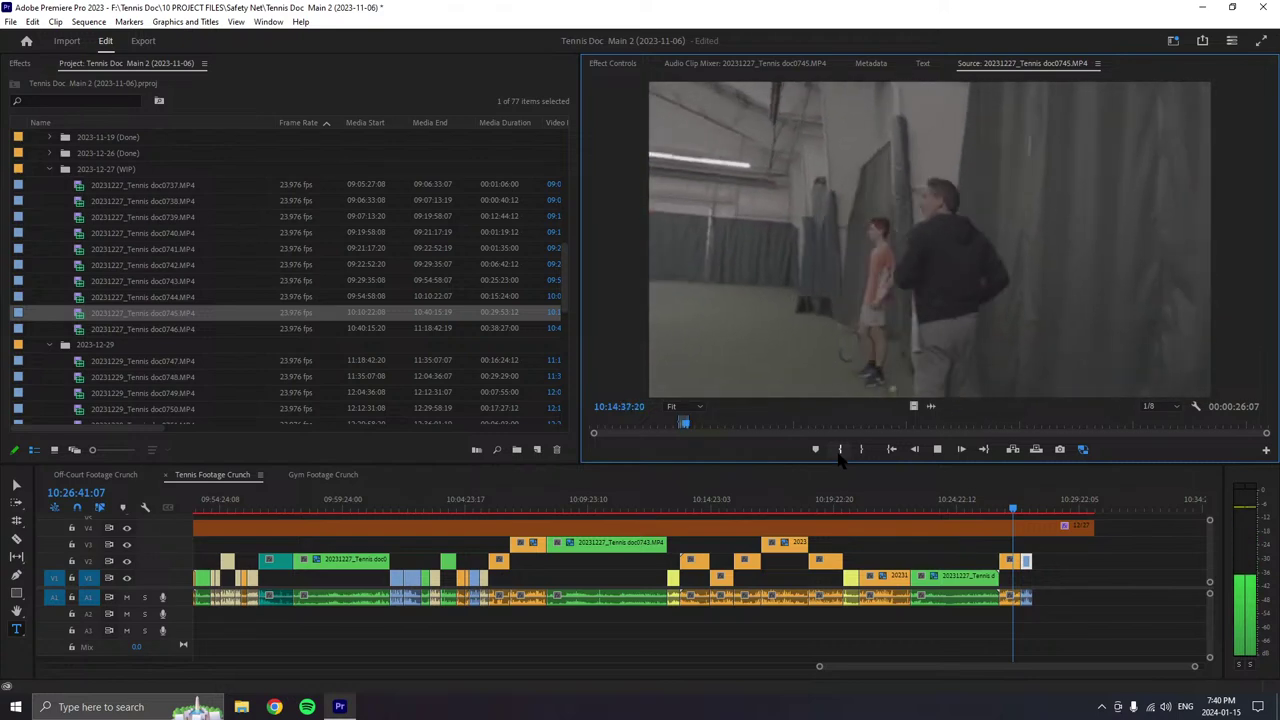
{"action": "key", "text": "k"}
{"action": "key", "text": "space"}
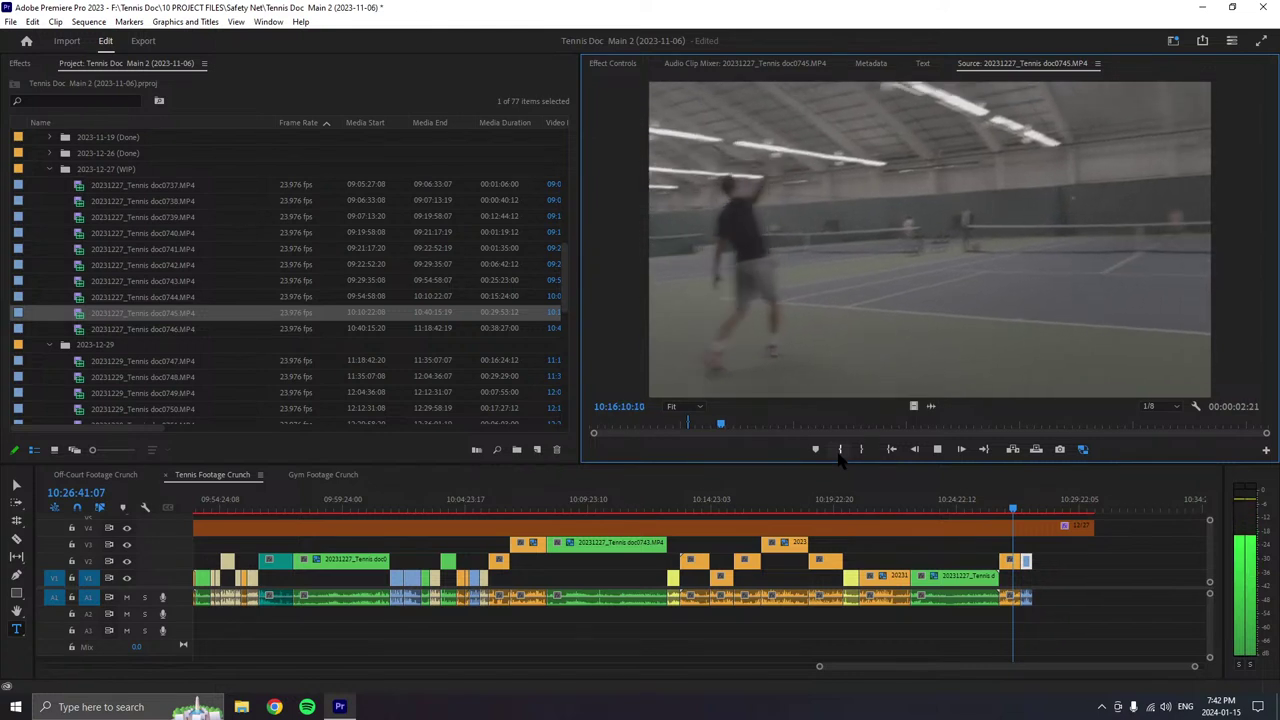
{"action": "key", "text": "space"}
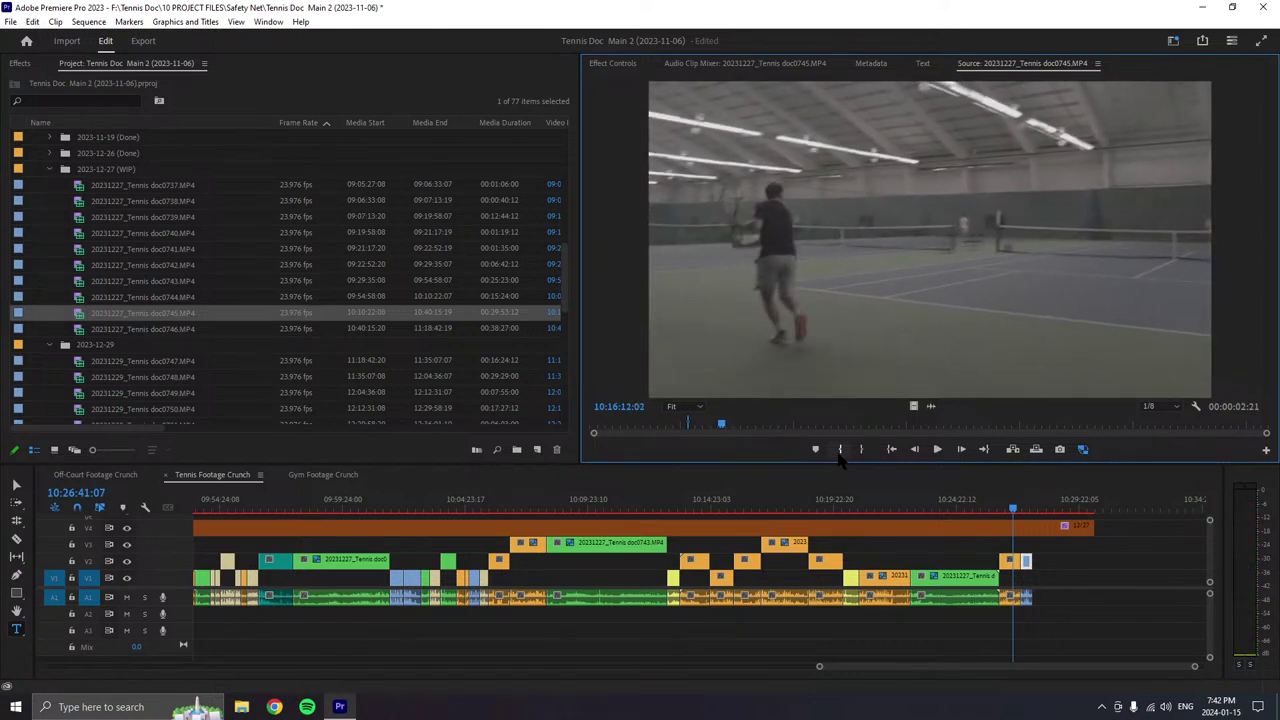
{"action": "left_click", "coordinate": [839, 452]}
{"action": "left_click_drag", "start_coordinate": [1025, 304], "coordinate": [1070, 562]}
- Give the 90-second excerpt the Purple label and move its video up to V3
{"action": "right_click", "coordinate": [1062, 562]}
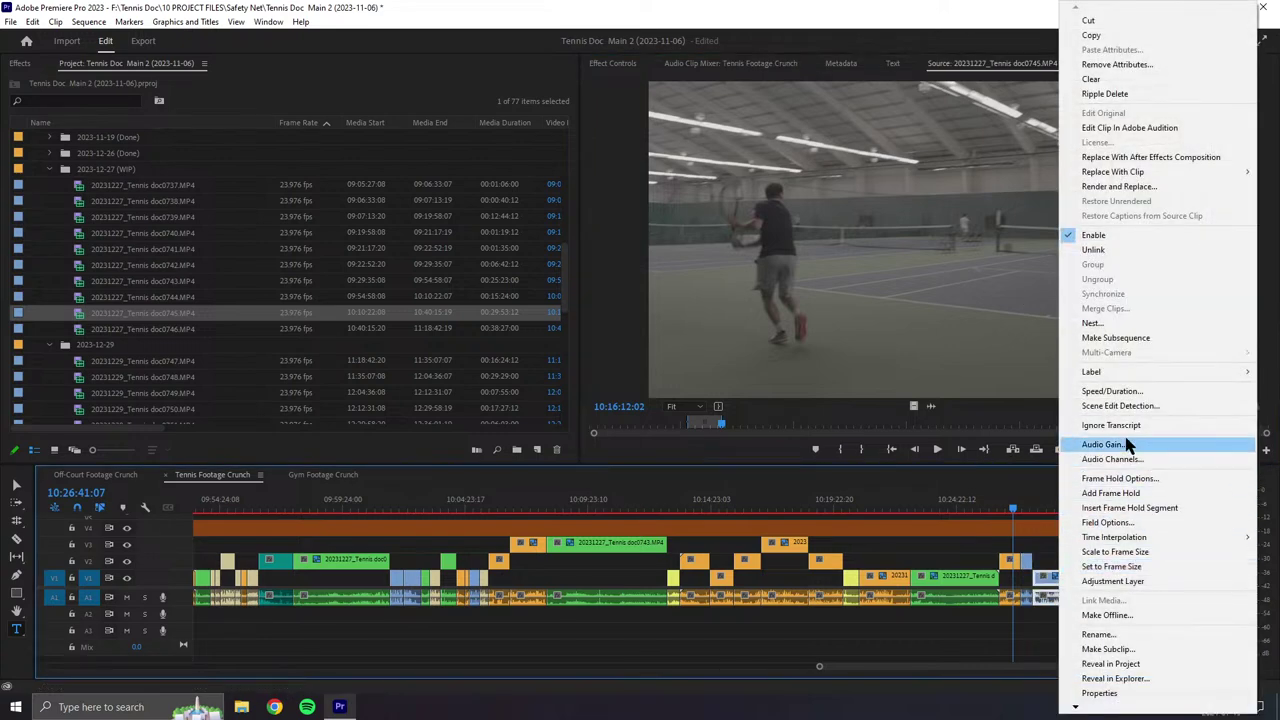
{"action": "mouse_move", "coordinate": [1135, 378]}
{"action": "left_click", "coordinate": [970, 508]}
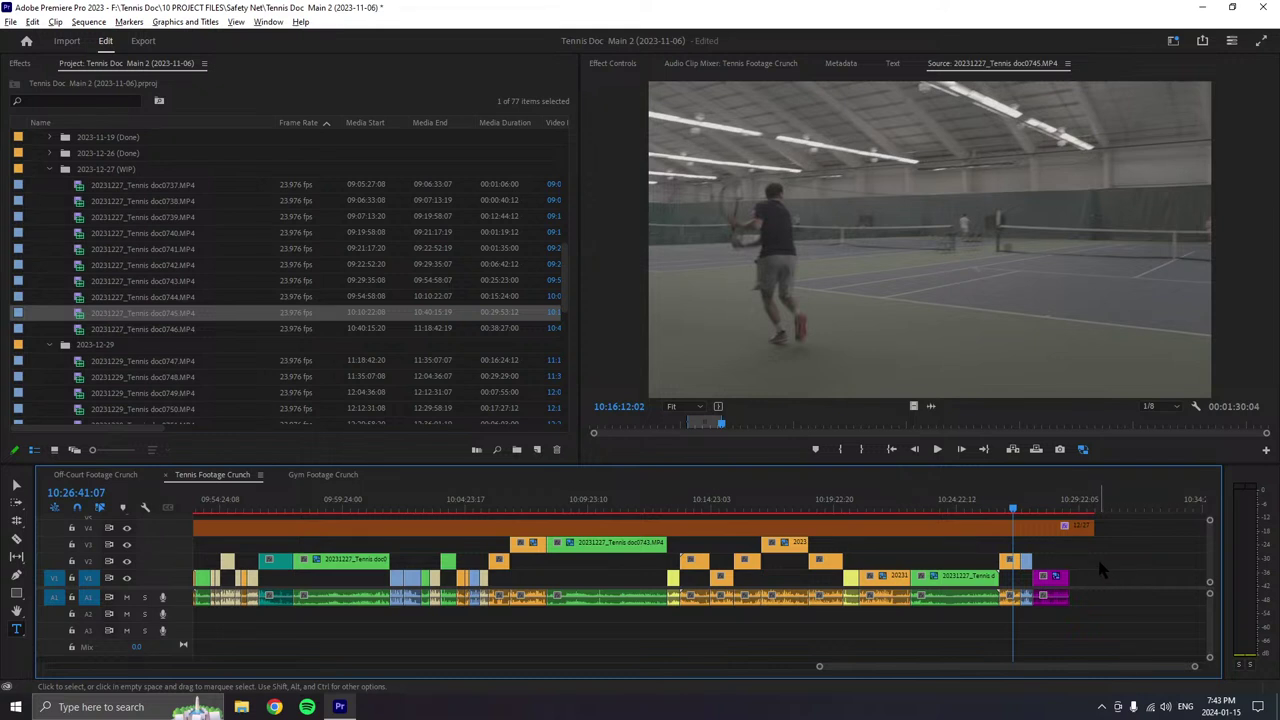
{"action": "left_click", "coordinate": [1058, 576]}
{"action": "key", "text": "alt+Up"}
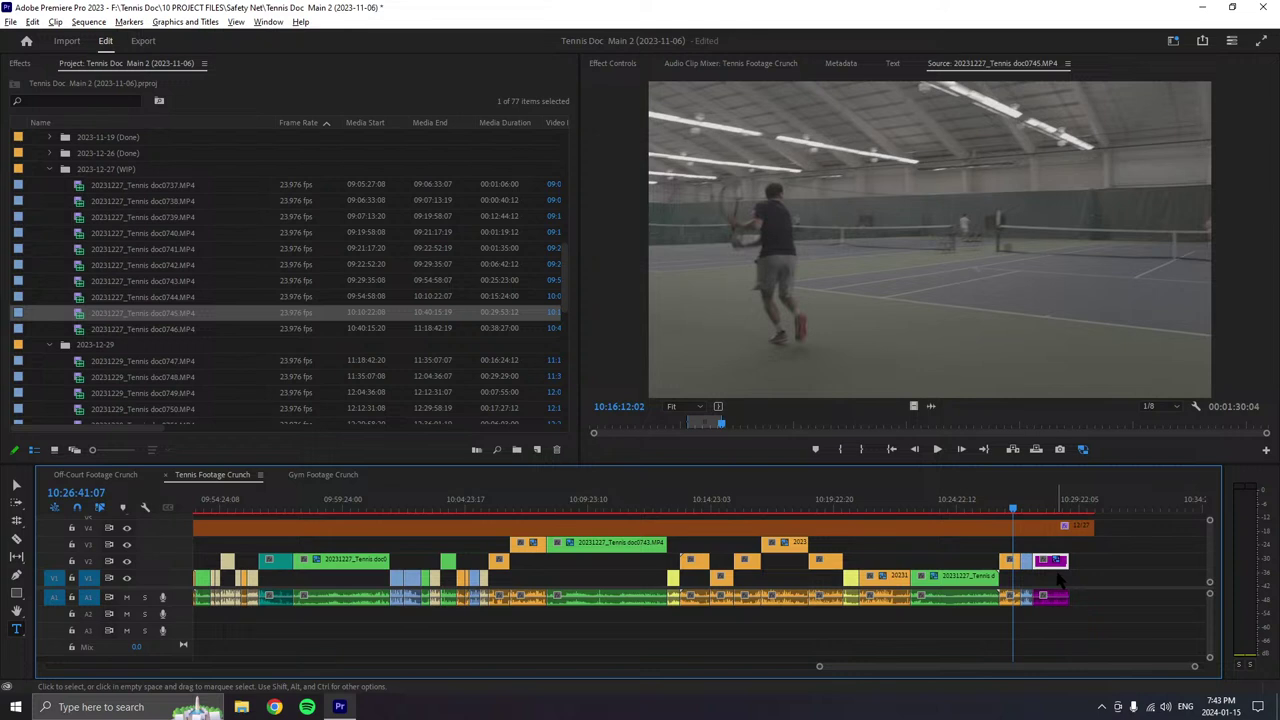
{"action": "key", "text": "alt+Up"}
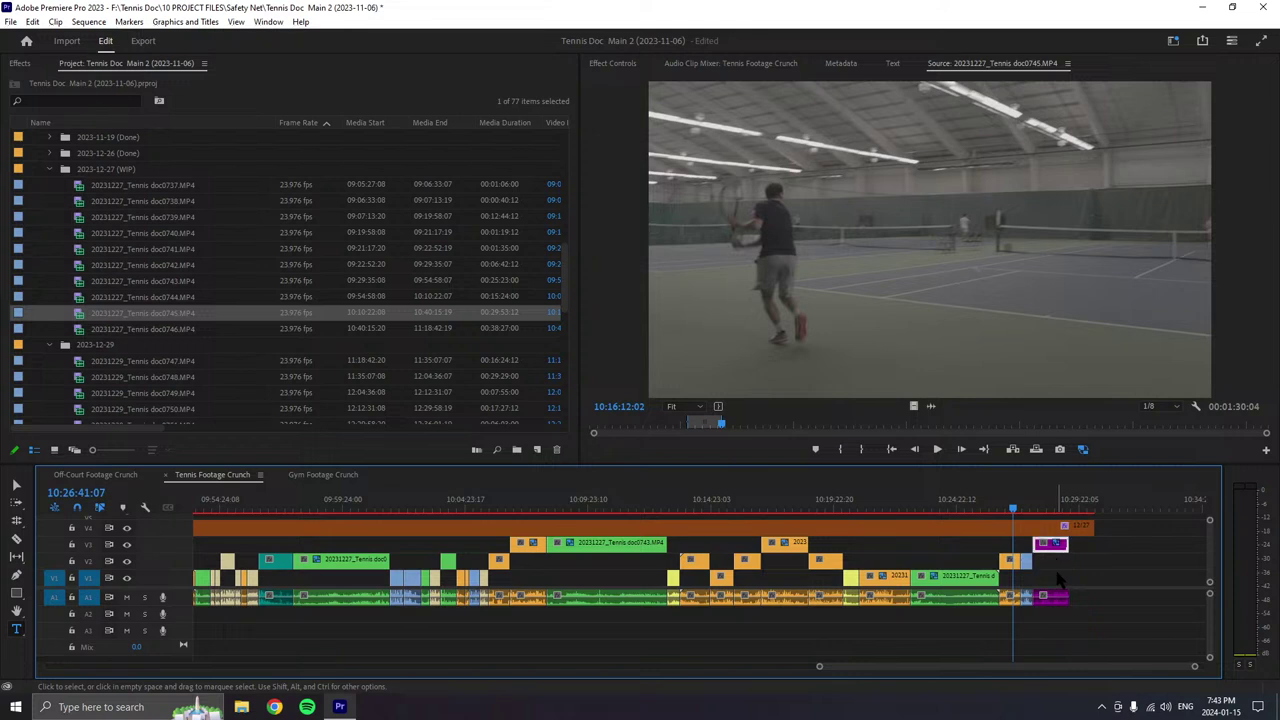
- Play doc0745 on from about 10:16:12 and keep moving the In point forward to about 10:16:50
{"action": "left_click", "coordinate": [862, 462]}
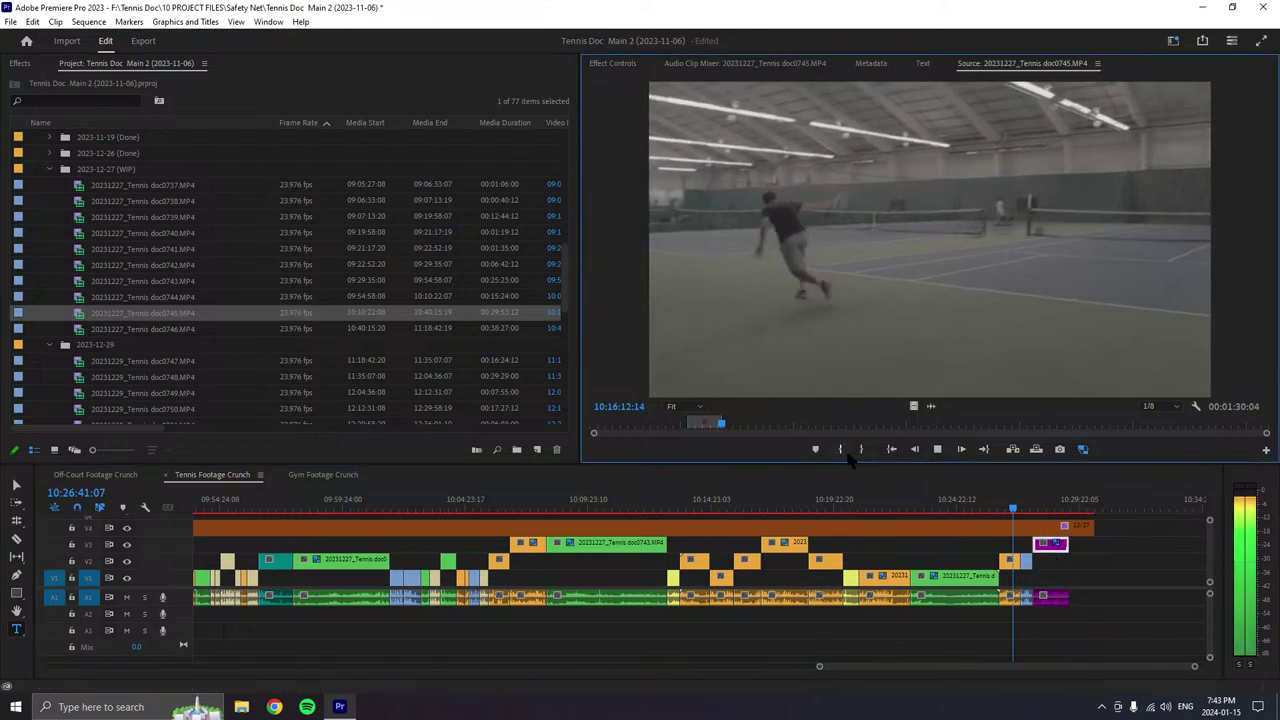
{"action": "left_click", "coordinate": [842, 451]}
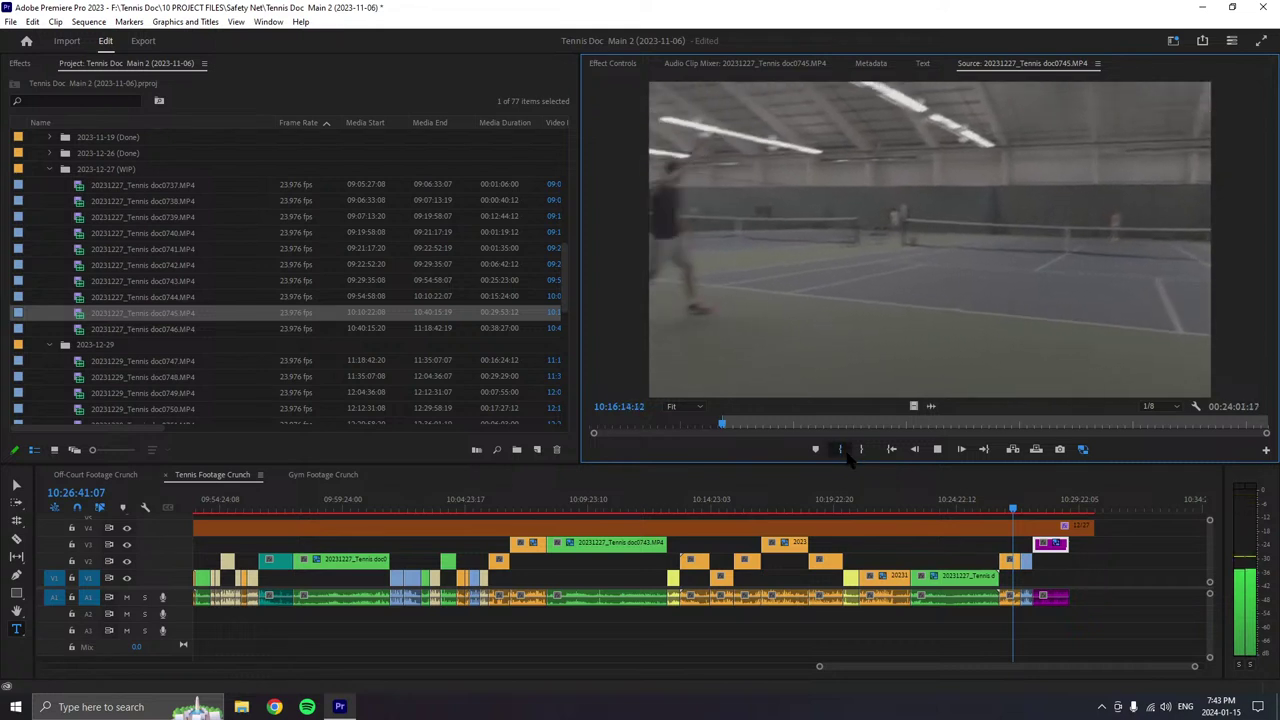
{"action": "left_click", "coordinate": [842, 451]}
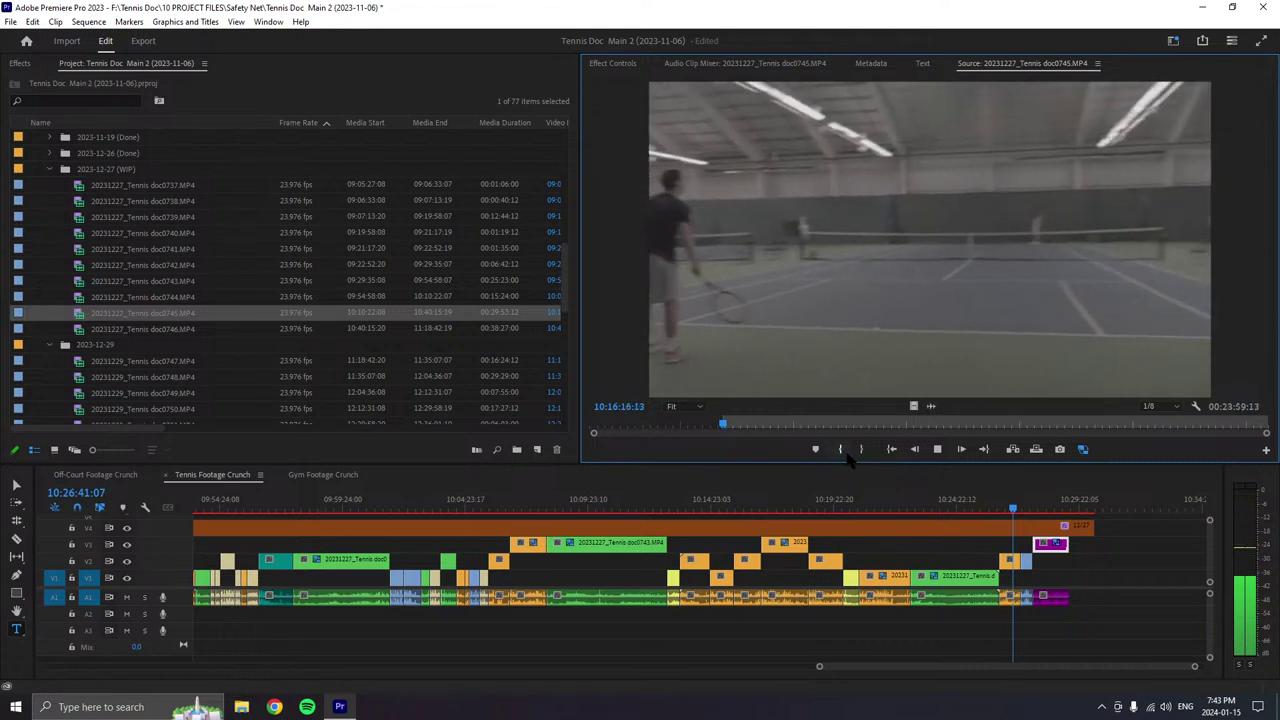
{"action": "left_click", "coordinate": [842, 451]}
{"action": "left_click", "coordinate": [842, 451]}
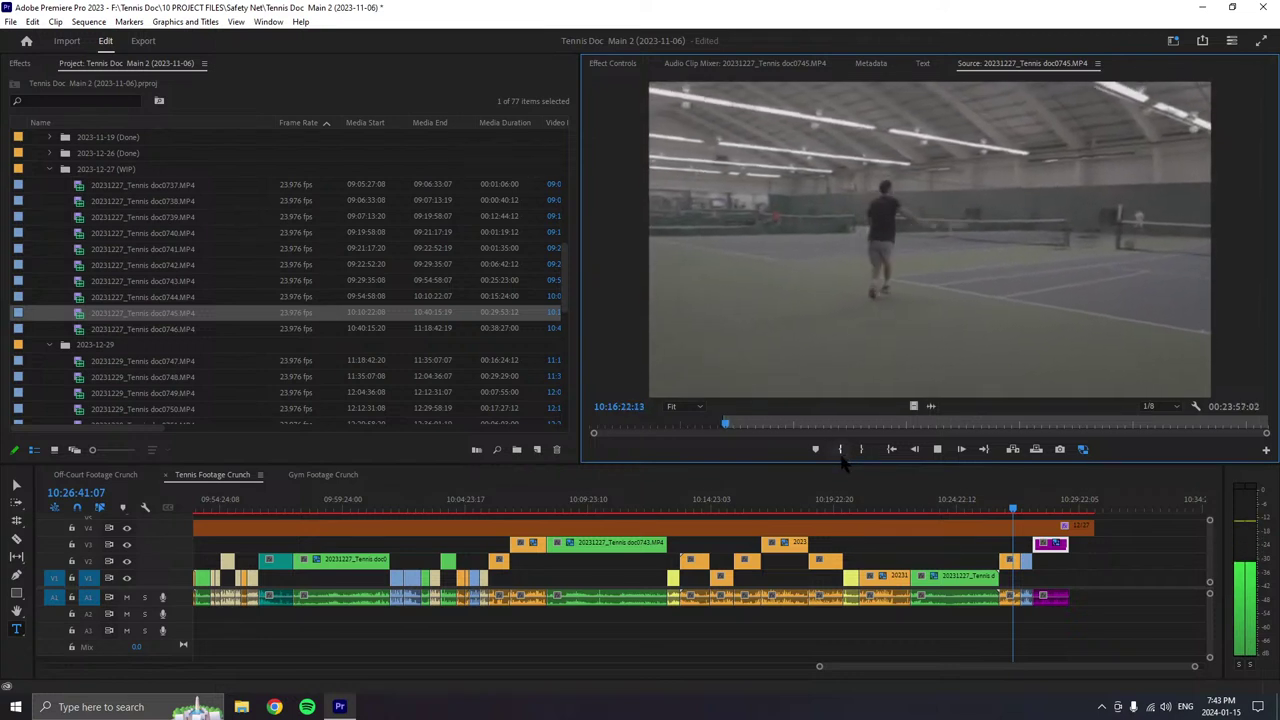
{"action": "left_click", "coordinate": [841, 451]}
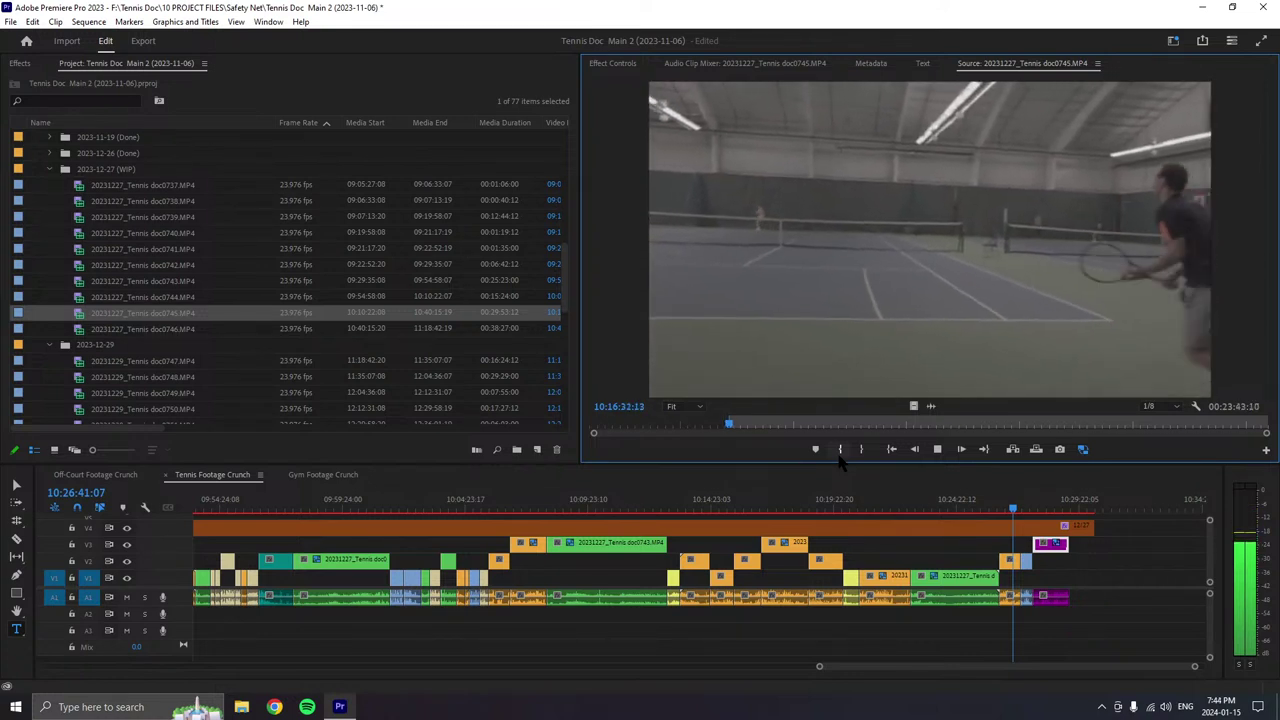
{"action": "left_click", "coordinate": [840, 452]}
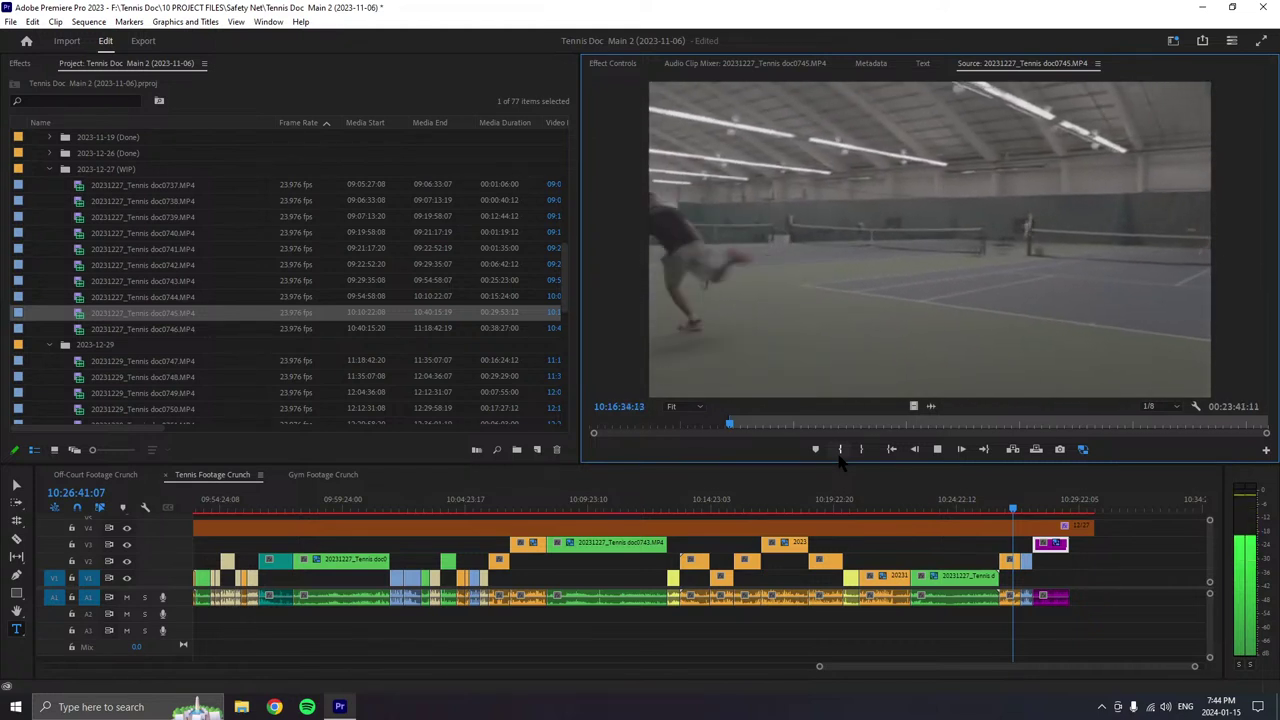
{"action": "left_click", "coordinate": [840, 452]}
{"action": "left_click", "coordinate": [840, 452]}
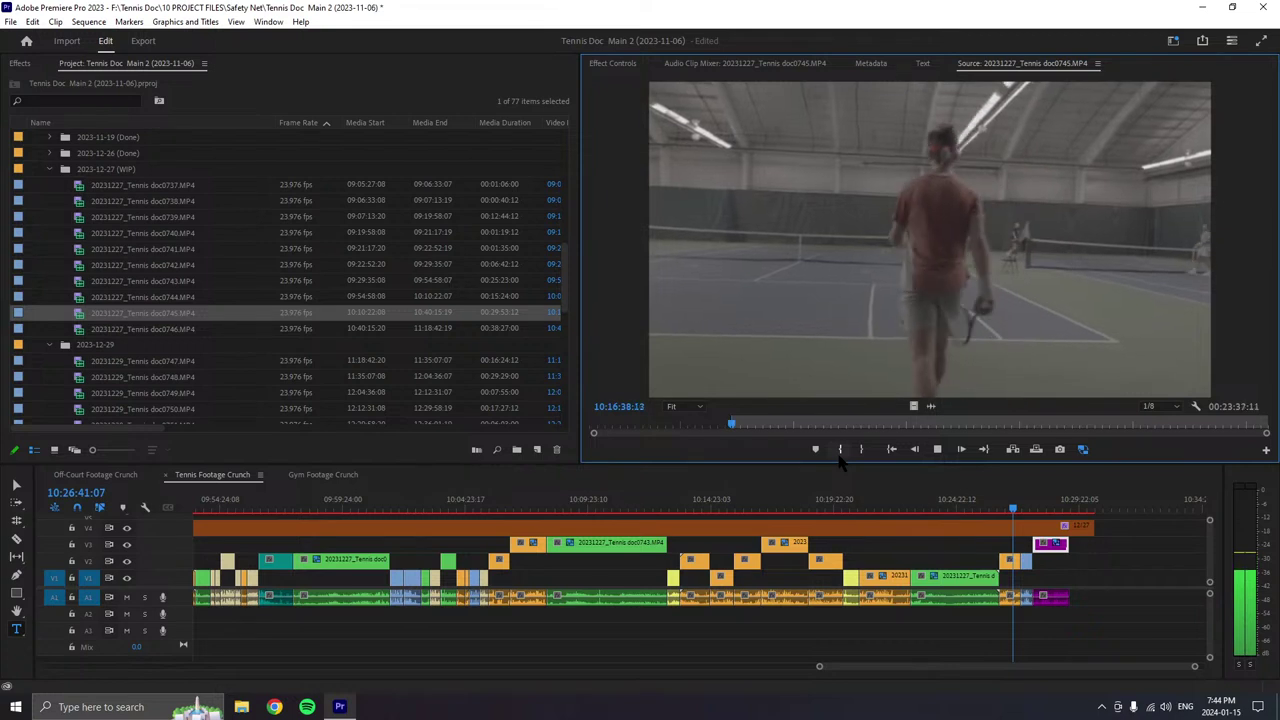
{"action": "left_click", "coordinate": [840, 452]}
{"action": "left_click", "coordinate": [840, 452]}
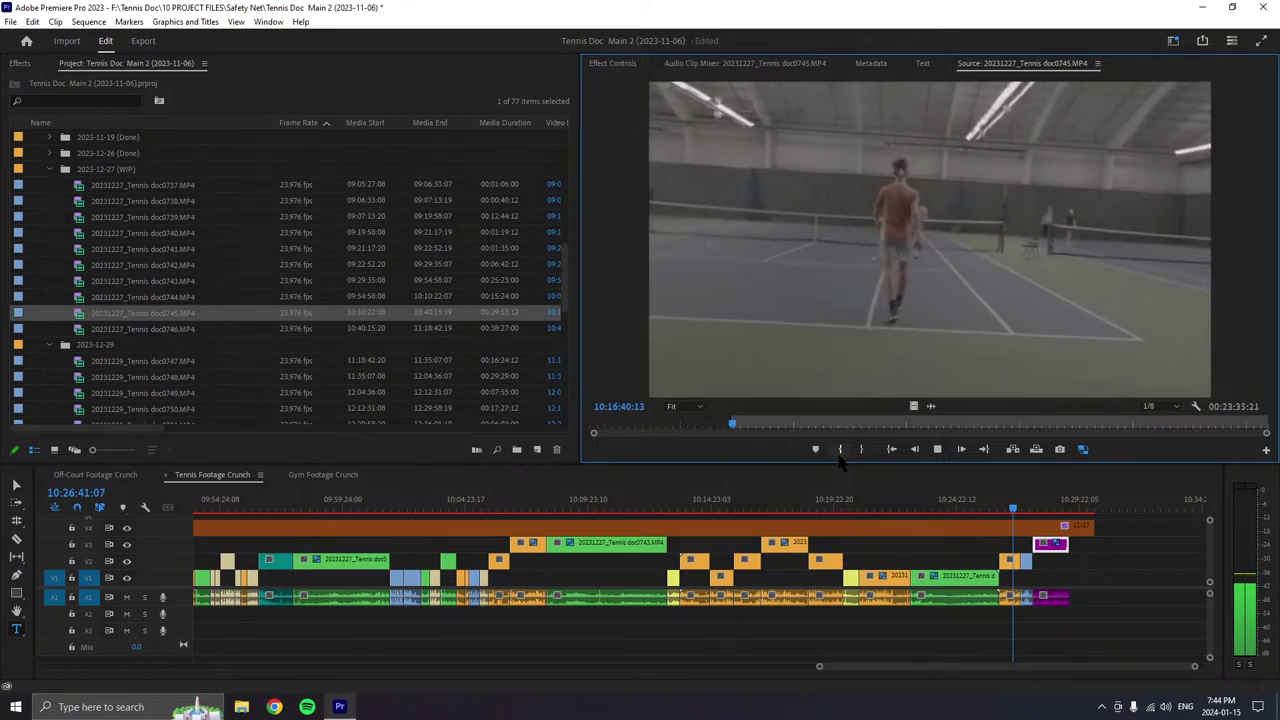
{"action": "left_click", "coordinate": [840, 452]}
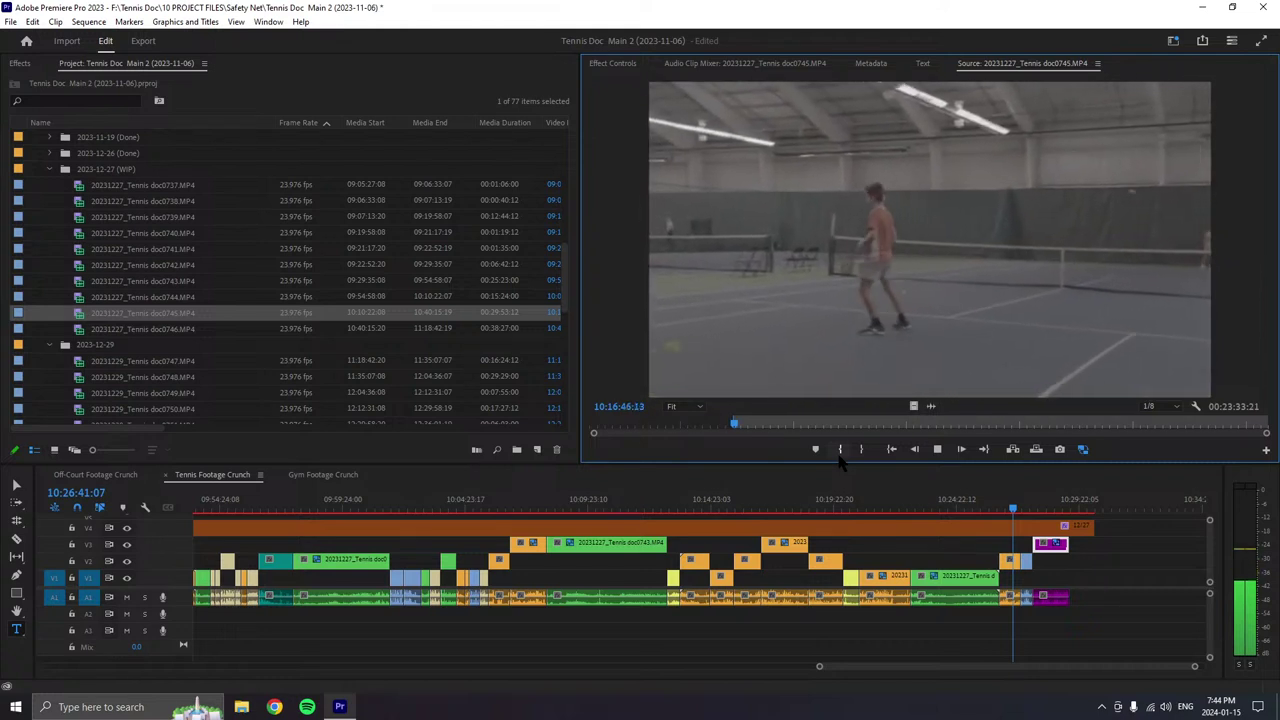
{"action": "left_click", "coordinate": [840, 452]}
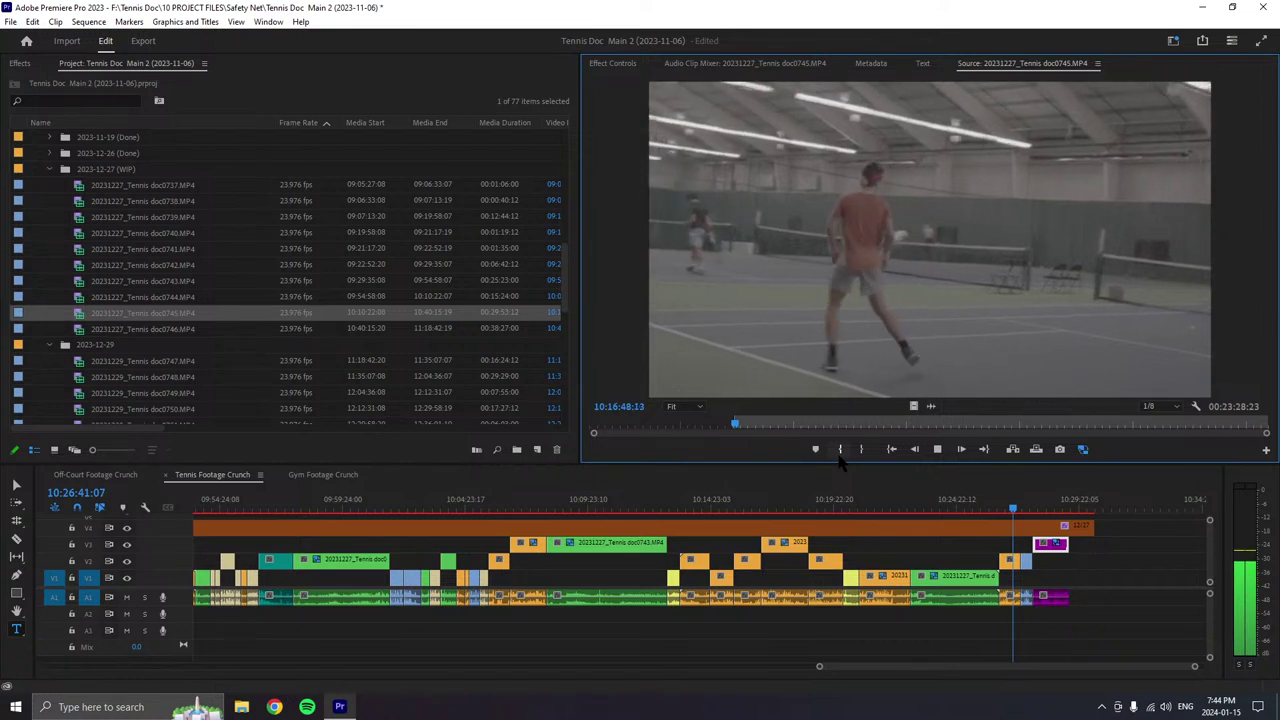
{"action": "left_click", "coordinate": [840, 452]}
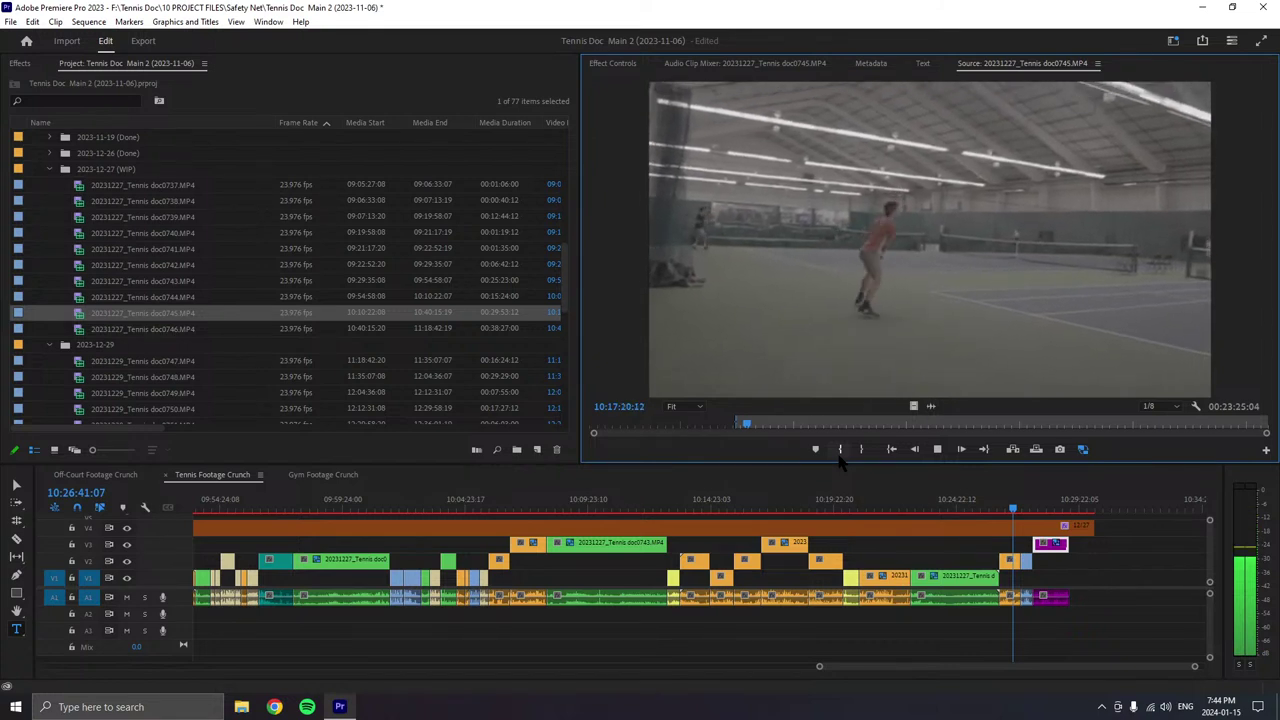
- Set the Out point at about 10:17:46 and append the 55-second doc0745 excerpt to the end of V1
{"action": "left_click", "coordinate": [839, 449]}
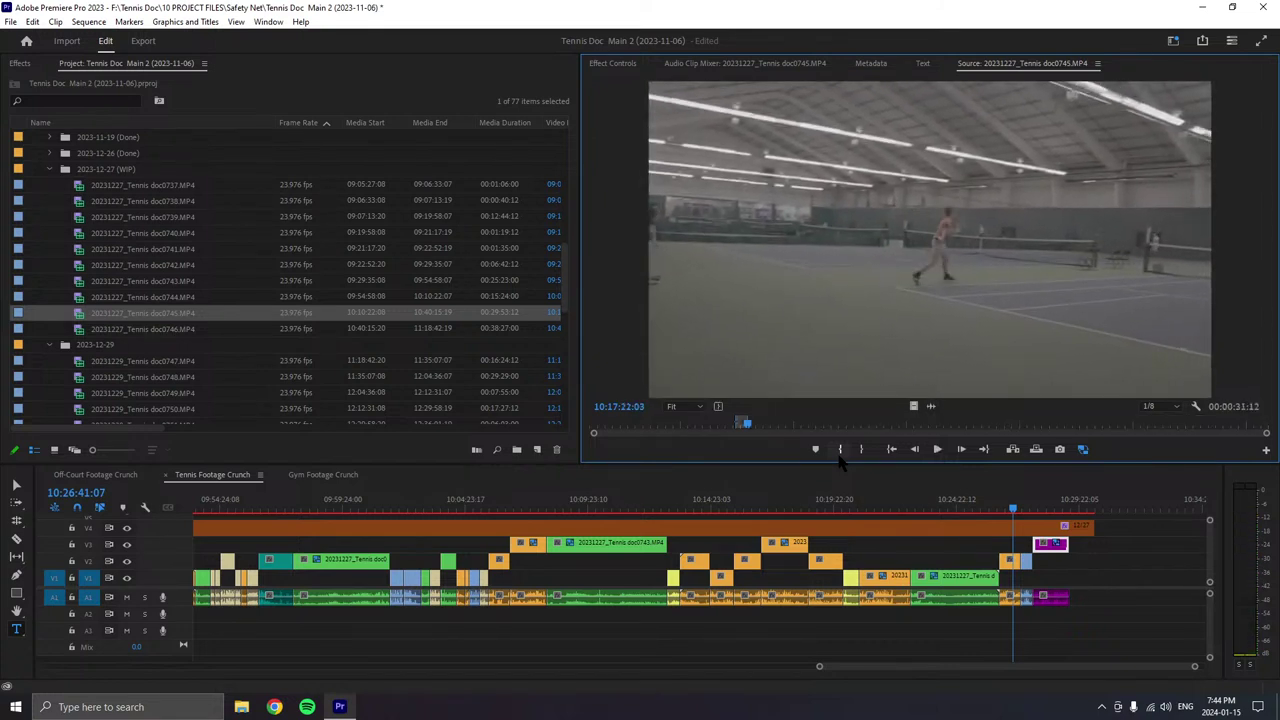
{"action": "key", "text": "space"}
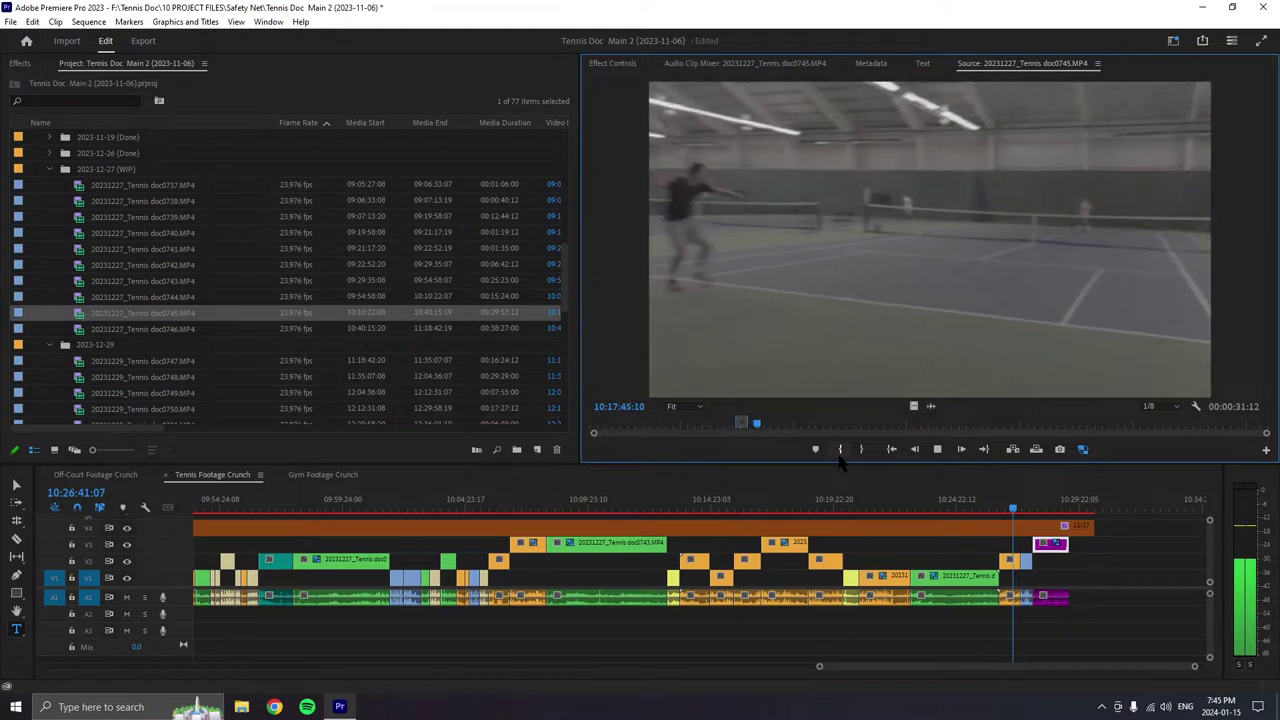
{"action": "key", "text": "space"}
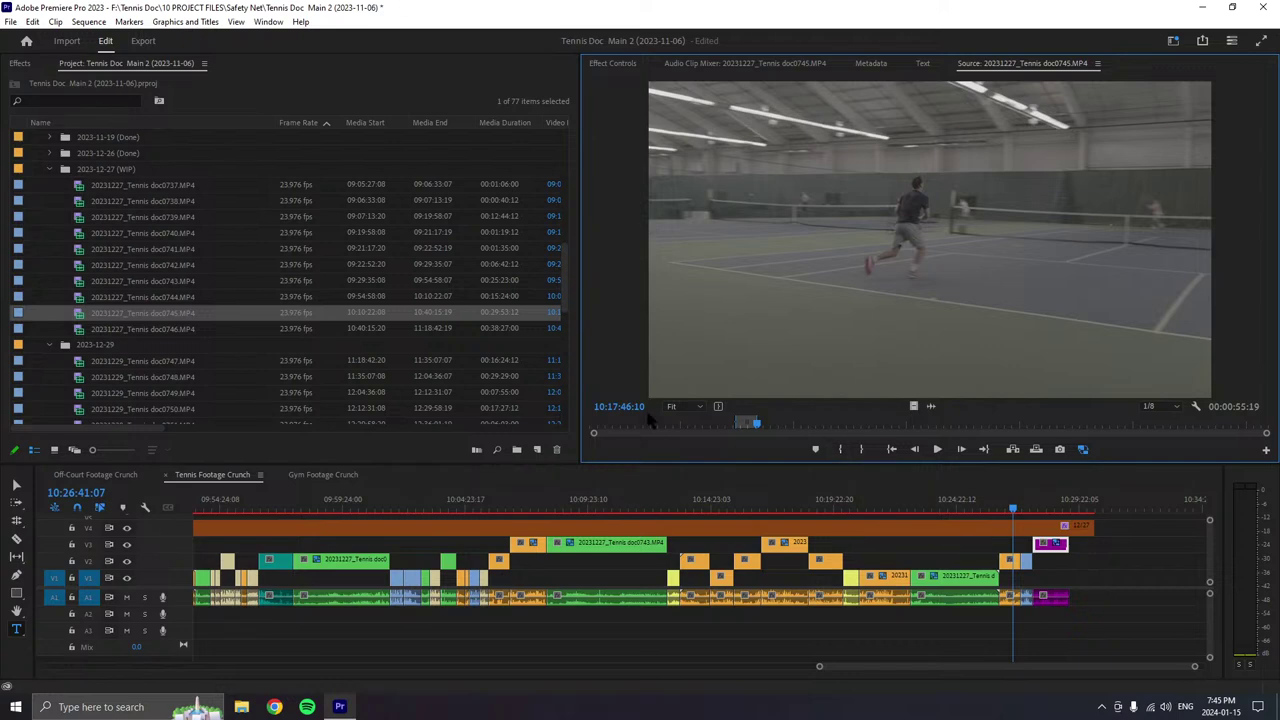
{"action": "left_click_drag", "start_coordinate": [1112, 524], "coordinate": [1068, 578]}
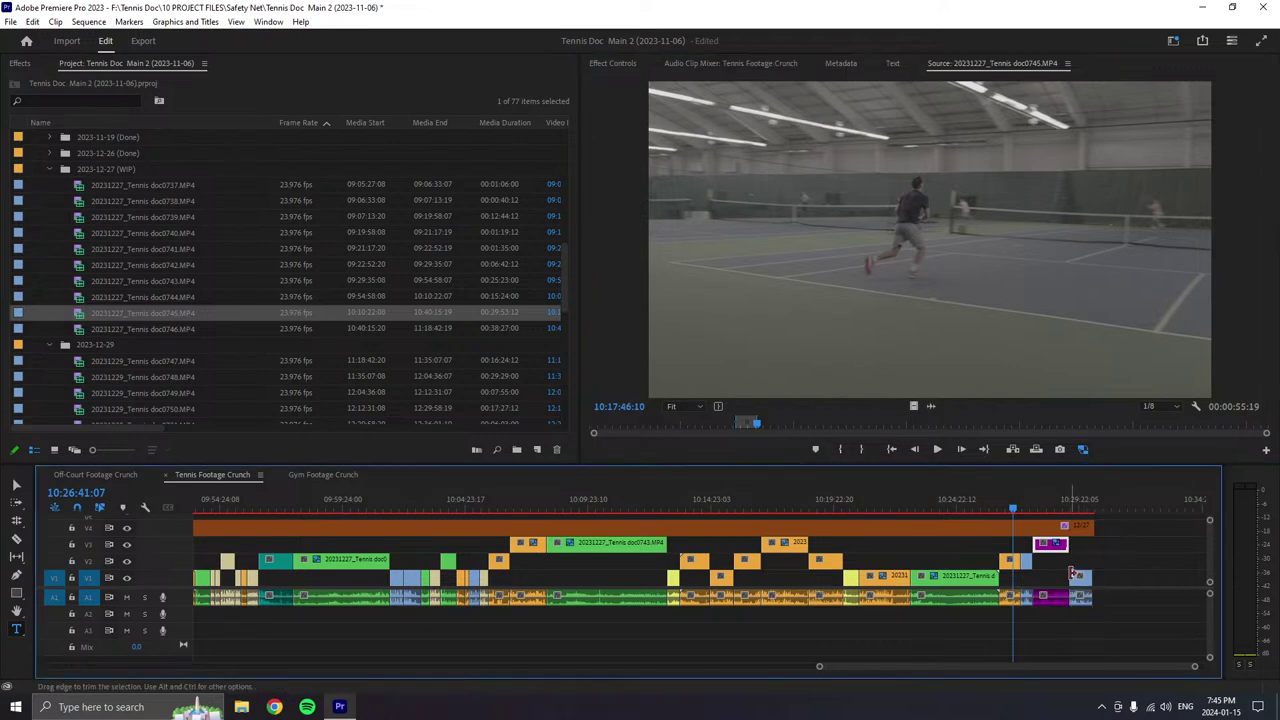
- Give the 55-second excerpt the Purple label and move its video up to V2
{"action": "left_click_drag", "start_coordinate": [820, 666], "coordinate": [172, 687]}
{"action": "key", "text": "="}
{"action": "key", "text": "="}
{"action": "key", "text": "="}
{"action": "key", "text": "="}
{"action": "key", "text": "="}
{"action": "key", "text": "="}
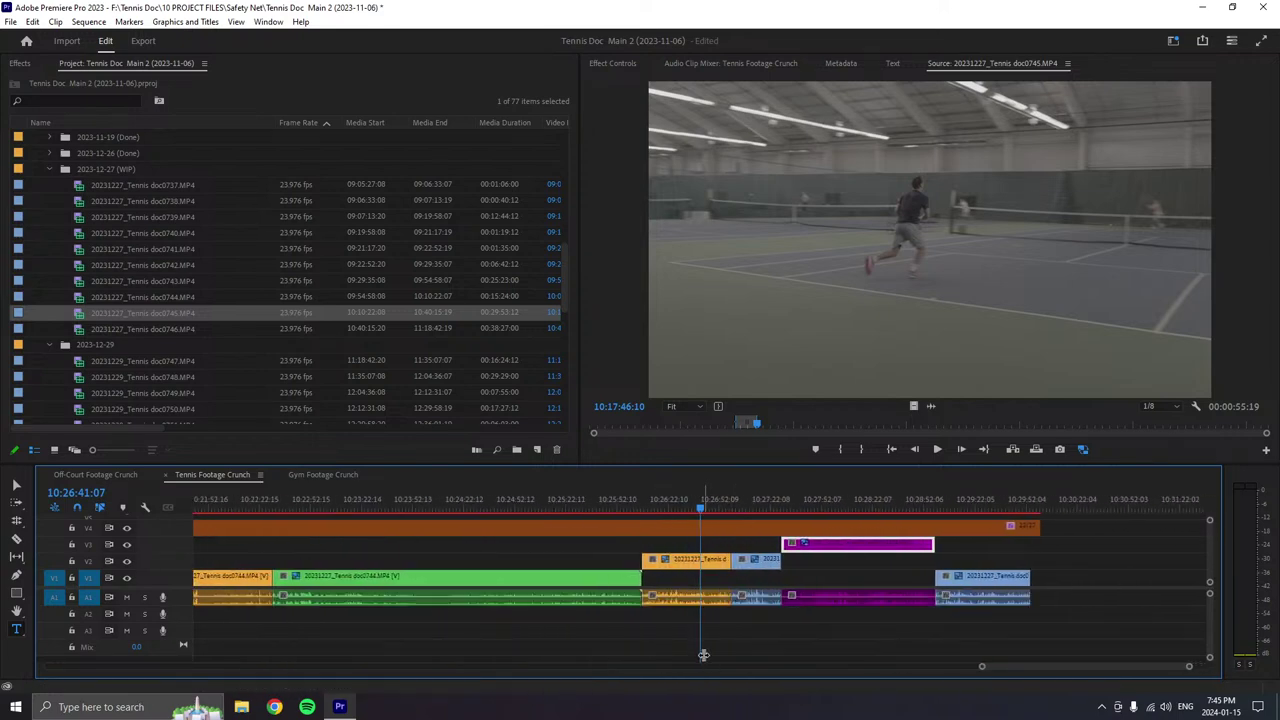
{"action": "scroll", "coordinate": [702, 664], "scroll_direction": "down", "scroll_amount": 1}
{"action": "left_click_drag", "start_coordinate": [1040, 562], "coordinate": [984, 598]}
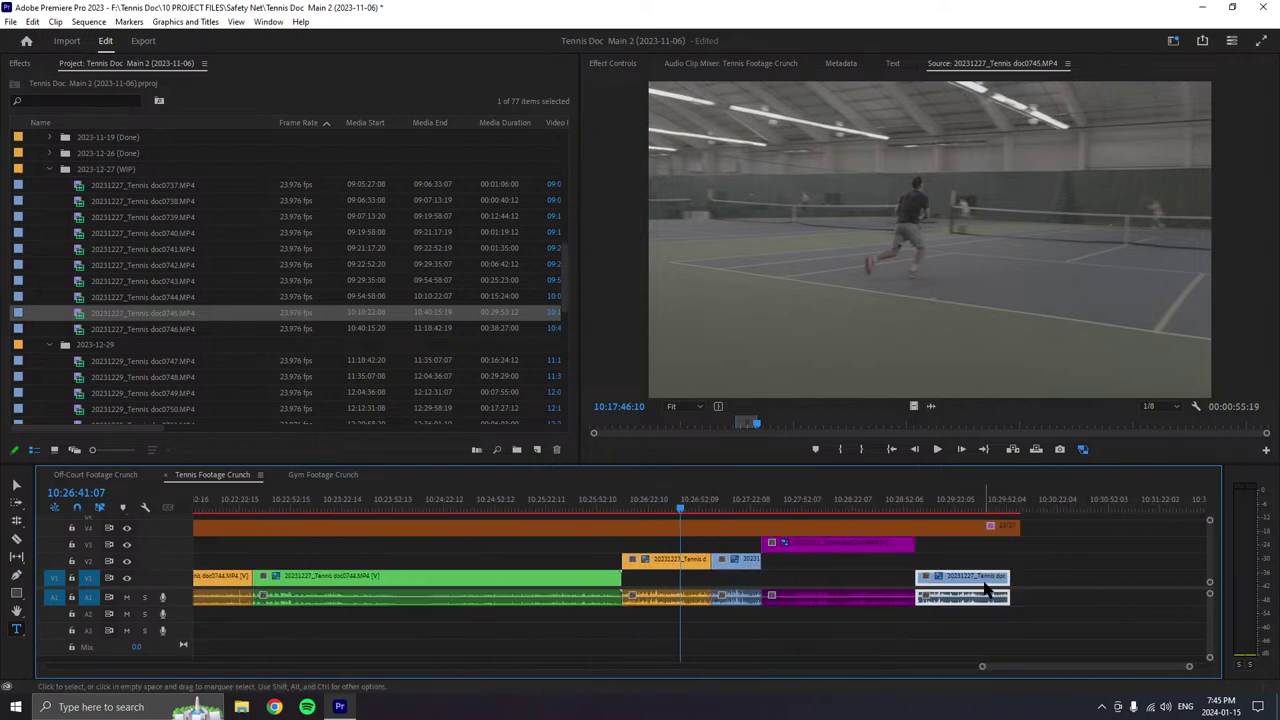
{"action": "right_click", "coordinate": [986, 592]}
{"action": "mouse_move", "coordinate": [1022, 375]}
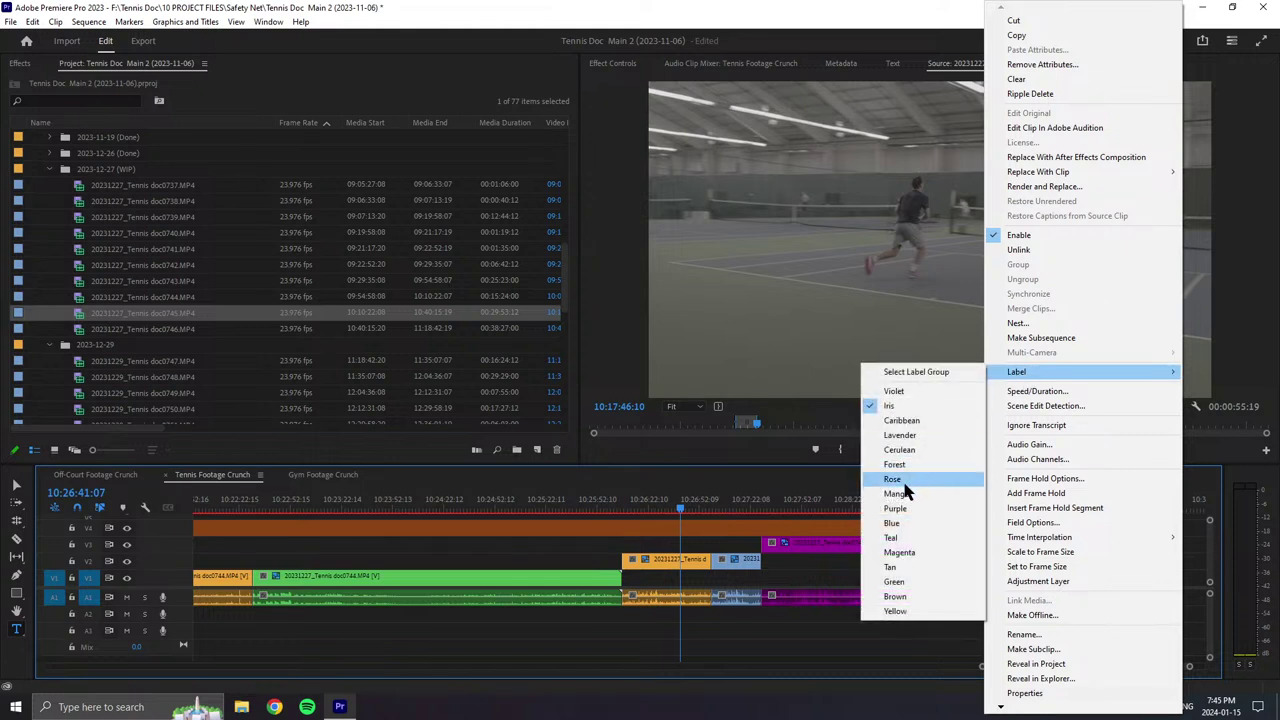
{"action": "left_click", "coordinate": [902, 551]}
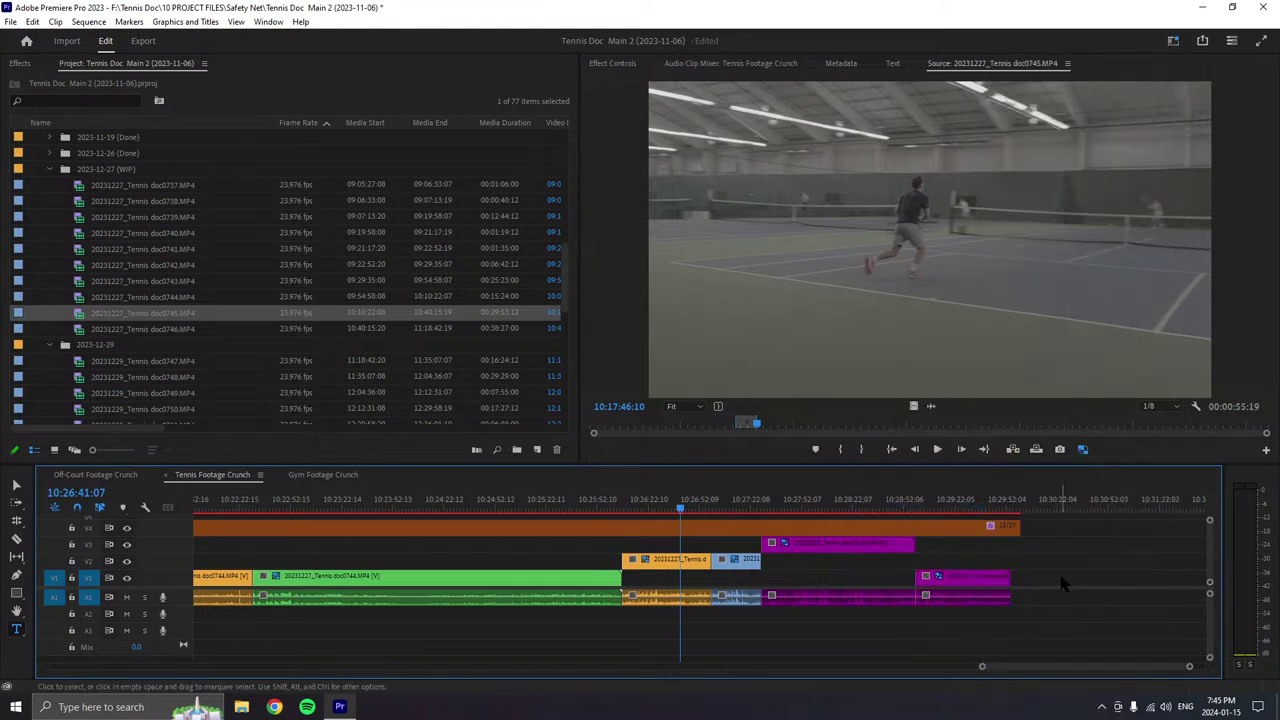
{"action": "left_click", "coordinate": [999, 578]}
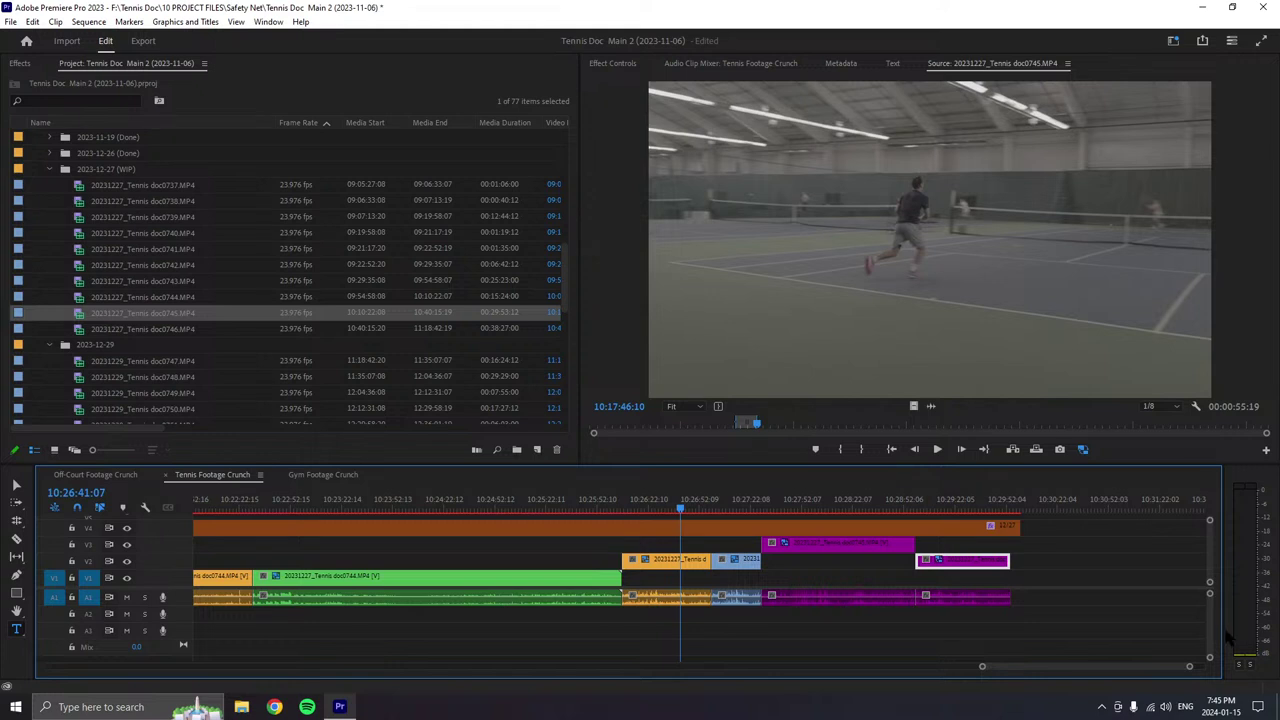
{"action": "left_click", "coordinate": [1191, 588]}
- Mark a 45-second doc0745 excerpt from about 10:20:28 to 10:21:14, append it to V1 and scrub over it
{"action": "left_click", "coordinate": [937, 449]}
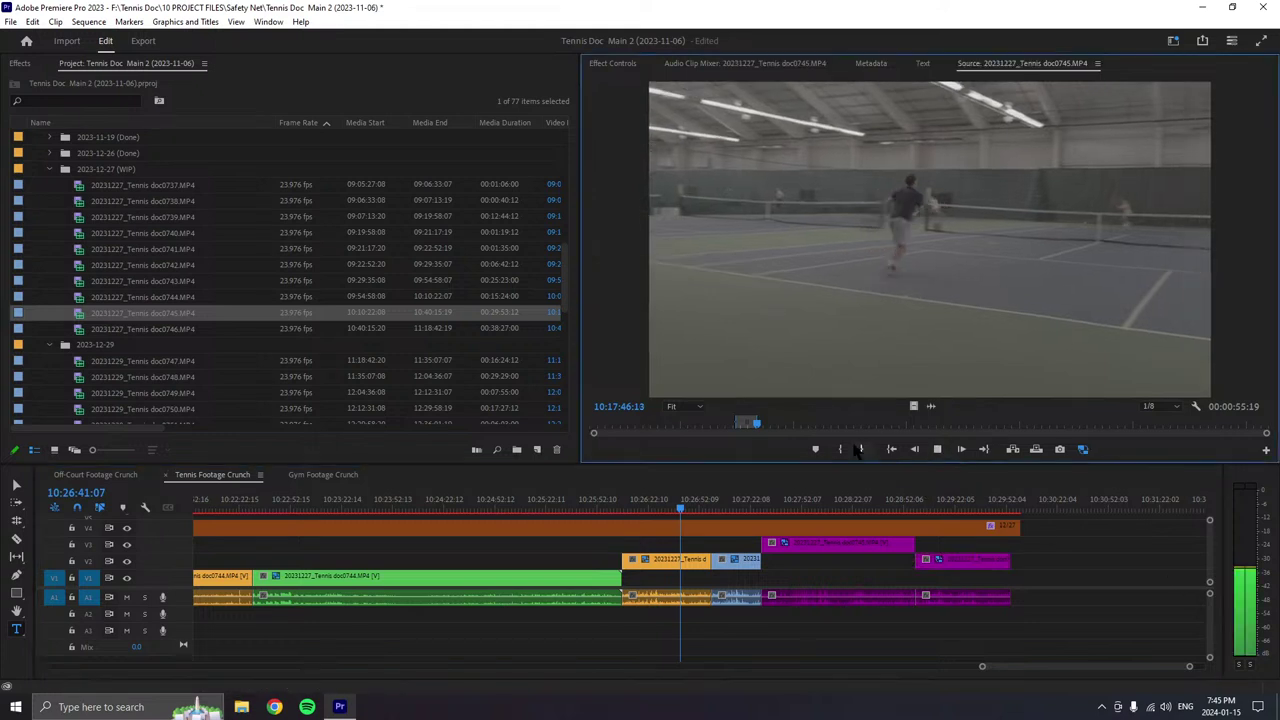
{"action": "left_click", "coordinate": [848, 450]}
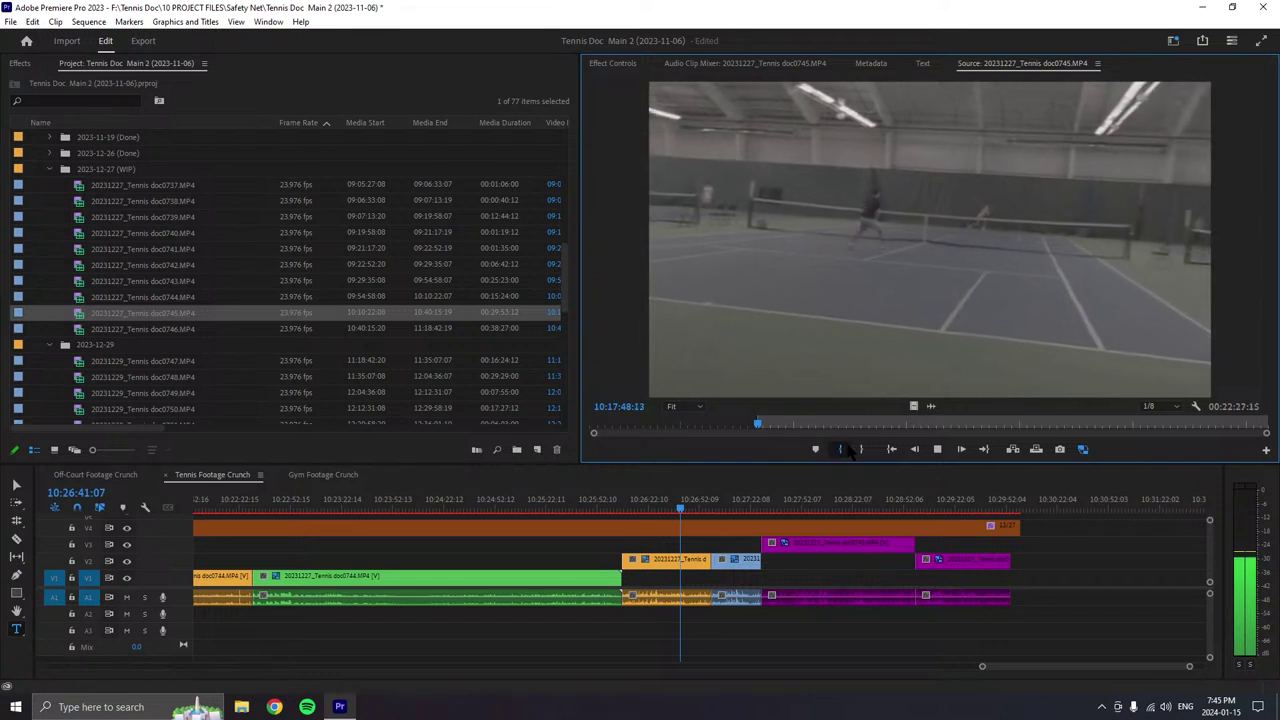
{"action": "left_click", "coordinate": [845, 450]}
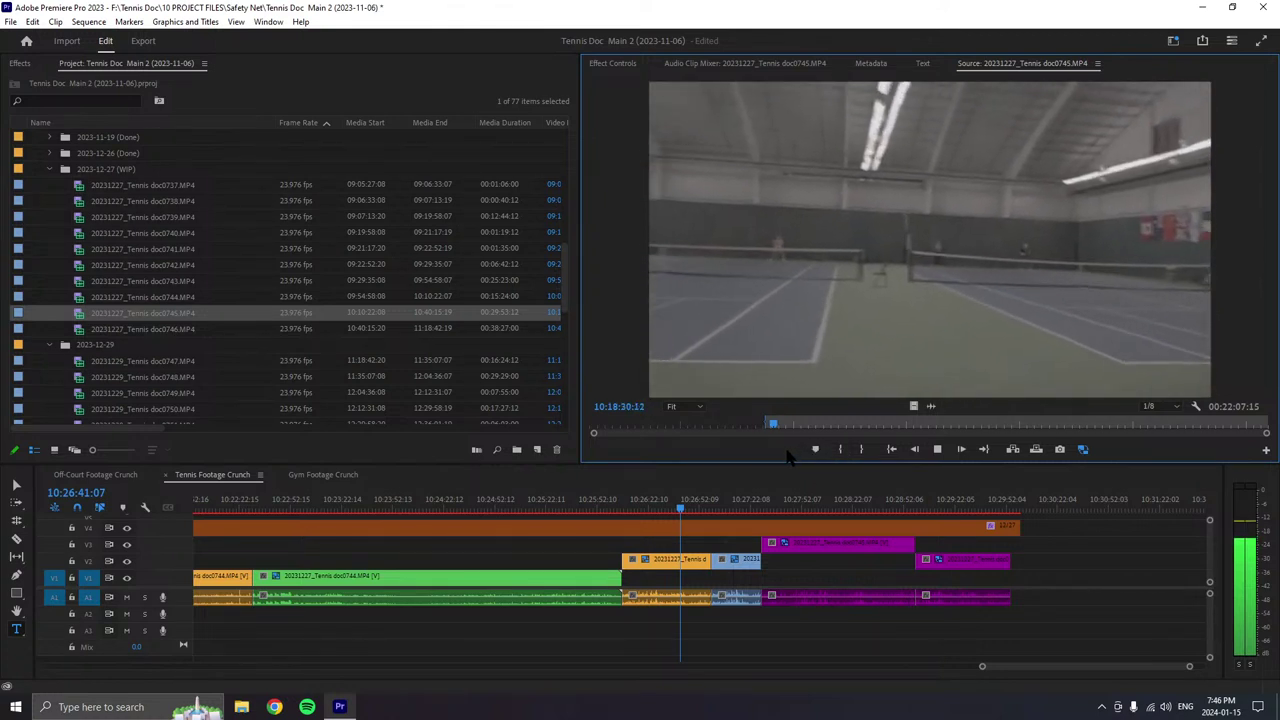
{"action": "left_click", "coordinate": [848, 456]}
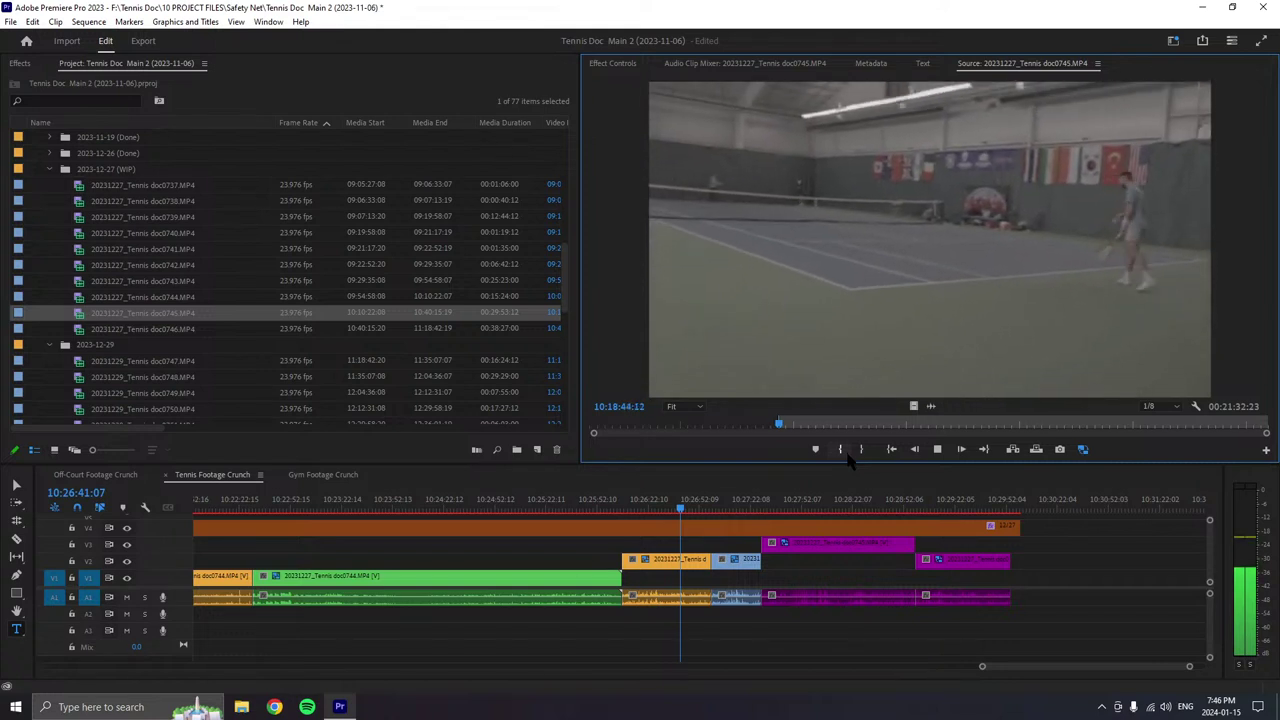
{"action": "left_click", "coordinate": [849, 456]}
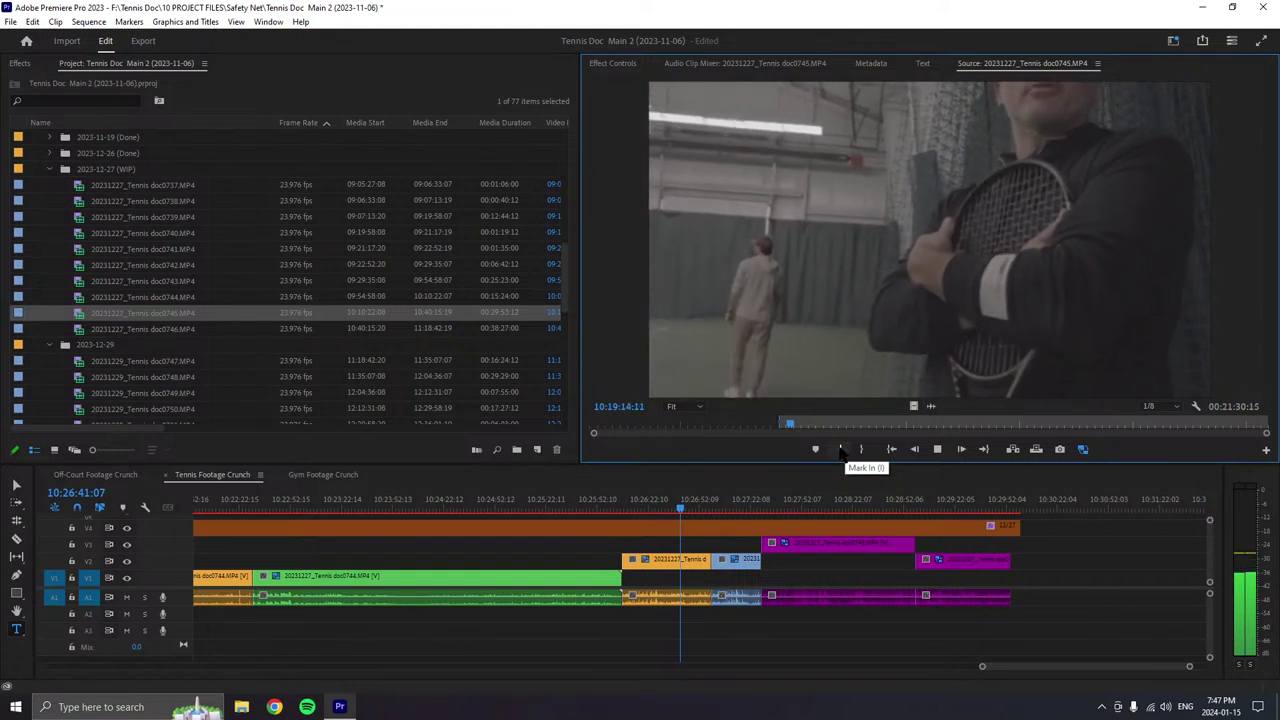
{"action": "left_click", "coordinate": [842, 452]}
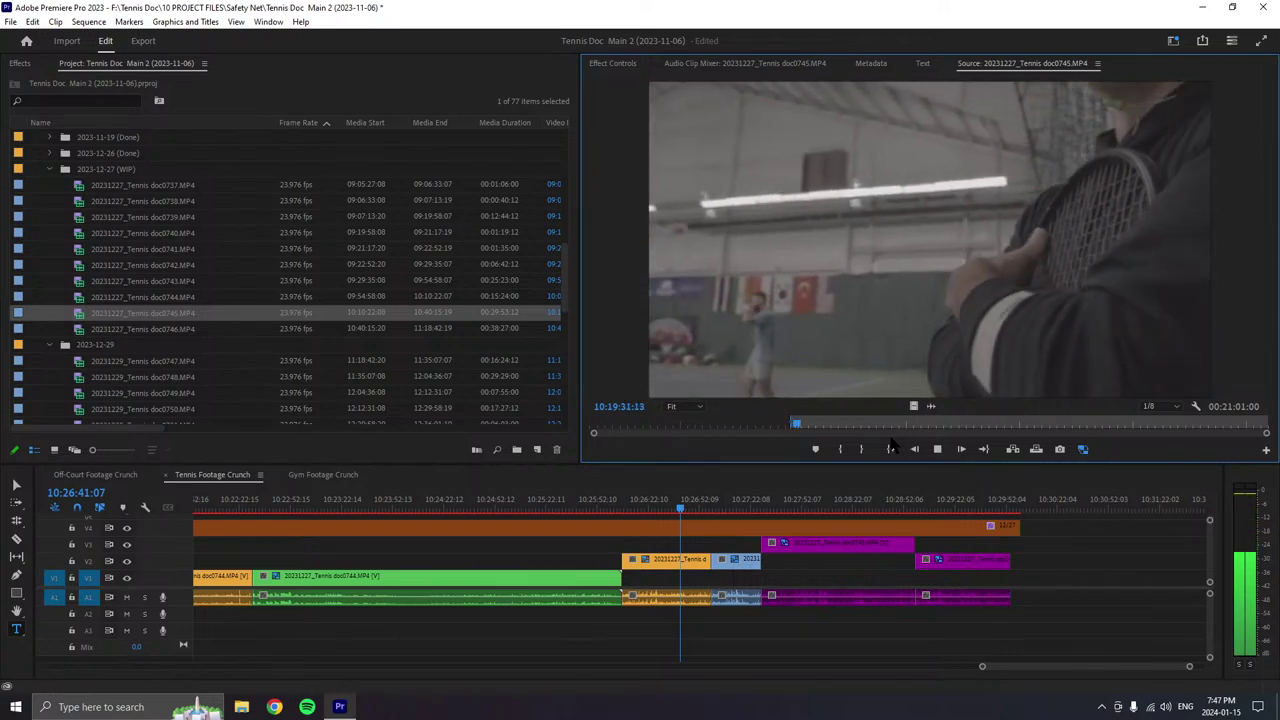
{"action": "key", "text": "space"}
{"action": "key", "text": "space"}
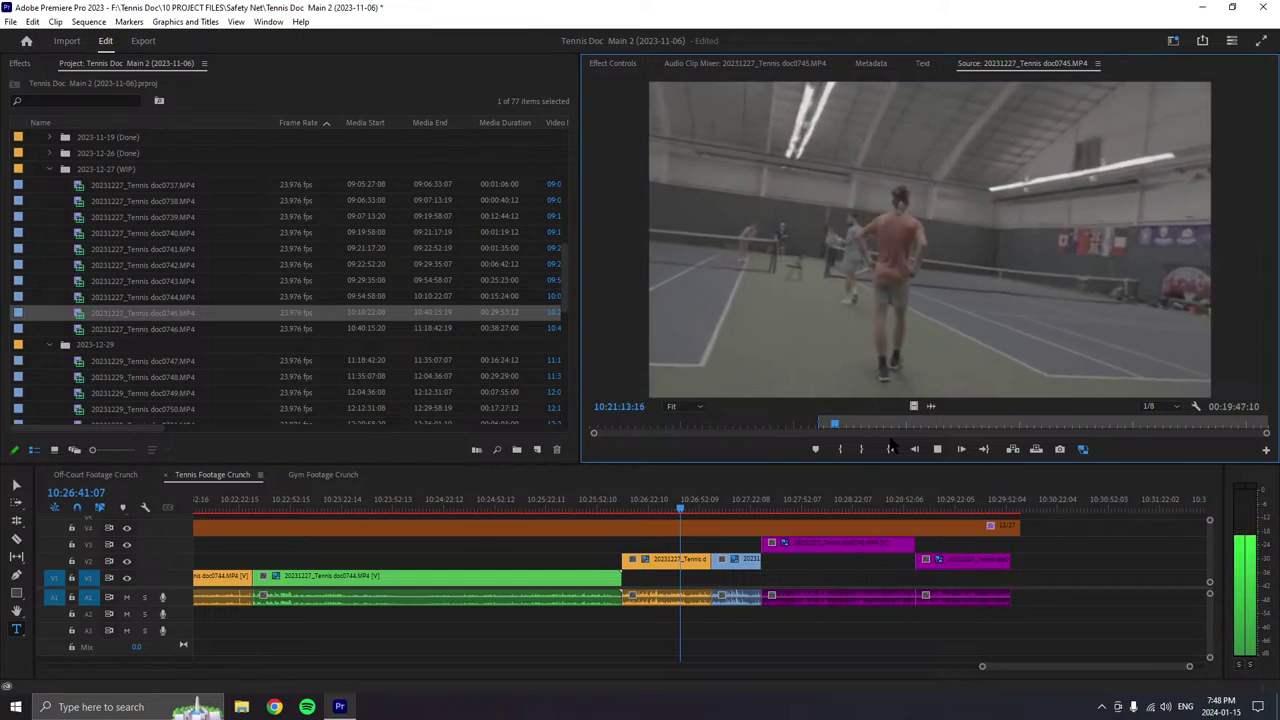
{"action": "key", "text": "space"}
{"action": "key", "text": "o"}
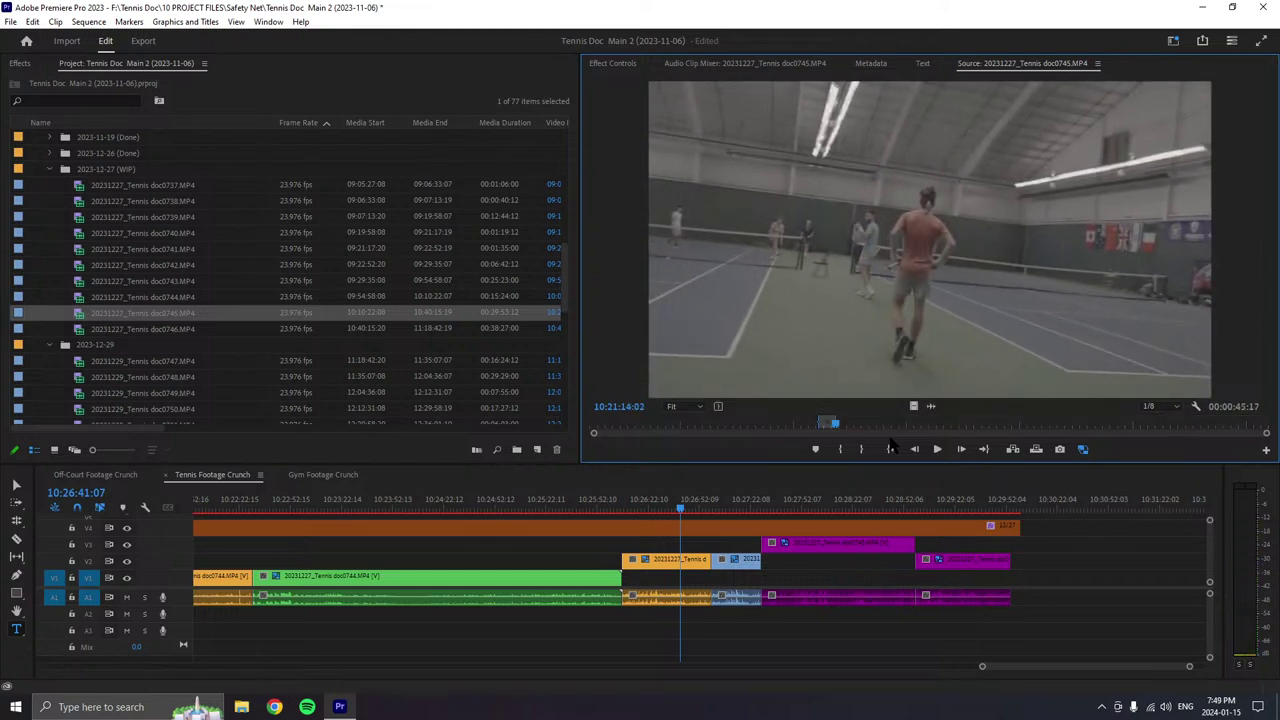
{"action": "left_click_drag", "start_coordinate": [935, 318], "coordinate": [1062, 588]}
{"action": "left_click", "coordinate": [1058, 590]}
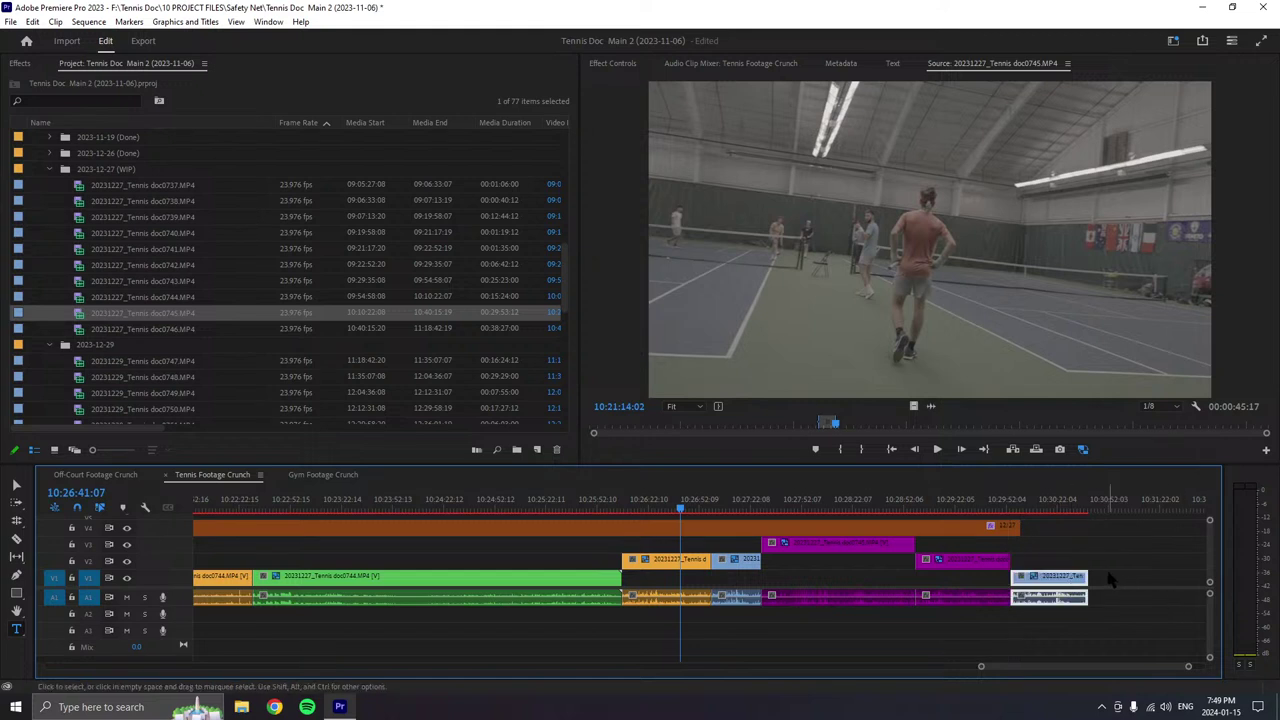
{"action": "left_click", "coordinate": [1024, 505]}
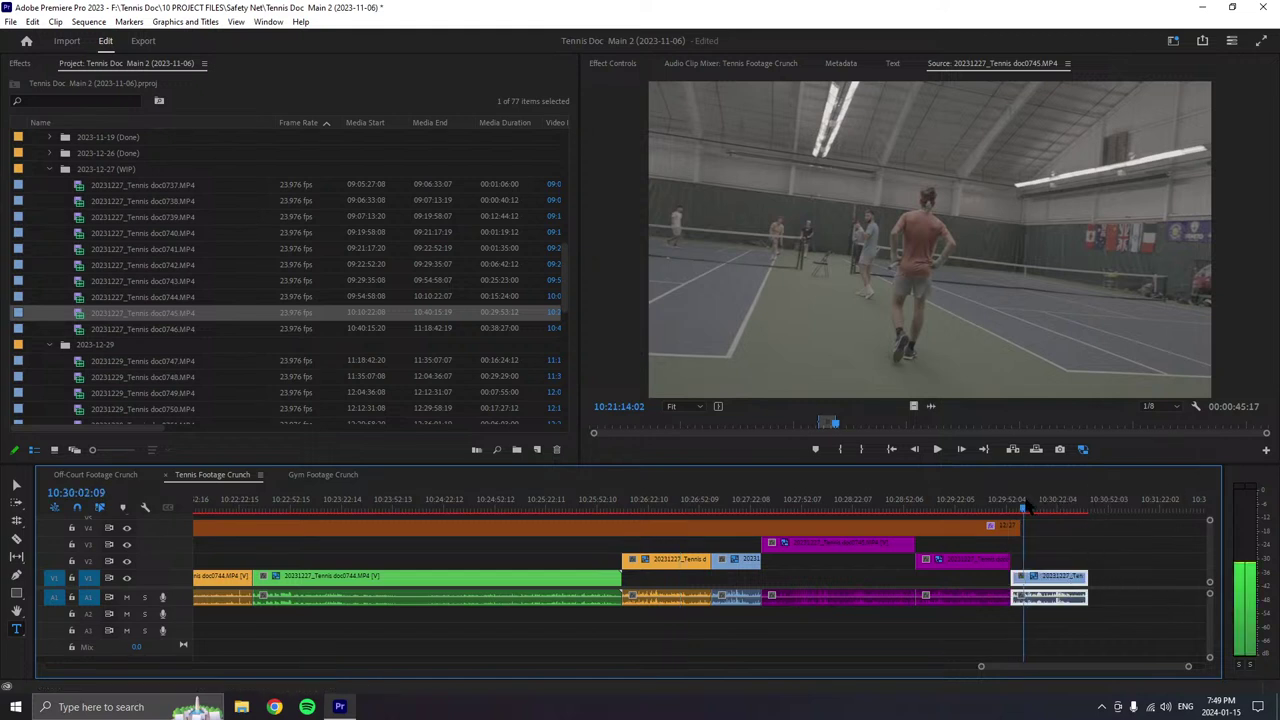
{"action": "left_click_drag", "start_coordinate": [1028, 506], "coordinate": [1052, 568]}
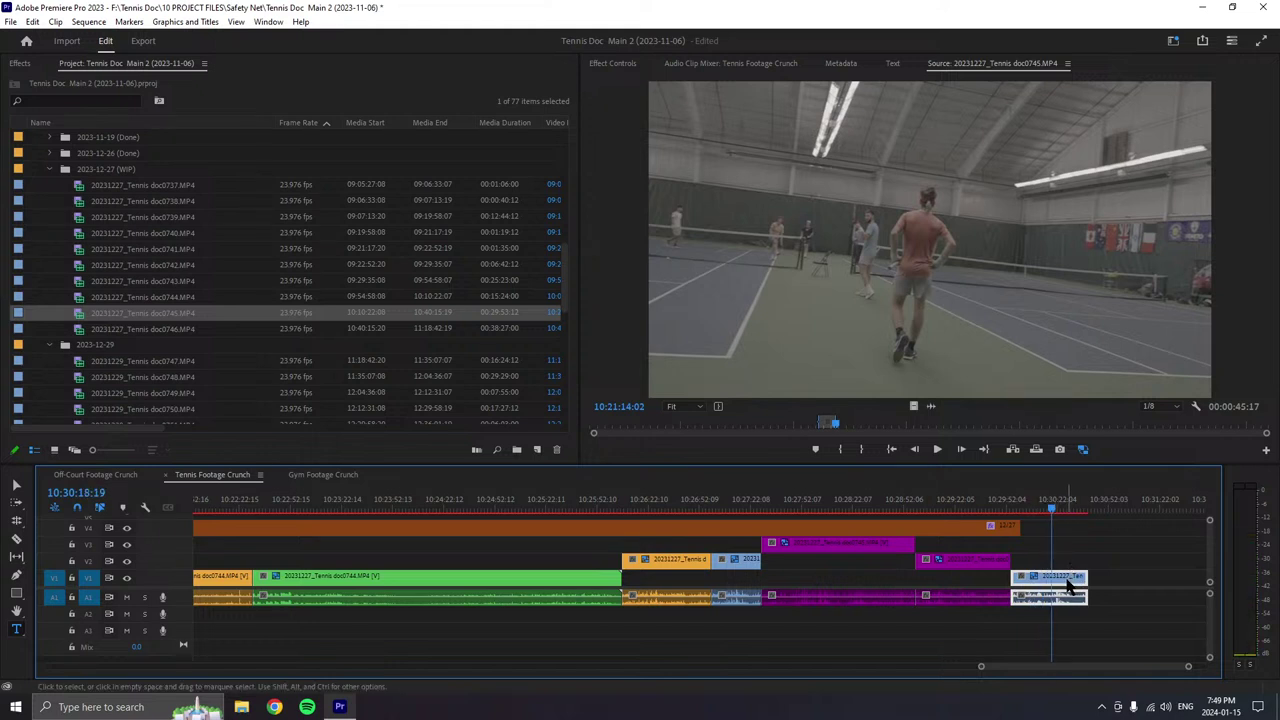
- Play doc0745 on from about 10:21:14 and set the In point at about 10:21:31
{"action": "scroll", "coordinate": [1105, 590], "scroll_direction": "down", "scroll_amount": 1}
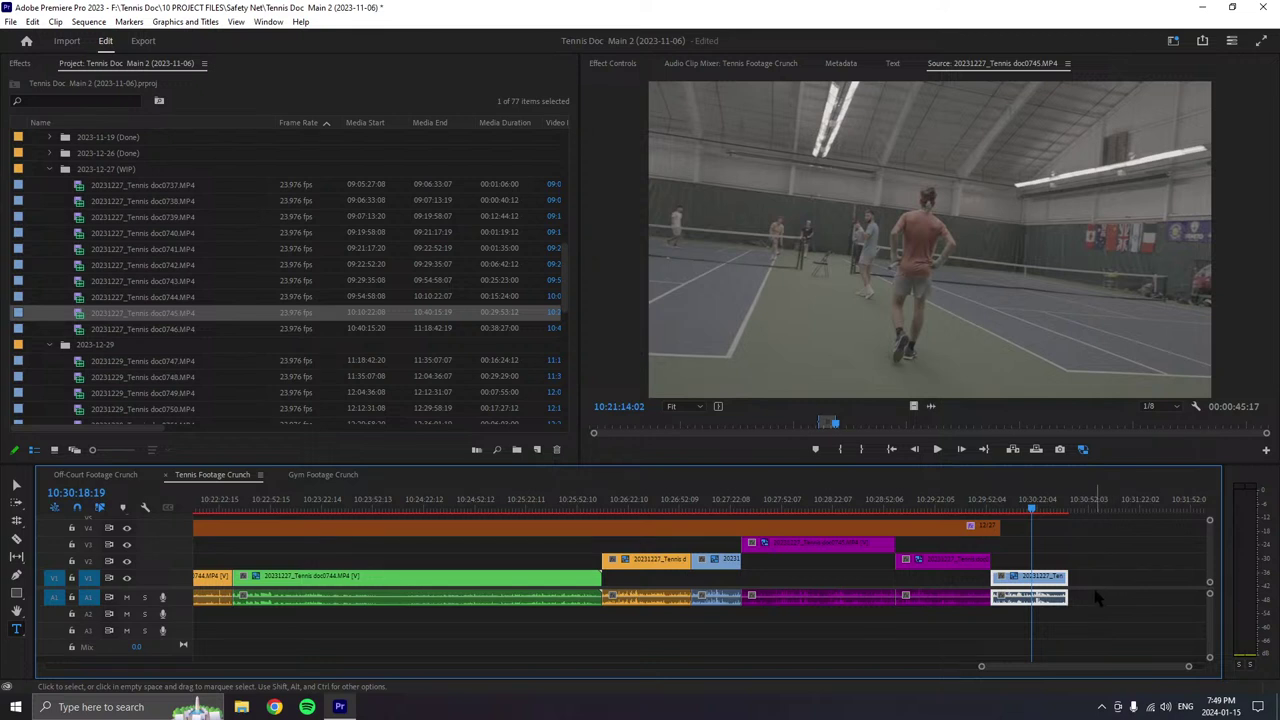
{"action": "scroll", "coordinate": [1090, 594], "scroll_direction": "down", "scroll_amount": 8}
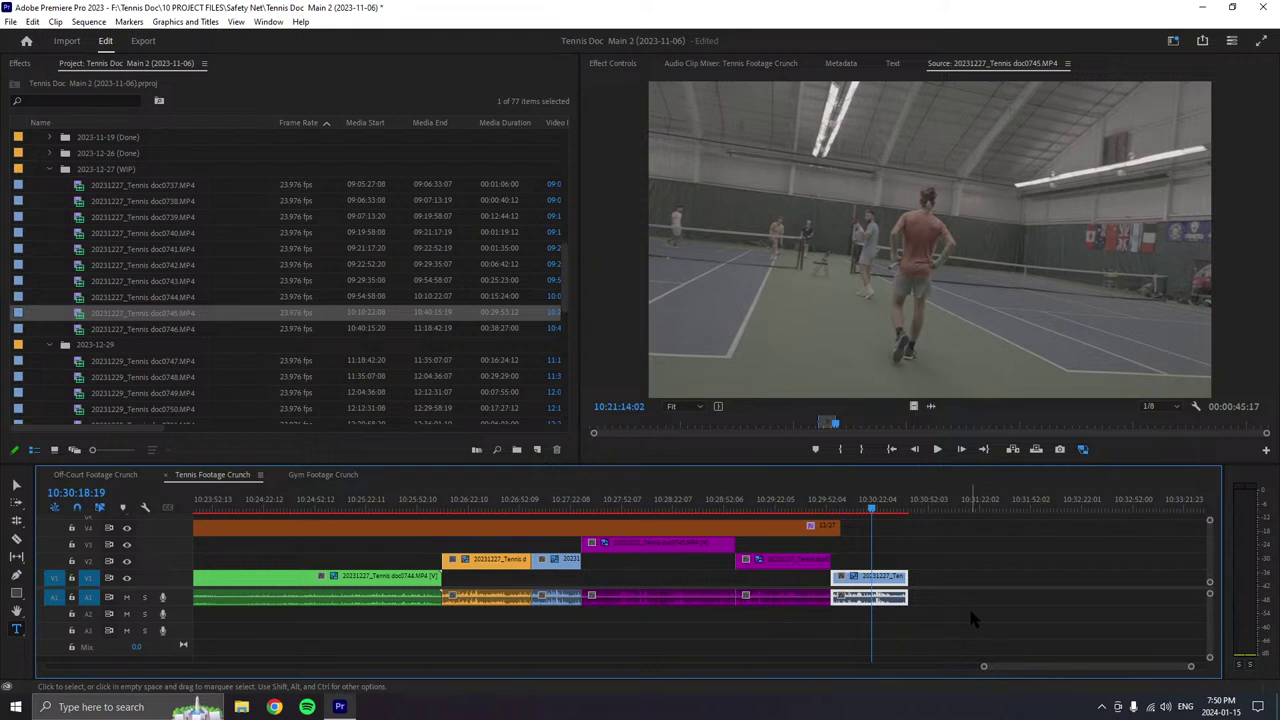
{"action": "left_click", "coordinate": [937, 449]}
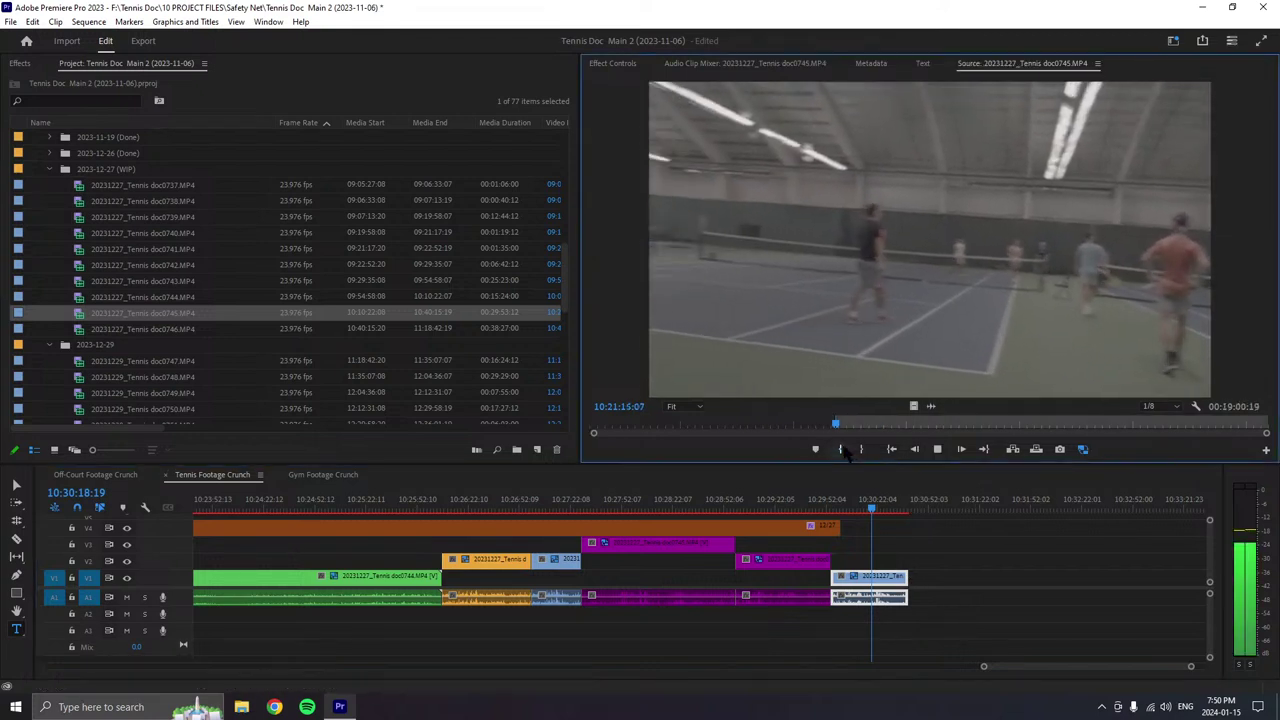
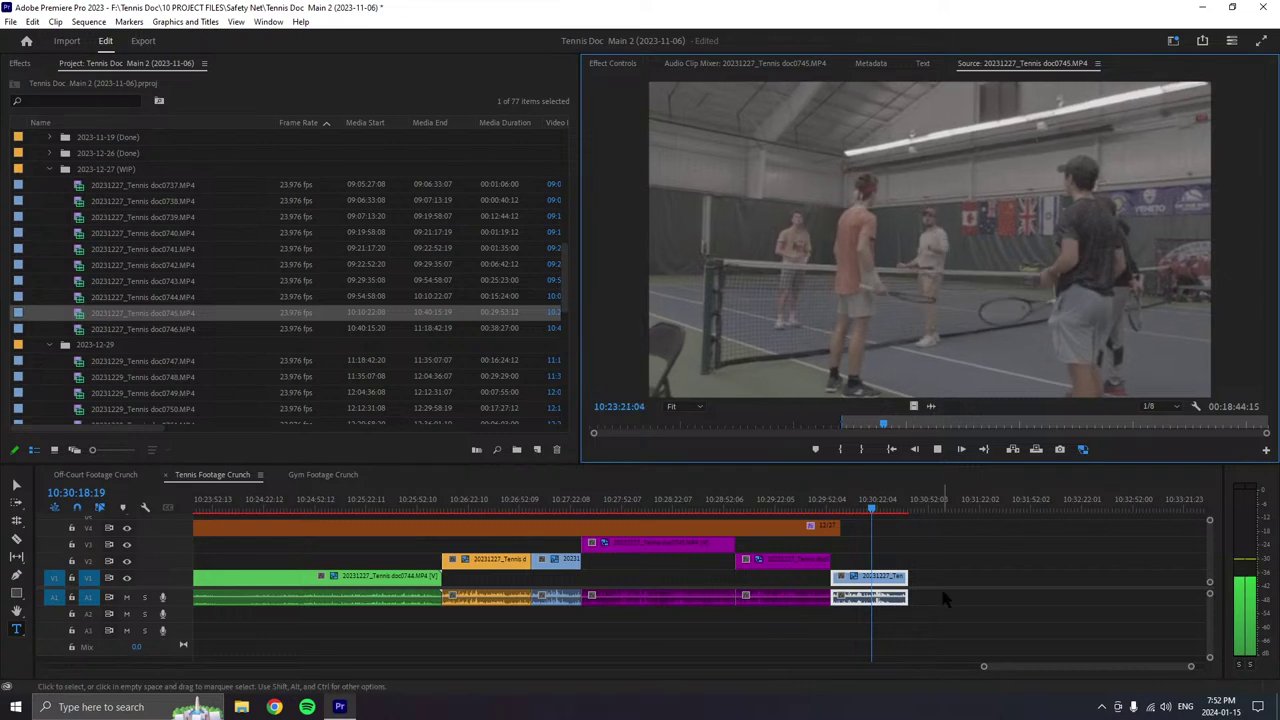
{"action": "left_click_drag", "start_coordinate": [982, 665], "coordinate": [933, 660]}
{"action": "left_click", "coordinate": [937, 449]}
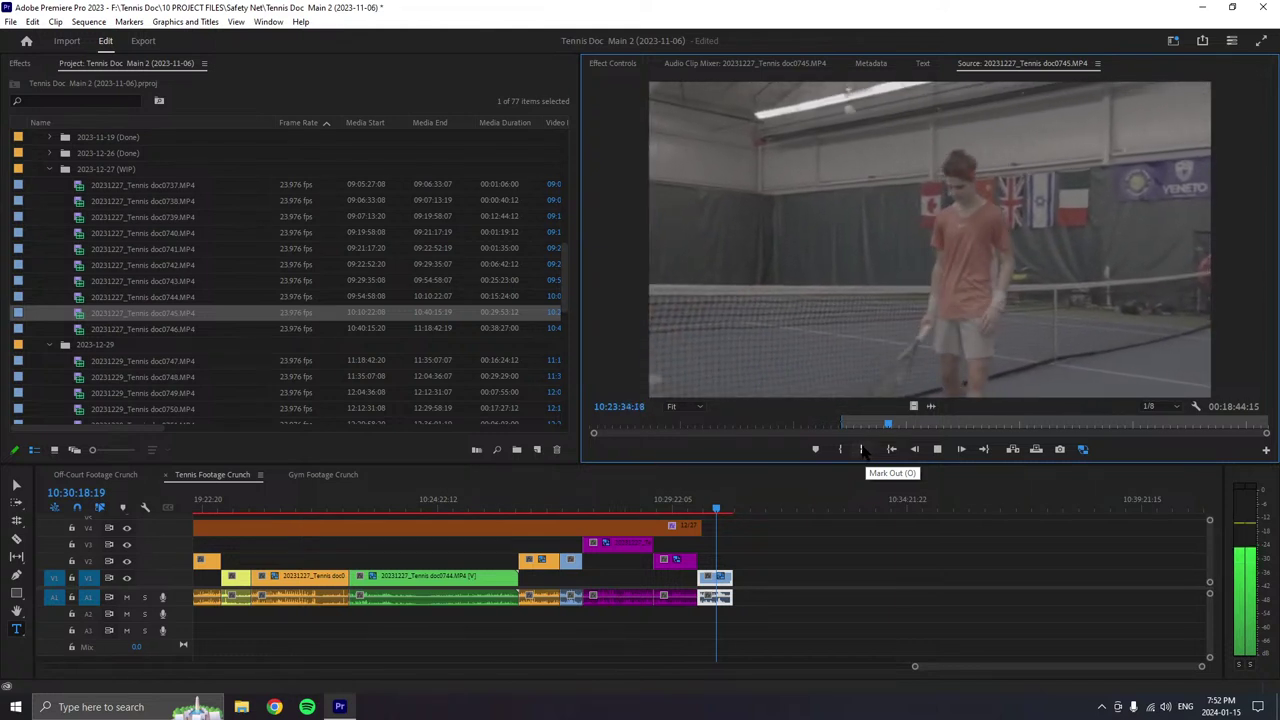
- Set the Out point at about 10:23:36 and append the doc0745 excerpt of about 2:05 to the end of V1
{"action": "left_click", "coordinate": [862, 449]}
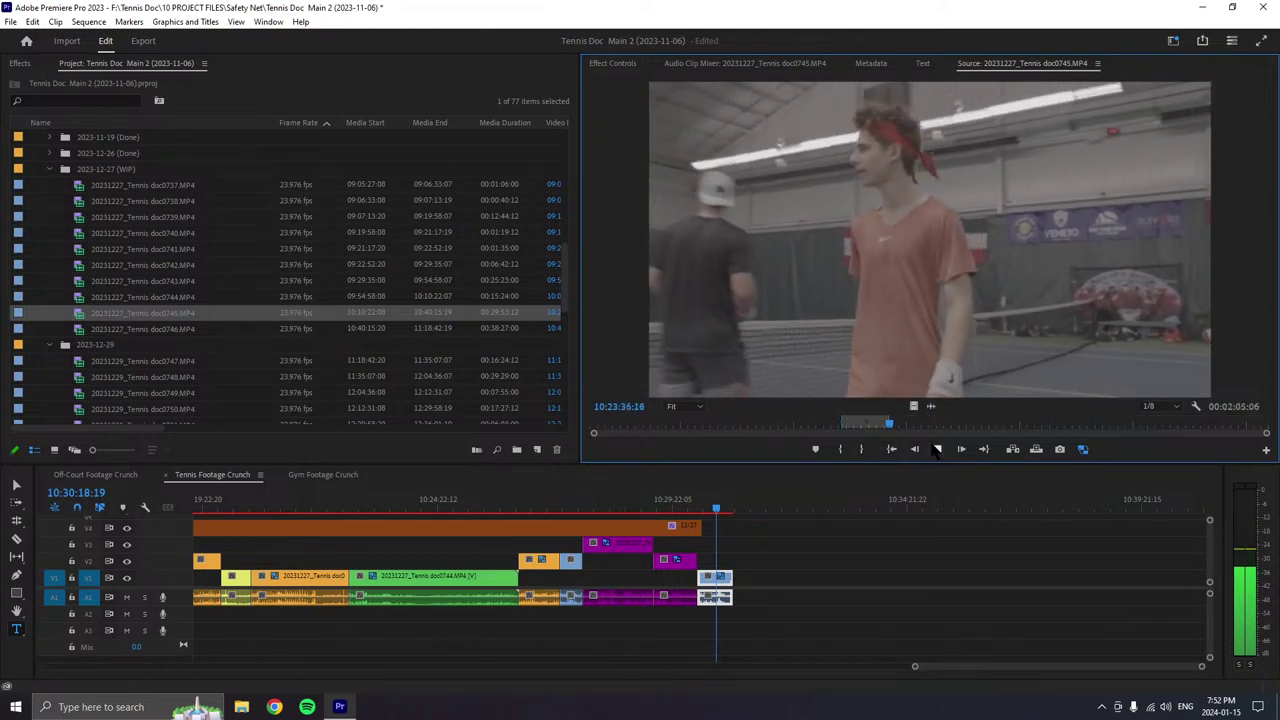
{"action": "key", "text": "space"}
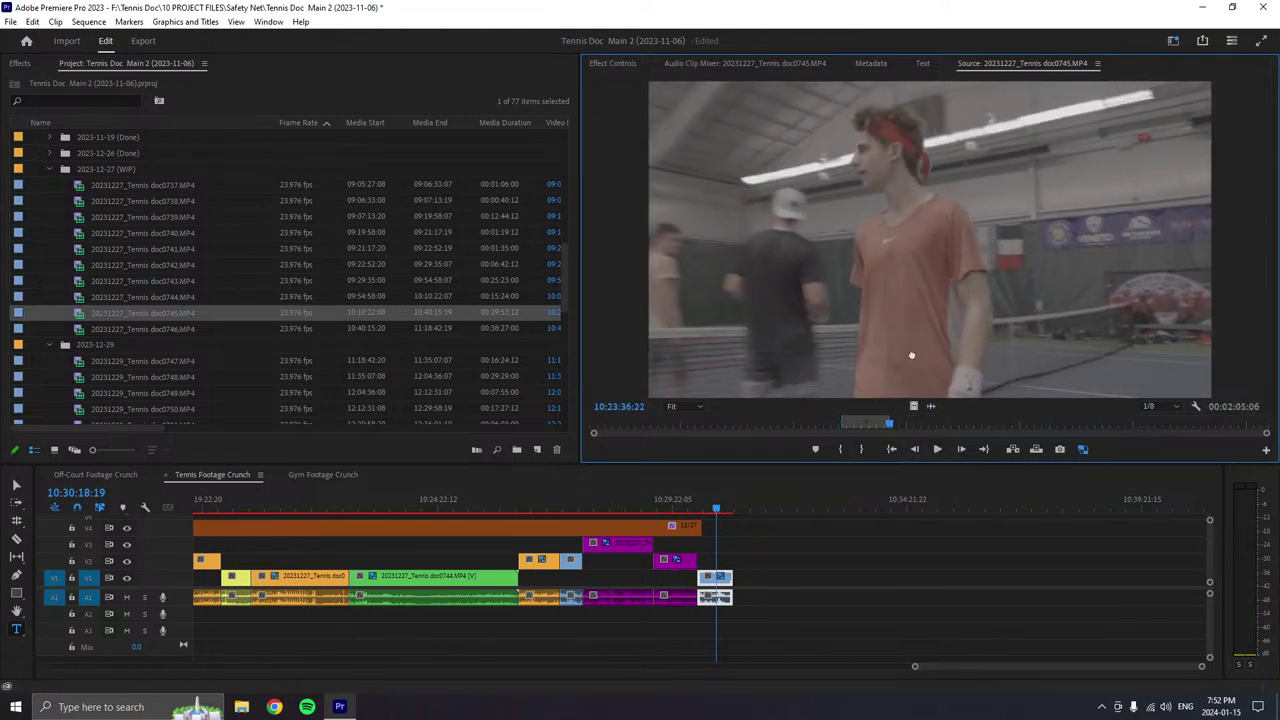
{"action": "left_click", "coordinate": [936, 449]}
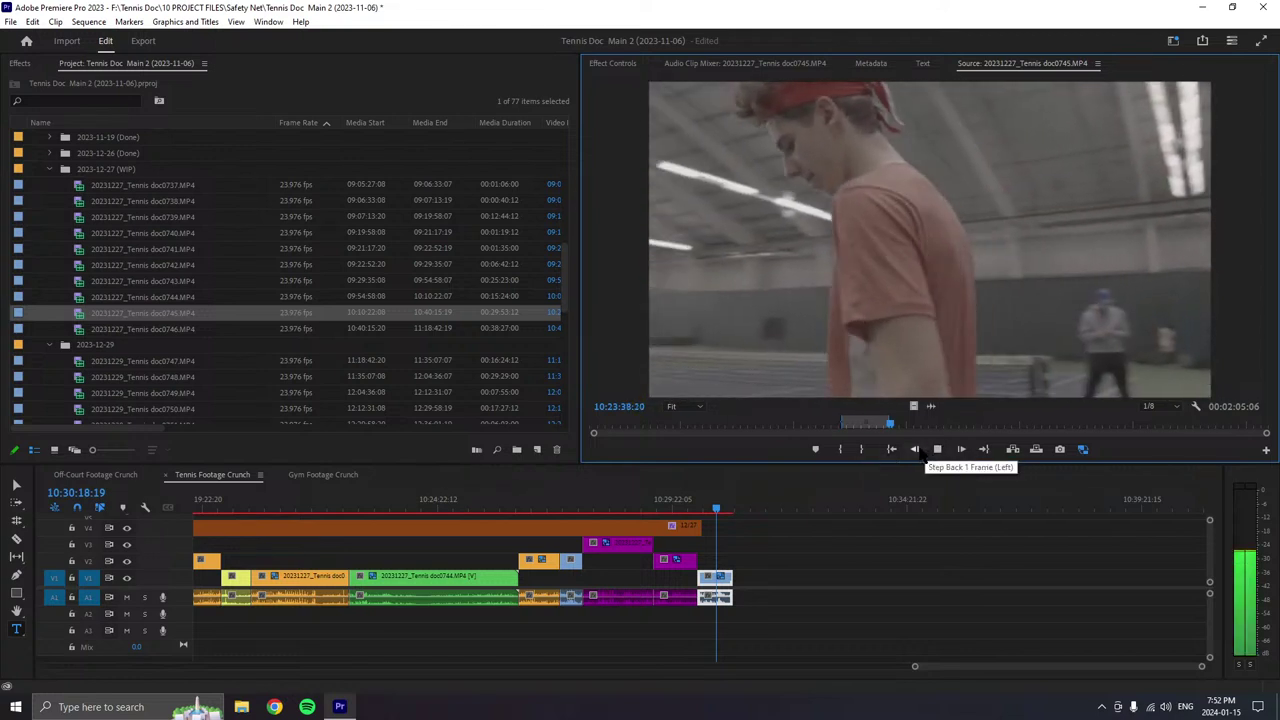
{"action": "left_click", "coordinate": [936, 449]}
{"action": "left_click_drag", "start_coordinate": [929, 315], "coordinate": [705, 595]}
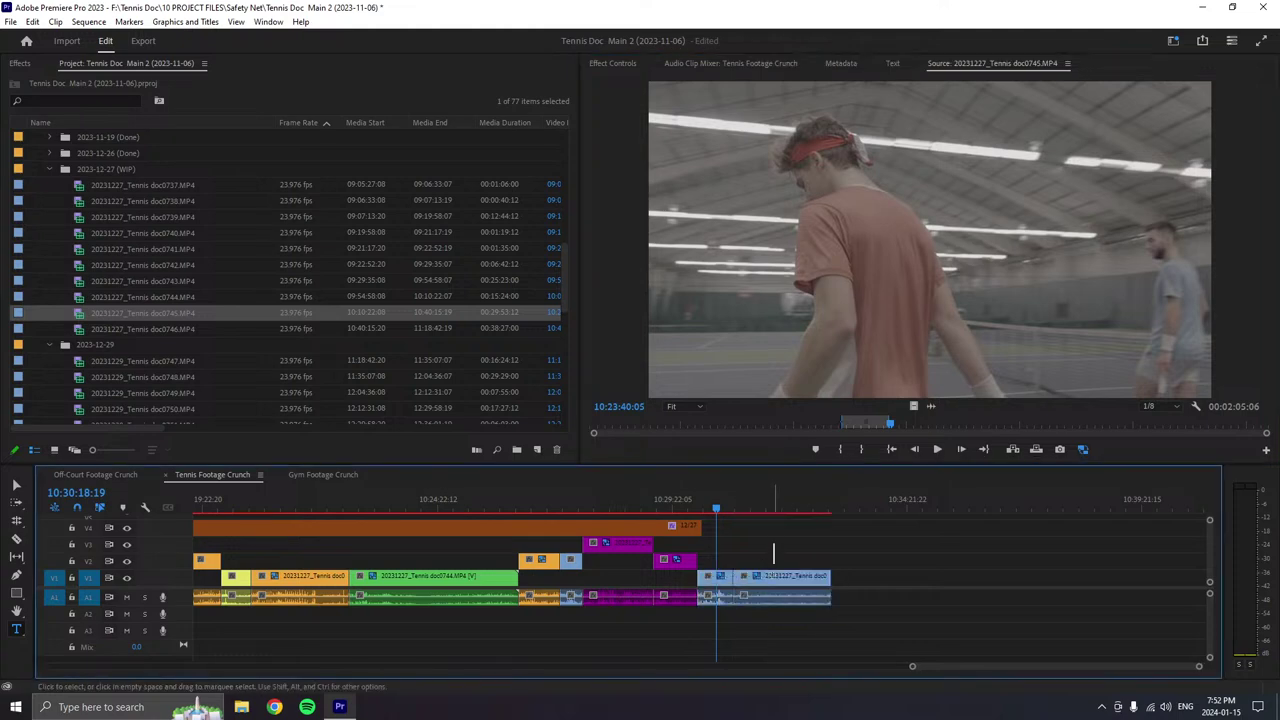
- Give the newly appended excerpt of about 2:05 the Forest label
{"action": "left_click", "coordinate": [773, 586]}
{"action": "right_click", "coordinate": [773, 586]}
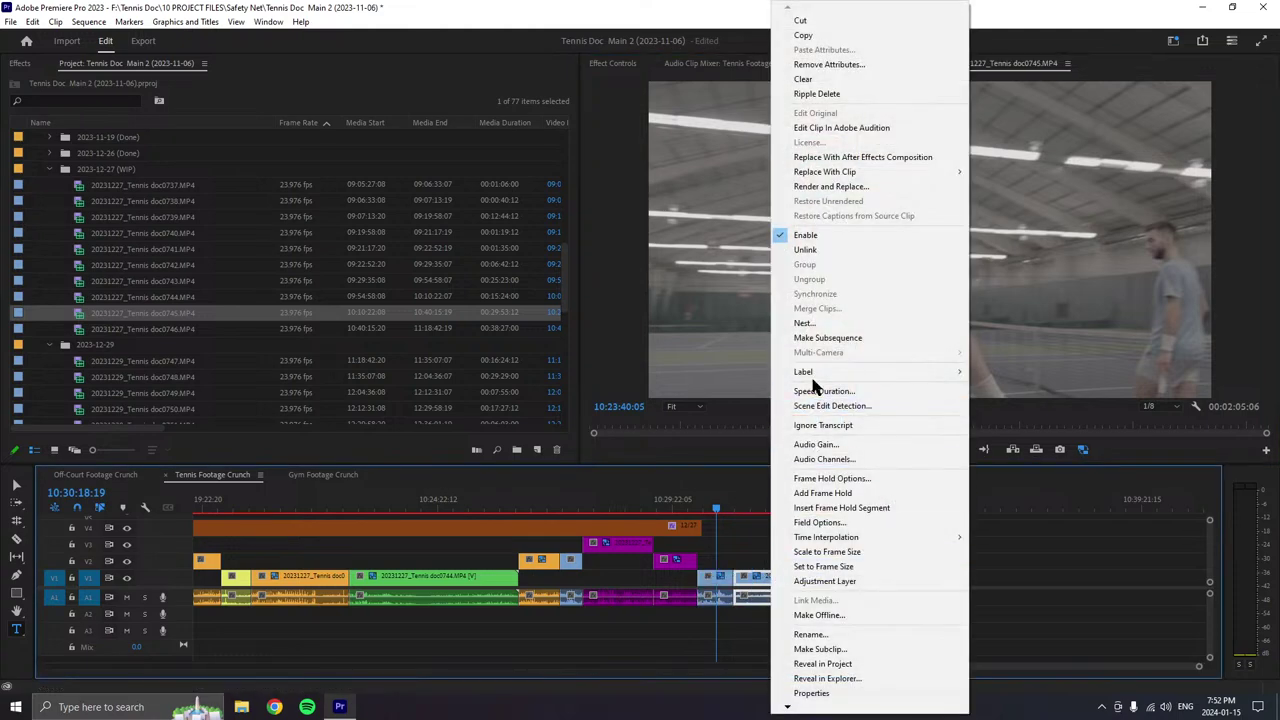
{"action": "mouse_move", "coordinate": [850, 372]}
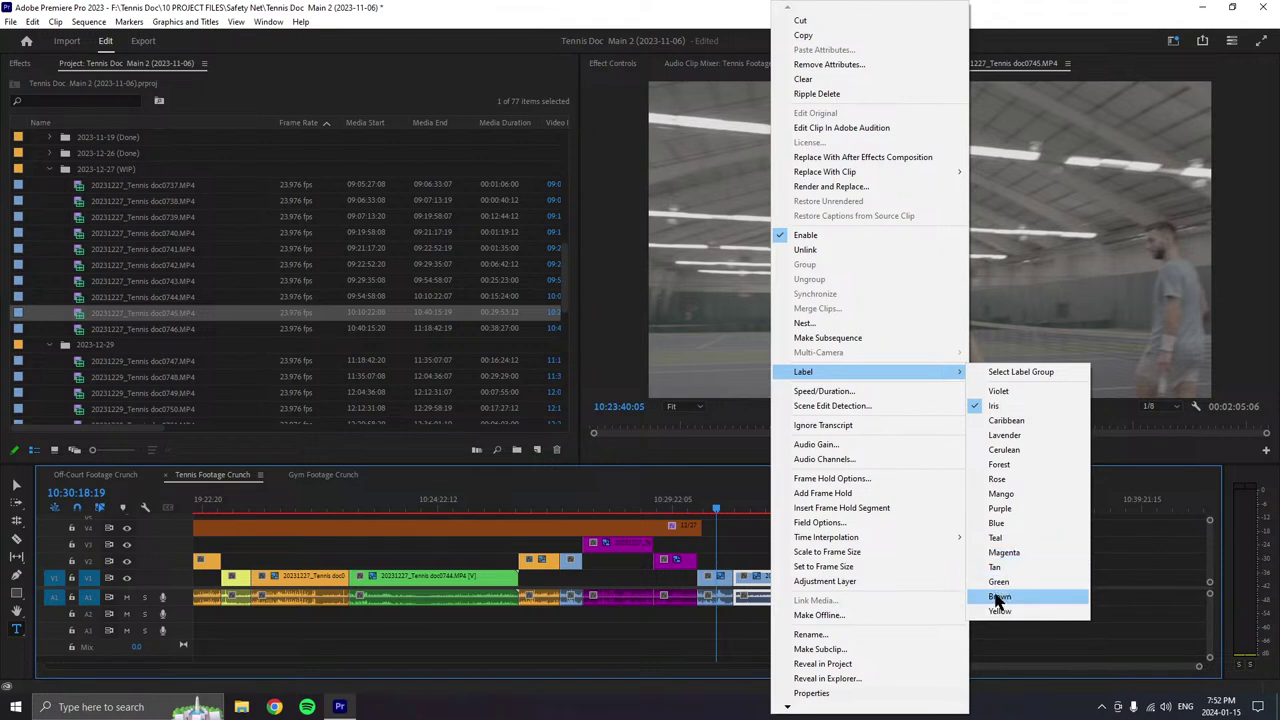
{"action": "left_click", "coordinate": [988, 466]}
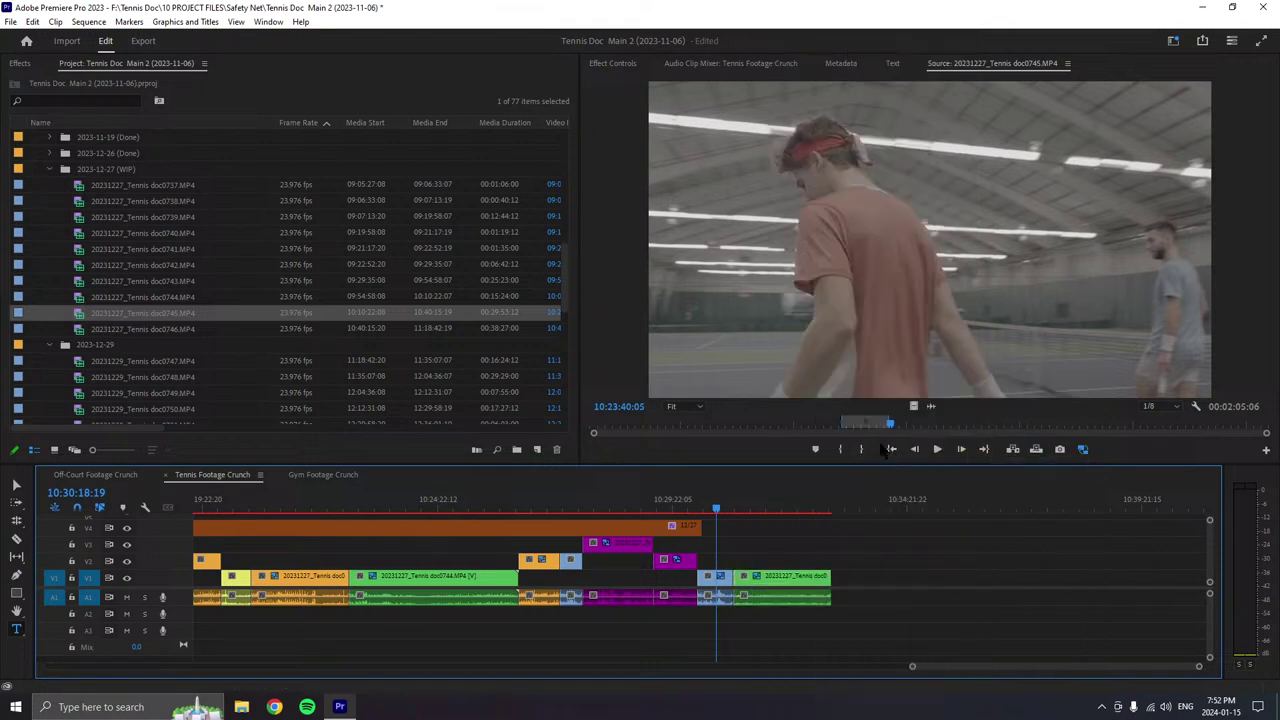
- Mark an 18-second doc0745 excerpt starting at about 10:23:33 and place it at the end of V1 and A1
{"action": "left_click_drag", "start_coordinate": [890, 428], "coordinate": [888, 432]}
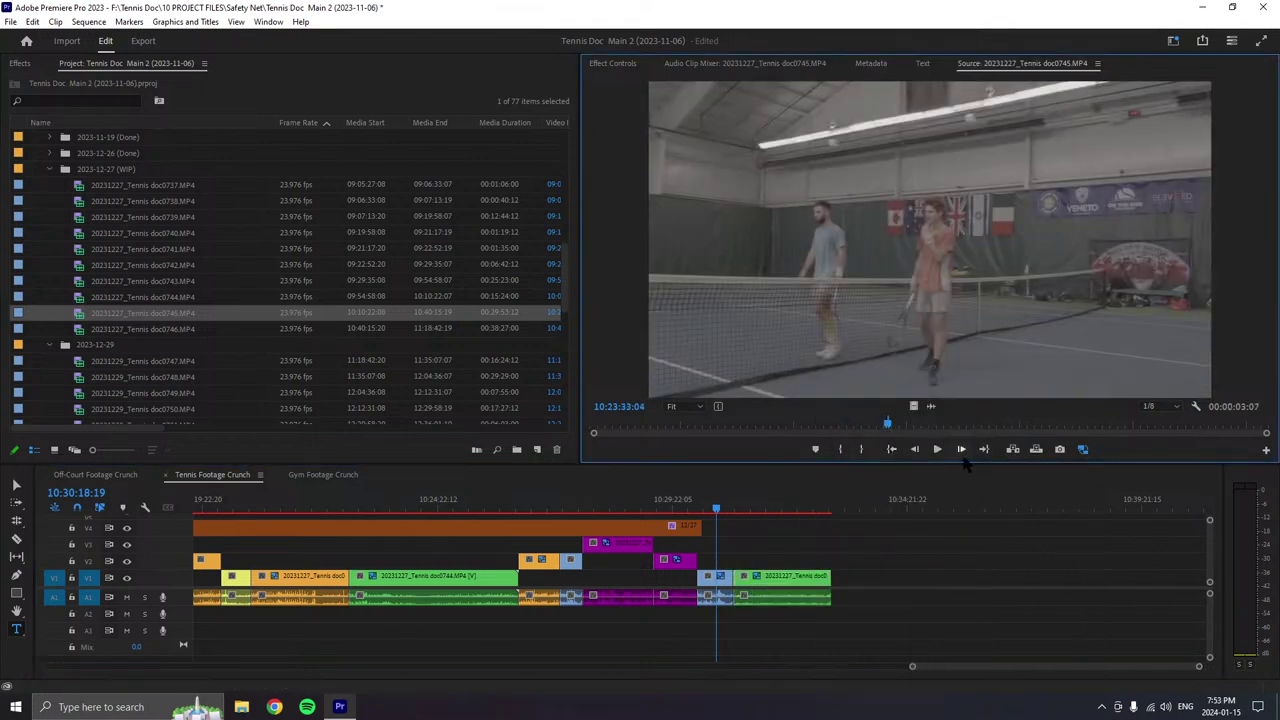
{"action": "key", "text": "space"}
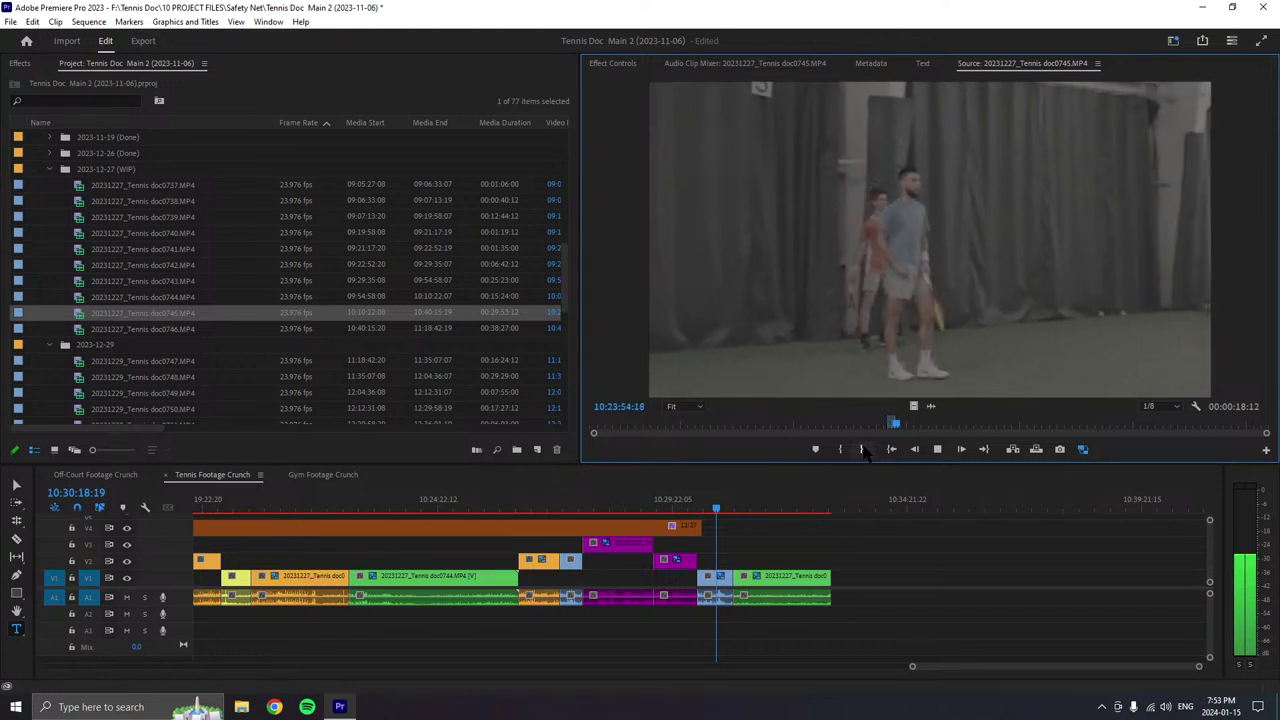
{"action": "left_click", "coordinate": [937, 449]}
{"action": "left_click_drag", "start_coordinate": [880, 346], "coordinate": [843, 612]}
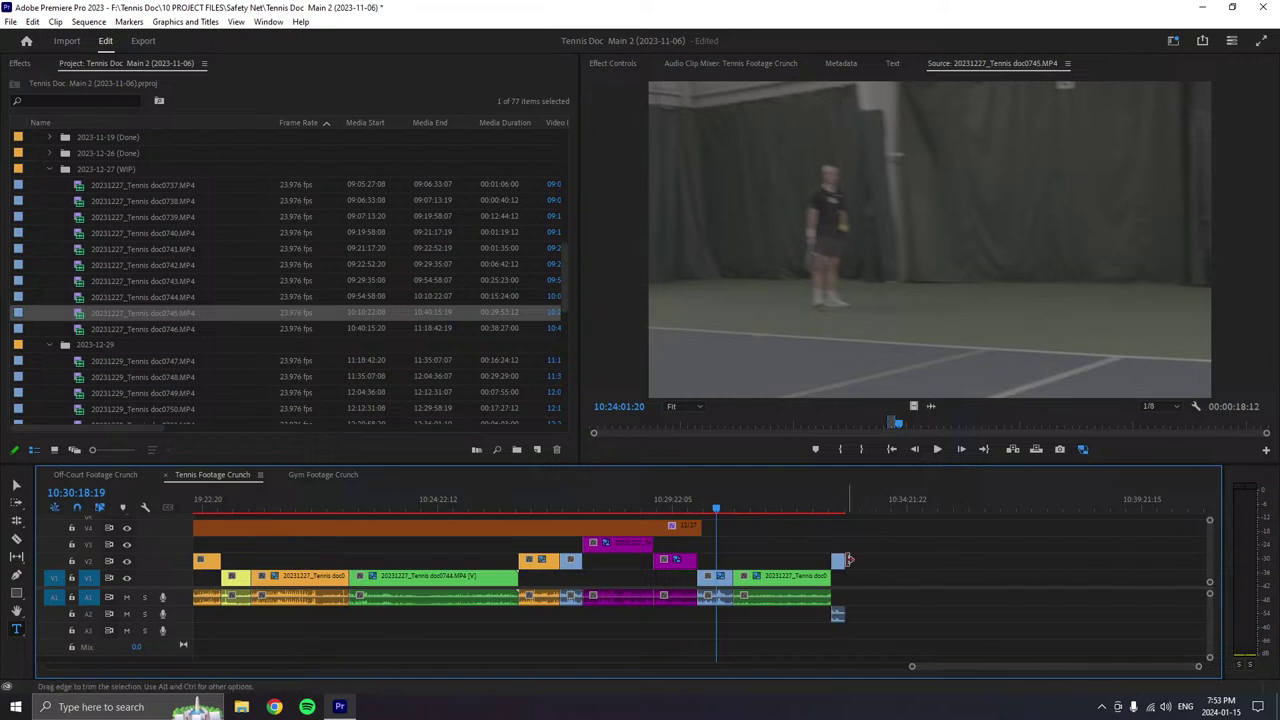
{"action": "left_click_drag", "start_coordinate": [839, 563], "coordinate": [840, 618]}
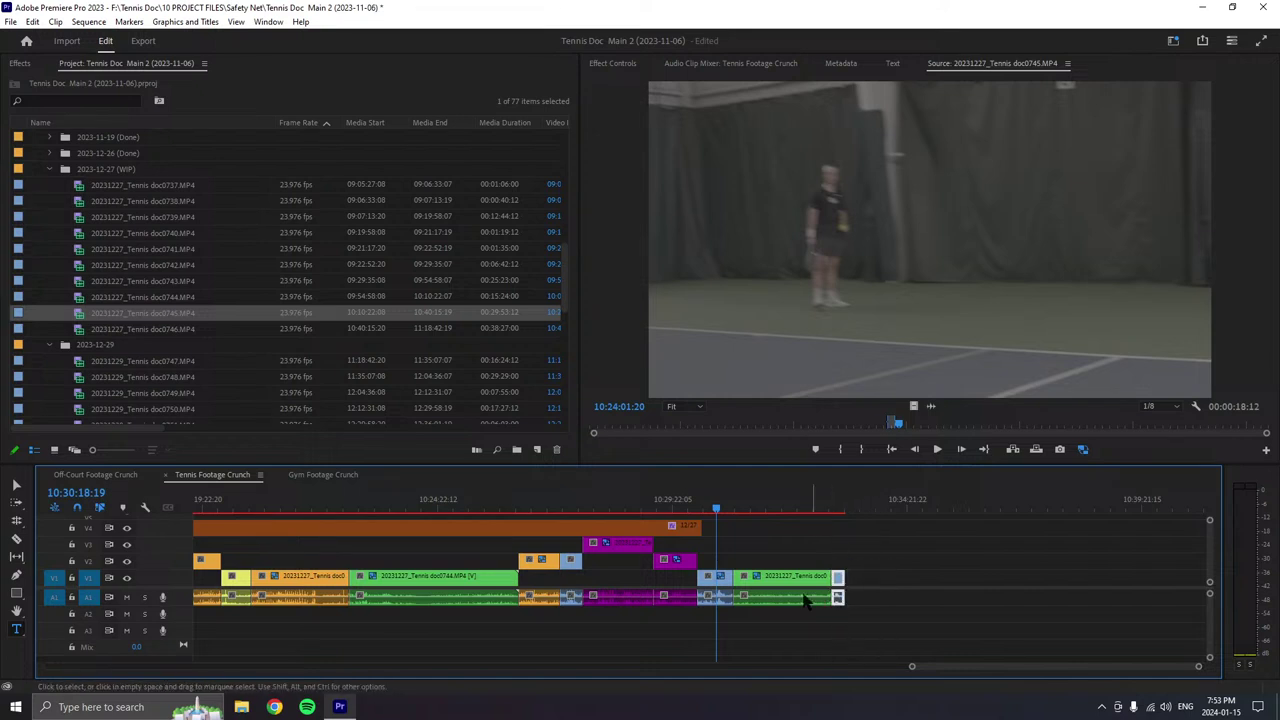
- Look over the clips in the 2023-12-29 and 2023-12-30 bins and resume playing doc0745 from about 10:24:01
{"action": "double_click", "coordinate": [84, 329]}
{"action": "double_click", "coordinate": [88, 314]}
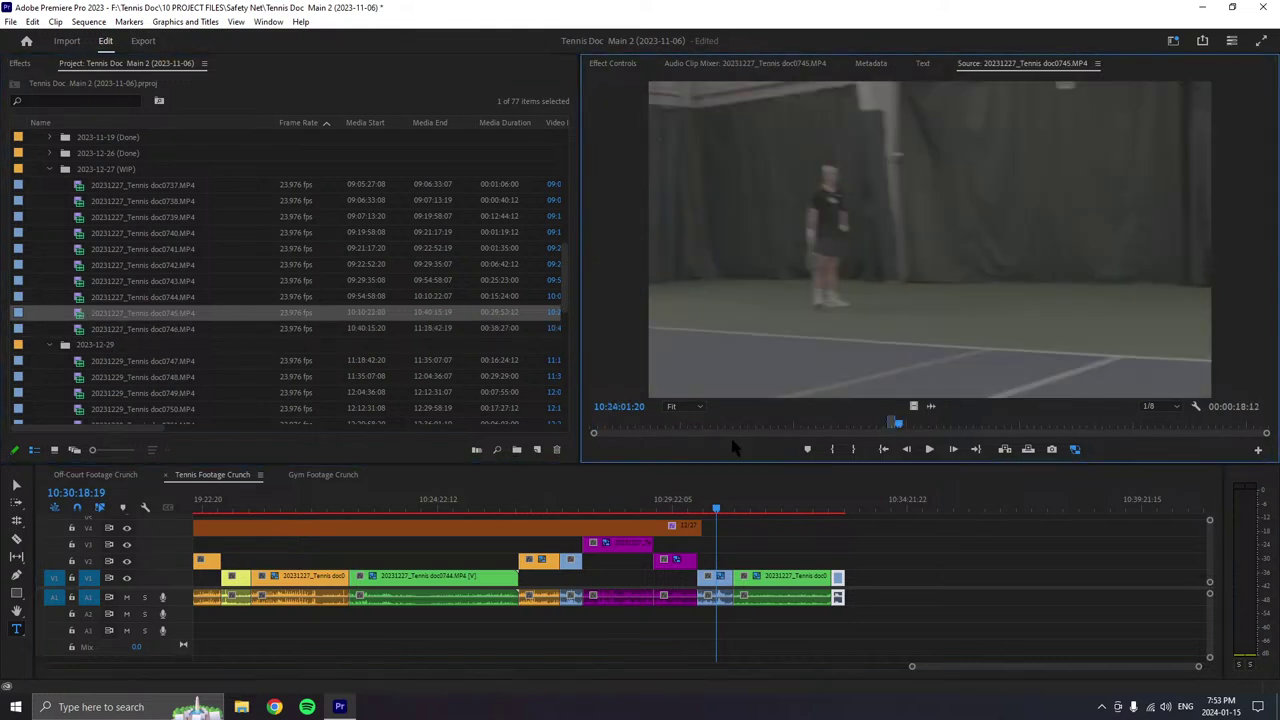
{"action": "scroll", "coordinate": [283, 350], "scroll_direction": "down", "scroll_amount": 3}
{"action": "left_click_drag", "start_coordinate": [557, 277], "coordinate": [540, 368]}
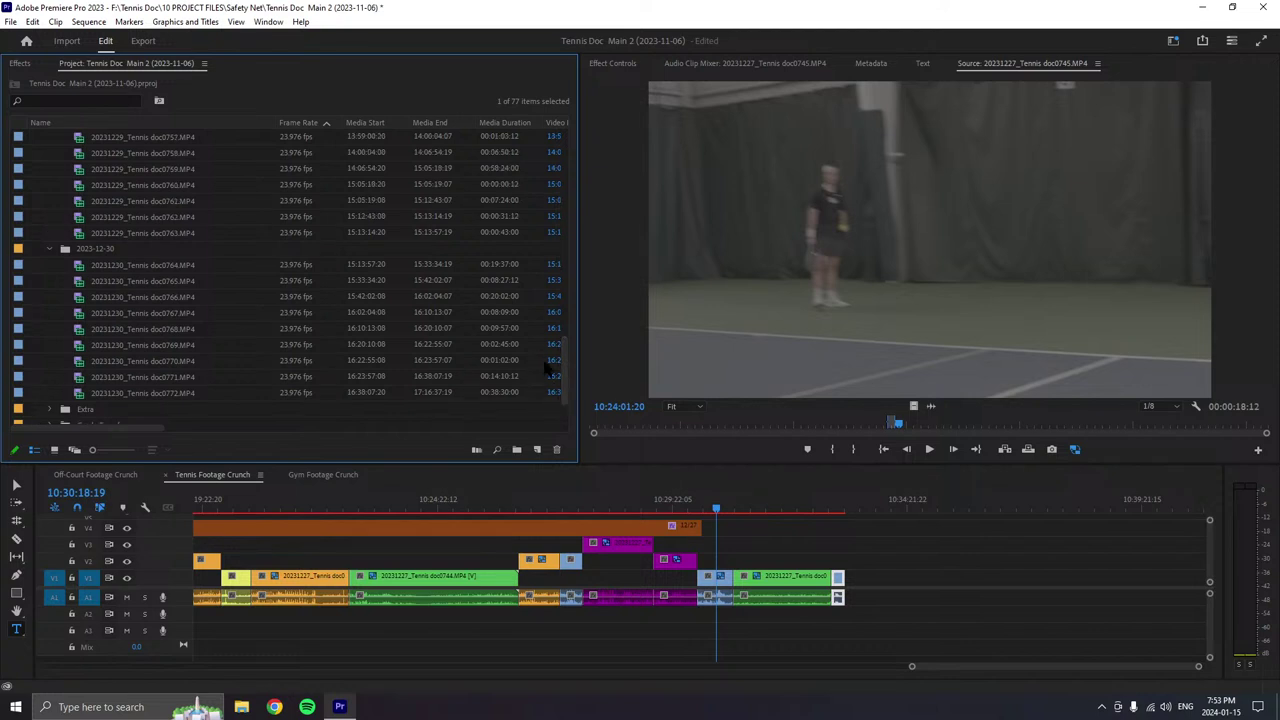
{"action": "scroll", "coordinate": [565, 348], "scroll_direction": "up", "scroll_amount": 3}
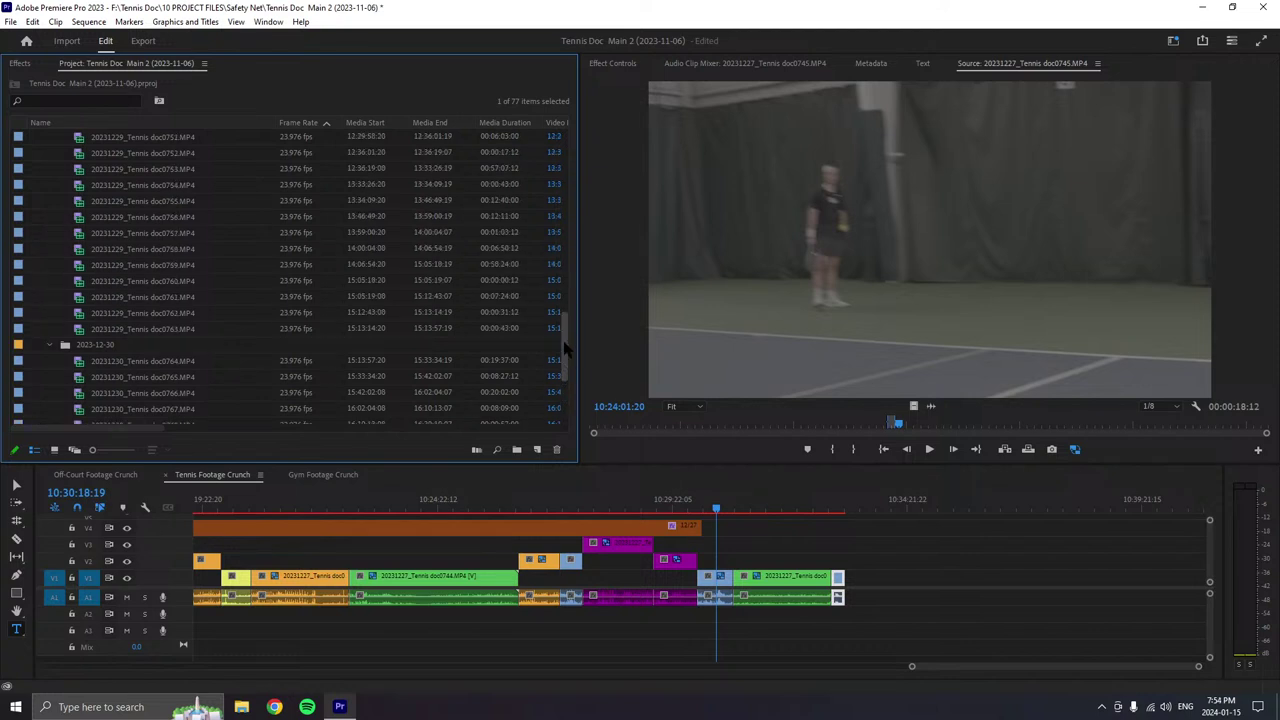
{"action": "left_click_drag", "start_coordinate": [565, 348], "coordinate": [577, 285]}
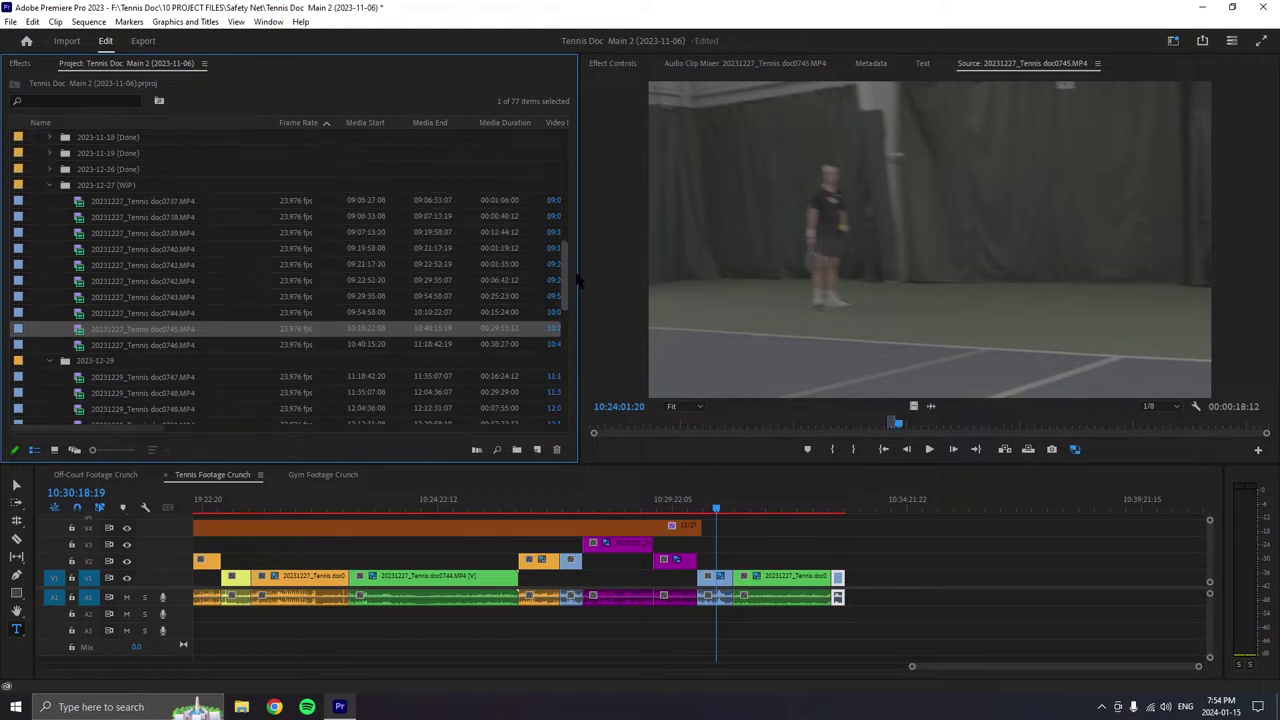
{"action": "left_click", "coordinate": [929, 449]}
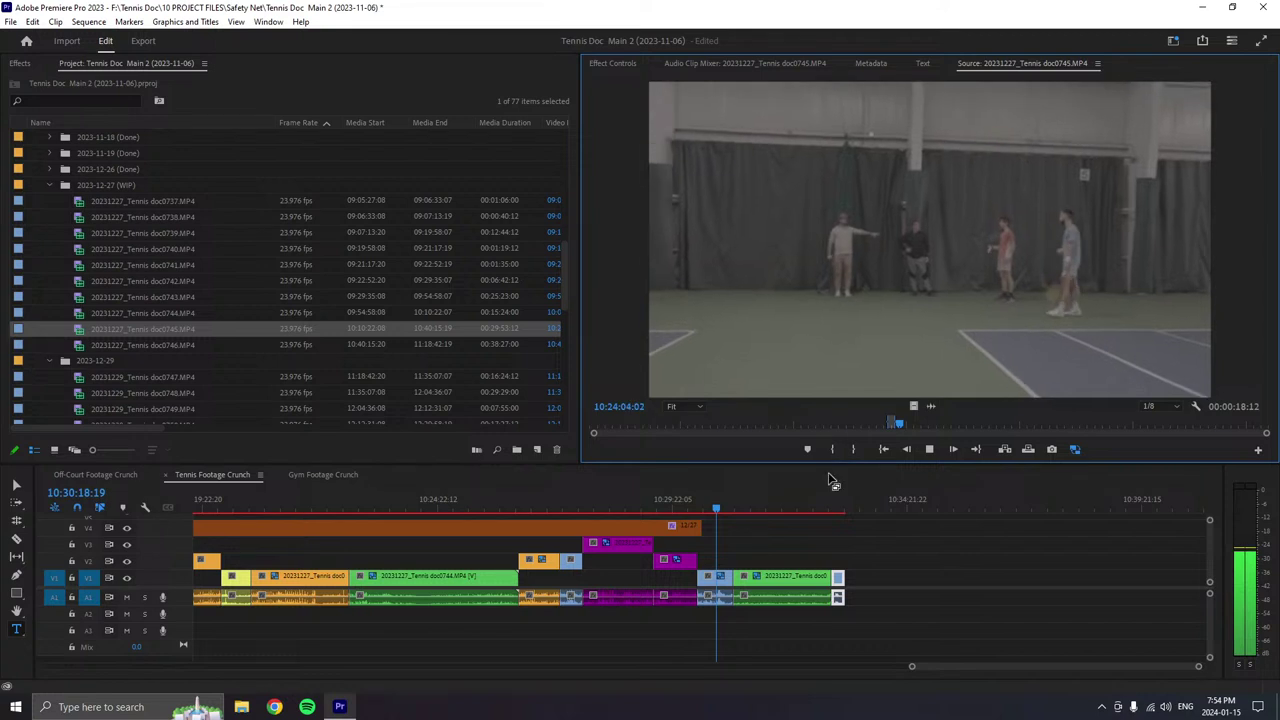
- Give the 18-second excerpt at the end of the sequence the Rose label
{"action": "left_click", "coordinate": [866, 562]}
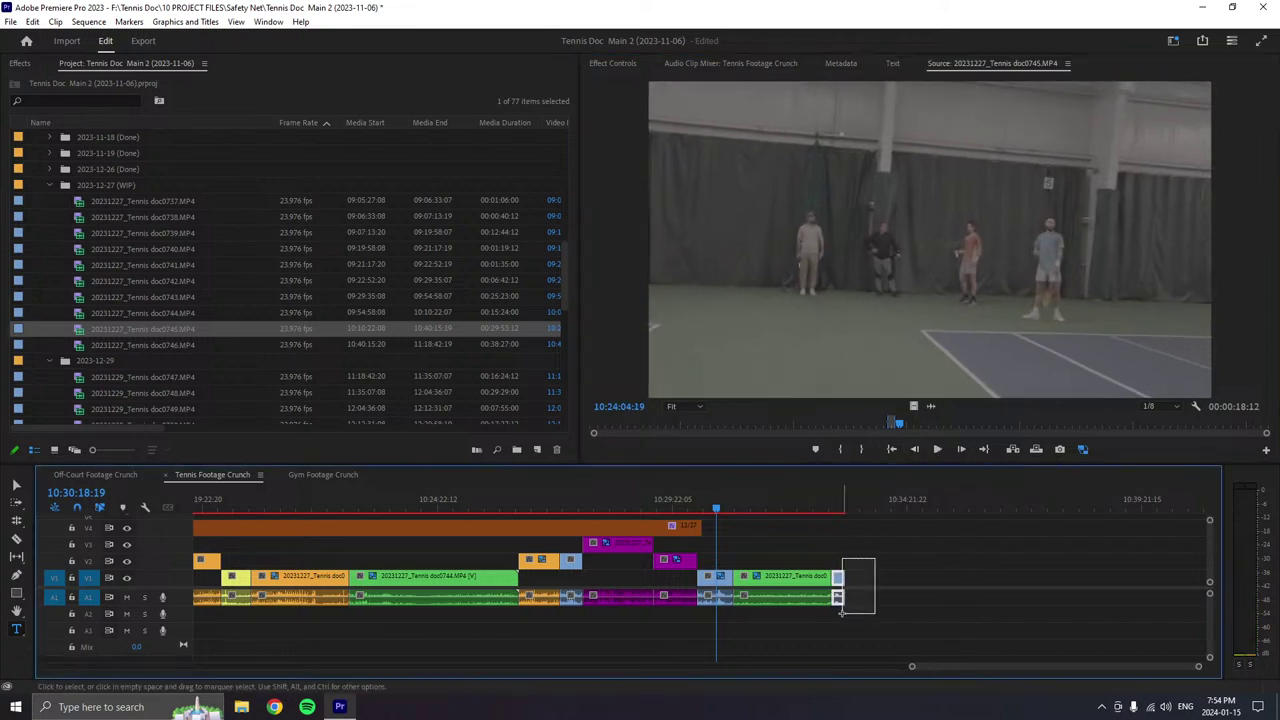
{"action": "right_click", "coordinate": [850, 569]}
{"action": "key", "text": "Escape"}
{"action": "right_click", "coordinate": [838, 570]}
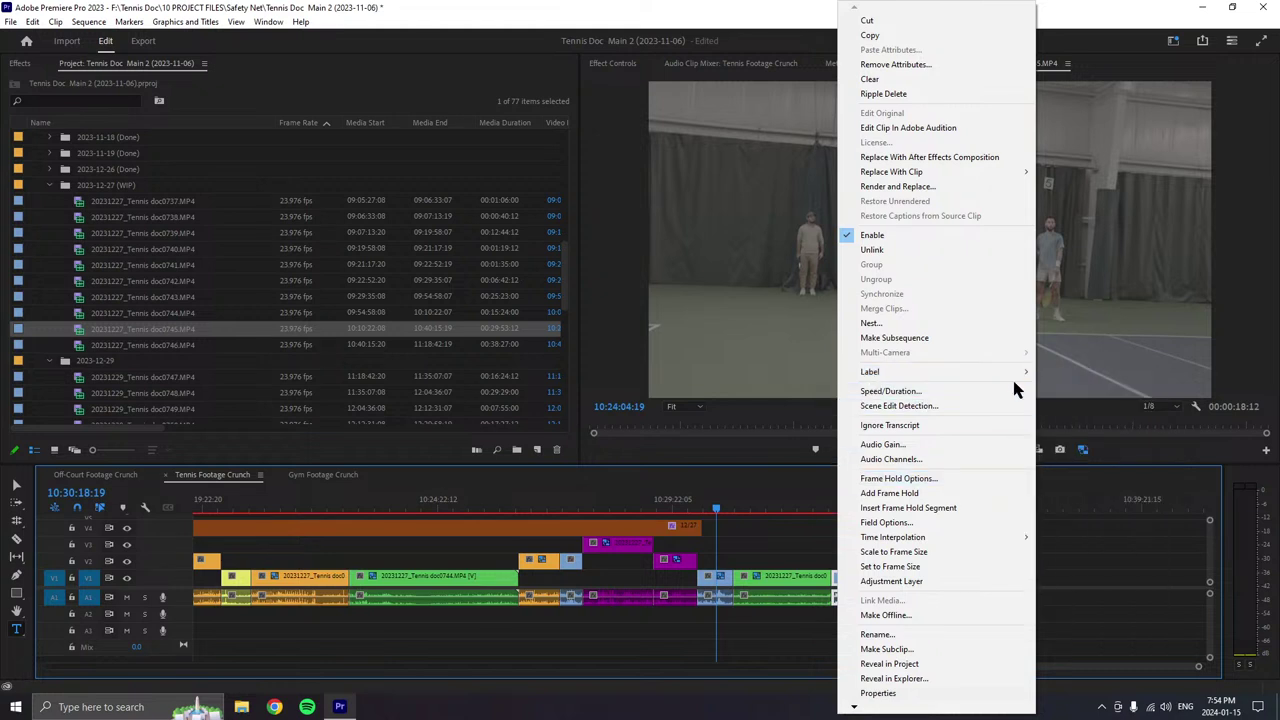
{"action": "mouse_move", "coordinate": [1016, 374]}
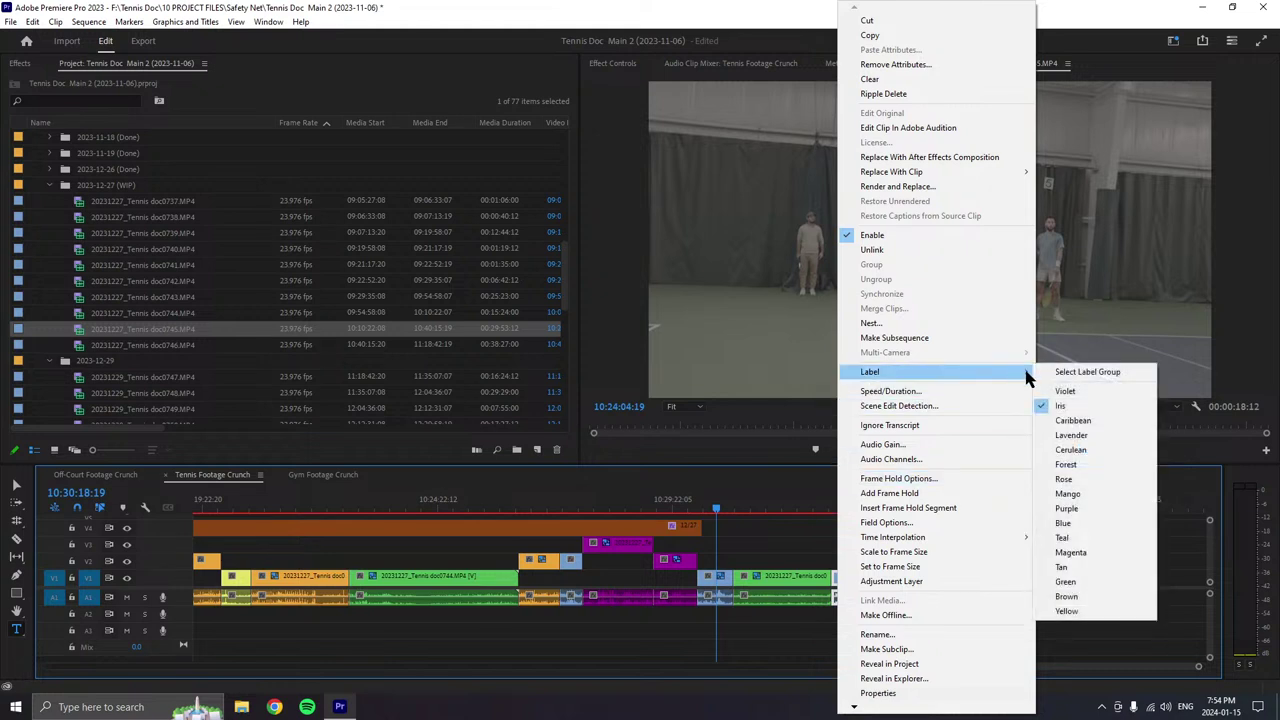
{"action": "left_click", "coordinate": [1066, 480]}
- Mark a doc0745 excerpt from about 10:24:17 to 10:25:29 and append it to the end of V1
{"action": "left_click", "coordinate": [870, 455]}
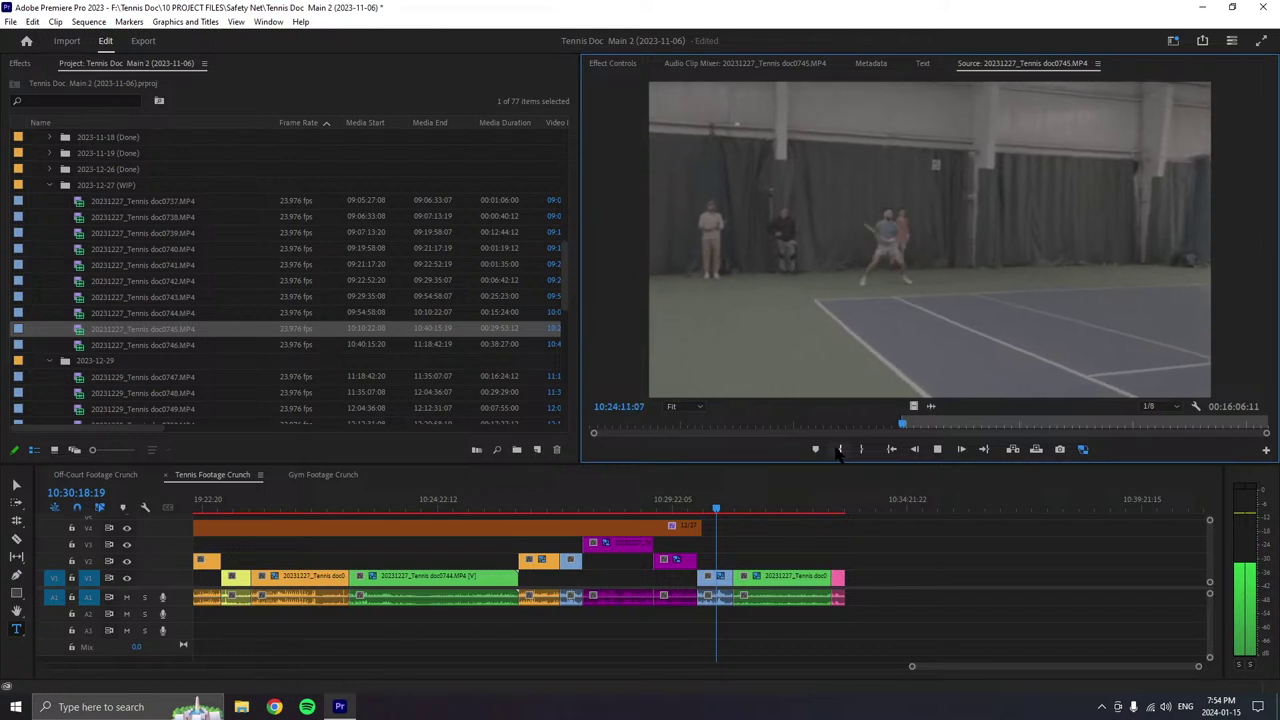
{"action": "left_click", "coordinate": [937, 450]}
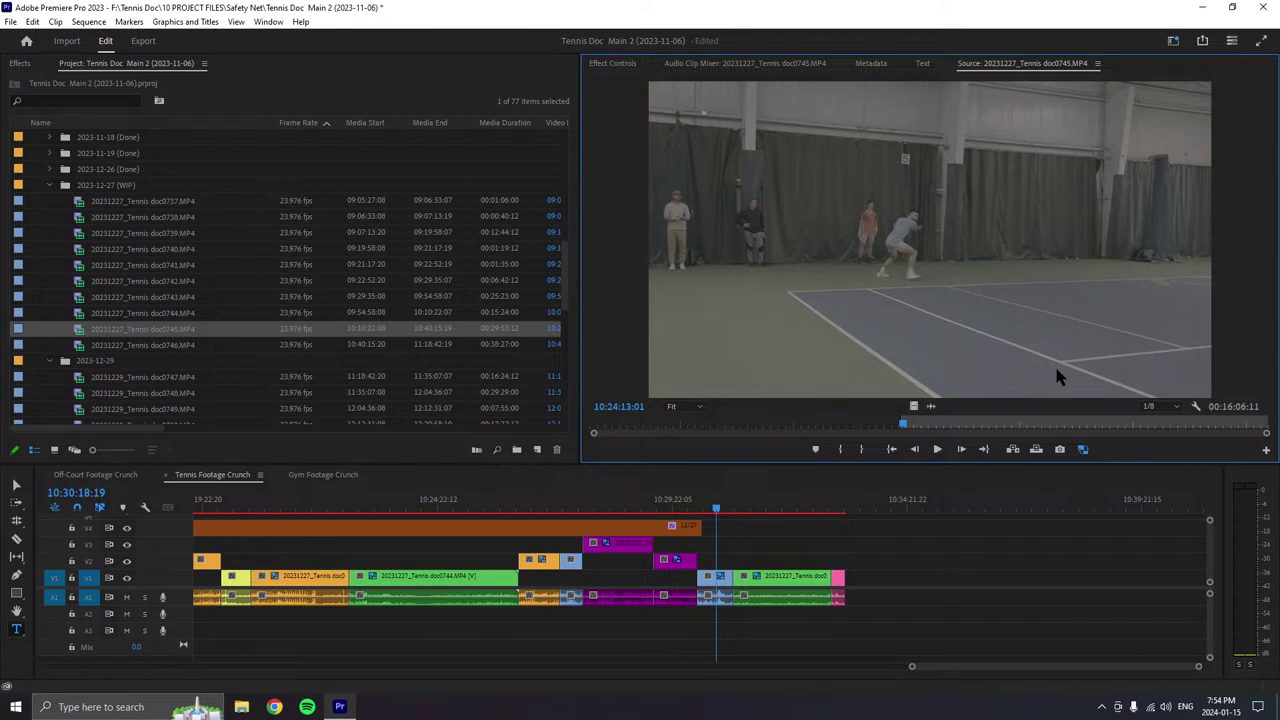
{"action": "left_click", "coordinate": [937, 449]}
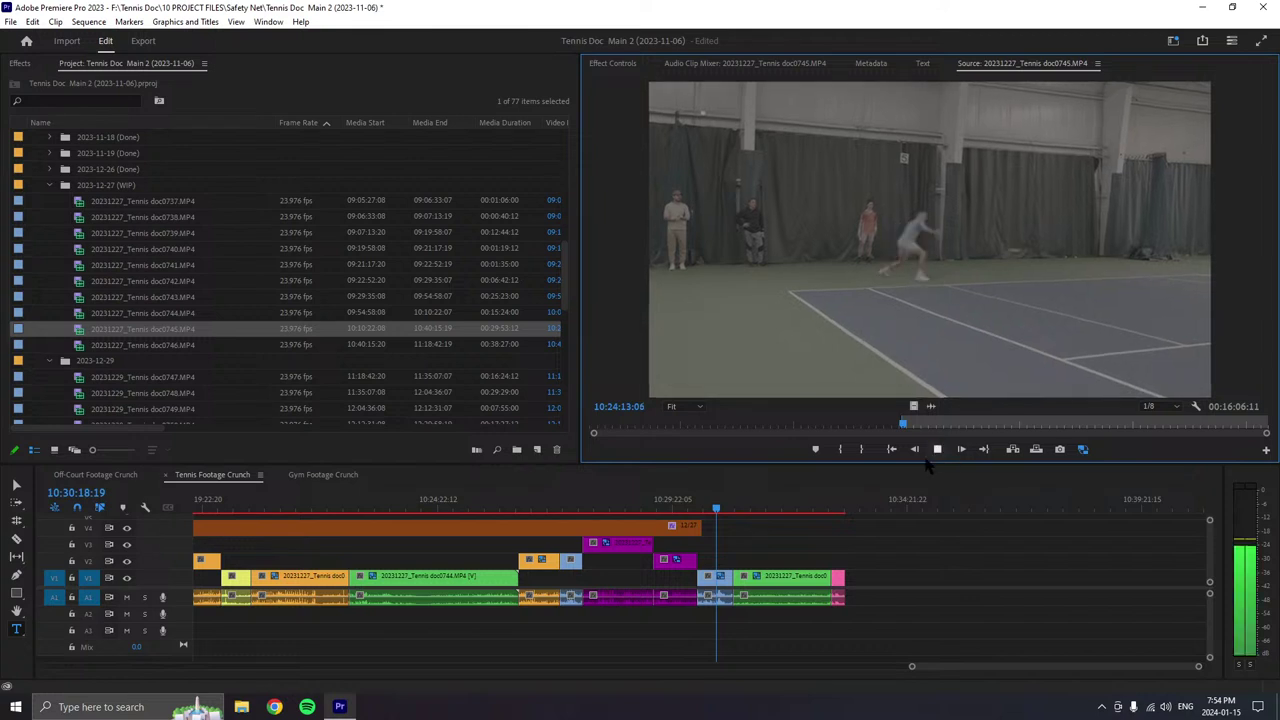
{"action": "left_click", "coordinate": [841, 452]}
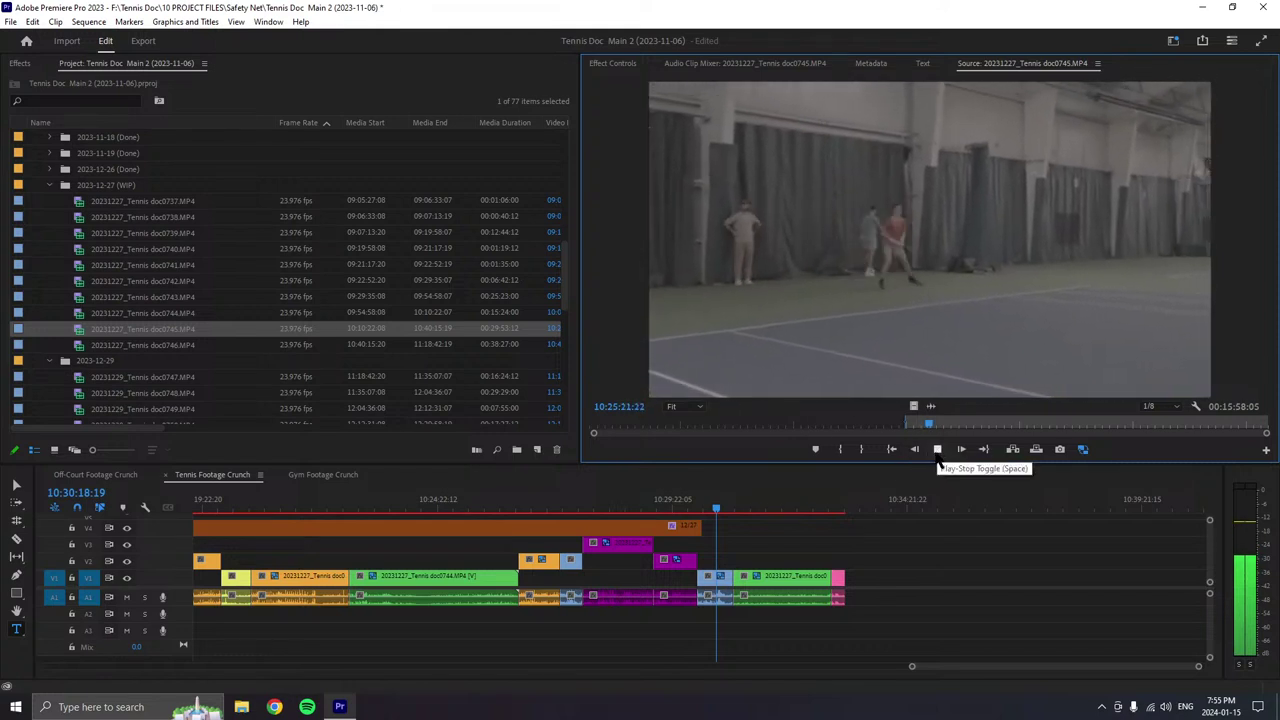
{"action": "left_click", "coordinate": [937, 450]}
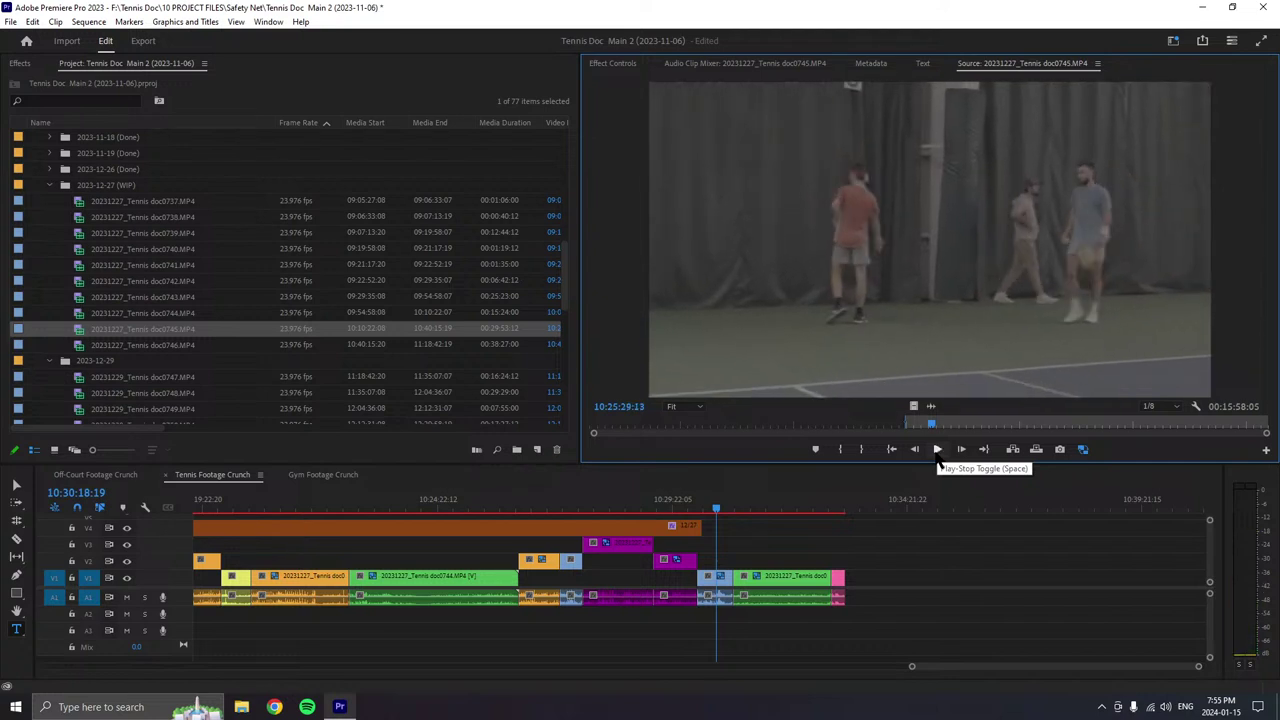
{"action": "left_click", "coordinate": [861, 449]}
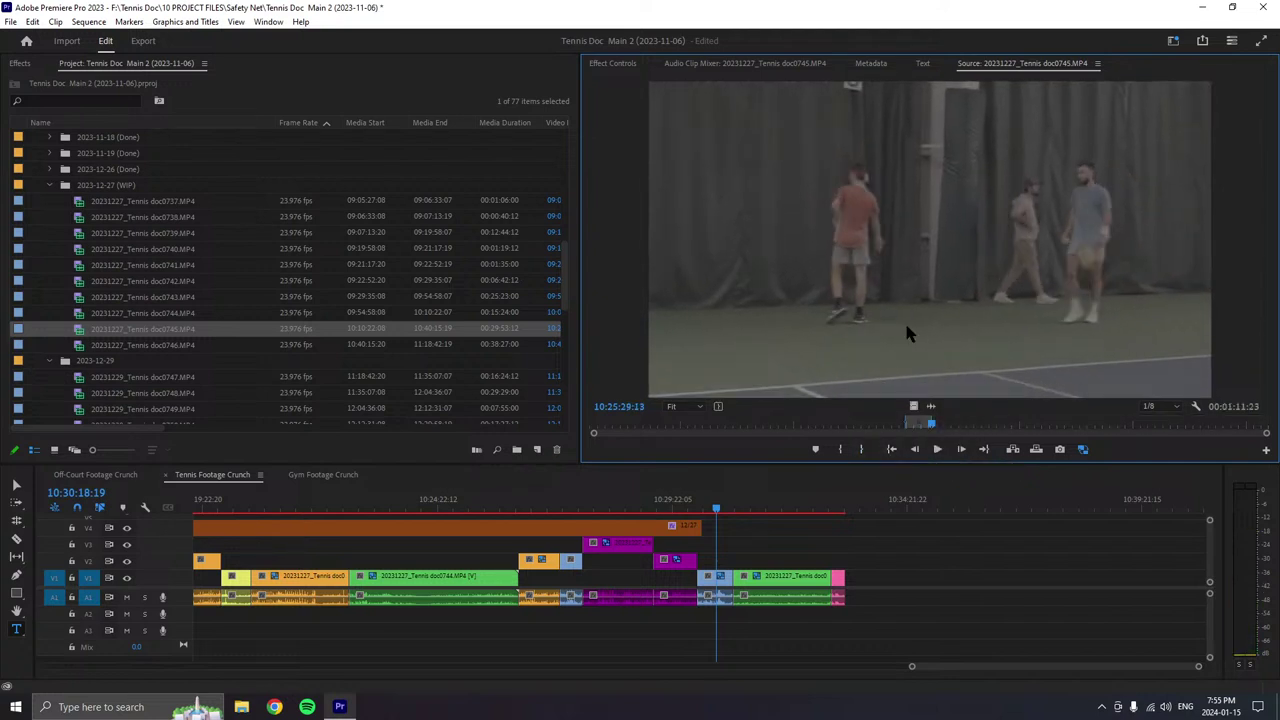
{"action": "left_click_drag", "start_coordinate": [928, 523], "coordinate": [848, 580]}
- Mark a 92-second doc0745 excerpt from about 10:25:57 to 10:27:29 and append it to the end of V1
{"action": "left_click", "coordinate": [937, 450]}
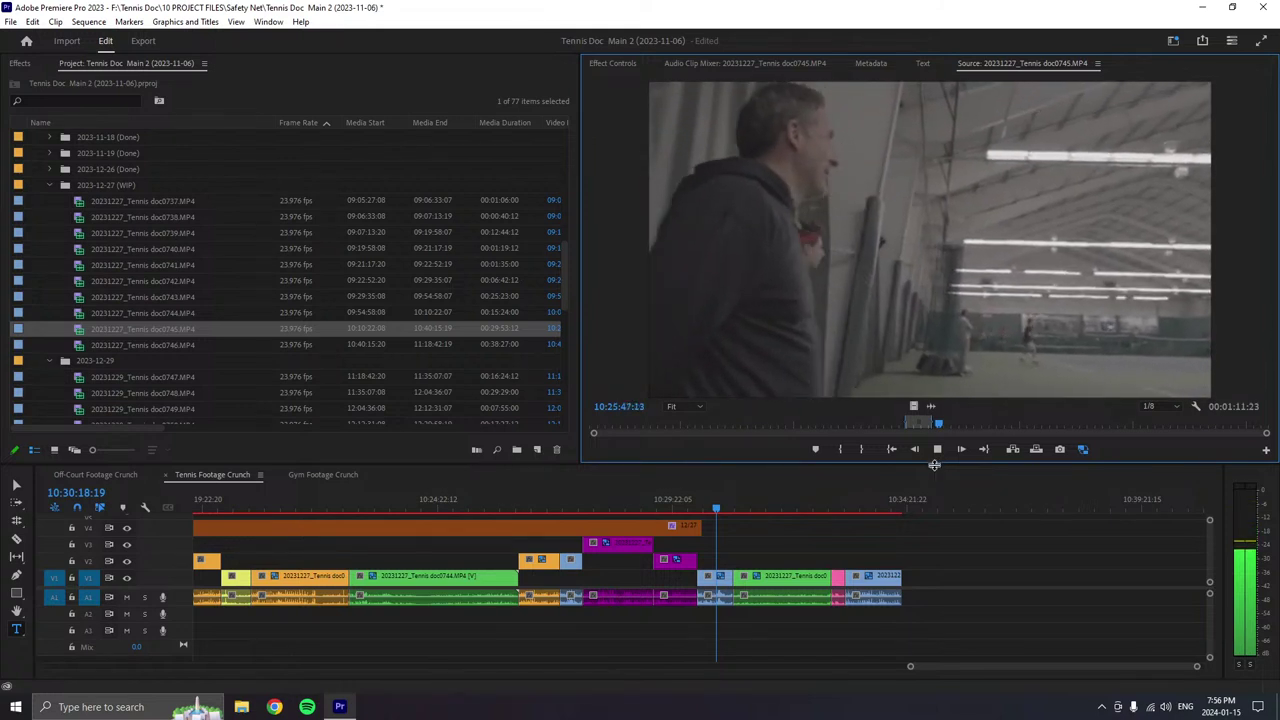
{"action": "key", "text": "i"}
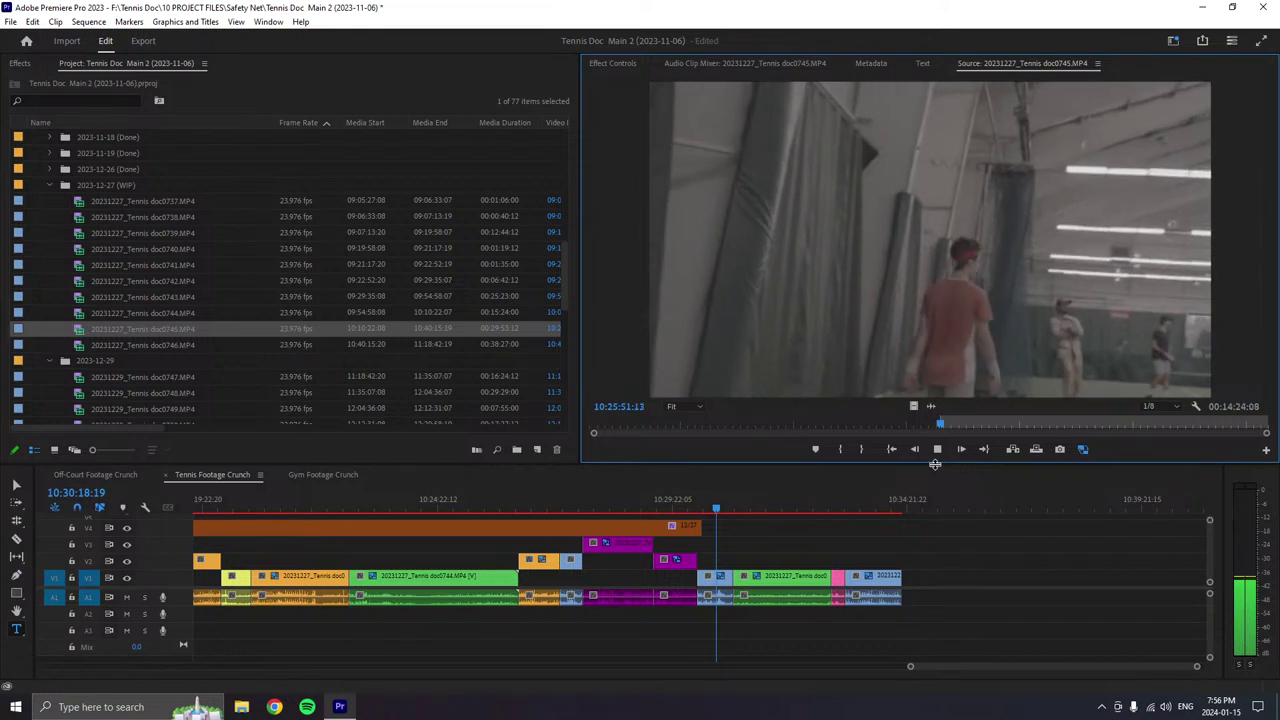
{"action": "key", "text": "i"}
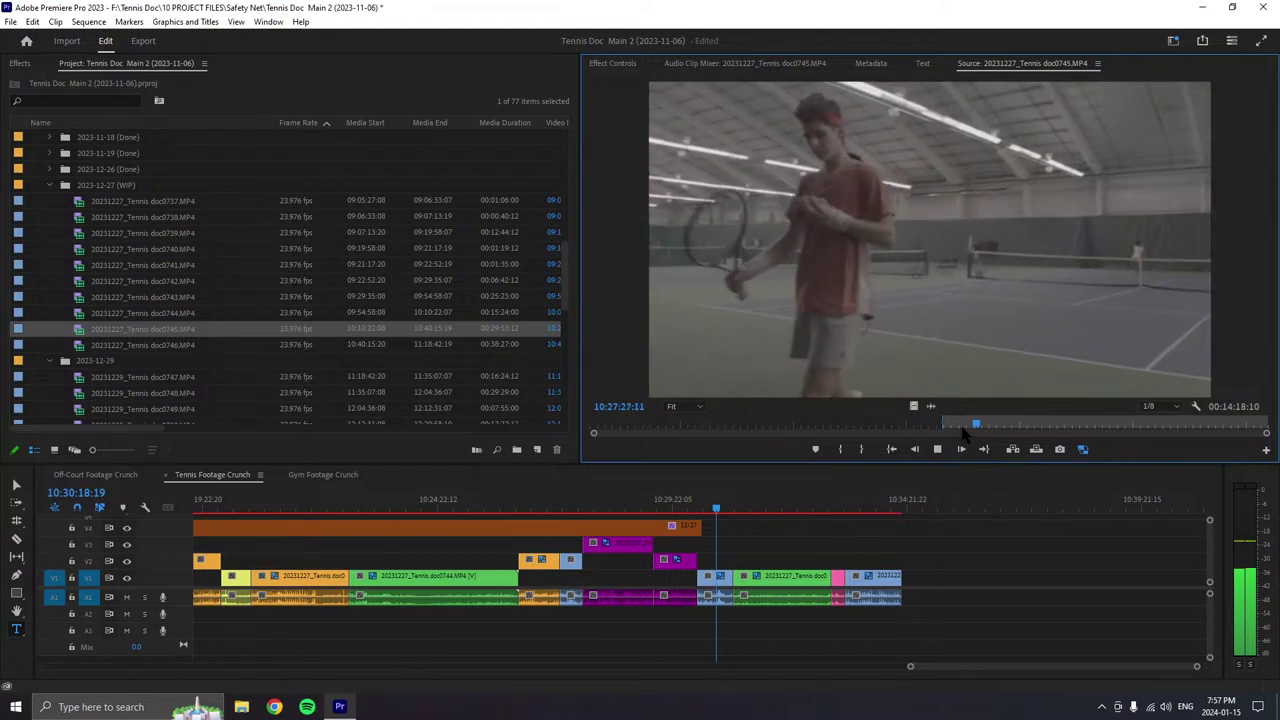
{"action": "key", "text": "space"}
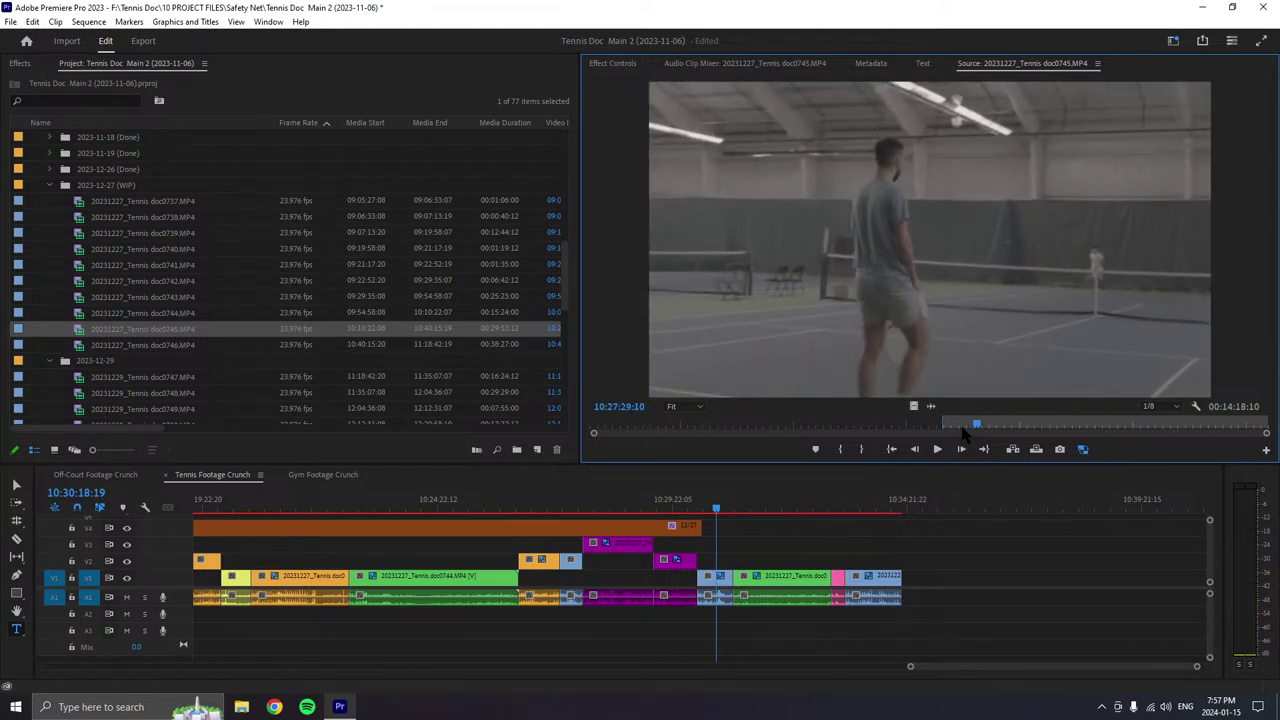
{"action": "key", "text": "o"}
{"action": "left_click_drag", "start_coordinate": [984, 364], "coordinate": [930, 588]}
- Give the 92-second doc0745 excerpt at the end of the sequence the Purple label and move its video up to V3
{"action": "right_click", "coordinate": [930, 588]}
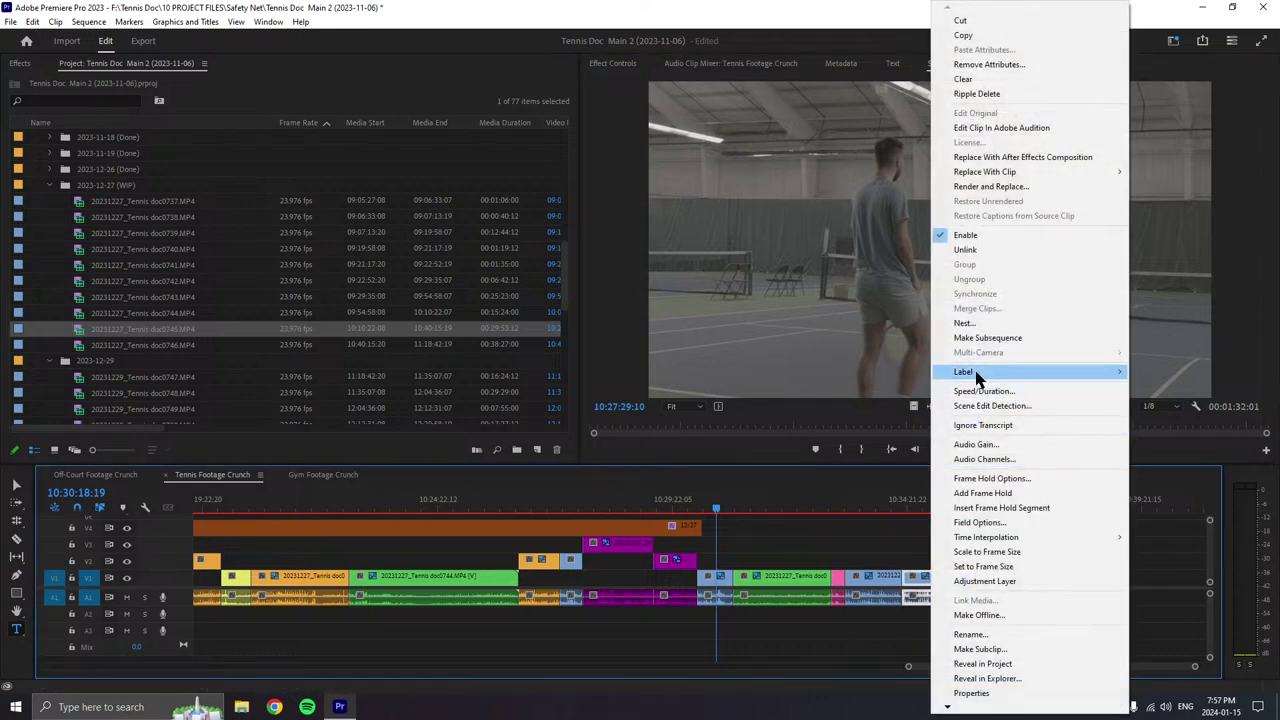
{"action": "mouse_move", "coordinate": [980, 371]}
{"action": "left_click", "coordinate": [1157, 508]}
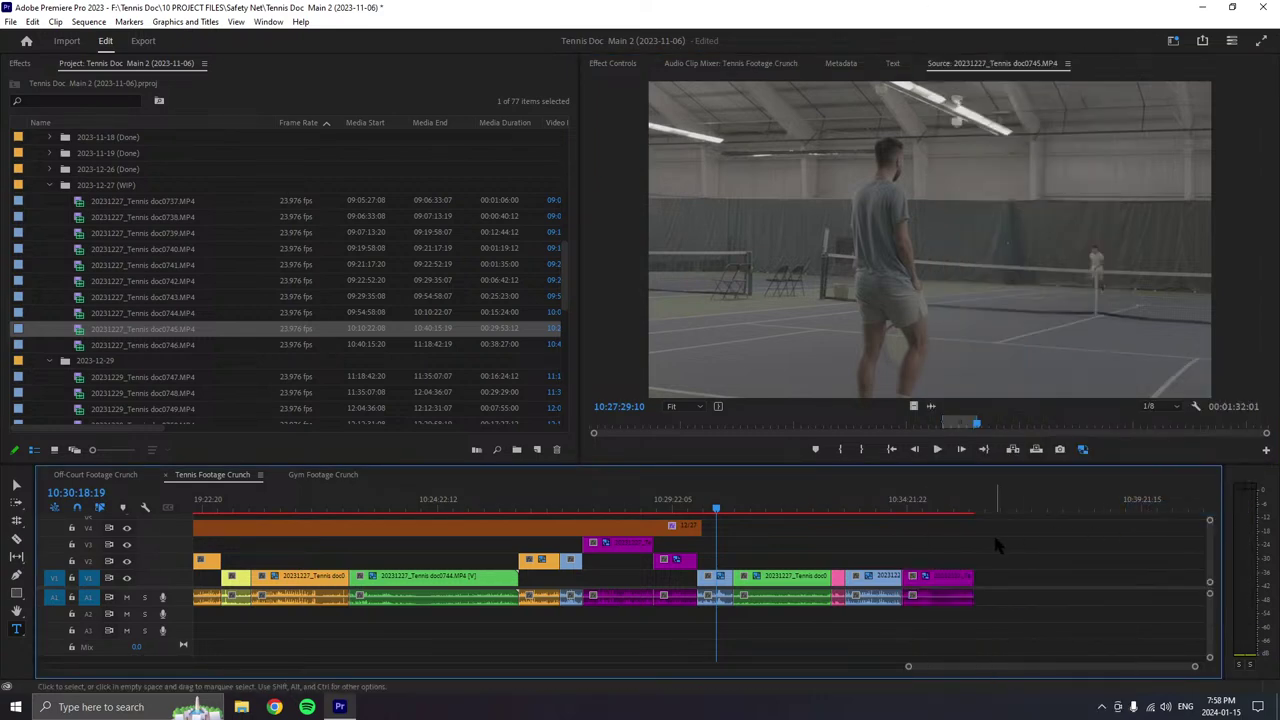
{"action": "left_click_drag", "start_coordinate": [995, 544], "coordinate": [946, 545]}
- Mark a doc0745 excerpt from about 10:28:35 to 10:29:17 and append it to the end of the sequence on V1
{"action": "left_click", "coordinate": [937, 449]}
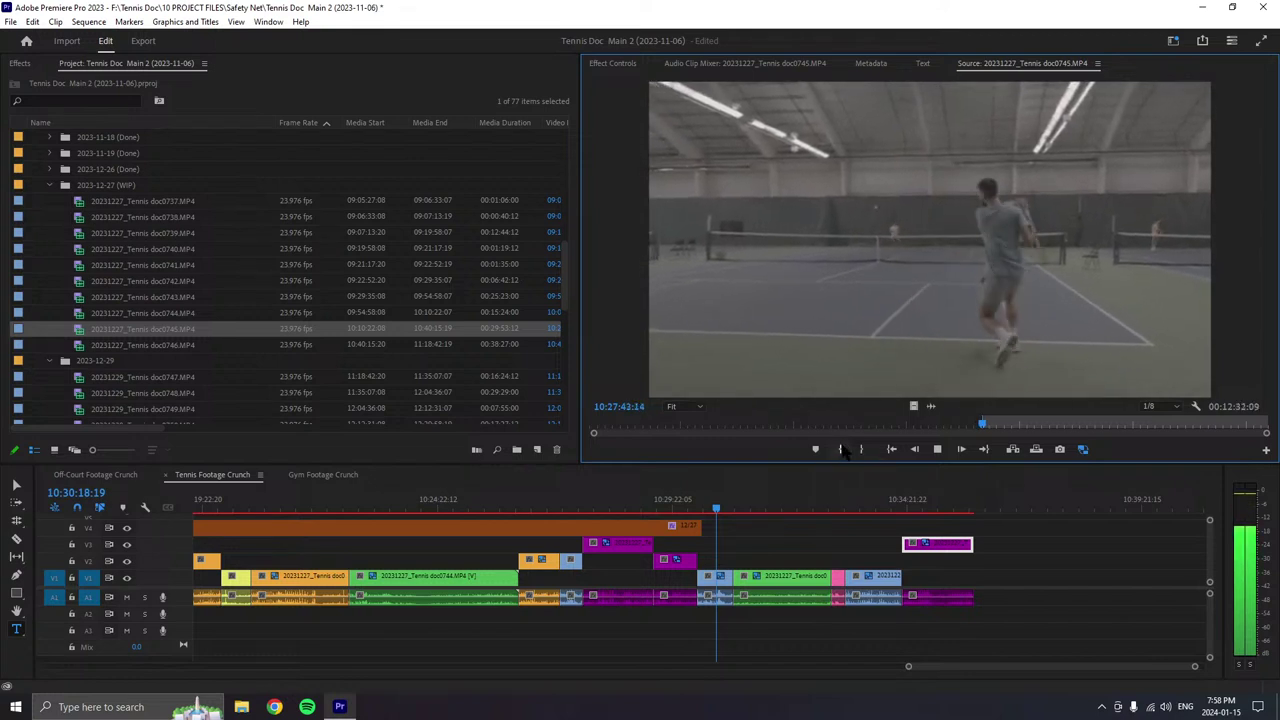
{"action": "left_click", "coordinate": [841, 449]}
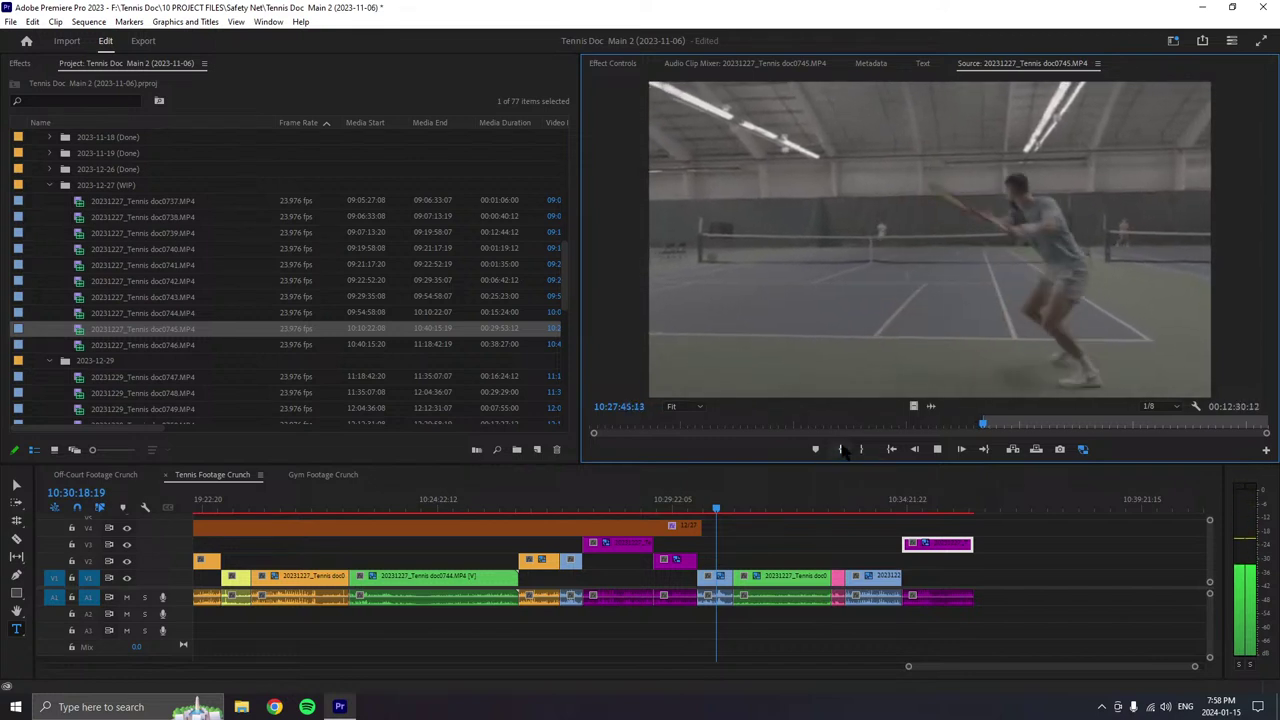
{"action": "left_click", "coordinate": [841, 449]}
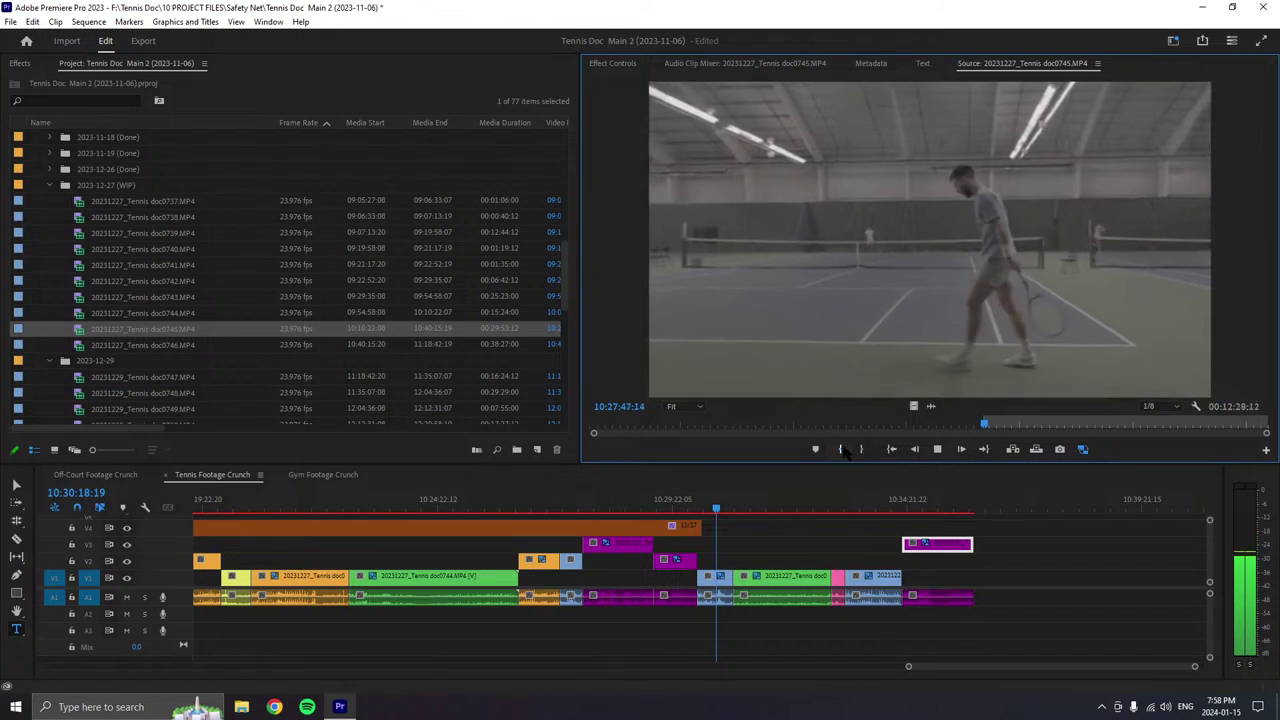
{"action": "left_click", "coordinate": [841, 449]}
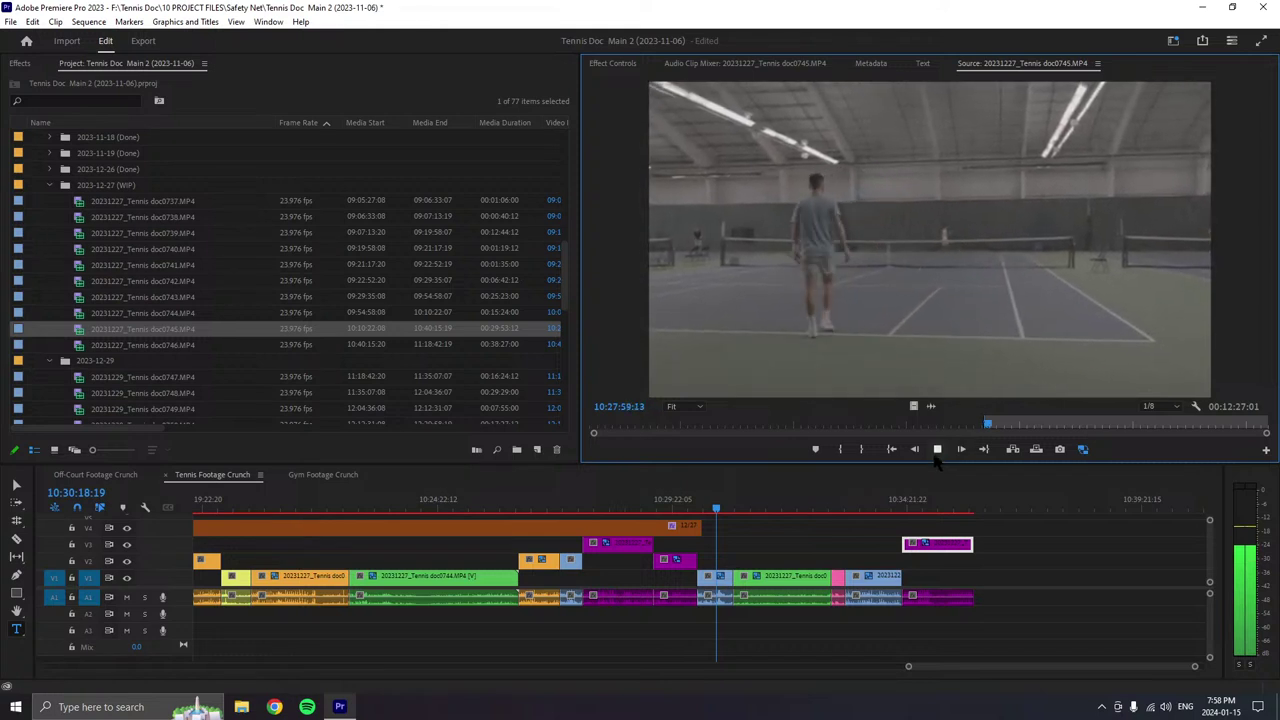
{"action": "left_click", "coordinate": [841, 450]}
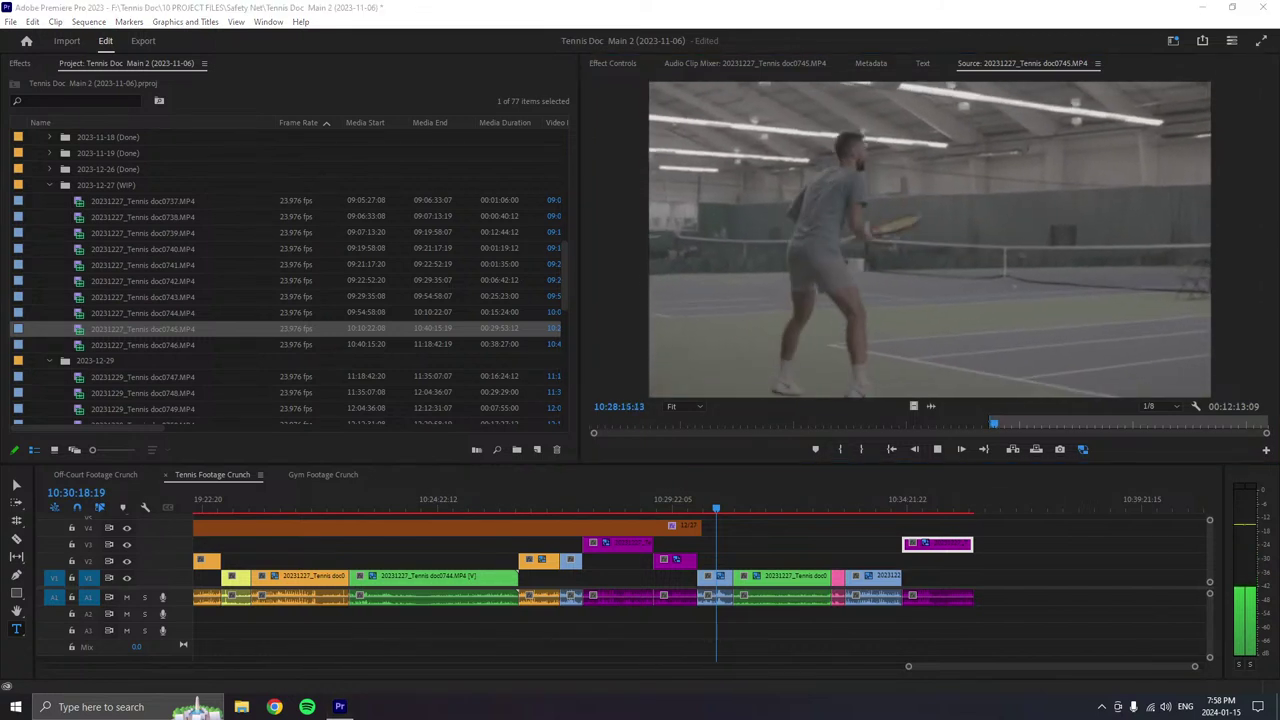
{"action": "key", "text": "alt+Tab"}
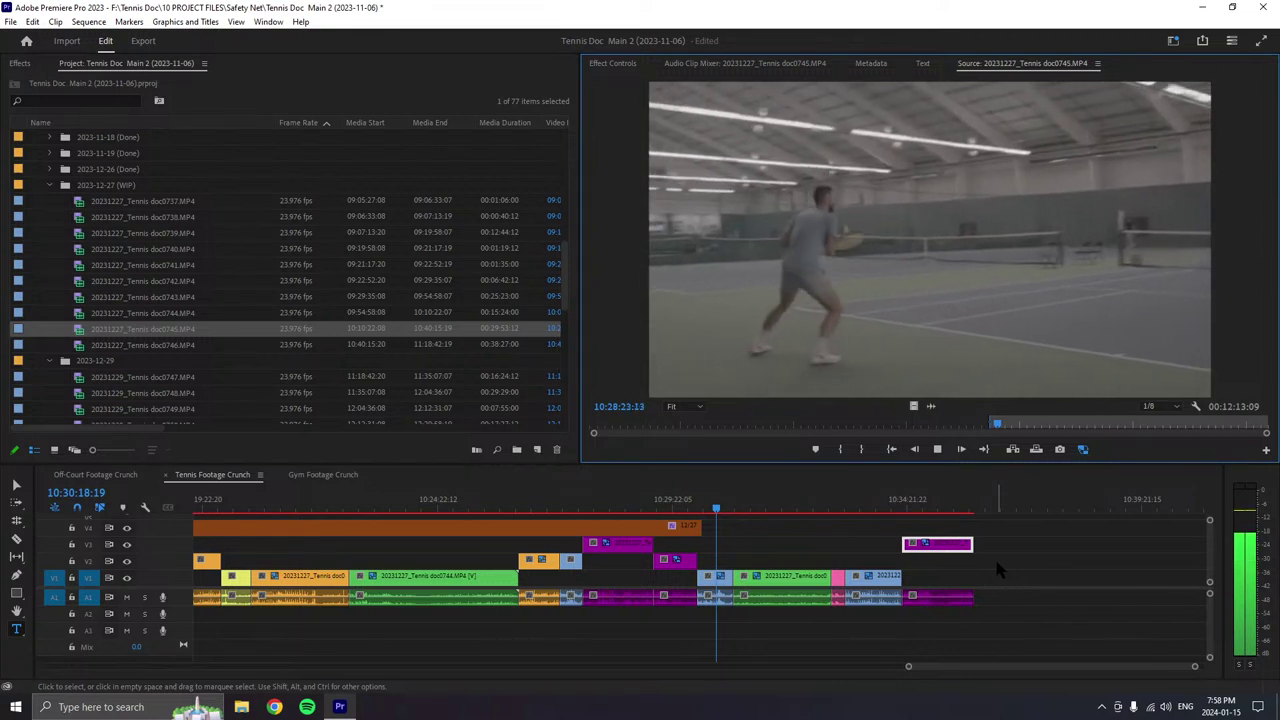
{"action": "left_click", "coordinate": [841, 451]}
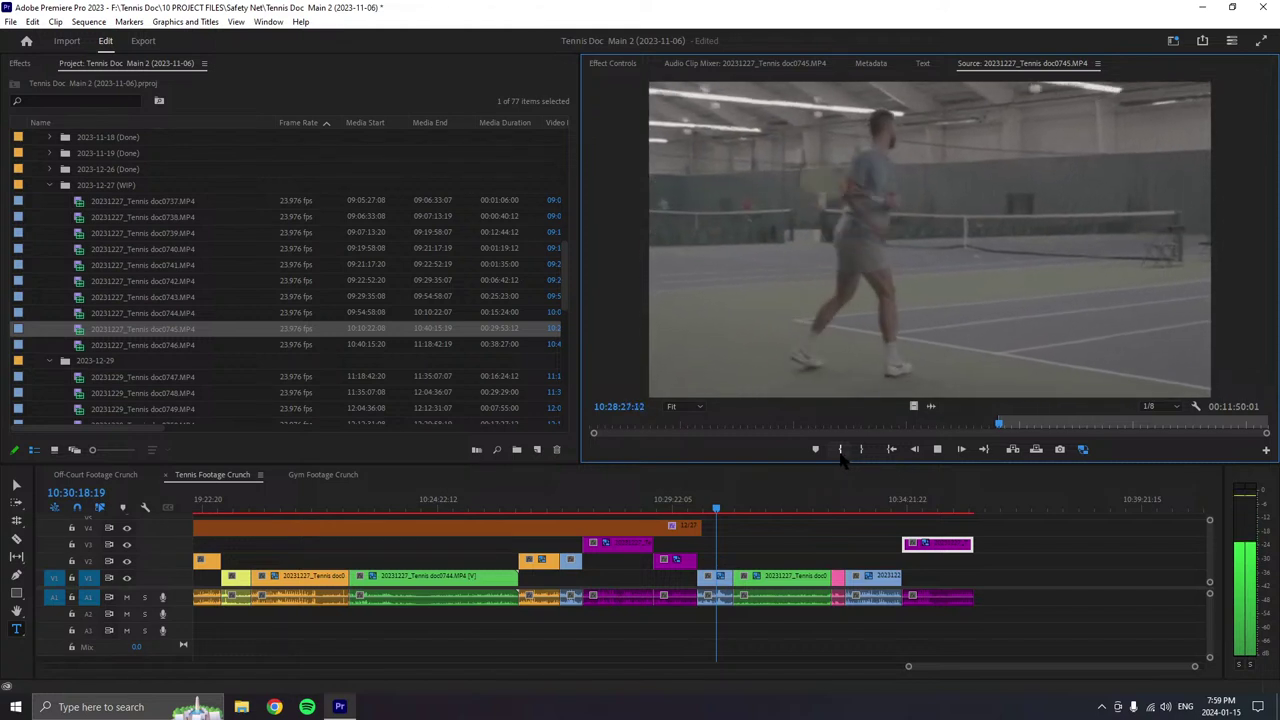
{"action": "left_click", "coordinate": [841, 451]}
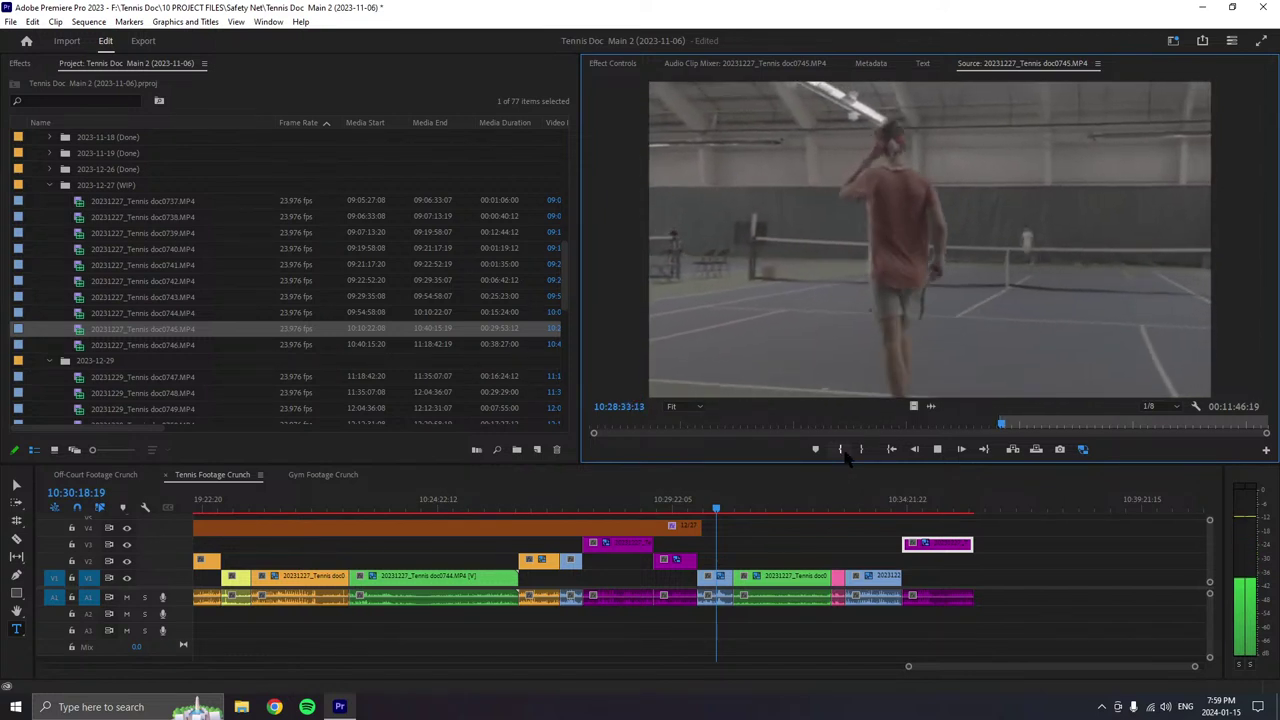
{"action": "left_click", "coordinate": [840, 450]}
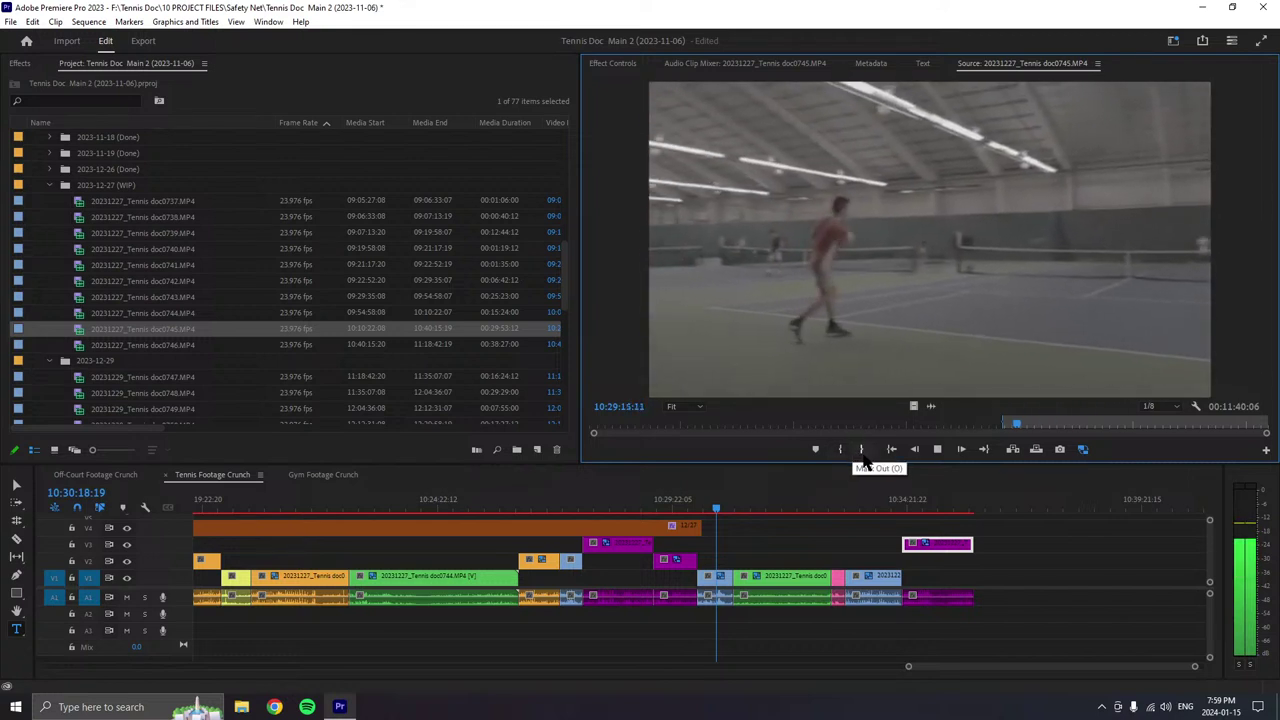
{"action": "key", "text": "space"}
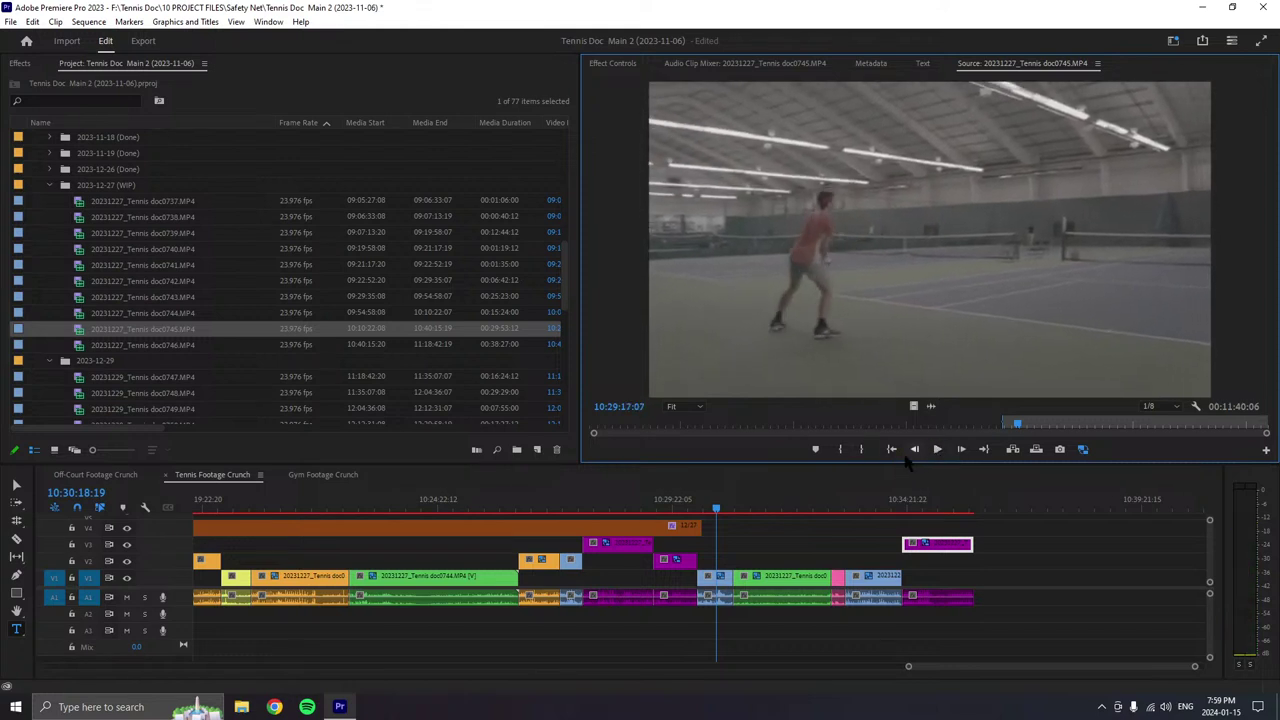
{"action": "key", "text": "o"}
{"action": "left_click_drag", "start_coordinate": [928, 332], "coordinate": [983, 588]}
- Give the newly appended 41-second excerpt at the end of V1 the Mango label
{"action": "left_click", "coordinate": [986, 578]}
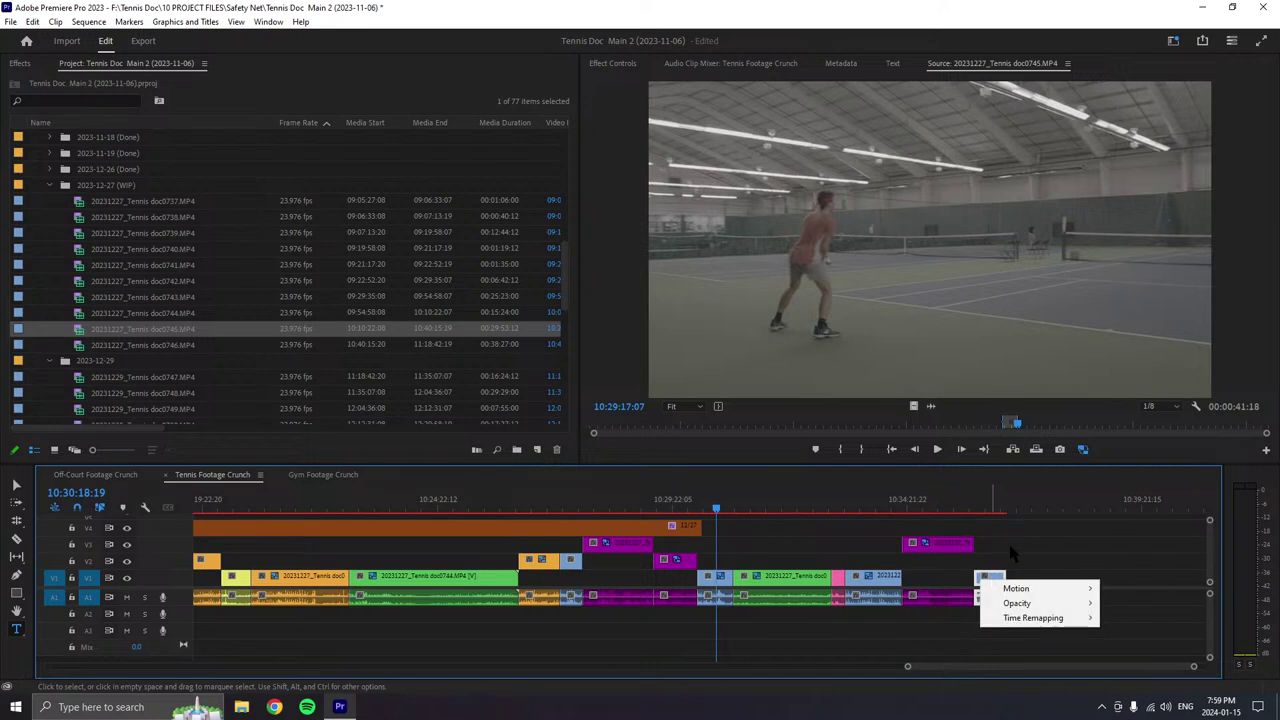
{"action": "key", "text": "Escape"}
{"action": "right_click", "coordinate": [1002, 586]}
{"action": "mouse_move", "coordinate": [1036, 378]}
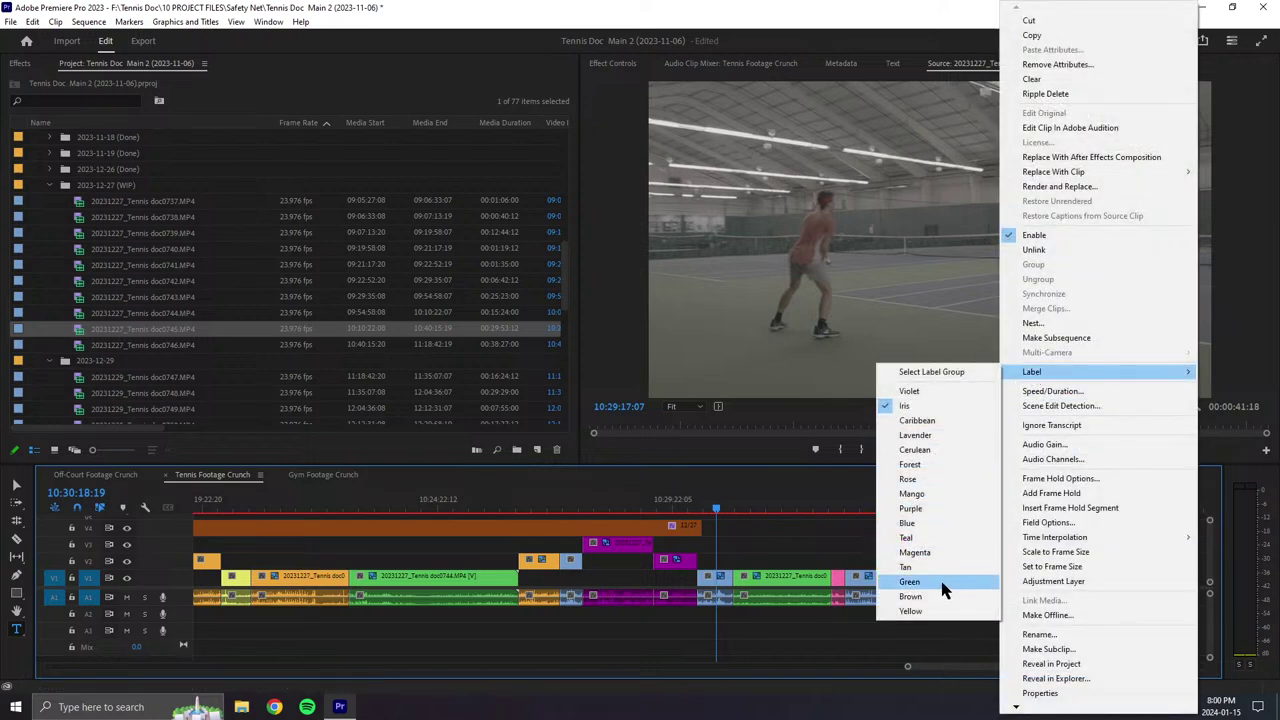
{"action": "left_click", "coordinate": [940, 494]}
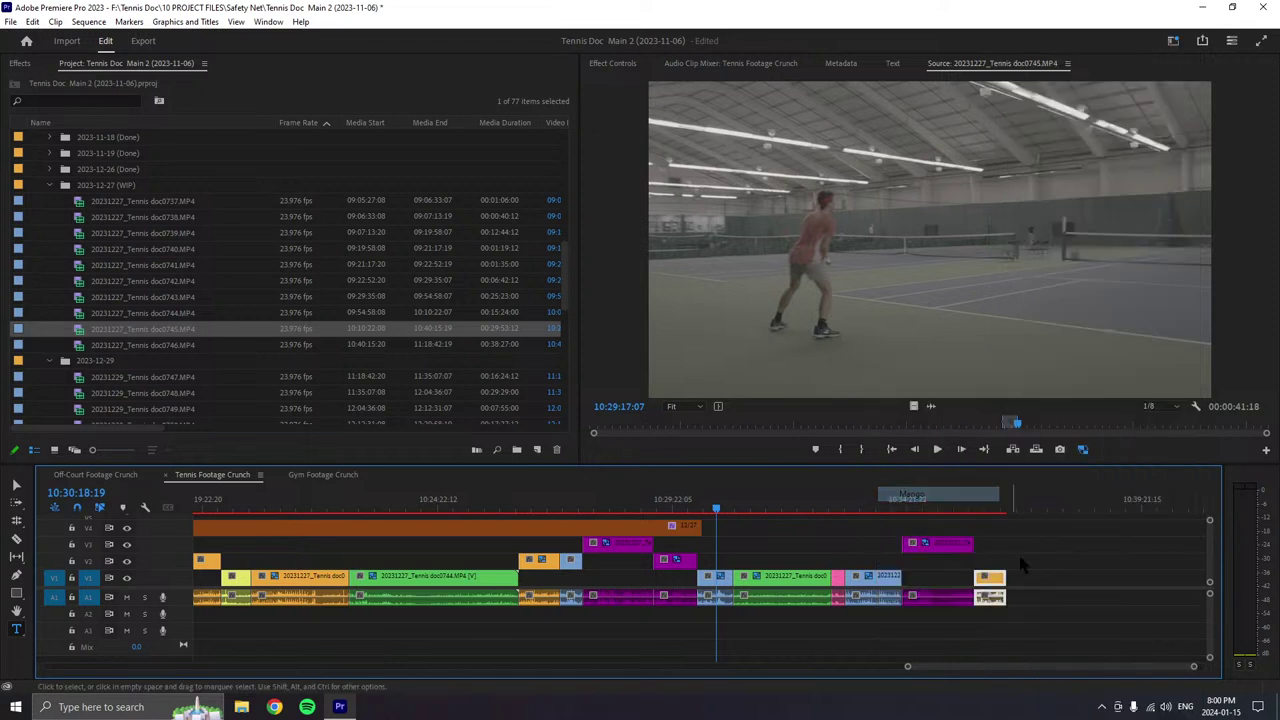
- Mark a 53-second doc0745 excerpt from about 10:29:35 to 10:30:28 and append it on V1 after the Mango excerpt
{"action": "left_click", "coordinate": [936, 450]}
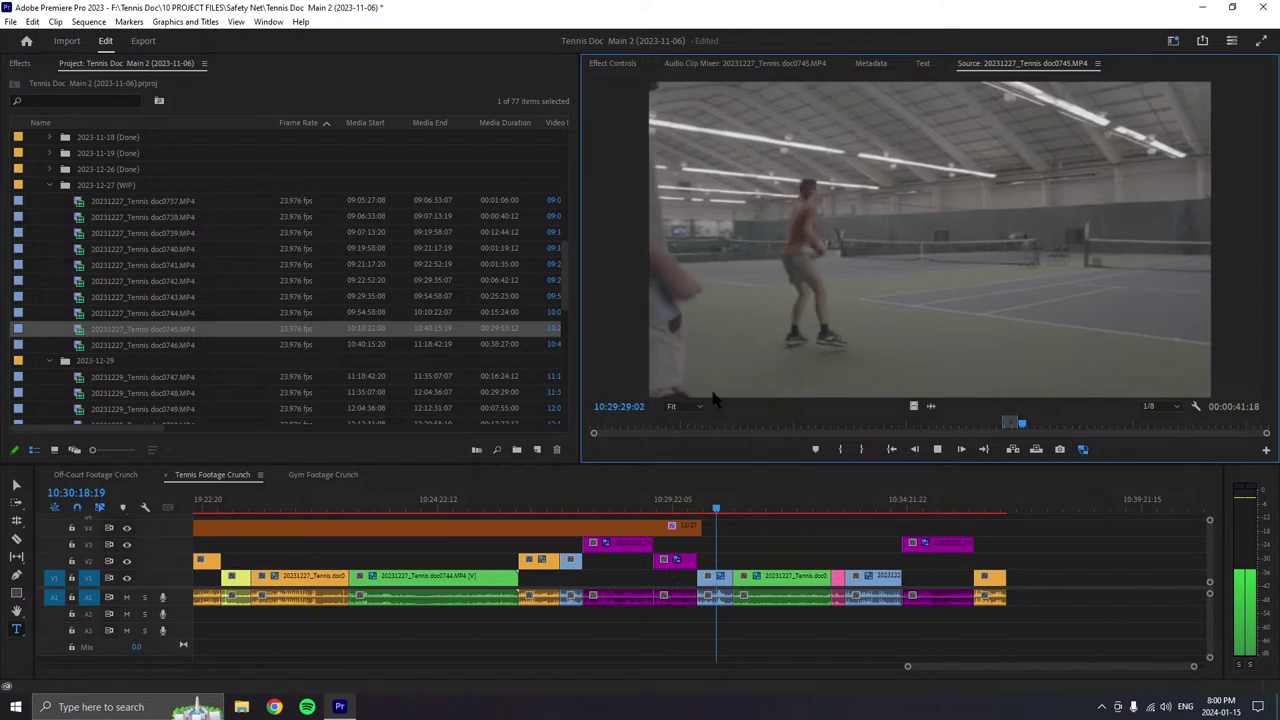
{"action": "left_click", "coordinate": [839, 450]}
{"action": "left_click", "coordinate": [839, 450]}
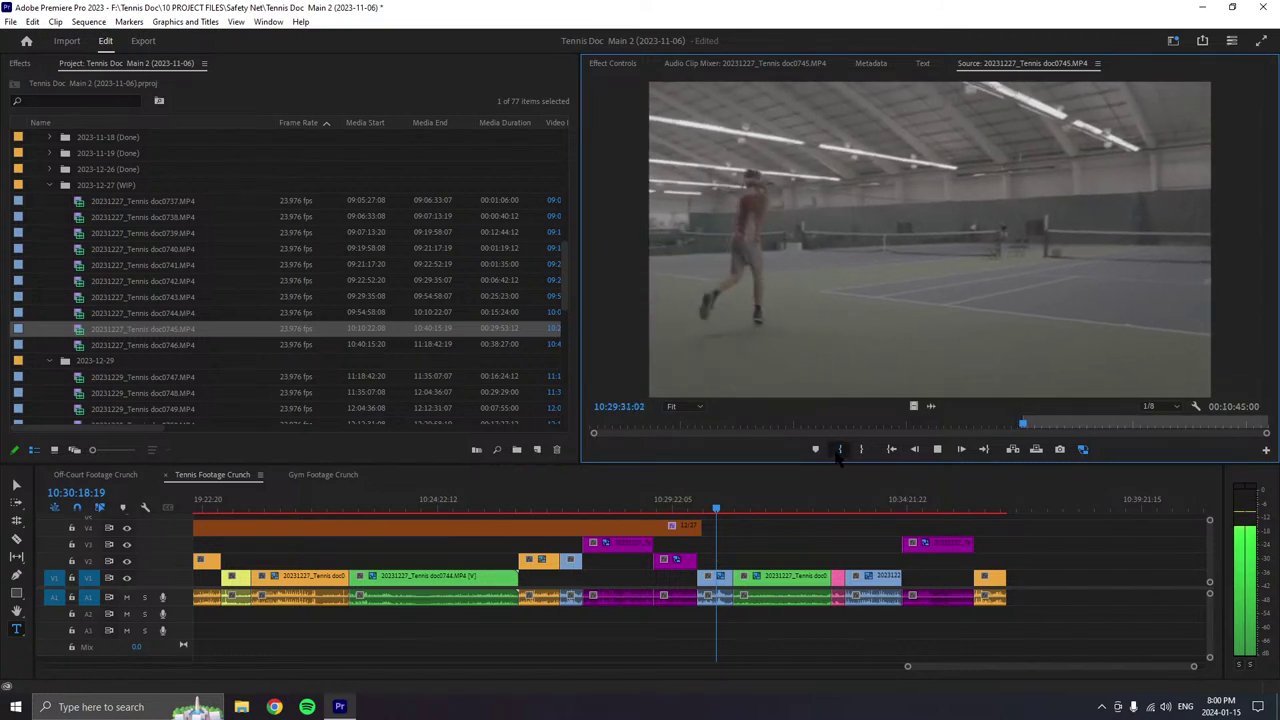
{"action": "left_click", "coordinate": [839, 450]}
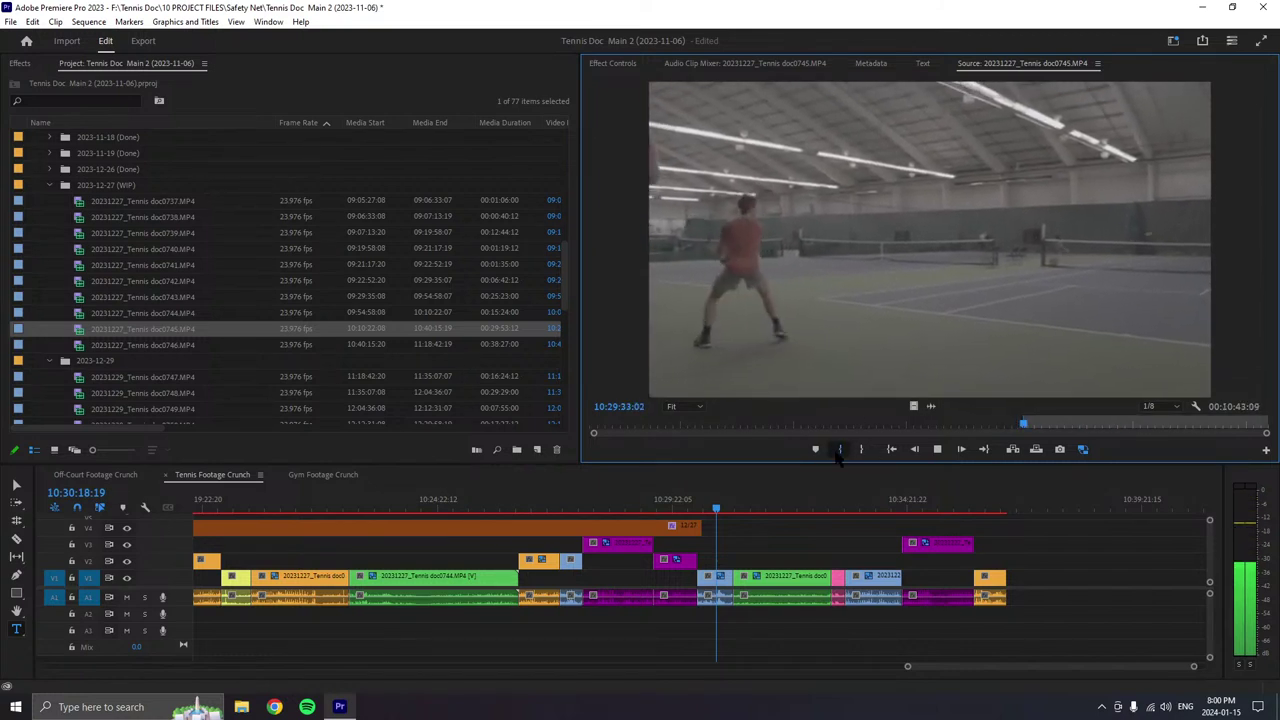
{"action": "left_click", "coordinate": [839, 450]}
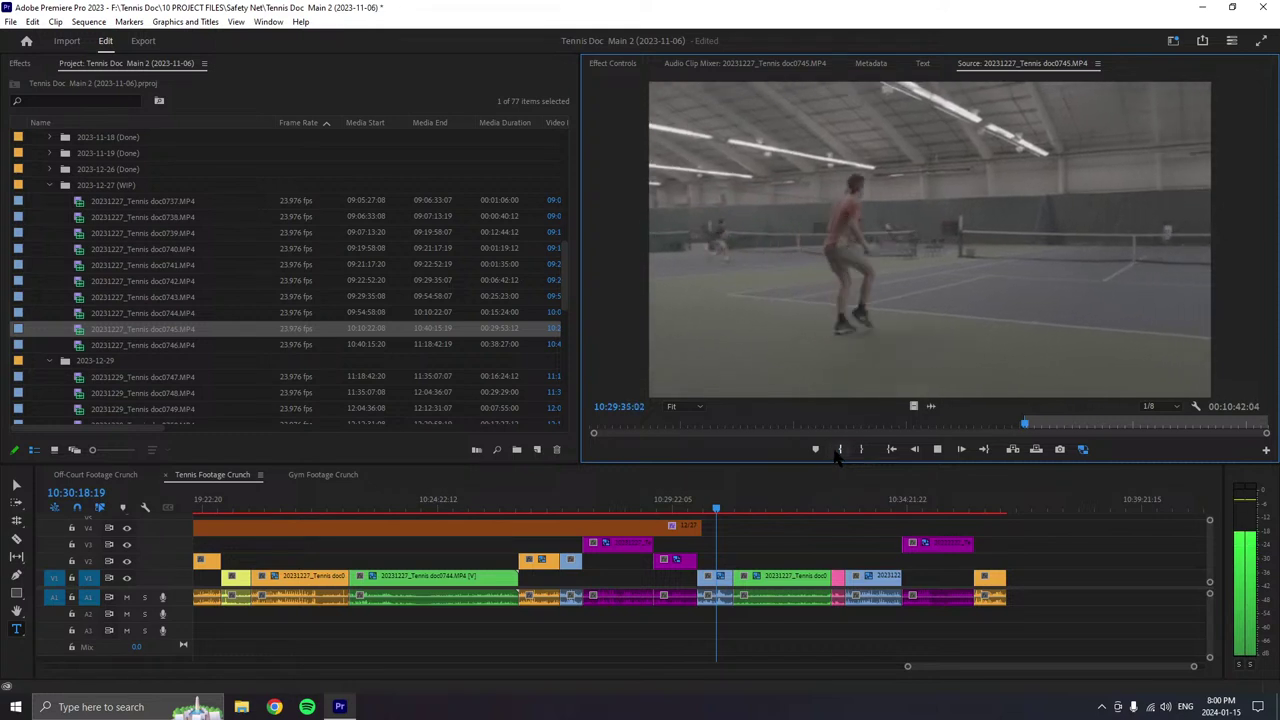
{"action": "left_click", "coordinate": [839, 450]}
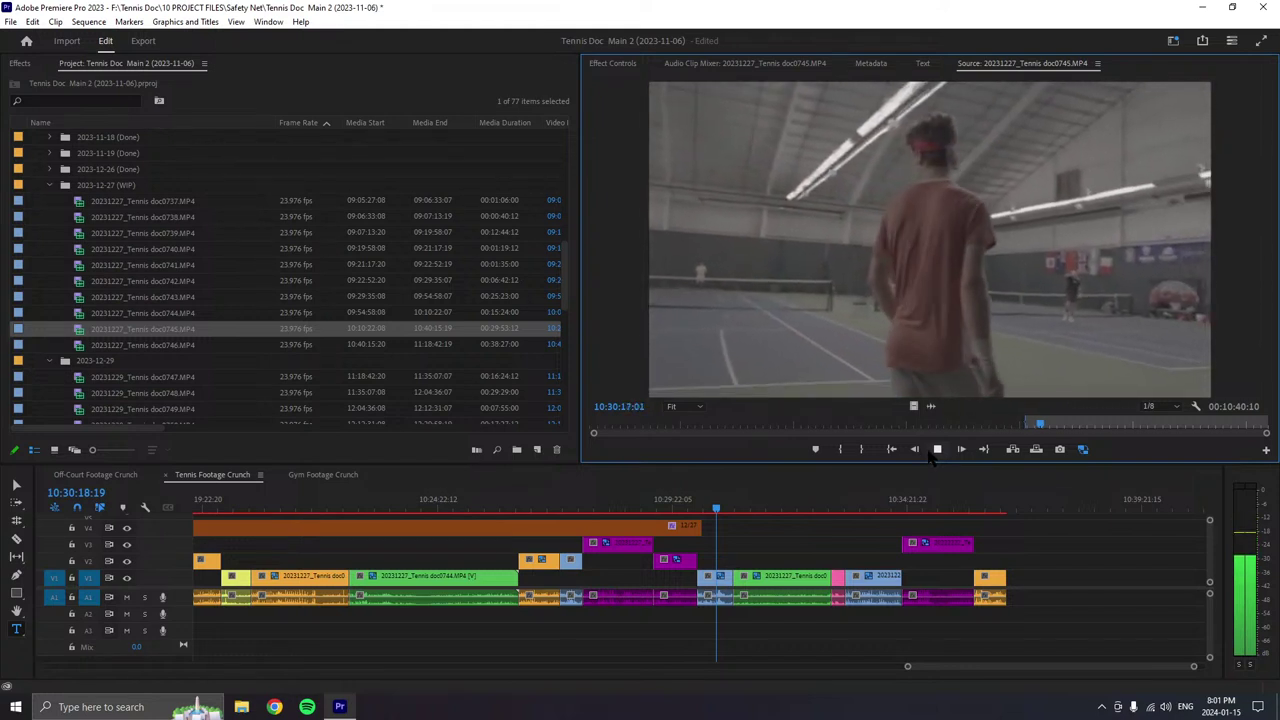
{"action": "left_click", "coordinate": [860, 449]}
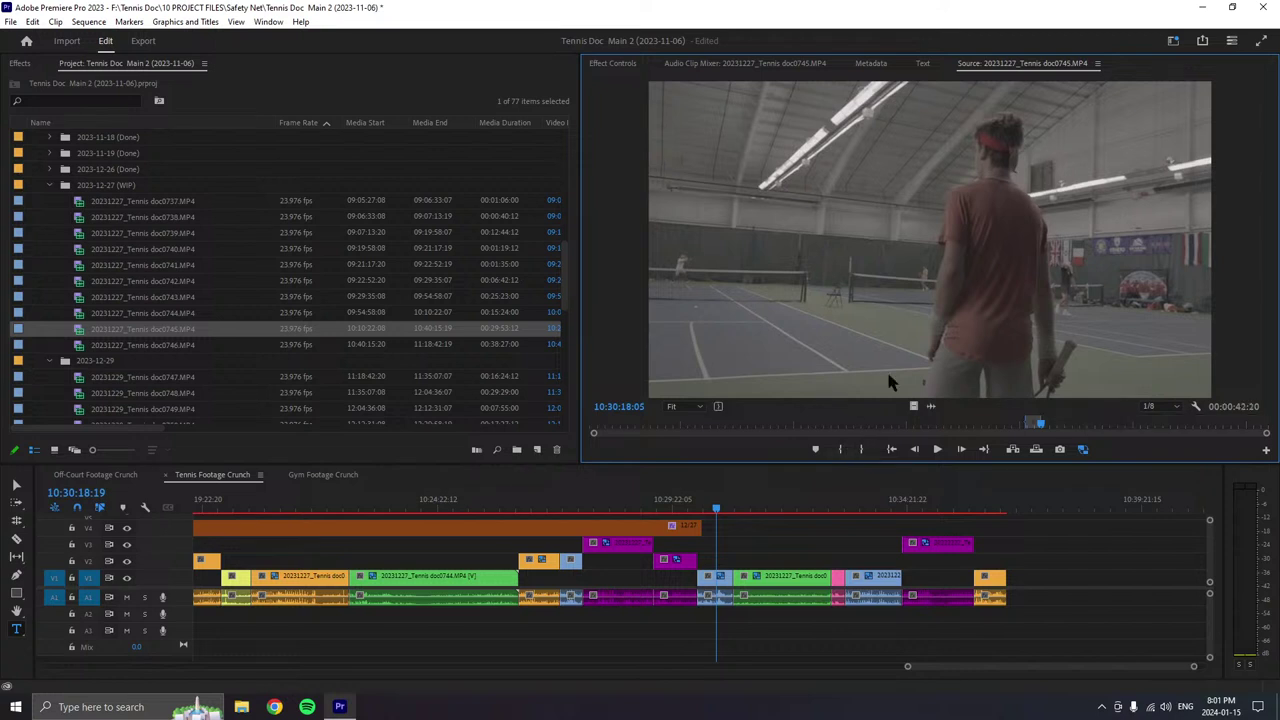
{"action": "left_click", "coordinate": [860, 449]}
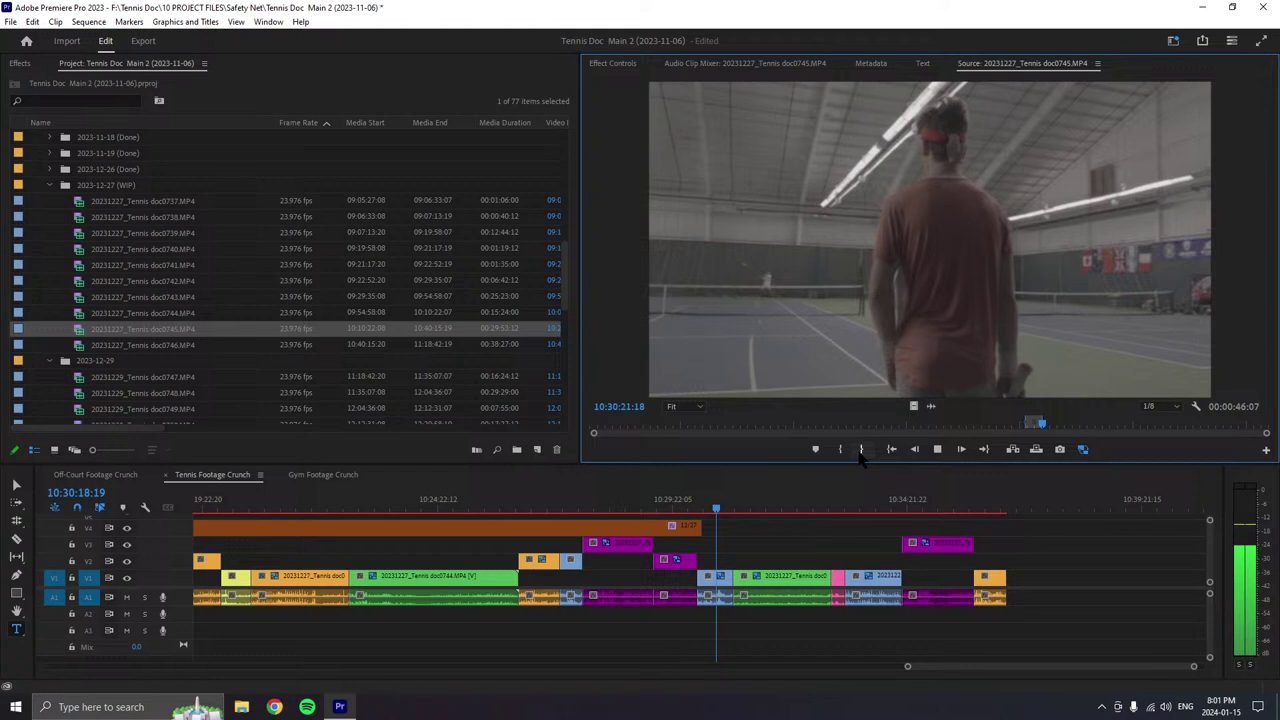
{"action": "left_click", "coordinate": [938, 450]}
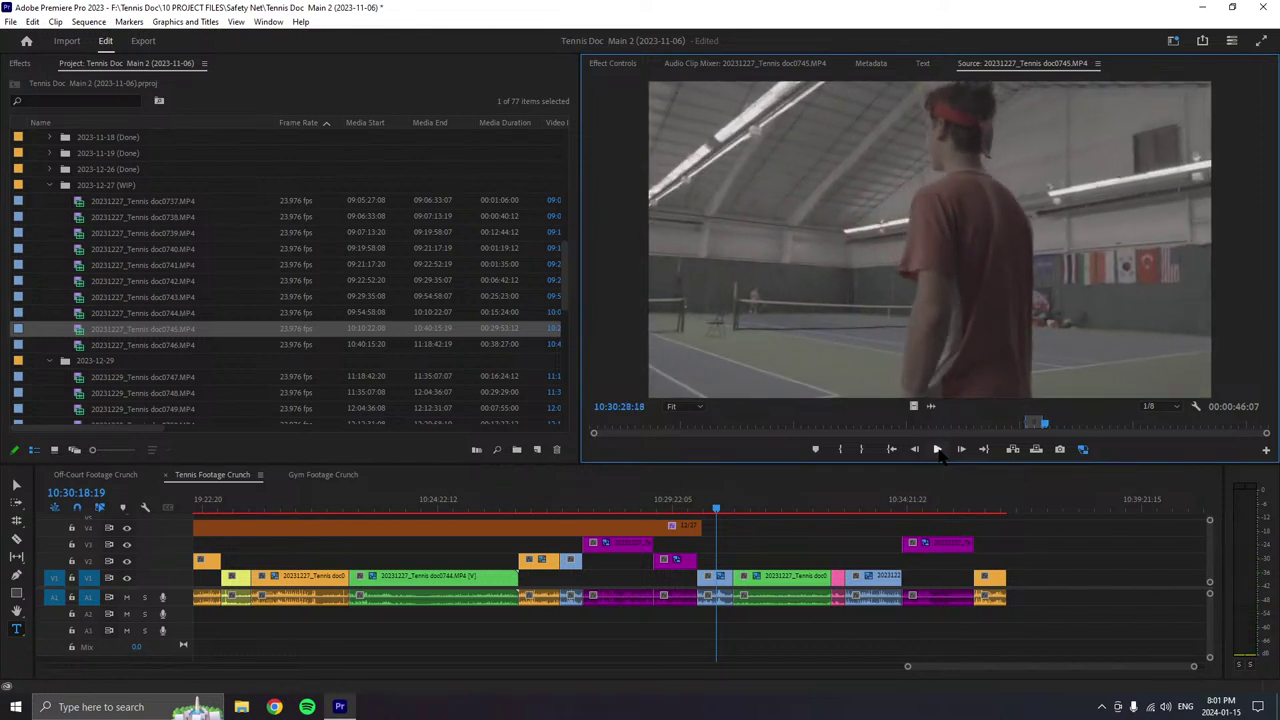
{"action": "left_click", "coordinate": [860, 450]}
{"action": "left_click_drag", "start_coordinate": [940, 391], "coordinate": [1022, 582]}
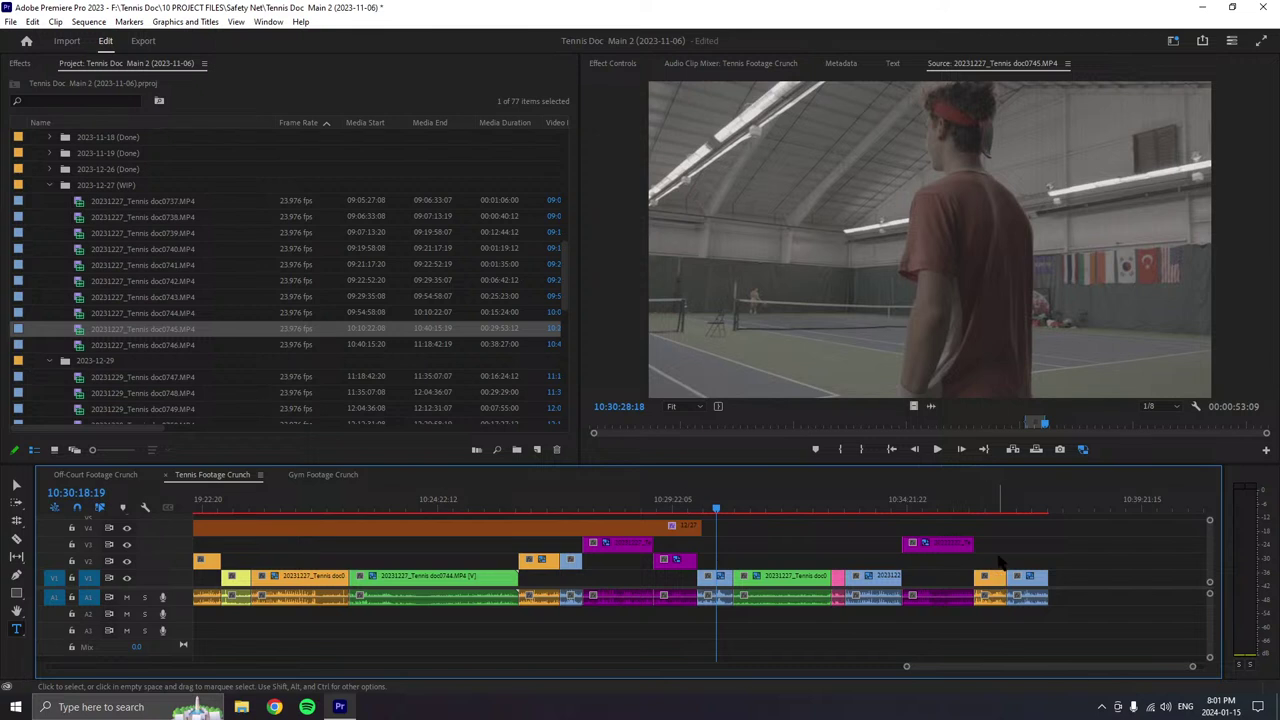